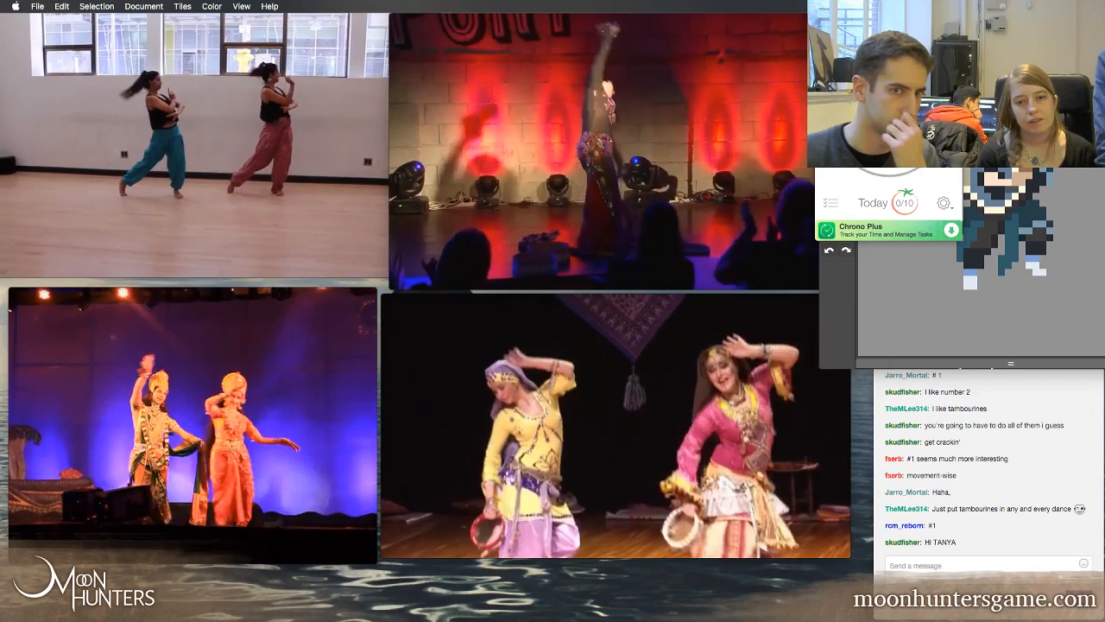
# Study the Songweaver_Ref_01.mp4 dance clip by pausing it, scrubbing forward to about 5 seconds and resuming playback
pyautogui.moveTo(211, 115)
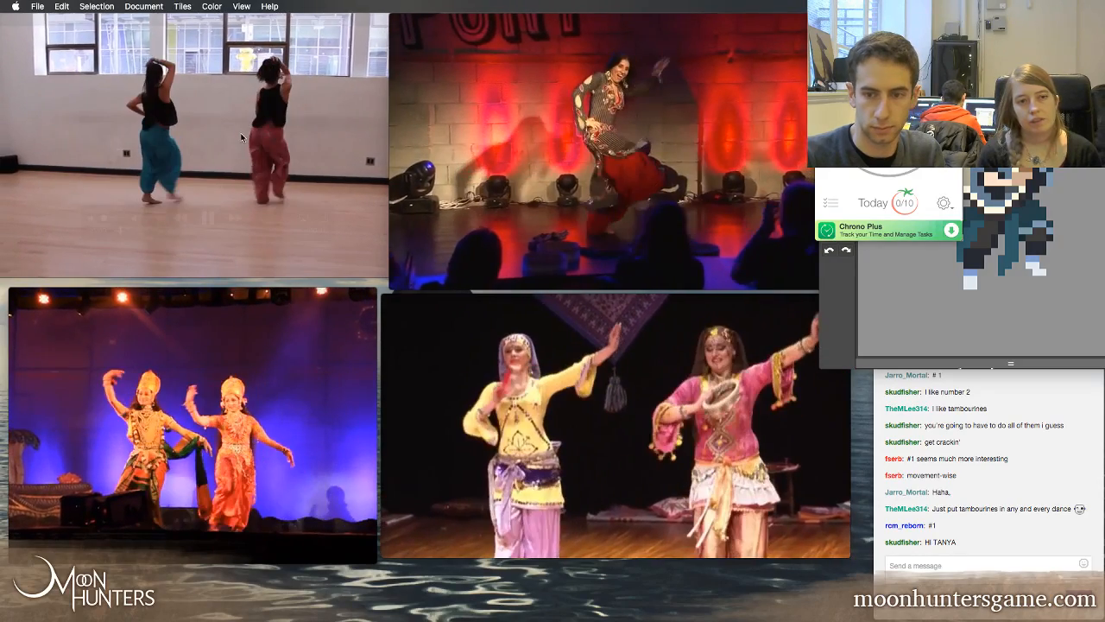
pyautogui.moveTo(259, 128)
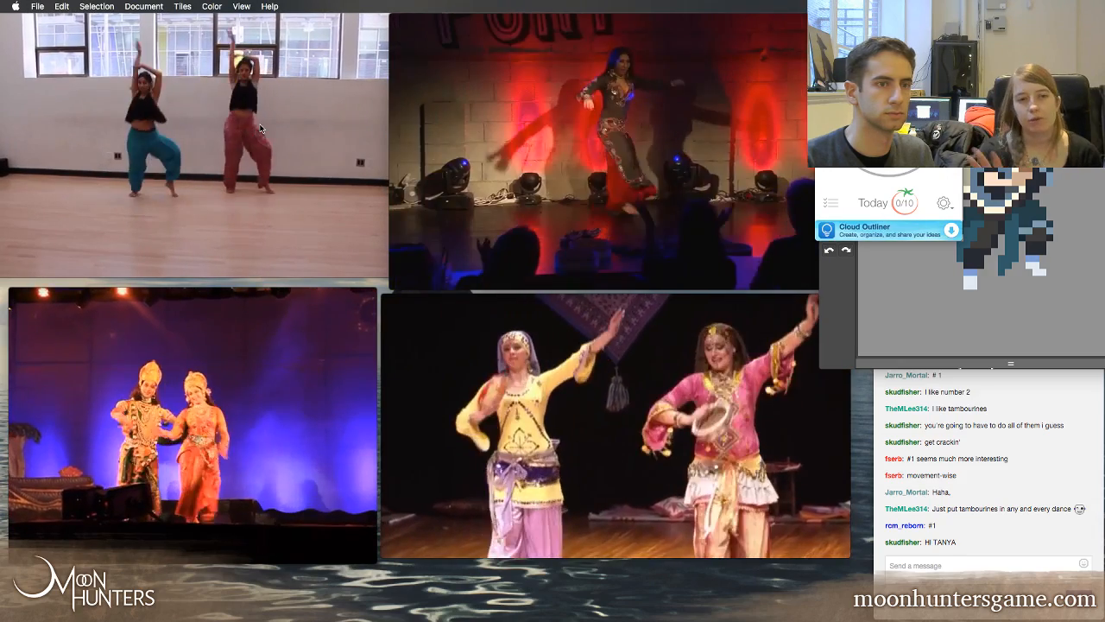
pyautogui.moveTo(214, 210)
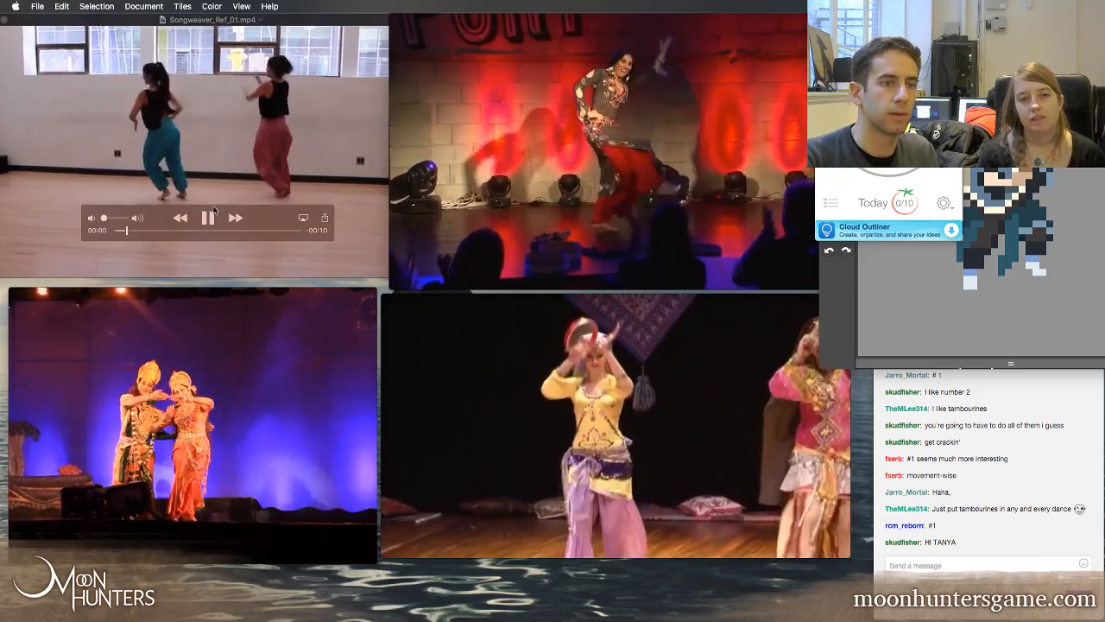
pyautogui.click(210, 218)
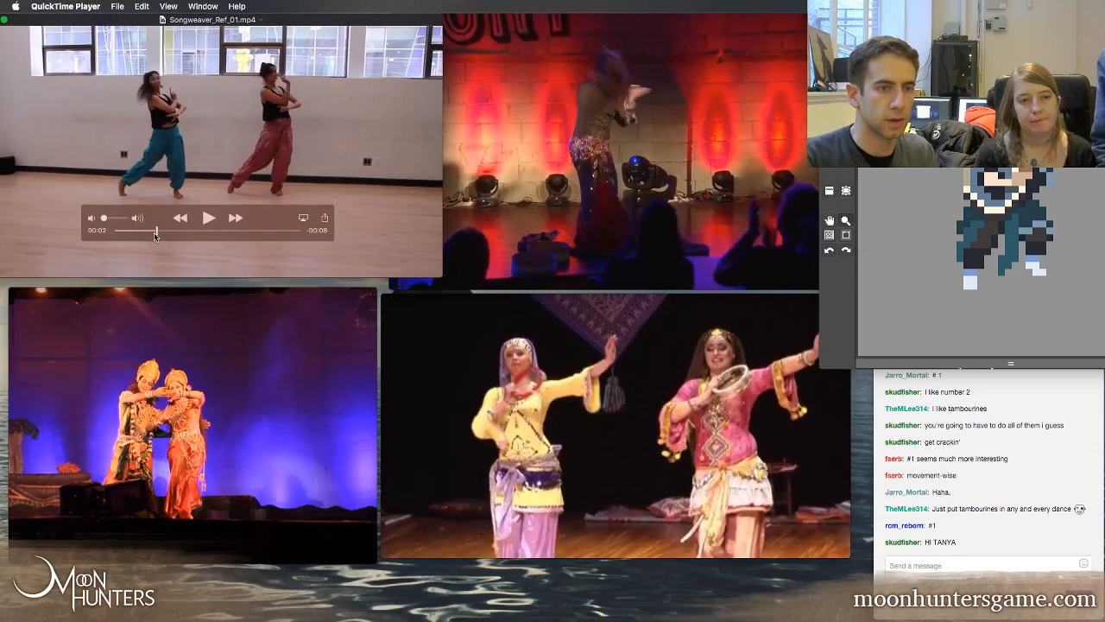
pyautogui.moveTo(154, 232); pyautogui.dragTo(217, 233)
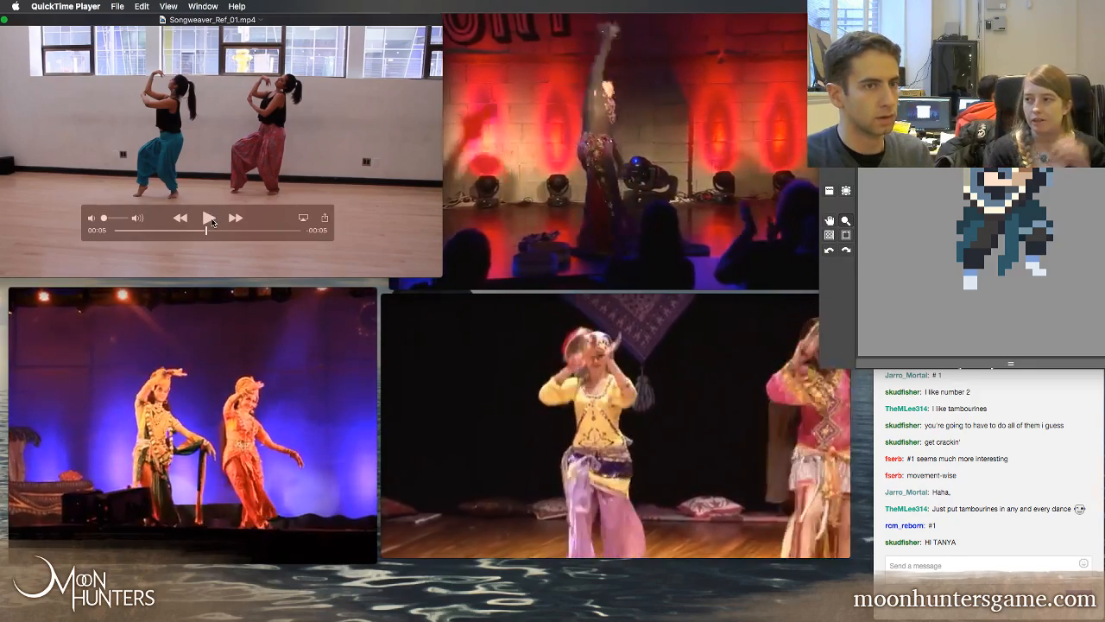
pyautogui.click(211, 219)
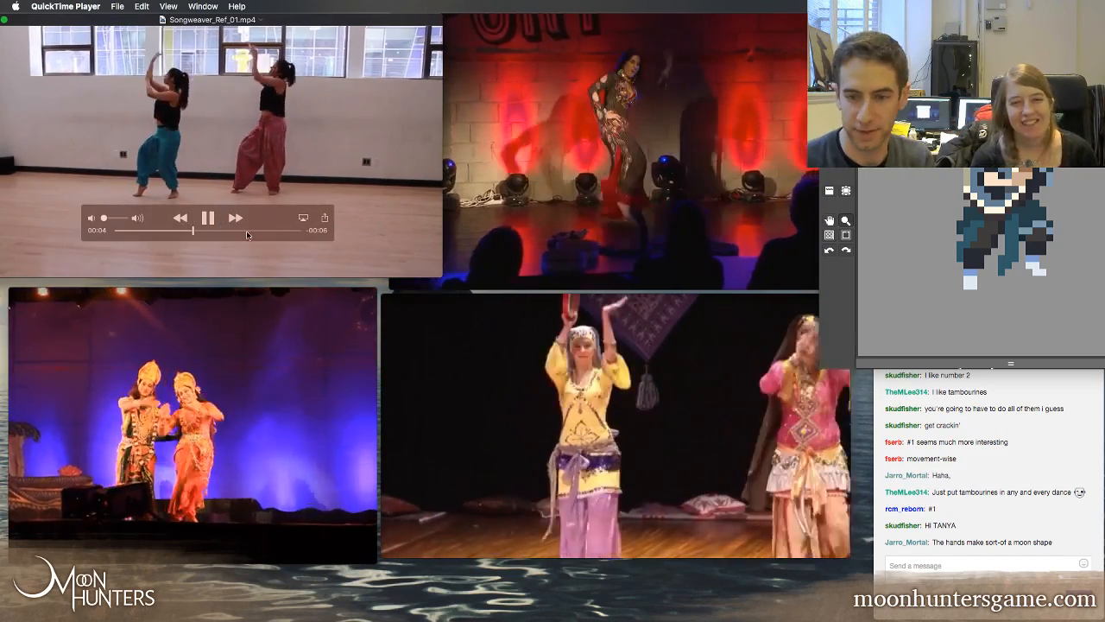
# Clear the Songweaver_Ref_02, Songweaver_Ref_03 and Songweaver_Ref_04 clips off the screen, keeping only Songweaver_Ref_01.mp4 open
pyautogui.click(1026, 488)
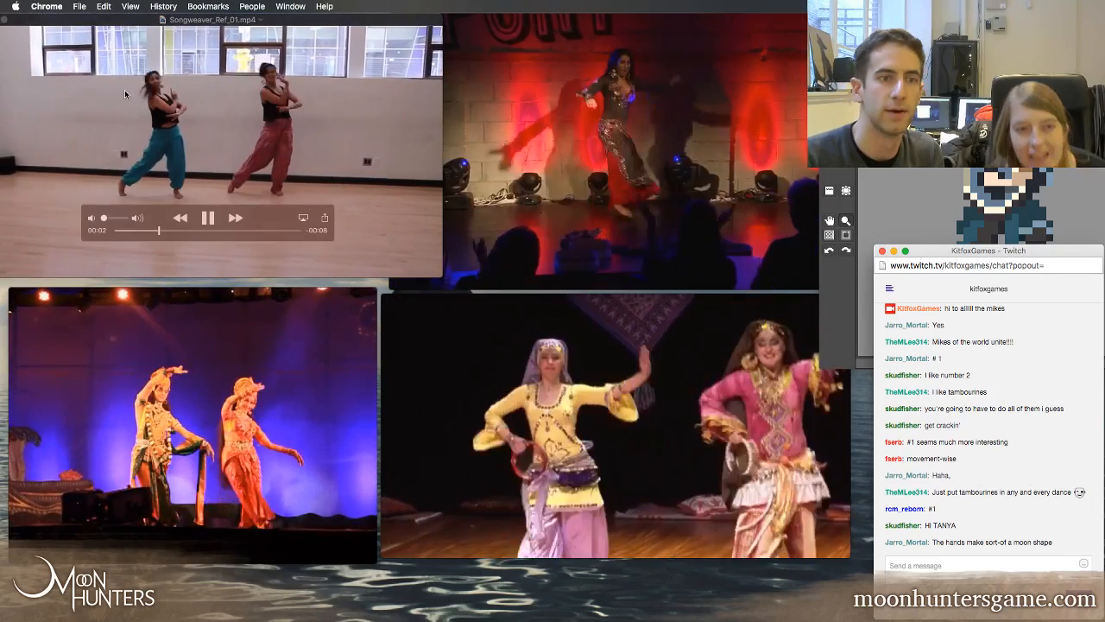
pyautogui.click(497, 52)
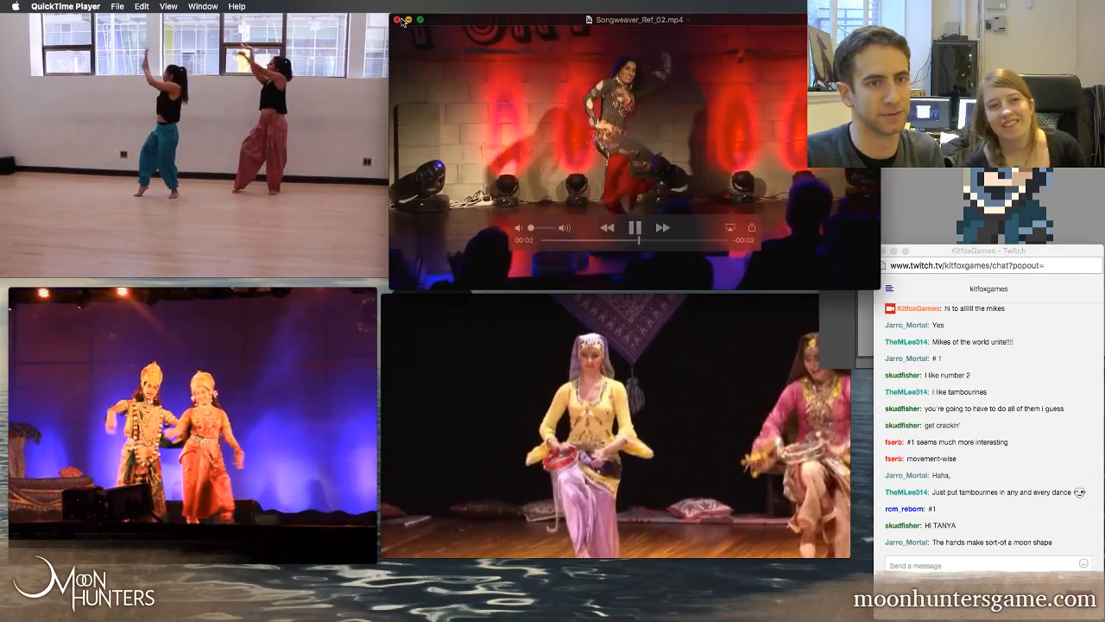
pyautogui.press('super+w')
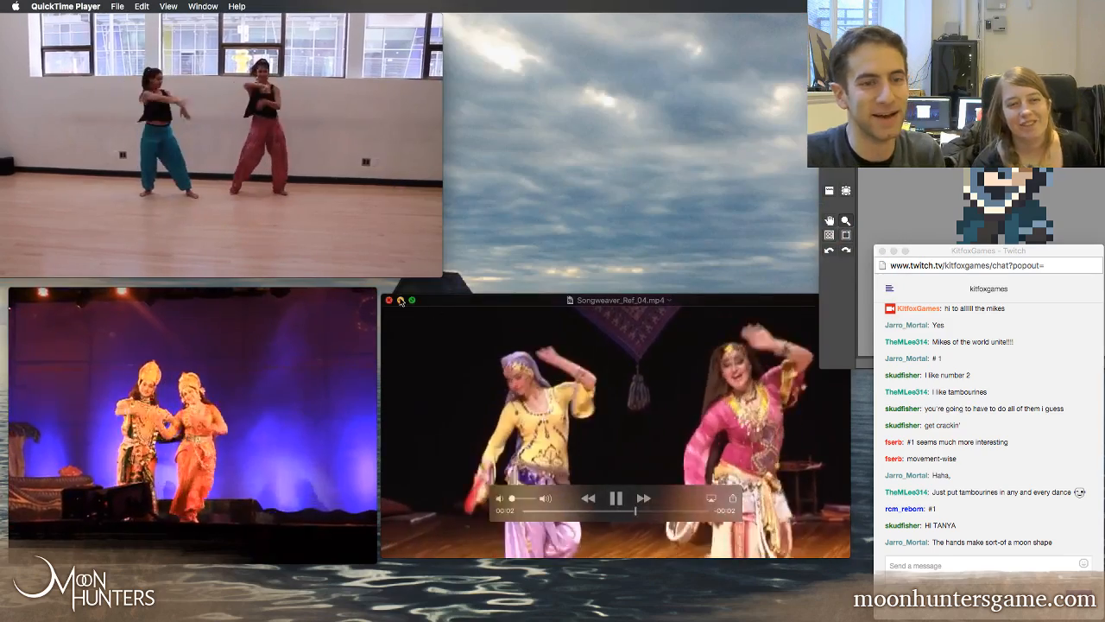
pyautogui.press('super+w')
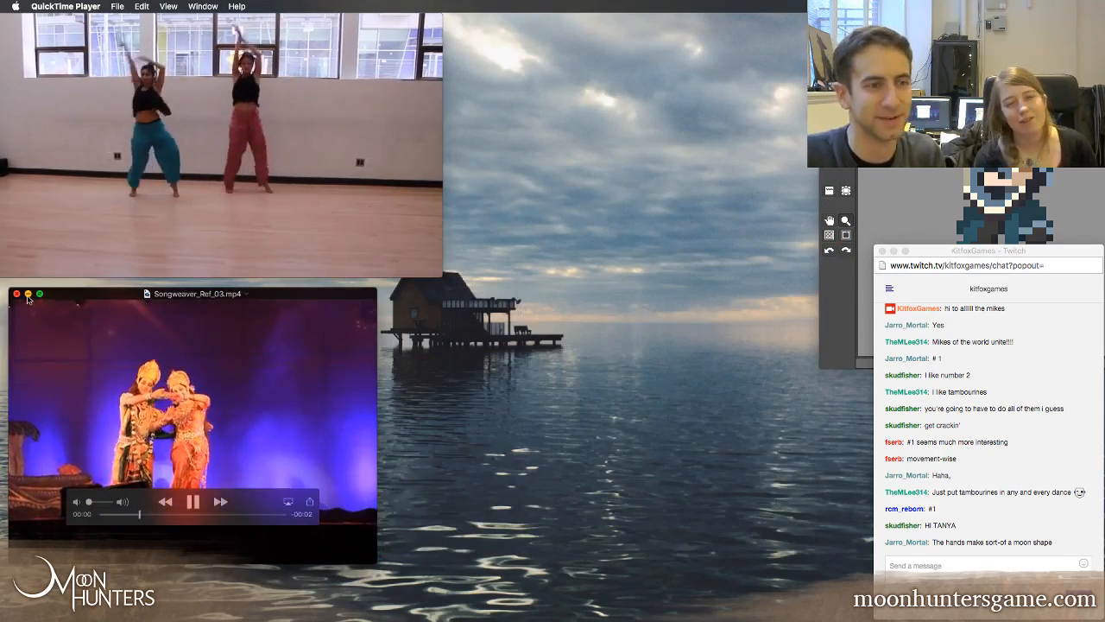
pyautogui.press('super+w')
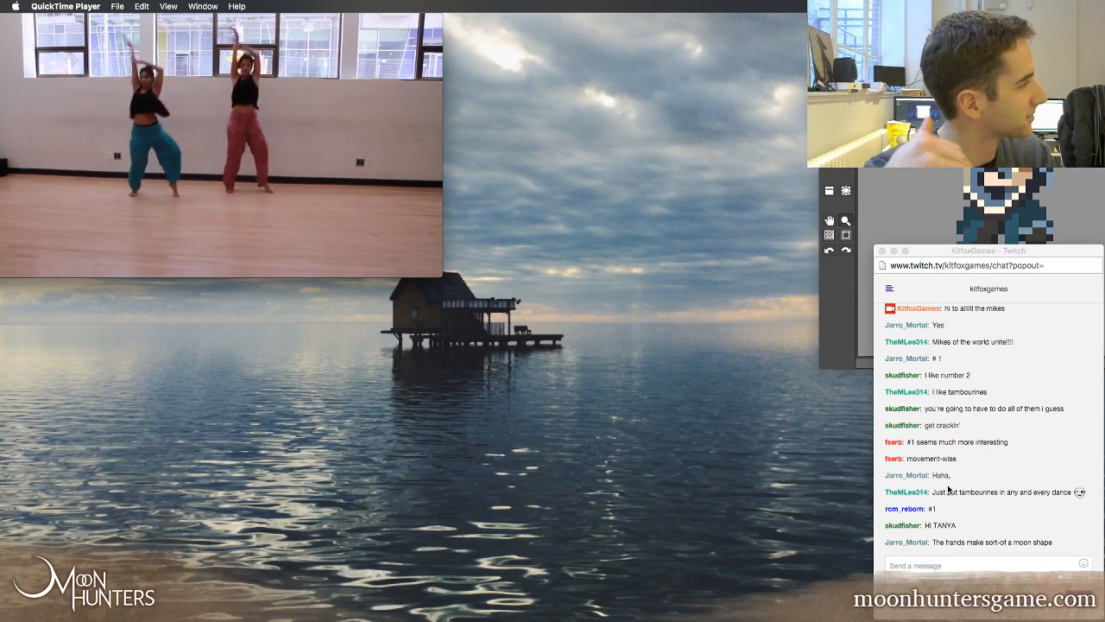
# Pause the remaining dance clip on the sideways arm pose and arrange the chat window below it, with the sprite editor beside them
pyautogui.moveTo(312, 187)
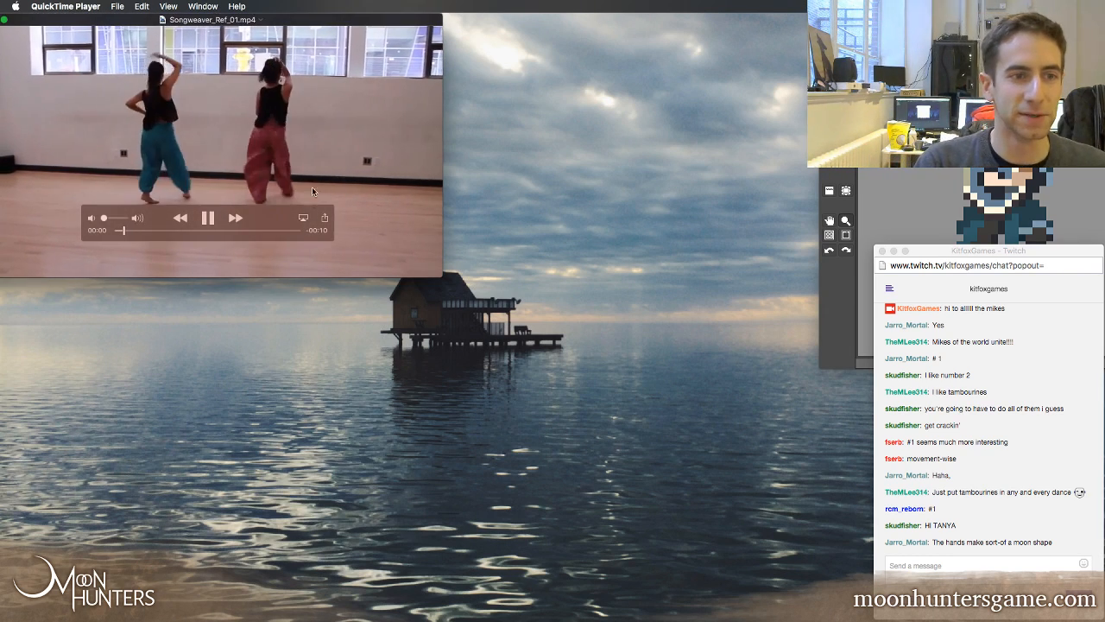
pyautogui.click(206, 219)
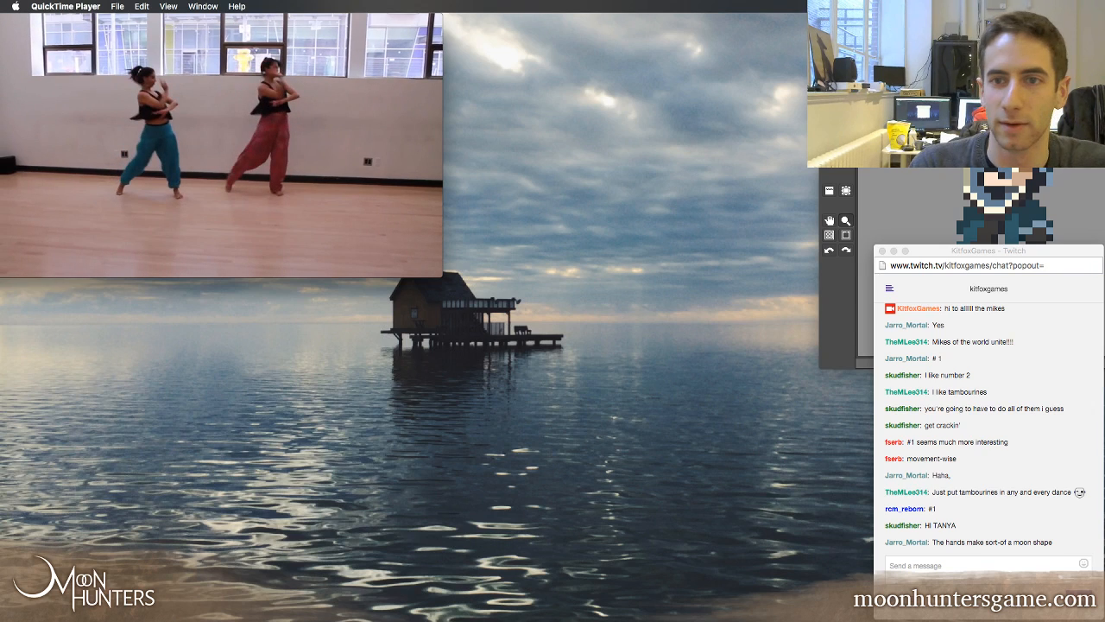
pyautogui.click(907, 19)
pyautogui.moveTo(907, 19); pyautogui.dragTo(698, 19)
pyautogui.click(980, 321)
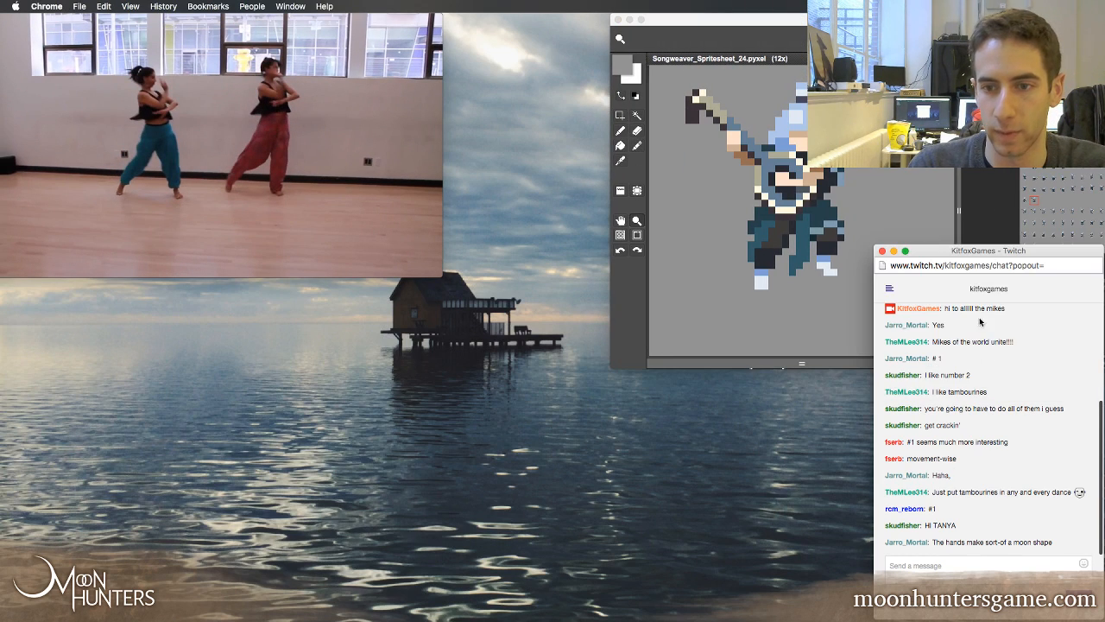
pyautogui.moveTo(982, 253); pyautogui.dragTo(96, 262)
pyautogui.moveTo(351, 130)
pyautogui.moveTo(328, 28); pyautogui.dragTo(257, 27)
pyautogui.moveTo(685, 21); pyautogui.dragTo(486, 21)
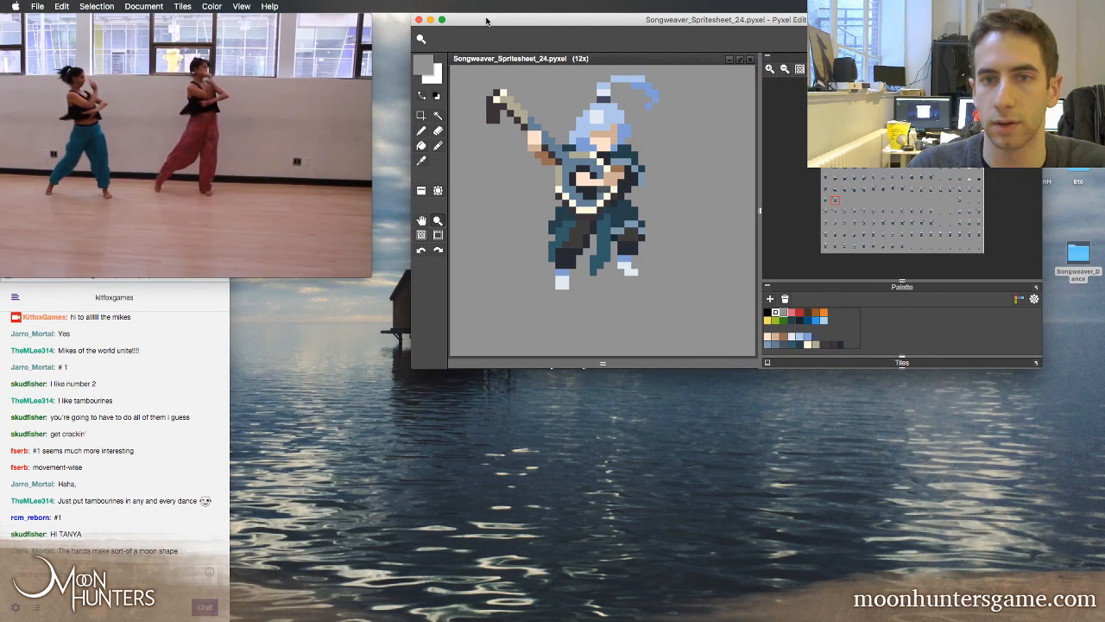
# Enlarge the sprite editor window beside the dance clip and chat, and collapse its side panels to widen the canvas
pyautogui.click(442, 20)
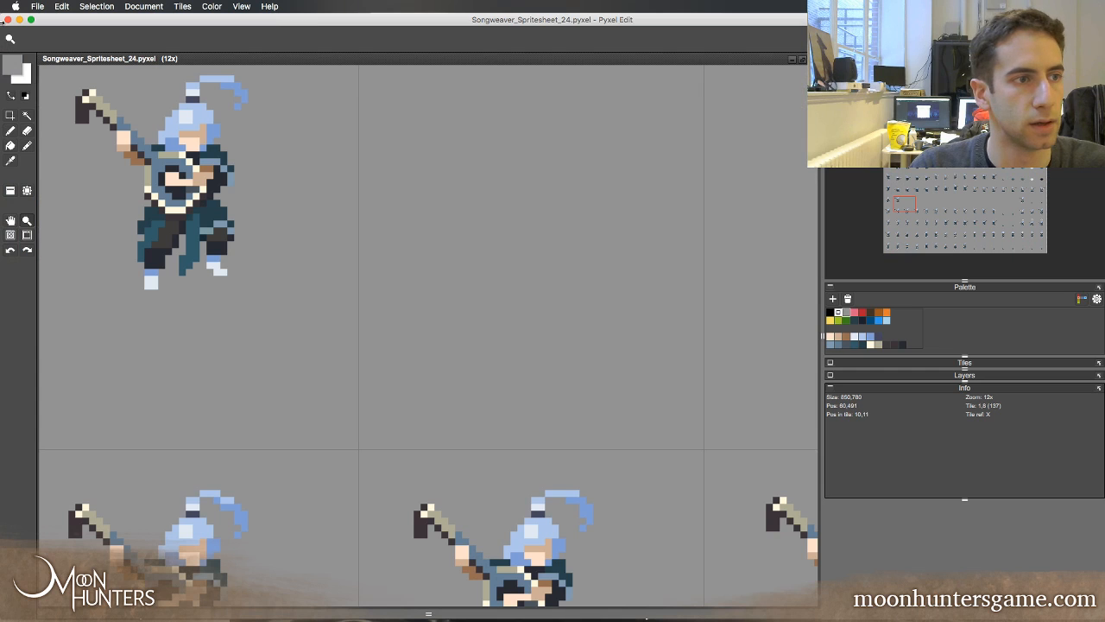
pyautogui.moveTo(12, 31); pyautogui.dragTo(224, 67)
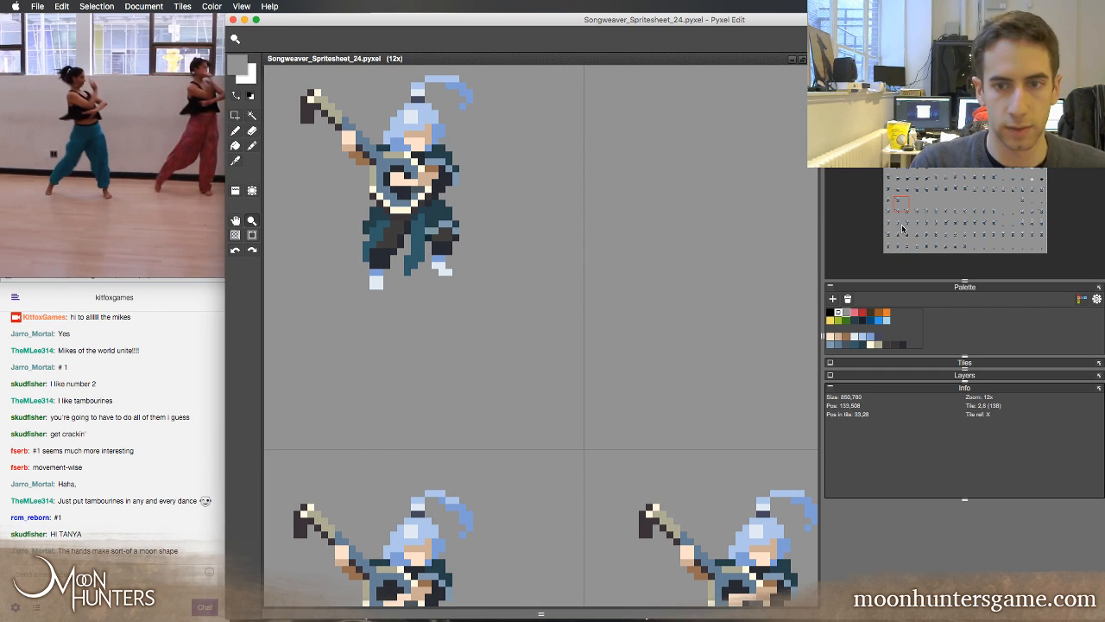
pyautogui.moveTo(825, 211); pyautogui.dragTo(1103, 216)
# Examine the rows of the Songweaver spritesheet around the mostly empty dance row
pyautogui.scroll(-3, 790, 324)
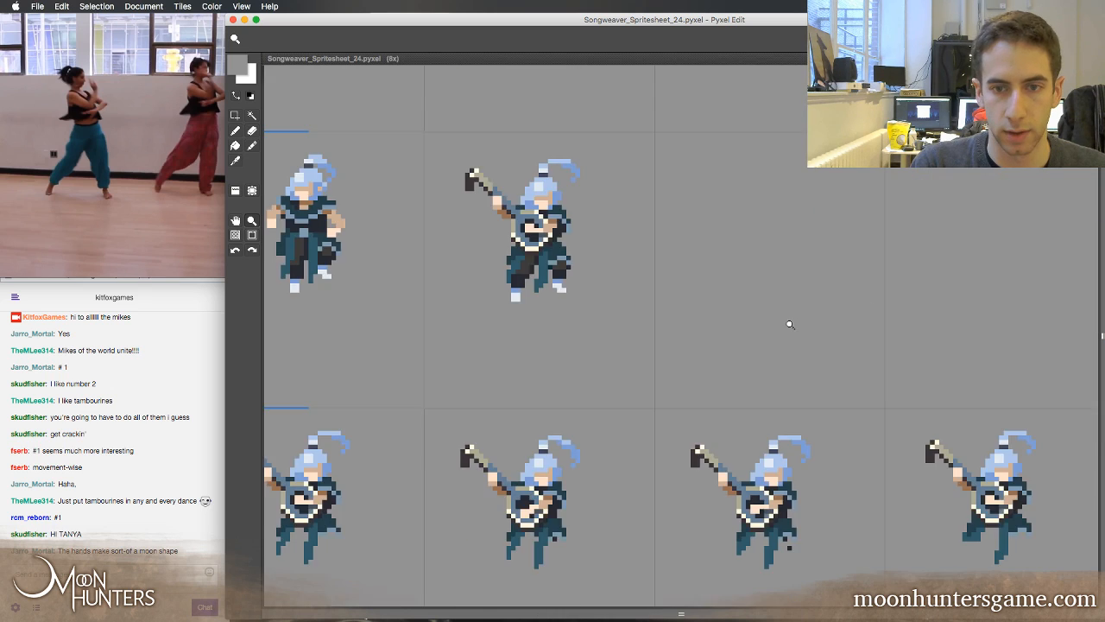
pyautogui.scroll(-2, 763, 318)
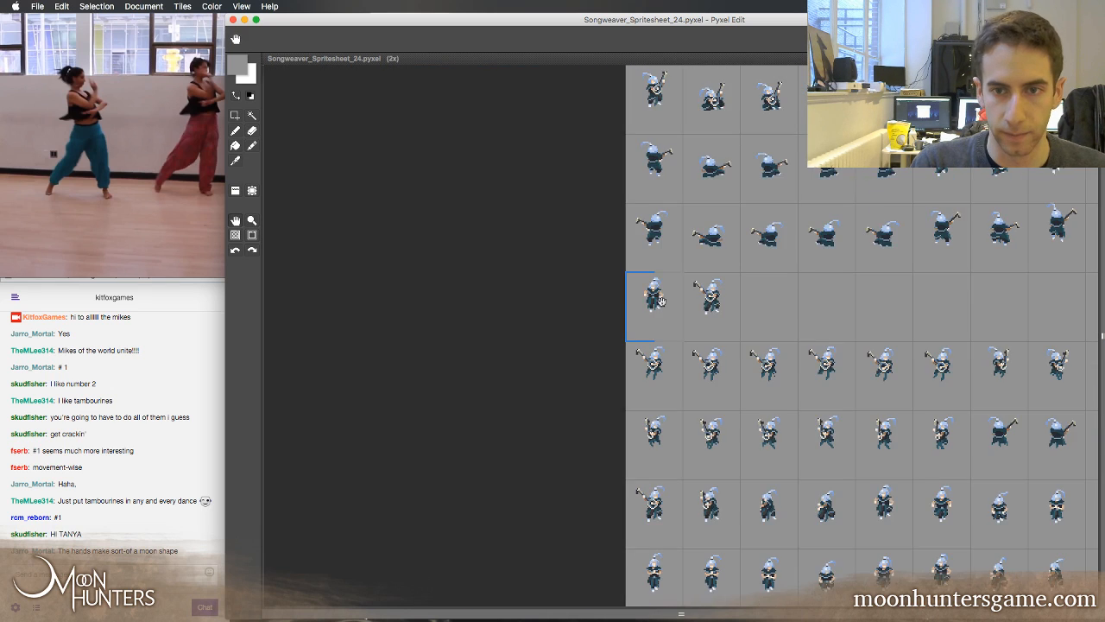
pyautogui.scroll(-2, 659, 300)
pyautogui.moveTo(716, 264); pyautogui.dragTo(661, 349)
pyautogui.press('z')
pyautogui.click(642, 333)
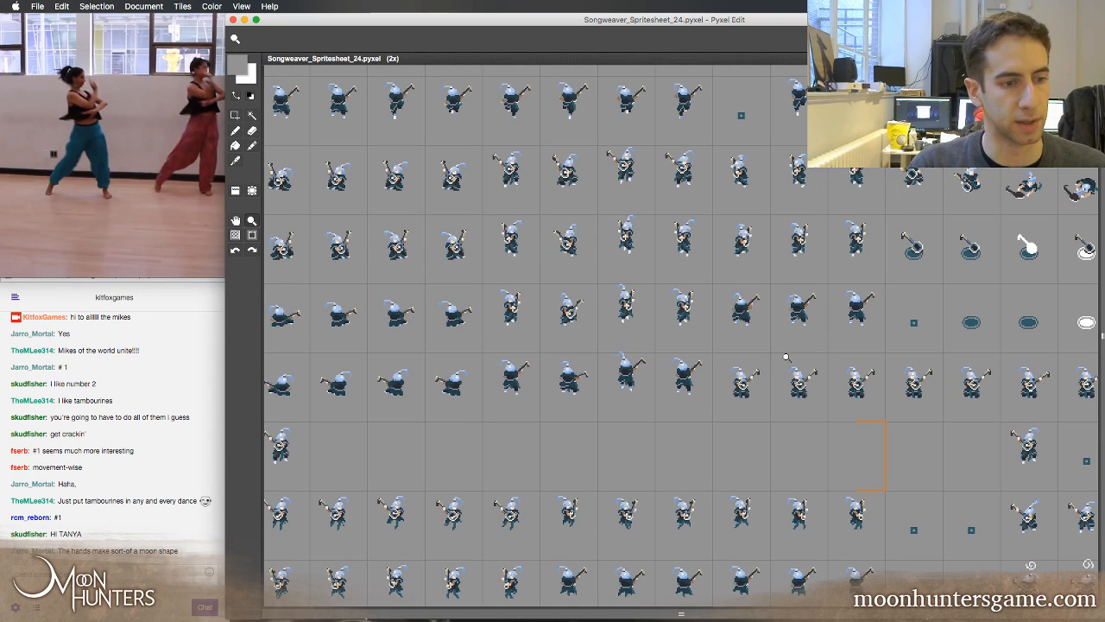
pyautogui.moveTo(761, 318); pyautogui.dragTo(729, 248)
pyautogui.moveTo(699, 445); pyautogui.dragTo(796, 333)
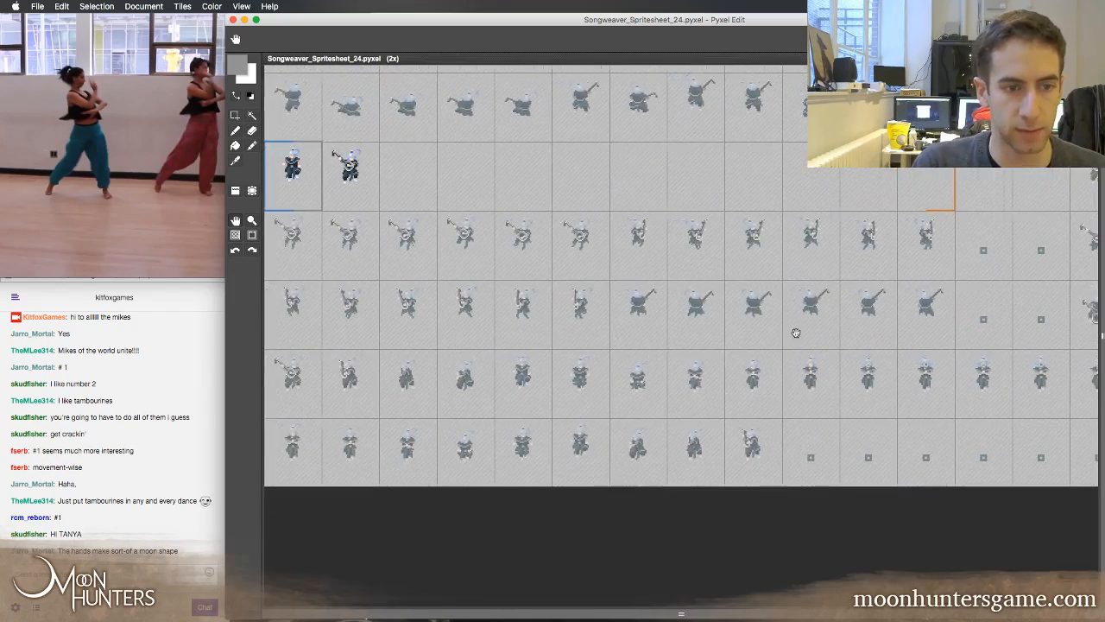
pyautogui.press('z')
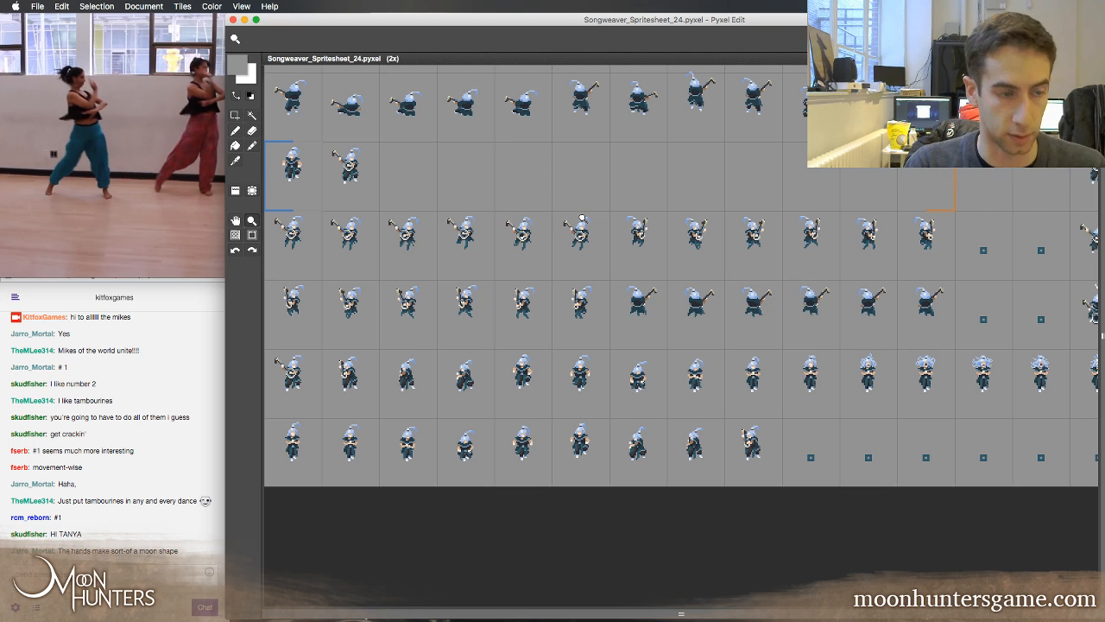
pyautogui.press('super+Tab')
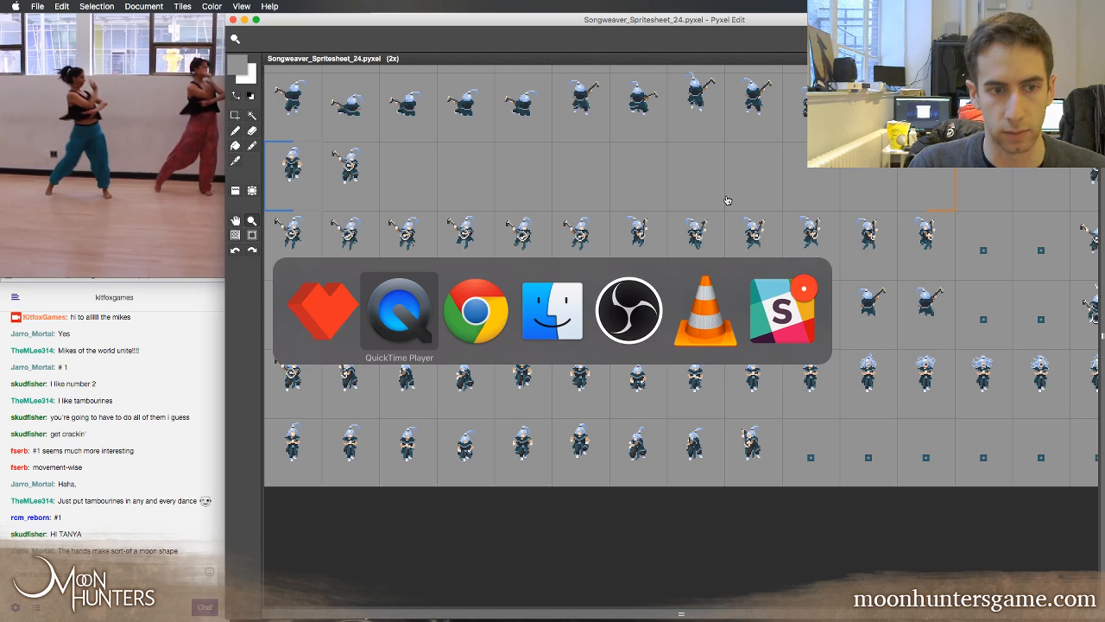
pyautogui.press('super+Tab')
pyautogui.press('super+Tab')
pyautogui.press('super+Tab')
pyautogui.press('super+Tab')
pyautogui.press('super+Tab')
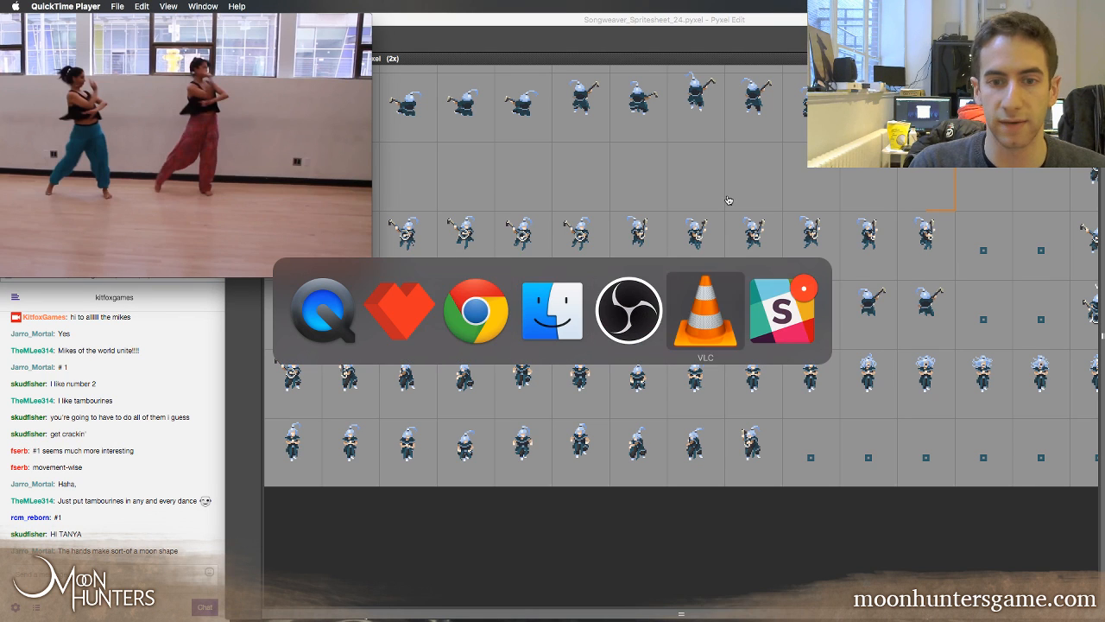
pyautogui.press('super+Tab')
pyautogui.press('super+Tab')
pyautogui.press('super+Tab')
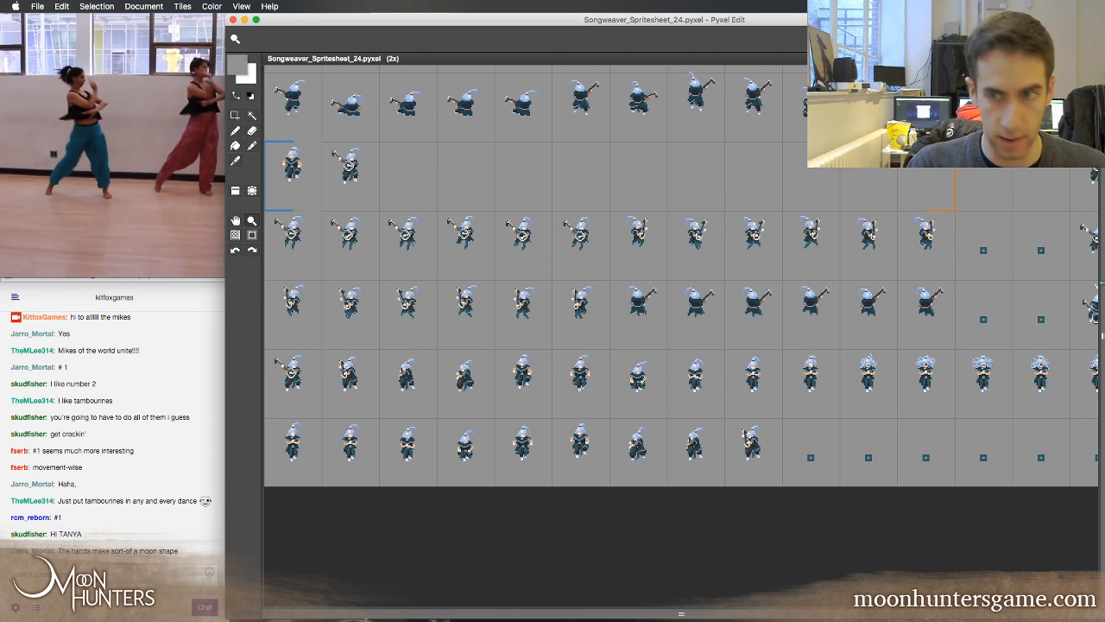
# Bring back the side panels, expand the layer list, and hide the SongW_3 and SongW_1 layers
pyautogui.moveTo(1100, 282)
pyautogui.mouseDown()
pyautogui.moveTo(803, 289)
pyautogui.moveTo(1101, 293)
pyautogui.mouseUp()
pyautogui.moveTo(1095, 316); pyautogui.dragTo(882, 316)
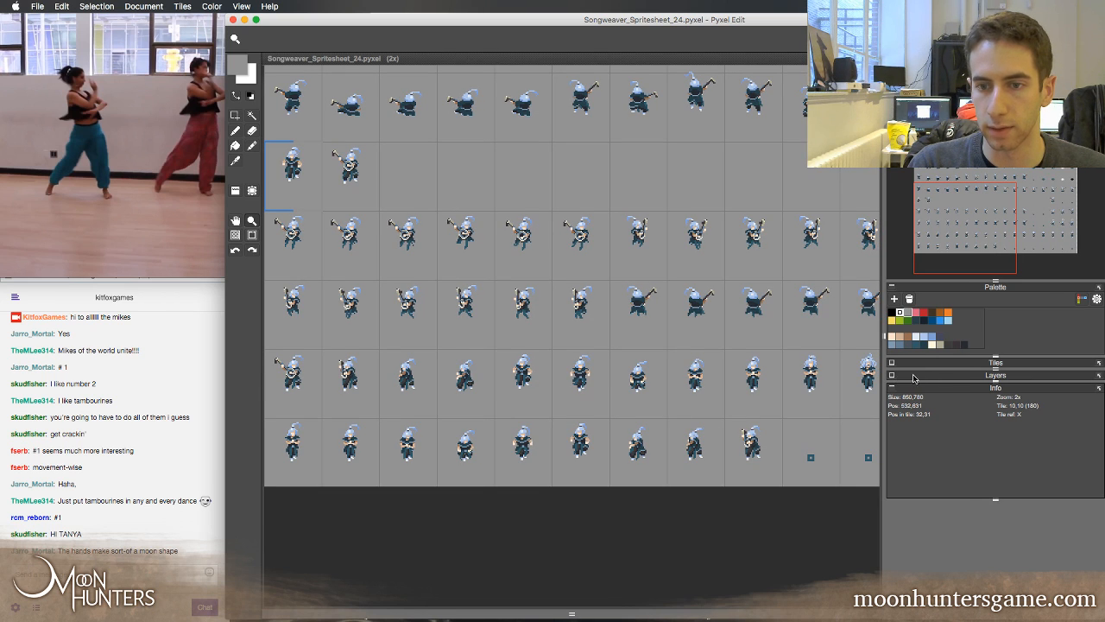
pyautogui.click(899, 378)
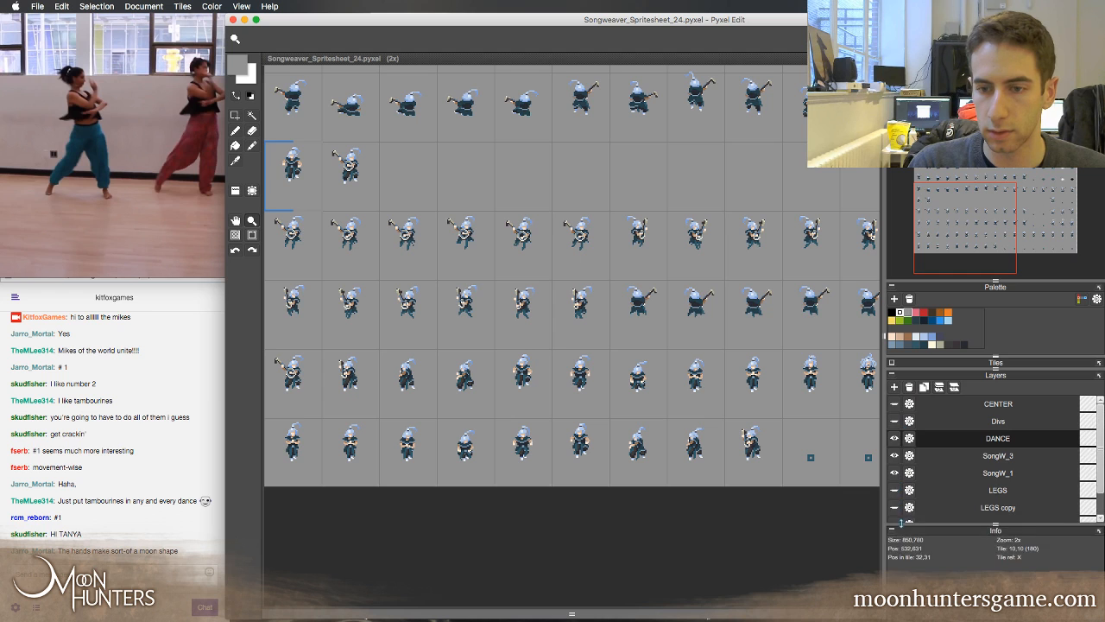
pyautogui.click(895, 456)
pyautogui.click(895, 473)
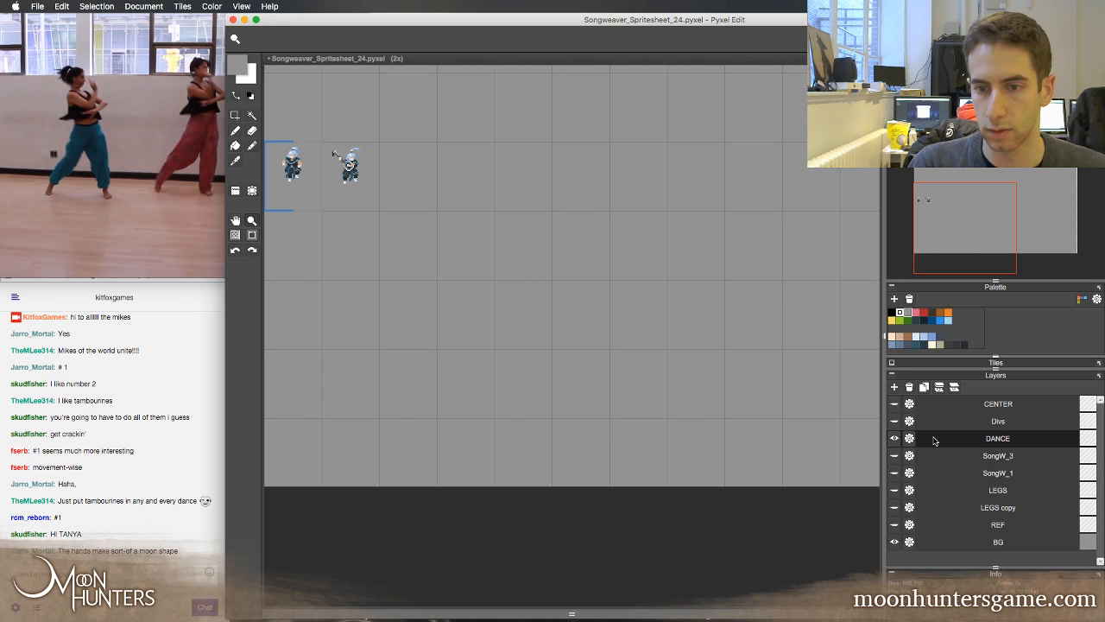
# Place the dance row at the upper edge of the canvas and reveal the animation editing area beneath it
pyautogui.rightClick(524, 243)
pyautogui.press('space')
pyautogui.moveTo(602, 264); pyautogui.dragTo(564, 180)
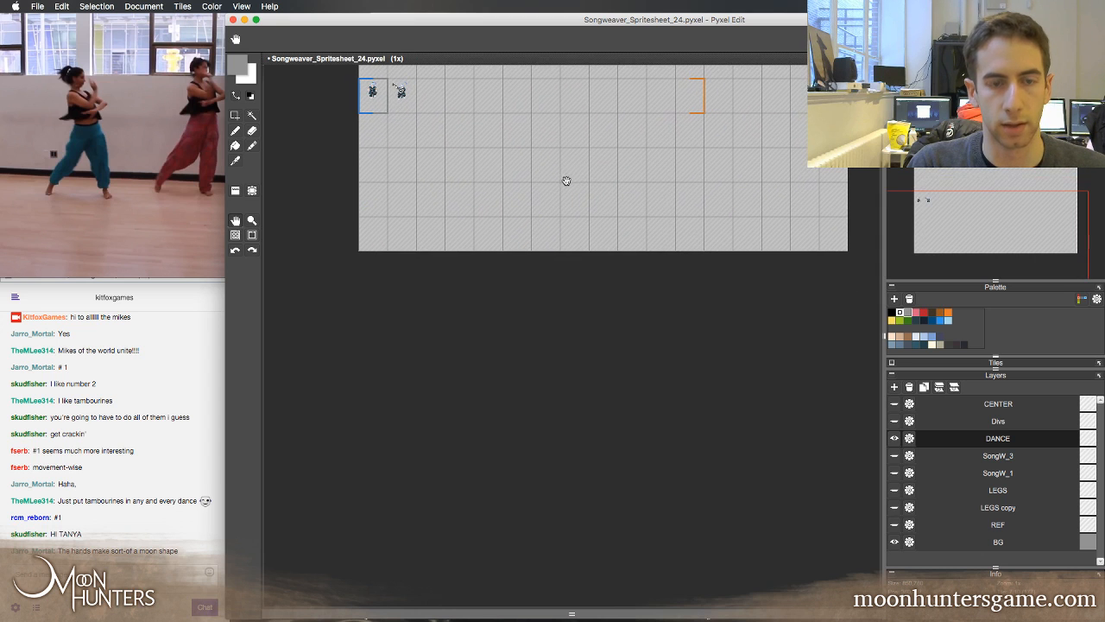
pyautogui.click(585, 195)
pyautogui.press('space')
pyautogui.moveTo(587, 234); pyautogui.dragTo(720, 339)
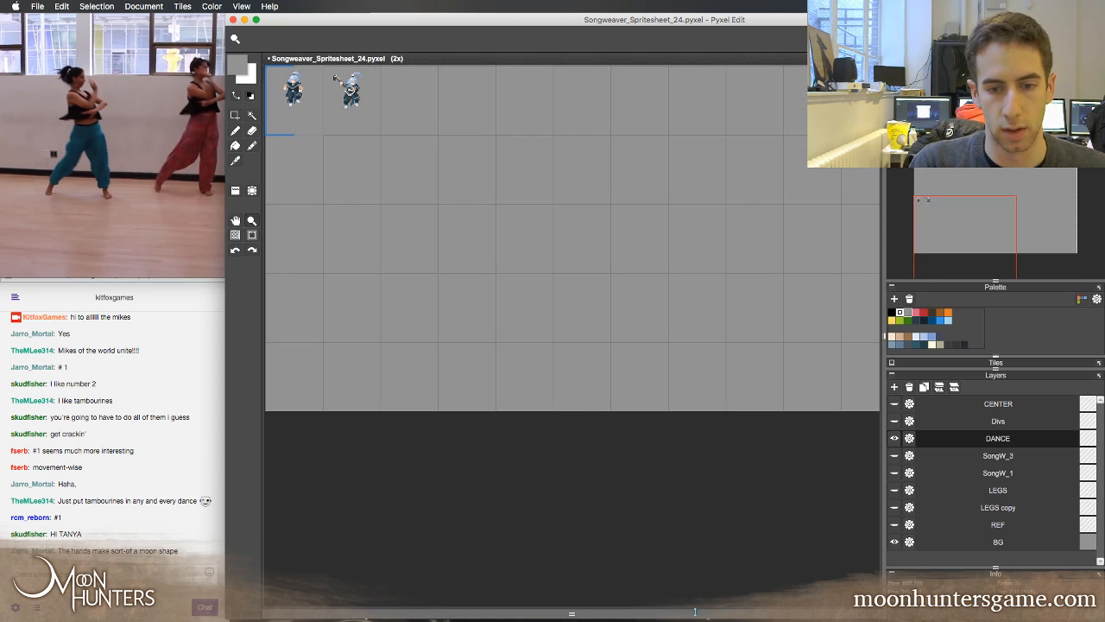
pyautogui.moveTo(698, 614); pyautogui.dragTo(639, 158)
# Step back and forth through the first and last frames of the Dance animation and try its playback
pyautogui.press('Right')
pyautogui.press('Right')
pyautogui.press('Left')
pyautogui.press('Left')
pyautogui.press('Left')
pyautogui.press('Right')
pyautogui.press('Right')
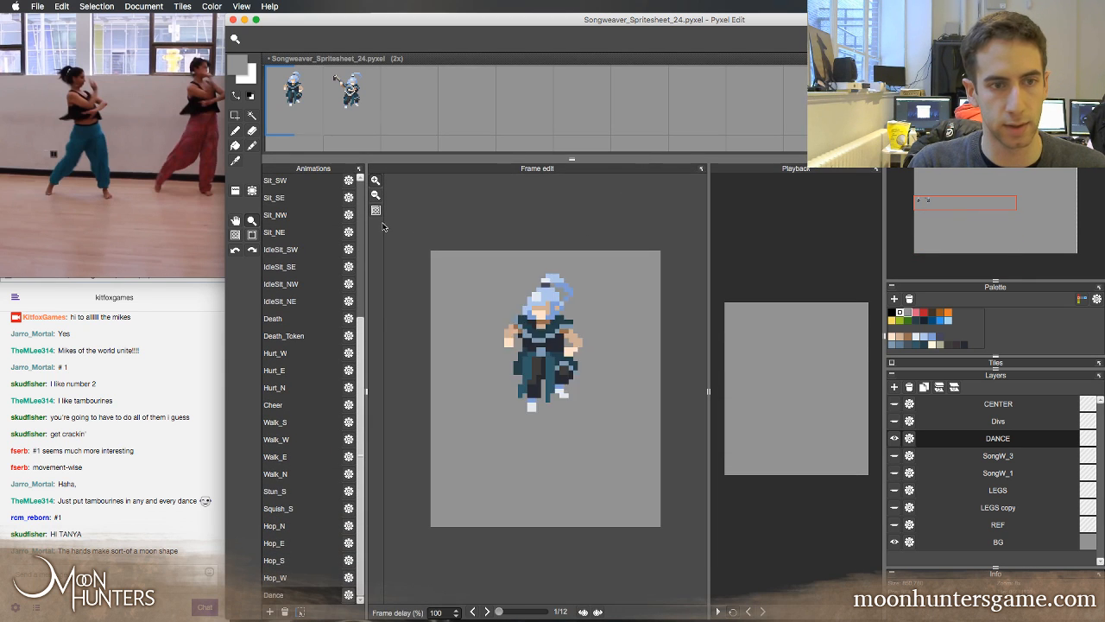
pyautogui.press('Left')
pyautogui.press('Left')
pyautogui.press('Right')
pyautogui.press('Right')
pyautogui.press('Left')
pyautogui.press('Left')
pyautogui.press('Right')
pyautogui.press('Left')
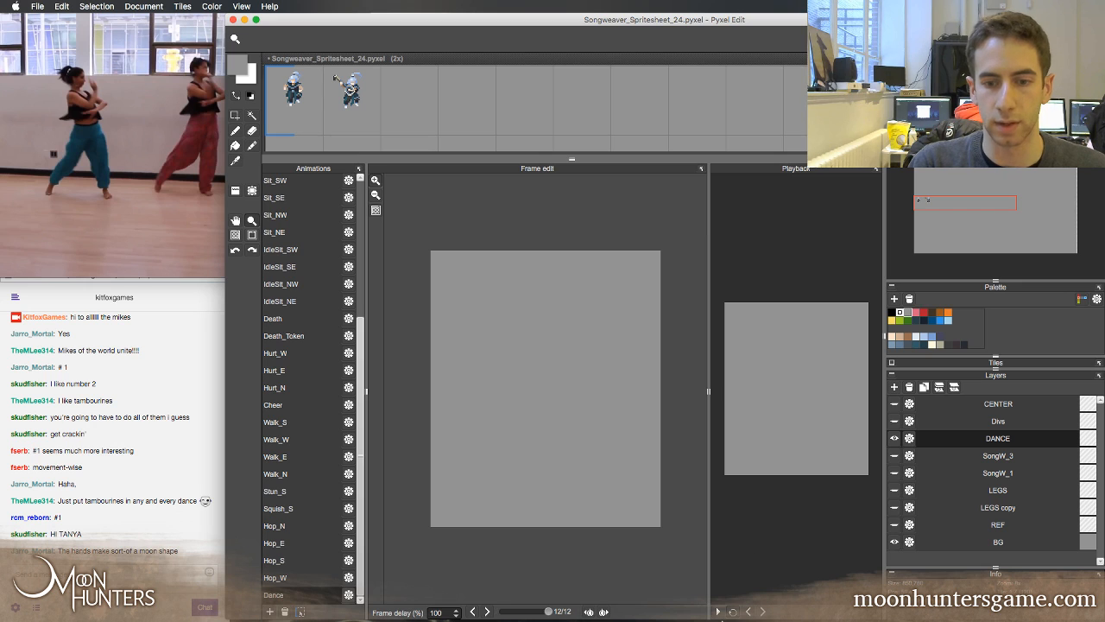
pyautogui.press('Right')
pyautogui.click(716, 613)
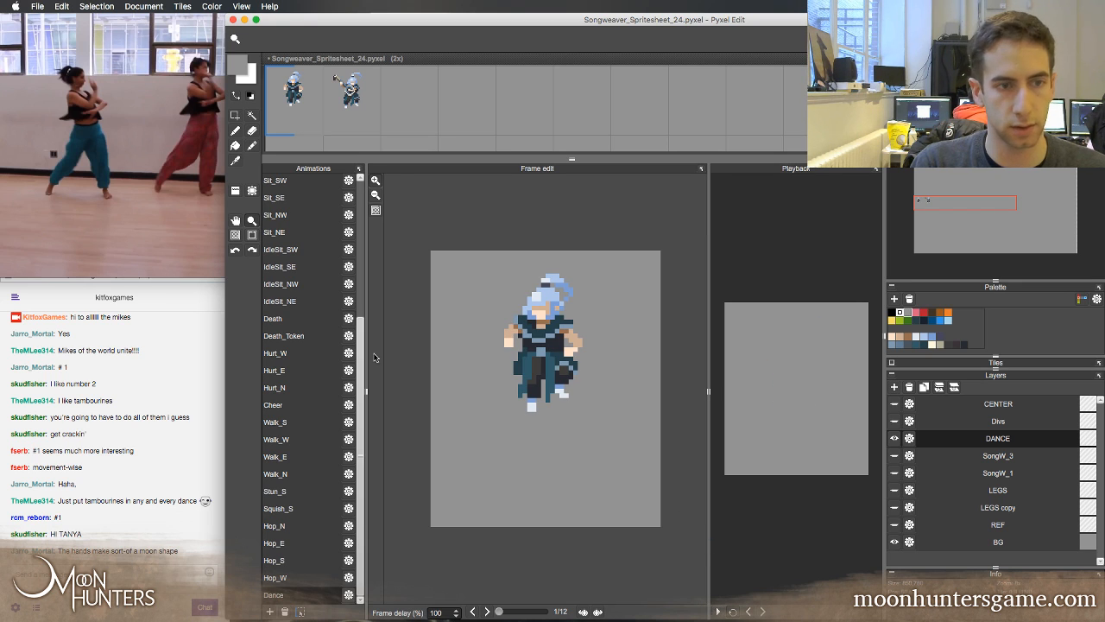
# Narrow the animations list to make room for the frame editor and fit the first Dance frame to its view
pyautogui.moveTo(367, 357); pyautogui.dragTo(244, 306)
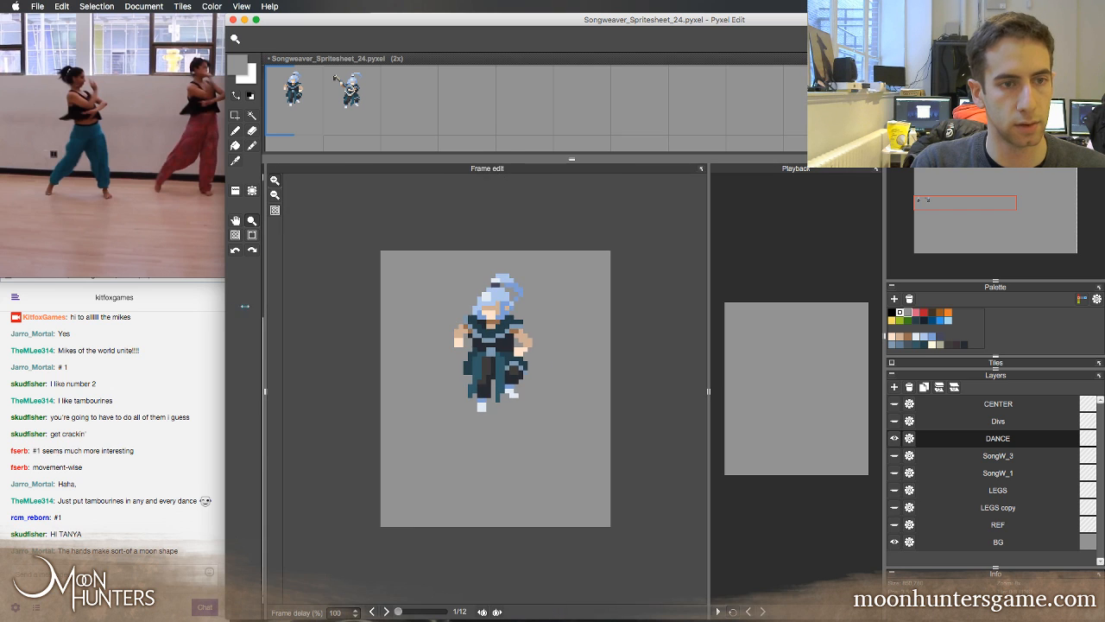
pyautogui.click(306, 212)
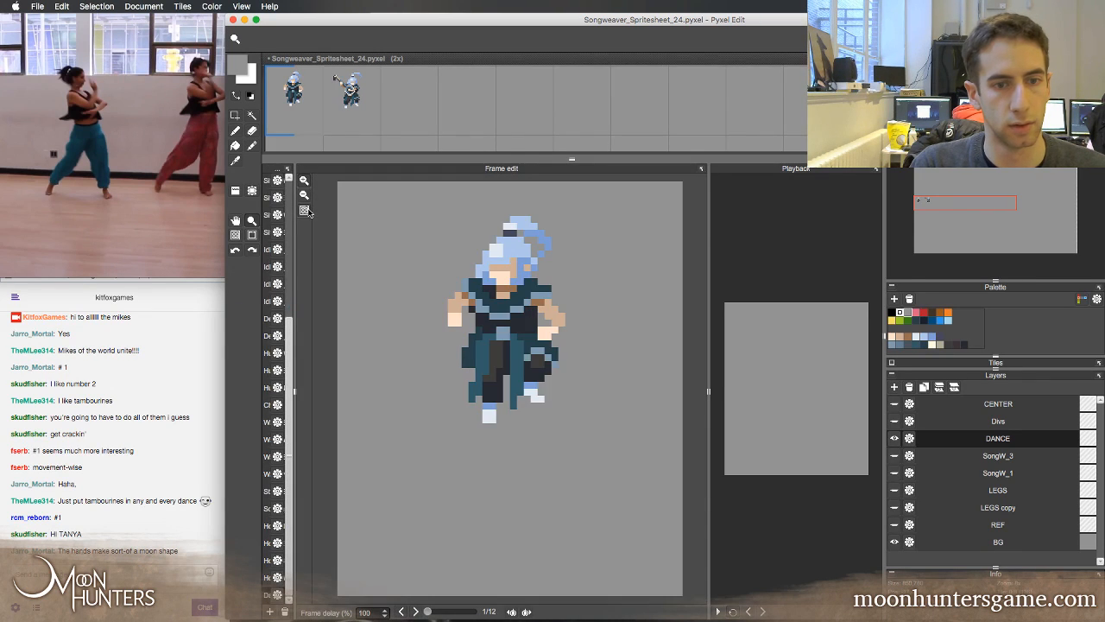
# Step back and forth through the Dance frames to examine the existing poses
pyautogui.press('Right')
pyautogui.press('Right')
pyautogui.press('Left')
pyautogui.press('Left')
pyautogui.press('Left')
pyautogui.press('Left')
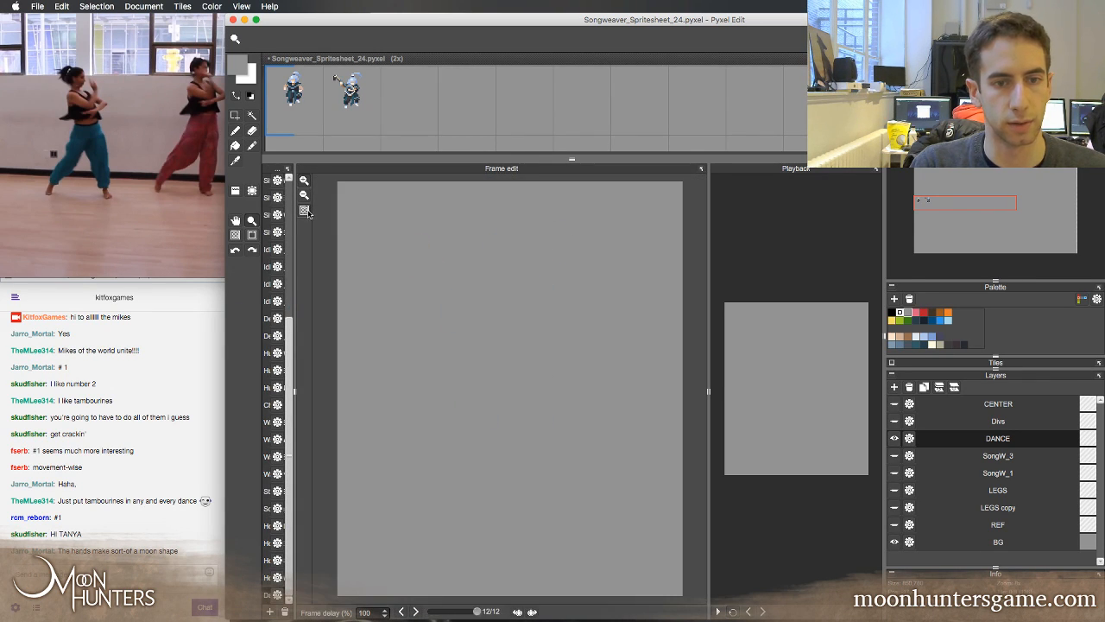
pyautogui.press('Right')
pyautogui.press('Right')
pyautogui.press('Right')
pyautogui.press('Right')
pyautogui.press('Left')
pyautogui.press('Left')
pyautogui.press('Right')
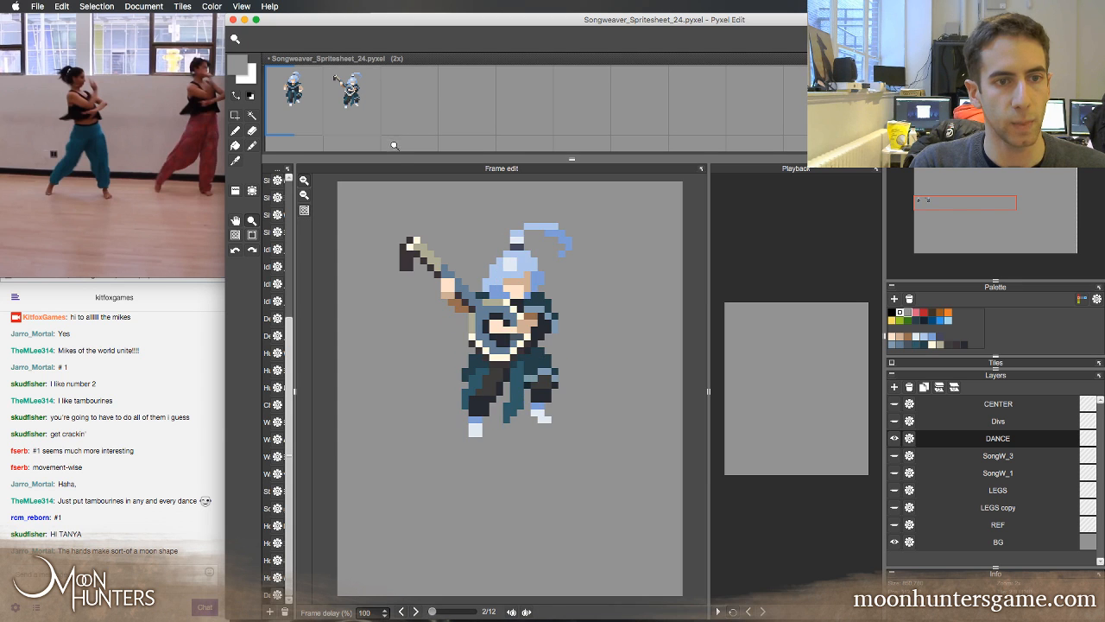
# Enlarge the spritesheet area and reposition the second Dance frame within the frame editor
pyautogui.moveTo(398, 159)
pyautogui.mouseDown()
pyautogui.moveTo(400, 193)
pyautogui.moveTo(403, 178)
pyautogui.mouseUp()
pyautogui.press('space')
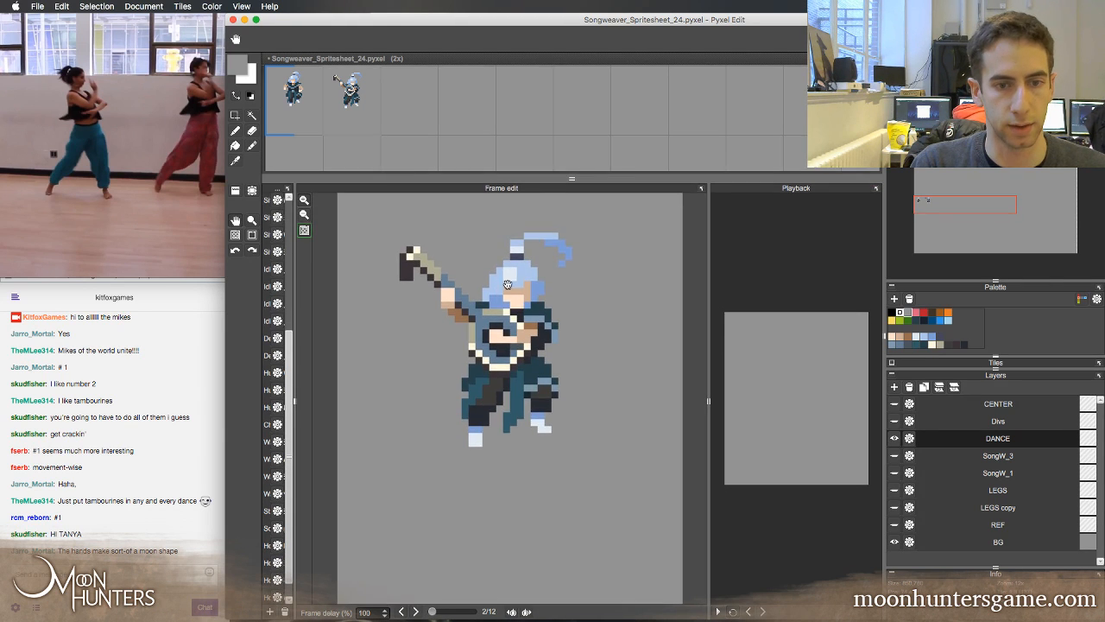
pyautogui.moveTo(507, 288); pyautogui.dragTo(512, 354)
# Copy the lute and idle poses into the row below, and copy the idle pose into the third cell of the dance row
pyautogui.click(352, 102)
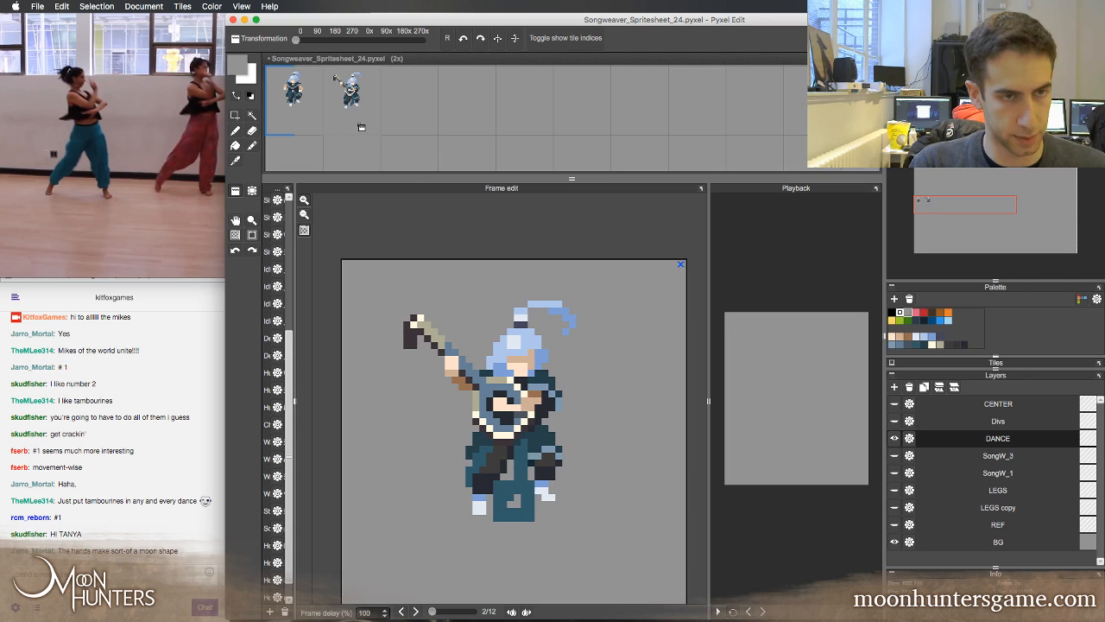
pyautogui.click(309, 162)
pyautogui.press('space')
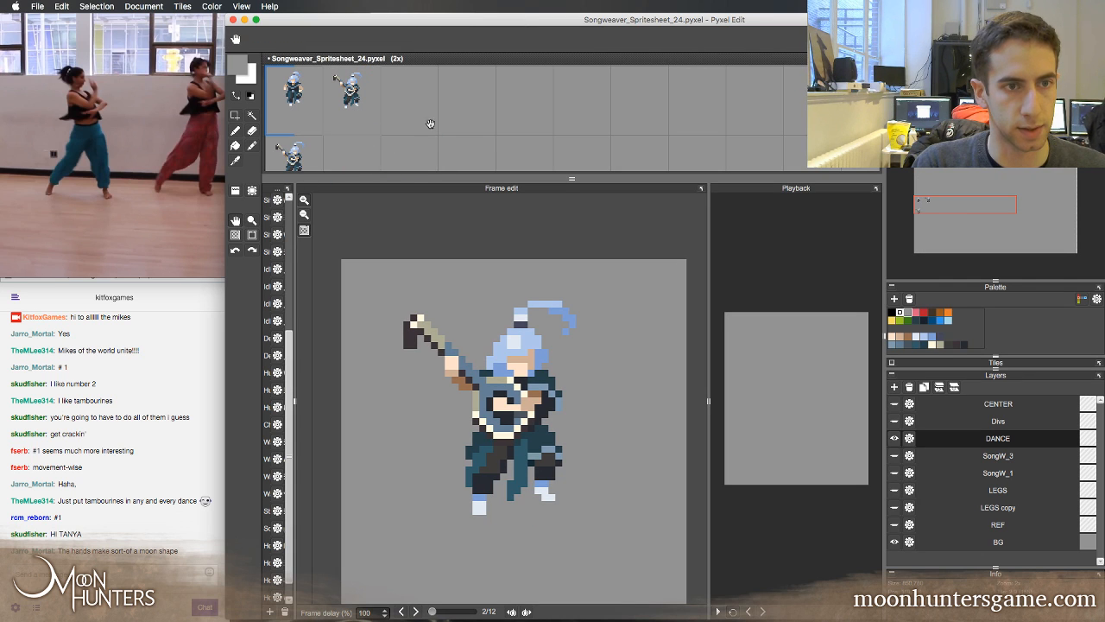
pyautogui.moveTo(405, 141); pyautogui.dragTo(466, 129)
pyautogui.rightClick(347, 108)
pyautogui.click(413, 147)
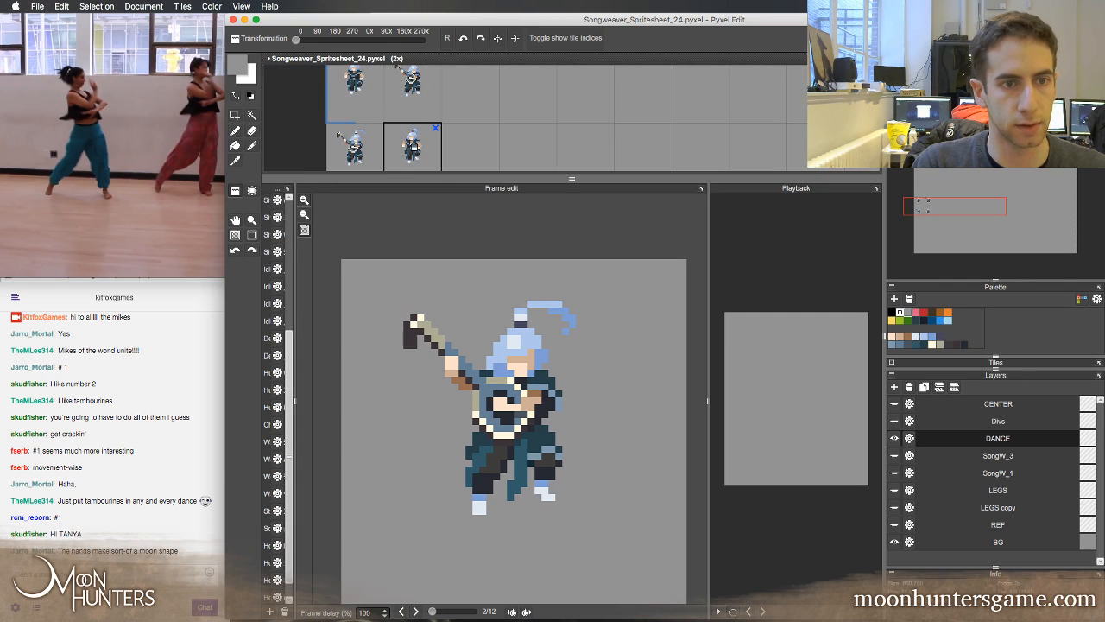
pyautogui.rightClick(401, 99)
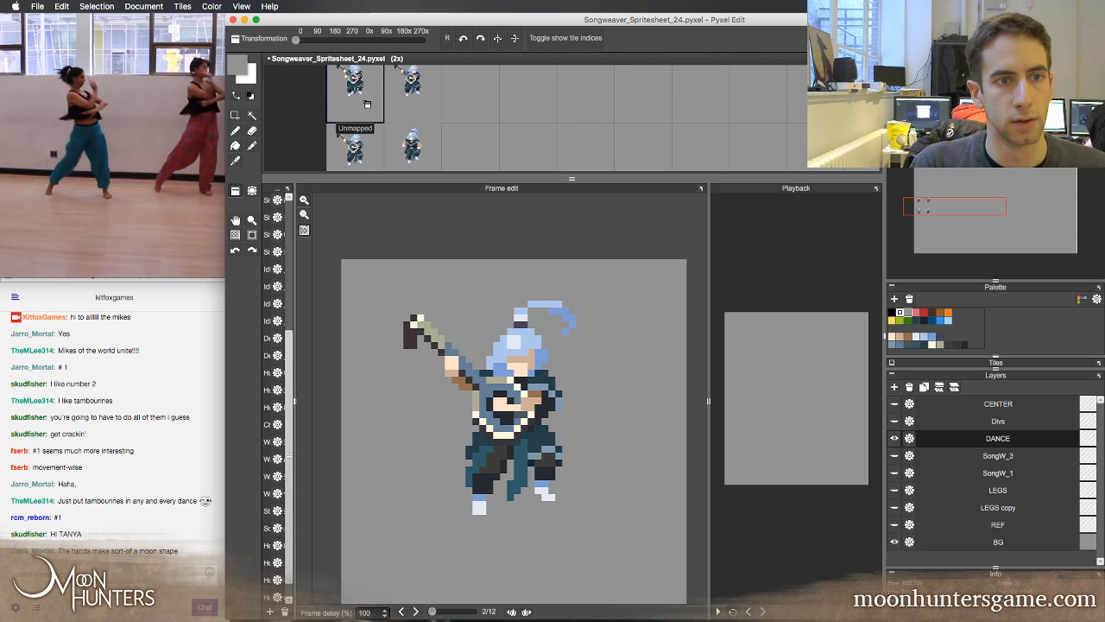
# Magnify the spritesheet to 5x on the dance row, give it more height, and recentre the second frame in the frame editor
pyautogui.press('z')
pyautogui.click(418, 93)
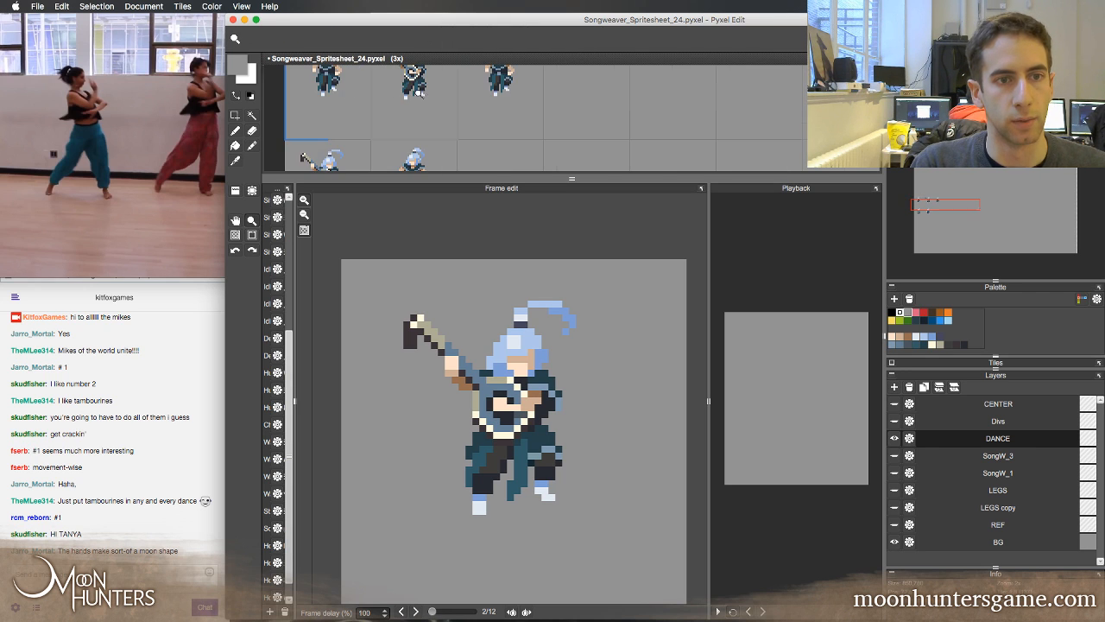
pyautogui.click(450, 145)
pyautogui.click(444, 142)
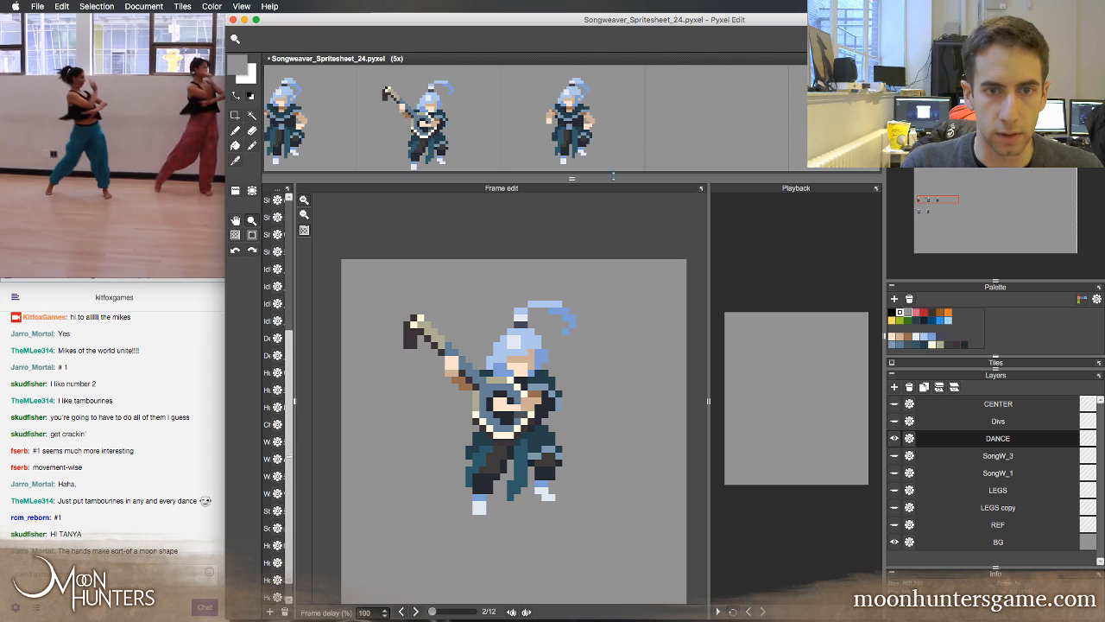
pyautogui.moveTo(613, 175); pyautogui.dragTo(613, 189)
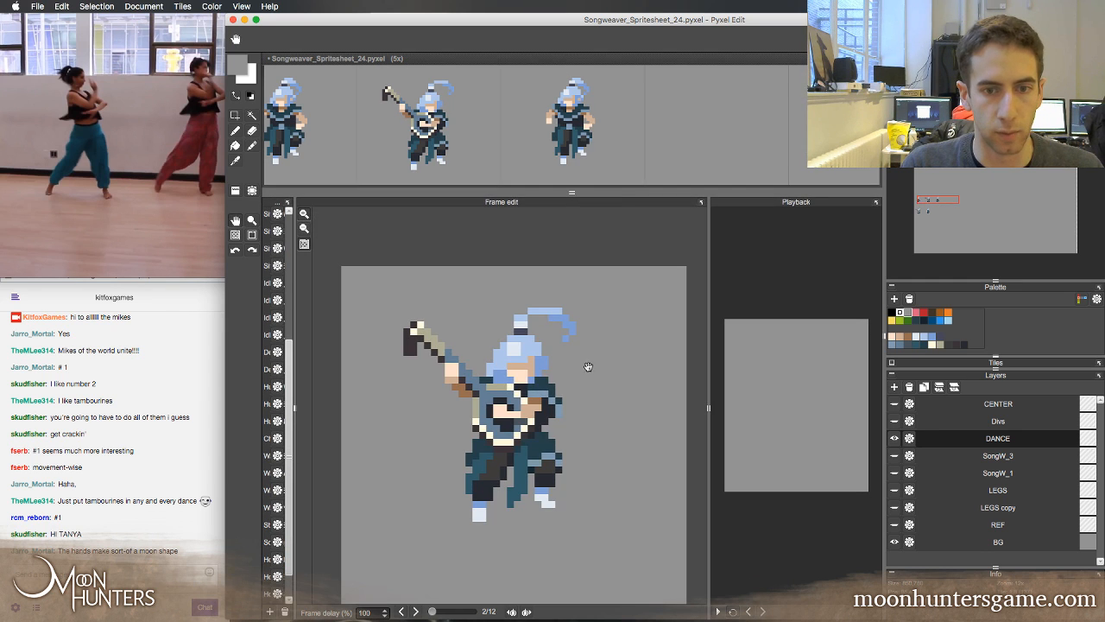
pyautogui.moveTo(588, 367); pyautogui.dragTo(562, 291)
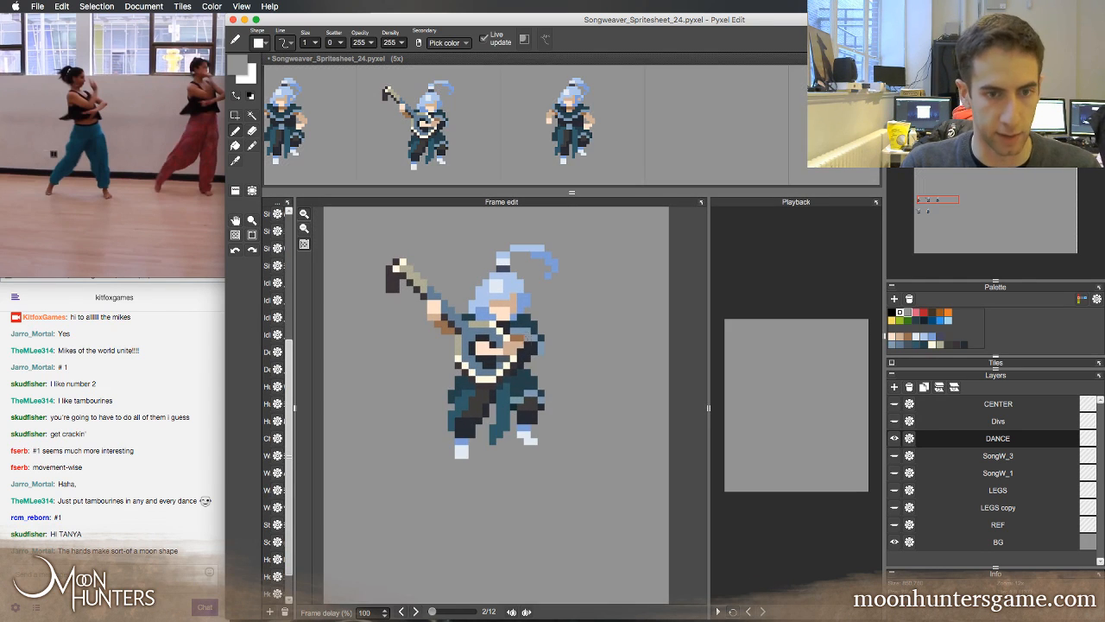
# Flip between the idle pose in frame 1 and the lute pose in frame 2 to compare them
pyautogui.press('Left')
pyautogui.press('Right')
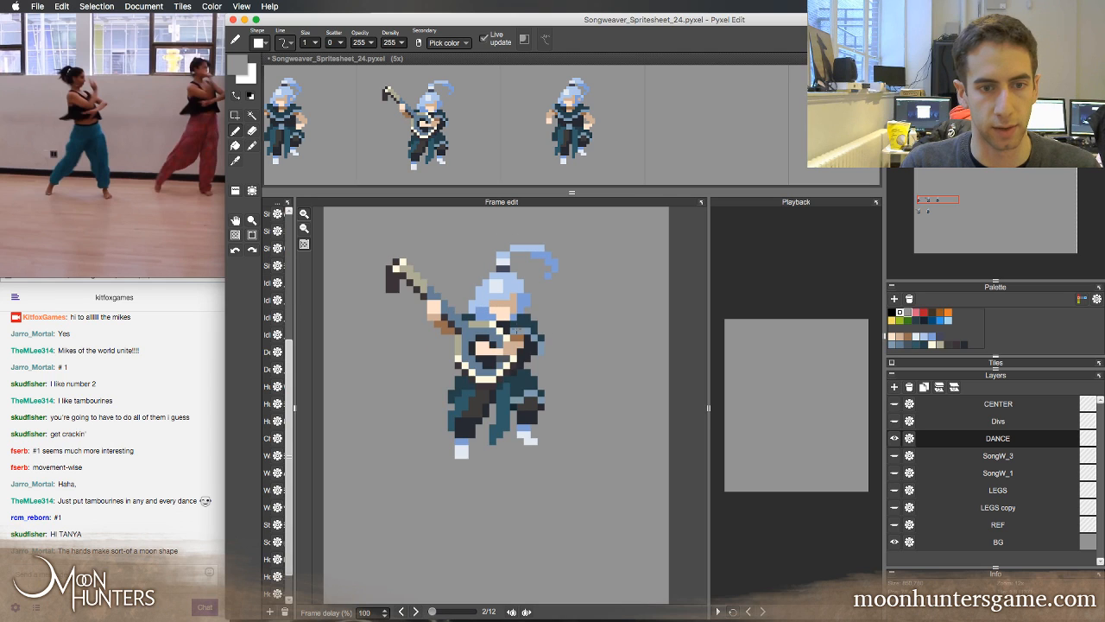
pyautogui.press('Left')
pyautogui.press('Right')
pyautogui.press('Left')
pyautogui.press('Right')
pyautogui.press('Left')
pyautogui.press('Right')
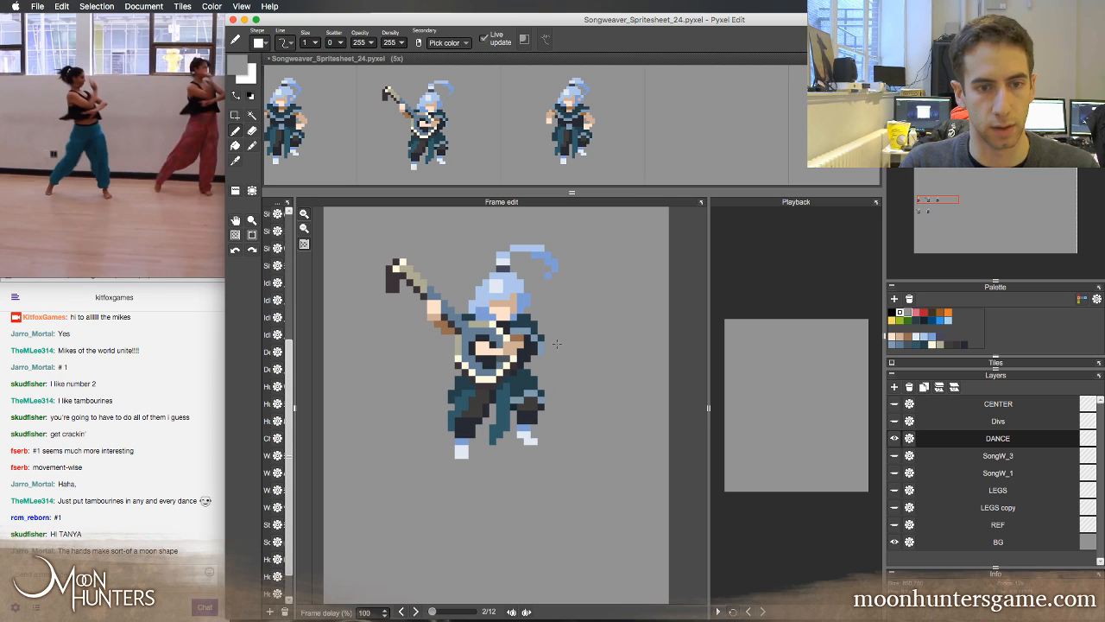
# Replace the sprite in the third dance cell with a copy of the lute pose from the second cell
pyautogui.press('a')
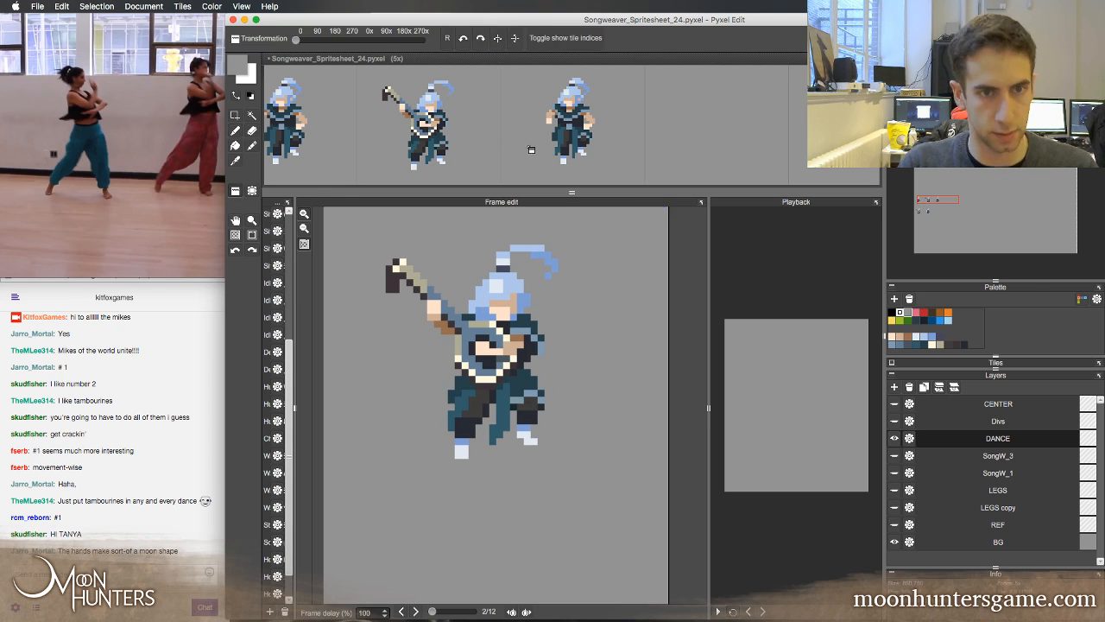
pyautogui.rightClick(483, 140)
pyautogui.click(553, 142)
pyautogui.press('b')
# Examine how the body and legs shift between the first and second Dance frames
pyautogui.press('Left')
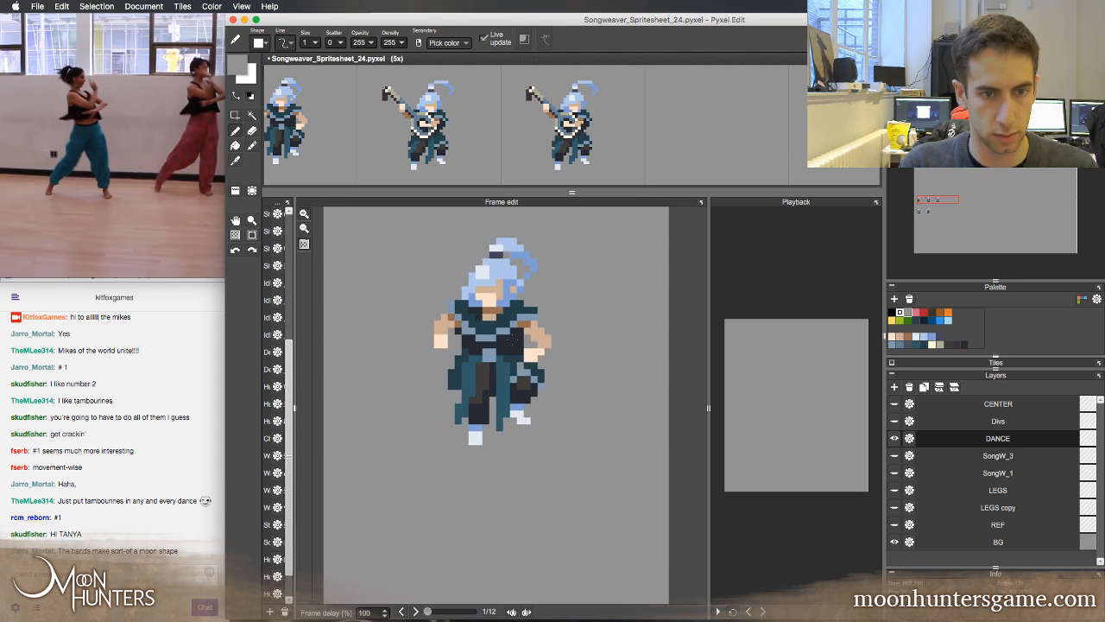
pyautogui.press('Right')
pyautogui.press('Left')
pyautogui.press('Right')
pyautogui.press('Left')
pyautogui.press('Right')
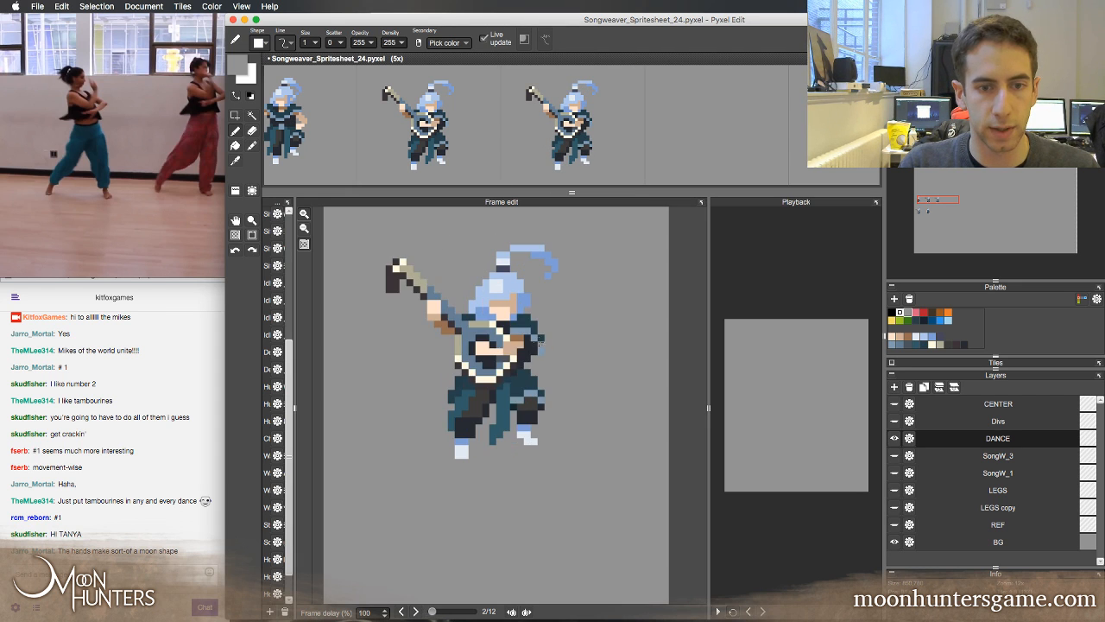
pyautogui.press('Left')
pyautogui.press('Right')
# Remove the lute and arms from the second frame by erasing the overhanging parts and filling the torso with the dark clothing colour
pyautogui.rightClick(530, 344)
pyautogui.moveTo(521, 338)
pyautogui.mouseDown()
pyautogui.moveTo(506, 353)
pyautogui.moveTo(486, 326)
pyautogui.moveTo(472, 339)
pyautogui.moveTo(398, 266)
pyautogui.moveTo(393, 285)
pyautogui.moveTo(461, 337)
pyautogui.moveTo(437, 312)
pyautogui.moveTo(429, 325)
pyautogui.mouseUp()
pyautogui.press('e')
pyautogui.press('b')
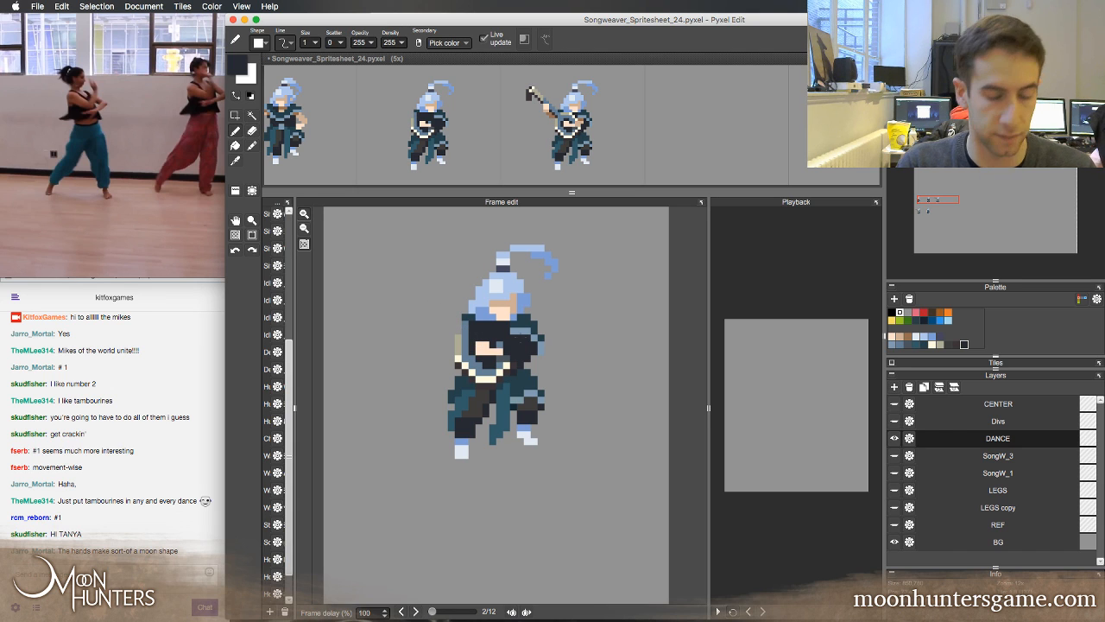
pyautogui.moveTo(496, 347)
pyautogui.mouseDown()
pyautogui.moveTo(504, 373)
pyautogui.moveTo(491, 378)
pyautogui.moveTo(479, 344)
pyautogui.moveTo(466, 342)
pyautogui.moveTo(465, 355)
pyautogui.mouseUp()
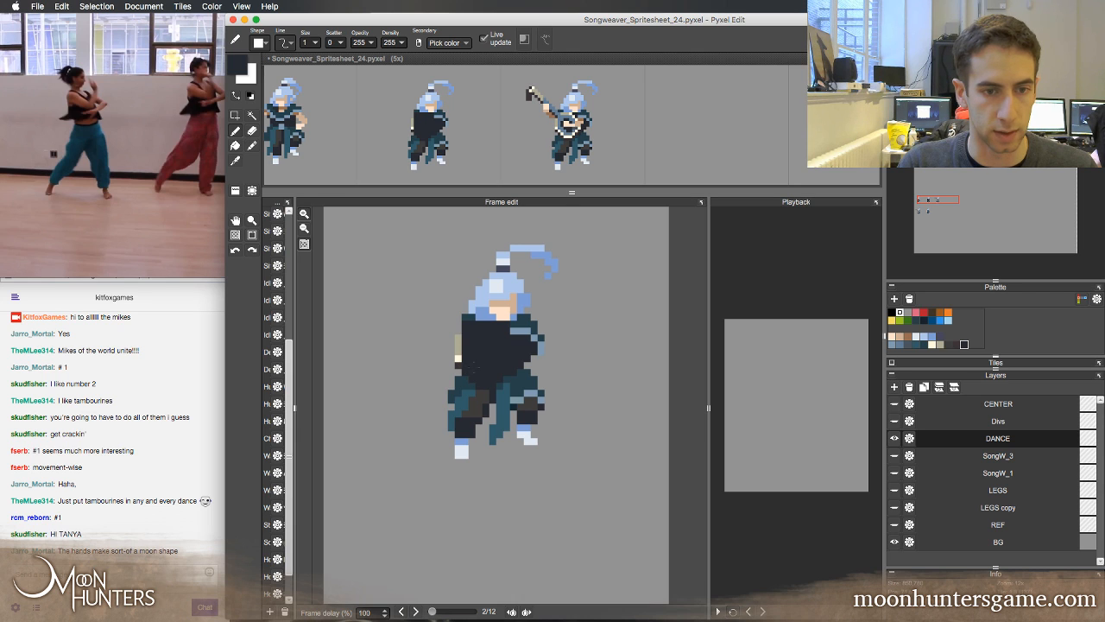
pyautogui.press('e')
pyautogui.moveTo(461, 364); pyautogui.dragTo(464, 336)
# Paint a light blue belt buckle on the second frame's waist, using the first frame's buckle as colour and placement reference
pyautogui.press('Left')
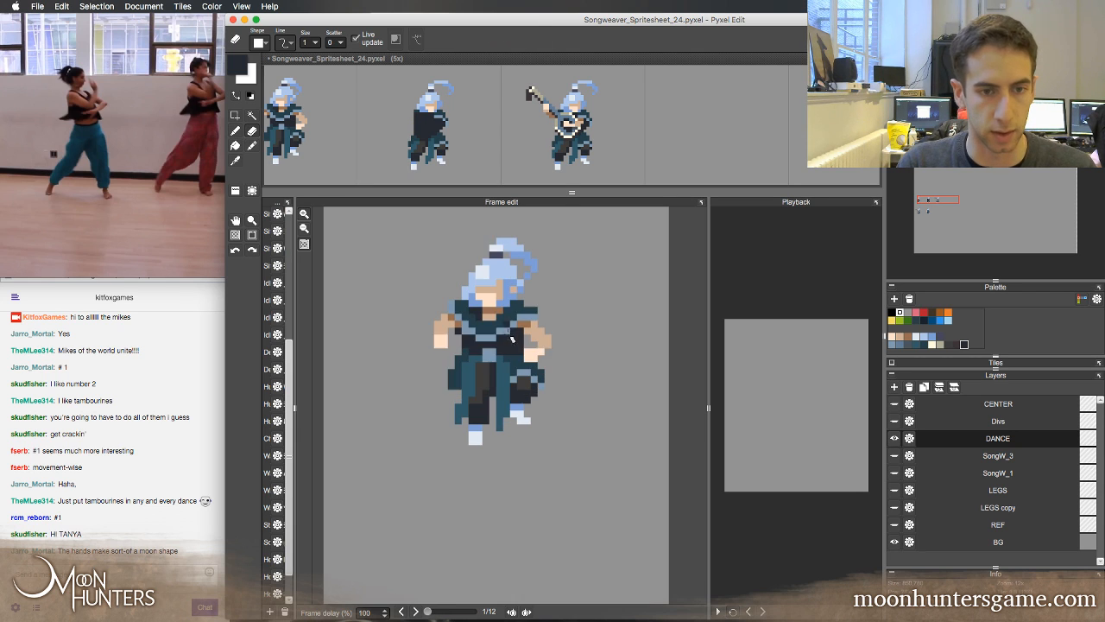
pyautogui.press('Right')
pyautogui.press('Left')
pyautogui.press('Right')
pyautogui.press('Left')
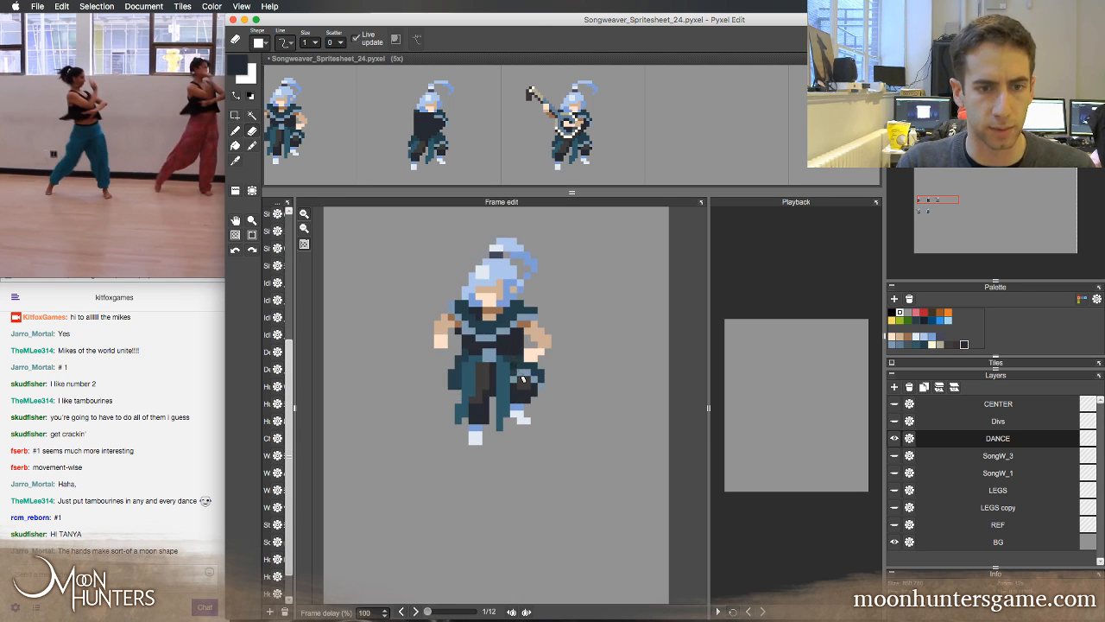
pyautogui.press('b')
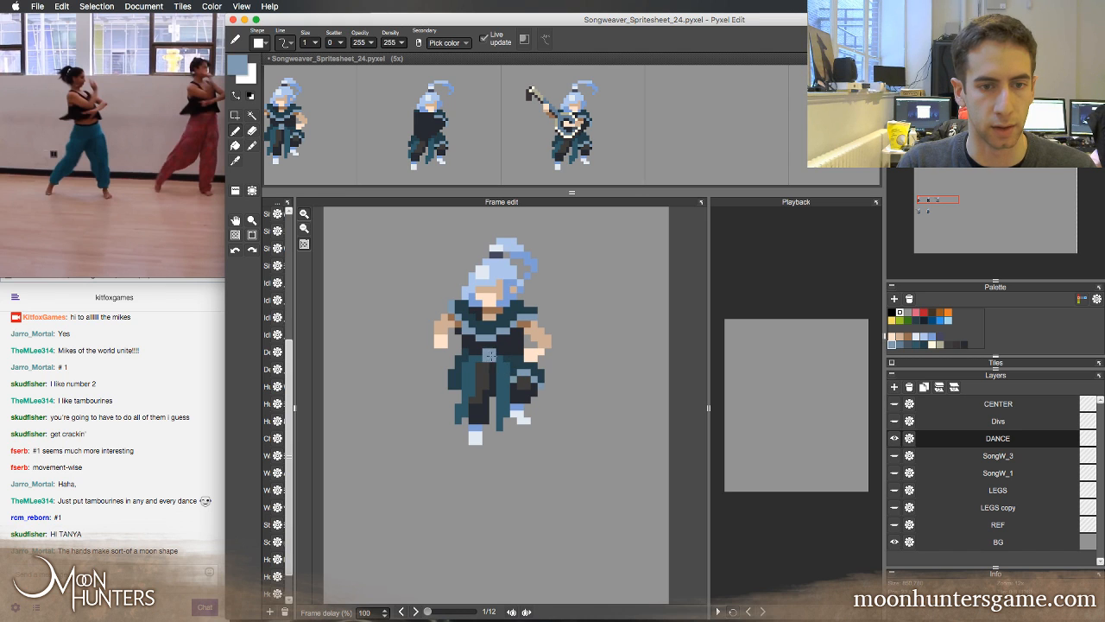
pyautogui.press('Left')
pyautogui.press('Right')
pyautogui.press('Right')
pyautogui.press('Left')
pyautogui.press('Right')
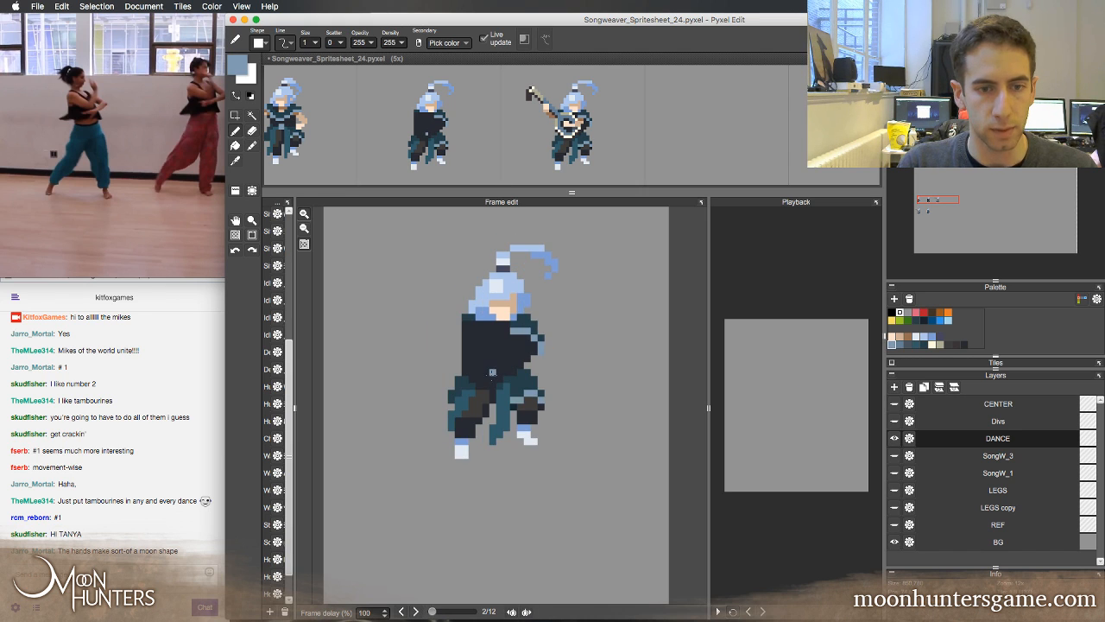
pyautogui.press('Left')
pyautogui.press('Right')
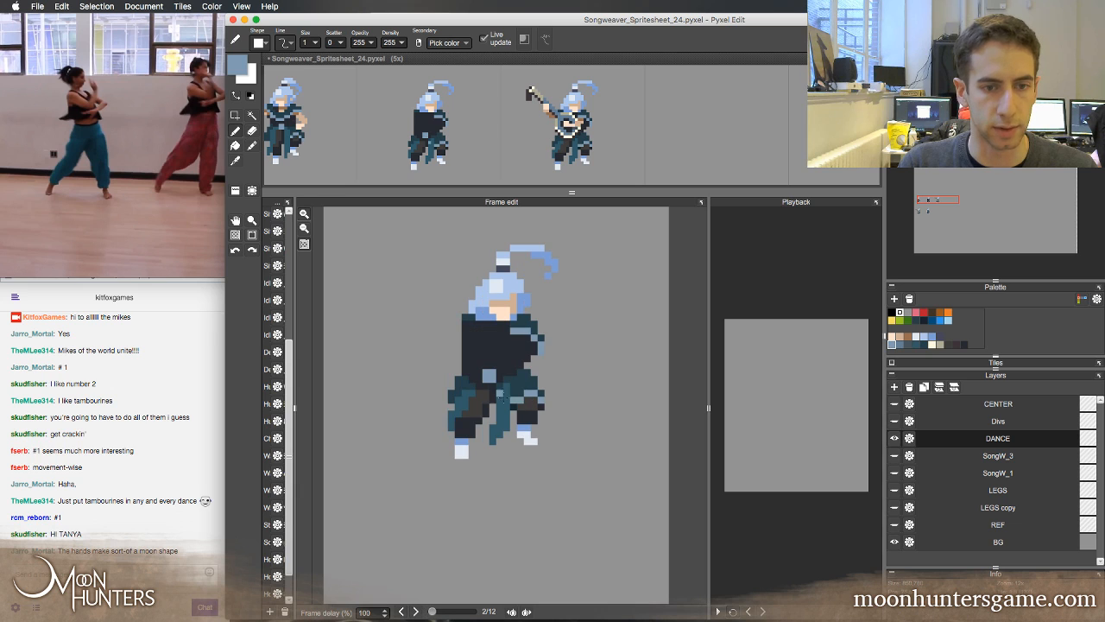
# Touch up the teal skirt and dark waist pixels around the second frame's buckle, checking against the first frame
pyautogui.keyDown('alt'); pyautogui.click(501, 378); pyautogui.keyUp('alt')
pyautogui.press('Left')
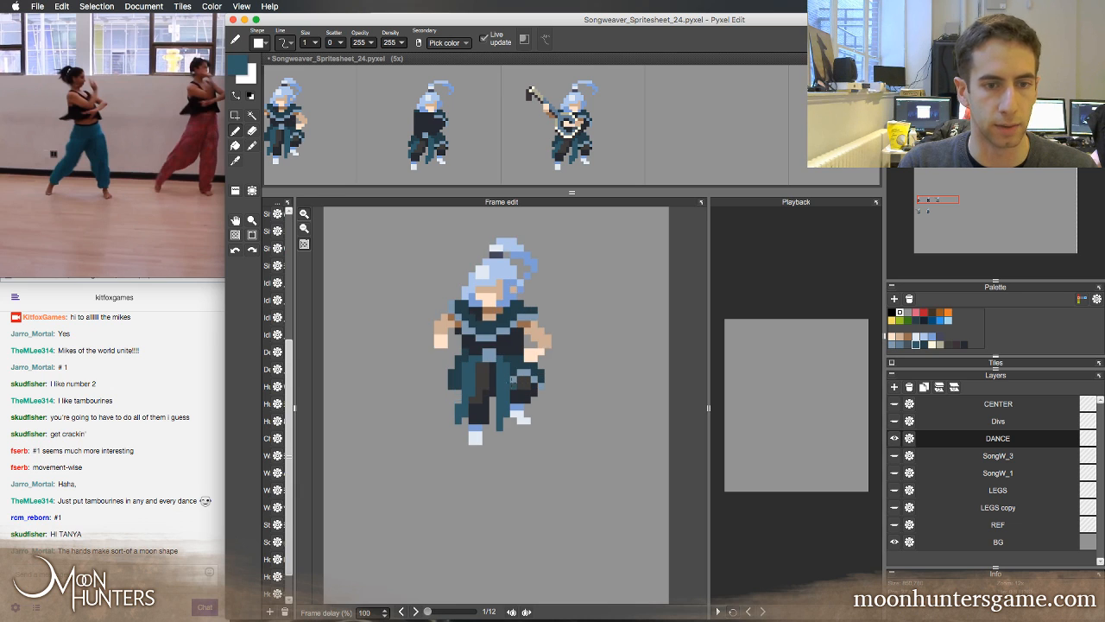
pyautogui.press('Right')
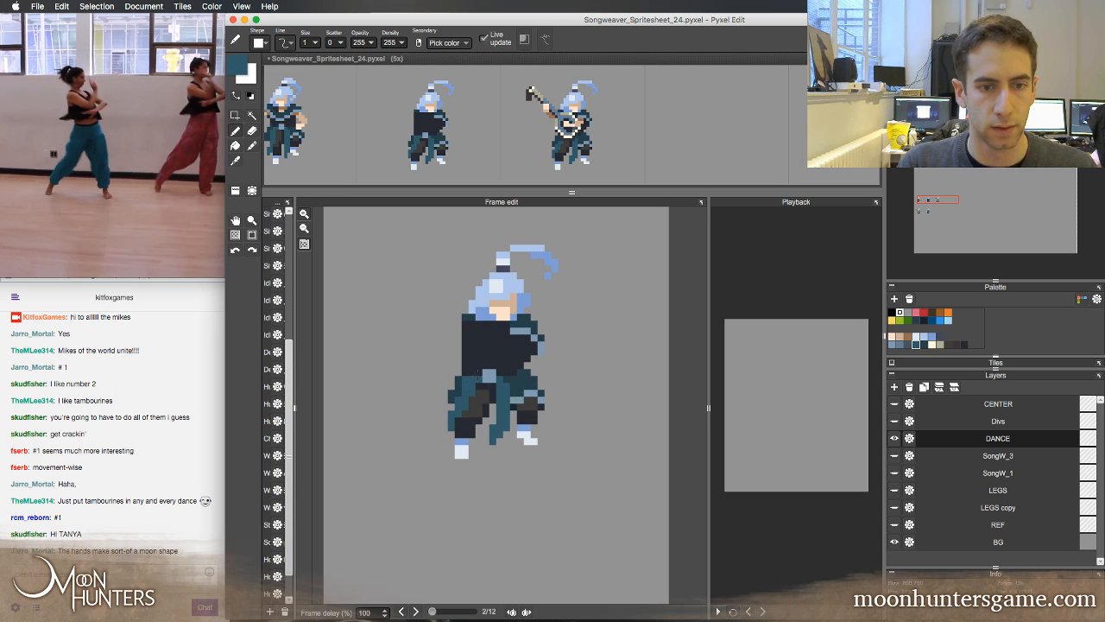
pyautogui.keyDown('alt'); pyautogui.click(480, 370); pyautogui.keyUp('alt')
pyautogui.press('Left')
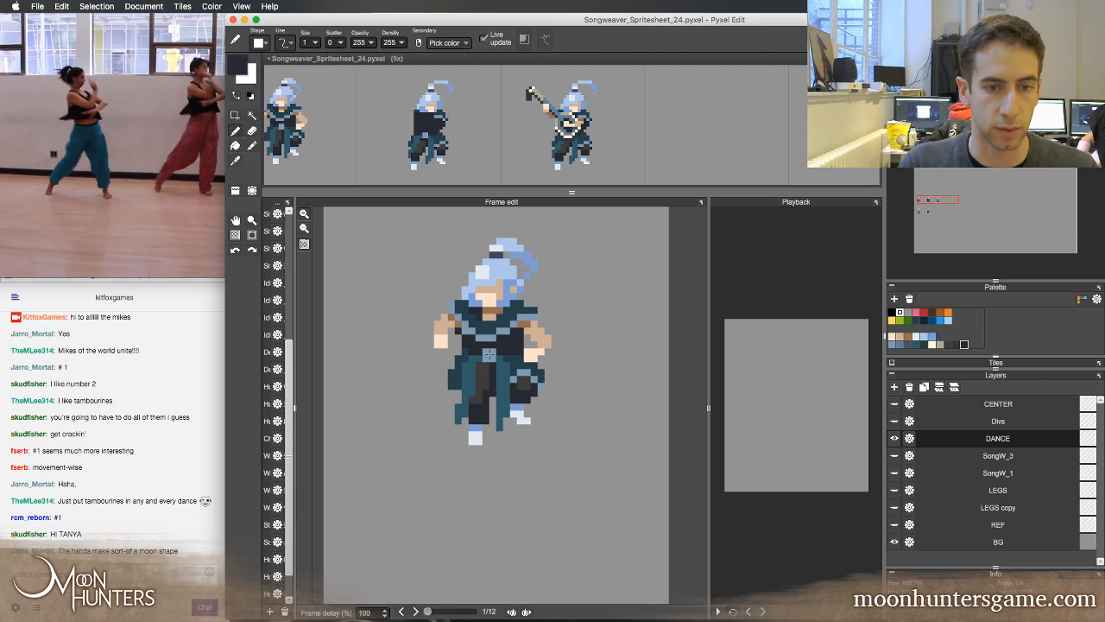
pyautogui.press('Right')
pyautogui.keyDown('alt'); pyautogui.click(457, 382); pyautogui.keyUp('alt')
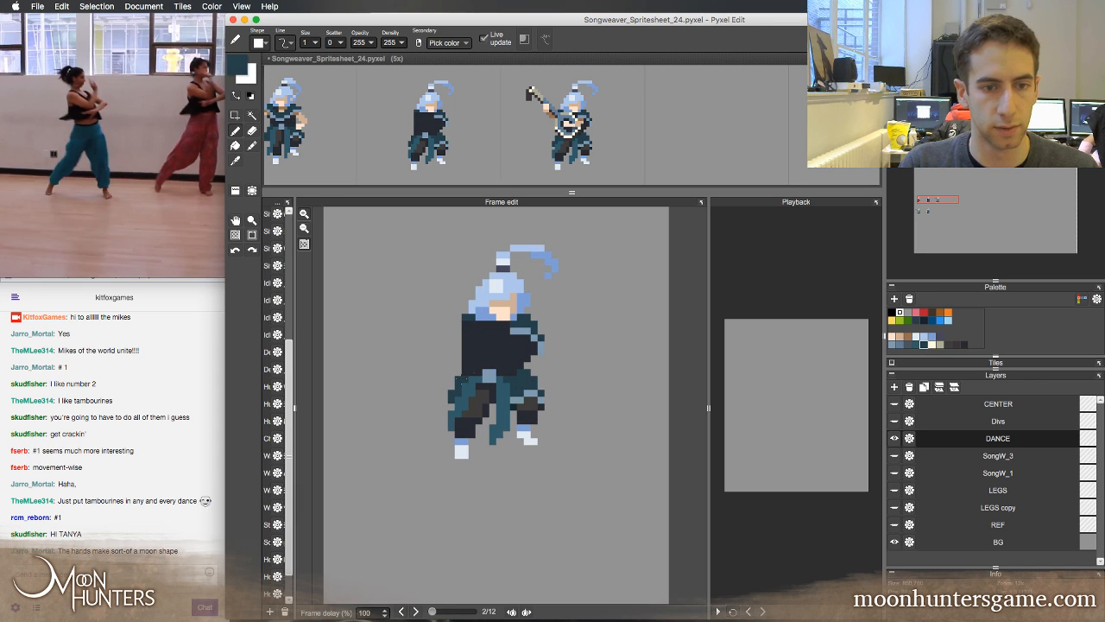
# Compare the reworked second frame with its neighbouring frames, especially the lute pose in frame 3
pyautogui.press('Left')
pyautogui.press('Right')
pyautogui.press('Right')
pyautogui.press('Left')
pyautogui.press('Right')
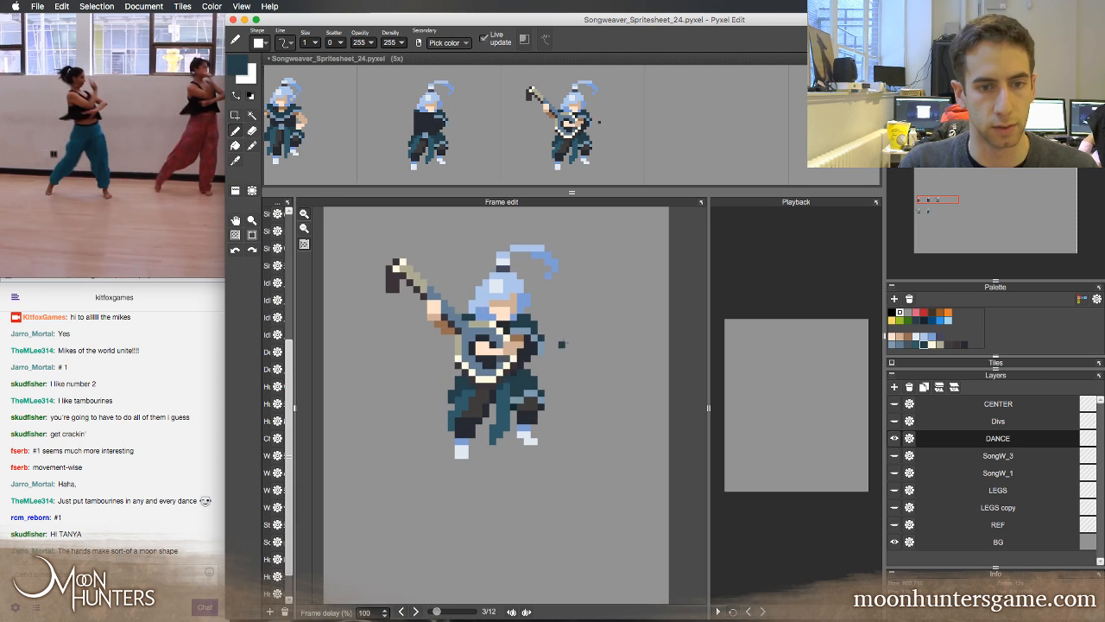
pyautogui.press('Left')
pyautogui.press('Right')
pyautogui.press('Left')
pyautogui.press('Right')
pyautogui.press('Left')
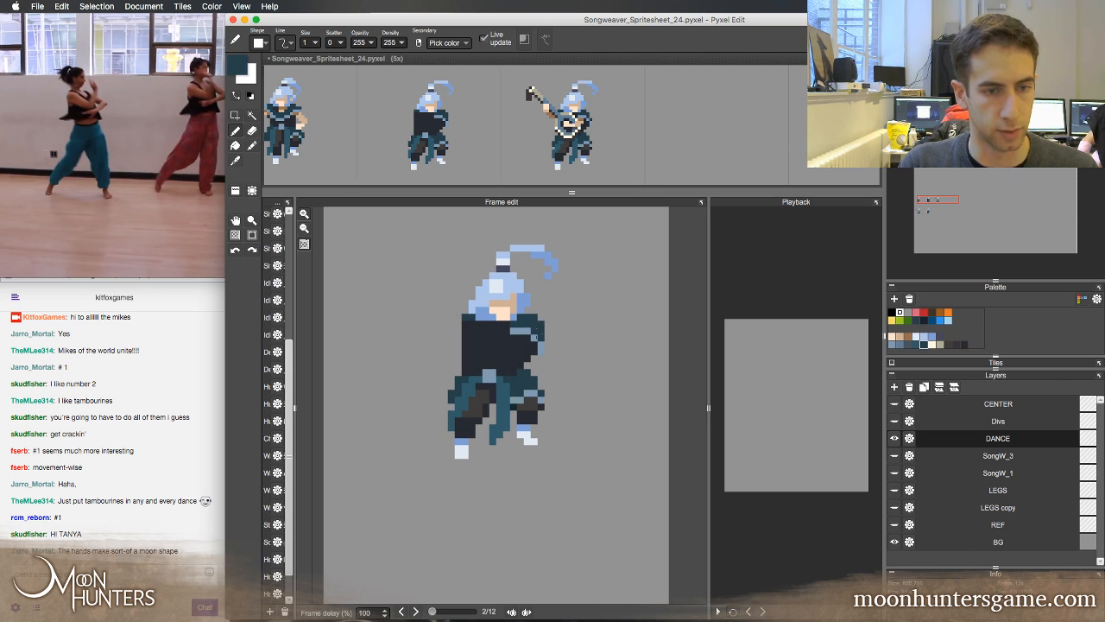
# Erase the leftover sleeve beside the second frame's torso and reshape the shoulder with its light blue trim
pyautogui.press('e')
pyautogui.press('b')
pyautogui.rightClick(527, 332)
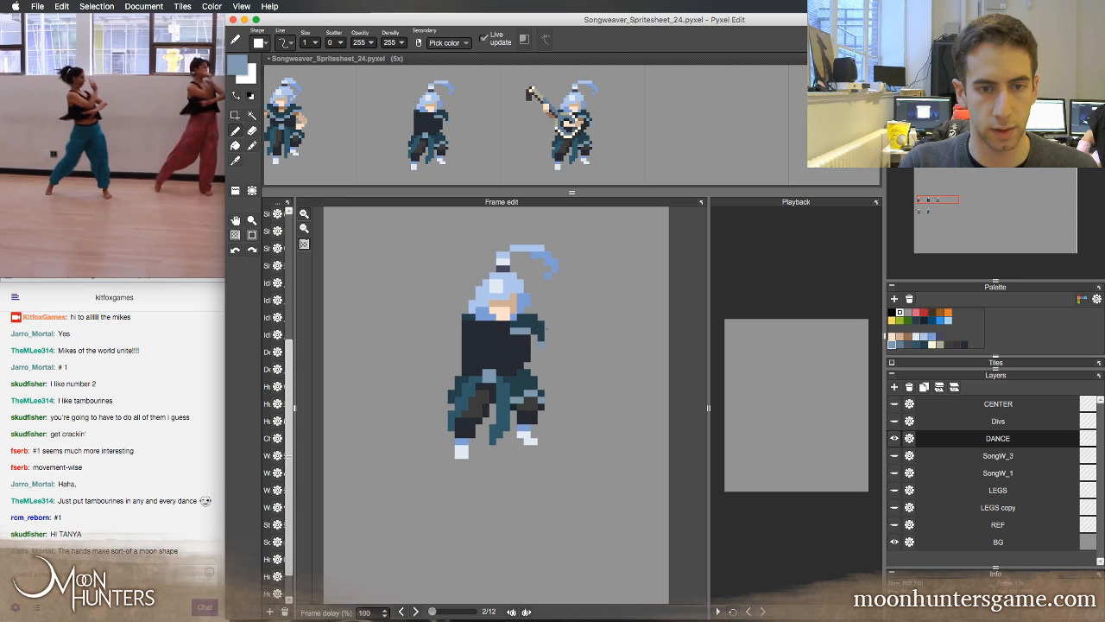
pyautogui.rightClick(530, 323)
pyautogui.moveTo(527, 331)
pyautogui.mouseDown()
pyautogui.moveTo(514, 330)
pyautogui.moveTo(541, 344)
pyautogui.mouseUp()
pyautogui.rightClick(513, 352)
pyautogui.rightClick(540, 337)
pyautogui.press('e')
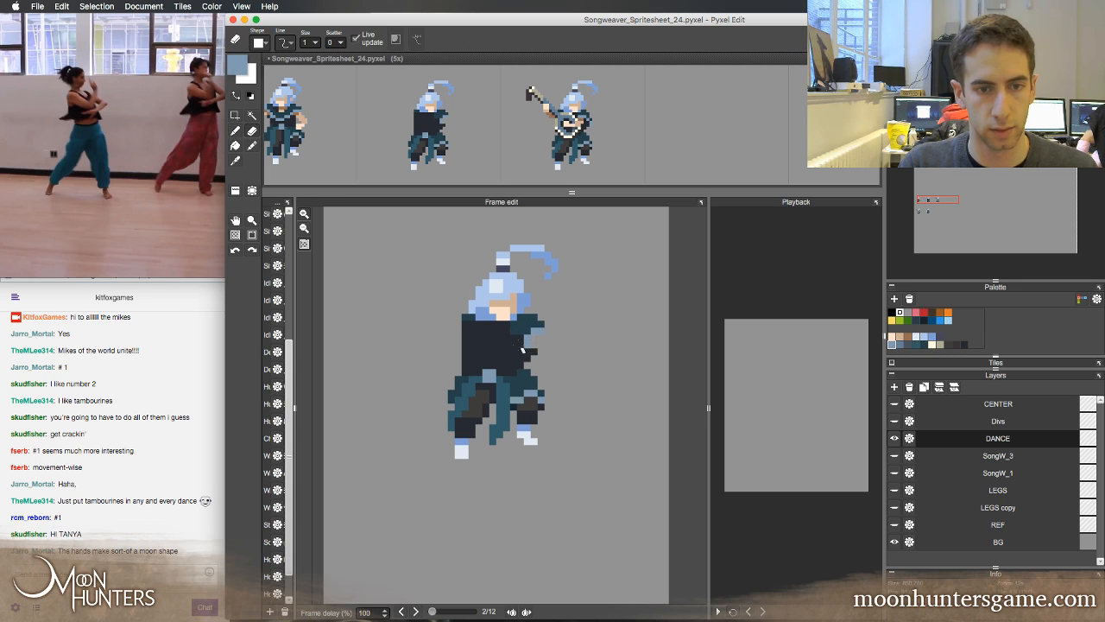
# Paint the dark teal collar across the second frame's upper chest, following the first frame's collar
pyautogui.press('b')
pyautogui.rightClick(522, 328)
pyautogui.press(',')
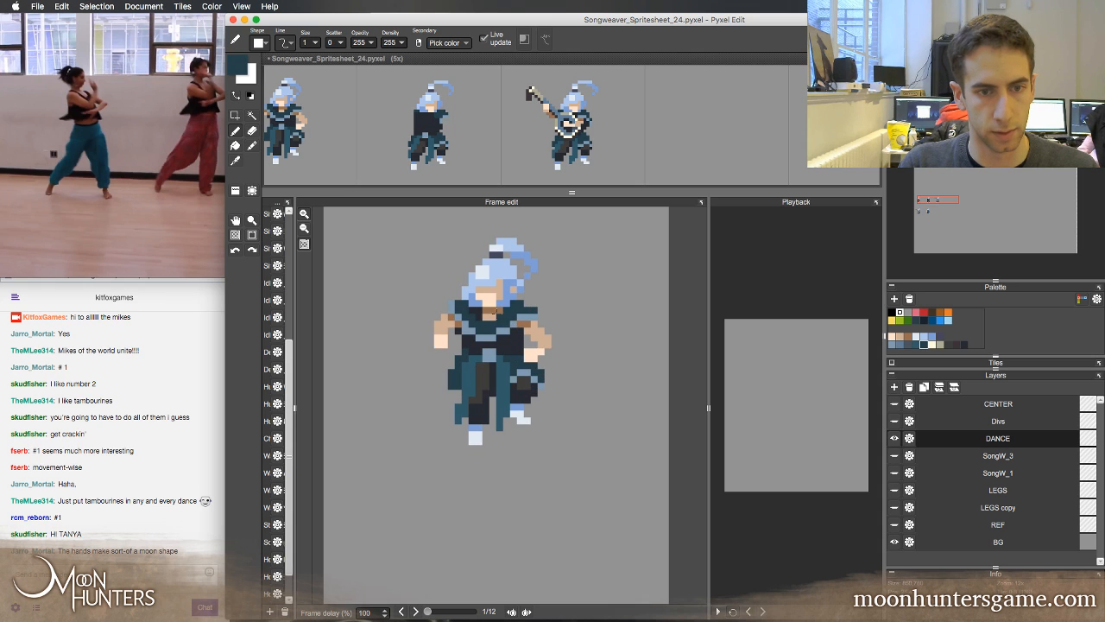
pyautogui.press('.')
pyautogui.moveTo(508, 329)
pyautogui.mouseDown()
pyautogui.moveTo(474, 328)
pyautogui.moveTo(507, 337)
pyautogui.mouseUp()
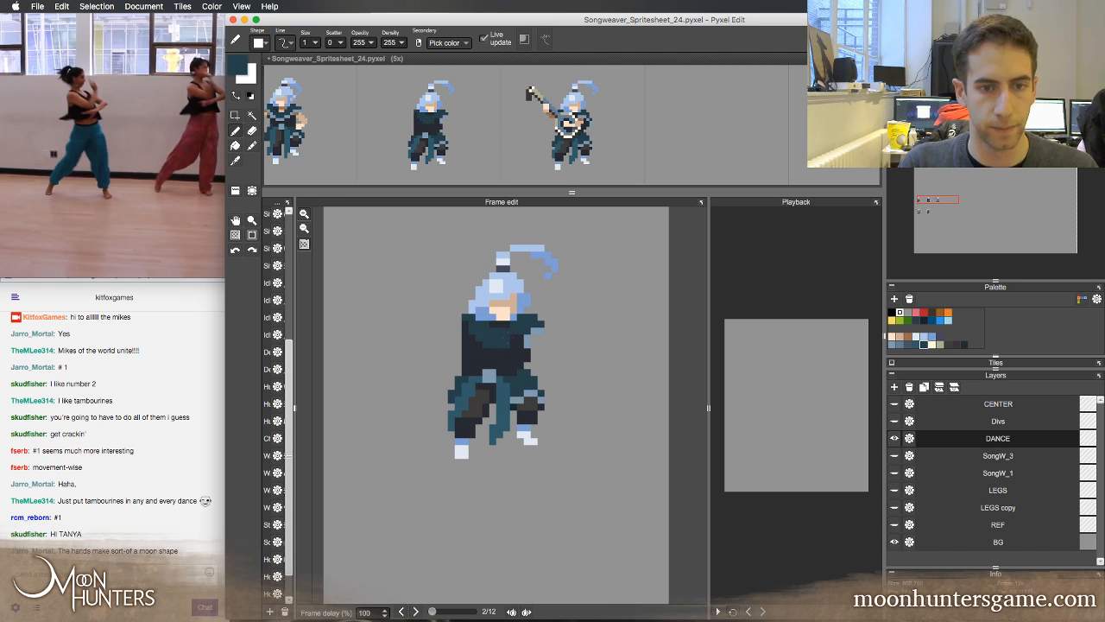
# Check the second frame's new collar and torso by alternating with the first frame
pyautogui.press(',')
pyautogui.press('.')
pyautogui.press(',')
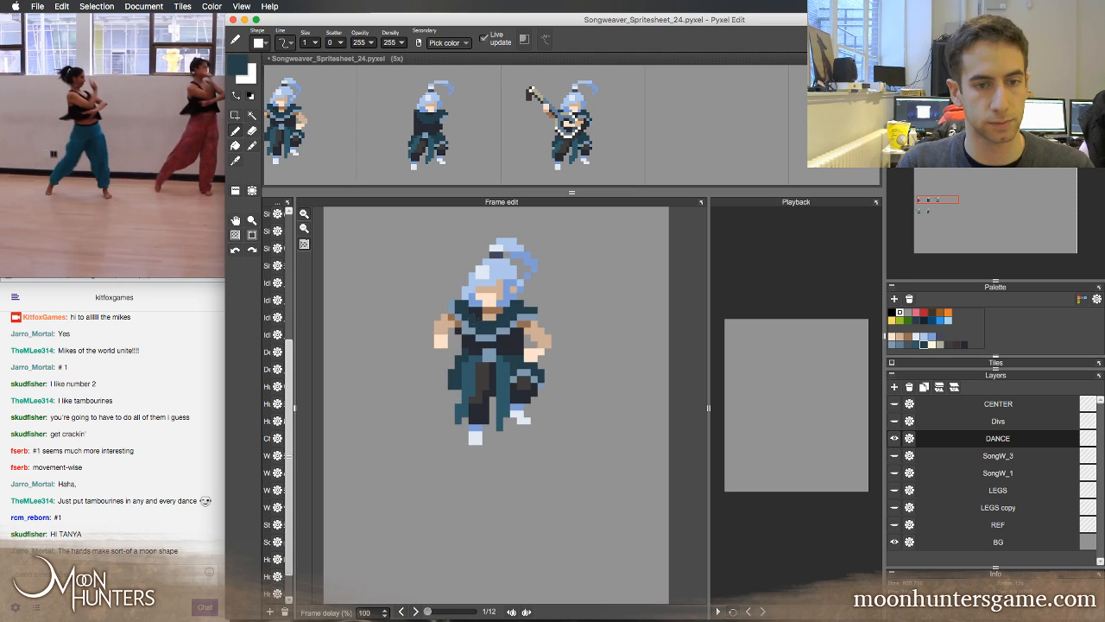
pyautogui.press('.')
pyautogui.press(',')
pyautogui.press('.')
pyautogui.press(',')
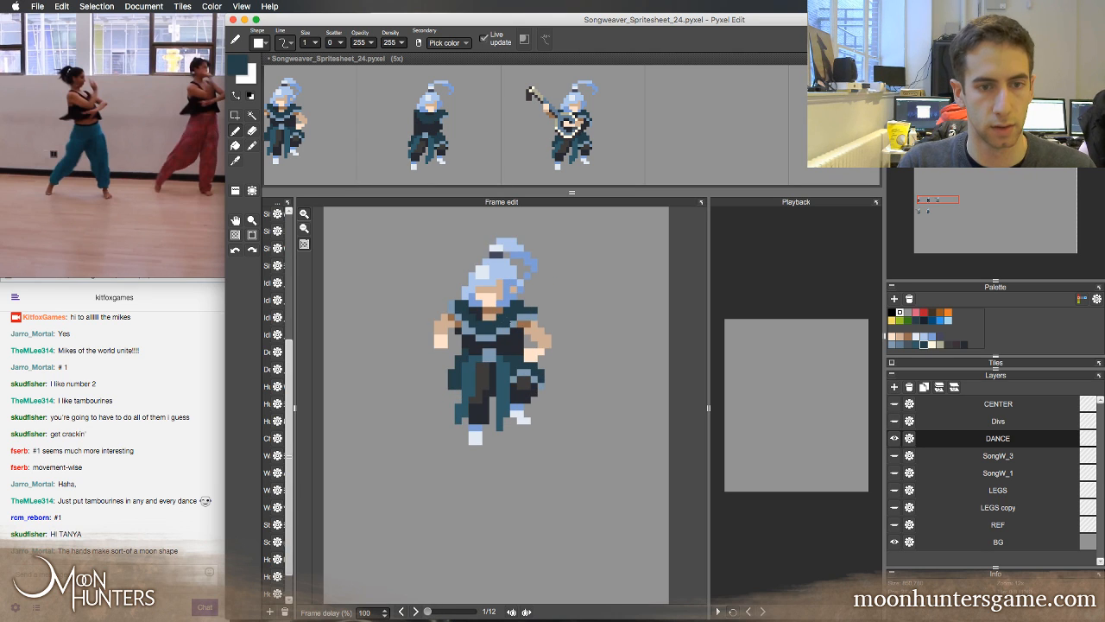
# Paint the exposed neck below the second frame's chin with the tan and light skin tones
pyautogui.rightClick(485, 317)
pyautogui.press('.')
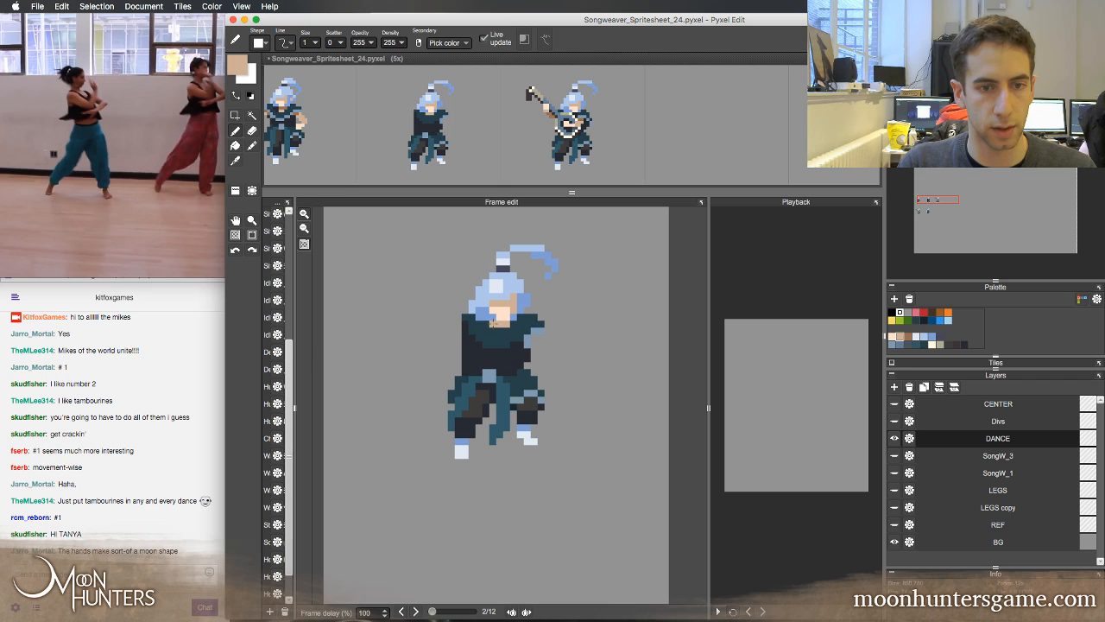
pyautogui.rightClick(502, 316)
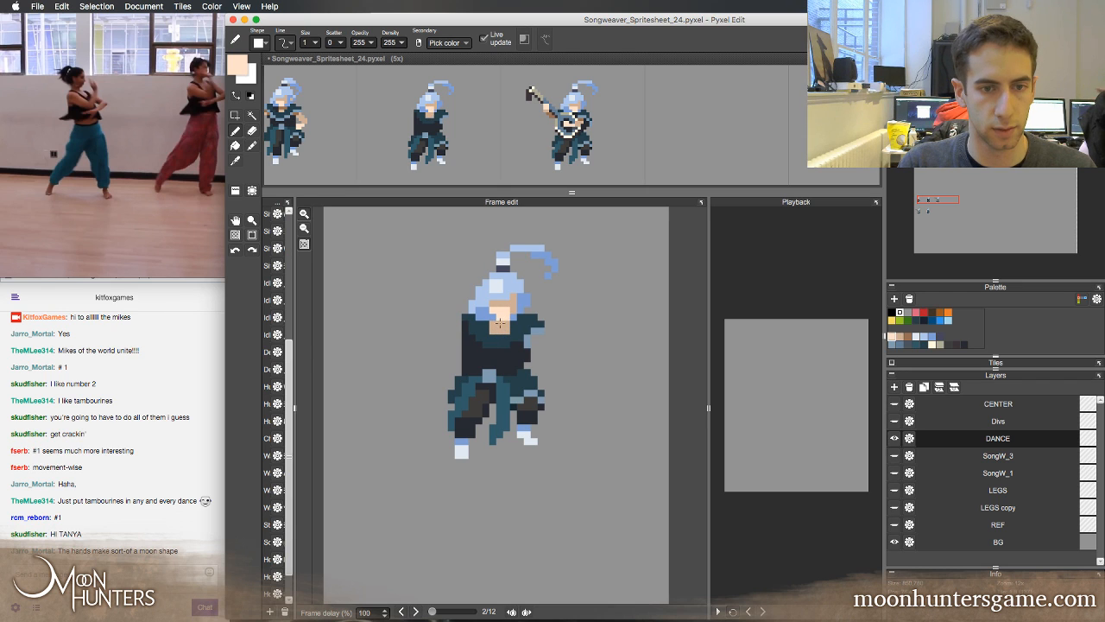
pyautogui.rightClick(512, 344)
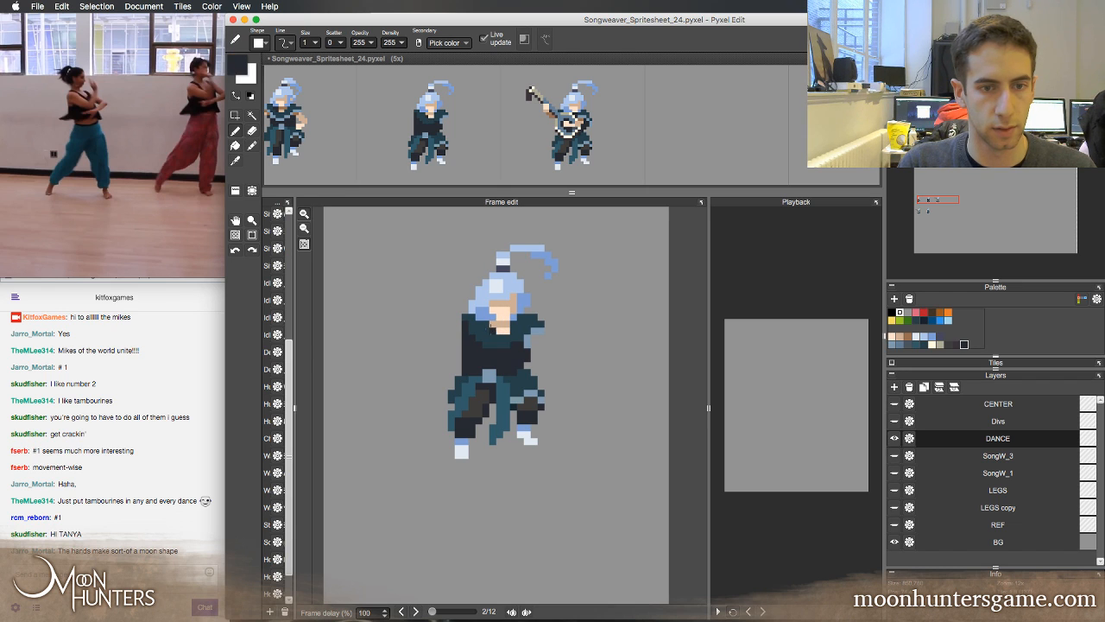
# Add a brown shadow beneath the second frame's chin, using the first frame's neck shading as the guide
pyautogui.press(',')
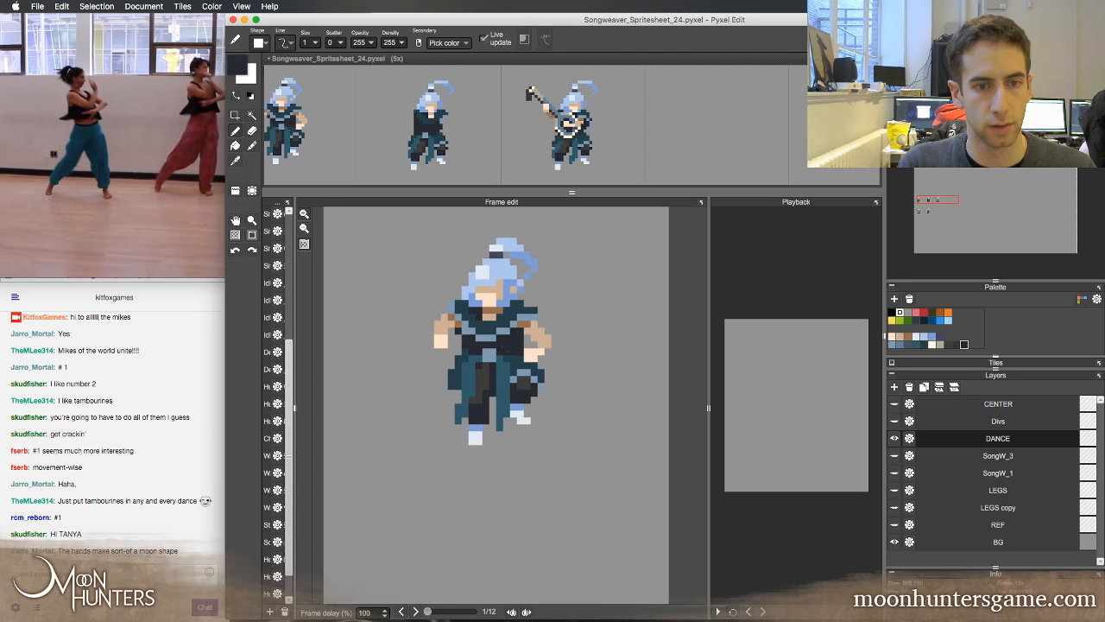
pyautogui.press('.')
pyautogui.press(',')
pyautogui.rightClick(500, 312)
pyautogui.press('.')
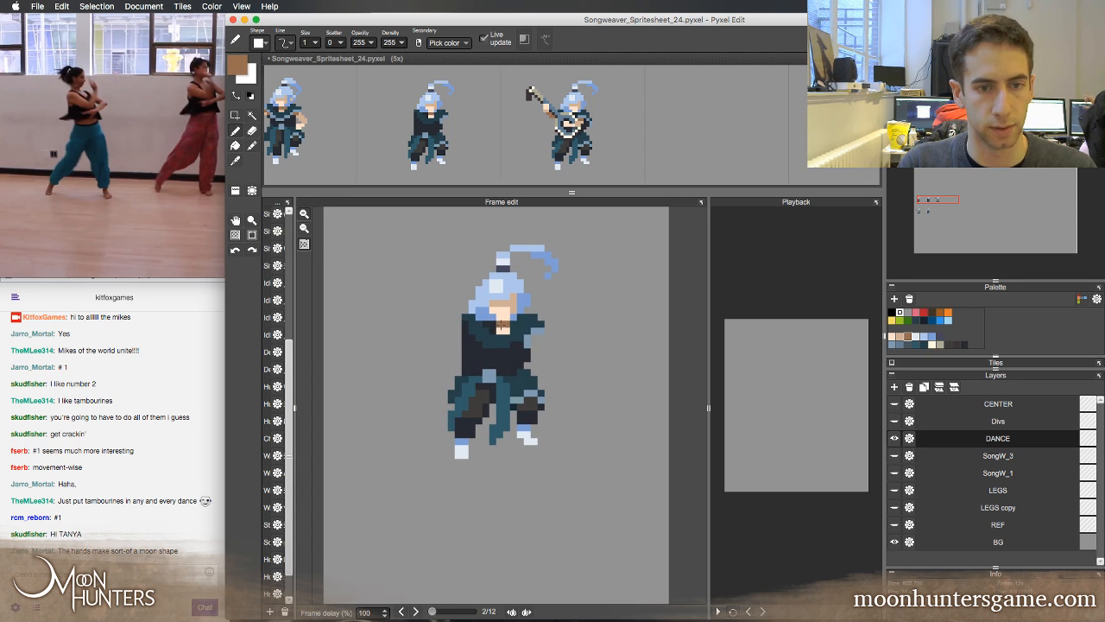
pyautogui.press(',')
pyautogui.press('.')
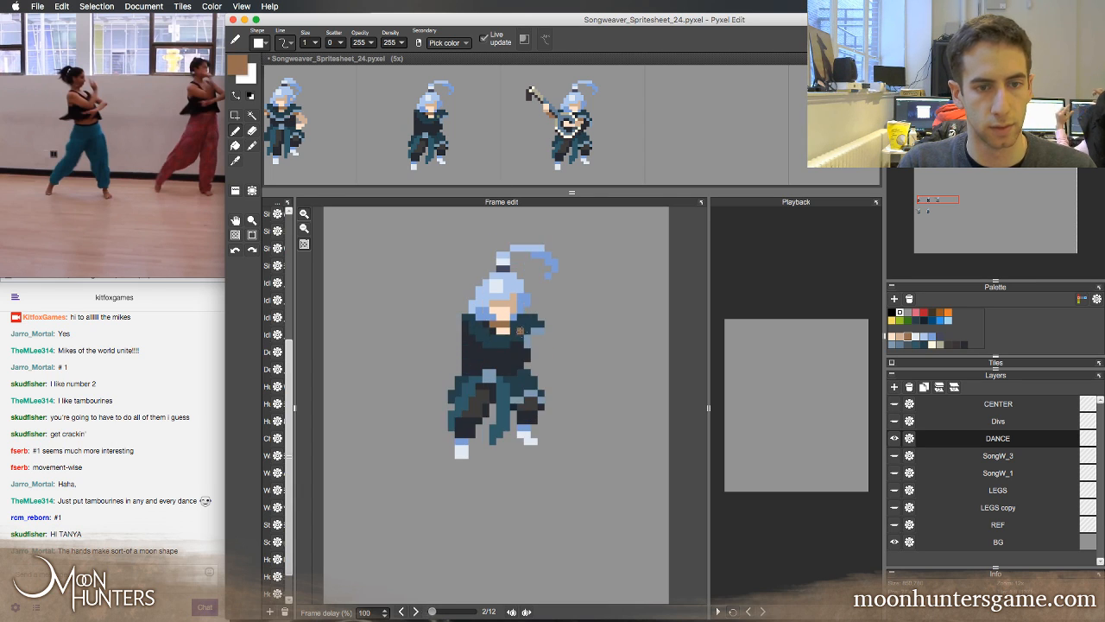
pyautogui.rightClick(494, 332)
pyautogui.click(493, 324)
pyautogui.press(',')
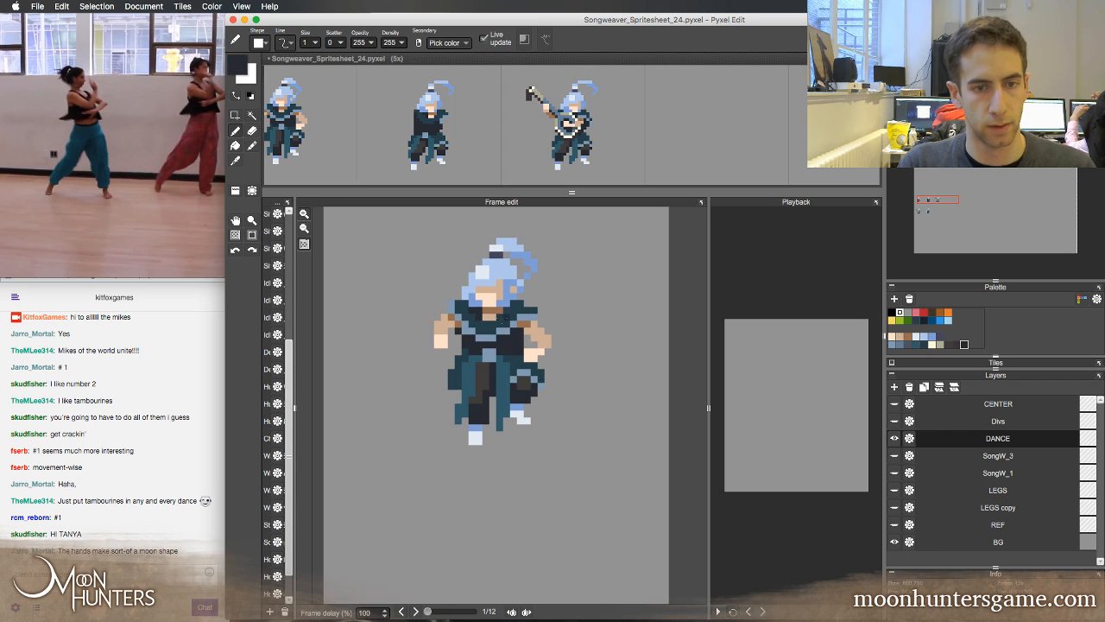
# Refine the second frame's neckline with a tan tip and brown shading, narrowing the opening with the dark teal collar colour
pyautogui.rightClick(492, 317)
pyautogui.press('.')
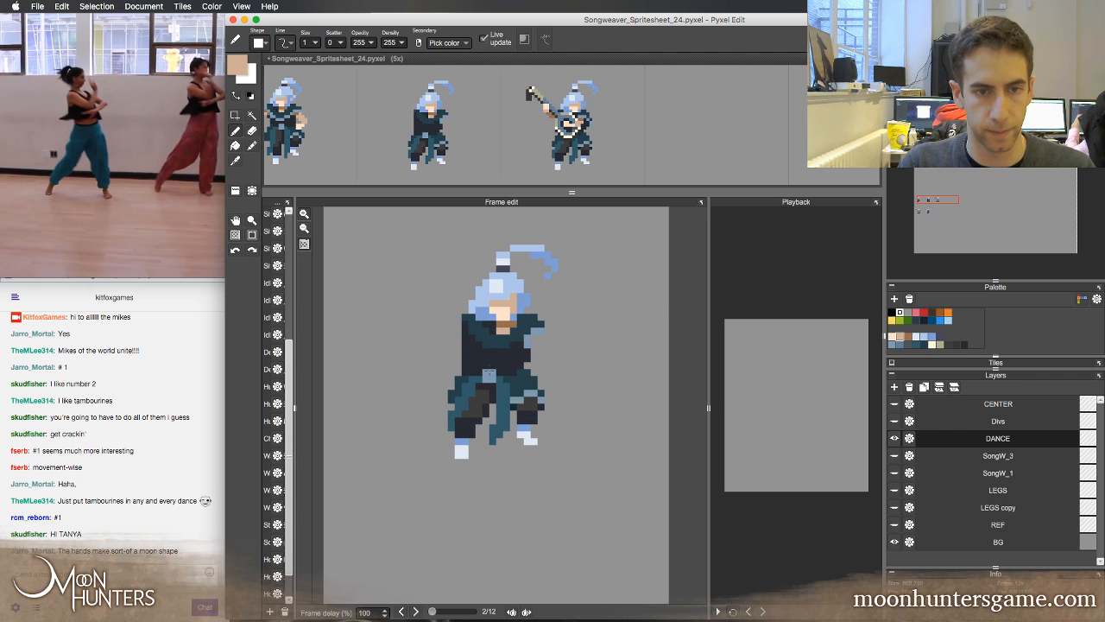
pyautogui.press(',')
pyautogui.press('.')
pyautogui.press(',')
pyautogui.press('.')
pyautogui.rightClick(524, 322)
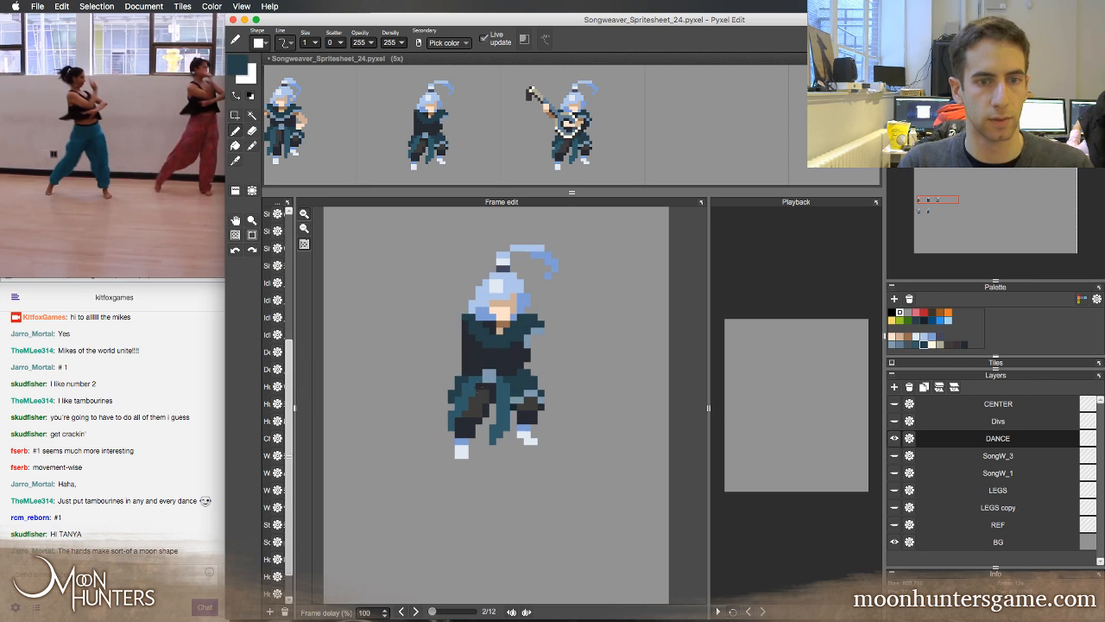
pyautogui.rightClick(501, 322)
pyautogui.click(494, 324)
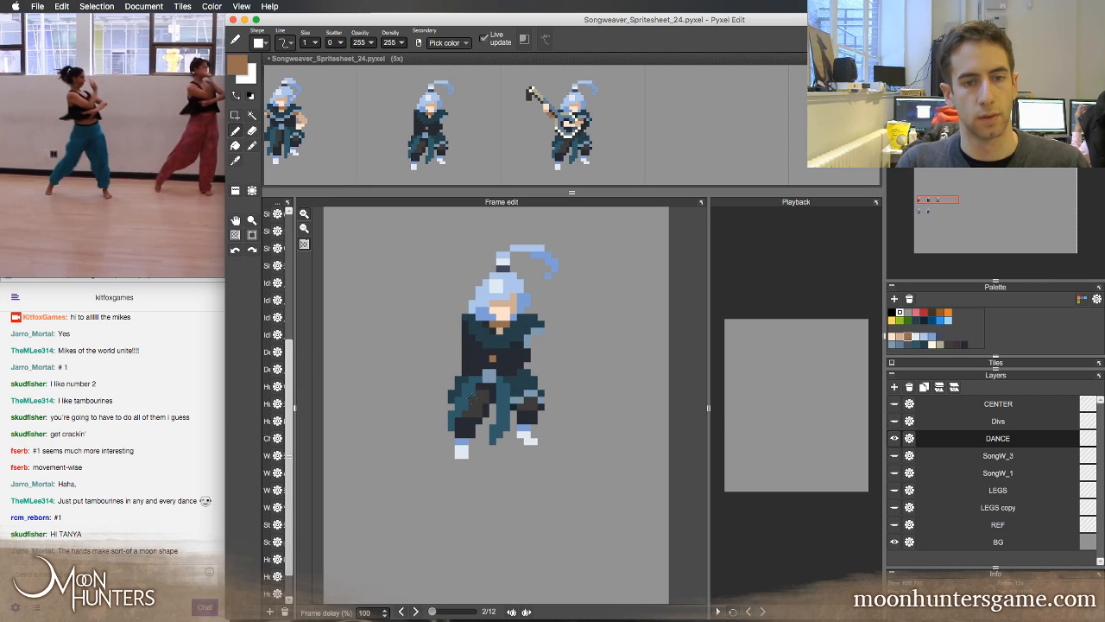
# Draw the light blue trim along the lower edge of the second frame's collar, following the first frame
pyautogui.press(',')
pyautogui.press('.')
pyautogui.press(',')
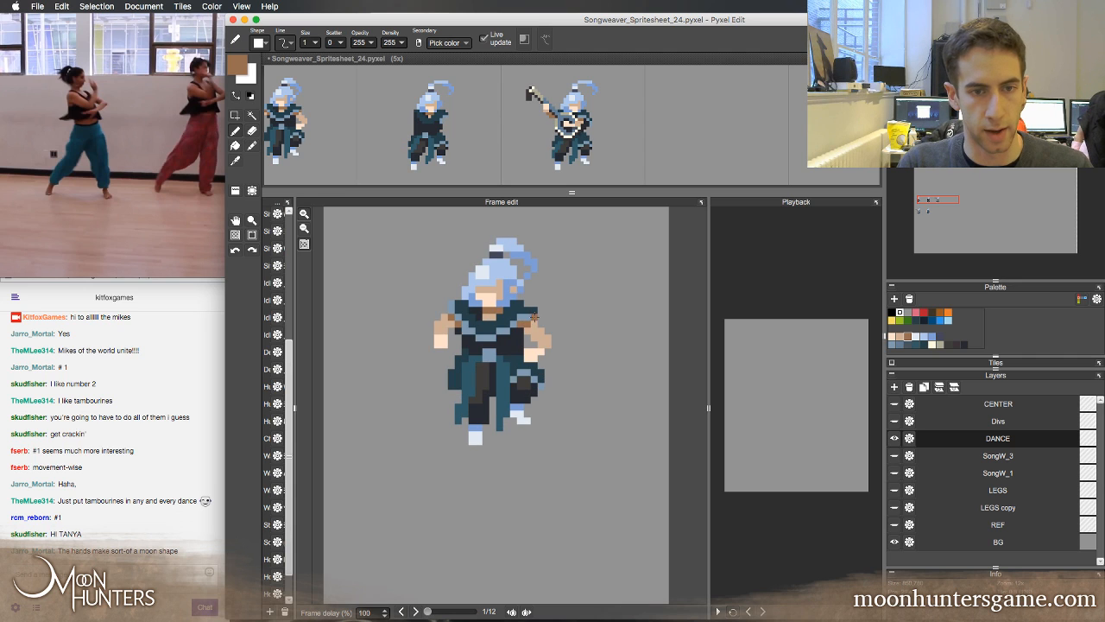
pyautogui.press('.')
pyautogui.rightClick(536, 329)
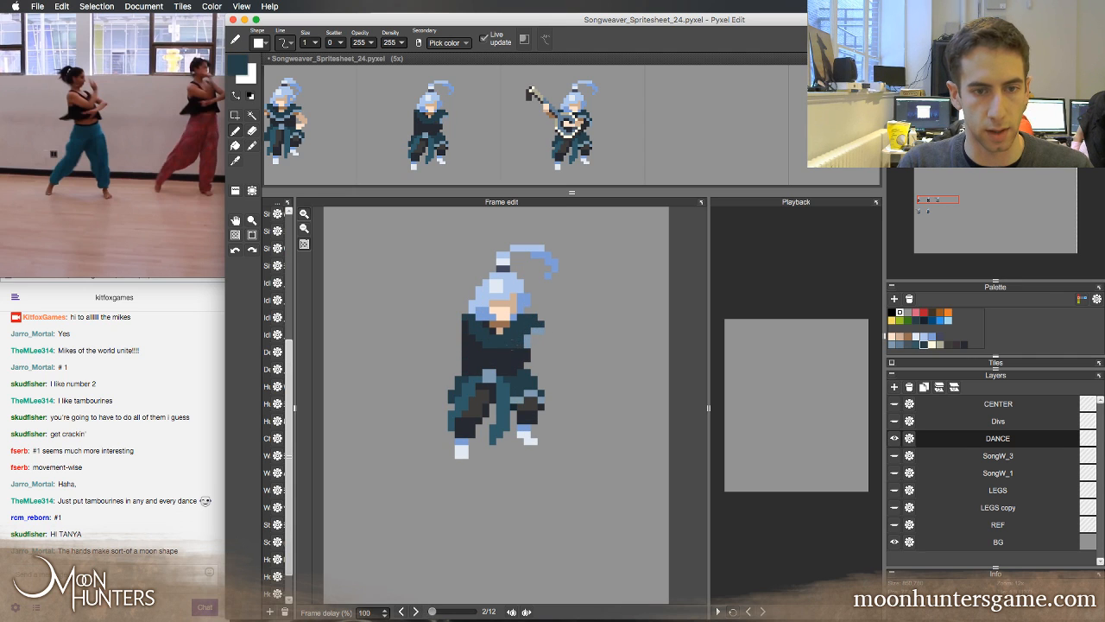
pyautogui.rightClick(523, 343)
pyautogui.moveTo(506, 352); pyautogui.dragTo(486, 352)
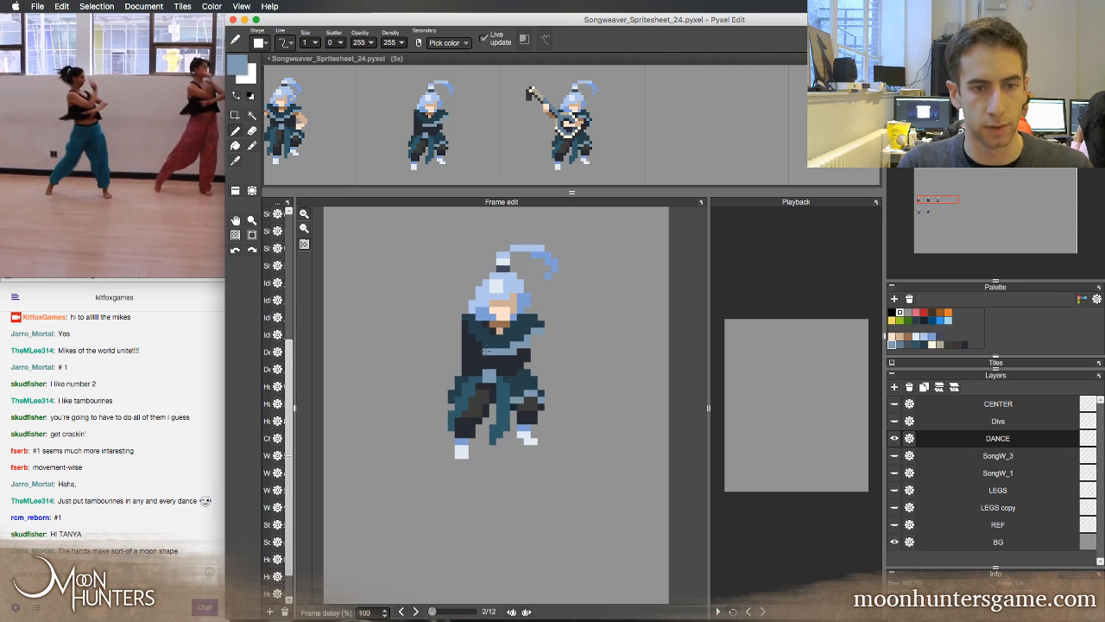
pyautogui.rightClick(514, 351)
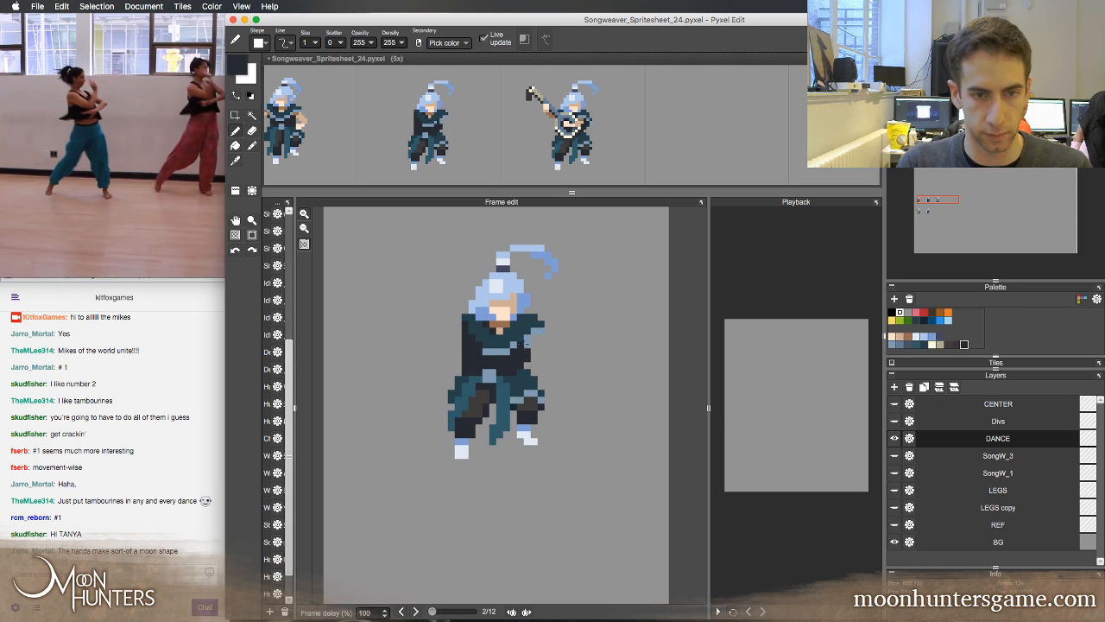
# Extend the light blue collar trim diagonally up the left side of the second frame's chest
pyautogui.press('Right')
pyautogui.press('Left')
pyautogui.press('Left')
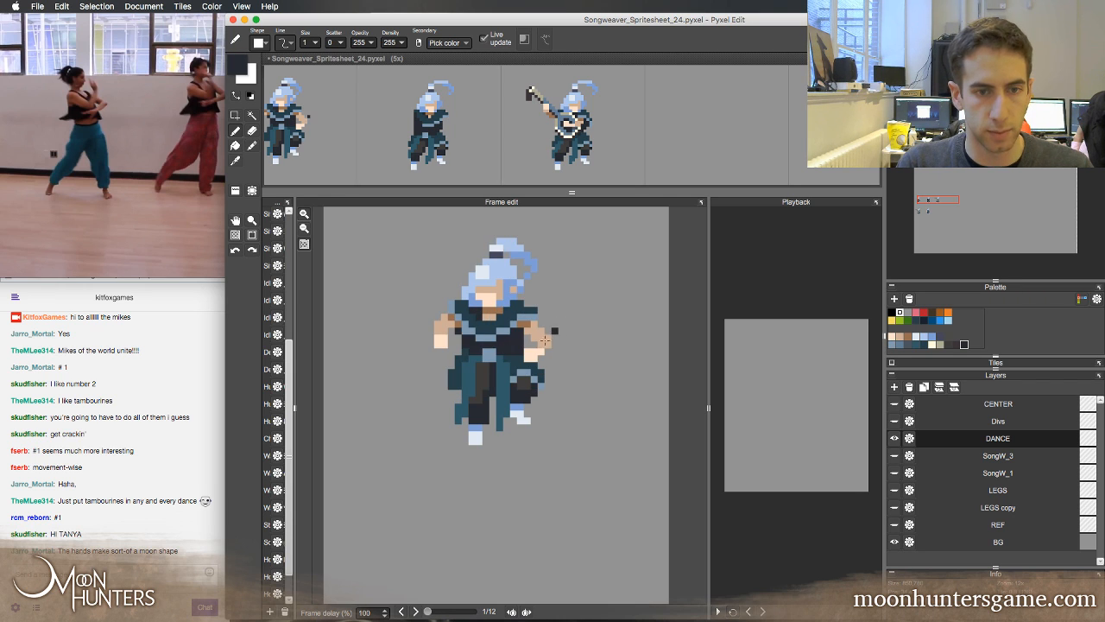
pyautogui.press('Right')
pyautogui.rightClick(483, 345)
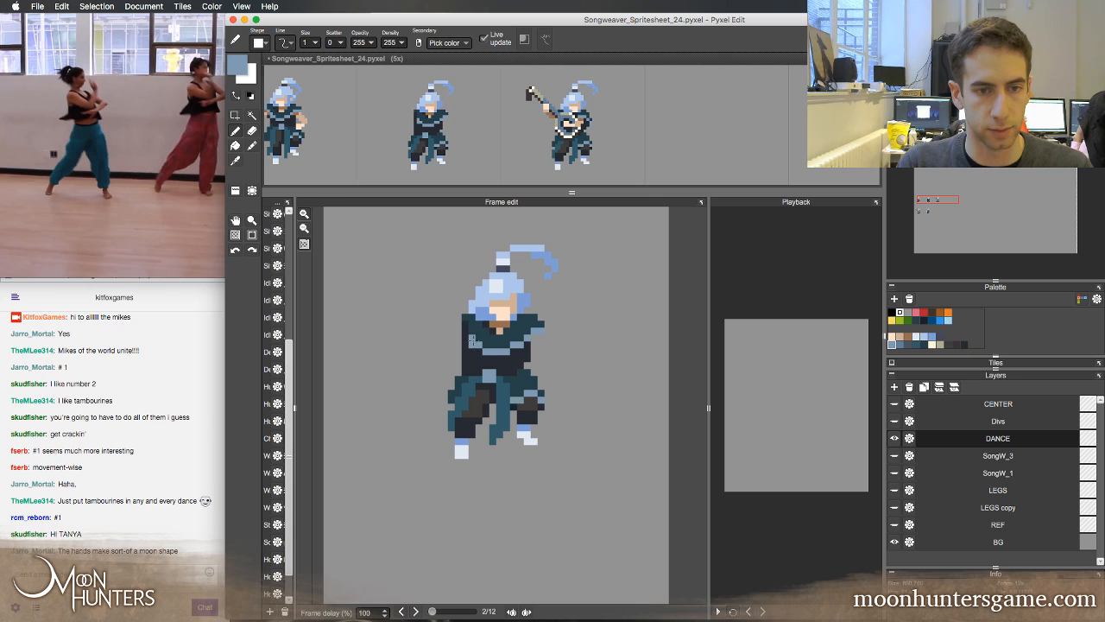
pyautogui.press('Left')
pyautogui.press('Right')
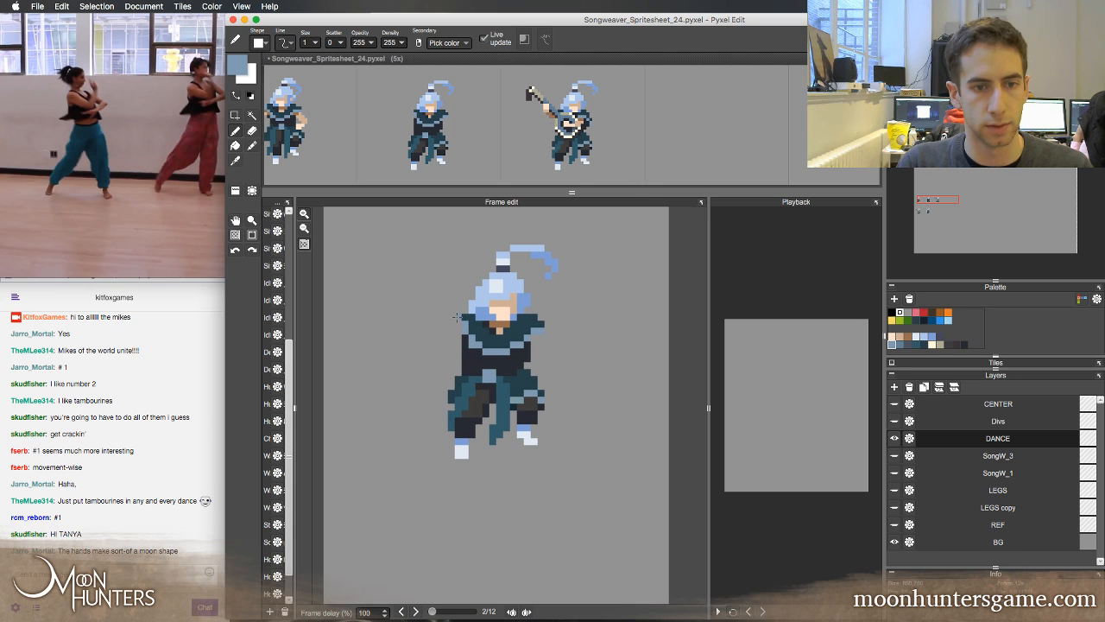
# Trim the second frame's right-side shoulder and edge it in light blue, comparing it with the first frame
pyautogui.press('Left')
pyautogui.press('Right')
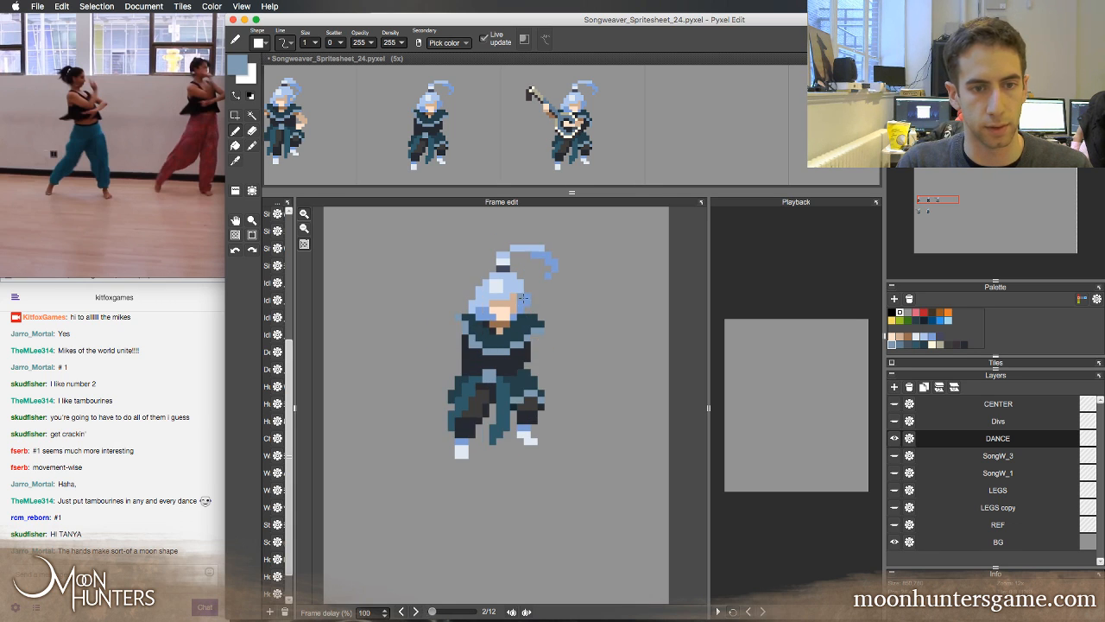
pyautogui.press('Left')
pyautogui.press('Right')
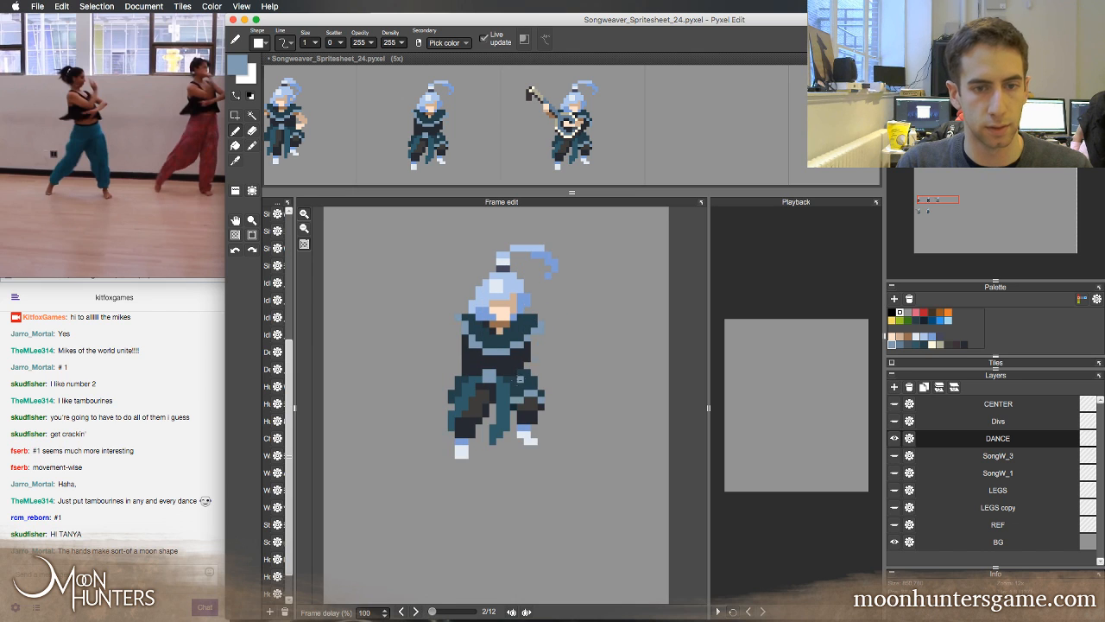
pyautogui.press('Left')
pyautogui.press('Right')
# Paint the second frame's right-side arm with a brown shoulder shadow and tan skin sampled from the first frame
pyautogui.press('Left')
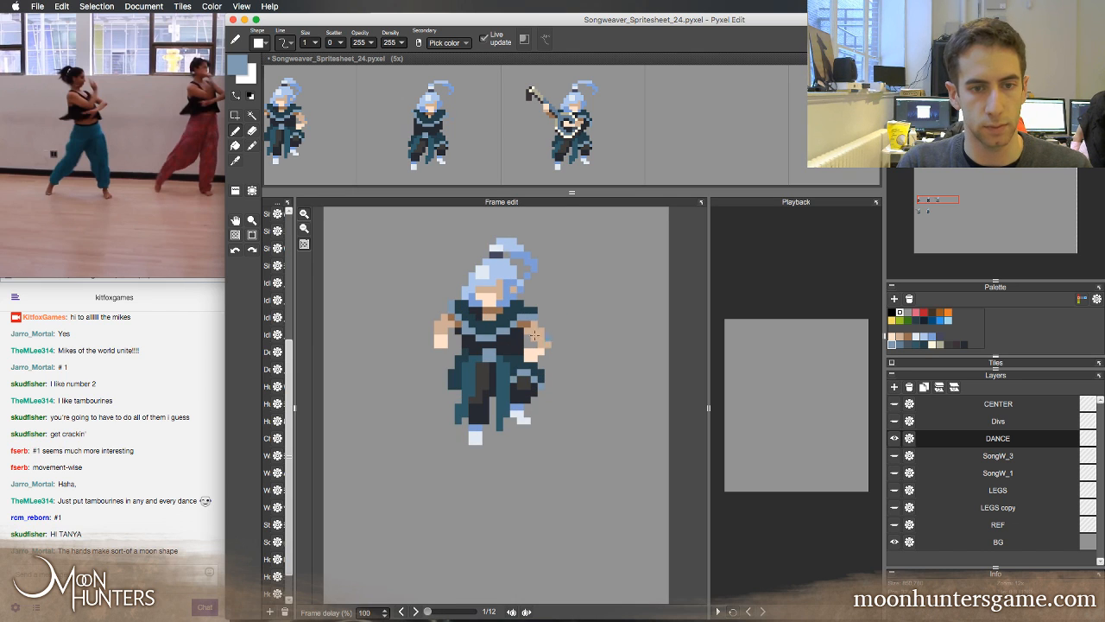
pyautogui.rightClick(536, 333)
pyautogui.rightClick(527, 327)
pyautogui.press('Right')
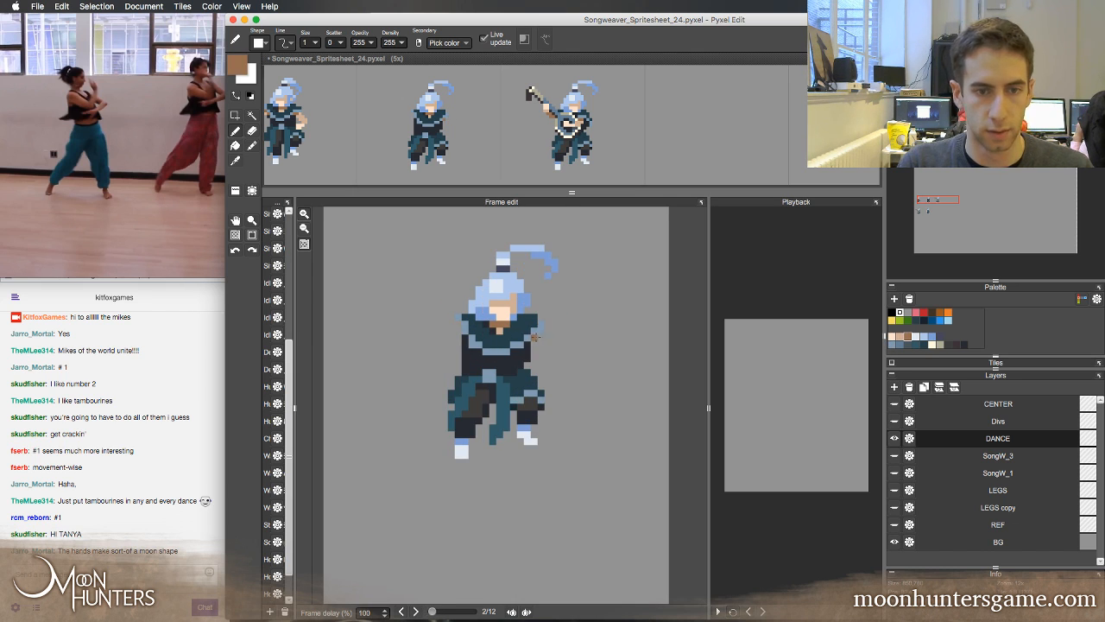
pyautogui.press('Left')
pyautogui.rightClick(547, 340)
pyautogui.press('Right')
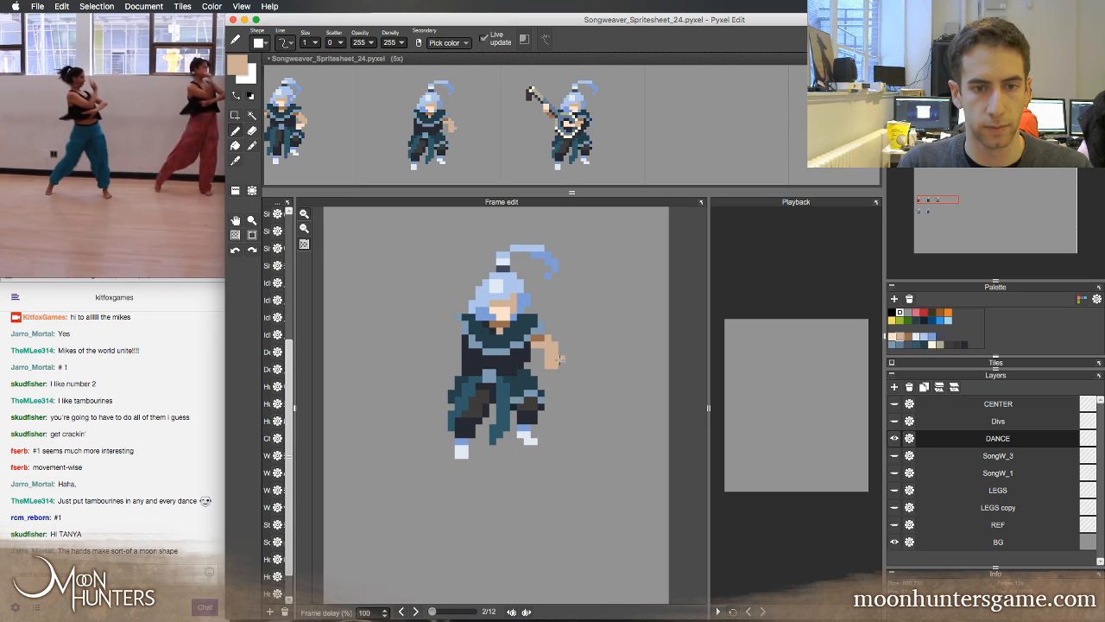
# Erase the excess inner pixels of the second frame's right-side forearm to give it a bent shape
pyautogui.press('e')
pyautogui.click(554, 366)
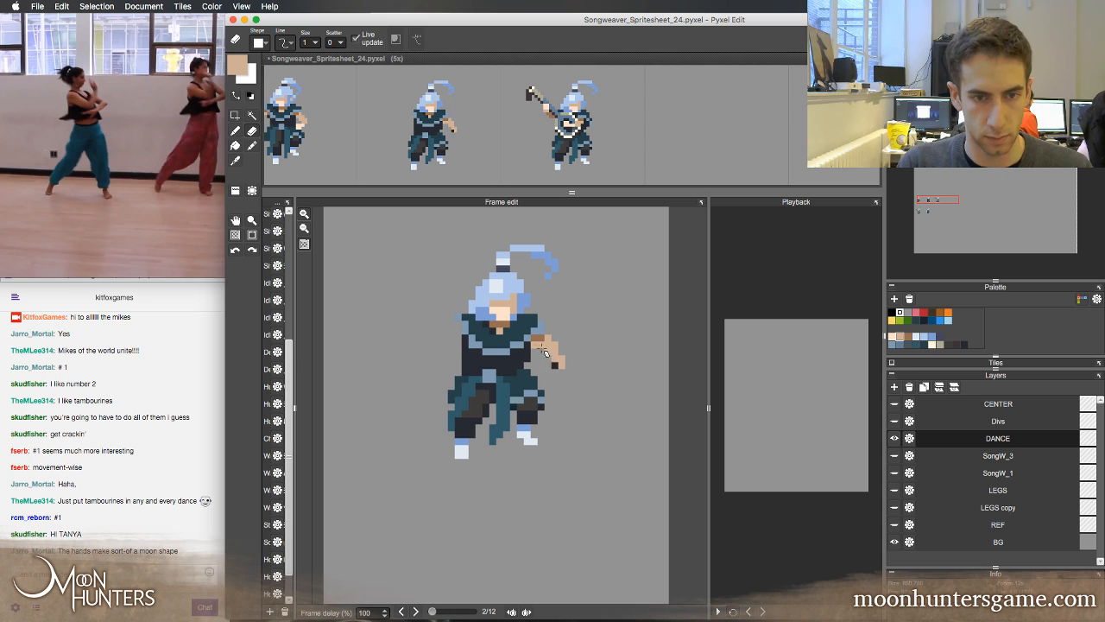
pyautogui.press('Left')
pyautogui.press('Right')
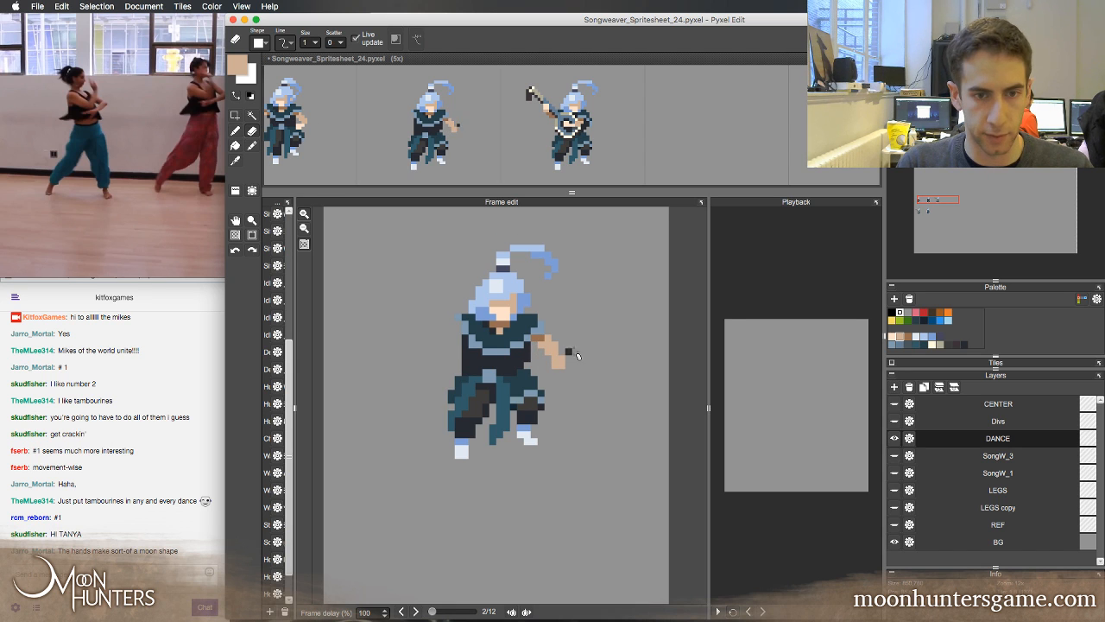
# Paint the hand at the end of the second frame's right-side arm in the first frame's light skin tone
pyautogui.press('Left')
pyautogui.rightClick(544, 359)
pyautogui.press('b')
pyautogui.rightClick(535, 355)
pyautogui.press('Right')
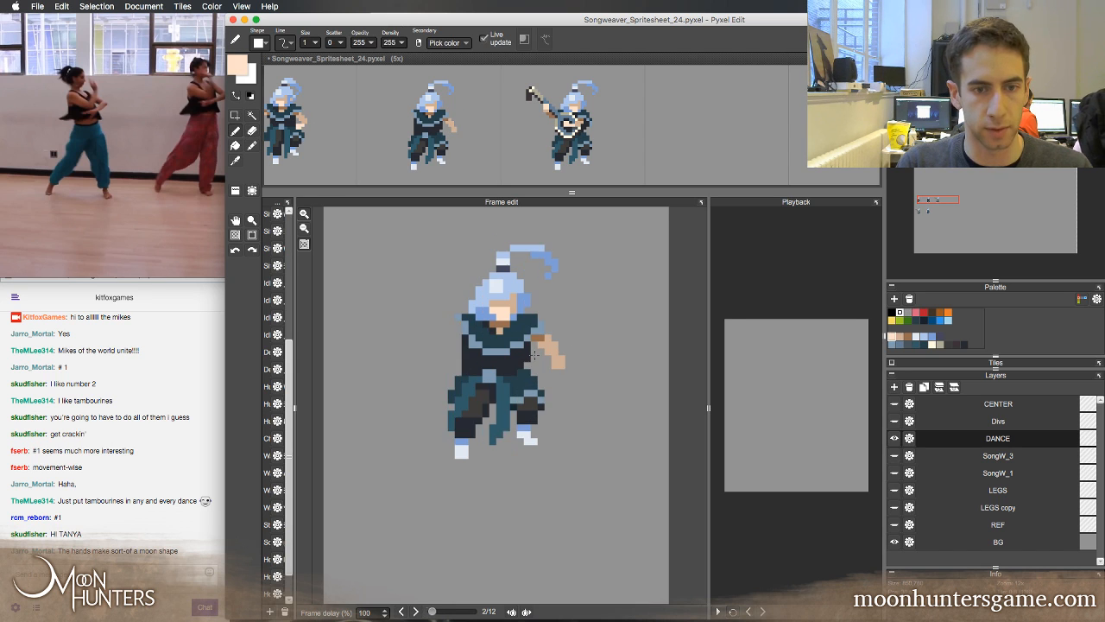
pyautogui.moveTo(558, 367); pyautogui.dragTo(554, 372)
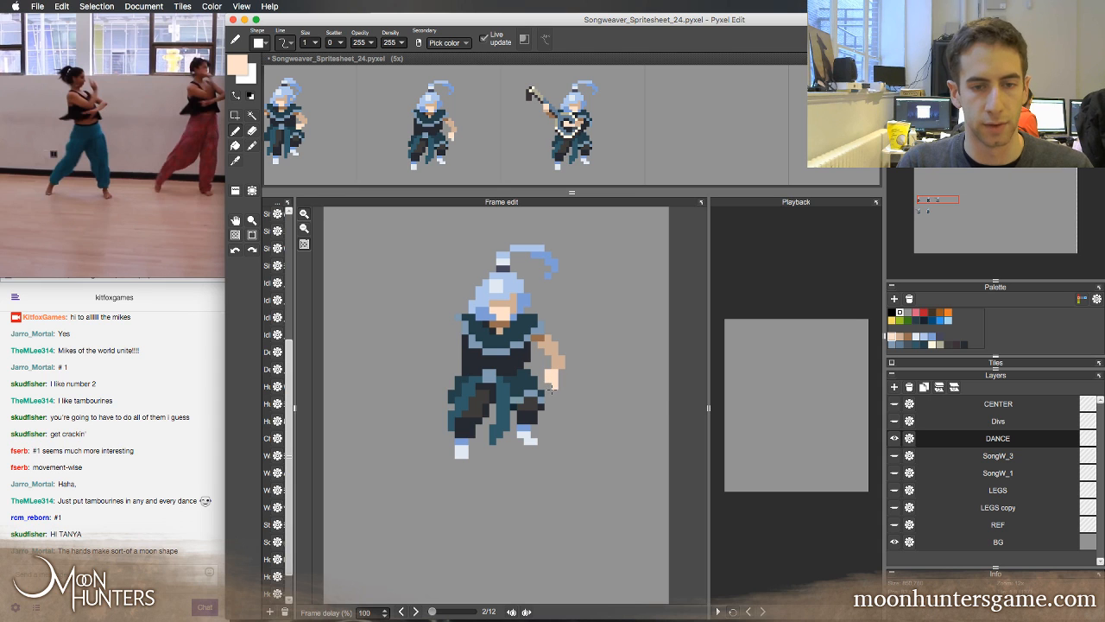
# Compare the second frame's new arm and hand with the first frame by alternating between the two
pyautogui.press('Left')
pyautogui.press('Right')
pyautogui.press('Left')
pyautogui.press('Right')
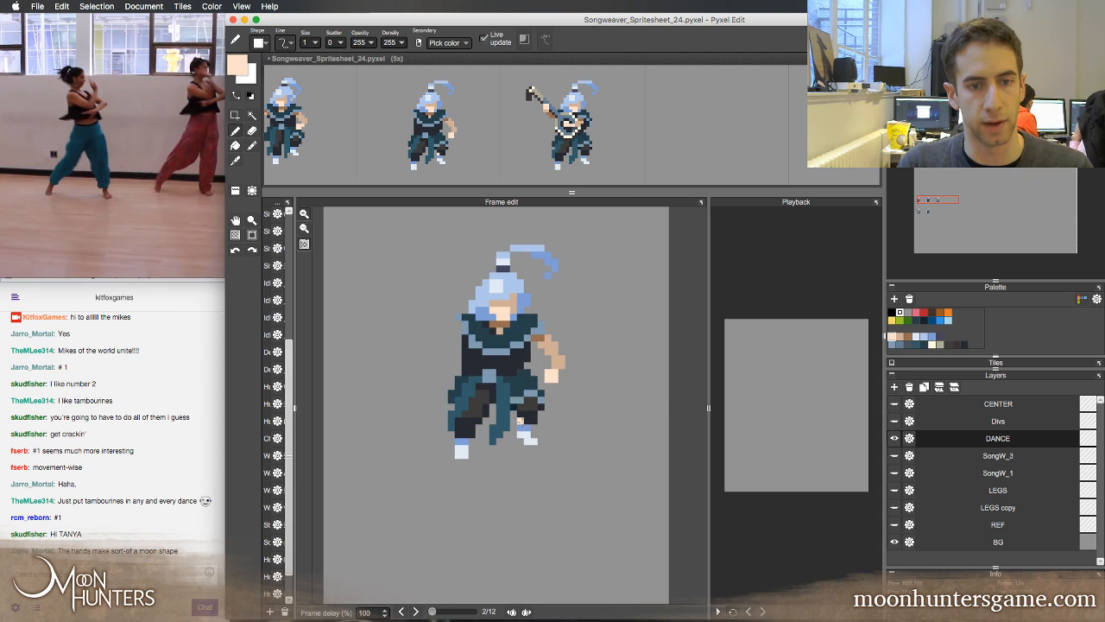
pyautogui.press('Left')
pyautogui.press('Right')
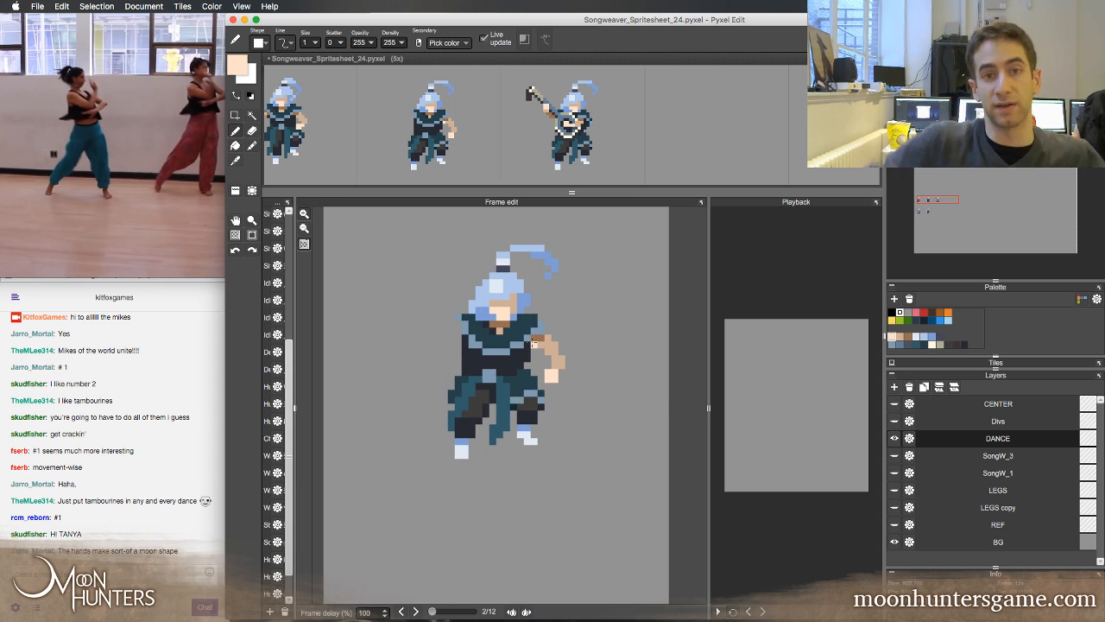
pyautogui.press('Left')
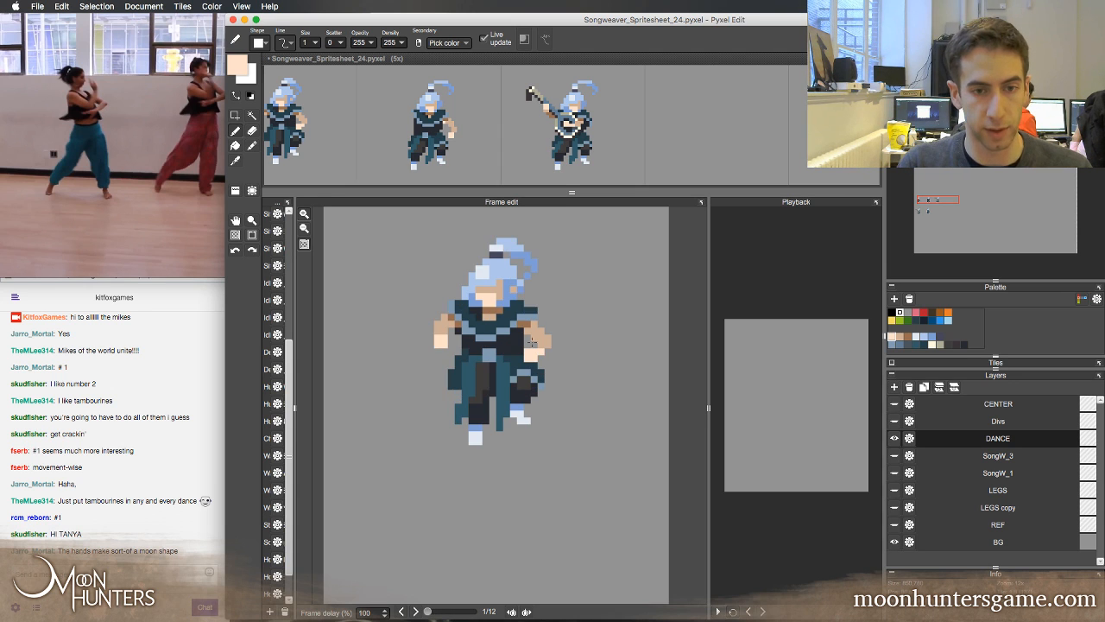
pyautogui.press('Right')
pyautogui.press('Left')
# Paint the second frame's left-side arm with a brown shoulder shadow and a tan forearm angled outward, checking against the first frame
pyautogui.keyDown('alt'); pyautogui.click(542, 338); pyautogui.keyUp('alt')
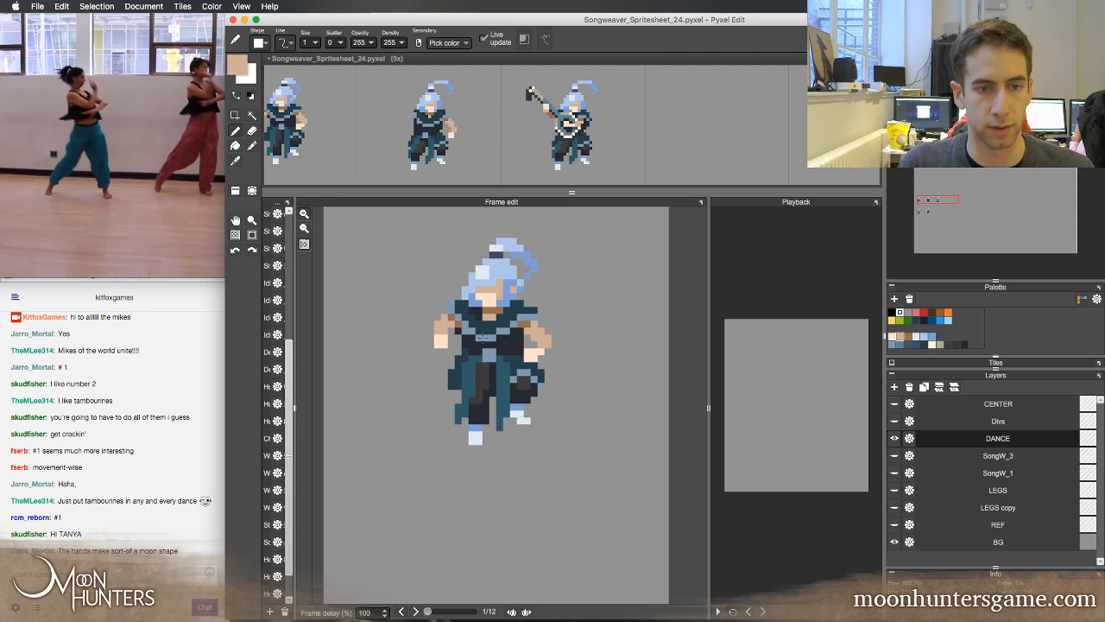
pyautogui.press('Right')
pyautogui.press('Left')
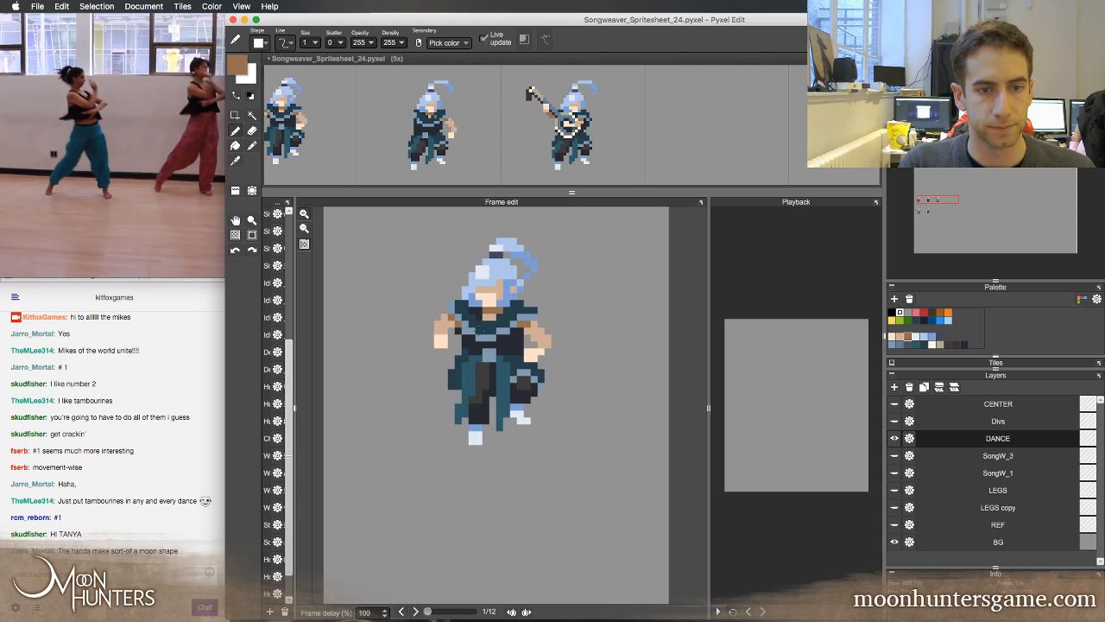
pyautogui.press('Right')
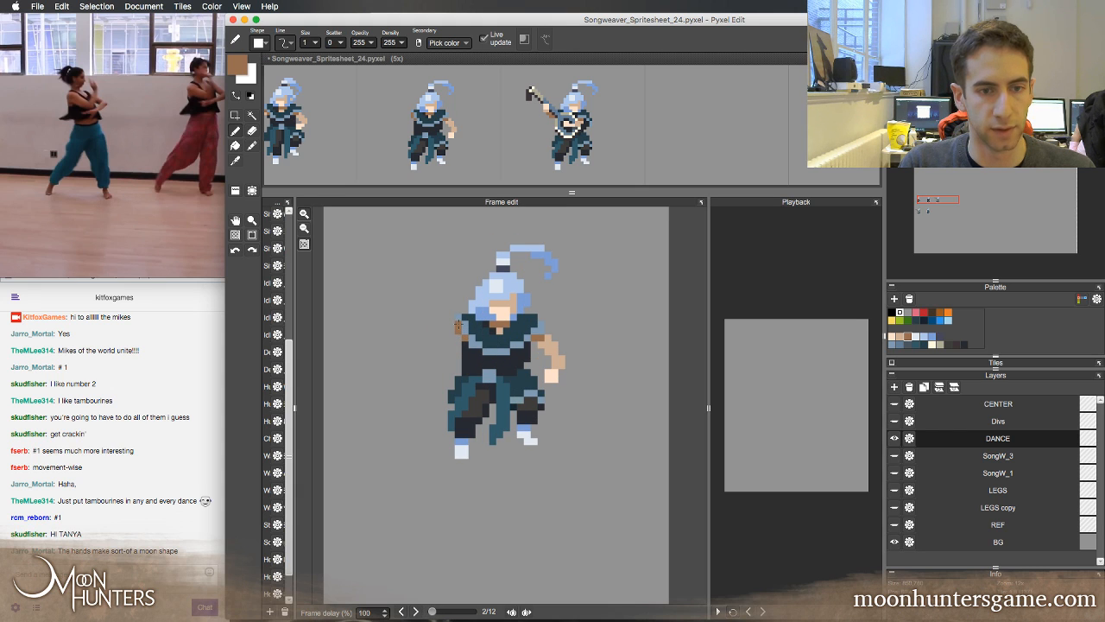
pyautogui.keyDown('alt'); pyautogui.click(534, 344); pyautogui.keyUp('alt')
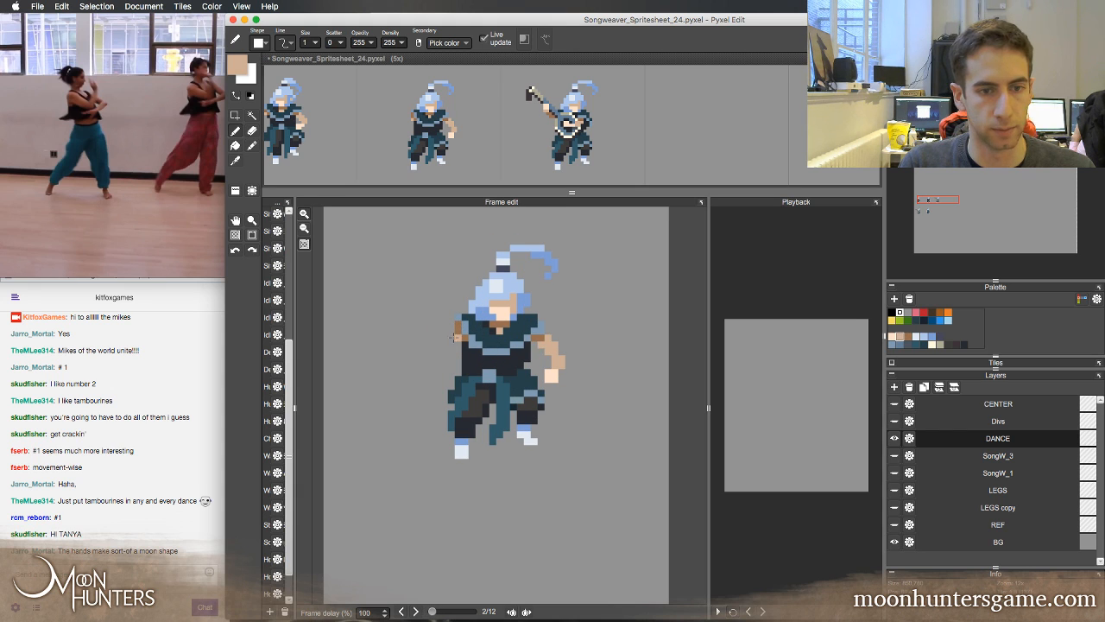
pyautogui.moveTo(449, 350); pyautogui.dragTo(439, 361)
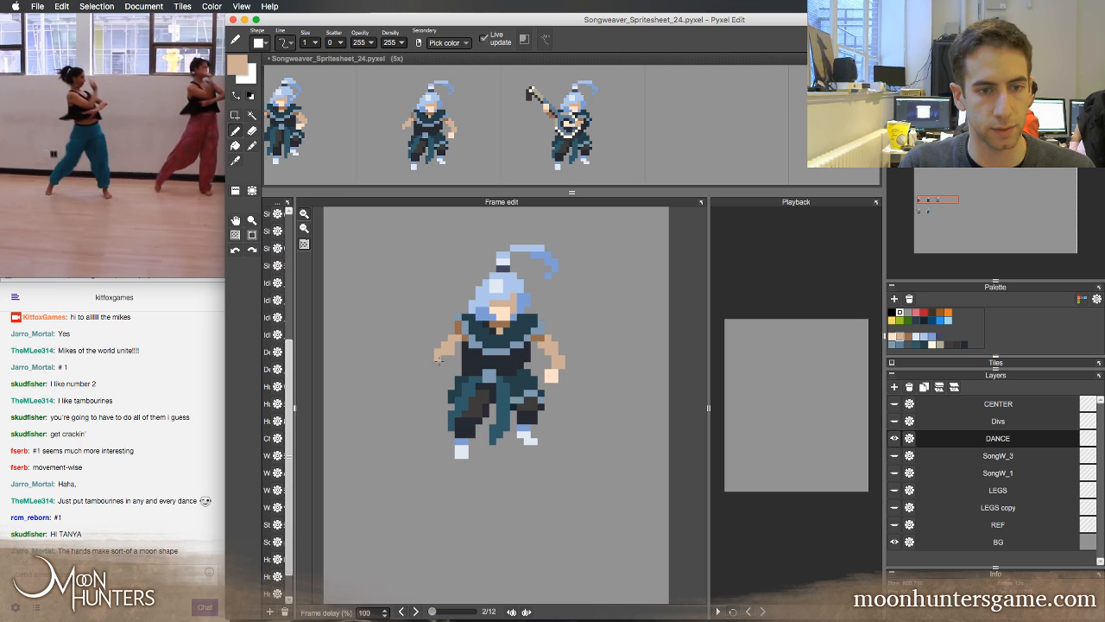
pyautogui.press('Left')
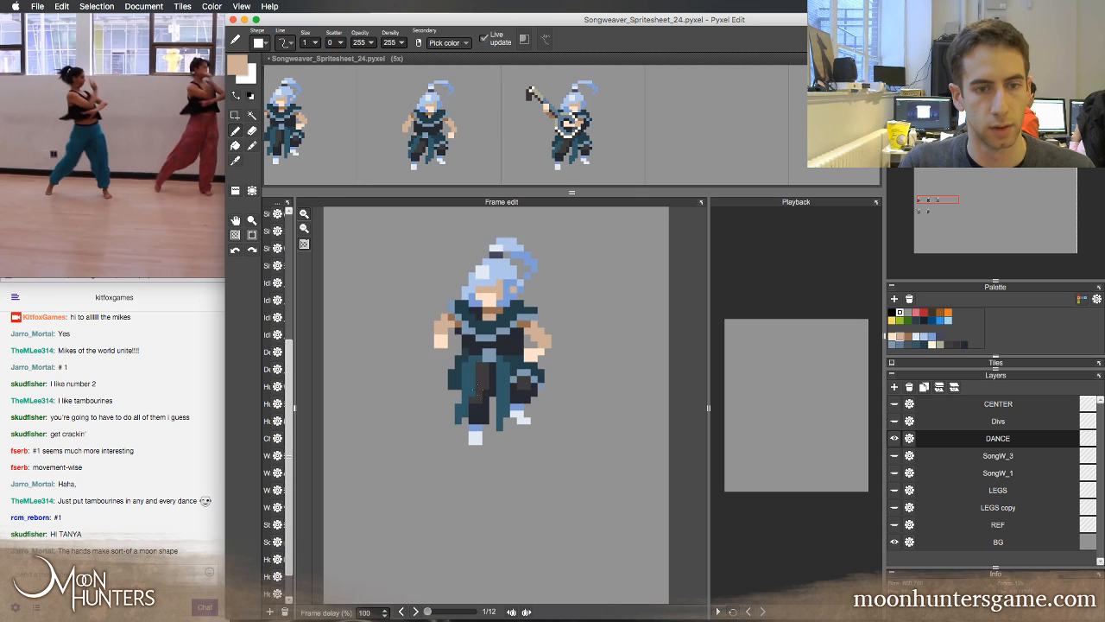
# Paint the hand at the end of the second frame's left-side arm in the light skin tone, checking against the first frame
pyautogui.press('Right')
pyautogui.press('Left')
pyautogui.press('Right')
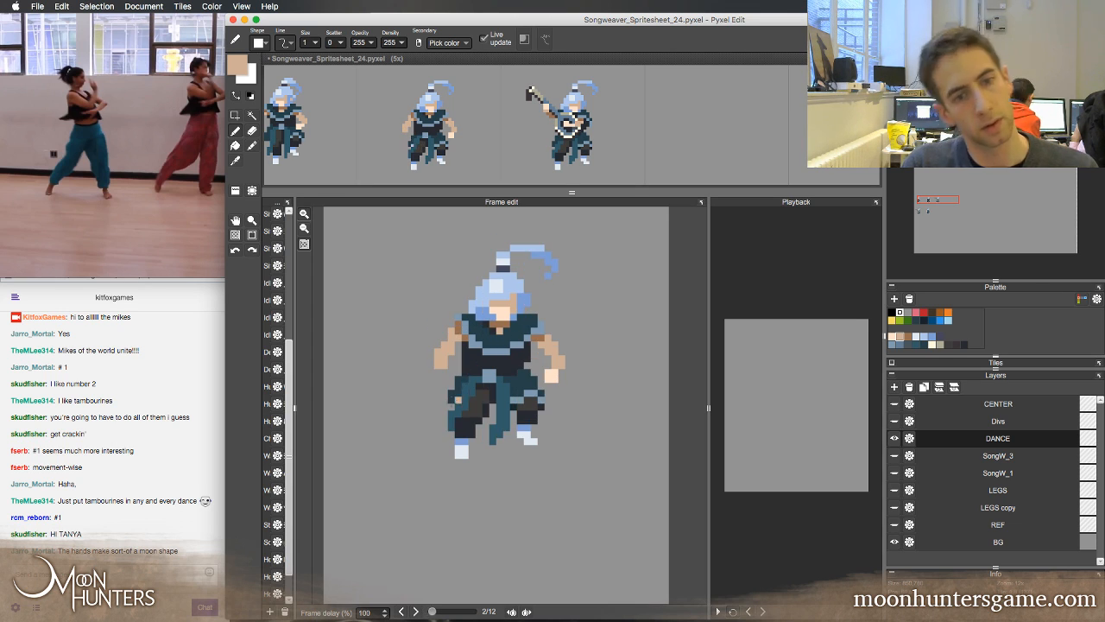
pyautogui.press('Left')
pyautogui.press('Right')
pyautogui.press('Left')
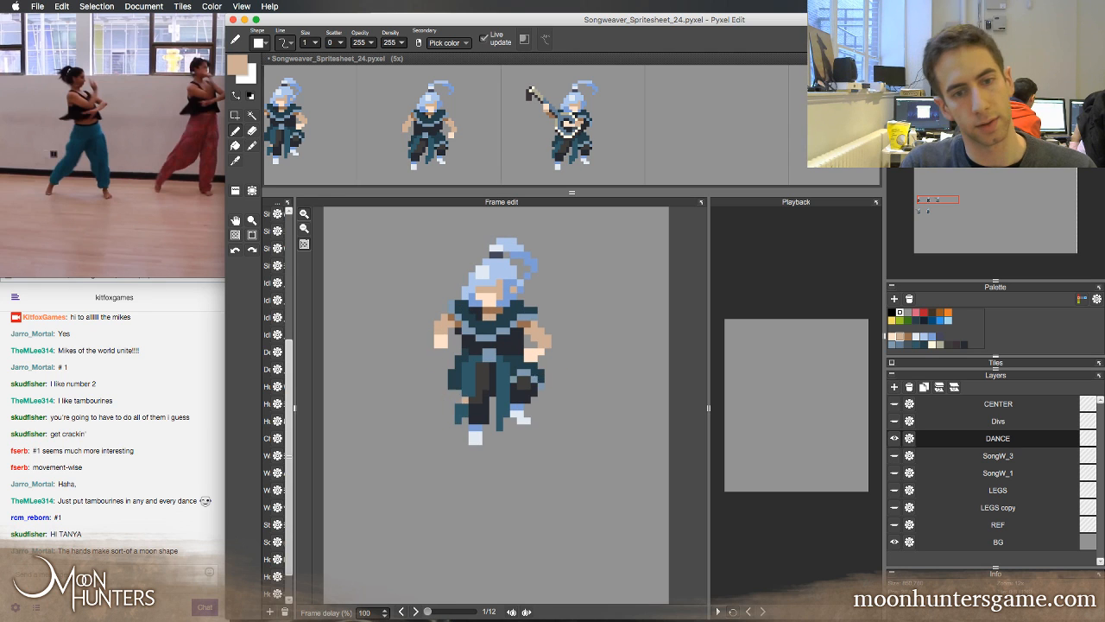
pyautogui.press('Right')
pyautogui.click(892, 337)
pyautogui.press('Left')
pyautogui.press('Right')
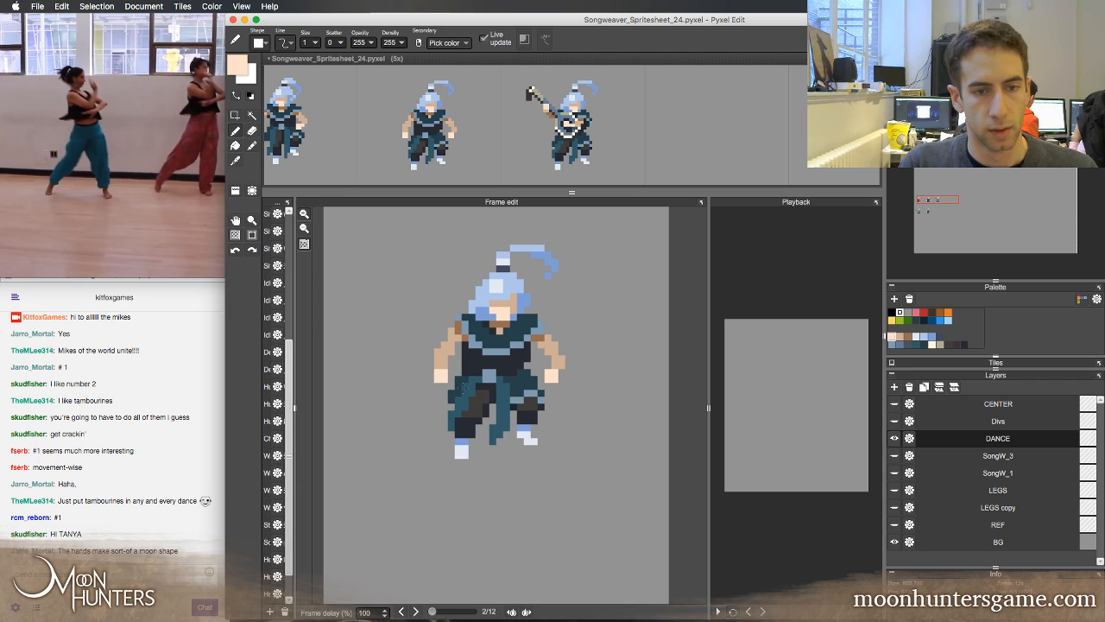
# Compare the pose of both arms and hands in the first and second frames by alternating between them
pyautogui.press('Left')
pyautogui.press('Right')
pyautogui.press('Left')
pyautogui.press('Right')
pyautogui.press('Left')
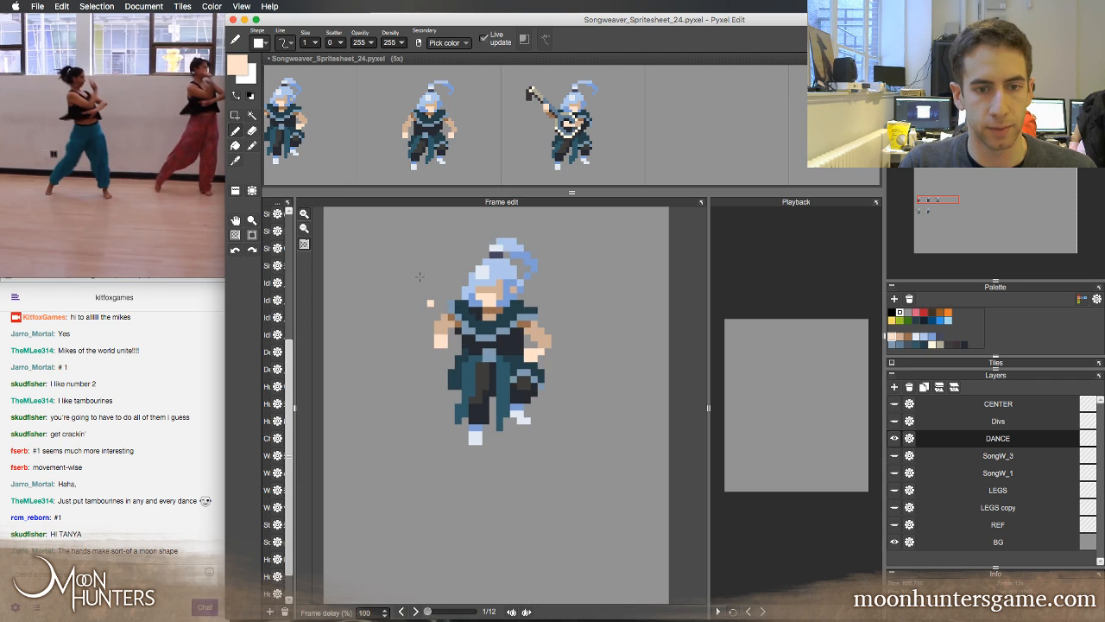
pyautogui.press('Right')
pyautogui.press('Left')
pyautogui.press('Right')
pyautogui.press('Left')
pyautogui.press('Right')
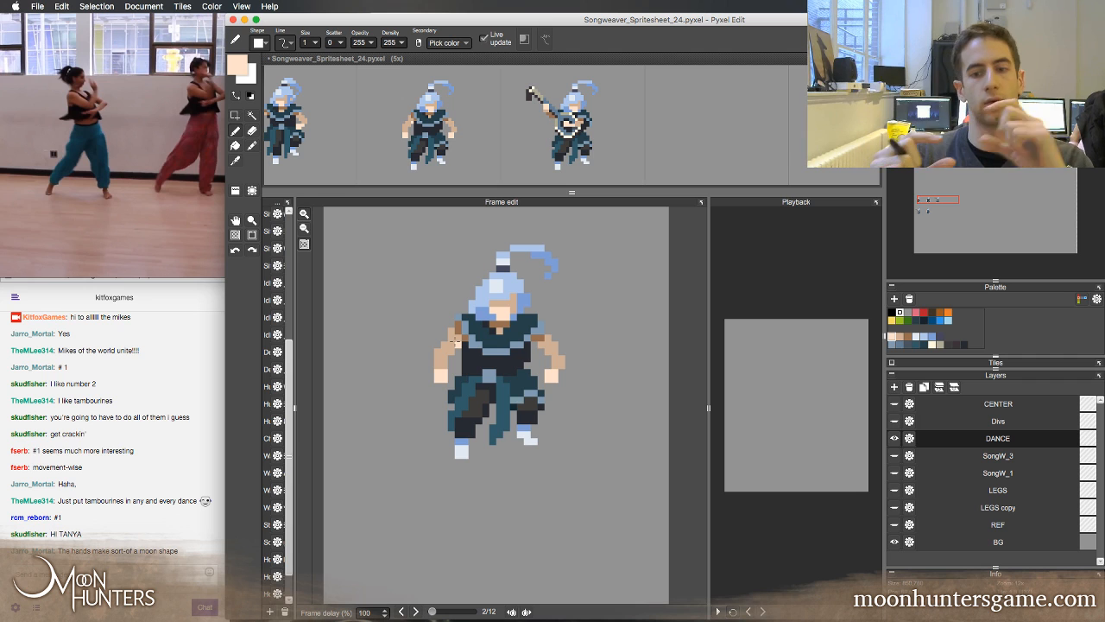
pyautogui.press('Left')
pyautogui.press('Right')
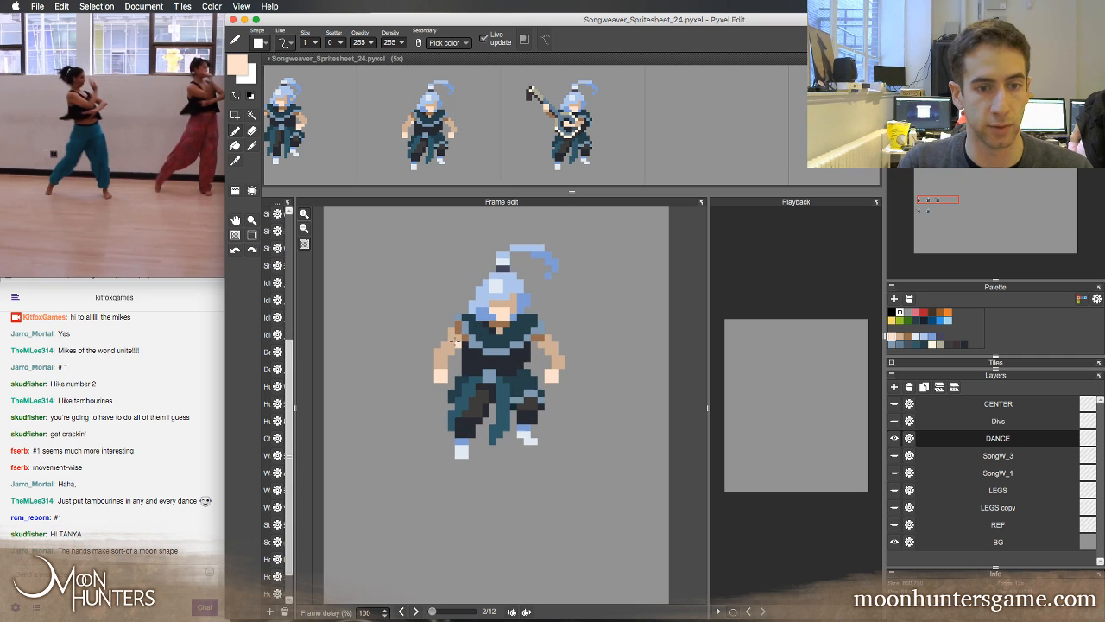
pyautogui.press('Left')
pyautogui.press('Right')
pyautogui.press('Left')
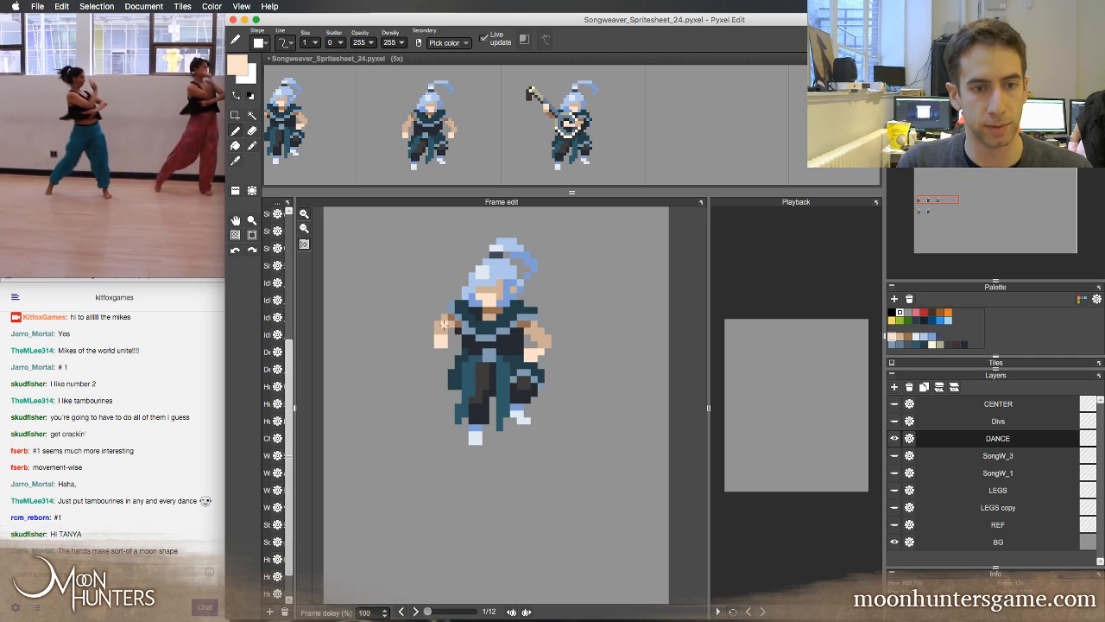
pyautogui.press('Right')
pyautogui.press('Left')
pyautogui.press('Right')
# Touch up the second frame's left-side upper arm in the tan skin tone and check it against the first frame
pyautogui.keyDown('alt'); pyautogui.click(450, 339); pyautogui.keyUp('alt')
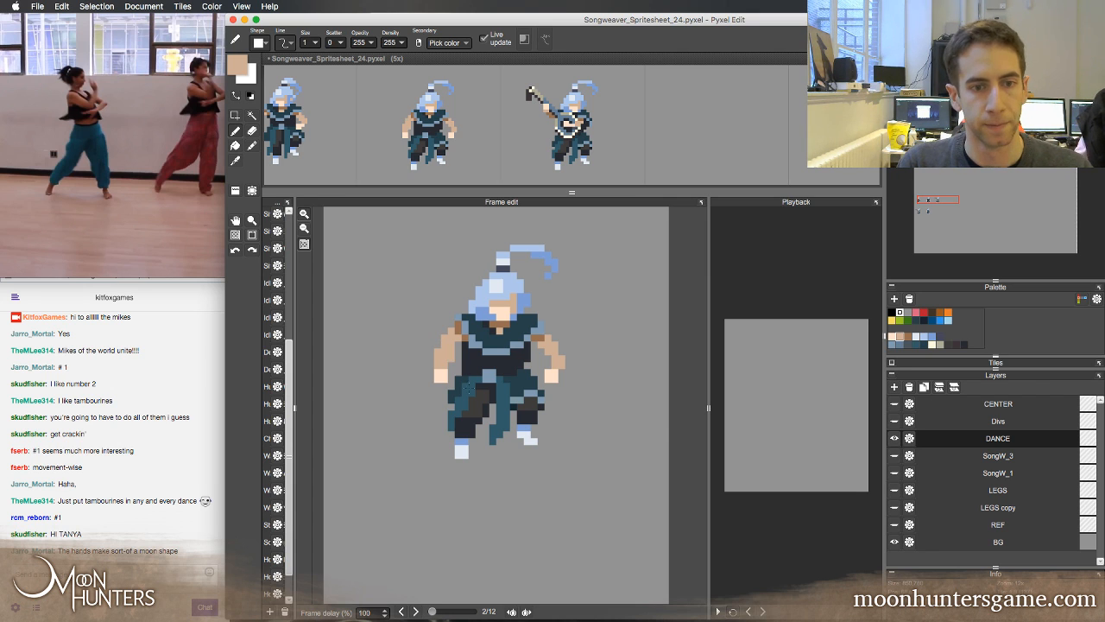
pyautogui.press('Left')
pyautogui.press('Right')
pyautogui.press('Left')
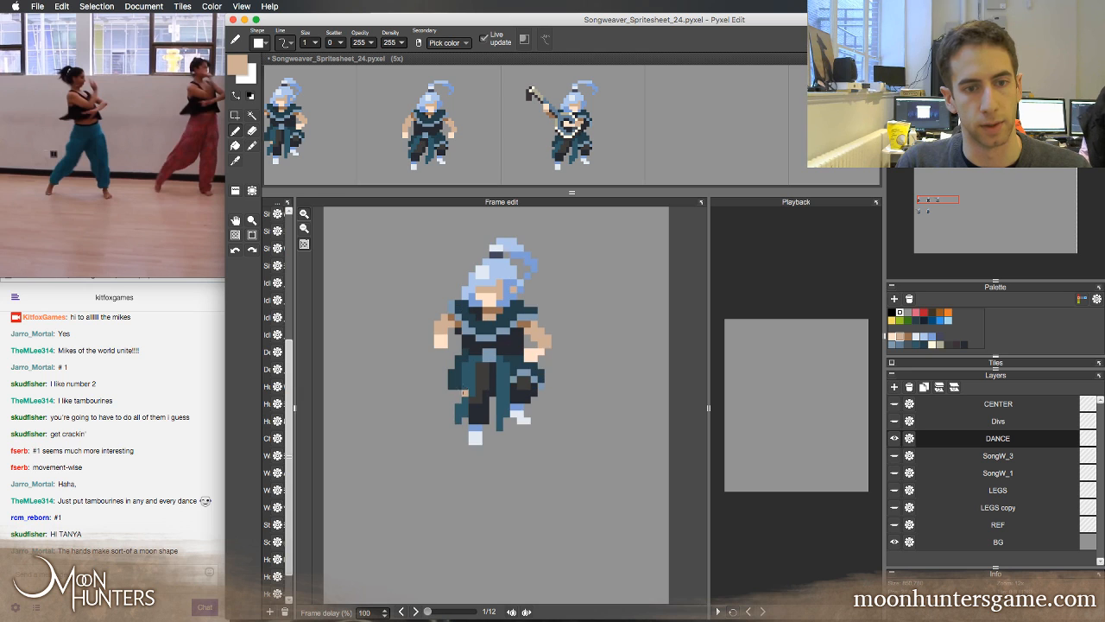
pyautogui.press('Right')
# Examine how the second frame's head, collar and shoulders move relative to the first frame
pyautogui.press('e')
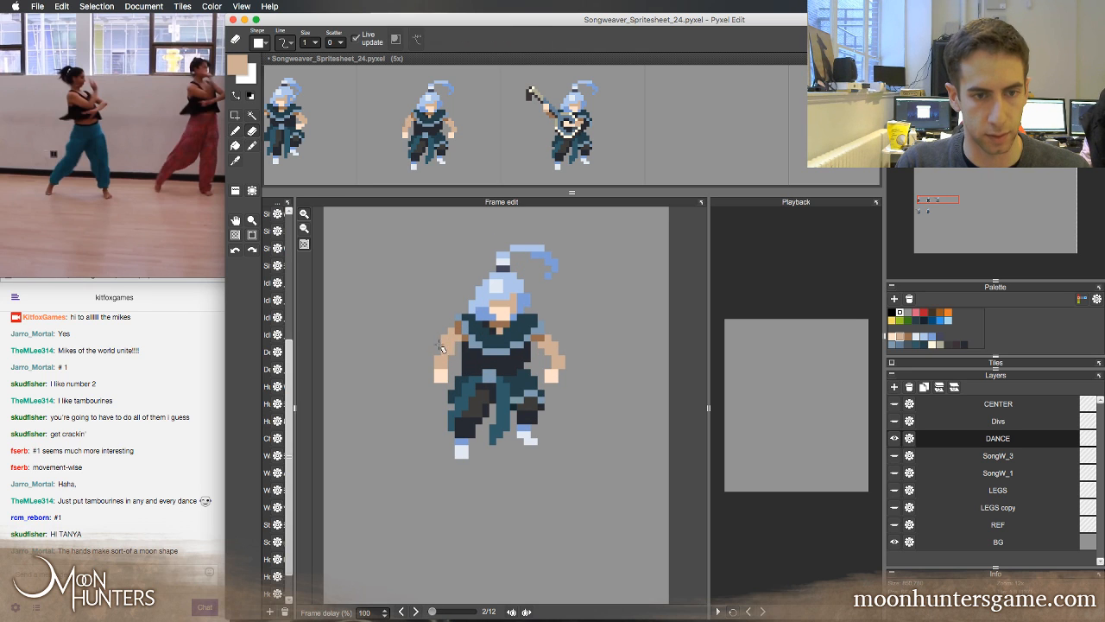
pyautogui.moveTo(503, 310); pyautogui.dragTo(493, 309)
pyautogui.press('Left')
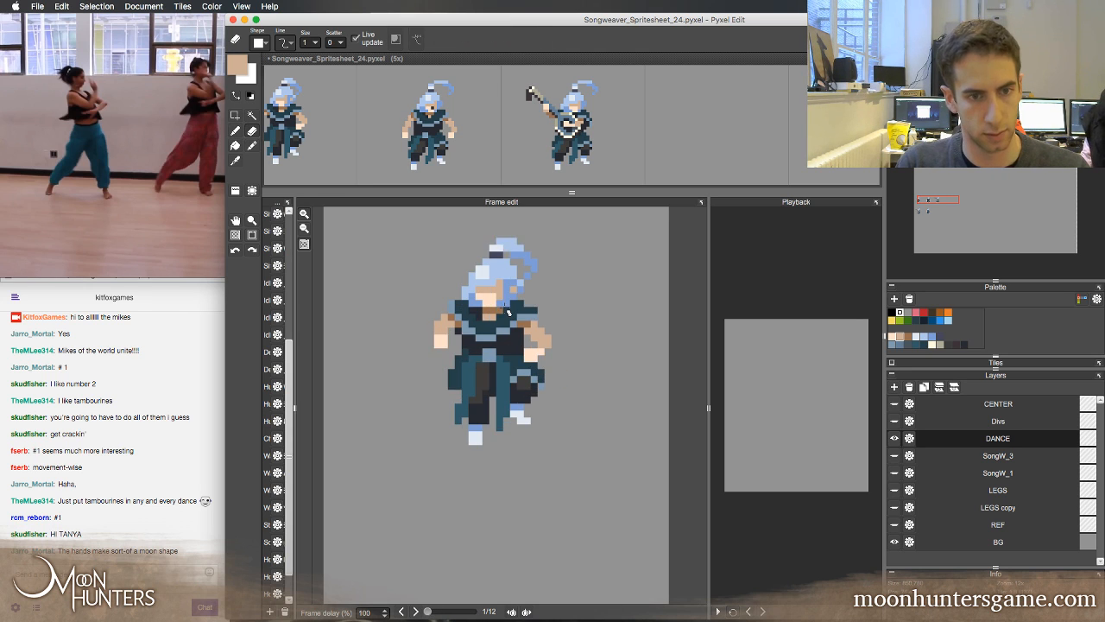
pyautogui.press('Right')
pyautogui.press('Left')
pyautogui.press('Right')
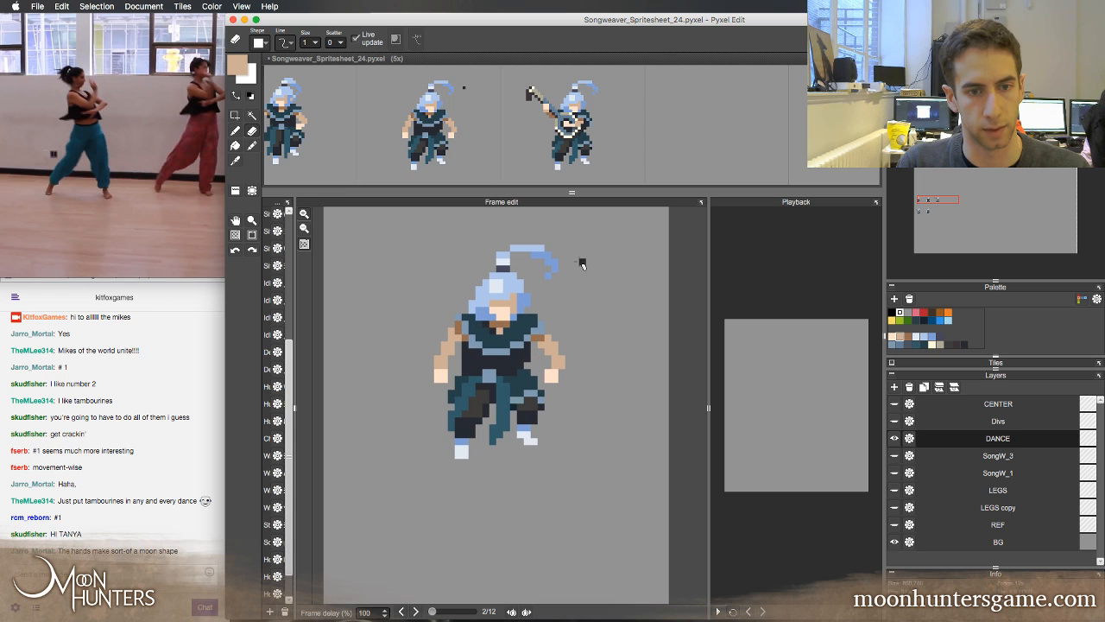
pyautogui.press('Left')
pyautogui.press('Right')
# Touch up the left side of the second frame's waist in the costume's dark teal, comparing the result with the first frame
pyautogui.keyDown('alt'); pyautogui.click(468, 370); pyautogui.keyUp('alt')
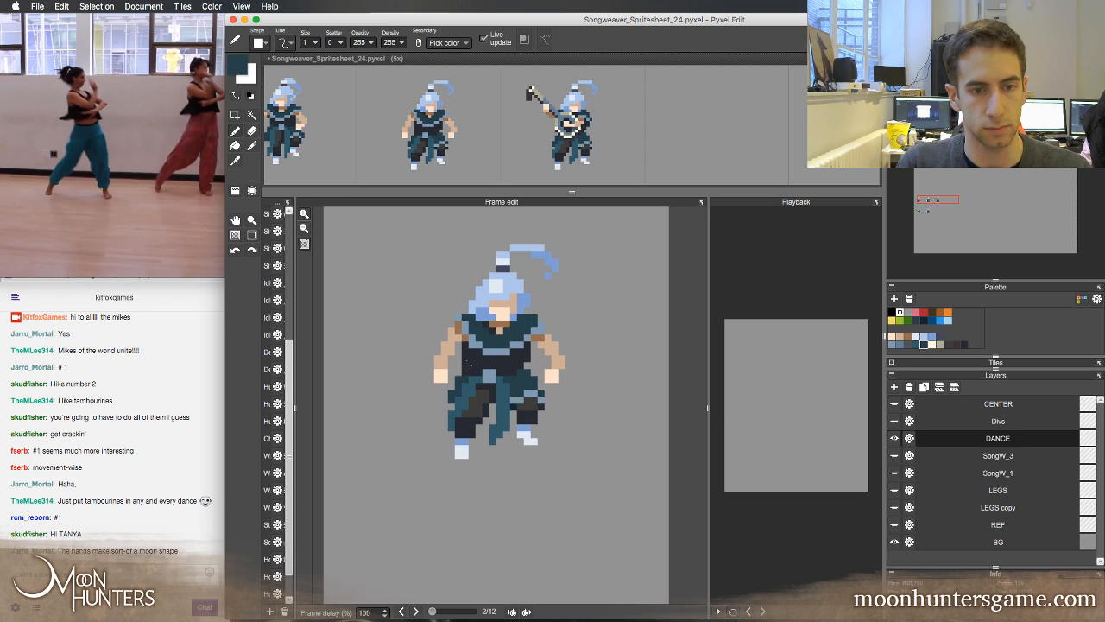
pyautogui.press('e')
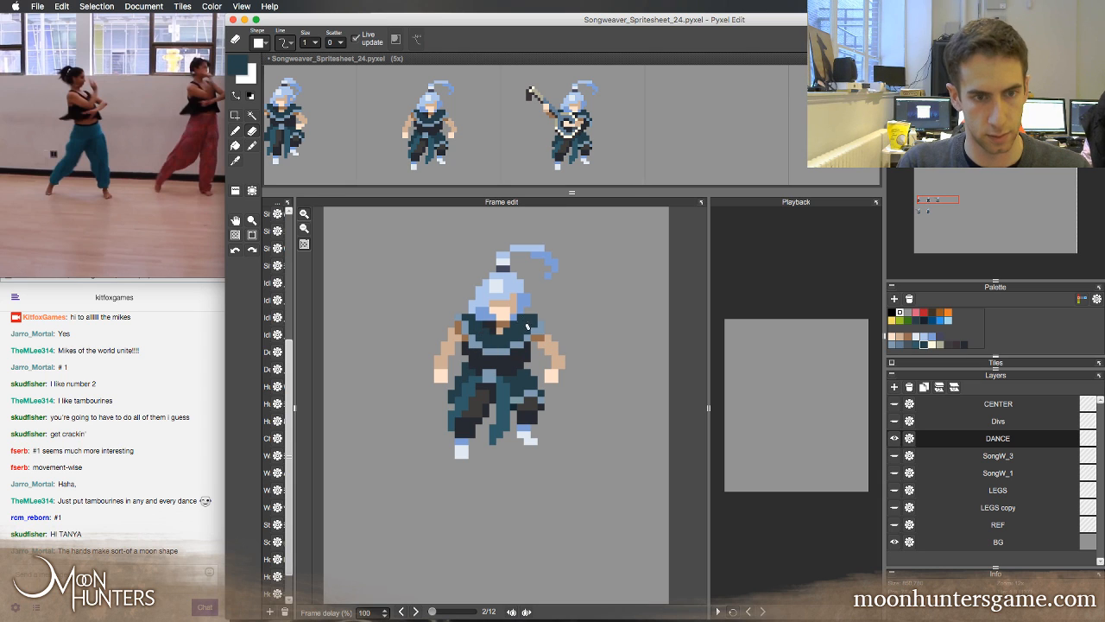
pyautogui.press('Left')
pyautogui.press('Right')
pyautogui.press('Left')
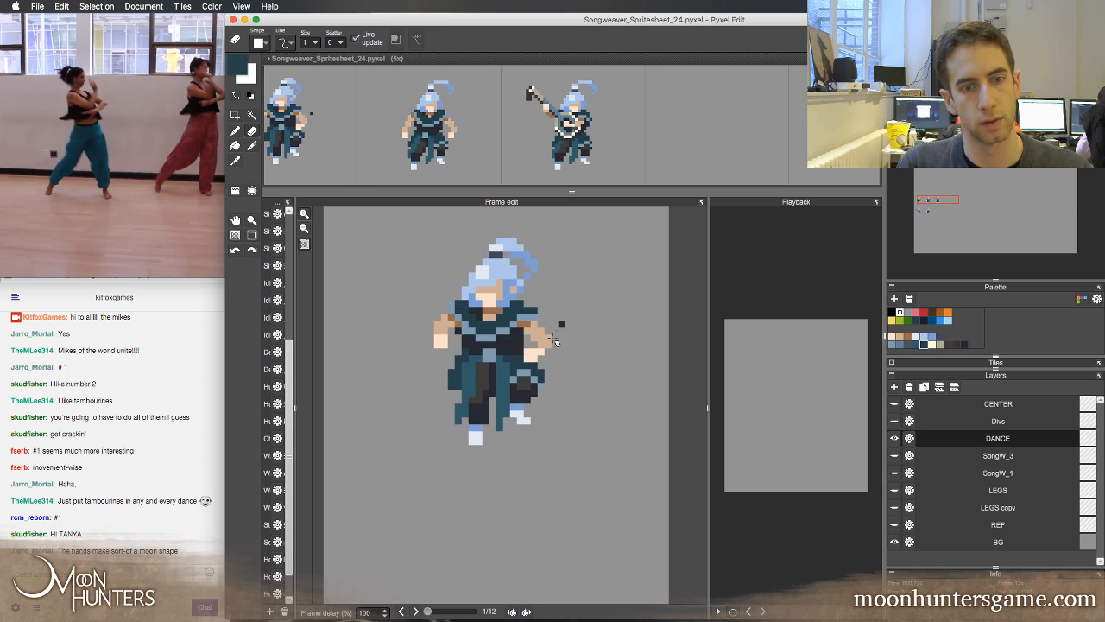
pyautogui.press('Right')
pyautogui.press('Left')
pyautogui.press('Right')
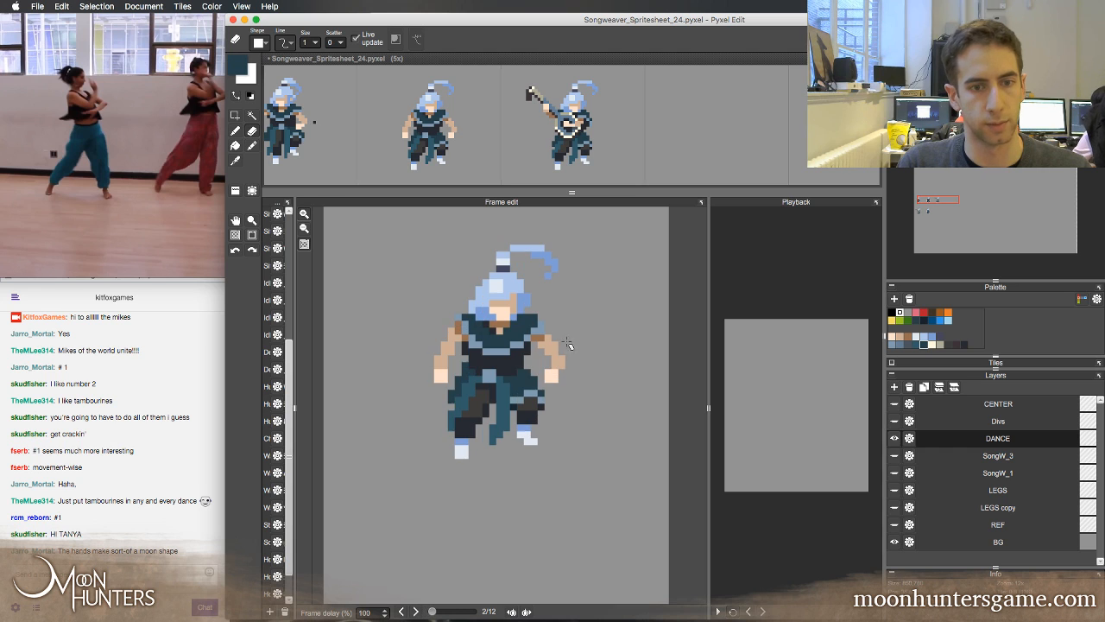
pyautogui.press('Left')
pyautogui.press('Right')
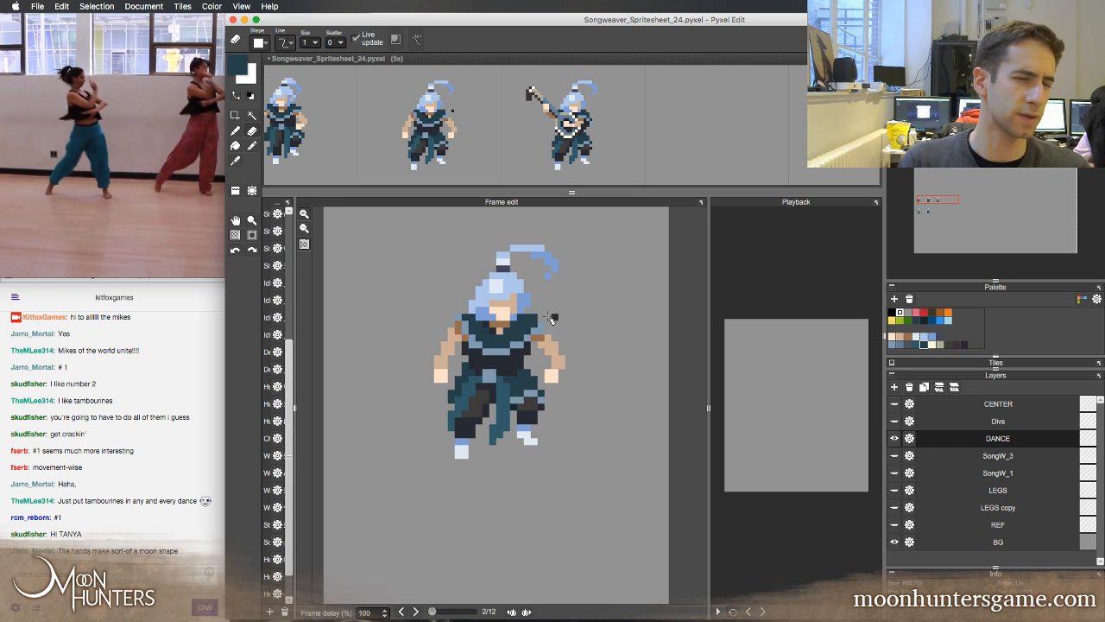
# Try dark and blue-grey pixels around the second frame's shoulders, and undo the strokes
pyautogui.rightClick(466, 332)
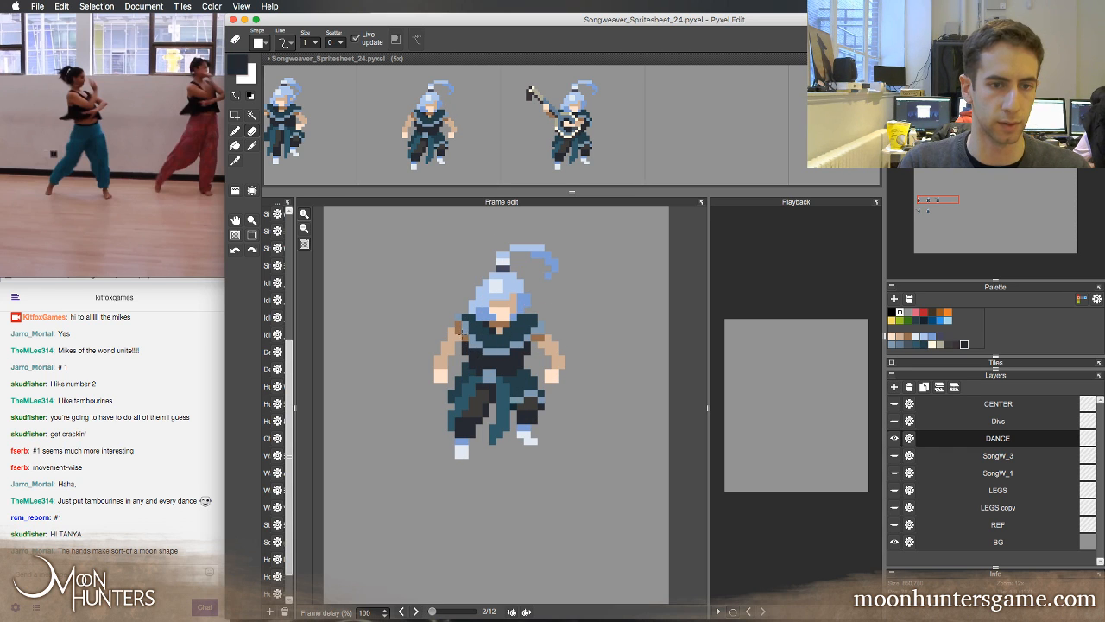
pyautogui.press('b')
pyautogui.rightClick(456, 315)
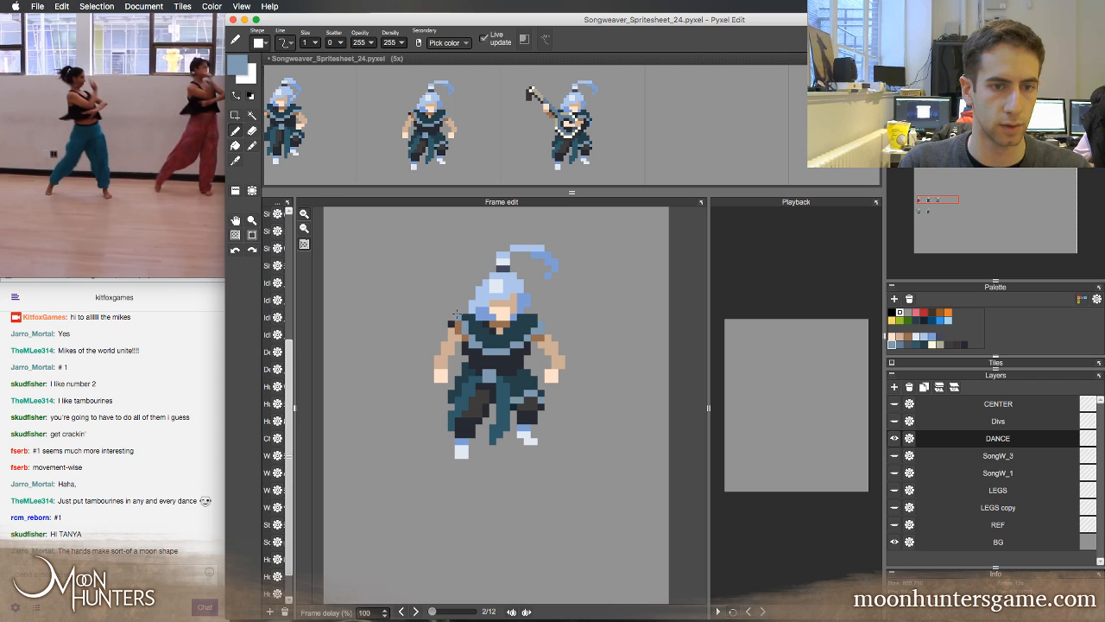
pyautogui.rightClick(475, 358)
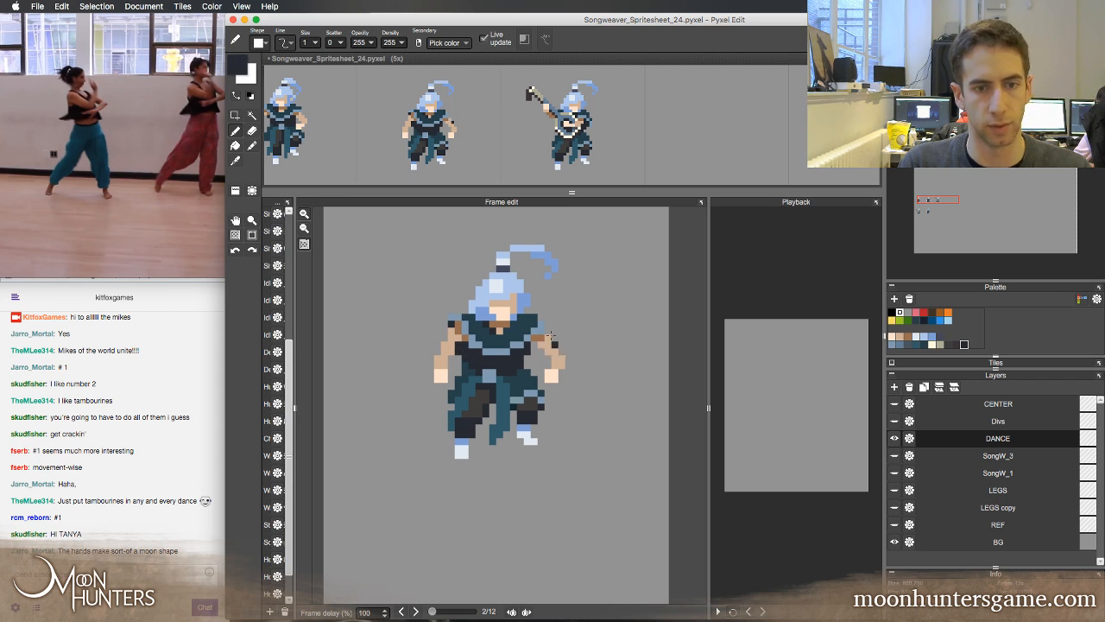
pyautogui.rightClick(532, 310)
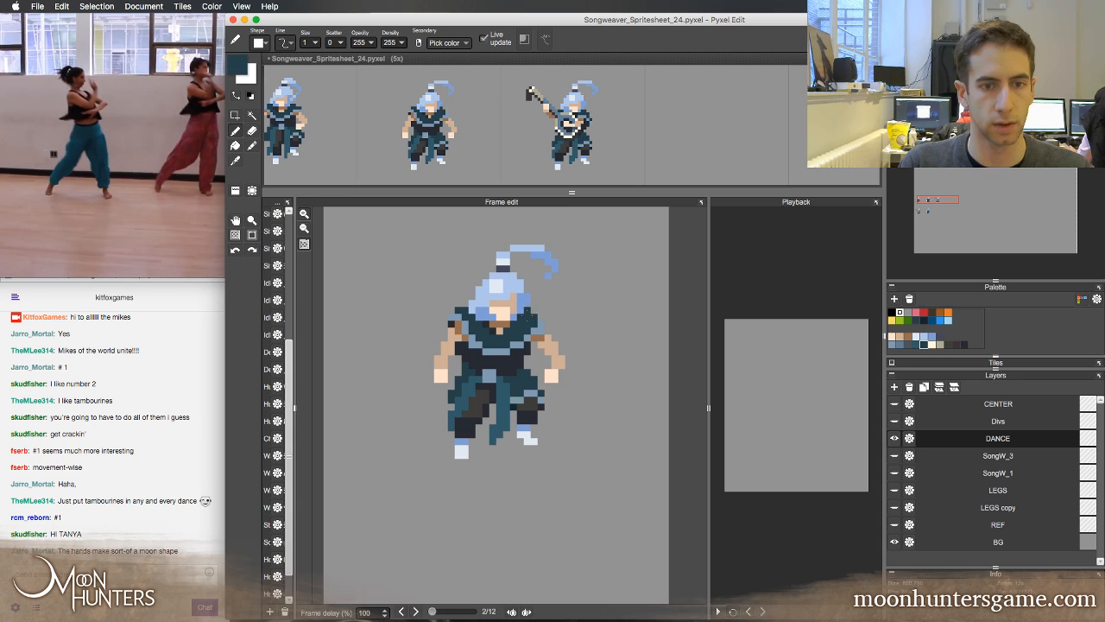
pyautogui.press('super+z')
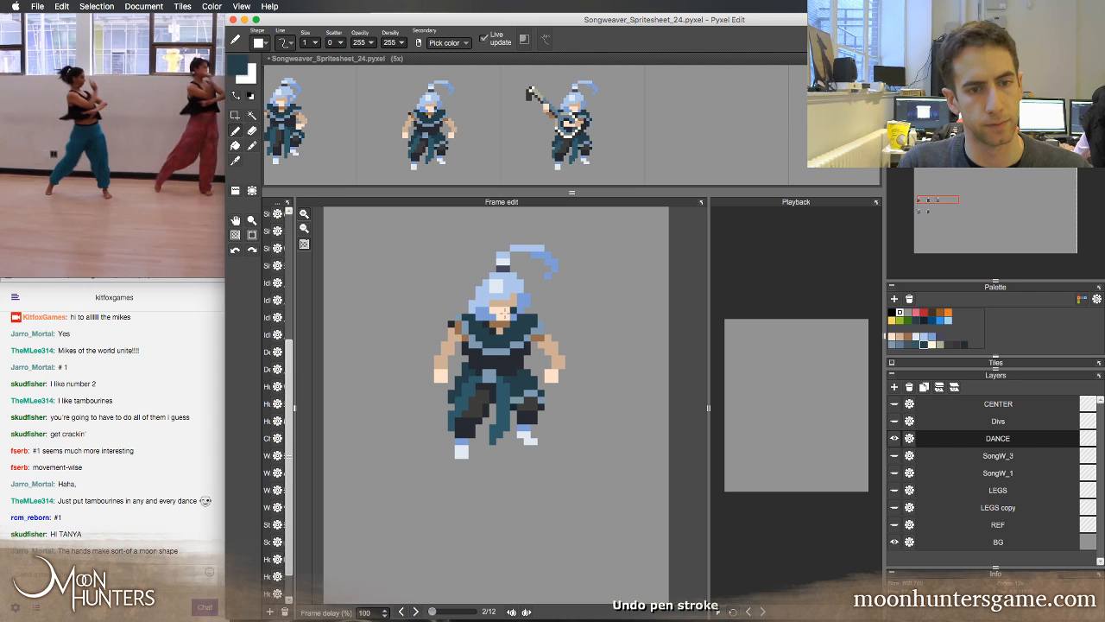
pyautogui.press('super+z')
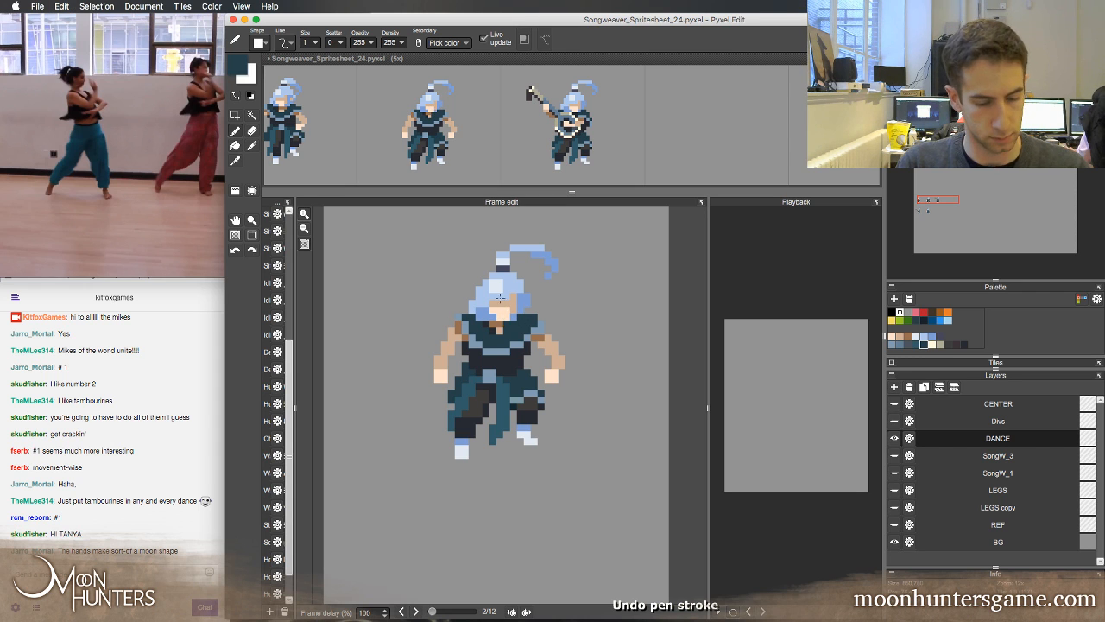
# Save the spritesheet with the finished second frame
pyautogui.press('space')
pyautogui.moveTo(527, 326)
pyautogui.mouseDown()
pyautogui.moveTo(520, 307)
pyautogui.moveTo(515, 325)
pyautogui.mouseUp()
pyautogui.press('super+s')
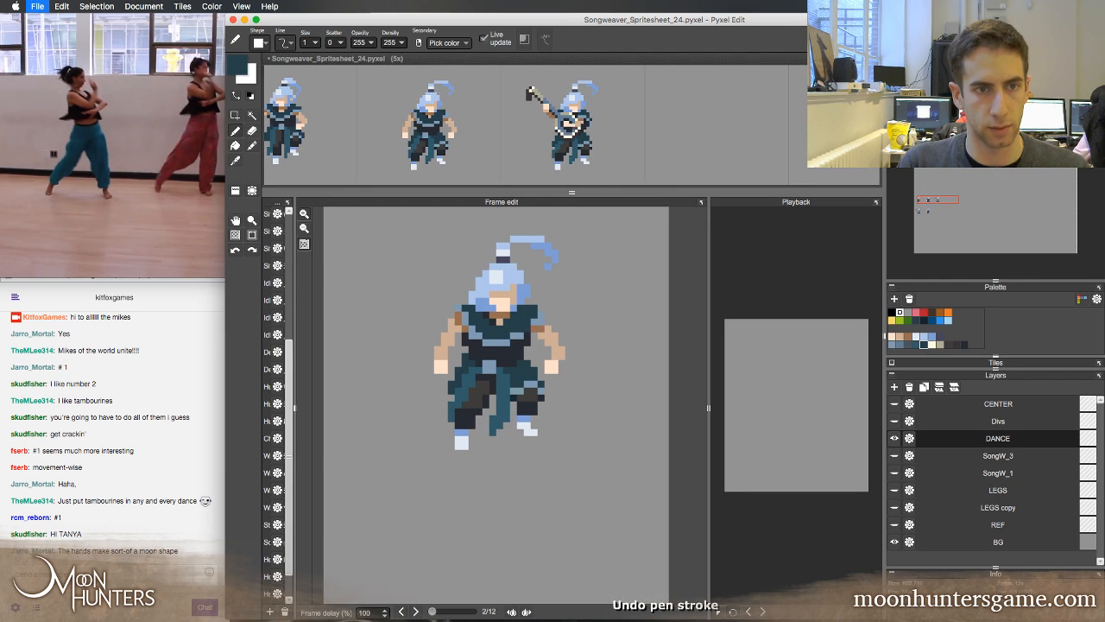
# Enlarge the spritesheet area and place a copy of the second frame in the third cell of the second row
pyautogui.press('space')
pyautogui.moveTo(547, 275); pyautogui.dragTo(539, 314)
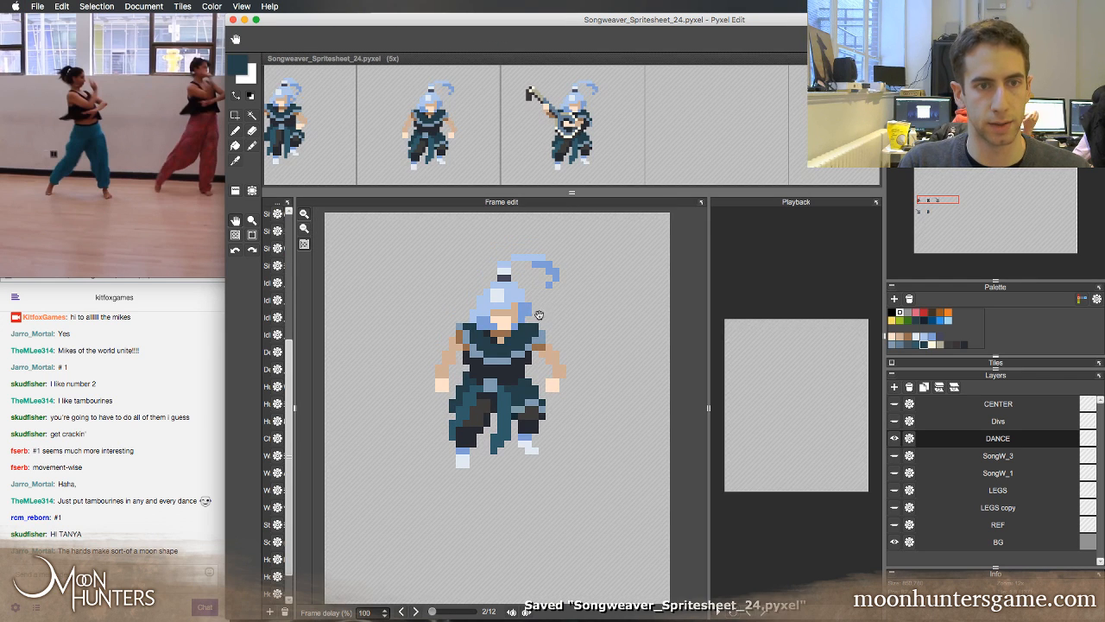
pyautogui.moveTo(537, 192); pyautogui.dragTo(537, 279)
pyautogui.press('space')
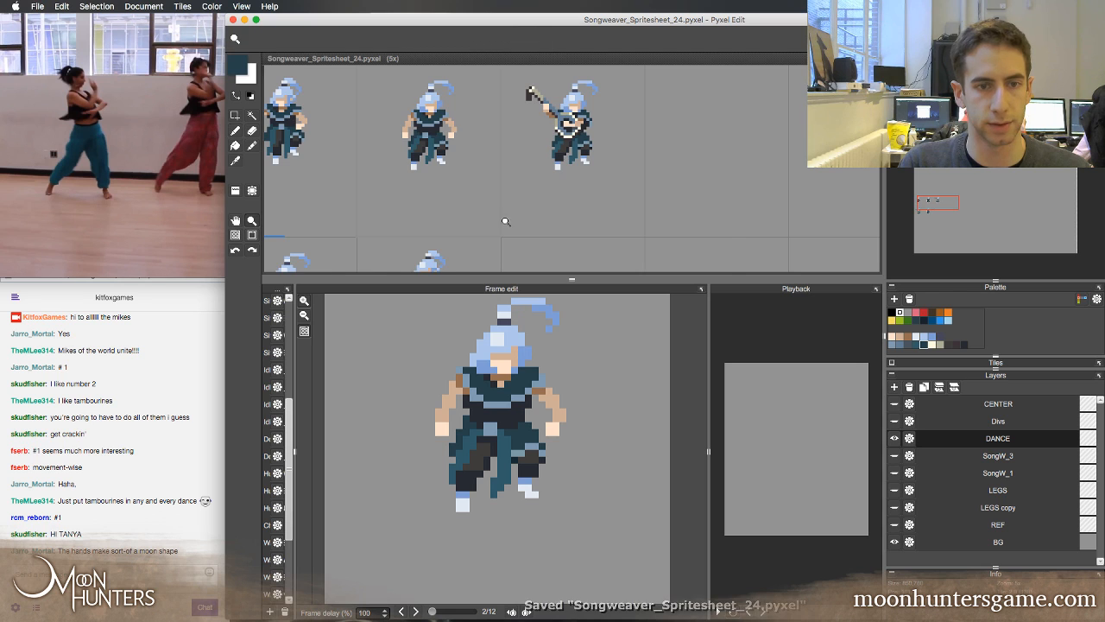
pyautogui.scroll(-2, 509, 219)
pyautogui.moveTo(556, 209); pyautogui.dragTo(568, 146)
pyautogui.press('l')
pyautogui.rightClick(491, 139)
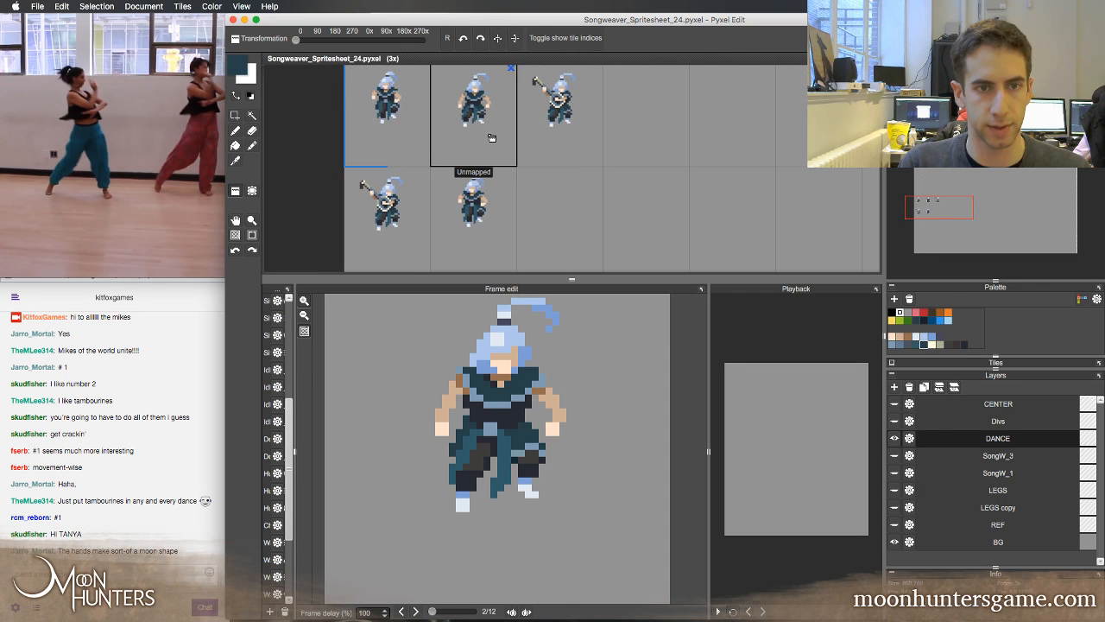
pyautogui.click(560, 209)
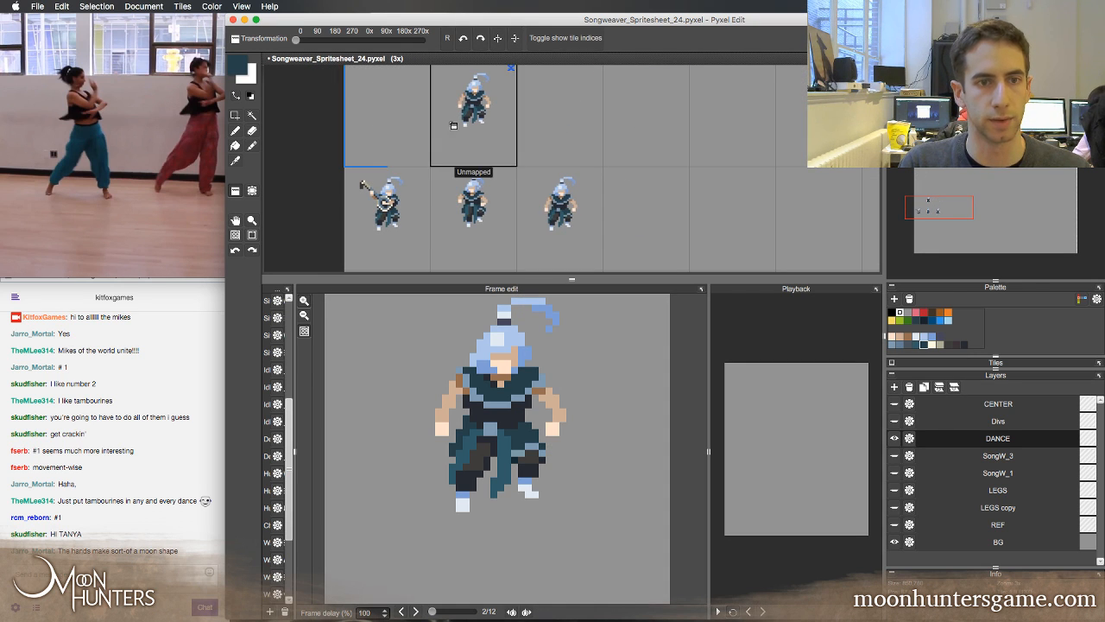
# Fill the first row's cells with copies of the second frame and save the spritesheet
pyautogui.moveTo(474, 112)
pyautogui.mouseDown()
pyautogui.moveTo(791, 140)
pyautogui.moveTo(820, 129)
pyautogui.mouseUp()
pyautogui.press('space')
pyautogui.moveTo(713, 160)
pyautogui.mouseDown()
pyautogui.moveTo(630, 202)
pyautogui.moveTo(698, 195)
pyautogui.moveTo(589, 194)
pyautogui.mouseUp()
pyautogui.press('super+s')
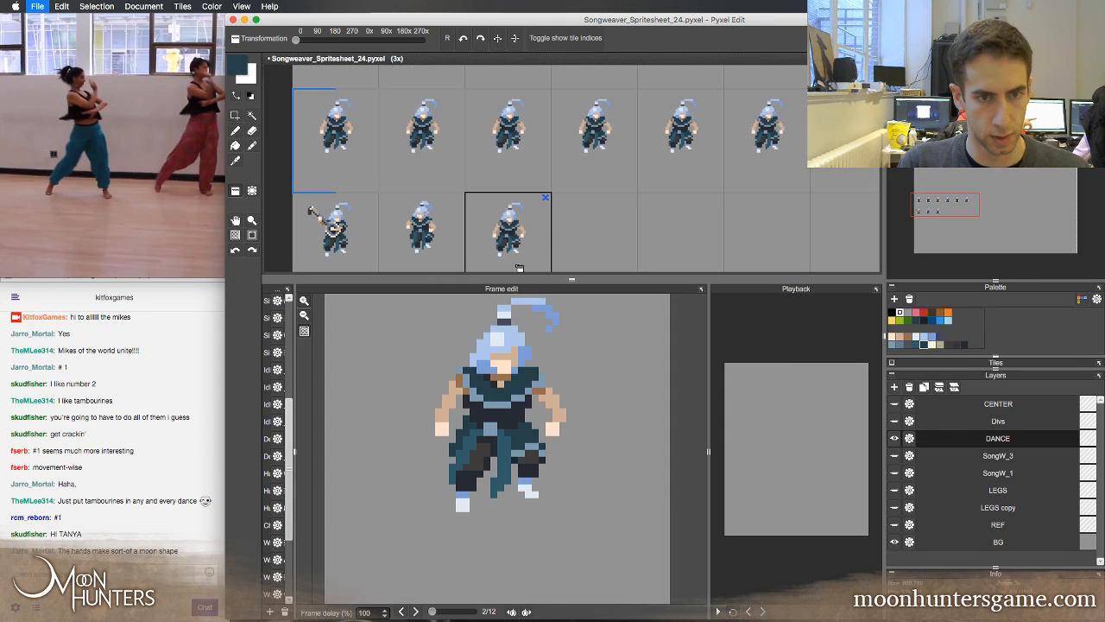
# Shrink the spritesheet area to one row and examine the copied frames at 4x zoom
pyautogui.moveTo(535, 281); pyautogui.dragTo(535, 215)
pyautogui.press('space')
pyautogui.moveTo(563, 149); pyautogui.dragTo(560, 156)
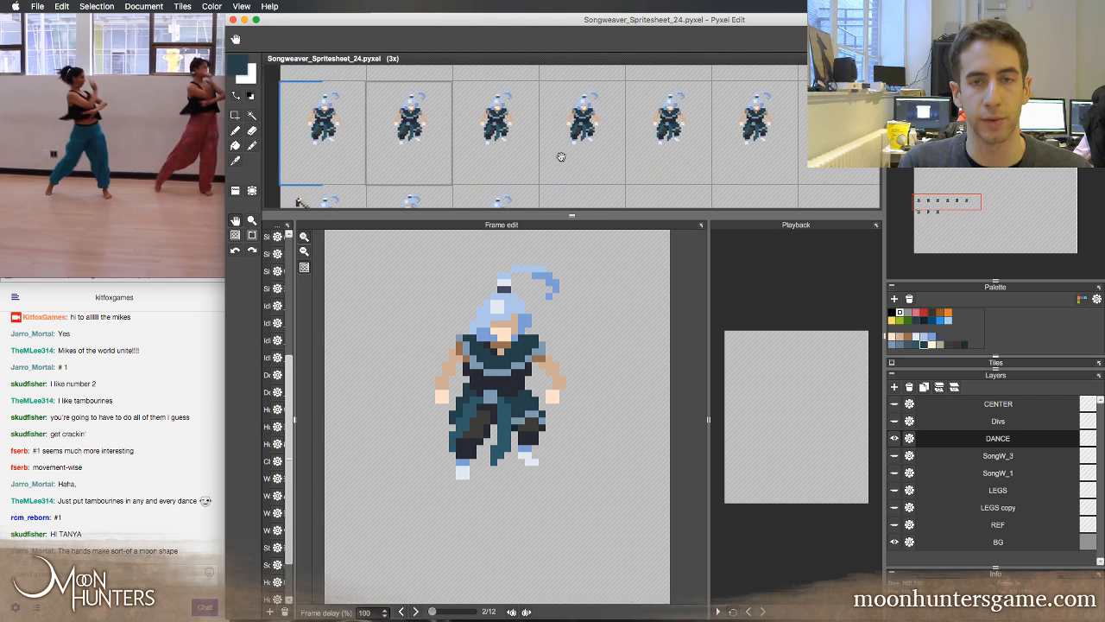
pyautogui.press('z')
pyautogui.click(464, 161)
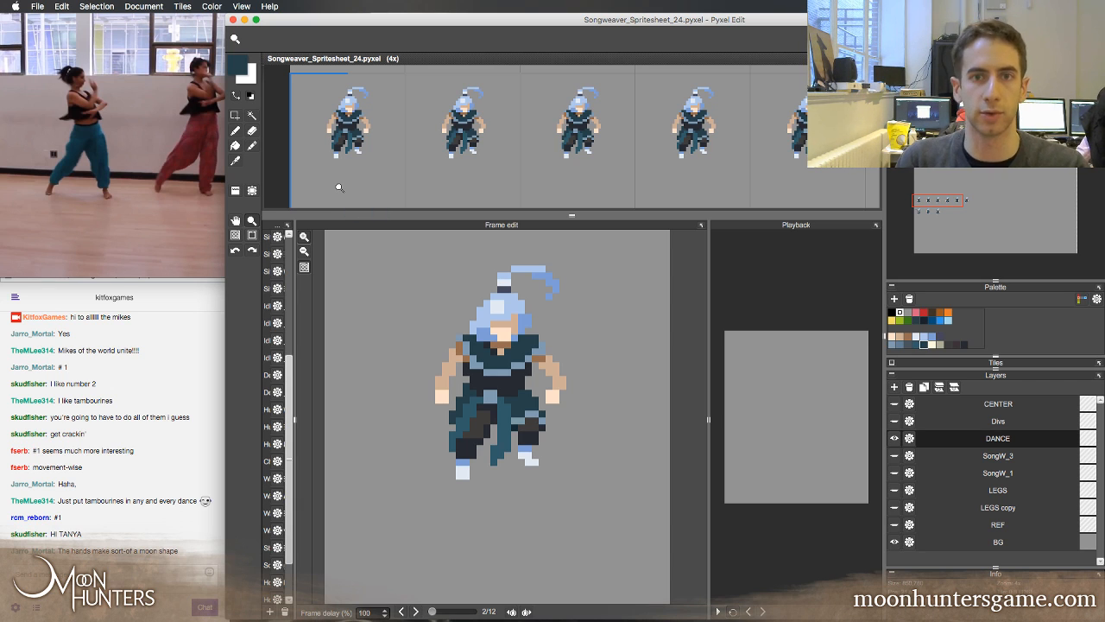
pyautogui.press('space')
pyautogui.moveTo(395, 176)
pyautogui.mouseDown()
pyautogui.moveTo(358, 178)
pyautogui.moveTo(389, 171)
pyautogui.mouseUp()
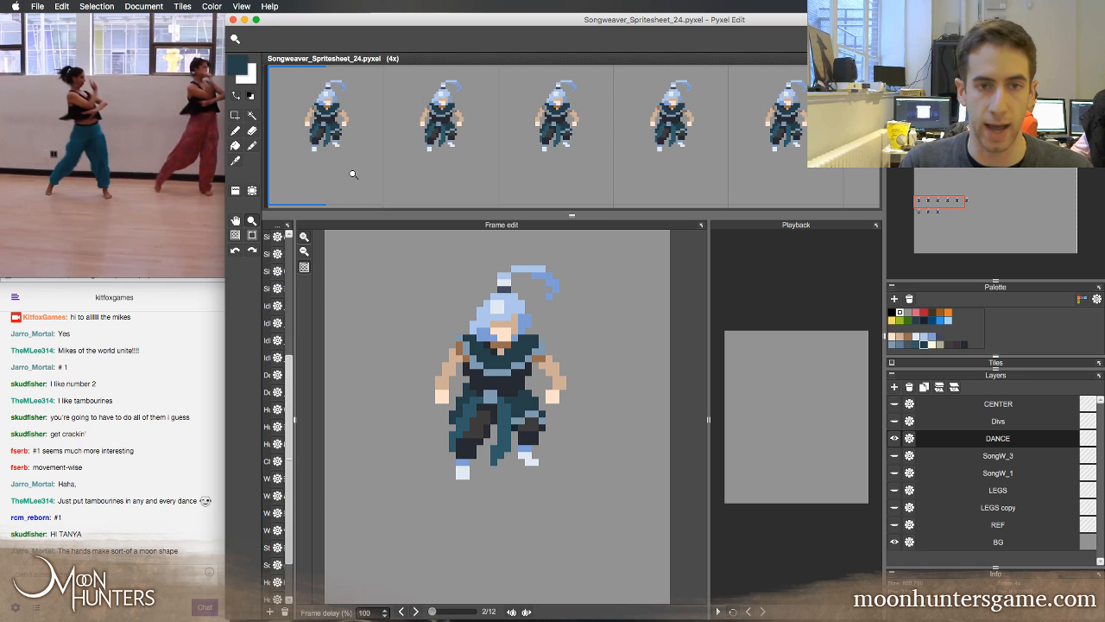
pyautogui.press('space')
pyautogui.moveTo(438, 178); pyautogui.dragTo(420, 181)
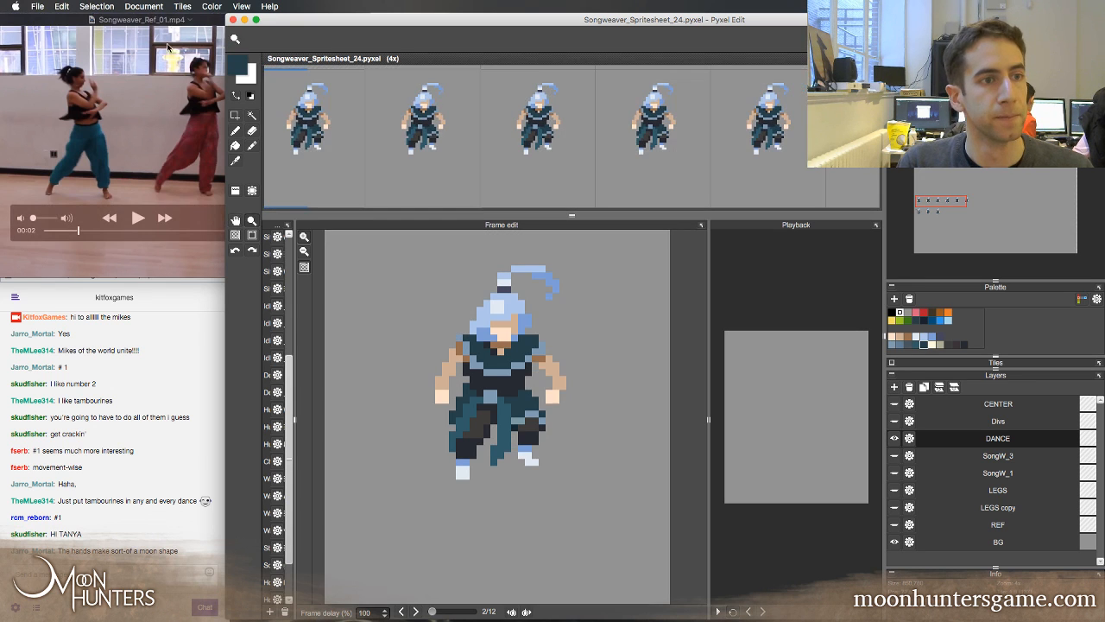
# Switch to the Songweaver_Ref_01.mp4 clip in QuickTime Player and scrub forward to the raised-arms pose at 00:05
pyautogui.click(169, 48)
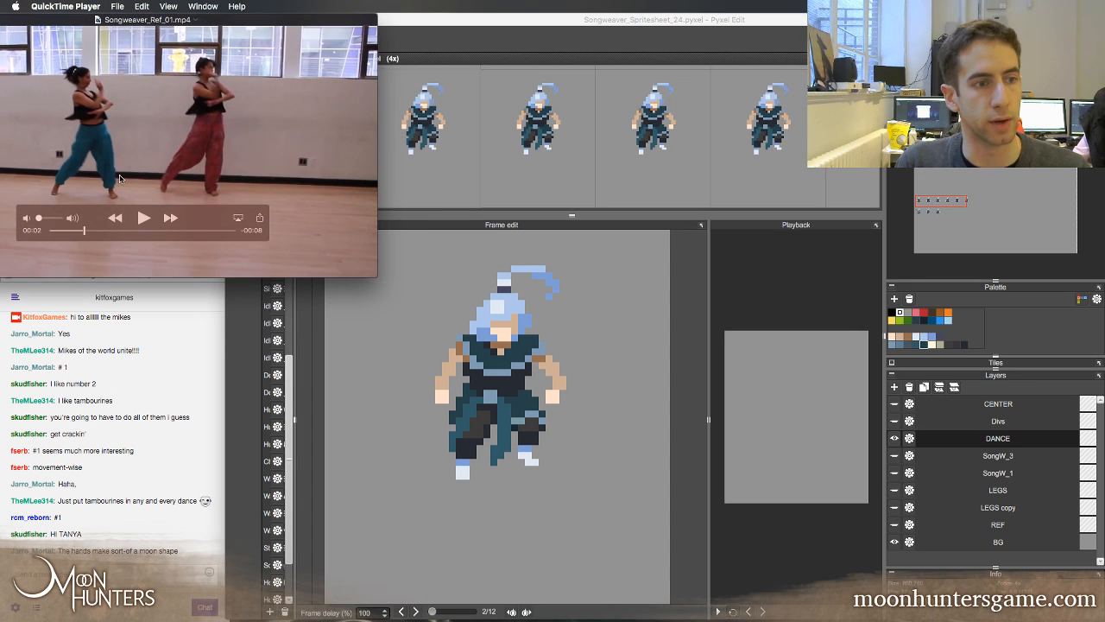
pyautogui.moveTo(87, 231); pyautogui.dragTo(136, 231)
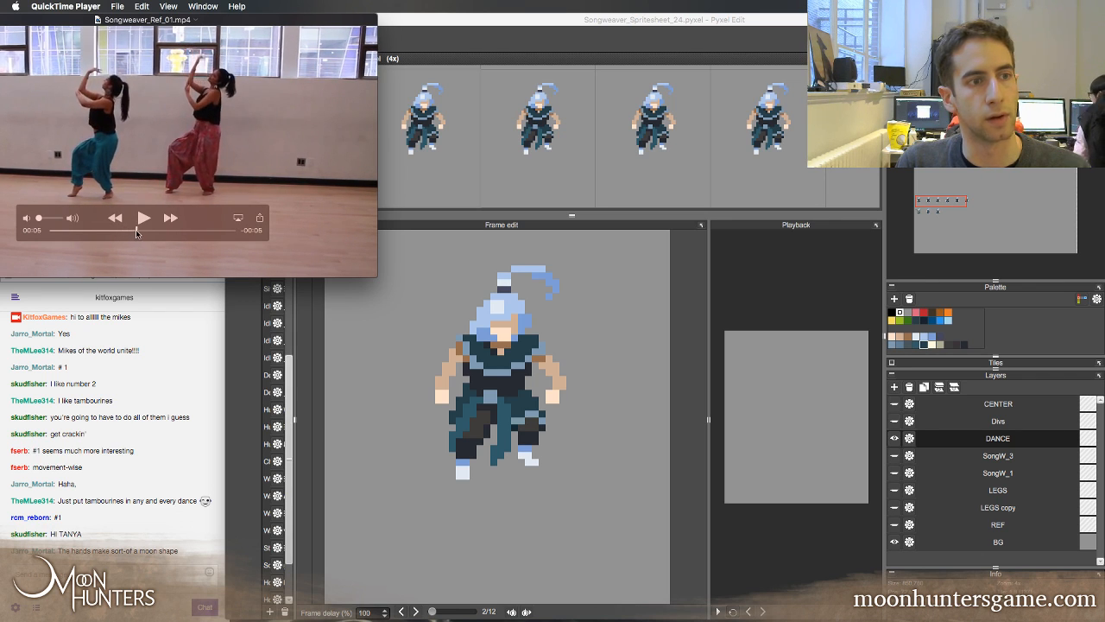
# Shift the Songweaver_Ref_01.mp4 window slightly aside, nudge the clip forward within 00:05, and return to Pyxel Edit
pyautogui.moveTo(222, 25); pyautogui.dragTo(212, 24)
pyautogui.click(416, 39)
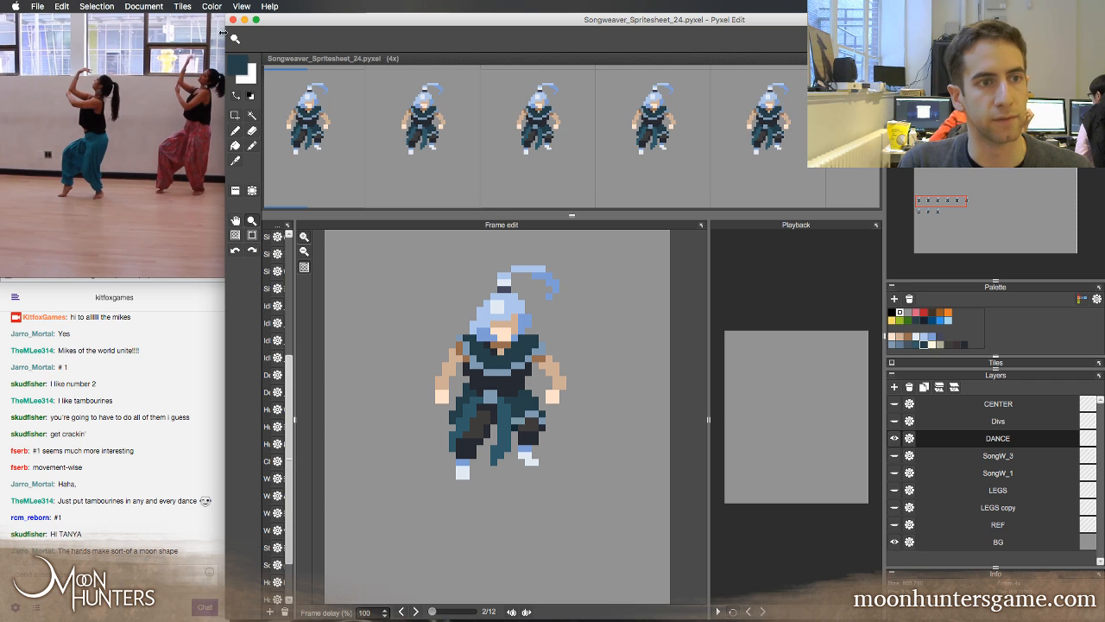
pyautogui.moveTo(160, 123)
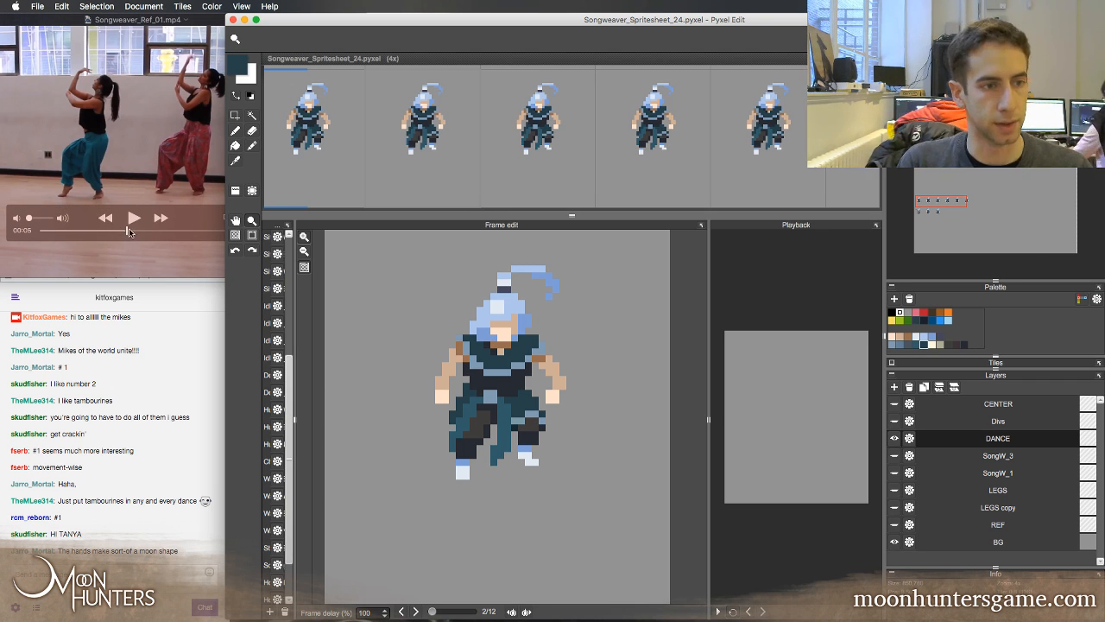
pyautogui.moveTo(128, 231)
pyautogui.mouseDown()
pyautogui.moveTo(152, 240)
pyautogui.moveTo(130, 229)
pyautogui.mouseUp()
pyautogui.click(464, 37)
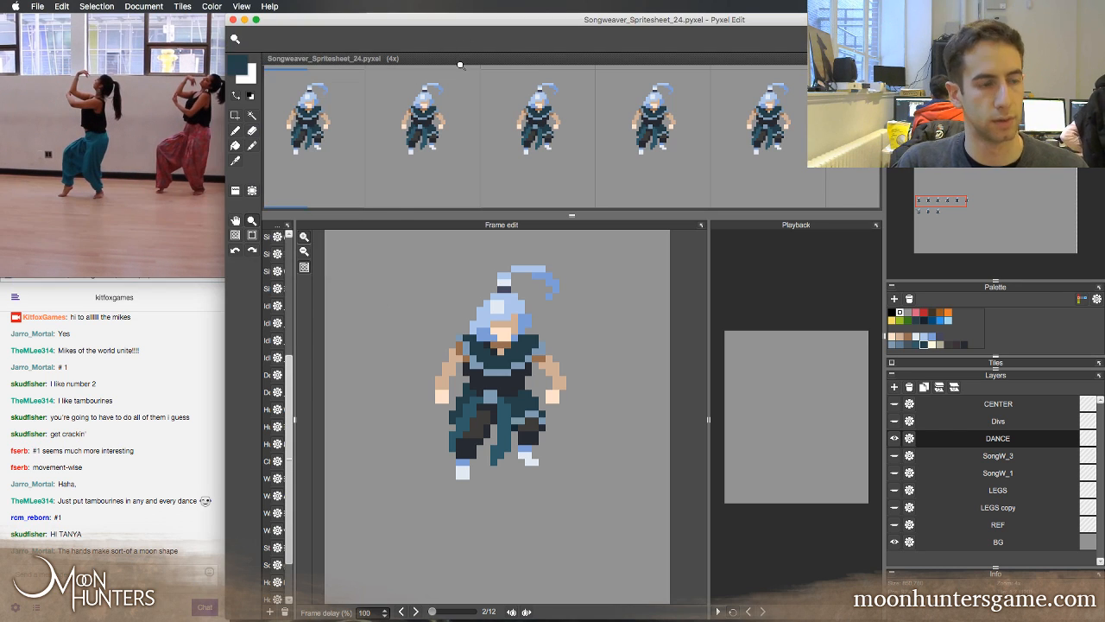
pyautogui.scroll(-3, 499, 129)
pyautogui.press('space')
pyautogui.click(538, 103)
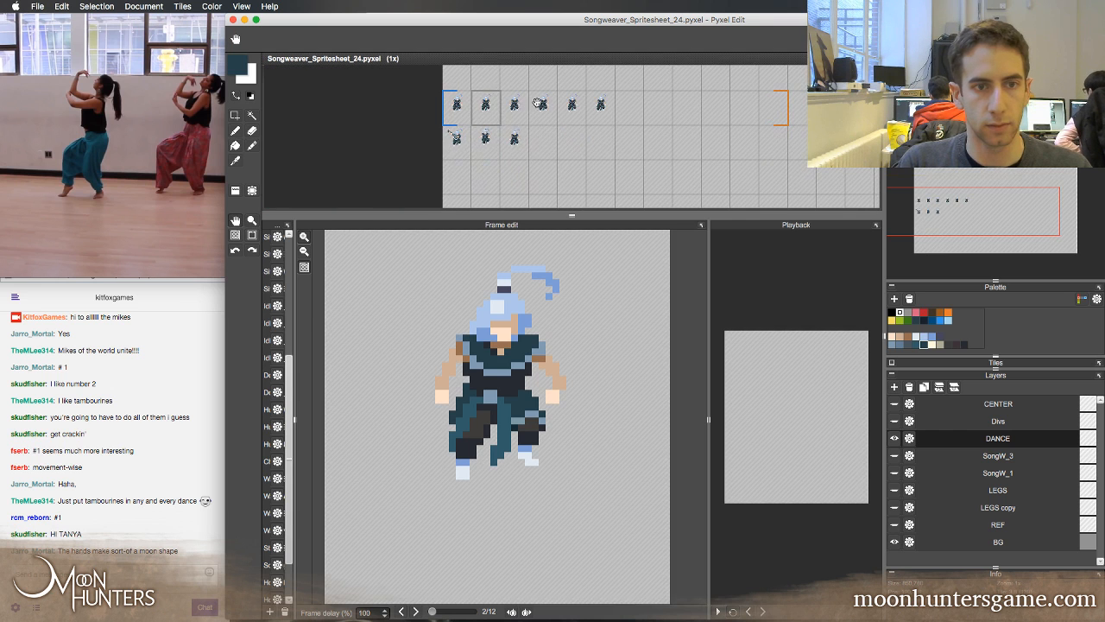
pyautogui.scroll(4, 509, 112)
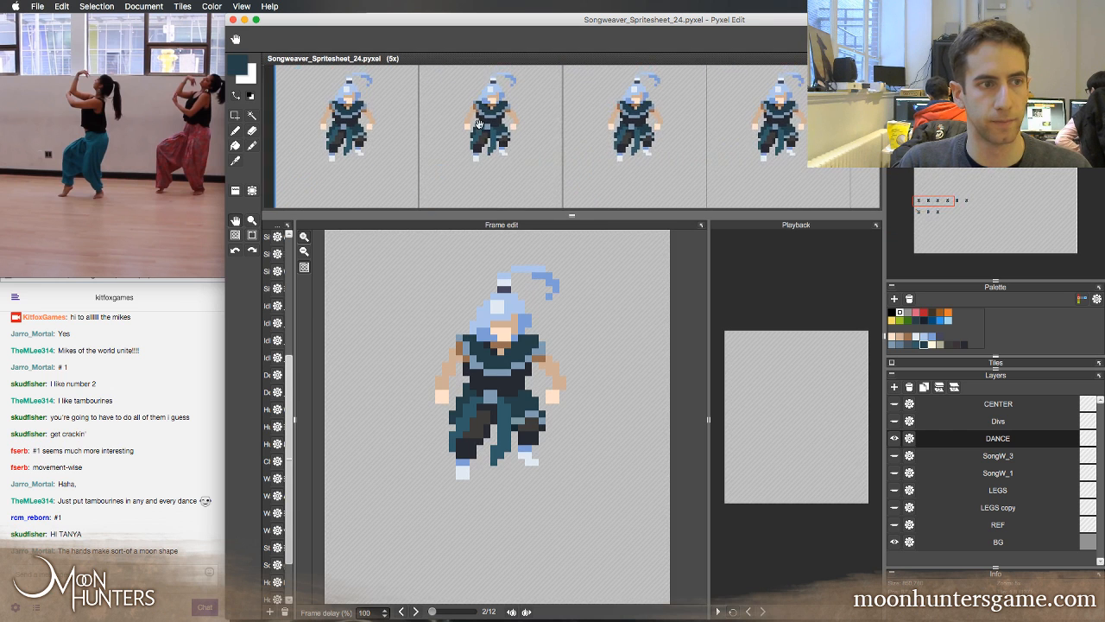
pyautogui.scroll(-1, 544, 154)
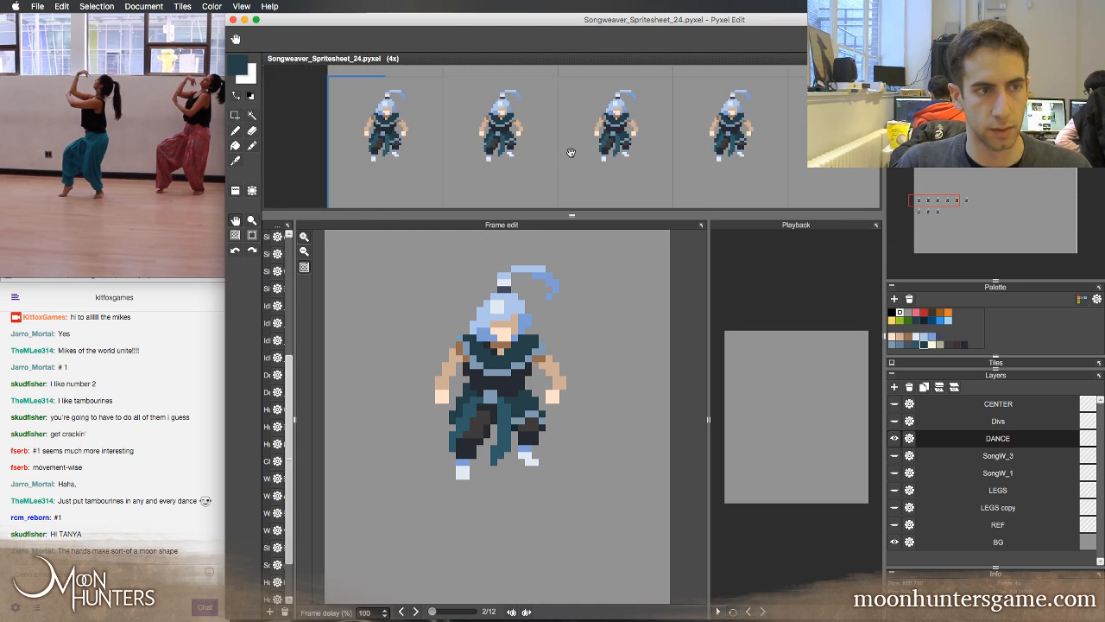
pyautogui.moveTo(570, 152)
pyautogui.mouseDown()
pyautogui.moveTo(511, 154)
pyautogui.moveTo(515, 138)
pyautogui.mouseUp()
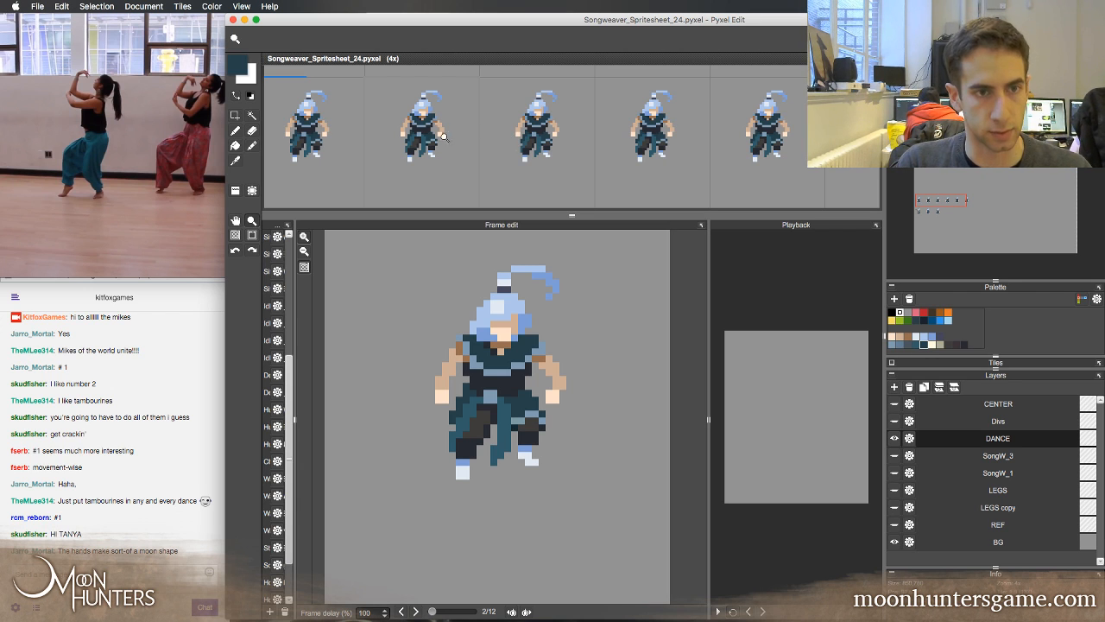
pyautogui.press('m')
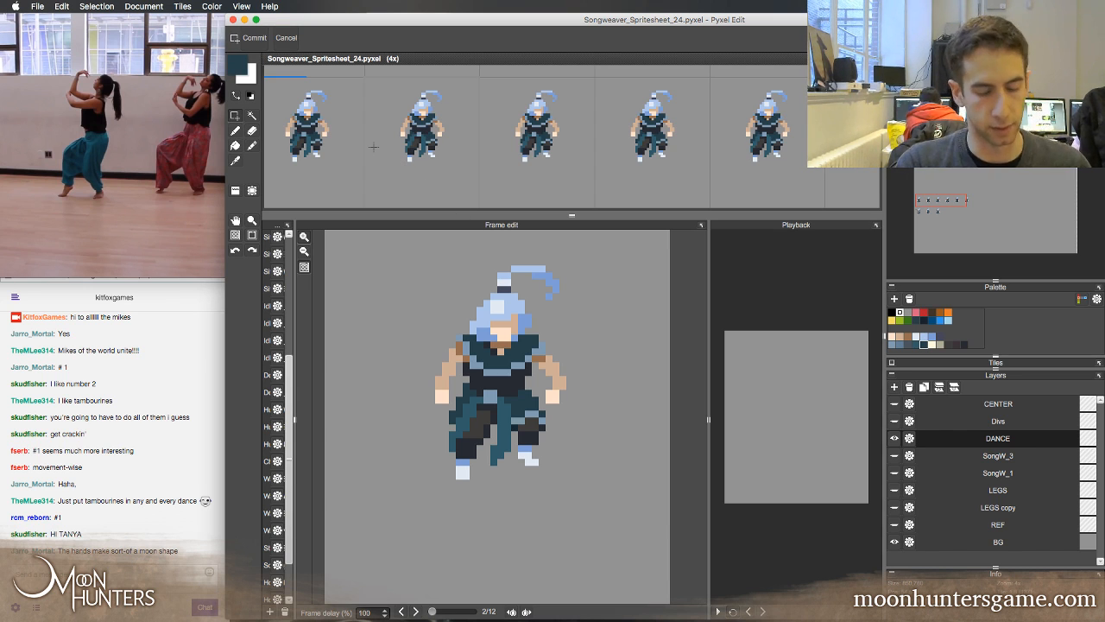
pyautogui.press('z')
pyautogui.press('s')
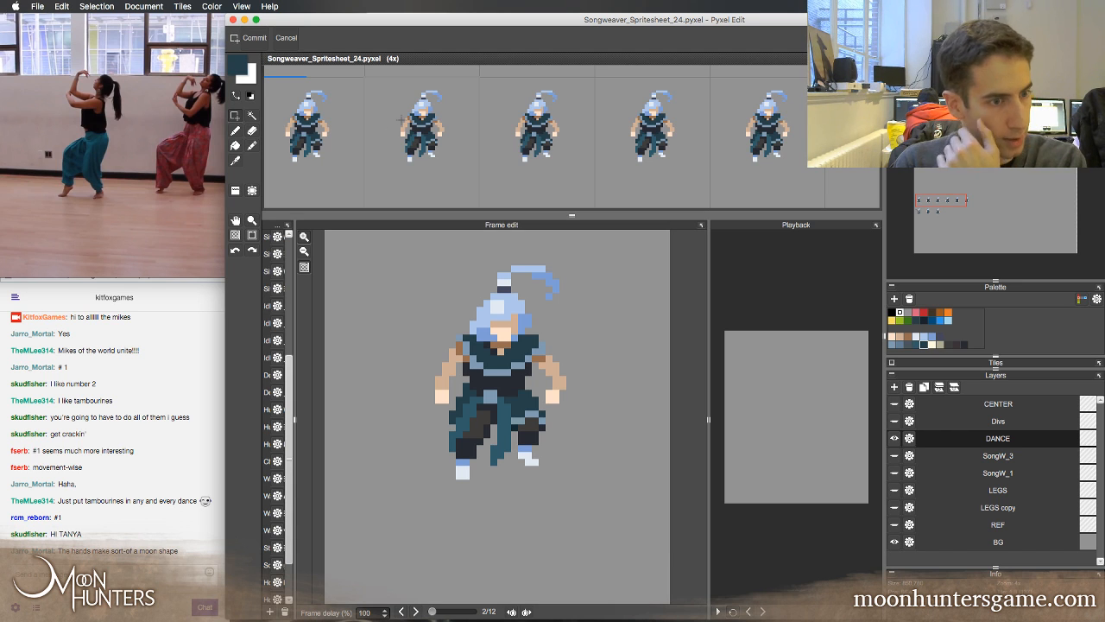
pyautogui.press('z')
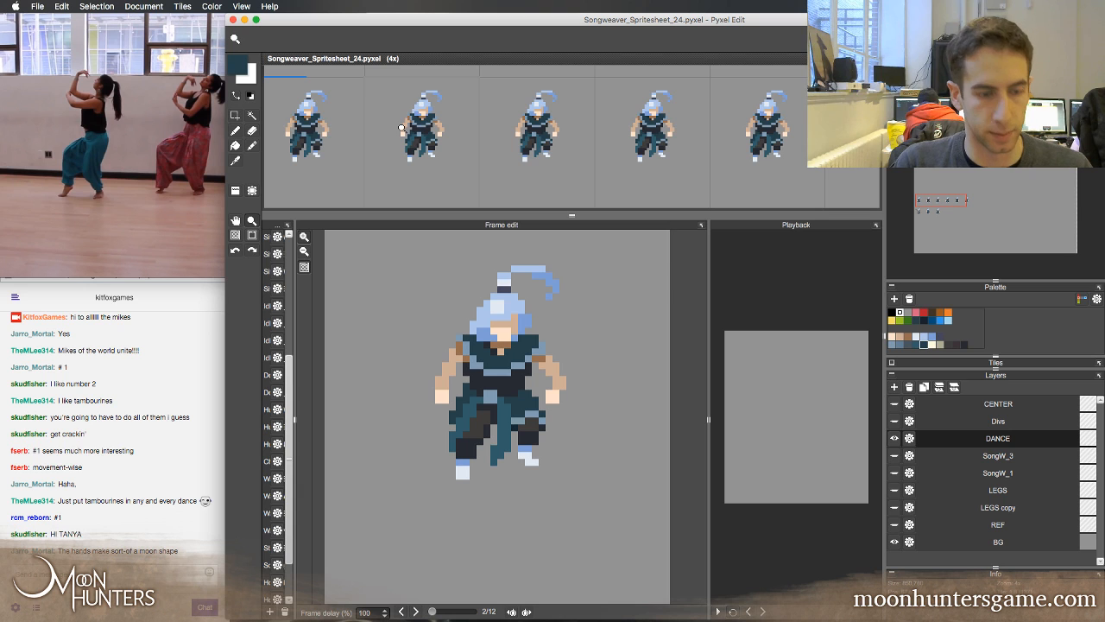
pyautogui.press('q')
pyautogui.moveTo(423, 154)
pyautogui.mouseDown()
pyautogui.moveTo(483, 173)
pyautogui.moveTo(532, 149)
pyautogui.mouseUp()
pyautogui.press('z')
pyautogui.click(418, 137)
pyautogui.rightClick(431, 159)
pyautogui.press('space')
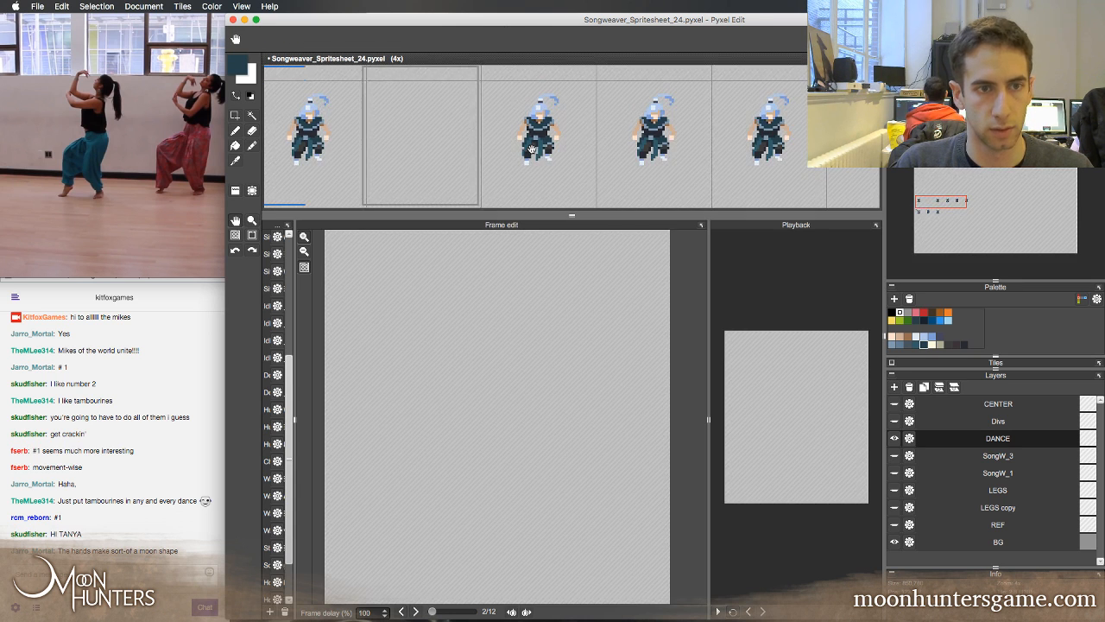
pyautogui.press('b')
pyautogui.press('Left')
pyautogui.press('Right')
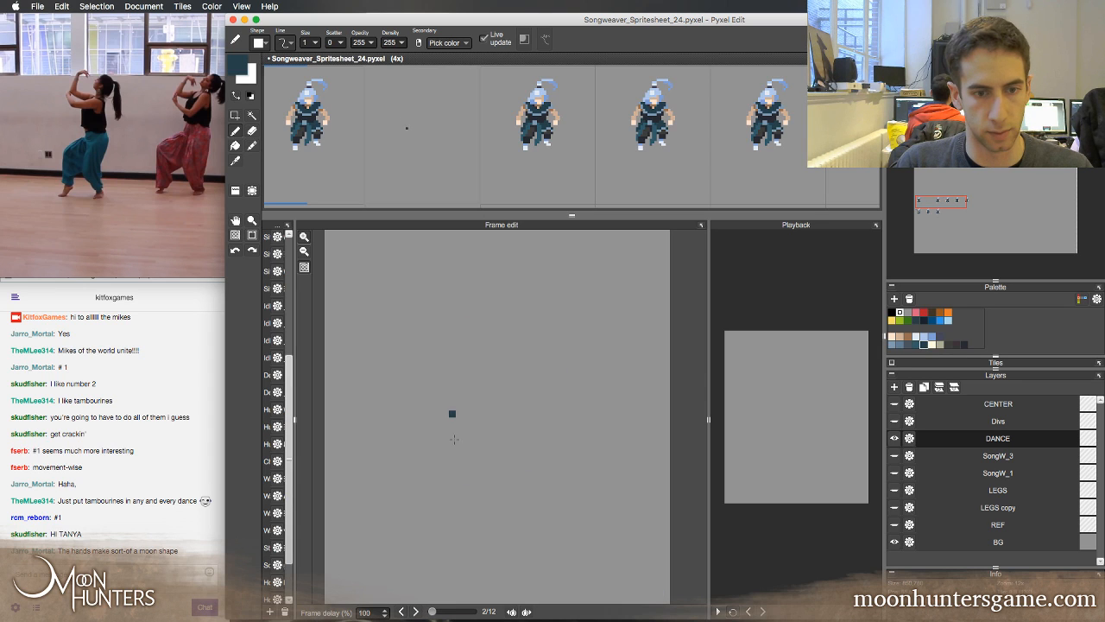
pyautogui.press('Left')
# Delete the head, torso and arms from the second frame and erase the leftover hand pixels, keeping only the legs
pyautogui.press('m')
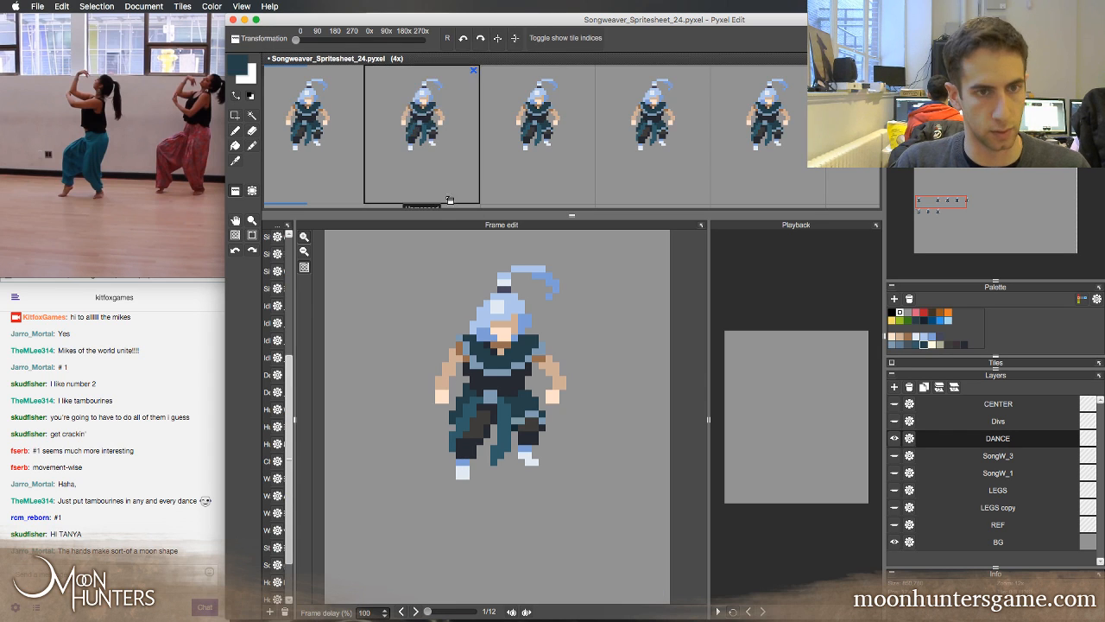
pyautogui.press('Right')
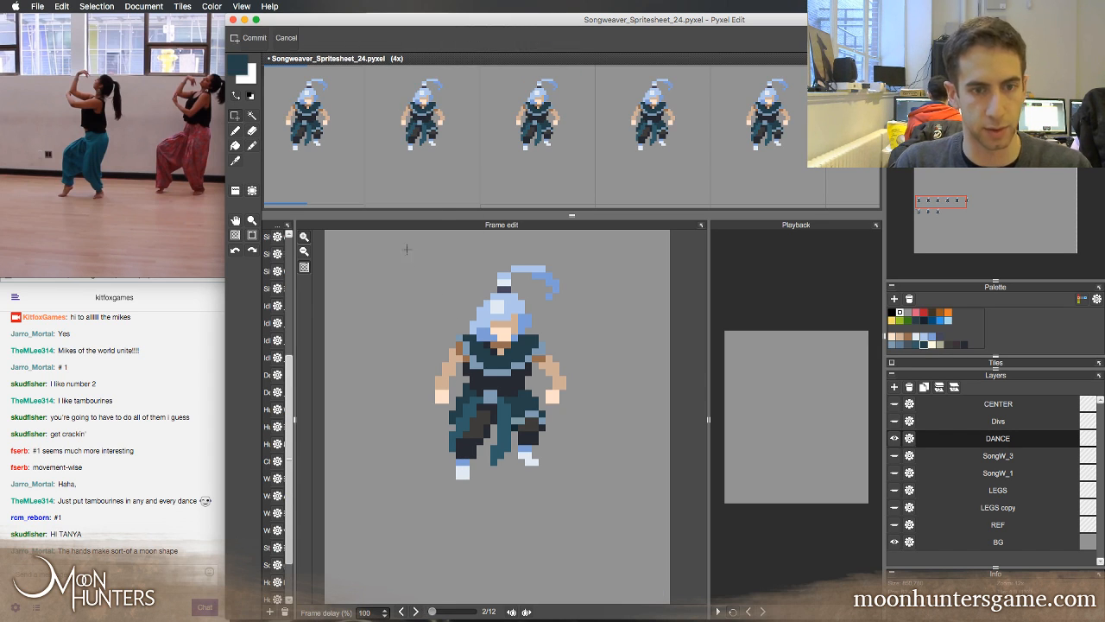
pyautogui.moveTo(406, 248)
pyautogui.mouseDown()
pyautogui.moveTo(593, 360)
pyautogui.moveTo(608, 388)
pyautogui.moveTo(553, 401)
pyautogui.mouseUp()
pyautogui.press('Delete')
pyautogui.press('e')
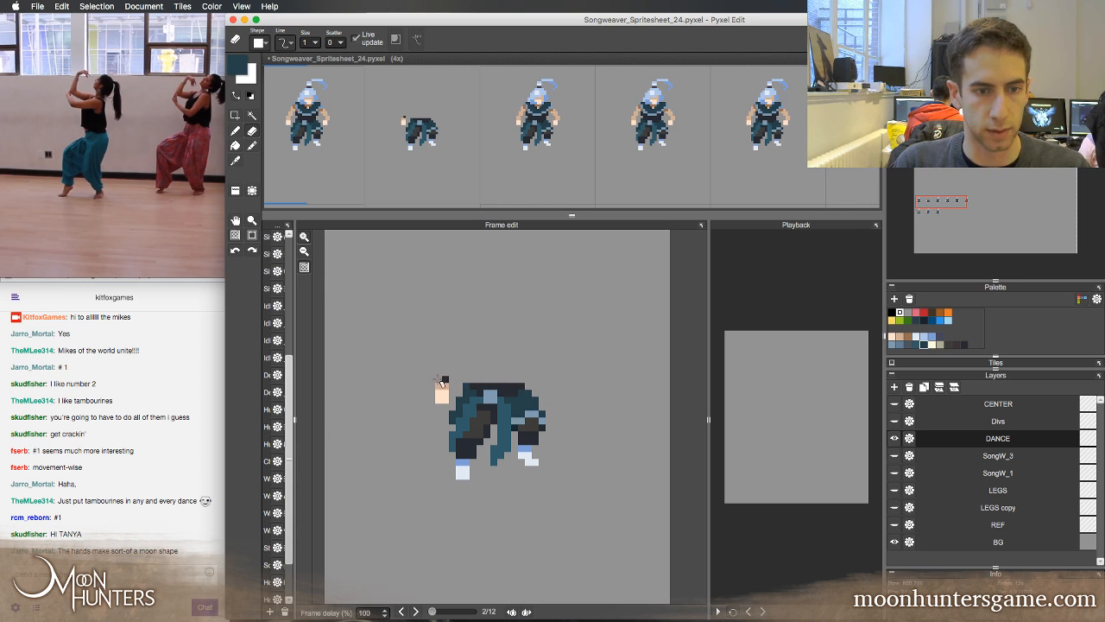
pyautogui.moveTo(438, 386); pyautogui.dragTo(445, 393)
pyautogui.press(']')
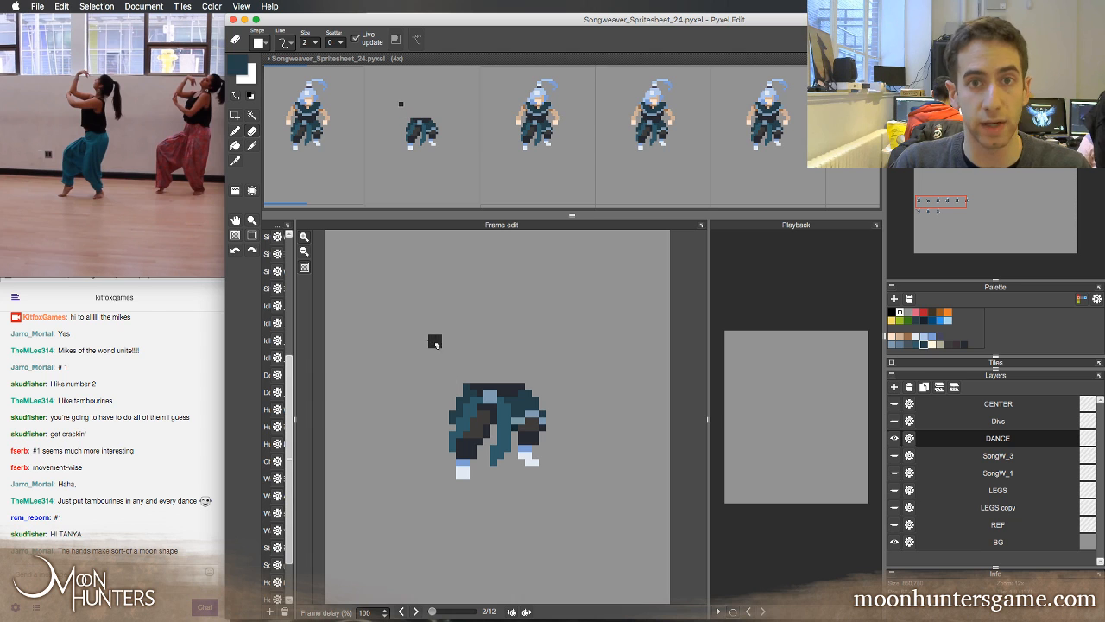
pyautogui.press('[')
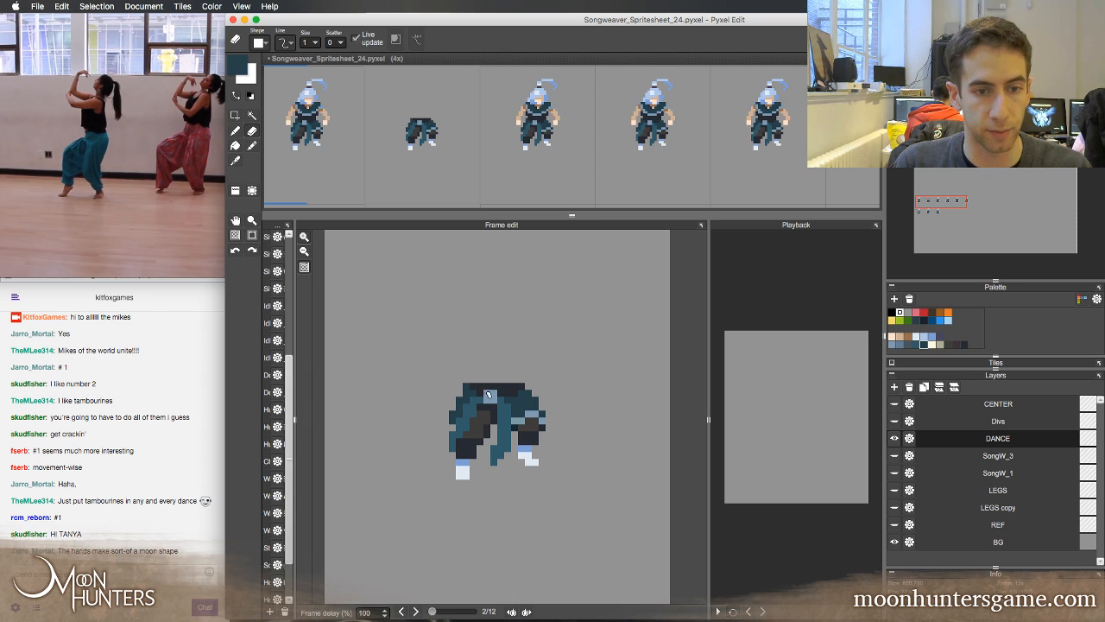
pyautogui.press('super+v')
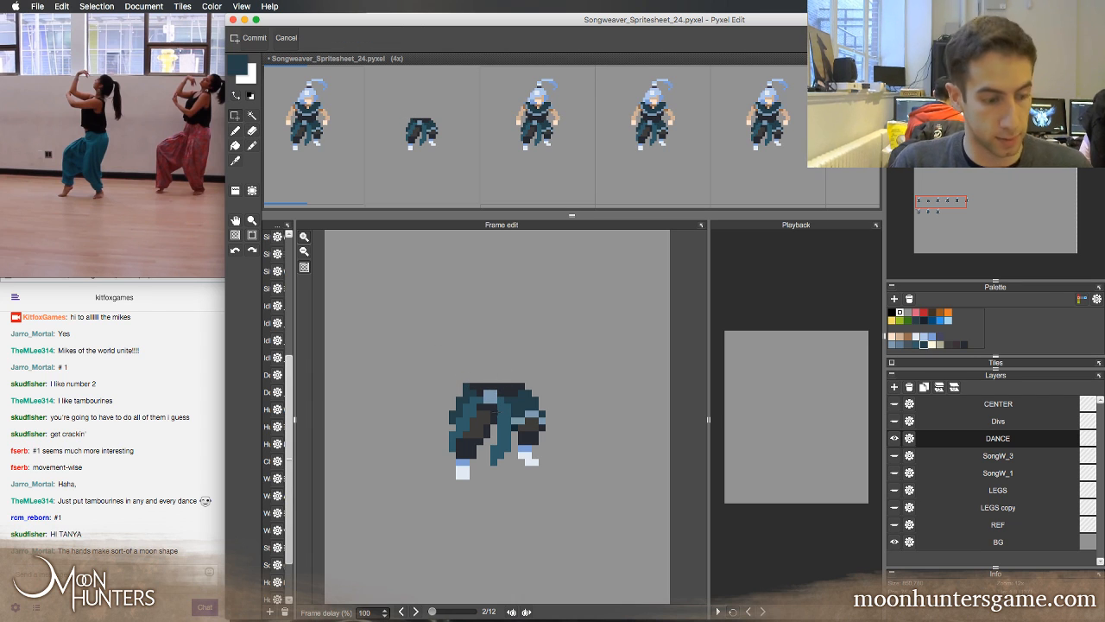
pyautogui.press('b')
pyautogui.click(473, 358)
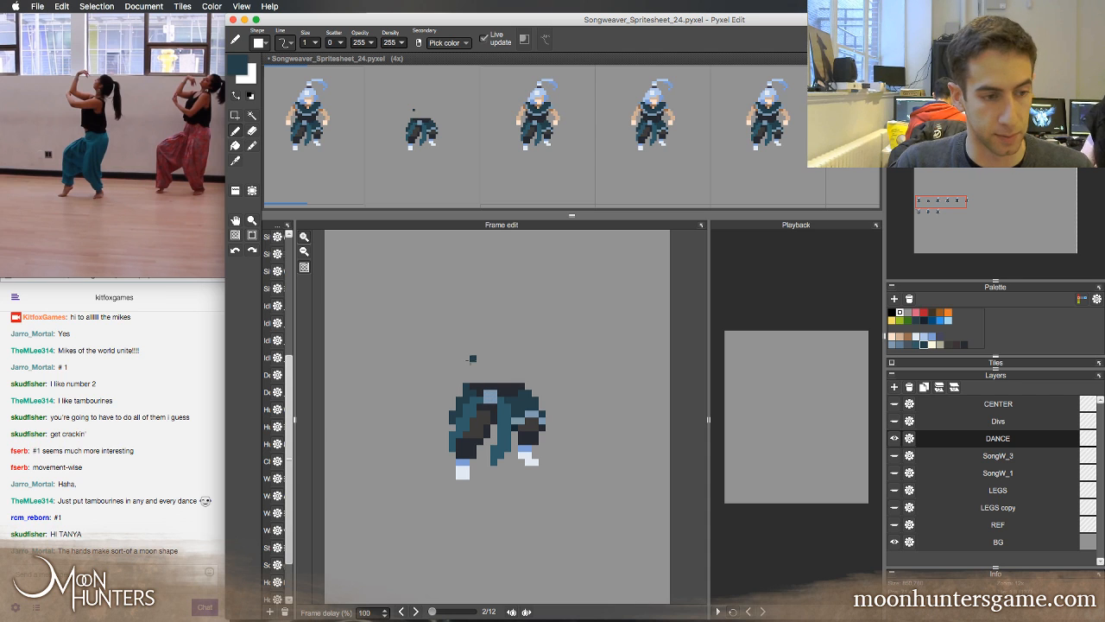
pyautogui.press('super+z')
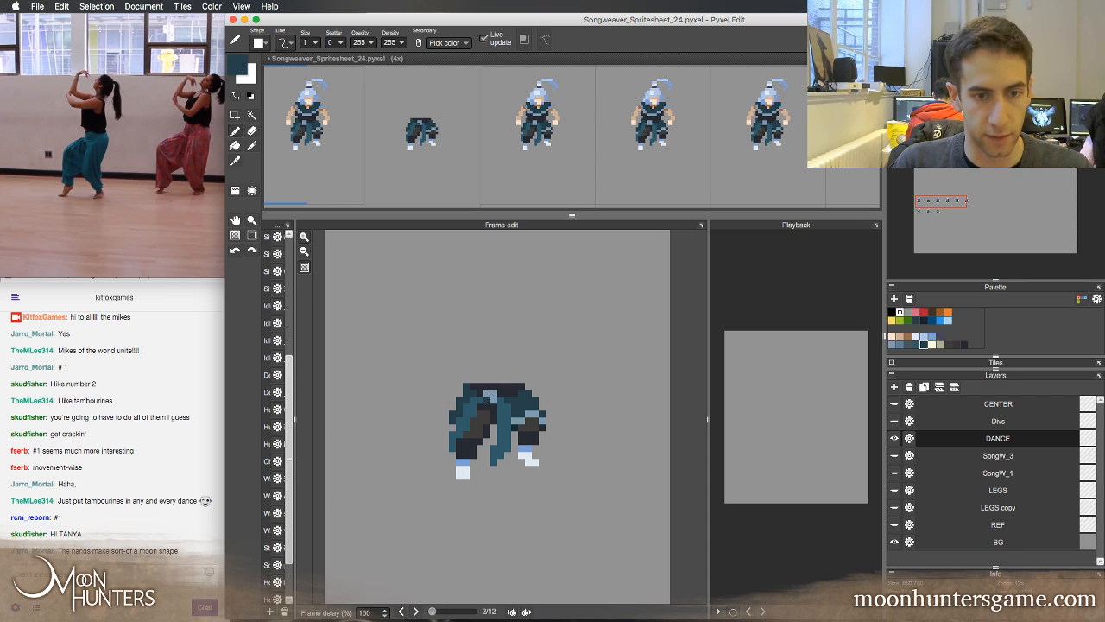
pyautogui.press('Left')
pyautogui.press('Right')
pyautogui.rightClick(488, 394)
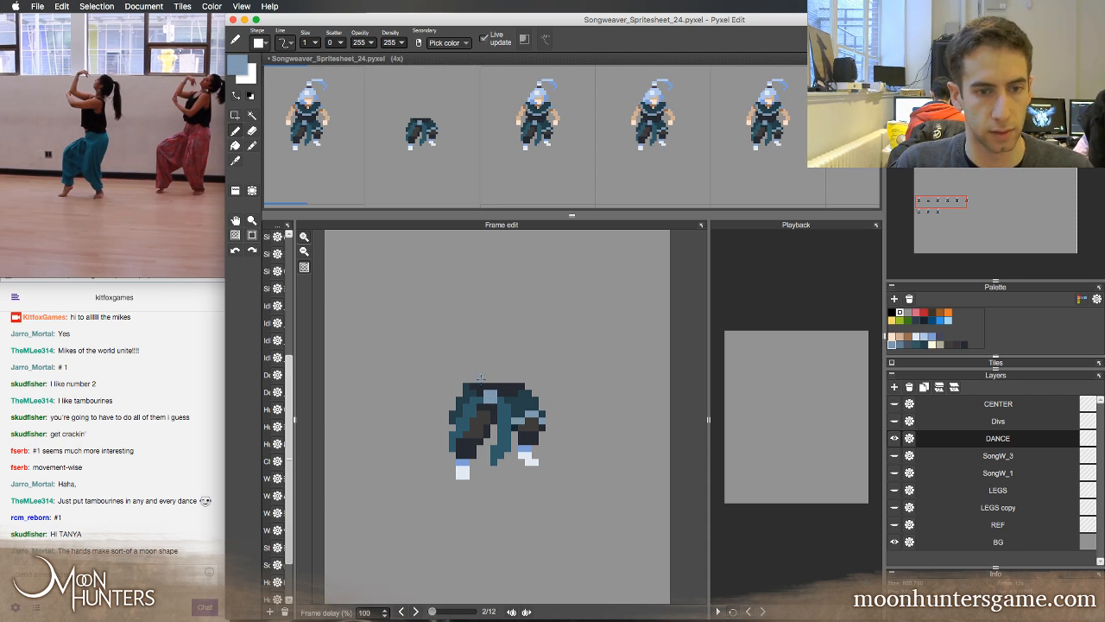
# Erase the hanging sash from the second frame and repaint the trousers as a solid dark navy shape above the feet
pyautogui.press('e')
pyautogui.moveTo(507, 429); pyautogui.dragTo(494, 462)
pyautogui.moveTo(462, 419)
pyautogui.mouseDown()
pyautogui.moveTo(447, 440)
pyautogui.moveTo(465, 391)
pyautogui.moveTo(451, 446)
pyautogui.moveTo(465, 450)
pyautogui.moveTo(470, 401)
pyautogui.moveTo(476, 431)
pyautogui.moveTo(494, 402)
pyautogui.moveTo(529, 403)
pyautogui.mouseUp()
pyautogui.press('b')
pyautogui.rightClick(467, 450)
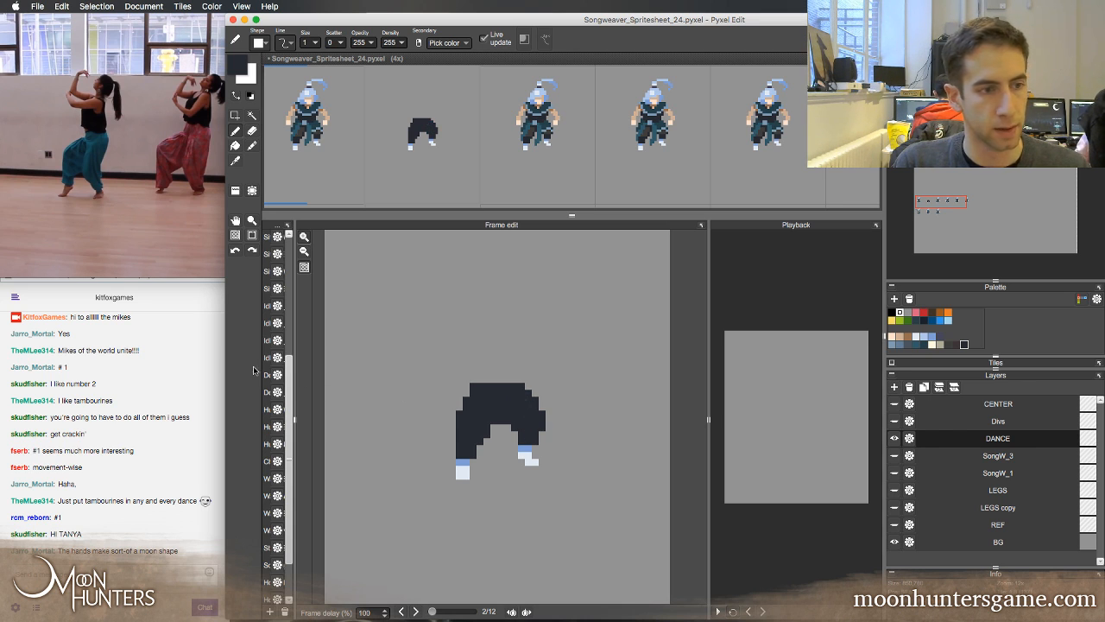
# Switch to Chrome to check the Twitch chat, show the chat on the channel dashboard, and minimize the browser window
pyautogui.click(175, 363)
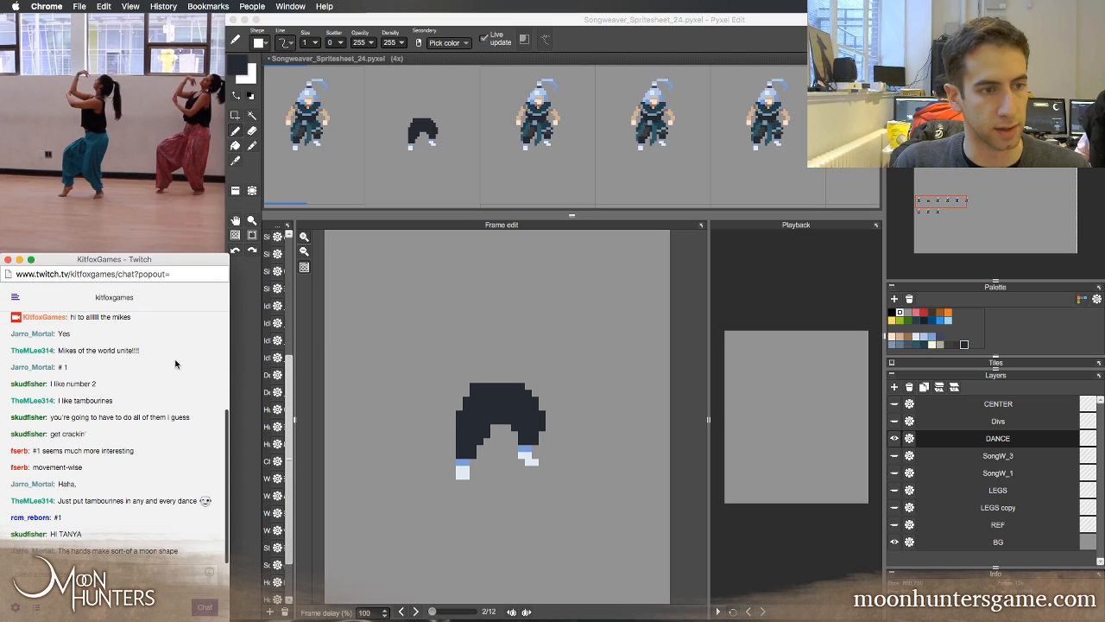
pyautogui.moveTo(223, 446); pyautogui.dragTo(227, 439)
pyautogui.click(209, 454)
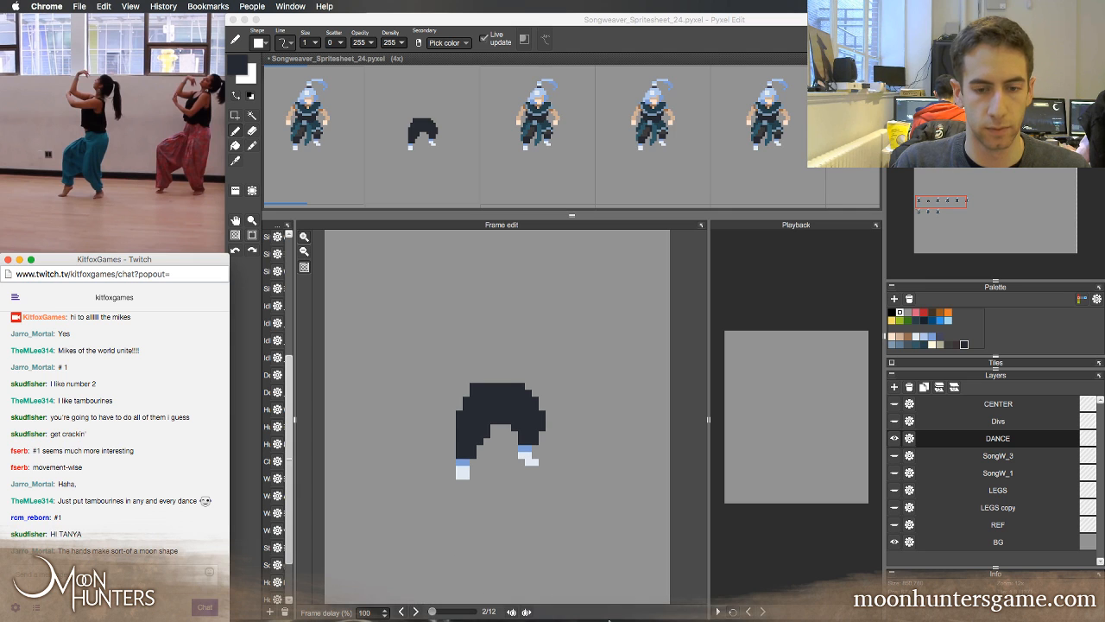
pyautogui.click(682, 614)
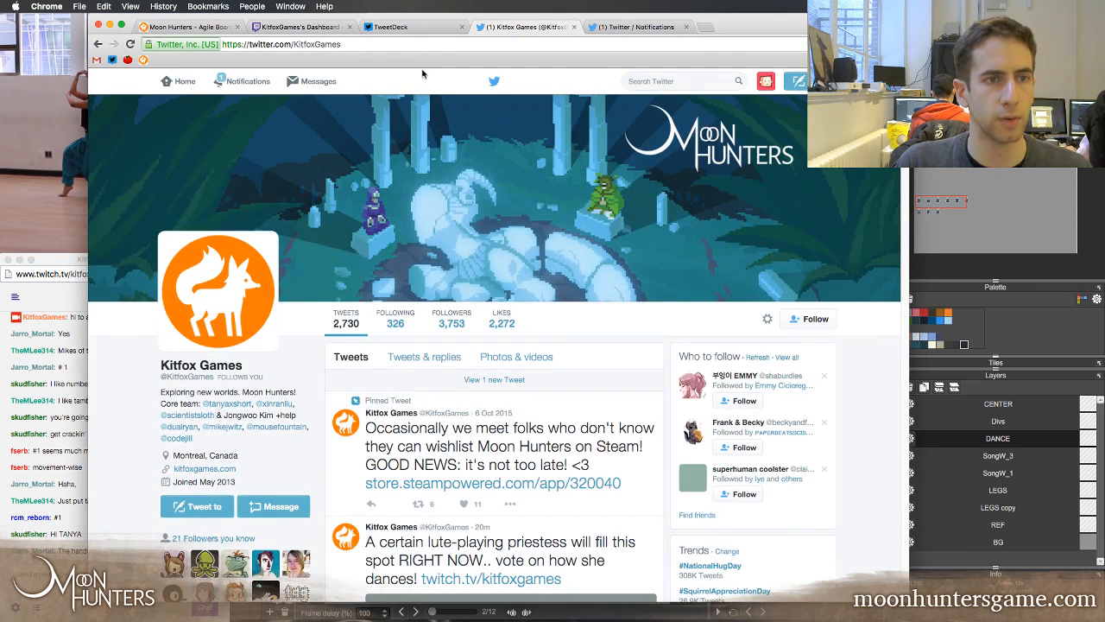
pyautogui.click(324, 27)
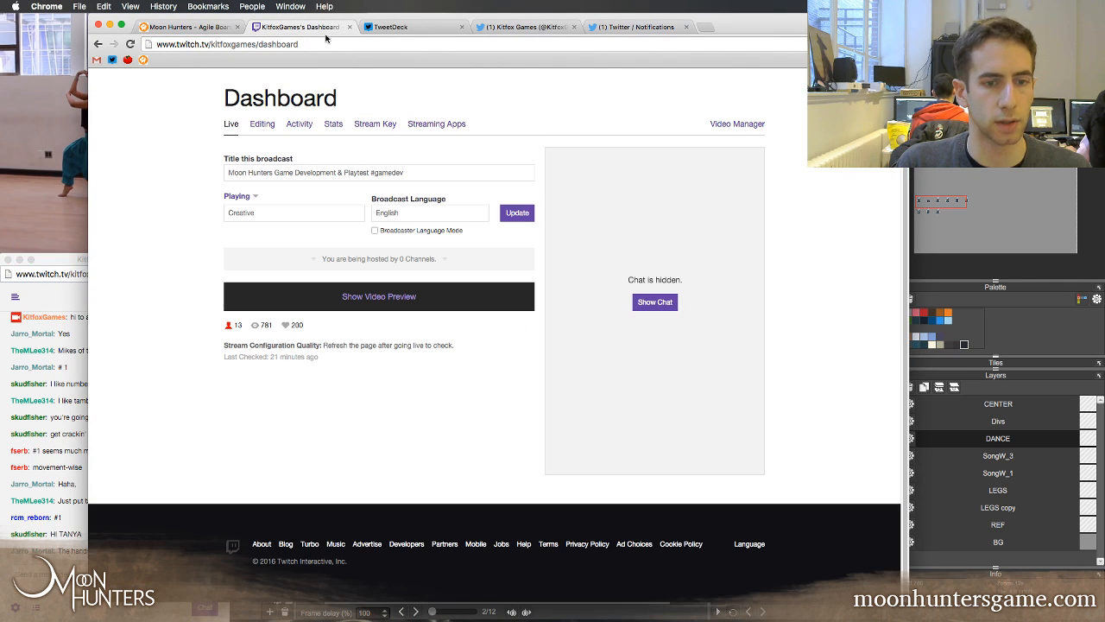
pyautogui.click(673, 302)
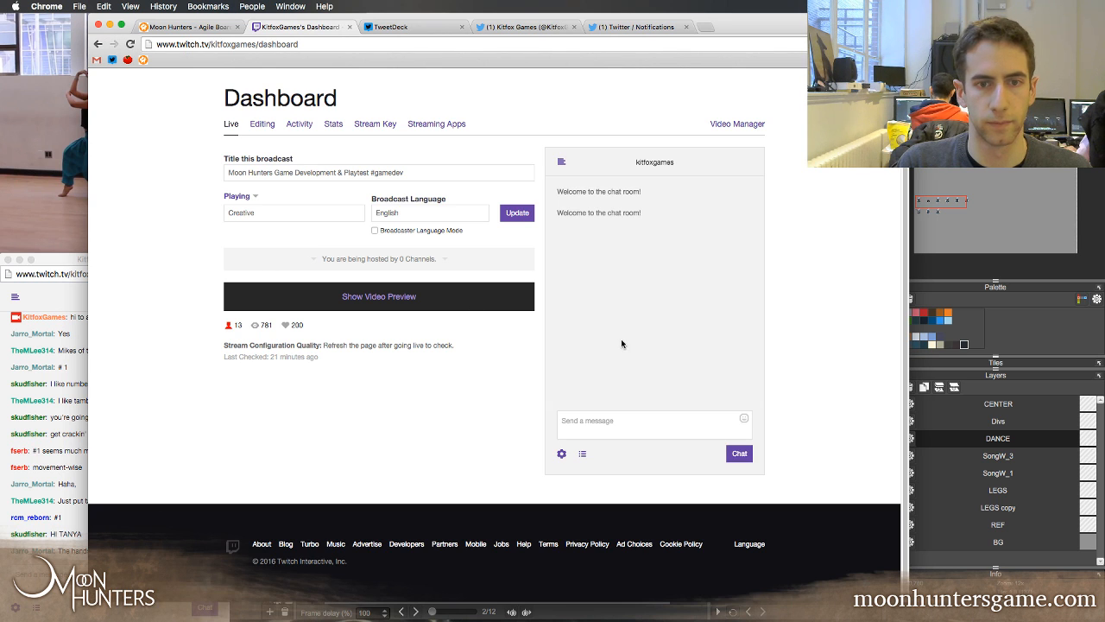
pyautogui.click(110, 26)
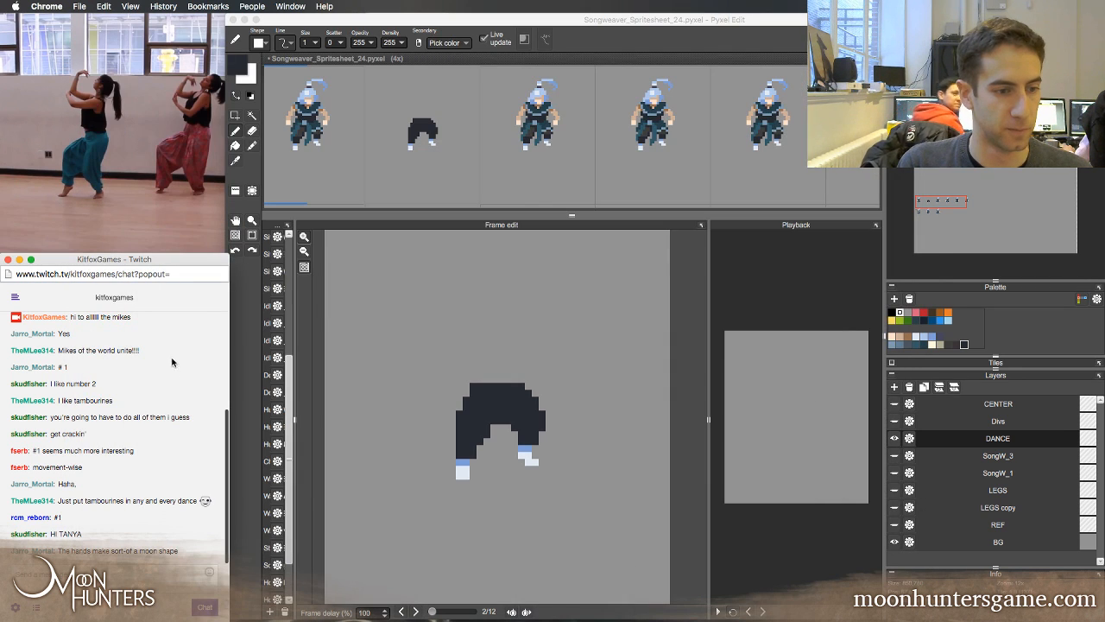
# Switch back to Pyxel Edit and flip between the first two frames to compare their poses, checking the Twitch chat in between
pyautogui.click(487, 41)
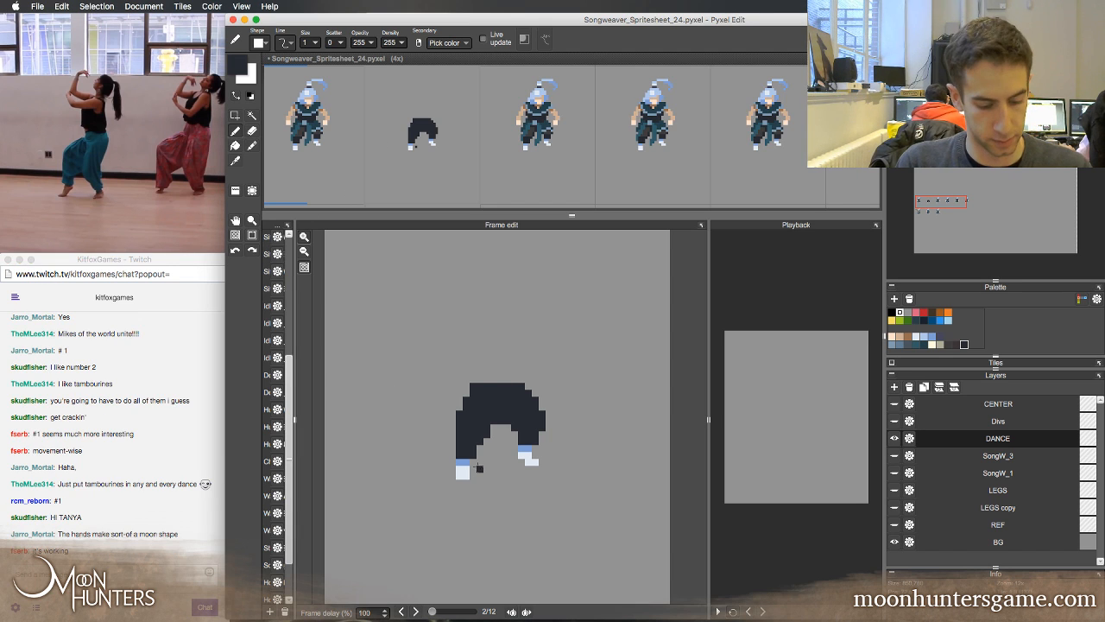
pyautogui.press('Left')
pyautogui.press('Right')
pyautogui.press('Left')
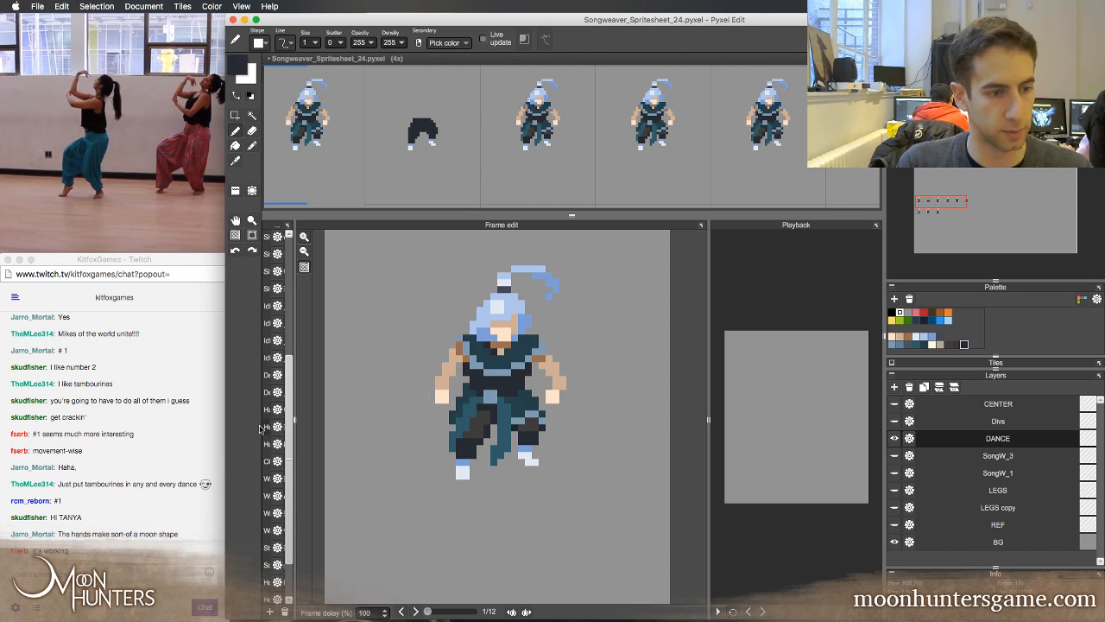
pyautogui.click(137, 505)
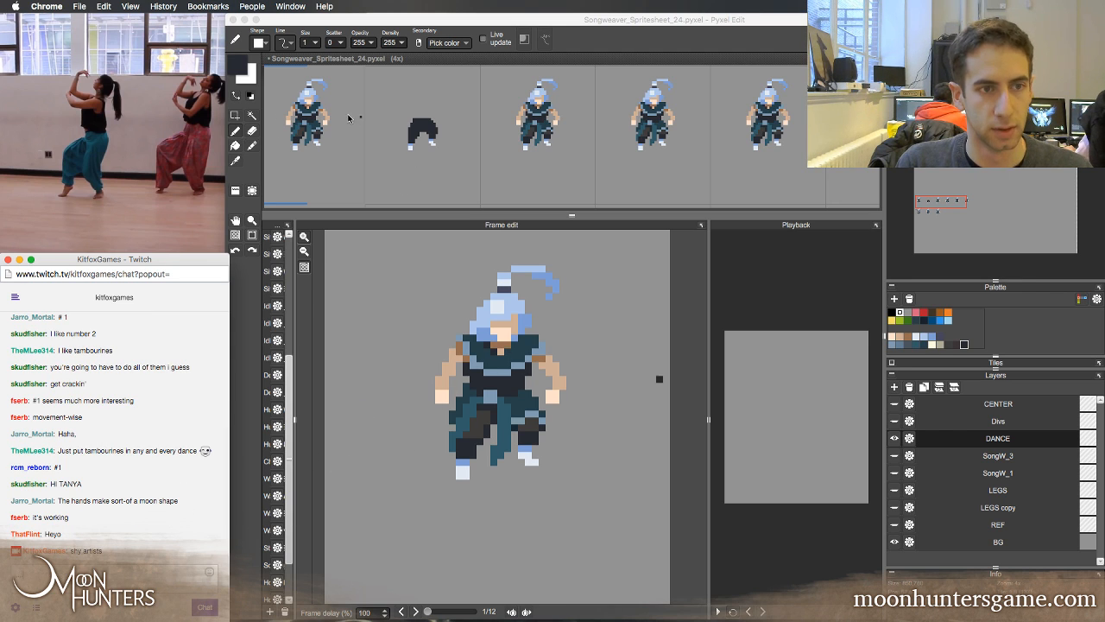
pyautogui.click(467, 448)
pyautogui.press('Right')
pyautogui.press('Left')
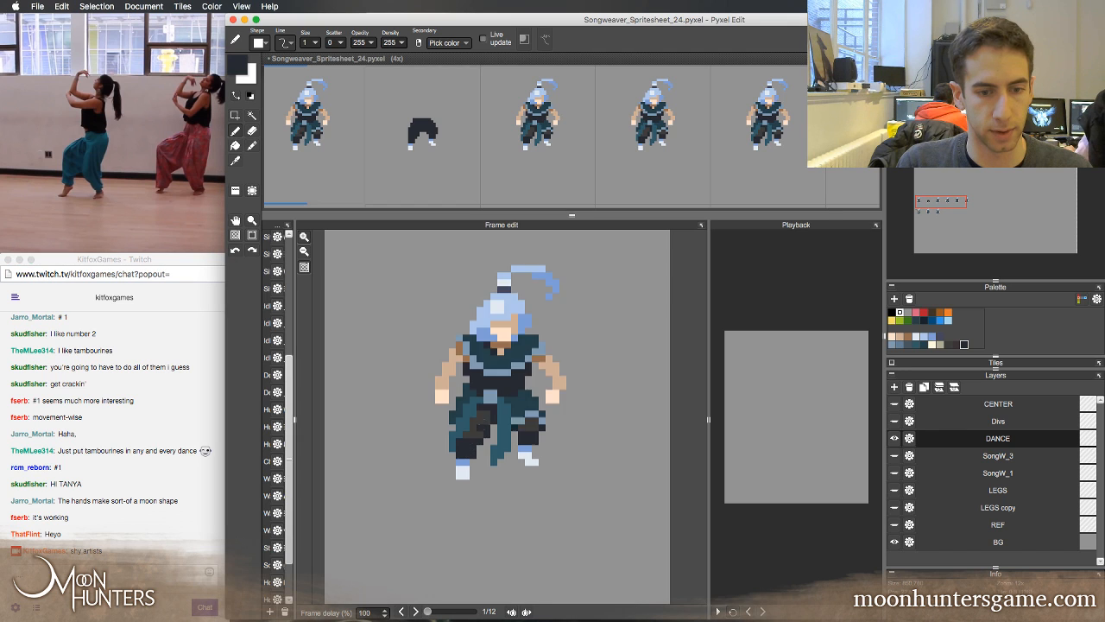
pyautogui.press('Right')
pyautogui.press('Left')
pyautogui.press('Right')
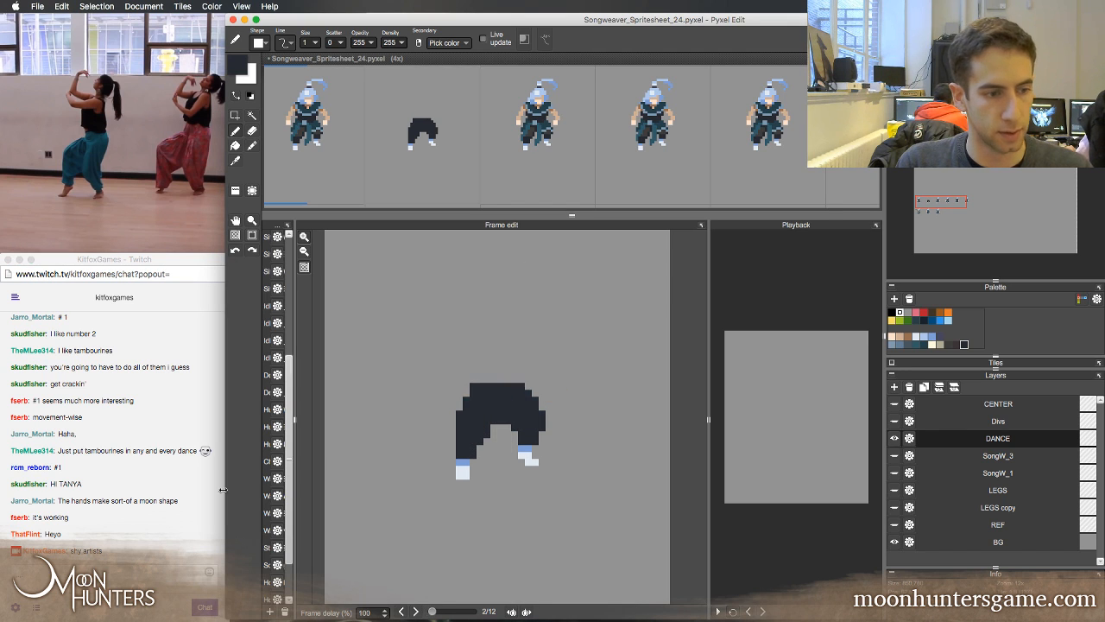
pyautogui.click(204, 500)
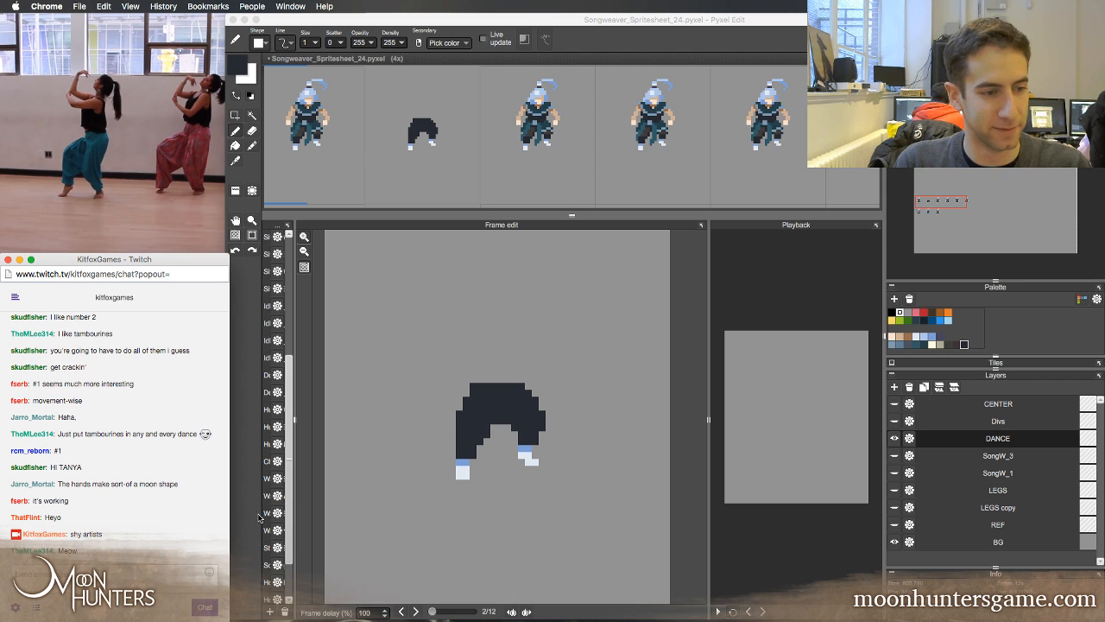
pyautogui.click(343, 222)
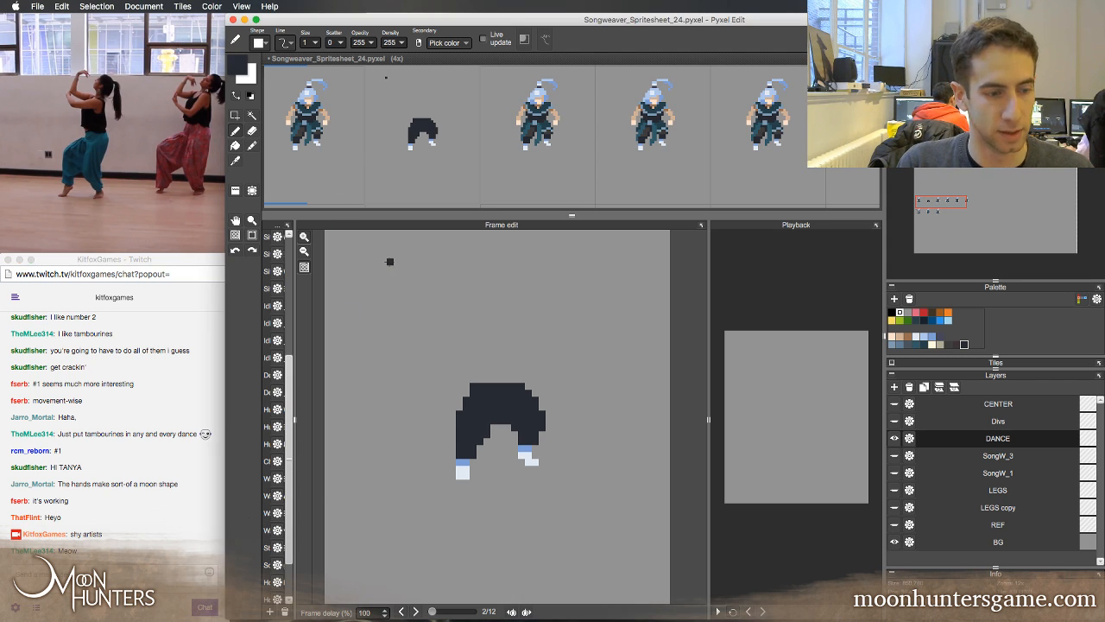
# Compare the first two frames, widen the left knee of the second frame's trousers outward in dark navy, and trim the hip's upper-left corner
pyautogui.press('Left')
pyautogui.press('Right')
pyautogui.press('Left')
pyautogui.press('Right')
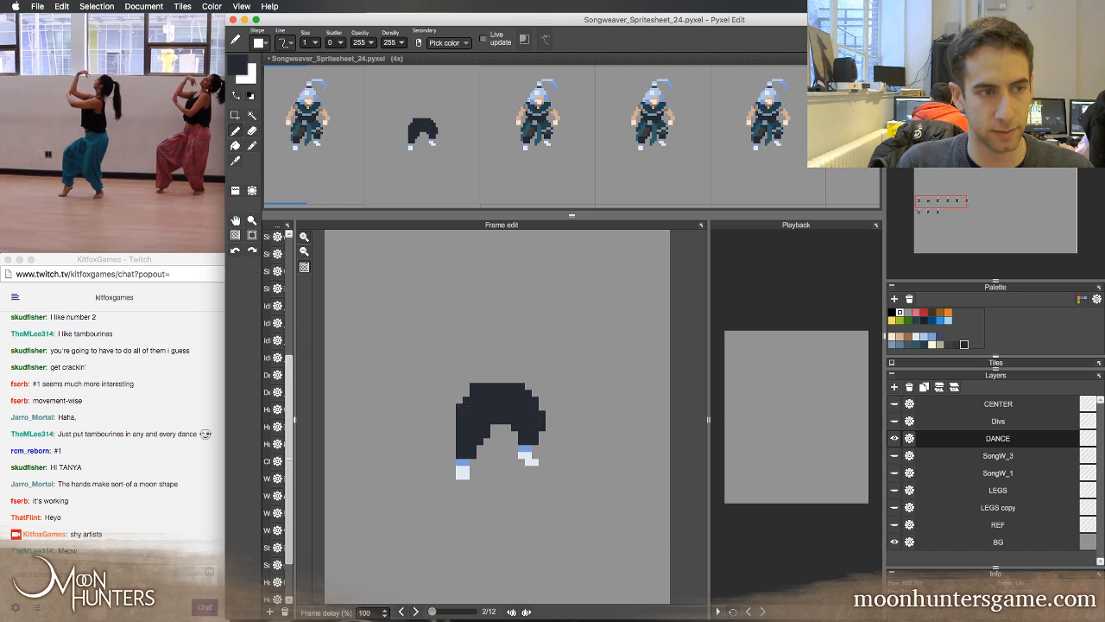
pyautogui.moveTo(445, 418); pyautogui.dragTo(453, 449)
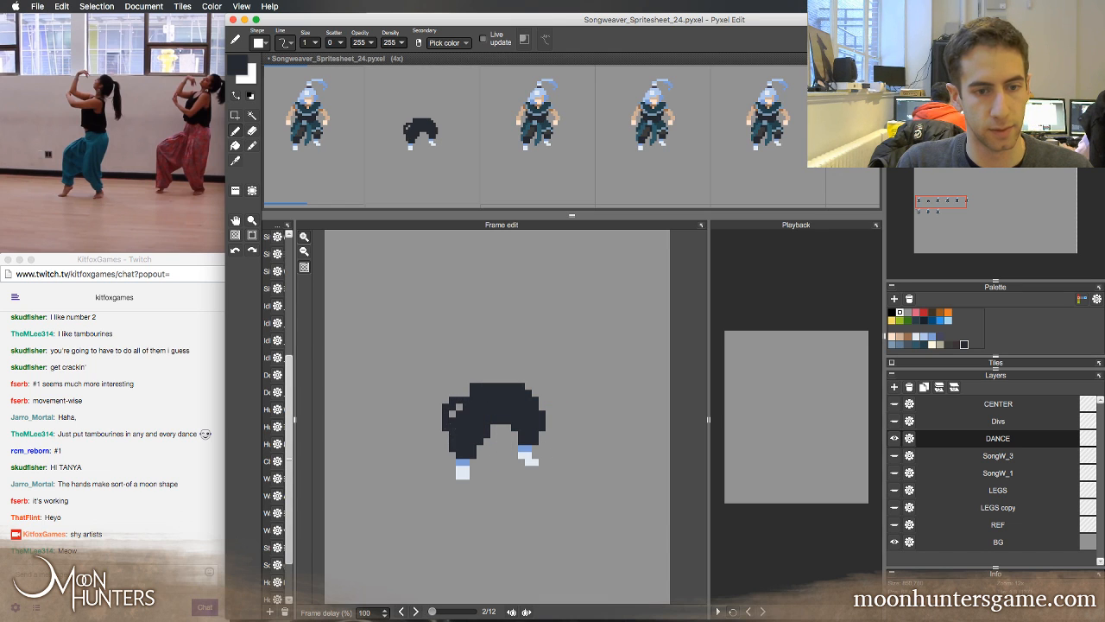
pyautogui.press('e')
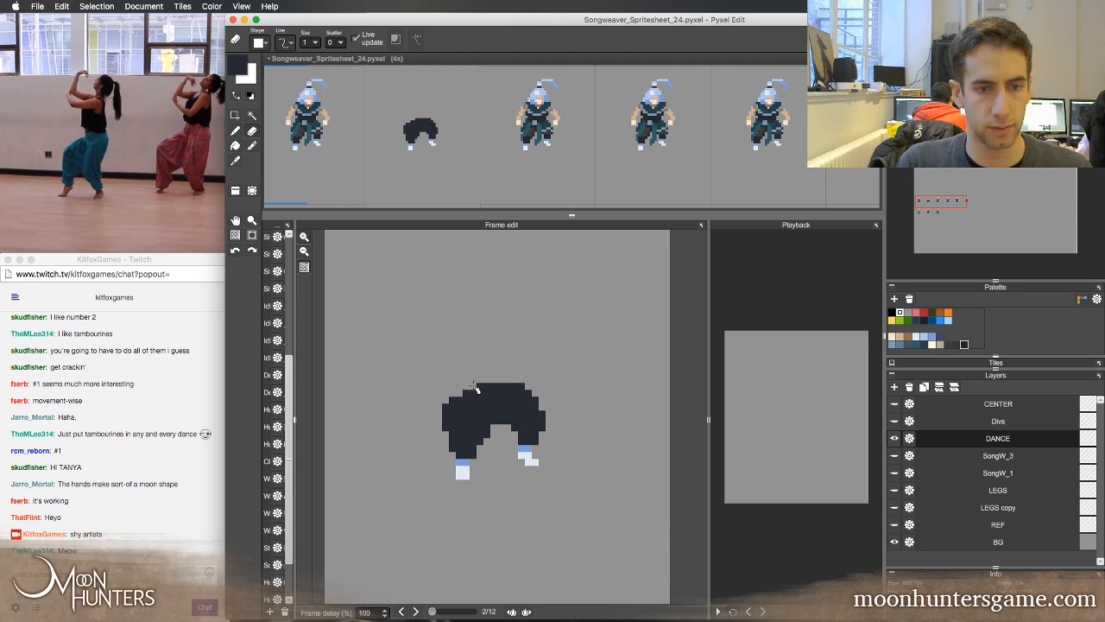
pyautogui.moveTo(473, 385); pyautogui.dragTo(480, 385)
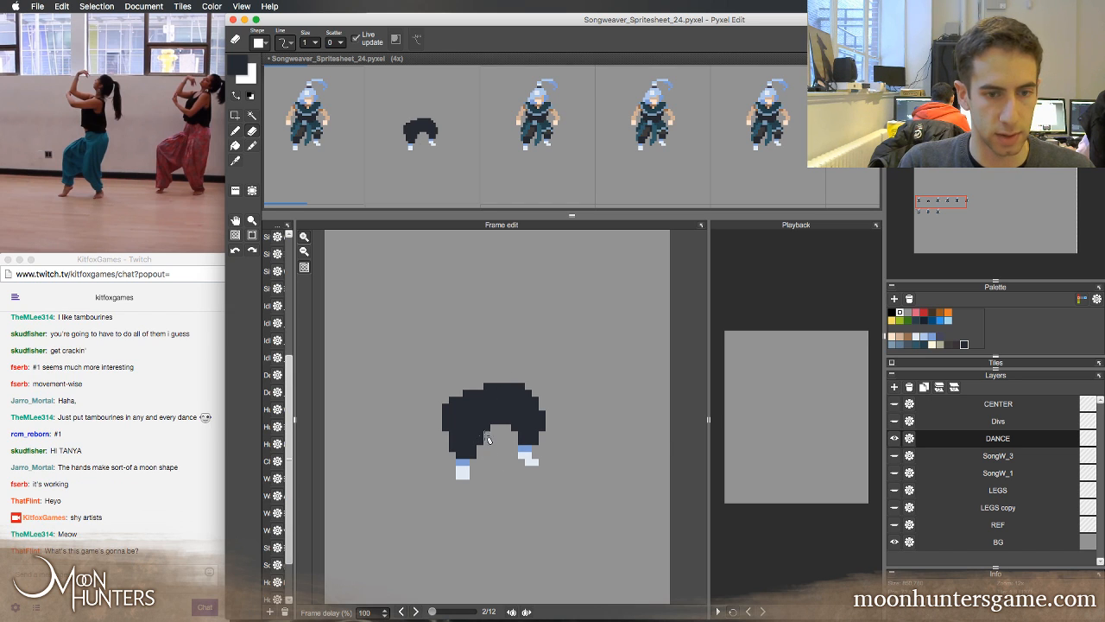
# Square off the inner edges of both trouser legs in navy and erase the outer edge of the right thigh
pyautogui.press('b')
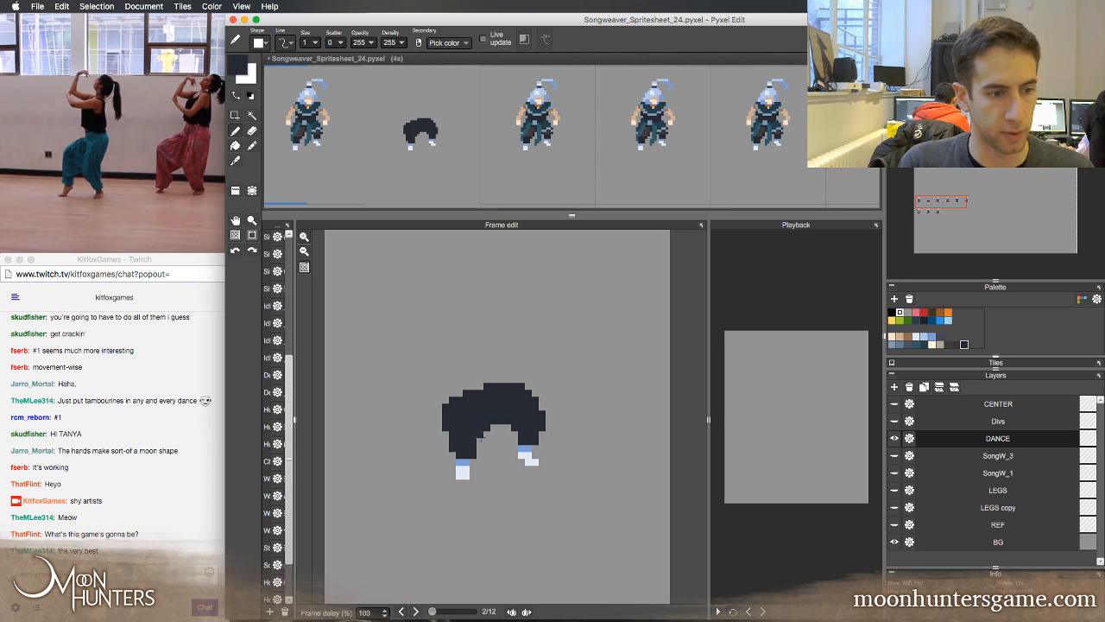
pyautogui.press('e')
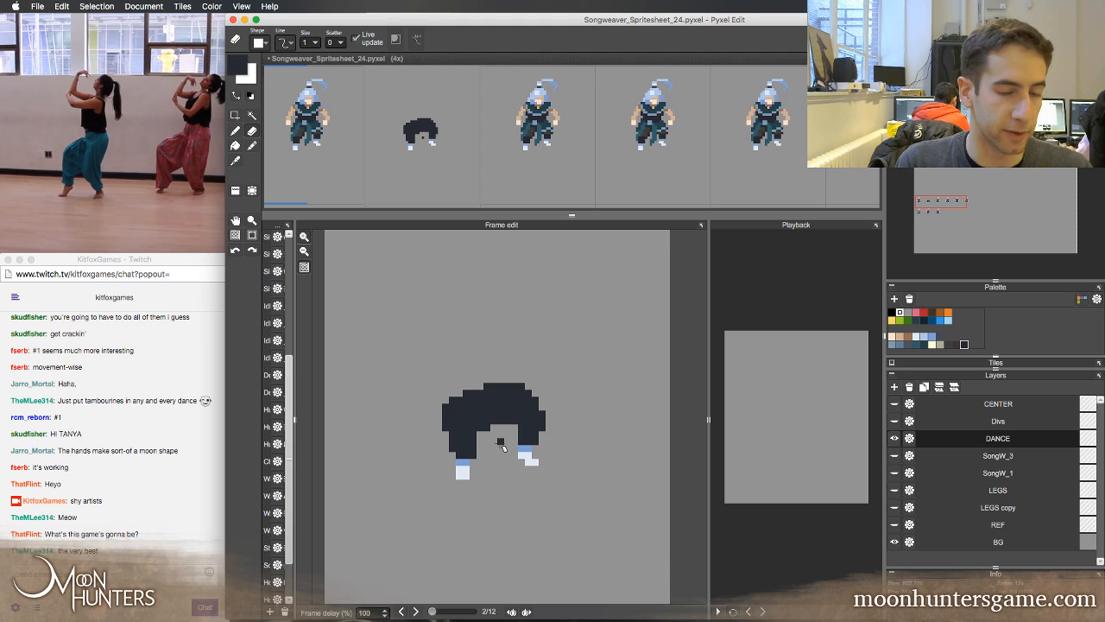
pyautogui.press('b')
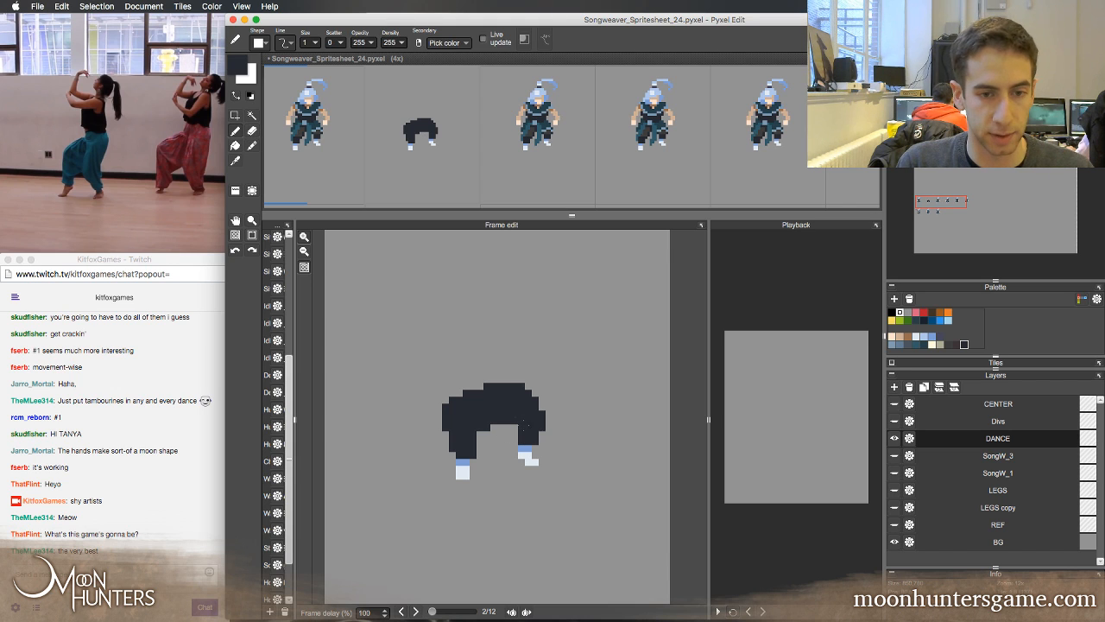
pyautogui.press('w')
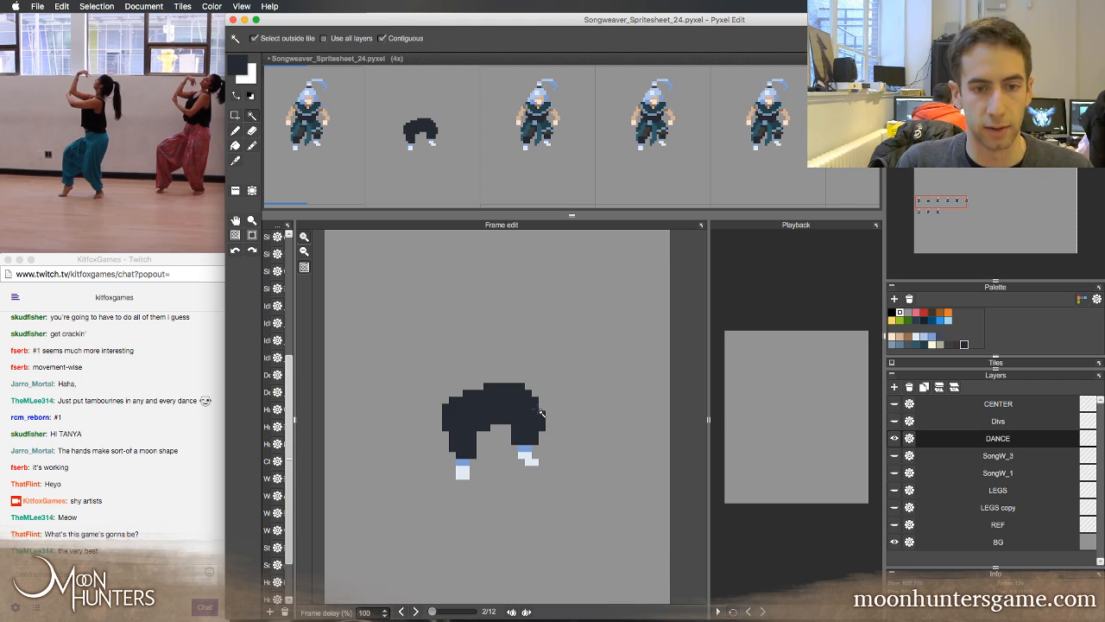
pyautogui.press('e')
pyautogui.moveTo(542, 414)
pyautogui.mouseDown()
pyautogui.moveTo(542, 428)
pyautogui.moveTo(536, 410)
pyautogui.mouseUp()
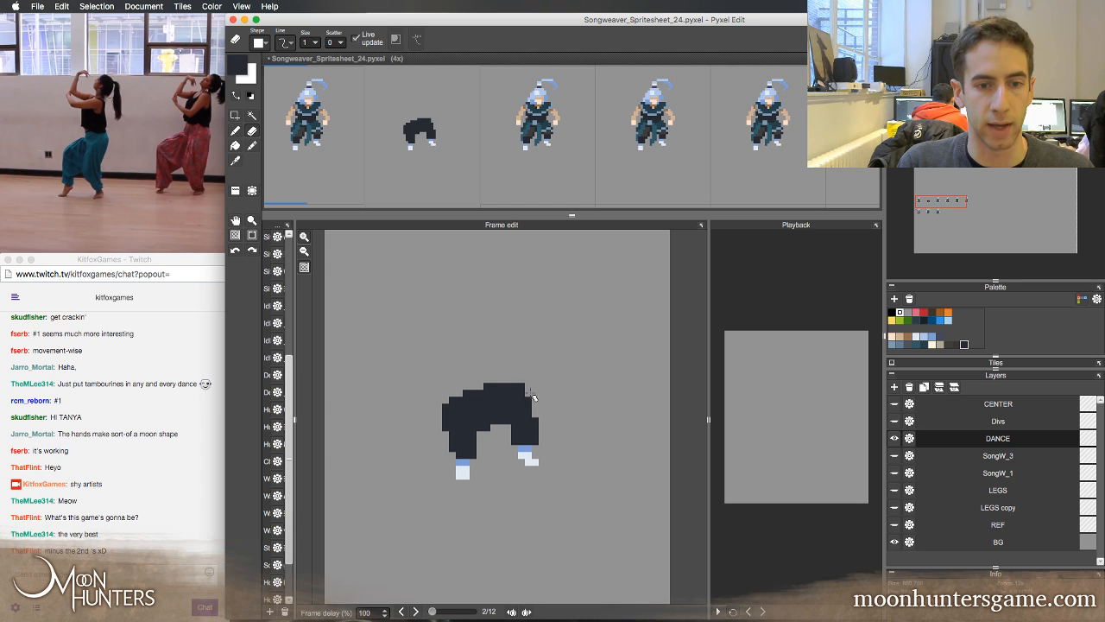
# Extend the right foot's blue ankle outward and shift the pale shoe pixels outward to match
pyautogui.press('b')
pyautogui.rightClick(529, 448)
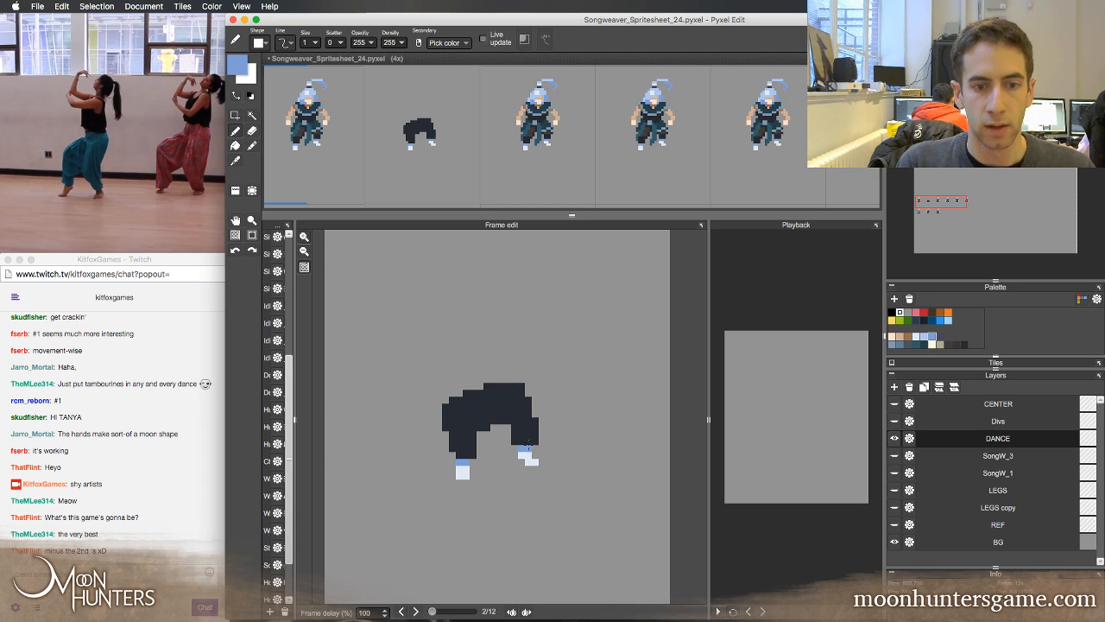
pyautogui.press('e')
pyautogui.press('b')
pyautogui.rightClick(533, 437)
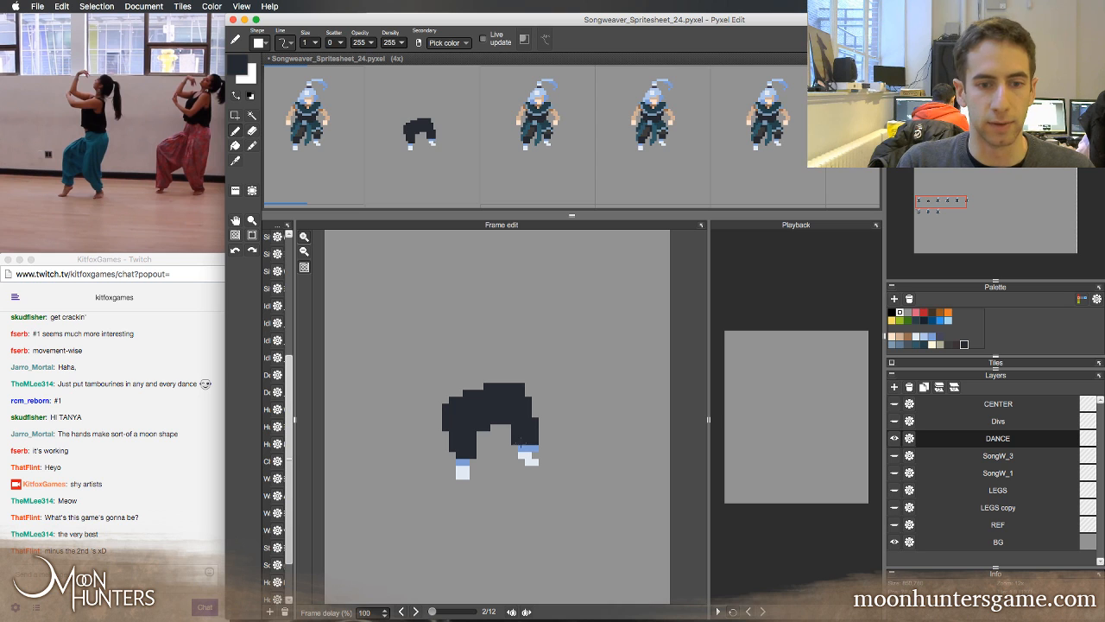
pyautogui.press('e')
pyautogui.rightClick(527, 458)
pyautogui.press('b')
pyautogui.click(541, 455)
pyautogui.press('e')
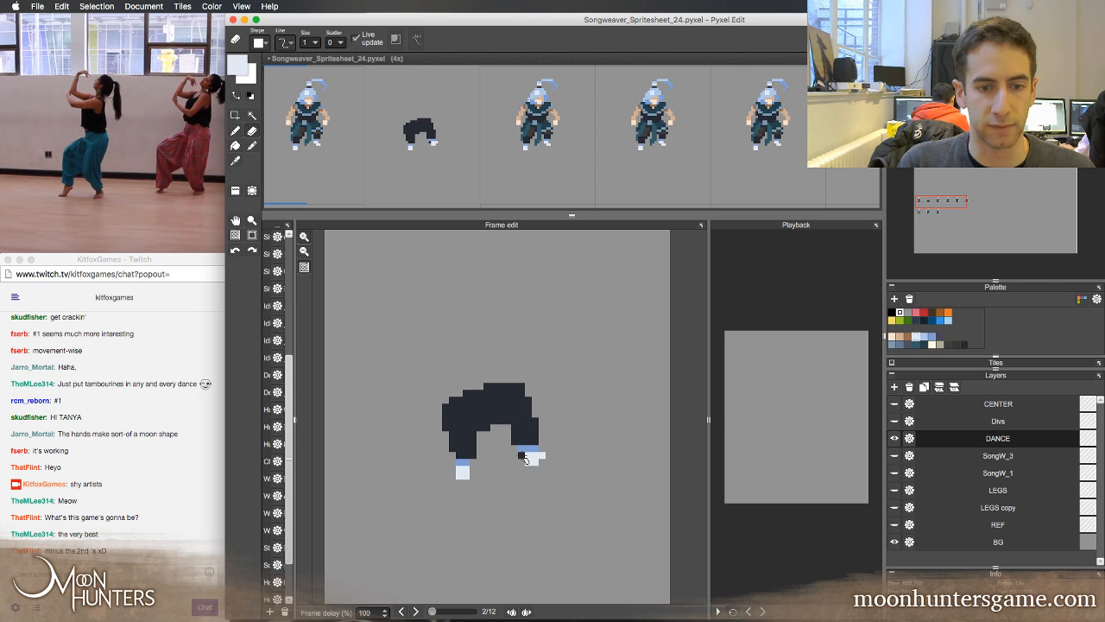
pyautogui.click(522, 456)
pyautogui.click(528, 455)
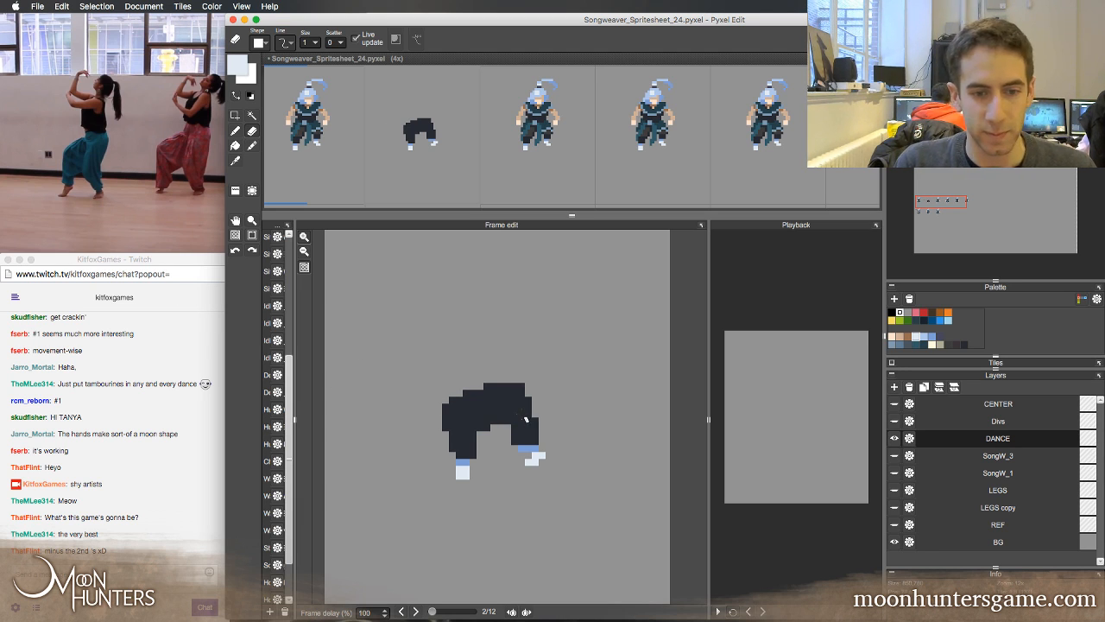
# Fill out the right knee's outer edge in navy and erase the innermost blue pixel of the right ankle
pyautogui.press('b')
pyautogui.keyDown('alt'); pyautogui.click(521, 426); pyautogui.keyUp('alt')
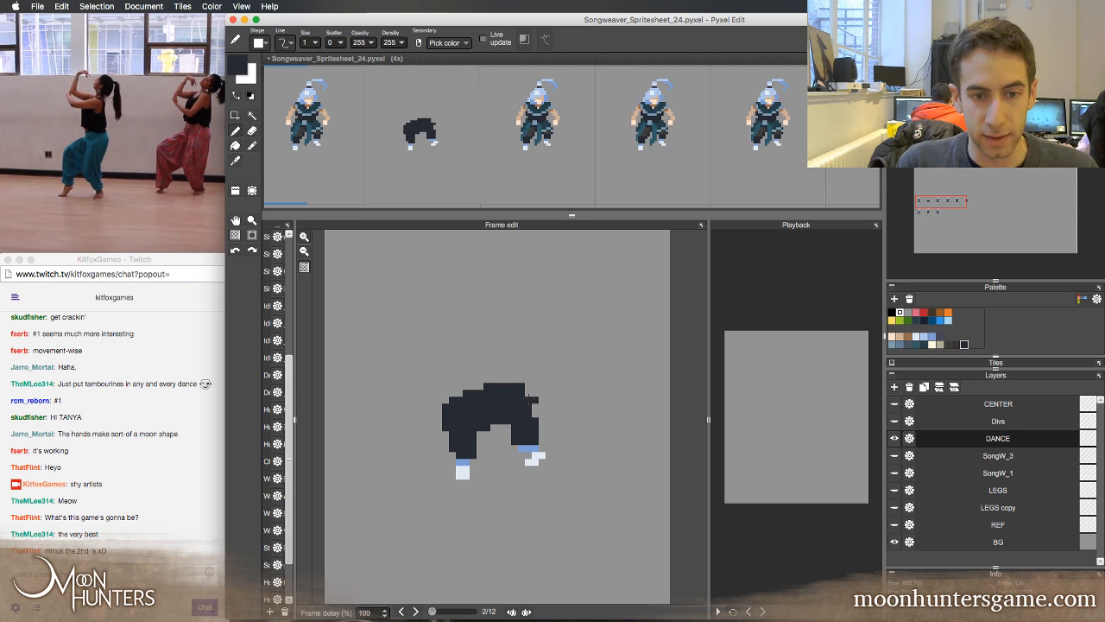
pyautogui.press('e')
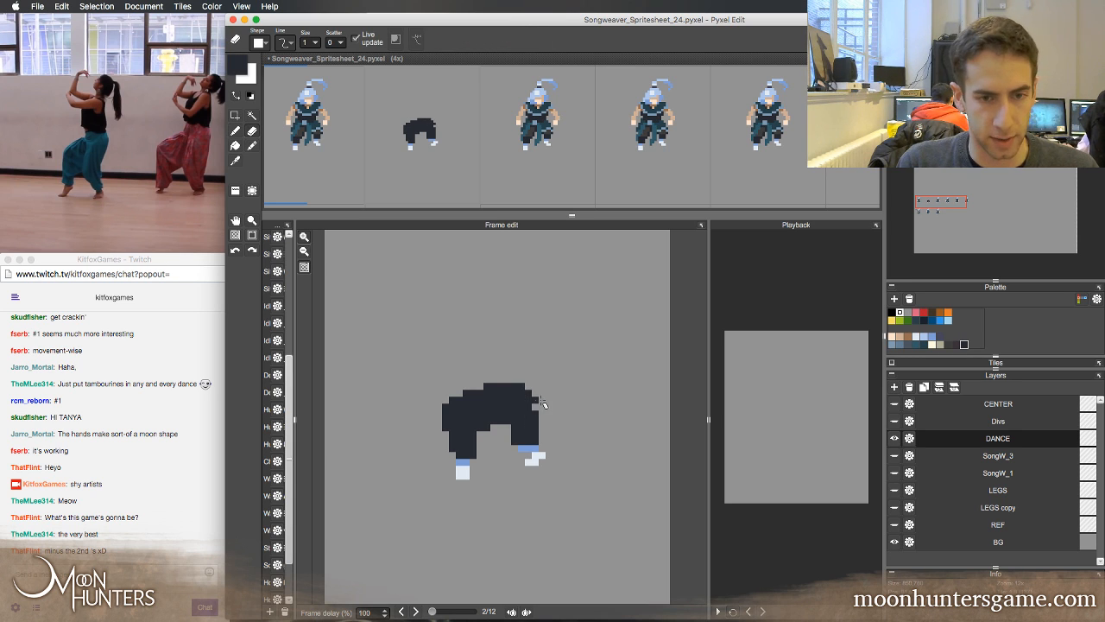
pyautogui.rightClick(521, 448)
pyautogui.press('b')
pyautogui.press('e')
pyautogui.click(522, 448)
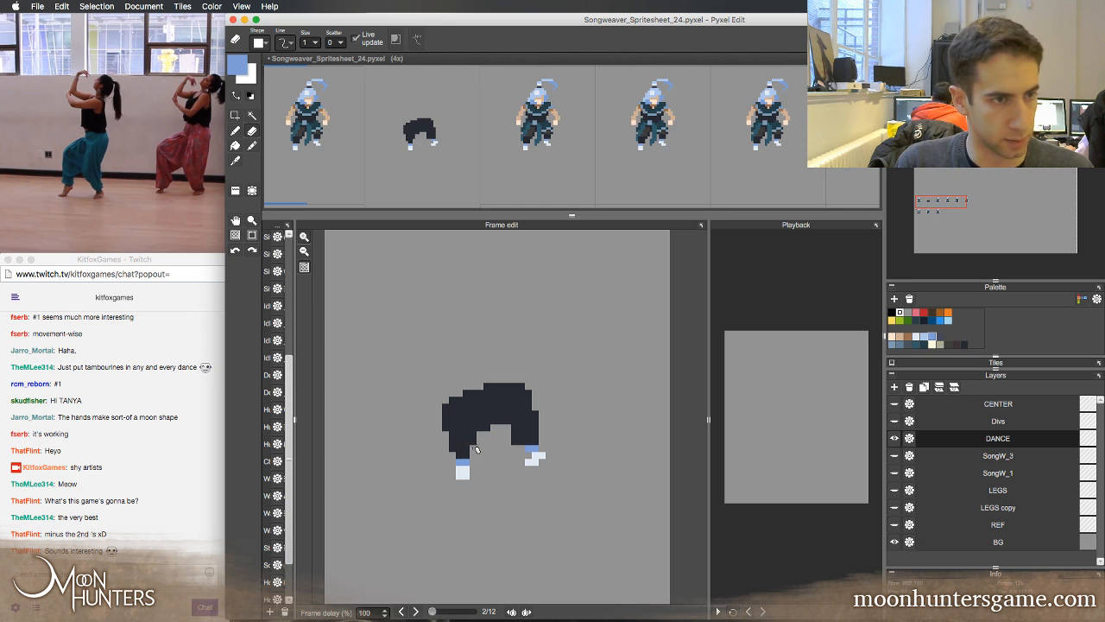
# Repaint the left foot so its toe points outward, and compare the result with the first frame
pyautogui.click(466, 476)
pyautogui.press('b')
pyautogui.rightClick(460, 469)
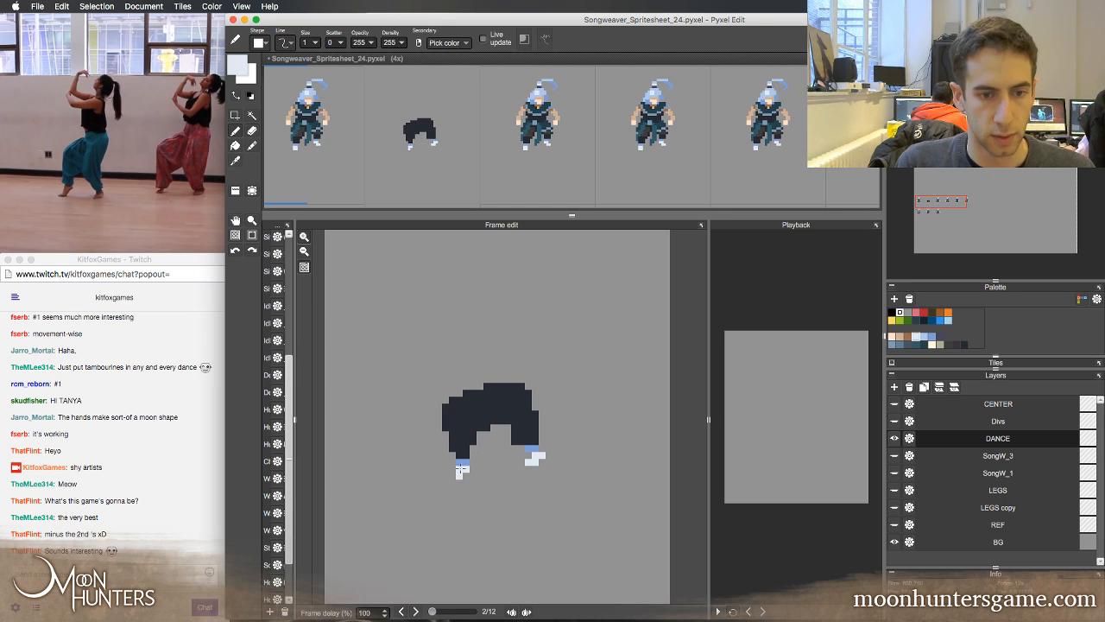
pyautogui.press('w')
pyautogui.press('Left')
pyautogui.press('Left')
pyautogui.press('Right')
pyautogui.press('Right')
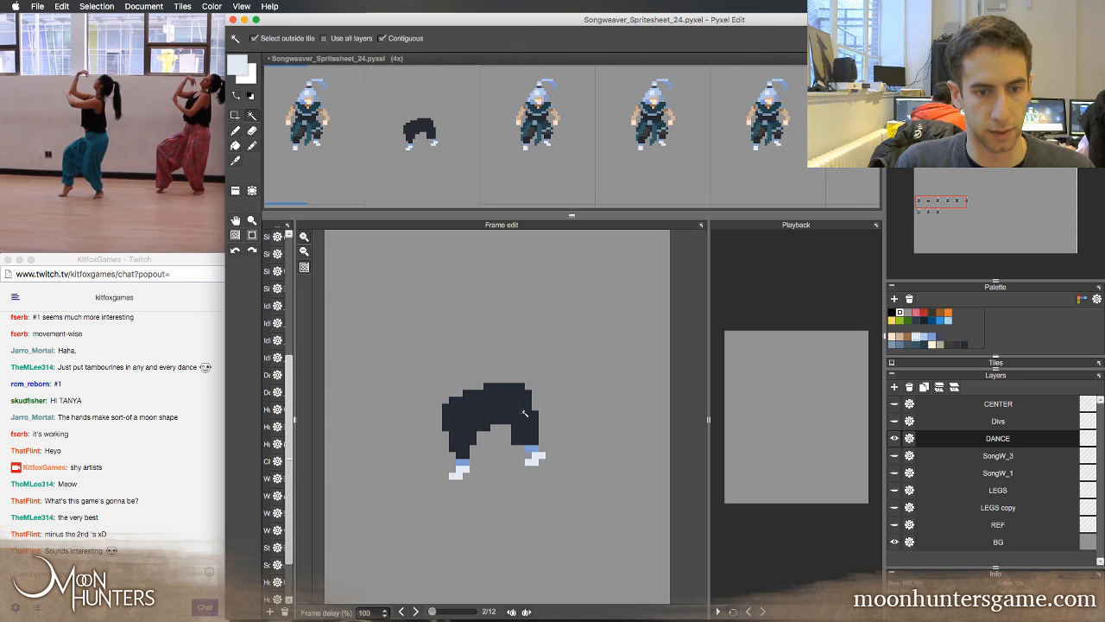
pyautogui.press('Left')
pyautogui.press('Right')
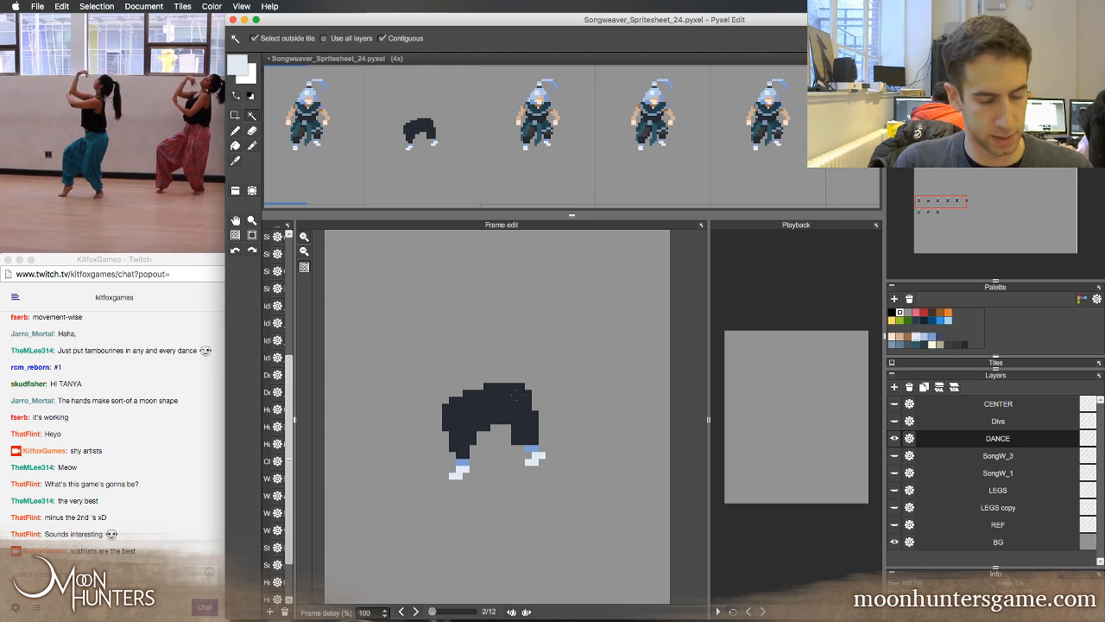
# Round off the crotch between the trouser legs with navy pixels and save the spritesheet
pyautogui.press('b')
pyautogui.rightClick(508, 427)
pyautogui.press('e')
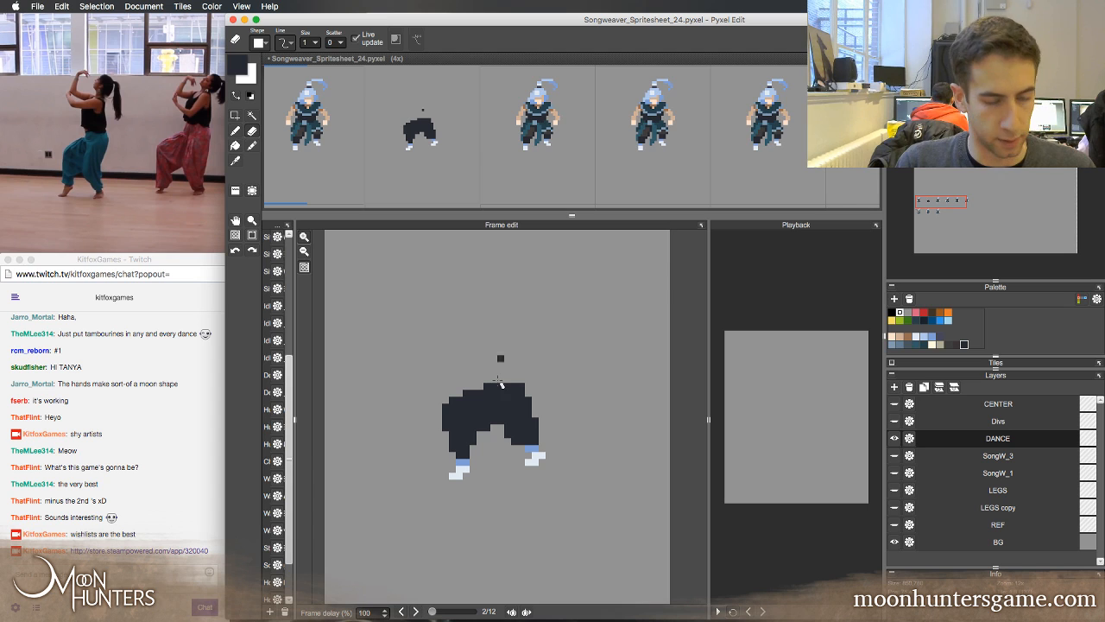
pyautogui.press('super+s')
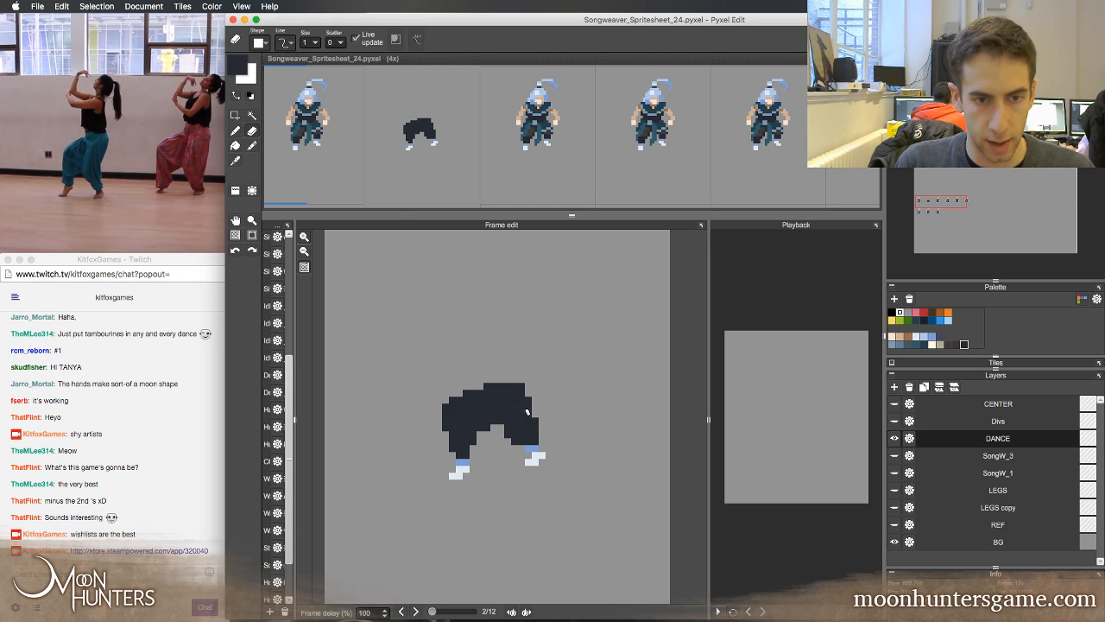
# Lower the trousers in the second frame by one pixel above the feet, comparing against the first frame
pyautogui.press('Left')
pyautogui.press('Right')
pyautogui.press('Left')
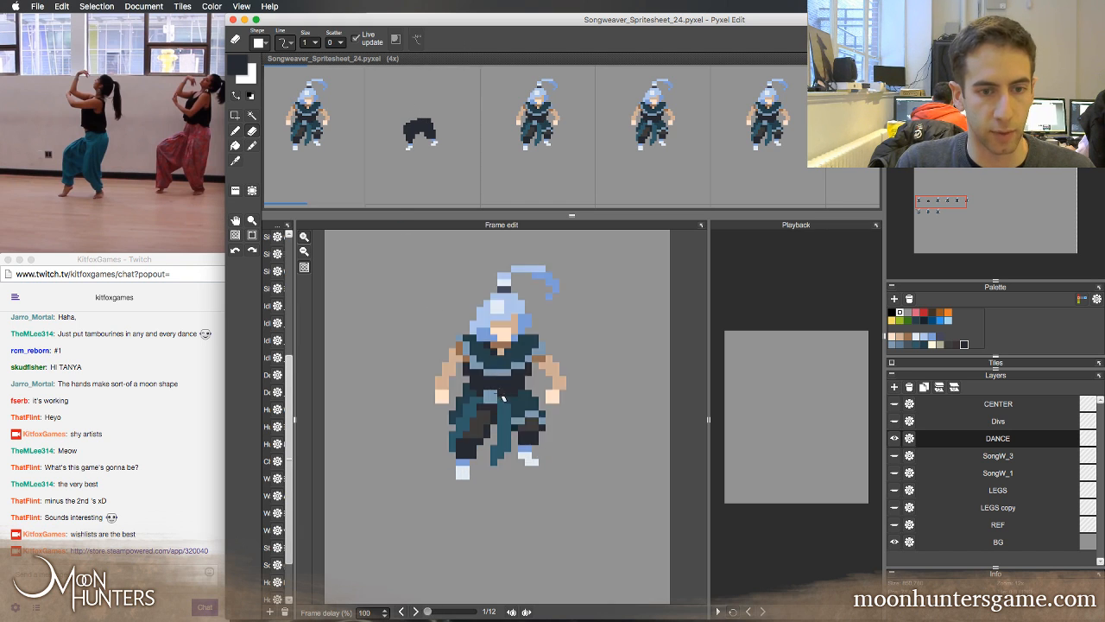
pyautogui.press('Right')
pyautogui.press('m')
pyautogui.moveTo(421, 362); pyautogui.dragTo(559, 445)
pyautogui.press('Down')
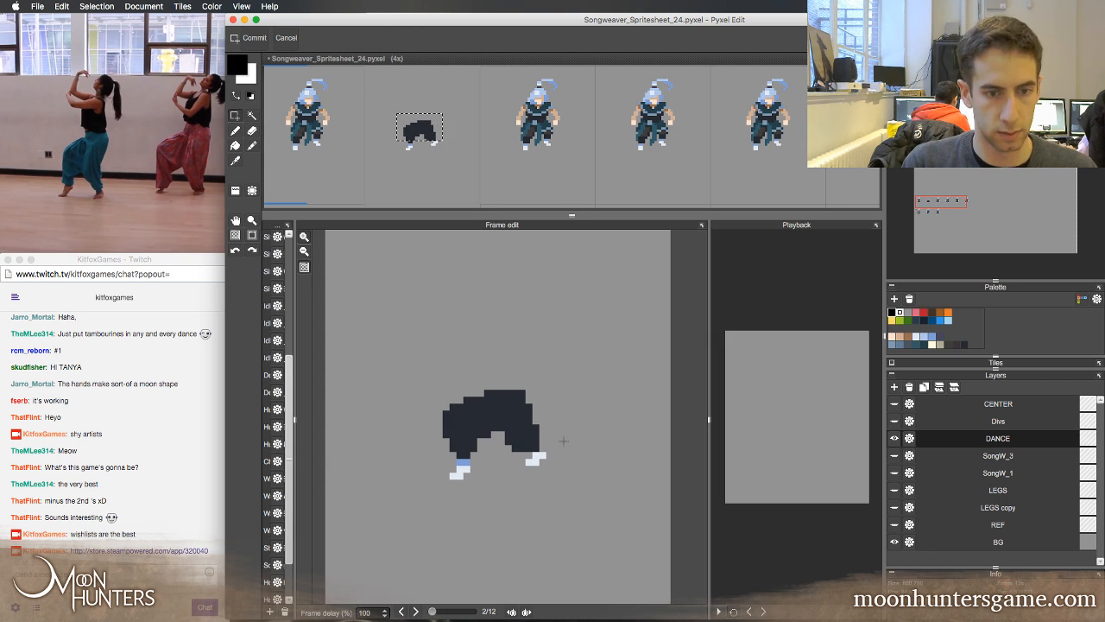
pyautogui.press('b')
pyautogui.press('Left')
pyautogui.press('Right')
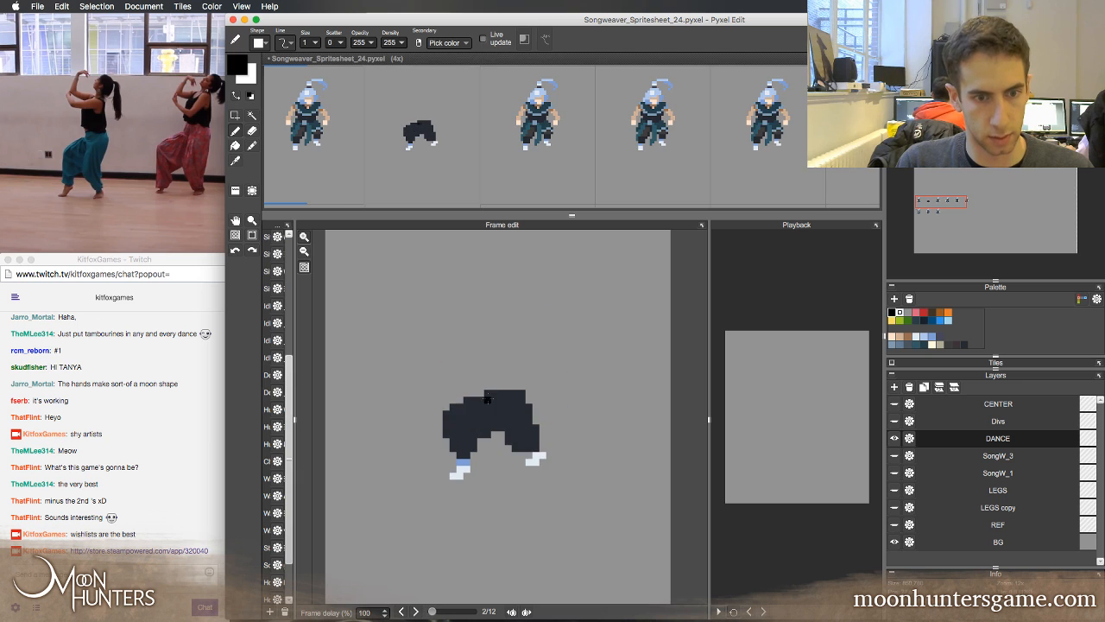
pyautogui.press('Left')
pyautogui.press('Right')
pyautogui.press('Left')
pyautogui.press('Right')
# Fill the inner edge of the left trouser cuff in navy and compare the leg with the first frame
pyautogui.keyDown('alt'); pyautogui.click(473, 421); pyautogui.keyUp('alt')
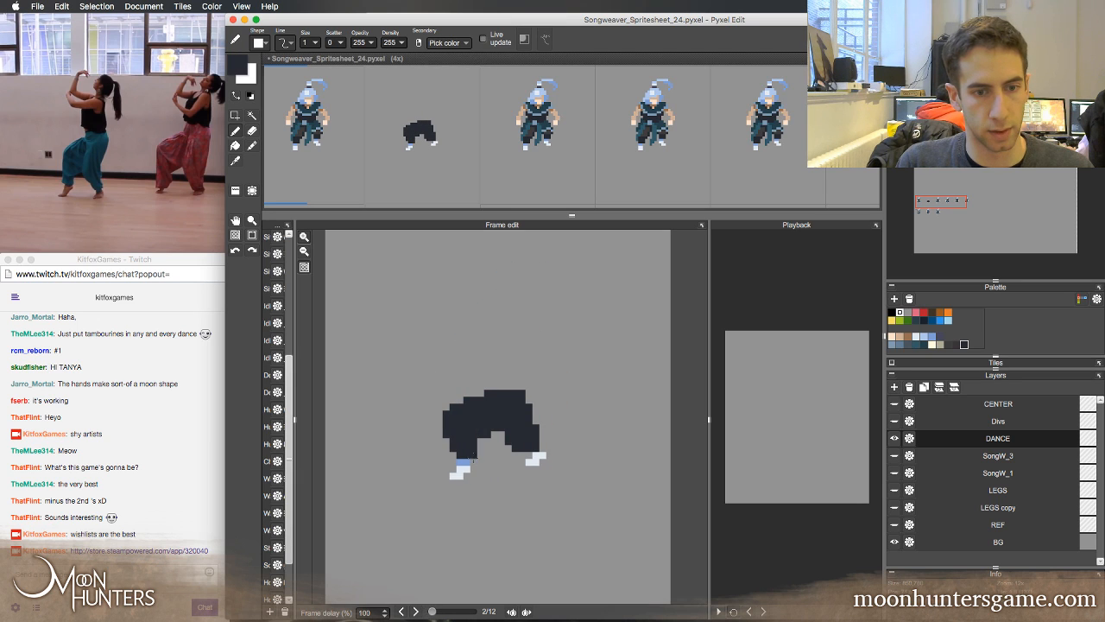
pyautogui.press('Left')
pyautogui.press('Right')
pyautogui.press('Left')
pyautogui.press('Right')
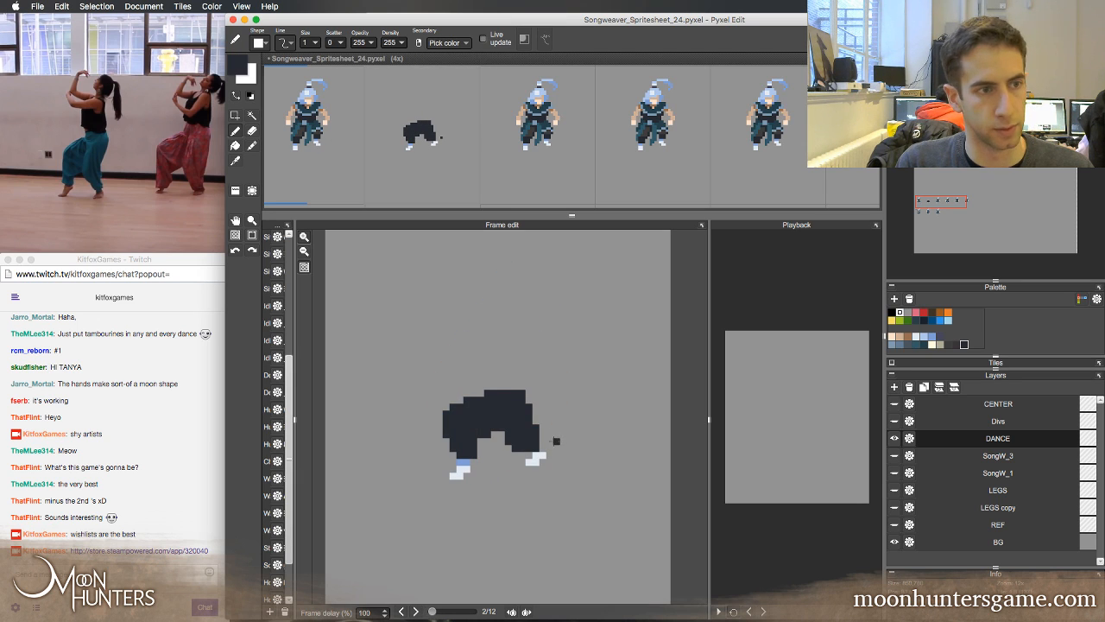
# Repaint the right ankle in light blue above the shoe and extend the navy trouser cuff outward
pyautogui.click(549, 435)
pyautogui.press('Left')
pyautogui.rightClick(542, 452)
pyautogui.press('Right')
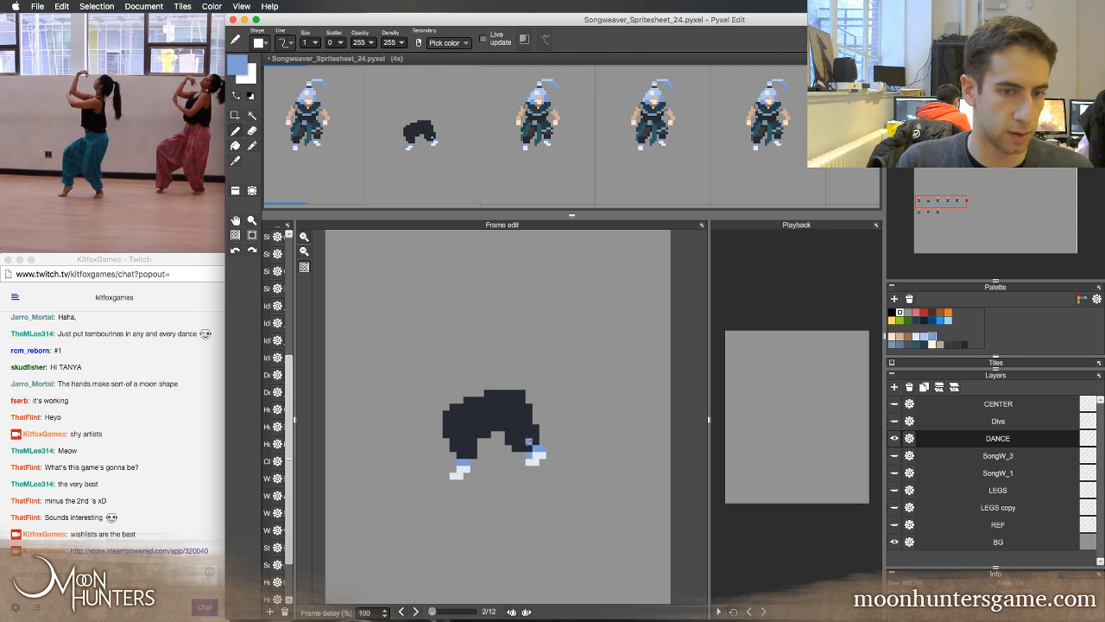
pyautogui.rightClick(529, 441)
pyautogui.click(536, 448)
pyautogui.rightClick(542, 448)
pyautogui.click(529, 455)
pyautogui.rightClick(531, 441)
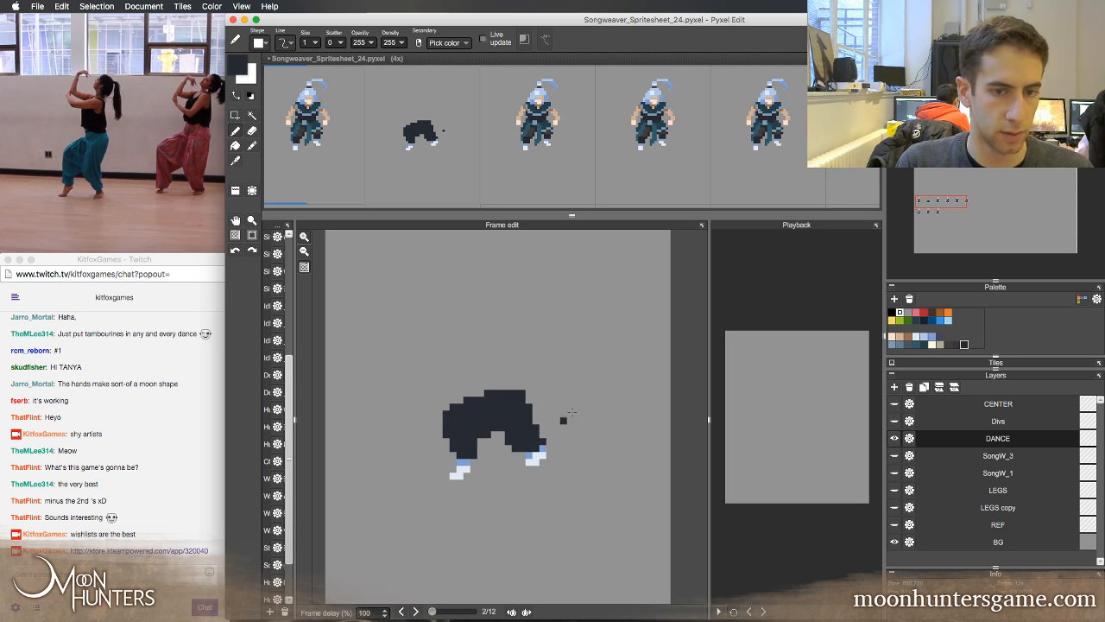
# Flip between the first two frames to check how the legs move
pyautogui.press('Left')
pyautogui.press('Right')
pyautogui.press('Left')
pyautogui.press('Right')
pyautogui.press('Left')
pyautogui.press('Right')
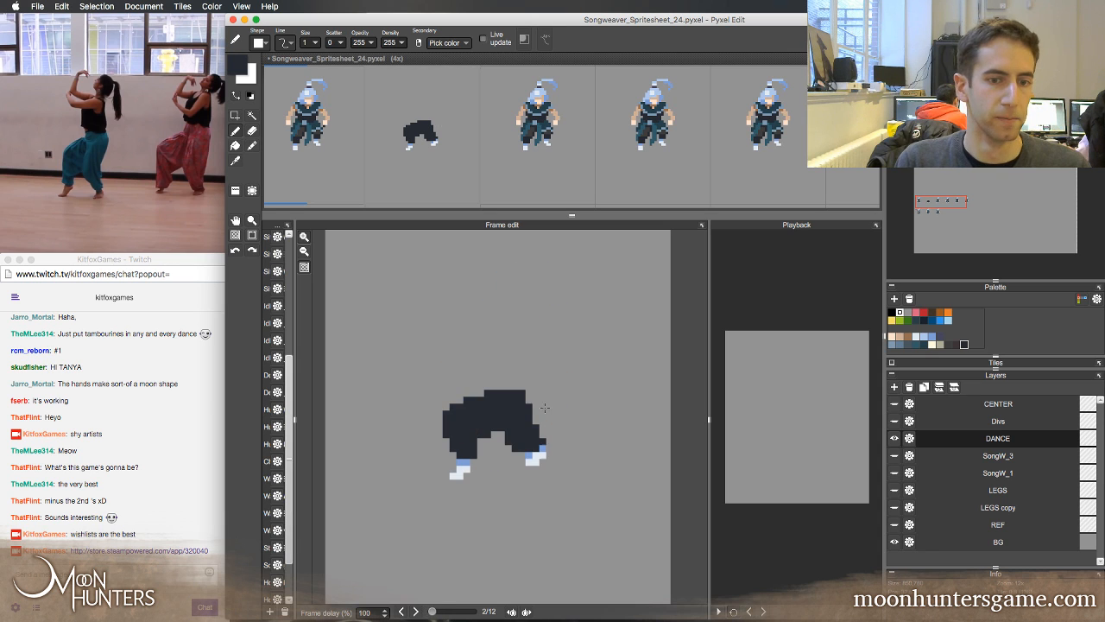
pyautogui.press('Left')
pyautogui.press('Right')
pyautogui.press('Left')
pyautogui.press('Right')
pyautogui.press('Left')
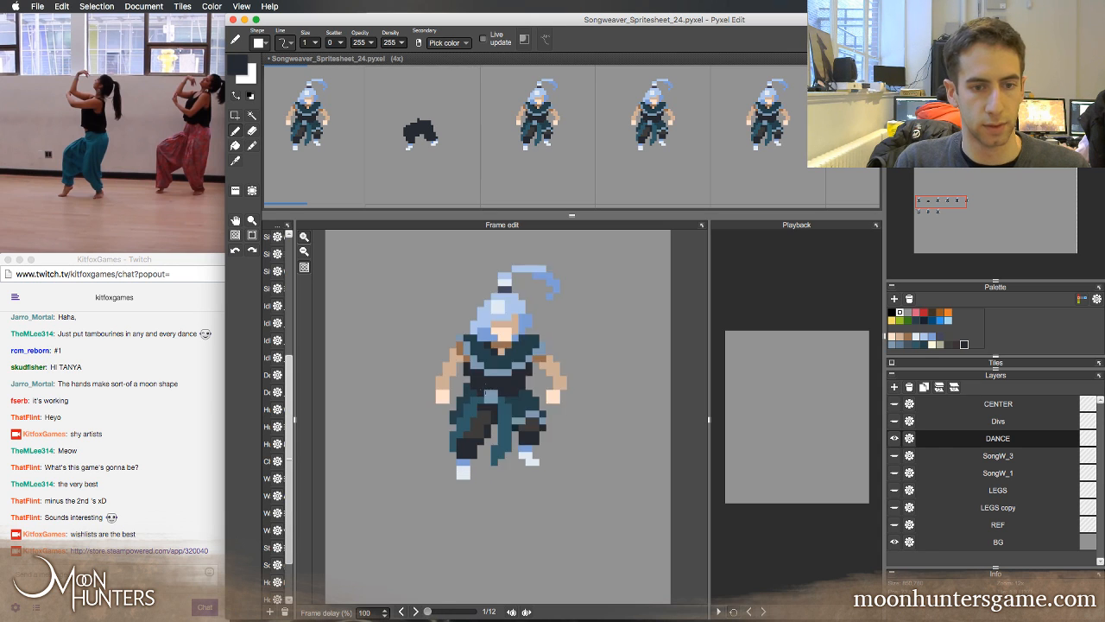
# Lower the second frame's trousers one more pixel and fill in the left cuff in navy
pyautogui.press('Right')
pyautogui.press('m')
pyautogui.moveTo(429, 362); pyautogui.dragTo(531, 432)
pyautogui.moveTo(443, 417); pyautogui.dragTo(503, 449)
pyautogui.press('super+d')
pyautogui.press('super+z')
pyautogui.press('Down')
pyautogui.press('super+d')
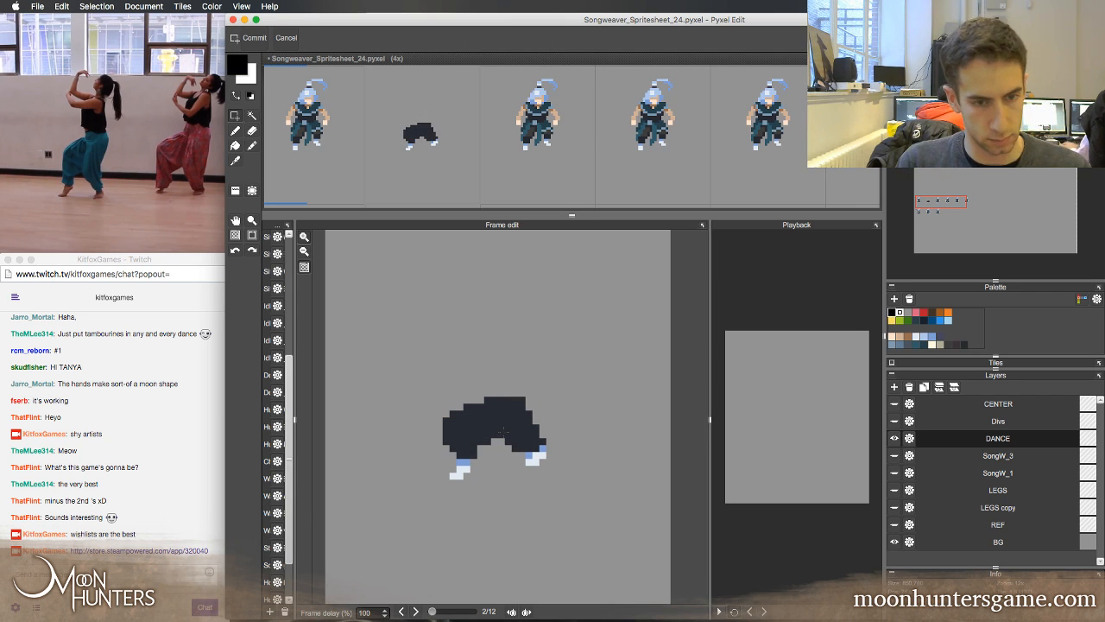
pyautogui.press('Left')
pyautogui.press('Right')
pyautogui.press('Left')
pyautogui.press('Right')
pyautogui.press('b')
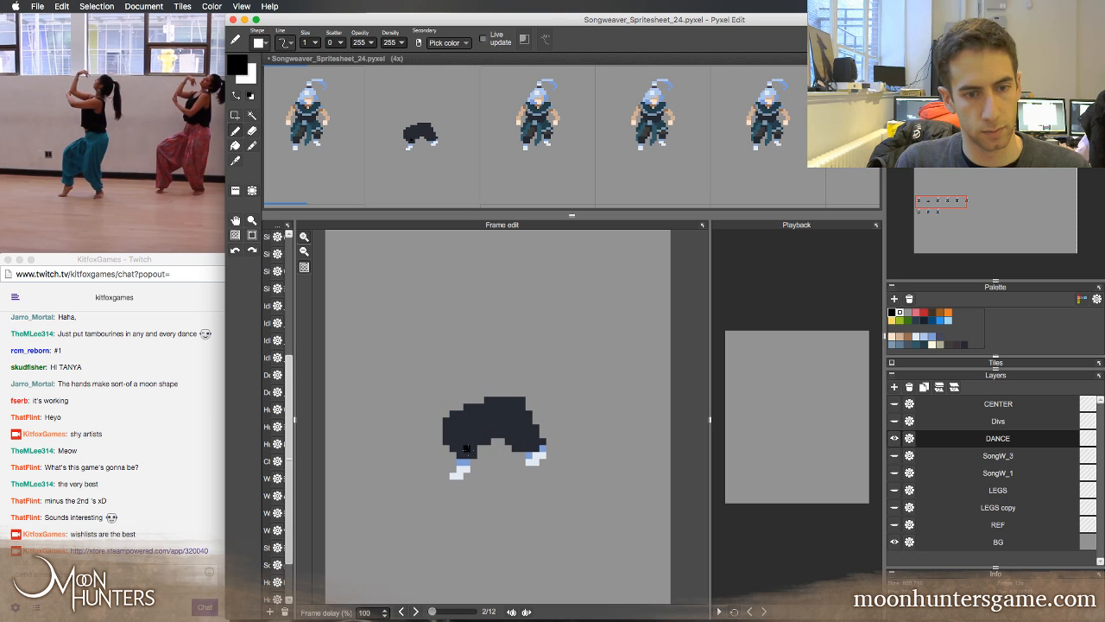
# Flip between the second frame and its neighbouring frames to compare the bent legs with the standing pose
pyautogui.press('Right')
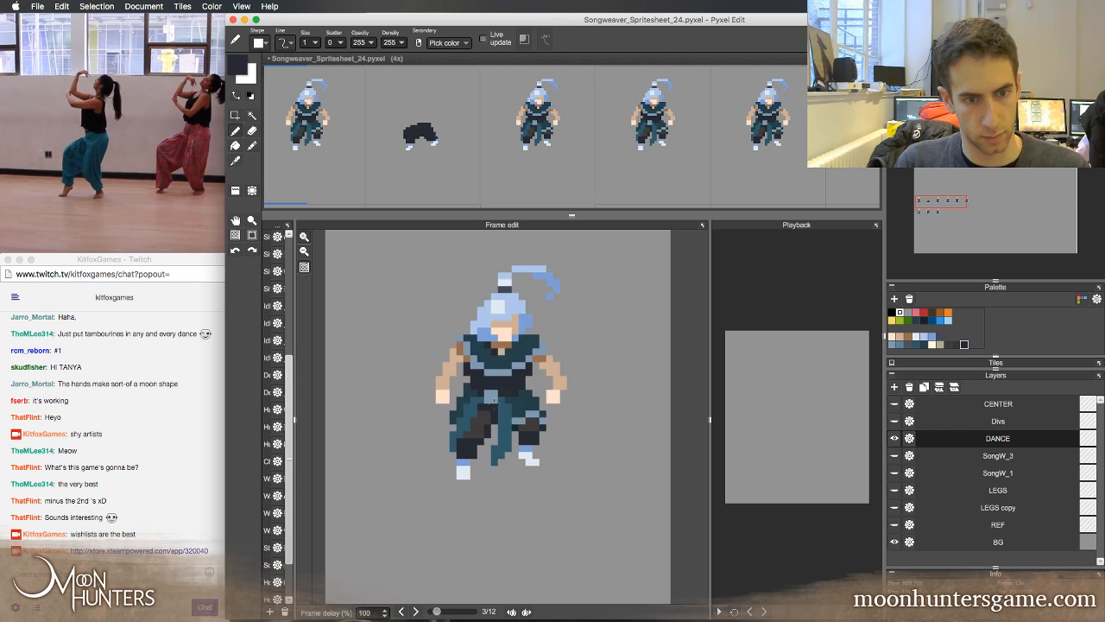
pyautogui.press('Left')
pyautogui.press('Right')
pyautogui.press('Left')
pyautogui.press('Left')
pyautogui.press('Right')
pyautogui.press('Right')
pyautogui.press('Left')
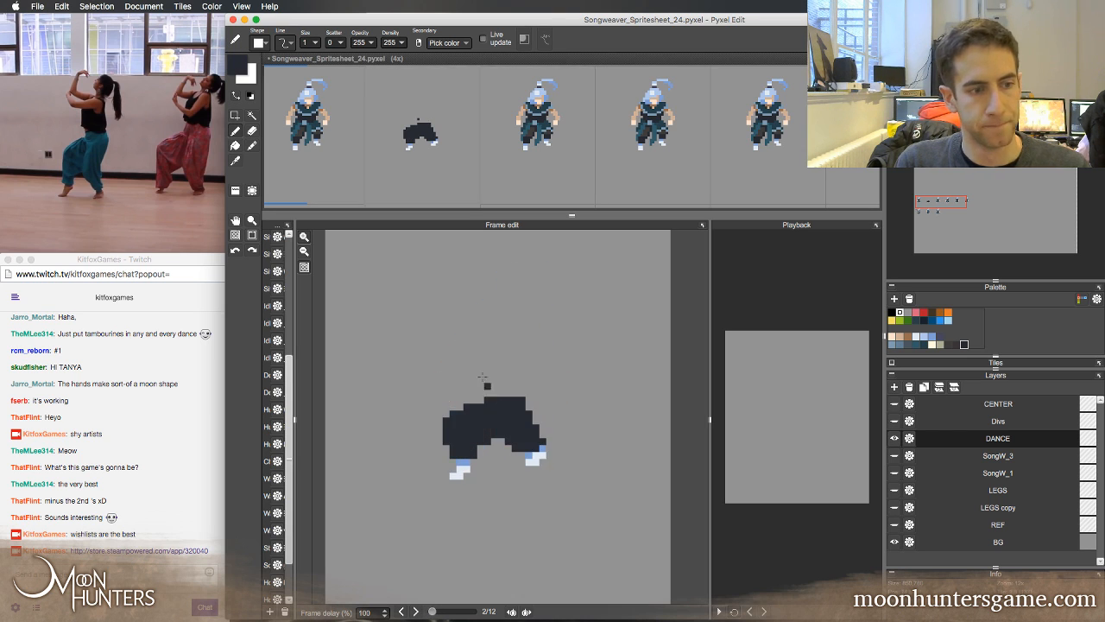
pyautogui.press('Right')
pyautogui.press('e')
# Flip back and forth between the first two frames to examine the lowered legs against the standing pose
pyautogui.press('Left')
pyautogui.press('Right')
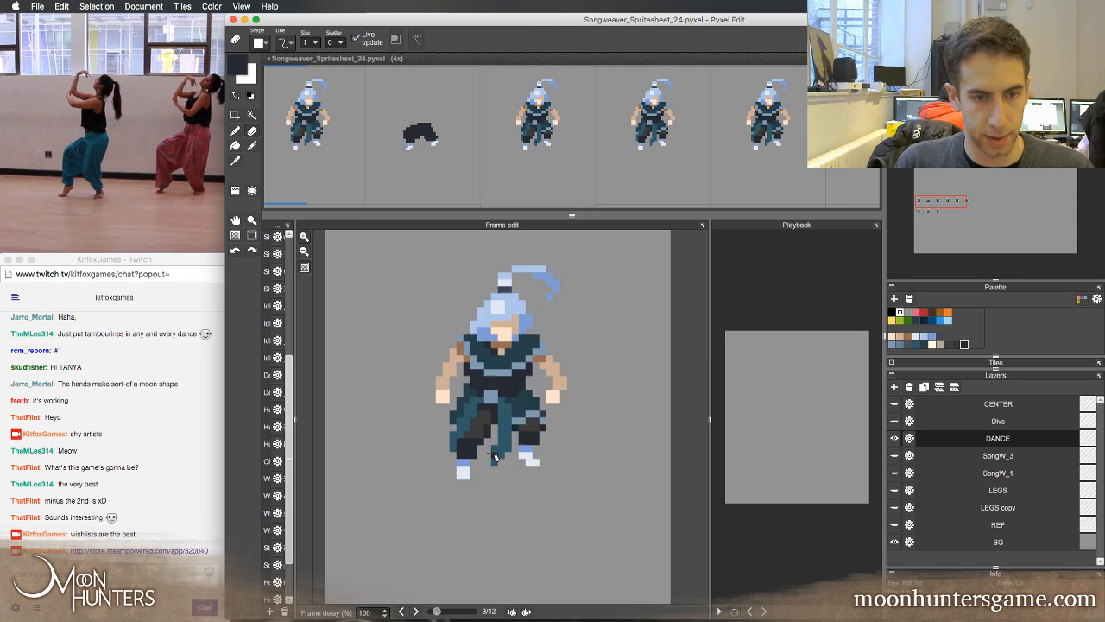
pyautogui.press('Left')
pyautogui.press('Left')
pyautogui.press('Right')
pyautogui.press('Left')
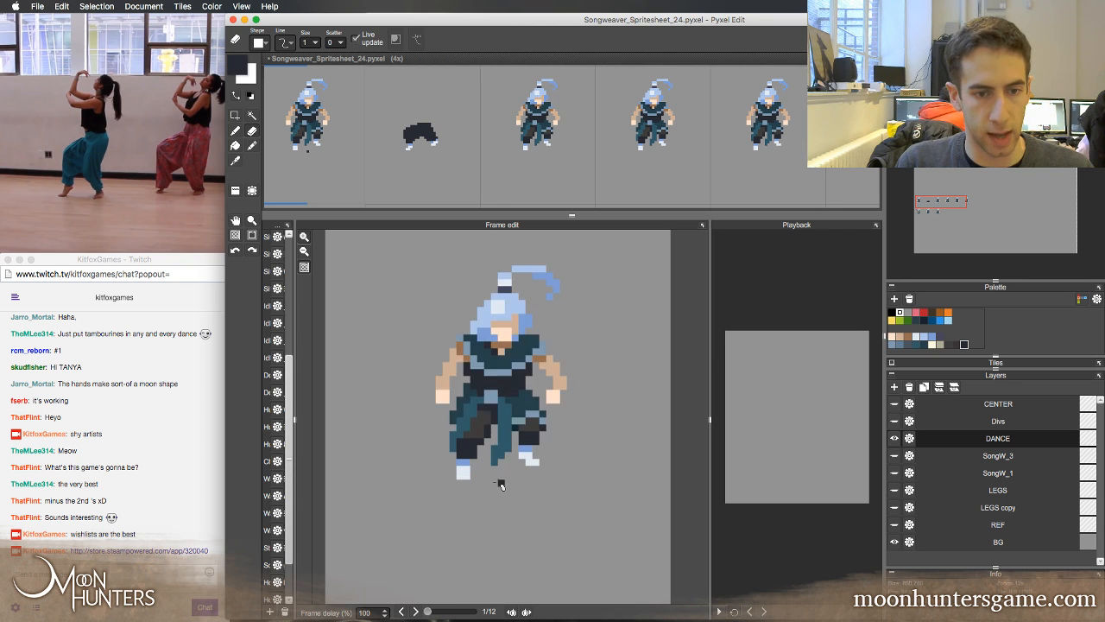
pyautogui.press('Right')
pyautogui.press('Right')
pyautogui.press('Left')
pyautogui.press('Left')
pyautogui.press('Right')
pyautogui.press('Left')
pyautogui.press('Right')
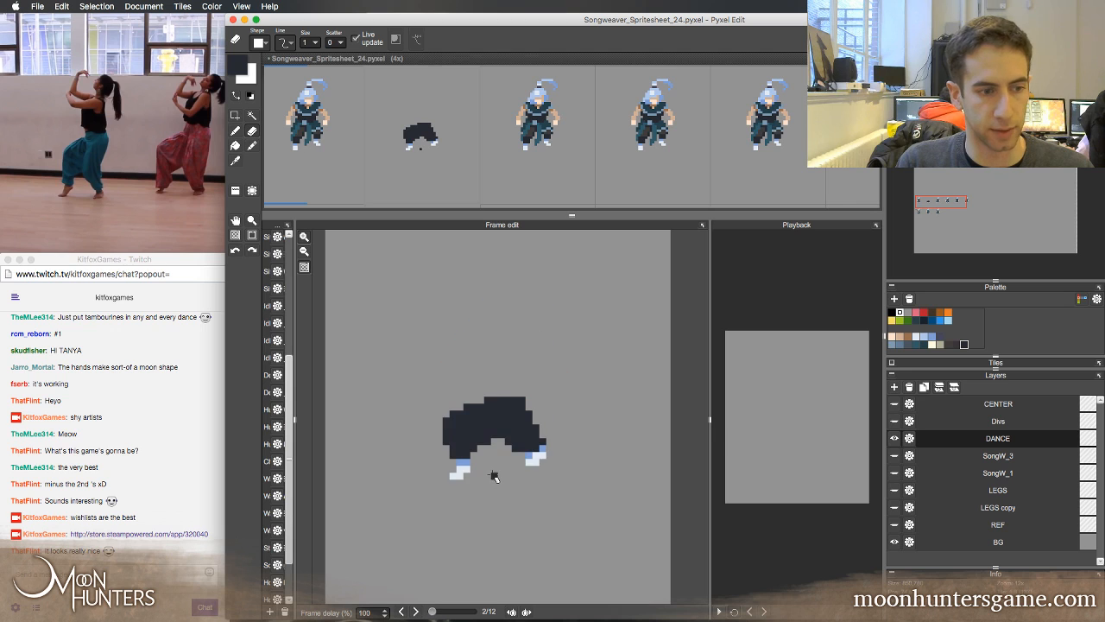
pyautogui.press('Left')
pyautogui.press('Right')
pyautogui.press('Left')
pyautogui.press('Right')
pyautogui.press('Left')
pyautogui.press('Right')
pyautogui.press('Left')
pyautogui.press('Right')
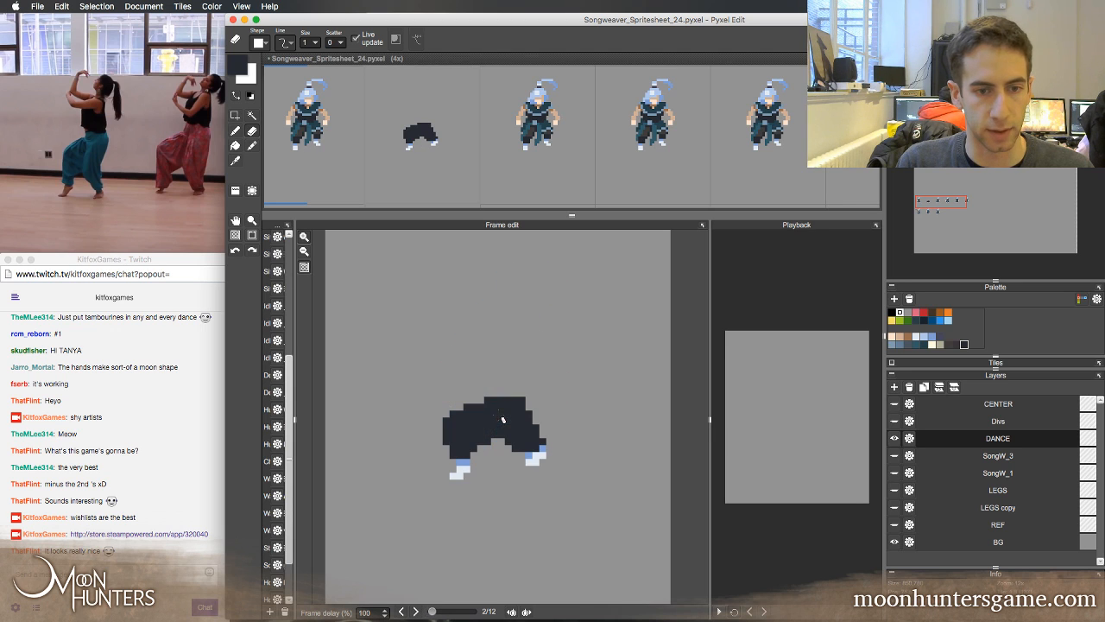
pyautogui.press('b')
pyautogui.press('Left')
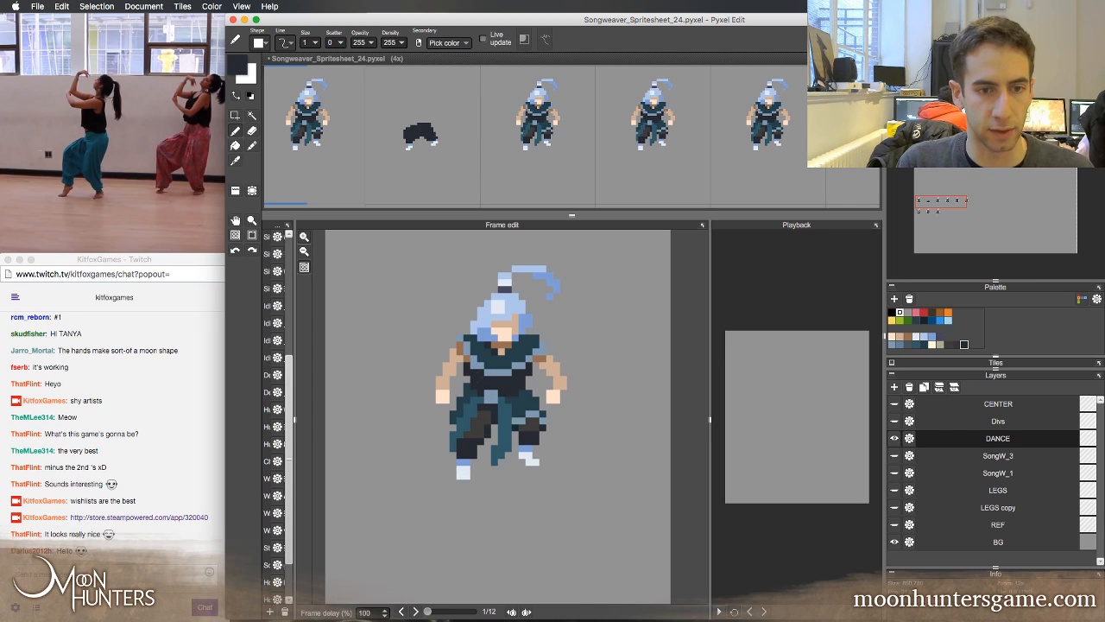
pyautogui.keyDown('alt'); pyautogui.click(447, 368); pyautogui.keyUp('alt')
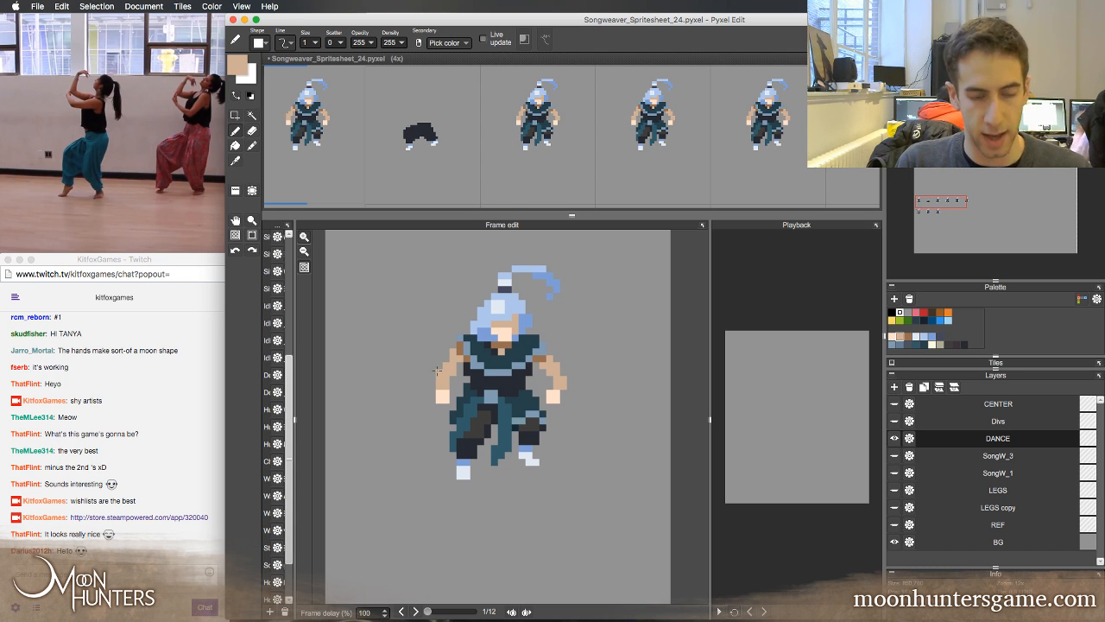
pyautogui.press('Left')
pyautogui.click(458, 378)
pyautogui.press('super+z')
# Flip between the first two frames to judge where the waist and torso sit above the lowered trousers
pyautogui.press('Right')
pyautogui.press('Right')
pyautogui.press('Left')
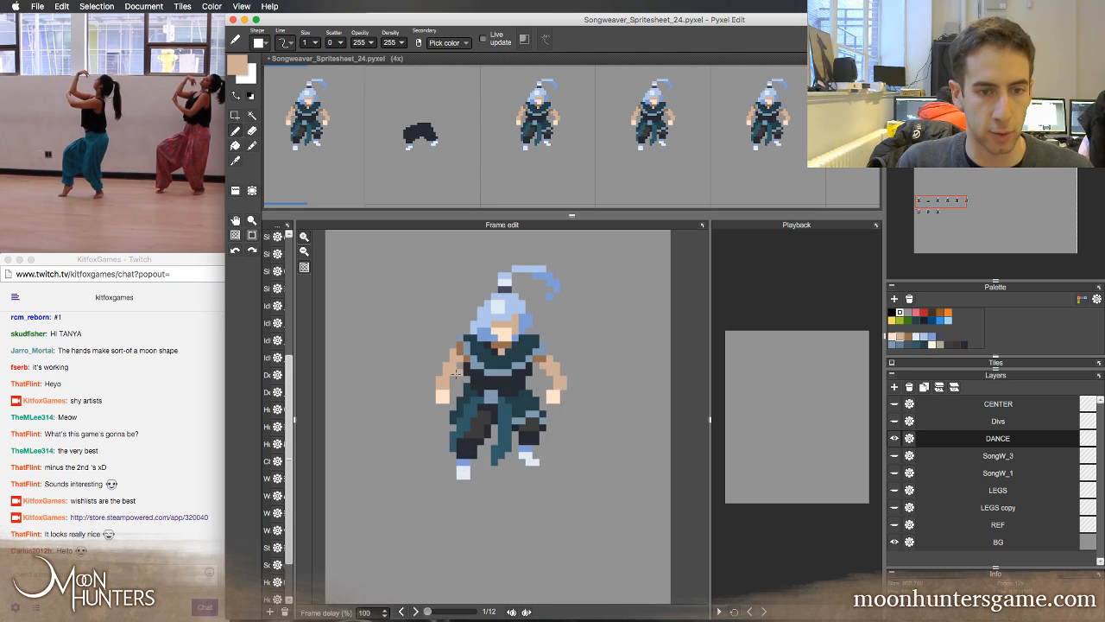
pyautogui.press('Right')
pyautogui.click(518, 388)
pyautogui.press('Left')
pyautogui.press('Right')
pyautogui.press('Left')
pyautogui.press('Right')
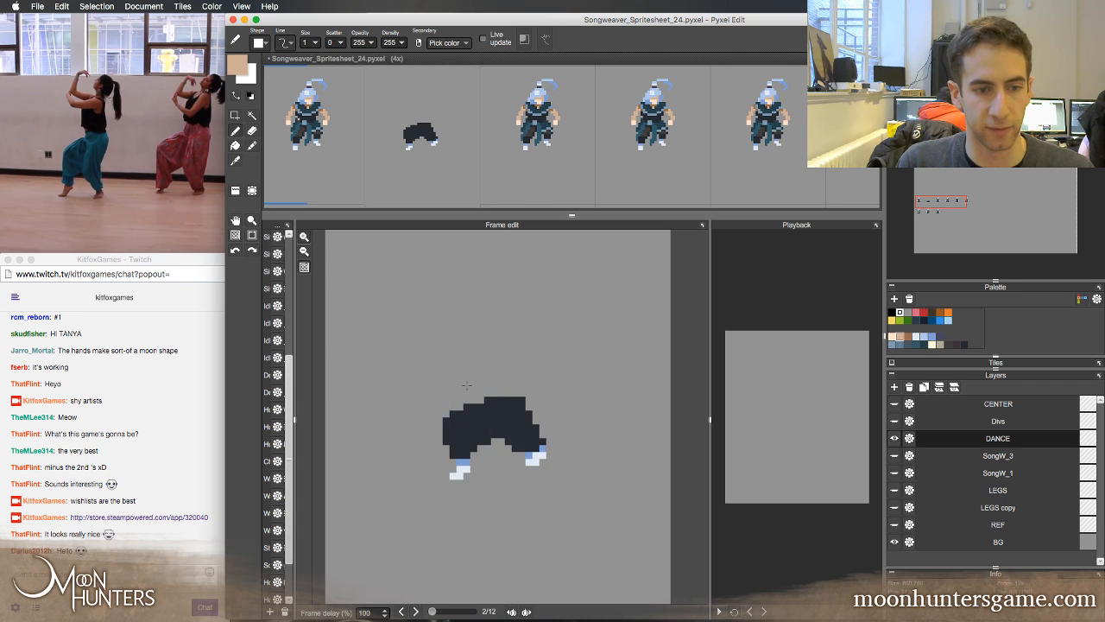
pyautogui.press('Left')
pyautogui.press('Right')
pyautogui.press('Left')
pyautogui.press('Right')
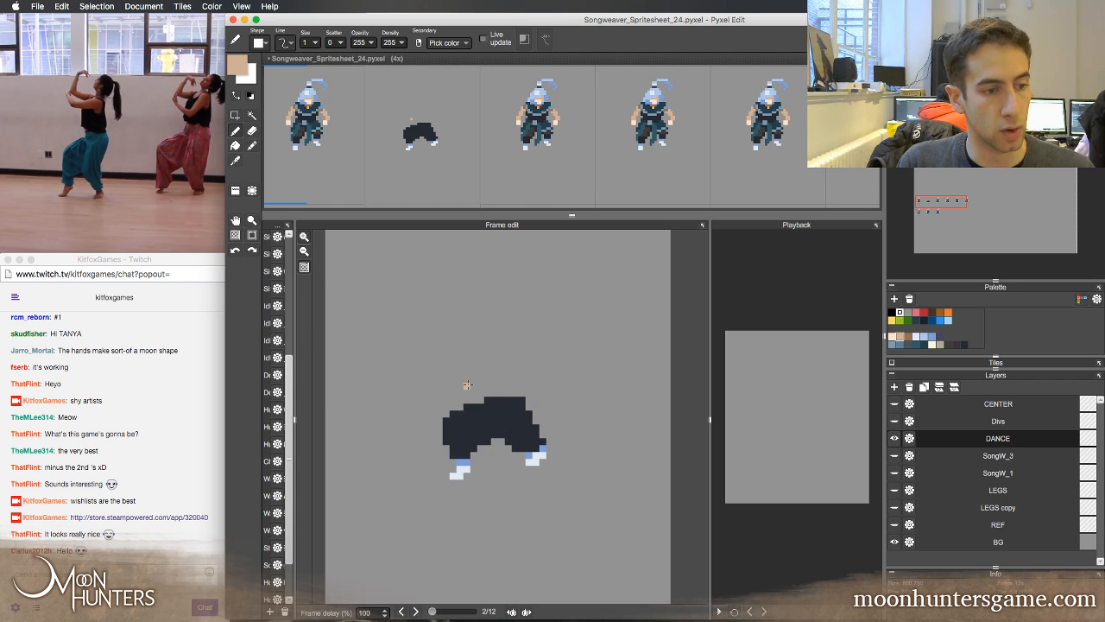
pyautogui.press('Left')
pyautogui.press('Right')
pyautogui.press('Left')
pyautogui.press('Right')
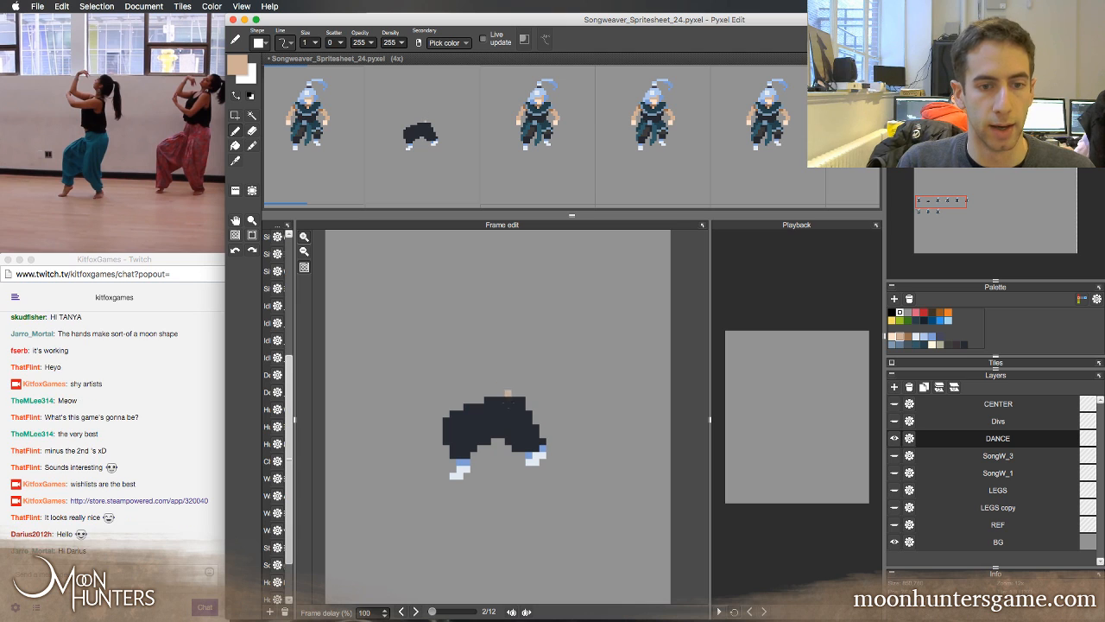
pyautogui.rightClick(501, 403)
pyautogui.press('Left')
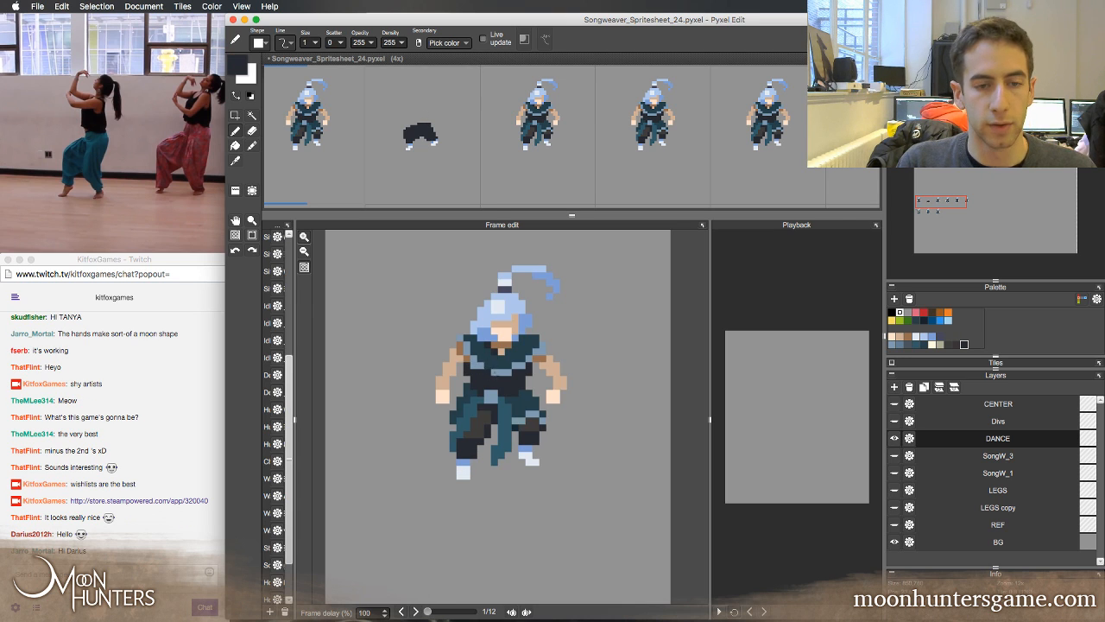
pyautogui.press('Right')
pyautogui.press('Left')
pyautogui.rightClick(491, 394)
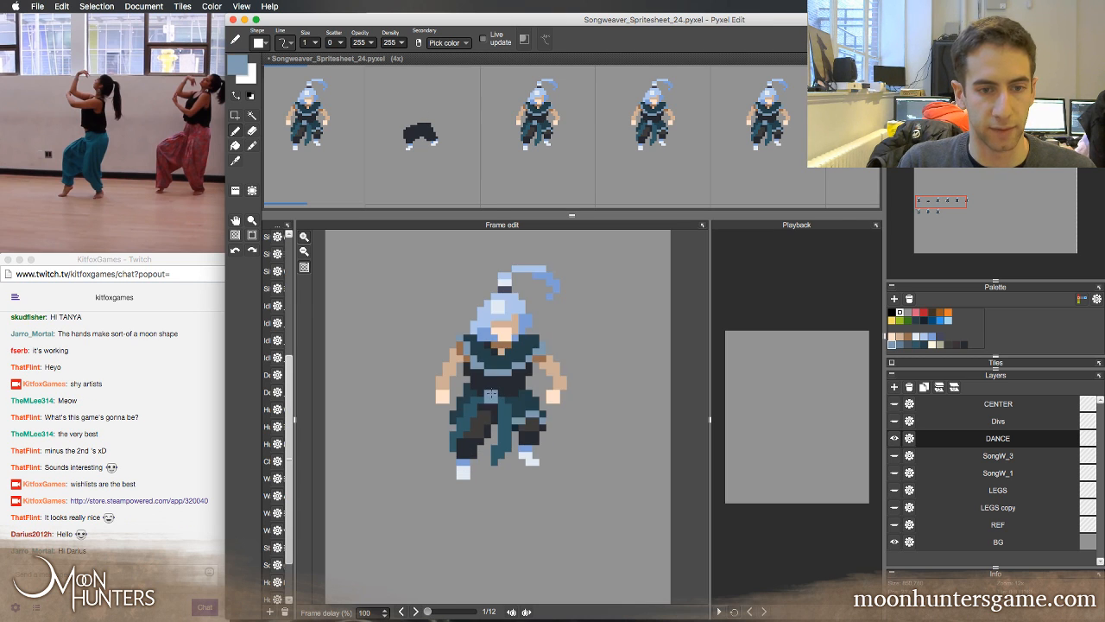
pyautogui.press('Right')
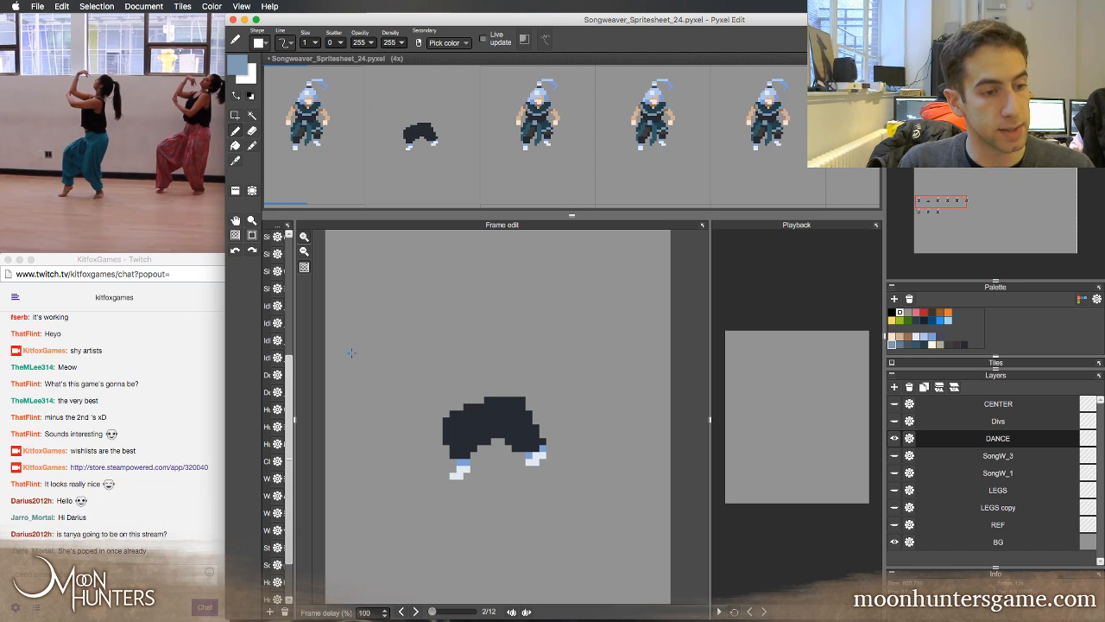
pyautogui.click(179, 547)
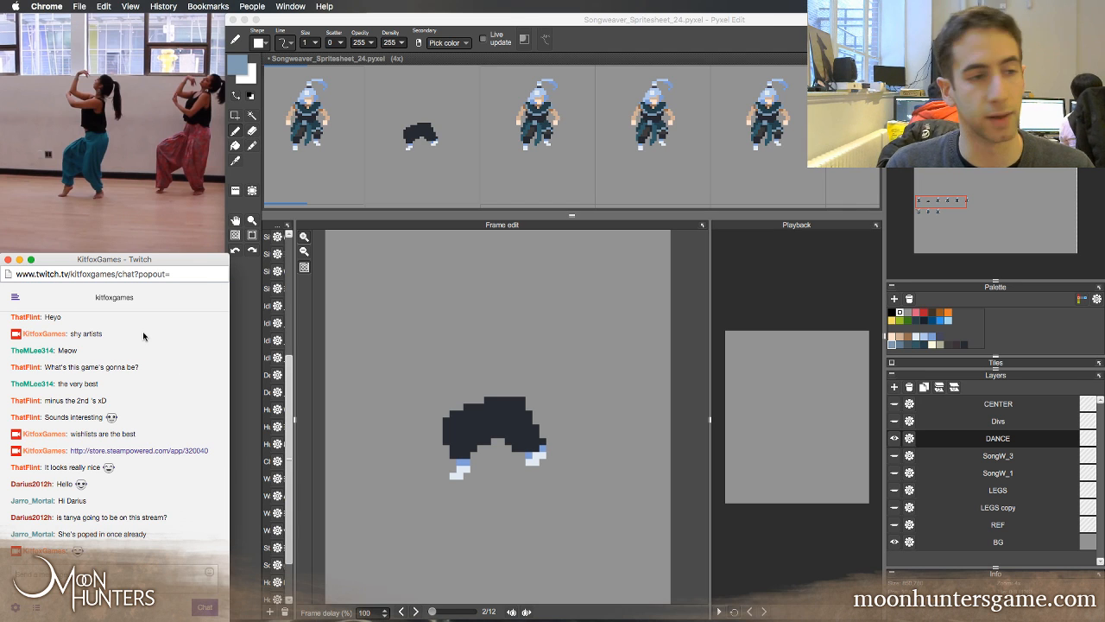
pyautogui.click(261, 333)
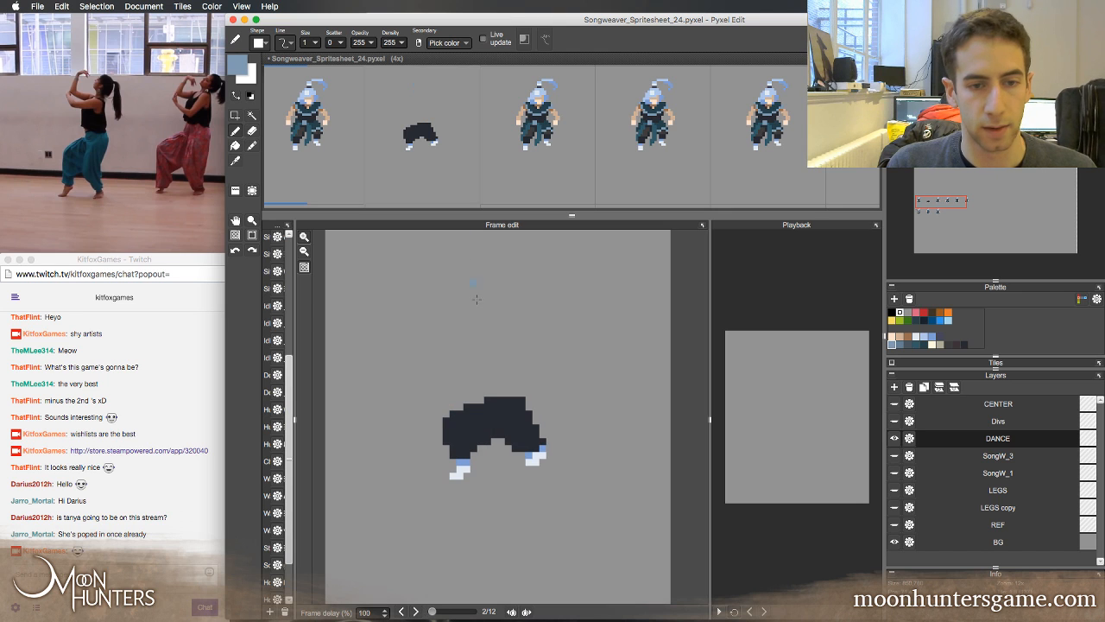
# Paint a solid navy torso above the second frame's trousers, leaning up and back to the right, checking it against the first frame
pyautogui.keyDown('alt'); pyautogui.click(504, 378); pyautogui.keyUp('alt')
pyautogui.click(480, 324)
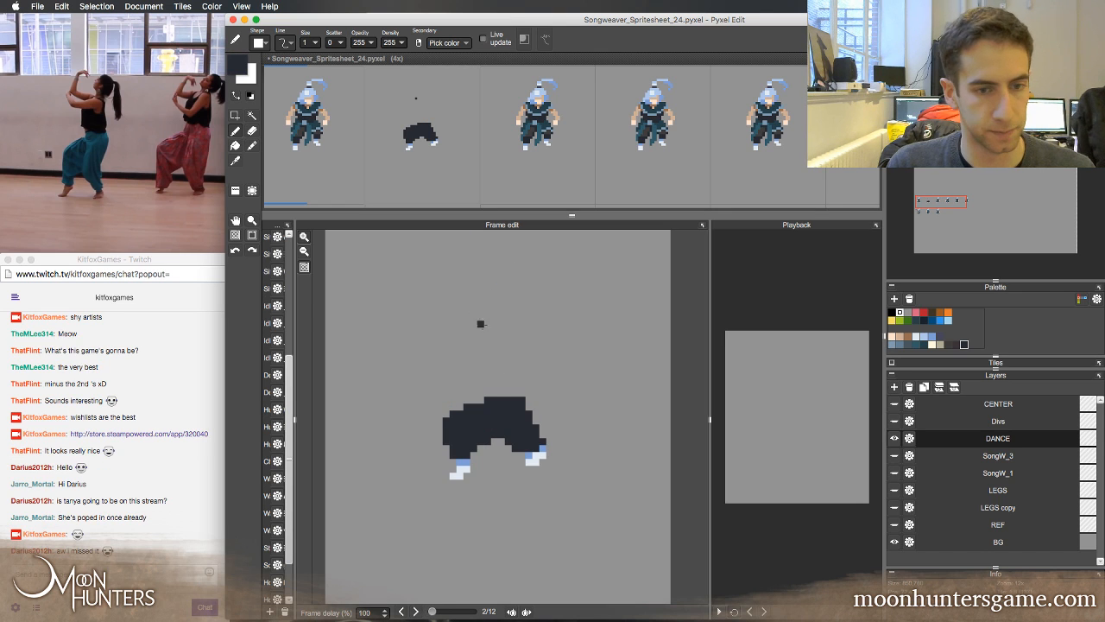
pyautogui.moveTo(494, 393)
pyautogui.mouseDown()
pyautogui.moveTo(503, 354)
pyautogui.moveTo(496, 383)
pyautogui.moveTo(512, 350)
pyautogui.moveTo(523, 350)
pyautogui.moveTo(509, 367)
pyautogui.moveTo(535, 349)
pyautogui.moveTo(526, 383)
pyautogui.moveTo(533, 370)
pyautogui.moveTo(484, 390)
pyautogui.mouseUp()
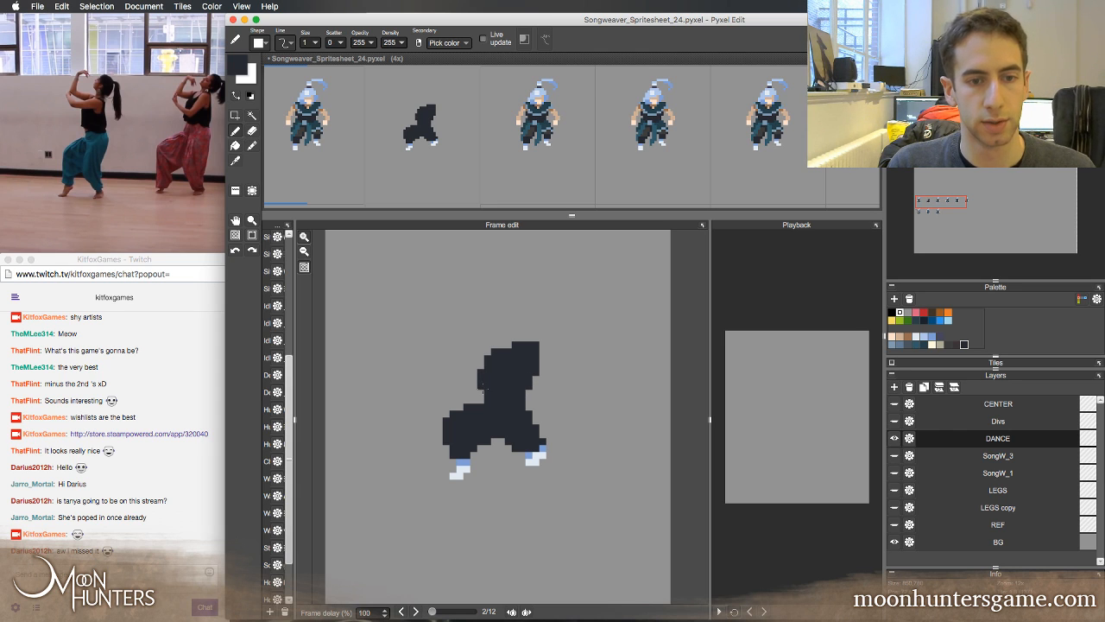
pyautogui.press('Left')
pyautogui.press('Right')
pyautogui.press('Left')
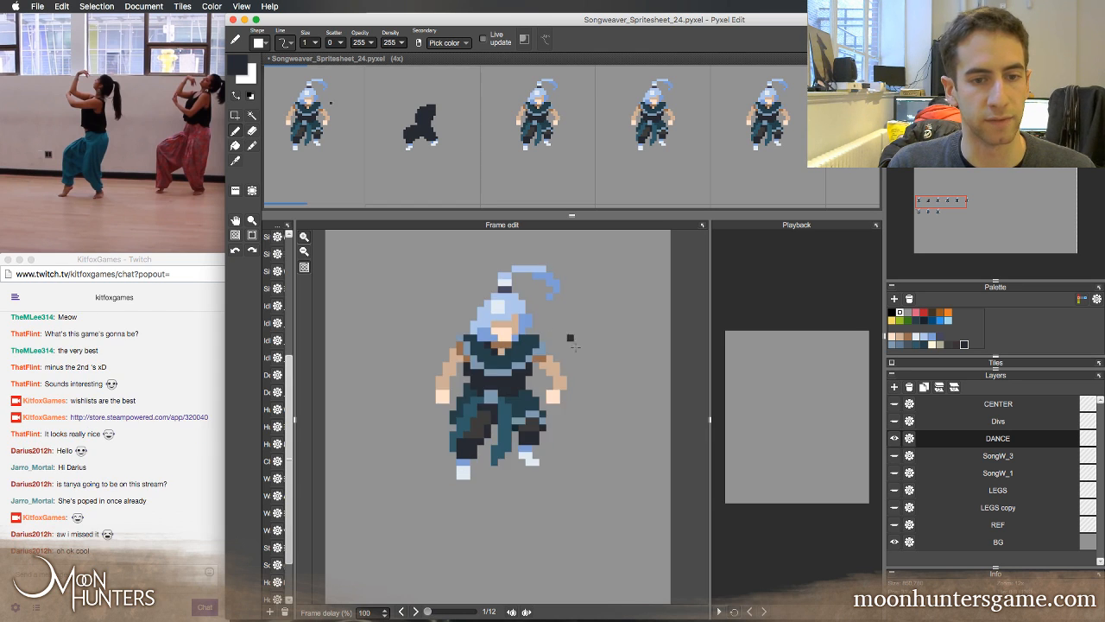
pyautogui.press('Right')
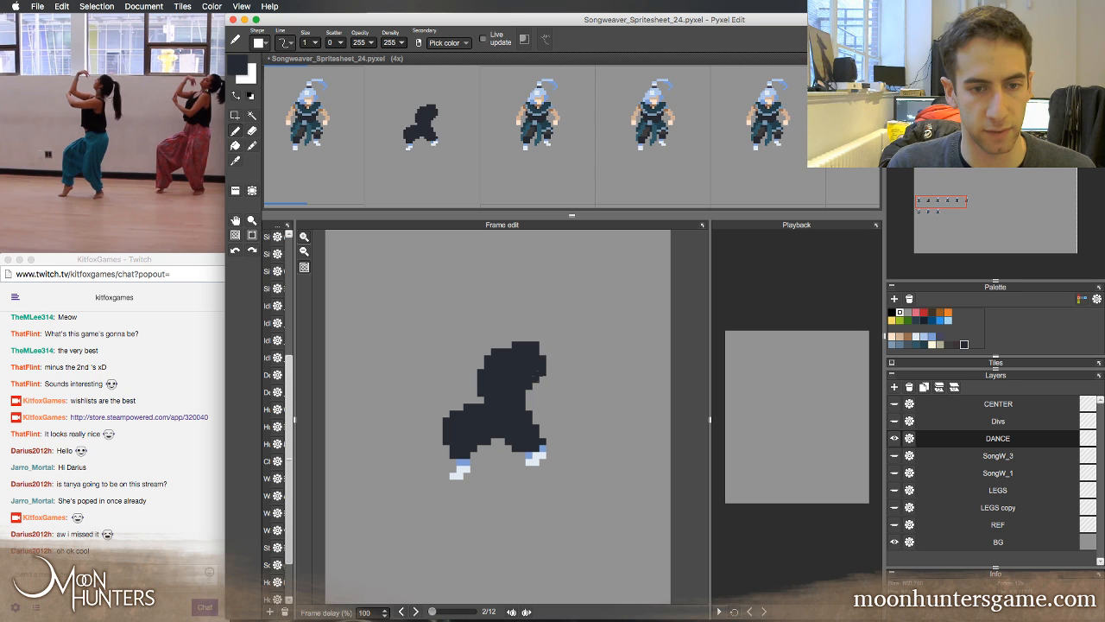
pyautogui.press('Left')
pyautogui.press('Right')
pyautogui.press('Left')
pyautogui.press('Right')
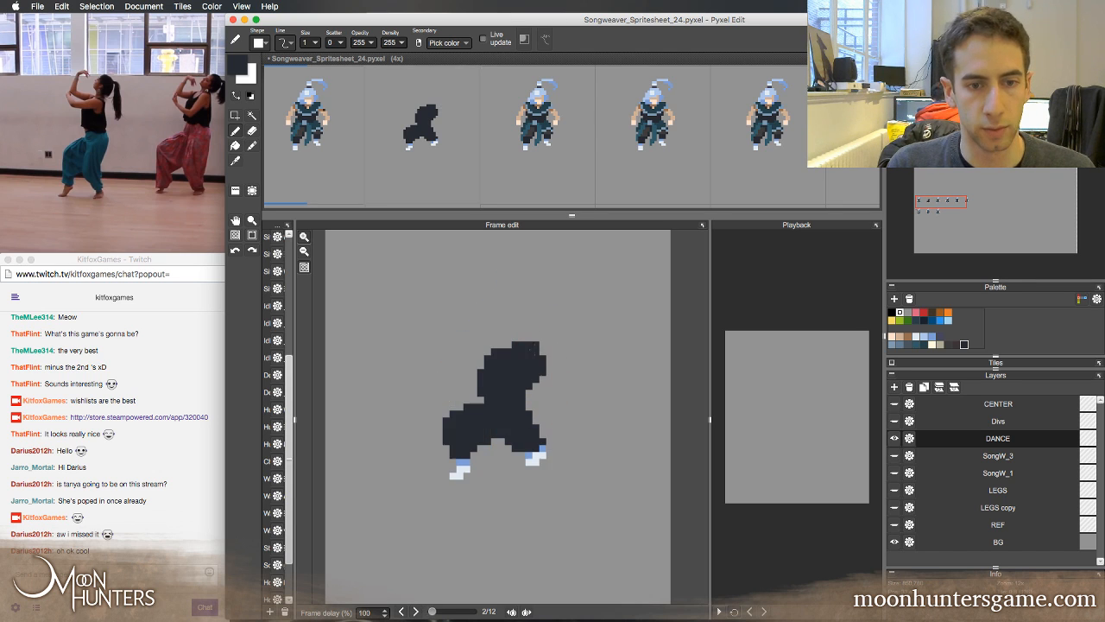
# Draw a diagonal blue-grey trim line down the second frame's torso in the first frame's trim colour and thin it with navy
pyautogui.press('Left')
pyautogui.keyDown('alt'); pyautogui.click(535, 352); pyautogui.keyUp('alt')
pyautogui.press('Right')
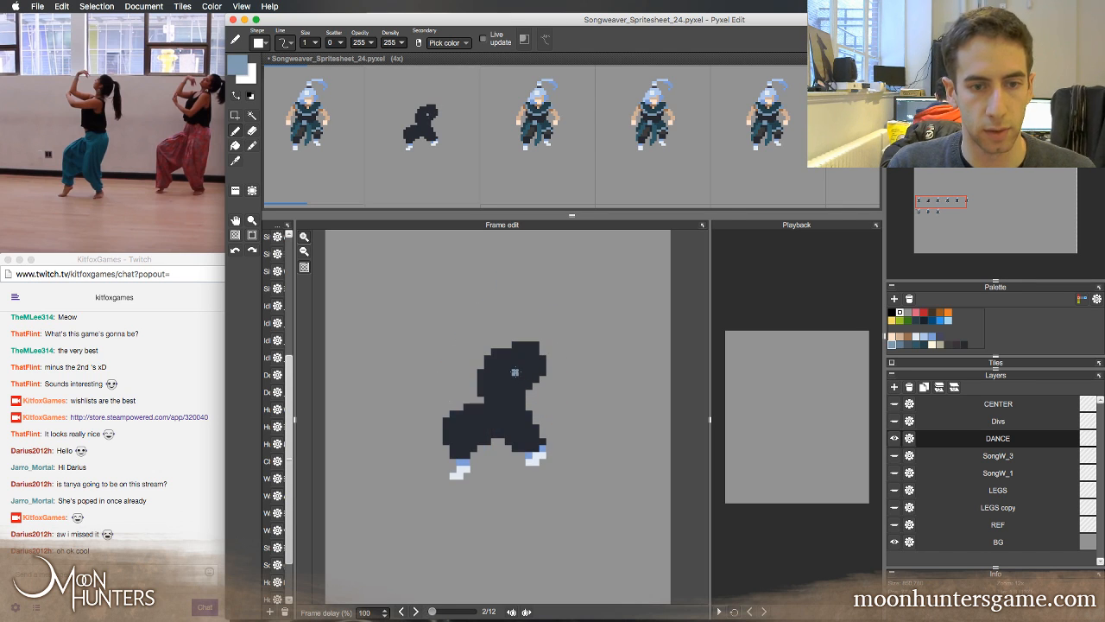
pyautogui.moveTo(501, 349); pyautogui.dragTo(524, 385)
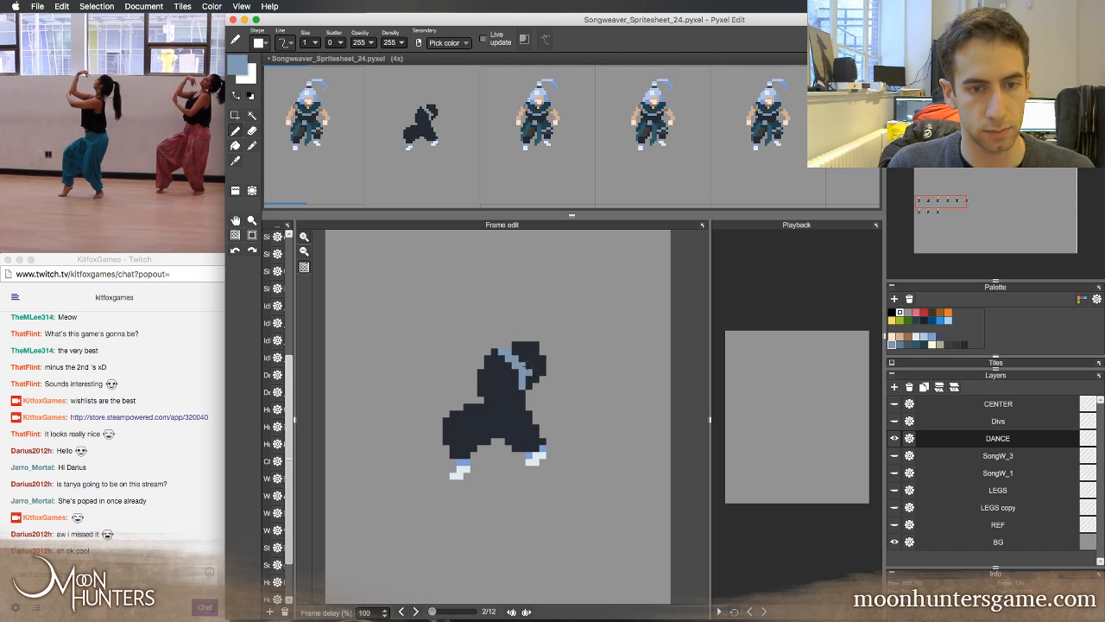
pyautogui.press('Left')
pyautogui.press('Right')
pyautogui.press('Left')
pyautogui.press('Right')
pyautogui.keyDown('alt'); pyautogui.click(529, 363); pyautogui.keyUp('alt')
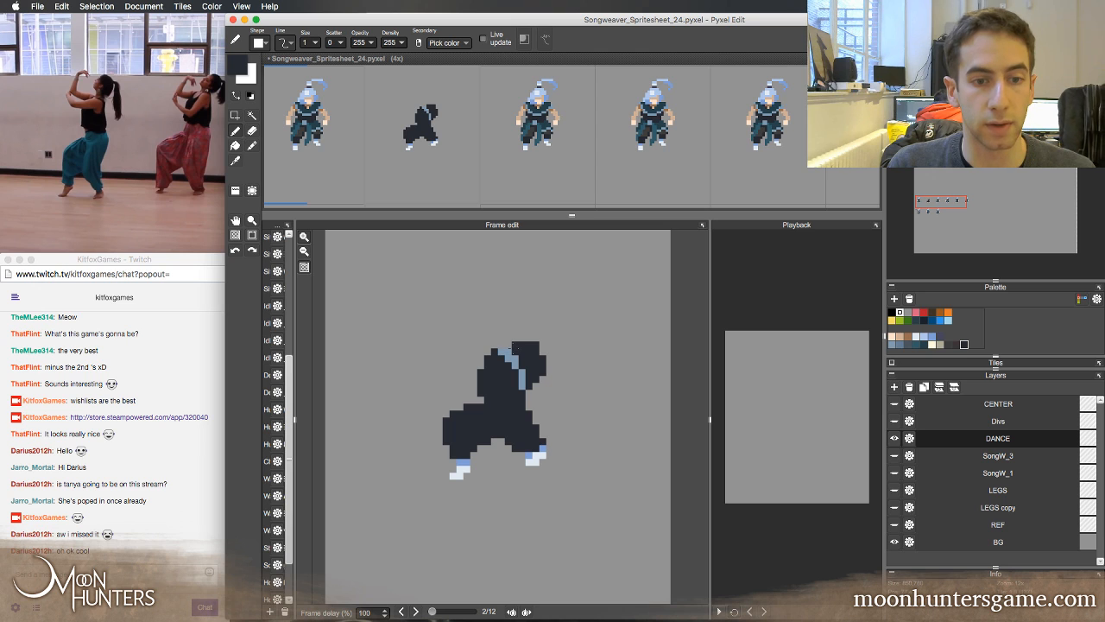
# Fill the second frame's back and shoulder area behind the blue-grey trim with the dark teal sampled from the first frame's collar
pyautogui.press('Left')
pyautogui.keyDown('alt'); pyautogui.click(522, 346); pyautogui.keyUp('alt')
pyautogui.press('Right')
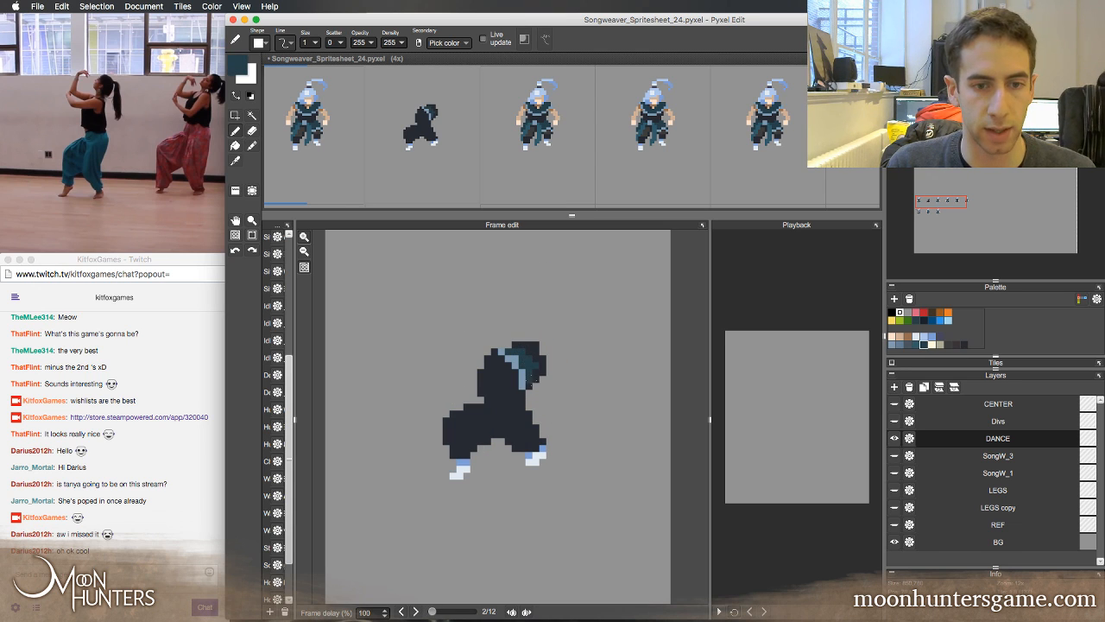
pyautogui.moveTo(542, 359); pyautogui.dragTo(535, 352)
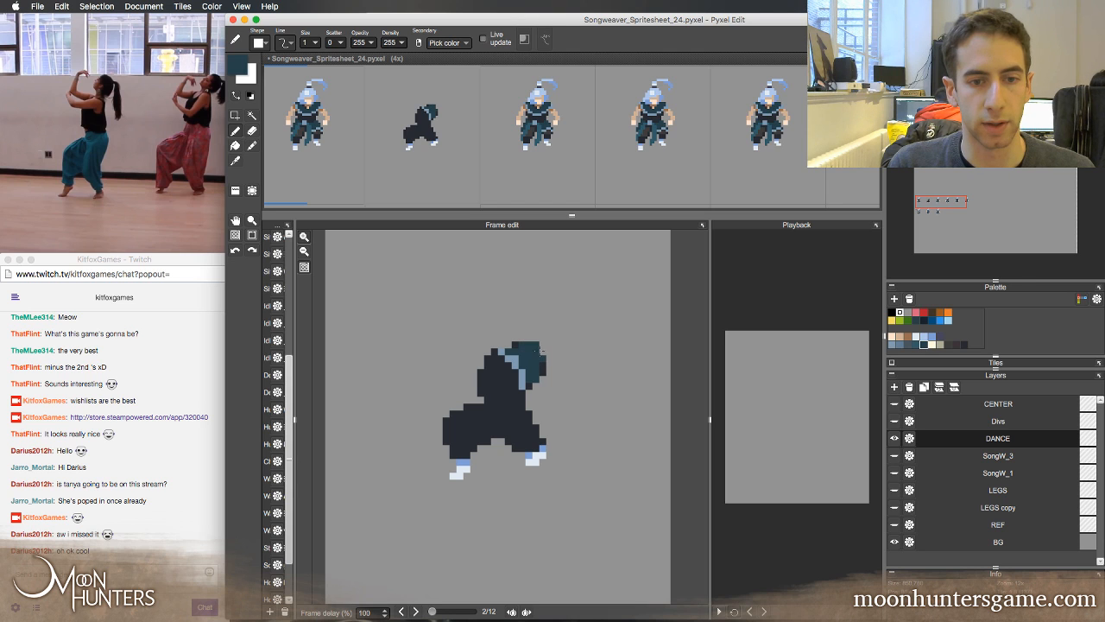
pyautogui.press('Left')
pyautogui.press('Right')
# Paint the second frame's lower arm in the first frame's shaded brown skin tone, reaching left across the chest with the forearm bent up
pyautogui.press('Left')
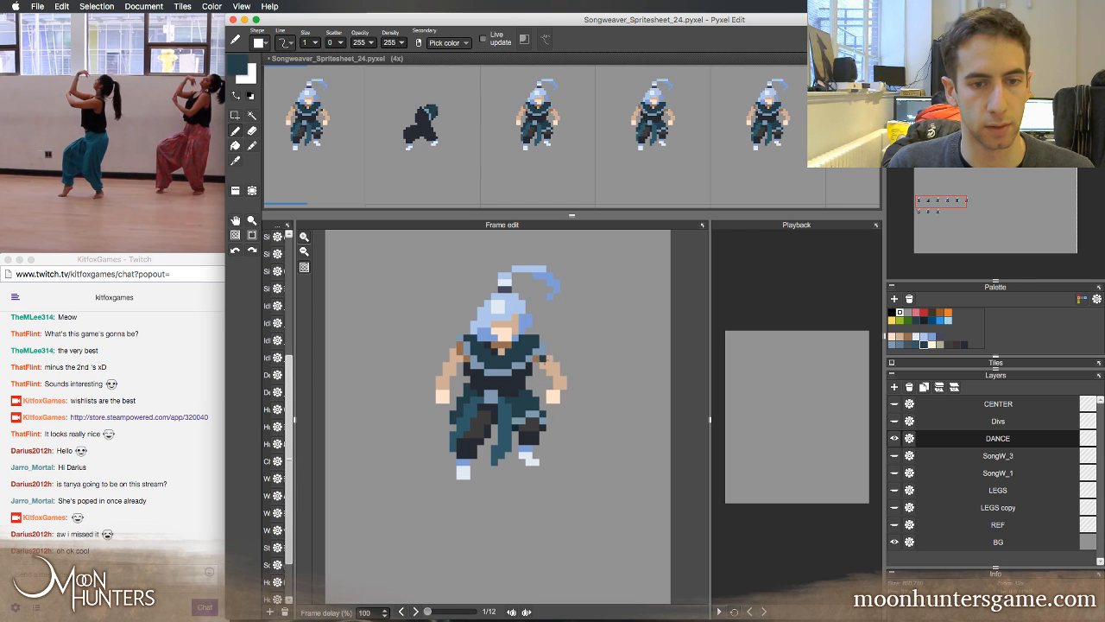
pyautogui.keyDown('alt'); pyautogui.click(544, 361); pyautogui.keyUp('alt')
pyautogui.press('Right')
pyautogui.moveTo(508, 372); pyautogui.dragTo(465, 345)
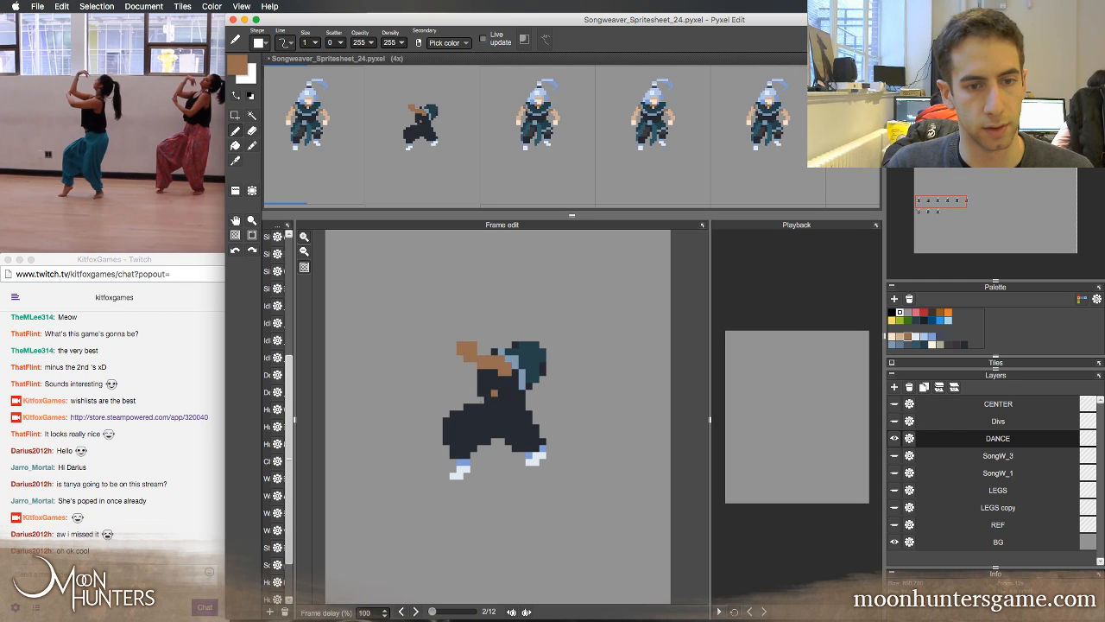
pyautogui.press('Left')
pyautogui.press('Right')
pyautogui.press('Left')
pyautogui.press('Right')
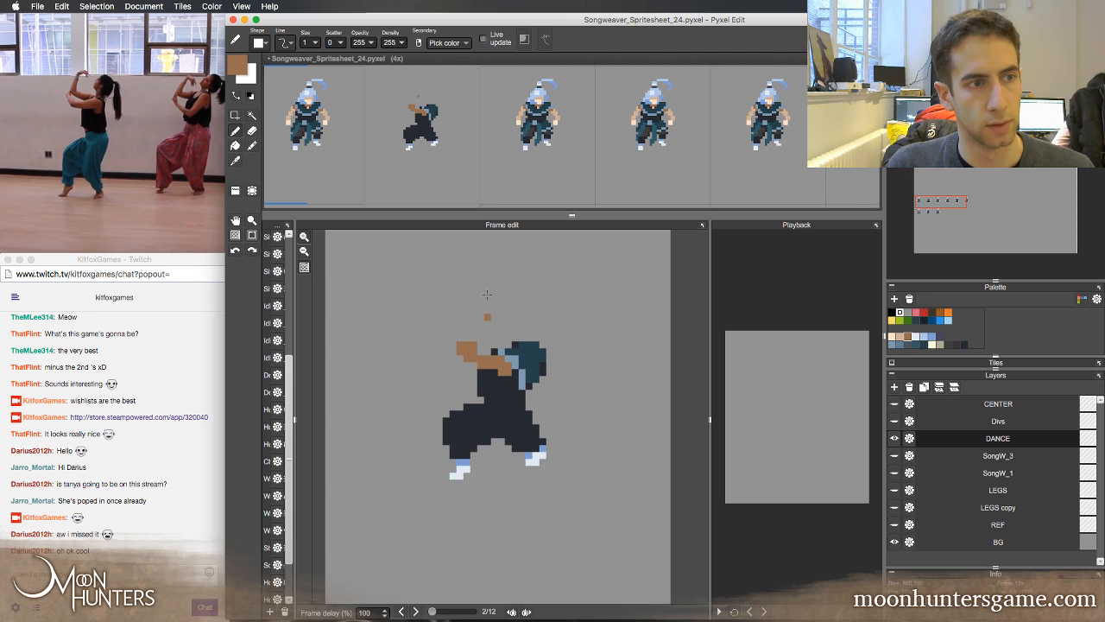
# Paint the second frame's raised arm curving up overhead in the light tan skin tone sampled from the first frame's arm
pyautogui.press('Left')
pyautogui.keyDown('alt'); pyautogui.click(453, 366); pyautogui.keyUp('alt')
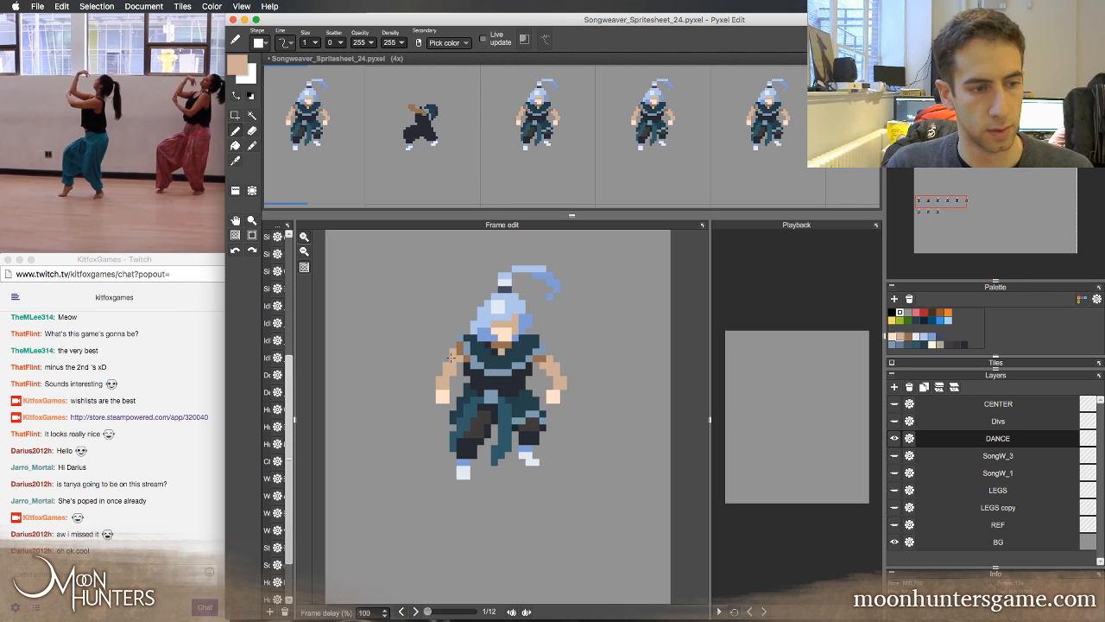
pyautogui.press('Right')
pyautogui.moveTo(494, 347)
pyautogui.mouseDown()
pyautogui.moveTo(466, 323)
pyautogui.moveTo(481, 292)
pyautogui.moveTo(501, 298)
pyautogui.moveTo(485, 300)
pyautogui.moveTo(476, 327)
pyautogui.mouseUp()
pyautogui.press('e')
pyautogui.click(481, 290)
pyautogui.press('b')
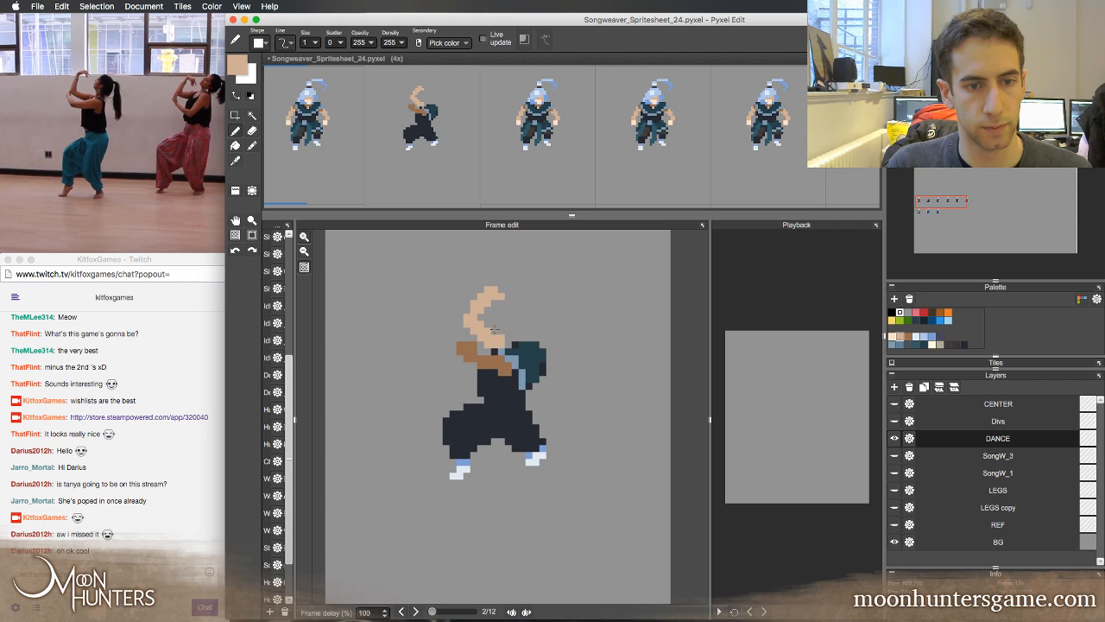
# Clean up the inner edge of the raised tan arm and reshape its upper arm where it meets the shoulder
pyautogui.press('e')
pyautogui.click(488, 331)
pyautogui.click(494, 338)
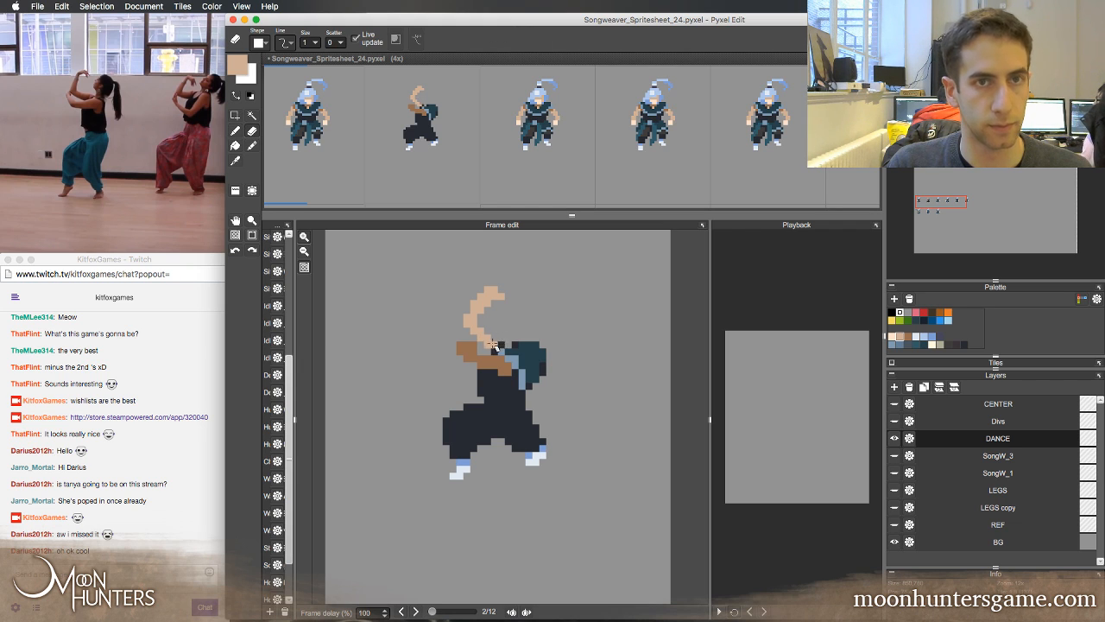
pyautogui.press('b')
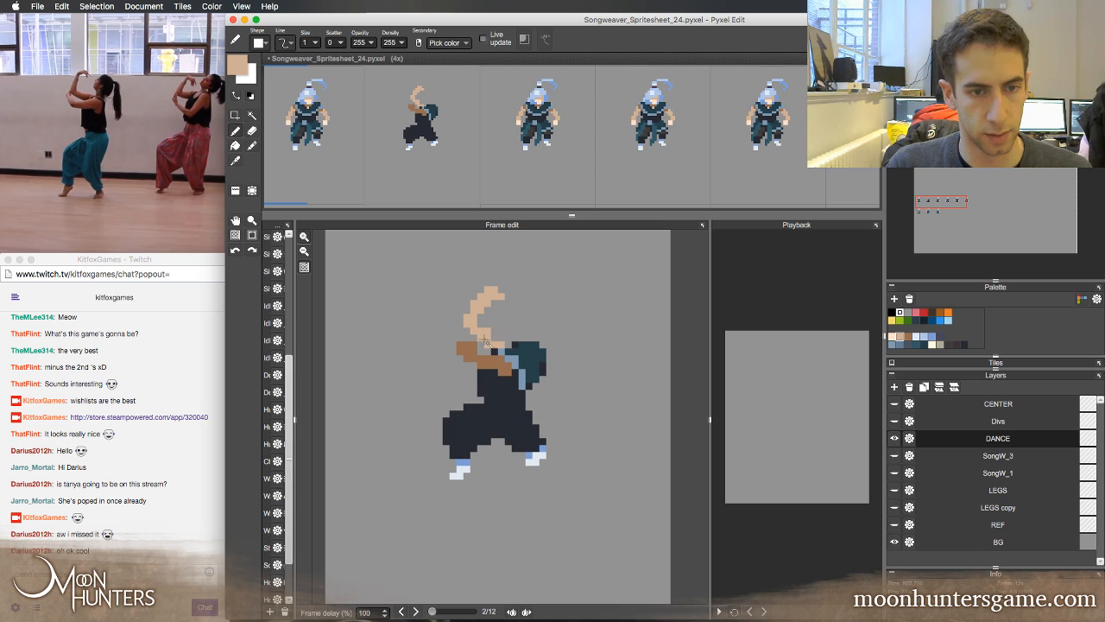
pyautogui.press('e')
pyautogui.press('b')
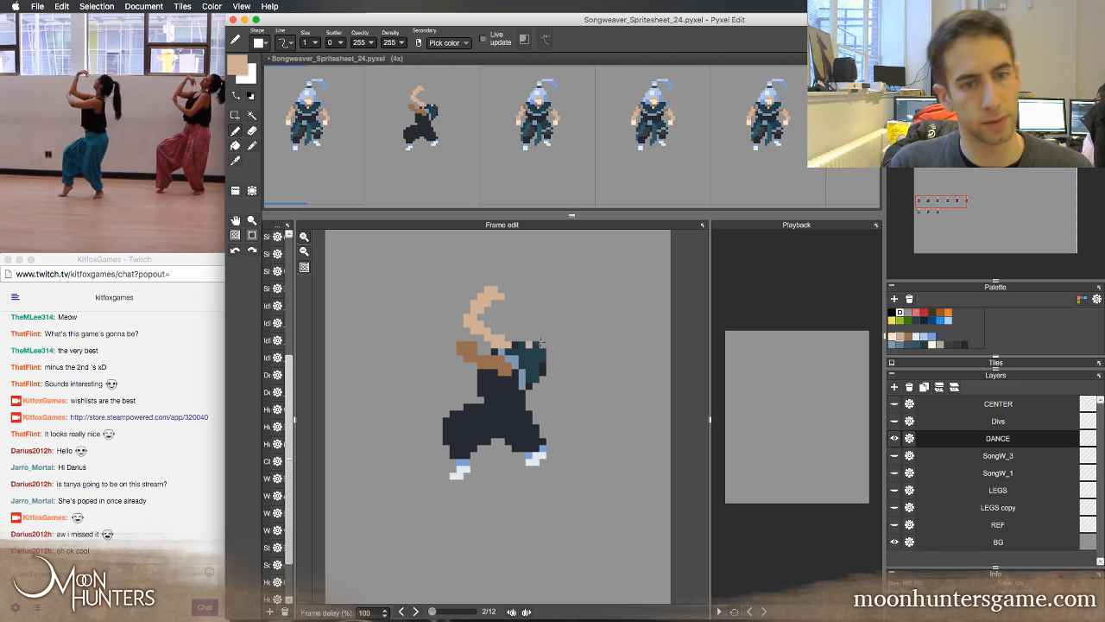
# Flip between the first two frames to compare the new torso and arms with the standing figure's head and shoulders
pyautogui.press(',')
pyautogui.press('.')
pyautogui.press(',')
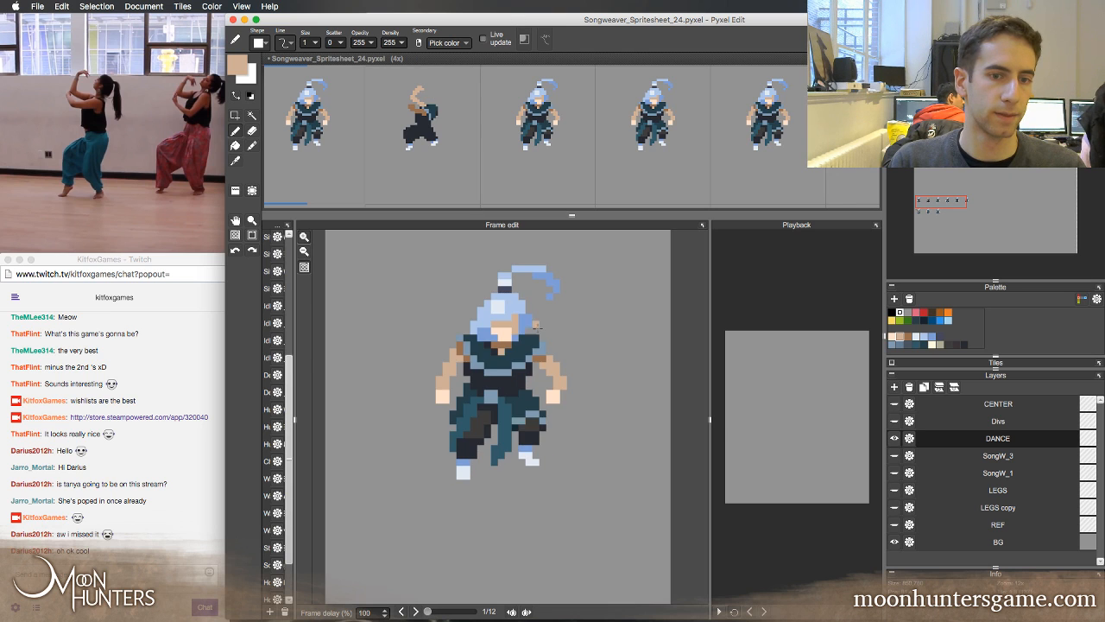
pyautogui.press('.')
pyautogui.press(',')
pyautogui.press('.')
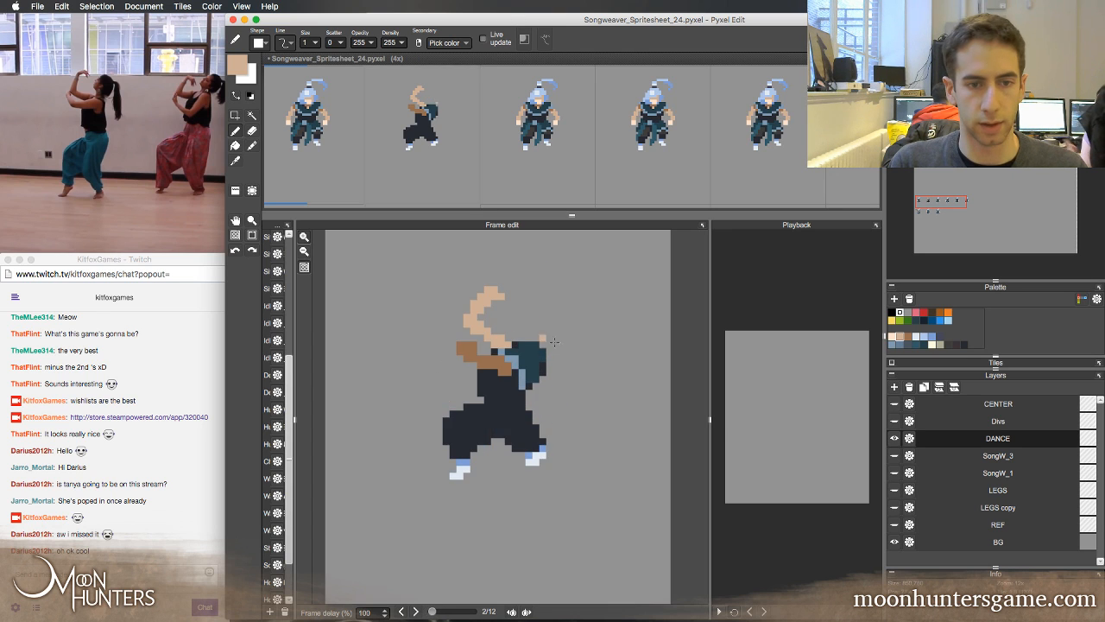
pyautogui.press(',')
pyautogui.press('.')
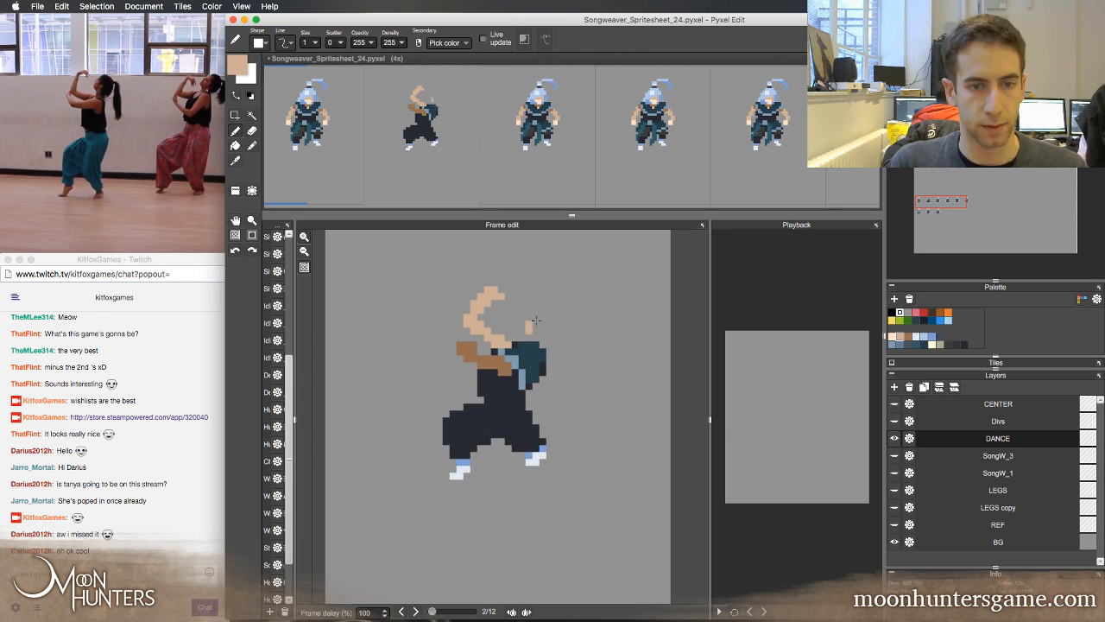
# Block in the second frame's head above the teal collar in the light tan skin tone
pyautogui.moveTo(535, 321); pyautogui.dragTo(529, 329)
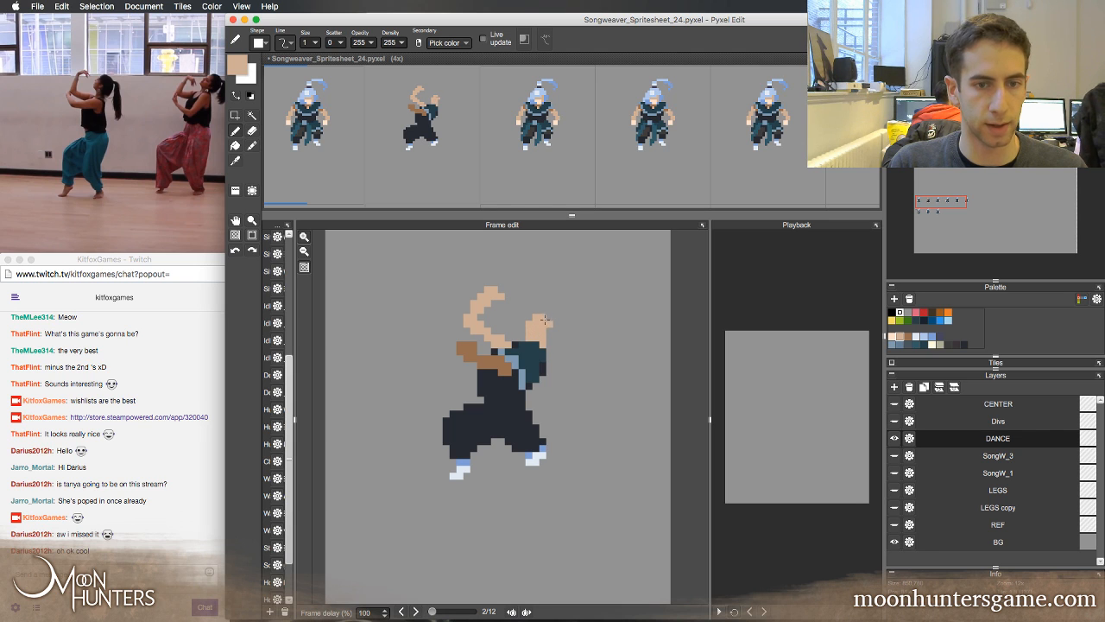
pyautogui.press('e')
pyautogui.click(536, 318)
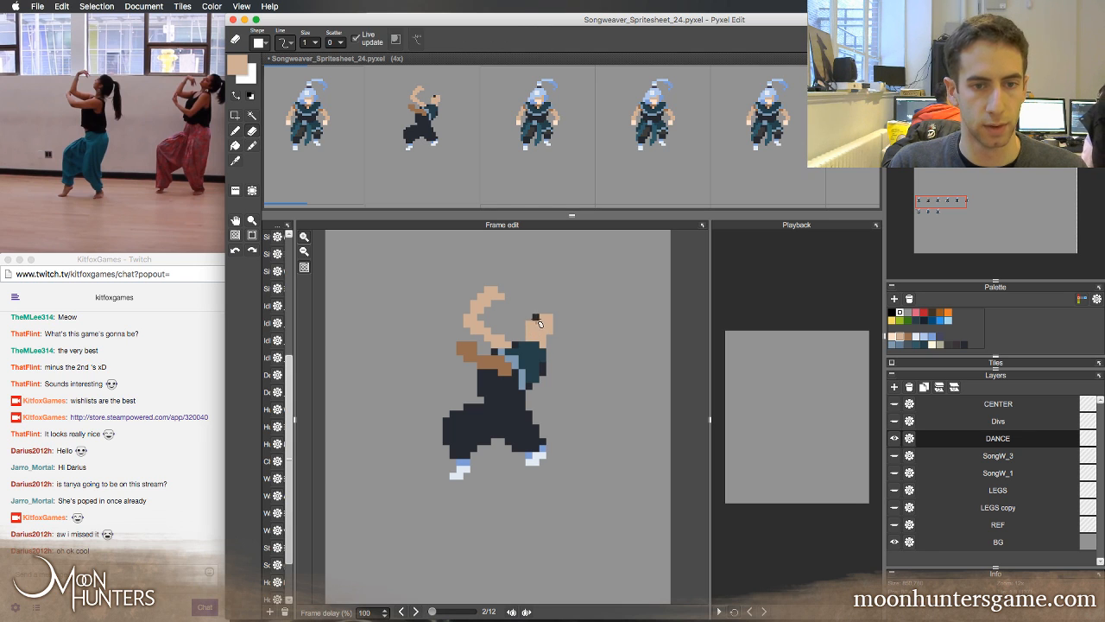
pyautogui.press('b')
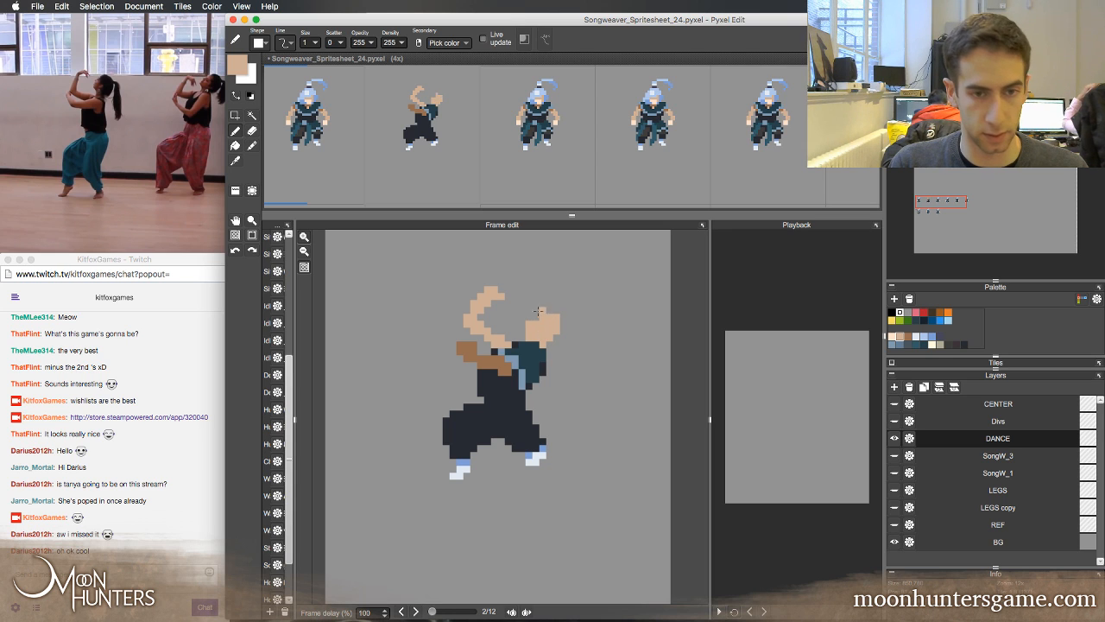
# Paint the hair over the top, front edge and back of the second frame's head in the medium blue sampled from the first frame's hair
pyautogui.press('Left')
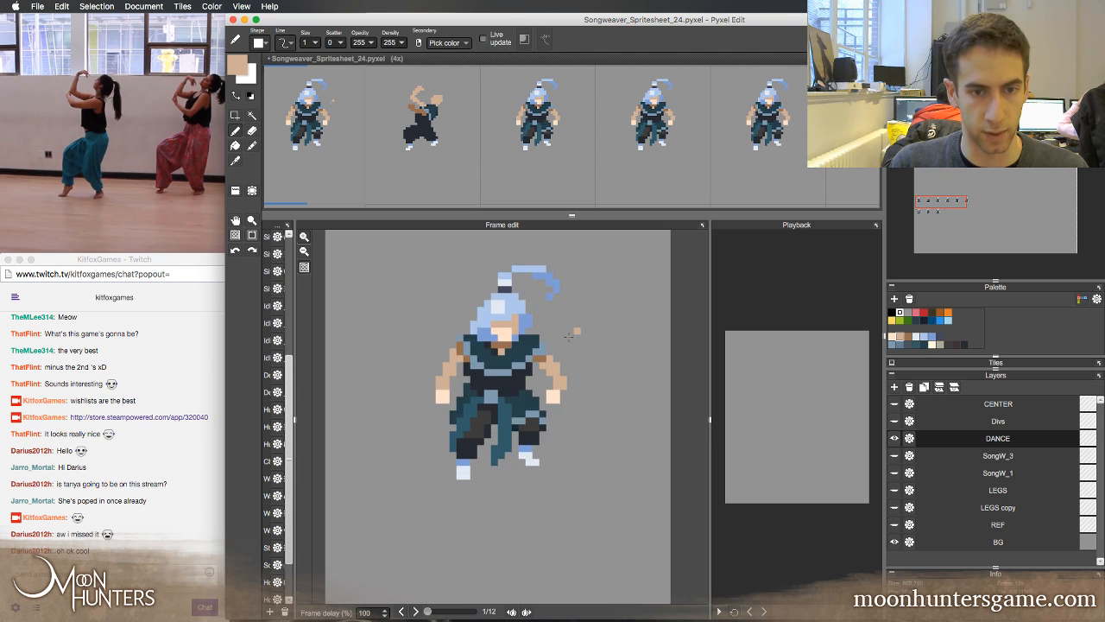
pyautogui.press('Right')
pyautogui.press('Left')
pyautogui.press('Right')
pyautogui.press('Left')
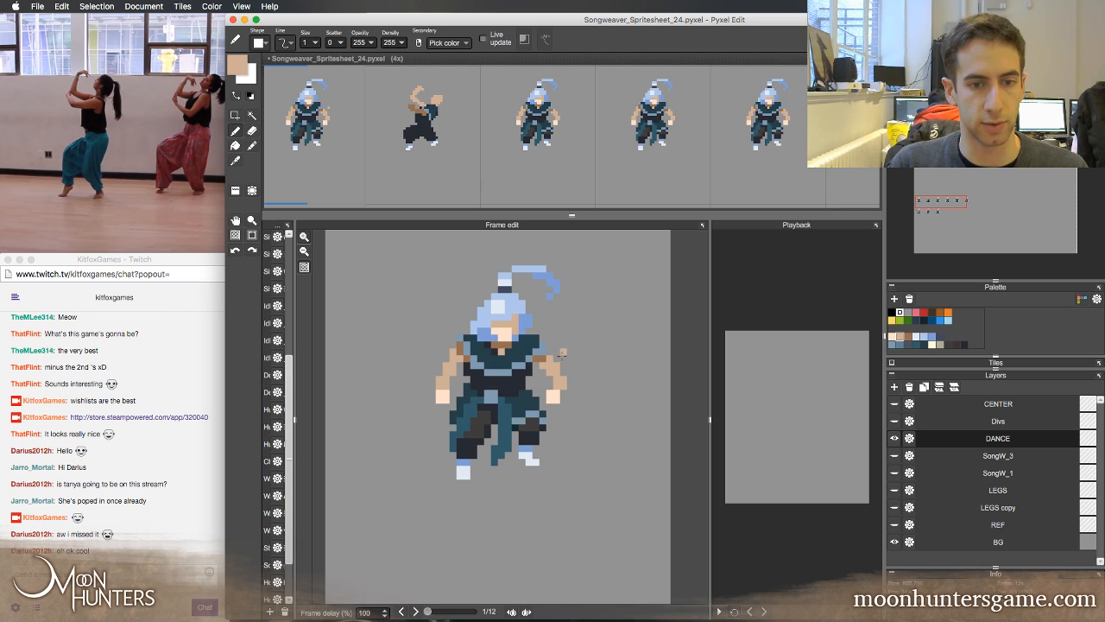
pyautogui.press('Right')
pyautogui.press('Left')
pyautogui.keyDown('alt'); pyautogui.click(525, 319); pyautogui.keyUp('alt')
pyautogui.press('Right')
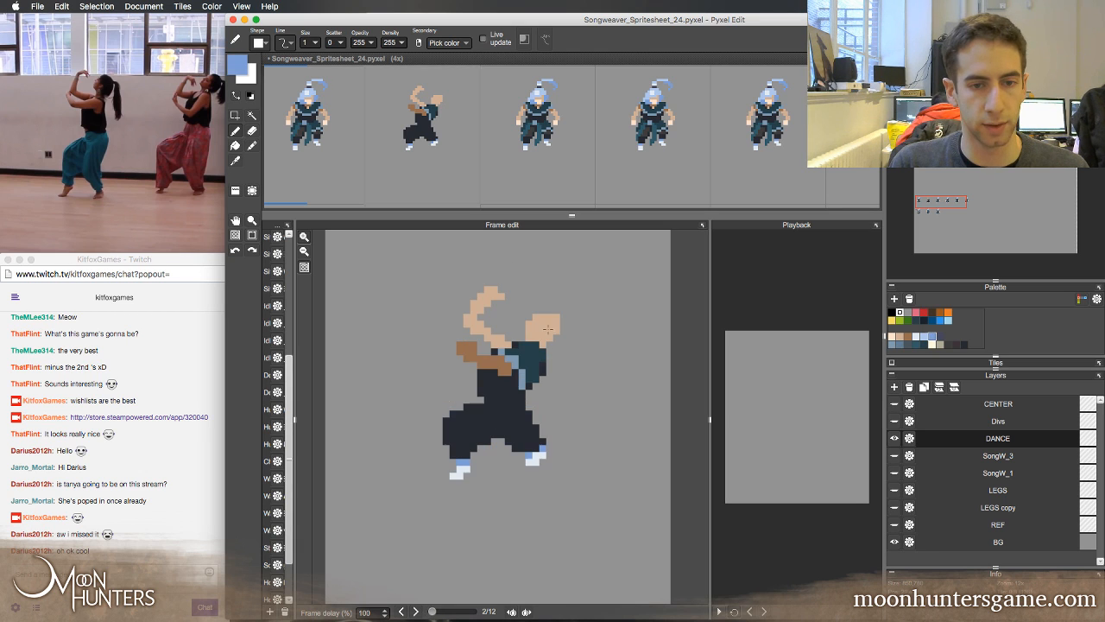
pyautogui.moveTo(547, 327); pyautogui.dragTo(549, 351)
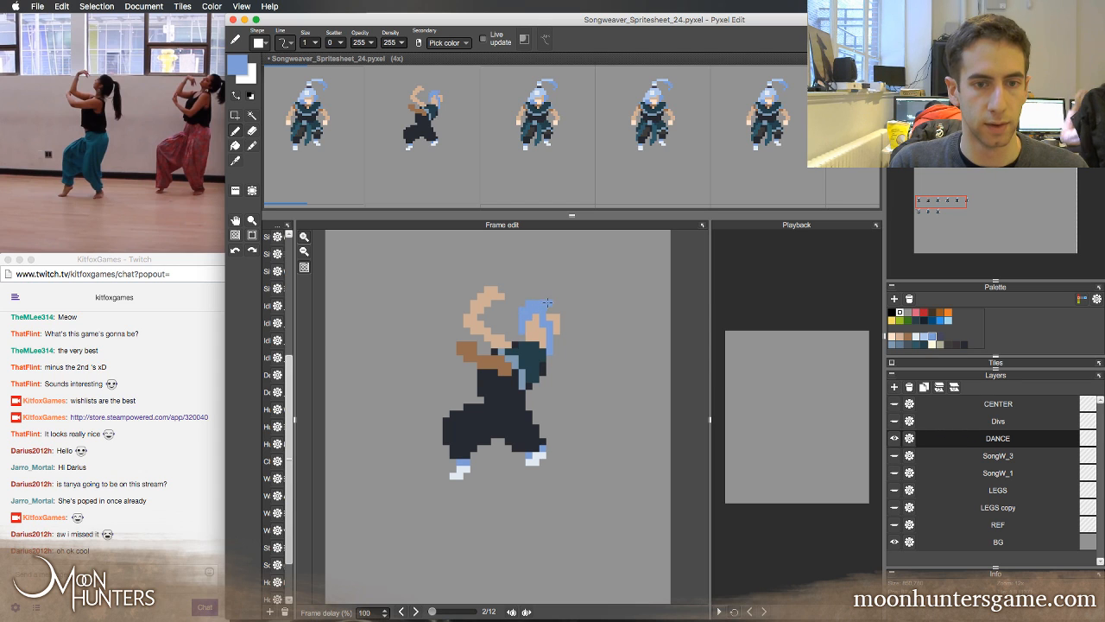
pyautogui.moveTo(565, 332); pyautogui.dragTo(550, 317)
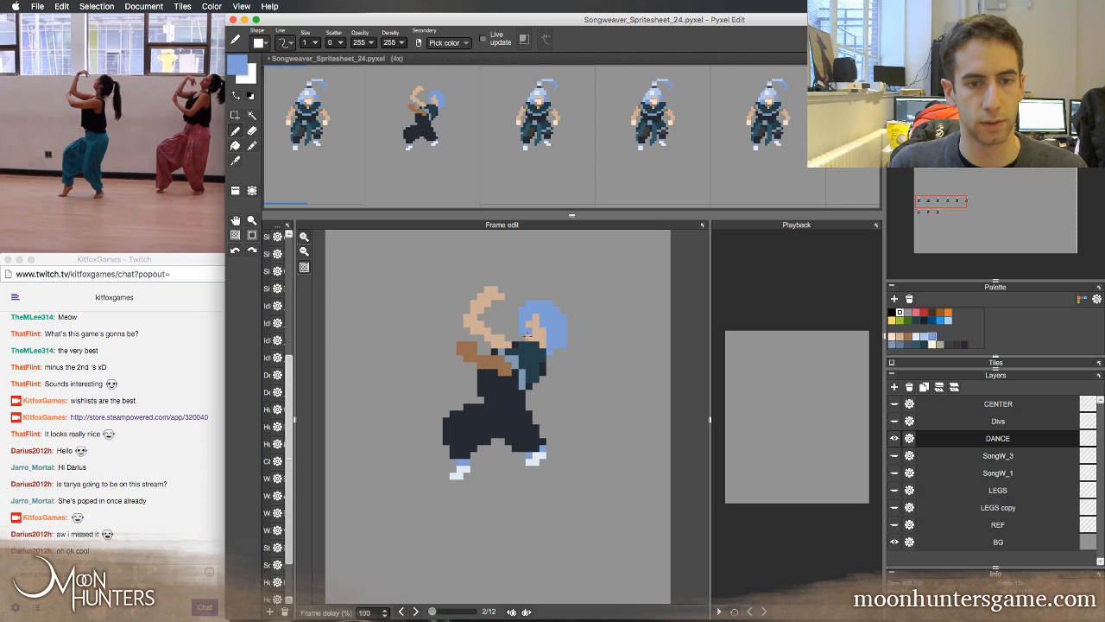
# Extend the dark teal collar up beneath the chin and broaden the front of the face in the light tan skin tone
pyautogui.keyDown('alt'); pyautogui.click(526, 338); pyautogui.keyUp('alt')
pyautogui.press('Left')
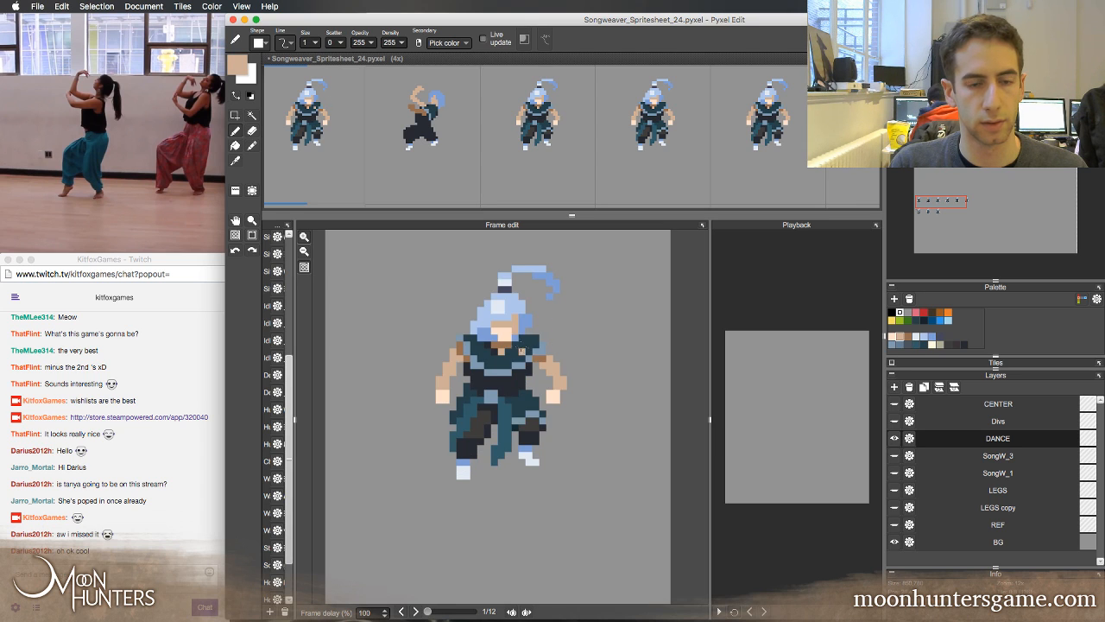
pyautogui.press('Right')
pyautogui.keyDown('alt'); pyautogui.click(527, 347); pyautogui.keyUp('alt')
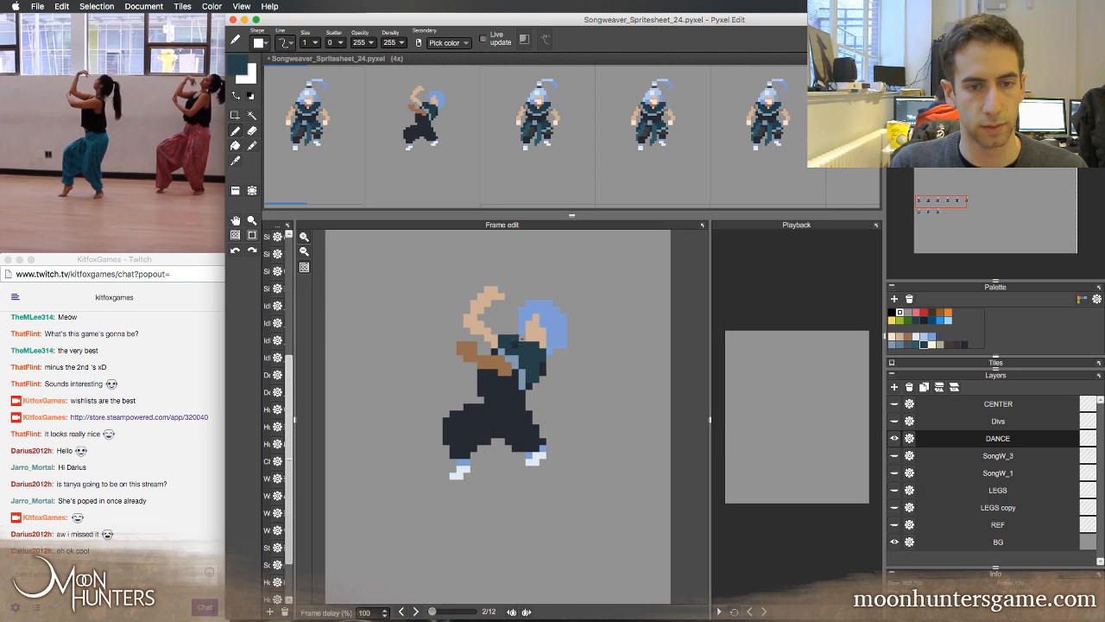
pyautogui.hotkey('ctrl', 'z')
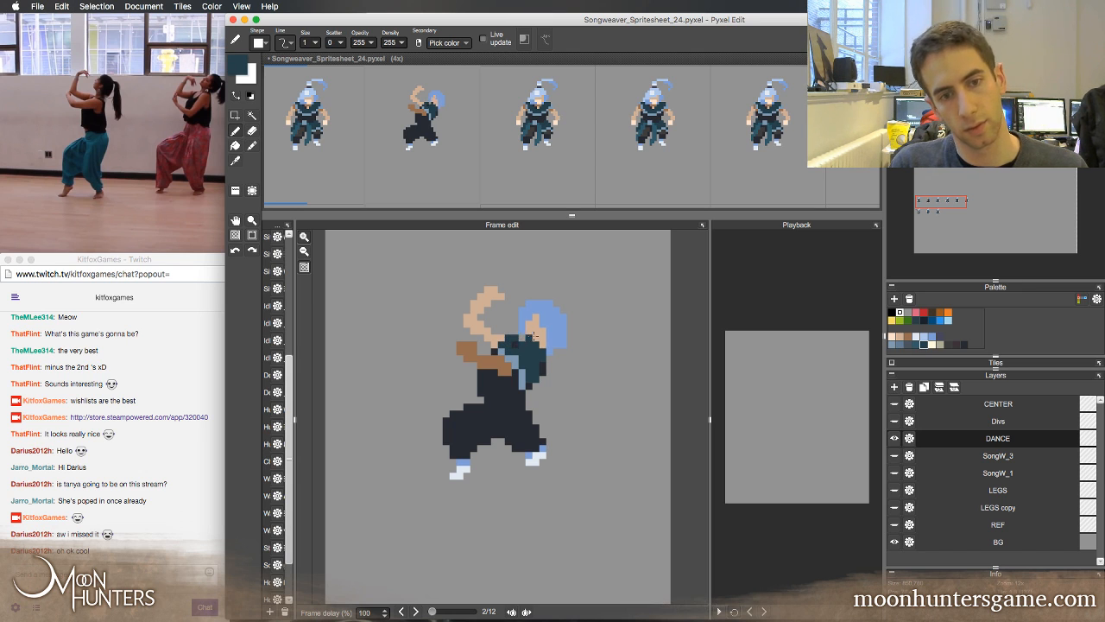
pyautogui.keyDown('alt'); pyautogui.click(527, 336); pyautogui.keyUp('alt')
pyautogui.moveTo(534, 326); pyautogui.dragTo(523, 326)
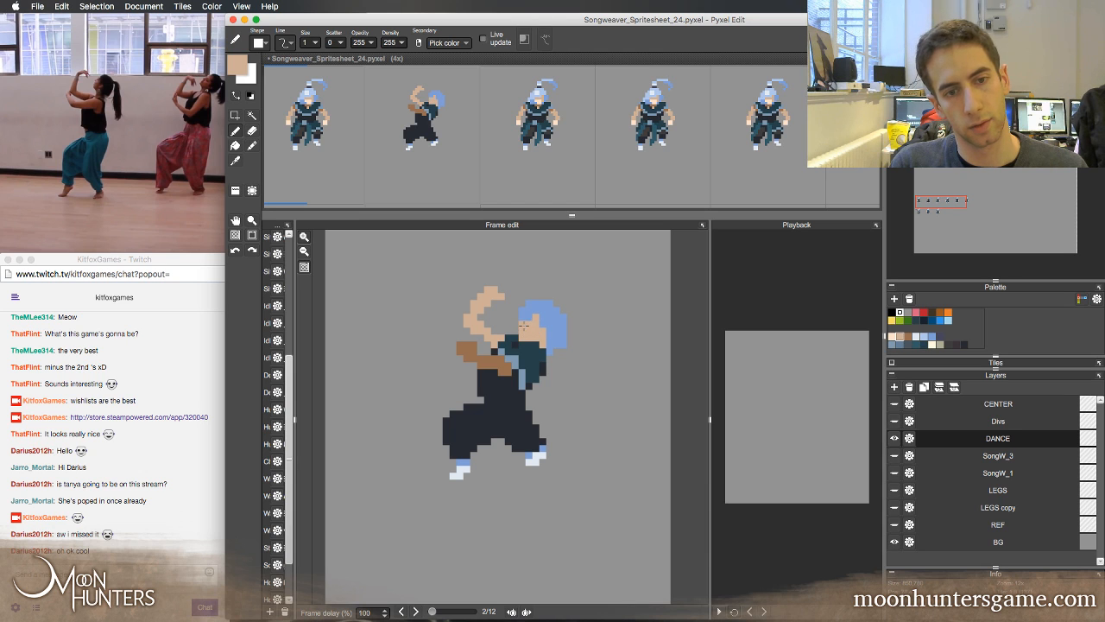
# Paint a ponytail curving out and down behind the second frame's head in the medium hair blue, using the third frame's ponytail as reference
pyautogui.keyDown('alt'); pyautogui.click(556, 325); pyautogui.keyUp('alt')
pyautogui.press('.')
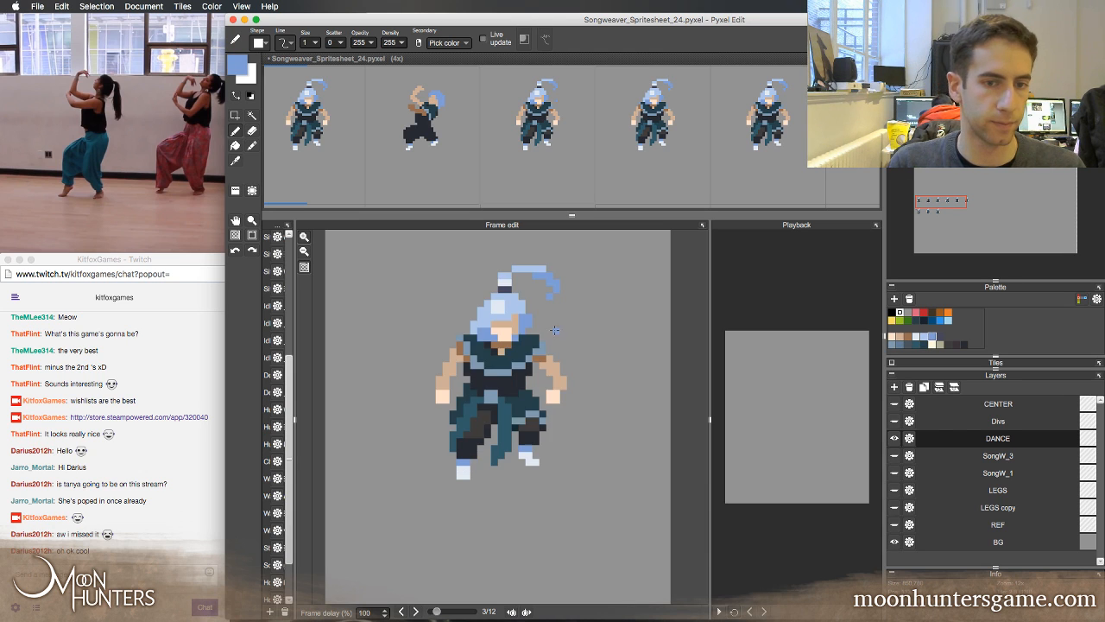
pyautogui.press(',')
pyautogui.press('.')
pyautogui.press(',')
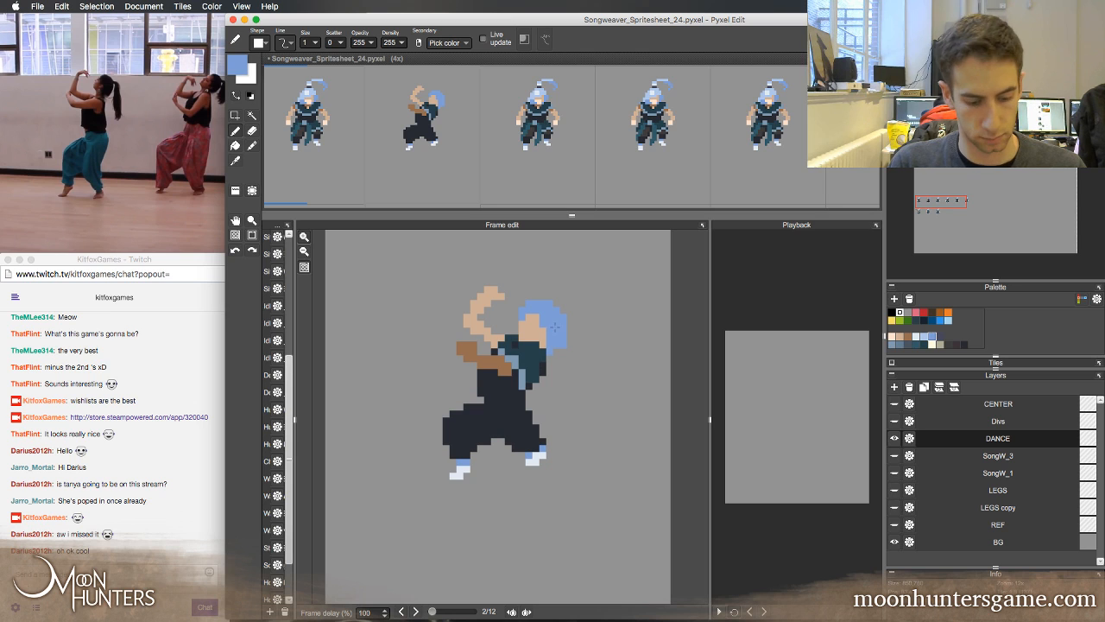
pyautogui.press('.')
pyautogui.press(',')
pyautogui.press('.')
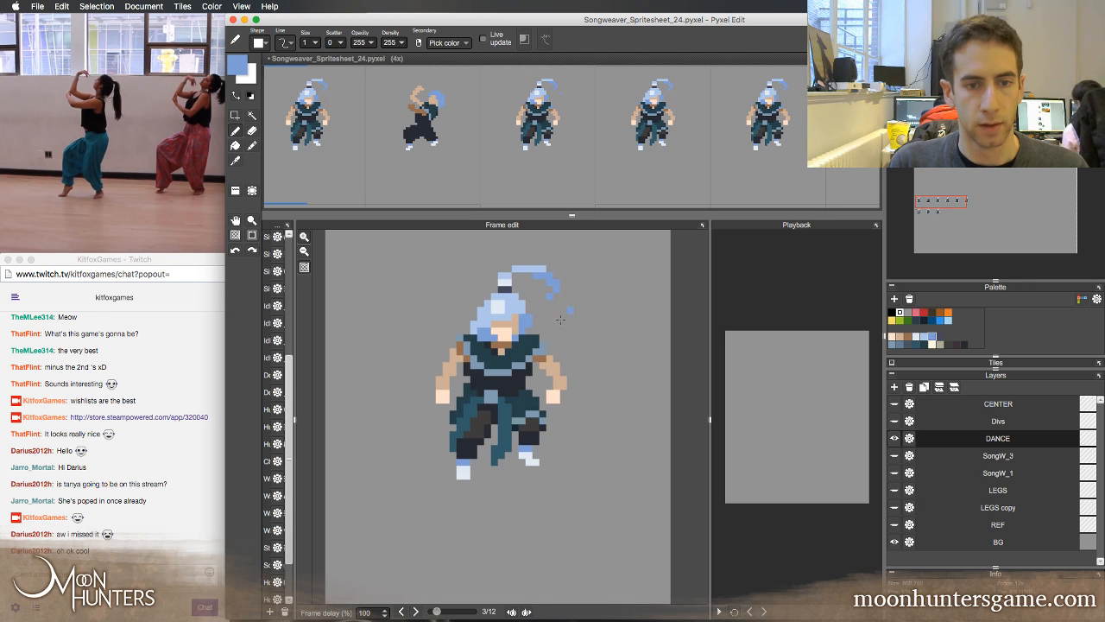
pyautogui.press(',')
pyautogui.press('.')
pyautogui.press(',')
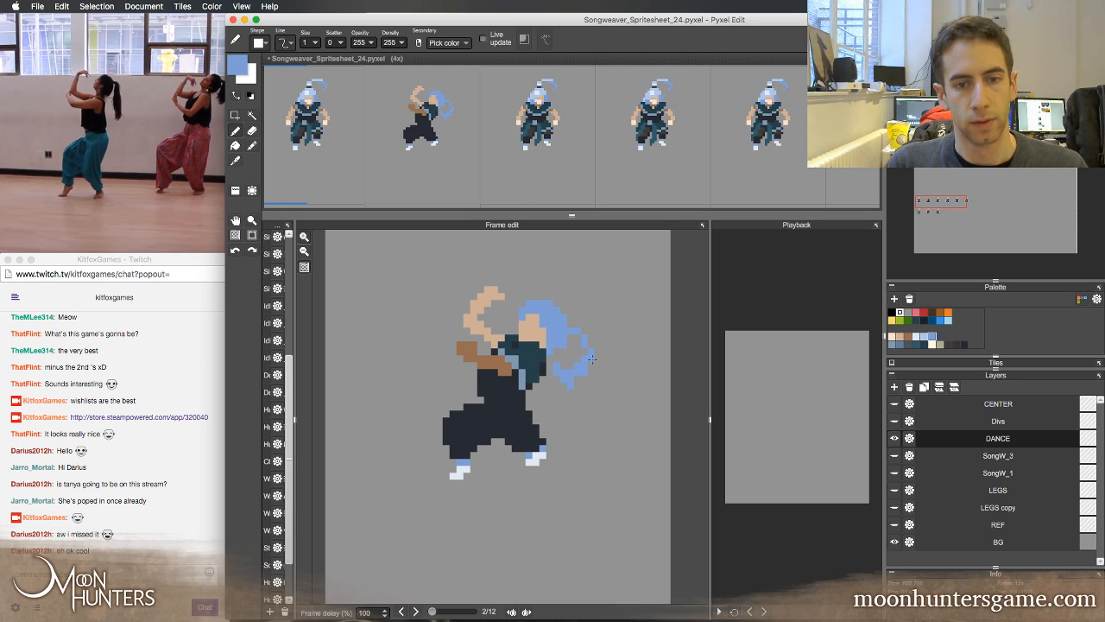
# Trim the curled tip of the ponytail and compare its shape with the first frame's ponytail
pyautogui.press('e')
pyautogui.moveTo(570, 372)
pyautogui.mouseDown()
pyautogui.moveTo(560, 365)
pyautogui.moveTo(567, 375)
pyautogui.mouseUp()
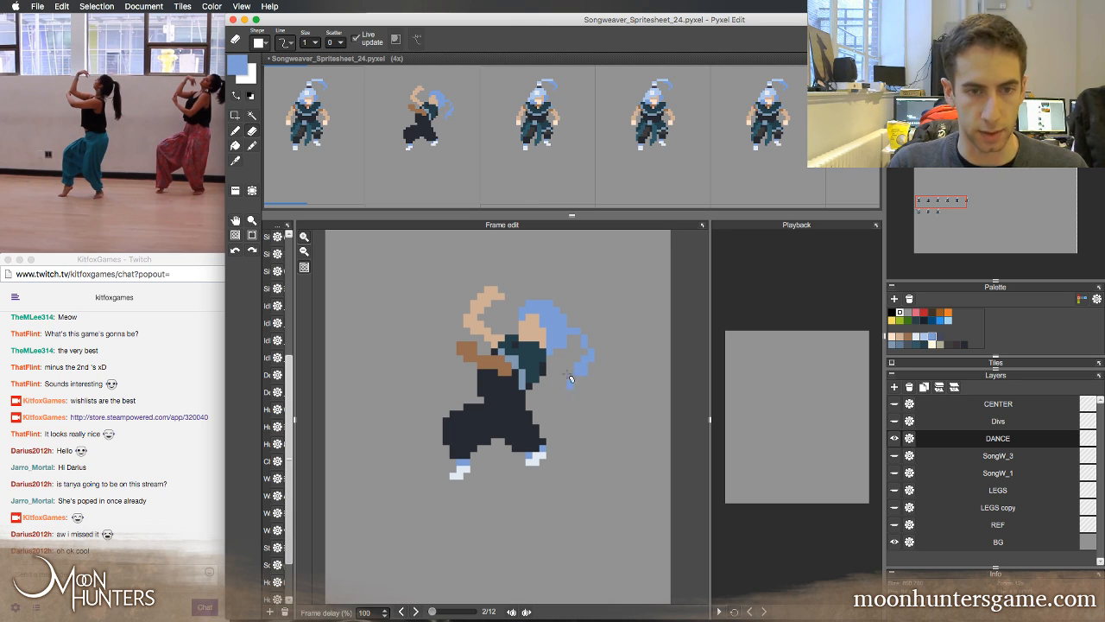
pyautogui.press('b')
pyautogui.press('Left')
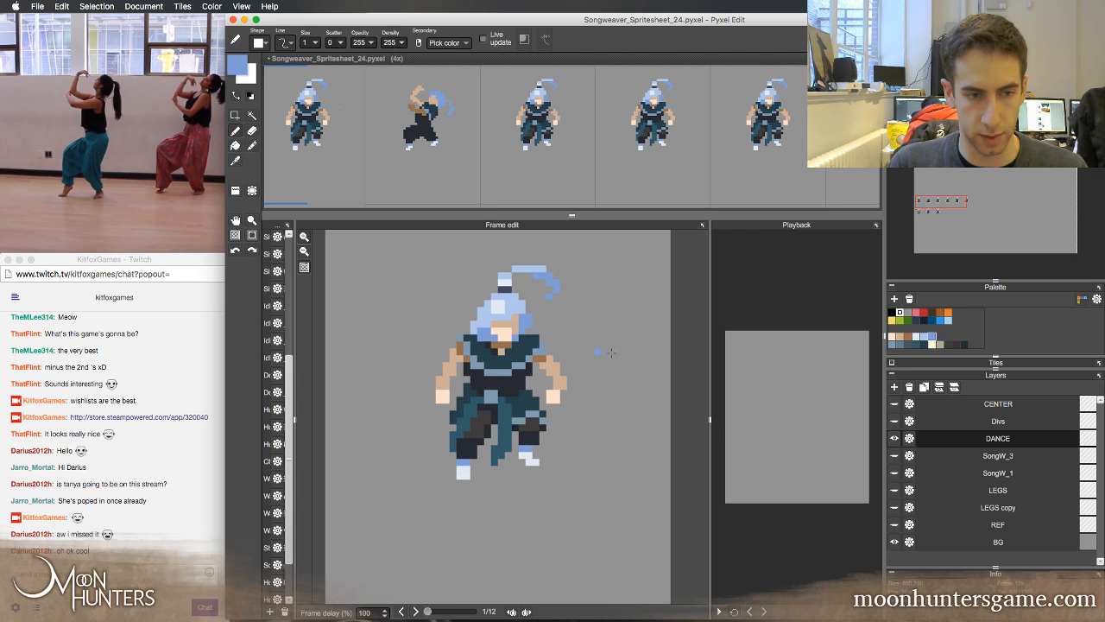
pyautogui.press('Right')
pyautogui.press('Left')
pyautogui.press('Right')
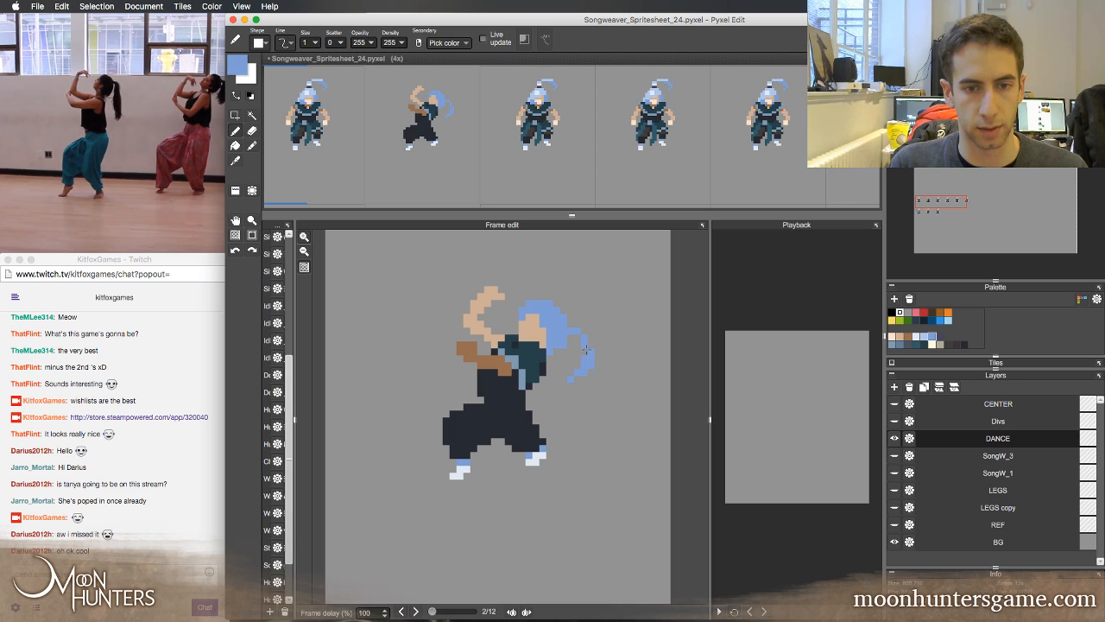
# Reshape the lower end of the ponytail into a thin strand hanging downward, erasing its inward-curling pixels
pyautogui.press('e')
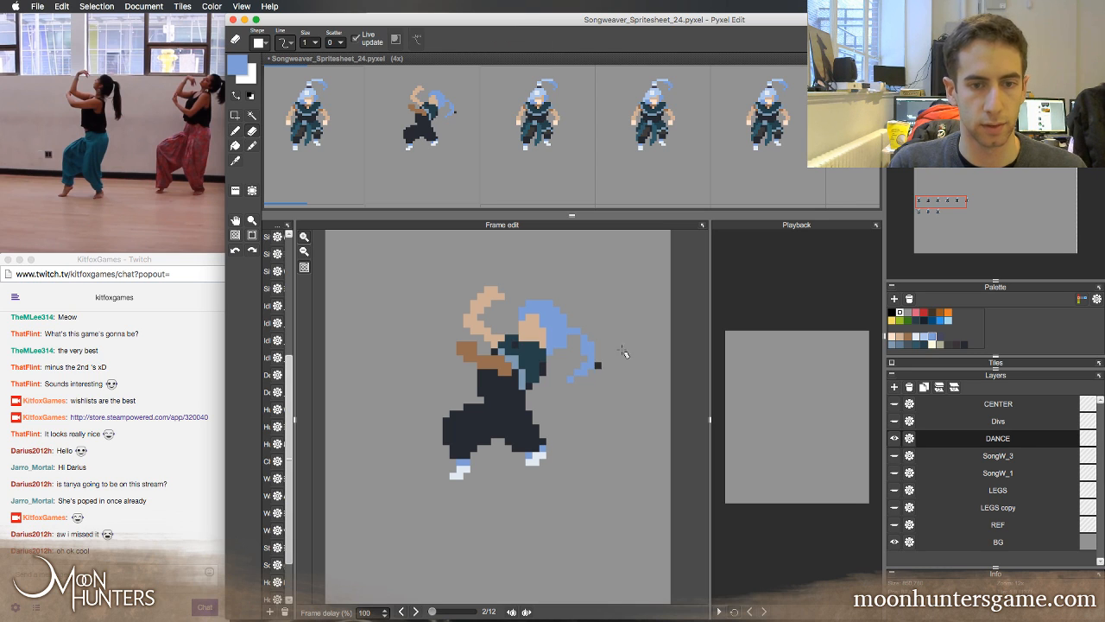
pyautogui.press('super+z')
pyautogui.moveTo(579, 372); pyautogui.dragTo(577, 386)
pyautogui.rightClick(576, 378)
pyautogui.press('b')
pyautogui.rightClick(584, 372)
pyautogui.press('e')
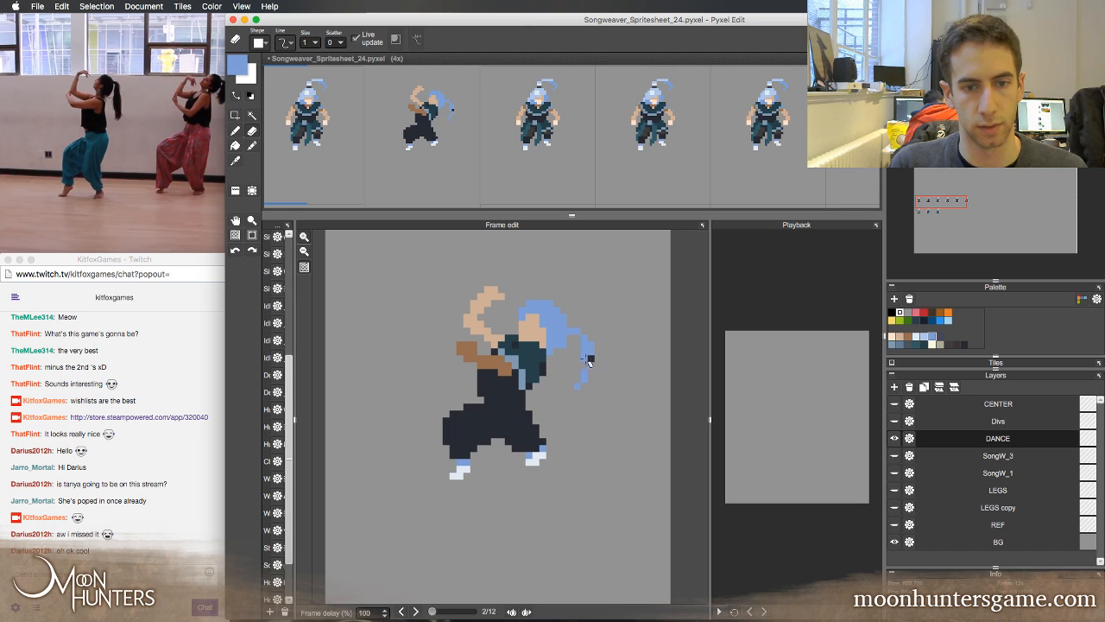
# Fill the main hair mass with the light blue sampled from the first frame's hair, then retouch the ponytail in medium blue
pyautogui.press('Right')
pyautogui.press('Right')
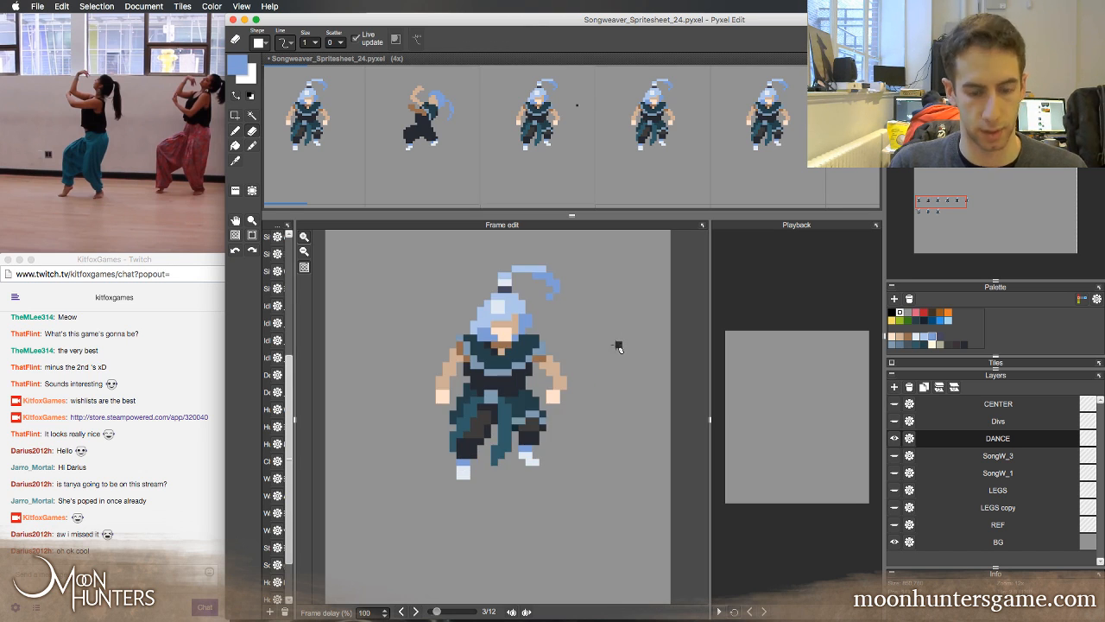
pyautogui.press('Left')
pyautogui.press('Left')
pyautogui.press('Left')
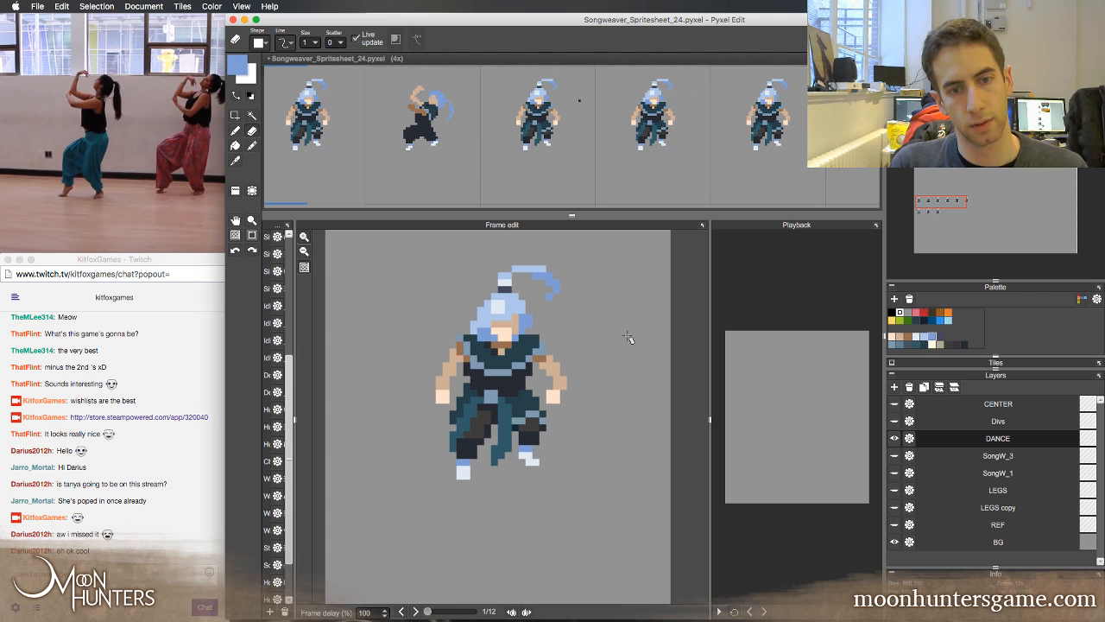
pyautogui.press('Right')
pyautogui.press('Left')
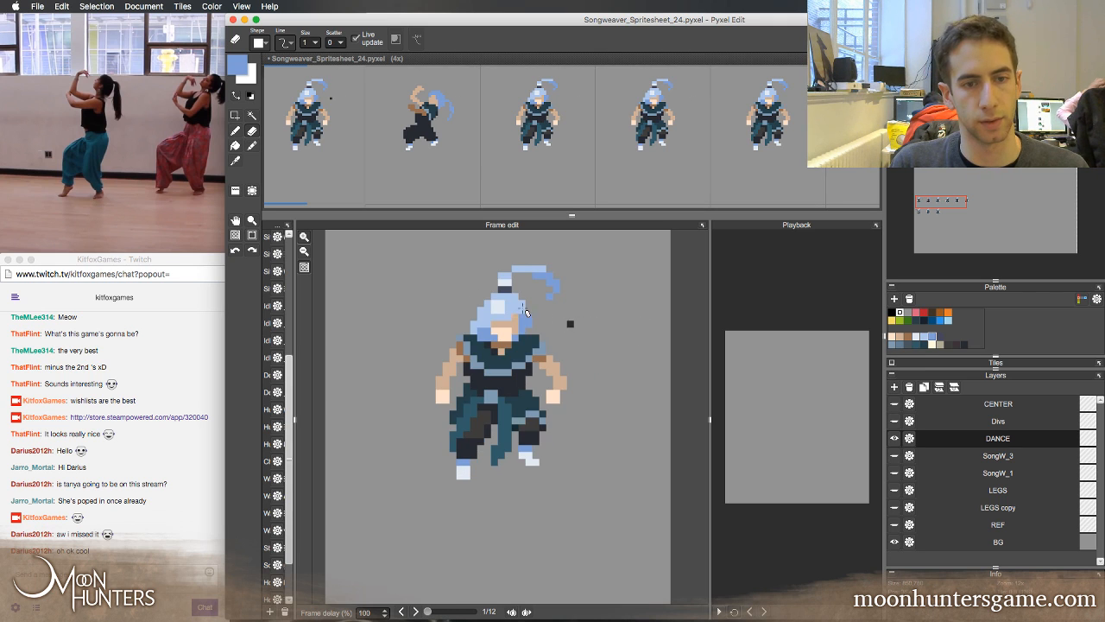
pyautogui.rightClick(513, 302)
pyautogui.press('b')
pyautogui.press('Right')
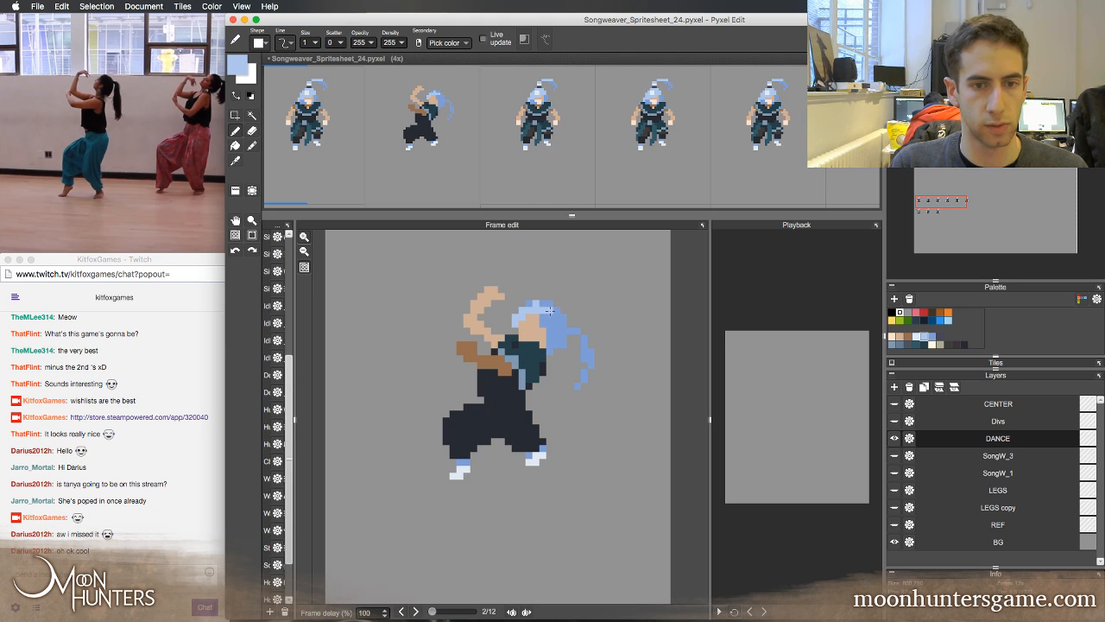
pyautogui.moveTo(558, 328)
pyautogui.mouseDown()
pyautogui.moveTo(551, 302)
pyautogui.moveTo(530, 299)
pyautogui.moveTo(553, 303)
pyautogui.mouseUp()
pyautogui.rightClick(573, 328)
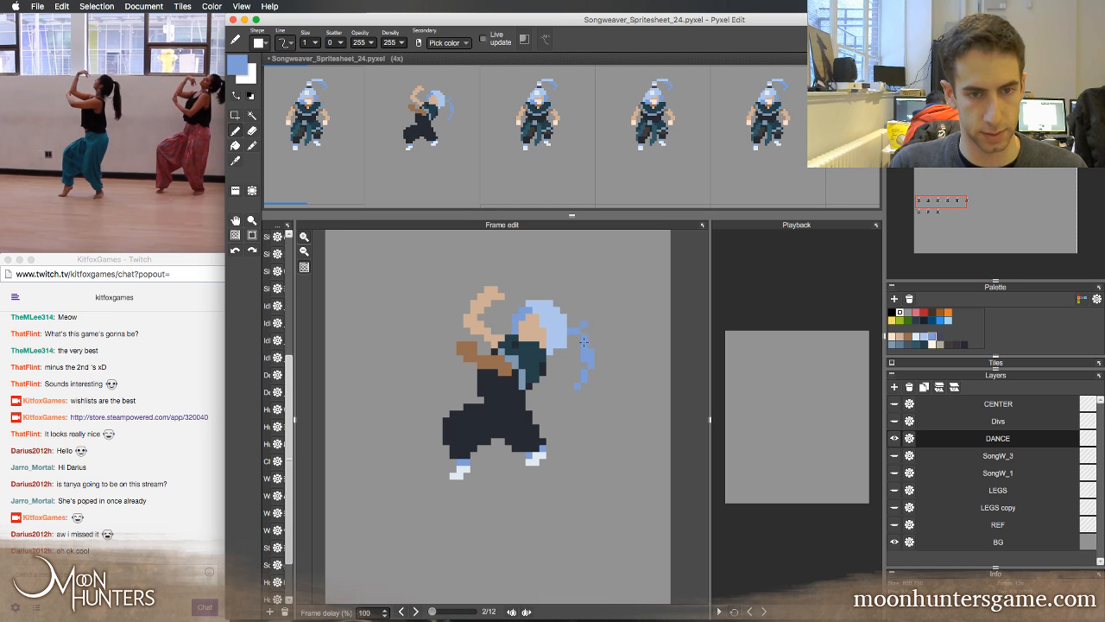
pyautogui.rightClick(556, 343)
# Add a small near-white highlight to the back of the crown, sampled from the first frame's hair highlight, and compare the two frames
pyautogui.press('Left')
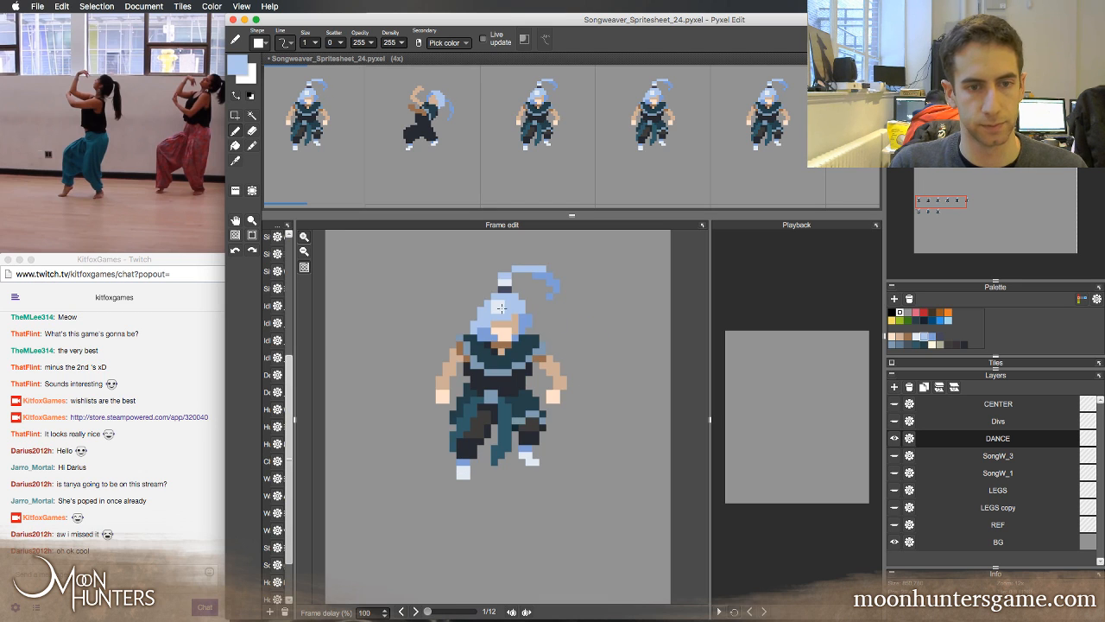
pyautogui.rightClick(500, 306)
pyautogui.press('Right')
pyautogui.moveTo(556, 317); pyautogui.dragTo(551, 317)
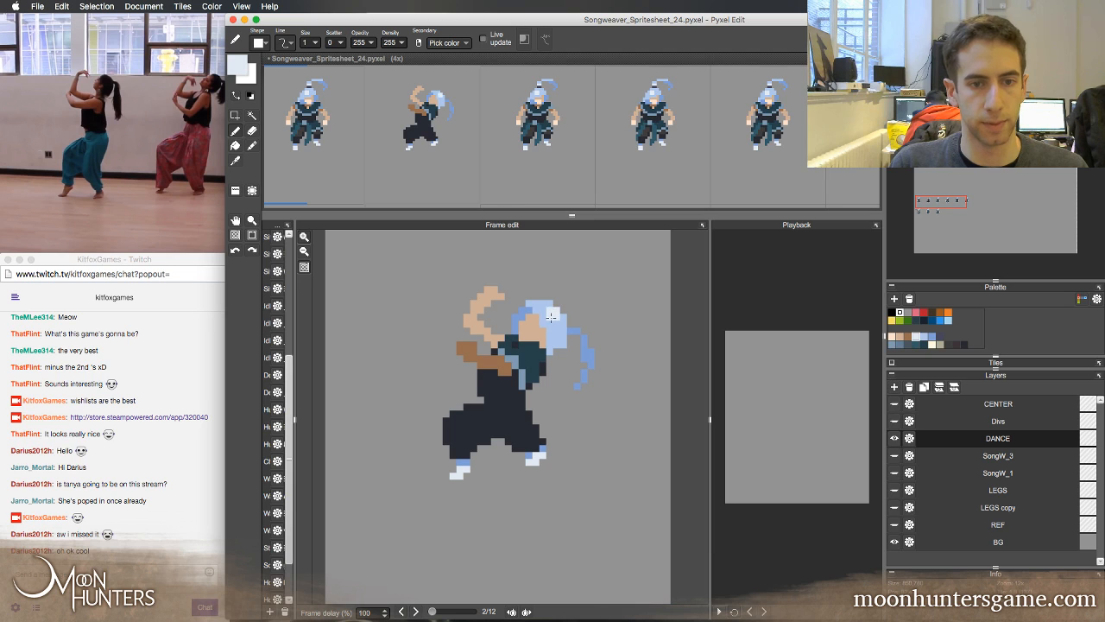
pyautogui.press('Left')
pyautogui.press('Right')
pyautogui.press('Left')
pyautogui.press('Right')
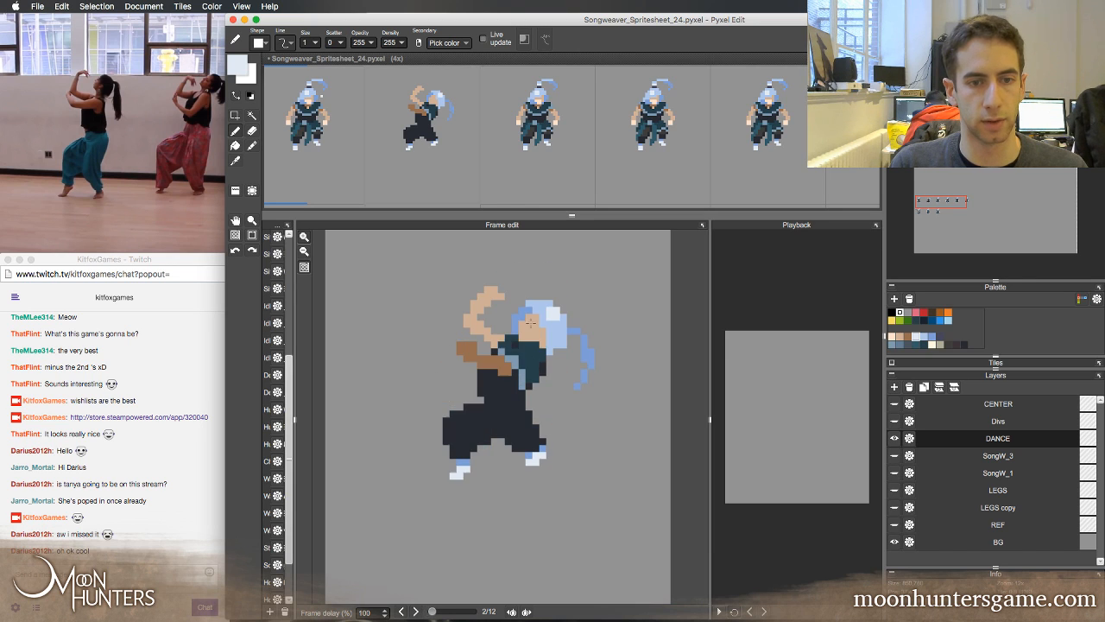
# Paint the front of the second frame's face in the pale peach sampled from the first frame's face and compare both frames
pyautogui.press('Left')
pyautogui.rightClick(509, 330)
pyautogui.press('Right')
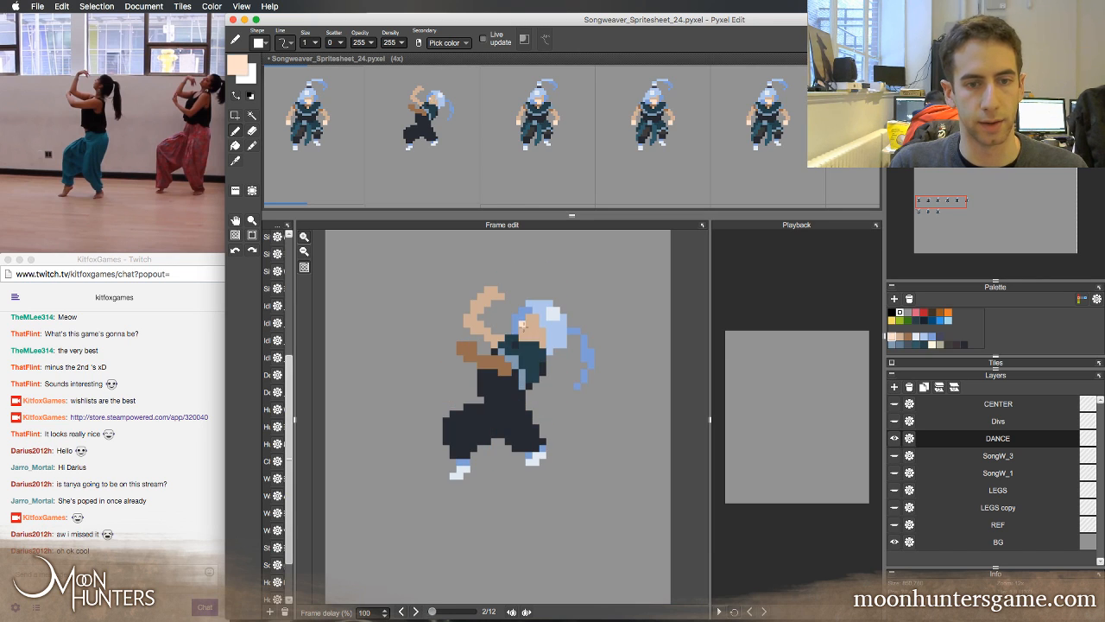
pyautogui.moveTo(522, 325); pyautogui.dragTo(536, 334)
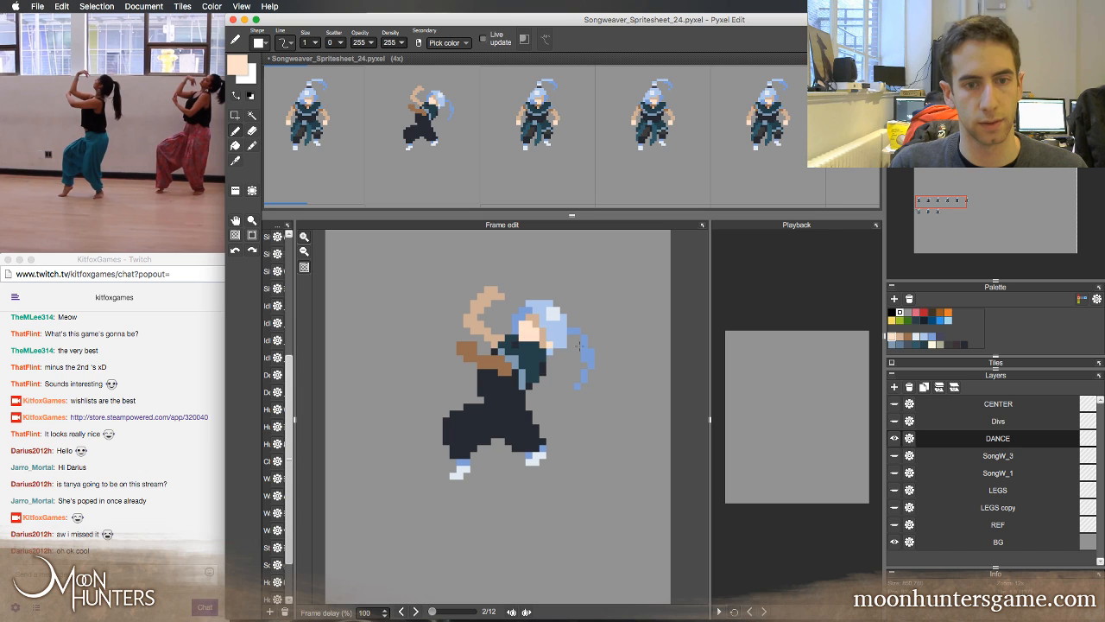
pyautogui.press('Left')
pyautogui.press('Right')
pyautogui.press('Left')
pyautogui.press('Right')
pyautogui.press('Left')
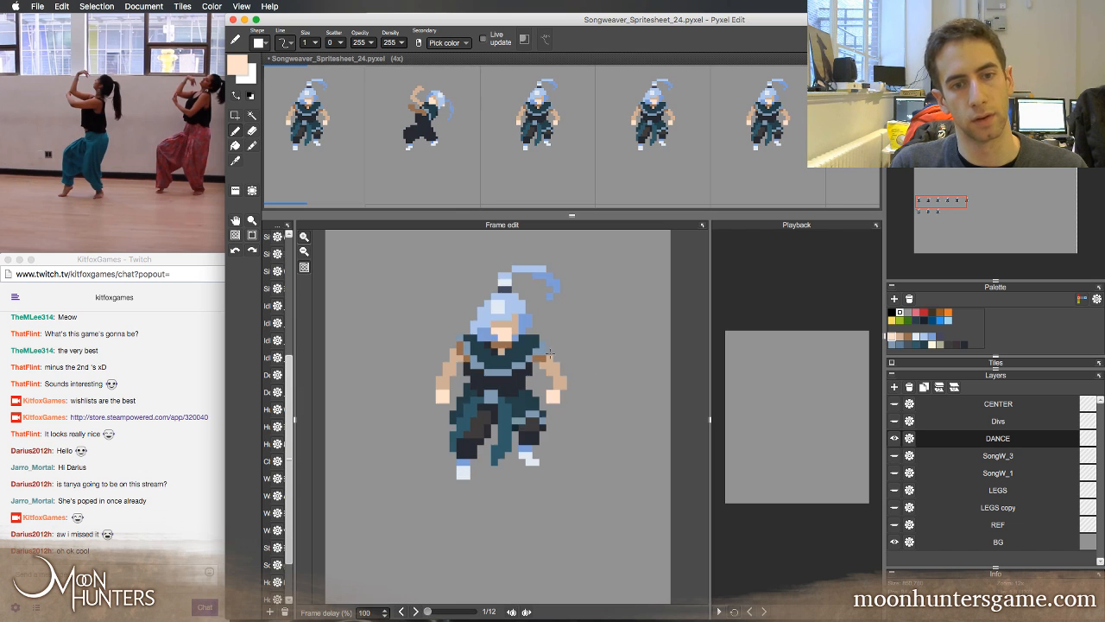
pyautogui.press('Right')
# Retouch the second frame's collar with sampled dark teal and grey-blue clothing colours, comparing it with the first frame
pyautogui.rightClick(524, 358)
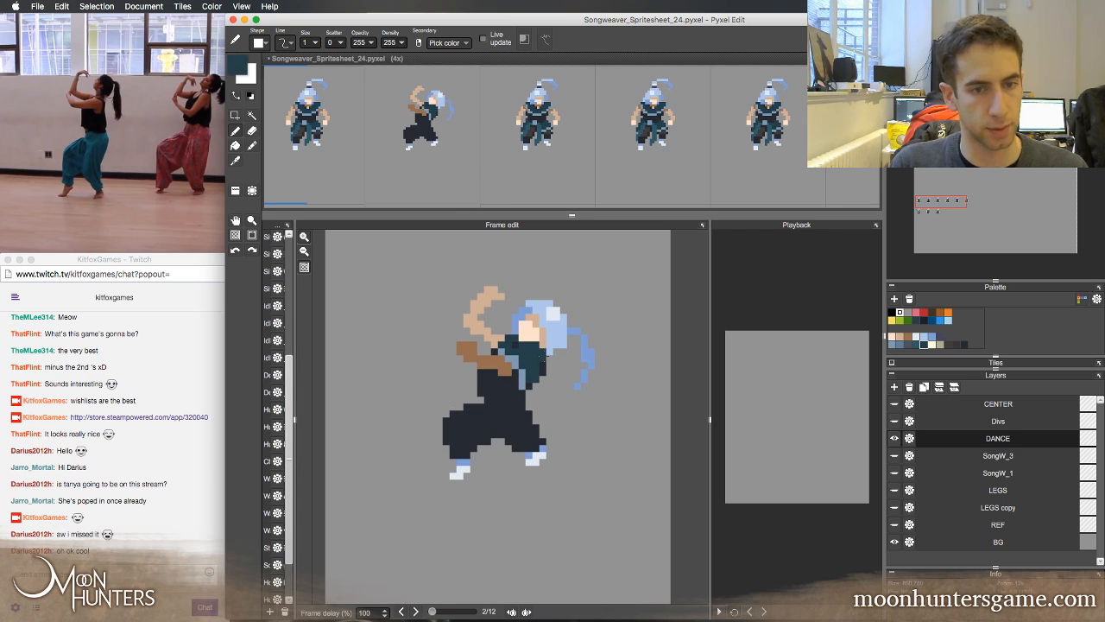
pyautogui.press('Left')
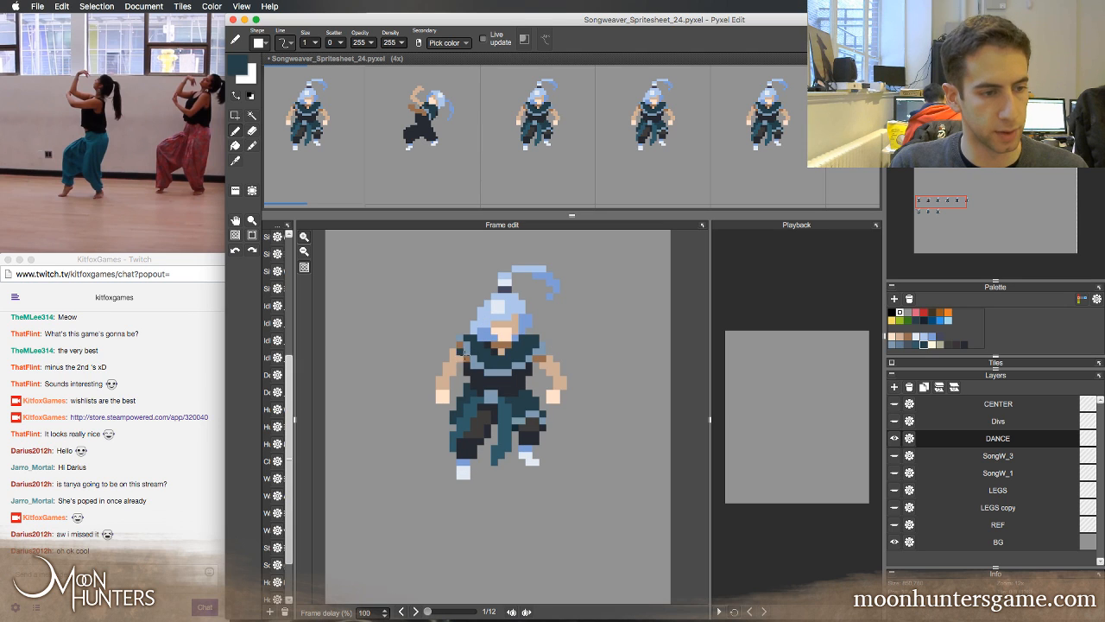
pyautogui.press('Right')
pyautogui.rightClick(482, 346)
pyautogui.rightClick(494, 345)
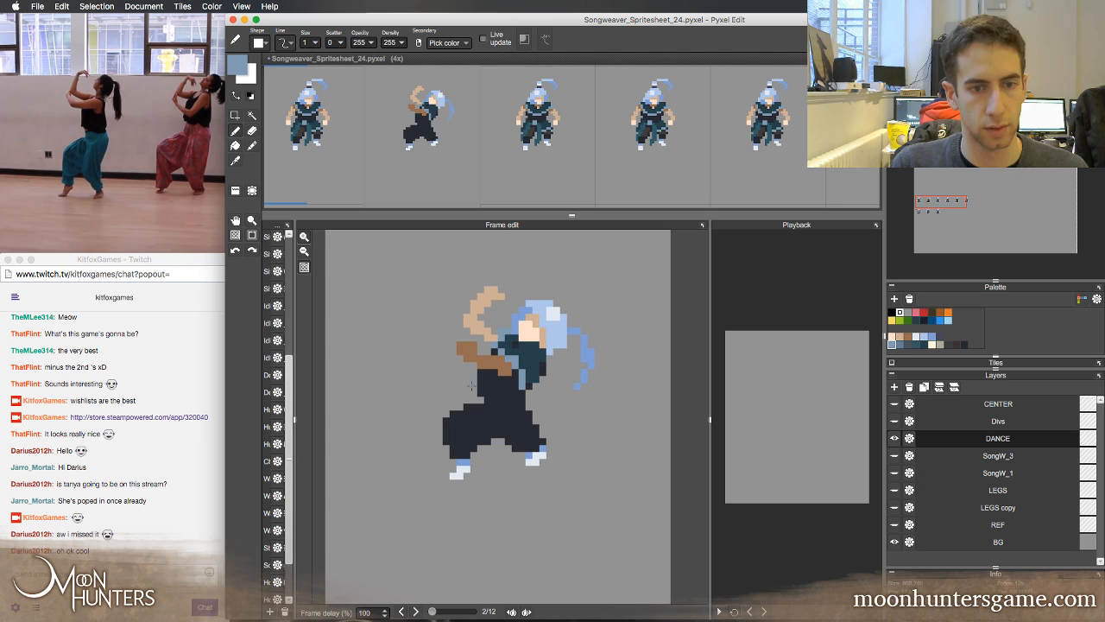
pyautogui.press('Left')
pyautogui.press('Right')
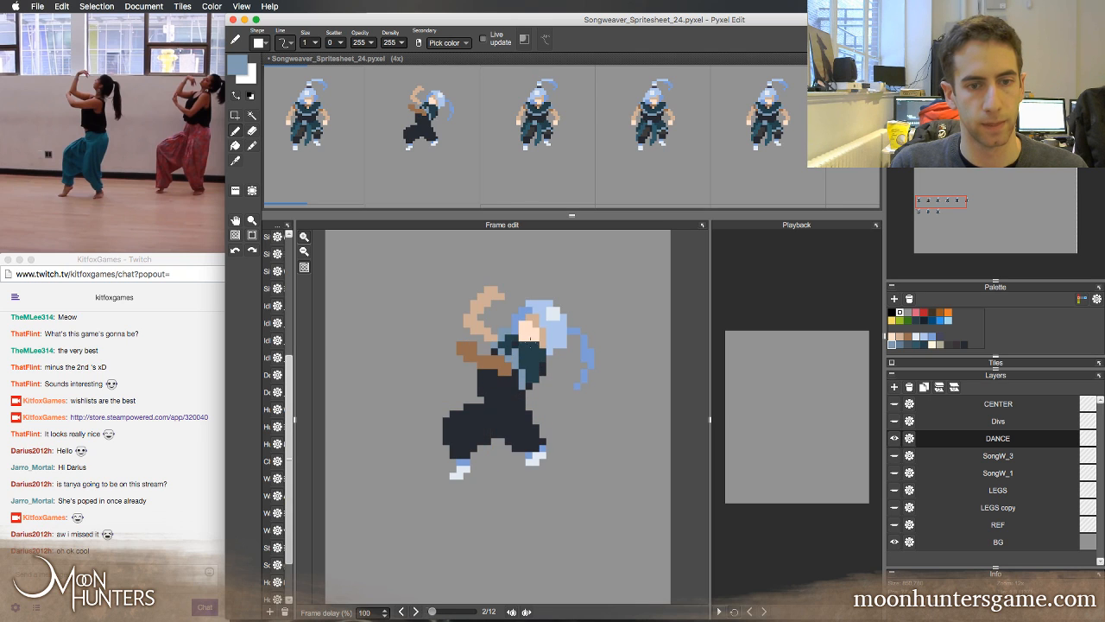
# Try a brown accent on the second frame's chest, sampled from the first frame's neckline, restore the dark teal and compare both frames
pyautogui.press('Left')
pyautogui.rightClick(501, 350)
pyautogui.rightClick(501, 349)
pyautogui.press('Right')
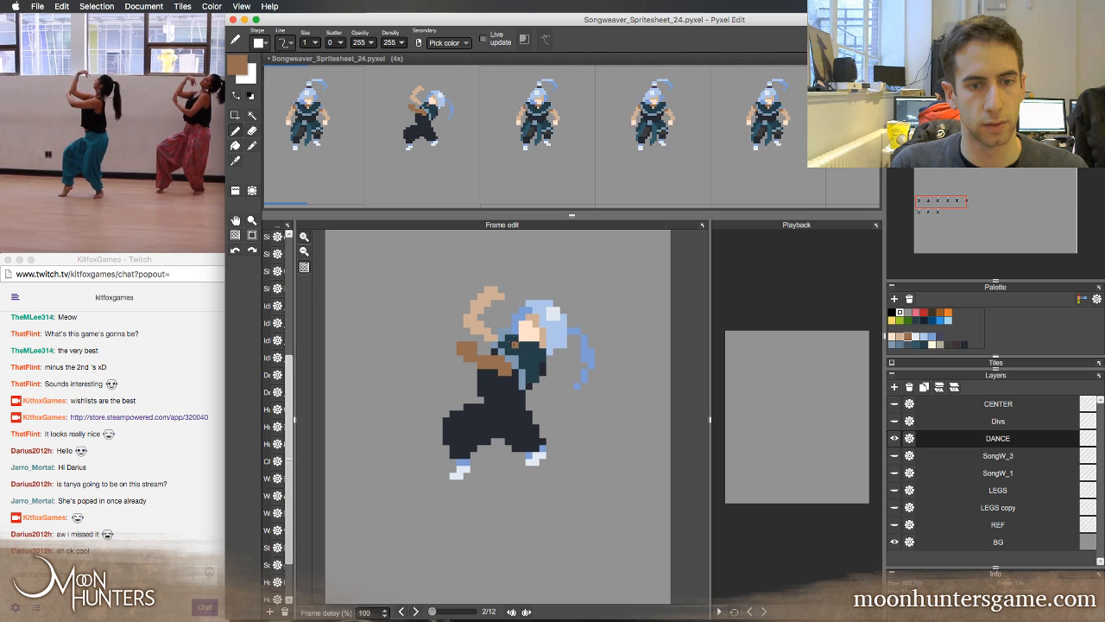
pyautogui.press('super+z')
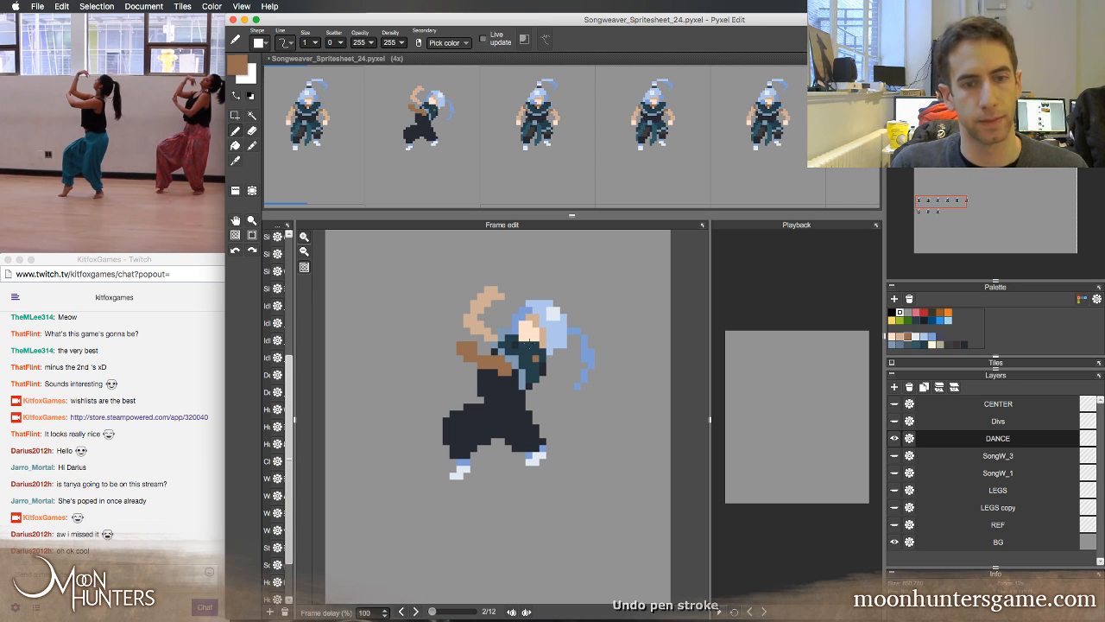
pyautogui.rightClick(540, 355)
pyautogui.press('Left')
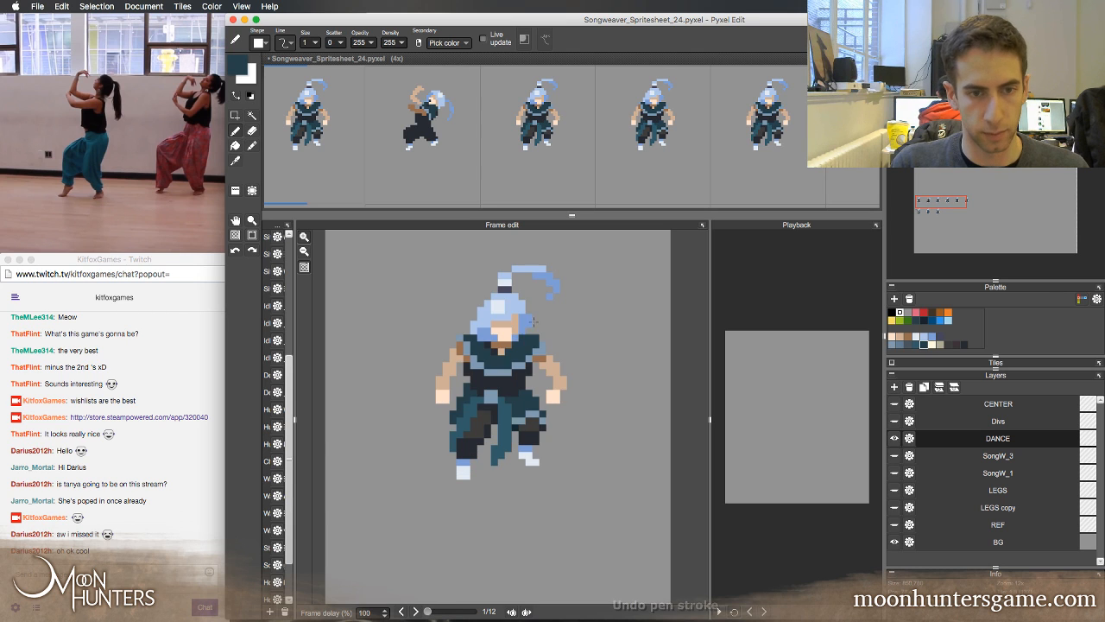
pyautogui.press('Right')
pyautogui.press('Left')
pyautogui.press('Right')
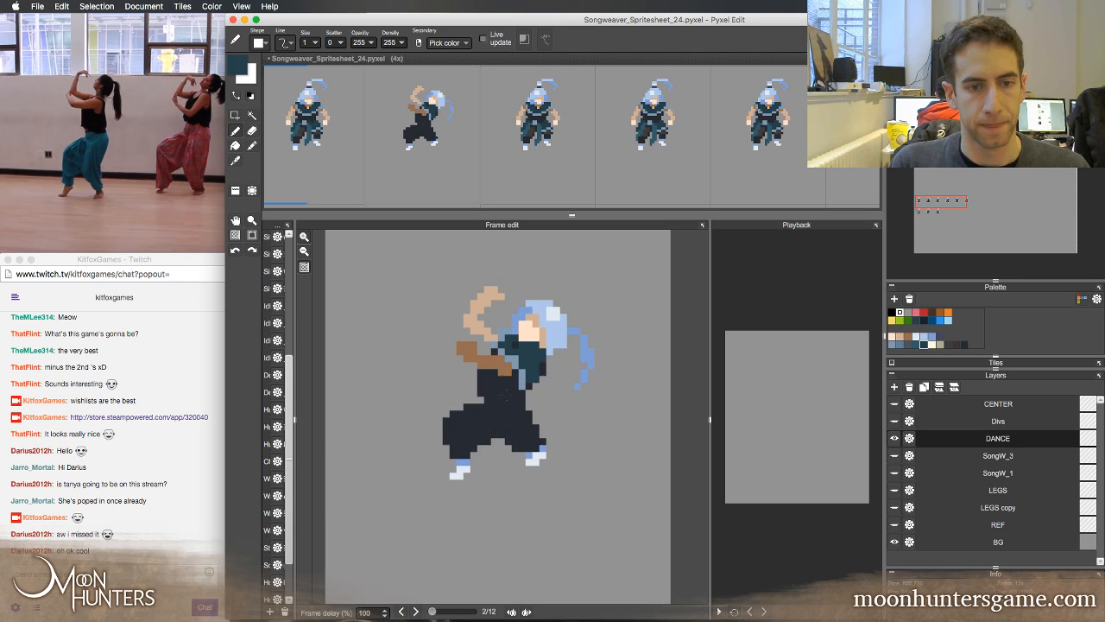
# Slim the second frame's torso by erasing the dark pixels along its front edge below the arm, comparing both frames
pyautogui.press('e')
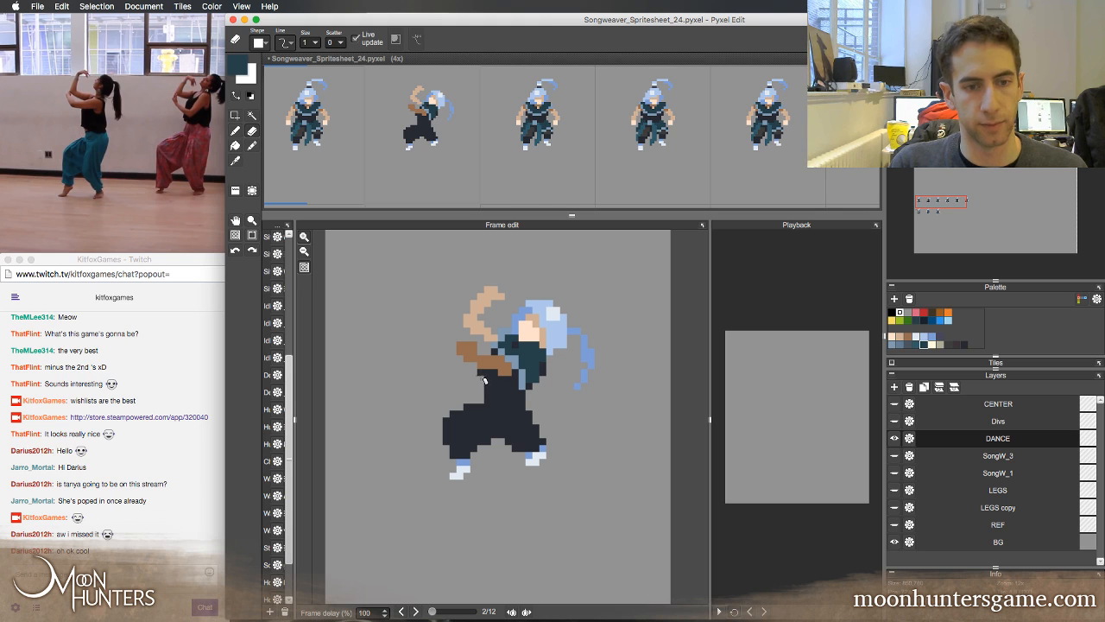
pyautogui.press('Left')
pyautogui.press('Right')
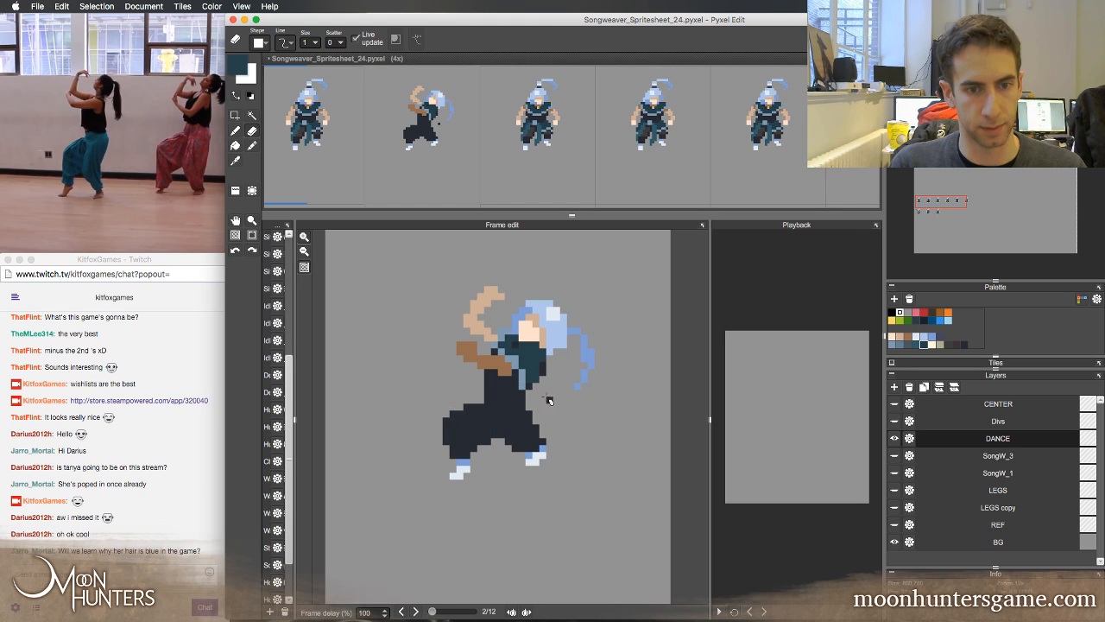
pyautogui.press('Left')
pyautogui.press('Right')
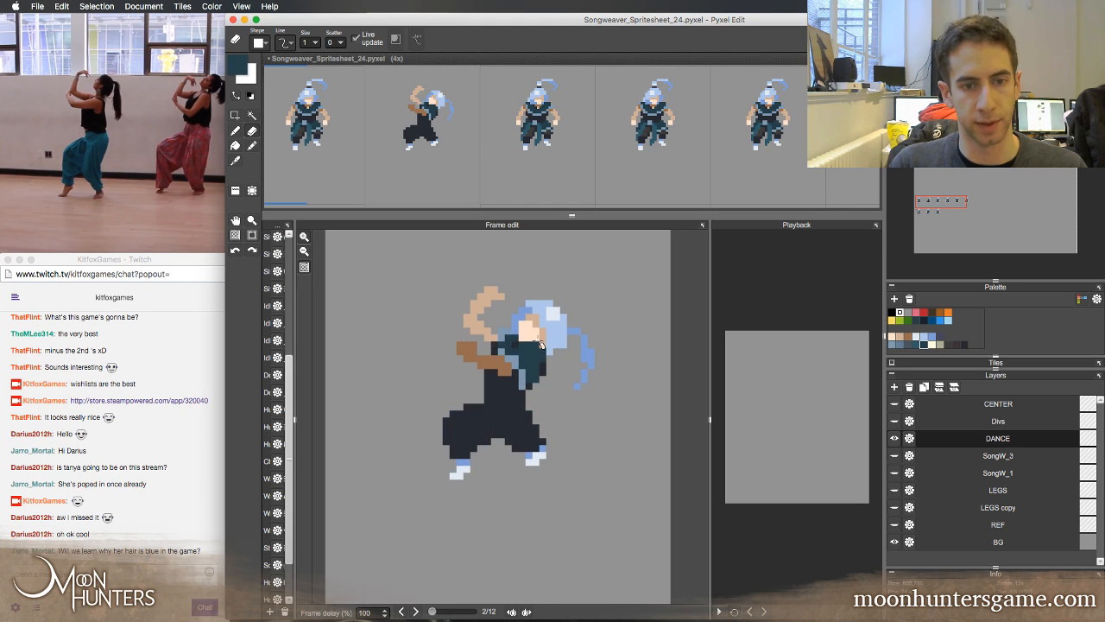
pyautogui.press('Left')
pyautogui.press('Right')
pyautogui.press('Left')
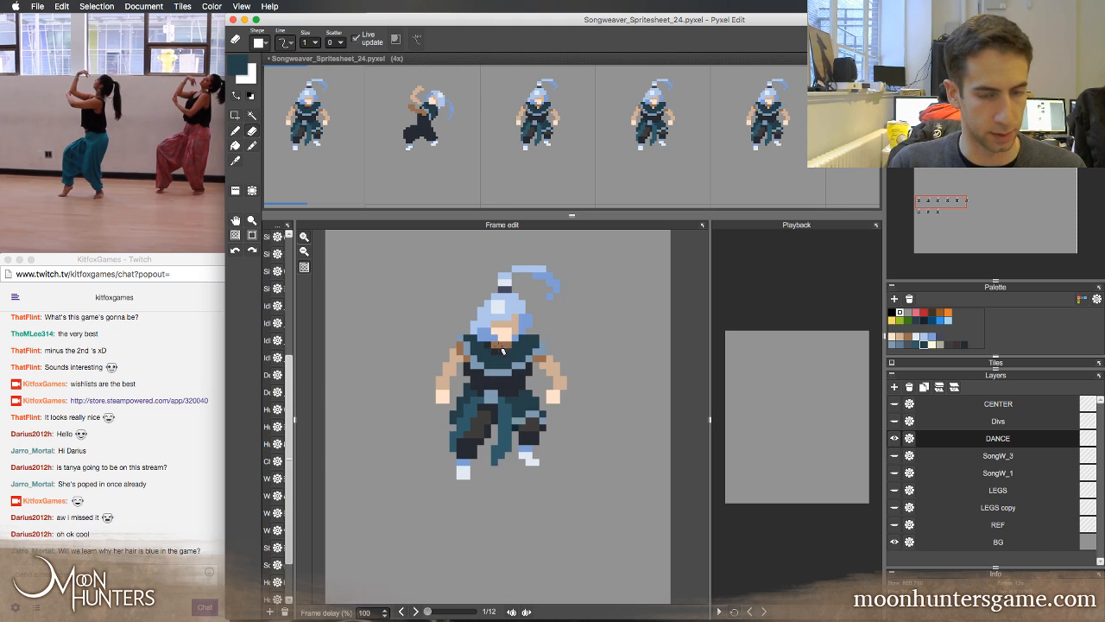
# Select the second frame's head, arms and upper torso and shift them down toward the legs
pyautogui.press('m')
pyautogui.press('Right')
pyautogui.moveTo(442, 258); pyautogui.dragTo(619, 385)
pyautogui.press('super+t')
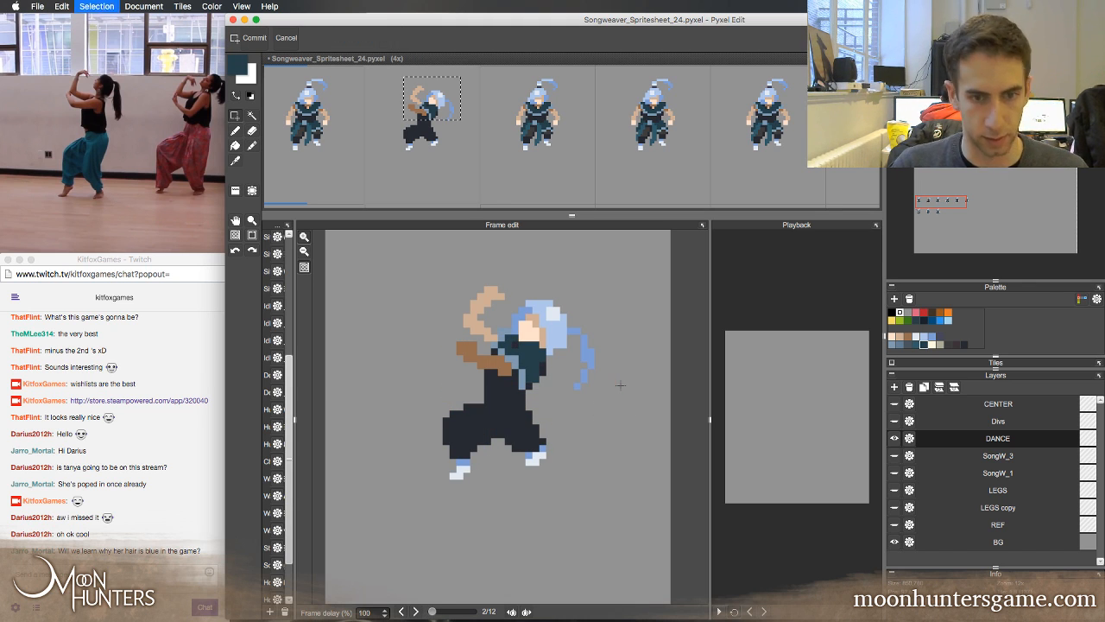
pyautogui.press('Down')
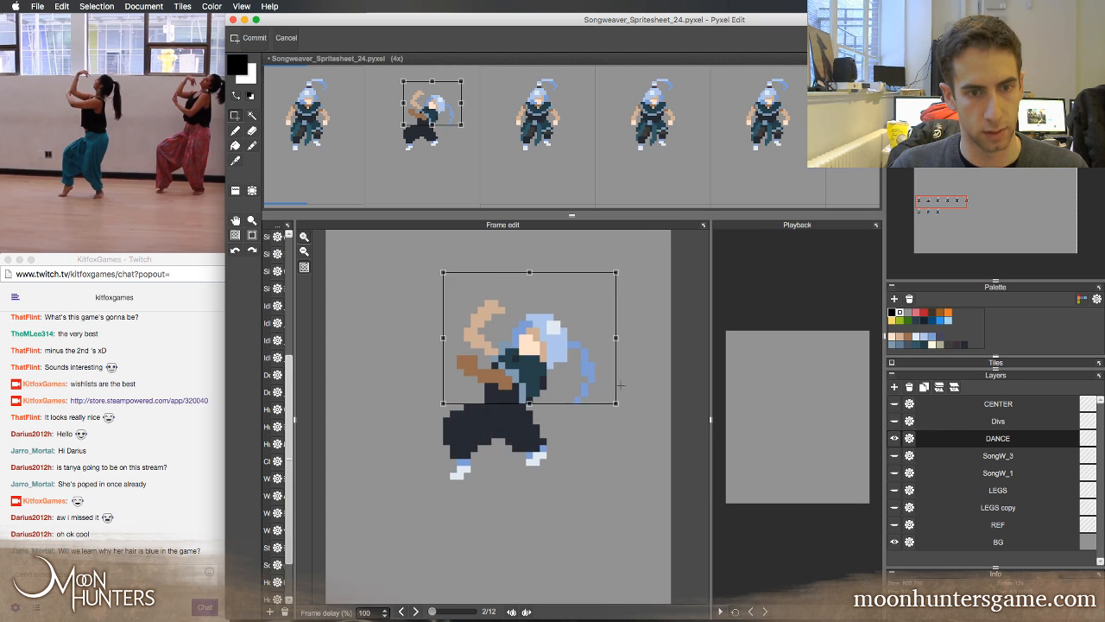
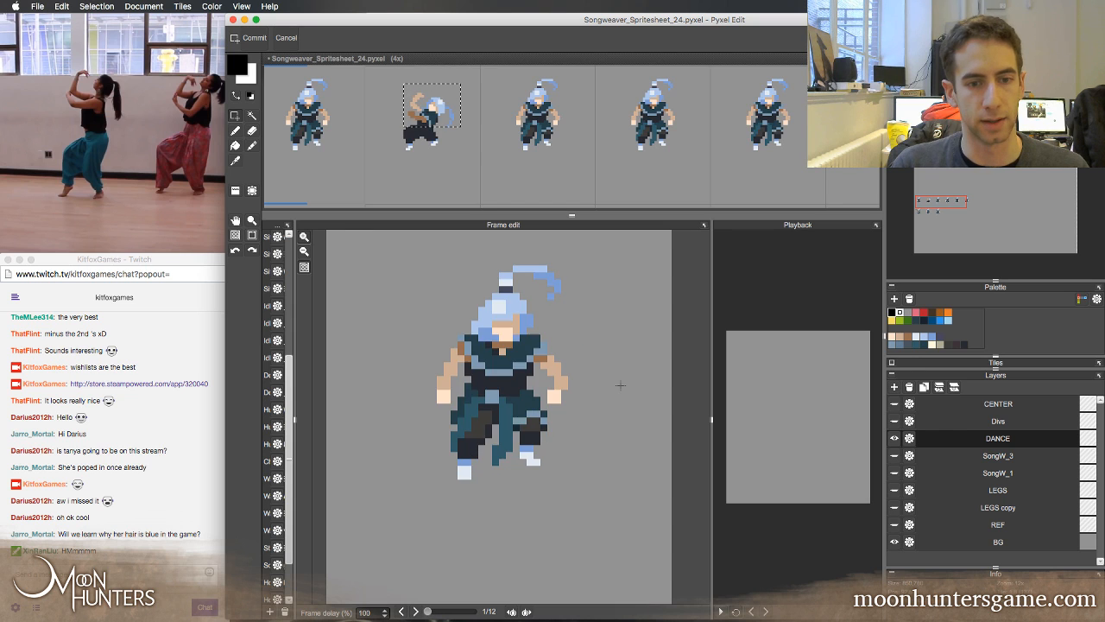
# Deselect the moved pixels and touch up the second frame's waist with grey-blue sampled from the first frame's belt, comparing both frames
pyautogui.press('super+d')
pyautogui.press('Left')
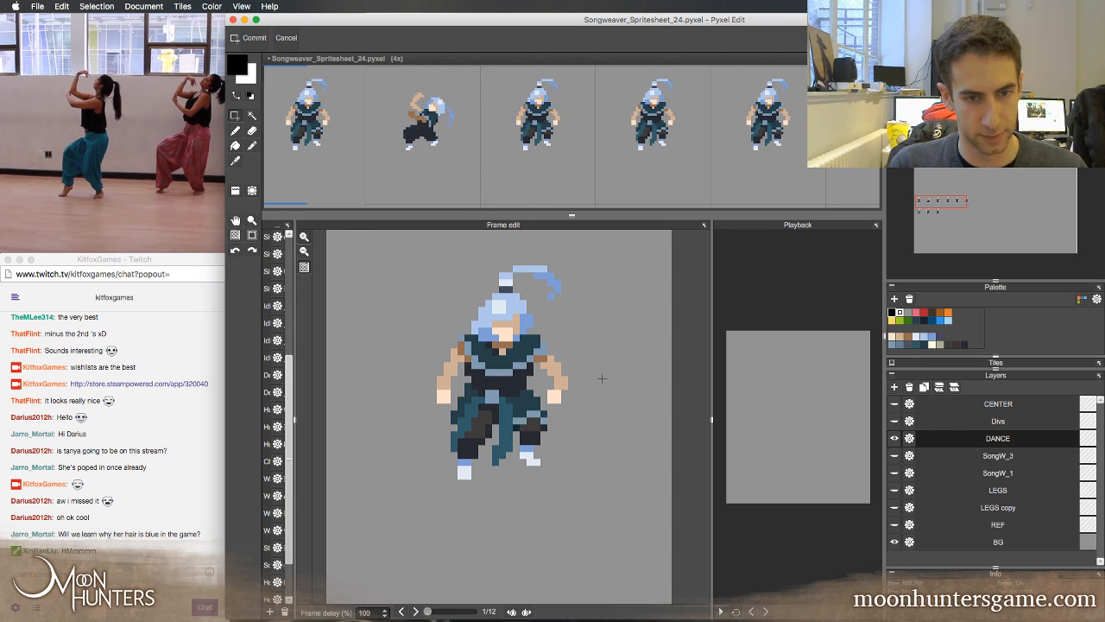
pyautogui.press('b')
pyautogui.rightClick(494, 396)
pyautogui.press('Right')
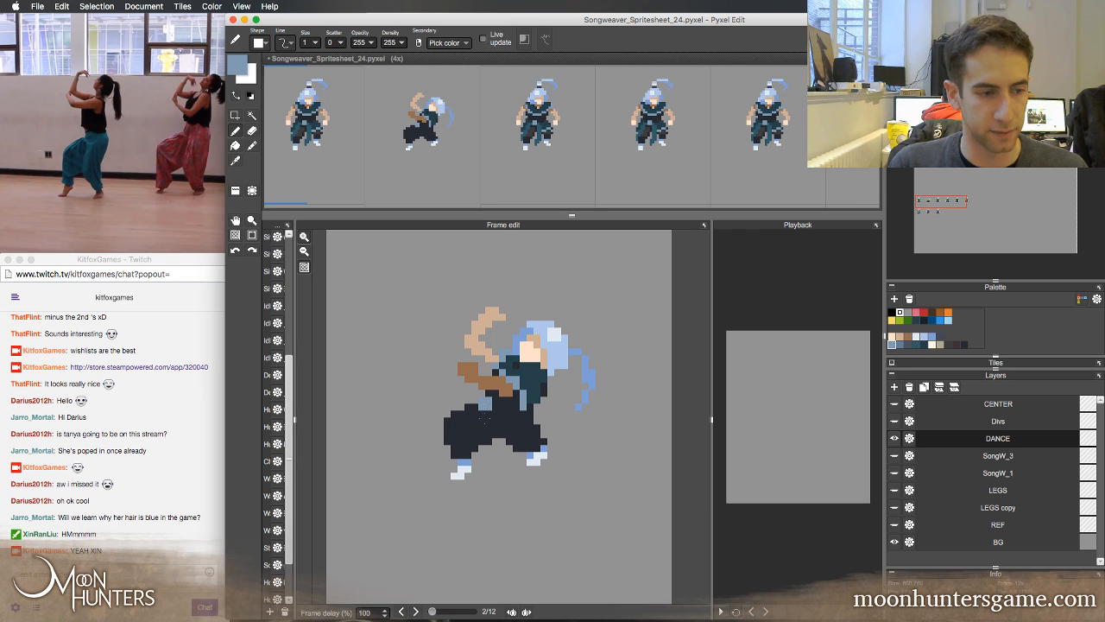
pyautogui.press('Left')
pyautogui.press('Right')
pyautogui.press('Left')
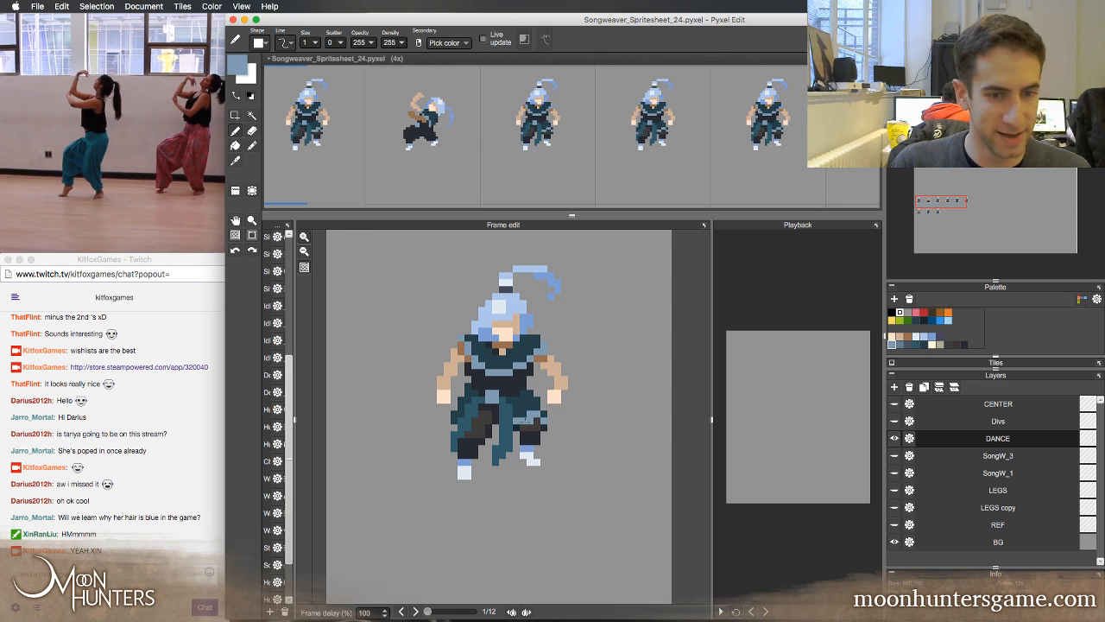
# Paint a teal sash hanging from the second frame's waist between the legs, using the teal sampled from the first frame's sash
pyautogui.keyDown('alt'); pyautogui.click(509, 407); pyautogui.keyUp('alt')
pyautogui.press('Right')
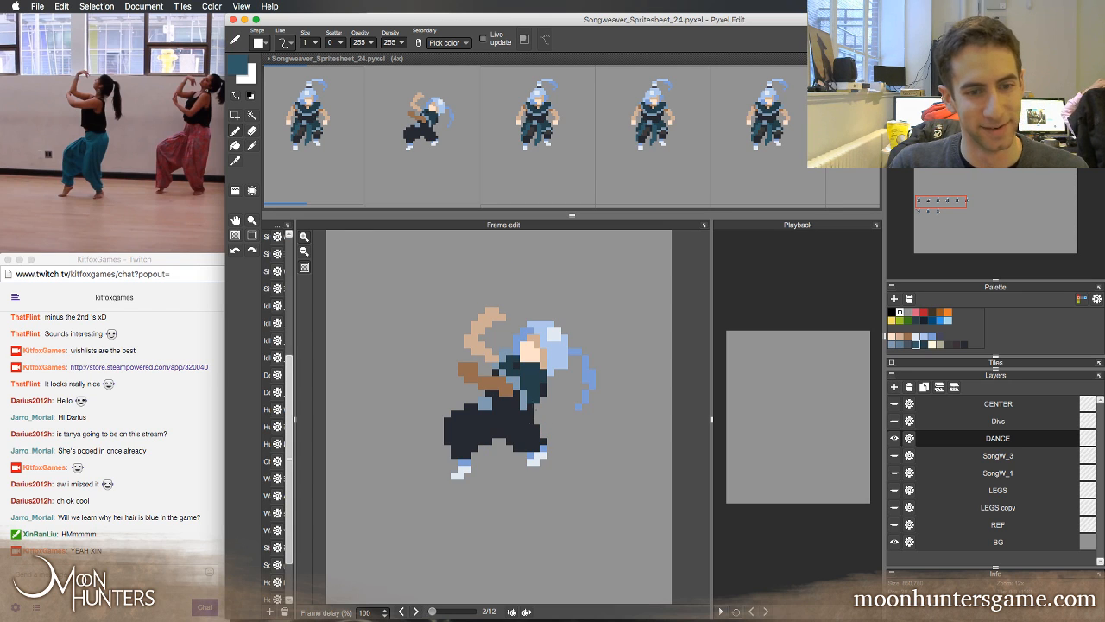
pyautogui.moveTo(489, 409); pyautogui.dragTo(495, 449)
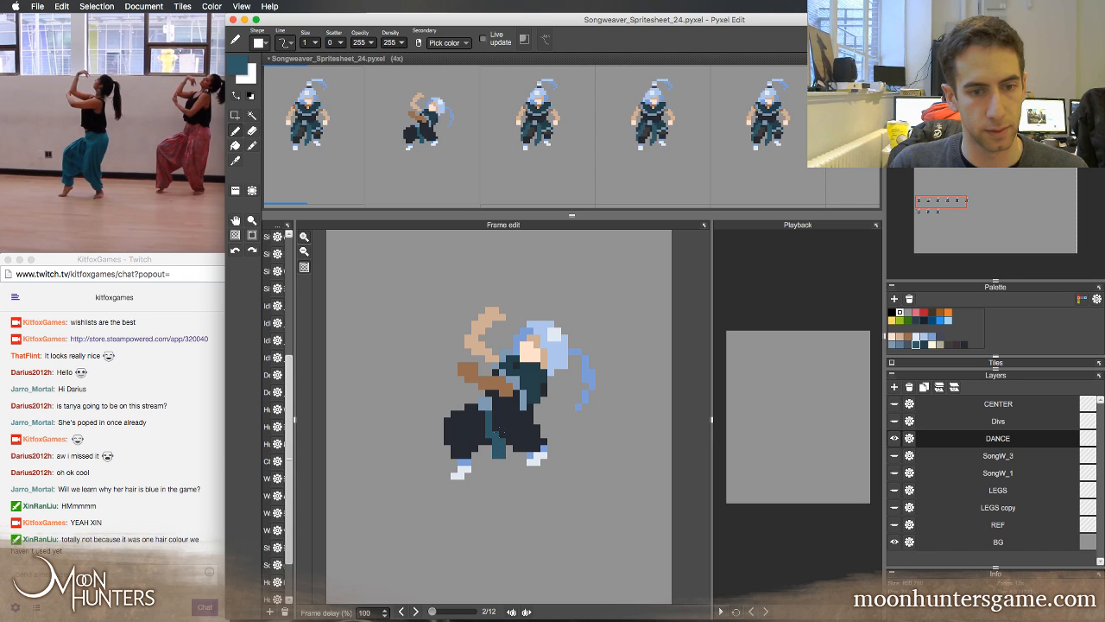
pyautogui.press('Left')
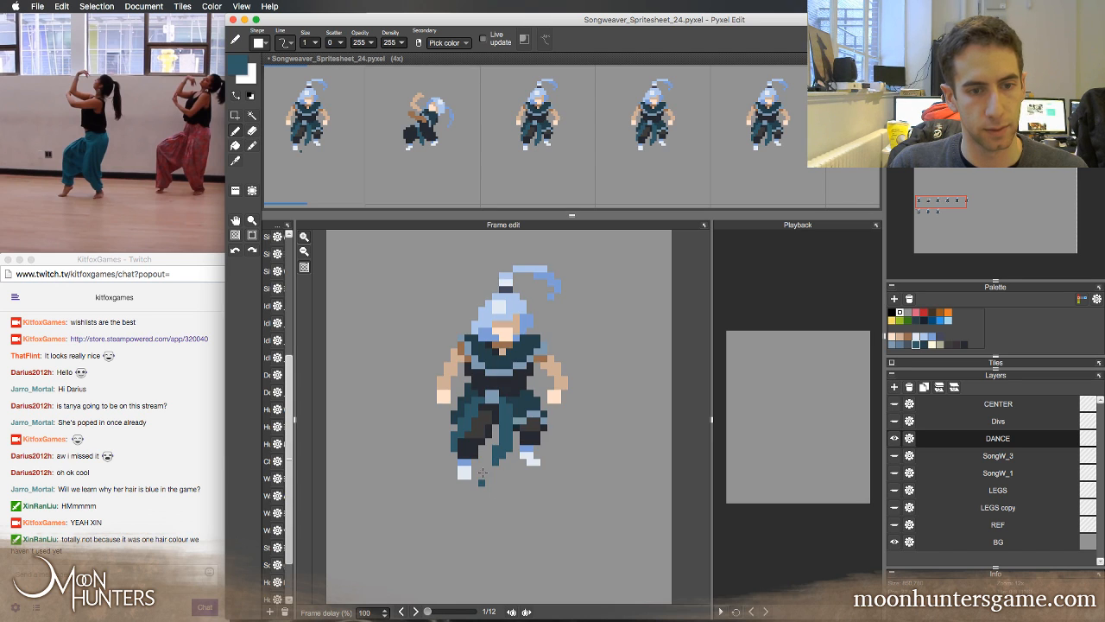
# Extend the teal cloth over the second frame's front hip and down the outer edge of that leg, comparing with the first frame
pyautogui.press('Right')
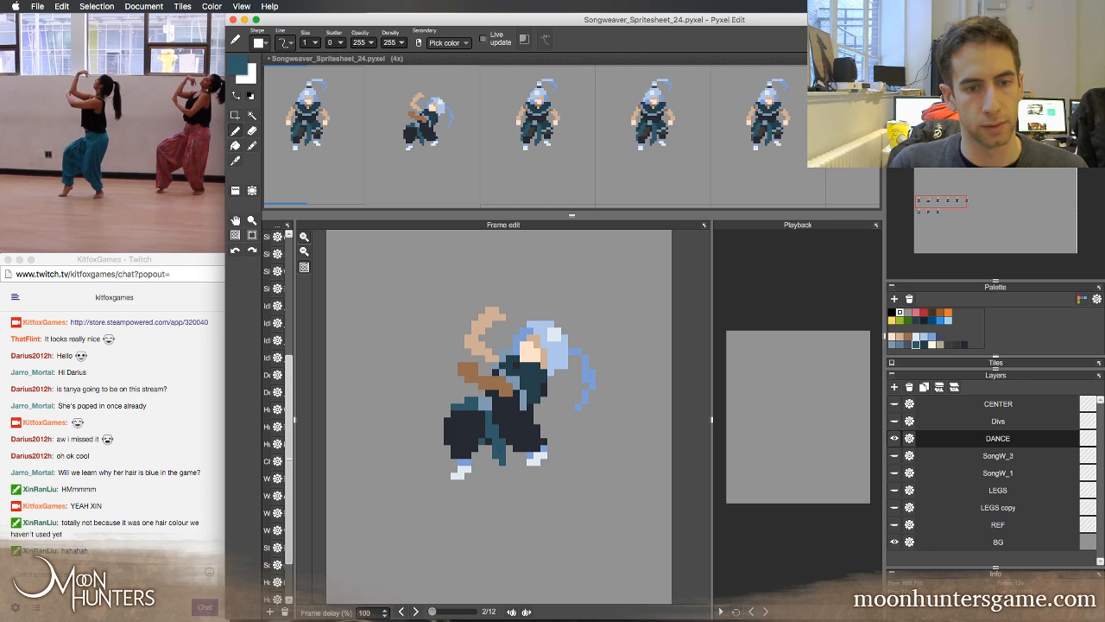
pyautogui.press('Left')
pyautogui.press('Right')
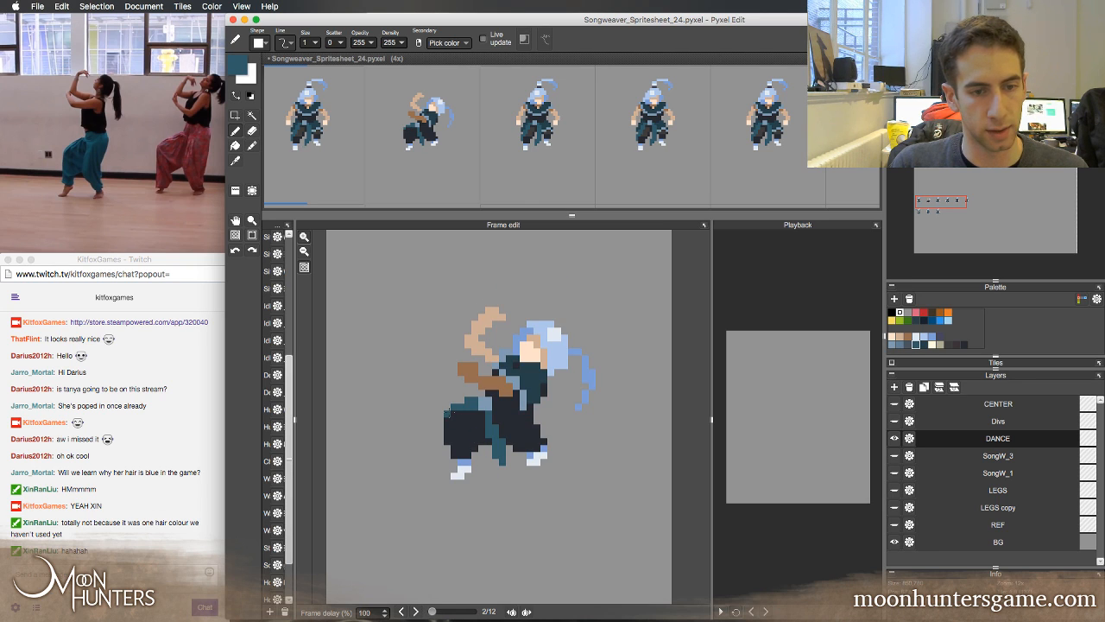
pyautogui.moveTo(442, 438); pyautogui.dragTo(439, 434)
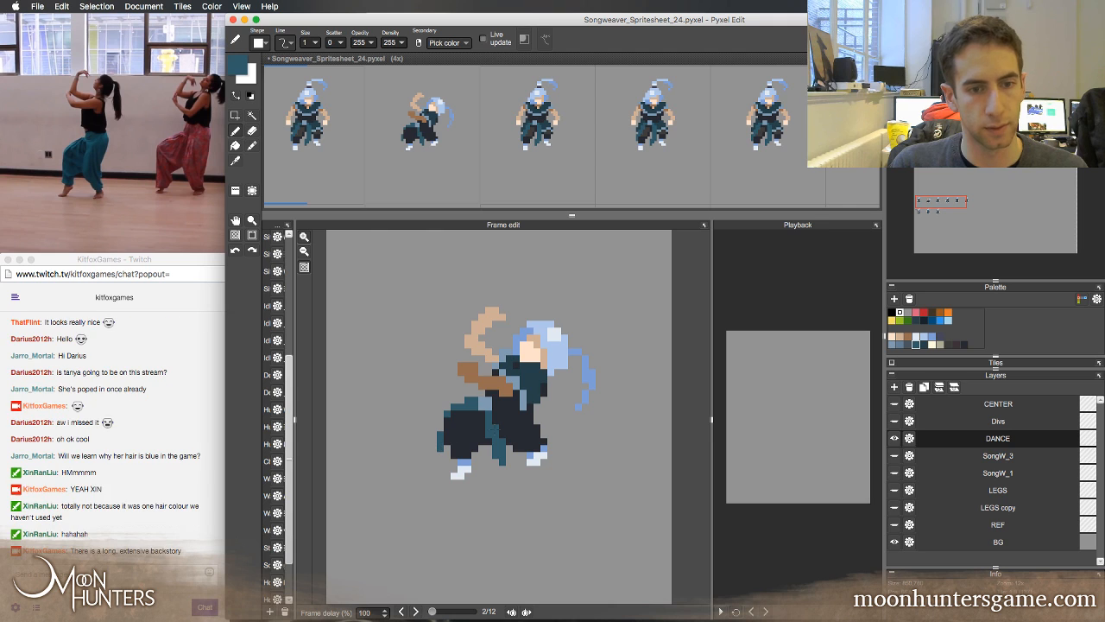
pyautogui.press('Left')
pyautogui.press('Right')
pyautogui.press('Left')
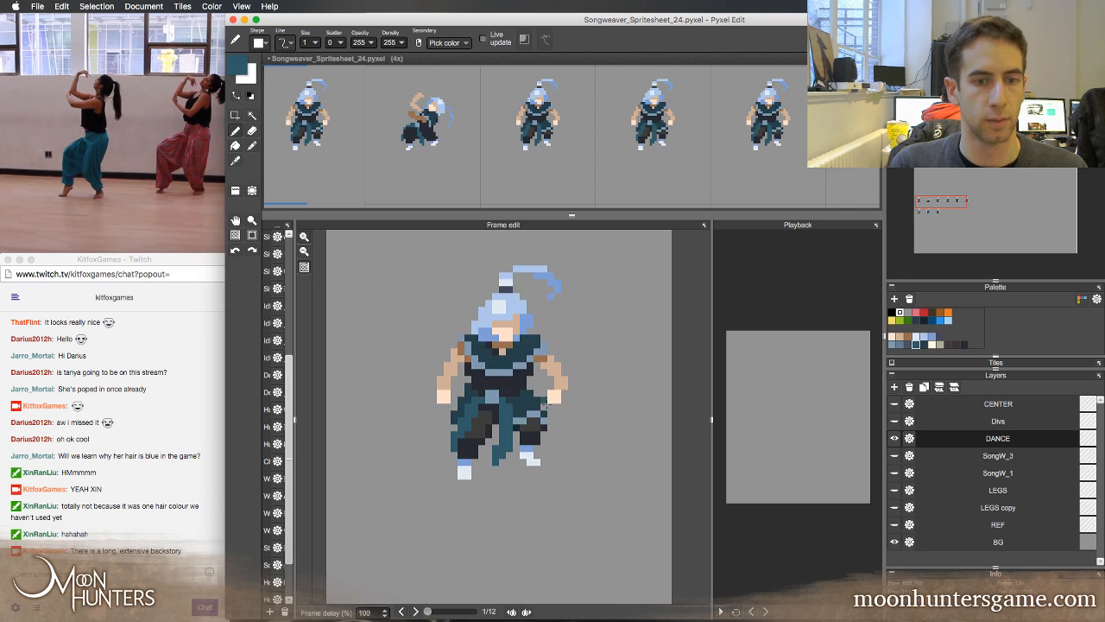
# Examine the second frame's trousers and teal cloth against the first frame, sampling the dark navy trouser colour
pyautogui.press('Right')
pyautogui.press('Left')
pyautogui.press('Right')
pyautogui.rightClick(470, 415)
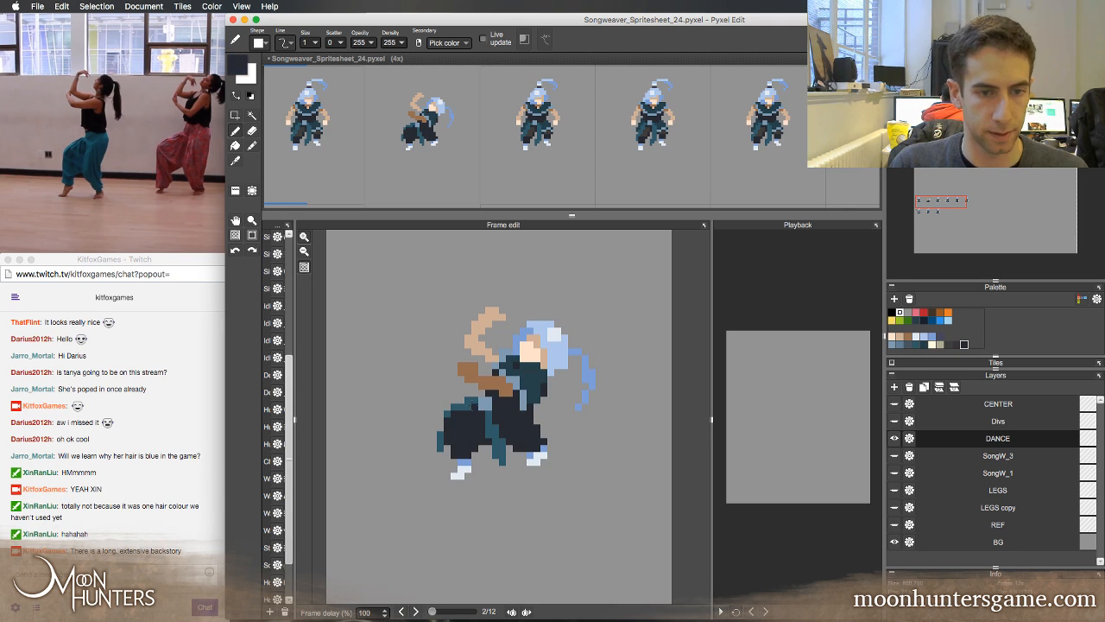
pyautogui.press('Left')
pyautogui.press('Right')
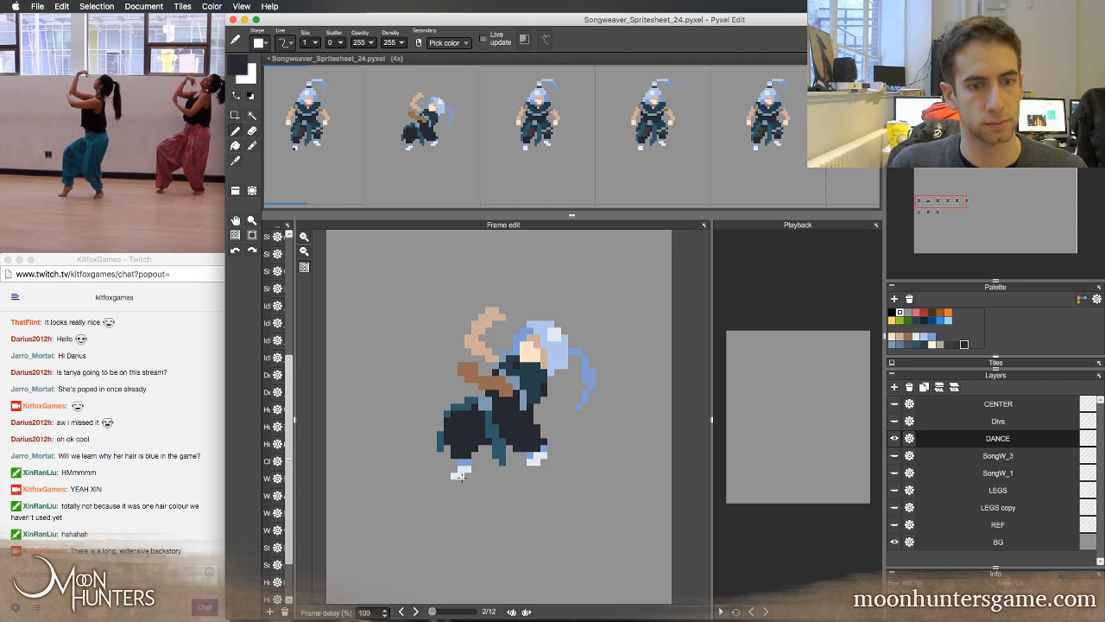
pyautogui.press('Left')
pyautogui.press('Right')
pyautogui.press('Left')
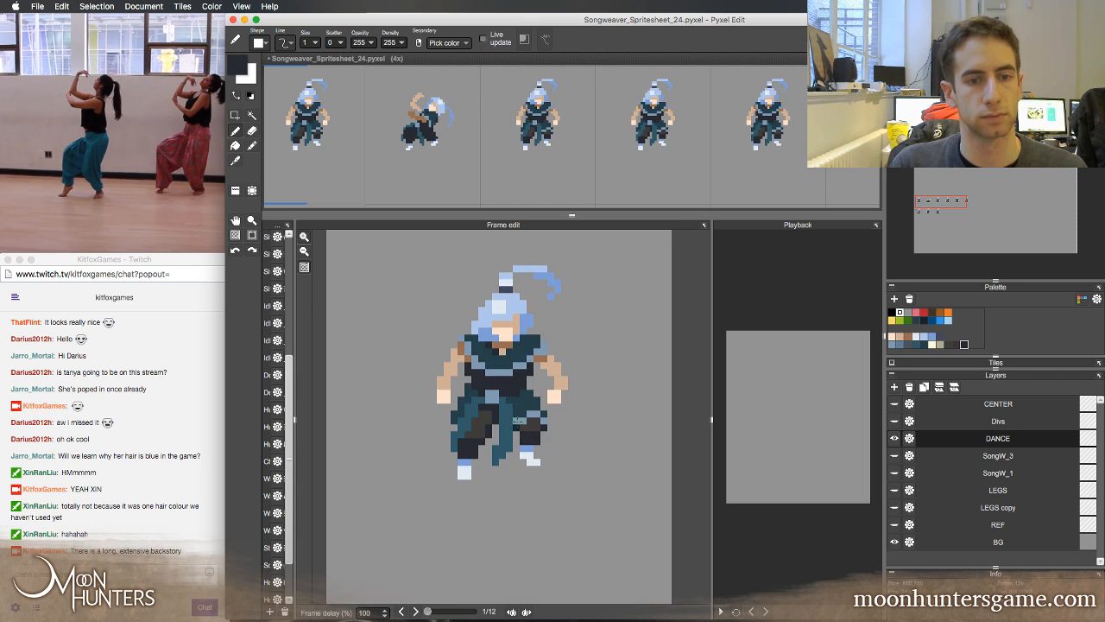
pyautogui.press('Right')
# Touch up the second frame's raised arm with its sampled tan skin colour, comparing both frames
pyautogui.rightClick(486, 354)
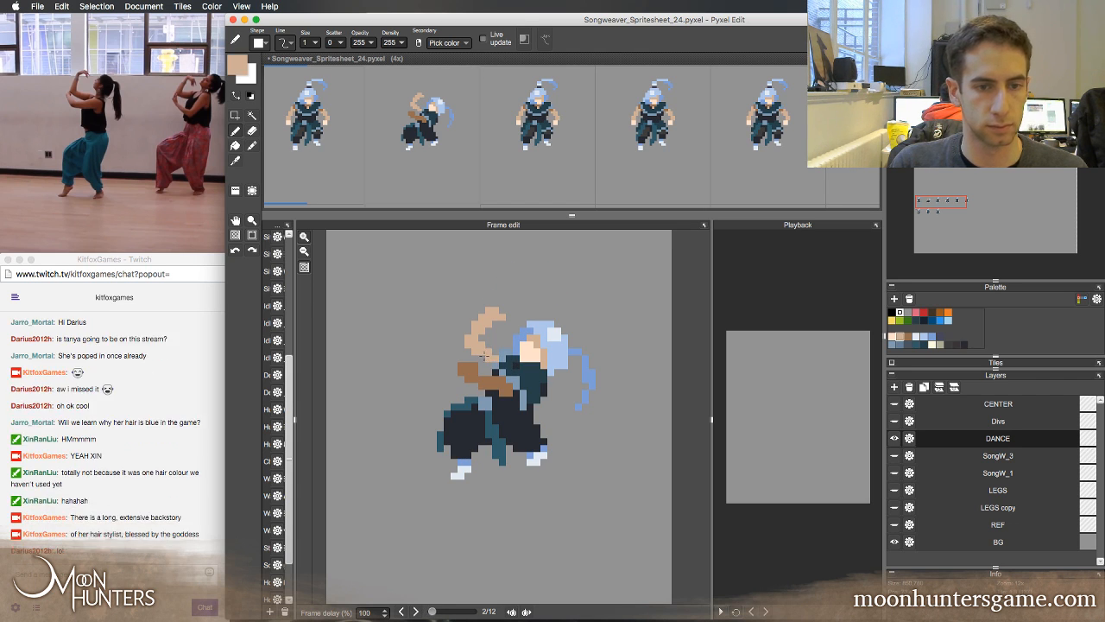
pyautogui.press('Left')
pyautogui.press('Right')
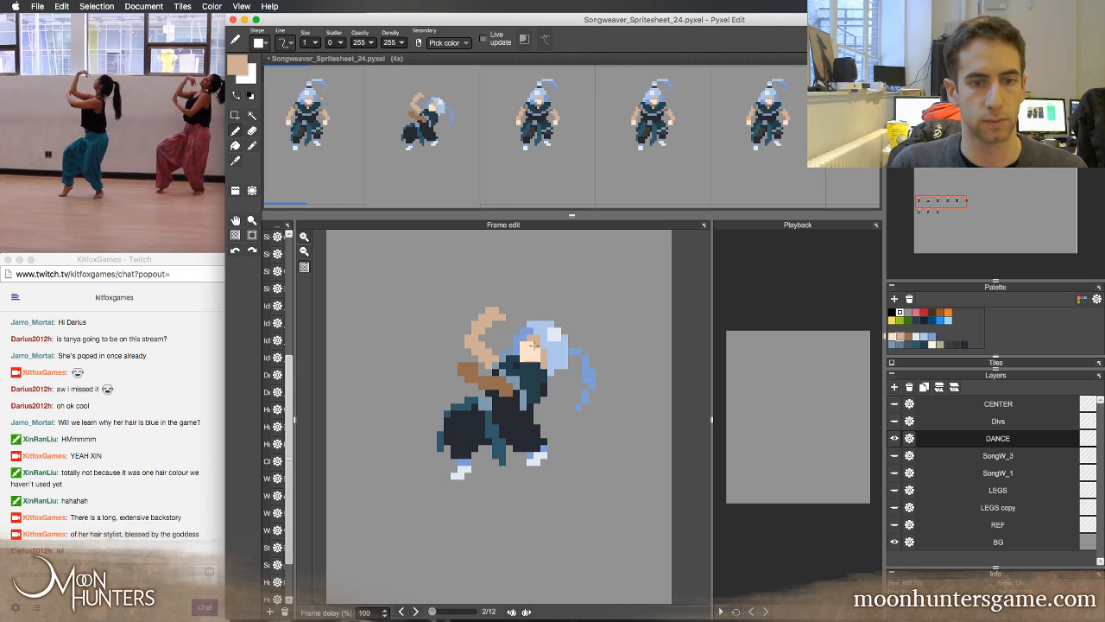
pyautogui.press('Left')
pyautogui.press('Right')
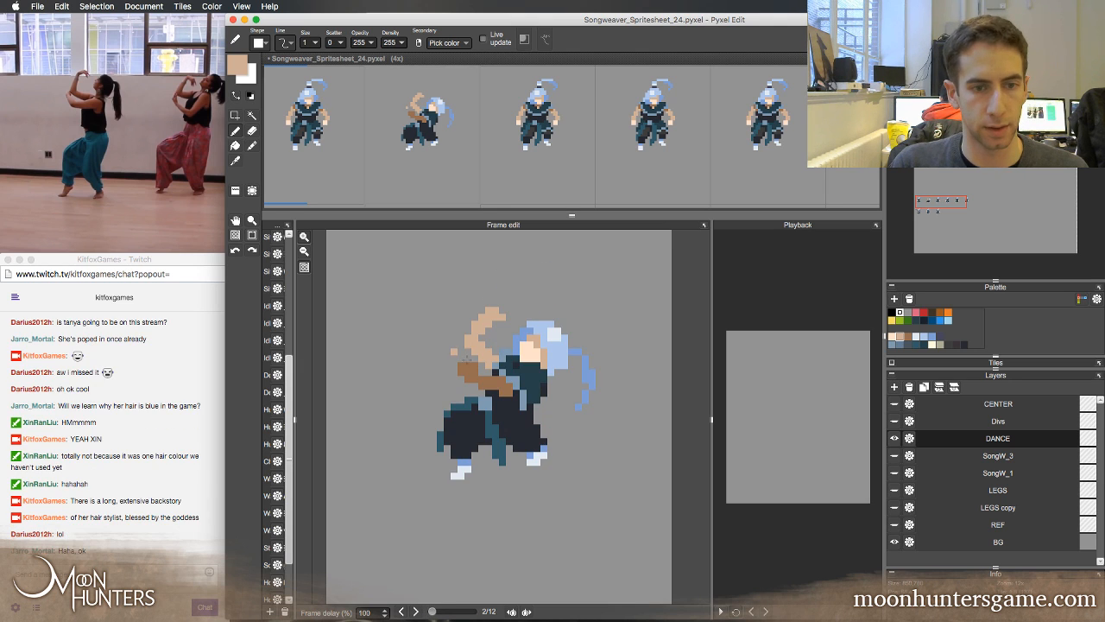
# Paint the second frame's lower hand in the pale skin colour sampled from the first frame's hand, comparing both frames
pyautogui.press('Left')
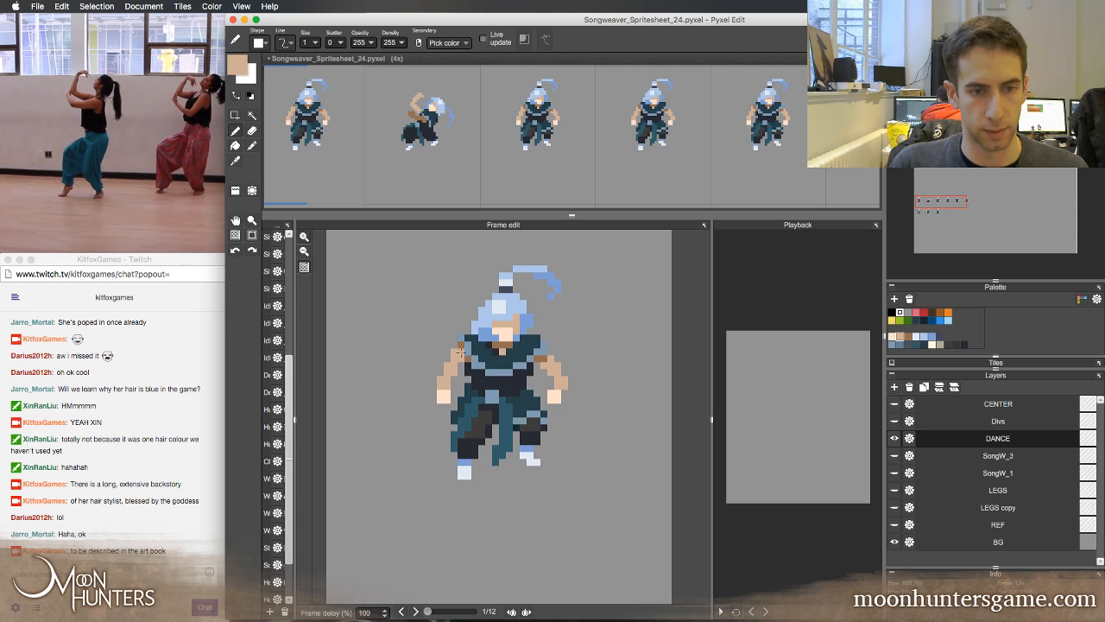
pyautogui.rightClick(464, 355)
pyautogui.rightClick(444, 395)
pyautogui.press('Right')
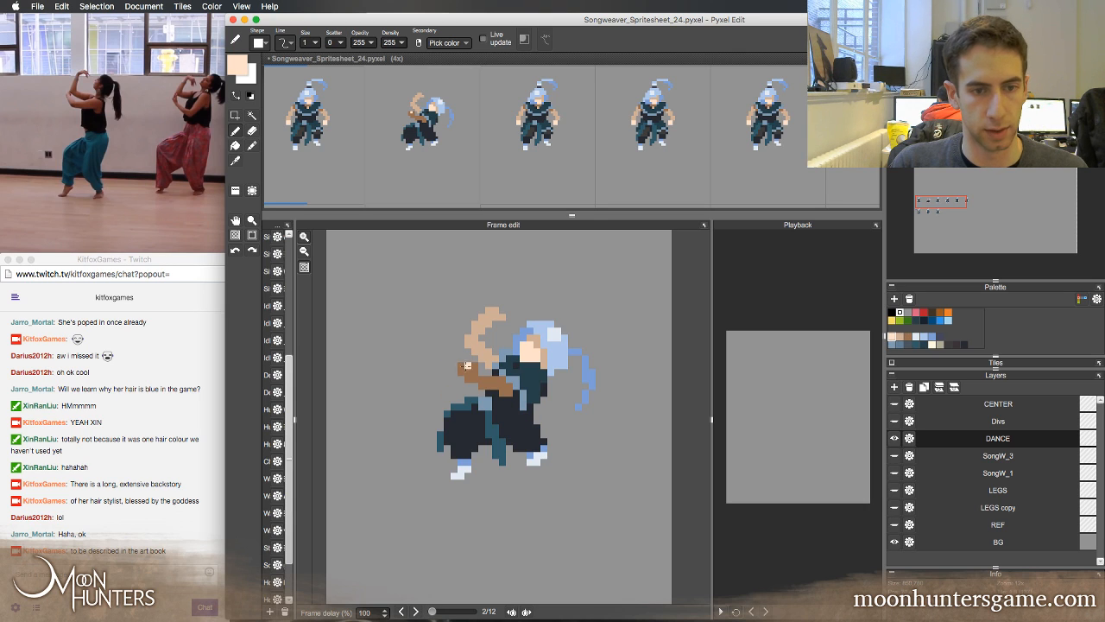
pyautogui.press('Left')
pyautogui.press('Right')
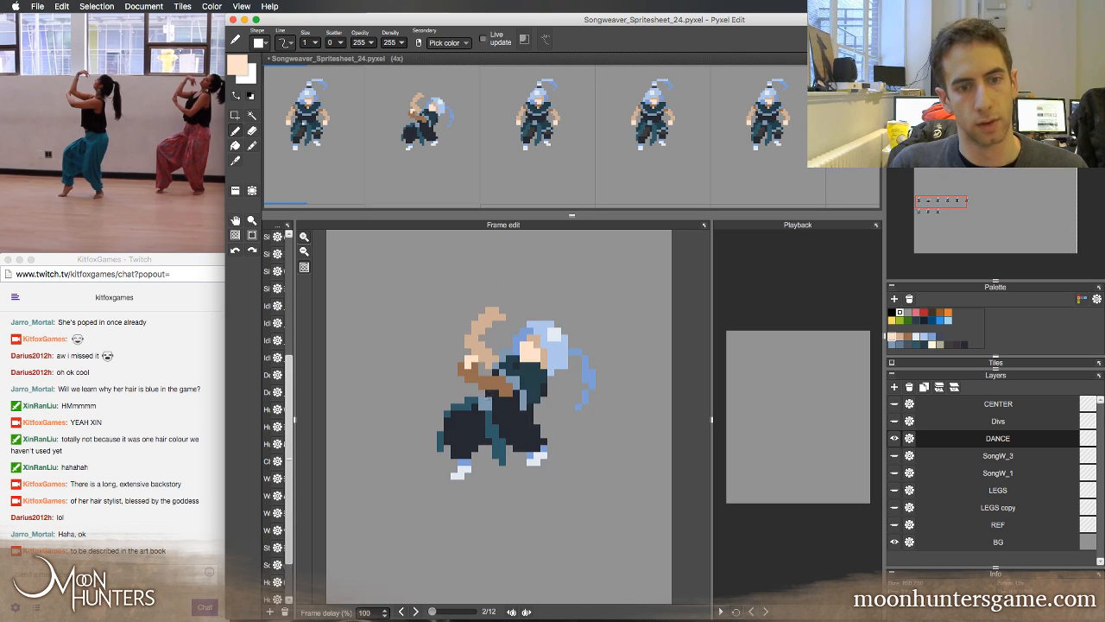
pyautogui.press('Left')
pyautogui.press('Right')
# Recolour the second frame's lower arm from brown to the raised arm's tan, keeping a brown shadow near the torso
pyautogui.rightClick(473, 375)
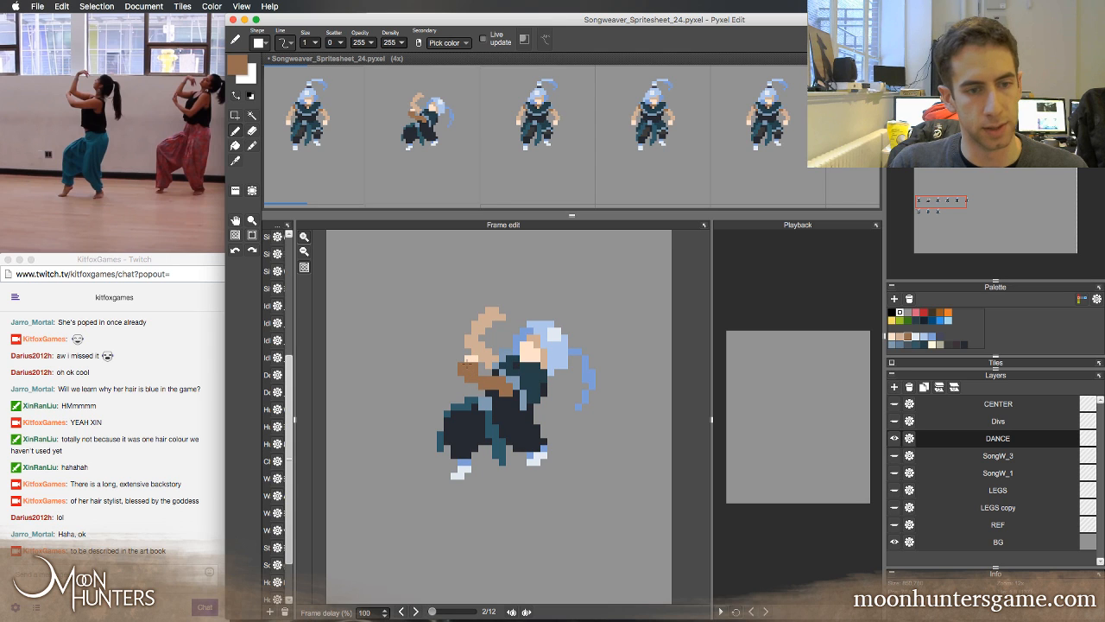
pyautogui.press('Left')
pyautogui.press('Right')
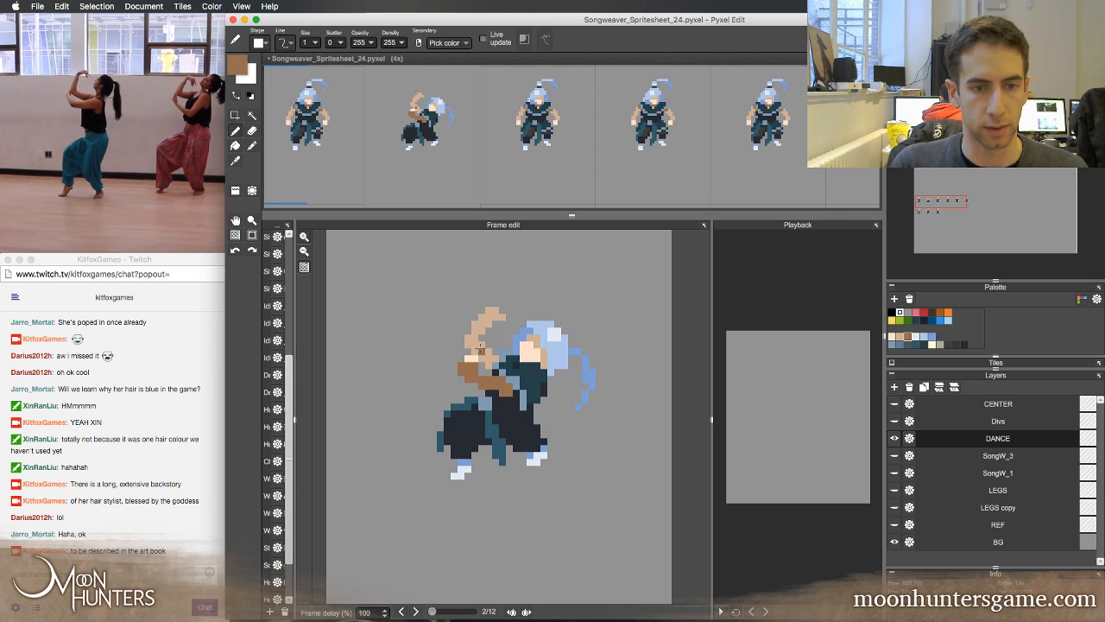
pyautogui.rightClick(479, 349)
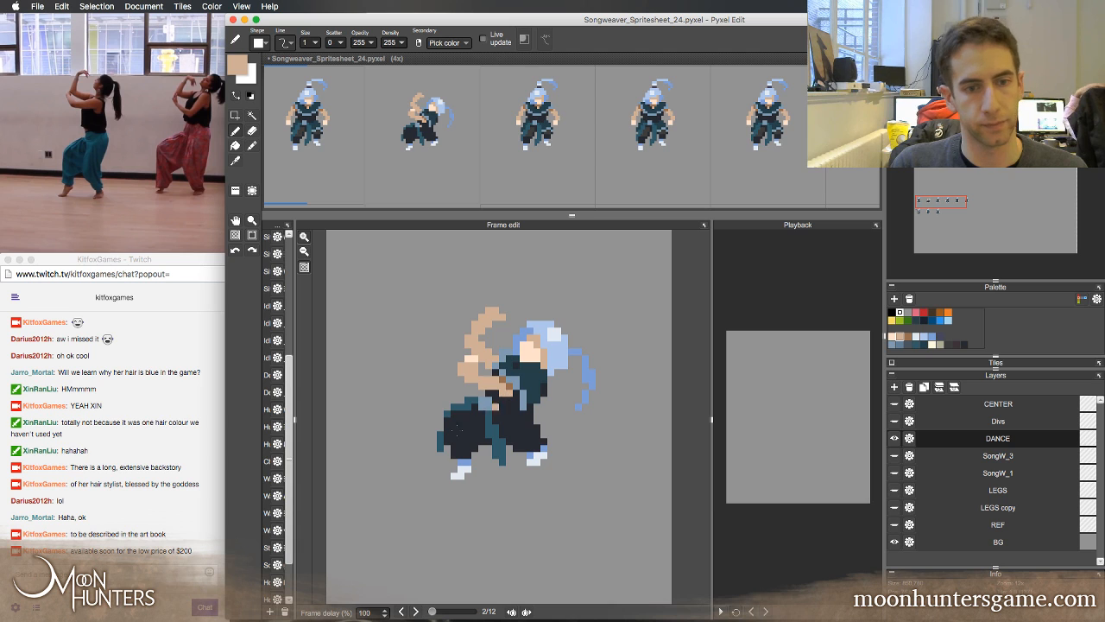
pyautogui.press('Left')
pyautogui.press('Right')
# Check the second frame's lower forearm and hand with the eraser and tan brush at hand, comparing its arms with the first frame
pyautogui.press('e')
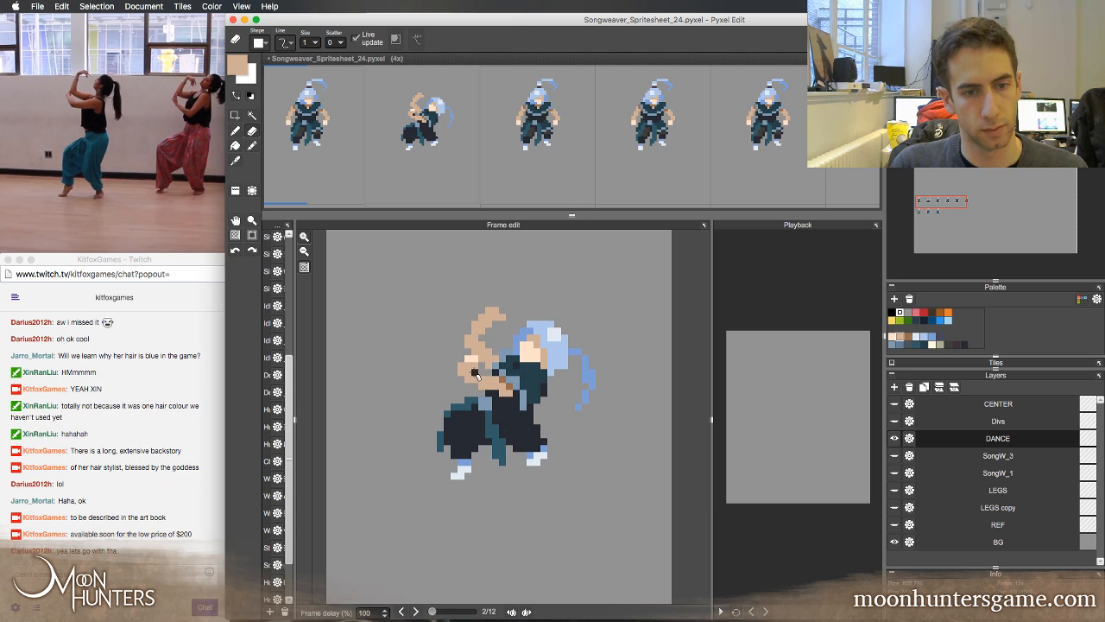
pyautogui.press('b')
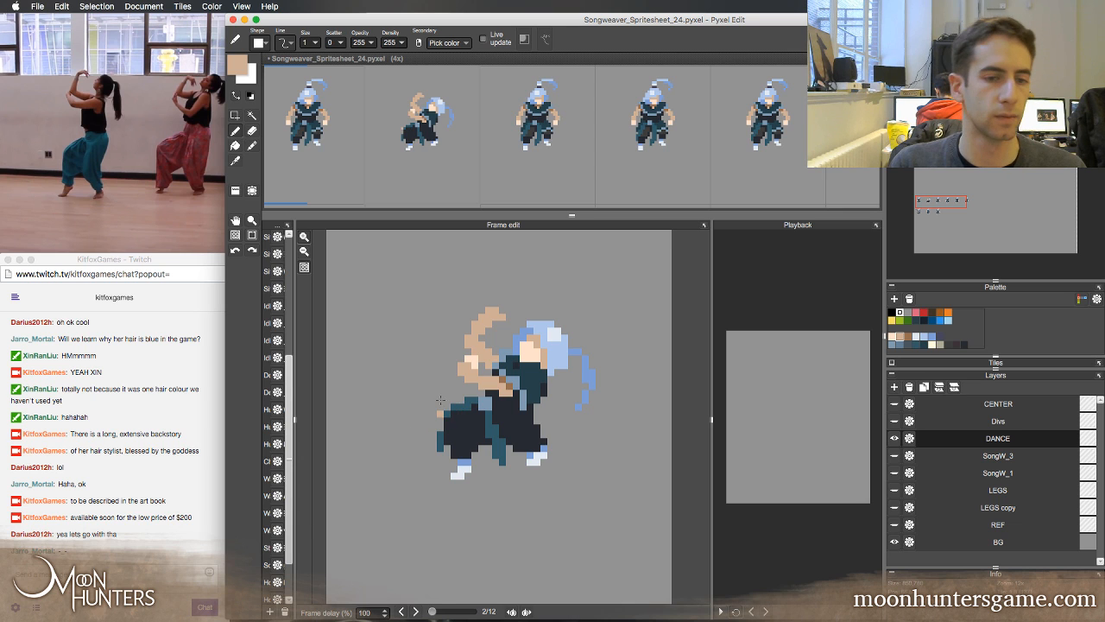
pyautogui.press('Left')
pyautogui.press('Right')
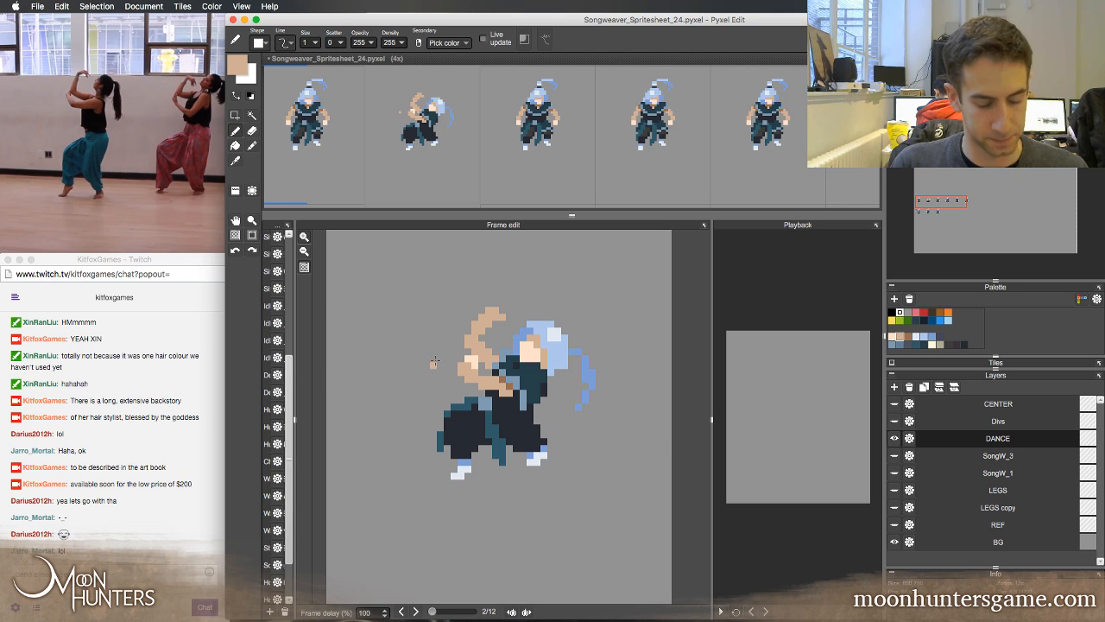
pyautogui.press('Left')
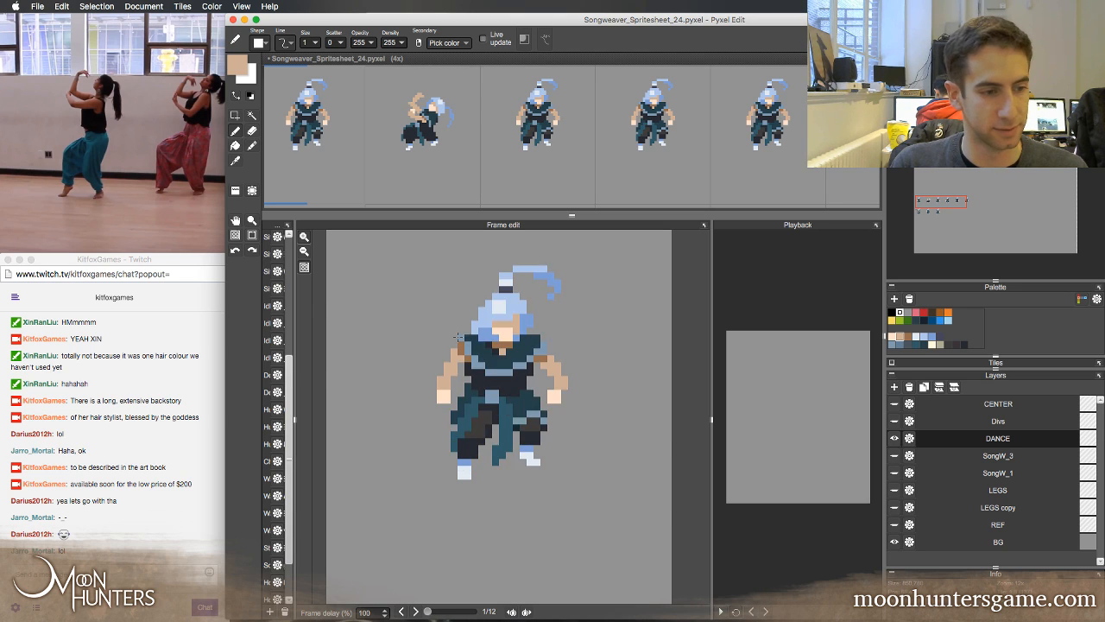
pyautogui.press('Right')
pyautogui.press('Left')
pyautogui.press('Right')
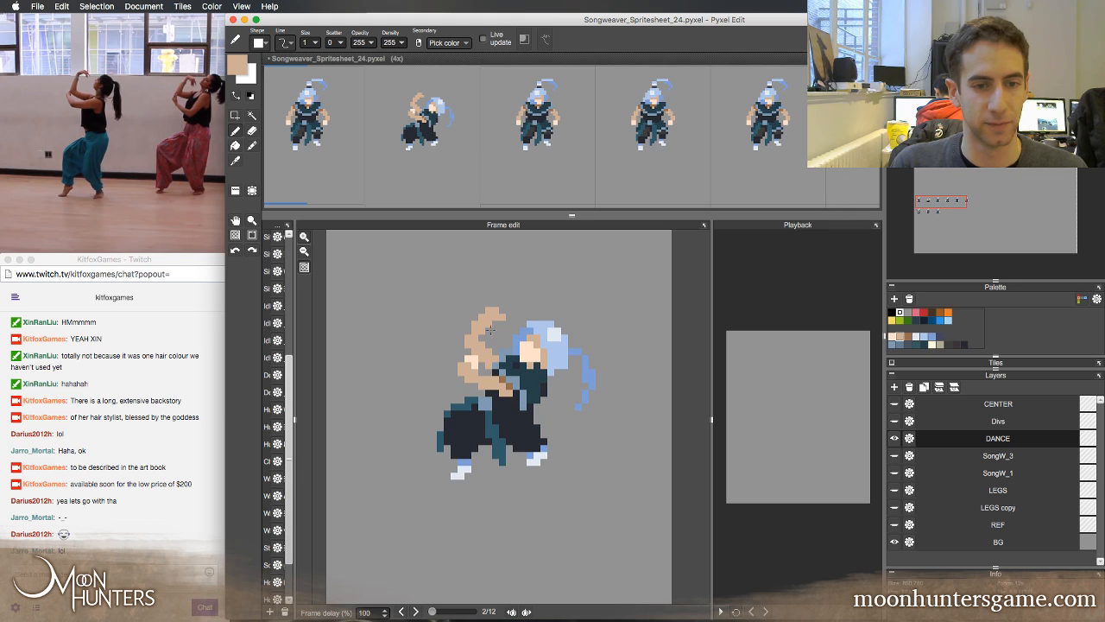
# Paint the fingertips of the second frame's raised hand in the pale skin colour sampled from the lower hand
pyautogui.keyDown('alt'); pyautogui.click(474, 359); pyautogui.keyUp('alt')
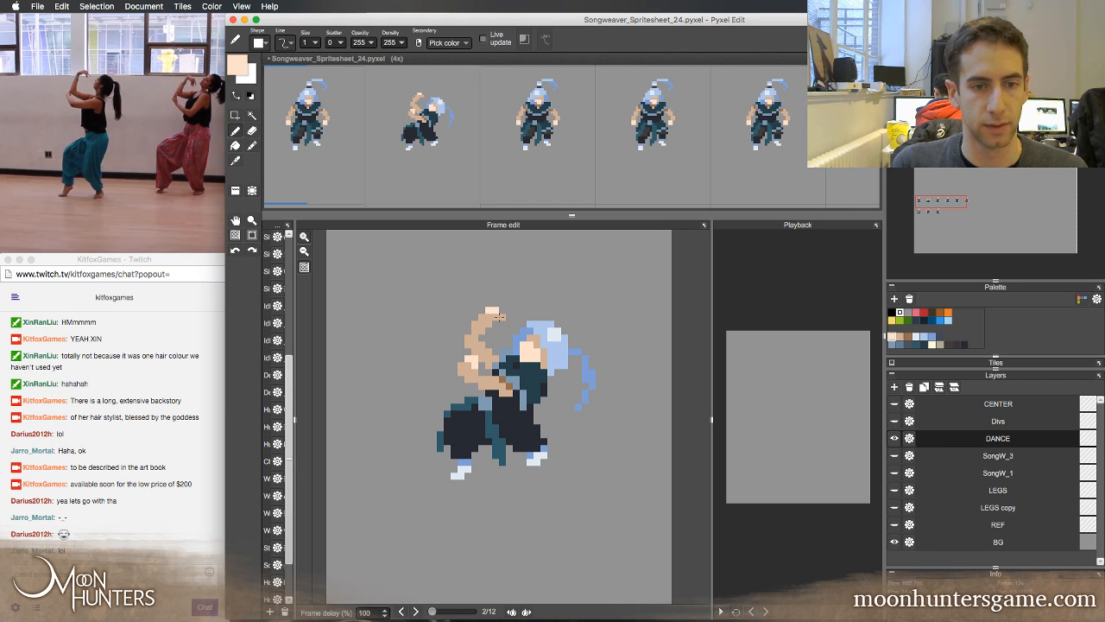
pyautogui.press('Left')
pyautogui.press('Right')
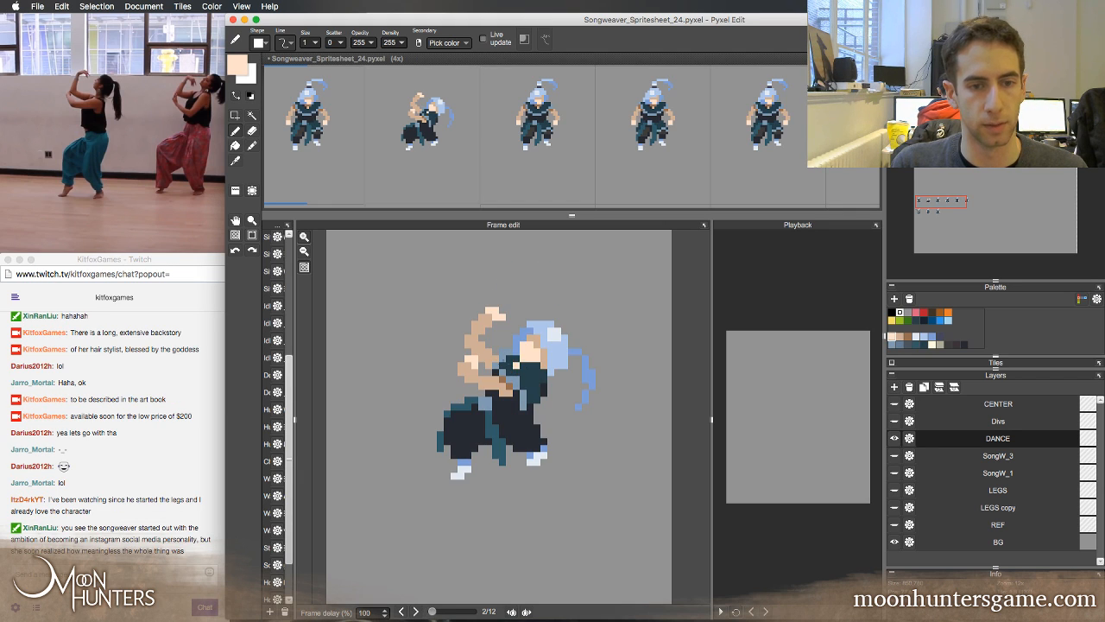
# Add brown shading where the second frame's raised arm meets the shoulder, comparing both frames
pyautogui.keyDown('alt'); pyautogui.click(488, 364); pyautogui.keyUp('alt')
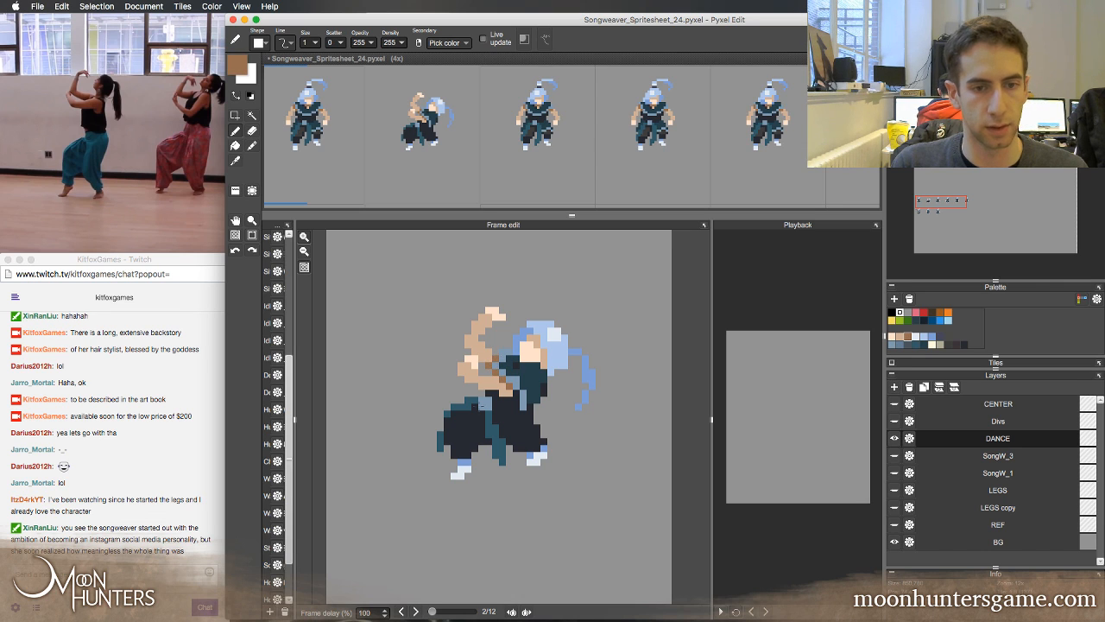
pyautogui.press('Left')
pyautogui.press('Right')
pyautogui.press('Left')
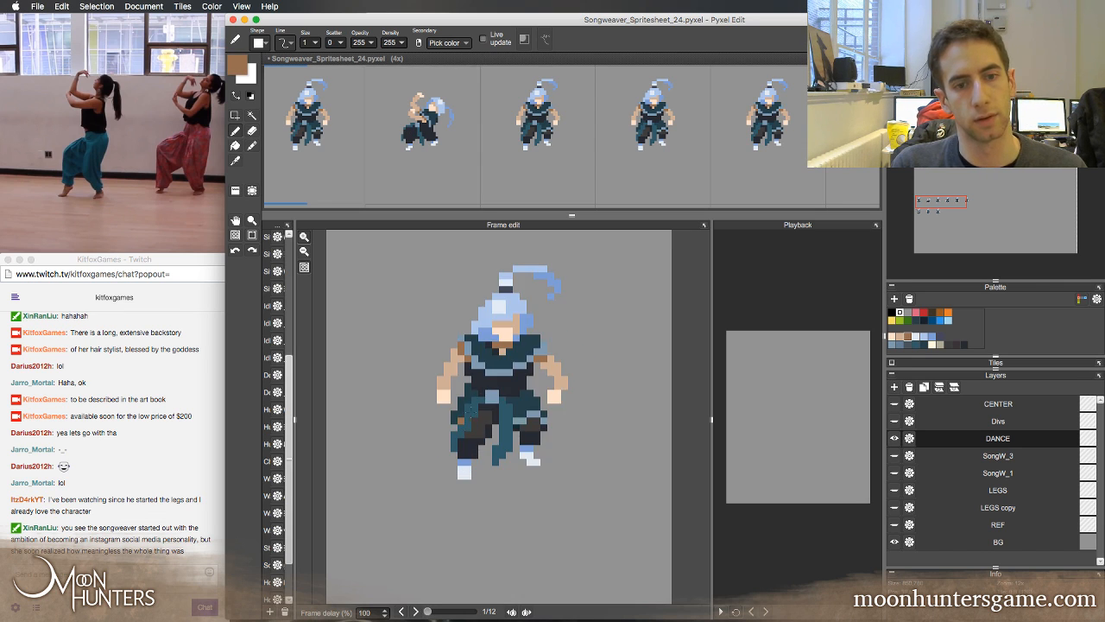
pyautogui.press('Right')
pyautogui.press('Left')
pyautogui.press('Right')
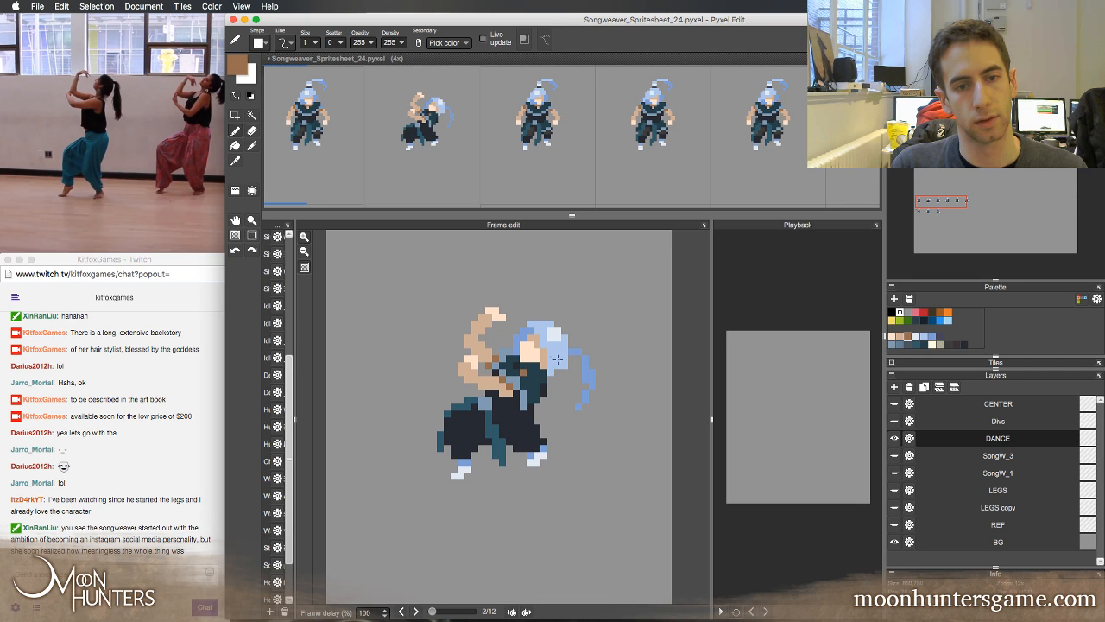
pyautogui.press('Left')
pyautogui.press('Right')
# Reposition the pale highlight on the second frame's hair using its sampled light blue and near-white, undoing the stray pen stroke and comparing frames
pyautogui.press('e')
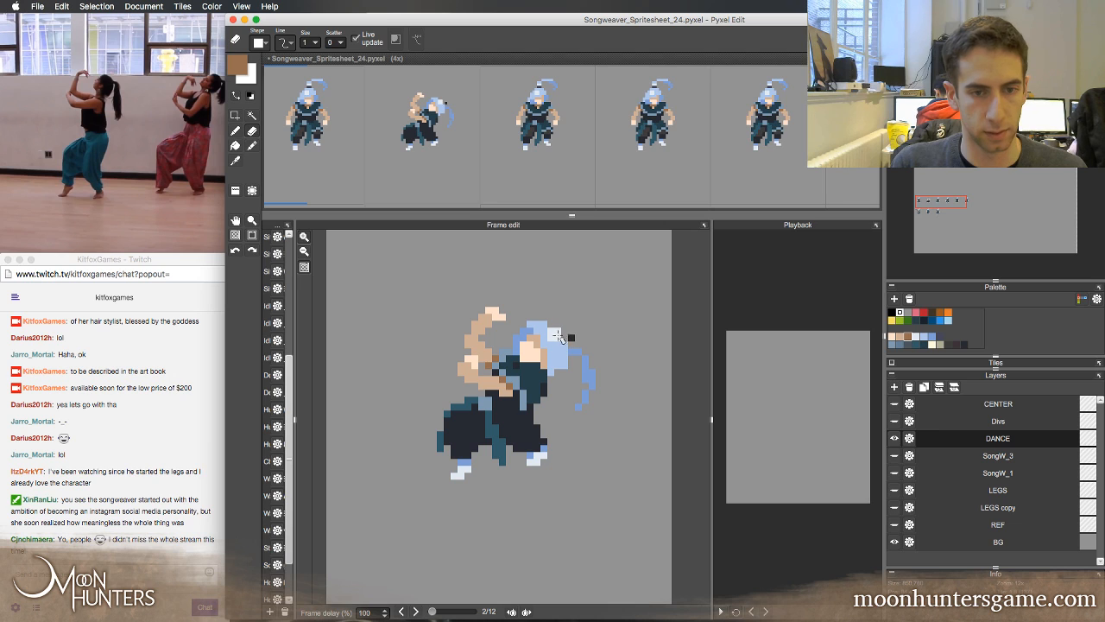
pyautogui.press('super+z')
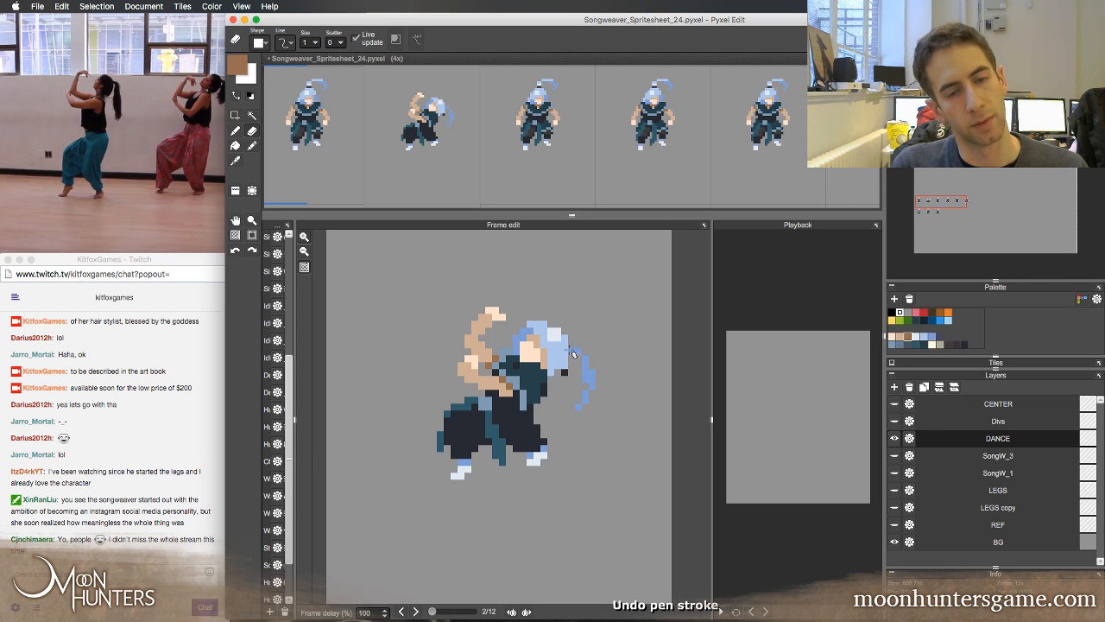
pyautogui.press('b')
pyautogui.rightClick(563, 338)
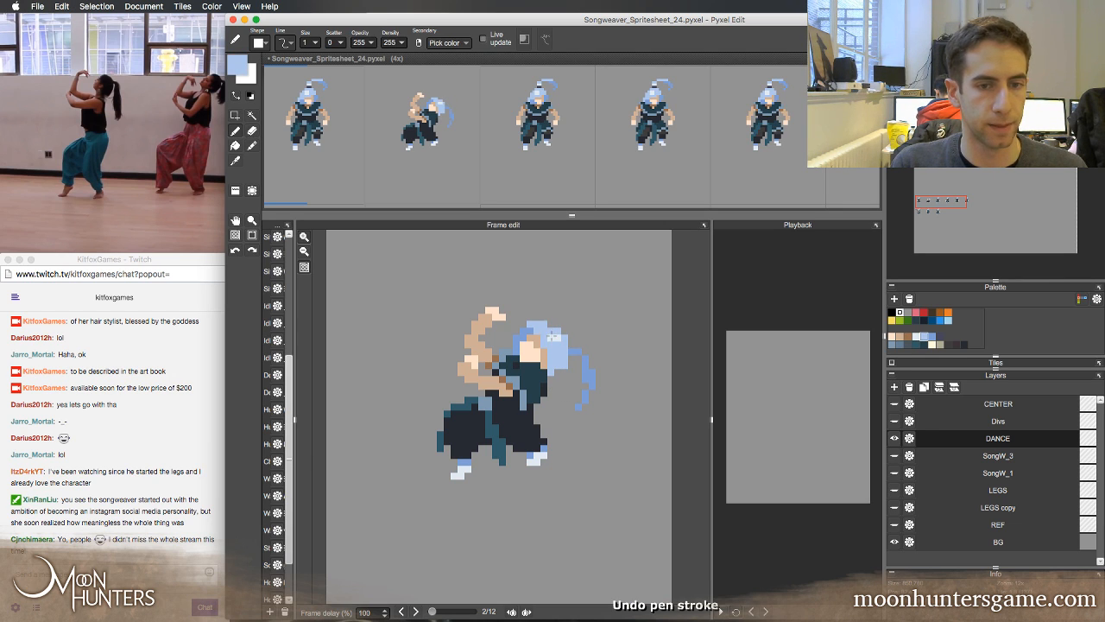
pyautogui.rightClick(553, 337)
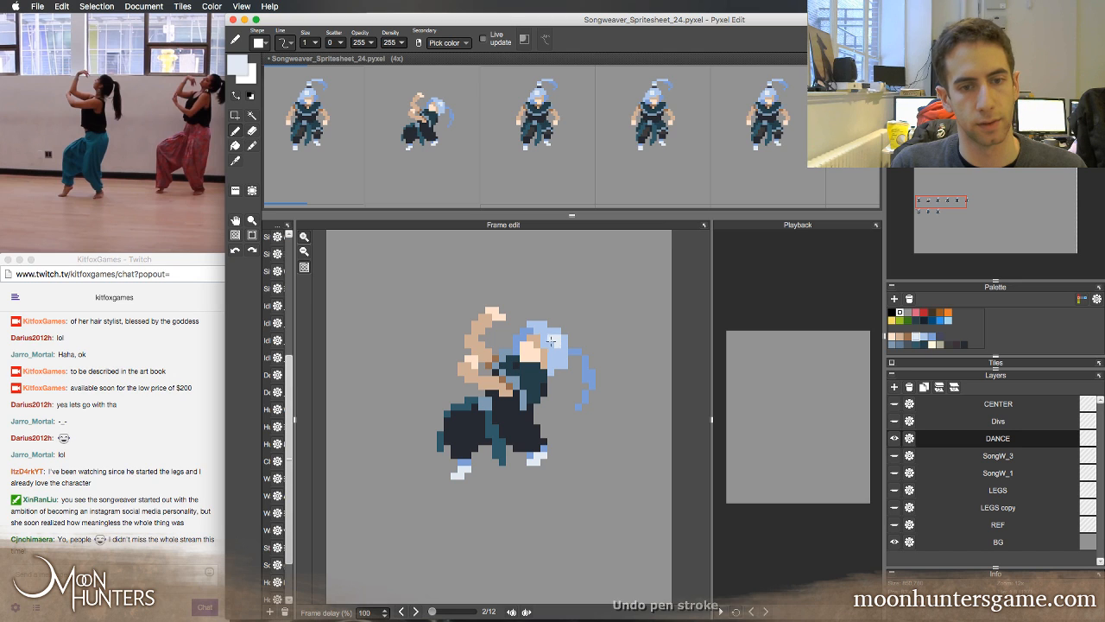
pyautogui.rightClick(551, 343)
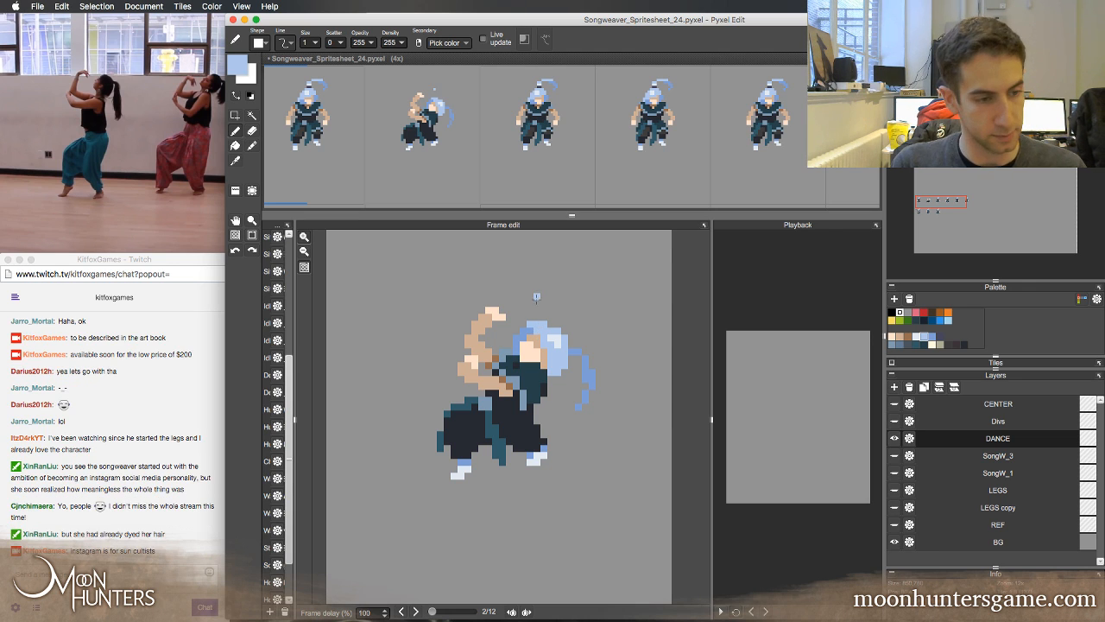
pyautogui.press('Left')
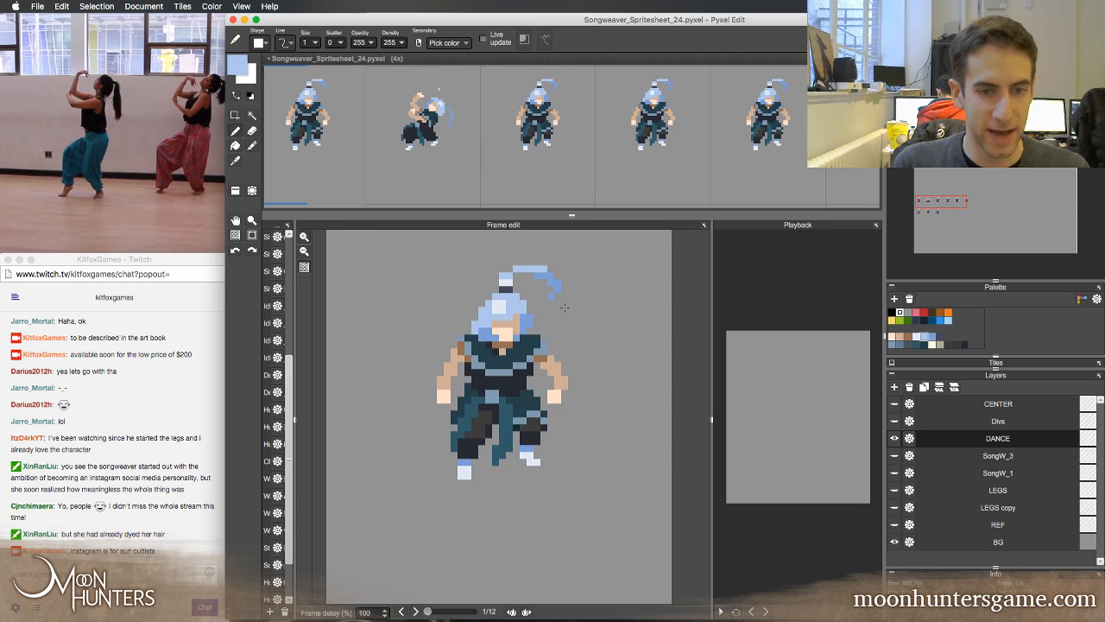
pyautogui.press('Right')
pyautogui.keyDown('alt'); pyautogui.click(553, 341); pyautogui.keyUp('alt')
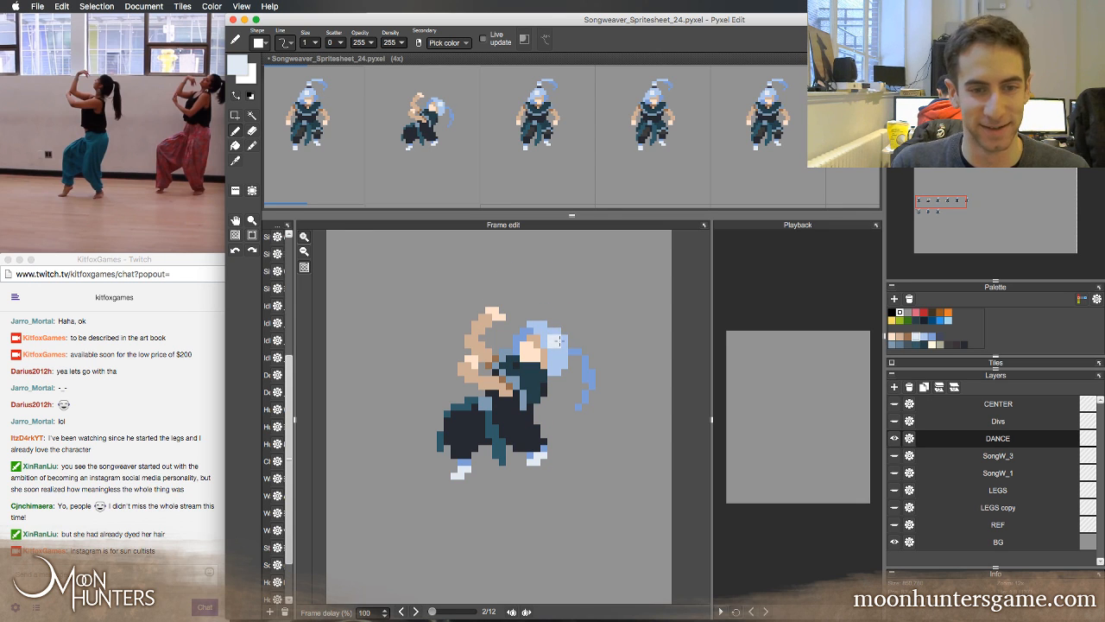
# Add a dark hair tie at the base of the second frame's ponytail using the first frame's tie colour, with a near-white pixel beside it
pyautogui.press('Left')
pyautogui.press('Right')
pyautogui.press('Left')
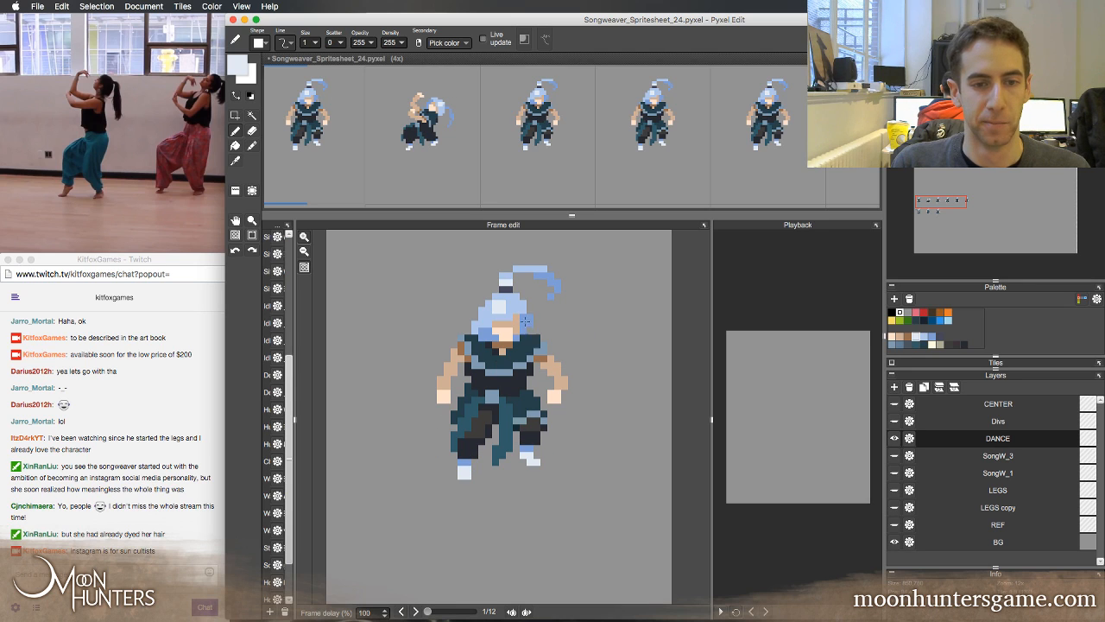
pyautogui.keyDown('alt'); pyautogui.click(509, 290); pyautogui.keyUp('alt')
pyautogui.press('Right')
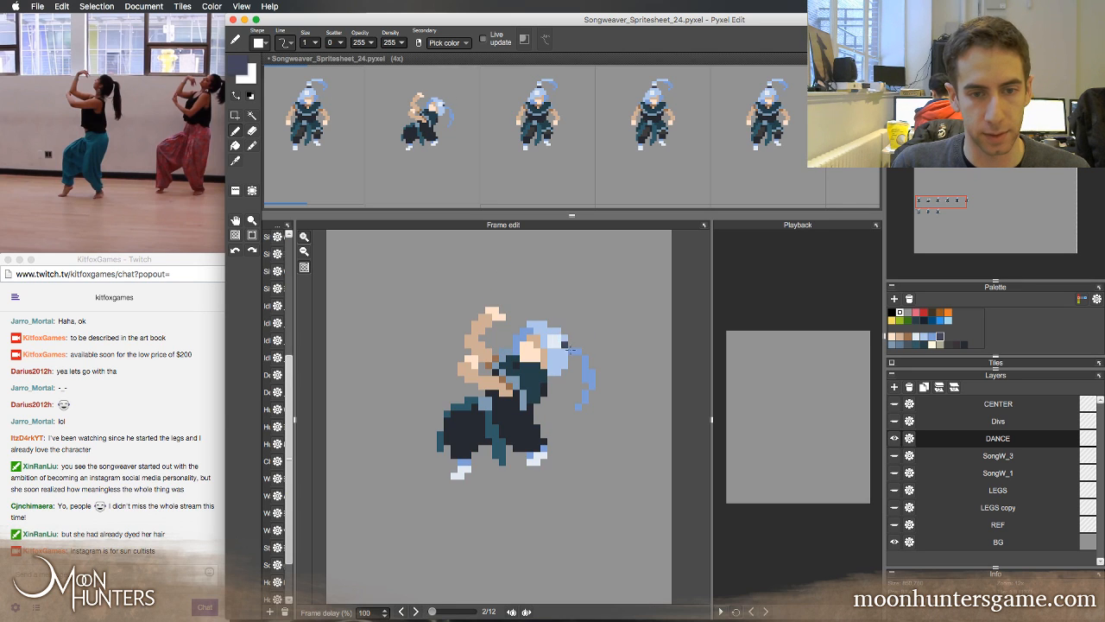
pyautogui.keyDown('alt'); pyautogui.click(557, 344); pyautogui.keyUp('alt')
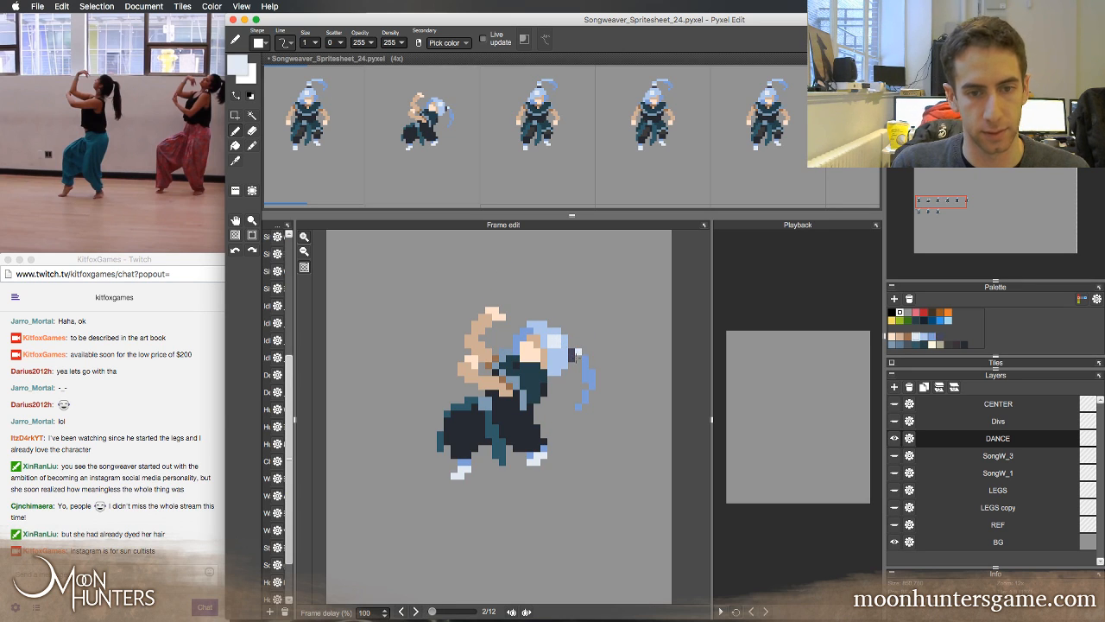
# Paint the upper strands of the second frame's ponytail in the light blue sampled from the first frame's ponytail
pyautogui.press('Left')
pyautogui.keyDown('alt'); pyautogui.click(540, 273); pyautogui.keyUp('alt')
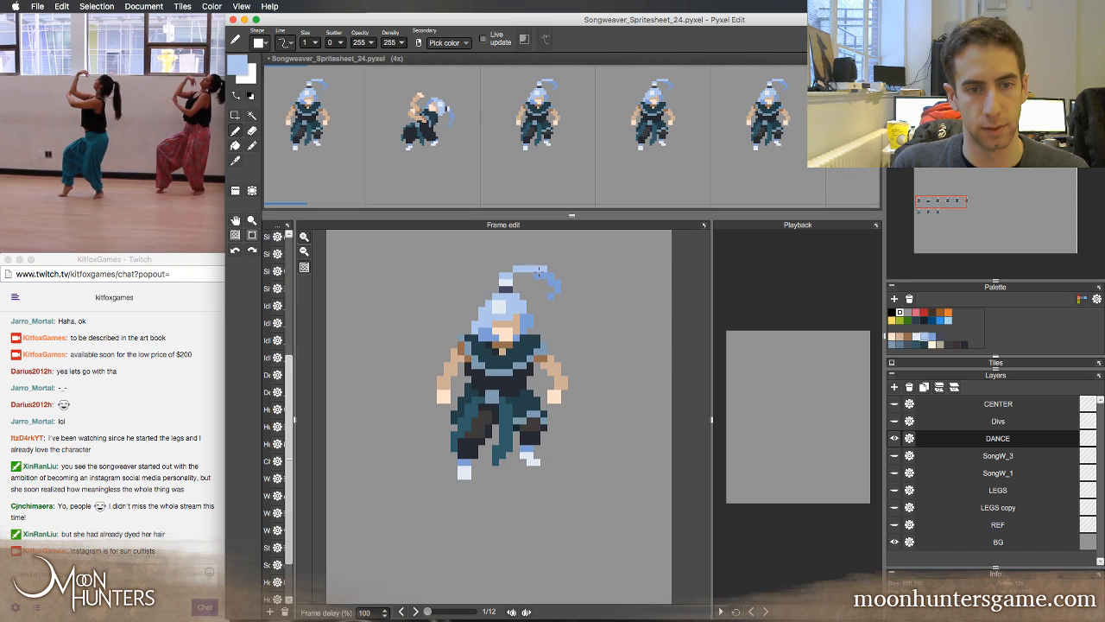
pyautogui.press('Right')
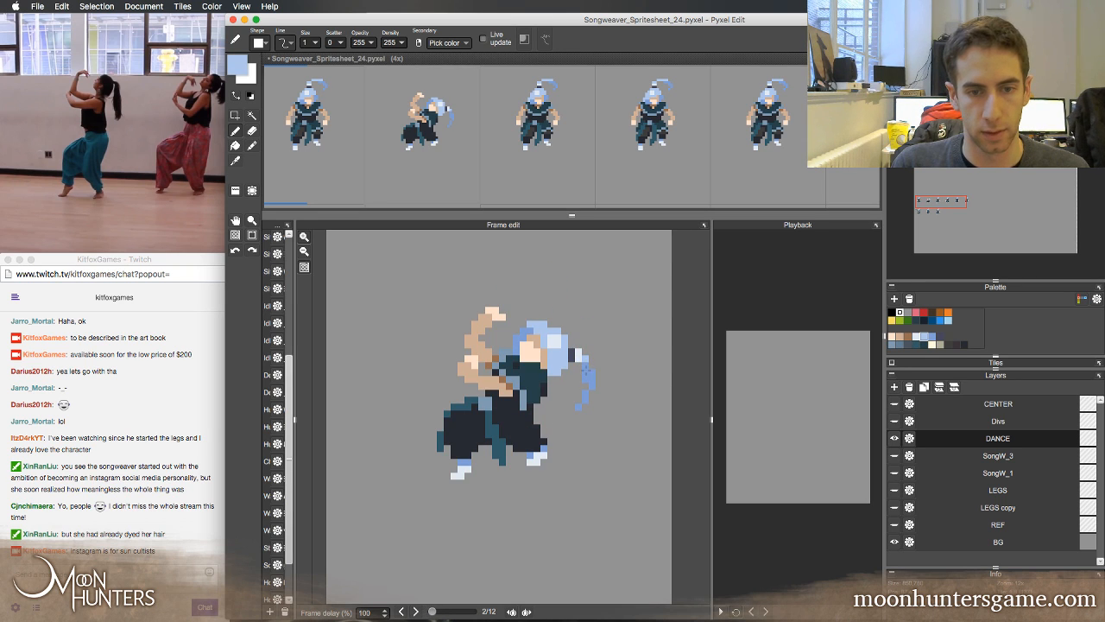
pyautogui.moveTo(592, 372); pyautogui.dragTo(591, 386)
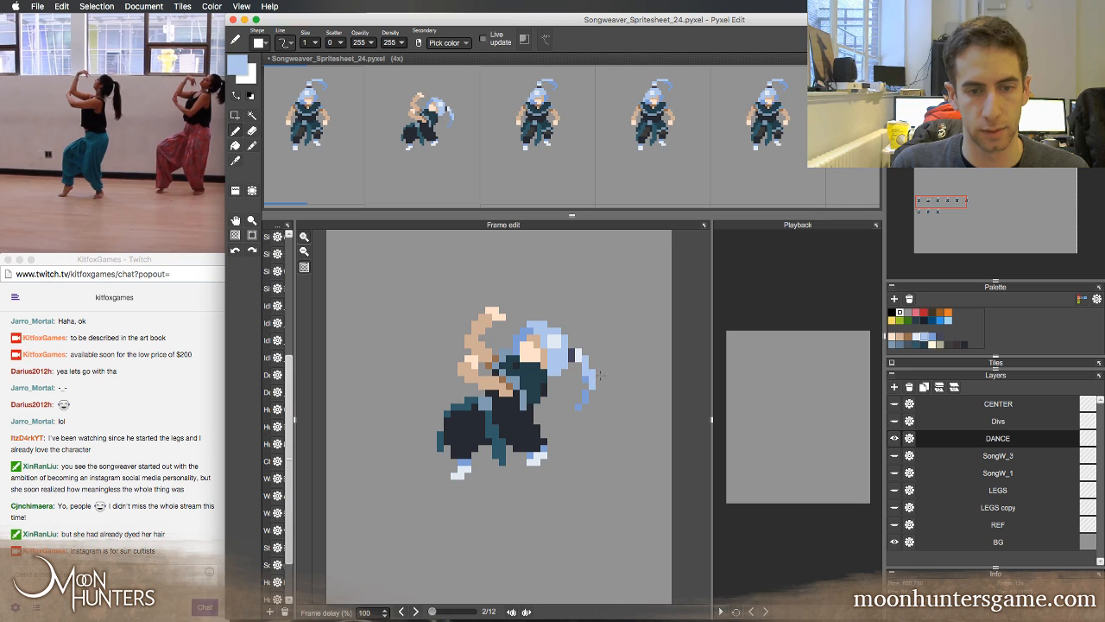
pyautogui.press('Left')
pyautogui.press('Right')
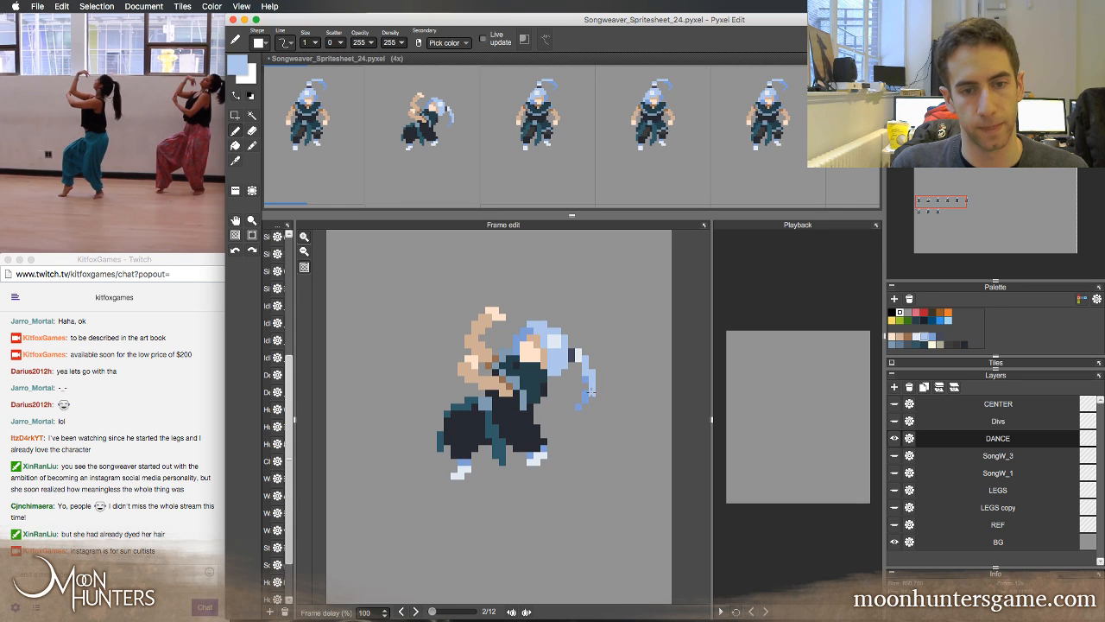
# Refine the lower ponytail of the second frame with light blue strands and a mid-blue tip, matching the first frame's shading
pyautogui.rightClick(585, 381)
pyautogui.press('Left')
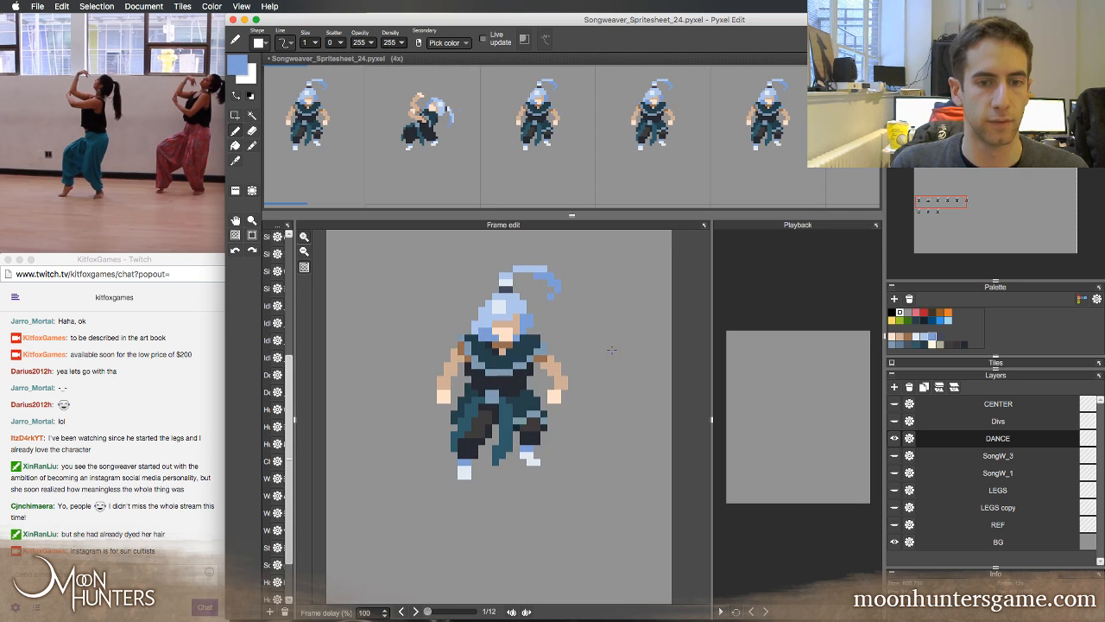
pyautogui.press('Right')
pyautogui.rightClick(587, 379)
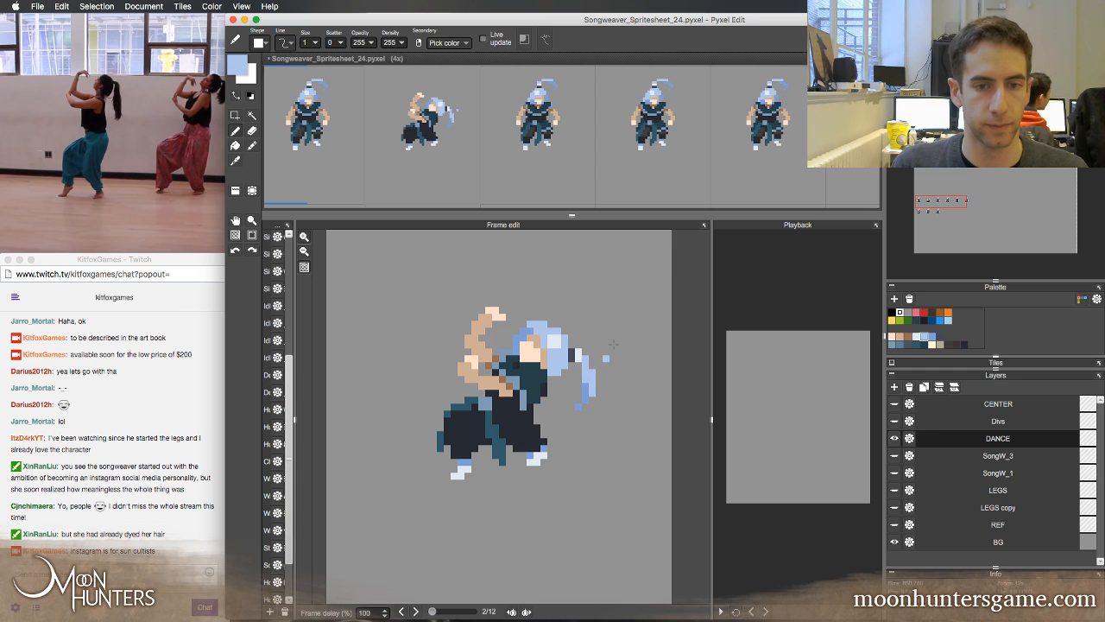
pyautogui.press('Left')
pyautogui.press('Right')
pyautogui.rightClick(584, 388)
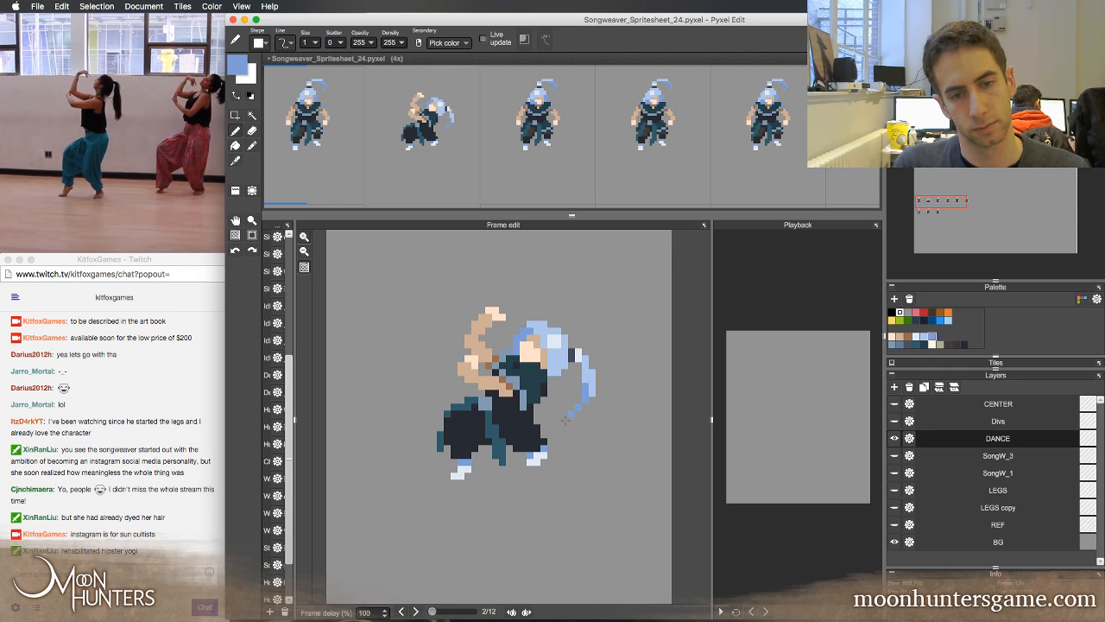
# Compare the second frame's hair and outfit with the first frame by flipping between them
pyautogui.press('Left')
pyautogui.press('Right')
pyautogui.press('Left')
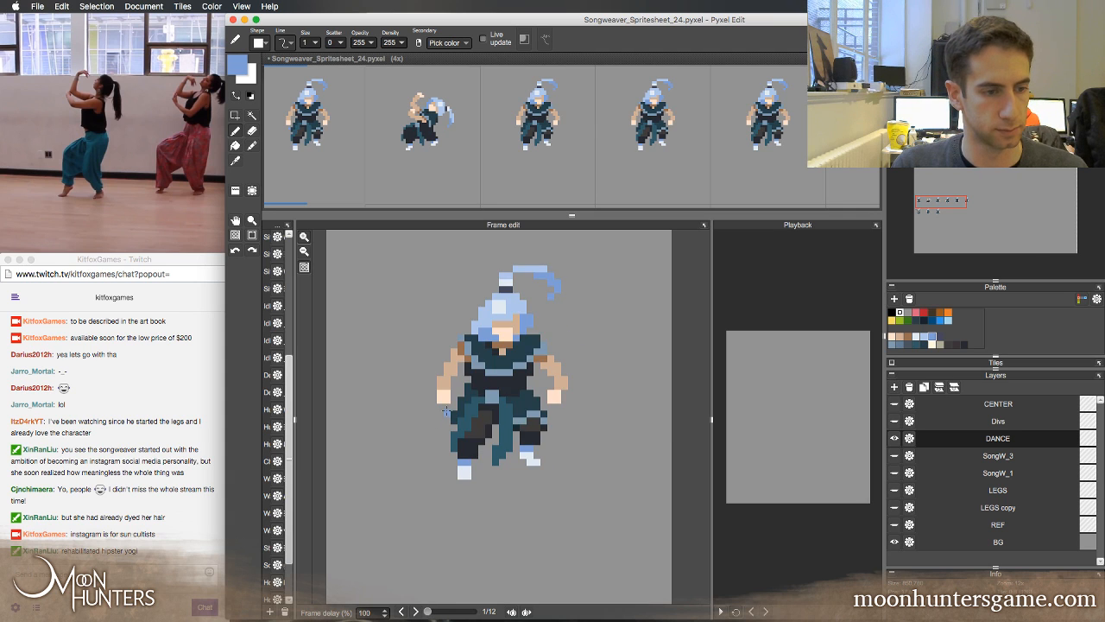
pyautogui.press('Right')
pyautogui.press('Left')
pyautogui.press('Right')
pyautogui.press('Left')
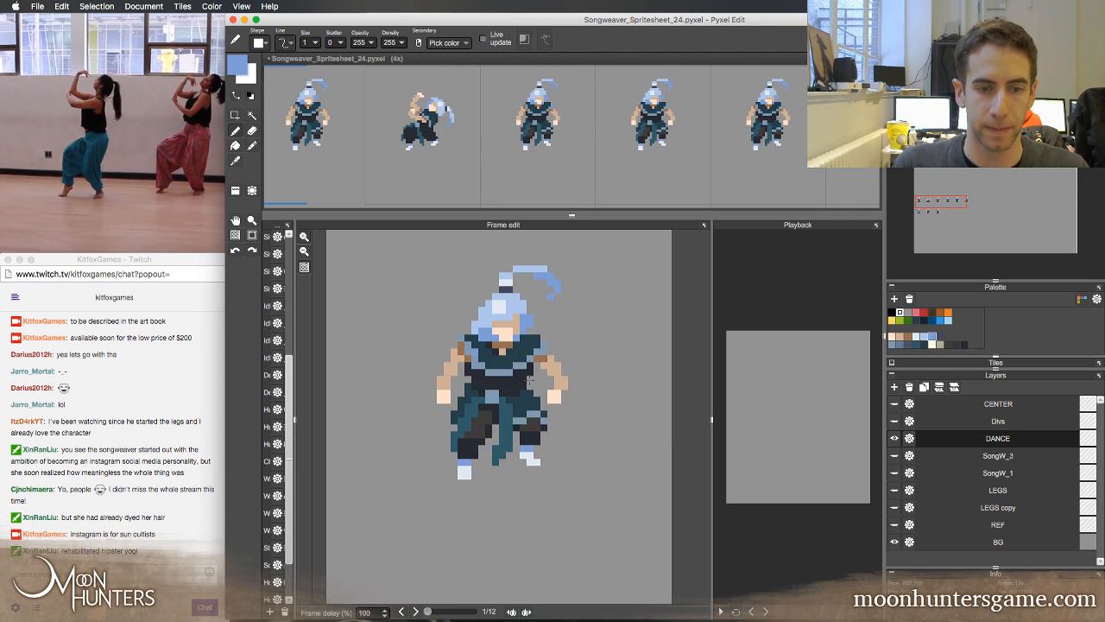
pyautogui.press('Right')
# Rework the second frame's waist, covering the hanging blue-grey strip with dark navy and adjusting the blue-grey band and teal top around it
pyautogui.rightClick(529, 397)
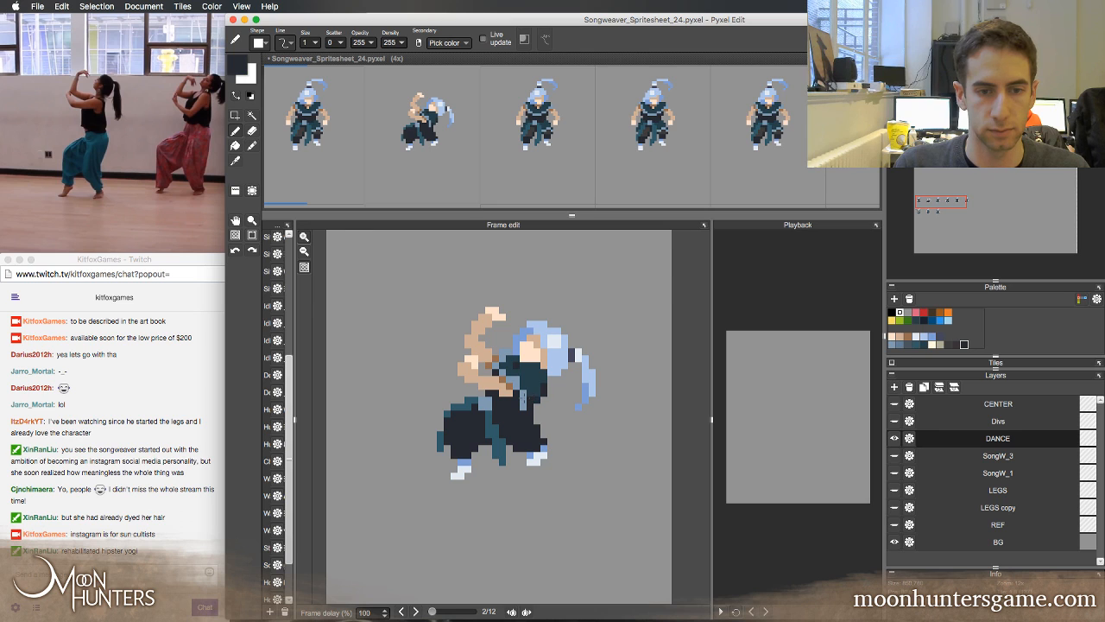
pyautogui.rightClick(523, 399)
pyautogui.click(529, 400)
pyautogui.rightClick(523, 413)
pyautogui.click(524, 405)
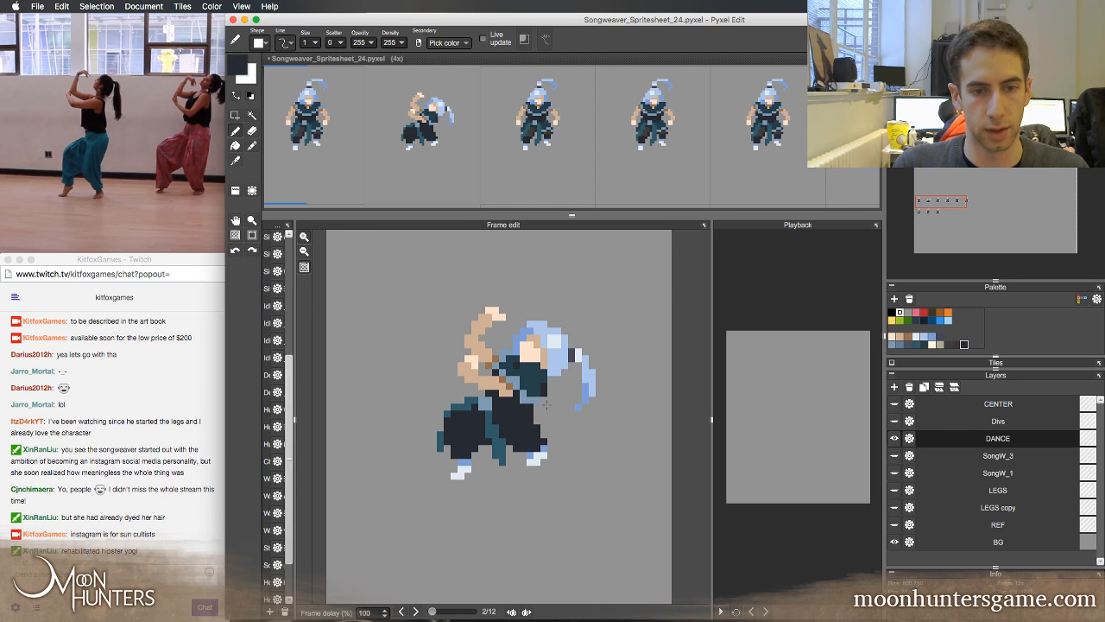
pyautogui.click(531, 400)
pyautogui.rightClick(525, 399)
pyautogui.rightClick(543, 382)
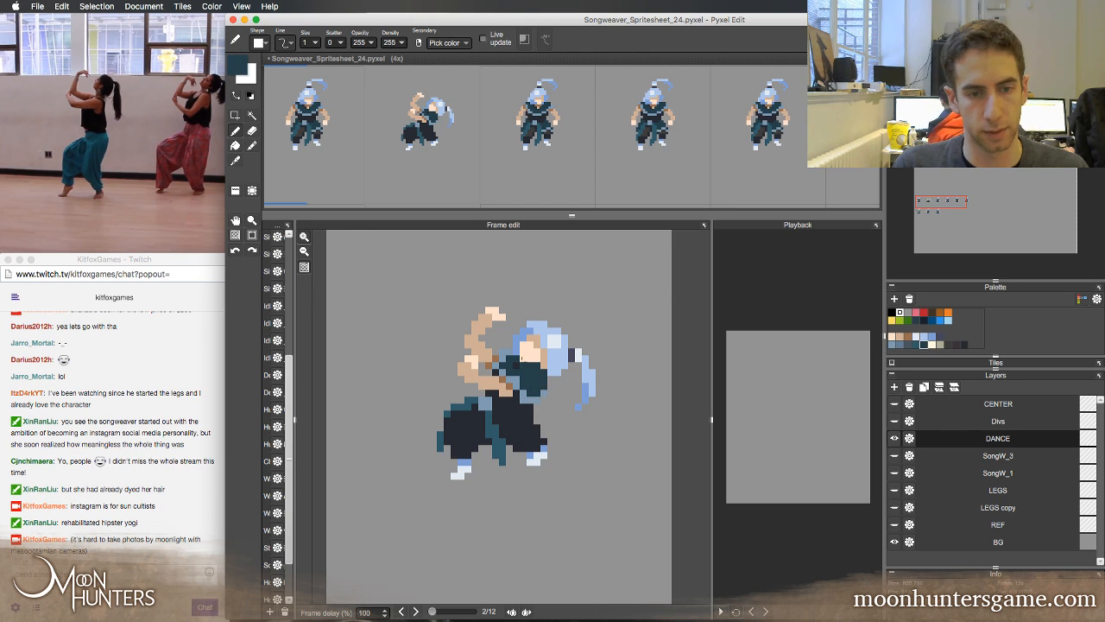
# Add dark navy shading to the chest of the second frame's teal top, using the first frame's outfit as reference
pyautogui.press('Left')
pyautogui.press('Right')
pyautogui.rightClick(516, 365)
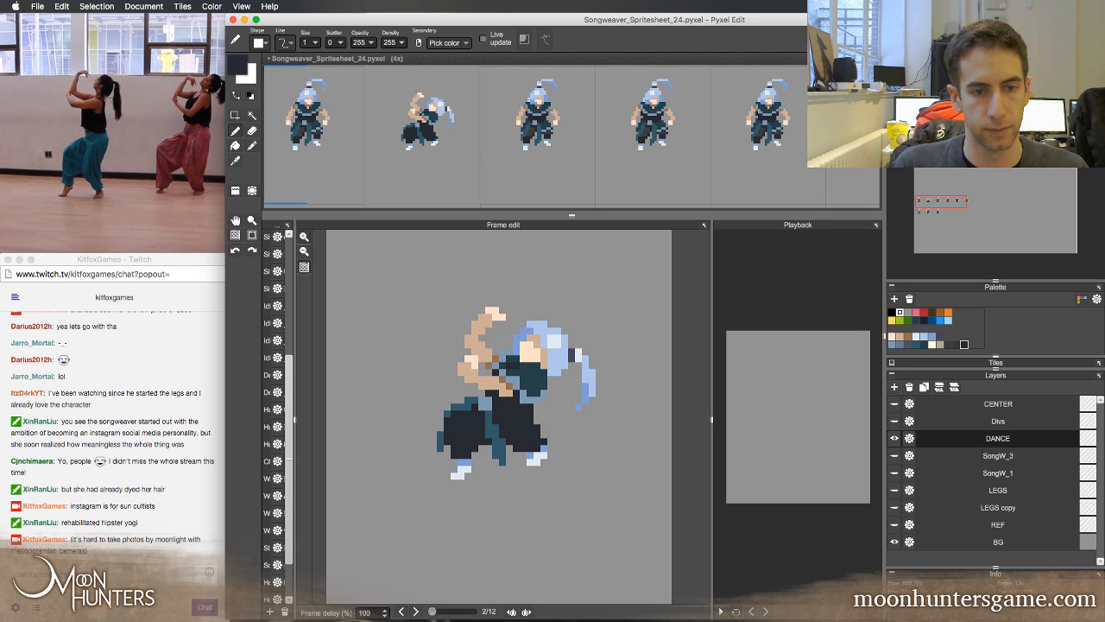
pyautogui.press('Left')
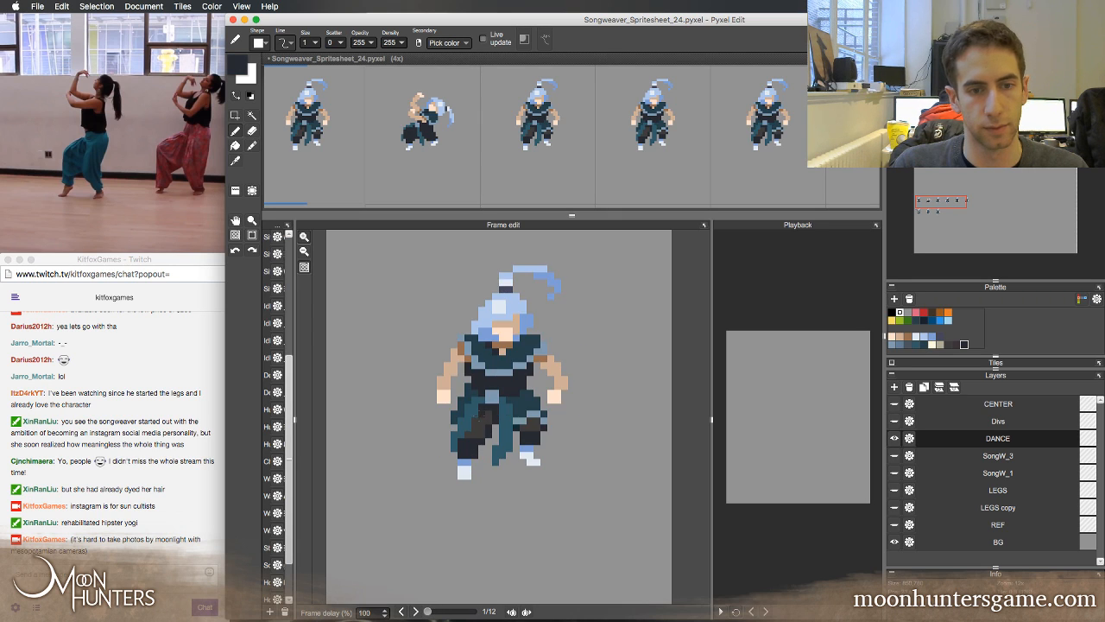
pyautogui.press('Right')
pyautogui.click(518, 369)
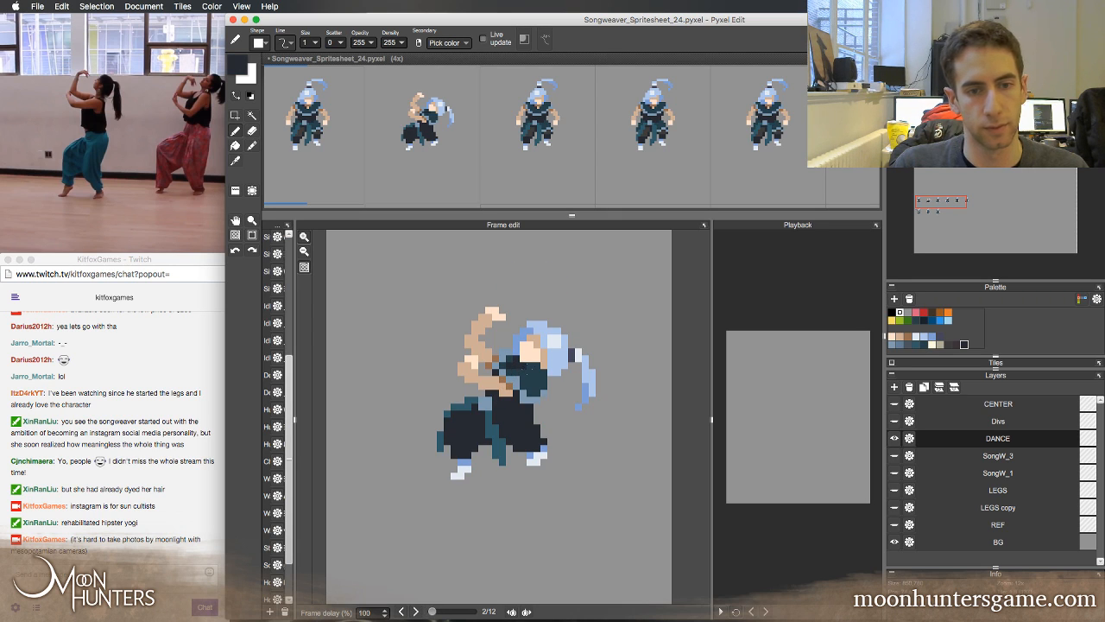
# Paint a brown neck shadow below the second frame's face using the brown sampled from the first frame's neck
pyautogui.press('Left')
pyautogui.rightClick(500, 343)
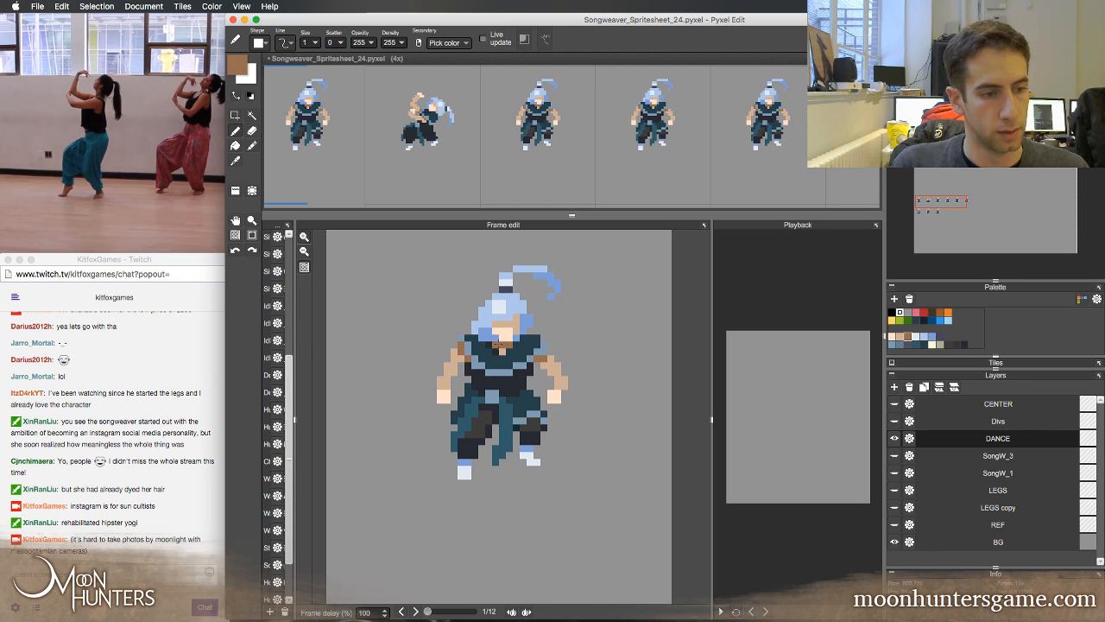
pyautogui.press('Right')
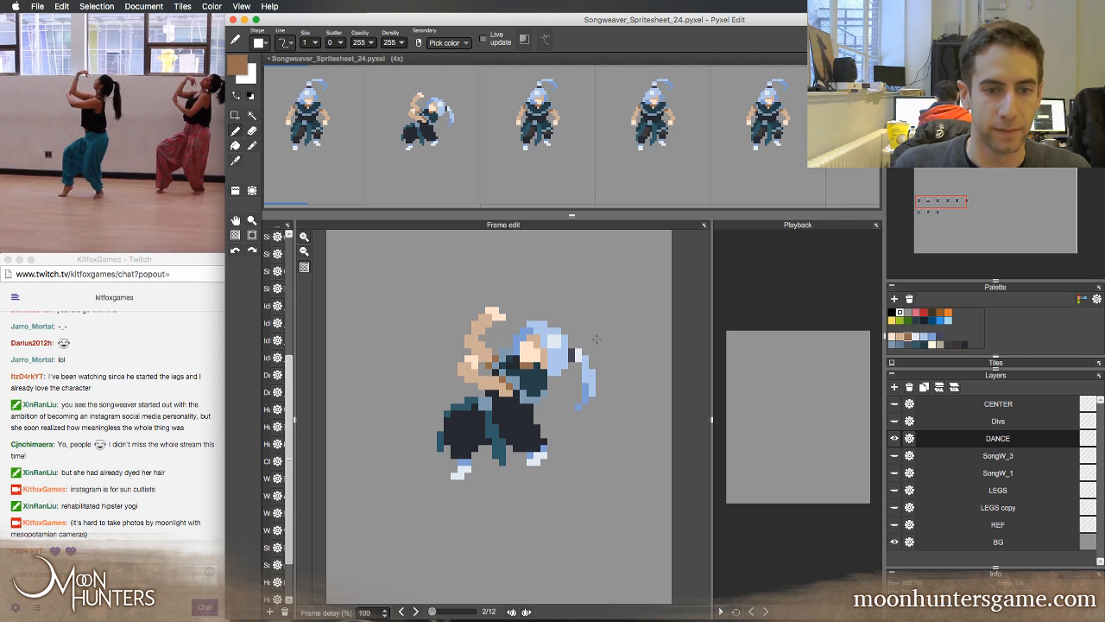
# Try extra brown shading on the second frame's chest, compare it with the first frame, and undo the pen stroke
pyautogui.press('Left')
pyautogui.press('Right')
pyautogui.press('Left')
pyautogui.press('Right')
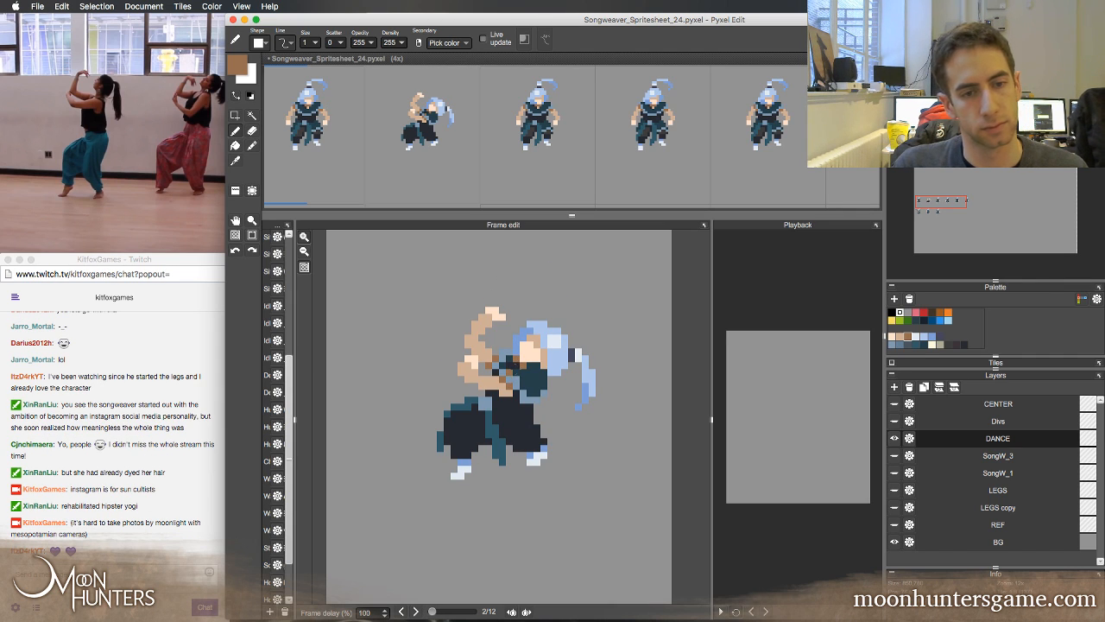
pyautogui.press('super+z')
# Review the second frame's pose and shading by flipping between it and the neighbouring first and third frames
pyautogui.press('Left')
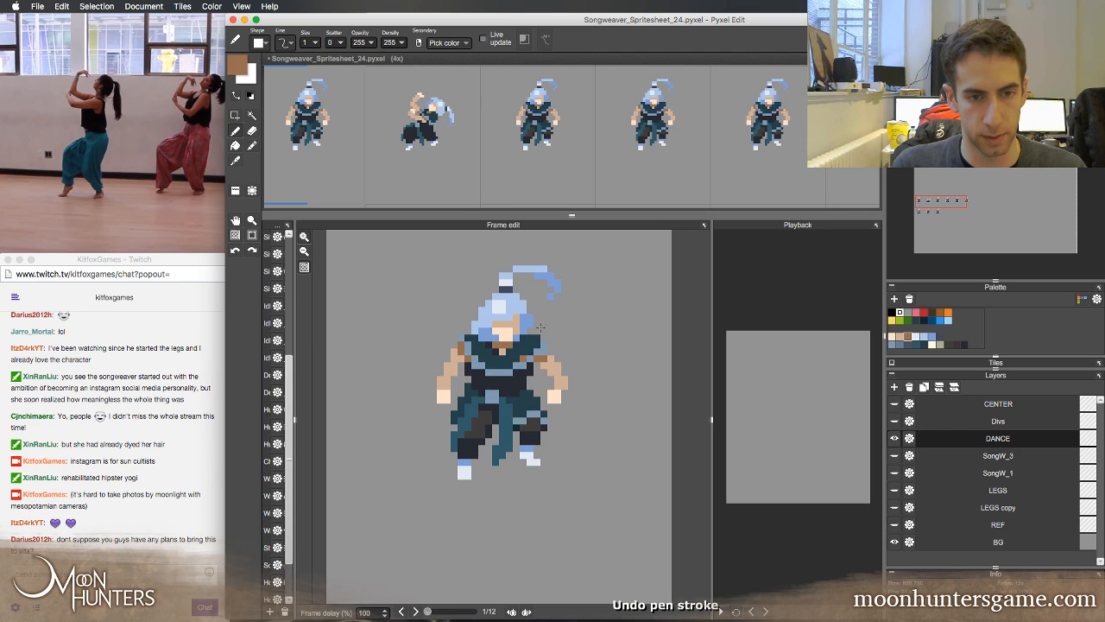
pyautogui.press('Right')
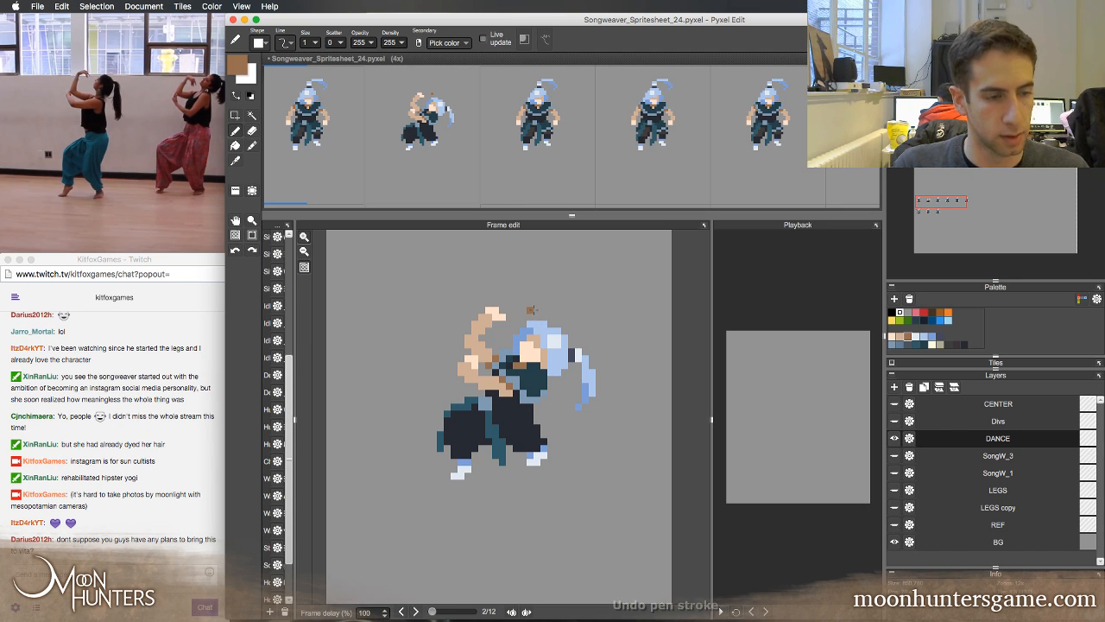
pyautogui.press('Right')
pyautogui.press('Left')
pyautogui.press('Right')
pyautogui.press('Left')
pyautogui.press('Right')
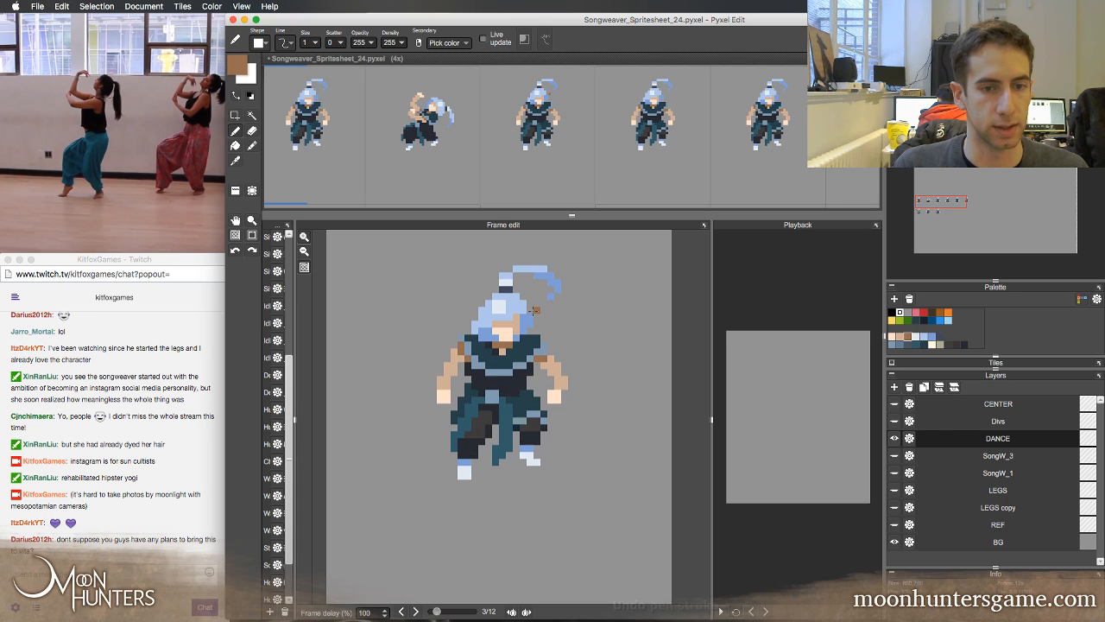
pyautogui.press('Left')
pyautogui.press('Right')
pyautogui.press('Left')
pyautogui.press('Right')
pyautogui.press('Left')
pyautogui.press('Right')
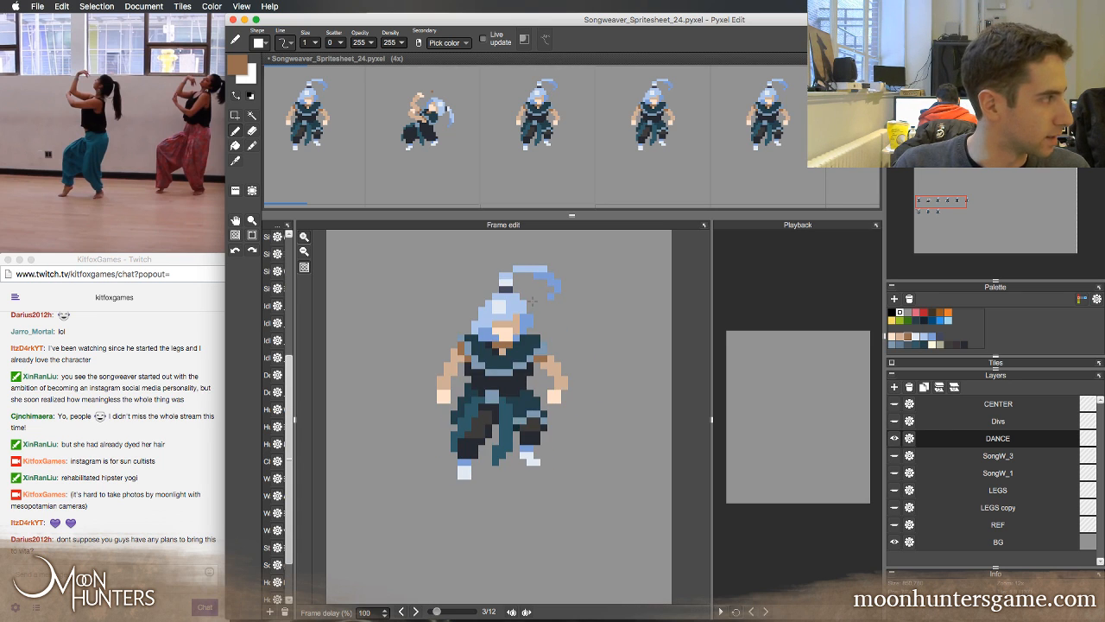
pyautogui.press('Left')
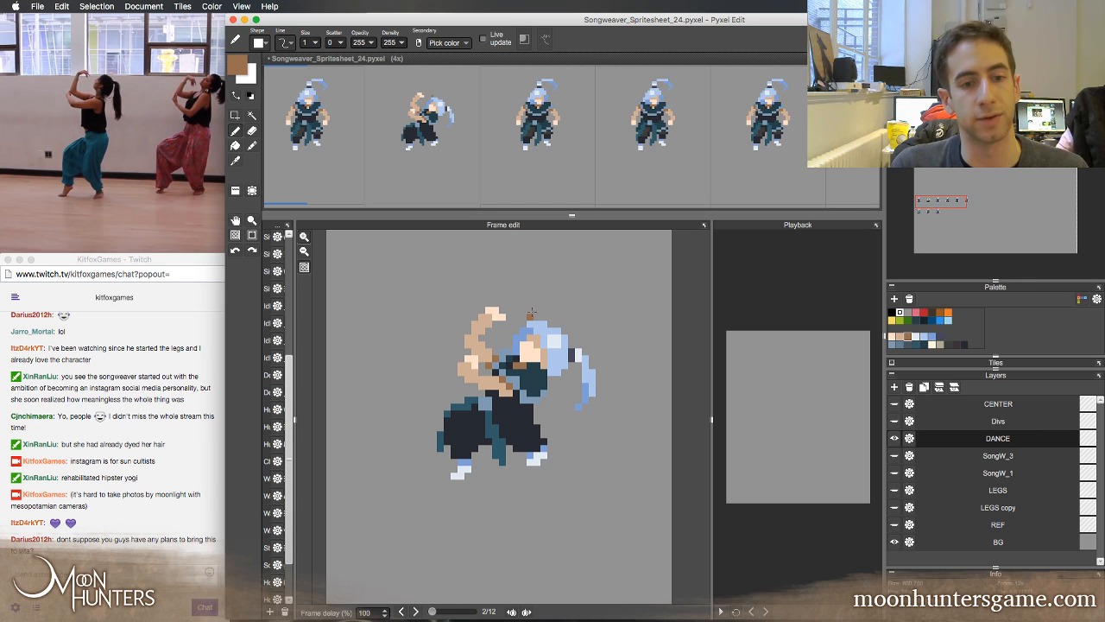
pyautogui.click(522, 253)
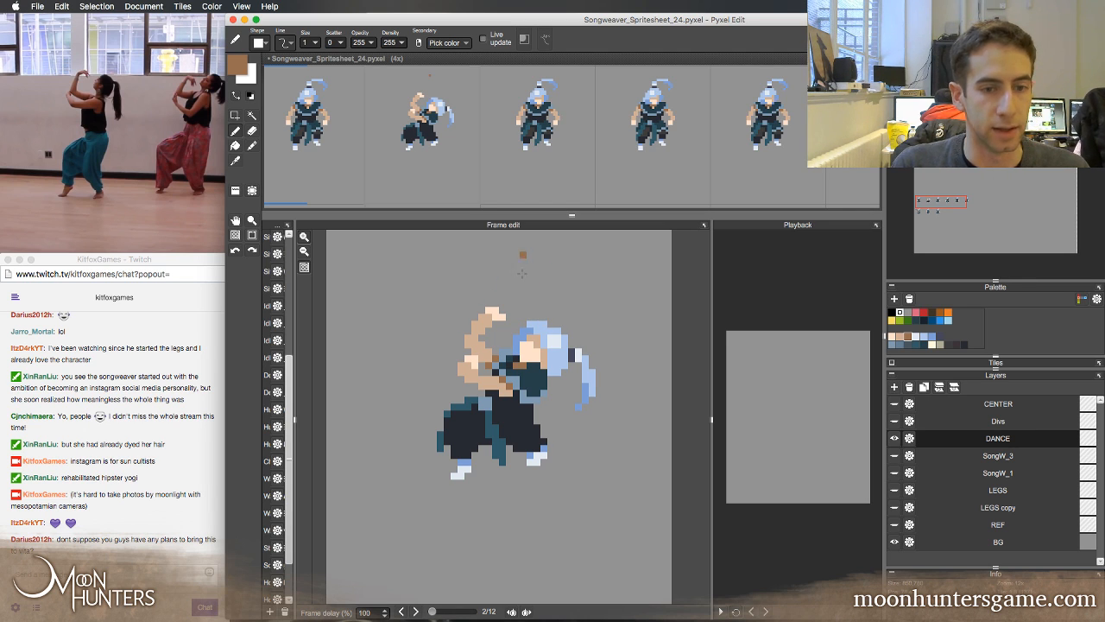
pyautogui.press('Left')
pyautogui.press('Right')
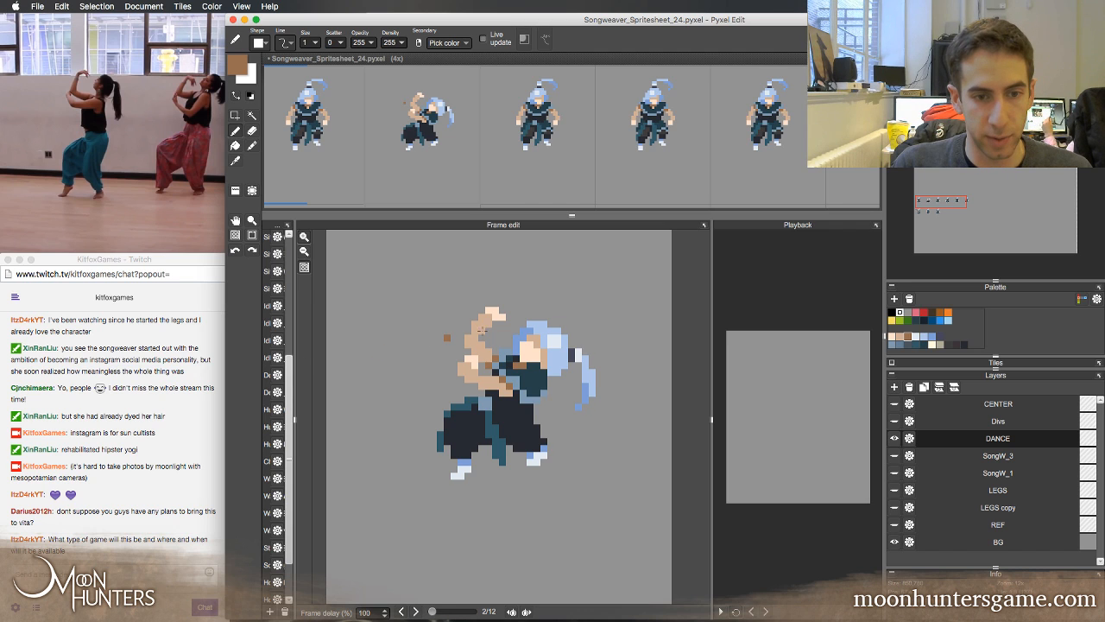
# Shade the second frame's front trouser leg with the dark teal sampled from the first frame, comparing it against that frame
pyautogui.press('Left')
pyautogui.press('Right')
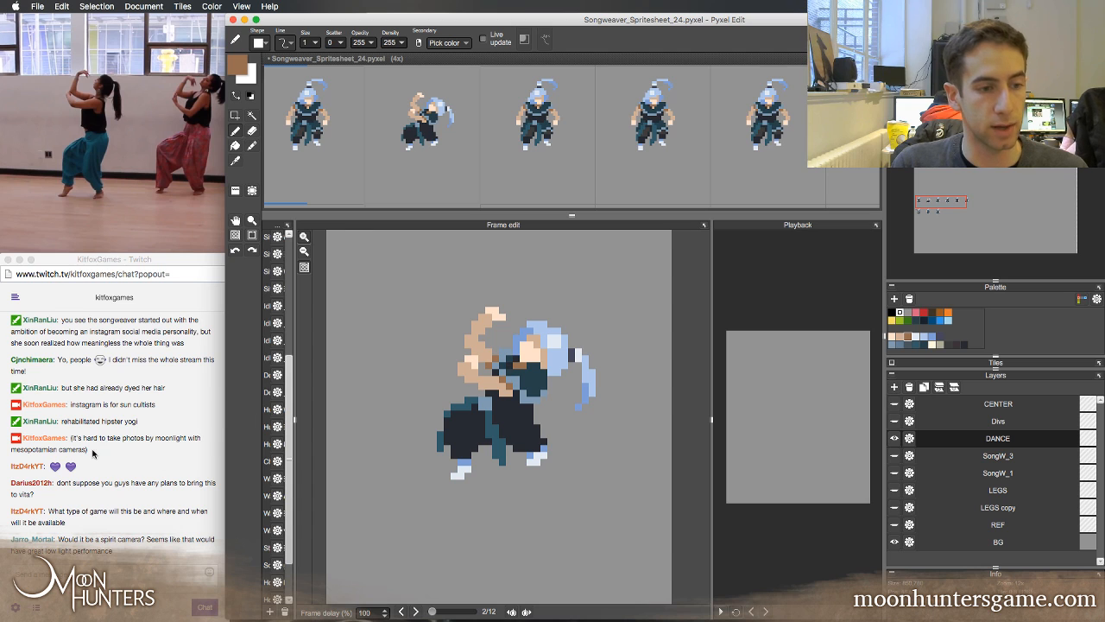
pyautogui.moveTo(318, 618)
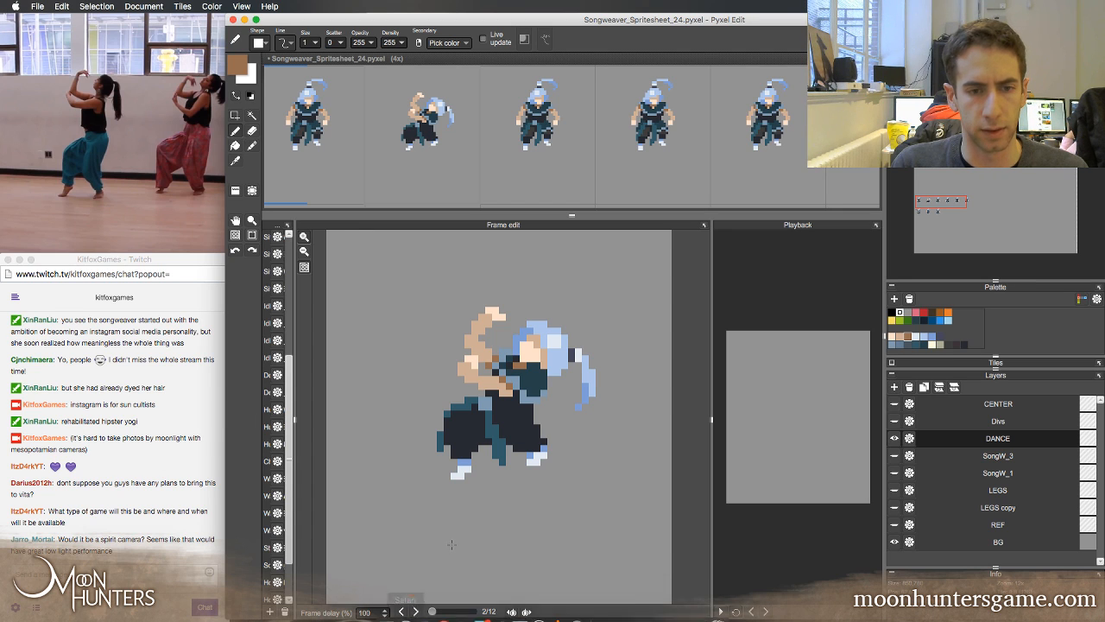
pyautogui.press('Left')
pyautogui.press('Right')
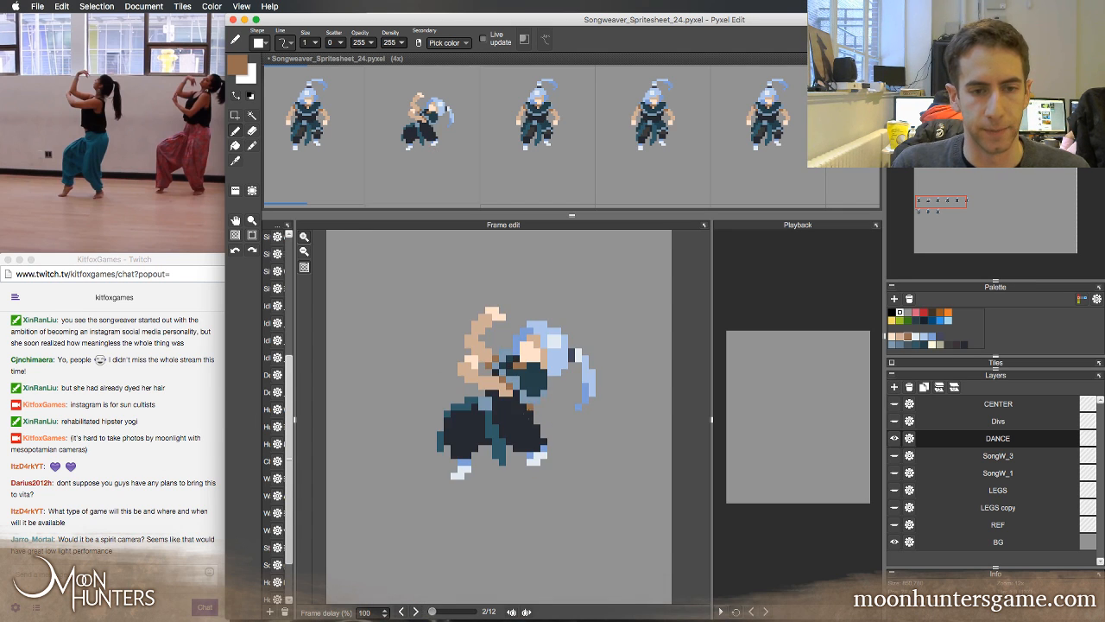
pyautogui.press('Left')
pyautogui.rightClick(523, 406)
pyautogui.press('Right')
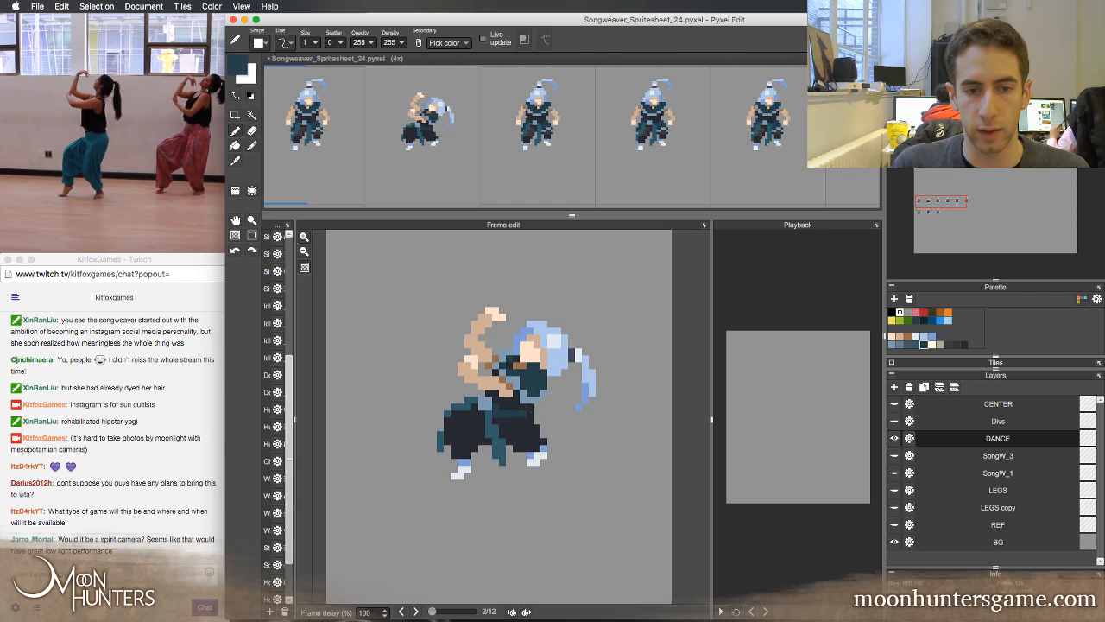
pyautogui.moveTo(518, 421); pyautogui.dragTo(499, 421)
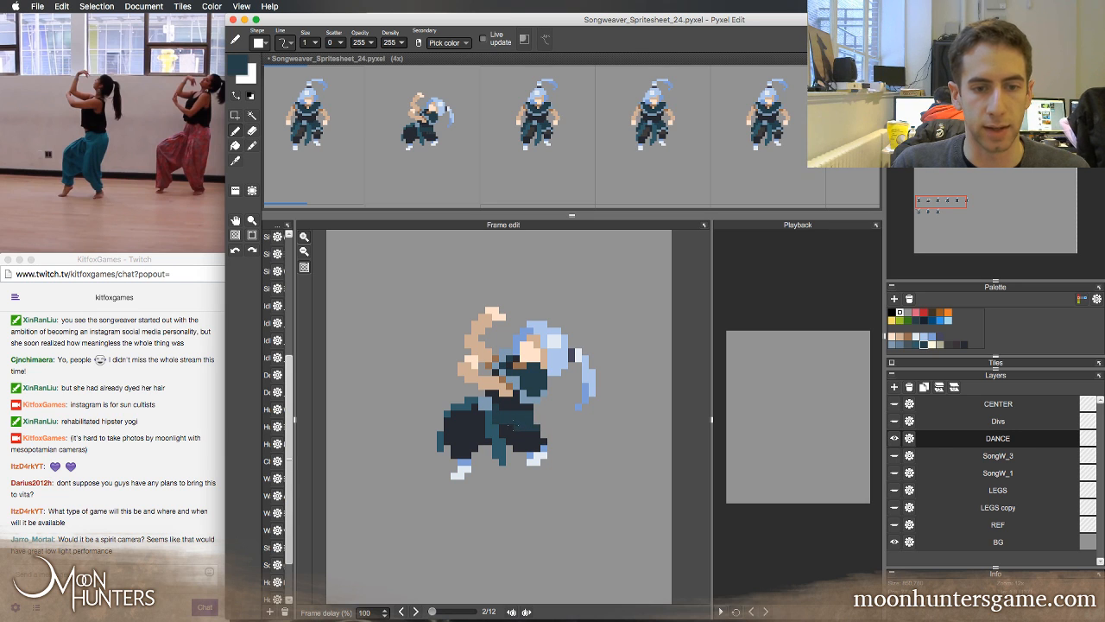
pyautogui.press('Left')
pyautogui.press('Right')
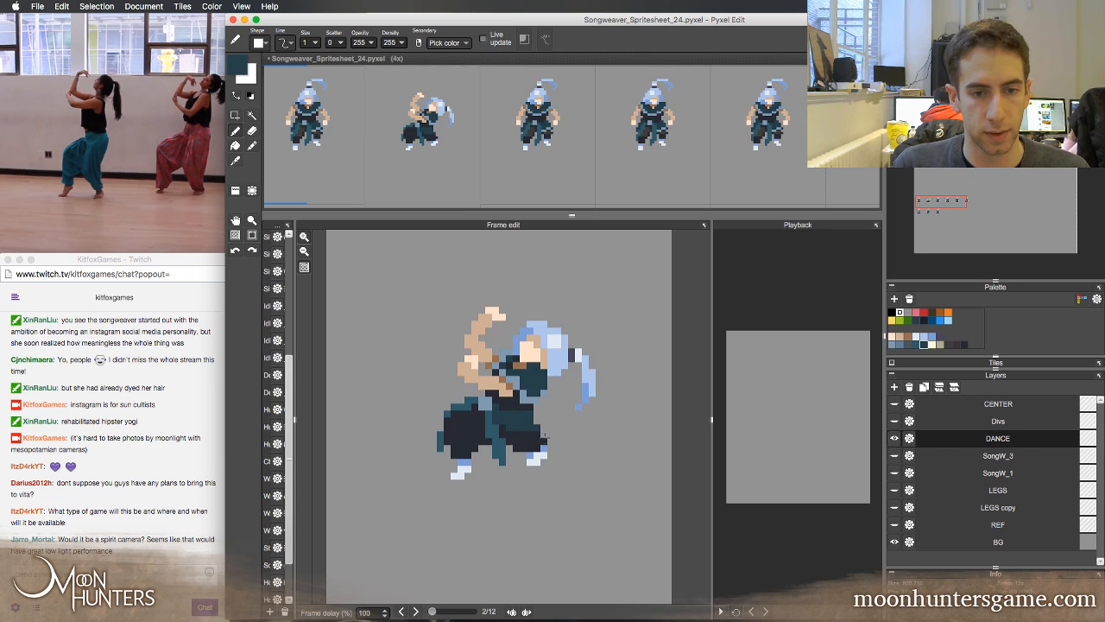
# Paint a grey-blue band across the second frame's front thigh using the colour sampled from the first frame's trouser trim
pyautogui.press('Left')
pyautogui.rightClick(520, 421)
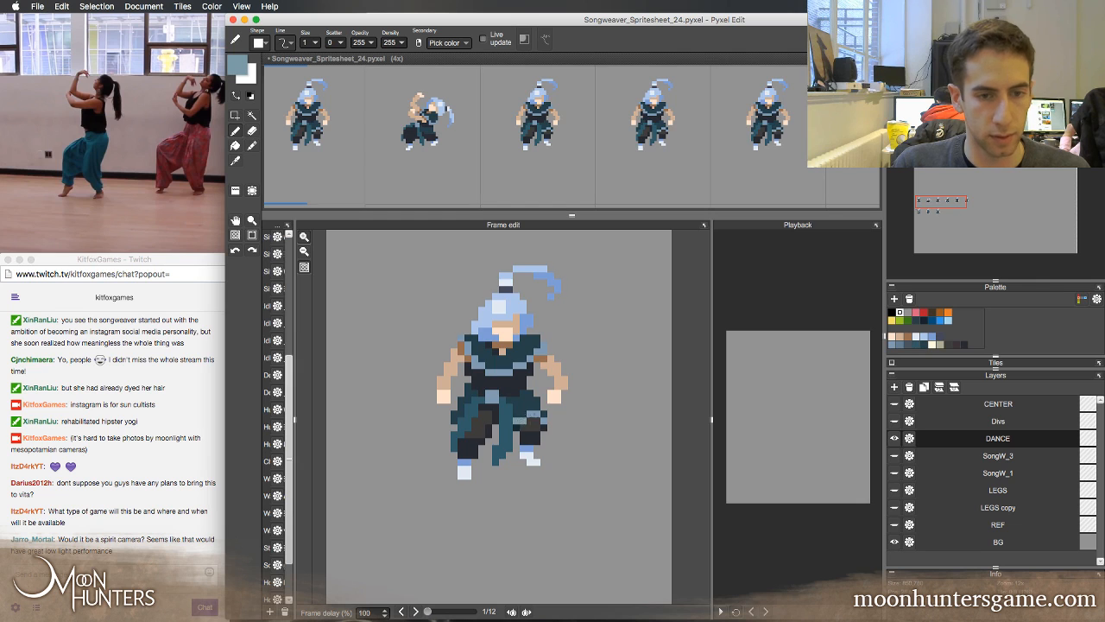
pyautogui.press('Right')
pyautogui.click(503, 421)
pyautogui.click(496, 421)
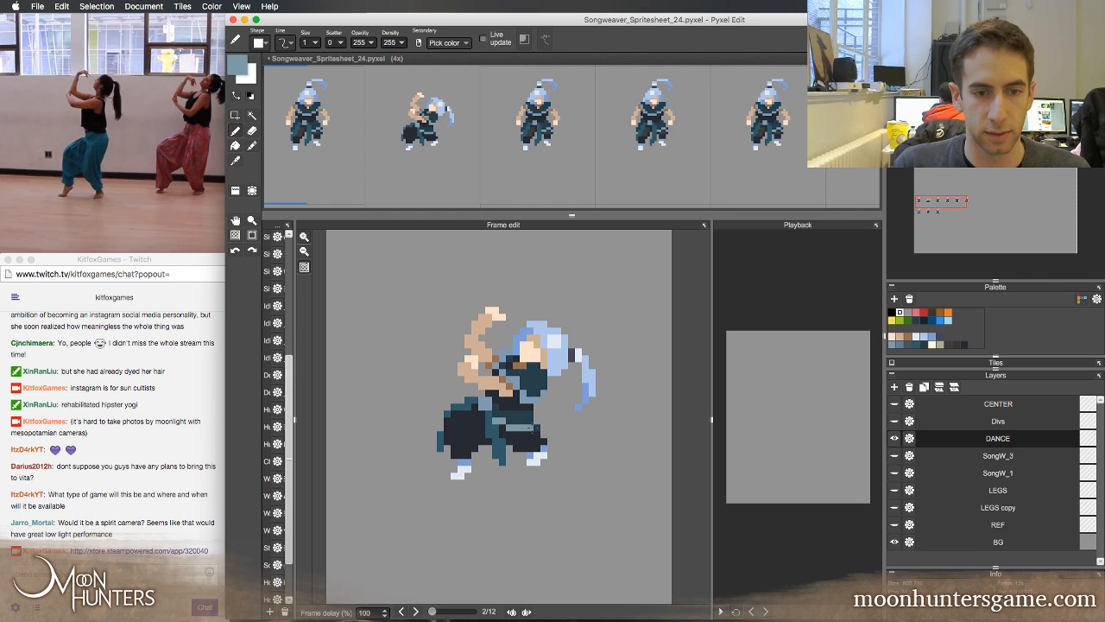
pyautogui.press('Left')
pyautogui.press('Right')
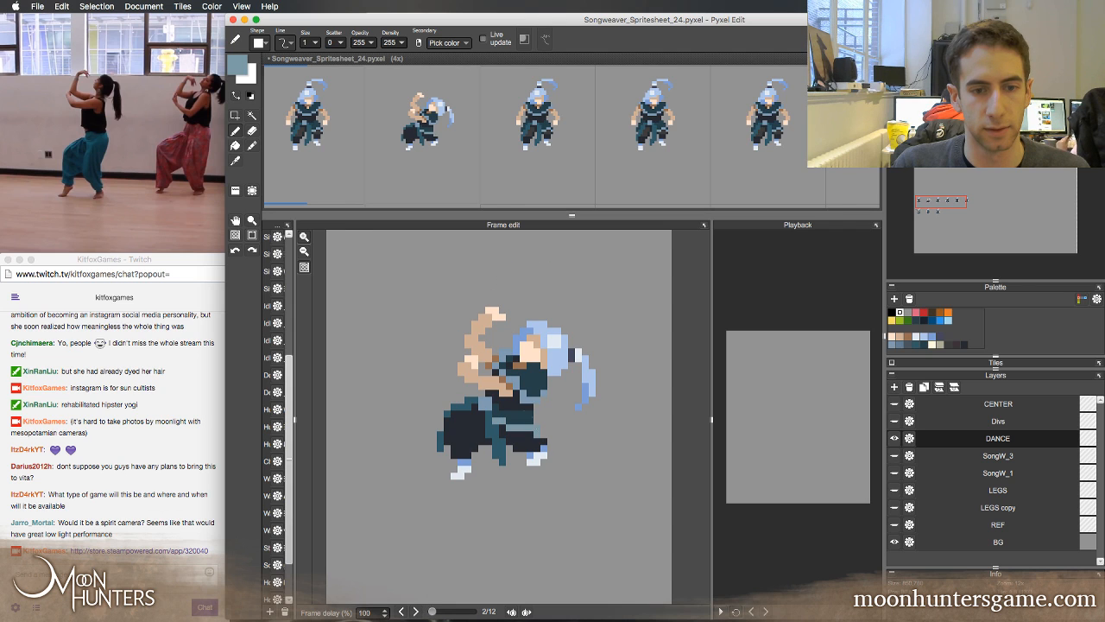
# Reshape the thigh band into a stepped trim, alternating the sampled dark teal and grey-blue and checking against the first frame
pyautogui.rightClick(535, 421)
pyautogui.press('Left')
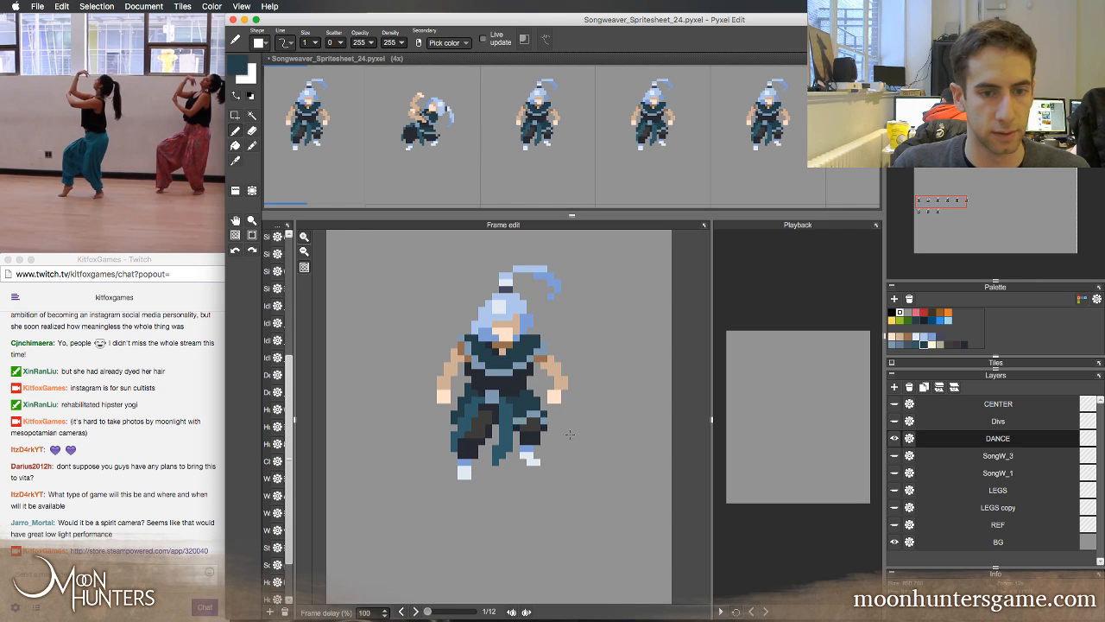
pyautogui.press('Right')
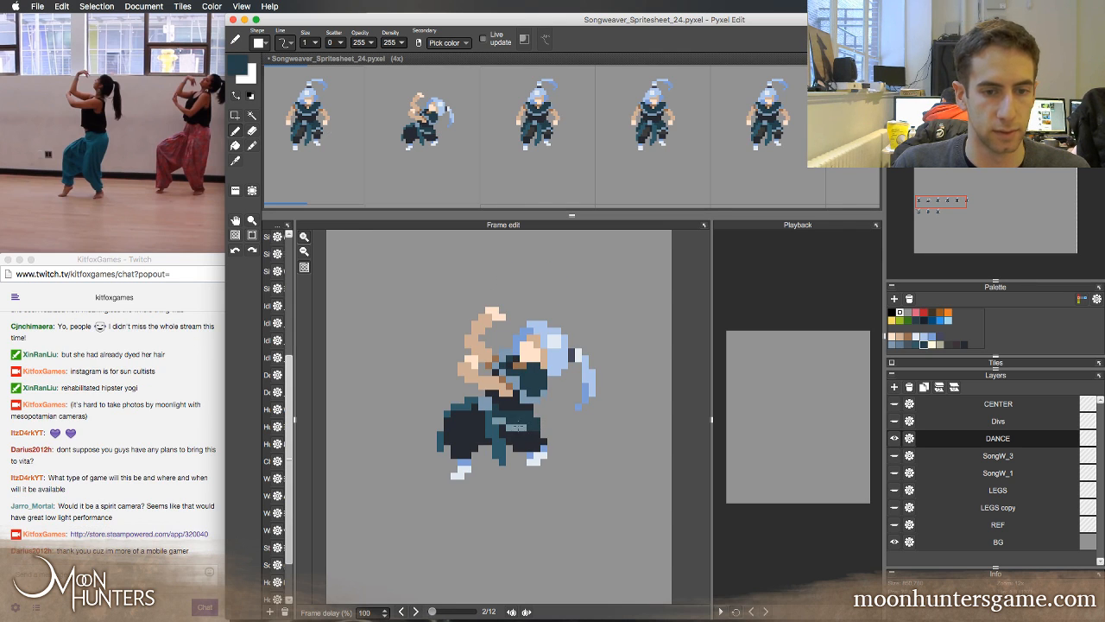
pyautogui.rightClick(524, 428)
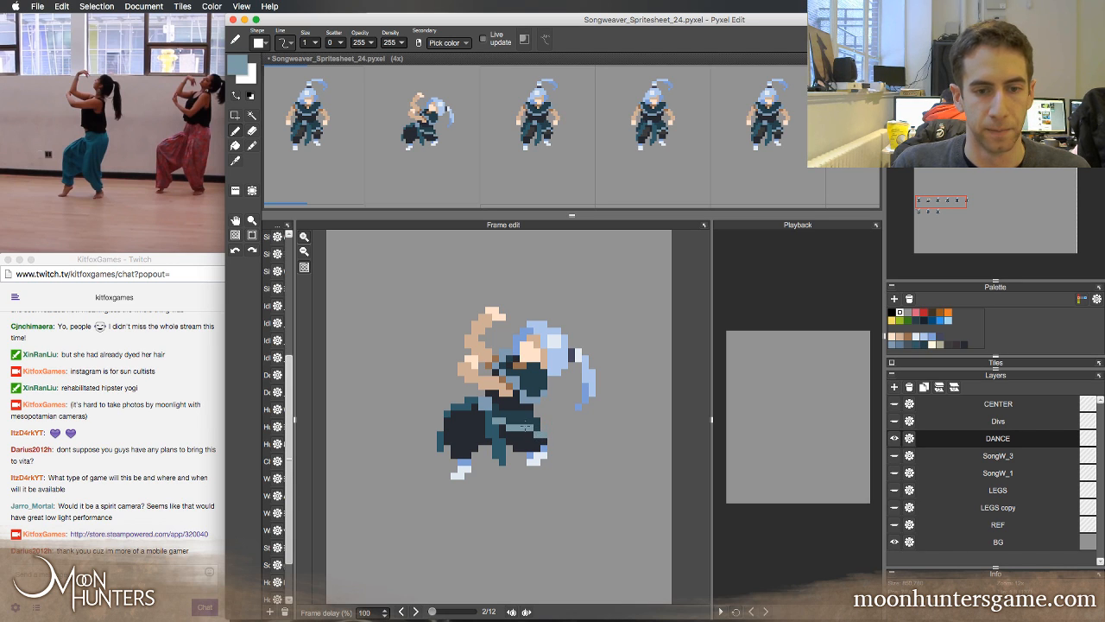
pyautogui.press('Left')
pyautogui.press('Right')
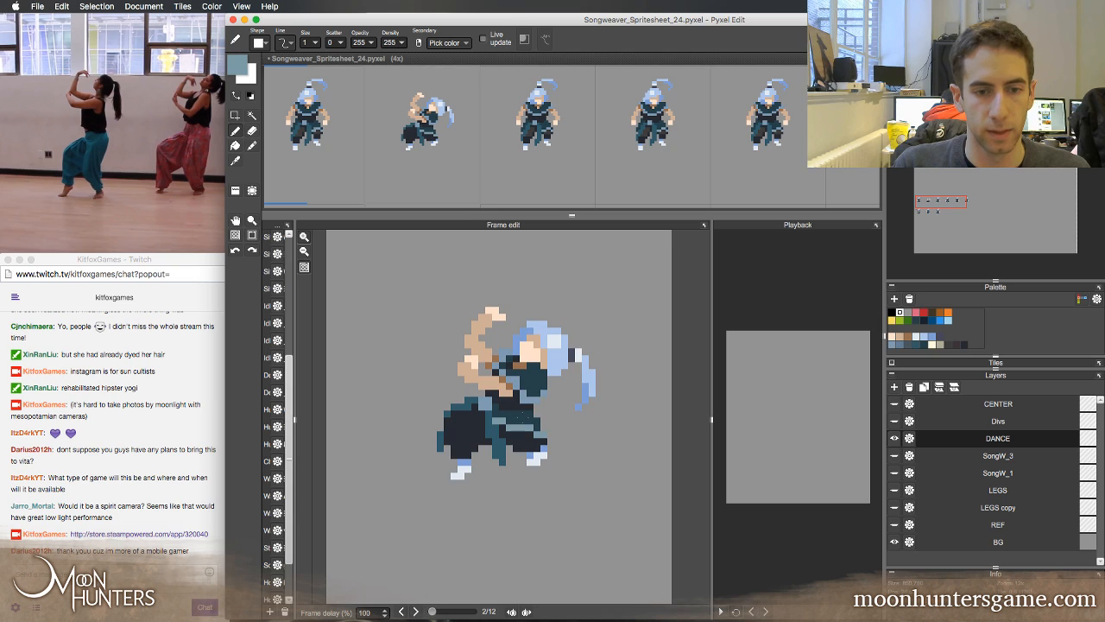
pyautogui.rightClick(544, 426)
# Flip repeatedly between the first and second frames to compare the trouser shading and the pose
pyautogui.press('Left')
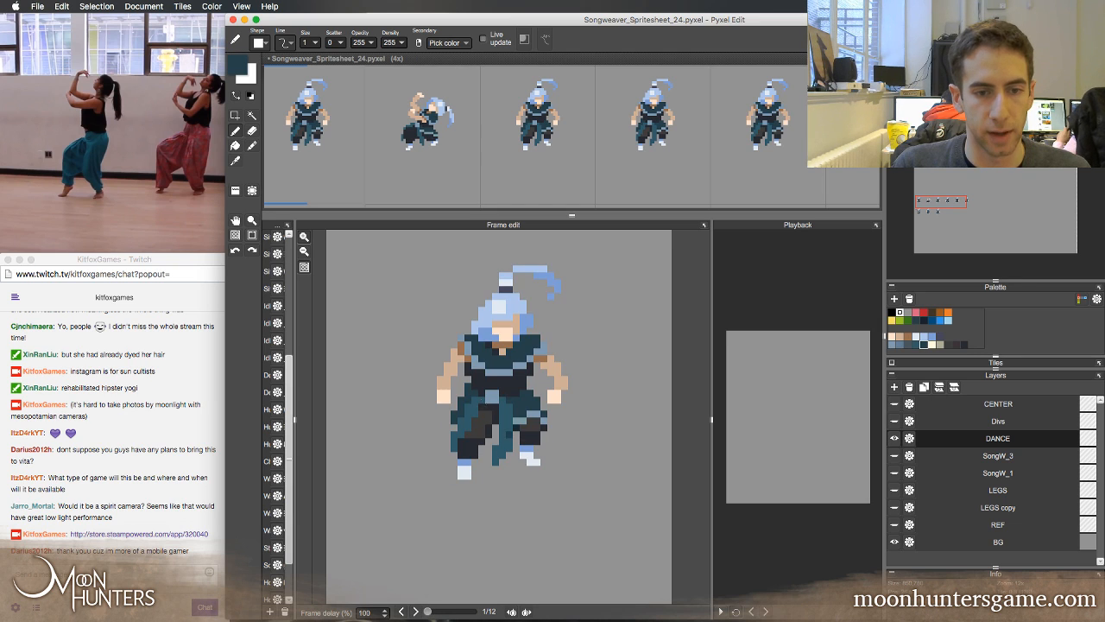
pyautogui.press('Right')
pyautogui.press('Left')
pyautogui.press('Right')
pyautogui.press('Left')
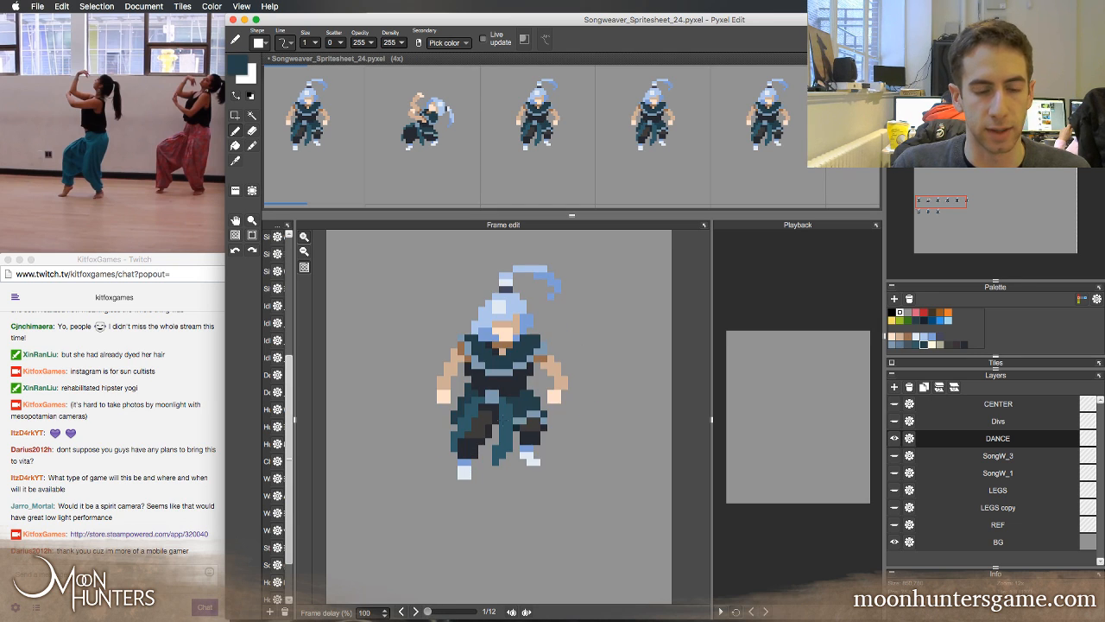
pyautogui.press('Right')
pyautogui.press('Left')
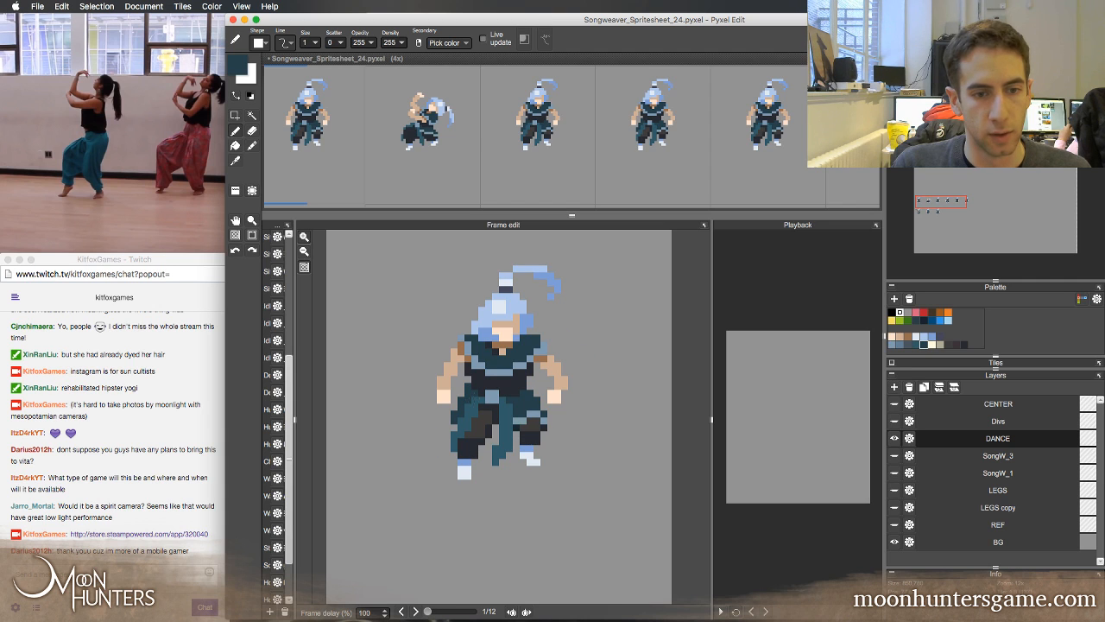
pyautogui.press('Right')
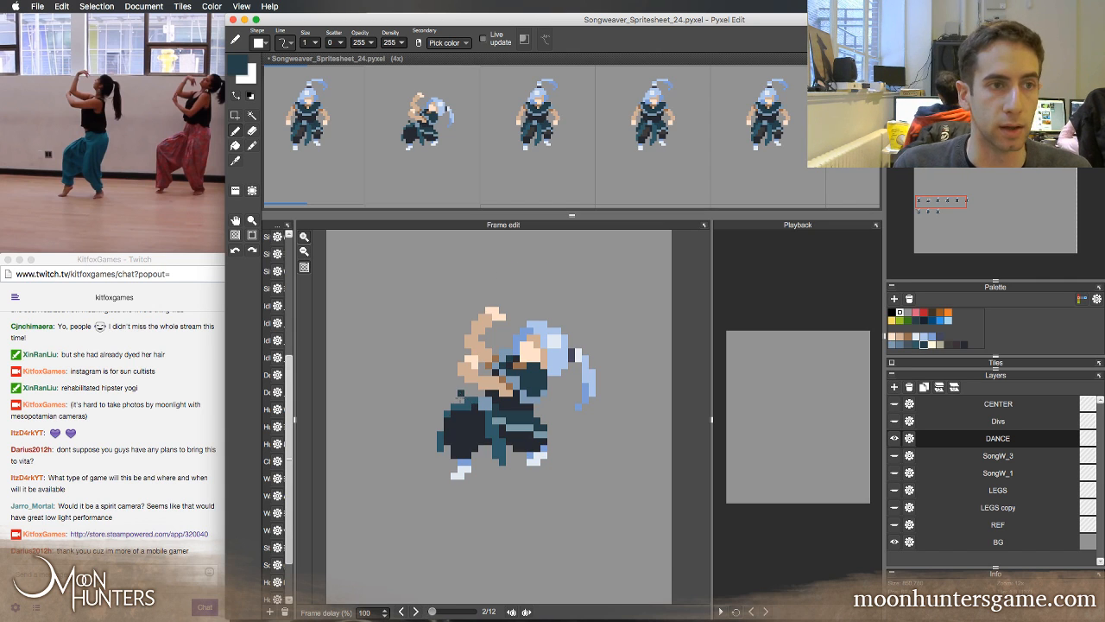
pyautogui.press('Left')
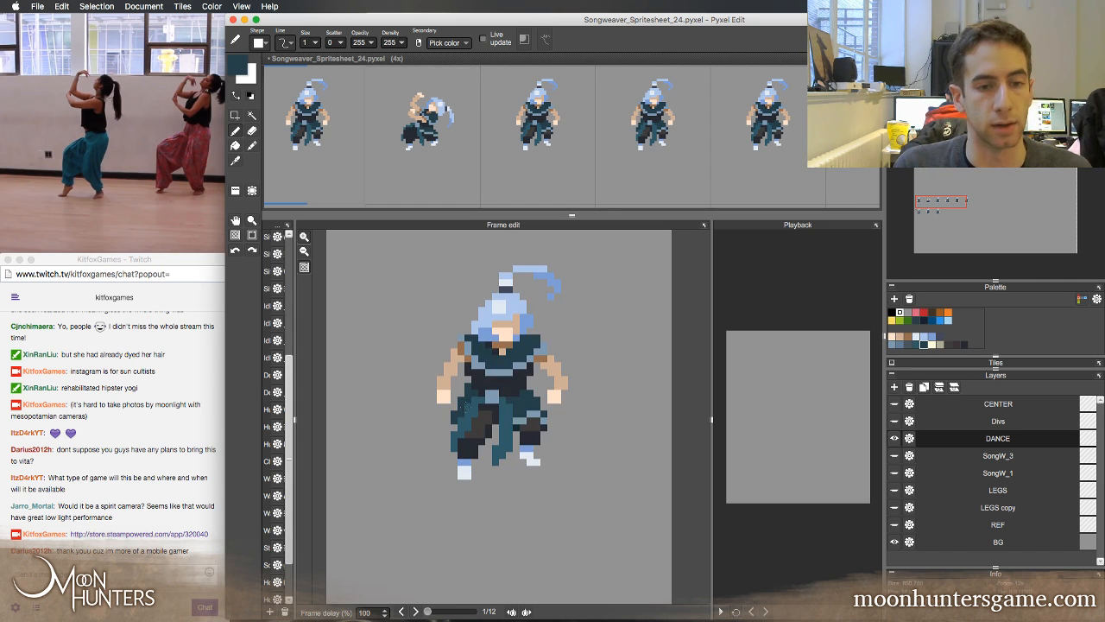
pyautogui.press('Right')
pyautogui.press('Left')
pyautogui.press('Right')
pyautogui.press('Left')
pyautogui.press('Right')
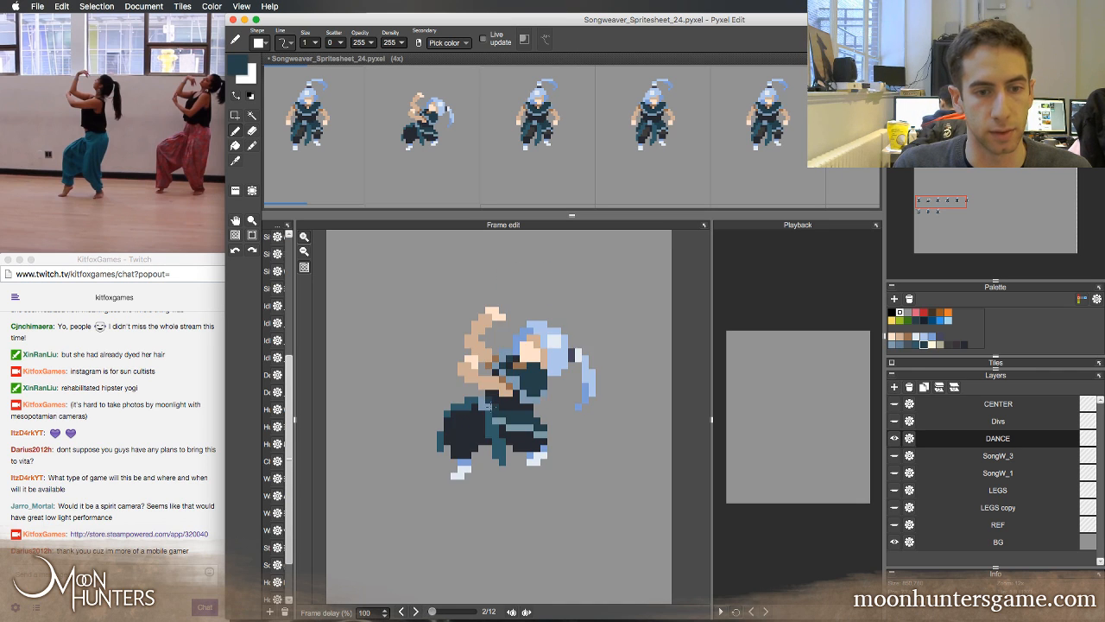
pyautogui.press('Left')
pyautogui.press('Right')
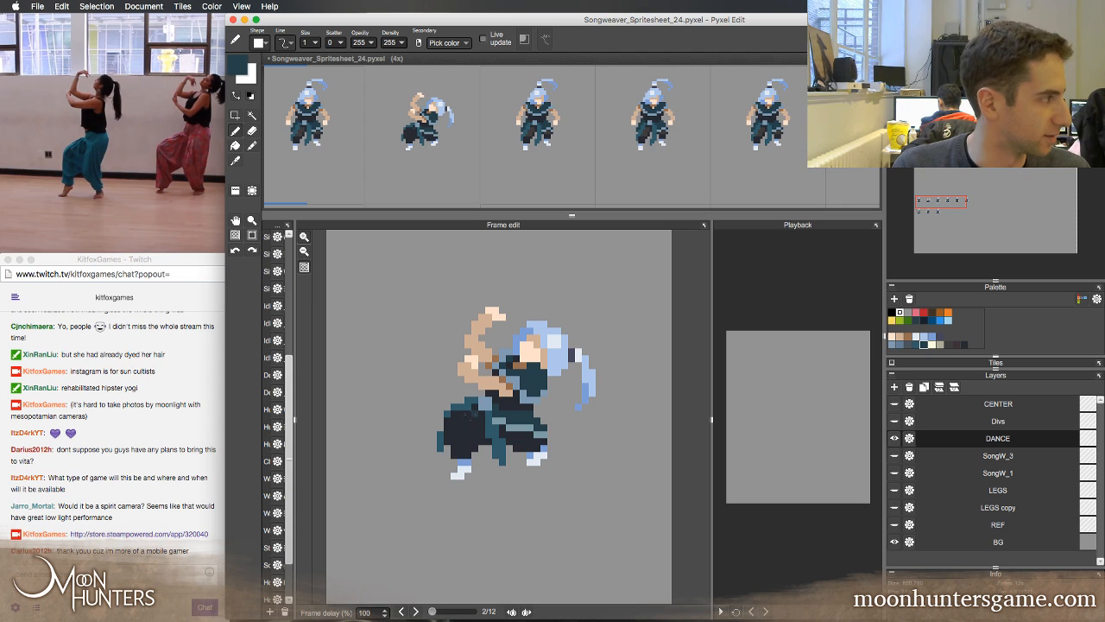
pyautogui.press('Left')
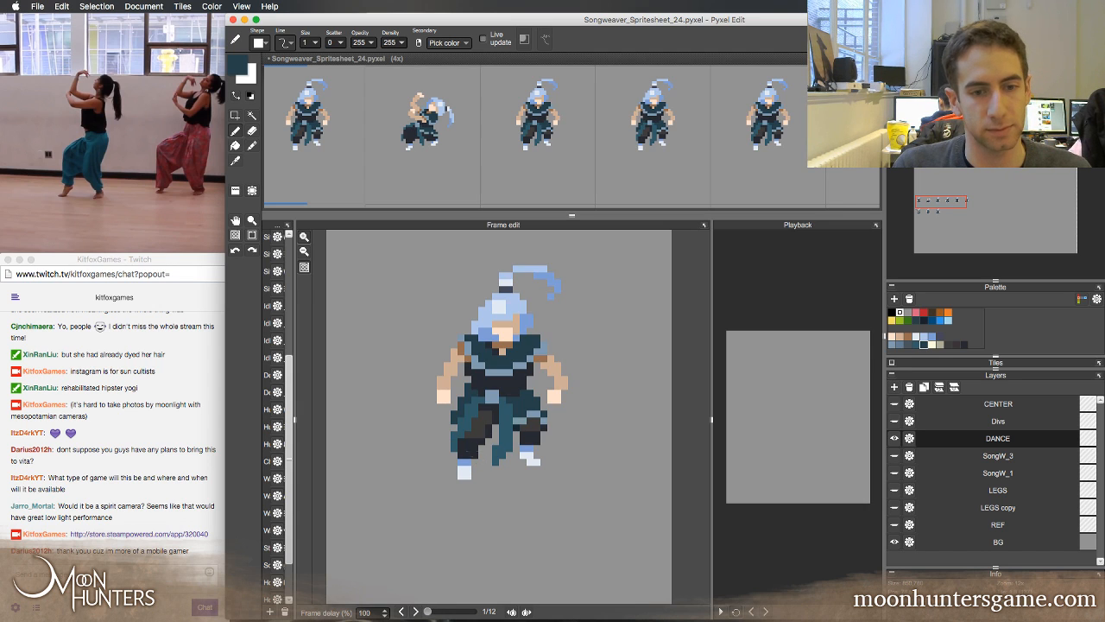
pyautogui.press('Right')
pyautogui.press('Left')
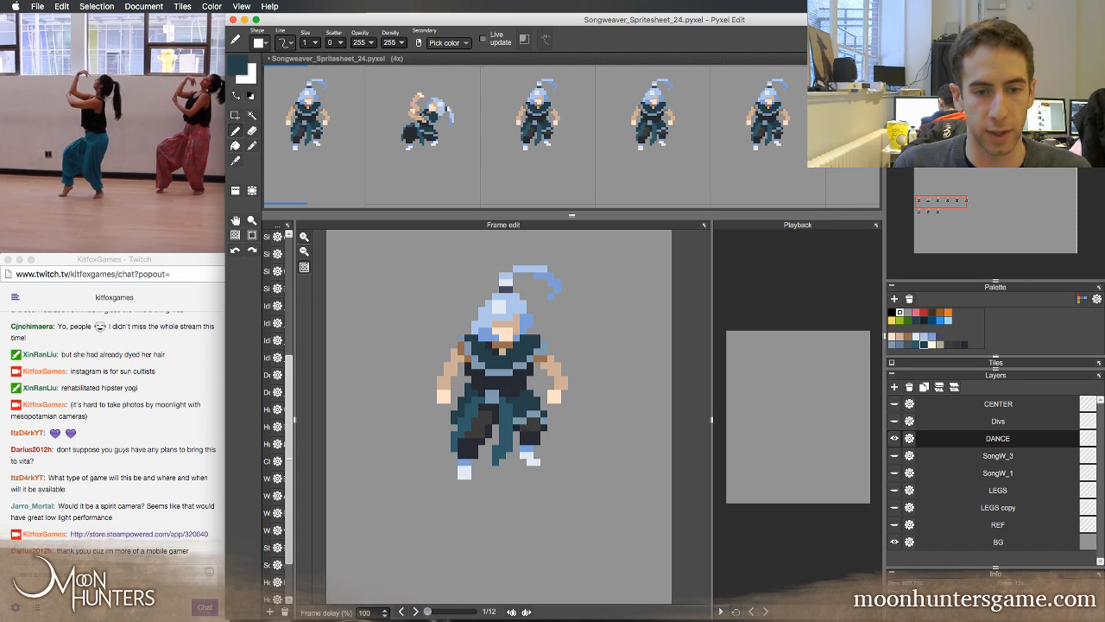
pyautogui.press('Right')
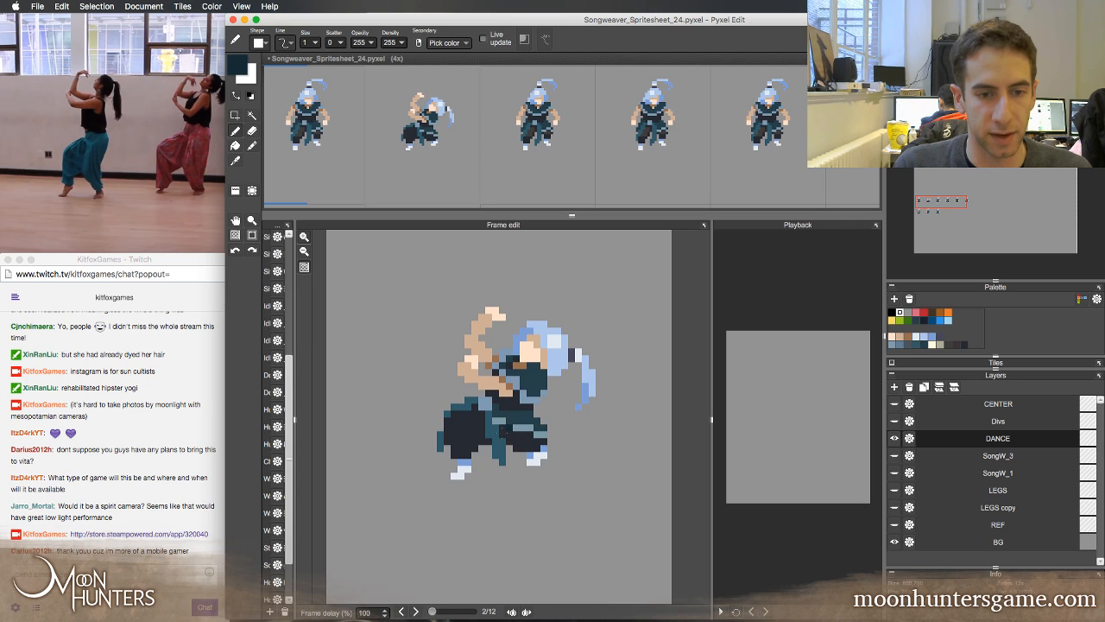
# Sample the dark grey from the first frame's trousers and check the second frame's leg and arm shapes against its neighbours
pyautogui.press('Left')
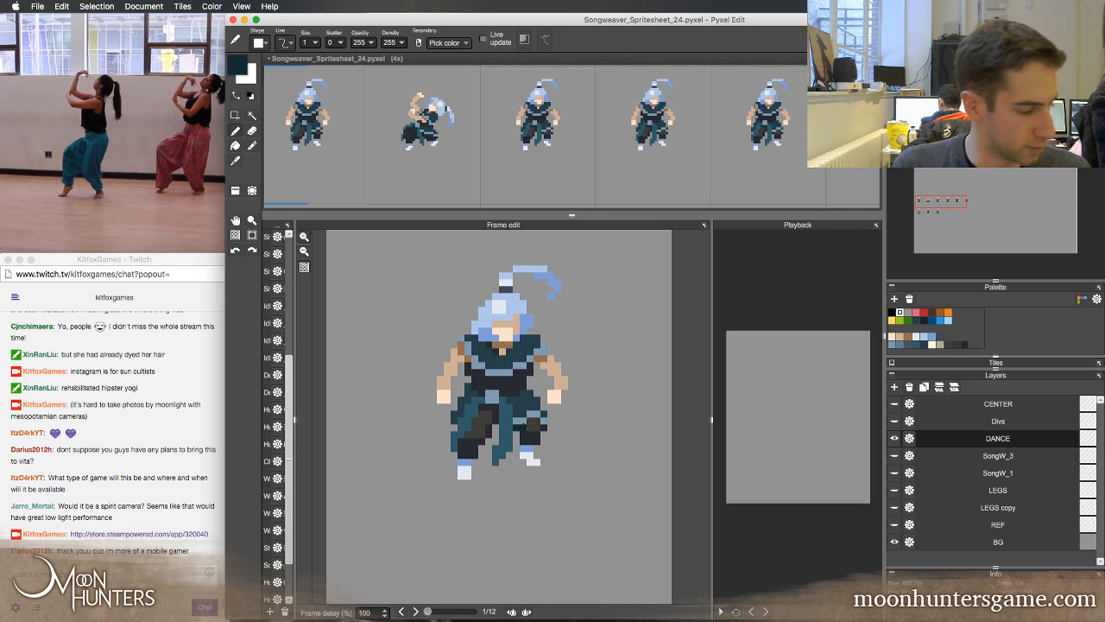
pyautogui.rightClick(533, 424)
pyautogui.click(524, 421)
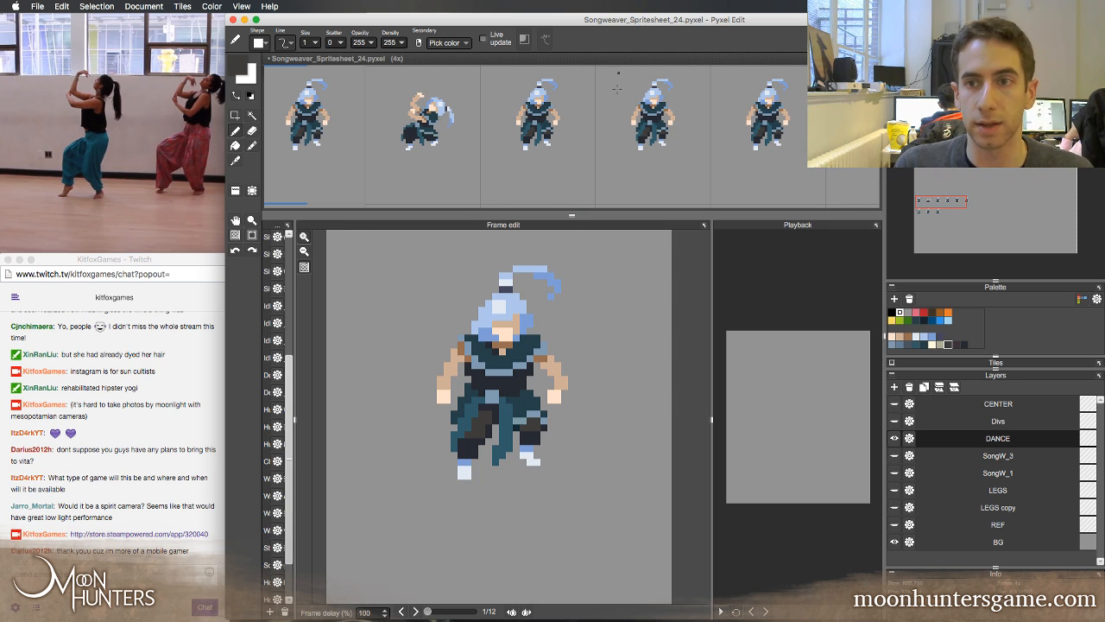
pyautogui.press('Left')
pyautogui.press('Right')
pyautogui.press('Right')
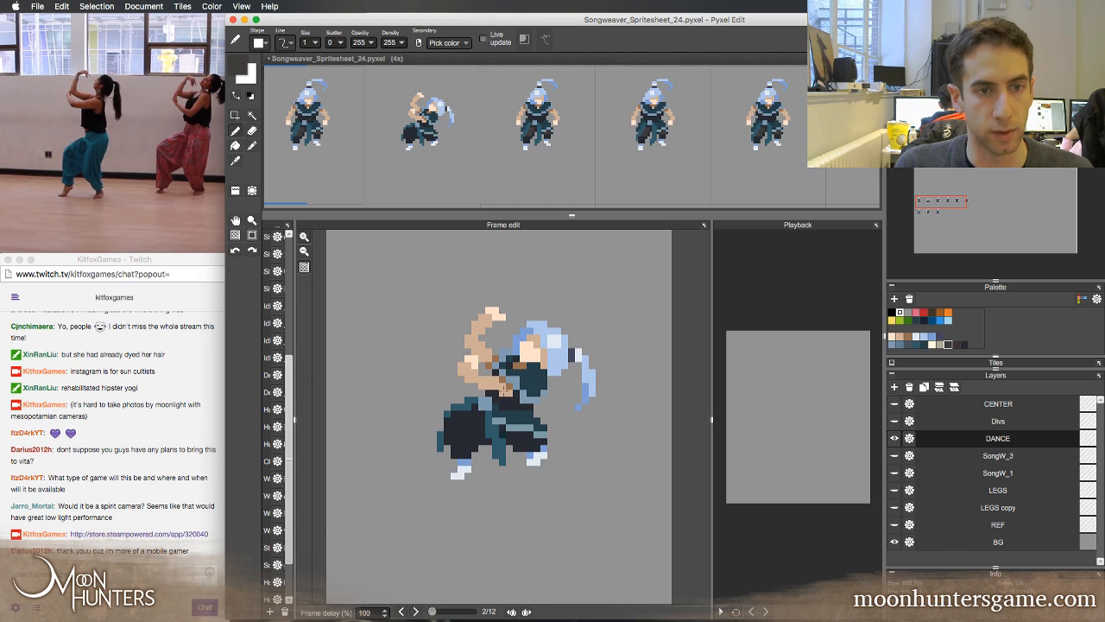
pyautogui.press('Left')
pyautogui.press('Left')
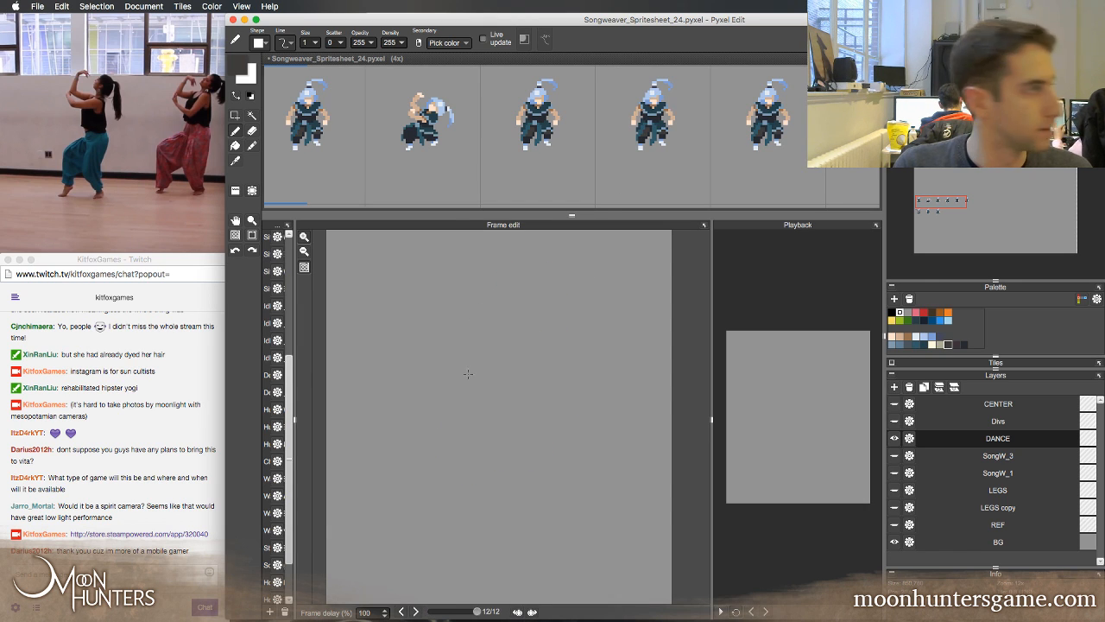
pyautogui.press('Right')
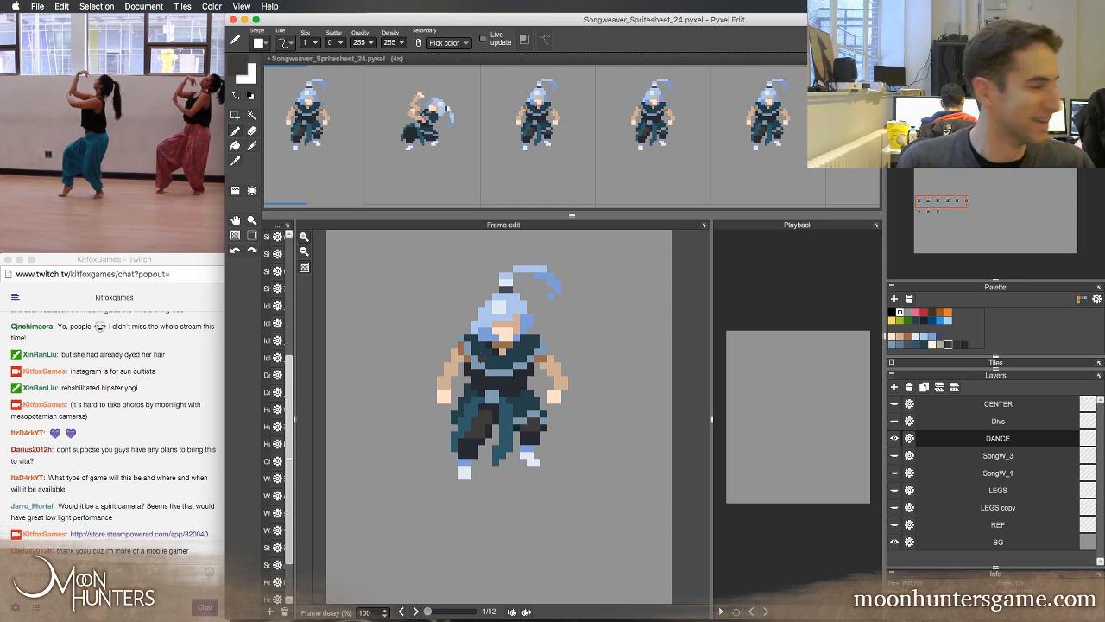
pyautogui.press('Left')
pyautogui.press('Right')
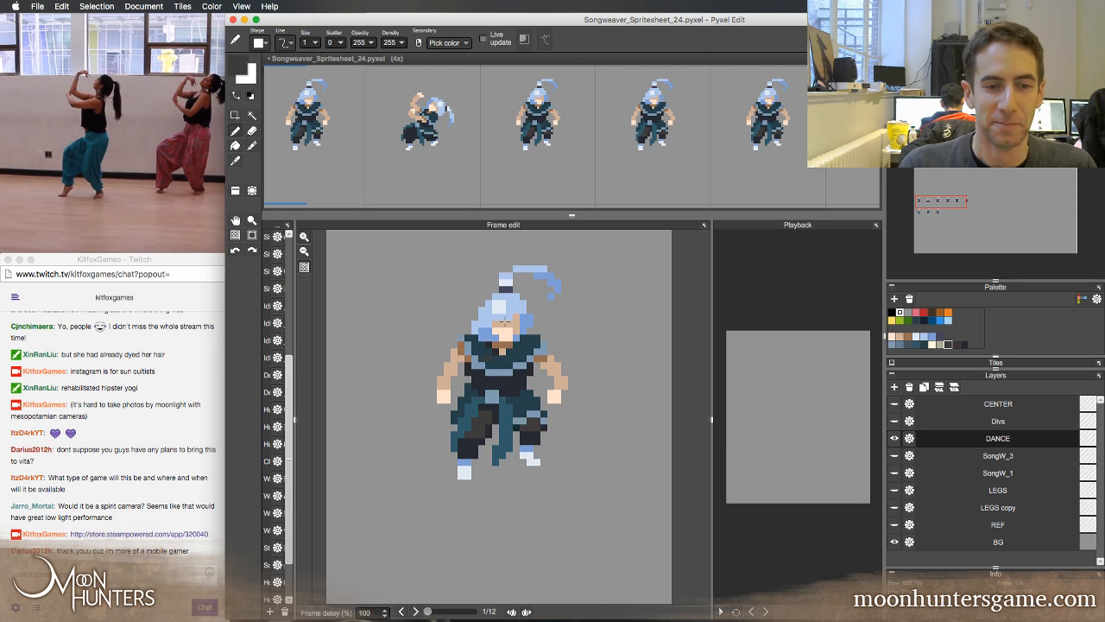
pyautogui.press('Right')
pyautogui.press('Left')
pyautogui.press('Right')
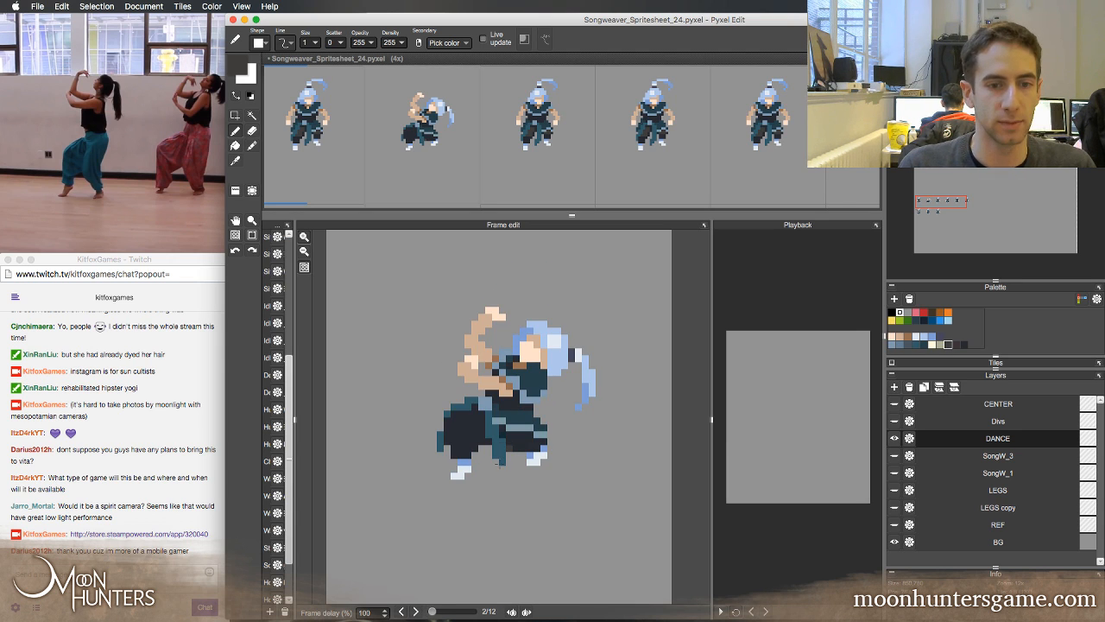
pyautogui.press('Left')
pyautogui.press('Right')
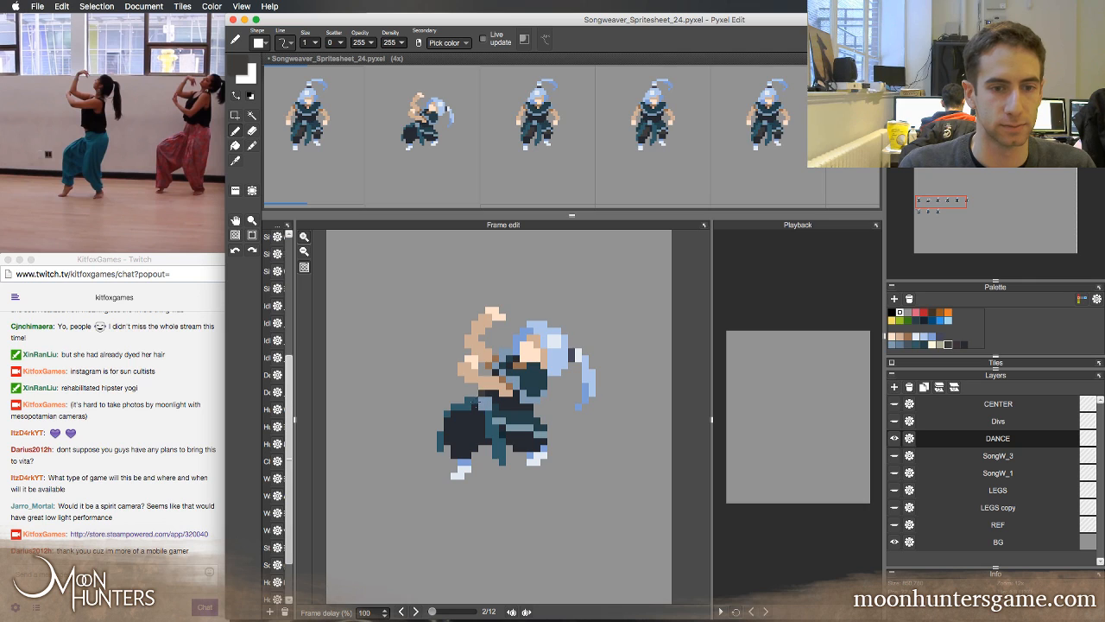
pyautogui.press('Left')
pyautogui.press('Right')
# Select the raised hand in the second frame and move it down by one pixel
pyautogui.press('s')
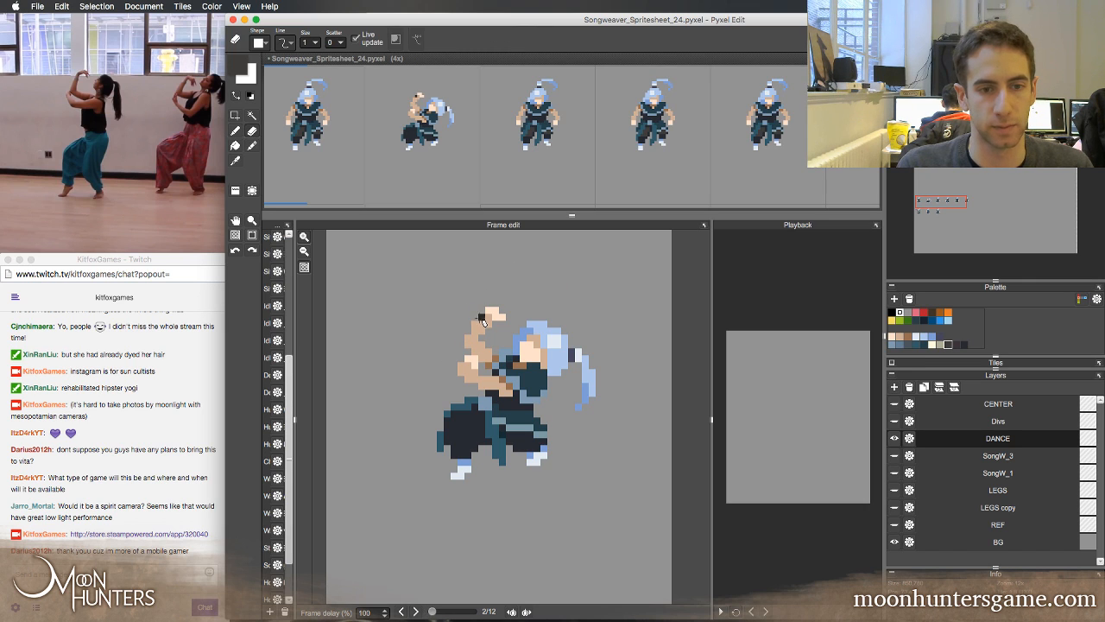
pyautogui.moveTo(486, 308); pyautogui.dragTo(513, 328)
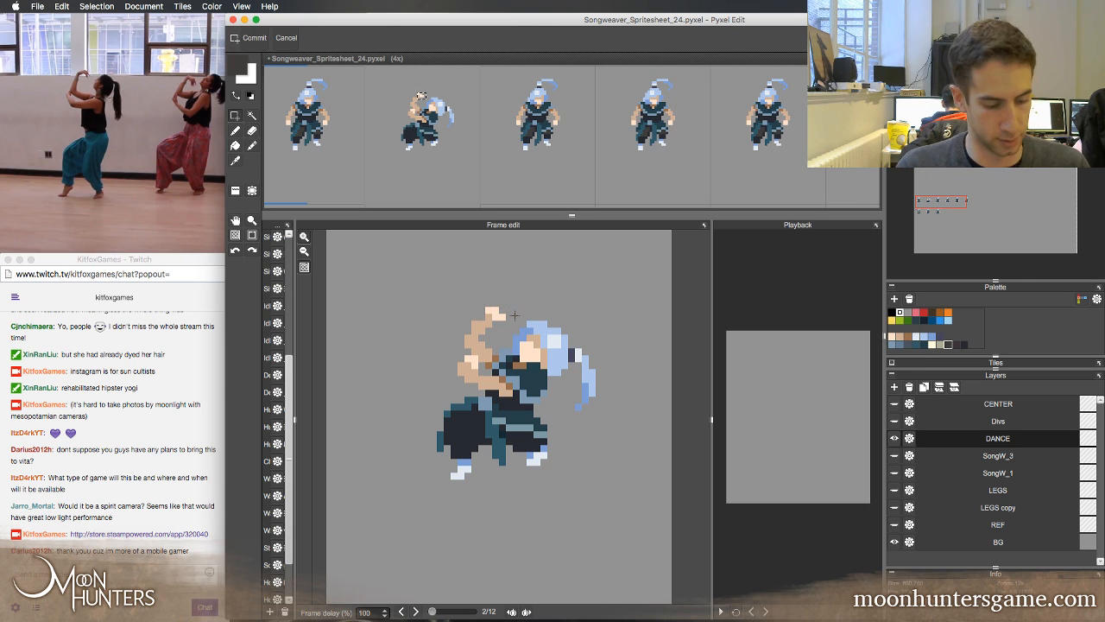
pyautogui.press('Down')
pyautogui.press('Return')
pyautogui.press('e')
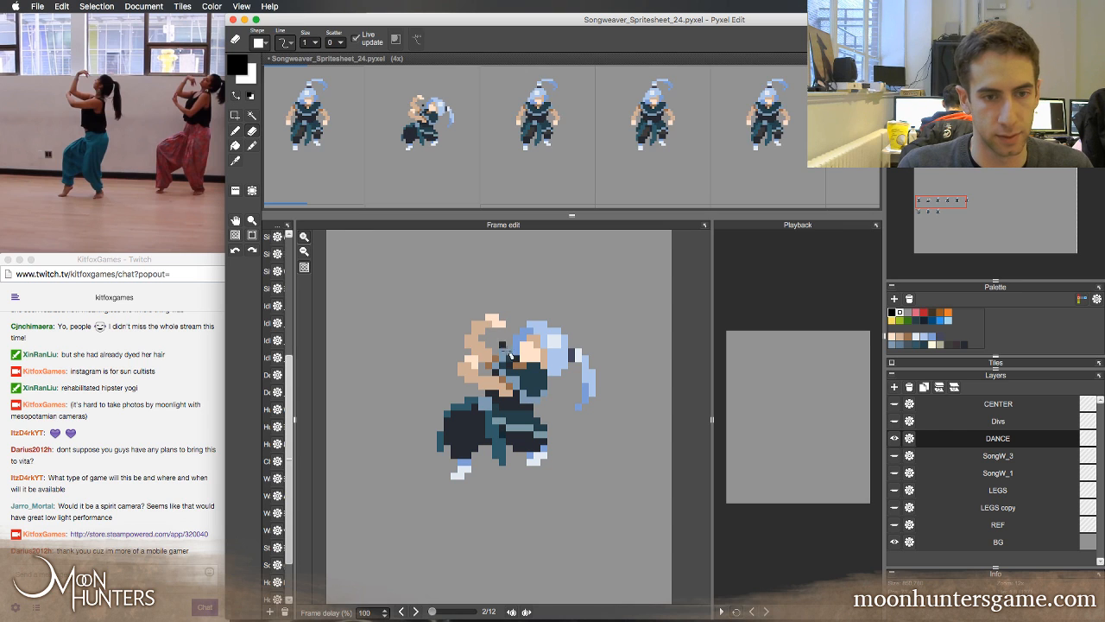
pyautogui.press('w')
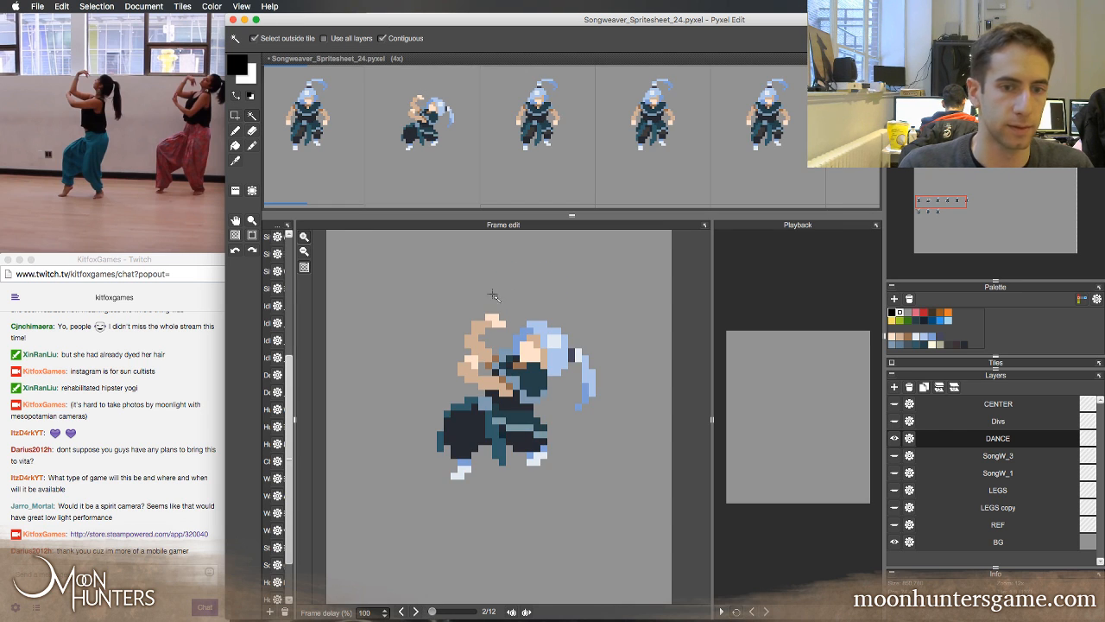
# Flip between the first and second frames to compare the lowered hand and overall pose
pyautogui.press('Left')
pyautogui.press('Right')
pyautogui.press('Left')
pyautogui.press('Right')
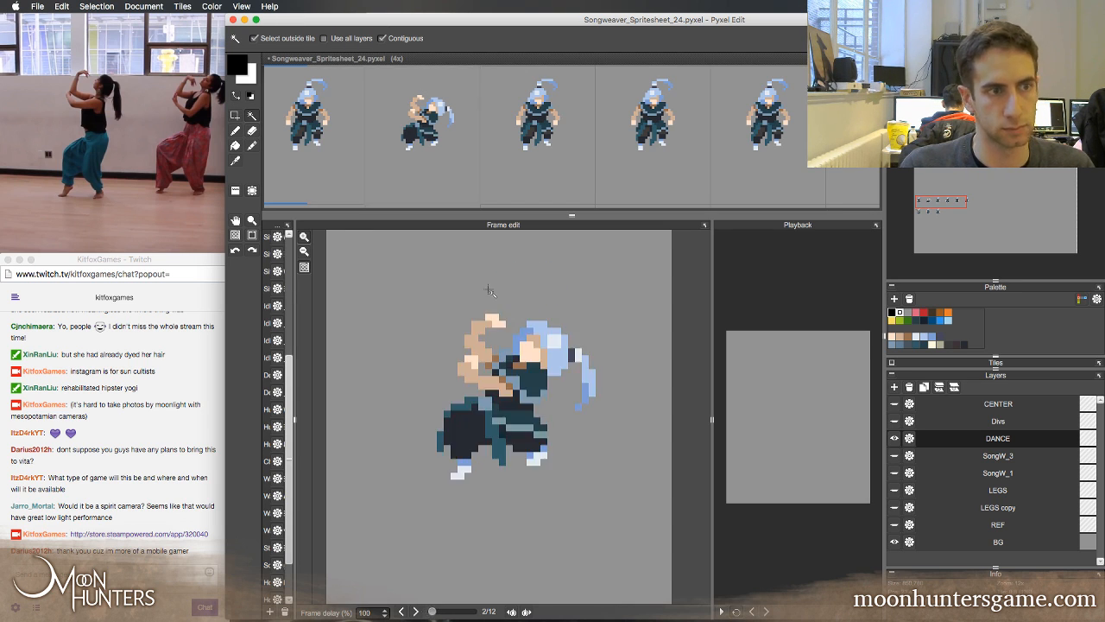
pyautogui.press('Left')
pyautogui.press('Right')
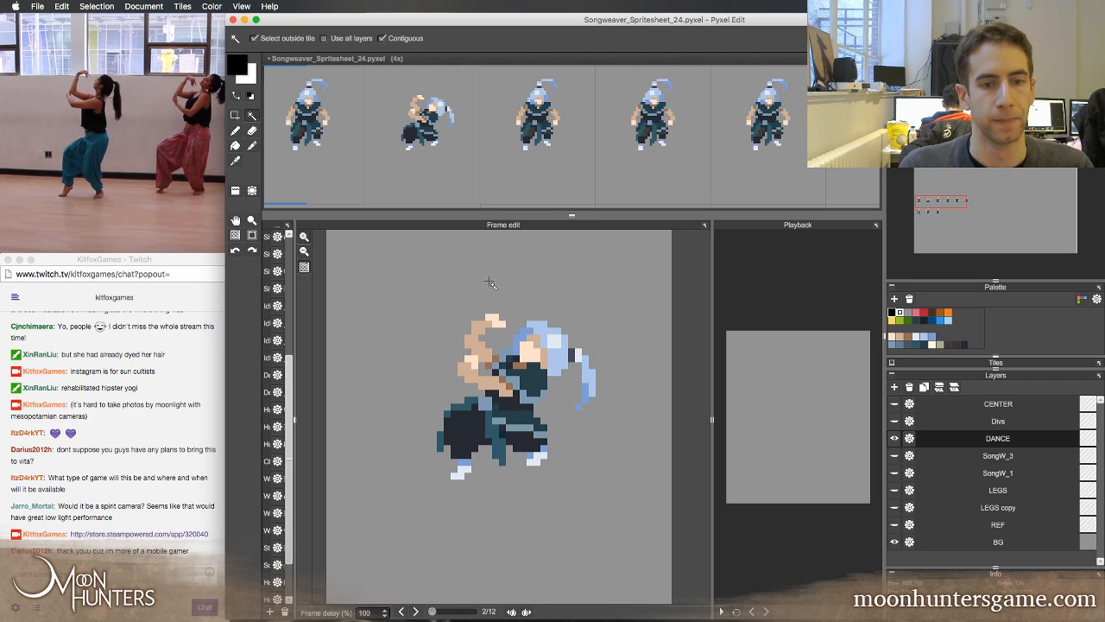
pyautogui.press('Left')
pyautogui.press('Right')
pyautogui.press('Left')
pyautogui.press('Right')
# Sample the dark grey from the first frame's trousers, shade the second frame's leading thigh with it, and trim the patch with sampled navy
pyautogui.press('b')
pyautogui.press('Left')
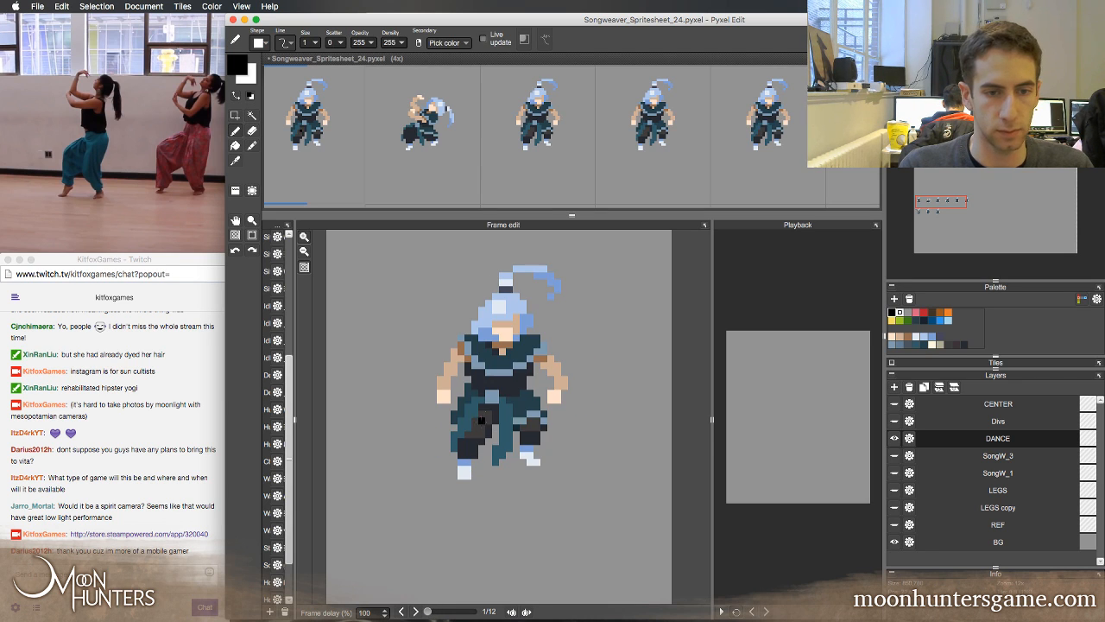
pyautogui.press('x')
pyautogui.press('Right')
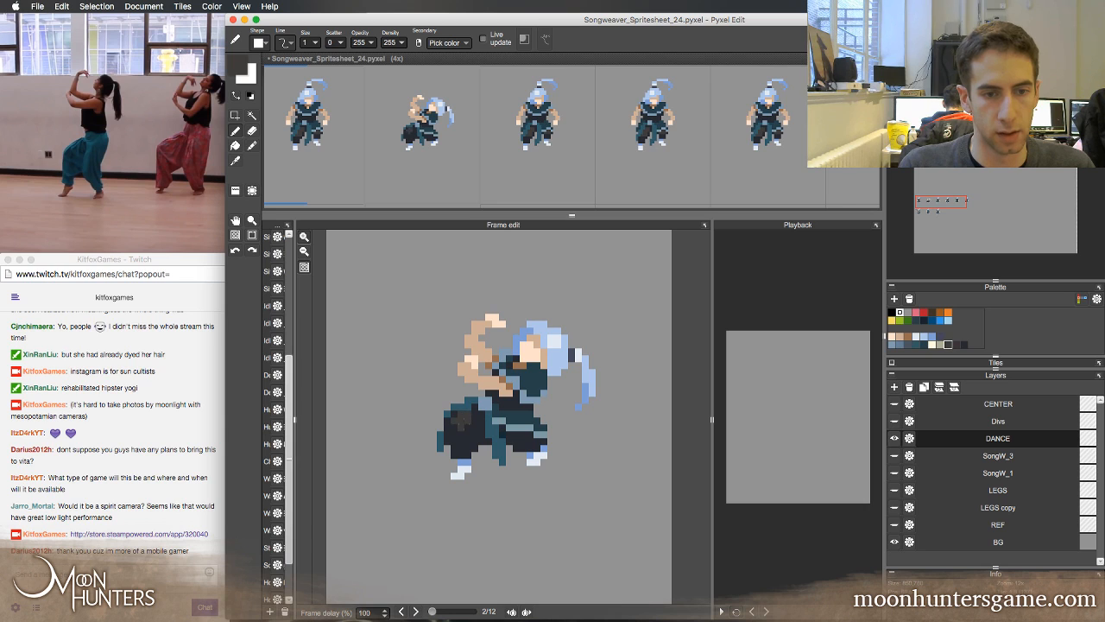
pyautogui.rightClick(460, 440)
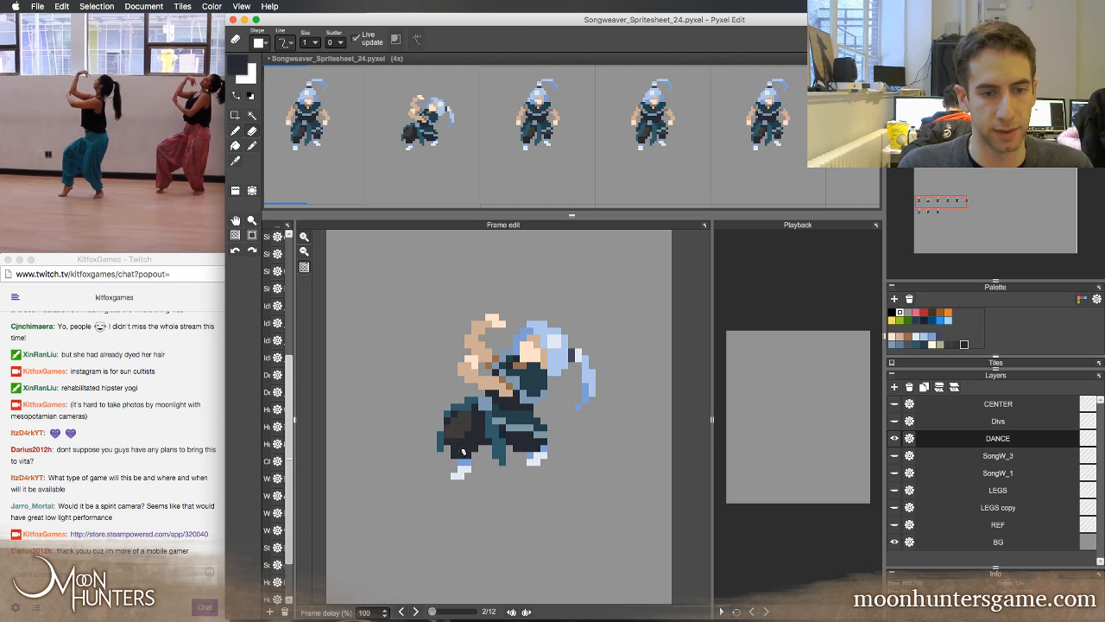
pyautogui.moveTo(448, 434); pyautogui.dragTo(448, 427)
pyautogui.press('x')
pyautogui.press('x')
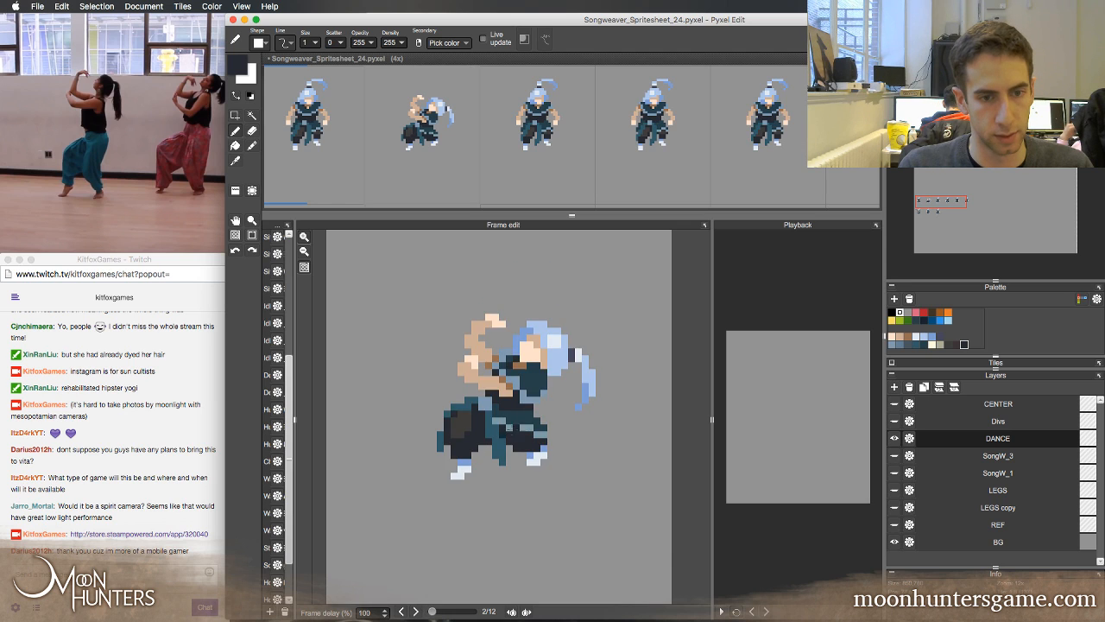
pyautogui.press('x')
pyautogui.press('x')
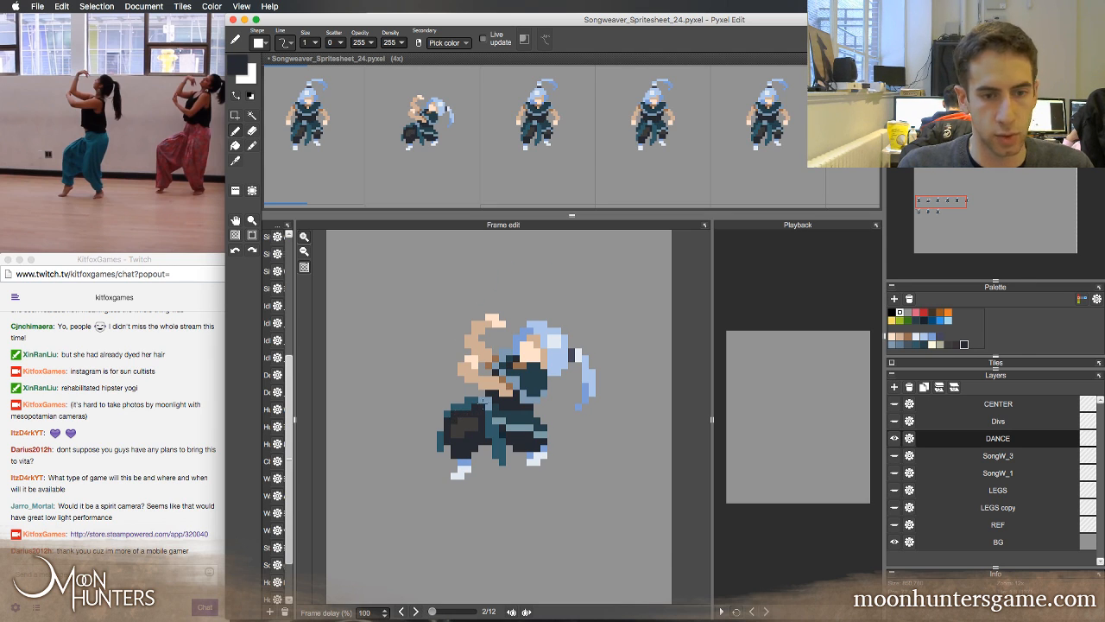
# Extend the dark grey shading on the second frame's leading thigh and add it to the trailing leg, checking against the first frame
pyautogui.press('Left')
pyautogui.press('Right')
pyautogui.press('Left')
pyautogui.press('Right')
pyautogui.press('Left')
pyautogui.press('Right')
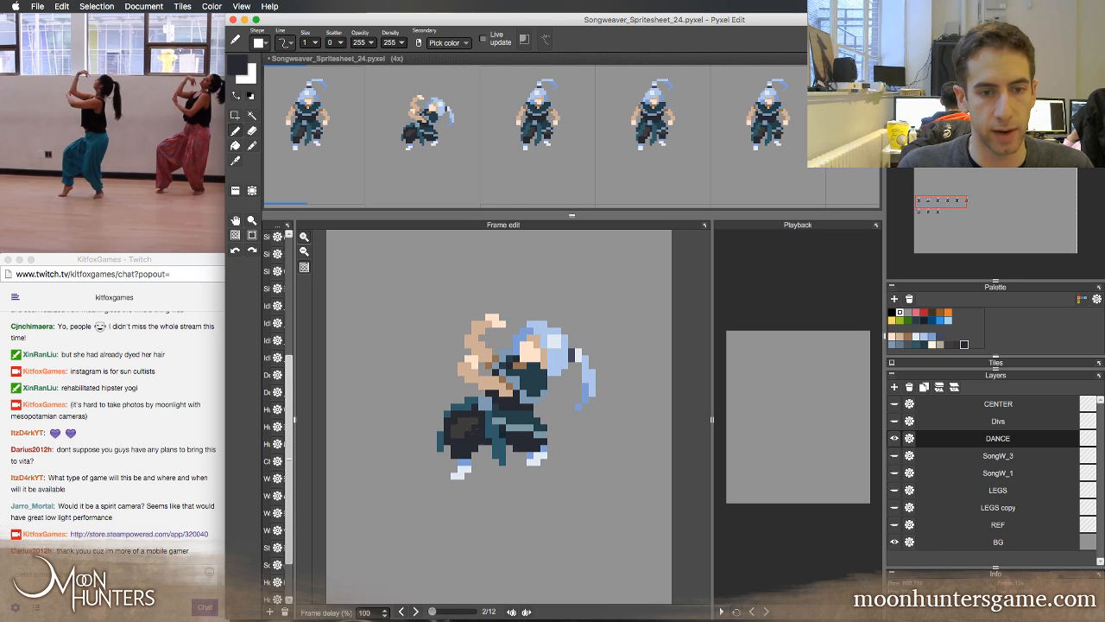
pyautogui.press('x')
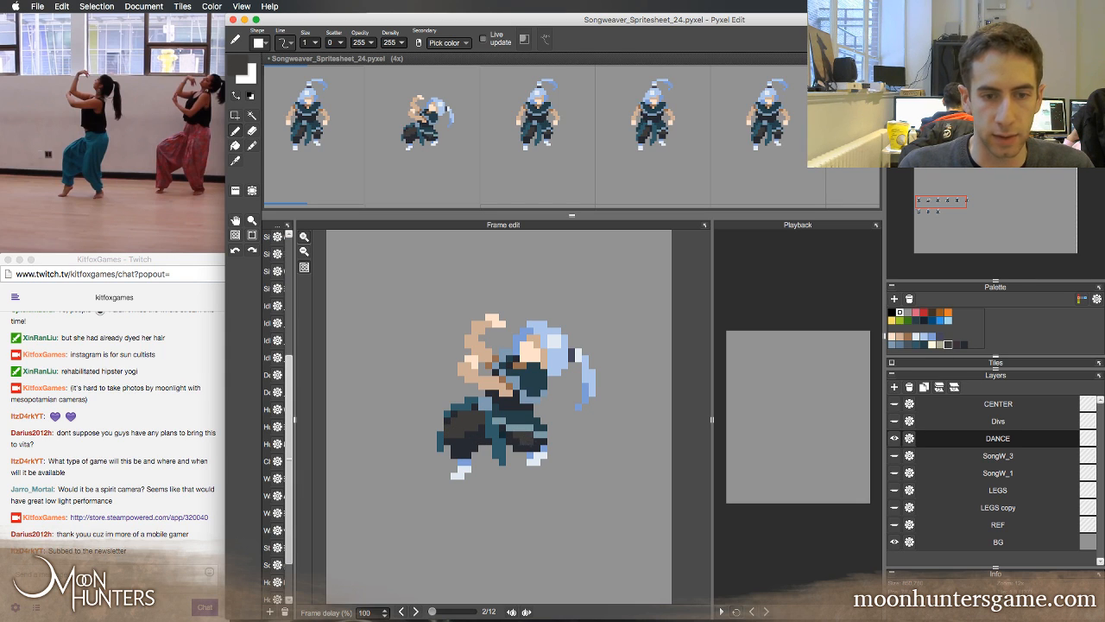
# Flip between the second frame and its neighbours to compare the new trouser shading on both legs
pyautogui.press('Left')
pyautogui.press('Right')
pyautogui.press('Left')
pyautogui.press('Right')
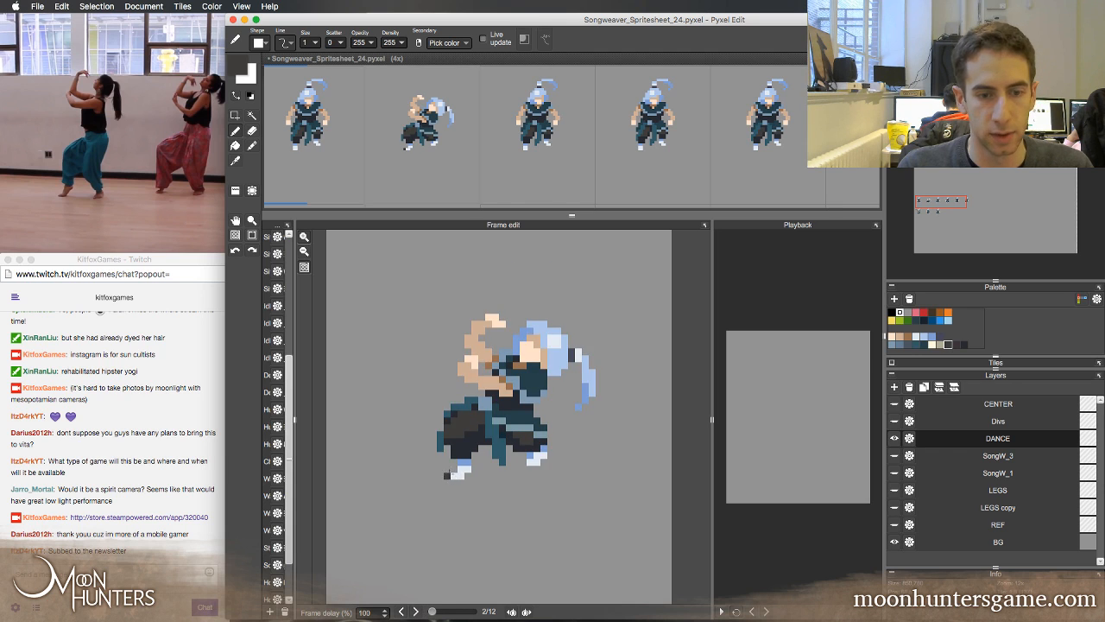
pyautogui.press('Left')
pyautogui.press('Left')
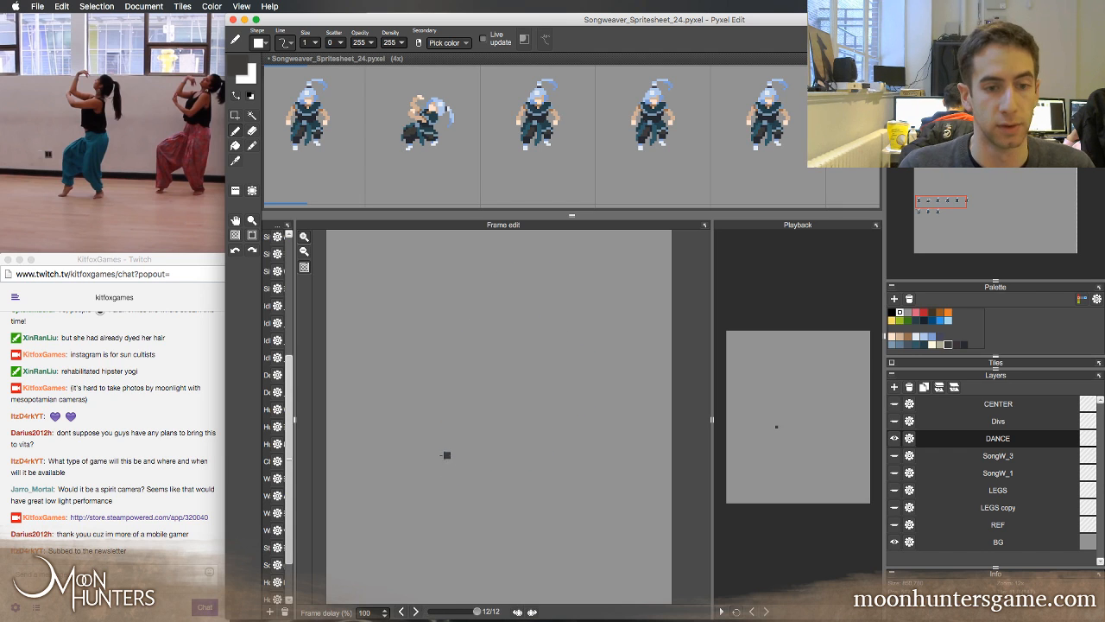
pyautogui.press('Right')
pyautogui.press('Right')
pyautogui.press('Left')
pyautogui.press('Right')
pyautogui.press('Left')
pyautogui.press('Right')
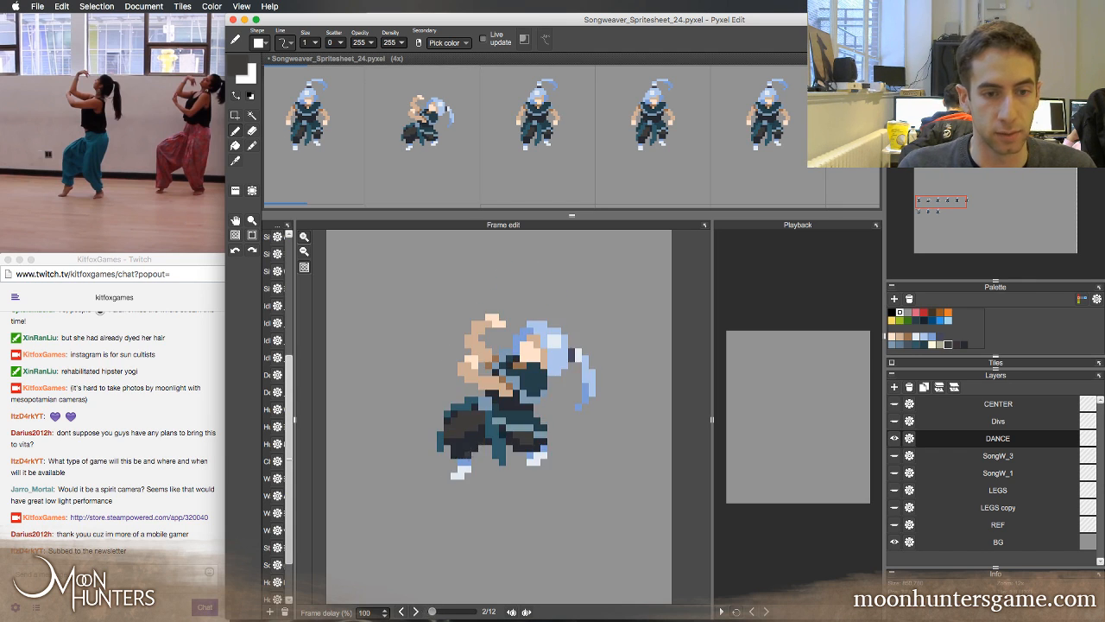
pyautogui.press('Left')
pyautogui.press('Right')
# Sample the dark navy from the second frame's lower trouser leg and retouch the edge of the leading thigh's grey shading
pyautogui.rightClick(467, 451)
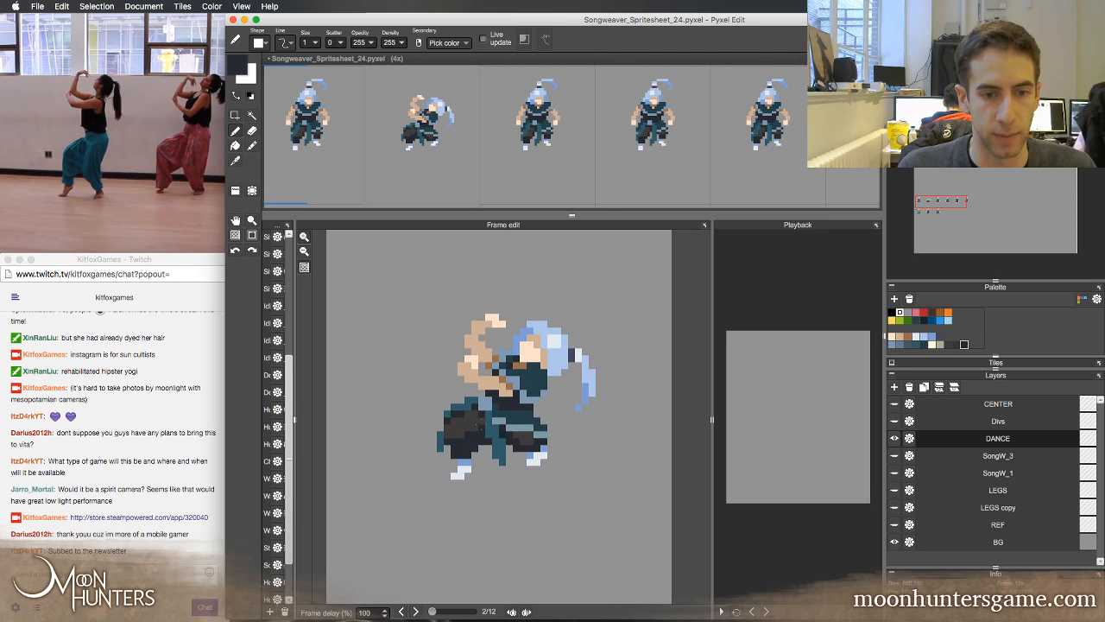
pyautogui.press('Left')
pyautogui.press('Right')
pyautogui.press('Left')
pyautogui.press('Right')
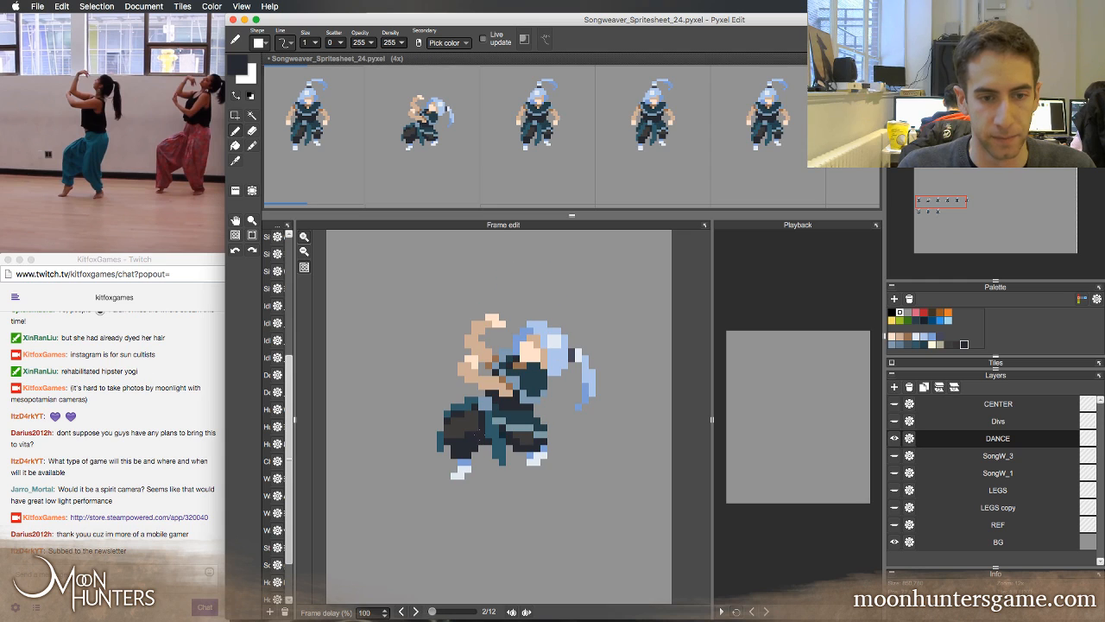
pyautogui.press('Left')
pyautogui.press('Right')
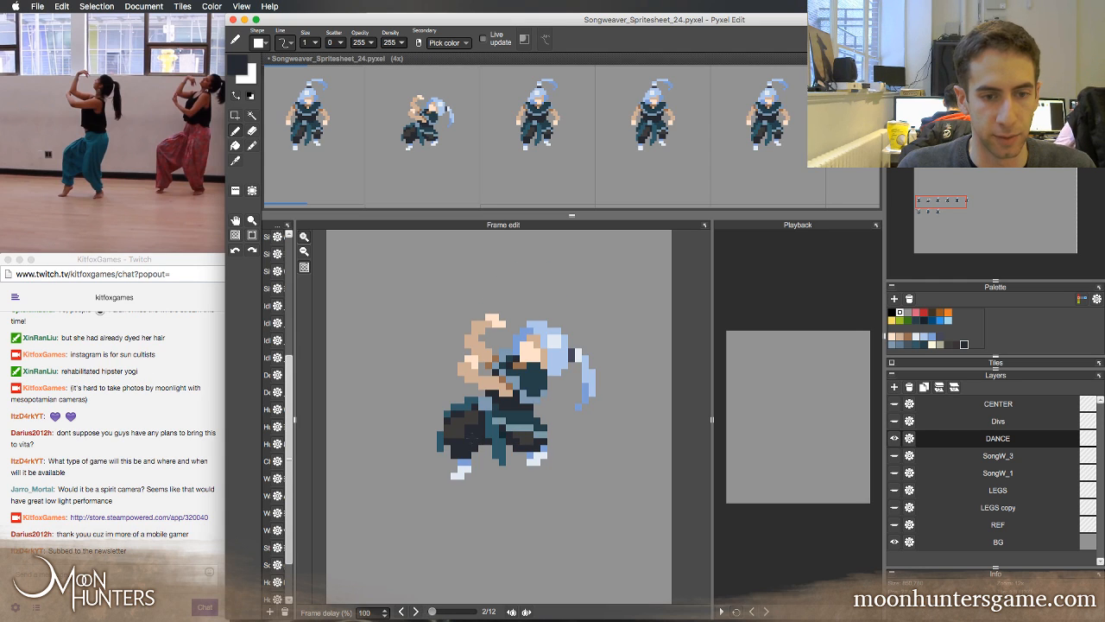
# Sample the dark grey from the leading thigh and refine its shading in the second frame, comparing with the first frame
pyautogui.rightClick(460, 430)
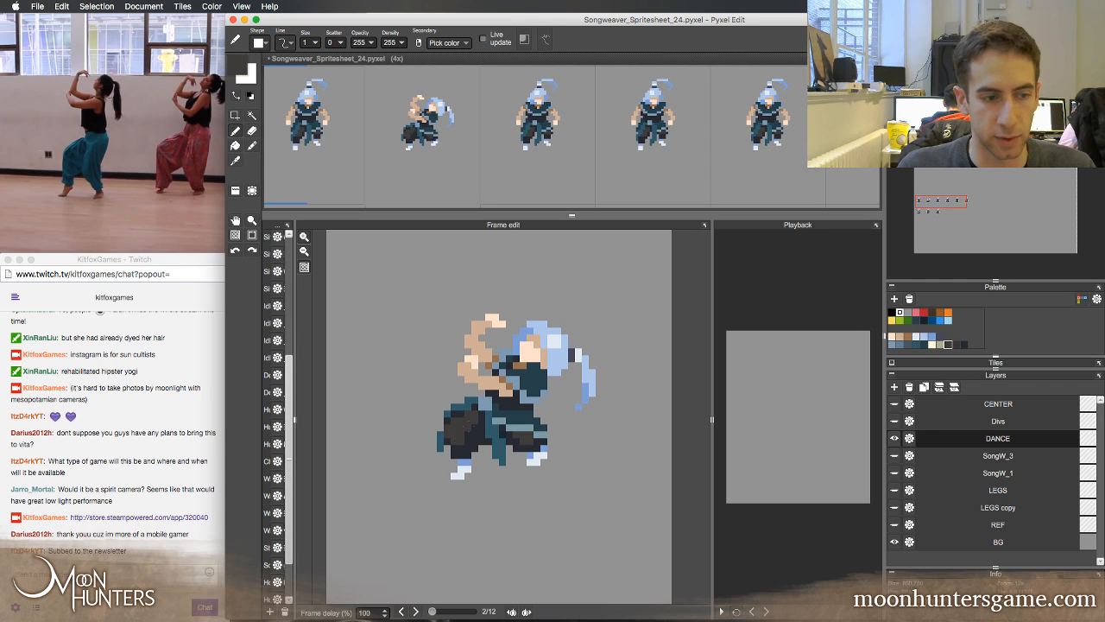
pyautogui.press('Left')
pyautogui.press('Right')
pyautogui.press('Left')
pyautogui.press('Right')
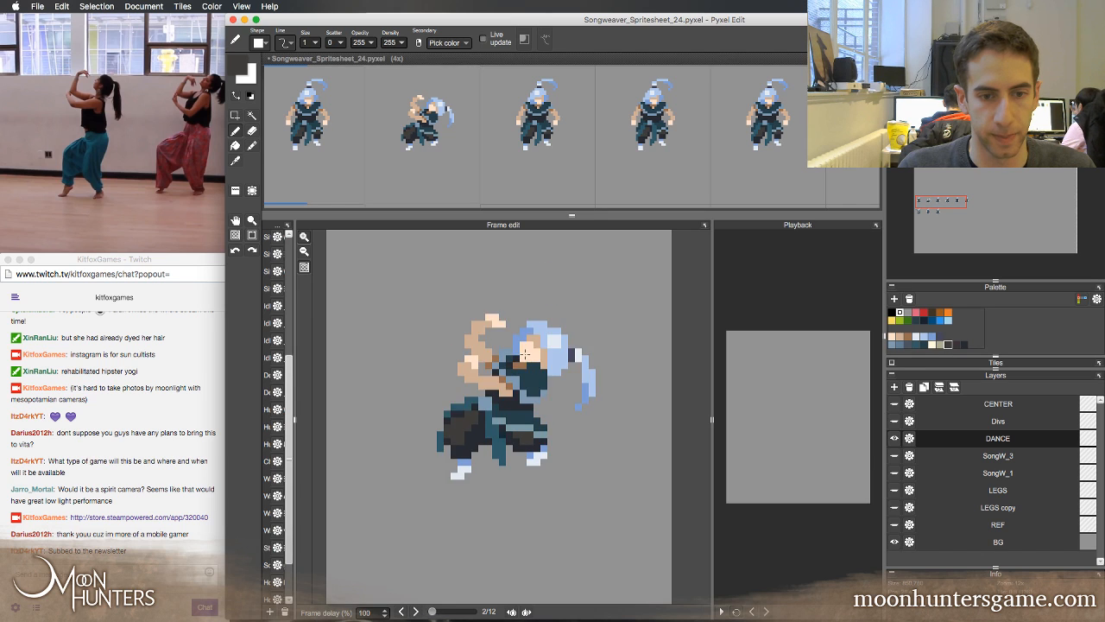
pyautogui.press('Left')
pyautogui.press('Right')
pyautogui.press('Left')
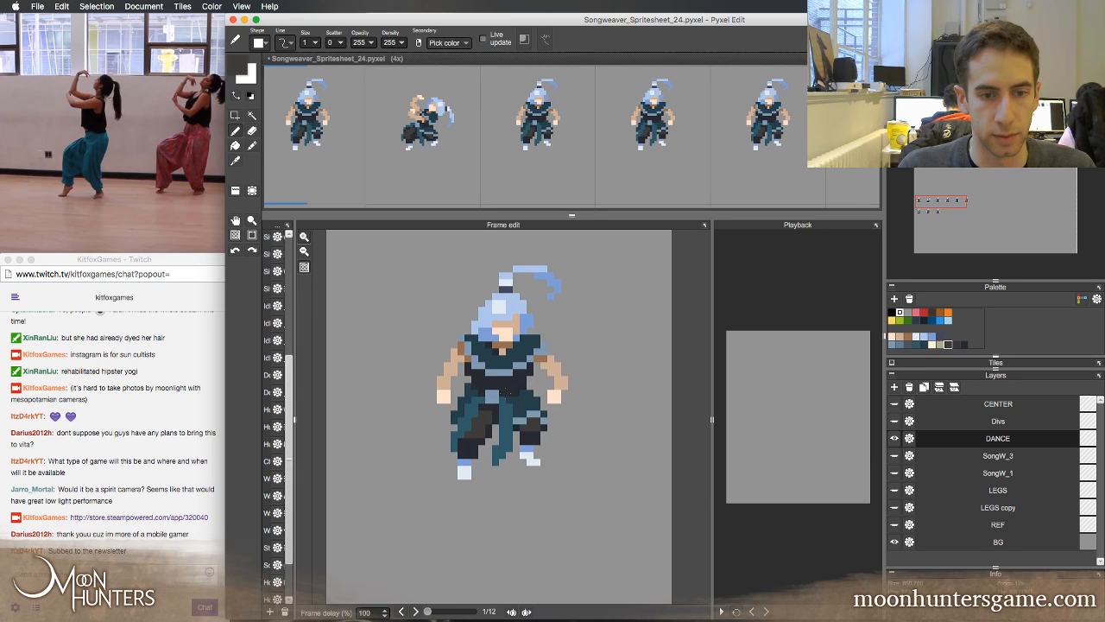
pyautogui.press('Right')
pyautogui.press('Left')
pyautogui.press('Right')
# Sample the teal from the second frame's sash and compare the belt, sash and pose against the first frame
pyautogui.rightClick(492, 427)
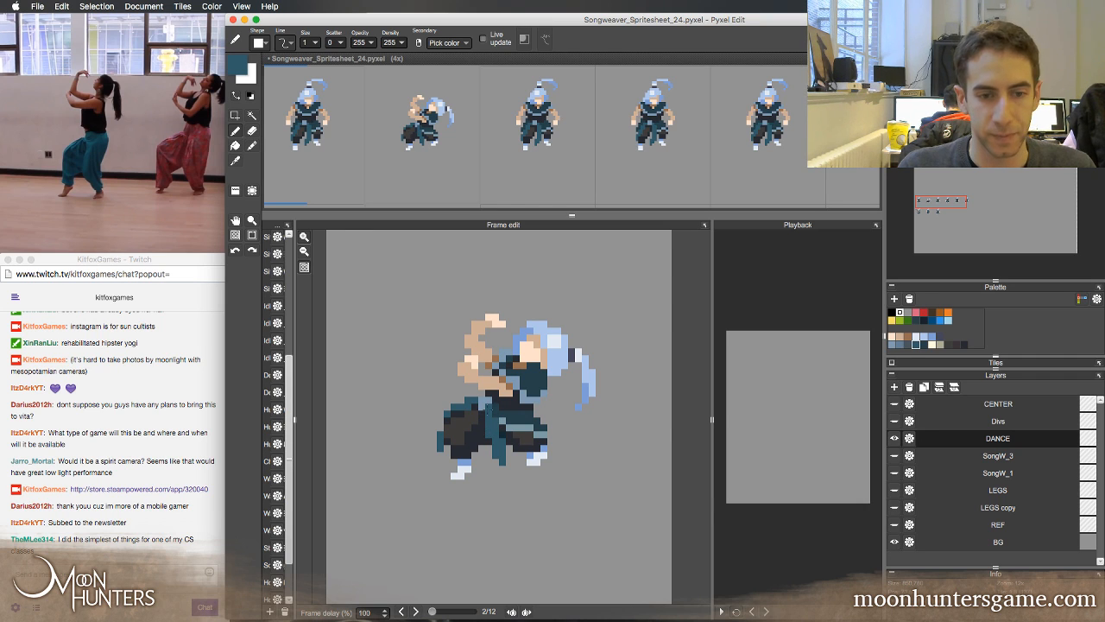
pyautogui.press('Left')
pyautogui.press('Right')
pyautogui.press('Left')
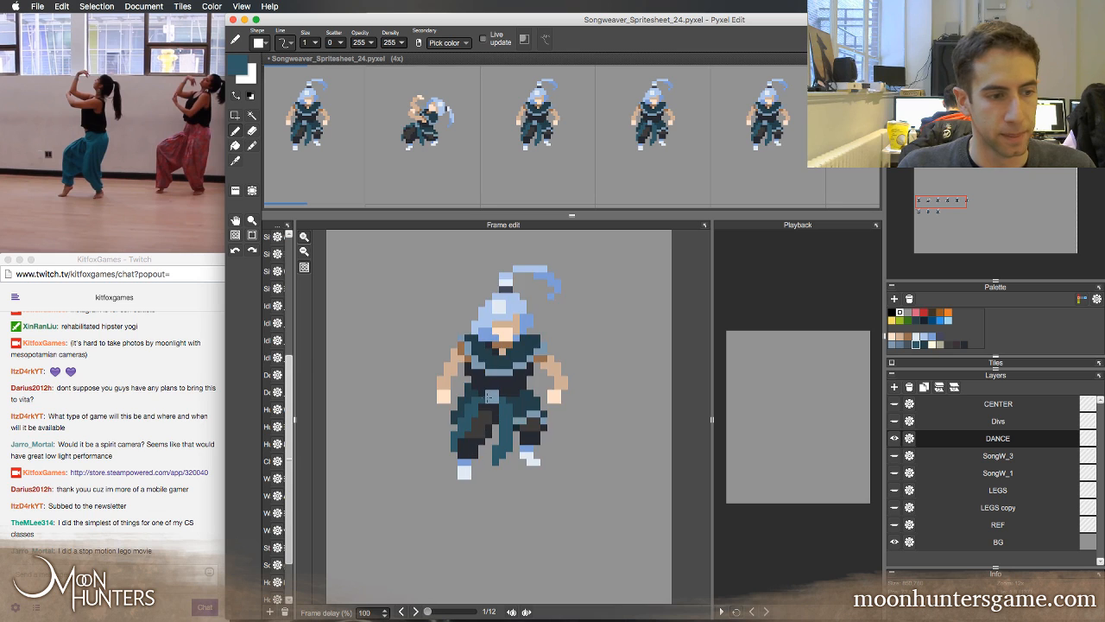
pyautogui.press('Right')
pyautogui.press('Left')
pyautogui.press('Right')
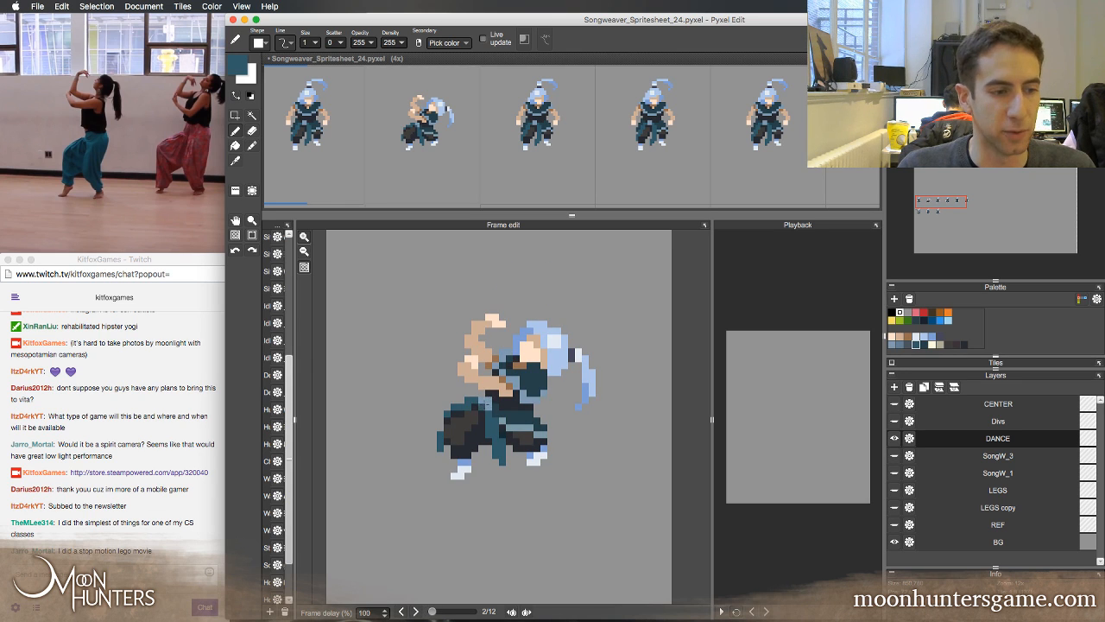
pyautogui.press('Left')
pyautogui.press('Right')
pyautogui.press('Left')
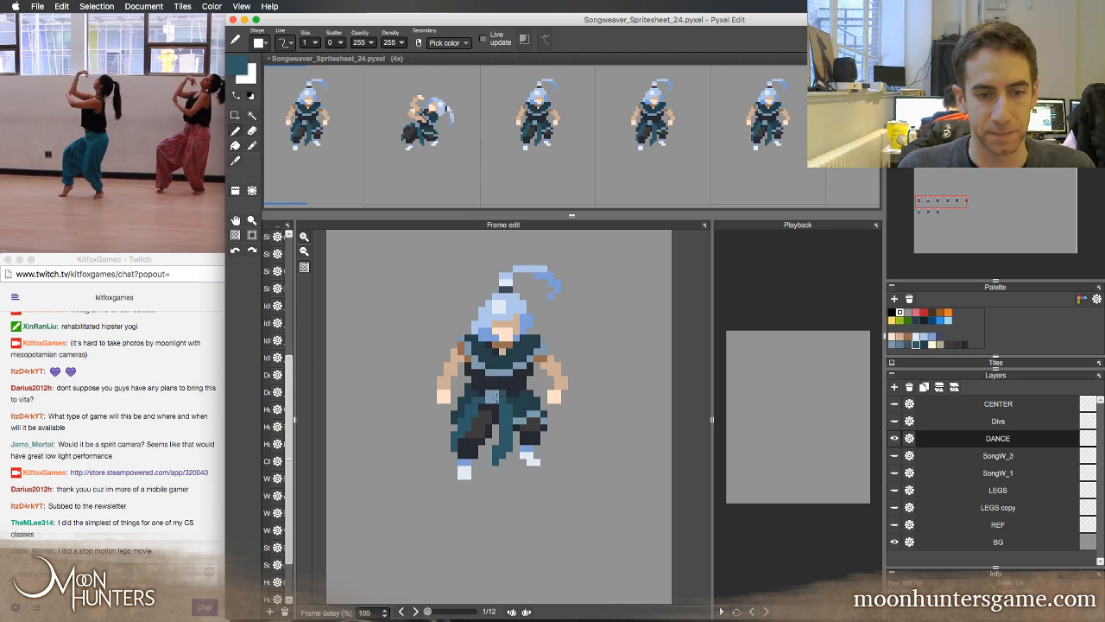
pyautogui.press('Right')
pyautogui.press('Left')
pyautogui.press('Right')
pyautogui.press('Left')
pyautogui.press('Right')
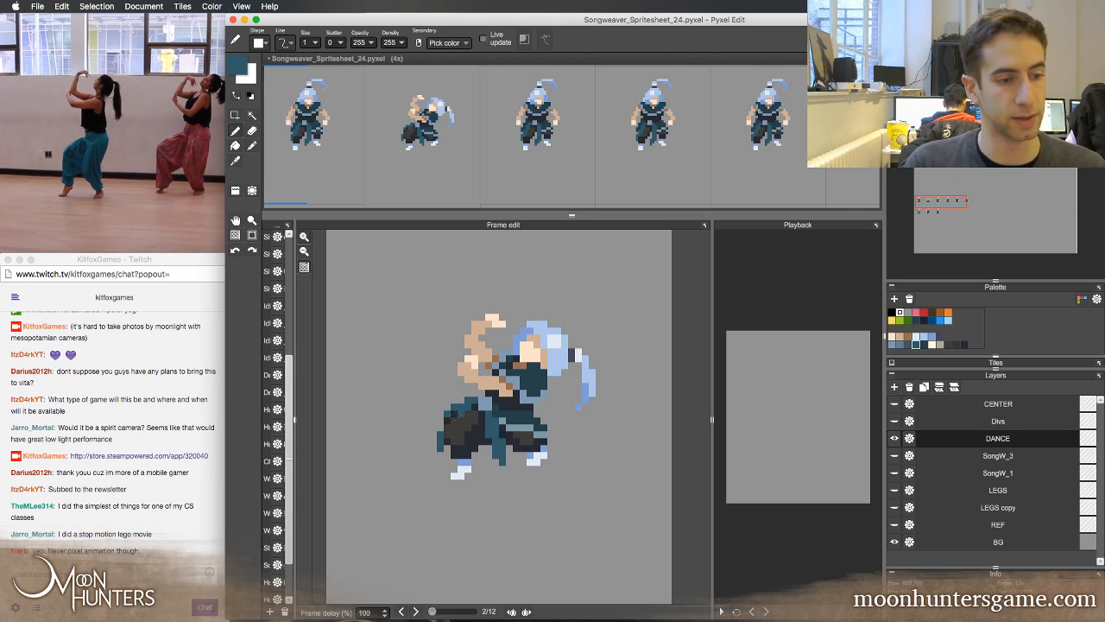
pyautogui.press('Left')
pyautogui.press('Right')
pyautogui.press('Left')
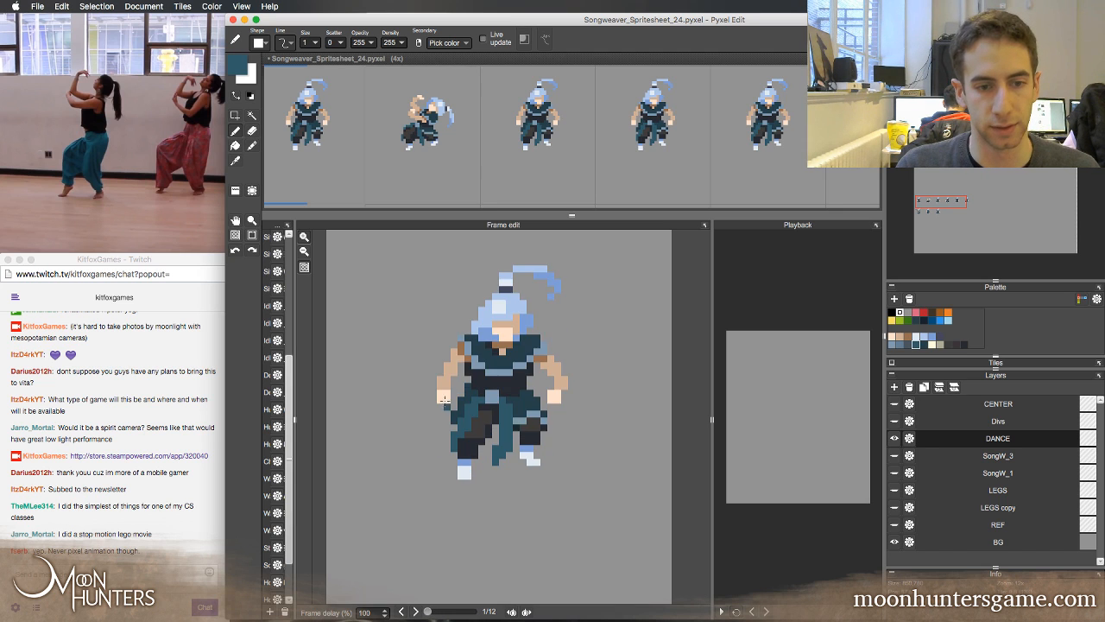
pyautogui.press('Right')
pyautogui.press('Left')
pyautogui.press('Right')
pyautogui.click(419, 310)
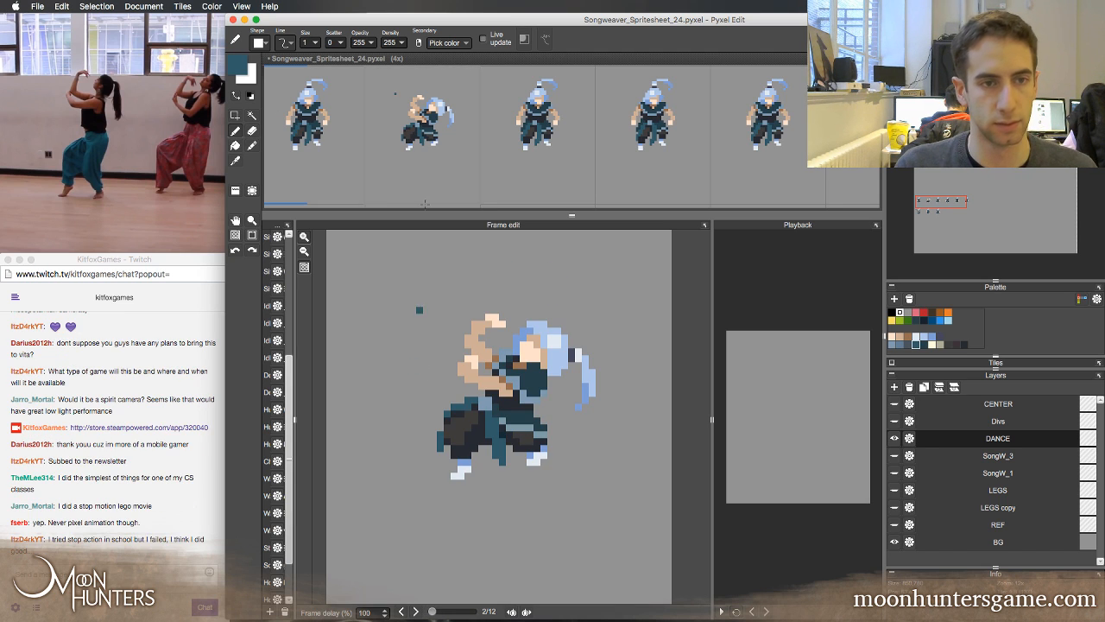
pyautogui.press('a')
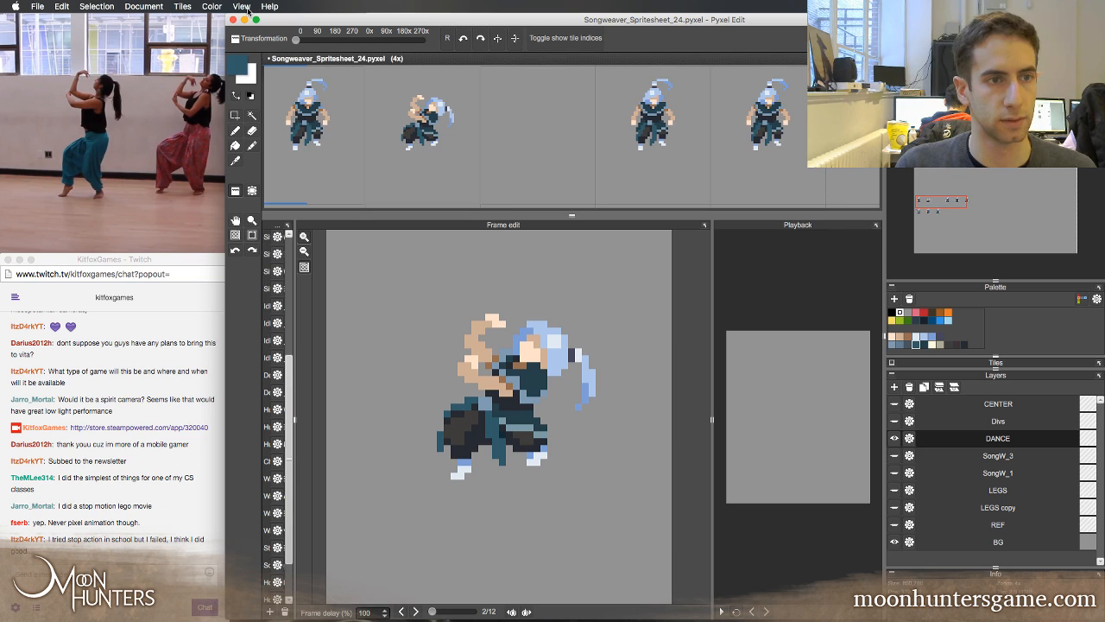
# Switch to the reference clip in QuickTime Player and scrub to the outstretched-arms pose at 00:06
pyautogui.click(192, 78)
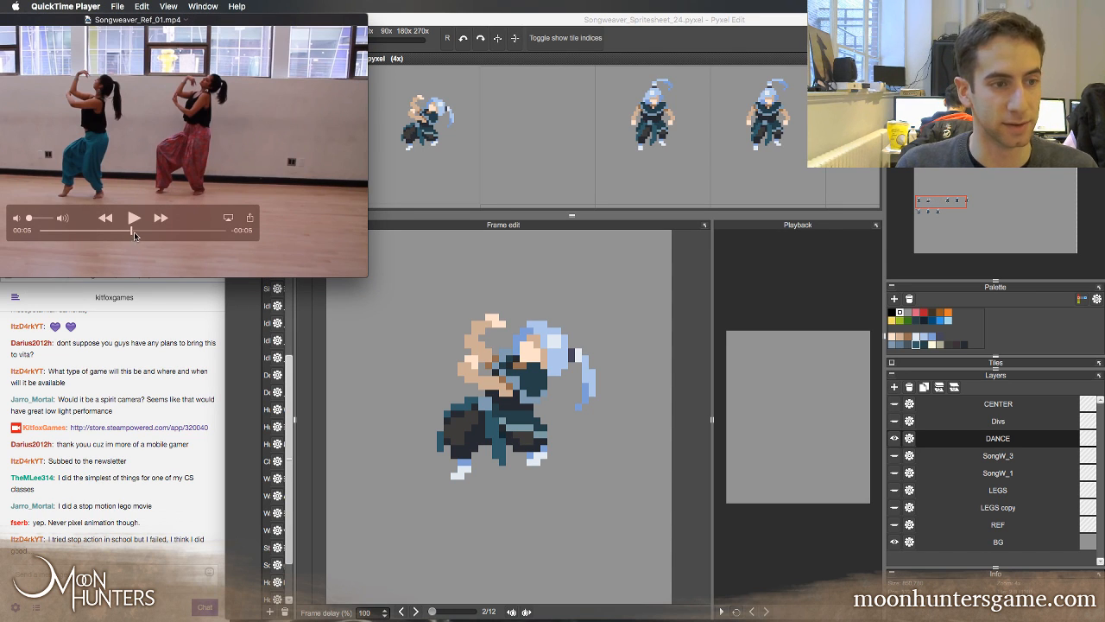
pyautogui.moveTo(133, 231); pyautogui.dragTo(158, 233)
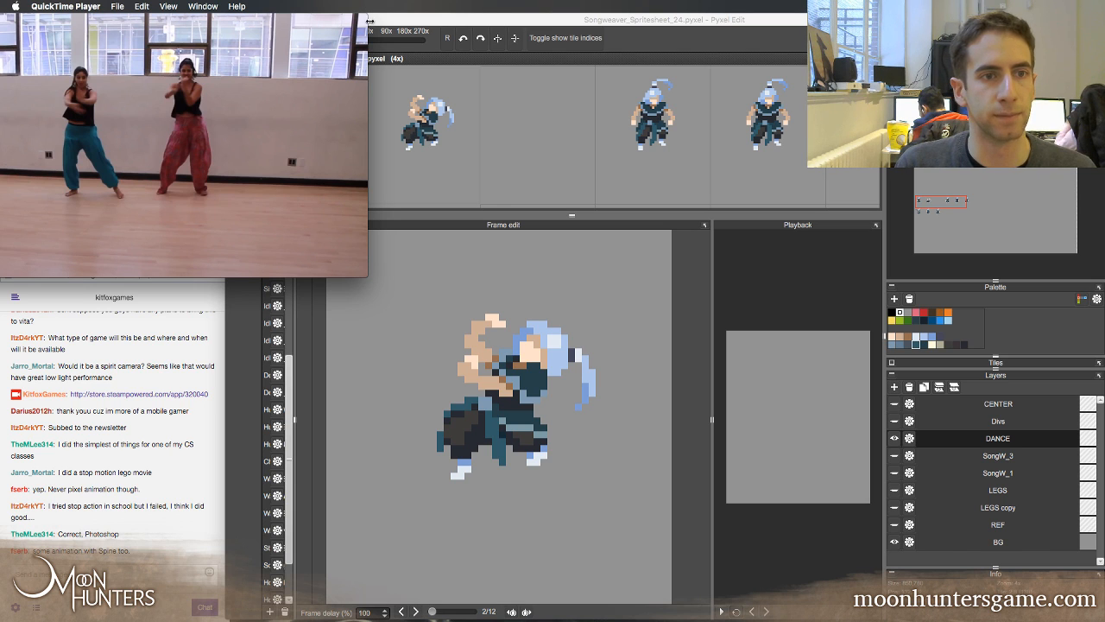
pyautogui.moveTo(157, 230); pyautogui.dragTo(149, 230)
pyautogui.click(422, 19)
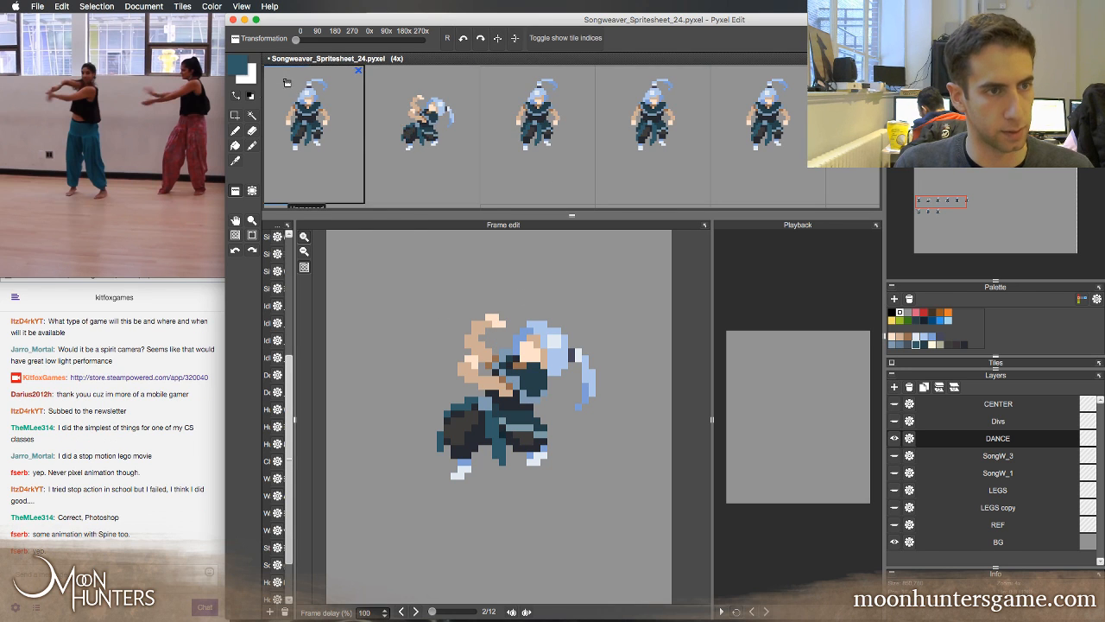
# Step frame by frame back and forth through the reference clip around 00:06 to examine the dancers' outstretched-arms pose
pyautogui.moveTo(191, 37)
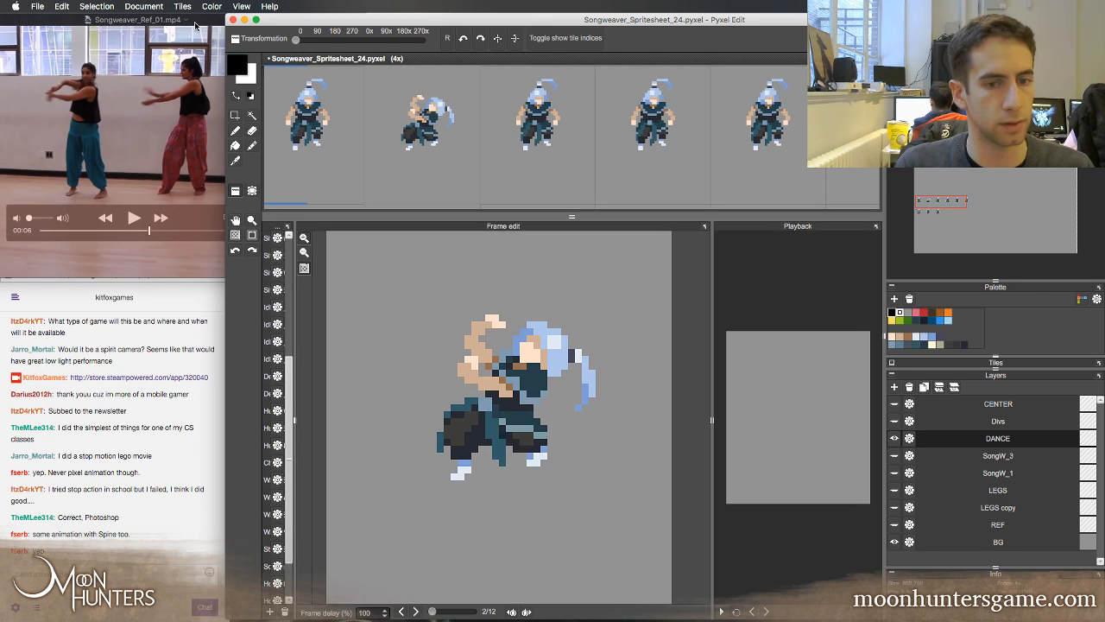
pyautogui.click(193, 29)
pyautogui.press('Left')
pyautogui.press('Left')
pyautogui.press('Left')
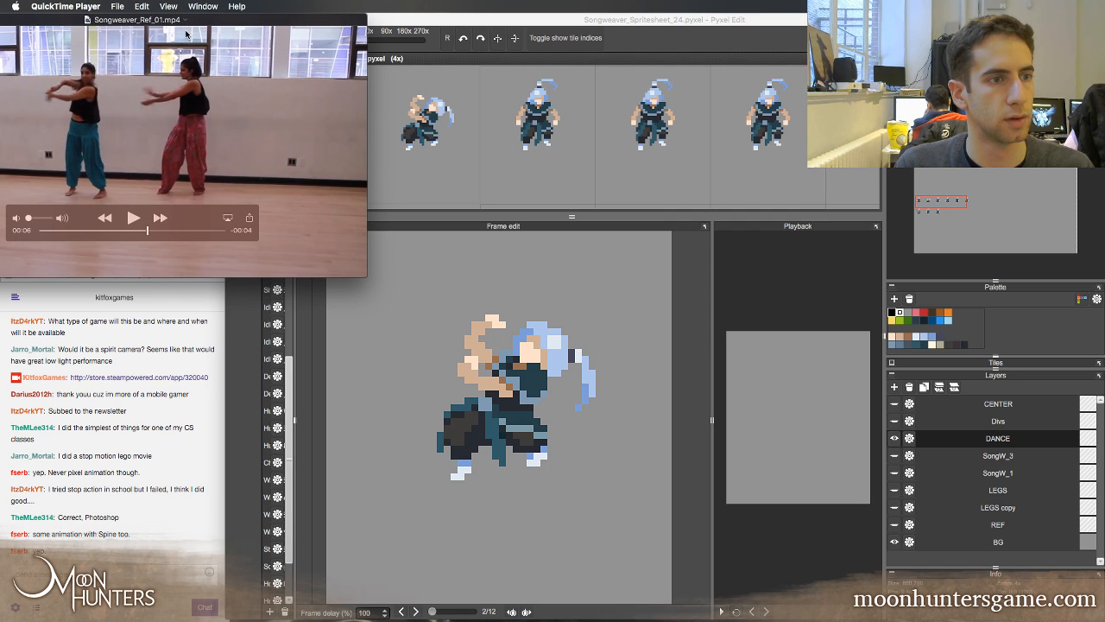
pyautogui.press('Right')
pyautogui.press('Right')
pyautogui.press('Right')
pyautogui.press('Right')
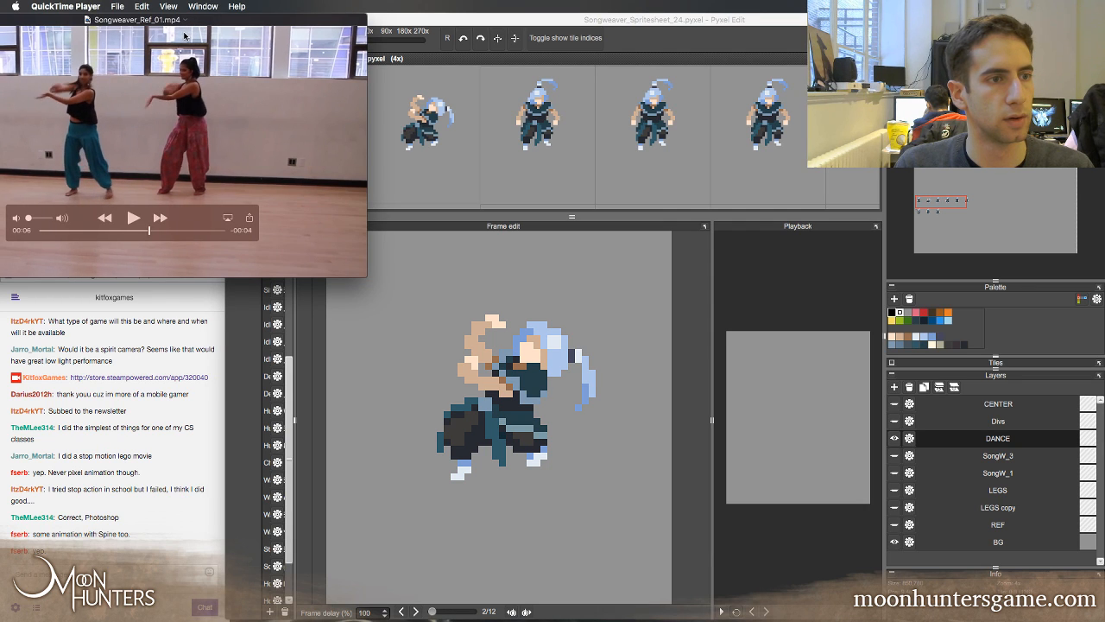
pyautogui.press('Left')
pyautogui.press('Left')
pyautogui.press('Left')
pyautogui.press('Left')
pyautogui.press('Left')
pyautogui.press('Left')
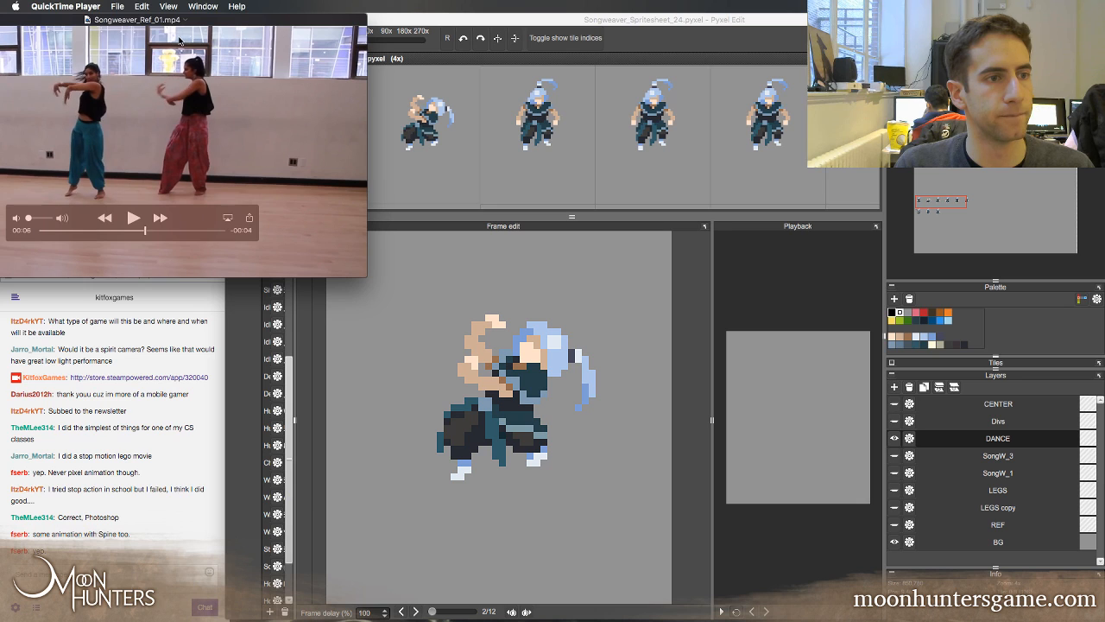
pyautogui.press('Right')
pyautogui.press('Right')
pyautogui.press('Right')
pyautogui.press('Right')
pyautogui.press('Right')
pyautogui.press('Right')
pyautogui.press('Right')
pyautogui.press('Right')
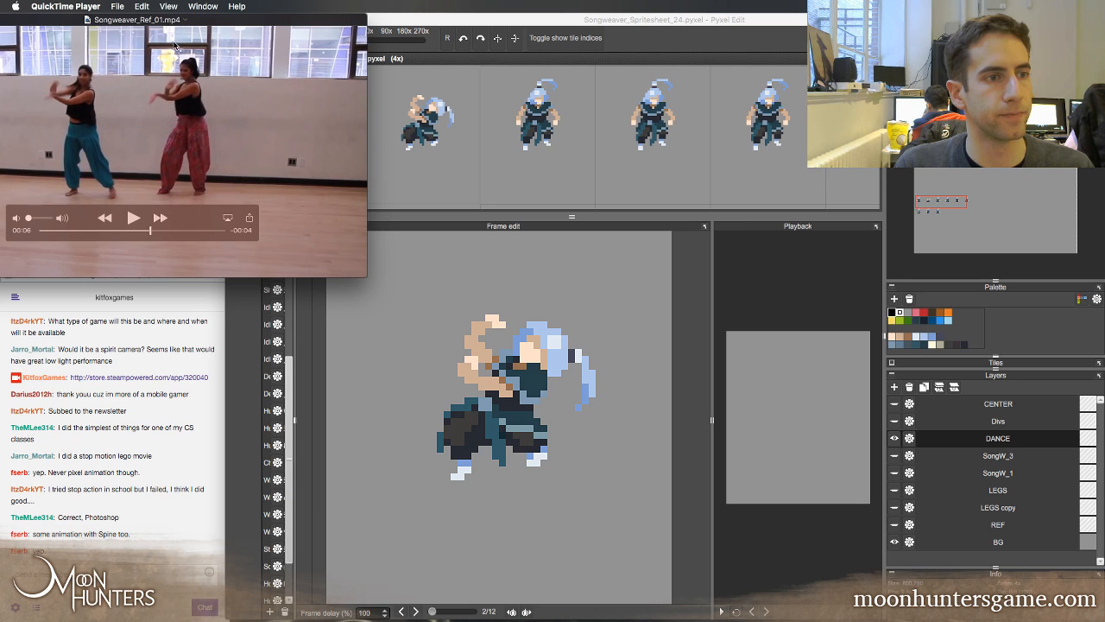
pyautogui.press('Left')
pyautogui.press('Left')
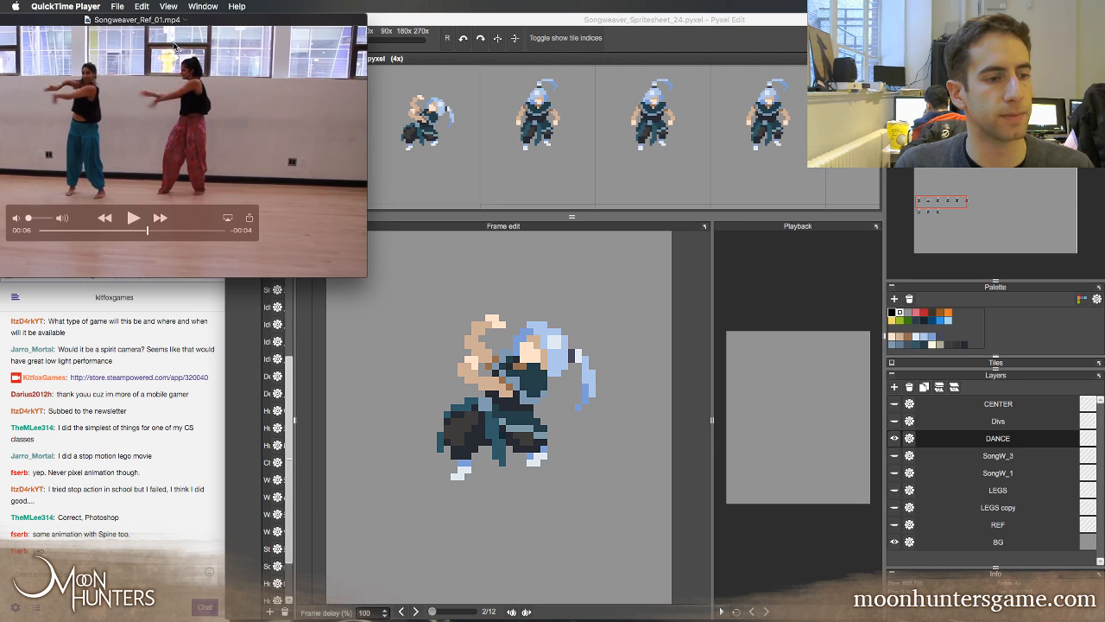
# Step the reference clip forward from the outstretched-arms pose to the arm swing across the chest, and back, examining the dancers' movement
pyautogui.press('Right')
pyautogui.press('Right')
pyautogui.press('Right')
pyautogui.press('Right')
pyautogui.press('Right')
pyautogui.press('Right')
pyautogui.press('Right')
pyautogui.press('Right')
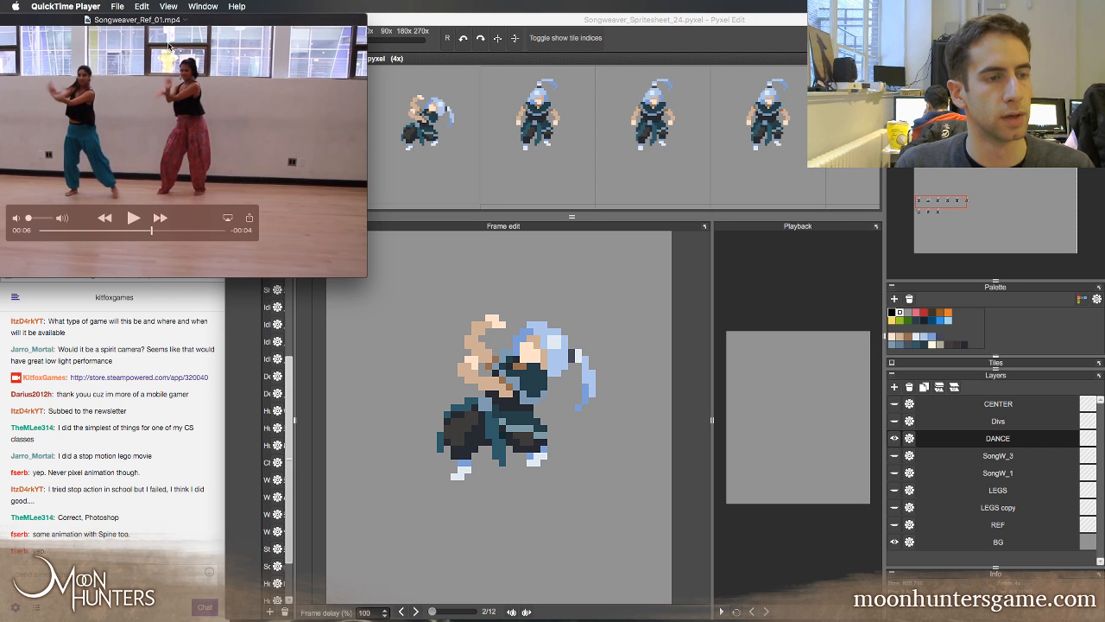
pyautogui.press('Right')
pyautogui.press('Right')
pyautogui.press('Right')
pyautogui.press('Right')
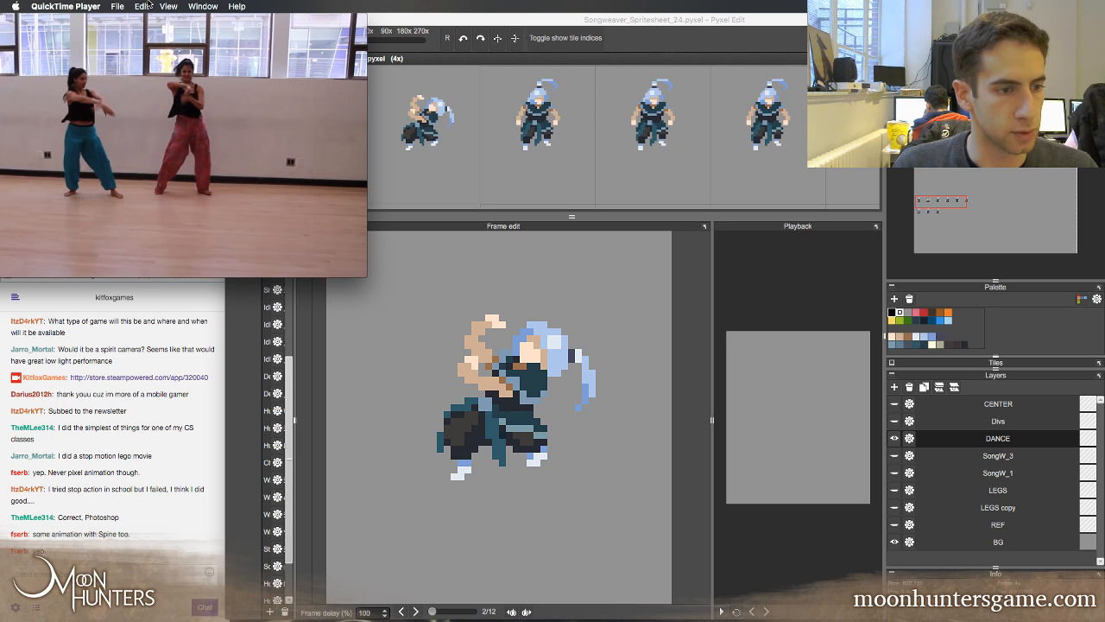
pyautogui.press('Right')
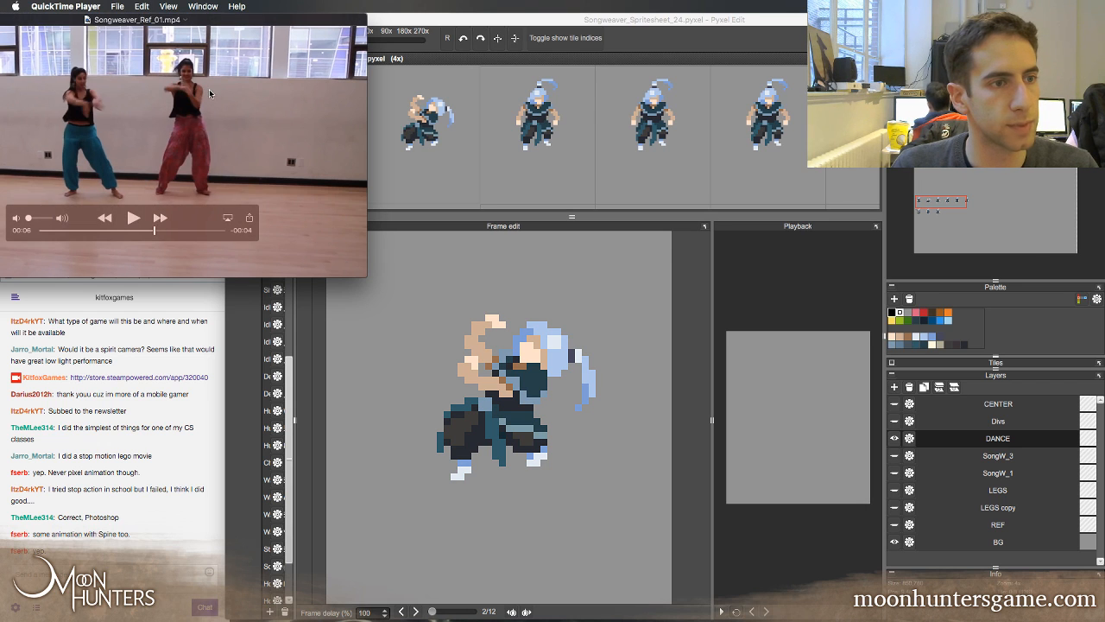
pyautogui.press('Left')
pyautogui.press('Left')
pyautogui.press('Left')
pyautogui.press('Left')
pyautogui.press('Left')
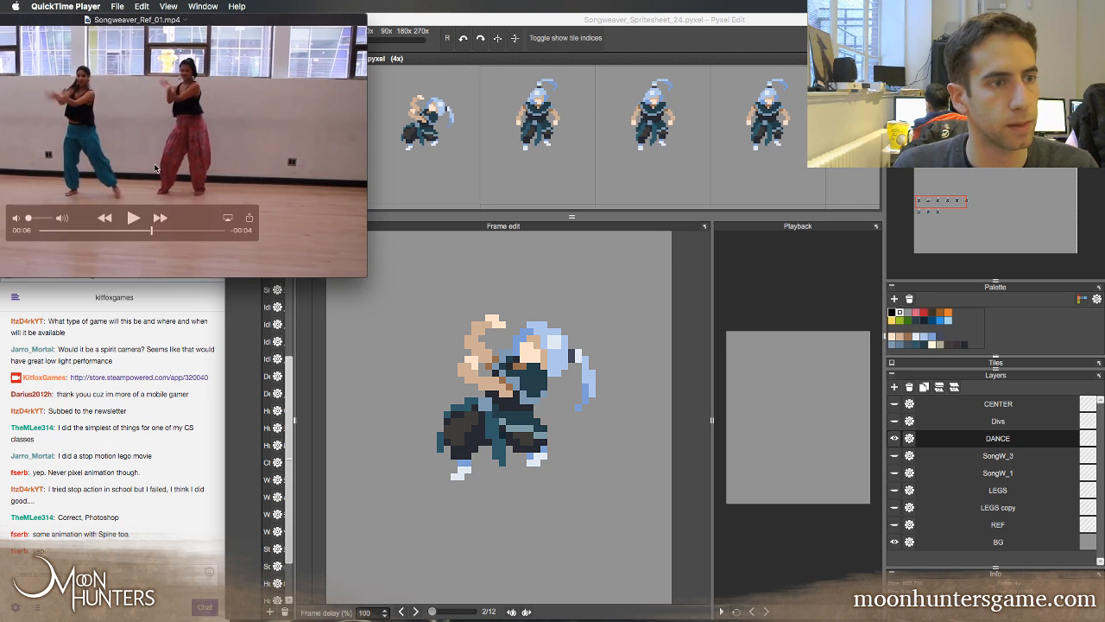
pyautogui.press('Left')
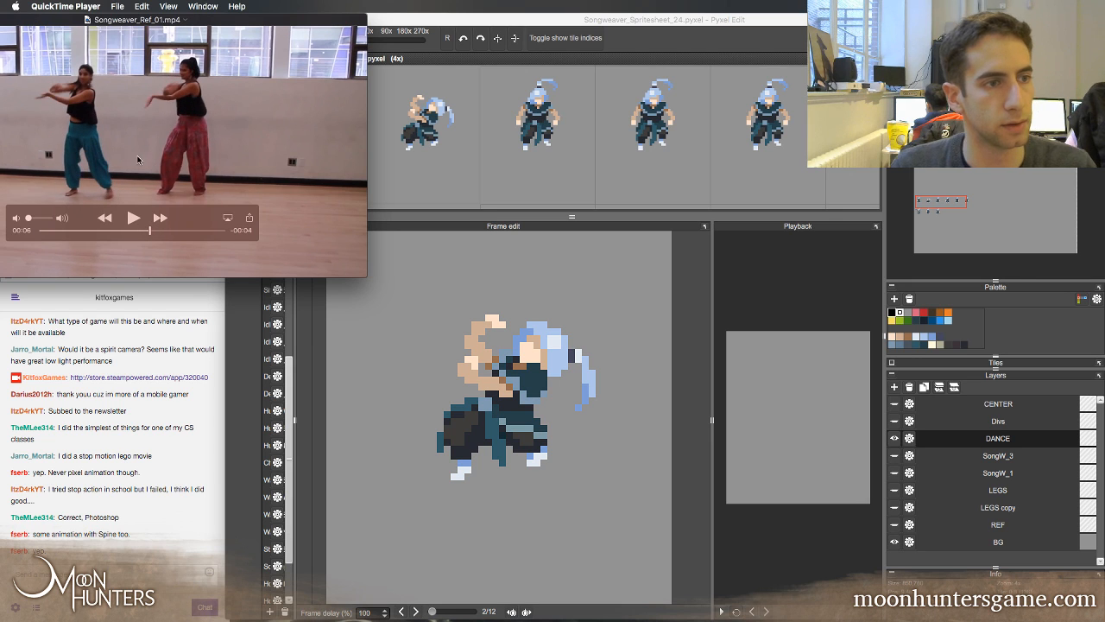
# Step frame by frame between 00:05 and 00:06 of the reference clip to find the arm pose for the next dance frame
pyautogui.press('Right')
pyautogui.press('Right')
pyautogui.press('Right')
pyautogui.press('Right')
pyautogui.press('Right')
pyautogui.press('Right')
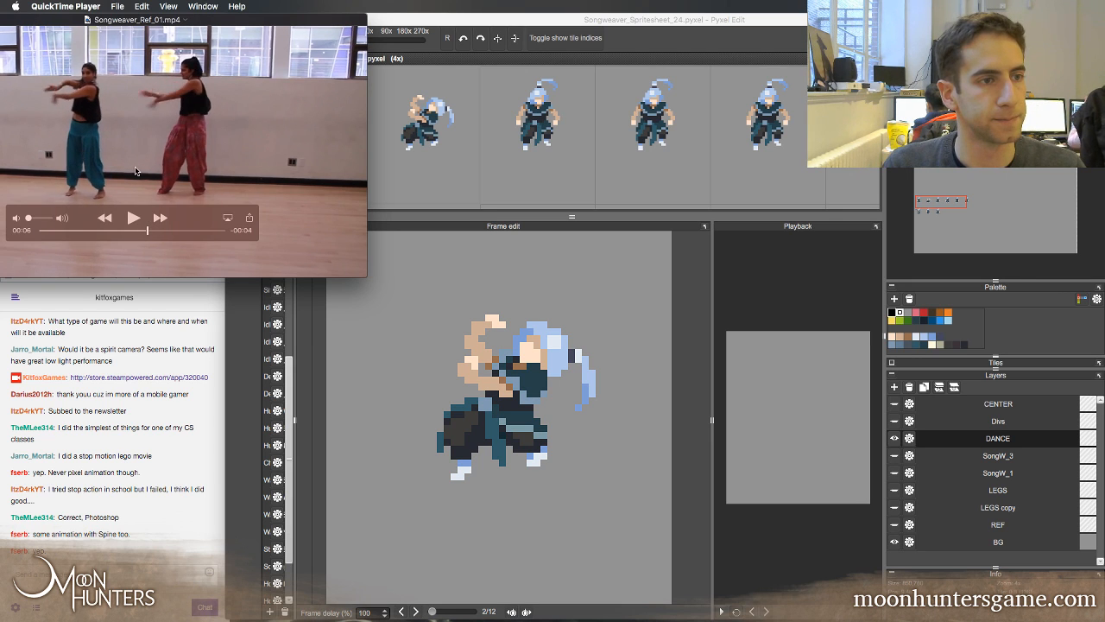
pyautogui.press('Left')
pyautogui.press('Left')
pyautogui.press('Left')
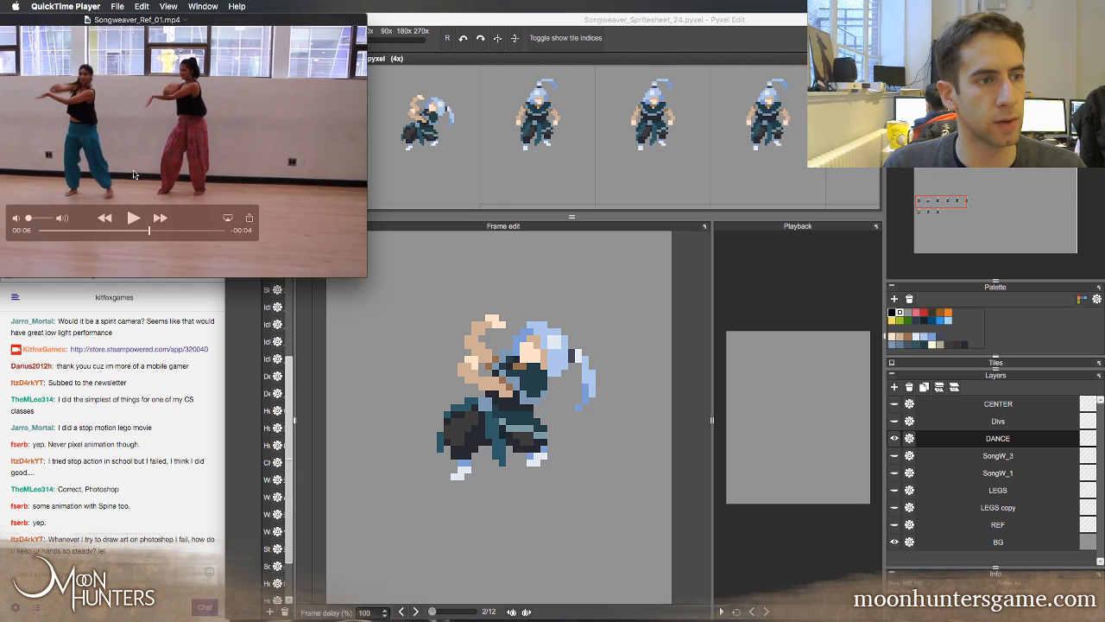
pyautogui.press('Left')
pyautogui.press('Left')
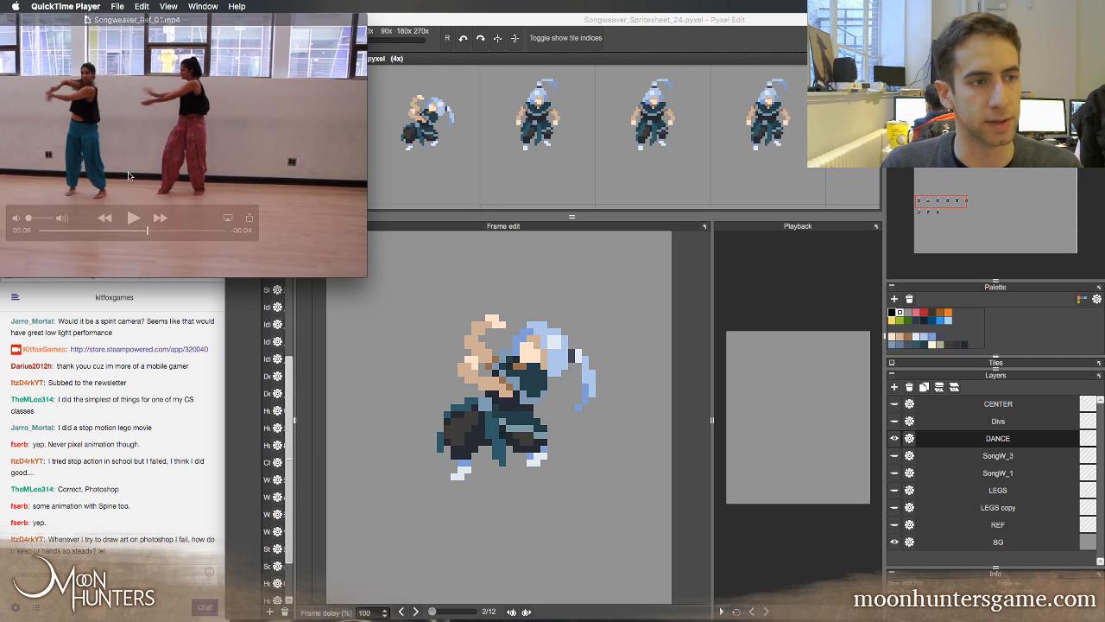
pyautogui.press('Left')
pyautogui.press('Left')
pyautogui.press('Left')
pyautogui.press('Left')
pyautogui.press('Left')
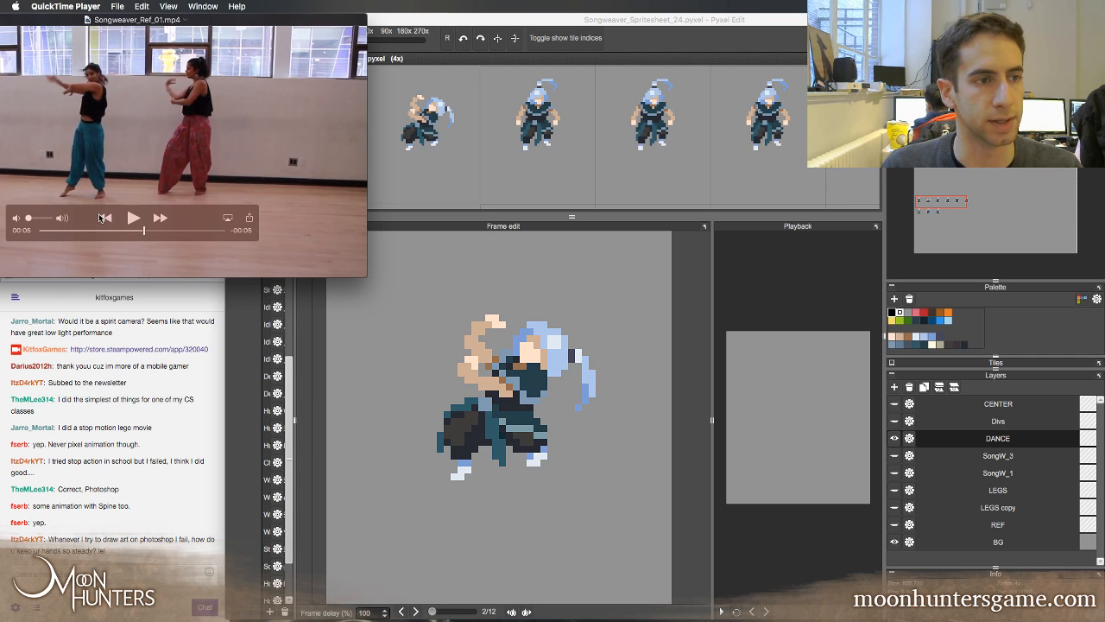
pyautogui.press('Left')
pyautogui.press('Left')
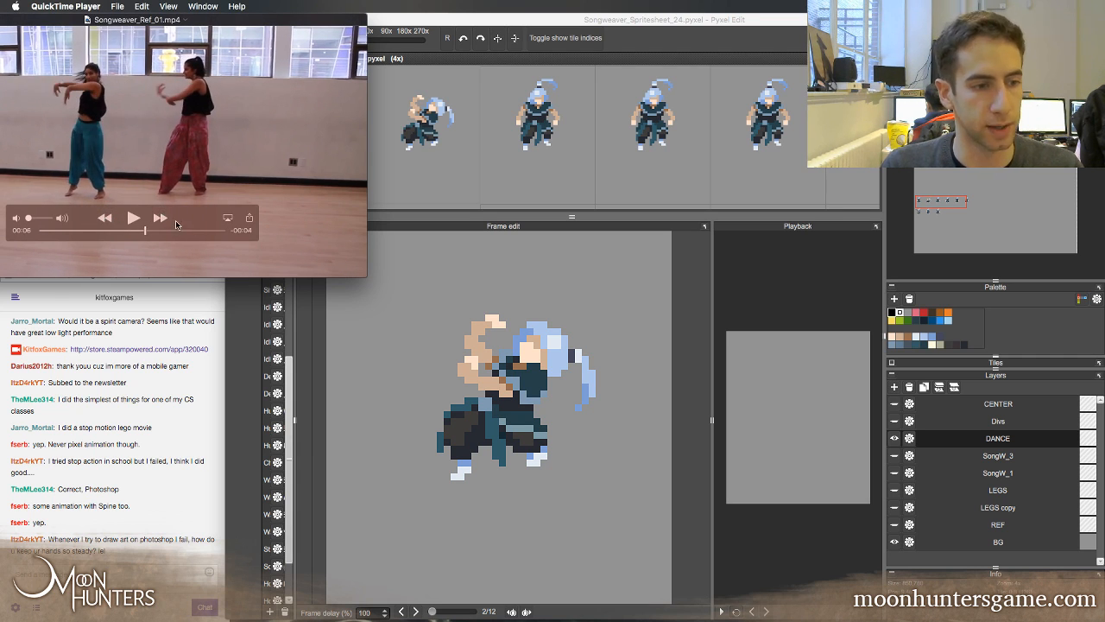
# Switch to Pyxel Edit and compare the crouching second dance frame with the standing first and third frames
pyautogui.click(404, 22)
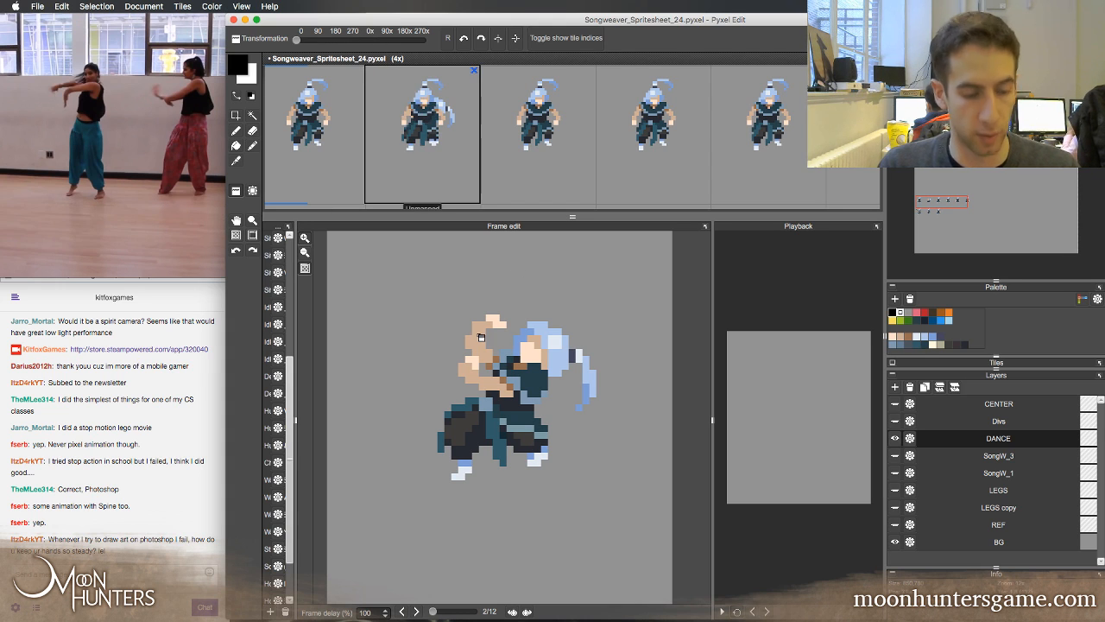
pyautogui.press('s')
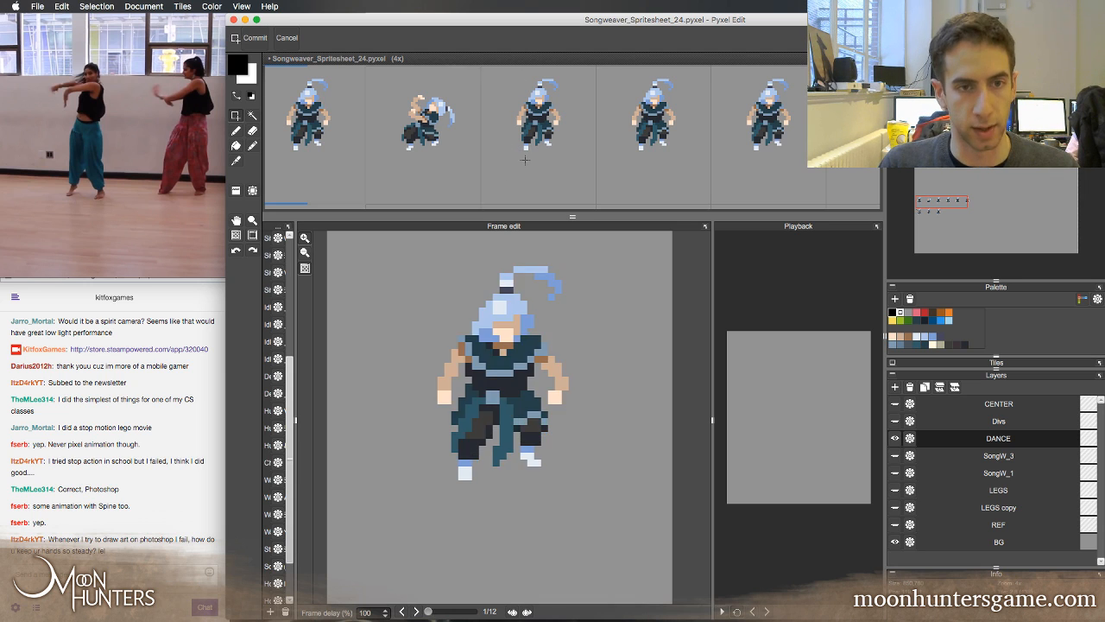
pyautogui.press('Right')
pyautogui.press('Left')
pyautogui.press('Right')
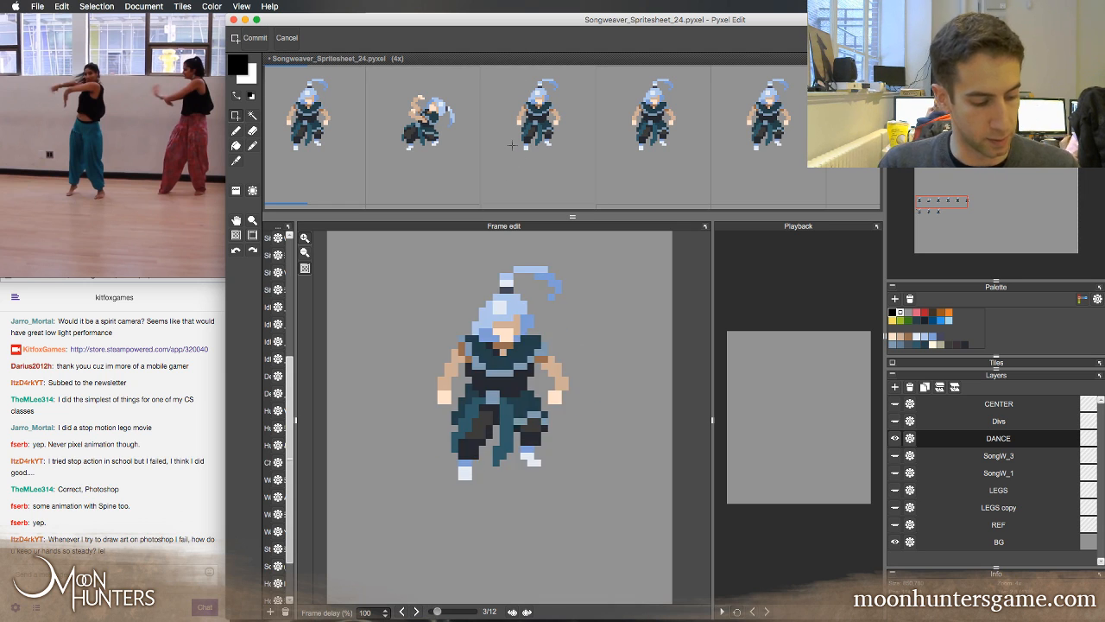
pyautogui.press('Left')
pyautogui.press('Right')
pyautogui.press('Left')
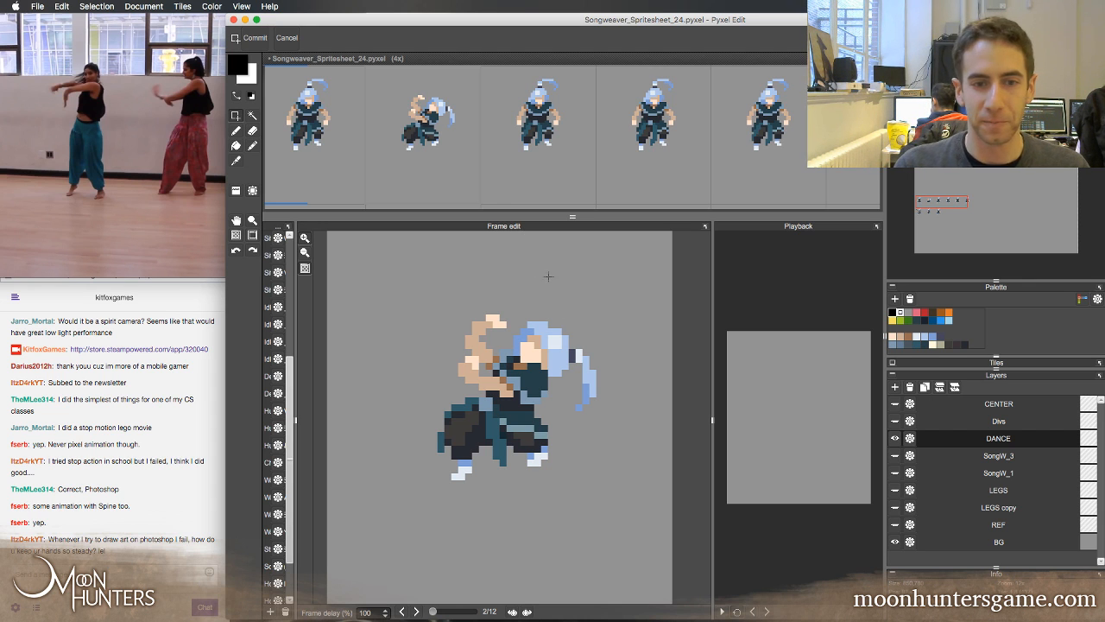
# Flip repeatedly between the second and third frames to judge how the crouching pose should lead into the standing one
pyautogui.press('b')
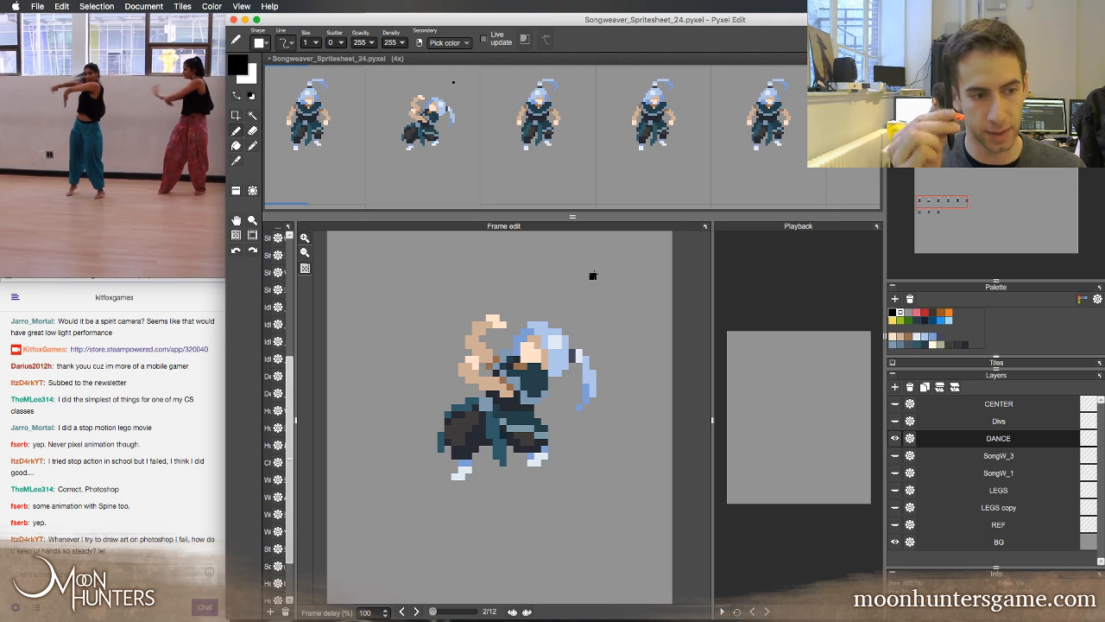
pyautogui.press('Right')
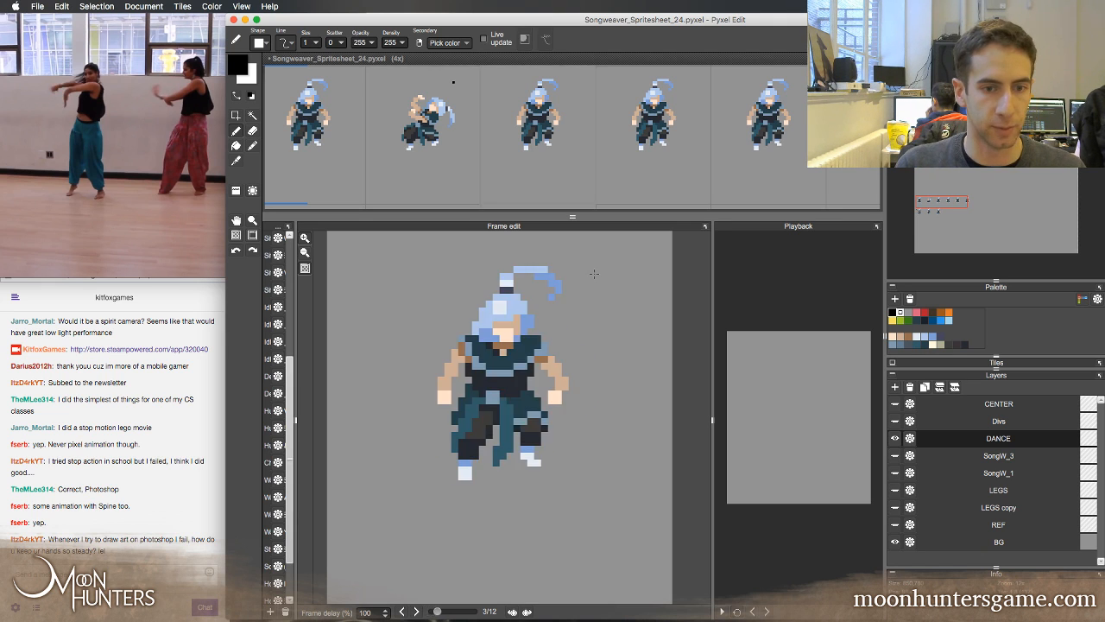
pyautogui.press('Left')
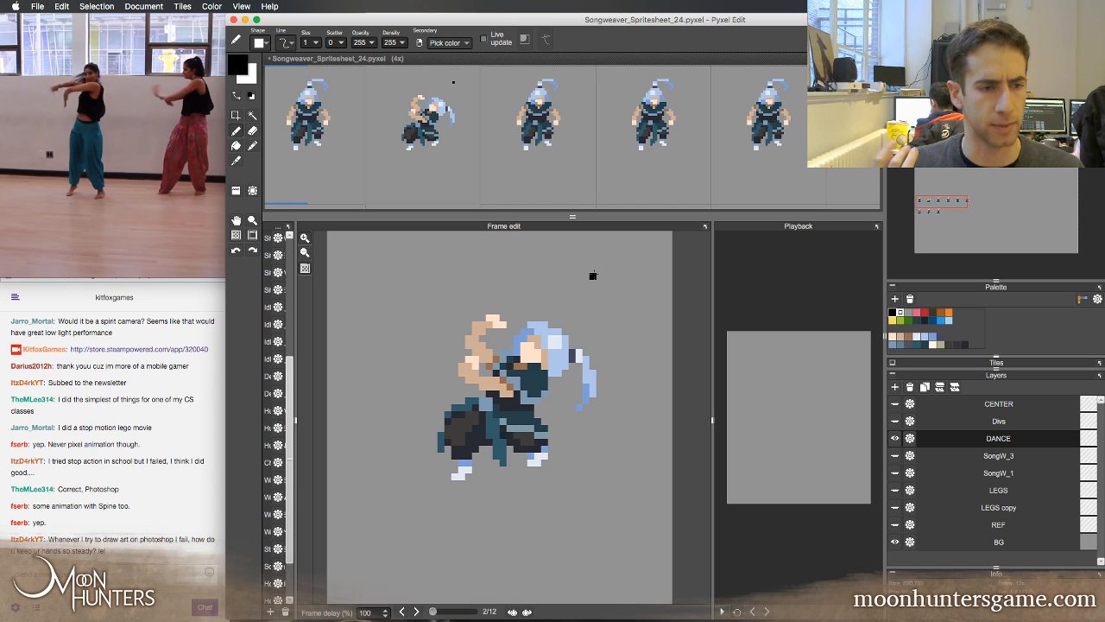
pyautogui.press('Right')
pyautogui.press('Left')
pyautogui.press('Right')
pyautogui.press('Left')
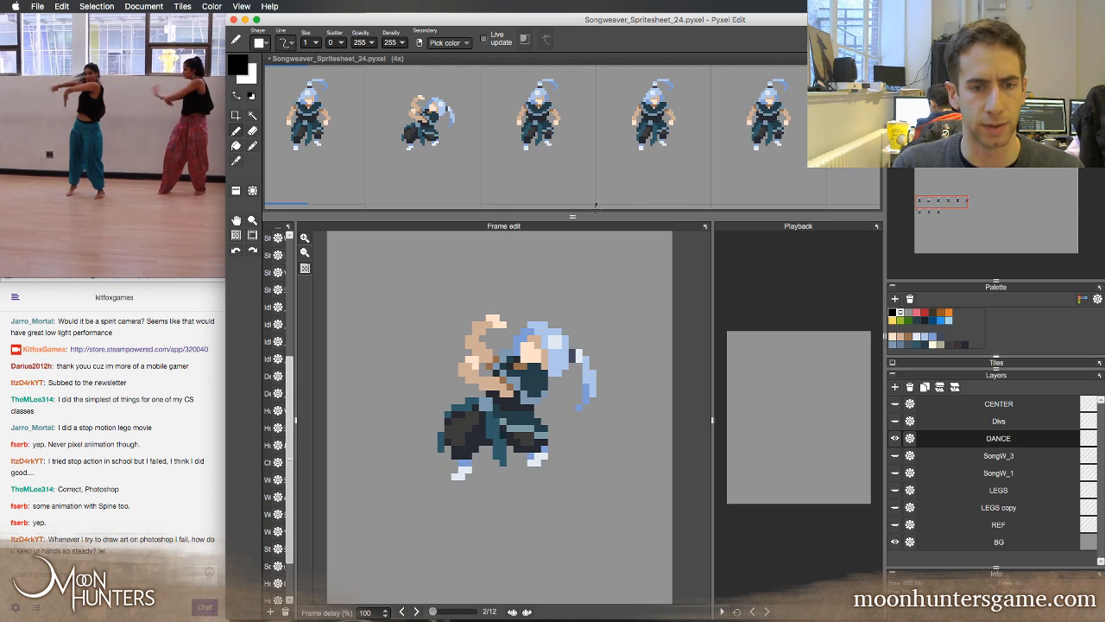
pyautogui.press('Right')
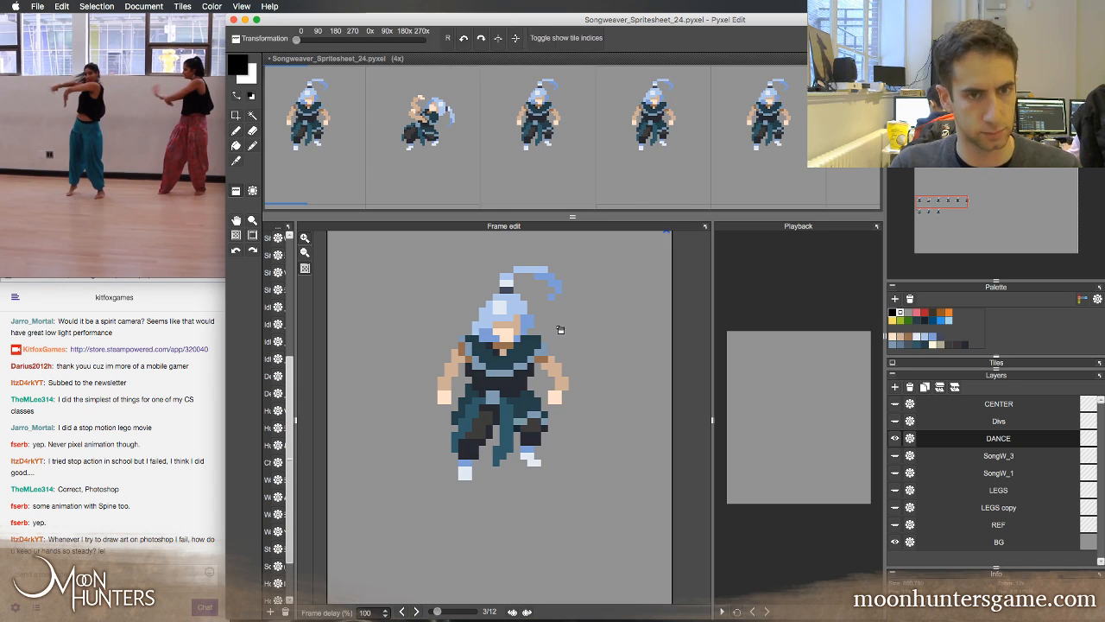
pyautogui.press('v')
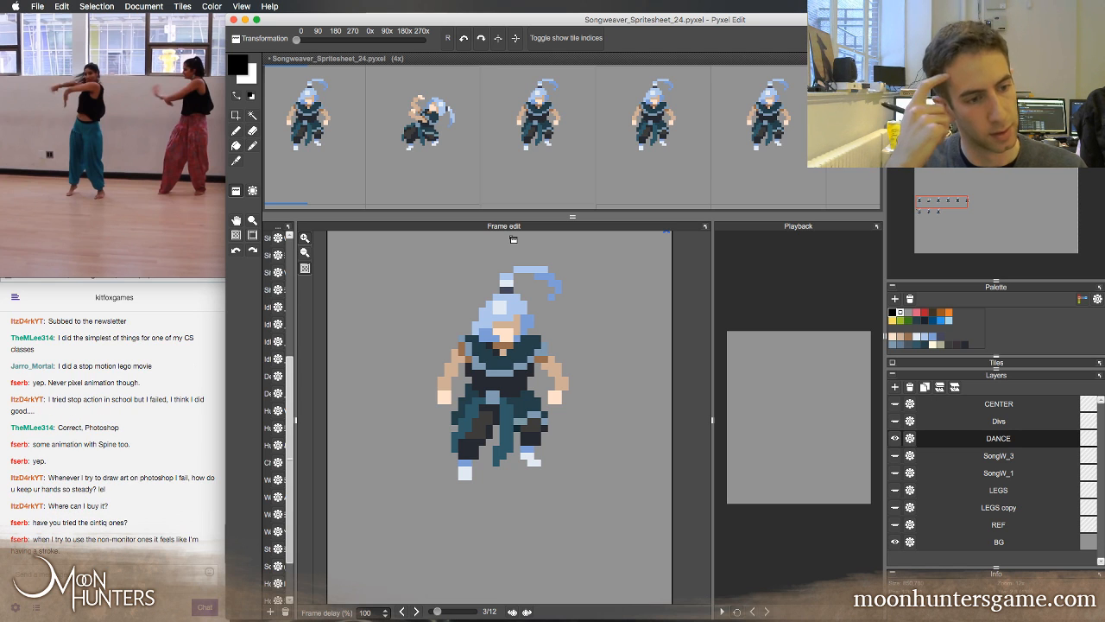
pyautogui.press('Left')
pyautogui.press('Right')
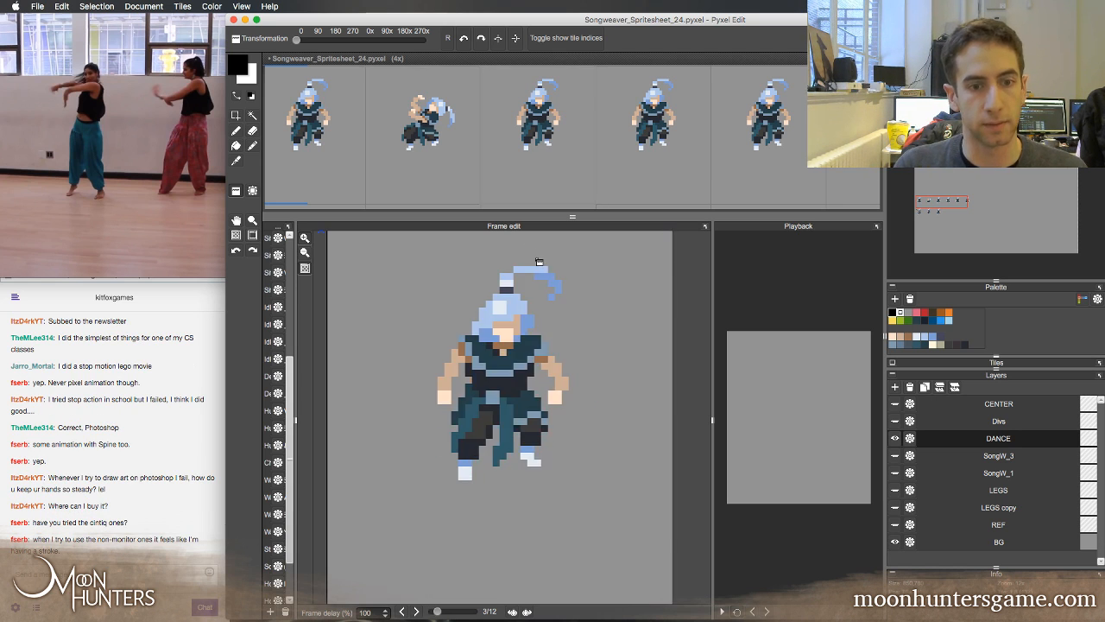
pyautogui.press('Left')
pyautogui.press('Right')
pyautogui.press('b')
pyautogui.press('Left')
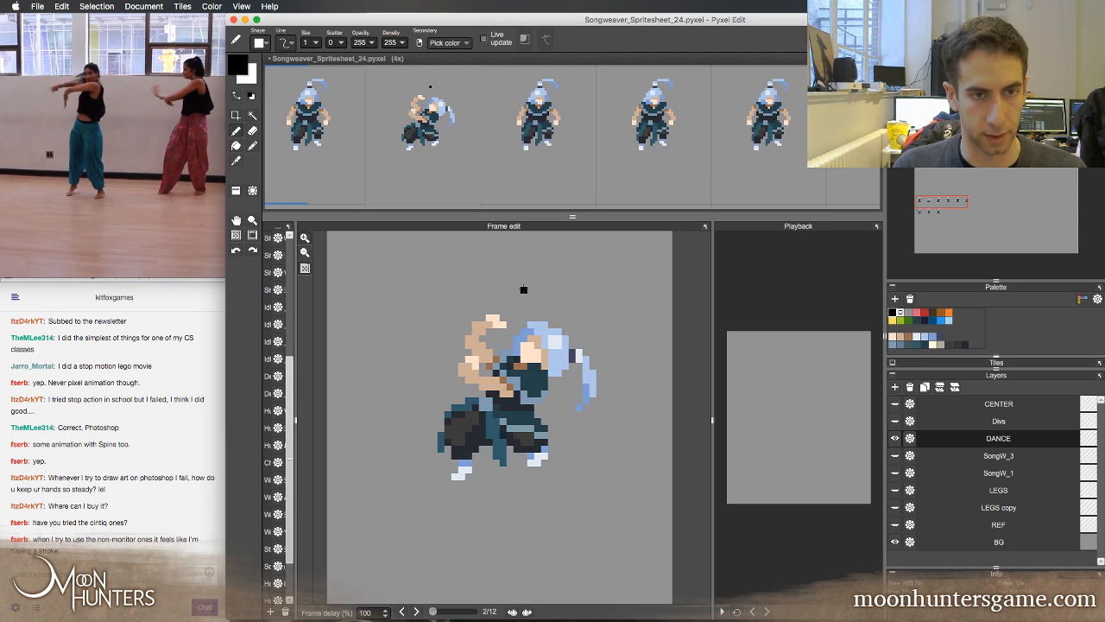
pyautogui.press('Right')
pyautogui.press('Left')
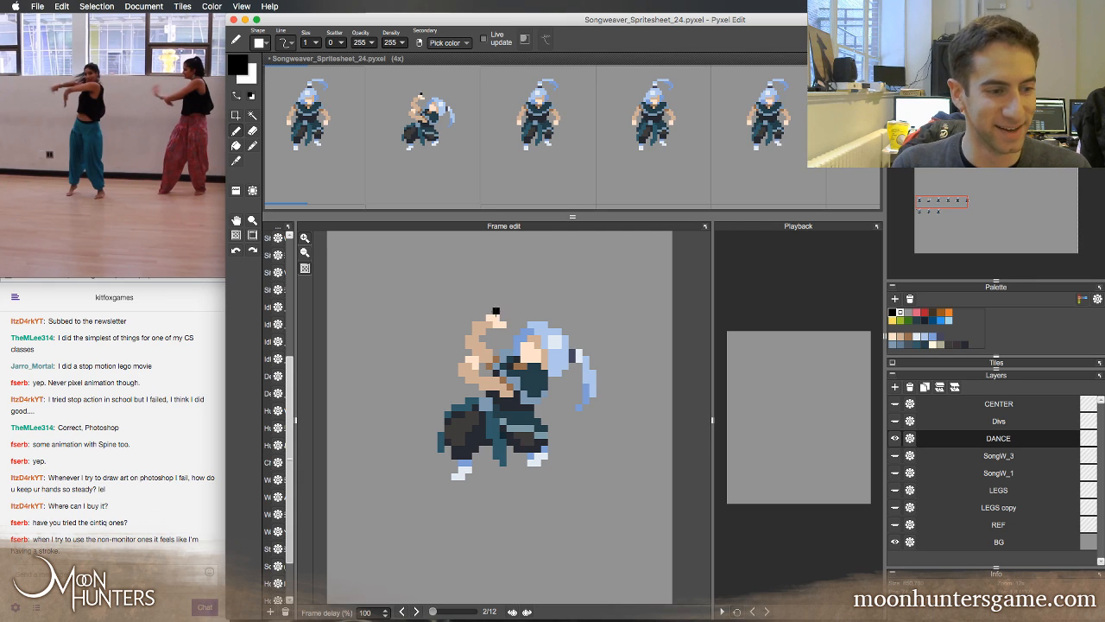
# Step through the first, last and neighbouring frames to check the sequence, ending on the third frame
pyautogui.press('Left')
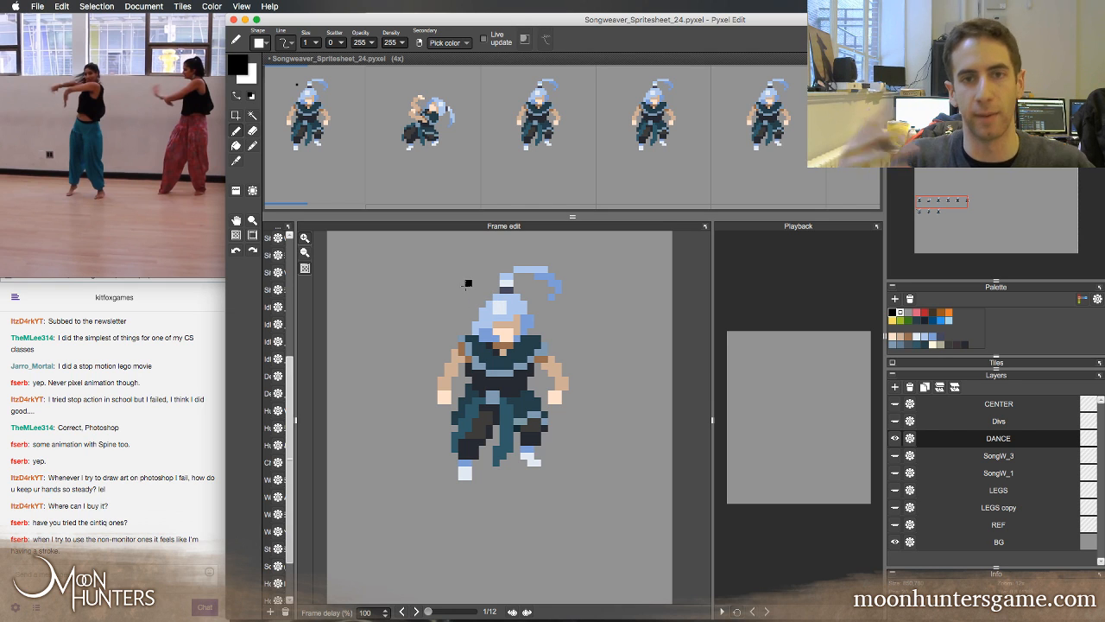
pyautogui.press('Left')
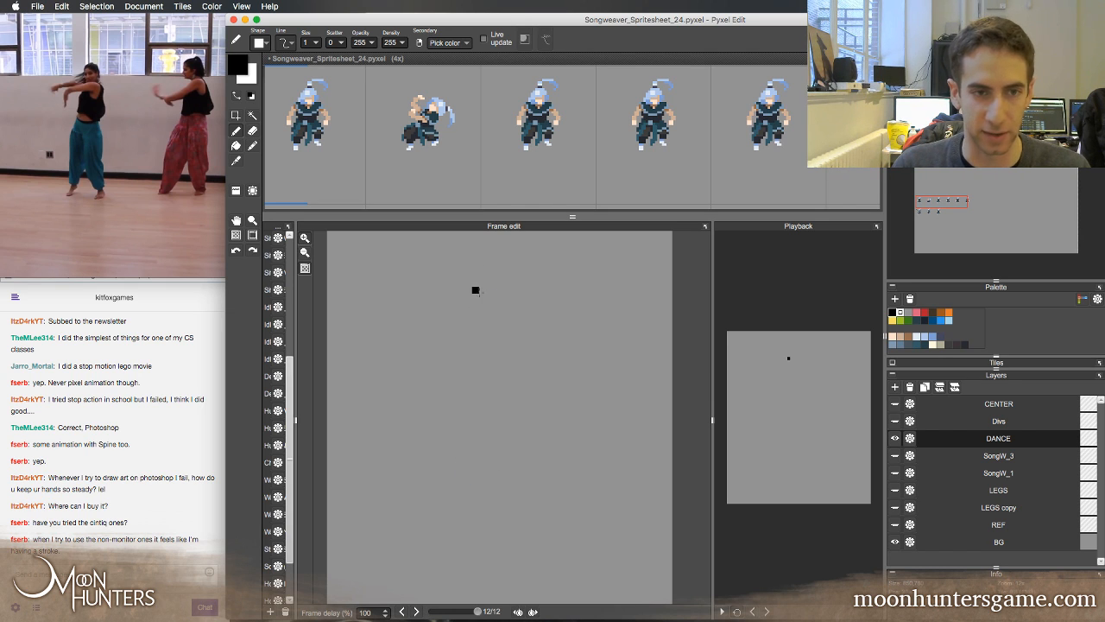
pyautogui.press('Right')
pyautogui.press('Right')
pyautogui.press('a')
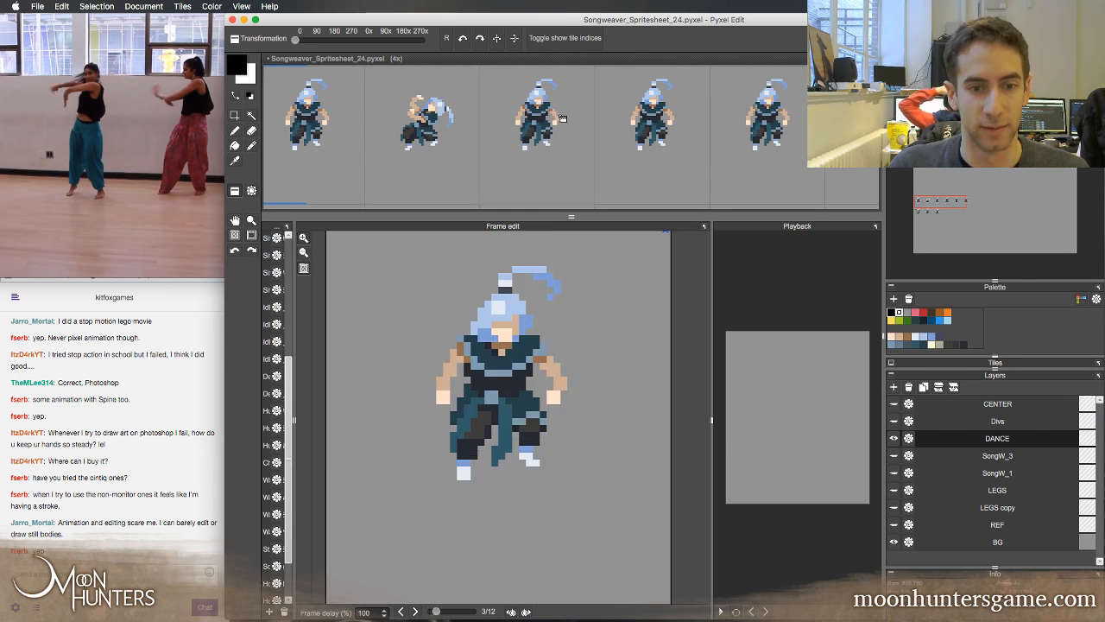
pyautogui.press('Right')
pyautogui.press('m')
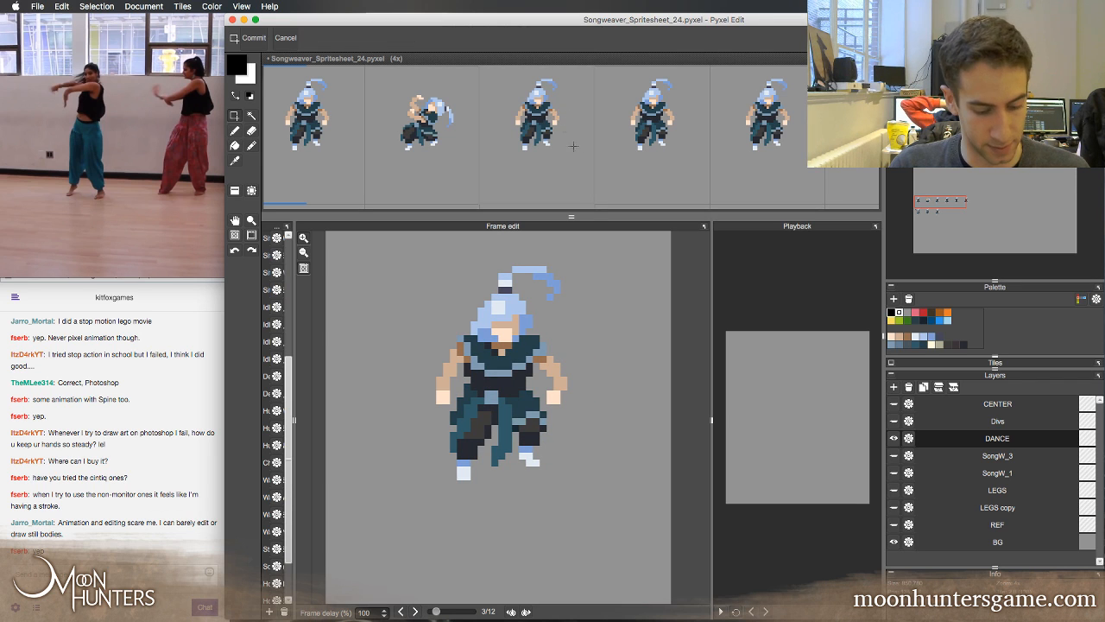
pyautogui.press('Left')
pyautogui.press('Right')
pyautogui.press('Right')
pyautogui.press('Left')
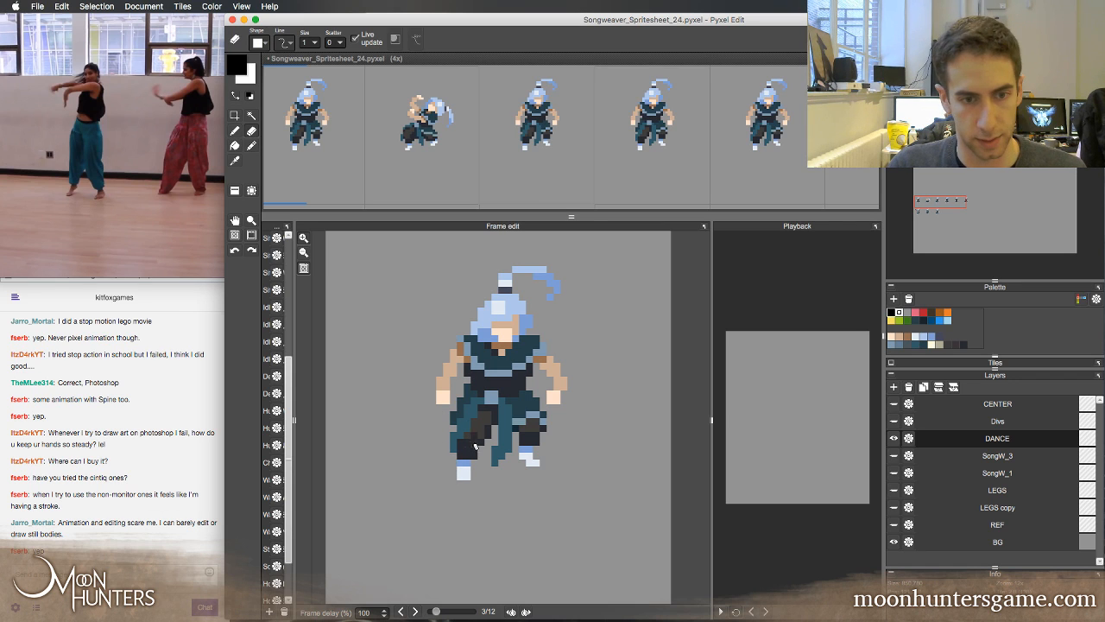
# Enlarge the eraser and erase both of the character's arms in the third frame
pyautogui.press('e')
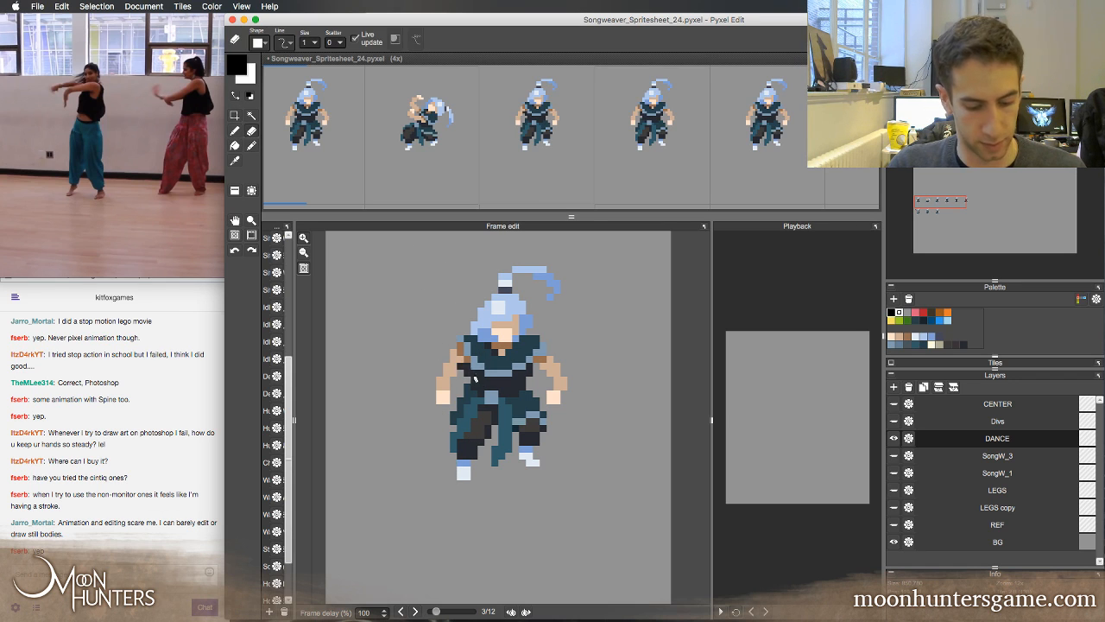
pyautogui.press(']')
pyautogui.moveTo(467, 373)
pyautogui.mouseDown()
pyautogui.moveTo(453, 354)
pyautogui.moveTo(442, 389)
pyautogui.mouseUp()
pyautogui.moveTo(544, 361)
pyautogui.mouseDown()
pyautogui.moveTo(562, 397)
pyautogui.moveTo(569, 389)
pyautogui.mouseUp()
# Paint the leftover skin pixels and the shoulder edge of the third frame's torso in the outfit's dark navy
pyautogui.press('b')
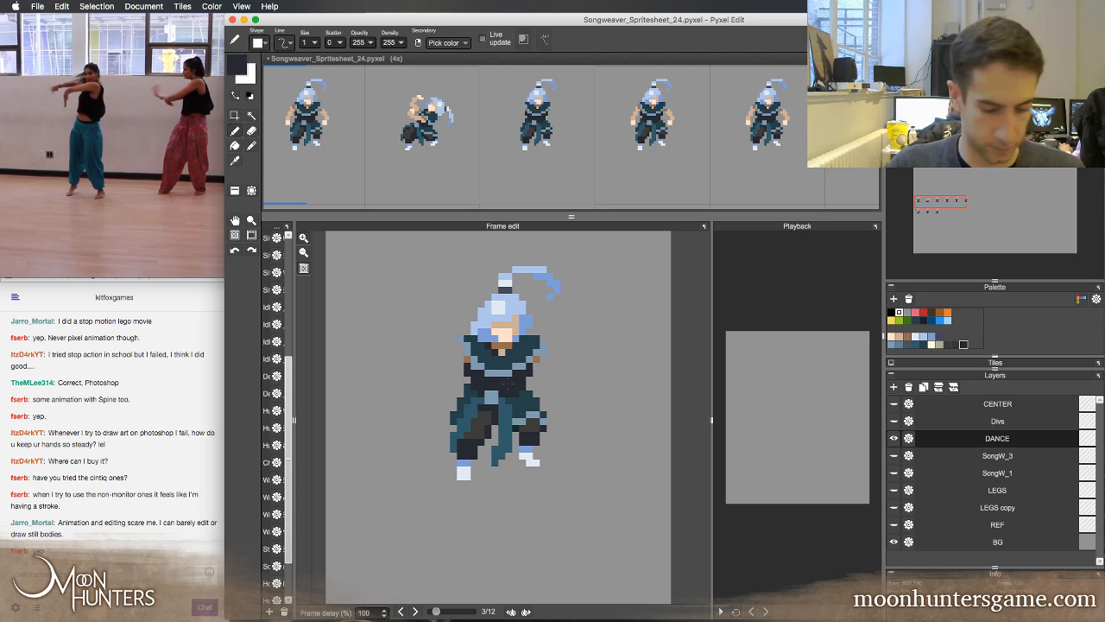
pyautogui.click(530, 359)
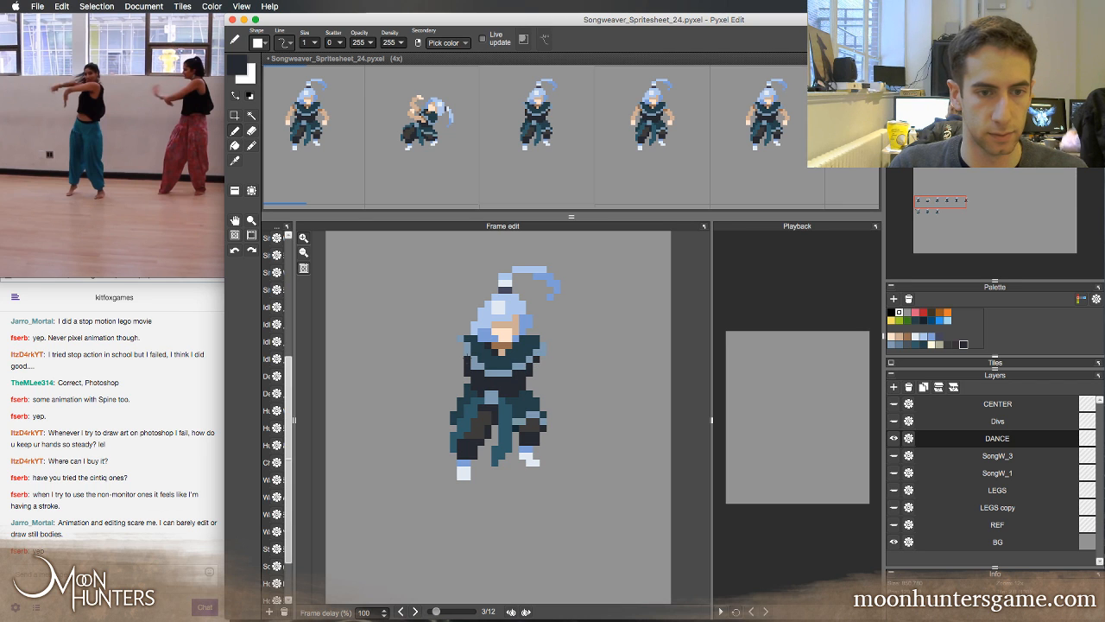
pyautogui.click(461, 351)
# Copy the armless third-frame tile into the empty fourth tile of the sheet's second row, and return to the dance row
pyautogui.press('space')
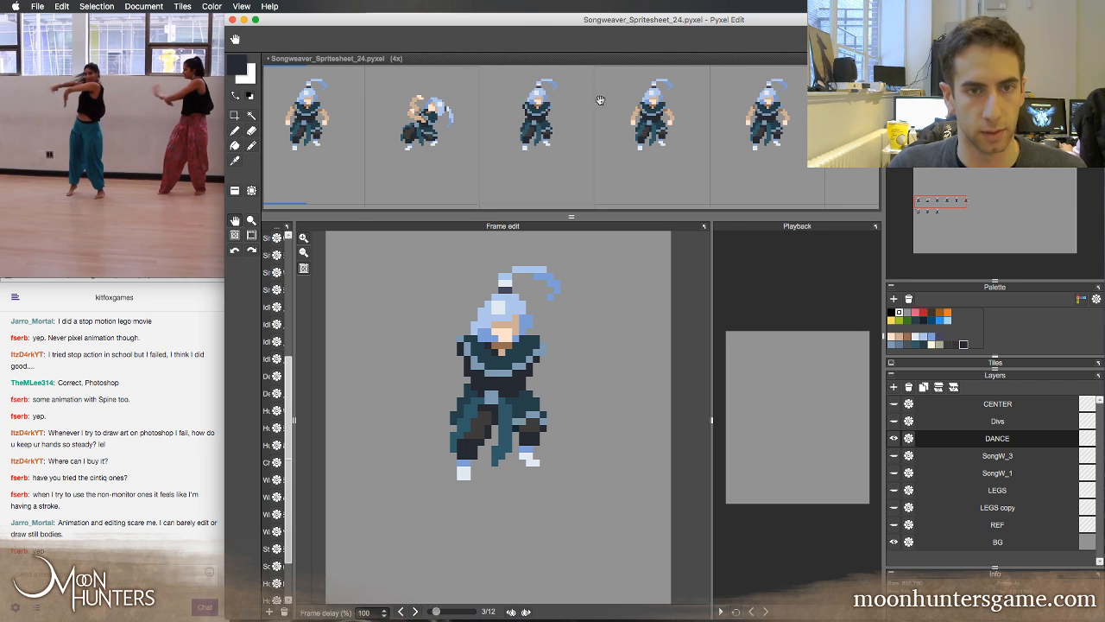
pyautogui.moveTo(619, 132); pyautogui.dragTo(618, 31)
pyautogui.press('z')
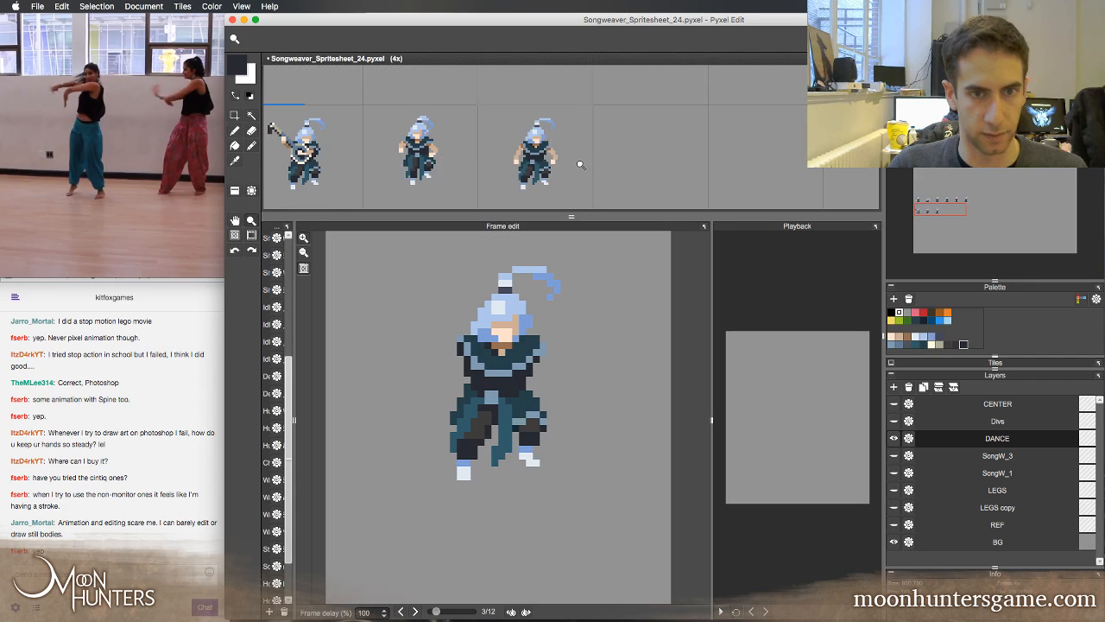
pyautogui.keyDown('alt'); pyautogui.click(579, 166); pyautogui.keyUp('alt')
pyautogui.press('a')
pyautogui.rightClick(560, 98)
pyautogui.click(600, 153)
pyautogui.press('space')
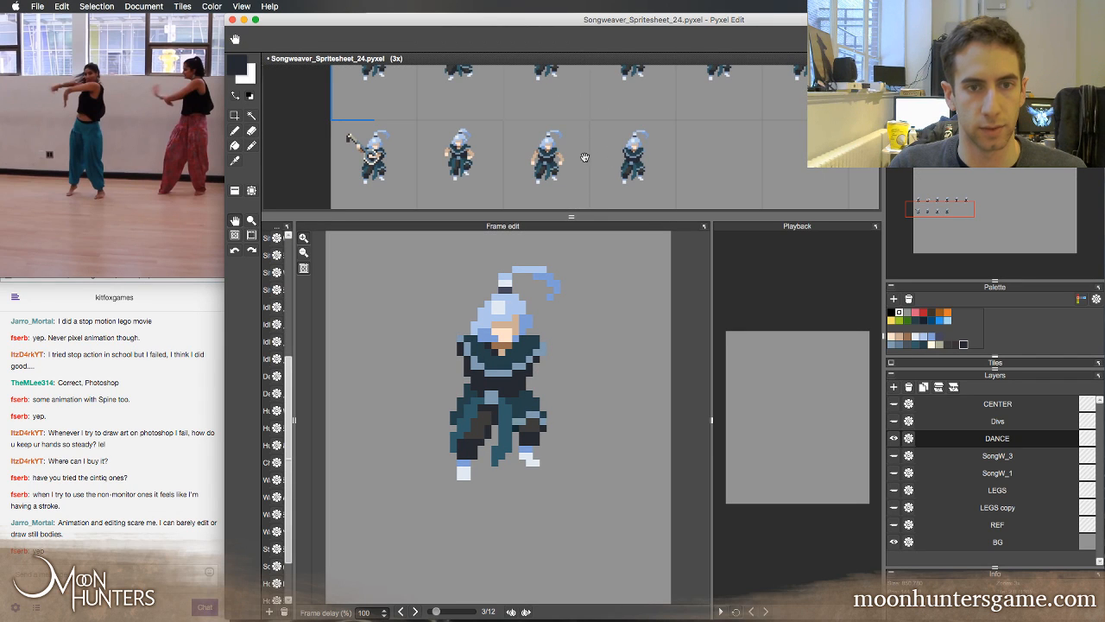
pyautogui.moveTo(573, 72); pyautogui.dragTo(575, 165)
pyautogui.click(567, 158)
pyautogui.click(564, 155)
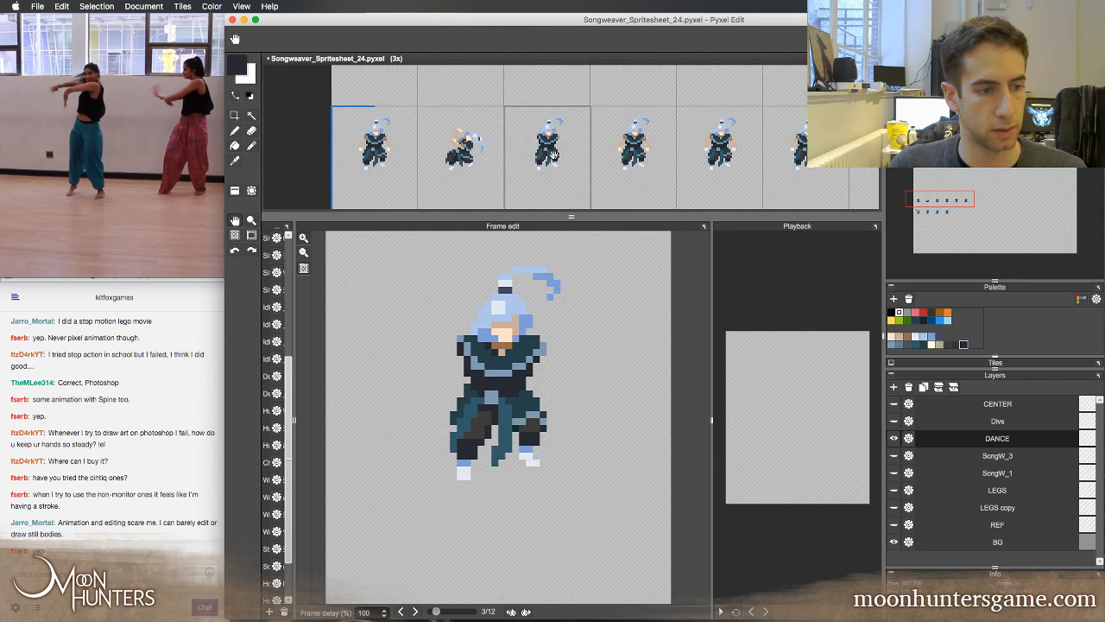
# Compare the armless third frame with its neighbouring frames in an enlarged view of the dance row
pyautogui.click(553, 152)
pyautogui.press('z')
pyautogui.click(561, 145)
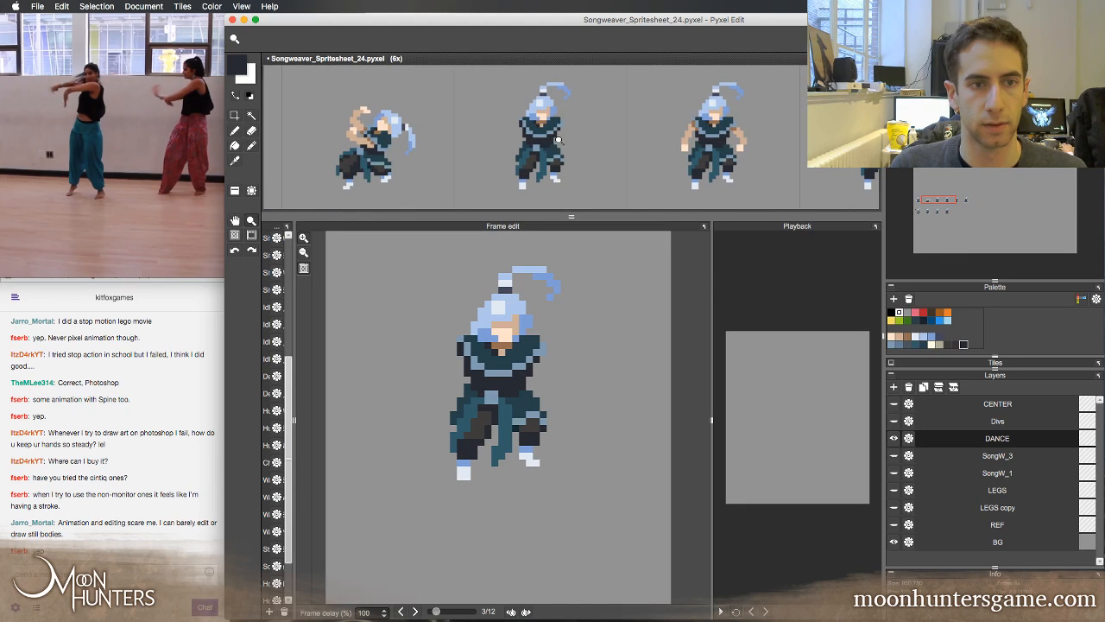
pyautogui.click(622, 149)
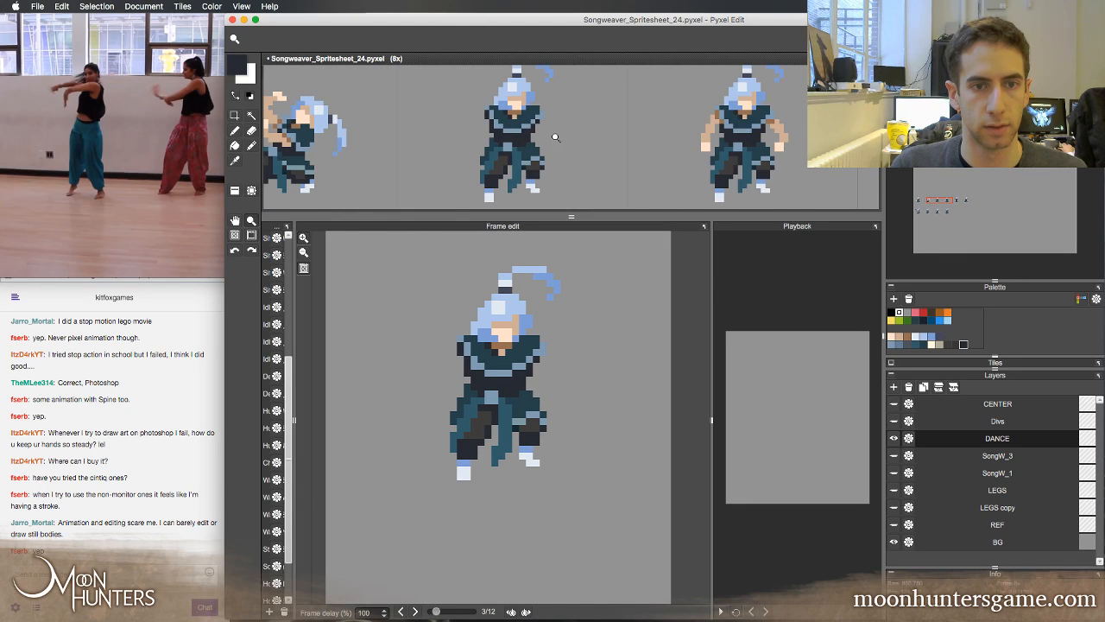
pyautogui.rightClick(555, 138)
pyautogui.press('h')
pyautogui.moveTo(596, 148)
pyautogui.mouseDown()
pyautogui.moveTo(659, 148)
pyautogui.moveTo(633, 148)
pyautogui.mouseUp()
pyautogui.press('b')
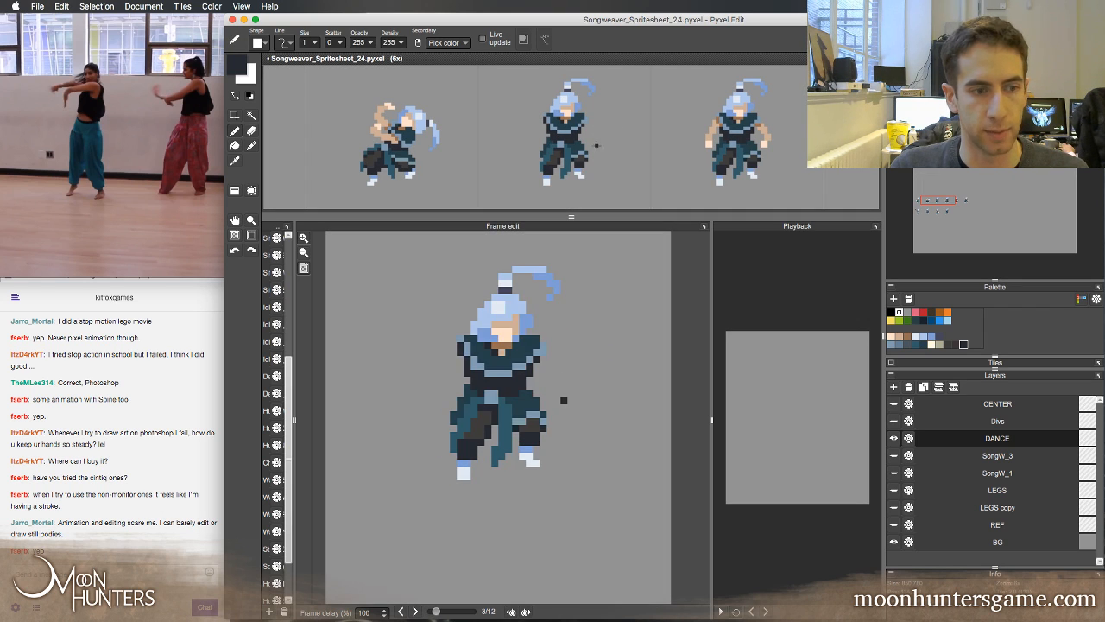
pyautogui.press('Left')
pyautogui.press('Right')
pyautogui.press('Right')
pyautogui.press('Left')
pyautogui.press('Left')
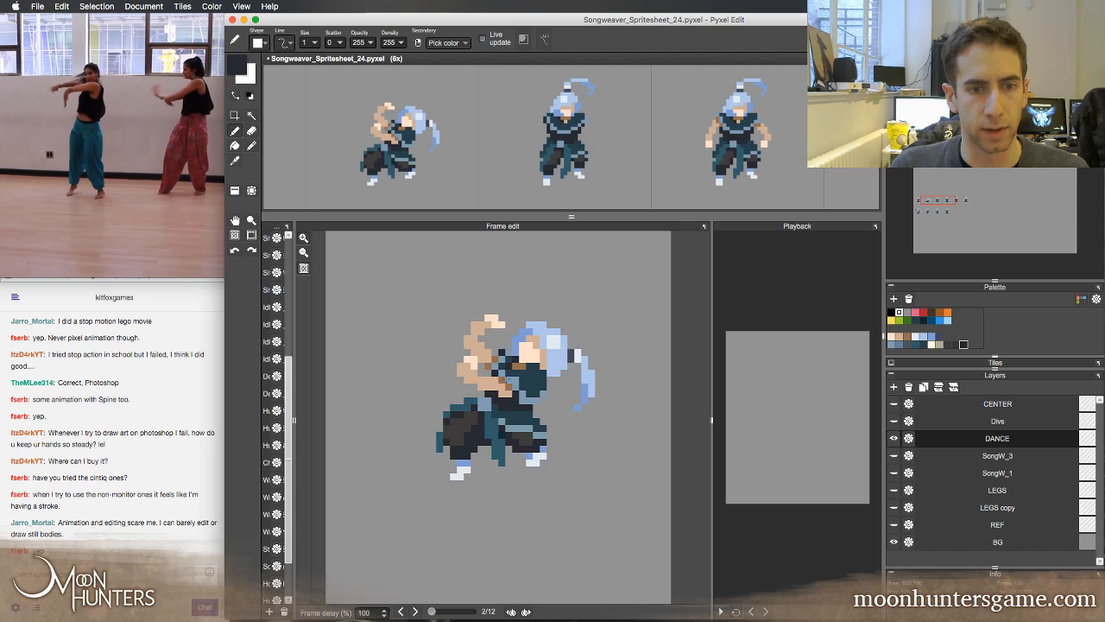
pyautogui.press('Right')
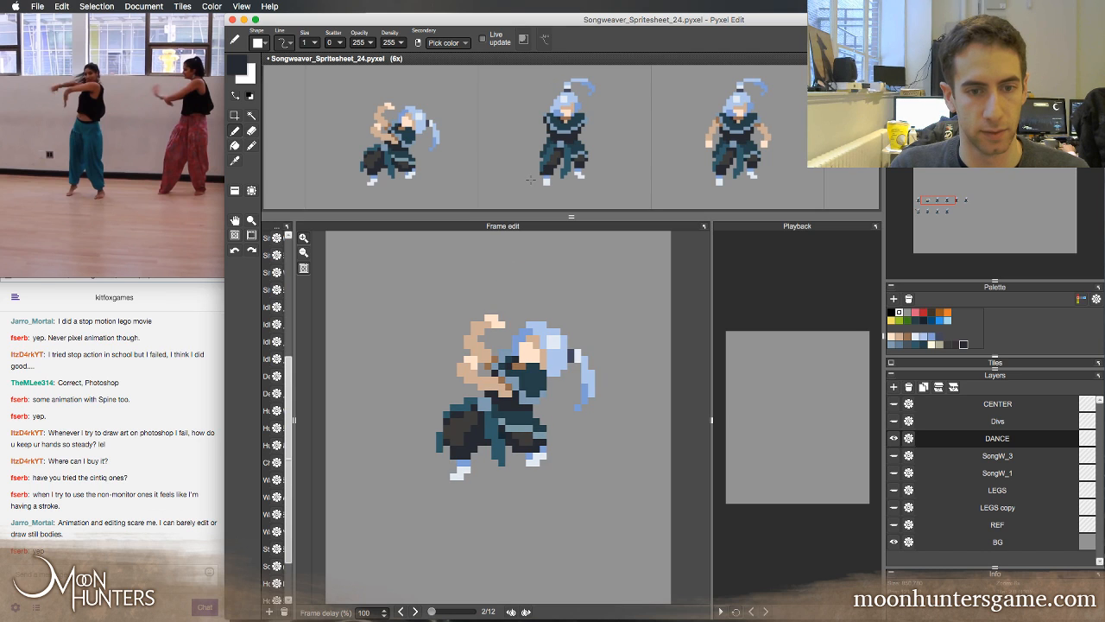
# Copy the third frame's head, mirror it horizontally, and place the copy in the empty space beside the body
pyautogui.press('s')
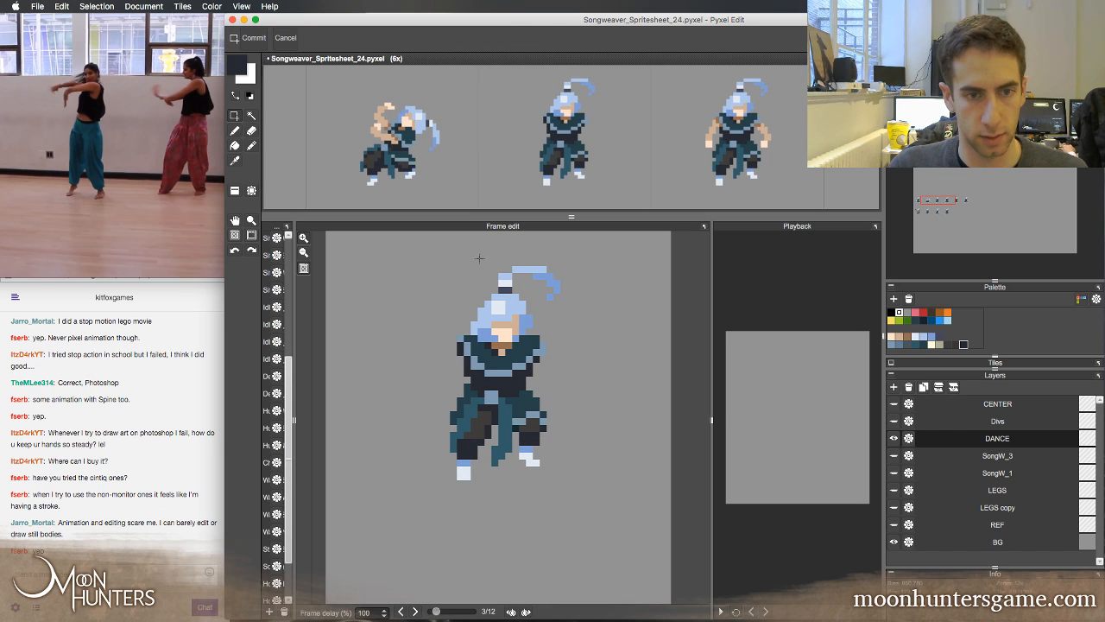
pyautogui.moveTo(471, 253); pyautogui.dragTo(407, 528)
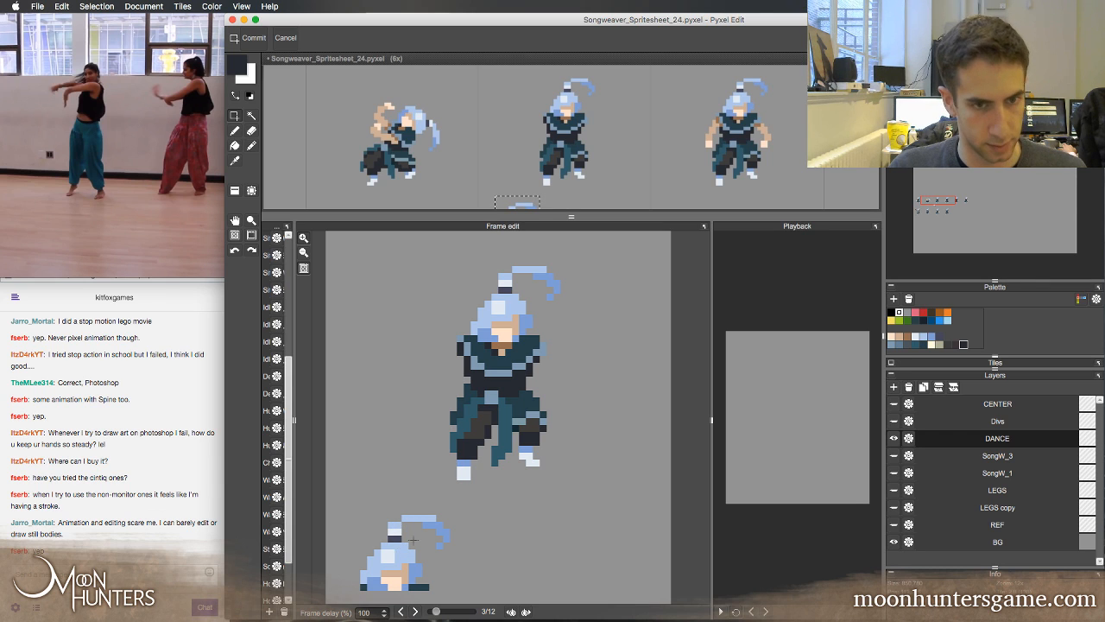
pyautogui.moveTo(358, 513); pyautogui.dragTo(448, 580)
pyautogui.press('super+t')
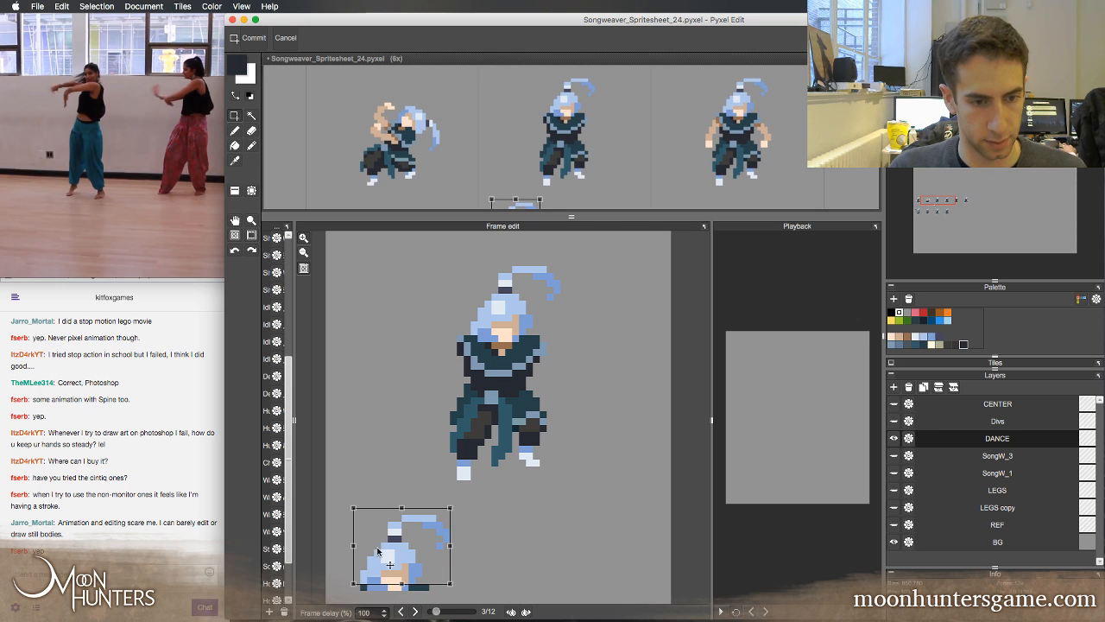
pyautogui.press('Escape')
pyautogui.press('super+t')
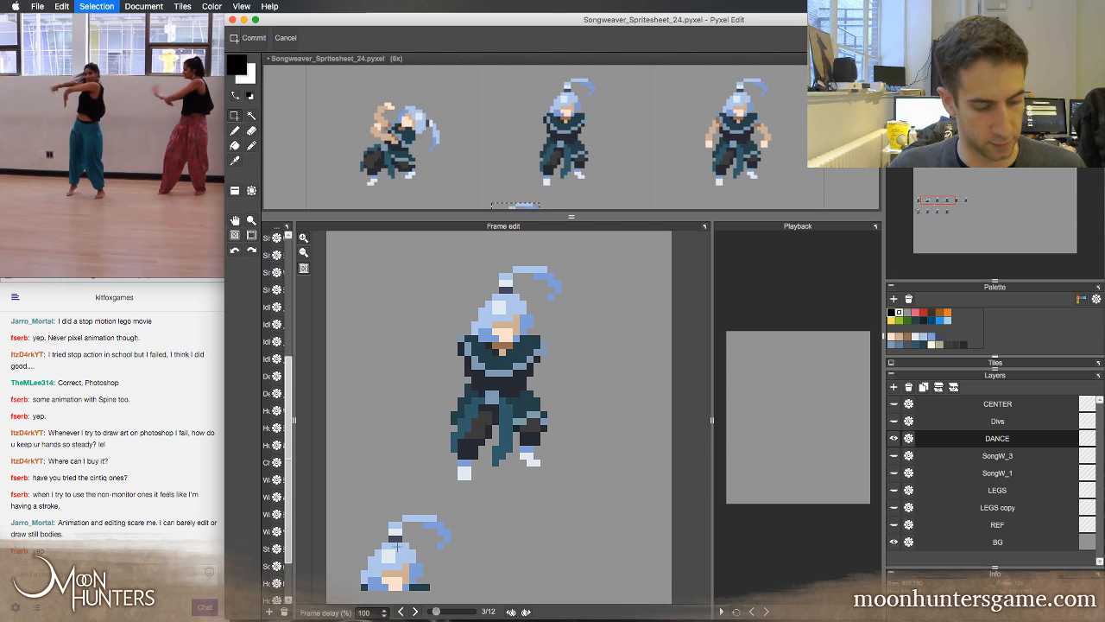
pyautogui.moveTo(354, 554); pyautogui.dragTo(403, 308)
pyautogui.press('Return')
# Erase the ponytail from the mirrored head copy, keeping only the hair bun
pyautogui.press('b')
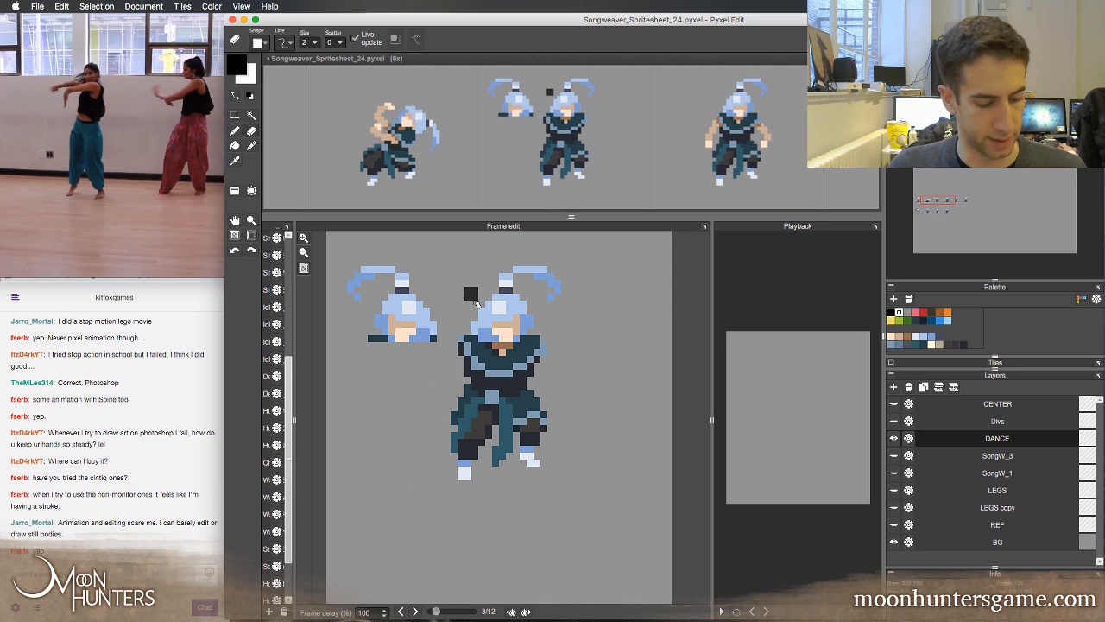
pyautogui.moveTo(403, 265)
pyautogui.mouseDown()
pyautogui.moveTo(370, 272)
pyautogui.moveTo(357, 297)
pyautogui.mouseUp()
pyautogui.press('s')
pyautogui.moveTo(415, 276)
pyautogui.mouseDown()
pyautogui.moveTo(397, 292)
pyautogui.moveTo(413, 285)
pyautogui.mouseUp()
pyautogui.press('Return')
pyautogui.press('super+d')
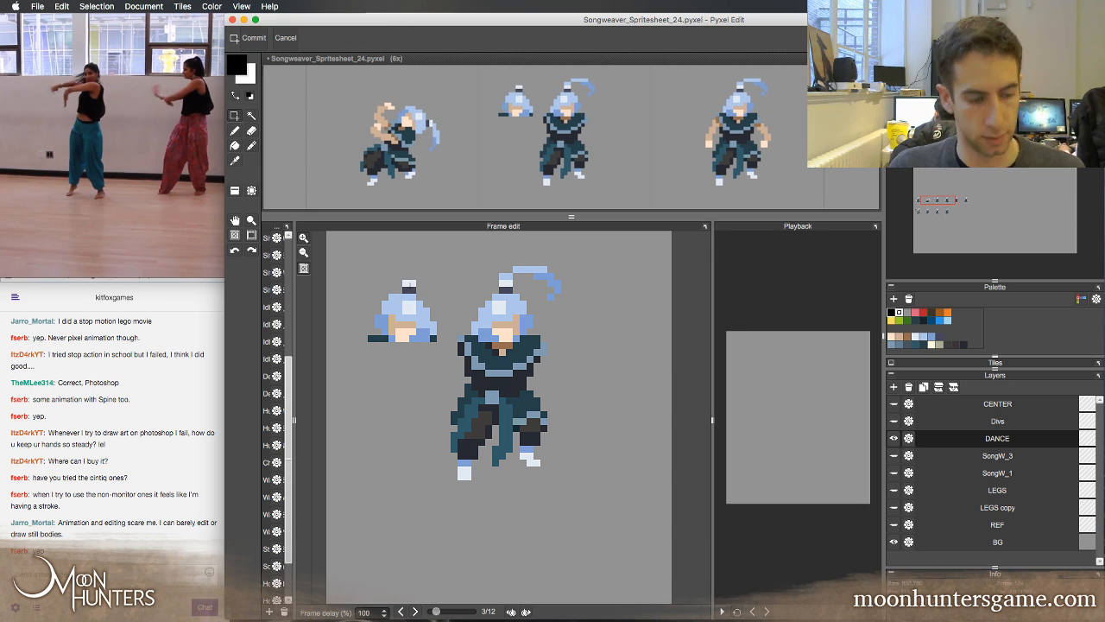
# Erase the original head above the torso and the leftover outfit pixels beneath the mirrored head
pyautogui.press('e')
pyautogui.moveTo(518, 280)
pyautogui.mouseDown()
pyautogui.moveTo(554, 267)
pyautogui.moveTo(534, 297)
pyautogui.moveTo(509, 305)
pyautogui.moveTo(486, 285)
pyautogui.moveTo(478, 326)
pyautogui.moveTo(512, 339)
pyautogui.moveTo(502, 324)
pyautogui.moveTo(534, 325)
pyautogui.moveTo(541, 295)
pyautogui.mouseUp()
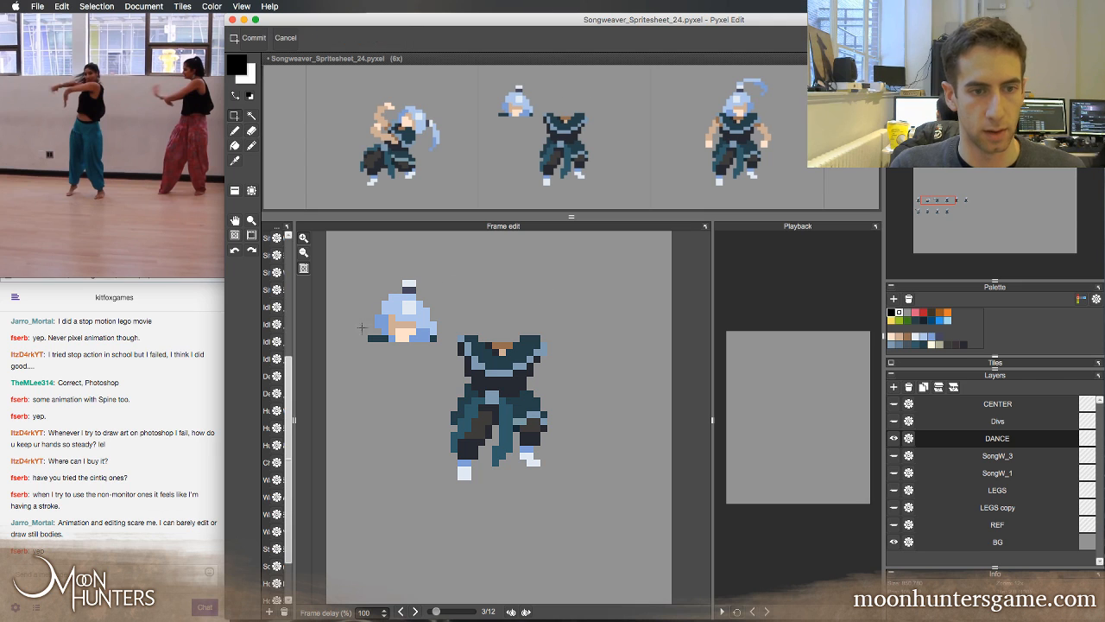
pyautogui.click(381, 343)
pyautogui.click(439, 344)
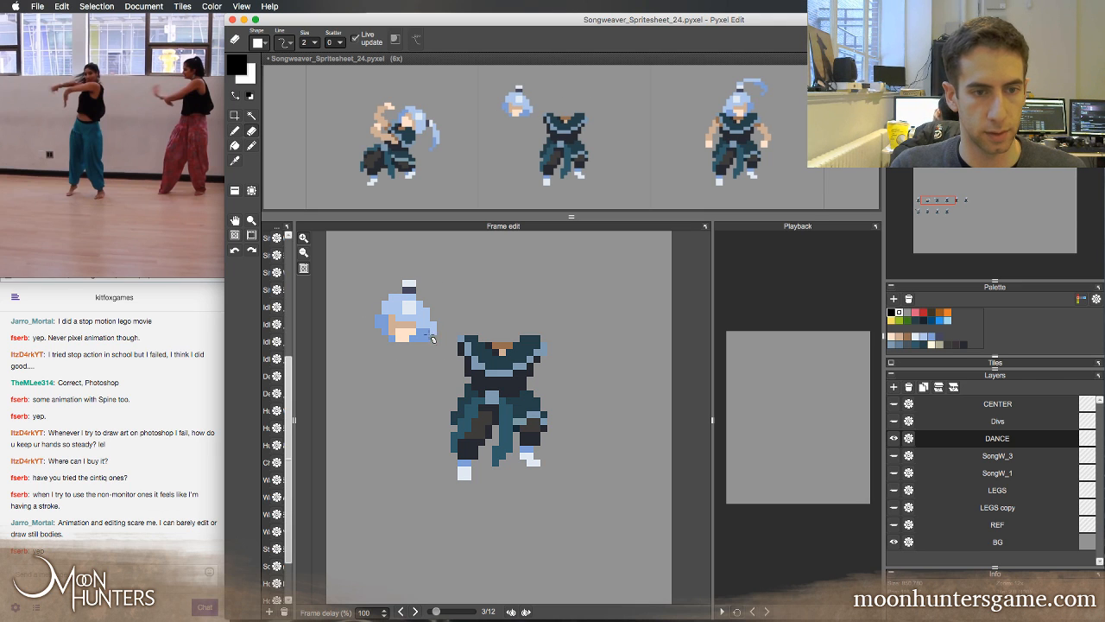
# Move the mirrored head onto the third frame's torso, shifting it one pixel right to line it up
pyautogui.press('m')
pyautogui.moveTo(370, 261); pyautogui.dragTo(437, 344)
pyautogui.moveTo(402, 299); pyautogui.dragTo(485, 297)
pyautogui.press(',')
pyautogui.press('.')
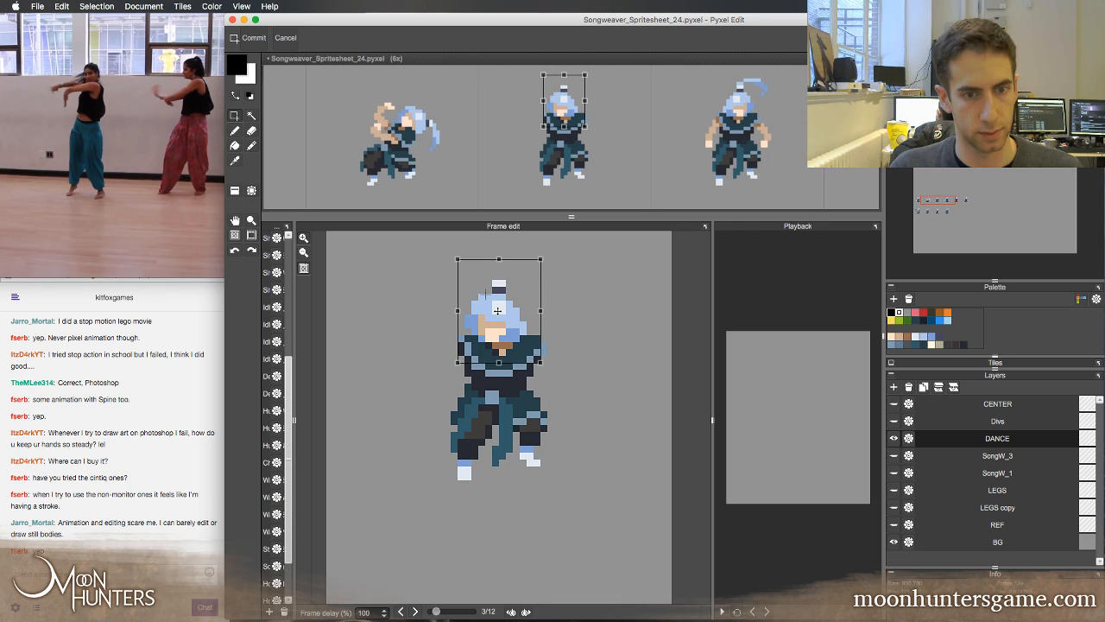
pyautogui.press(',')
pyautogui.press('.')
pyautogui.press('Right')
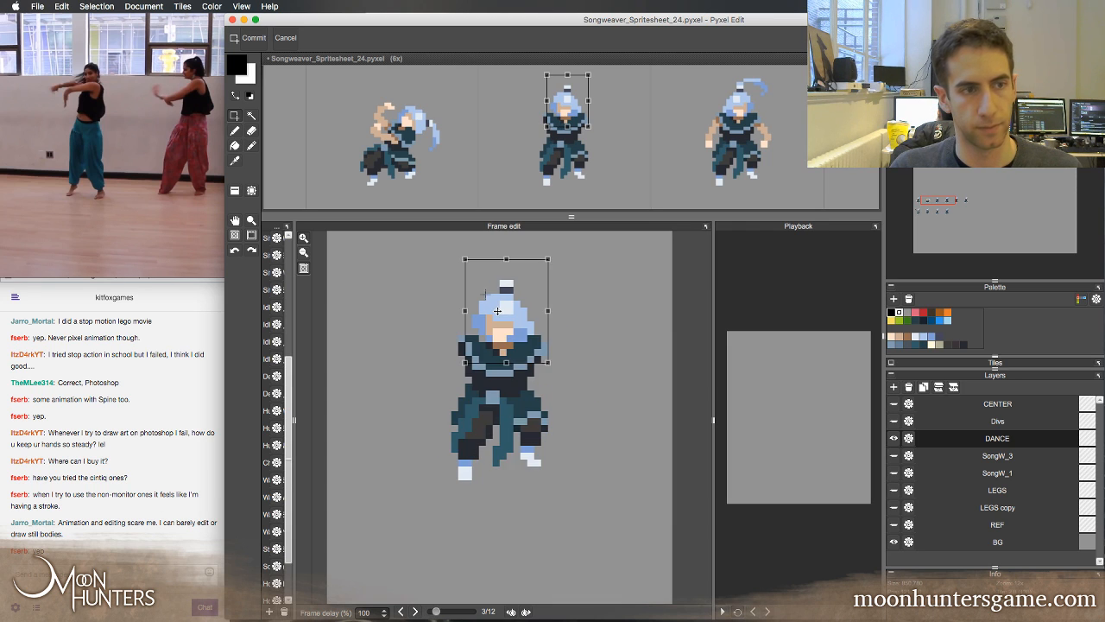
# Alternate between the second and third frames to check how the mirrored head follows the motion
pyautogui.press(',')
pyautogui.press('.')
pyautogui.press(',')
pyautogui.press('.')
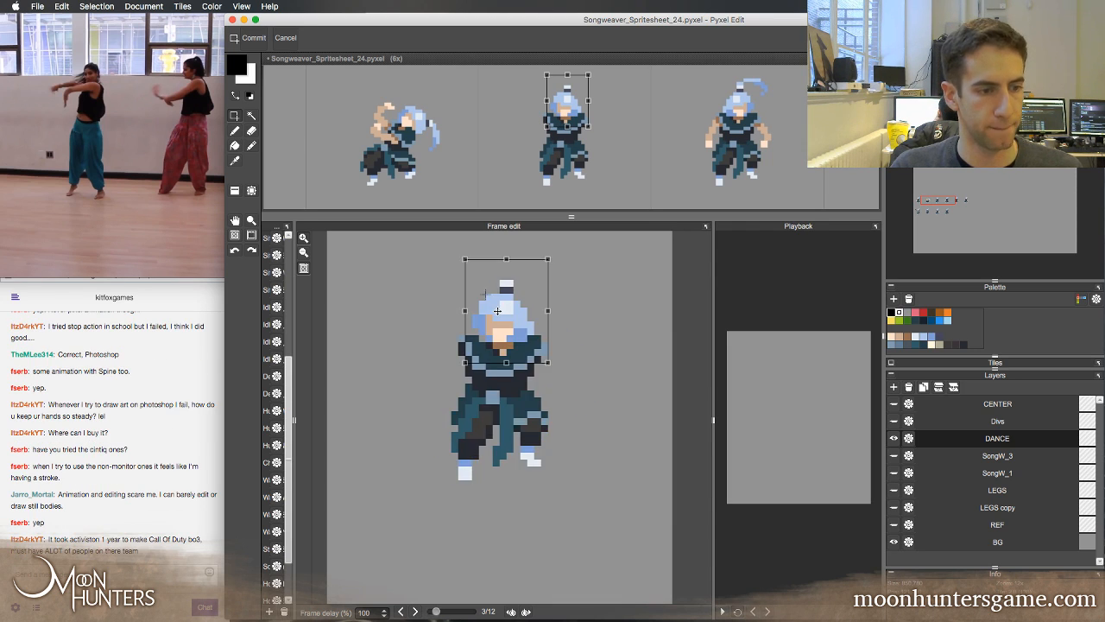
pyautogui.press(',')
pyautogui.press('.')
pyautogui.press(',')
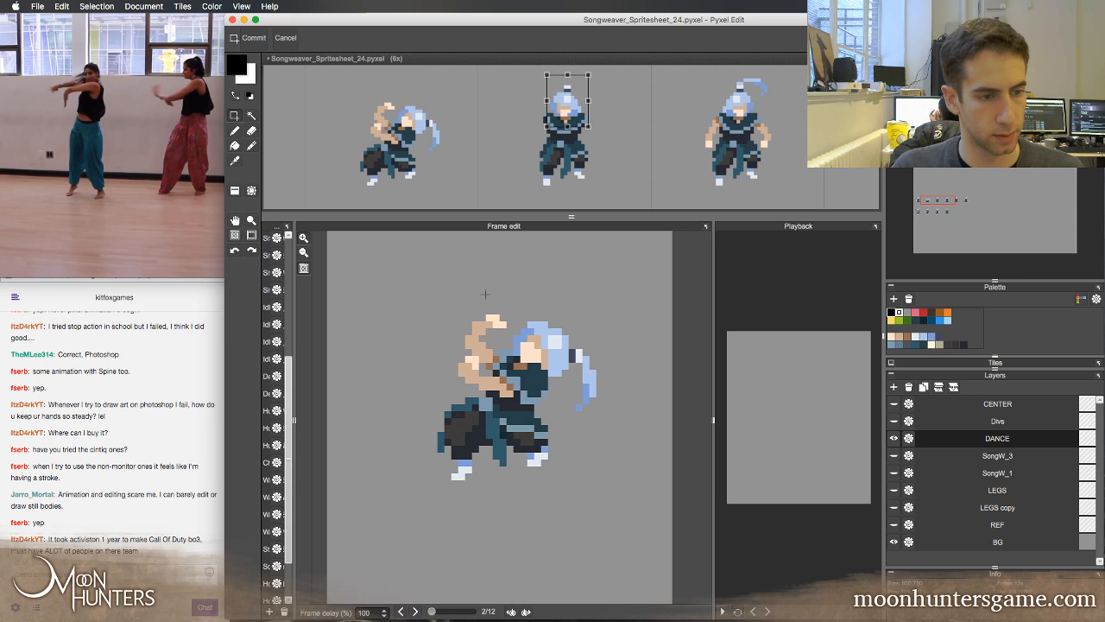
pyautogui.press('.')
pyautogui.press(',')
pyautogui.press('.')
pyautogui.press(',')
pyautogui.press('.')
pyautogui.press(',')
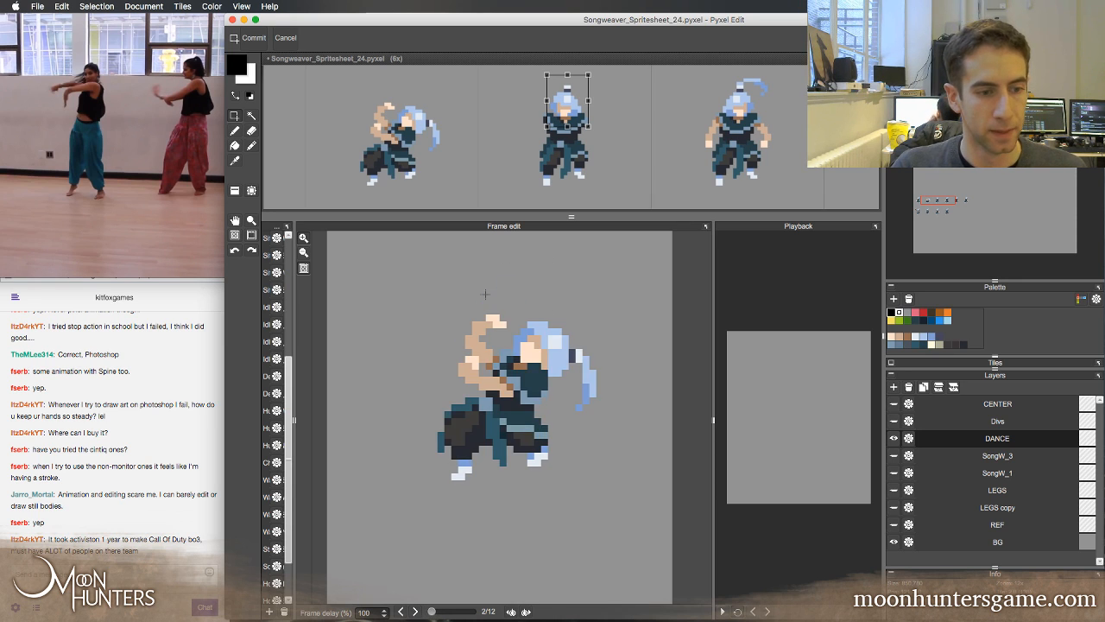
pyautogui.press('.')
pyautogui.press(',')
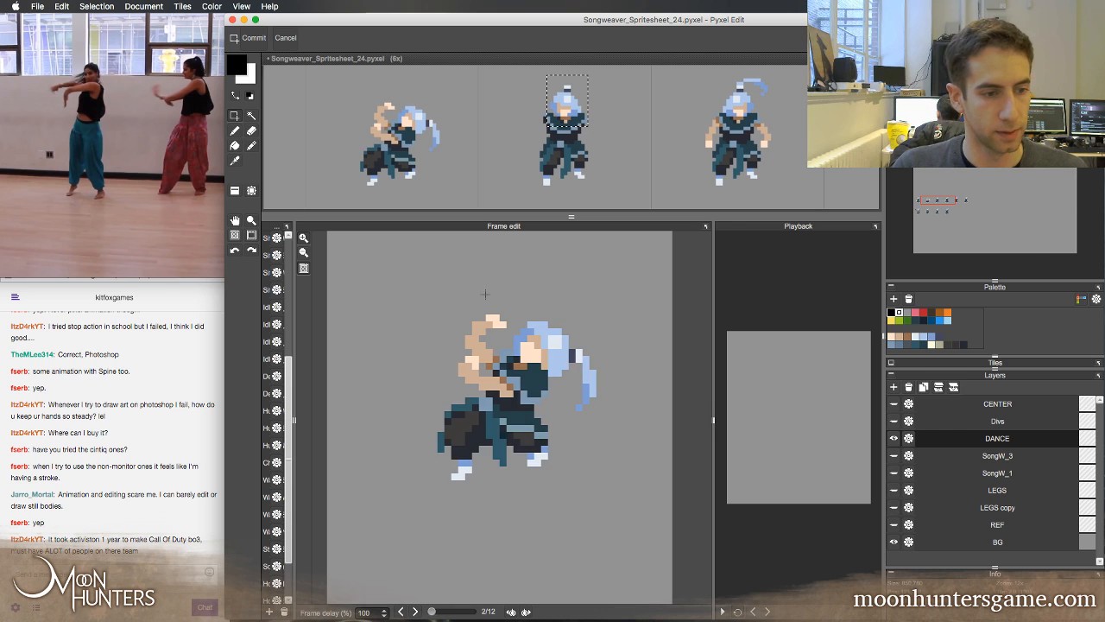
pyautogui.press('.')
pyautogui.press(',')
pyautogui.press('.')
pyautogui.press(',')
pyautogui.press('.')
pyautogui.press(',')
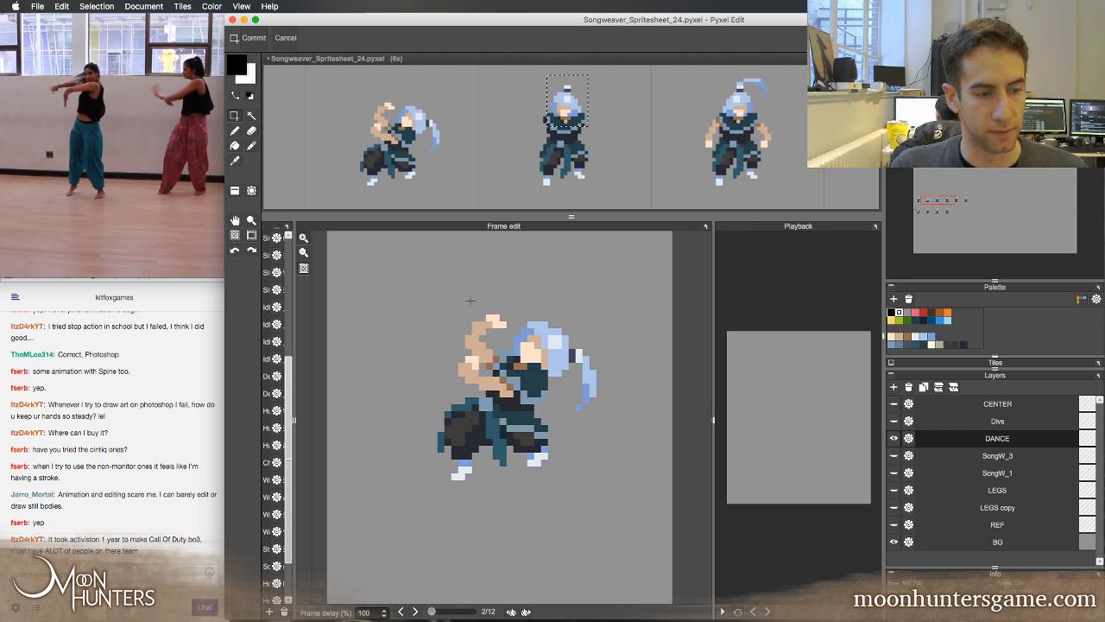
pyautogui.press('.')
pyautogui.press(',')
pyautogui.press('.')
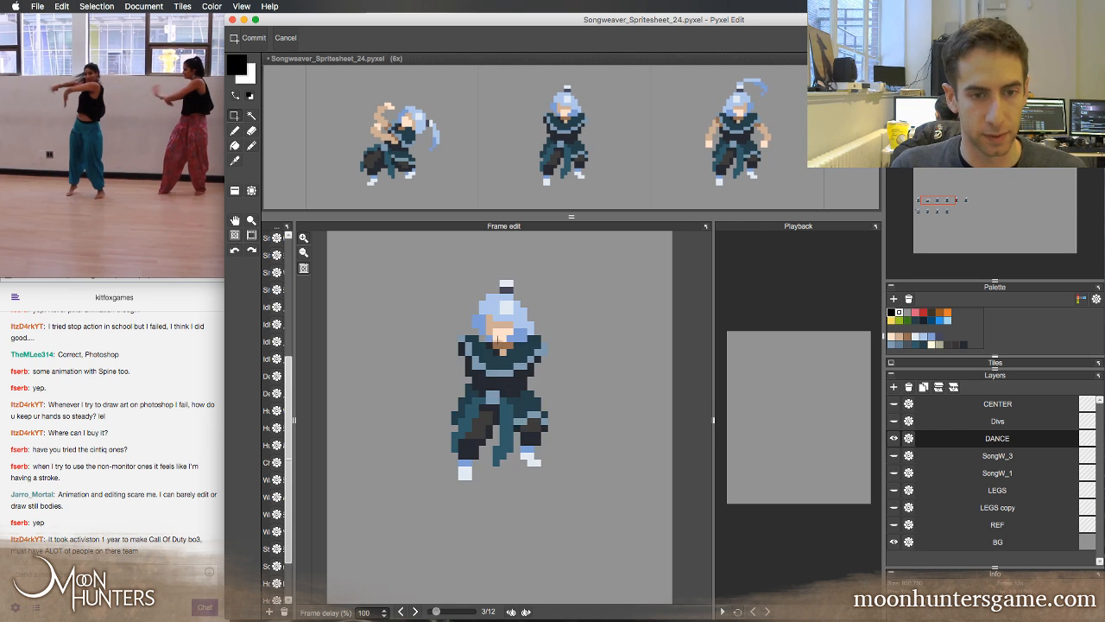
pyautogui.press('b')
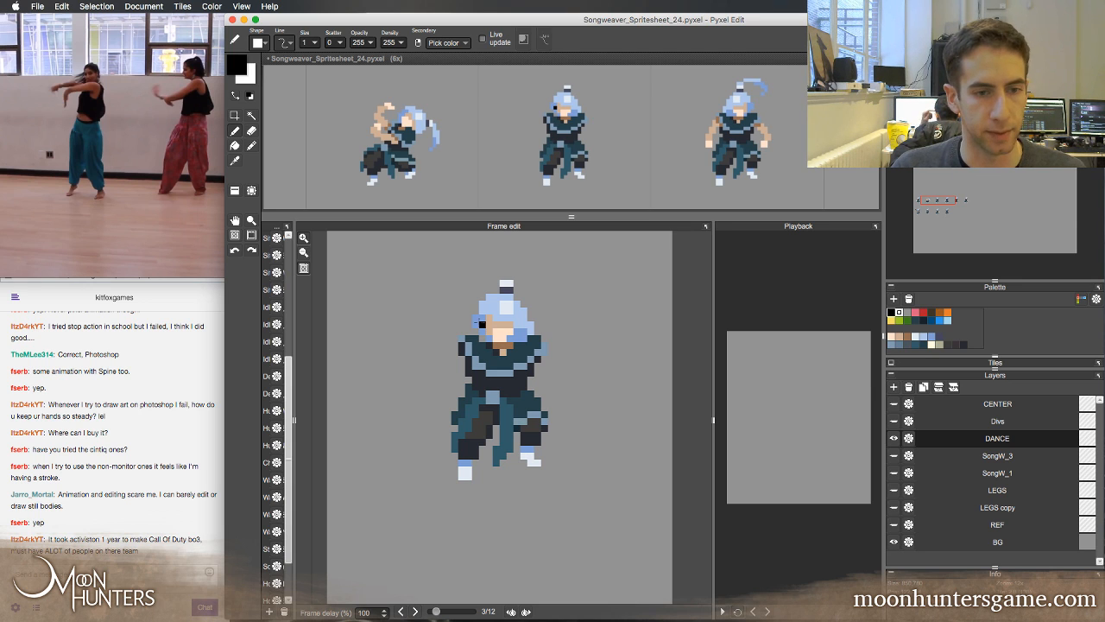
pyautogui.press('Left')
pyautogui.press('Right')
pyautogui.press('Left')
pyautogui.press('Right')
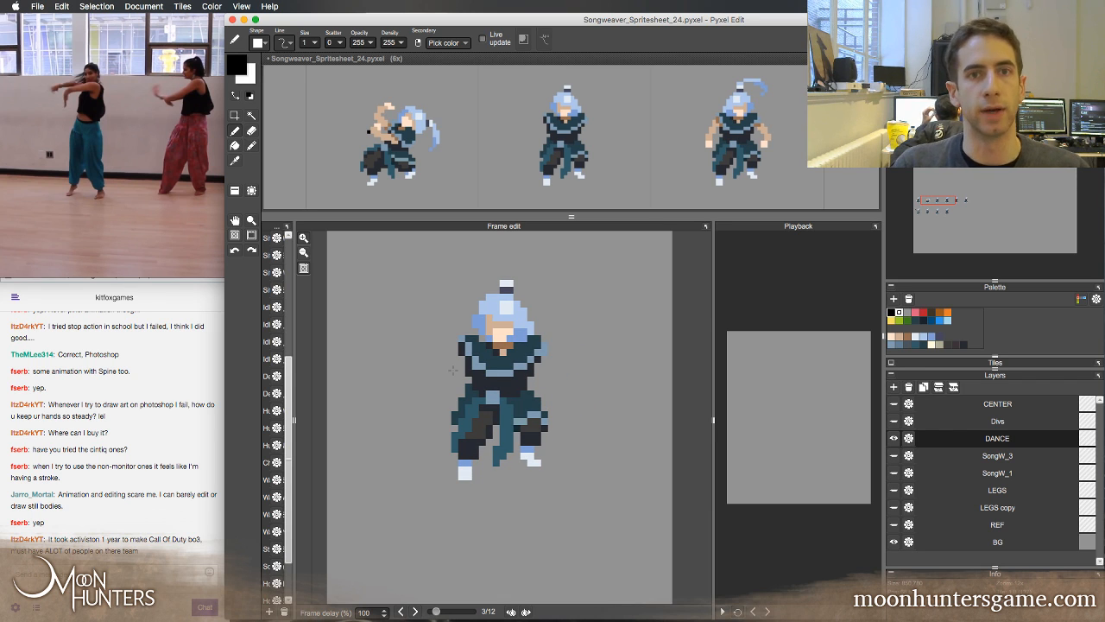
pyautogui.press('Left')
pyautogui.press('Right')
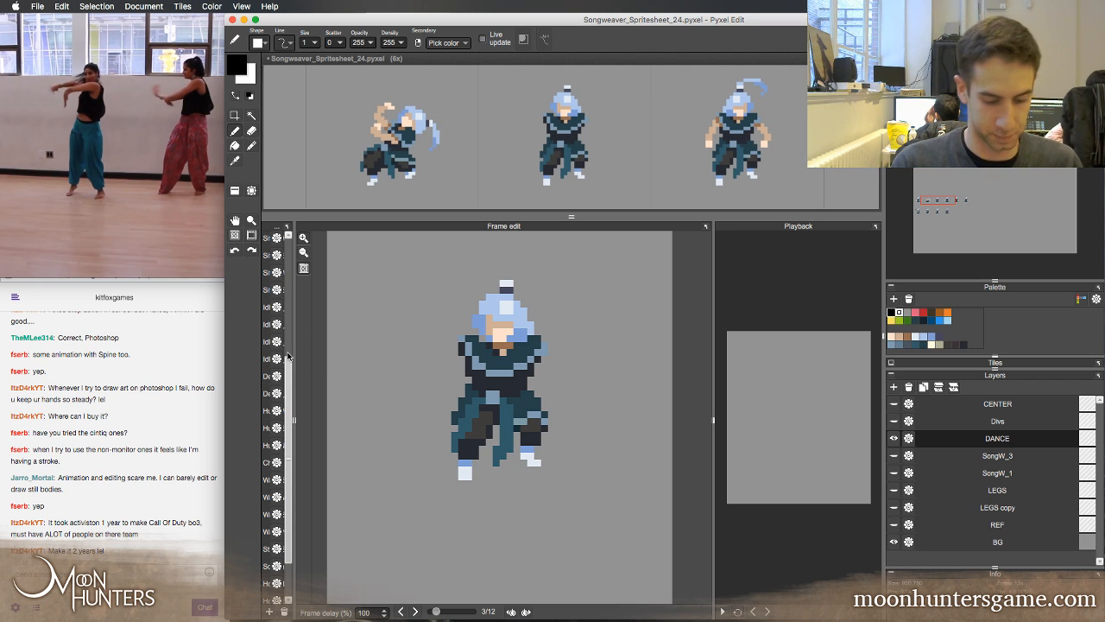
pyautogui.press(',')
pyautogui.press('.')
pyautogui.press(',')
pyautogui.press('.')
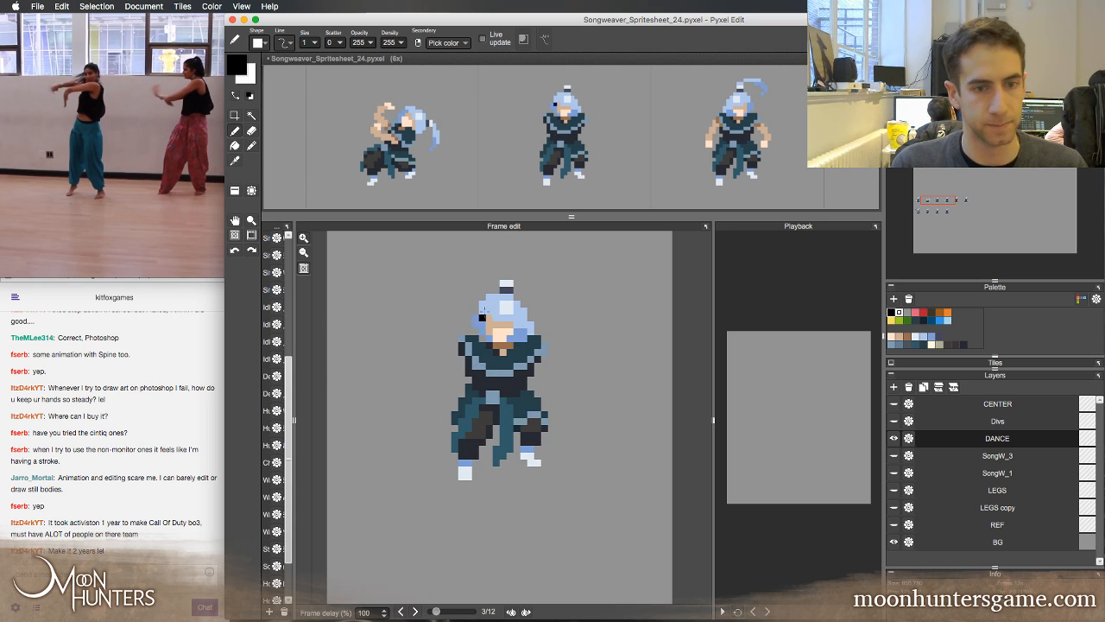
pyautogui.press(',')
pyautogui.press('.')
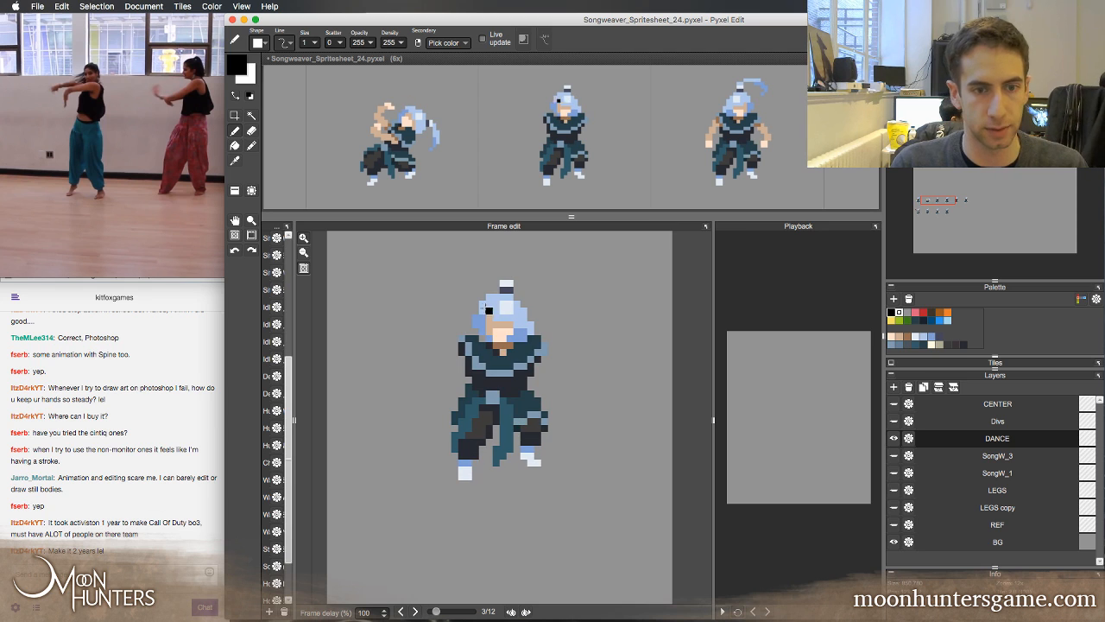
# Reshape the third frame's hair in light blue around the face, trim its outer edge, and compare with the second frame
pyautogui.keyDown('alt'); pyautogui.click(491, 307); pyautogui.keyUp('alt')
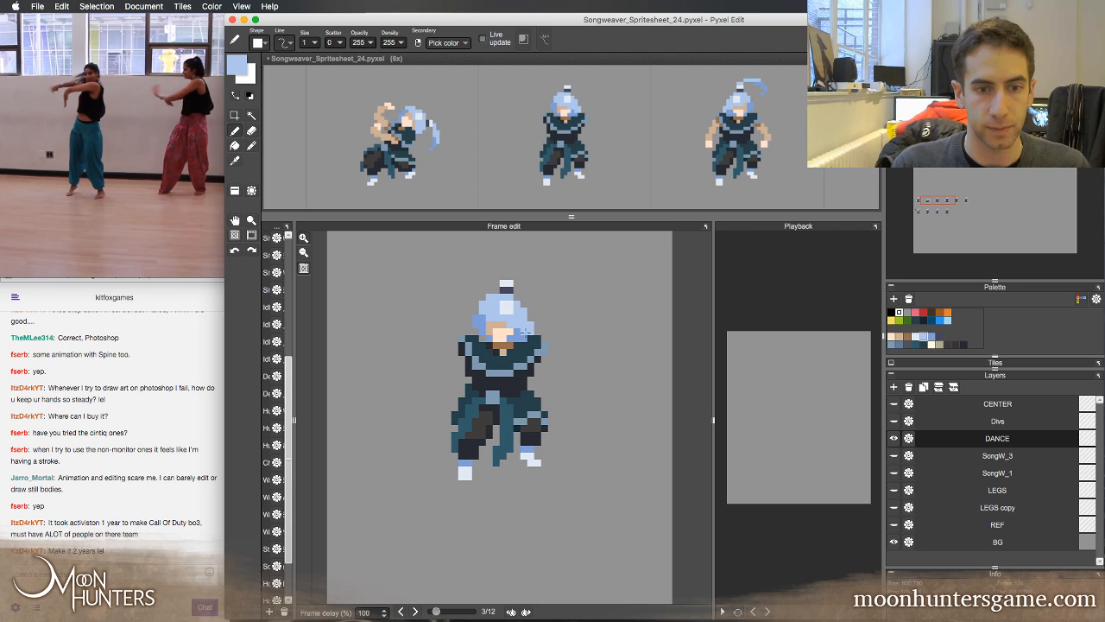
pyautogui.press('e')
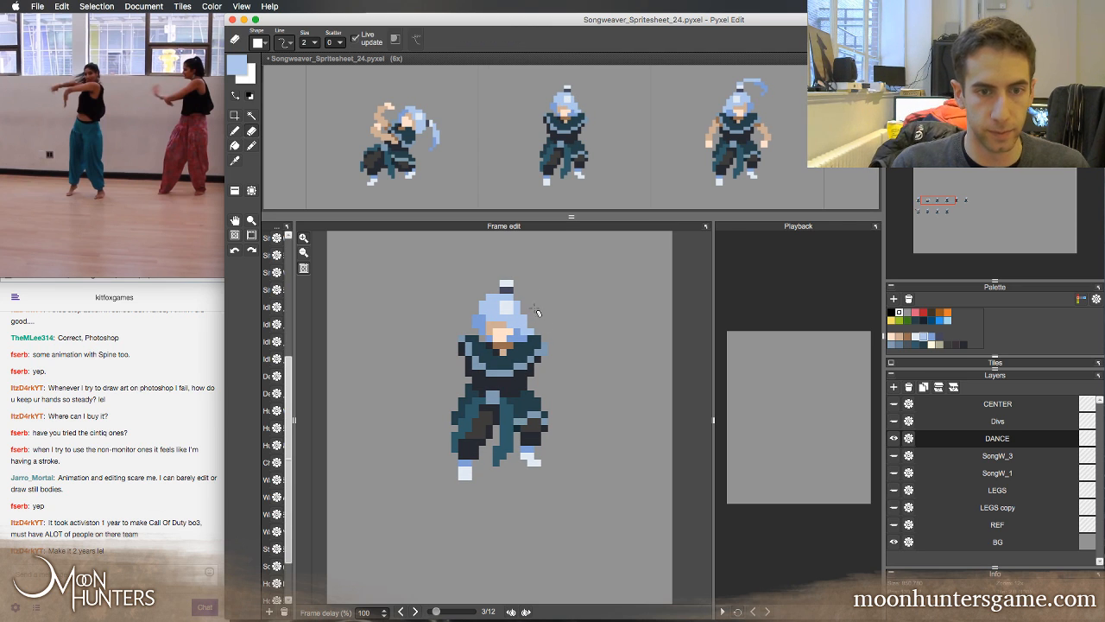
pyautogui.press('b')
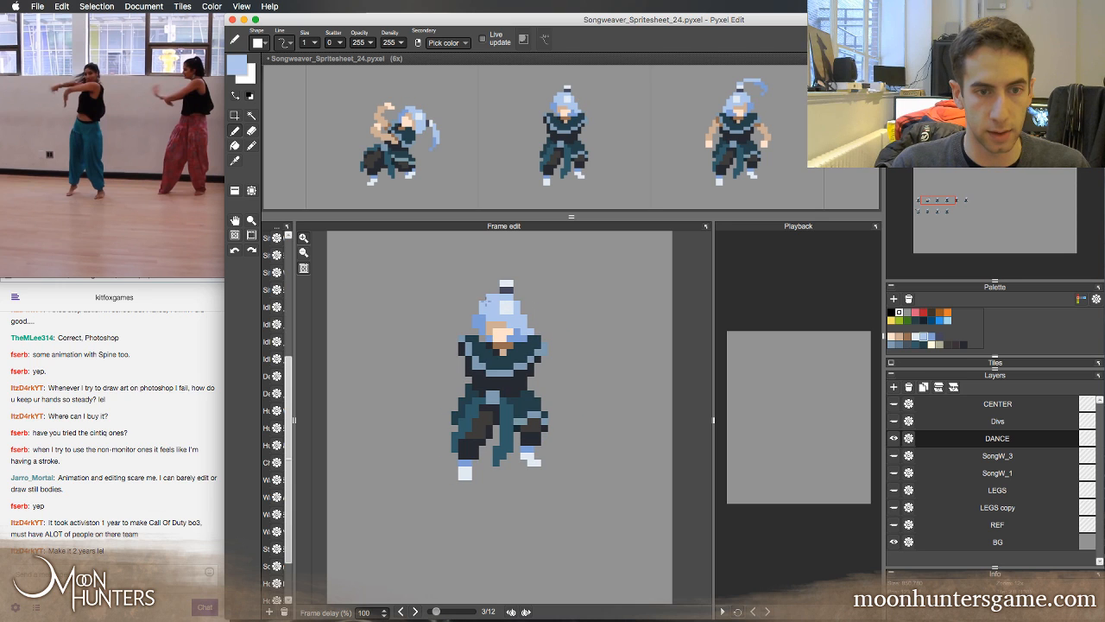
pyautogui.press('Left')
pyautogui.press('Right')
pyautogui.press('Left')
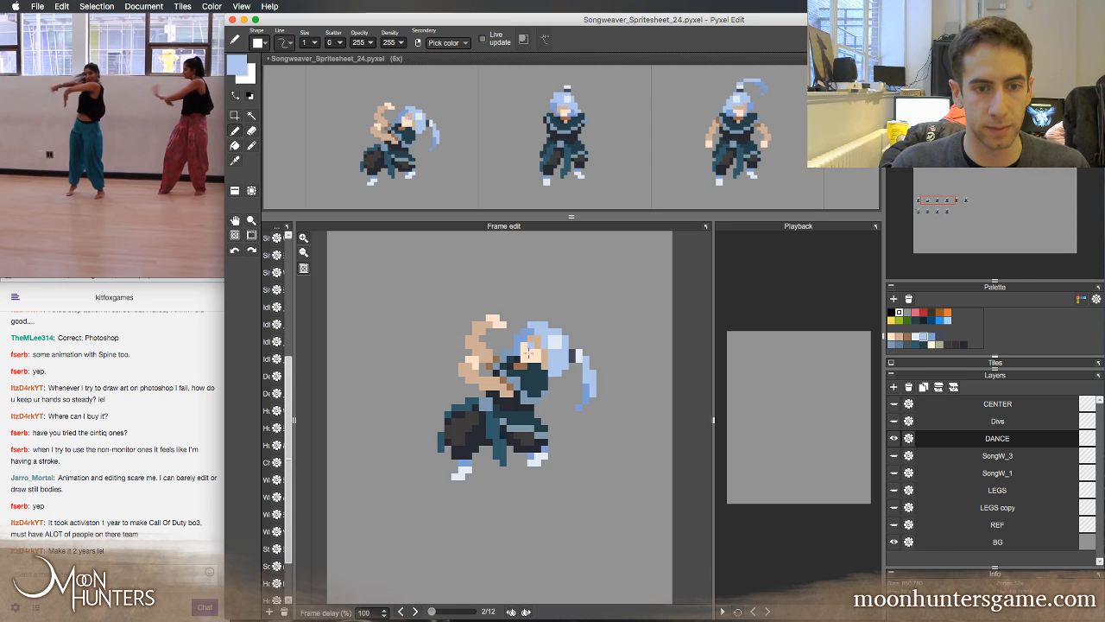
pyautogui.press('Right')
pyautogui.press('Left')
pyautogui.press('Right')
# Shift the pale hair highlight one pixel left, filling its former edge with the light blue hair colour
pyautogui.keyDown('alt'); pyautogui.click(508, 307); pyautogui.keyUp('alt')
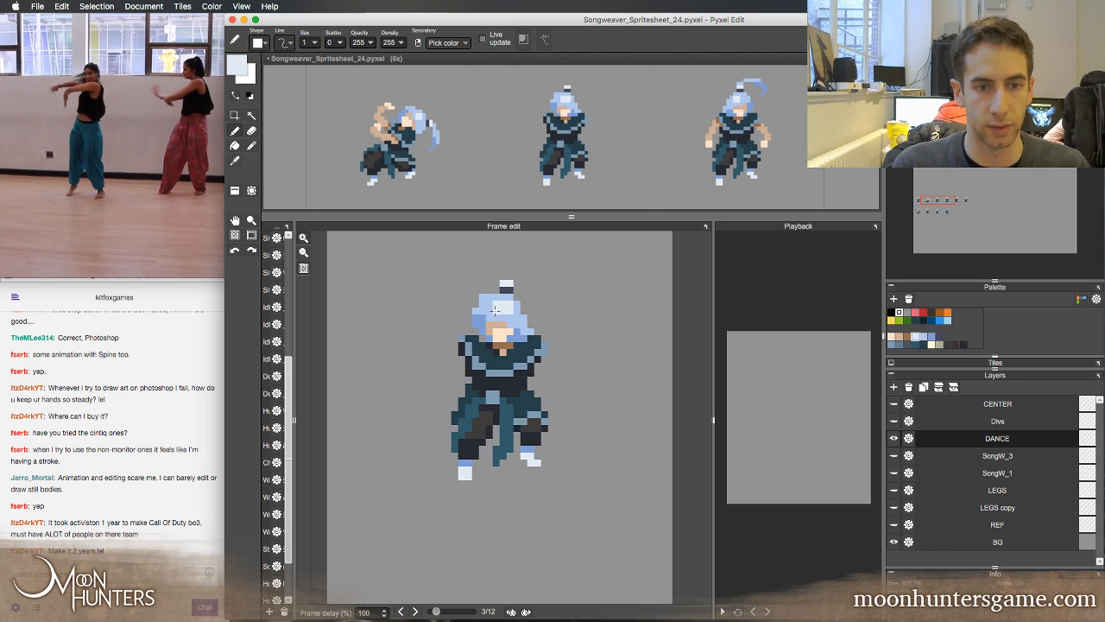
pyautogui.rightClick(511, 319)
pyautogui.moveTo(510, 305); pyautogui.dragTo(510, 312)
pyautogui.press('Left')
pyautogui.press('Right')
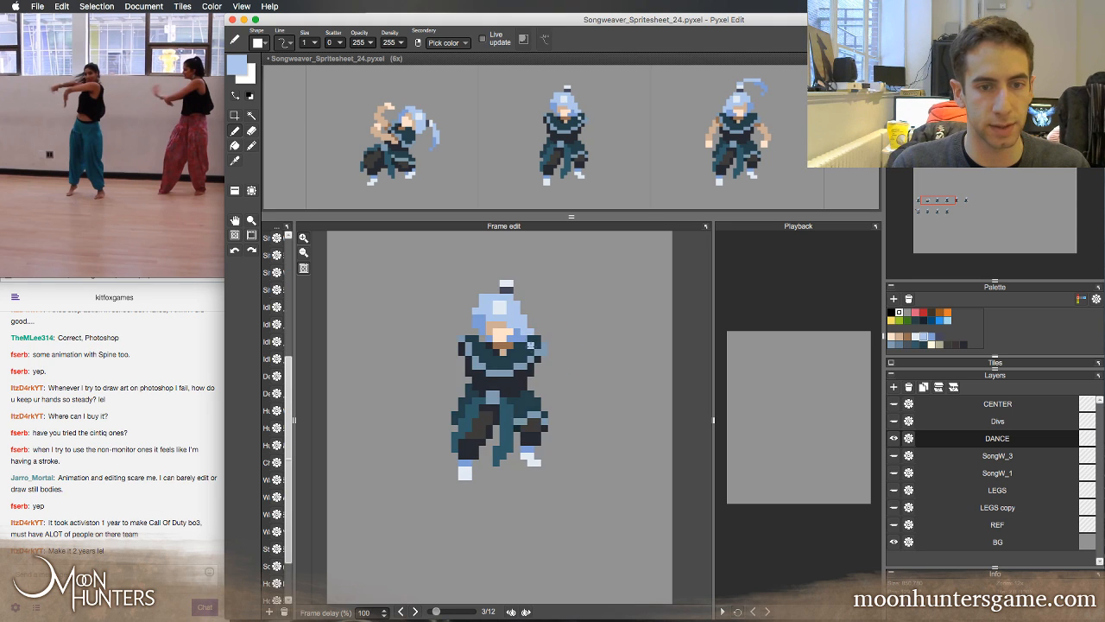
# Redraw the third frame's hair bun as a diagonal leaning right, with dark tie pixels and pale hair pixels
pyautogui.click(543, 307)
pyautogui.keyDown('alt'); pyautogui.click(515, 295); pyautogui.keyUp('alt')
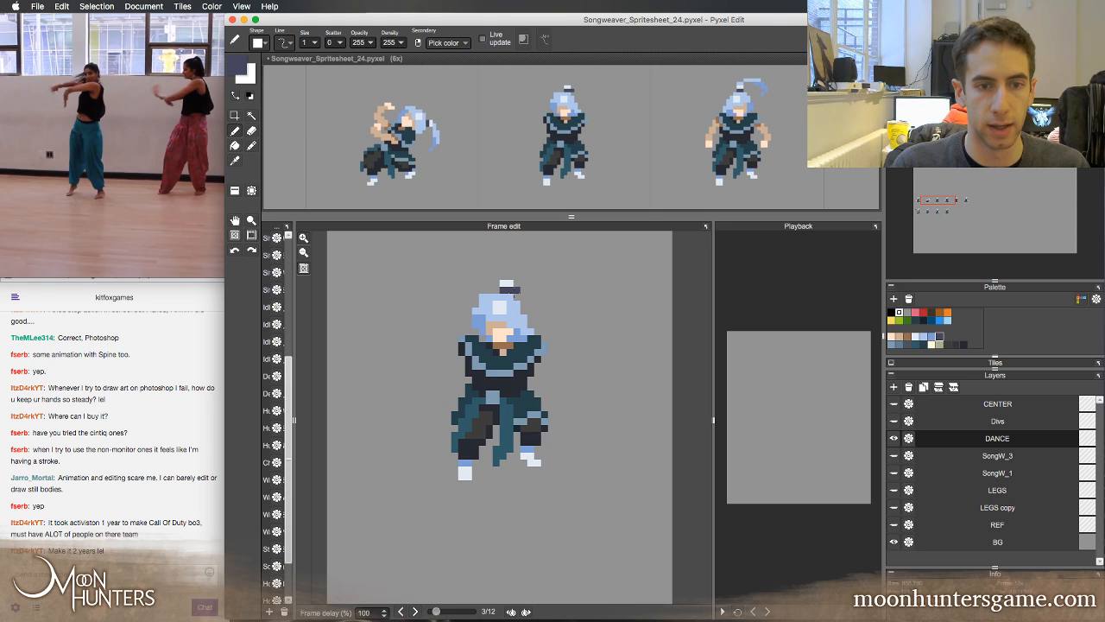
pyautogui.press('e')
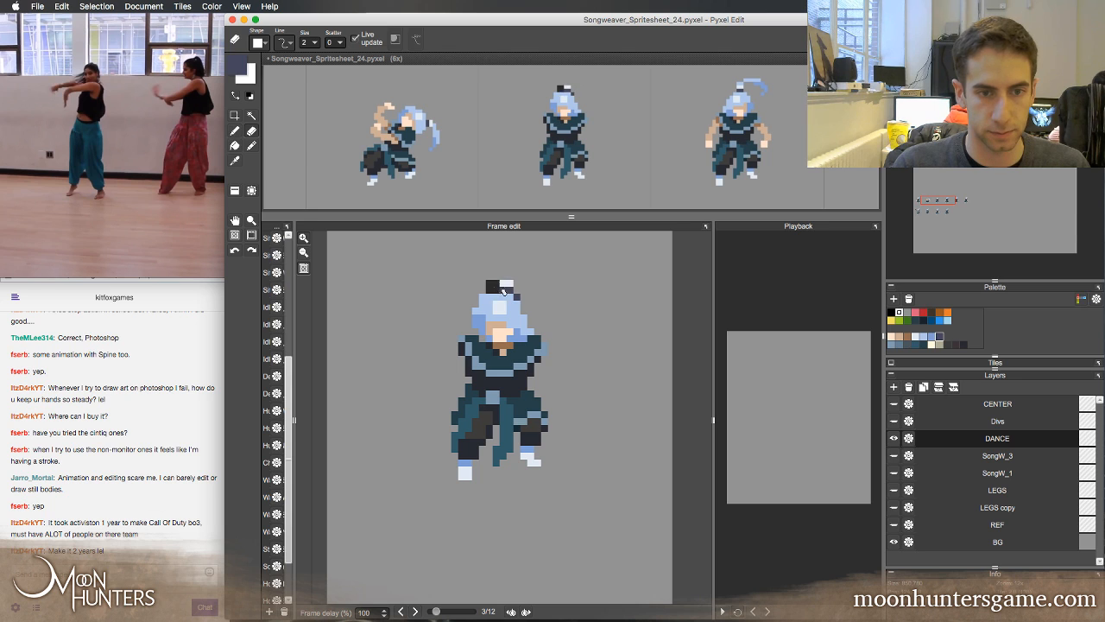
pyautogui.press('b')
pyautogui.rightClick(511, 283)
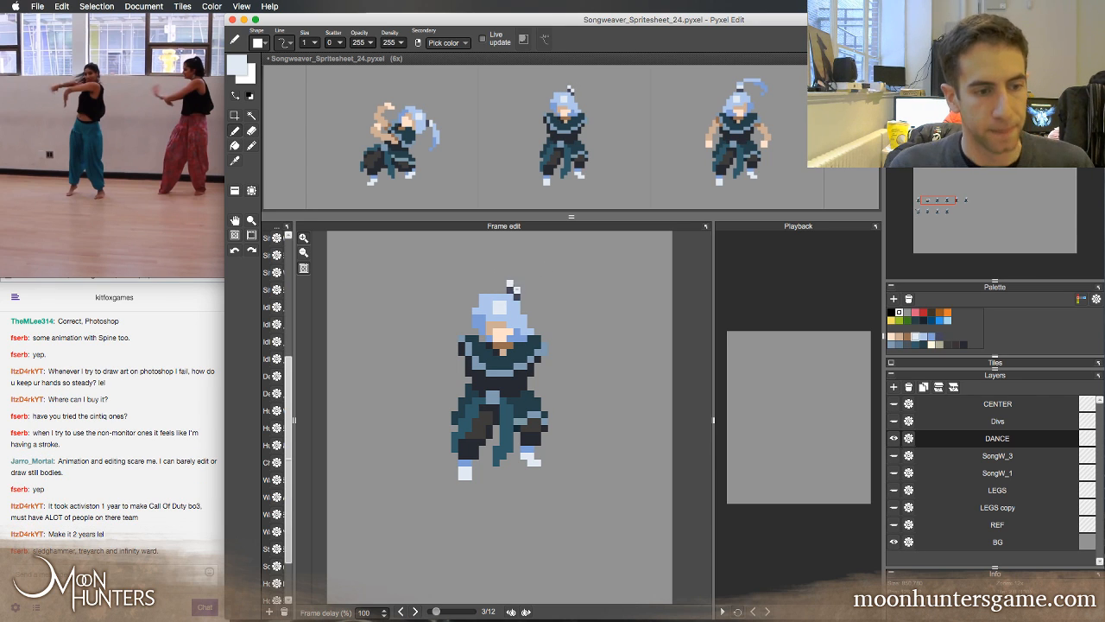
# Compare the second and third frames to check the redrawn hair bun against the previous pose
pyautogui.click(491, 300)
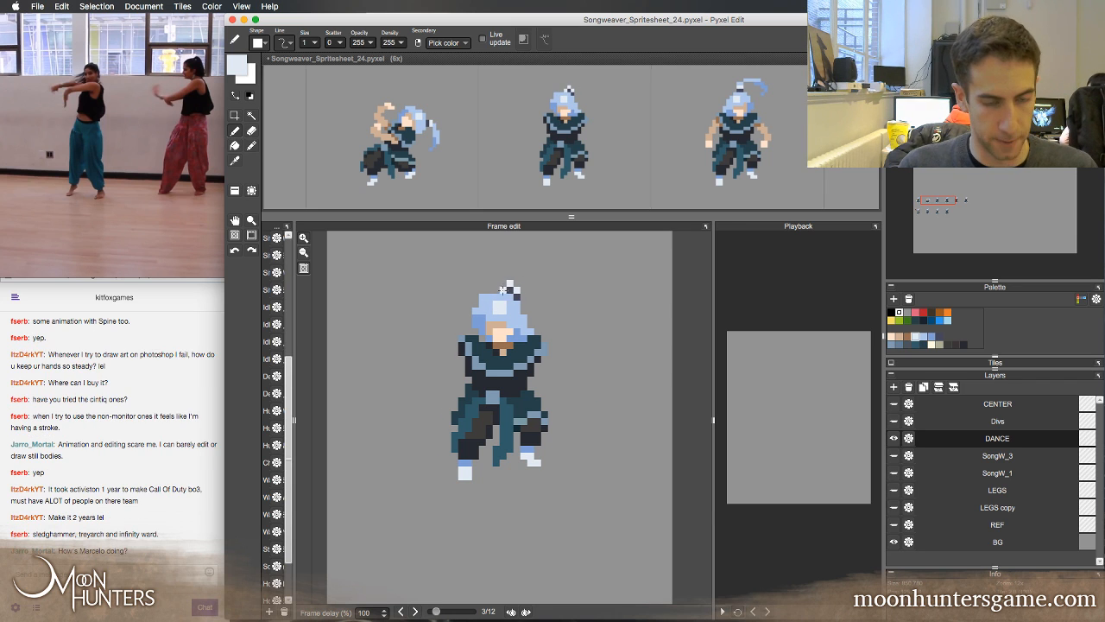
pyautogui.press('Left')
pyautogui.press('Right')
pyautogui.press('Left')
pyautogui.press('Right')
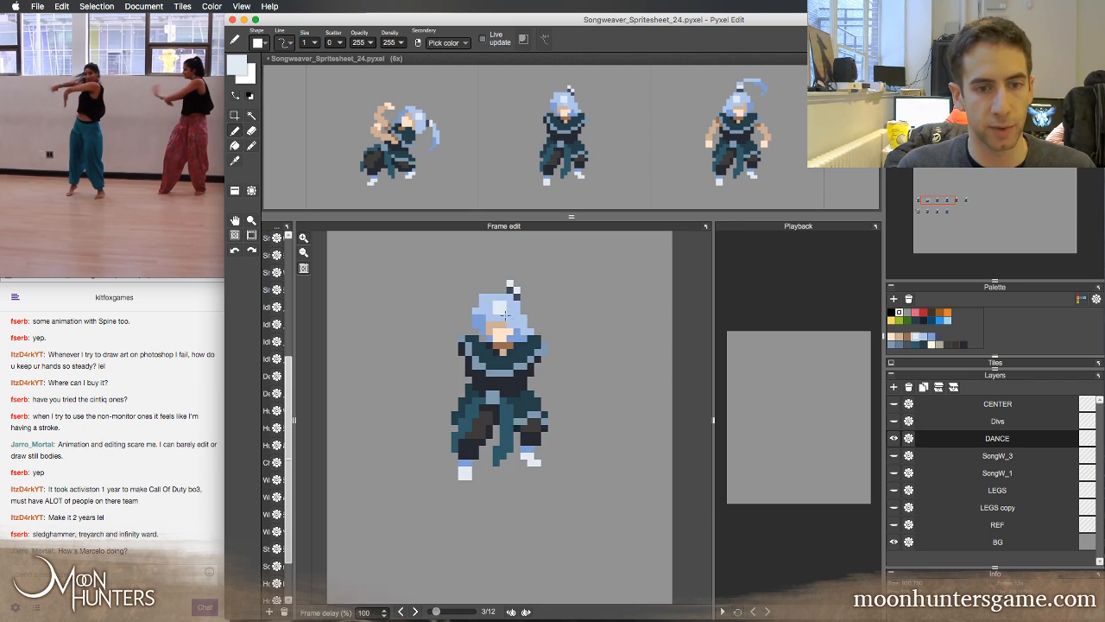
pyautogui.press('Left')
pyautogui.press('Right')
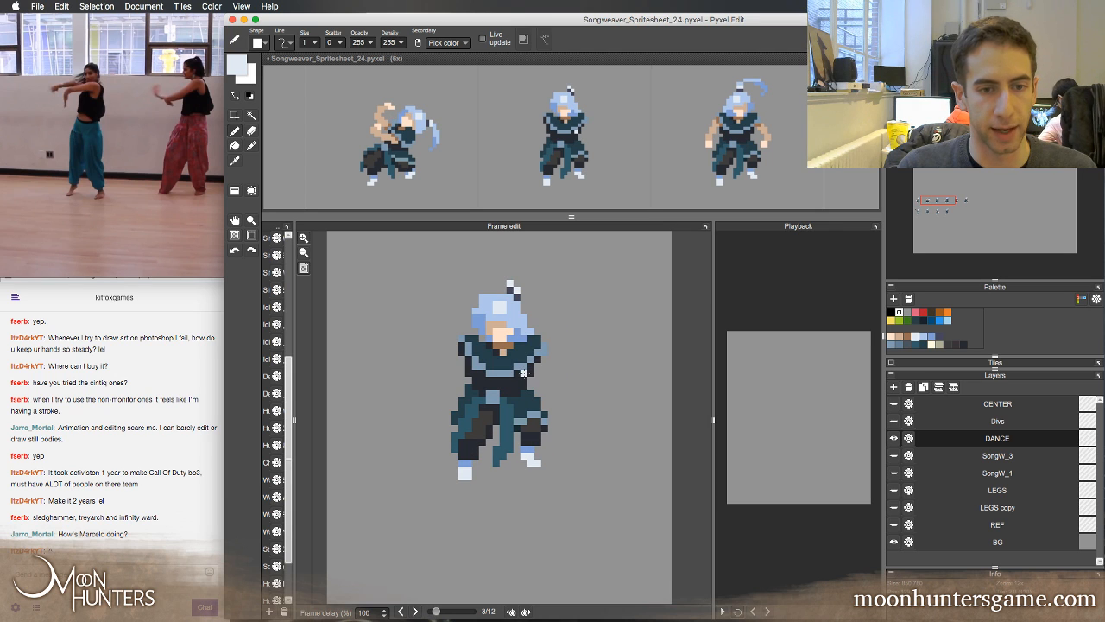
# Cover the third frame's bare neck beneath the face with the robe's dark teal and compare with the second frame
pyautogui.keyDown('alt'); pyautogui.click(518, 366); pyautogui.keyUp('alt')
pyautogui.rightClick(510, 357)
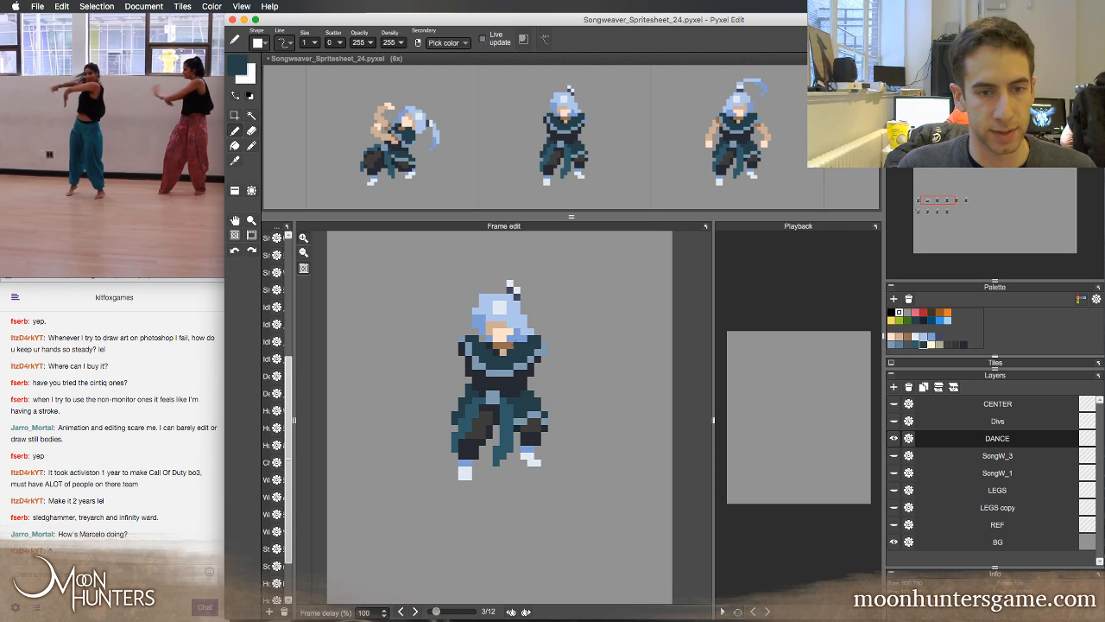
pyautogui.moveTo(511, 346); pyautogui.dragTo(496, 345)
pyautogui.click(504, 352)
pyautogui.press('Left')
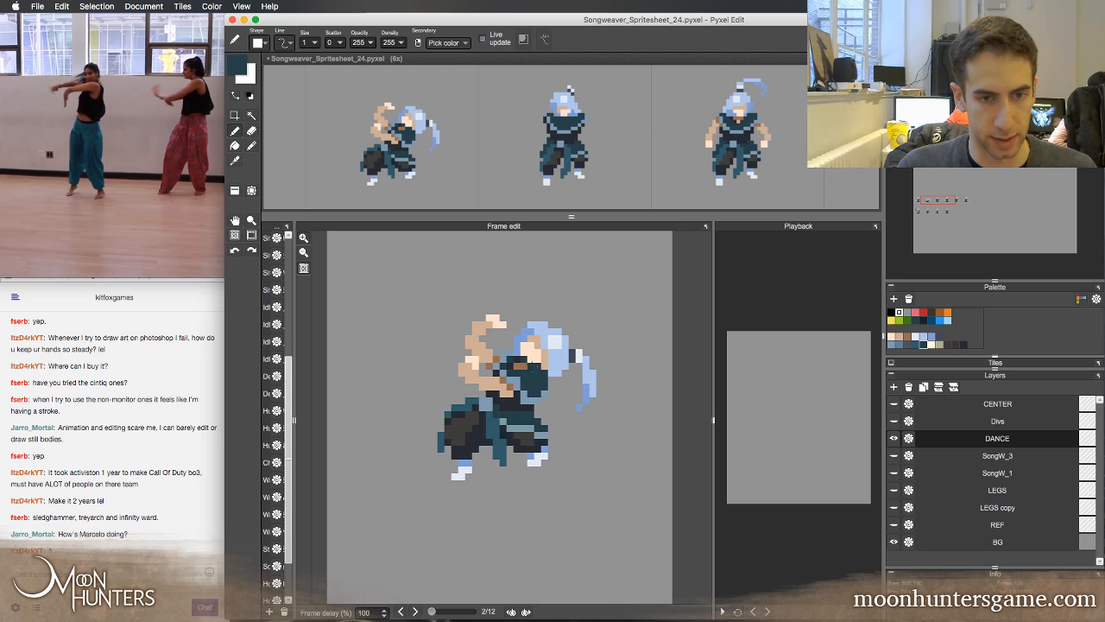
pyautogui.press('Right')
# Draw a slate-blue trim line running diagonally from beneath the chin across the right side of the chest
pyautogui.keyDown('alt'); pyautogui.click(524, 372); pyautogui.keyUp('alt')
pyautogui.press('Left')
pyautogui.press('Right')
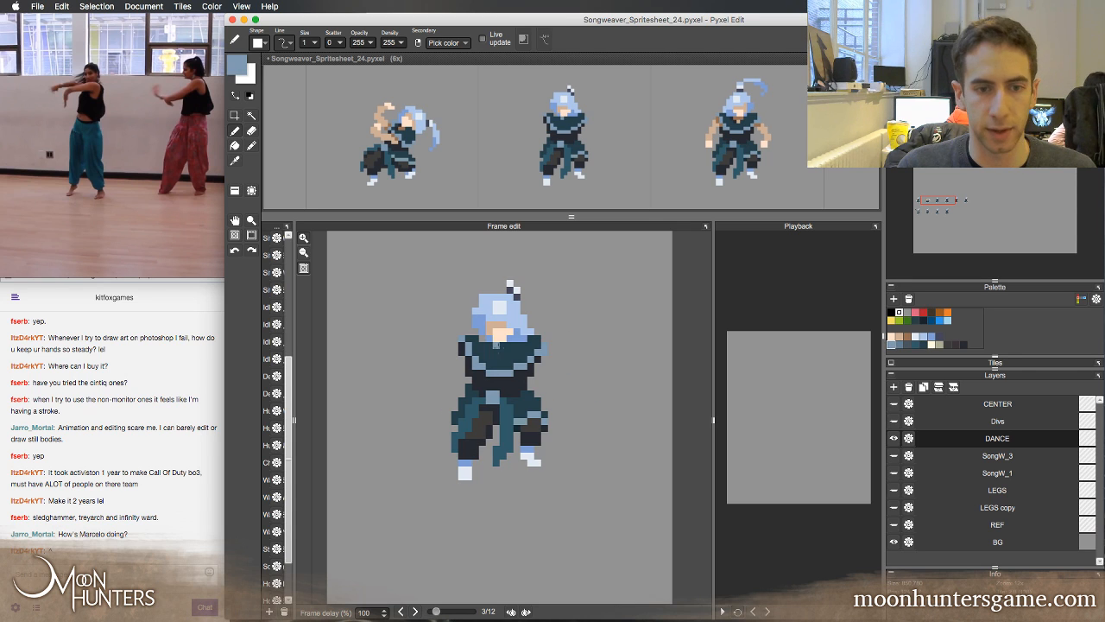
pyautogui.moveTo(497, 346); pyautogui.dragTo(496, 352)
pyautogui.moveTo(503, 352); pyautogui.dragTo(518, 359)
pyautogui.rightClick(524, 359)
pyautogui.rightClick(525, 360)
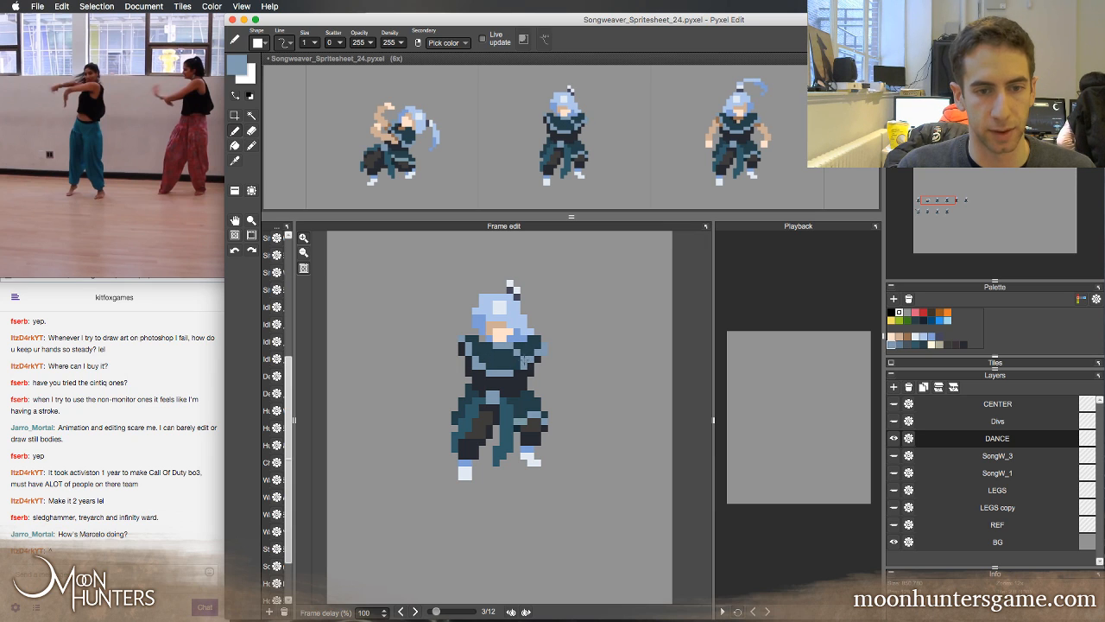
# Repaint the third frame's right shoulder in dark teal and erase the stray pixels along its outer edge
pyautogui.rightClick(532, 348)
pyautogui.moveTo(537, 352); pyautogui.dragTo(531, 360)
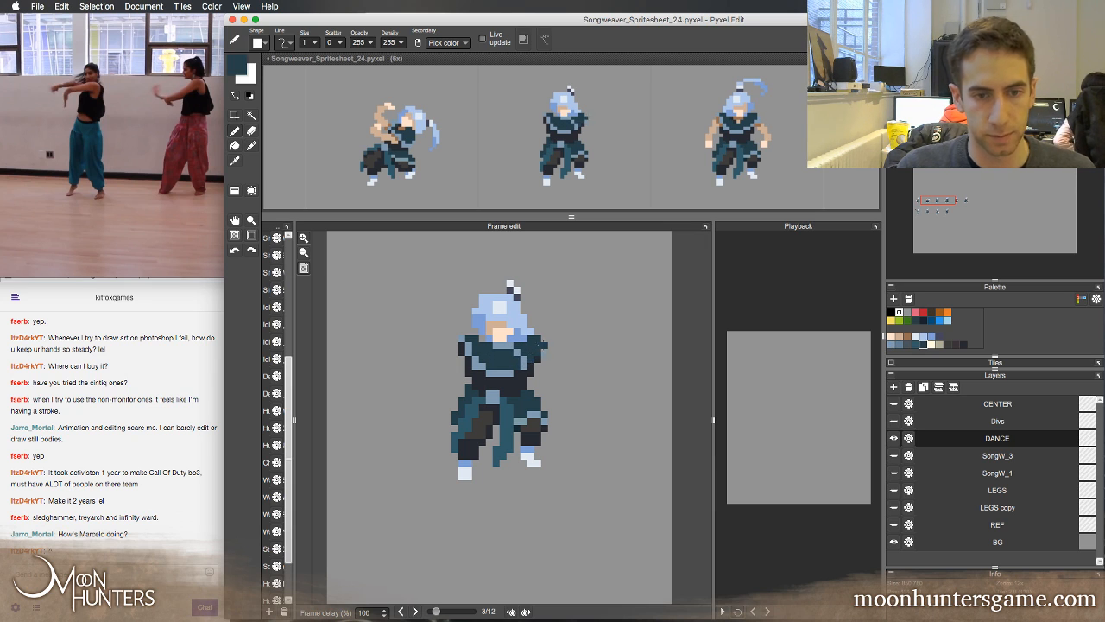
pyautogui.press('w')
pyautogui.press('e')
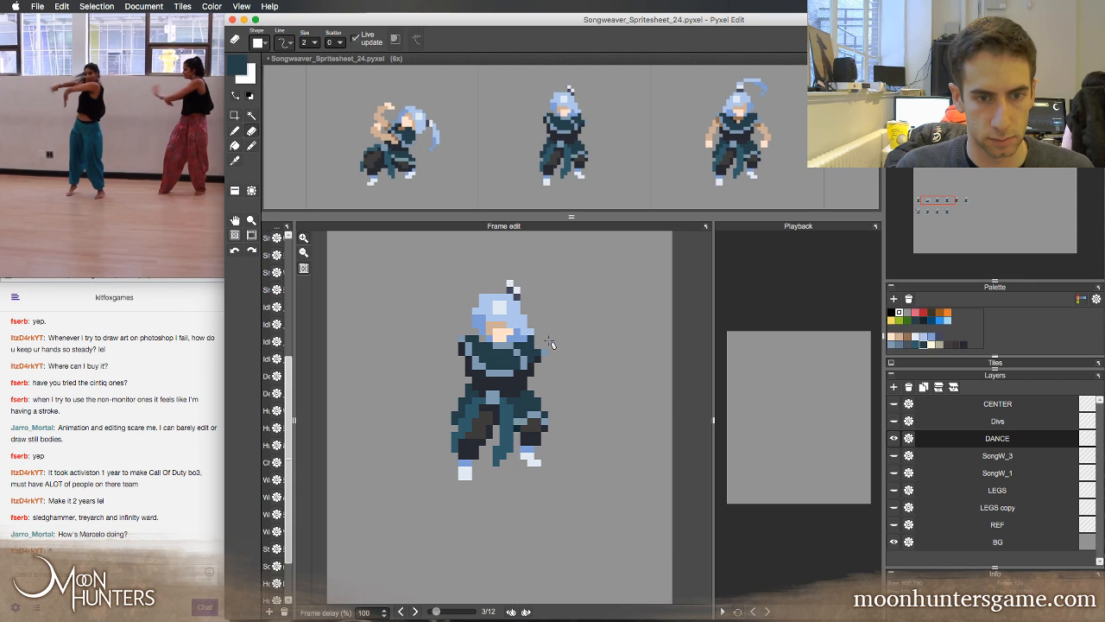
pyautogui.click(542, 355)
pyautogui.press('b')
# Fill the left side of the third frame's chest and shoulder with near-black, then trim the shoulder's outer edge
pyautogui.press('Left')
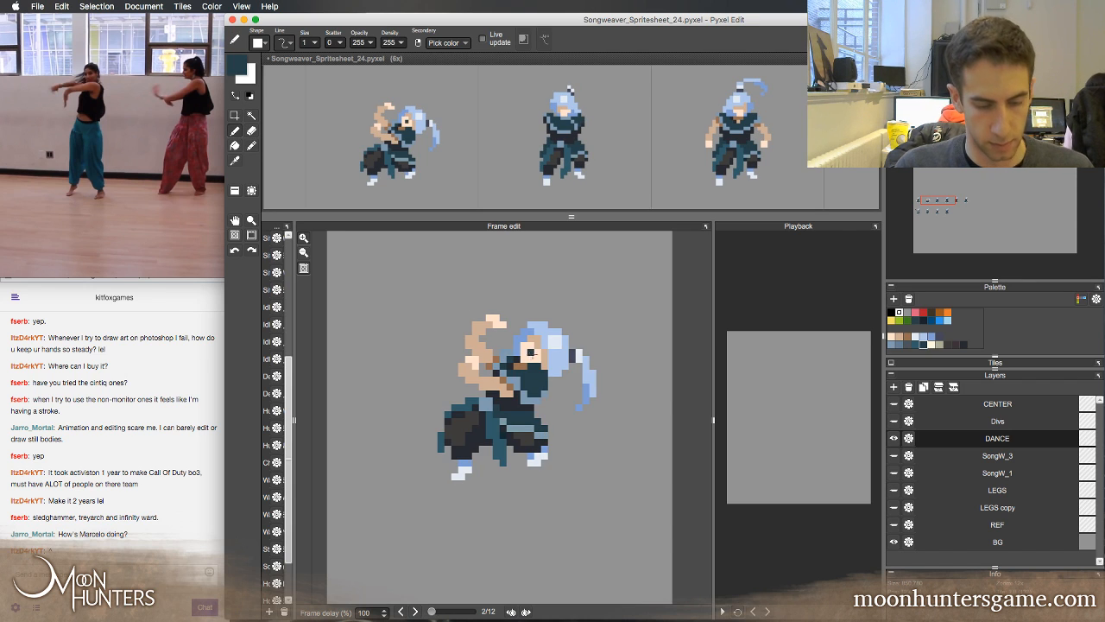
pyautogui.press('Right')
pyautogui.moveTo(518, 339)
pyautogui.mouseDown()
pyautogui.moveTo(503, 340)
pyautogui.moveTo(509, 359)
pyautogui.moveTo(496, 353)
pyautogui.moveTo(491, 372)
pyautogui.moveTo(477, 360)
pyautogui.moveTo(479, 340)
pyautogui.mouseUp()
pyautogui.press('Left')
pyautogui.press('Right')
pyautogui.rightClick(520, 380)
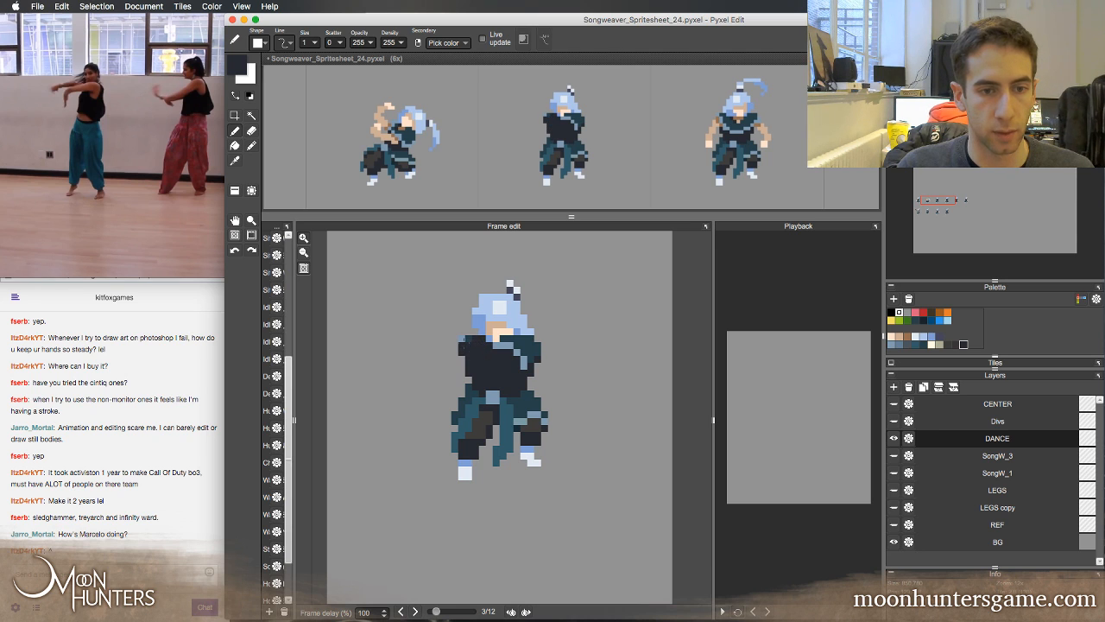
pyautogui.press('e')
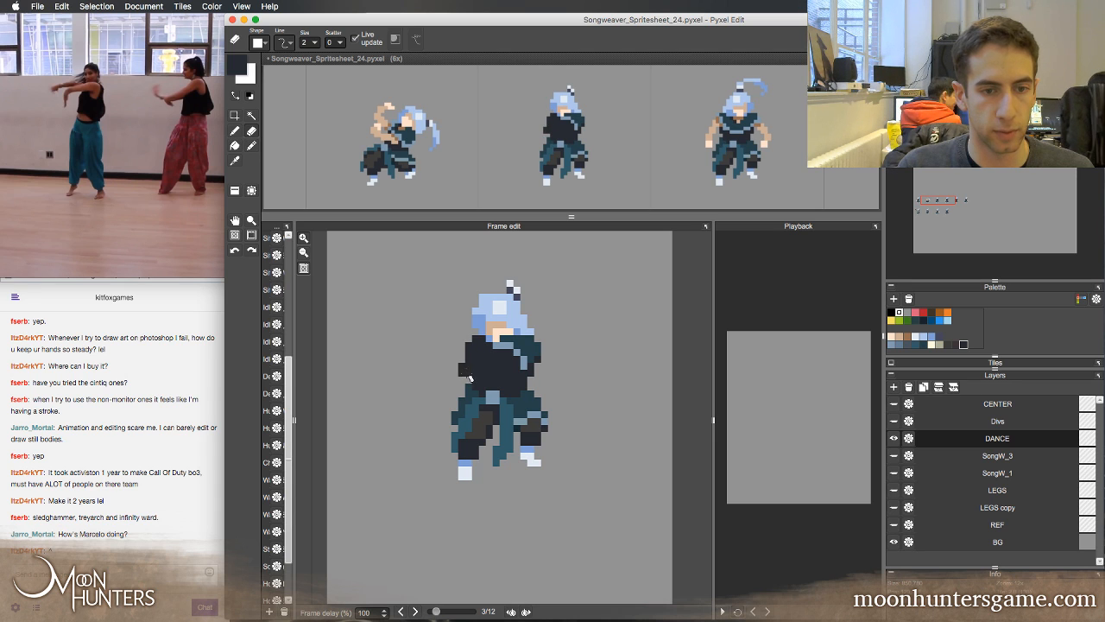
pyautogui.press('b')
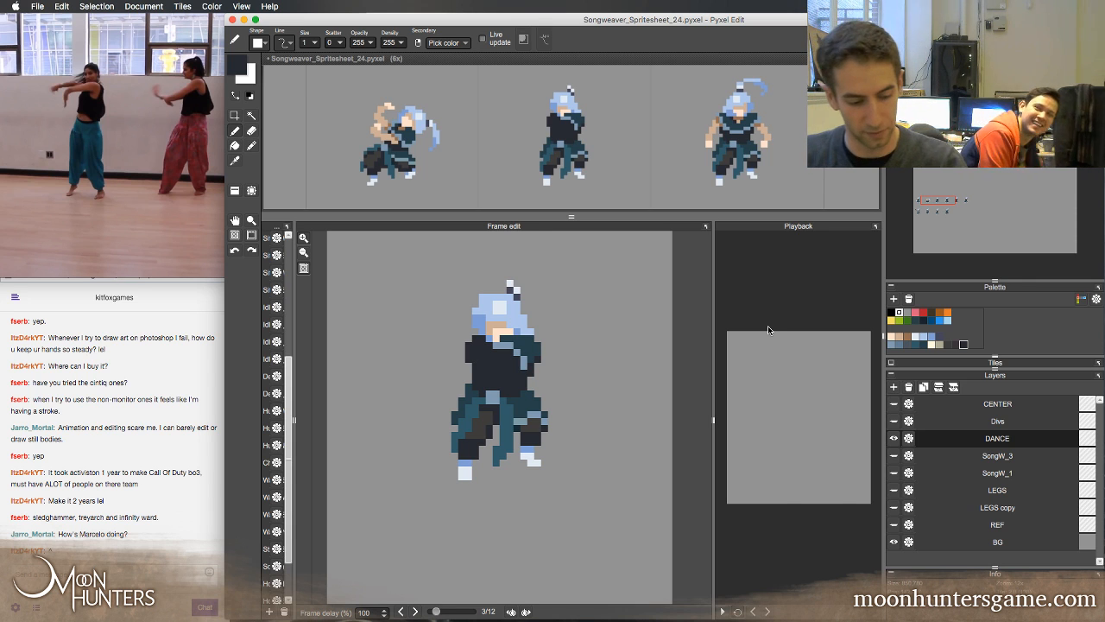
# Flip through the first three frames to check how the body turns from pose to pose
pyautogui.press('Left')
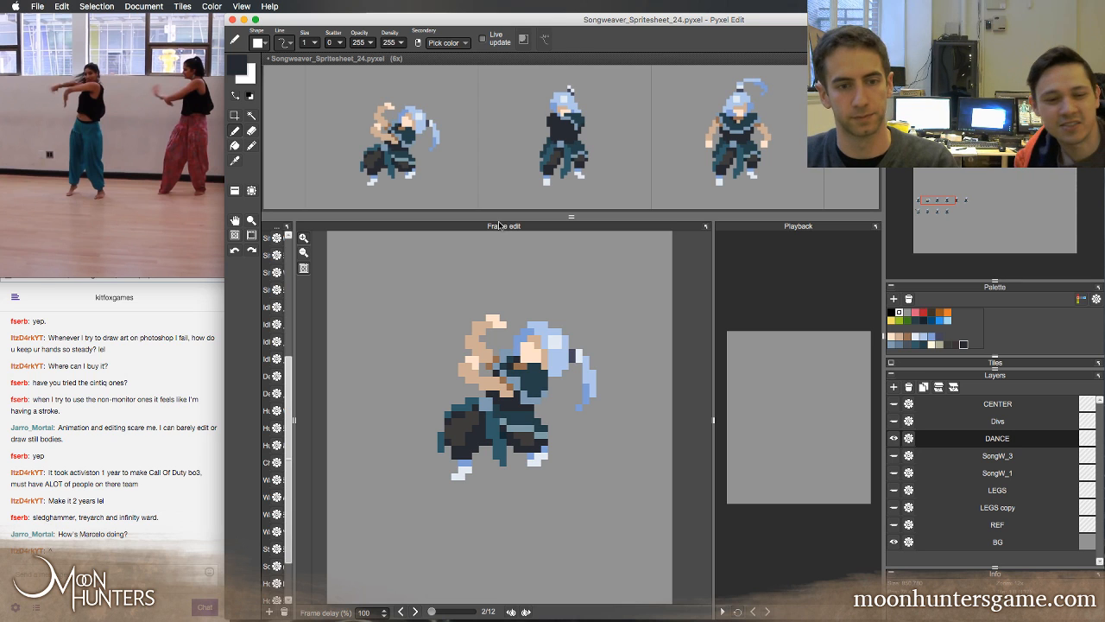
pyautogui.press('Left')
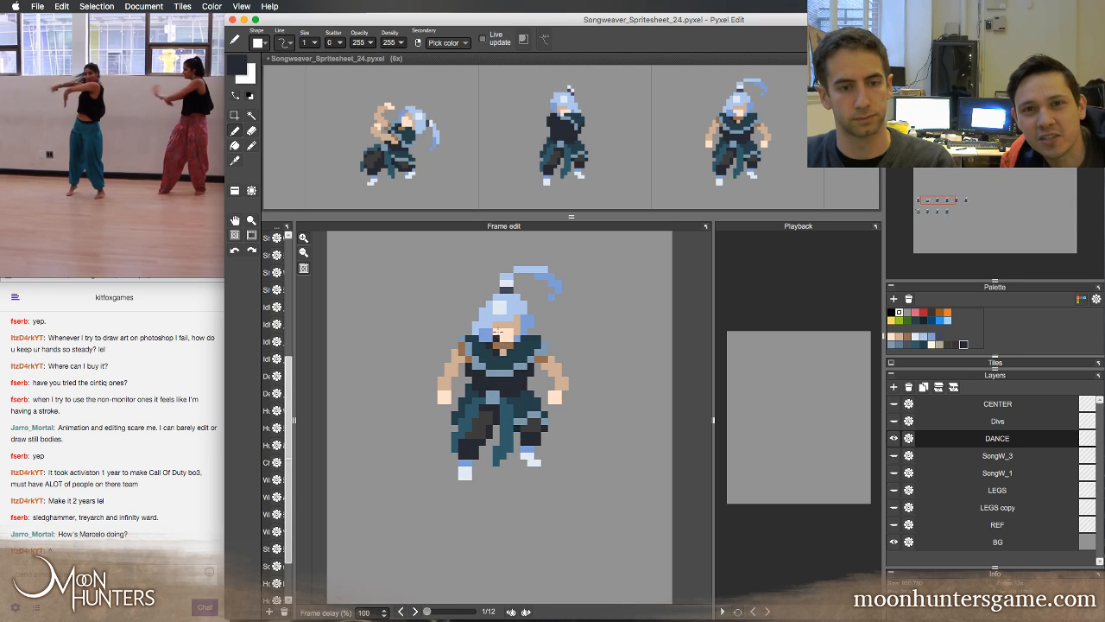
pyautogui.press('Right')
pyautogui.press('Left')
pyautogui.press('Right')
pyautogui.press('Left')
pyautogui.press('Right')
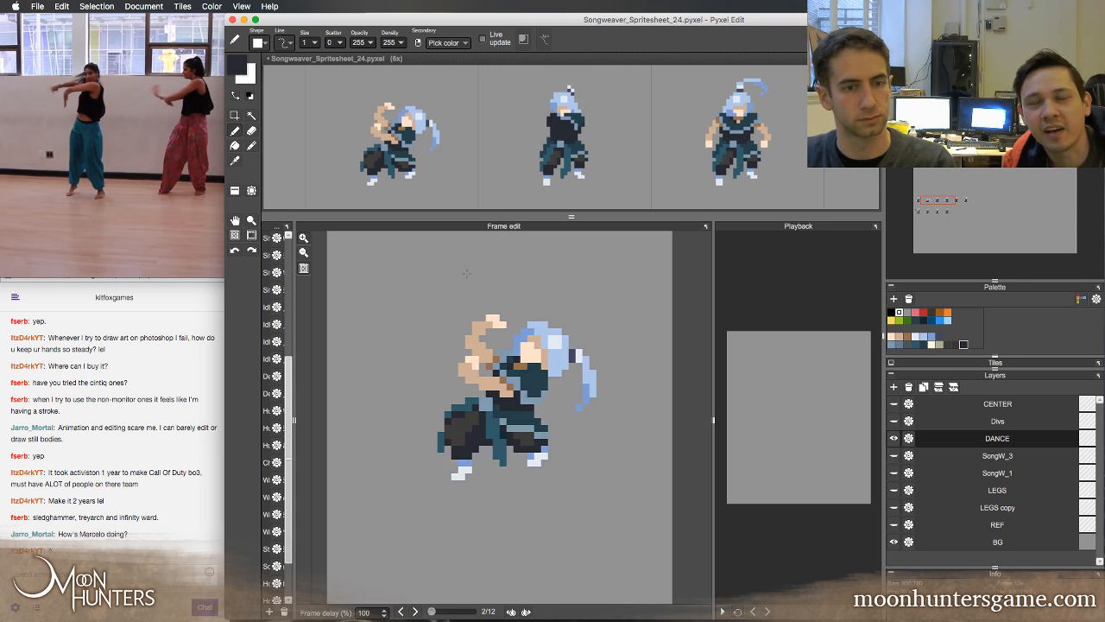
pyautogui.press('Right')
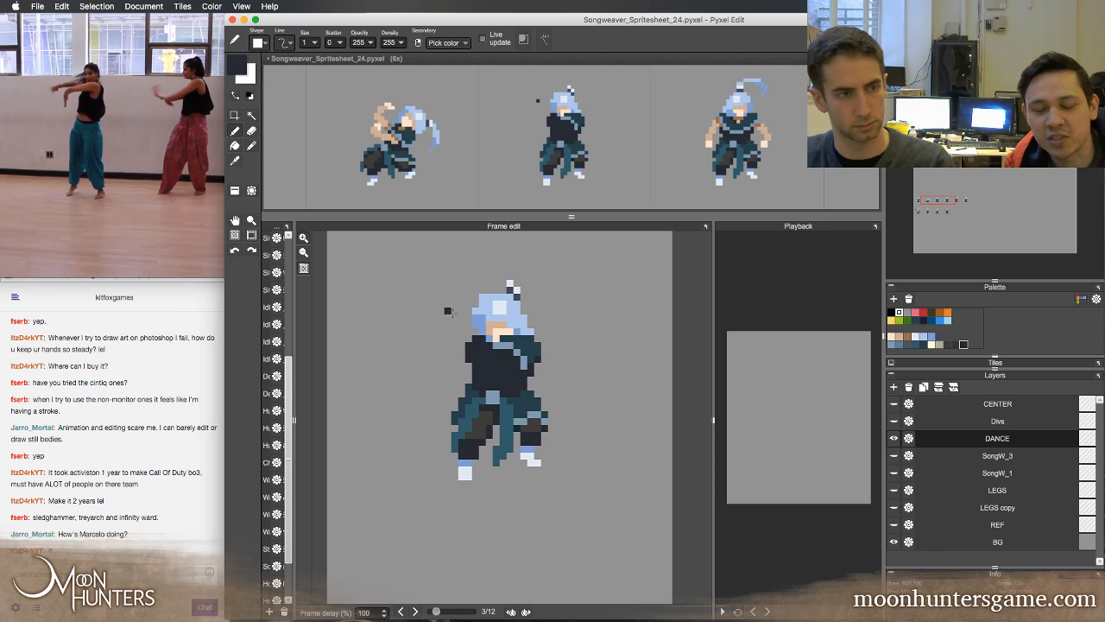
pyautogui.press('Left')
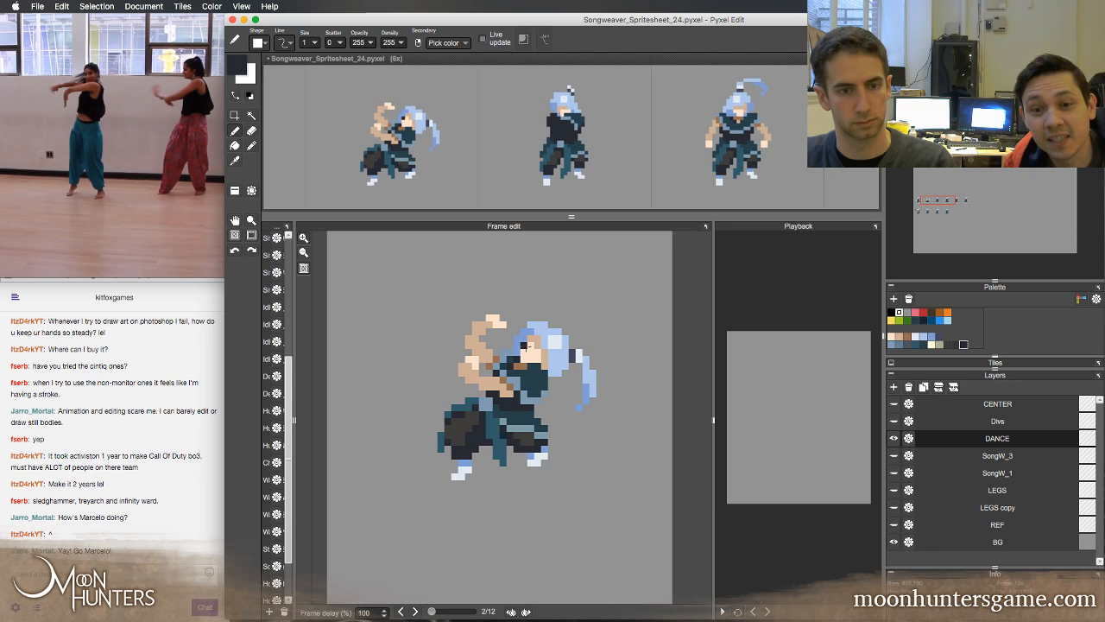
pyautogui.press('Right')
# Shade the side of the face in tan and the hair's left edge in darker blue, checking against the second frame
pyautogui.keyDown('alt'); pyautogui.click(500, 328); pyautogui.keyUp('alt')
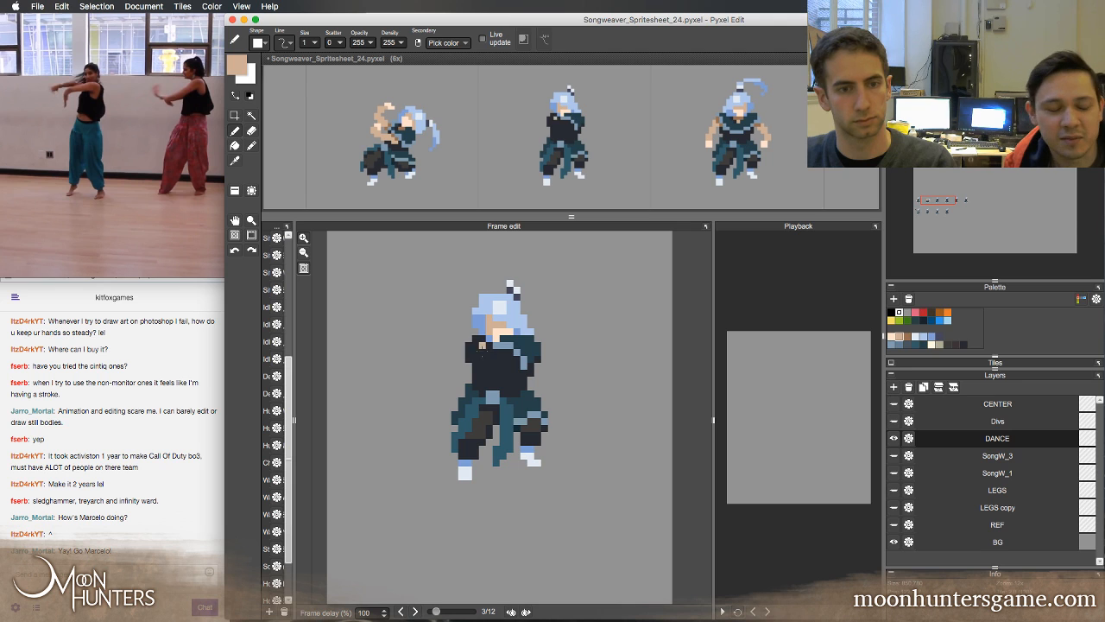
pyautogui.rightClick(483, 311)
pyautogui.click(475, 304)
pyautogui.rightClick(476, 320)
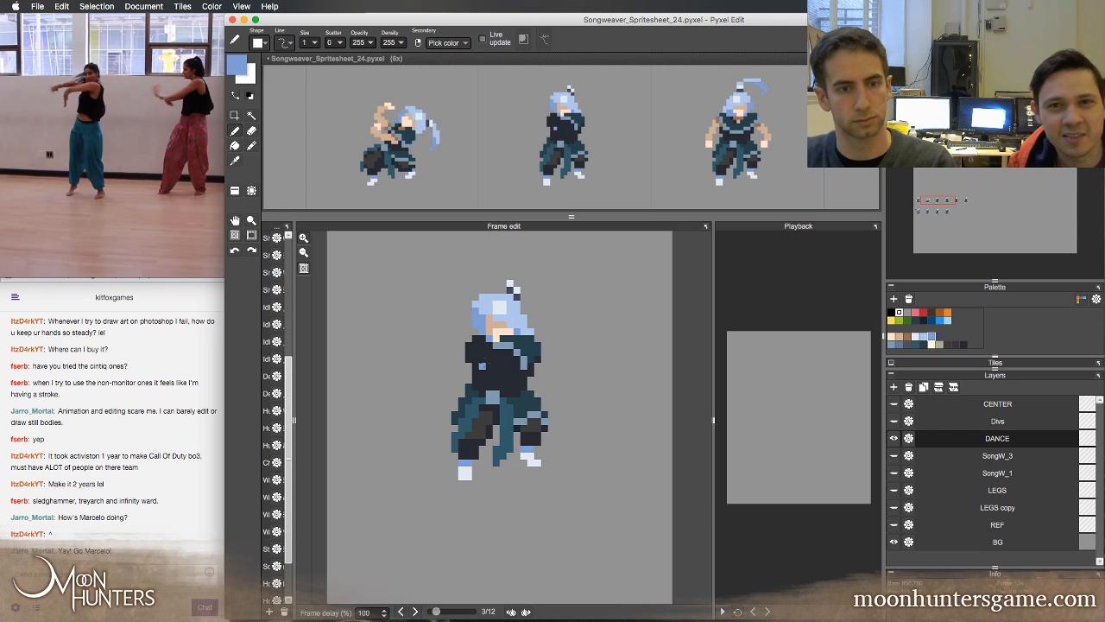
pyautogui.press('Left')
pyautogui.press('Right')
pyautogui.press('Left')
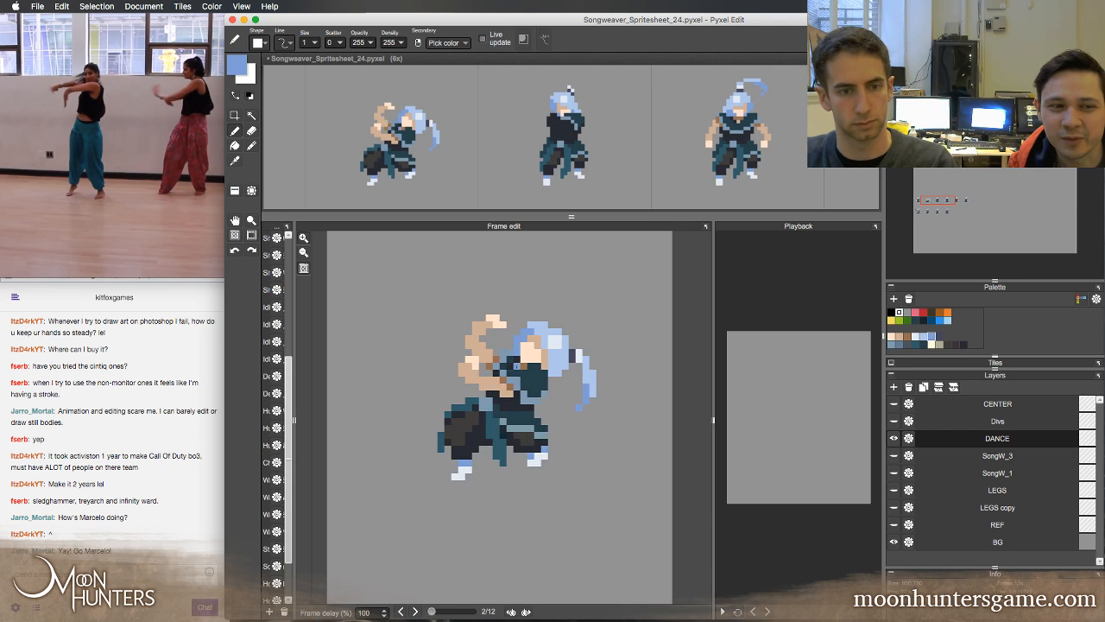
pyautogui.press('Right')
pyautogui.press('Left')
# Draw a bent arm across the third frame's chest, with a brown shaded upper arm and a tan forearm
pyautogui.keyDown('alt'); pyautogui.click(510, 360); pyautogui.keyUp('alt')
pyautogui.press('Right')
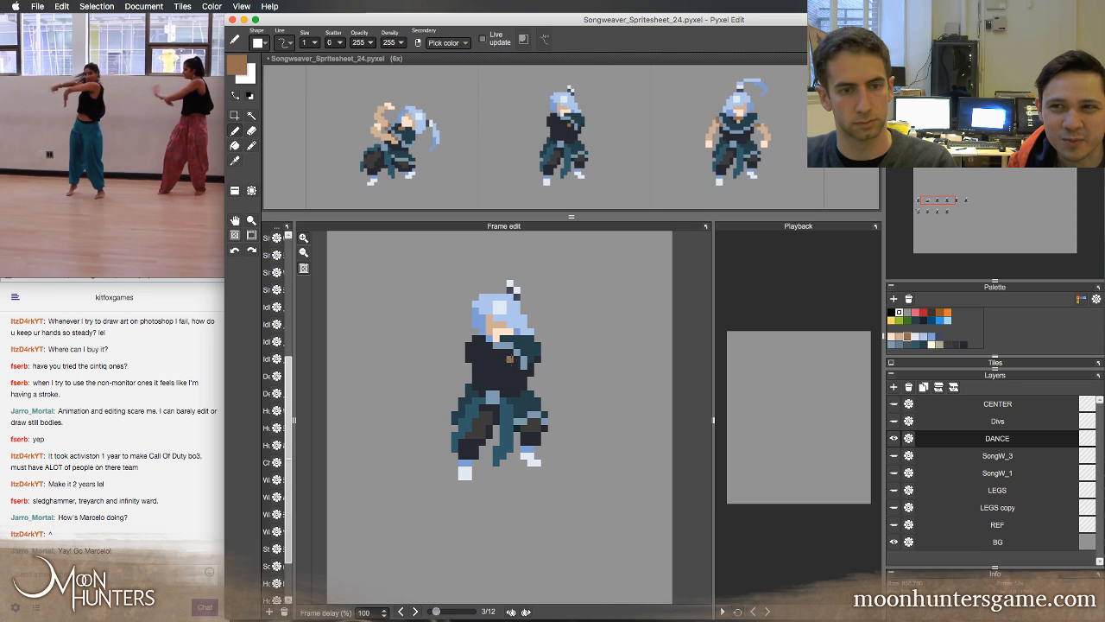
pyautogui.moveTo(511, 359)
pyautogui.mouseDown()
pyautogui.moveTo(491, 387)
pyautogui.moveTo(513, 358)
pyautogui.moveTo(474, 364)
pyautogui.mouseUp()
pyautogui.click(516, 359)
pyautogui.press('Left')
pyautogui.rightClick(493, 378)
pyautogui.press('Right')
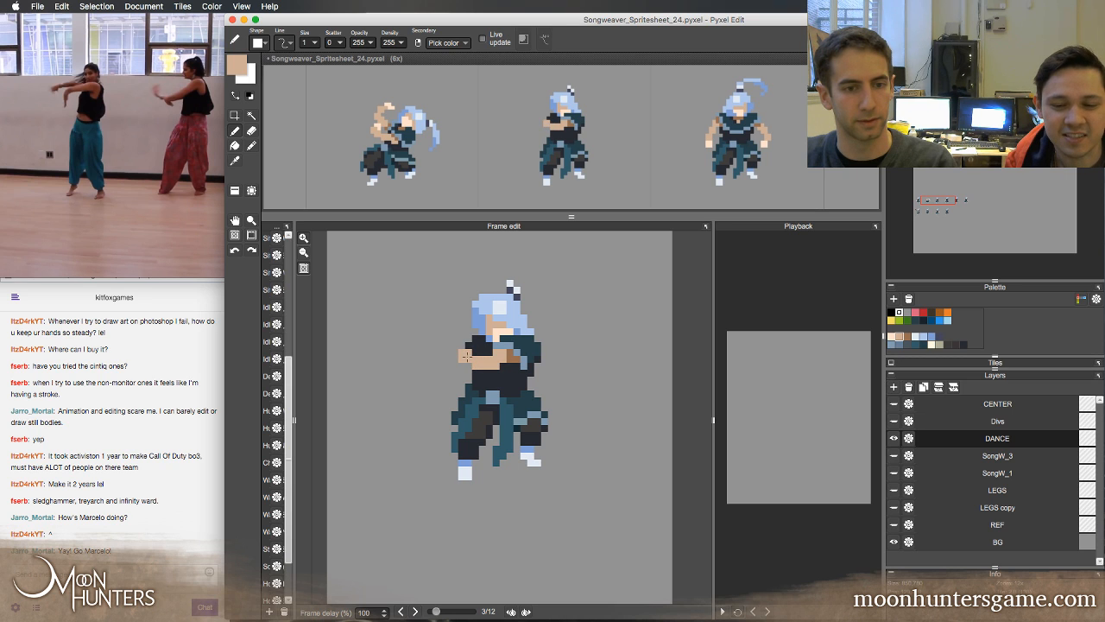
# Extend the third frame's arm outward to the left with tan pixels beyond the body
pyautogui.press('Left')
pyautogui.press('Right')
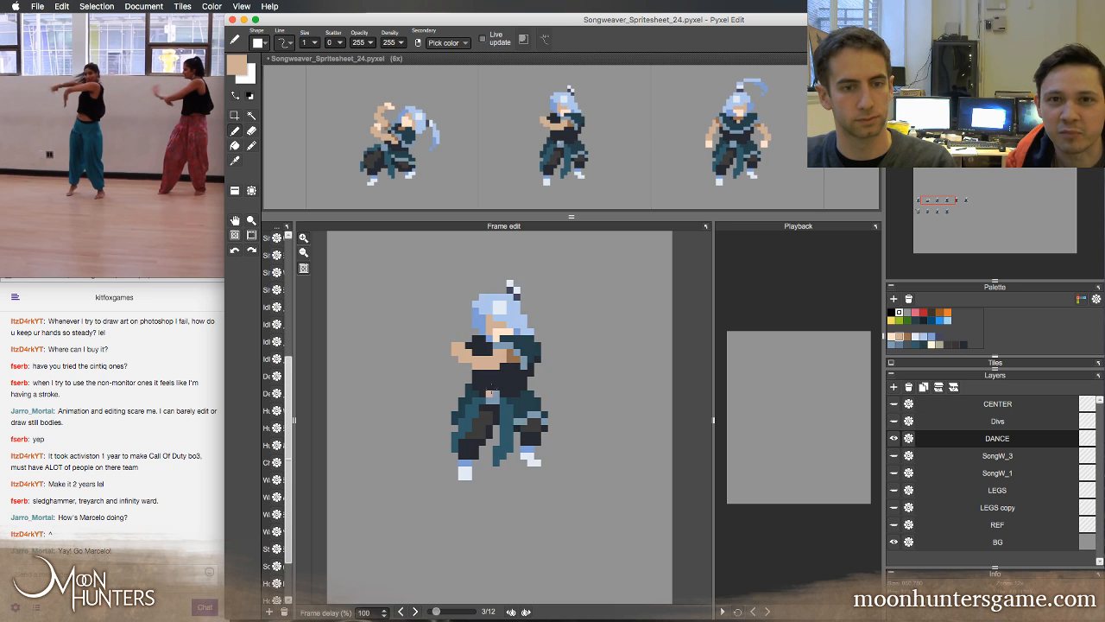
pyautogui.press('Left')
pyautogui.press('Right')
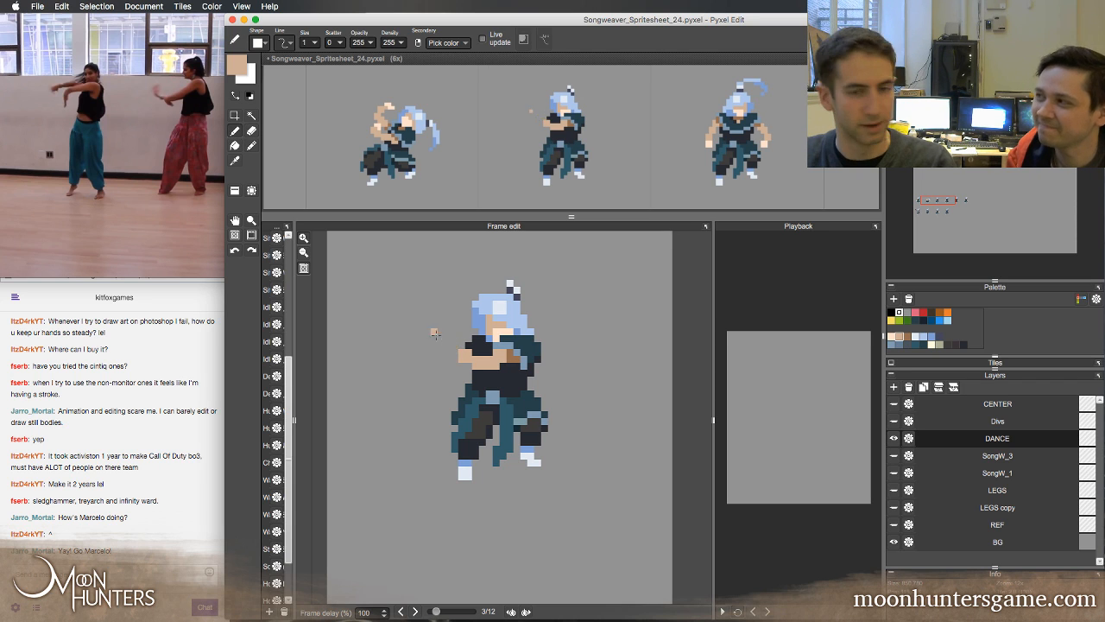
pyautogui.moveTo(448, 346); pyautogui.dragTo(433, 359)
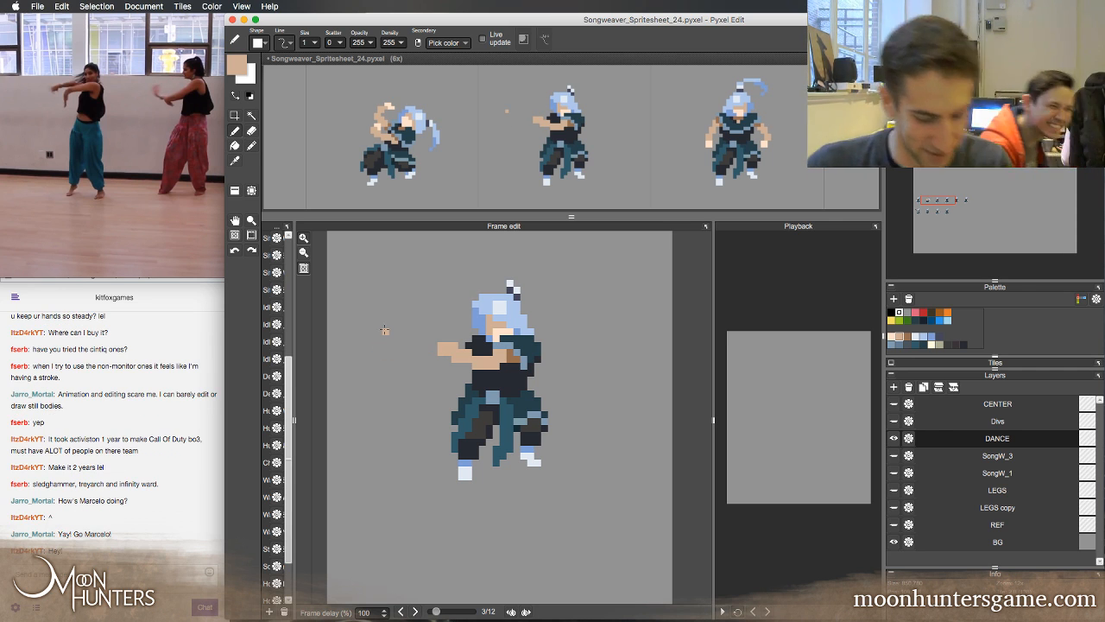
# Alternate between the second and third frames to check how the outstretched arm follows the motion
pyautogui.press('Left')
pyautogui.press('Right')
pyautogui.press('Left')
pyautogui.press('Right')
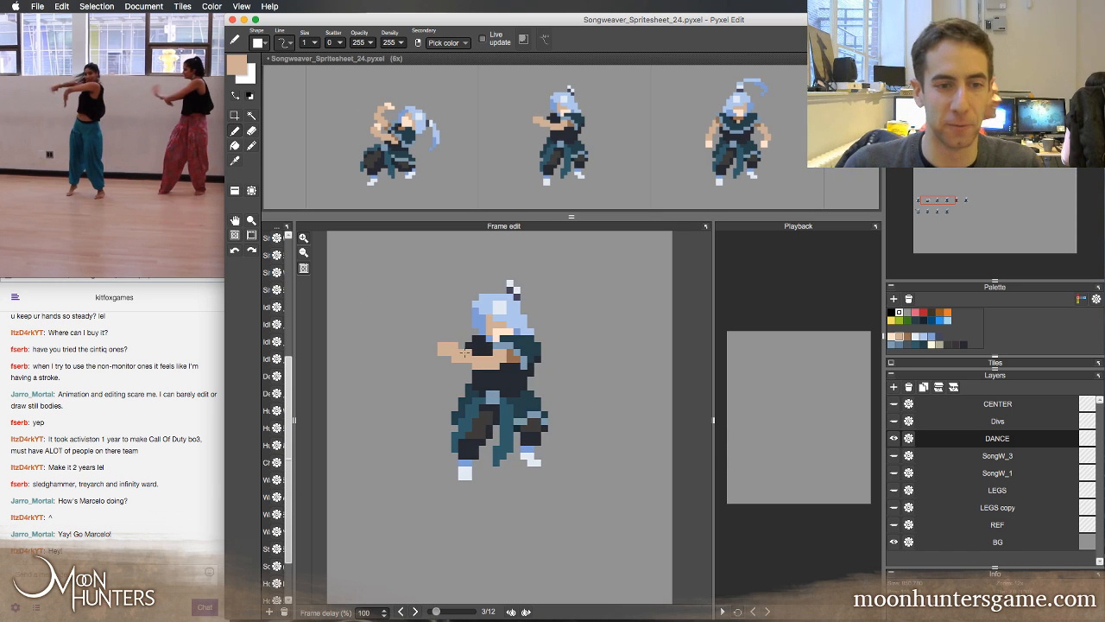
pyautogui.press('Left')
pyautogui.press('Right')
pyautogui.press('Left')
pyautogui.press('Right')
# Paint the hand at the end of the outstretched arm in the second frame's pale skin colour
pyautogui.press('Left')
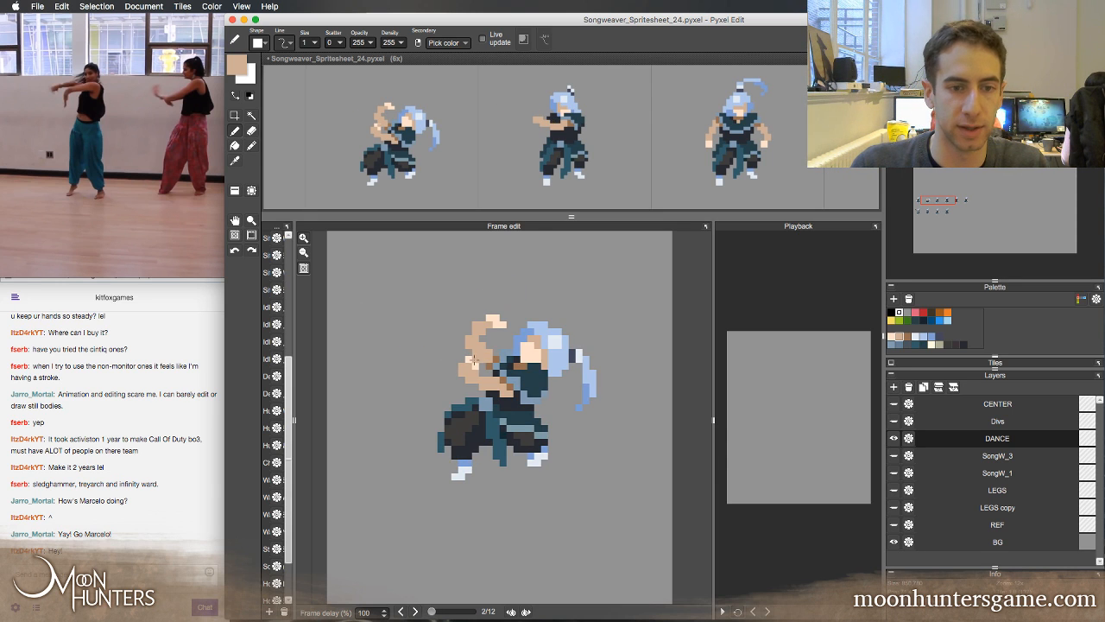
pyautogui.press('Right')
pyautogui.keyDown('alt'); pyautogui.click(475, 337); pyautogui.keyUp('alt')
pyautogui.moveTo(456, 345); pyautogui.dragTo(444, 350)
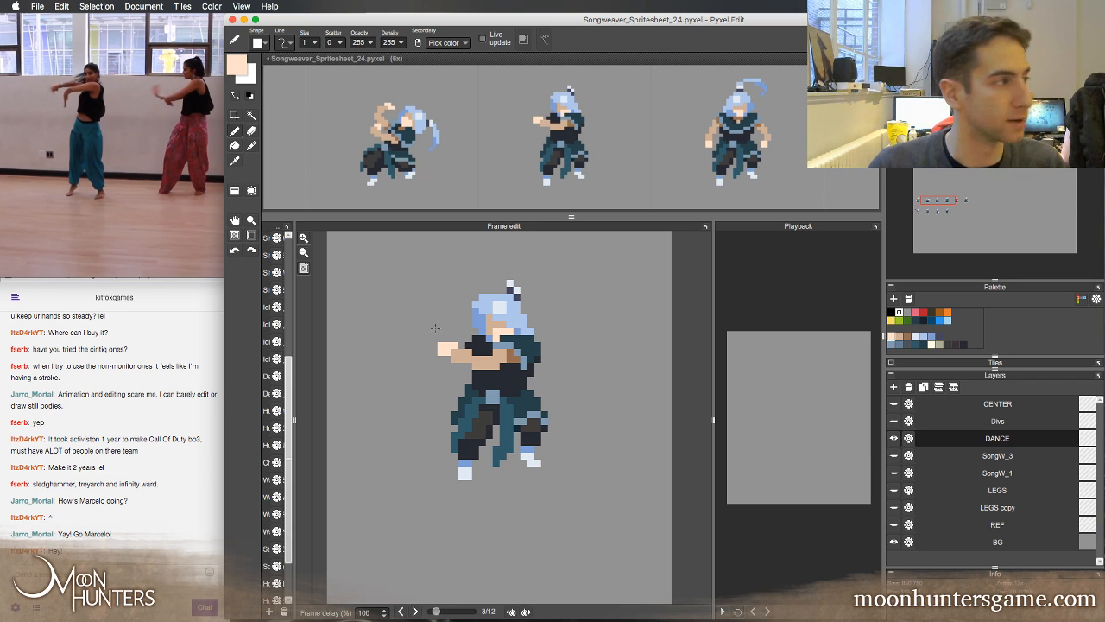
pyautogui.click(441, 290)
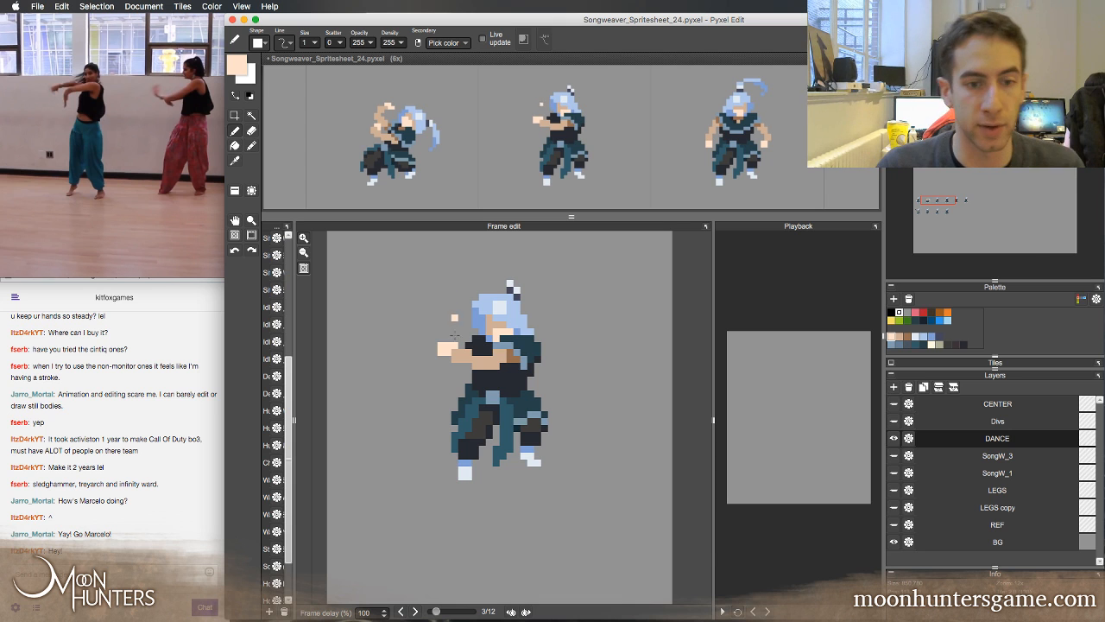
# Compare the pale hand with the second frame and erase its lower corner to form pointed fingertips
pyautogui.press('Left')
pyautogui.press('Right')
pyautogui.press('Left')
pyautogui.press('Right')
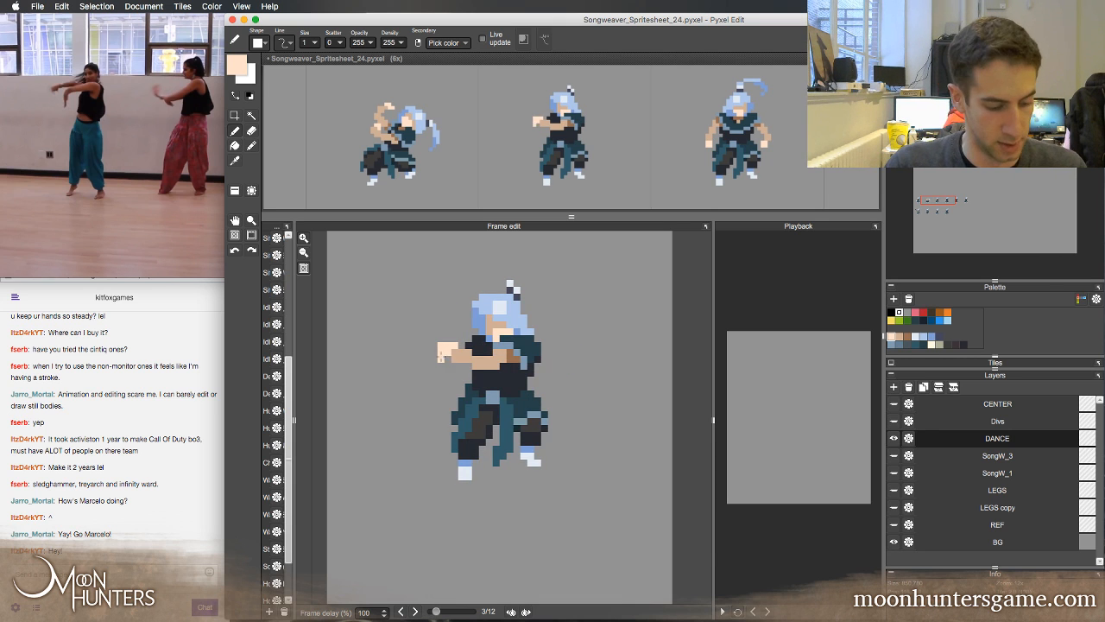
pyautogui.press('e')
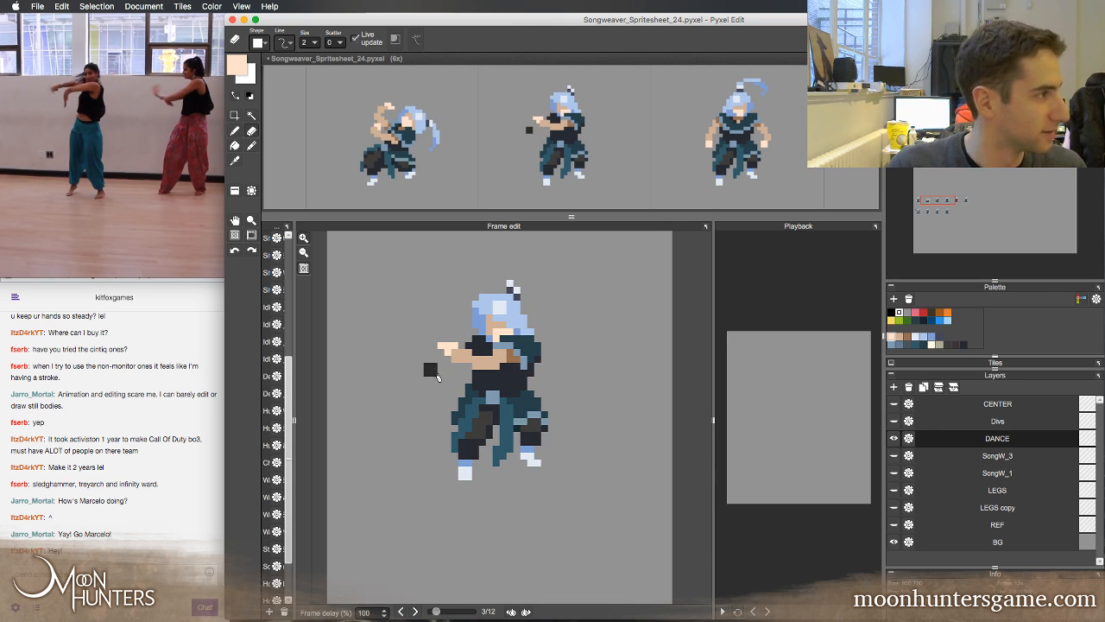
pyautogui.press('b')
# Compare the trimmed hand with the second frame and try an extra pale pixel at the fingertips
pyautogui.press('Left')
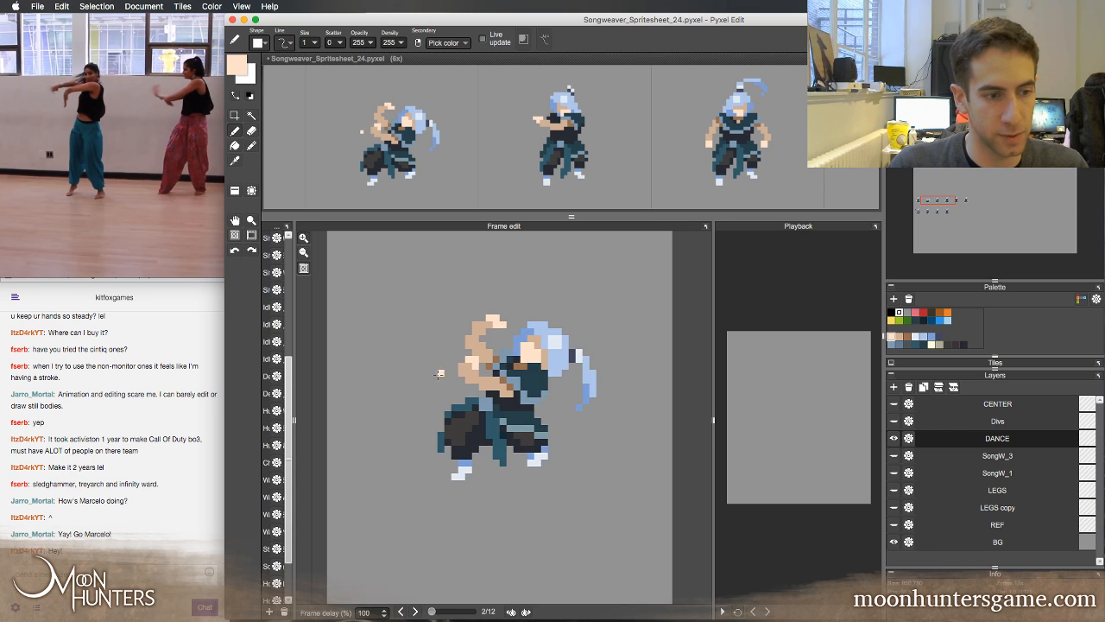
pyautogui.press('Right')
pyautogui.press('Left')
pyautogui.press('Right')
pyautogui.press('Left')
pyautogui.press('Right')
pyautogui.click(433, 352)
pyautogui.press('super+z')
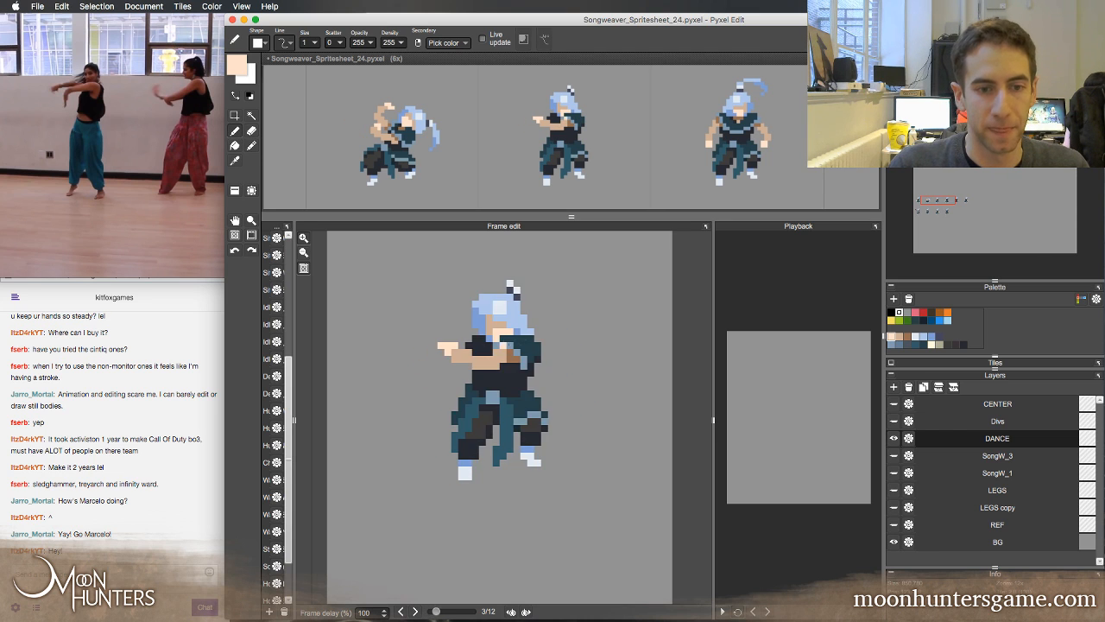
# Paint a second forearm in the tan skin colour just above the outstretched arm in the third frame
pyautogui.press('Left')
pyautogui.press('Right')
pyautogui.keyDown('alt'); pyautogui.click(484, 361); pyautogui.keyUp('alt')
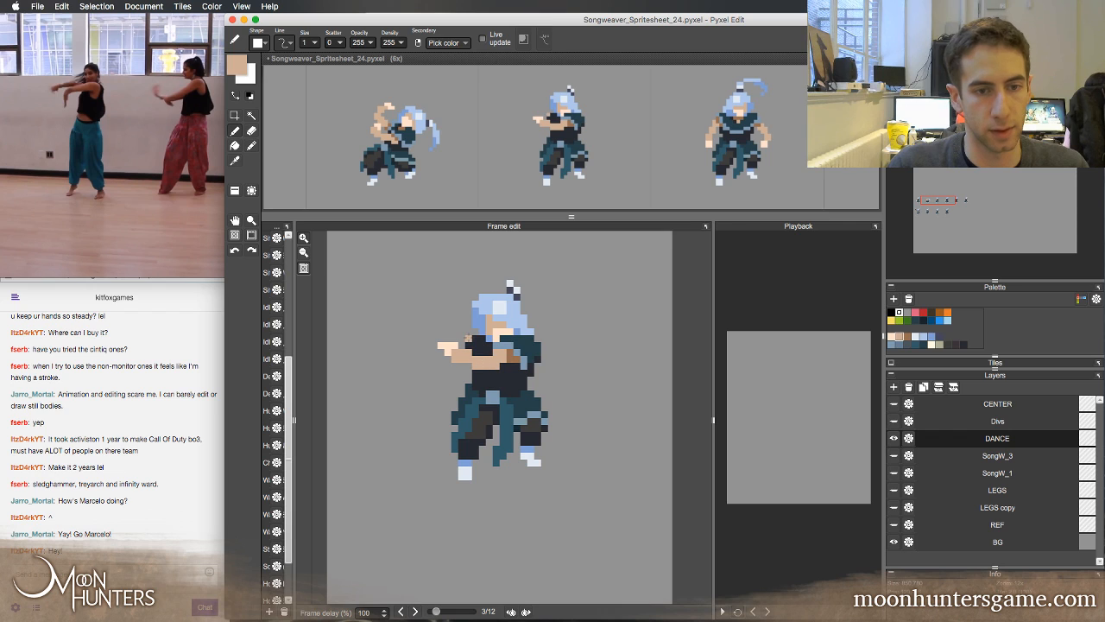
pyautogui.click(464, 332)
pyautogui.moveTo(461, 324)
pyautogui.mouseDown()
pyautogui.moveTo(435, 318)
pyautogui.moveTo(451, 331)
pyautogui.moveTo(436, 329)
pyautogui.moveTo(434, 317)
pyautogui.moveTo(435, 338)
pyautogui.mouseUp()
# Erase the excess tan pixels around the new upper forearm to slim its outline
pyautogui.press('e')
pyautogui.press('b')
pyautogui.press('e')
pyautogui.click(418, 329)
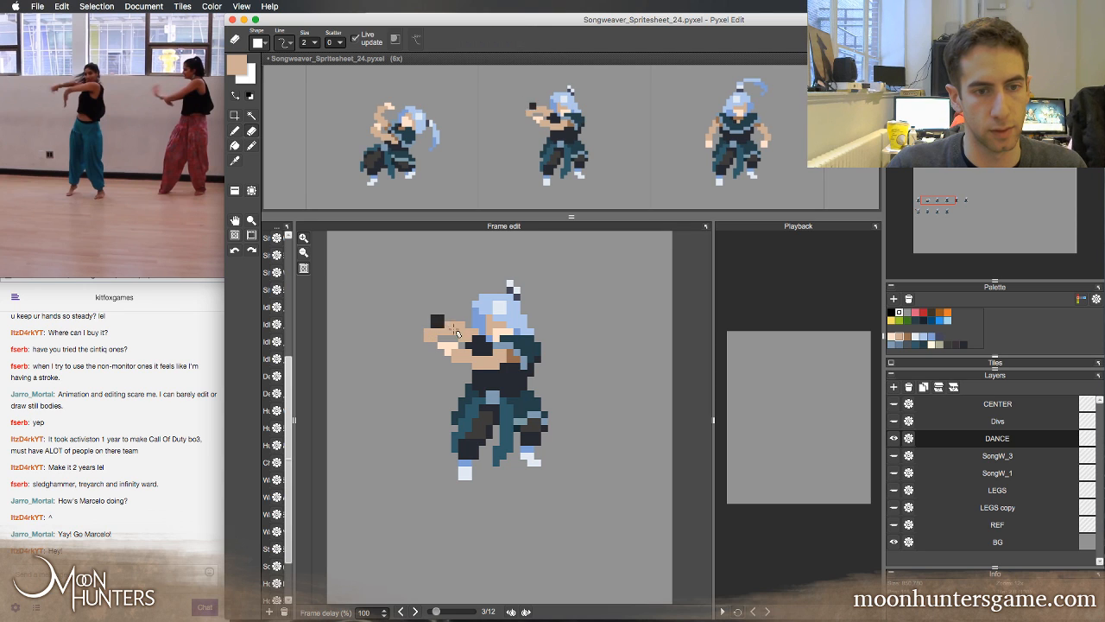
# Paint the upper arm's hand in the lower hand's pale skin colour and trim it to pointed fingertips, checking against the second frame
pyautogui.rightClick(449, 344)
pyautogui.press('b')
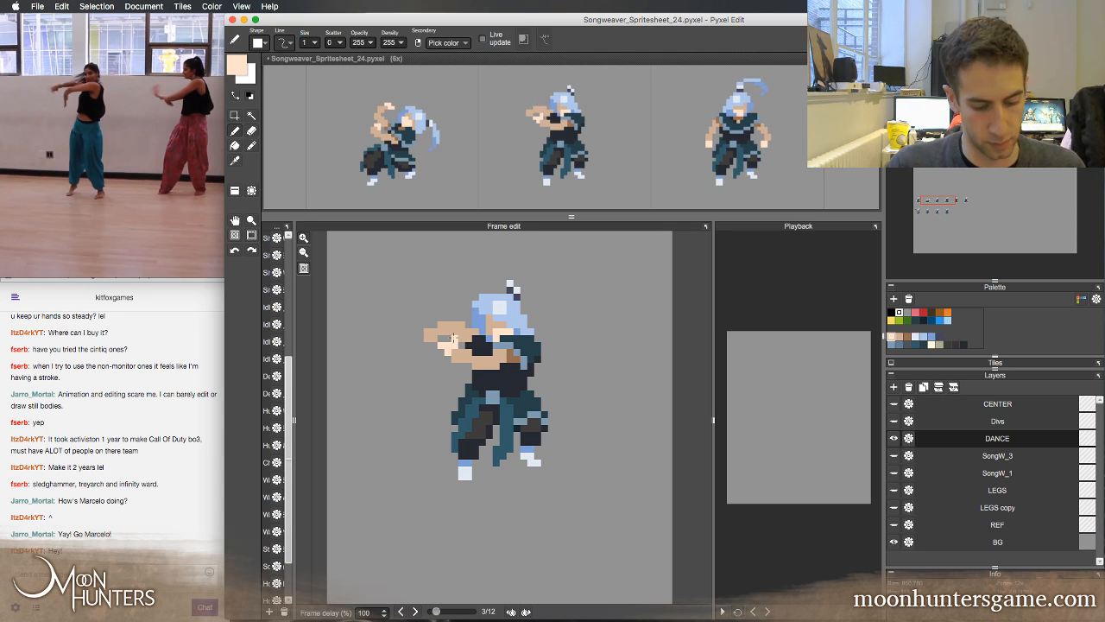
pyautogui.press('Left')
pyautogui.press('Right')
pyautogui.click(434, 338)
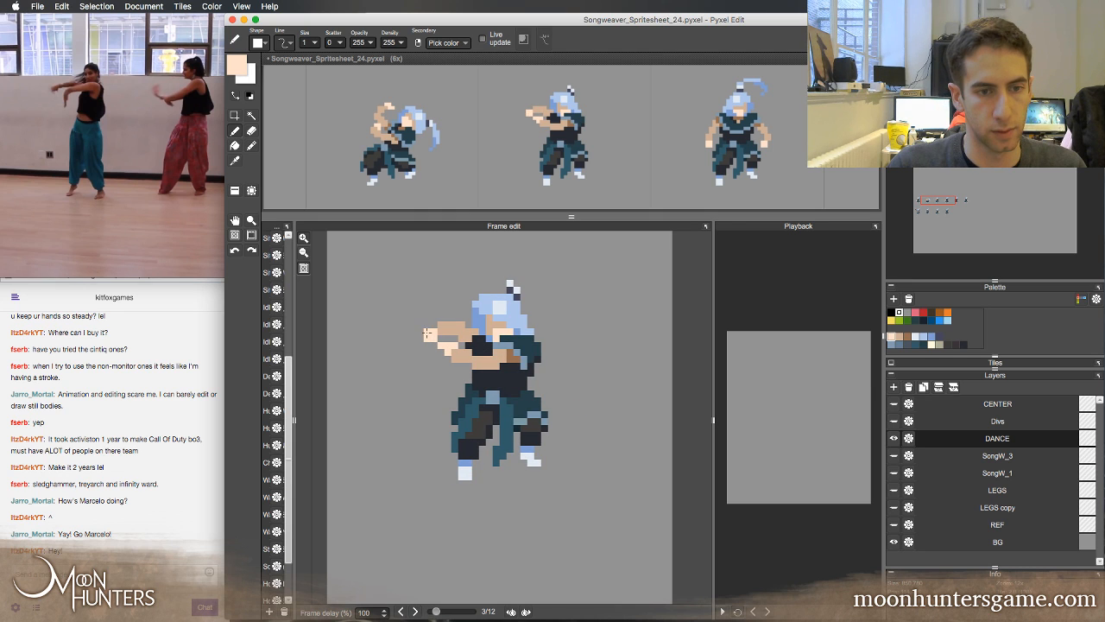
pyautogui.press('e')
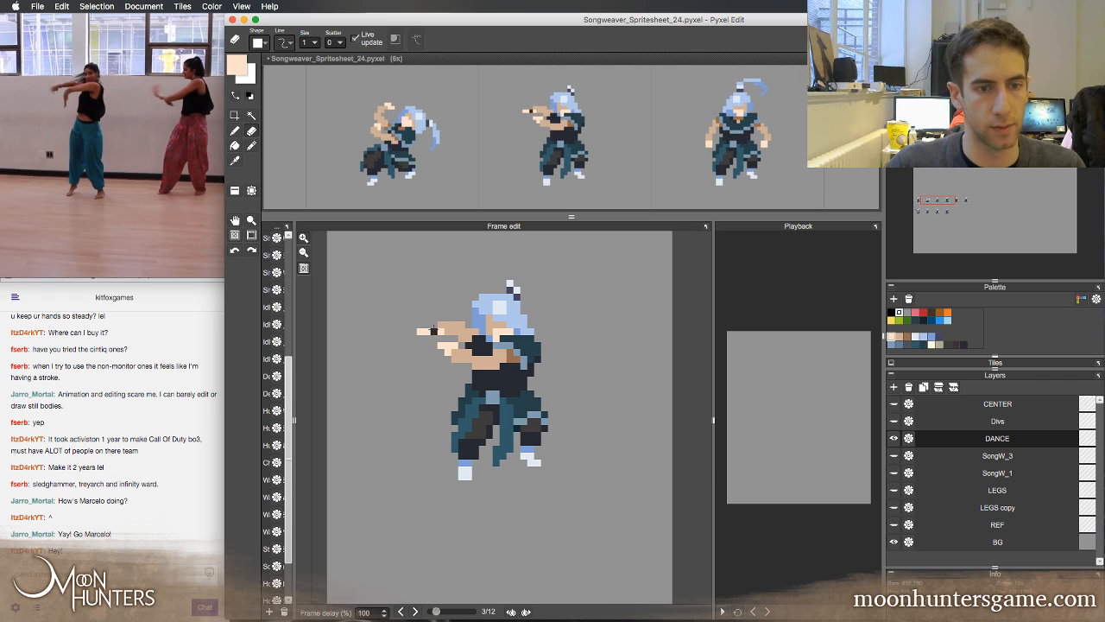
pyautogui.press('b')
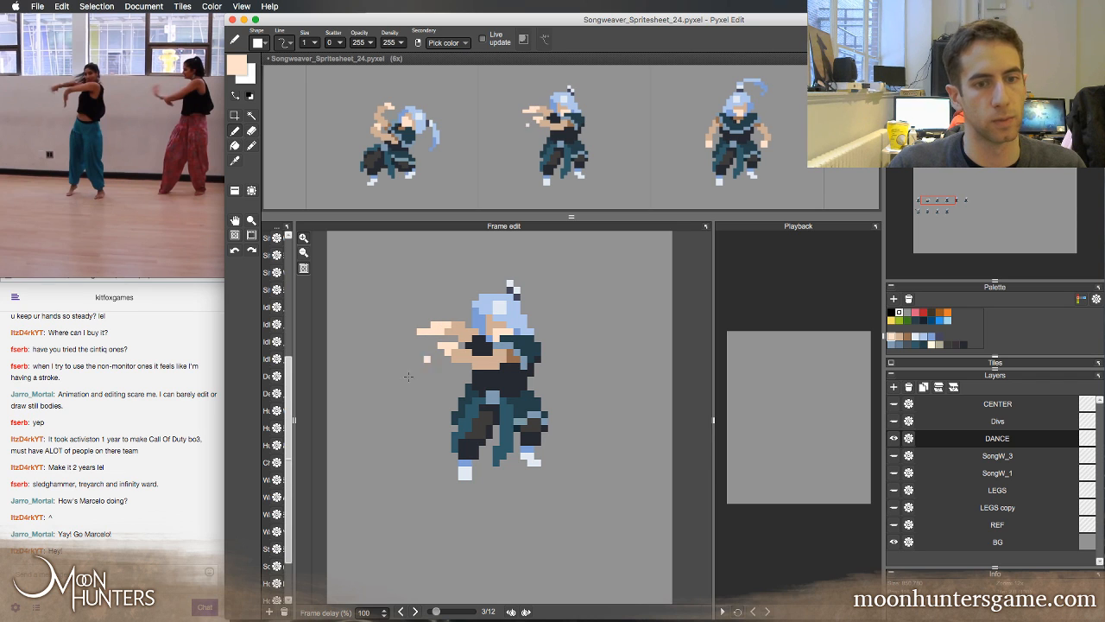
# Refine the tan and pale pixels at the upper wrist and shade the inner end of the forearm in brown
pyautogui.rightClick(455, 325)
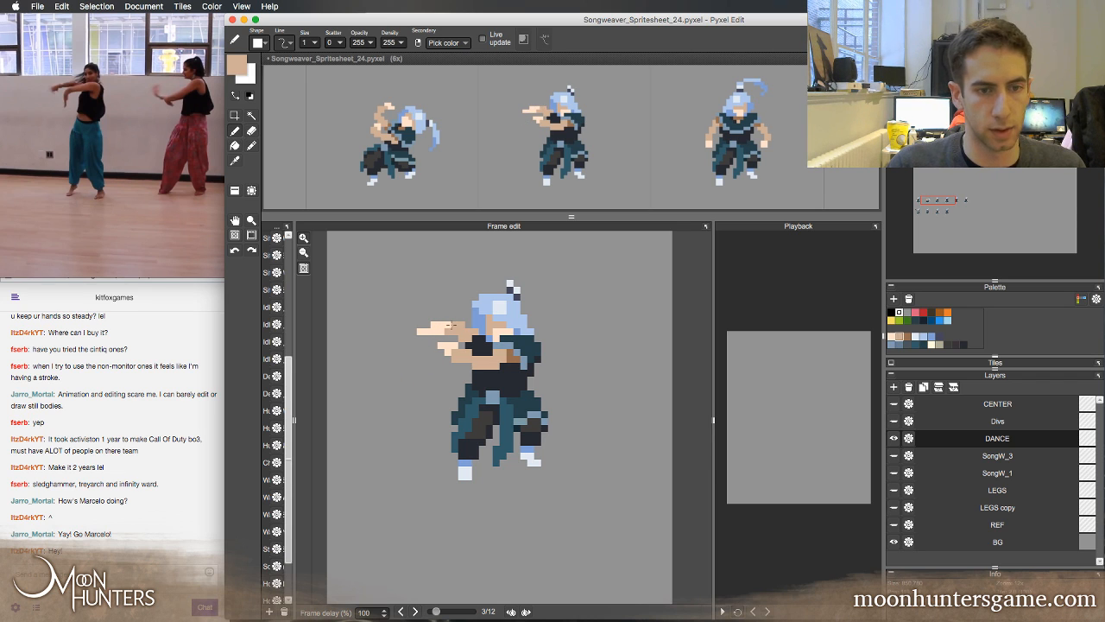
pyautogui.rightClick(426, 326)
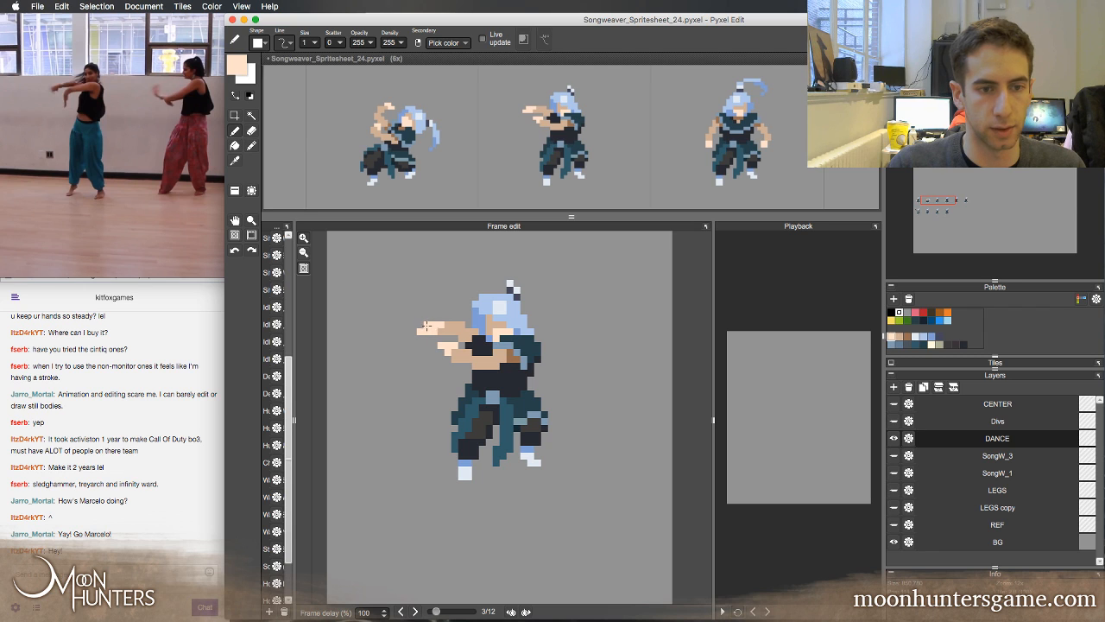
pyautogui.rightClick(451, 328)
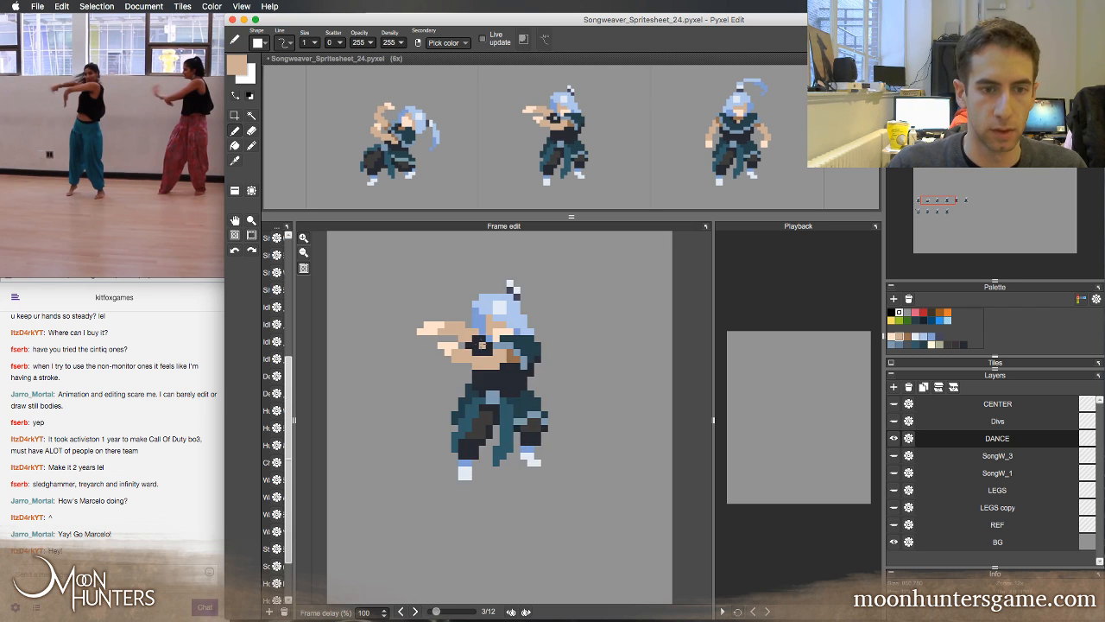
pyautogui.rightClick(475, 335)
pyautogui.rightClick(509, 356)
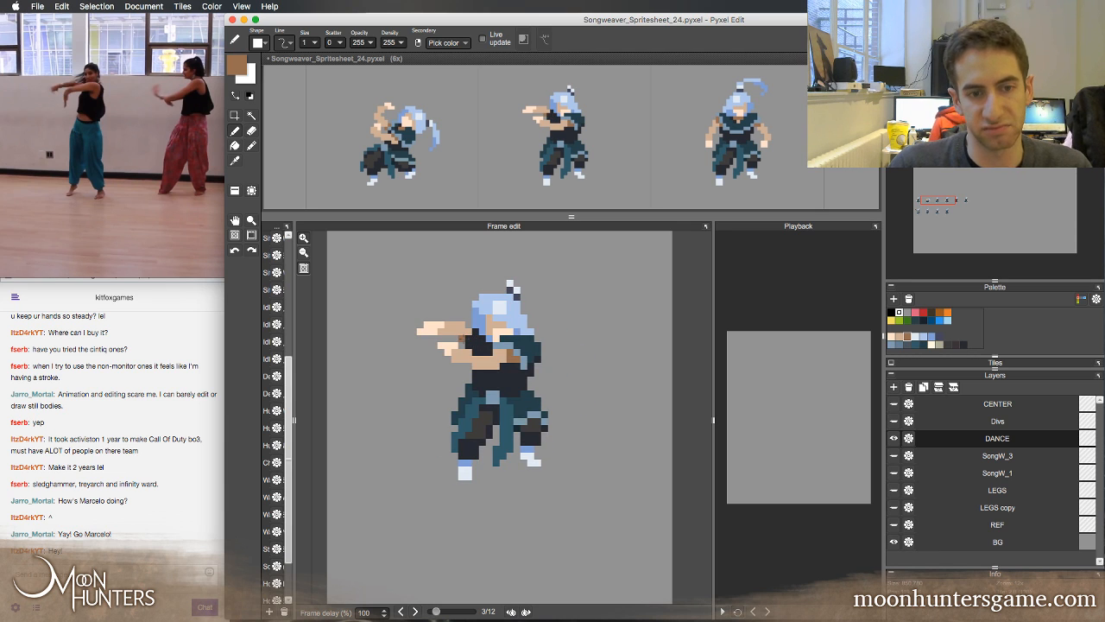
pyautogui.click(501, 309)
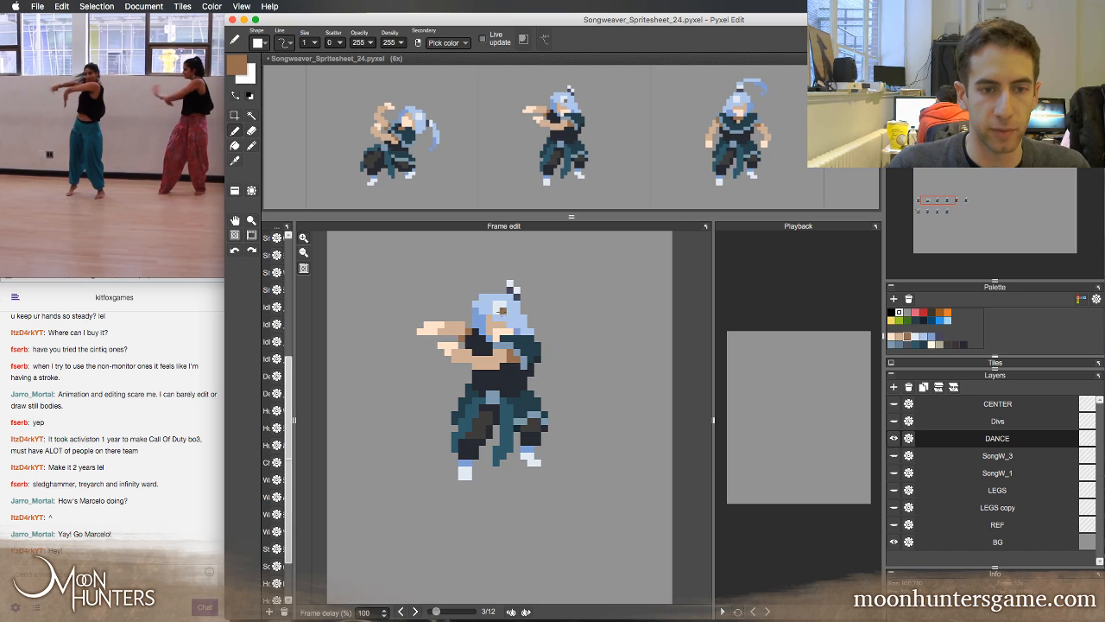
# Recolour the sleeve beside the upper arm in dark teal with blue-grey edge pixels, comparing it with the second frame
pyautogui.rightClick(518, 346)
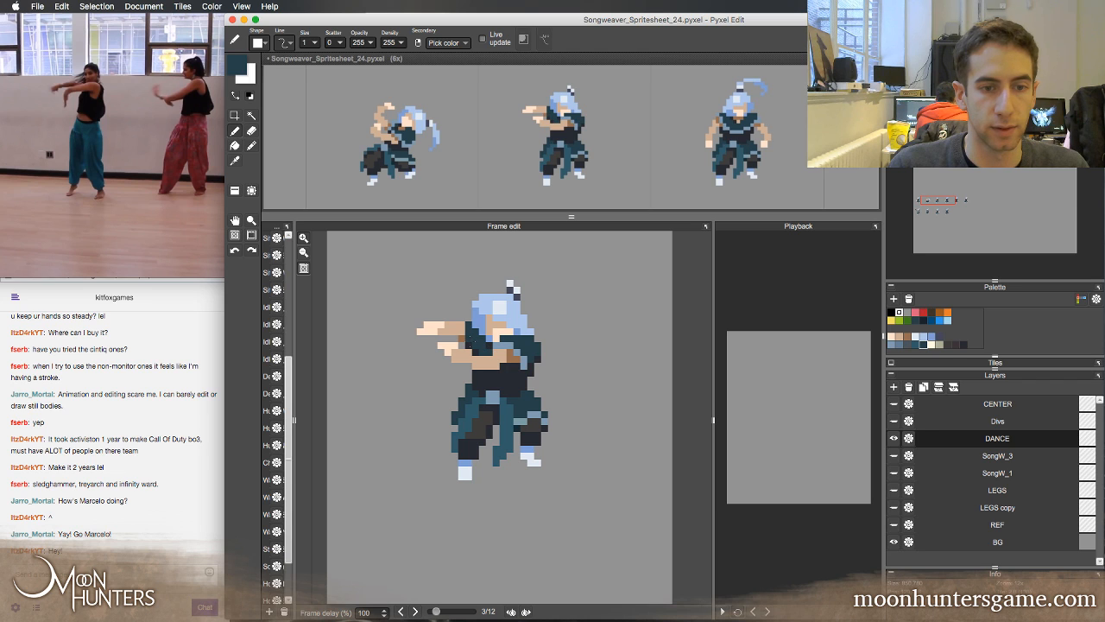
pyautogui.rightClick(466, 344)
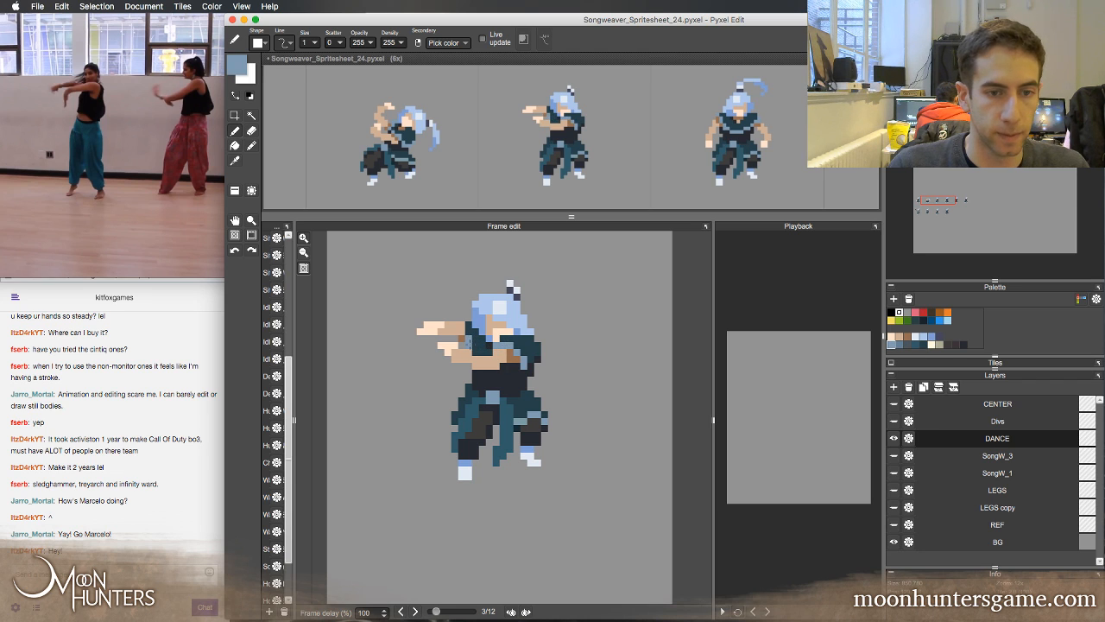
pyautogui.press('Left')
pyautogui.press('Right')
pyautogui.press('Left')
pyautogui.press('Right')
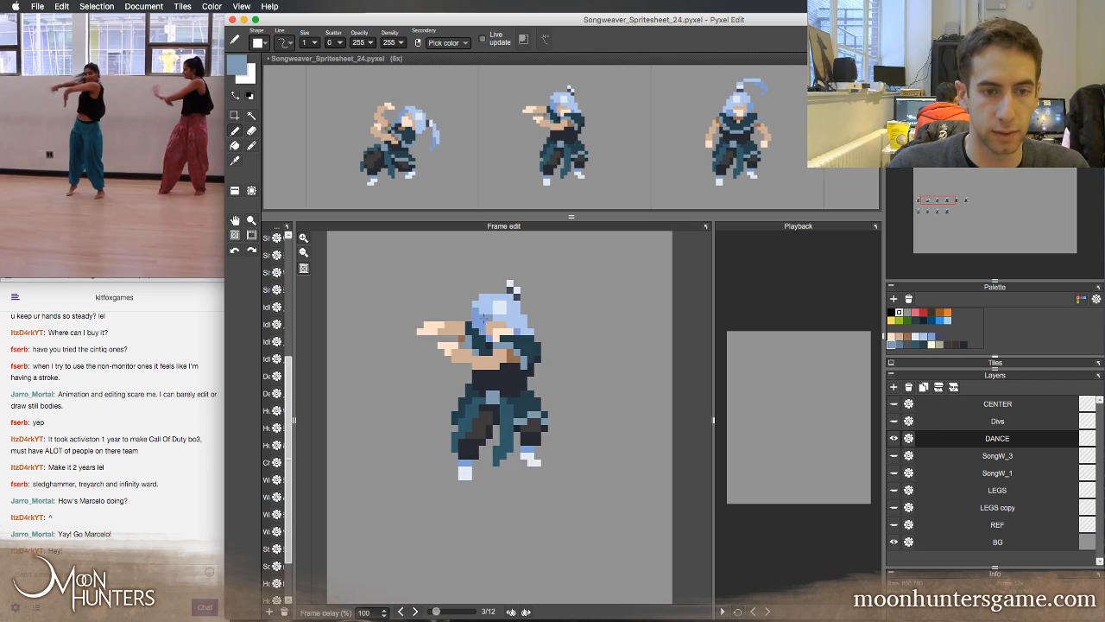
pyautogui.press('Left')
pyautogui.press('Right')
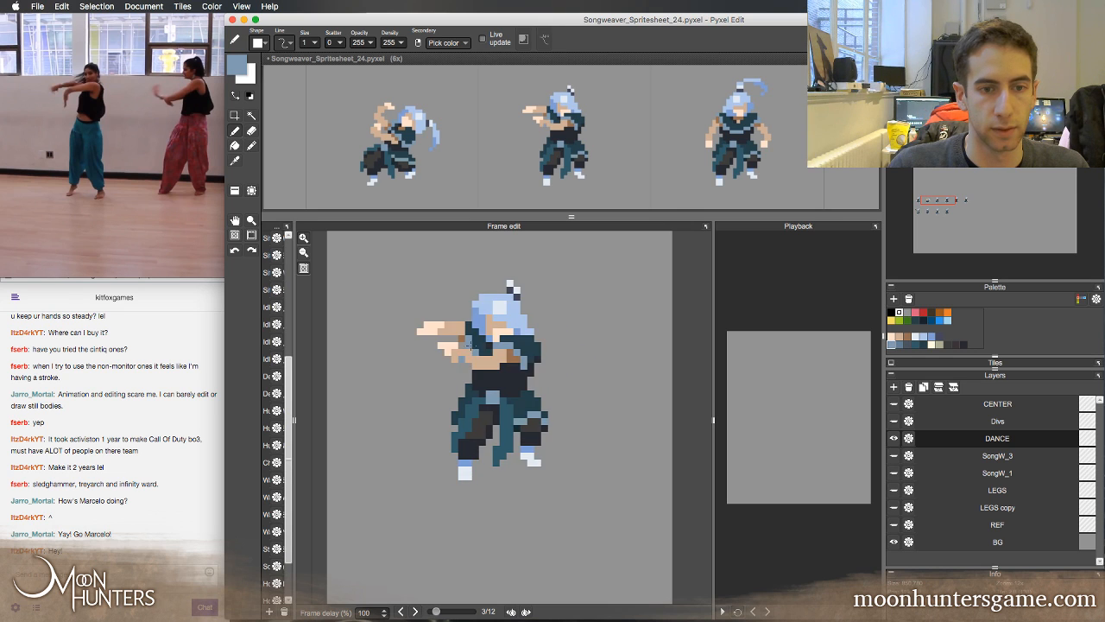
# Flip between the second and third frames to check how both arms and the new sleeve follow the motion
pyautogui.press('Left')
pyautogui.press('Right')
pyautogui.press('Left')
pyautogui.press('Right')
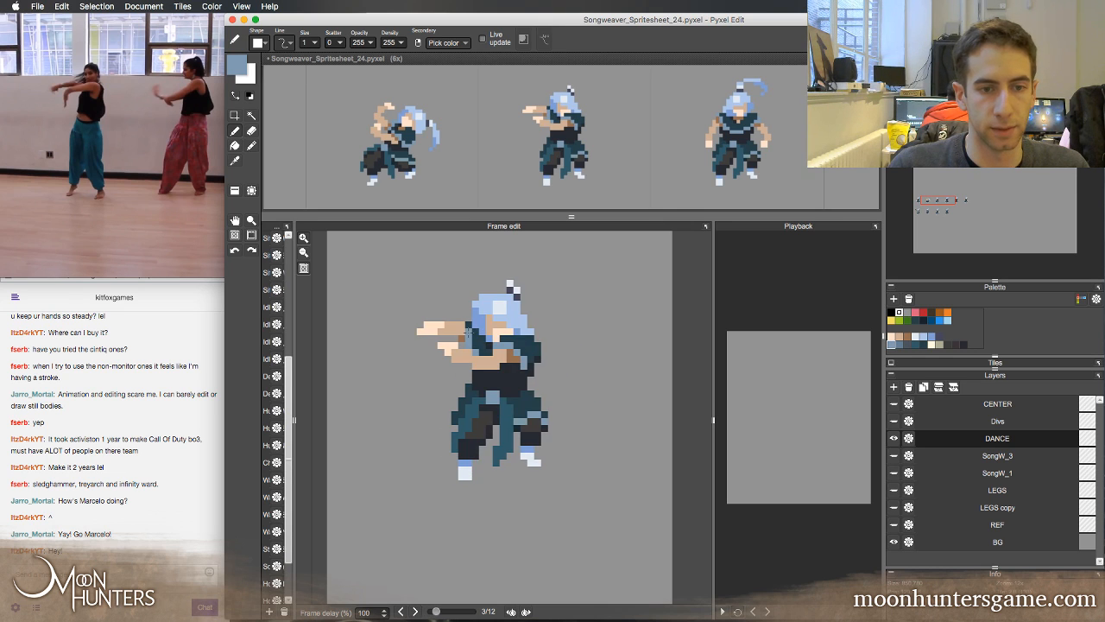
pyautogui.press('Left')
pyautogui.press('Right')
pyautogui.press('Left')
pyautogui.press('Right')
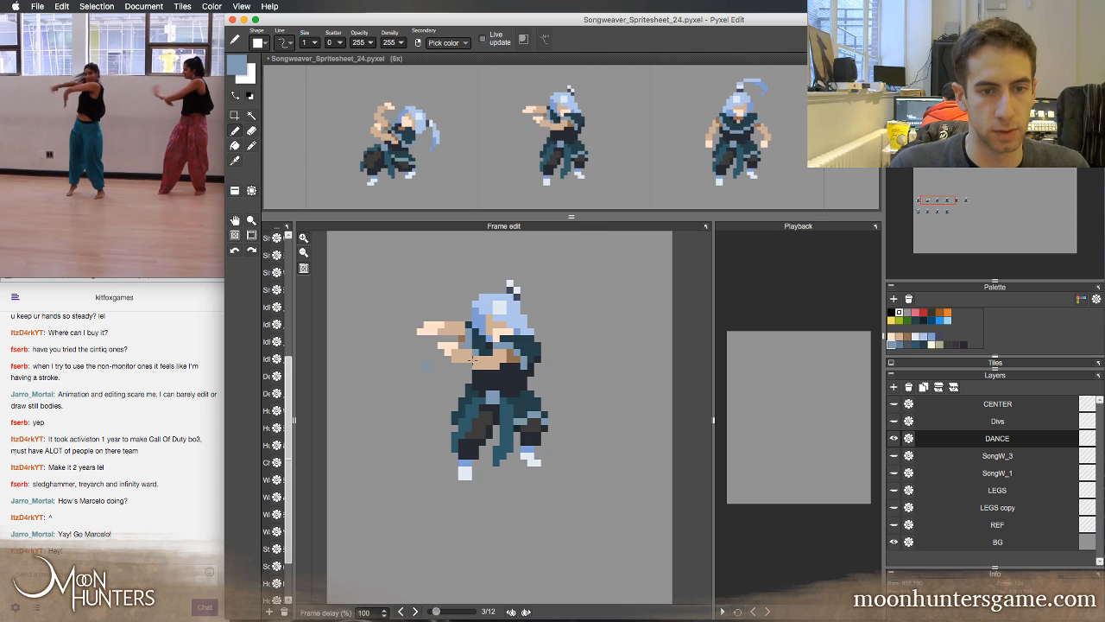
pyautogui.press('Left')
pyautogui.press('Right')
pyautogui.press('Left')
pyautogui.press('Right')
pyautogui.press('Left')
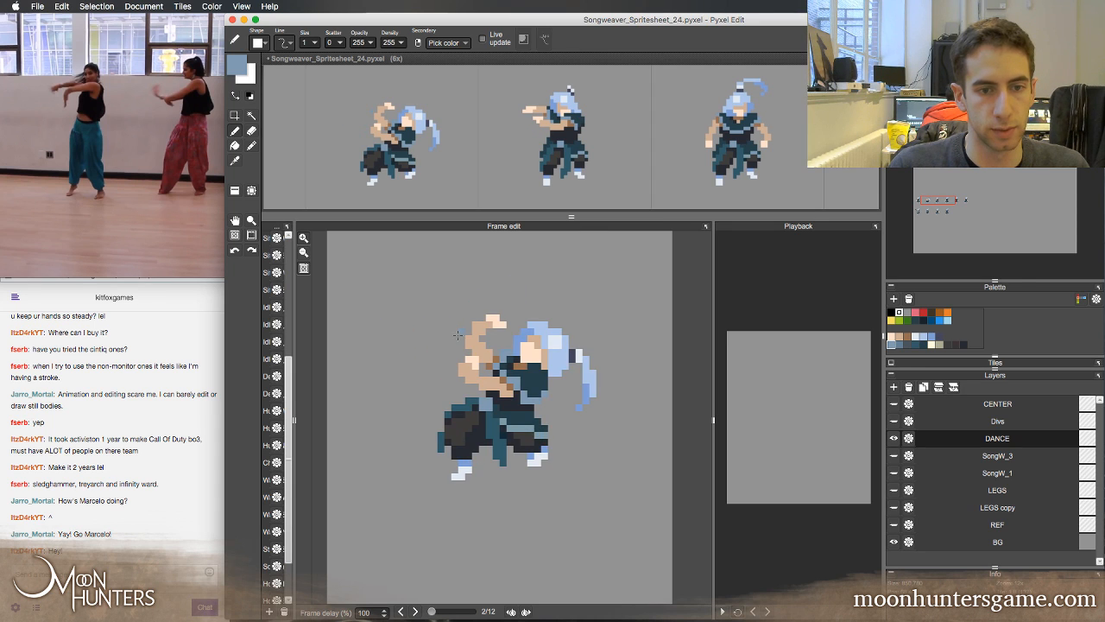
pyautogui.press('Right')
pyautogui.press('Left')
pyautogui.press('Right')
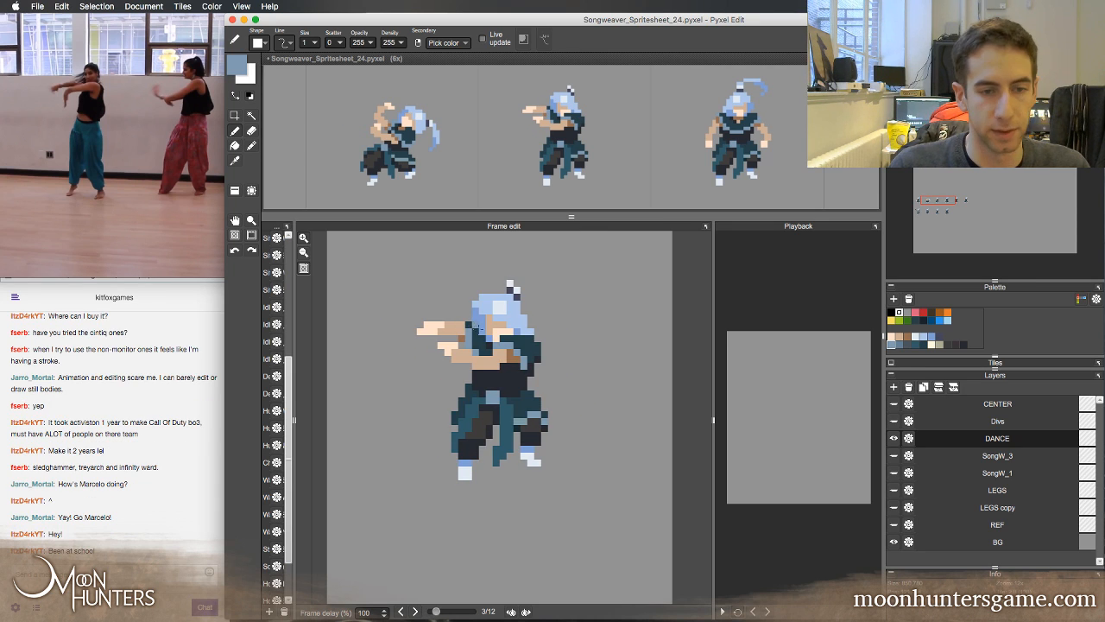
# Rework the brown shadow where the upper forearm meets the sleeve and clean up its lower edge, checking against the second frame
pyautogui.keyDown('alt'); pyautogui.click(462, 334); pyautogui.keyUp('alt')
pyautogui.press('e')
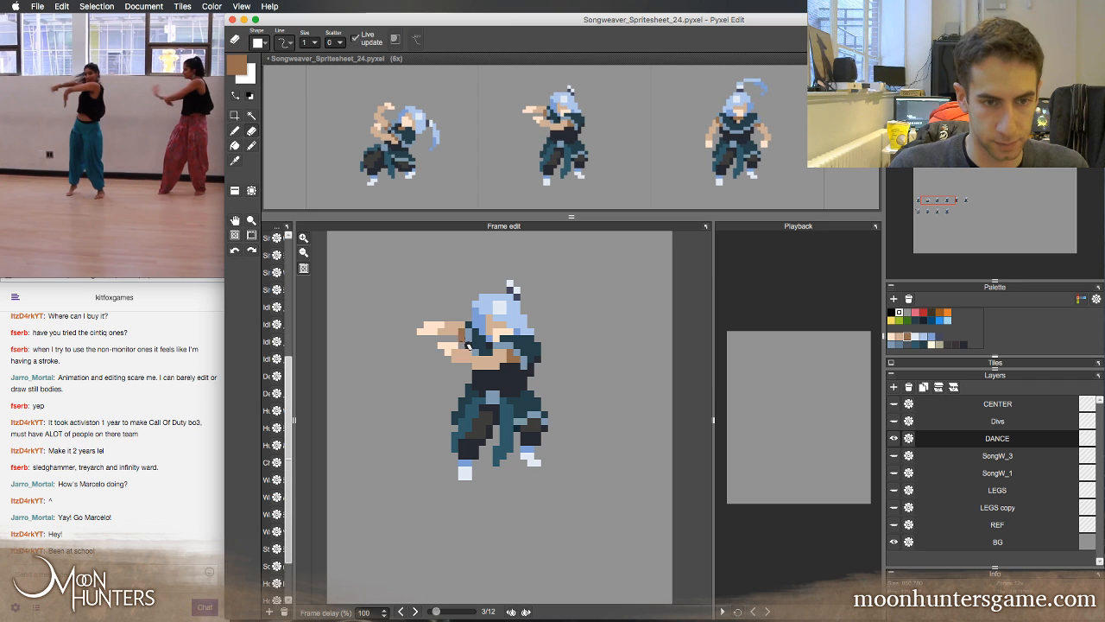
pyautogui.press('b')
pyautogui.press('Left')
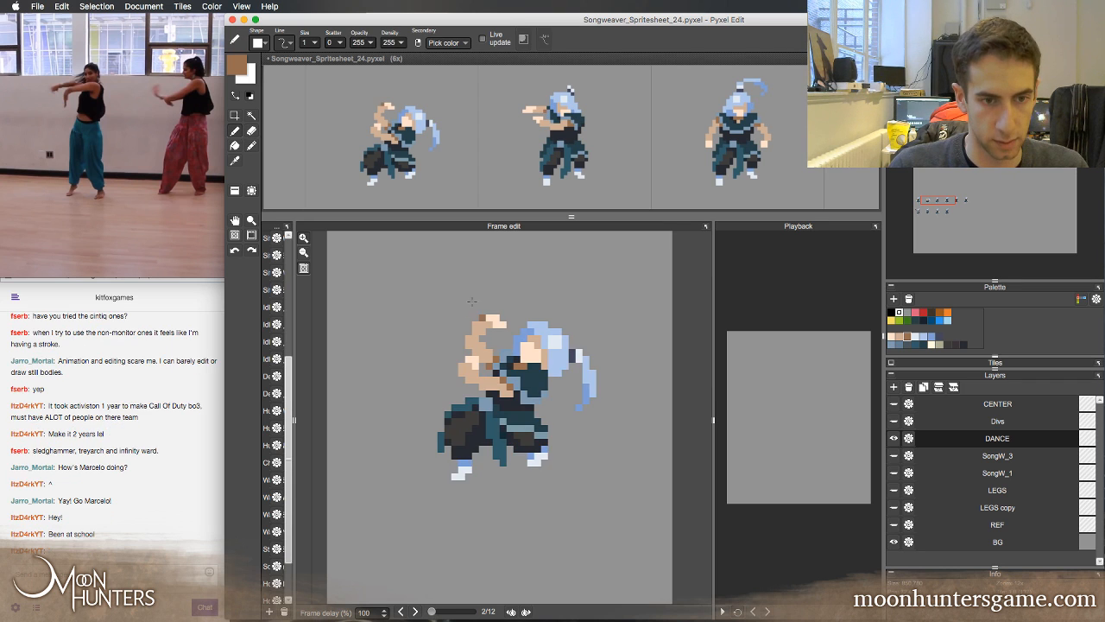
pyautogui.press('Right')
pyautogui.click(446, 309)
pyautogui.press('e')
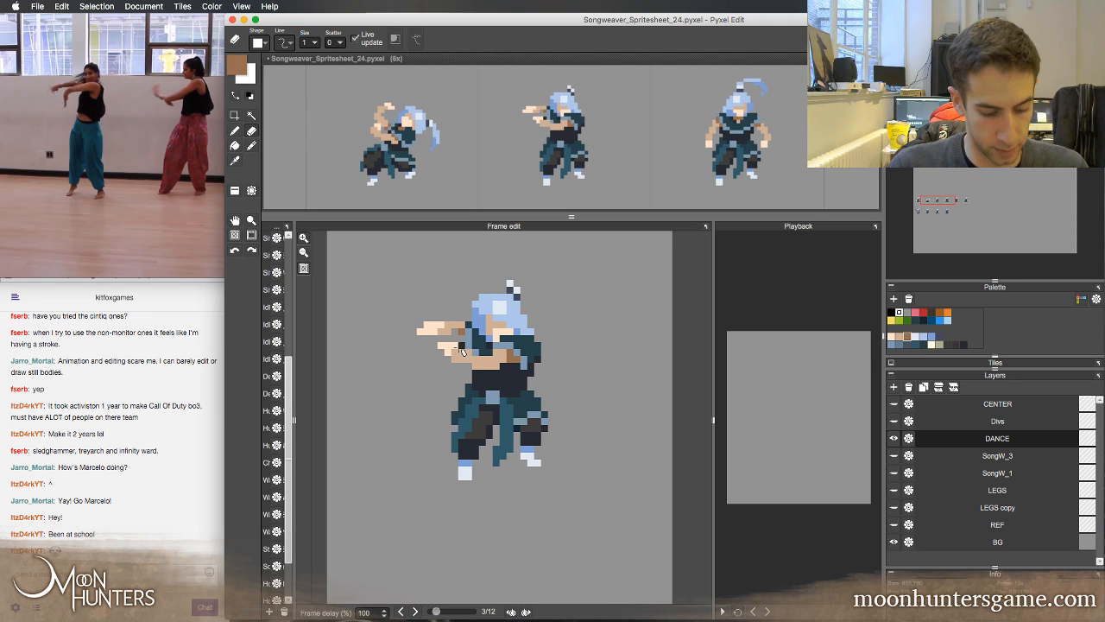
# Add tan pixels along the upper forearm's top edge, compare it with the second frame and trim the corner beside the hair
pyautogui.press('b')
pyautogui.keyDown('alt'); pyautogui.click(452, 324); pyautogui.keyUp('alt')
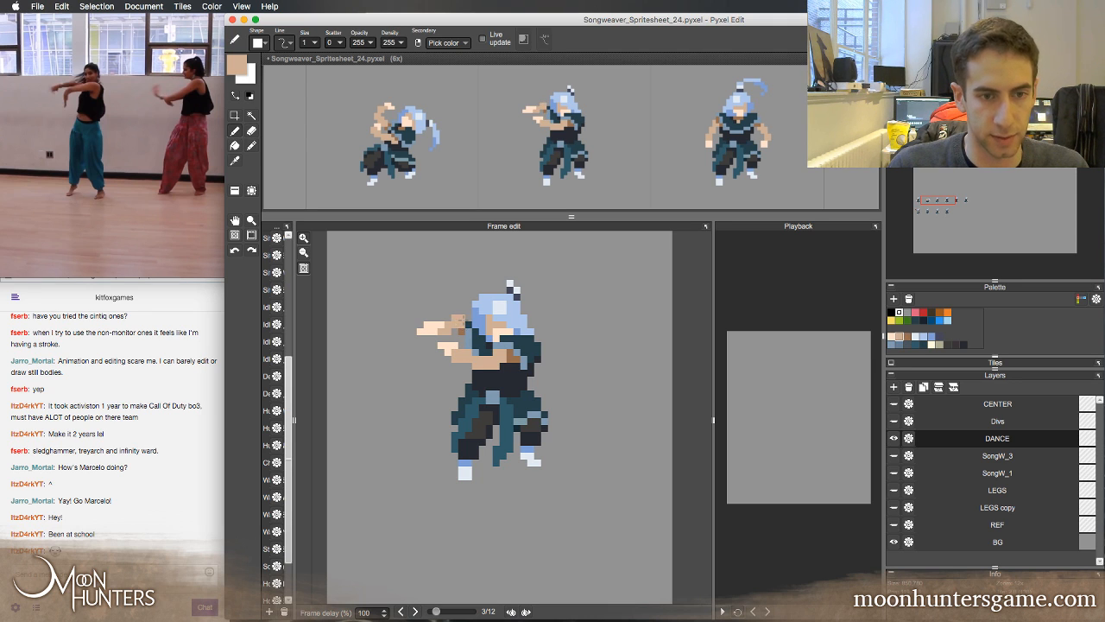
pyautogui.press('Left')
pyautogui.press('Right')
pyautogui.press('Left')
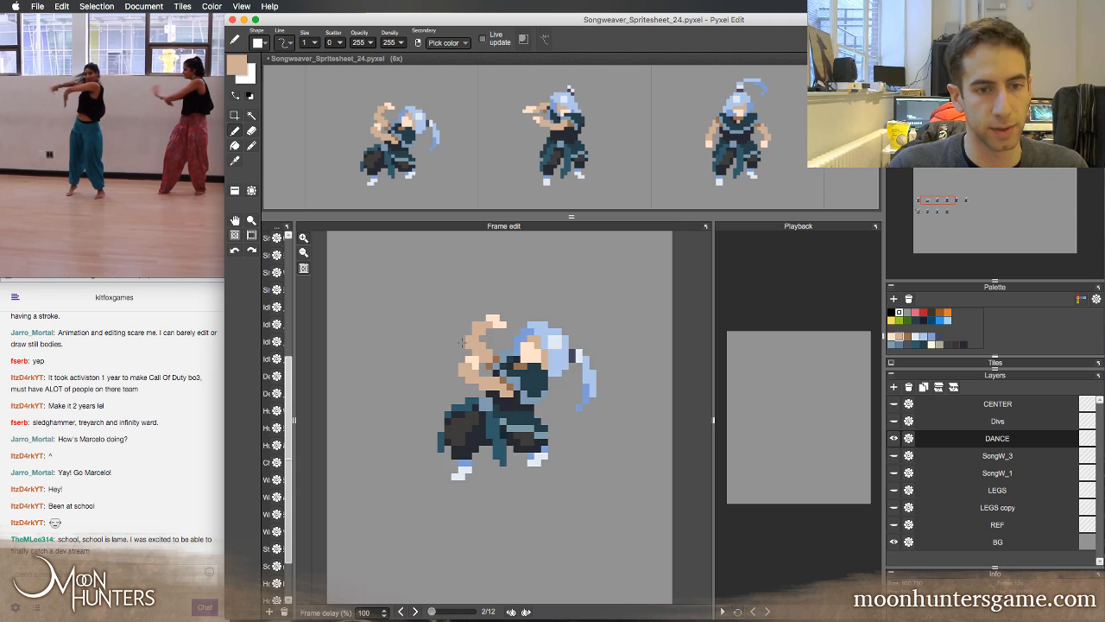
pyautogui.press('Right')
pyautogui.press('e')
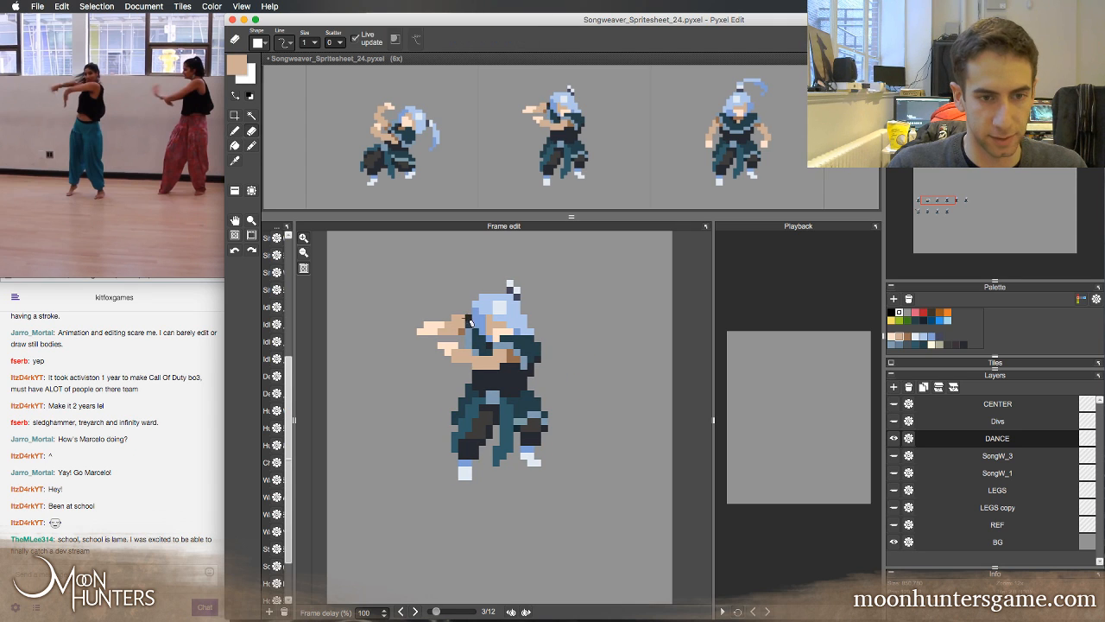
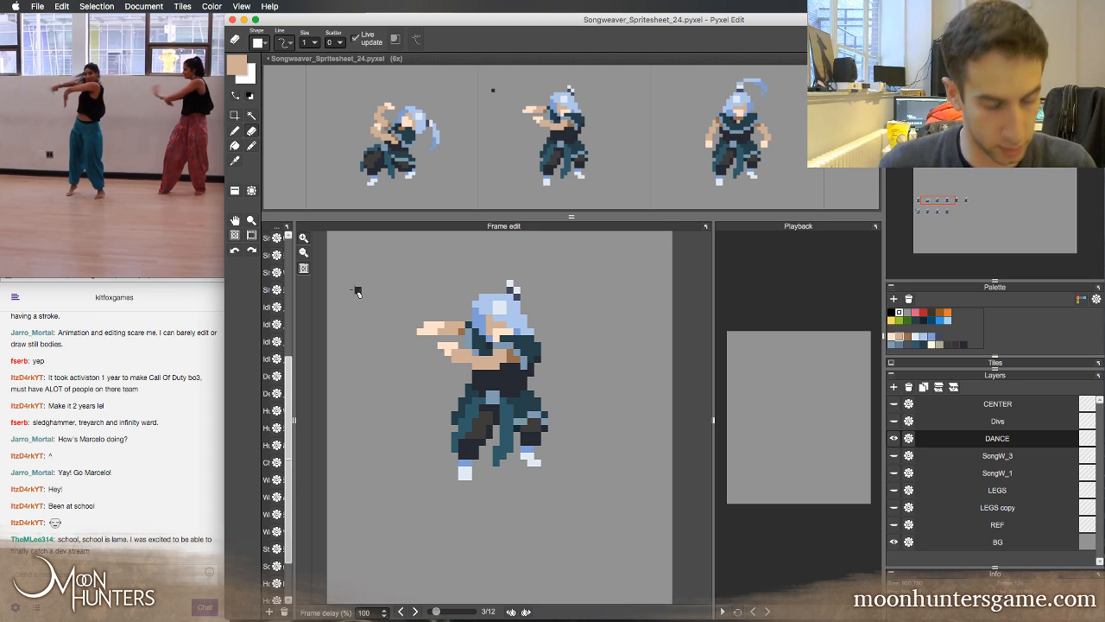
# Rework the brown shading of the lower arm near the shoulder in the third frame, comparing it with the second frame
pyautogui.press('Left')
pyautogui.press('Right')
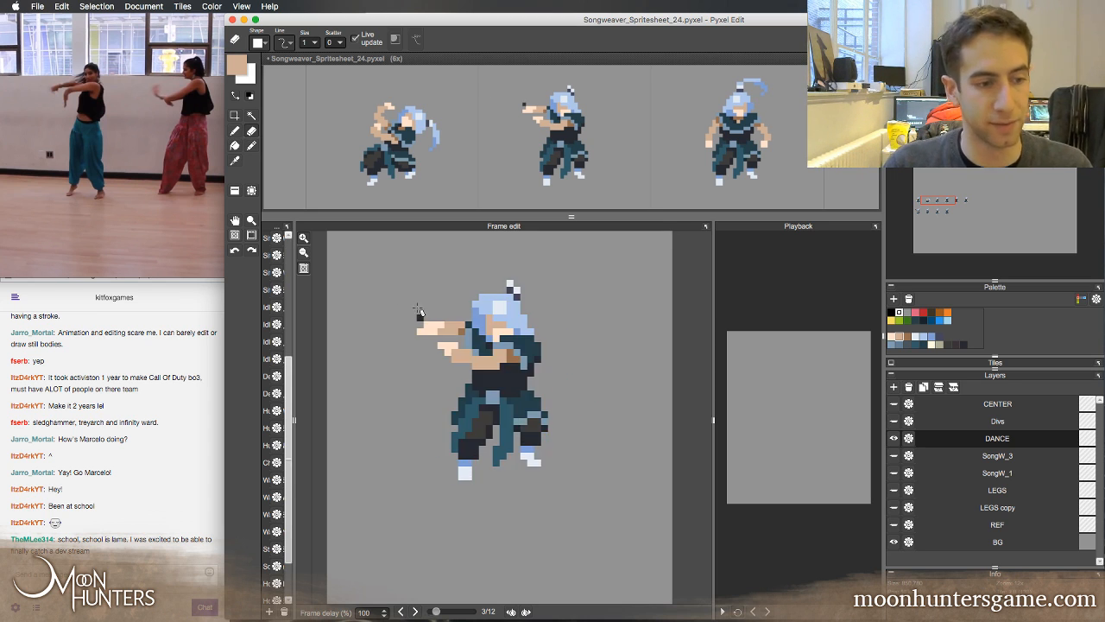
pyautogui.press('Left')
pyautogui.press('Right')
pyautogui.press('b')
pyautogui.rightClick(514, 355)
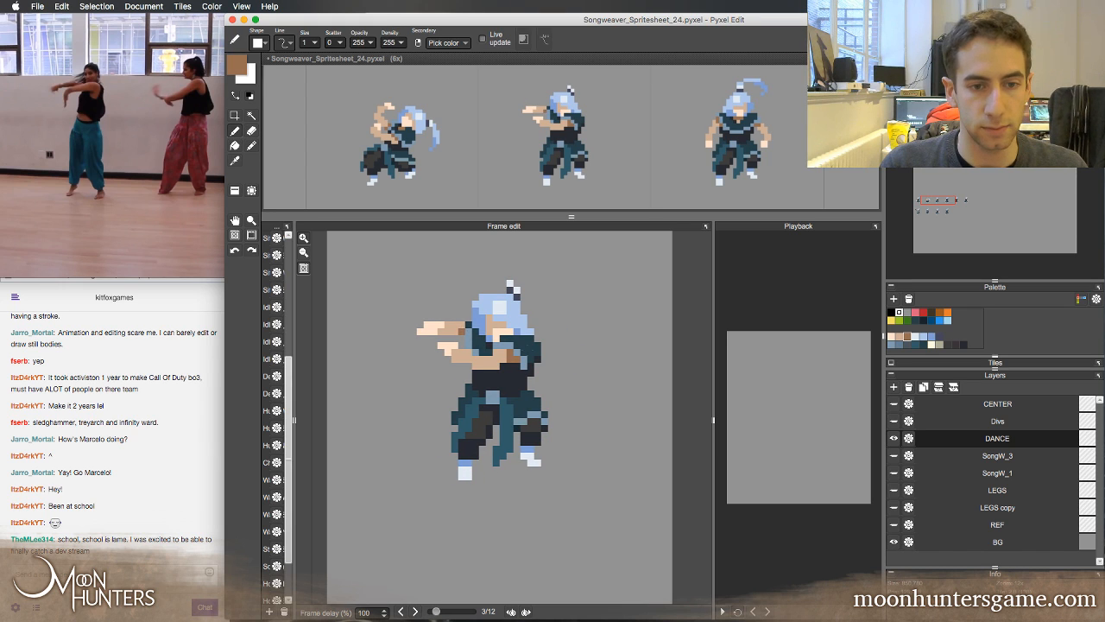
pyautogui.press('Right')
pyautogui.press('Left')
pyautogui.press('Left')
pyautogui.press('Right')
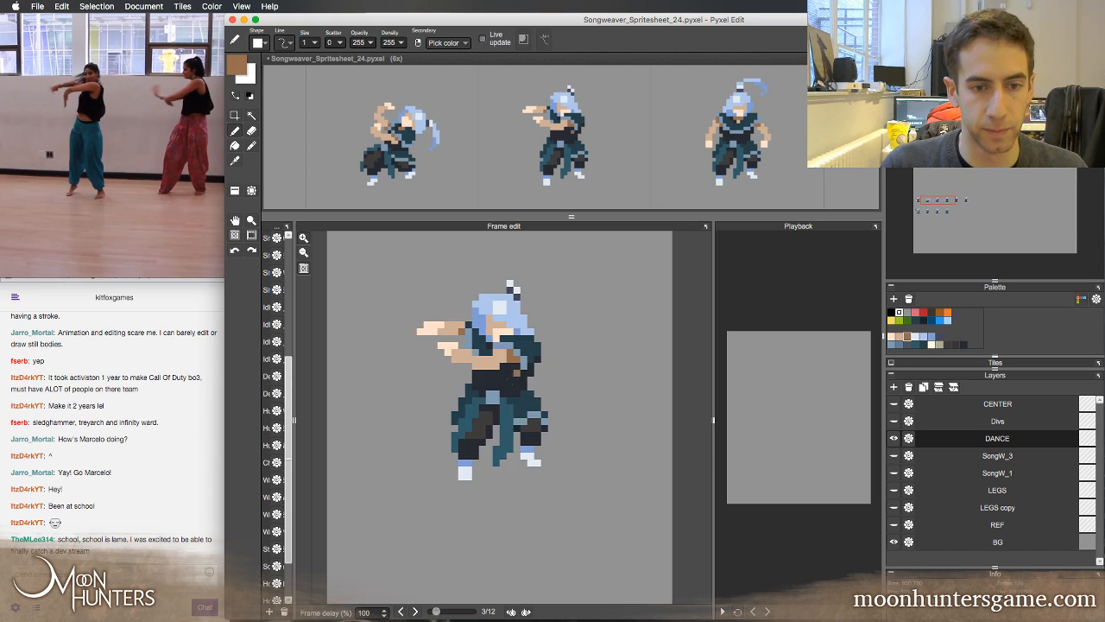
pyautogui.press('Left')
pyautogui.press('Right')
# Touch up the lower arm's edge against the dark top with dark and tan pixels, checking against the second frame
pyautogui.rightClick(508, 358)
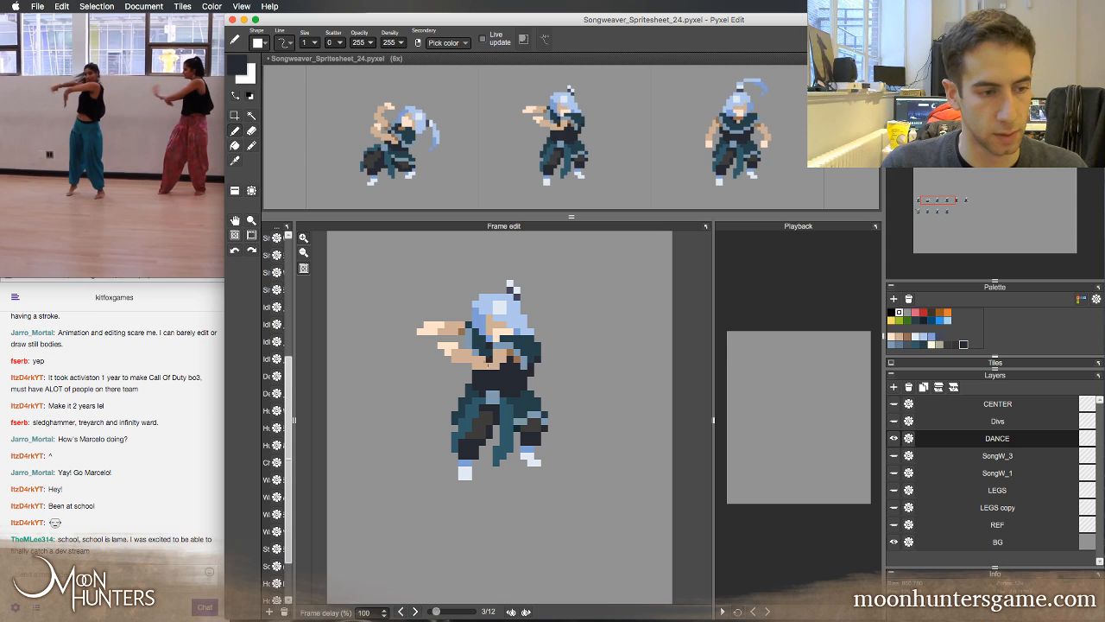
pyautogui.rightClick(509, 358)
pyautogui.press('Left')
pyautogui.press('Right')
pyautogui.press('Left')
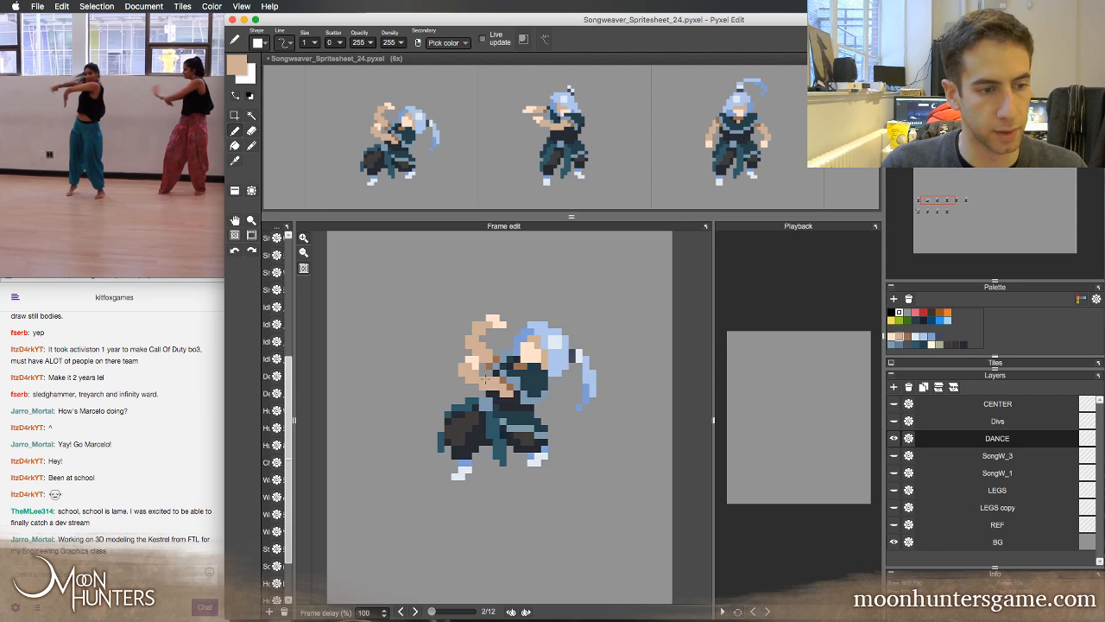
pyautogui.press('Right')
pyautogui.press('Left')
pyautogui.press('Right')
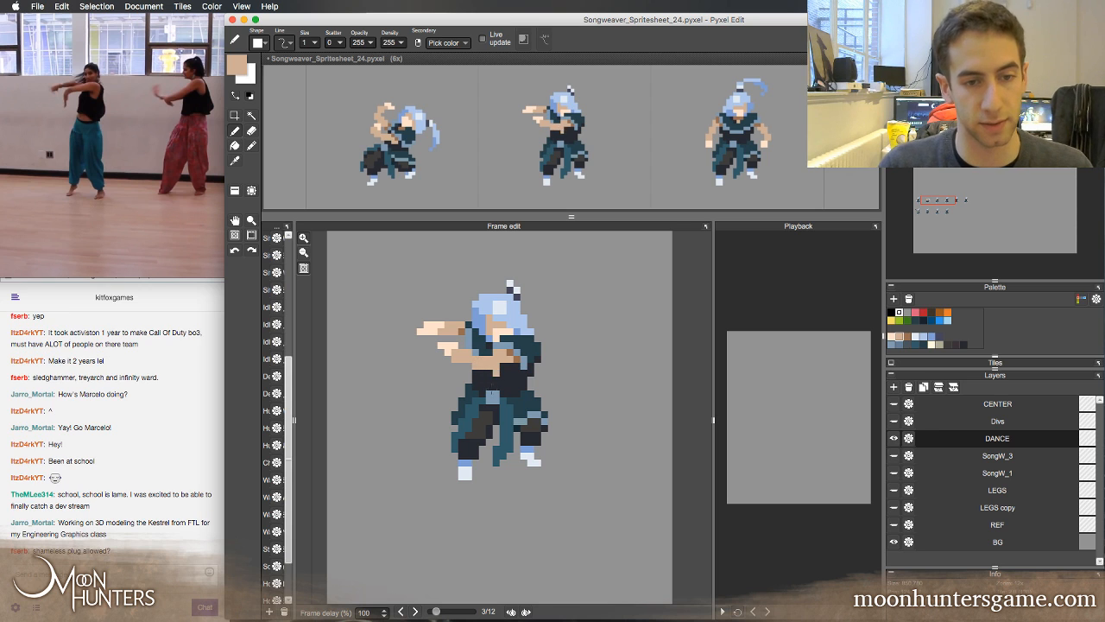
# Add brown shading pixels to the upper forearm beside the hair and compare the pose with the second frame
pyautogui.rightClick(466, 328)
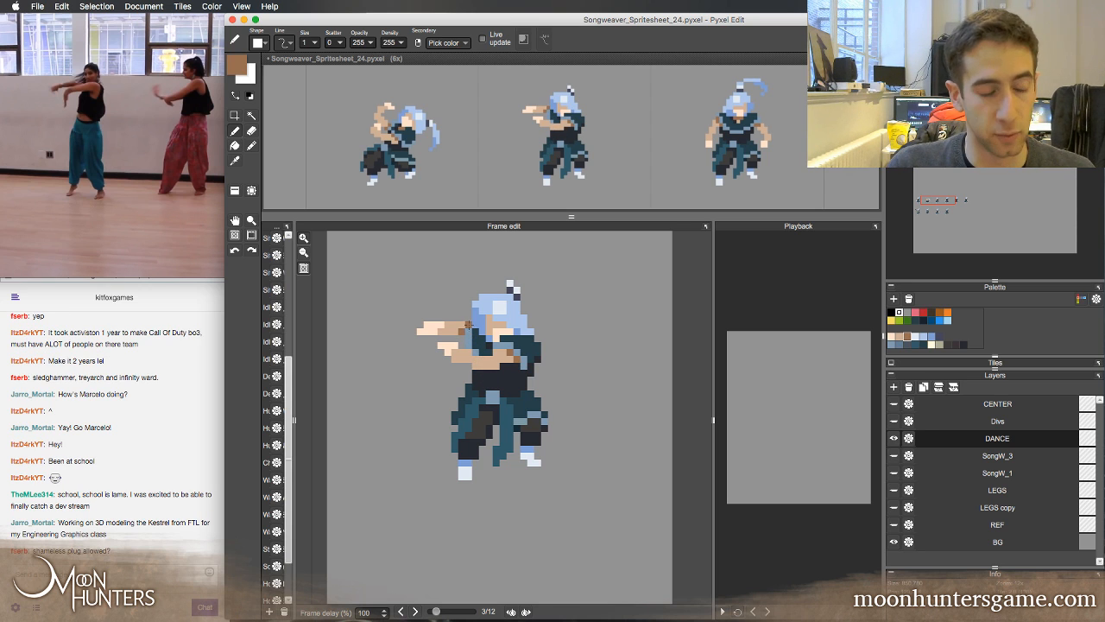
pyautogui.press('Left')
pyautogui.press('Right')
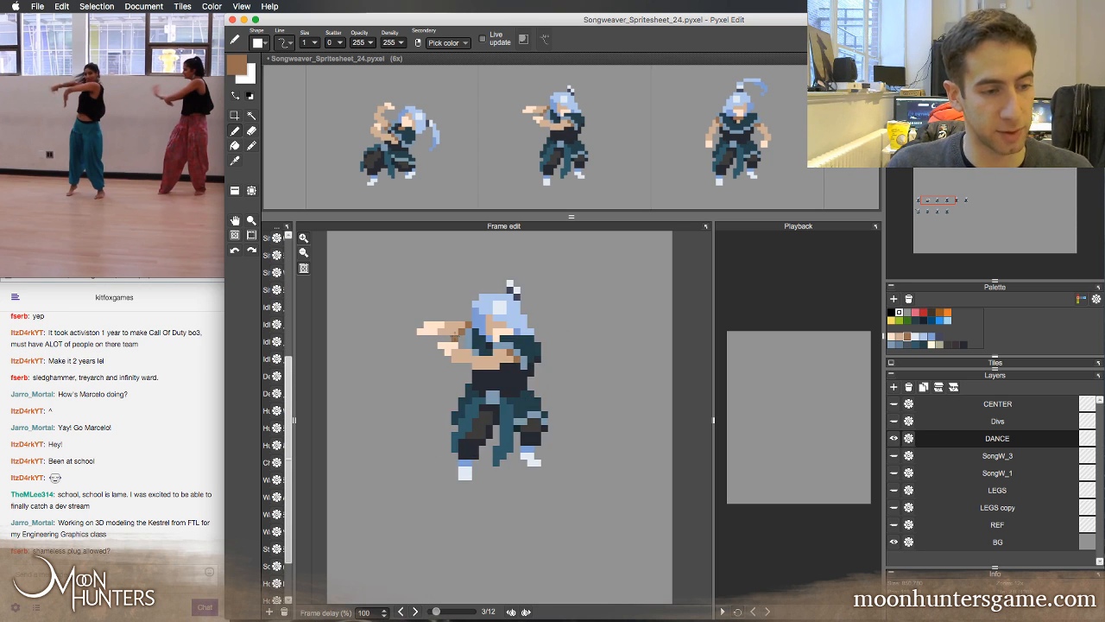
pyautogui.click(441, 332)
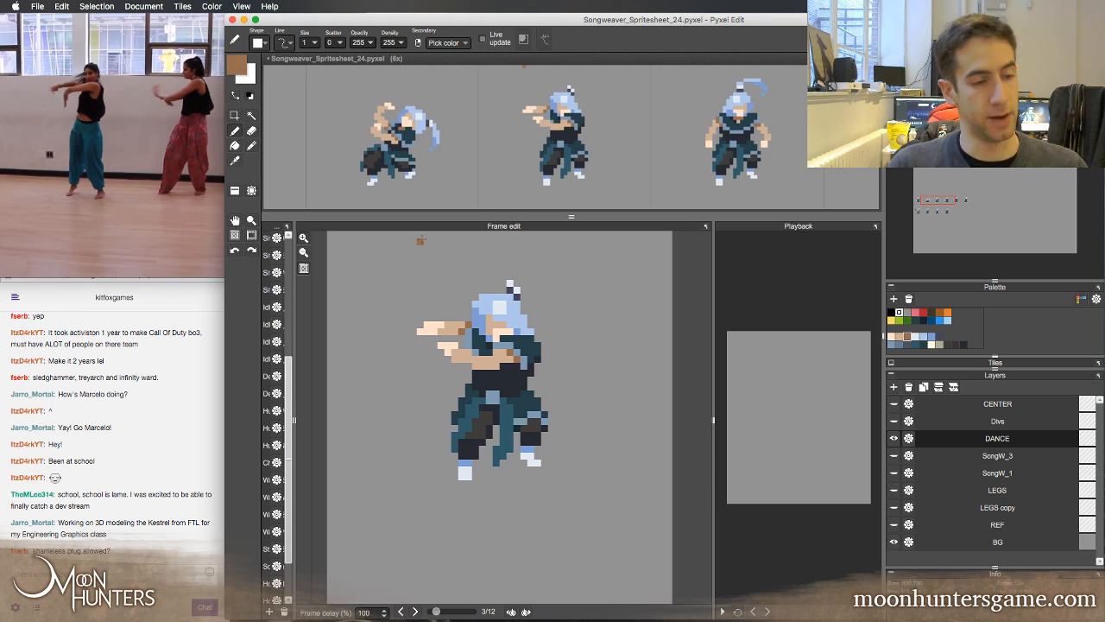
pyautogui.press('Left')
pyautogui.press('Right')
pyautogui.press('Left')
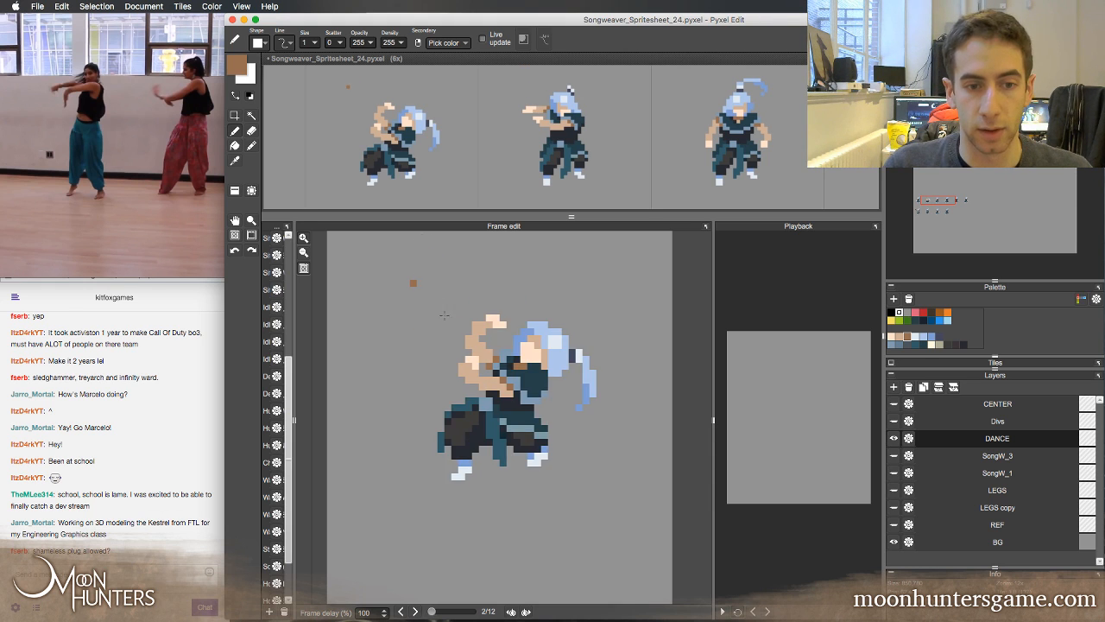
# Retouch the sleeve beside the lower arm's shoulder with blue-grey and dark teal pixels
pyautogui.press('Right')
pyautogui.press('Left')
pyautogui.press('Right')
pyautogui.click(490, 380)
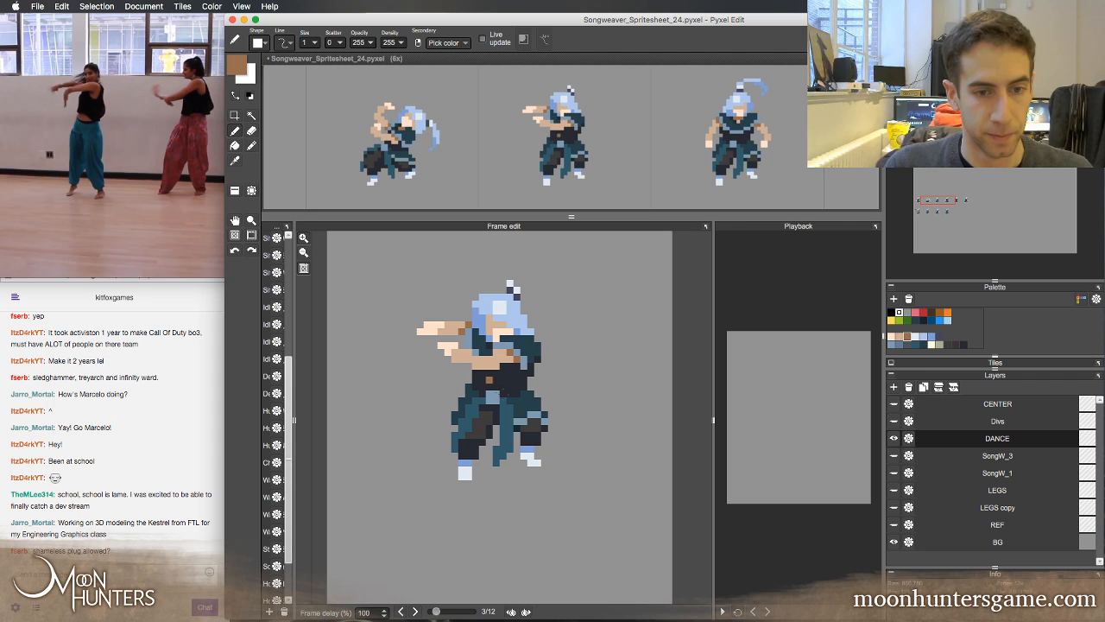
pyautogui.keyDown('alt'); pyautogui.click(524, 365); pyautogui.keyUp('alt')
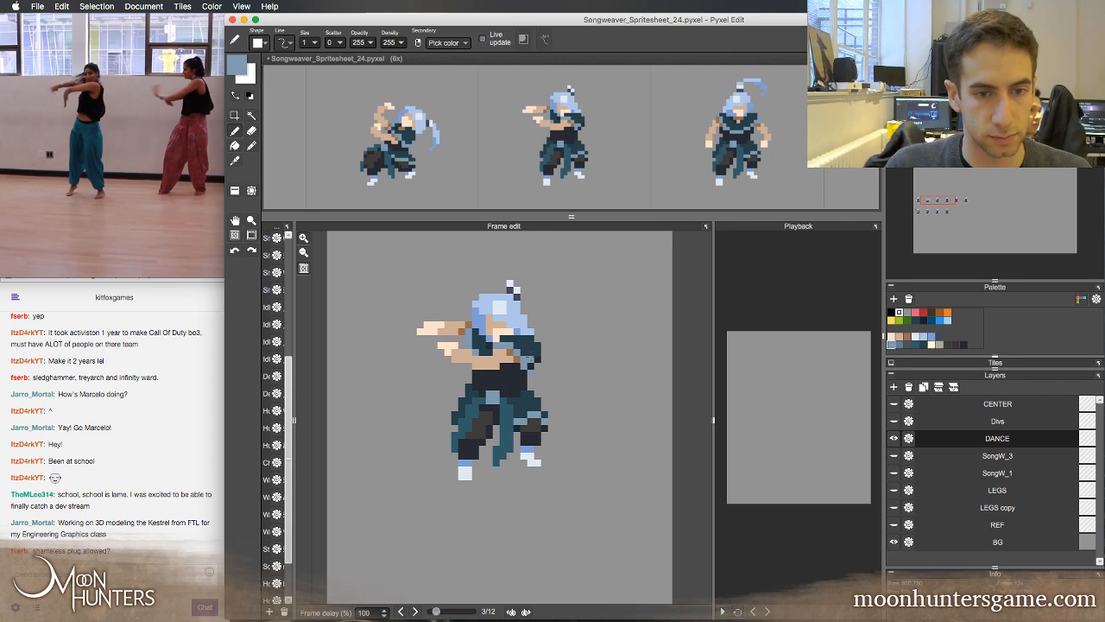
pyautogui.keyDown('alt'); pyautogui.click(526, 357); pyautogui.keyUp('alt')
# Flip between the second and third frames to check how the retouched arms and sleeve follow the motion
pyautogui.press('Left')
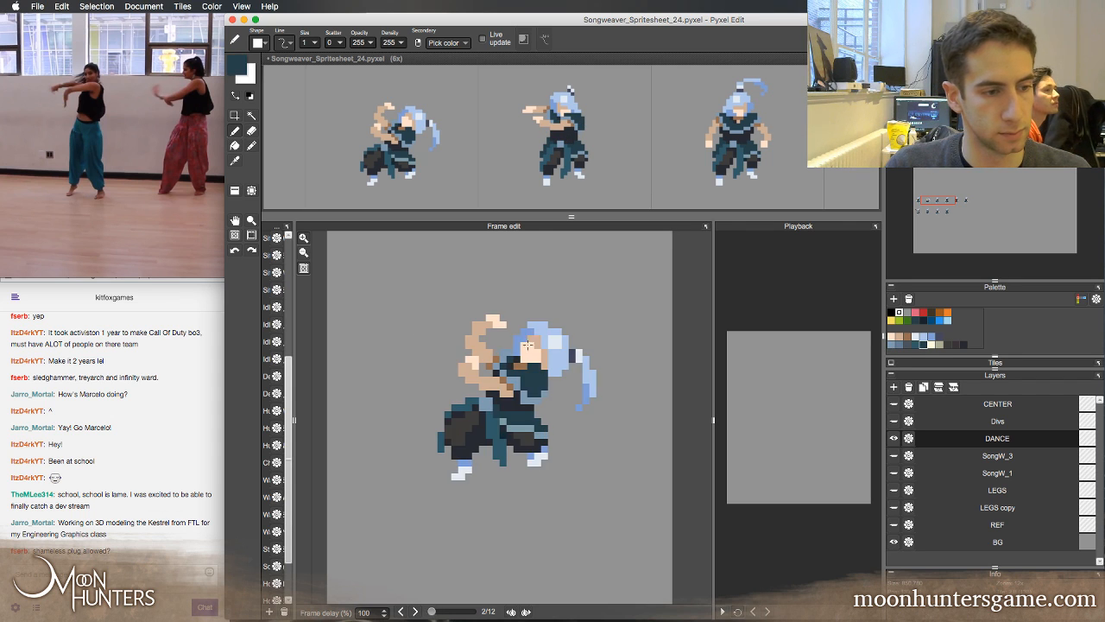
pyautogui.press('Right')
pyautogui.press('Left')
pyautogui.press('Right')
pyautogui.press('Left')
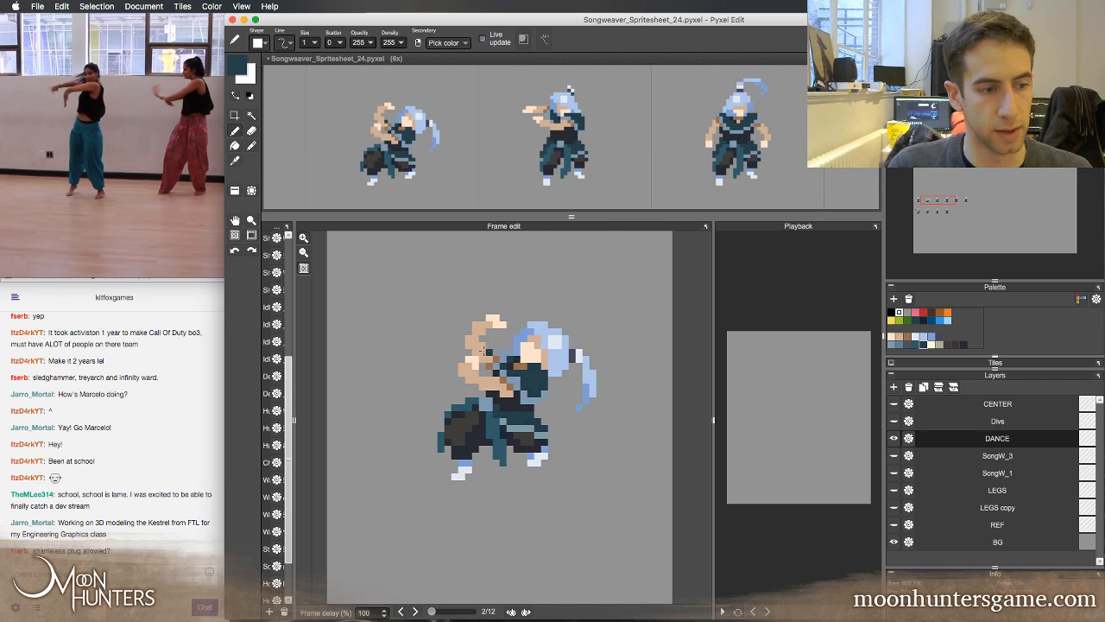
pyautogui.press('Right')
pyautogui.press('Left')
pyautogui.press('Right')
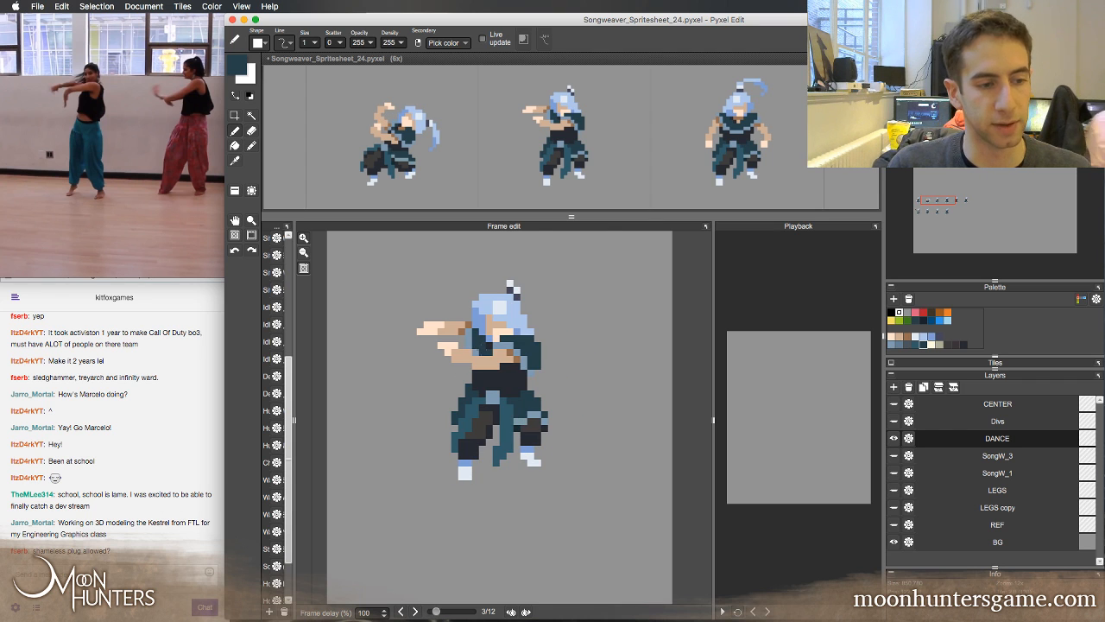
pyautogui.press('Left')
pyautogui.press('Right')
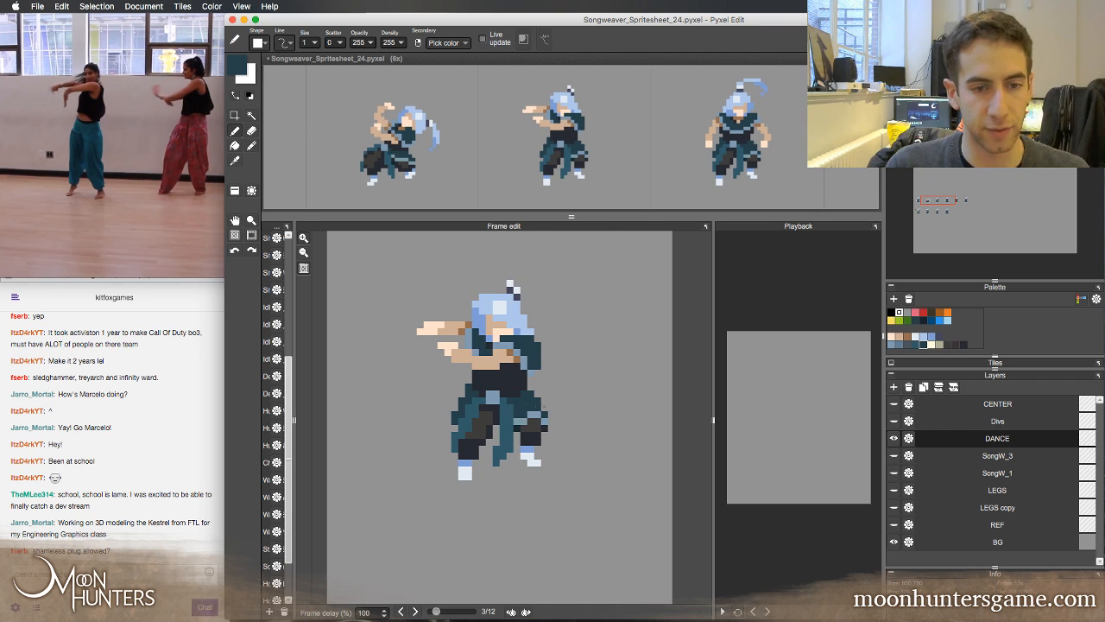
pyautogui.press('Left')
pyautogui.press('Right')
# Move the third frame's upper body, including head and arms, one pixel down and compare it with the second frame
pyautogui.press('m')
pyautogui.moveTo(412, 261); pyautogui.dragTo(574, 379)
pyautogui.press('super+t')
pyautogui.press('Down')
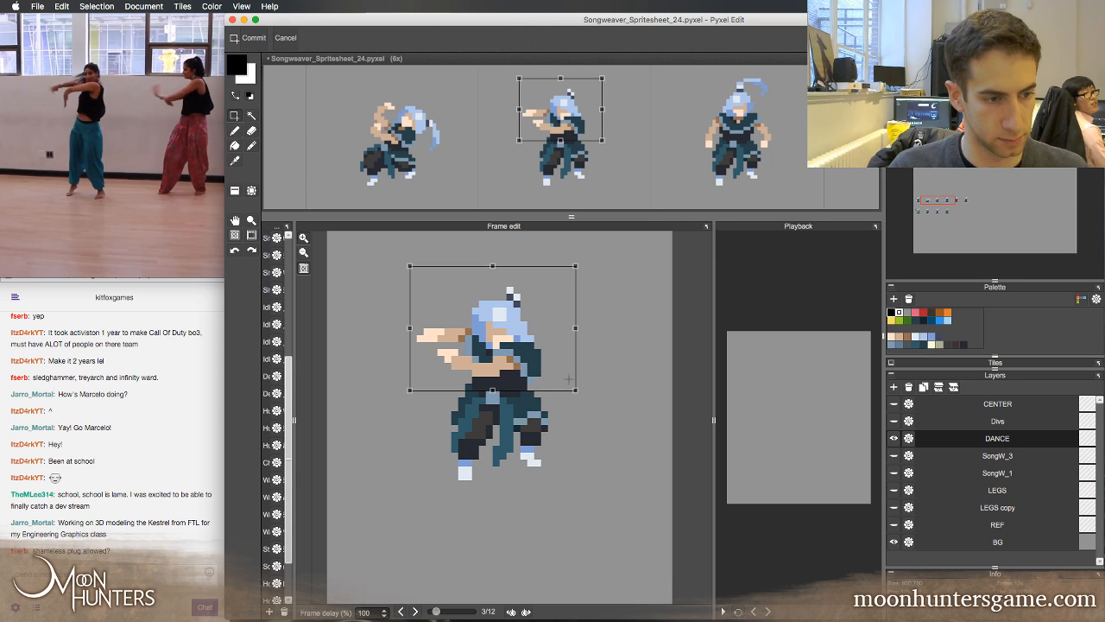
pyautogui.press('Return')
pyautogui.press('super+d')
pyautogui.press('Left')
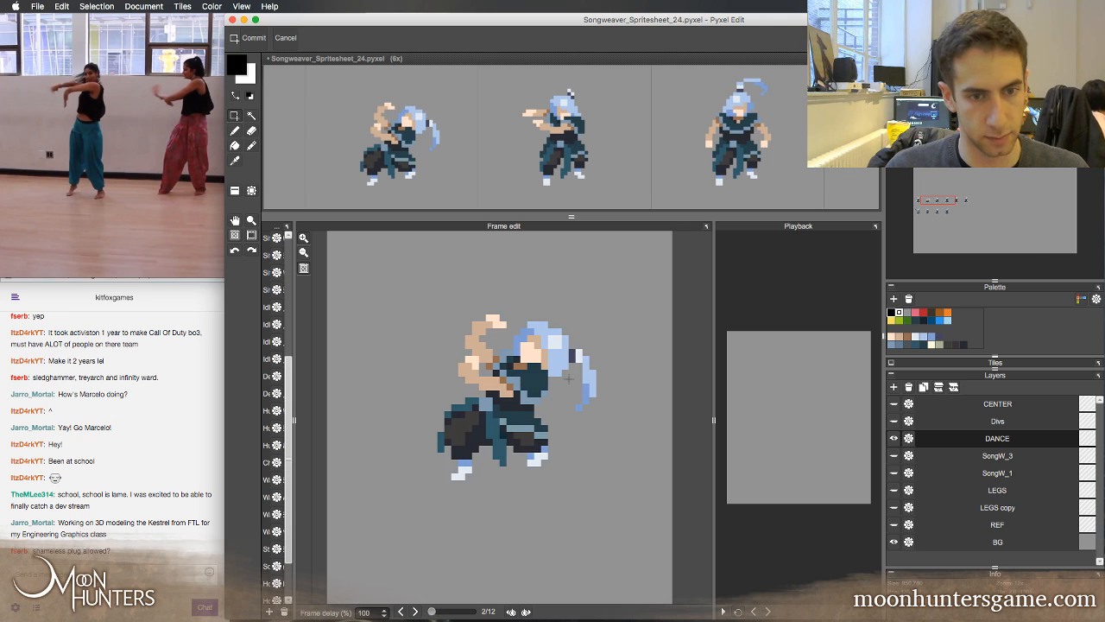
pyautogui.press('Right')
pyautogui.press('Left')
pyautogui.press('Right')
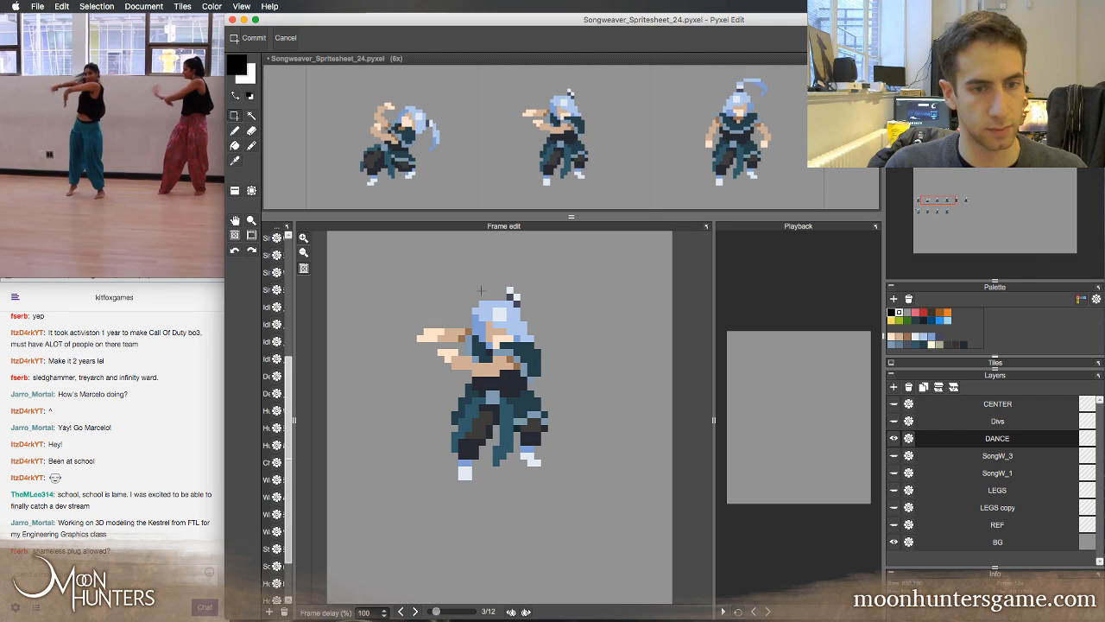
# Shift the third frame's upper body one pixel to the left and compare it with the second frame
pyautogui.moveTo(401, 259); pyautogui.dragTo(525, 378)
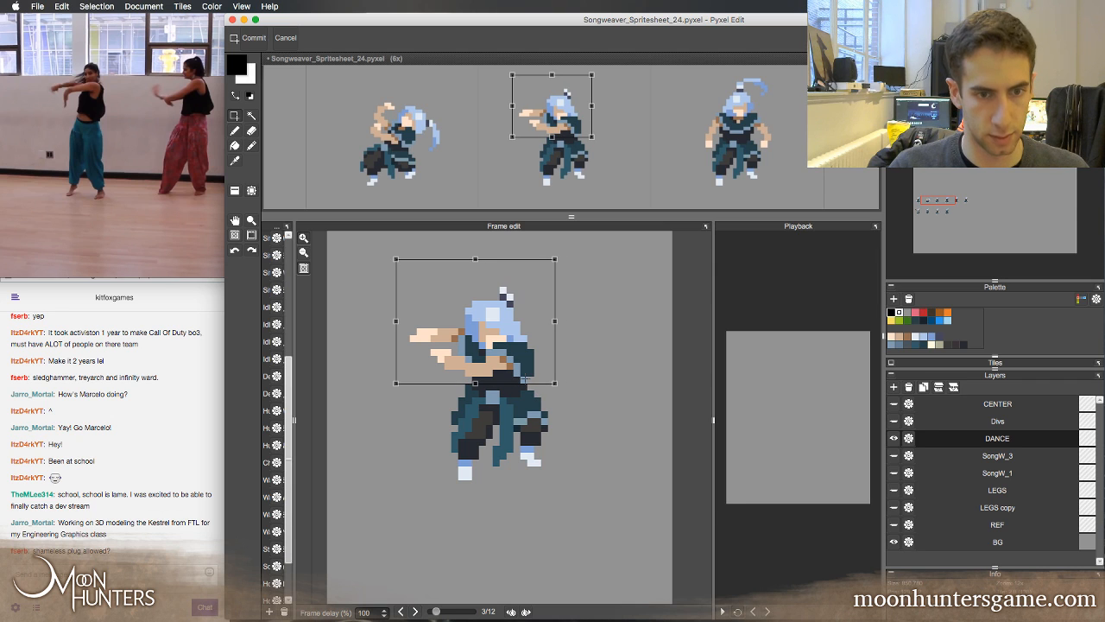
pyautogui.press('Left')
pyautogui.press('Right')
pyautogui.press('Left')
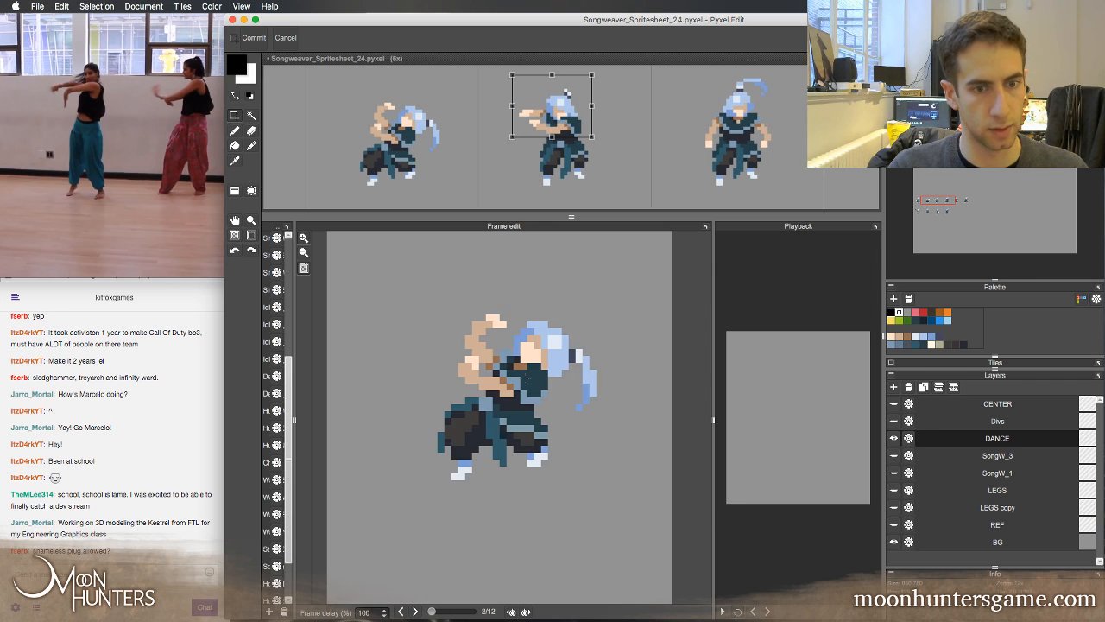
pyautogui.press('Right')
pyautogui.press('Left')
pyautogui.press('Right')
pyautogui.press('Left')
pyautogui.press('Right')
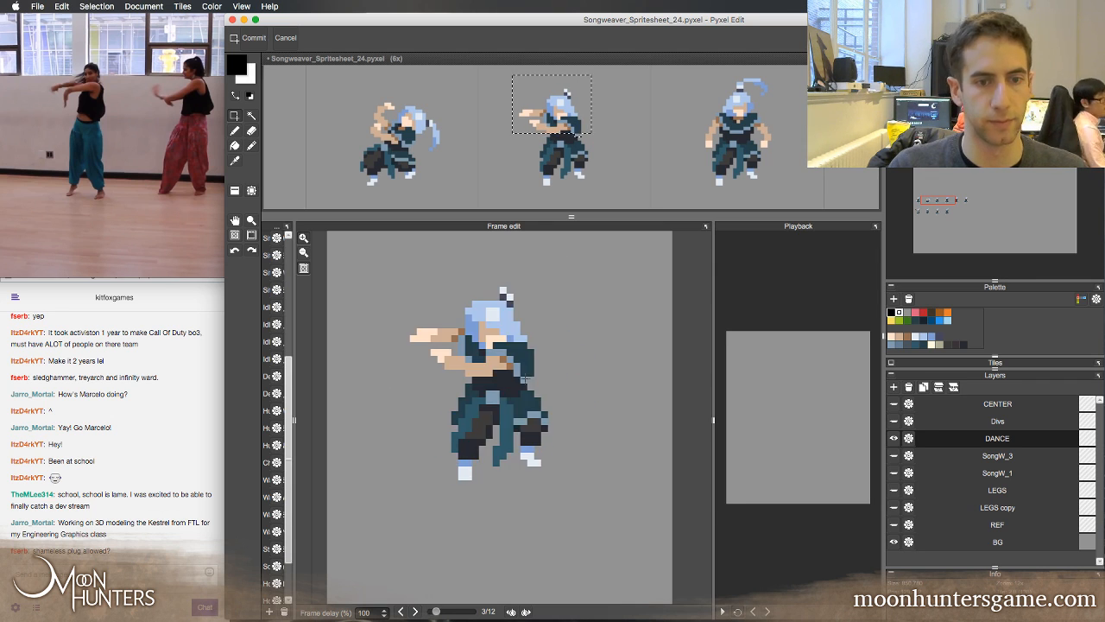
# Flip between the third frame and the preceding frames to examine the motion of the shifted upper body
pyautogui.press('Left')
pyautogui.press('Right')
pyautogui.press('Left')
pyautogui.press('Right')
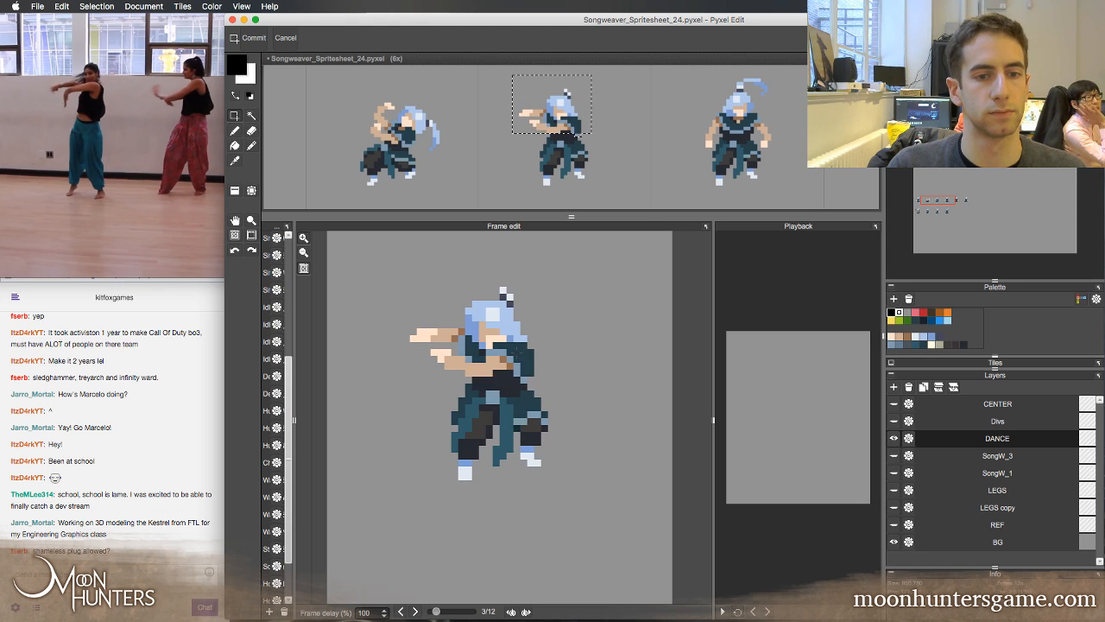
pyautogui.press('Left')
pyautogui.press('Left')
pyautogui.press('Right')
pyautogui.press('Right')
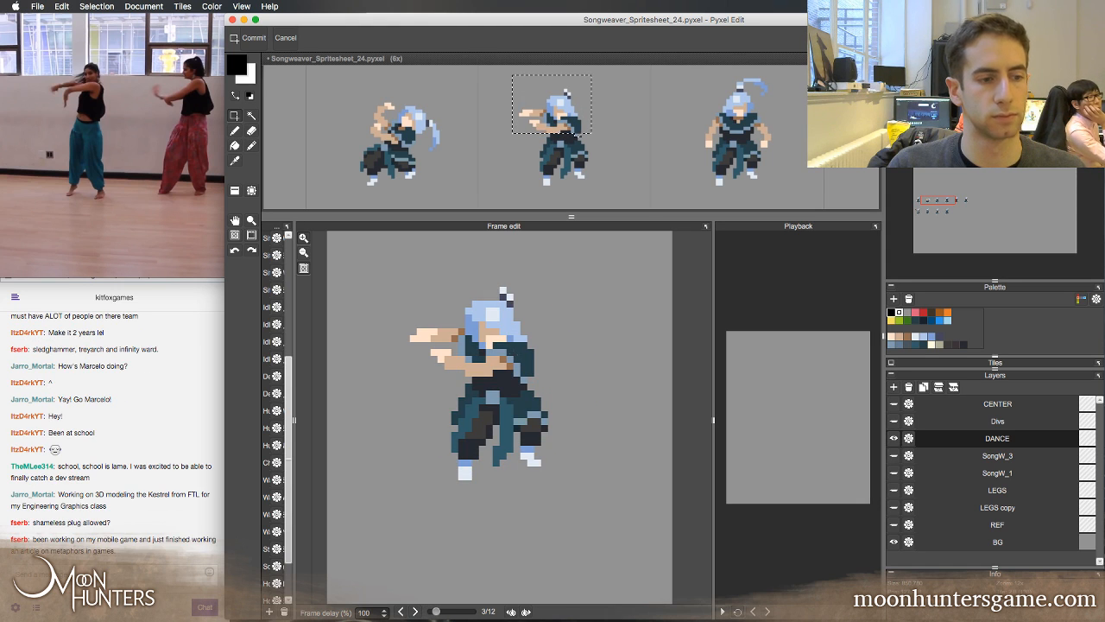
# Clear the selection around the upper body and compare the second and third frames without it
pyautogui.click(190, 413)
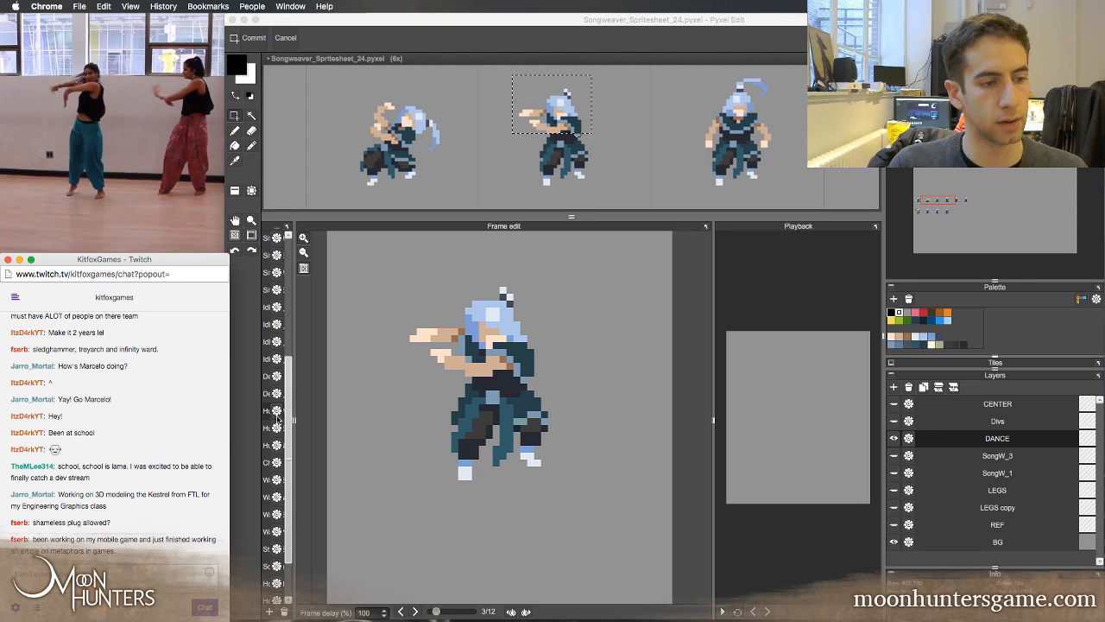
pyautogui.click(318, 414)
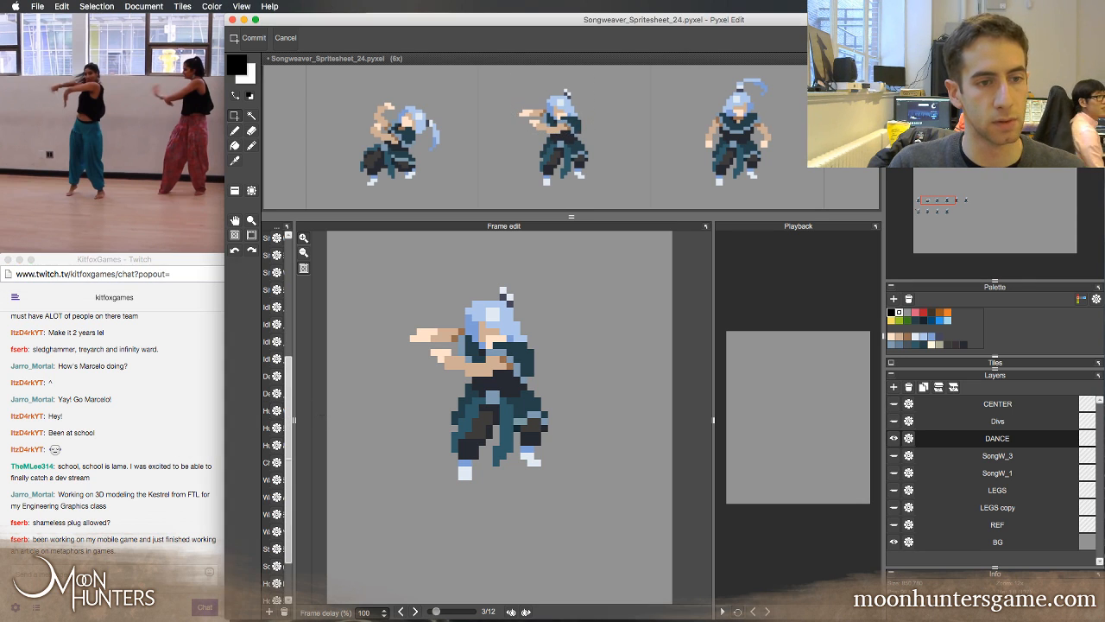
pyautogui.press('Left')
pyautogui.press('Right')
pyautogui.press('Left')
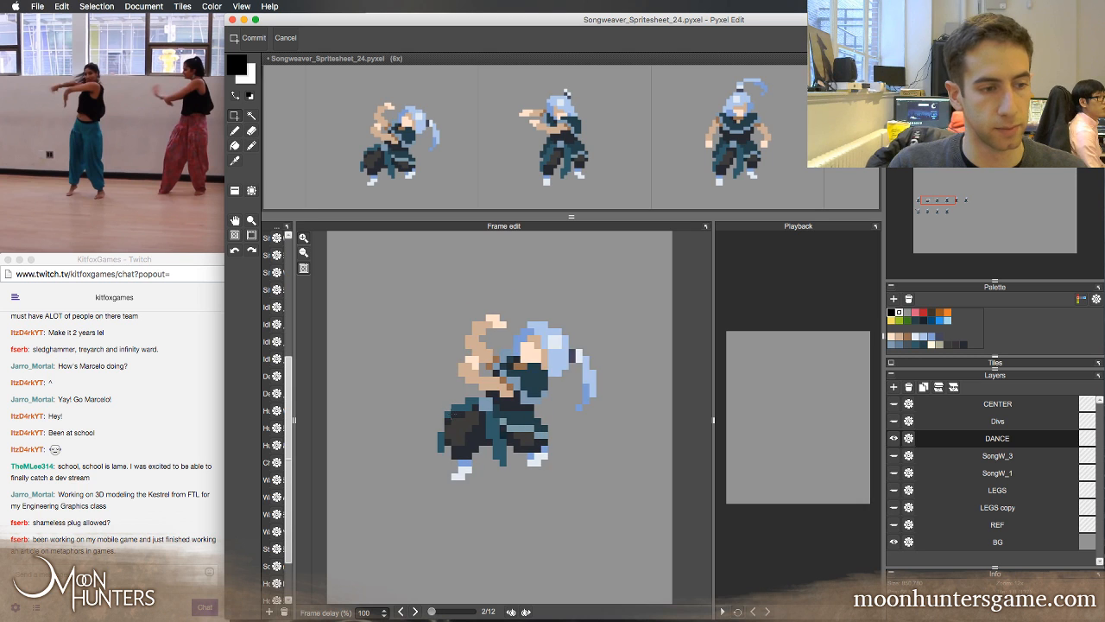
pyautogui.press('Right')
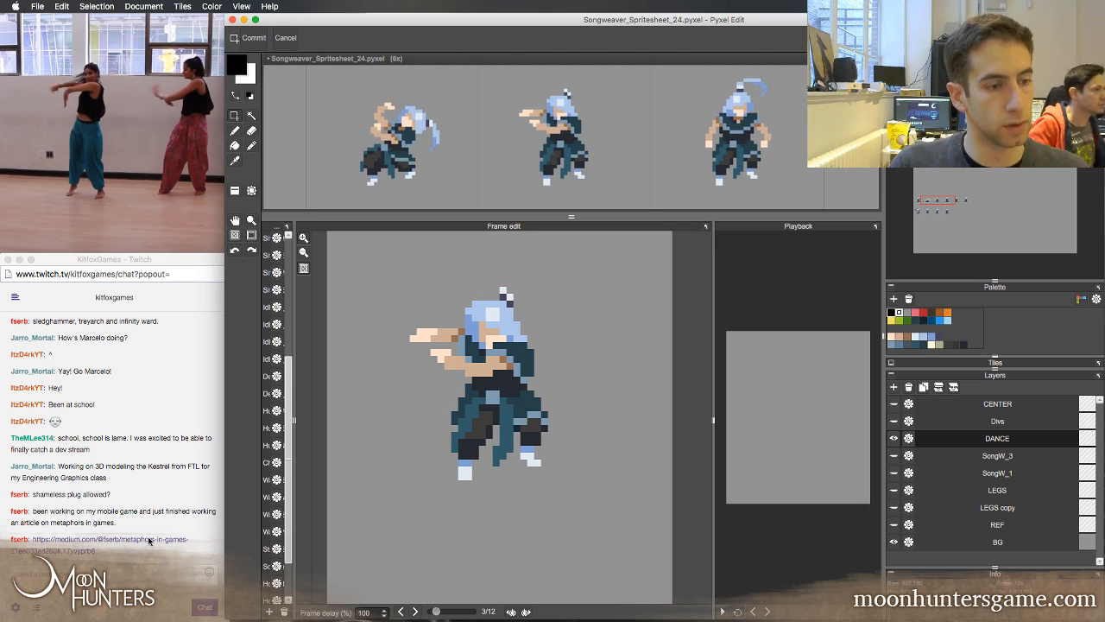
# Open the "Metaphors in games" article linked in the Twitch chat in Chrome and bookmark it in the Bookmarks Bar
pyautogui.click(175, 538)
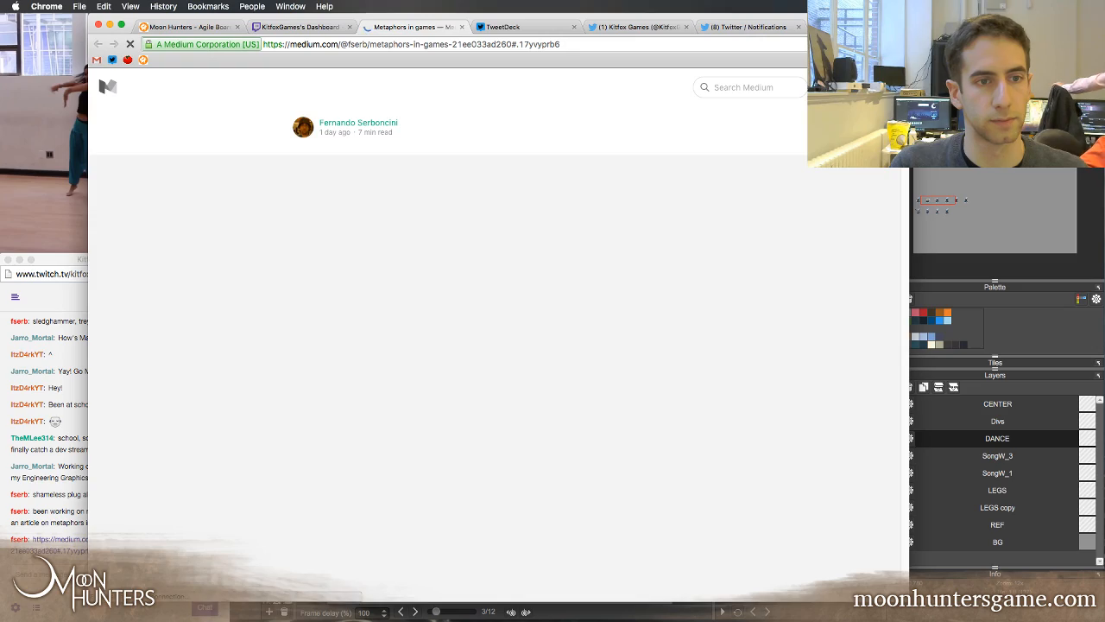
pyautogui.scroll(-4, 494, 337)
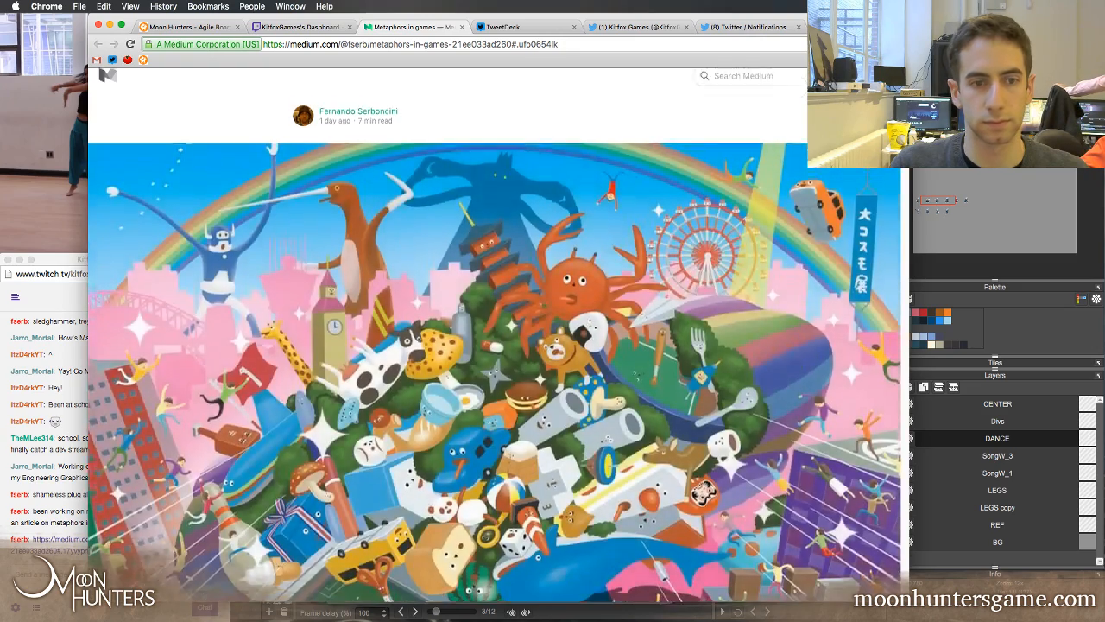
pyautogui.scroll(-10, 494, 337)
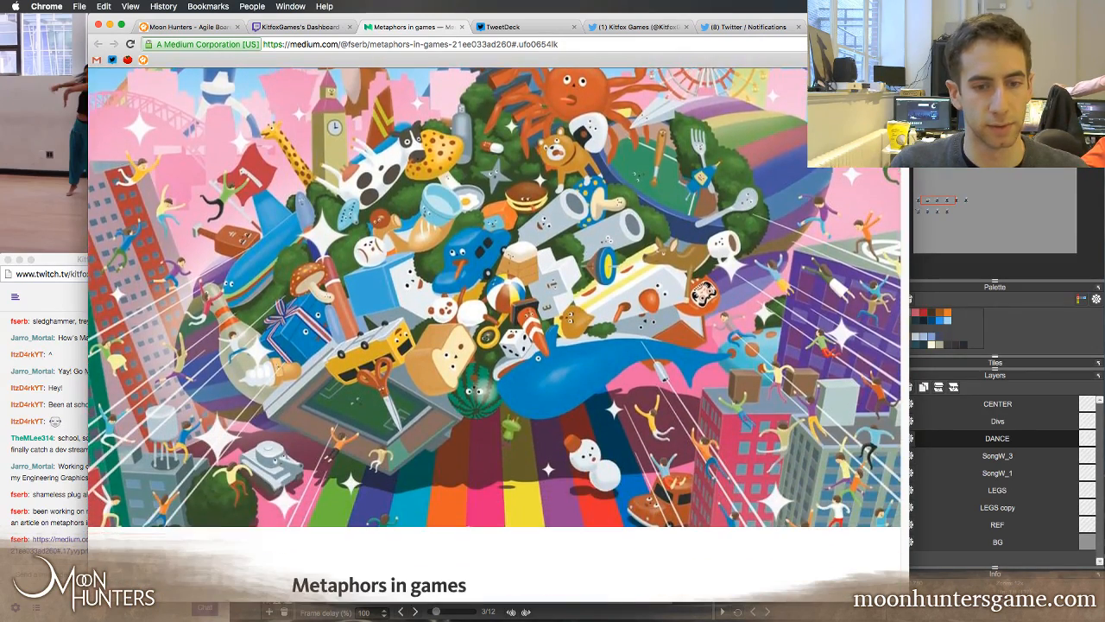
pyautogui.scroll(5, 494, 337)
pyautogui.scroll(-2, 494, 337)
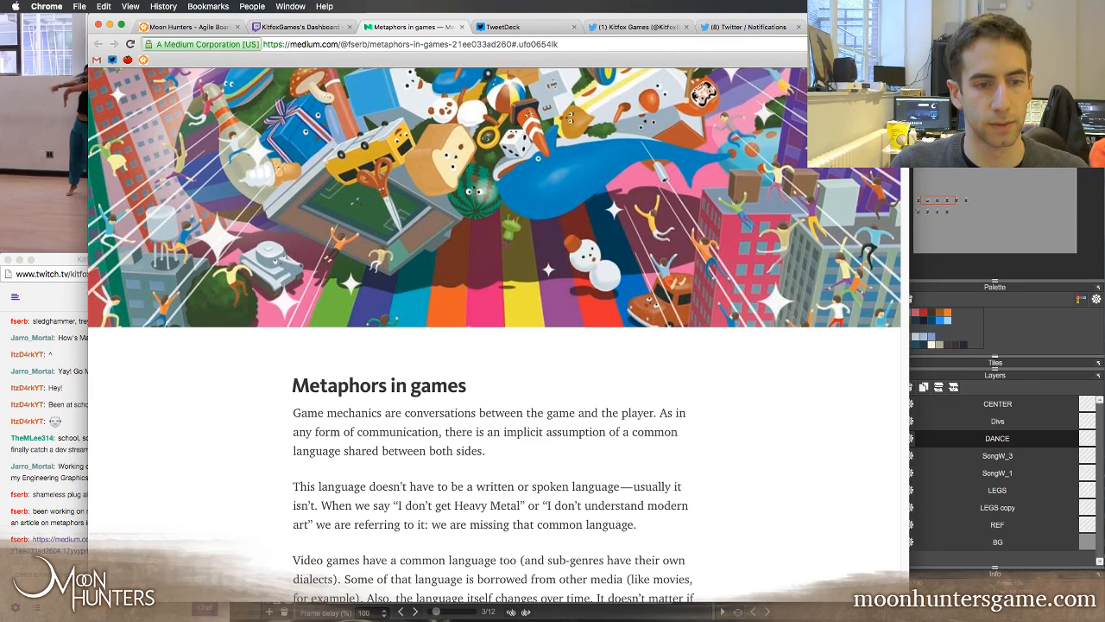
pyautogui.scroll(1, 494, 336)
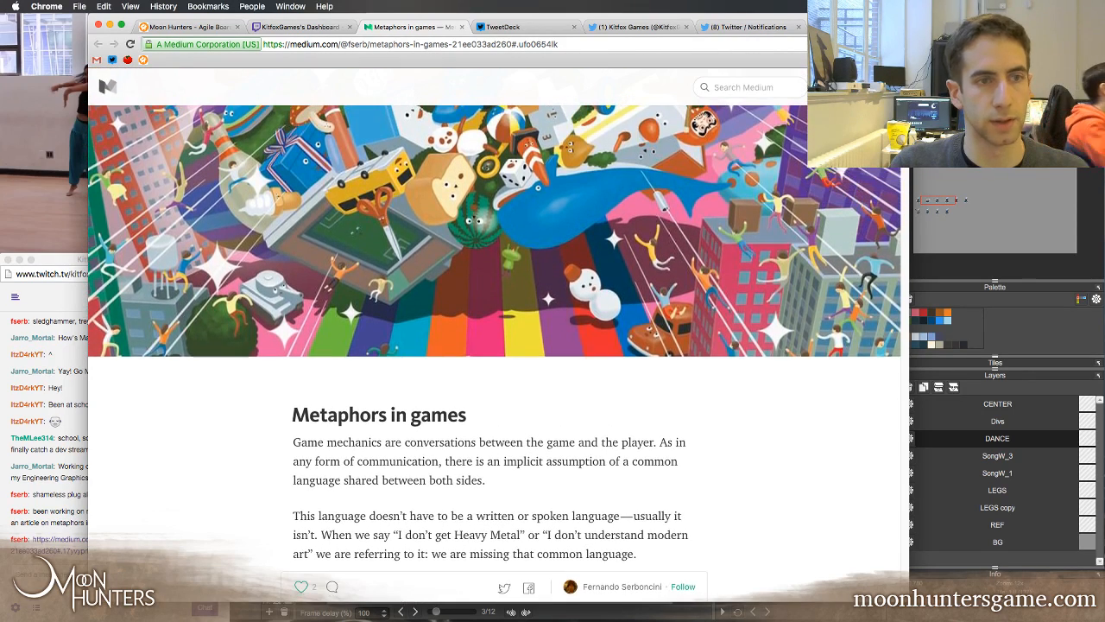
pyautogui.press('super+d')
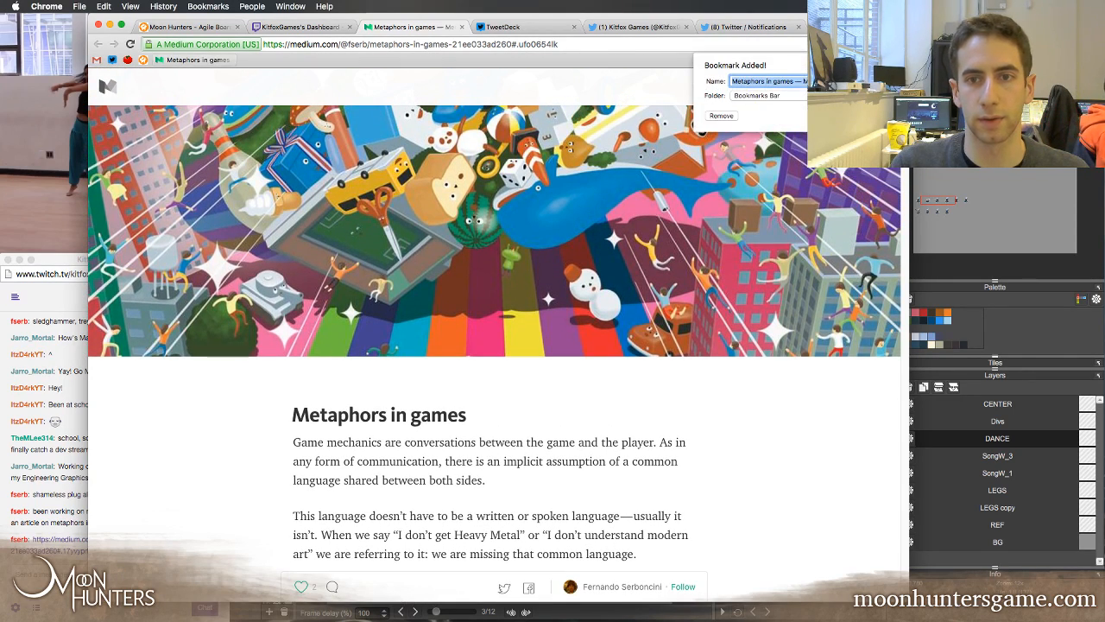
pyautogui.press('Return')
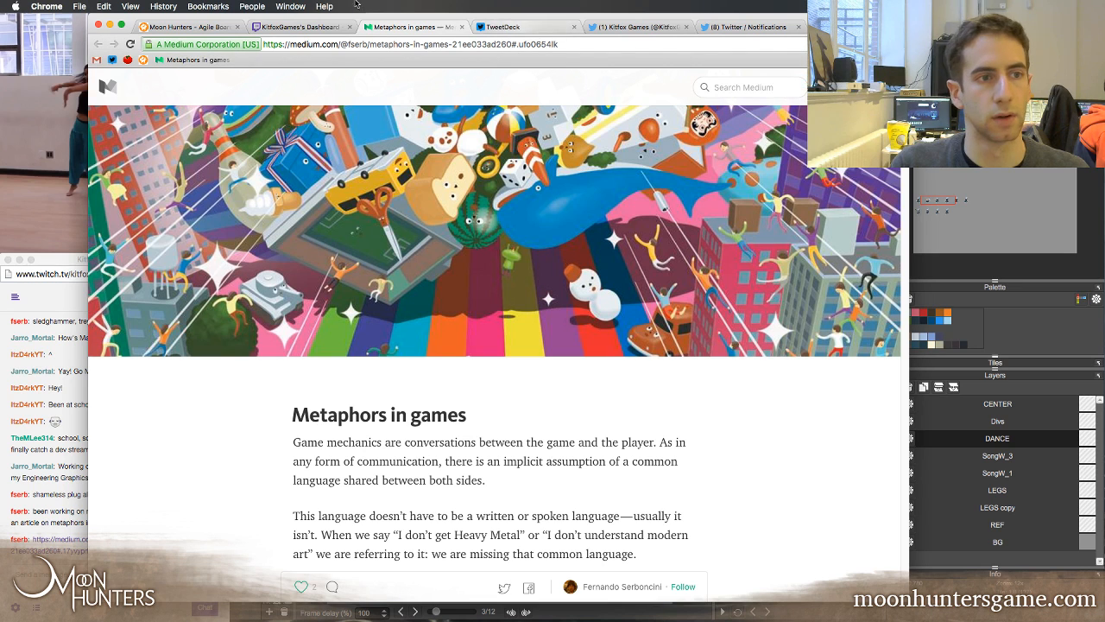
# Minimize the browser window and switch back to the Songweaver spritesheet in Pyxel Edit with the Pen tool active
pyautogui.click(110, 25)
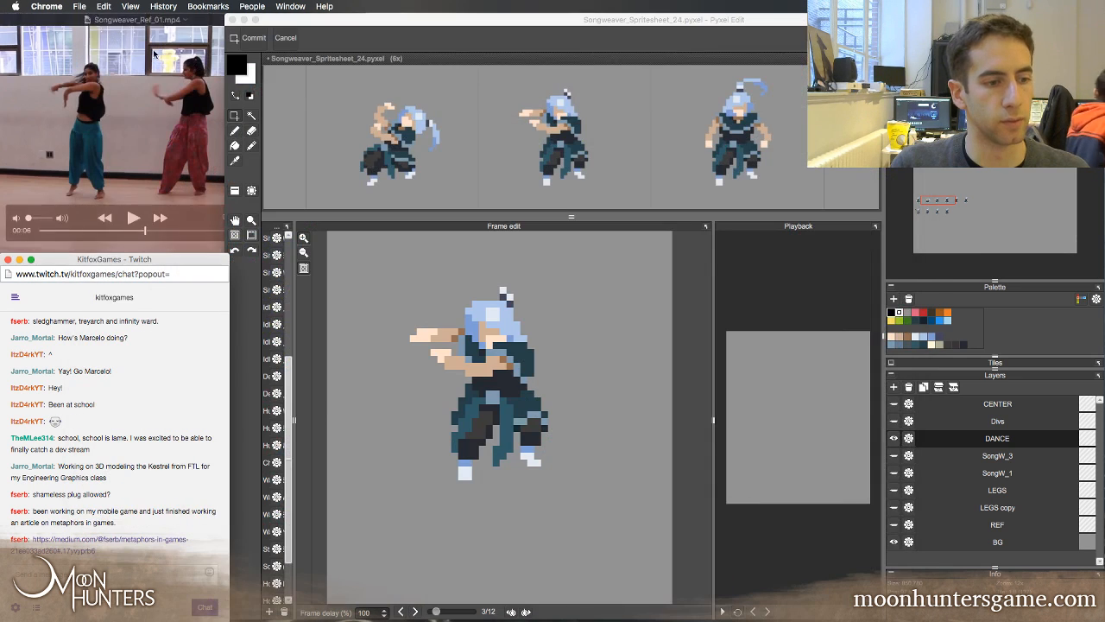
pyautogui.click(373, 17)
pyautogui.press('b')
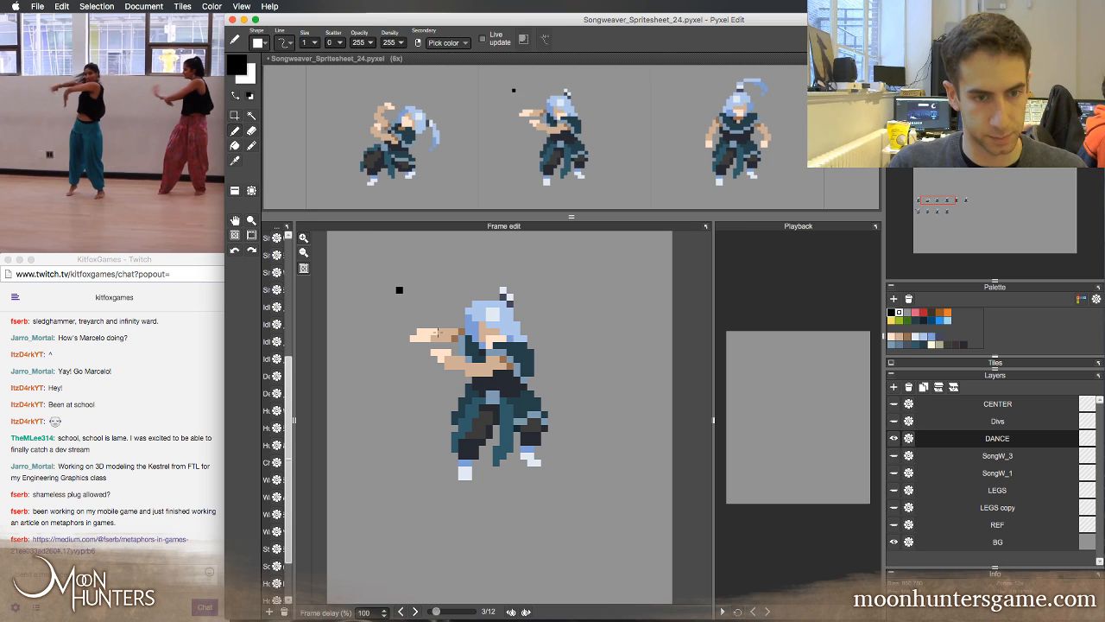
# Flip repeatedly between the second and third dance frames to examine how the body, arms and legs move
pyautogui.press('Left')
pyautogui.press('Right')
pyautogui.press('Left')
pyautogui.press('Right')
pyautogui.press('Left')
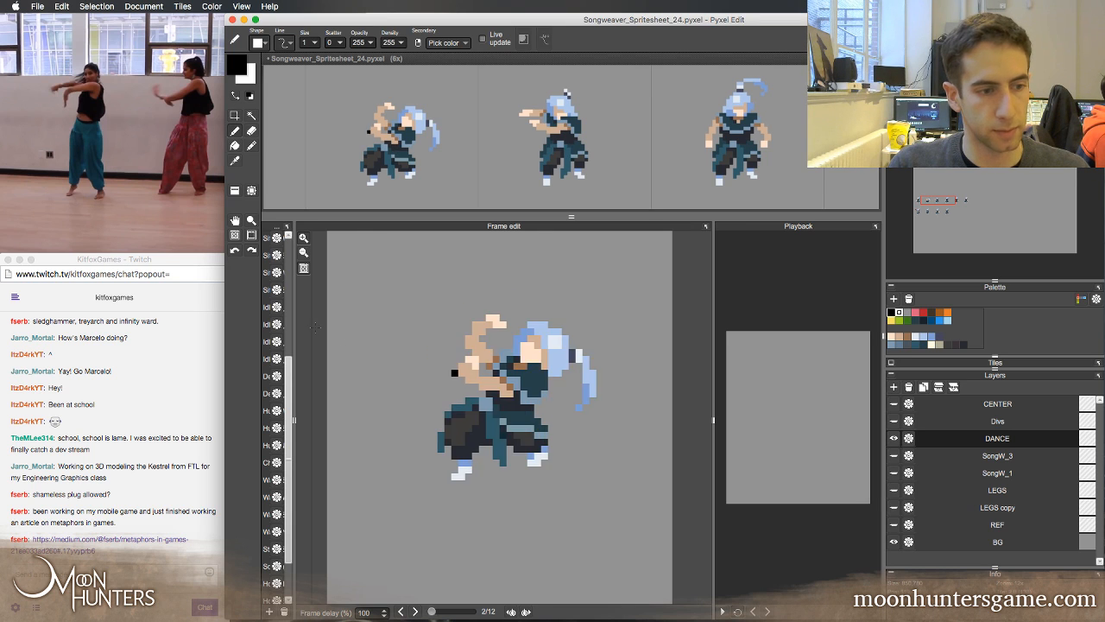
pyautogui.press('Right')
pyautogui.press('Left')
pyautogui.press('Right')
pyautogui.press('Left')
pyautogui.press('Right')
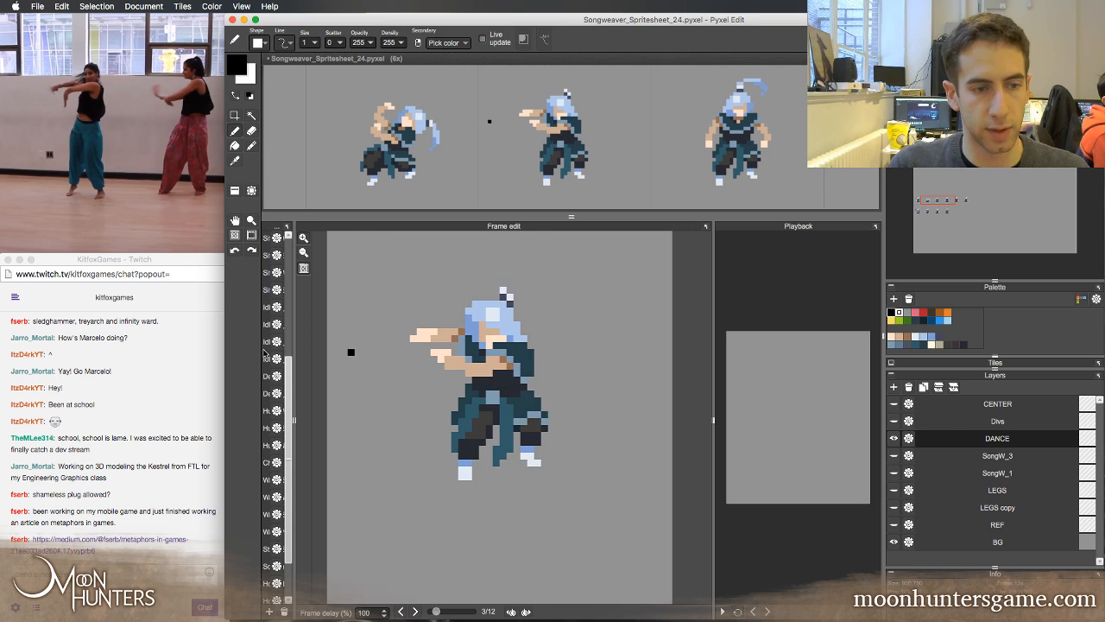
pyautogui.press('Left')
pyautogui.press('Right')
pyautogui.click(165, 442)
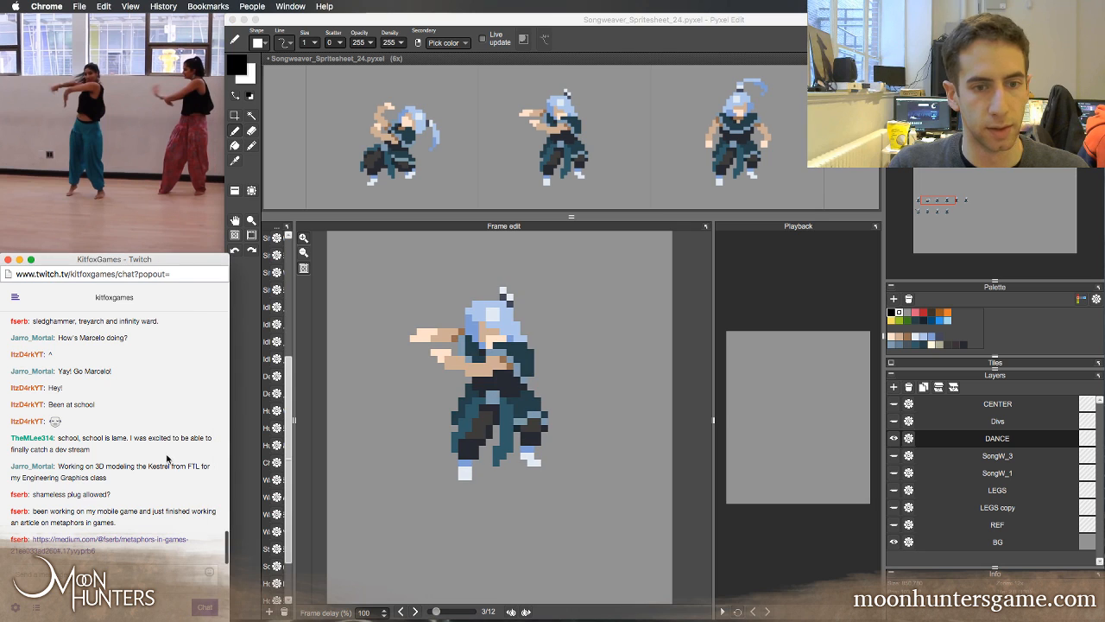
pyautogui.click(305, 373)
pyautogui.press('Left')
pyautogui.press('Right')
pyautogui.press('Left')
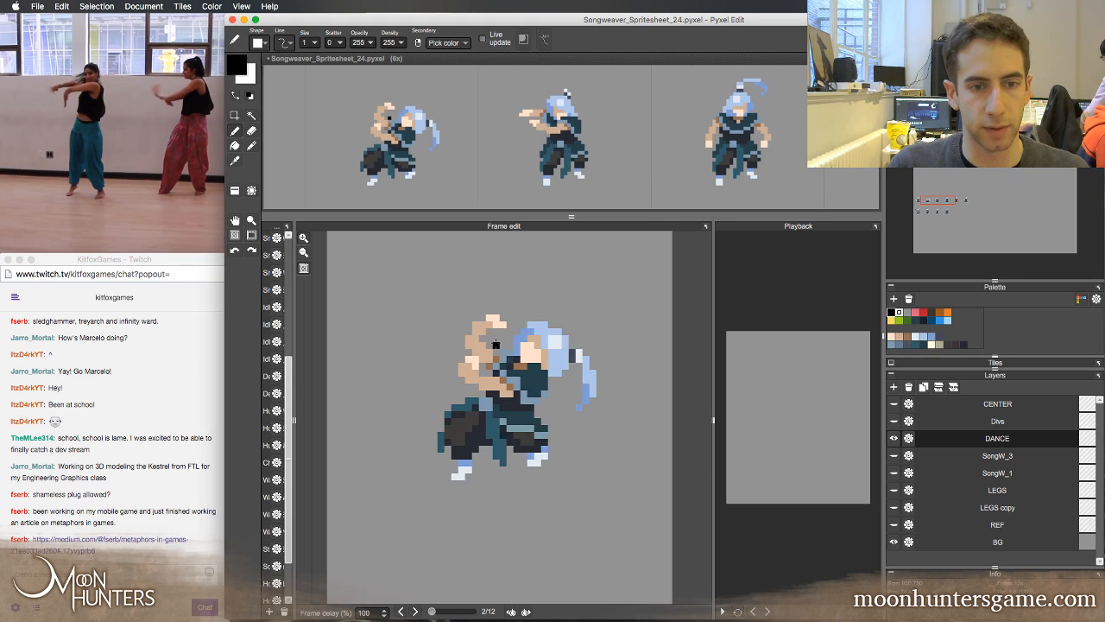
pyautogui.press('Right')
pyautogui.press('Left')
pyautogui.press('Right')
pyautogui.press('Left')
pyautogui.press('Right')
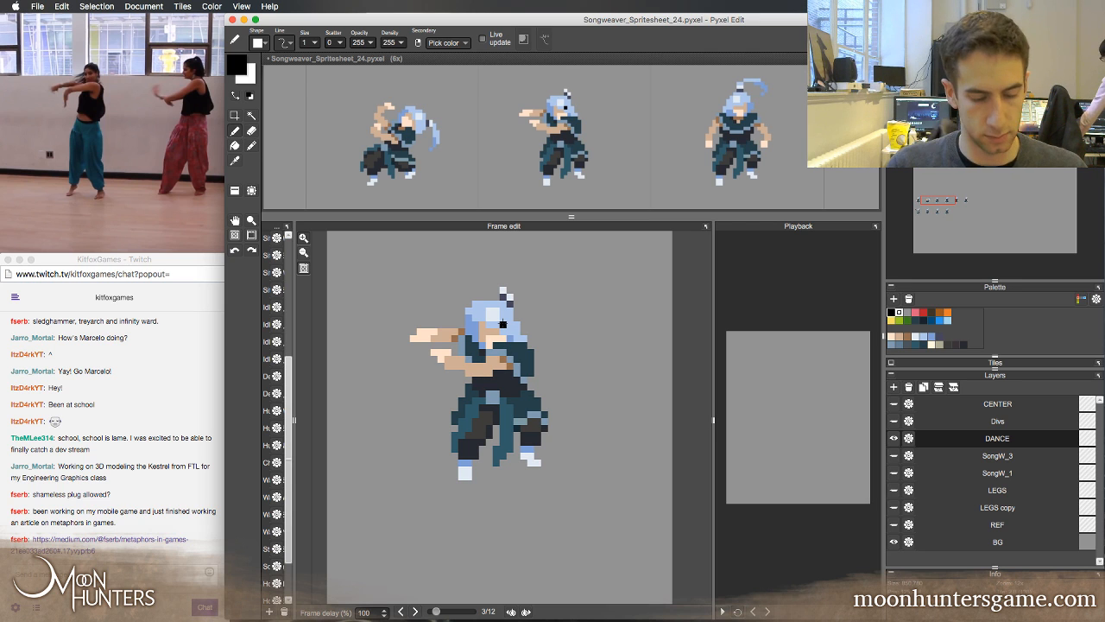
pyautogui.press('Left')
pyautogui.press('Right')
pyautogui.press('Left')
pyautogui.press('Right')
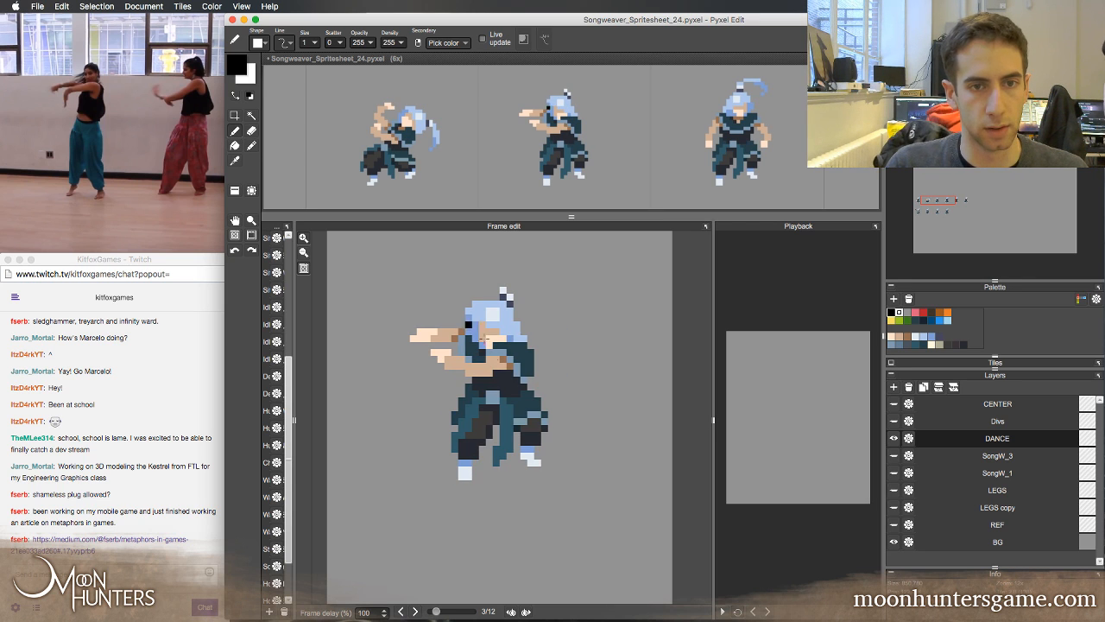
# Redraw the third frame's hanging front sash one pixel to the right in its teal colour and check it against the second frame
pyautogui.rightClick(503, 418)
pyautogui.moveTo(497, 408); pyautogui.dragTo(497, 447)
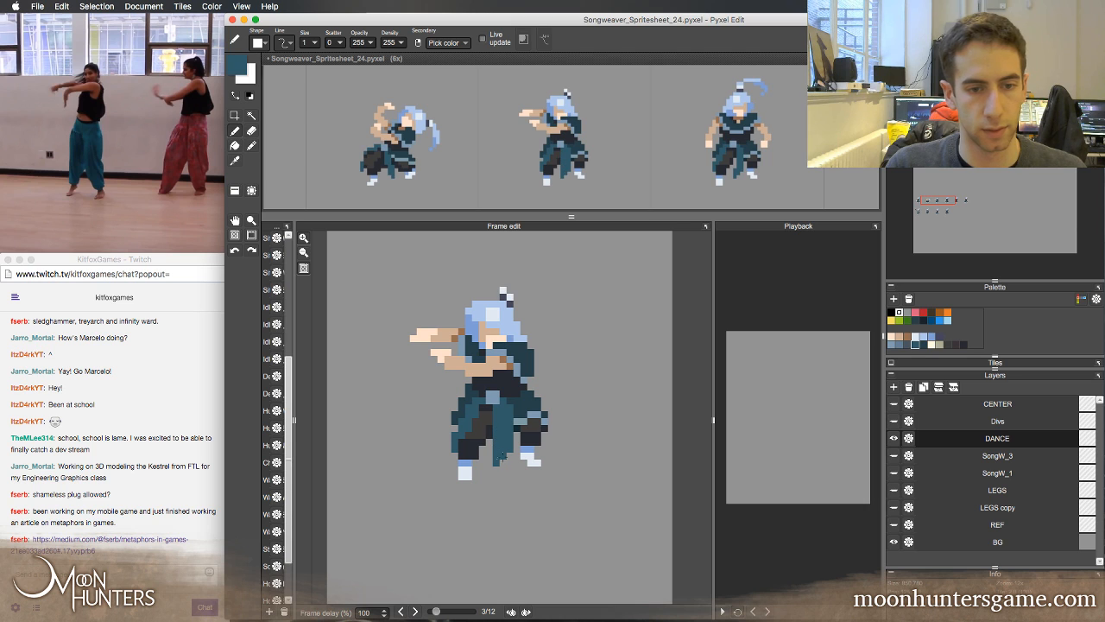
pyautogui.press('e')
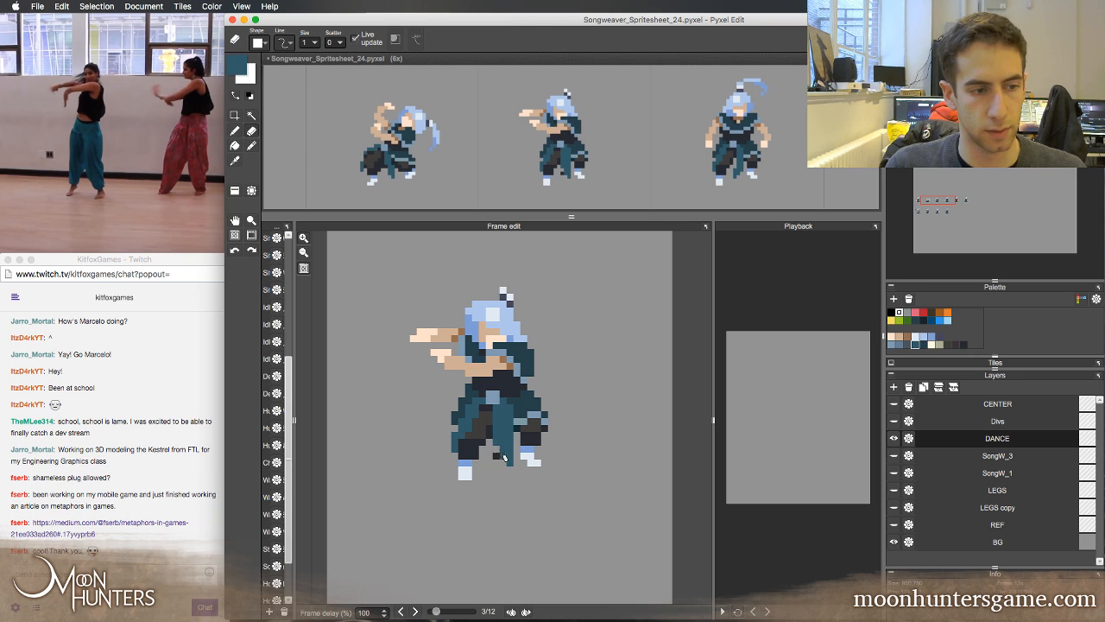
pyautogui.press('b')
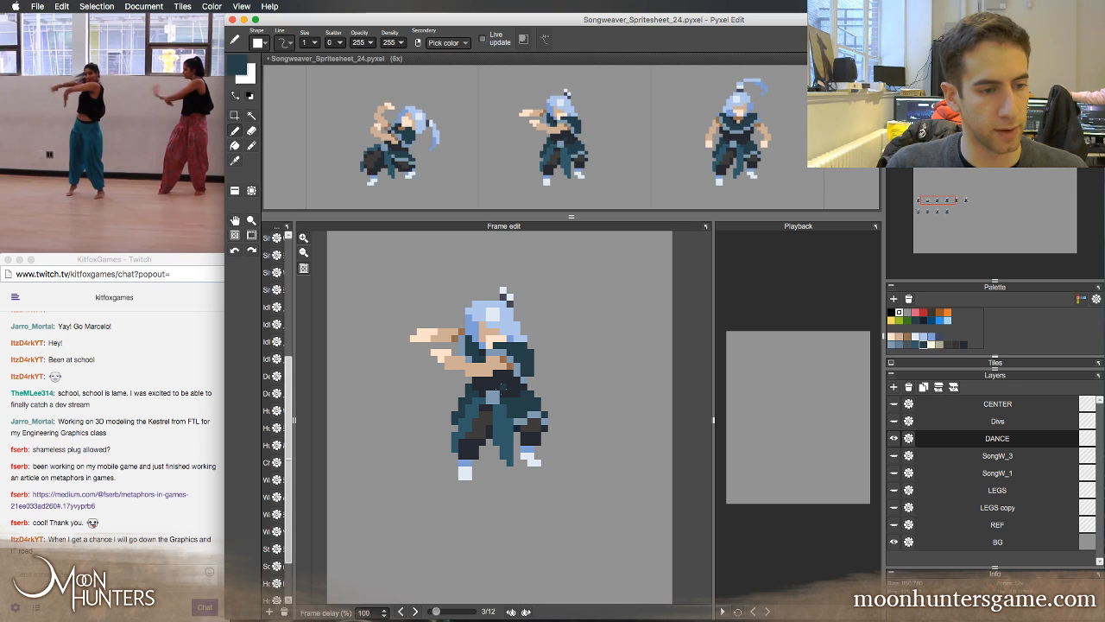
pyautogui.press('Left')
pyautogui.press('Right')
pyautogui.press('Left')
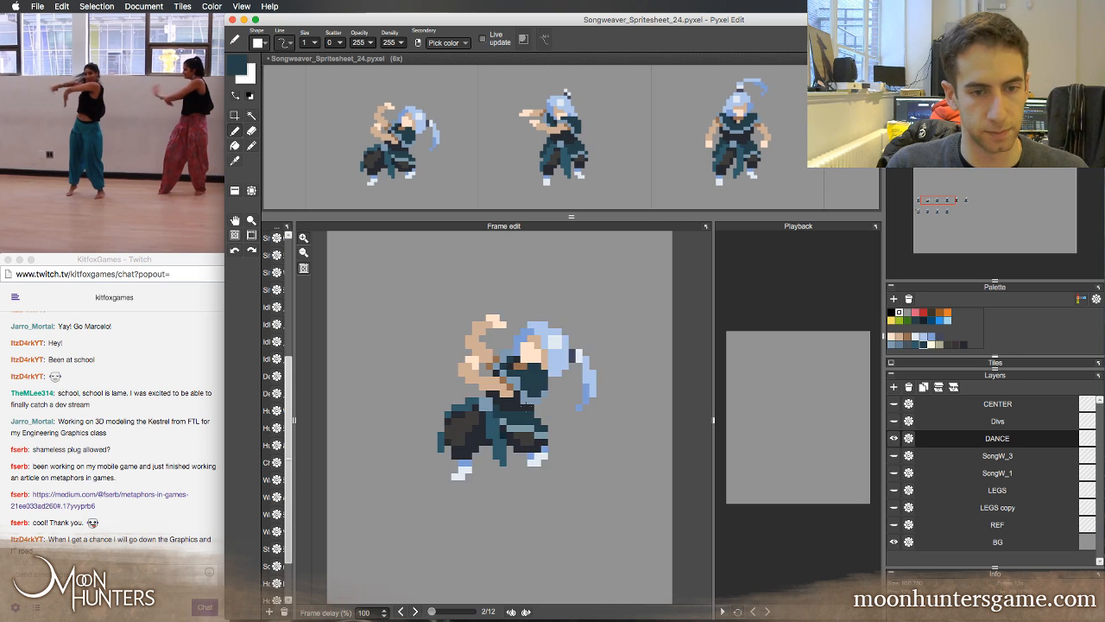
pyautogui.press('Right')
pyautogui.press('Left')
pyautogui.press('Right')
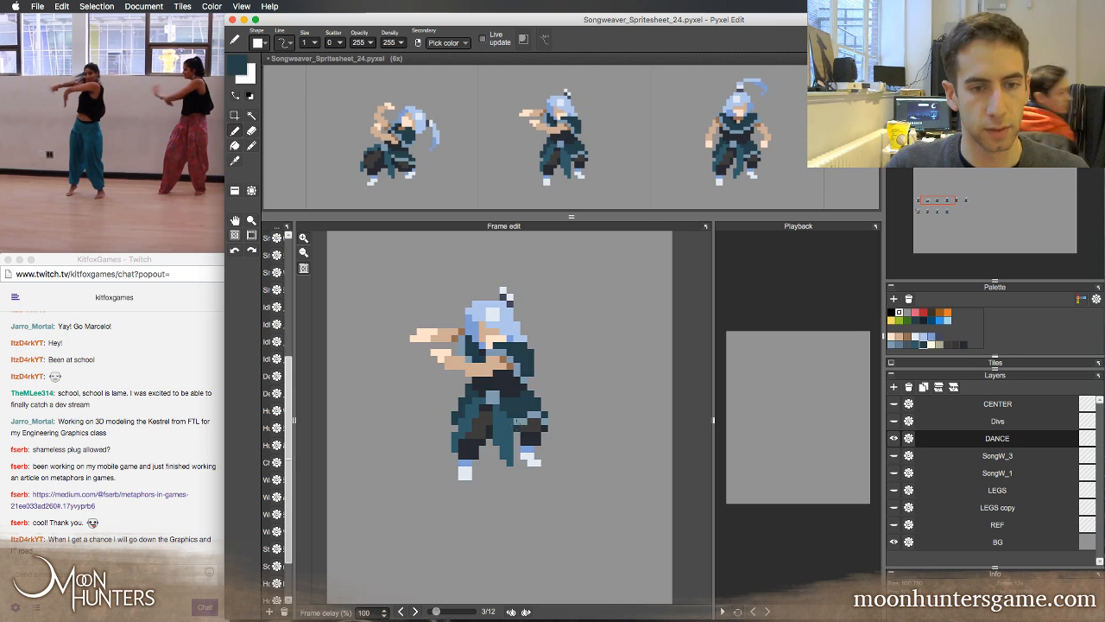
# Add light blue-grey trim to the third frame's skirt and touch up the dark trouser pixels beside the sash
pyautogui.keyDown('alt'); pyautogui.click(518, 422); pyautogui.keyUp('alt')
pyautogui.press('Left')
pyautogui.press('Right')
pyautogui.press('e')
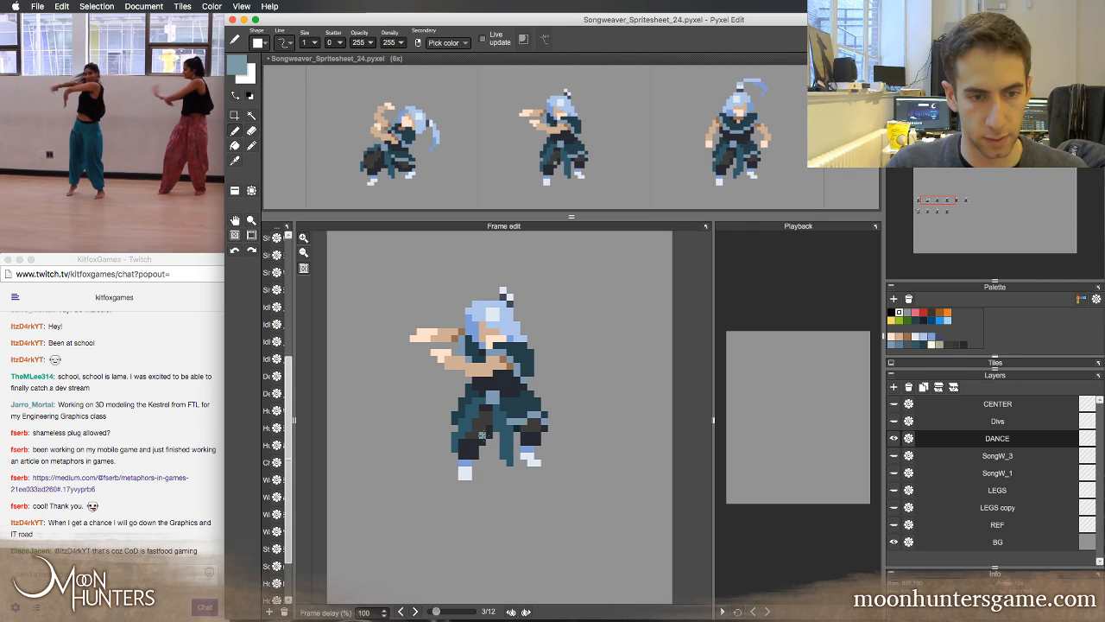
pyautogui.press('b')
pyautogui.keyDown('alt'); pyautogui.click(497, 434); pyautogui.keyUp('alt')
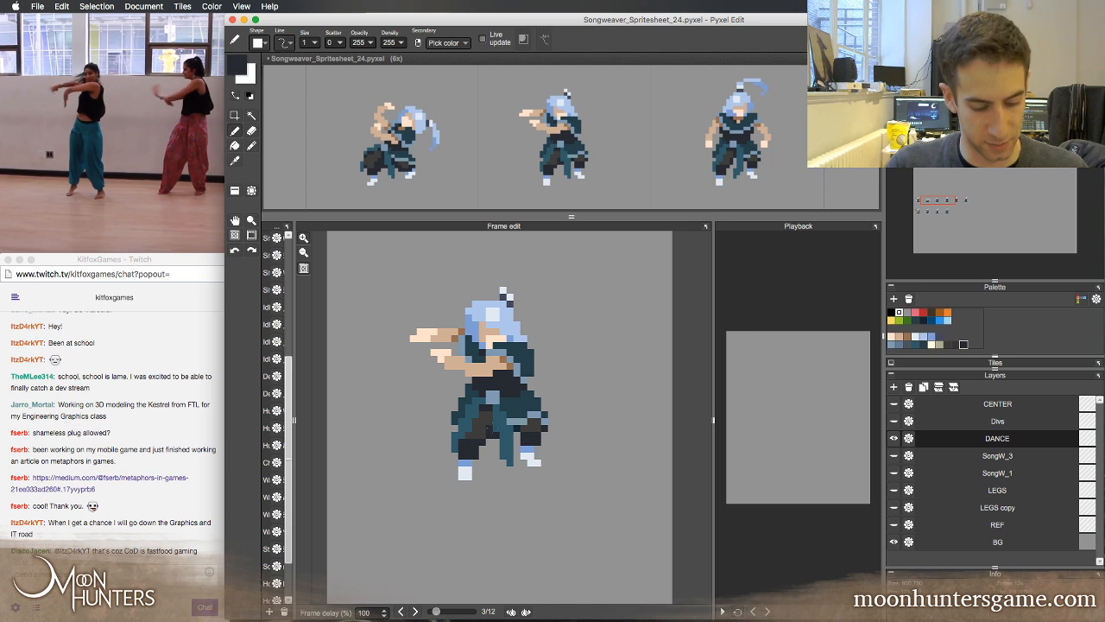
pyautogui.press('Left')
pyautogui.press('Right')
# Retouch the pixels around the third frame's skirt trim and rear leg, comparing the shape with the second frame
pyautogui.press('e')
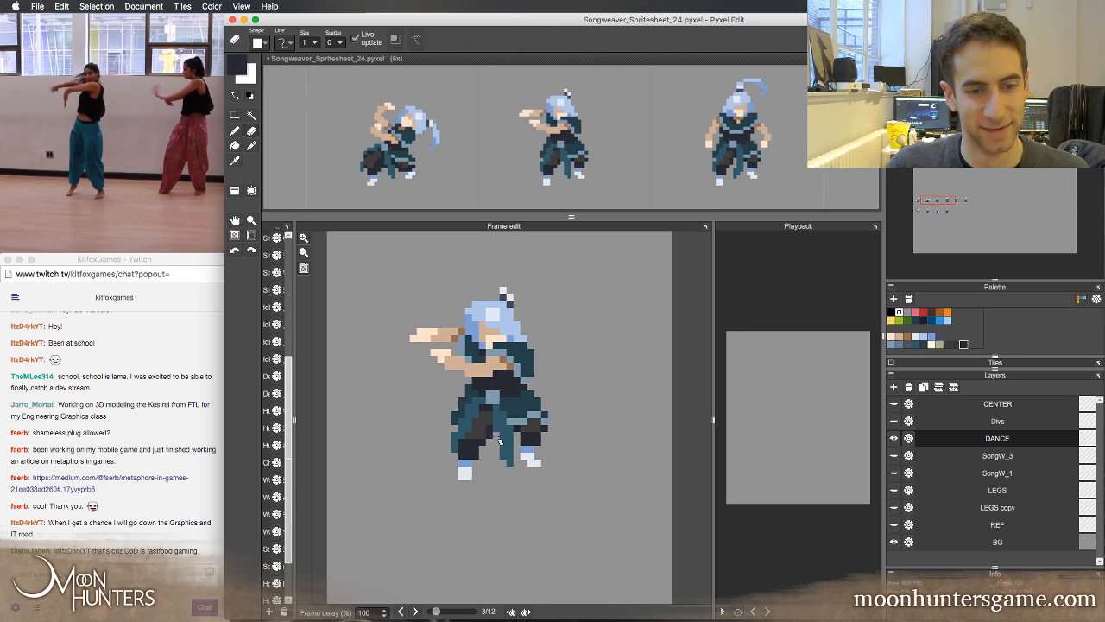
pyautogui.press('Left')
pyautogui.press('Right')
pyautogui.click(534, 418)
pyautogui.press('Left')
pyautogui.press('Right')
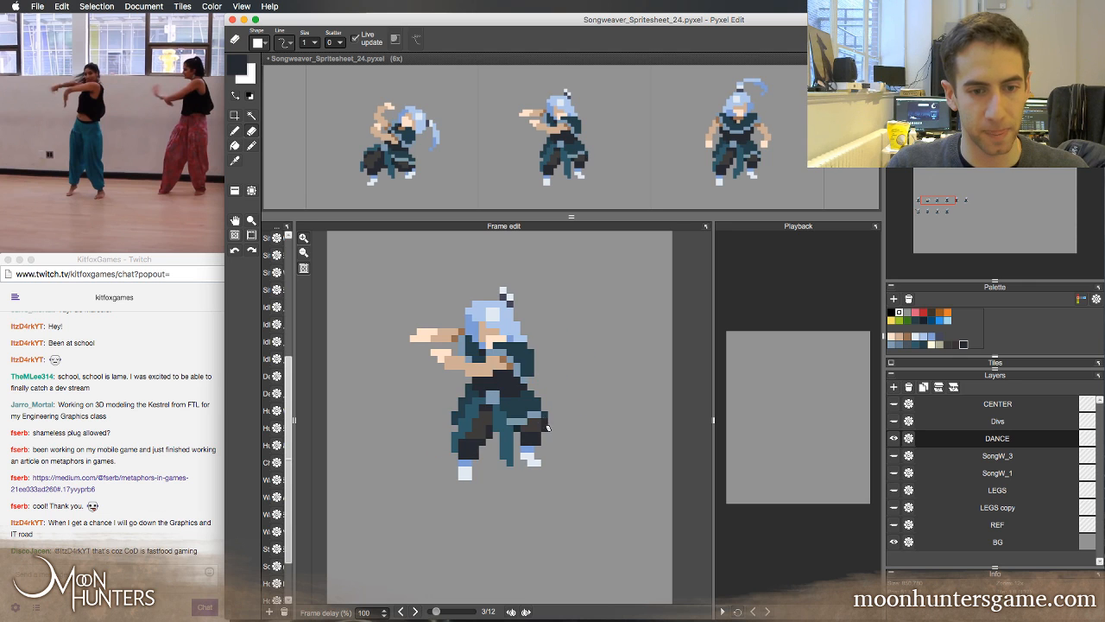
pyautogui.press('Left')
pyautogui.press('Right')
pyautogui.press('b')
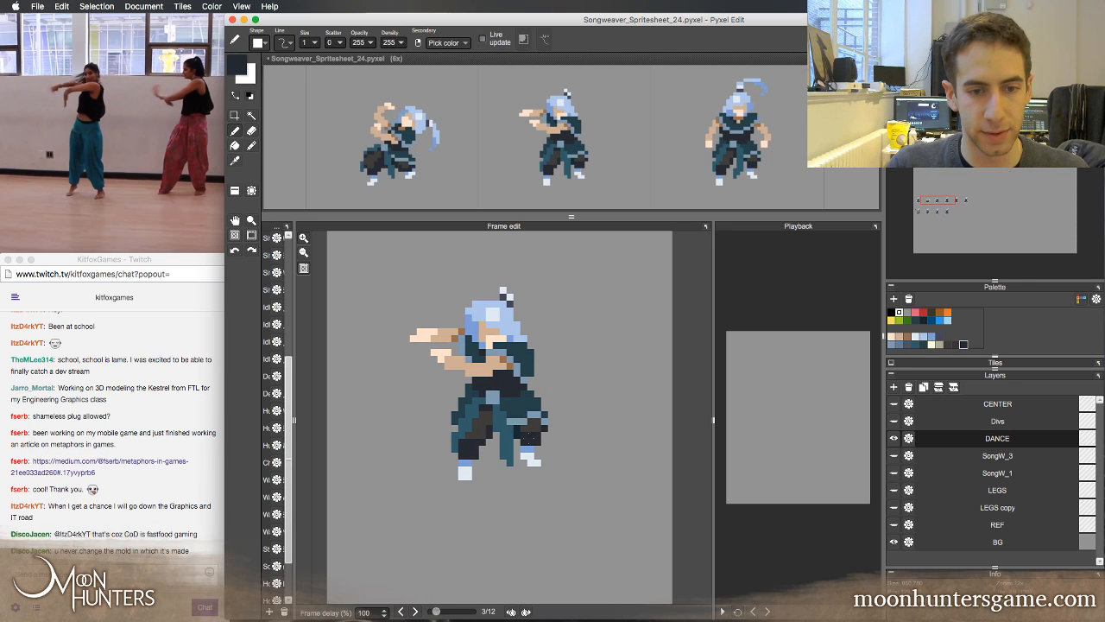
pyautogui.press('Left')
pyautogui.press('Right')
pyautogui.press('Left')
pyautogui.press('Right')
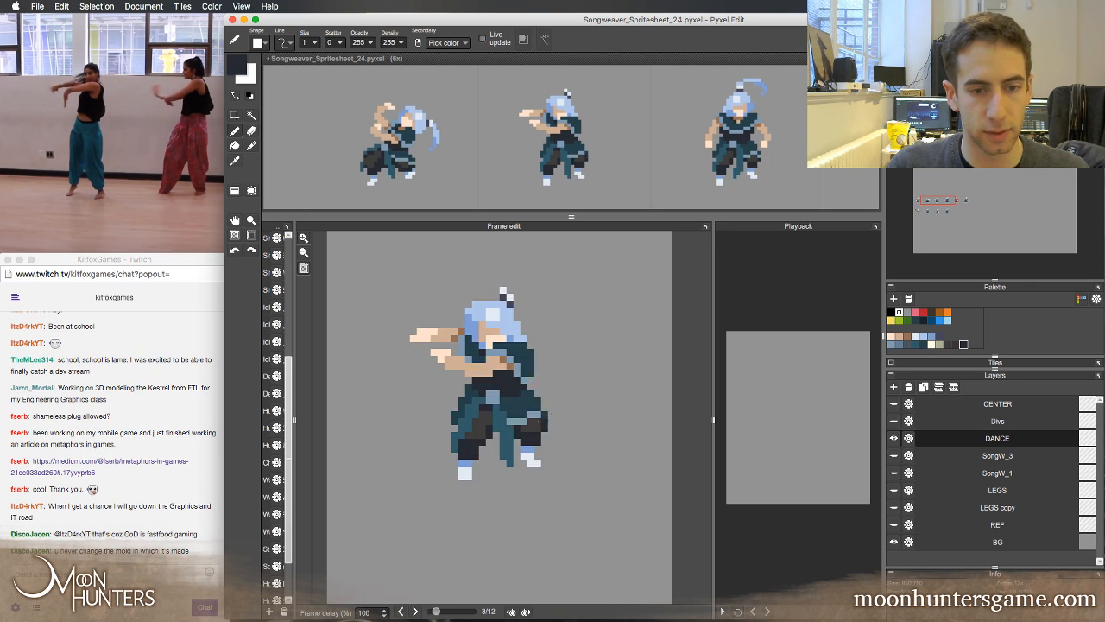
pyautogui.press('Left')
pyautogui.press('Right')
# Extend the light blue-grey trim to the skirt's outer edge in the third frame and erase the stray pixels below it
pyautogui.keyDown('alt'); pyautogui.click(550, 418); pyautogui.keyUp('alt')
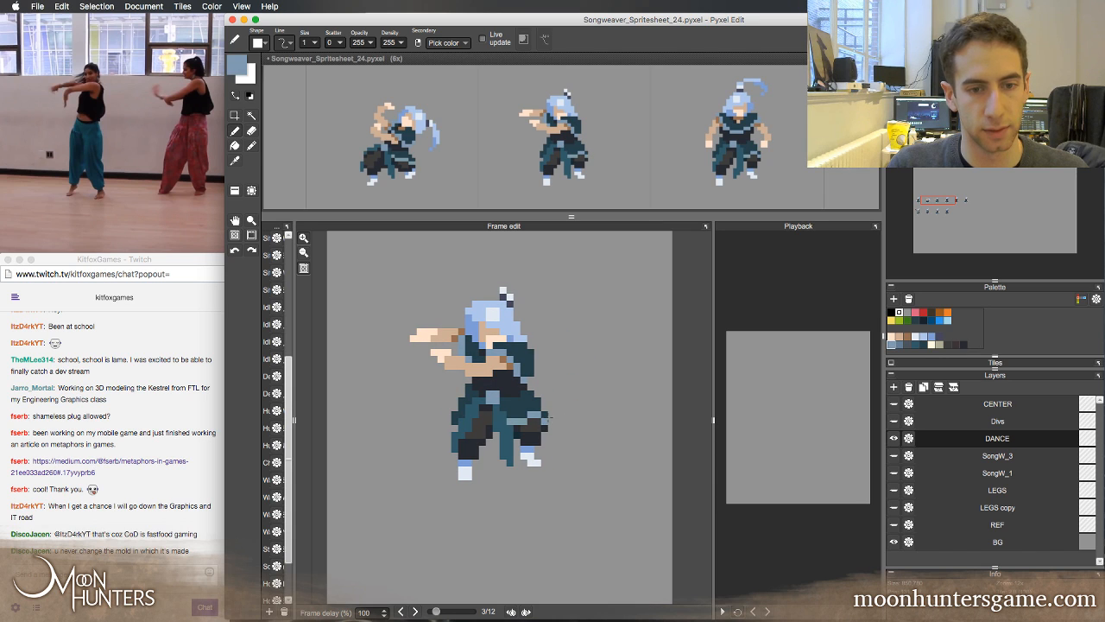
pyautogui.press('e')
pyautogui.keyDown('alt'); pyautogui.click(546, 428); pyautogui.keyUp('alt')
pyautogui.press('b')
pyautogui.click(552, 428)
pyautogui.press('e')
pyautogui.click(546, 428)
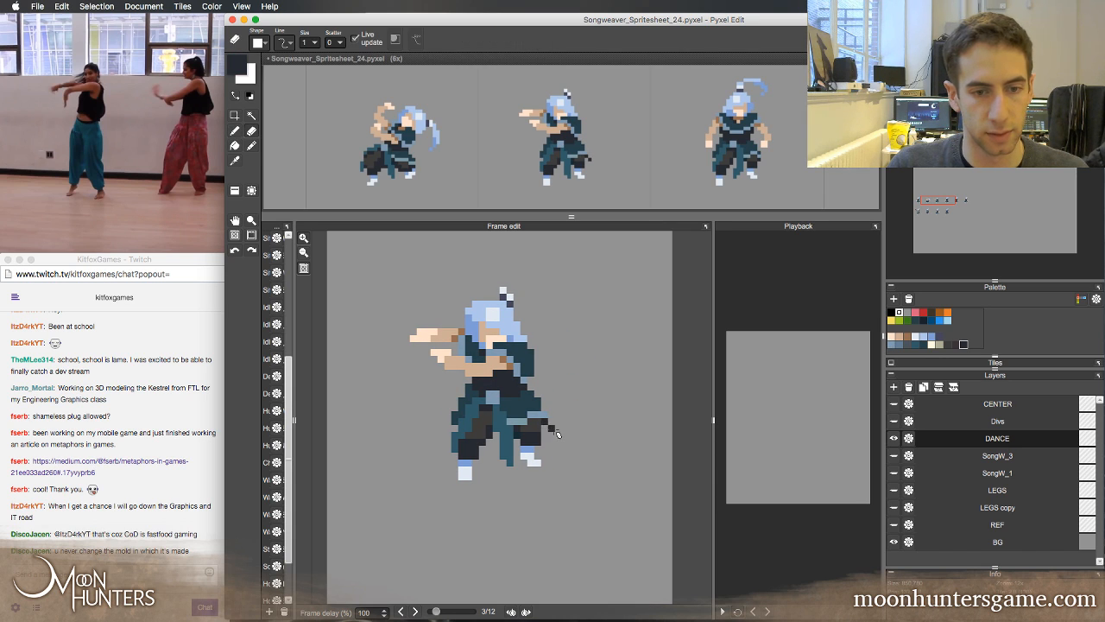
pyautogui.click(554, 429)
pyautogui.press('Left')
pyautogui.press('Right')
pyautogui.press('Left')
pyautogui.press('Right')
# Reshape the third frame's skirt edge above the trim with a dark teal pixel and compare it with the second frame
pyautogui.keyDown('alt'); pyautogui.click(538, 407); pyautogui.keyUp('alt')
pyautogui.press('b')
pyautogui.click(544, 409)
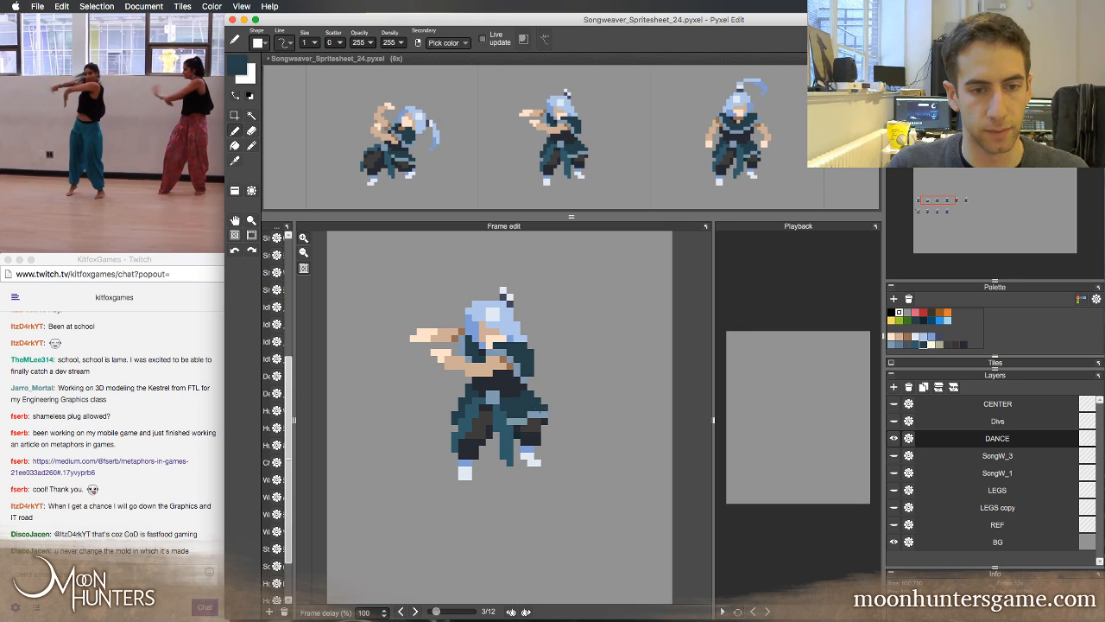
pyautogui.press('Left')
pyautogui.press('Right')
pyautogui.press('e')
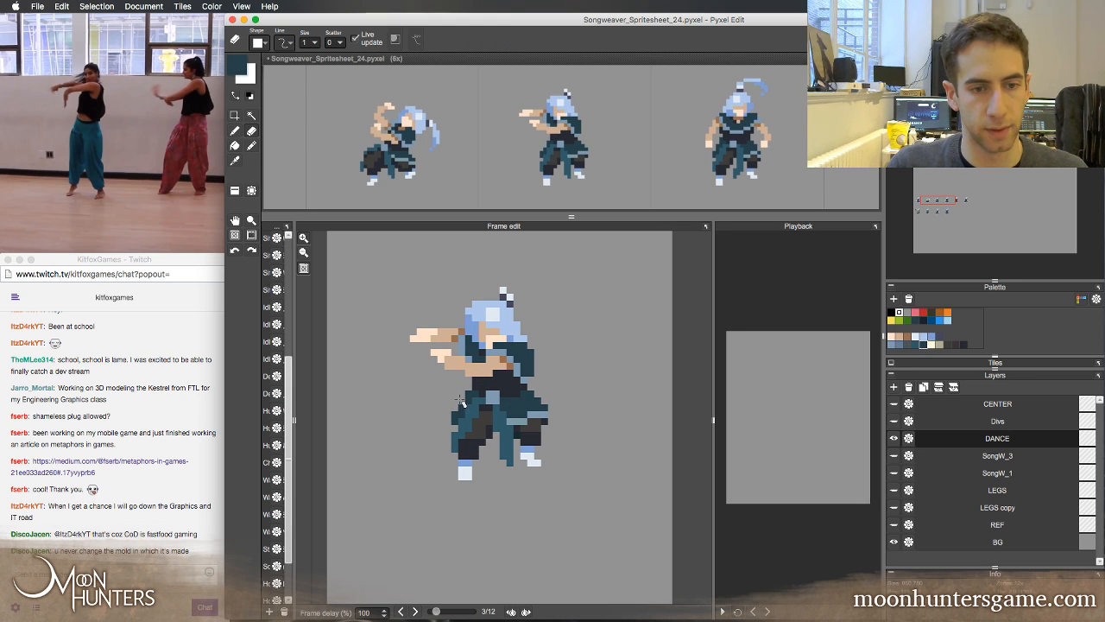
# Flip between the second and third frames to examine the motion of the reworked skirt and sash
pyautogui.press('Left')
pyautogui.press('Right')
pyautogui.press('Left')
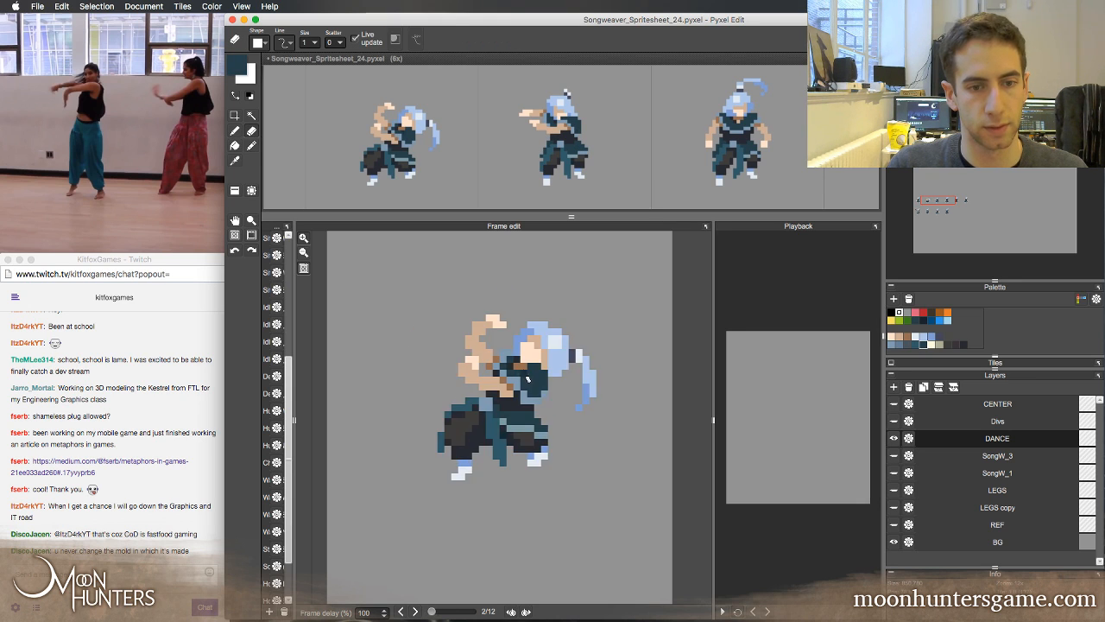
pyautogui.press('Right')
pyautogui.press('Left')
pyautogui.press('Right')
pyautogui.press('Left')
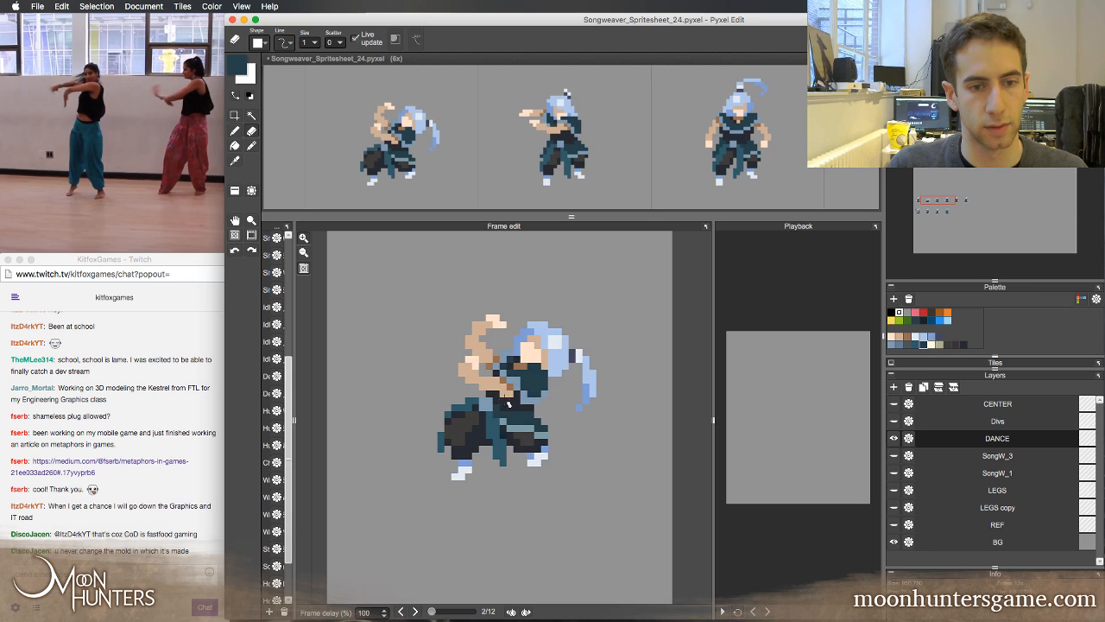
pyautogui.press('Right')
pyautogui.press('Left')
pyautogui.press('Right')
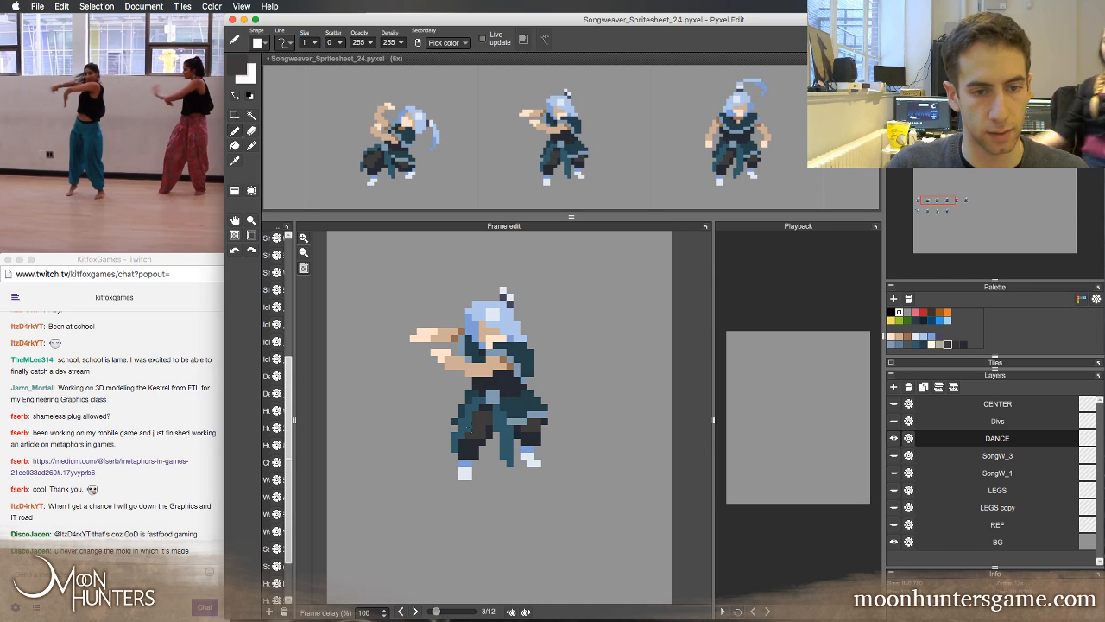
# Refine the third frame's front trouser leg shading with dark grey and navy, checking it against the second frame
pyautogui.press('Left')
pyautogui.press('Right')
pyautogui.press('Left')
pyautogui.press('Right')
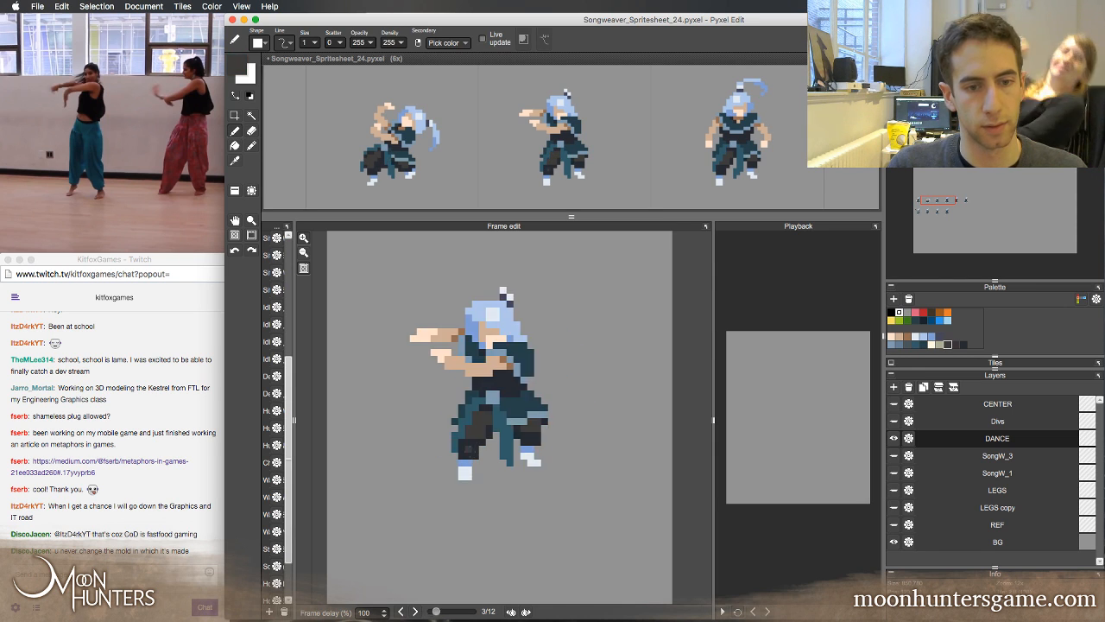
pyautogui.rightClick(475, 456)
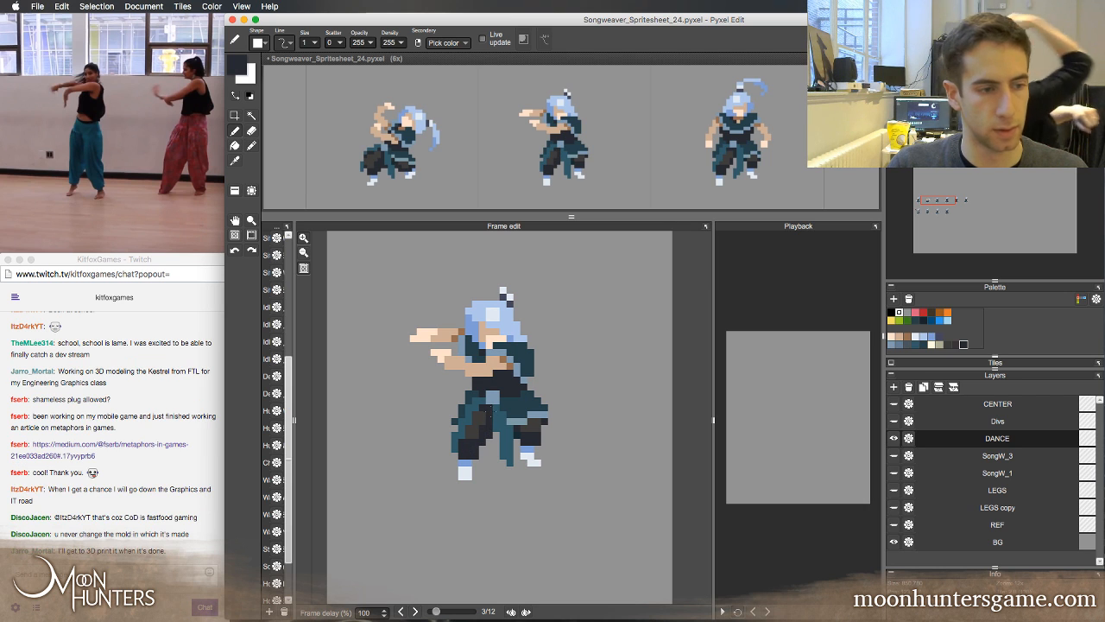
pyautogui.press('Left')
pyautogui.press('Right')
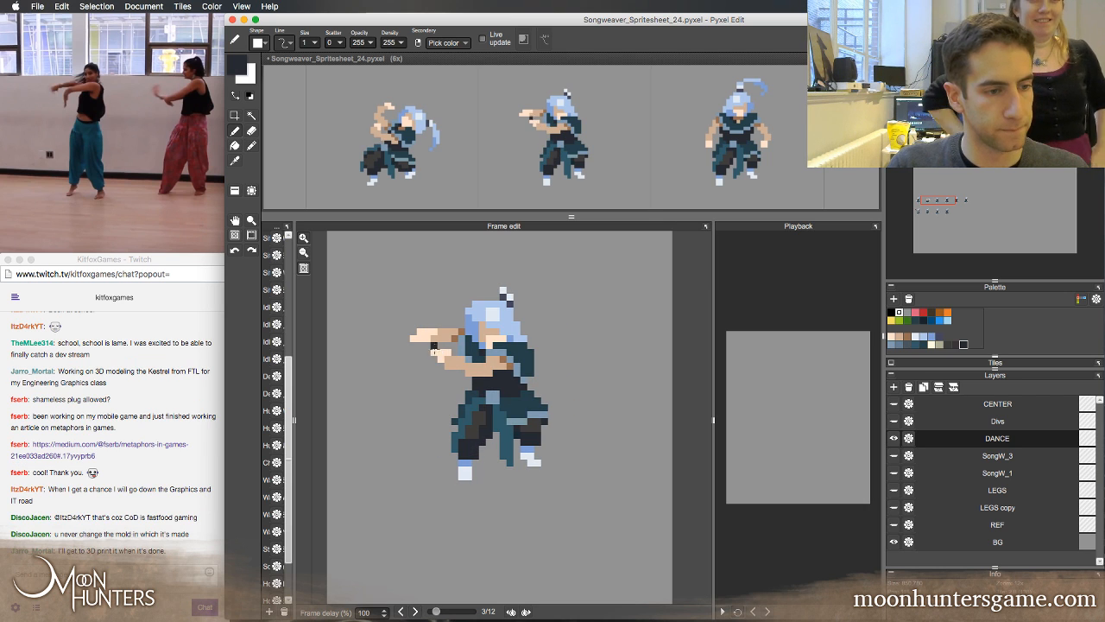
# Flip through the second, third and neighbouring frames to examine the dance motion with the reshaded legs
pyautogui.press('Left')
pyautogui.press('Right')
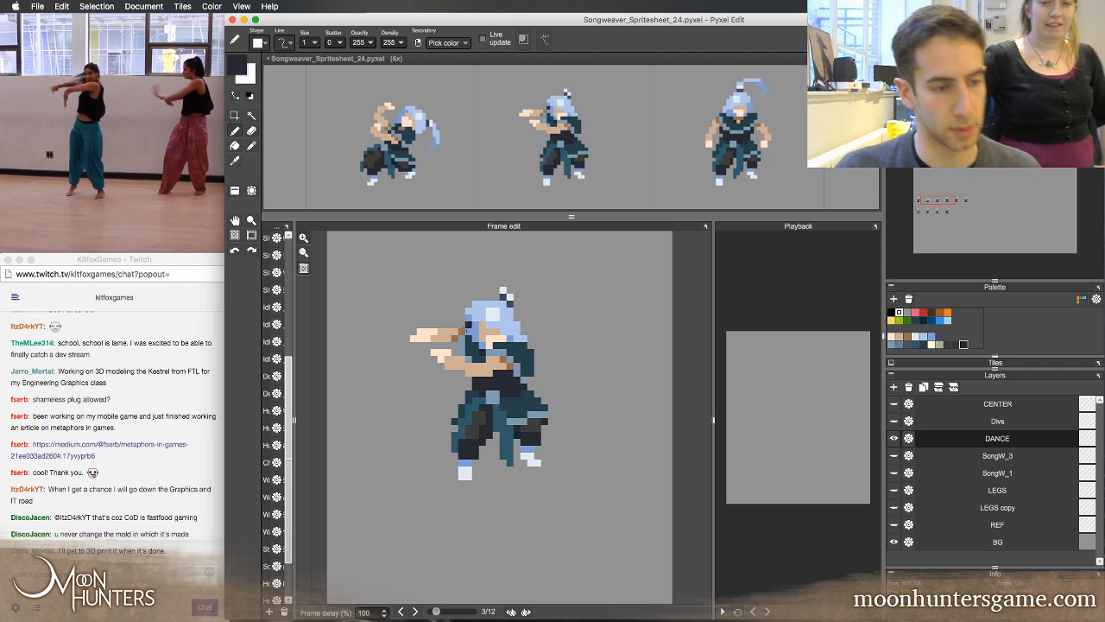
pyautogui.press('Left')
pyautogui.press('Right')
pyautogui.press('Left')
pyautogui.press('Left')
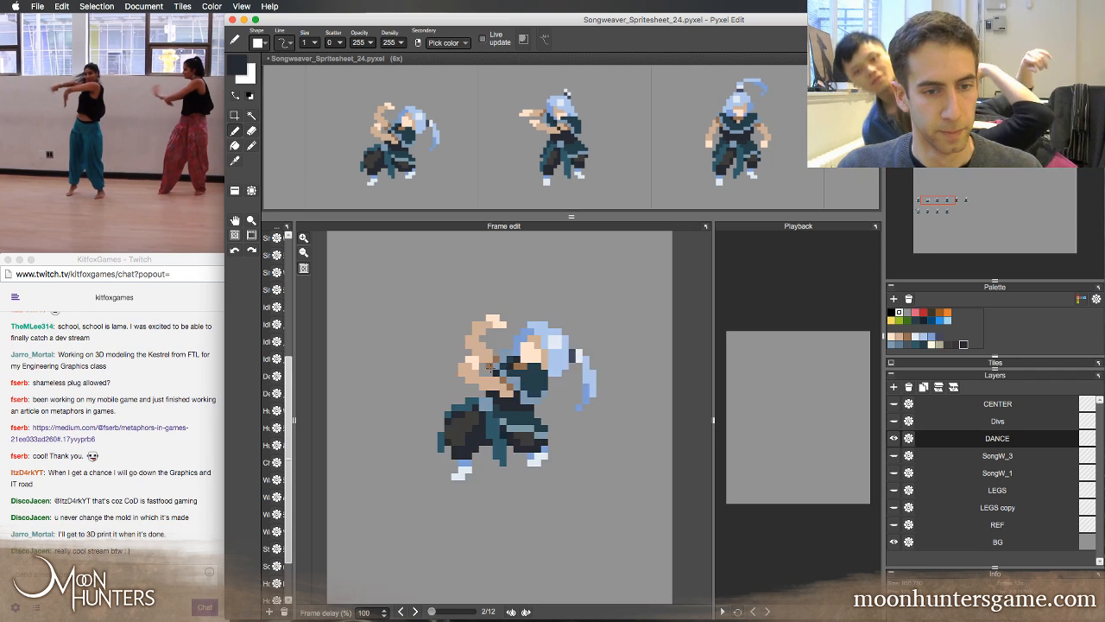
pyautogui.press('Right')
pyautogui.press('Left')
pyautogui.press('Right')
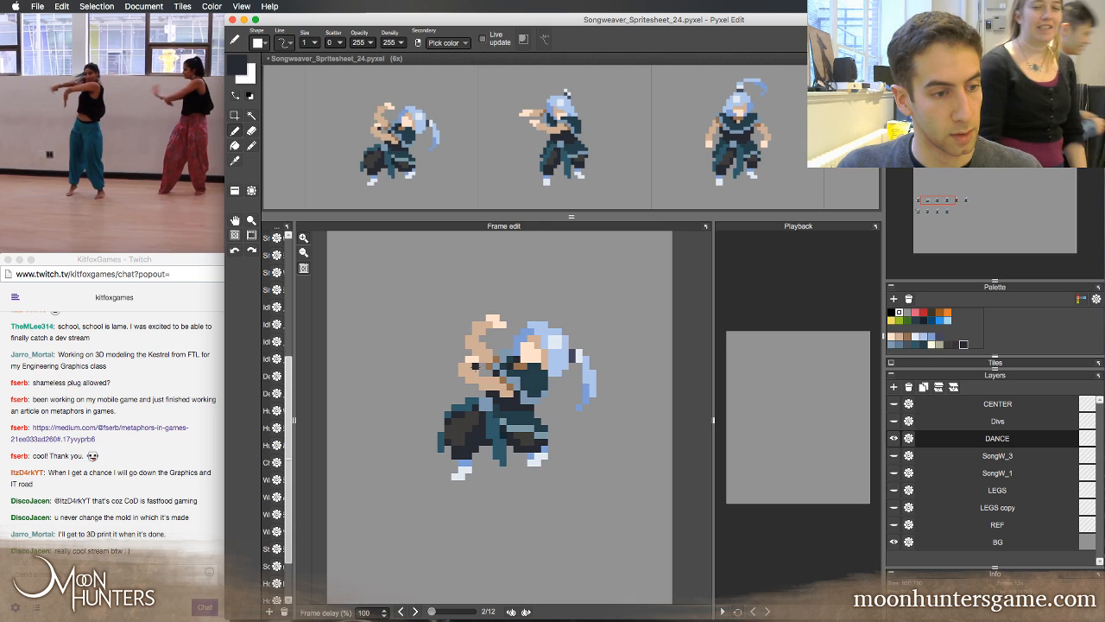
pyautogui.press('Left')
pyautogui.press('Right')
pyautogui.press('Right')
pyautogui.press('Left')
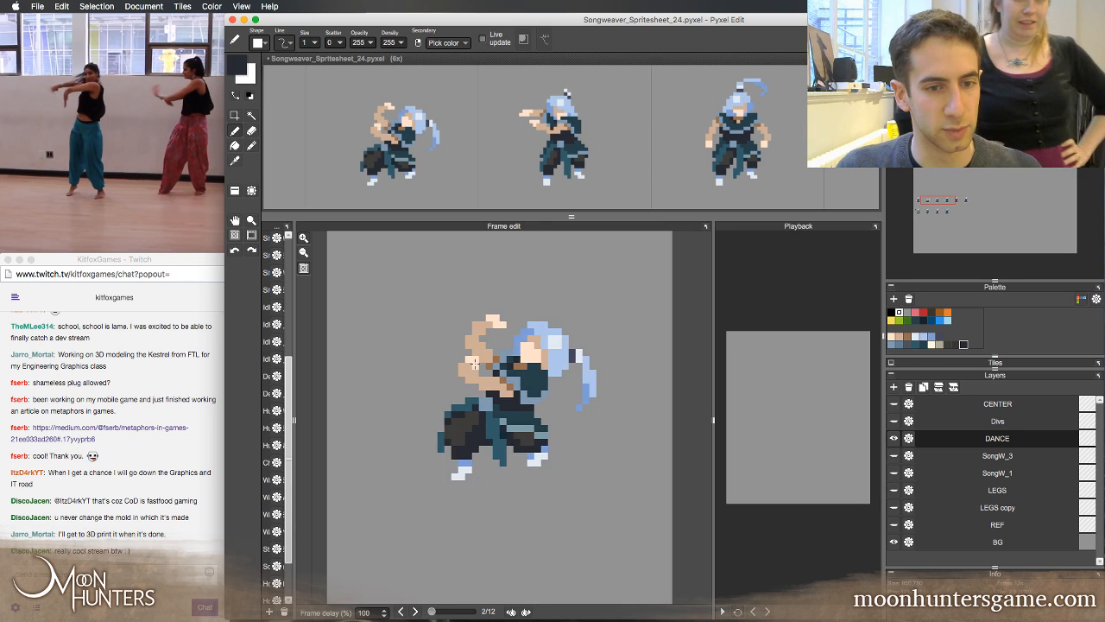
pyautogui.press('Right')
pyautogui.press('Left')
pyautogui.press('Right')
pyautogui.press('Left')
pyautogui.press('Right')
pyautogui.press('Left')
pyautogui.press('Right')
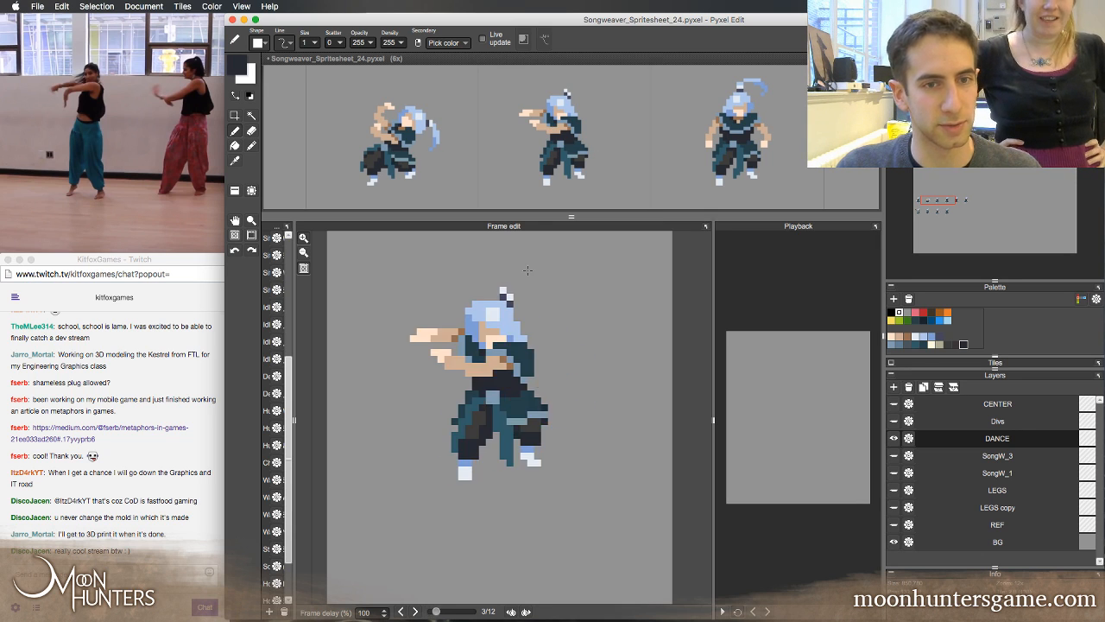
# Return to the second frame and zoom the spritesheet canvas out to 5x
pyautogui.press('Left')
pyautogui.press('z')
pyautogui.rightClick(613, 127)
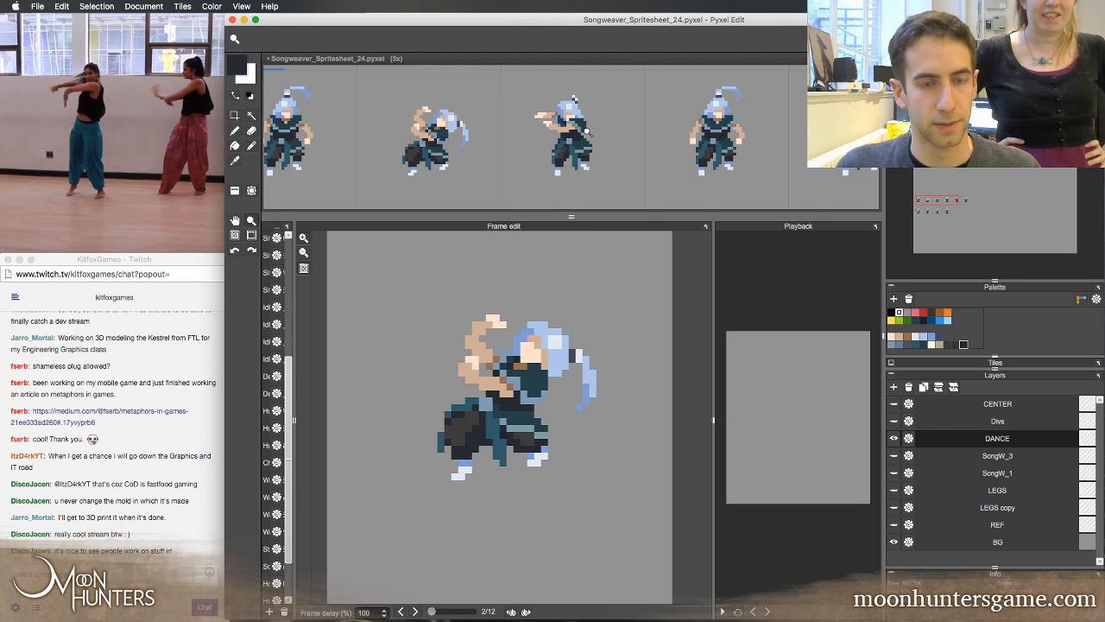
# Place horizontally flipped copies of the second and third frames into the fourth and fifth frame slots of the spritesheet
pyautogui.click(589, 136)
pyautogui.rightClick(587, 134)
pyautogui.rightClick(588, 135)
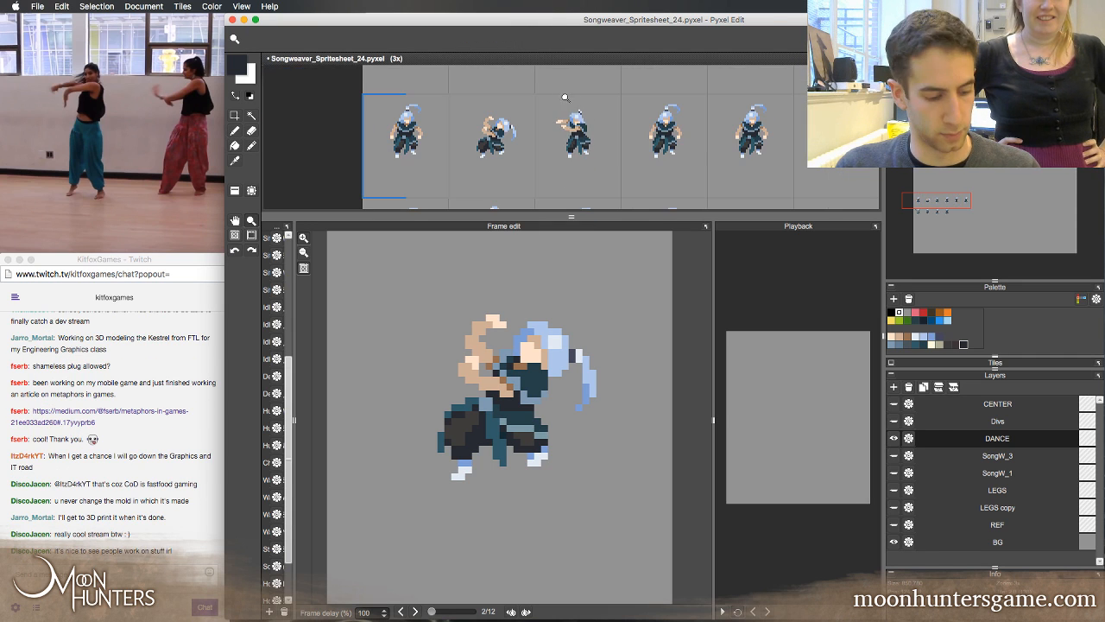
pyautogui.press('t')
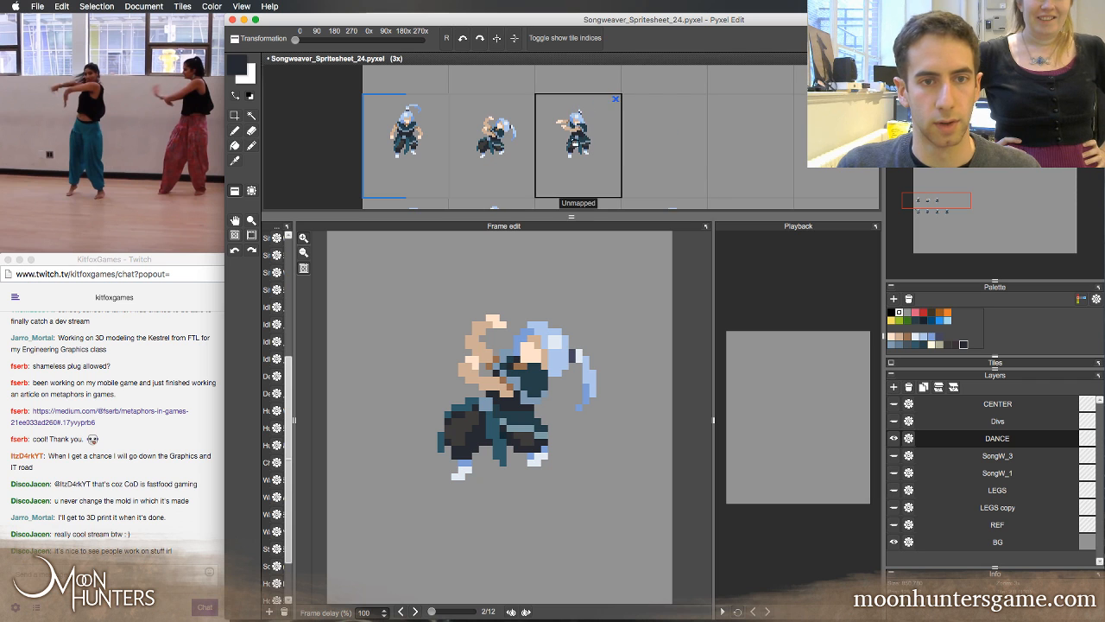
pyautogui.press('f')
pyautogui.click(656, 156)
pyautogui.rightClick(597, 153)
pyautogui.press('f')
pyautogui.click(737, 156)
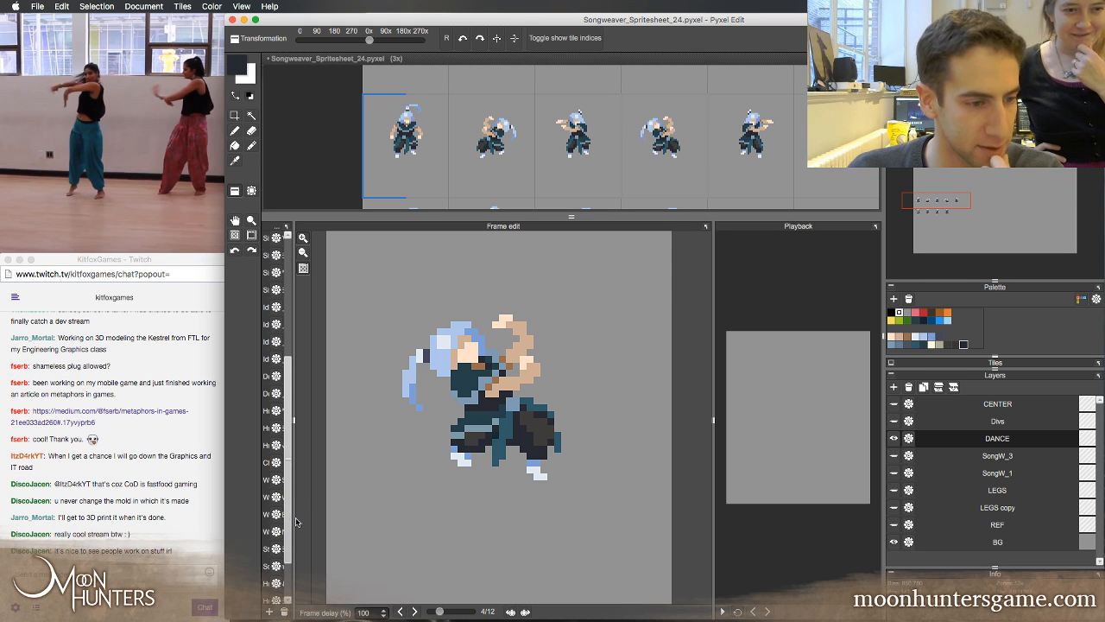
# Widen the animations list and set the Dance animation's range to run from the second through the fifth frame
pyautogui.moveTo(295, 520); pyautogui.dragTo(297, 518)
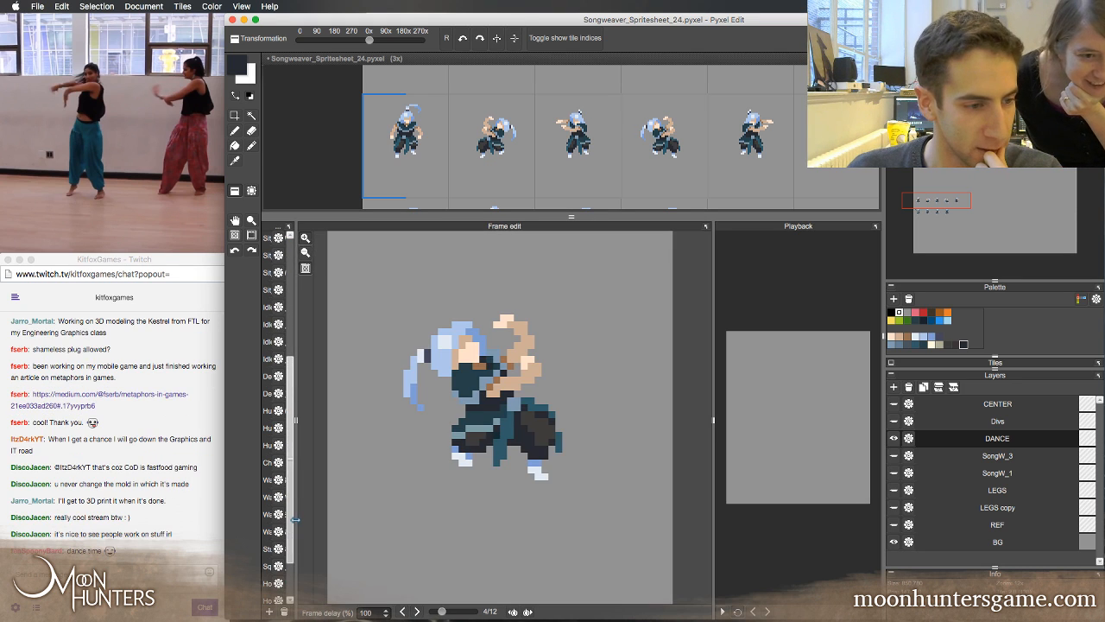
pyautogui.moveTo(296, 600); pyautogui.dragTo(391, 600)
pyautogui.click(300, 613)
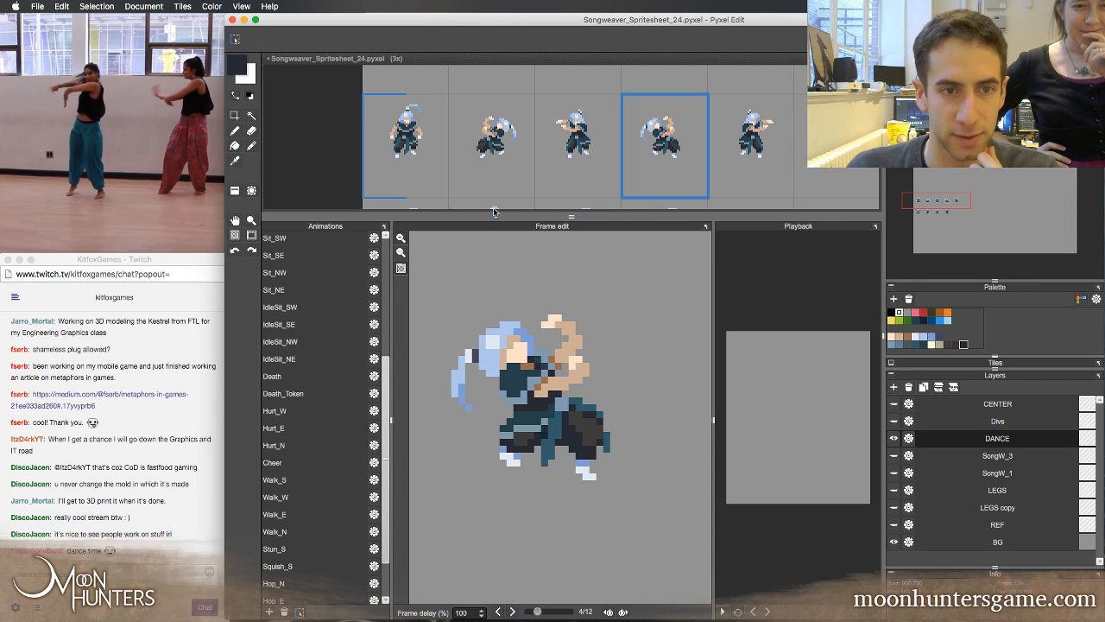
pyautogui.moveTo(493, 163); pyautogui.dragTo(749, 162)
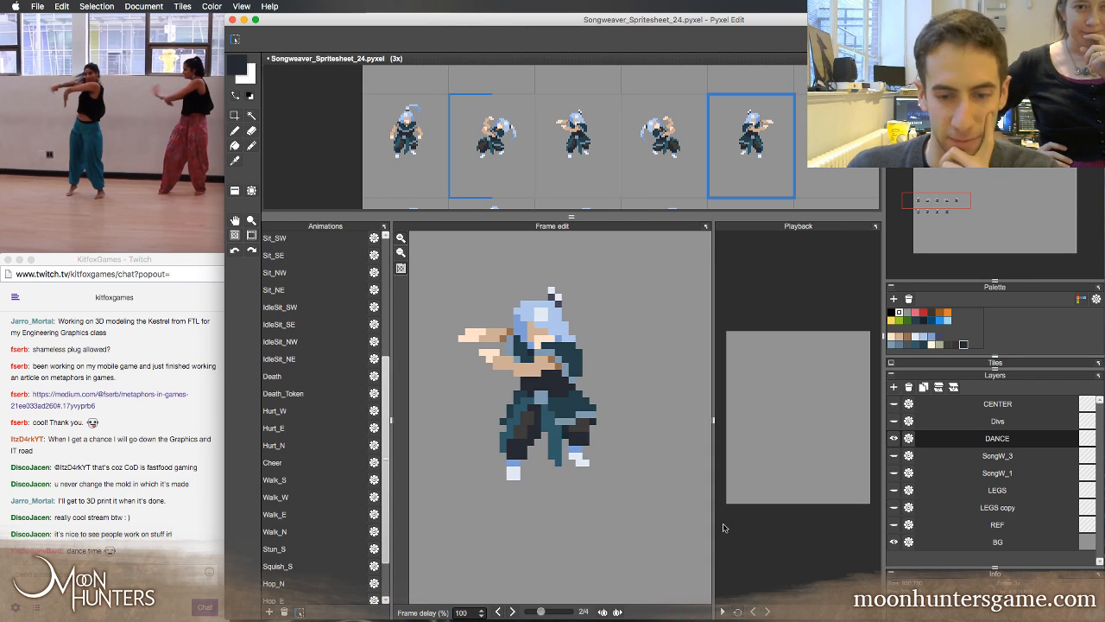
# Play the four-frame dance loop and enlarge the playback preview to judge the motion
pyautogui.click(722, 611)
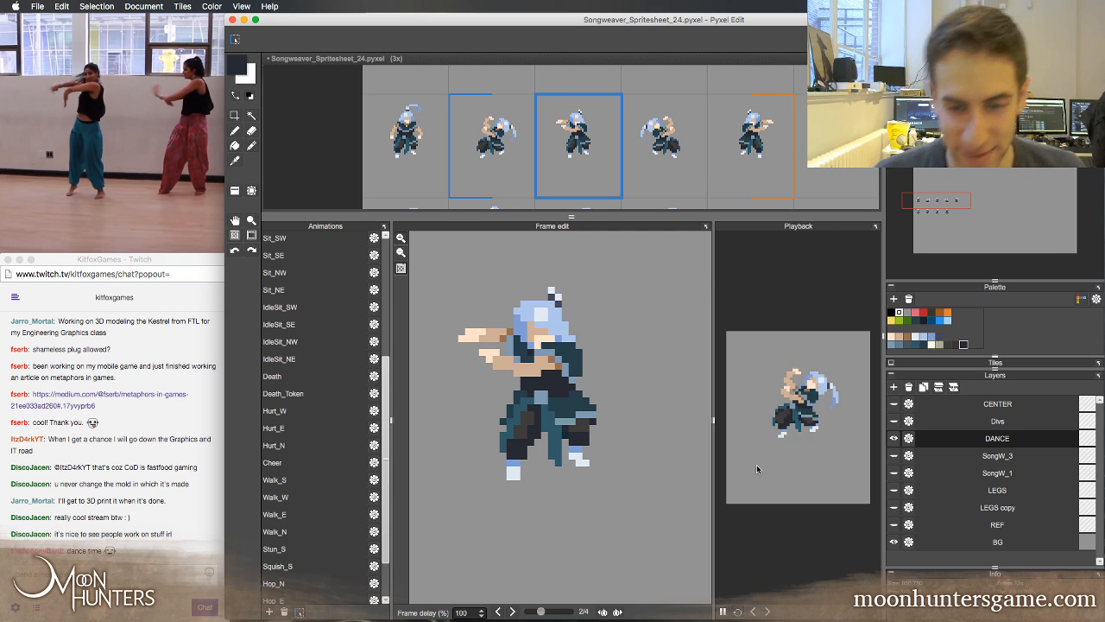
pyautogui.click(724, 611)
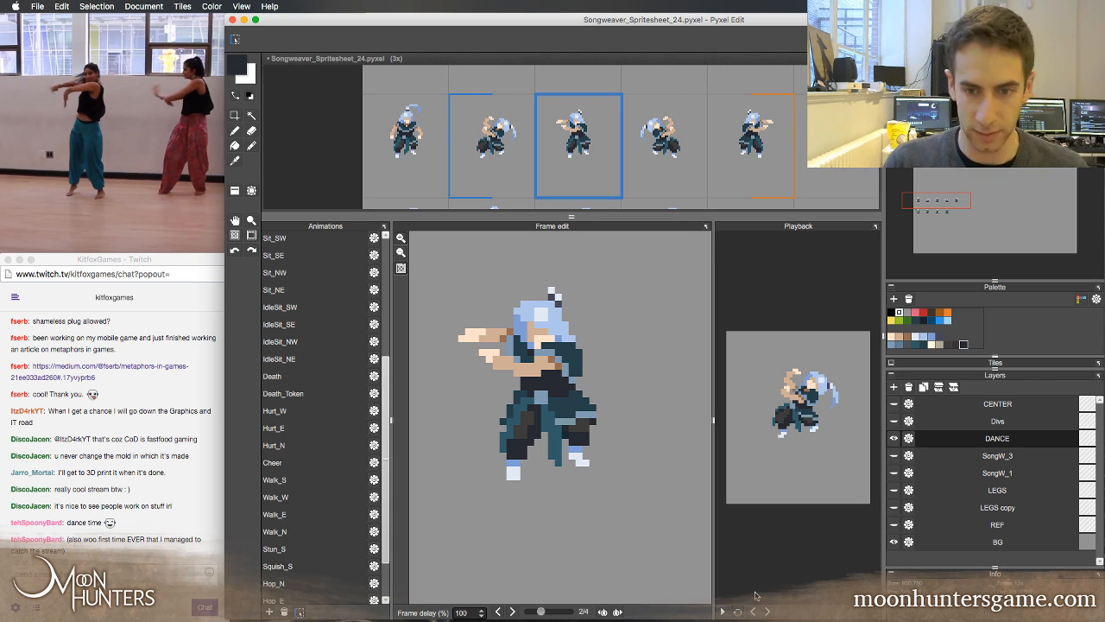
pyautogui.moveTo(714, 542); pyautogui.dragTo(690, 543)
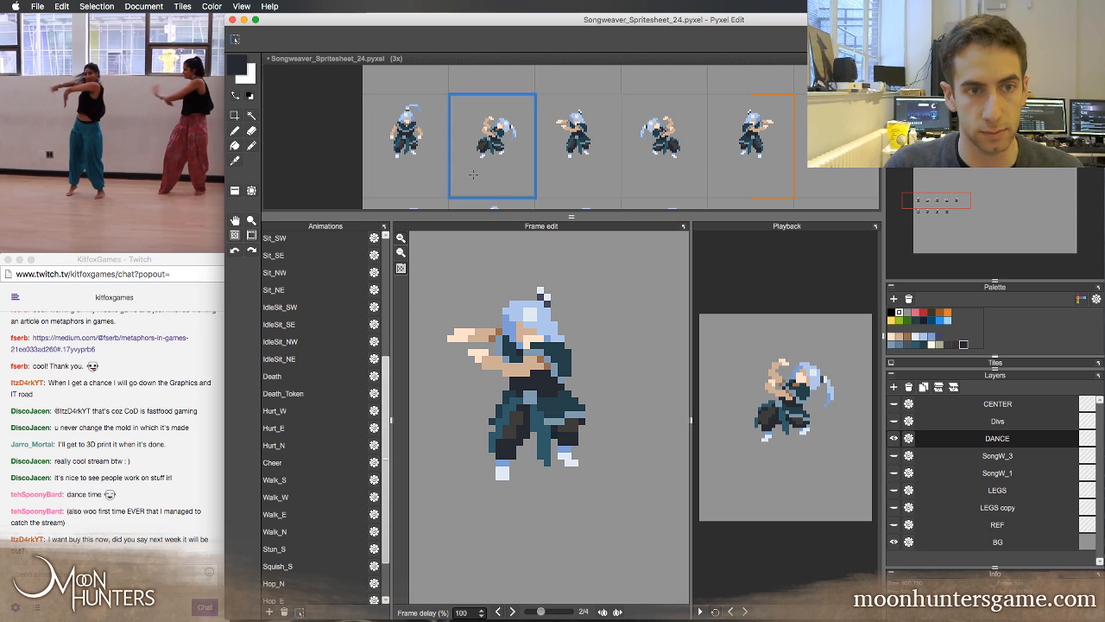
# Set the Dance animation's length to 12 frames in its properties
pyautogui.press('space')
pyautogui.moveTo(570, 160); pyautogui.dragTo(523, 145)
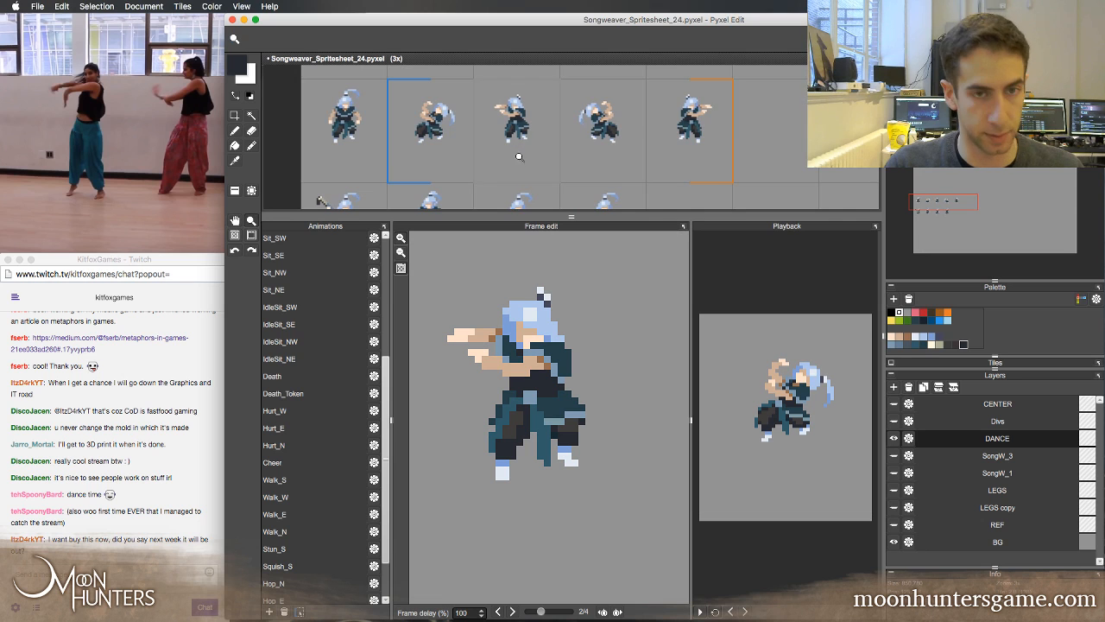
pyautogui.scroll(-3, 573, 143)
pyautogui.scroll(2, 544, 178)
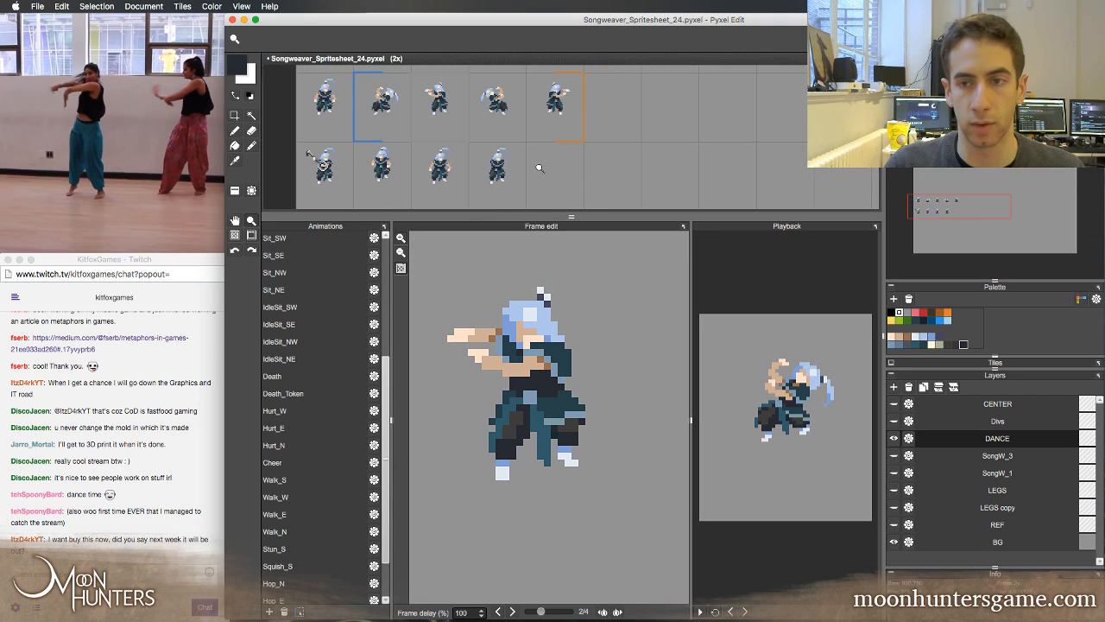
pyautogui.press('space')
pyautogui.moveTo(577, 165); pyautogui.dragTo(548, 165)
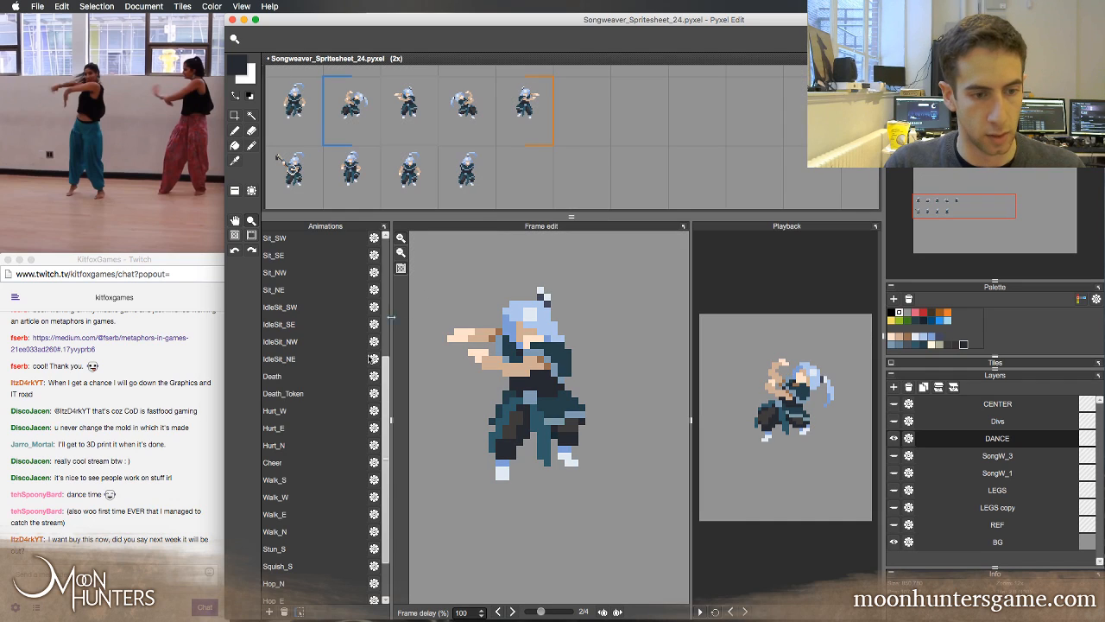
pyautogui.moveTo(385, 558); pyautogui.dragTo(383, 591)
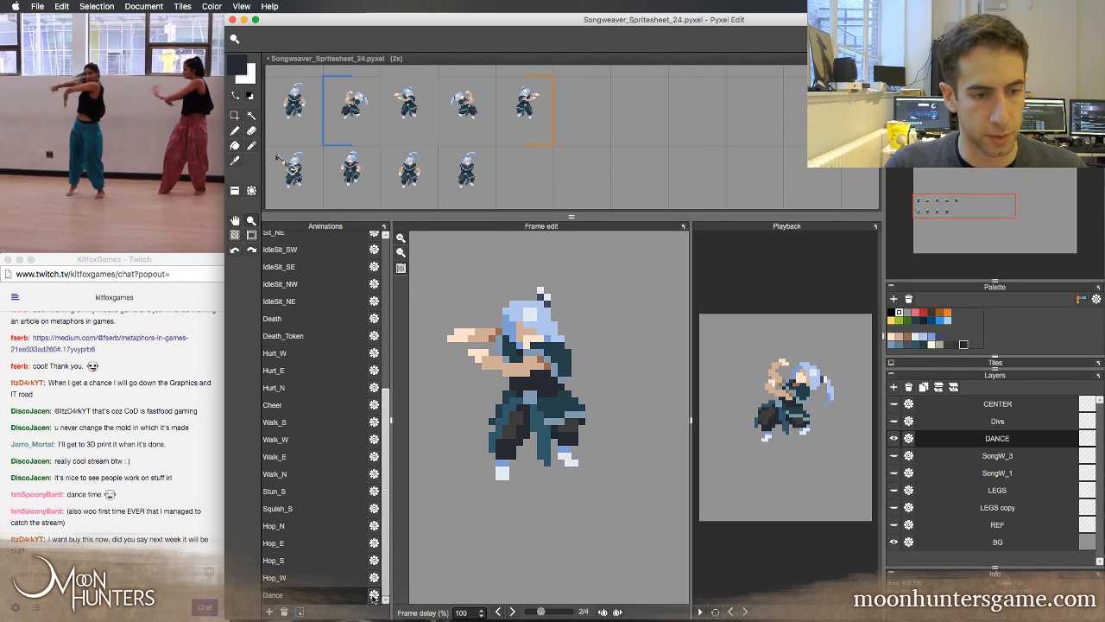
pyautogui.click(374, 595)
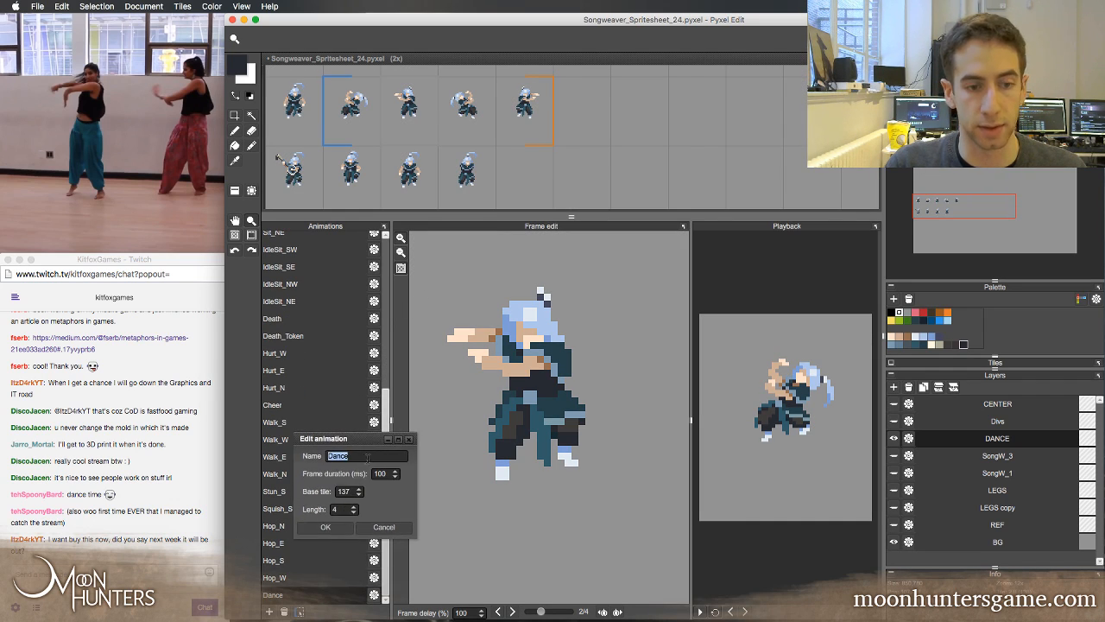
pyautogui.doubleClick(344, 490)
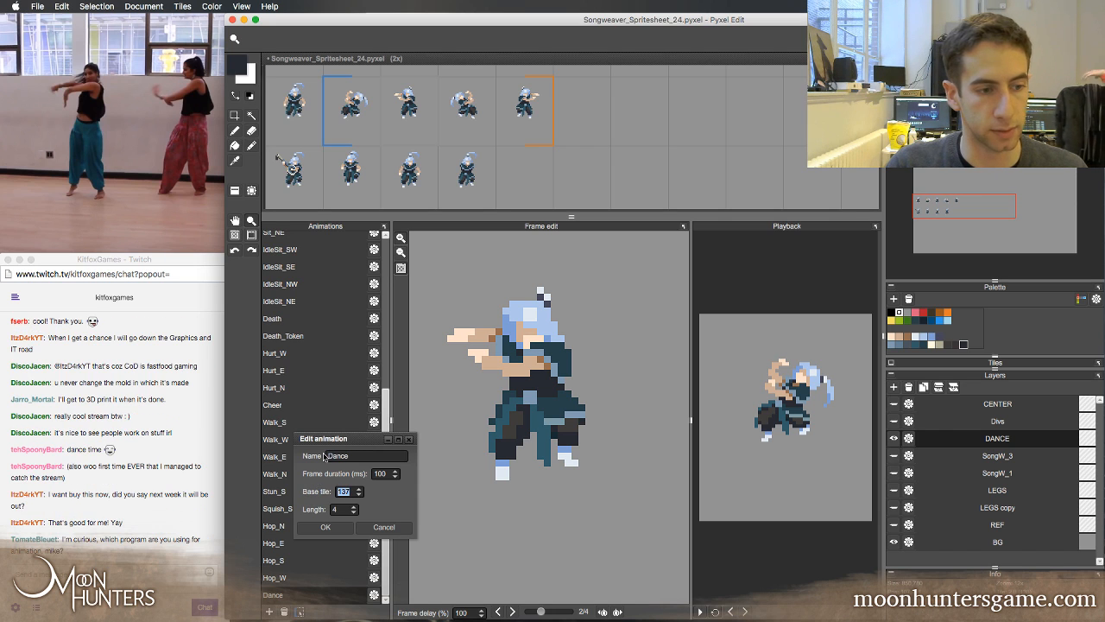
pyautogui.moveTo(341, 441); pyautogui.dragTo(312, 443)
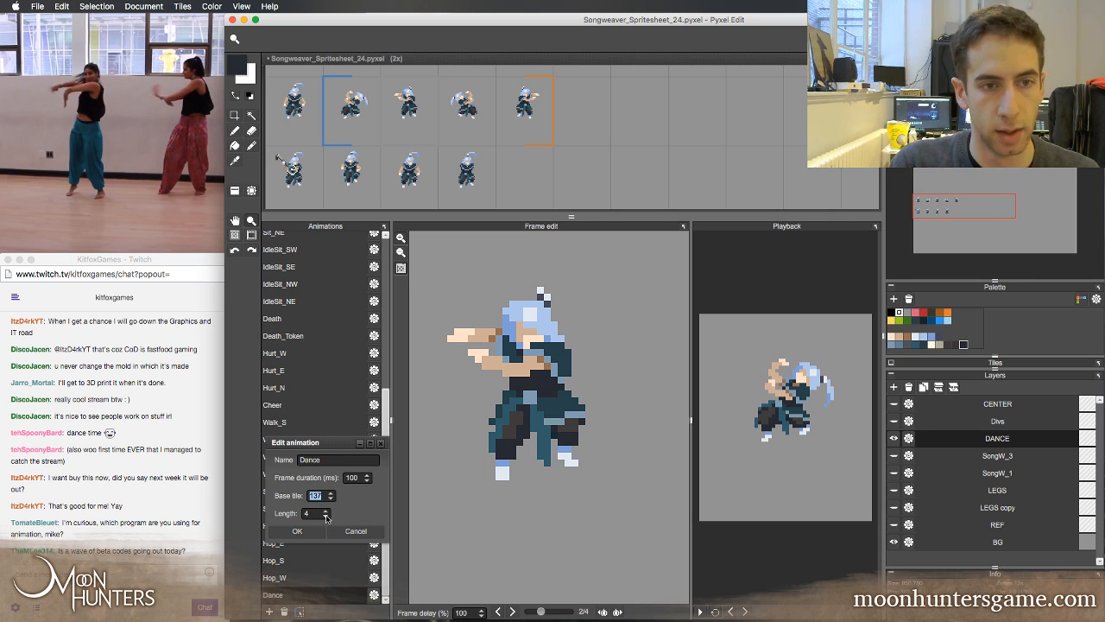
pyautogui.moveTo(316, 515); pyautogui.dragTo(291, 514)
pyautogui.write('12')
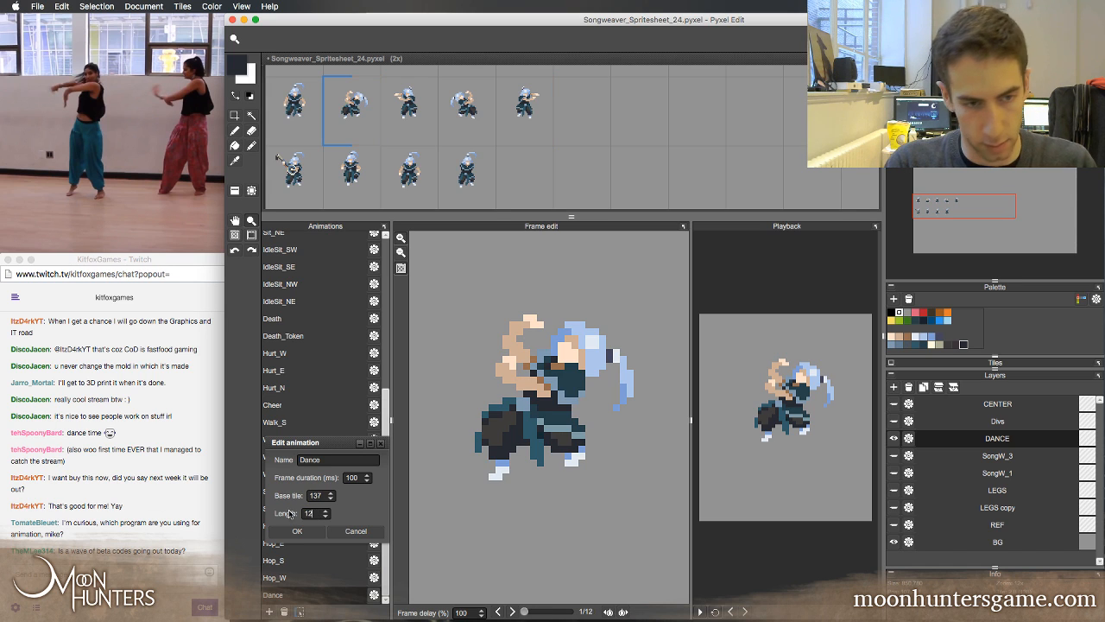
pyautogui.press('Return')
# Set the Dance animation's base tile to 136 so it starts at the standing pose
pyautogui.click(373, 594)
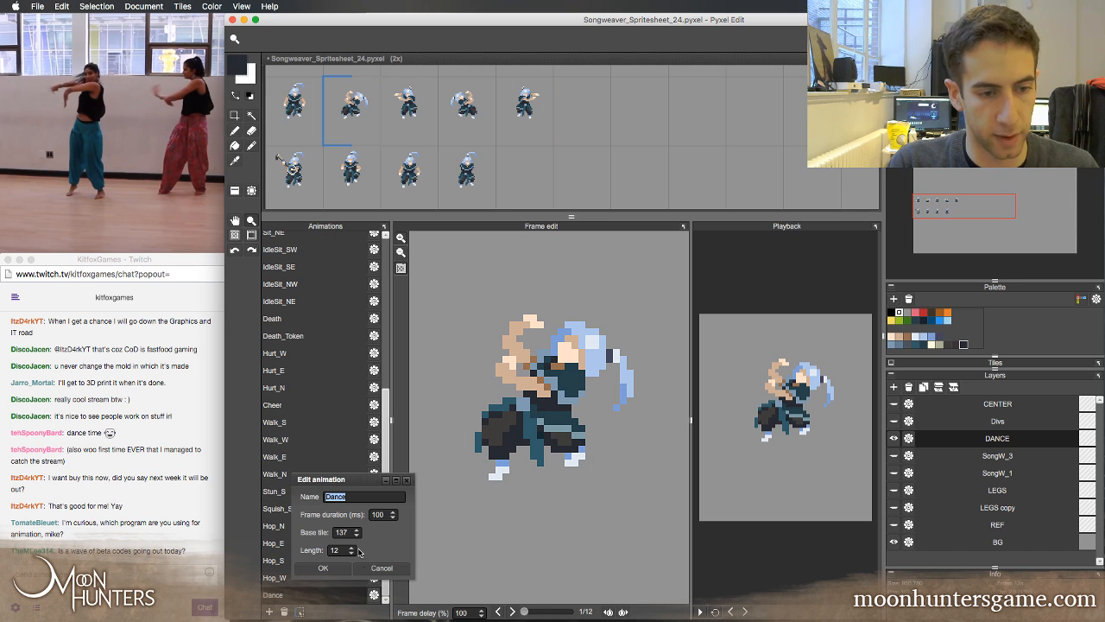
pyautogui.click(356, 537)
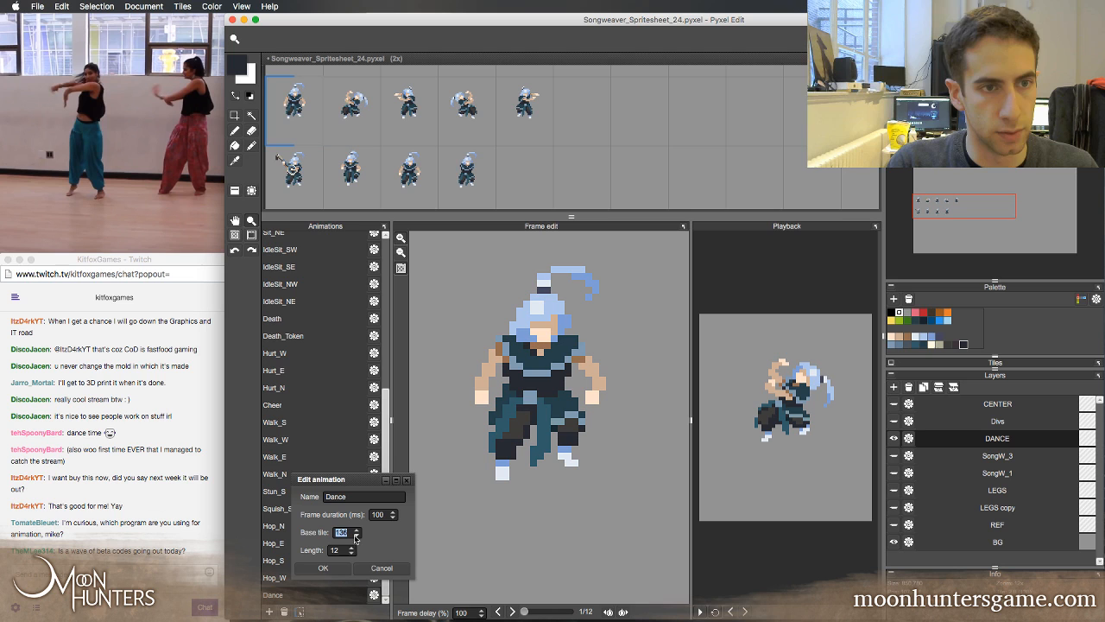
pyautogui.click(323, 567)
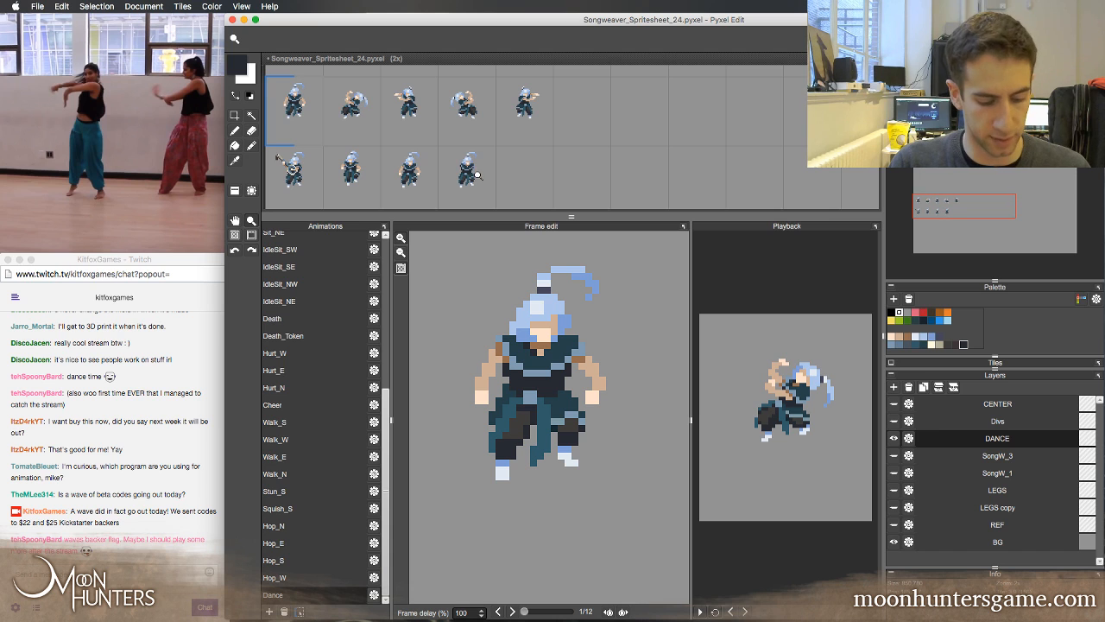
# Flip back and forth through the first five Dance frames to examine the motion with the mirrored poses
pyautogui.press('b')
pyautogui.press('Left')
pyautogui.press('Right')
pyautogui.press('Right')
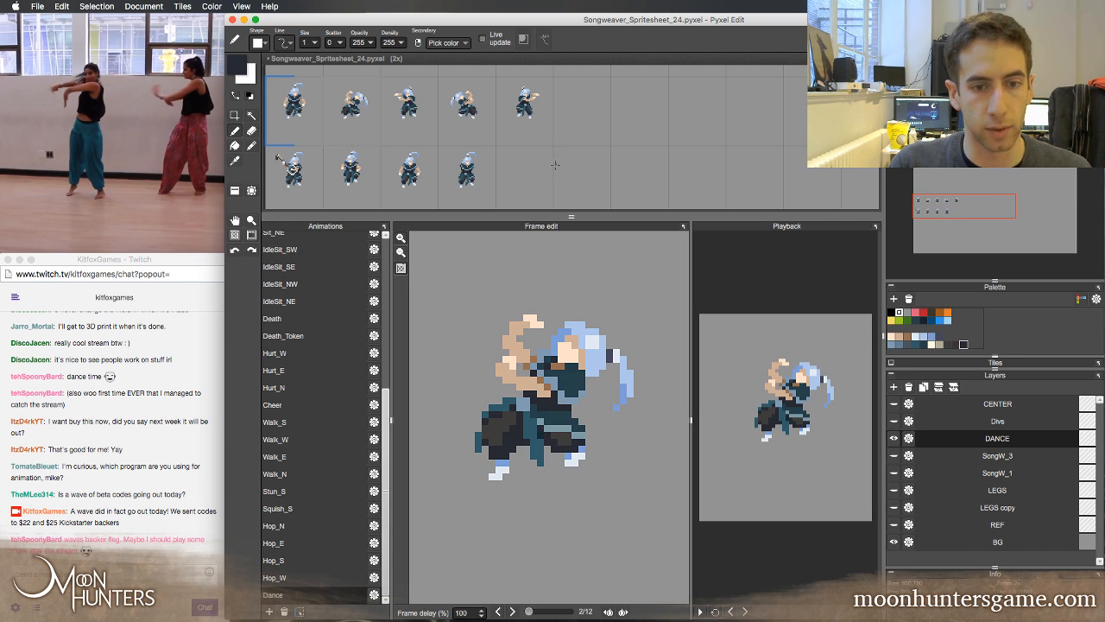
pyautogui.press('Right')
pyautogui.press('Right')
pyautogui.press('Right')
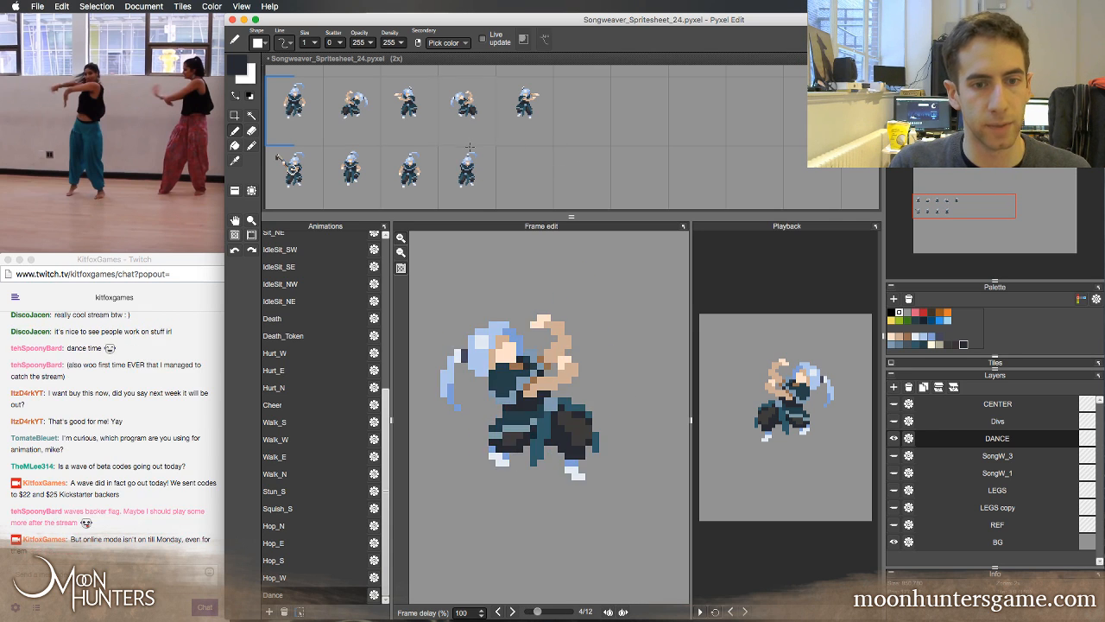
pyautogui.press('Left')
pyautogui.press('Left')
pyautogui.press('Right')
pyautogui.press('Right')
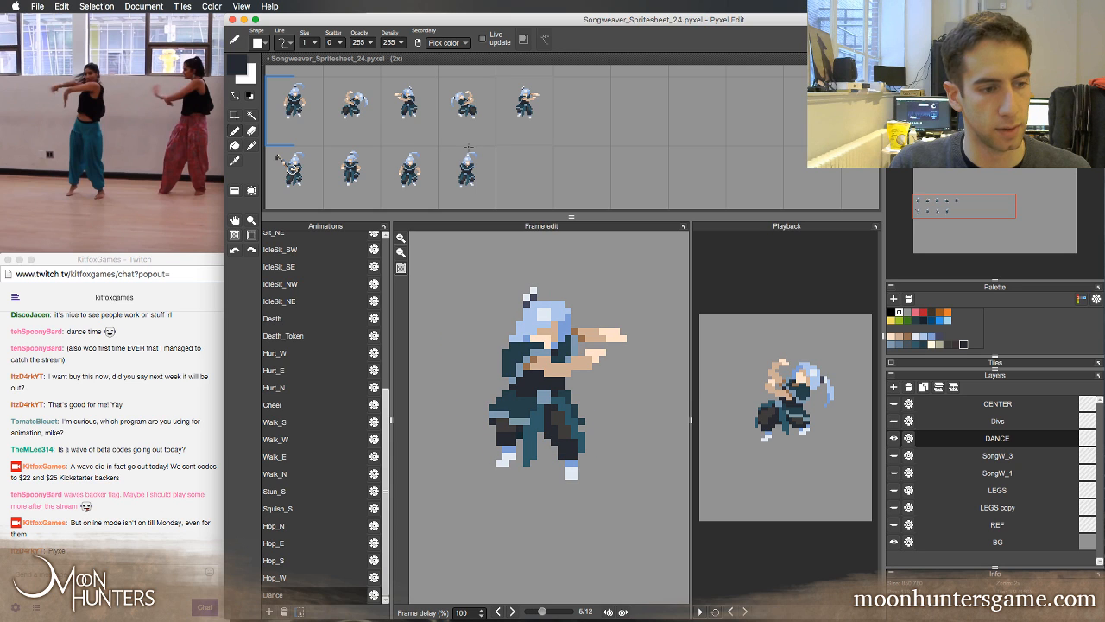
# Check the Twitch chat, switch to the main Chrome window and search the web for aseprite in a new tab
pyautogui.click(164, 585)
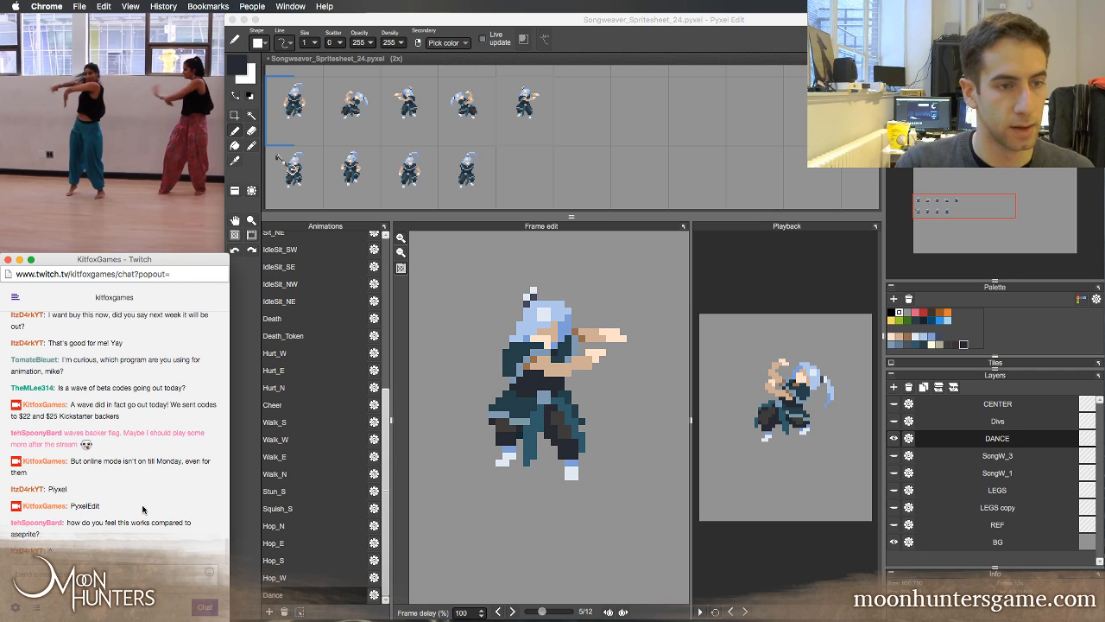
pyautogui.click(416, 24)
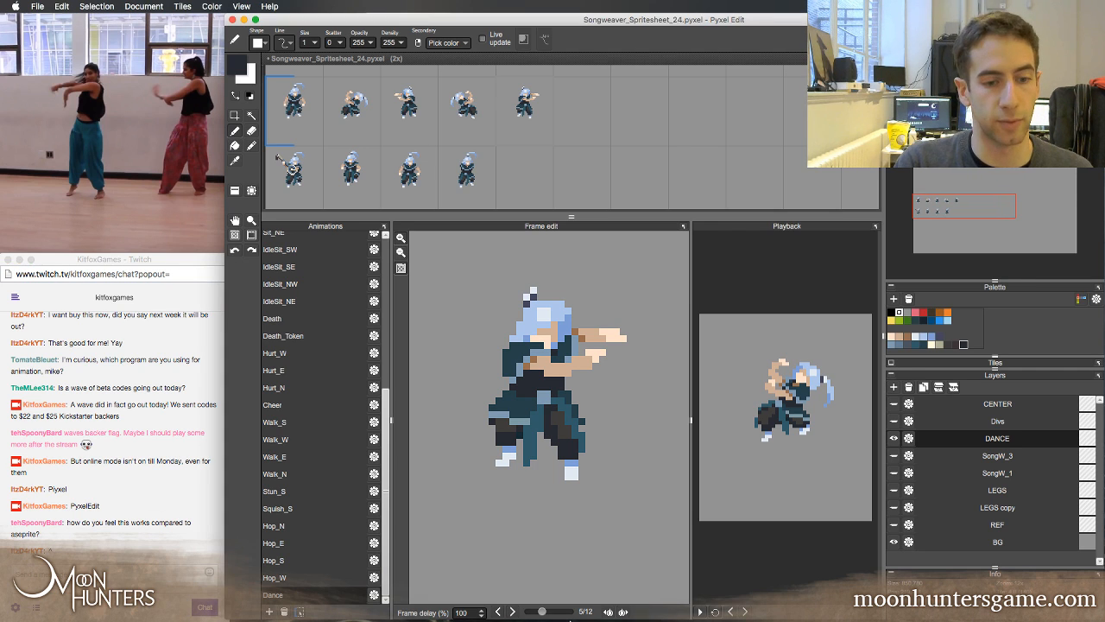
pyautogui.click(469, 607)
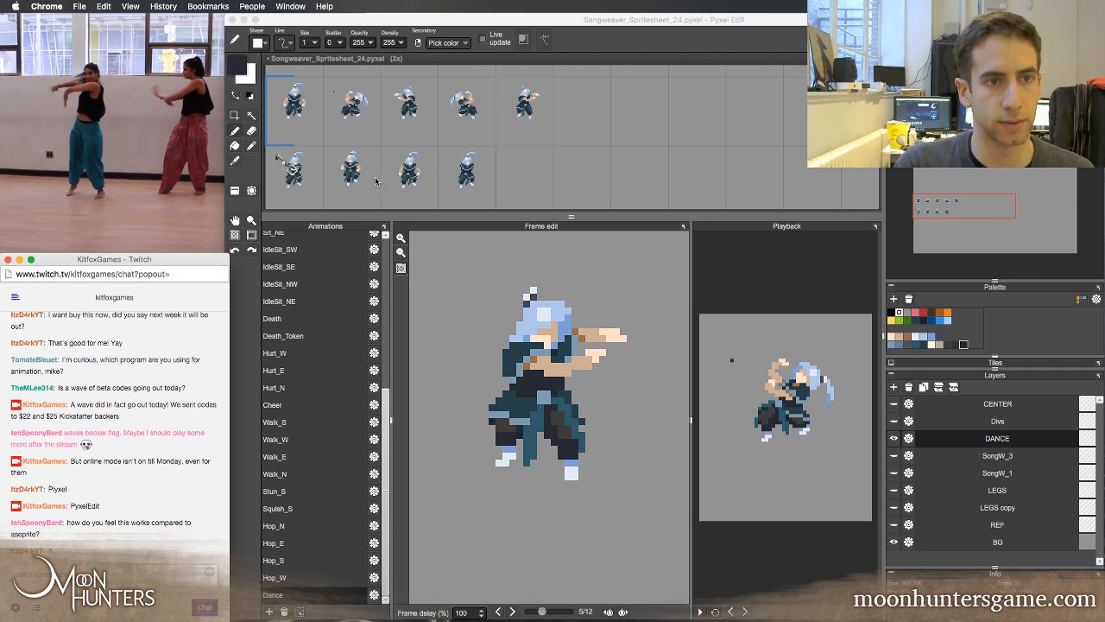
pyautogui.click(698, 609)
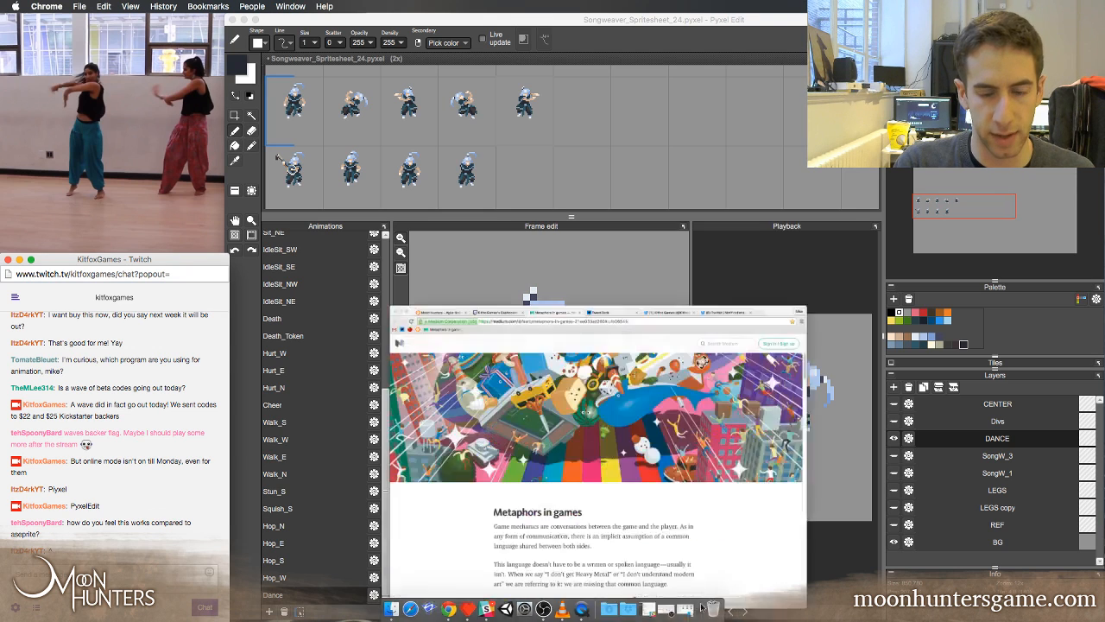
pyautogui.press('super+t')
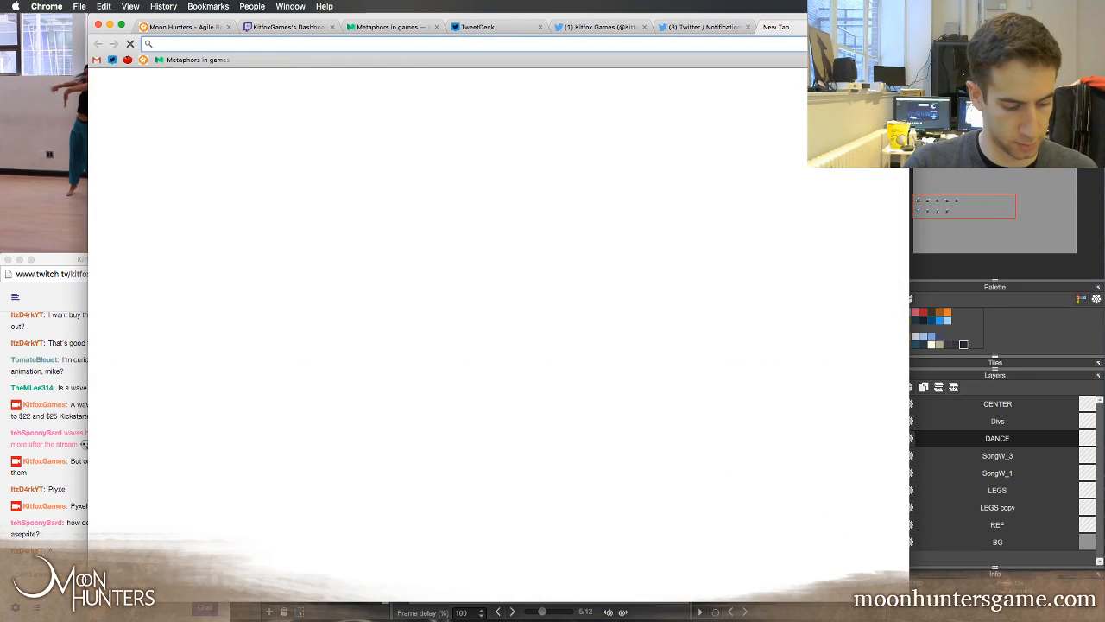
pyautogui.write('aseprite')
pyautogui.press('Return')
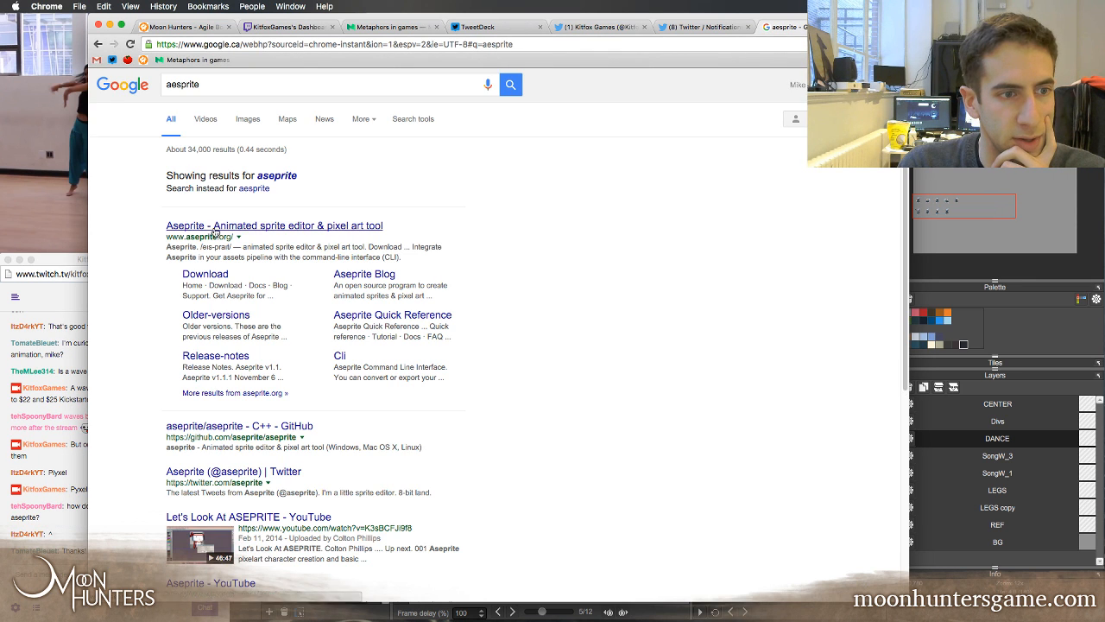
# Open the Aseprite website and read through its feature overview, including layers, frame tags, playback modes and onion skin
pyautogui.click(214, 228)
pyautogui.scroll(-3, 214, 232)
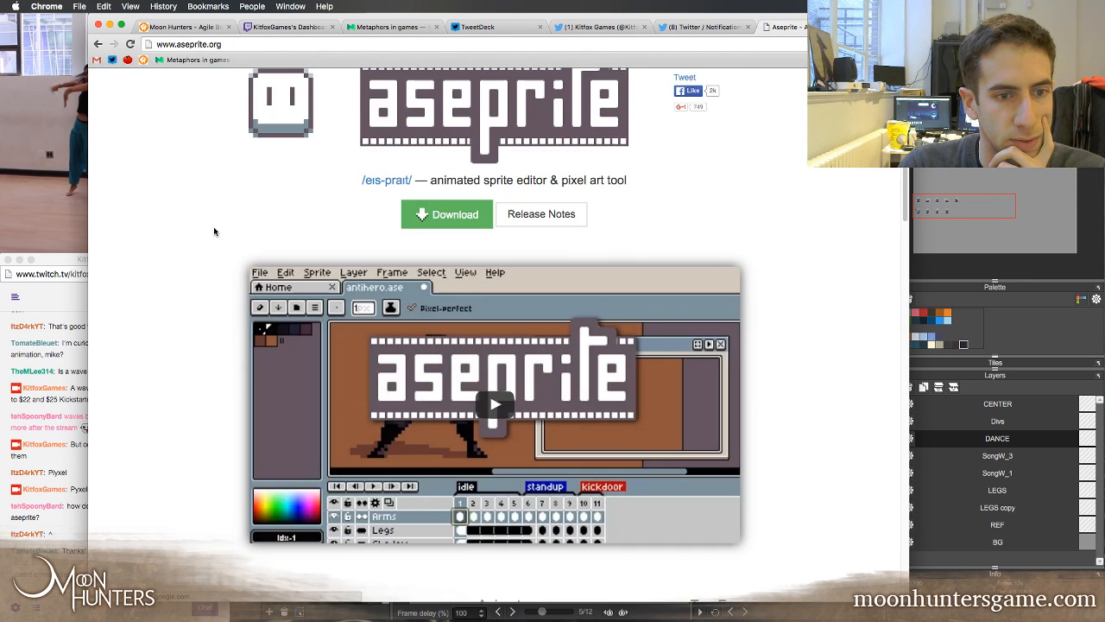
pyautogui.scroll(-2, 214, 231)
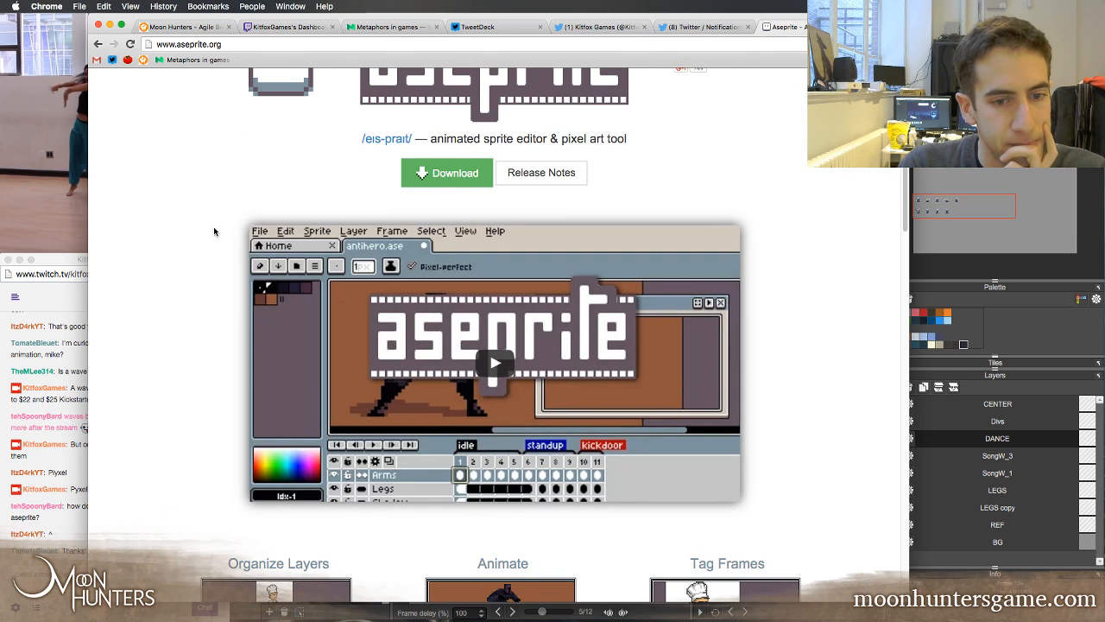
pyautogui.scroll(-1, 214, 231)
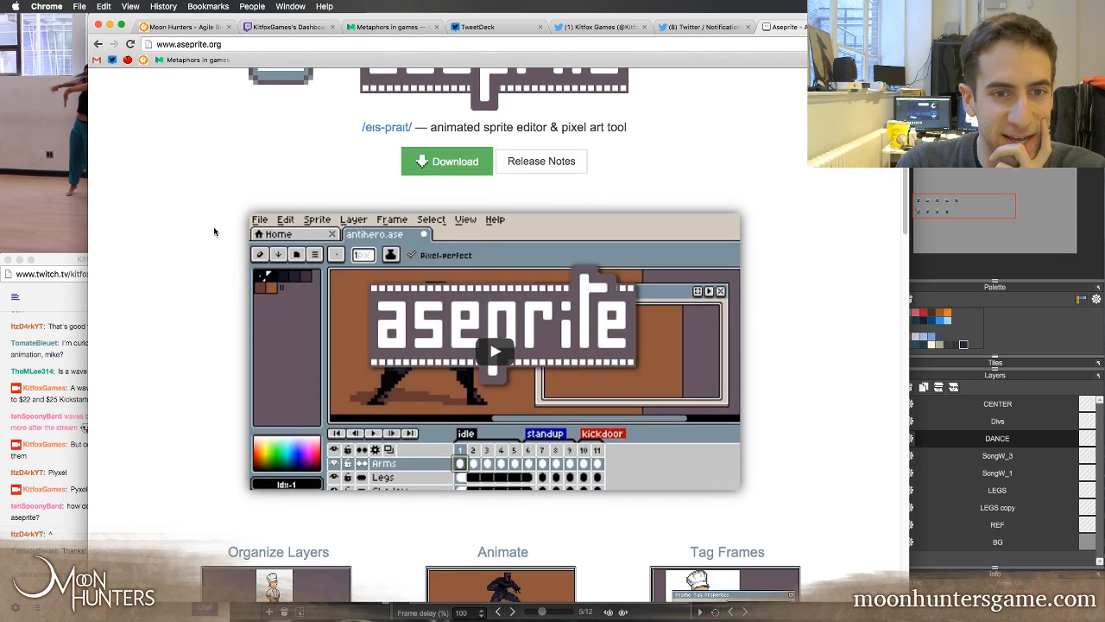
pyautogui.scroll(-5, 215, 232)
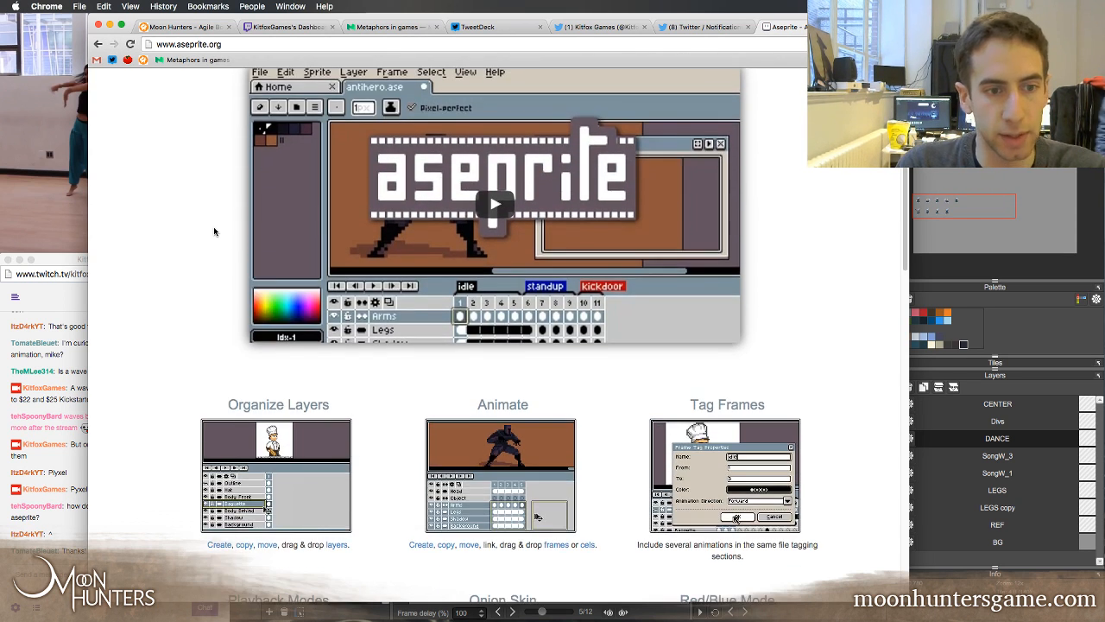
pyautogui.scroll(-6, 247, 237)
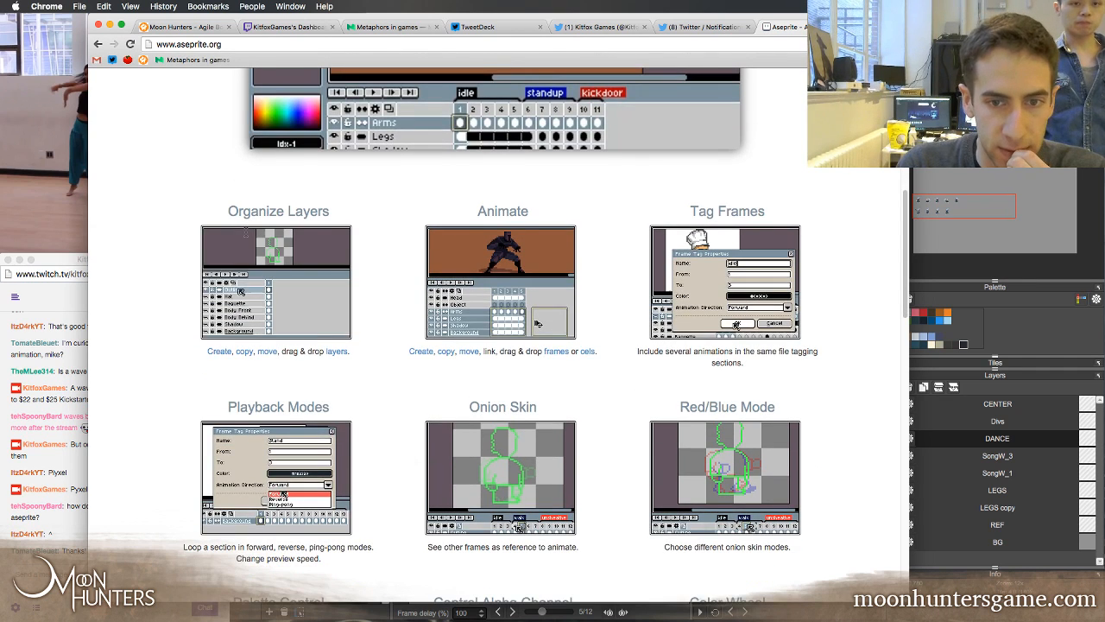
pyautogui.scroll(-1, 247, 235)
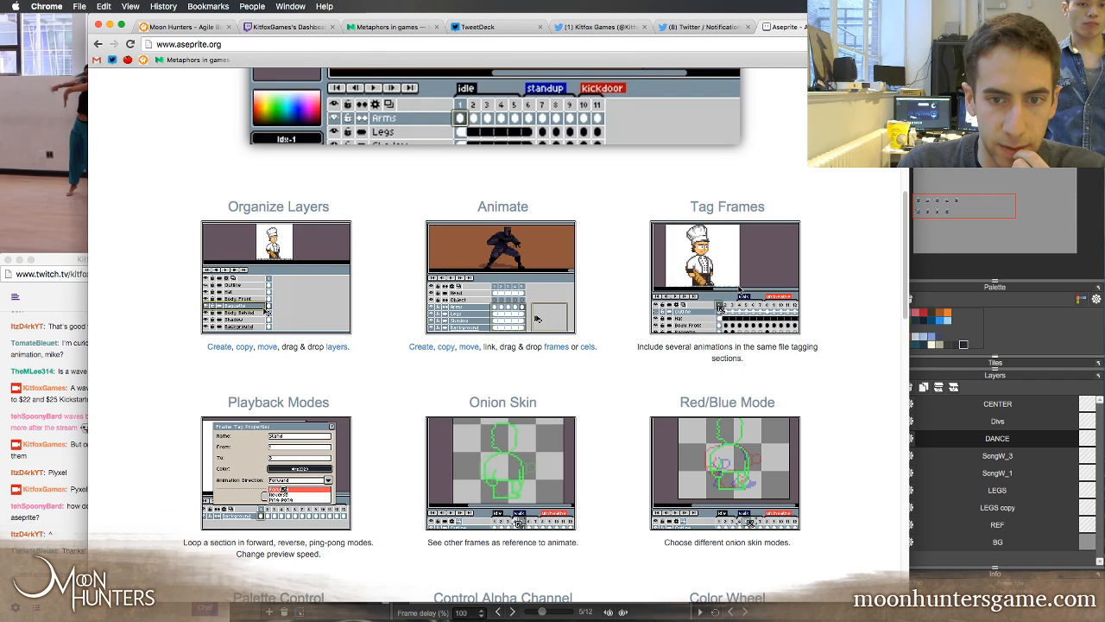
# Read the rest of the Aseprite feature overview, from palette control and color wheel to tiled mode, custom brushes and blend modes
pyautogui.scroll(-1, 718, 426)
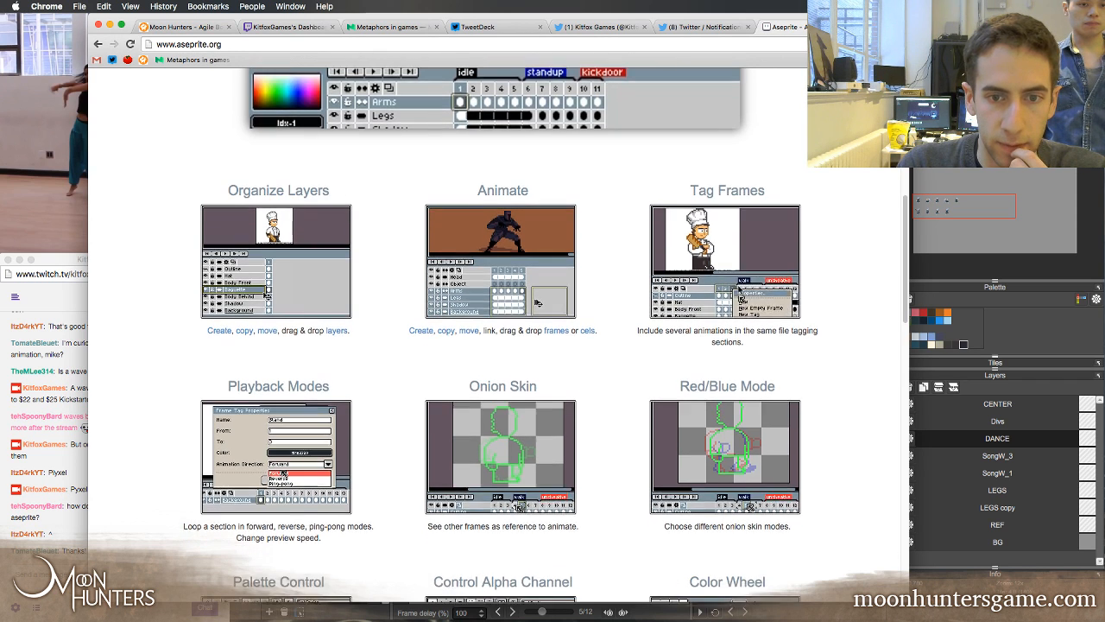
pyautogui.scroll(-1, 717, 427)
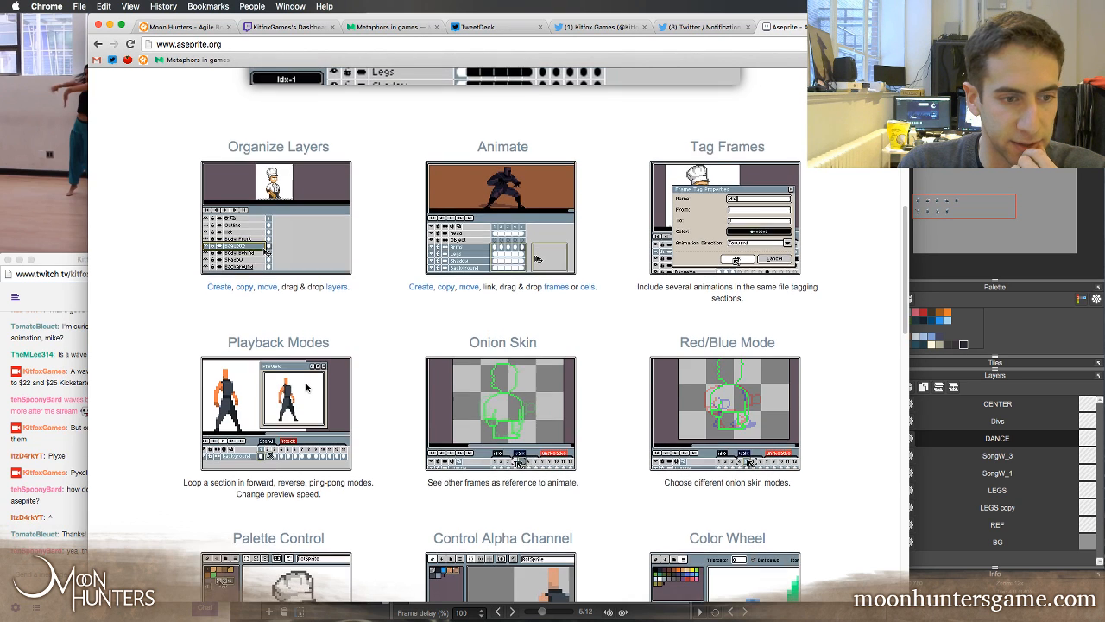
pyautogui.scroll(-3, 328, 474)
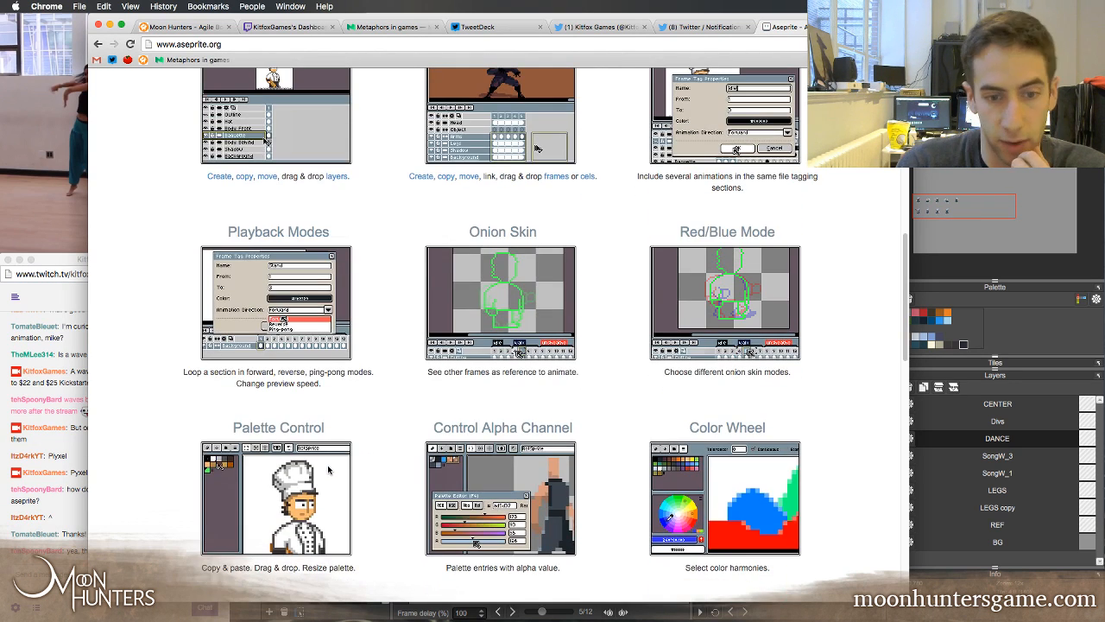
pyautogui.scroll(-2, 501, 328)
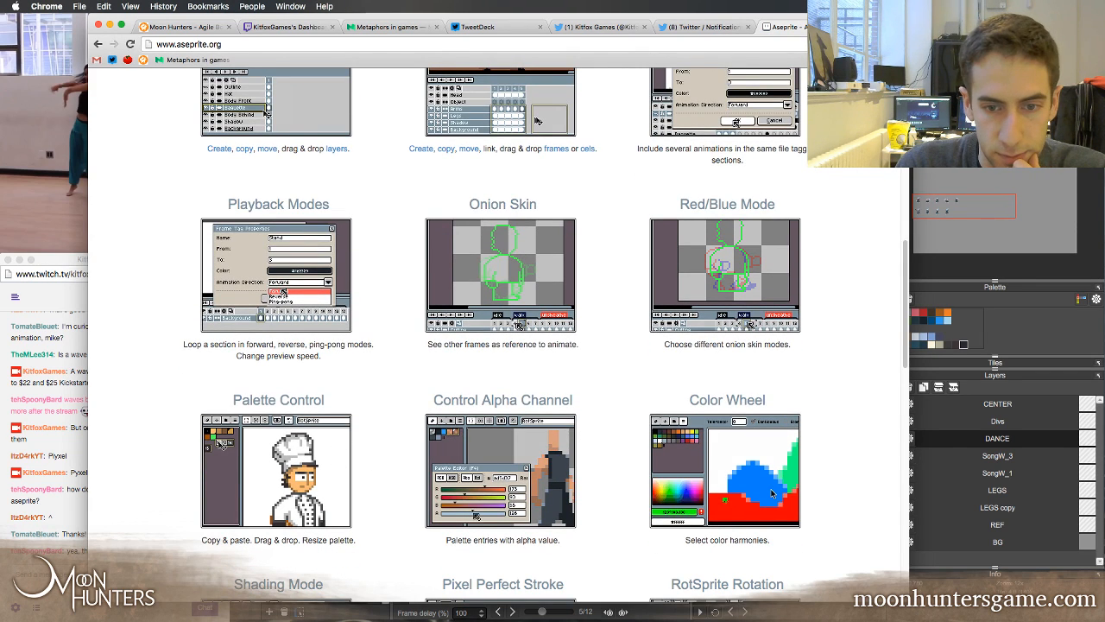
pyautogui.scroll(-8, 771, 493)
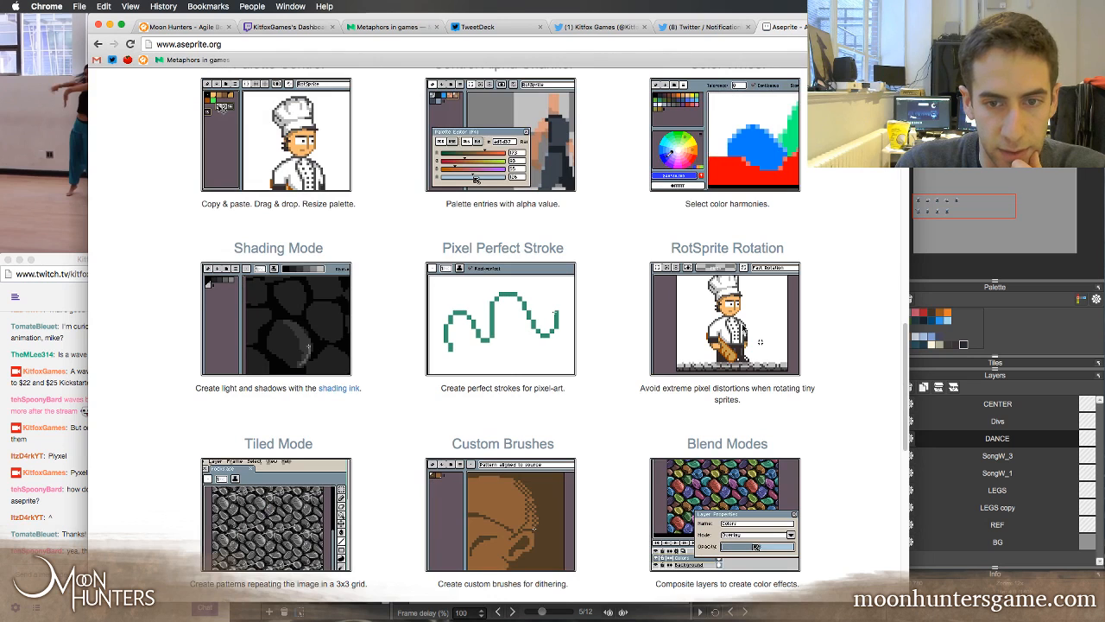
pyautogui.scroll(10, 570, 324)
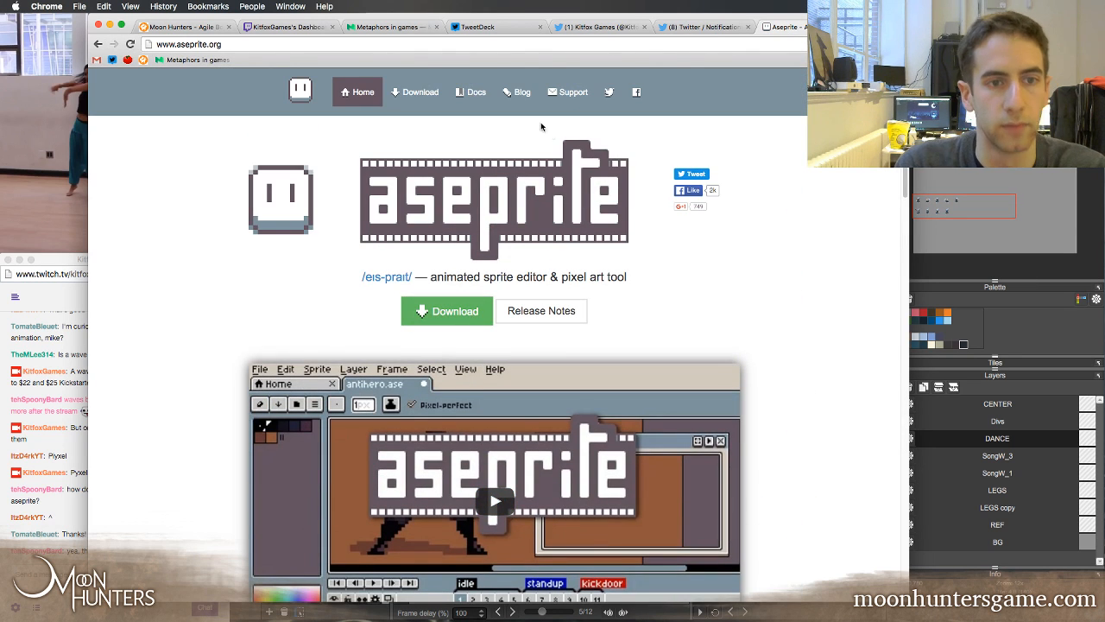
# Minimize the browser window, switch back to Pyxel Edit and save the Songweaver spritesheet
pyautogui.click(110, 25)
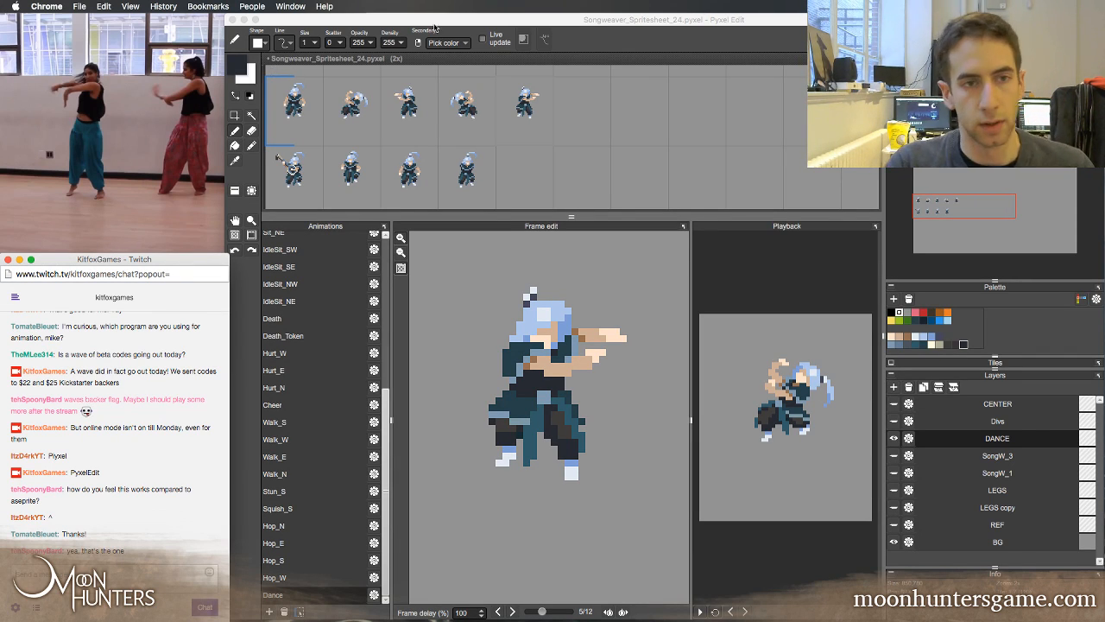
pyautogui.click(577, 31)
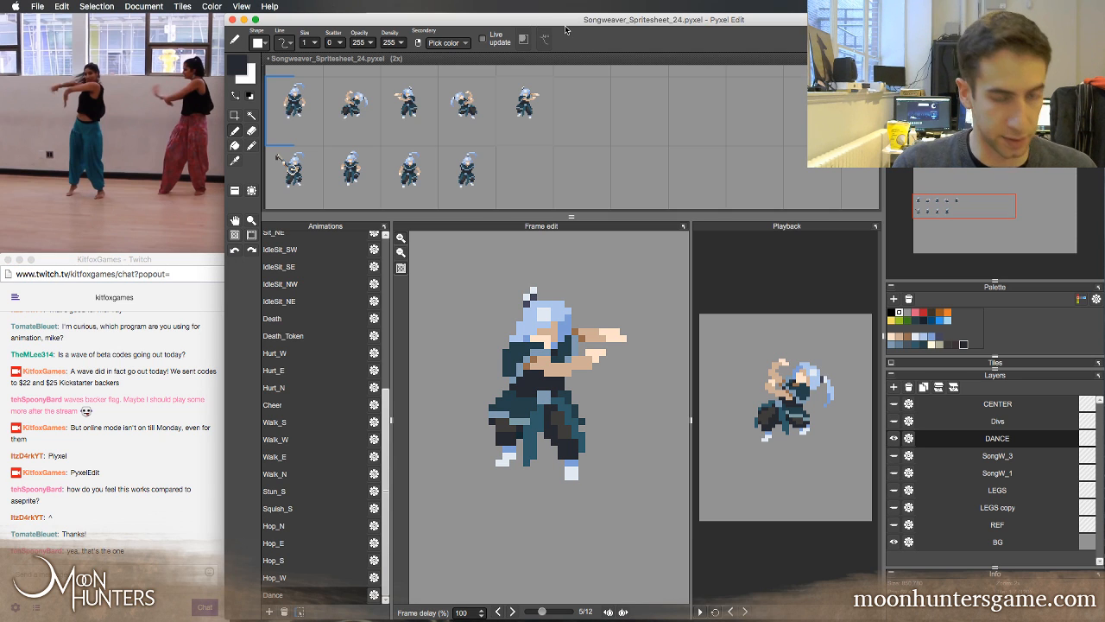
pyautogui.press('super+s')
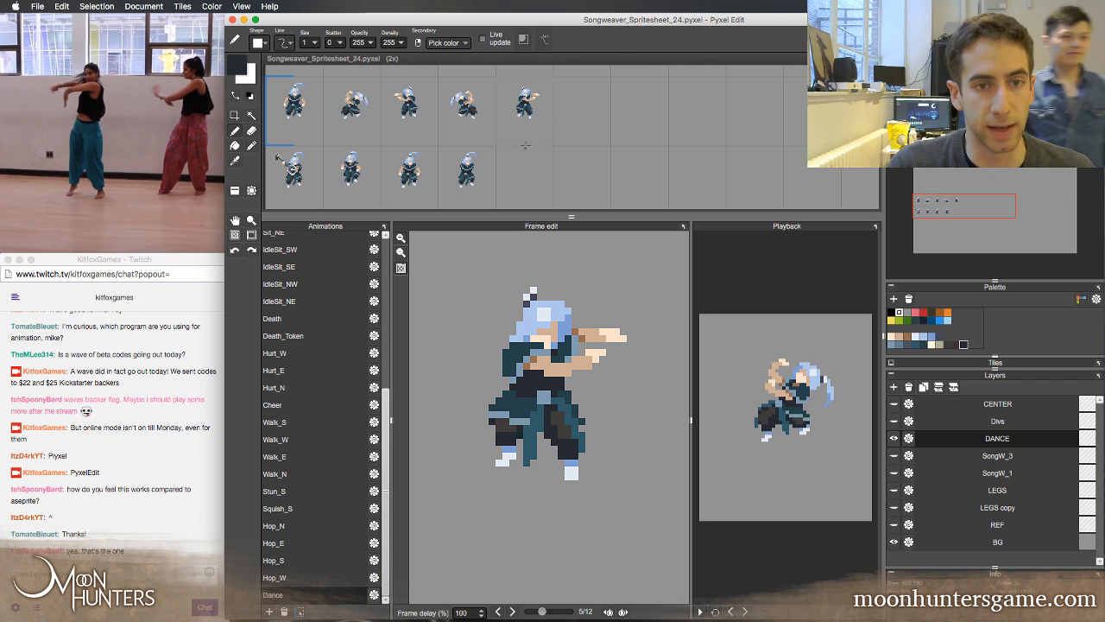
# Flip back and forth between the neighbouring Dance frames to compare the arms-out pose with its mirrored copy, ending on frame 3
pyautogui.press('z')
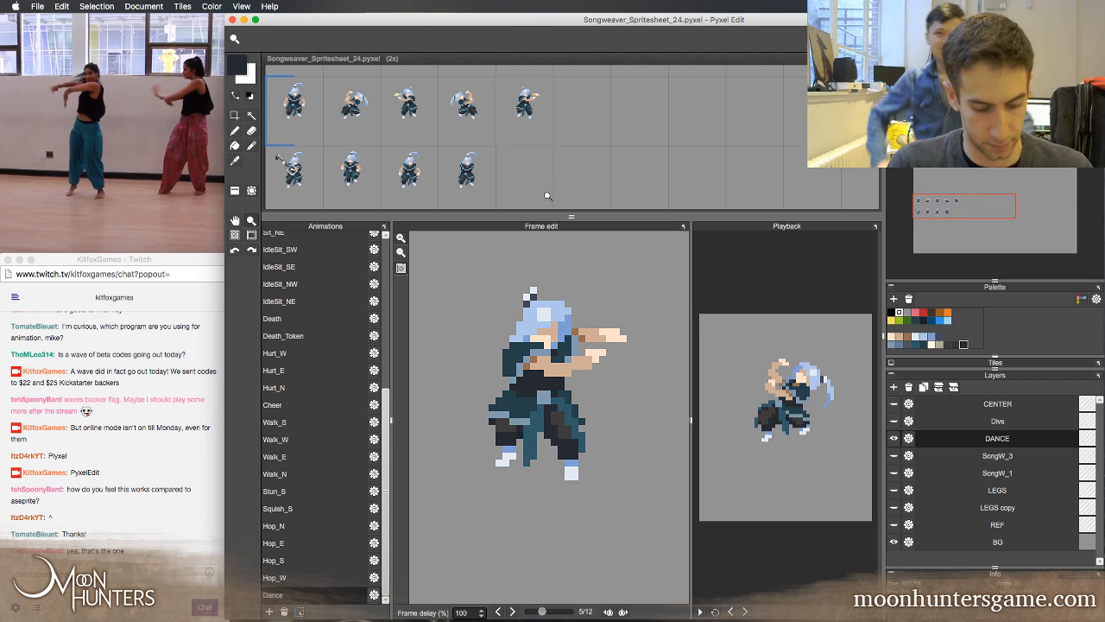
pyautogui.press('Left')
pyautogui.press('Right')
pyautogui.press('Right')
pyautogui.press('Left')
pyautogui.press('Left')
pyautogui.press('Left')
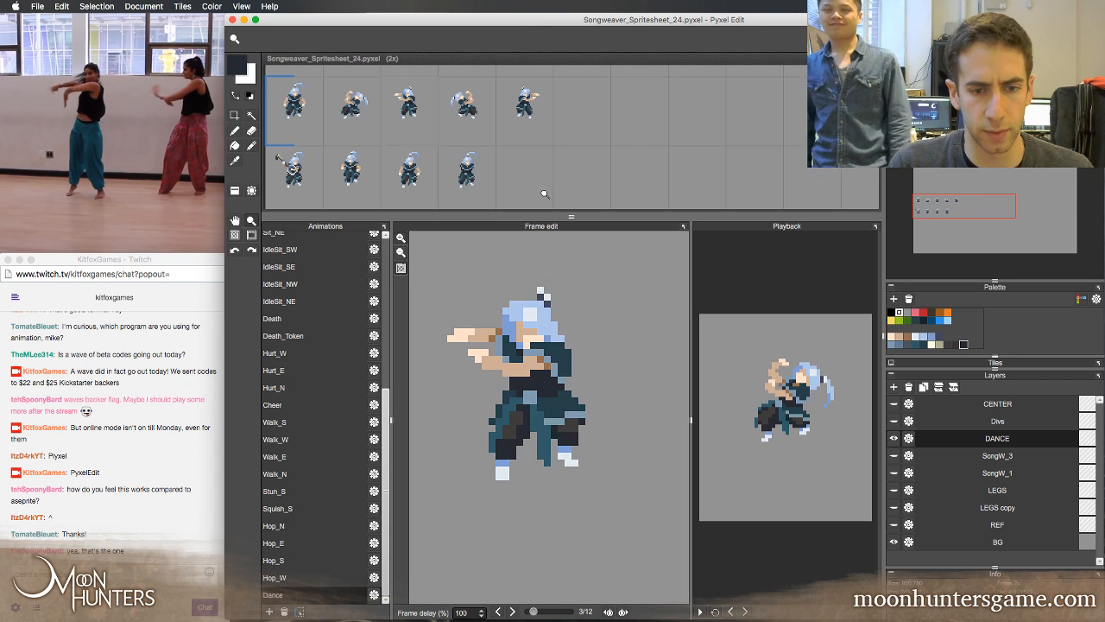
pyautogui.press('Right')
pyautogui.press('Left')
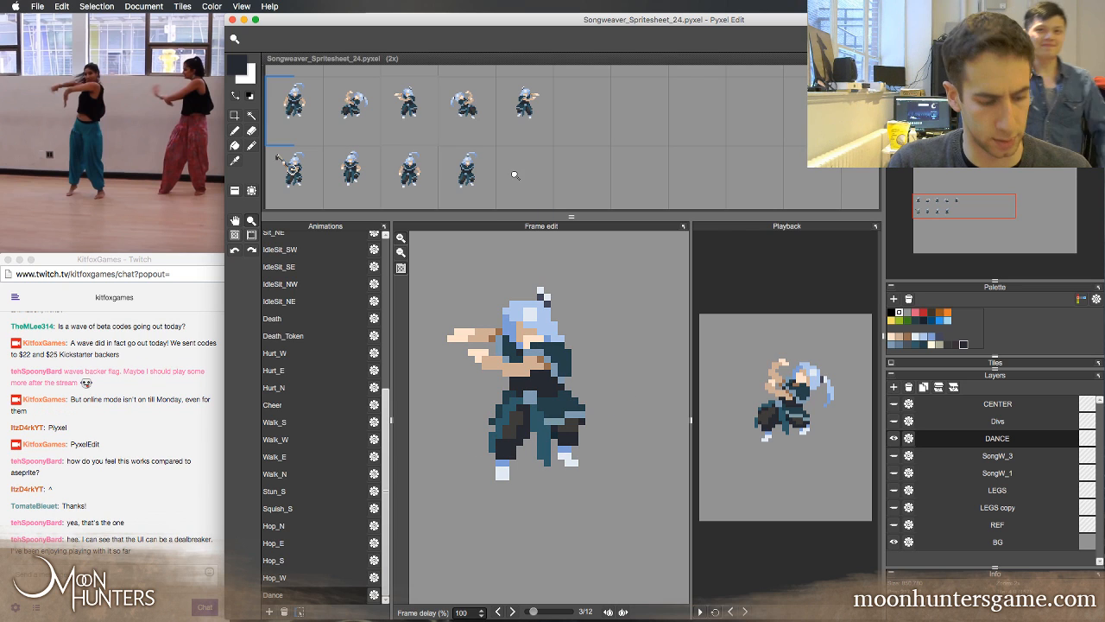
# Delete the mirrored fourth and fifth Dance tiles from the canvas, keeping only the first three poses
pyautogui.click(459, 119)
pyautogui.moveTo(462, 126); pyautogui.dragTo(546, 156)
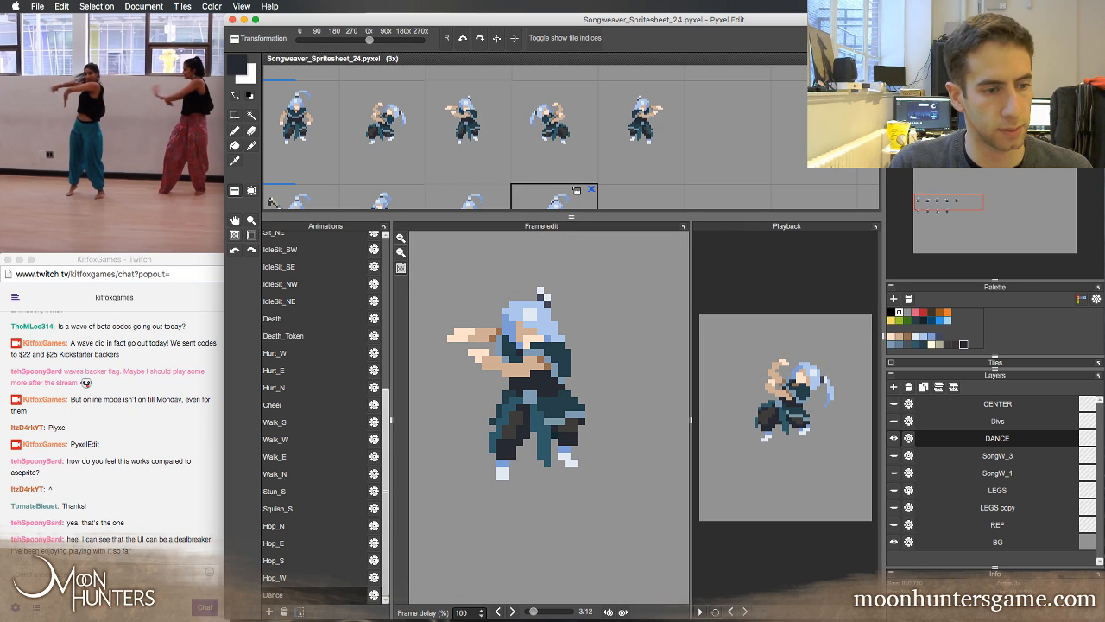
pyautogui.press('Delete')
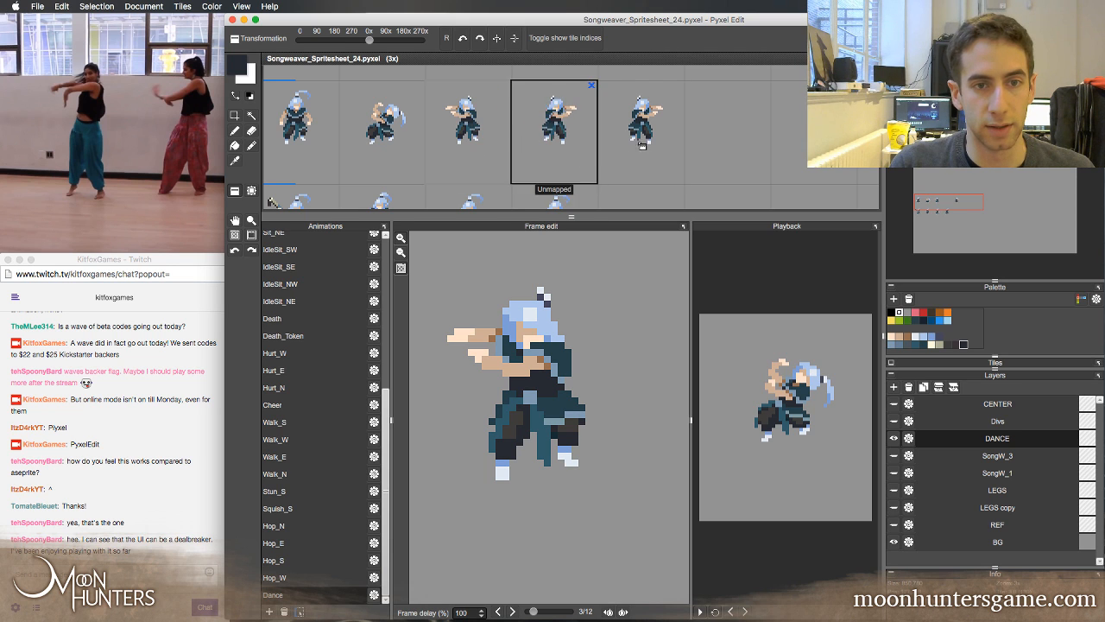
pyautogui.press('Delete')
pyautogui.click(561, 154)
pyautogui.moveTo(475, 140)
pyautogui.mouseDown()
pyautogui.moveTo(590, 158)
pyautogui.moveTo(542, 151)
pyautogui.mouseUp()
pyautogui.press('z')
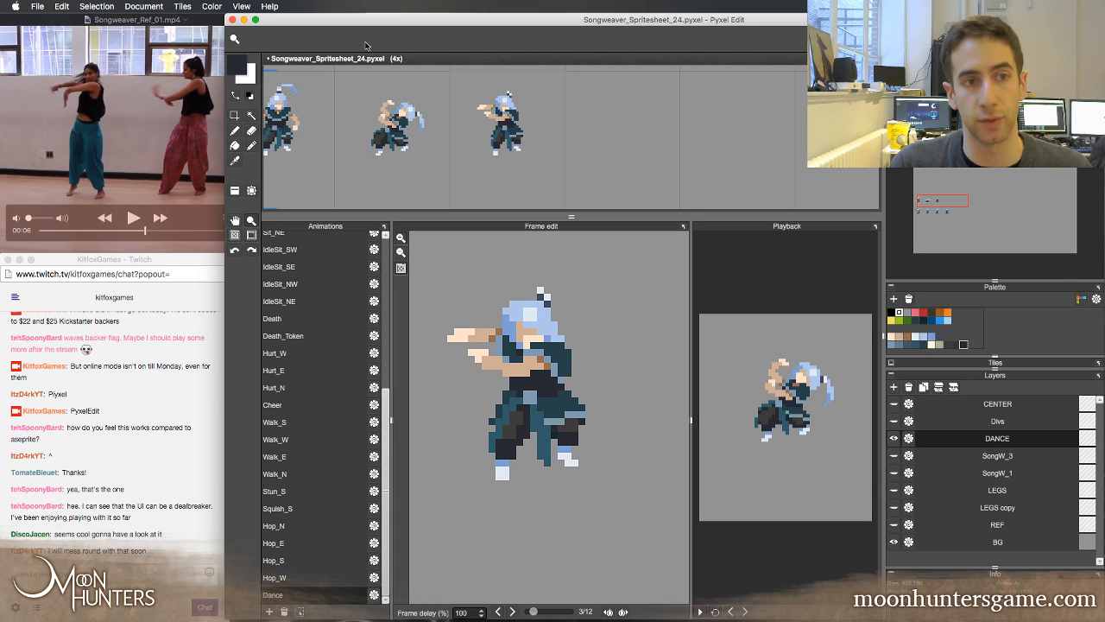
# Draw a curved light-blue ponytail behind the head in Dance frame 3, using the hair color sampled from frame 2
pyautogui.press('b')
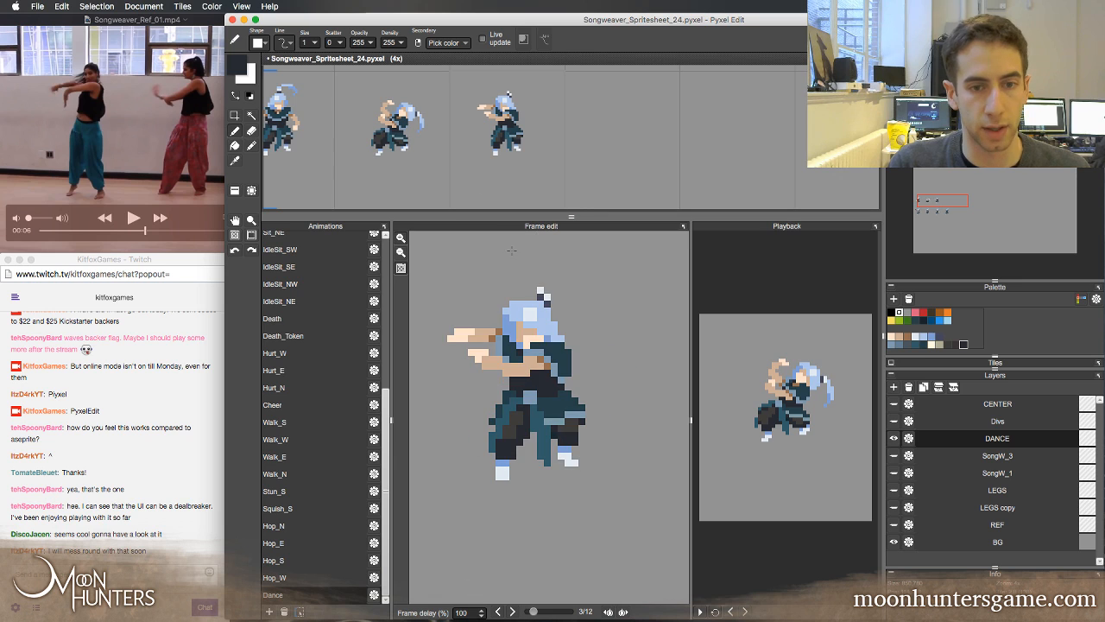
pyautogui.press('Left')
pyautogui.rightClick(619, 355)
pyautogui.press('Right')
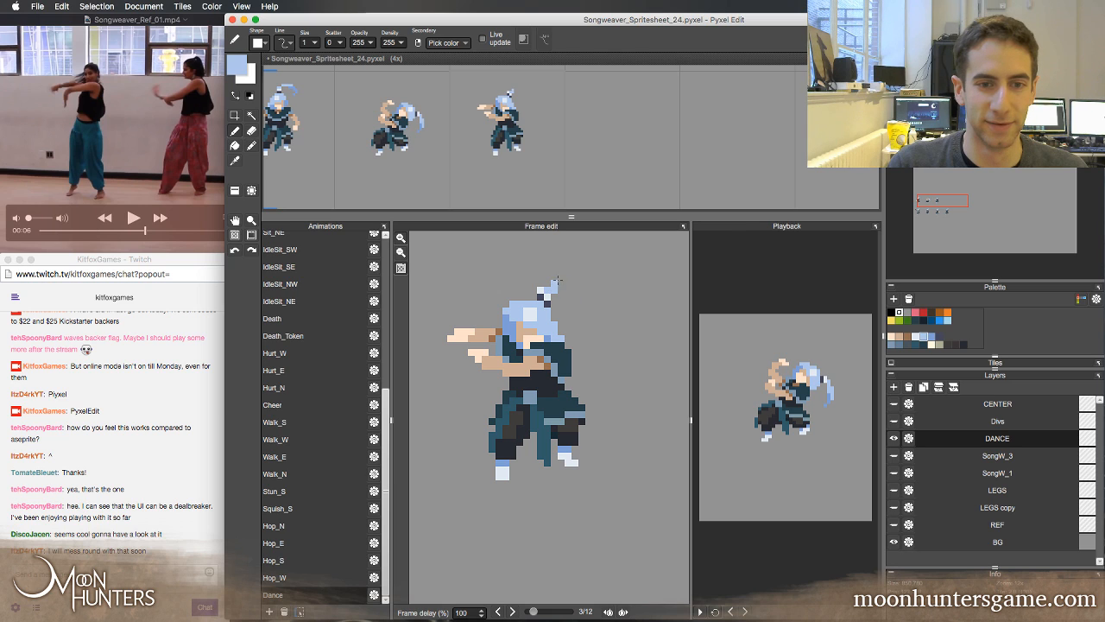
pyautogui.moveTo(557, 281); pyautogui.dragTo(576, 278)
pyautogui.click(594, 300)
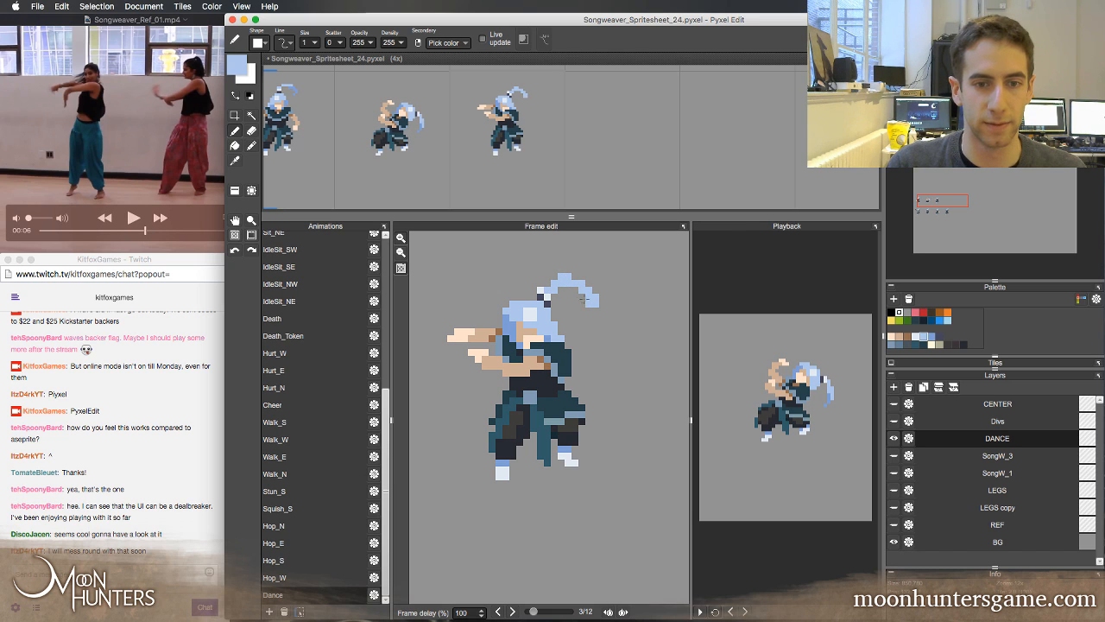
# Erase and repaint pixels to curl the ponytail's end in frame 3, comparing its position with frame 2
pyautogui.press('e')
pyautogui.moveTo(596, 304)
pyautogui.mouseDown()
pyautogui.moveTo(591, 278)
pyautogui.moveTo(563, 283)
pyautogui.mouseUp()
pyautogui.press('b')
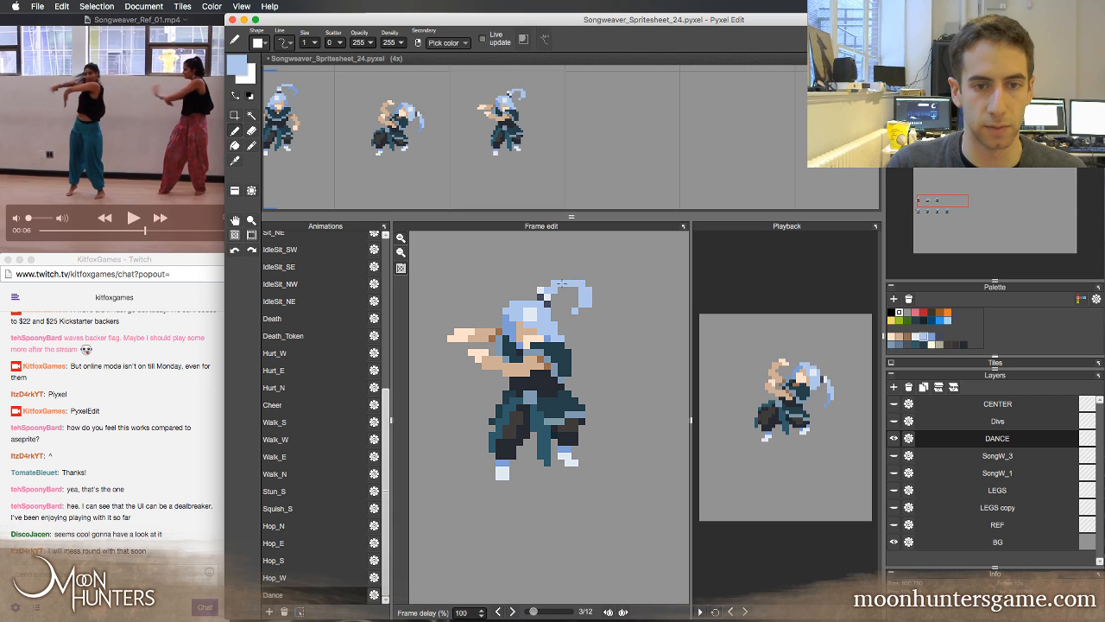
pyautogui.press('e')
pyautogui.click(582, 299)
pyautogui.press('b')
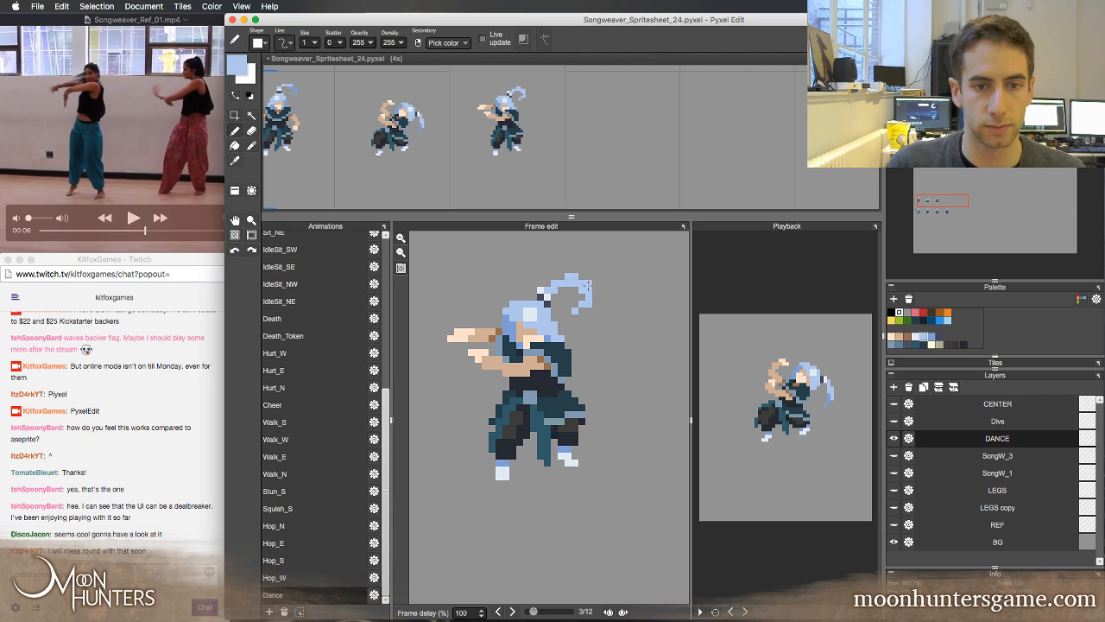
pyautogui.press('Left')
pyautogui.press('Right')
pyautogui.press('Left')
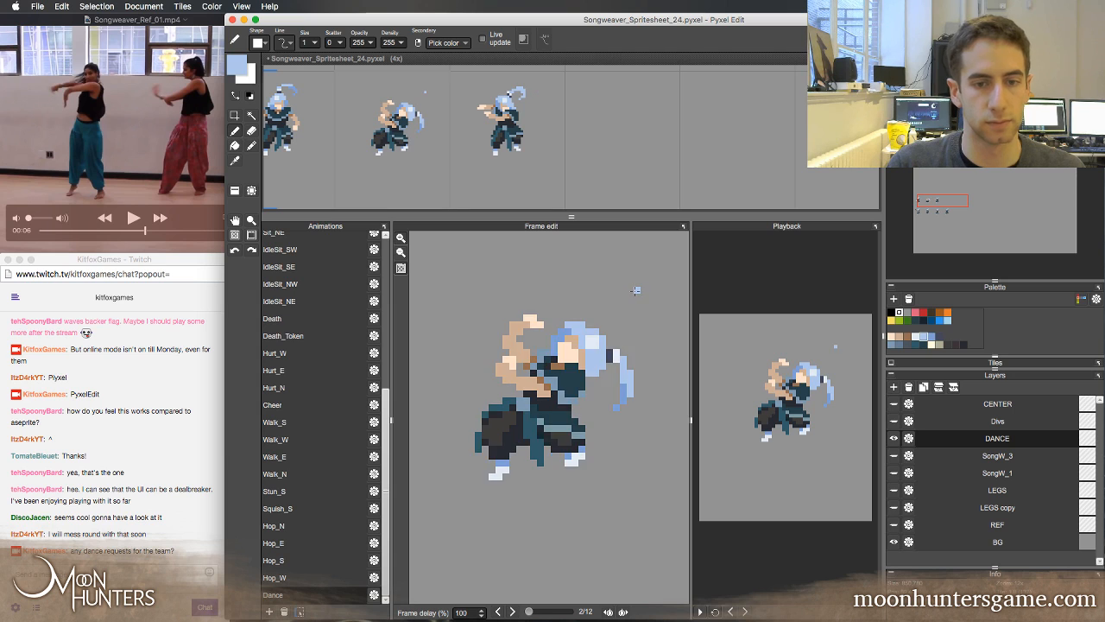
pyautogui.press('Right')
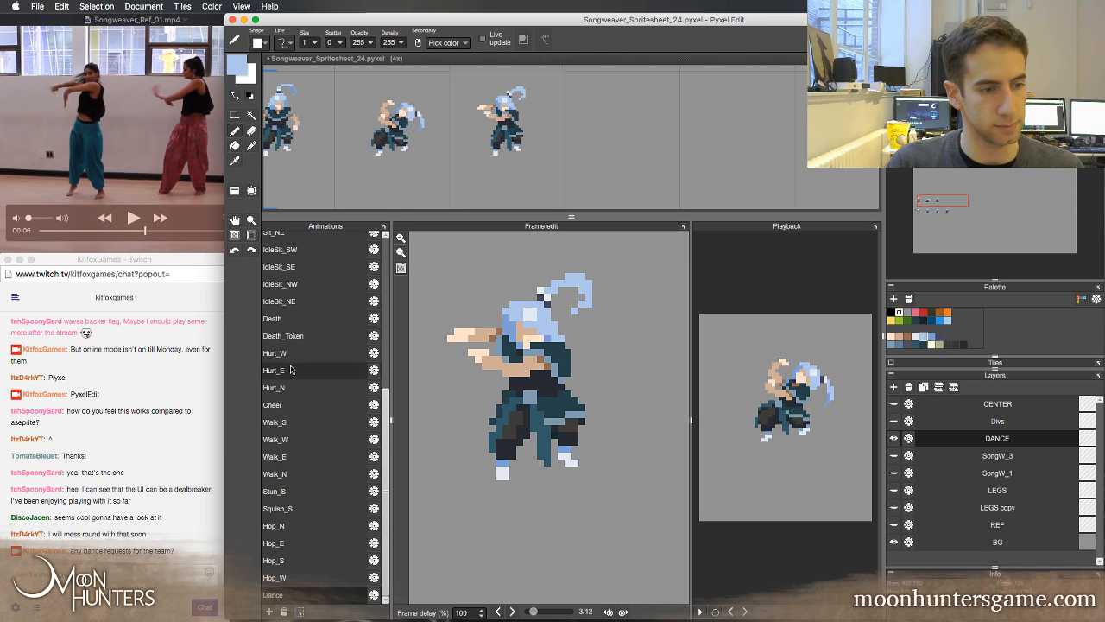
# Check the Twitch chat, return to Pyxel Edit and flip between the neighbouring Dance frames to examine the ponytail's motion
pyautogui.click(177, 537)
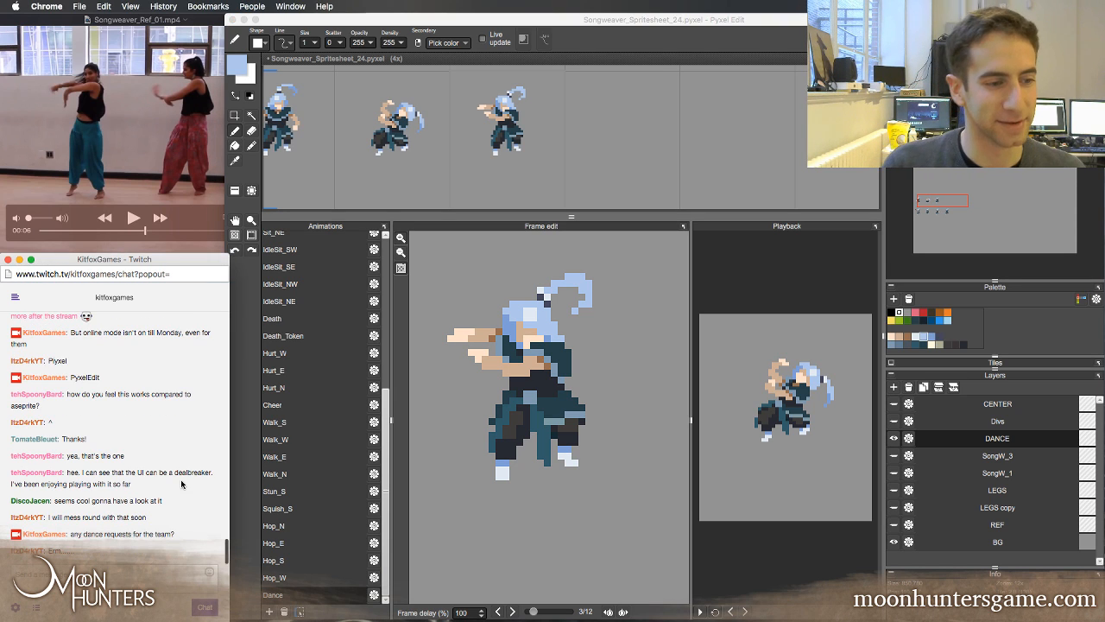
pyautogui.click(566, 50)
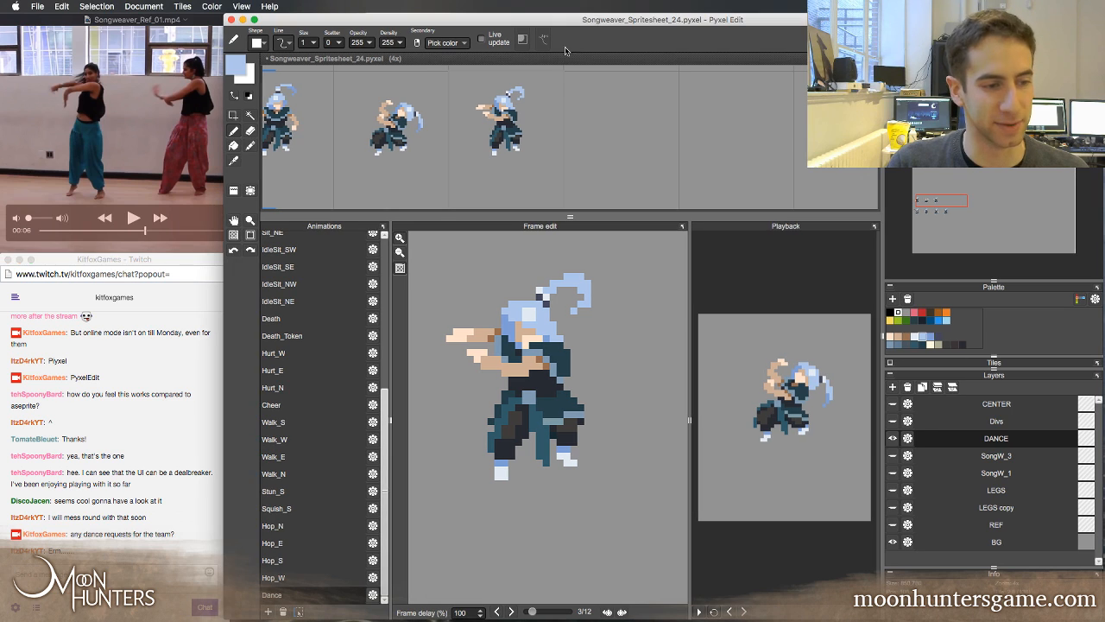
pyautogui.press('Left')
pyautogui.press('Right')
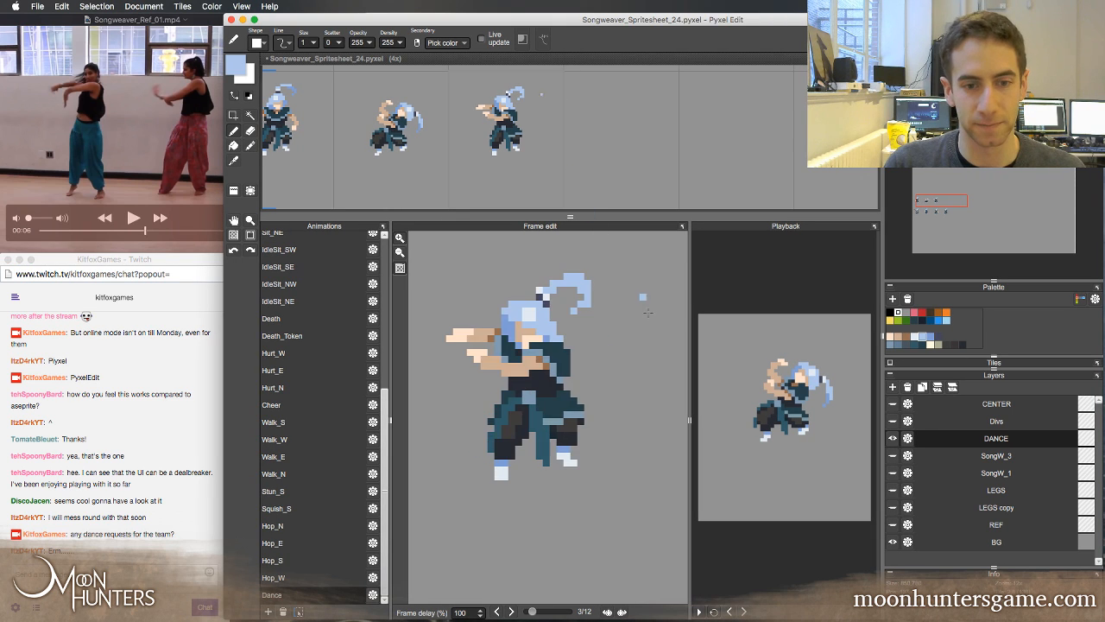
pyautogui.press('Right')
pyautogui.press('Left')
pyautogui.press('Left')
pyautogui.press('Right')
pyautogui.press('Left')
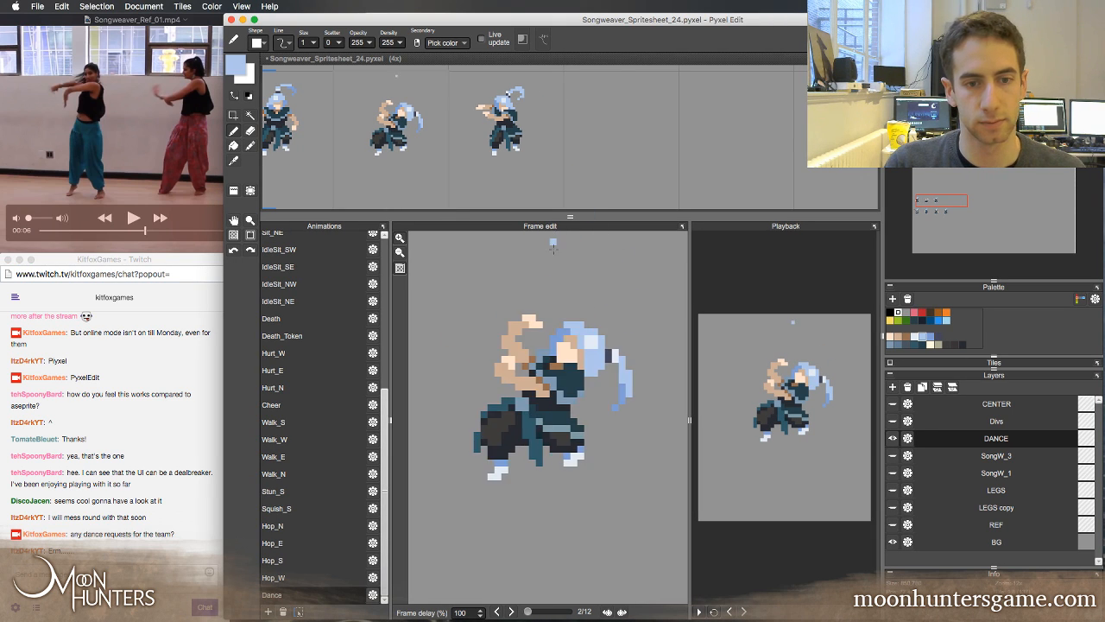
# Select the ponytail in frame 3, move it about one pixel right and two pixels down, and deselect it
pyautogui.press('Right')
pyautogui.press('s')
pyautogui.moveTo(527, 257); pyautogui.dragTo(630, 318)
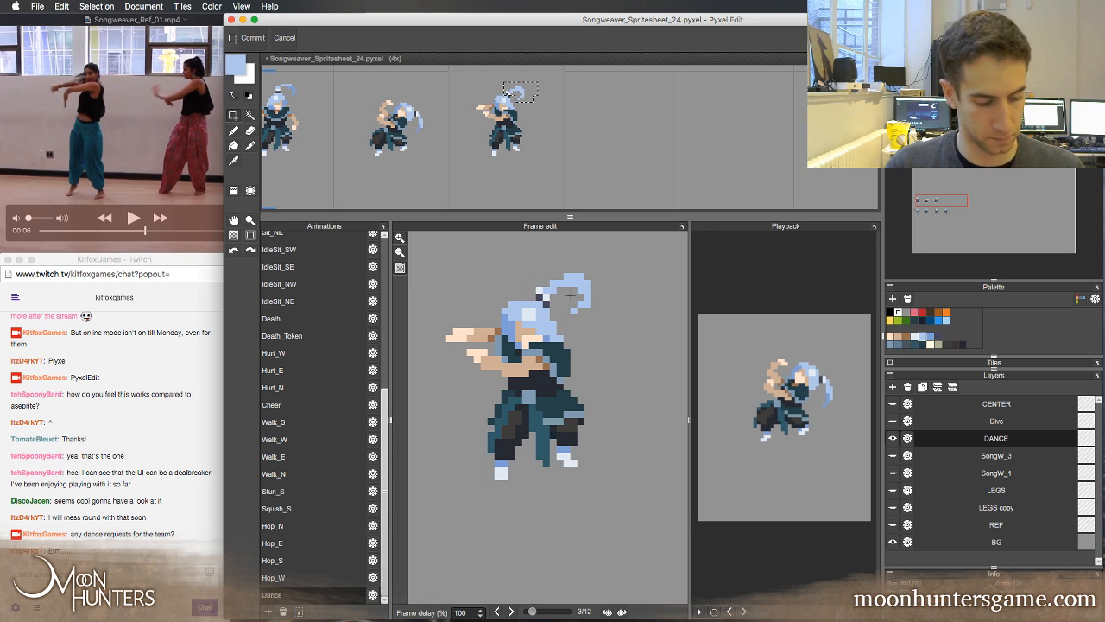
pyautogui.moveTo(563, 289); pyautogui.dragTo(571, 296)
pyautogui.press('Down')
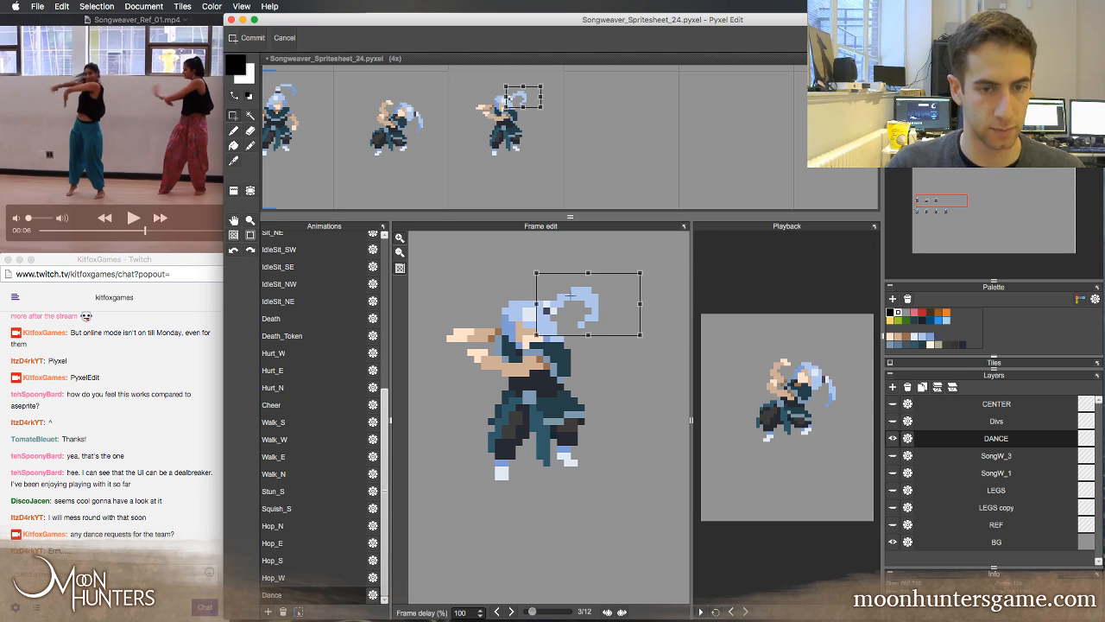
pyautogui.press('Return')
pyautogui.press('super+d')
# Repaint the ponytail's base so it joins the head in frame 3 and erase the stray pixels around the hair tie
pyautogui.press('b')
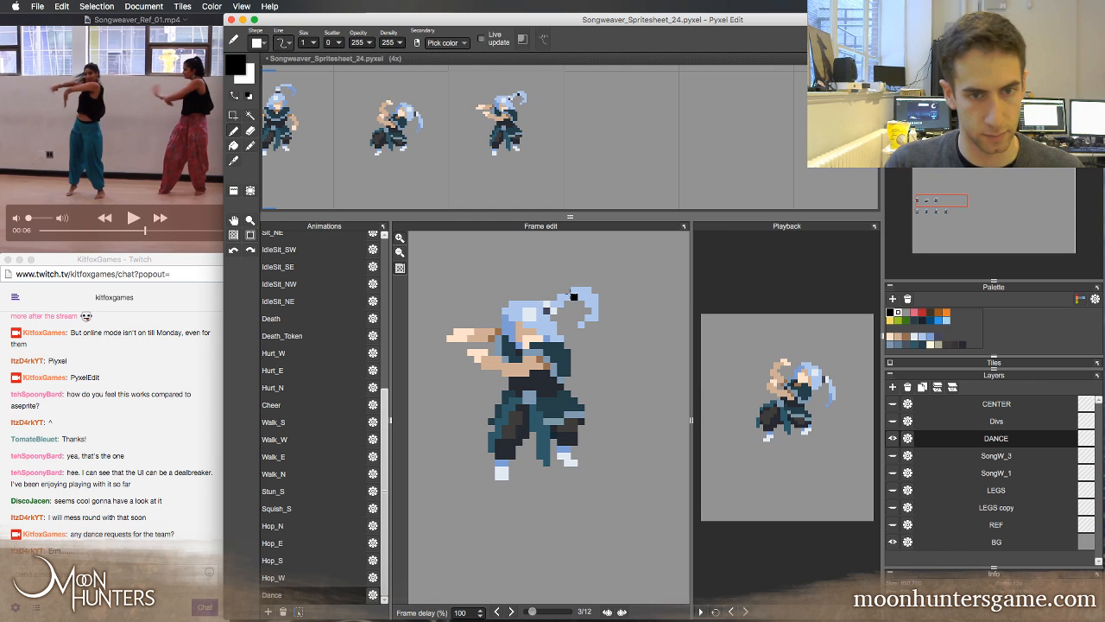
pyautogui.rightClick(553, 309)
pyautogui.rightClick(562, 298)
pyautogui.click(556, 297)
pyautogui.press('e')
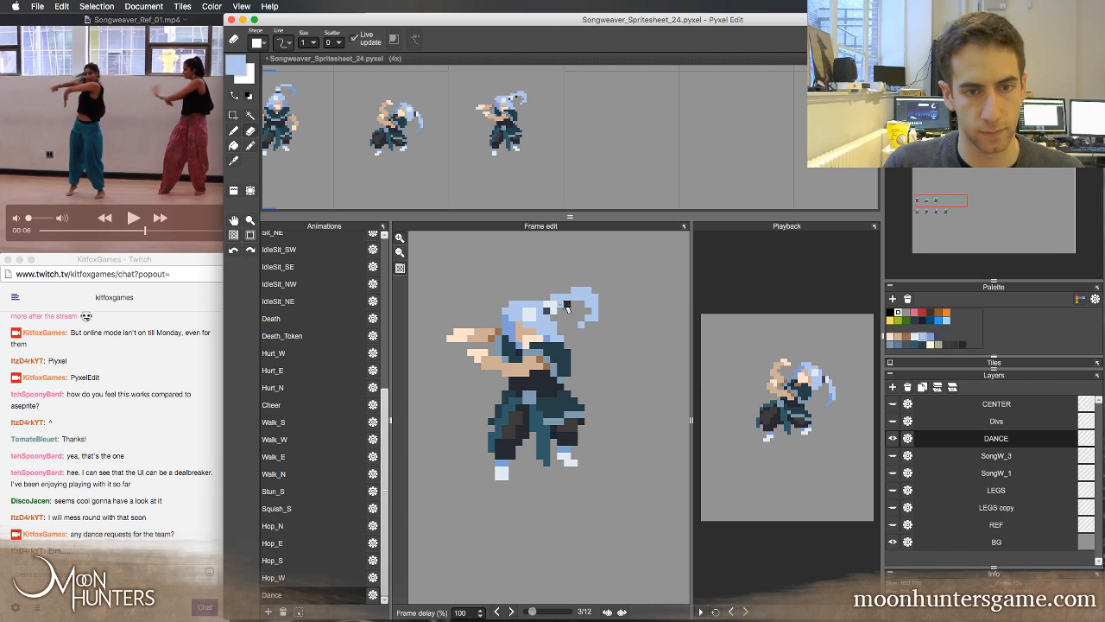
pyautogui.moveTo(561, 304); pyautogui.dragTo(548, 310)
pyautogui.press('b')
pyautogui.rightClick(548, 310)
pyautogui.rightClick(547, 323)
# Shade the curled end of frame 3's ponytail with the darker blue and erase stray pixels, comparing against the neighbouring frame
pyautogui.press(',')
pyautogui.press('.')
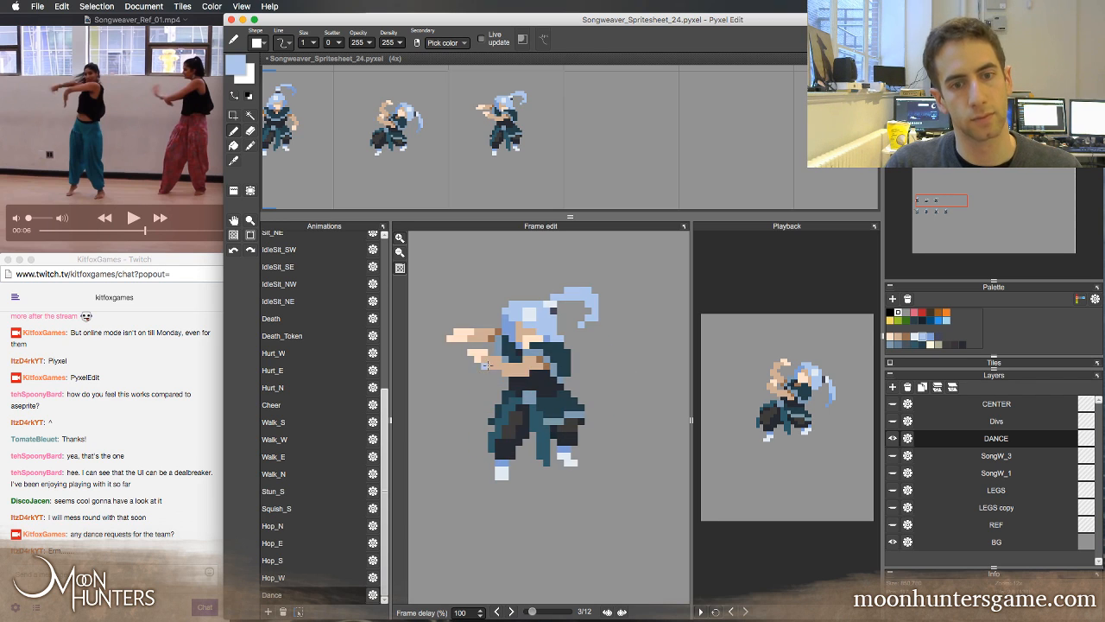
pyautogui.press(',')
pyautogui.press('.')
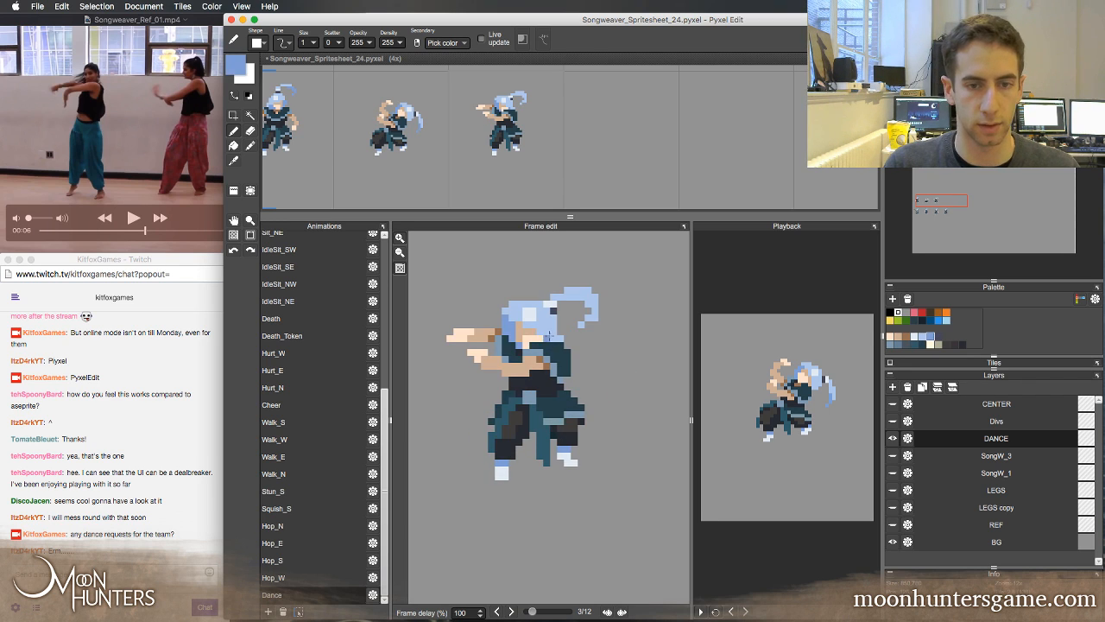
pyautogui.press(',')
pyautogui.press('.')
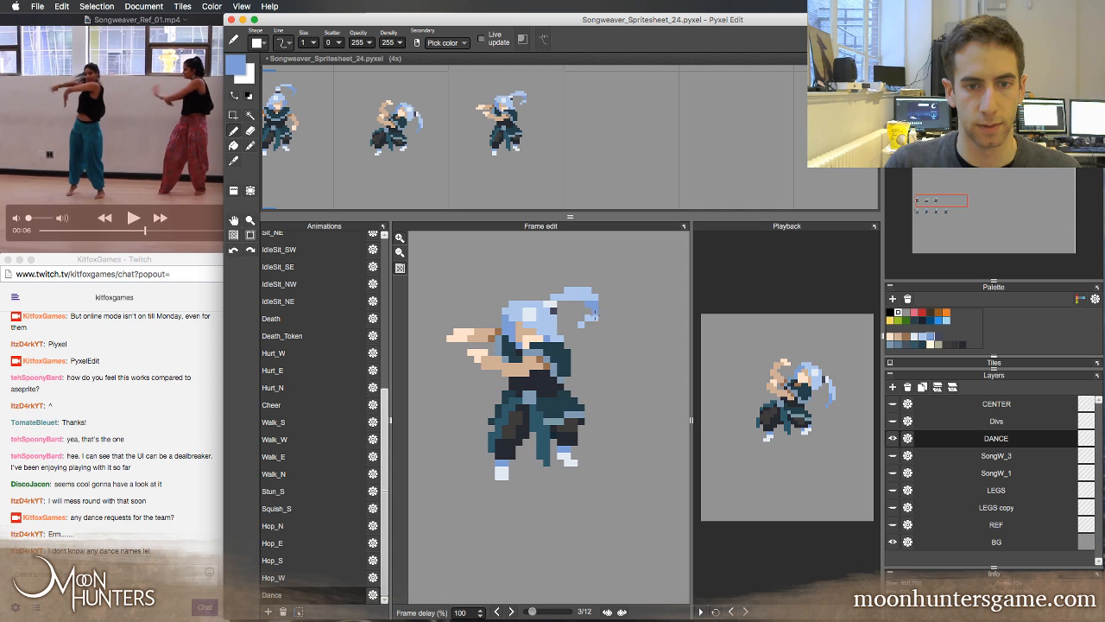
pyautogui.press('e')
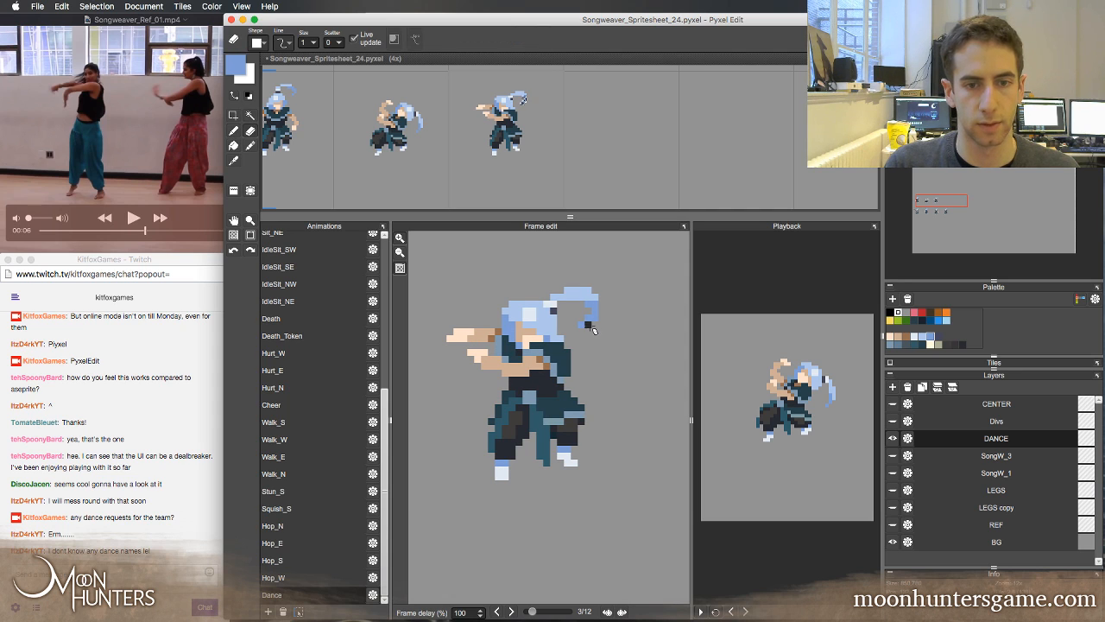
pyautogui.press('b')
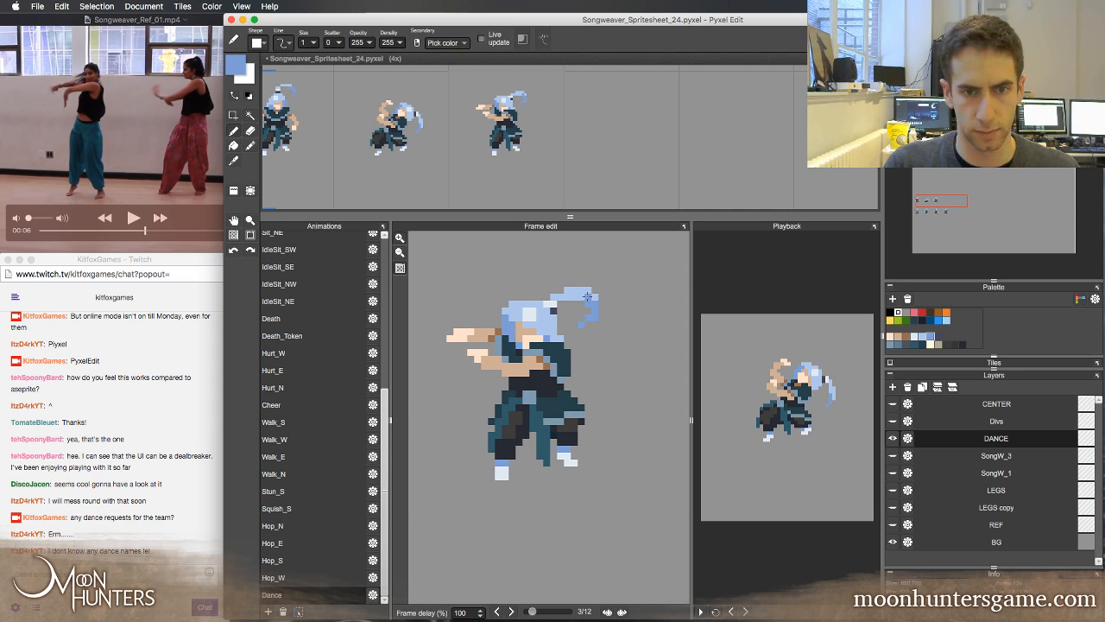
pyautogui.press('super+z')
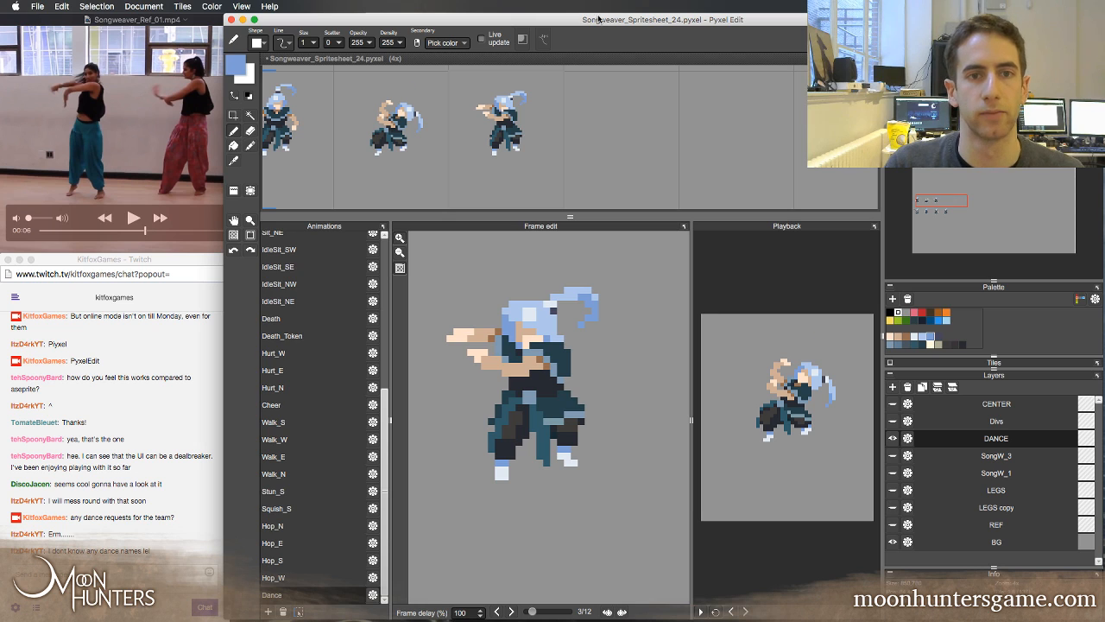
pyautogui.moveTo(598, 18); pyautogui.dragTo(599, 18)
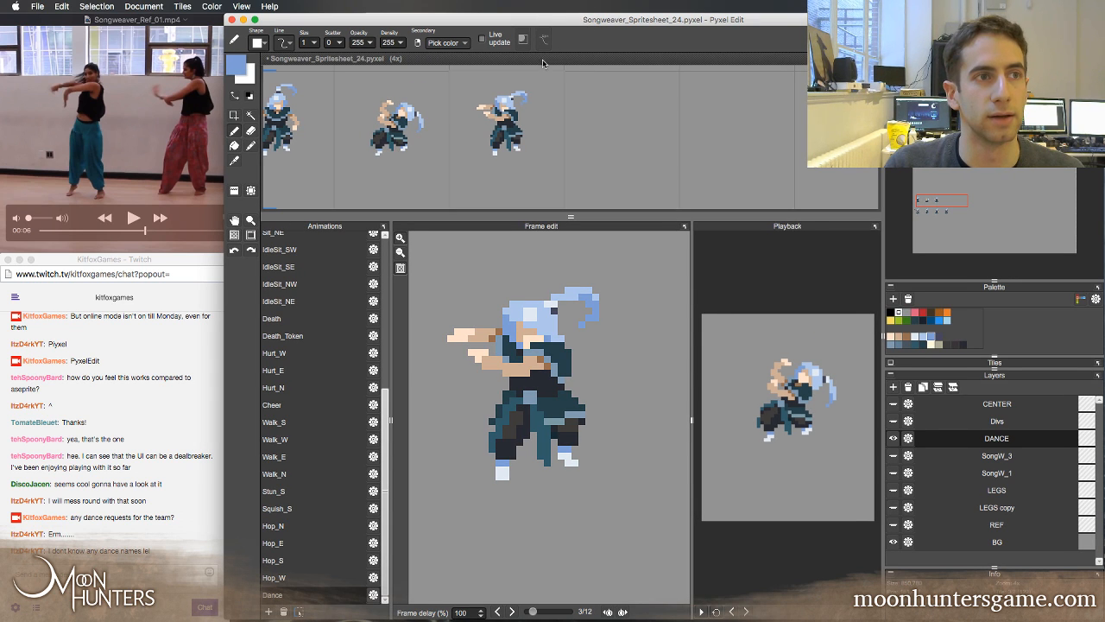
pyautogui.moveTo(406, 615)
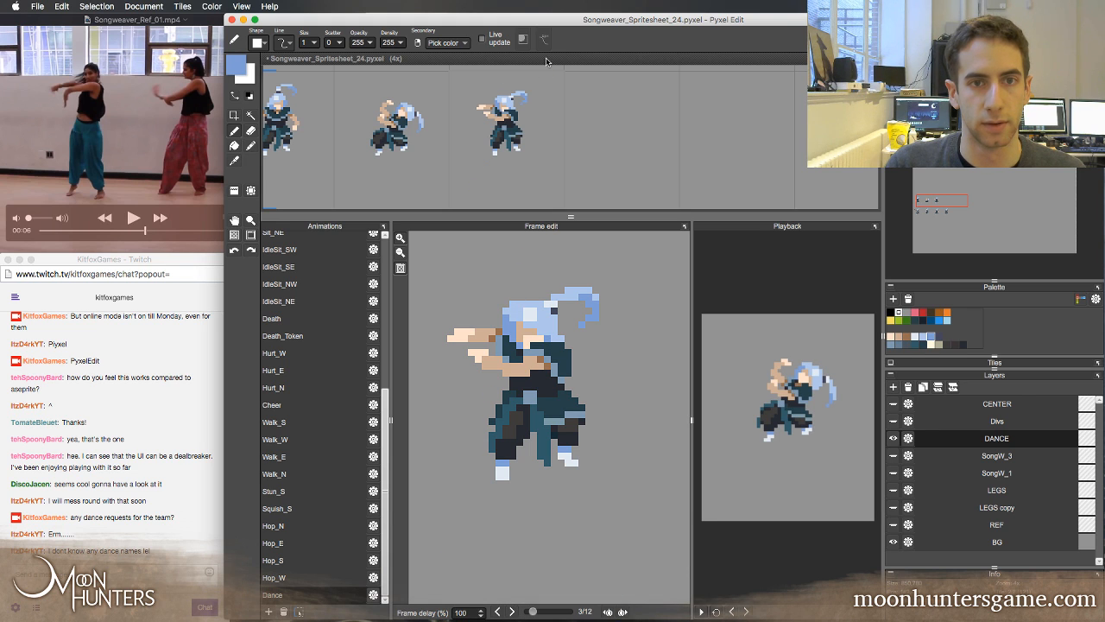
pyautogui.moveTo(573, 19); pyautogui.dragTo(573, 17)
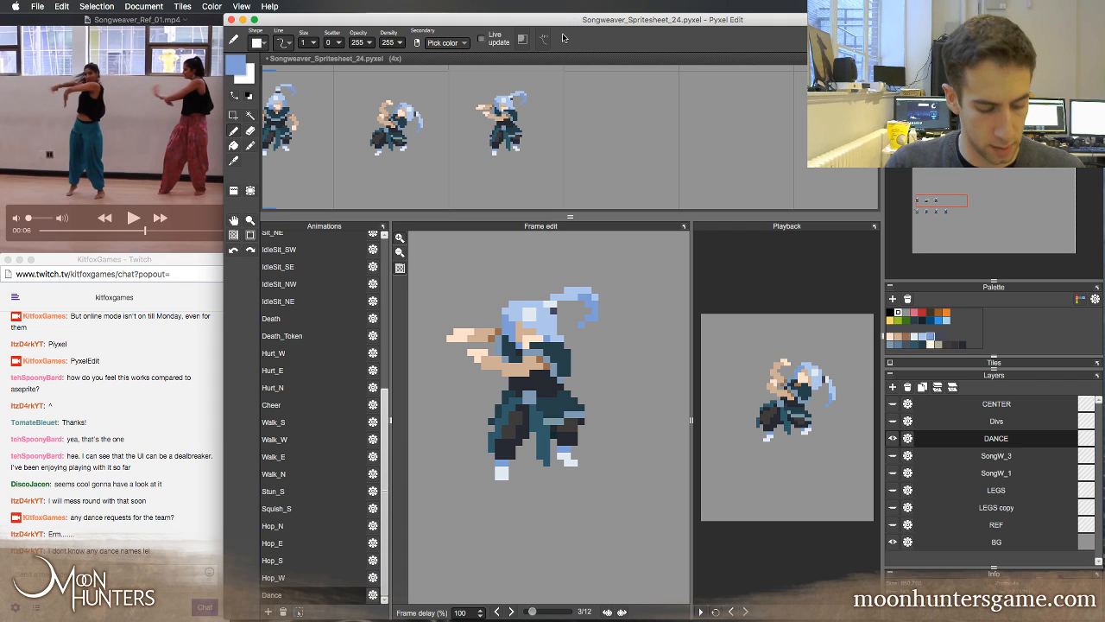
# Flip repeatedly through the first three Dance frames to examine the motion of the ponytail, arms and body
pyautogui.press('Left')
pyautogui.press('Right')
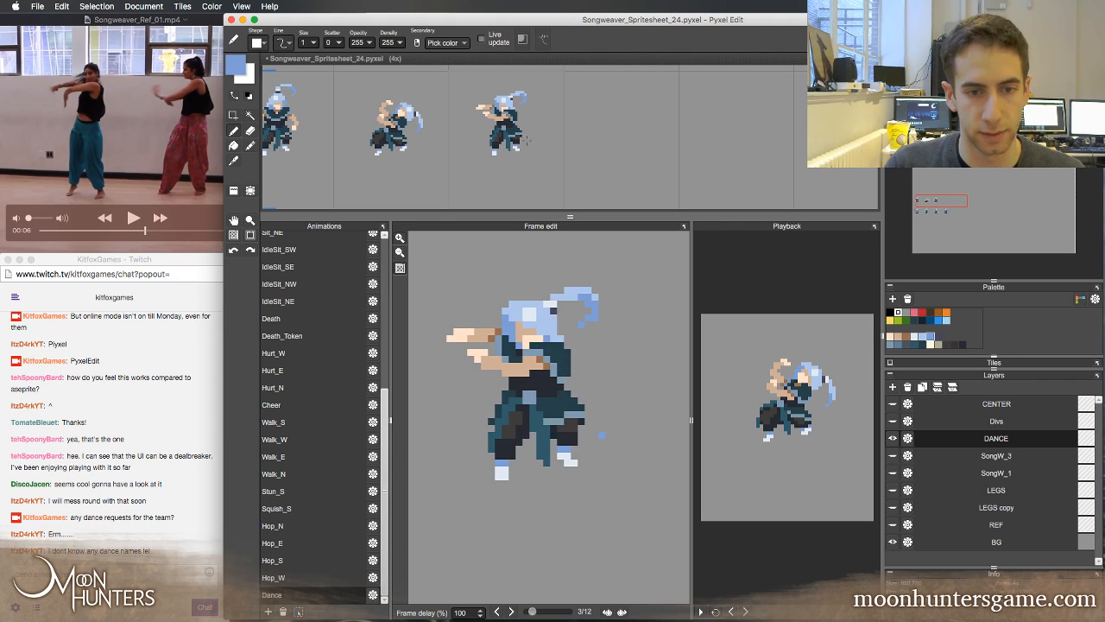
pyautogui.press('Left')
pyautogui.press('Right')
pyautogui.press('Left')
pyautogui.press('Right')
pyautogui.press('Left')
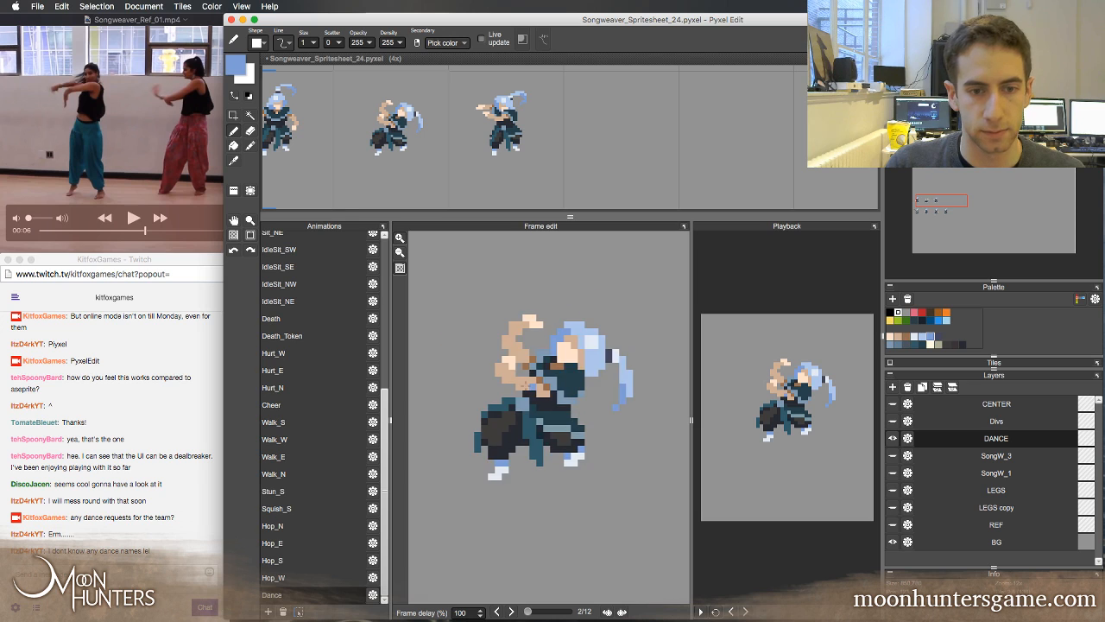
pyautogui.press('Right')
pyautogui.press('Left')
pyautogui.press('Right')
pyautogui.press('Left')
pyautogui.press('Right')
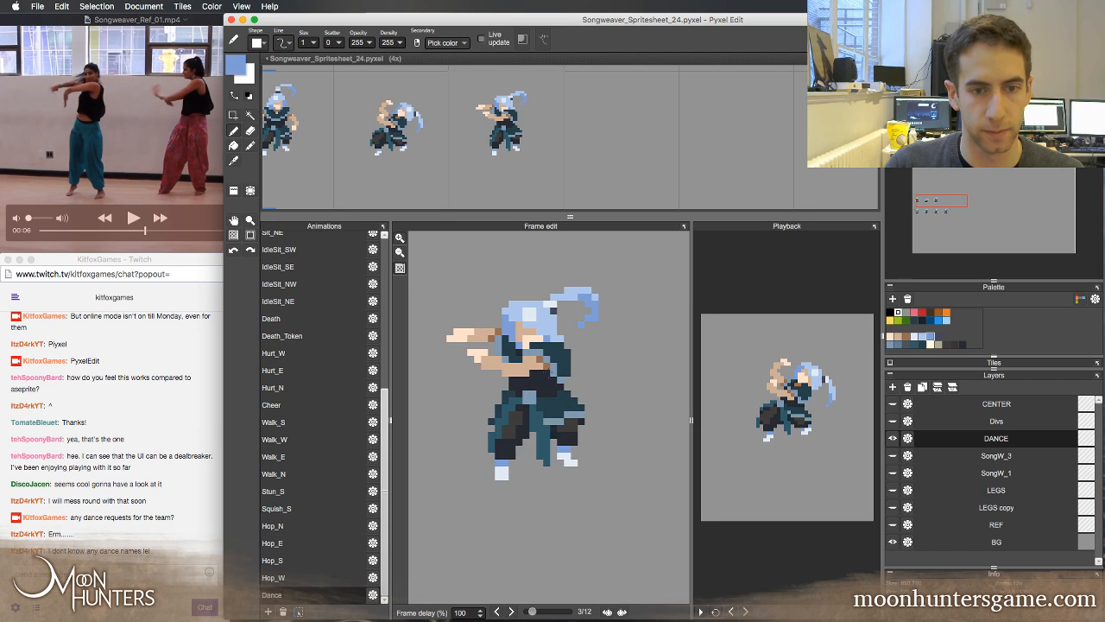
pyautogui.press('Left')
pyautogui.press('Right')
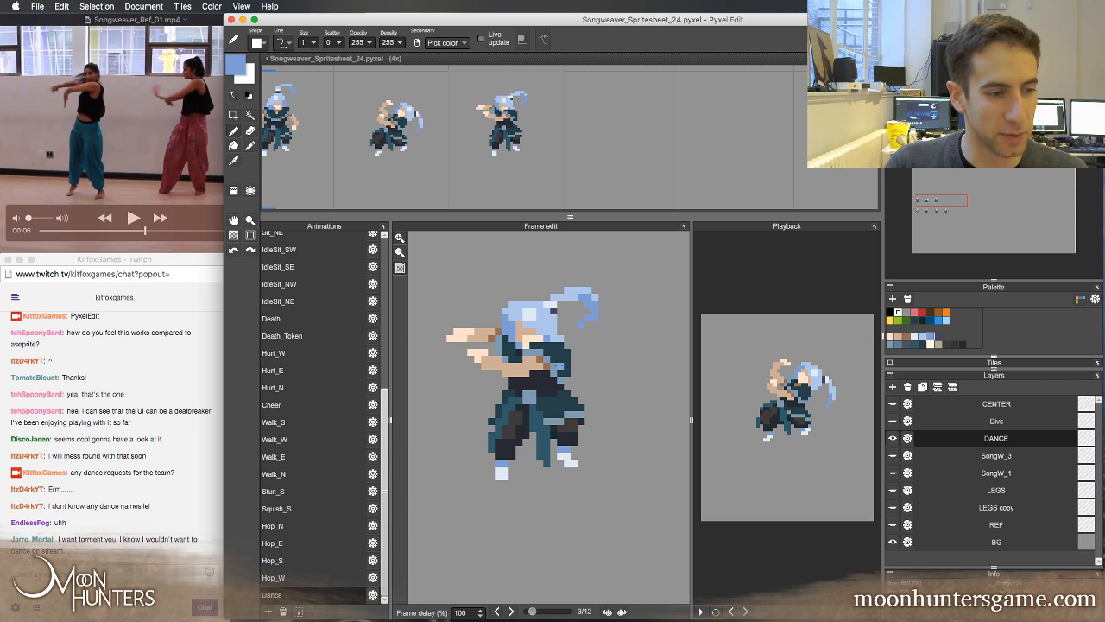
pyautogui.press('Left')
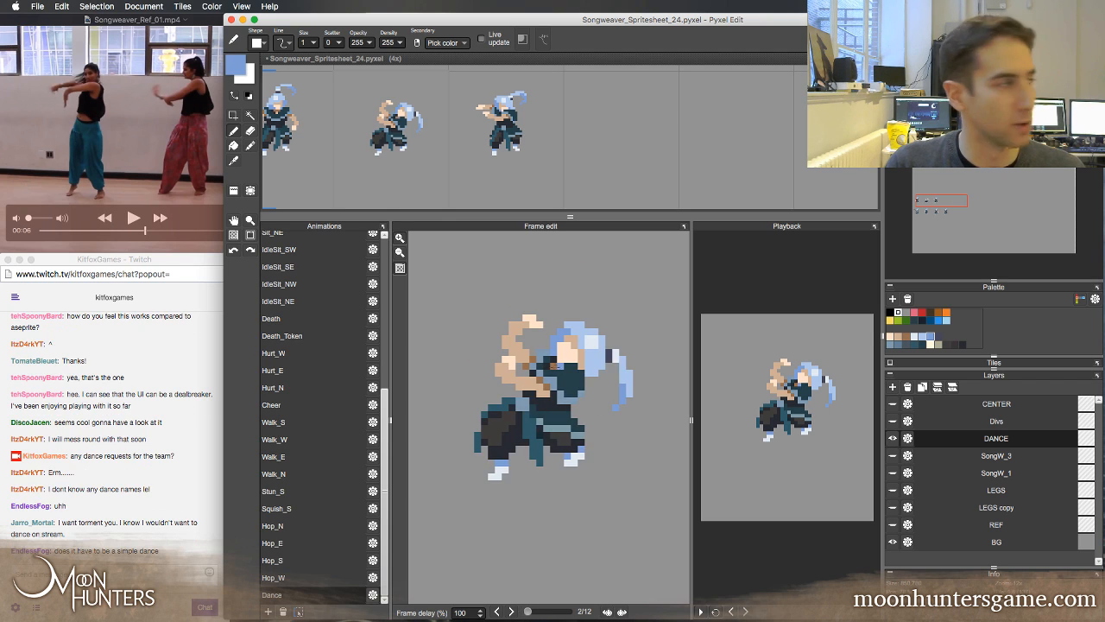
pyautogui.press('Left')
pyautogui.press('Right')
pyautogui.press('Left')
pyautogui.press('Right')
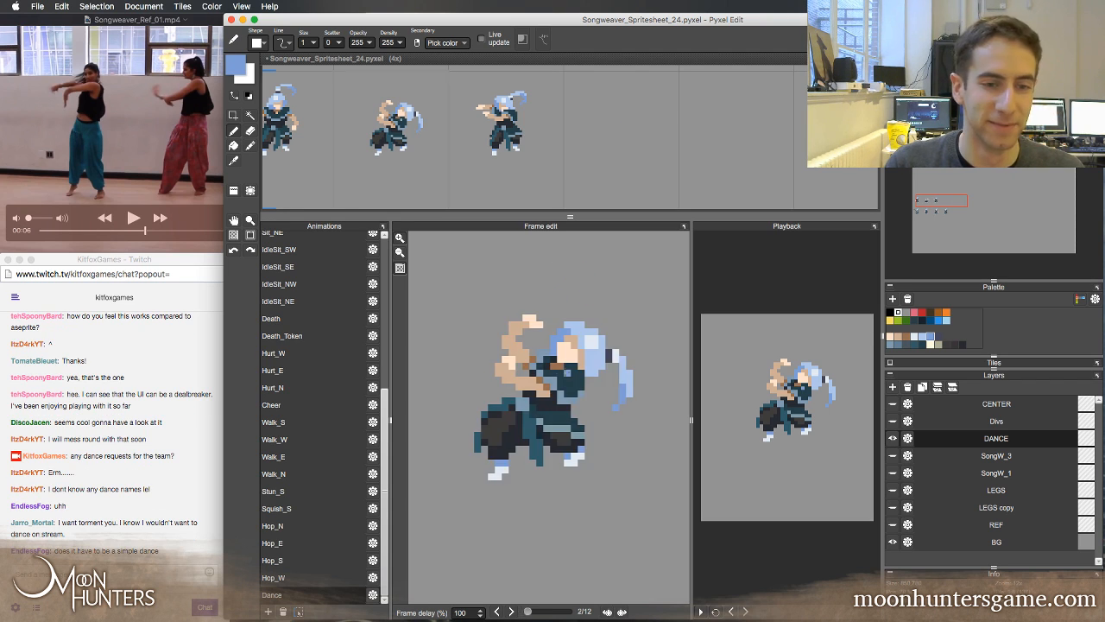
pyautogui.press('Left')
pyautogui.press('Right')
pyautogui.press('Right')
pyautogui.press('Left')
pyautogui.press('Right')
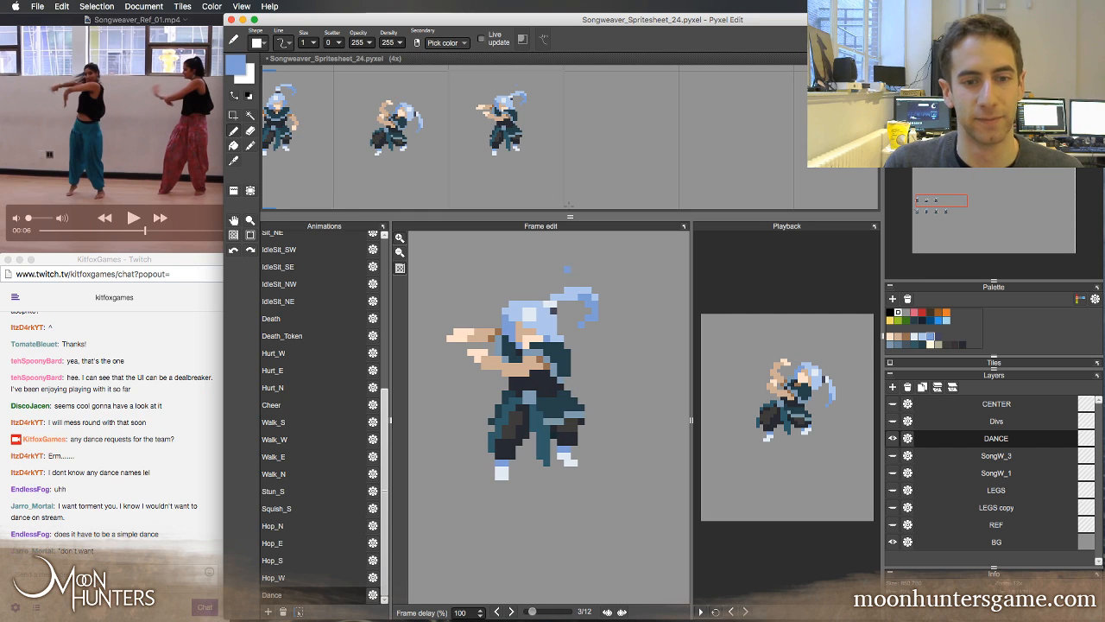
# Copy the frame 3 tile into the empty frame 4 slot of the Dance row
pyautogui.press('a')
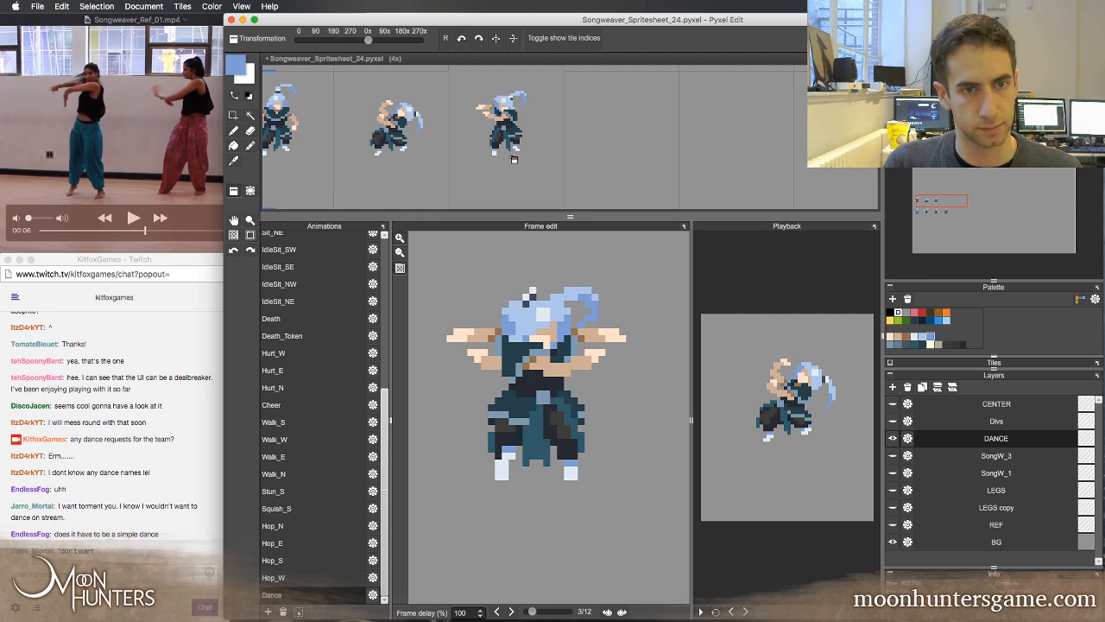
pyautogui.rightClick(516, 130)
pyautogui.click(624, 108)
# Select frame 3's body and hanging sash without the feet and move them one pixel down
pyautogui.press('m')
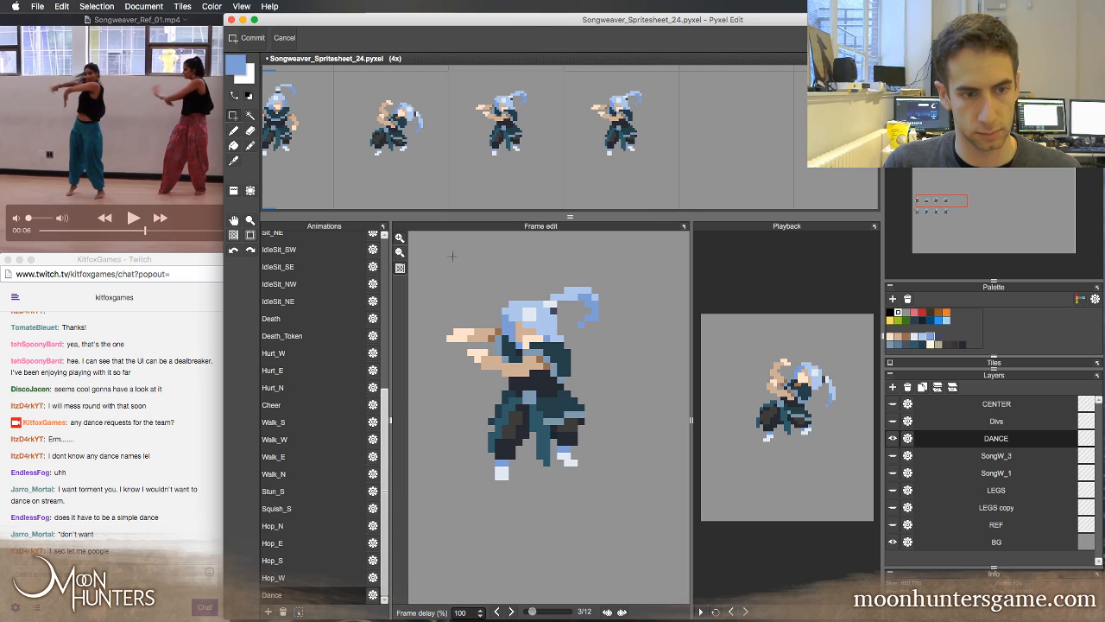
pyautogui.moveTo(433, 239); pyautogui.dragTo(627, 450)
pyautogui.moveTo(529, 440); pyautogui.dragTo(548, 477)
pyautogui.press('super+t')
pyautogui.press('Down')
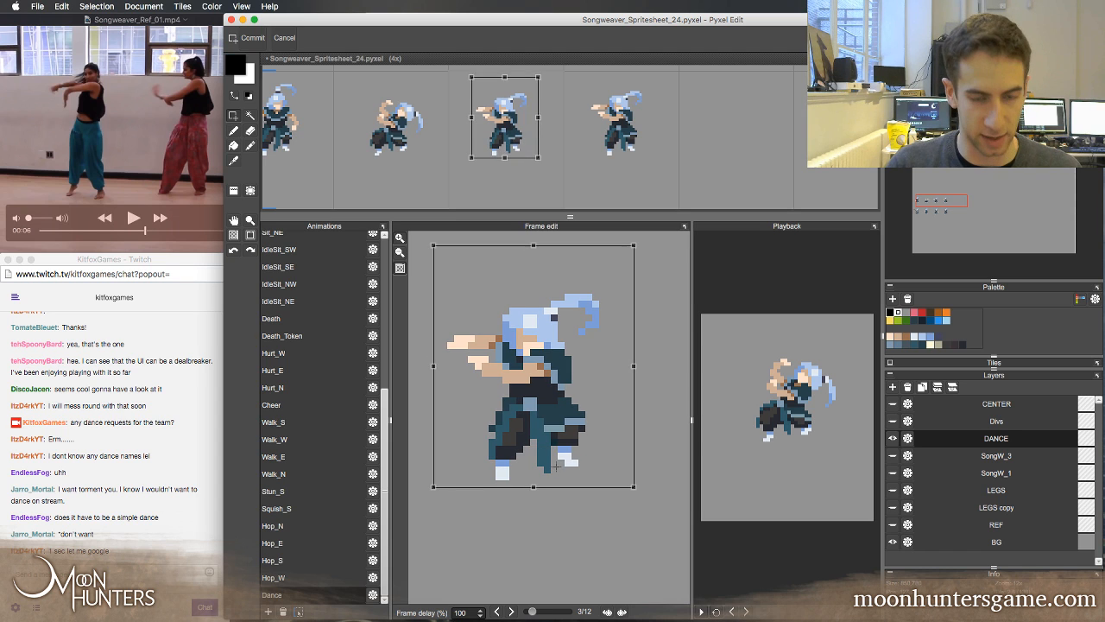
pyautogui.press('Return')
pyautogui.press('Left')
pyautogui.press('Right')
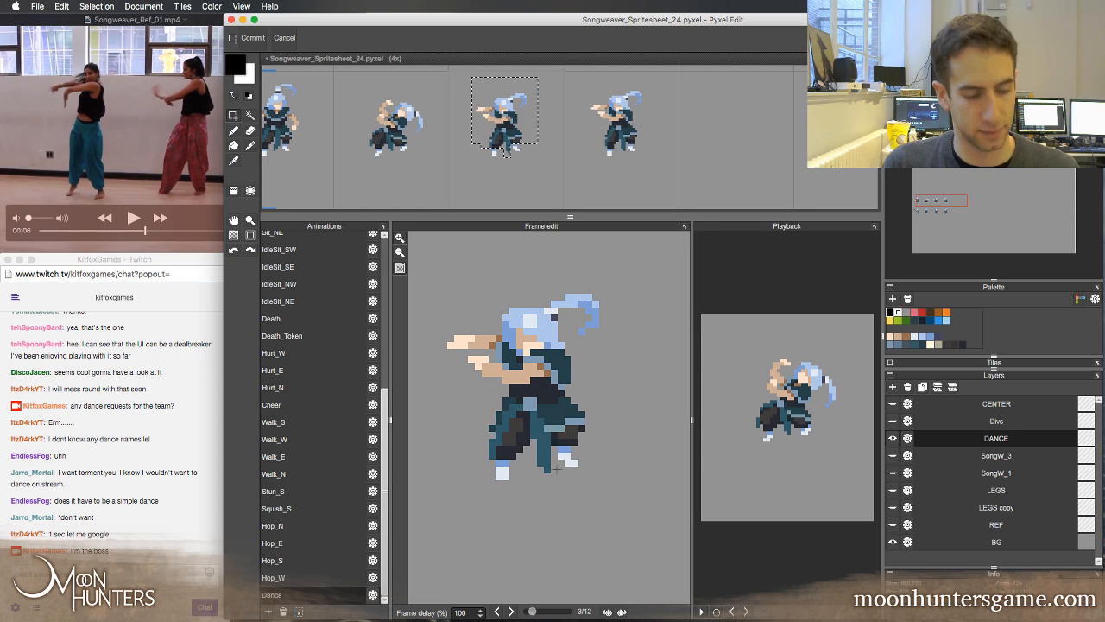
# Deselect and swap the tiles of frames 3 and 4 using the spare fifth slot, so the lowered pose sits in frame 4
pyautogui.press('super+d')
pyautogui.press('a')
pyautogui.press('Right')
pyautogui.press('Left')
pyautogui.moveTo(521, 160); pyautogui.dragTo(728, 166)
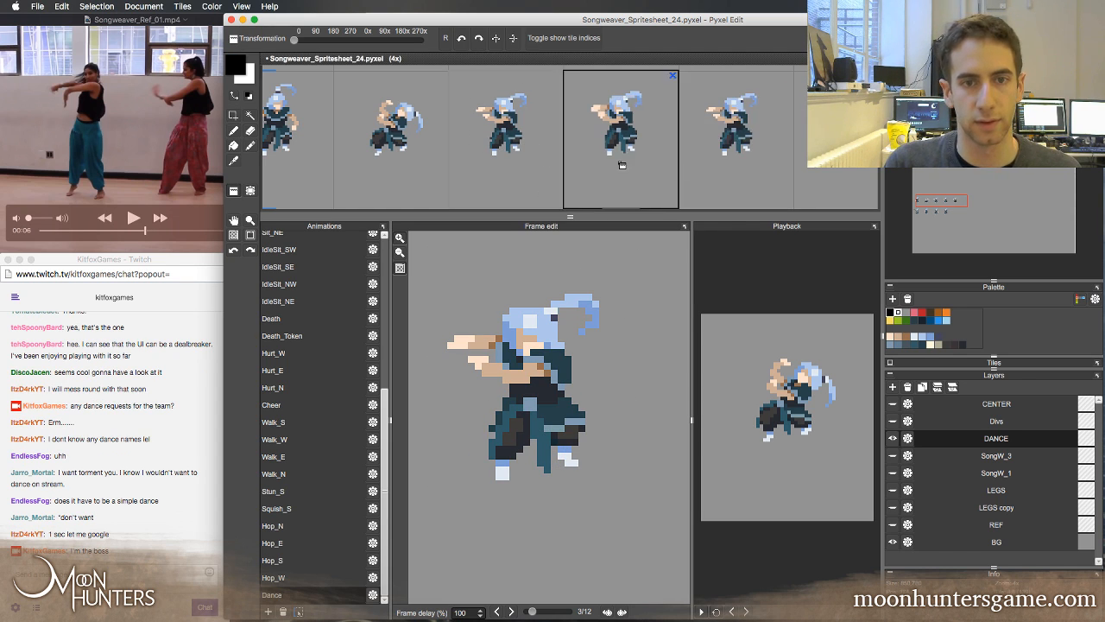
pyautogui.click(522, 162)
pyautogui.rightClick(705, 160)
pyautogui.click(631, 164)
pyautogui.press('Delete')
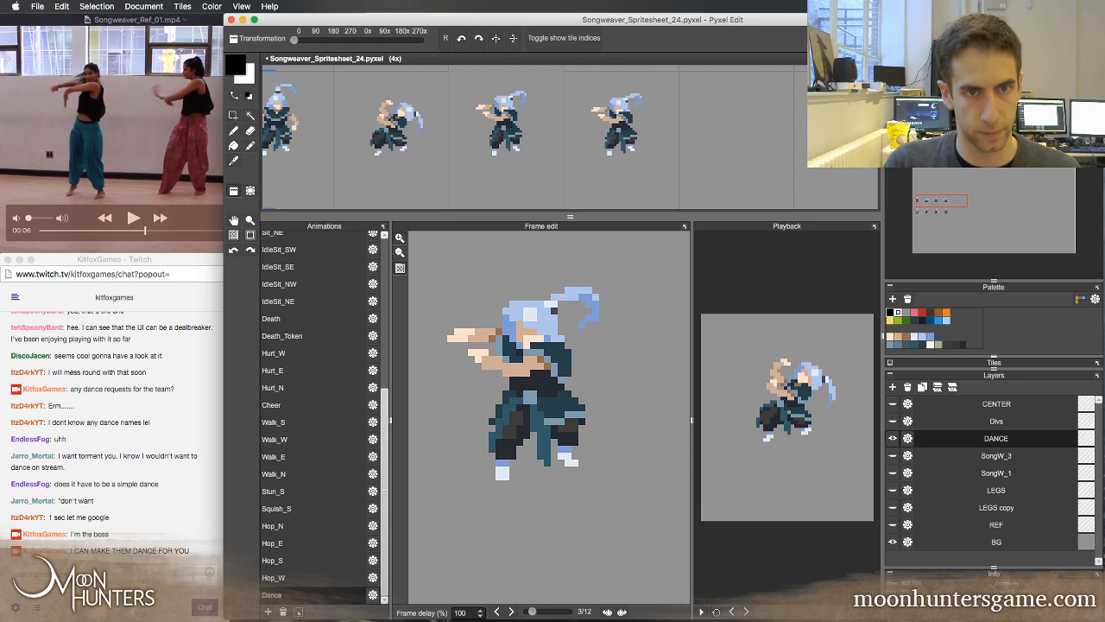
pyautogui.press('Right')
pyautogui.press('Left')
pyautogui.press('Right')
pyautogui.press('Left')
pyautogui.press('Right')
# Select frame 4's body and hanging sash without the feet and move them one pixel right and one pixel down
pyautogui.press('s')
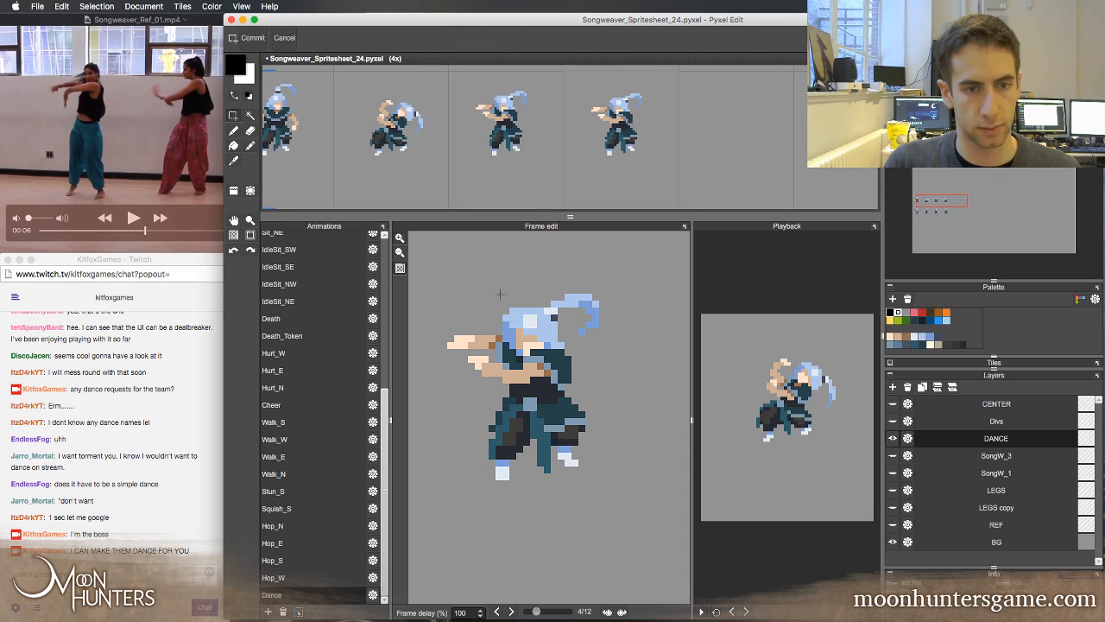
pyautogui.moveTo(413, 259); pyautogui.dragTo(634, 425)
pyautogui.moveTo(475, 377); pyautogui.dragTo(564, 433)
pyautogui.moveTo(462, 398); pyautogui.dragTo(548, 462)
pyautogui.moveTo(525, 421); pyautogui.dragTo(550, 486)
pyautogui.press('super+t')
pyautogui.press('Right')
pyautogui.press(',')
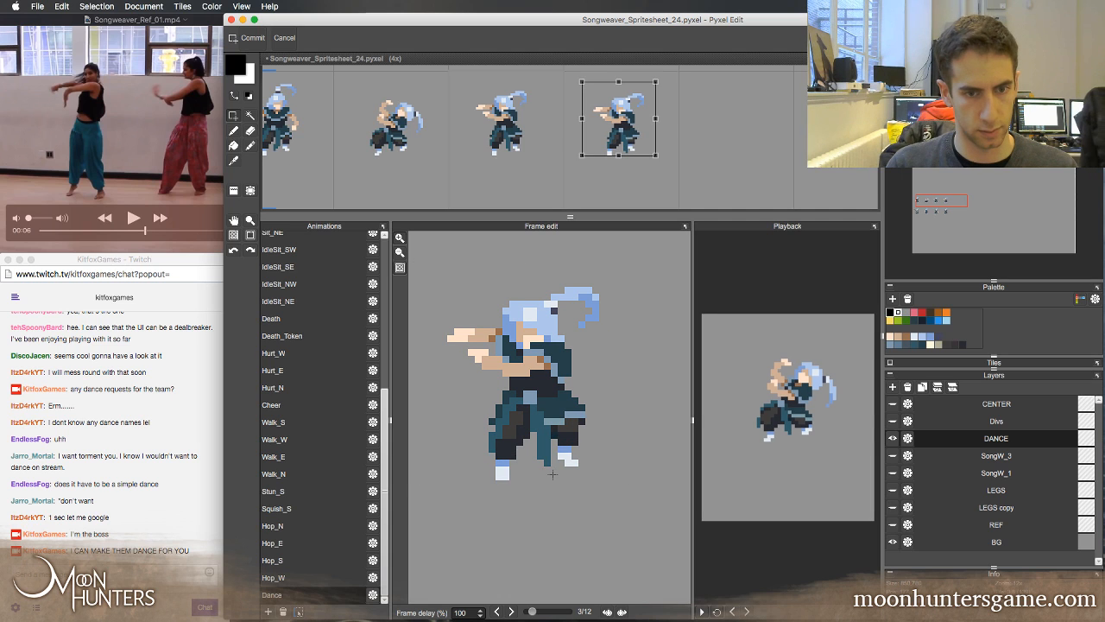
pyautogui.press('.')
pyautogui.press(',')
pyautogui.press('.')
pyautogui.press(',')
pyautogui.press('.')
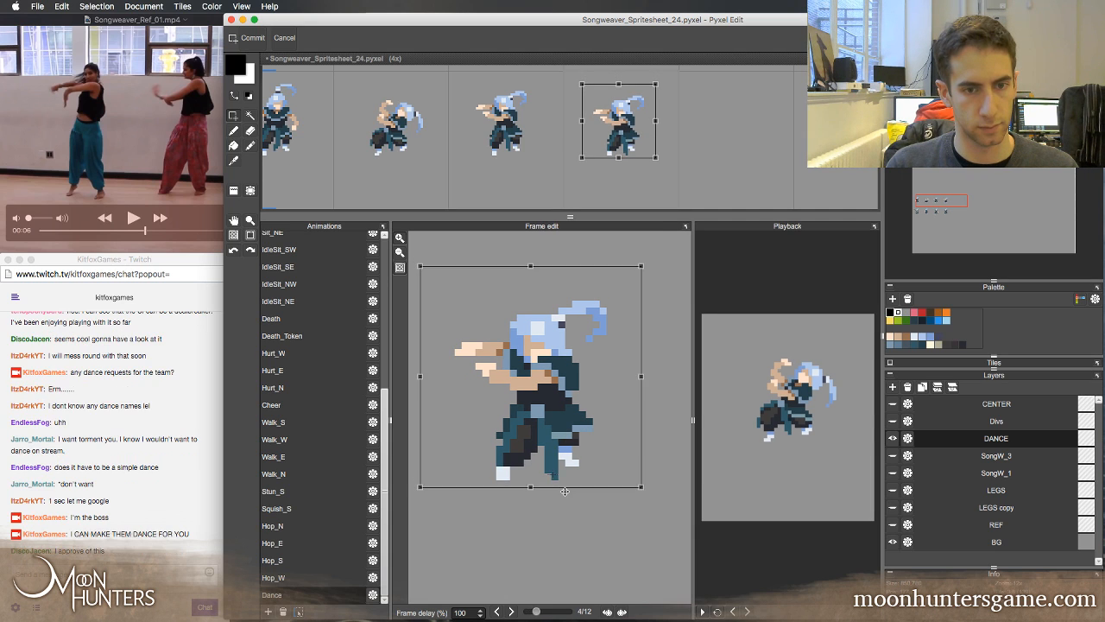
# Flip between frames 3 and 4 to examine the shift of the body, and clear the selection
pyautogui.press(',')
pyautogui.press('.')
pyautogui.press(',')
pyautogui.press('.')
pyautogui.press(',')
pyautogui.press('.')
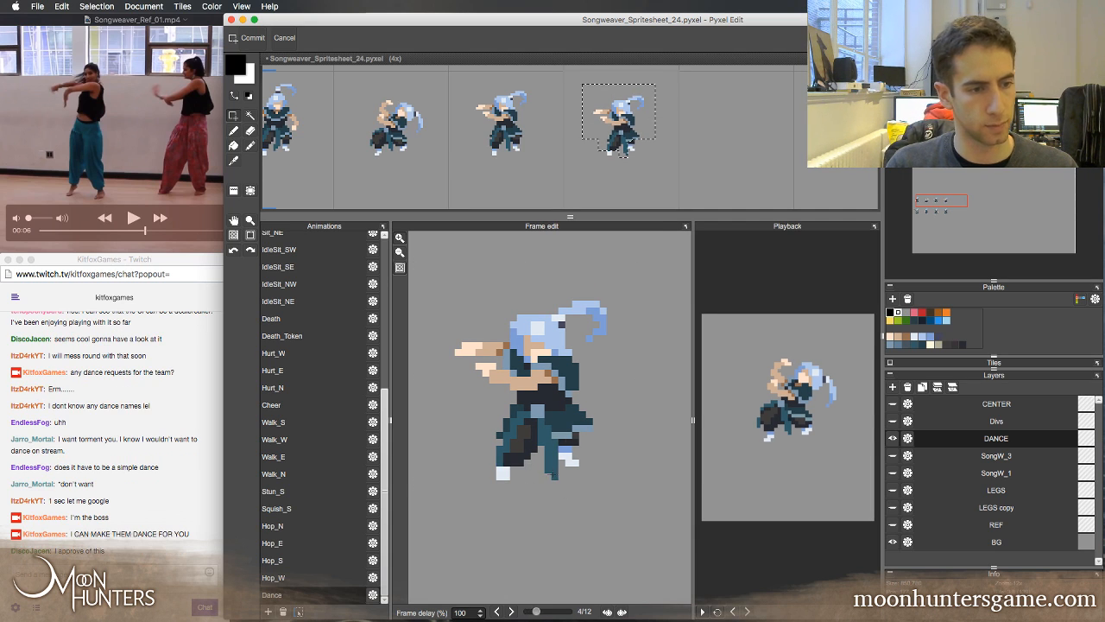
pyautogui.press(',')
pyautogui.press('.')
pyautogui.press(',')
pyautogui.press('.')
pyautogui.press(',')
pyautogui.press('.')
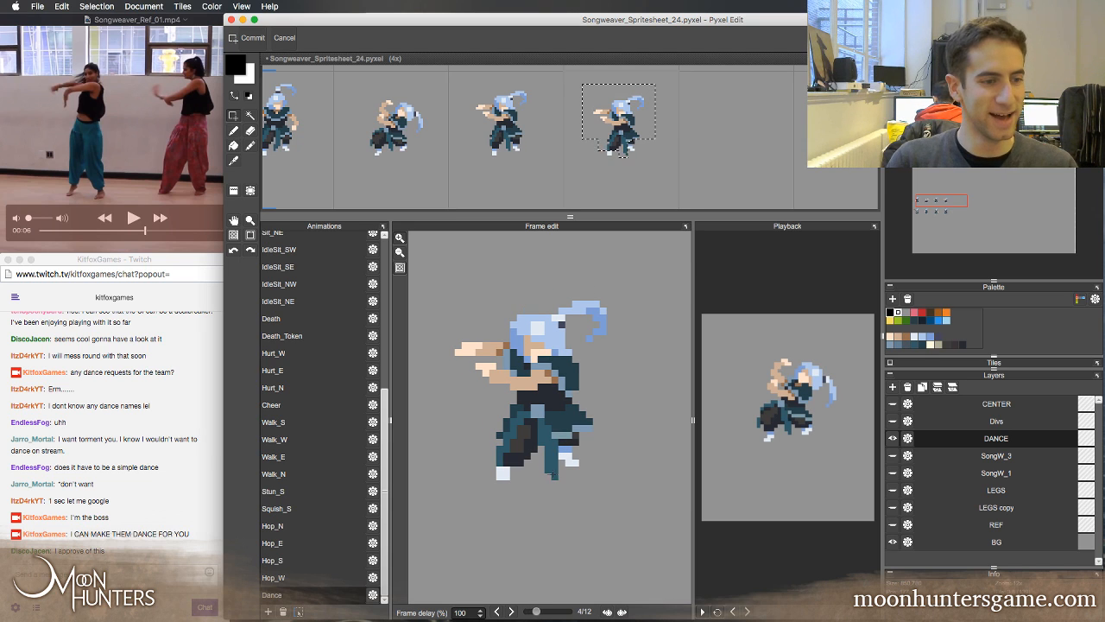
pyautogui.press(',')
pyautogui.press('.')
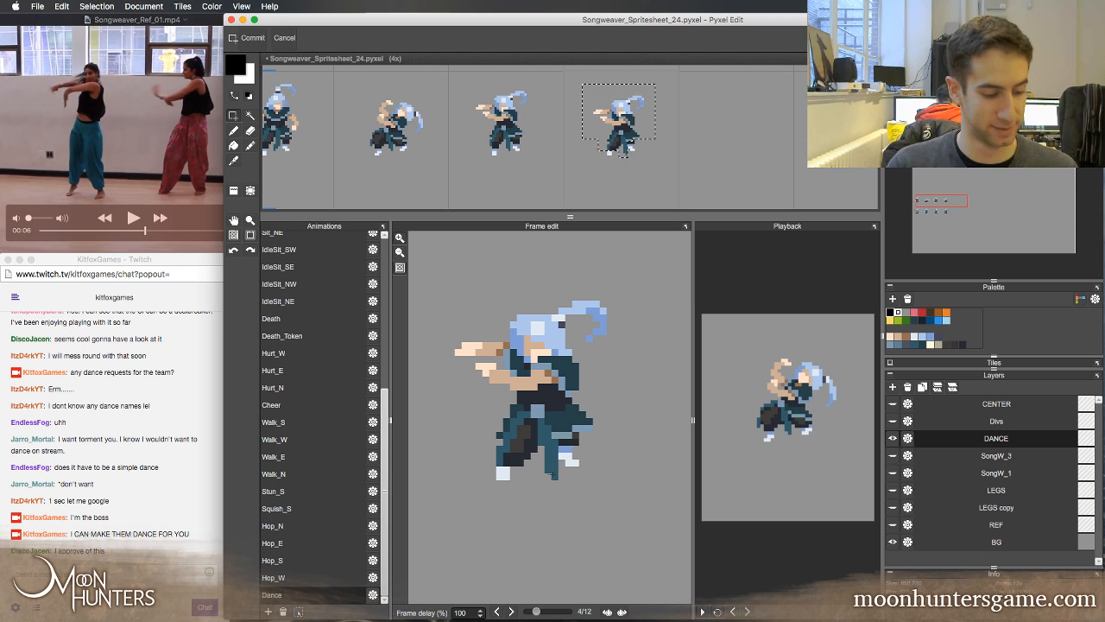
pyautogui.press('super+d')
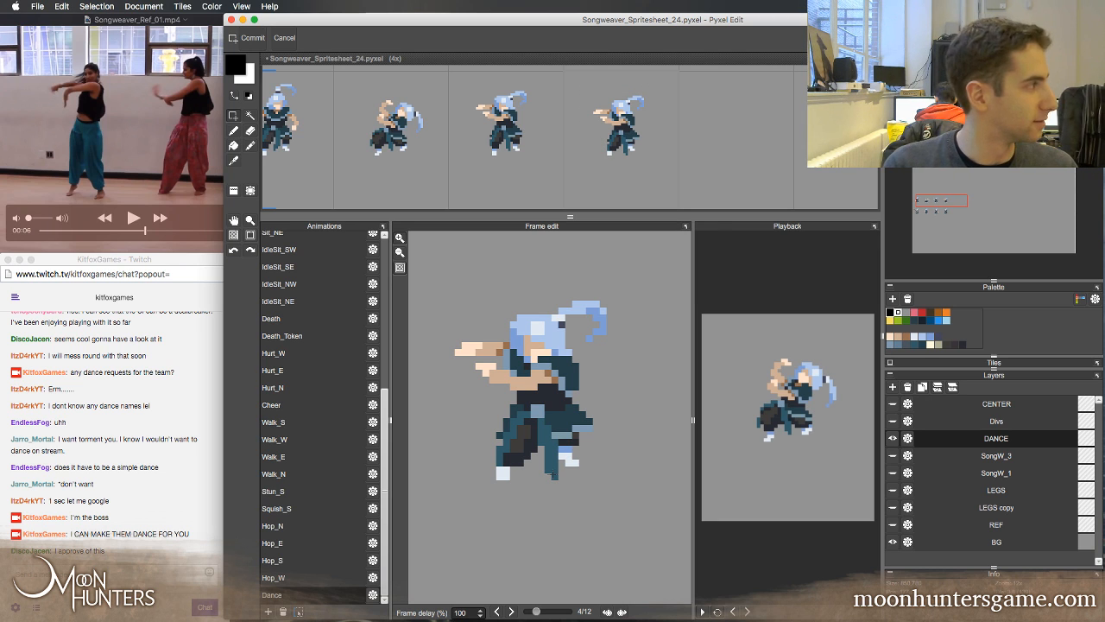
# Step back and forth between frame 4 and its neighbouring frames to review the sequence
pyautogui.press('.')
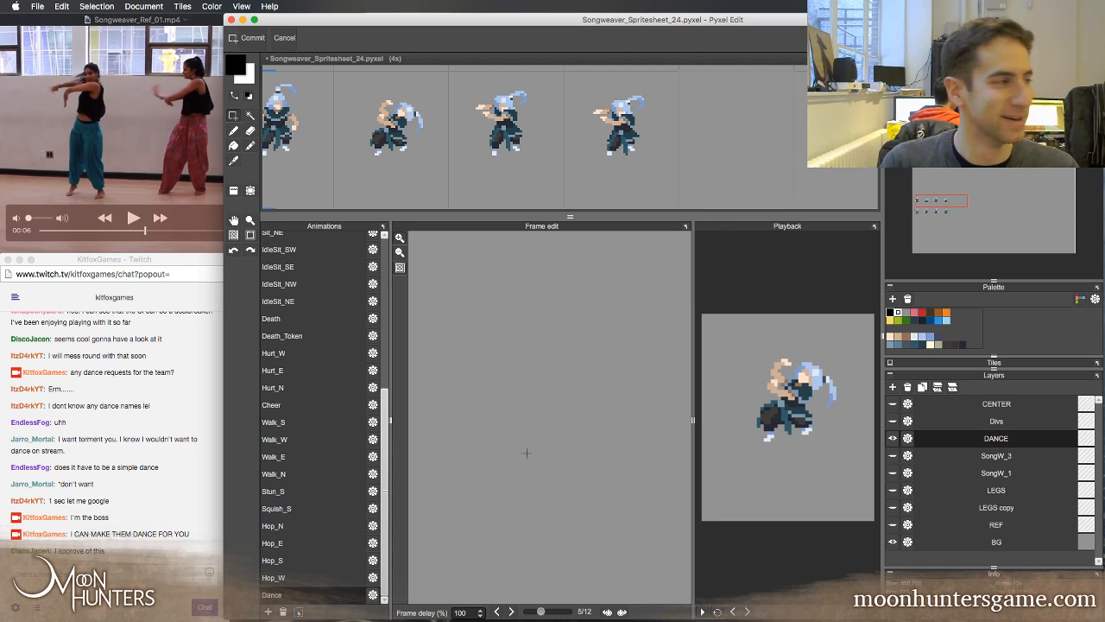
pyautogui.press(',')
pyautogui.press('.')
pyautogui.press(',')
pyautogui.press('.')
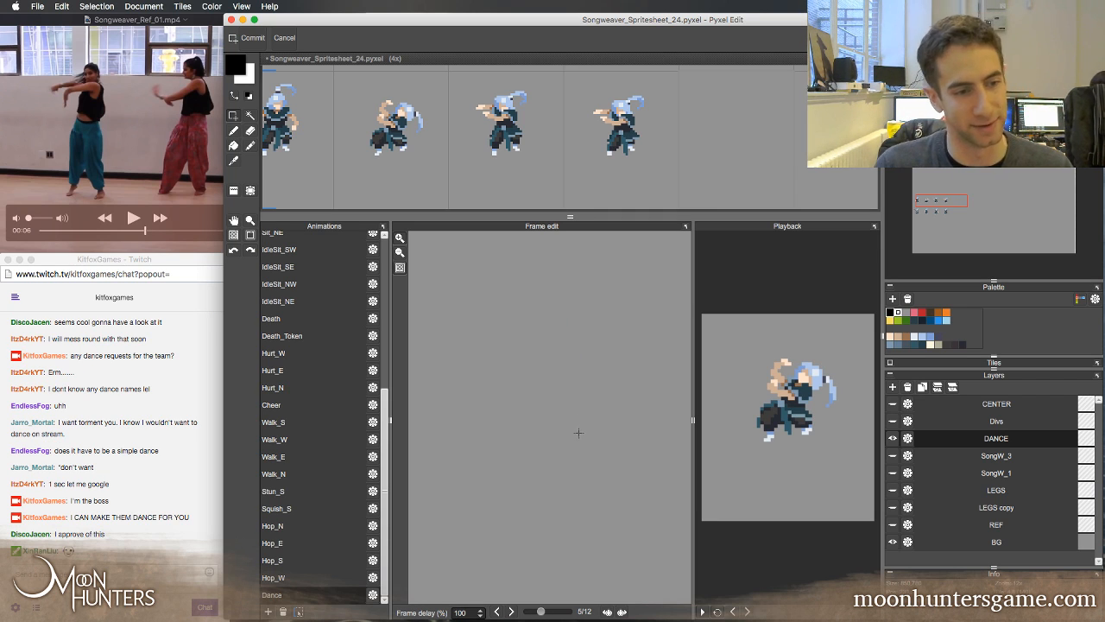
pyautogui.press(',')
pyautogui.press('.')
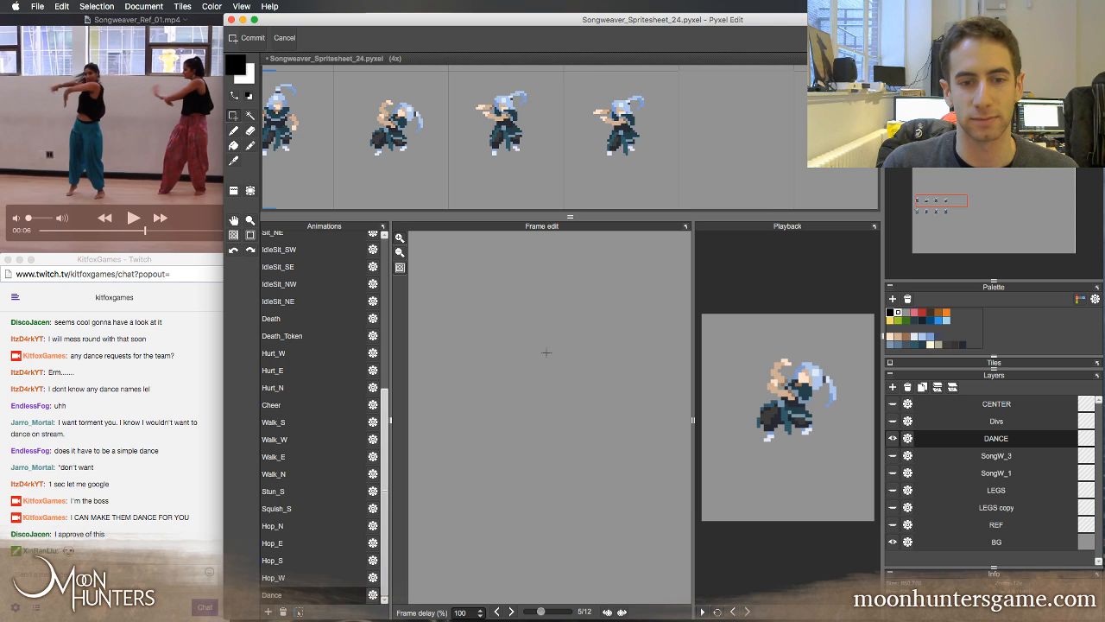
pyautogui.press(',')
pyautogui.press(',')
pyautogui.press('.')
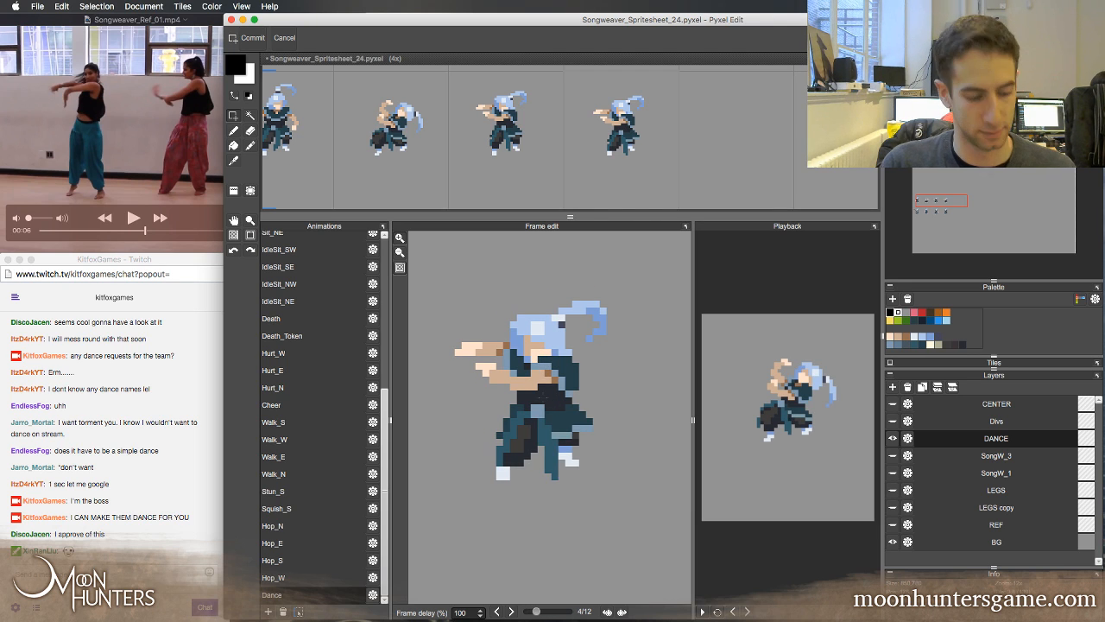
# Shorten the hanging sash in frame 4 and reshape its ends with teal sampled from the sash, erasing the excess pixels
pyautogui.press('b')
pyautogui.rightClick(548, 443)
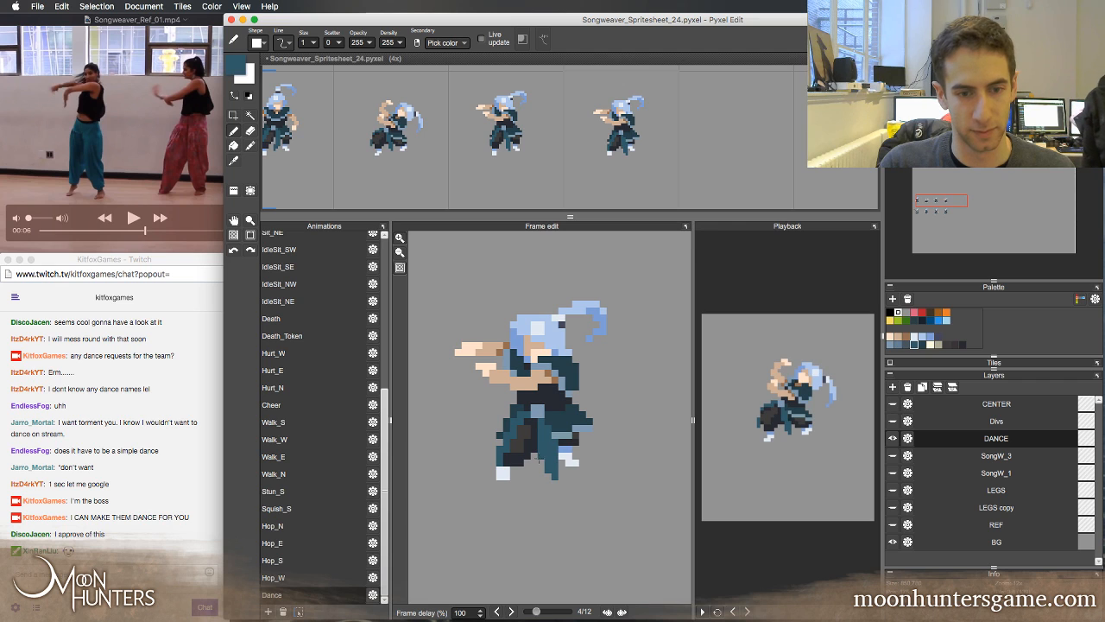
pyautogui.press('e')
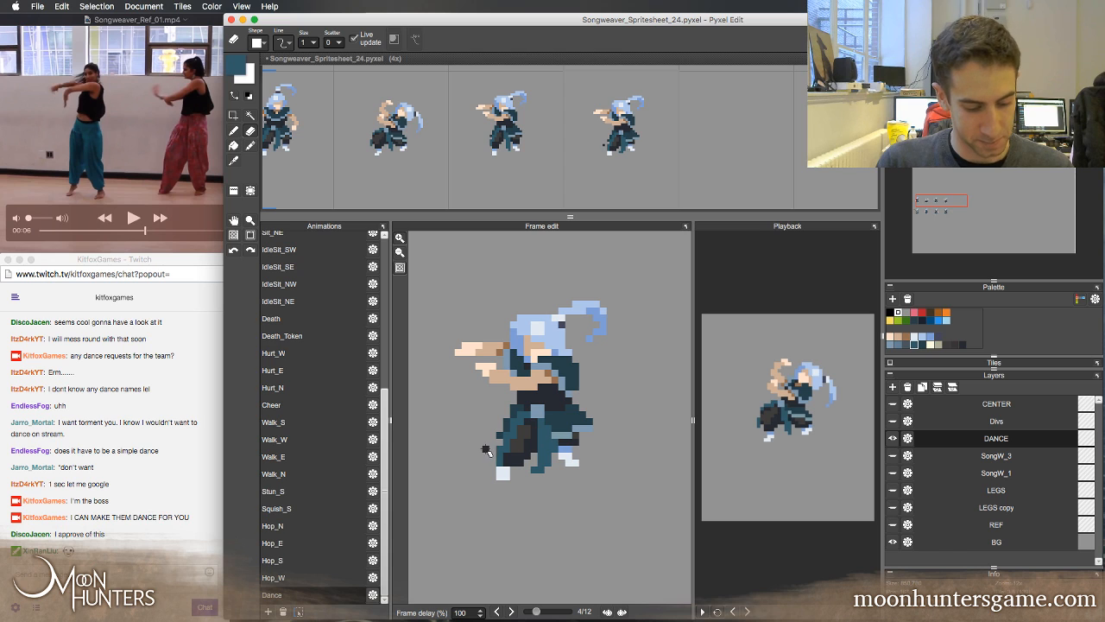
pyautogui.press('b')
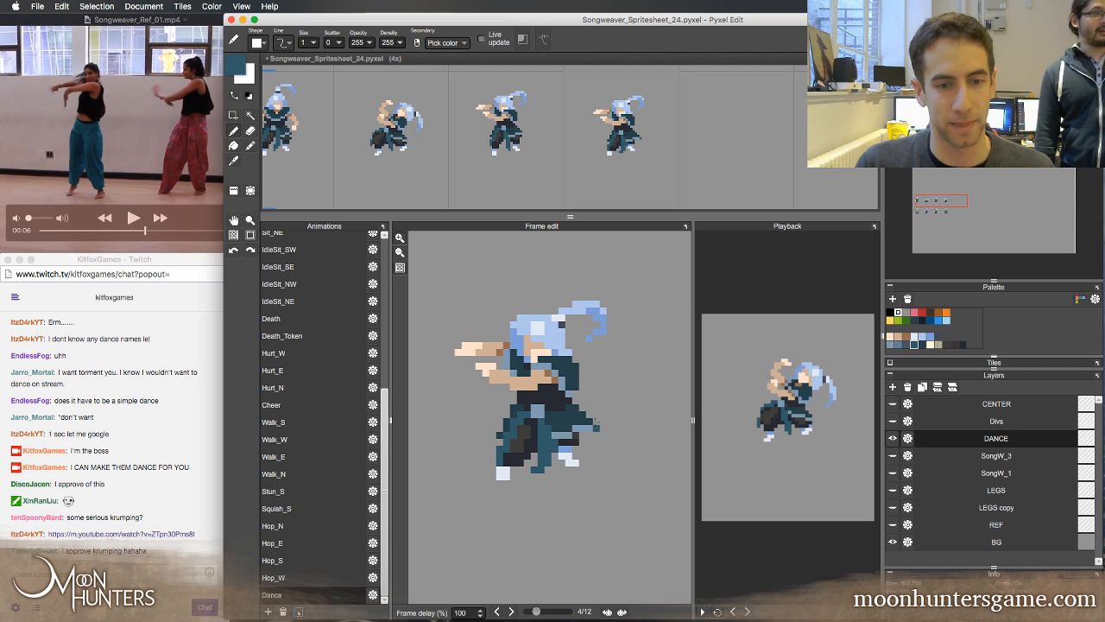
# Select the head, arms and upper torso in frame 4 and move them one pixel right
pyautogui.press('s')
pyautogui.moveTo(455, 267); pyautogui.dragTo(634, 377)
pyautogui.press('Right')
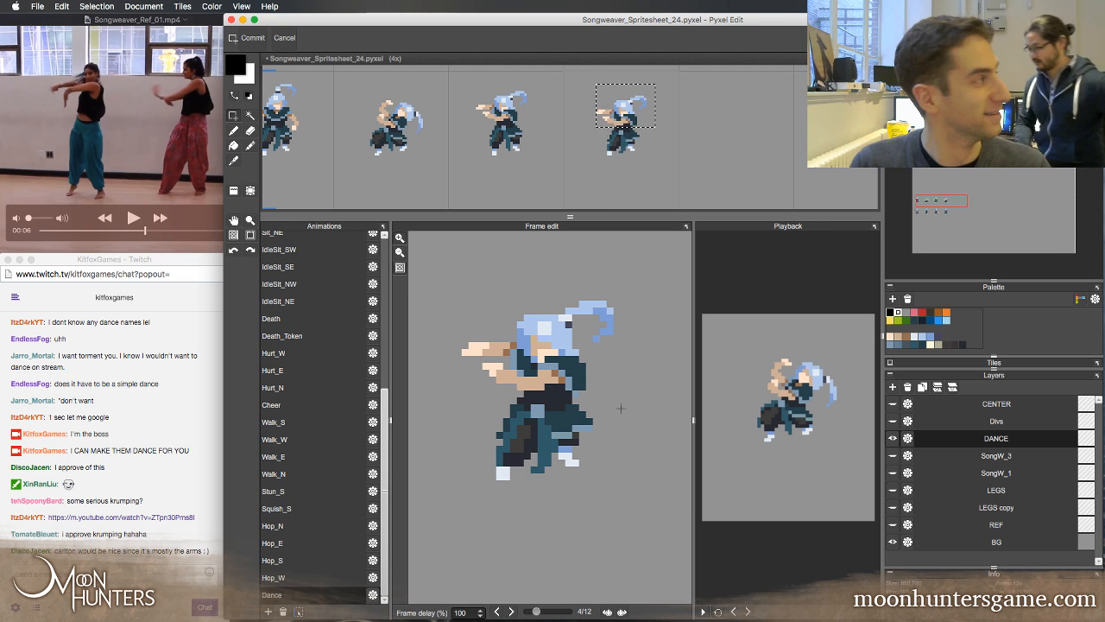
# Flip between frame 4 and its neighbour to examine the shifted upper body, and clear the selection
pyautogui.press(',')
pyautogui.press('.')
pyautogui.press(',')
pyautogui.press('.')
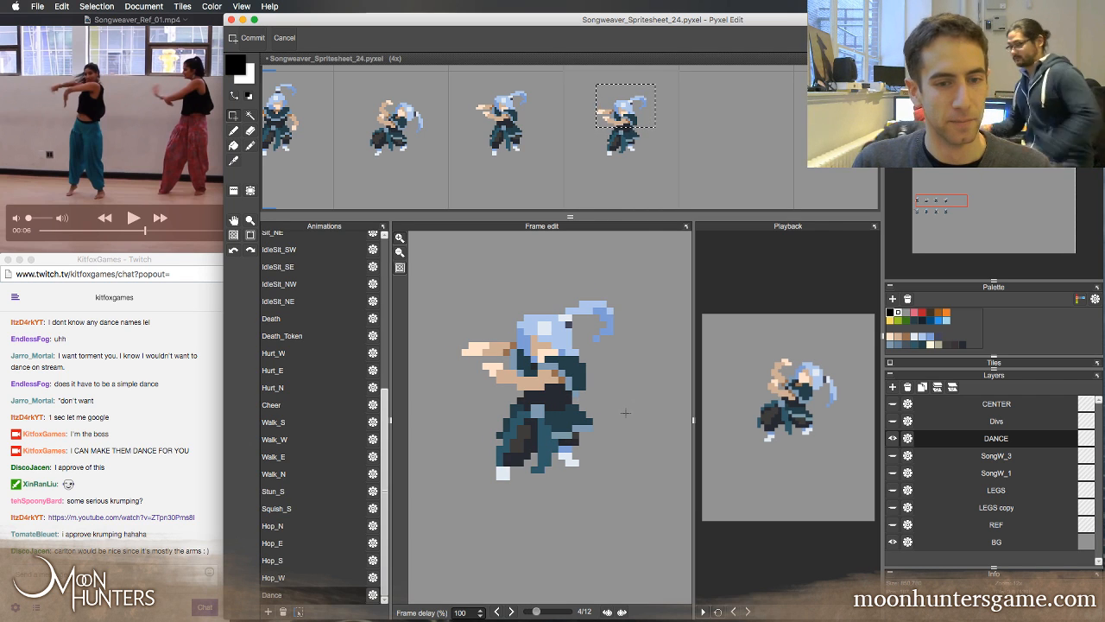
pyautogui.press(',')
pyautogui.press('.')
pyautogui.press(',')
pyautogui.press('.')
pyautogui.press(',')
pyautogui.press('.')
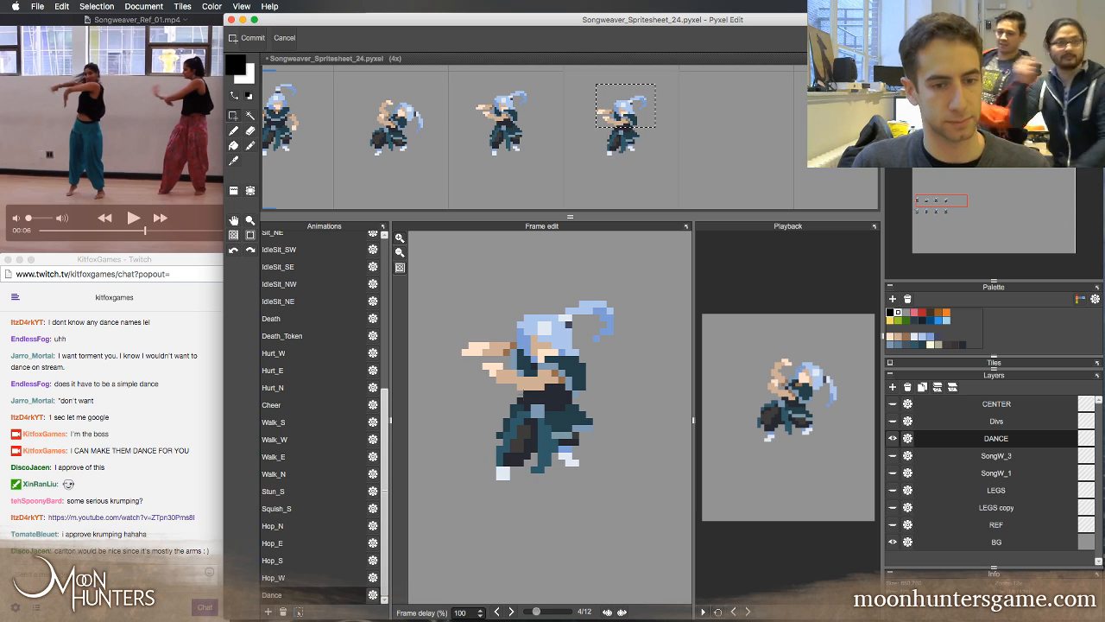
pyautogui.press('super+d')
# Widen the front trouser leg in frame 4 with sampled teals and fill its inside with the sampled dark colour
pyautogui.press('b')
pyautogui.rightClick(514, 408)
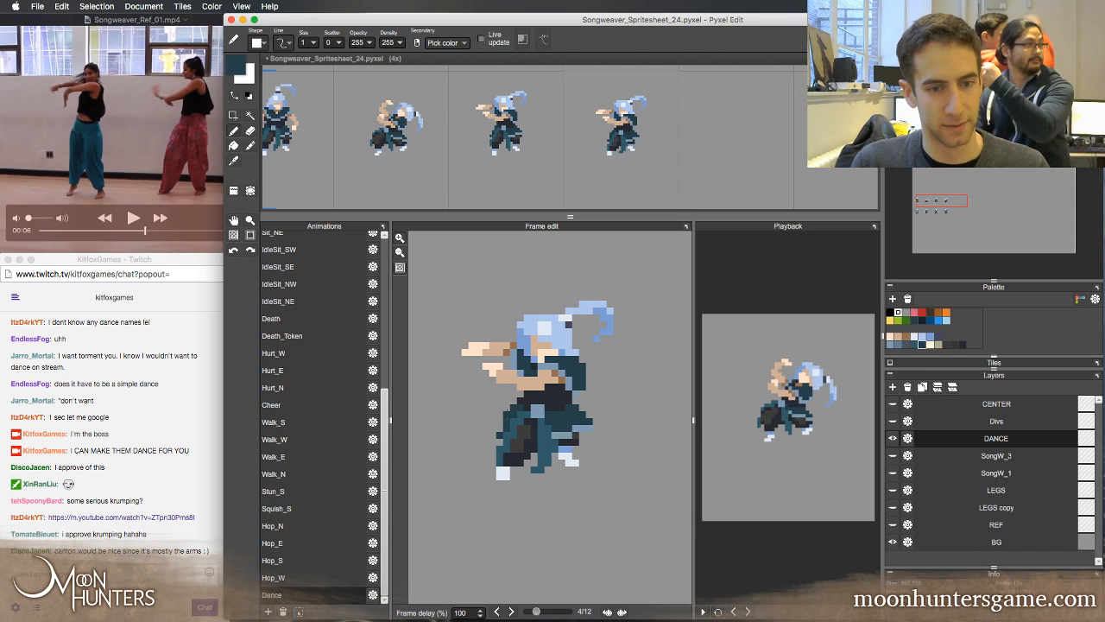
pyautogui.click(506, 435)
pyautogui.rightClick(514, 429)
pyautogui.rightClick(515, 419)
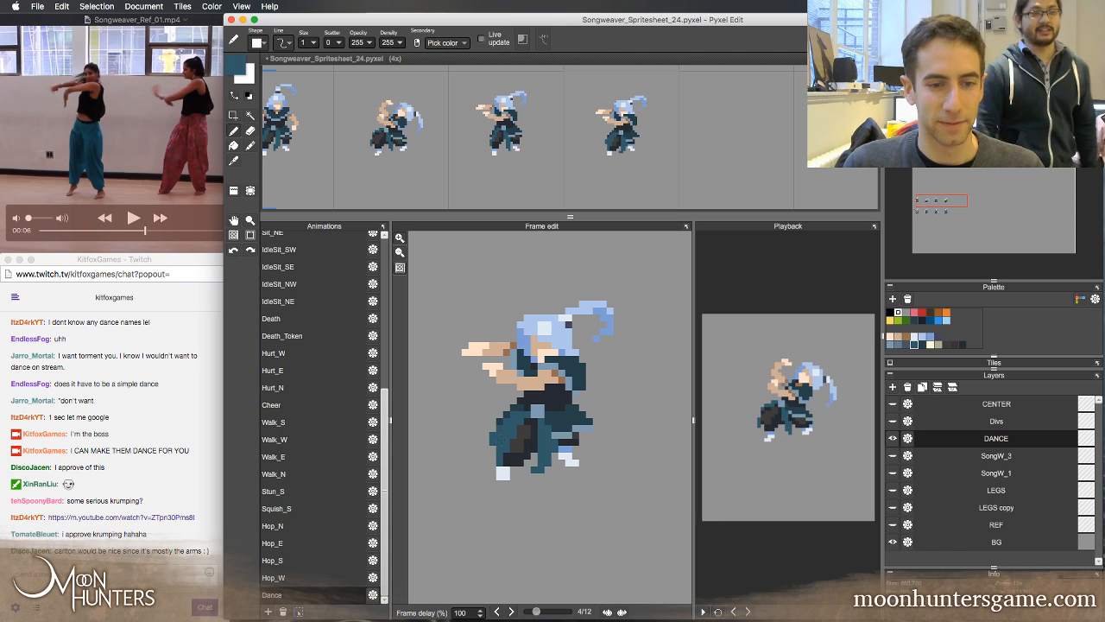
pyautogui.rightClick(520, 443)
pyautogui.rightClick(506, 456)
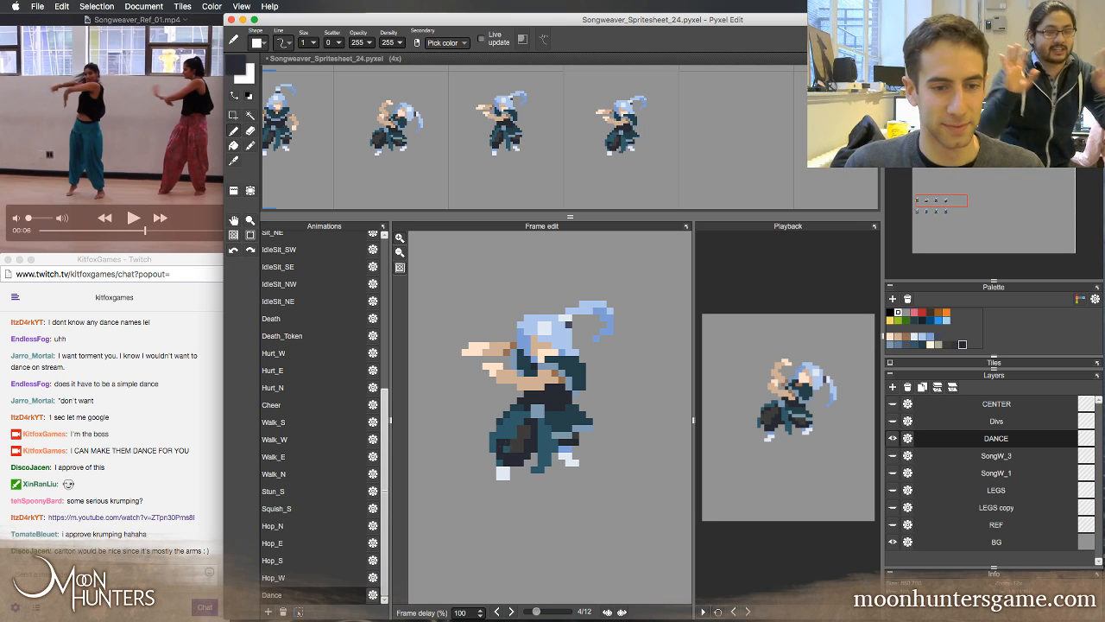
pyautogui.moveTo(511, 447)
pyautogui.mouseDown()
pyautogui.moveTo(510, 432)
pyautogui.moveTo(519, 448)
pyautogui.mouseUp()
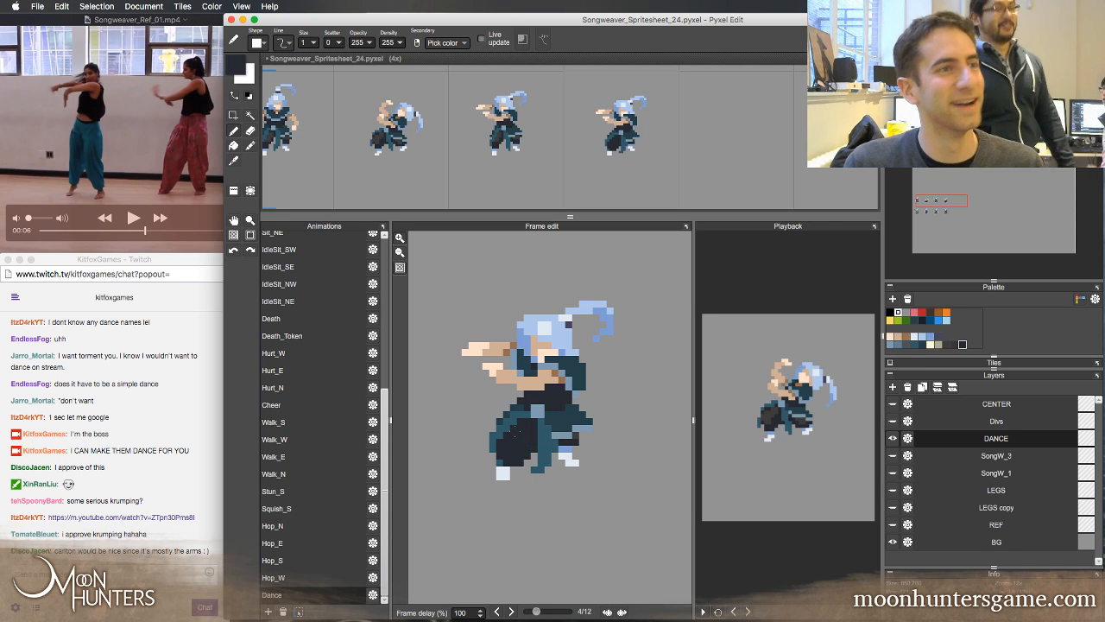
# Compare with frame 3 and erase pixels along the front leg's inner edge in frame 4 to open a gap beside the sash
pyautogui.press('Left')
pyautogui.rightClick(512, 422)
pyautogui.press('Right')
pyautogui.press('Left')
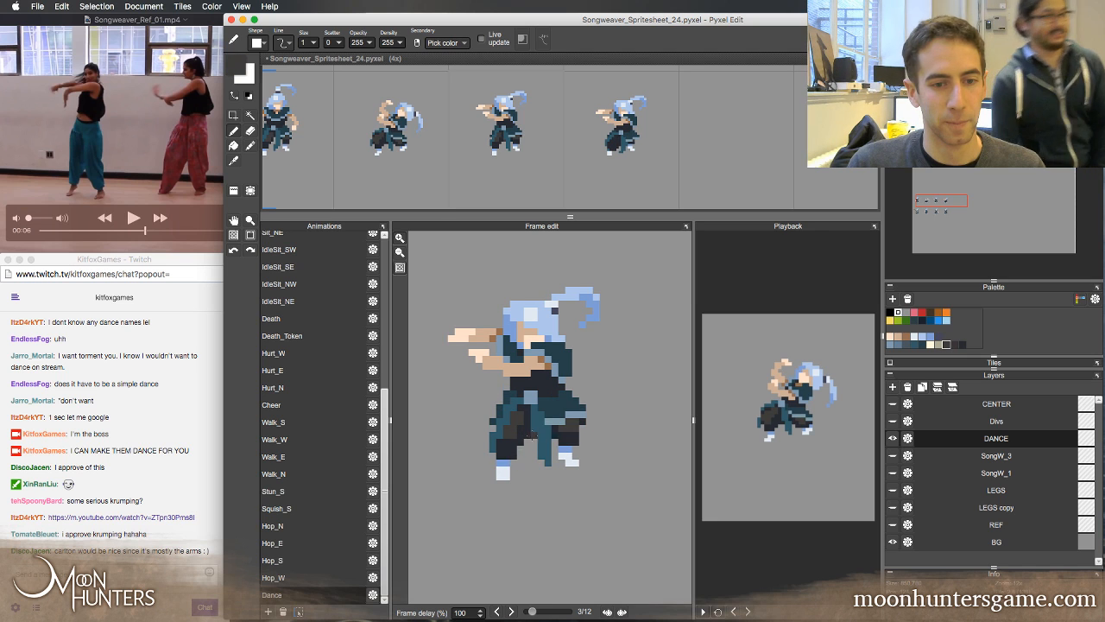
pyautogui.press('Right')
pyautogui.press('e')
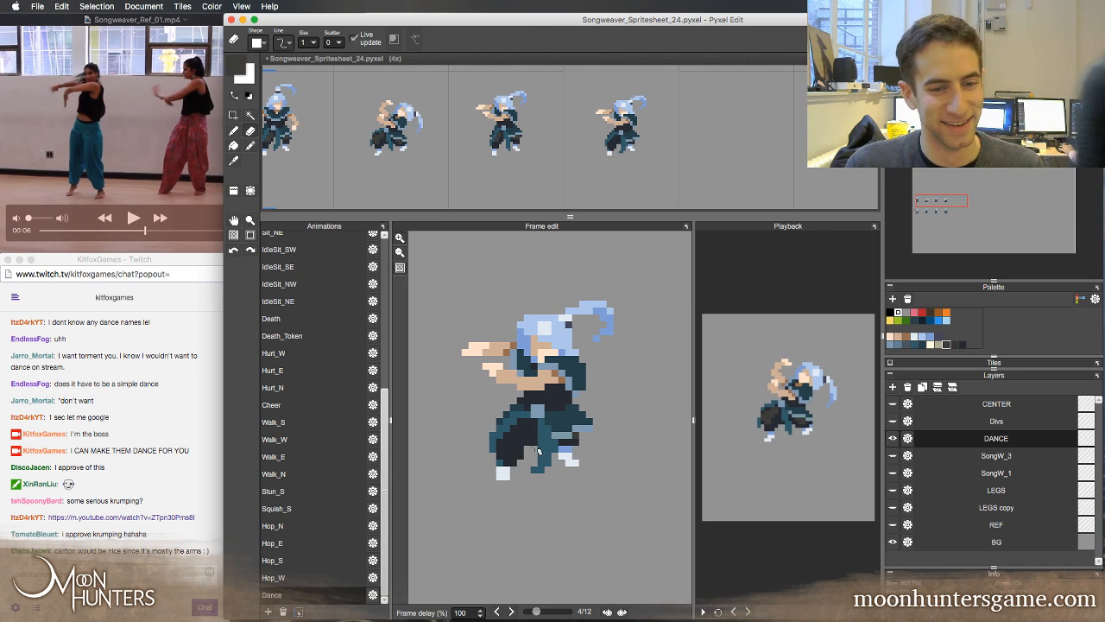
pyautogui.press('b')
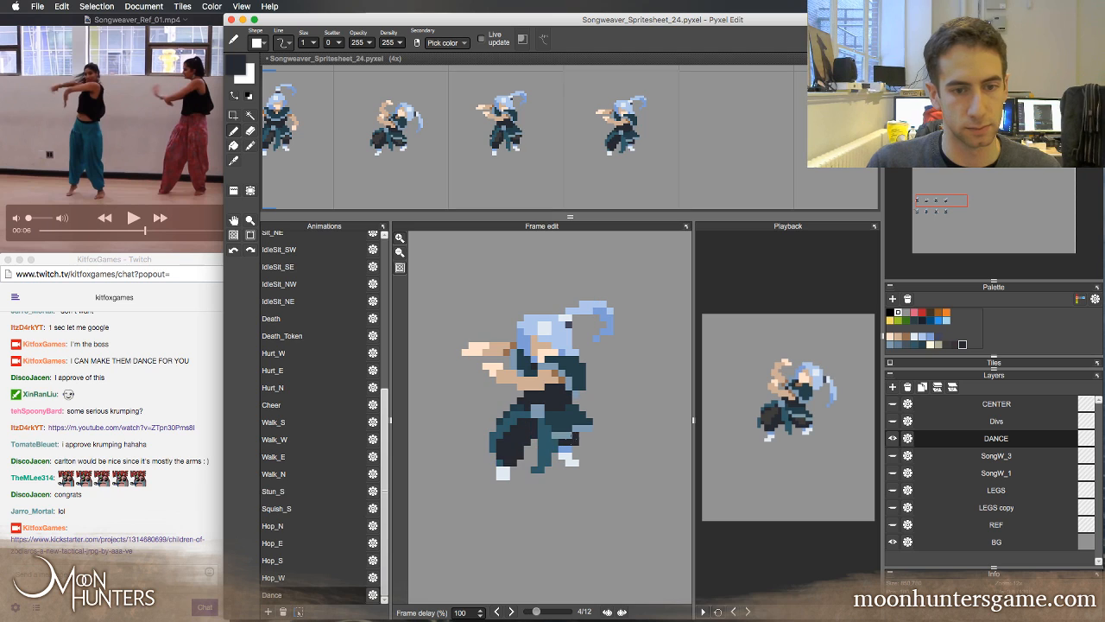
# Redraw the lower part of frame 4's hanging sash further left in sampled teal and erase the leftover pixels, comparing with frame 3
pyautogui.press('Left')
pyautogui.press('Right')
pyautogui.rightClick(543, 444)
pyautogui.moveTo(535, 442)
pyautogui.mouseDown()
pyautogui.moveTo(553, 470)
pyautogui.moveTo(554, 438)
pyautogui.mouseUp()
pyautogui.press('e')
pyautogui.press('Left')
pyautogui.press('Right')
pyautogui.press('Left')
pyautogui.press('Right')
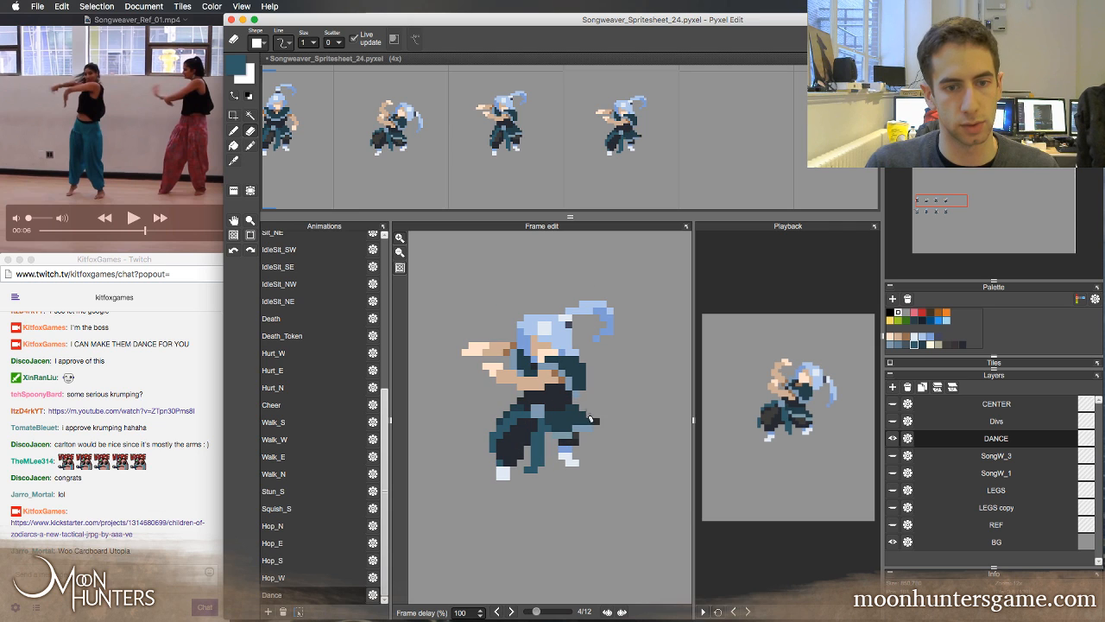
pyautogui.press('Left')
pyautogui.press('Right')
# Select the hand and forearm sections of frame 4's lower arm, adjust the arm's slope and clear the selection
pyautogui.rightClick(533, 375)
pyautogui.press('b')
pyautogui.press('m')
pyautogui.moveTo(478, 363); pyautogui.dragTo(508, 386)
pyautogui.moveTo(503, 372); pyautogui.dragTo(516, 388)
pyautogui.moveTo(513, 380); pyautogui.dragTo(545, 382)
pyautogui.press('super+d')
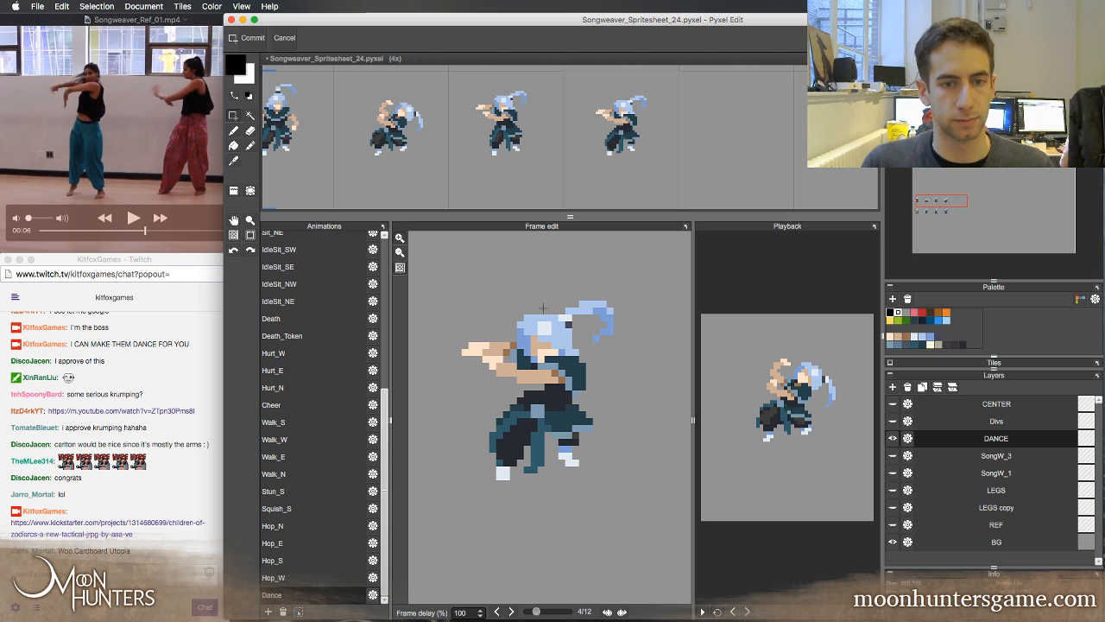
# Flip between frames 3 and 4 to examine the movement of the arms and legs
pyautogui.press('Left')
pyautogui.press('Right')
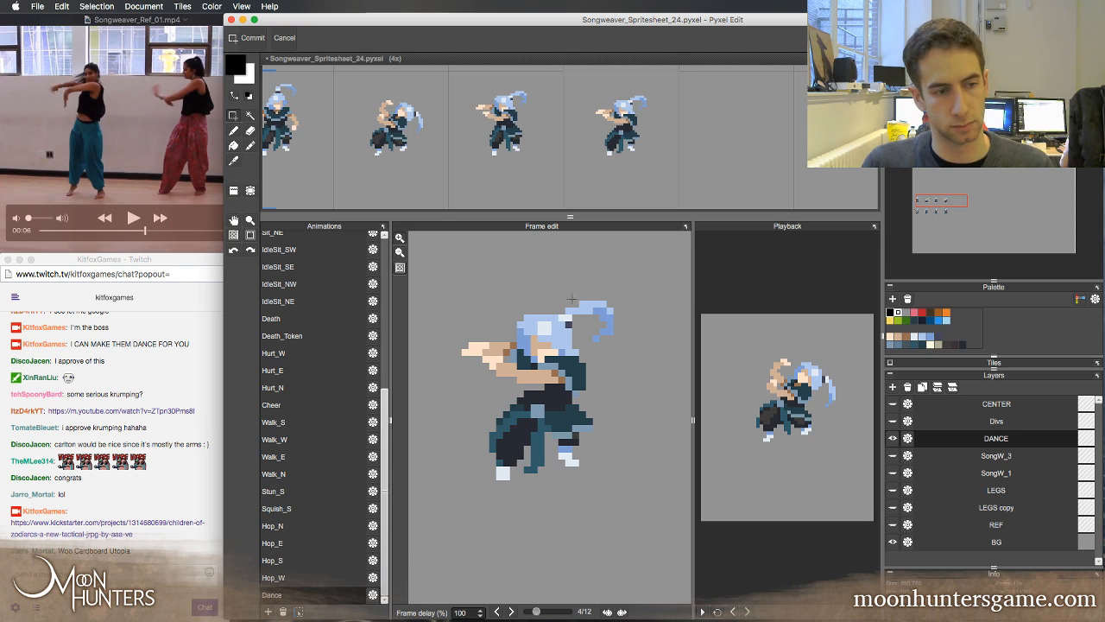
pyautogui.press('Left')
pyautogui.press('Right')
pyautogui.press('Left')
pyautogui.press('Right')
pyautogui.press('Left')
pyautogui.press('Right')
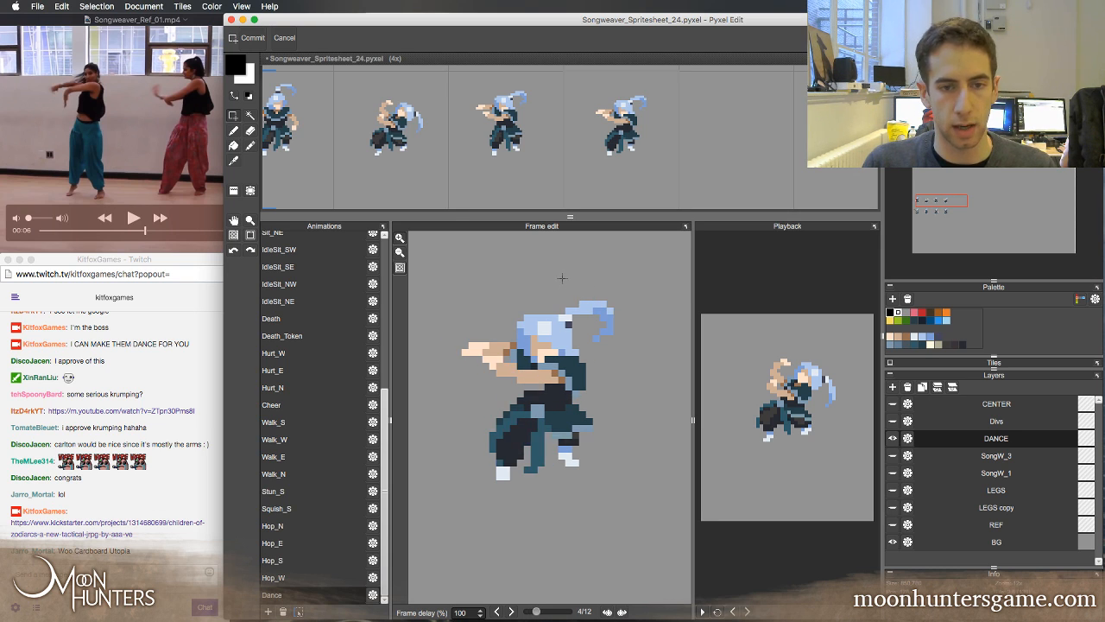
pyautogui.press('Left')
pyautogui.press('Right')
pyautogui.press('Left')
pyautogui.press('Right')
pyautogui.press('Left')
pyautogui.press('Right')
# Select the upper hand in frame 4, move it one pixel up and deselect it
pyautogui.moveTo(447, 328); pyautogui.dragTo(490, 356)
pyautogui.press('super+t')
pyautogui.press('Up')
pyautogui.press('Return')
pyautogui.press('super+d')
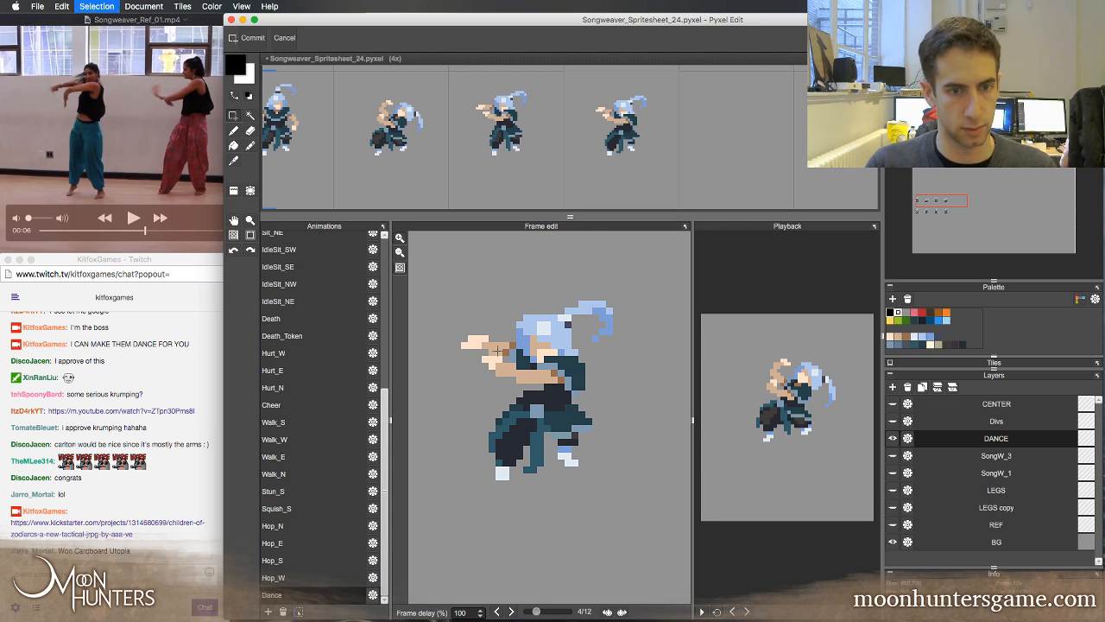
# Reshape the fingers of frame 4's upper hand with the sampled light skin tone, erasing the stray pixels beneath them
pyautogui.press('b')
pyautogui.press('e')
pyautogui.press('b')
pyautogui.rightClick(473, 342)
pyautogui.click(464, 338)
pyautogui.press('e')
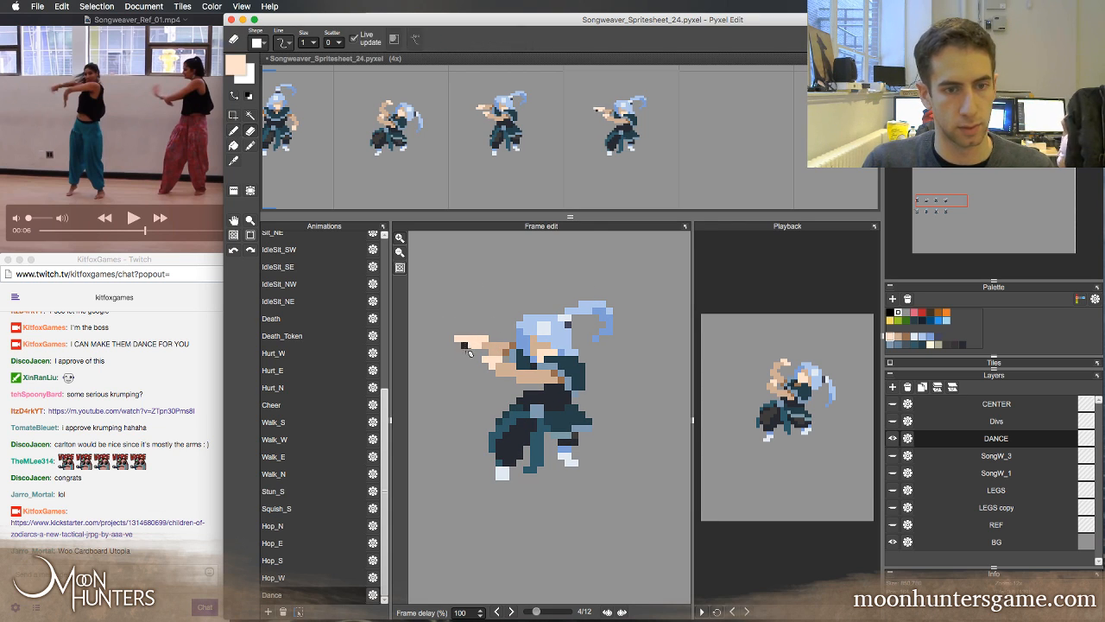
pyautogui.click(464, 346)
pyautogui.press('b')
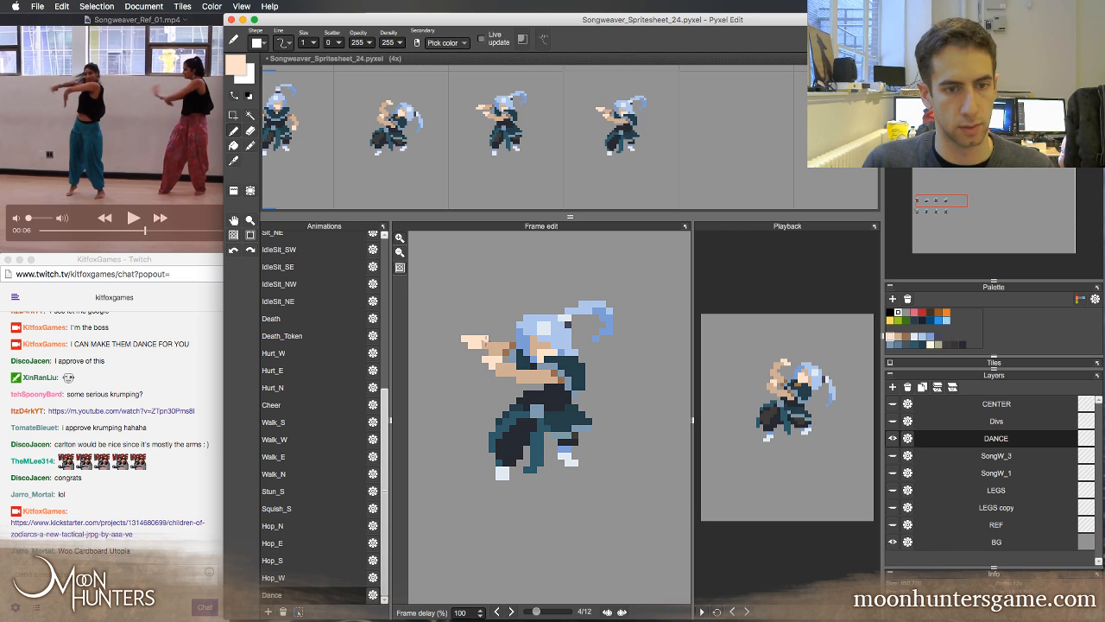
pyautogui.press('e')
pyautogui.press('b')
# Step through frames 3 to 5 to examine how the reshaped upper hand moves
pyautogui.press('Right')
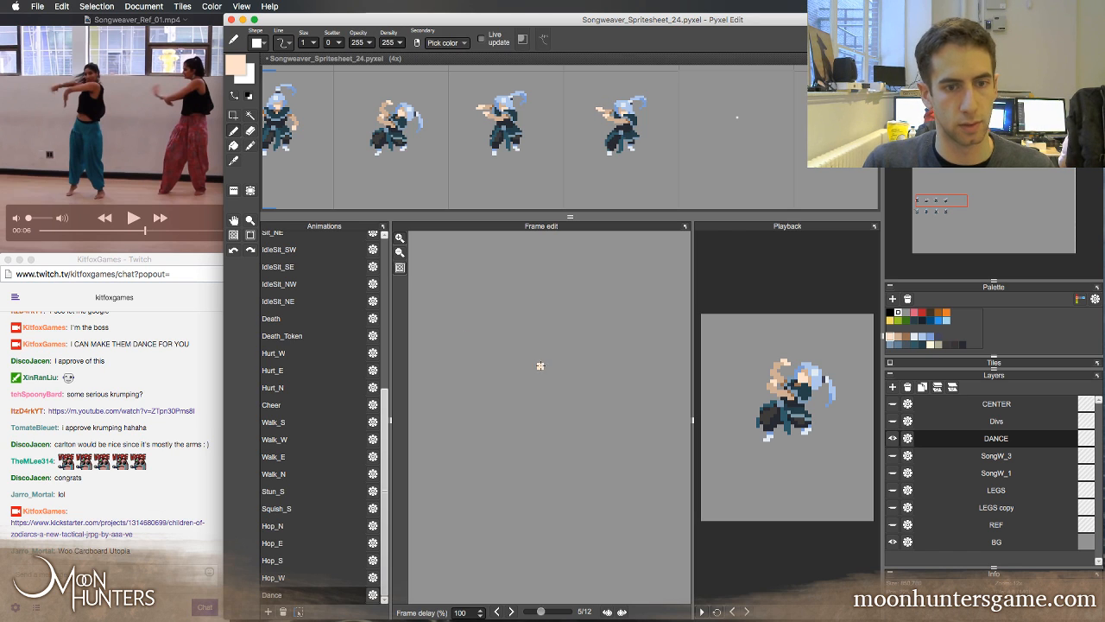
pyautogui.press('Left')
pyautogui.press('Left')
pyautogui.press('Right')
pyautogui.press('Left')
pyautogui.press('Right')
pyautogui.press('Left')
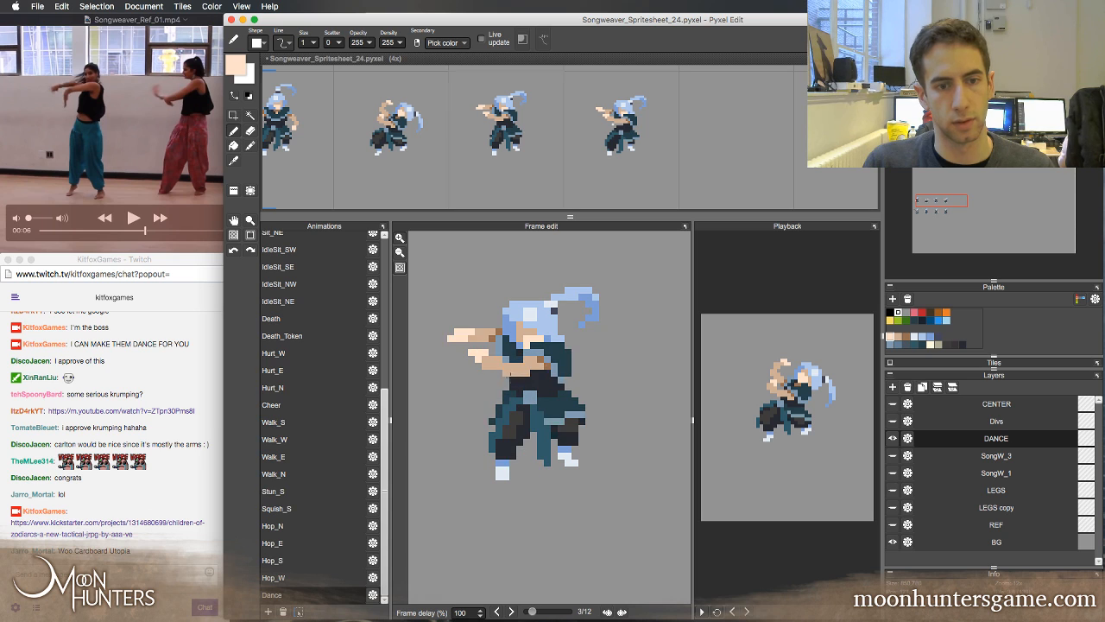
pyautogui.press('Right')
# Reshape the lower hand in frame 4 by extending its fingers in light skin tone and erasing excess pixels
pyautogui.press('e')
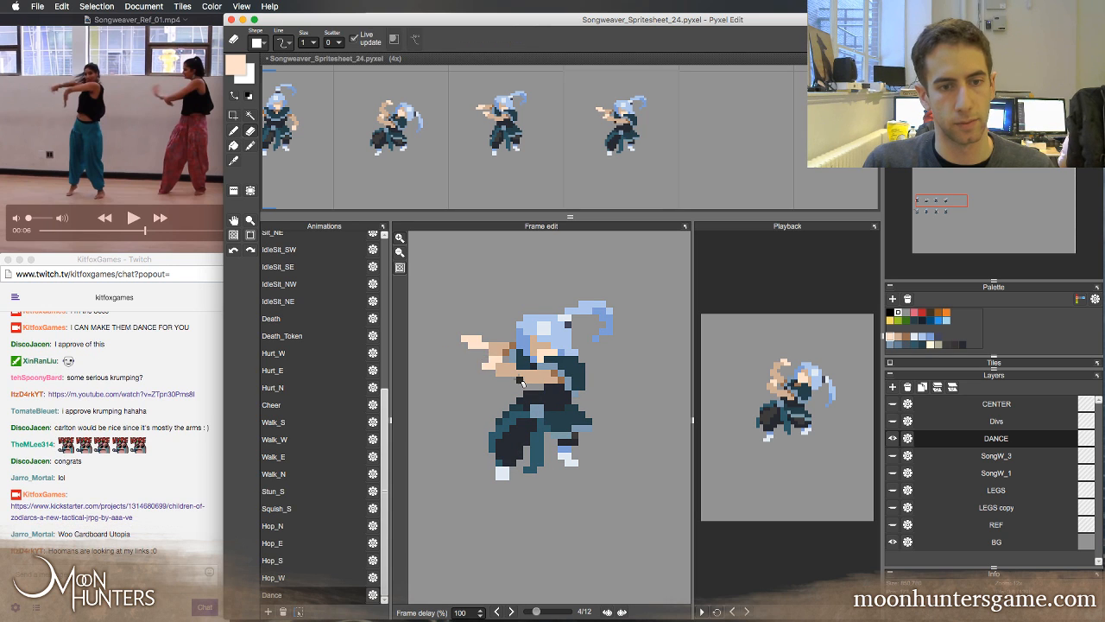
pyautogui.press('Left')
pyautogui.press('Right')
pyautogui.press('b')
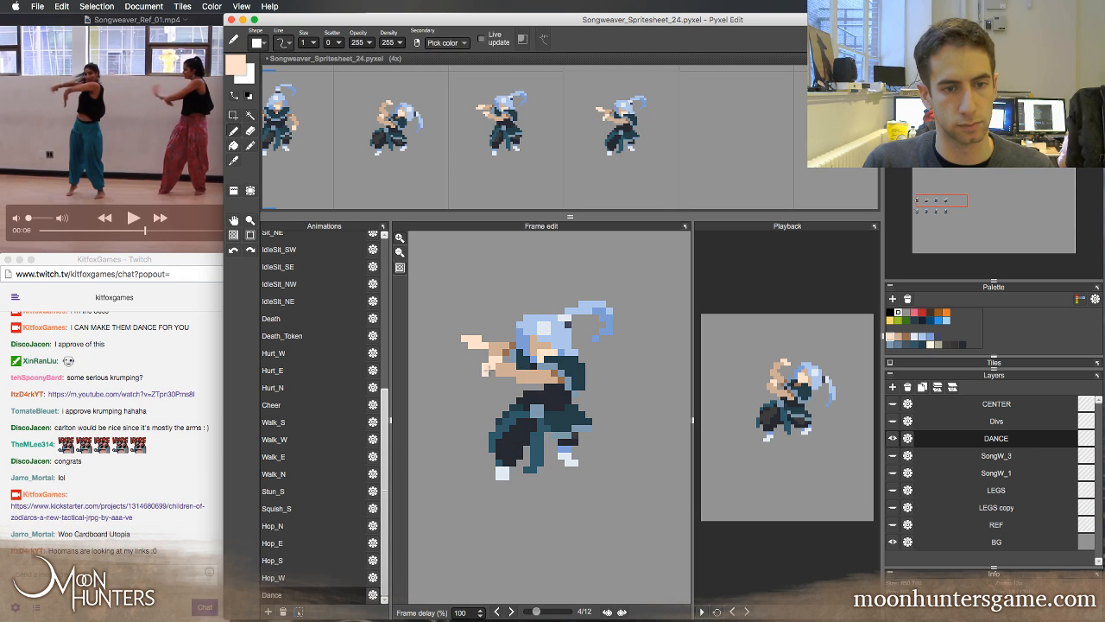
pyautogui.press('e')
# Flip repeatedly between frame 4 and its neighbouring frames to examine the motion of both hands and the body
pyautogui.press('Right')
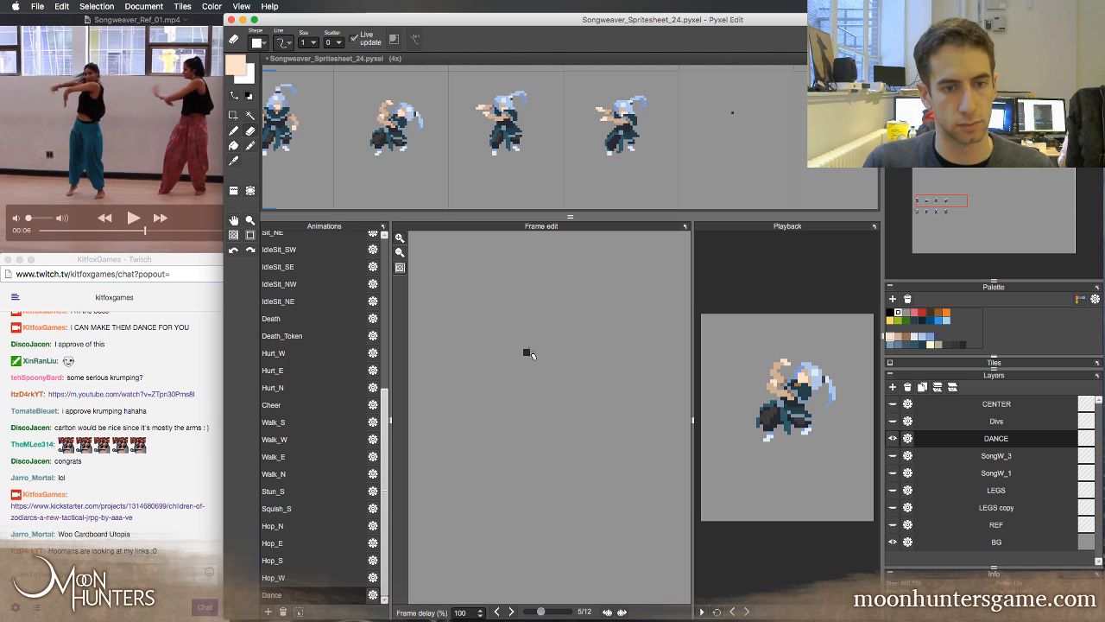
pyautogui.press('Left')
pyautogui.press('Left')
pyautogui.press('Right')
pyautogui.press('Left')
pyautogui.press('Right')
pyautogui.press('Left')
pyautogui.press('Right')
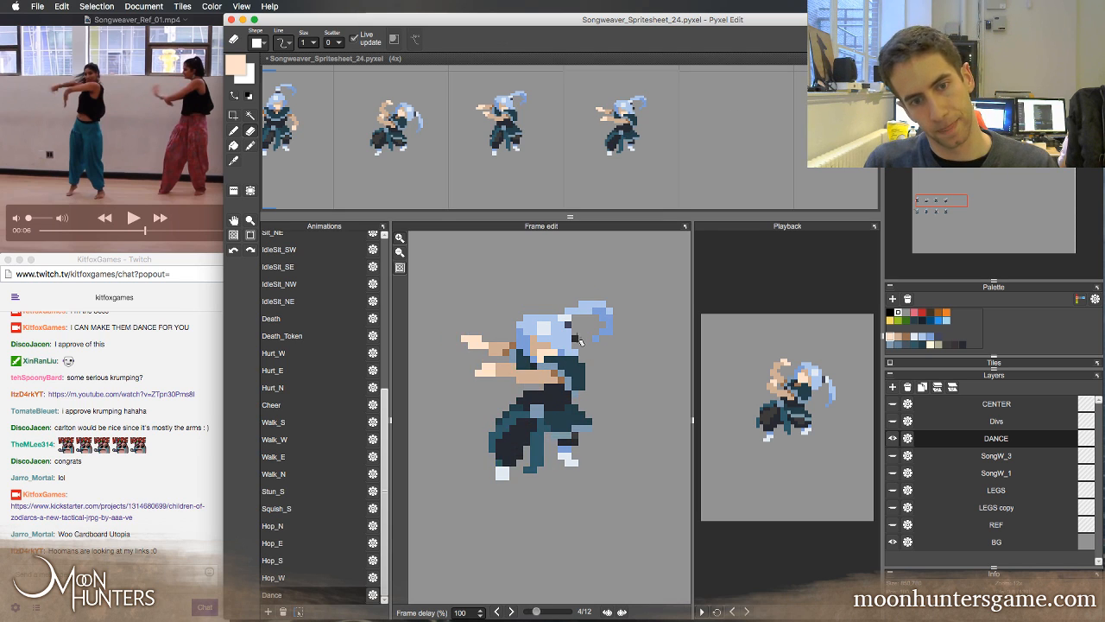
pyautogui.press('Left')
pyautogui.press('Right')
pyautogui.press('Left')
pyautogui.press('Right')
pyautogui.press('Left')
pyautogui.press('Right')
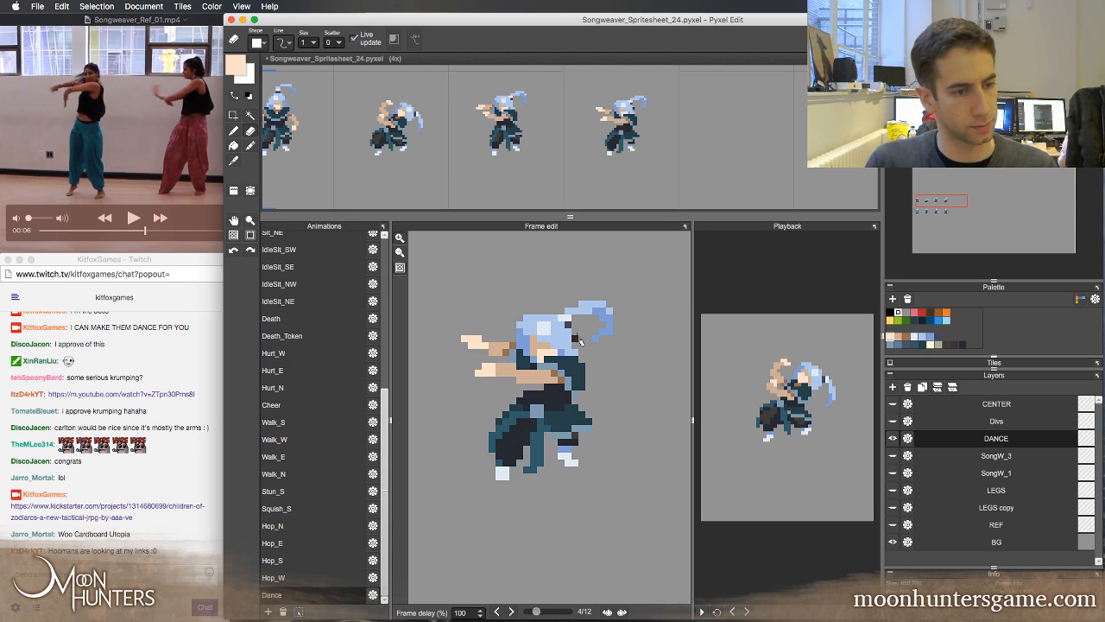
pyautogui.press('Left')
pyautogui.press('Right')
pyautogui.press('Left')
pyautogui.press('Right')
pyautogui.press('Left')
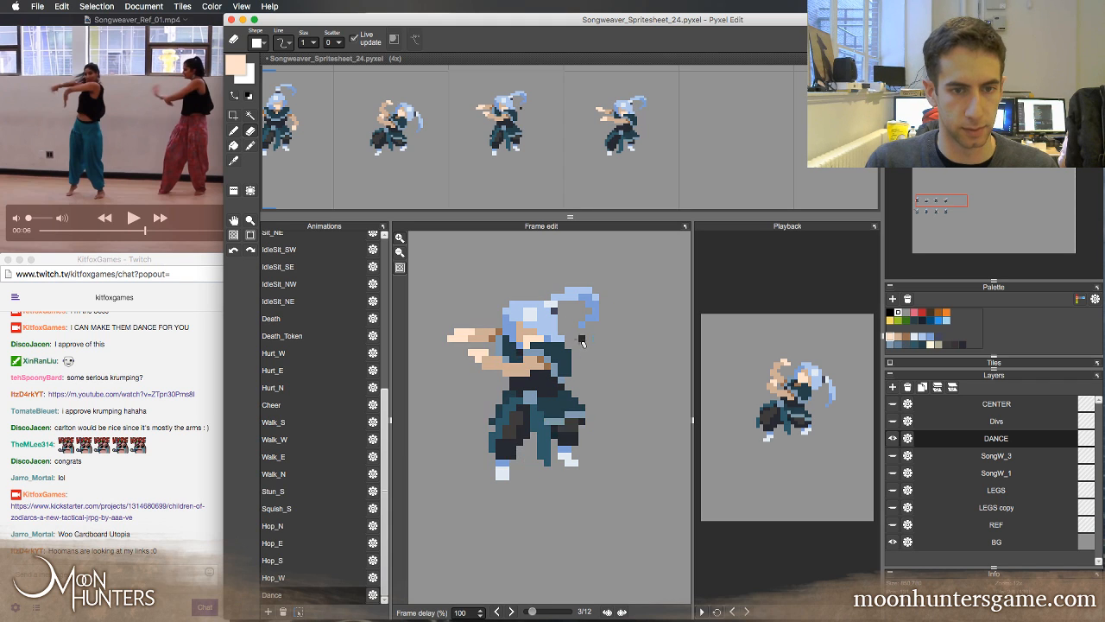
pyautogui.press('Right')
pyautogui.press('Left')
pyautogui.press('Right')
# Paint the torso just below frame 4's lower forearm with the dark colour sampled from the waist
pyautogui.press('b')
pyautogui.rightClick(546, 397)
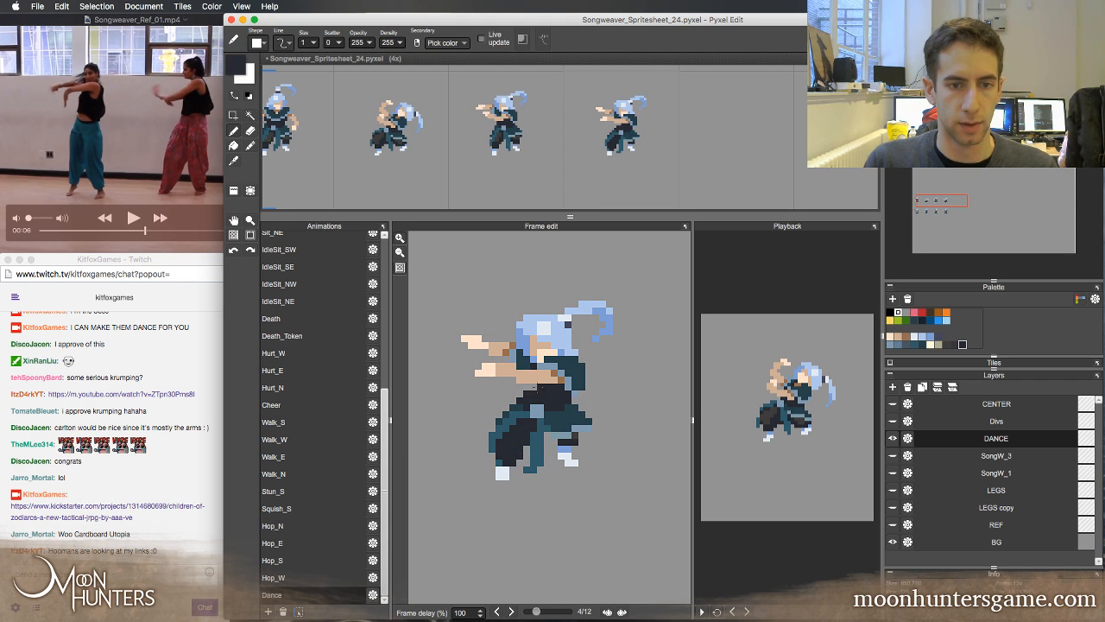
pyautogui.moveTo(528, 387); pyautogui.dragTo(542, 388)
# Flip between frames 3 and 4 to examine the torso and the trailing end of the rear cloth
pyautogui.press('Left')
pyautogui.press('Right')
pyautogui.press('Left')
pyautogui.press('Right')
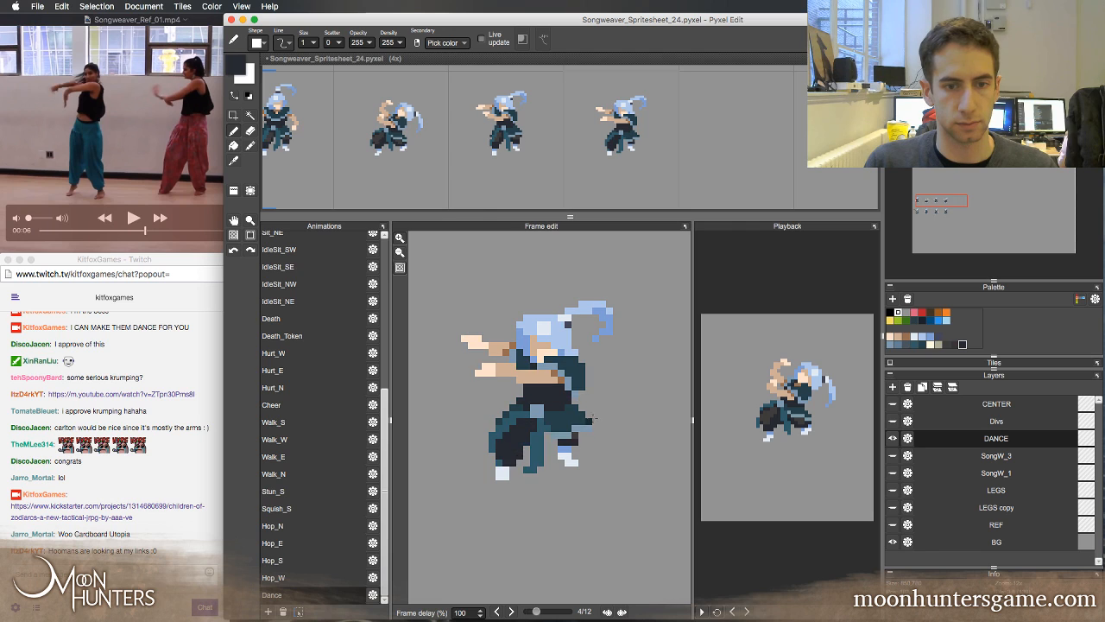
pyautogui.press('Left')
pyautogui.press('Right')
pyautogui.press('Left')
pyautogui.press('Right')
pyautogui.press('Left')
pyautogui.press('Right')
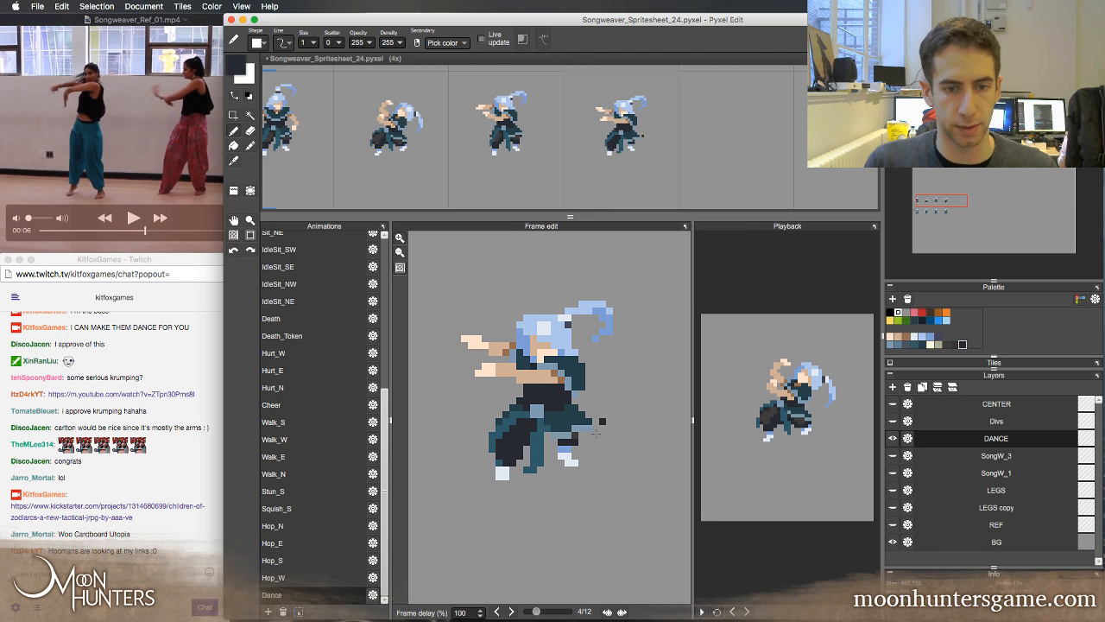
pyautogui.press('Left')
pyautogui.press('Right')
# Reshape the rear cloth's edge in frame 4 with sampled light teal and extend the back leg in the sampled dark colour
pyautogui.rightClick(567, 429)
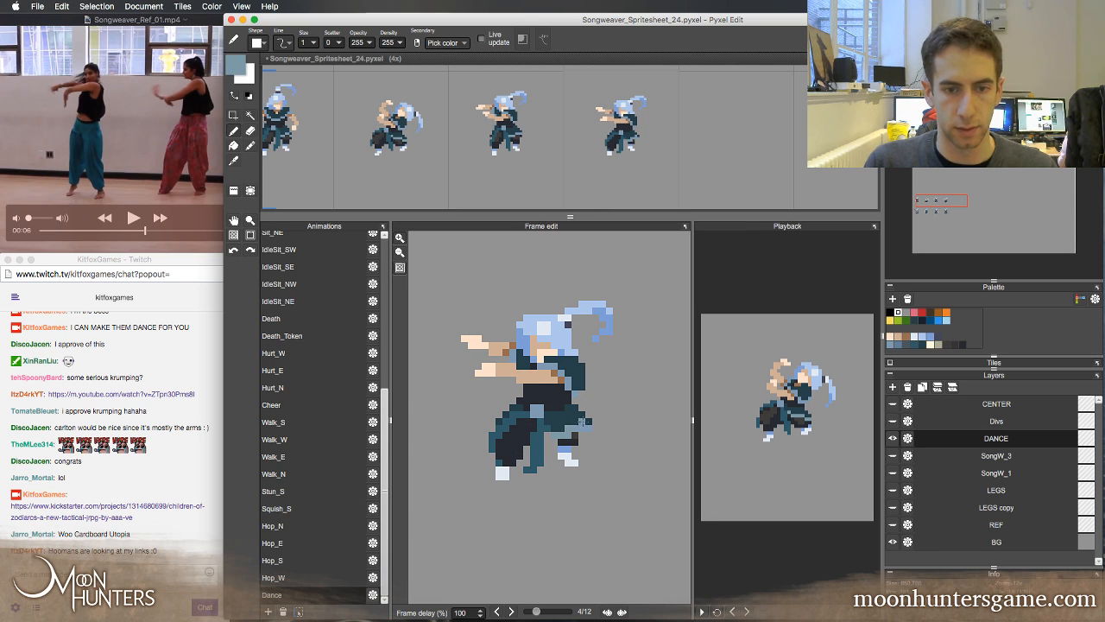
pyautogui.click(584, 422)
pyautogui.rightClick(573, 438)
pyautogui.rightClick(567, 440)
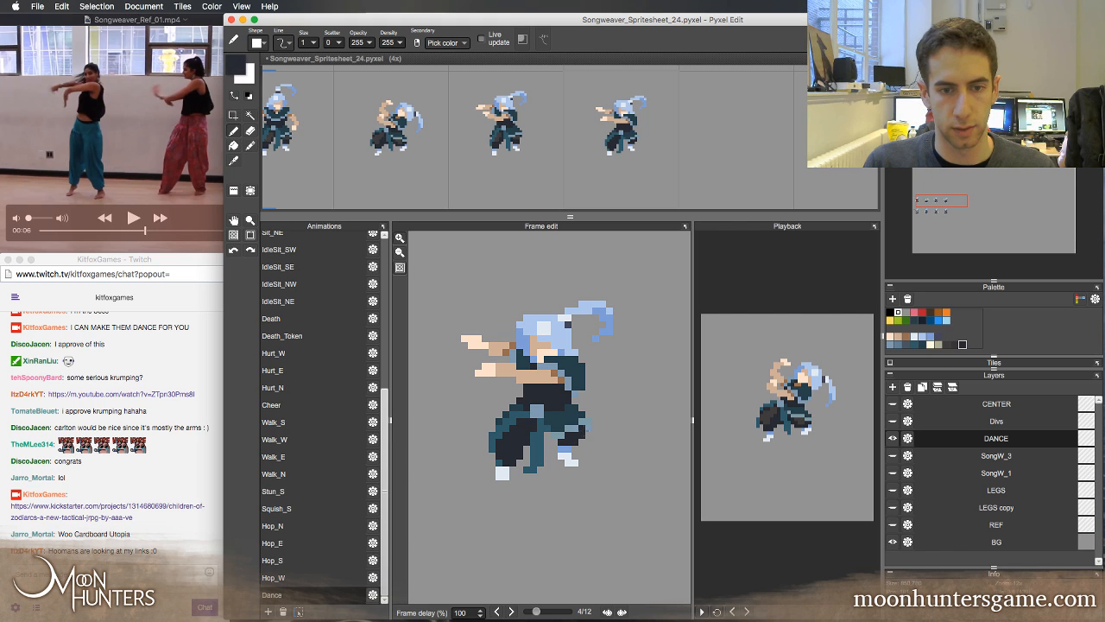
pyautogui.click(587, 438)
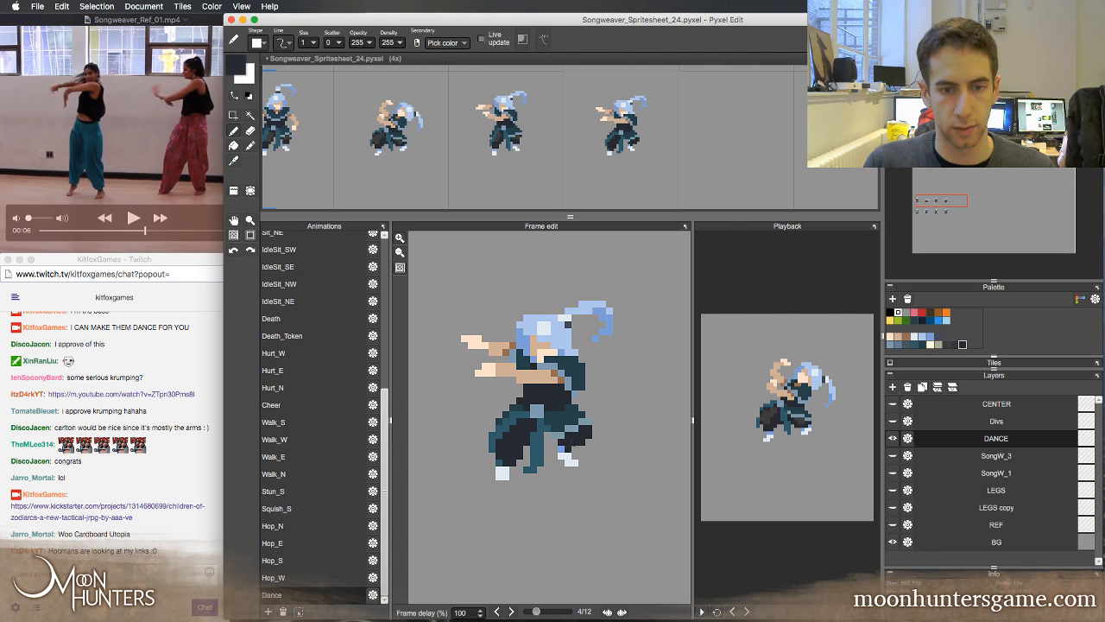
# Flip through frames 2 to 4 to examine how the legs and rear cloth move
pyautogui.press('Right')
pyautogui.press('Left')
pyautogui.press('Left')
pyautogui.press('Left')
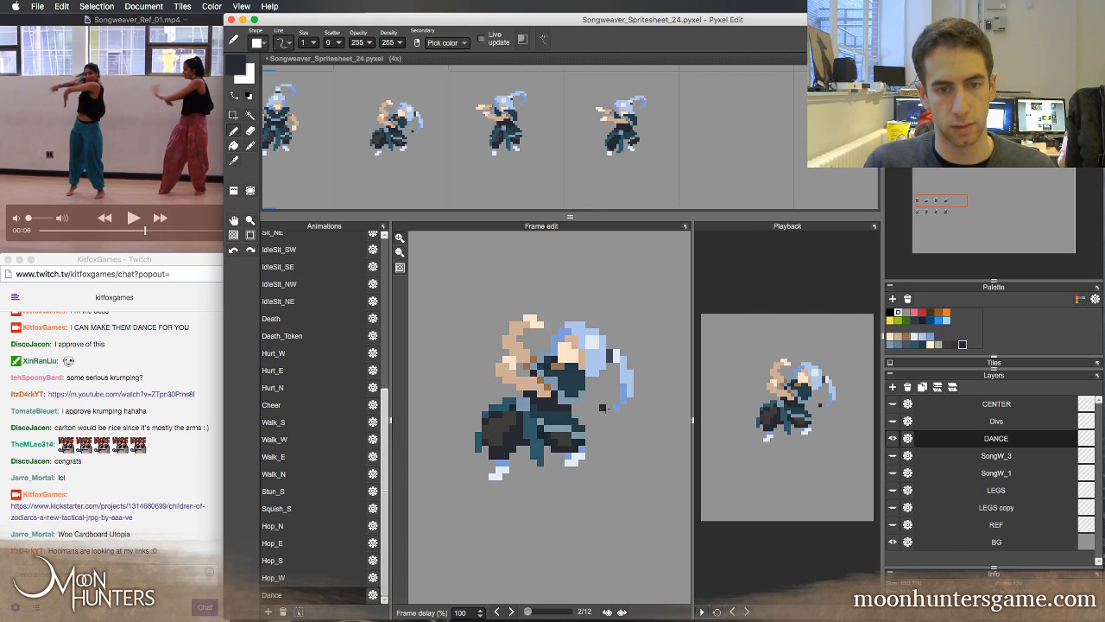
pyautogui.press('Right')
pyautogui.press('Right')
pyautogui.press('Left')
pyautogui.press('Right')
pyautogui.press('Left')
pyautogui.press('Right')
pyautogui.press('Left')
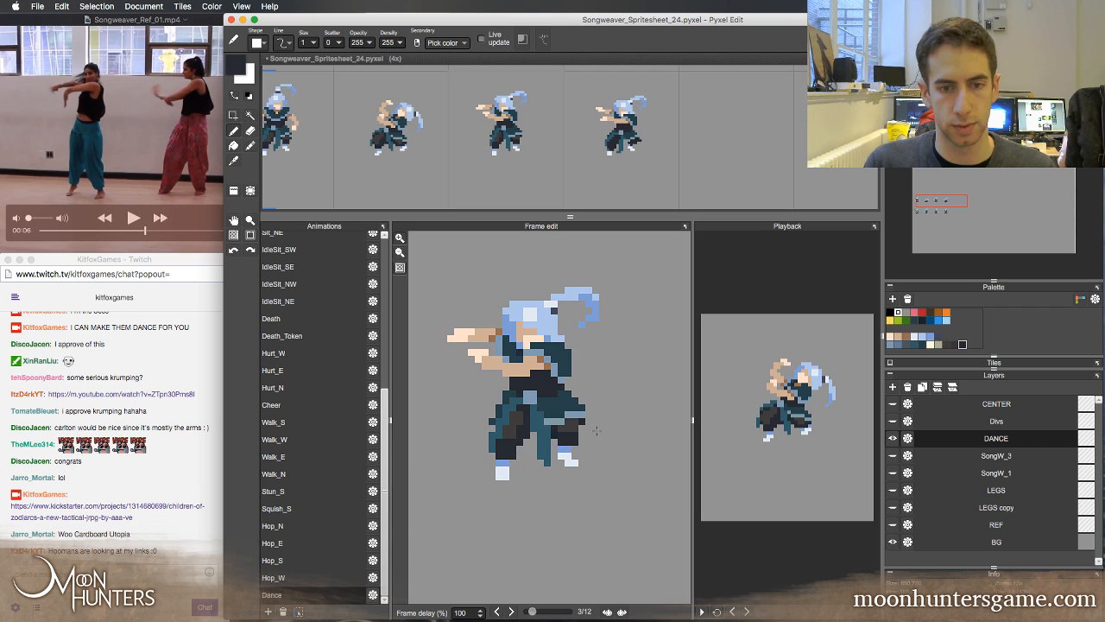
pyautogui.press('Right')
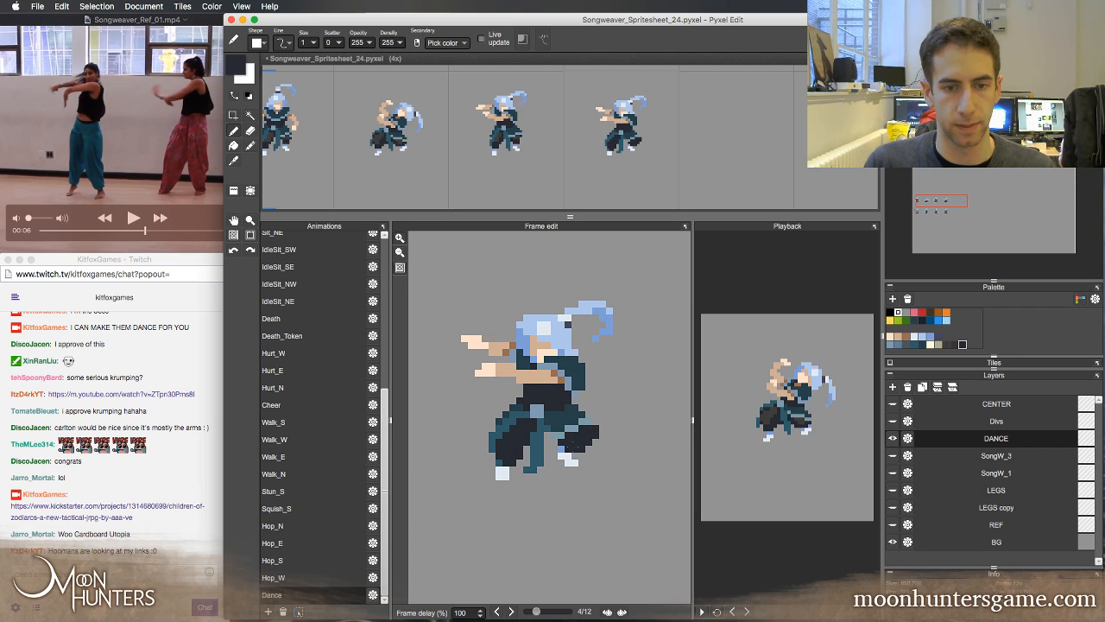
# Trim the lower edge of frame 4's back leg and shade it with the charcoal sampled from frame 3's leg
pyautogui.press('w')
pyautogui.press('e')
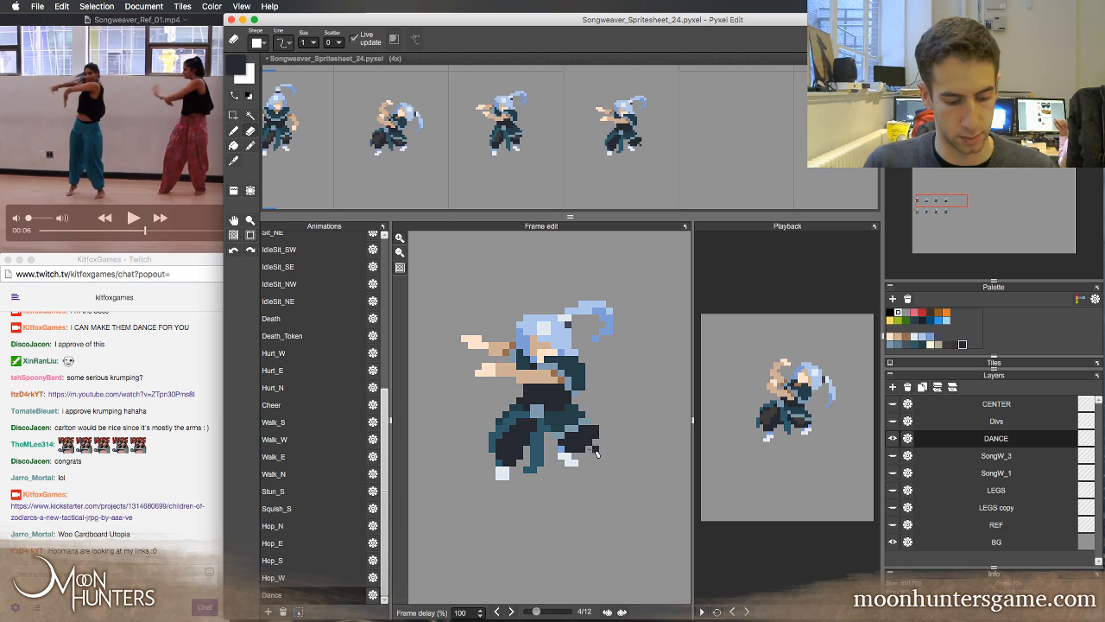
pyautogui.press('Left')
pyautogui.press('Right')
pyautogui.press('Left')
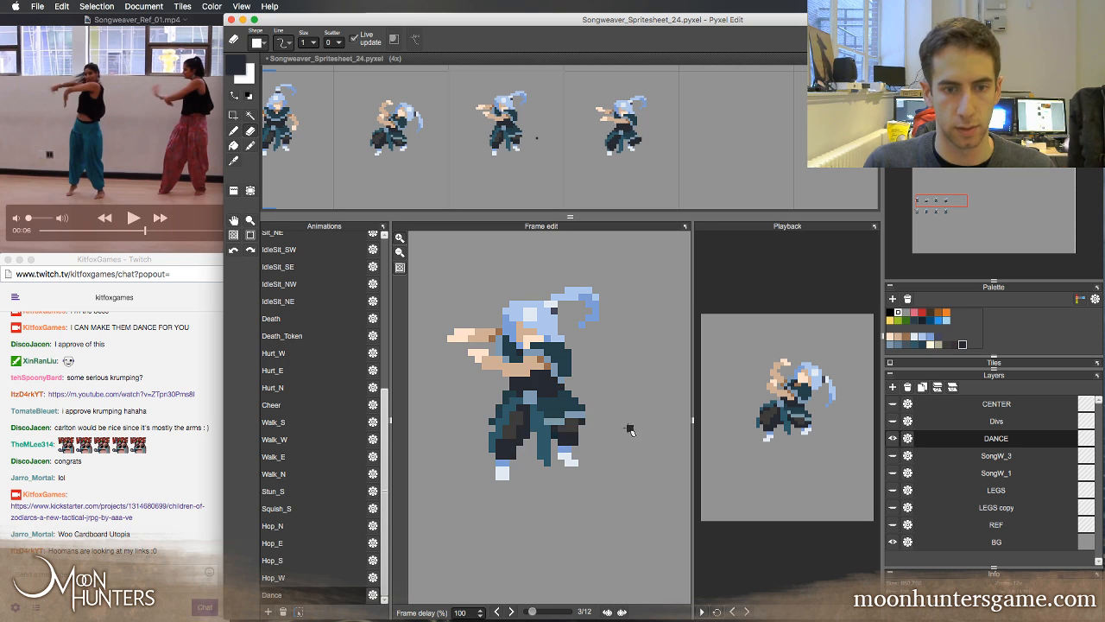
pyautogui.press('Right')
pyautogui.press('Left')
pyautogui.press('b')
pyautogui.press('Right')
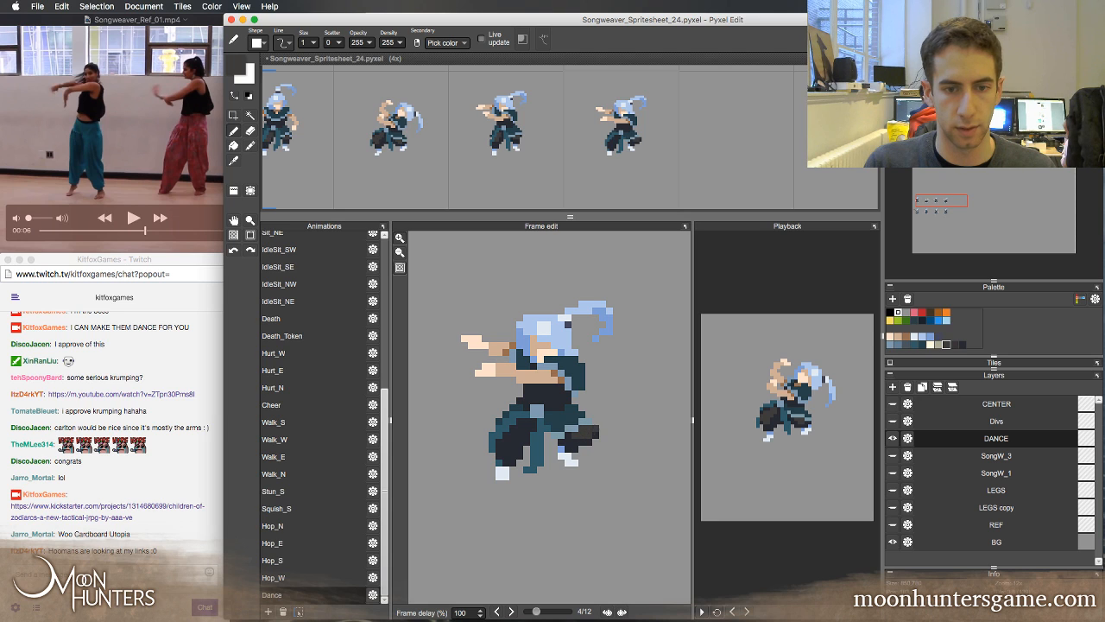
# Erase the outermost pixels of frame 4's back leg, comparing its outline with frame 3
pyautogui.press('Left')
pyautogui.press('Right')
pyautogui.press('Left')
pyautogui.press('Right')
pyautogui.press('Left')
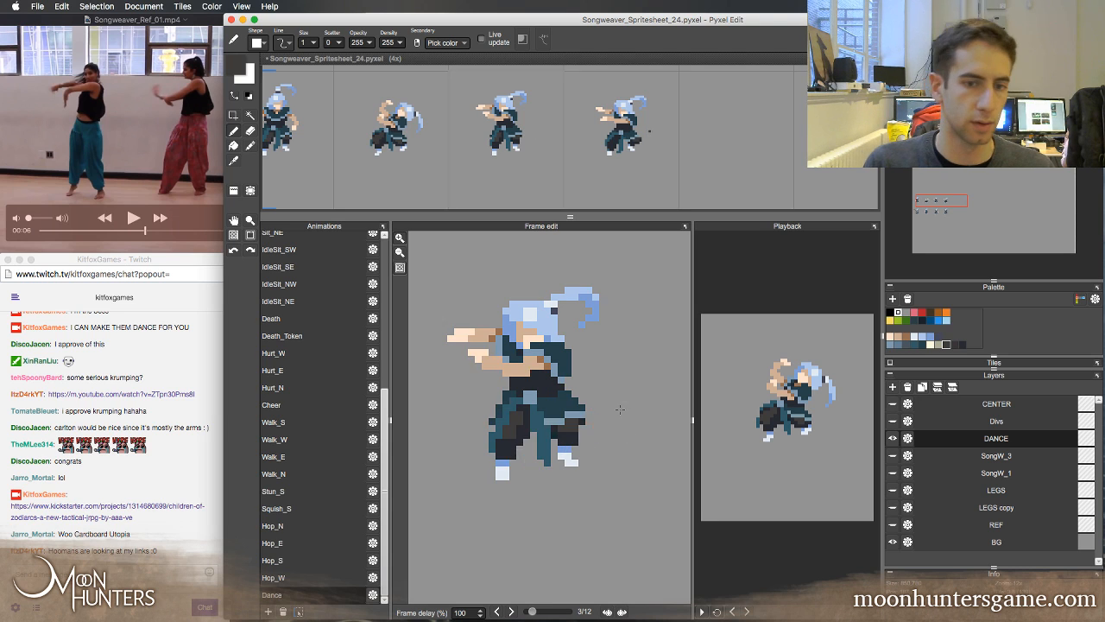
pyautogui.press('Right')
pyautogui.press('e')
pyautogui.press('Left')
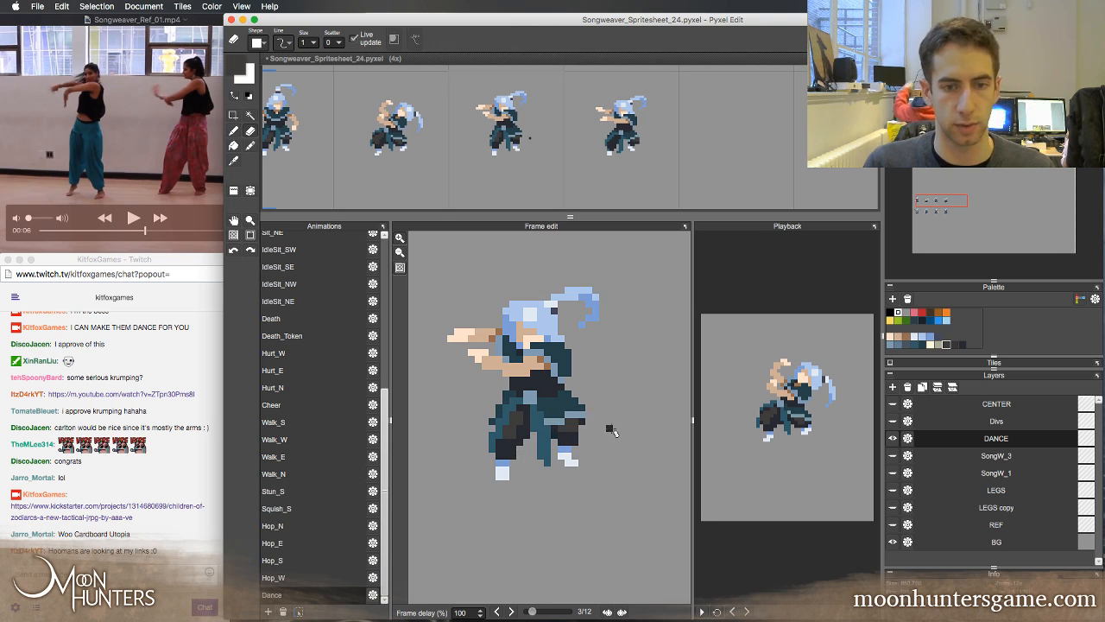
pyautogui.press('Right')
pyautogui.press('Left')
pyautogui.press('Right')
pyautogui.press('Left')
pyautogui.press('Right')
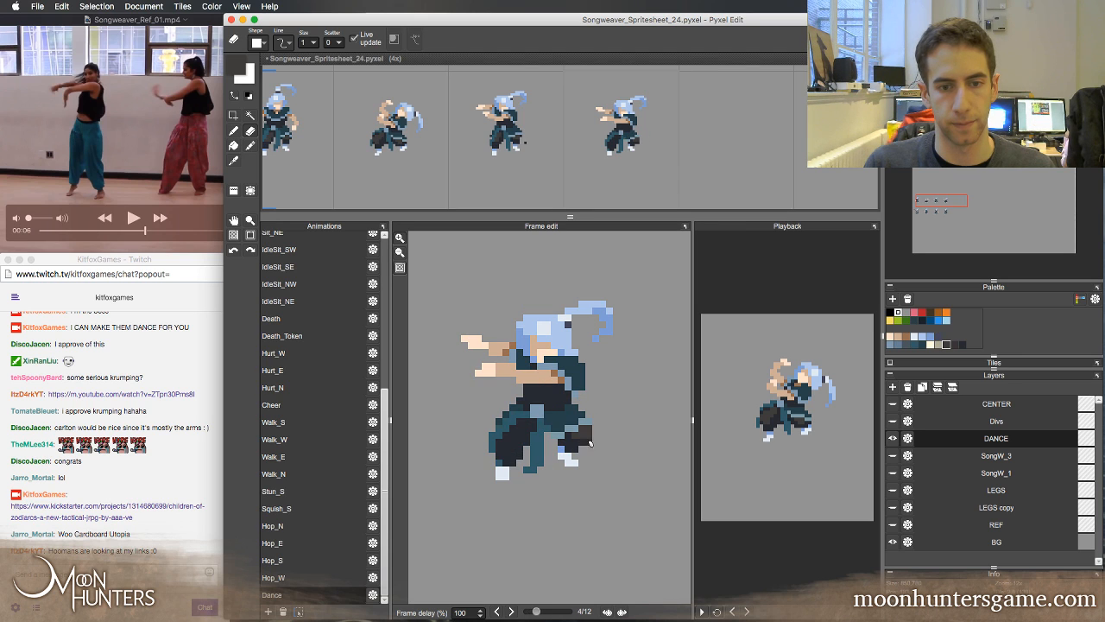
# Repaint the shading of frame 4's back leg with the charcoal and dark navy sampled from it, comparing with frame 3
pyautogui.press('b')
pyautogui.rightClick(584, 434)
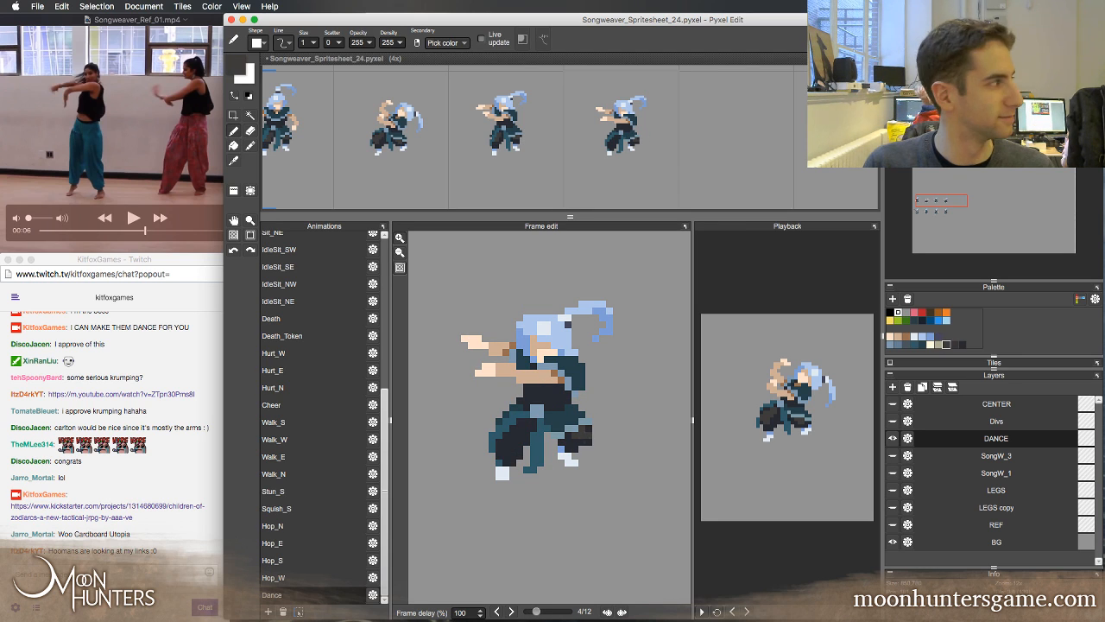
pyautogui.rightClick(585, 436)
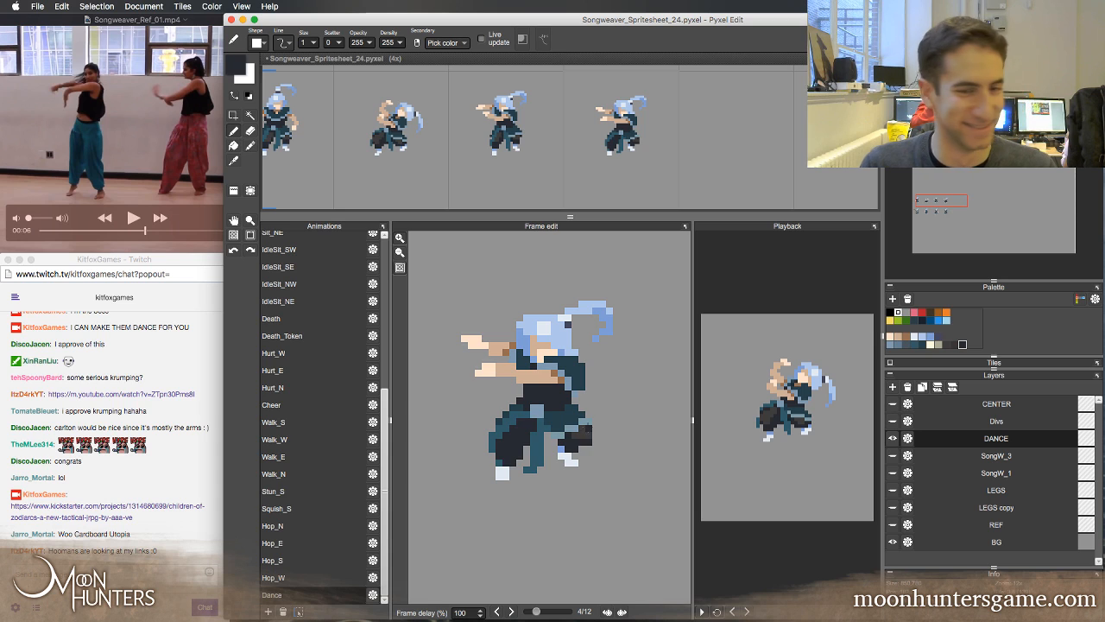
pyautogui.press('Left')
pyautogui.press('Right')
pyautogui.press('Left')
pyautogui.press('Right')
pyautogui.press('Left')
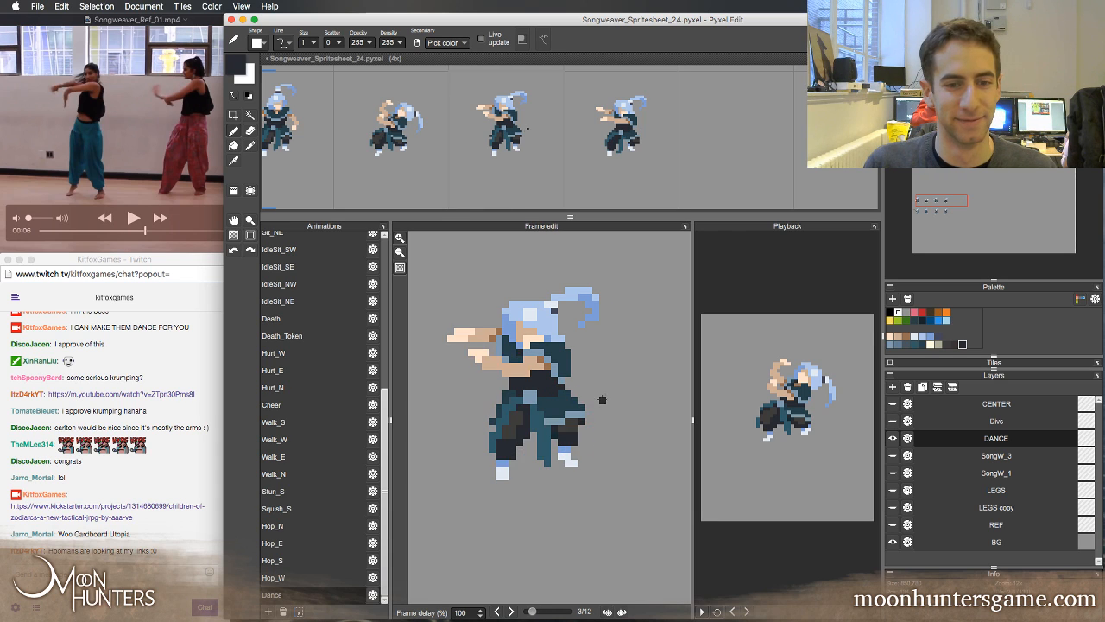
pyautogui.press('Right')
pyautogui.press('Left')
pyautogui.press('Right')
# Touch up the boundary between charcoal and dark navy on frame 4's back leg with sampled colours
pyautogui.rightClick(585, 434)
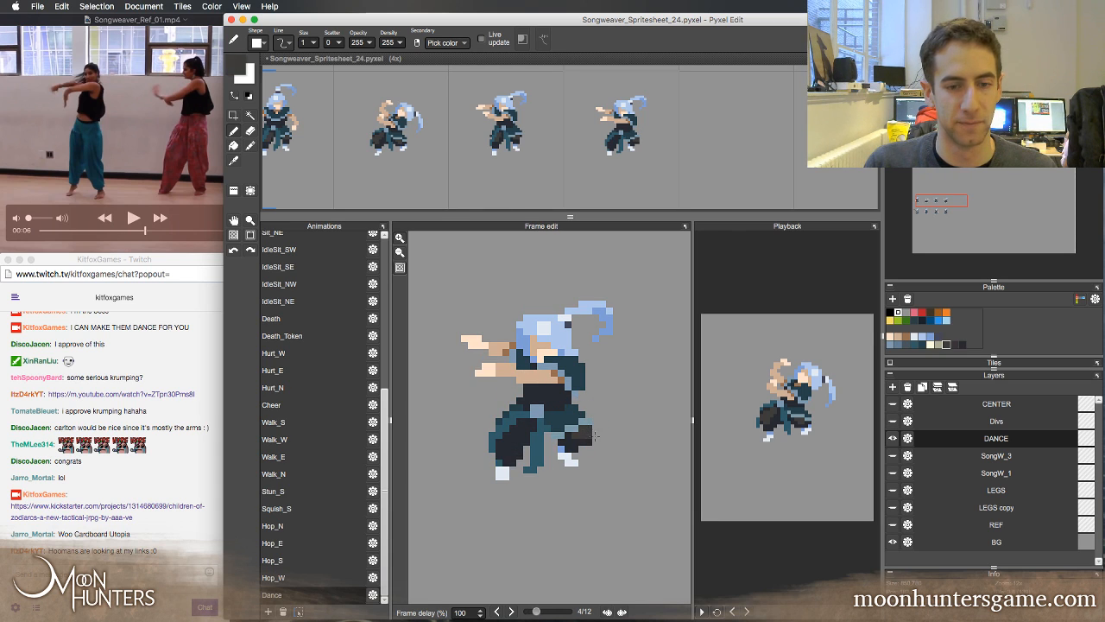
pyautogui.press('Left')
pyautogui.press('Right')
pyautogui.press('Left')
pyautogui.press('Right')
pyautogui.rightClick(587, 439)
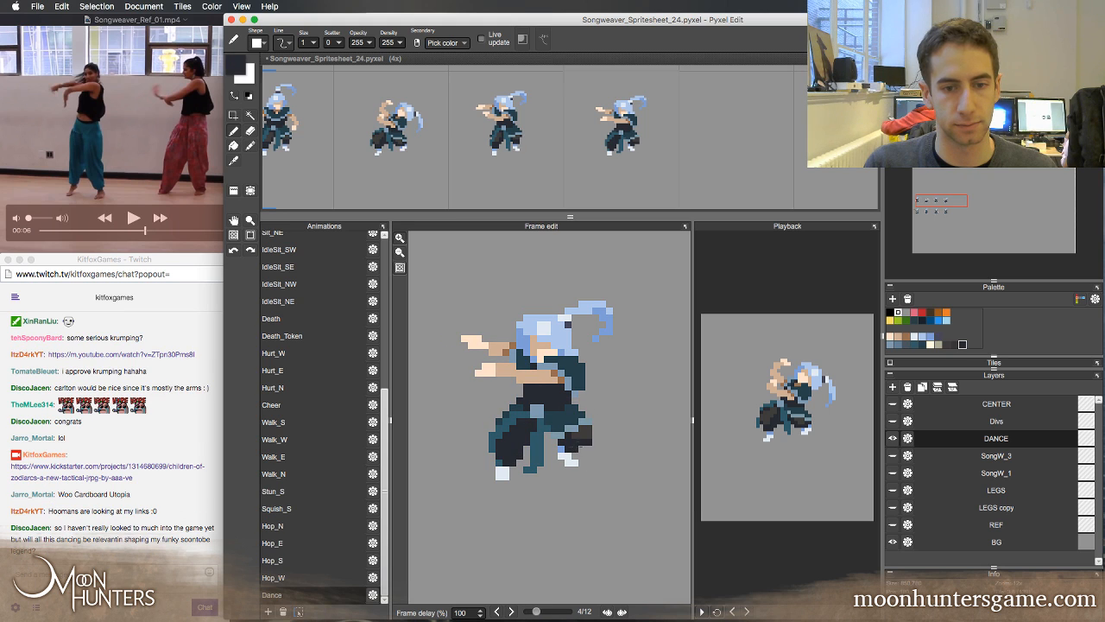
# Flip repeatedly between frames 3 and 4 to examine the back leg and the rear edge of the torso
pyautogui.press('Left')
pyautogui.press('Right')
pyautogui.press('Left')
pyautogui.press('Right')
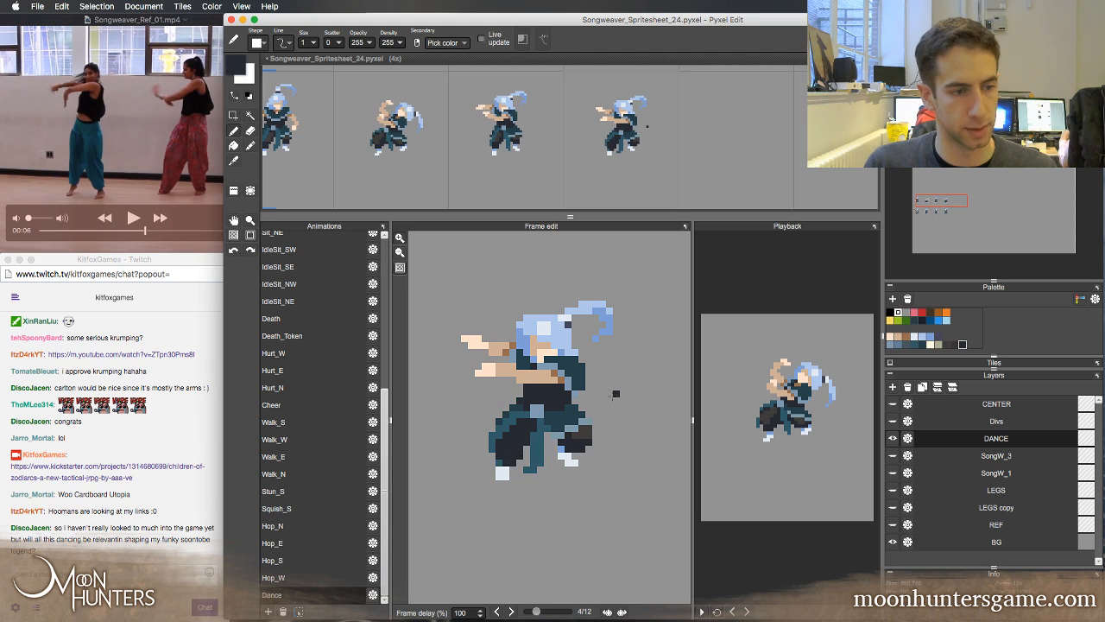
pyautogui.press('Left')
pyautogui.press('Right')
pyautogui.press('Left')
pyautogui.press('Right')
pyautogui.press('Left')
pyautogui.press('Right')
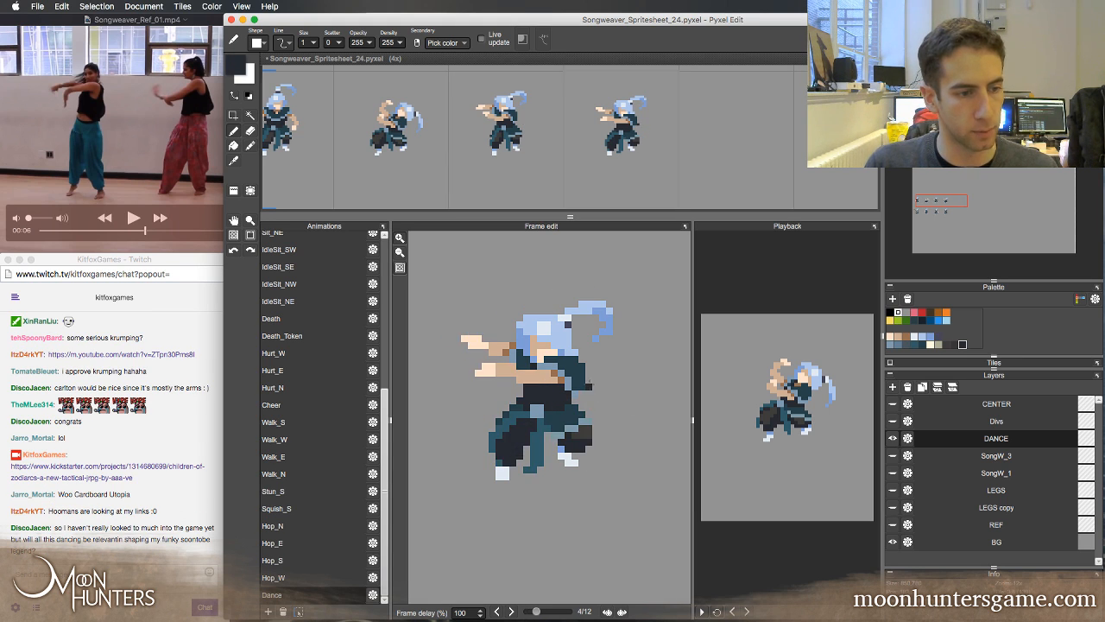
pyautogui.press('Left')
pyautogui.press('Right')
pyautogui.press('Left')
pyautogui.press('Right')
pyautogui.press('Left')
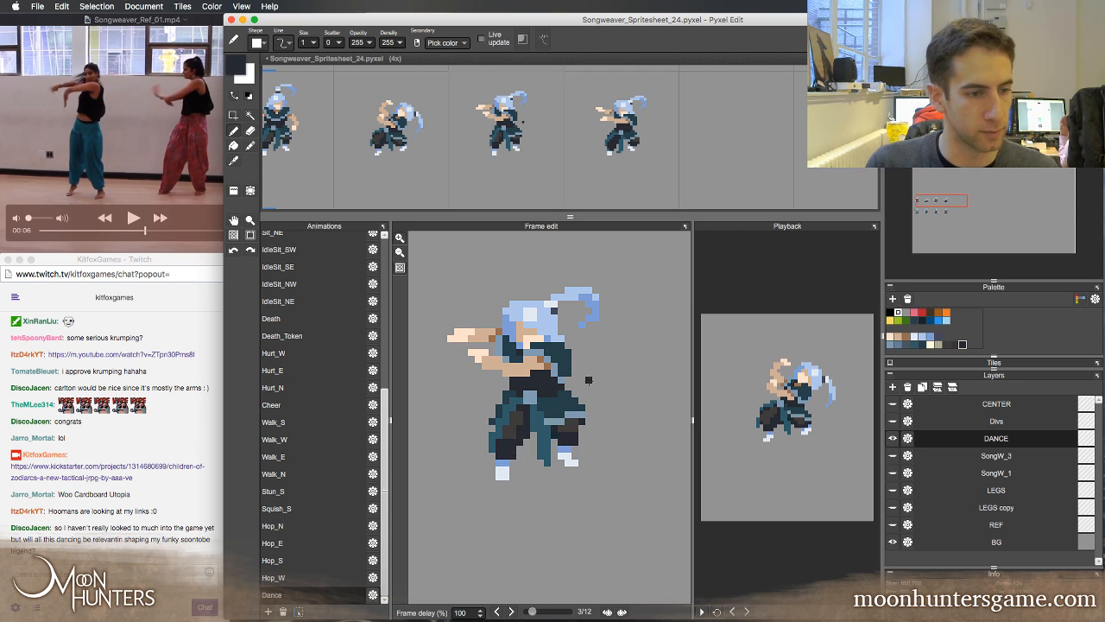
pyautogui.press('Right')
pyautogui.press('Left')
pyautogui.press('Right')
pyautogui.press('Left')
pyautogui.press('Right')
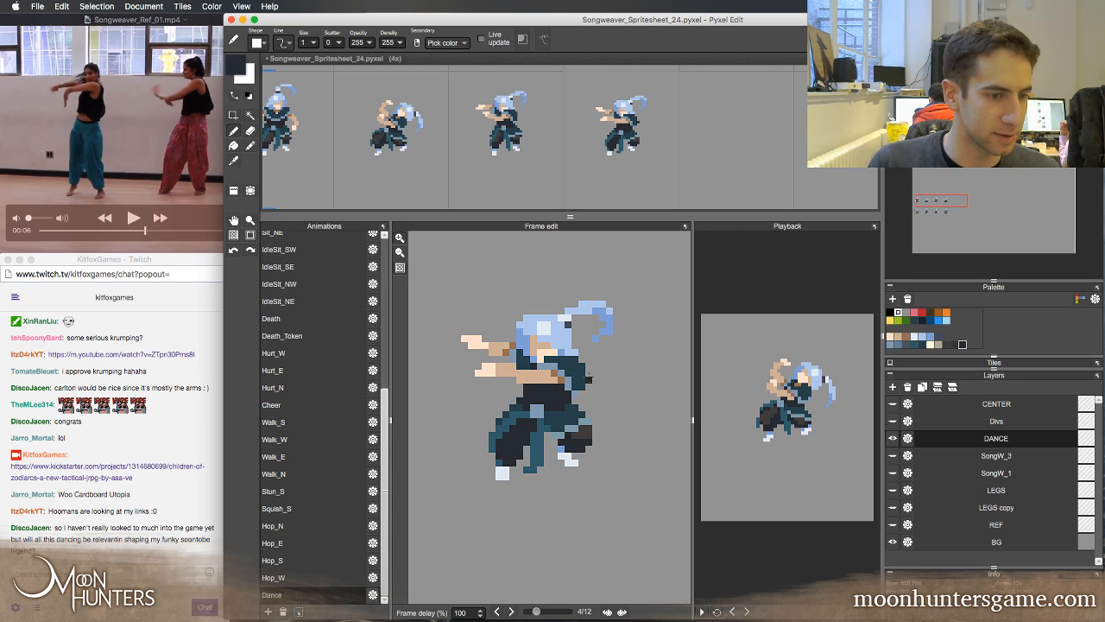
pyautogui.press('Left')
pyautogui.press('Right')
pyautogui.press('Left')
pyautogui.press('Right')
pyautogui.press('Left')
pyautogui.press('Right')
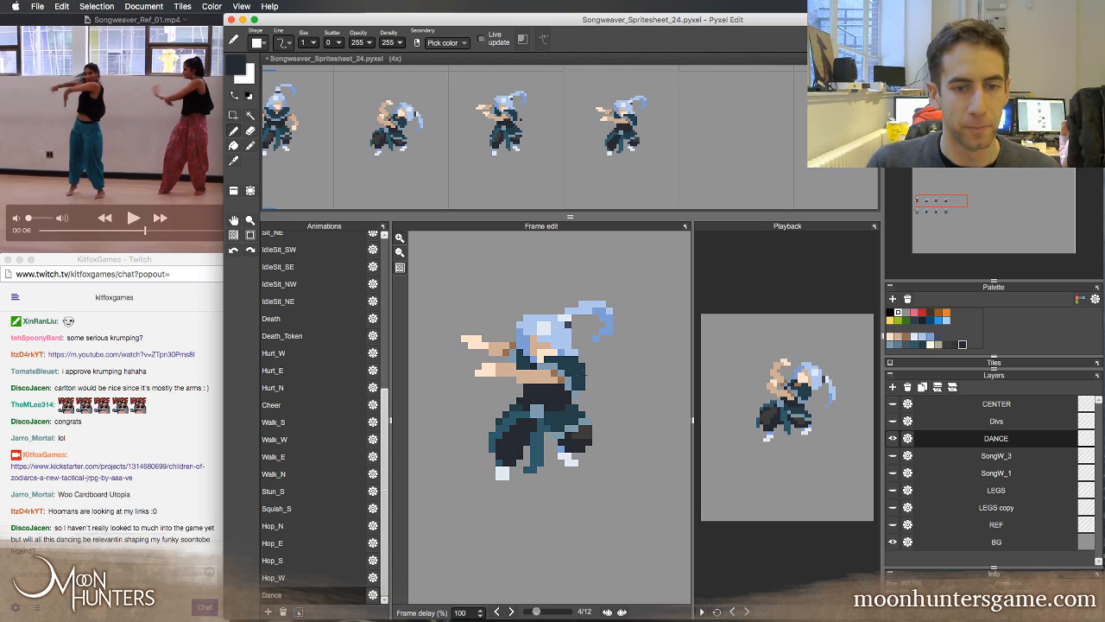
pyautogui.press('Left')
pyautogui.press('Right')
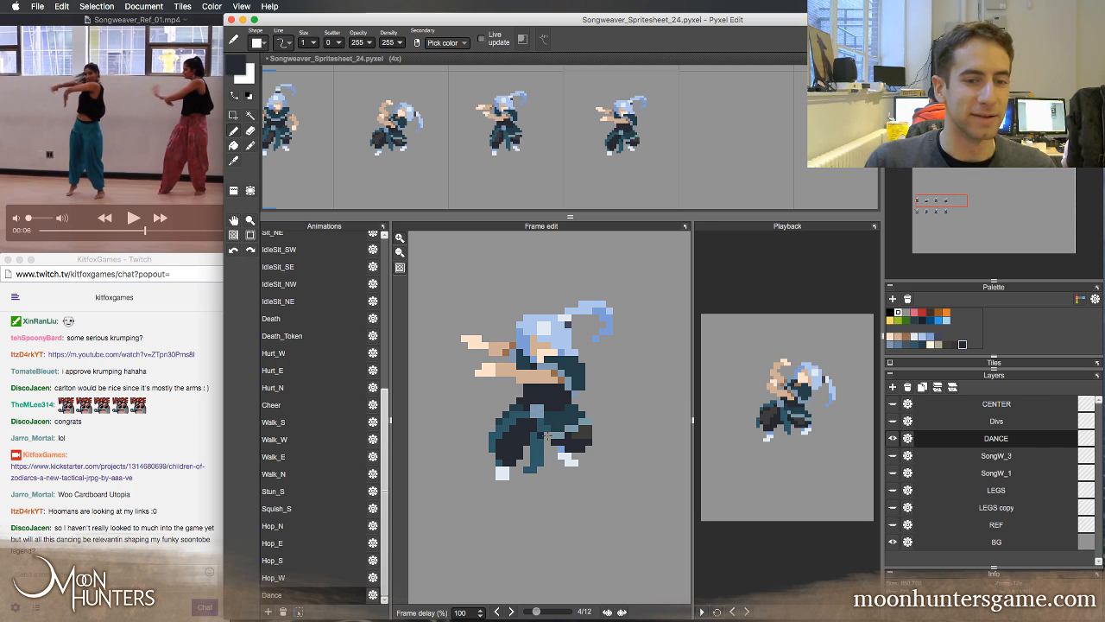
# Tidy the lower edge of frame 4's back leg near the foot with the eraser, comparing it with frame 3
pyautogui.press('e')
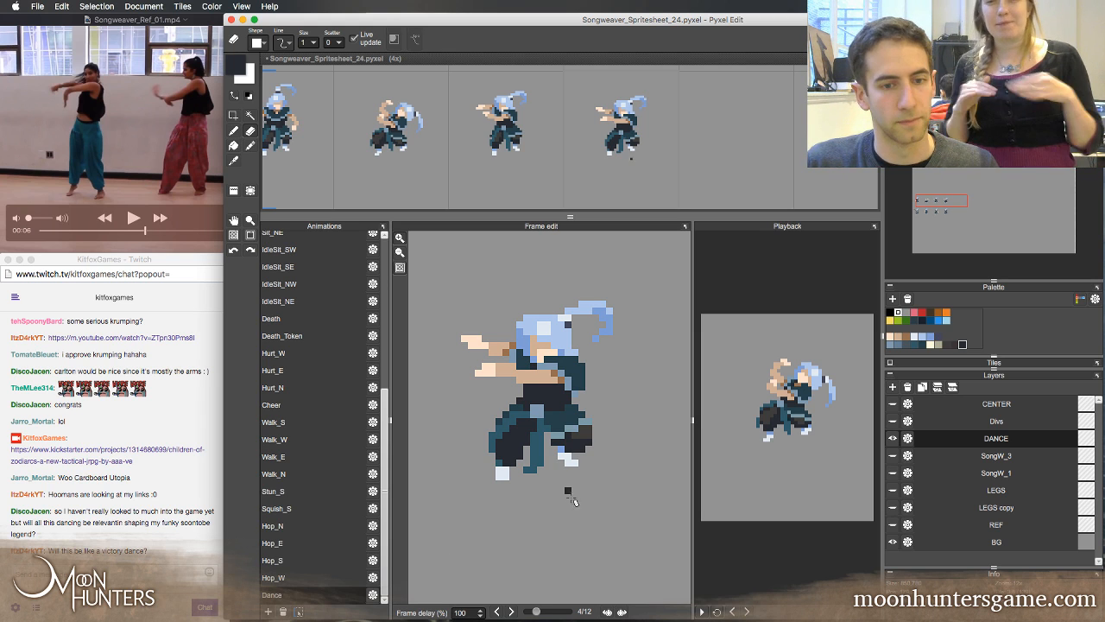
pyautogui.press('Left')
pyautogui.press('Right')
pyautogui.press('Left')
pyautogui.press('Right')
pyautogui.press('Left')
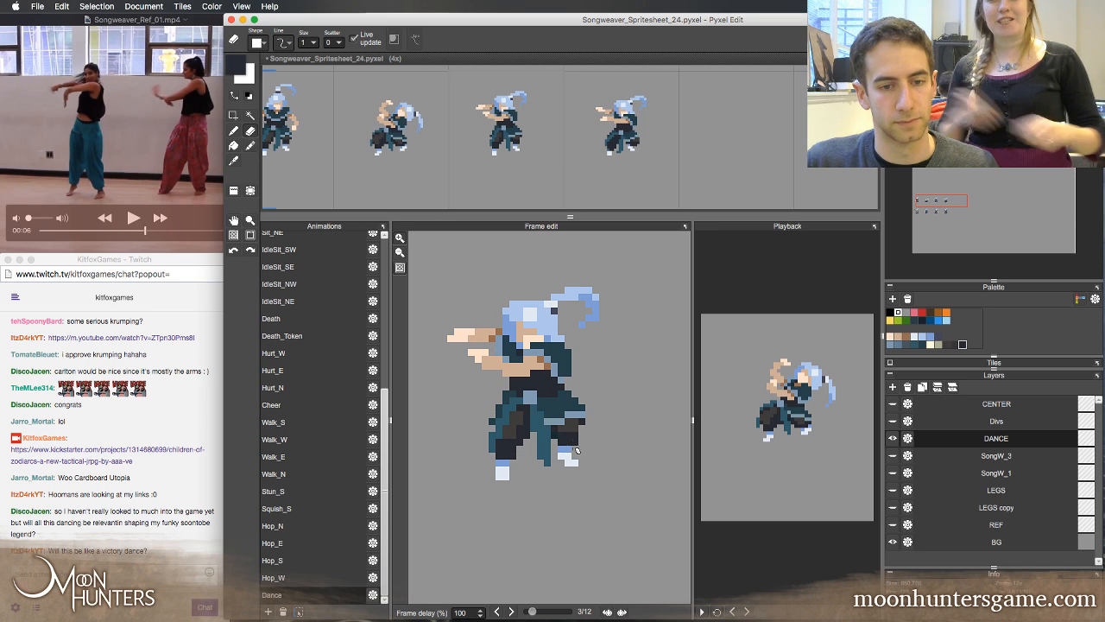
# Sample the charcoal from frame 4's back leg and paint shading on both its back and front legs
pyautogui.press('b')
pyautogui.press('Right')
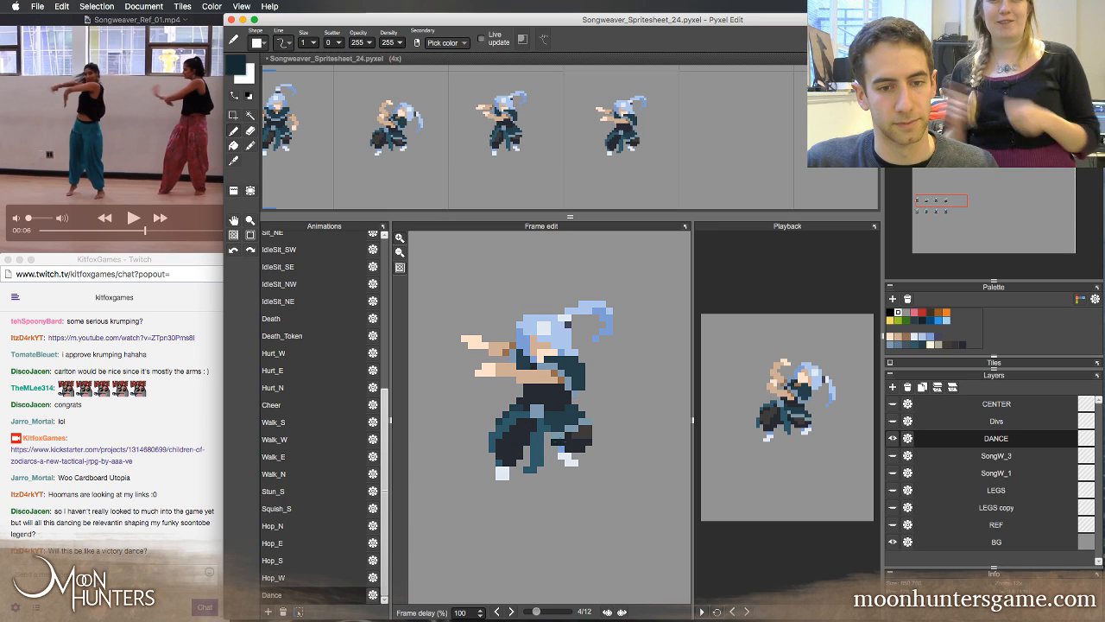
pyautogui.press('Left')
pyautogui.press('Right')
pyautogui.rightClick(588, 430)
pyautogui.moveTo(588, 435); pyautogui.dragTo(576, 435)
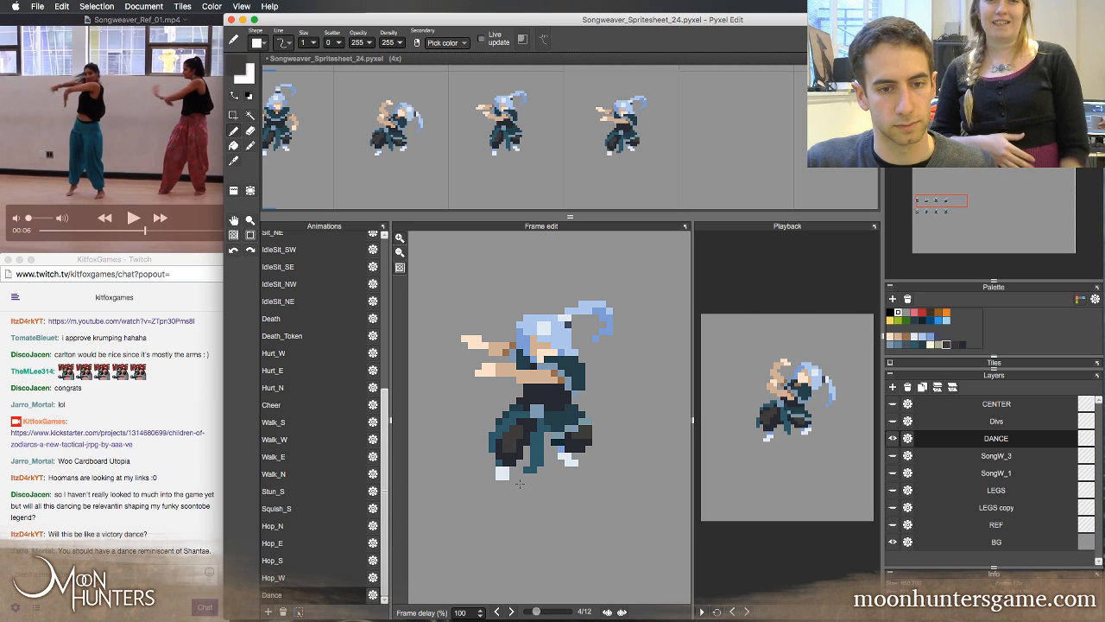
# Flip between frames 3 and 4 to examine the new shading on the front leg
pyautogui.press('Left')
pyautogui.press('Right')
pyautogui.press('Left')
pyautogui.press('Right')
pyautogui.press('Left')
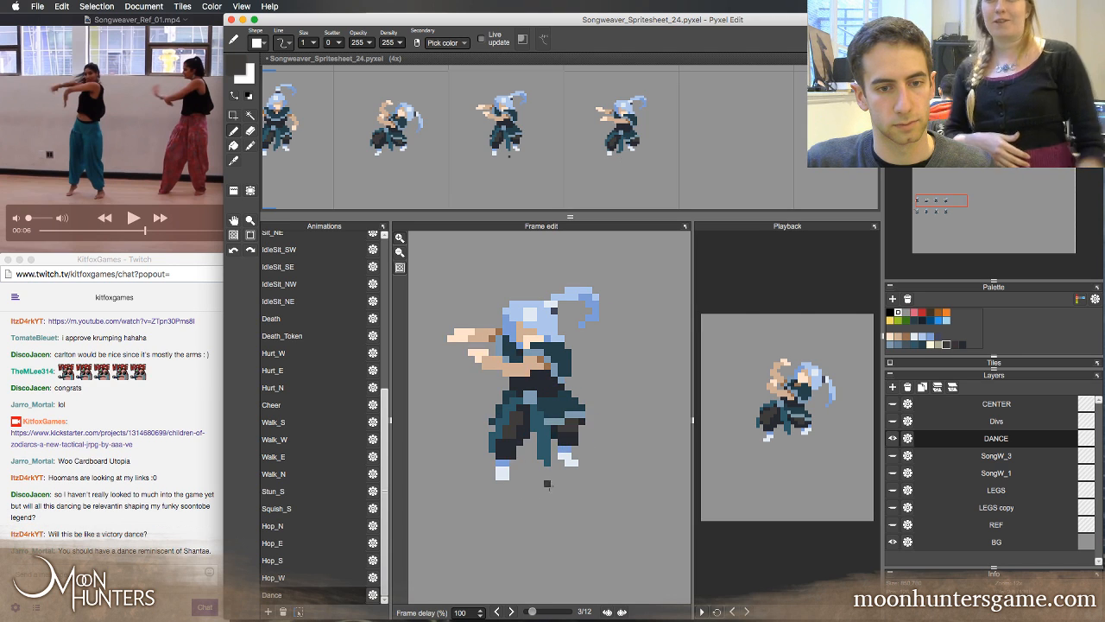
pyautogui.press('Right')
pyautogui.press('Left')
pyautogui.press('Right')
pyautogui.press('Left')
pyautogui.press('Right')
pyautogui.press('Left')
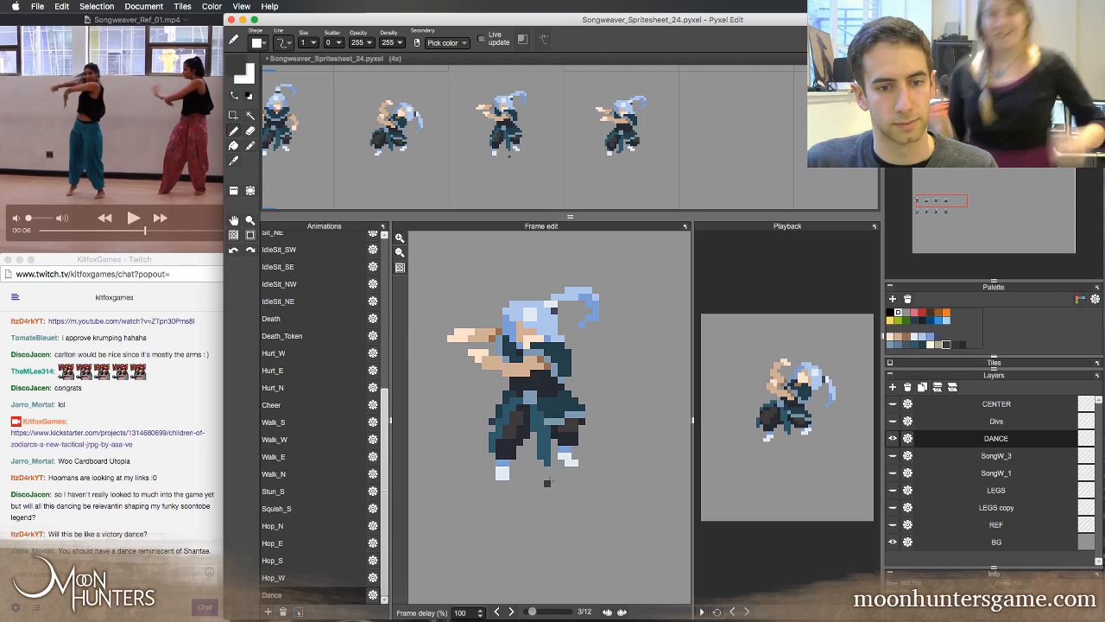
# Repaint the inner edge of frame 4's front leg with the sampled dark navy
pyautogui.press('Right')
pyautogui.rightClick(548, 439)
pyautogui.rightClick(523, 429)
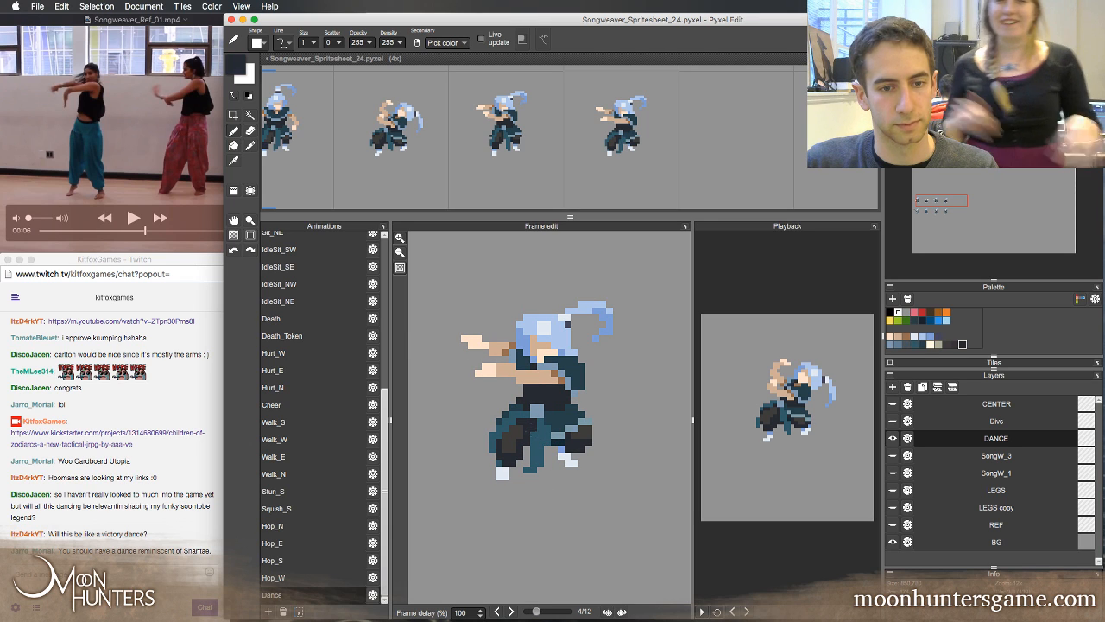
# Flip between frame 4 and its neighbouring frames to examine the hanging sash and the front leg
pyautogui.press('e')
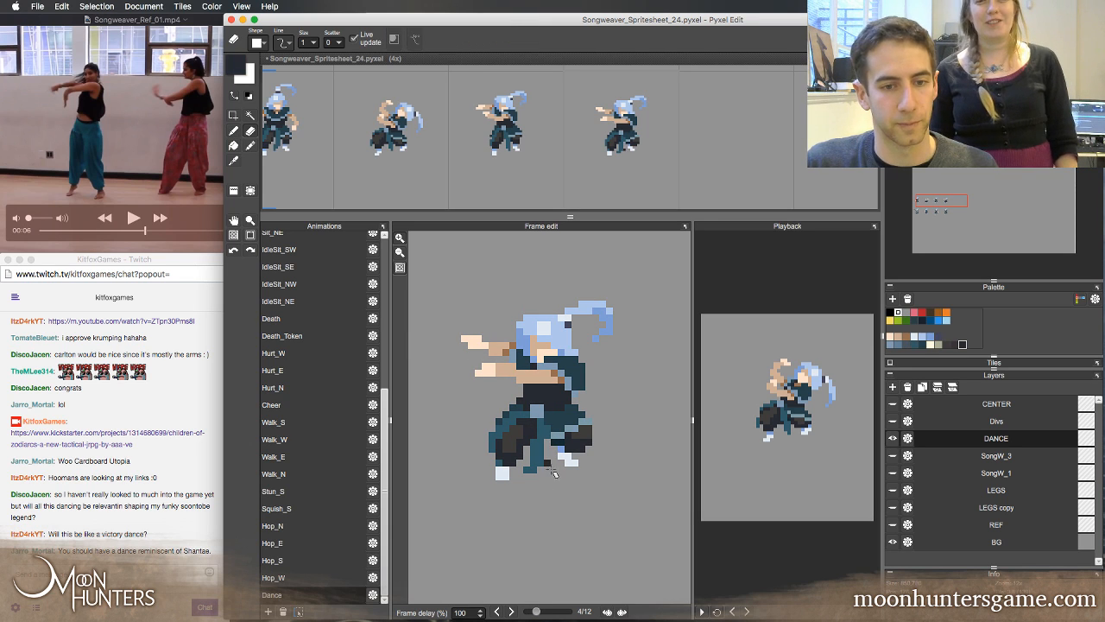
pyautogui.press('Right')
pyautogui.press('Left')
pyautogui.press('Left')
pyautogui.press('Right')
pyautogui.press('Left')
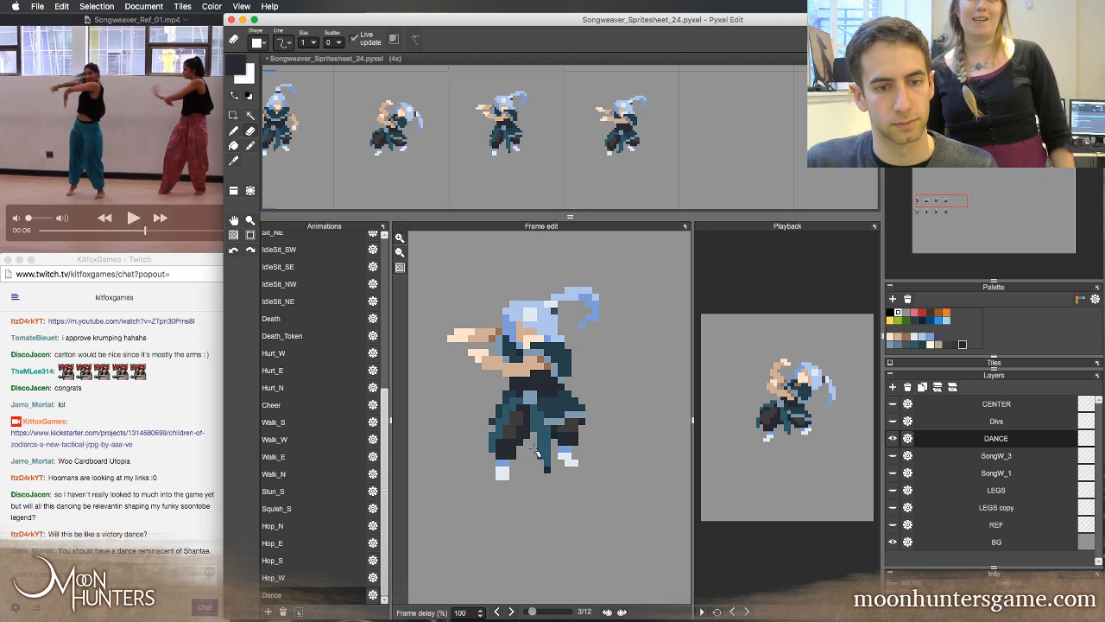
pyautogui.press('Right')
pyautogui.press('Left')
pyautogui.press('Right')
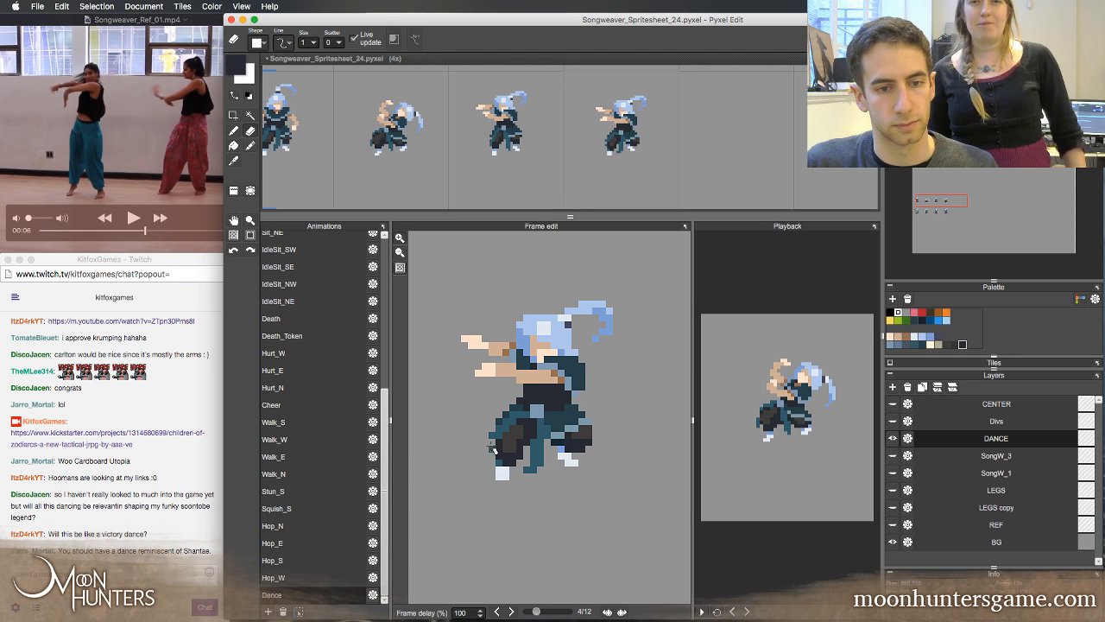
# Rework the outer edge of frame 4's front leg with sampled dark and teal colours, and undo the last pen stroke
pyautogui.press('b')
pyautogui.keyDown('alt'); pyautogui.click(491, 441); pyautogui.keyUp('alt')
pyautogui.keyDown('alt'); pyautogui.click(500, 439); pyautogui.keyUp('alt')
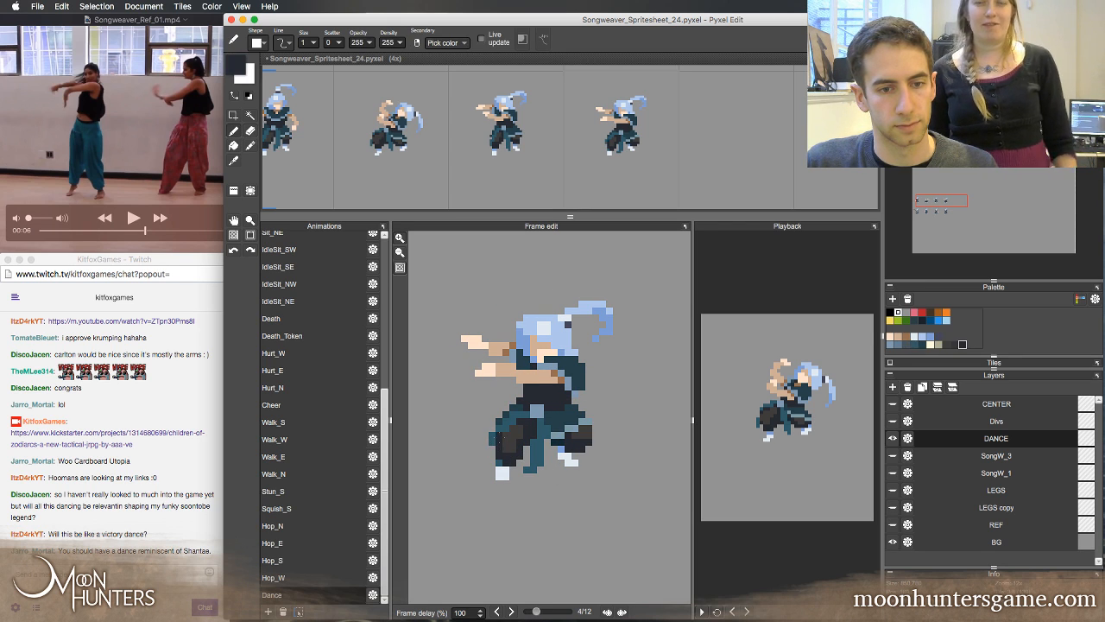
pyautogui.rightClick(492, 438)
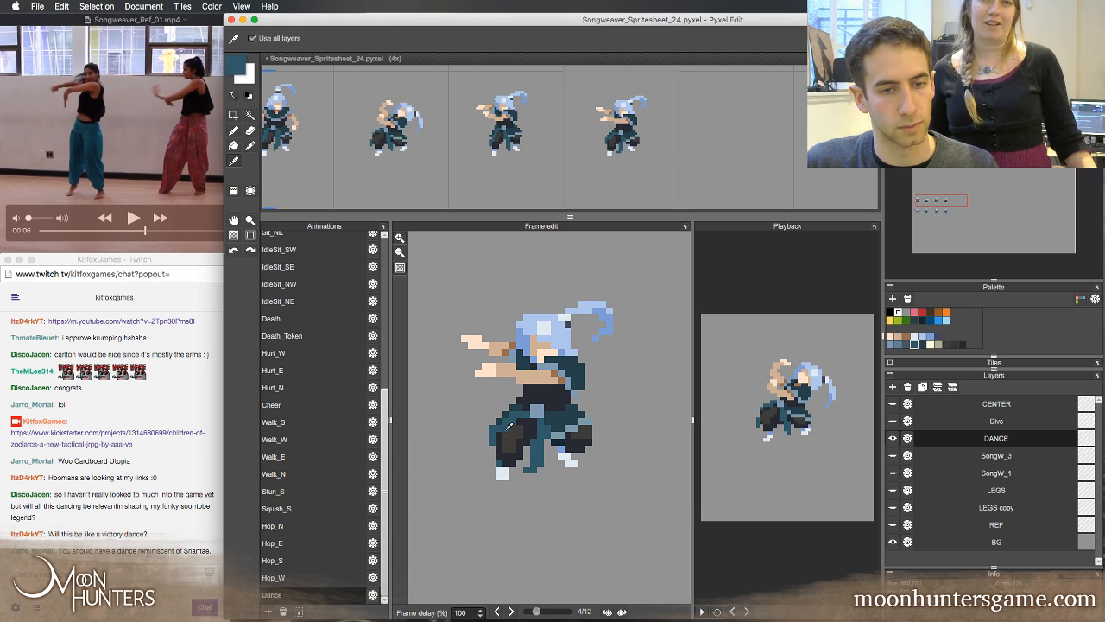
pyautogui.press('super+z')
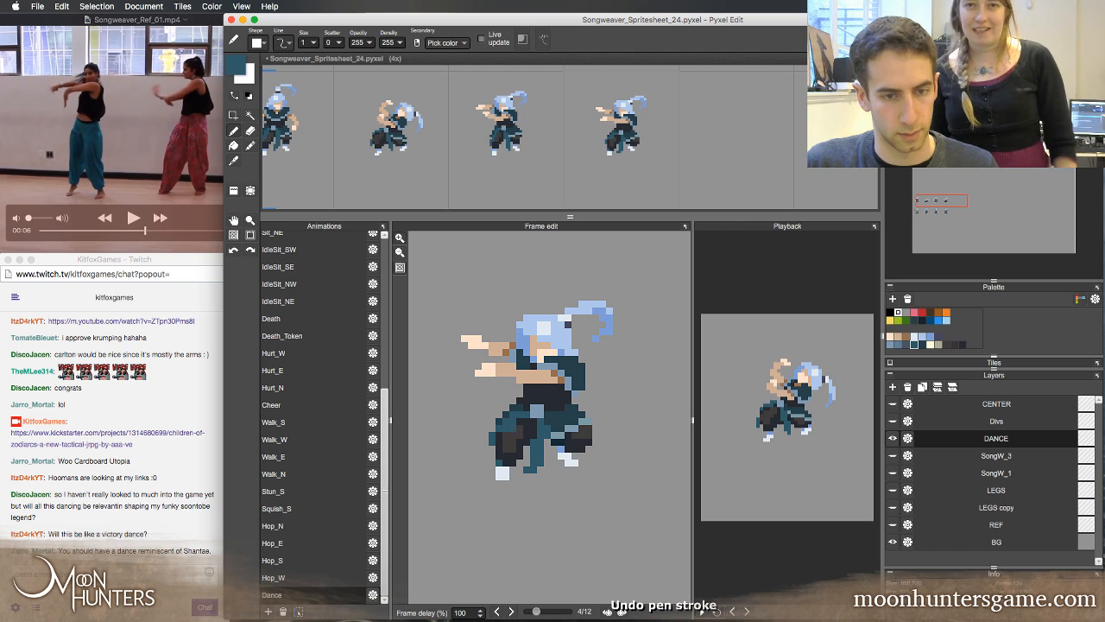
# Flip between frames 3 and 4 to examine the outer edge of the front leg
pyautogui.press('Left')
pyautogui.press('Right')
pyautogui.press('Left')
pyautogui.press('Right')
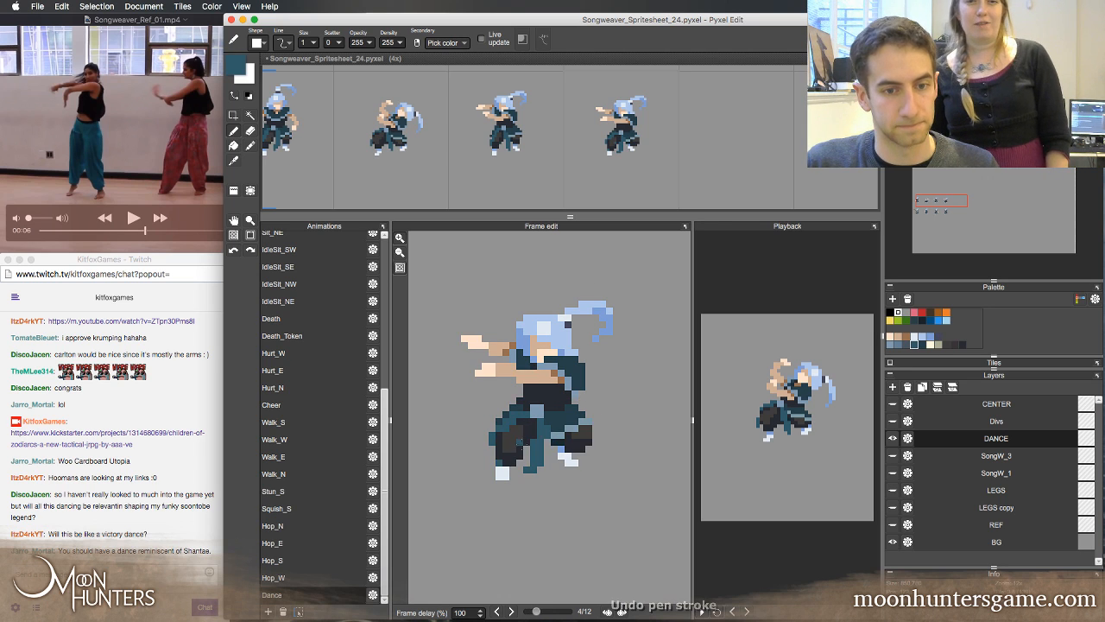
pyautogui.press('Left')
pyautogui.press('Right')
pyautogui.press('Left')
pyautogui.press('Right')
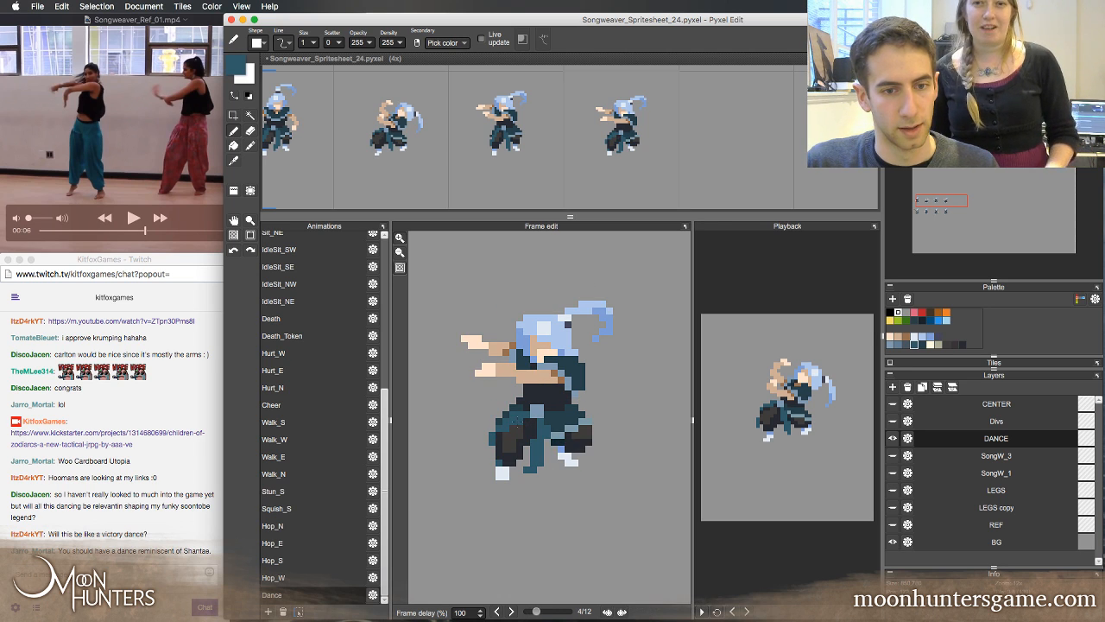
# Flip repeatedly between frames 3 and 4 and step back to frame 2 to compare the dancer's poses and leg motion
pyautogui.press('Left')
pyautogui.press('Right')
pyautogui.press('Left')
pyautogui.press('Right')
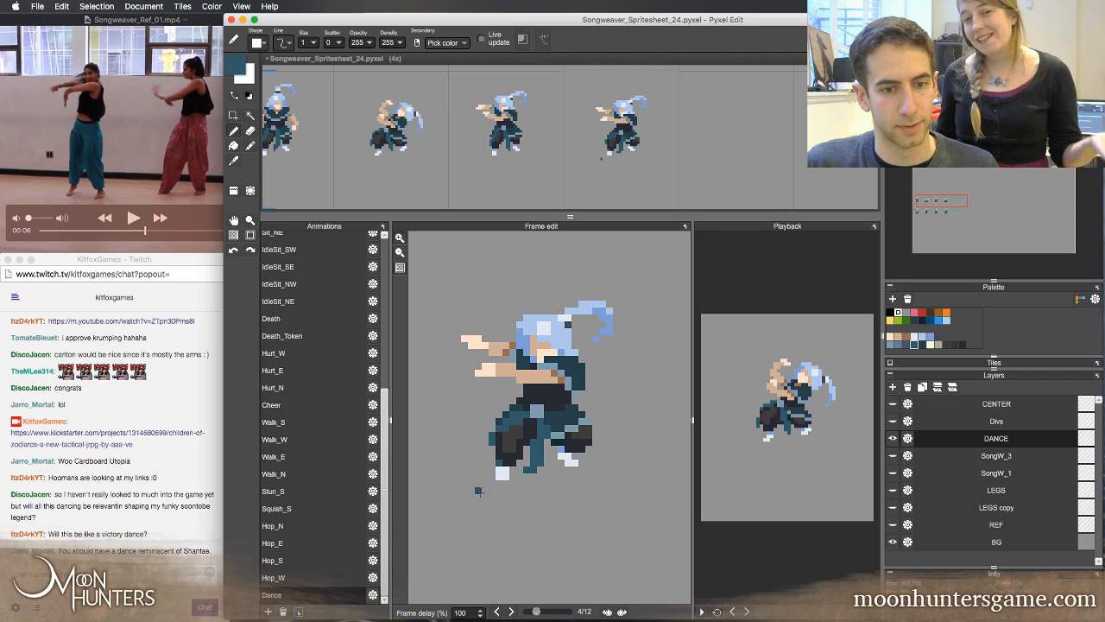
pyautogui.press('Left')
pyautogui.press('Right')
pyautogui.press('Left')
pyautogui.press('Right')
pyautogui.press('Left')
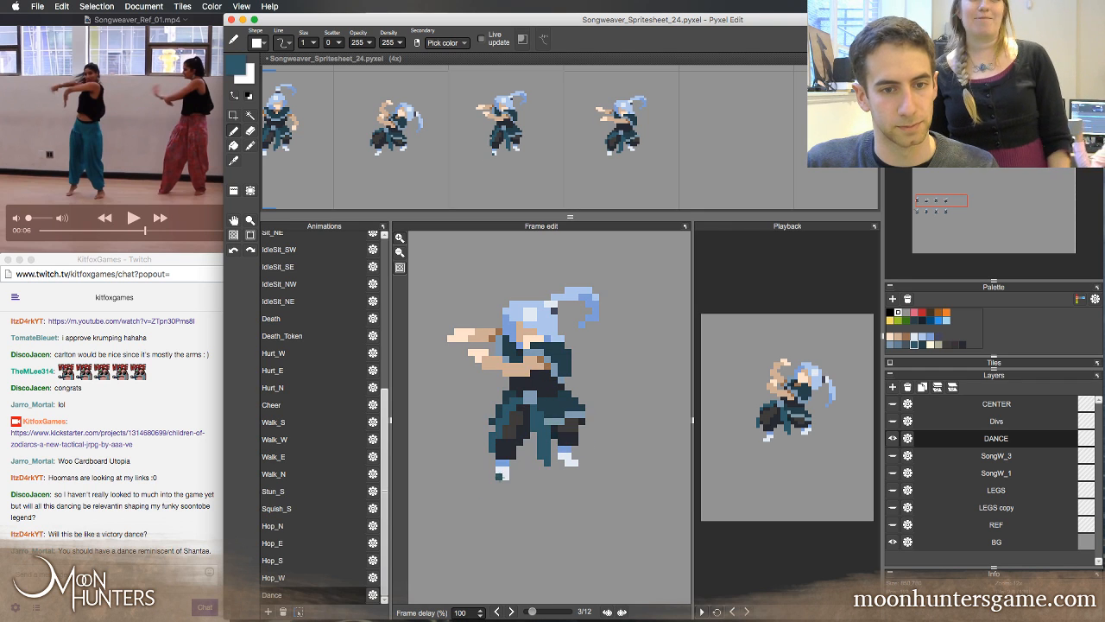
pyautogui.press('Right')
pyautogui.press('Left')
pyautogui.press('Right')
pyautogui.press('Left')
pyautogui.press('Right')
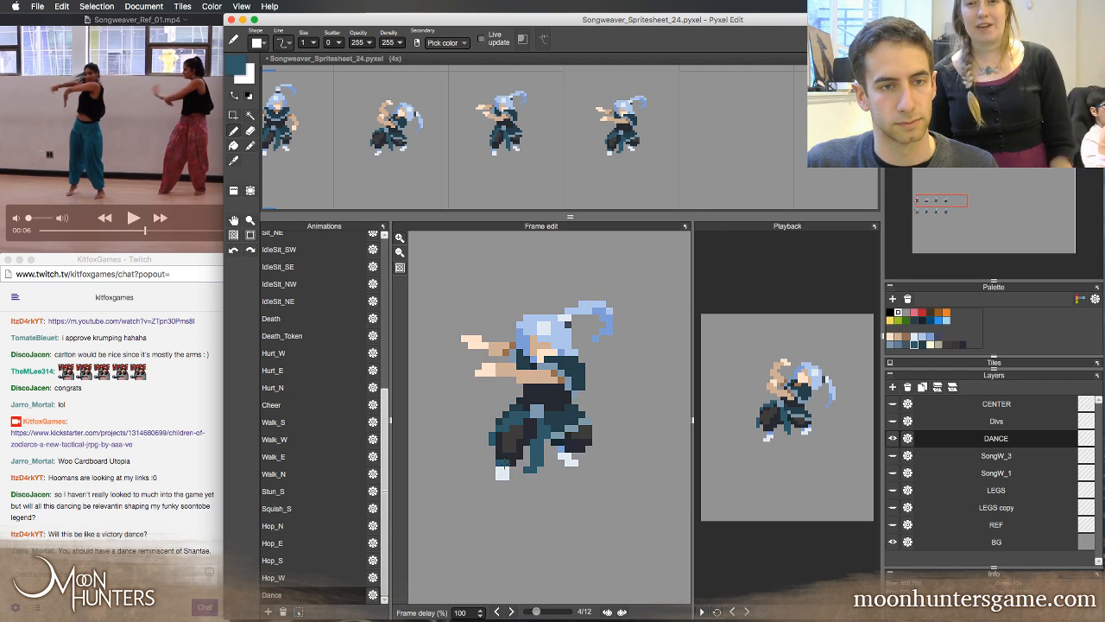
pyautogui.press('Left')
pyautogui.press('Right')
pyautogui.press('Left')
pyautogui.press('Right')
pyautogui.press('Left')
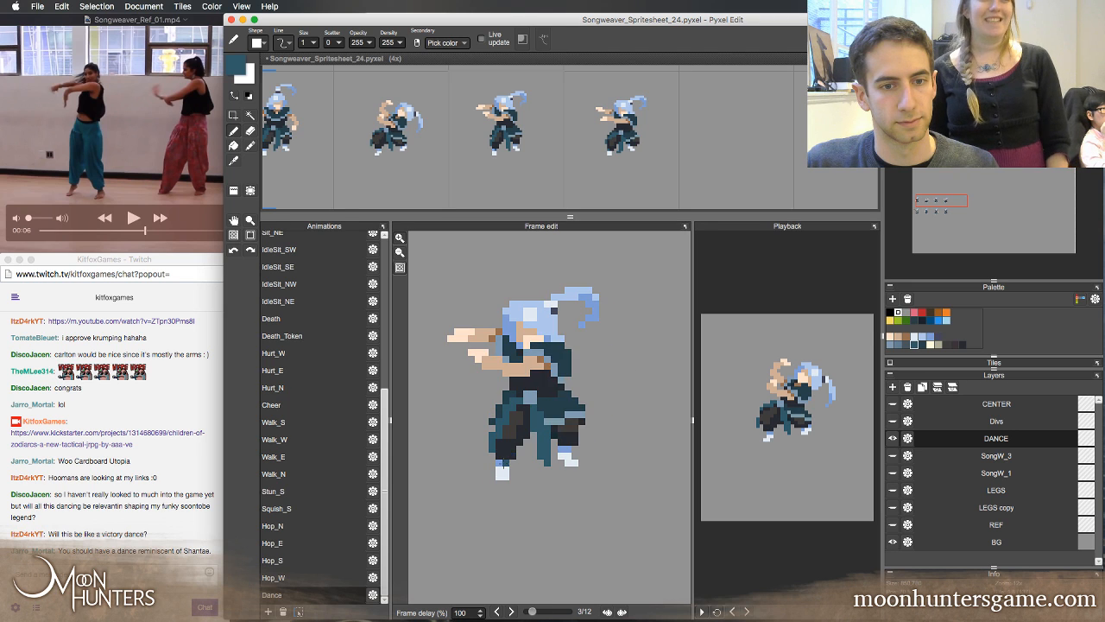
pyautogui.press('Right')
pyautogui.press('Left')
pyautogui.press('Left')
# Move the tiles of frames 4 and 3 three slots further along the Dance row, into slots 7 and 6
pyautogui.press('z')
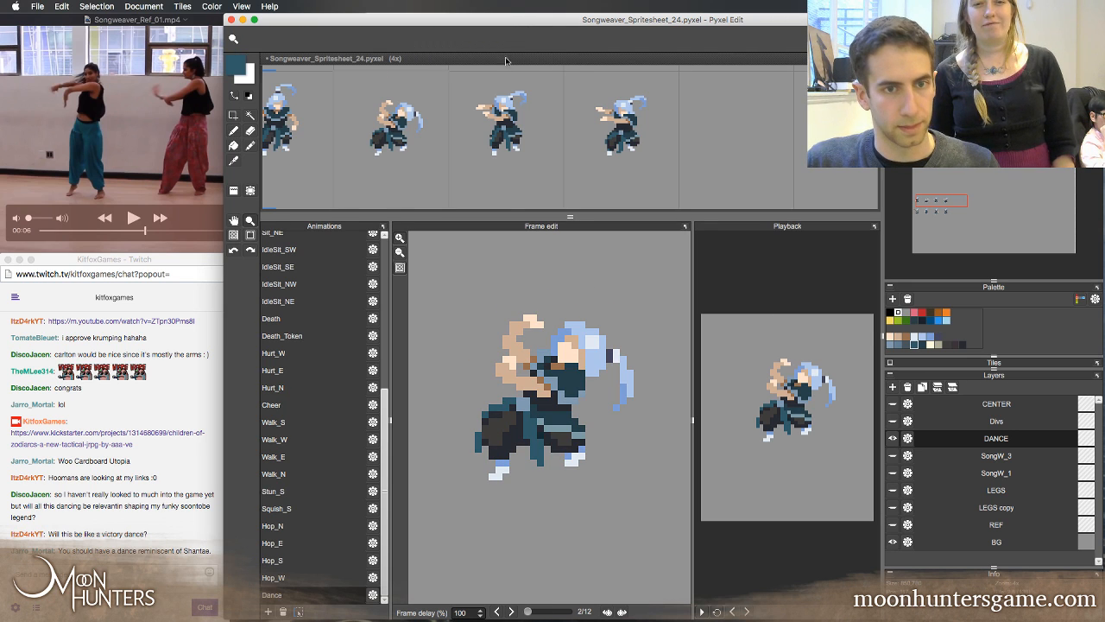
pyautogui.rightClick(502, 113)
pyautogui.rightClick(506, 126)
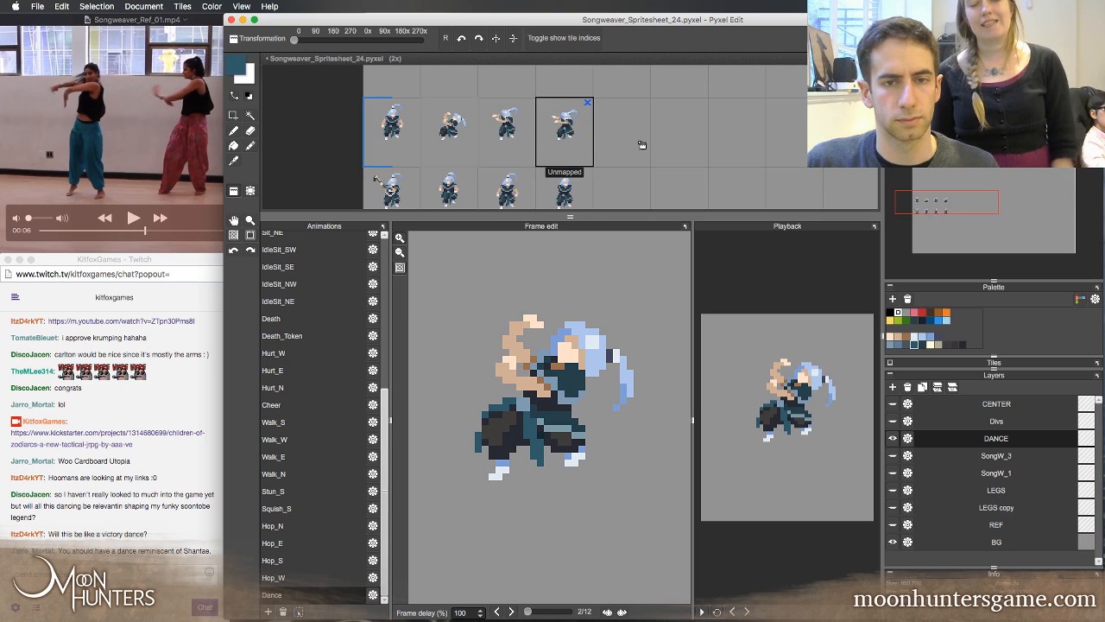
pyautogui.press('Delete')
pyautogui.rightClick(511, 134)
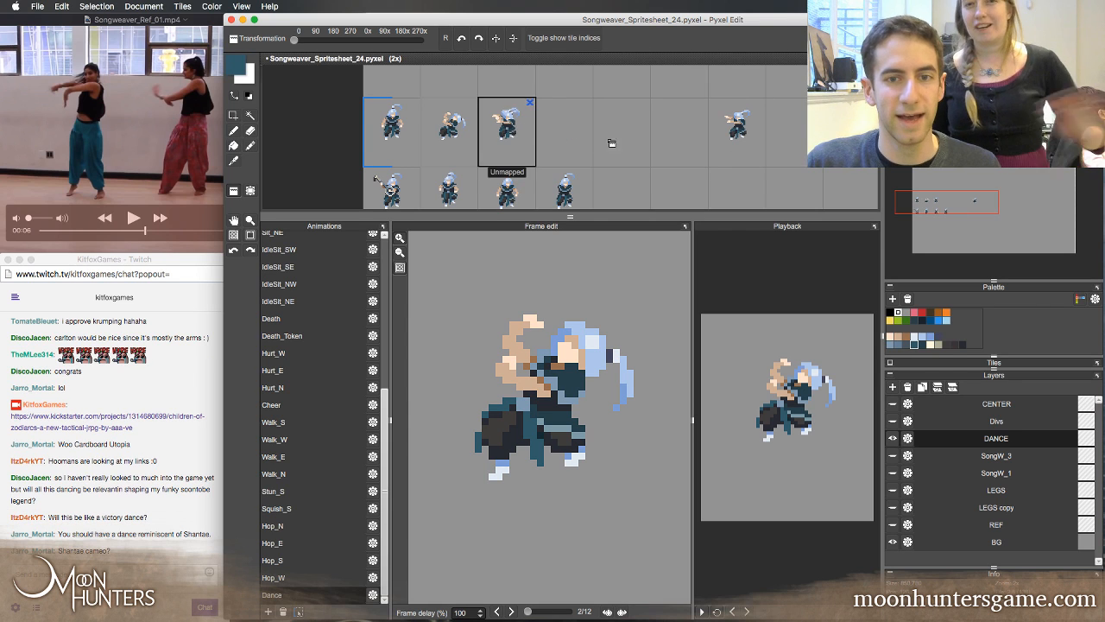
pyautogui.click(678, 149)
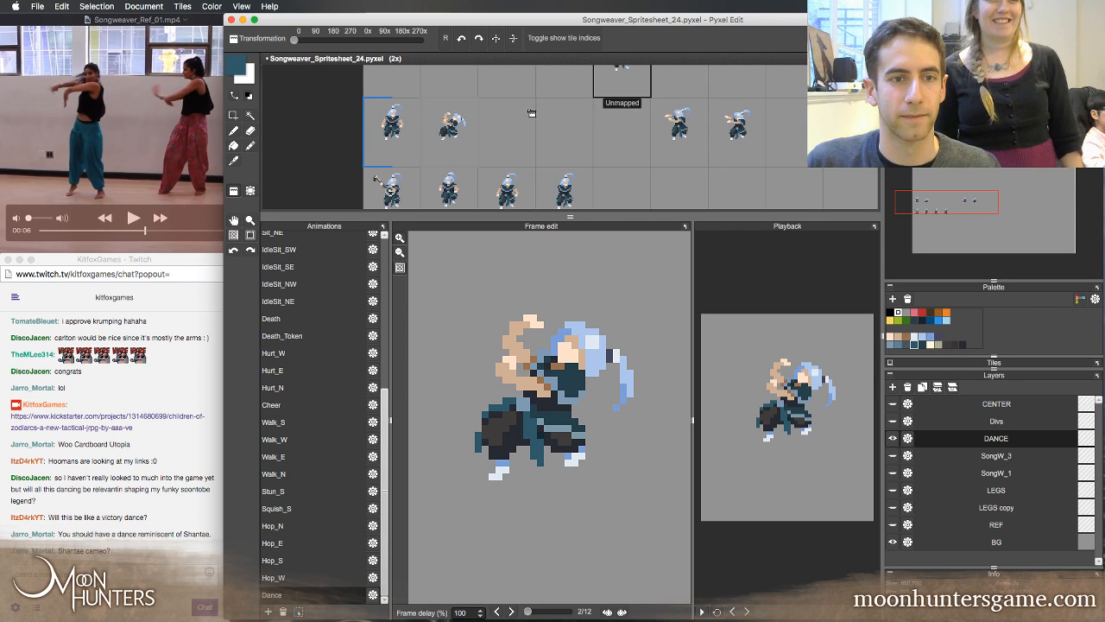
# Place unflipped copies of frame 2's tile in the emptied slots 3 and 4 of the Dance row
pyautogui.press('x')
pyautogui.press('z')
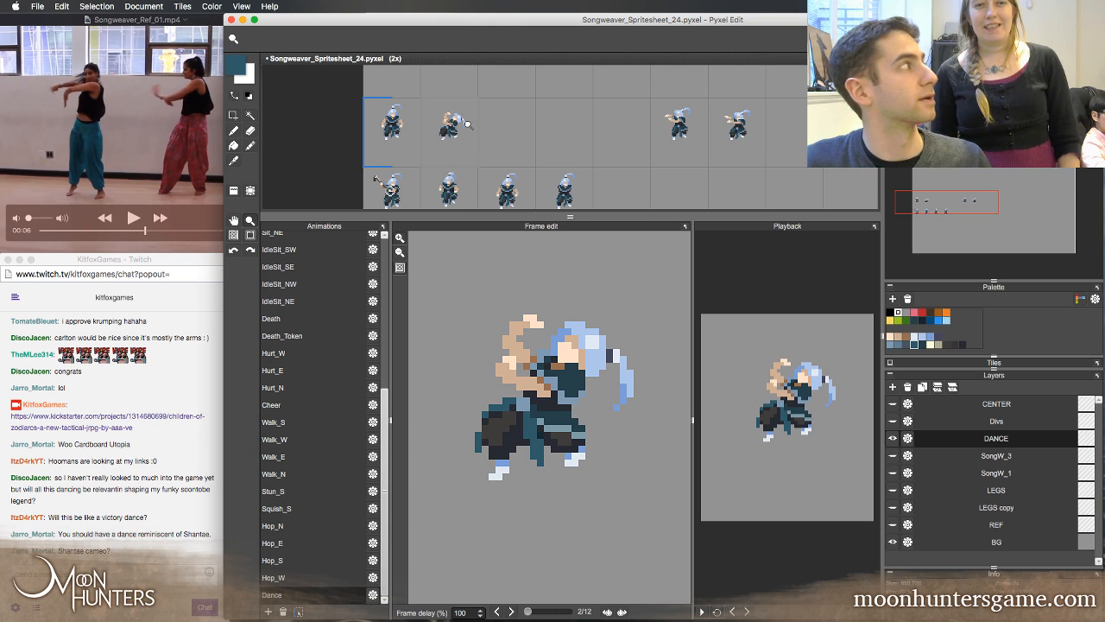
pyautogui.click(495, 127)
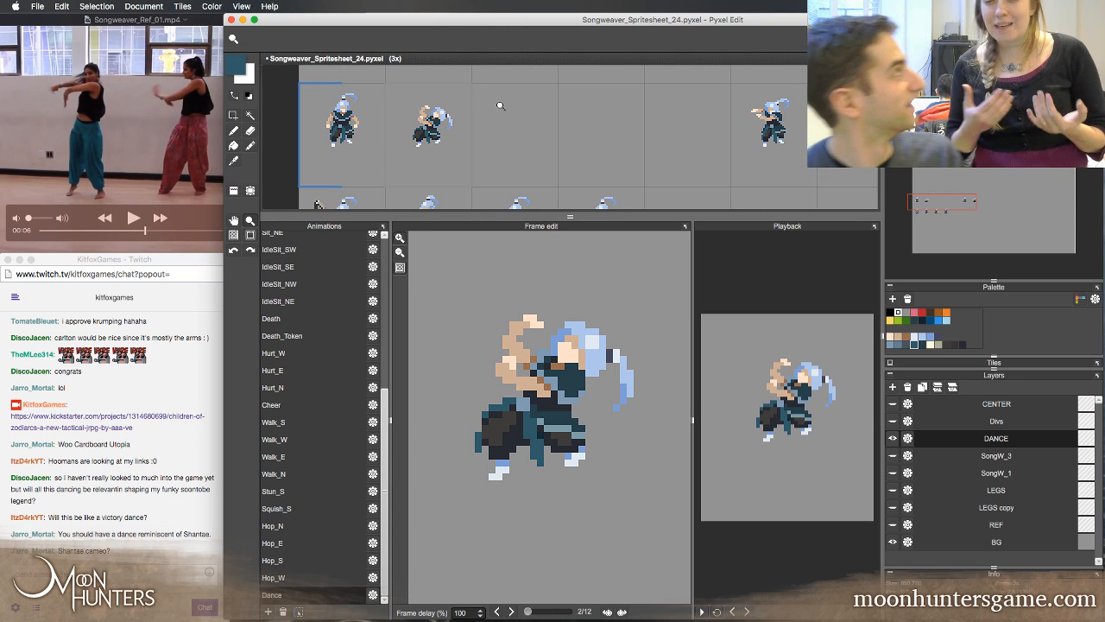
pyautogui.press('a')
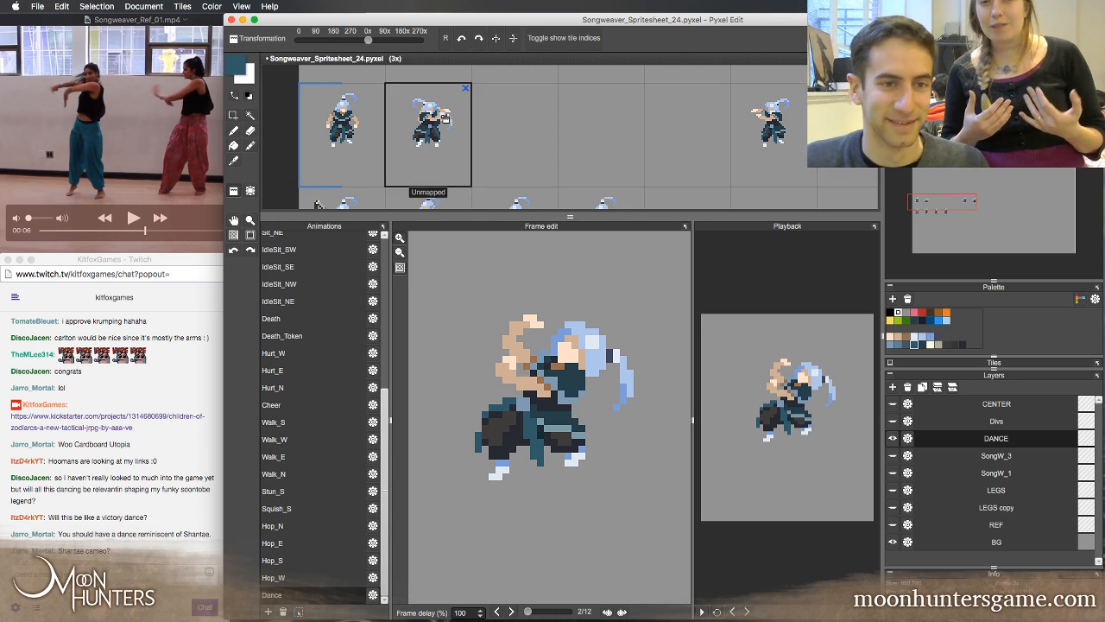
pyautogui.rightClick(446, 119)
pyautogui.click(519, 140)
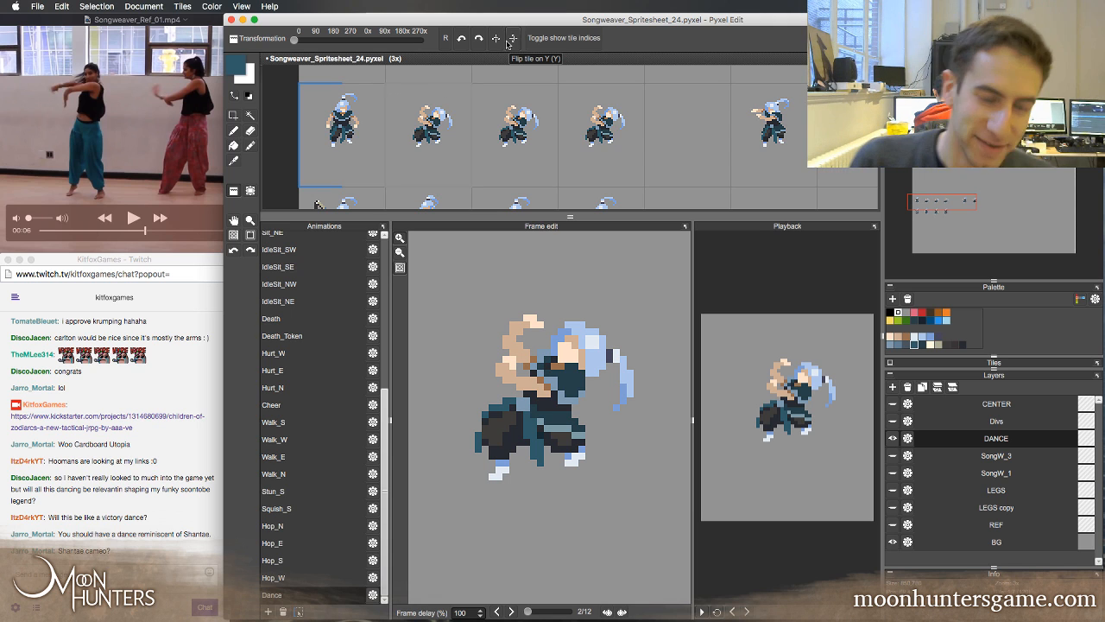
# Step back and forth through frames 2 to 4 to examine the copied poses
pyautogui.press('Right')
pyautogui.press('Left')
pyautogui.press('Right')
pyautogui.press('Right')
pyautogui.press('Right')
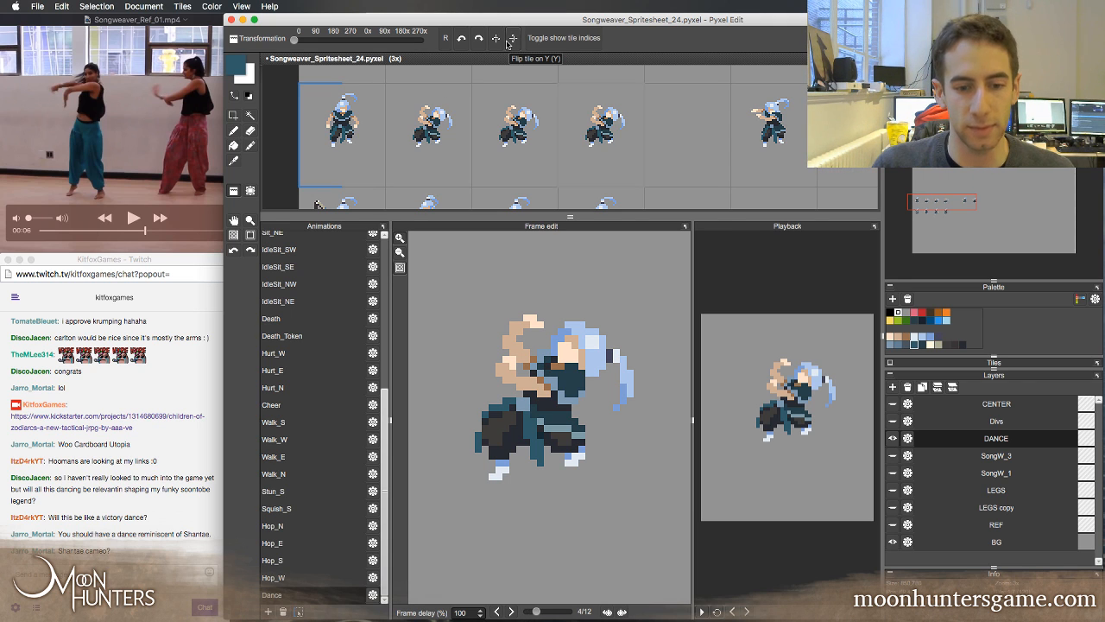
pyautogui.press('Left')
pyautogui.press('Left')
pyautogui.press('Left')
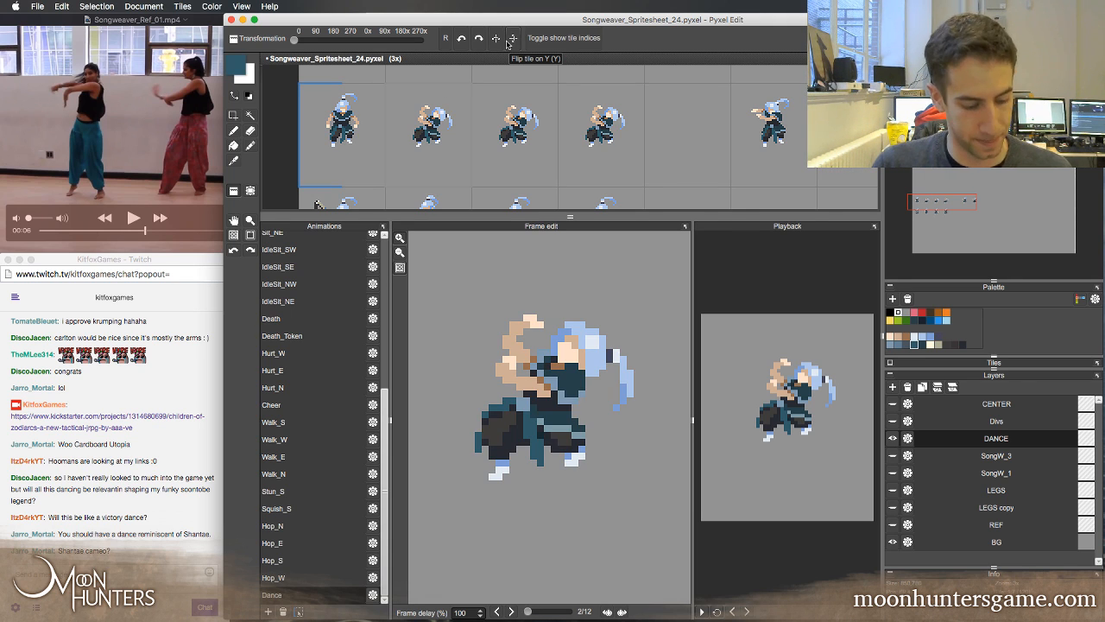
pyautogui.press('Right')
# Place another copy of frame 2's tile in the empty fifth slot of the Dance row
pyautogui.press('s')
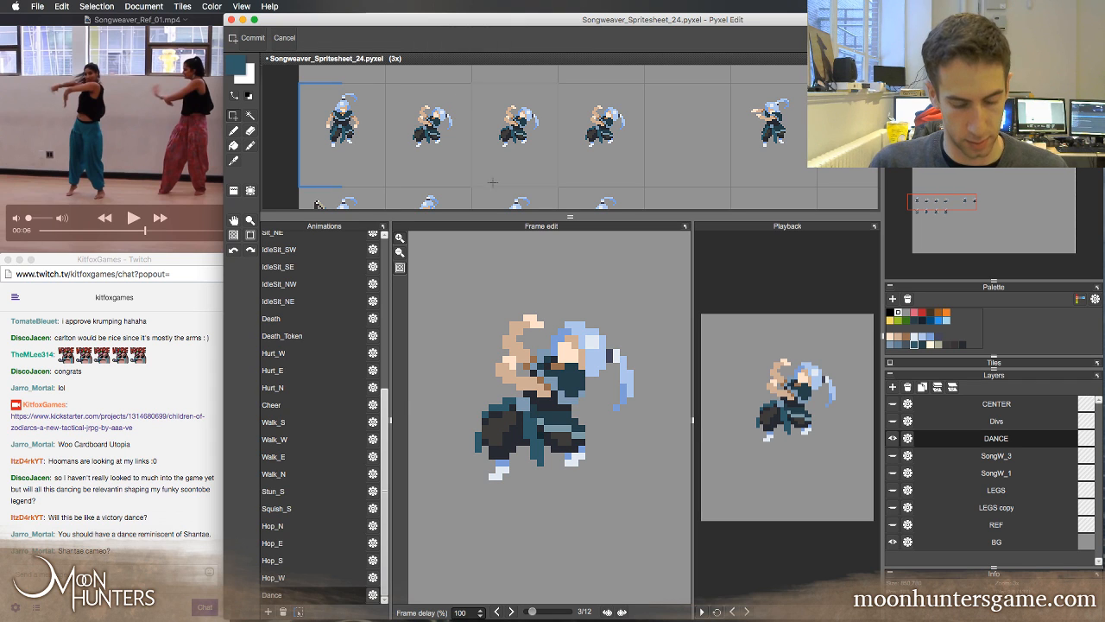
pyautogui.press('t')
pyautogui.moveTo(611, 165); pyautogui.dragTo(689, 162)
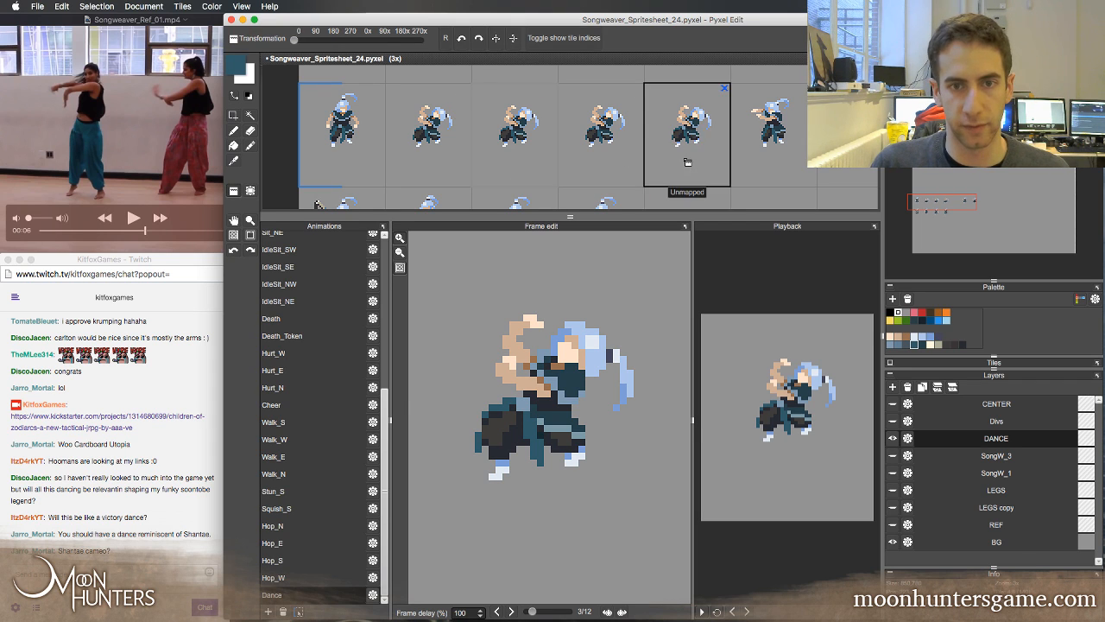
pyautogui.press('space')
pyautogui.scroll(-1, 575, 138)
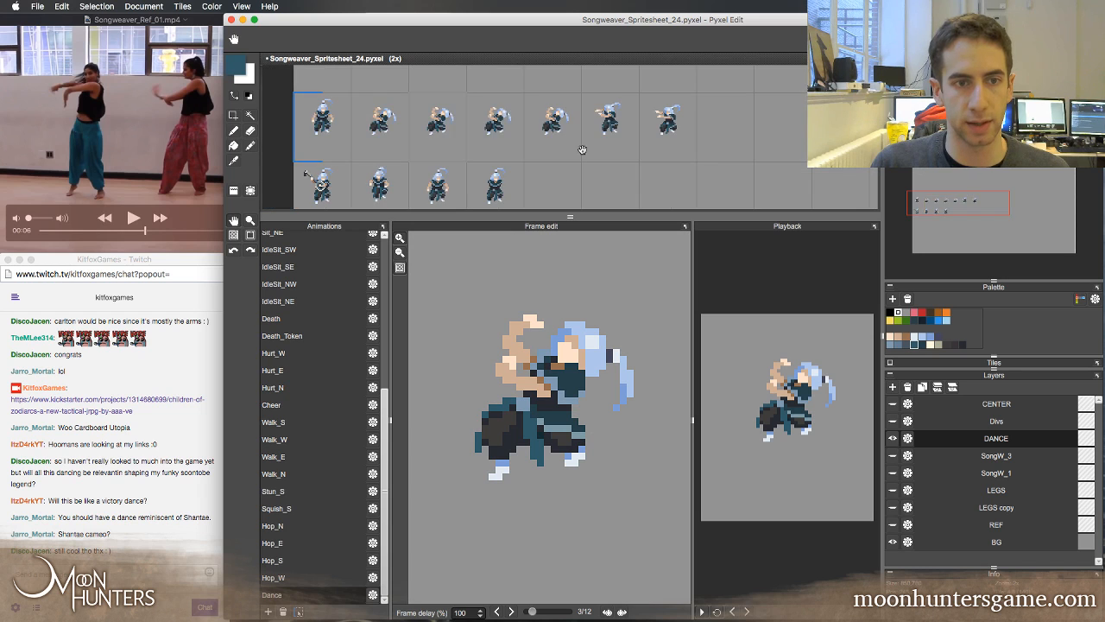
pyautogui.moveTo(570, 176); pyautogui.dragTo(572, 185)
pyautogui.press('z')
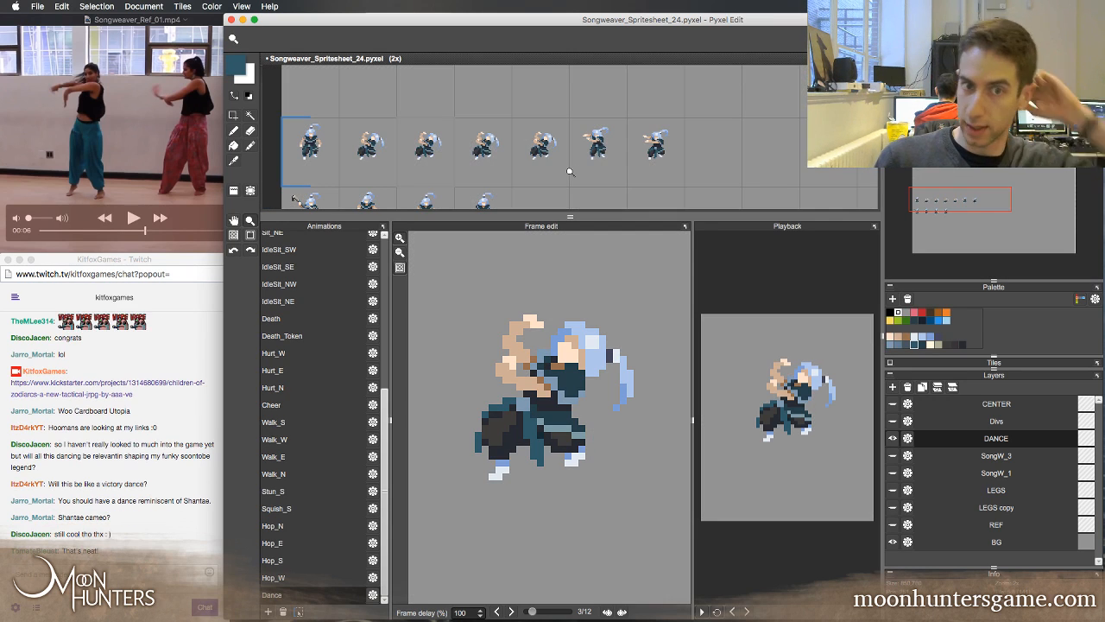
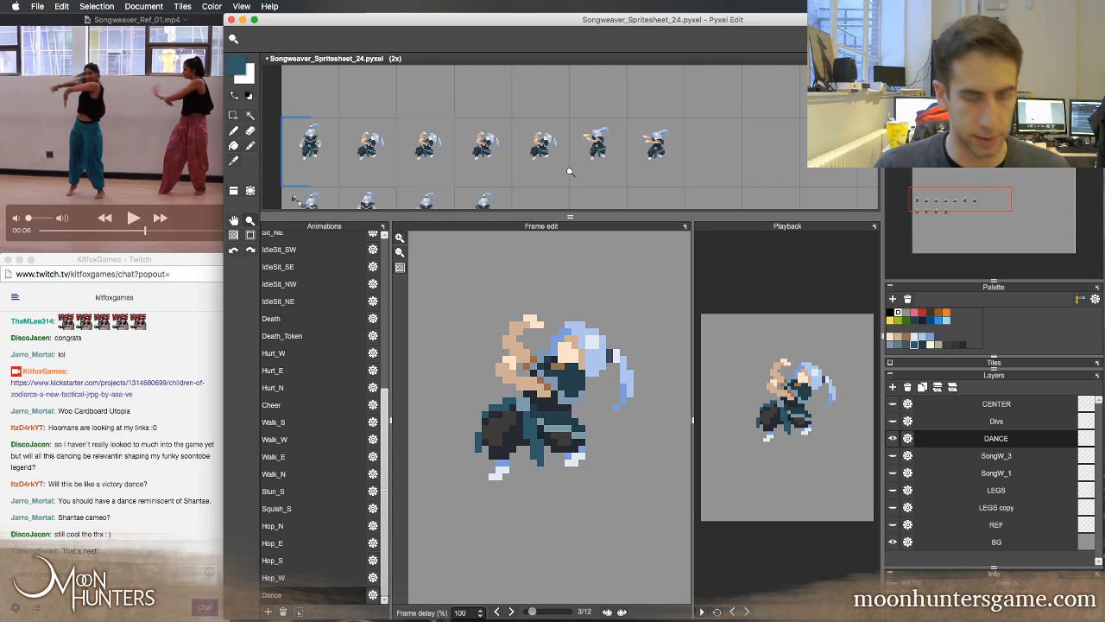
# Remove the standing-pose sprite from the first cell of the dance row on the sprite sheet
pyautogui.click(501, 162)
pyautogui.press('space')
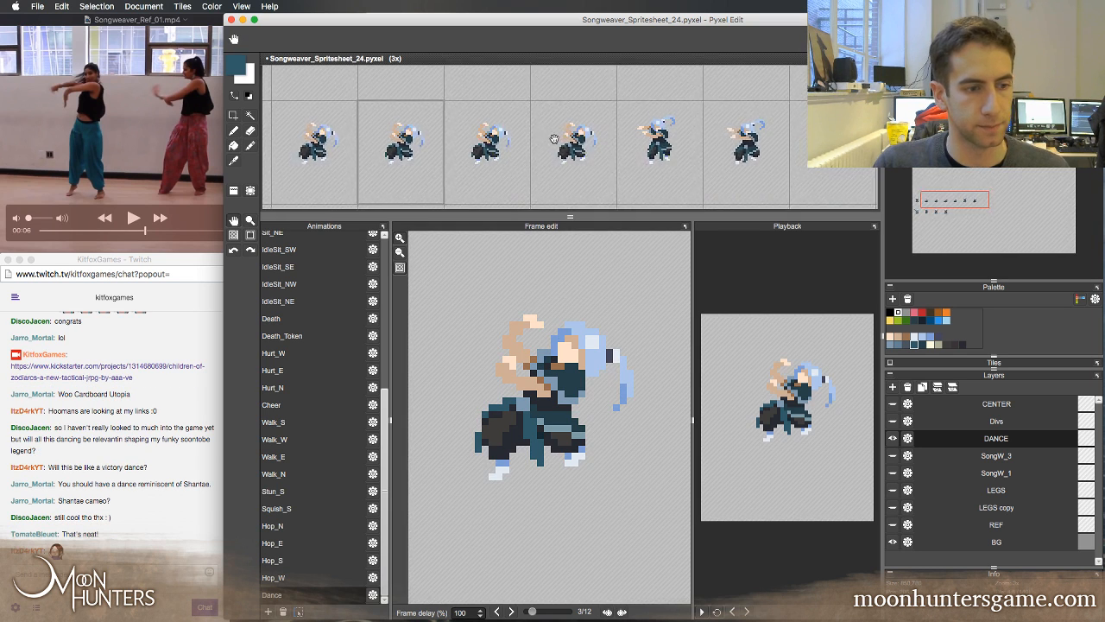
pyautogui.moveTo(535, 163); pyautogui.dragTo(604, 149)
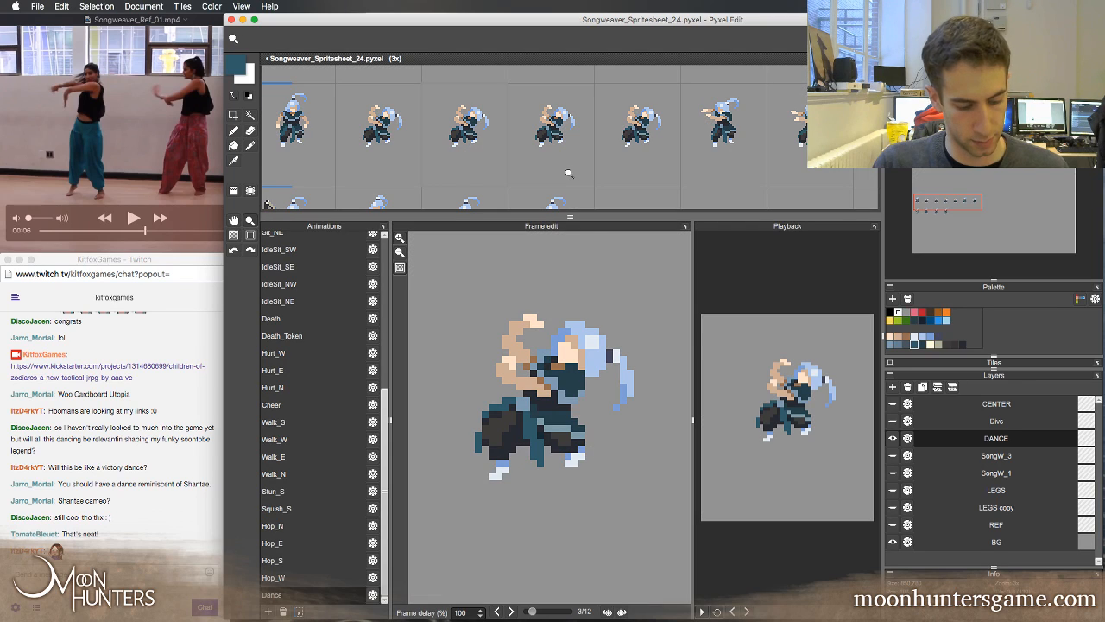
pyautogui.press('b')
pyautogui.press('Left')
pyautogui.press('Right')
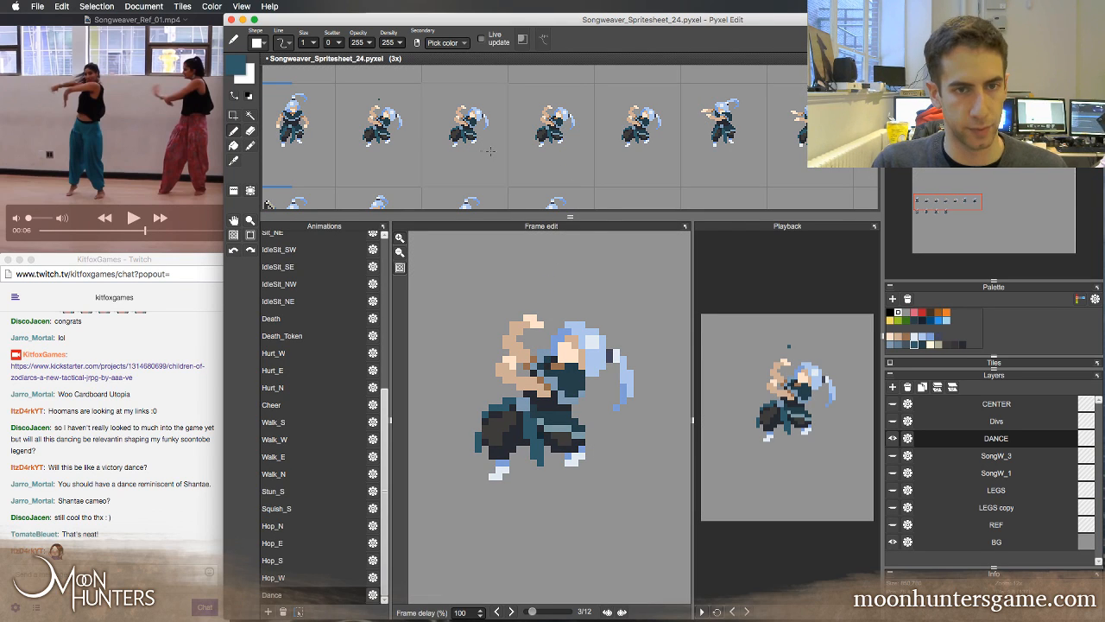
pyautogui.press('a')
pyautogui.click(299, 118)
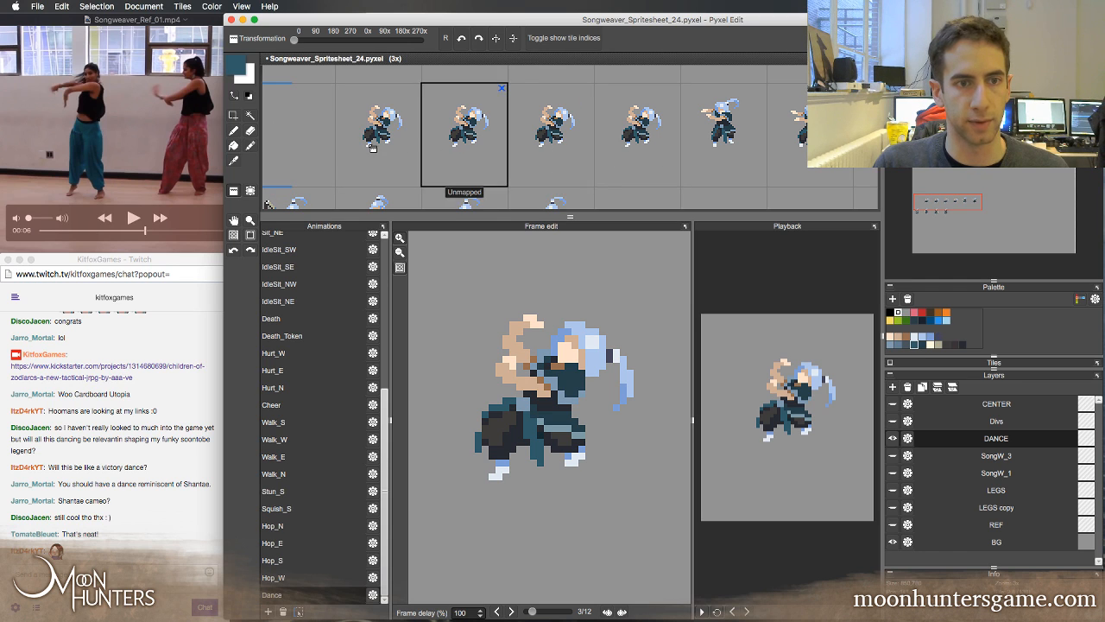
pyautogui.press('b')
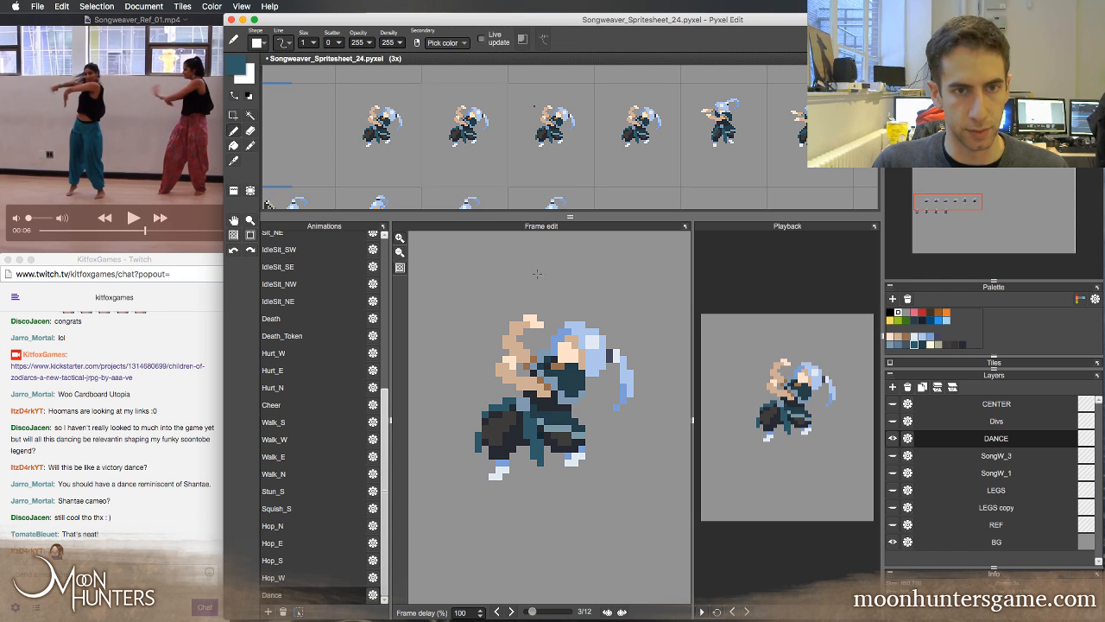
# Flip back and forth through the opening frames of the Dance animation to check the crouched poses
pyautogui.press('Left')
pyautogui.press('Right')
pyautogui.press('Left')
pyautogui.press('Left')
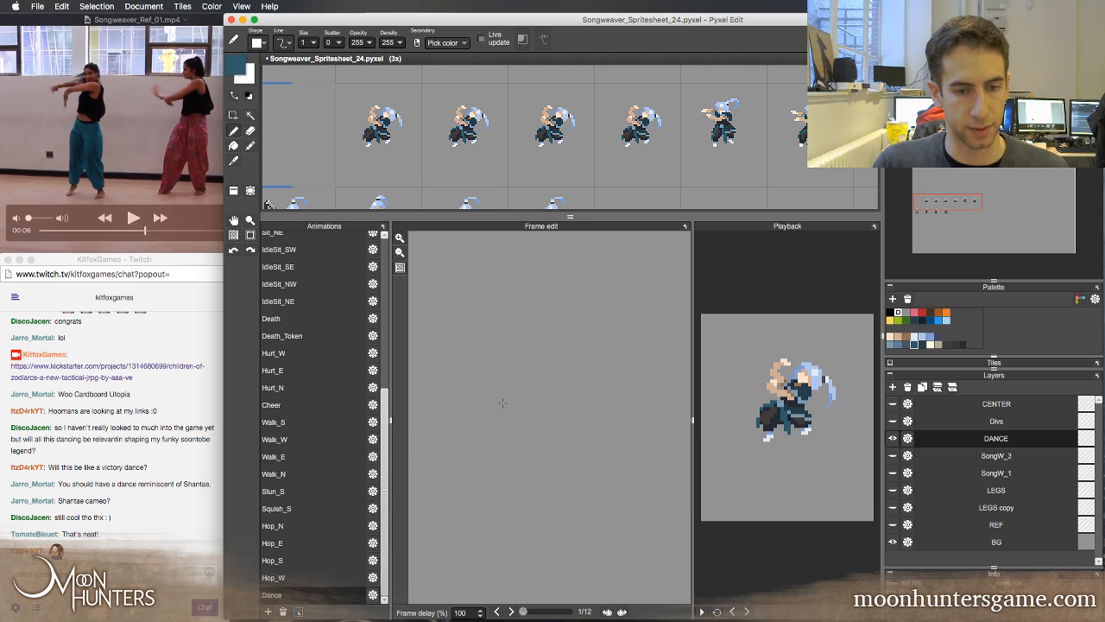
pyautogui.press('Right')
pyautogui.press('Right')
pyautogui.press('Right')
pyautogui.press('Right')
pyautogui.press('Left')
pyautogui.press('Left')
pyautogui.press('Left')
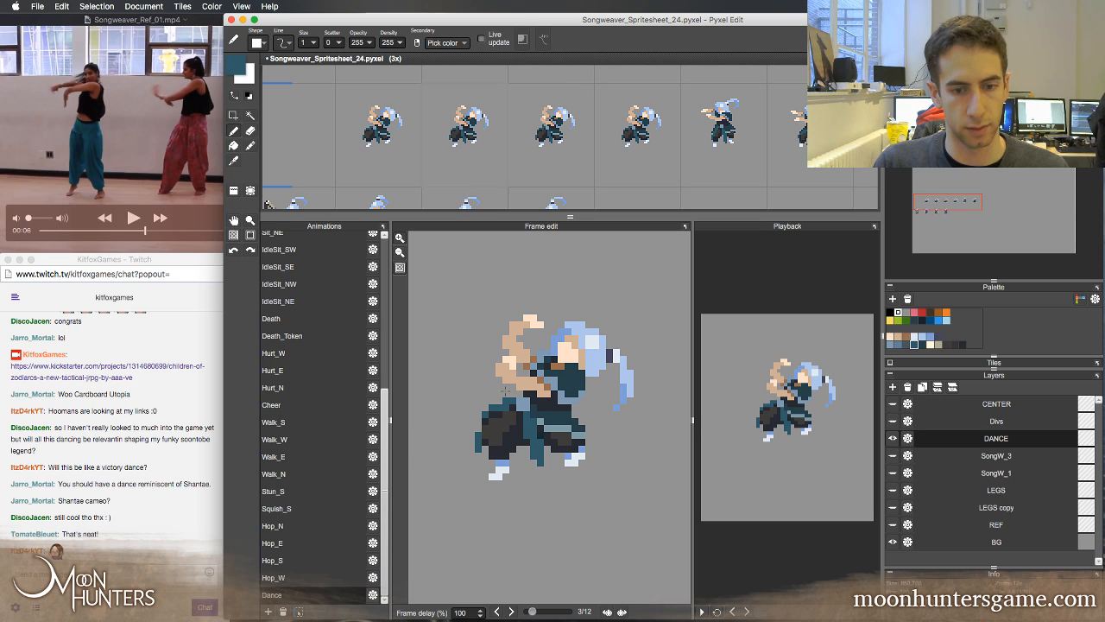
# Select the arms, head, torso and hair in frame 2 and nudge them up one pixel
pyautogui.press('m')
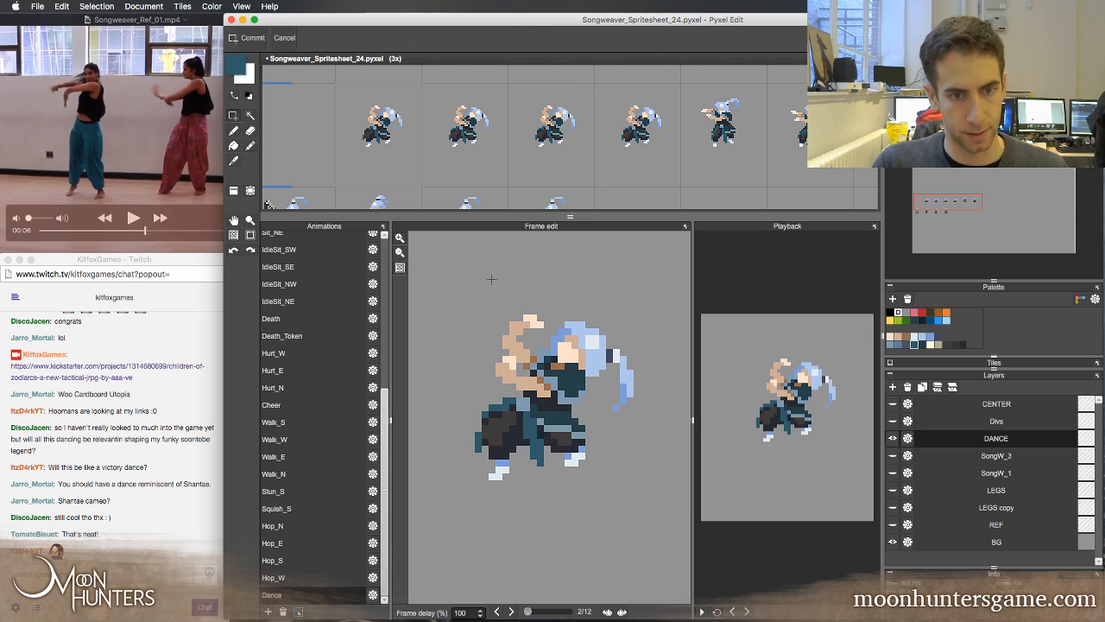
pyautogui.moveTo(489, 280); pyautogui.dragTo(633, 391)
pyautogui.moveTo(683, 340); pyautogui.dragTo(539, 398)
pyautogui.moveTo(677, 377); pyautogui.dragTo(603, 419)
pyautogui.press('super+t')
pyautogui.press('Up')
pyautogui.press('d')
pyautogui.press(',')
pyautogui.press('.')
pyautogui.press('.')
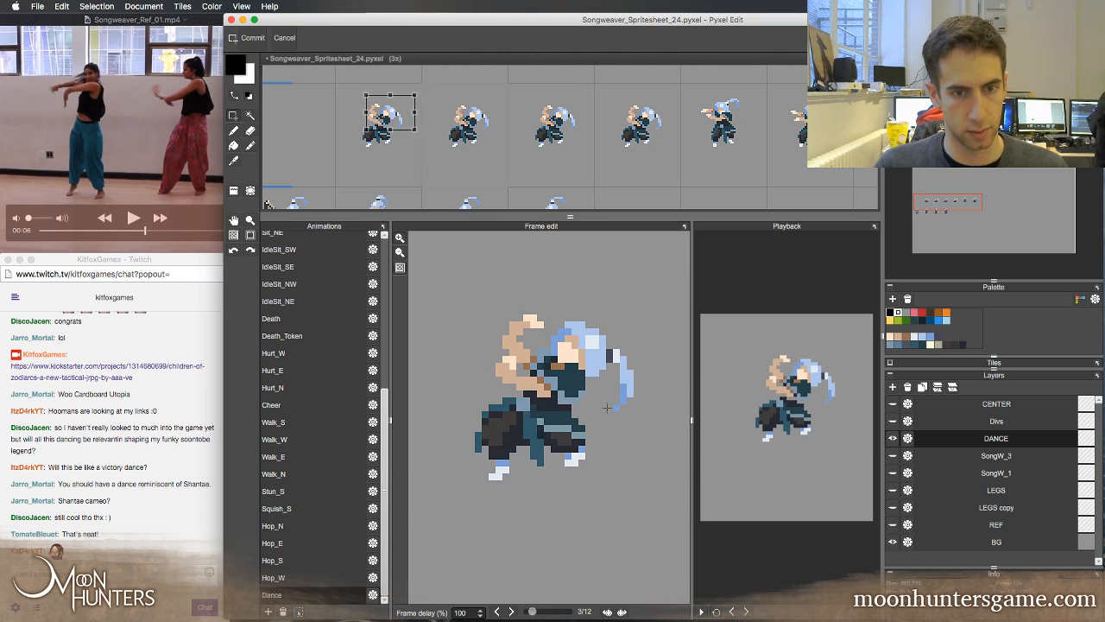
# Nudge the selected upper body in frame 2 one pixel to the left and compare it with its neighbouring frames
pyautogui.press(',')
pyautogui.press('Left')
pyautogui.press(',')
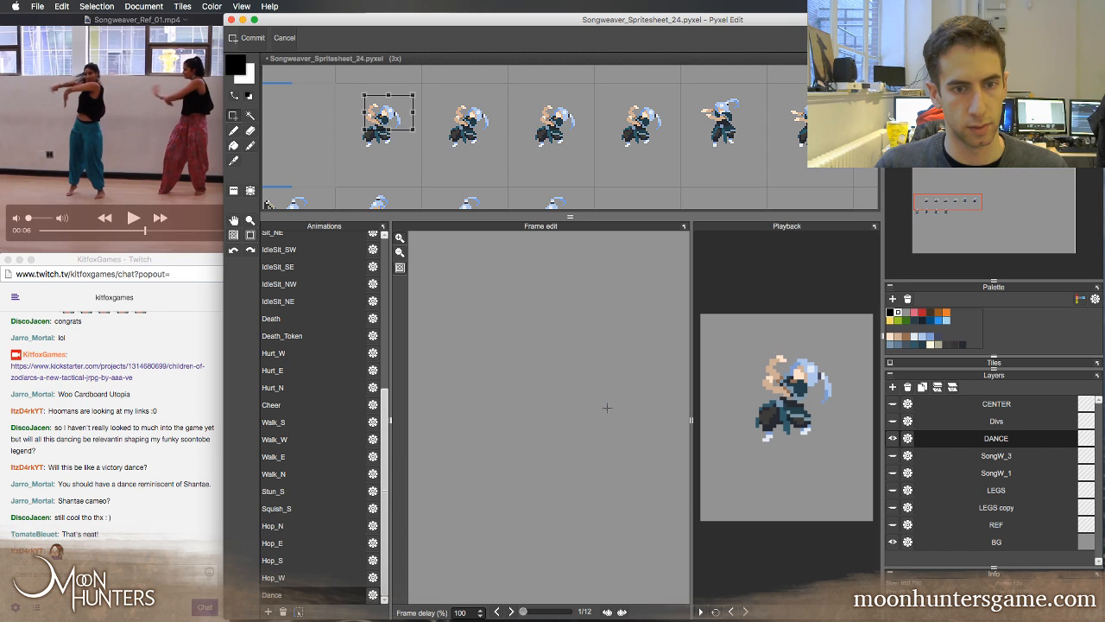
pyautogui.press('.')
pyautogui.press('.')
# Select the arms, head, torso and hair in frame 3 and nudge them up one pixel
pyautogui.press('.')
pyautogui.press(',')
pyautogui.press(',')
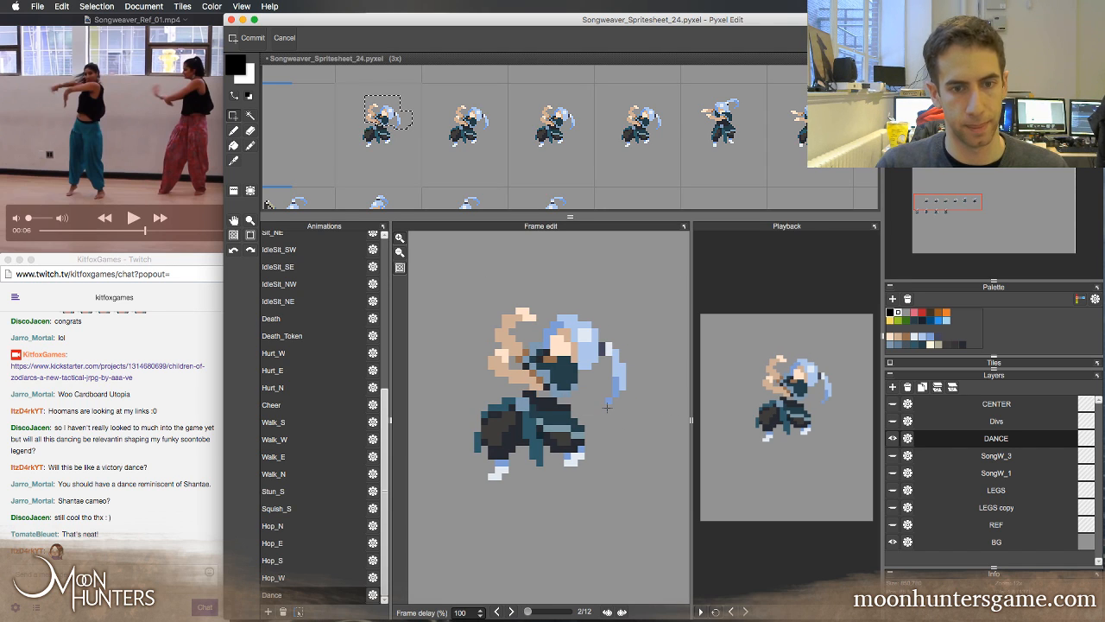
pyautogui.press('.')
pyautogui.moveTo(485, 281); pyautogui.dragTo(622, 394)
pyautogui.moveTo(674, 370); pyautogui.dragTo(662, 365)
pyautogui.moveTo(574, 380); pyautogui.dragTo(537, 398)
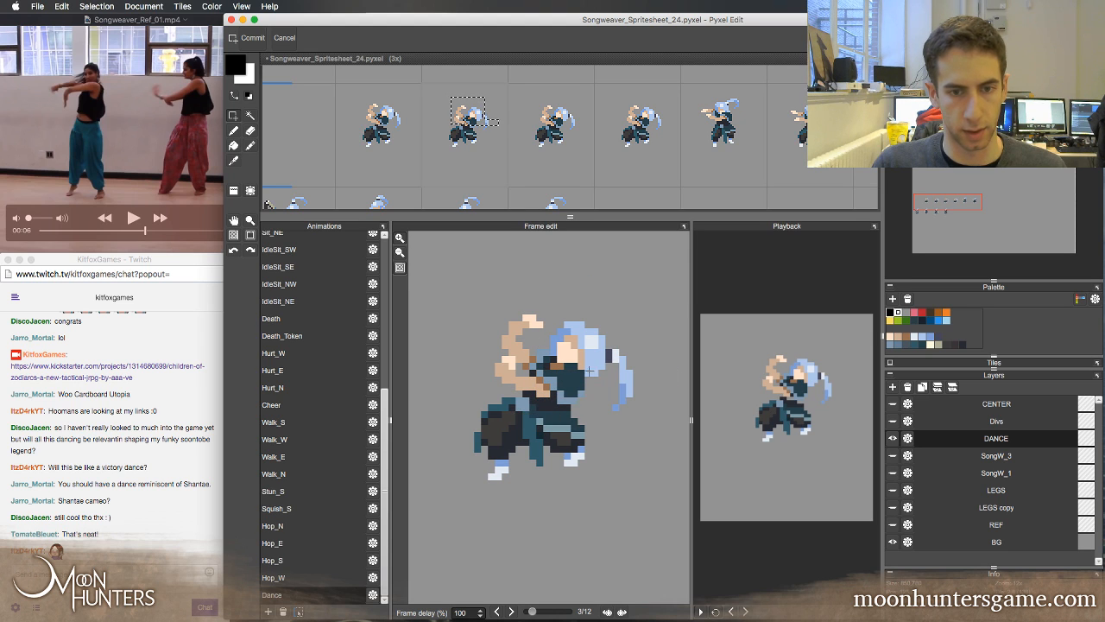
pyautogui.moveTo(654, 343); pyautogui.dragTo(588, 427)
pyautogui.moveTo(640, 349); pyautogui.dragTo(561, 406)
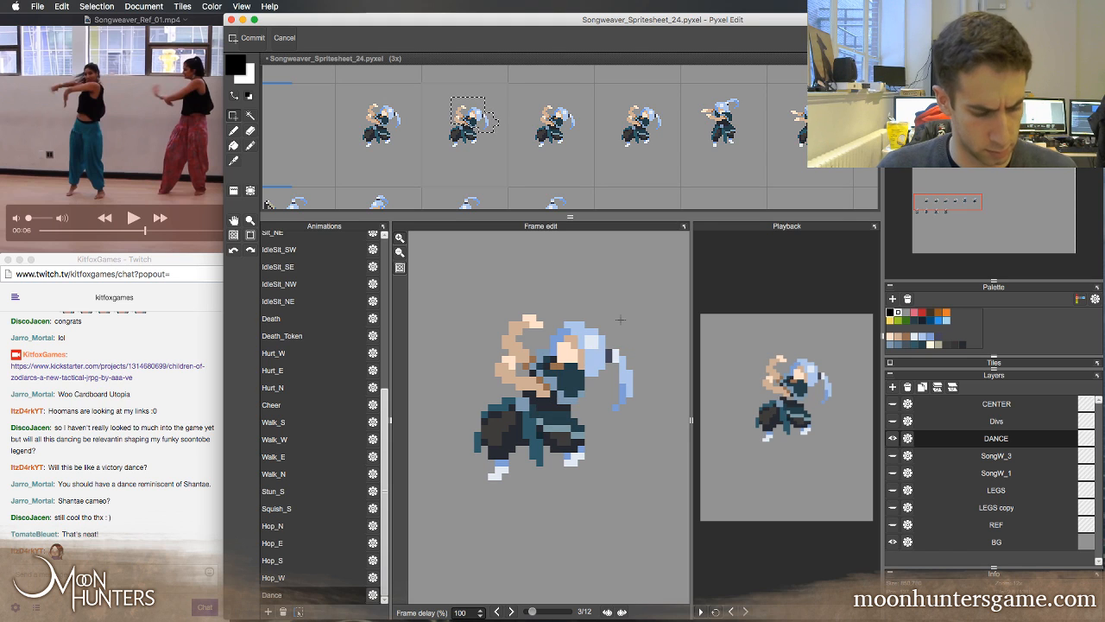
pyautogui.press('super+t')
pyautogui.press('Up')
# Flip through frames 1 to 4 to check how the raised upper body moves
pyautogui.press(',')
pyautogui.press('.')
pyautogui.press(',')
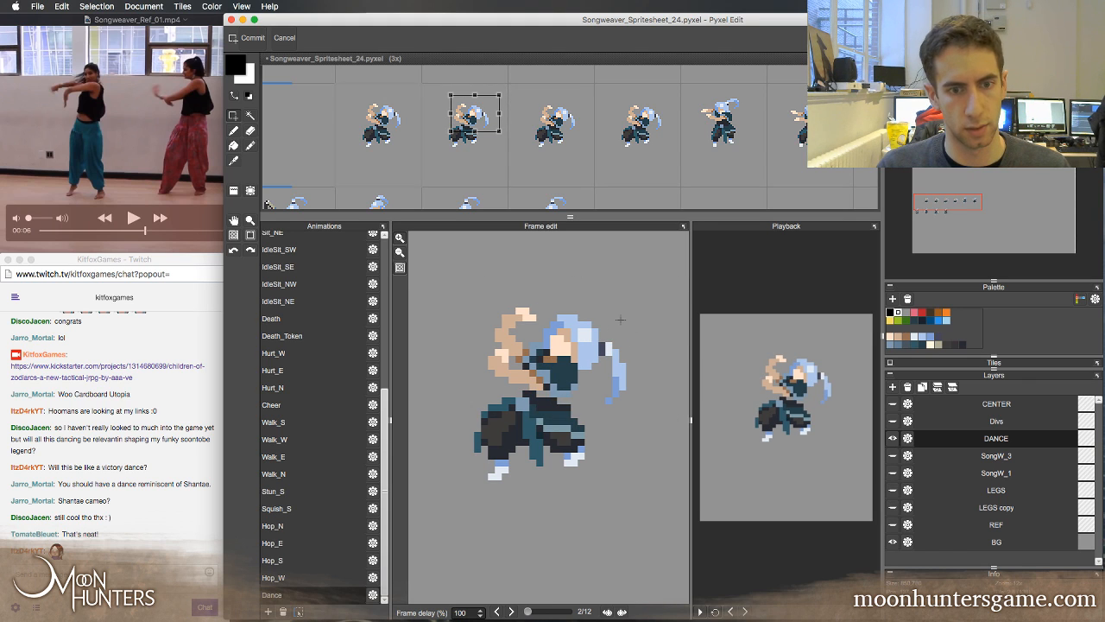
pyautogui.press('.')
pyautogui.press('.')
pyautogui.press(',')
pyautogui.press(',')
pyautogui.press('.')
pyautogui.press('.')
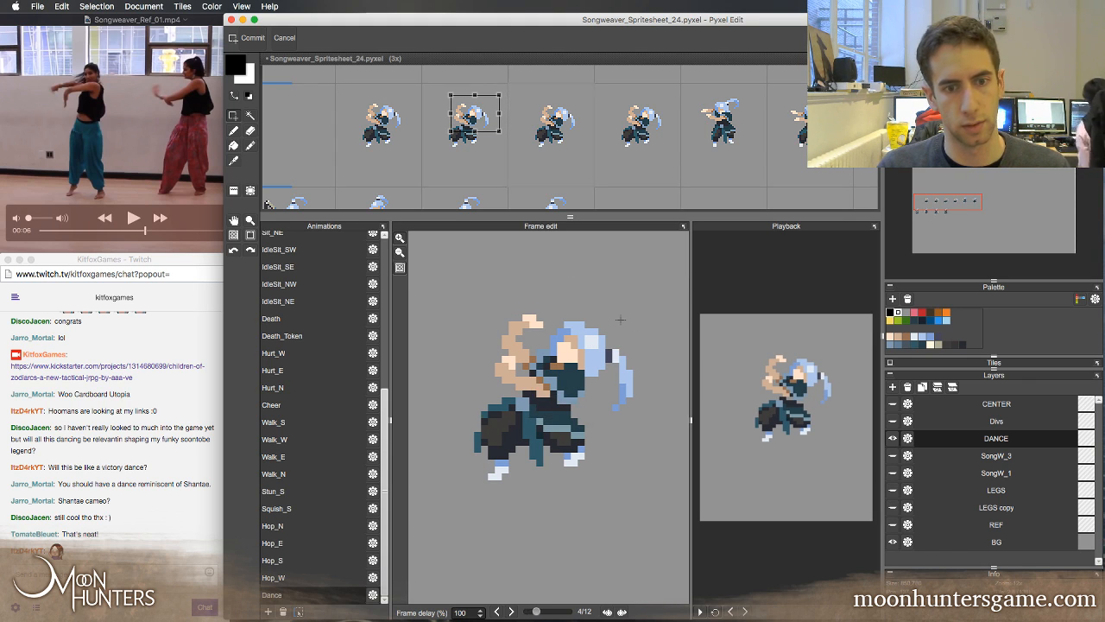
pyautogui.press(',')
pyautogui.press(',')
pyautogui.press(',')
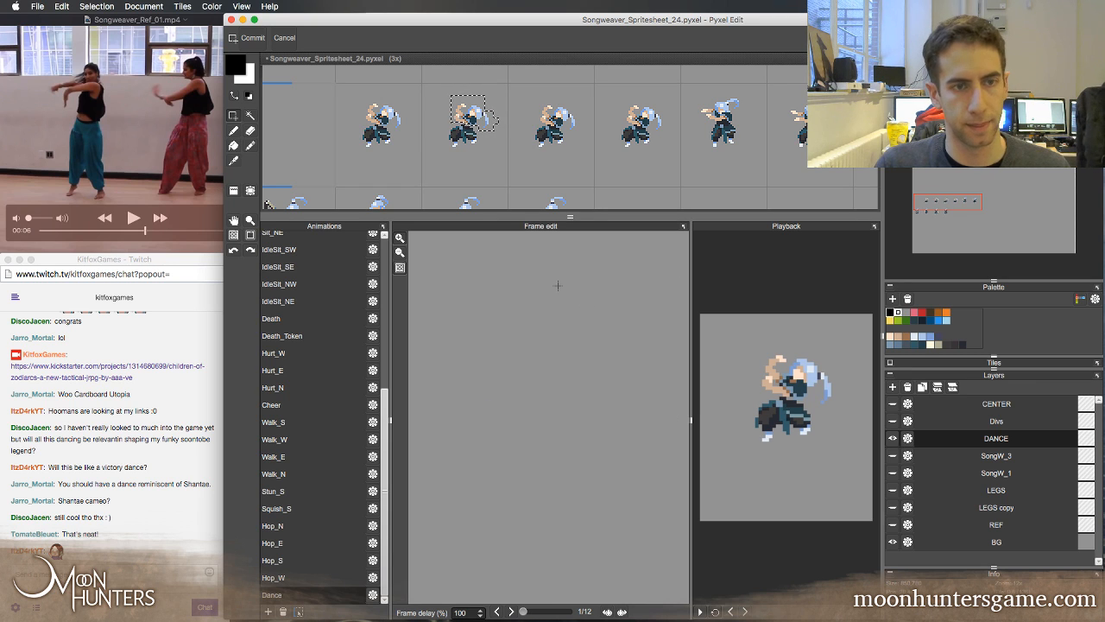
# Reselect the upper body in frame 2 and nudge it one more pixel left and one more pixel up
pyautogui.press('.')
pyautogui.moveTo(467, 259); pyautogui.dragTo(626, 390)
pyautogui.moveTo(667, 357); pyautogui.dragTo(624, 365)
pyautogui.moveTo(546, 390); pyautogui.dragTo(547, 390)
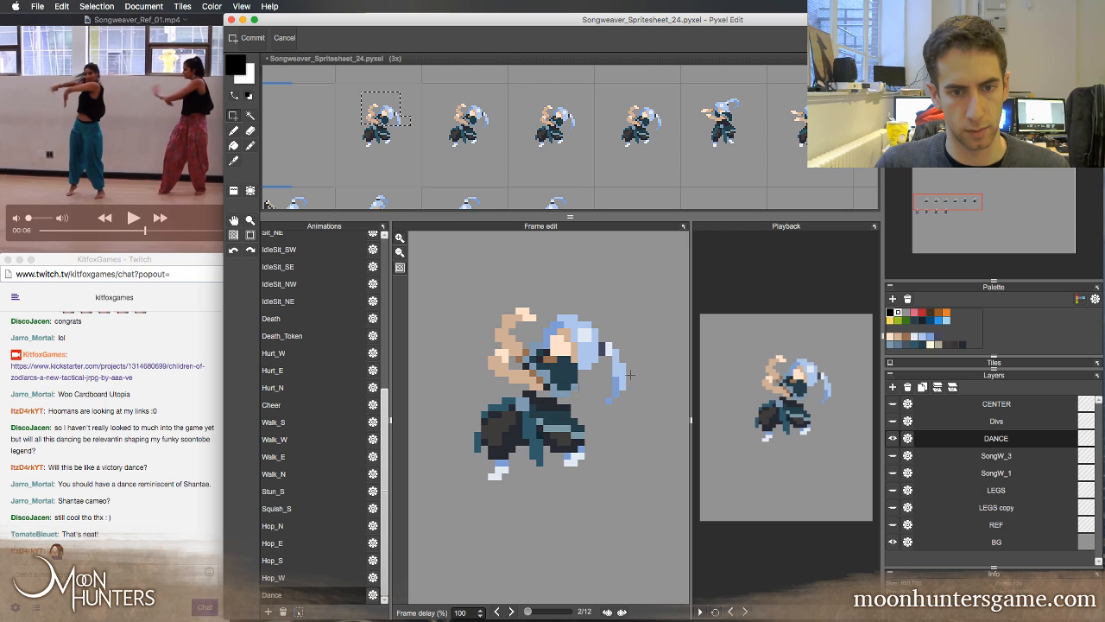
pyautogui.press('super+t')
pyautogui.press(',')
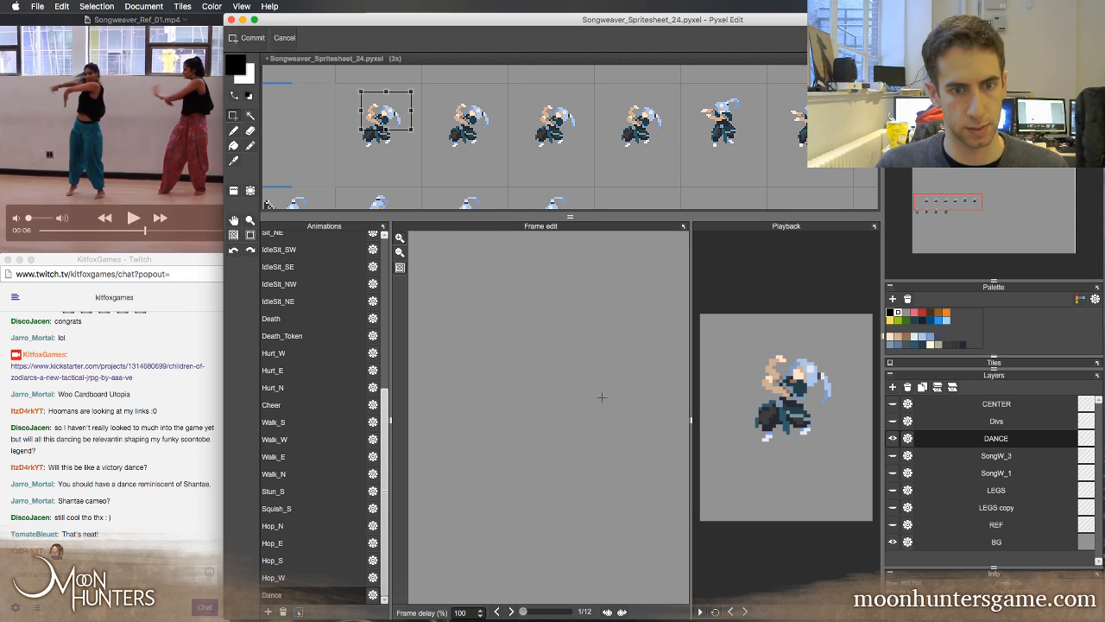
pyautogui.press('.')
pyautogui.press('.')
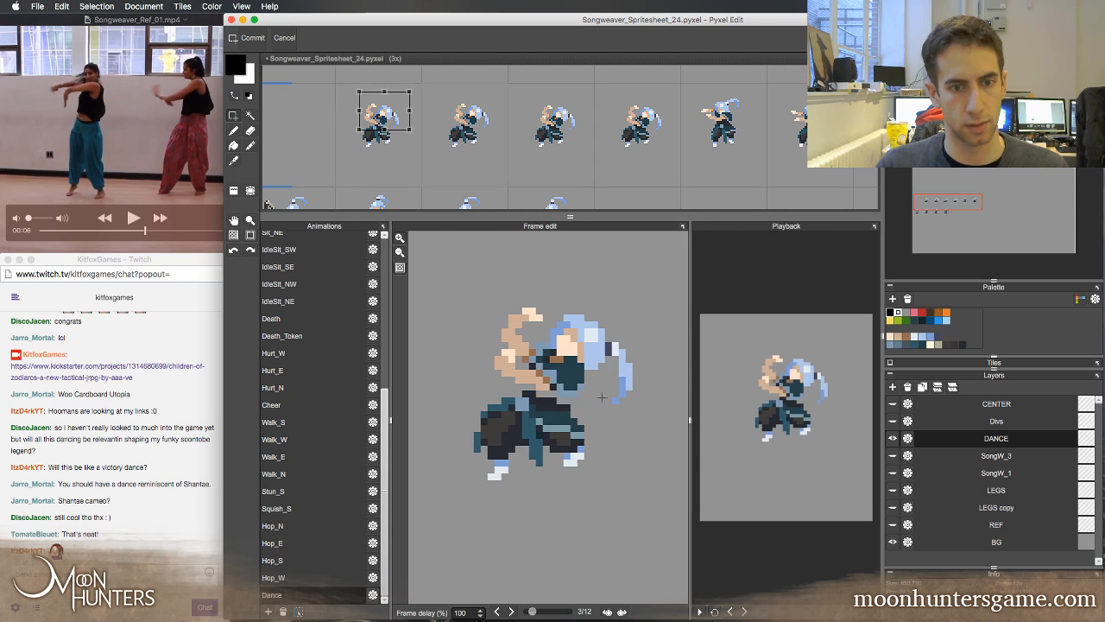
pyautogui.press(',')
pyautogui.press('Up')
pyautogui.press(',')
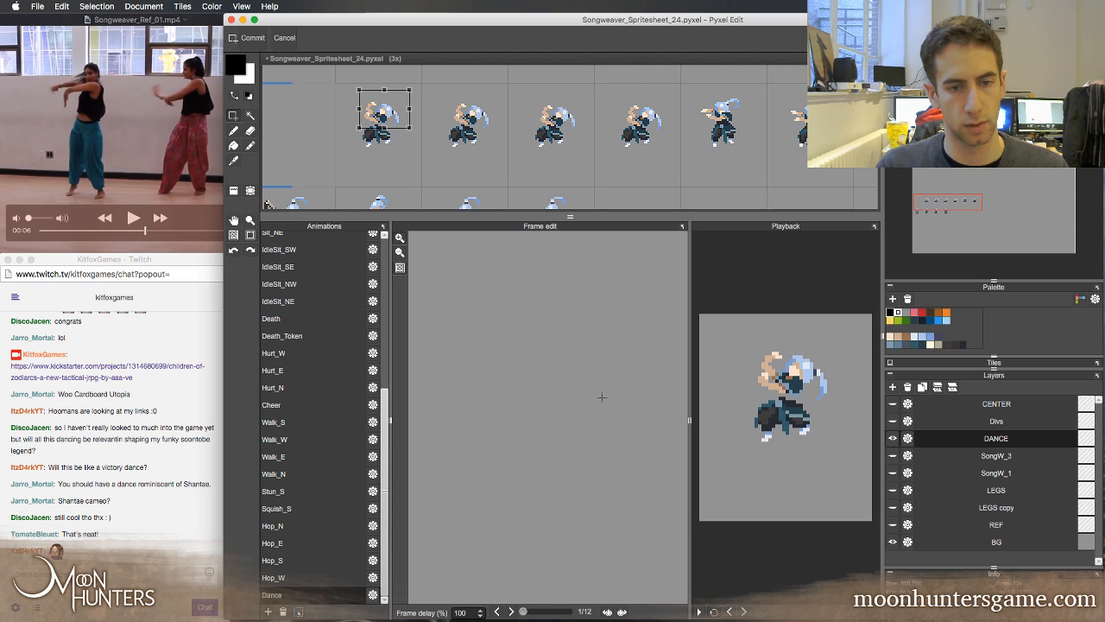
# Step repeatedly back and forth through frames 1 to 4 to examine the upper-body motion into the crouch
pyautogui.press('.')
pyautogui.press('.')
pyautogui.press(',')
pyautogui.press('.')
pyautogui.press('.')
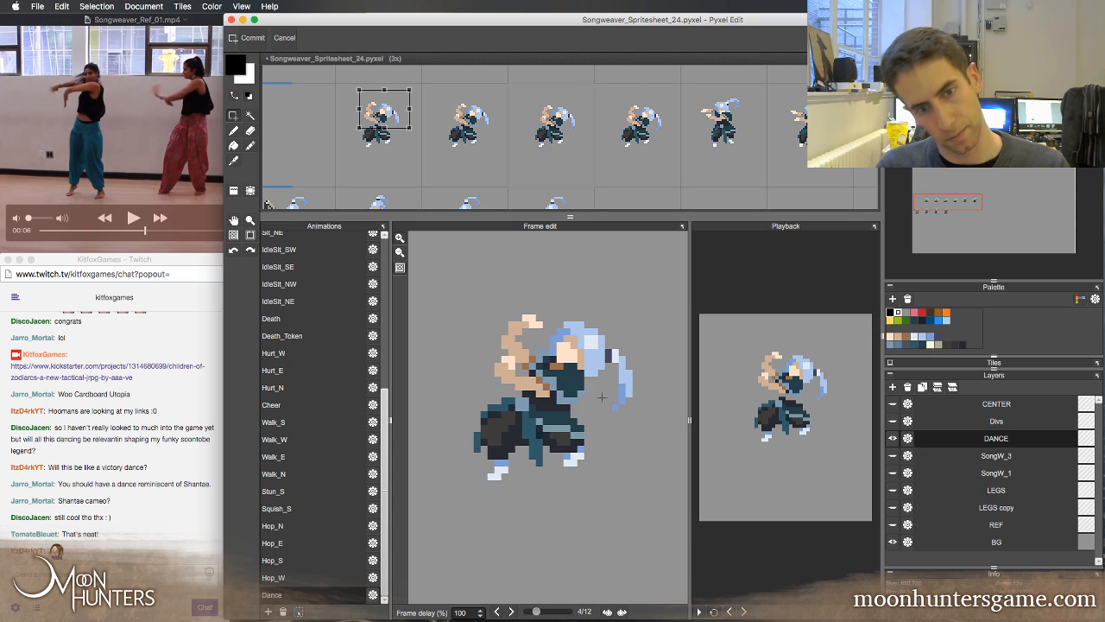
pyautogui.press(',')
pyautogui.press(',')
pyautogui.press(',')
pyautogui.press('.')
pyautogui.press('.')
pyautogui.press('.')
pyautogui.press(',')
pyautogui.press(',')
pyautogui.press(',')
pyautogui.press('.')
pyautogui.press('.')
pyautogui.press('.')
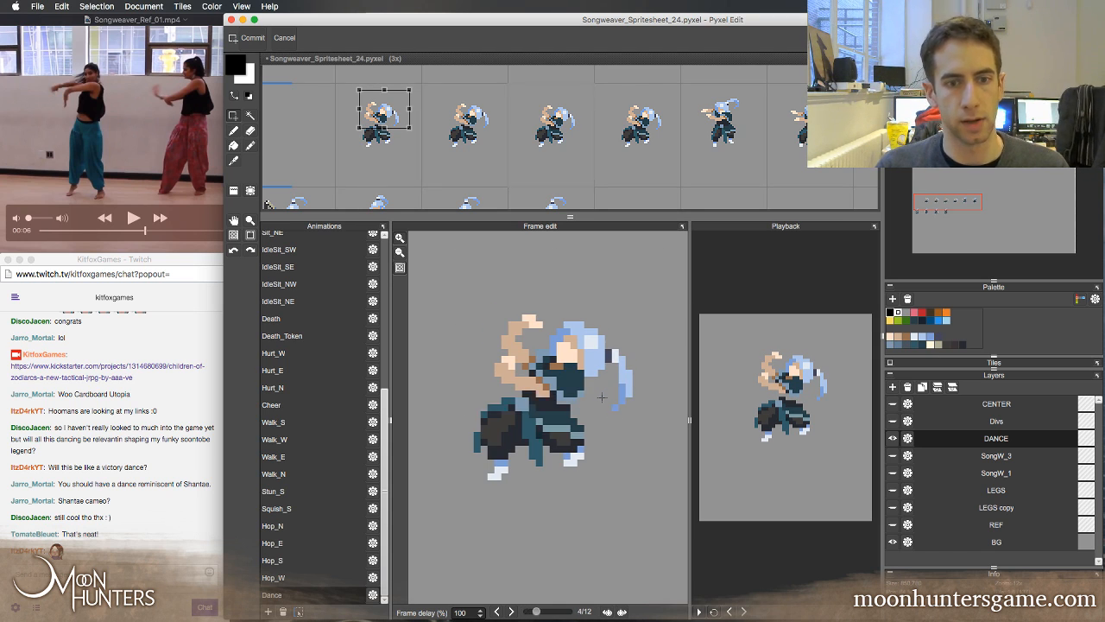
pyautogui.press(',')
pyautogui.press(',')
pyautogui.press('.')
pyautogui.press(',')
pyautogui.press(',')
pyautogui.press('.')
pyautogui.press('.')
pyautogui.press('.')
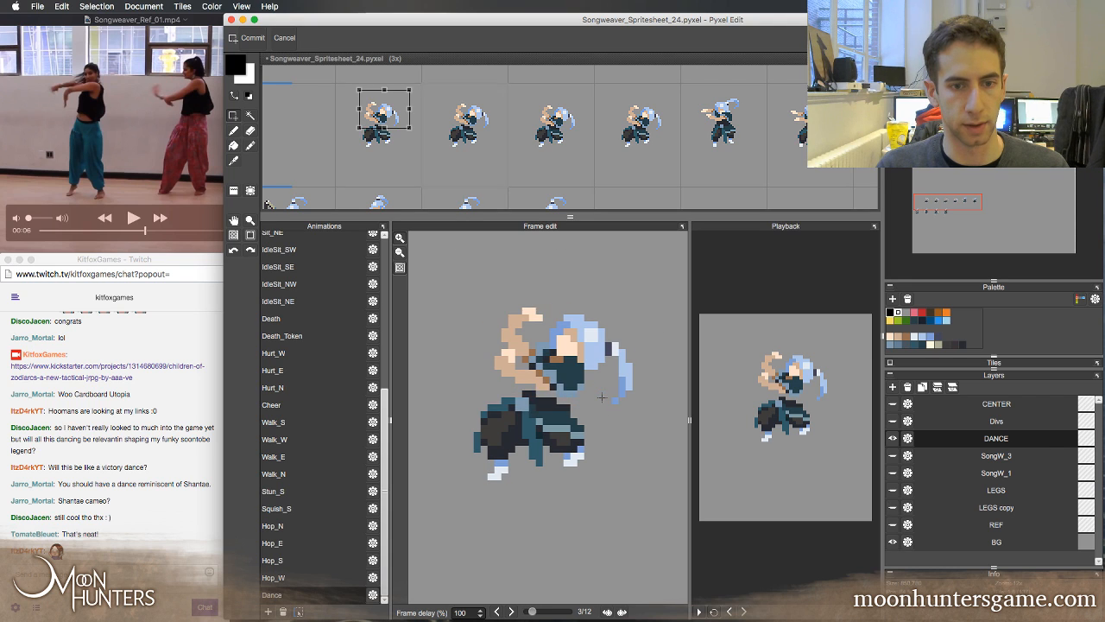
pyautogui.press(',')
pyautogui.press(',')
pyautogui.press(',')
pyautogui.press('.')
pyautogui.press('.')
pyautogui.press('.')
pyautogui.press(',')
pyautogui.press(',')
pyautogui.press(',')
pyautogui.press('.')
pyautogui.press('.')
pyautogui.press('.')
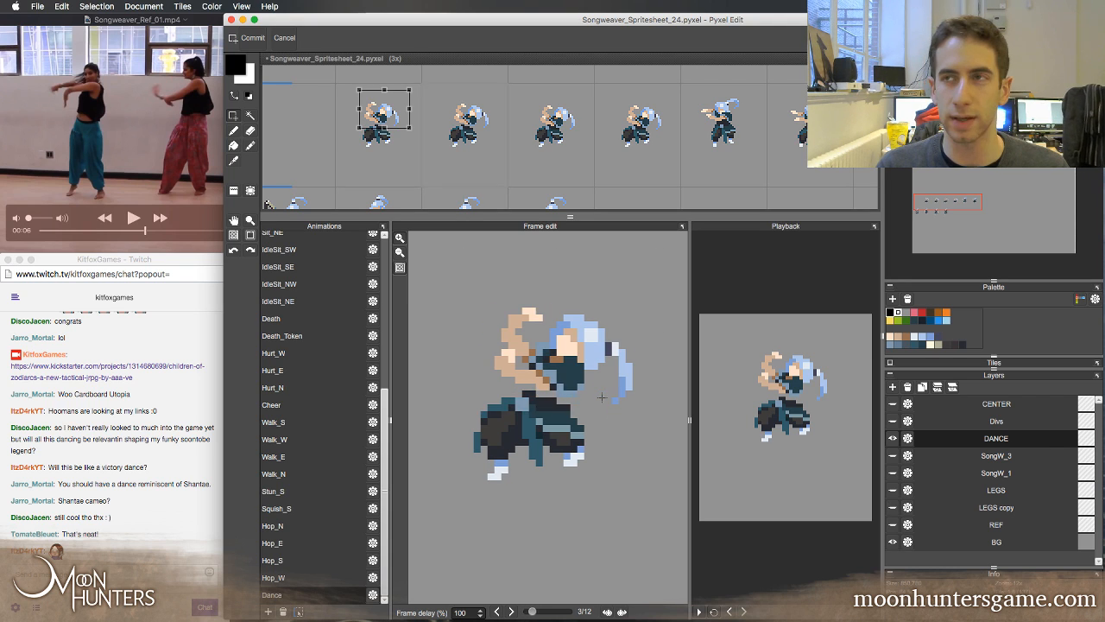
pyautogui.press(',')
pyautogui.press(',')
pyautogui.press(',')
pyautogui.press('.')
pyautogui.press('.')
pyautogui.press('.')
pyautogui.press(',')
pyautogui.press(',')
pyautogui.press(',')
pyautogui.press('.')
pyautogui.press('.')
pyautogui.press('.')
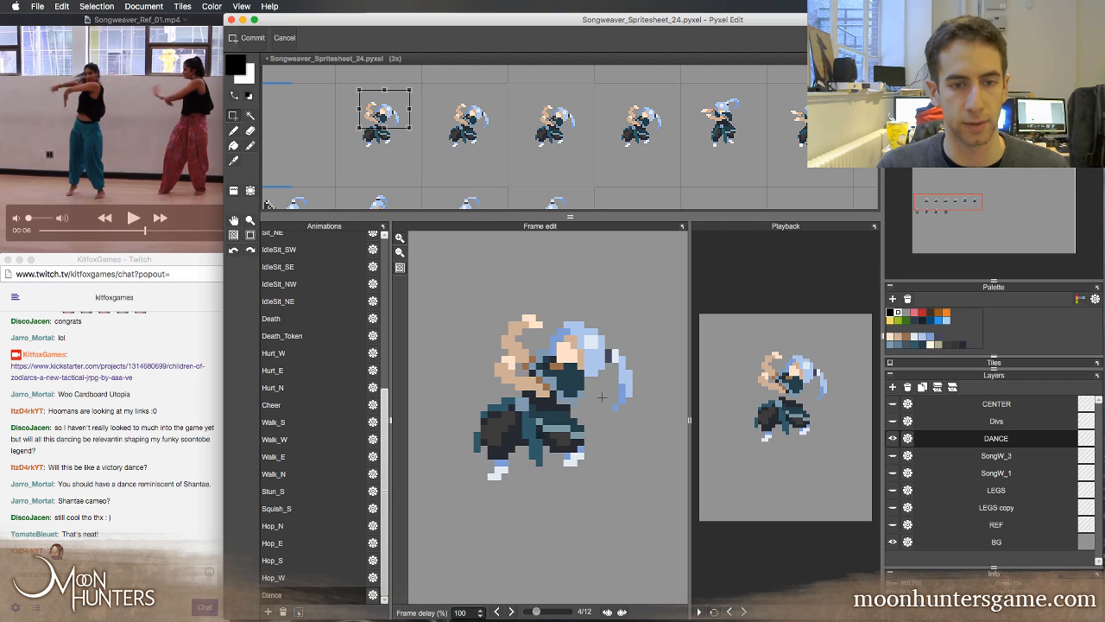
pyautogui.press(',')
pyautogui.press(',')
pyautogui.press(',')
pyautogui.press('.')
pyautogui.press('.')
pyautogui.press('.')
pyautogui.press(',')
pyautogui.press(',')
pyautogui.press(',')
pyautogui.press('.')
pyautogui.press('.')
pyautogui.press('.')
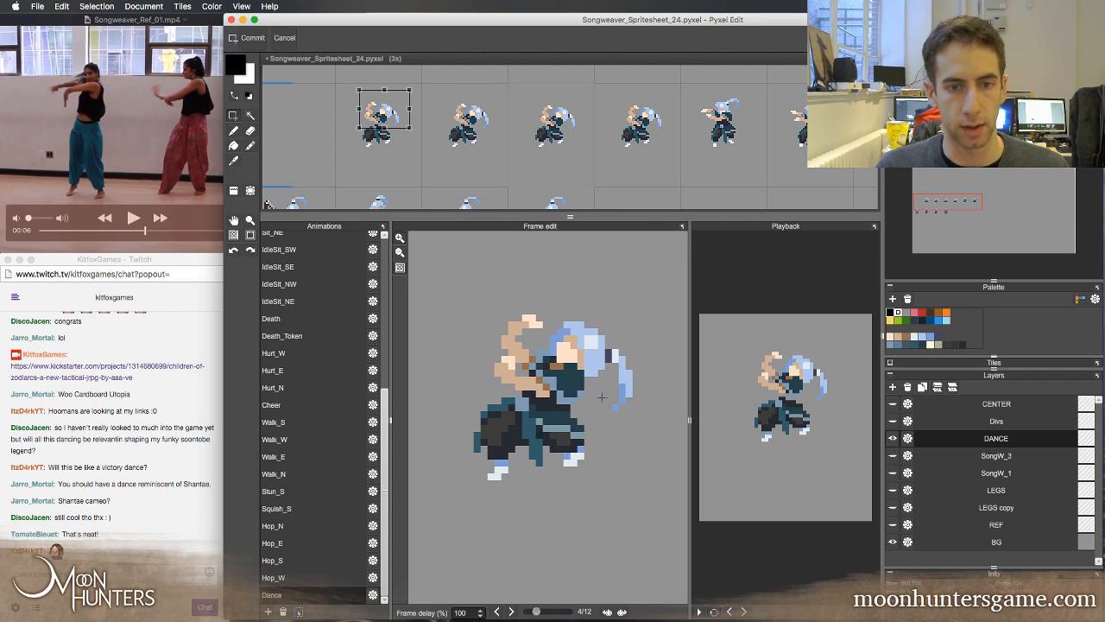
pyautogui.press(',')
pyautogui.press(',')
pyautogui.press(',')
pyautogui.press('.')
pyautogui.press('.')
pyautogui.press('.')
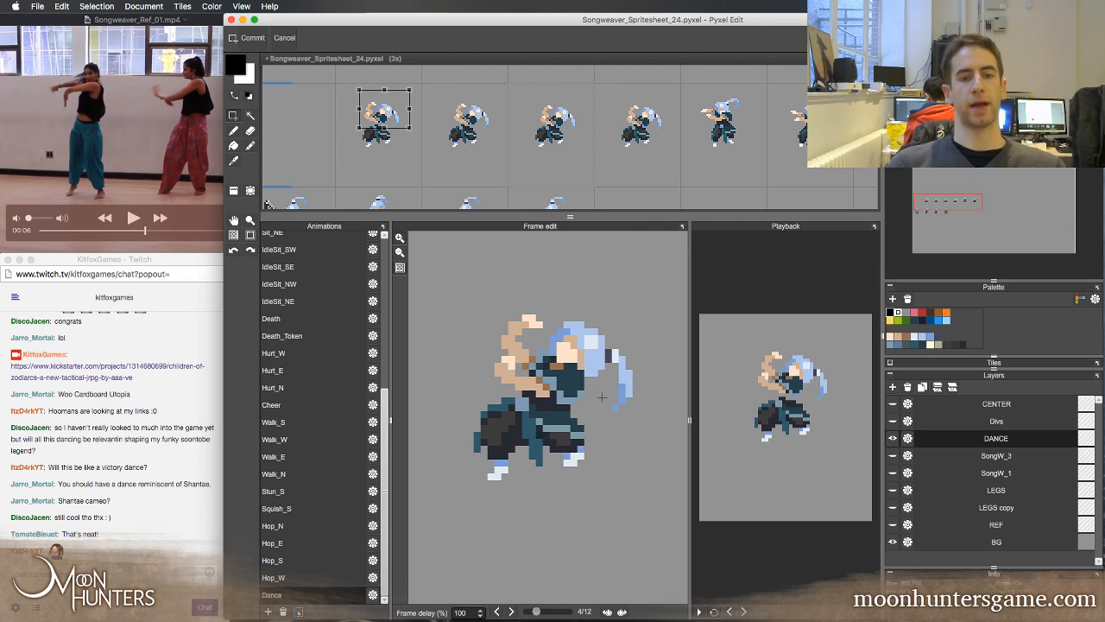
pyautogui.press(',')
pyautogui.press('.')
pyautogui.press('.')
pyautogui.press(',')
pyautogui.press(',')
pyautogui.press('.')
pyautogui.press('.')
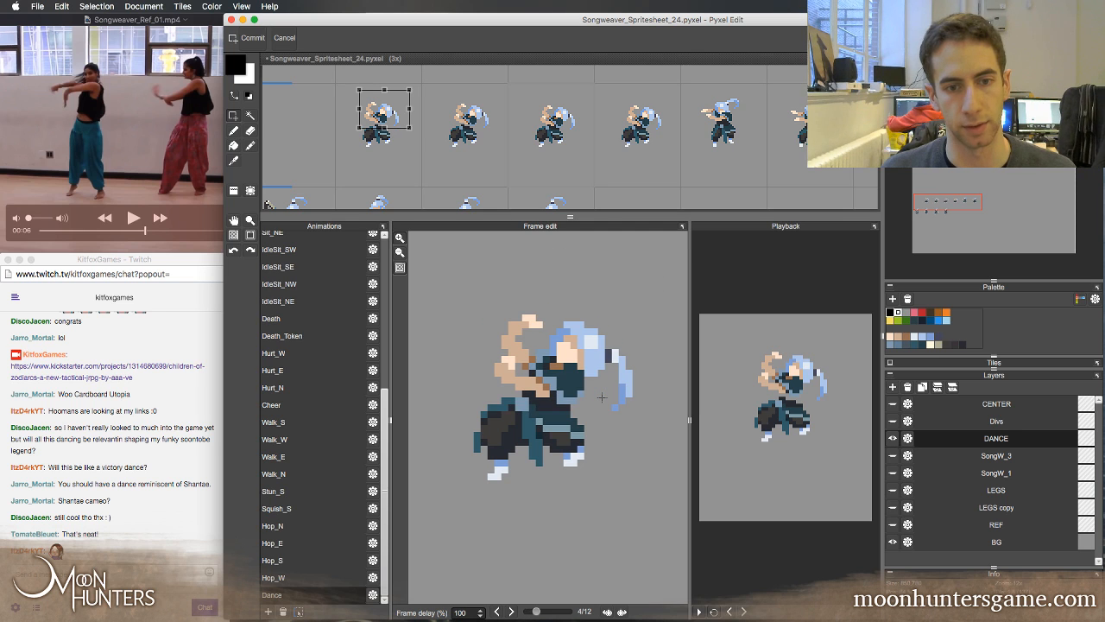
pyautogui.press(',')
pyautogui.press(',')
pyautogui.press(',')
pyautogui.press('.')
pyautogui.press('.')
pyautogui.press('.')
pyautogui.press(',')
pyautogui.press(',')
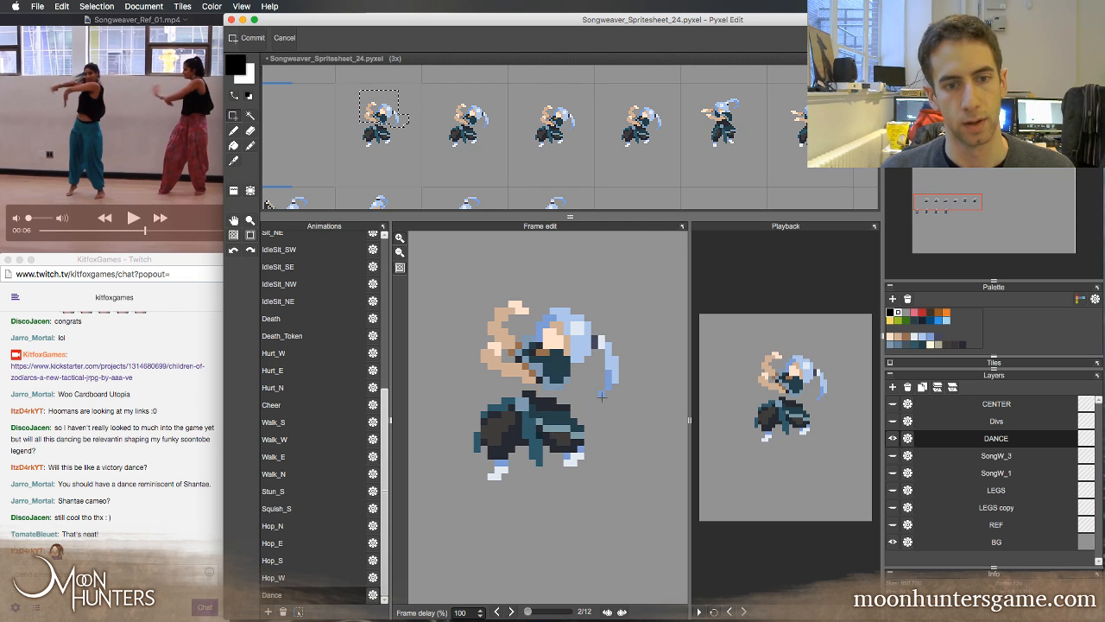
# Select the hips and upper trousers in frame 2, leaving out the lower legs and feet, and nudge them up one pixel
pyautogui.press(',')
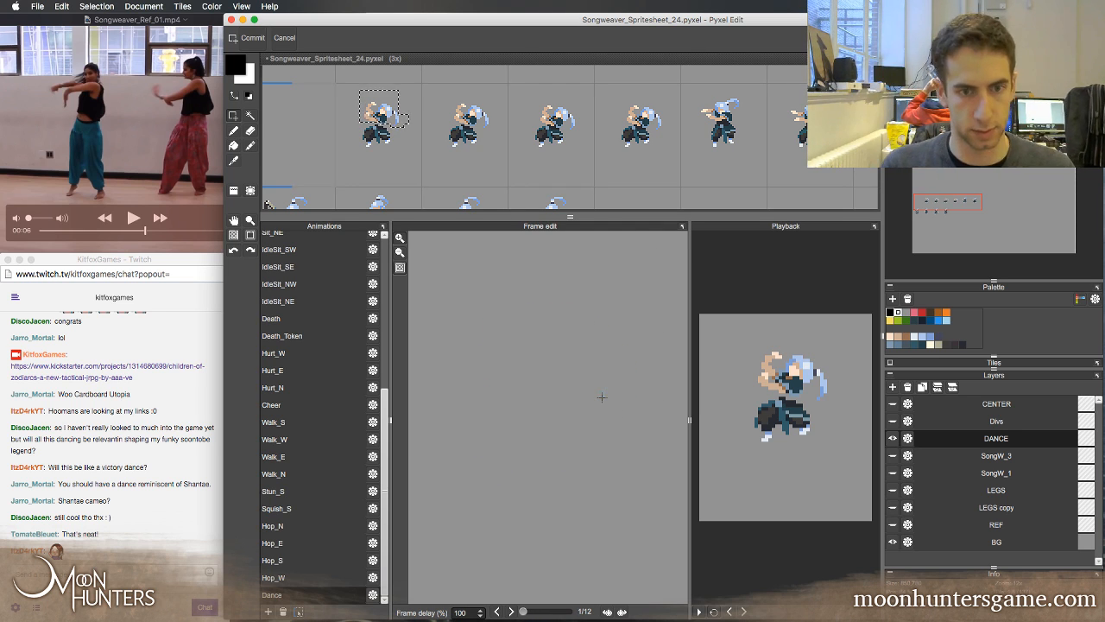
pyautogui.press('.')
pyautogui.press('.')
pyautogui.press(',')
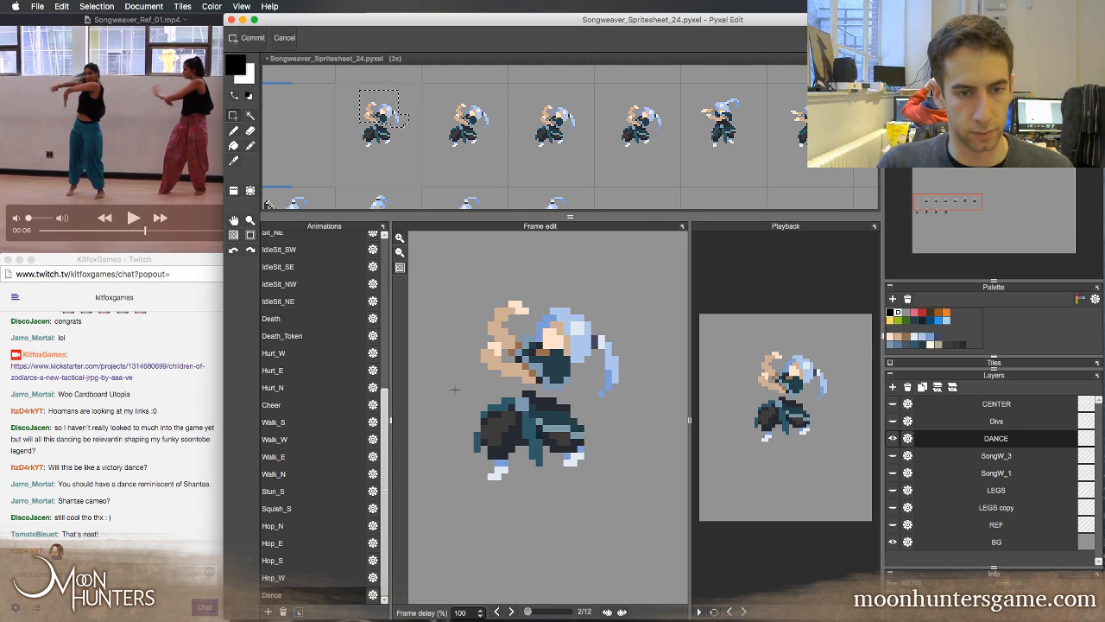
pyautogui.moveTo(455, 390); pyautogui.dragTo(606, 454)
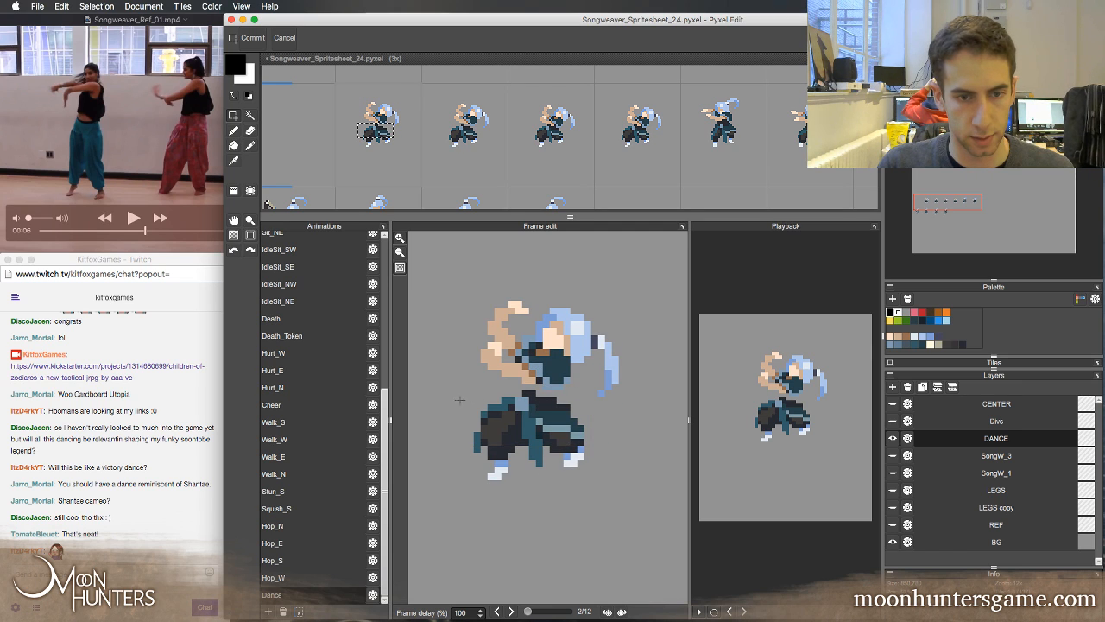
pyautogui.moveTo(456, 407); pyautogui.dragTo(552, 467)
pyautogui.press('Return')
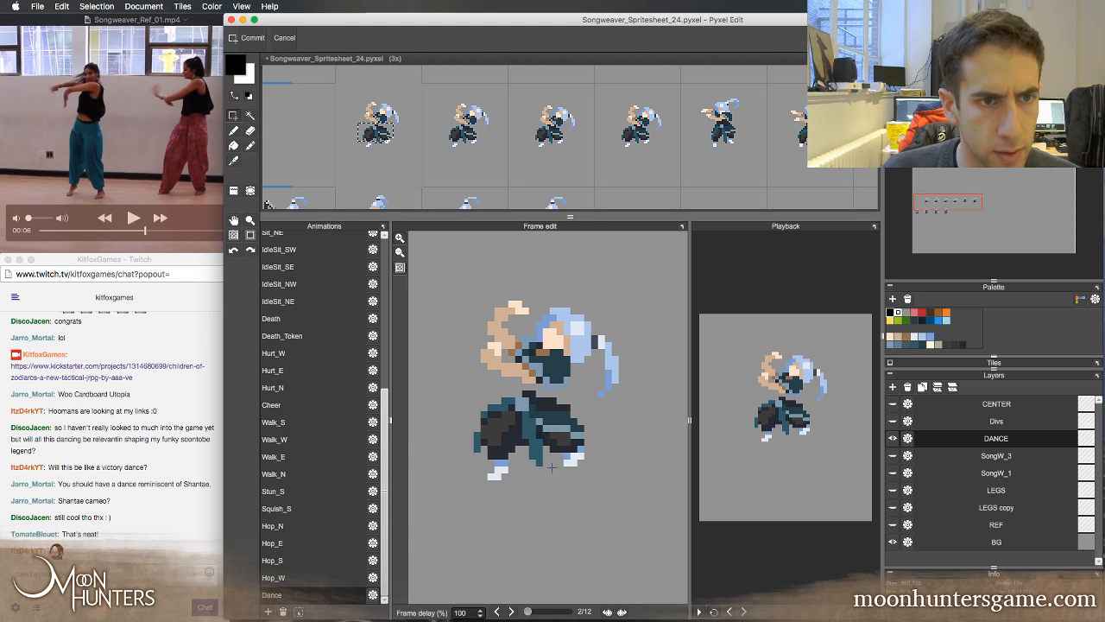
pyautogui.moveTo(471, 357); pyautogui.dragTo(637, 396)
pyautogui.moveTo(483, 441); pyautogui.dragTo(520, 493)
pyautogui.moveTo(545, 438); pyautogui.dragTo(602, 482)
pyautogui.press('super+t')
pyautogui.press('Up')
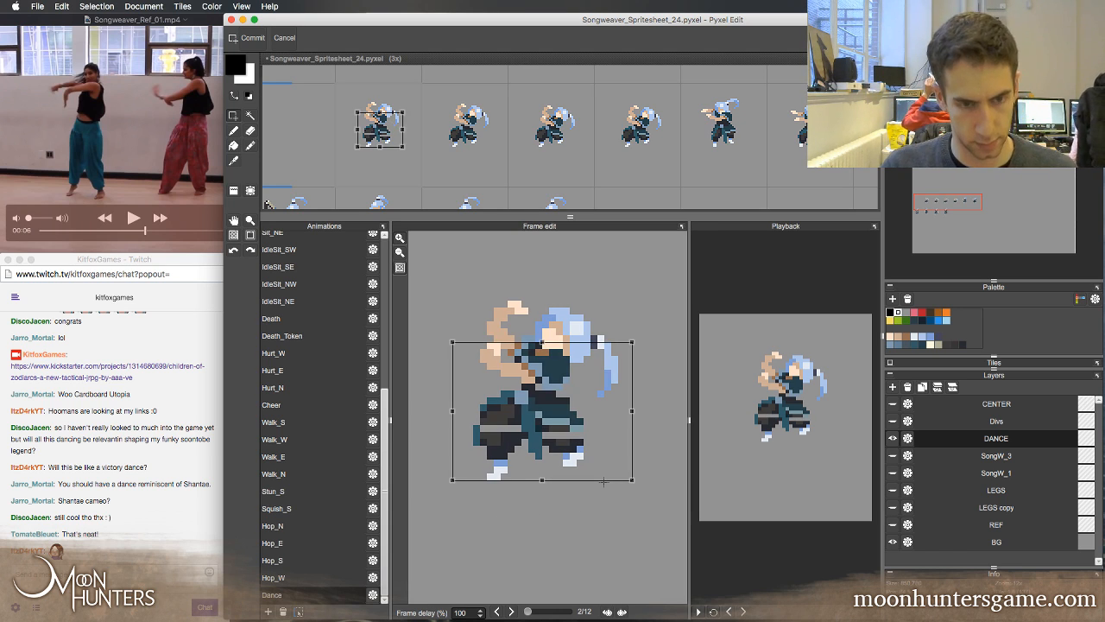
# Step repeatedly back and forth through frames 1 to 5 to examine how the raised hips move into the crouch
pyautogui.press('.')
pyautogui.press('.')
pyautogui.press(',')
pyautogui.press(',')
pyautogui.press(',')
pyautogui.press('.')
pyautogui.press('.')
pyautogui.press('.')
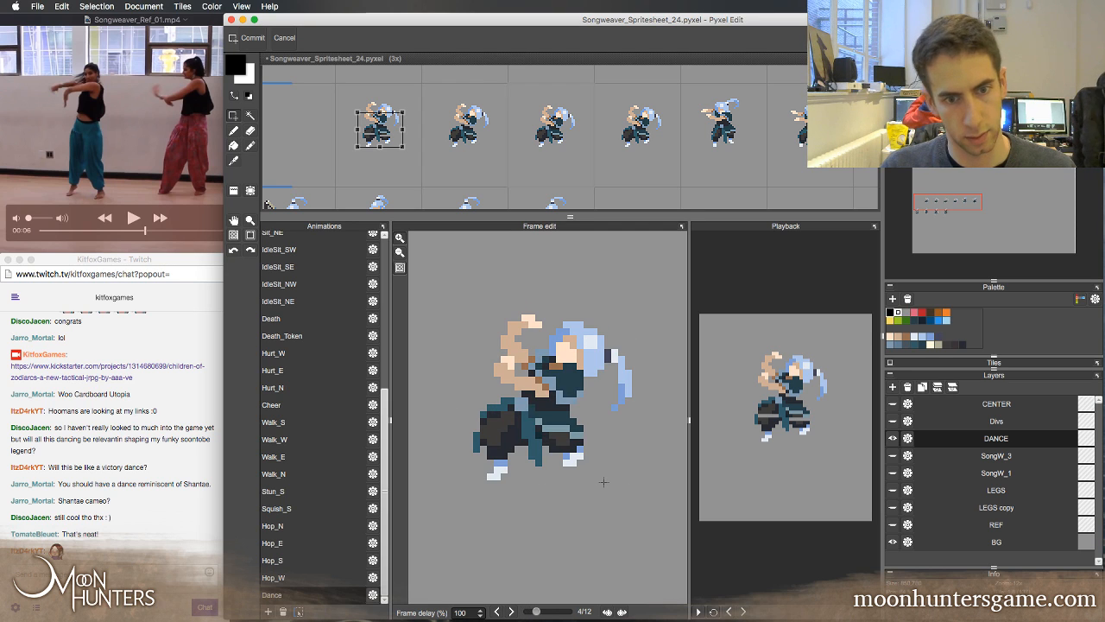
pyautogui.press(',')
pyautogui.press(',')
pyautogui.press(',')
pyautogui.press('.')
pyautogui.press('.')
pyautogui.press('.')
pyautogui.press(',')
pyautogui.press(',')
pyautogui.press(',')
pyautogui.press('.')
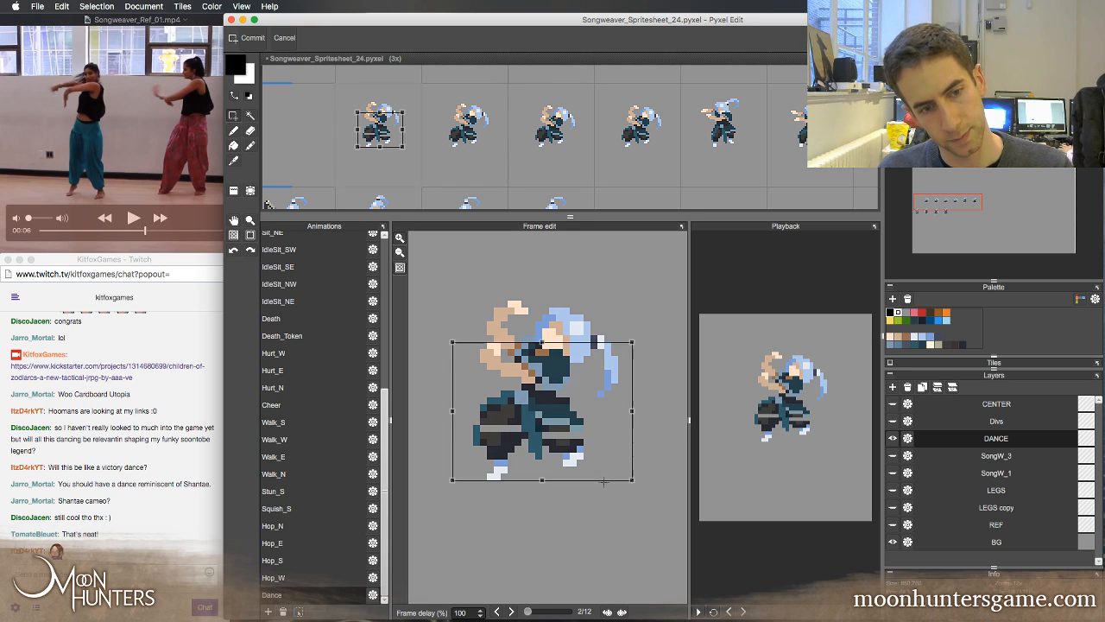
pyautogui.press('.')
pyautogui.press(',')
pyautogui.press(',')
pyautogui.press('.')
pyautogui.press('.')
pyautogui.press('.')
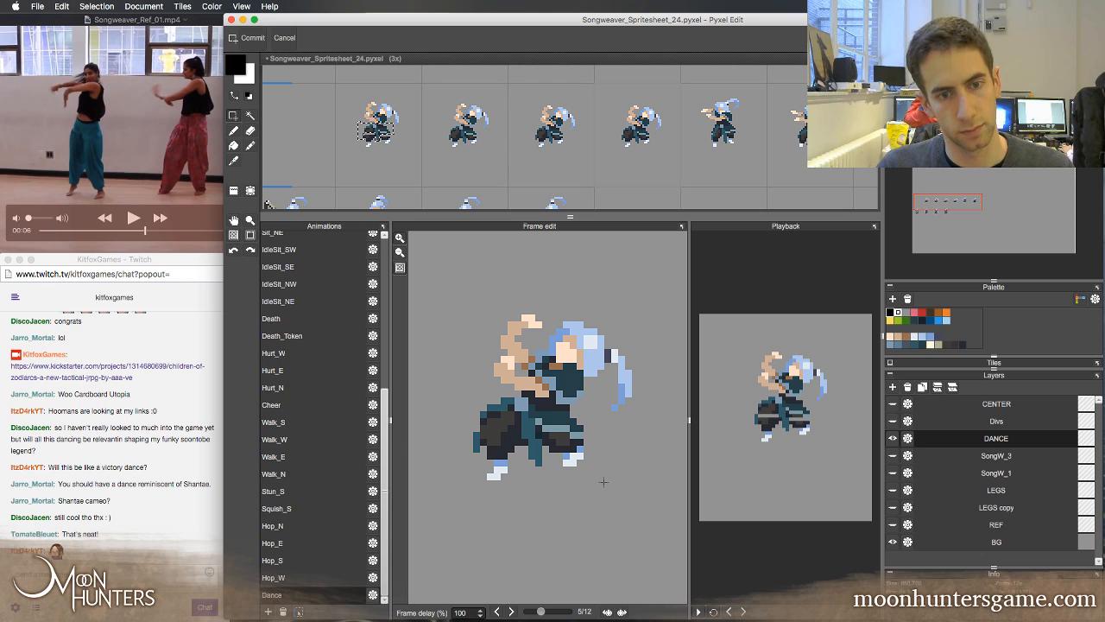
pyautogui.press(',')
pyautogui.press(',')
pyautogui.press(',')
pyautogui.press(',')
pyautogui.press('.')
pyautogui.press('.')
pyautogui.press('.')
pyautogui.press('.')
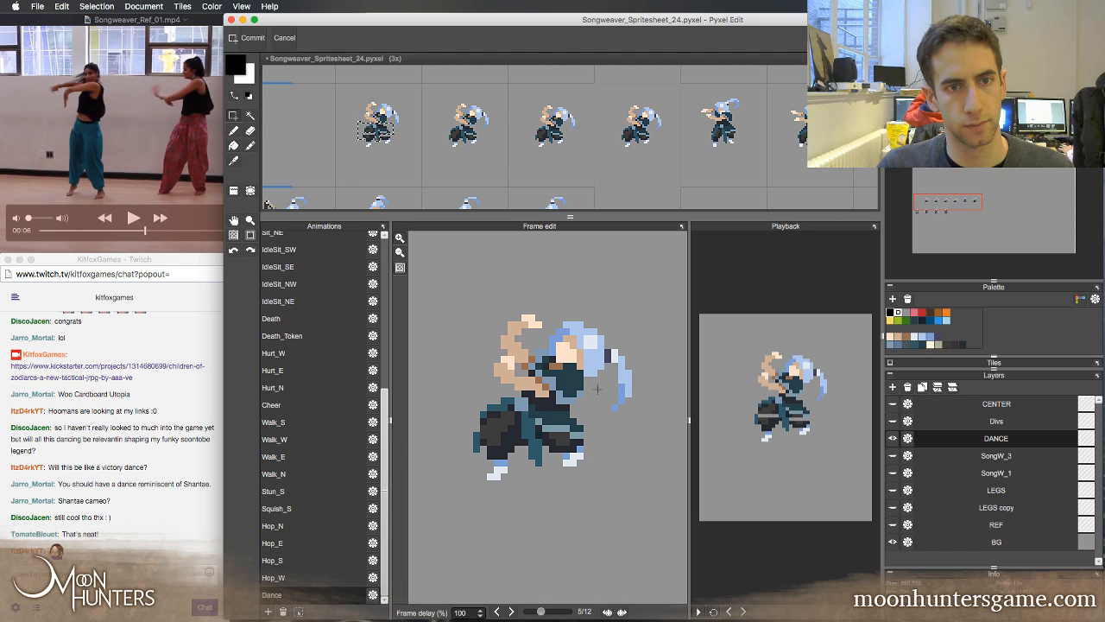
pyautogui.press(',')
pyautogui.press(',')
pyautogui.press(',')
pyautogui.press(',')
# Select the head and hair in frame 5 and shift them one pixel right and one pixel down
pyautogui.press('.')
pyautogui.press('.')
pyautogui.press('.')
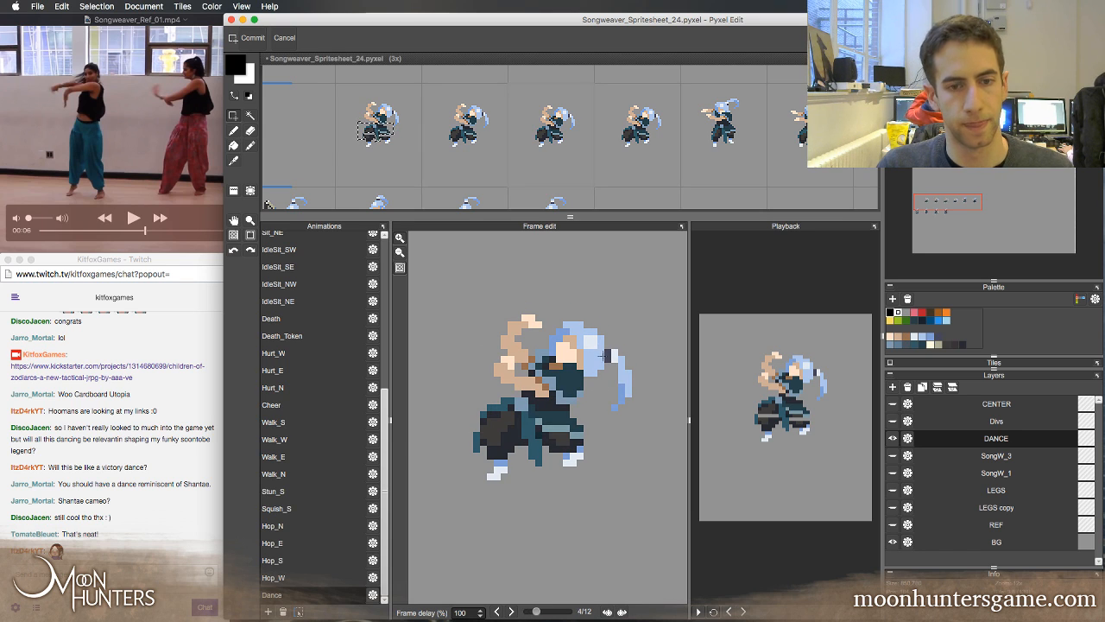
pyautogui.press('.')
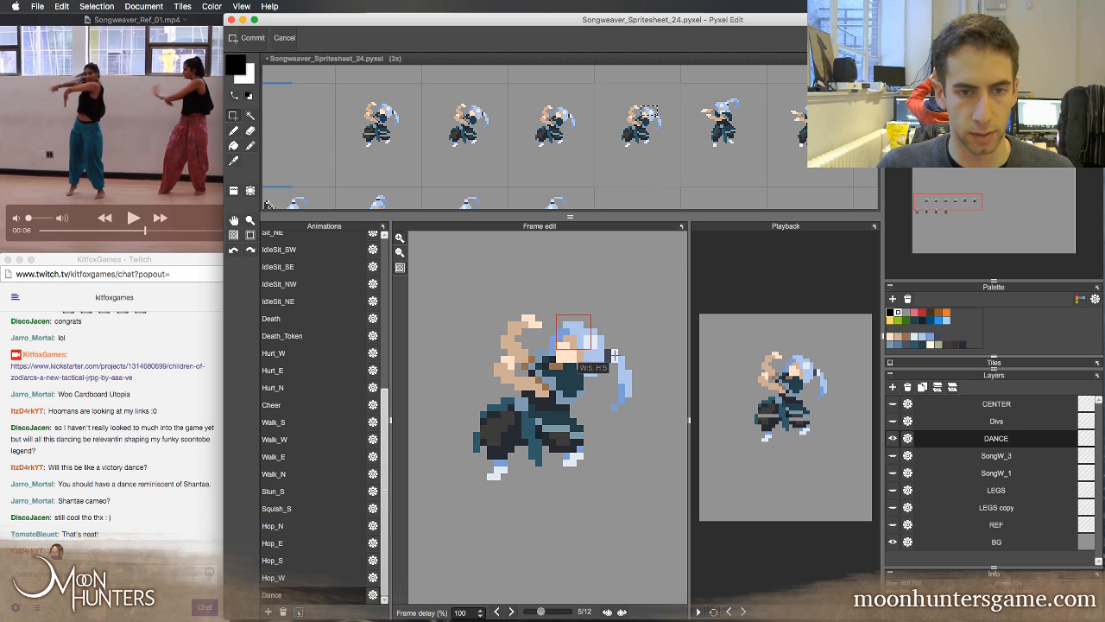
pyautogui.moveTo(614, 355); pyautogui.dragTo(627, 359)
pyautogui.moveTo(592, 310); pyautogui.dragTo(655, 423)
pyautogui.moveTo(653, 329); pyautogui.dragTo(563, 354)
pyautogui.moveTo(578, 343); pyautogui.dragTo(623, 363)
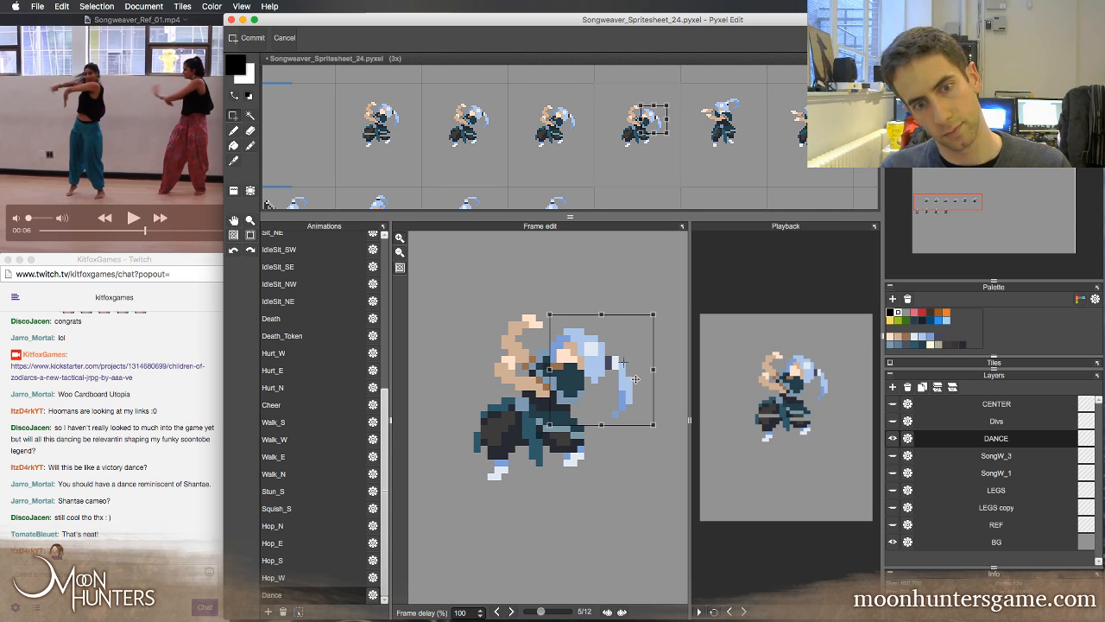
pyautogui.moveTo(635, 379); pyautogui.dragTo(642, 379)
# Flip between frames 3, 4 and 5 to check how the shifted head and hair follow through
pyautogui.press(',')
pyautogui.press(',')
pyautogui.press('.')
pyautogui.press('.')
pyautogui.press(',')
pyautogui.press(',')
pyautogui.press('.')
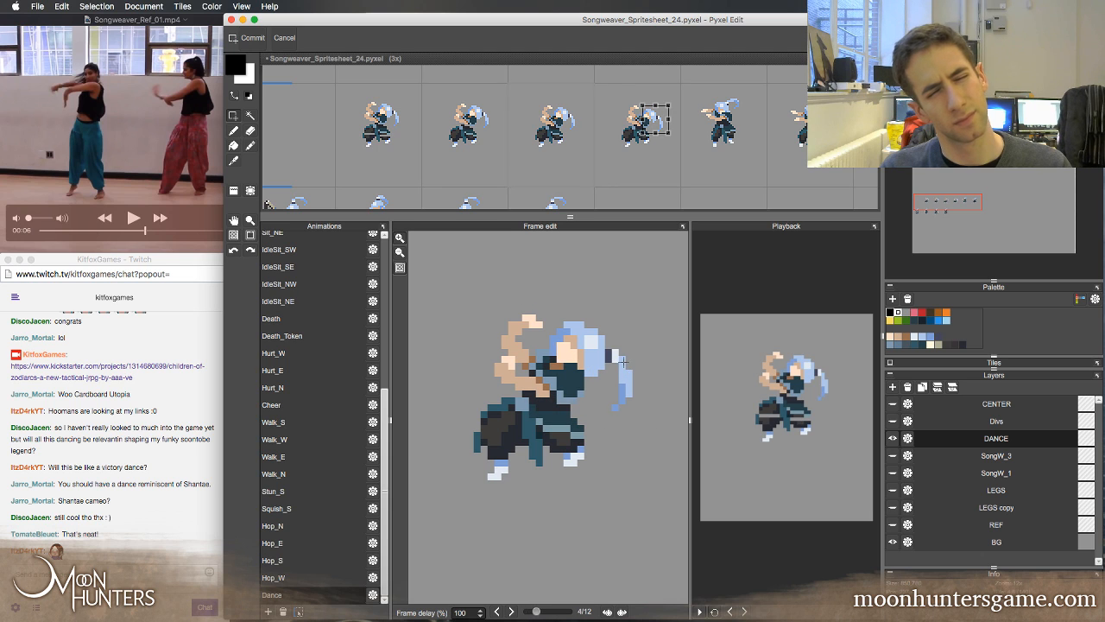
pyautogui.press(',')
pyautogui.press('.')
pyautogui.press(',')
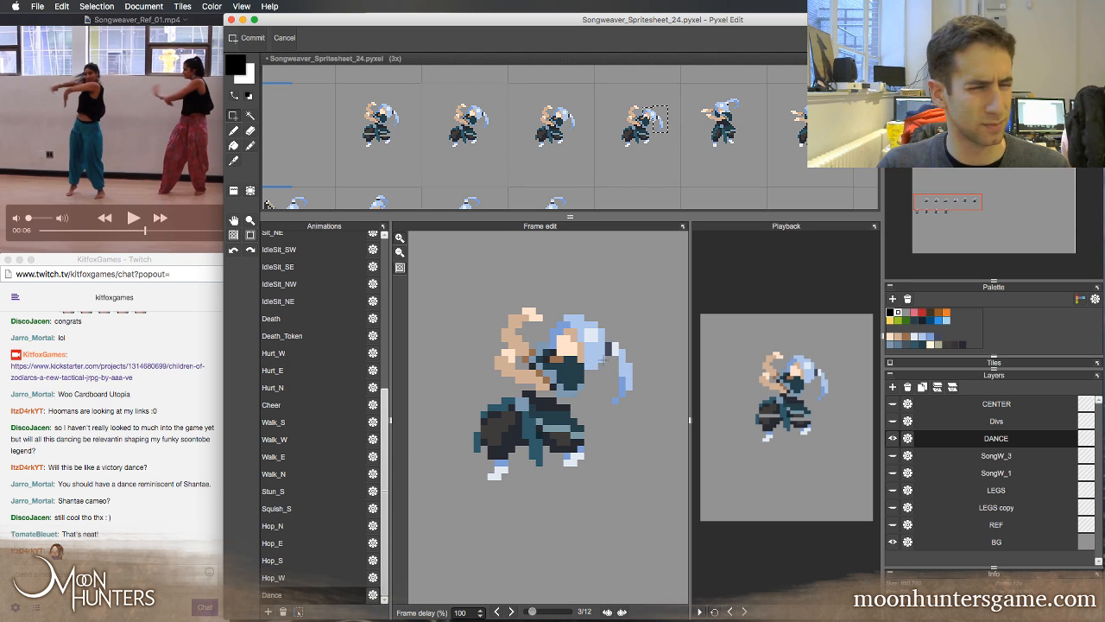
pyautogui.press('.')
pyautogui.press('.')
# Deselect the head in frame 5 and sample its hair blue and skin tone with the brush
pyautogui.press('super+d')
pyautogui.press('b')
pyautogui.rightClick(599, 371)
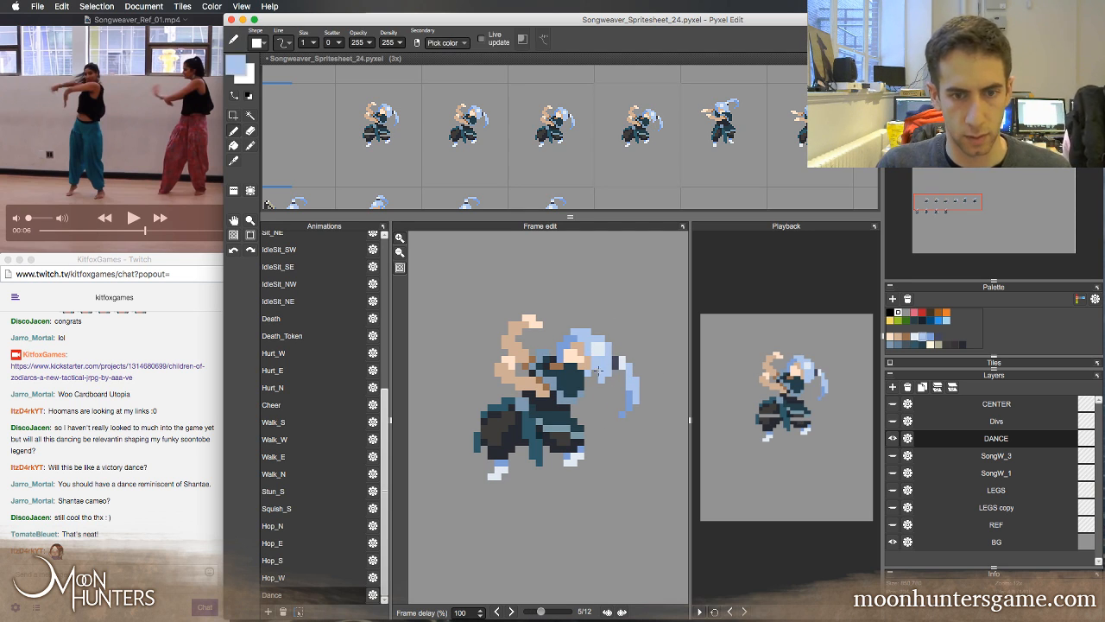
pyautogui.rightClick(585, 362)
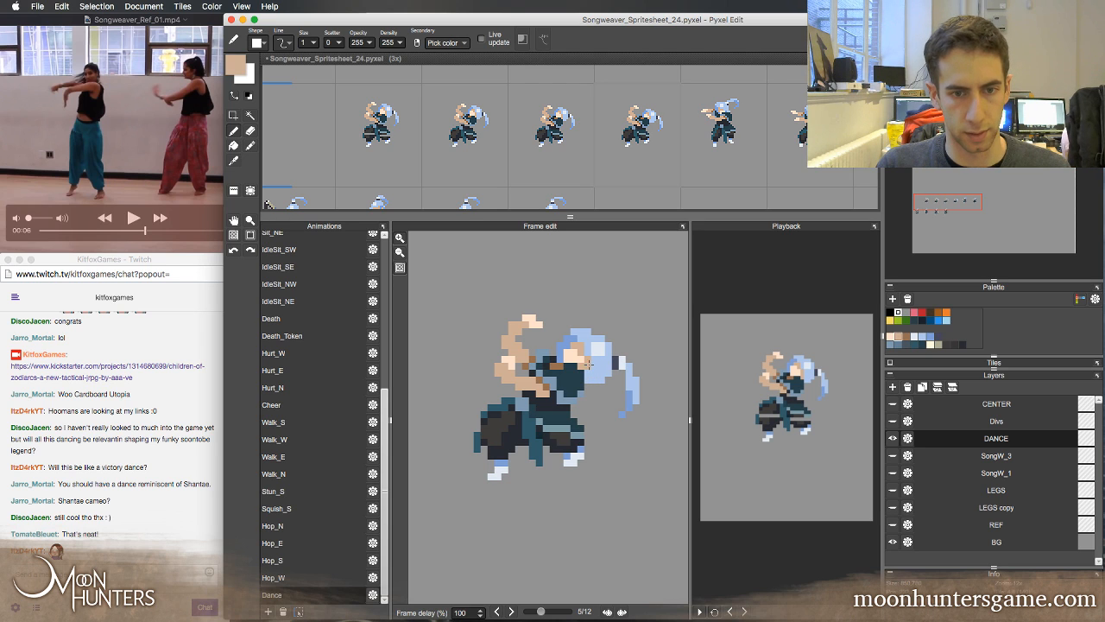
# Compare frame 5 with its neighbouring frames to examine the face and hair pixels
pyautogui.press('.')
pyautogui.press(',')
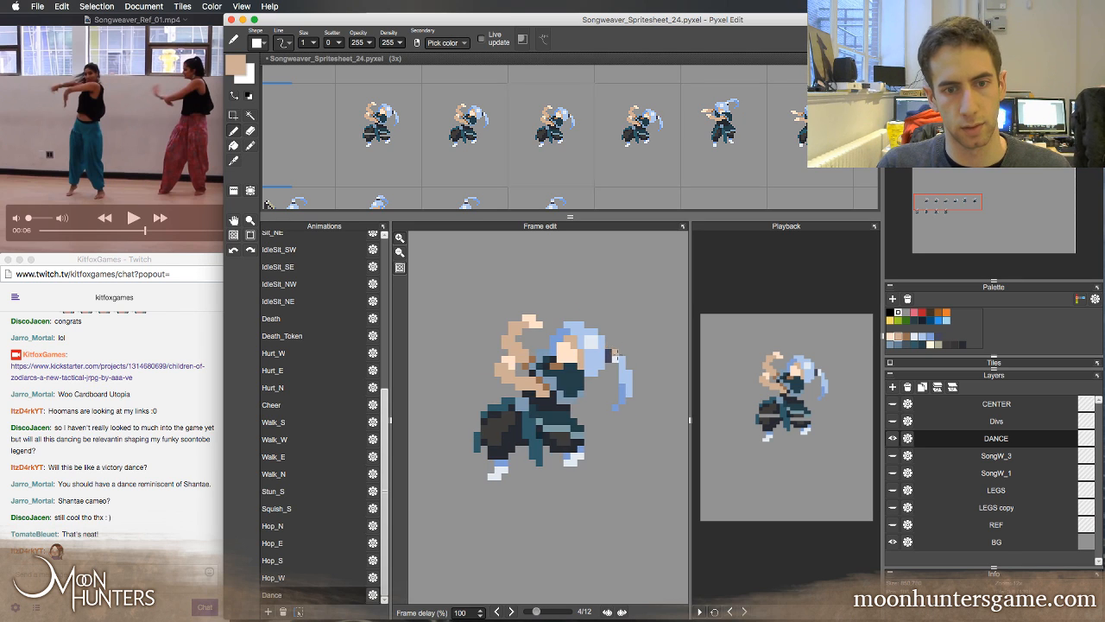
pyautogui.press(',')
pyautogui.press('.')
pyautogui.press(',')
pyautogui.press(',')
pyautogui.press('.')
# Recheck frames 3 to 5, then sample the dark top and grey-blue trim colours from the torso in frame 5
pyautogui.press('.')
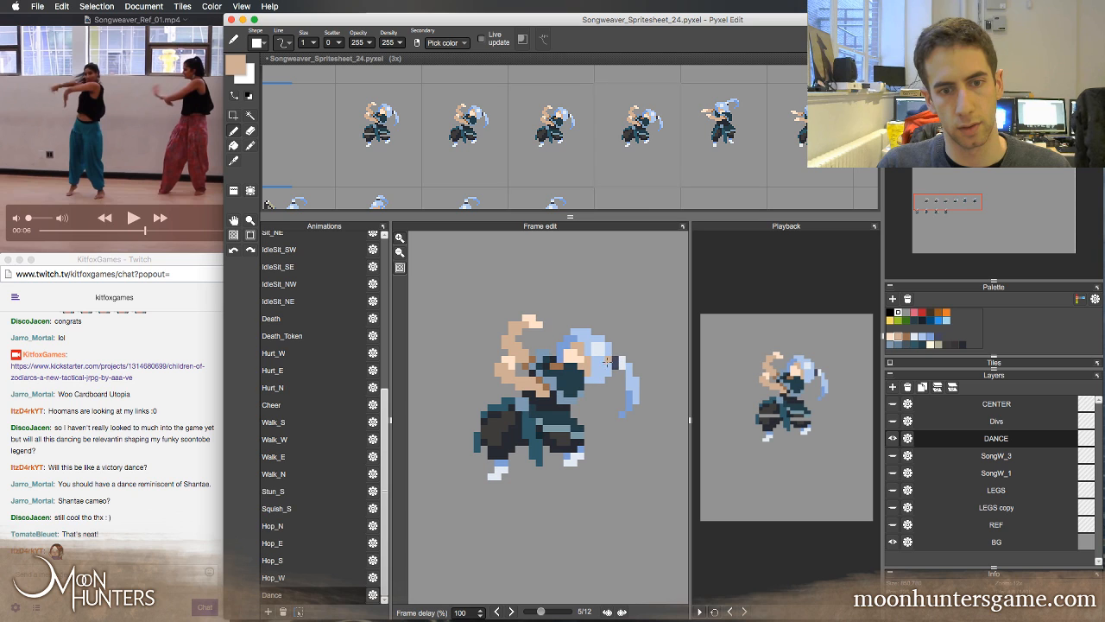
pyautogui.press(',')
pyautogui.press(',')
pyautogui.press('.')
pyautogui.press('.')
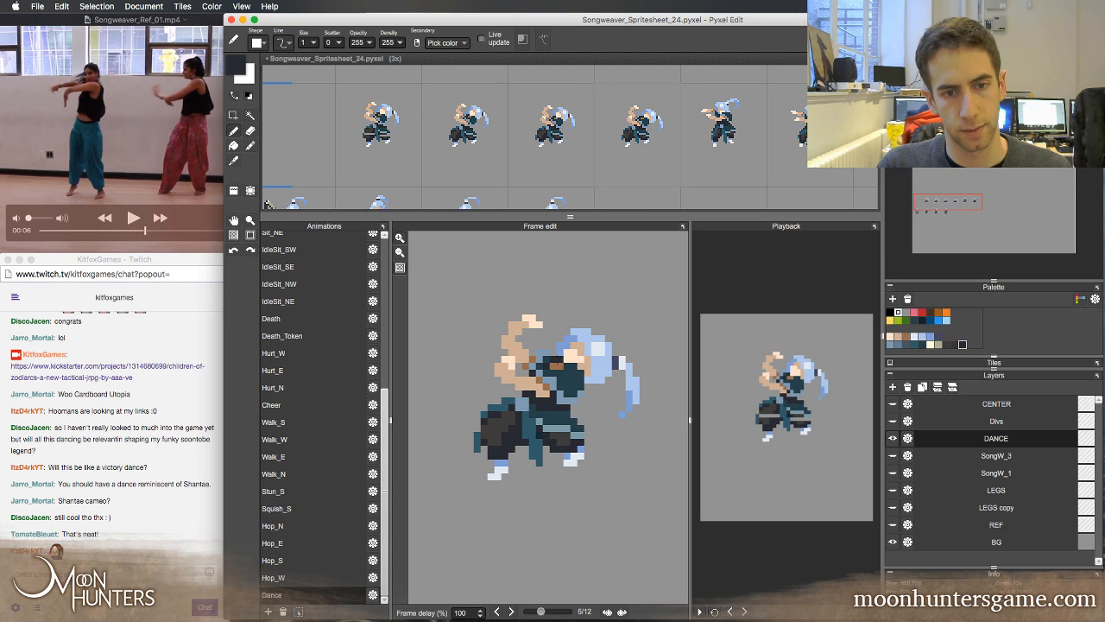
pyautogui.rightClick(567, 378)
pyautogui.rightClick(545, 356)
# Step through frames 2 to 6 to examine the head and hair motion before and after the crouch
pyautogui.press(',')
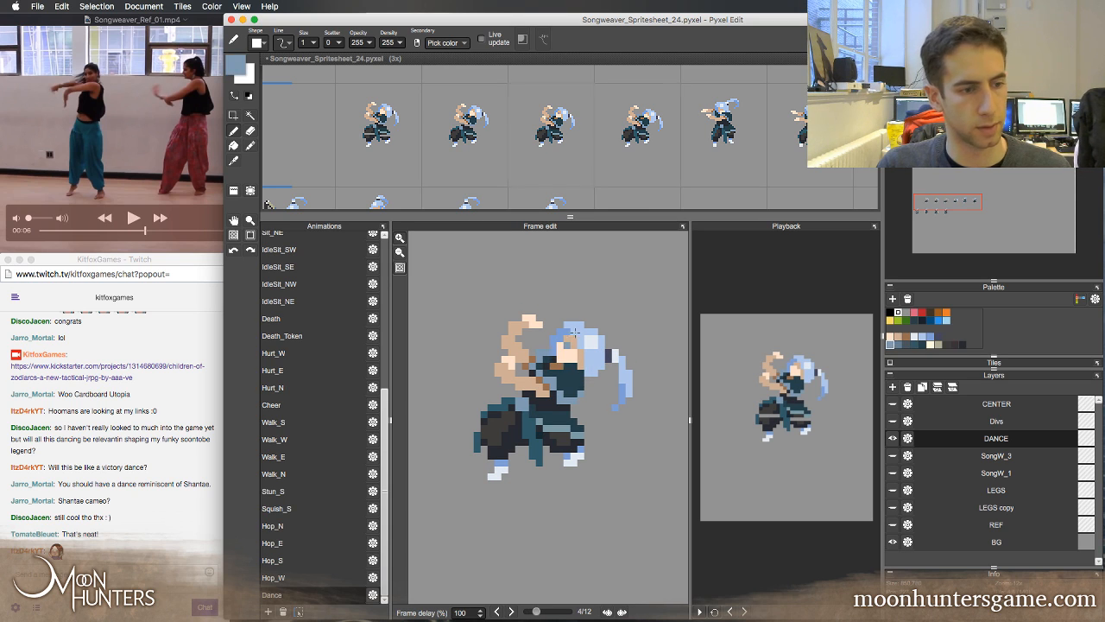
pyautogui.press('.')
pyautogui.press(',')
pyautogui.press(',')
pyautogui.press('.')
pyautogui.press('.')
pyautogui.press(',')
pyautogui.press(',')
pyautogui.press(',')
pyautogui.press(',')
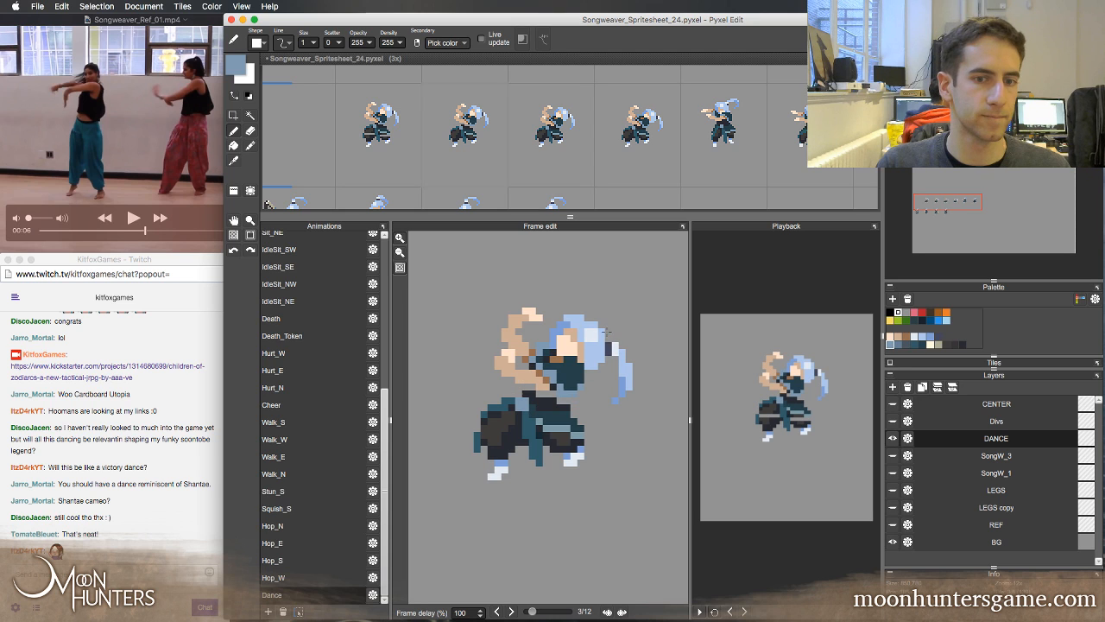
pyautogui.press('.')
pyautogui.press('.')
pyautogui.press('.')
pyautogui.press(',')
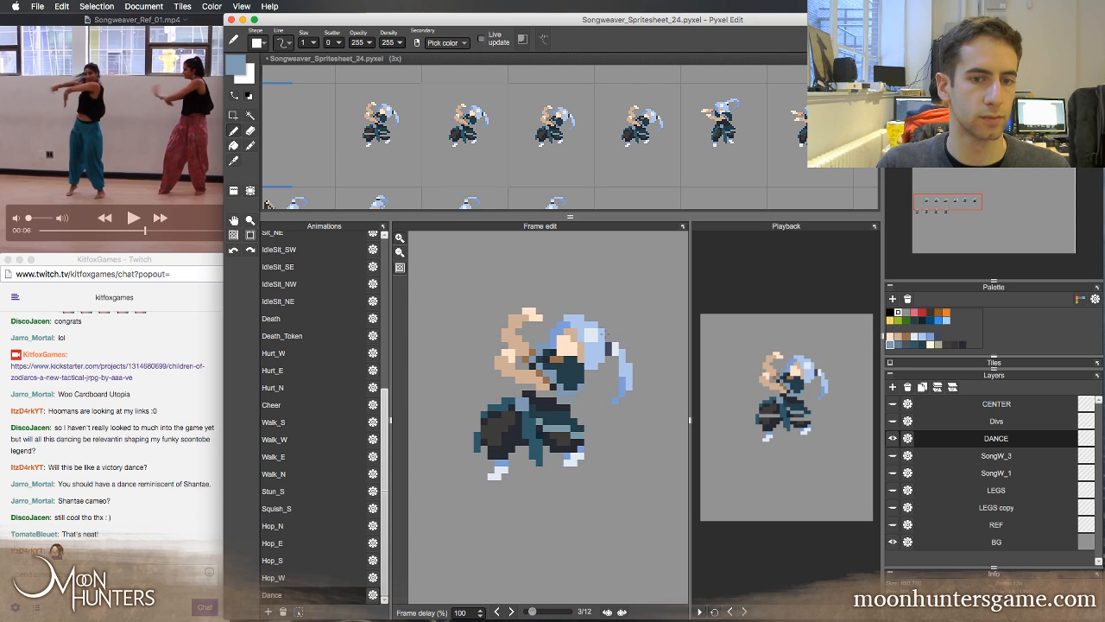
pyautogui.press(',')
pyautogui.press(',')
pyautogui.press('.')
pyautogui.press('.')
pyautogui.press('.')
pyautogui.press('.')
pyautogui.press('.')
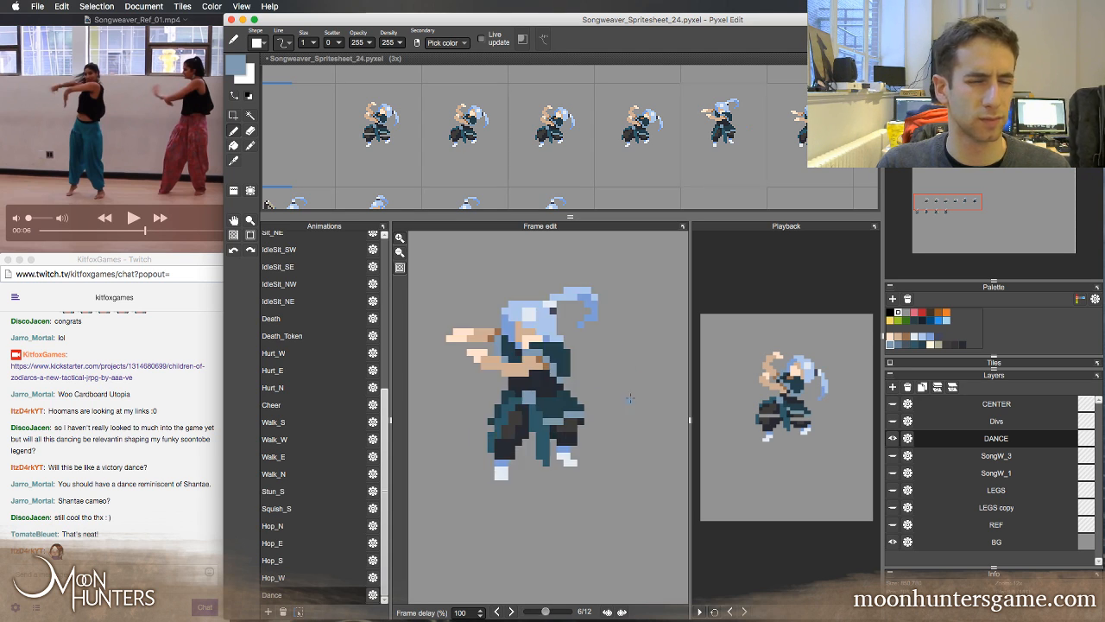
pyautogui.press(',')
pyautogui.press(',')
pyautogui.press(',')
pyautogui.press(',')
pyautogui.press('.')
pyautogui.press(',')
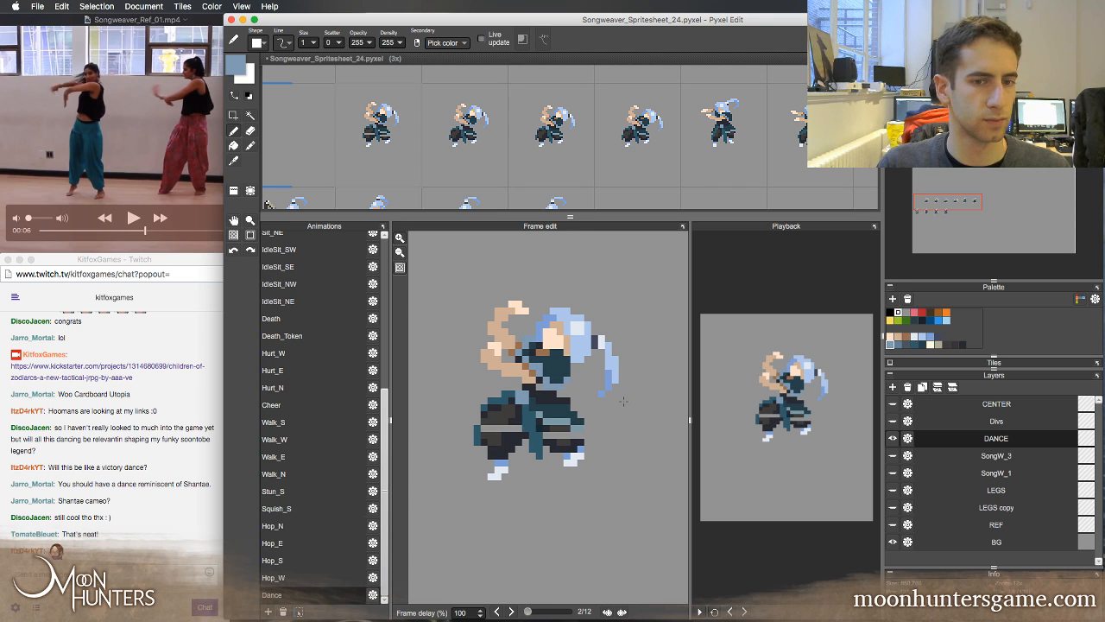
# Select the head and hair in frame 2 and nudge them up one pixel
pyautogui.press('s')
pyautogui.moveTo(576, 344); pyautogui.dragTo(591, 358)
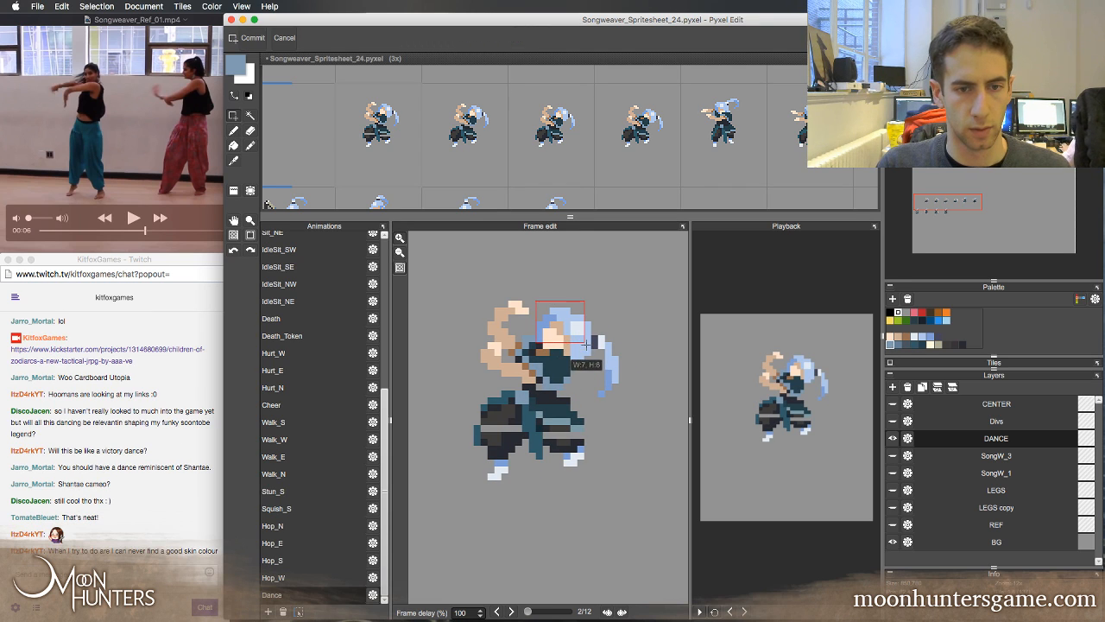
pyautogui.click(605, 320)
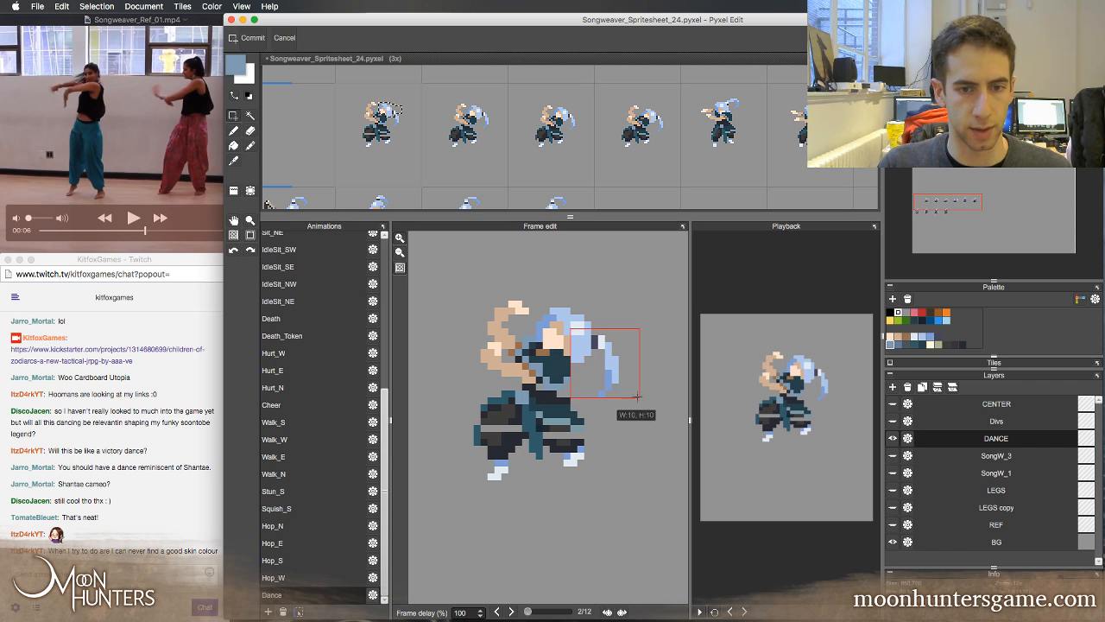
pyautogui.moveTo(638, 397); pyautogui.dragTo(637, 391)
pyautogui.press('super+t')
pyautogui.press('Up')
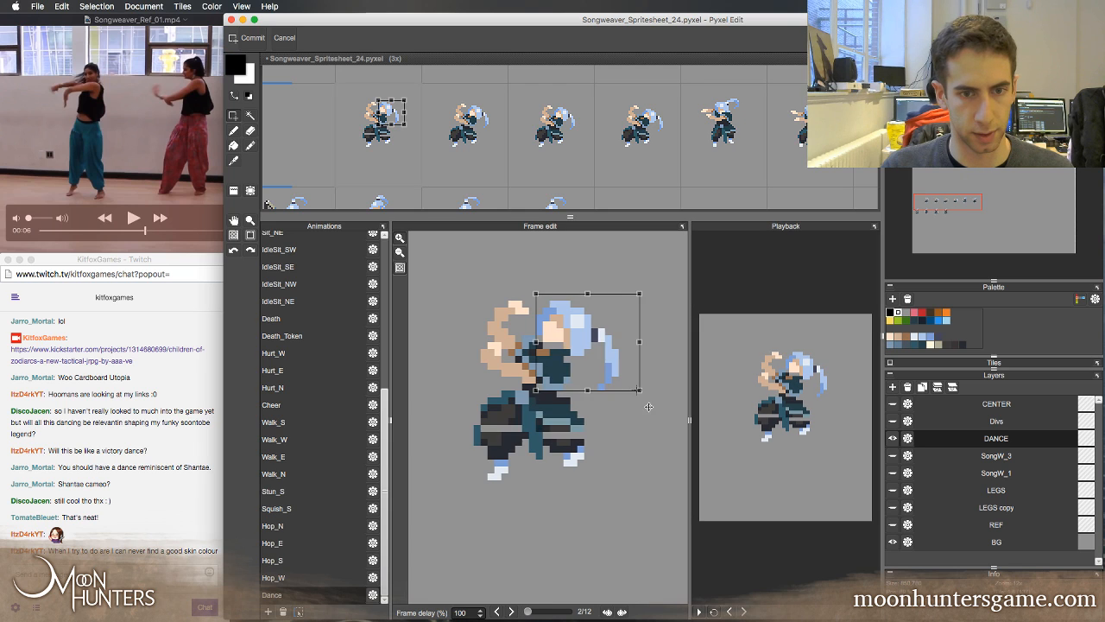
# Flip repeatedly through the first five frames to check how the raised head in frame 2 flows into the downward motion
pyautogui.press('.')
pyautogui.press(',')
pyautogui.press(',')
pyautogui.press('.')
pyautogui.press('.')
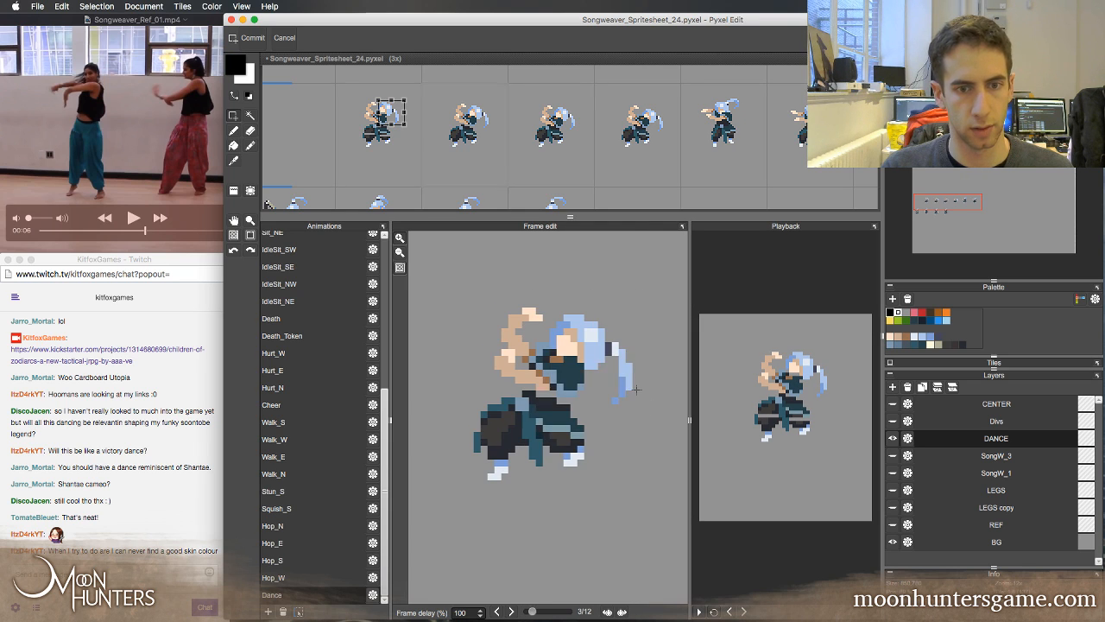
pyautogui.press('.')
pyautogui.press('.')
pyautogui.press(',')
pyautogui.press(',')
pyautogui.press(',')
pyautogui.press(',')
pyautogui.press('.')
pyautogui.press('.')
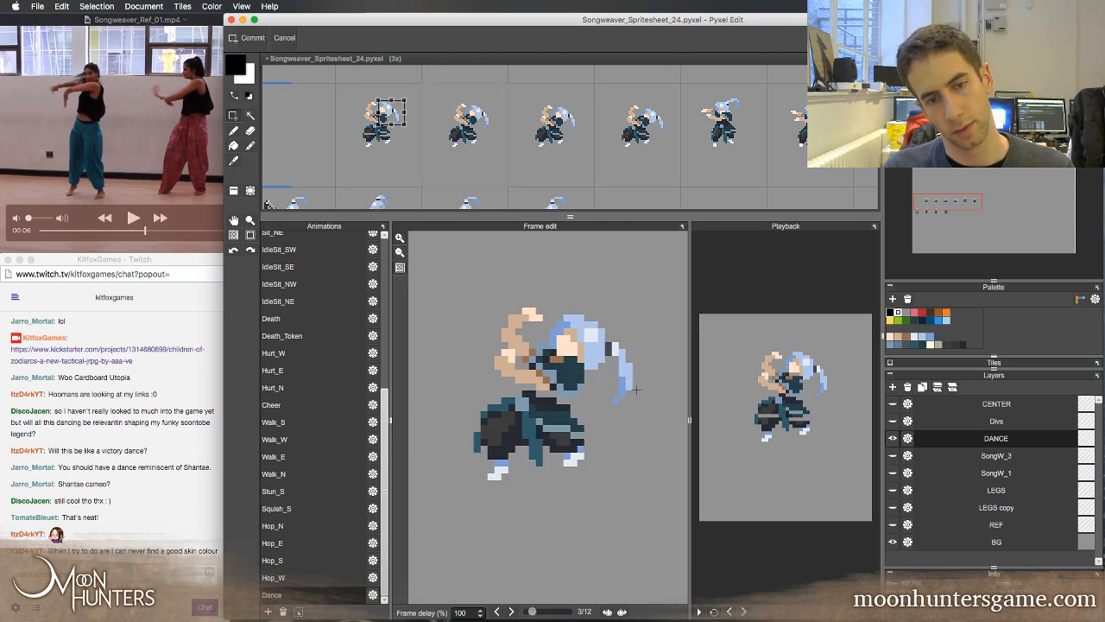
pyautogui.press('.')
pyautogui.press('.')
pyautogui.press(',')
pyautogui.press(',')
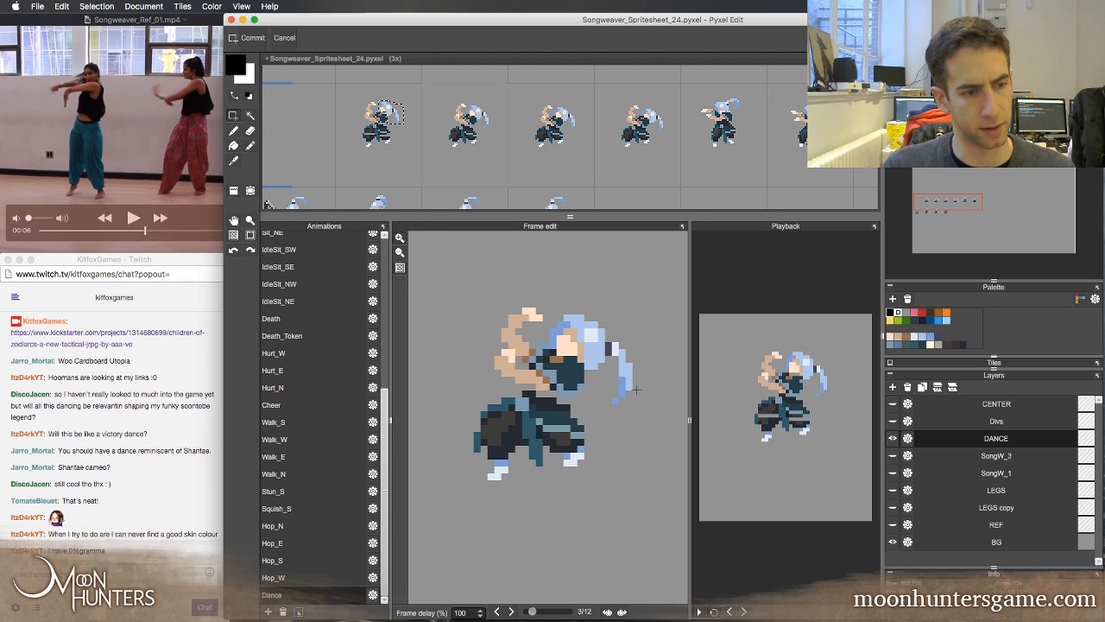
pyautogui.press('.')
pyautogui.press('.')
pyautogui.press('.')
pyautogui.press(',')
pyautogui.press(',')
pyautogui.press(',')
pyautogui.press(',')
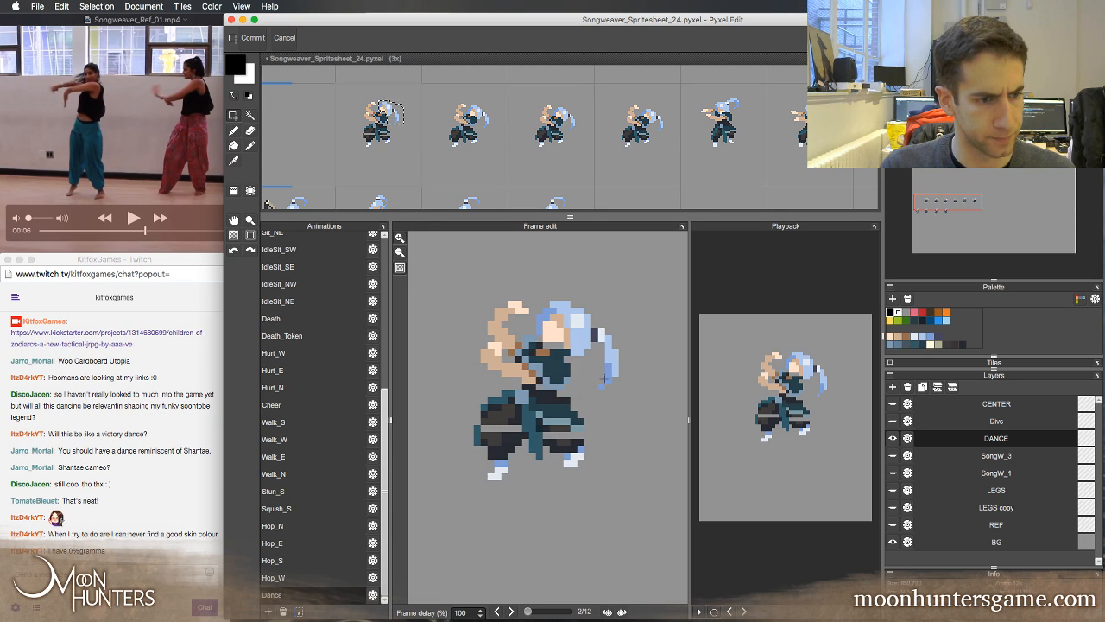
pyautogui.press('.')
pyautogui.press('.')
pyautogui.press('.')
pyautogui.press(',')
pyautogui.press(',')
pyautogui.press(',')
pyautogui.press(',')
pyautogui.press('.')
pyautogui.press('.')
pyautogui.press('.')
pyautogui.press('.')
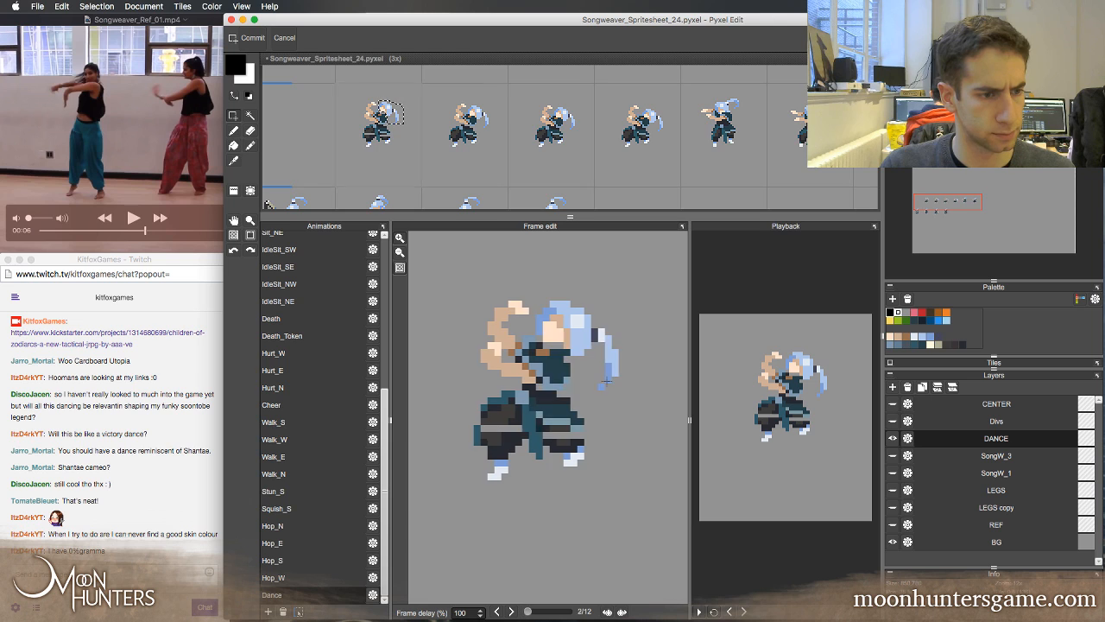
pyautogui.press(',')
pyautogui.press(',')
pyautogui.press(',')
pyautogui.press('.')
pyautogui.press('.')
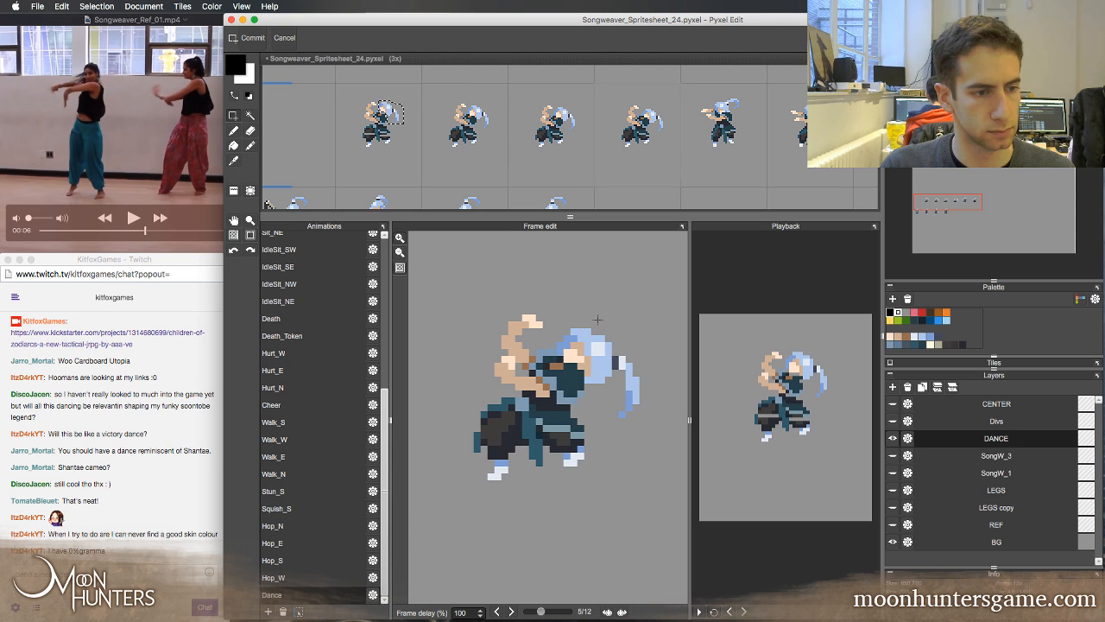
pyautogui.press(',')
pyautogui.press(',')
# Flip back and forth through frames 2 to 5 to examine how the head and hair travel into the crouch
pyautogui.press('.')
pyautogui.press('.')
pyautogui.press('.')
pyautogui.press(',')
pyautogui.press(',')
pyautogui.press(',')
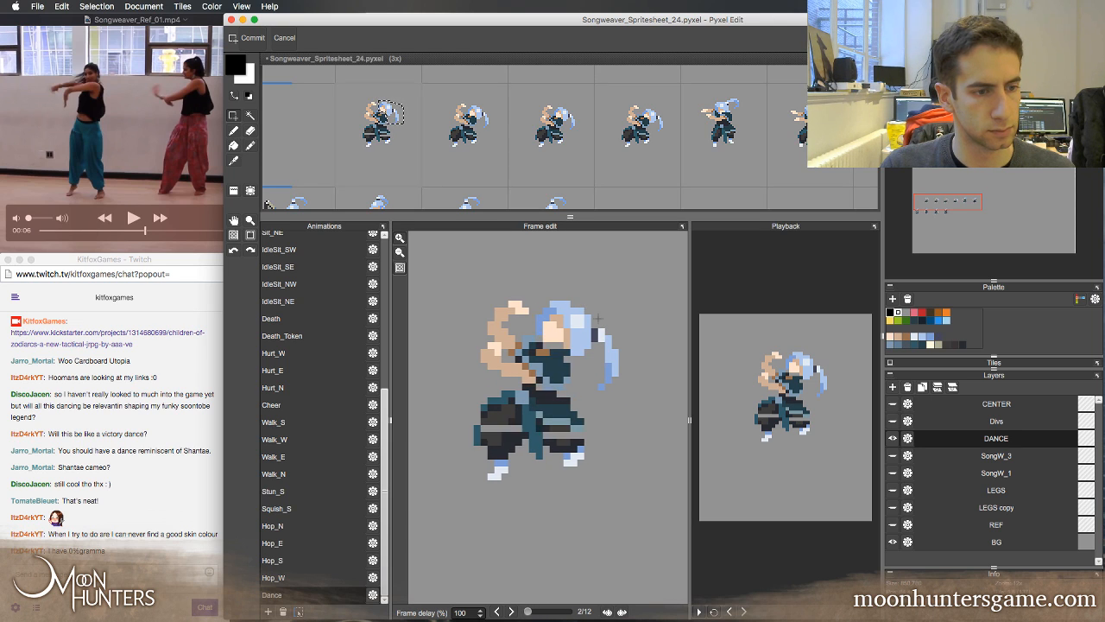
pyautogui.press('.')
pyautogui.press('.')
pyautogui.press('.')
pyautogui.press(',')
pyautogui.press(',')
pyautogui.press(',')
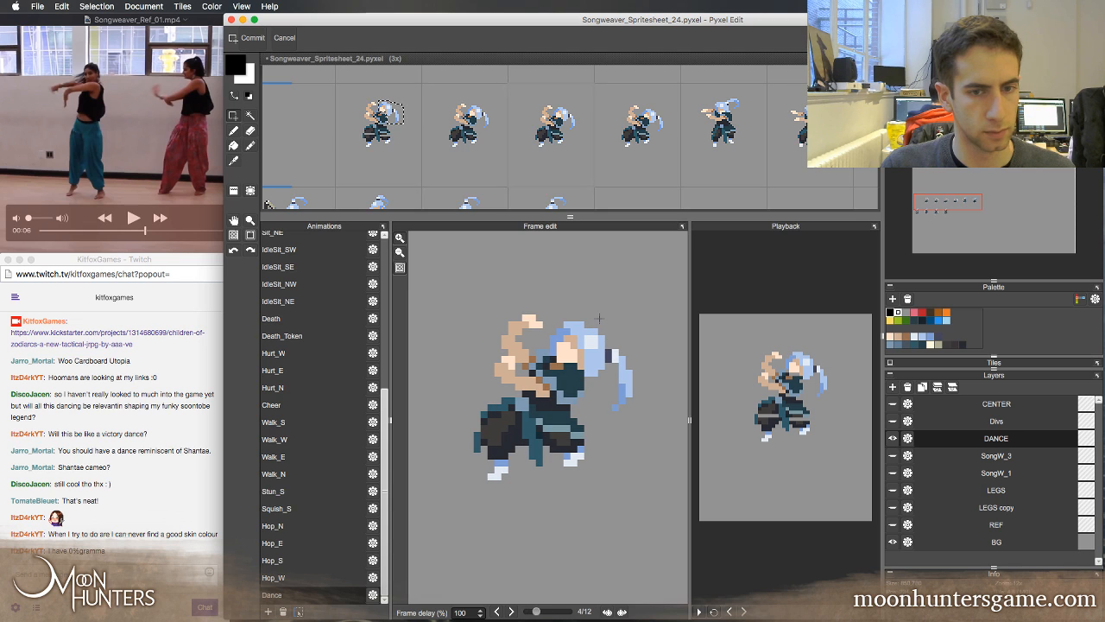
pyautogui.press('.')
pyautogui.press('.')
pyautogui.press('.')
pyautogui.press(',')
pyautogui.press(',')
pyautogui.press(',')
pyautogui.press('.')
pyautogui.press('.')
pyautogui.press('.')
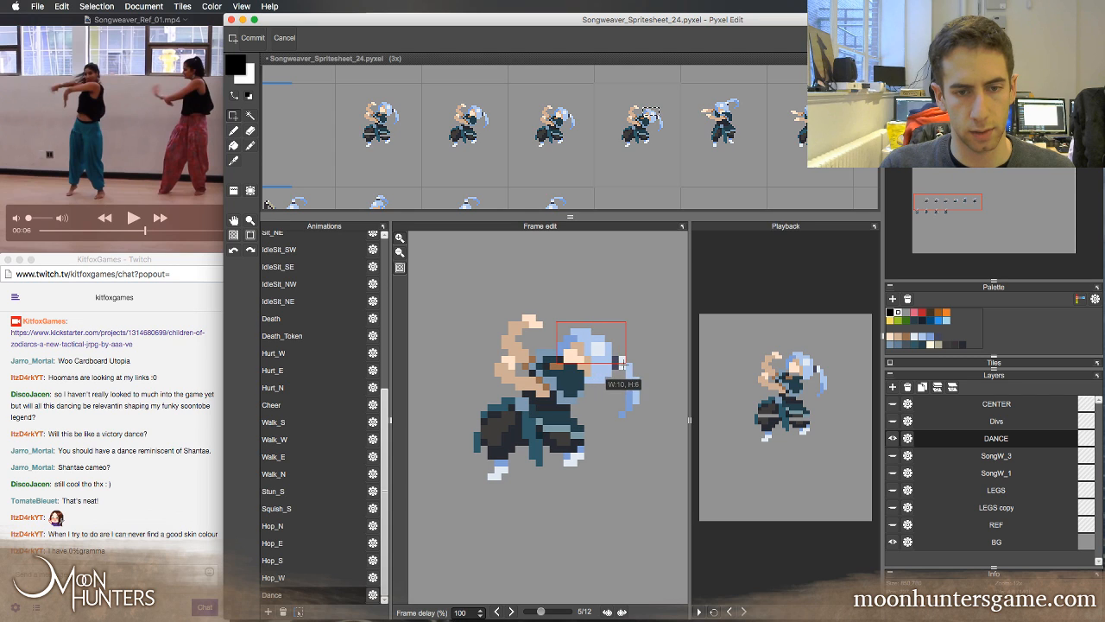
# Select the head and hair in frame 5 and shift them one pixel left, checking the motion against frames 2 to 4
pyautogui.moveTo(580, 402); pyautogui.dragTo(591, 411)
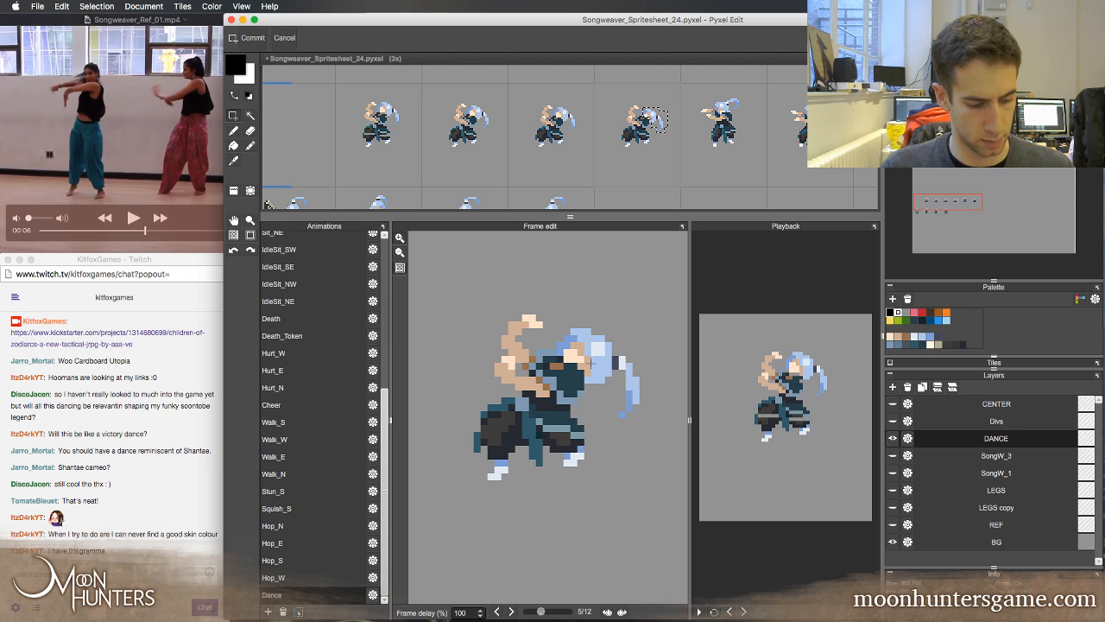
pyautogui.press('super+t')
pyautogui.press('Left')
pyautogui.press(',')
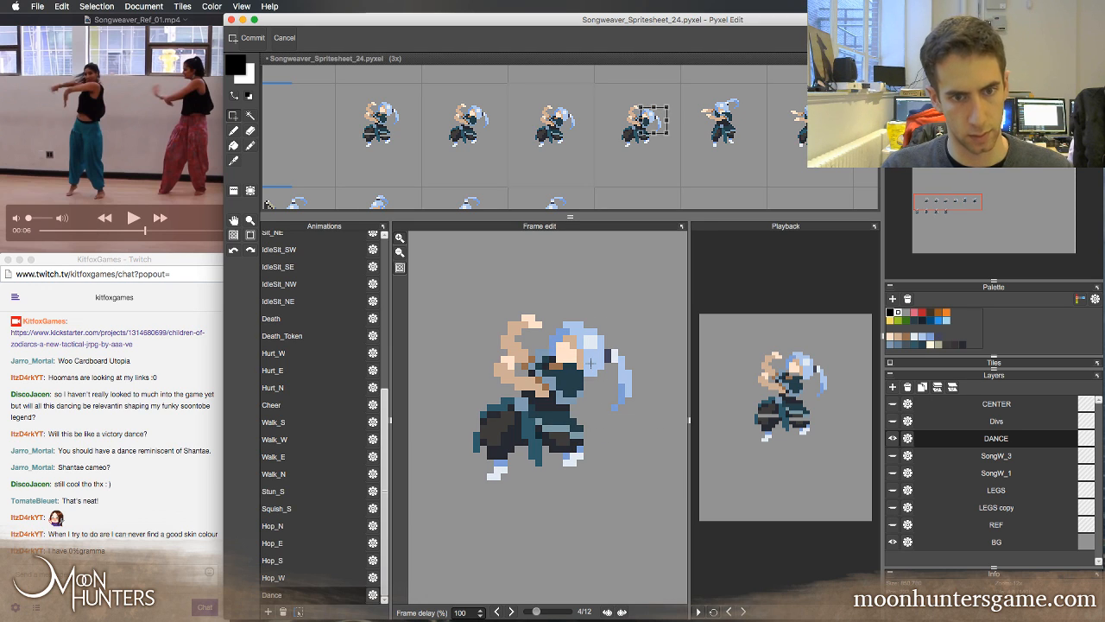
pyautogui.press('.')
pyautogui.press(',')
pyautogui.press(',')
pyautogui.press(',')
pyautogui.press('.')
pyautogui.press('.')
pyautogui.press('.')
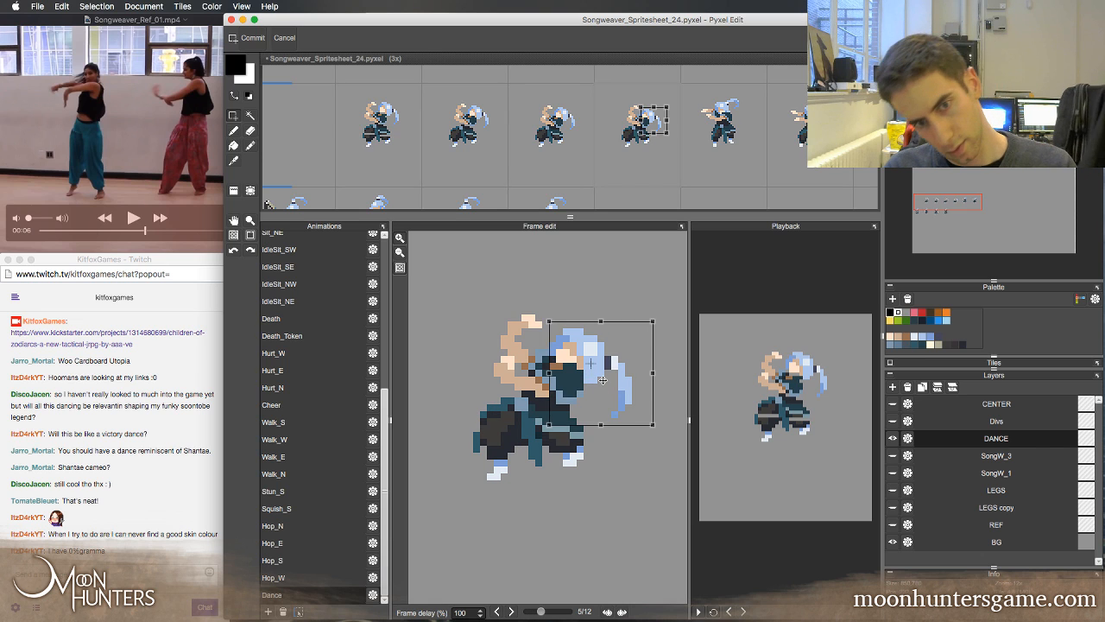
pyautogui.press(',')
pyautogui.press(',')
pyautogui.press('.')
pyautogui.press('.')
pyautogui.press('Return')
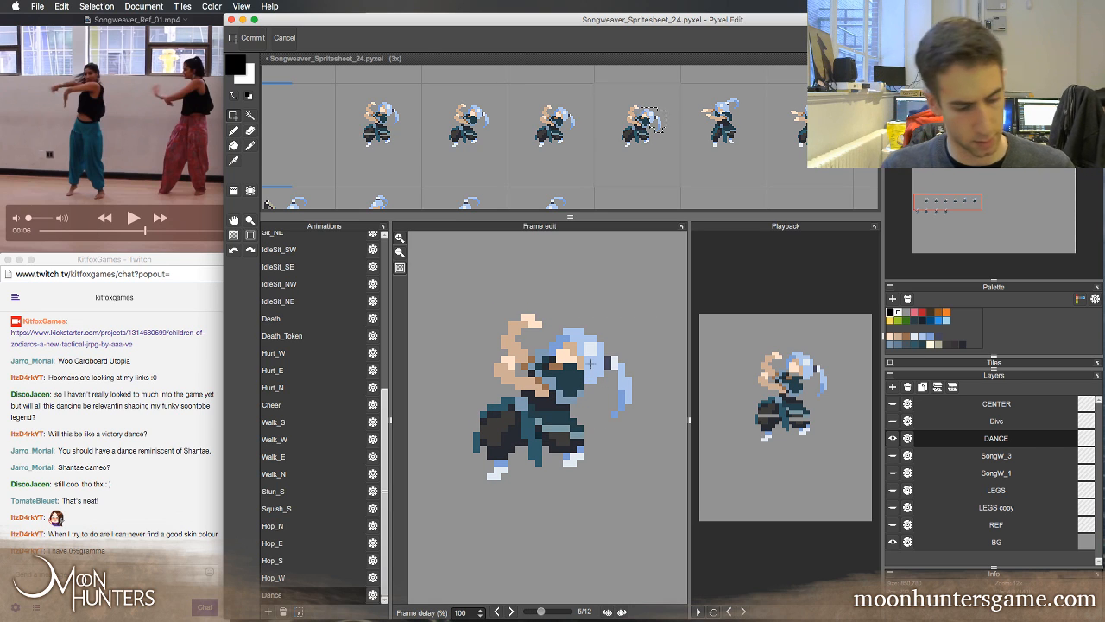
pyautogui.press('super+d')
# Retouch the face pixels in frame 5 with the light and mid skin tones sampled from the sprite, comparing against frame 4
pyautogui.press('b')
pyautogui.rightClick(568, 355)
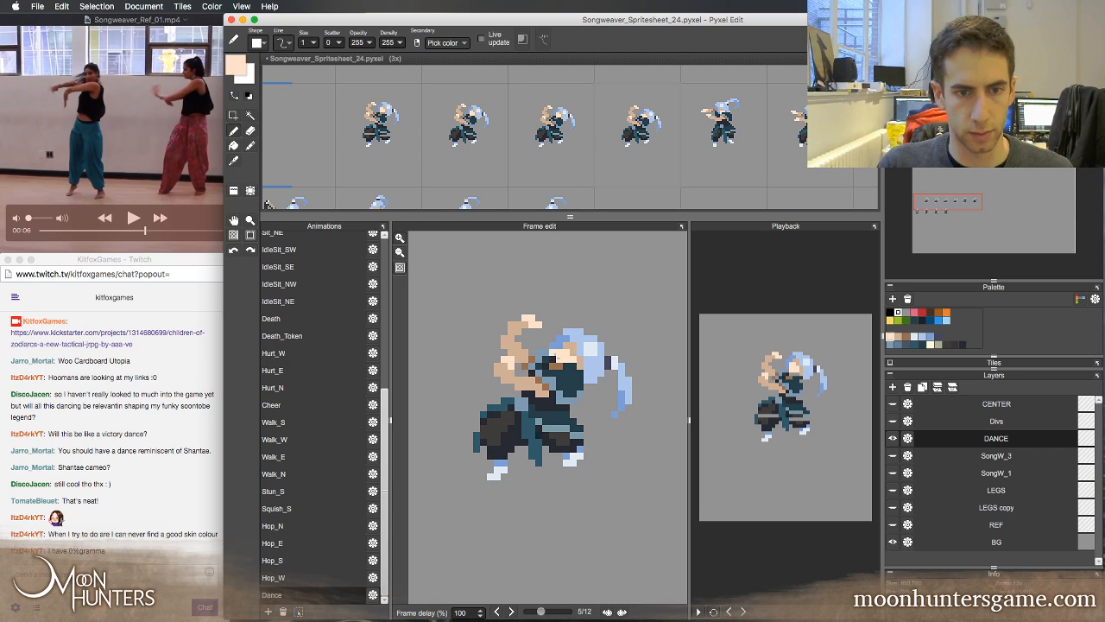
pyautogui.rightClick(573, 356)
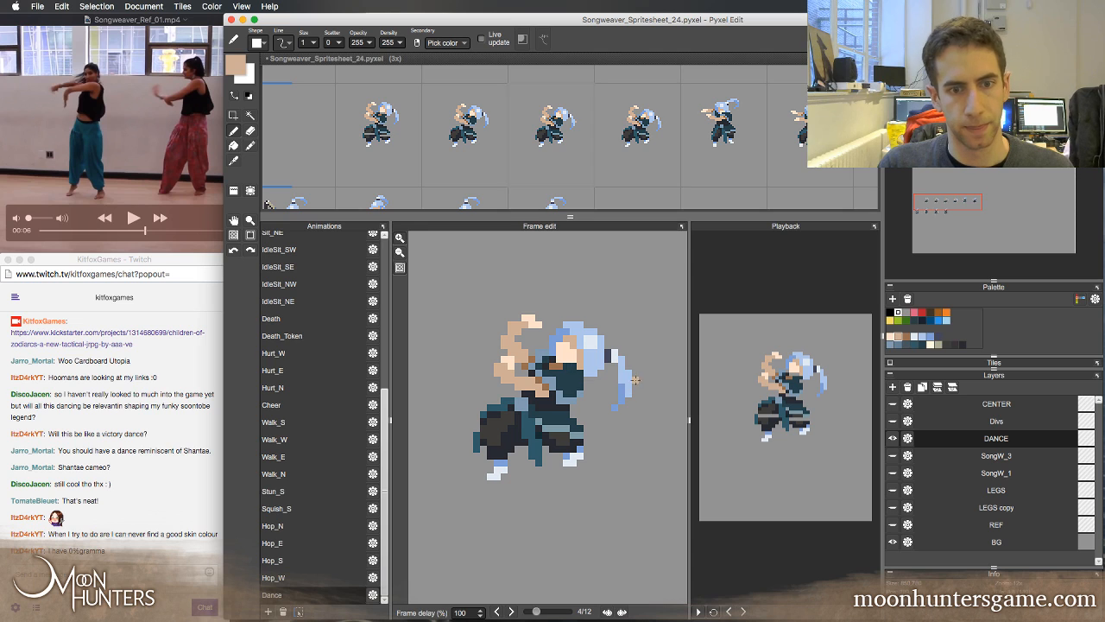
pyautogui.rightClick(568, 355)
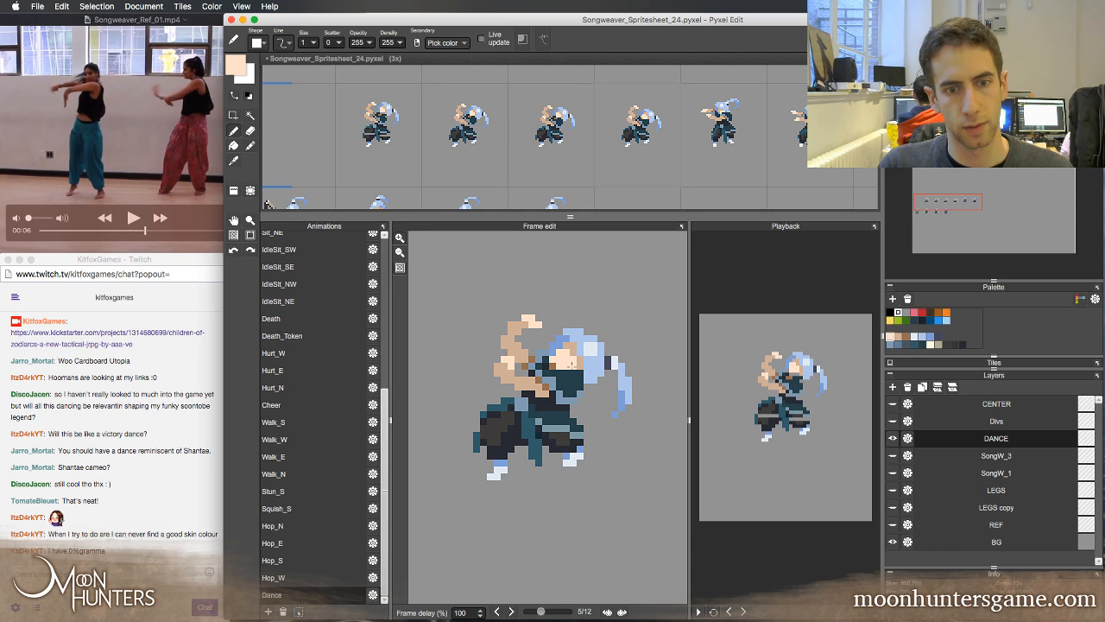
pyautogui.press('Left')
pyautogui.press('Right')
pyautogui.press('Left')
pyautogui.press('Right')
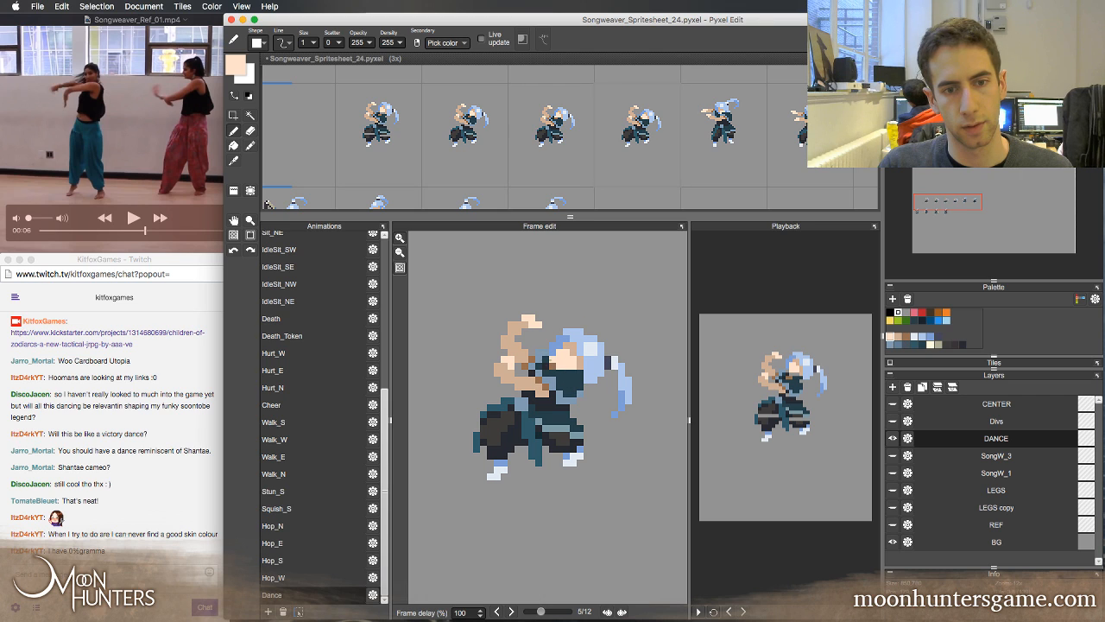
# Try dark and teal colours sampled from the sprite around the face in frame 5, then undo the last retouch
pyautogui.rightClick(552, 360)
pyautogui.press('Left')
pyautogui.press('Right')
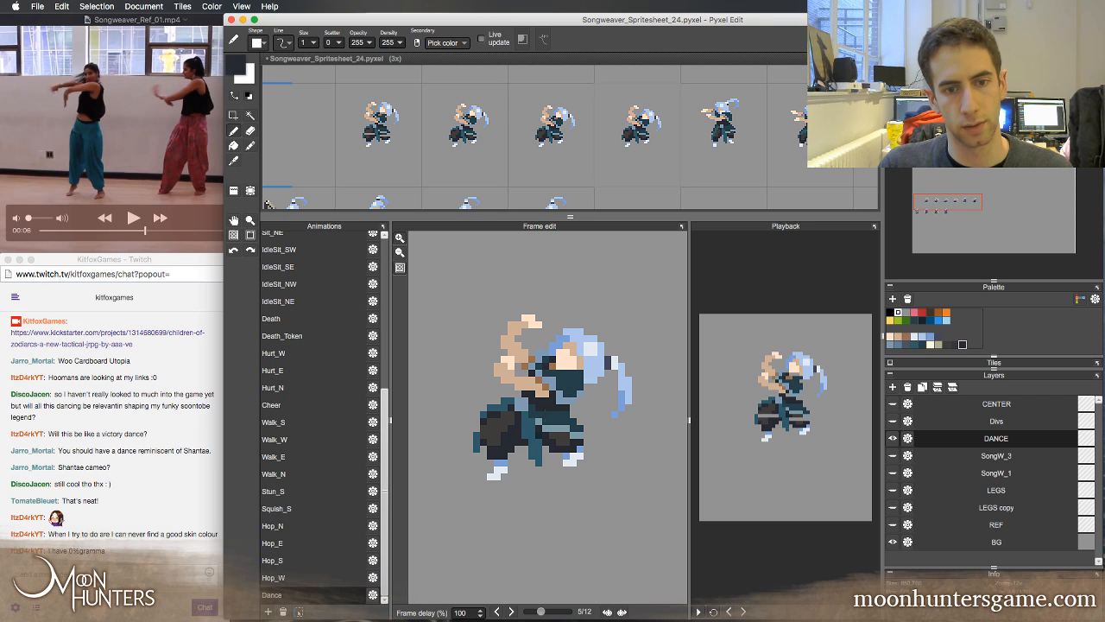
pyautogui.press('Left')
pyautogui.press('Right')
pyautogui.rightClick(578, 378)
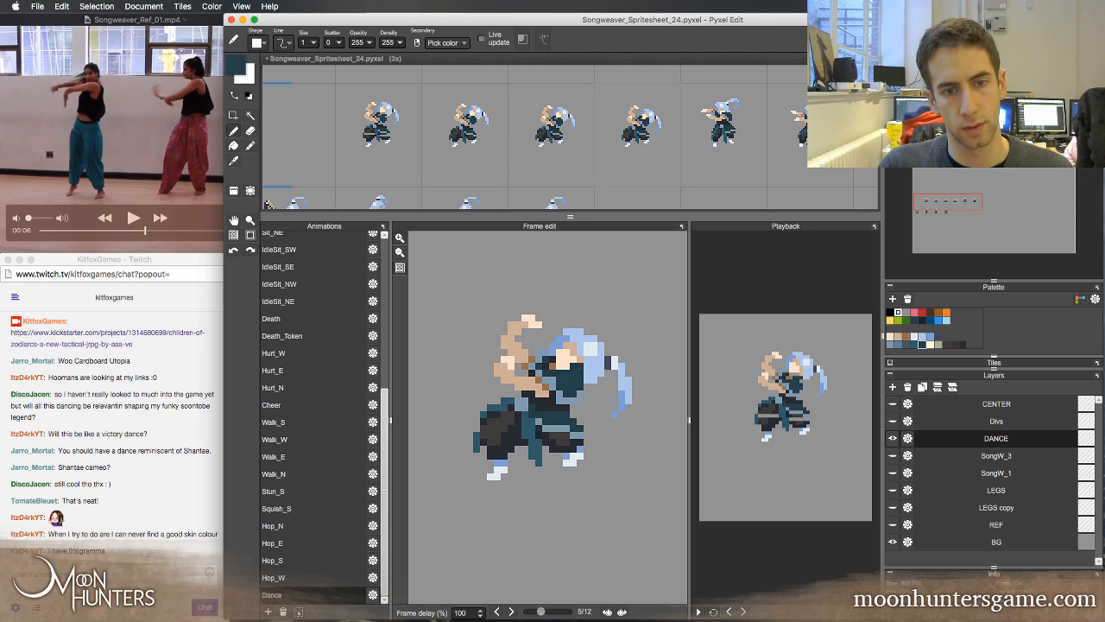
pyautogui.press('Left')
pyautogui.press('Right')
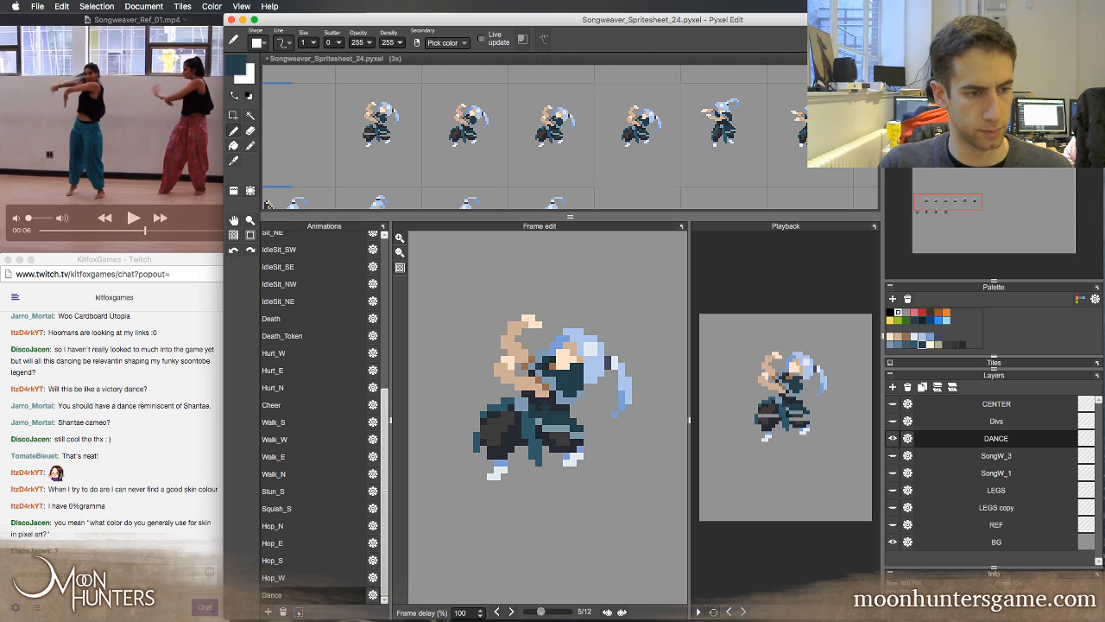
pyautogui.hotkey('ctrl', 'z')
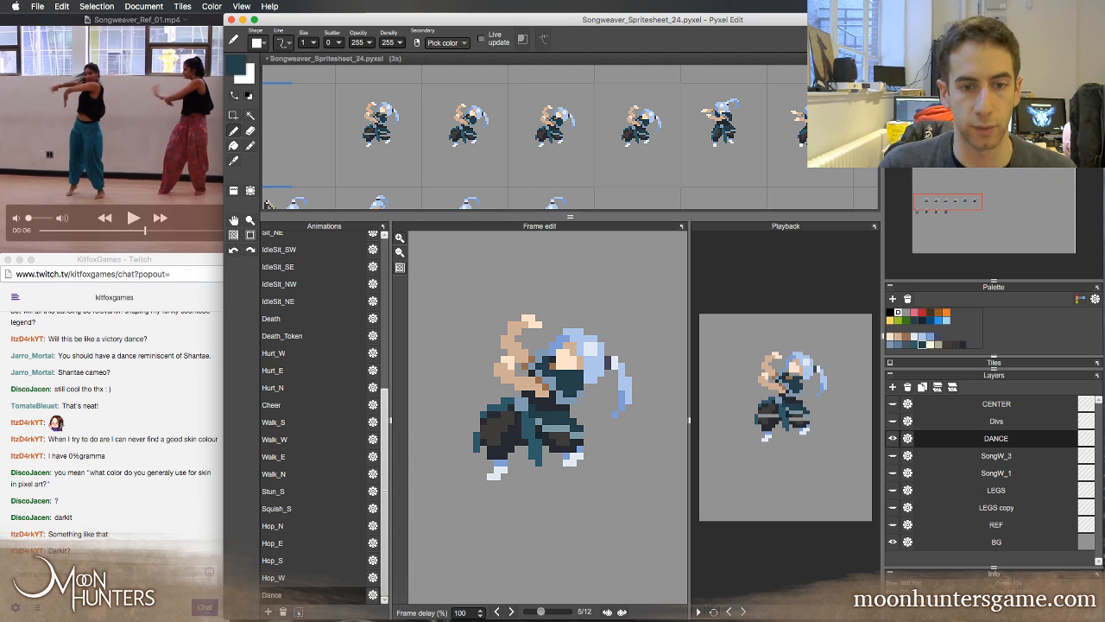
# Sample the light skin tone from the face in frame 5 and inspect its foreground colour values
pyautogui.rightClick(563, 363)
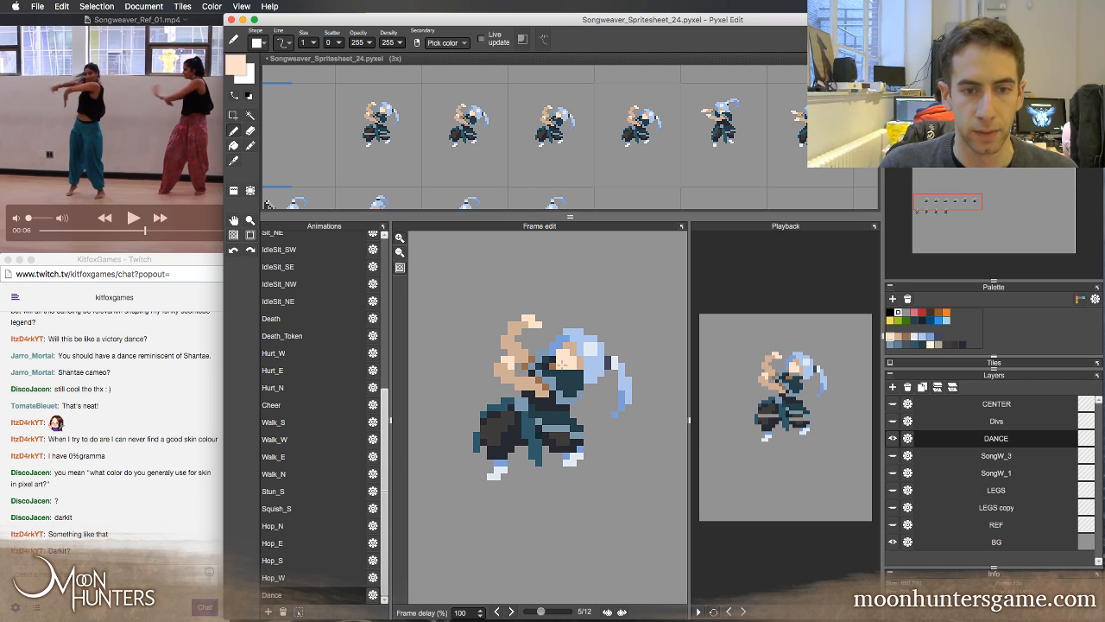
pyautogui.click(239, 69)
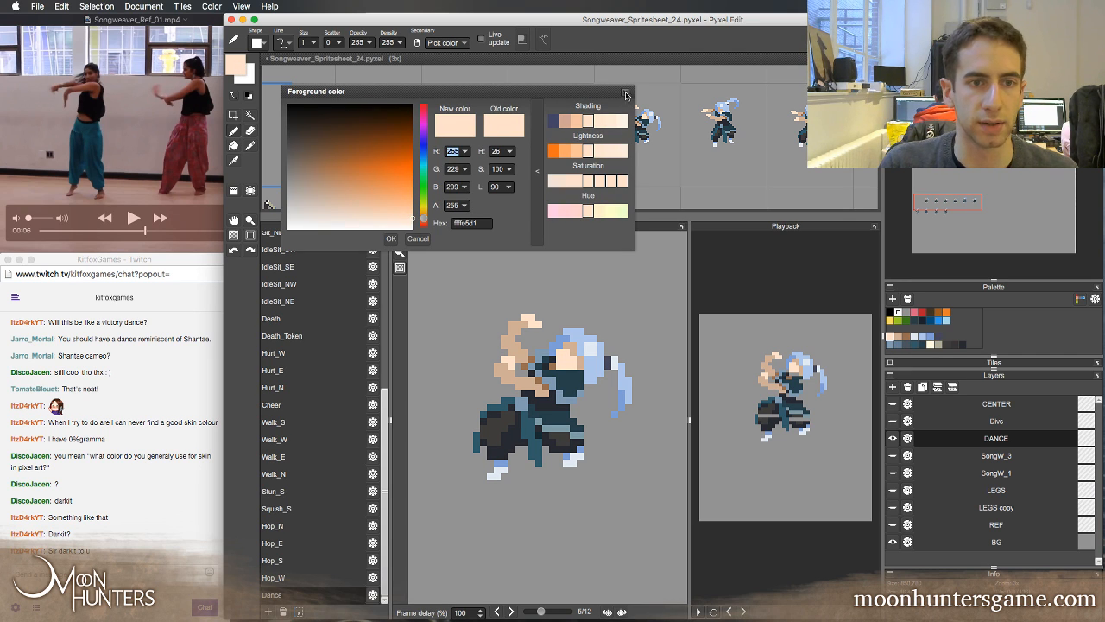
pyautogui.click(626, 94)
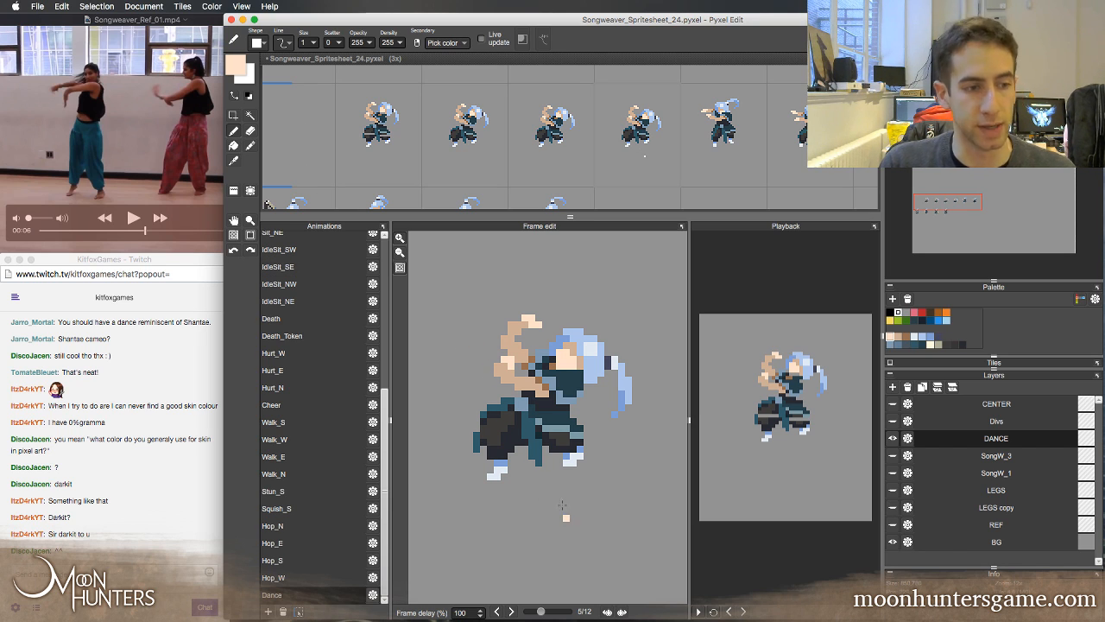
# Flip repeatedly through frames 2 to 6 to examine how the arms, head and hair move through the crouch
pyautogui.press('Left')
pyautogui.press('Left')
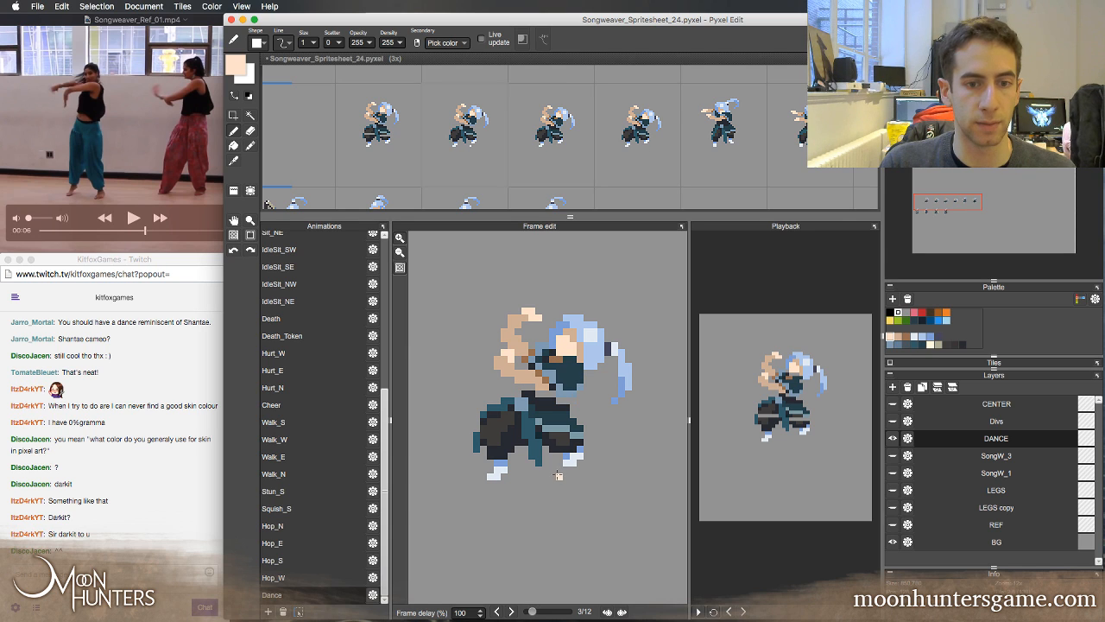
pyautogui.press('Right')
pyautogui.press('Right')
pyautogui.press('Right')
pyautogui.press('Left')
pyautogui.press('Left')
pyautogui.press('Left')
pyautogui.press('Left')
pyautogui.press('Right')
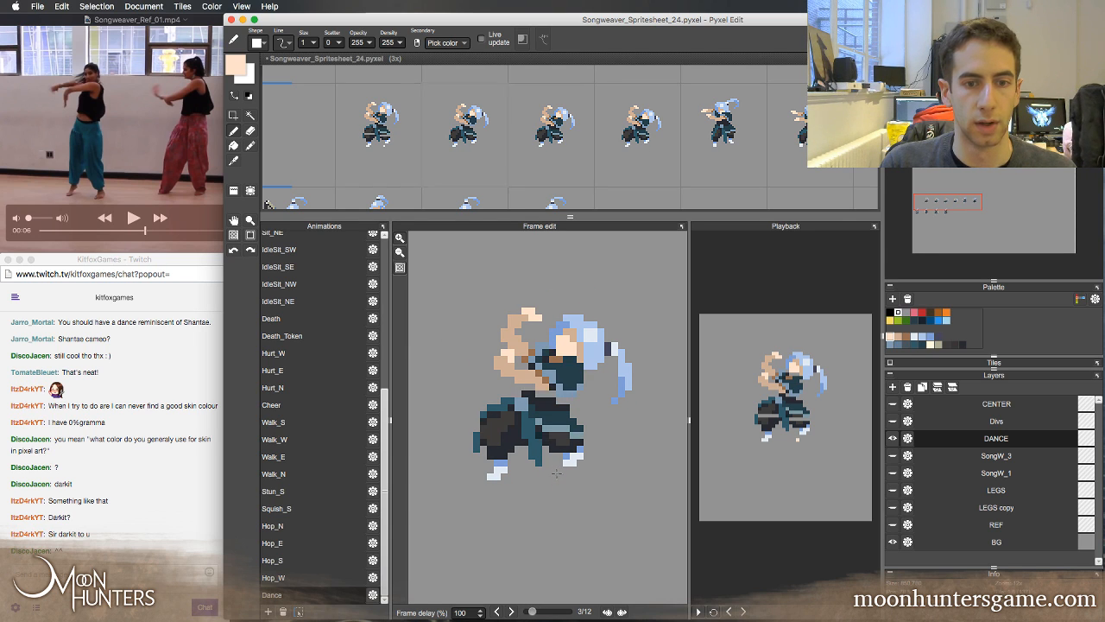
pyautogui.press('Right')
pyautogui.press('Right')
pyautogui.press('Right')
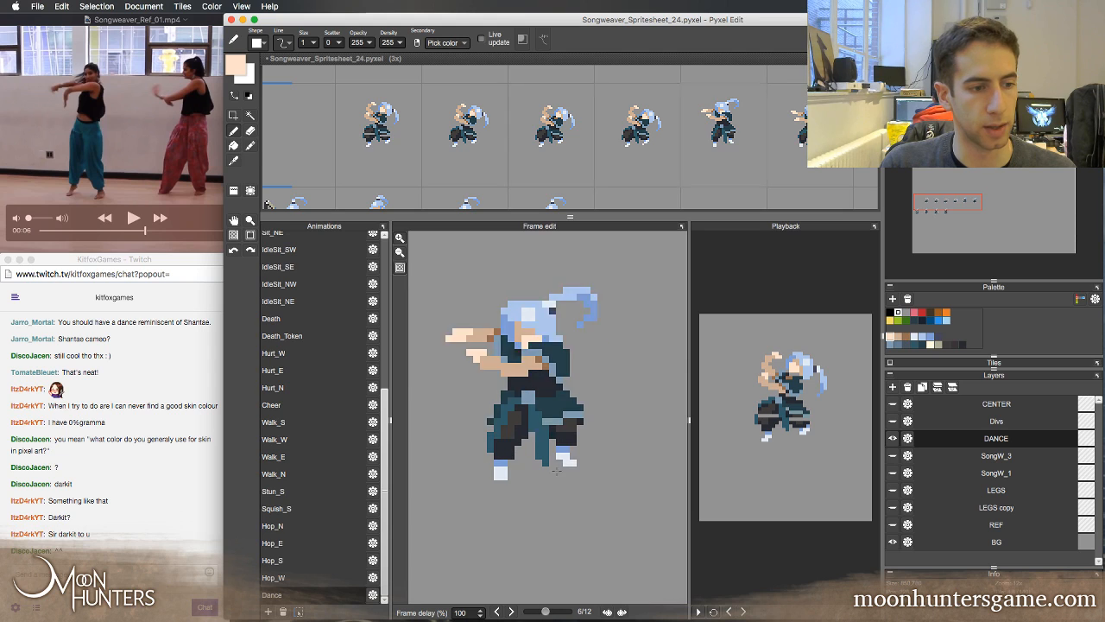
pyautogui.press('Left')
pyautogui.press('Left')
pyautogui.press('Left')
pyautogui.press('Right')
pyautogui.press('Right')
pyautogui.press('Right')
pyautogui.press('Left')
pyautogui.press('Left')
pyautogui.press('Left')
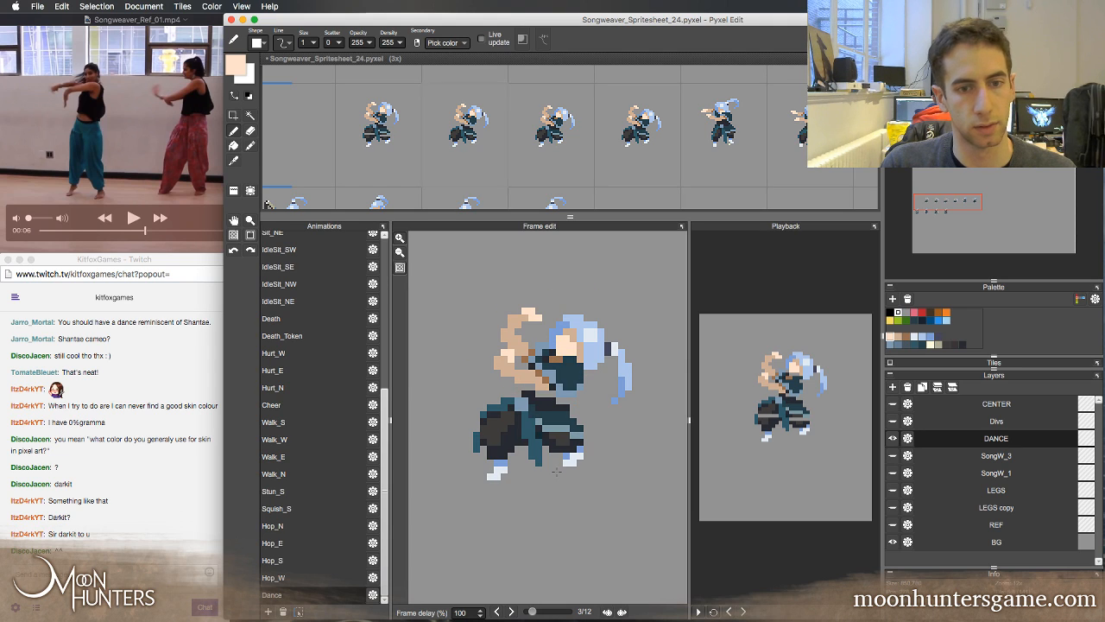
pyautogui.press('Left')
pyautogui.press('Right')
pyautogui.press('Right')
pyautogui.press('Right')
pyautogui.press('Left')
pyautogui.press('Left')
pyautogui.press('Left')
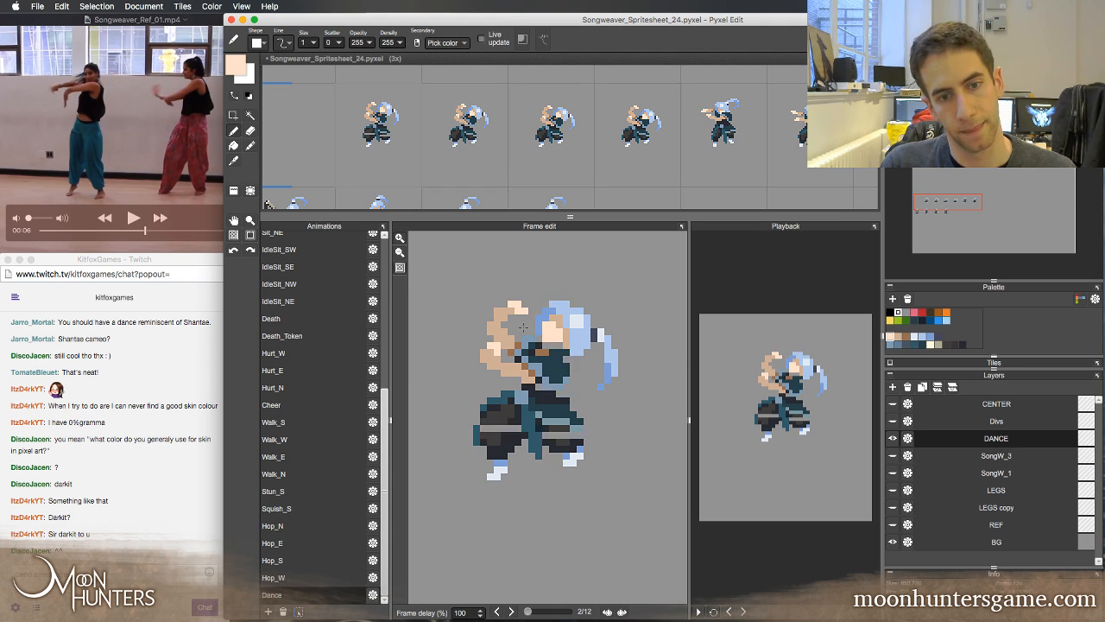
pyautogui.press('Left')
pyautogui.press('Right')
# Select the lower forearm and hand in frame 2 and nudge them down one pixel
pyautogui.press('m')
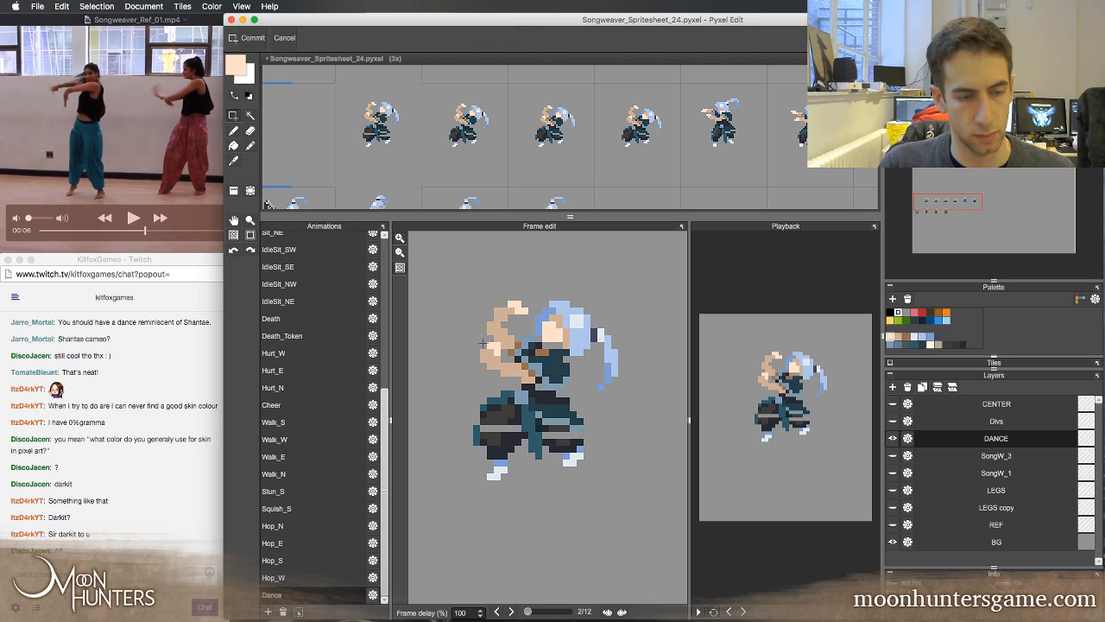
pyautogui.moveTo(487, 350)
pyautogui.mouseDown()
pyautogui.moveTo(520, 383)
pyautogui.moveTo(484, 346)
pyautogui.mouseUp()
pyautogui.press('super+t')
pyautogui.press('Down')
pyautogui.press('Down')
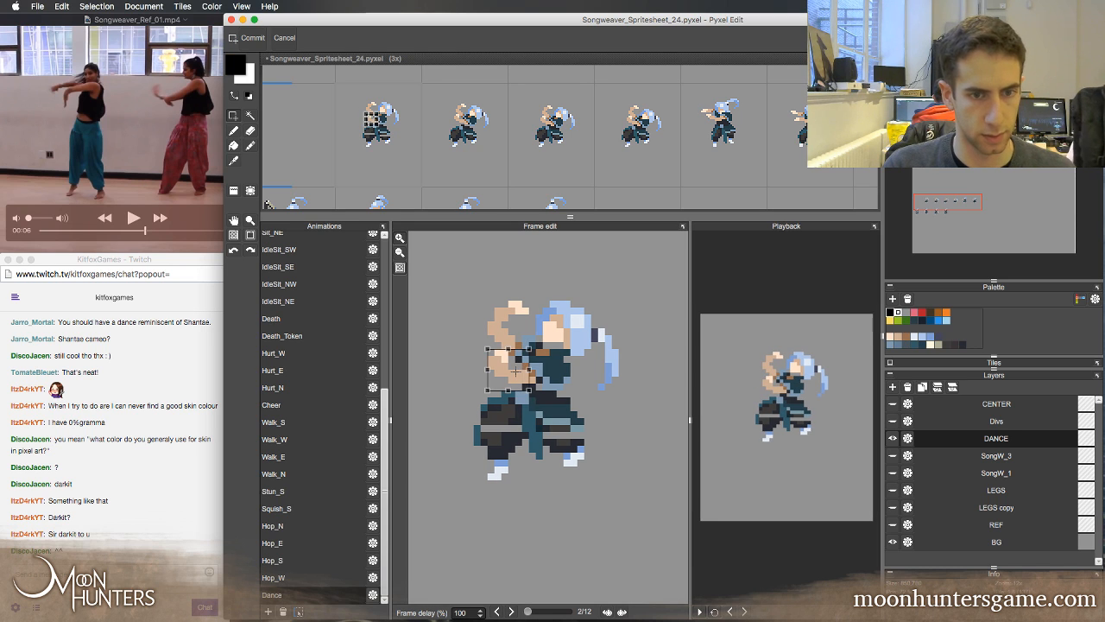
pyautogui.press('Right')
pyautogui.press('Left')
pyautogui.press(',')
pyautogui.press('.')
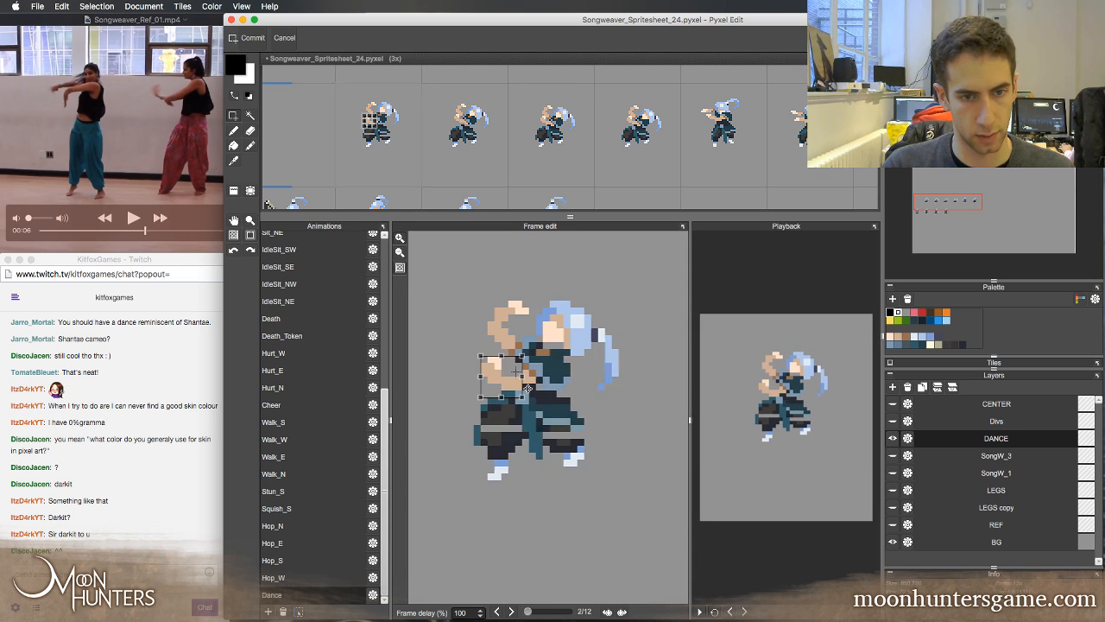
# Flip repeatedly through the first four frames to check how the lowered forearm in frame 2 flows with its neighbours
pyautogui.press('.')
pyautogui.press('.')
pyautogui.press(',')
pyautogui.press(',')
pyautogui.press(',')
pyautogui.press('.')
pyautogui.press('.')
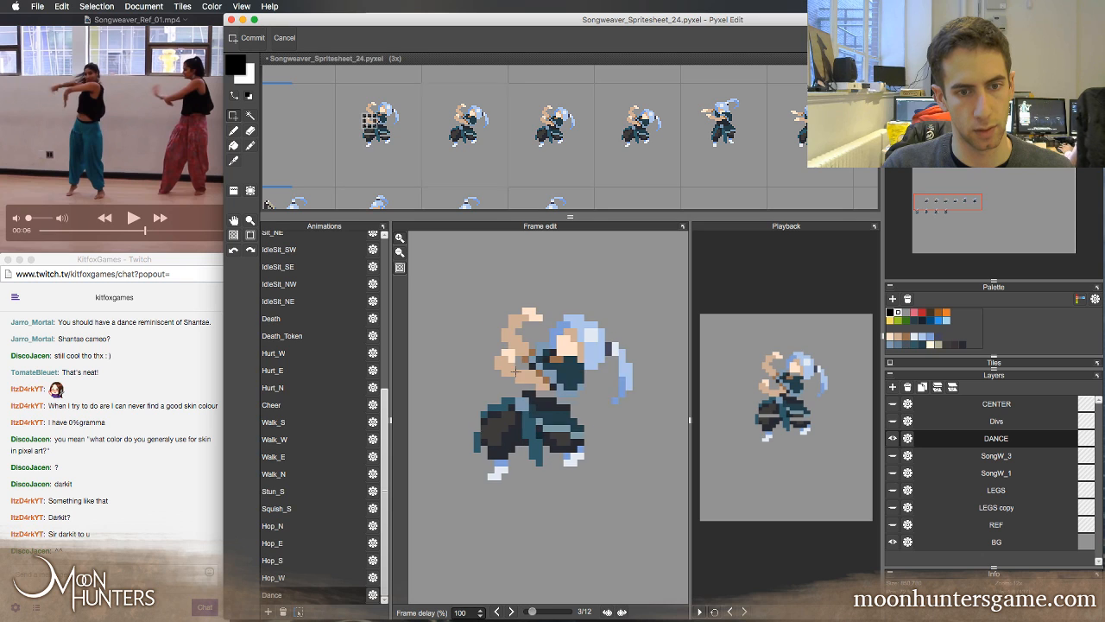
pyautogui.press('.')
pyautogui.press(',')
pyautogui.press(',')
pyautogui.press(',')
pyautogui.press('.')
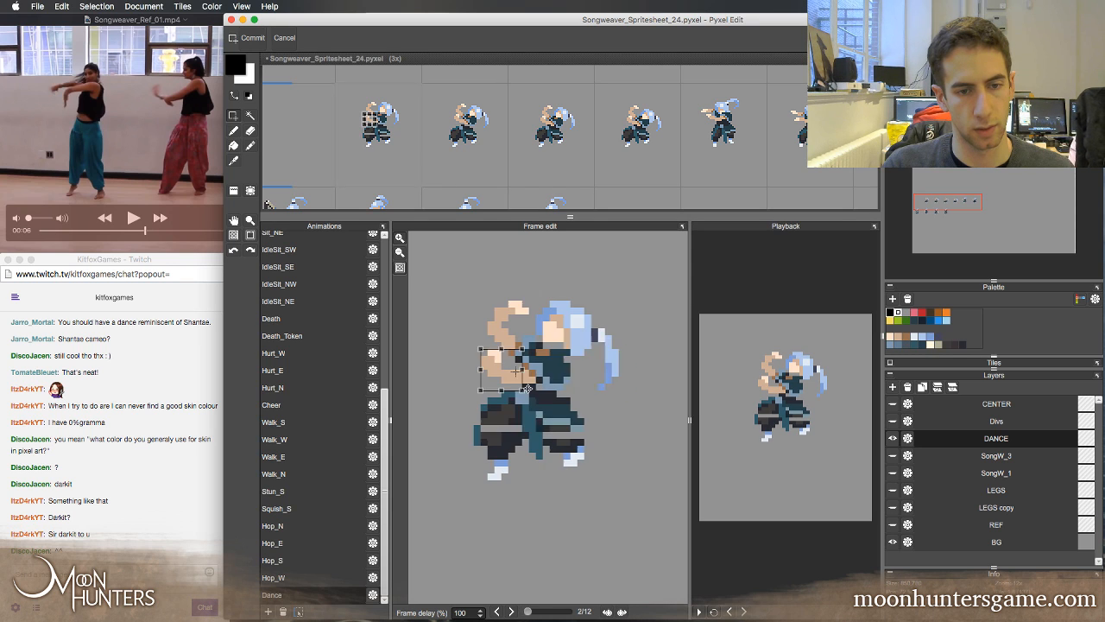
pyautogui.press('.')
pyautogui.press('.')
pyautogui.press(',')
pyautogui.press(',')
pyautogui.press(',')
pyautogui.press('.')
pyautogui.press('.')
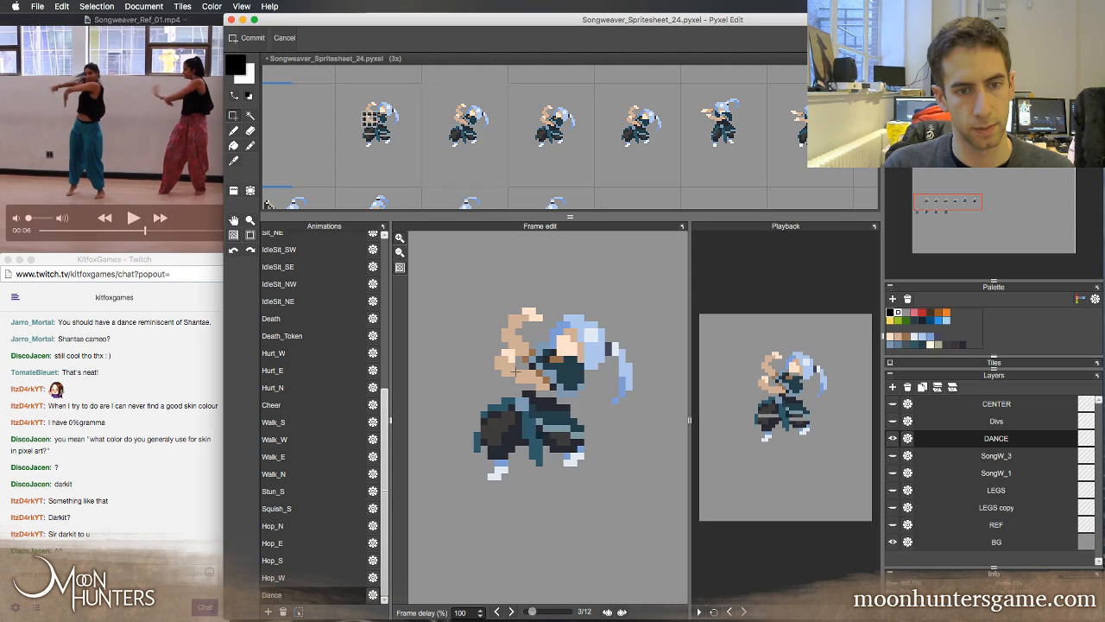
pyautogui.press('.')
pyautogui.press(',')
pyautogui.press(',')
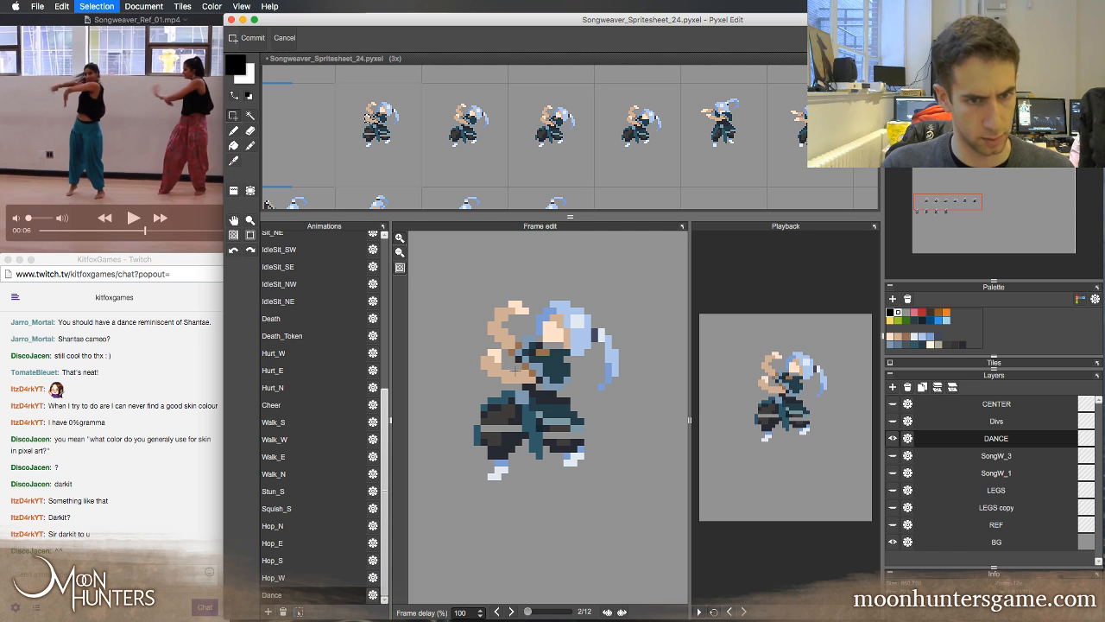
# Select the hand end of the lower forearm in frame 2, nudge it down one pixel and deselect it
pyautogui.moveTo(474, 343); pyautogui.dragTo(502, 381)
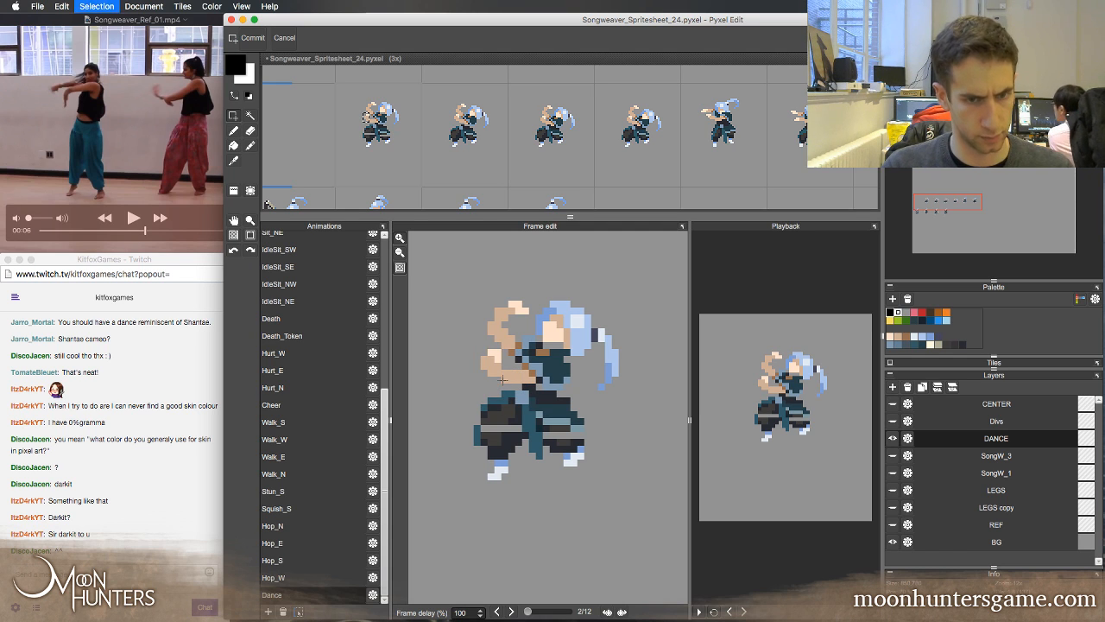
pyautogui.press('Right')
pyautogui.press('Left')
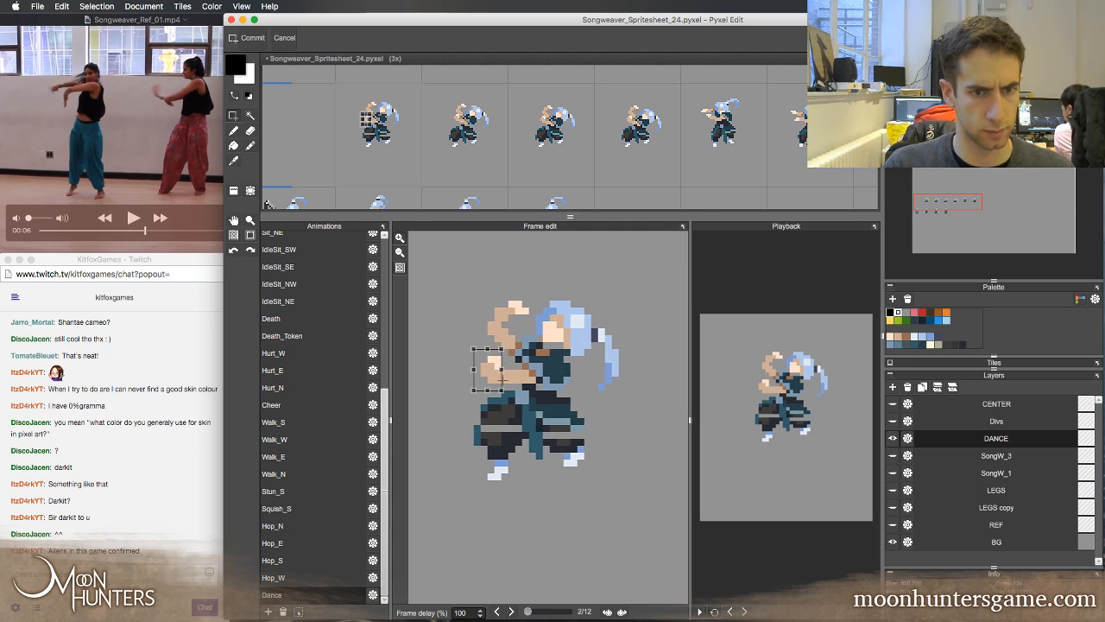
pyautogui.press('Return')
pyautogui.press('super+d')
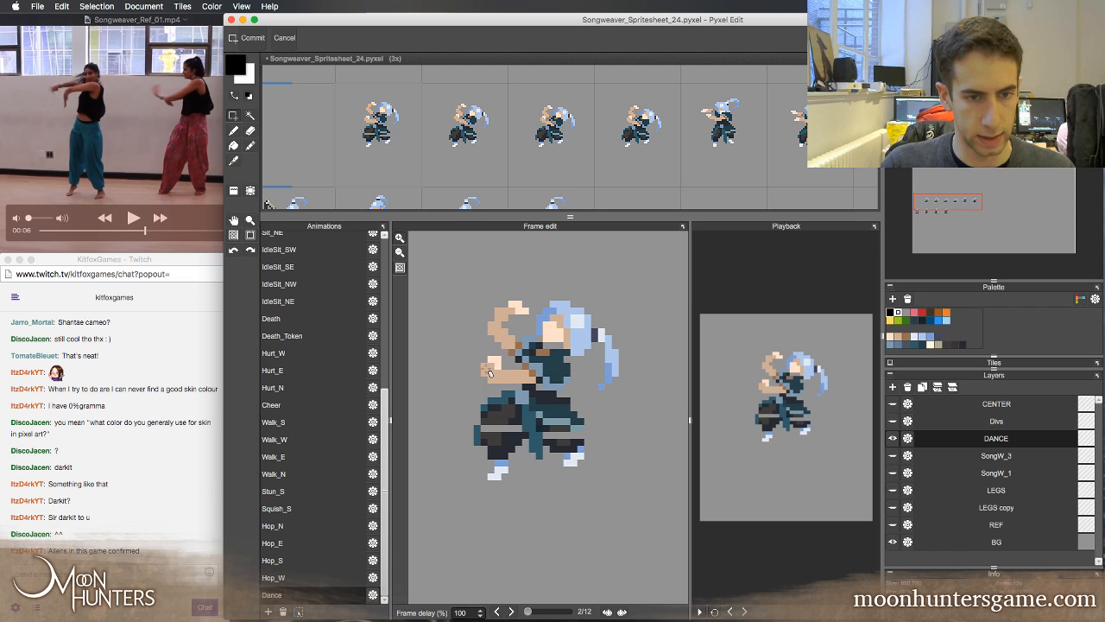
# Clean up the forearm's lower edge in frame 2 by erasing and repainting with the sampled skin tone, and save the spritesheet
pyautogui.press('e')
pyautogui.moveTo(485, 380); pyautogui.dragTo(499, 380)
pyautogui.rightClick(504, 375)
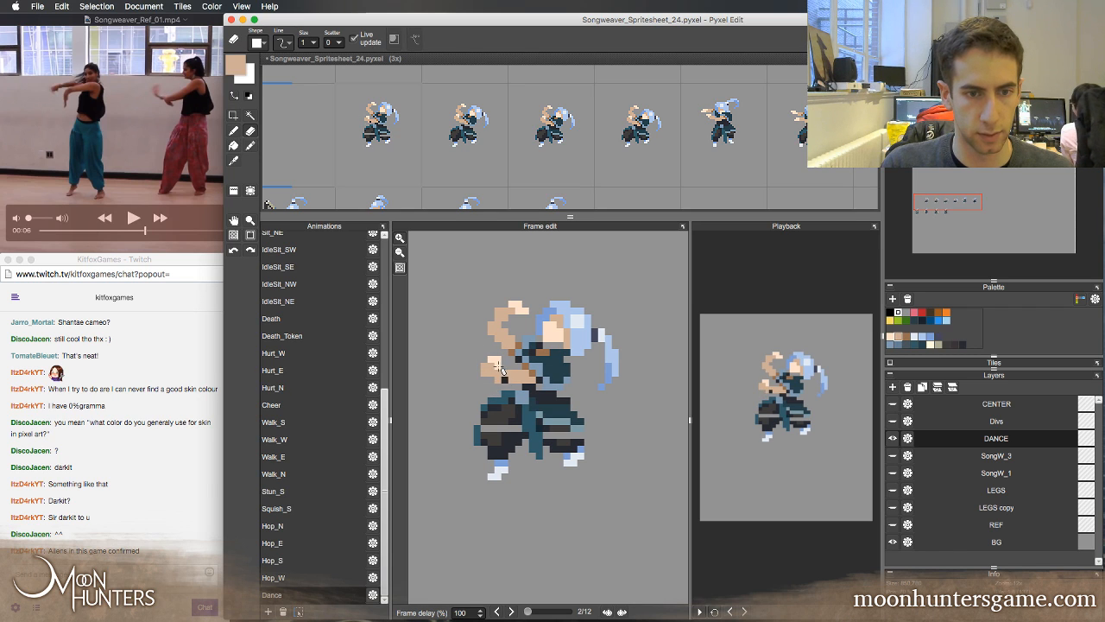
pyautogui.press('b')
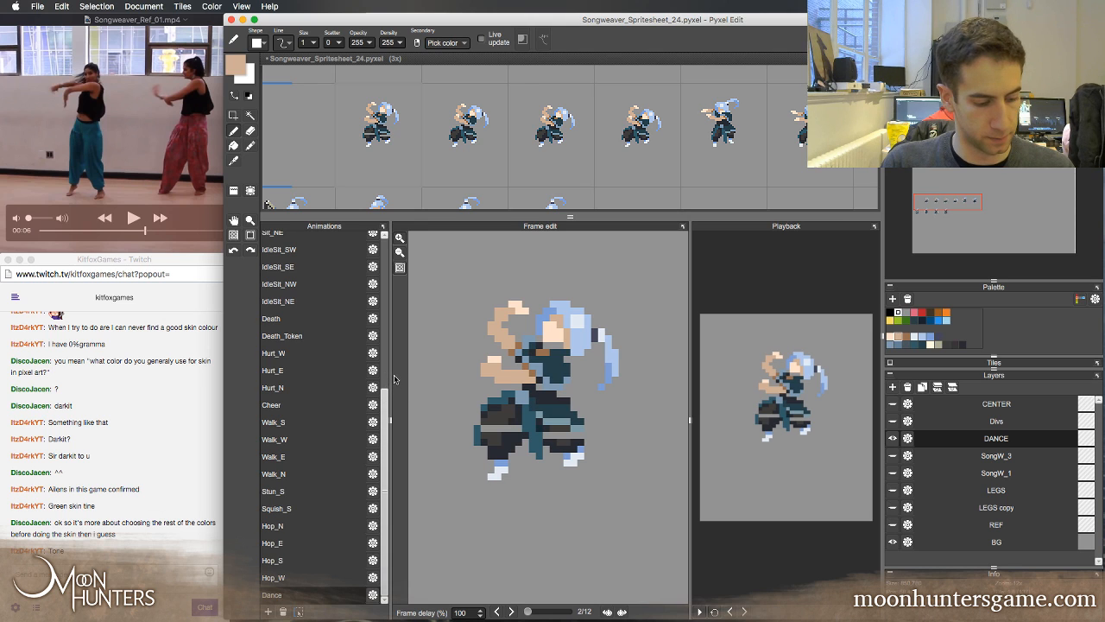
pyautogui.press('super+s')
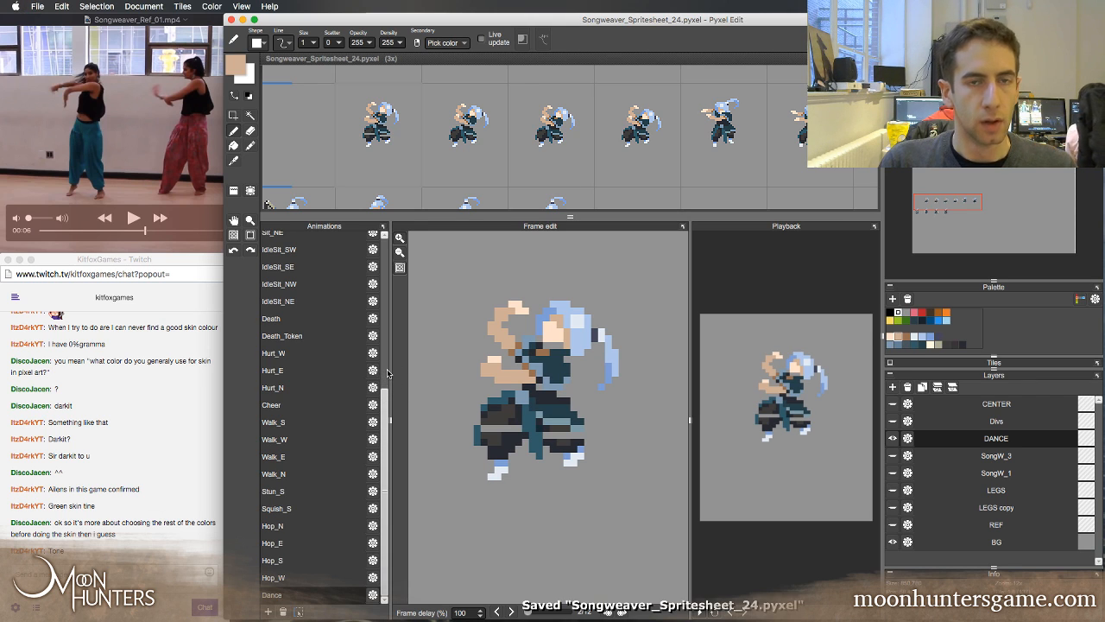
# Flip repeatedly through the first three frames to examine how the arms, head and hair move between them
pyautogui.moveTo(439, 616)
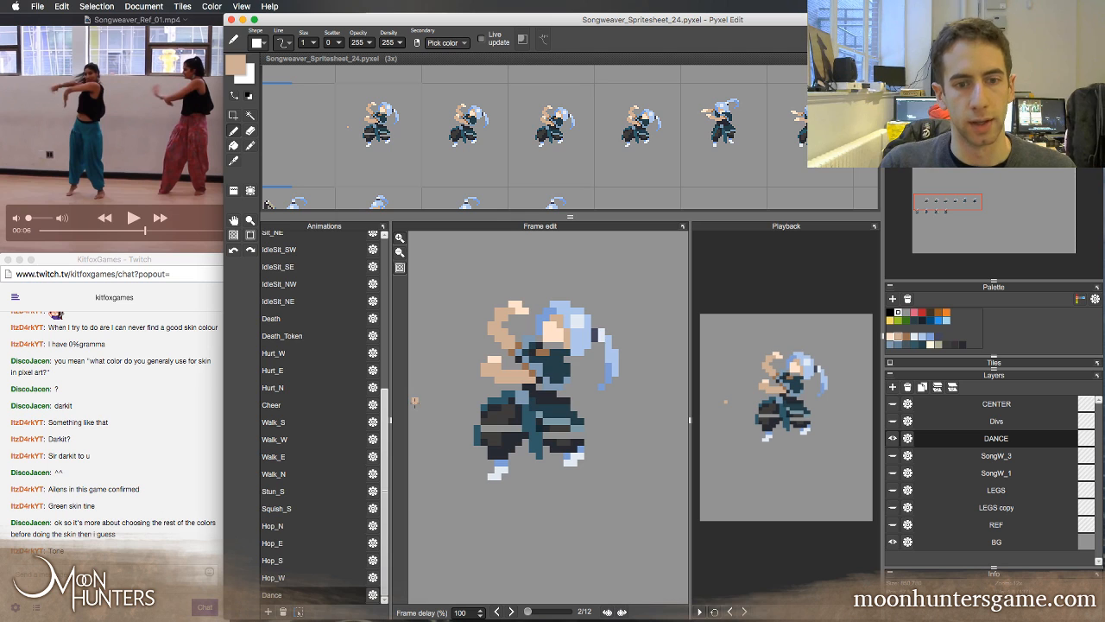
pyautogui.press('Left')
pyautogui.press('Right')
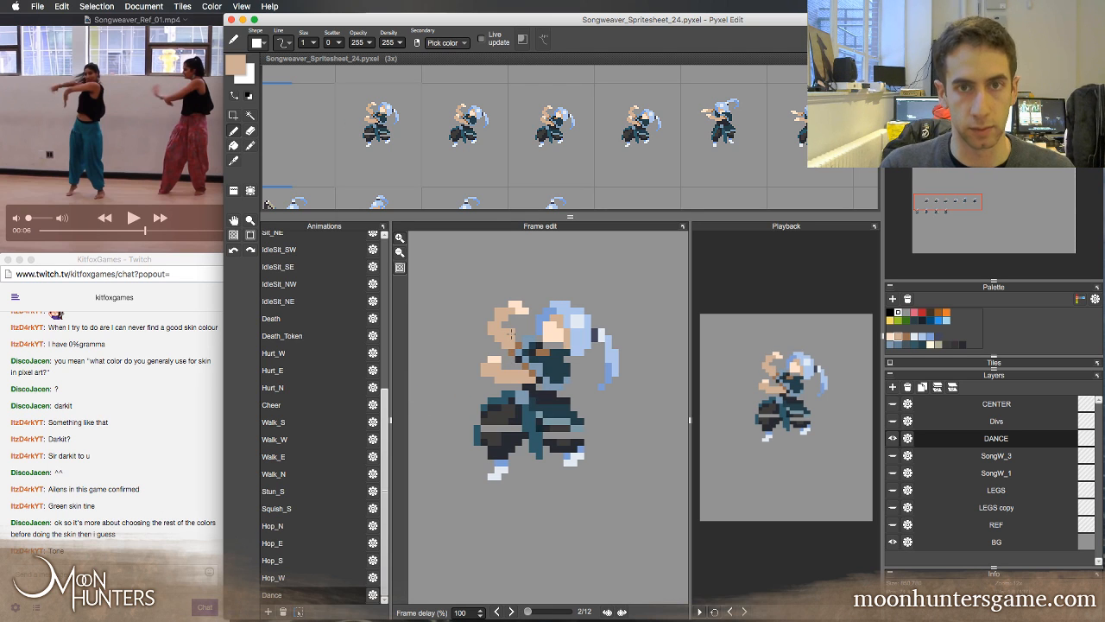
pyautogui.press('Left')
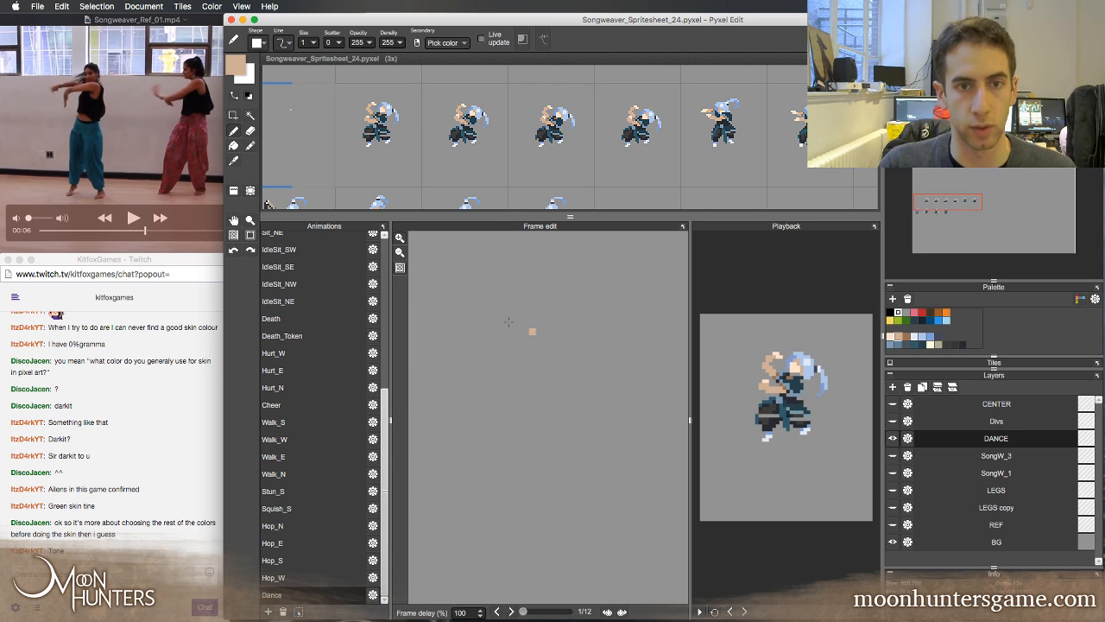
pyautogui.press('Right')
pyautogui.press('Right')
pyautogui.press('Left')
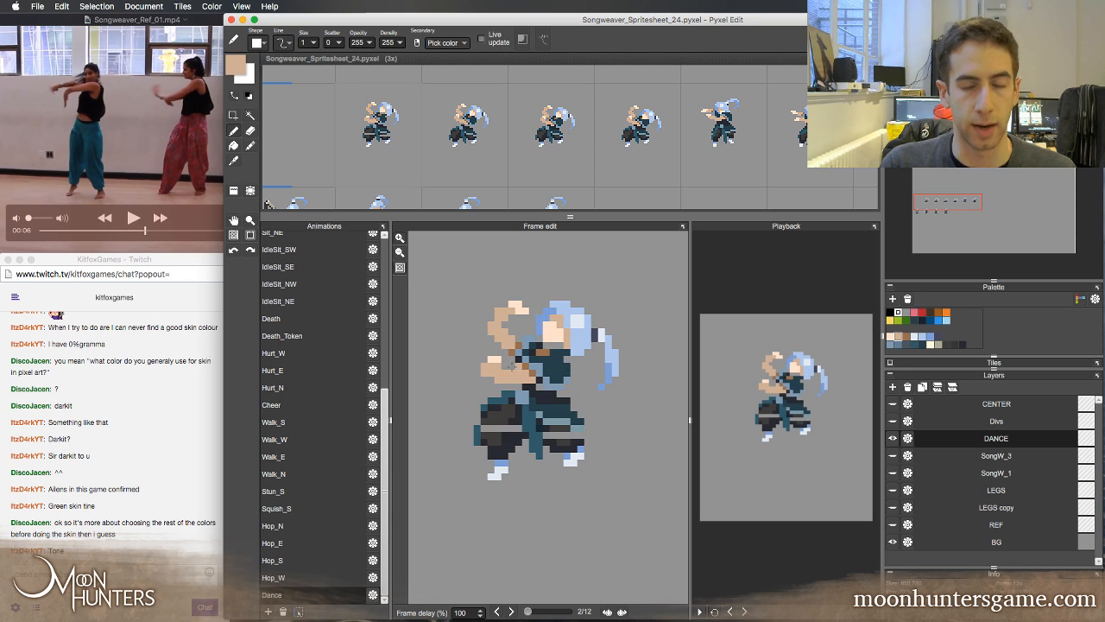
pyautogui.press('Left')
pyautogui.press('Right')
pyautogui.press('Left')
pyautogui.press('Right')
pyautogui.press('Right')
pyautogui.press('Right')
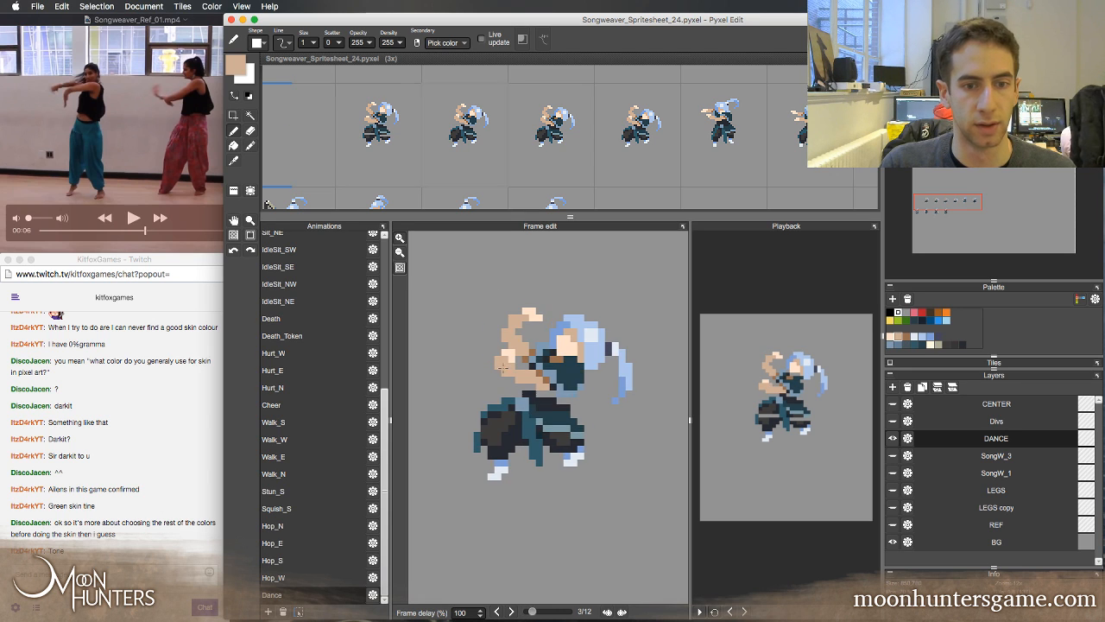
pyautogui.press('Left')
pyautogui.press('Left')
pyautogui.press('Left')
pyautogui.press('Right')
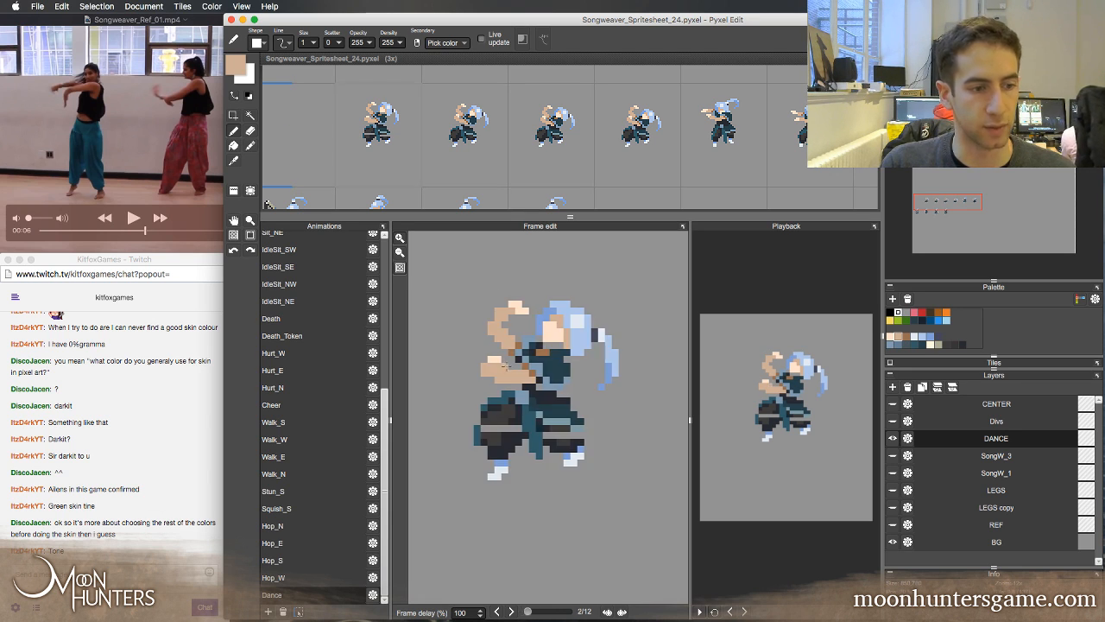
pyautogui.press('Right')
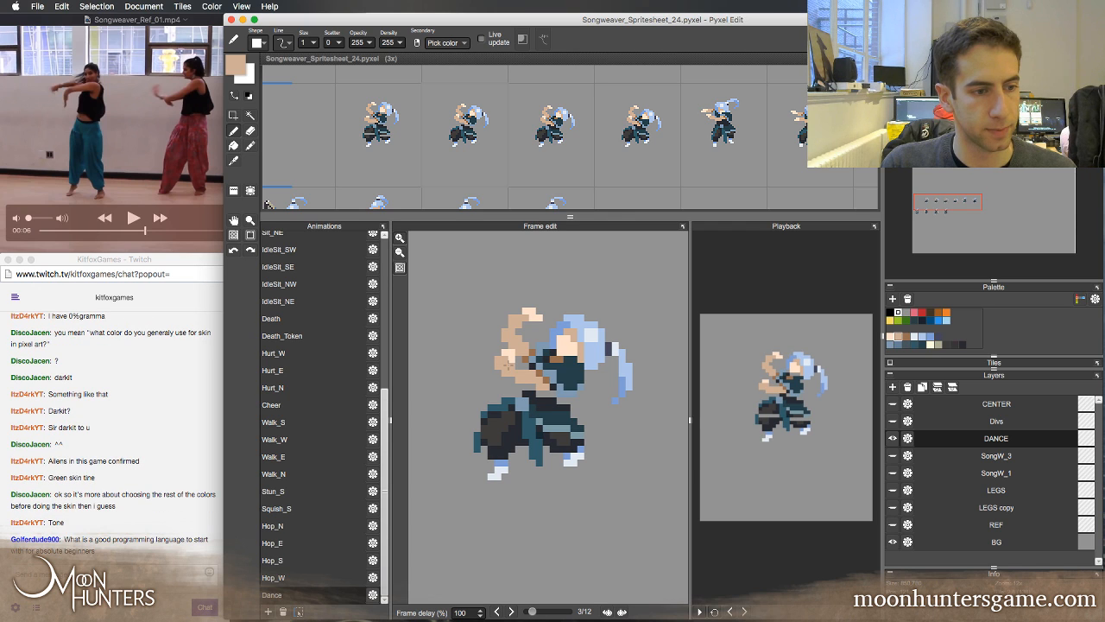
pyautogui.press('Left')
pyautogui.press('Left')
pyautogui.press('Right')
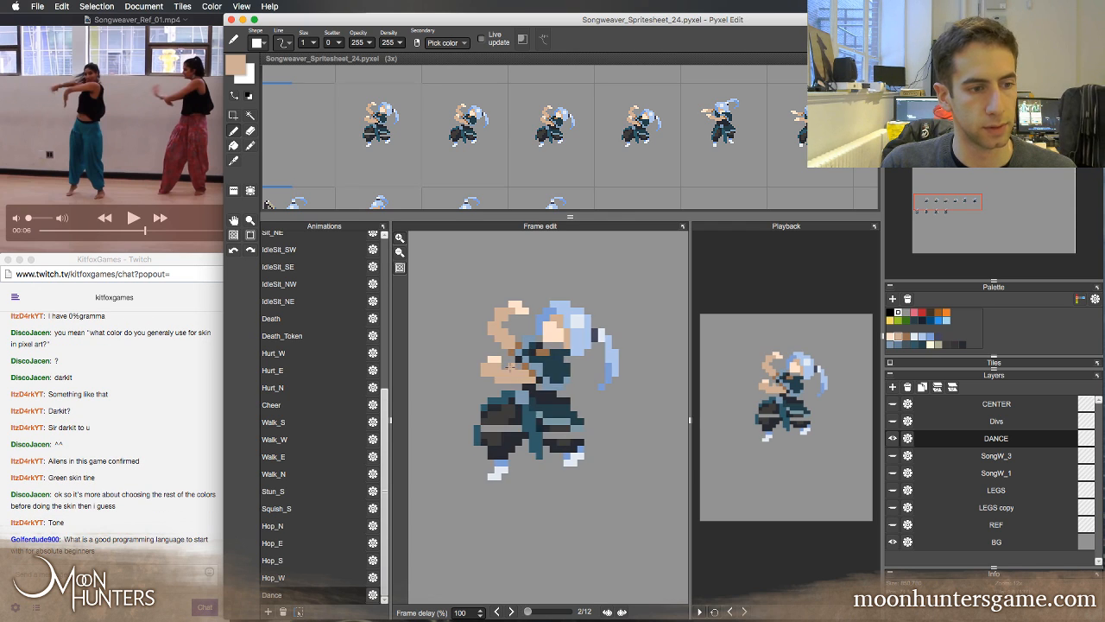
pyautogui.press('Right')
pyautogui.press('Right')
pyautogui.press('Left')
pyautogui.press('Left')
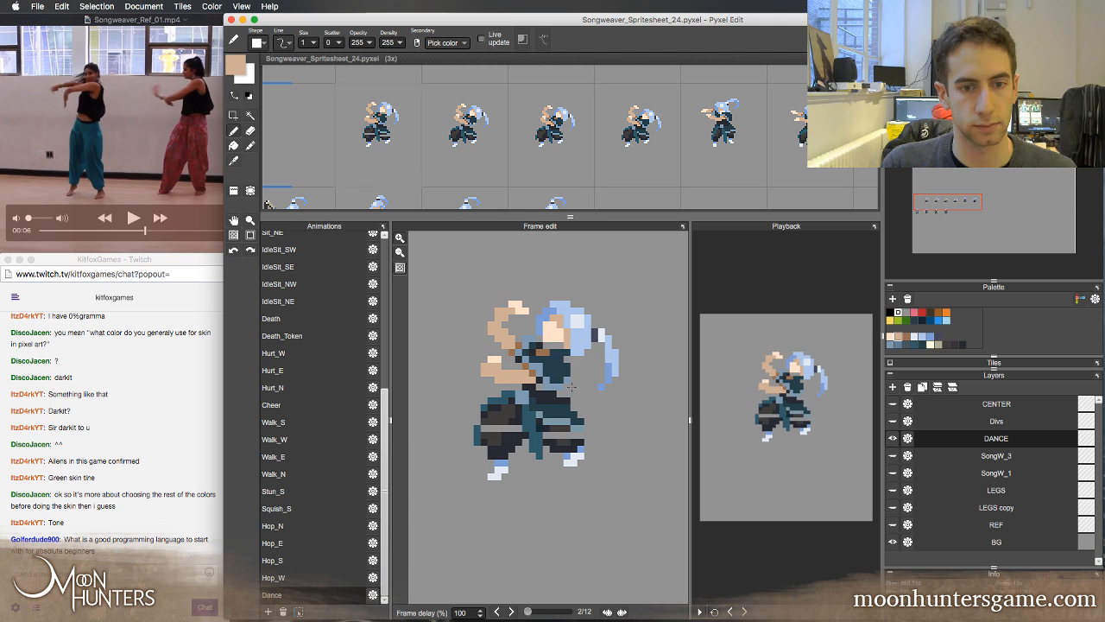
pyautogui.press('Right')
pyautogui.press('Right')
pyautogui.press('Left')
pyautogui.press('Left')
pyautogui.press('Left')
pyautogui.press('Right')
pyautogui.press('Right')
pyautogui.press('Right')
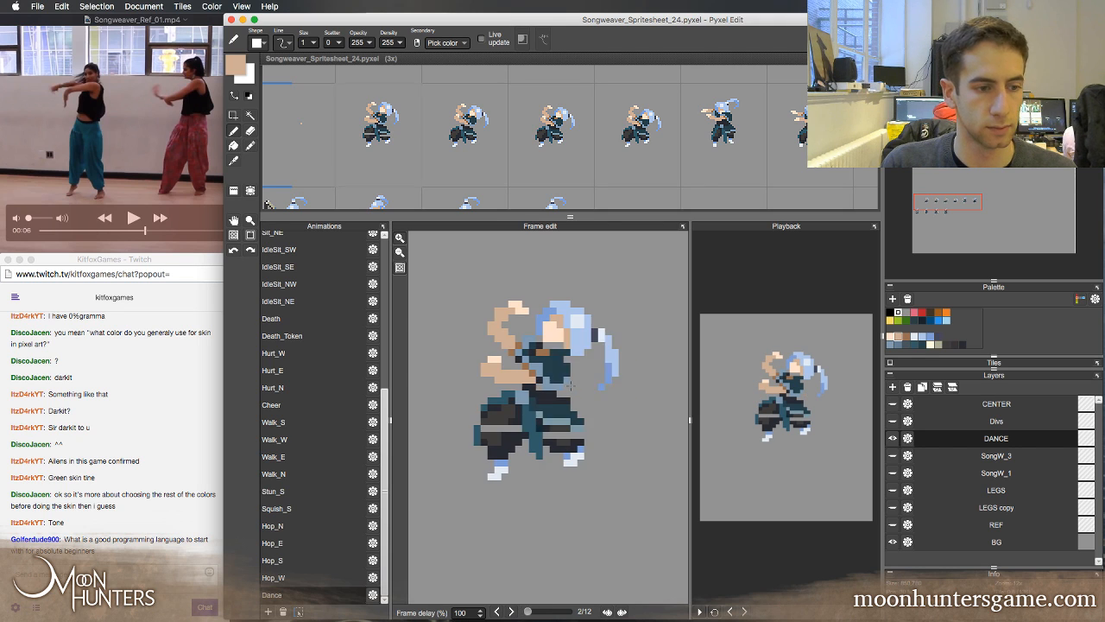
pyautogui.press('Left')
pyautogui.press('Left')
pyautogui.press('Right')
pyautogui.press('Right')
pyautogui.press('Left')
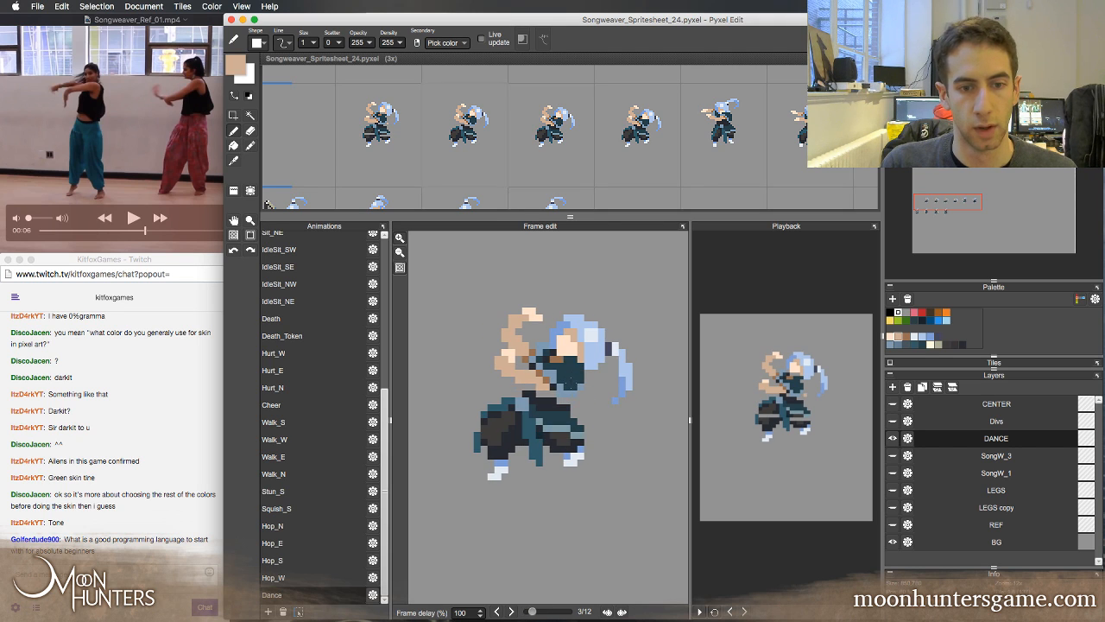
pyautogui.press('Left')
pyautogui.press('Left')
pyautogui.press('Right')
pyautogui.press('Right')
pyautogui.press('Left')
pyautogui.press('Left')
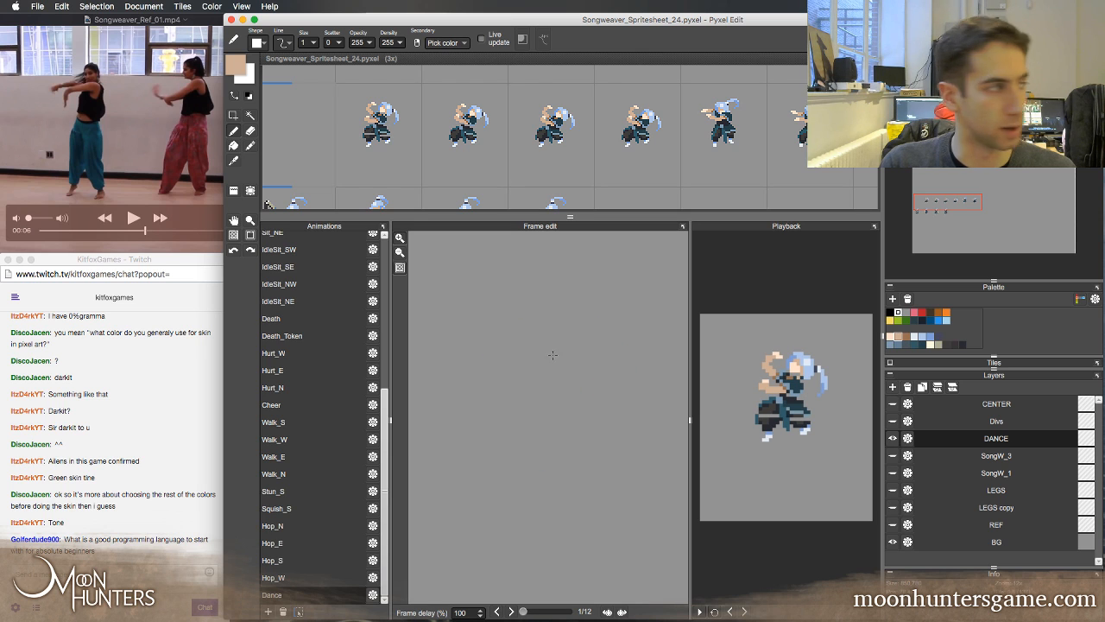
pyautogui.press('Right')
pyautogui.press('Right')
pyautogui.press('Left')
pyautogui.press('Right')
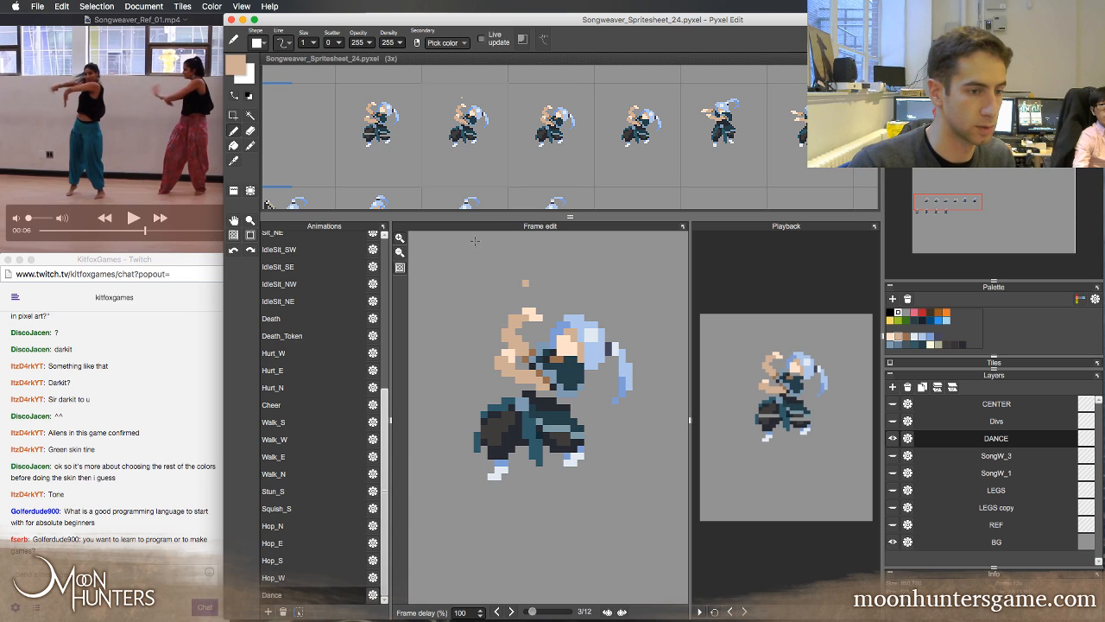
# Switch to the Twitch chat in Chrome to read the viewers' messages, and return to Pyxel Edit
pyautogui.click(148, 549)
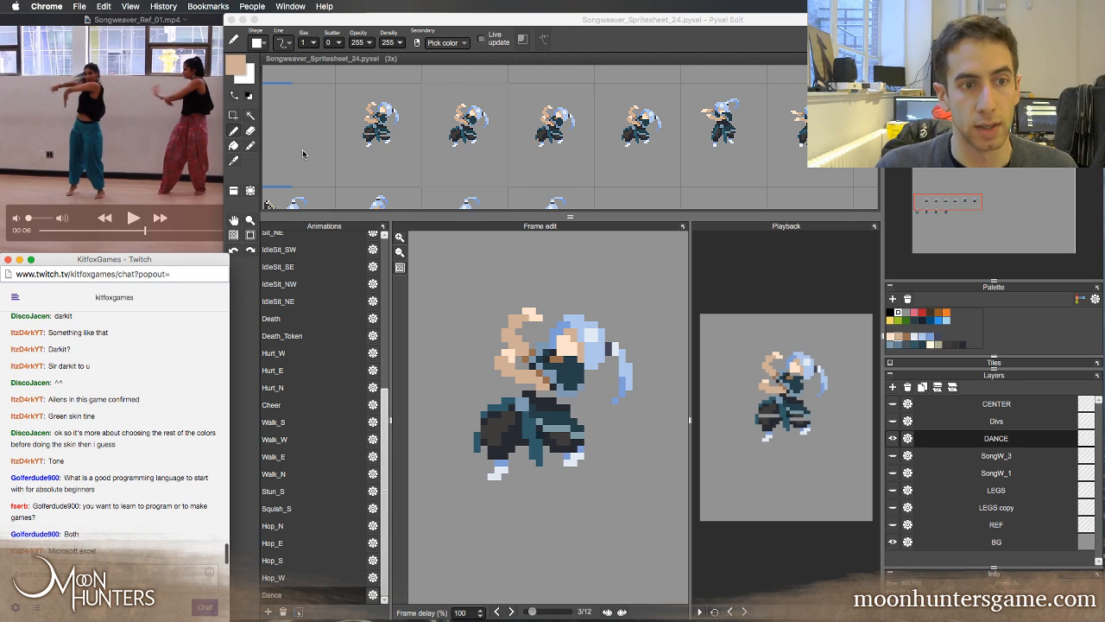
pyautogui.click(568, 161)
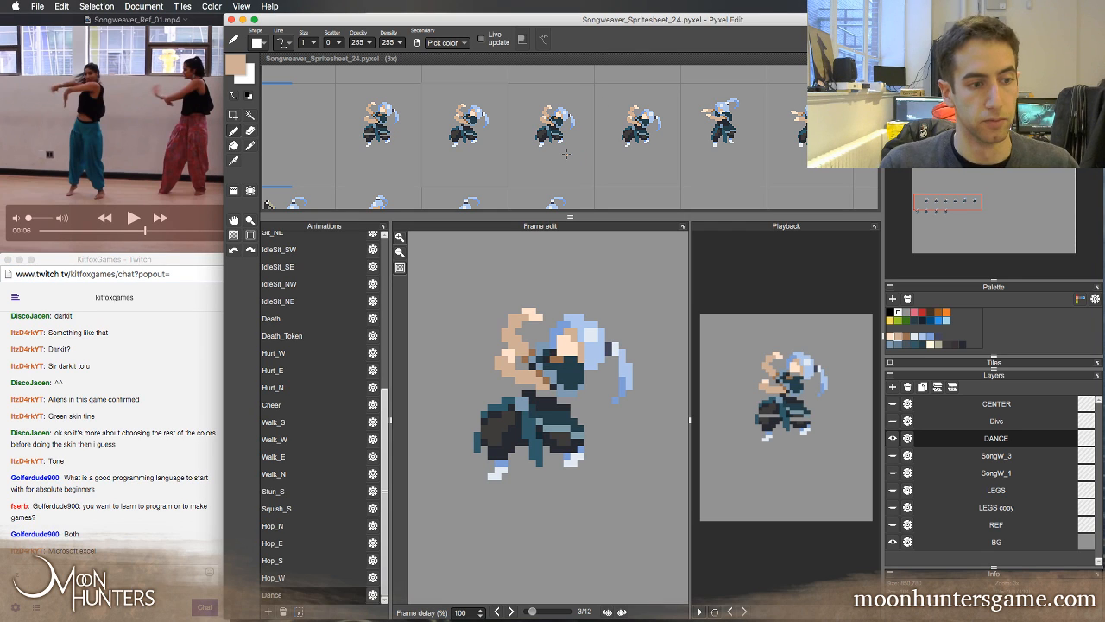
pyautogui.click(94, 547)
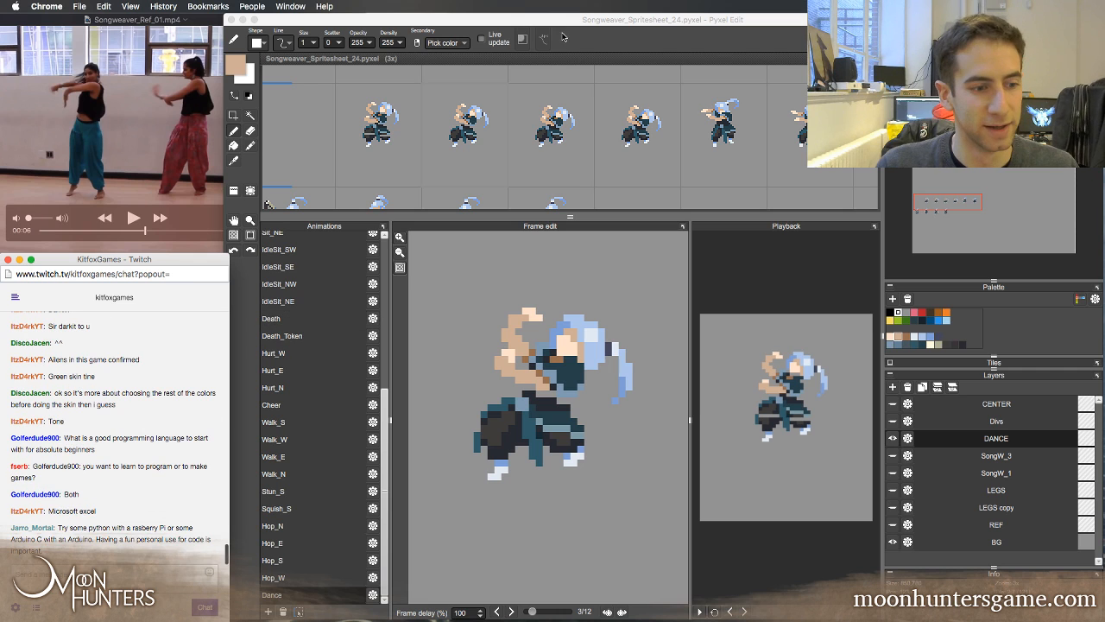
pyautogui.click(621, 23)
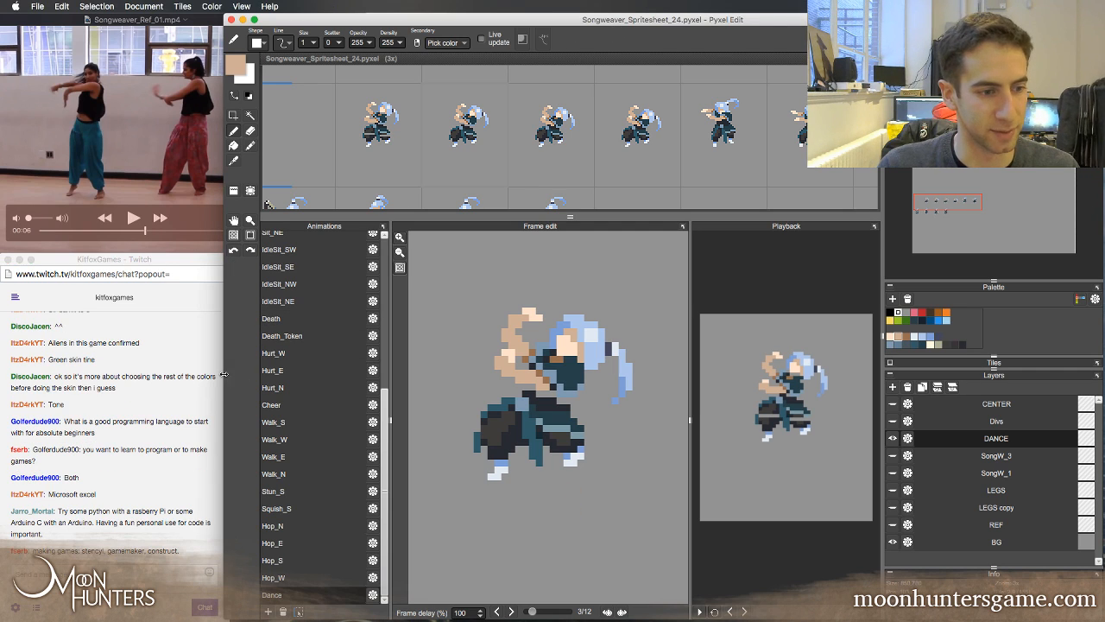
pyautogui.click(142, 574)
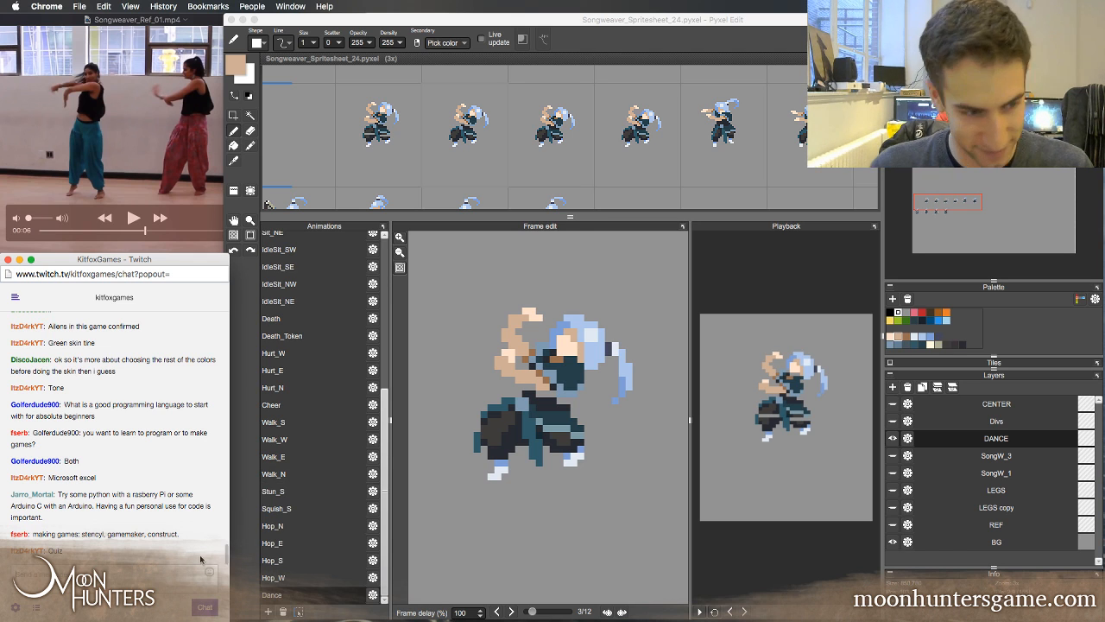
pyautogui.click(404, 449)
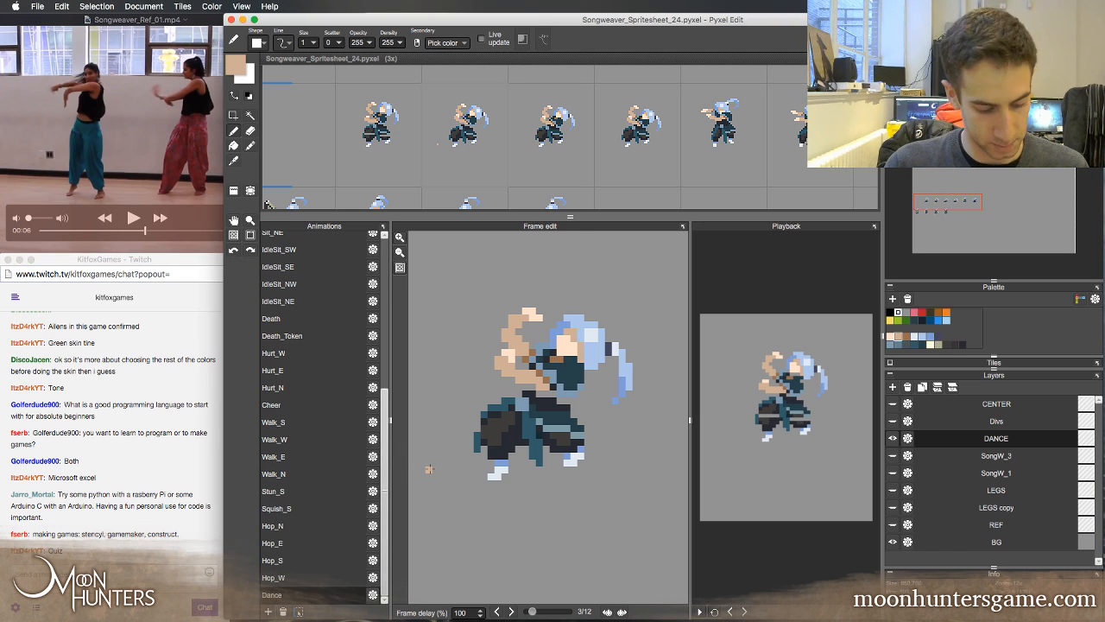
# Sample the light hand tone in frame 2, touch up the lower hand, and erase its light pixels above the forearm
pyautogui.press('Left')
pyautogui.rightClick(494, 358)
pyautogui.moveTo(504, 358); pyautogui.dragTo(504, 365)
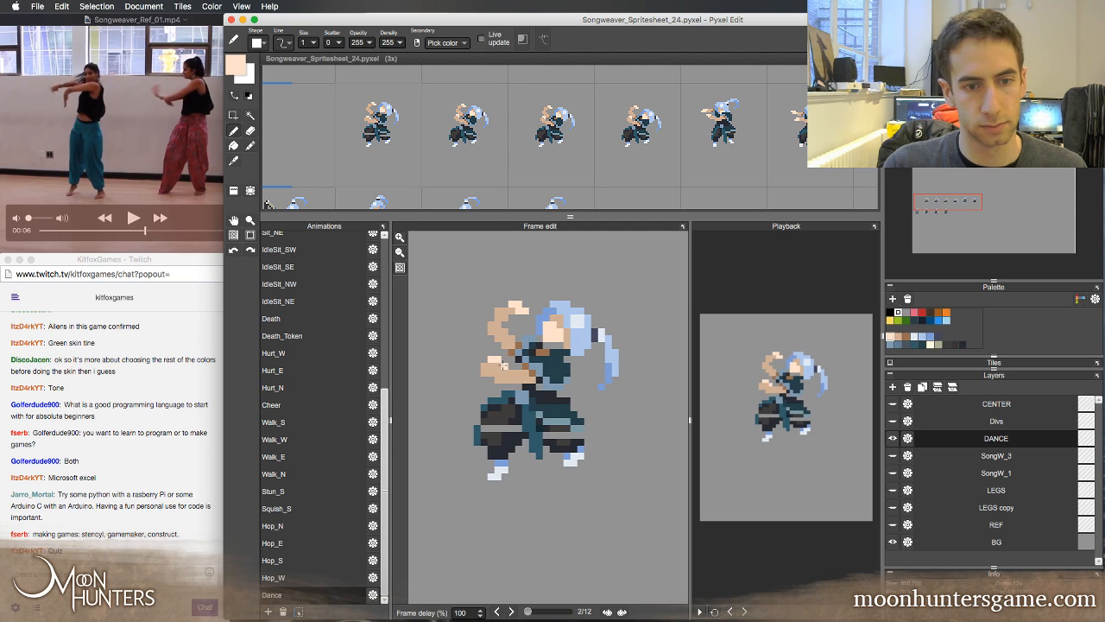
pyautogui.press('e')
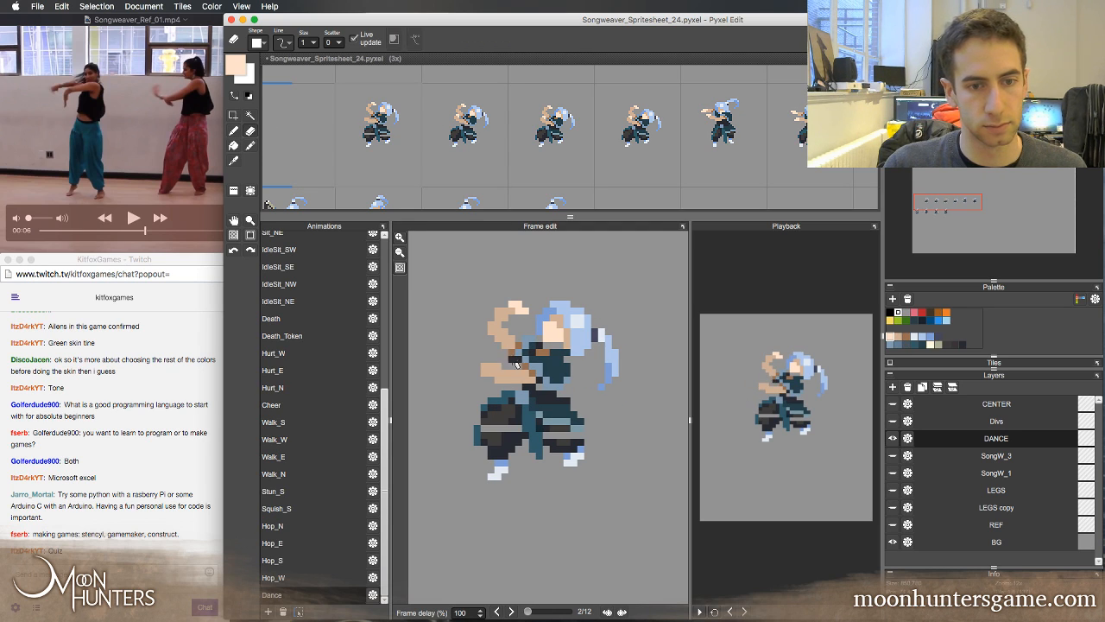
# Flip through the first four frames to check the lower forearm in frame 2 without its raised hand pixels
pyautogui.press('Left')
pyautogui.press('Right')
pyautogui.press('Right')
pyautogui.press('Right')
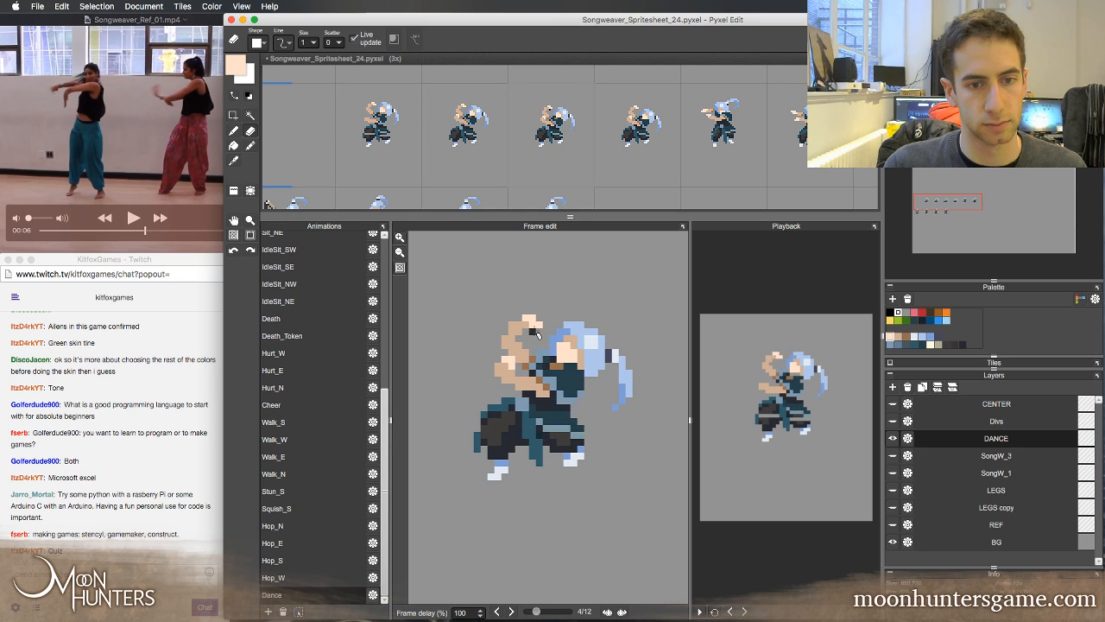
pyautogui.press('Left')
pyautogui.press('Left')
pyautogui.press('Left')
pyautogui.press('Right')
pyautogui.press('Left')
pyautogui.press('Right')
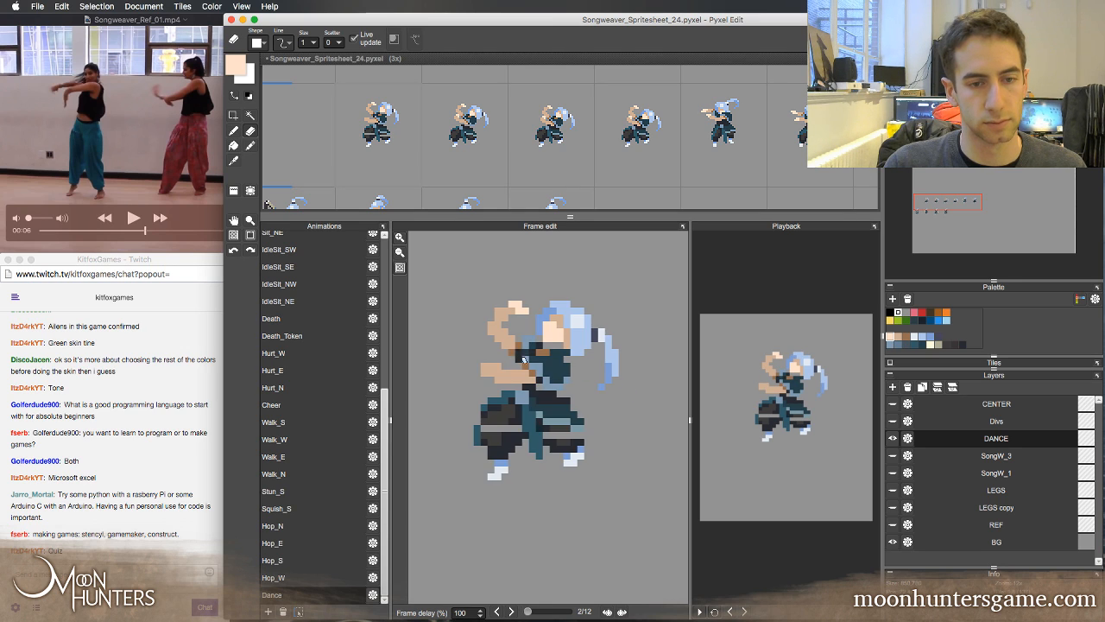
# Trim and retouch the lower forearm in frame 2, and repaint its hand with the light tone sampled from the upper hand
pyautogui.moveTo(506, 367)
pyautogui.mouseDown()
pyautogui.moveTo(487, 373)
pyautogui.moveTo(492, 385)
pyautogui.mouseUp()
pyautogui.press('b')
pyautogui.rightClick(505, 375)
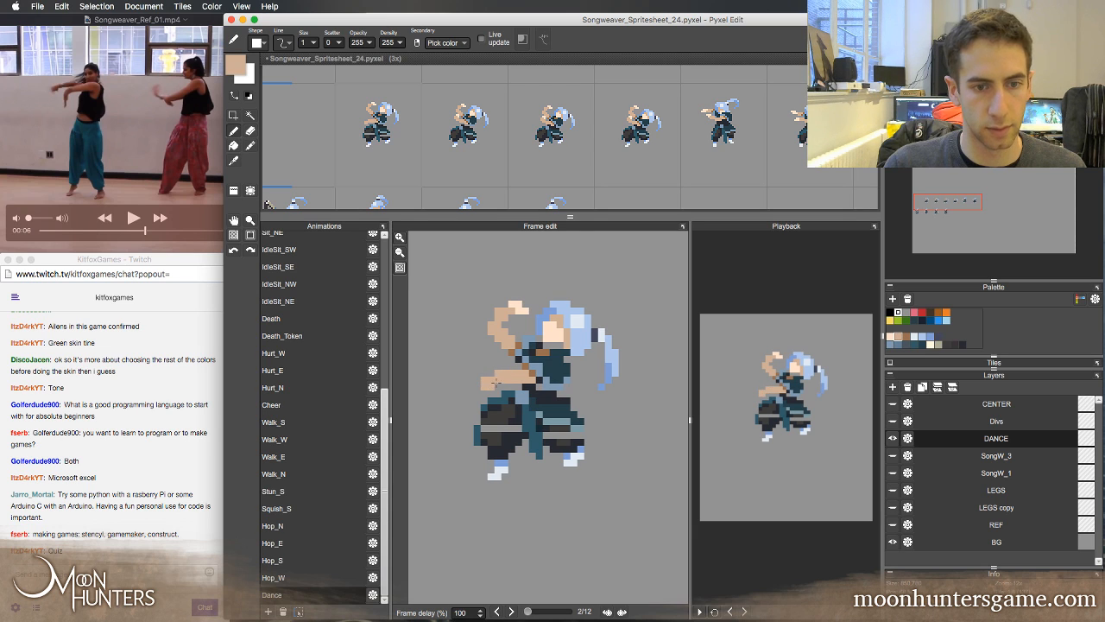
pyautogui.press('e')
pyautogui.press('b')
pyautogui.rightClick(524, 311)
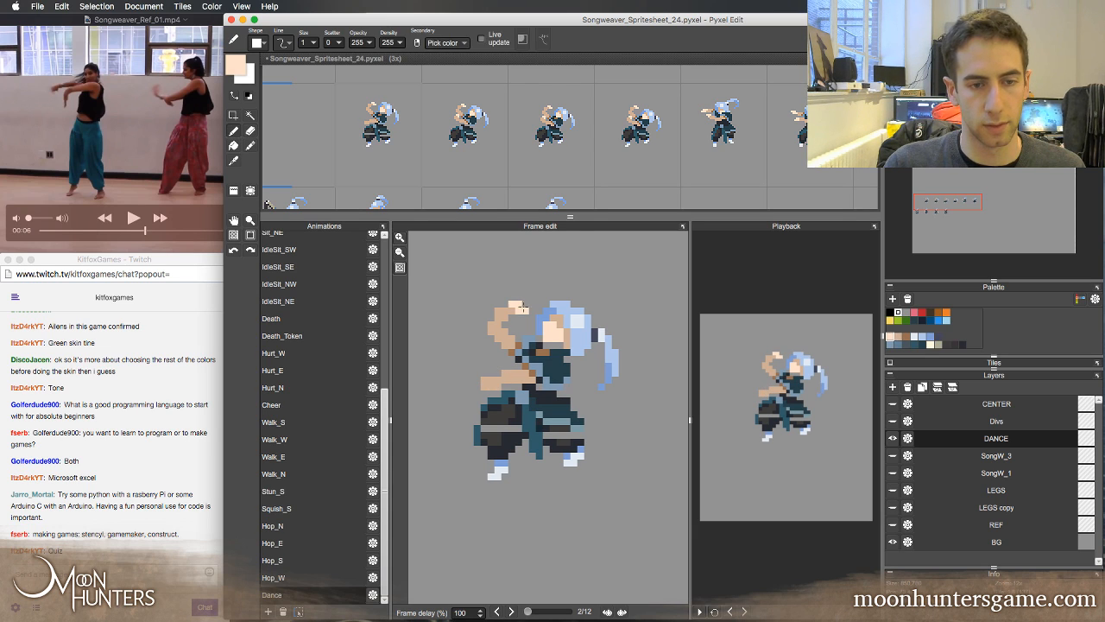
pyautogui.moveTo(496, 373); pyautogui.dragTo(491, 373)
# Flip through the first four frames to check how the repainted lower hand in frame 2 flows with its neighbours
pyautogui.press('Right')
pyautogui.press('Left')
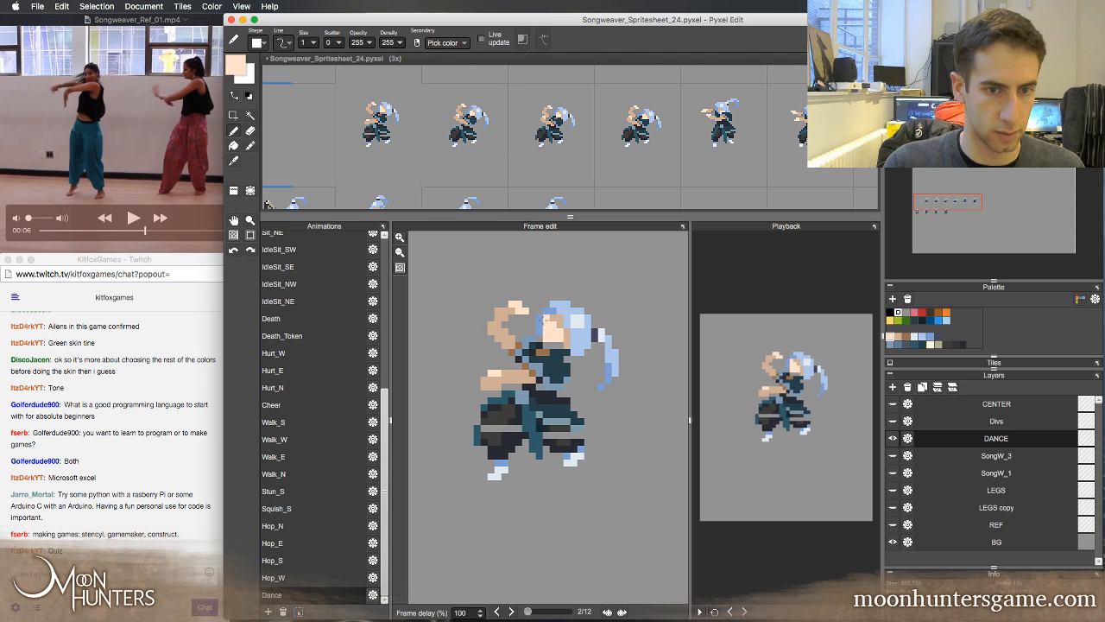
pyautogui.press('Right')
pyautogui.press('Right')
pyautogui.press('Left')
pyautogui.press('Left')
pyautogui.press('Left')
pyautogui.press('Right')
pyautogui.press('Right')
pyautogui.press('Left')
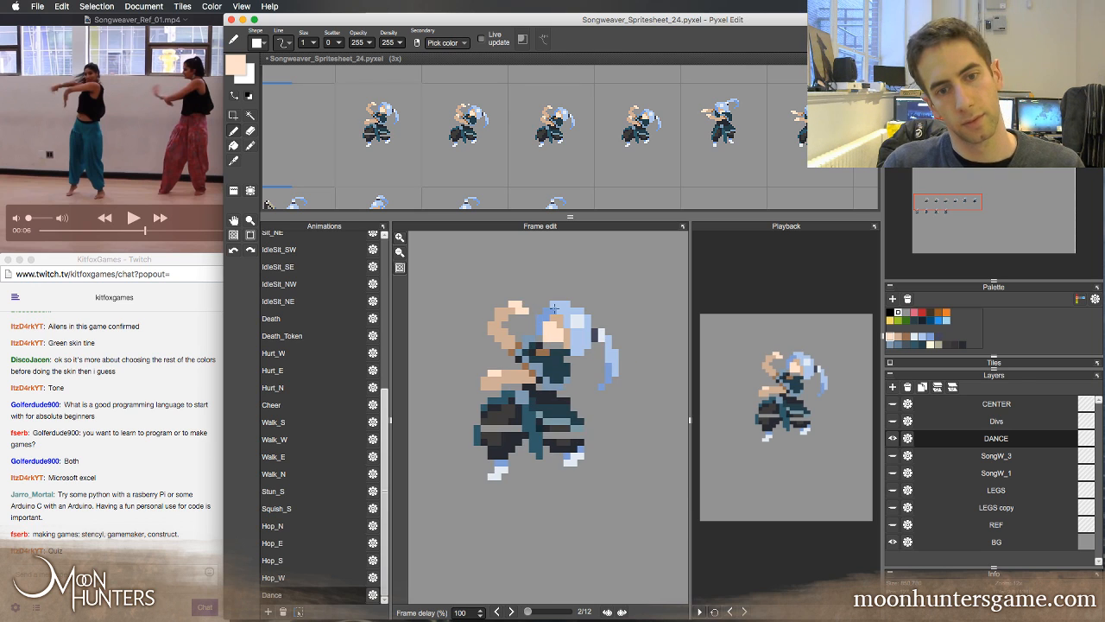
# Save the spritesheet and undo the stray light pen stroke drawn to the raised hand in frame 2
pyautogui.moveTo(471, 283); pyautogui.dragTo(513, 305)
pyautogui.press('super+s')
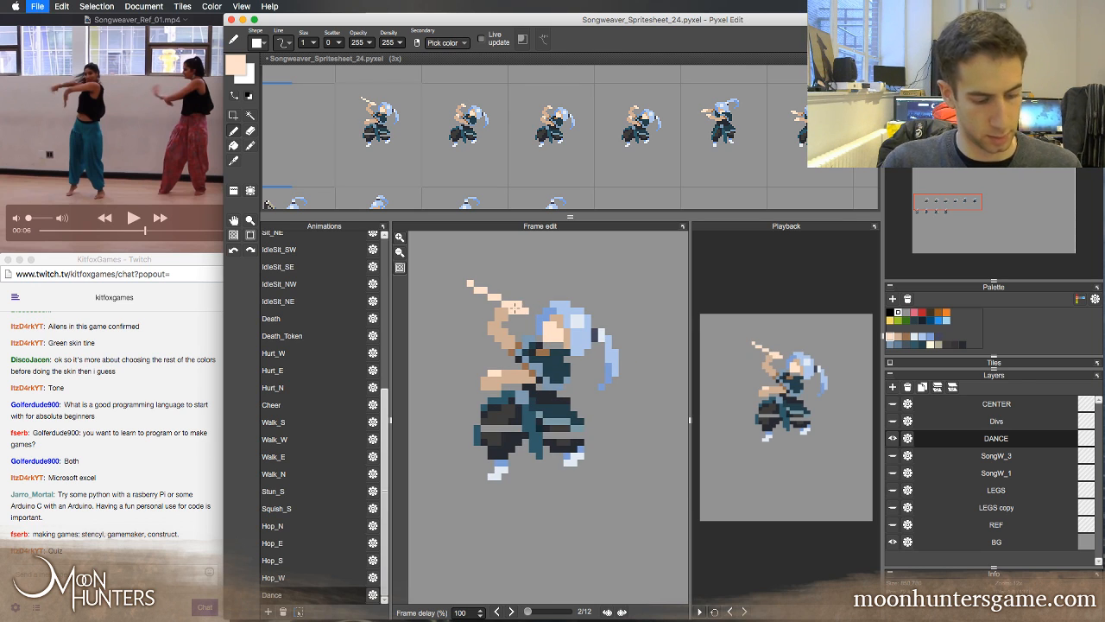
pyautogui.press('super+z')
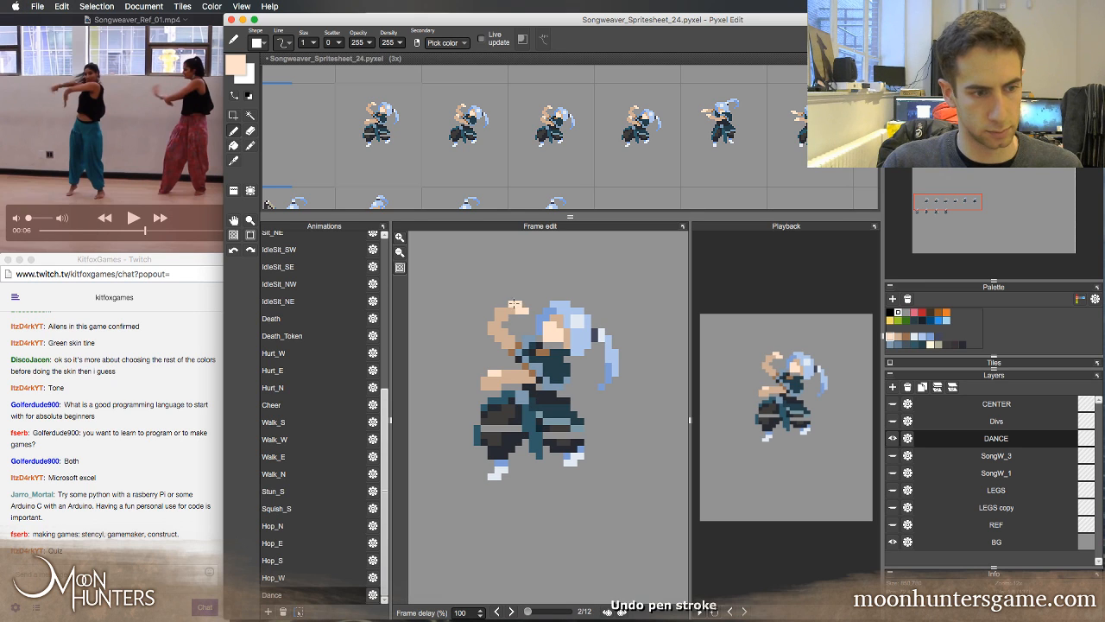
# Erase the raised upper hand and forearm in frame 2, leaving the lower arm in place
pyautogui.press('e')
pyautogui.moveTo(504, 316)
pyautogui.mouseDown()
pyautogui.moveTo(525, 310)
pyautogui.moveTo(498, 310)
pyautogui.mouseUp()
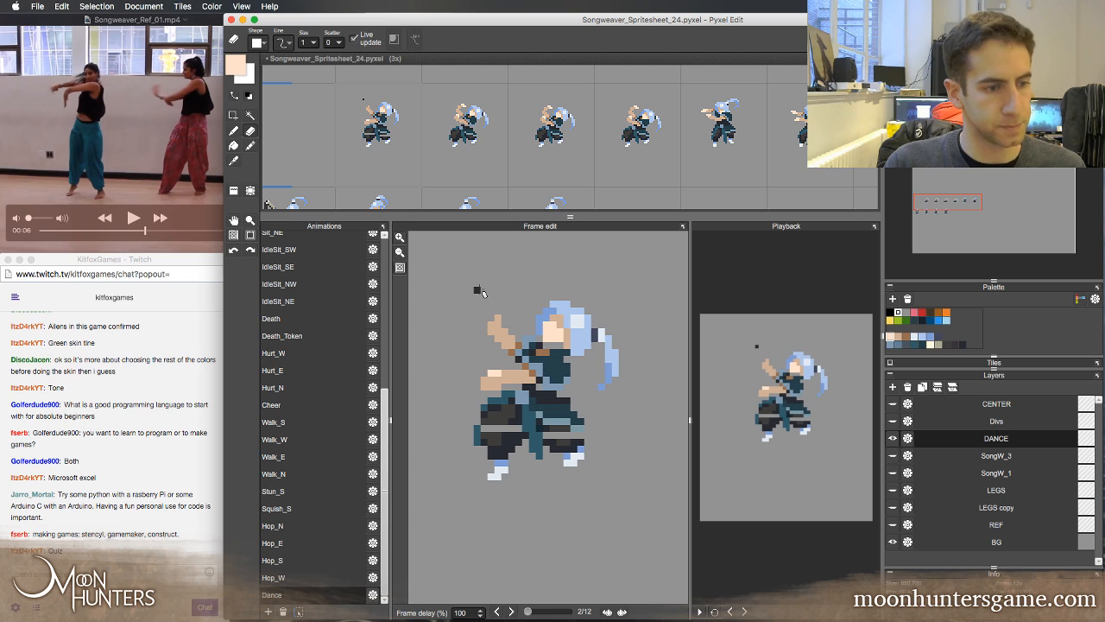
pyautogui.moveTo(488, 316)
pyautogui.mouseDown()
pyautogui.moveTo(491, 339)
pyautogui.moveTo(511, 339)
pyautogui.moveTo(510, 353)
pyautogui.mouseUp()
# Redraw the upper arm in frame 2 in sampled skin tones, extended outward and bent up at the elbow, with a light hand
pyautogui.press('b')
pyautogui.rightClick(526, 366)
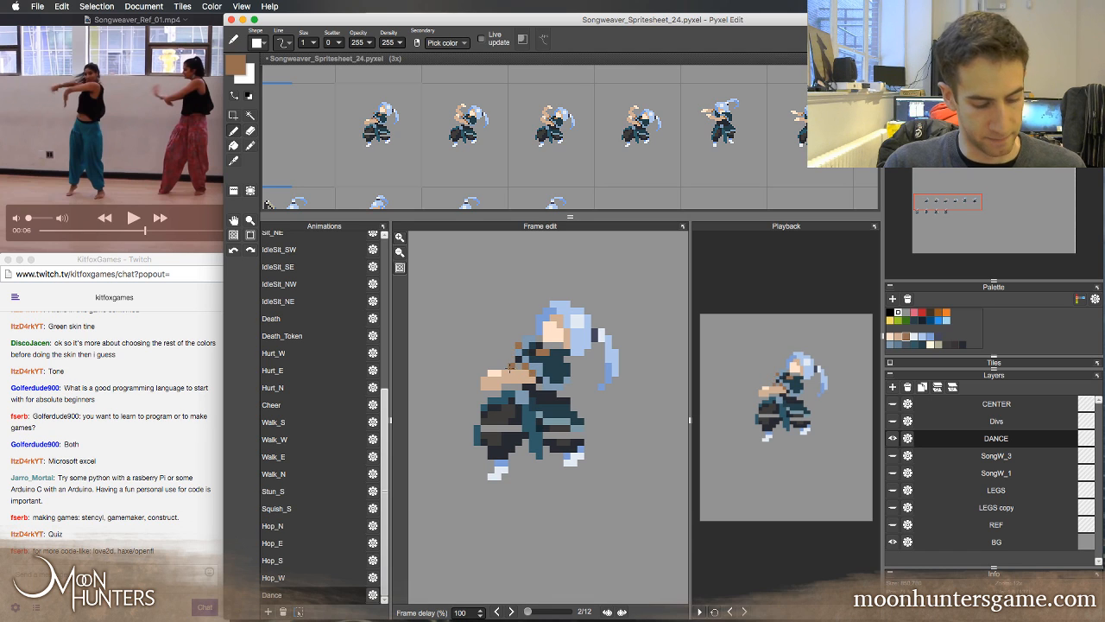
pyautogui.rightClick(510, 374)
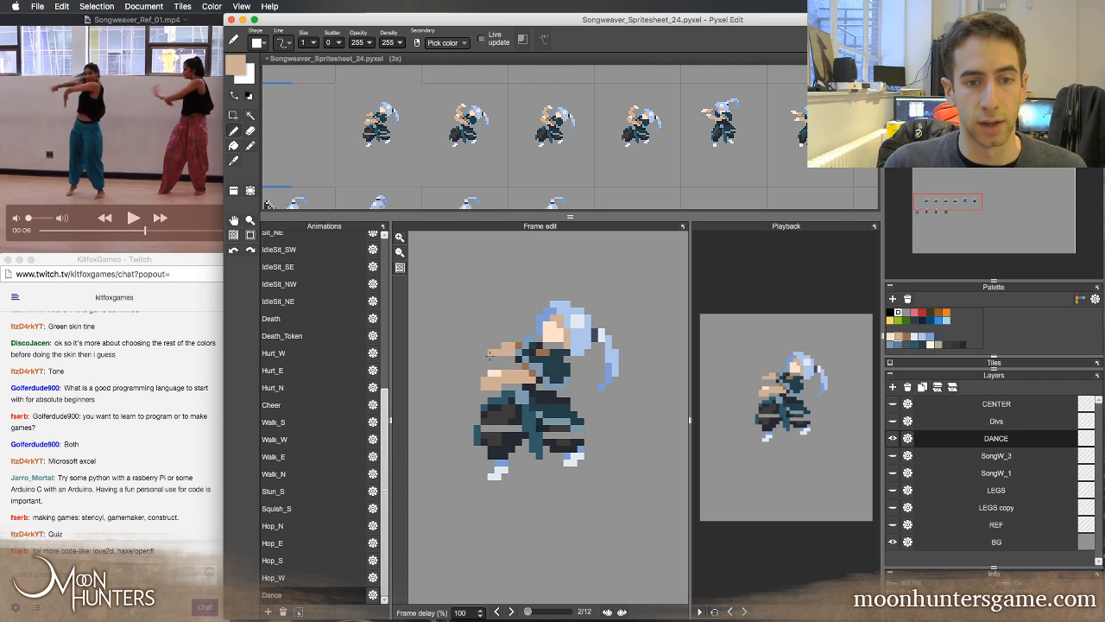
pyautogui.moveTo(484, 345); pyautogui.dragTo(496, 329)
pyautogui.press('e')
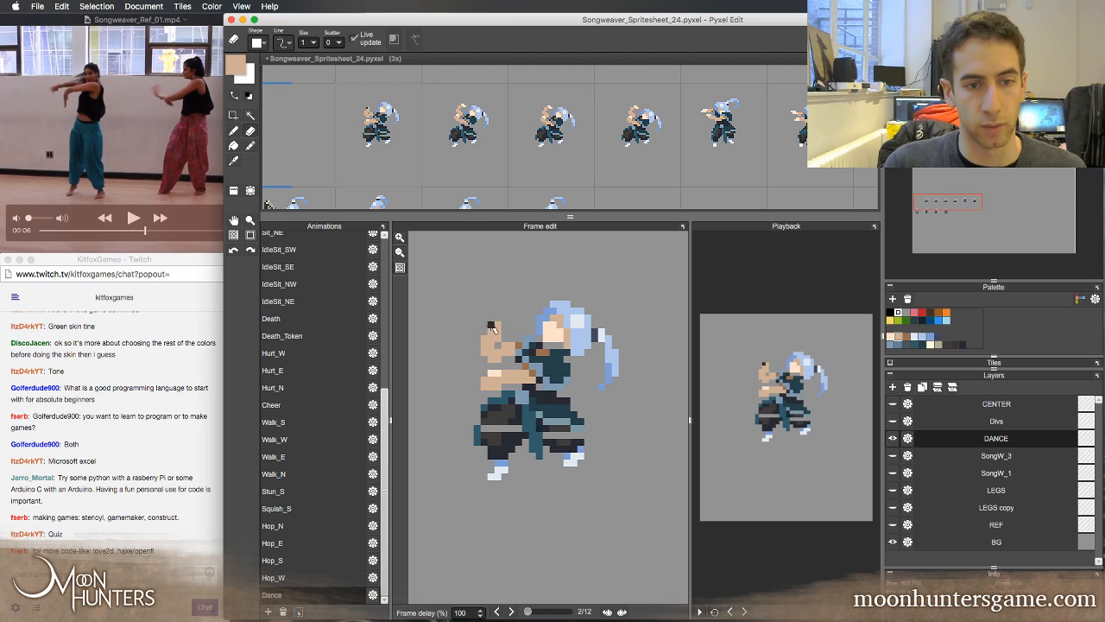
pyautogui.press('b')
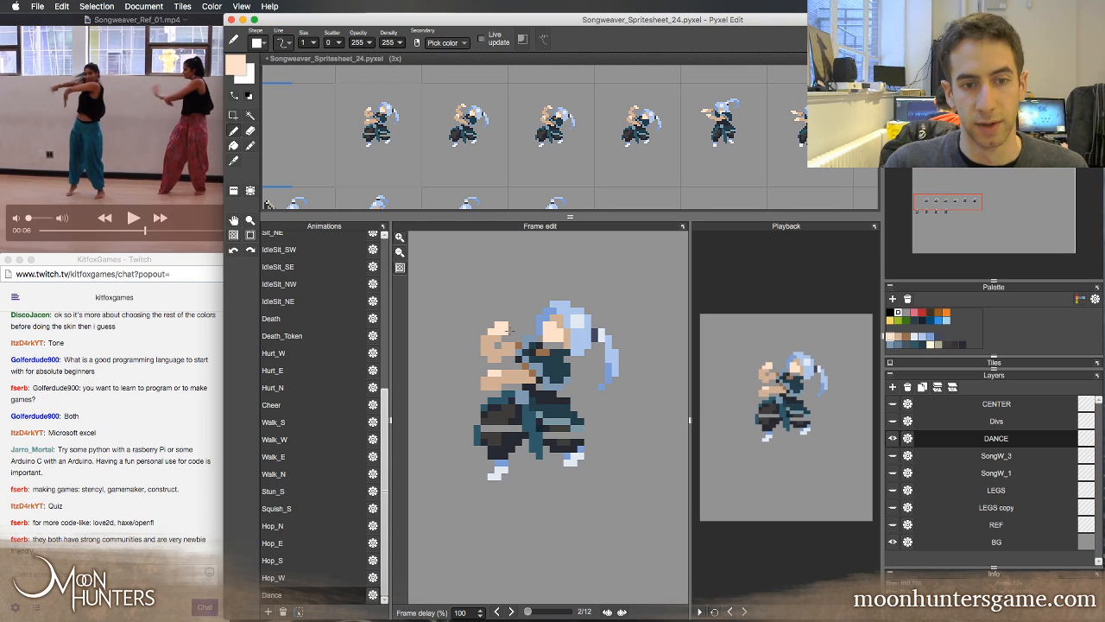
pyautogui.press('e')
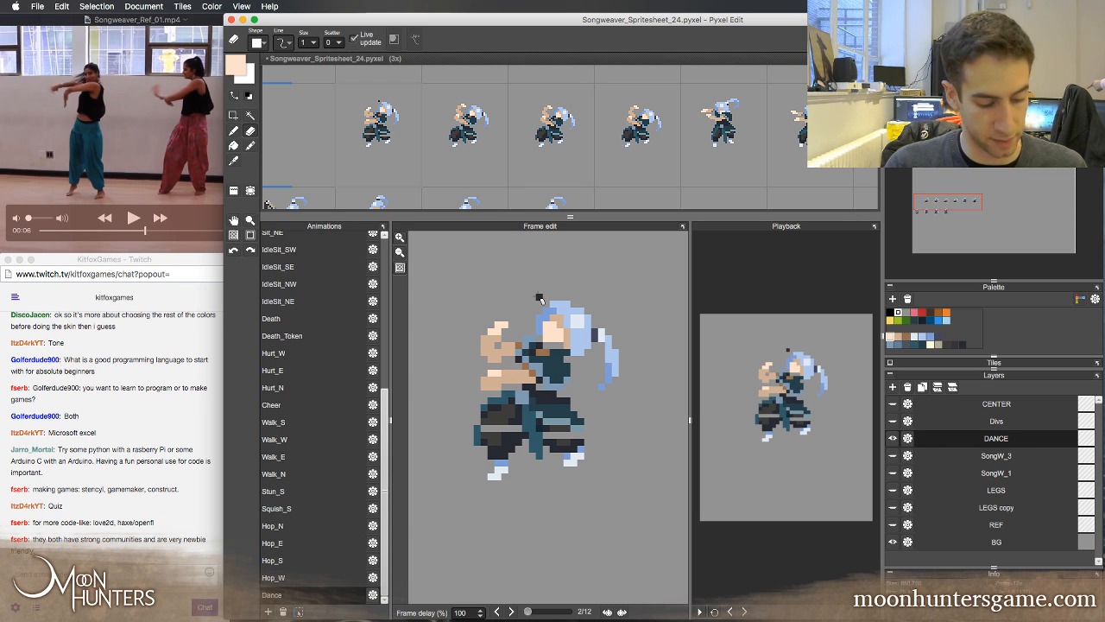
# Flip between frame 2 and its neighbours to compare the redrawn upper arm with frame 3
pyautogui.press('b')
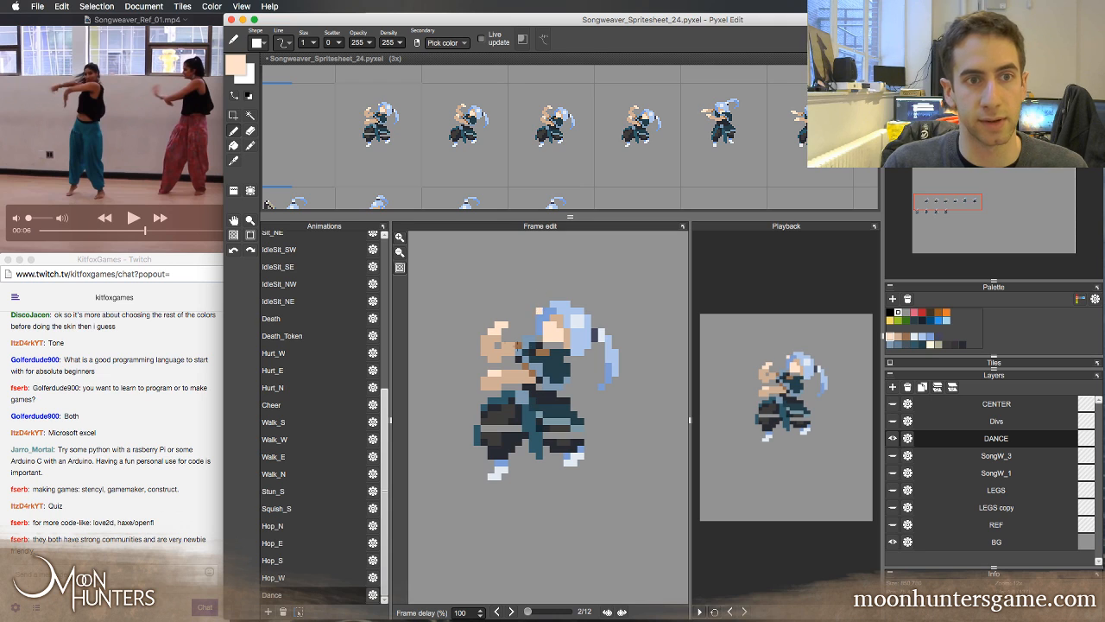
pyautogui.press('Right')
pyautogui.press('Left')
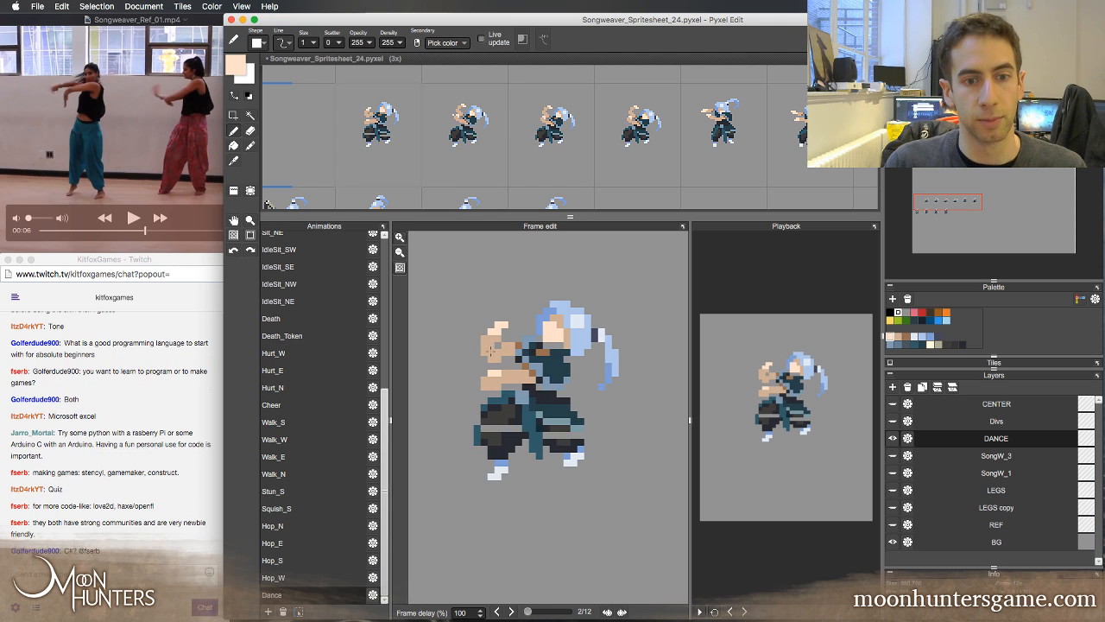
pyautogui.press('Left')
pyautogui.press('Right')
pyautogui.press('Right')
pyautogui.press('Left')
pyautogui.press('Right')
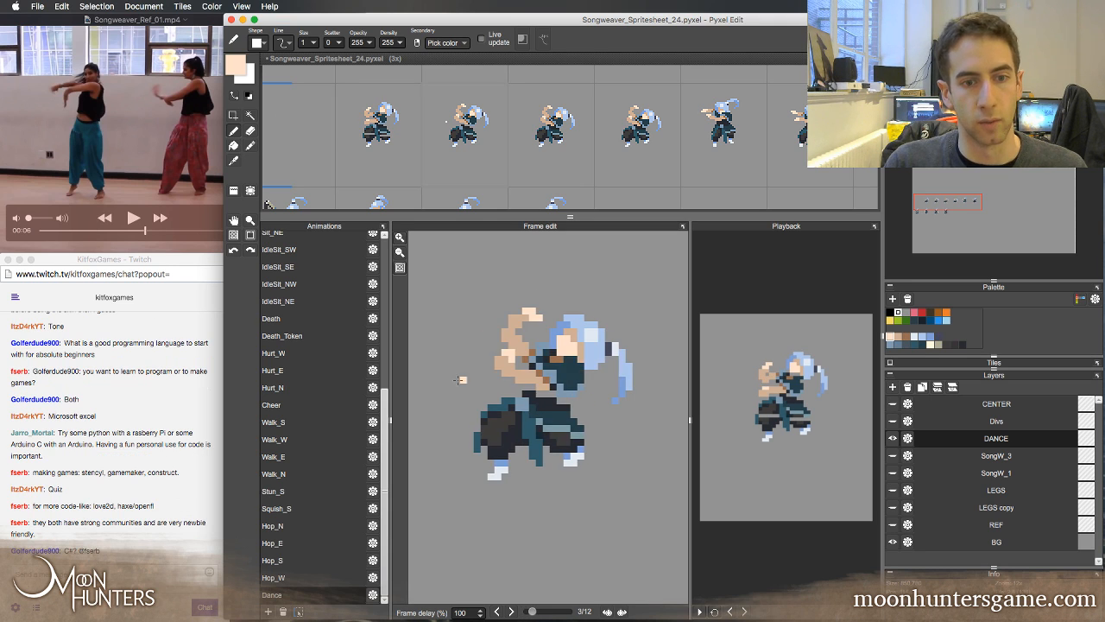
pyautogui.press('Left')
pyautogui.press('Right')
pyautogui.press('Left')
# Retouch the upper arm near the shoulder in frame 2, erasing stray pixels and repainting with sampled tan and brown skin tones
pyautogui.press('e')
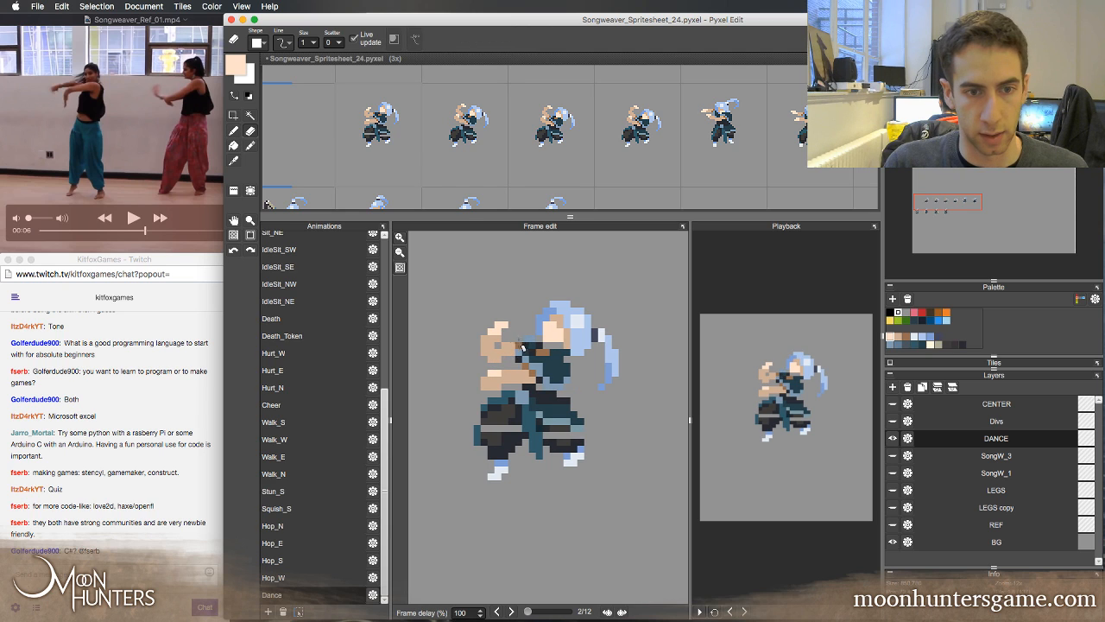
pyautogui.click(513, 357)
pyautogui.press('b')
pyautogui.rightClick(505, 357)
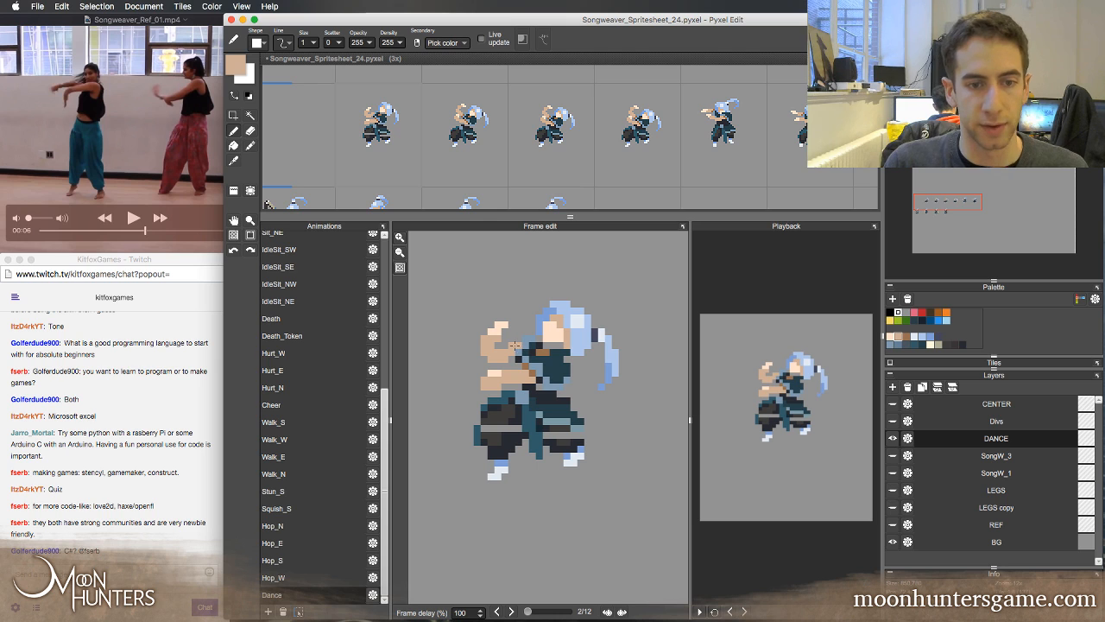
pyautogui.keyDown('alt'); pyautogui.click(516, 345); pyautogui.keyUp('alt')
pyautogui.press('e')
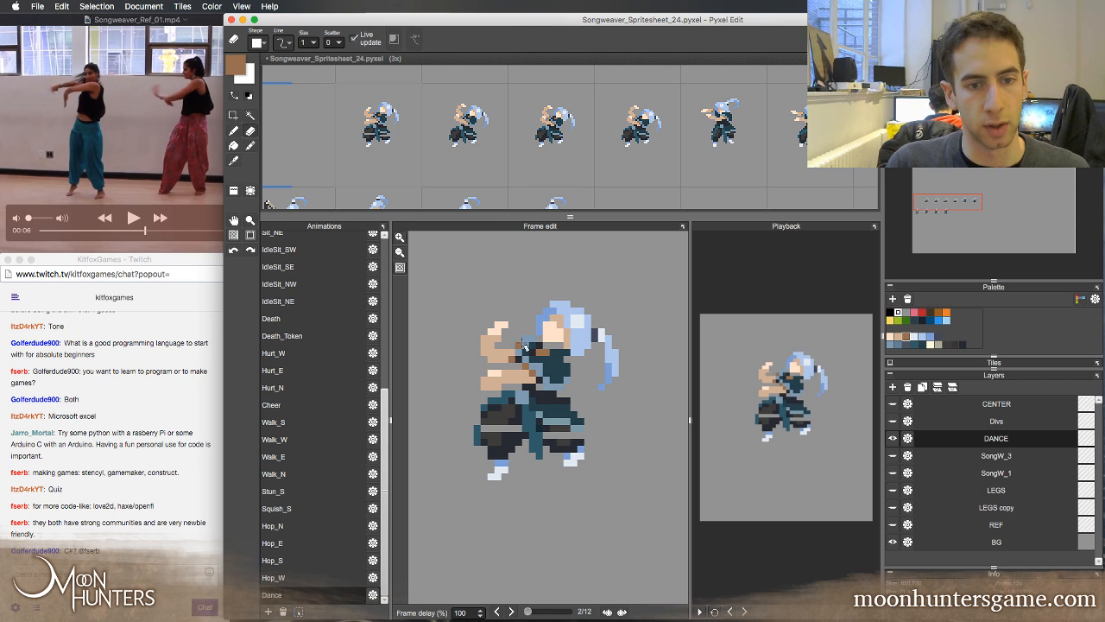
pyautogui.click(527, 337)
# Flip repeatedly between frames 2 and 3 to check how the retouched shoulder and both arms move
pyautogui.press('Left')
pyautogui.press('Right')
pyautogui.press('Right')
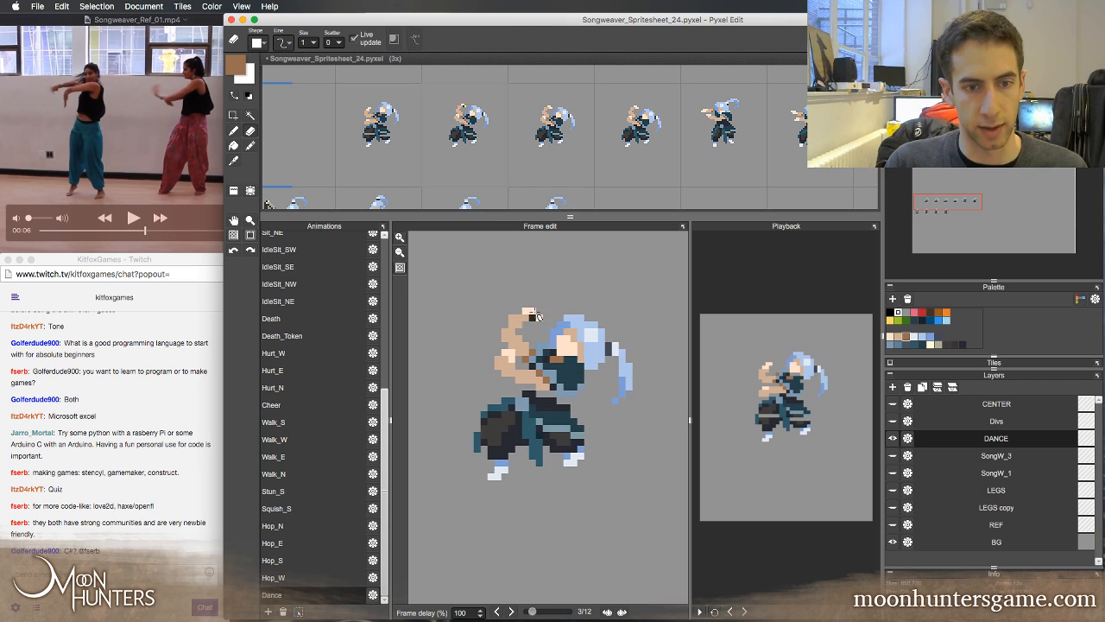
pyautogui.press('Left')
pyautogui.press('Right')
pyautogui.press('Left')
pyautogui.press('Right')
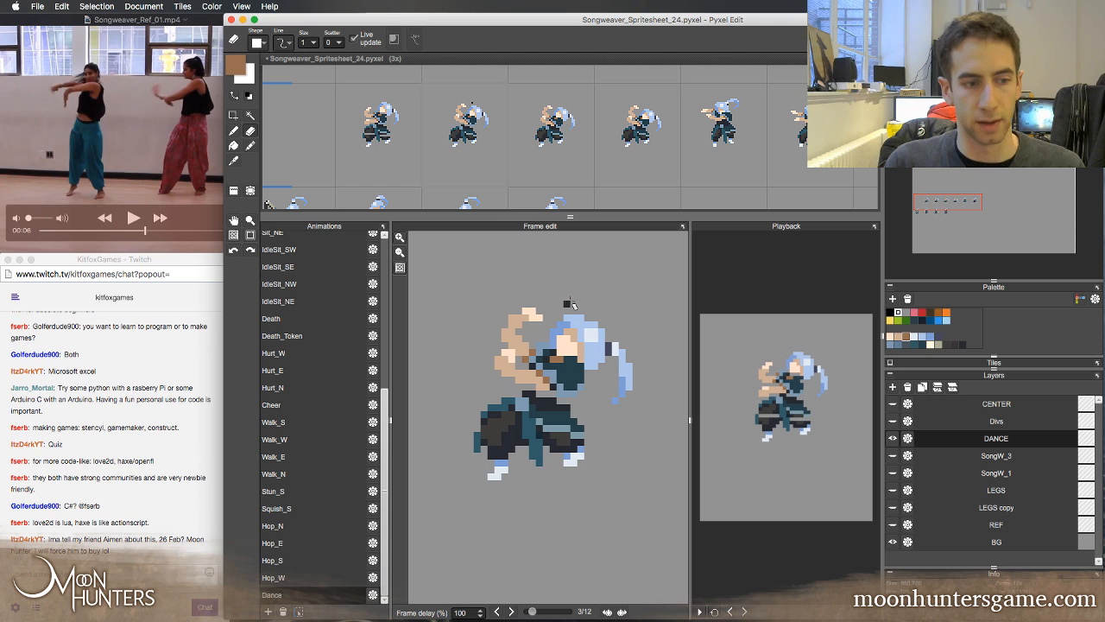
pyautogui.press('Left')
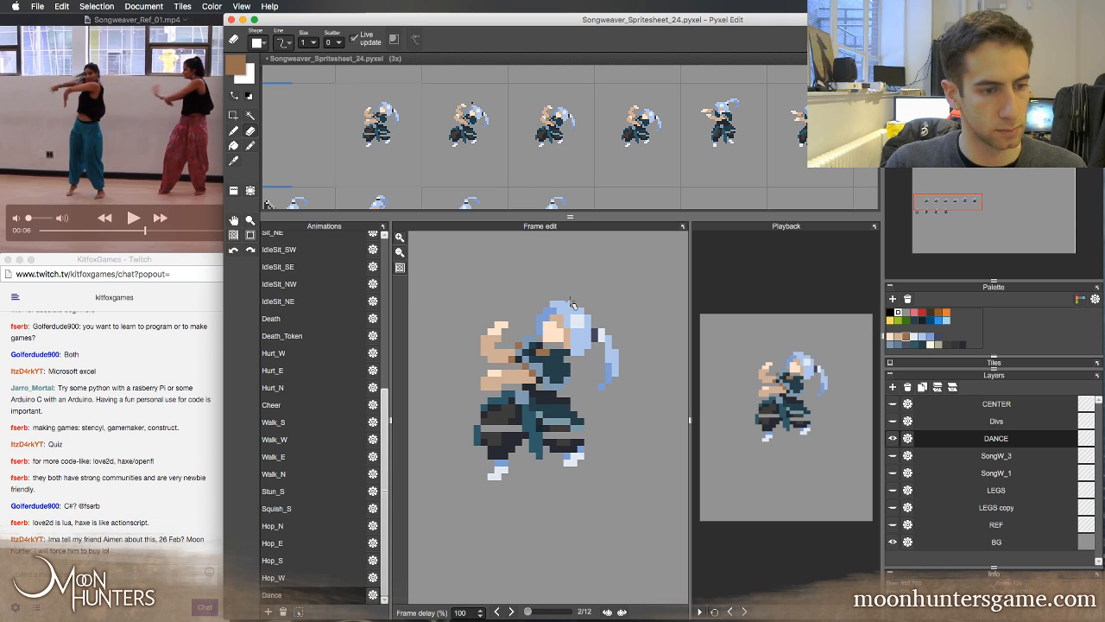
pyautogui.press('Right')
pyautogui.press('Left')
pyautogui.press('Right')
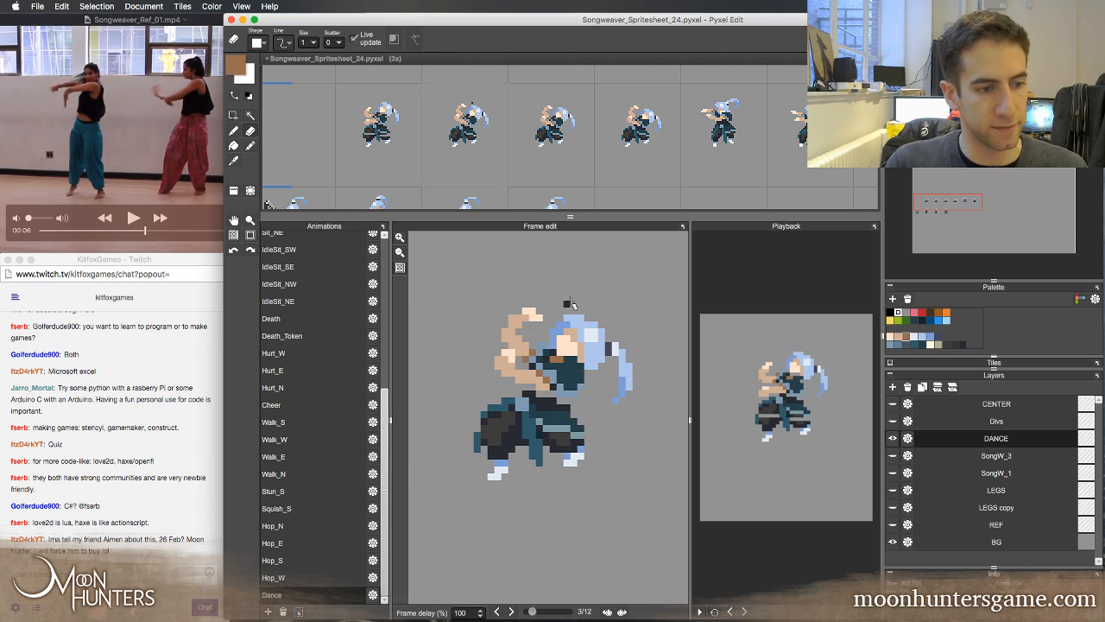
pyautogui.press('Left')
pyautogui.press('Right')
pyautogui.press('Left')
pyautogui.press('Right')
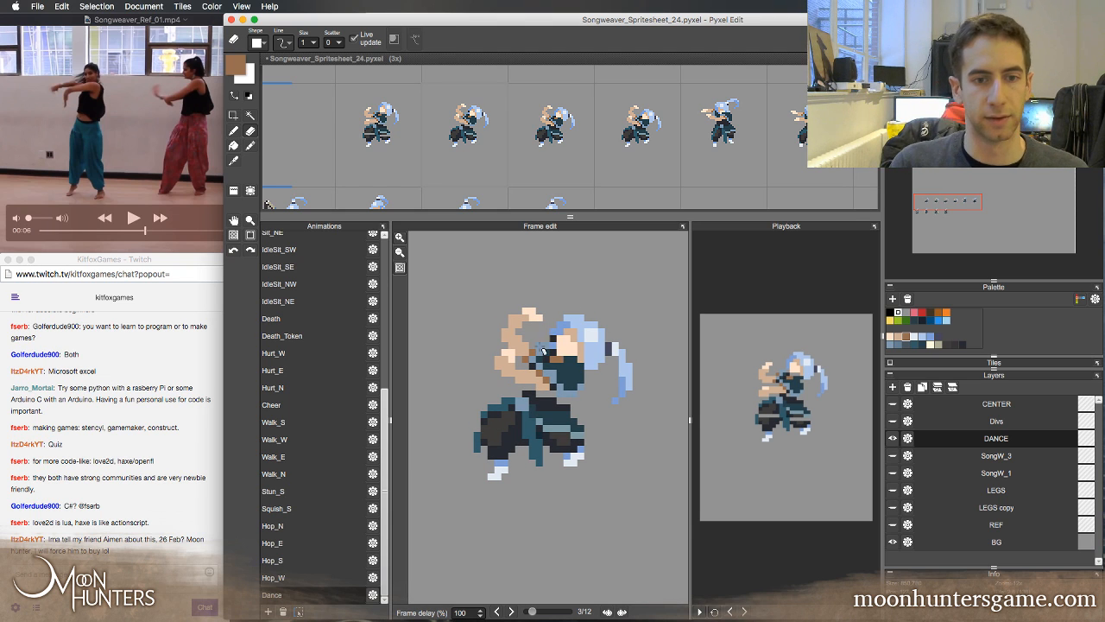
pyautogui.press('Left')
pyautogui.press('Right')
pyautogui.press('Left')
pyautogui.press('Right')
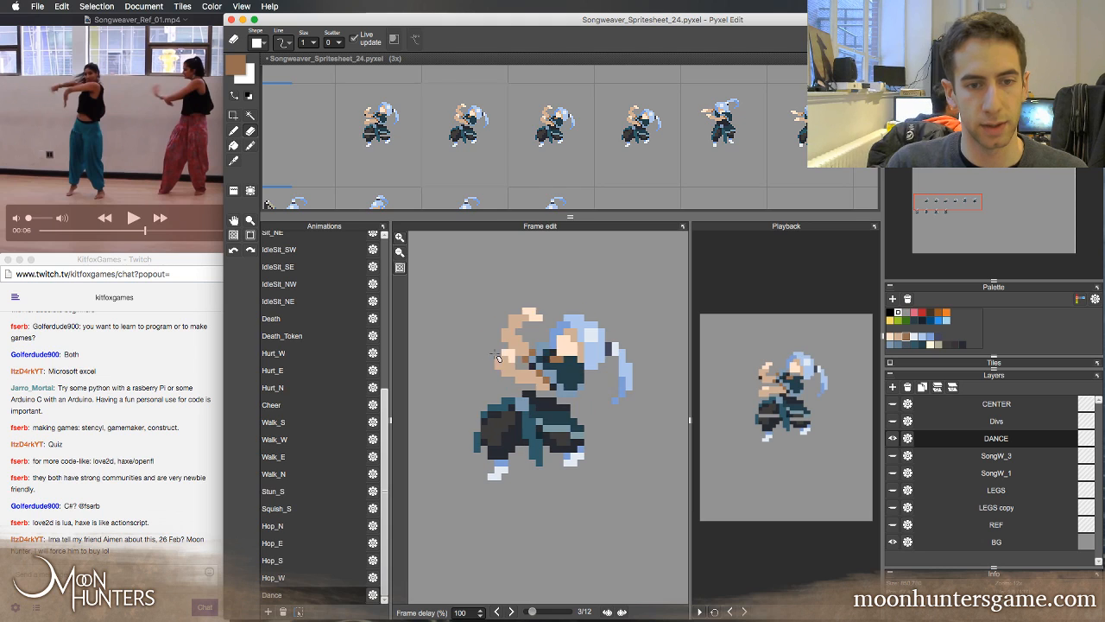
pyautogui.press('Left')
pyautogui.press('Right')
# Sample the lower forearm's skin tone in frame 3 and flip against frame 2 to compare the lower hand's position
pyautogui.rightClick(521, 373)
pyautogui.press('b')
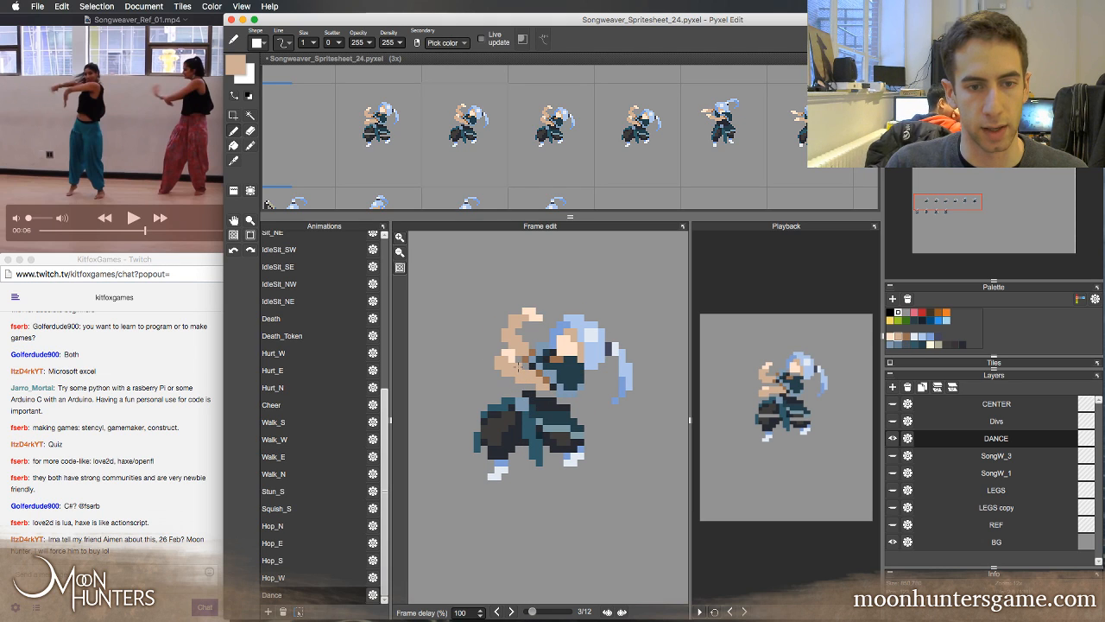
pyautogui.press('Left')
pyautogui.press('Right')
pyautogui.press('Left')
pyautogui.press('Right')
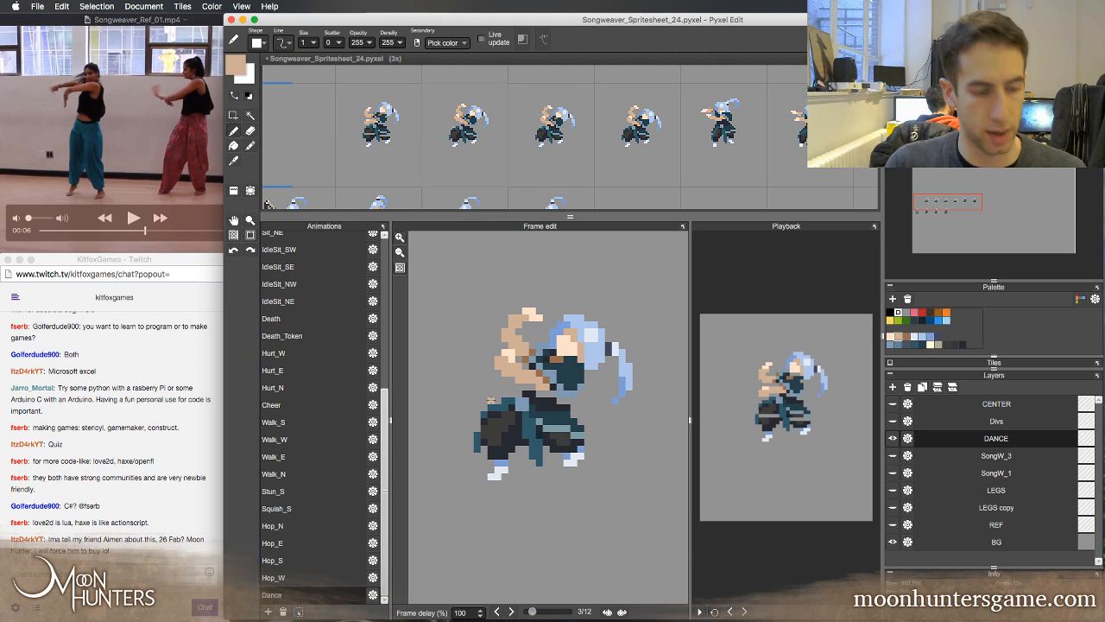
pyautogui.press('e')
pyautogui.press('Right')
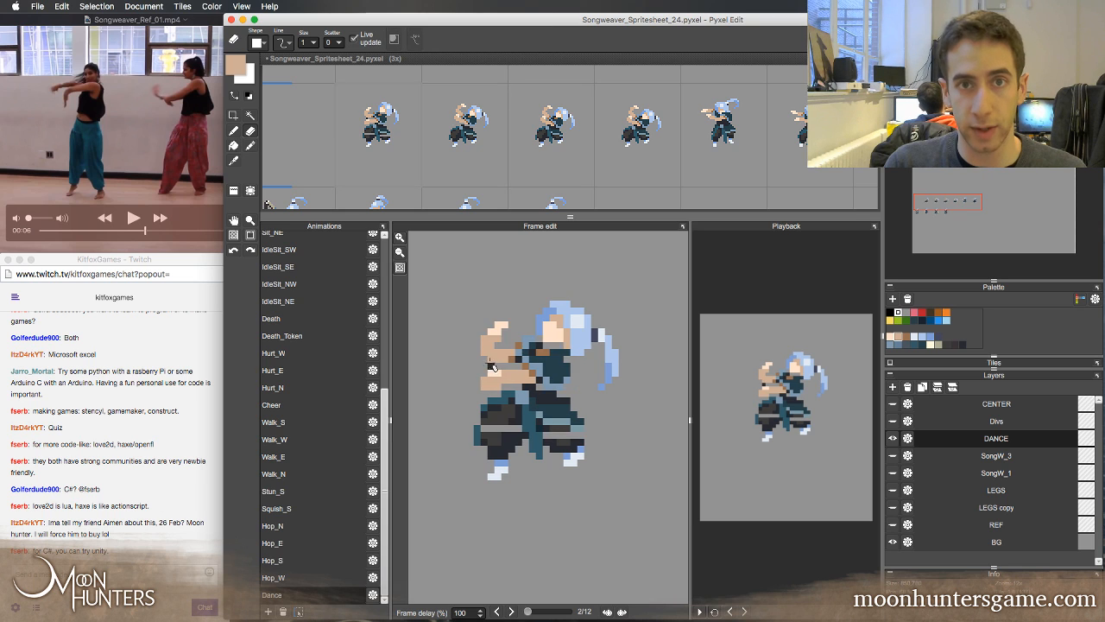
pyautogui.press('Left')
pyautogui.press('Right')
pyautogui.press('Left')
pyautogui.press('Right')
pyautogui.press('Left')
pyautogui.press('Left')
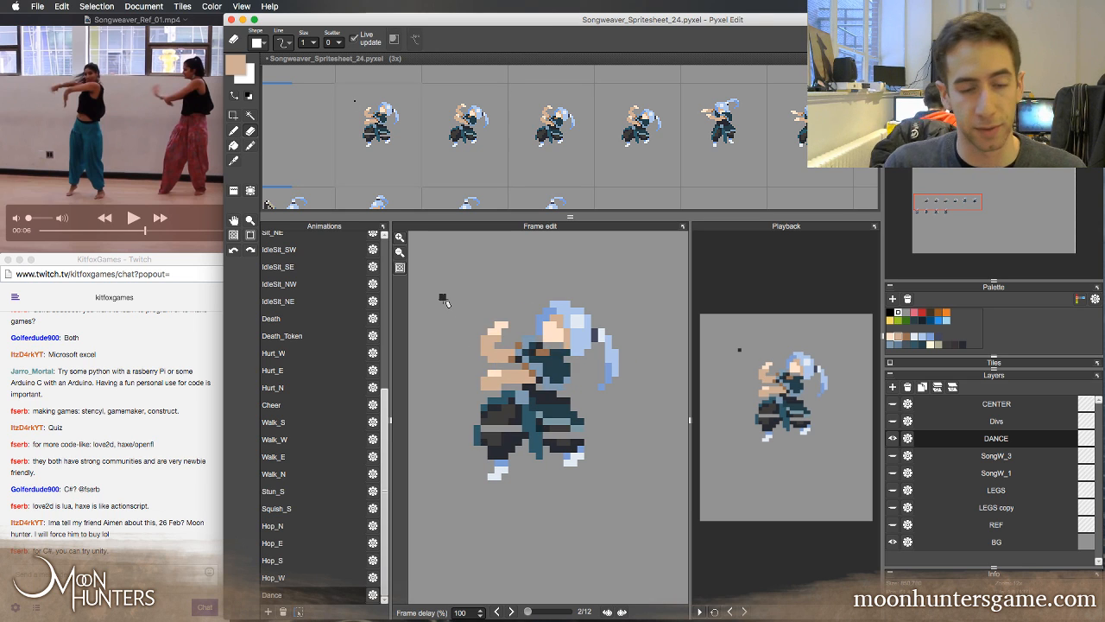
pyautogui.press('Right')
pyautogui.press('Left')
pyautogui.press('Right')
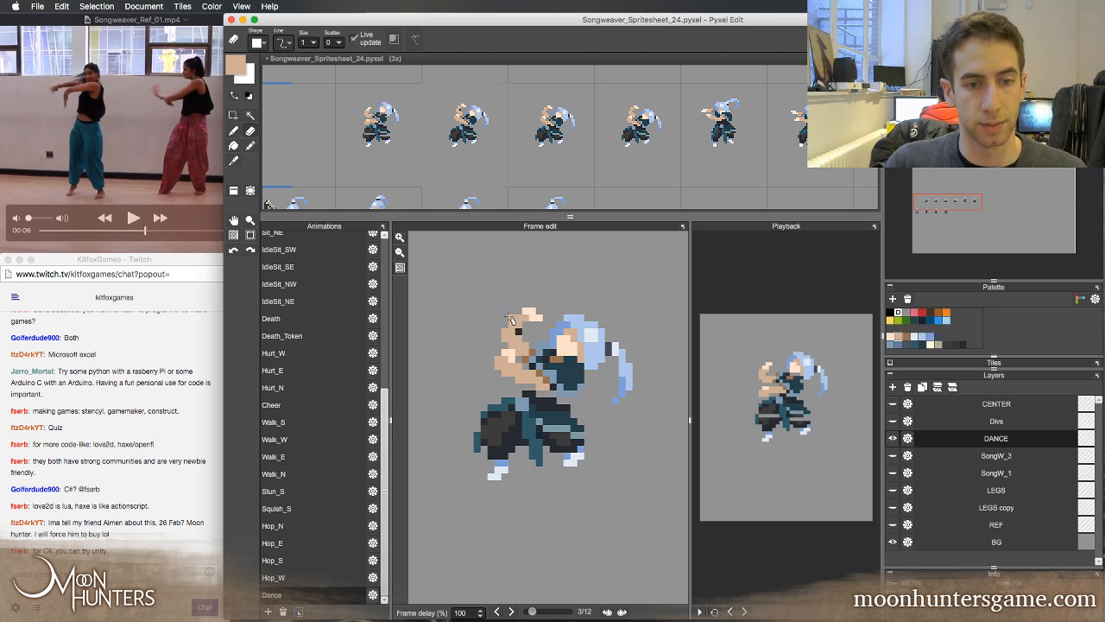
# Shift the lower hand in frame 3 one pixel down and touch up the forearm with its sampled skin tone
pyautogui.press('m')
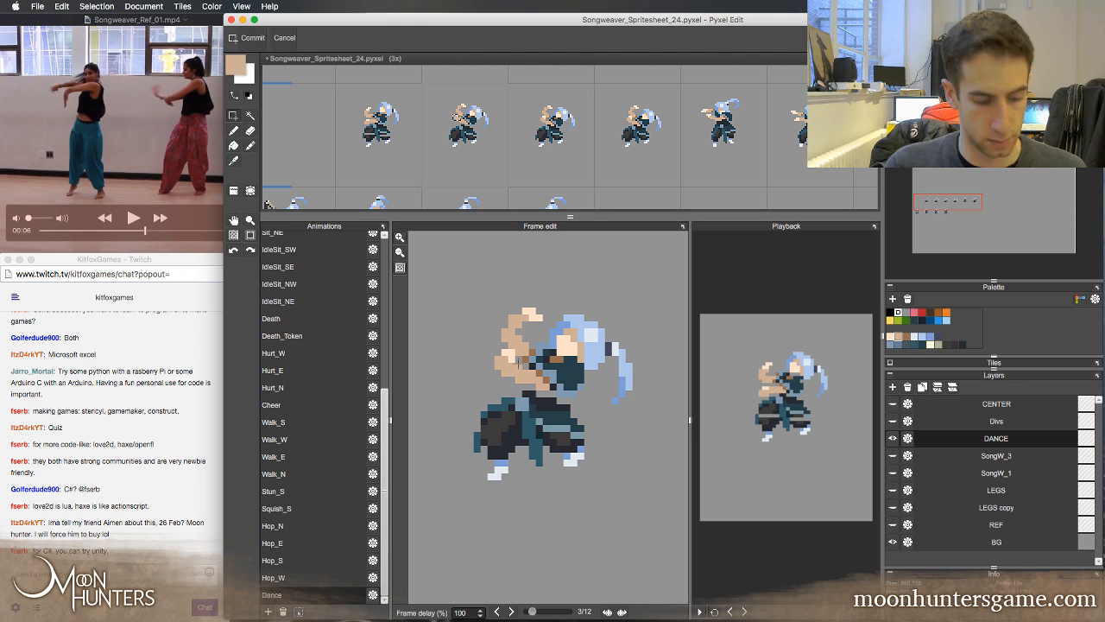
pyautogui.moveTo(488, 348); pyautogui.dragTo(526, 378)
pyautogui.press('Down')
pyautogui.press('super+d')
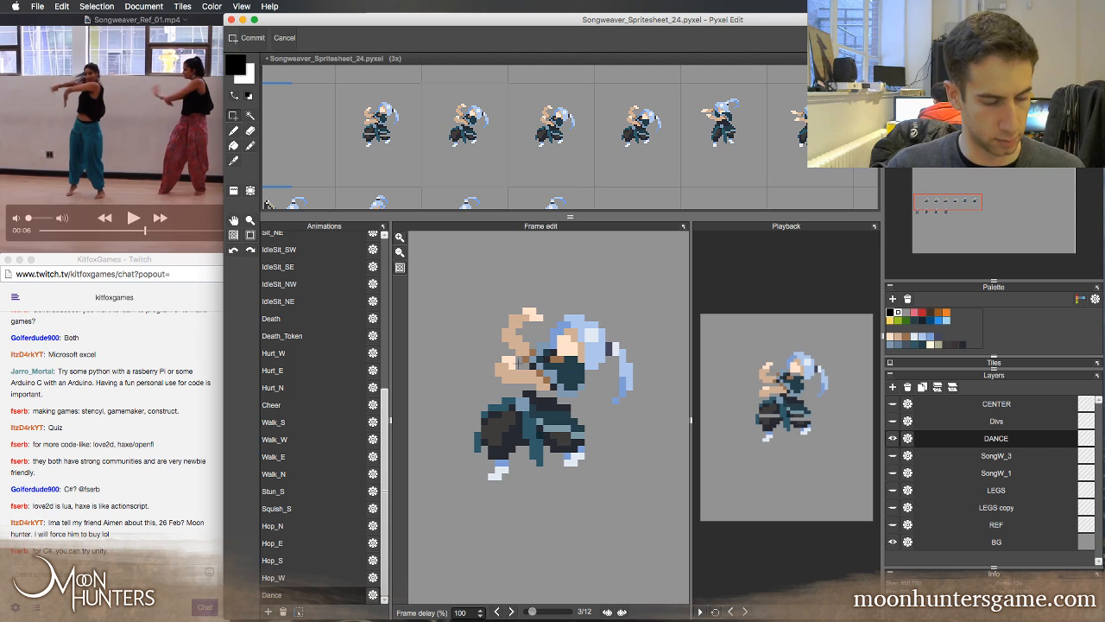
pyautogui.press('e')
pyautogui.press('b')
pyautogui.rightClick(520, 375)
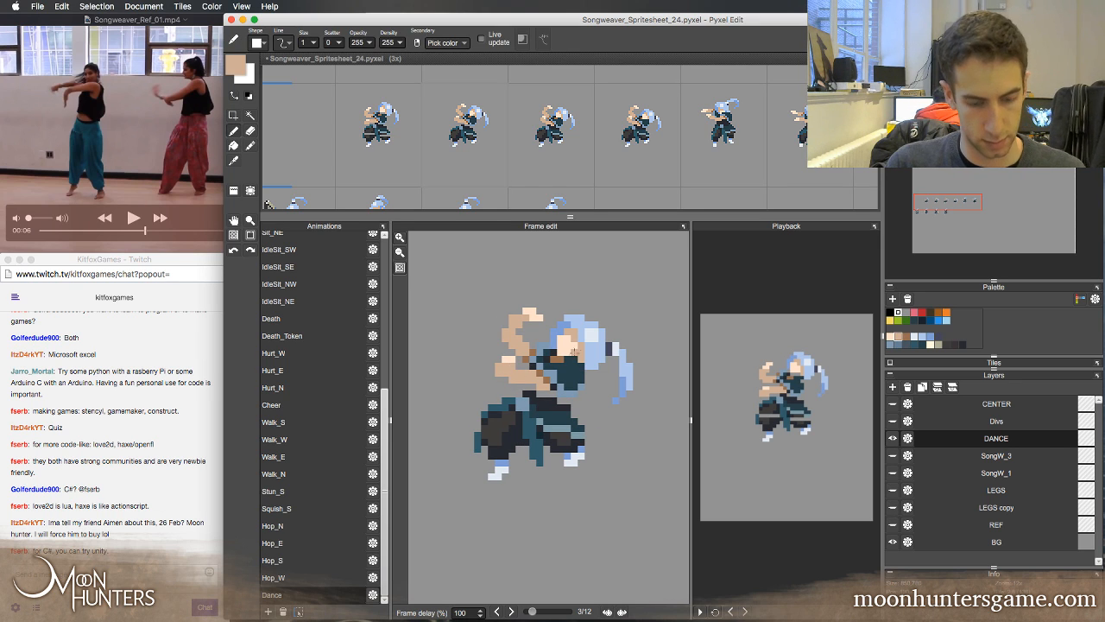
# Flip through frames 1 to 4 to check the motion of the lowered hand and the raised arm
pyautogui.press('Left')
pyautogui.press('Right')
pyautogui.press('Right')
pyautogui.press('Left')
pyautogui.press('Left')
pyautogui.press('Left')
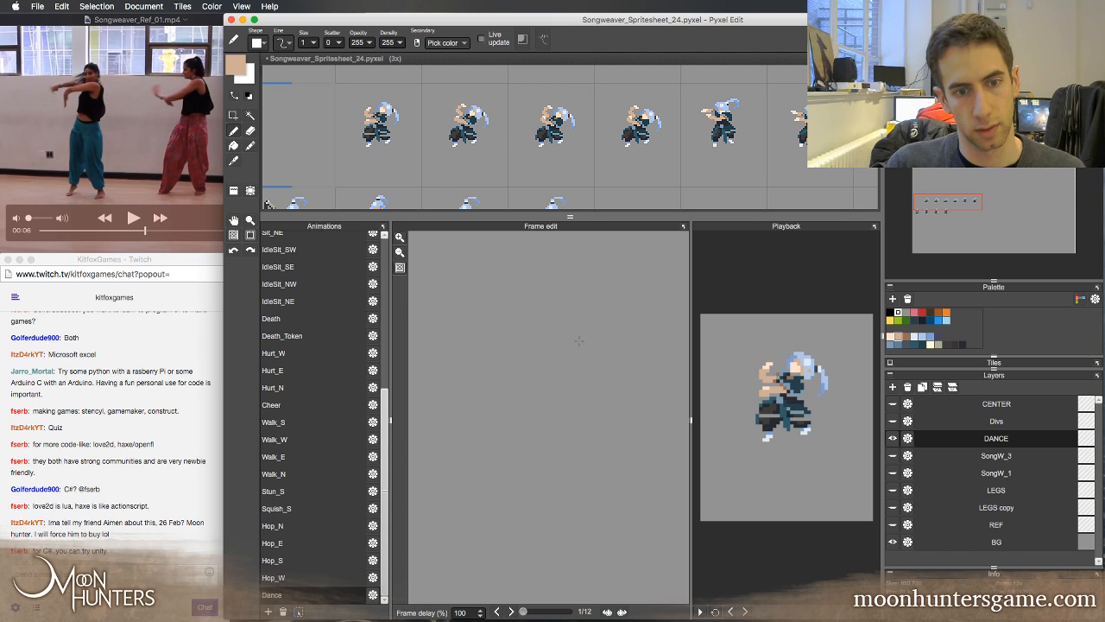
pyautogui.press('Right')
pyautogui.press('Right')
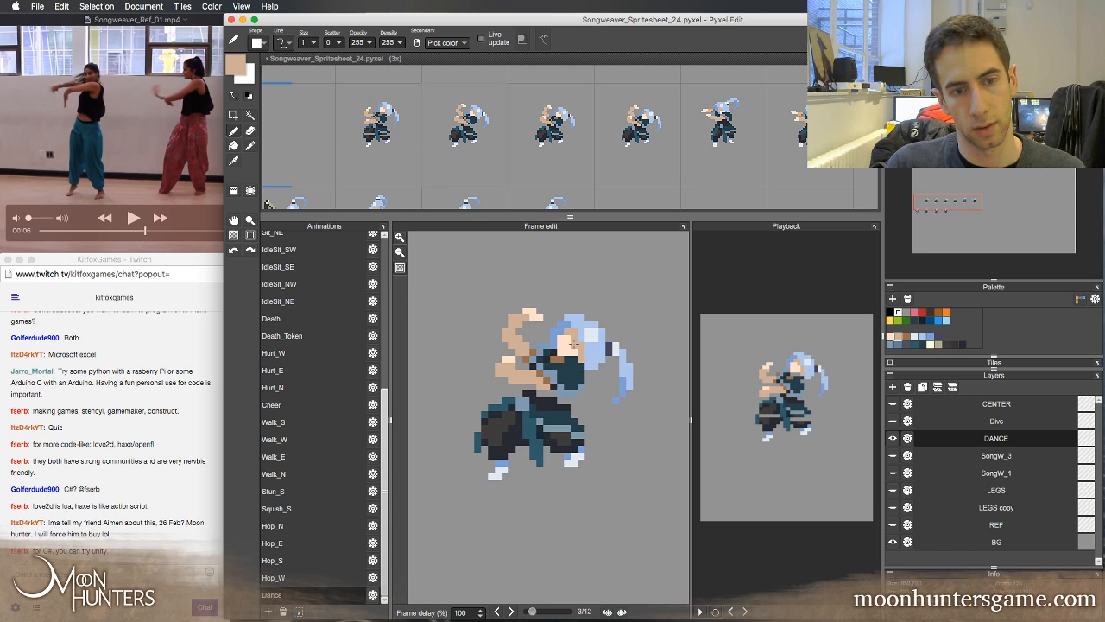
pyautogui.press('Right')
pyautogui.press('Left')
pyautogui.press('Left')
pyautogui.press('Left')
pyautogui.press('Right')
pyautogui.press('Right')
pyautogui.press('Right')
pyautogui.press('Left')
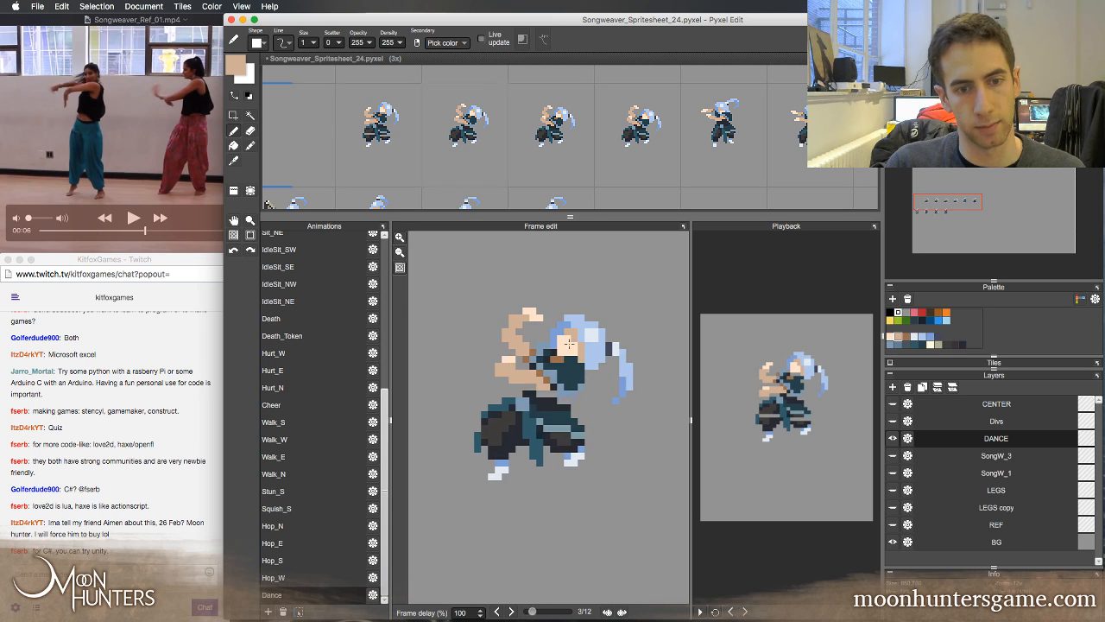
pyautogui.press('Left')
pyautogui.press('Left')
pyautogui.press('Right')
pyautogui.press('Right')
pyautogui.press('Left')
pyautogui.press('Left')
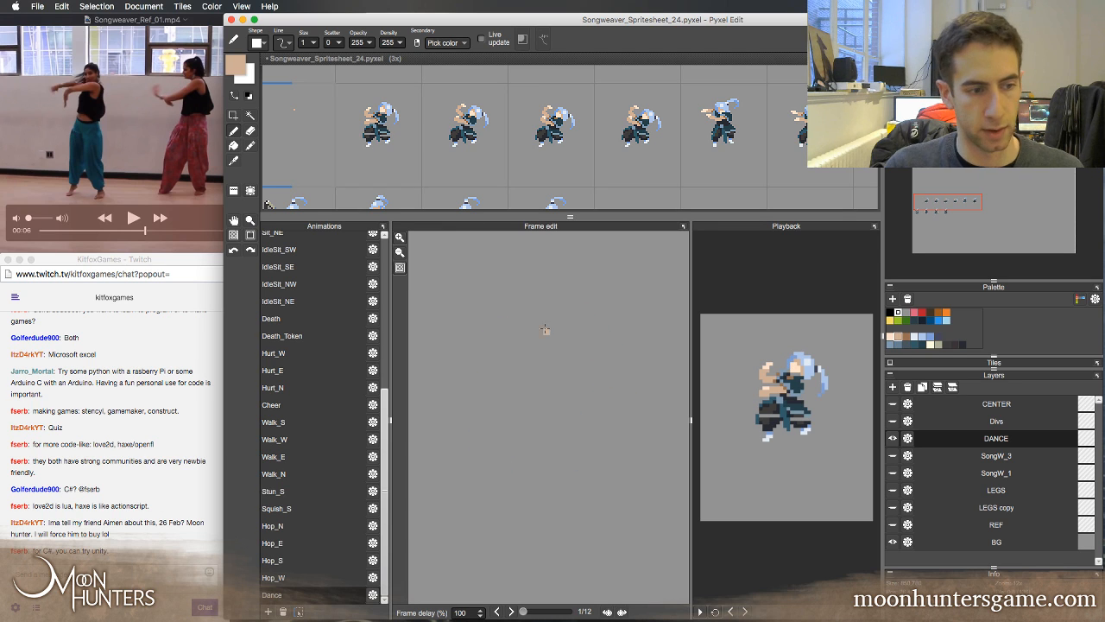
pyautogui.press('Right')
pyautogui.press('Right')
pyautogui.press('Left')
pyautogui.press('Right')
pyautogui.press('Right')
pyautogui.press('Left')
pyautogui.press('Left')
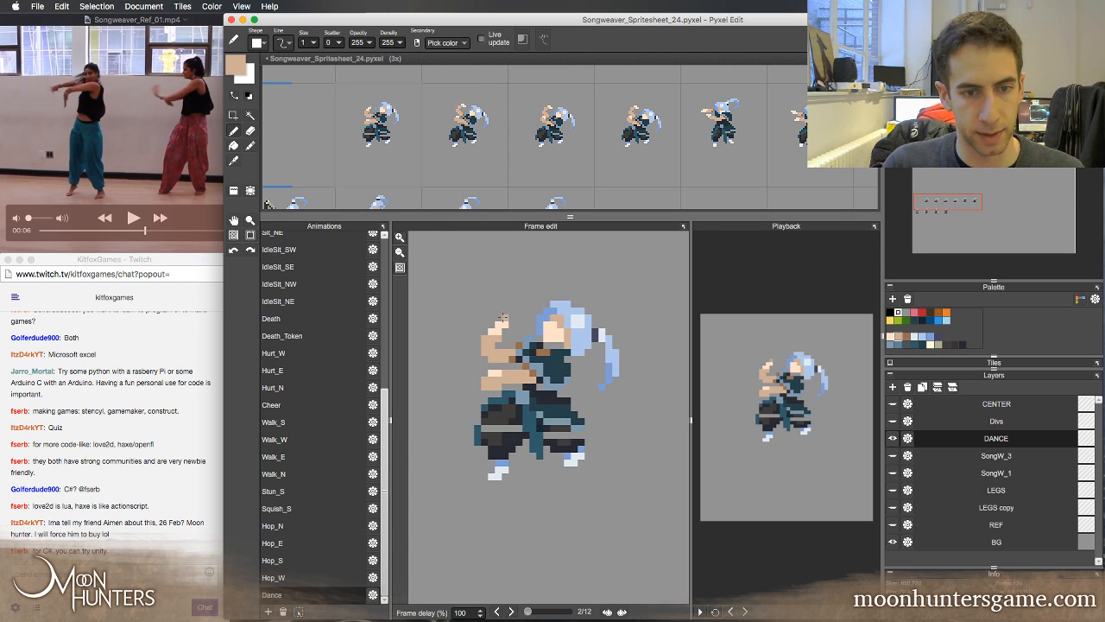
pyautogui.press('Right')
pyautogui.press('Left')
pyautogui.press('Right')
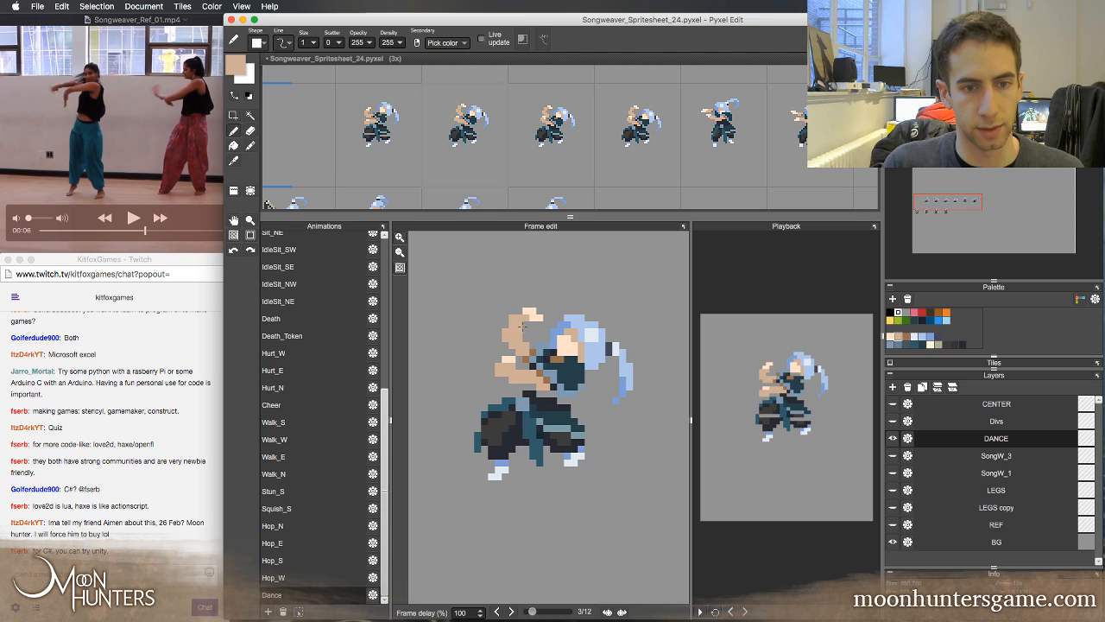
# Select the raised upper hand and forearm in frame 3 and shift them one pixel outward and down
pyautogui.press('s')
pyautogui.moveTo(550, 335); pyautogui.dragTo(550, 335)
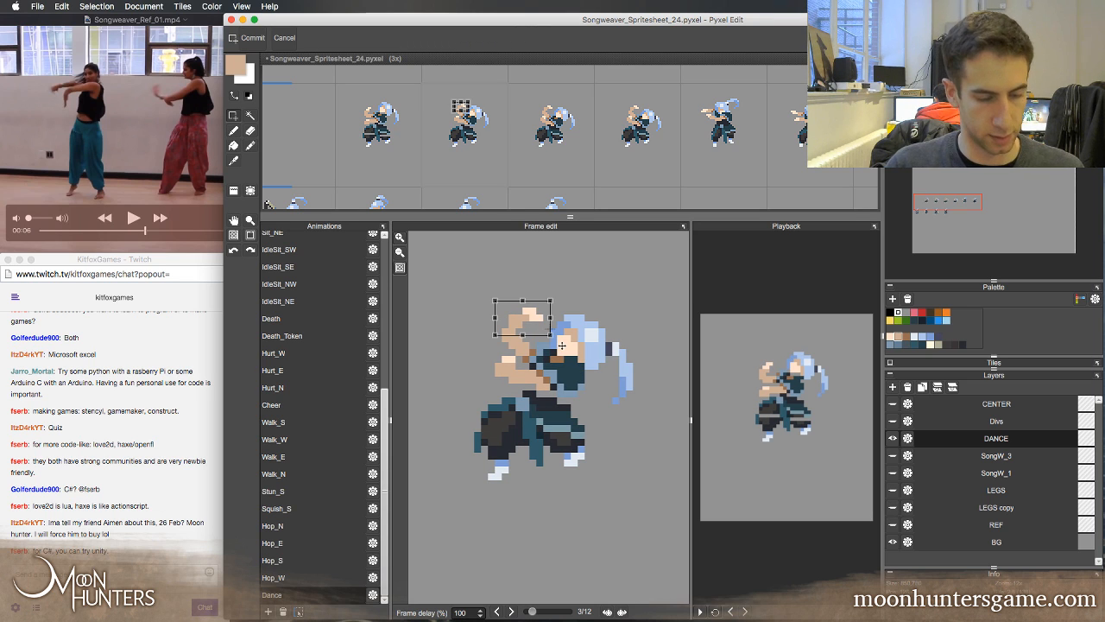
pyautogui.click(562, 345)
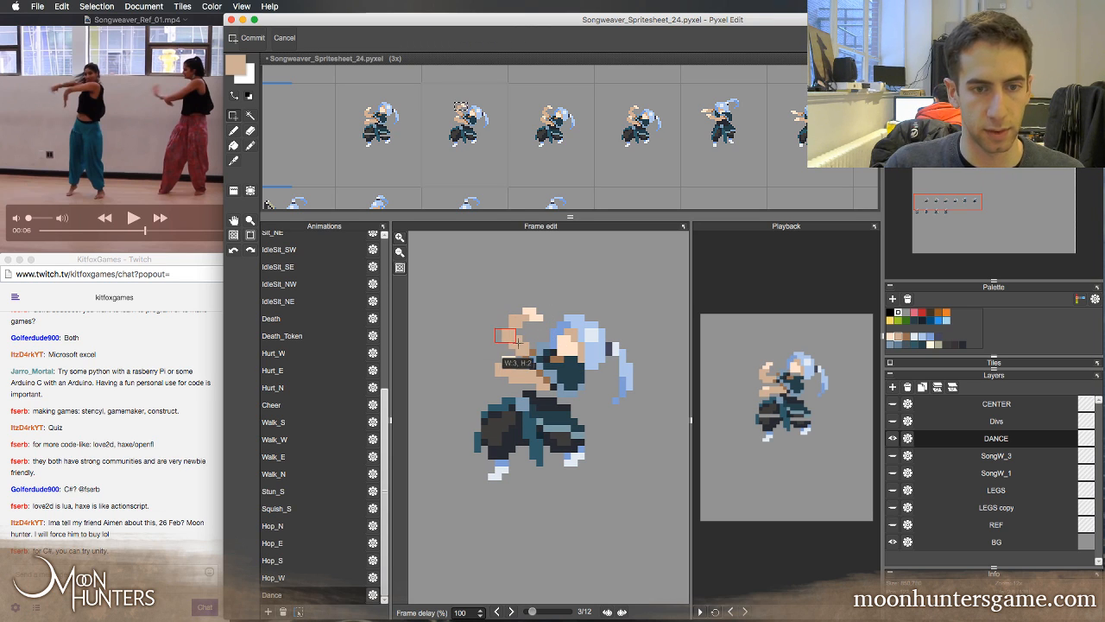
pyautogui.moveTo(488, 307); pyautogui.dragTo(544, 350)
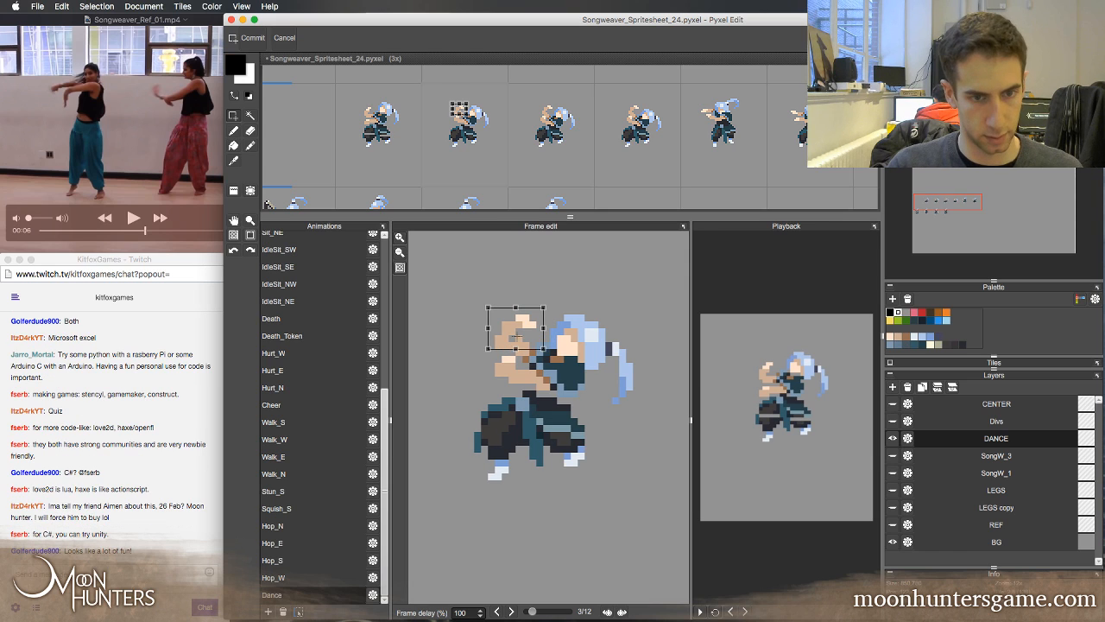
# Flip between frames 2, 3 and 4 to check how the shifted upper forearm flows
pyautogui.press('Left')
pyautogui.press('Right')
pyautogui.press('Right')
pyautogui.press('Left')
pyautogui.press('Left')
pyautogui.press('Right')
pyautogui.press('Right')
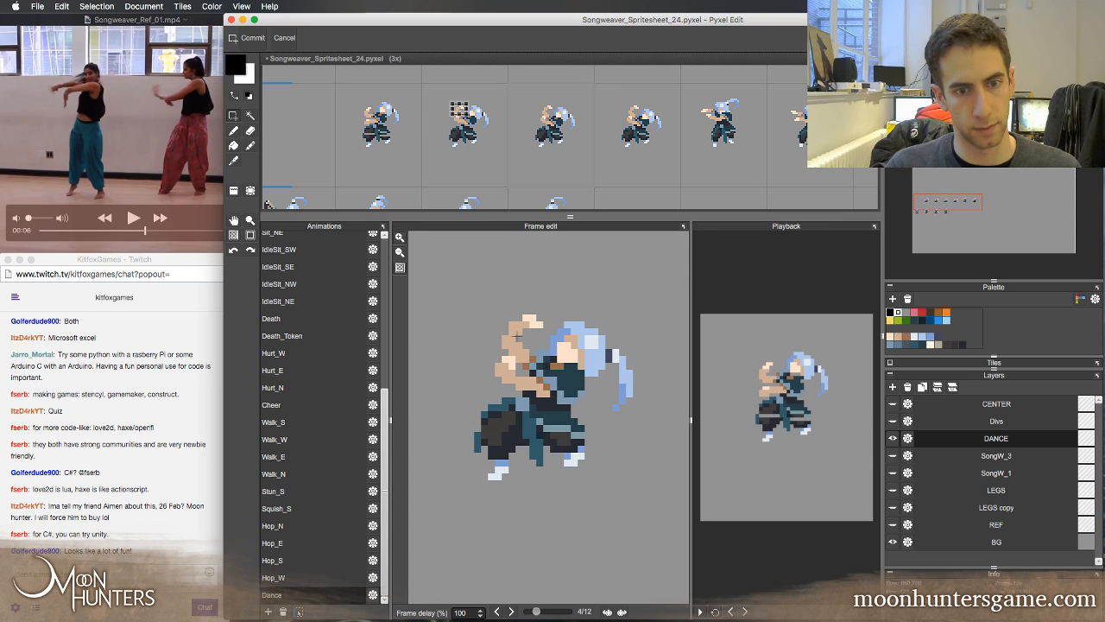
pyautogui.press('Left')
pyautogui.press('Left')
pyautogui.press('Right')
pyautogui.press('Right')
pyautogui.press('Left')
pyautogui.press('Left')
pyautogui.press('Right')
pyautogui.press('Right')
pyautogui.press('Left')
pyautogui.press('Left')
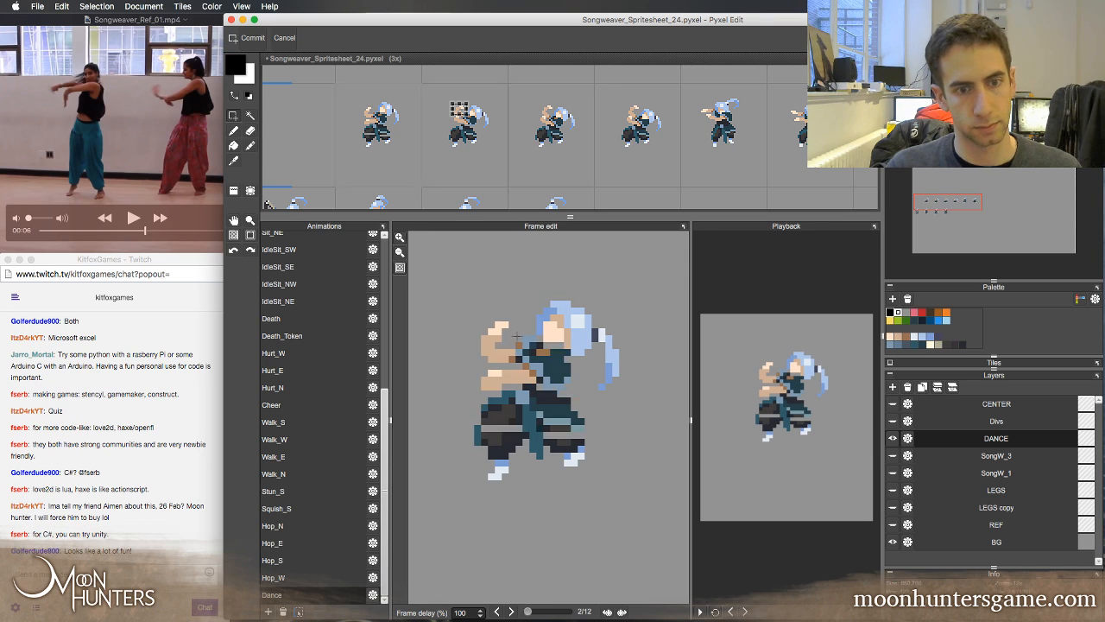
pyautogui.press('Right')
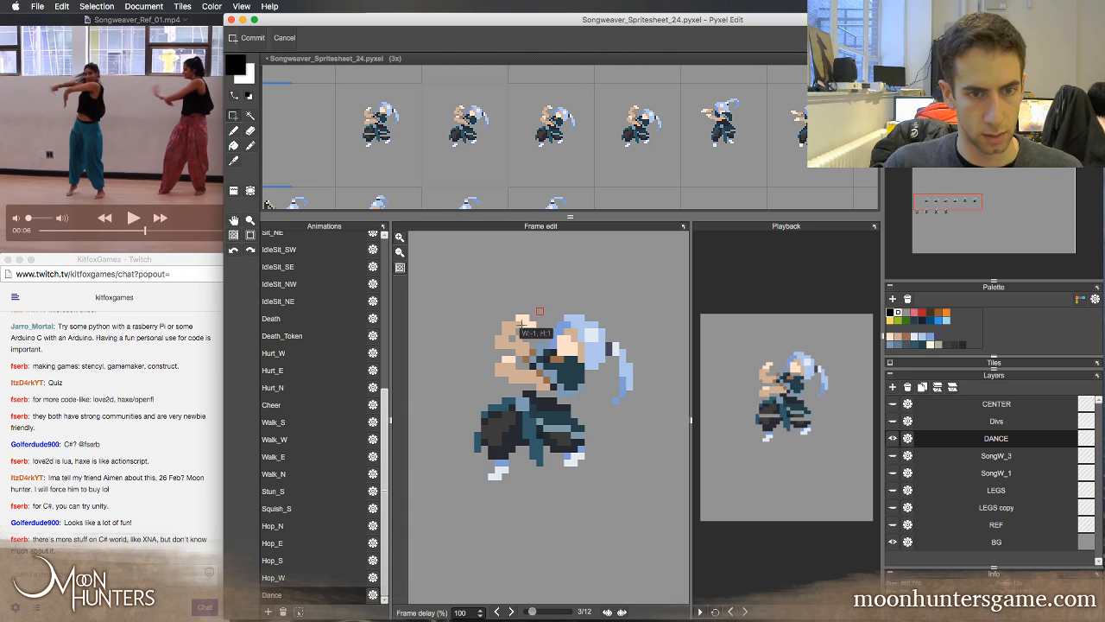
# Shift the light fingertips of the raised hand in frame 3 one pixel outward and compare with the neighbouring frames
pyautogui.moveTo(539, 311); pyautogui.dragTo(522, 328)
pyautogui.press('Left')
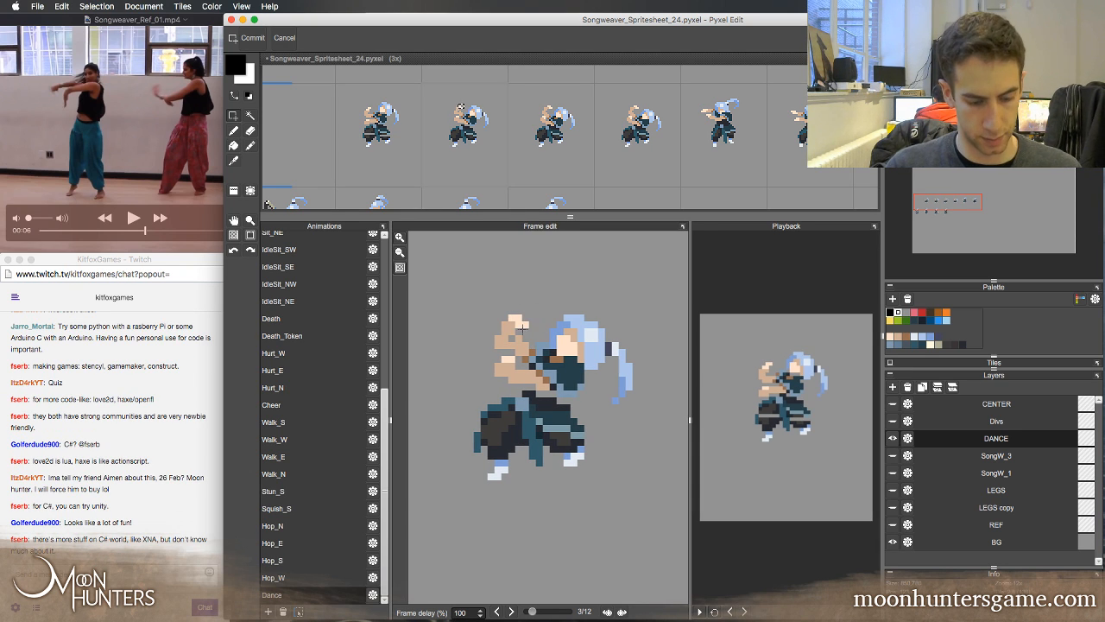
pyautogui.press('Left')
pyautogui.press('Right')
pyautogui.press('Right')
pyautogui.press('Left')
pyautogui.press('Left')
pyautogui.press('Right')
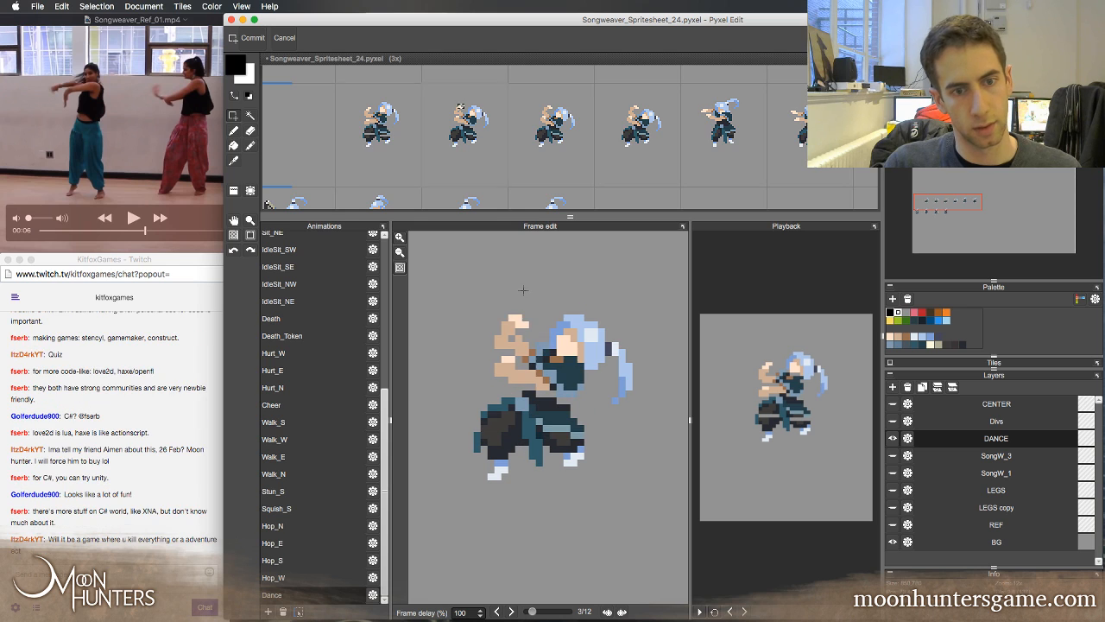
# Move the light fingertips of the raised hand in frame 3 up one pixel and retouch the hand beneath with sampled skin tone
pyautogui.moveTo(532, 311); pyautogui.dragTo(506, 325)
pyautogui.press('Up')
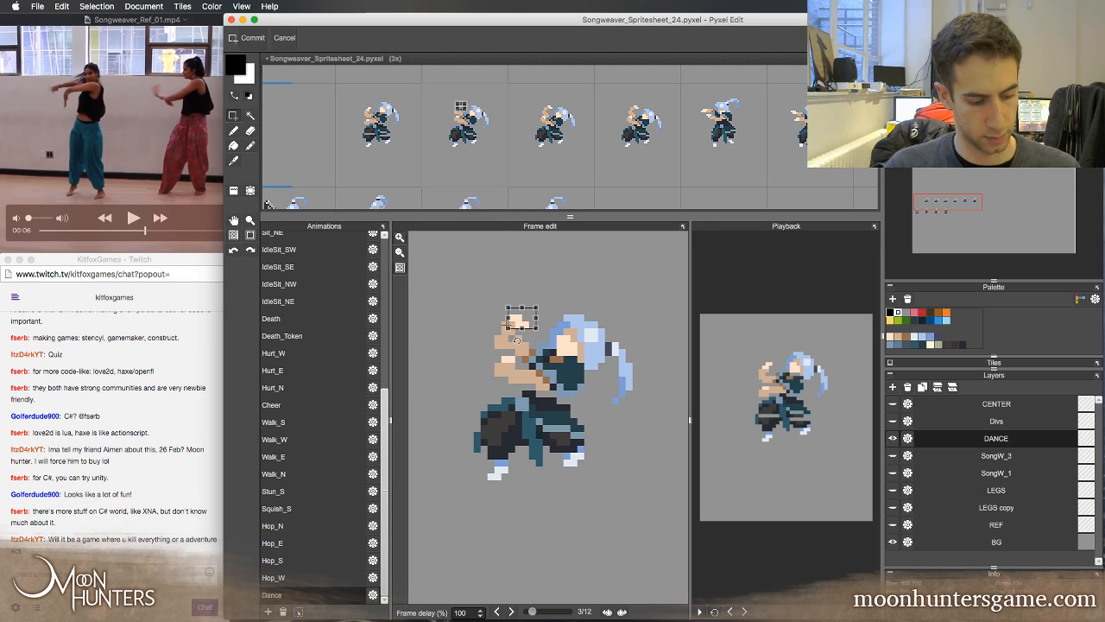
pyautogui.press('b')
pyautogui.rightClick(507, 325)
pyautogui.rightClick(509, 332)
pyautogui.press('super+d')
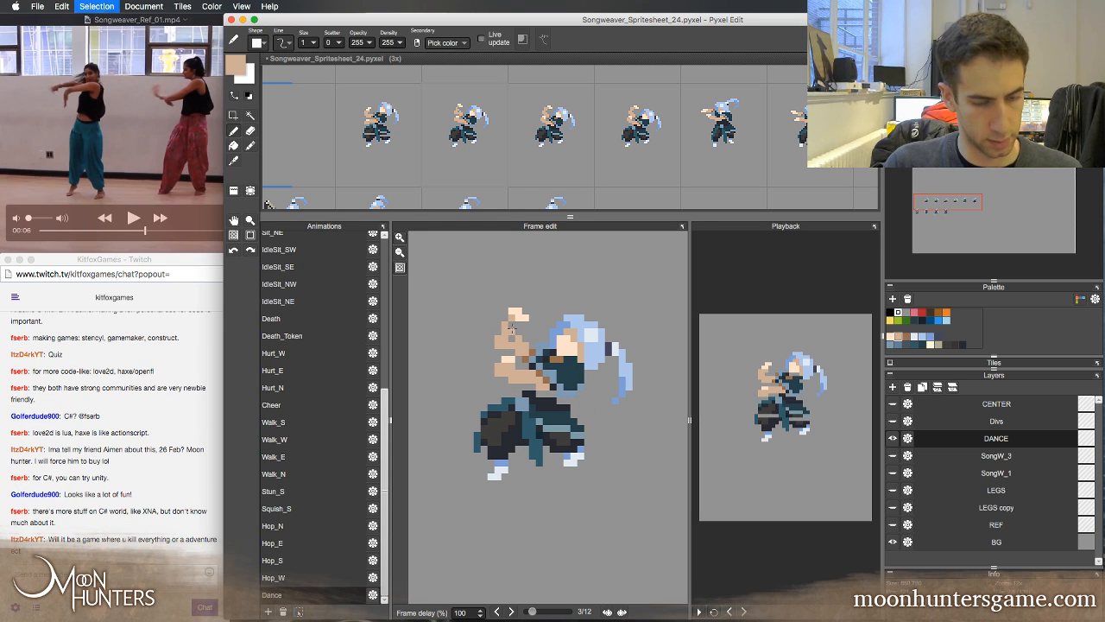
pyautogui.click(513, 326)
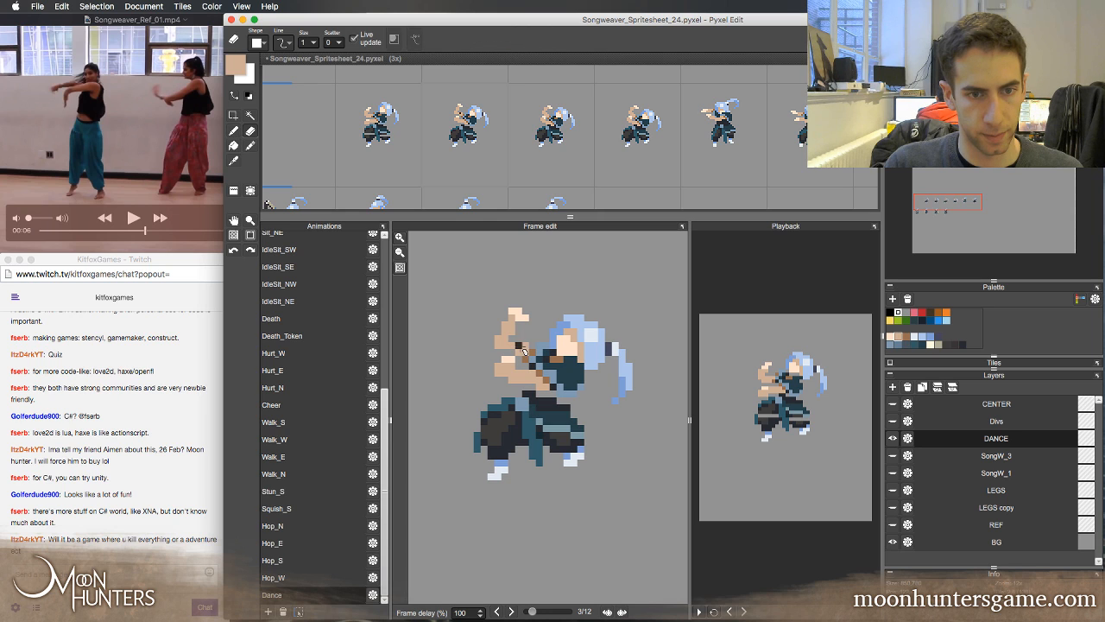
# Flip between frames 2, 3 and 4 to compare the retouched raised hand with its neighbours
pyautogui.press('Left')
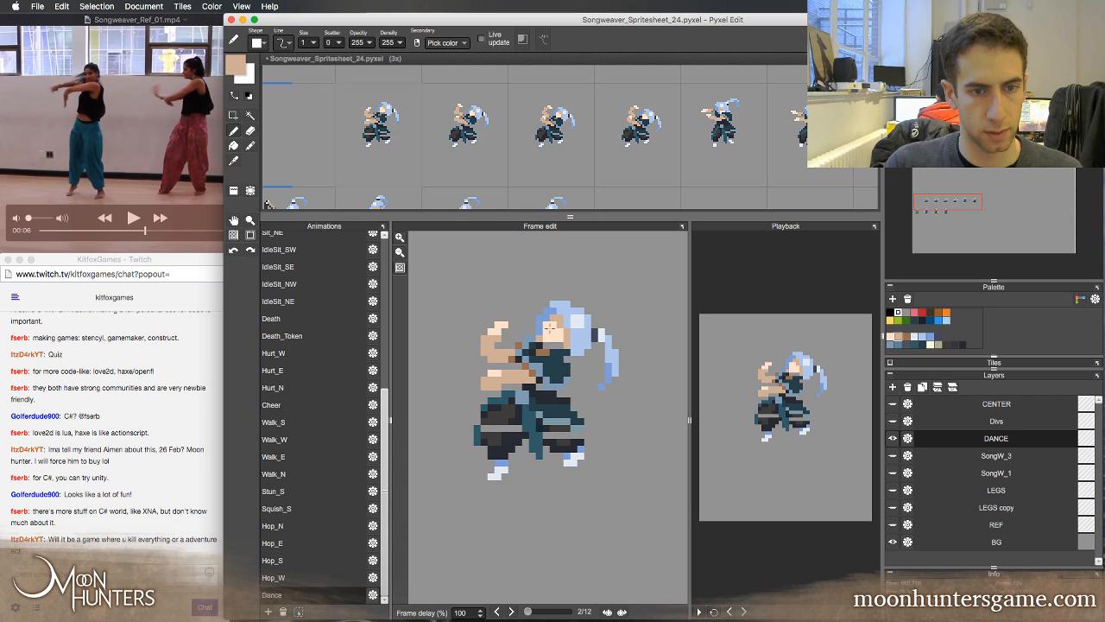
pyautogui.press('Right')
pyautogui.press('Left')
pyautogui.press('Right')
pyautogui.press('Right')
pyautogui.press('Right')
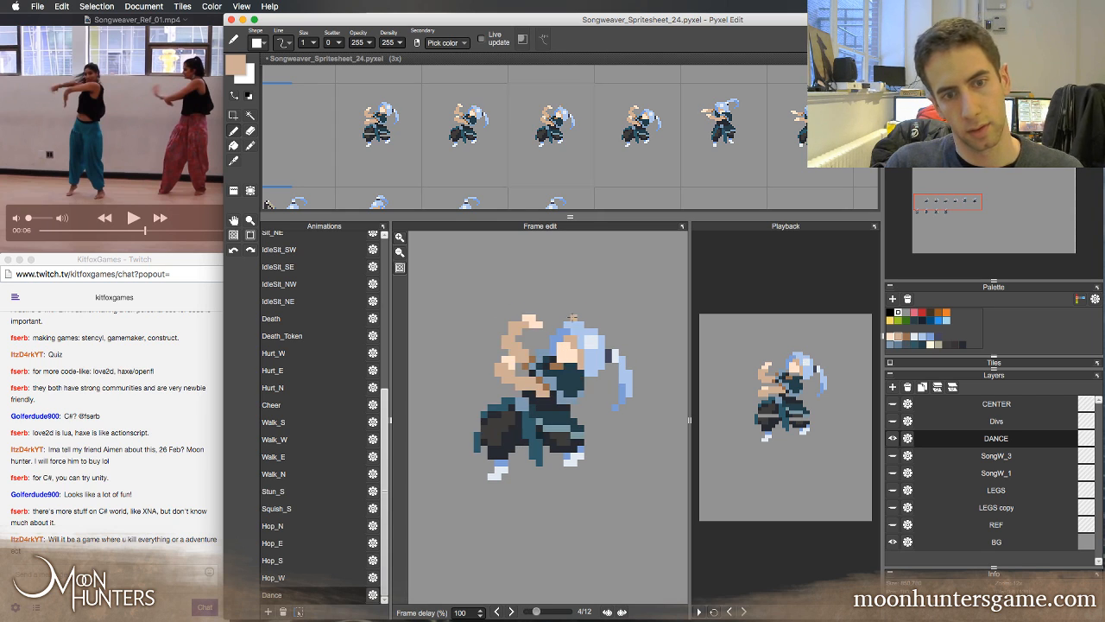
pyautogui.press('Left')
pyautogui.press('Left')
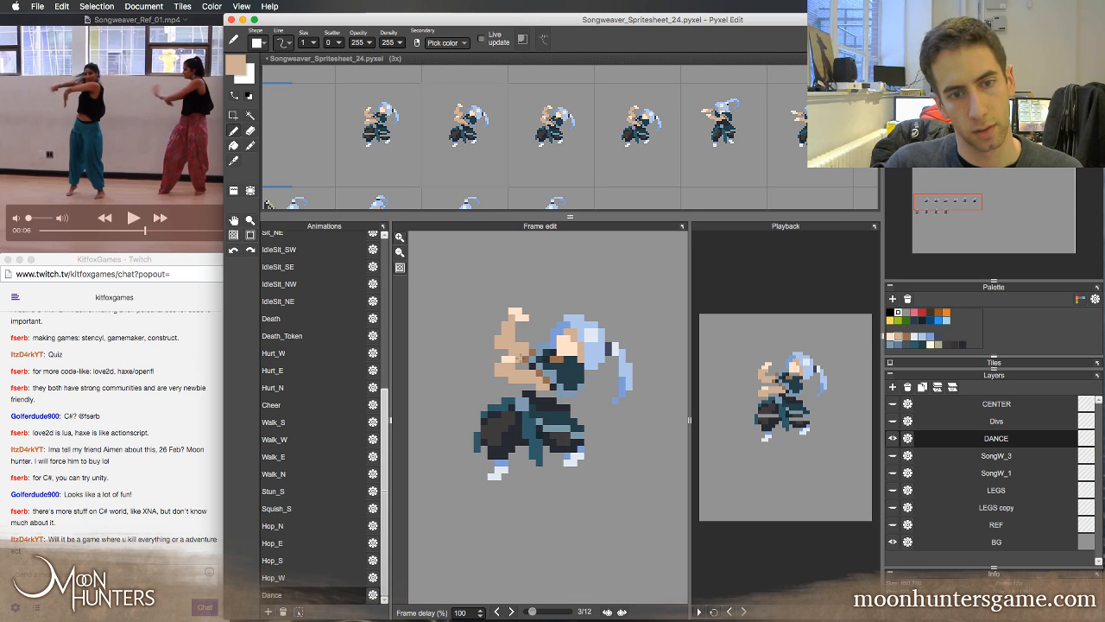
pyautogui.press('Left')
pyautogui.press('Right')
pyautogui.press('Right')
pyautogui.press('Left')
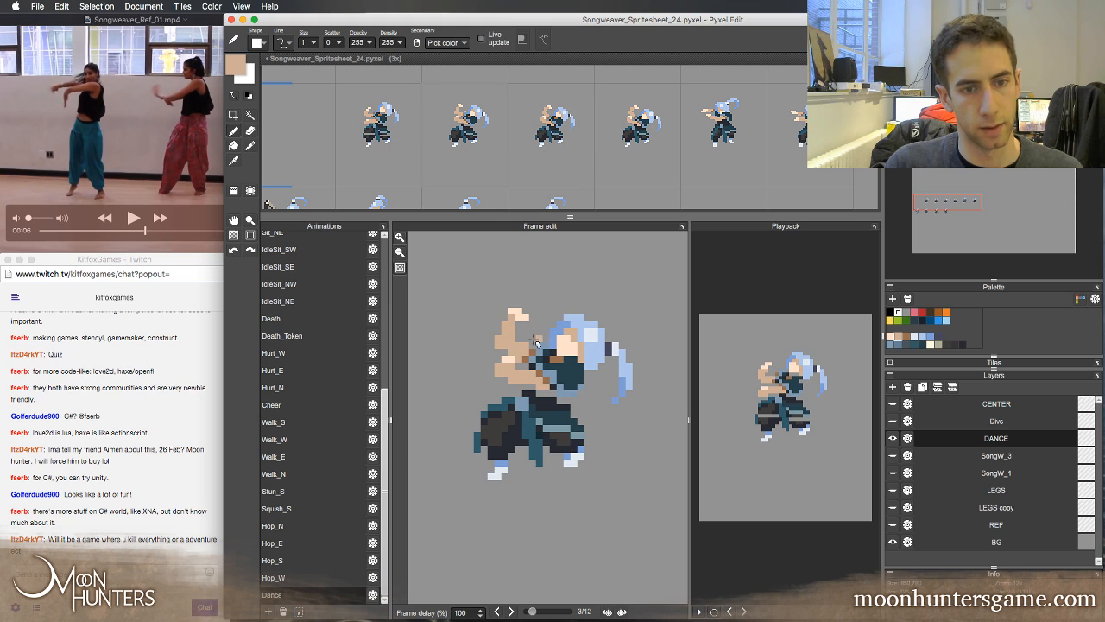
# Step back and forth repeatedly through the opening frames to check how the raised arm, head and hair flow
pyautogui.press('e')
pyautogui.press('Left')
pyautogui.press('Right')
pyautogui.press('Left')
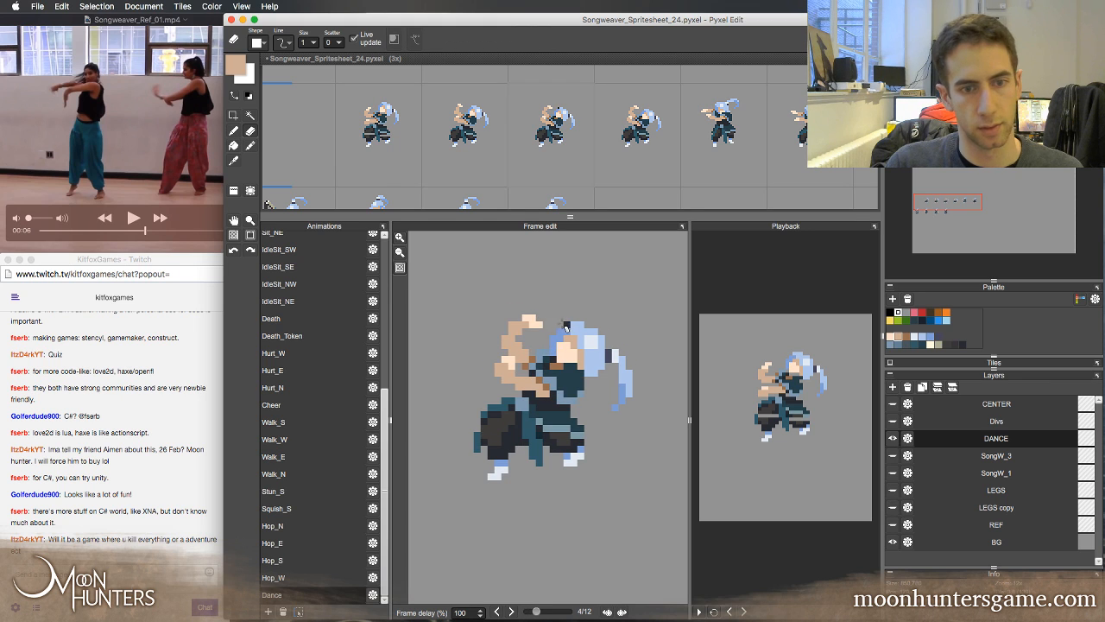
pyautogui.press('Right')
pyautogui.press('Right')
pyautogui.press('Left')
pyautogui.press('Left')
pyautogui.press('Right')
pyautogui.press('Left')
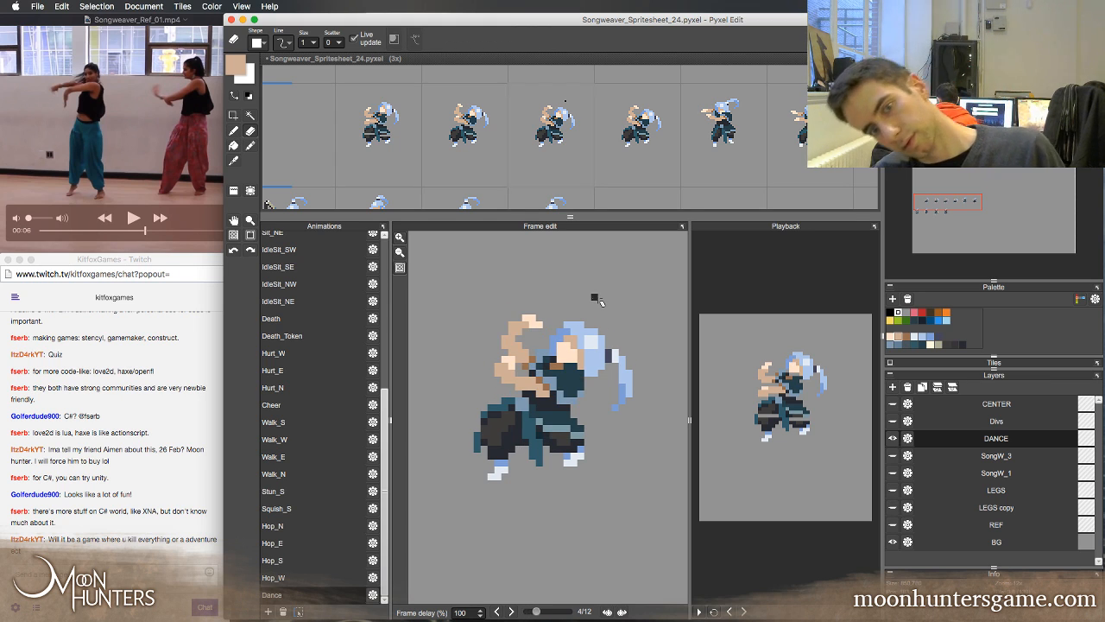
pyautogui.press('Left')
pyautogui.press('Right')
pyautogui.press('Right')
pyautogui.press('Right')
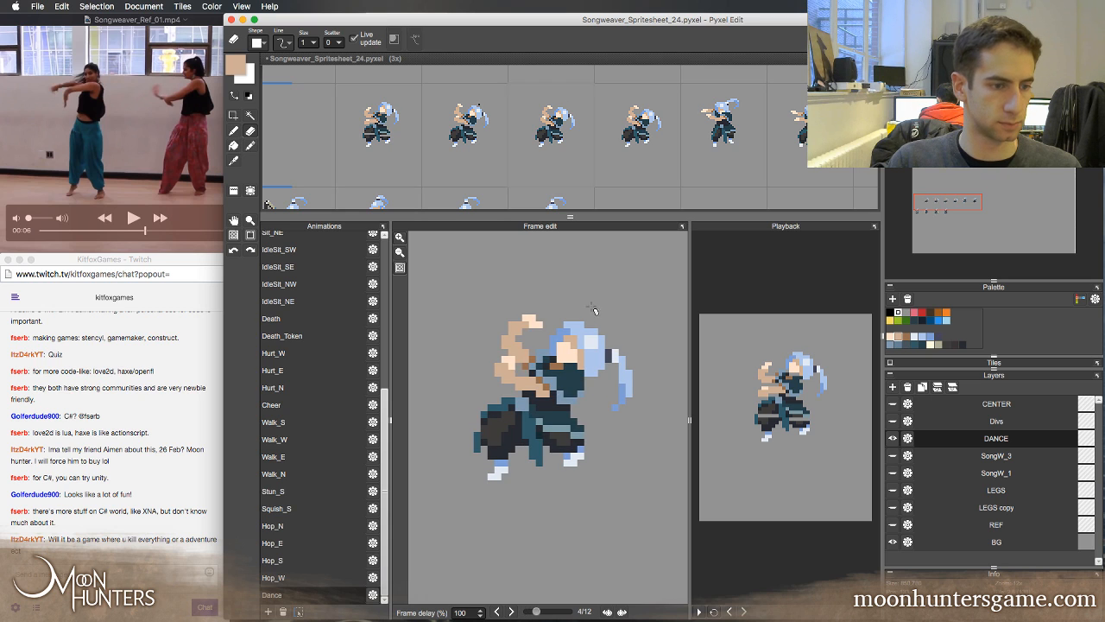
pyautogui.press('Left')
pyautogui.press('Left')
pyautogui.press('Right')
pyautogui.press('Right')
pyautogui.press('Left')
pyautogui.press('Left')
pyautogui.press('Left')
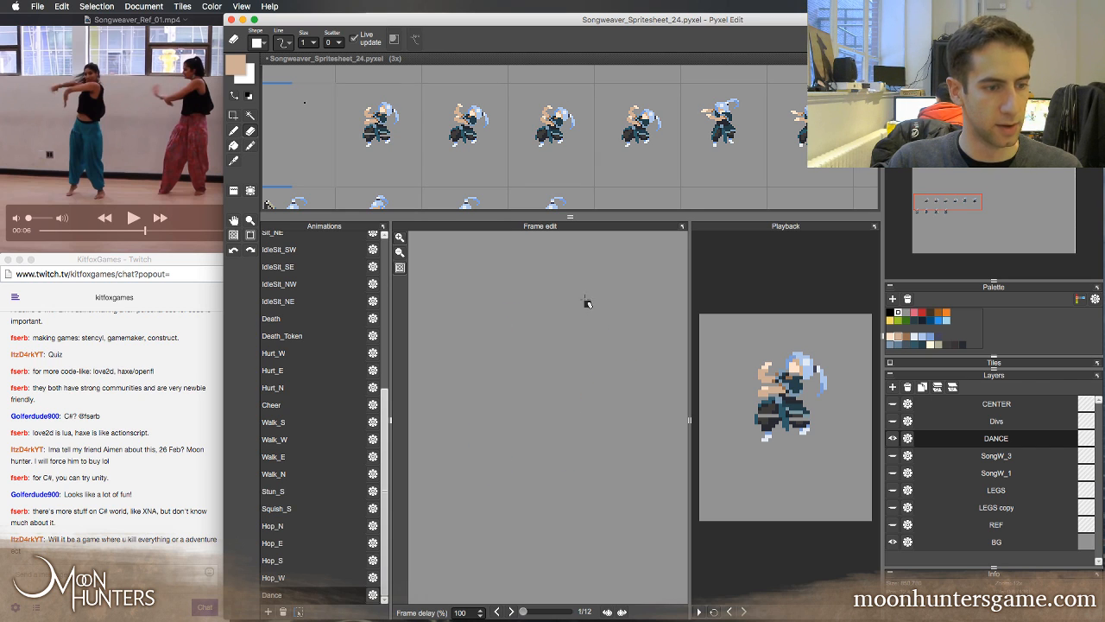
pyautogui.press('Right')
pyautogui.press('Right')
pyautogui.press('Left')
pyautogui.press('Left')
pyautogui.press('Right')
pyautogui.press('Right')
pyautogui.press('Left')
pyautogui.press('Right')
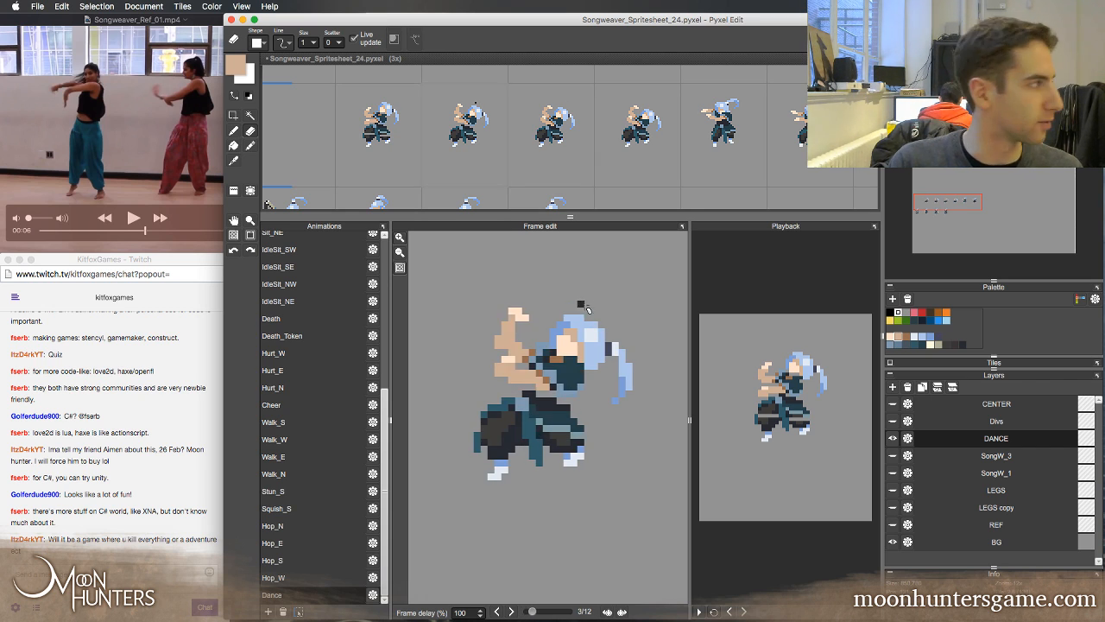
pyautogui.press('Left')
pyautogui.press('Right')
pyautogui.press('Left')
pyautogui.press('Right')
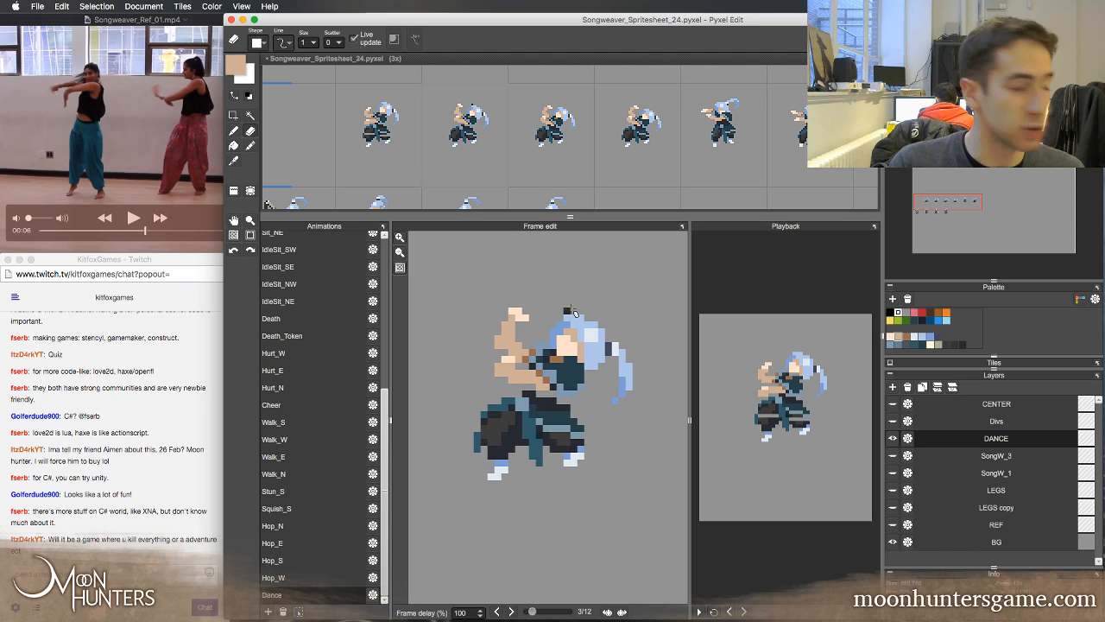
pyautogui.press('Right')
pyautogui.press('Left')
pyautogui.press('Right')
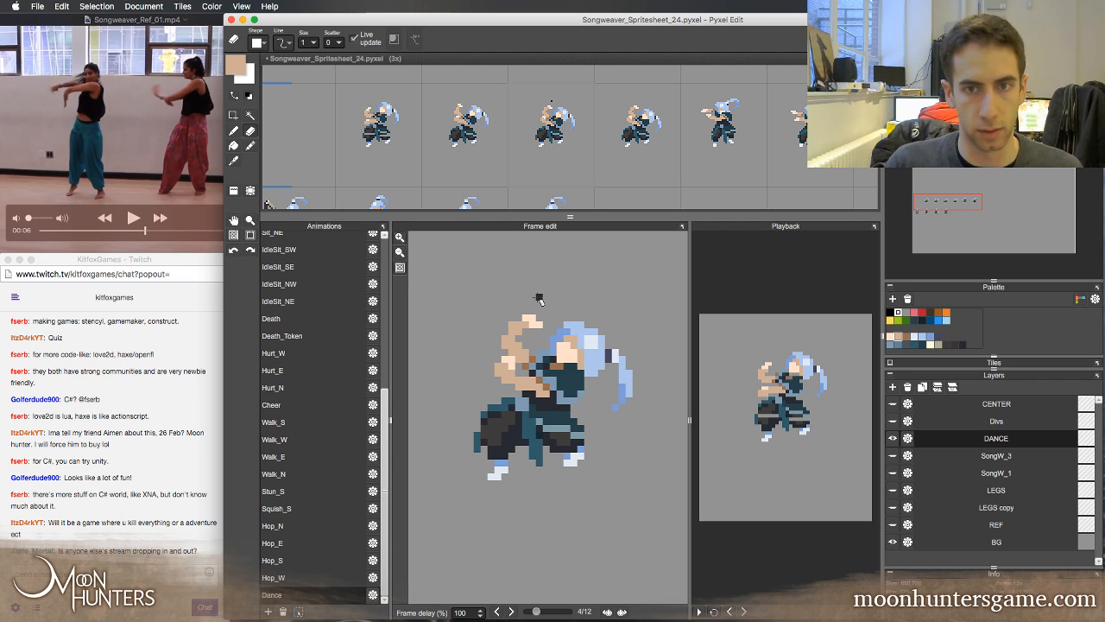
# Switch to OBS to check the stream status, minimize its window and return to Pyxel Edit
pyautogui.moveTo(473, 619)
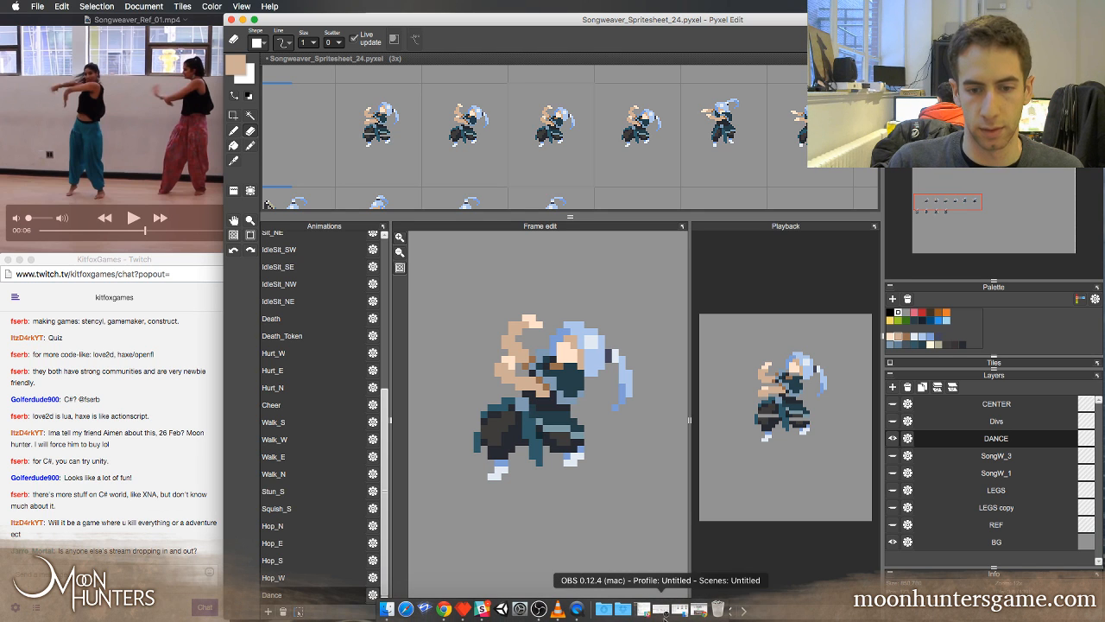
pyautogui.click(663, 610)
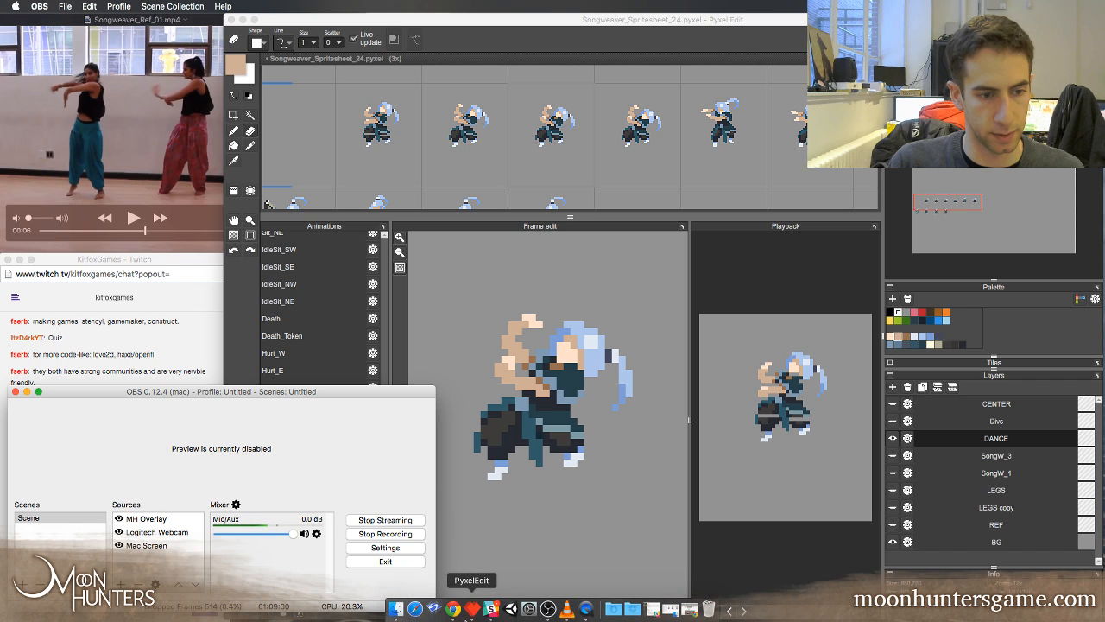
pyautogui.click(453, 610)
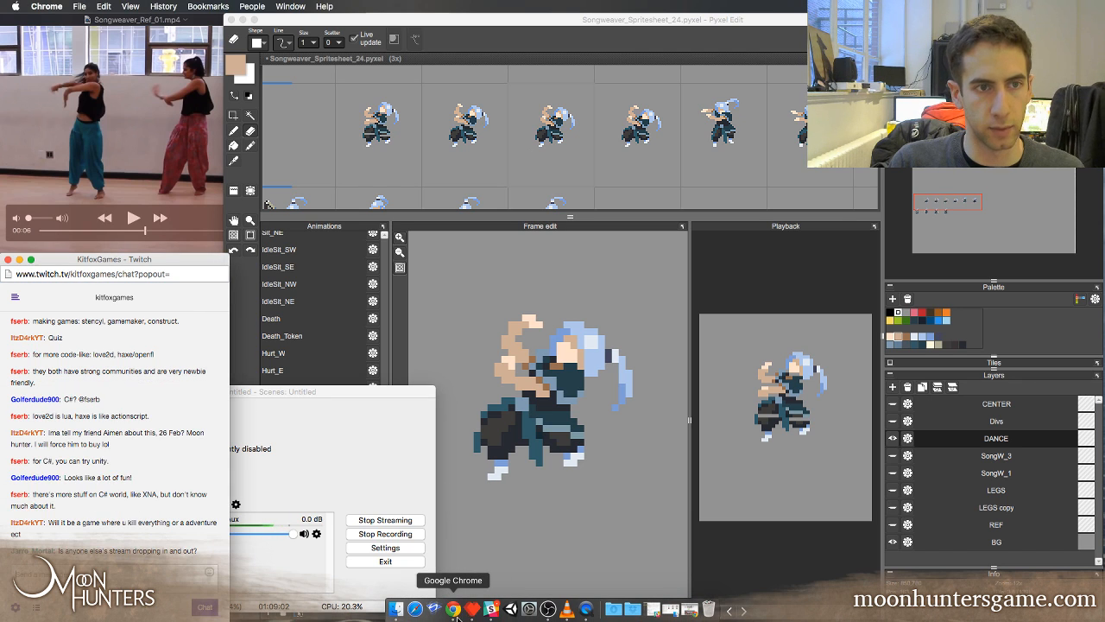
pyautogui.click(387, 444)
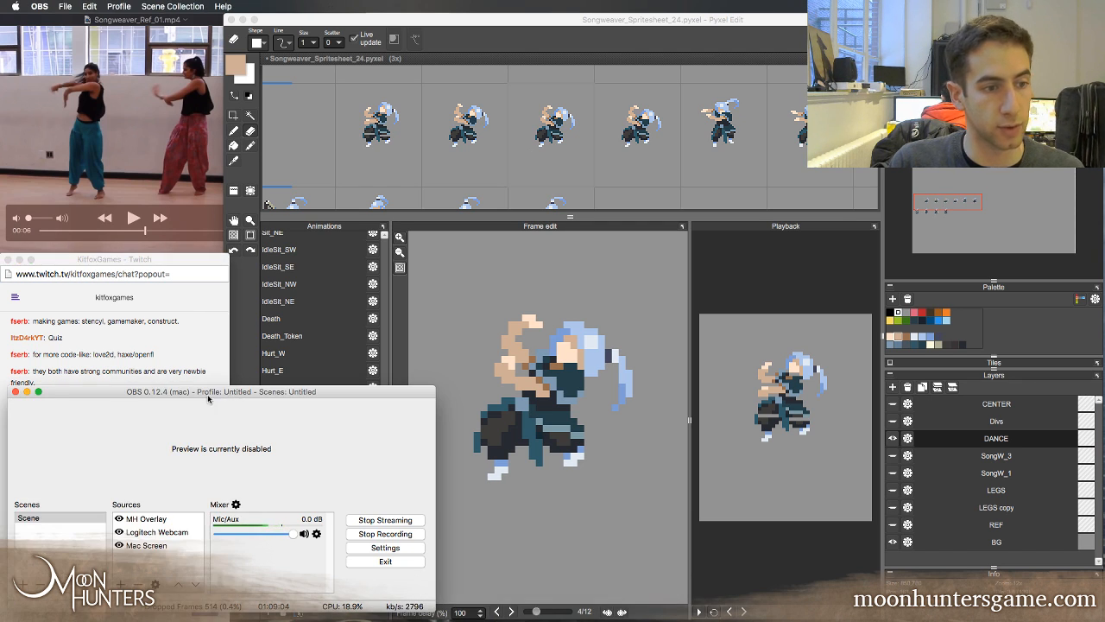
pyautogui.click(27, 392)
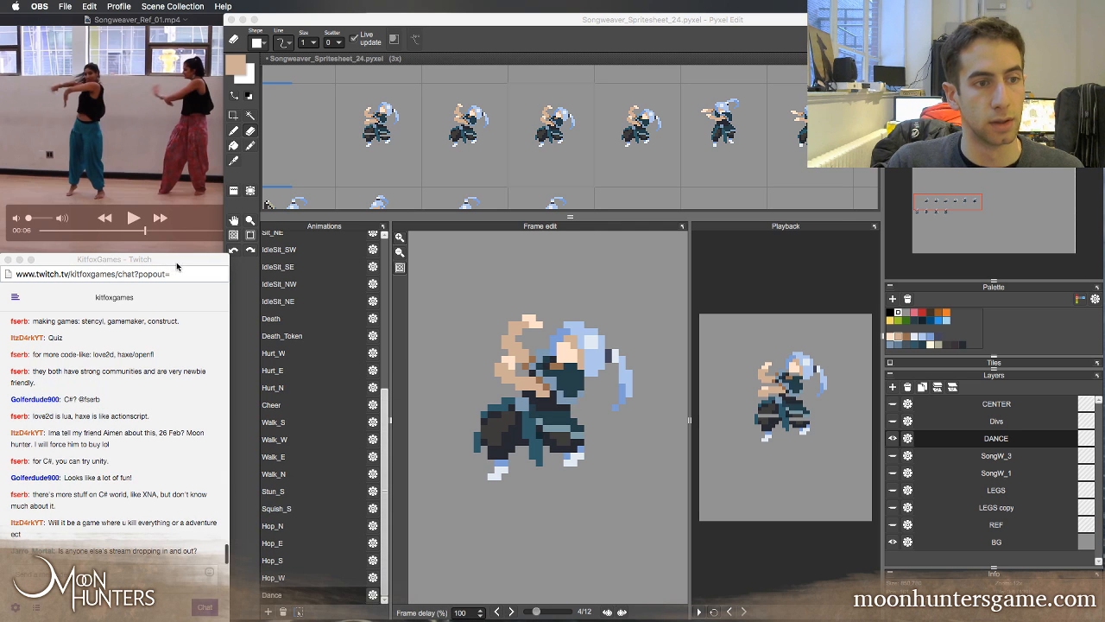
pyautogui.click(404, 25)
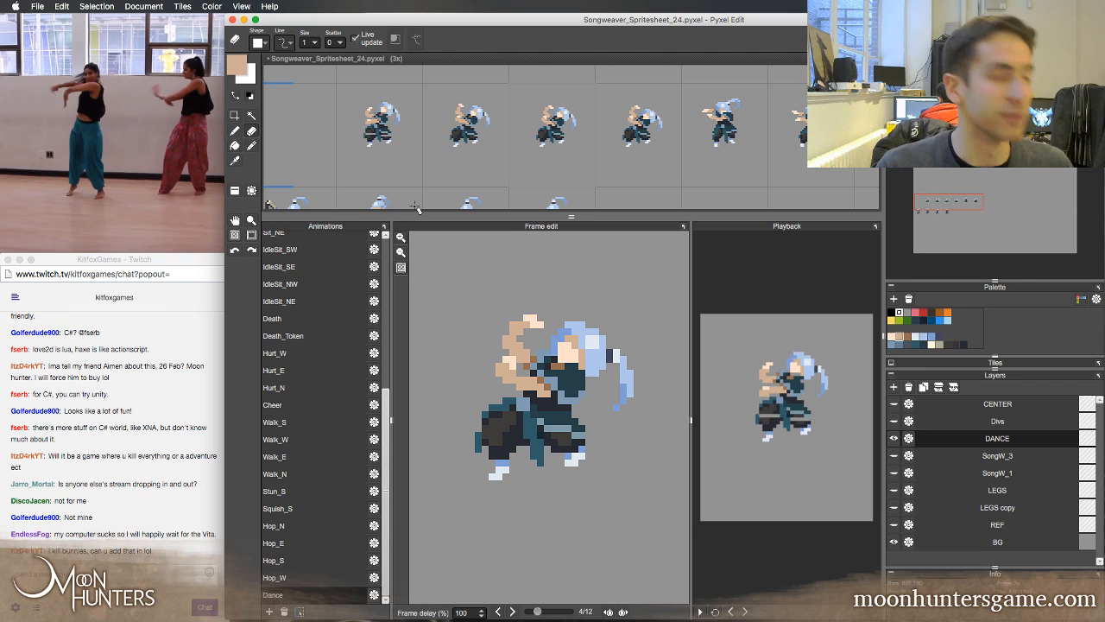
# Flip through frames 3, 4 and 5 to examine the transition of the raised arm and the head
pyautogui.press('b')
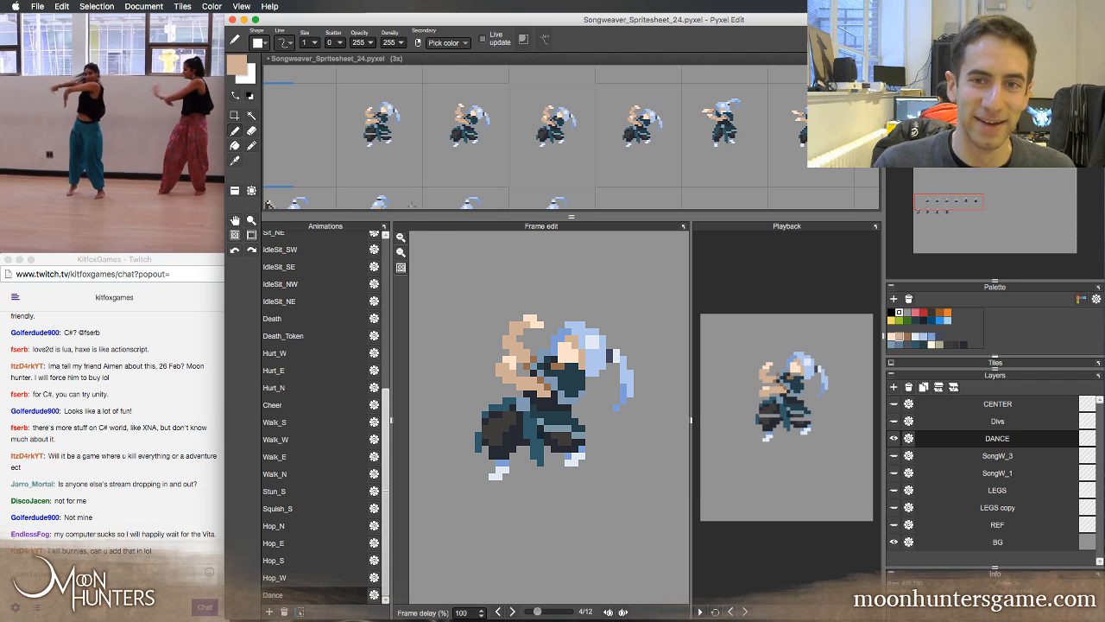
pyautogui.press('Left')
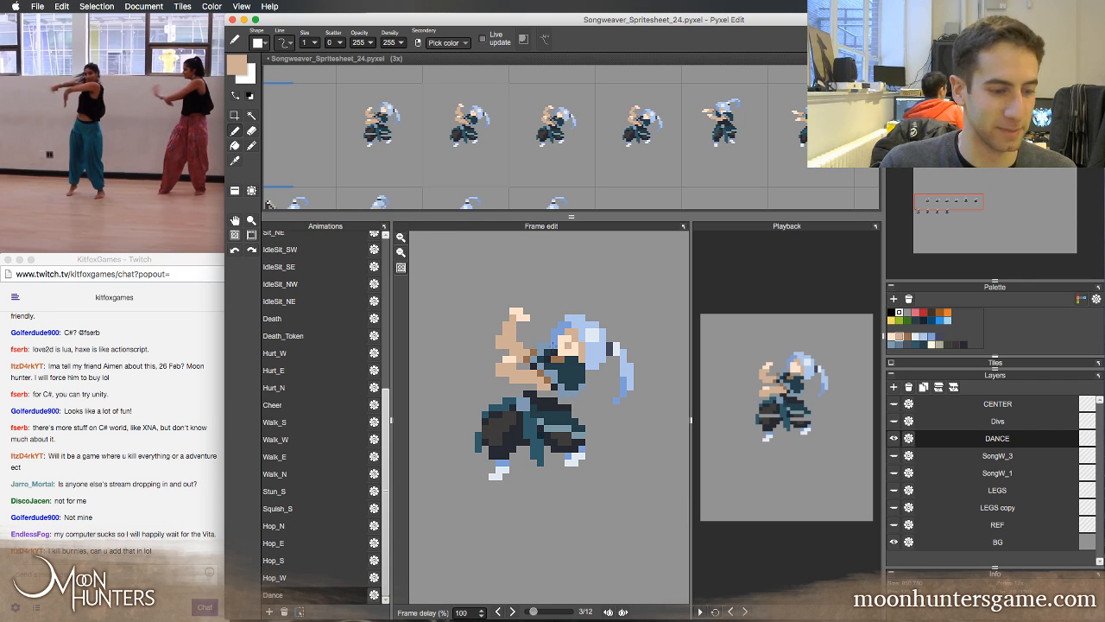
pyautogui.press('Right')
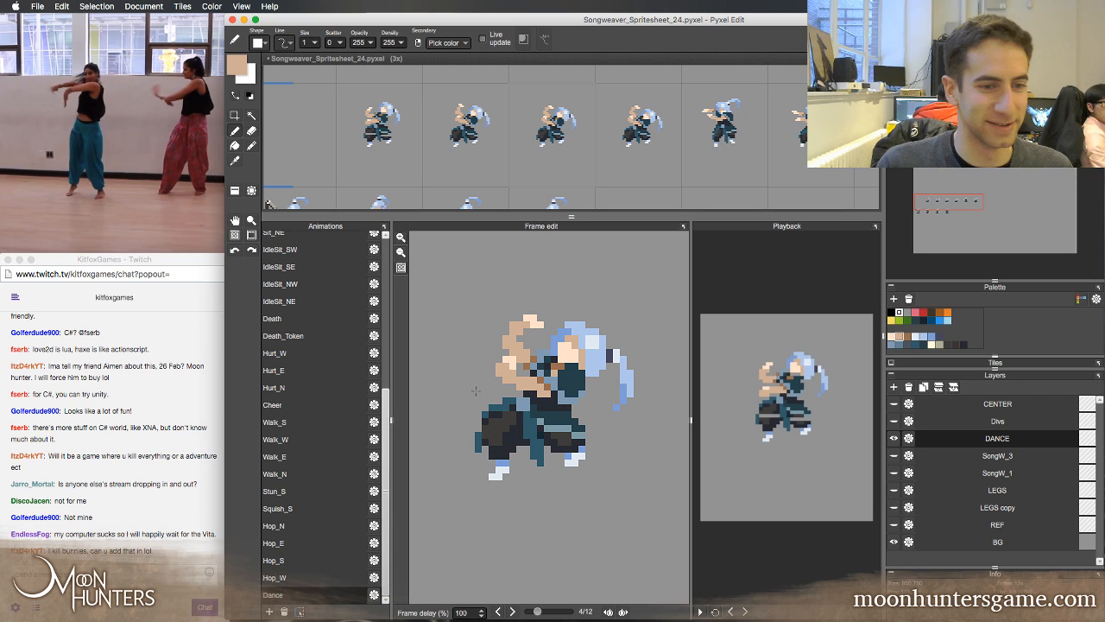
pyautogui.click(161, 455)
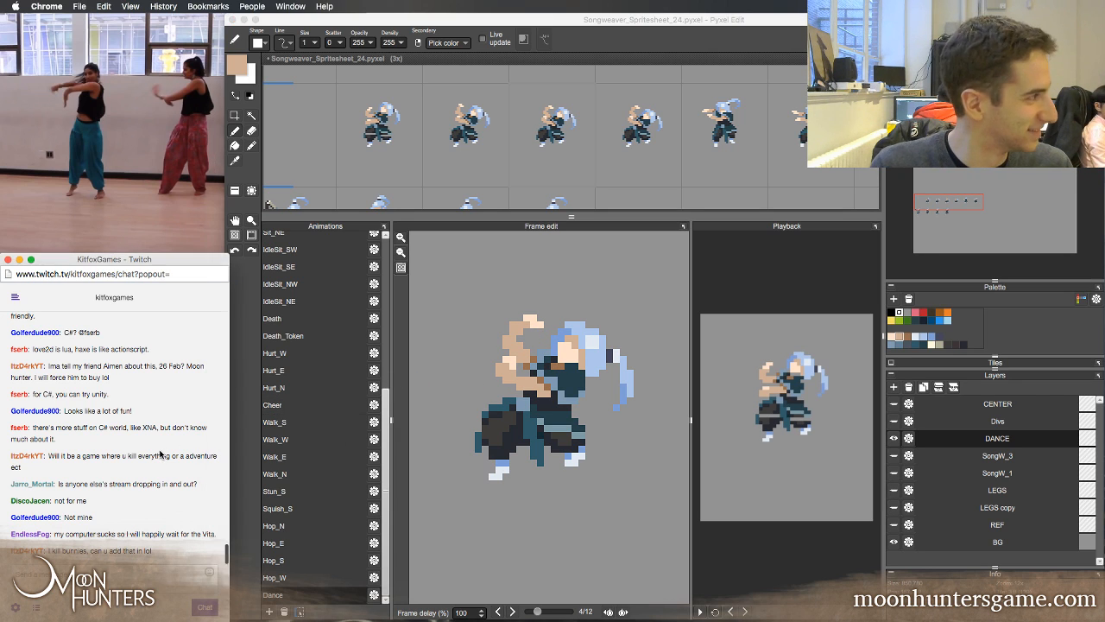
pyautogui.click(415, 20)
pyautogui.press('Left')
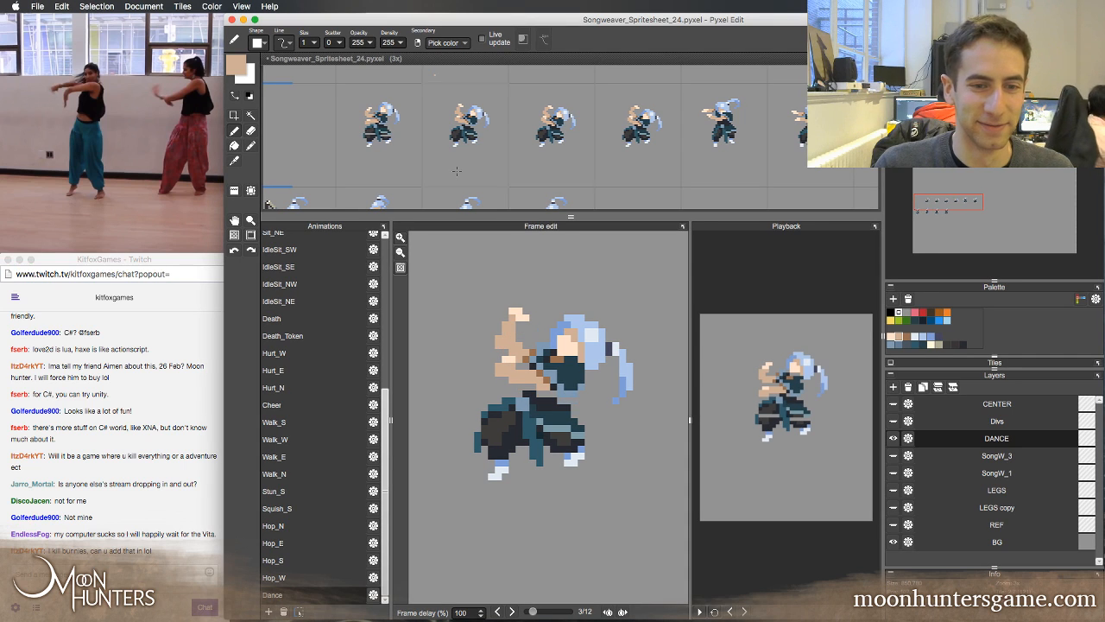
pyautogui.press('Right')
pyautogui.press('Right')
pyautogui.press('Right')
pyautogui.press('Left')
pyautogui.press('Left')
pyautogui.press('Left')
pyautogui.press('Left')
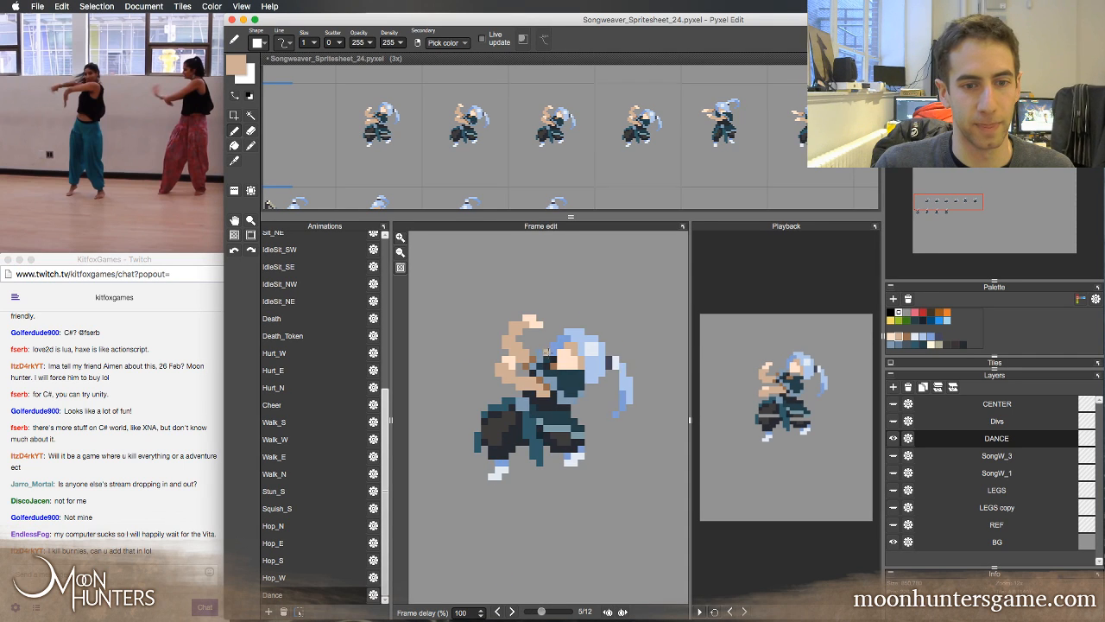
pyautogui.press('Right')
pyautogui.press('Right')
pyautogui.press('Right')
pyautogui.press('Right')
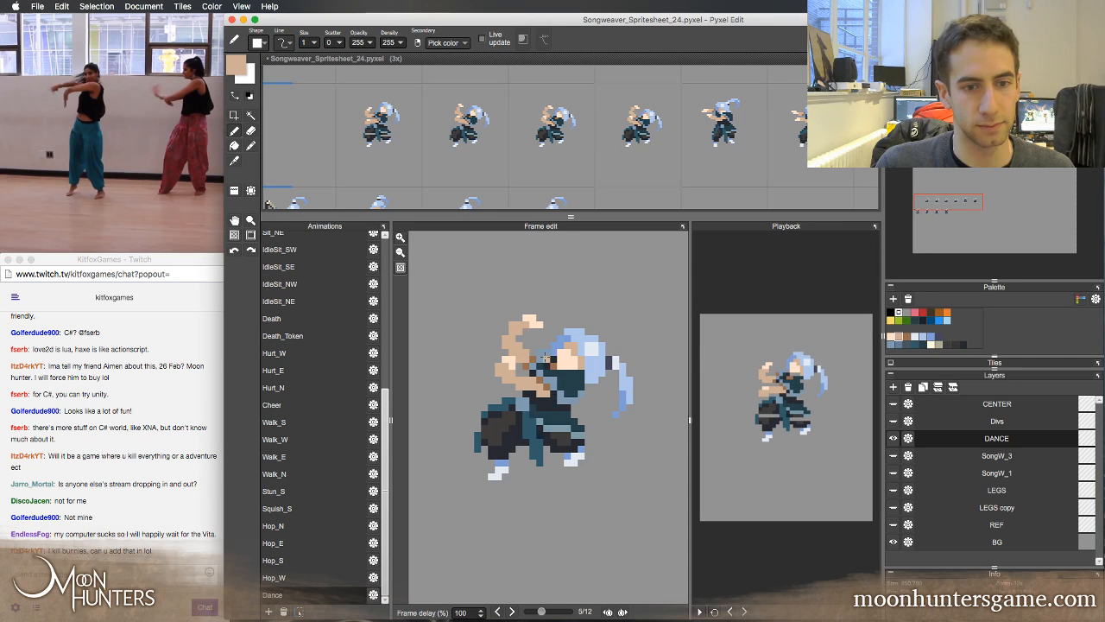
pyautogui.press('Left')
pyautogui.press('Left')
pyautogui.press('Left')
pyautogui.press('Left')
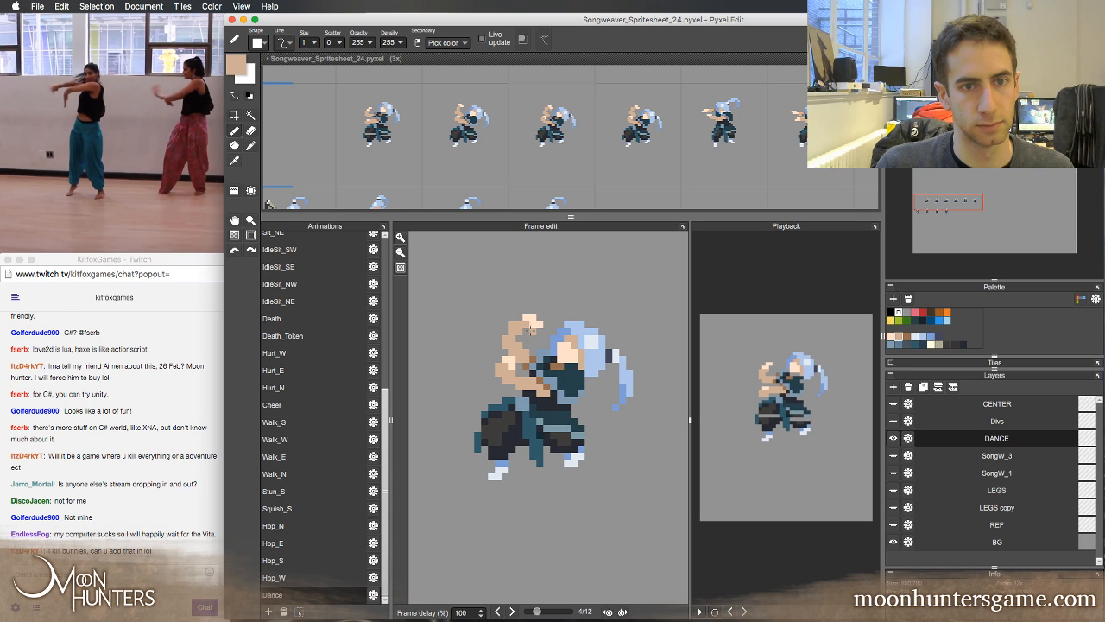
pyautogui.press('Right')
pyautogui.press('Right')
pyautogui.press('Right')
# Shift the sixth and seventh Dance tiles one cell along the row and duplicate frame 5 into the freed cell
pyautogui.press('z')
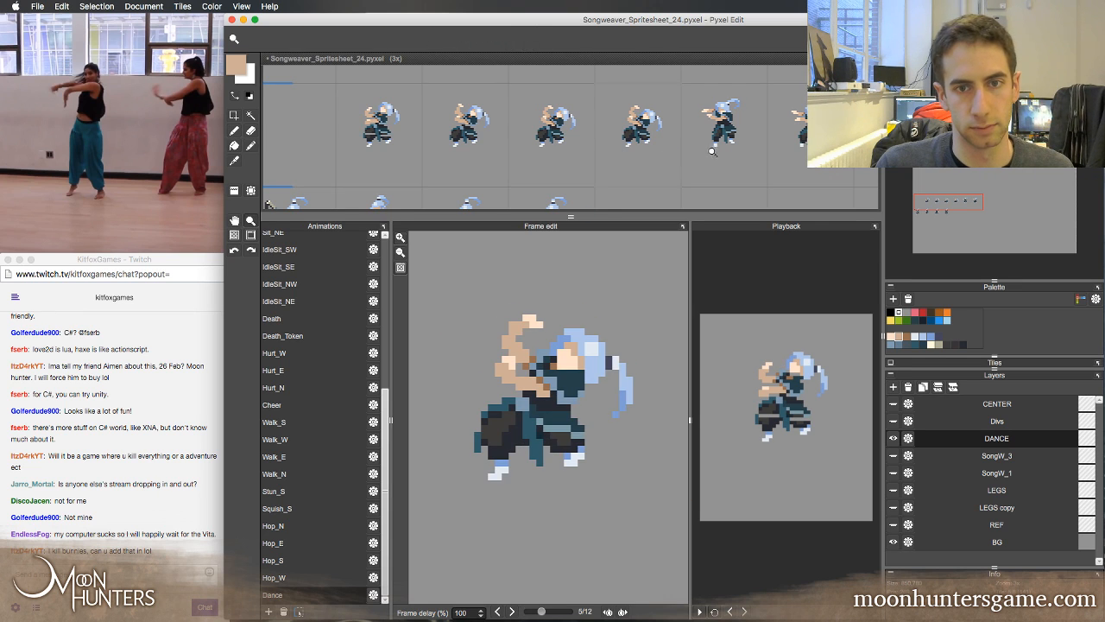
pyautogui.keyDown('alt'); pyautogui.click(712, 152); pyautogui.keyUp('alt')
pyautogui.press('a')
pyautogui.moveTo(794, 149); pyautogui.dragTo(831, 148)
pyautogui.moveTo(733, 140); pyautogui.dragTo(779, 143)
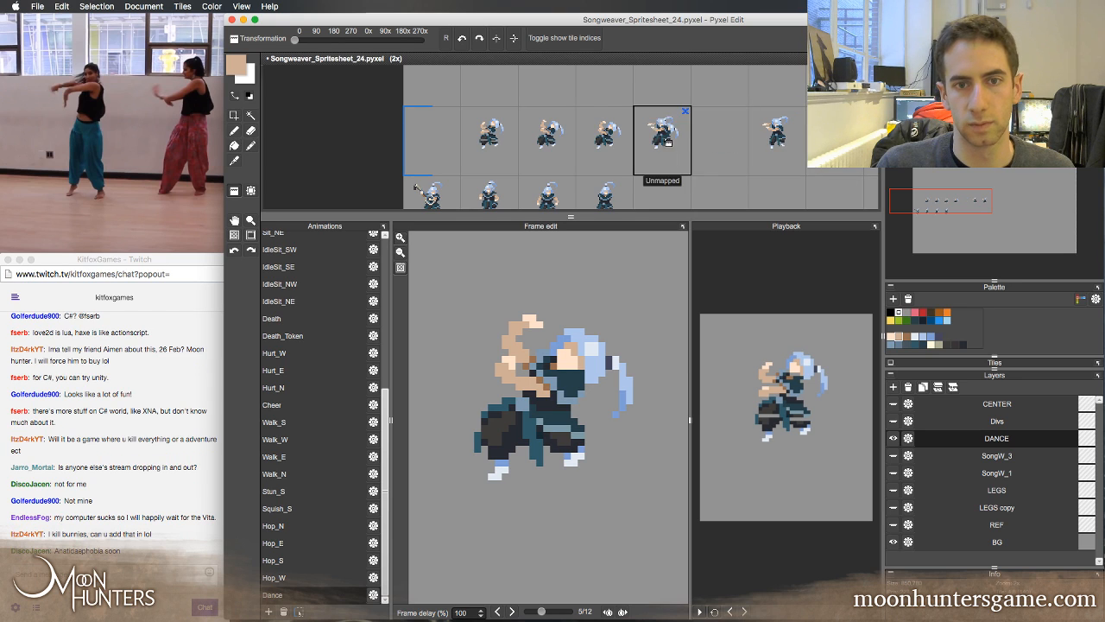
pyautogui.moveTo(672, 145); pyautogui.dragTo(728, 151)
# Flip between frame 4 and the following frames to check the motion with the duplicated frame in place
pyautogui.press('s')
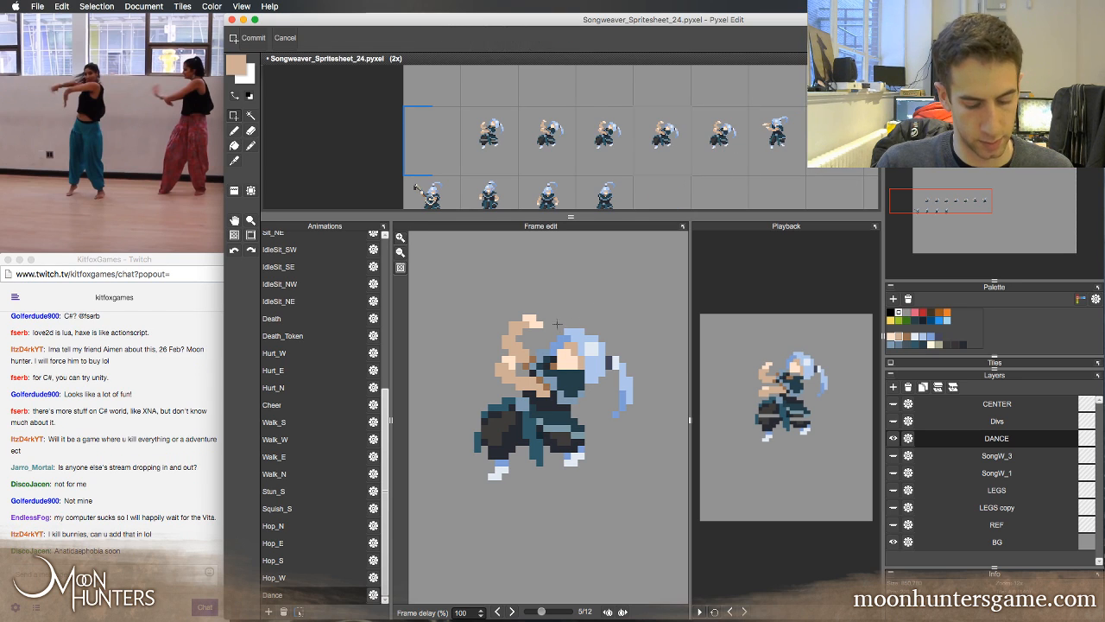
pyautogui.press('Right')
pyautogui.press('Right')
pyautogui.press('Left')
pyautogui.press('Left')
pyautogui.press('Left')
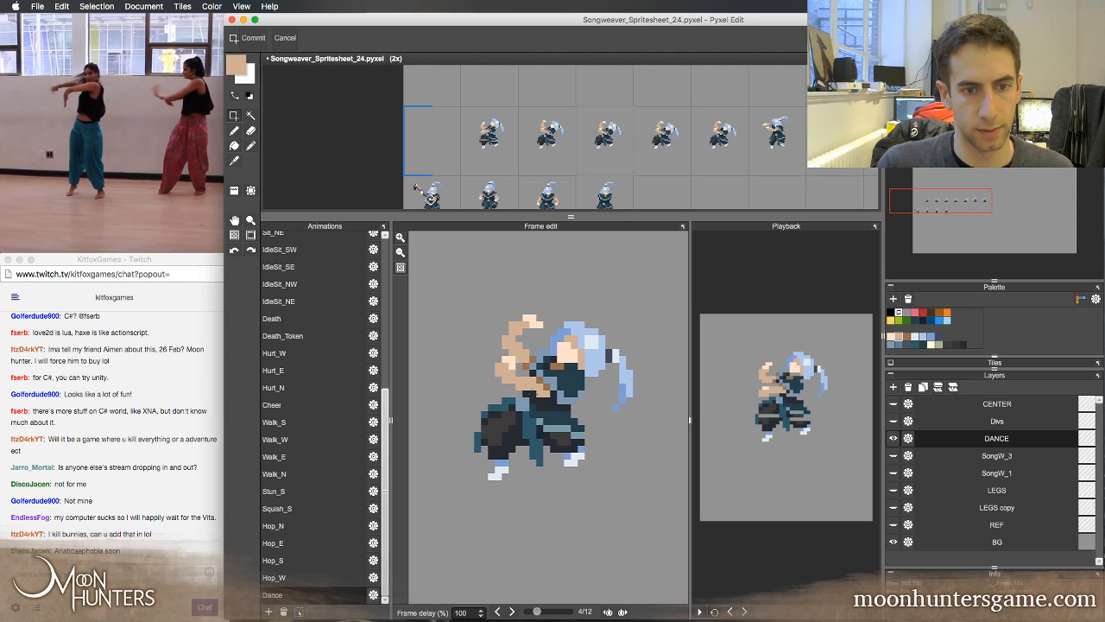
pyautogui.press('Right')
pyautogui.press('Left')
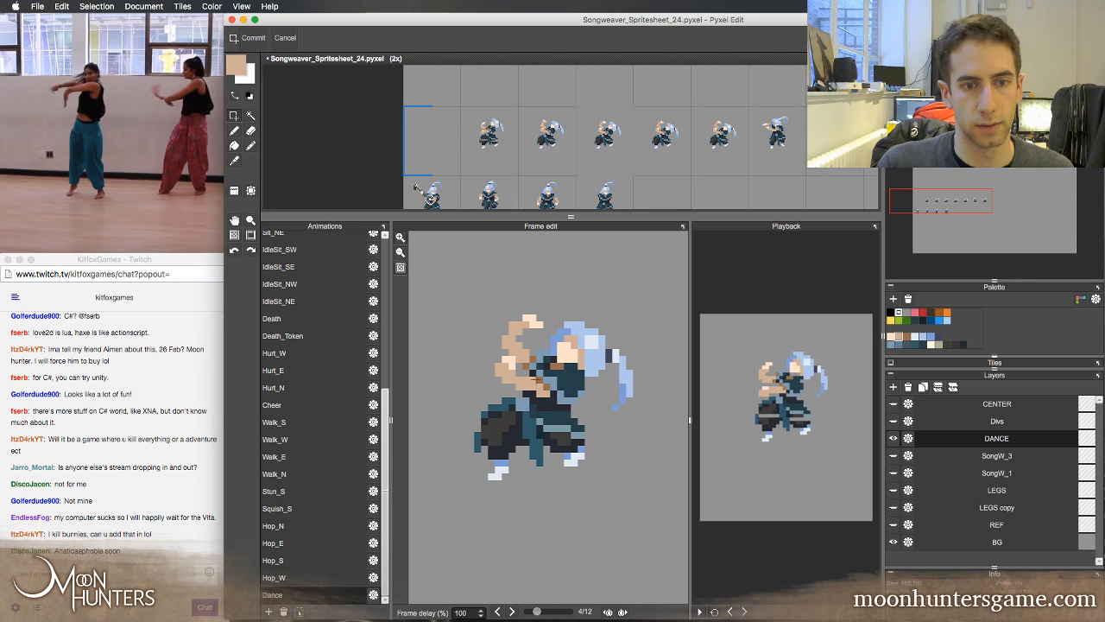
pyautogui.press('Right')
pyautogui.press('Left')
# Select the raised upper hand in frame 4 and shift it one pixel down
pyautogui.moveTo(501, 308); pyautogui.dragTo(543, 334)
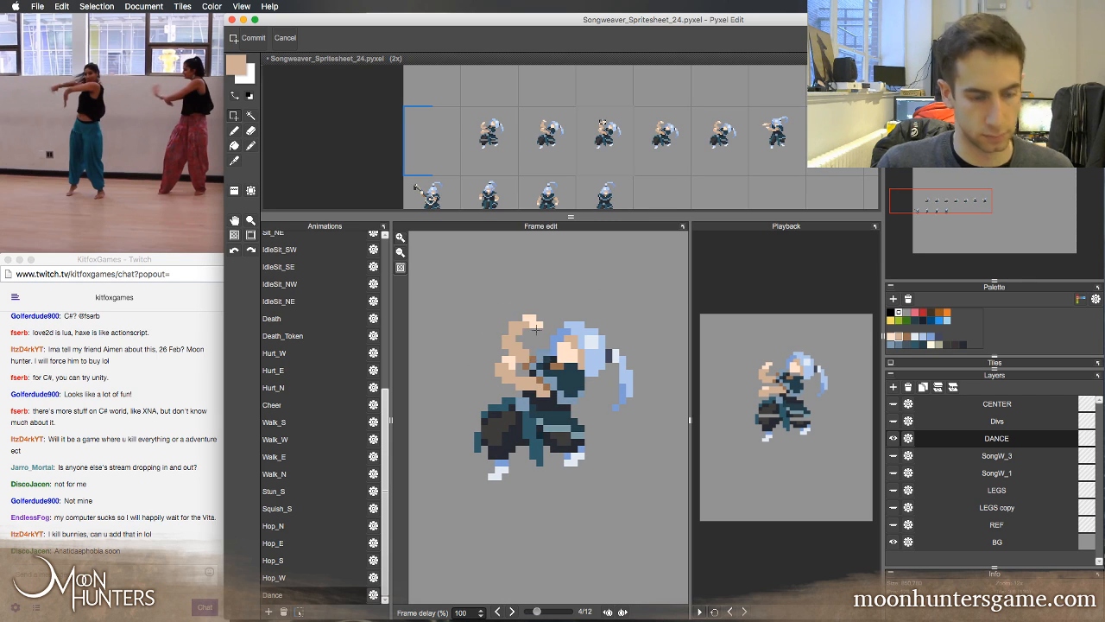
pyautogui.press('super+t')
pyautogui.press('Down')
pyautogui.press('Return')
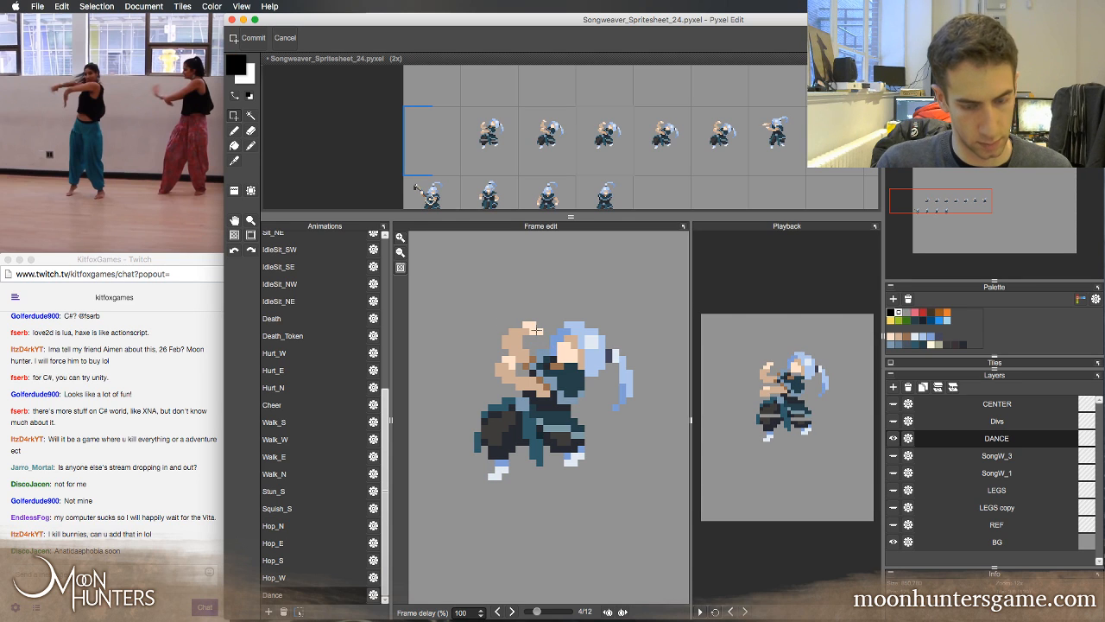
# Compare frame 4 with its neighbouring frames and undo the downward shift of its raised hand
pyautogui.press('Left')
pyautogui.press('Left')
pyautogui.press('Right')
pyautogui.press('Right')
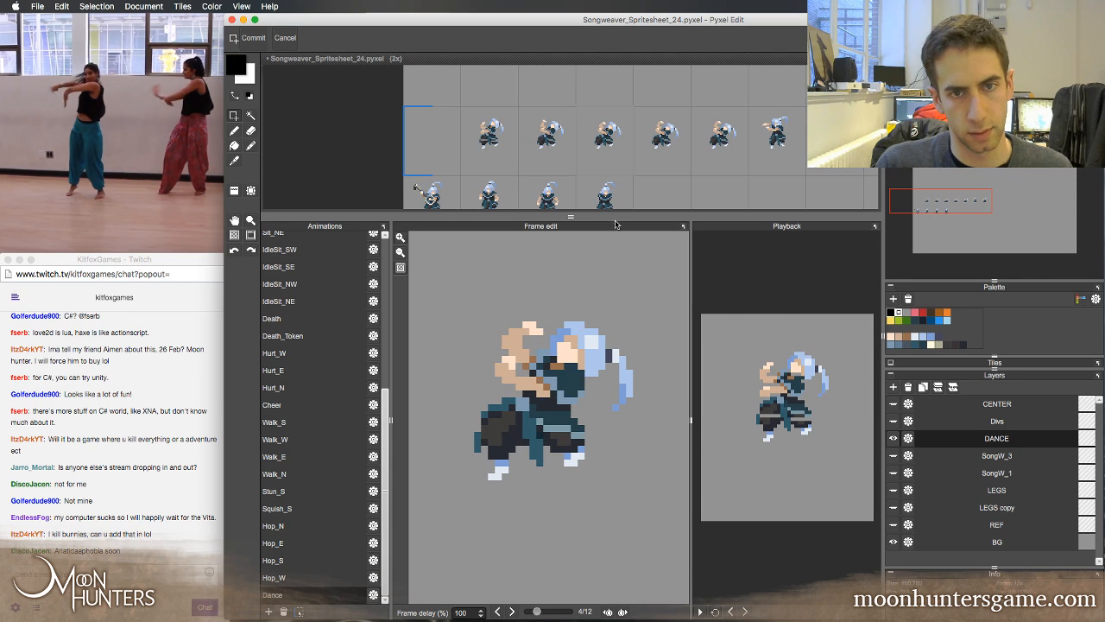
pyautogui.hotkey('ctrl', 'z')
pyautogui.hotkey('ctrl', 'z')
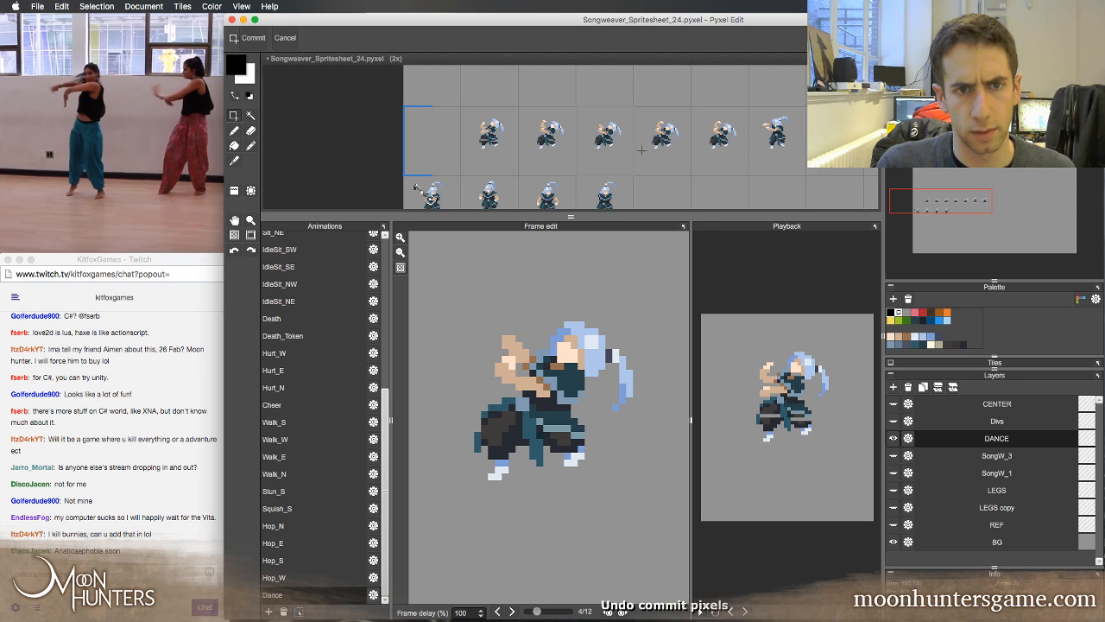
# Select the raised upper hand in frame 5, shift it one pixel down and clear the selection
pyautogui.moveTo(504, 313); pyautogui.dragTo(553, 333)
pyautogui.press('Down')
pyautogui.press('super+d')
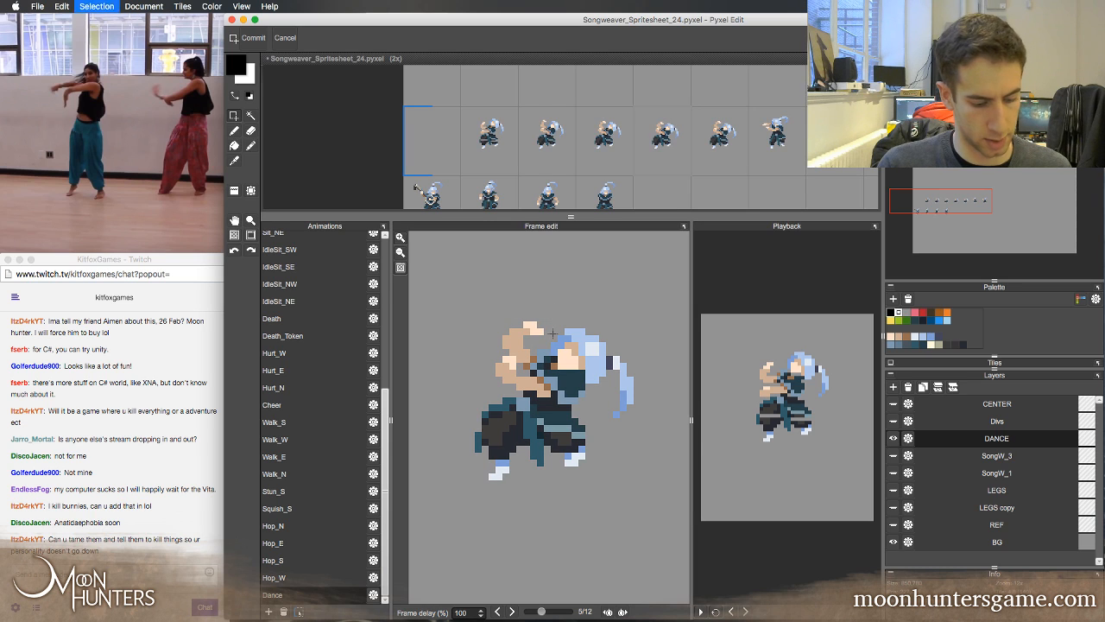
# Flip between frames 4 and 5, continuing up to frame 7, to examine how the raised hand moves
pyautogui.press('Left')
pyautogui.press('Left')
pyautogui.press('Left')
pyautogui.press('Right')
pyautogui.press('Right')
pyautogui.press('Right')
pyautogui.press('Left')
pyautogui.press('Left')
pyautogui.press('Left')
pyautogui.press('Left')
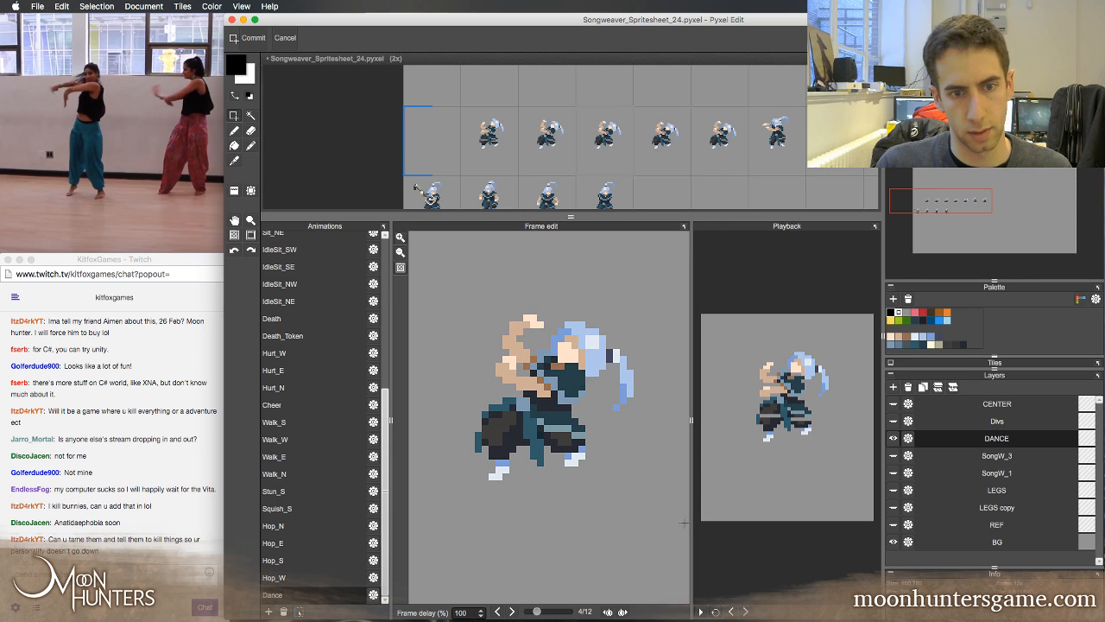
pyautogui.press('Right')
pyautogui.press('Right')
pyautogui.press('Right')
pyautogui.press('Right')
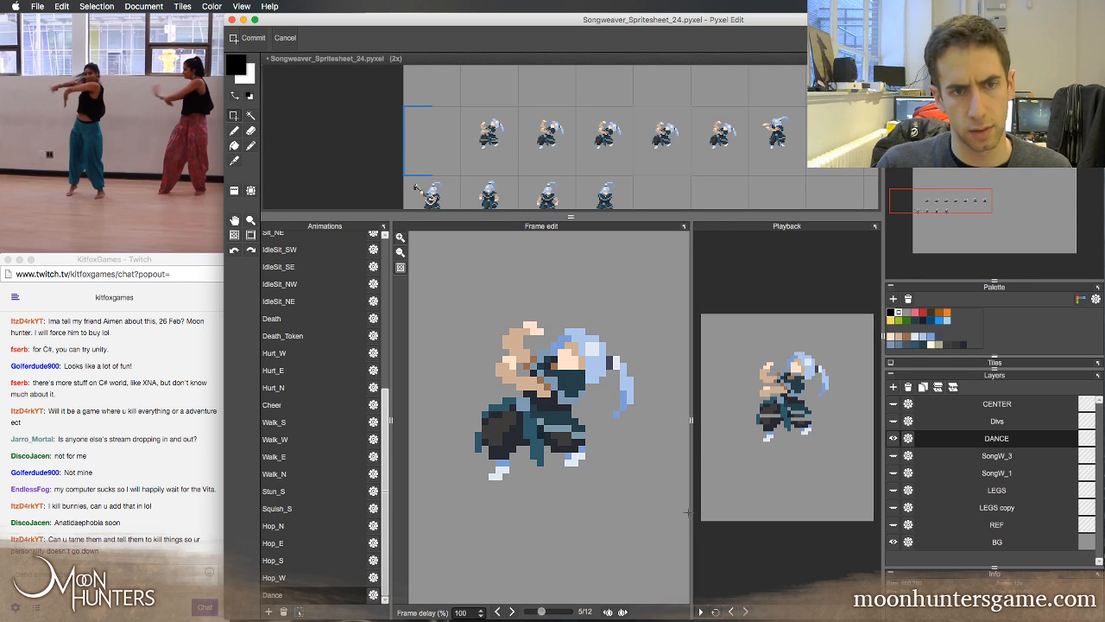
pyautogui.press('Right')
pyautogui.press('Right')
pyautogui.press('Return')
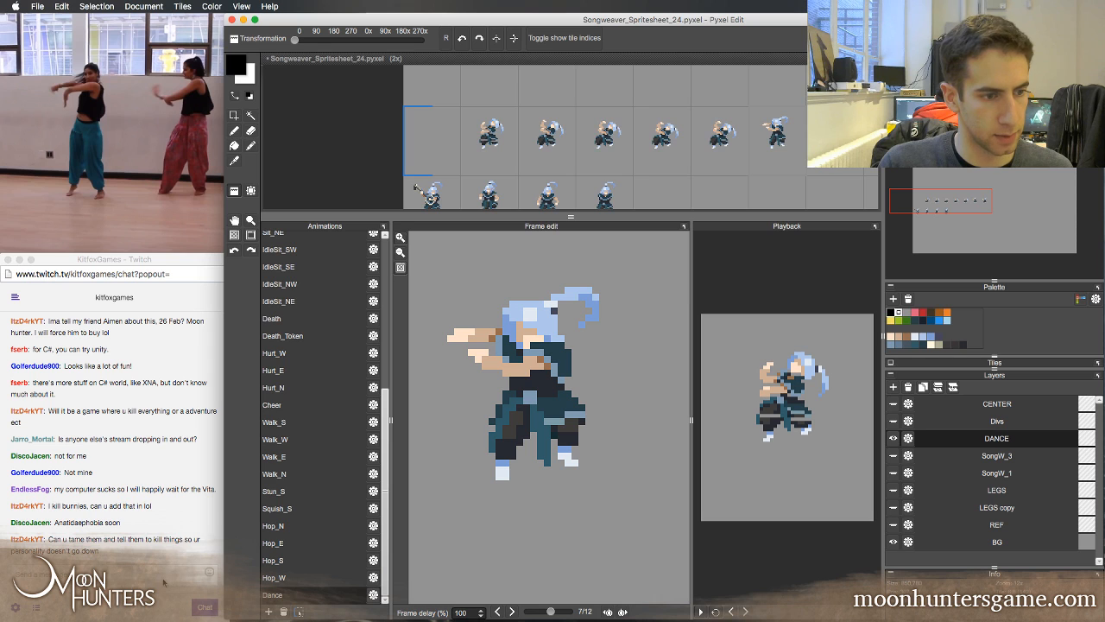
pyautogui.click(161, 580)
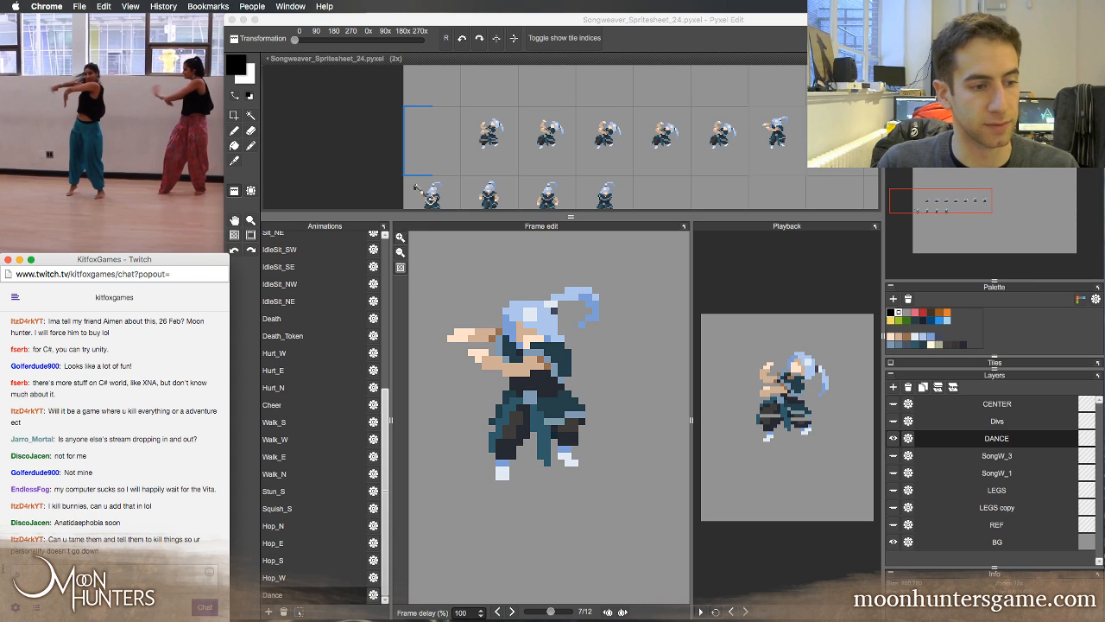
pyautogui.click(489, 26)
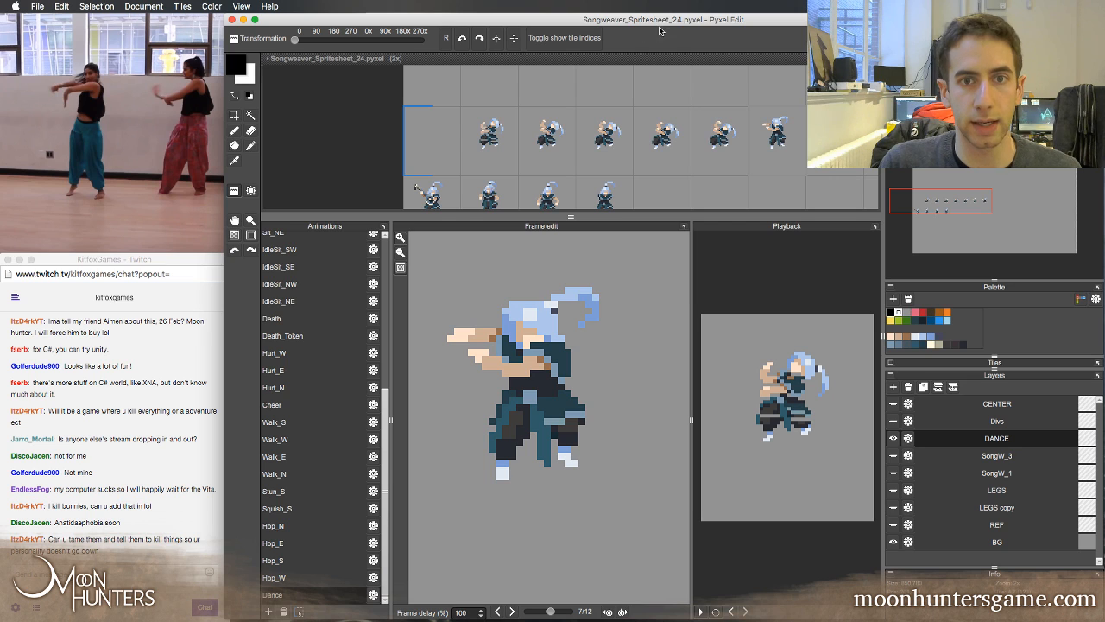
# Bring the whole row of Dance tiles into view and save the spritesheet
pyautogui.press('Left')
pyautogui.press('Right')
pyautogui.press('Right')
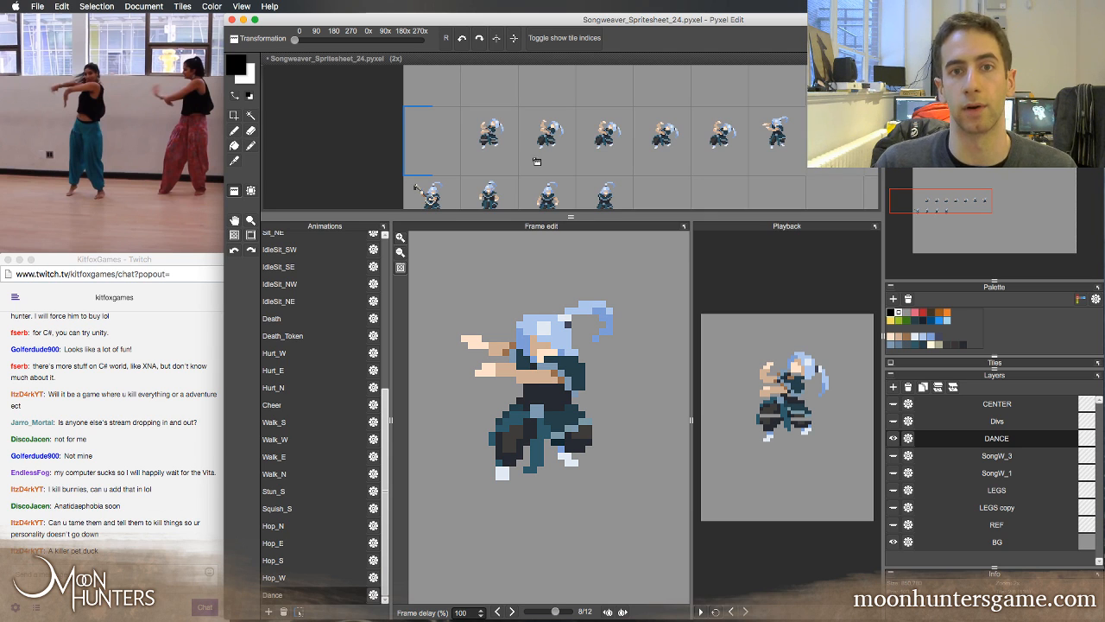
pyautogui.press('space')
pyautogui.moveTo(592, 128); pyautogui.dragTo(498, 120)
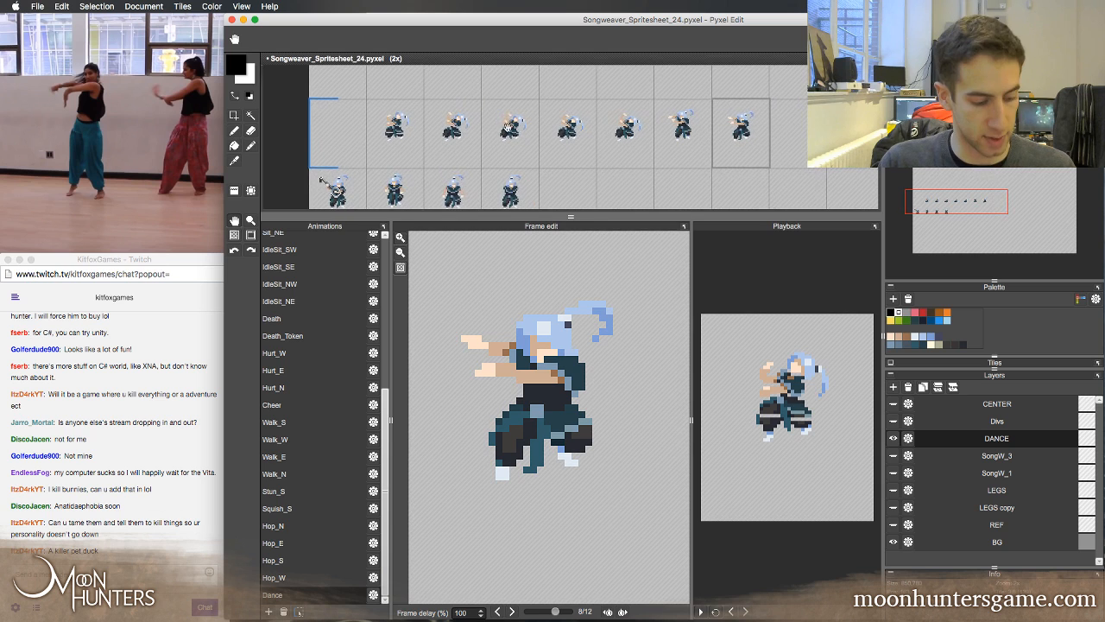
pyautogui.press('super+s')
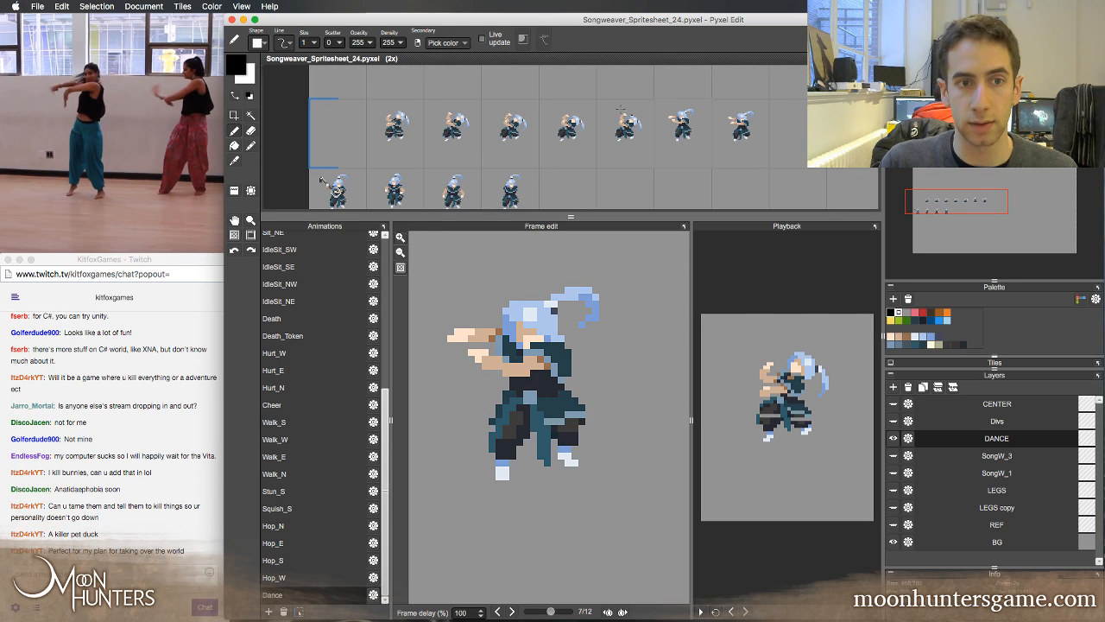
# Flip back and forth through frames 2 to 5 of the Dance animation to examine the arm and head motion
pyautogui.press('Right')
pyautogui.press('Right')
pyautogui.press('Right')
pyautogui.press('Right')
pyautogui.press('Right')
pyautogui.press('Right')
pyautogui.press('Right')
pyautogui.press('Right')
pyautogui.press('Right')
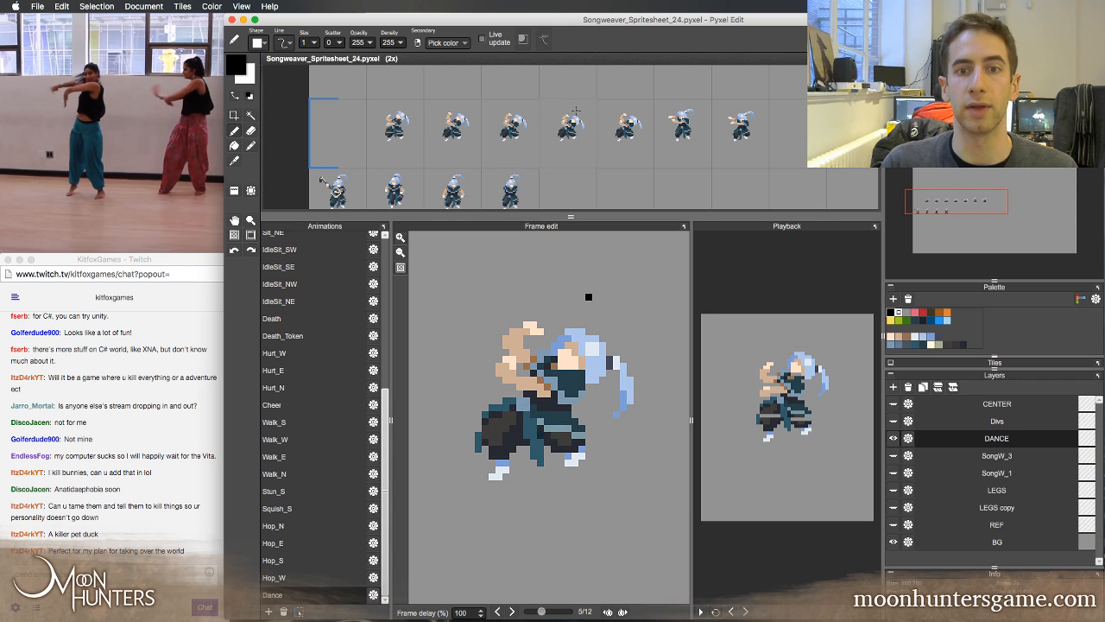
pyautogui.press('Left')
pyautogui.press('Left')
pyautogui.press('Left')
pyautogui.press('Right')
pyautogui.press('Right')
pyautogui.press('Right')
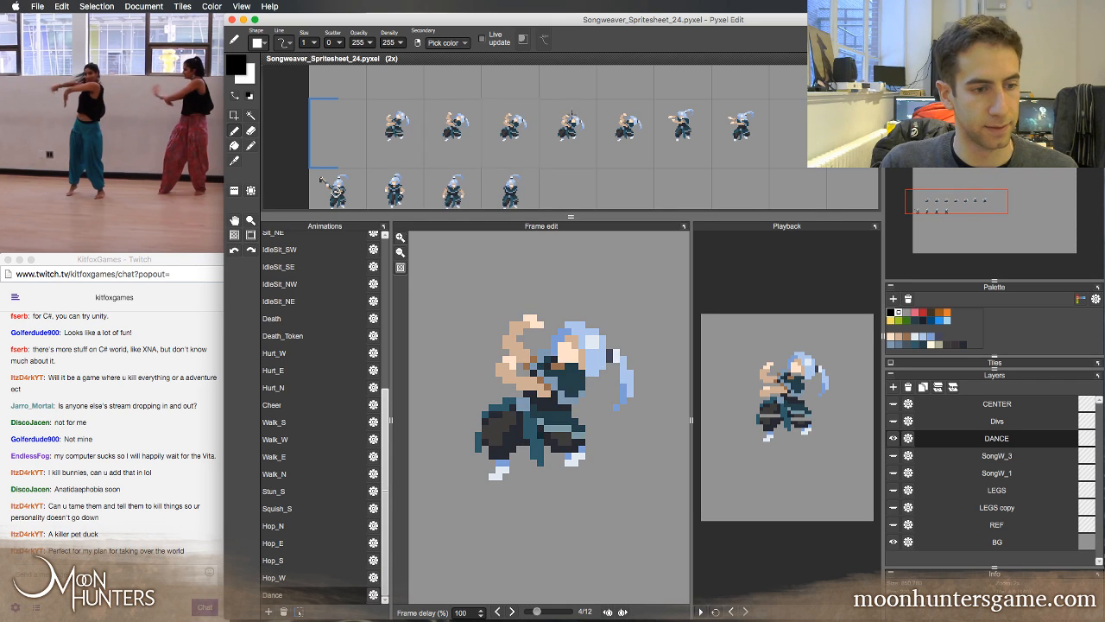
pyautogui.press('Left')
pyautogui.press('Left')
pyautogui.press('Left')
pyautogui.press('Left')
pyautogui.press('Left')
pyautogui.press('Right')
pyautogui.press('Right')
pyautogui.press('Right')
pyautogui.press('Right')
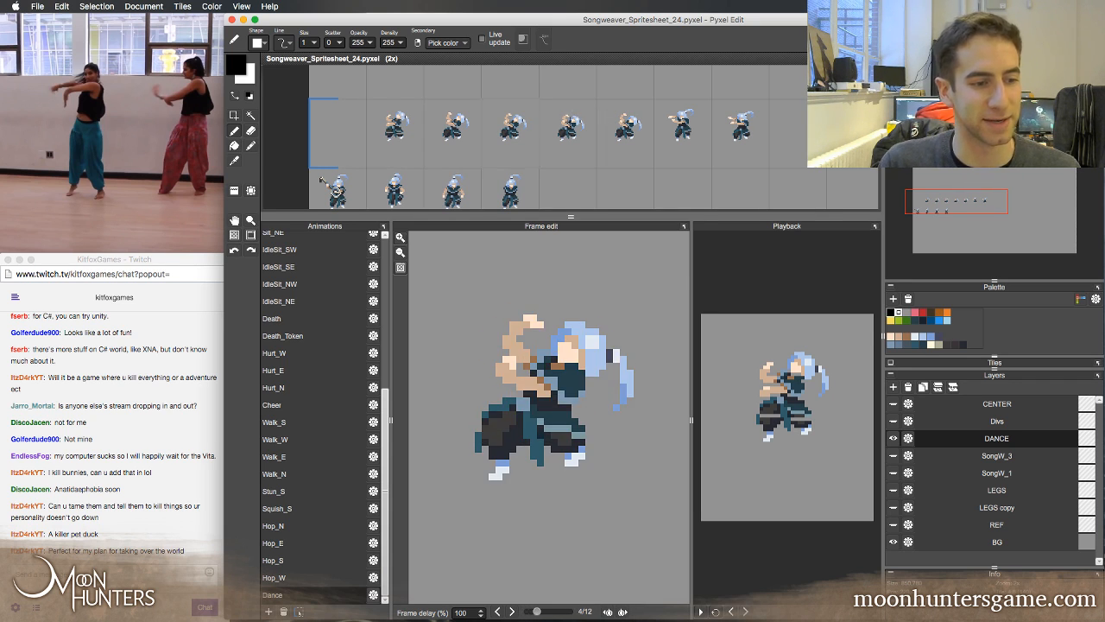
pyautogui.press('Left')
pyautogui.press('Left')
pyautogui.press('Right')
pyautogui.press('Right')
pyautogui.press('Right')
pyautogui.press('Left')
pyautogui.press('Left')
pyautogui.press('Left')
pyautogui.press('Left')
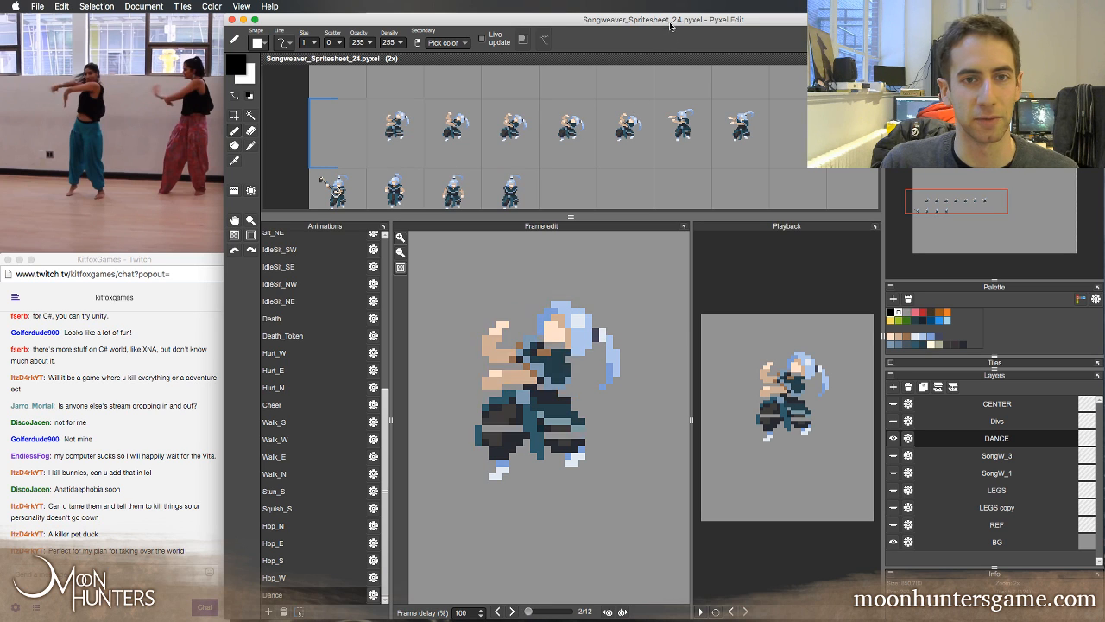
pyautogui.press('Right')
pyautogui.press('Right')
pyautogui.press('Right')
pyautogui.press('Right')
pyautogui.press('Left')
pyautogui.press('Left')
pyautogui.press('Left')
pyautogui.press('Right')
pyautogui.press('Right')
pyautogui.press('Right')
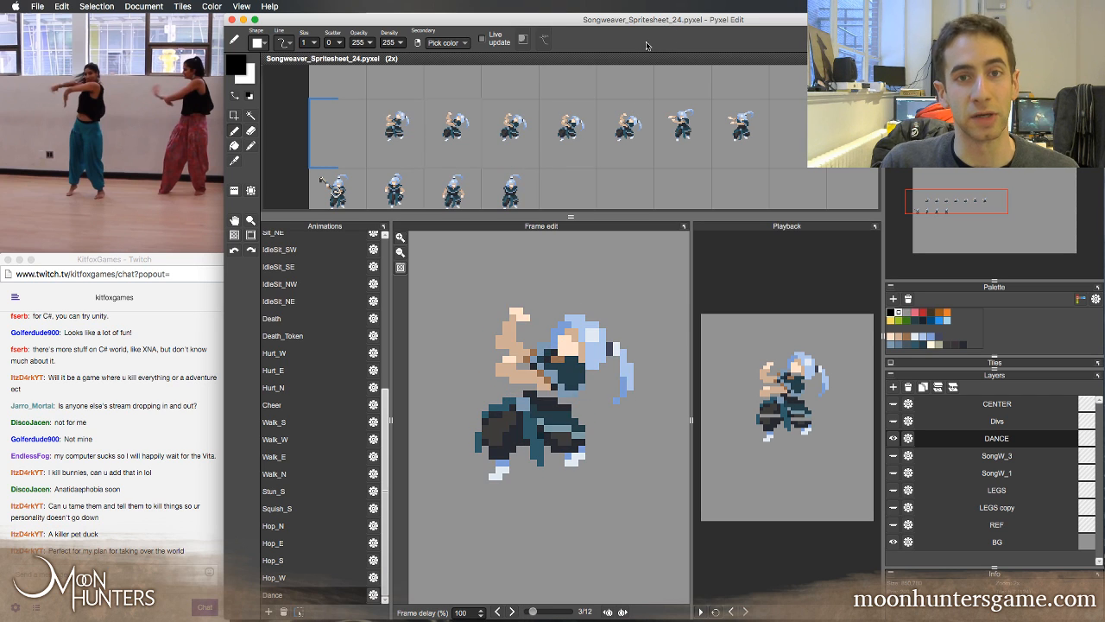
pyautogui.press('Left')
pyautogui.press('Left')
pyautogui.press('Left')
pyautogui.press('Right')
pyautogui.press('Right')
pyautogui.press('Left')
pyautogui.press('Left')
pyautogui.press('Left')
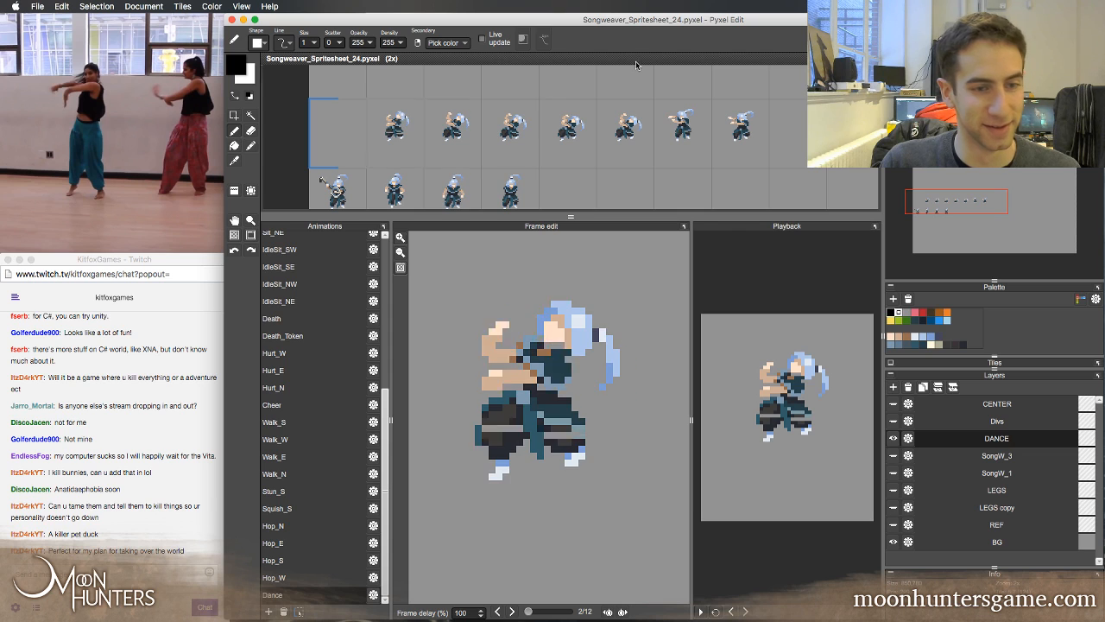
pyautogui.press('Right')
pyautogui.press('Right')
pyautogui.press('Right')
pyautogui.press('Right')
pyautogui.press('Right')
pyautogui.press('Right')
pyautogui.press('Left')
pyautogui.press('Left')
pyautogui.press('Left')
pyautogui.press('Left')
pyautogui.press('Left')
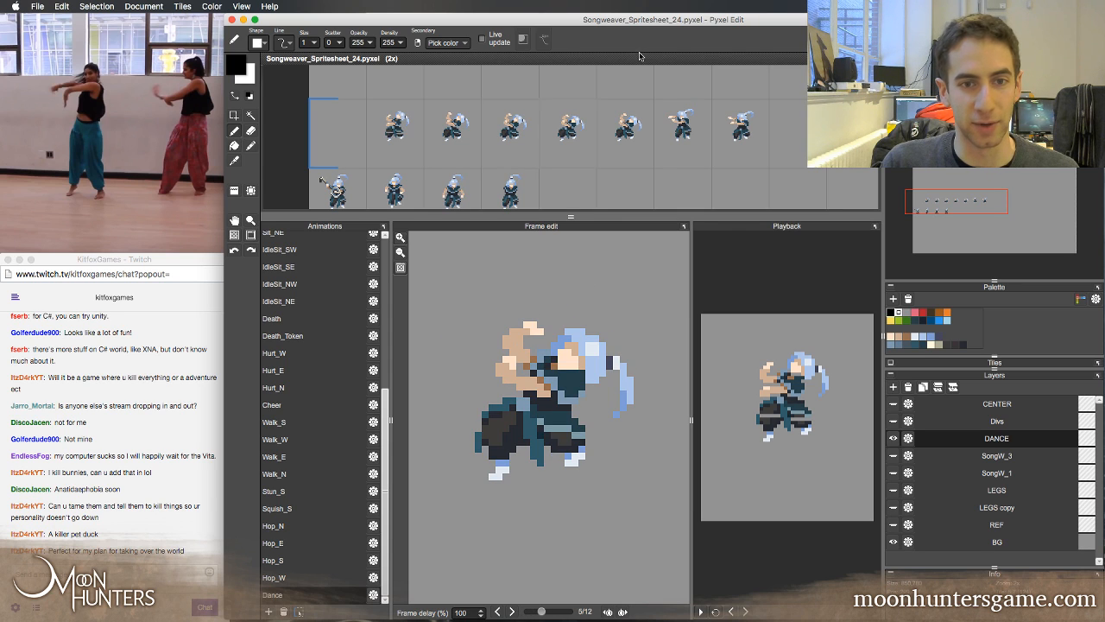
pyautogui.press('Right')
pyautogui.press('Right')
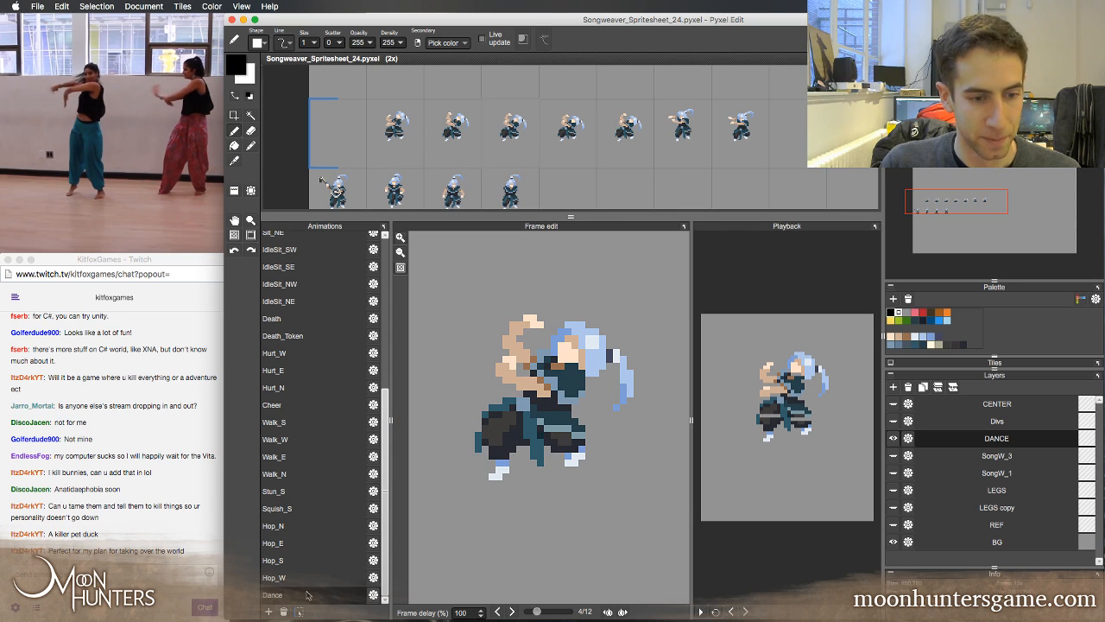
# Redefine the Dance animation's range to cover only the first four dancer tiles of the upper row
pyautogui.click(299, 613)
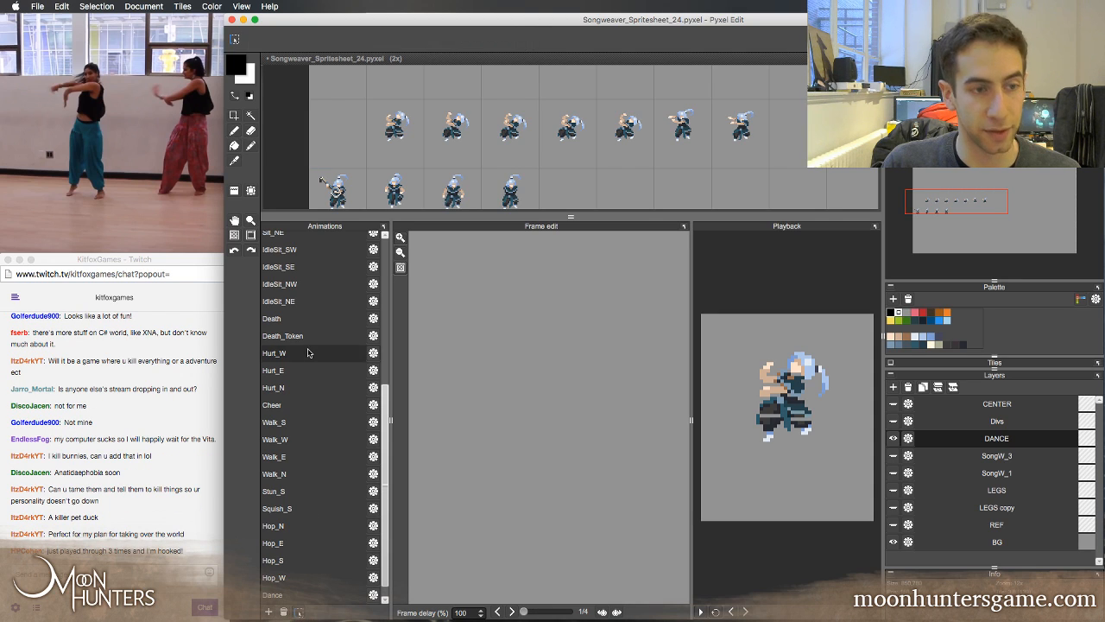
pyautogui.click(396, 132)
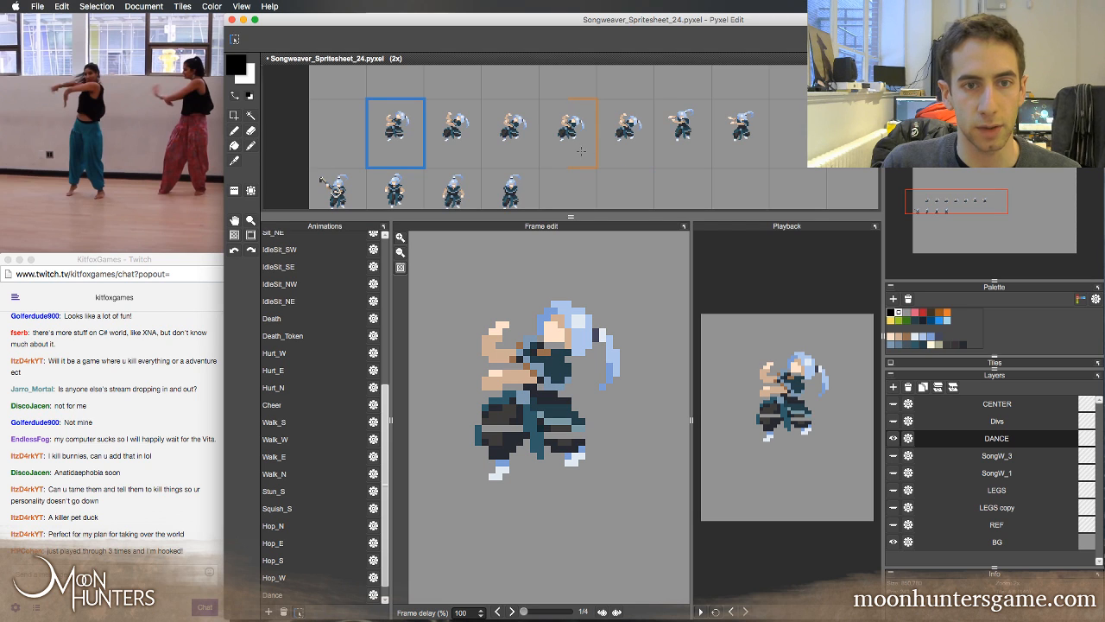
# Change the frame delay of the fourth Dance frame and set the third frame's delay to 200%
pyautogui.click(460, 612)
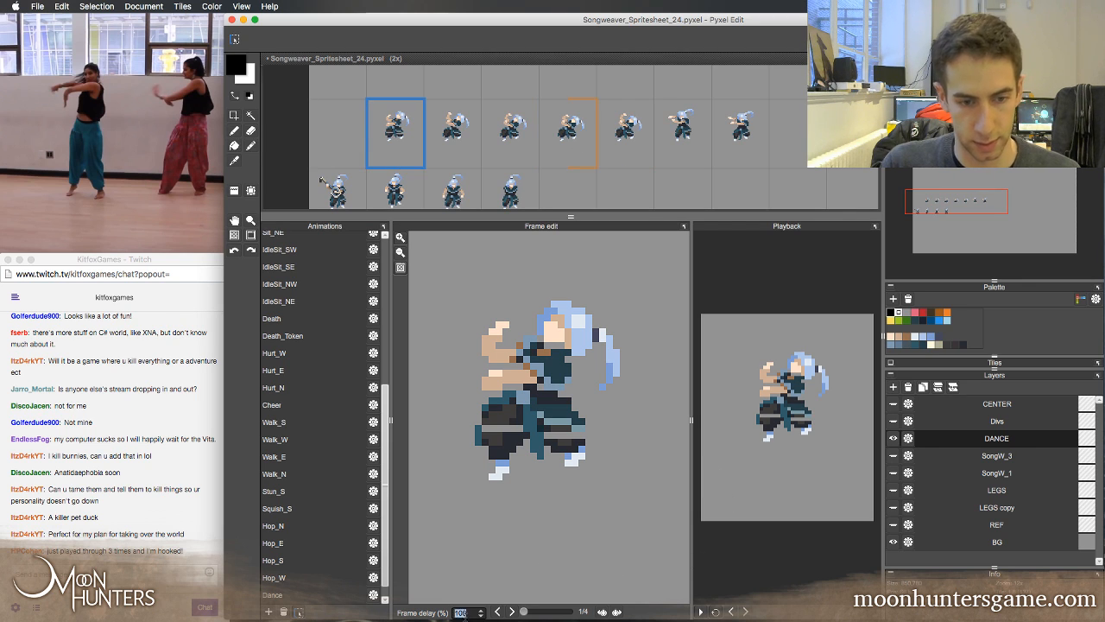
pyautogui.click(511, 611)
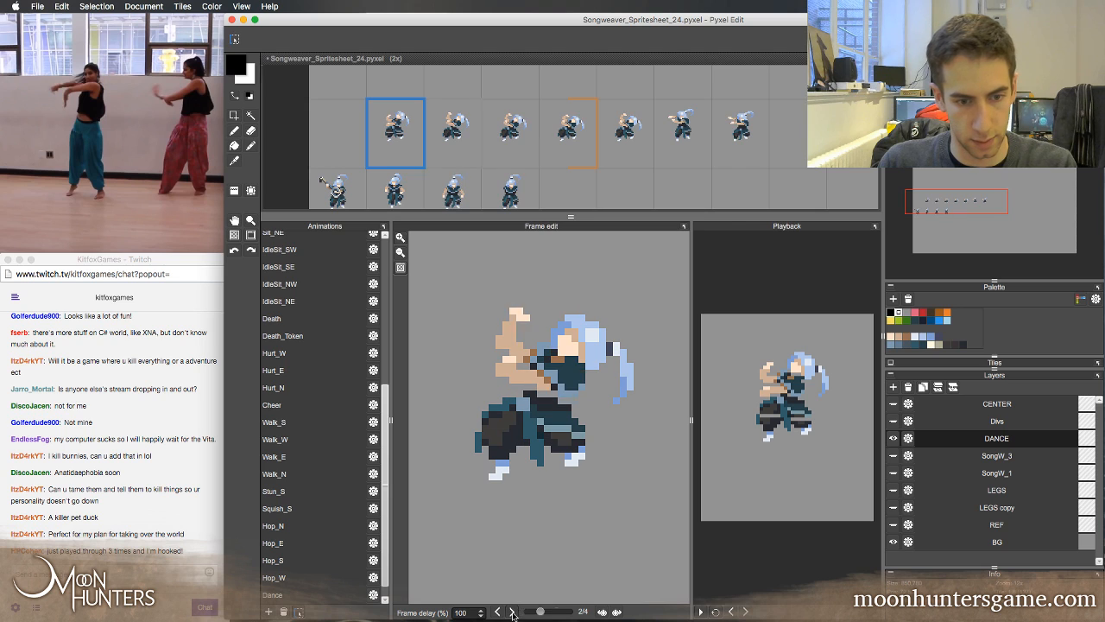
pyautogui.click(511, 611)
pyautogui.click(511, 611)
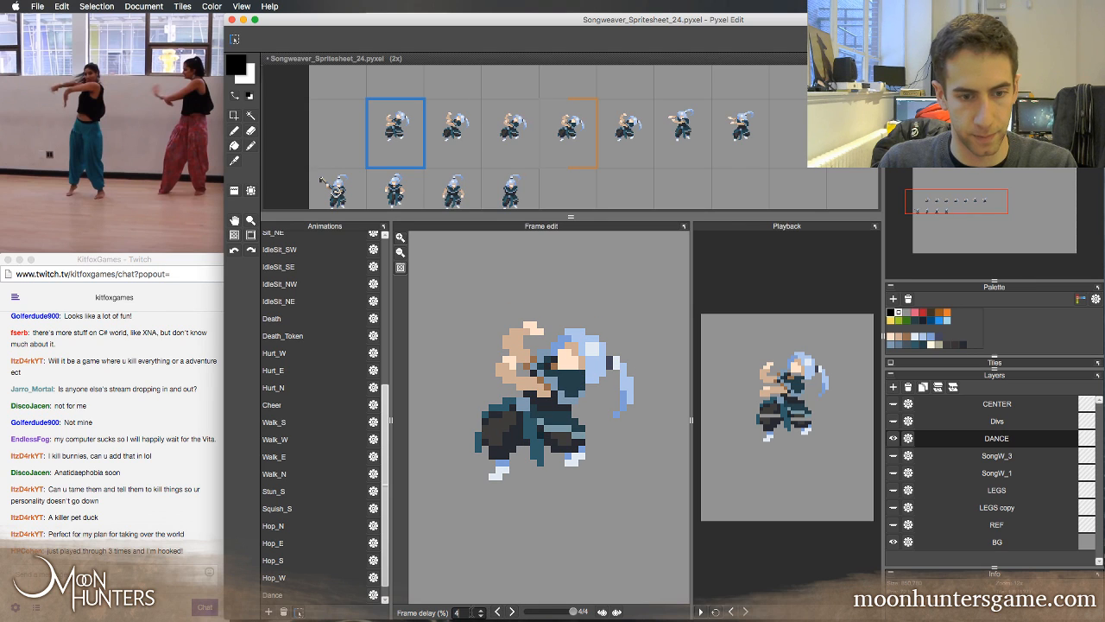
pyautogui.click(497, 612)
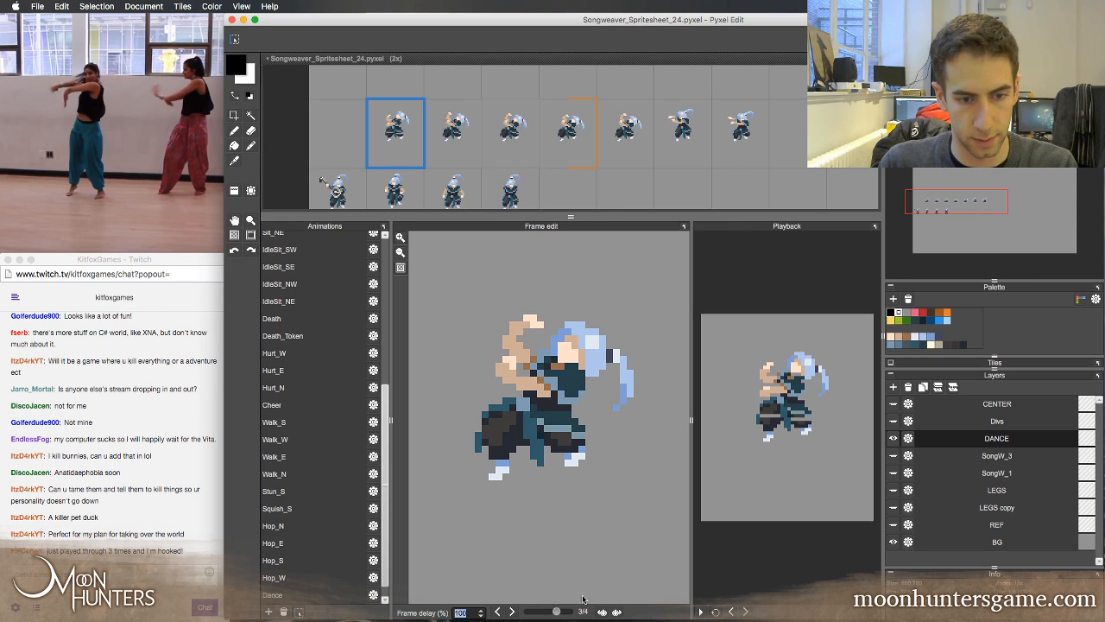
# Play the four-frame Dance animation and widen the playback preview
pyautogui.click(701, 612)
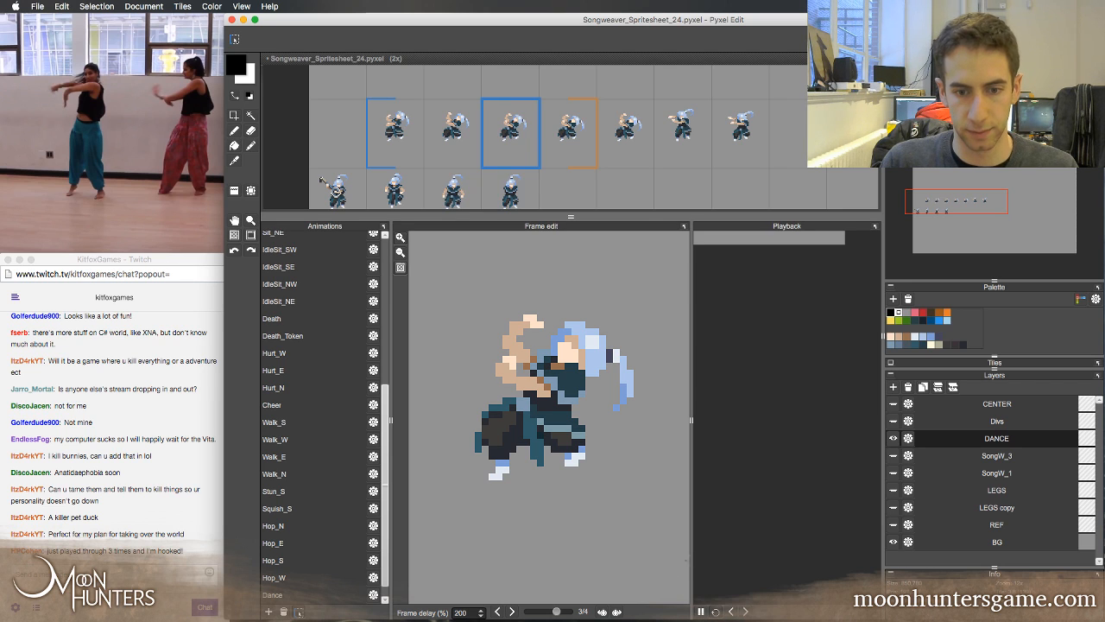
pyautogui.moveTo(691, 466); pyautogui.dragTo(673, 469)
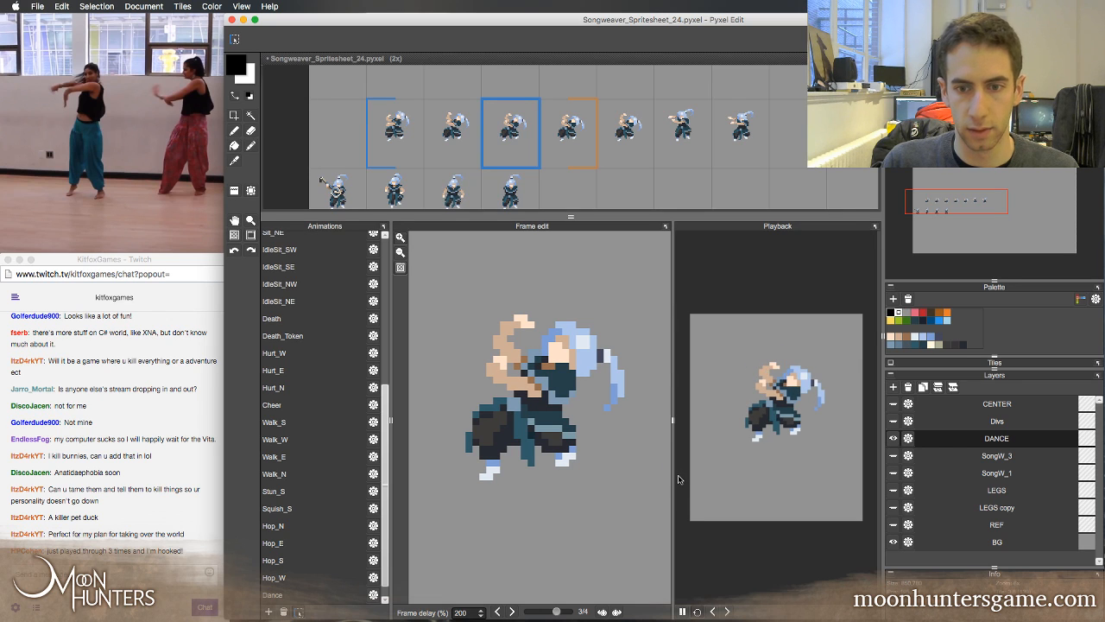
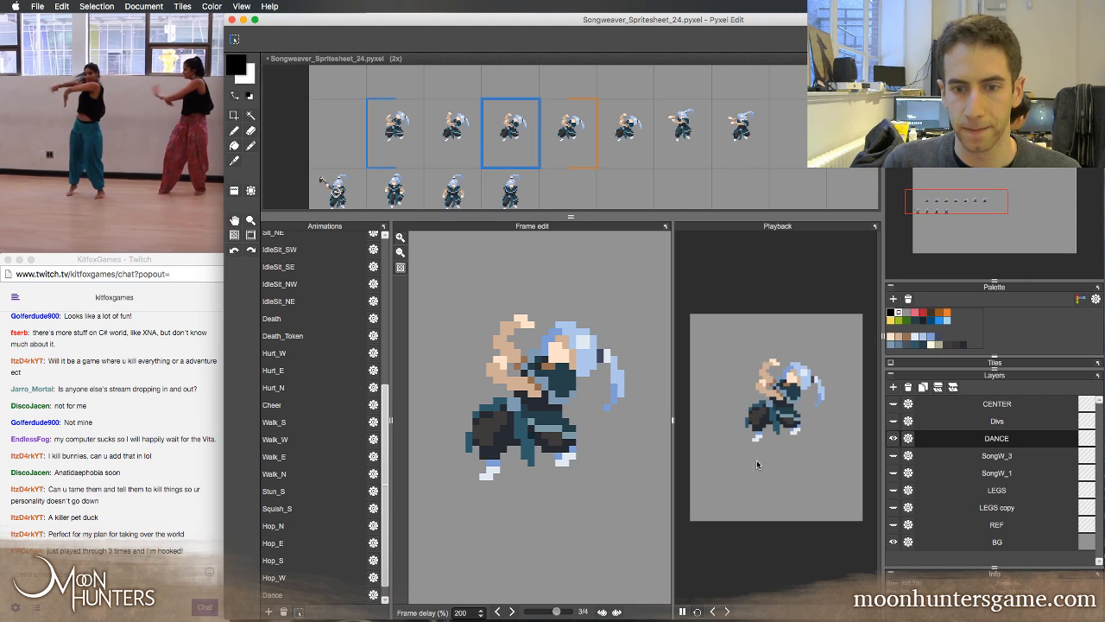
# Stop the animation preview and switch to the QuickTime dance reference, stepping frame by frame through the dancers' arm movement
pyautogui.click(682, 611)
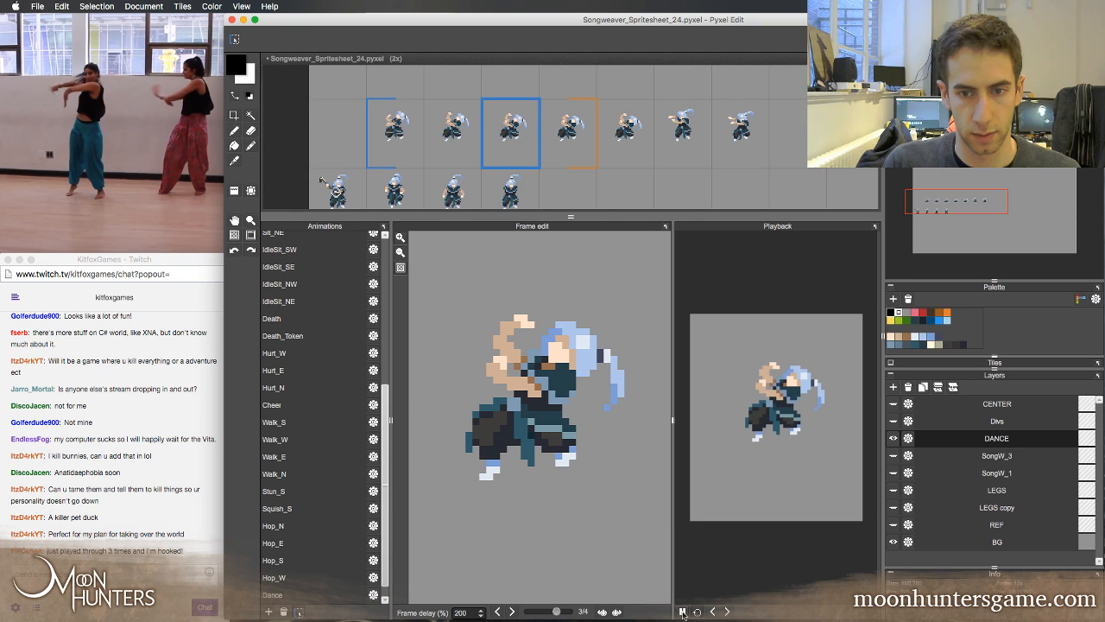
pyautogui.click(165, 84)
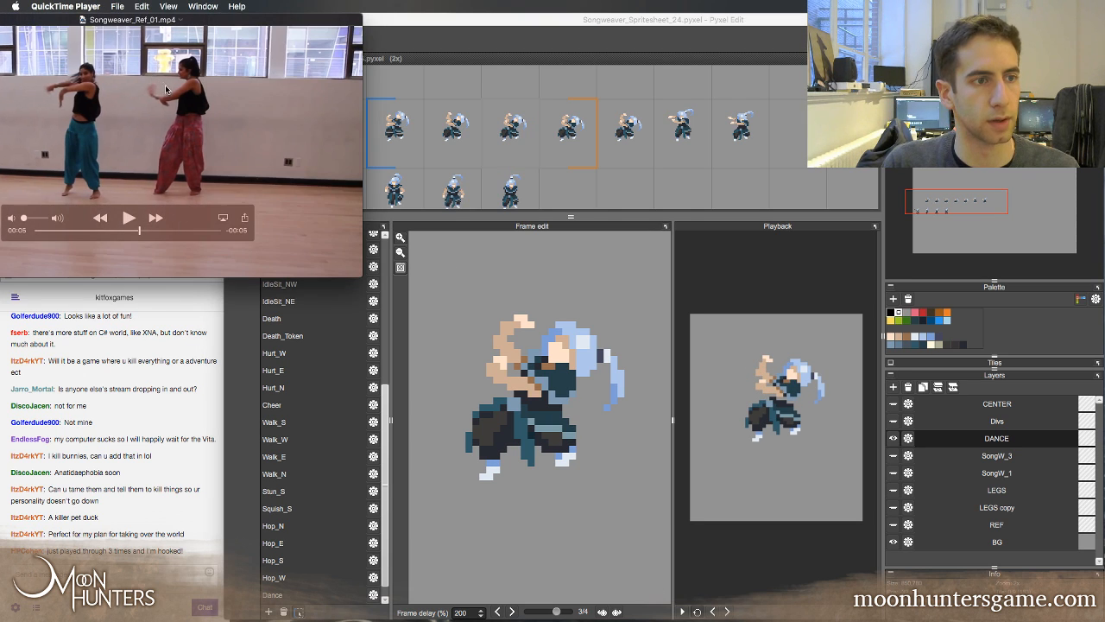
pyautogui.moveTo(125, 232)
pyautogui.mouseDown()
pyautogui.moveTo(104, 231)
pyautogui.moveTo(118, 229)
pyautogui.mouseUp()
pyautogui.press('Right')
pyautogui.press('Right')
pyautogui.press('Right')
pyautogui.press('Right')
pyautogui.press('Right')
pyautogui.press('Right')
pyautogui.press('Right')
pyautogui.press('Right')
pyautogui.press('Right')
pyautogui.press('Right')
pyautogui.press('Right')
pyautogui.press('Right')
pyautogui.press('Right')
pyautogui.press('Right')
pyautogui.press('Right')
pyautogui.press('Right')
pyautogui.press('Right')
pyautogui.press('Right')
pyautogui.press('Right')
pyautogui.press('Right')
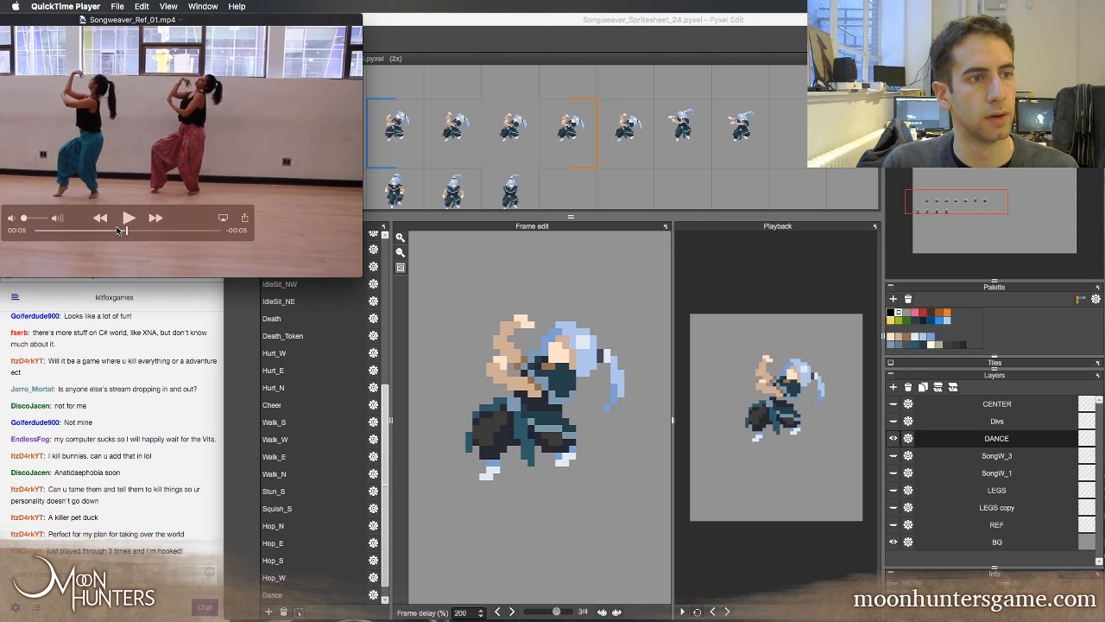
pyautogui.press('Right')
pyautogui.press('Right')
pyautogui.press('Right')
pyautogui.press('Right')
pyautogui.press('Right')
pyautogui.press('Right')
pyautogui.press('Right')
pyautogui.press('Right')
pyautogui.press('Right')
pyautogui.press('Right')
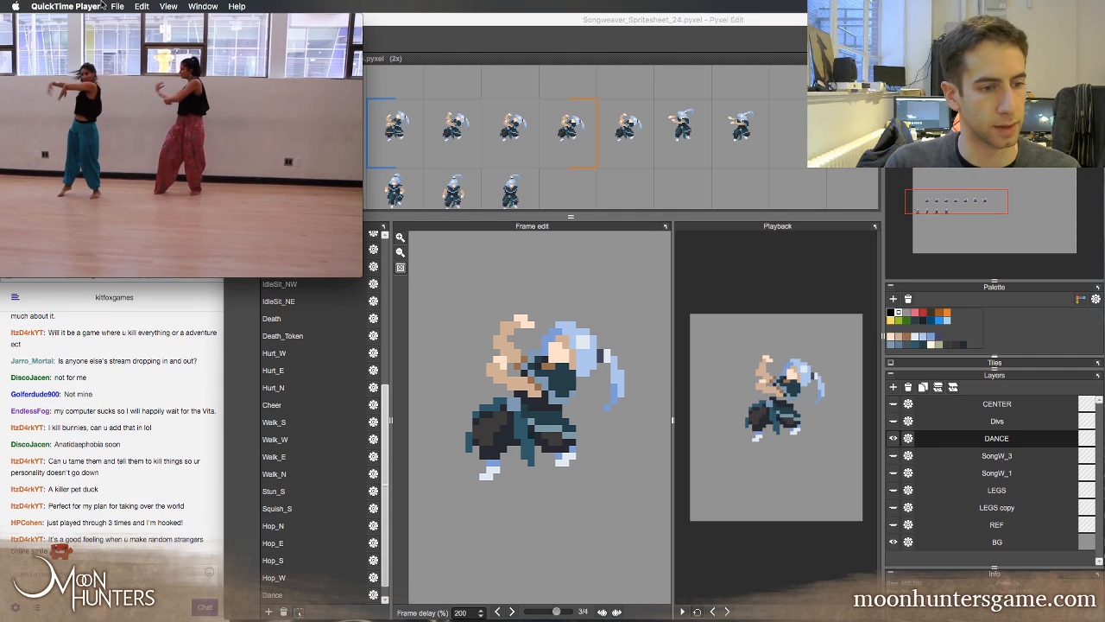
# Return to Pyxel Edit and load the full Dance animation into the frame editor
pyautogui.click(185, 420)
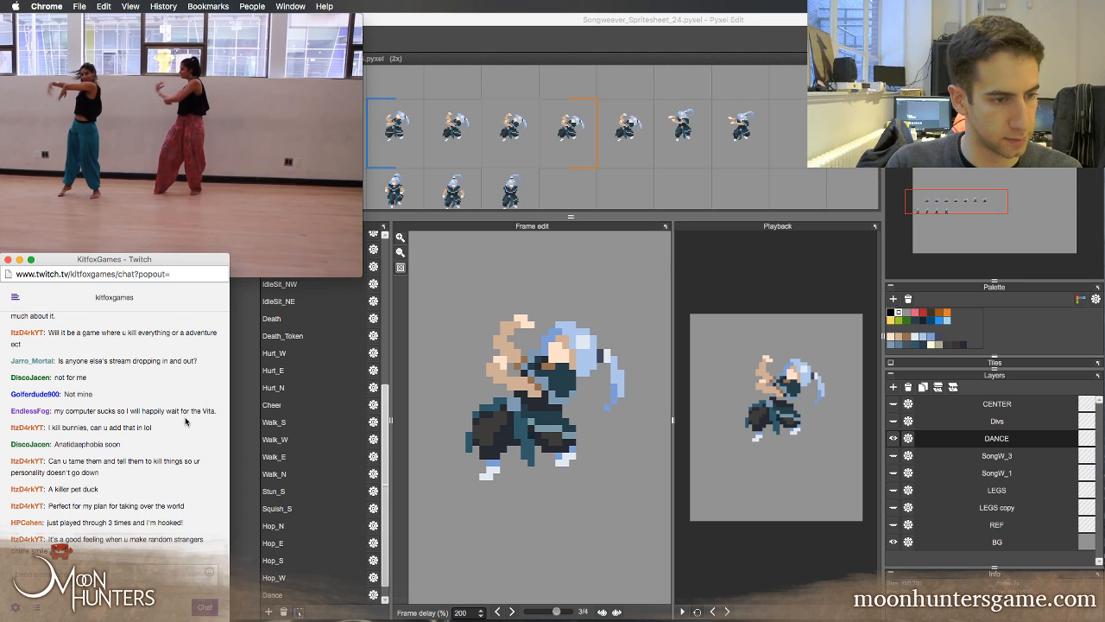
pyautogui.click(506, 43)
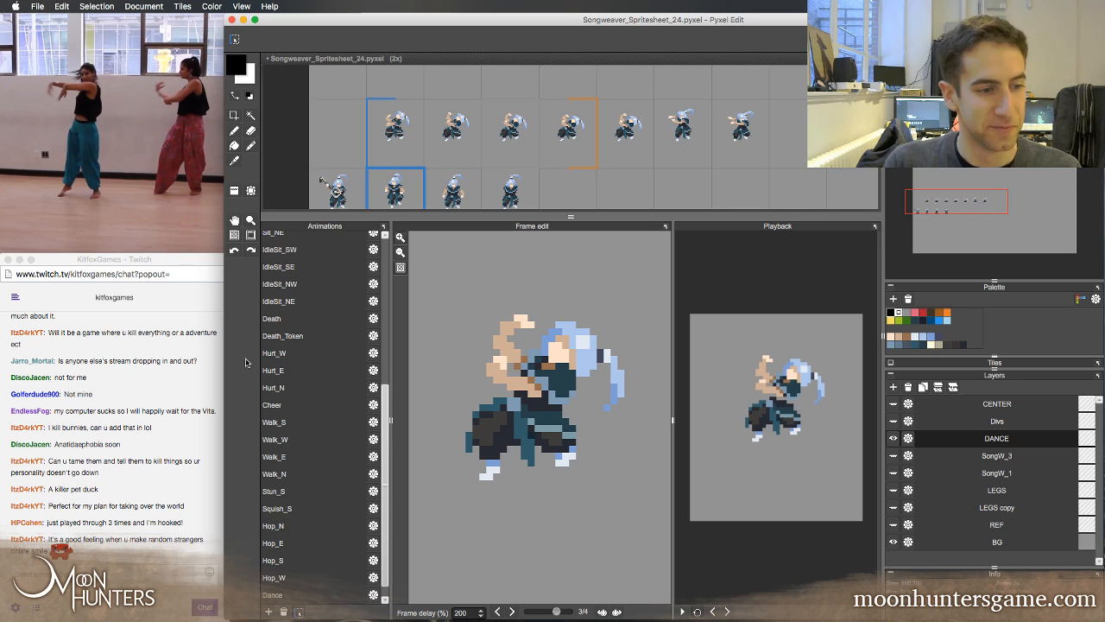
pyautogui.press('z')
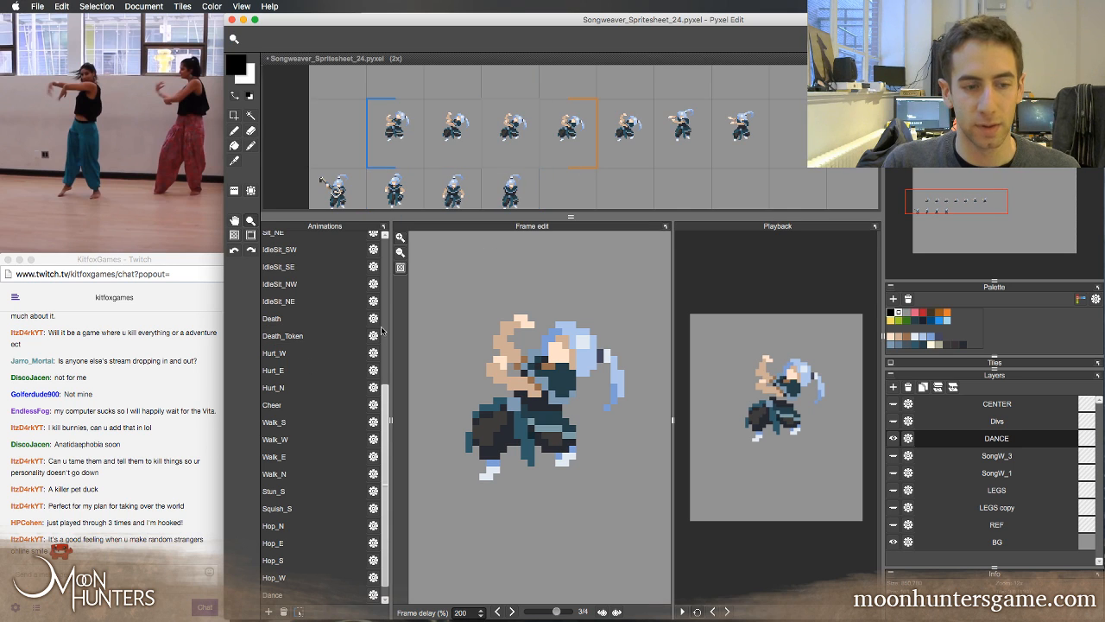
pyautogui.scroll(-1, 385, 555)
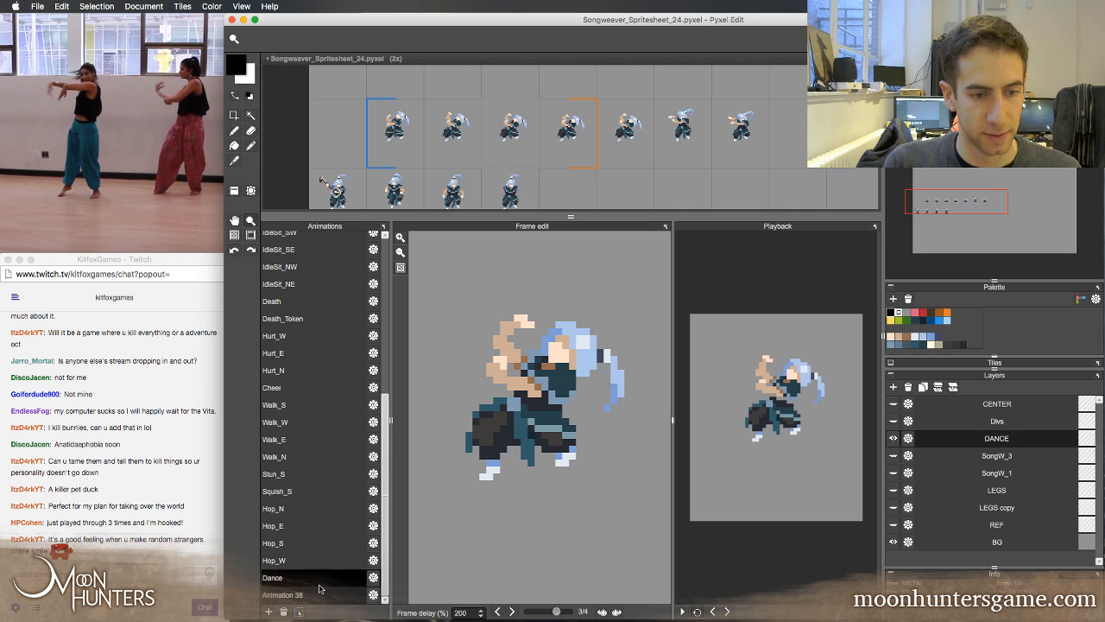
pyautogui.click(285, 577)
pyautogui.hscroll(2, 617, 141)
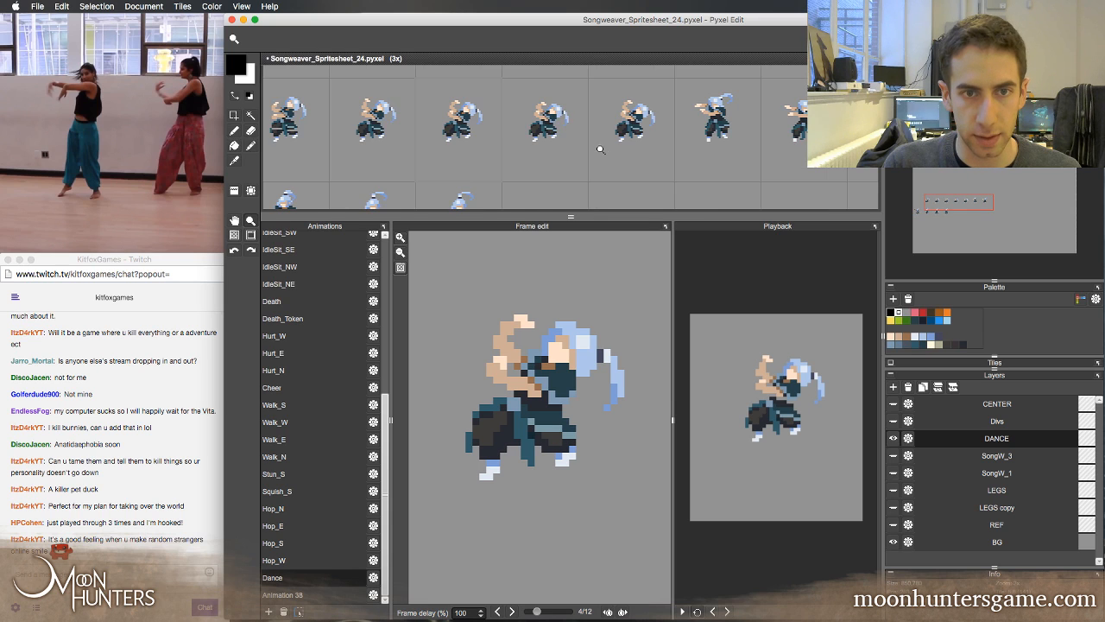
# Flip back and forth through frames 4 to 6 of the Dance animation to compare the head, arm and hair poses
pyautogui.press('Left')
pyautogui.press('Right')
pyautogui.press('Right')
pyautogui.press('Right')
pyautogui.press('Right')
pyautogui.press('Right')
pyautogui.press('Right')
pyautogui.press('Right')
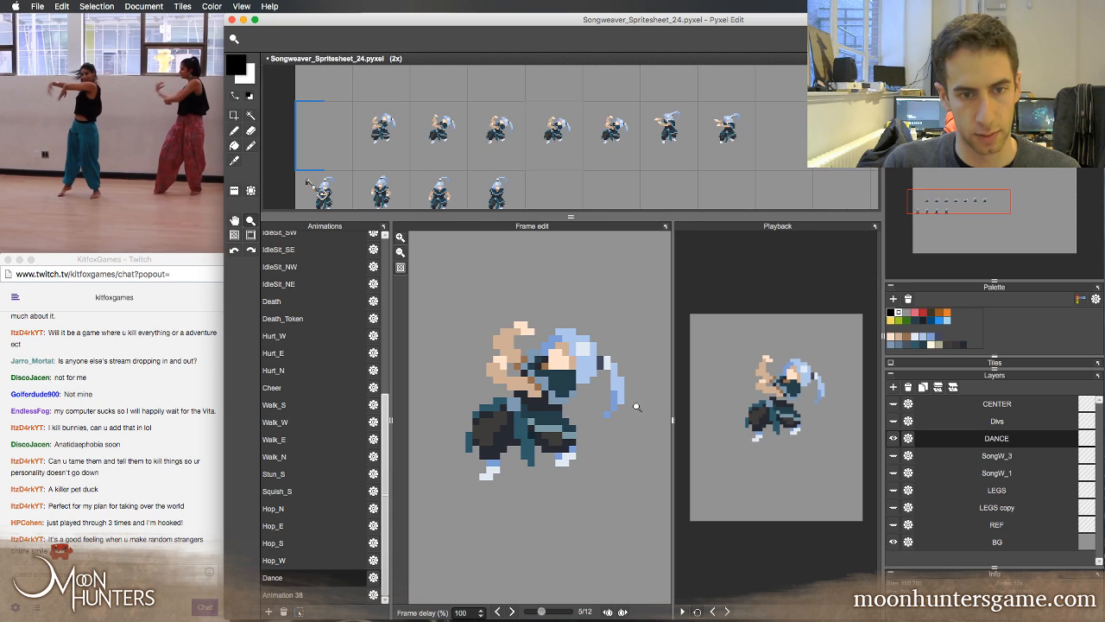
pyautogui.press('Left')
pyautogui.press('Left')
pyautogui.press('Left')
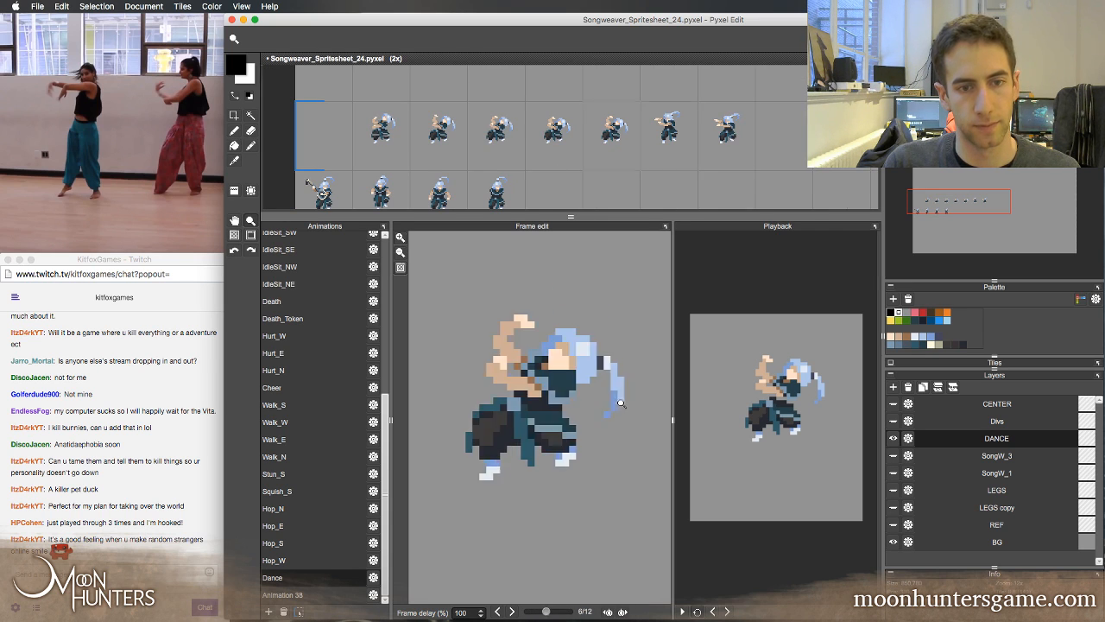
pyautogui.press('Left')
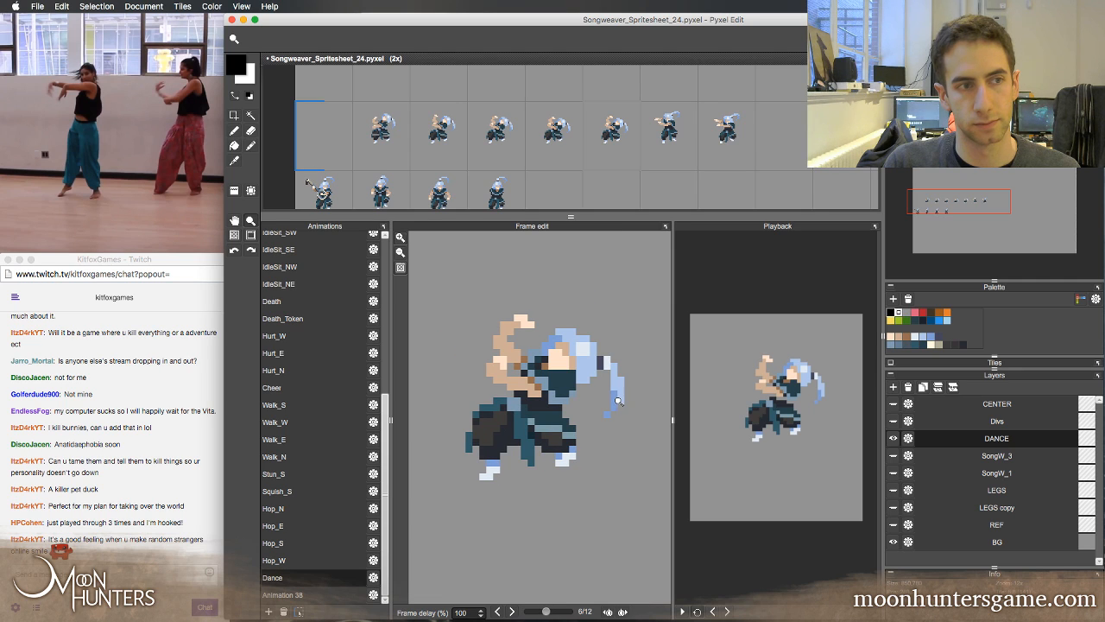
pyautogui.press('Left')
pyautogui.press('Left')
pyautogui.press('Left')
pyautogui.press('Left')
pyautogui.press('Left')
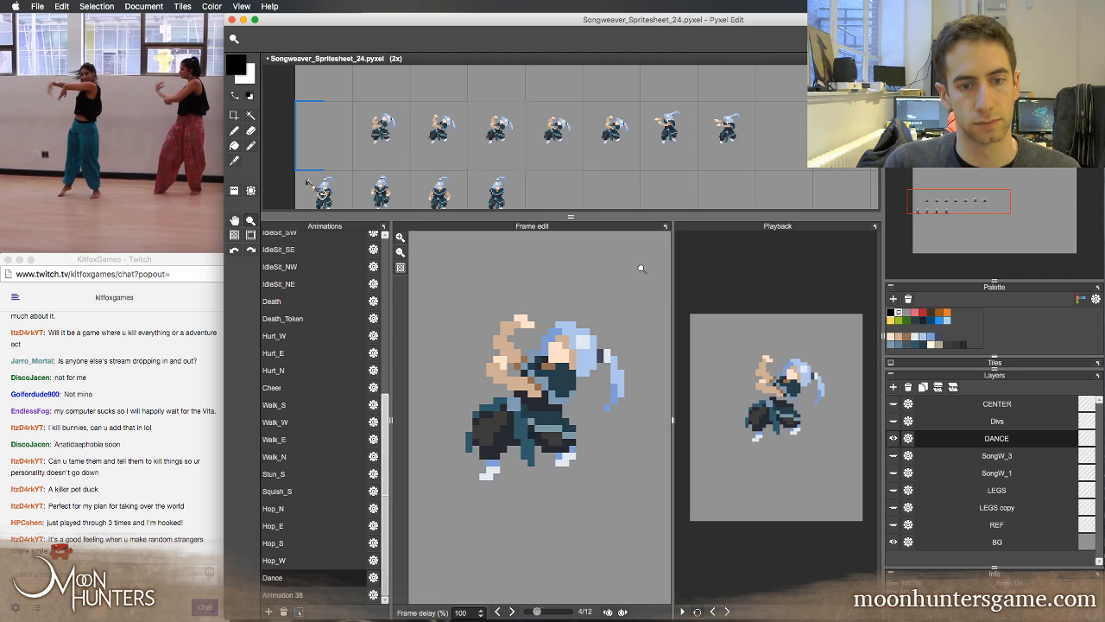
pyautogui.press('Right')
pyautogui.press('Right')
pyautogui.press('Right')
pyautogui.press('Right')
pyautogui.press('Right')
pyautogui.press('Left')
pyautogui.press('Left')
pyautogui.press('Left')
pyautogui.press('Left')
pyautogui.press('Left')
pyautogui.press('Left')
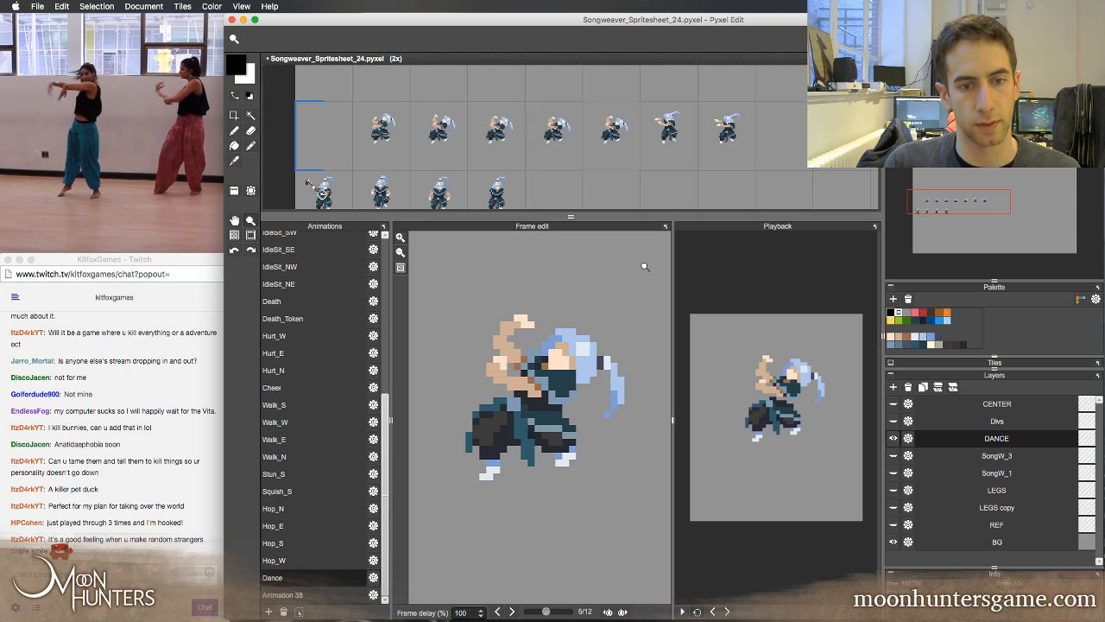
pyautogui.press('Right')
pyautogui.press('Right')
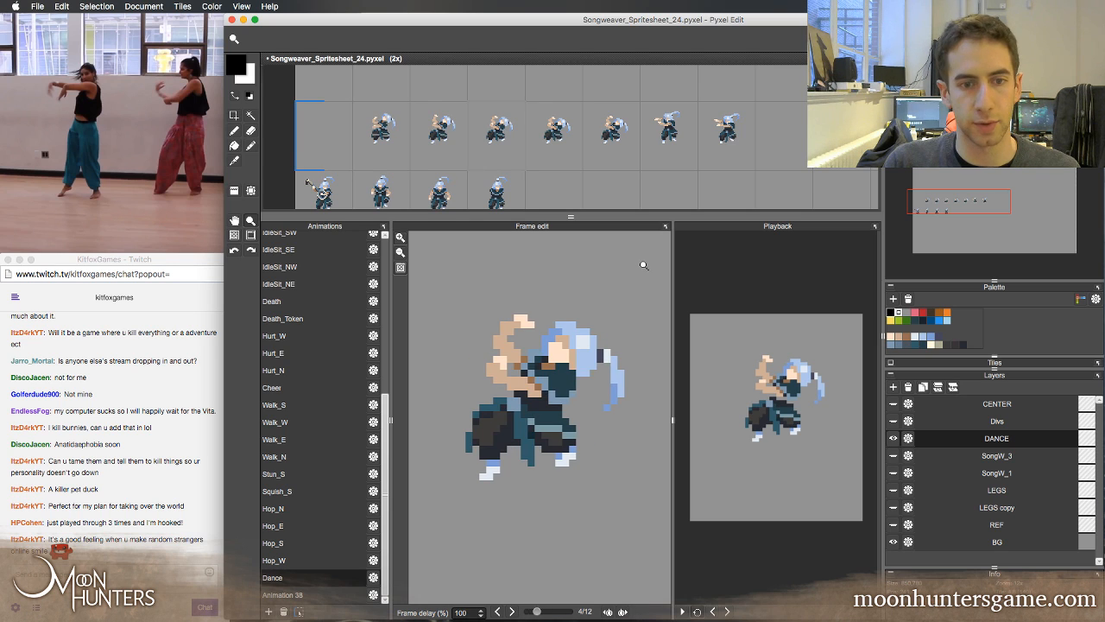
# Flip back and forth through frames 2 to 4 of the Dance animation to examine how the raised hand travels
pyautogui.press('Left')
pyautogui.press('Left')
pyautogui.press('Right')
pyautogui.press('Right')
pyautogui.press('Right')
pyautogui.press('Right')
pyautogui.press('Left')
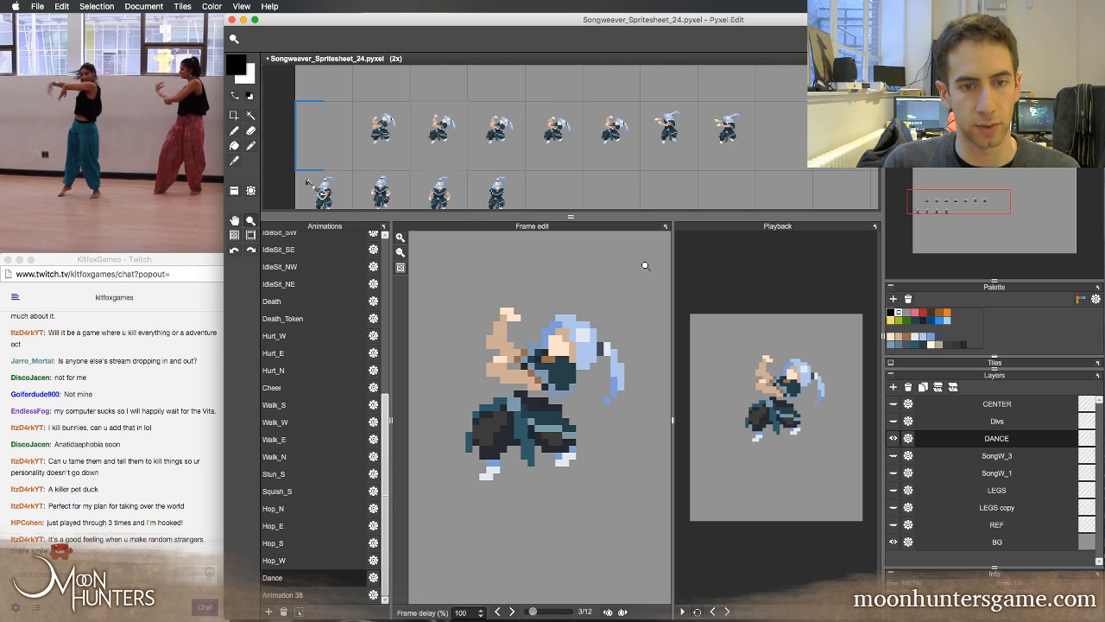
pyautogui.press('Left')
pyautogui.press('Left')
pyautogui.press('Right')
pyautogui.press('Right')
pyautogui.press('Left')
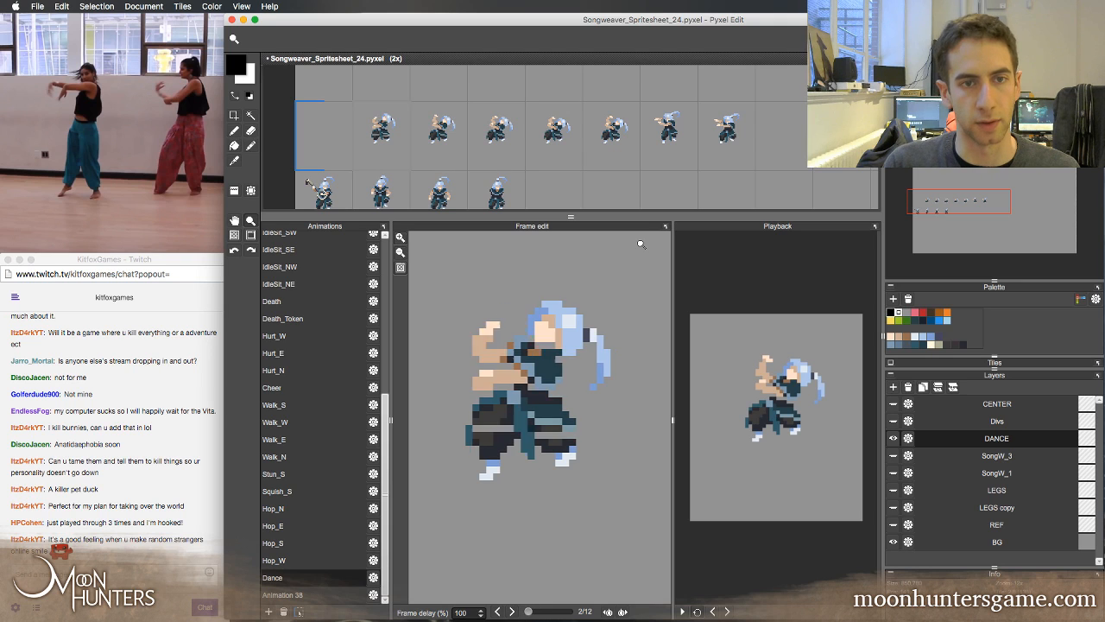
pyautogui.press('Left')
pyautogui.press('Left')
pyautogui.press('Right')
pyautogui.press('Right')
pyautogui.press('Right')
pyautogui.press('Right')
pyautogui.press('Right')
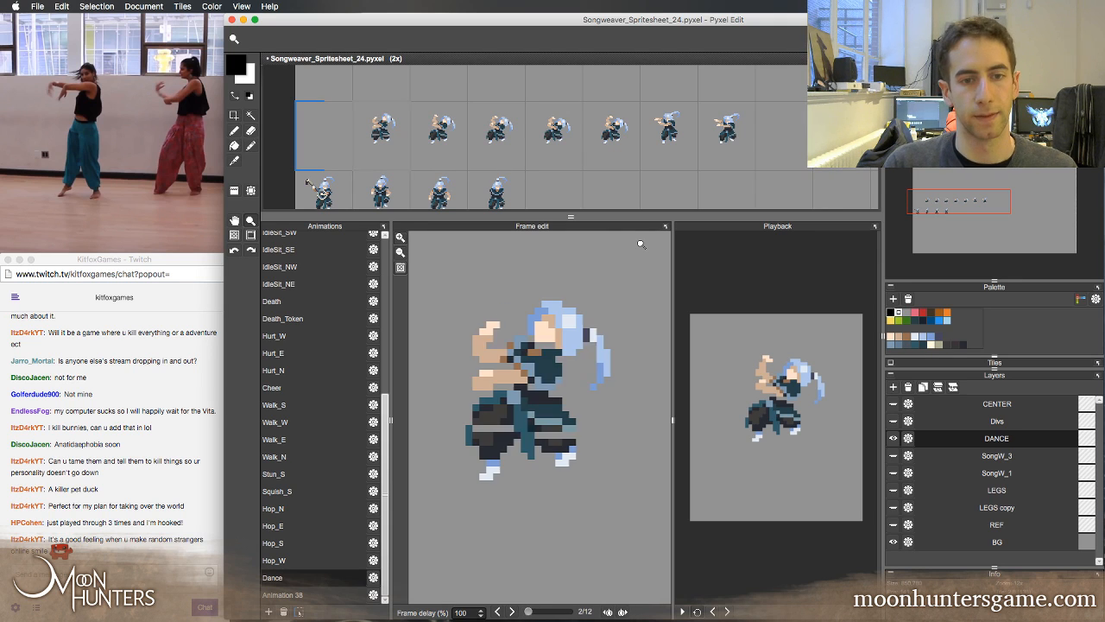
pyautogui.press('Left')
pyautogui.press('Left')
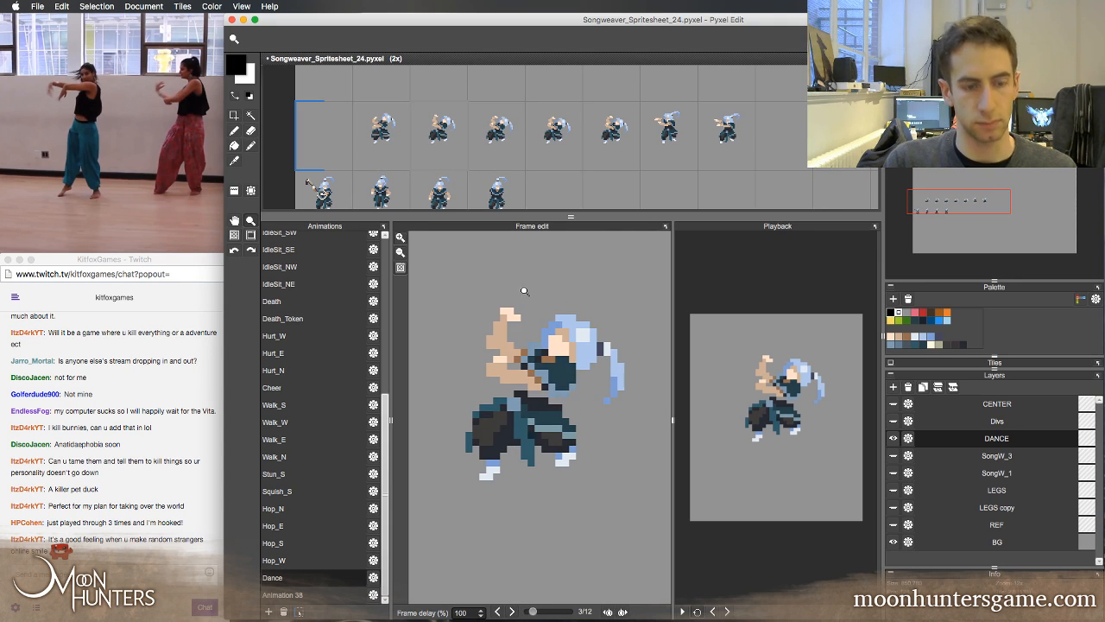
# Extend the fingers of the raised hand in Dance frame 3 with a pixel of the light skin colour
pyautogui.press('b')
pyautogui.rightClick(520, 312)
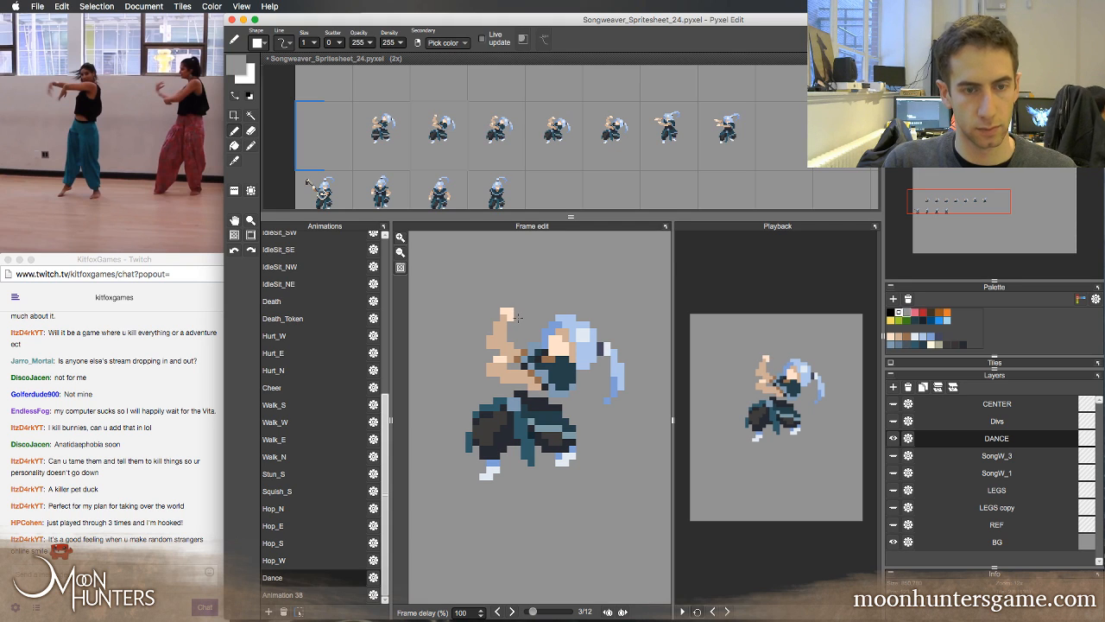
pyautogui.press('super+z')
pyautogui.rightClick(510, 312)
pyautogui.press('e')
pyautogui.press('Left')
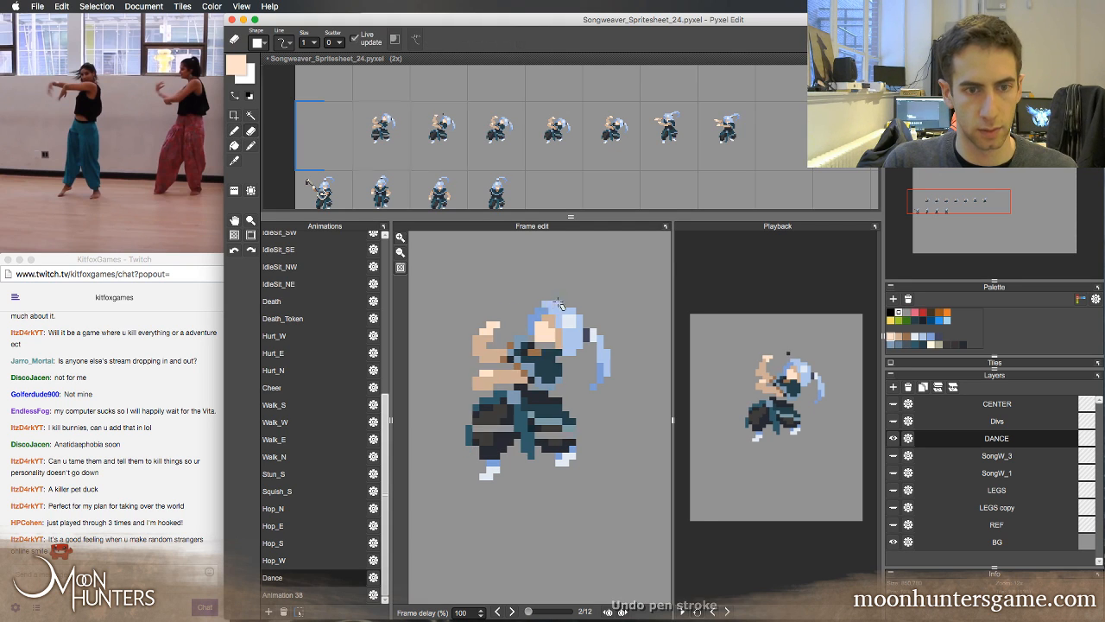
# Flip through Dance frames 3 to 6 to check the extended hand, and play the animation briefly in the preview
pyautogui.press('Right')
pyautogui.press('Right')
pyautogui.press('Right')
pyautogui.press('Left')
pyautogui.press('Left')
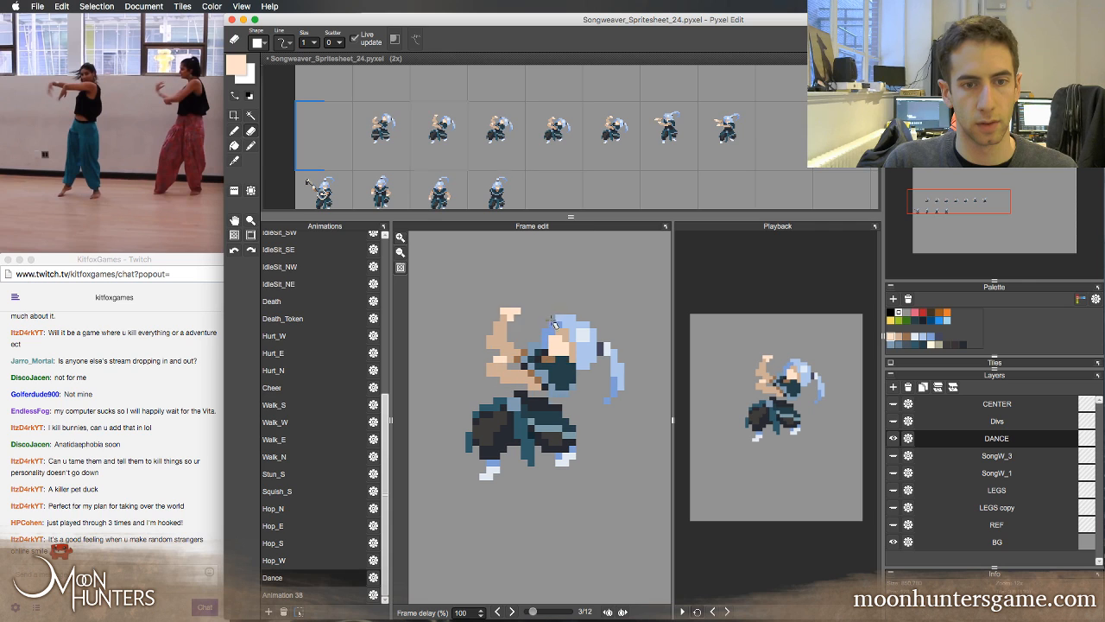
pyautogui.press('Right')
pyautogui.press('Right')
pyautogui.press('Left')
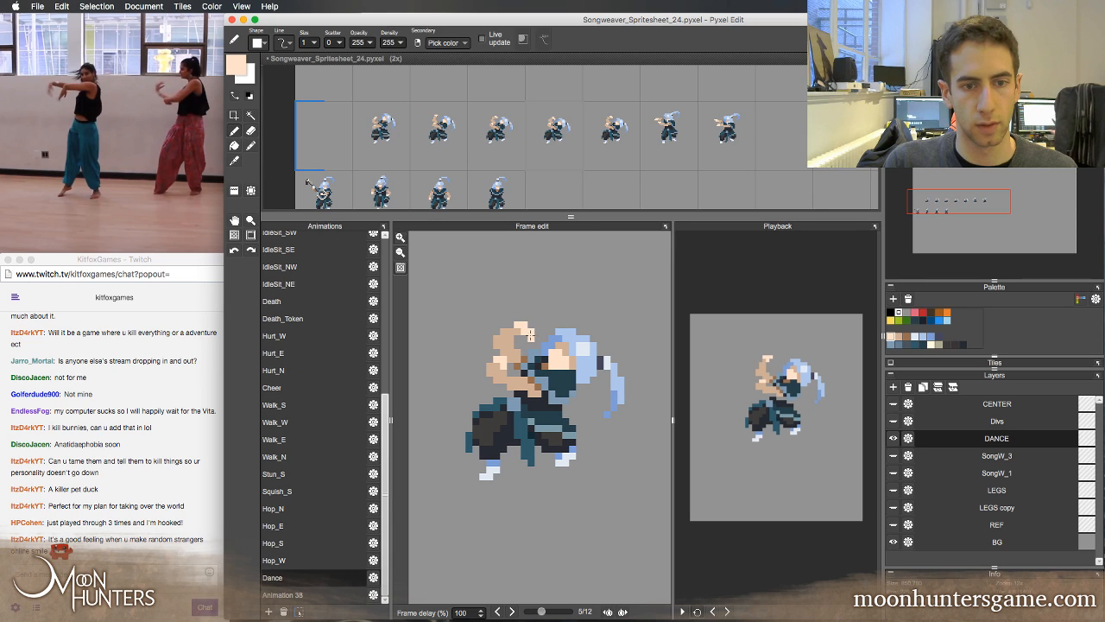
pyautogui.press('b')
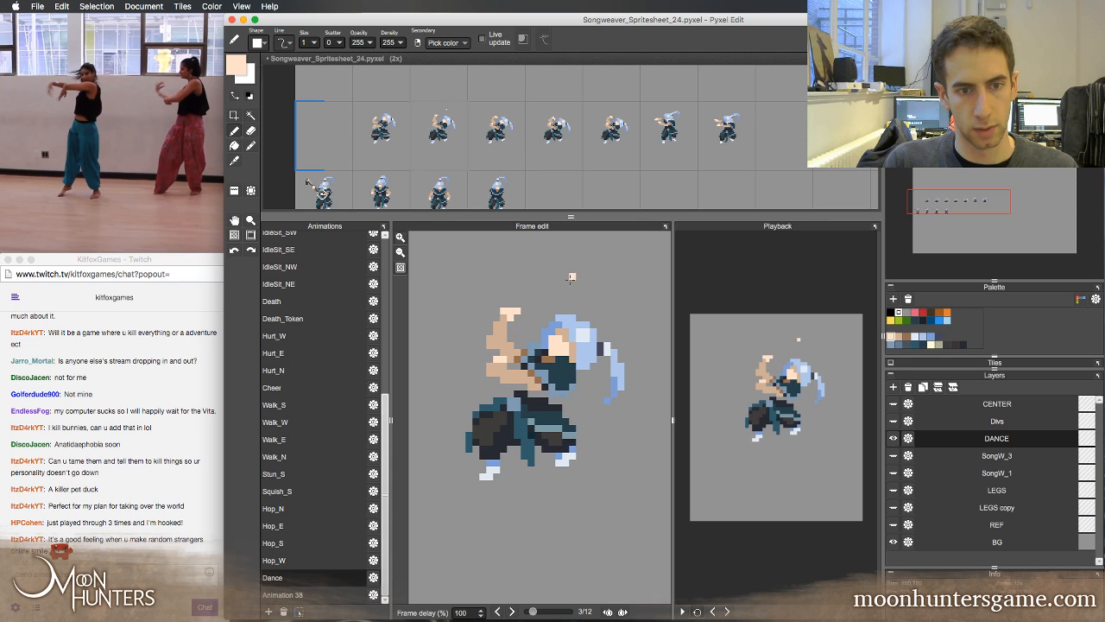
pyautogui.press('Left')
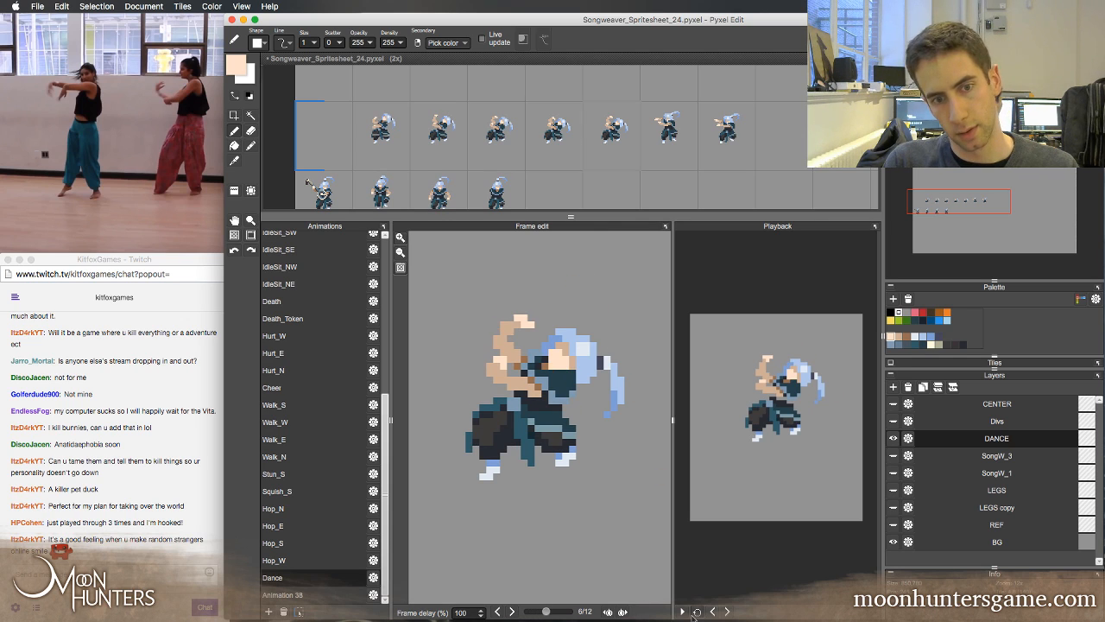
pyautogui.click(682, 611)
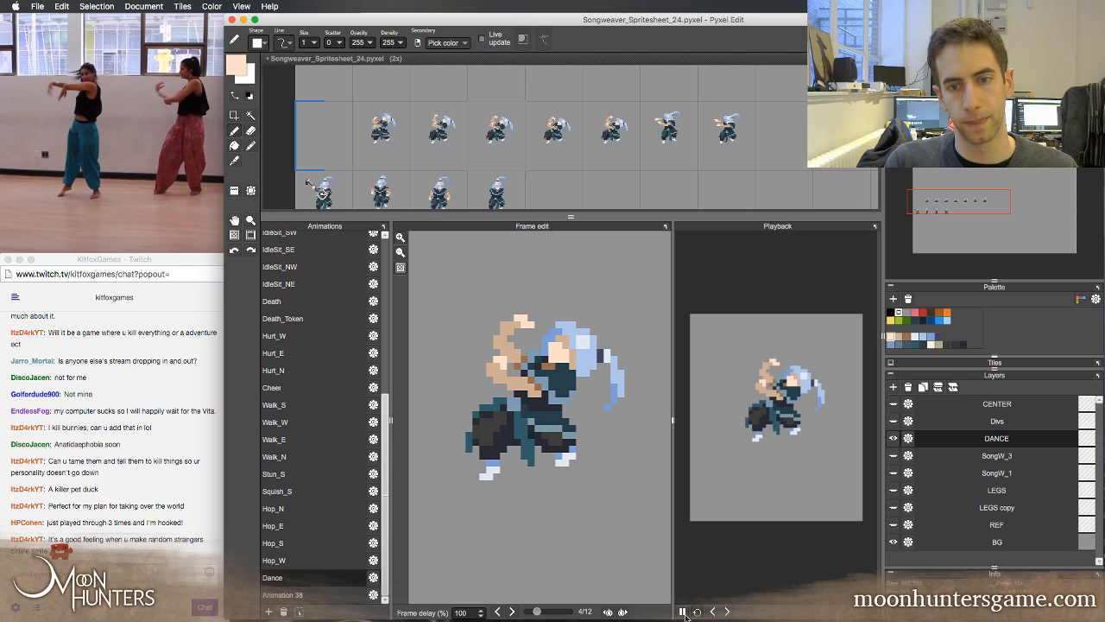
pyautogui.click(683, 611)
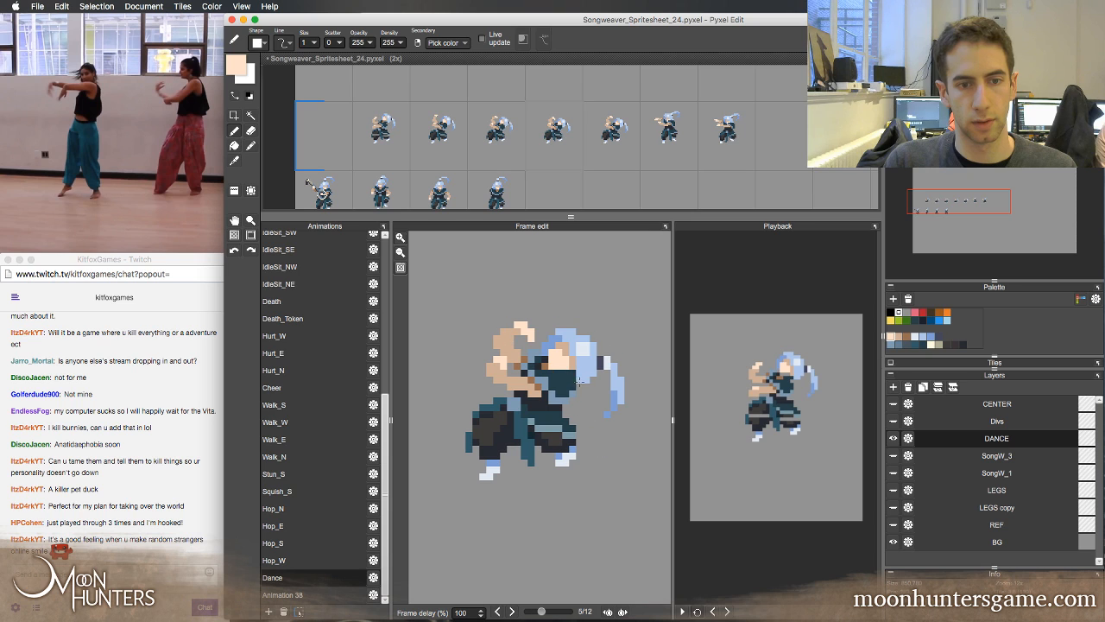
# Lower the raised hand and forearm in Dance frame 5 by one pixel and touch up the hand in the tan skin colour
pyautogui.press('s')
pyautogui.moveTo(473, 302); pyautogui.dragTo(548, 349)
pyautogui.press('Down')
pyautogui.moveTo(512, 344); pyautogui.dragTo(526, 355)
pyautogui.moveTo(473, 302); pyautogui.dragTo(549, 353)
pyautogui.press('Down')
pyautogui.press('super+d')
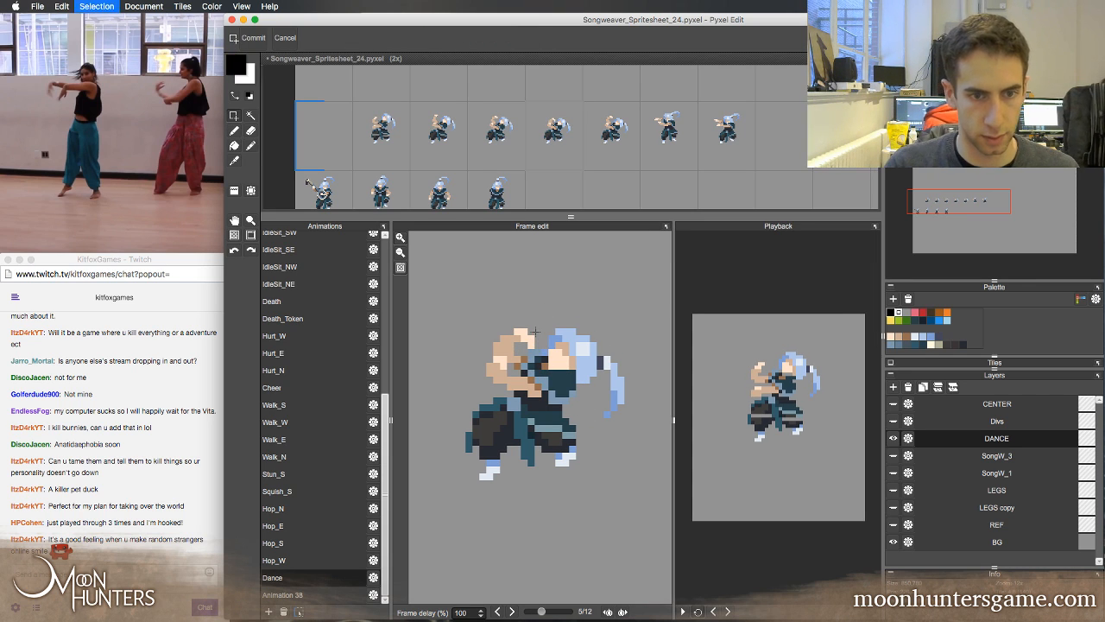
pyautogui.press('b')
pyautogui.keyDown('alt'); pyautogui.click(516, 340); pyautogui.keyUp('alt')
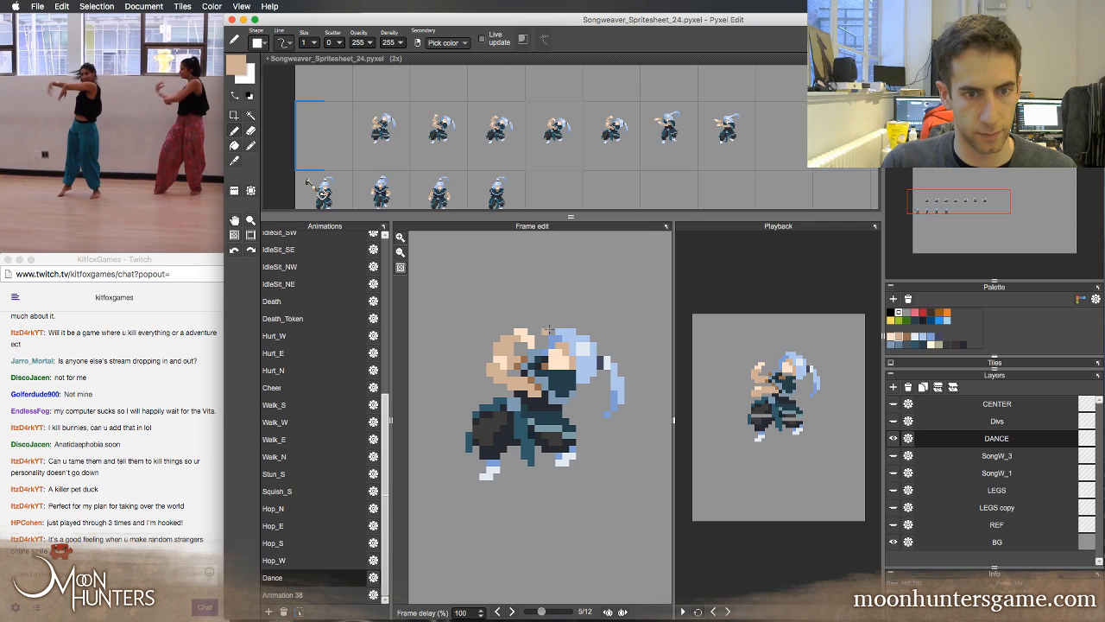
# Flip repeatedly between frames 3, 4 and 5 of the Dance animation to review the lowered hand in motion
pyautogui.press('Left')
pyautogui.press('Right')
pyautogui.press('Left')
pyautogui.press('Left')
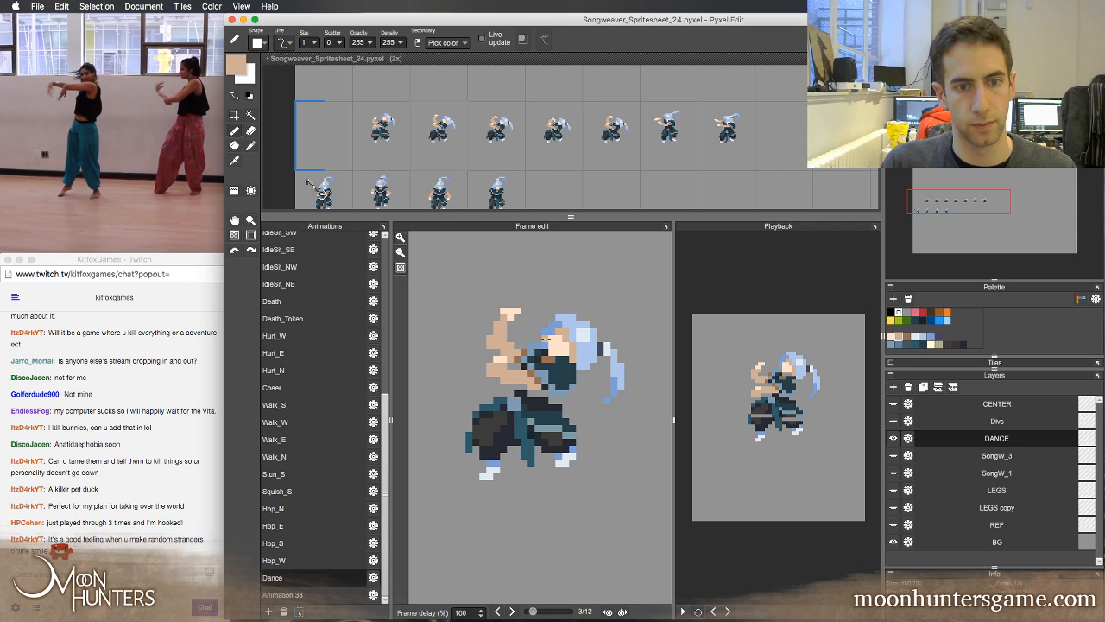
pyautogui.press('Right')
pyautogui.press('Right')
pyautogui.press('Left')
pyautogui.press('Left')
pyautogui.press('Right')
pyautogui.press('Right')
pyautogui.press('Left')
pyautogui.press('Left')
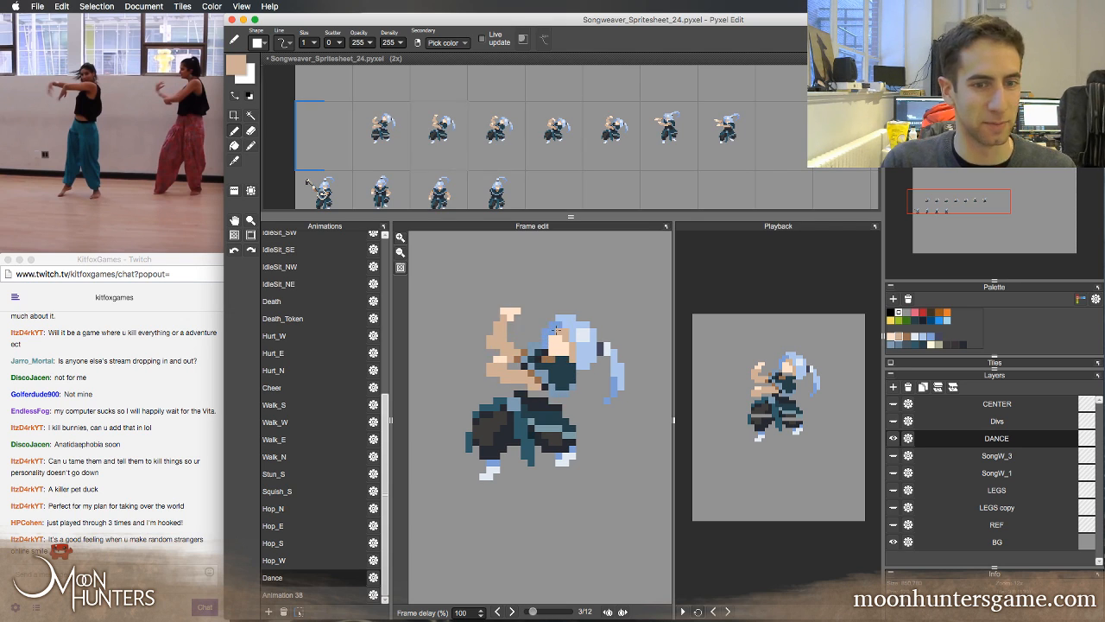
pyautogui.press('Right')
pyautogui.press('Right')
pyautogui.press('Left')
pyautogui.press('Left')
pyautogui.press('Right')
pyautogui.press('Right')
pyautogui.press('Left')
pyautogui.press('Left')
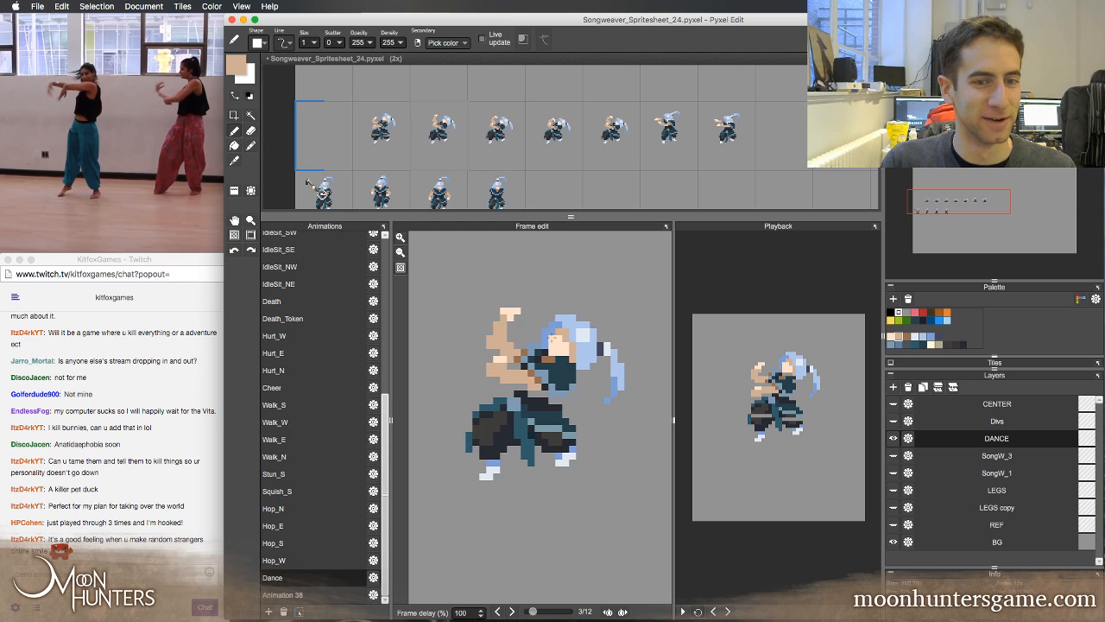
pyautogui.press('Right')
pyautogui.press('Right')
pyautogui.press('Left')
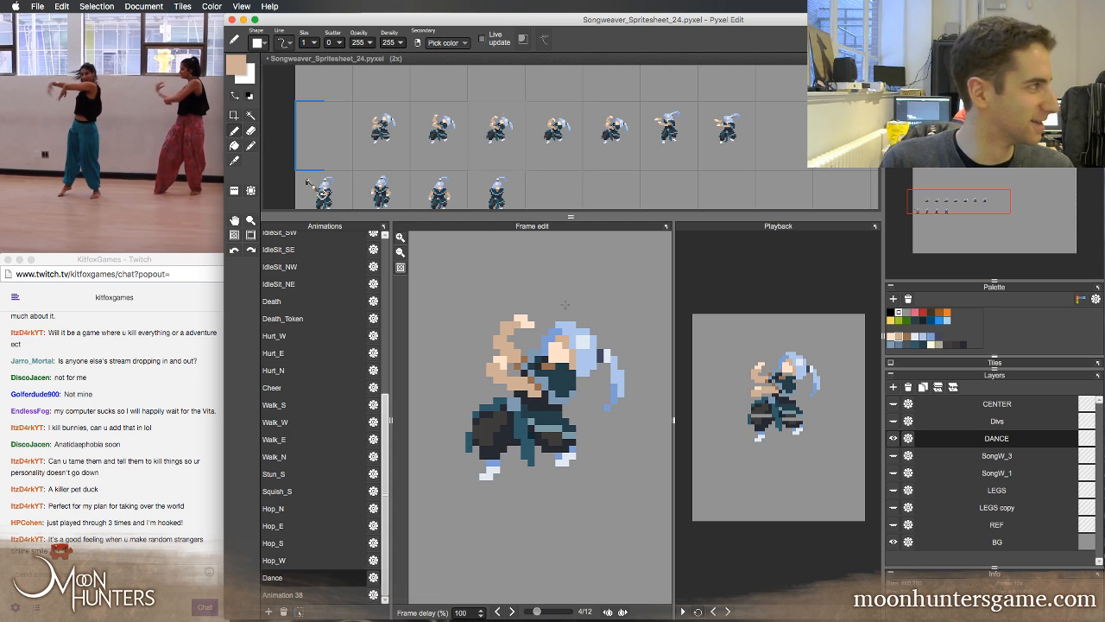
pyautogui.press('Left')
pyautogui.press('Right')
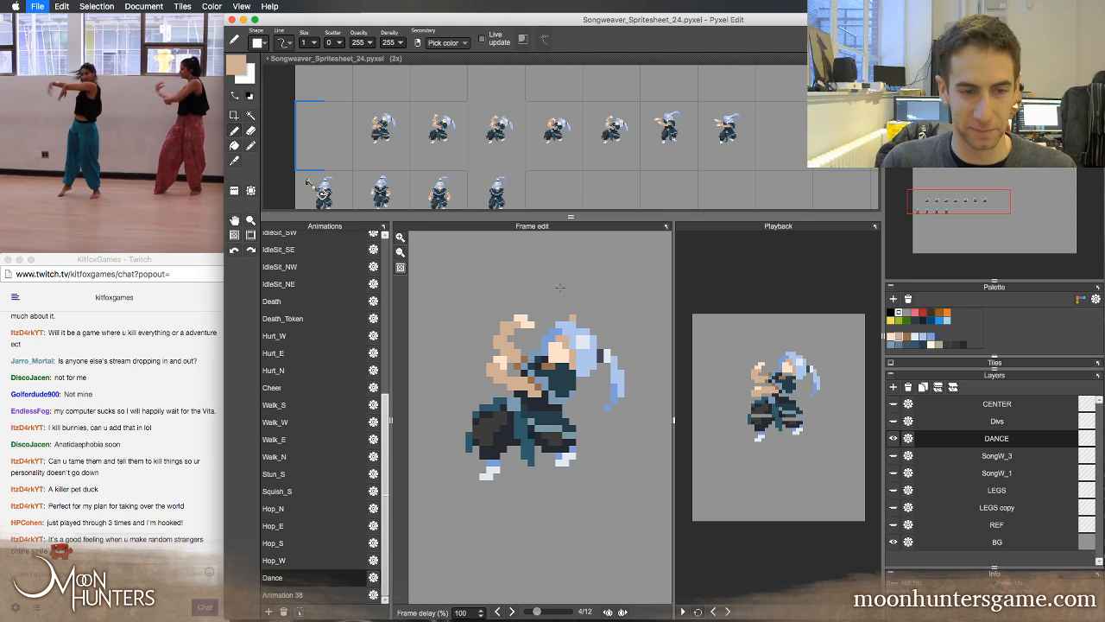
# Save the Songweaver spritesheet and go to frame 5 of the Dance animation
pyautogui.press('super+s')
pyautogui.press('Right')
pyautogui.press('Right')
pyautogui.press('Right')
pyautogui.press('Right')
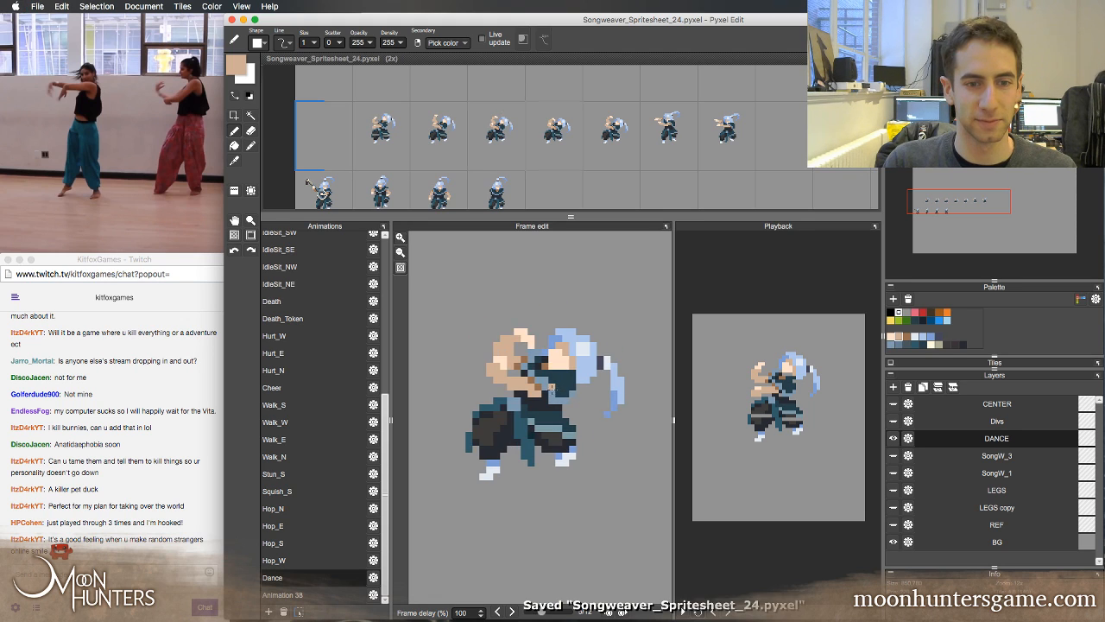
# Flip back and forth through the first five Dance frames to review the arm motion
pyautogui.press('Left')
pyautogui.press('Left')
pyautogui.press('Left')
pyautogui.press('Left')
pyautogui.press('Right')
pyautogui.press('Right')
pyautogui.press('Right')
pyautogui.press('Left')
pyautogui.press('Left')
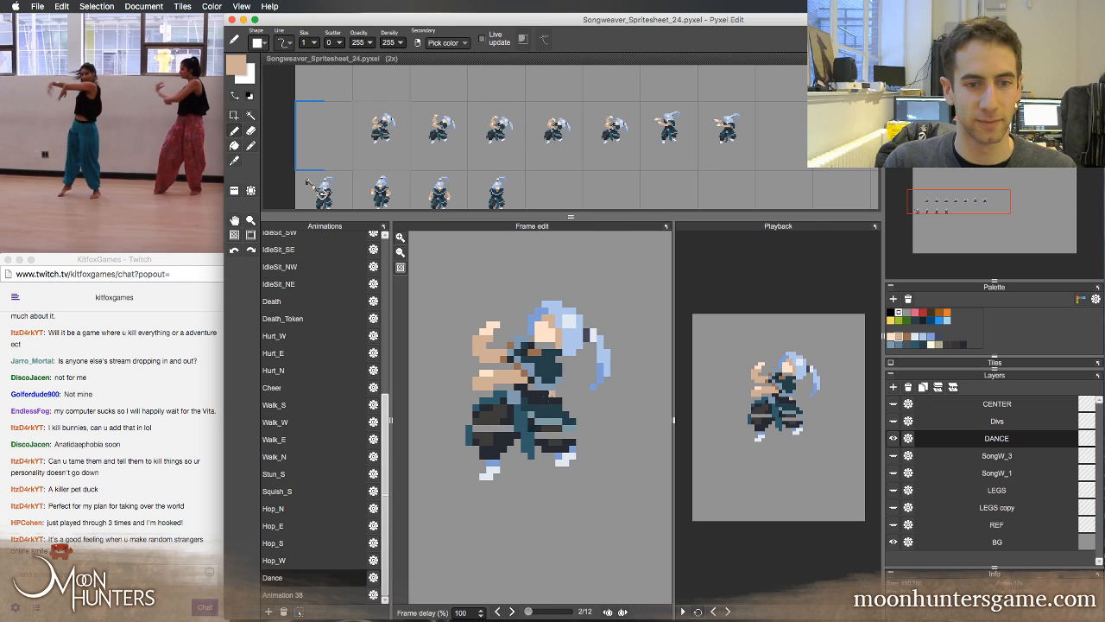
pyautogui.press('Right')
pyautogui.press('Right')
pyautogui.press('Left')
pyautogui.press('Left')
pyautogui.press('Right')
pyautogui.press('Left')
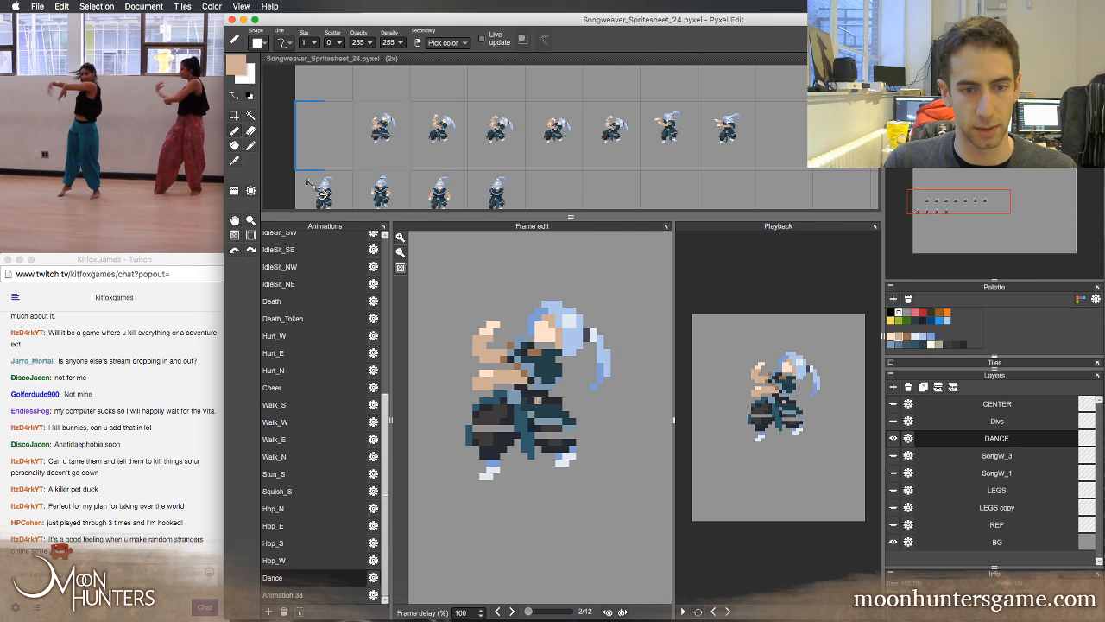
# Touch up the Songweaver's waist in Dance frames 2 and 3 using the dark clothing colour
pyautogui.rightClick(532, 394)
pyautogui.click(533, 386)
pyautogui.click(558, 386)
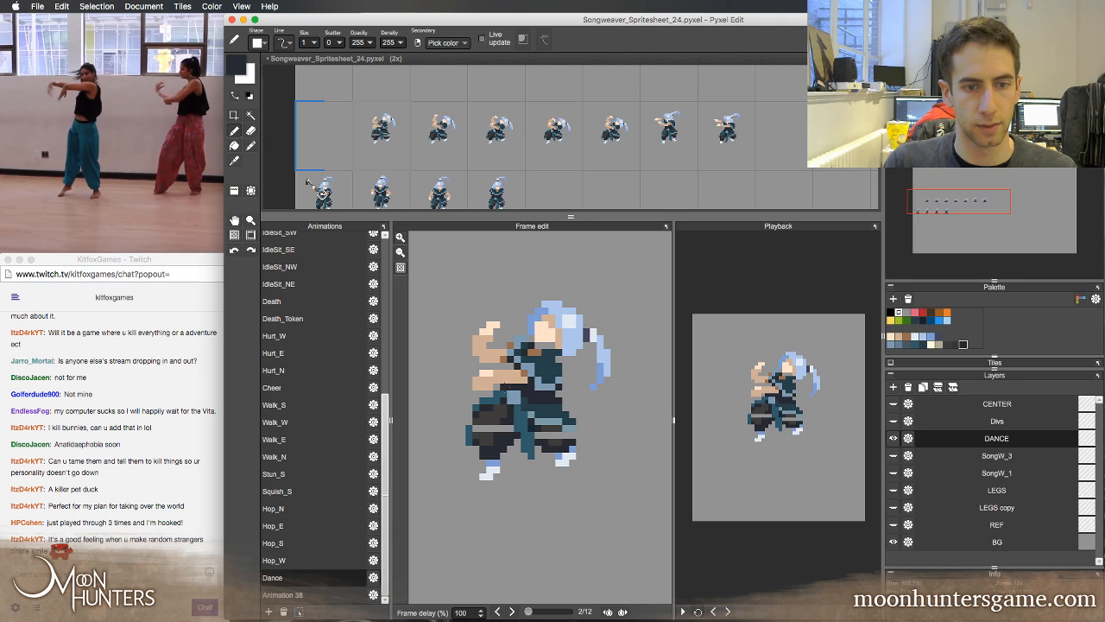
pyautogui.press('super+z')
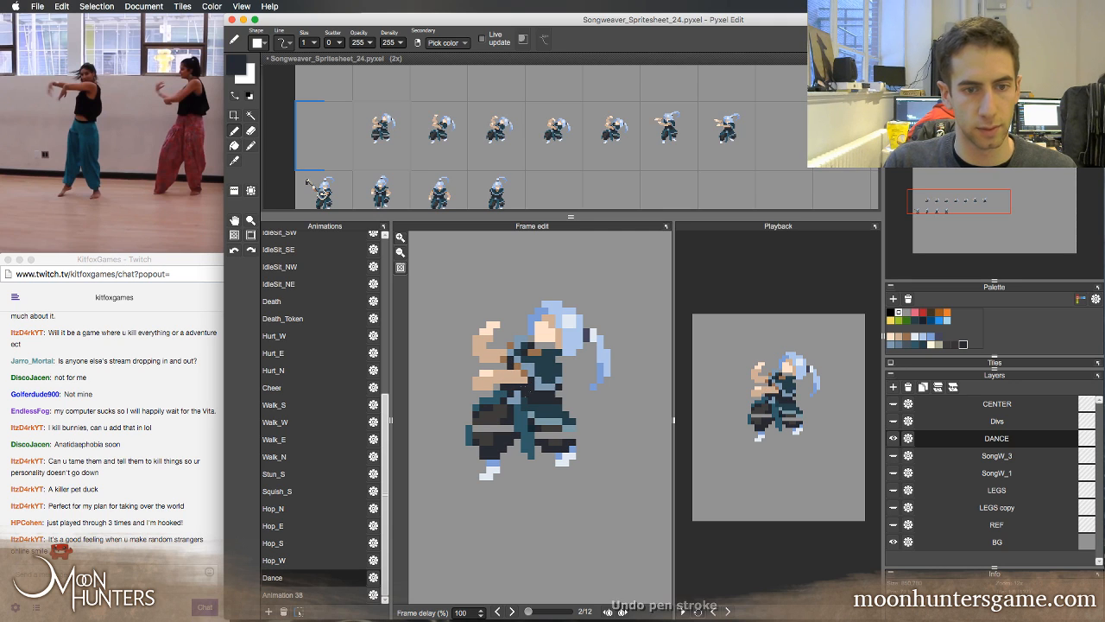
pyautogui.press('e')
pyautogui.press('Left')
pyautogui.press('Right')
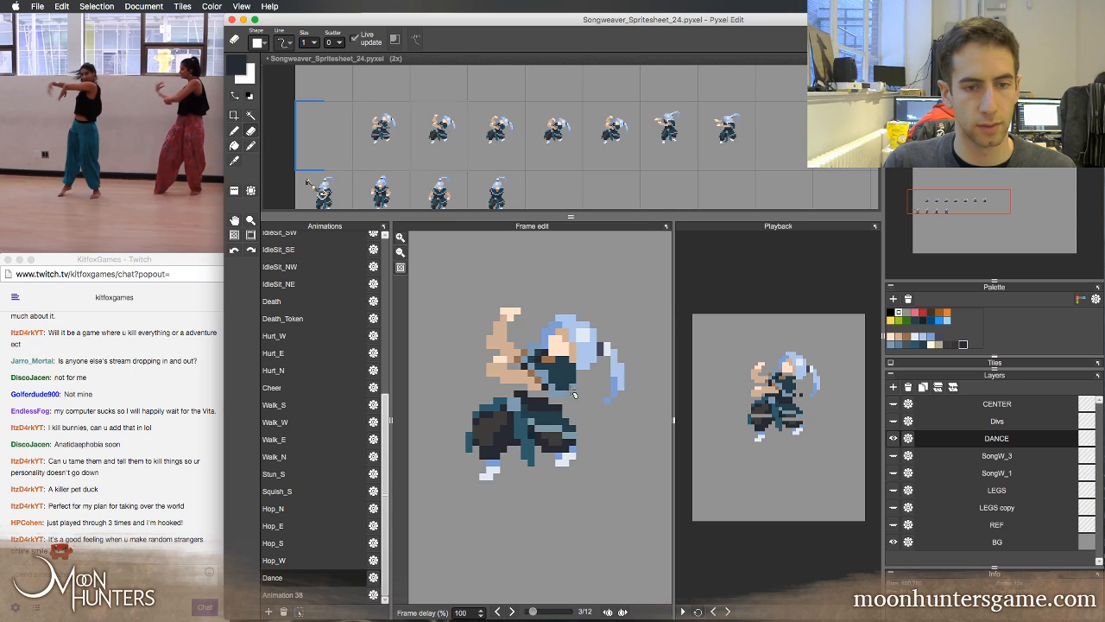
pyautogui.press('b')
pyautogui.press('Right')
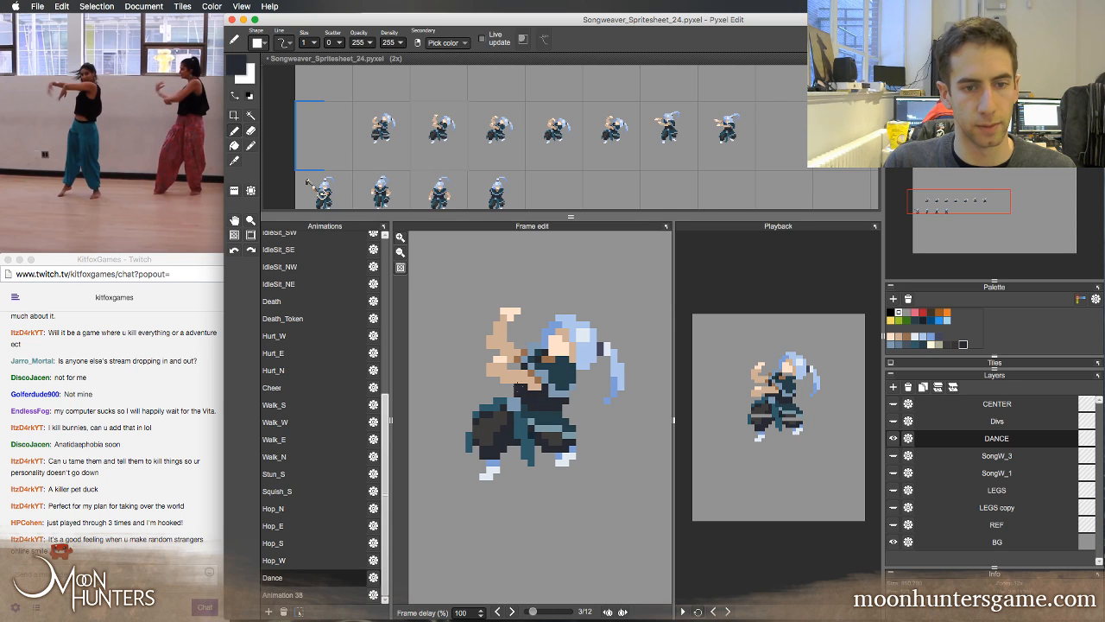
# Flip between Dance frames 2, 3 and 4 to compare the retouched waist
pyautogui.press('Left')
pyautogui.press('Right')
pyautogui.press('Left')
pyautogui.press('Right')
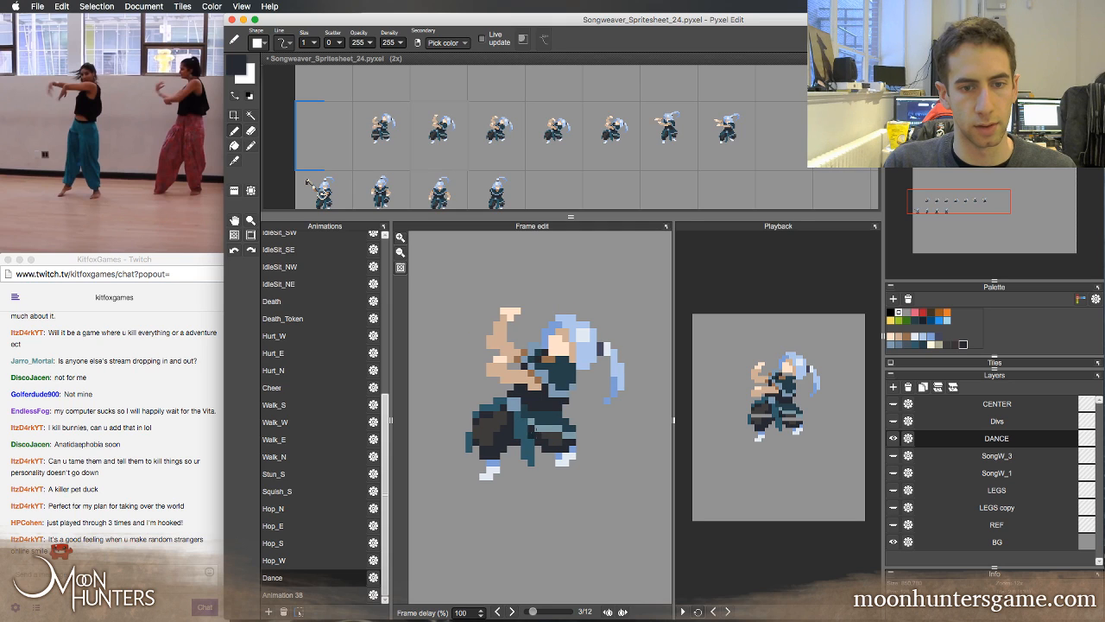
pyautogui.press('Right')
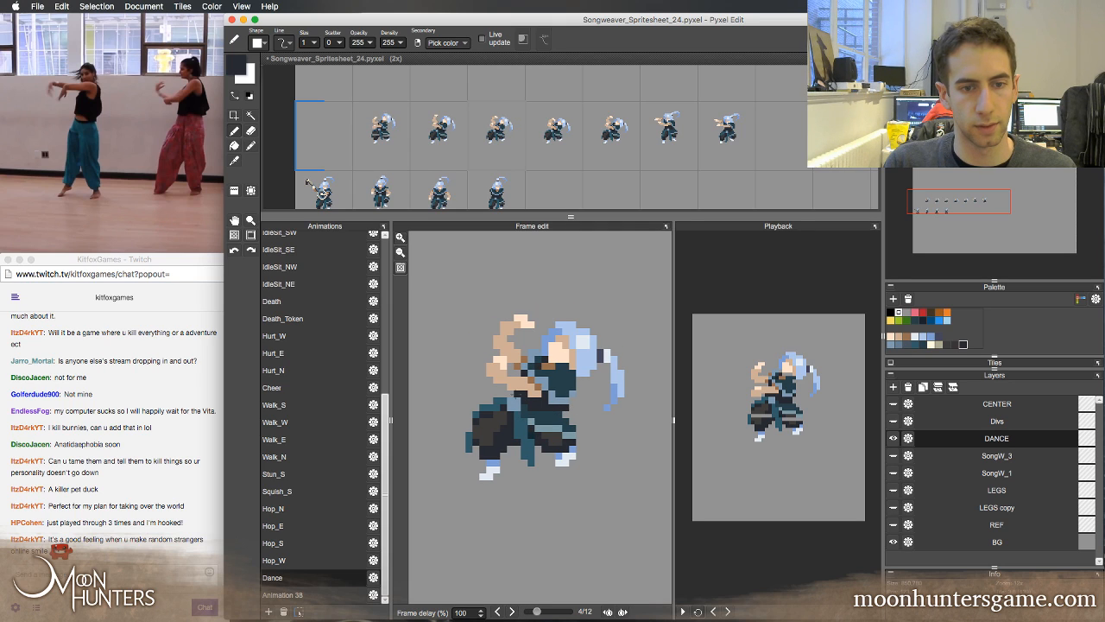
pyautogui.press('Left')
pyautogui.press('Right')
pyautogui.press('Left')
pyautogui.press('Left')
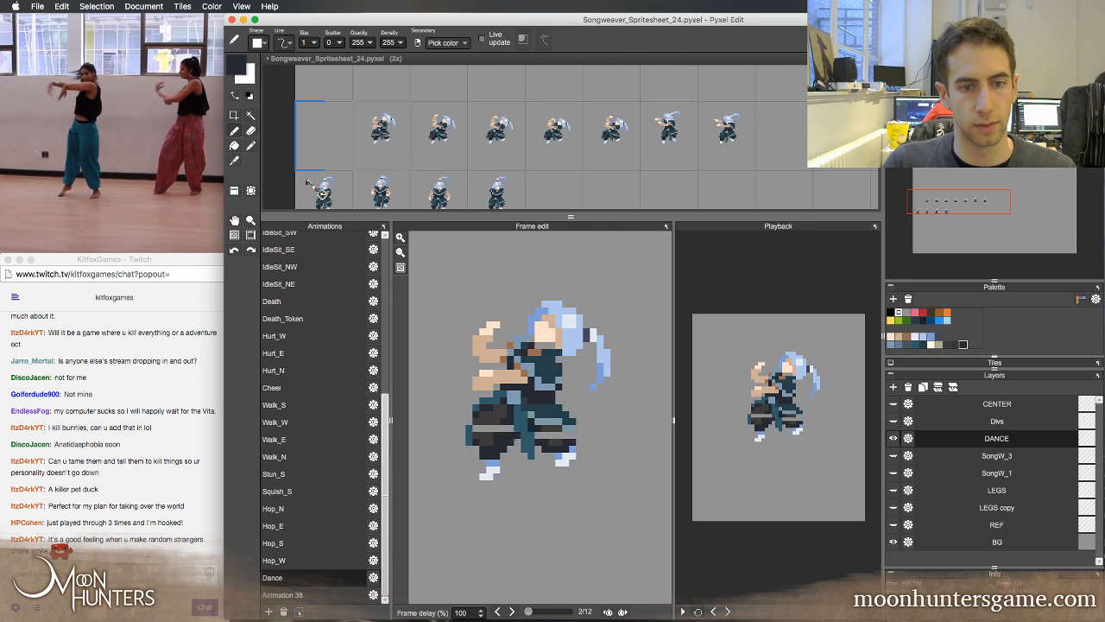
# Step repeatedly through Dance frames 2 to 6 to check how the body and arms move together
pyautogui.press('Right')
pyautogui.press('Right')
pyautogui.press('Left')
pyautogui.press('Right')
pyautogui.press('Right')
pyautogui.press('Right')
pyautogui.press('Left')
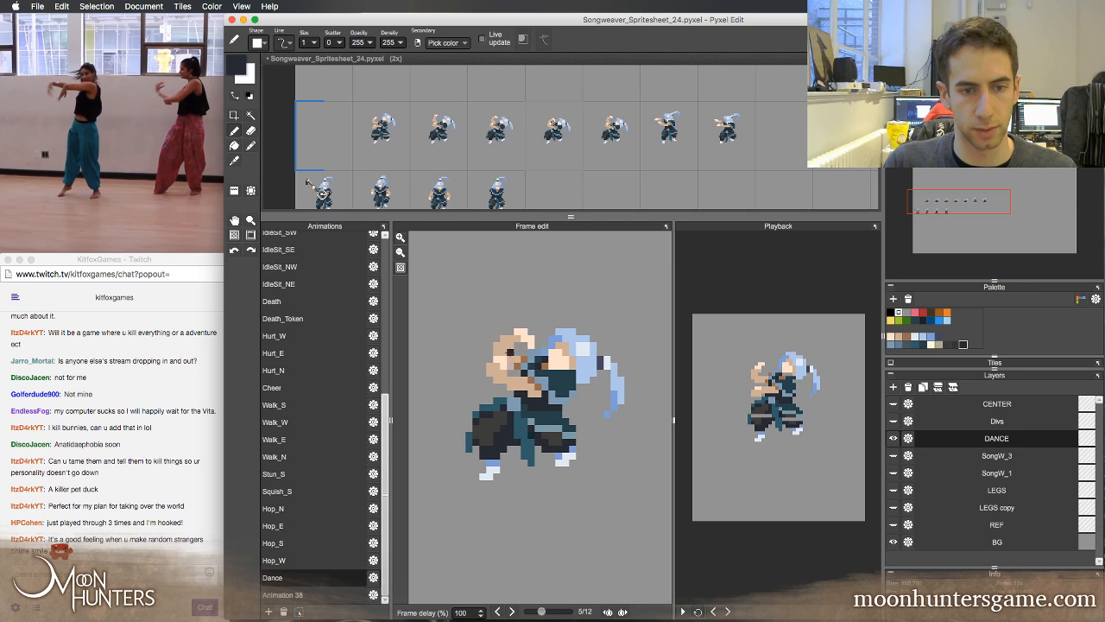
pyautogui.press('Left')
pyautogui.press('Left')
pyautogui.press('Right')
pyautogui.press('Right')
pyautogui.press('Right')
pyautogui.press('Left')
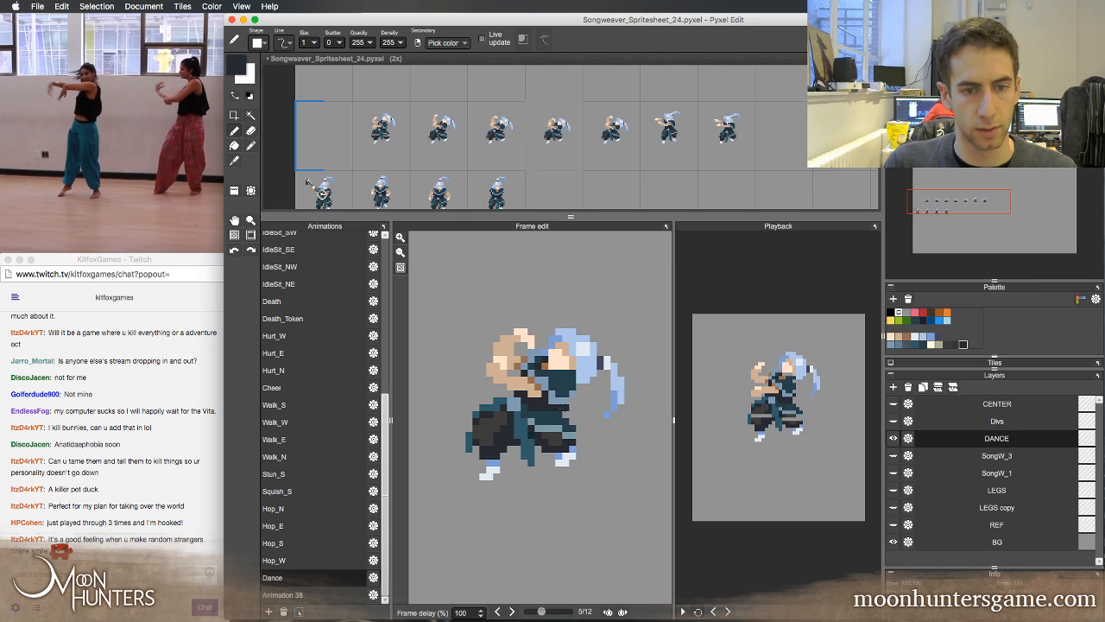
pyautogui.press('Right')
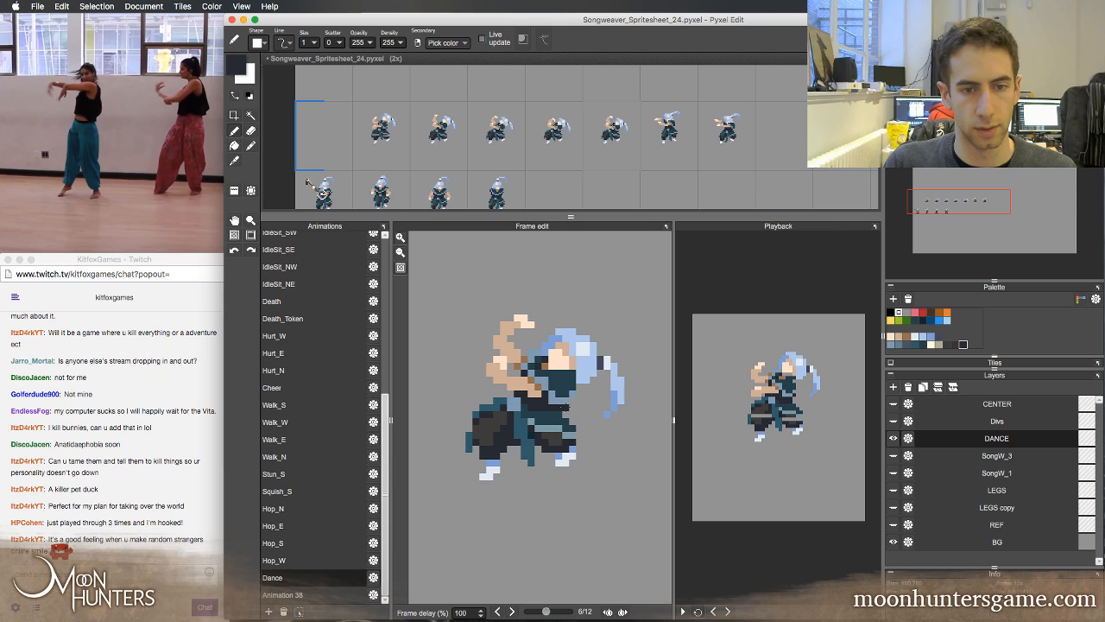
pyautogui.press('Right')
pyautogui.press('Right')
pyautogui.press('Right')
pyautogui.press('Right')
pyautogui.press('Right')
pyautogui.press('Right')
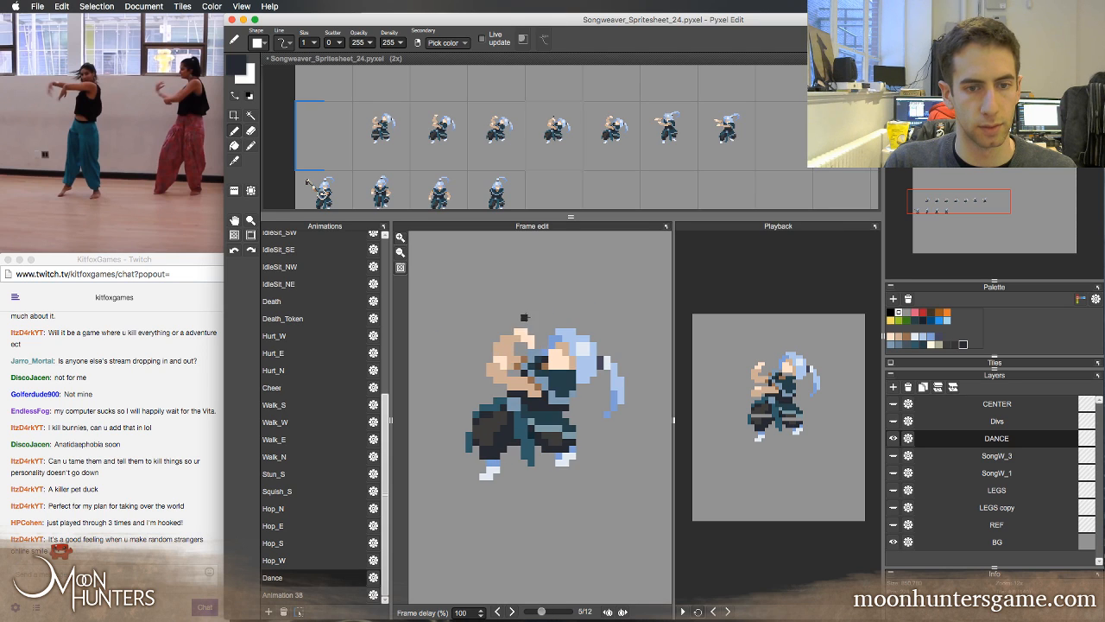
pyautogui.press('Right')
pyautogui.press('Right')
pyautogui.press('Right')
pyautogui.press('Right')
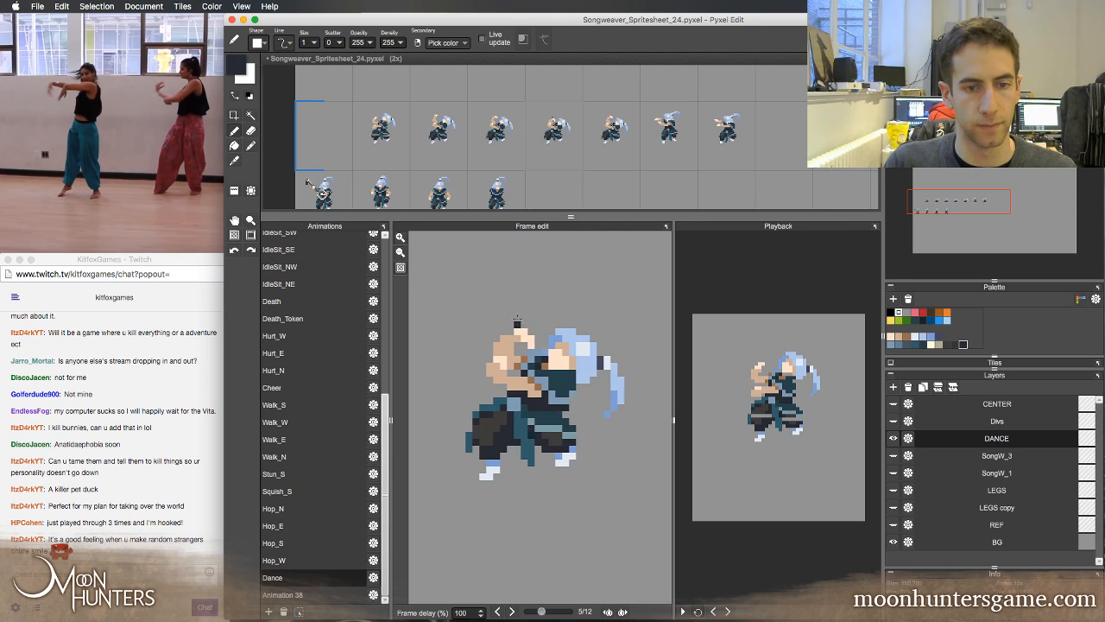
pyautogui.press('Left')
pyautogui.press('Left')
pyautogui.press('Left')
pyautogui.press('Left')
pyautogui.press('Left')
pyautogui.press('Right')
pyautogui.press('Right')
pyautogui.press('Right')
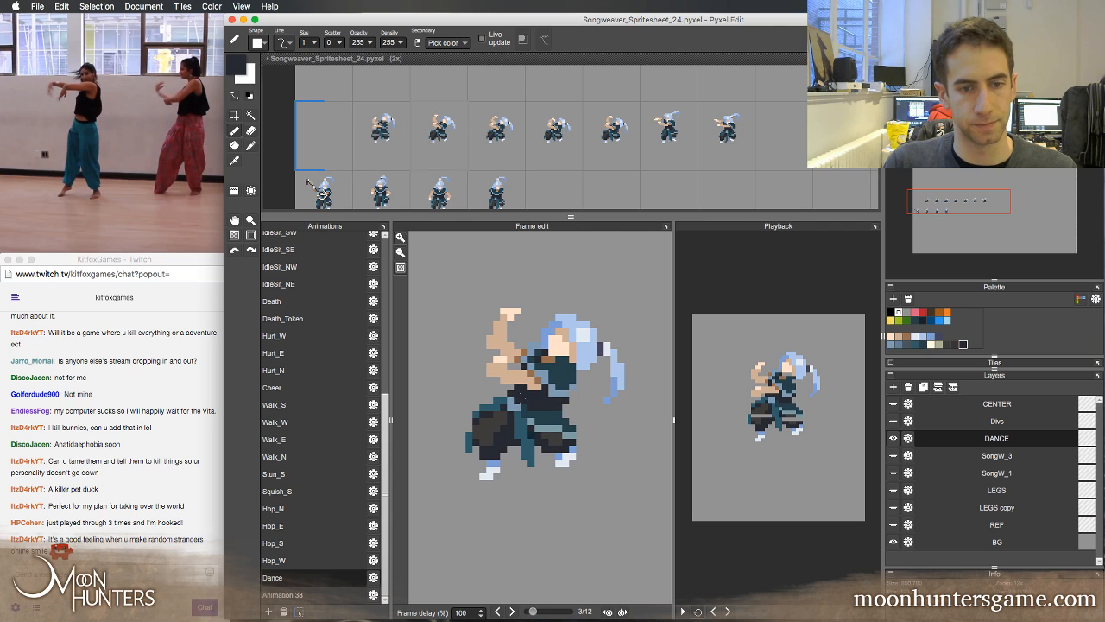
# Paint out the light band on one trouser leg in Dance frame 2 and reshape the other leg's shading in dark colours
pyautogui.moveTo(510, 428); pyautogui.dragTo(480, 428)
pyautogui.rightClick(494, 421)
pyautogui.rightClick(545, 438)
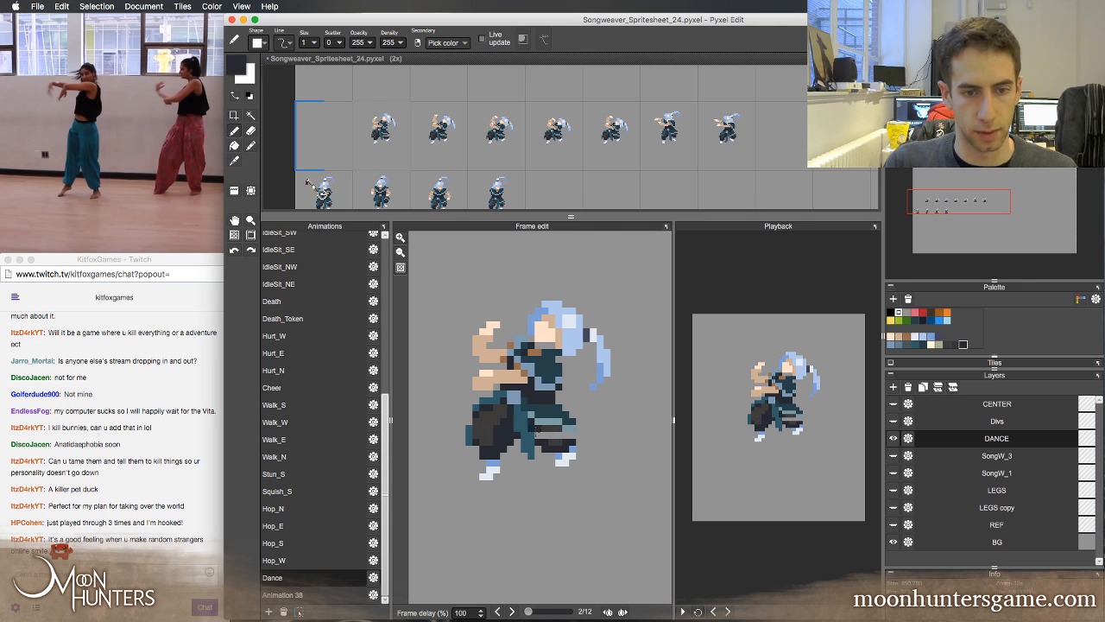
pyautogui.rightClick(548, 430)
pyautogui.click(546, 435)
pyautogui.rightClick(566, 446)
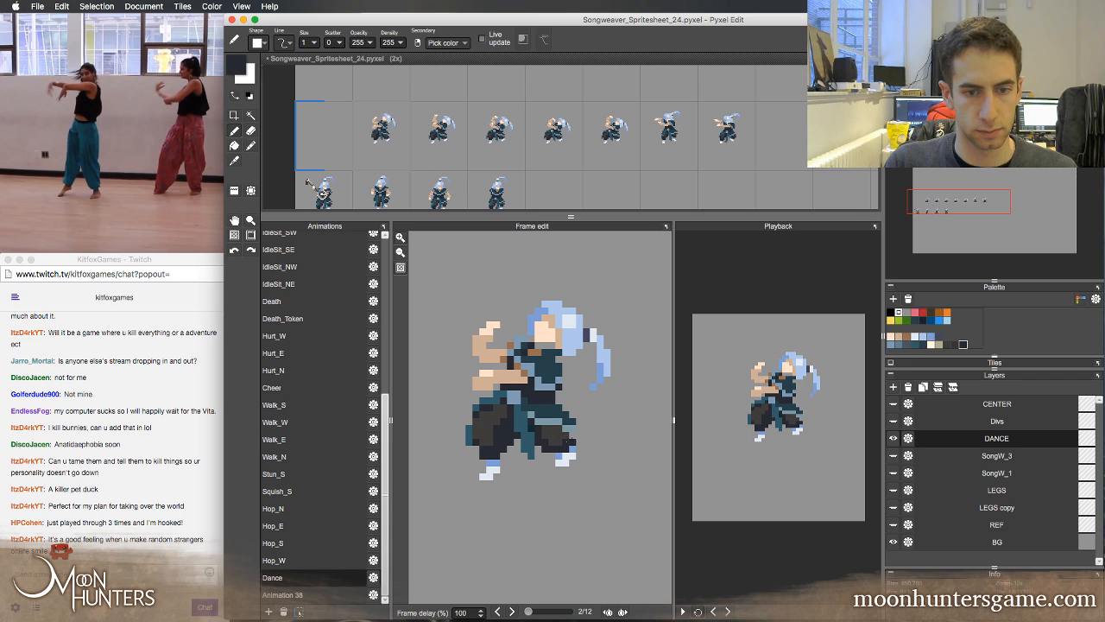
pyautogui.moveTo(572, 435); pyautogui.dragTo(572, 444)
# Flip repeatedly between Dance frame 2 and its neighbours to compare the trouser shading
pyautogui.press('Left')
pyautogui.press('Right')
pyautogui.press('Right')
pyautogui.press('Left')
pyautogui.press('Left')
pyautogui.press('Right')
pyautogui.press('Right')
pyautogui.press('Right')
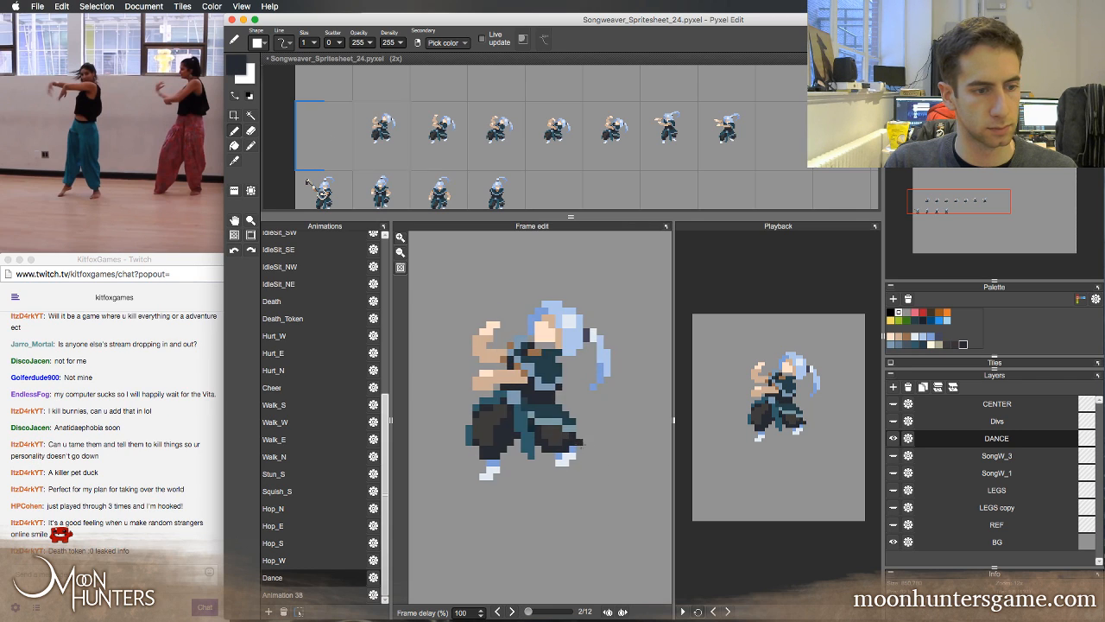
pyautogui.press('Left')
pyautogui.press('Left')
pyautogui.press('Left')
pyautogui.press('Right')
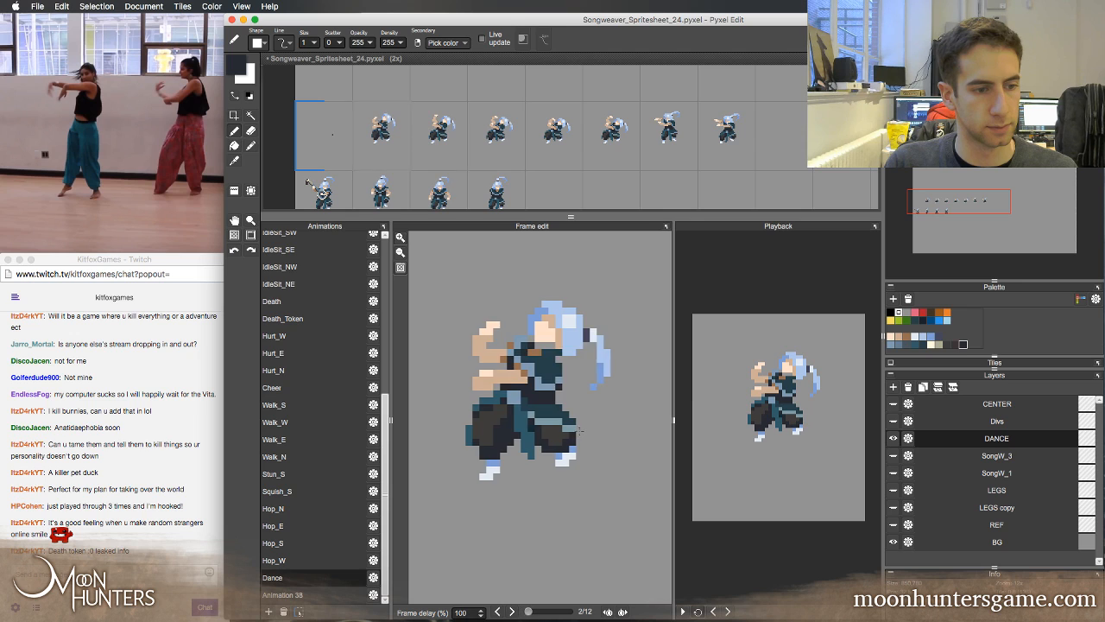
pyautogui.press('Right')
pyautogui.press('Right')
pyautogui.press('Left')
pyautogui.press('Left')
pyautogui.press('Left')
pyautogui.press('Right')
pyautogui.press('Right')
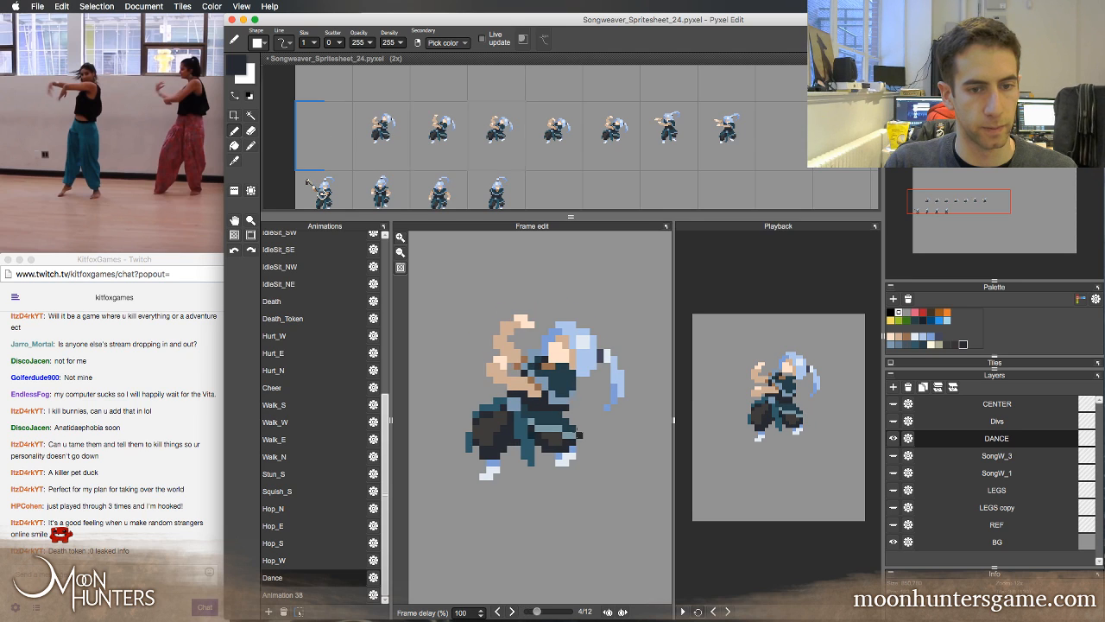
pyautogui.press('Left')
pyautogui.press('Left')
# Retouch the sash and trouser shading in Dance frame 3 with sampled teal and light blue tones, comparing with adjacent frames
pyautogui.press('Right')
pyautogui.press('Right')
pyautogui.press('Right')
pyautogui.press('Left')
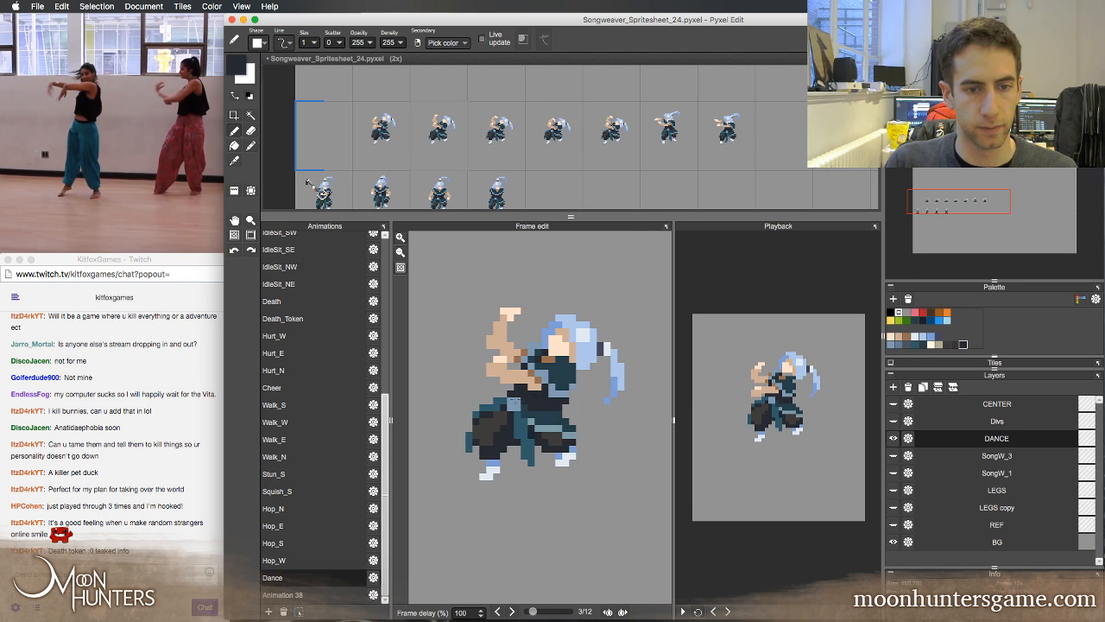
pyautogui.press('Right')
pyautogui.press('Left')
pyautogui.press('Left')
pyautogui.press('Right')
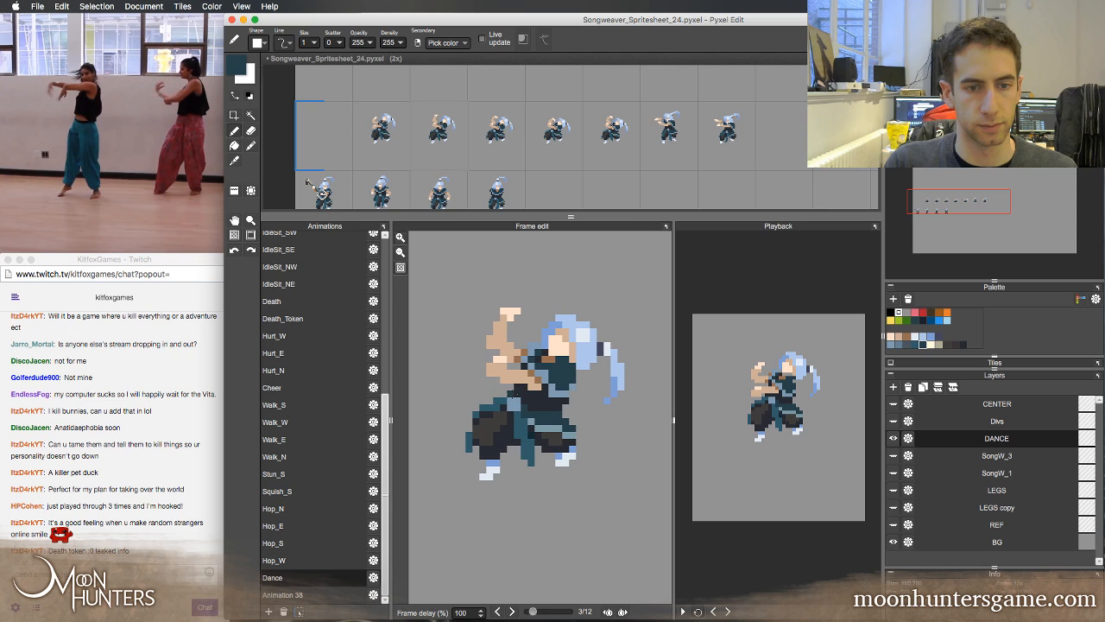
pyautogui.press('Right')
pyautogui.press('Left')
pyautogui.press('Left')
pyautogui.press('Right')
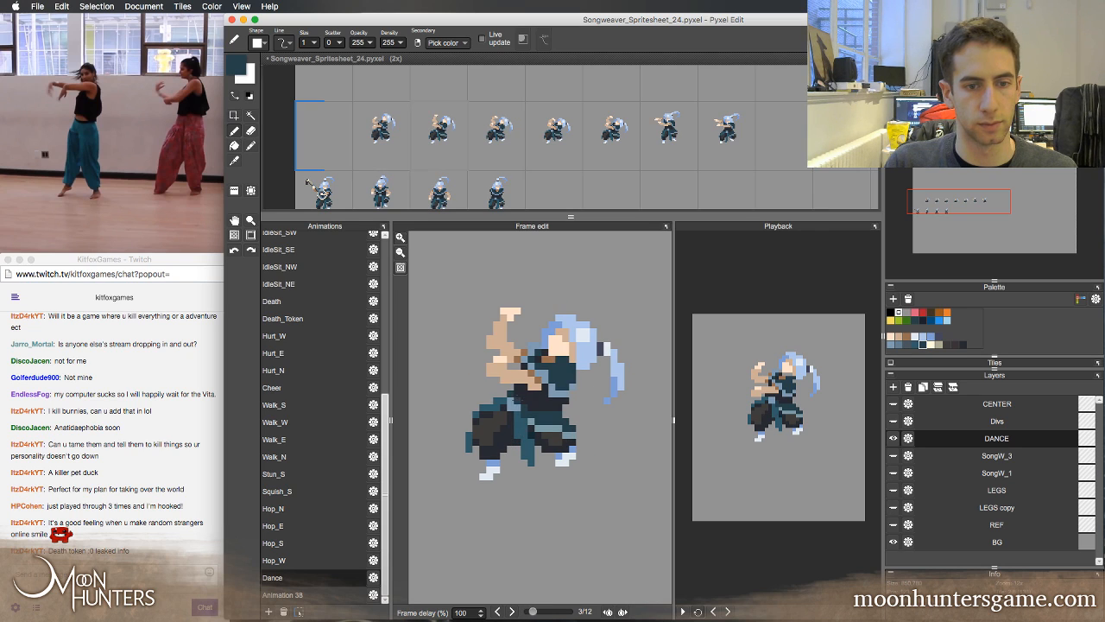
pyautogui.rightClick(516, 397)
pyautogui.press('Left')
pyautogui.press('Right')
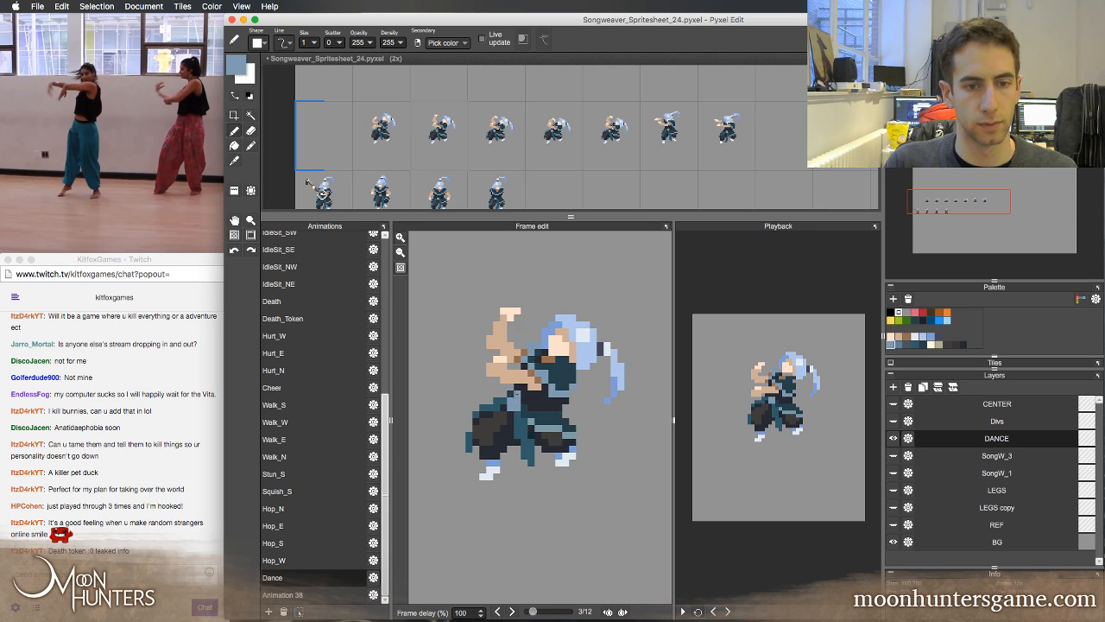
pyautogui.rightClick(517, 418)
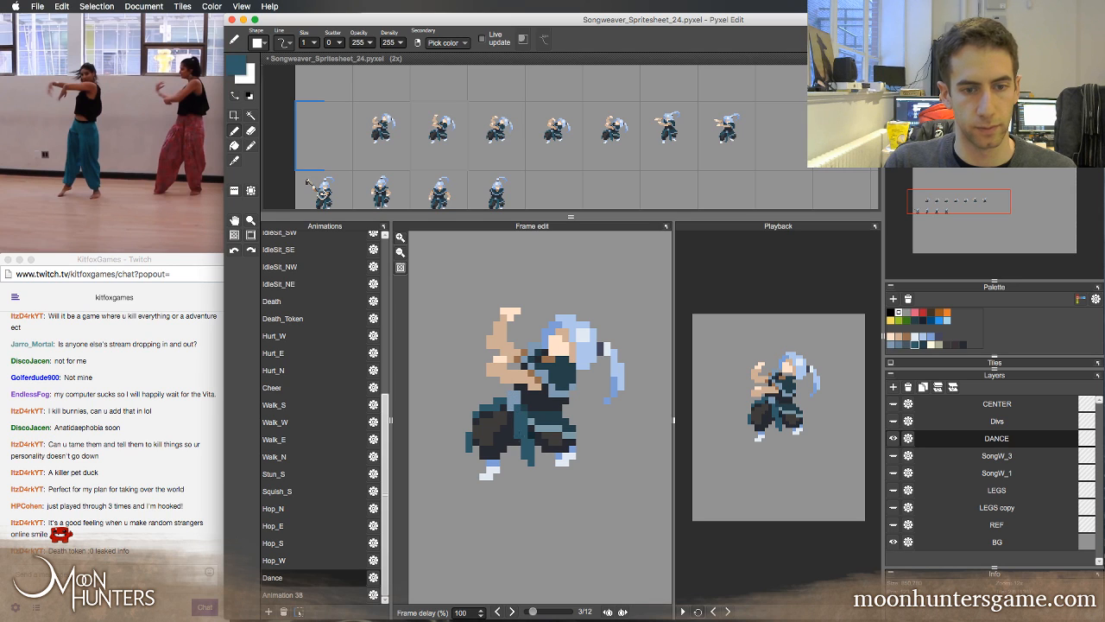
pyautogui.rightClick(518, 441)
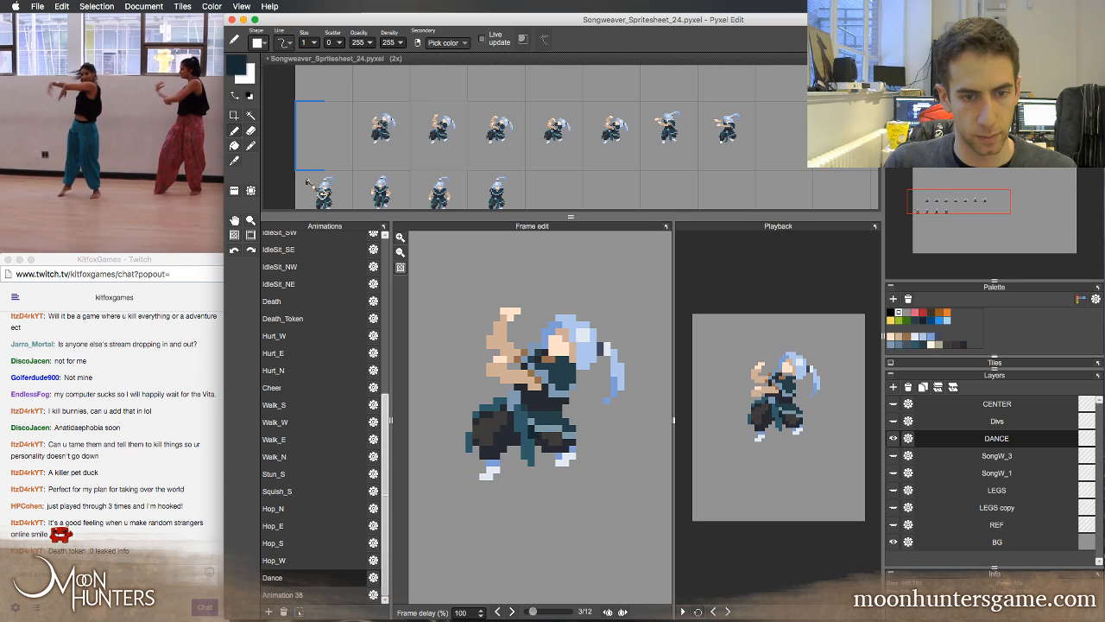
pyautogui.rightClick(530, 437)
# Flip between Dance frames 2, 3 and 4 to examine the sash and trouser shading
pyautogui.press('e')
pyautogui.press('Left')
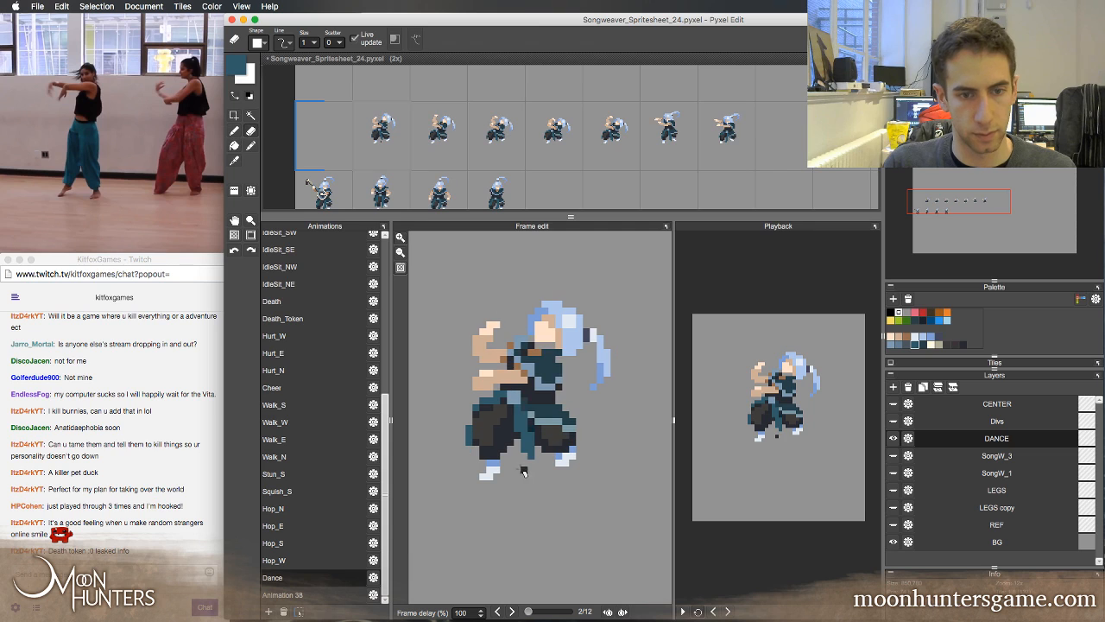
pyautogui.press('Right')
pyautogui.press('Right')
pyautogui.press('Left')
pyautogui.press('Left')
pyautogui.press('Right')
pyautogui.press('Left')
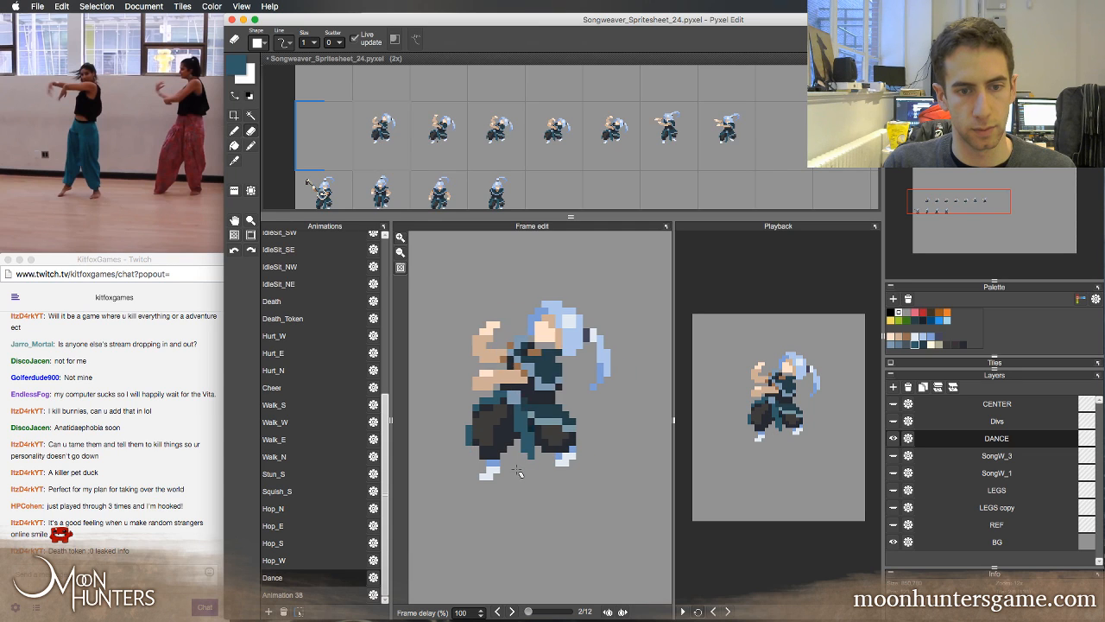
pyautogui.press('Right')
pyautogui.press('Left')
pyautogui.press('Right')
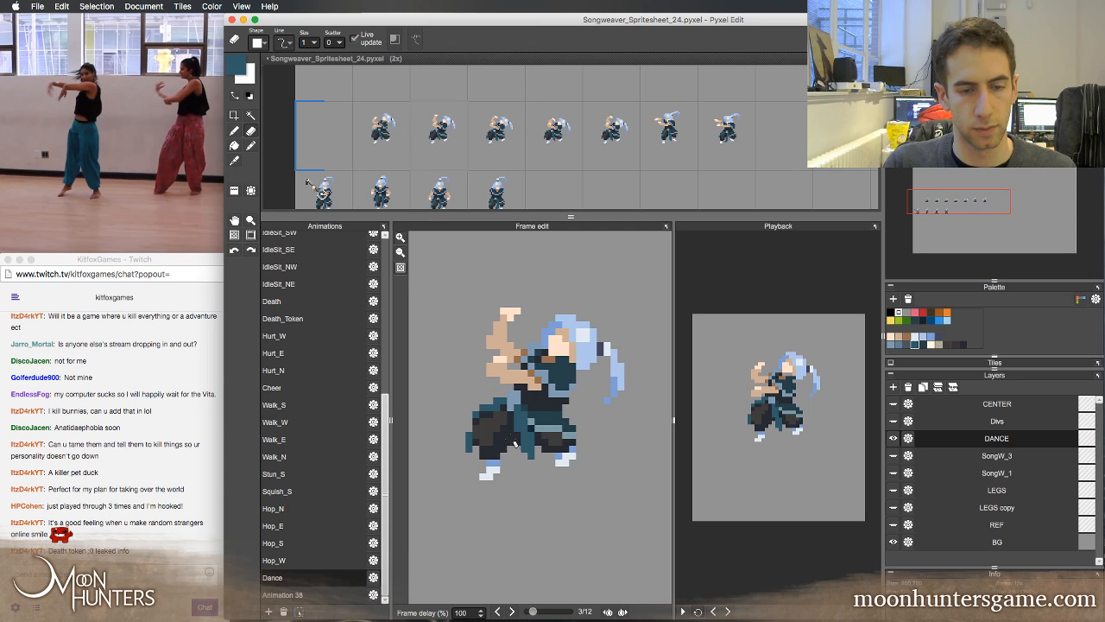
# Touch up the sash in Dance frame 3 with sampled light blue and teal, using frame 2 for comparison
pyautogui.rightClick(511, 397)
pyautogui.press('b')
pyautogui.press('Left')
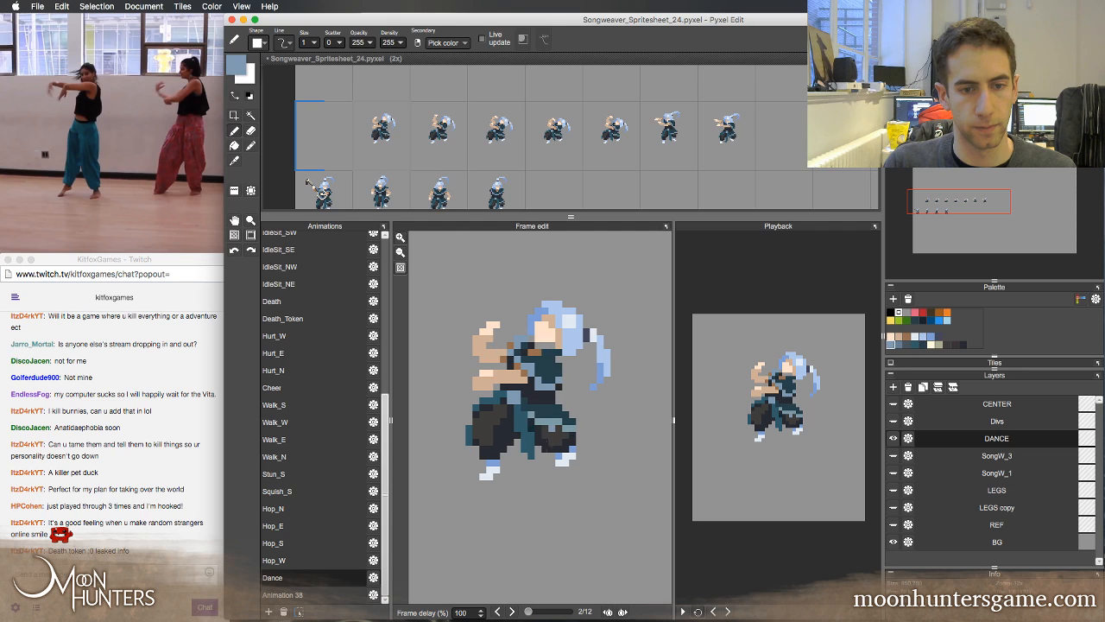
pyautogui.press('Right')
pyautogui.rightClick(533, 450)
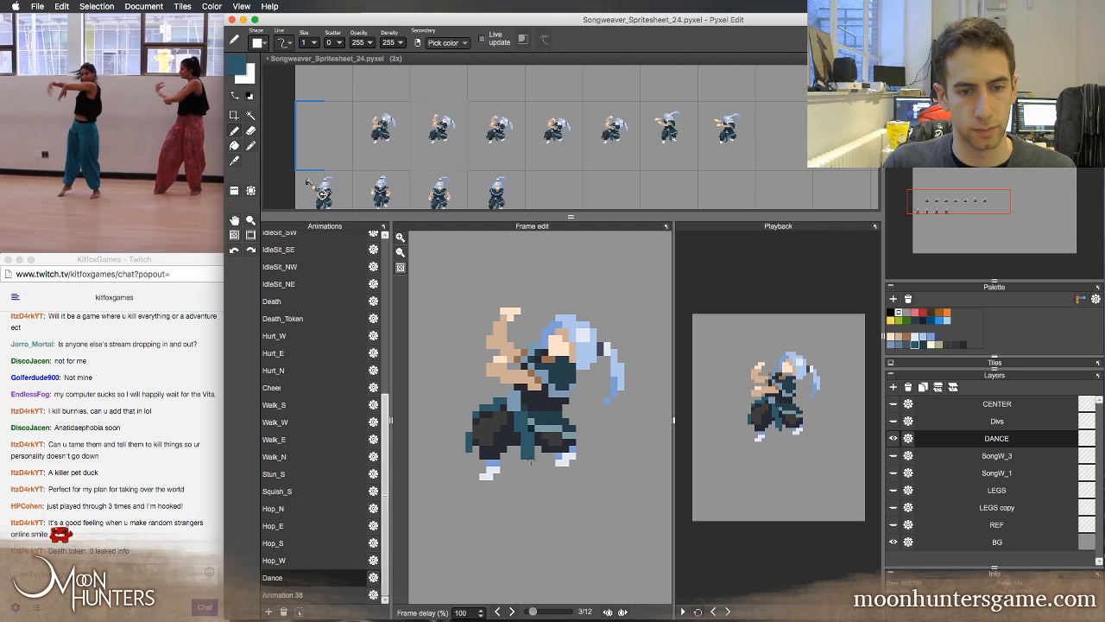
# Flip between Dance frames 2, 3 and 4 to check the sash's movement
pyautogui.press('Left')
pyautogui.press('Right')
pyautogui.press('Right')
pyautogui.press('Left')
pyautogui.press('Left')
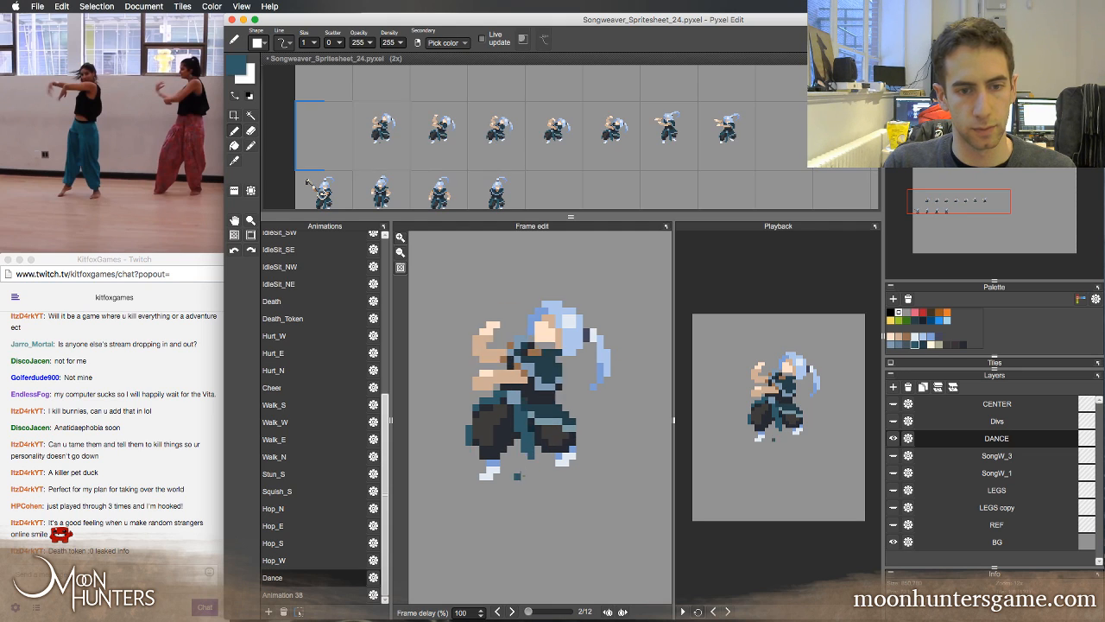
pyautogui.press('Right')
pyautogui.press('Right')
pyautogui.press('Left')
pyautogui.press('Right')
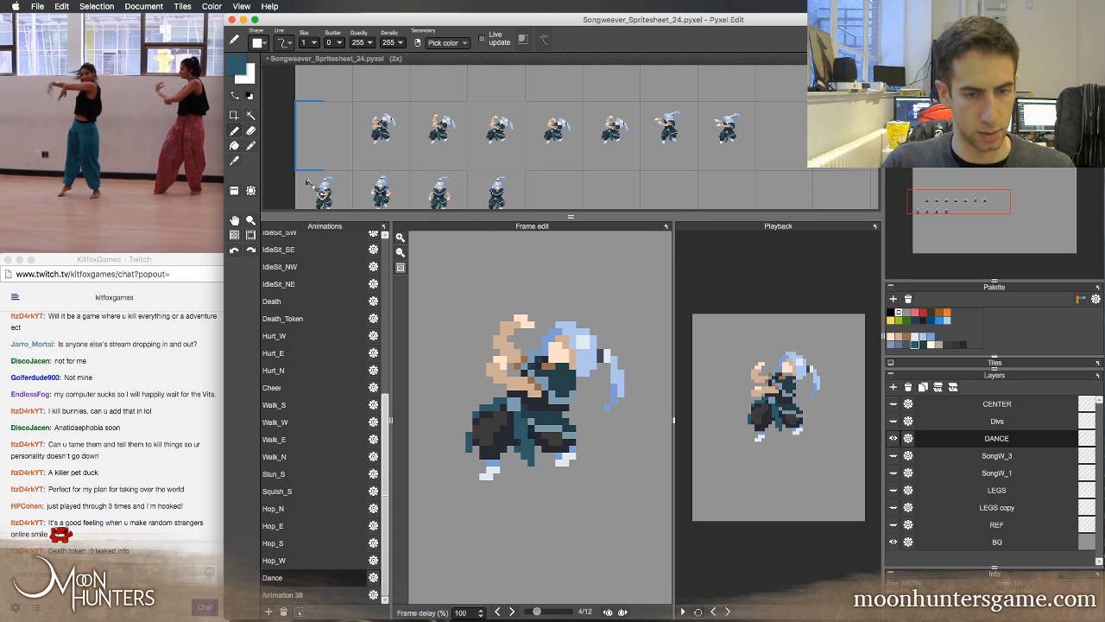
# Return to Dance frame 3 and undo the last two pen strokes
pyautogui.press('Left')
pyautogui.press('super+z')
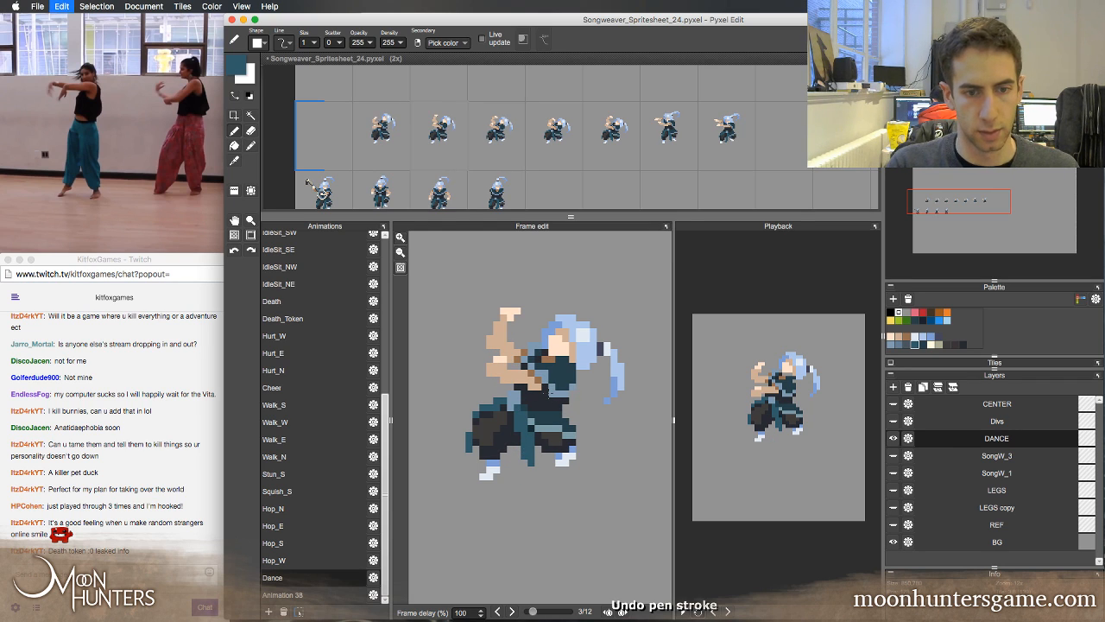
pyautogui.press('super+z')
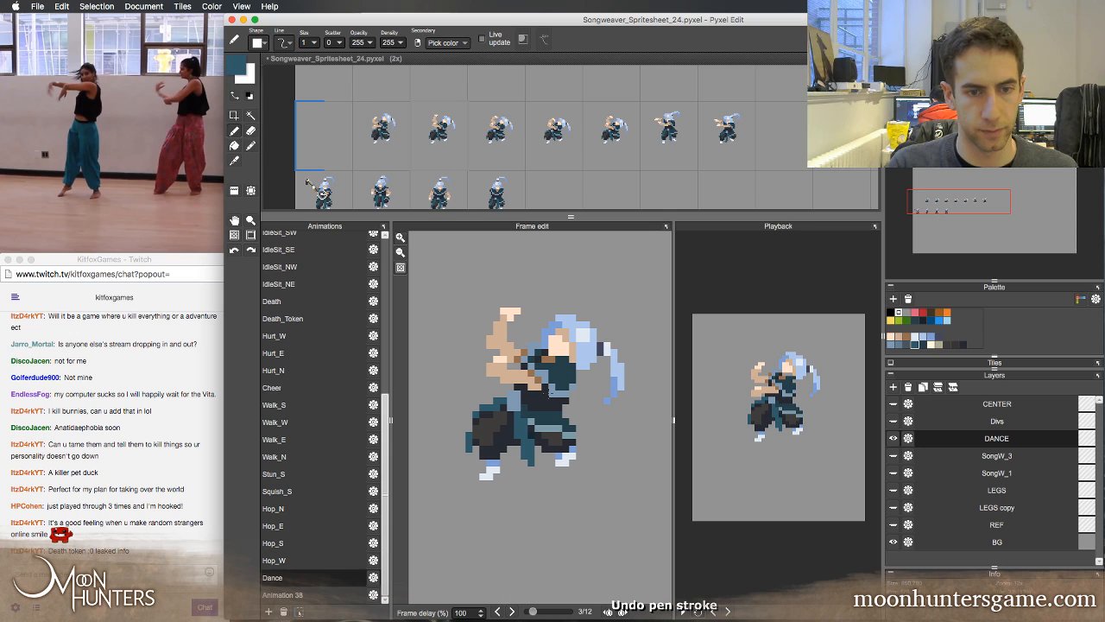
# Compare Dance frames 2, 3 and 4, and touch up the sash's tip in frame 3 with the Eraser
pyautogui.press('Left')
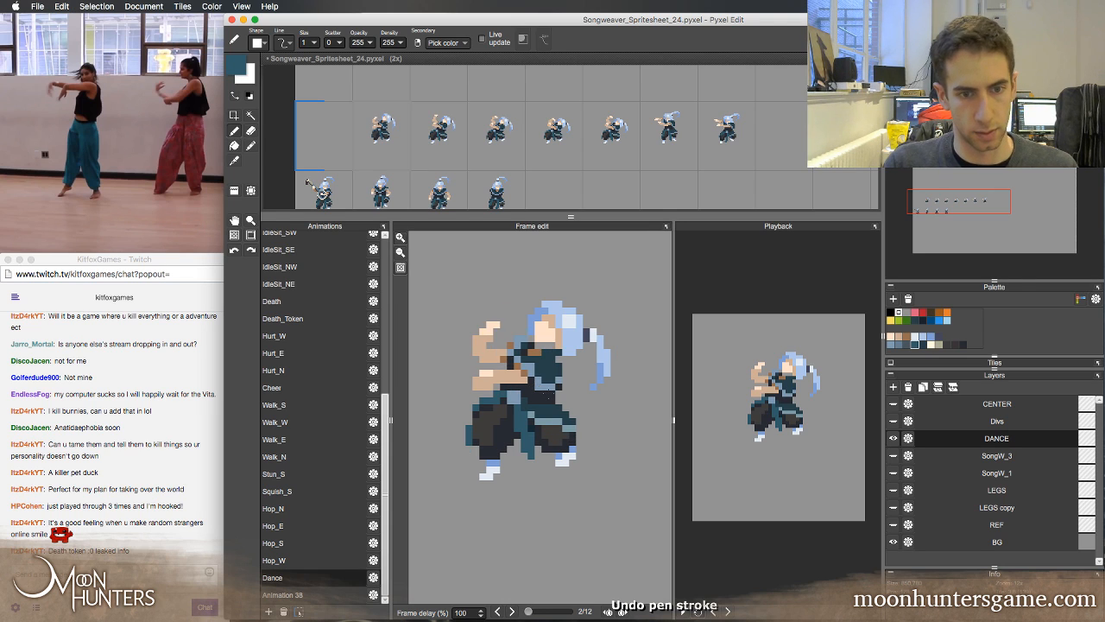
pyautogui.press('Right')
pyautogui.press('Right')
pyautogui.press('Left')
pyautogui.press('Left')
pyautogui.press('Right')
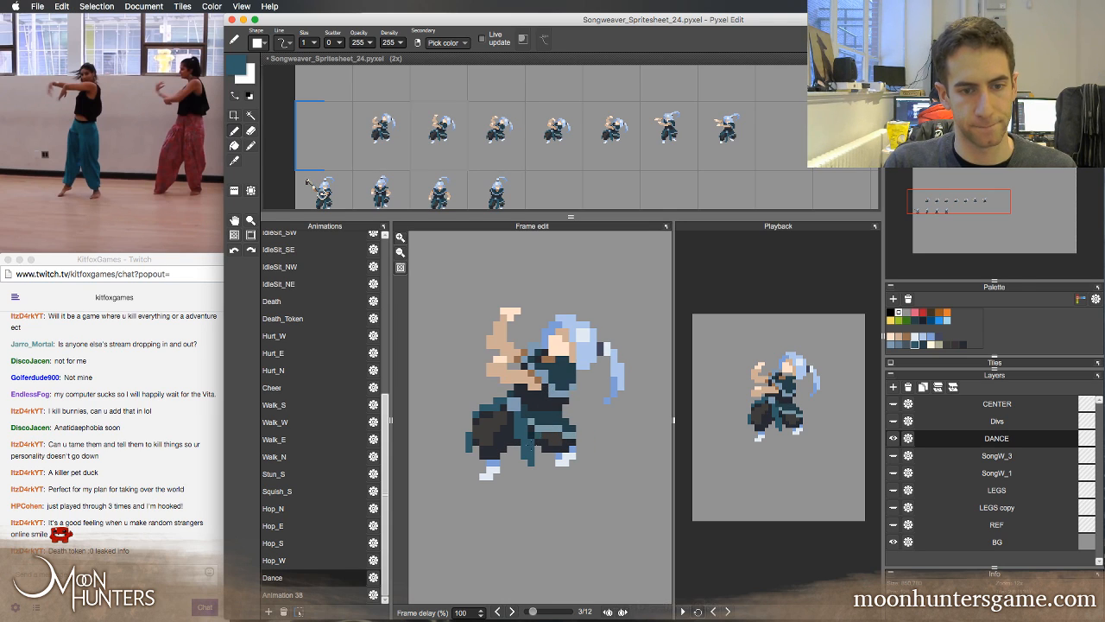
pyautogui.press('e')
pyautogui.press('Right')
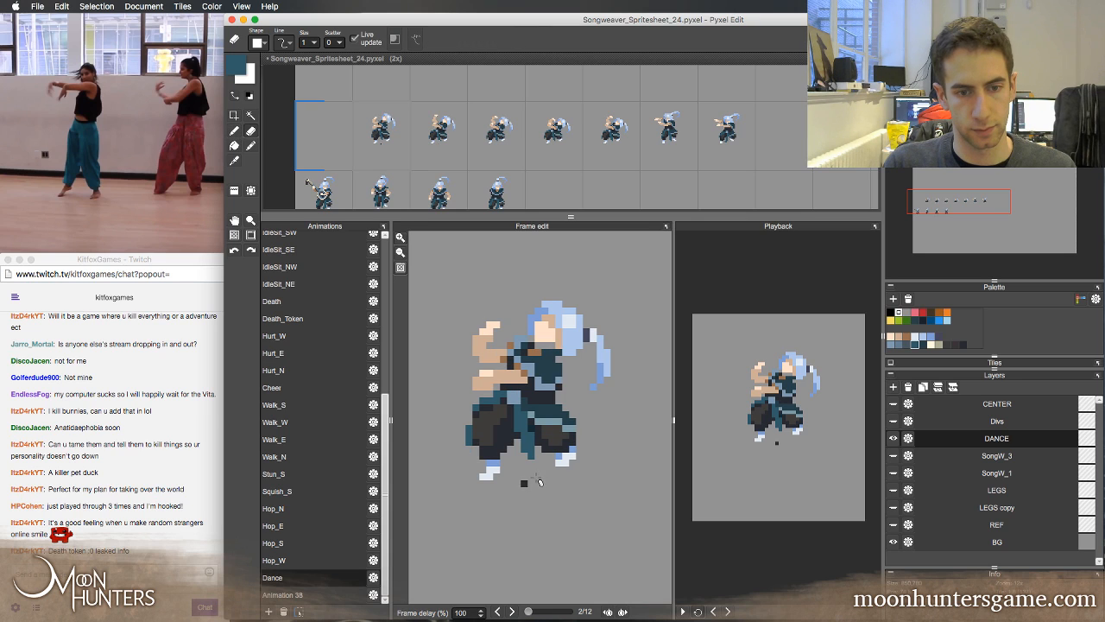
# Step back and forth through Dance frames 1 to 4 to check the sash tip's movement
pyautogui.press('Right')
pyautogui.press('Right')
pyautogui.press('Right')
pyautogui.press('Left')
pyautogui.press('Left')
pyautogui.press('Left')
pyautogui.press('Left')
pyautogui.press('Left')
pyautogui.press('Left')
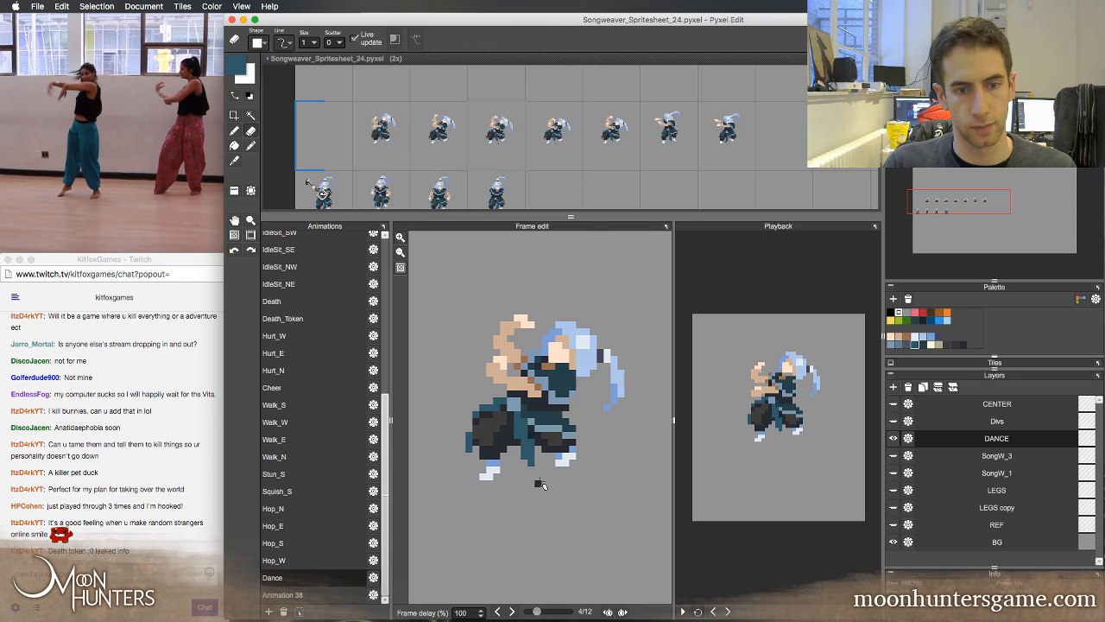
pyautogui.press('Right')
pyautogui.press('Right')
pyautogui.press('Right')
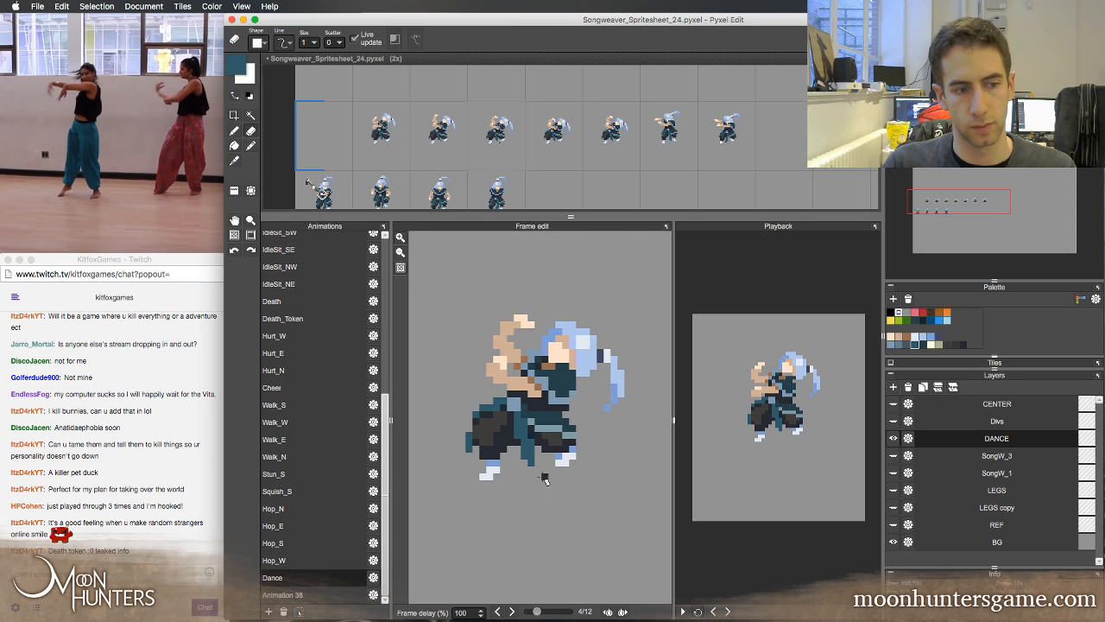
pyautogui.press('Left')
pyautogui.press('Left')
pyautogui.press('Left')
pyautogui.press('Right')
pyautogui.press('Right')
pyautogui.press('Right')
pyautogui.press('Left')
pyautogui.press('Left')
pyautogui.press('Left')
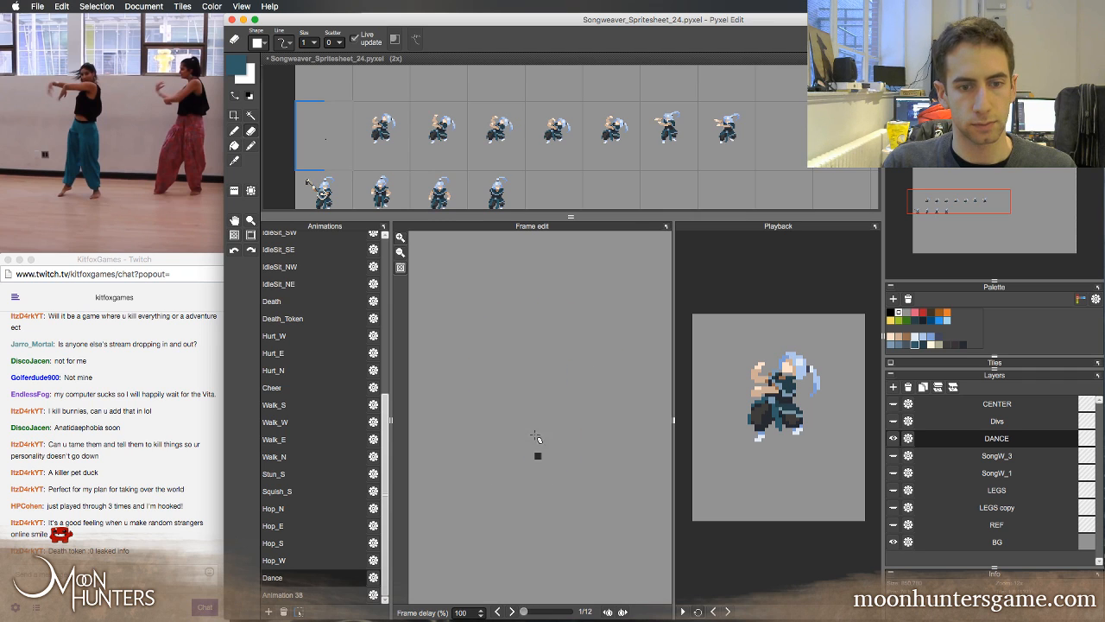
pyautogui.press('Right')
pyautogui.press('Right')
pyautogui.press('Right')
pyautogui.press('Left')
pyautogui.press('Left')
pyautogui.press('Left')
# Flip between the first four Dance frames to compare the left trouser leg and foot
pyautogui.press('Right')
pyautogui.press('Right')
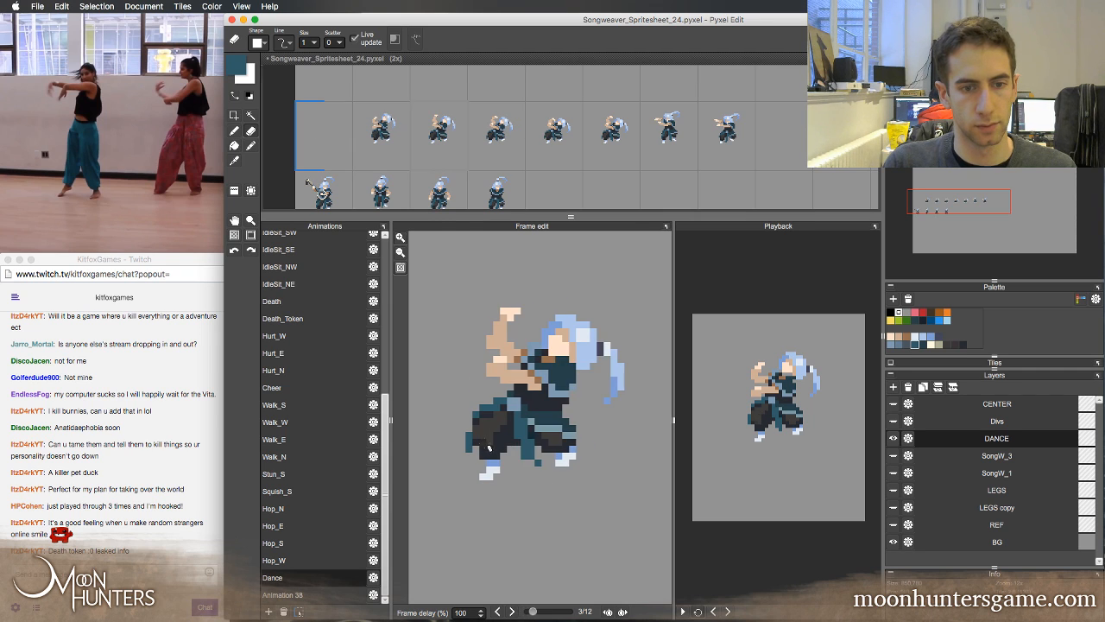
pyautogui.press('Right')
pyautogui.press('Left')
pyautogui.press('Left')
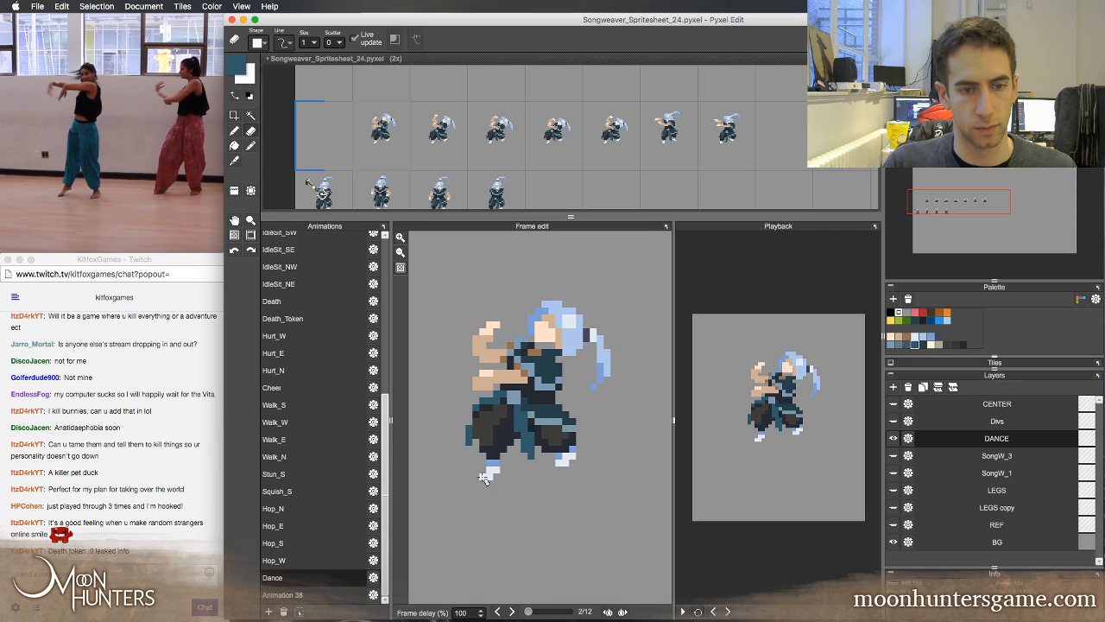
pyautogui.press('Left')
pyautogui.press('Right')
pyautogui.press('Right')
pyautogui.press('Right')
pyautogui.press('Left')
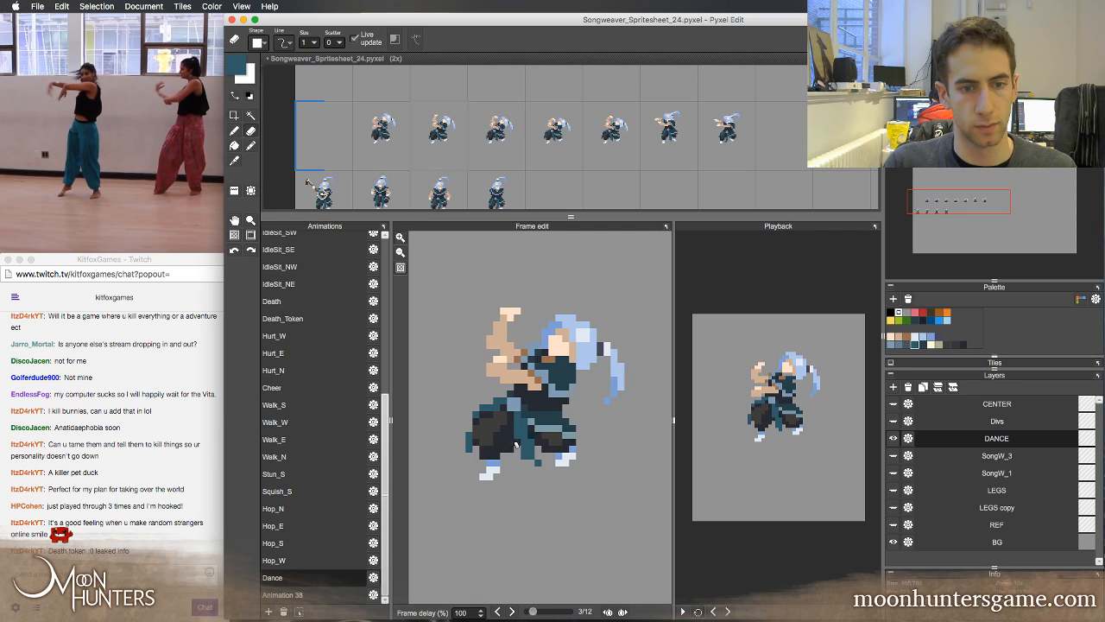
pyautogui.press('Right')
pyautogui.press('Left')
pyautogui.press('Right')
pyautogui.press('Left')
pyautogui.press('Right')
pyautogui.press('Left')
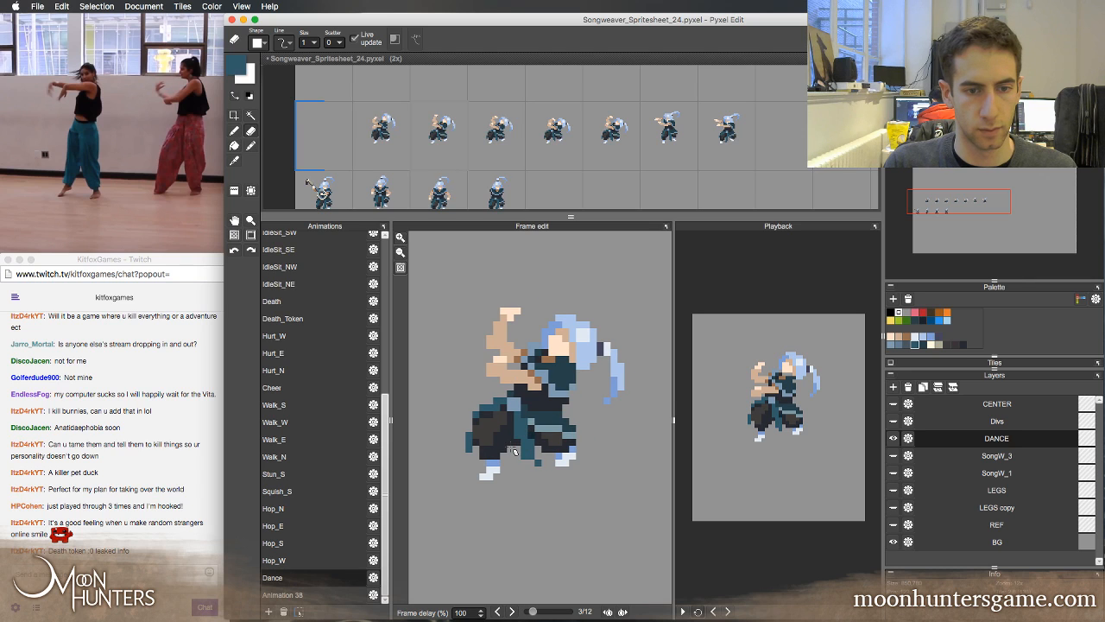
pyautogui.press('Left')
pyautogui.press('Left')
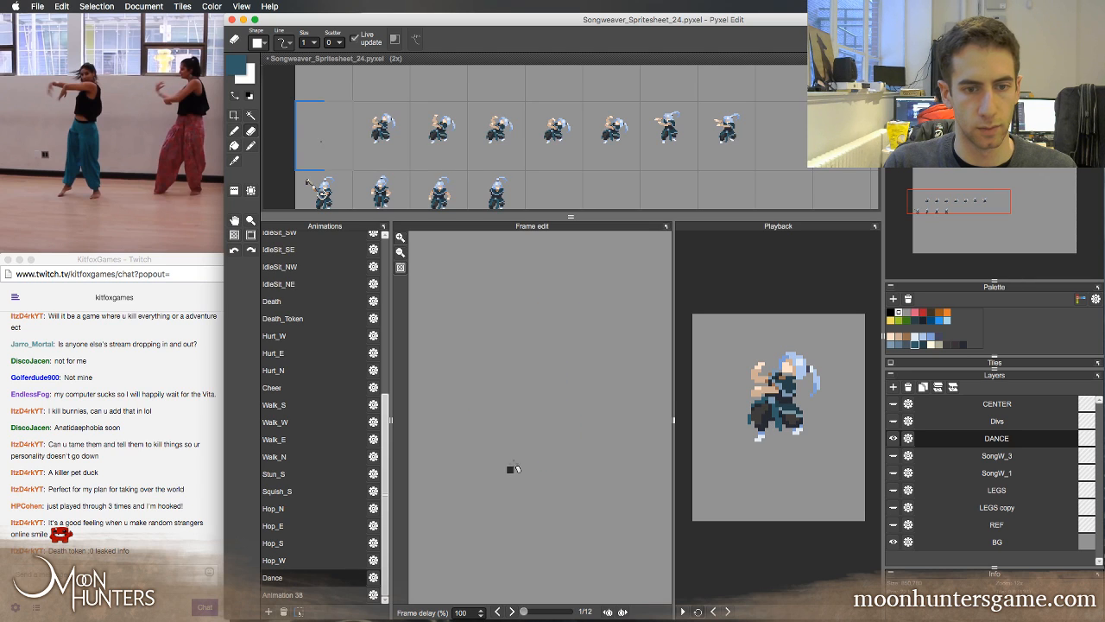
pyautogui.press('Right')
pyautogui.press('Right')
pyautogui.press('Left')
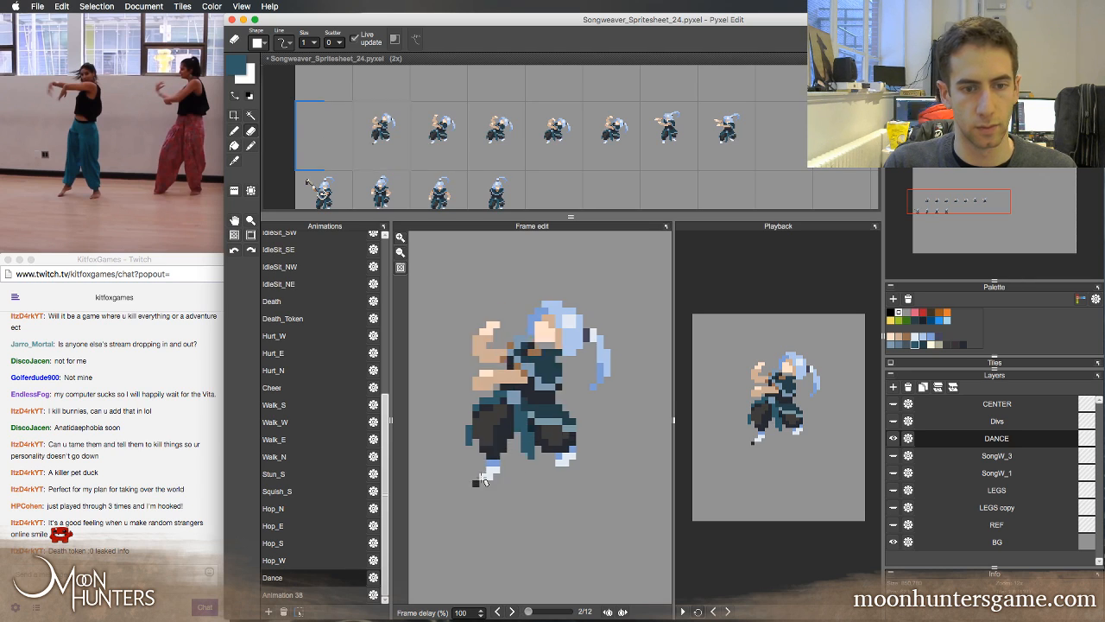
# Erase the teal outer edge of the left trouser leg in Dance frame 2, using frame 3 for comparison
pyautogui.press('Right')
pyautogui.press('Left')
pyautogui.click(469, 476)
pyautogui.press('Right')
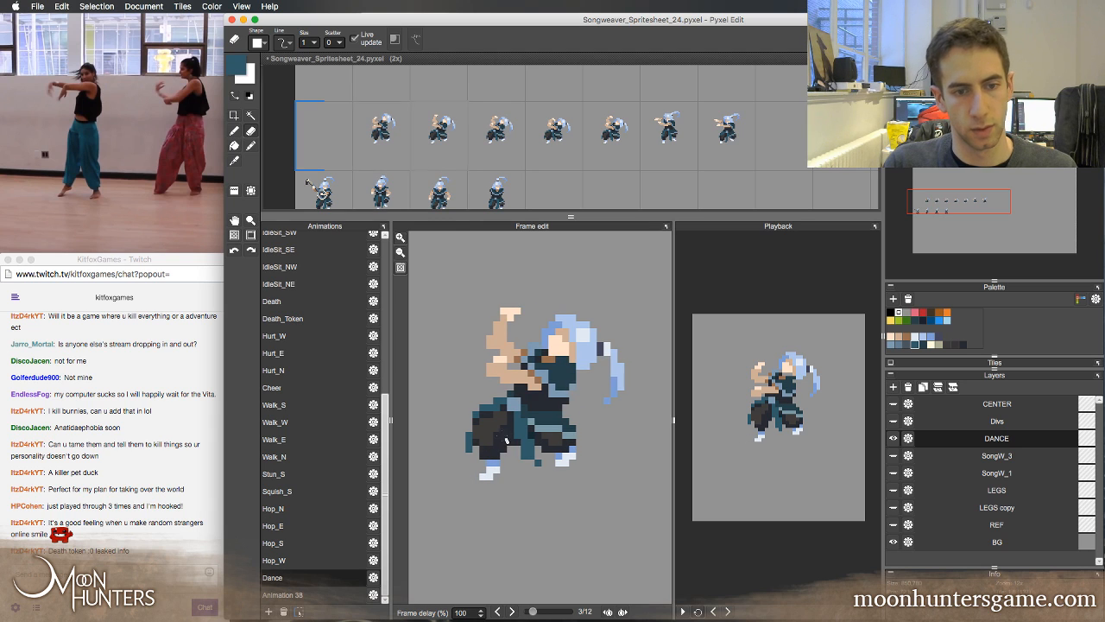
pyautogui.press('b')
pyautogui.press('Left')
pyautogui.press('e')
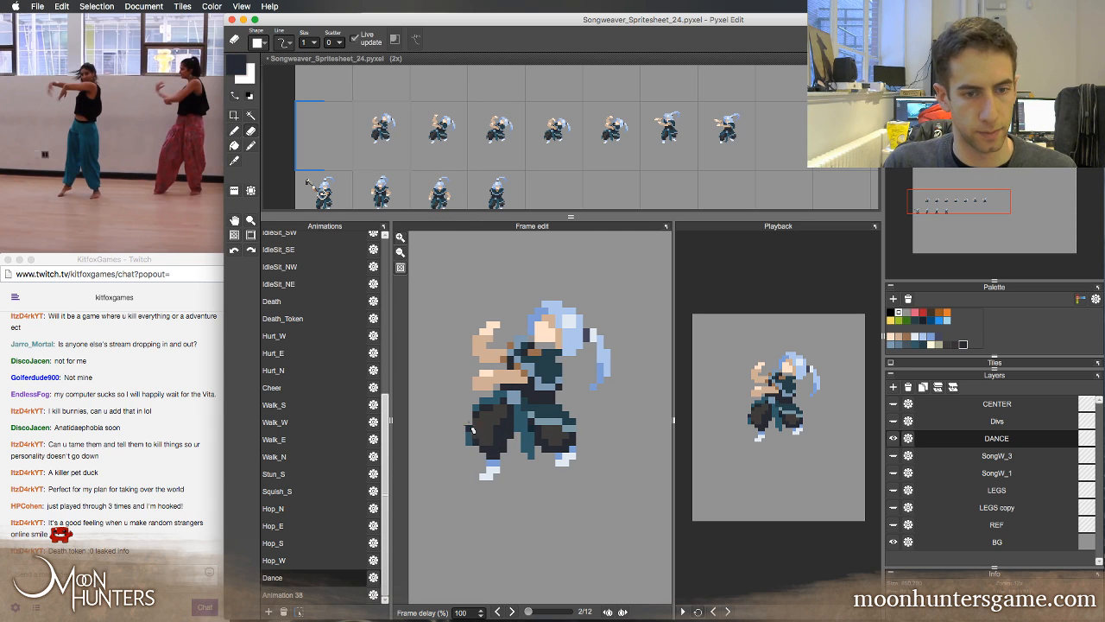
pyautogui.press('b')
# Sample teal from the trousers in Dance frame 3 and redraw the left trouser leg's outer edge in frame 2
pyautogui.press('Left')
pyautogui.press('Right')
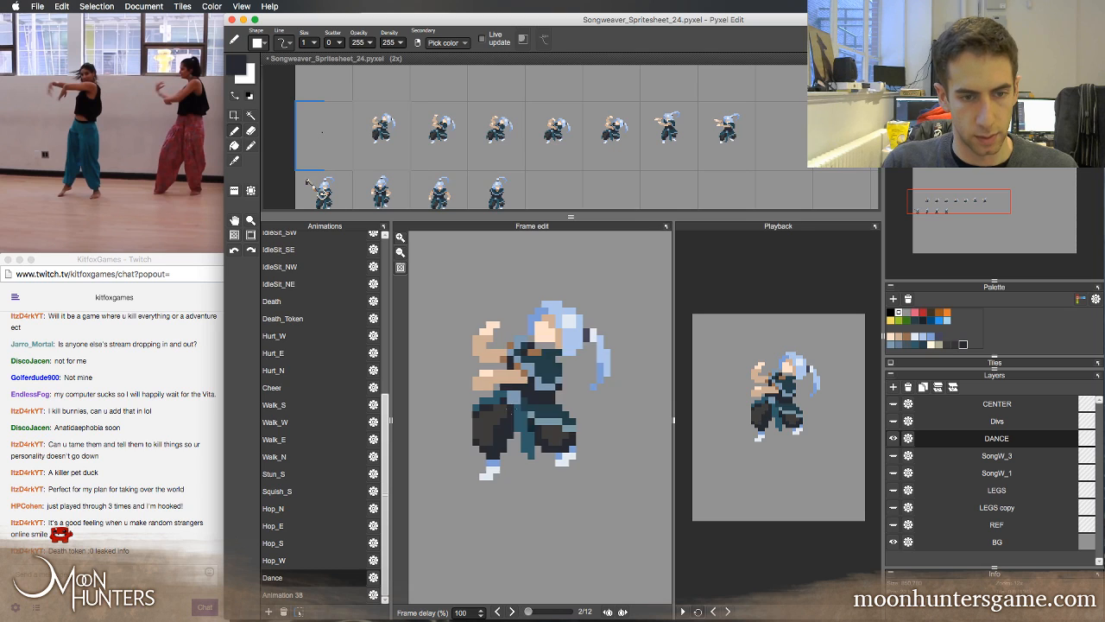
pyautogui.press('Right')
pyautogui.press('Left')
pyautogui.press('Right')
pyautogui.press('Left')
pyautogui.press('Right')
pyautogui.rightClick(489, 404)
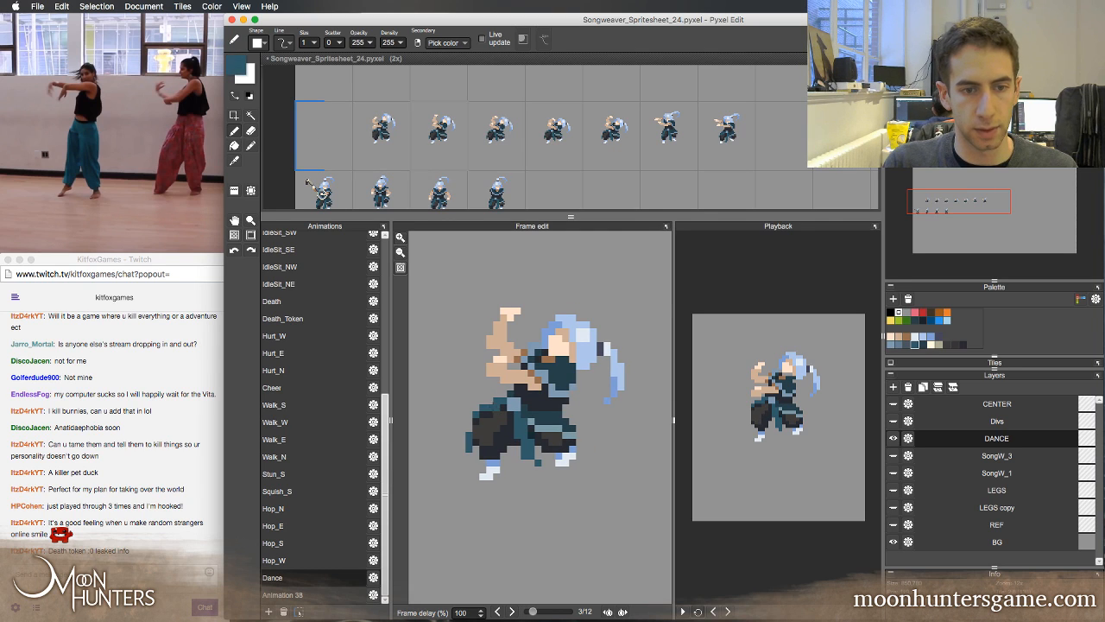
pyautogui.press('Left')
pyautogui.click(469, 420)
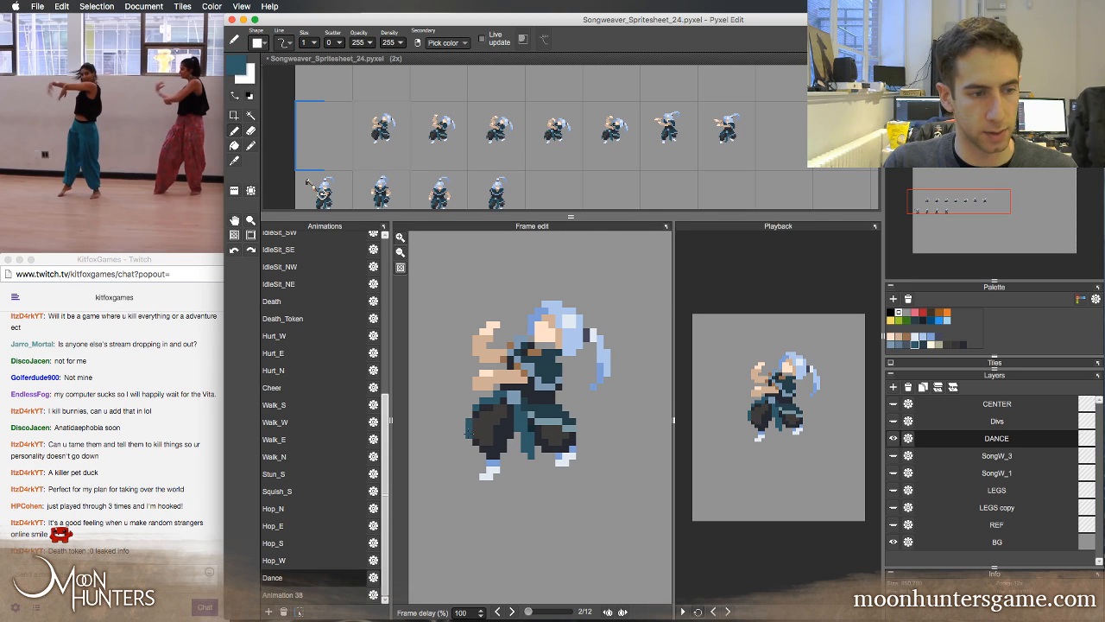
pyautogui.press('Left')
pyautogui.click(483, 401)
pyautogui.press('Right')
# Flip through Dance frames 1 to 4 to check the redrawn trouser edge in motion
pyautogui.press('Right')
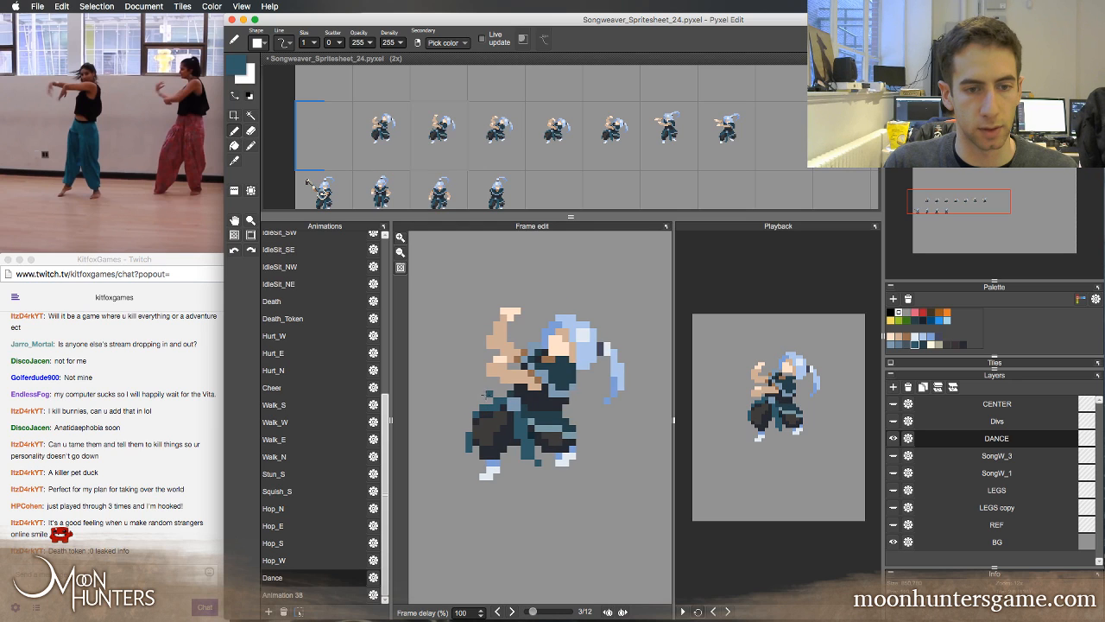
pyautogui.press('Left')
pyautogui.press('Right')
pyautogui.press('Left')
pyautogui.press('Right')
pyautogui.press('Left')
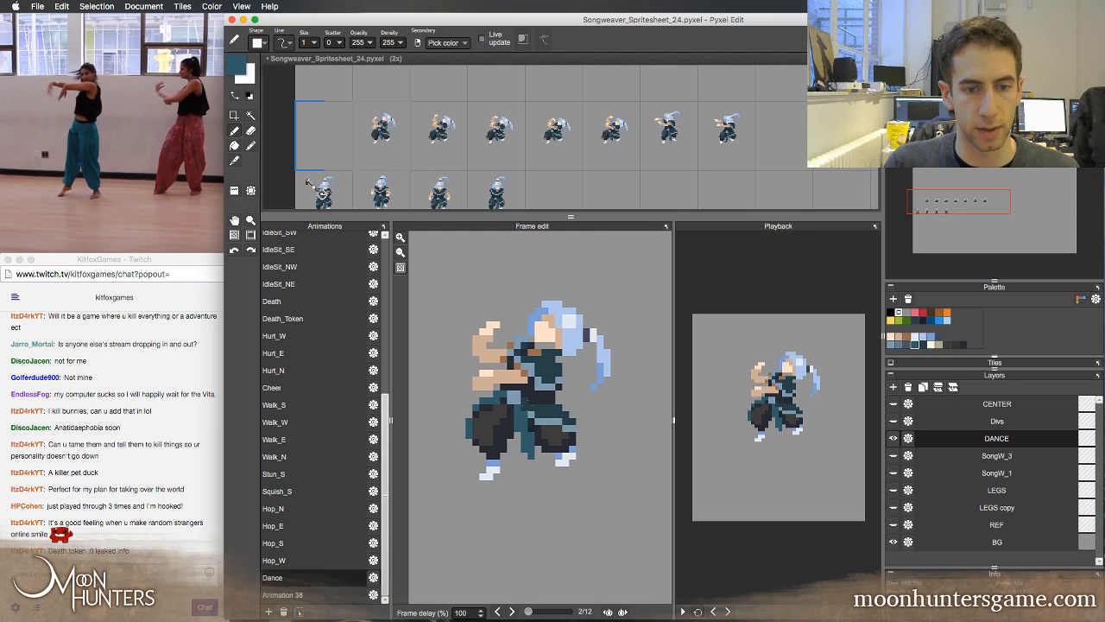
pyautogui.press('Right')
pyautogui.press('Right')
pyautogui.press('Left')
pyautogui.press('Left')
pyautogui.press('Left')
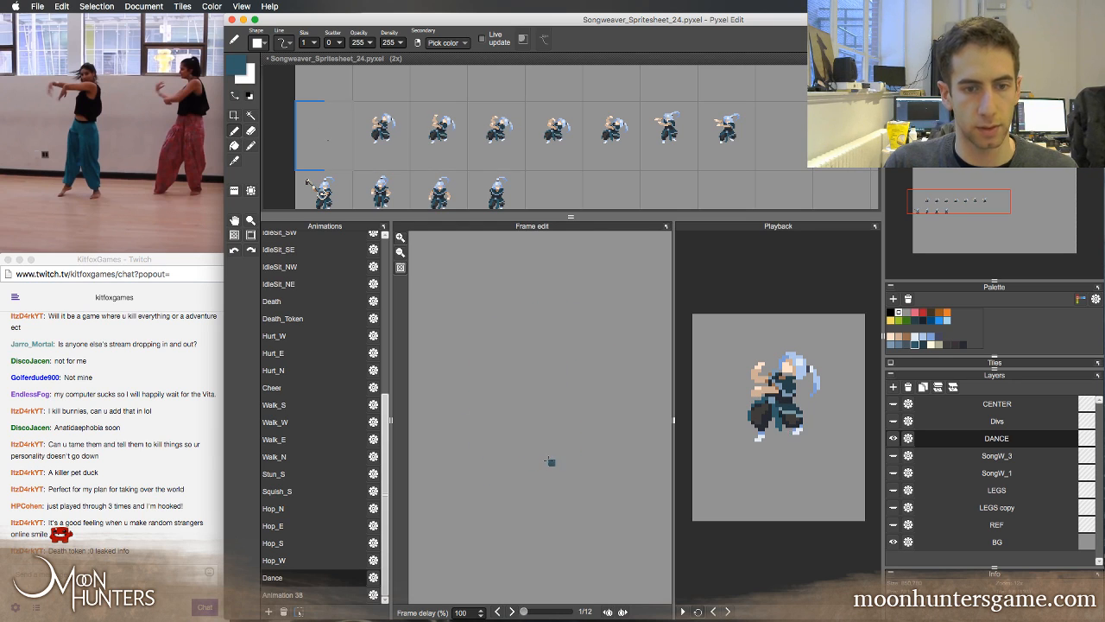
pyautogui.press('Right')
pyautogui.press('Right')
pyautogui.press('Right')
pyautogui.press('Left')
pyautogui.press('Left')
pyautogui.press('Right')
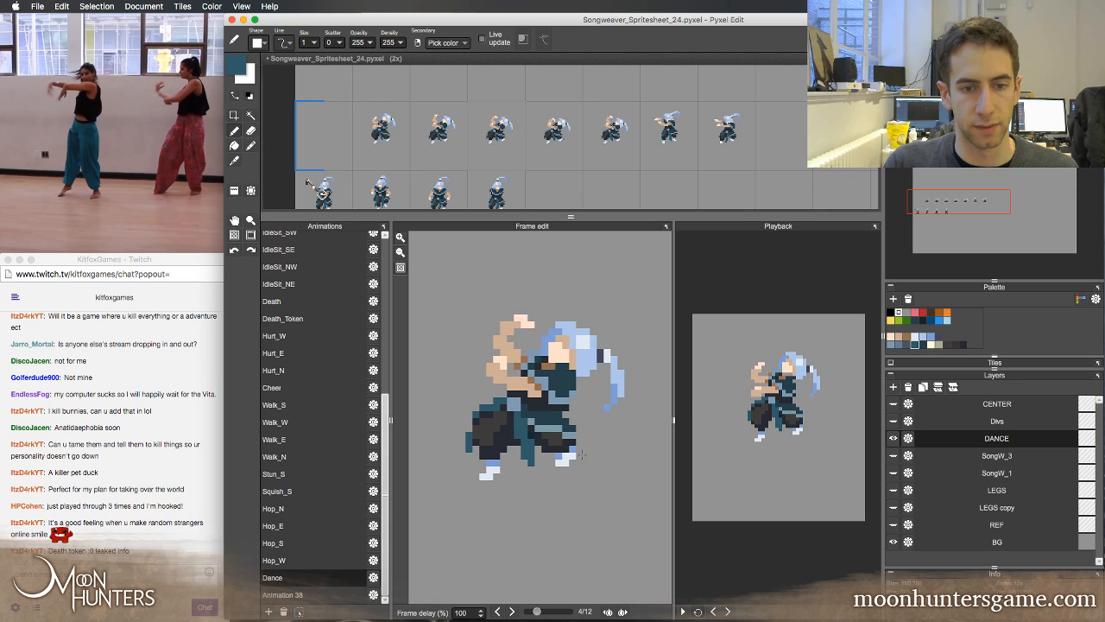
pyautogui.press('Left')
pyautogui.press('Left')
pyautogui.press('Right')
pyautogui.press('Right')
# Try retouching the right trouser leg in Dance frame 3 with the sampled dark colour, and undo the last three pen strokes
pyautogui.rightClick(567, 445)
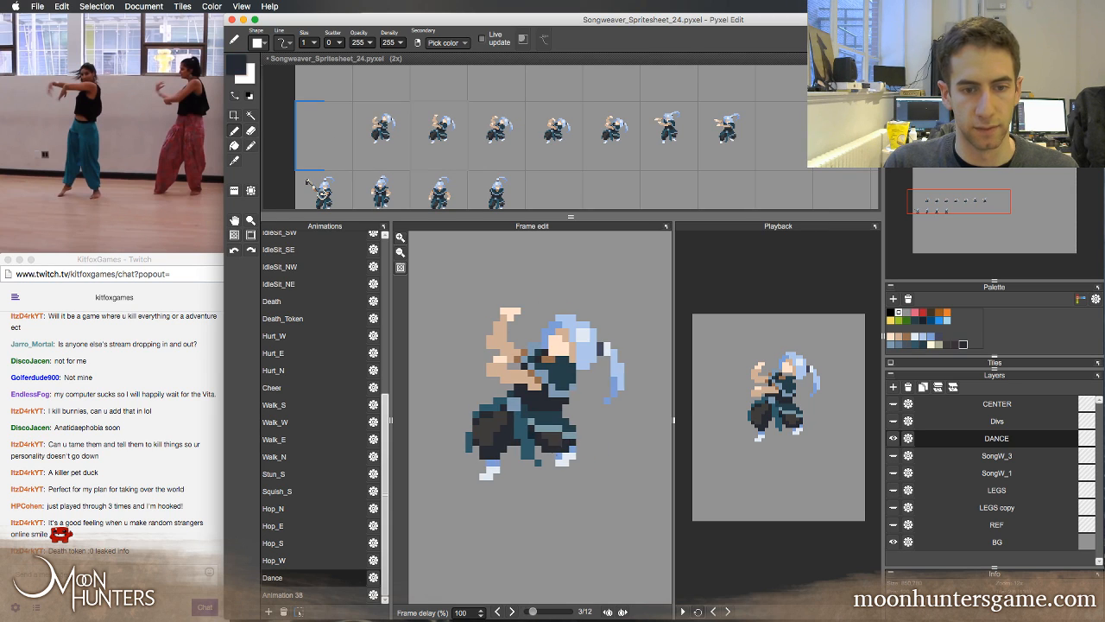
pyautogui.press('Left')
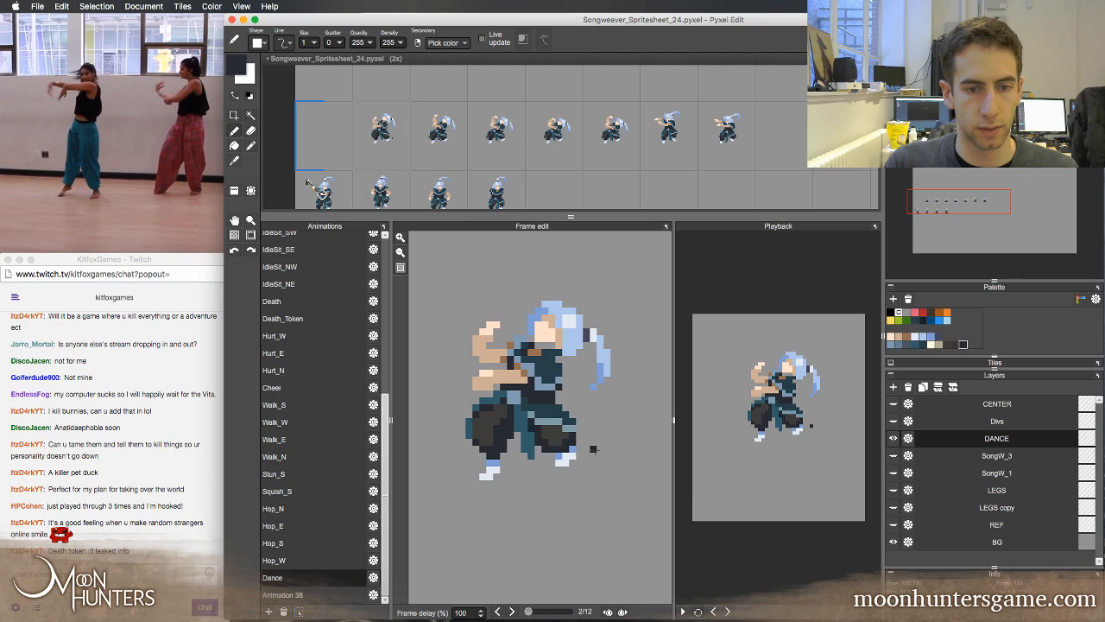
pyautogui.press('Right')
pyautogui.press('Right')
pyautogui.press('Left')
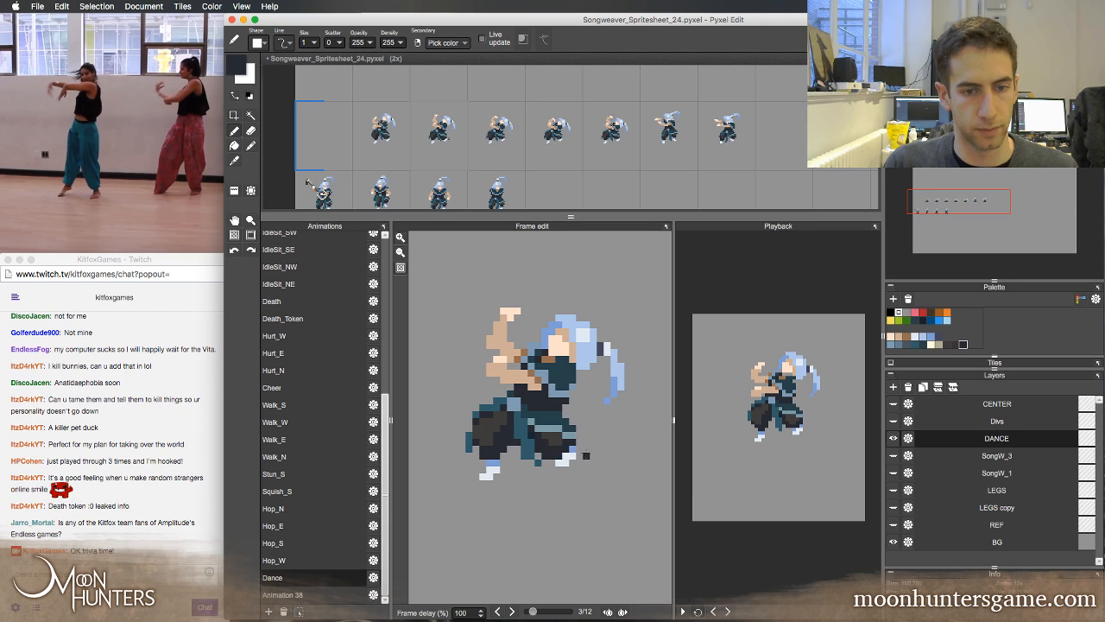
pyautogui.press('super+z')
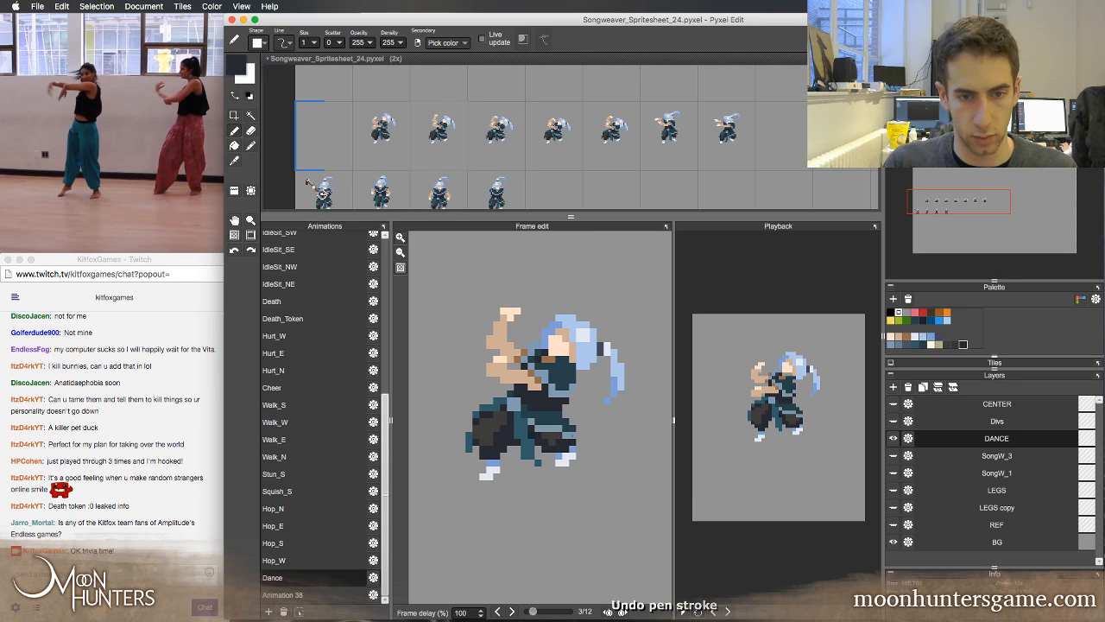
pyautogui.press('super+z')
pyautogui.press('super+z')
pyautogui.press('Left')
pyautogui.press('Right')
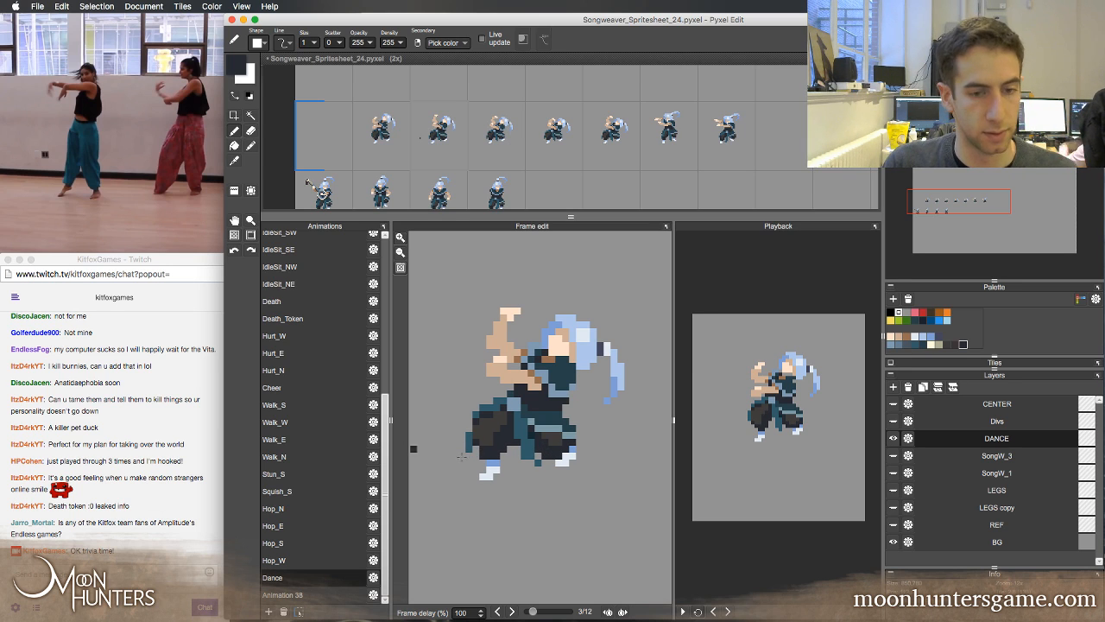
# Sample dark grey from the right trouser leg and retouch its shading in Dance frame 3, comparing with frame 2
pyautogui.rightClick(557, 442)
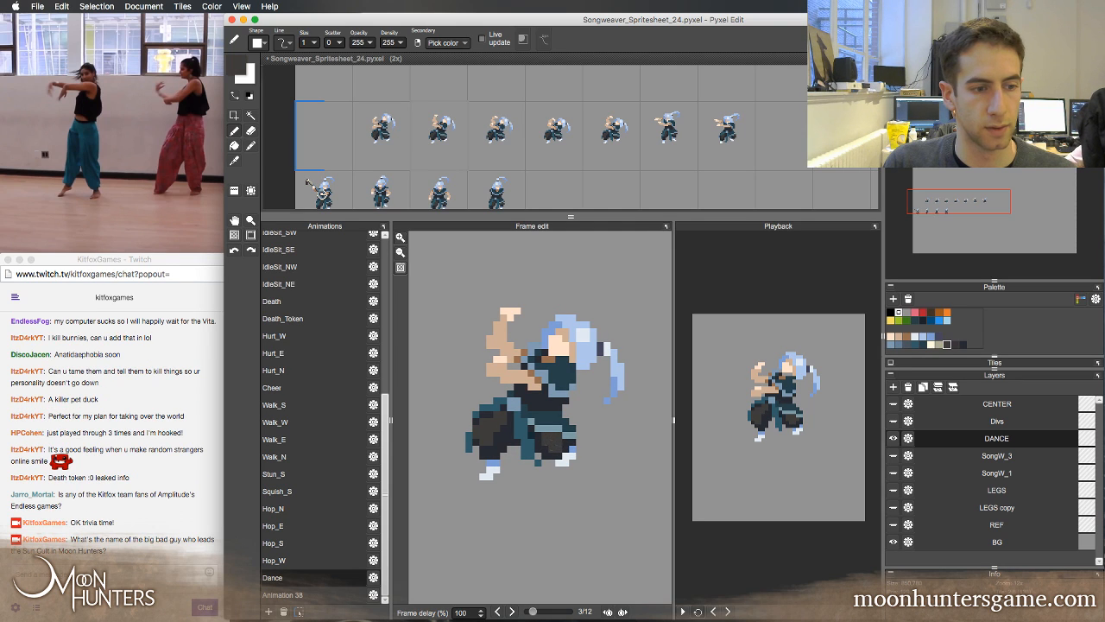
pyautogui.press('Left')
pyautogui.press('Right')
pyautogui.press('Left')
pyautogui.press('Right')
pyautogui.press('Left')
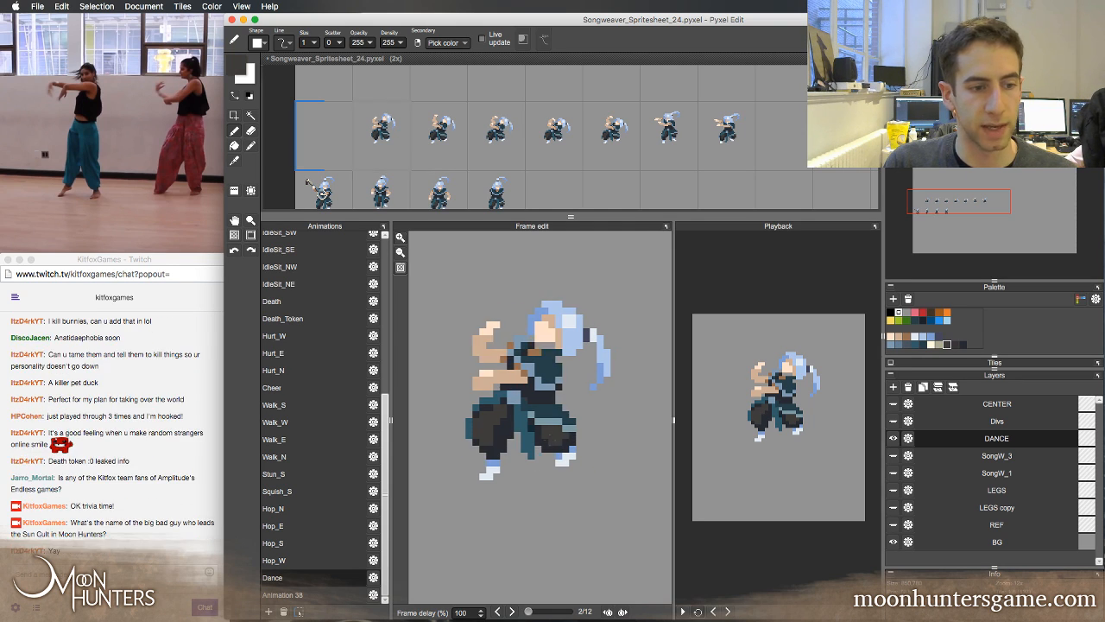
pyautogui.press('Right')
pyautogui.press('Left')
pyautogui.press('Right')
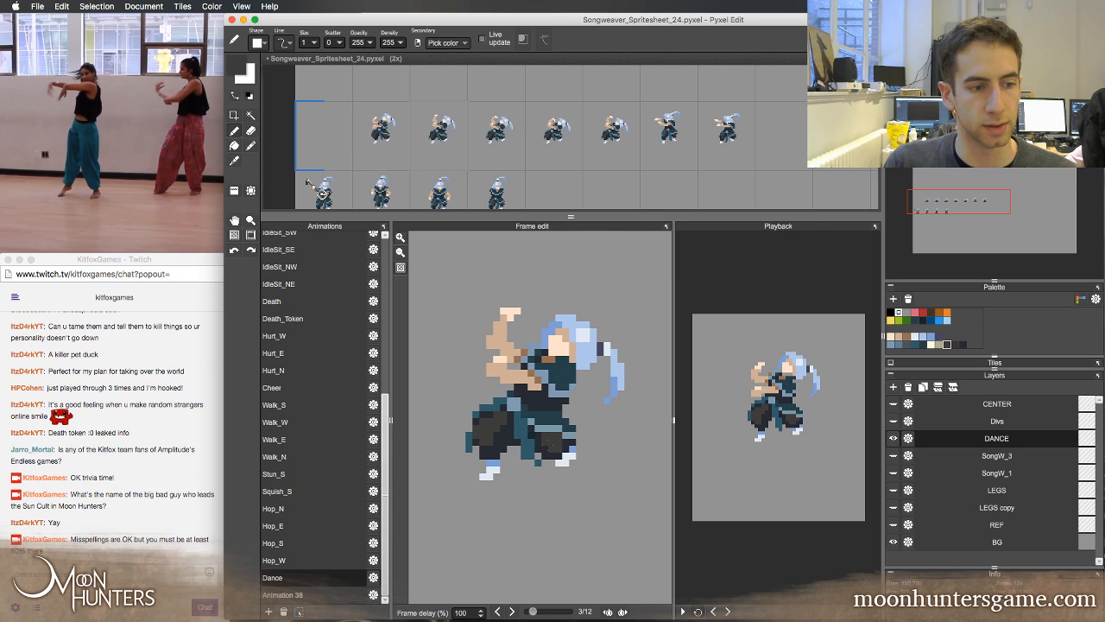
# Flip between Dance frames 2, 3 and 4 to compare the right trouser leg's shading and hem
pyautogui.press('Left')
pyautogui.press('Right')
pyautogui.press('Left')
pyautogui.press('Right')
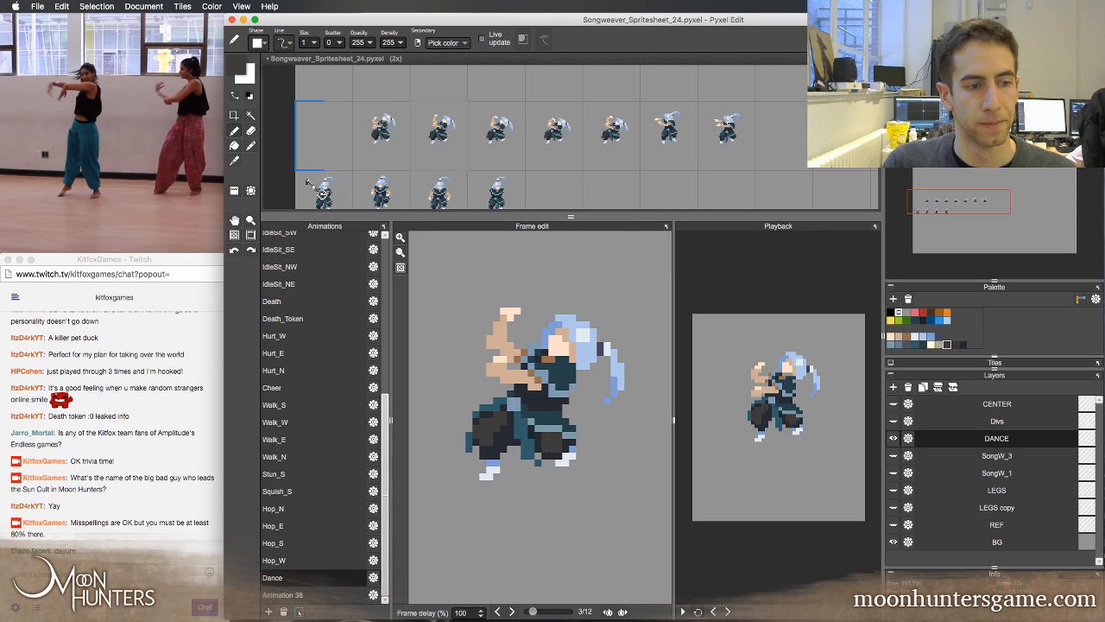
pyautogui.press('Left')
pyautogui.press('Right')
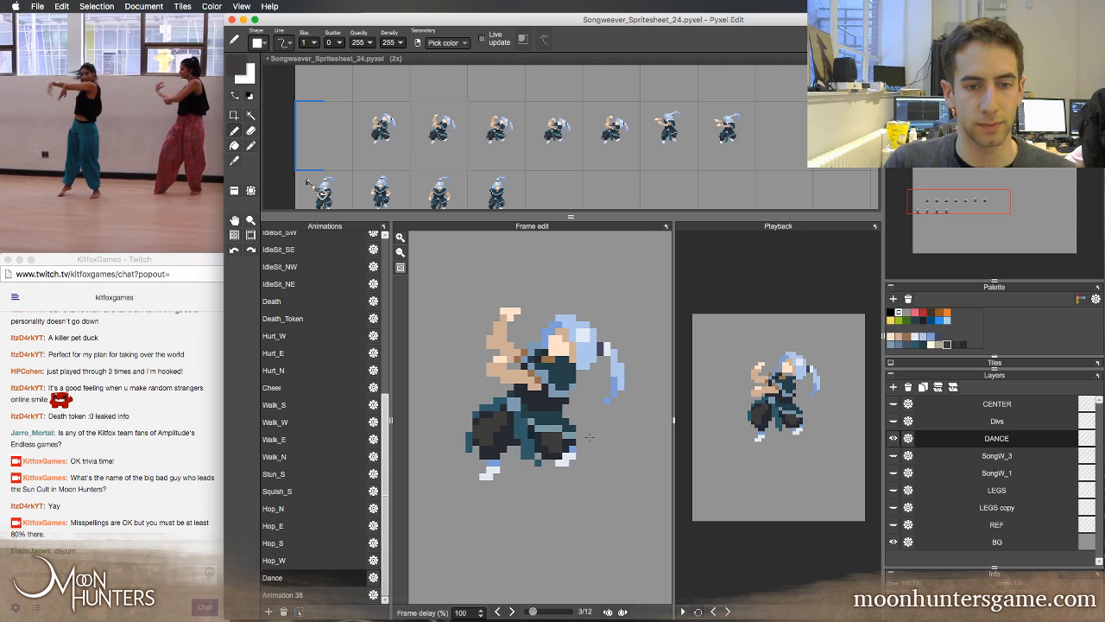
pyautogui.press('Left')
pyautogui.press('Right')
pyautogui.press('Left')
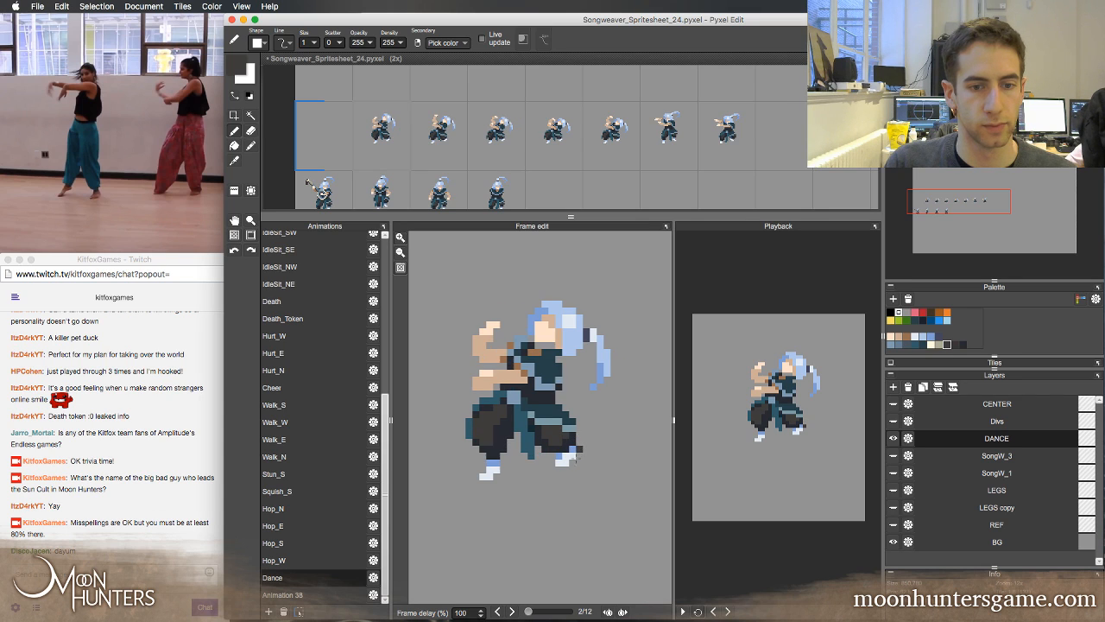
pyautogui.press('Right')
pyautogui.press('Right')
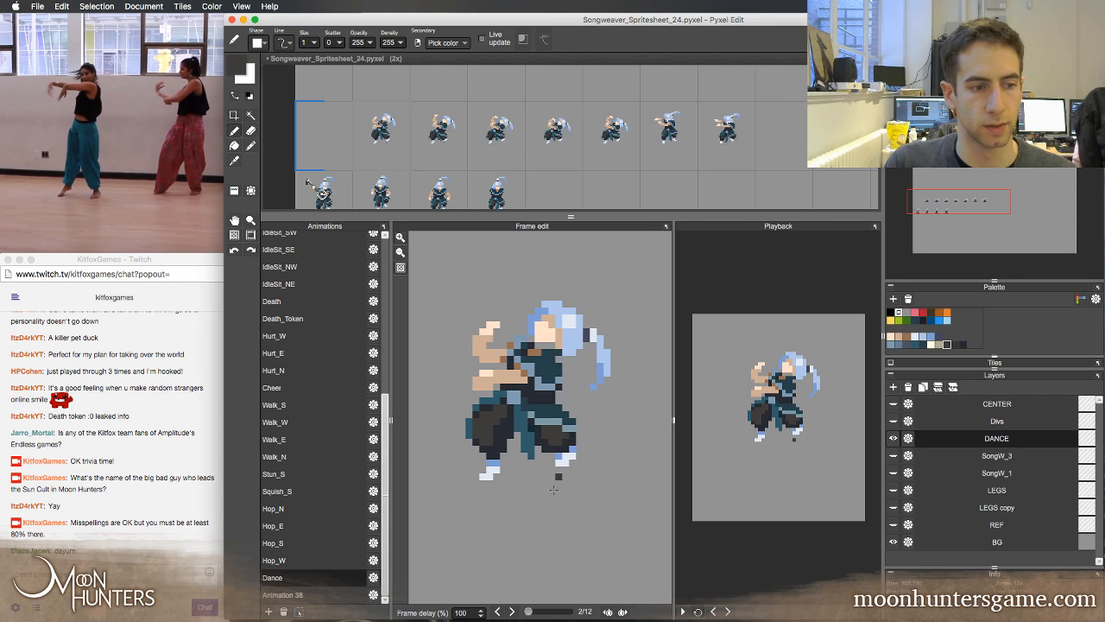
pyautogui.press('Left')
# Sample the dark navy and retouch the right trouser leg's shading in Dance frame 4, comparing with frame 3
pyautogui.press('Right')
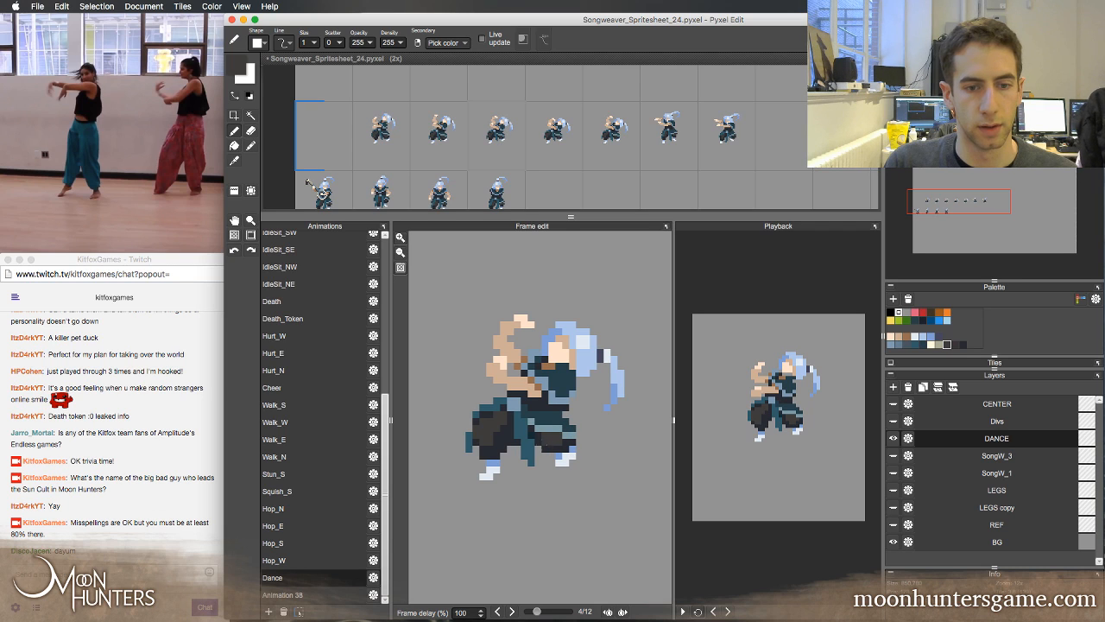
pyautogui.rightClick(553, 448)
pyautogui.press('Left')
pyautogui.press('Right')
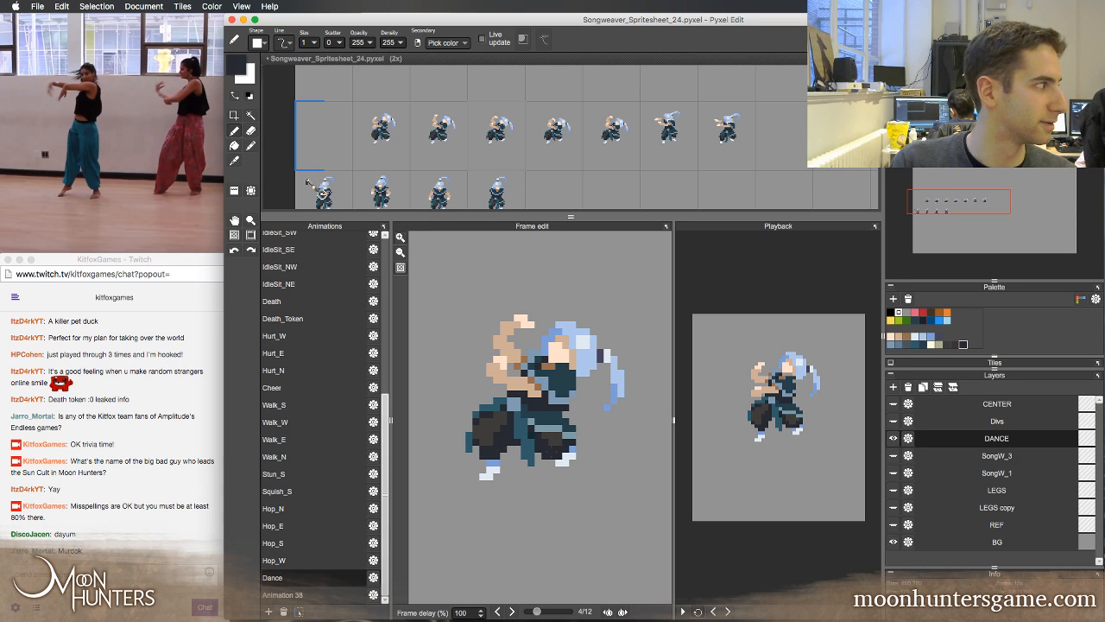
pyautogui.press('Left')
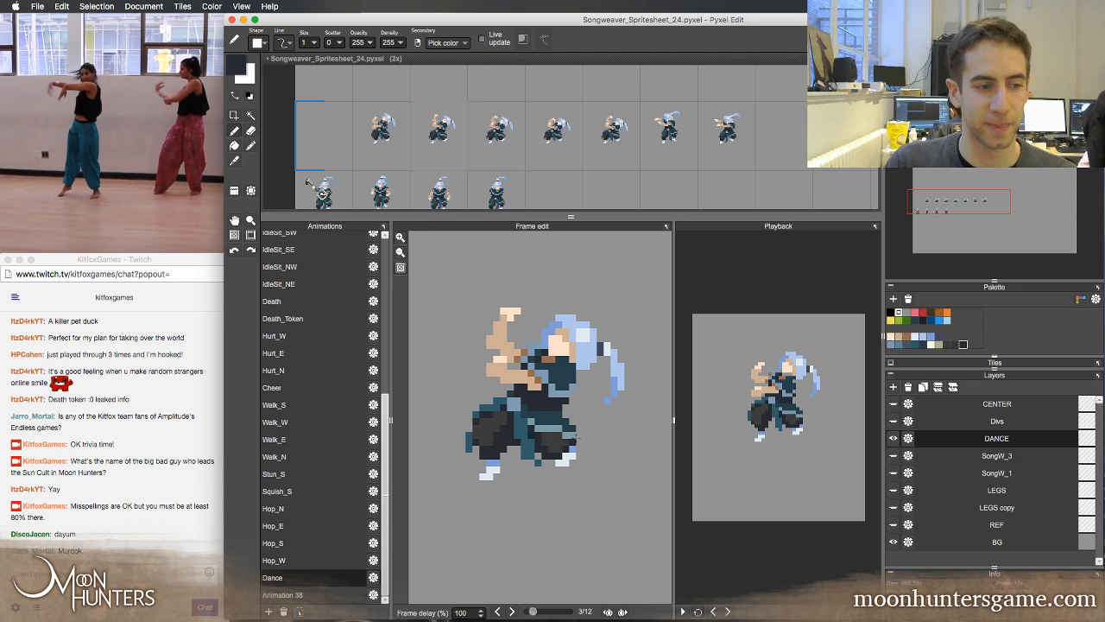
pyautogui.press('Right')
pyautogui.press('Right')
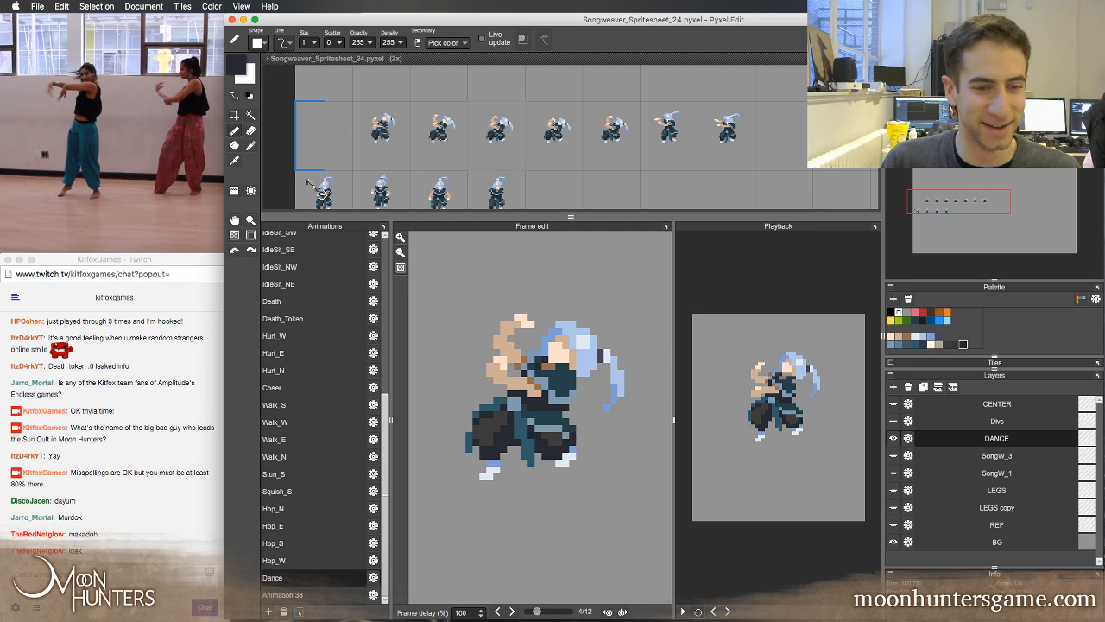
pyautogui.press('Left')
pyautogui.press('Right')
# Sample dark grey from the right trouser leg and refine its shading in Dance frame 4, flipping against frame 3
pyautogui.rightClick(552, 439)
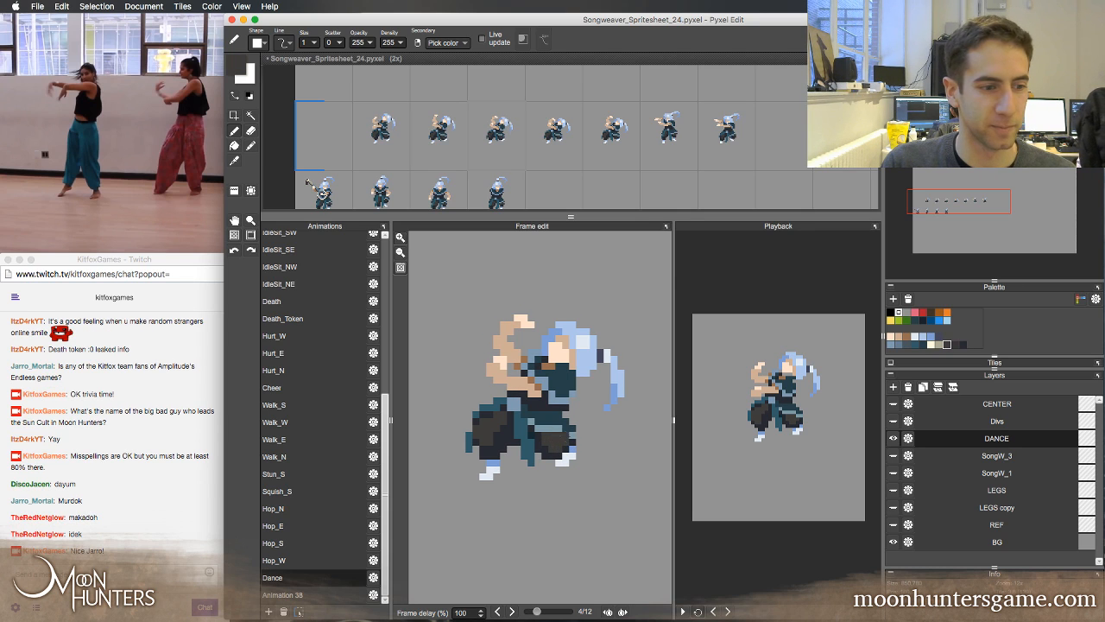
pyautogui.press('Left')
pyautogui.press('Right')
pyautogui.press('Left')
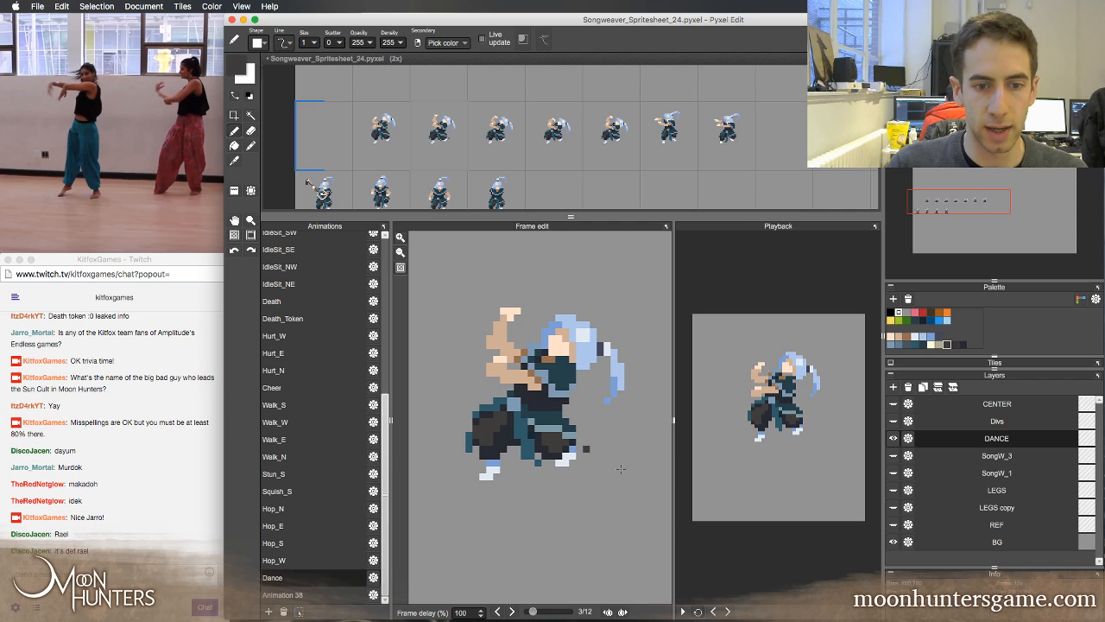
pyautogui.press('Right')
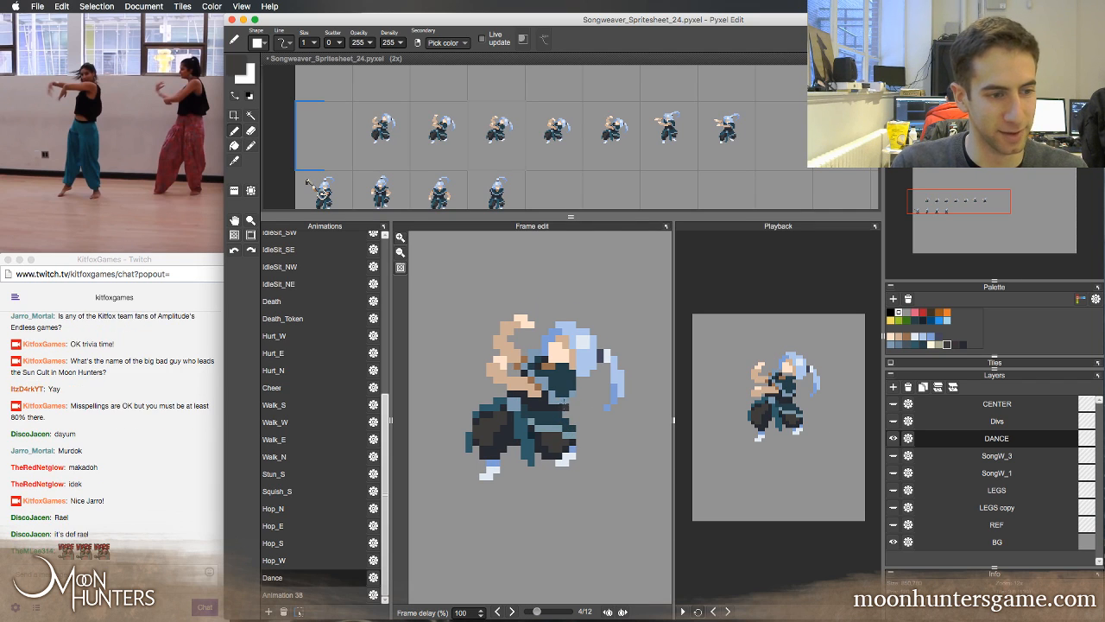
pyautogui.press('Left')
pyautogui.press('Right')
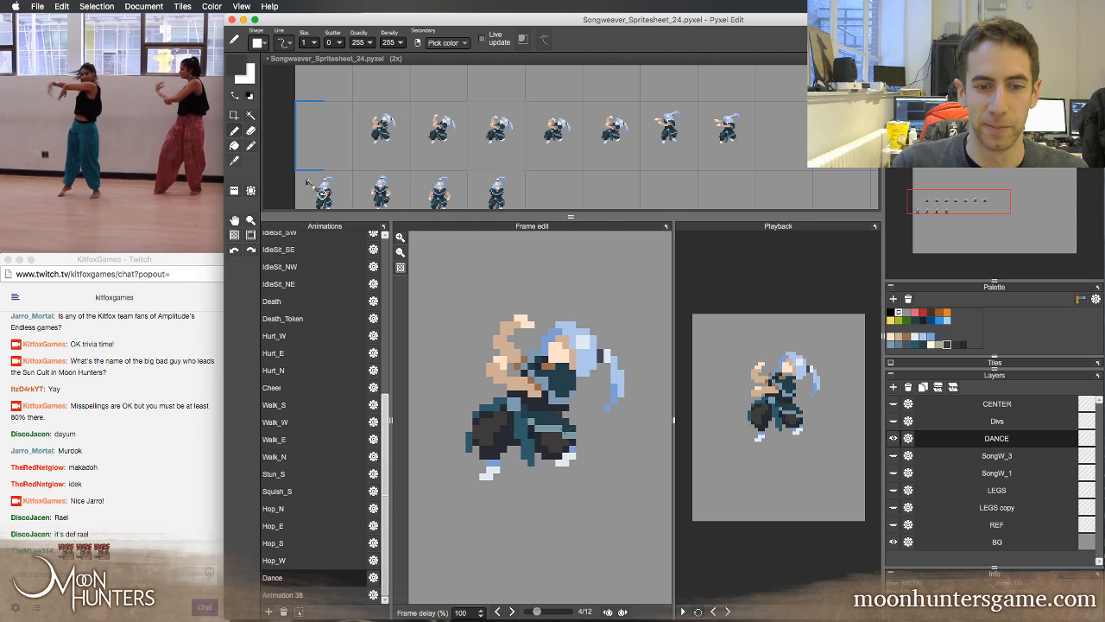
# Flip through Dance frames 1 to 5 to check the right trouser leg's shading in motion
pyautogui.press('Left')
pyautogui.press('Left')
pyautogui.press('Left')
pyautogui.press('Right')
pyautogui.press('Right')
pyautogui.press('Right')
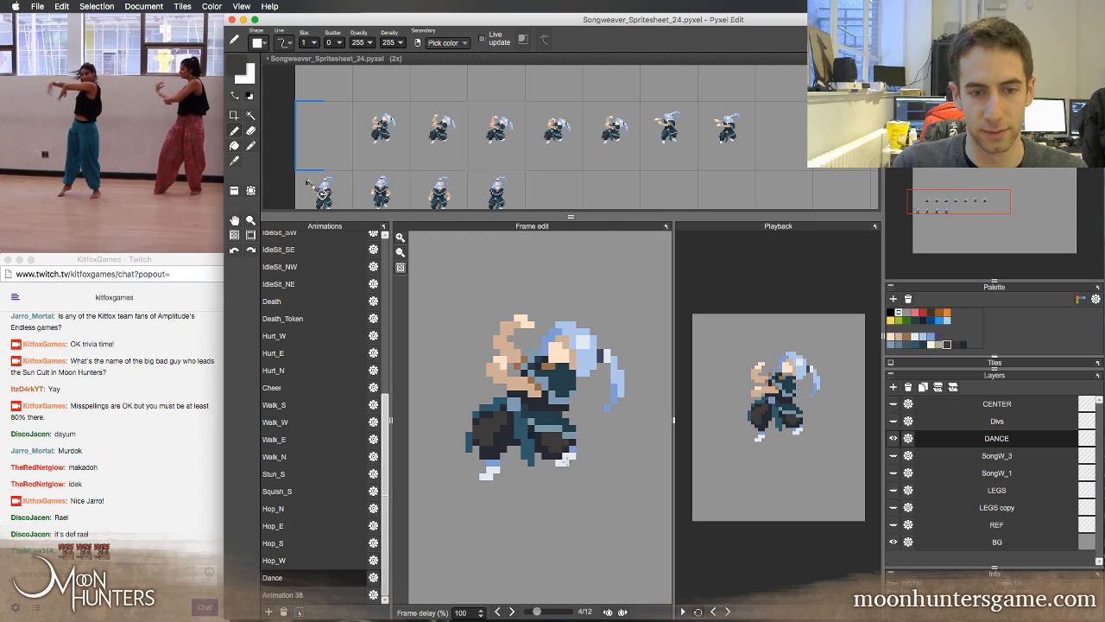
# Retouch the right trouser leg's shading in Dance frame 5 with dark navy, comparing with frame 4
pyautogui.press('Right')
pyautogui.press('Left')
pyautogui.press('Right')
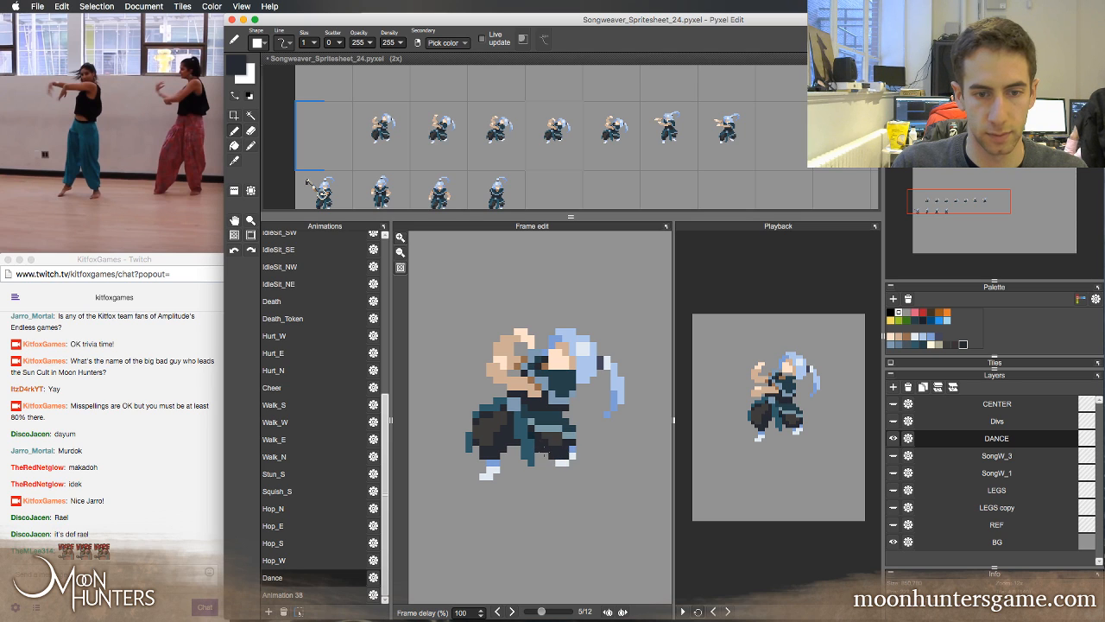
pyautogui.press('Left')
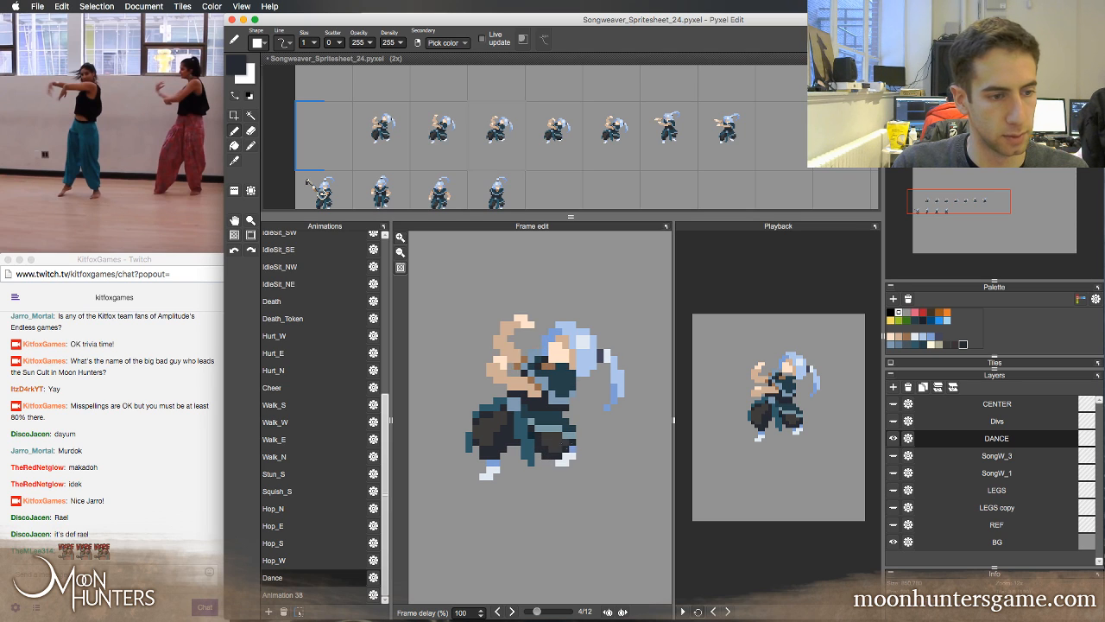
pyautogui.press('Right')
pyautogui.press('Left')
pyautogui.press('Right')
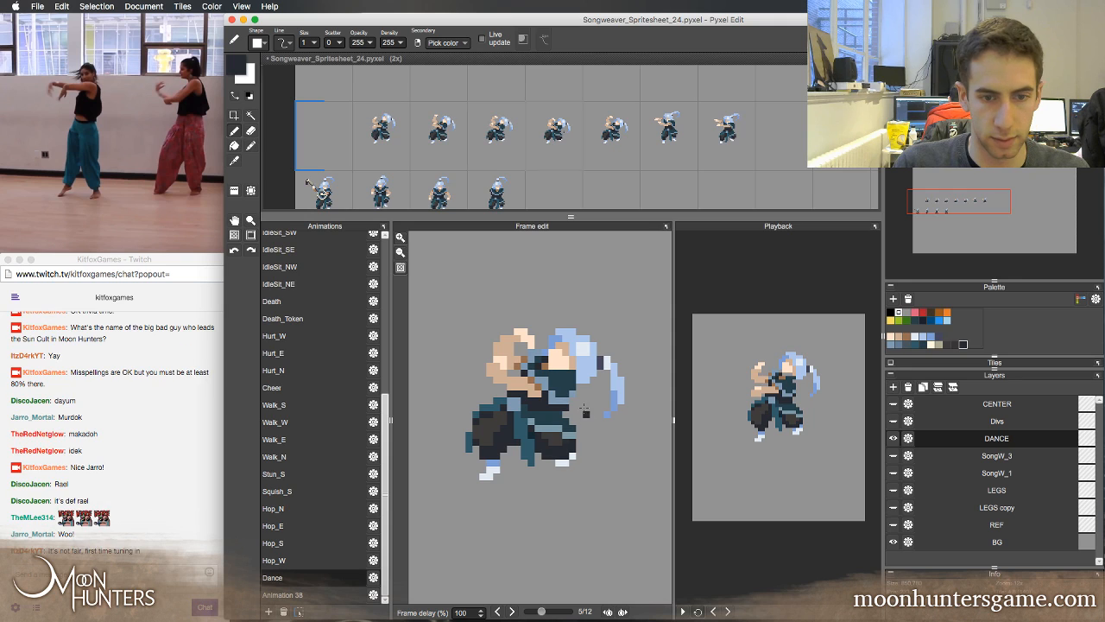
pyautogui.press('Left')
pyautogui.press('Right')
pyautogui.press('Left')
# Sample the right foot's blue and pale colours and retouch that foot in Dance frame 5 to match frame 4
pyautogui.rightClick(573, 449)
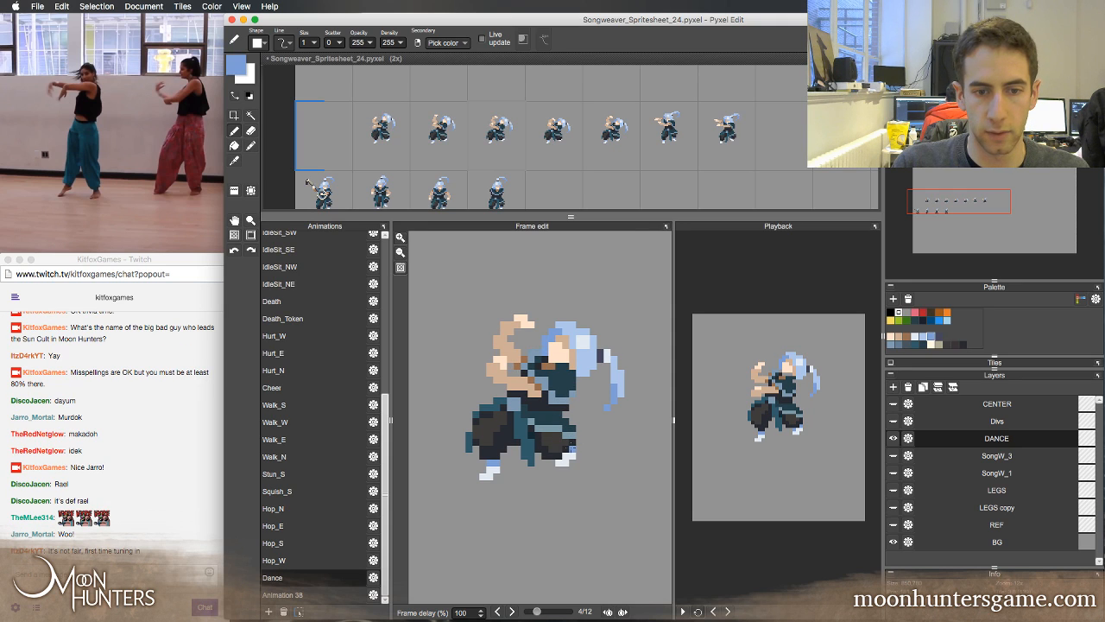
pyautogui.press('Right')
pyautogui.rightClick(571, 455)
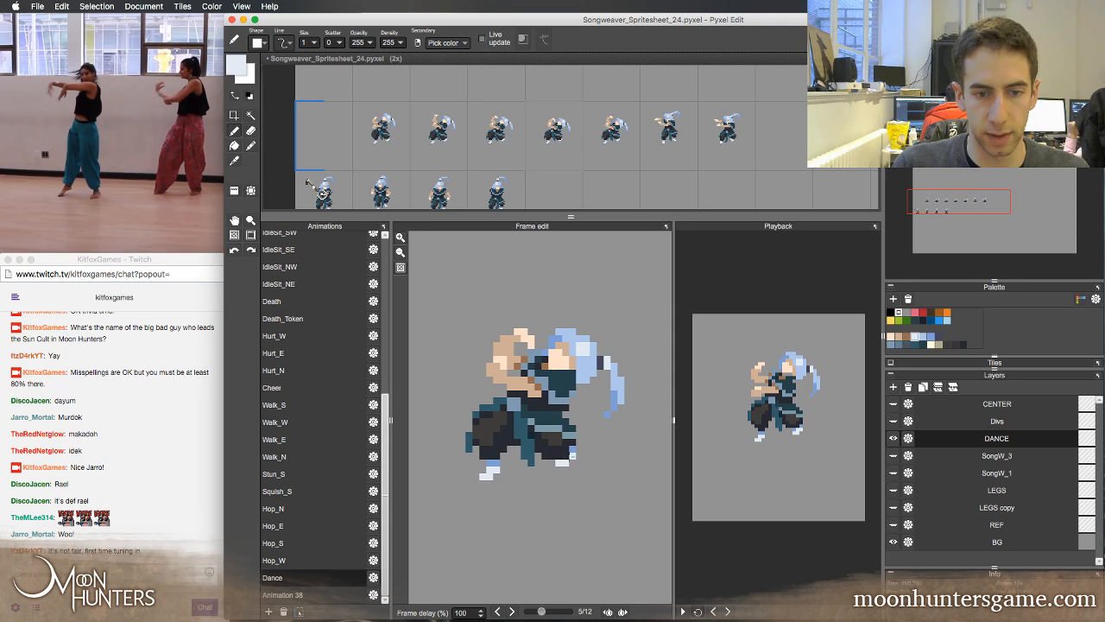
pyautogui.press('Left')
pyautogui.press('Right')
pyautogui.press('Left')
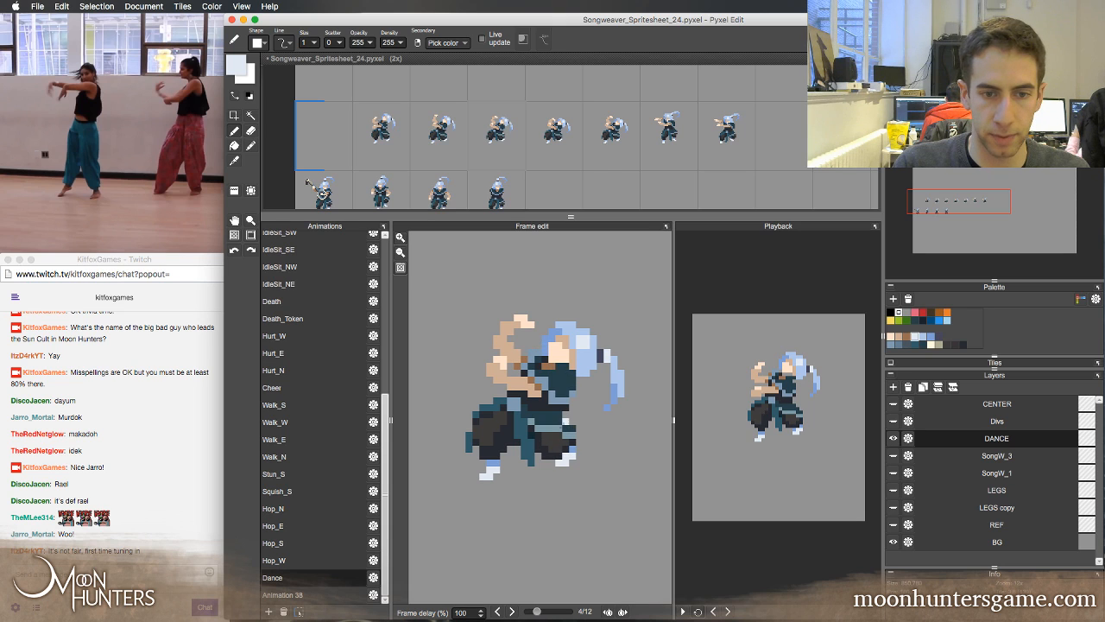
pyautogui.press('Right')
# Sample dark grey from the right trouser leg and retouch its shading in Dance frame 5, comparing with neighbouring frames
pyautogui.rightClick(557, 437)
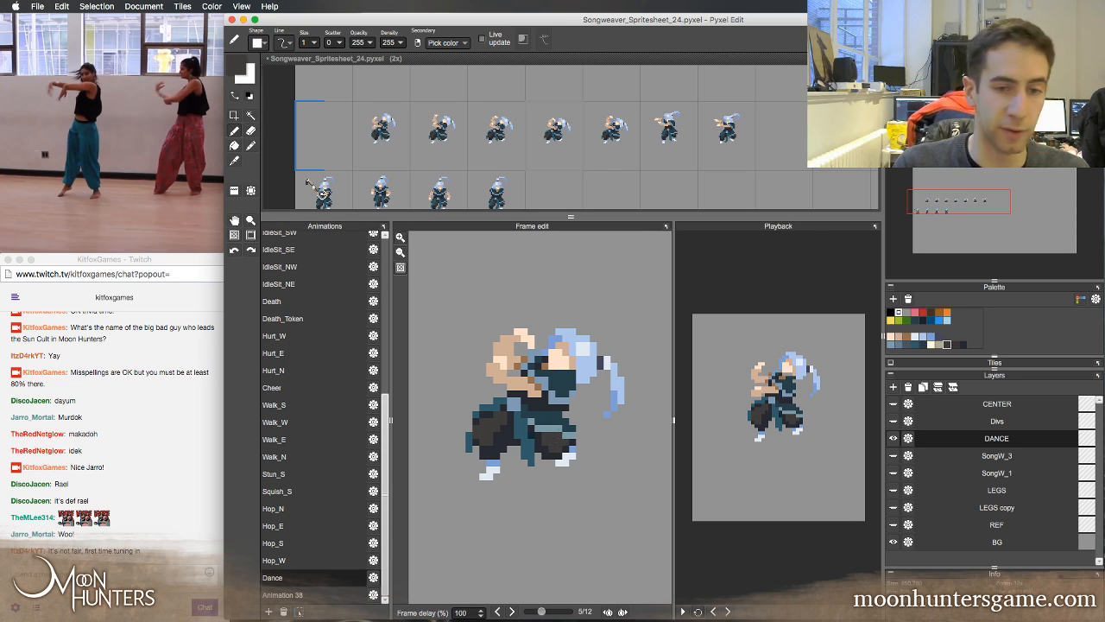
pyautogui.press('Left')
pyautogui.press('Right')
pyautogui.press('Left')
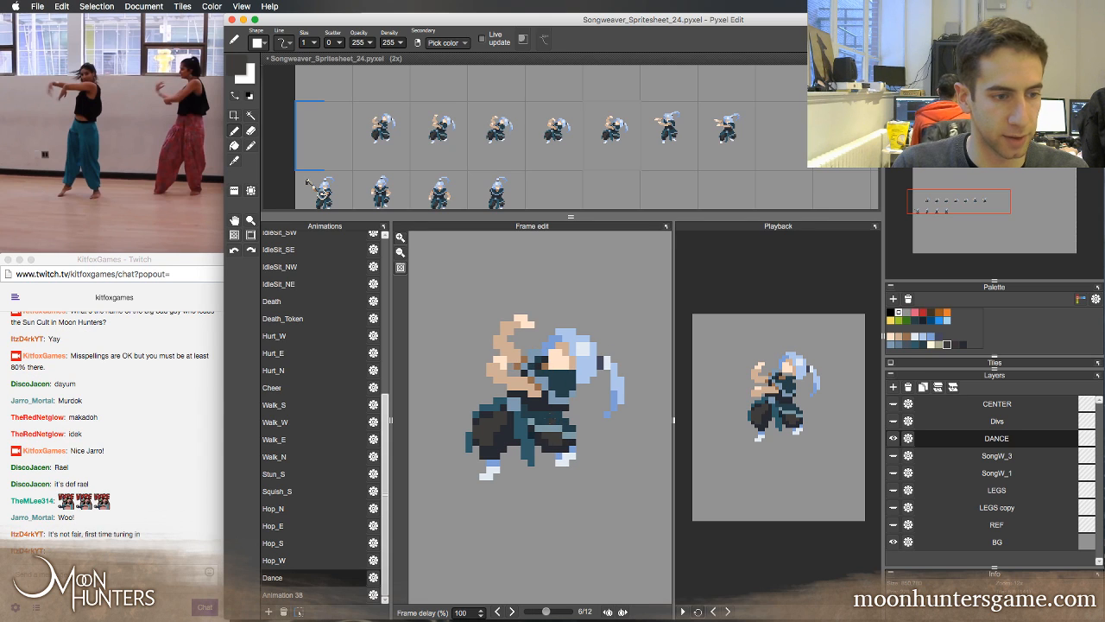
# Flip back and forth around Dance frames 5 and 6 to compare the right trouser leg and foot
pyautogui.press('Right')
pyautogui.press('Left')
pyautogui.press('Right')
pyautogui.press('Right')
pyautogui.press('Left')
pyautogui.press('Left')
pyautogui.press('Left')
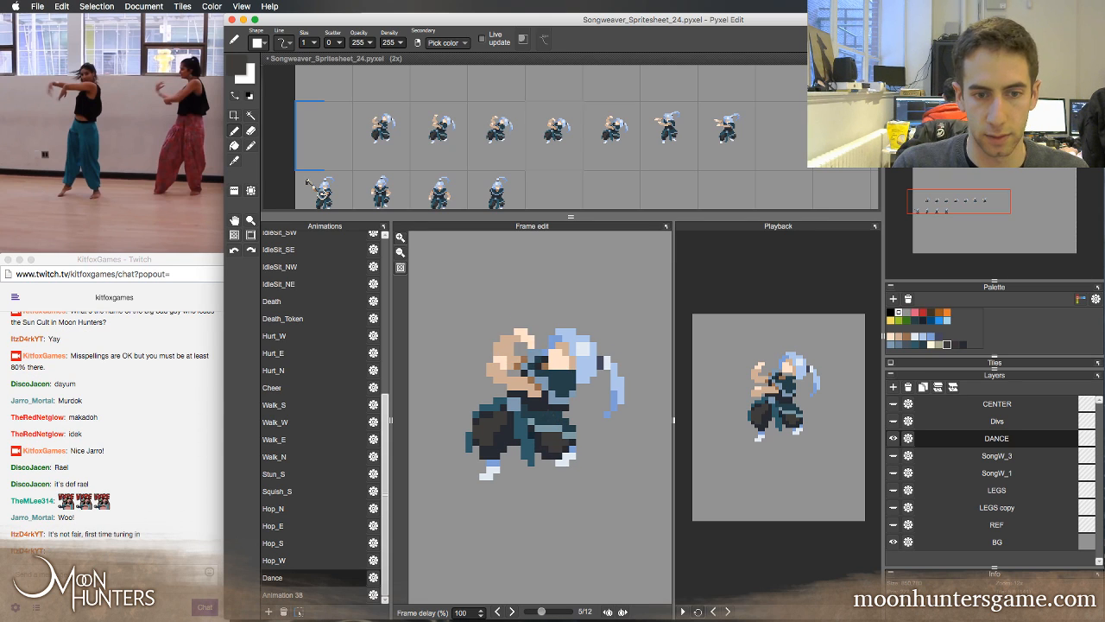
pyautogui.press('Right')
pyautogui.press('Right')
pyautogui.press('Right')
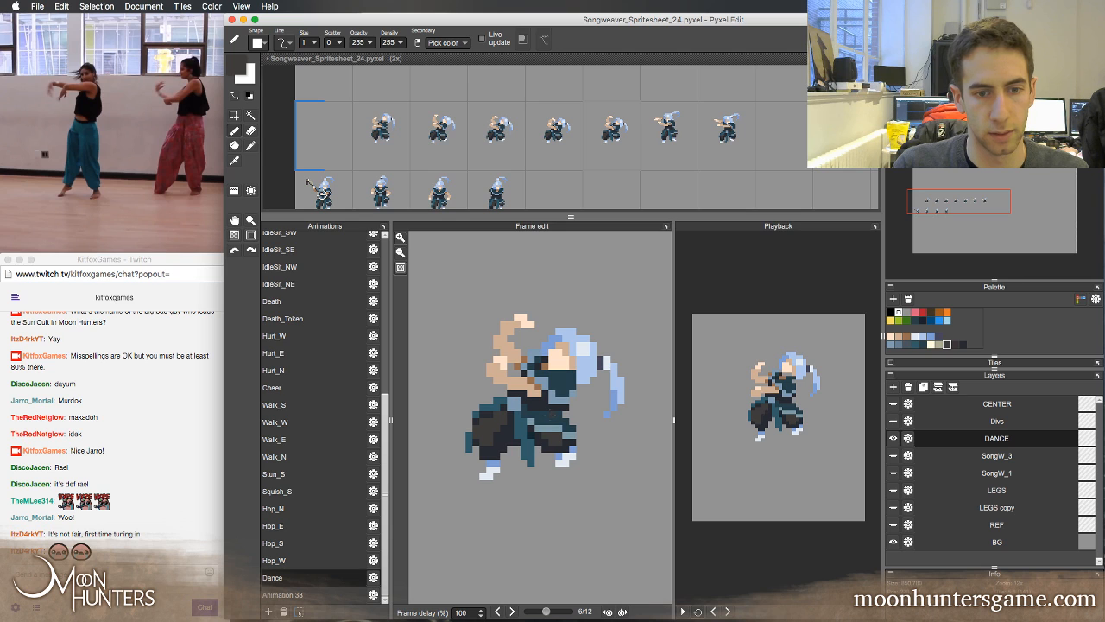
pyautogui.press('Left')
pyautogui.press('Right')
pyautogui.press('Right')
pyautogui.press('Left')
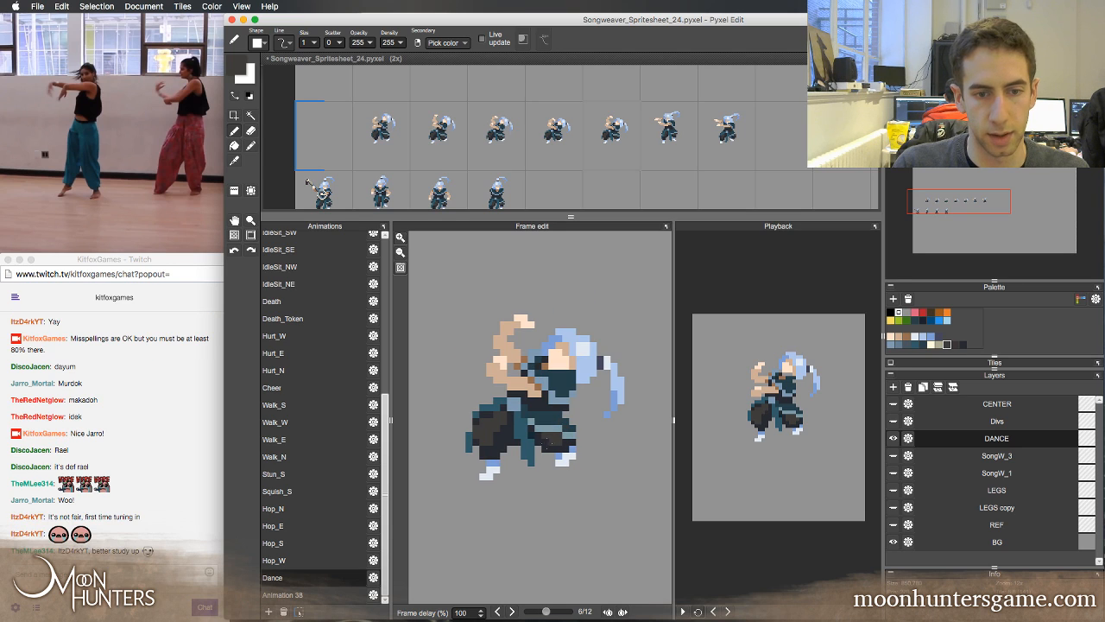
# Retouch the right trouser leg's shading in Dance frame 6 with sampled dark navy and dark grey, comparing with frame 5
pyautogui.rightClick(546, 440)
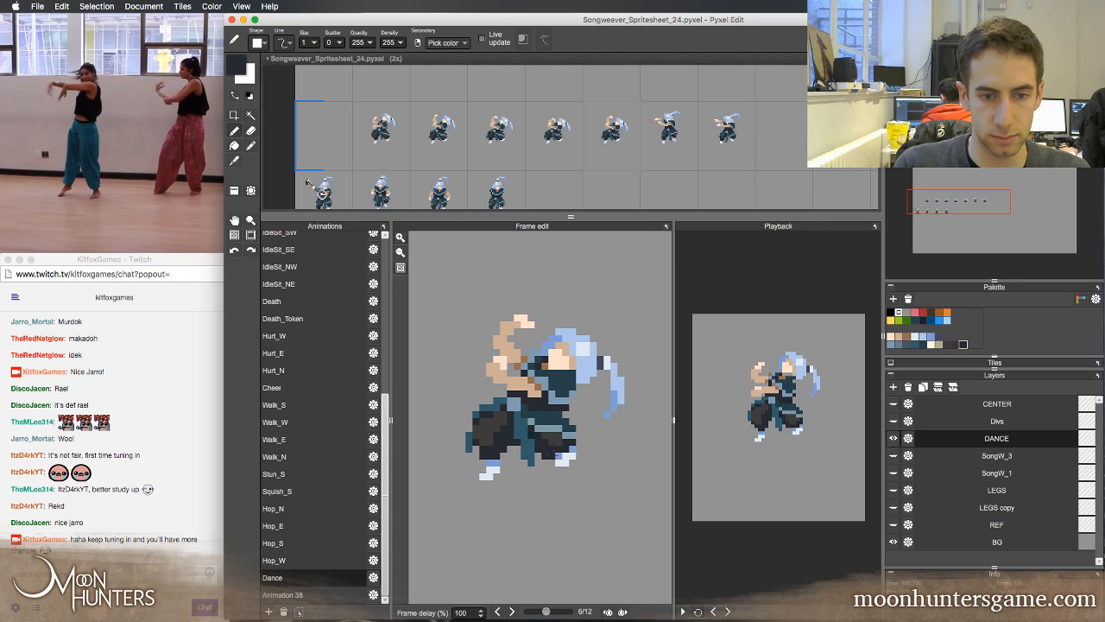
pyautogui.press('Left')
pyautogui.press('Right')
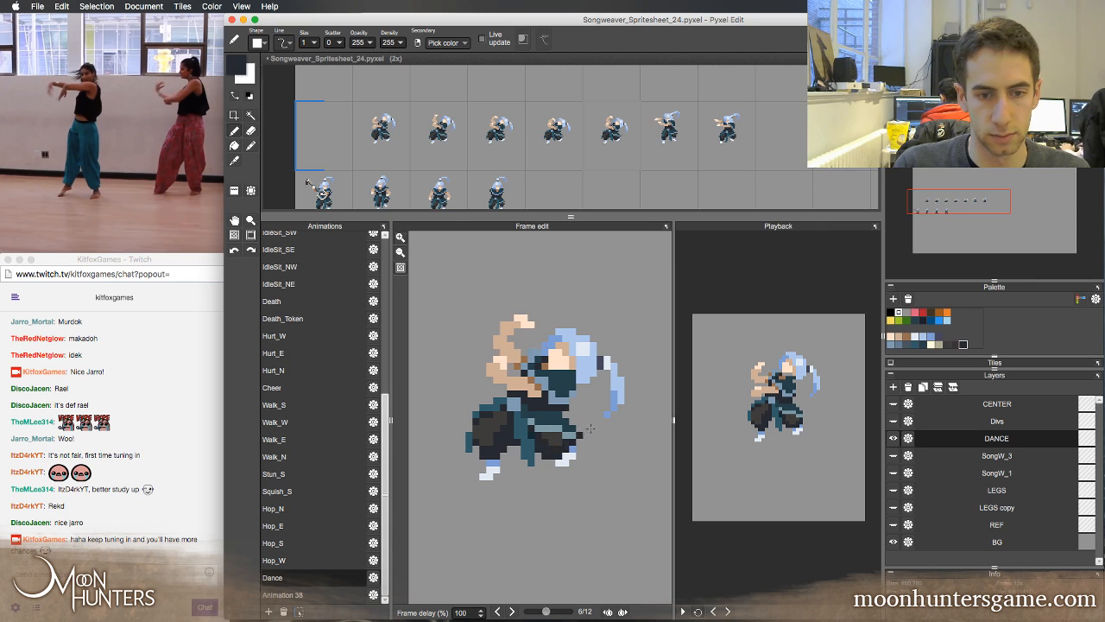
pyautogui.press('Left')
pyautogui.press('Right')
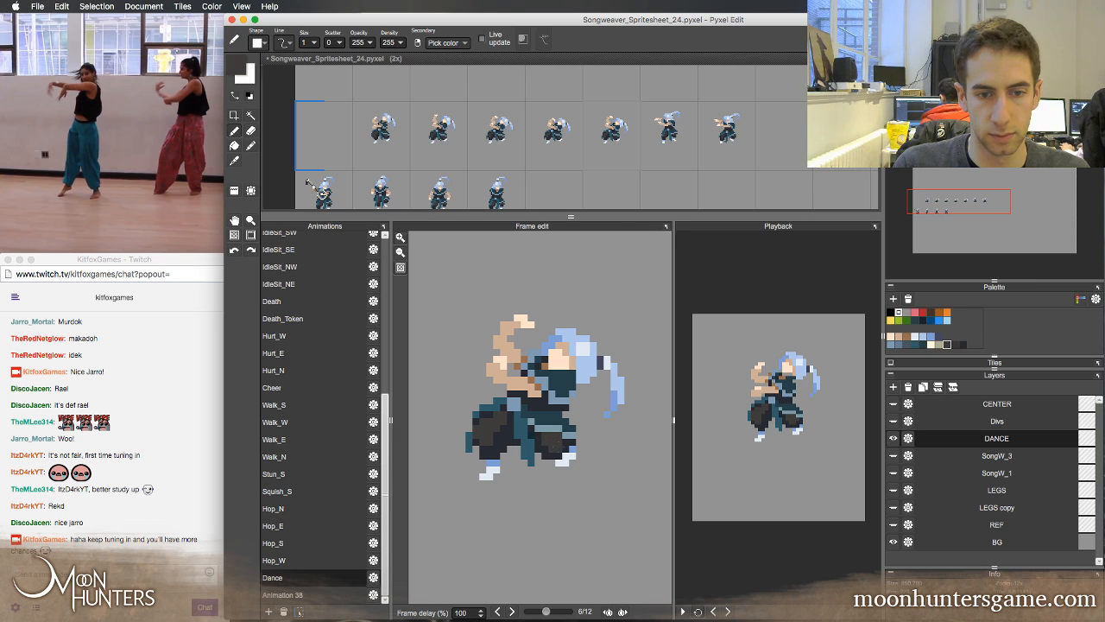
pyautogui.press('Left')
pyautogui.press('Right')
pyautogui.press('Left')
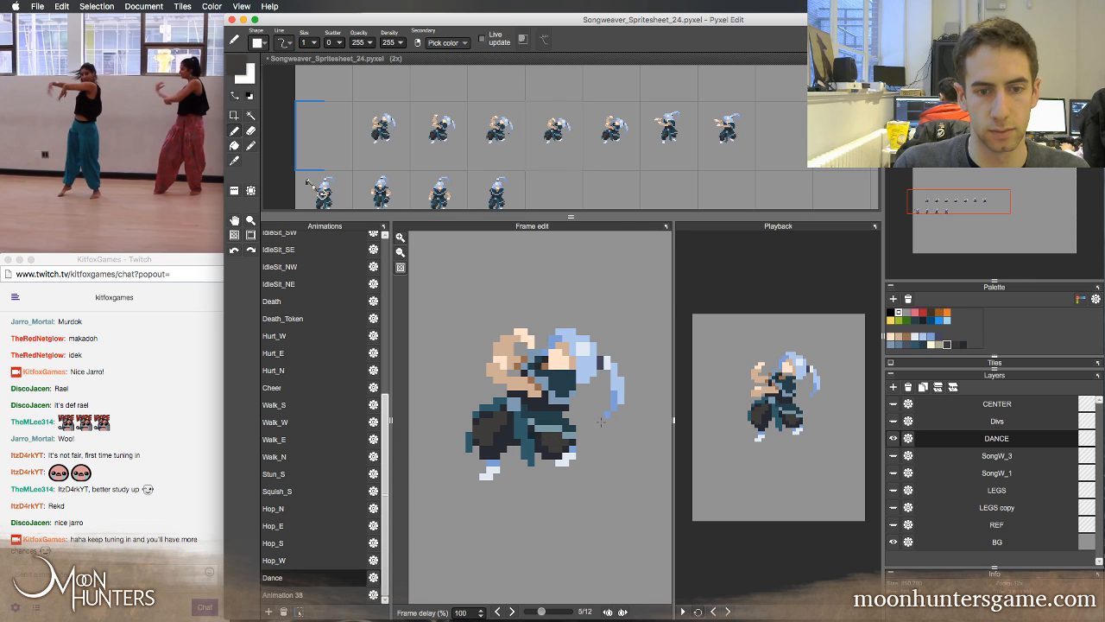
# Compare Dance frames 2 to 6, and retouch the sash edge on the right trouser leg in frame 4 with sampled teal
pyautogui.press('Right')
pyautogui.press('Right')
pyautogui.press('Left')
pyautogui.press('Left')
pyautogui.press('Left')
pyautogui.press('Left')
pyautogui.press('Left')
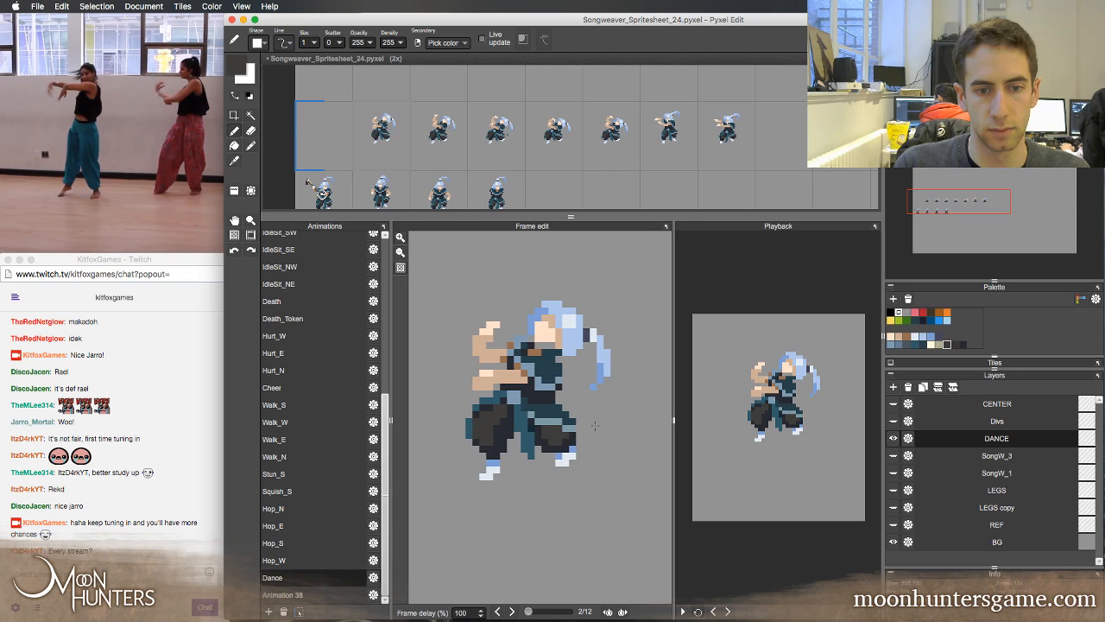
pyautogui.press('Right')
pyautogui.press('Right')
pyautogui.keyDown('alt'); pyautogui.click(560, 433); pyautogui.keyUp('alt')
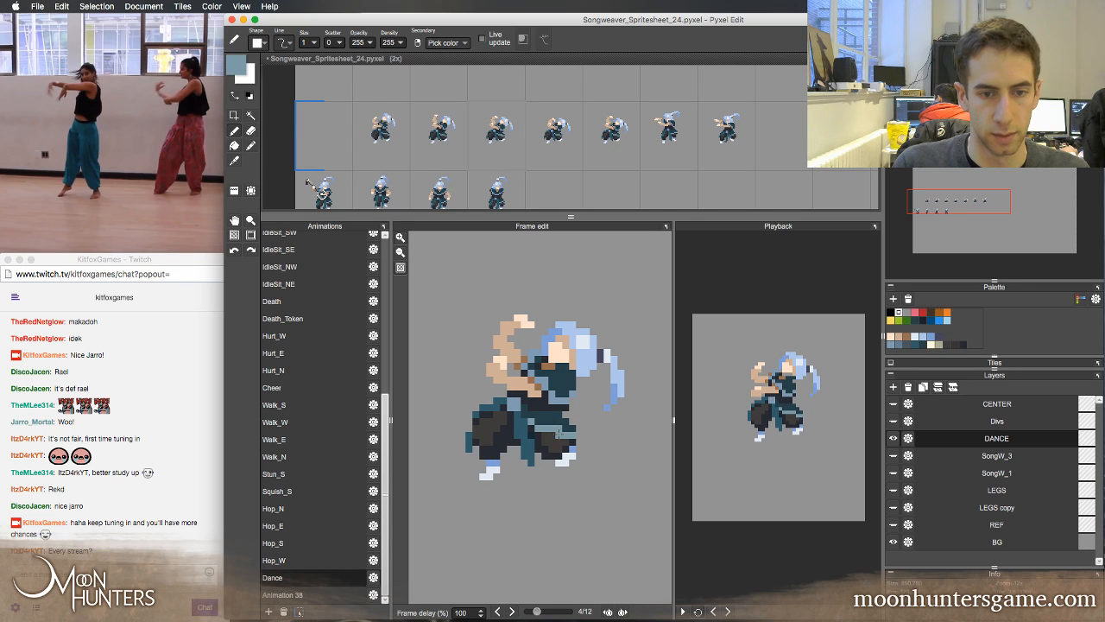
pyautogui.keyDown('alt'); pyautogui.click(559, 432); pyautogui.keyUp('alt')
pyautogui.press('Left')
# Flip through the early Dance frames up to frame 5 to check the sash edge over the right trouser leg
pyautogui.press('Right')
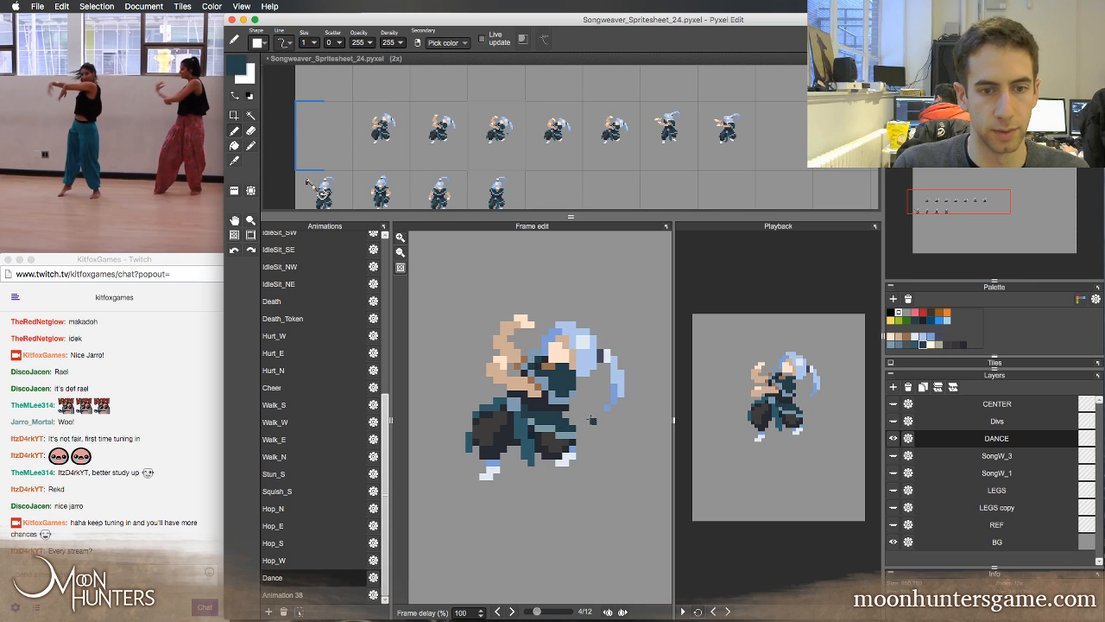
pyautogui.press('Left')
pyautogui.press('Left')
pyautogui.press('Left')
pyautogui.press('Right')
pyautogui.press('Right')
pyautogui.press('Right')
pyautogui.press('Left')
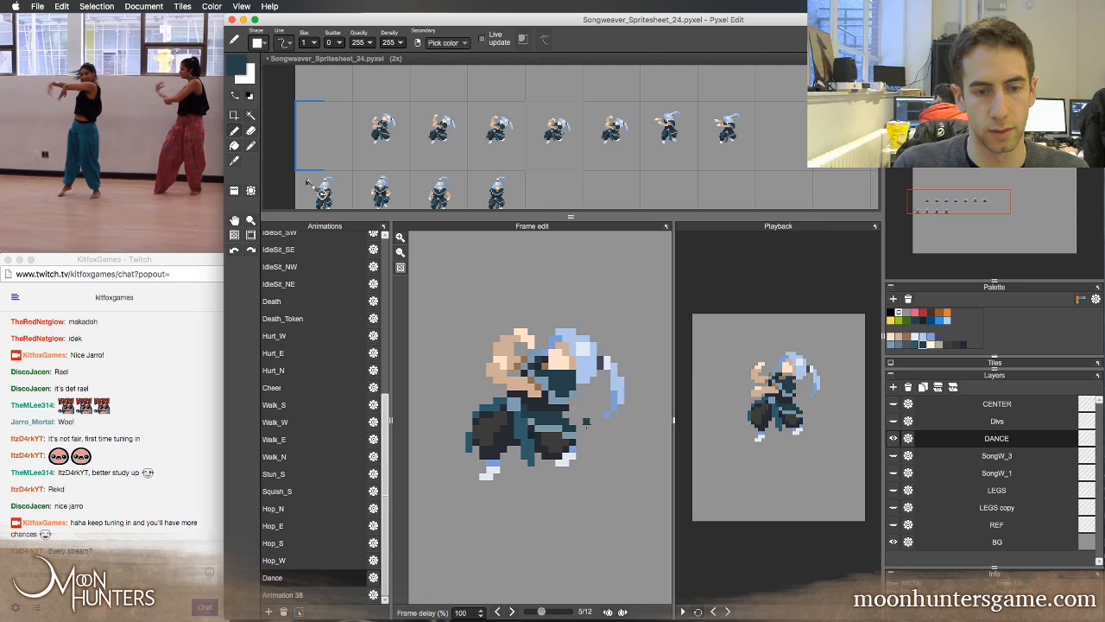
pyautogui.press('Right')
pyautogui.press('Right')
# Retouch the sash and trouser shading on the right leg in Dance frame 5 with sampled dark grey and dark teal, comparing neighbouring frames
pyautogui.keyDown('alt'); pyautogui.click(564, 437); pyautogui.keyUp('alt')
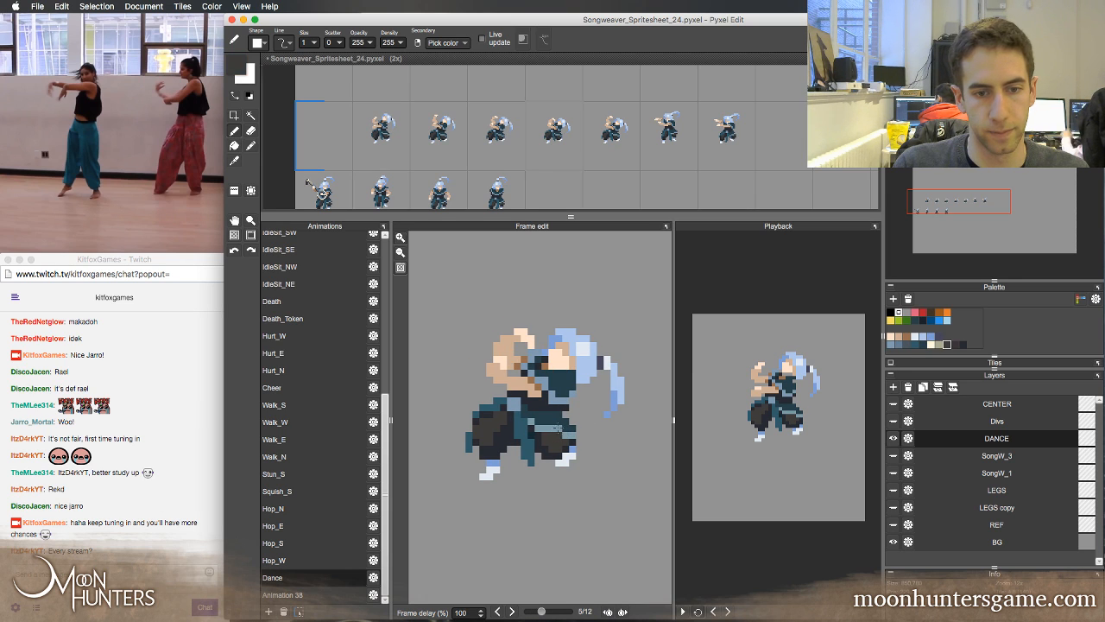
pyautogui.keyDown('alt'); pyautogui.click(558, 428); pyautogui.keyUp('alt')
pyautogui.keyDown('alt'); pyautogui.click(559, 429); pyautogui.keyUp('alt')
pyautogui.press('Left')
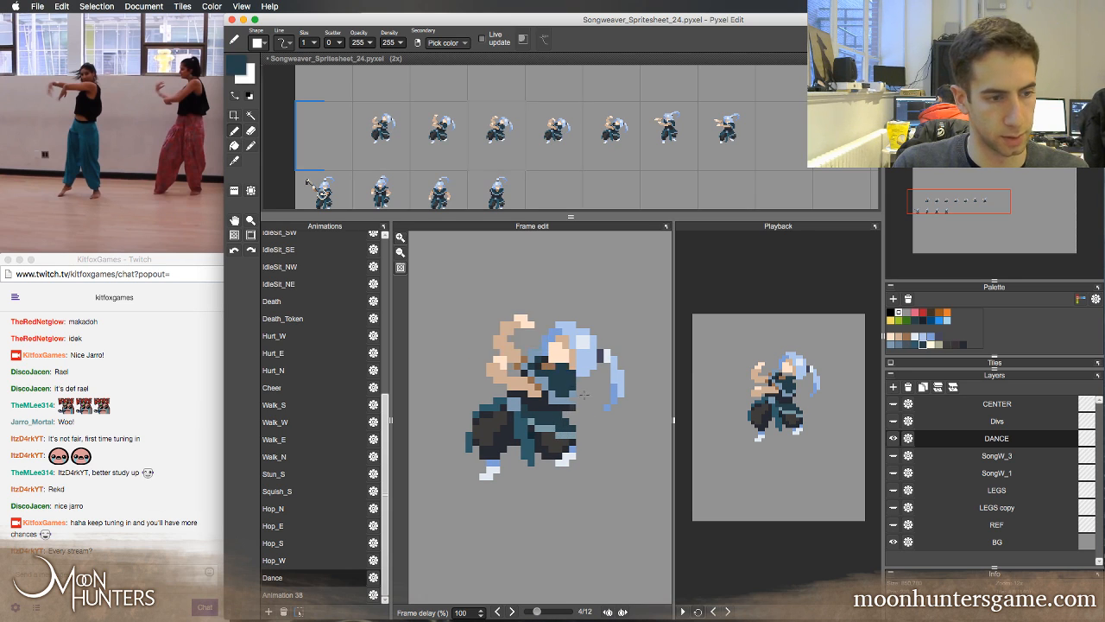
pyautogui.press('Right')
pyautogui.press('Left')
pyautogui.press('Right')
pyautogui.press('Left')
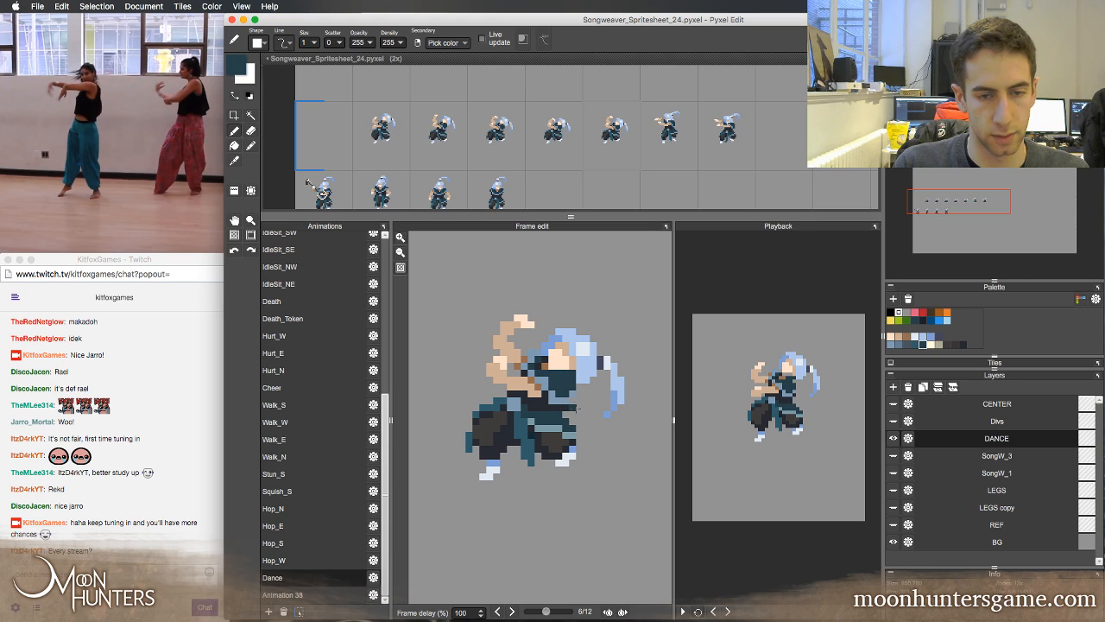
pyautogui.press('Right')
pyautogui.press('Left')
pyautogui.press('Right')
pyautogui.press('Left')
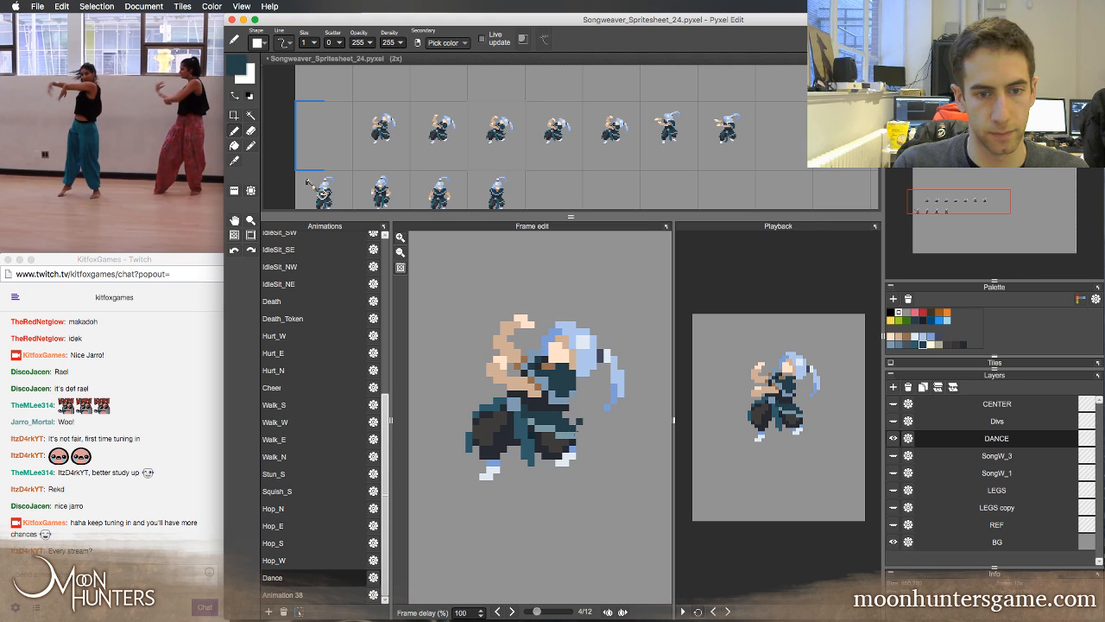
# Try extending the right trouser leg's outer edge with dark teal in Dance frame 5, check neighbouring frames, and undo the last pen stroke
pyautogui.press('Right')
pyautogui.keyDown('alt'); pyautogui.click(572, 444); pyautogui.keyUp('alt')
pyautogui.keyDown('alt'); pyautogui.click(571, 437); pyautogui.keyUp('alt')
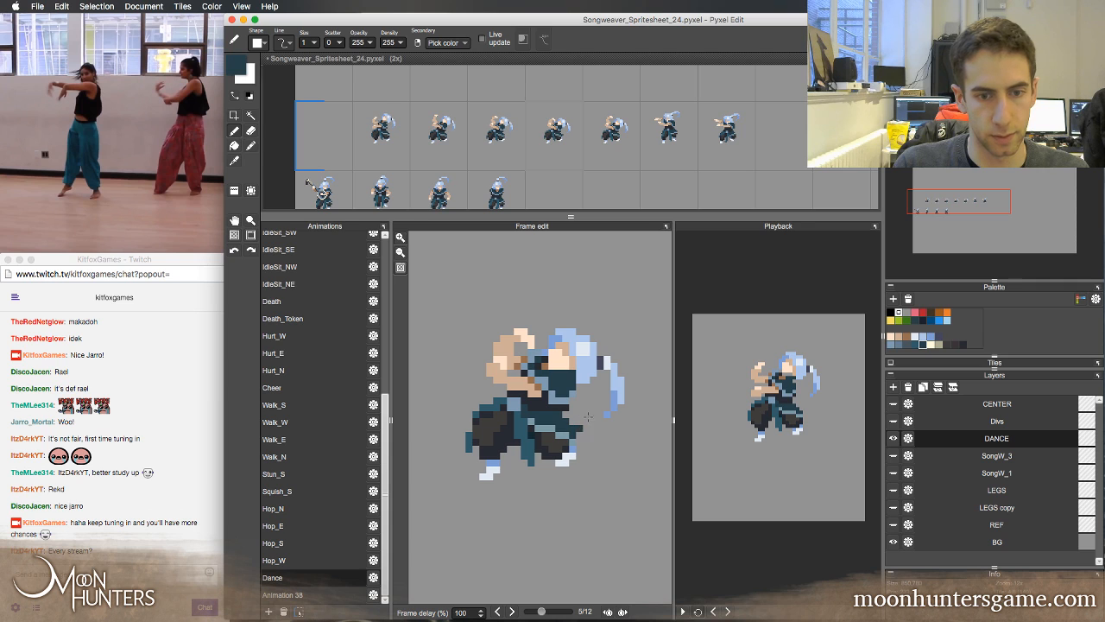
pyautogui.press('Left')
pyautogui.press('Right')
pyautogui.press('Left')
pyautogui.press('Left')
pyautogui.press('Left')
pyautogui.press('Right')
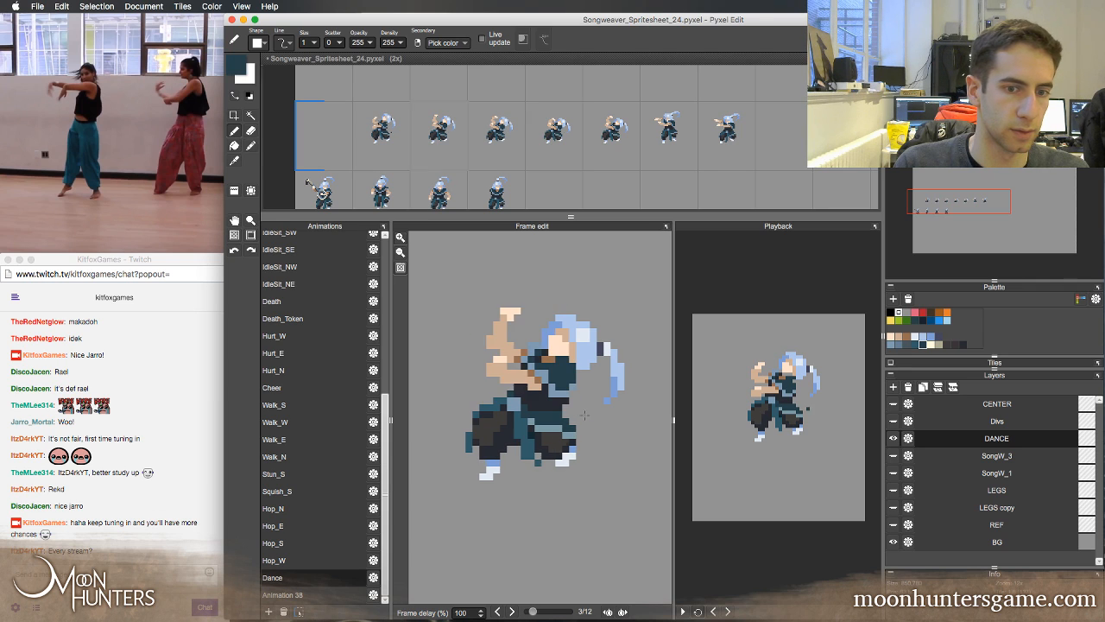
pyautogui.press('Right')
pyautogui.press('Right')
pyautogui.press('super+z')
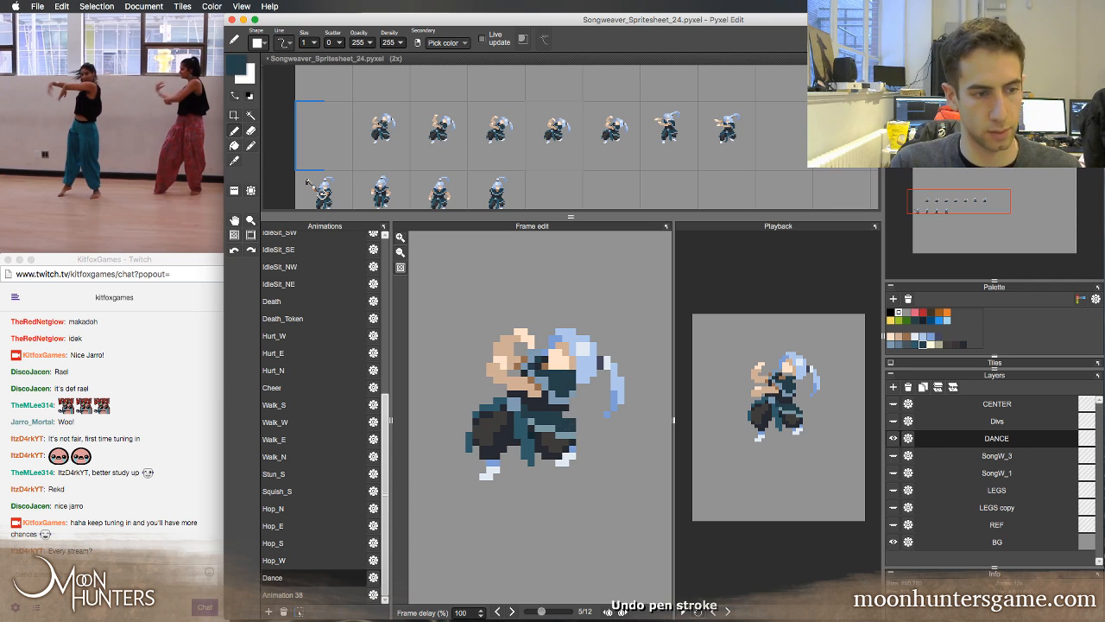
pyautogui.press('Left')
# Flip back and forth between Dance frames 2 to 5 to compare the trouser and sash shading
pyautogui.press('Right')
pyautogui.press('Left')
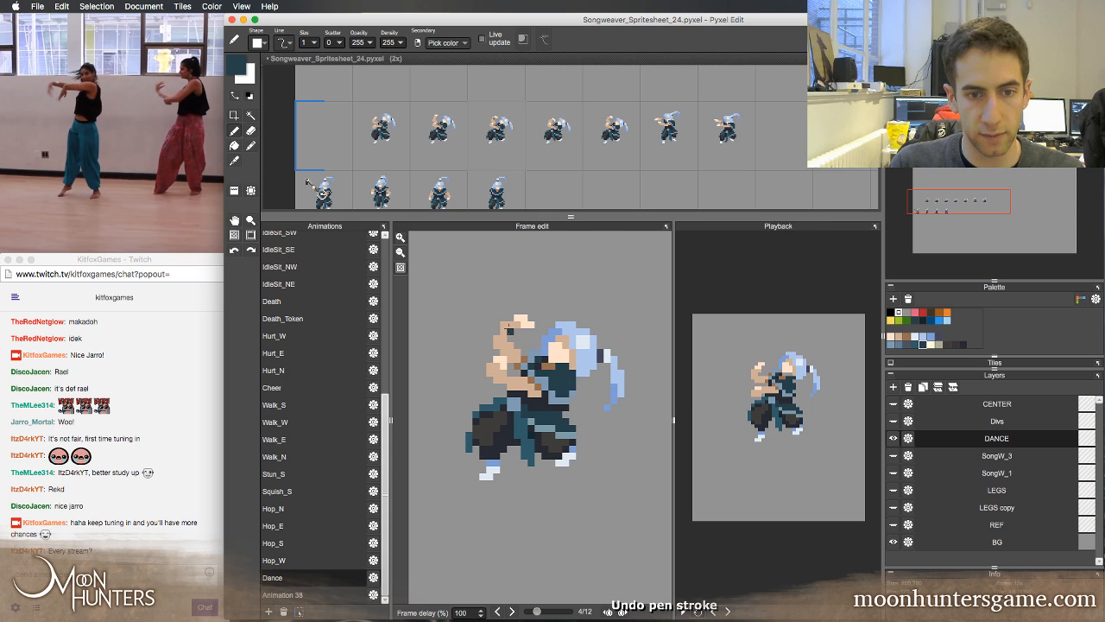
pyautogui.press('Right')
pyautogui.press('Left')
pyautogui.press('Right')
pyautogui.press('Left')
pyautogui.press('Right')
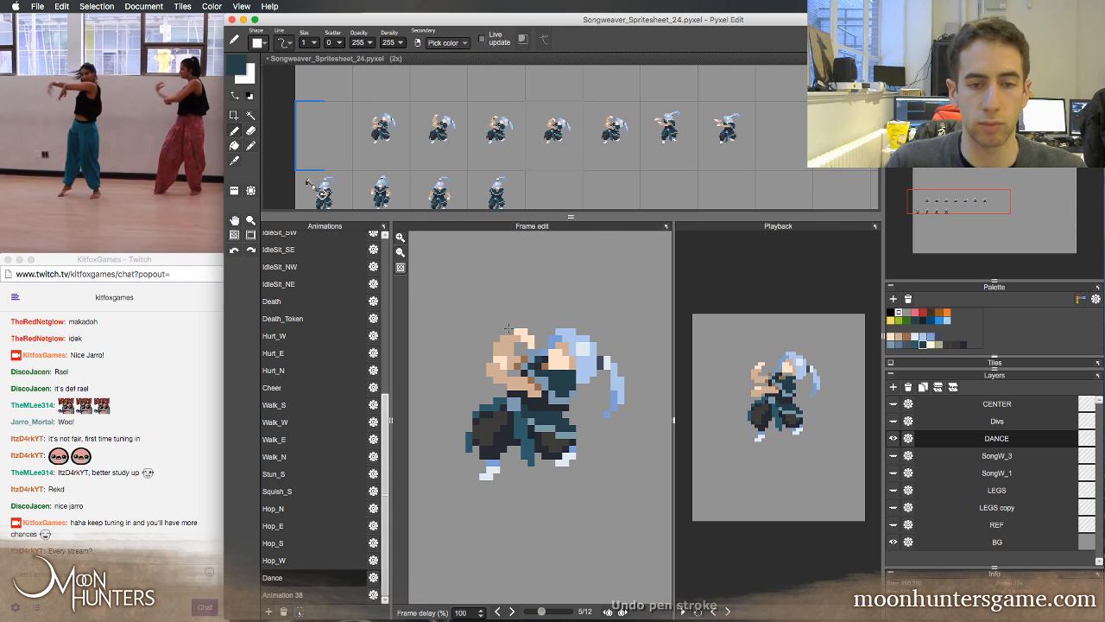
pyautogui.press('Left')
pyautogui.press('Left')
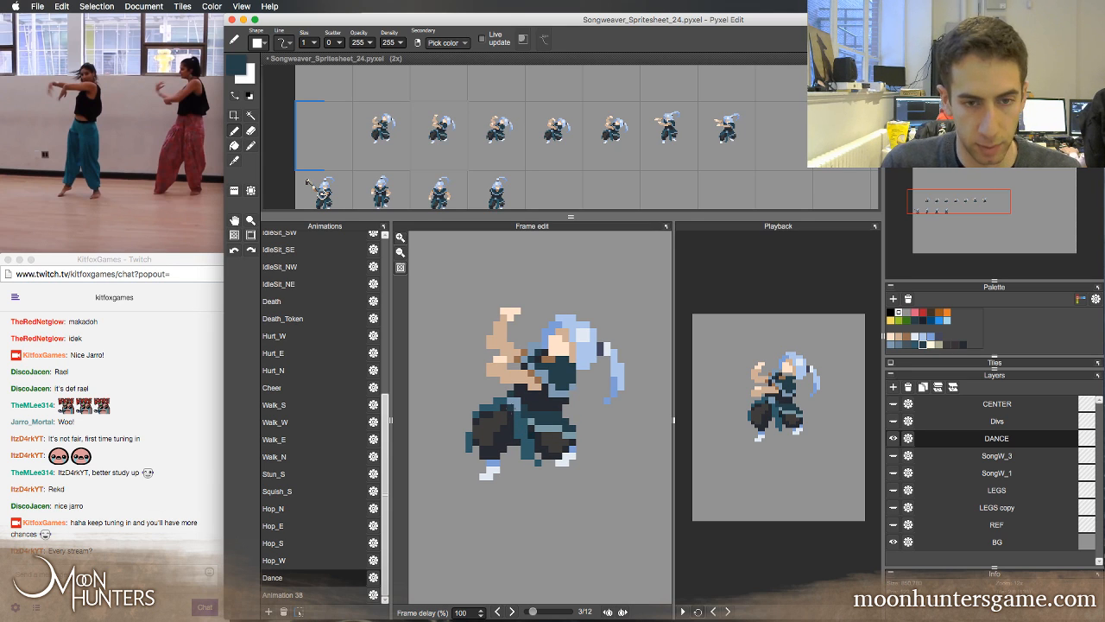
pyautogui.press('Left')
pyautogui.press('Right')
pyautogui.press('Right')
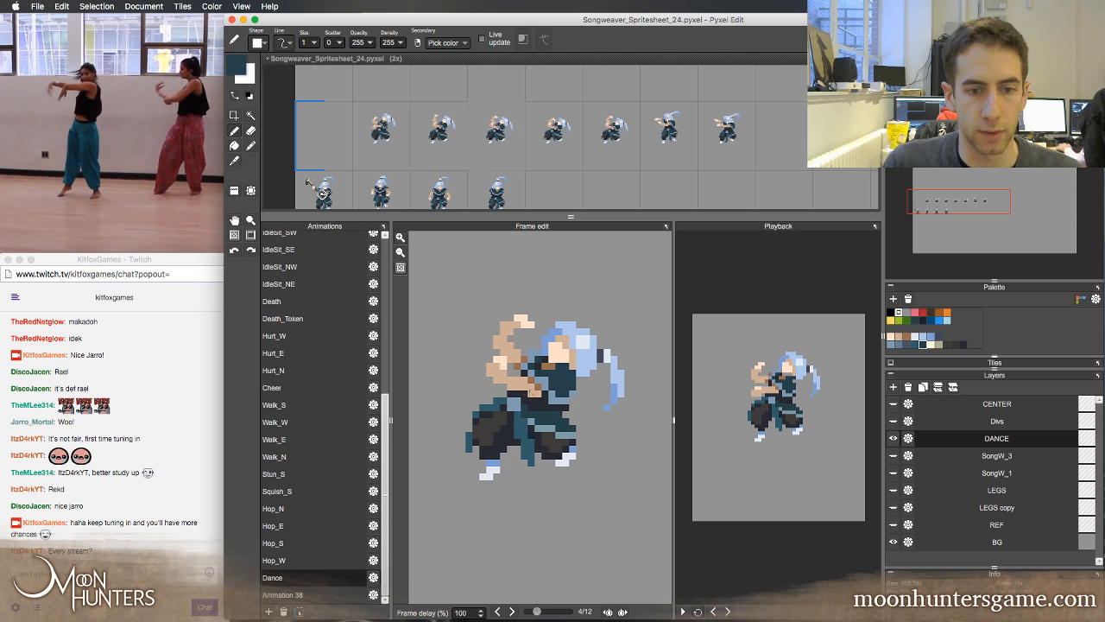
pyautogui.press('Right')
pyautogui.press('Right')
pyautogui.press('Left')
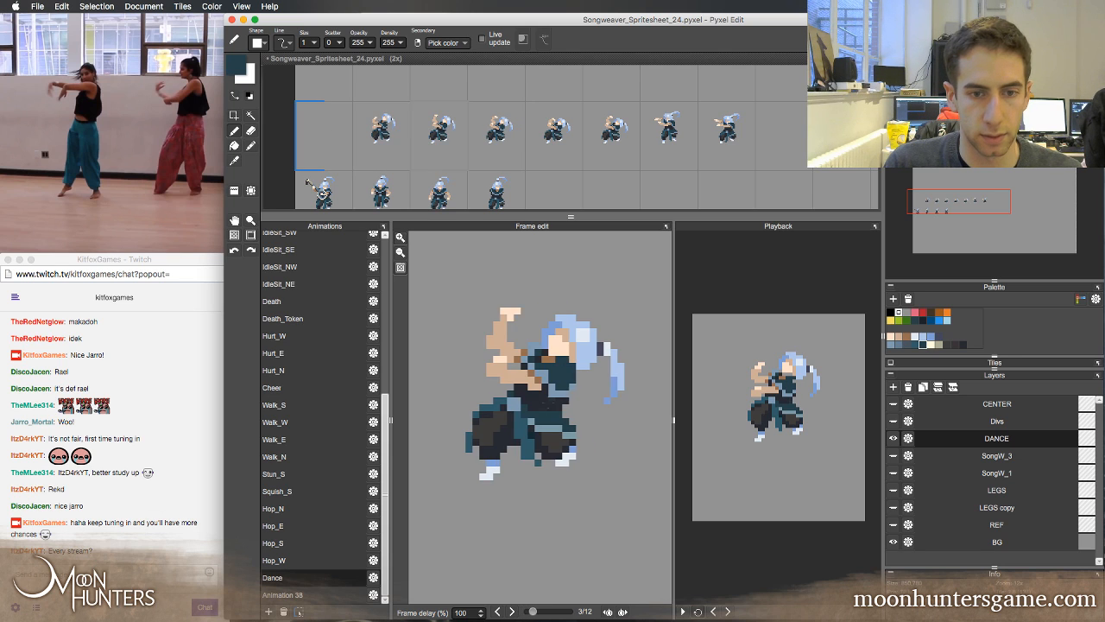
pyautogui.press('Left')
pyautogui.press('Left')
pyautogui.press('Left')
pyautogui.press('Right')
pyautogui.press('Right')
pyautogui.press('Left')
pyautogui.press('Left')
pyautogui.press('Left')
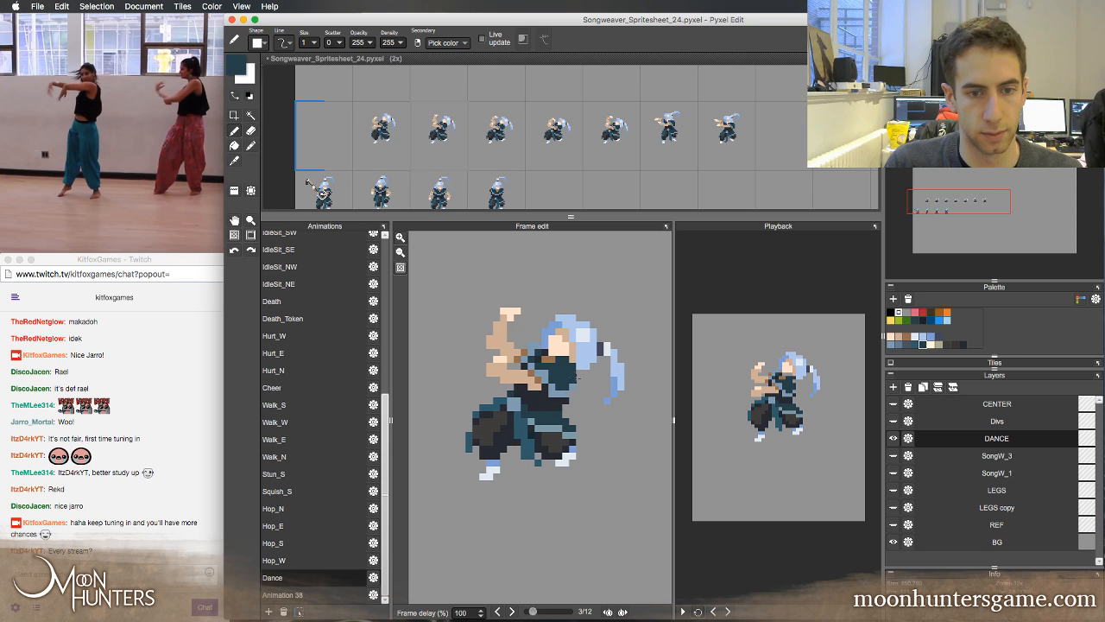
pyautogui.press('Right')
pyautogui.press('Right')
pyautogui.press('Right')
# Ready the eraser and recheck the waist and right trouser leg's outline across the early Dance frames up to frame 5
pyautogui.press('Left')
pyautogui.press('Left')
pyautogui.press('Right')
pyautogui.press('Right')
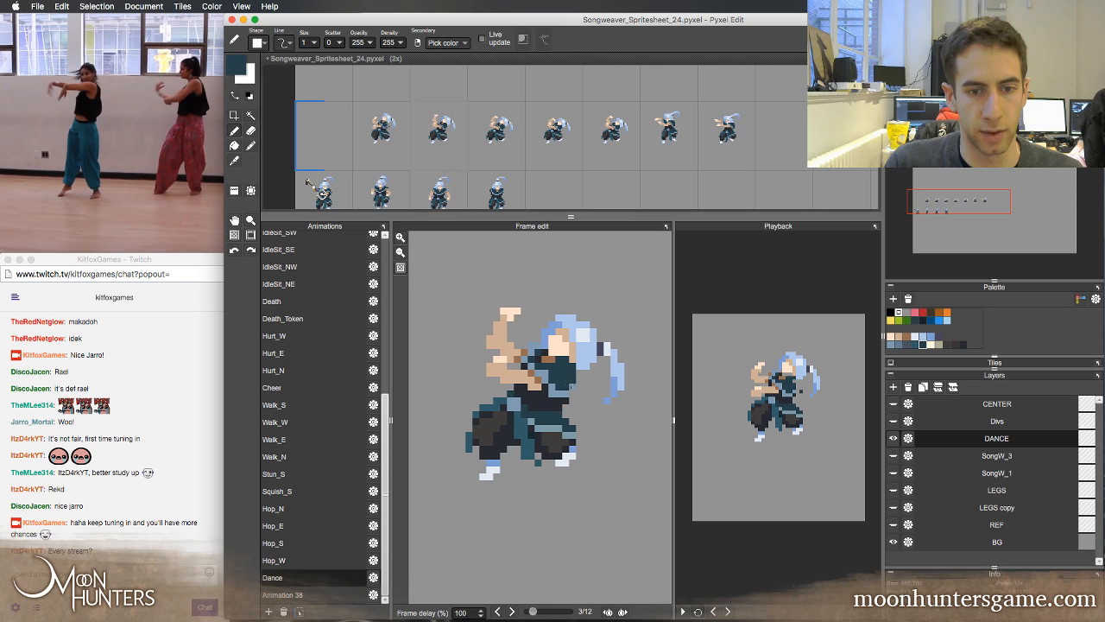
pyautogui.press('e')
pyautogui.press('Left')
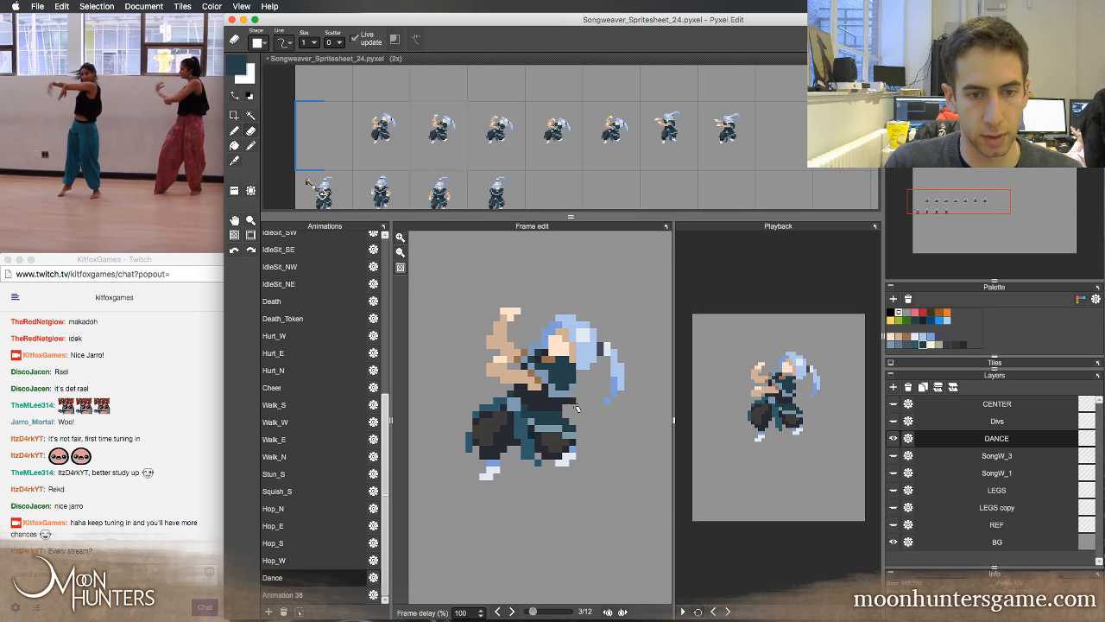
pyautogui.press('Right')
pyautogui.press('Left')
pyautogui.press('Left')
pyautogui.press('Left')
pyautogui.press('Right')
pyautogui.press('Right')
pyautogui.press('Right')
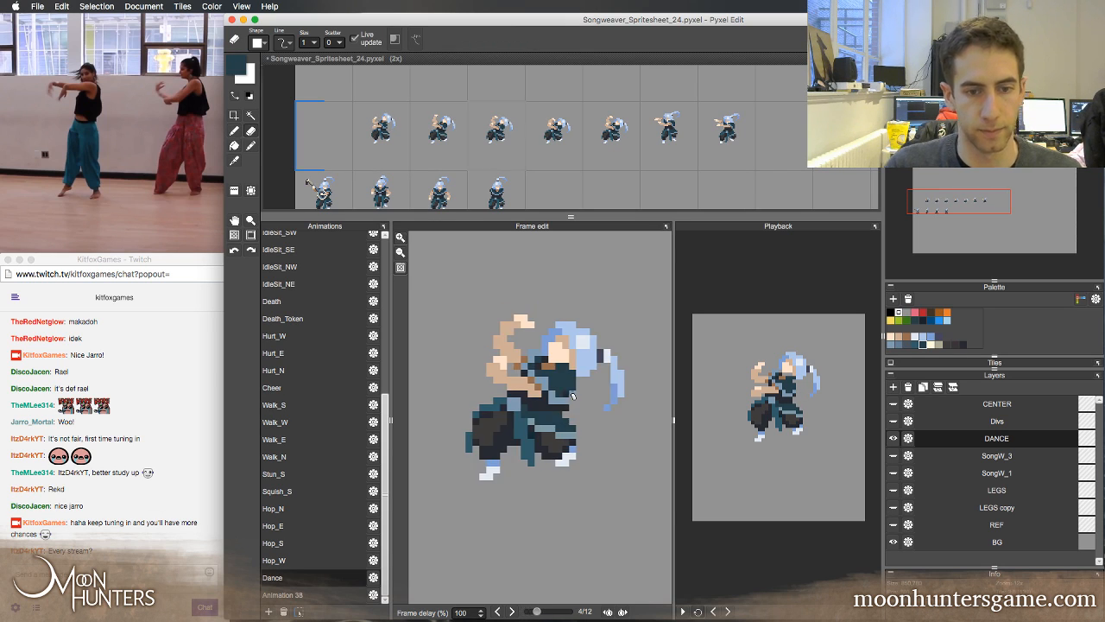
pyautogui.press('Left')
pyautogui.press('Right')
pyautogui.press('Right')
pyautogui.press('Left')
pyautogui.press('Left')
pyautogui.press('Right')
pyautogui.press('Right')
pyautogui.press('Left')
pyautogui.press('Left')
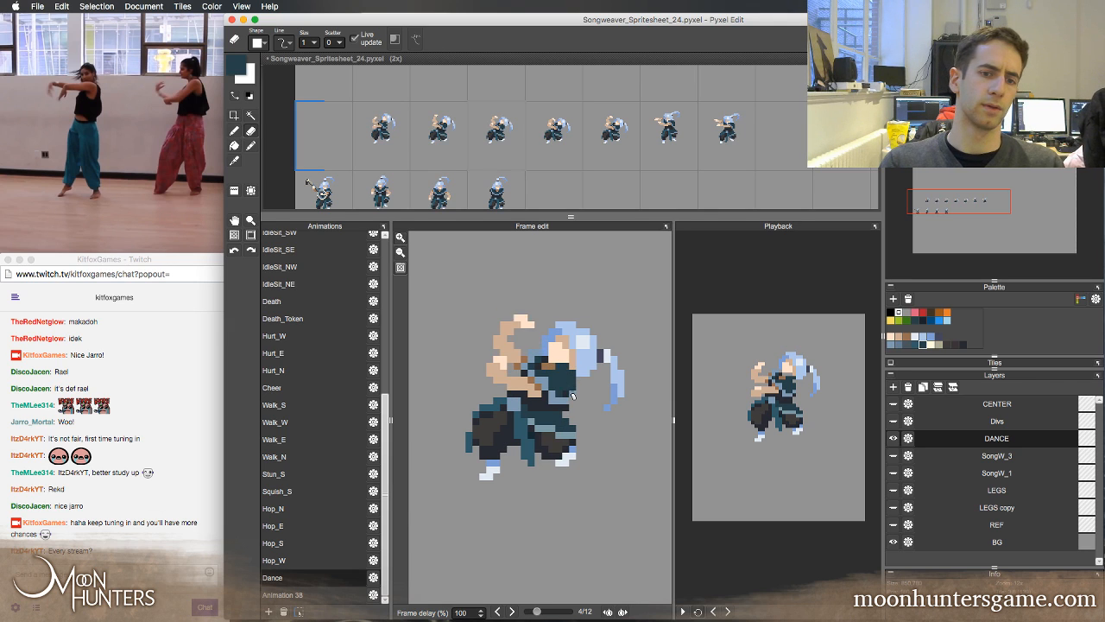
pyautogui.press('Right')
pyautogui.press('Left')
pyautogui.press('Left')
pyautogui.press('Left')
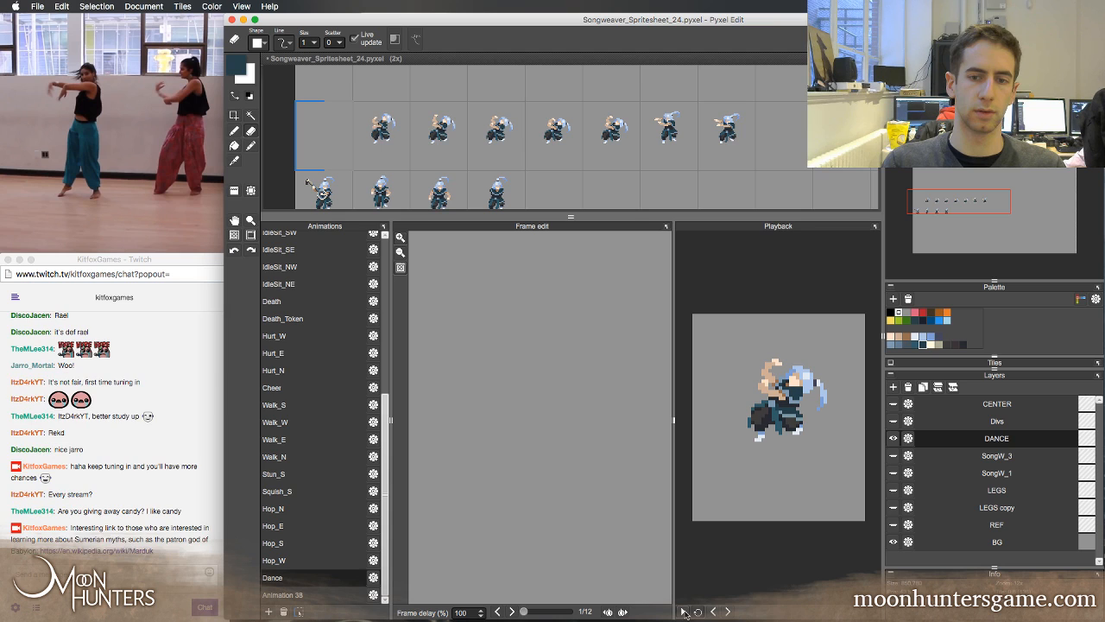
# Retouch the sash on the right trouser leg in Dance frame 6 with the light grey-blue sampled from it
pyautogui.press('Right')
pyautogui.press('Right')
pyautogui.press('Right')
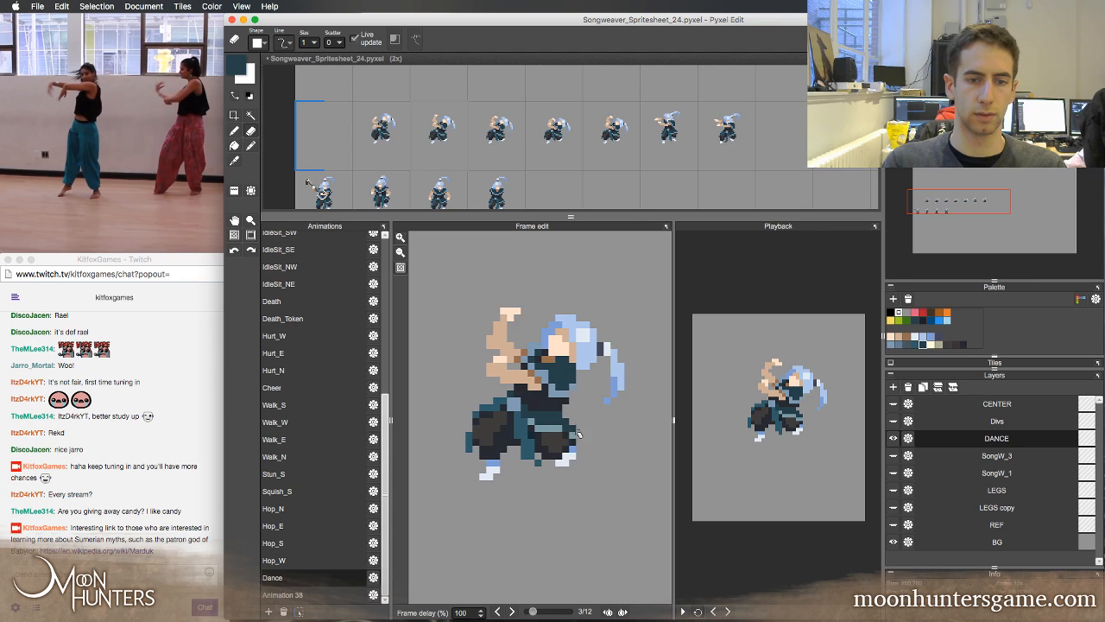
pyautogui.press('Right')
pyautogui.press('Right')
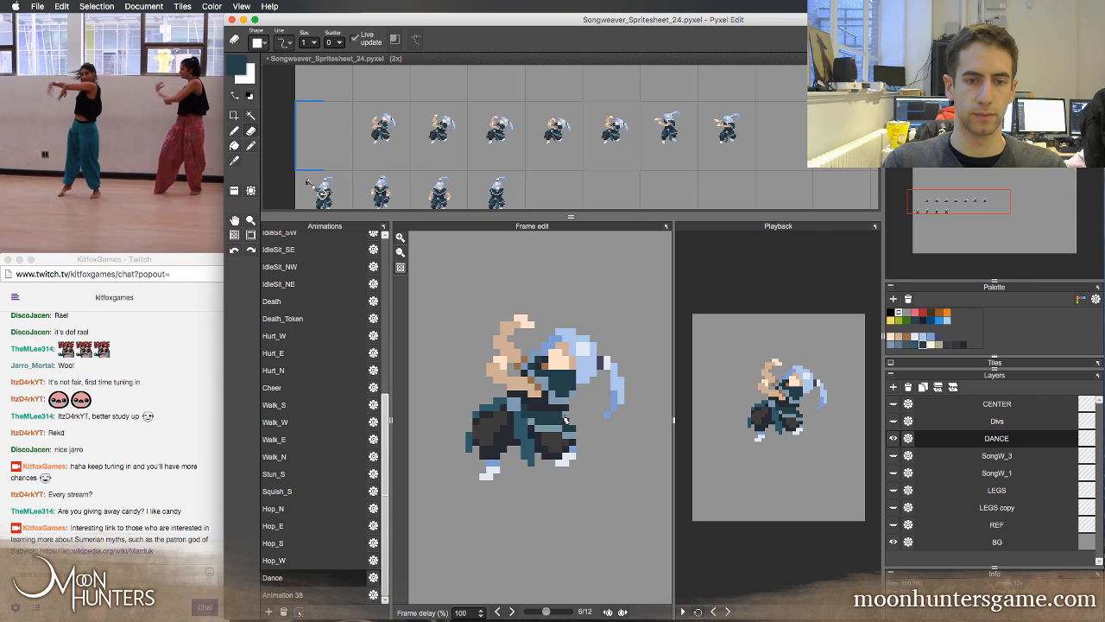
pyautogui.press('b')
pyautogui.click(560, 428)
pyautogui.rightClick(554, 430)
pyautogui.click(559, 435)
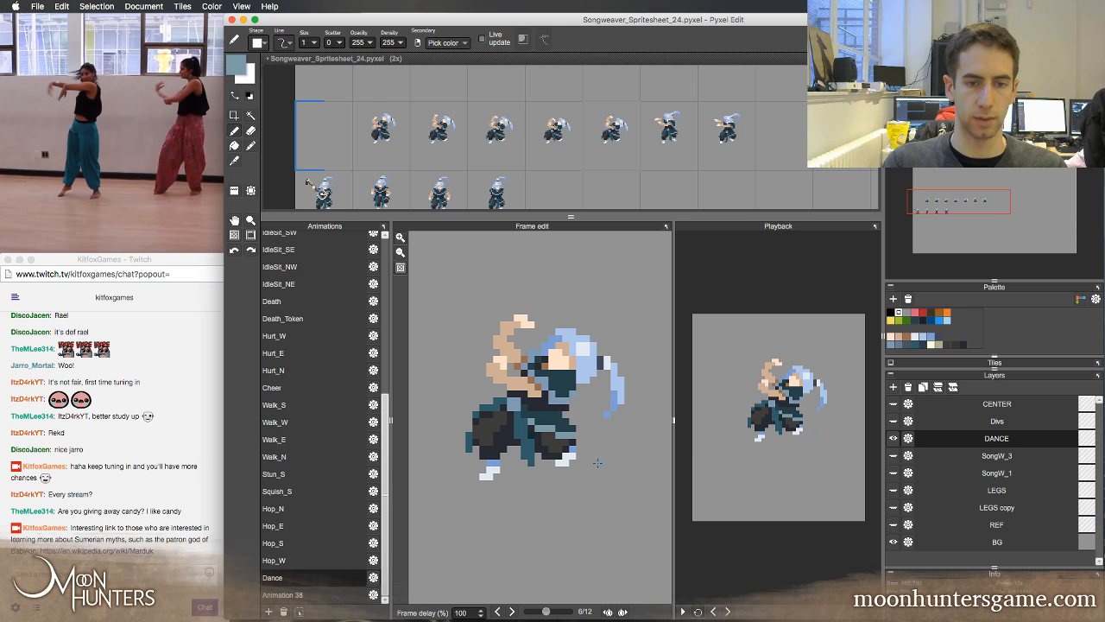
# Play back the Dance animation, then switch to the four-frame Animation 38 and preview its motion
pyautogui.click(682, 612)
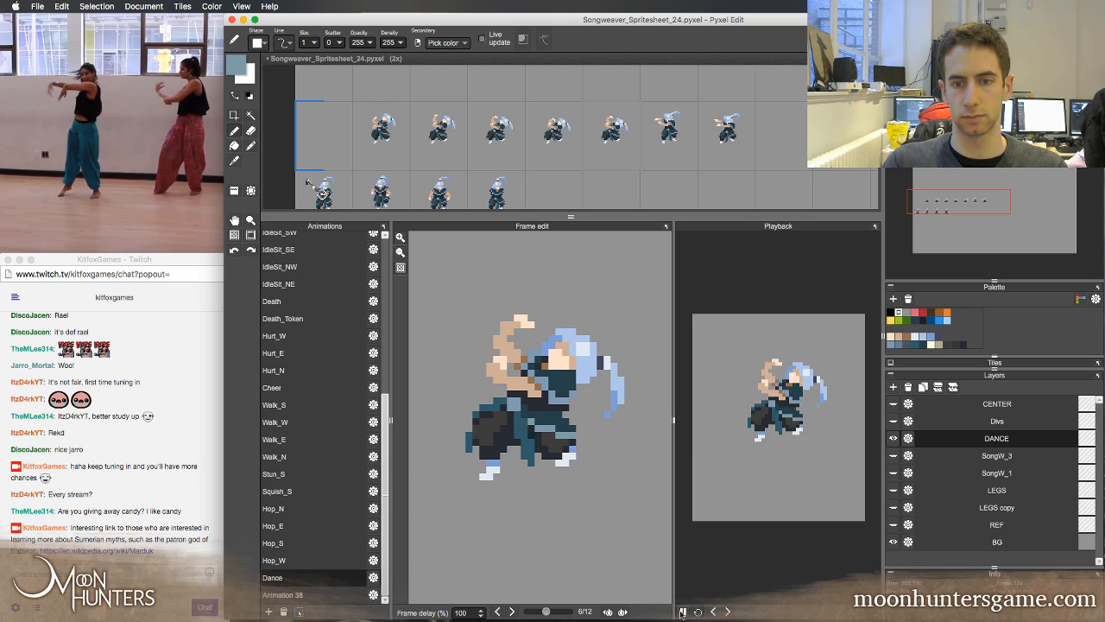
pyautogui.click(682, 612)
pyautogui.click(285, 594)
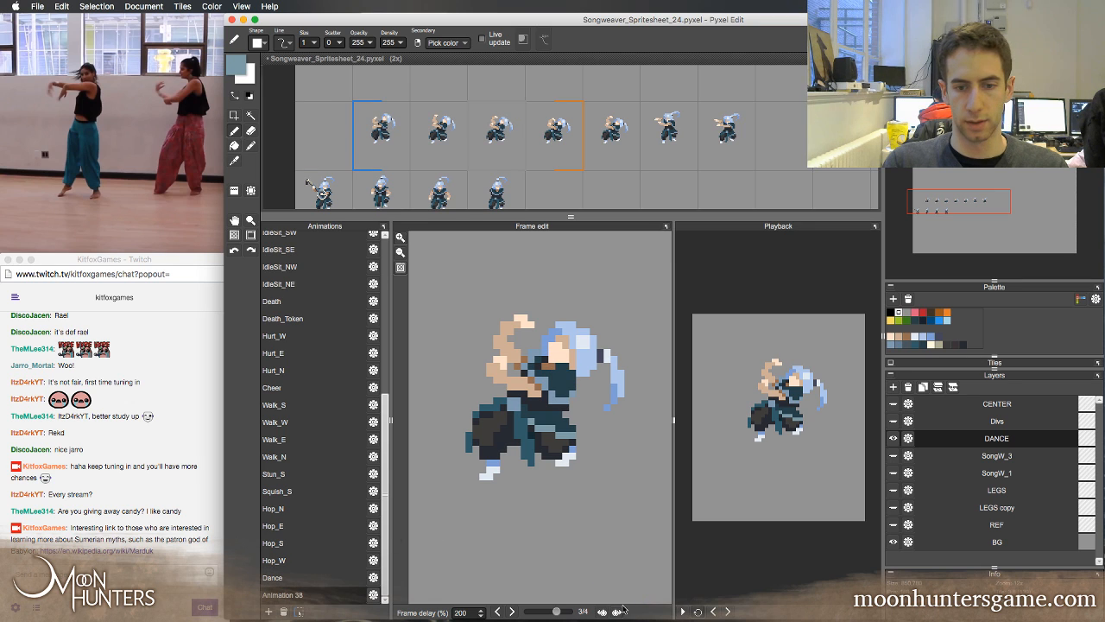
pyautogui.click(682, 611)
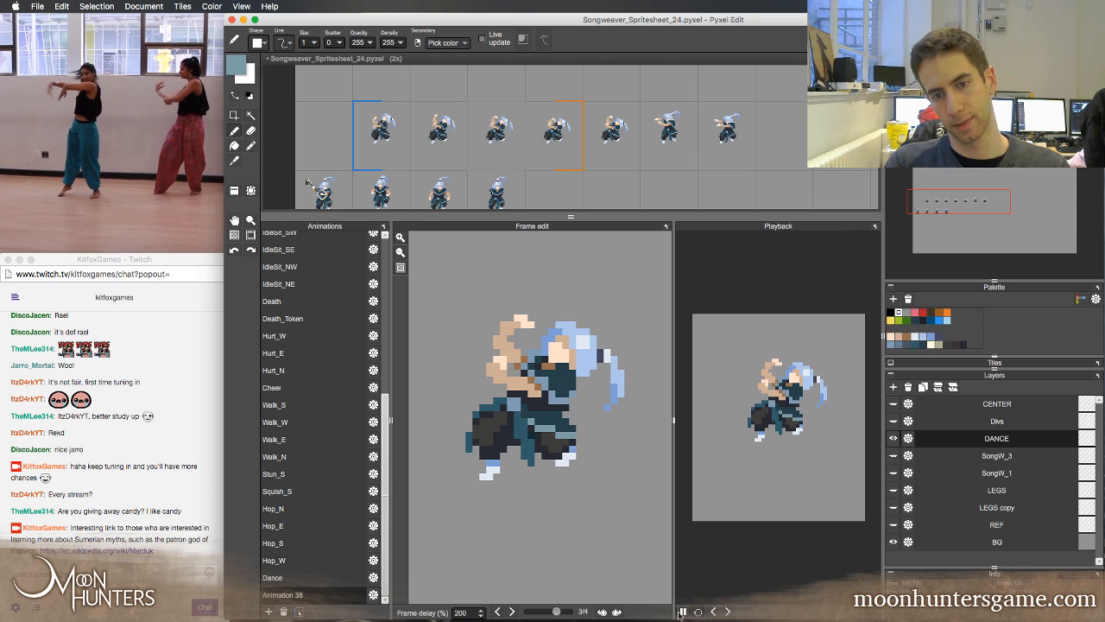
pyautogui.click(682, 611)
pyautogui.click(683, 611)
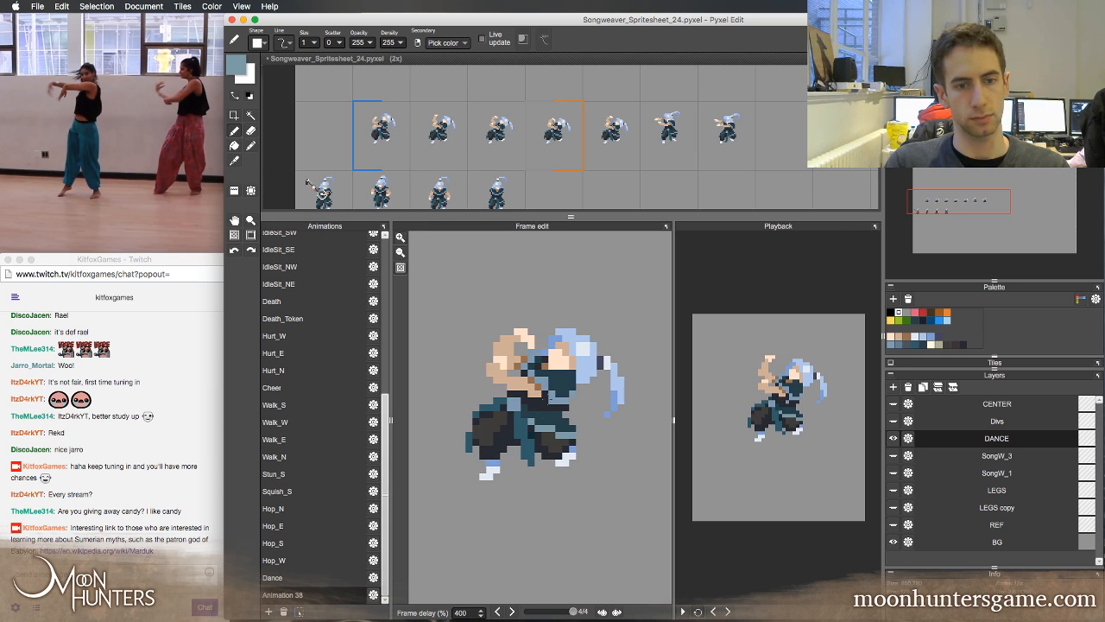
# Extend the left trouser leg's outer tip with sampled teal in Animation 38 frames 1 to 3, cleaning its edge, and preview the motion
pyautogui.keyDown('alt'); pyautogui.click(468, 425); pyautogui.keyUp('alt')
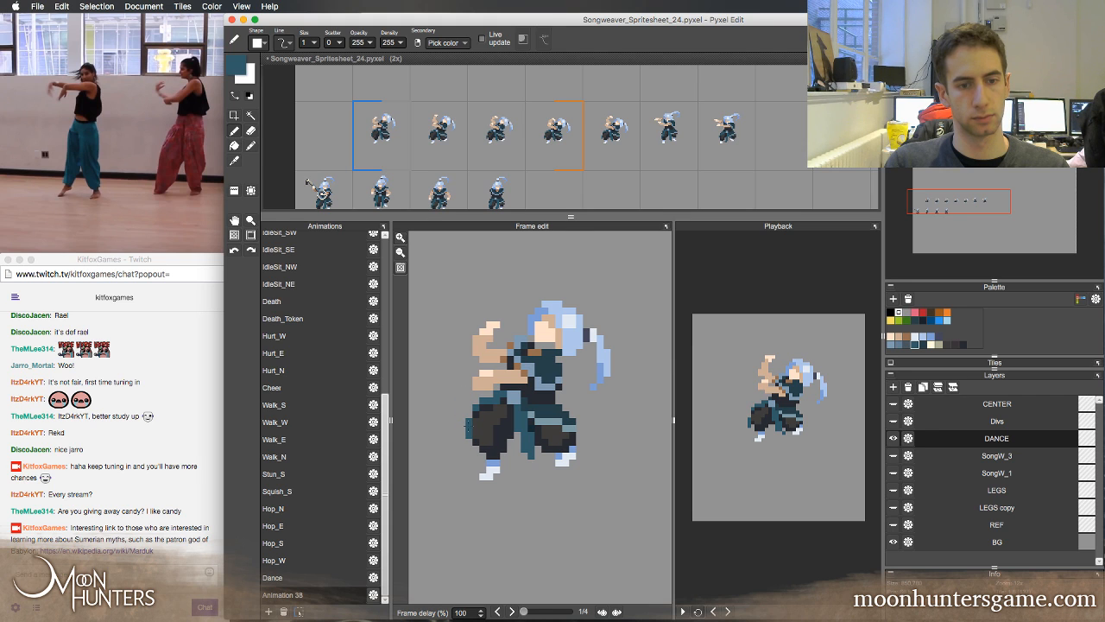
pyautogui.press('e')
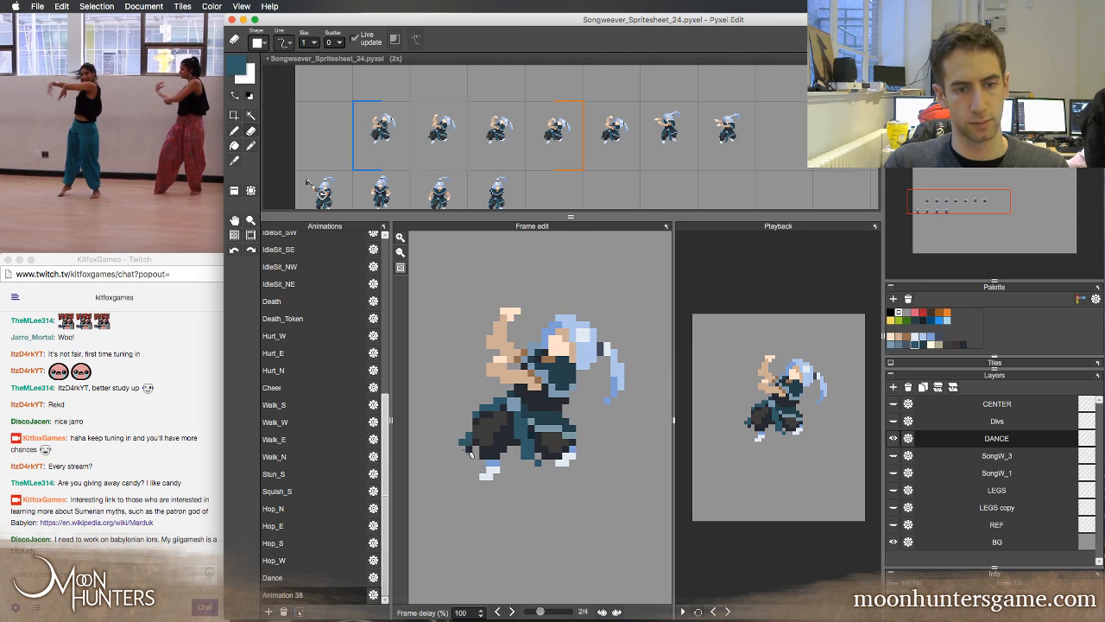
pyautogui.press('b')
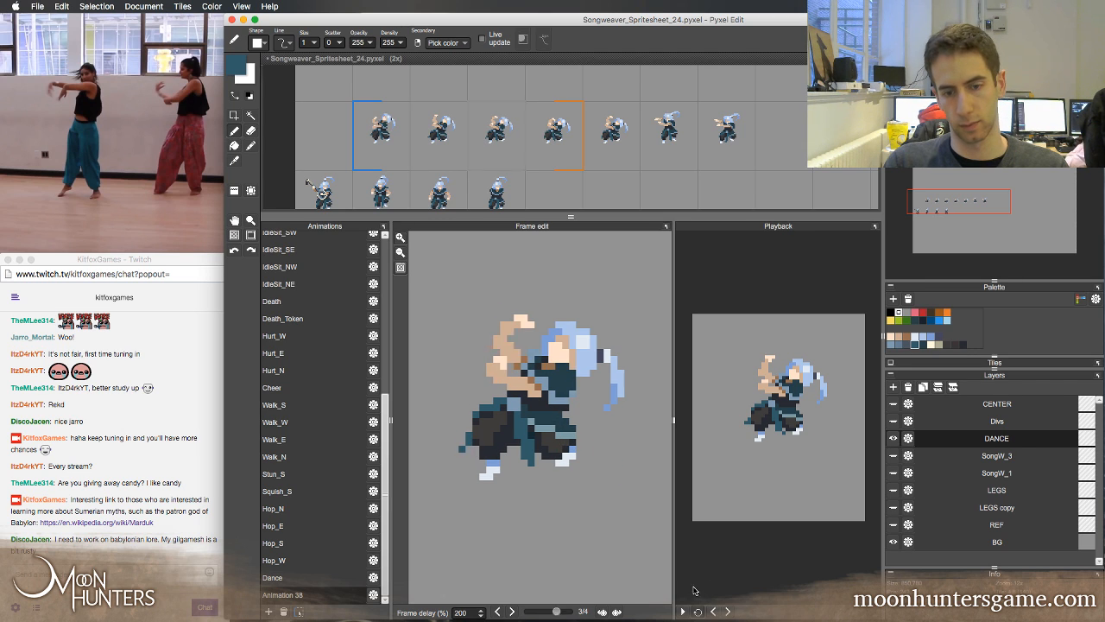
pyautogui.click(683, 611)
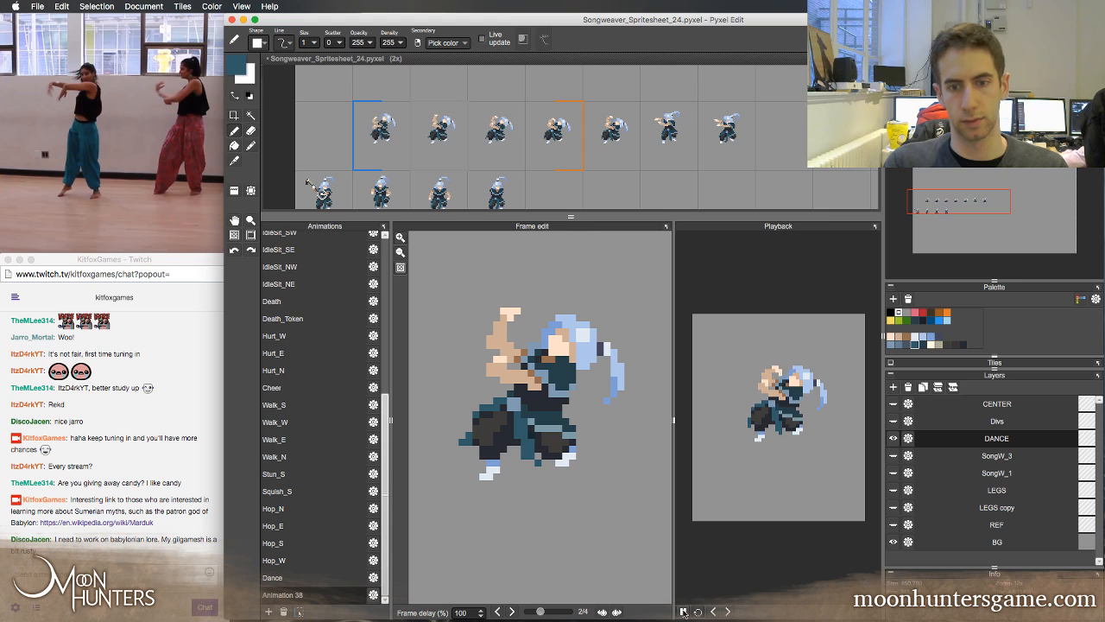
pyautogui.click(683, 612)
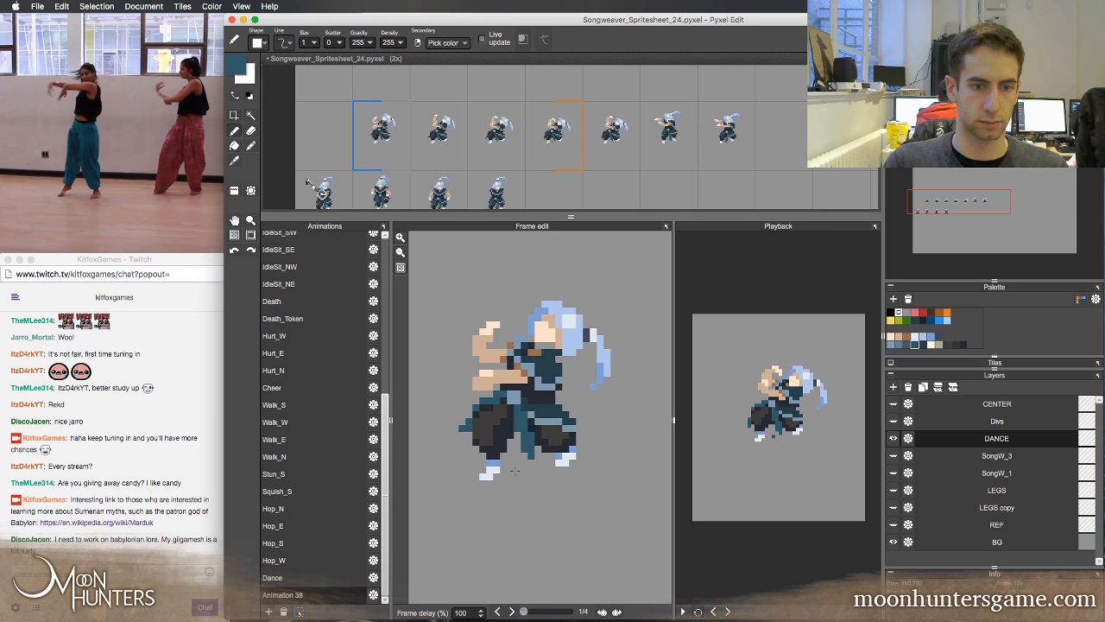
# Move a 3 by 4 pixel selection around the left trouser tip up one pixel in Animation 38 frame 1, and resample the teal
pyautogui.press('Right')
pyautogui.press('Left')
pyautogui.press('m')
pyautogui.moveTo(454, 422); pyautogui.dragTo(474, 446)
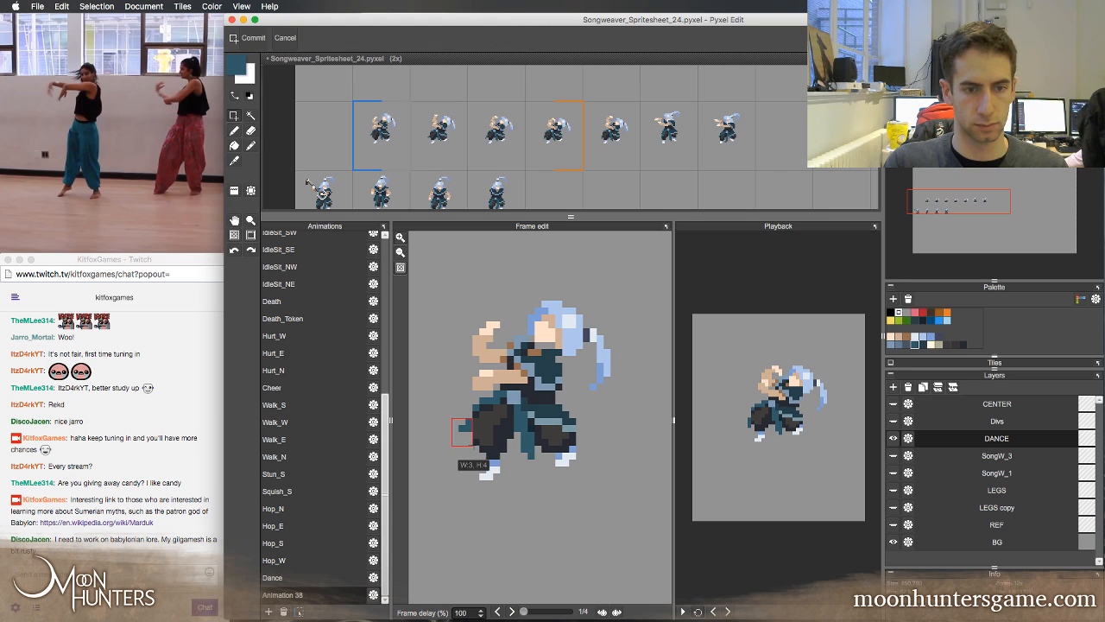
pyautogui.press('Up')
pyautogui.press('super+d')
pyautogui.press('b')
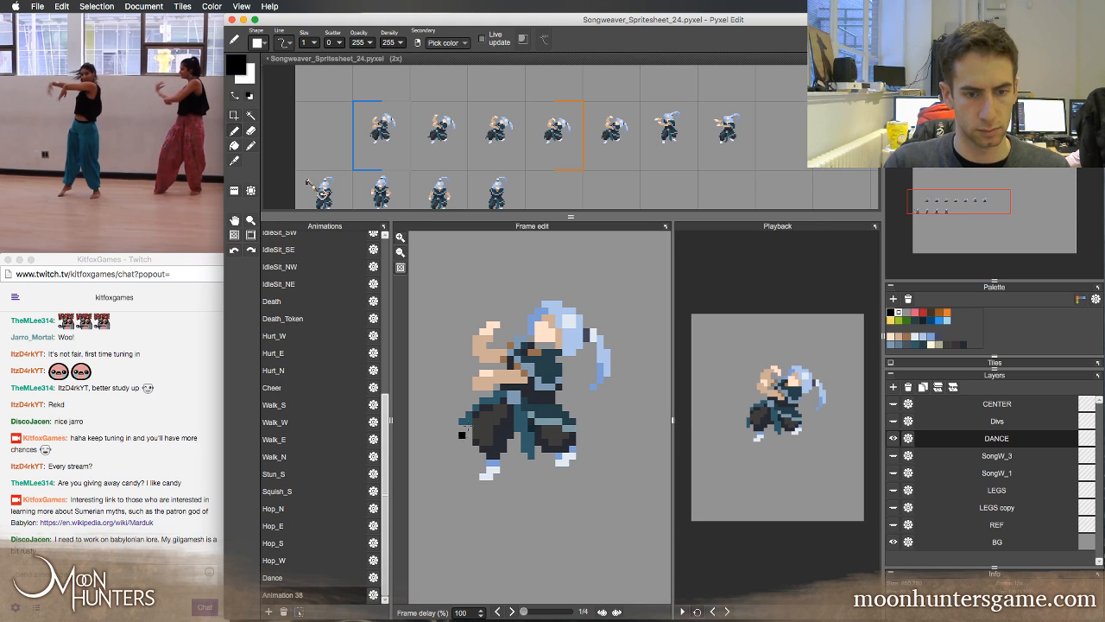
pyautogui.keyDown('alt'); pyautogui.click(473, 404); pyautogui.keyUp('alt')
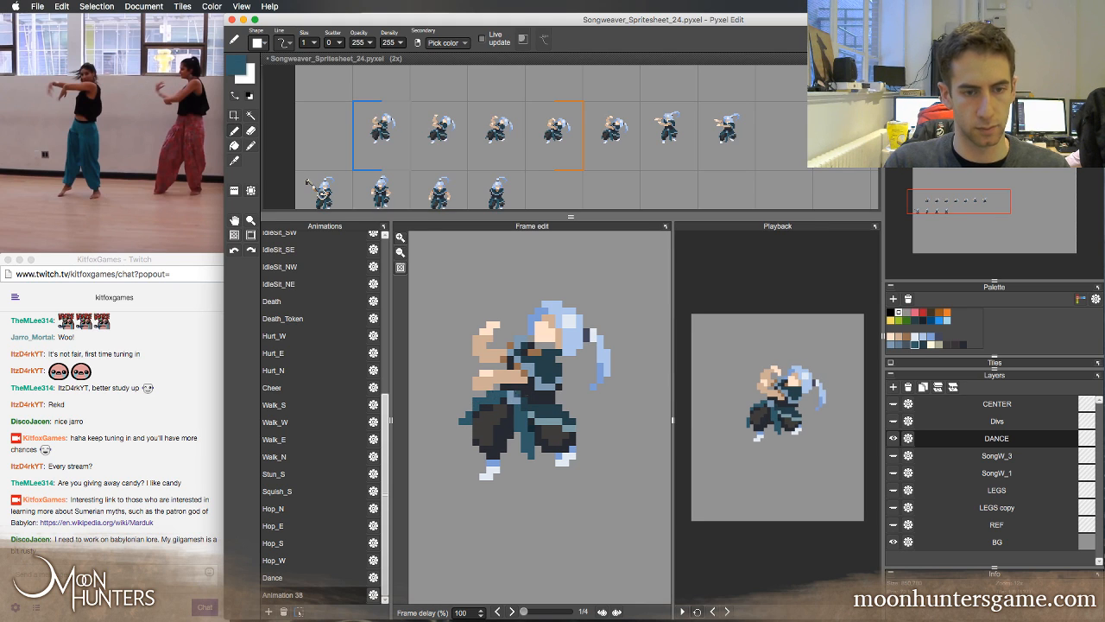
# Flip through Animation 38's four frames and play it back to check the left trouser tip's motion
pyautogui.press('Right')
pyautogui.press('Left')
pyautogui.press('Right')
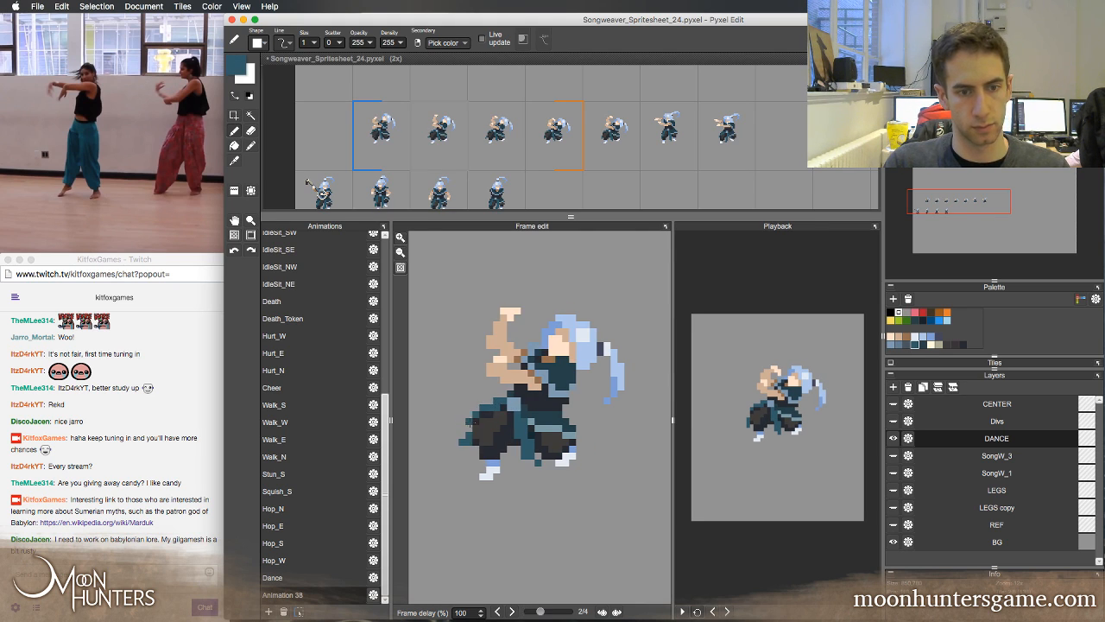
pyautogui.press('Right')
pyautogui.press('Left')
pyautogui.press('Right')
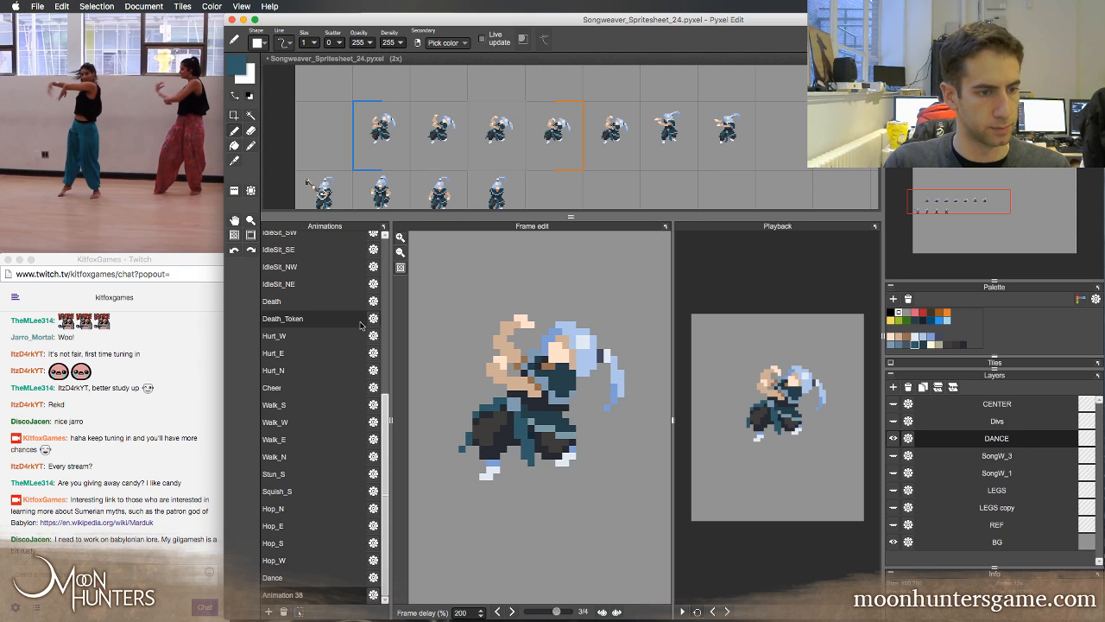
pyautogui.press('Left')
pyautogui.press('Left')
pyautogui.press('Right')
pyautogui.press('Right')
pyautogui.press('Left')
pyautogui.press('Left')
pyautogui.press('Right')
pyautogui.press('Right')
pyautogui.press('Left')
pyautogui.press('Left')
pyautogui.press('Right')
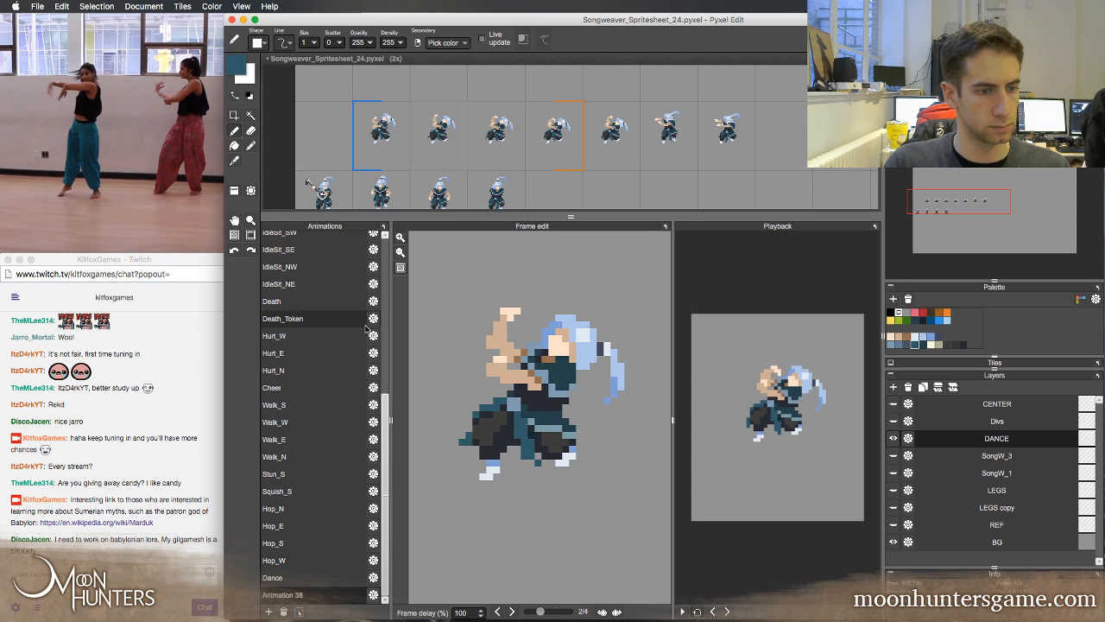
pyautogui.press('Right')
pyautogui.press('Left')
pyautogui.press('Left')
pyautogui.press('Right')
pyautogui.press('Right')
pyautogui.press('Right')
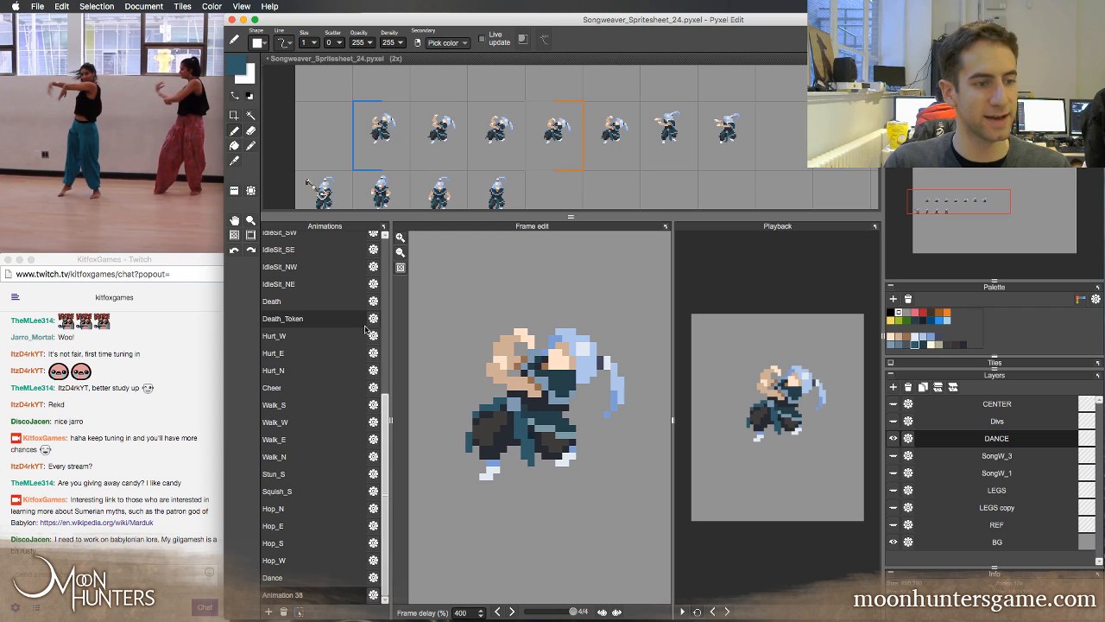
pyautogui.press('Right')
pyautogui.press('Right')
pyautogui.press('Right')
pyautogui.press('Right')
pyautogui.press('Right')
pyautogui.press('Right')
pyautogui.press('Right')
pyautogui.press('Right')
pyautogui.press('Right')
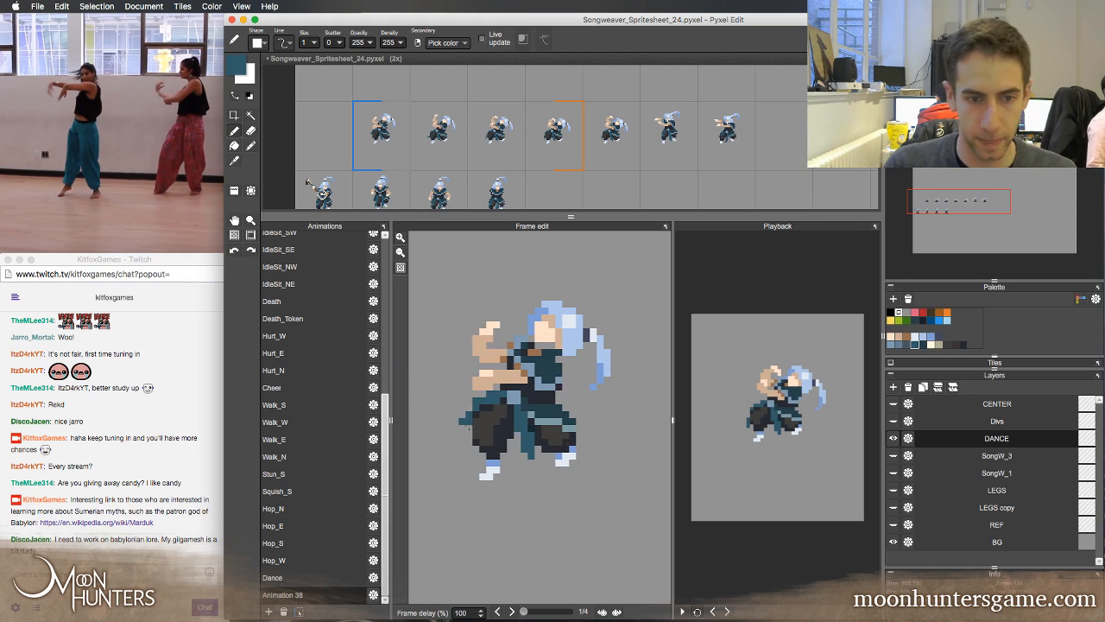
pyautogui.click(682, 611)
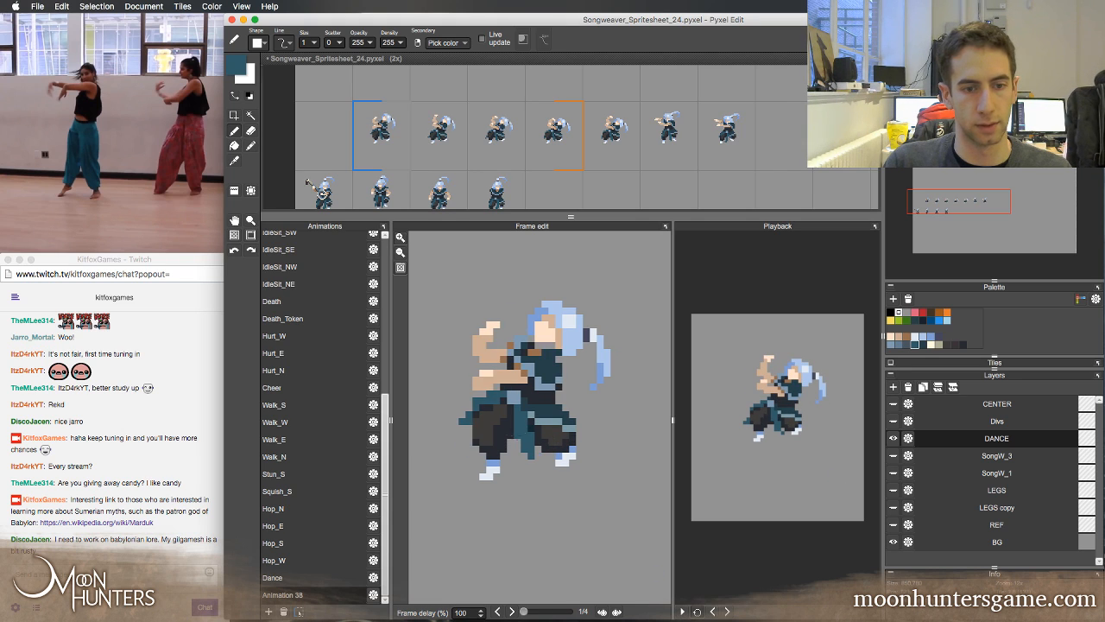
# Retouch the left trouser leg's lower shading across Animation 38's frames with sampled dark greys, undoing one pen stroke
pyautogui.rightClick(487, 436)
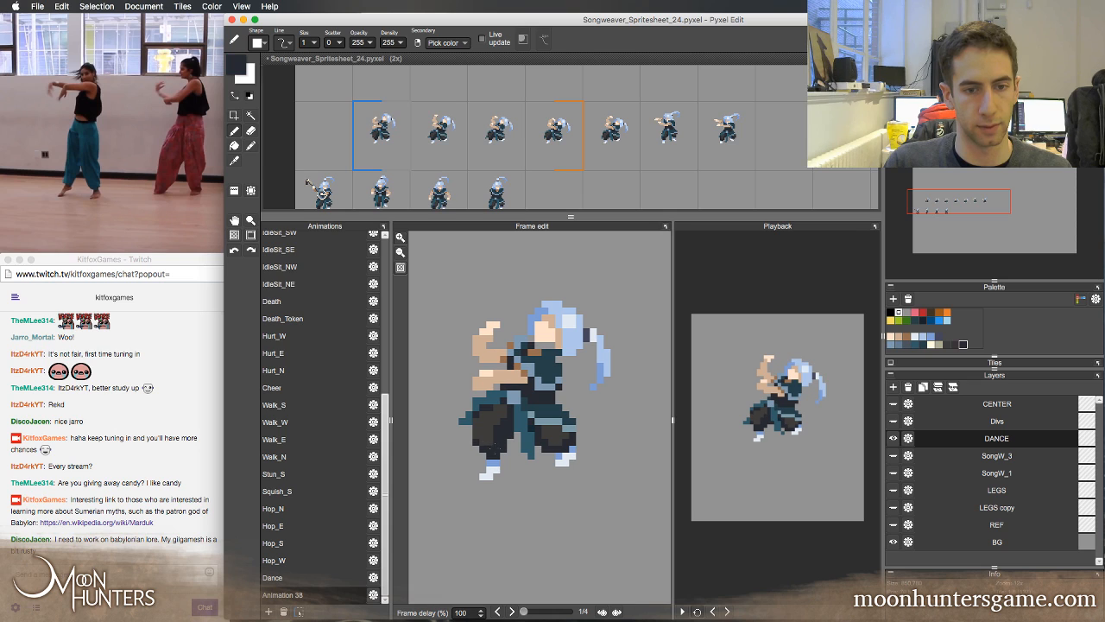
pyautogui.rightClick(486, 440)
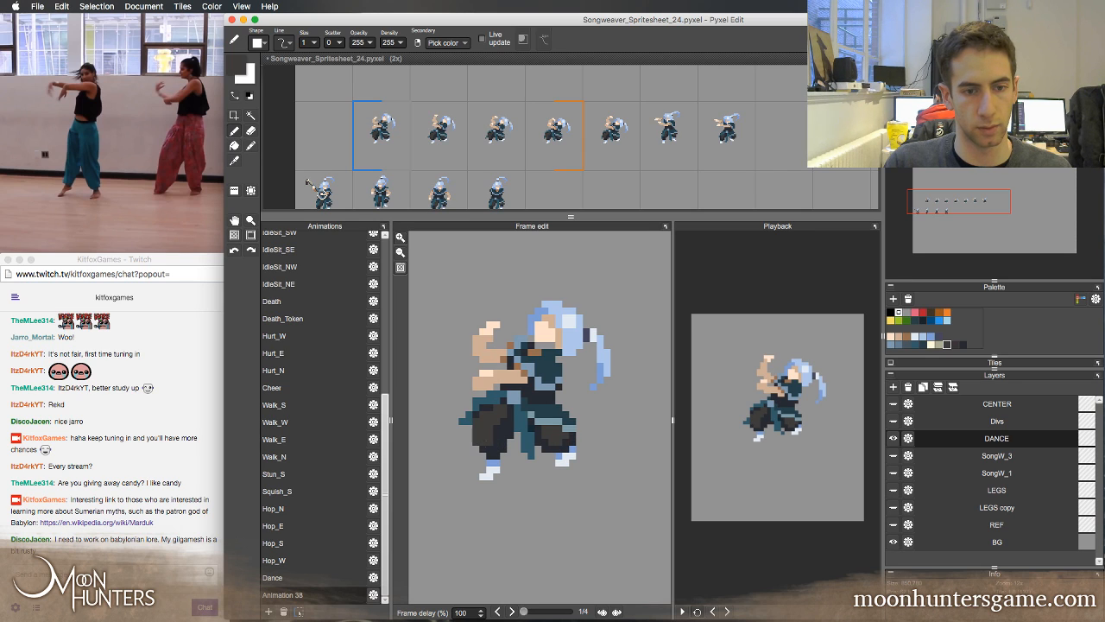
pyautogui.press('super+z')
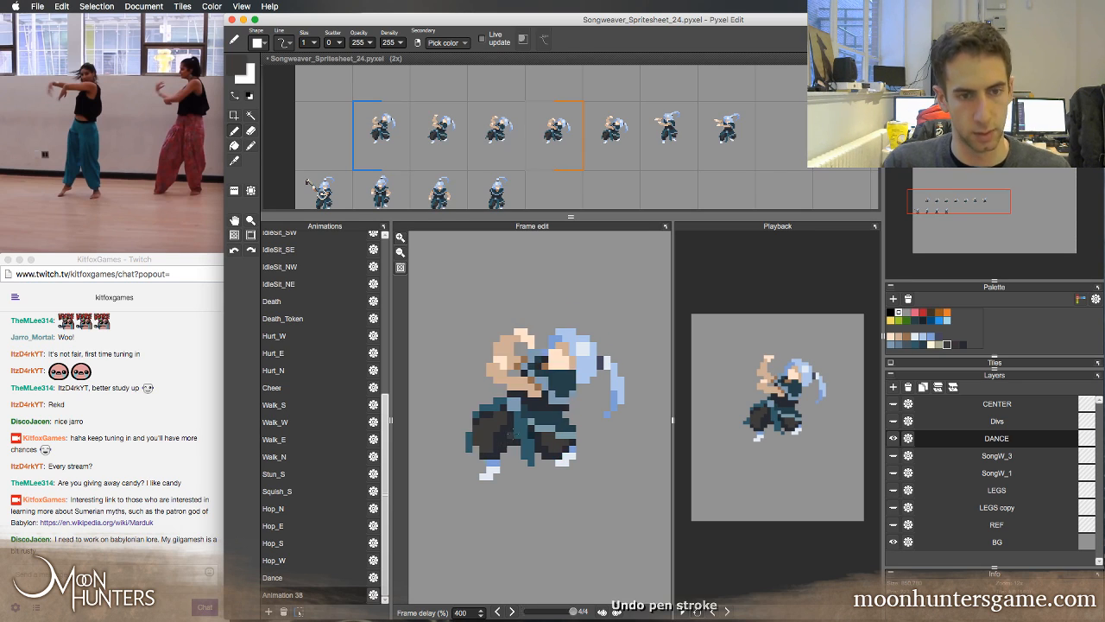
pyautogui.press('Right')
pyautogui.rightClick(499, 449)
pyautogui.press('Right')
pyautogui.moveTo(477, 442); pyautogui.dragTo(484, 449)
pyautogui.press('Right')
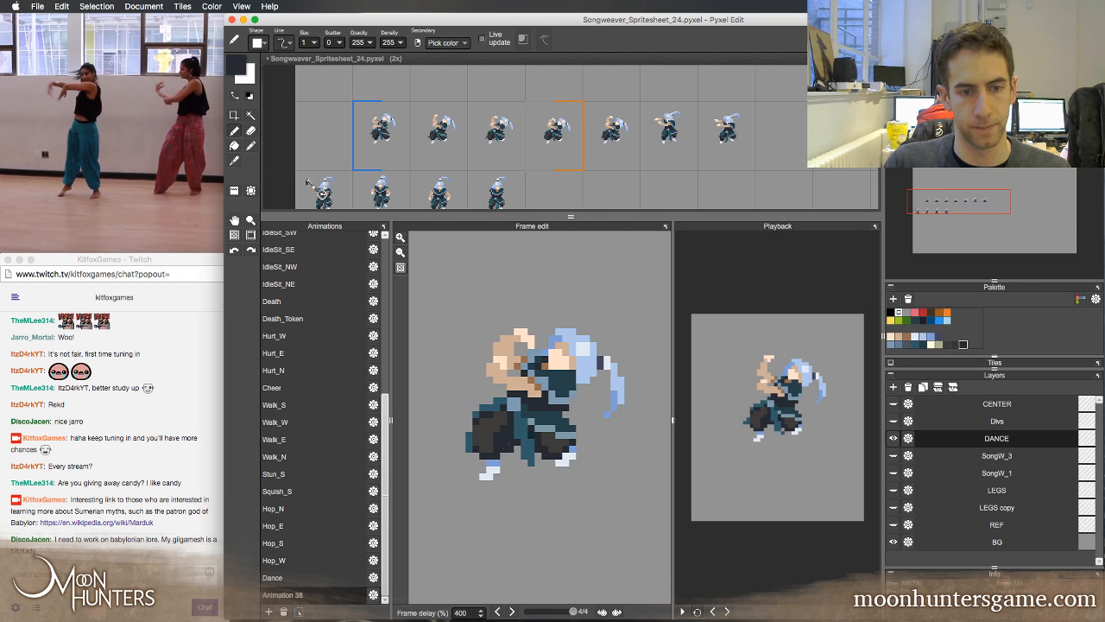
# Flip through Animation 38's four frames and play it back to check the trouser shading in motion
pyautogui.press('Right')
pyautogui.press('Right')
pyautogui.press('Right')
pyautogui.click(682, 611)
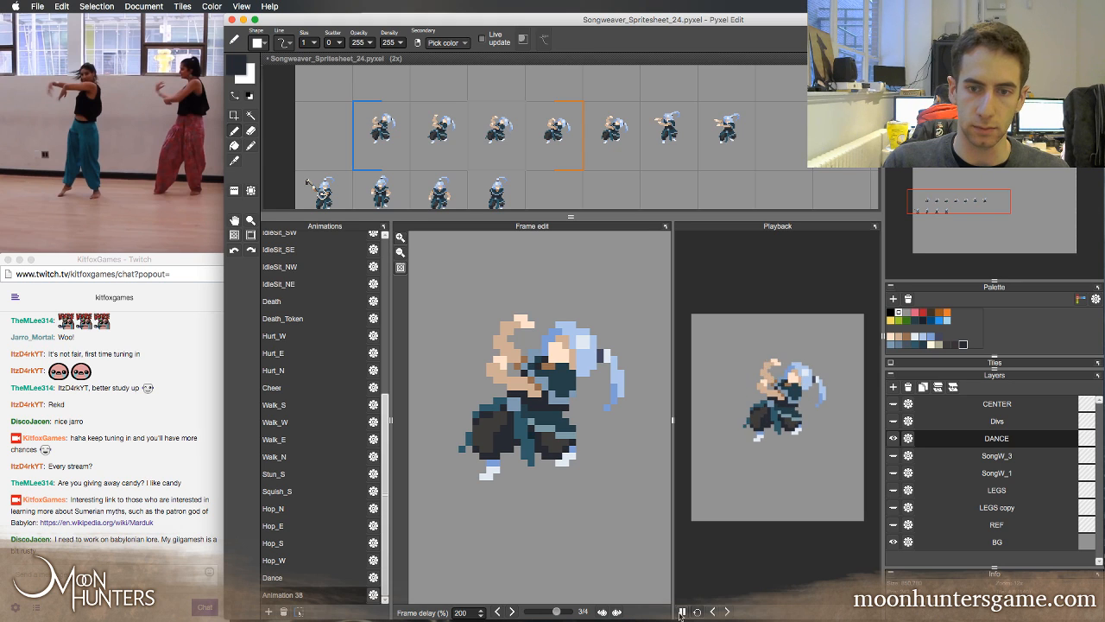
pyautogui.press('Left')
pyautogui.press('Left')
# Try retouching the chest in Animation 38 with sampled dark teal, compare the frames, and undo the last stroke
pyautogui.rightClick(563, 381)
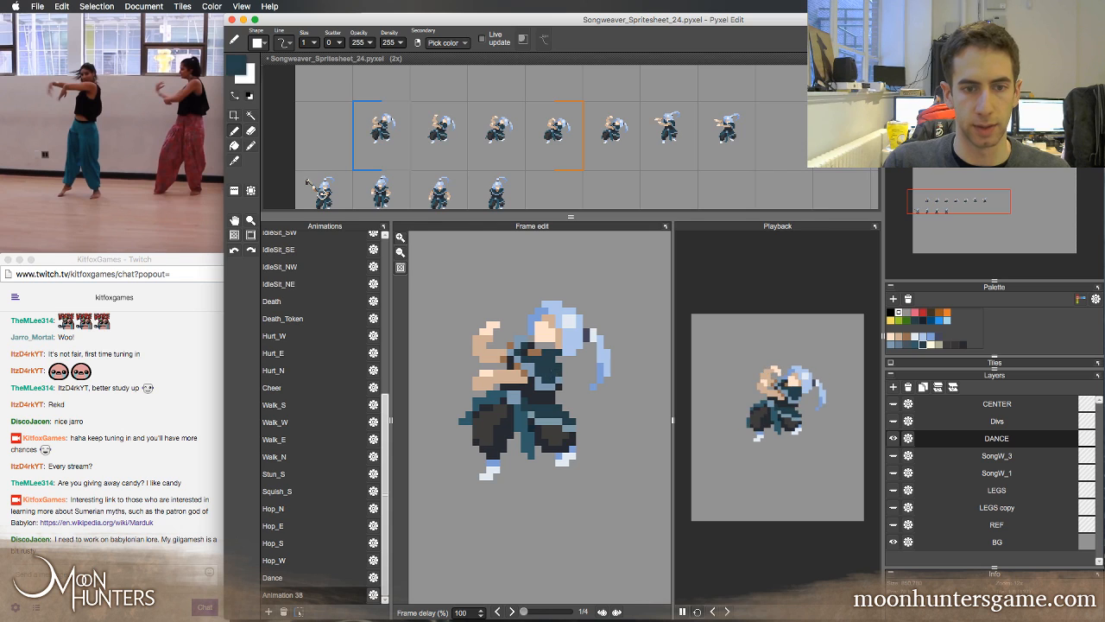
pyautogui.press('Left')
pyautogui.press('Right')
pyautogui.press('Right')
pyautogui.press('Right')
pyautogui.press('Right')
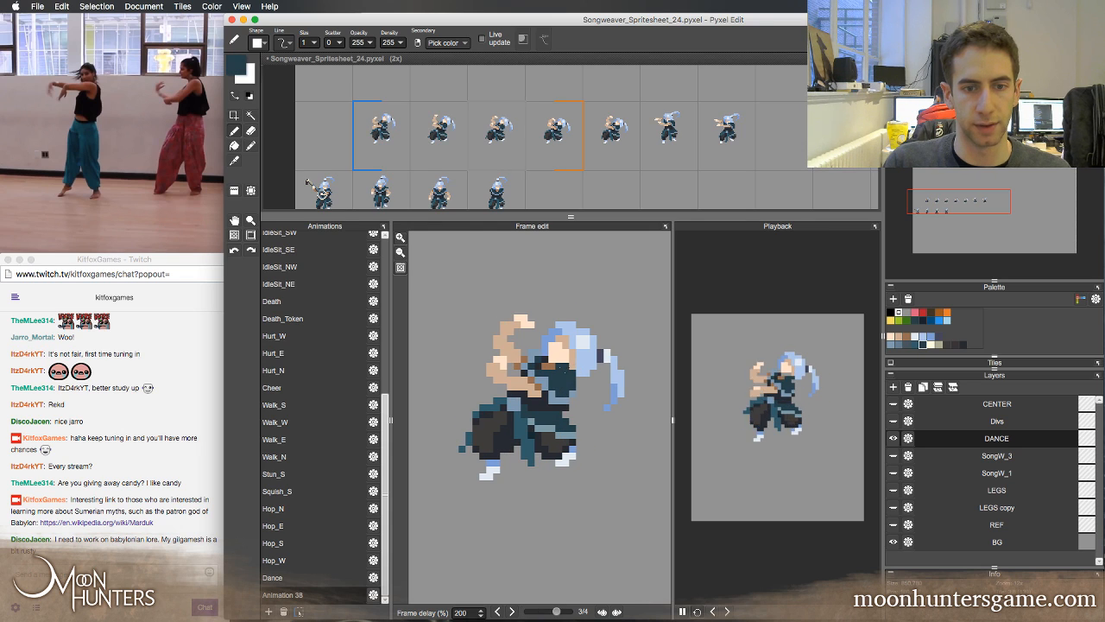
pyautogui.moveTo(565, 366); pyautogui.dragTo(558, 366)
pyautogui.press('Left')
pyautogui.press('Left')
pyautogui.press('Left')
pyautogui.press('Left')
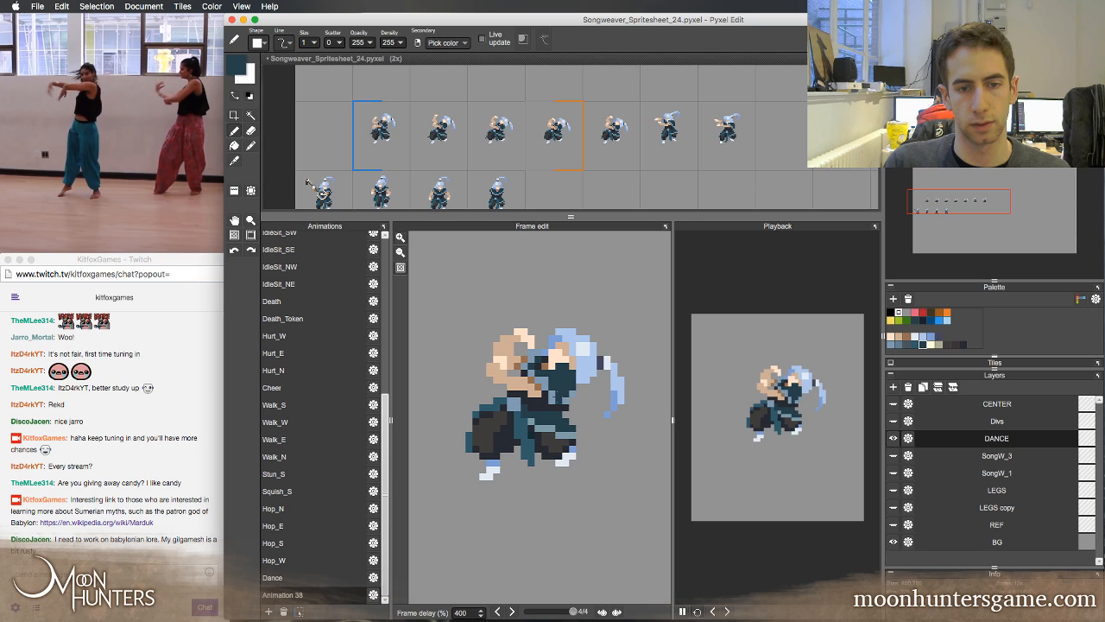
pyautogui.press('super+z')
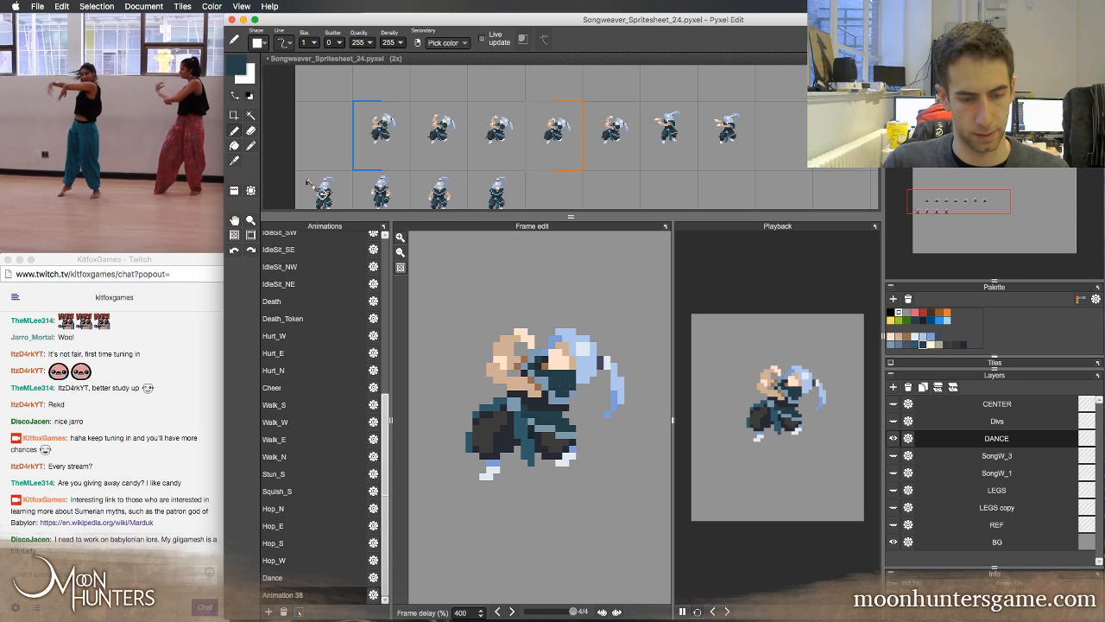
# Darken the collar area between arm and chest in Animation 38 frame 4 with sampled dark grey, comparing it with frames 2 and 3
pyautogui.press('Left')
pyautogui.press('Right')
pyautogui.press('Left')
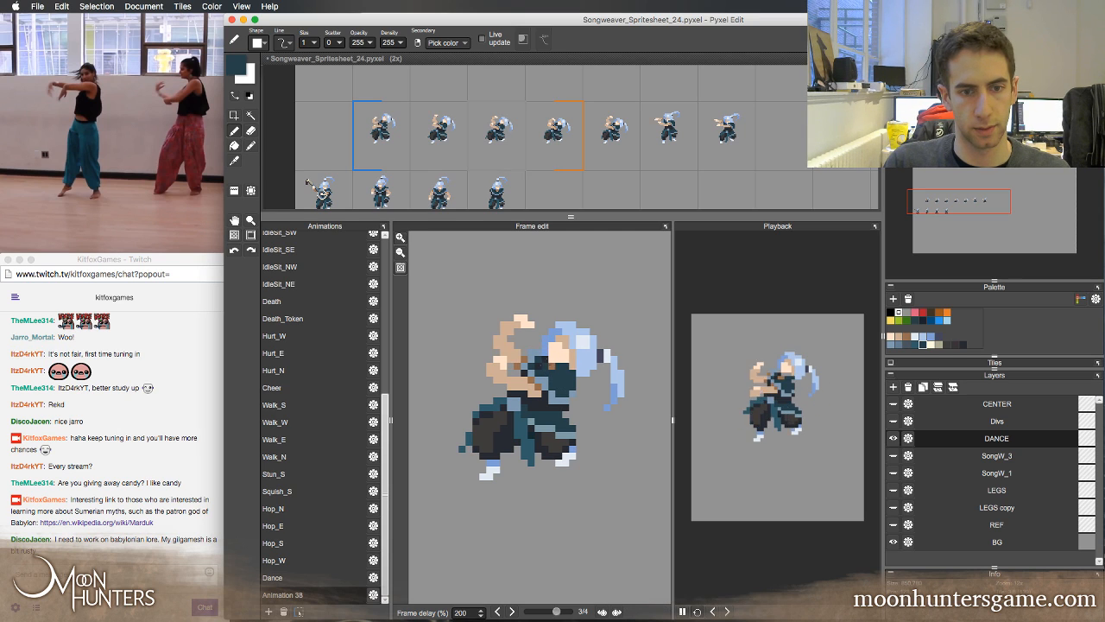
pyautogui.press('Right')
pyautogui.rightClick(539, 366)
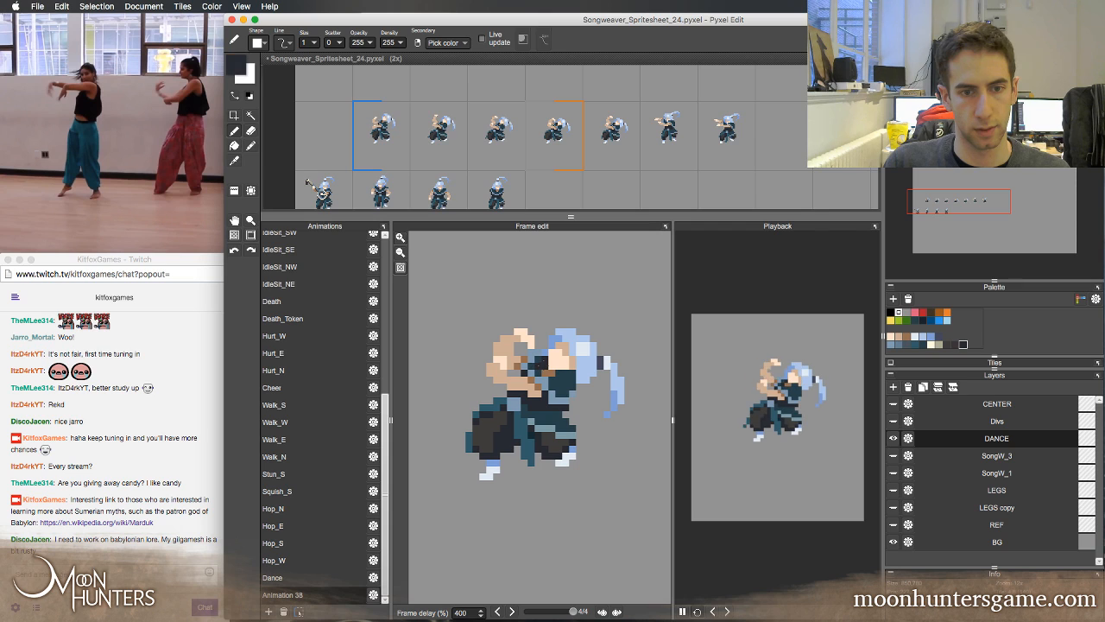
pyautogui.press('Left')
pyautogui.press('Right')
pyautogui.press('Left')
pyautogui.press('Left')
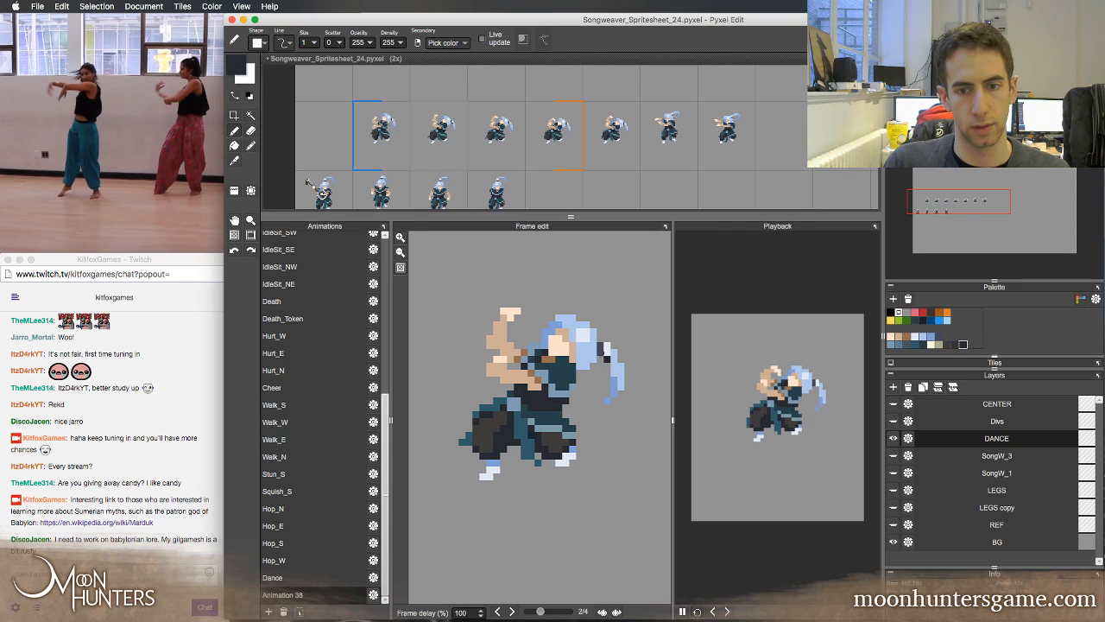
# Sample the tan skin tone for the face in Animation 38 frame 4 and compare the head across neighbouring frames
pyautogui.press('Right')
pyautogui.press('Right')
pyautogui.rightClick(572, 366)
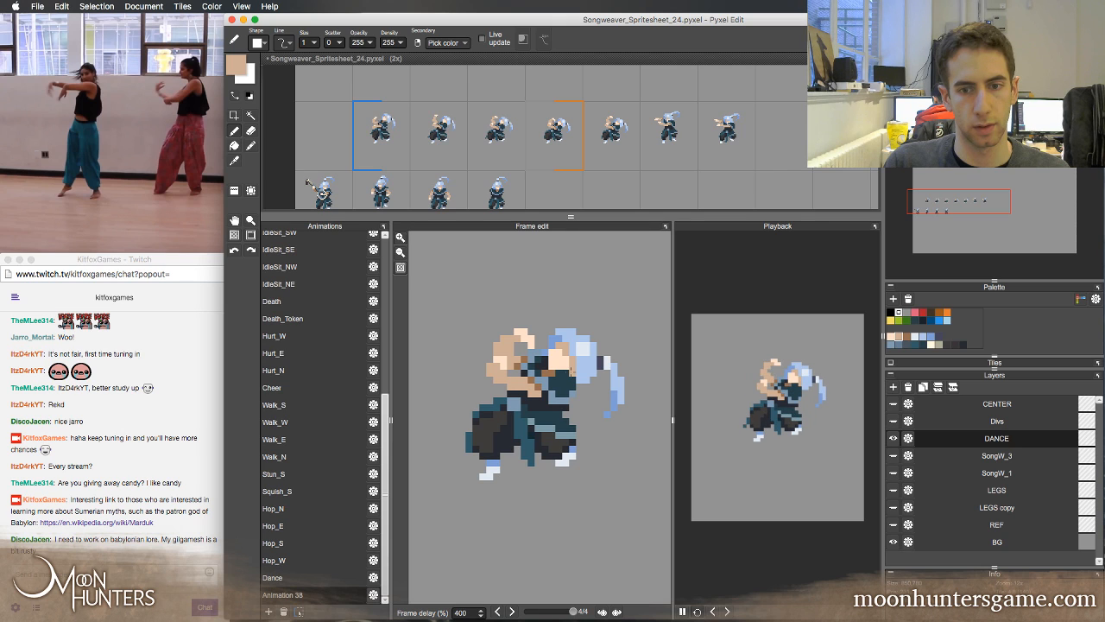
pyautogui.press('Left')
pyautogui.press('Right')
pyautogui.press('Left')
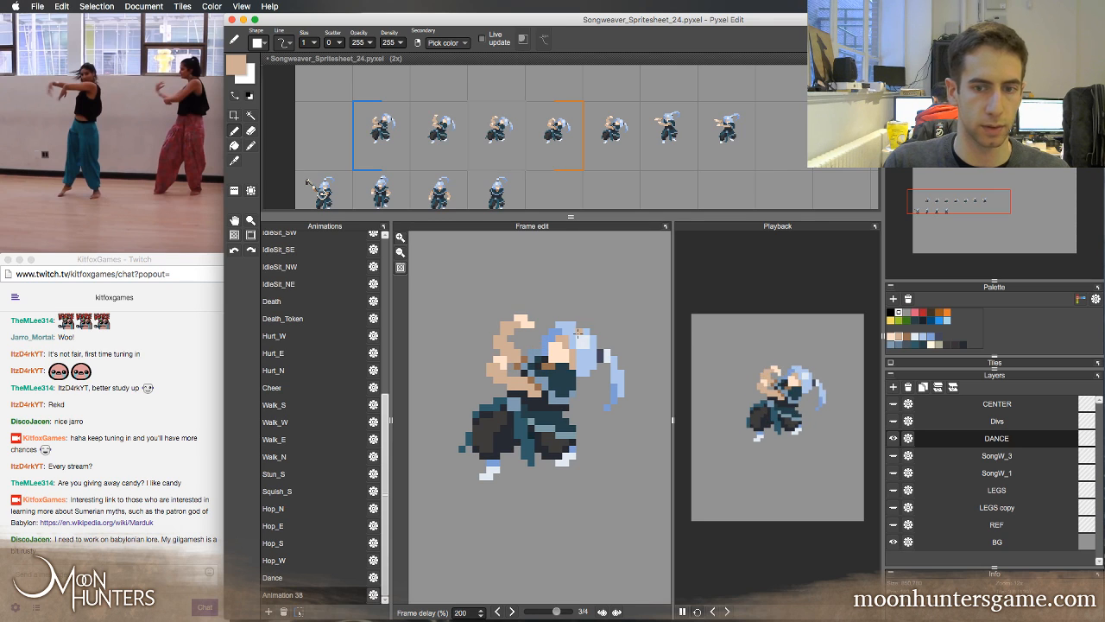
pyautogui.press('Right')
pyautogui.press('Left')
pyautogui.press('Left')
pyautogui.press('Right')
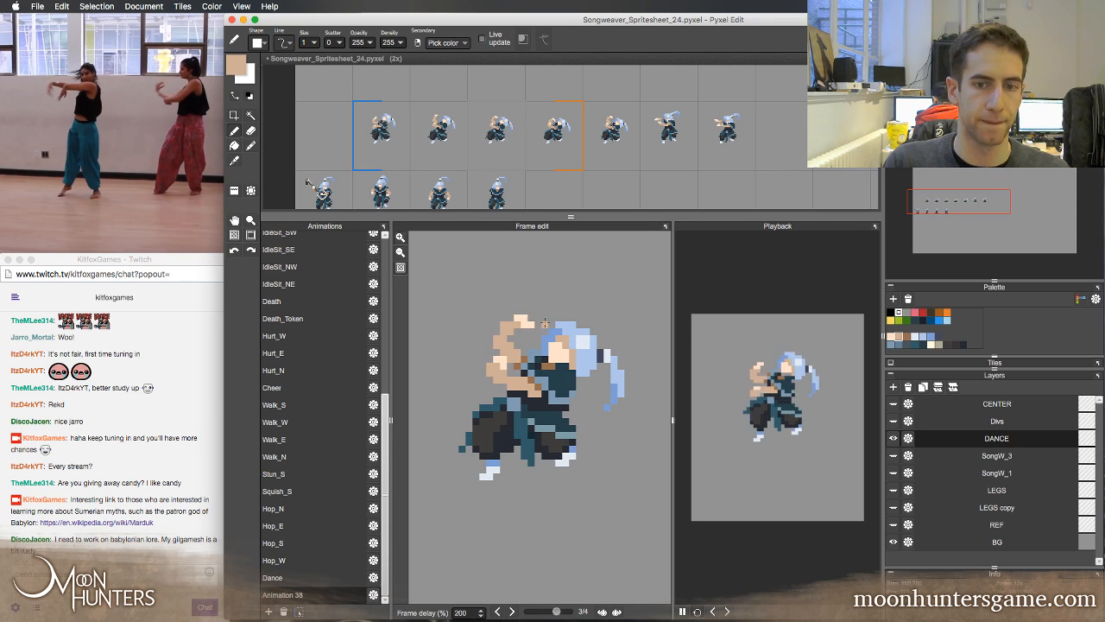
pyautogui.press('Right')
# Sample the mid-blue hair colour from Animation 38 frame 3 for the front hair in frame 4, comparing the head across frames
pyautogui.press('Left')
pyautogui.press('Left')
pyautogui.press('Right')
pyautogui.press('Right')
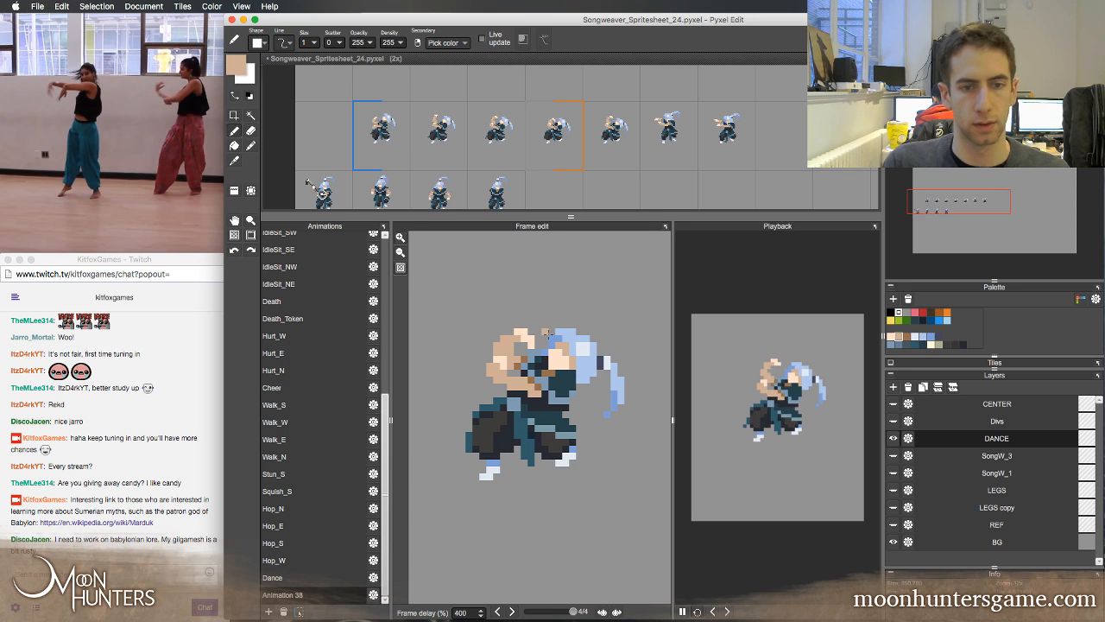
pyautogui.press('Left')
pyautogui.rightClick(553, 337)
pyautogui.press('Right')
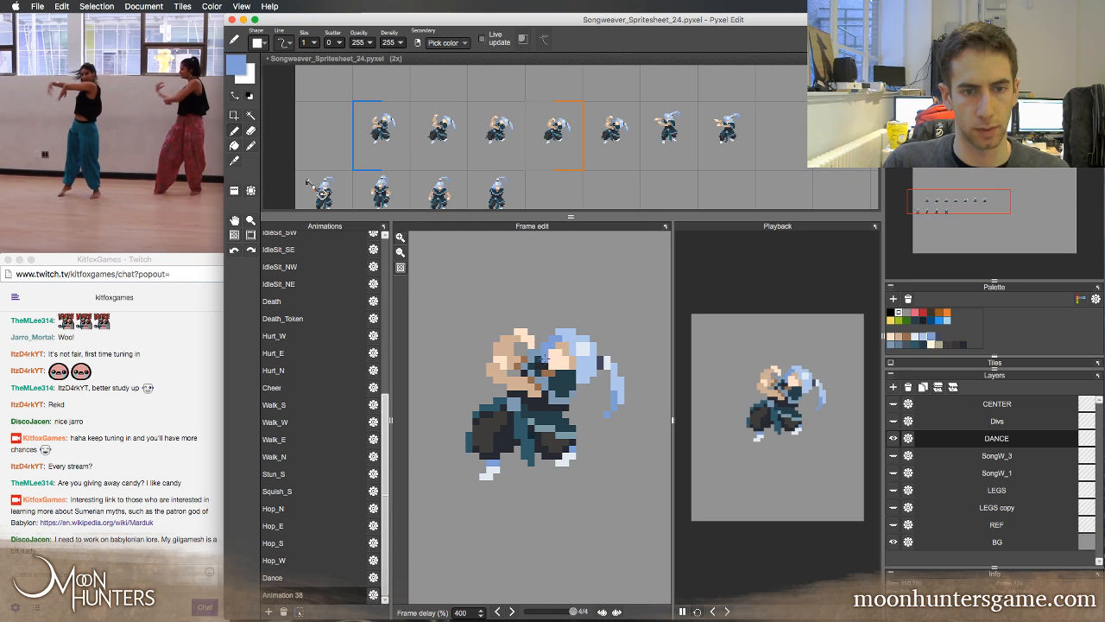
pyautogui.press('Left')
pyautogui.press('Right')
pyautogui.press('Right')
pyautogui.press('Left')
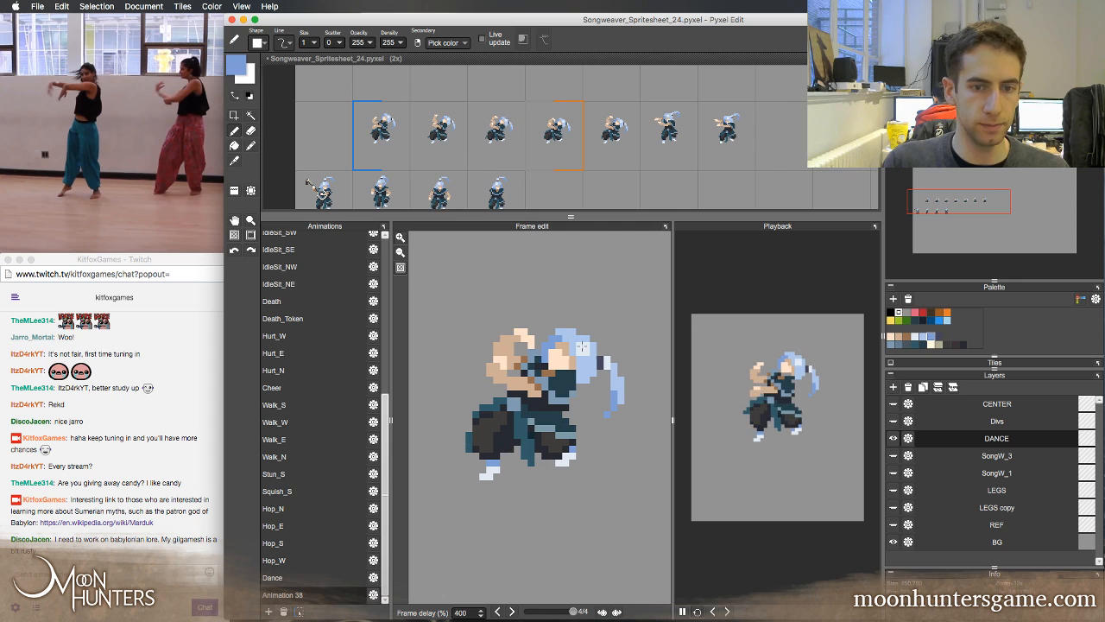
pyautogui.press('Left')
pyautogui.press('Left')
pyautogui.press('Right')
pyautogui.press('Left')
pyautogui.press('Right')
pyautogui.press('Right')
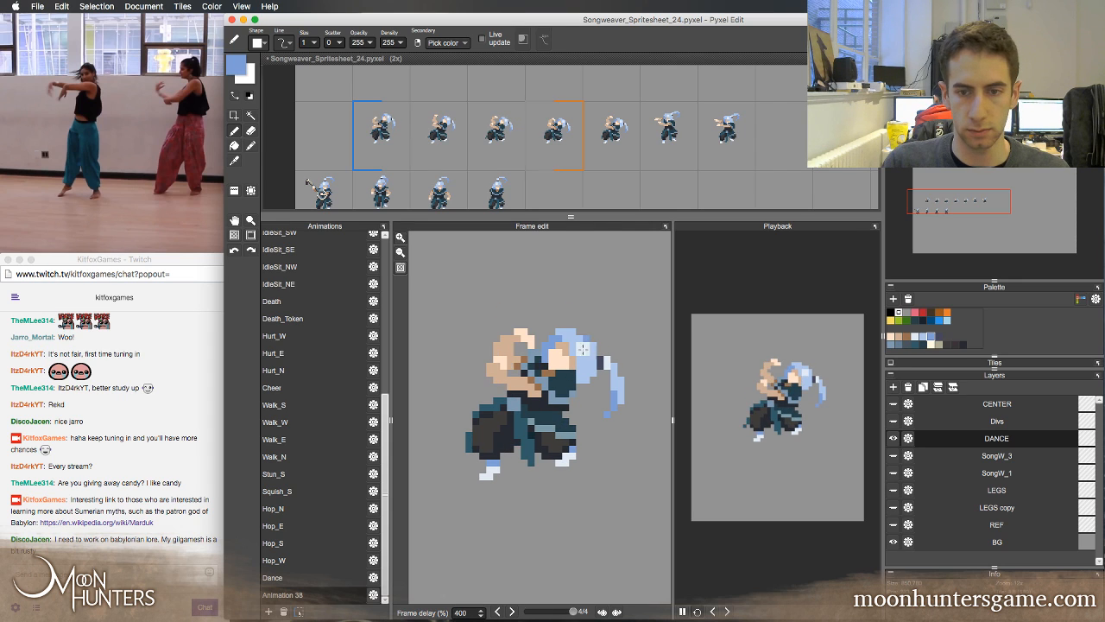
# Retouch the ponytail shading in Animation 38 frame 2 with sampled light and mid blues, comparing it with frame 1
pyautogui.press('Right')
pyautogui.rightClick(601, 359)
pyautogui.press('Right')
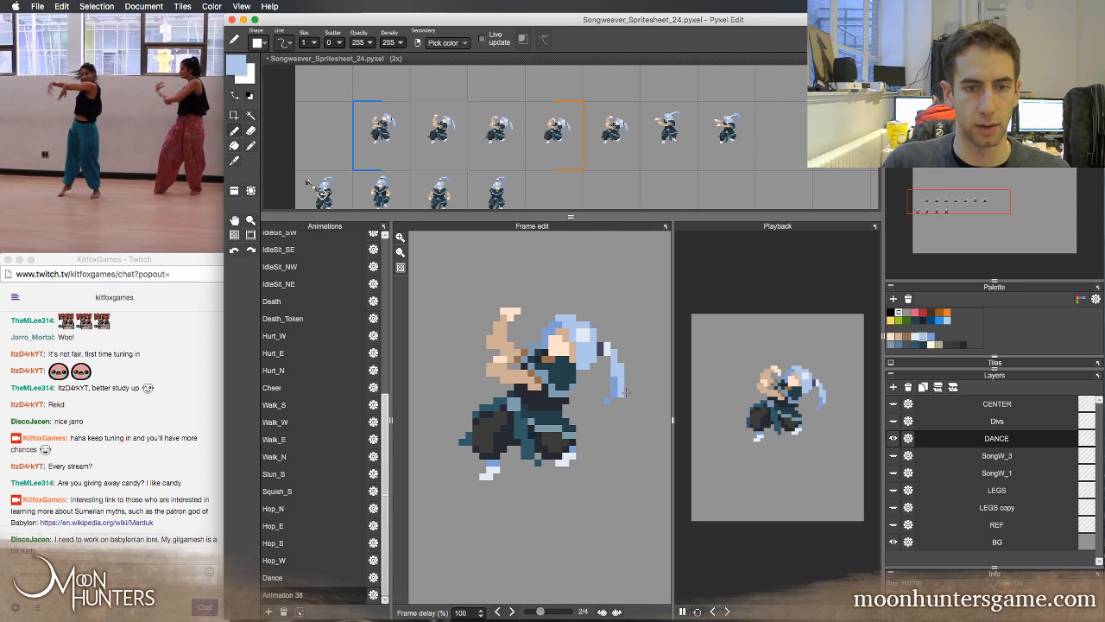
pyautogui.press('Left')
pyautogui.rightClick(604, 372)
pyautogui.press('Right')
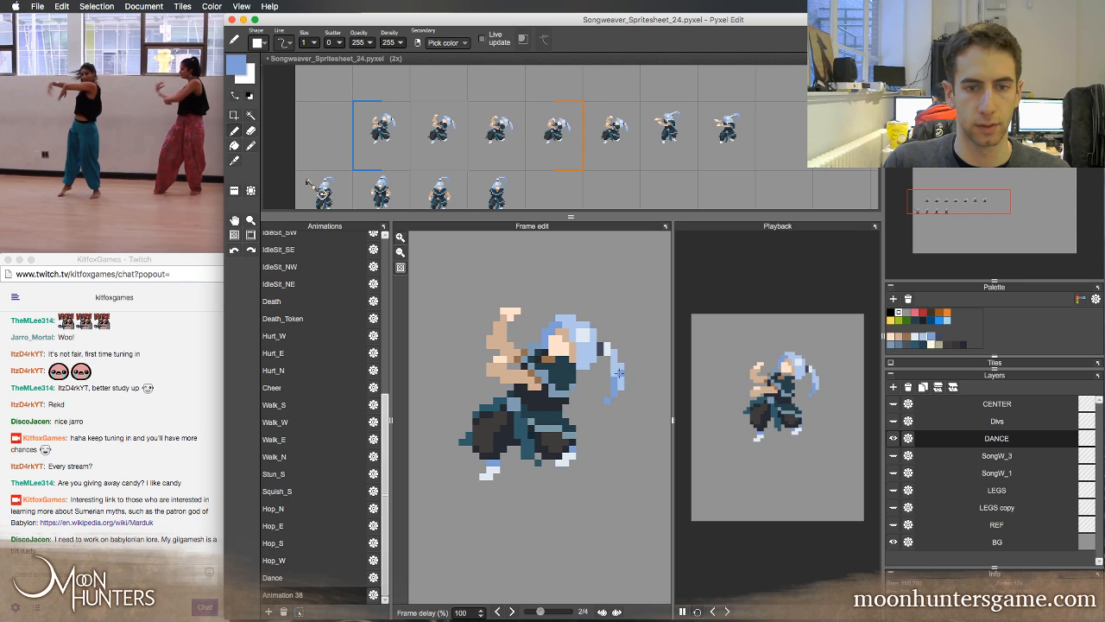
pyautogui.press('Left')
pyautogui.press('Right')
pyautogui.press('Left')
pyautogui.press('Right')
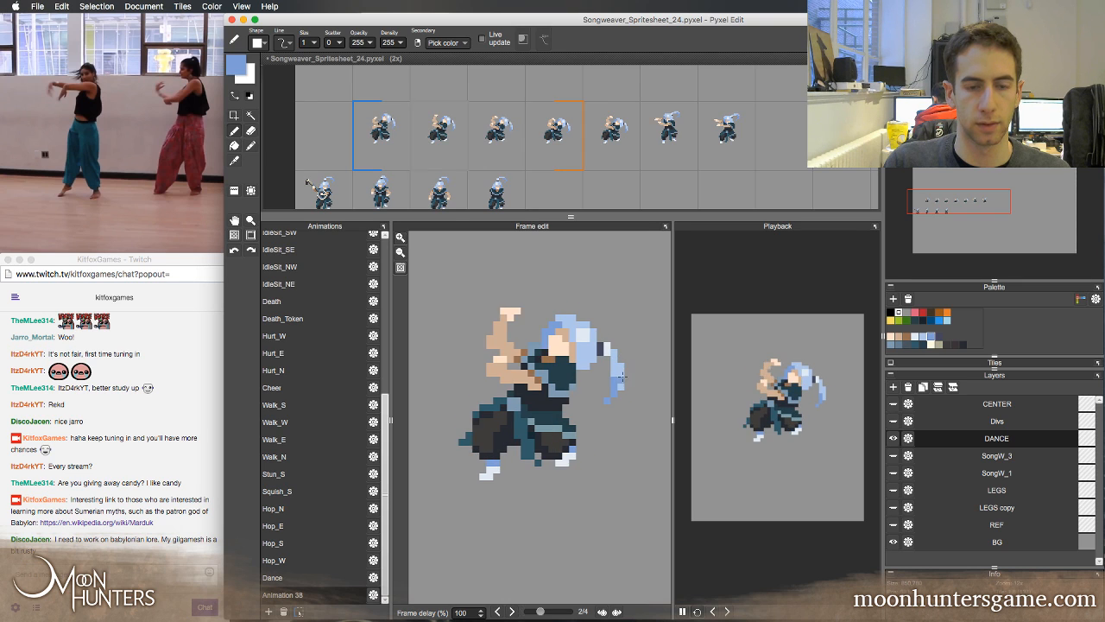
pyautogui.press('Left')
pyautogui.press('Right')
pyautogui.press('Left')
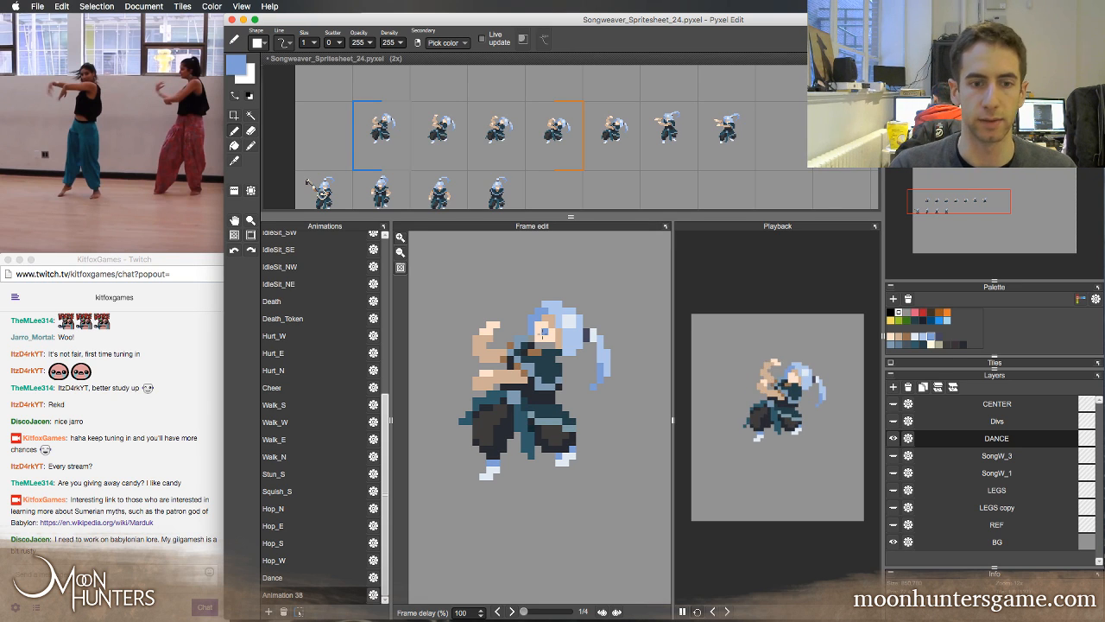
# Flip through Animation 38's frames to check the hair and head motion
pyautogui.press('Right')
pyautogui.press('Right')
pyautogui.press('Right')
pyautogui.press('Right')
pyautogui.press('Right')
pyautogui.press('Right')
pyautogui.press('Right')
pyautogui.press('Right')
pyautogui.press('Right')
pyautogui.press('Right')
pyautogui.press('Right')
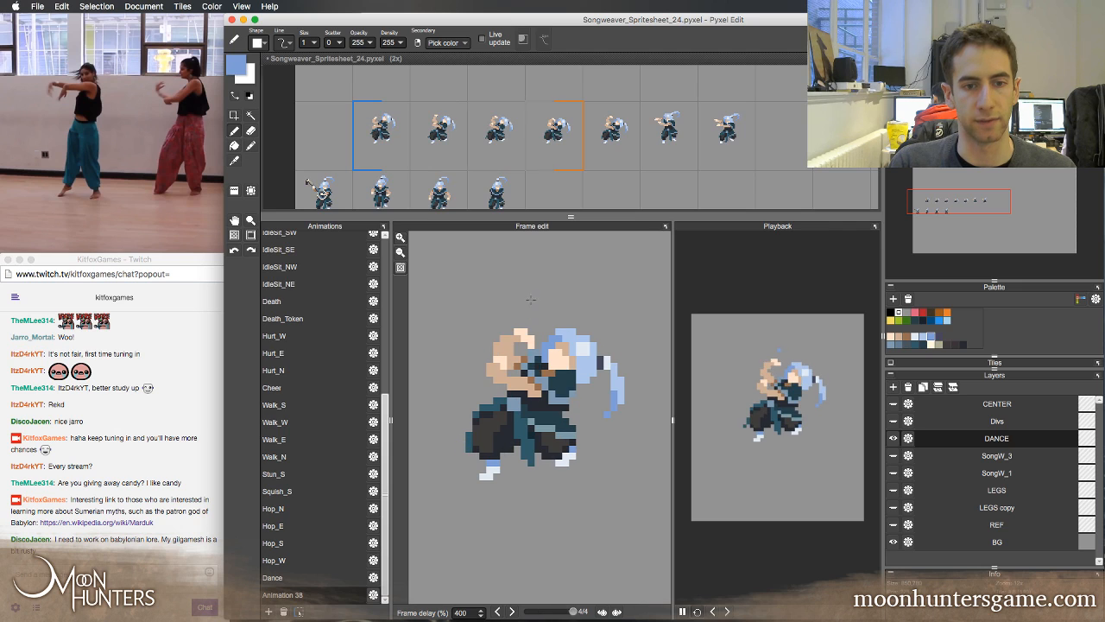
pyautogui.press('Right')
pyautogui.press('Left')
pyautogui.press('Right')
# Retouch the face and upper chest in Animation 38 frame 1 with the Pen, using sampled teal, brown and skin tones
pyautogui.press('e')
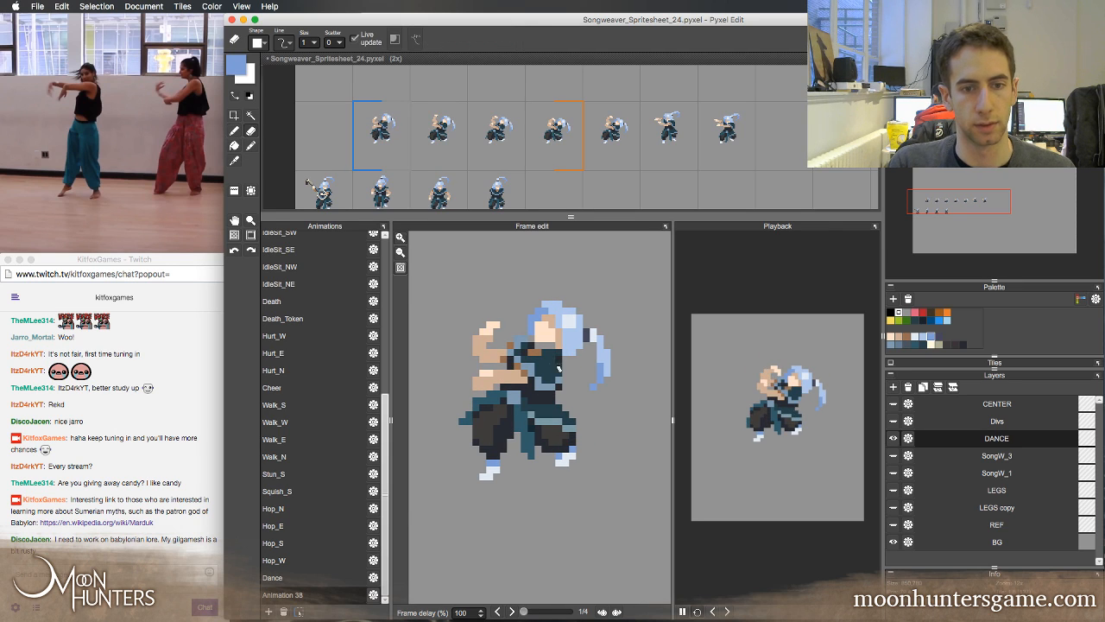
pyautogui.rightClick(559, 369)
pyautogui.press('b')
pyautogui.click(558, 360)
pyautogui.rightClick(562, 338)
pyautogui.click(543, 333)
pyautogui.rightClick(535, 349)
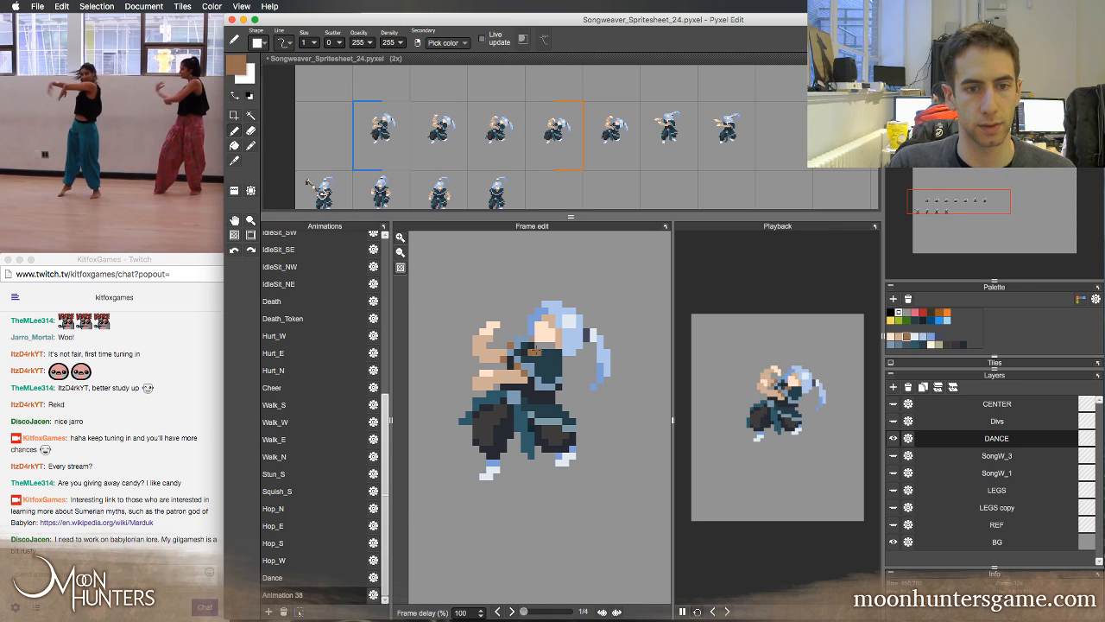
pyautogui.rightClick(561, 336)
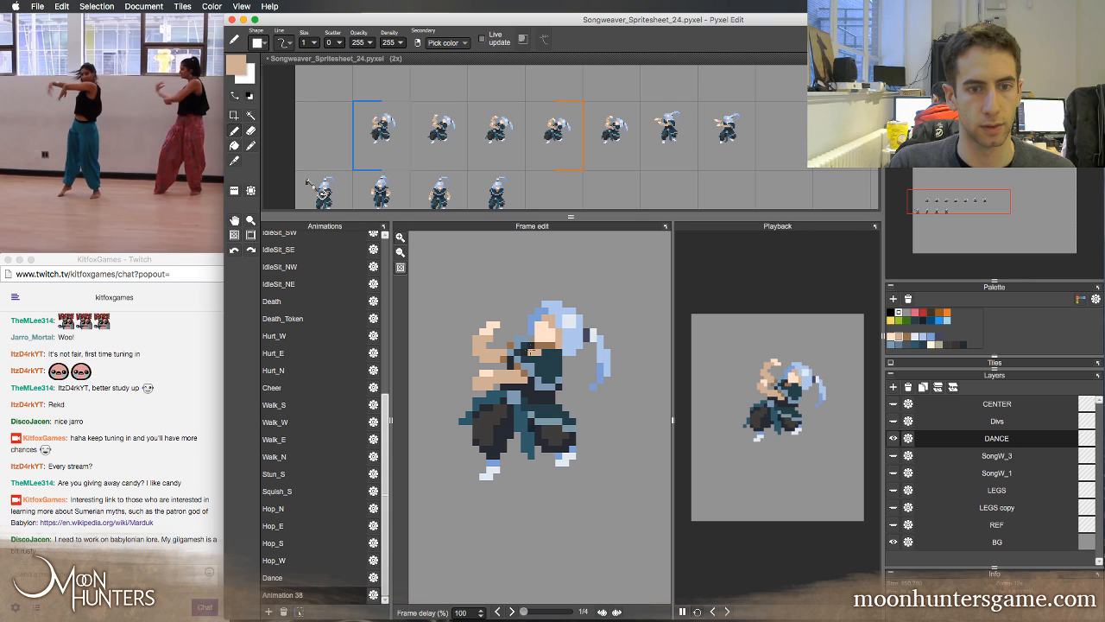
# Refine the collar and chin pixels in Animation 38 frame 1 with sampled steel blue, tan and dark grey
pyautogui.rightClick(531, 345)
pyautogui.rightClick(530, 339)
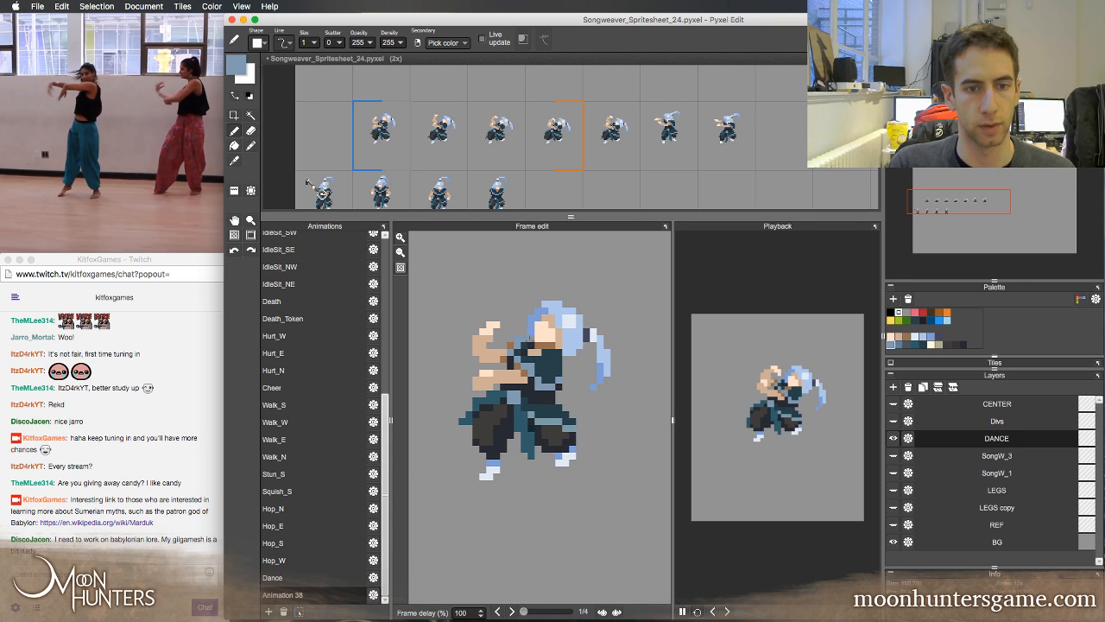
pyautogui.rightClick(557, 356)
pyautogui.rightClick(557, 344)
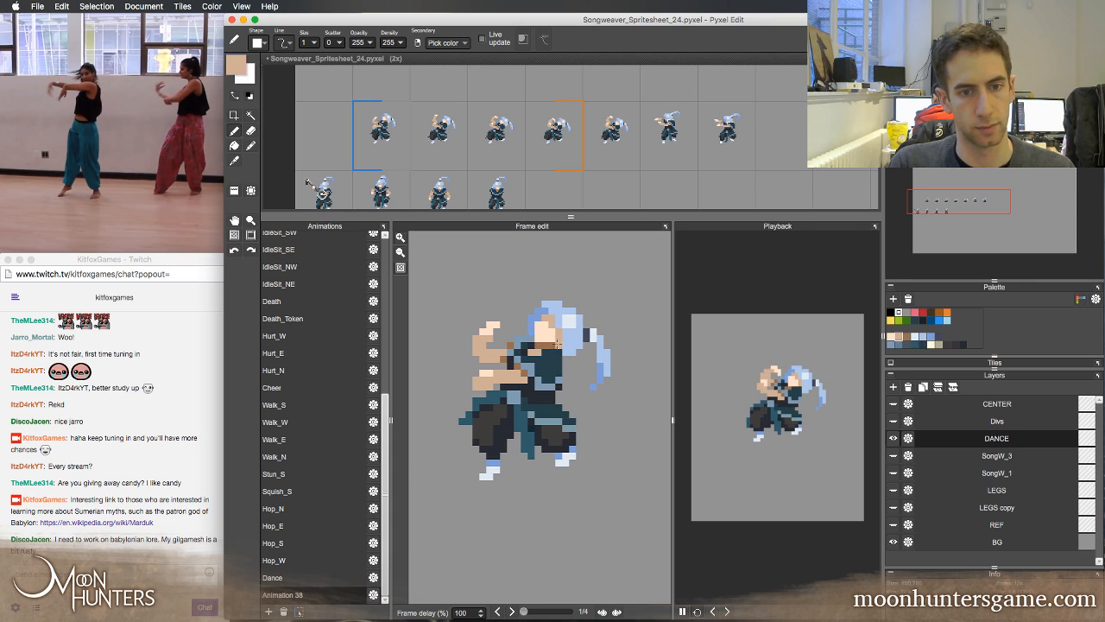
pyautogui.rightClick(535, 351)
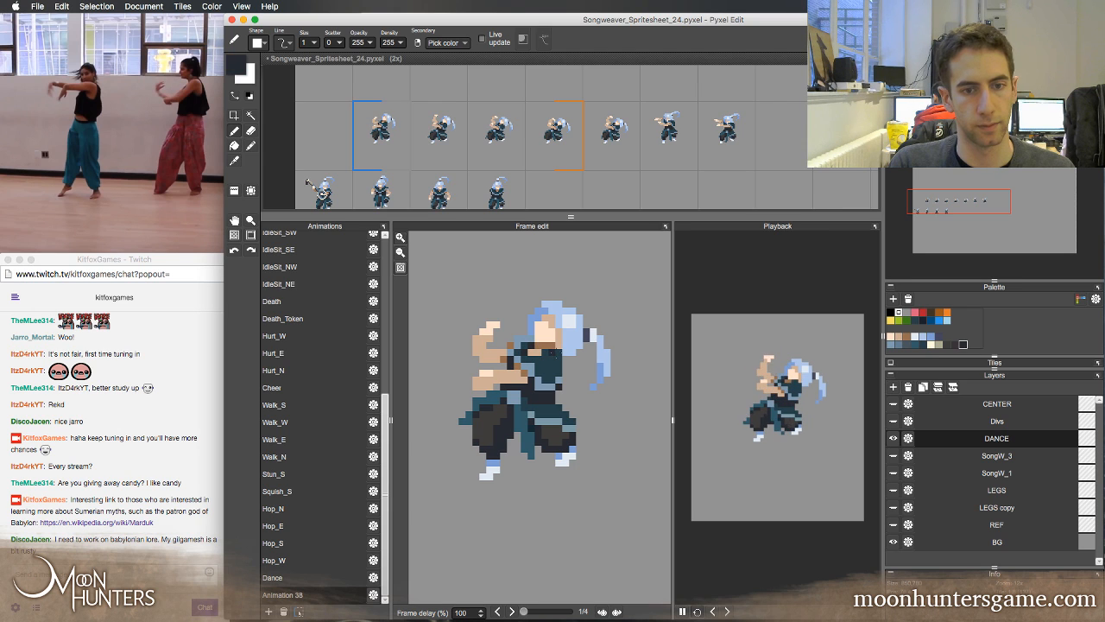
# Flip back and forth through Animation 38's four frames to examine how the head moves
pyautogui.press('Right')
pyautogui.press('Left')
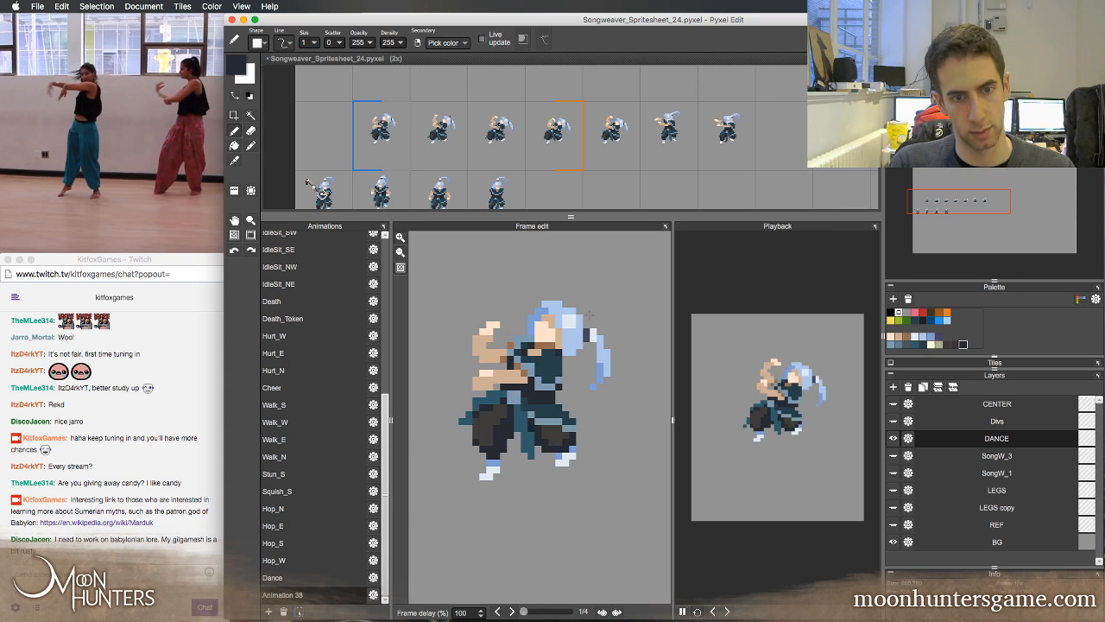
pyautogui.press('Left')
pyautogui.press('Right')
pyautogui.press('Right')
pyautogui.press('Right')
pyautogui.press('Left')
pyautogui.press('Left')
pyautogui.press('Left')
pyautogui.press('Right')
pyautogui.press('Right')
pyautogui.press('Right')
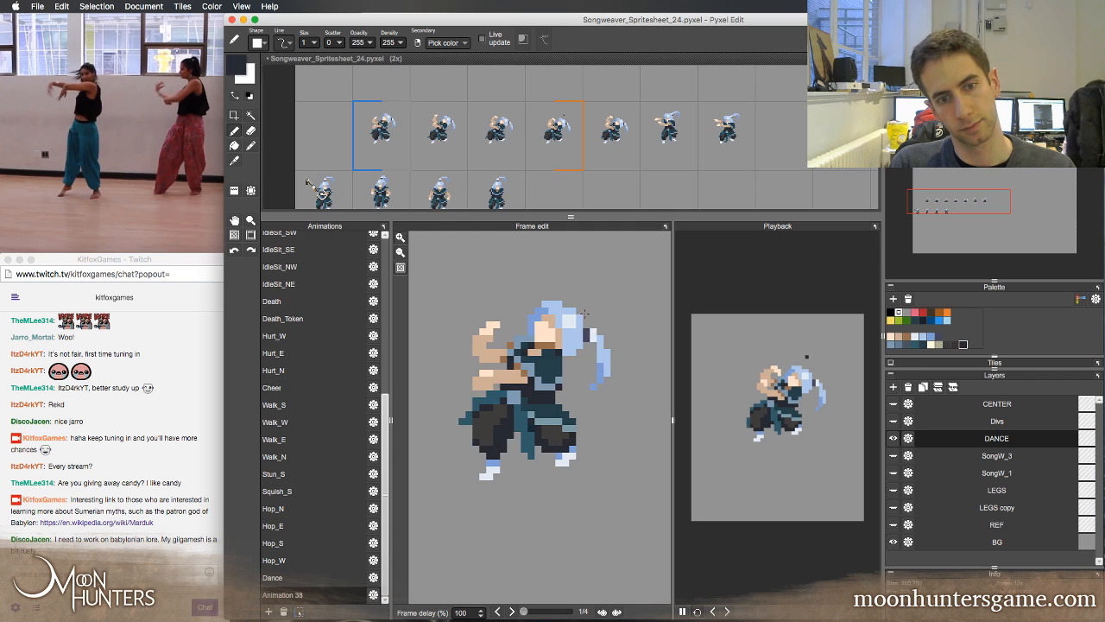
pyautogui.press('Left')
pyautogui.press('Left')
pyautogui.press('Left')
pyautogui.press('Right')
pyautogui.press('Right')
pyautogui.press('Right')
pyautogui.press('Right')
pyautogui.press('Right')
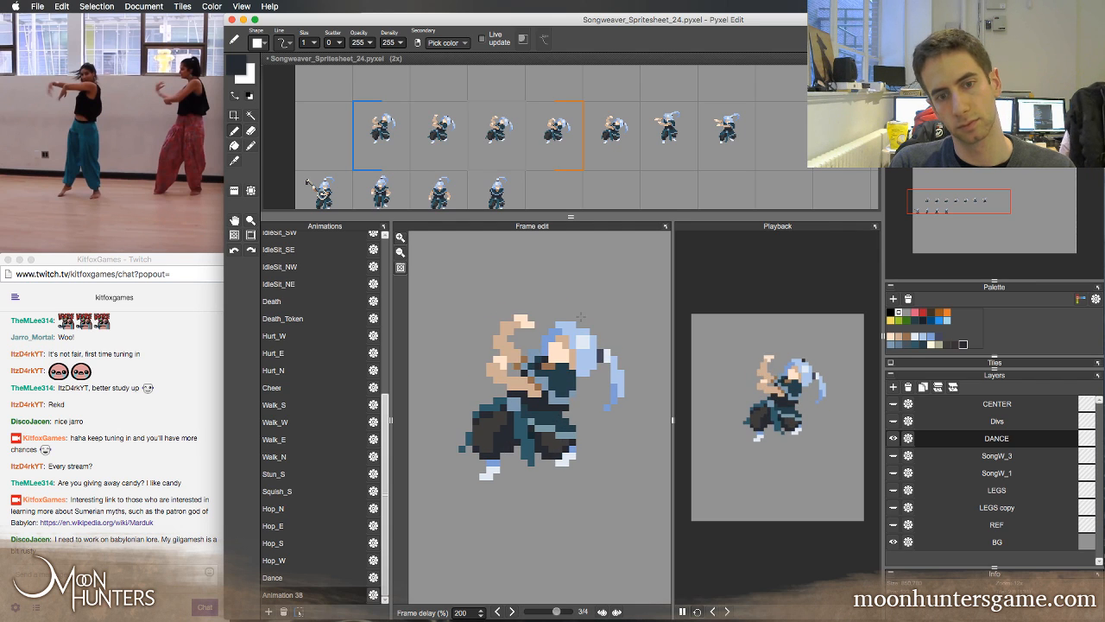
pyautogui.press('Left')
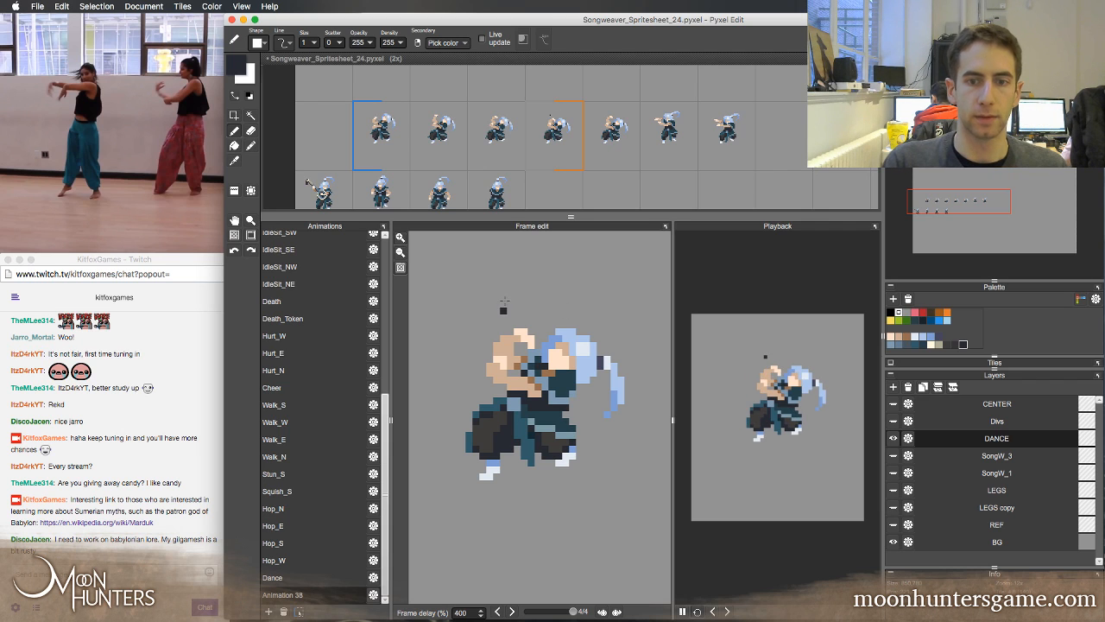
# Compare the raised hand across Animation 38's frames and retouch it in frame 4 with sampled tan
pyautogui.press('Right')
pyautogui.press('Left')
pyautogui.press('Right')
pyautogui.press('Right')
pyautogui.press('Right')
pyautogui.press('Right')
pyautogui.press('Right')
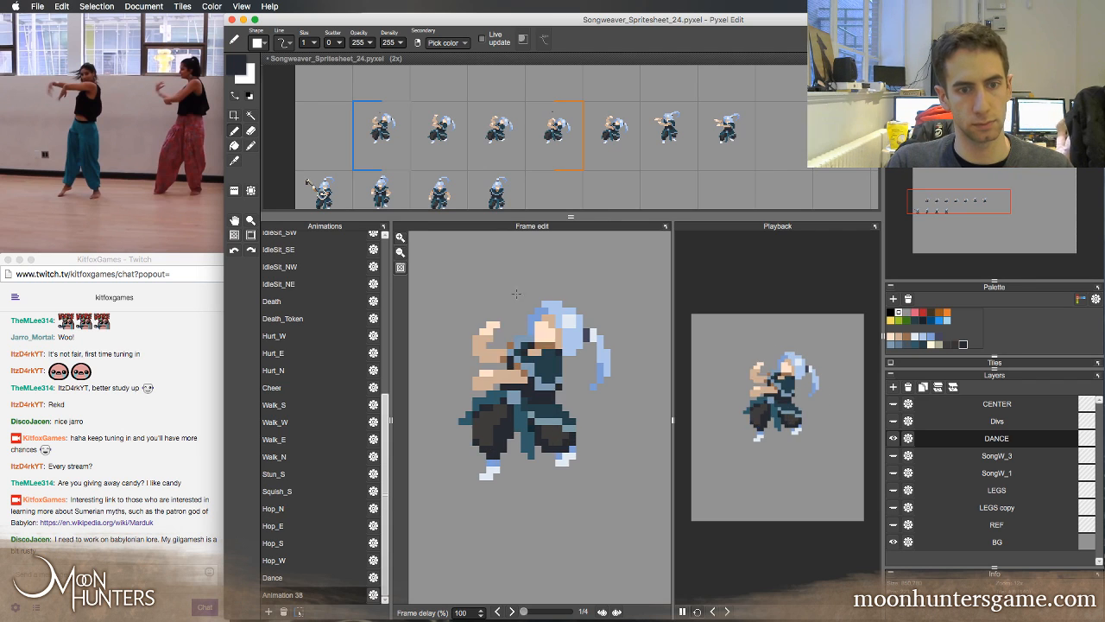
pyautogui.press('Right')
pyautogui.press('Right')
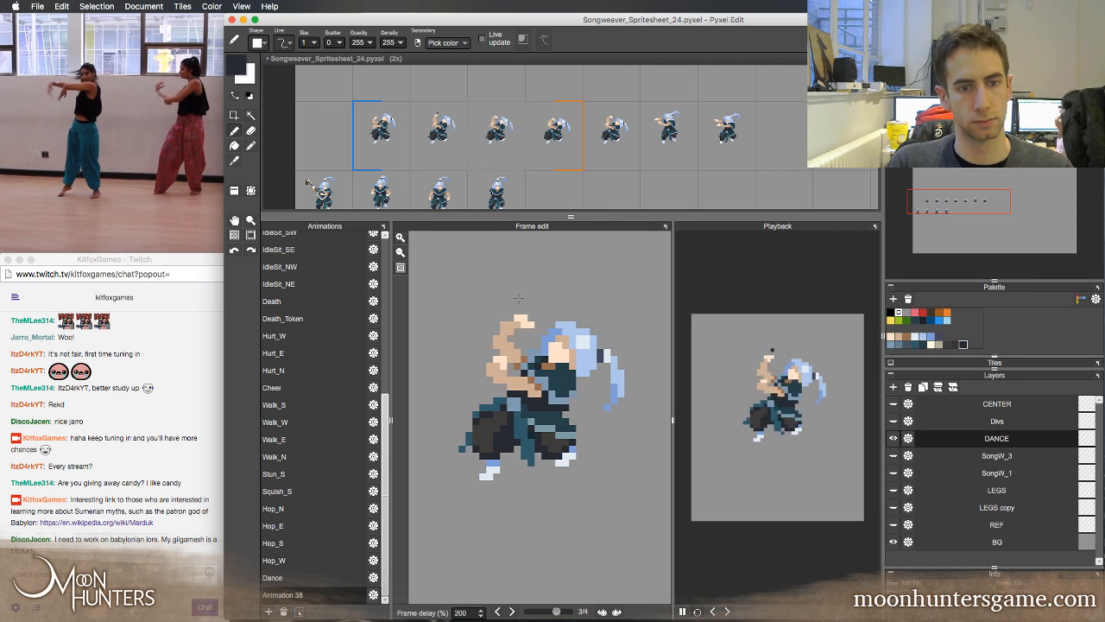
pyautogui.press('Right')
pyautogui.keyDown('alt'); pyautogui.click(511, 333); pyautogui.keyUp('alt')
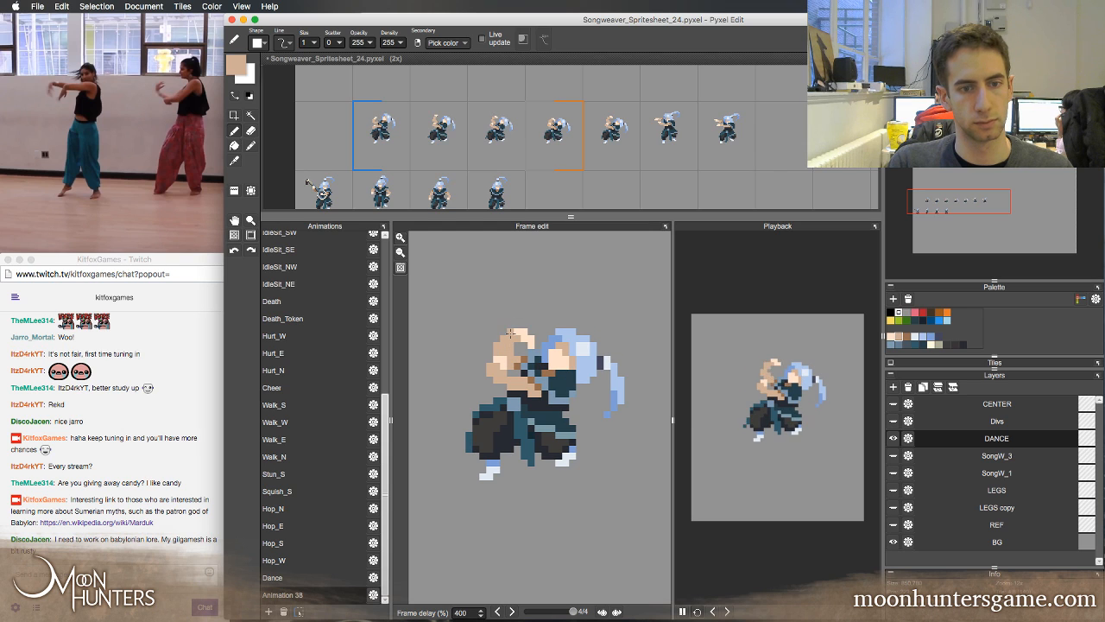
# Erase the stray dark pixel below the figure in Animation 38 frame 2 and stop playback
pyautogui.press('e')
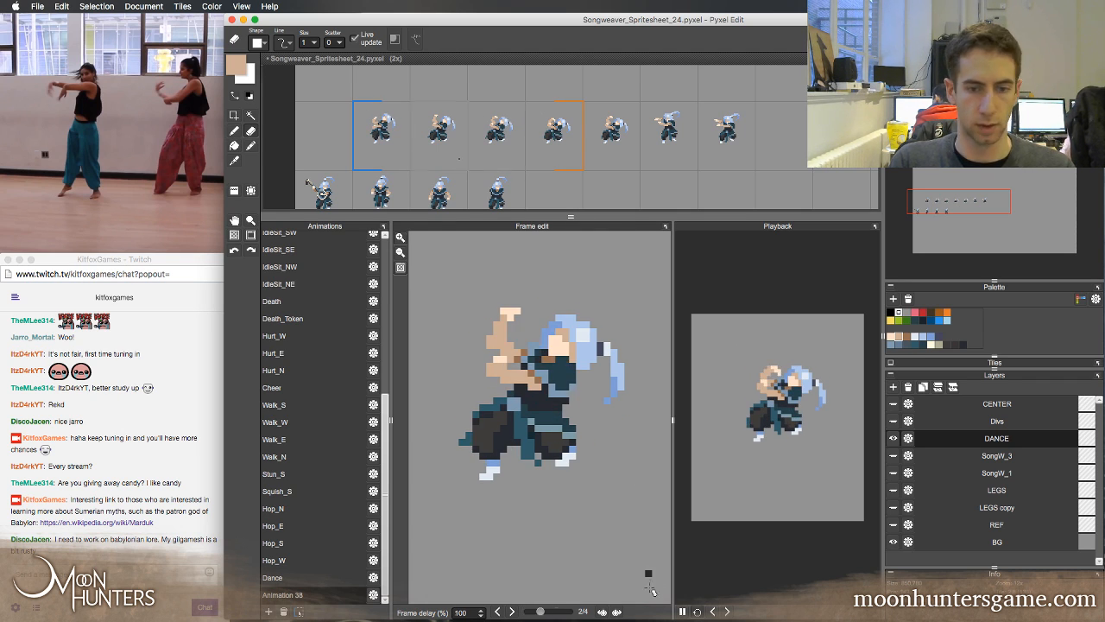
pyautogui.click(682, 611)
pyautogui.press('z')
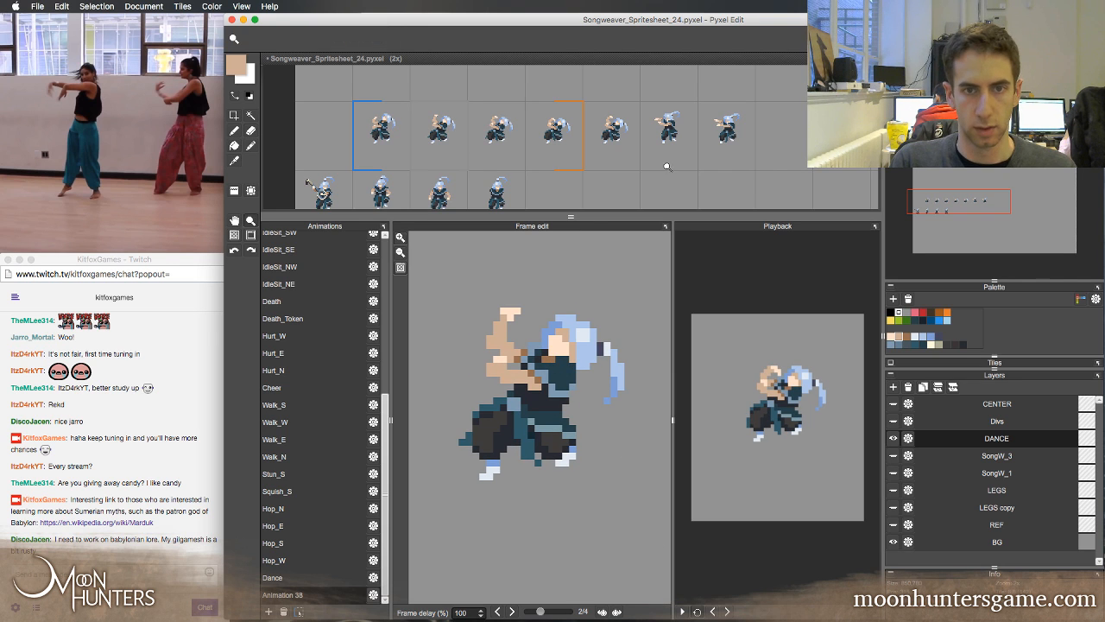
# Load the Dance animation and step back and forth through frames 4 to 10 to examine how the poses connect
pyautogui.press('space')
pyautogui.moveTo(667, 166); pyautogui.dragTo(606, 174)
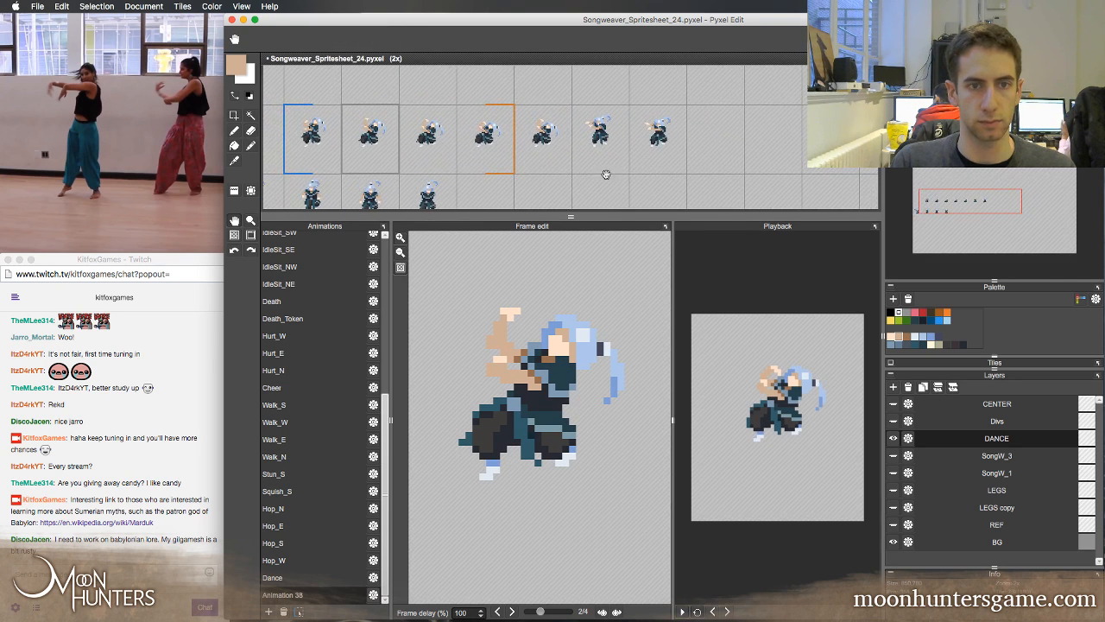
pyautogui.press('Right')
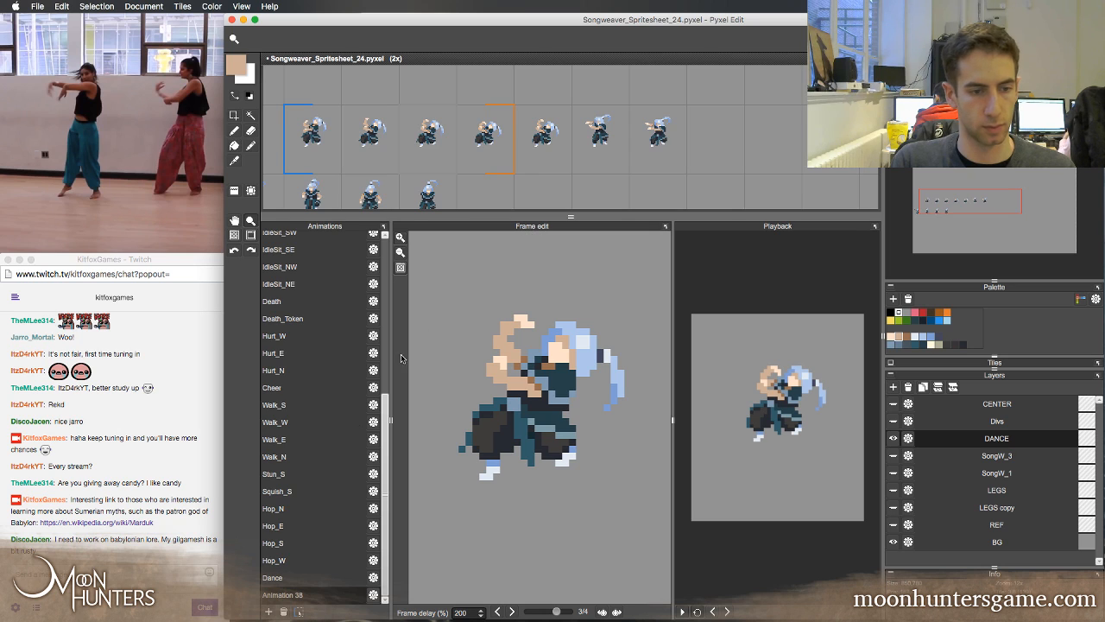
pyautogui.click(276, 577)
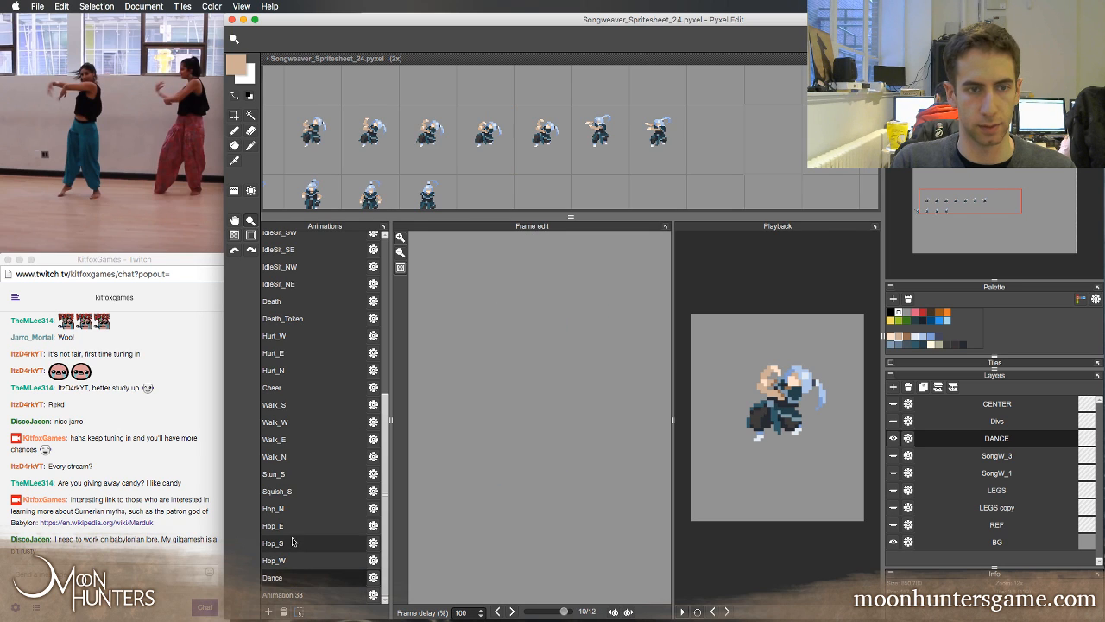
pyautogui.press('Left')
pyautogui.press('Left')
pyautogui.press('Left')
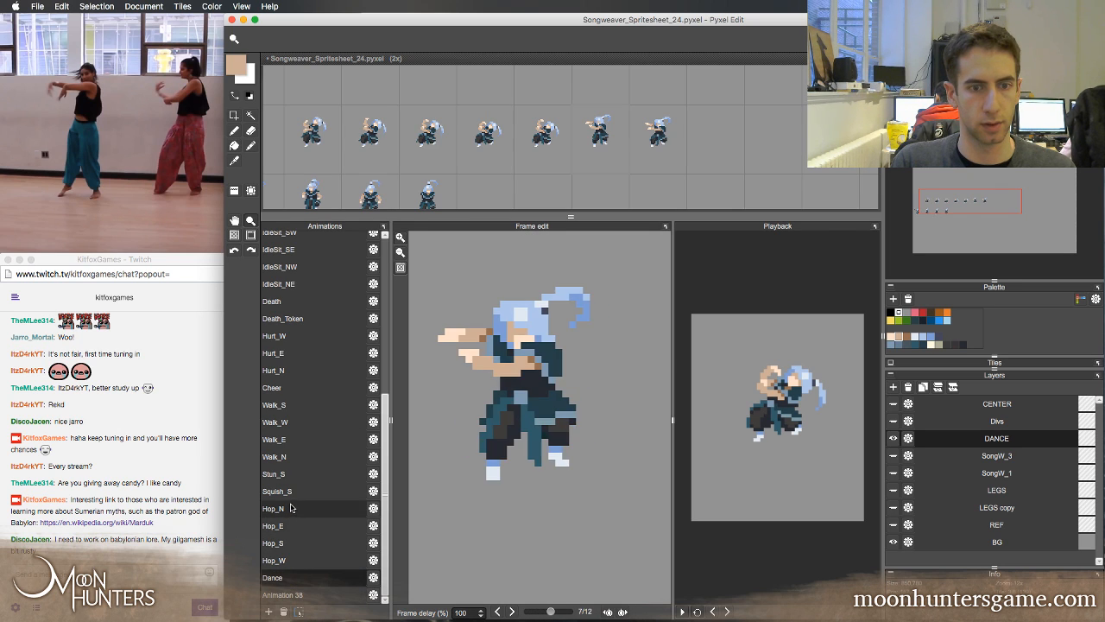
pyautogui.press('Right')
pyautogui.press('Left')
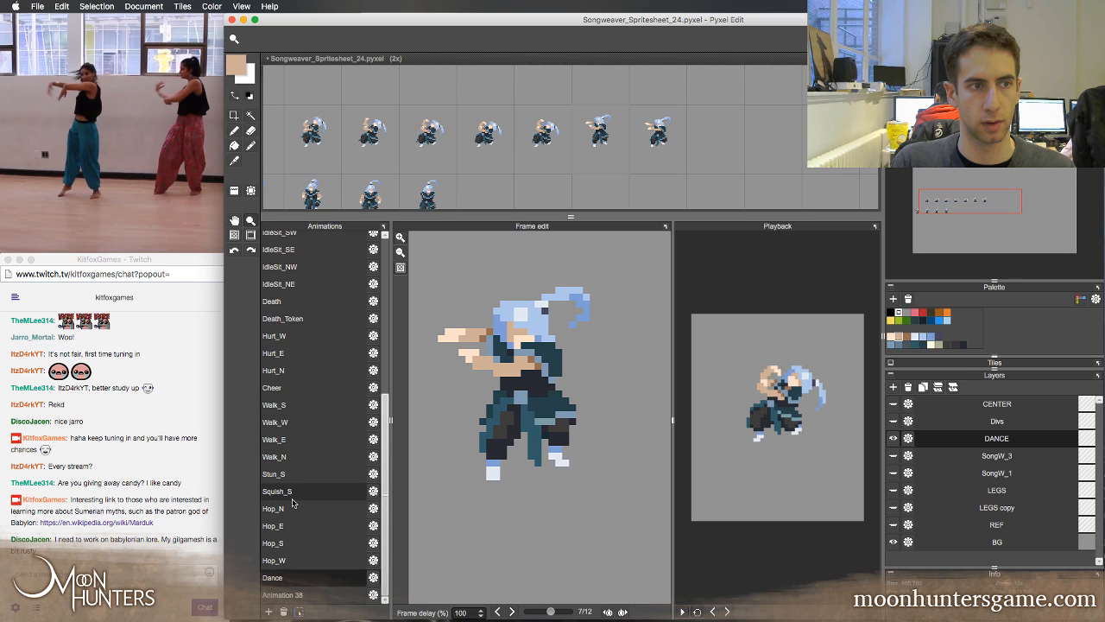
pyautogui.press('Left')
pyautogui.press('Left')
pyautogui.press('Left')
pyautogui.press('Left')
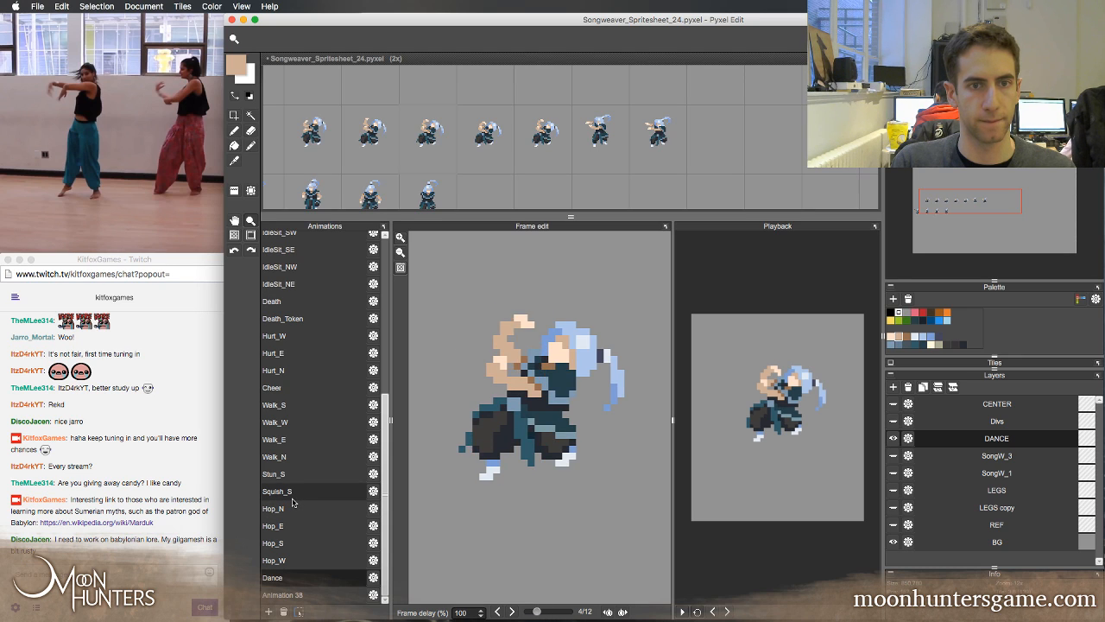
pyautogui.press('Right')
pyautogui.press('Right')
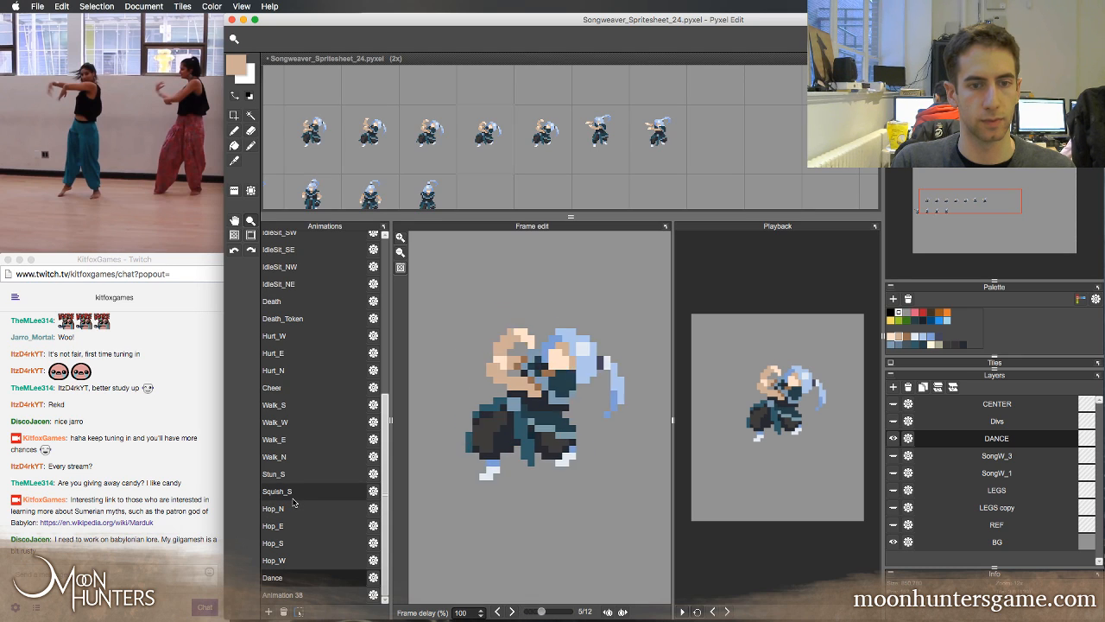
pyautogui.press('Right')
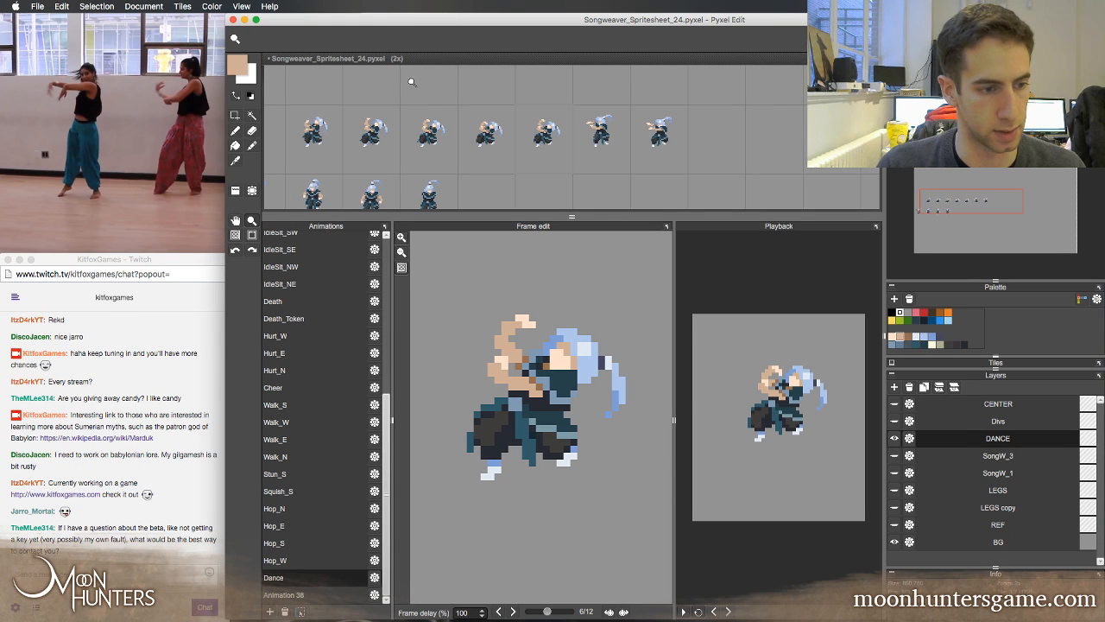
# Switch to the Twitch chat, reply to the beta key question with the contact's e-mail and "I'll fix you up", and return to Pyxel Edit
pyautogui.press('b')
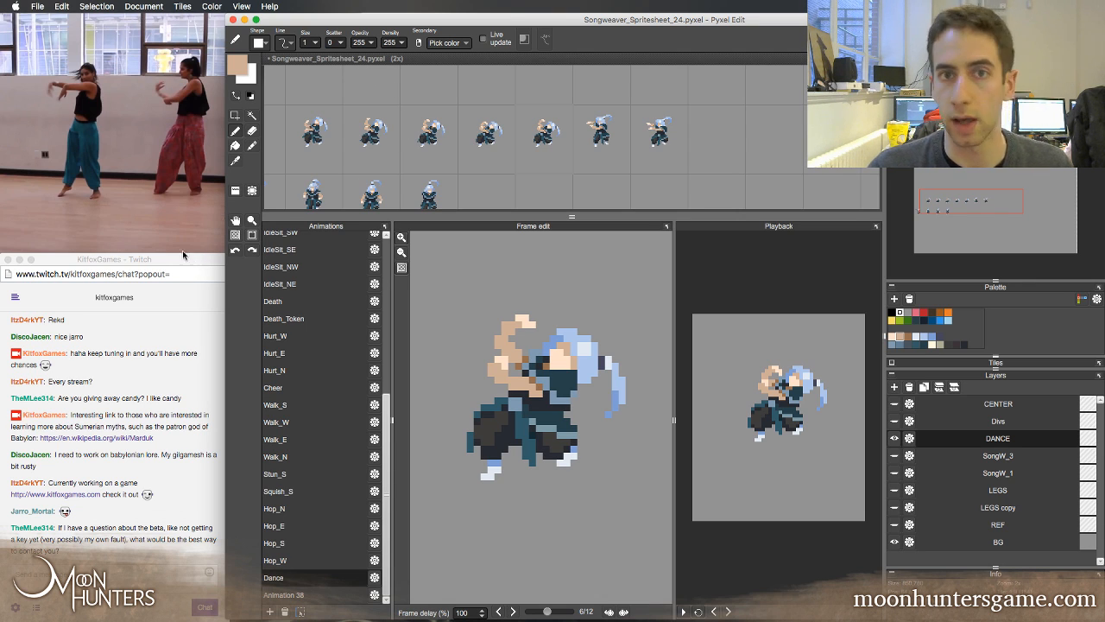
pyautogui.moveTo(183, 245)
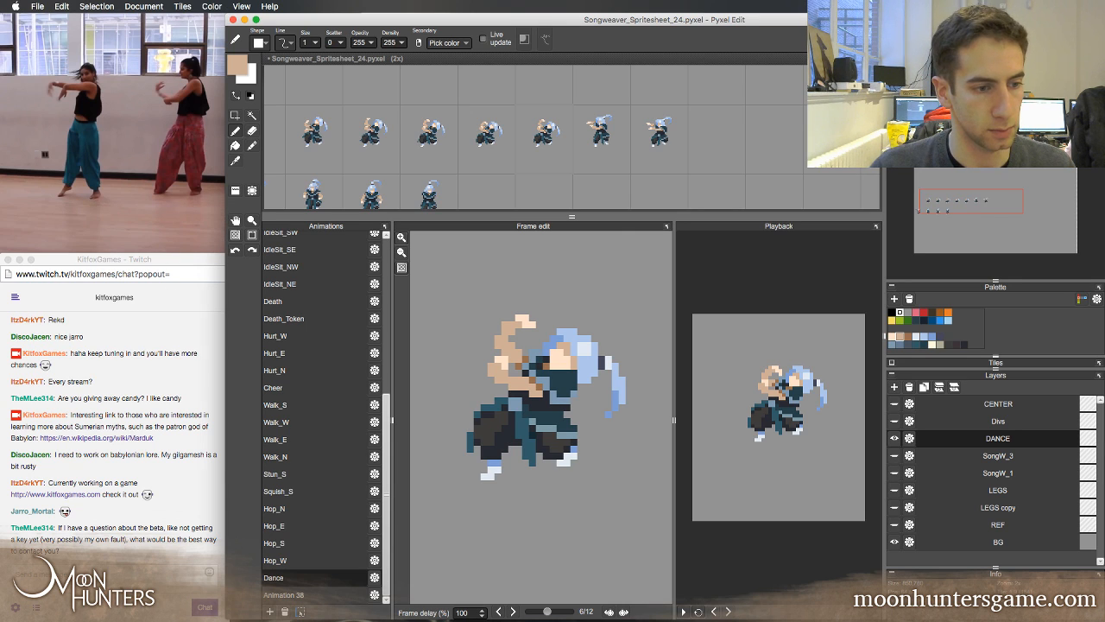
pyautogui.click(111, 573)
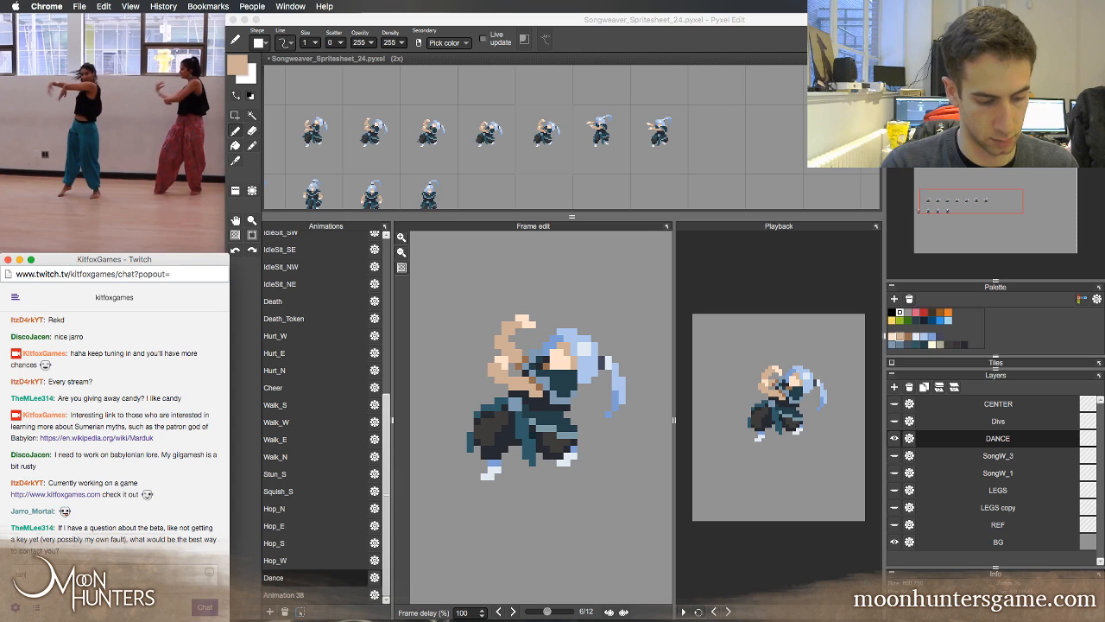
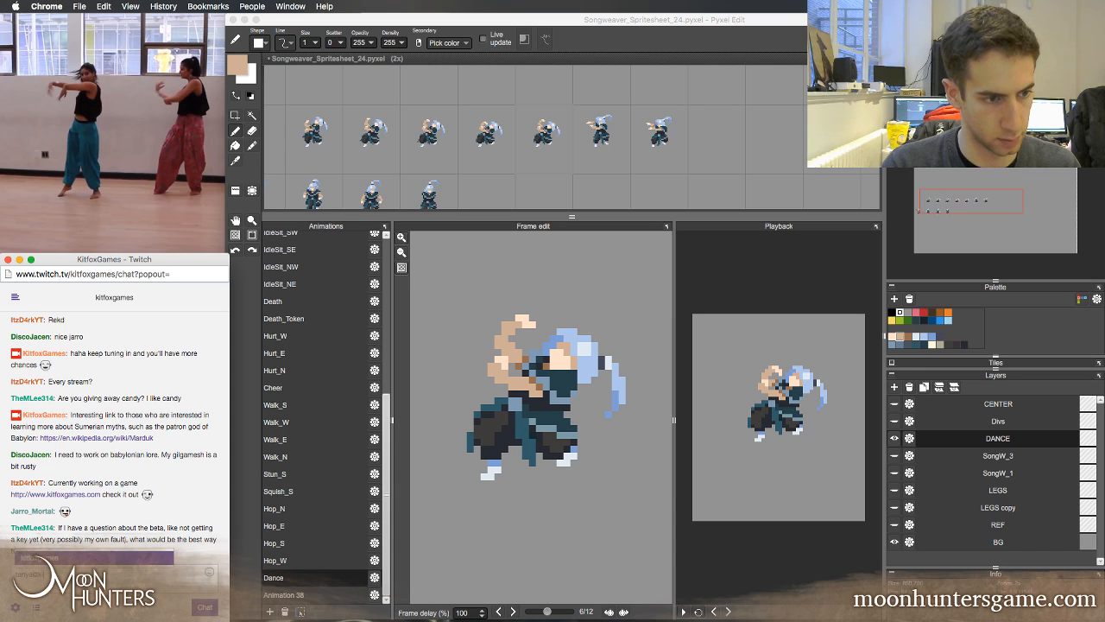
pyautogui.press('Return')
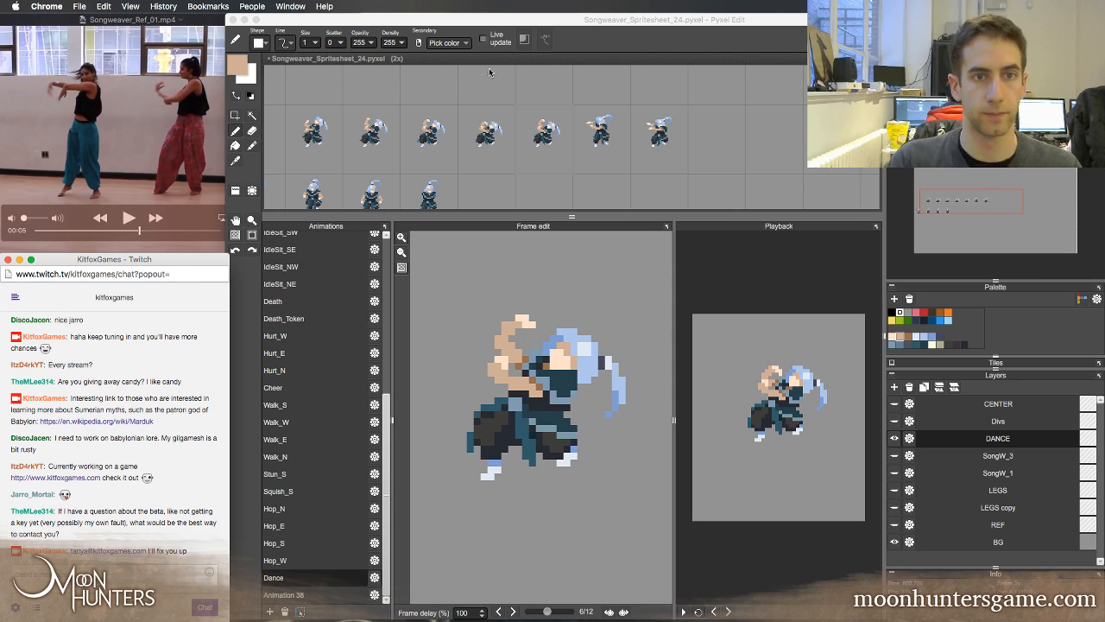
pyautogui.click(489, 73)
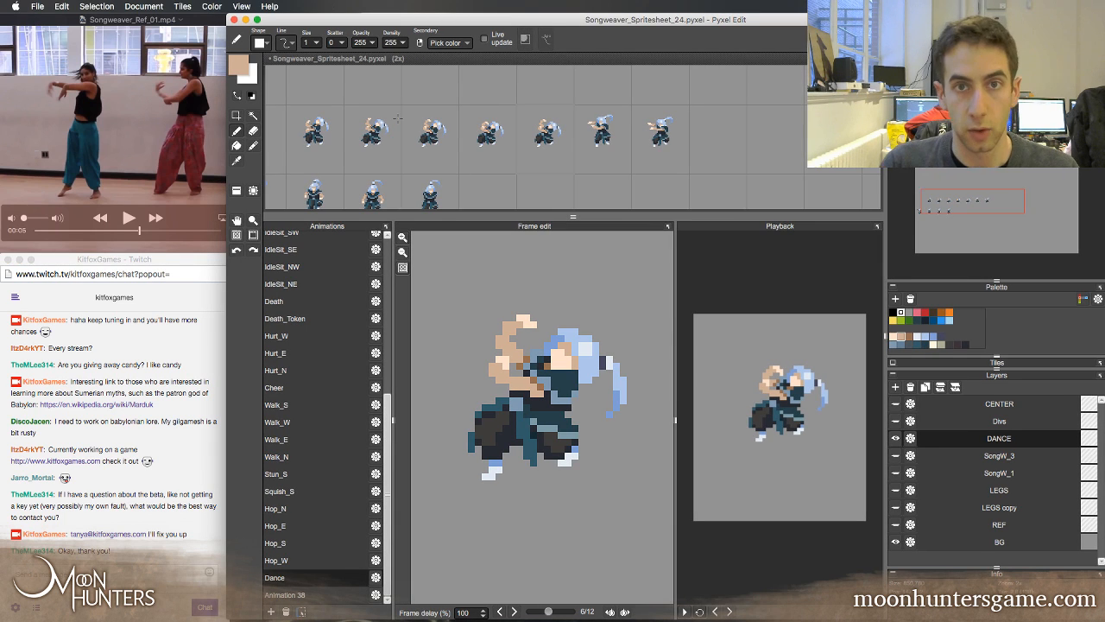
# Flip through Dance frames 4 to 8 to examine the change from crouch to standing pose, sampling the scarf's dark teal
pyautogui.press('Left')
pyautogui.press('Right')
pyautogui.press('Right')
pyautogui.press('Right')
pyautogui.press('Right')
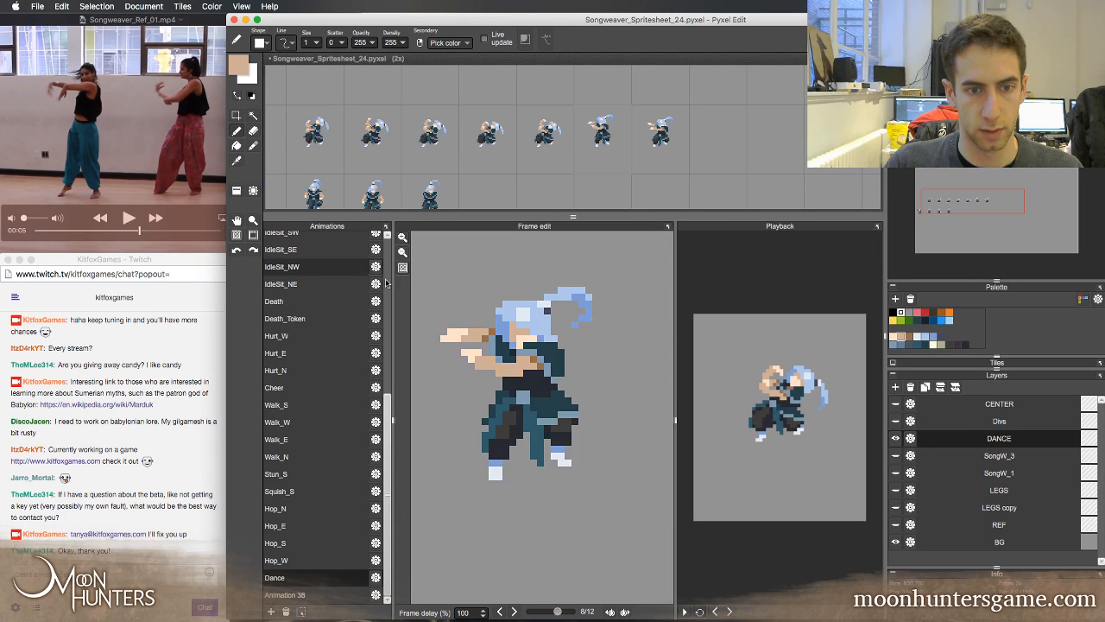
pyautogui.press('Left')
pyautogui.press('Left')
pyautogui.press('Right')
pyautogui.press('Right')
pyautogui.press('Right')
pyautogui.press('Right')
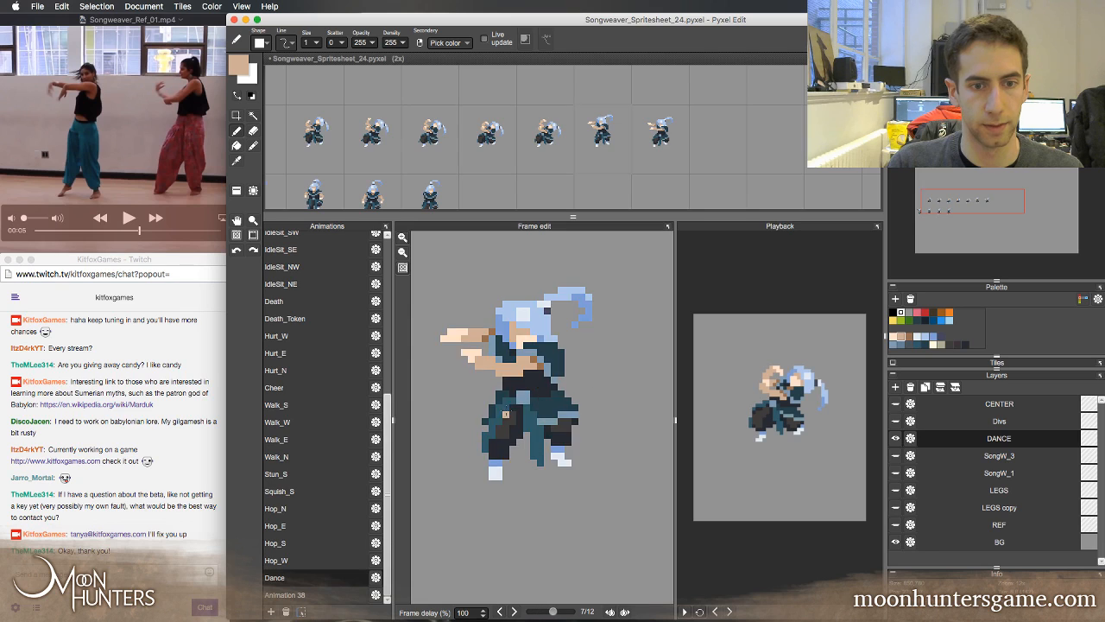
pyautogui.press('Left')
pyautogui.press('Left')
pyautogui.press('Left')
pyautogui.press('Left')
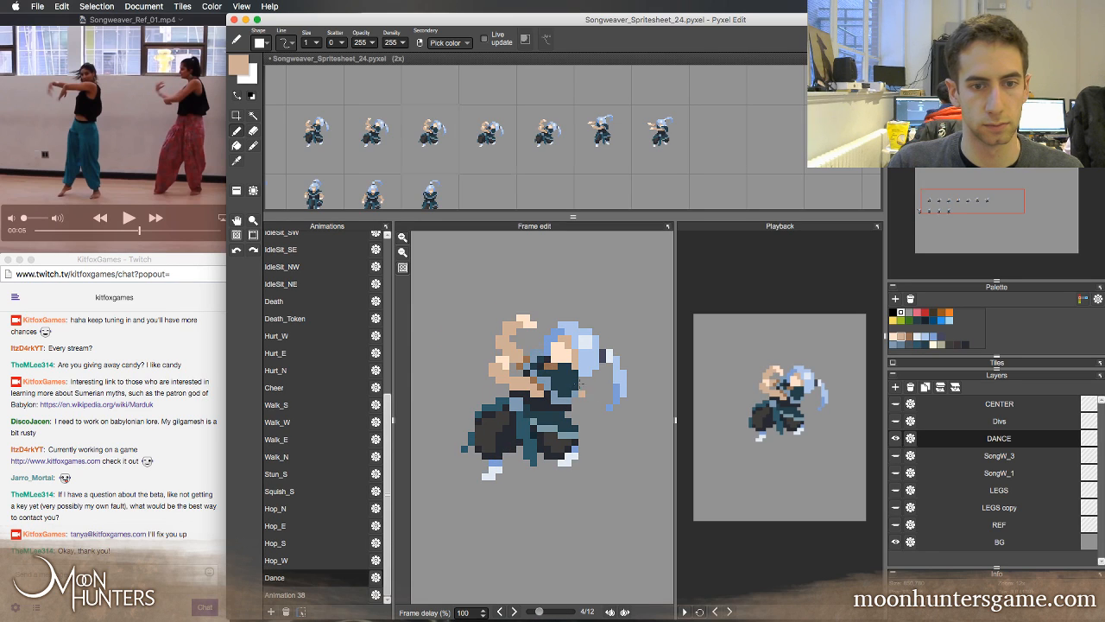
pyautogui.press('Right')
pyautogui.rightClick(561, 378)
pyautogui.press('Left')
pyautogui.press('Right')
pyautogui.press('Left')
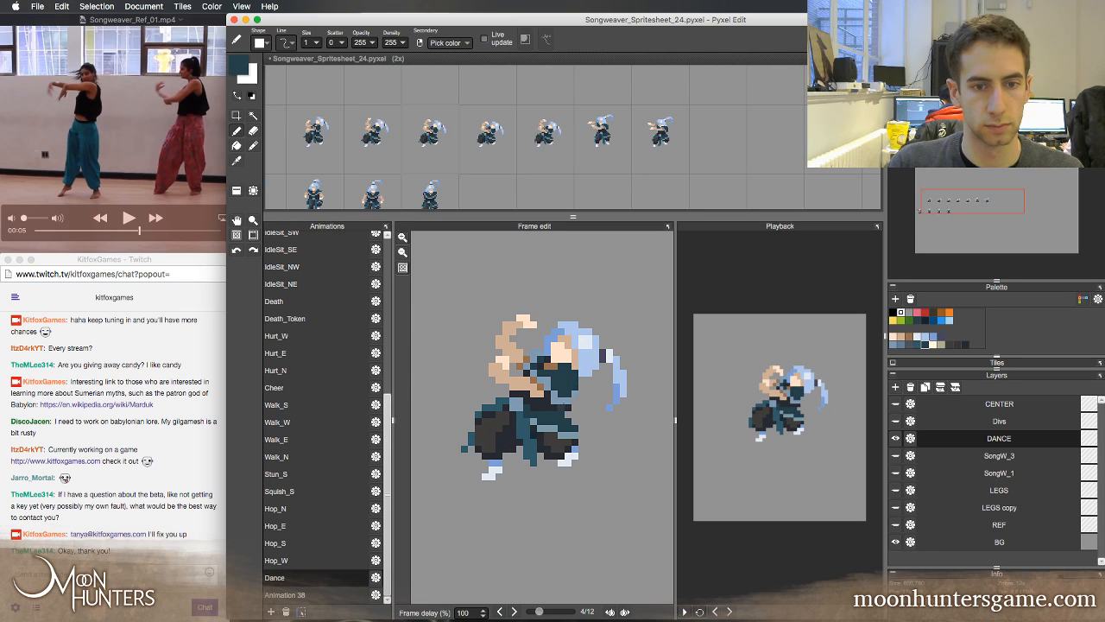
pyautogui.press('Right')
pyautogui.press('Right')
pyautogui.press('Right')
pyautogui.press('Left')
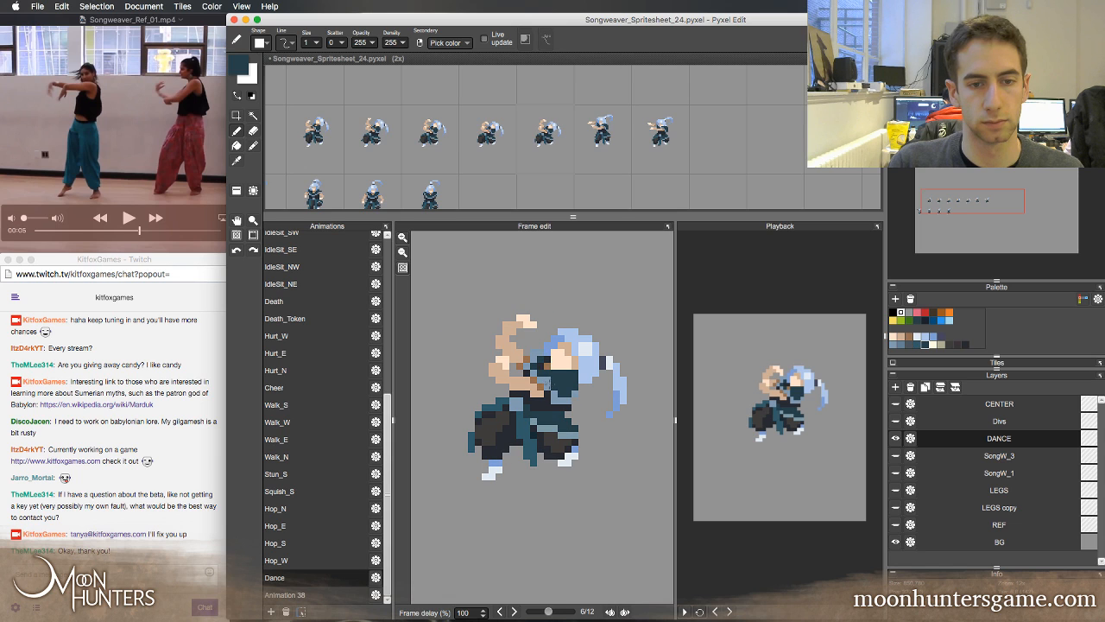
# Compare Dance frames 5 to 9 repeatedly to judge the transition into the outstretched-arm pose and the empty frame
pyautogui.press('Right')
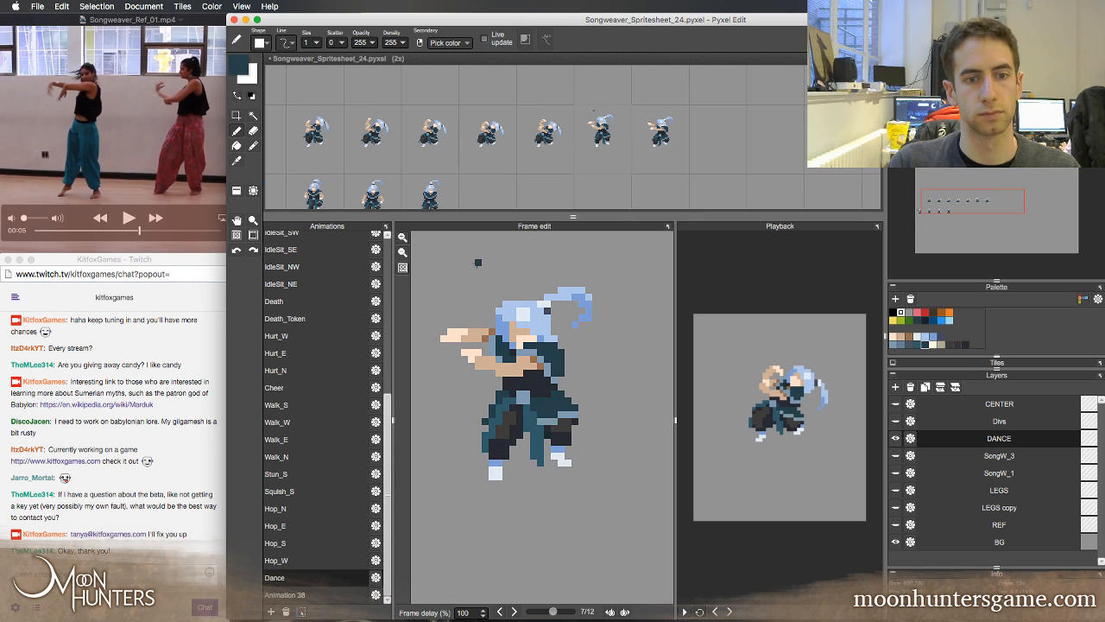
pyautogui.press('Left')
pyautogui.press('Right')
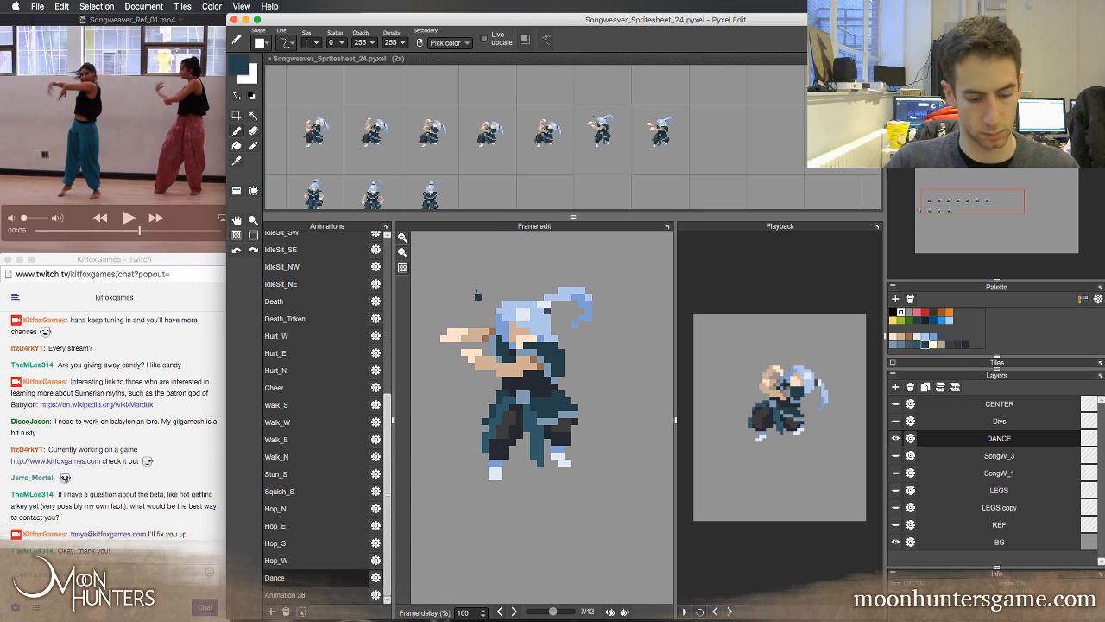
pyautogui.press('Left')
pyautogui.press('Right')
pyautogui.press('Right')
pyautogui.press('Left')
pyautogui.press('Left')
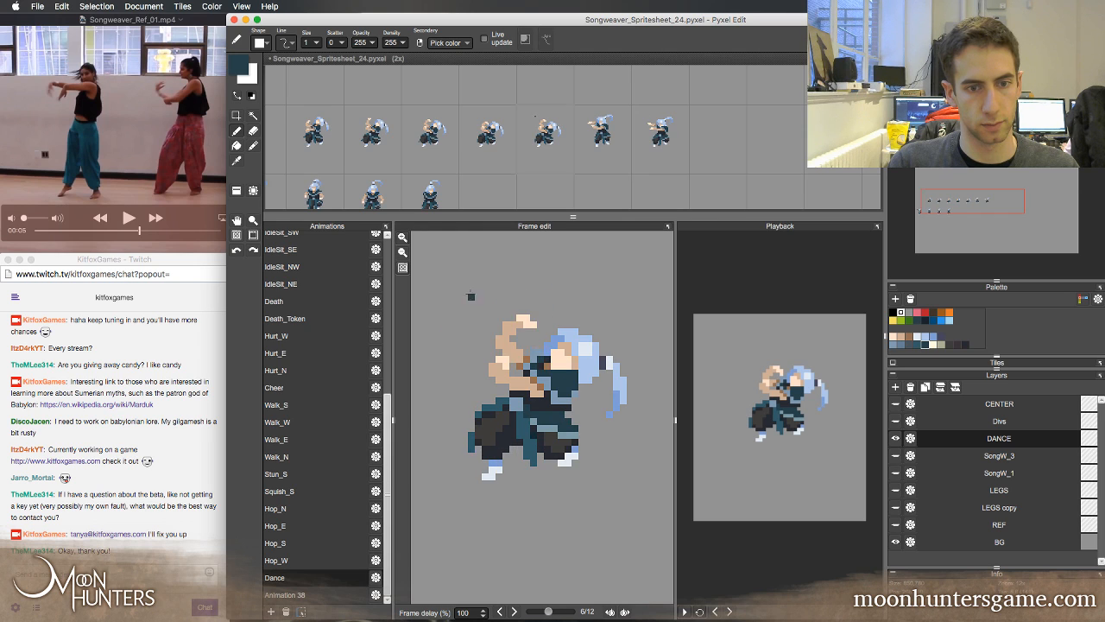
pyautogui.press('Right')
pyautogui.press('Right')
pyautogui.press('Right')
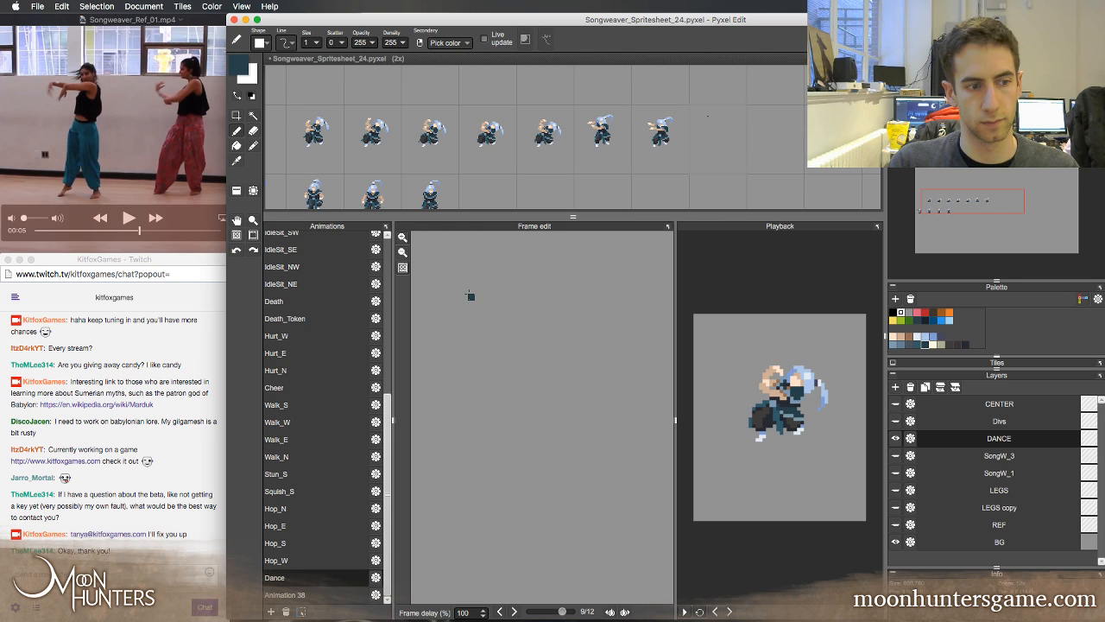
pyautogui.press('Left')
pyautogui.press('Left')
pyautogui.press('Left')
pyautogui.press('Right')
pyautogui.press('Right')
pyautogui.press('Right')
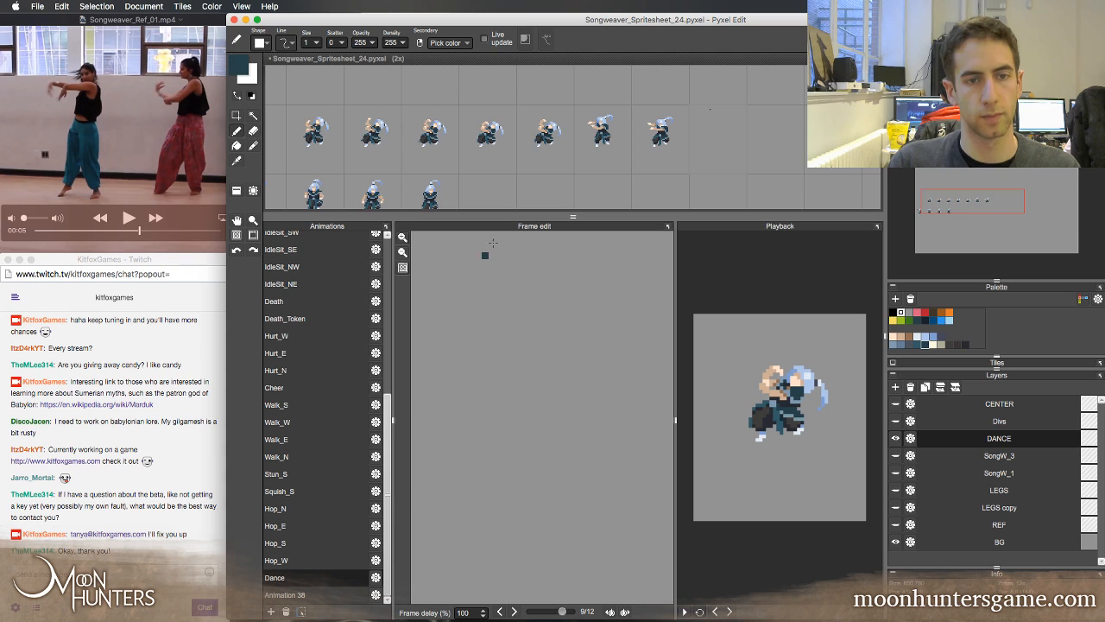
pyautogui.press('Left')
pyautogui.press('Left')
pyautogui.press('Left')
pyautogui.press('Left')
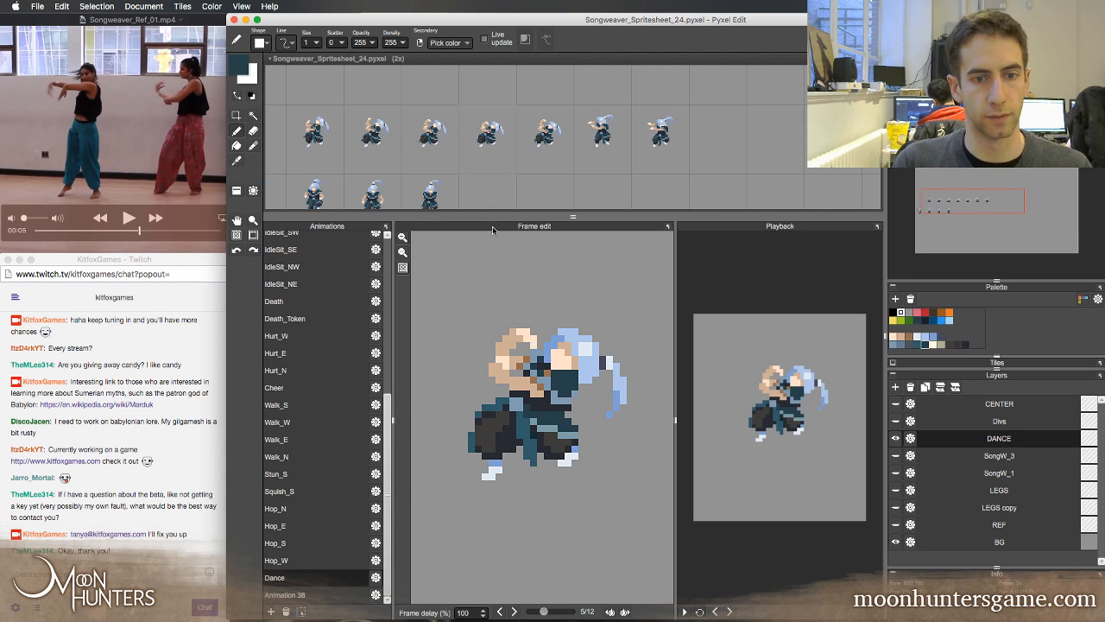
pyautogui.press('Right')
pyautogui.press('Right')
pyautogui.press('Left')
pyautogui.press('Right')
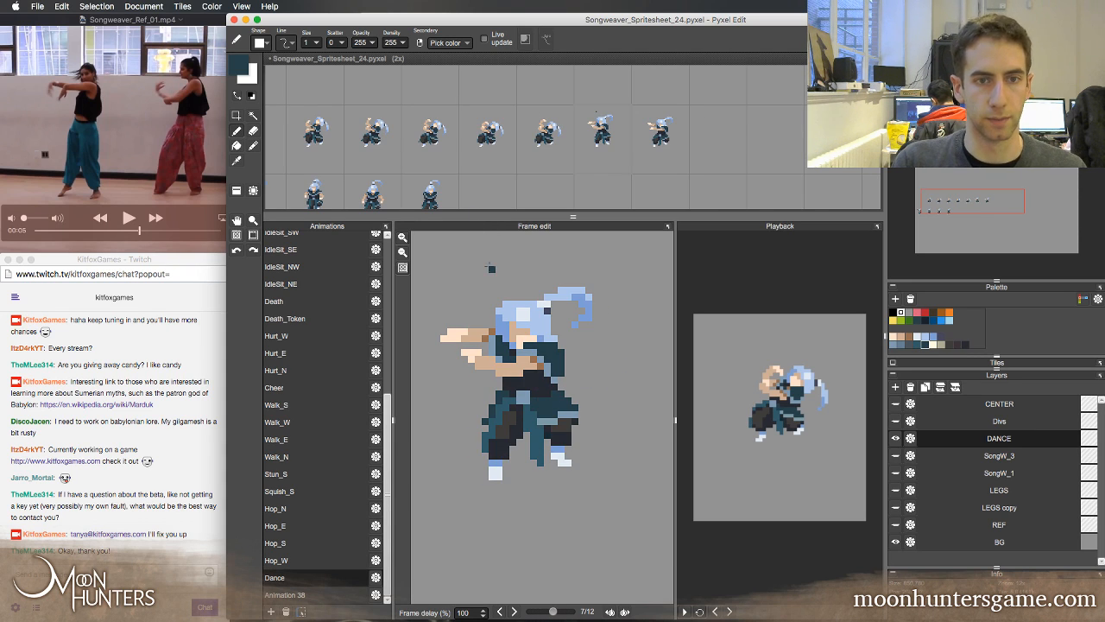
# Place a spare tile below Dance frame 7, copy frame 8's tile into frame 9, and copy frame 7's tile into frame 8
pyautogui.press('t')
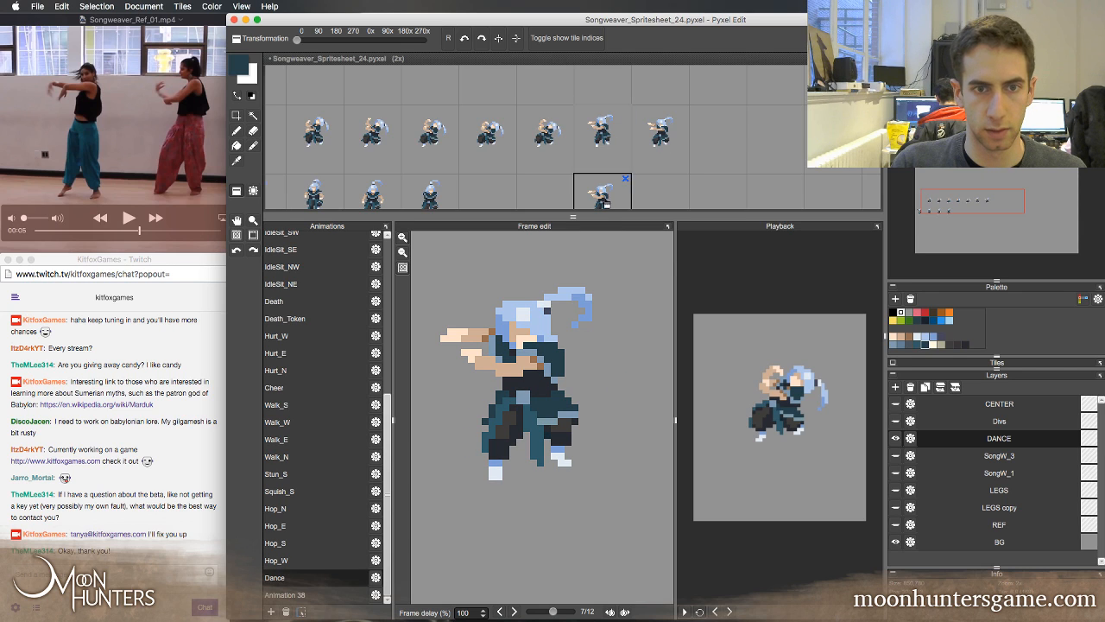
pyautogui.click(607, 206)
pyautogui.rightClick(664, 154)
pyautogui.click(709, 143)
pyautogui.rightClick(623, 143)
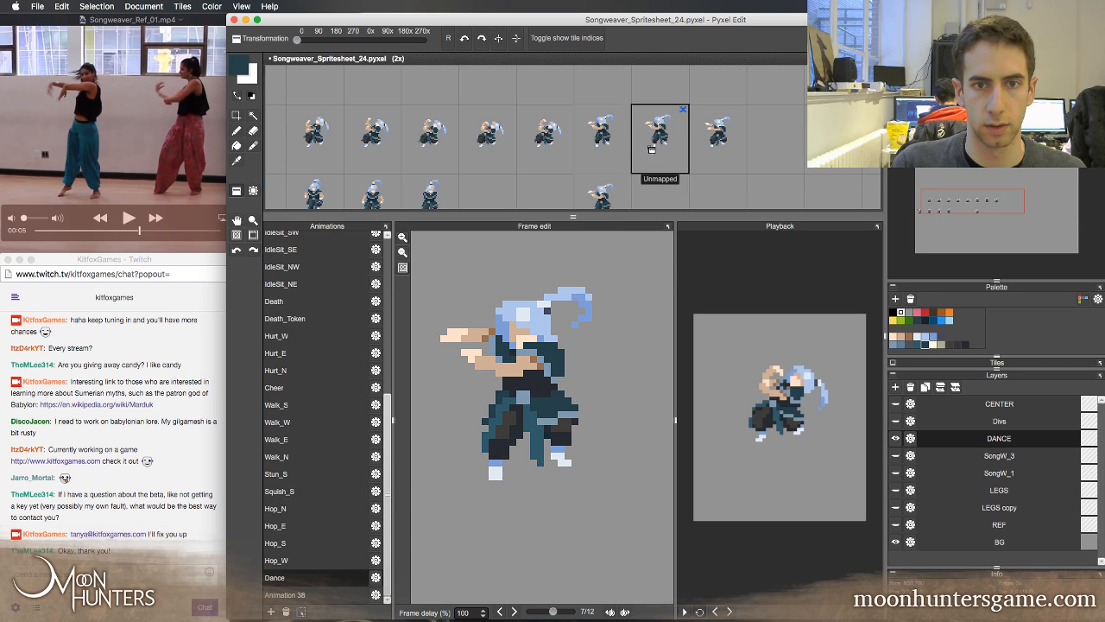
pyautogui.click(651, 148)
pyautogui.press('b')
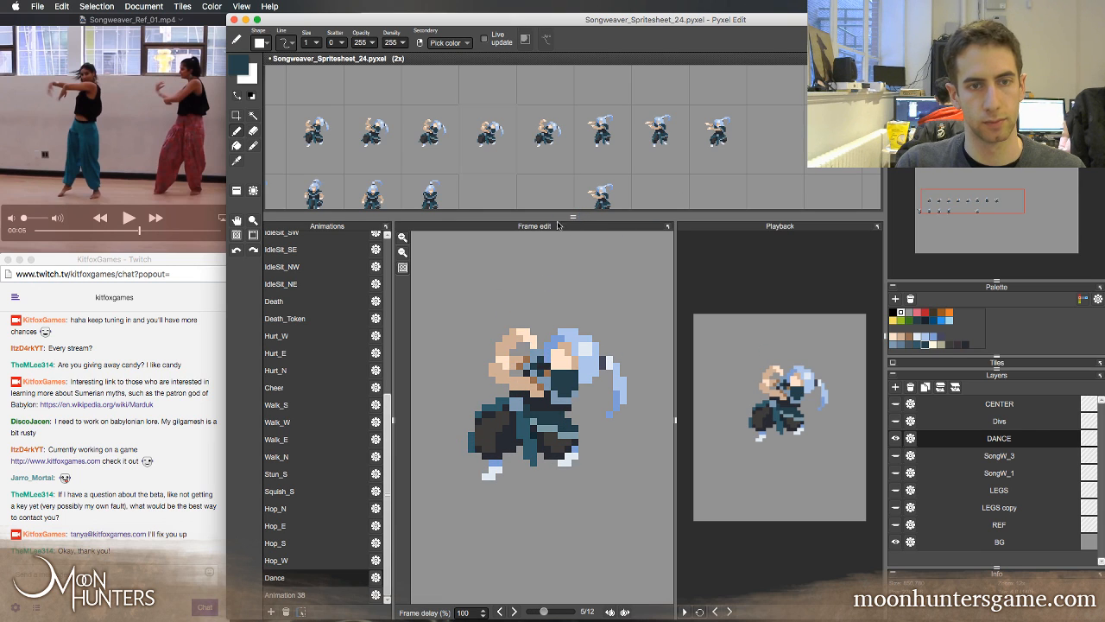
# Keep a copy of Dance frame 6's tile in the cell below and replace frame 6 with frame 3's raised-arm tile
pyautogui.press('t')
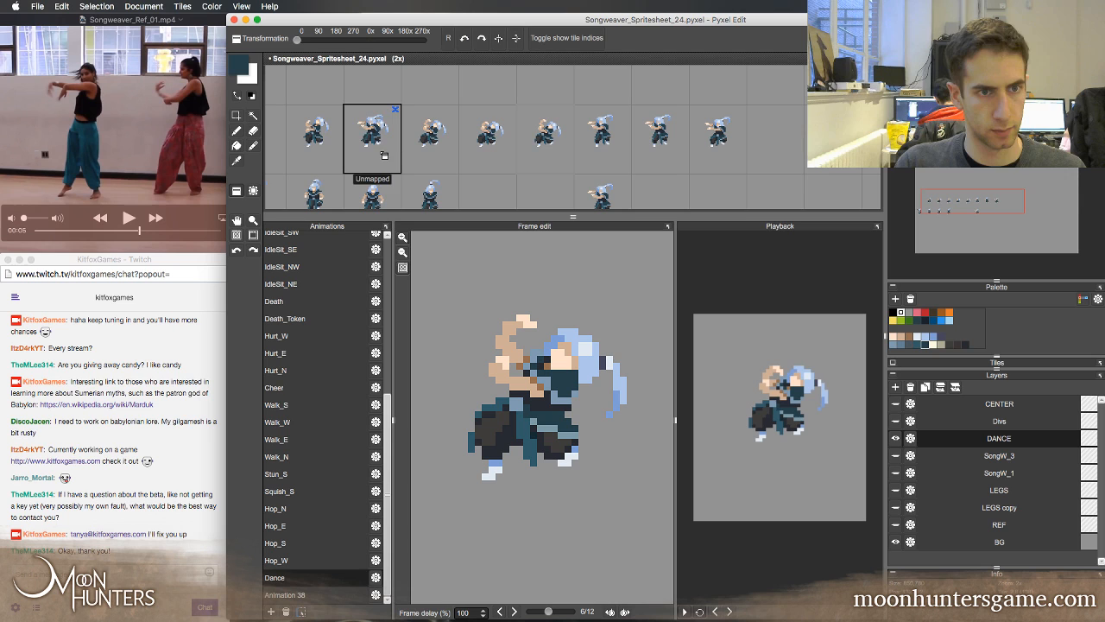
pyautogui.click(554, 159)
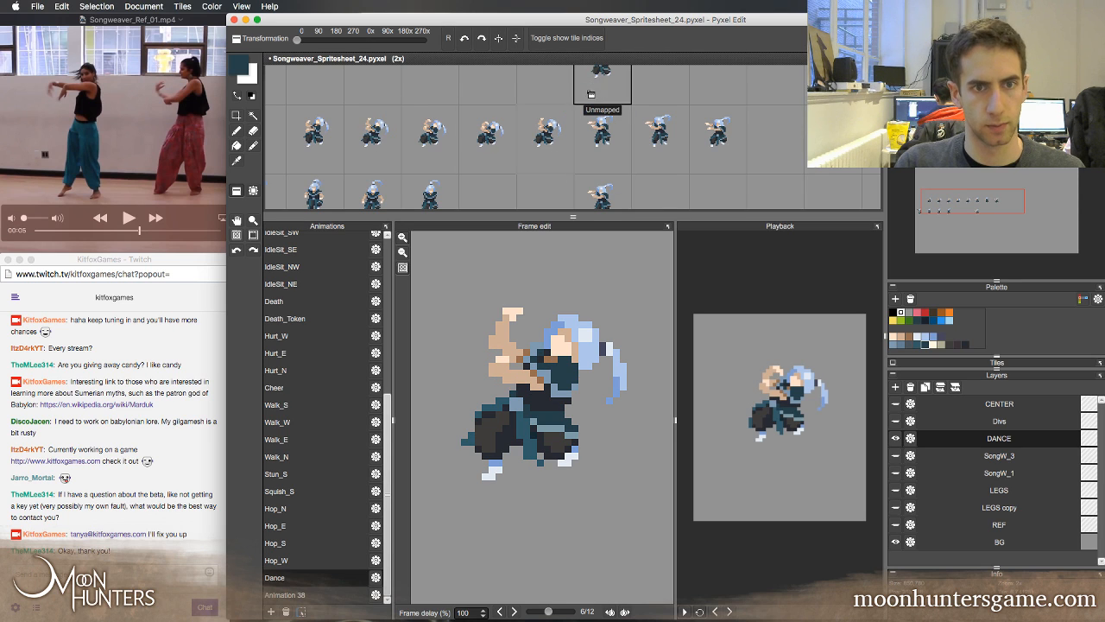
pyautogui.press('super+z')
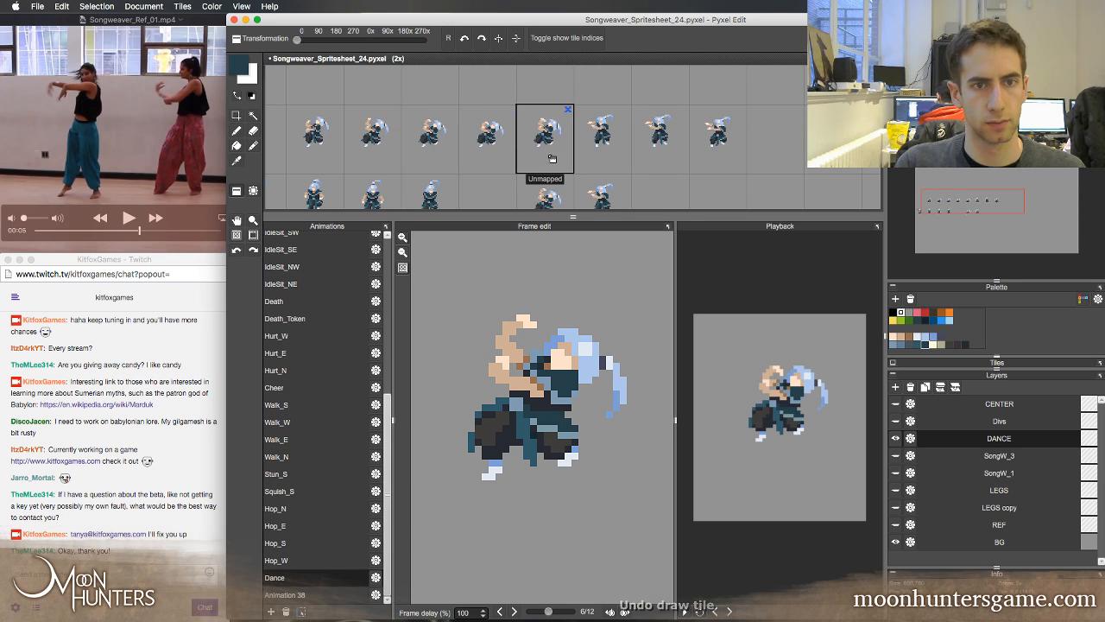
pyautogui.click(554, 159)
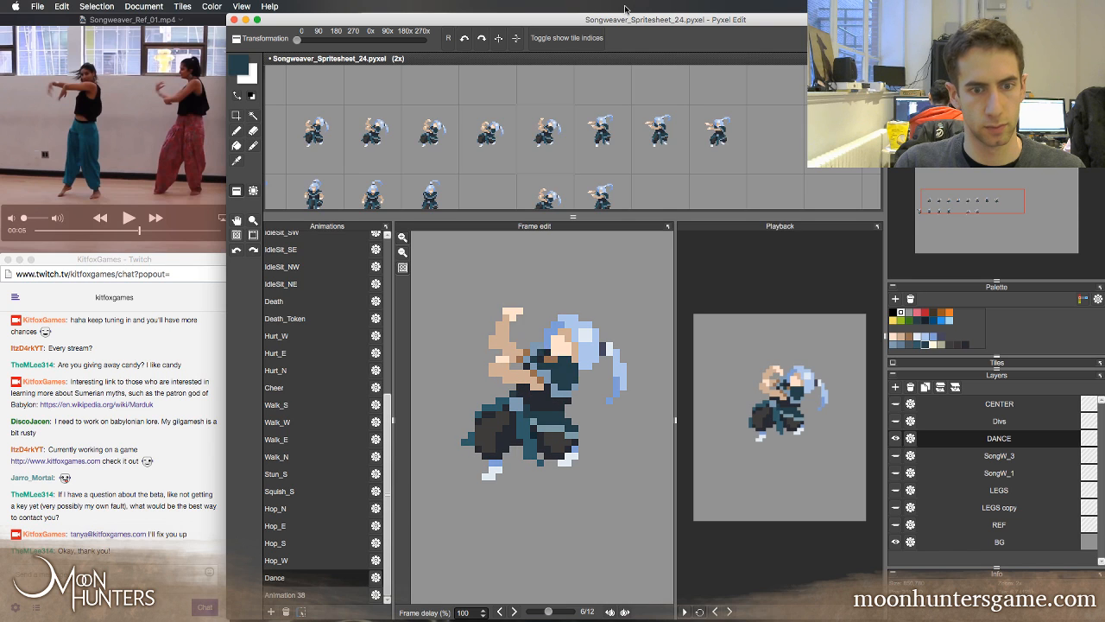
# Flip between Dance frames 5, 6 and 7 to check how the replaced raised-arm pose leads into the standing pose
pyautogui.press('Left')
pyautogui.press('Right')
pyautogui.press('Right')
pyautogui.press('Left')
pyautogui.press('Left')
pyautogui.press('Right')
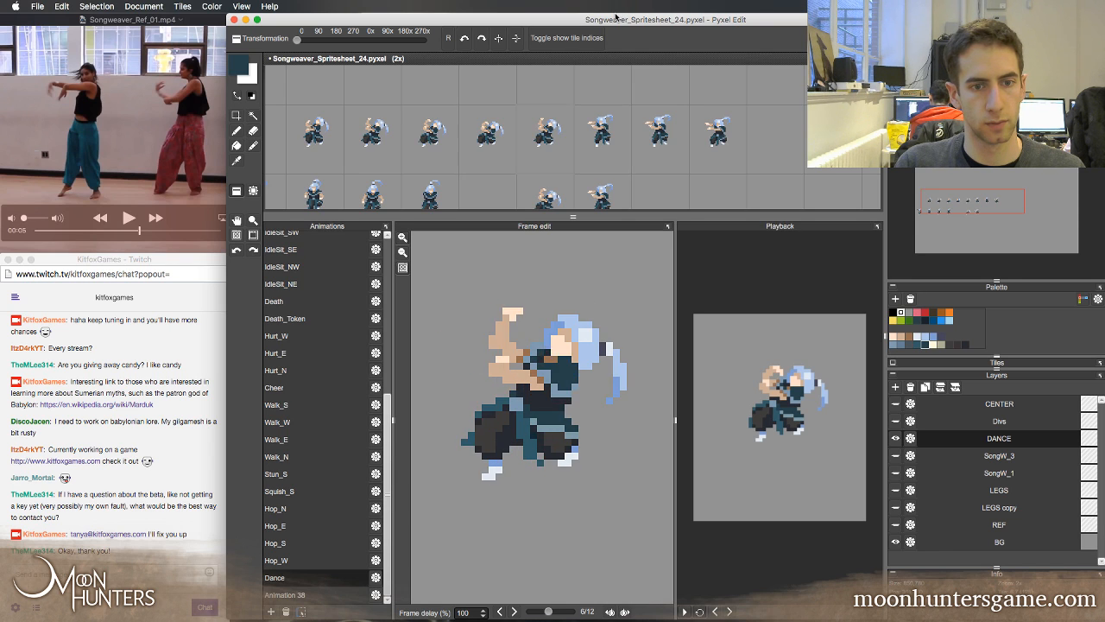
pyautogui.press('Right')
pyautogui.press('Left')
pyautogui.press('Left')
pyautogui.press('Right')
pyautogui.press('Right')
pyautogui.press('Left')
pyautogui.press('Left')
pyautogui.press('Right')
pyautogui.press('Right')
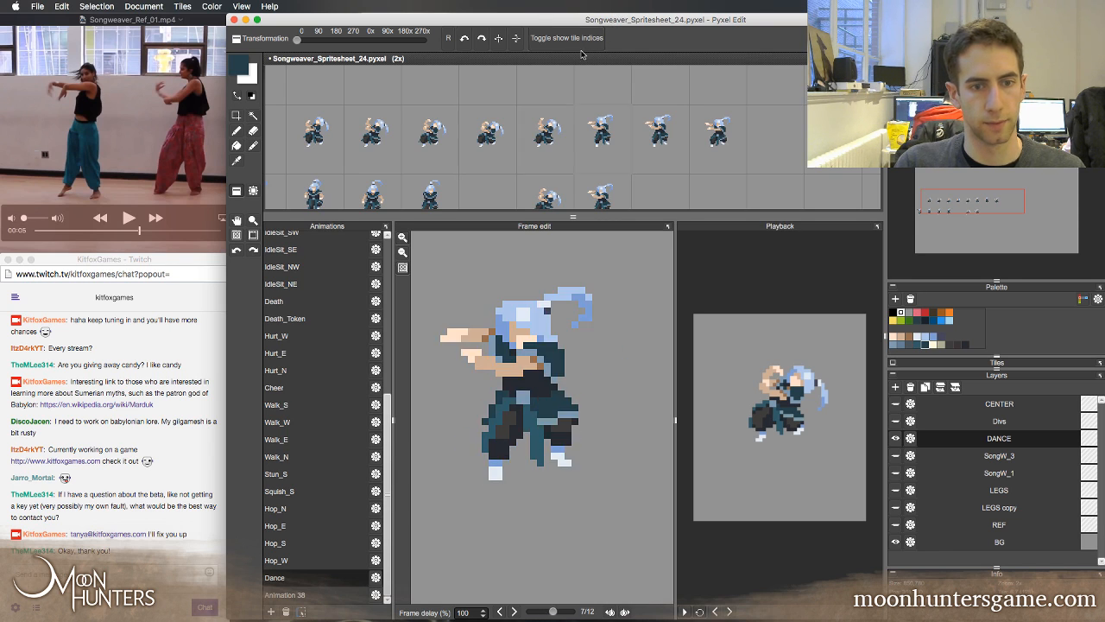
# Compare the raised-arm pose in Dance frame 6 with the crouch in frame 5, examining the arms and hands
pyautogui.press('Left')
pyautogui.press('Left')
pyautogui.press('Right')
pyautogui.press('b')
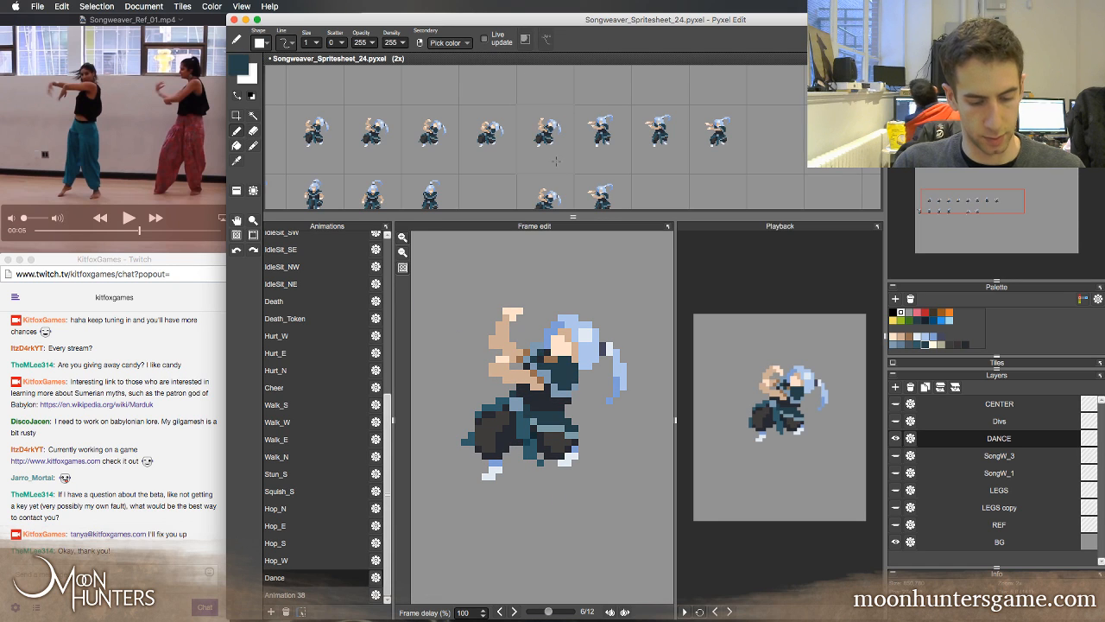
pyautogui.press('Left')
pyautogui.press('Right')
pyautogui.press('Left')
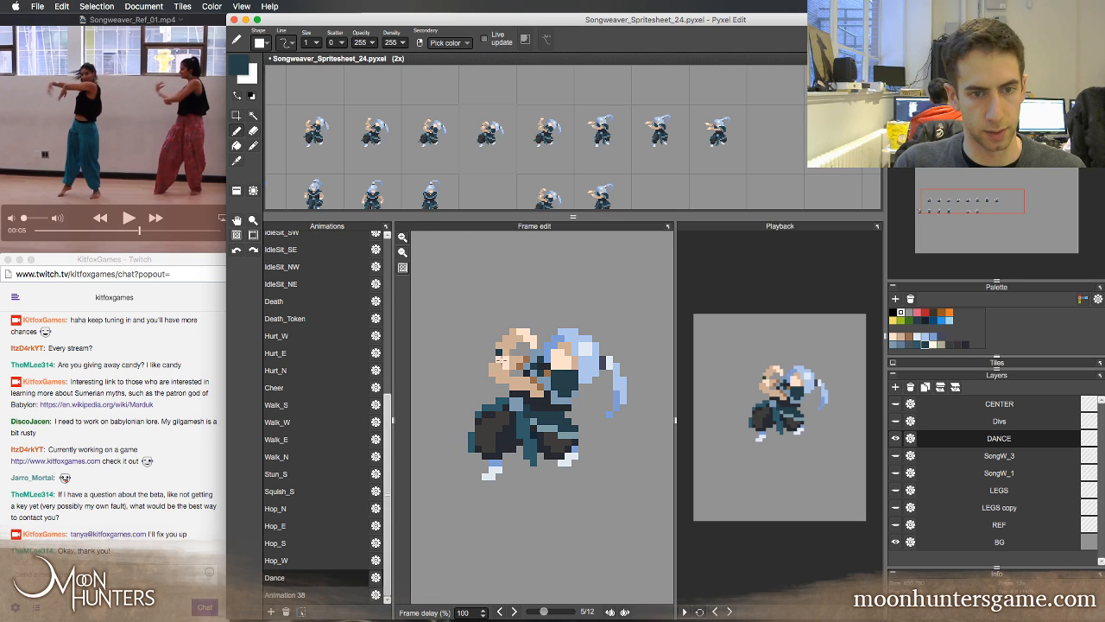
pyautogui.press('Right')
# Retouch the lower hand in Dance frame 6 by erasing an outer-edge pixel and adding a light skin-tone pixel
pyautogui.press('e')
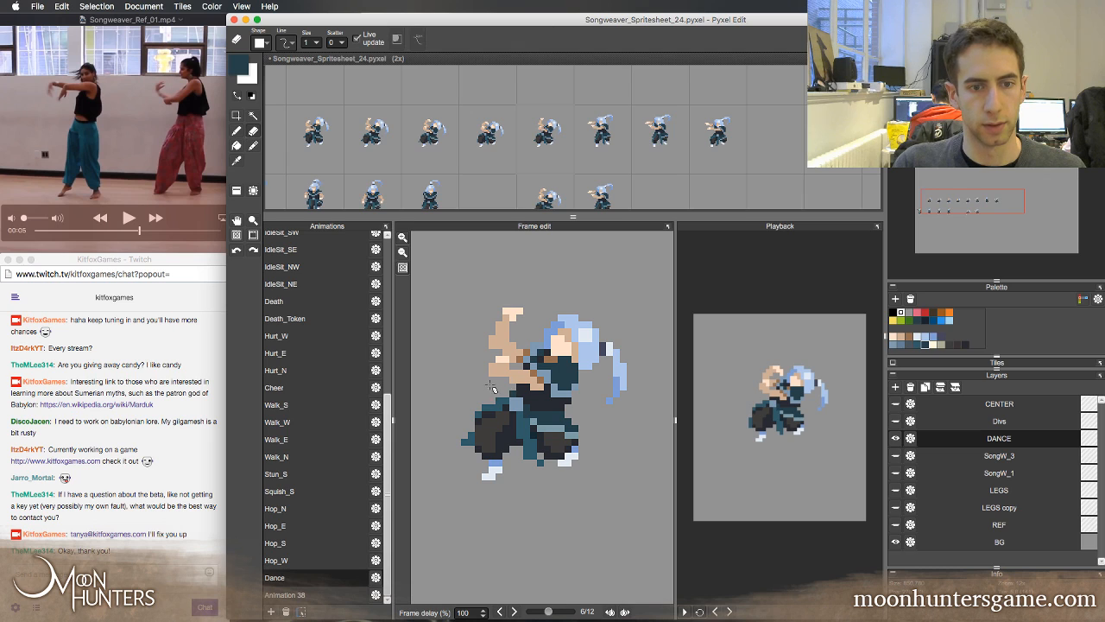
pyautogui.keyDown('alt'); pyautogui.click(492, 362); pyautogui.keyUp('alt')
pyautogui.press('b')
pyautogui.keyDown('alt'); pyautogui.click(500, 352); pyautogui.keyUp('alt')
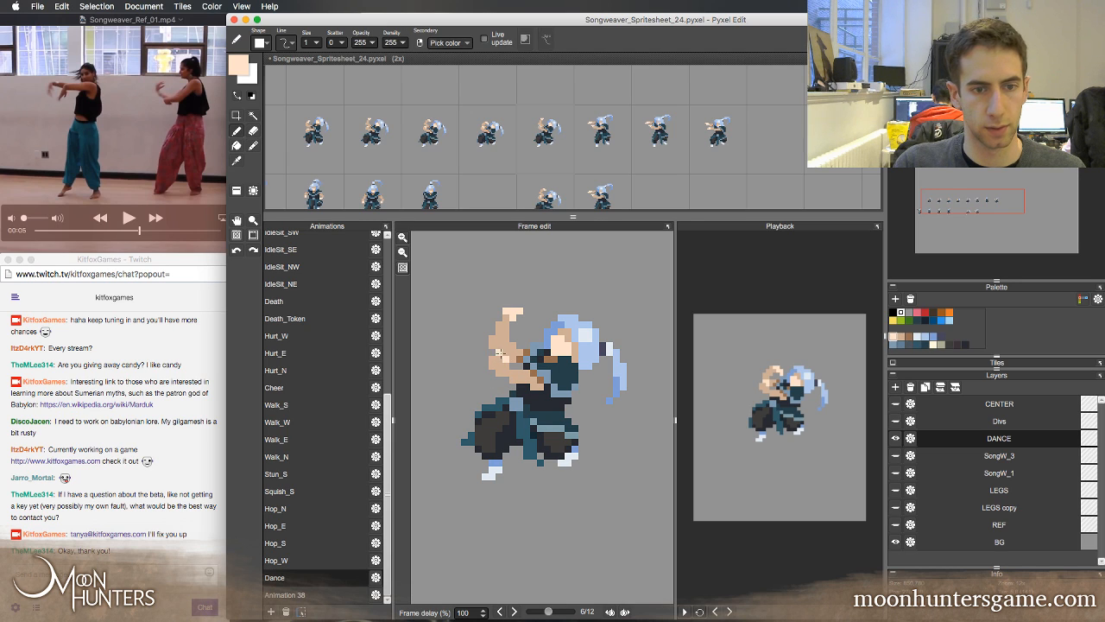
pyautogui.press('e')
# Flip repeatedly between Dance frames 5 and 6 to examine how the arms, head and legs move from crouch to raised-arm pose
pyautogui.press('Left')
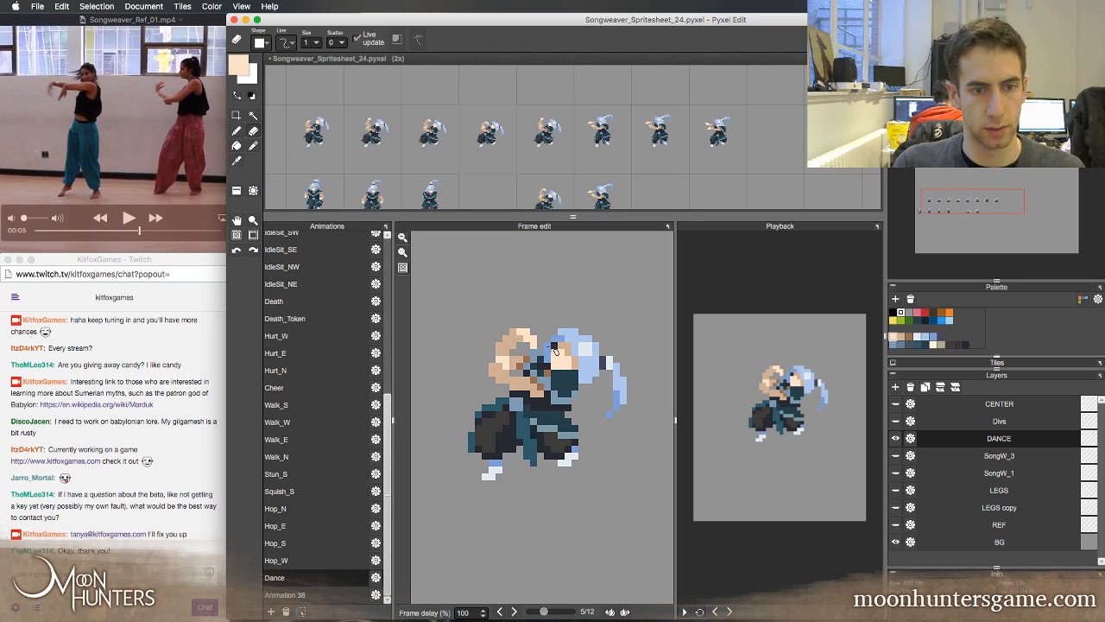
pyautogui.press('Right')
pyautogui.press('Left')
pyautogui.press('Right')
pyautogui.press('Left')
pyautogui.press('Right')
pyautogui.press('Left')
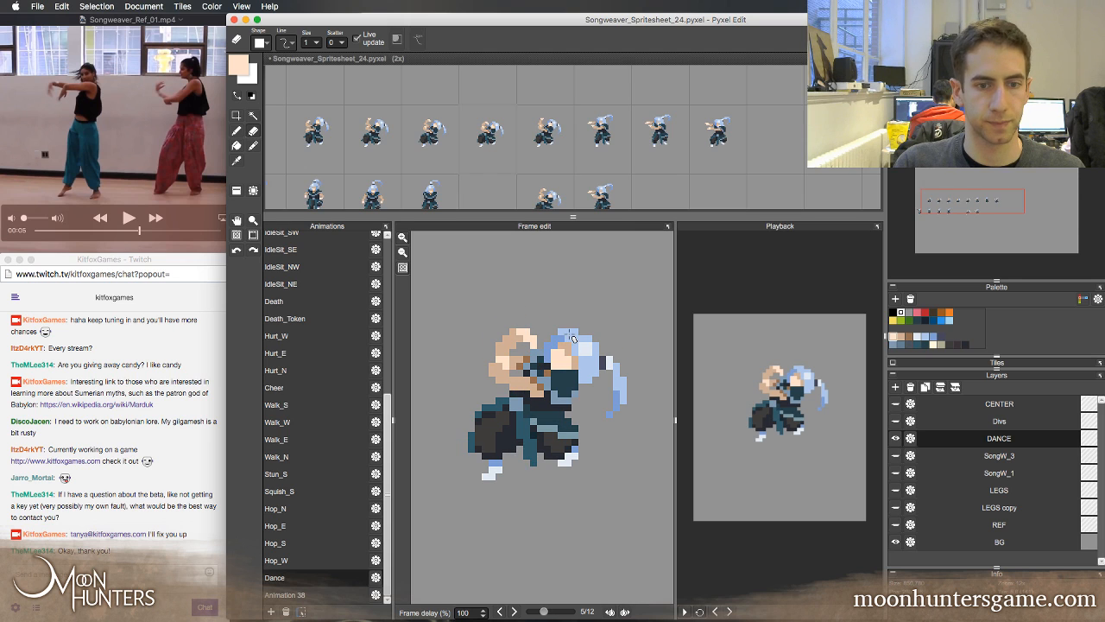
pyautogui.press('Right')
pyautogui.press('Left')
pyautogui.press('Right')
pyautogui.press('b')
pyautogui.press('Left')
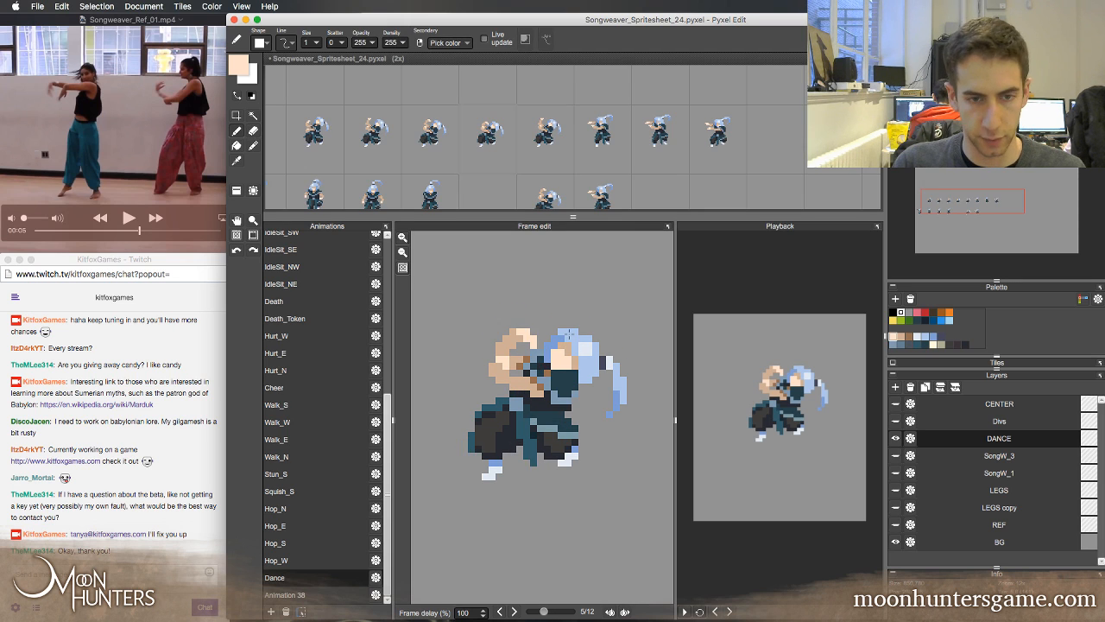
pyautogui.press('Right')
pyautogui.press('Left')
pyautogui.press('Right')
pyautogui.press('Left')
pyautogui.press('Right')
pyautogui.press('Left')
pyautogui.press('Right')
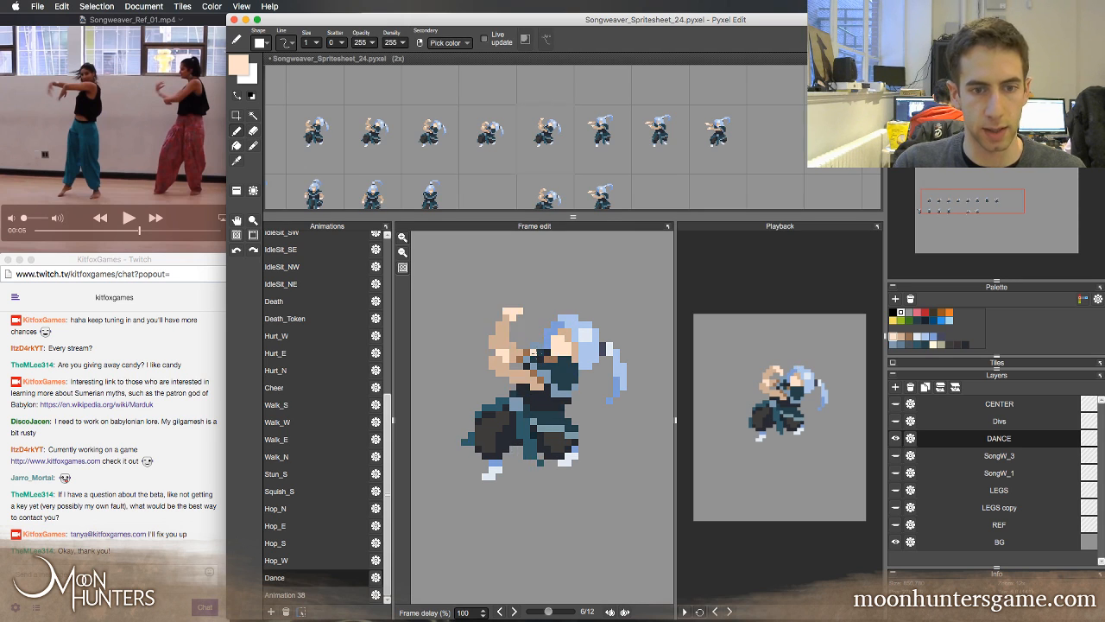
pyautogui.press('Left')
pyautogui.press('Right')
pyautogui.press('Left')
pyautogui.press('Right')
pyautogui.press('Left')
pyautogui.press('Right')
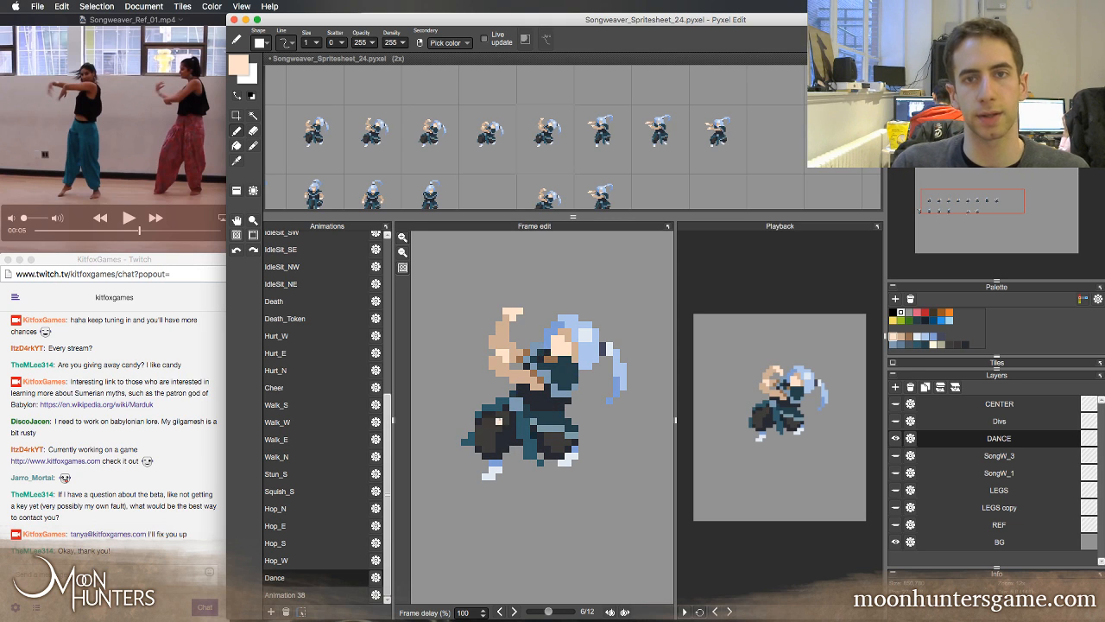
pyautogui.press('Left')
pyautogui.press('Right')
pyautogui.press('Left')
pyautogui.press('Right')
pyautogui.press('Left')
pyautogui.press('Right')
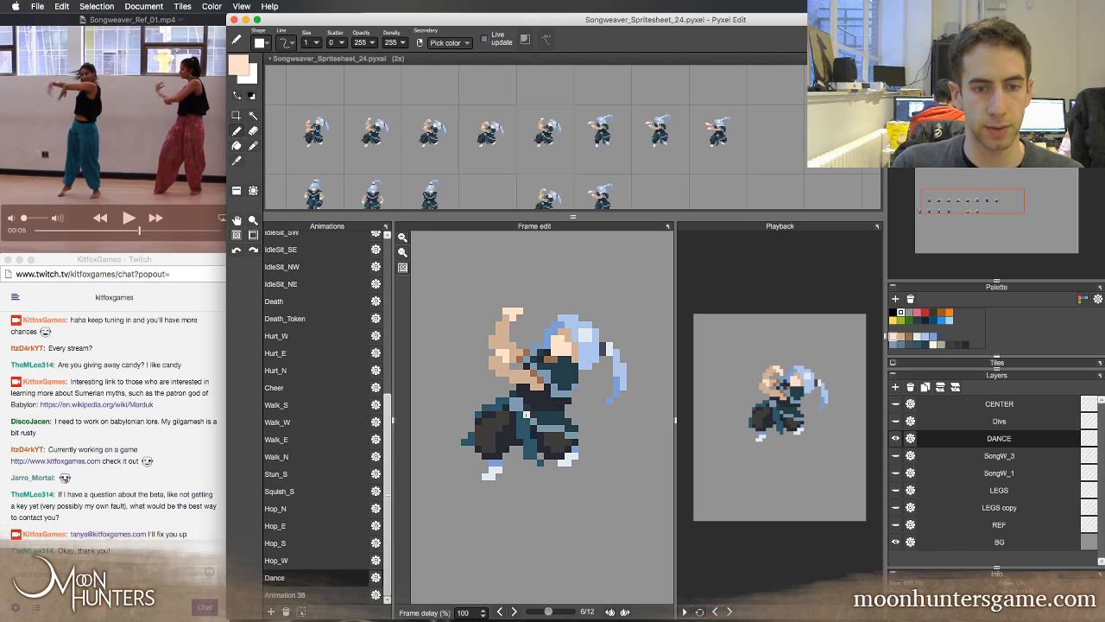
pyautogui.press('Left')
pyautogui.press('Right')
pyautogui.press('Left')
pyautogui.press('Right')
pyautogui.press('Left')
pyautogui.press('Right')
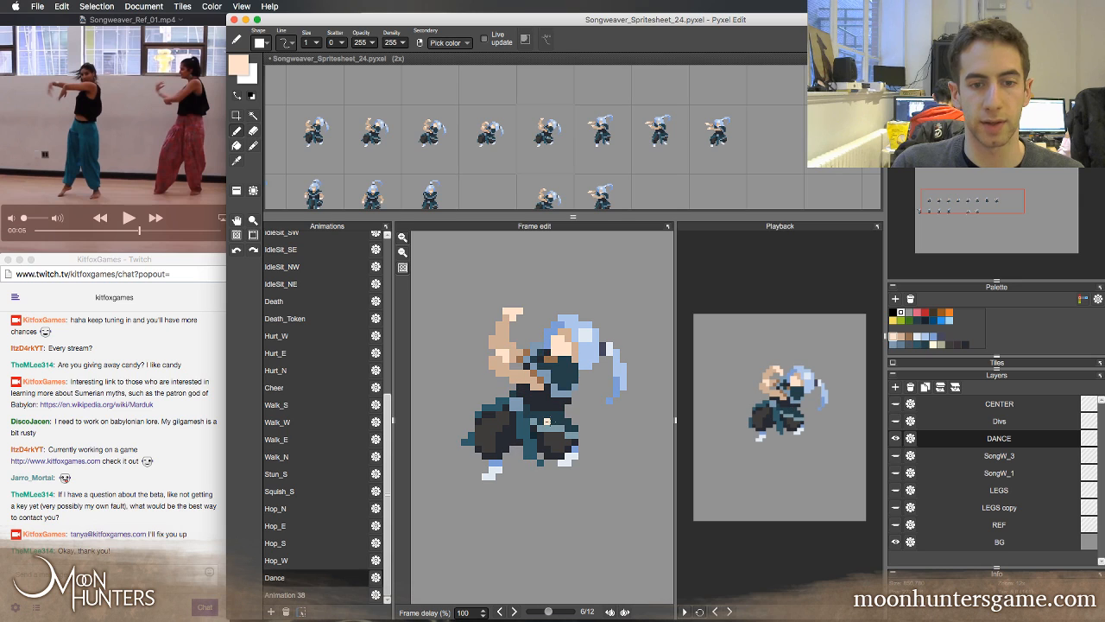
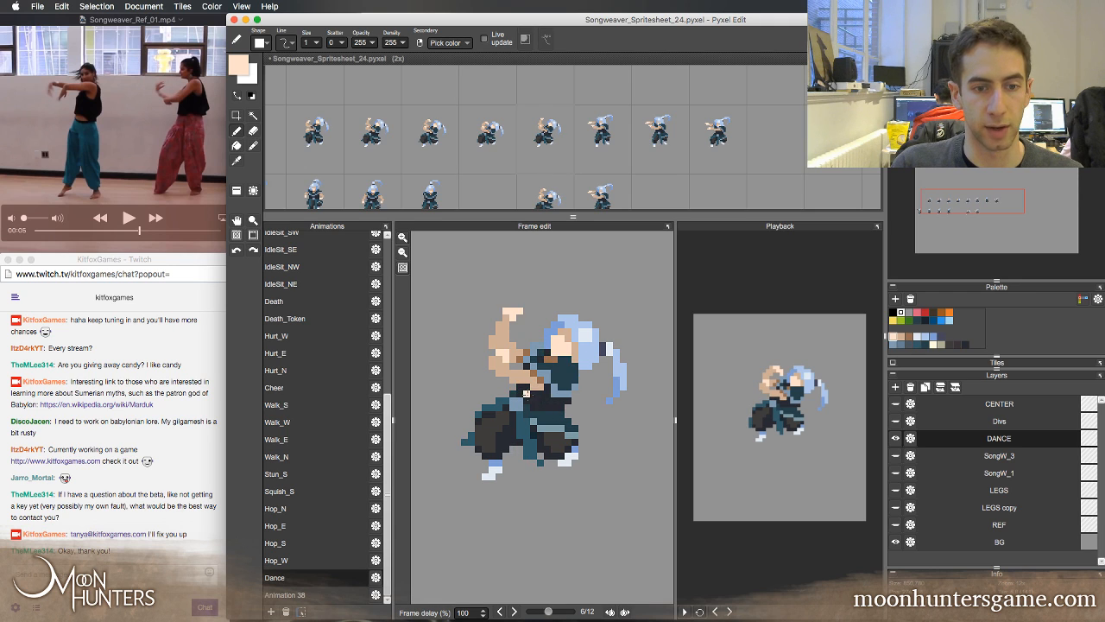
# Flip through Dance frames 4 to 7 to examine how the legs, sash and arms carry from crouch to standing pose
pyautogui.press('Right')
pyautogui.rightClick(495, 402)
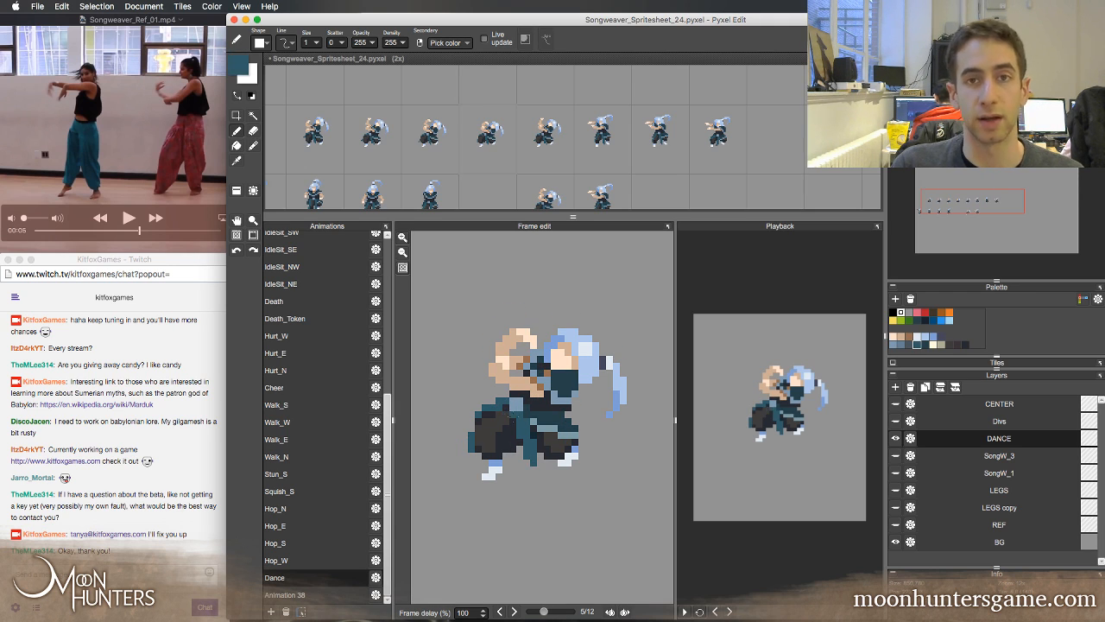
pyautogui.rightClick(535, 416)
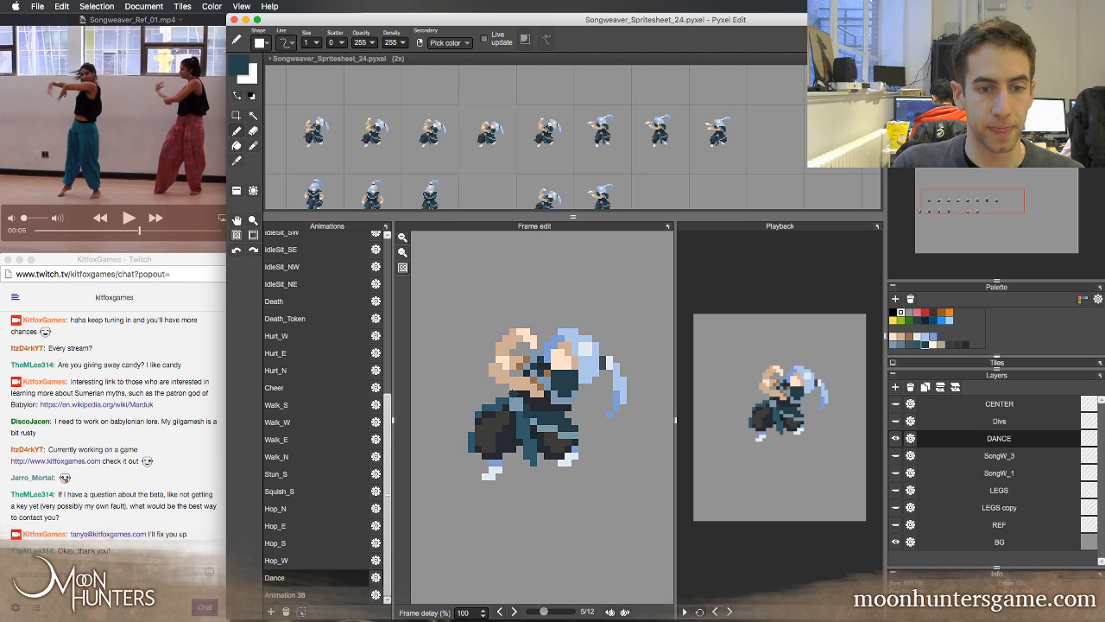
pyautogui.press('Right')
pyautogui.press('Right')
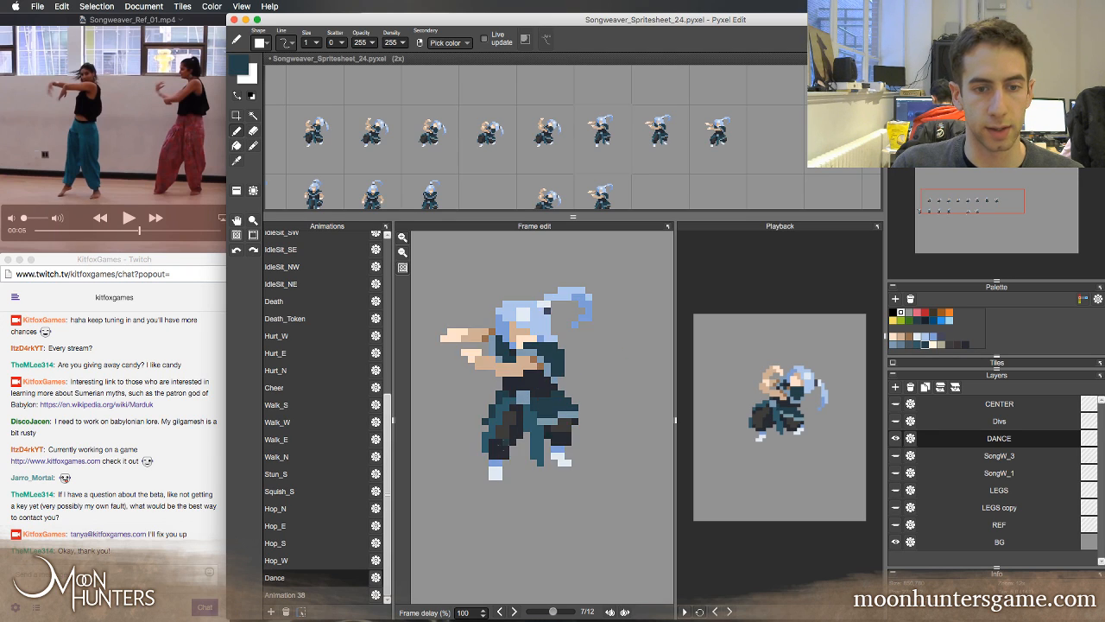
pyautogui.press('Left')
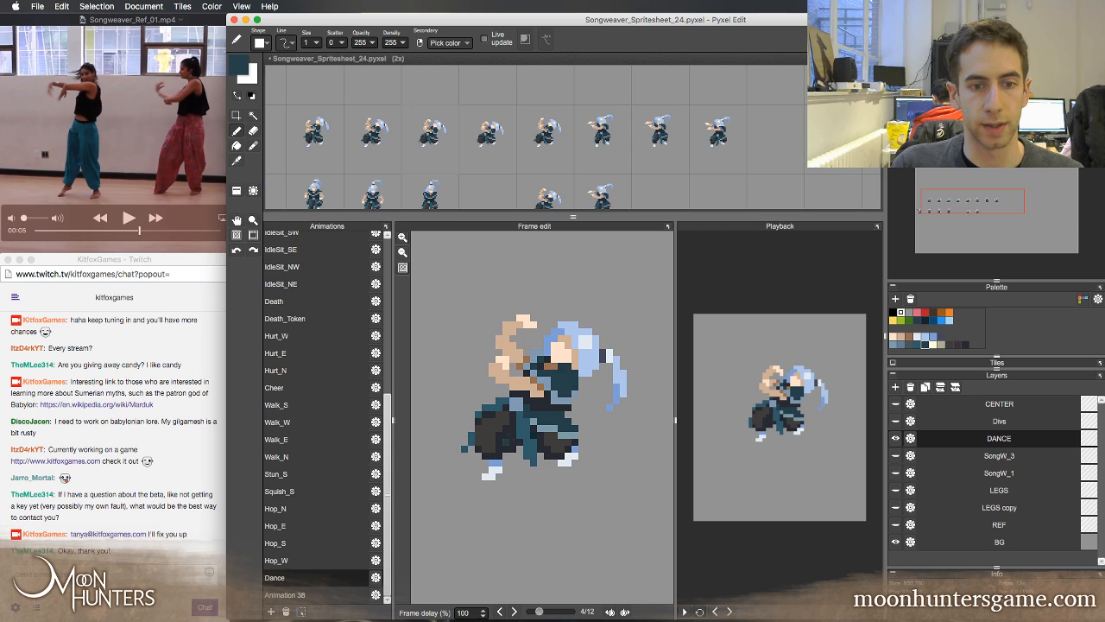
pyautogui.press('Right')
pyautogui.press('Left')
pyautogui.press('Left')
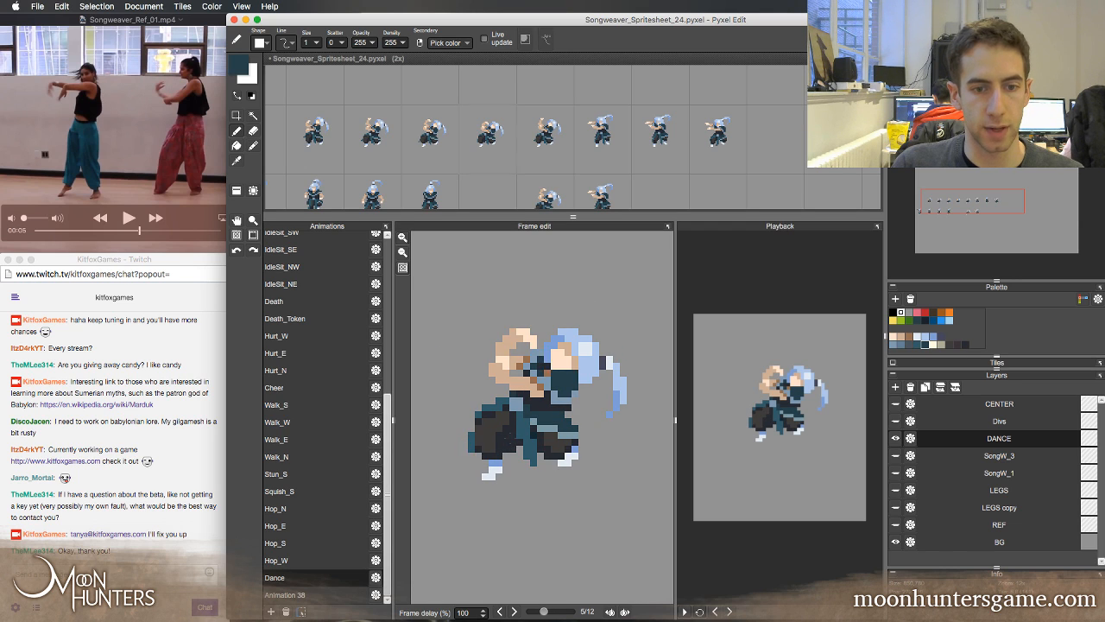
pyautogui.press('Right')
pyautogui.press('Left')
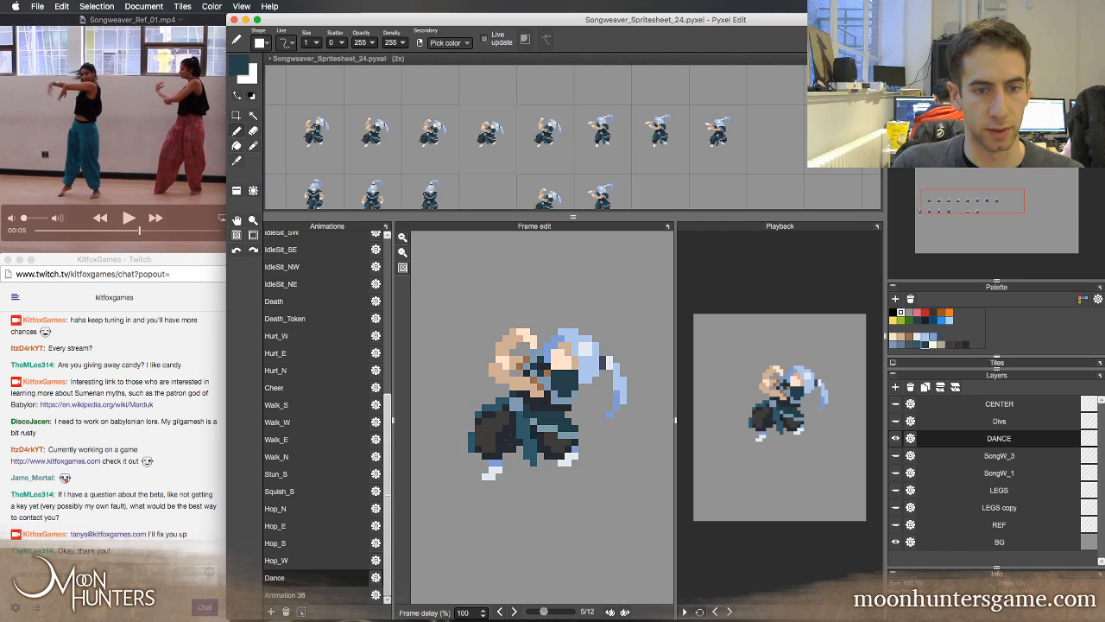
pyautogui.press('Right')
pyautogui.press('Left')
pyautogui.press('Left')
pyautogui.press('Left')
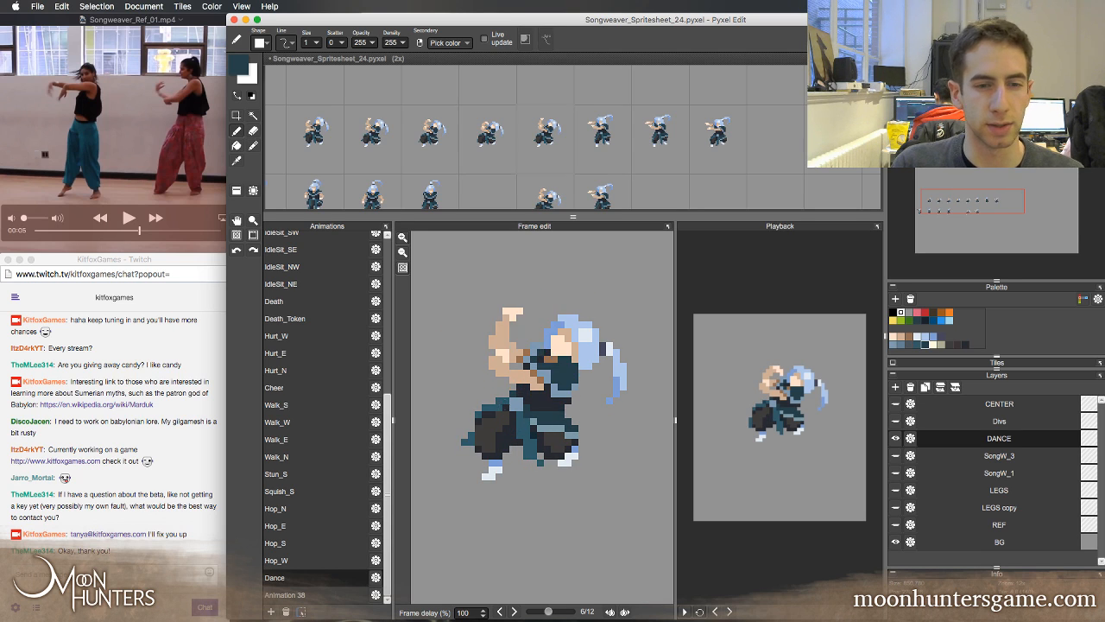
# Compare the raised-arm pose in Dance frame 6 with frames 5 and 7, examining the trousers and hanging cloth
pyautogui.press('Left')
pyautogui.press('Right')
pyautogui.press('Left')
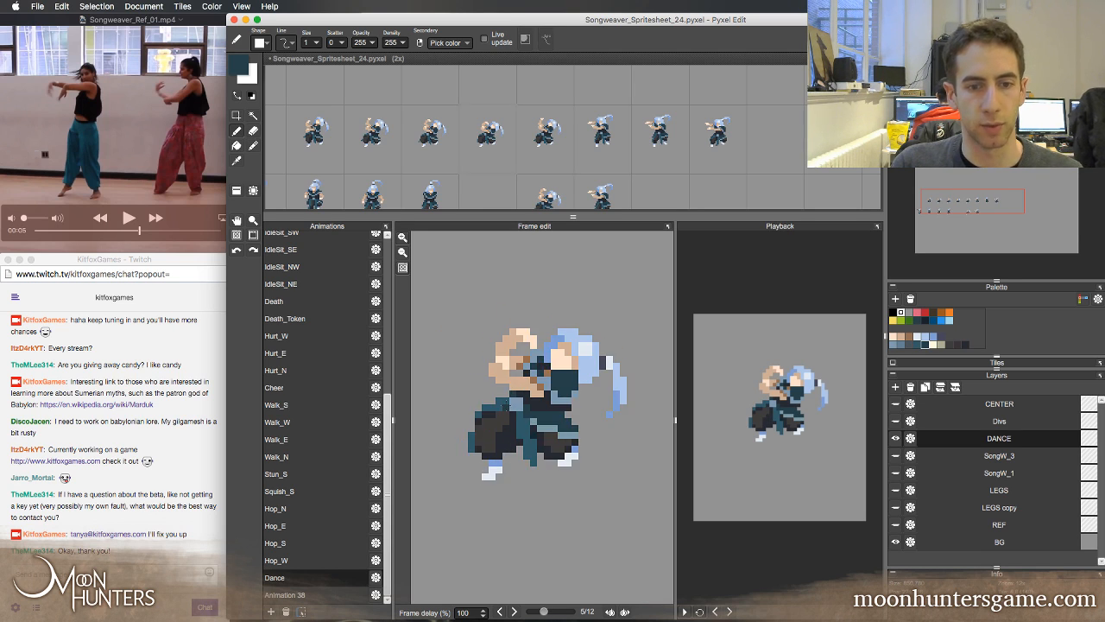
pyautogui.press('Right')
pyautogui.press('Left')
pyautogui.press('Right')
pyautogui.press('Left')
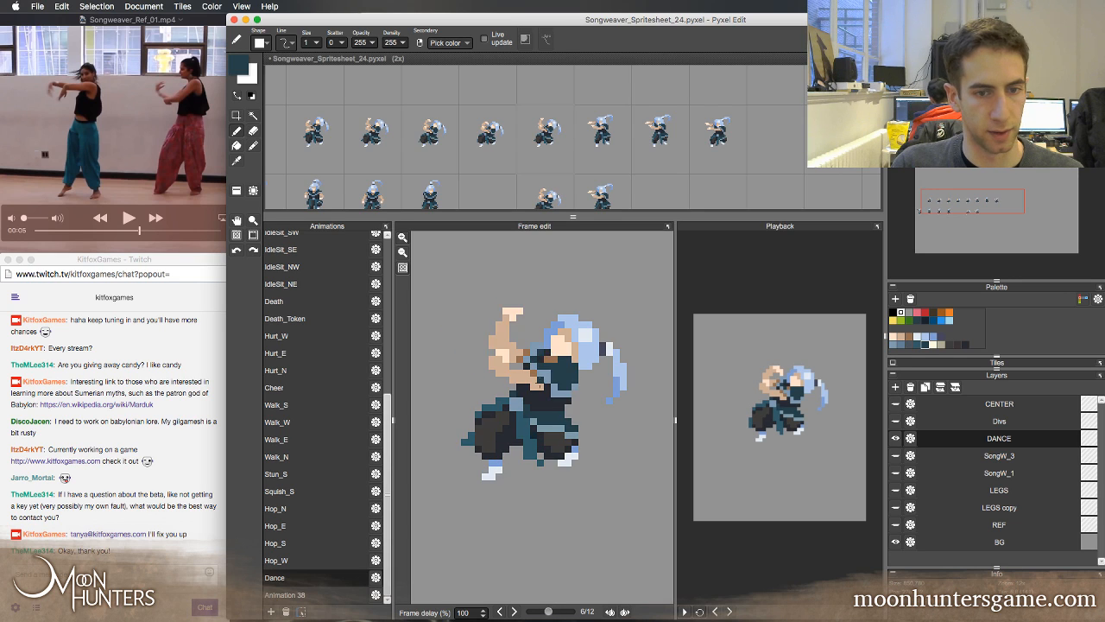
pyautogui.press('Right')
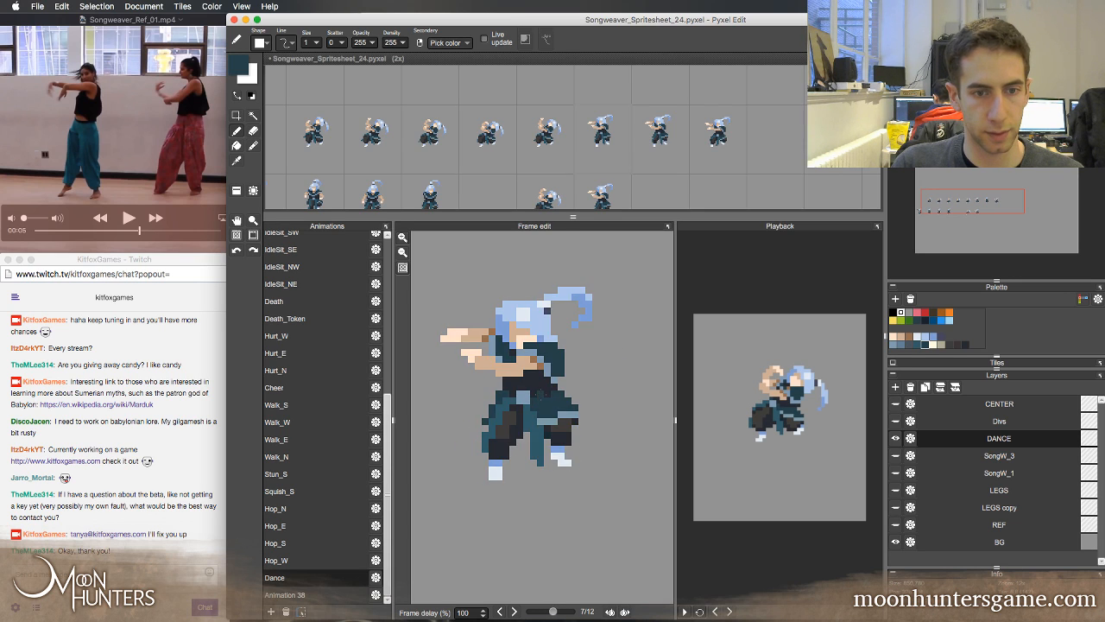
pyautogui.press('Left')
pyautogui.press('Right')
pyautogui.press('Left')
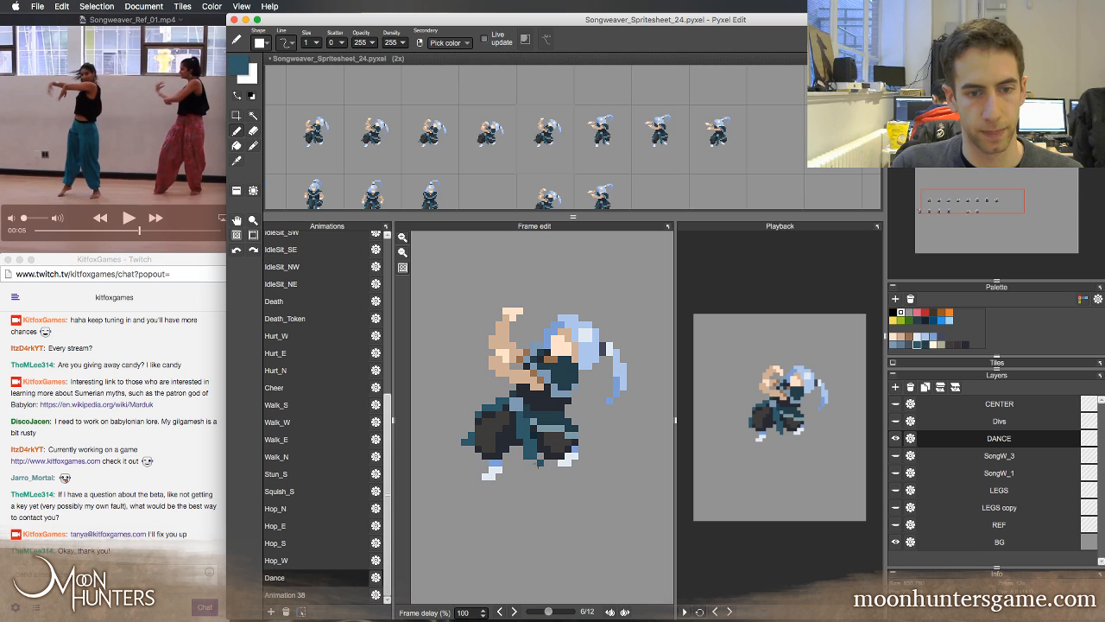
# Erase the teal pixels sticking out beyond the left-hand knee in Dance frame 6 and compare the outline with frame 5
pyautogui.press('e')
pyautogui.press('Right')
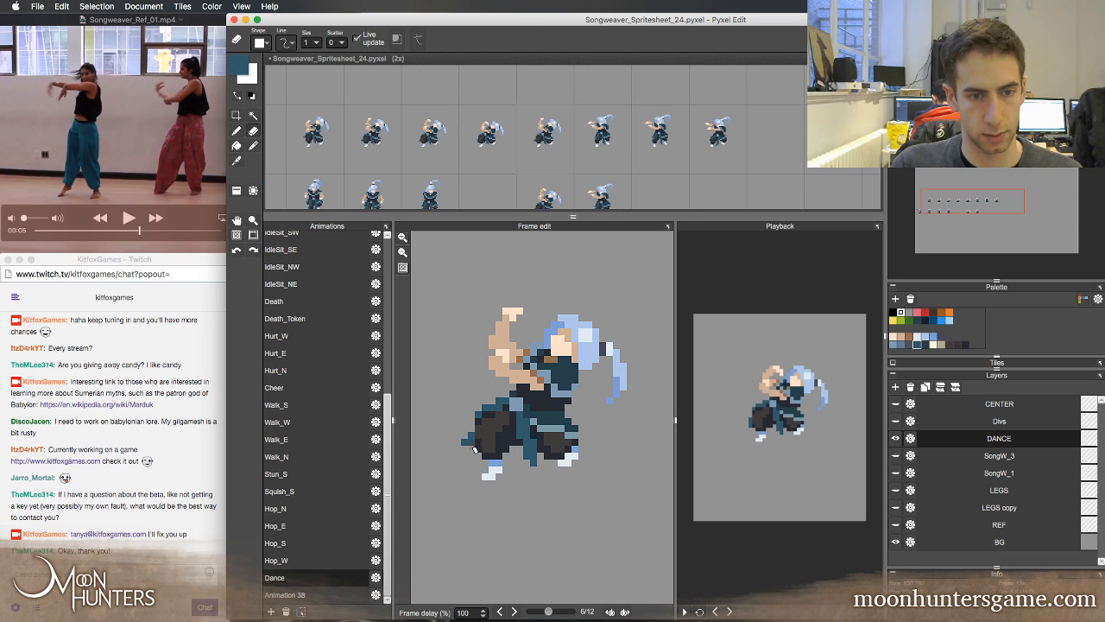
pyautogui.press('b')
pyautogui.press('Left')
pyautogui.press('e')
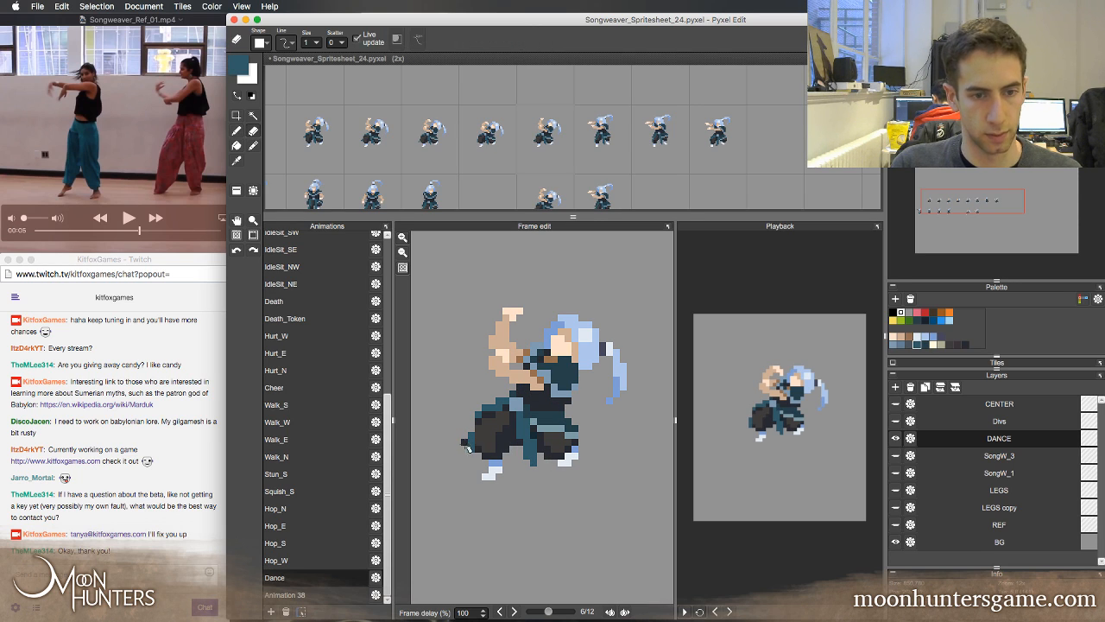
pyautogui.press('b')
pyautogui.press('Left')
pyautogui.press('Right')
pyautogui.press('Left')
pyautogui.press('Right')
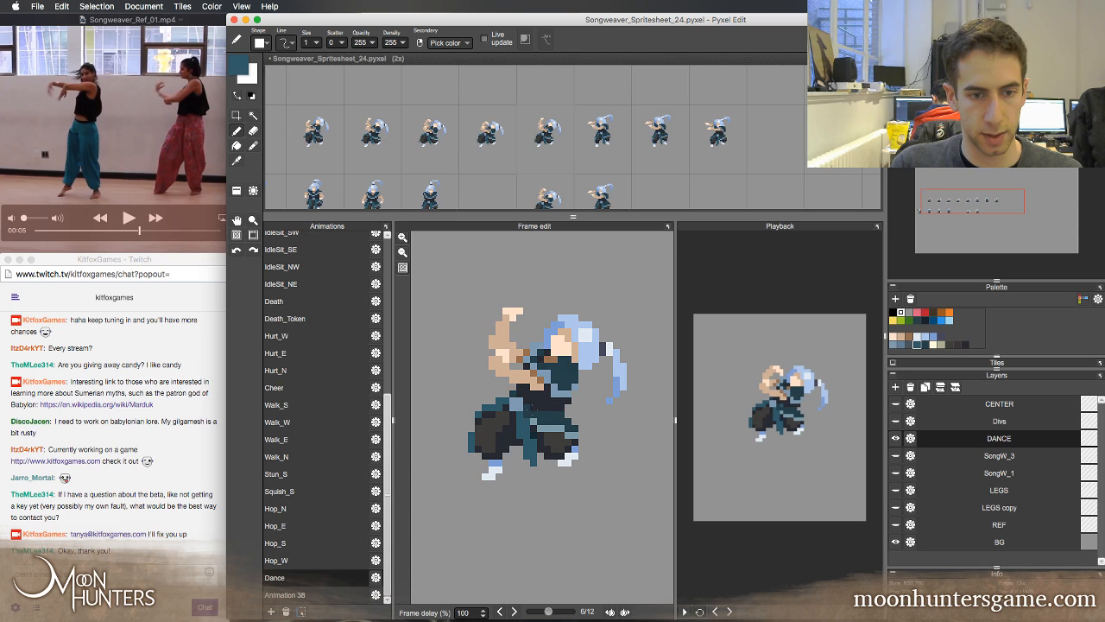
# Flip between Dance frames 5 and 6 to examine the sash, hip cloth and trouser shading
pyautogui.press('Left')
pyautogui.press('Right')
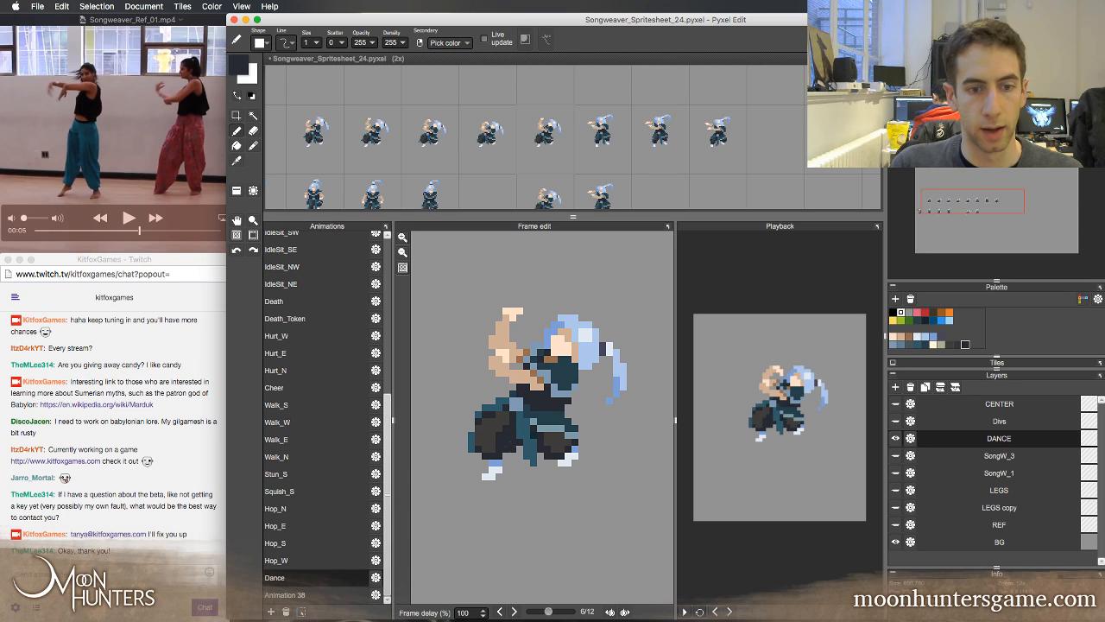
pyautogui.press('Left')
pyautogui.press('Right')
pyautogui.press('Left')
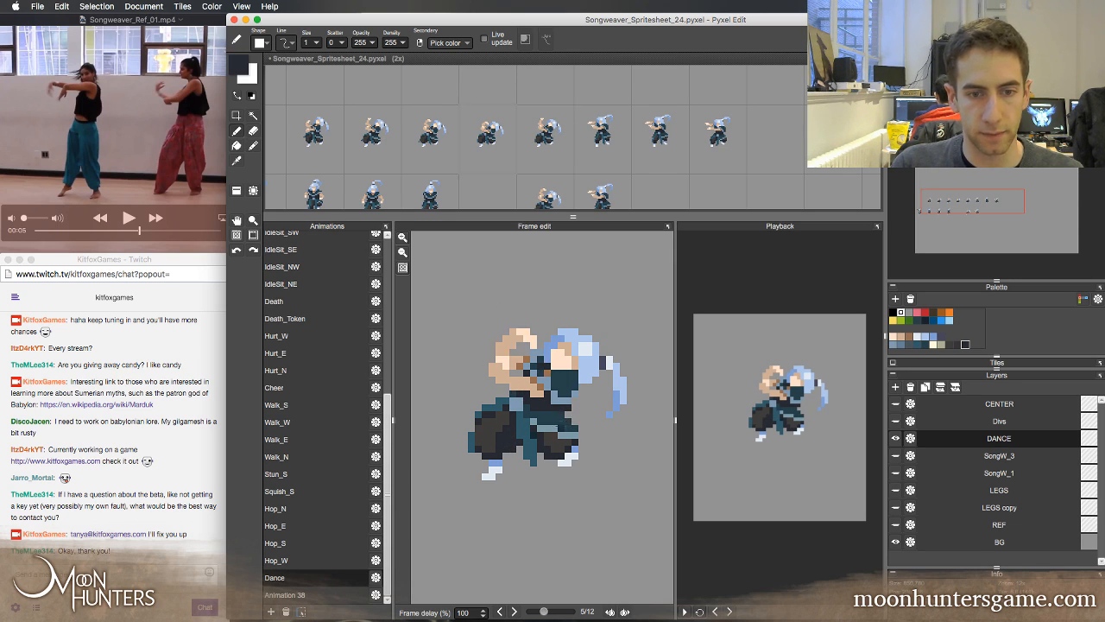
pyautogui.press('Right')
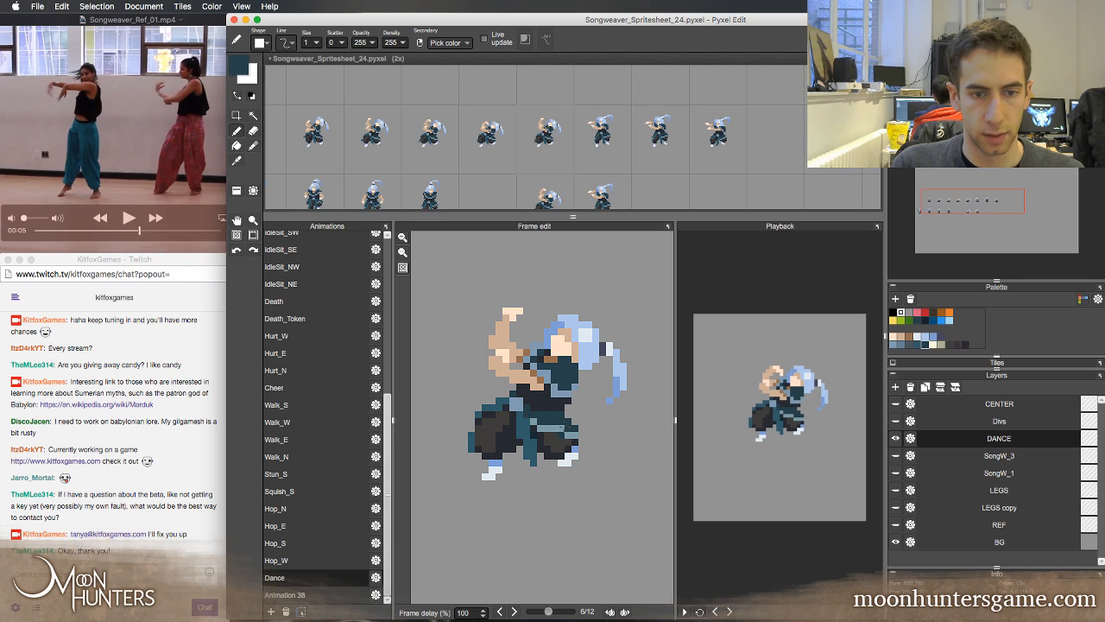
pyautogui.press('Left')
pyautogui.press('Right')
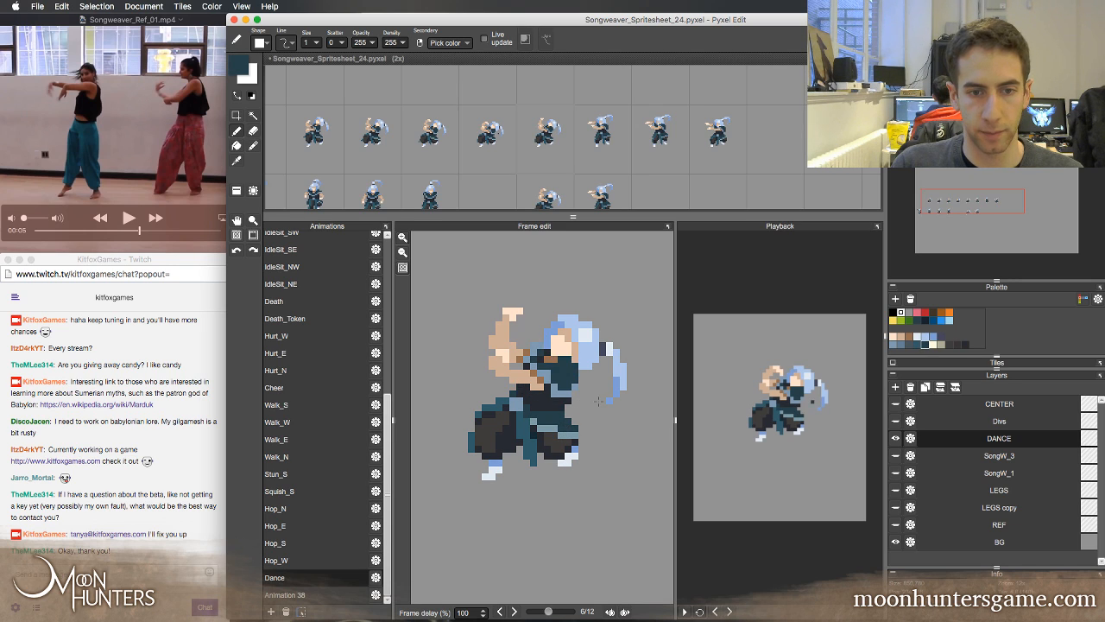
pyautogui.press('Left')
pyautogui.press('Right')
pyautogui.press('Left')
pyautogui.press('Right')
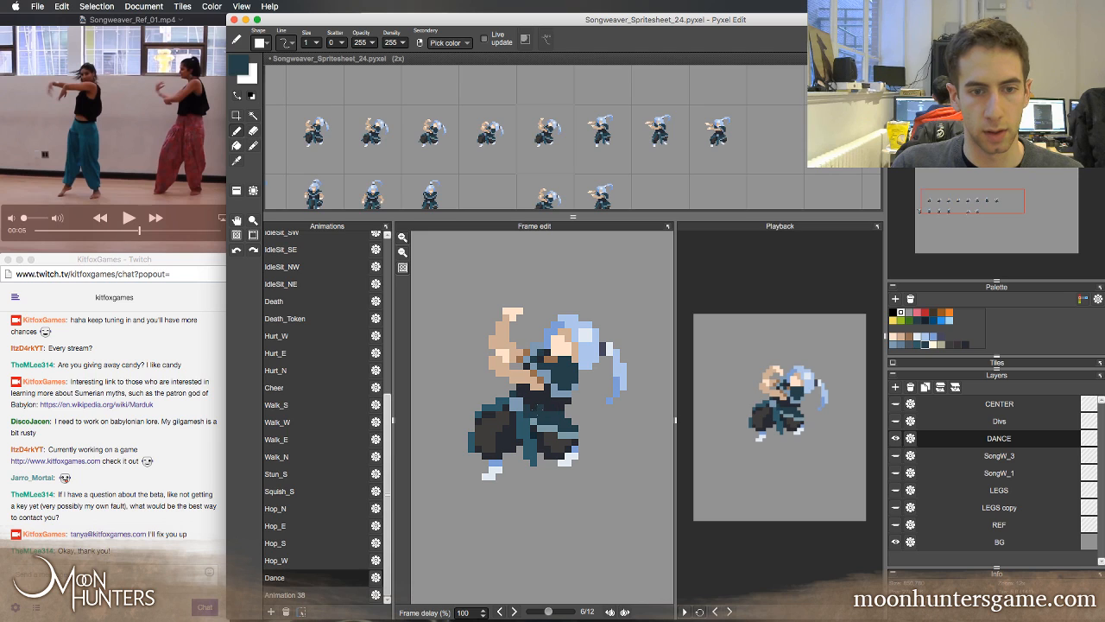
pyautogui.press('Left')
pyautogui.press('Right')
# Retouch the trim across the right-hand thigh in Dance frame 6 with sampled light blue-grey and check it against frame 5
pyautogui.rightClick(568, 429)
pyautogui.click(561, 429)
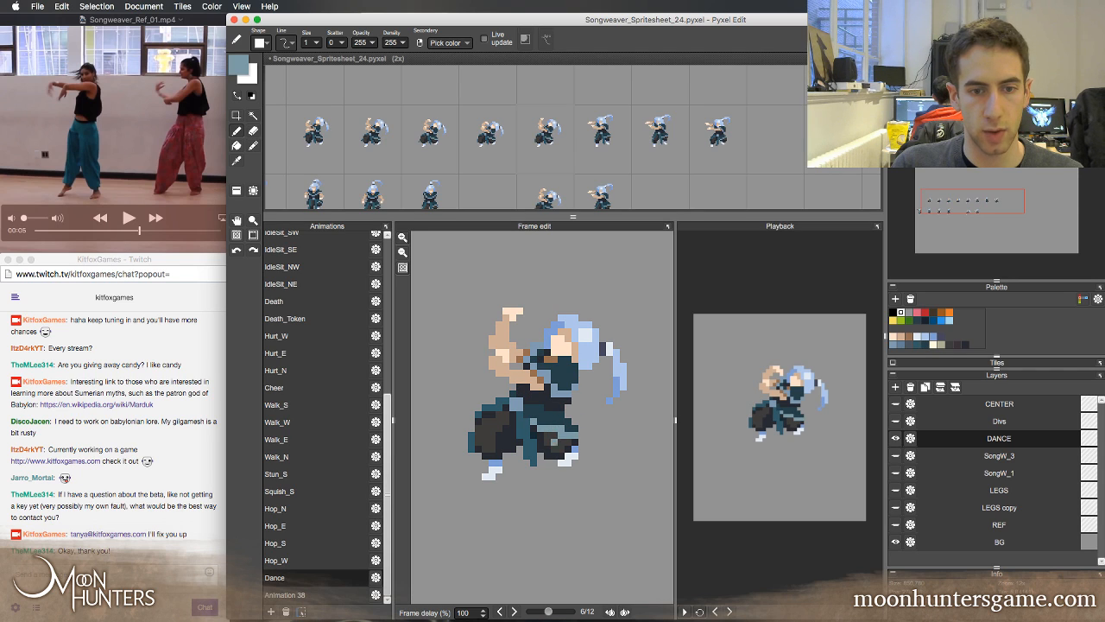
pyautogui.rightClick(559, 441)
pyautogui.press('Left')
pyautogui.press('Right')
pyautogui.press('Left')
pyautogui.press('Right')
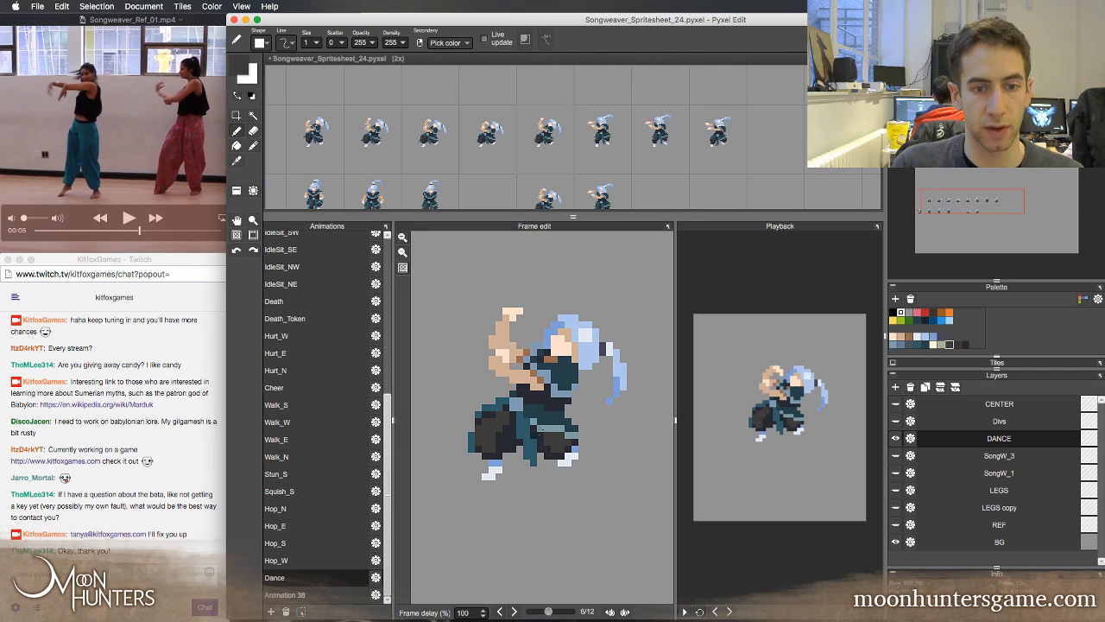
pyautogui.press('Left')
pyautogui.press('Right')
# Reshape the right-hand thigh trim in Dance frame 6 with one sampled teal pixel and one light blue-grey pixel, comparing against frame 5
pyautogui.rightClick(549, 419)
pyautogui.click(542, 428)
pyautogui.rightClick(559, 428)
pyautogui.click(569, 423)
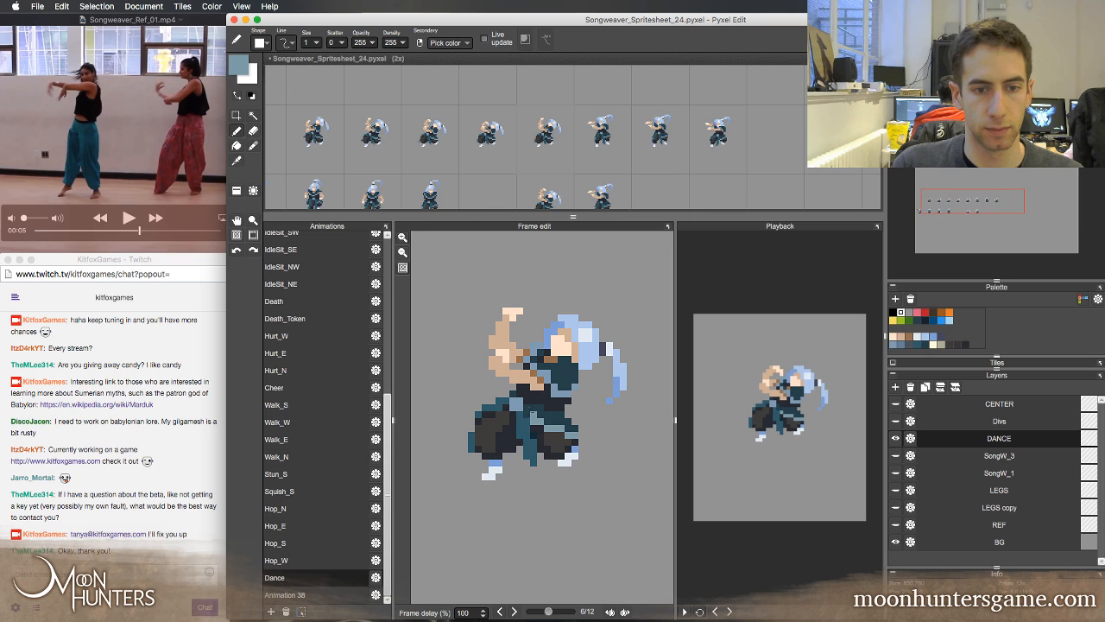
pyautogui.press('Left')
pyautogui.press('Right')
pyautogui.press('Left')
pyautogui.press('Right')
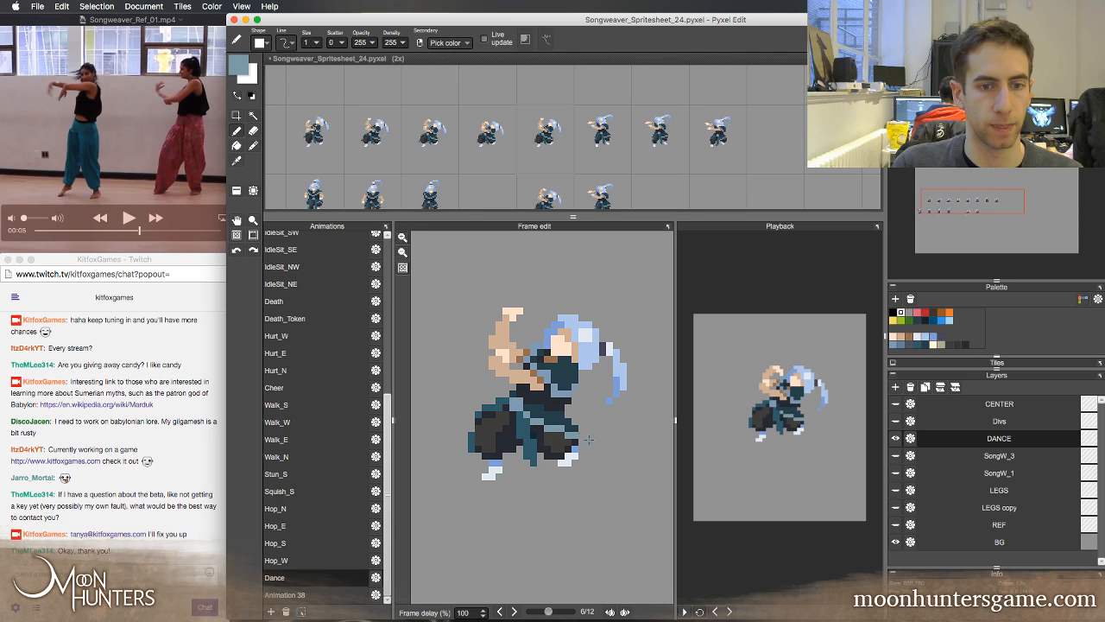
pyautogui.press('Left')
pyautogui.press('Right')
pyautogui.press('Left')
pyautogui.press('Right')
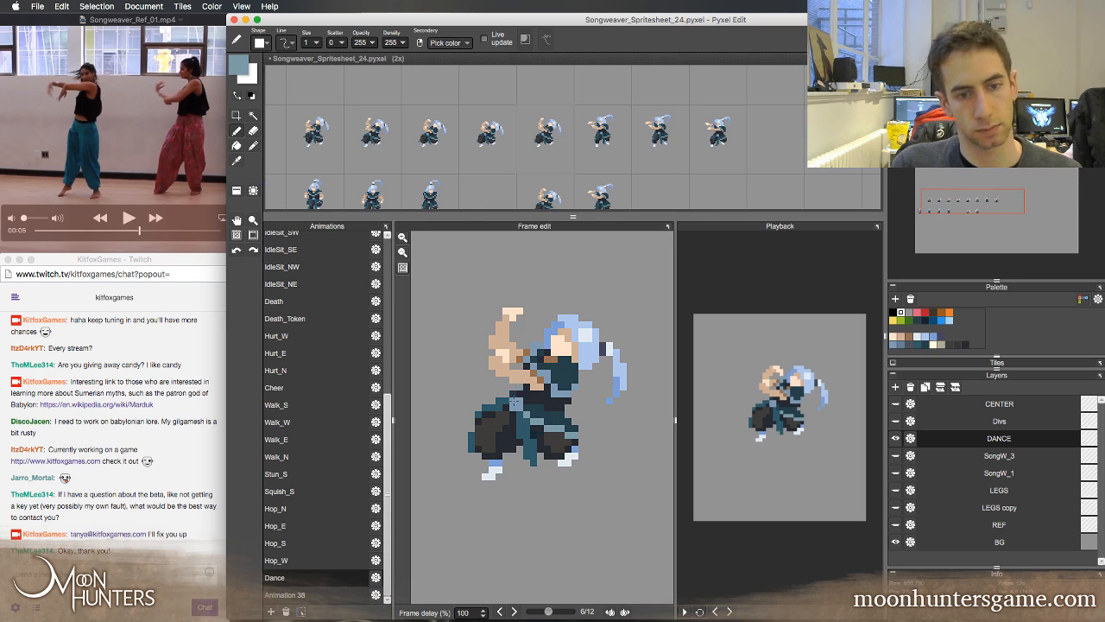
# Try nudging the hanging front cloth in Dance frame 6 up one pixel, compare it with frame 5, and undo the move
pyautogui.press('e')
pyautogui.press('w')
pyautogui.click(521, 428)
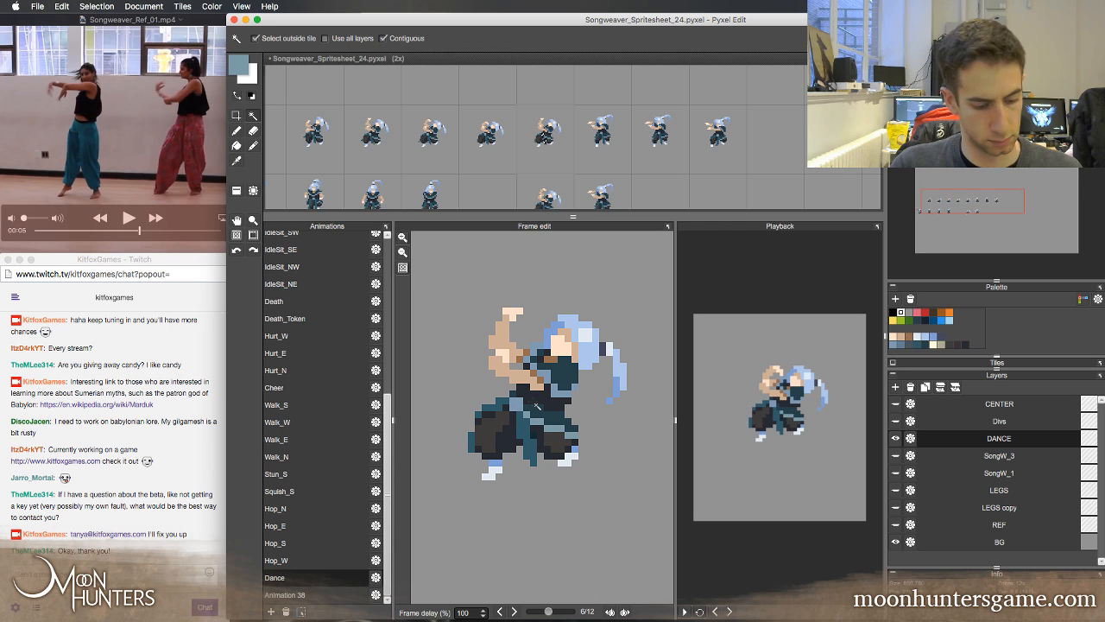
pyautogui.press('Up')
pyautogui.press('Left')
pyautogui.press('Right')
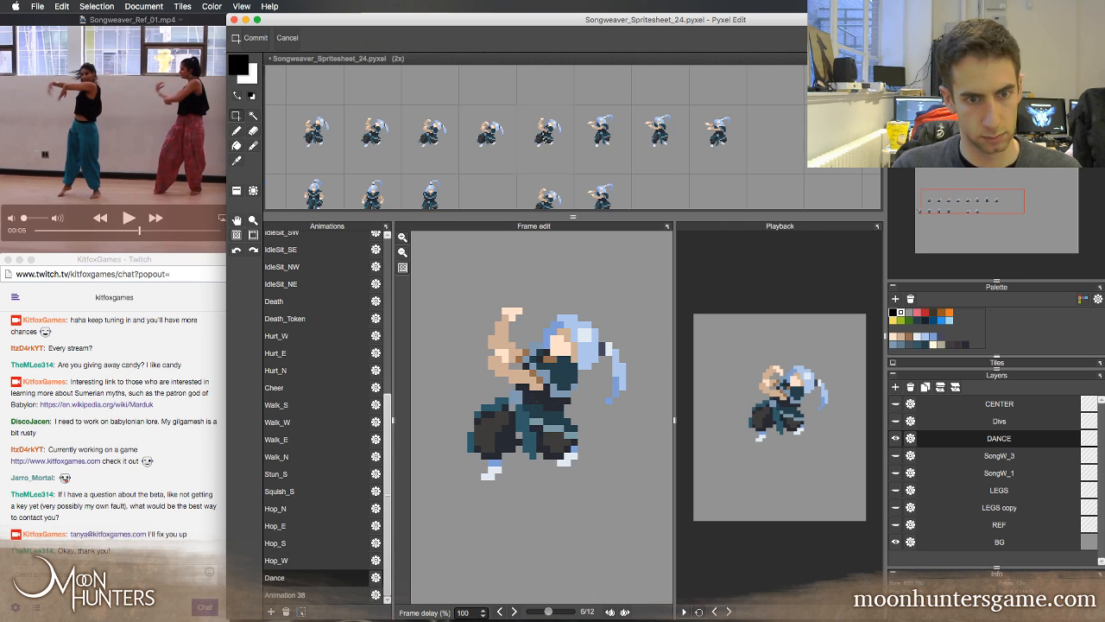
pyautogui.press('Left')
pyautogui.press('Right')
pyautogui.press('Left')
pyautogui.press('Right')
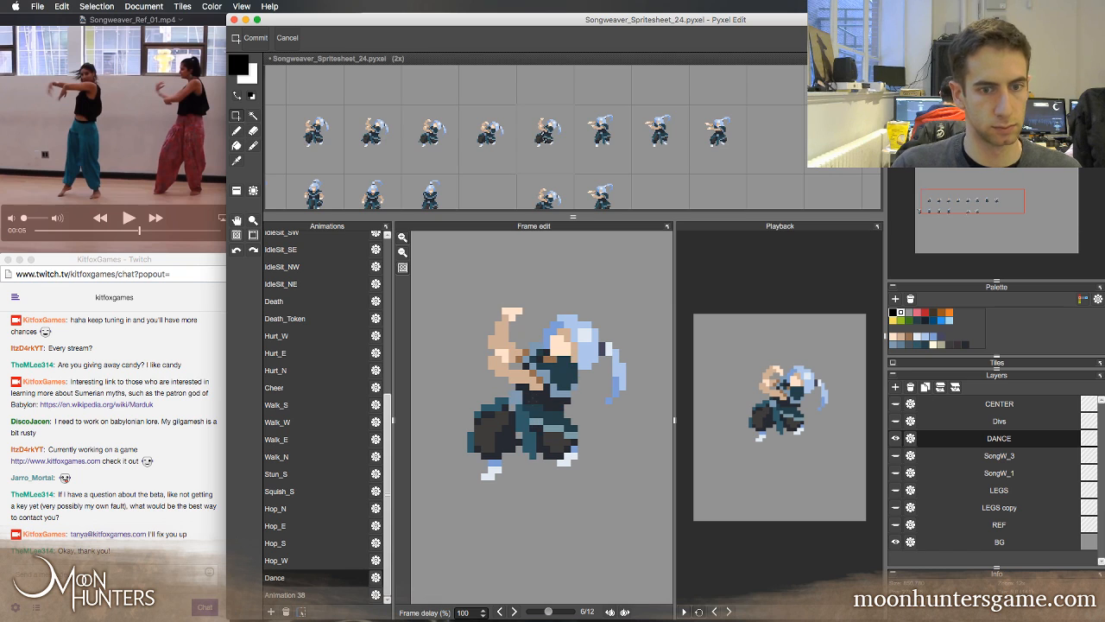
pyautogui.press('Left')
pyautogui.press('Right')
pyautogui.press('Left')
pyautogui.press('Right')
pyautogui.press('Right')
pyautogui.press('Left')
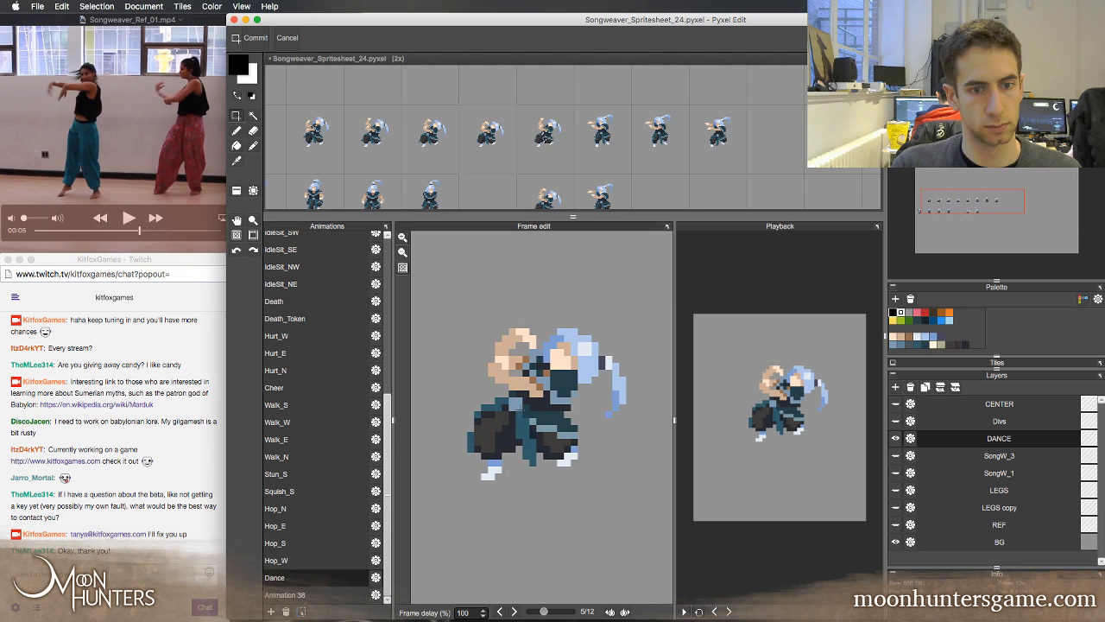
pyautogui.press('Right')
pyautogui.press('Left')
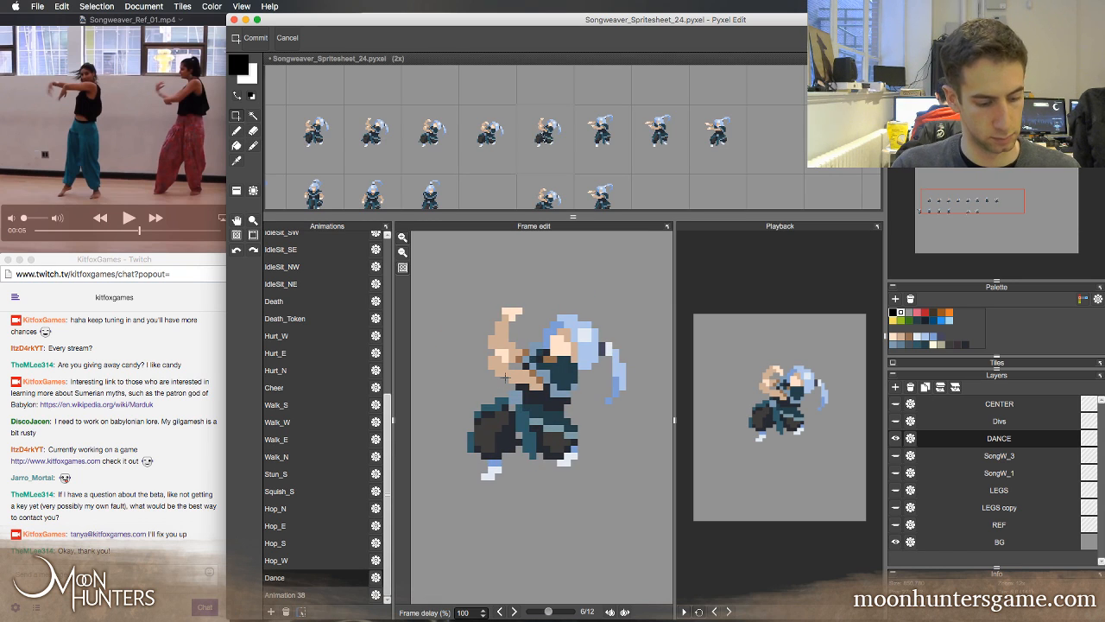
pyautogui.press('super+z')
# Copy the selected front cloth in Dance frame 6 and check its placement against frames 5 and 7
pyautogui.press('super+c')
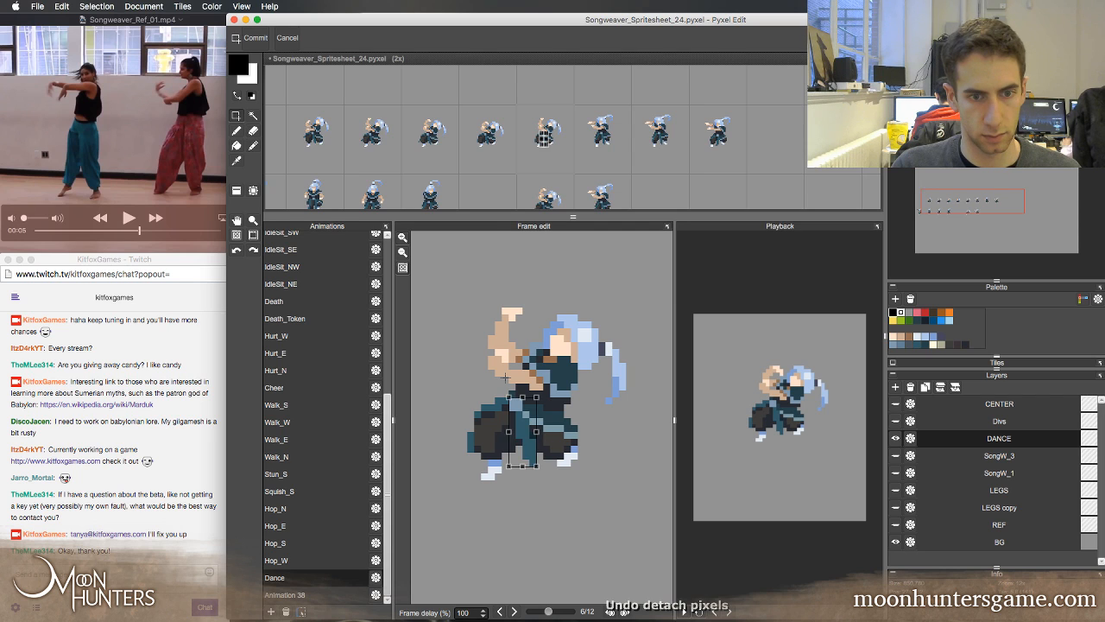
pyautogui.press('Left')
pyautogui.press('Right')
pyautogui.press('Right')
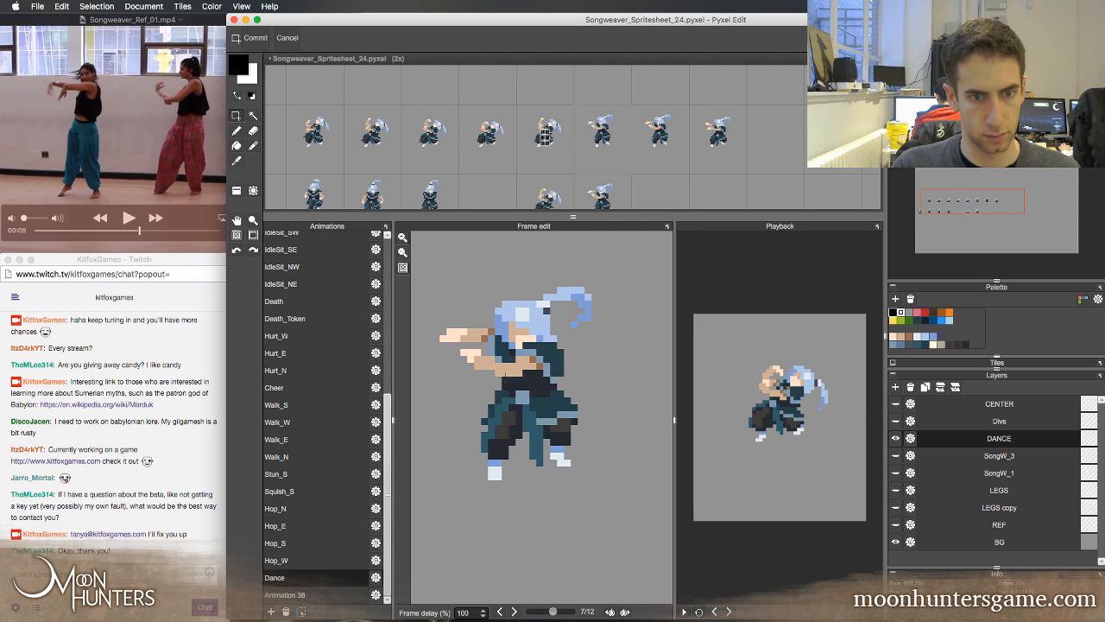
pyautogui.press('Left')
pyautogui.press('Left')
pyautogui.press('Right')
pyautogui.press('Left')
pyautogui.press('Right')
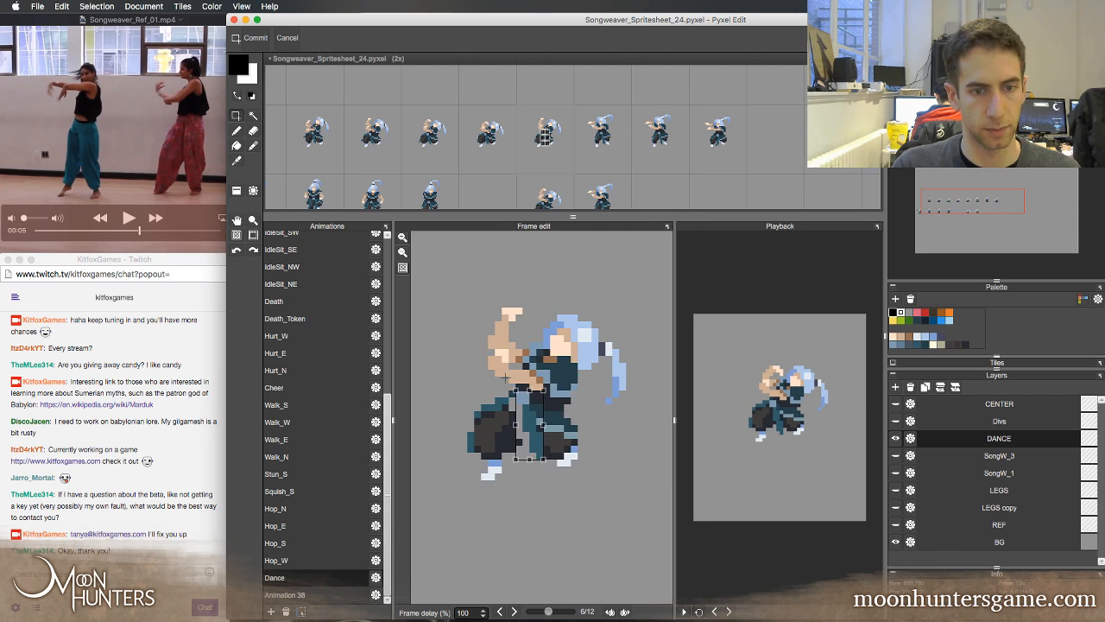
# Paste the copied front cloth into Dance frame 6, compare it with frames 5 and 7, and commit its placement
pyautogui.press('super+v')
pyautogui.press('Right')
pyautogui.press('Left')
pyautogui.press('Left')
pyautogui.press('Right')
pyautogui.press('Left')
pyautogui.press('Right')
pyautogui.press('Right')
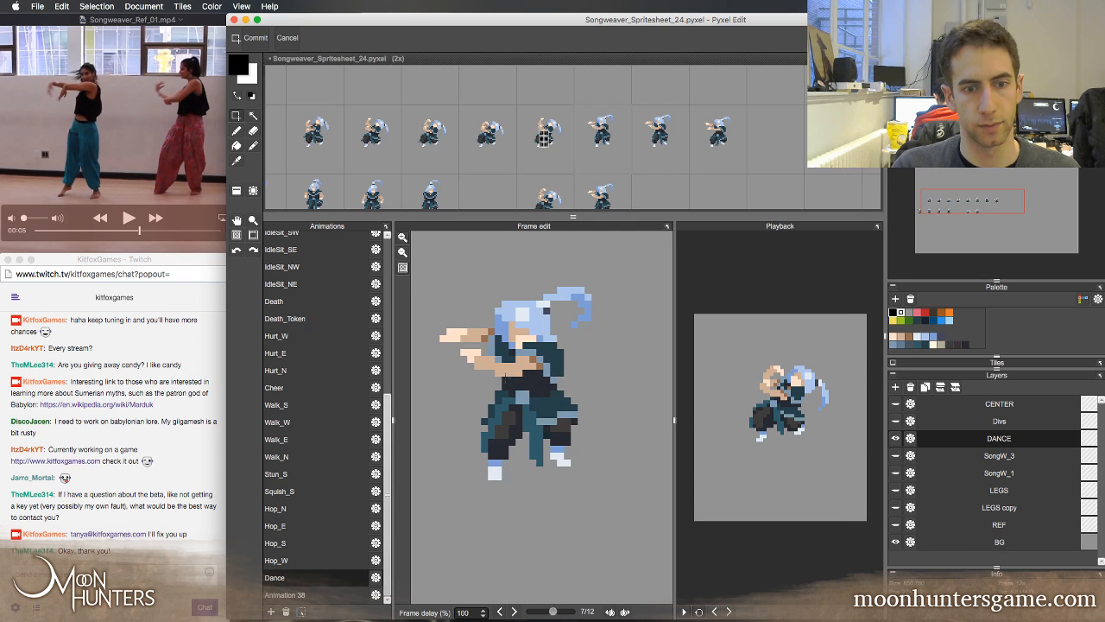
pyautogui.press('Left')
pyautogui.press('Return')
pyautogui.press('Left')
pyautogui.press('Right')
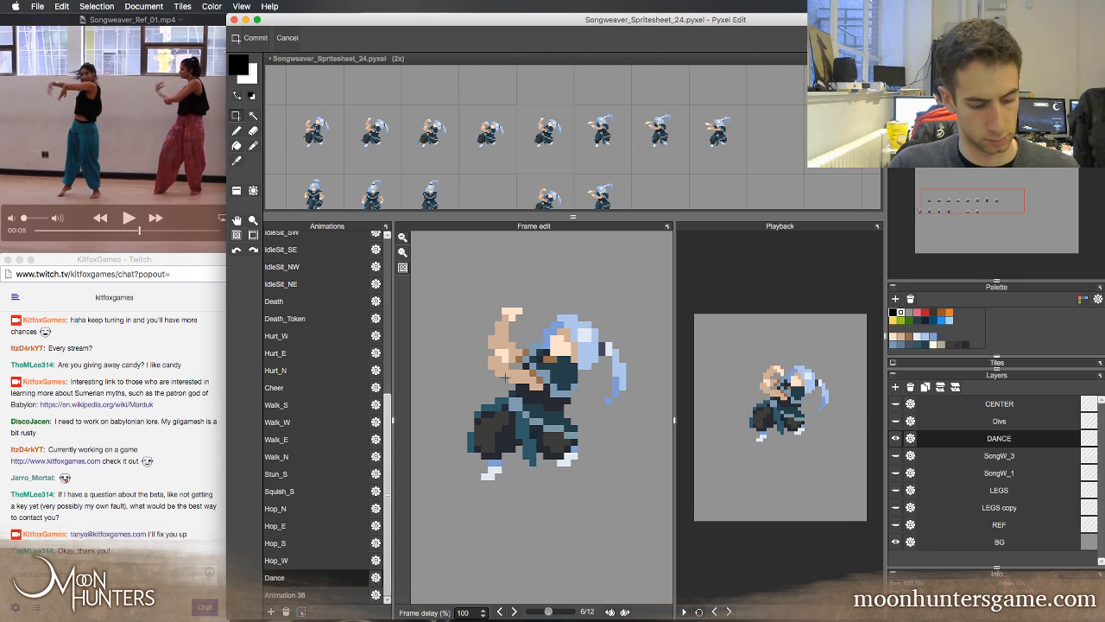
# Retouch the lower tip of the hanging front cloth in Dance frame 6 using teal sampled from the cloth
pyautogui.press('b')
pyautogui.rightClick(534, 450)
pyautogui.press('e')
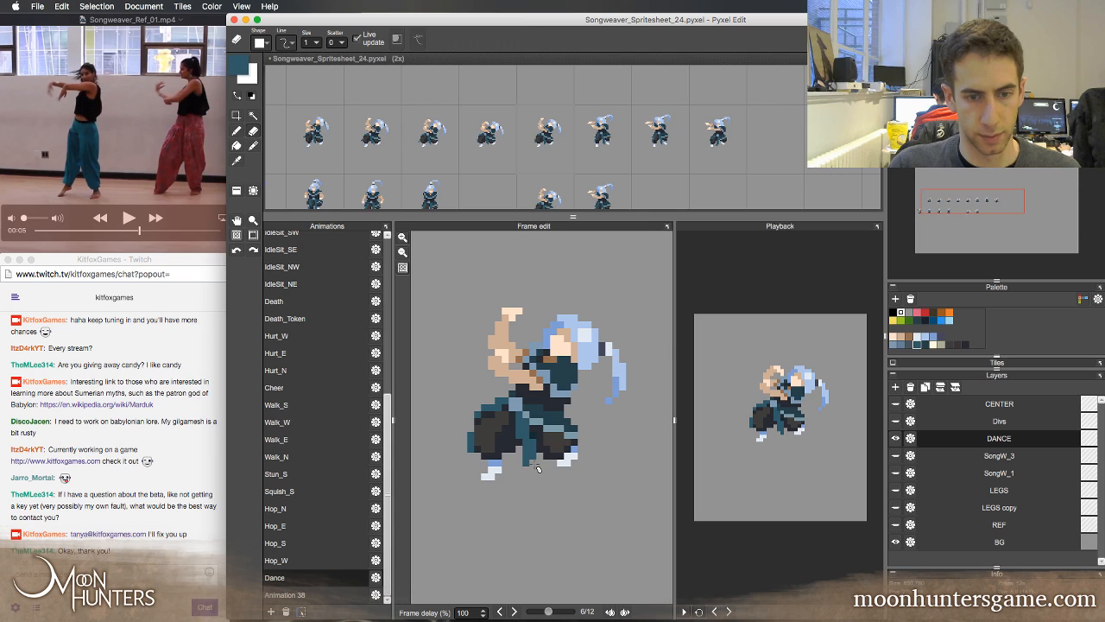
# Compare the legs, waist and hanging cloth of Dance frame 6 with frames 5 and 7
pyautogui.press('Left')
pyautogui.press('Right')
pyautogui.press('Right')
pyautogui.press('Left')
pyautogui.press('Left')
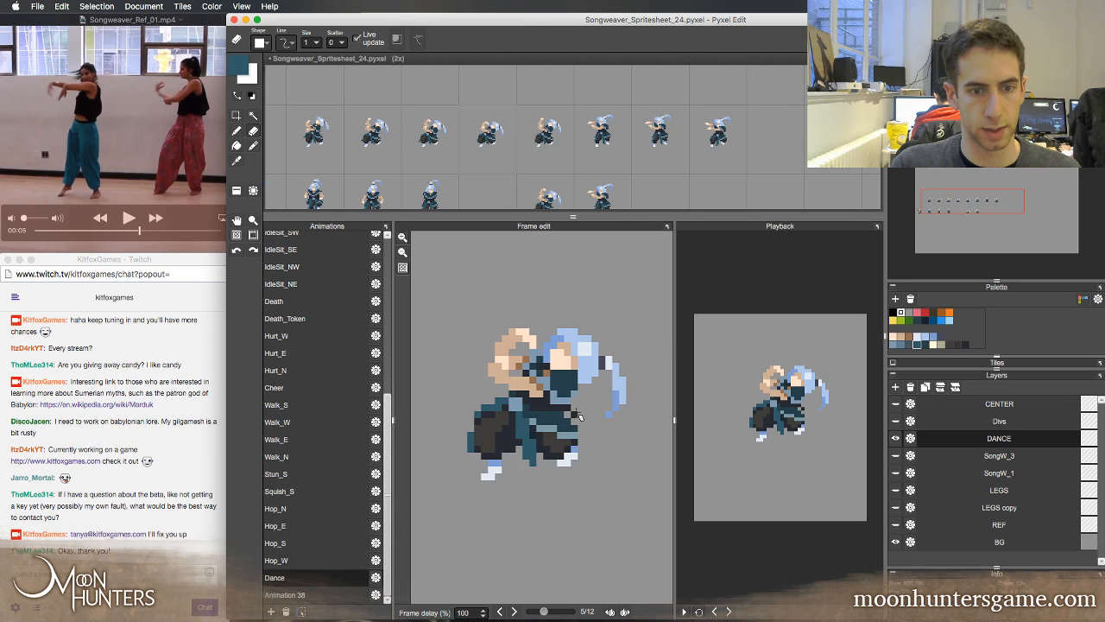
pyautogui.press('Right')
pyautogui.press('Right')
pyautogui.press('Left')
pyautogui.press('Right')
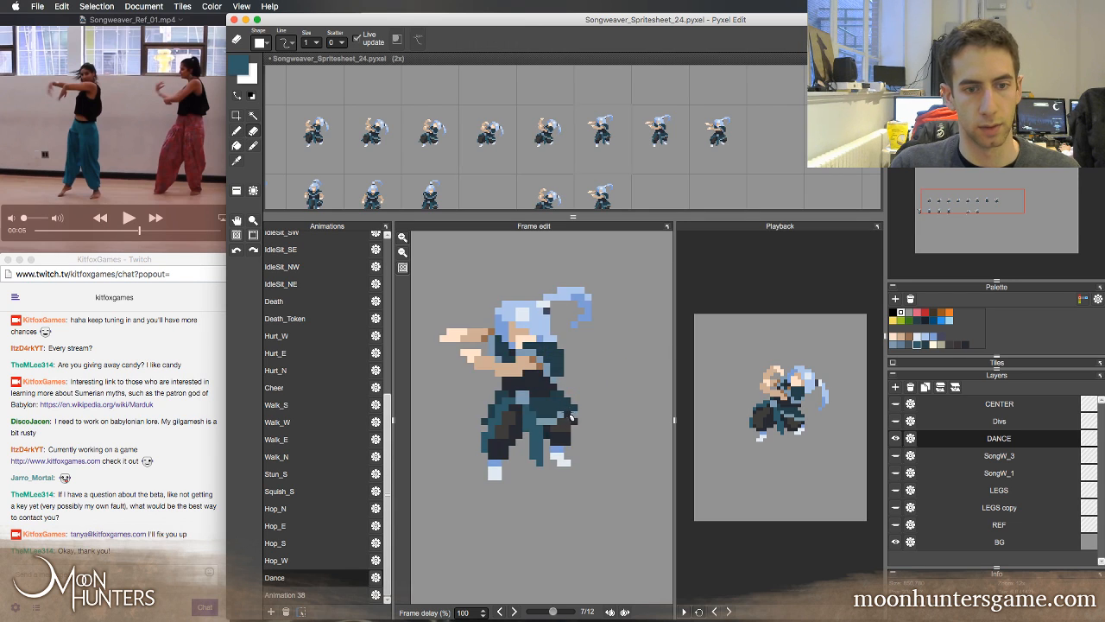
pyautogui.press('Left')
pyautogui.press('Left')
pyautogui.press('Right')
pyautogui.press('Right')
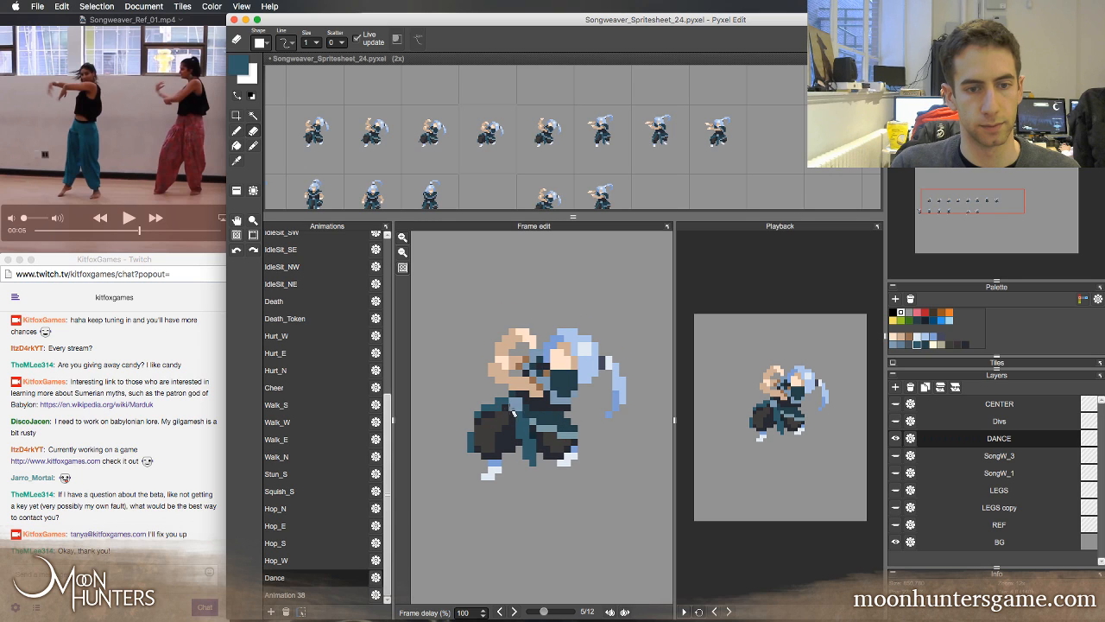
pyautogui.press('Left')
# Shade the left-hand thigh in Dance frame 6 with sampled dark navy and dark grey pixels
pyautogui.press('b')
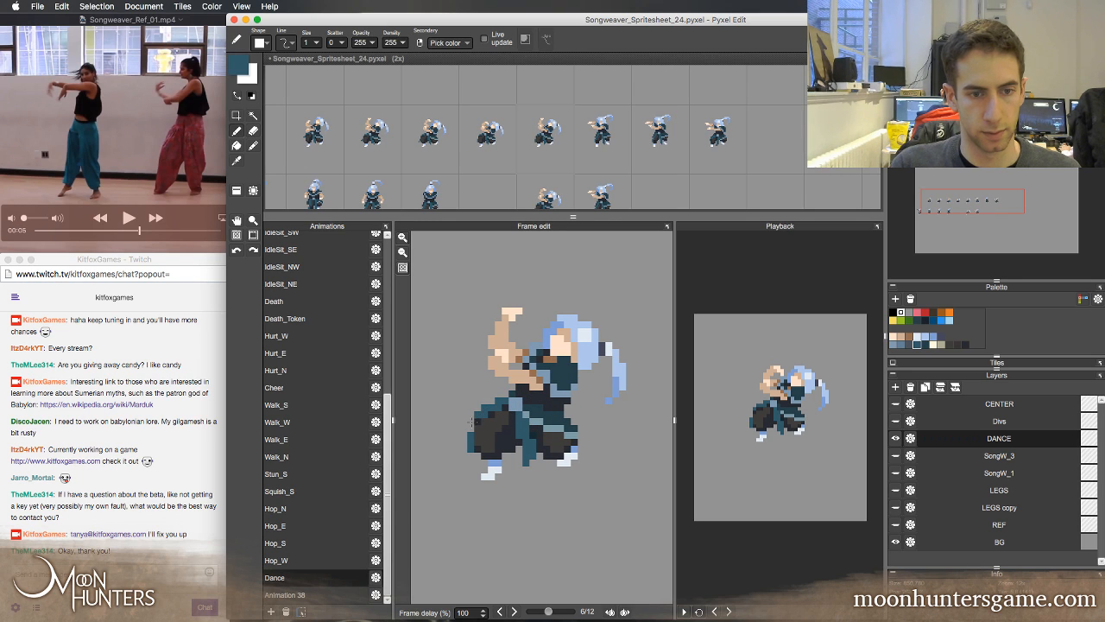
pyautogui.press('e')
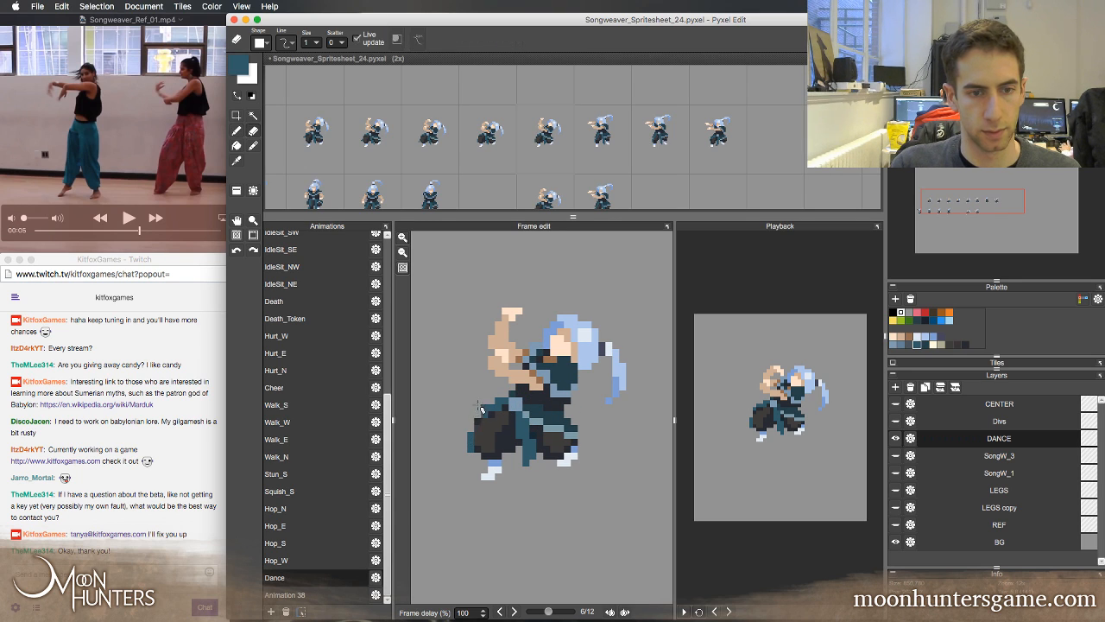
pyautogui.press('b')
pyautogui.keyDown('alt'); pyautogui.click(485, 419); pyautogui.keyUp('alt')
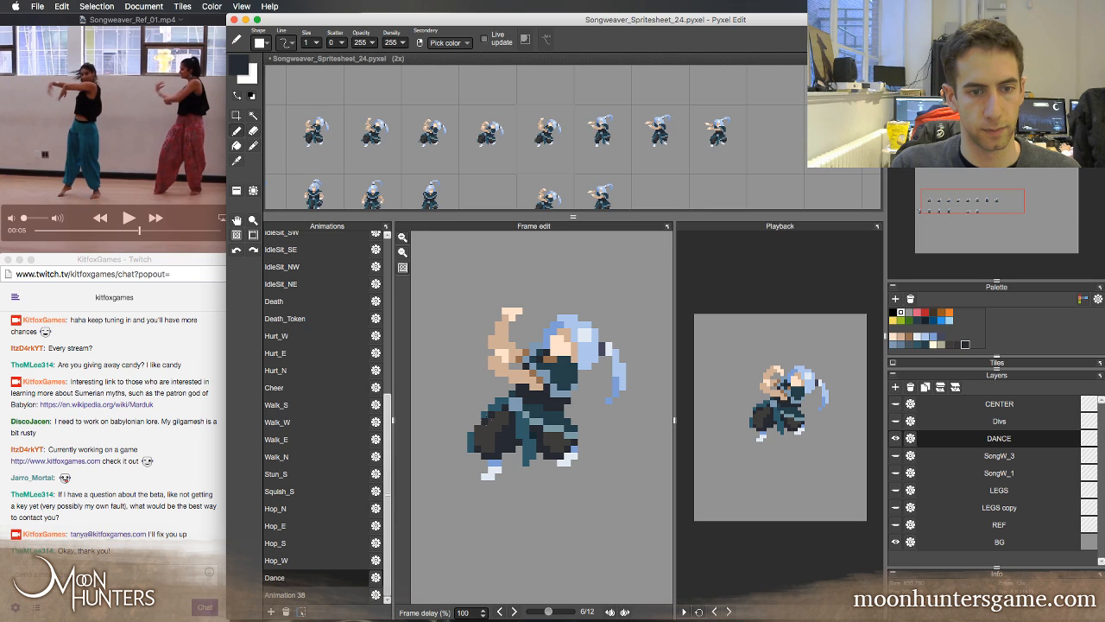
pyautogui.rightClick(486, 430)
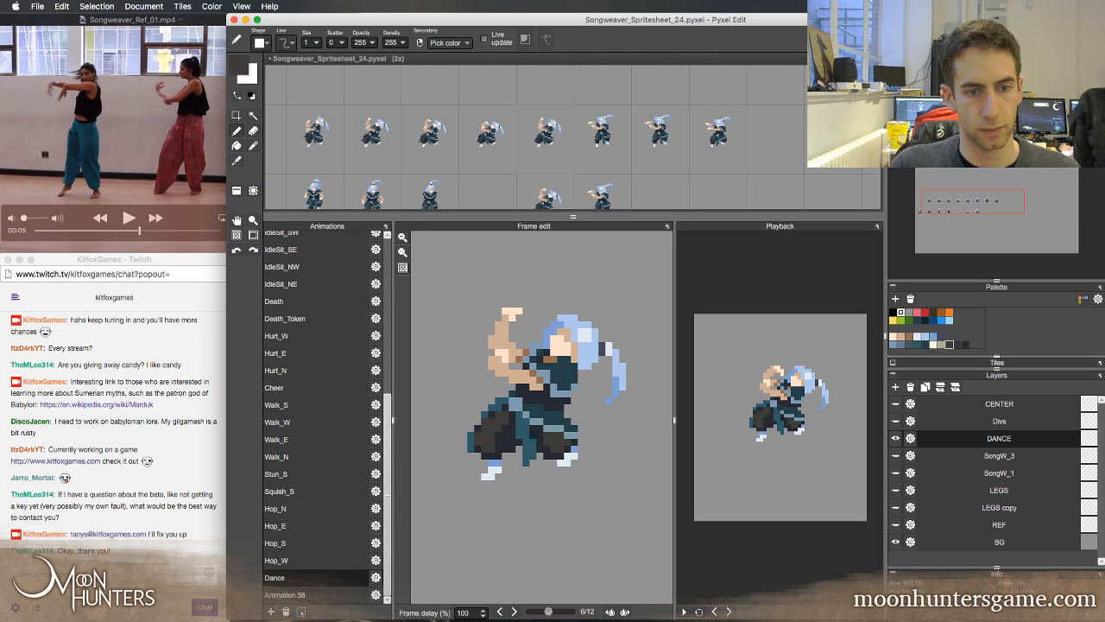
# Check the left-hand thigh's outline in Dance frame 6 against frames 5 and 7
pyautogui.press('Left')
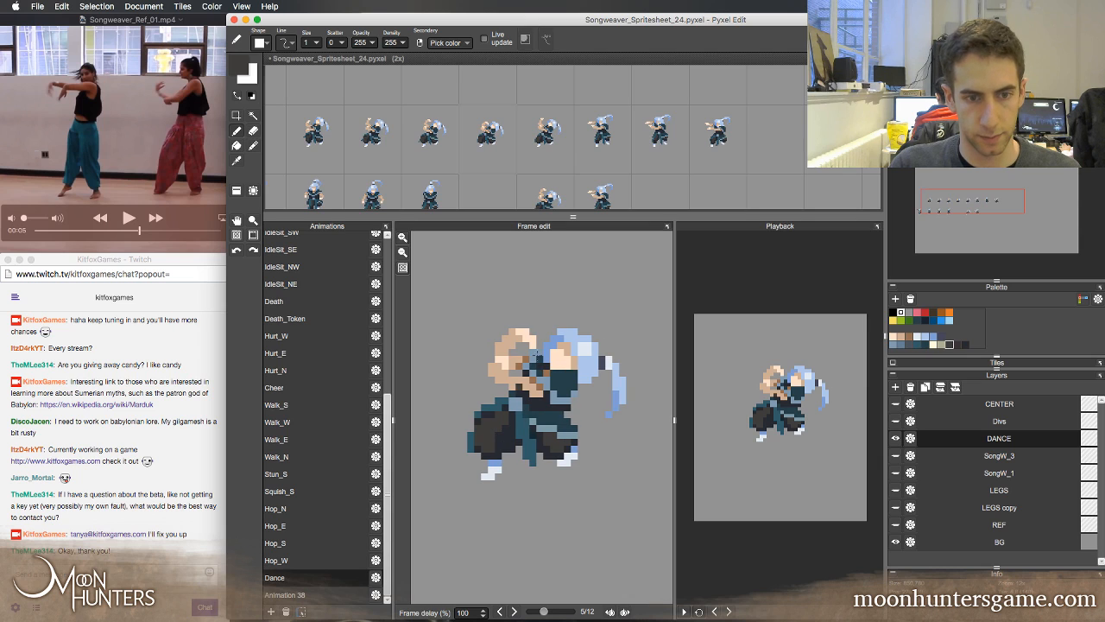
pyautogui.press('Right')
pyautogui.press('Right')
pyautogui.press('Left')
pyautogui.press('Left')
pyautogui.press('Right')
pyautogui.press('Left')
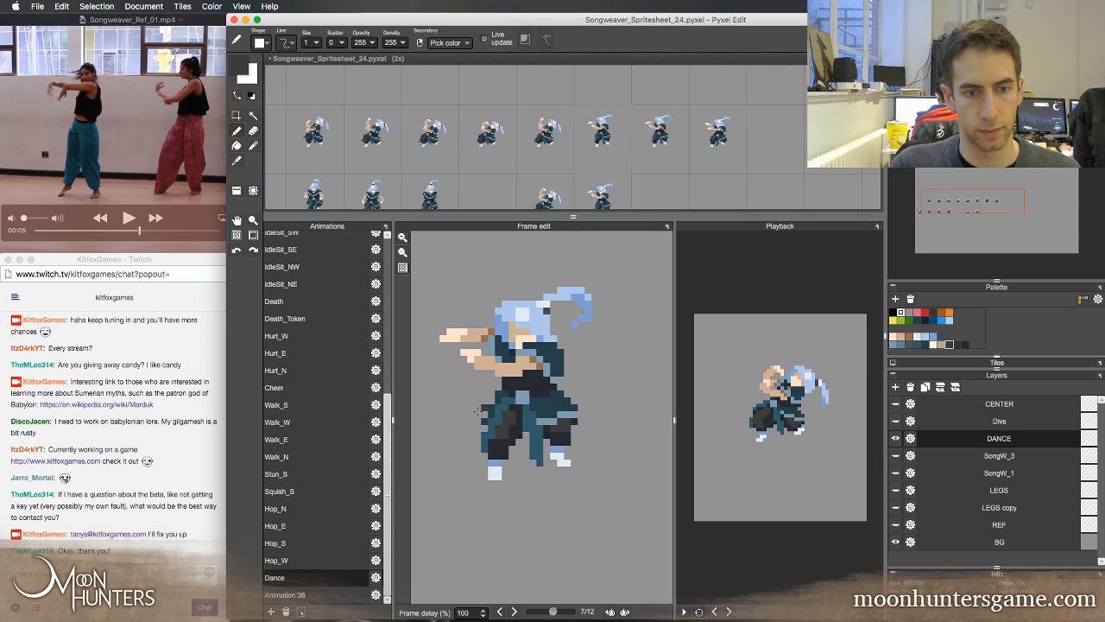
pyautogui.press('Right')
# Trim the outer edge of the left-hand trouser leg in Dance frame 6 by one pixel column, comparing against frames 5 and 7
pyautogui.press('e')
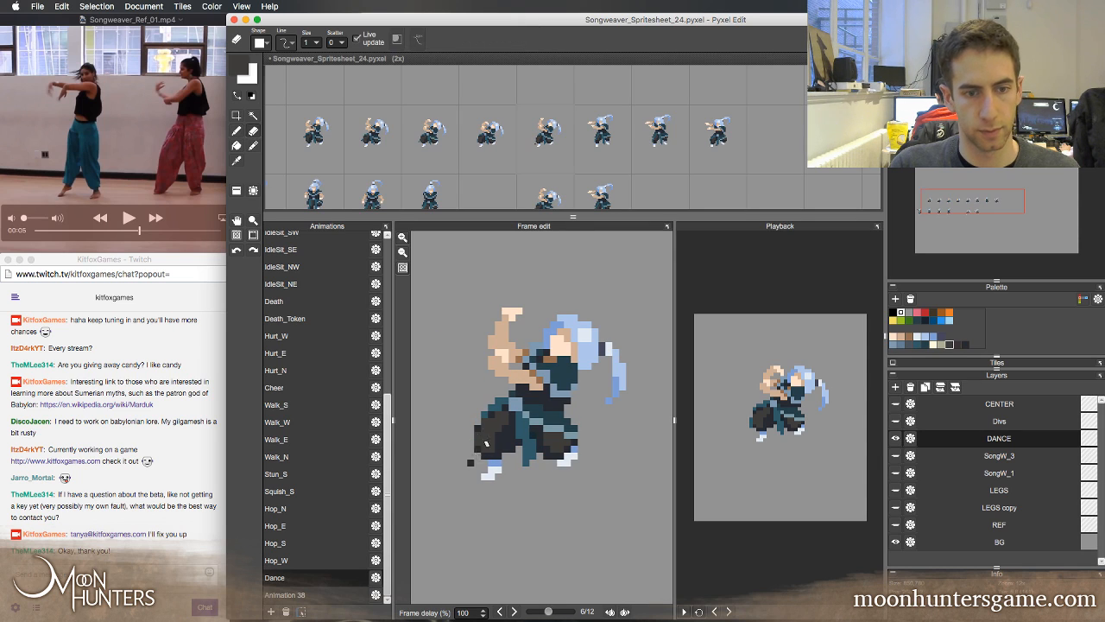
pyautogui.keyDown('alt'); pyautogui.click(475, 458); pyautogui.keyUp('alt')
pyautogui.press('b')
pyautogui.press('Left')
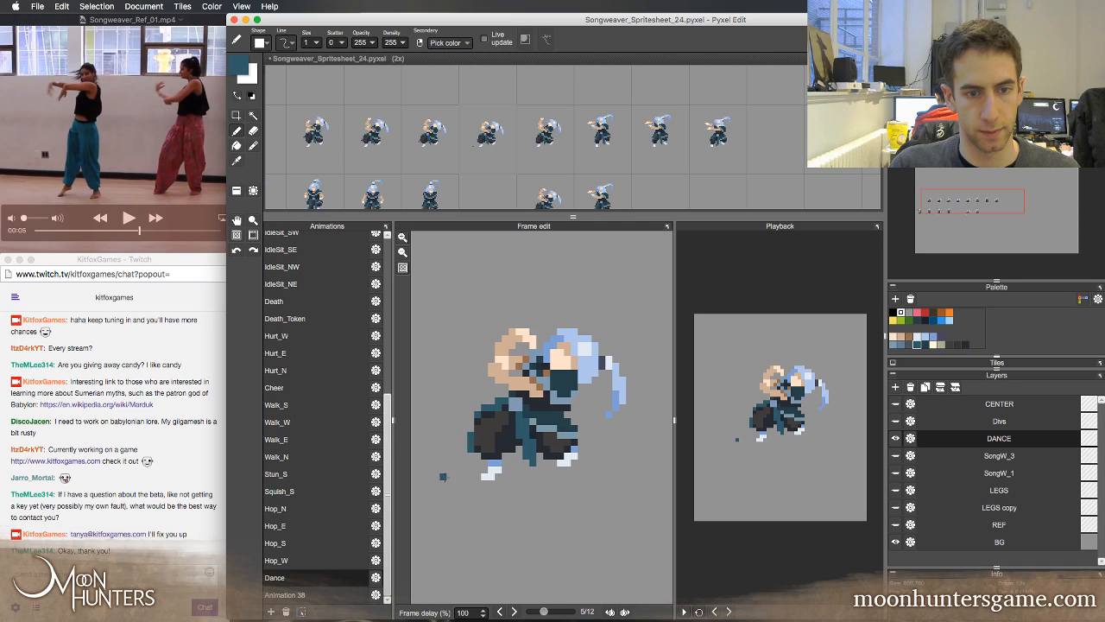
pyautogui.press('Right')
pyautogui.press('Right')
pyautogui.press('Left')
pyautogui.press('Right')
pyautogui.press('Left')
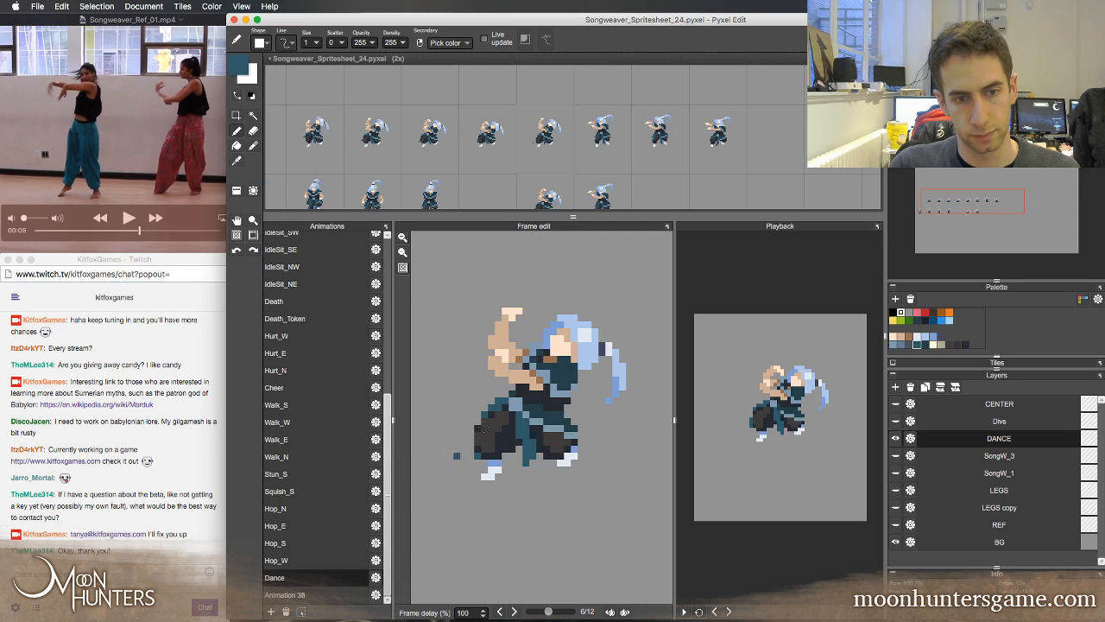
pyautogui.press('Left')
pyautogui.press('Right')
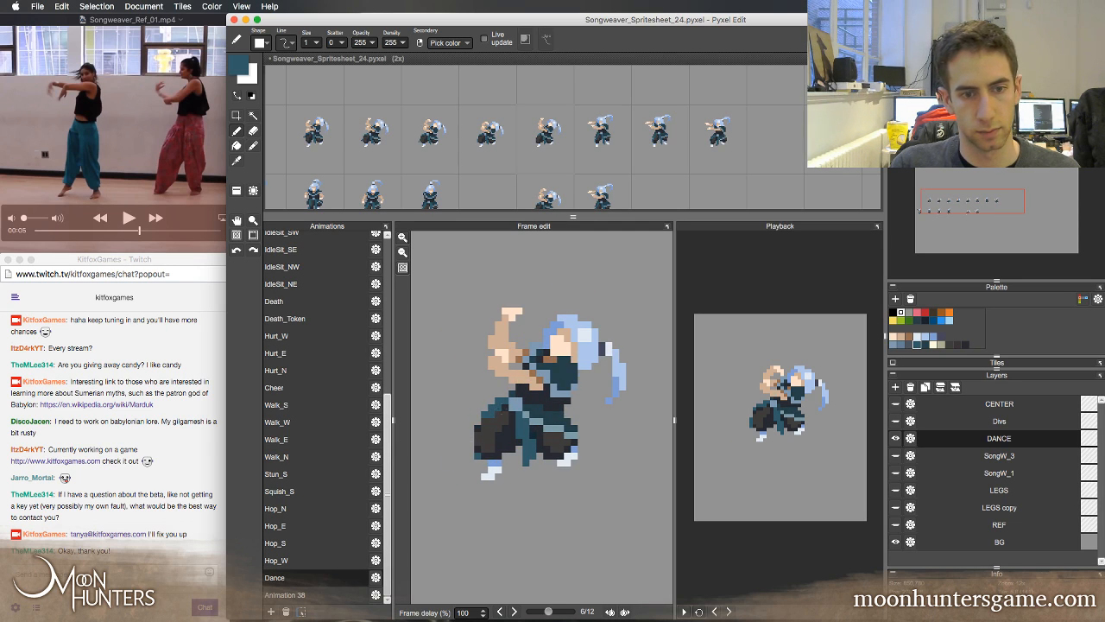
# Examine the motion of the legs, arms and head across Dance frames 5, 6 and 7
pyautogui.press('Left')
pyautogui.press('Right')
pyautogui.press('Right')
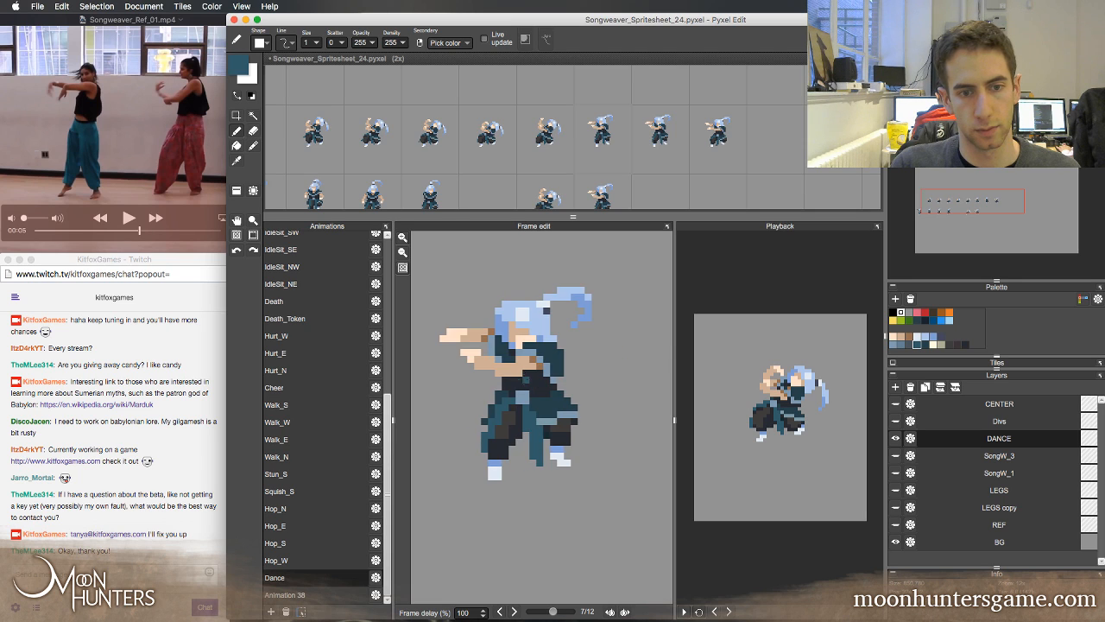
pyautogui.press('Left')
pyautogui.press('Left')
pyautogui.press('Right')
pyautogui.press('Right')
pyautogui.press('Left')
pyautogui.press('Left')
pyautogui.press('Right')
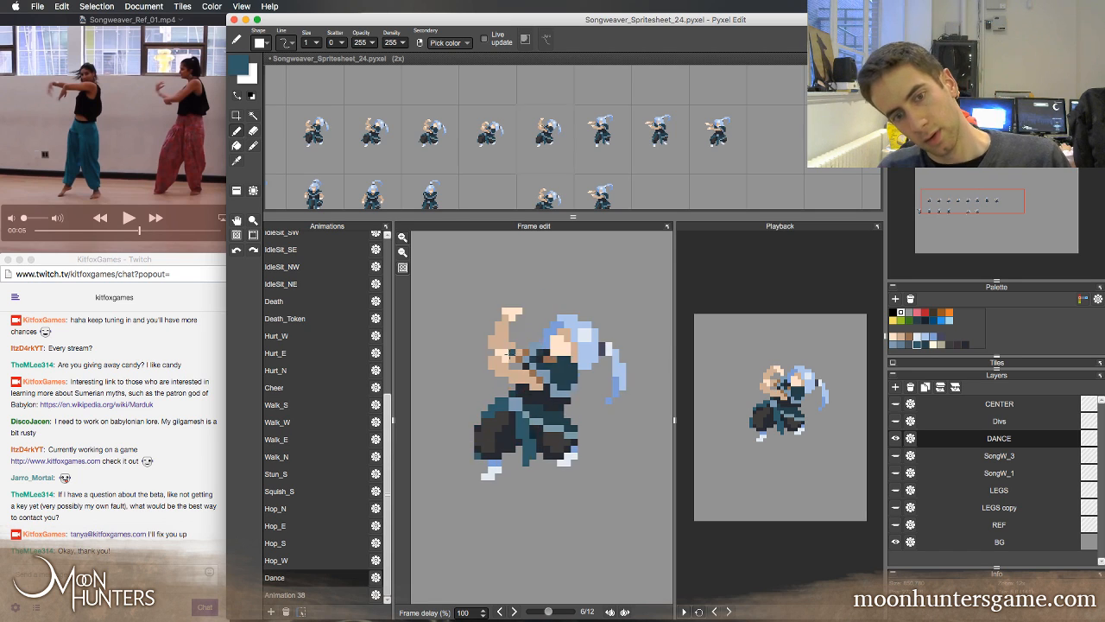
pyautogui.press('Right')
pyautogui.press('Left')
pyautogui.press('Right')
pyautogui.press('Left')
pyautogui.press('Left')
pyautogui.press('Right')
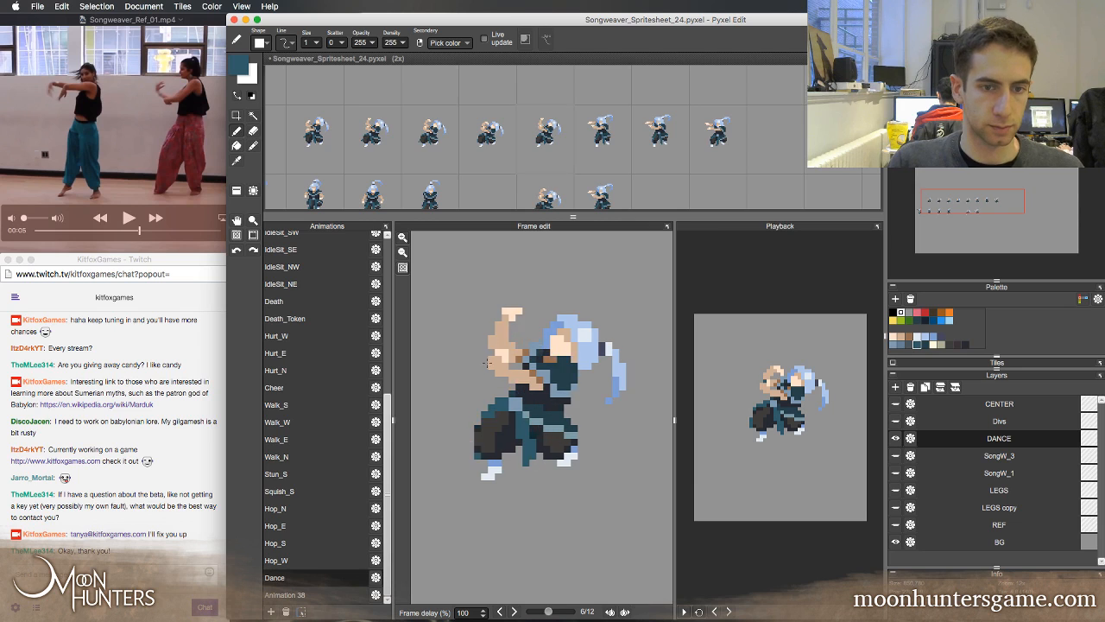
pyautogui.press('Right')
pyautogui.press('Left')
pyautogui.press('Left')
pyautogui.press('Right')
pyautogui.press('Right')
pyautogui.press('Left')
pyautogui.press('Left')
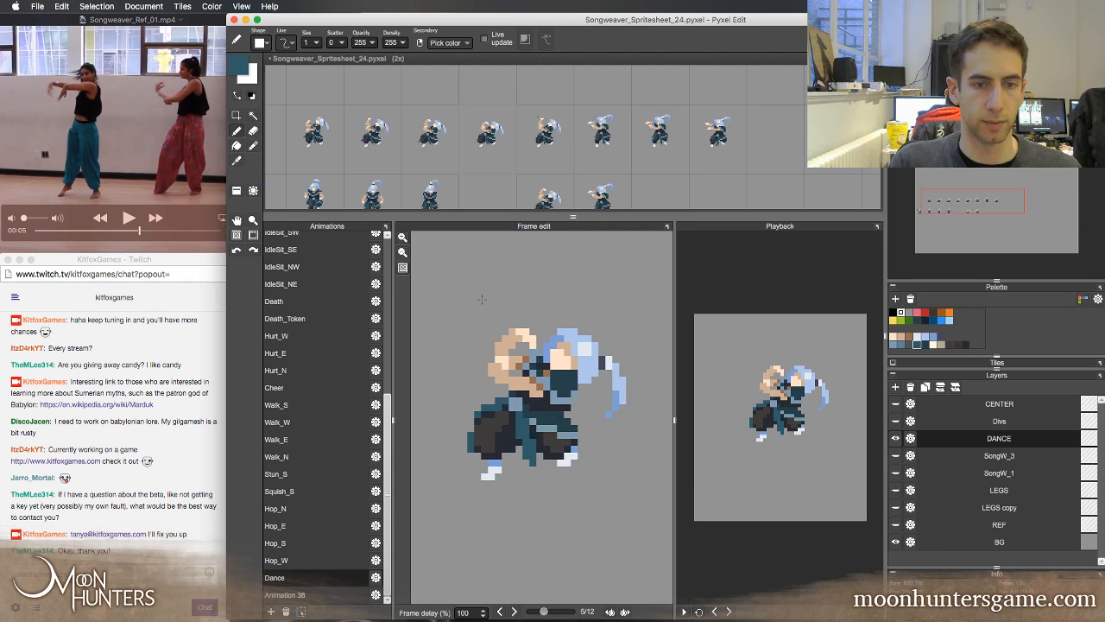
pyautogui.press('Right')
pyautogui.press('Right')
pyautogui.press('Left')
pyautogui.press('Left')
pyautogui.press('Right')
pyautogui.press('Right')
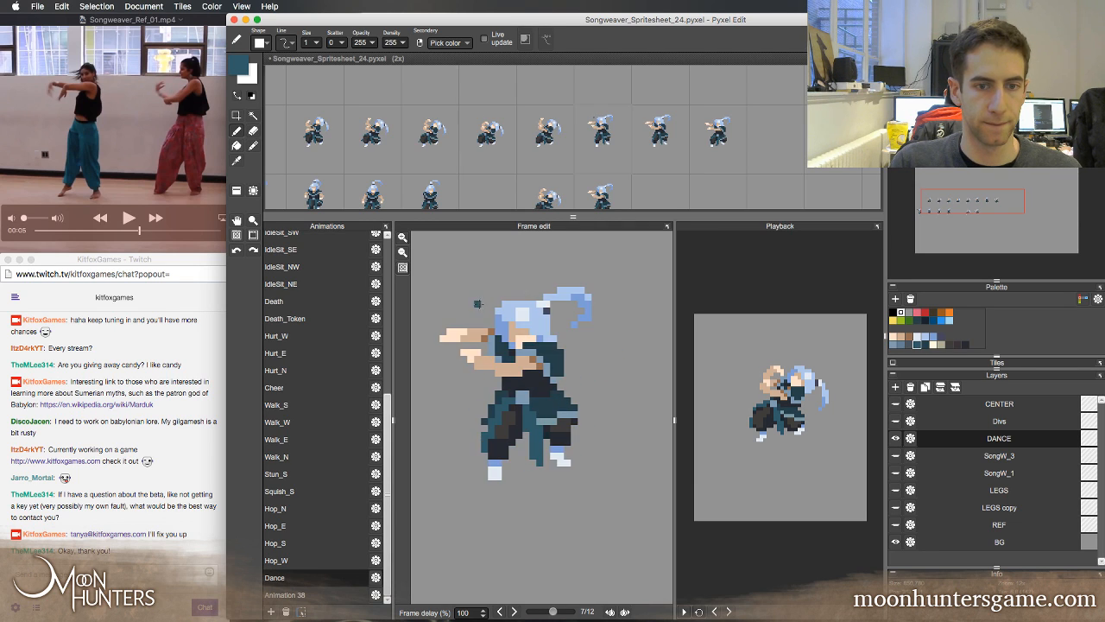
pyautogui.press('Left')
pyautogui.press('Right')
pyautogui.press('Left')
pyautogui.press('Right')
pyautogui.press('Left')
pyautogui.press('Left')
pyautogui.press('Right')
pyautogui.press('Right')
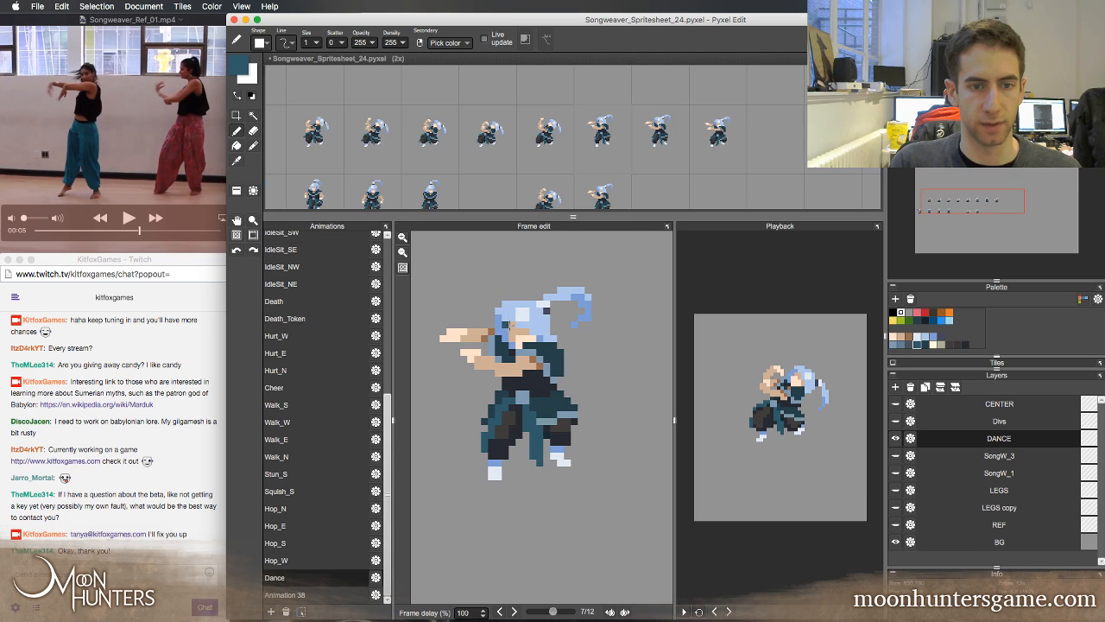
# Reshape the face in Dance frame 7 with sampled light blue hair pixels and tan and peach skin pixels
pyautogui.keyDown('alt'); pyautogui.click(510, 313); pyautogui.keyUp('alt')
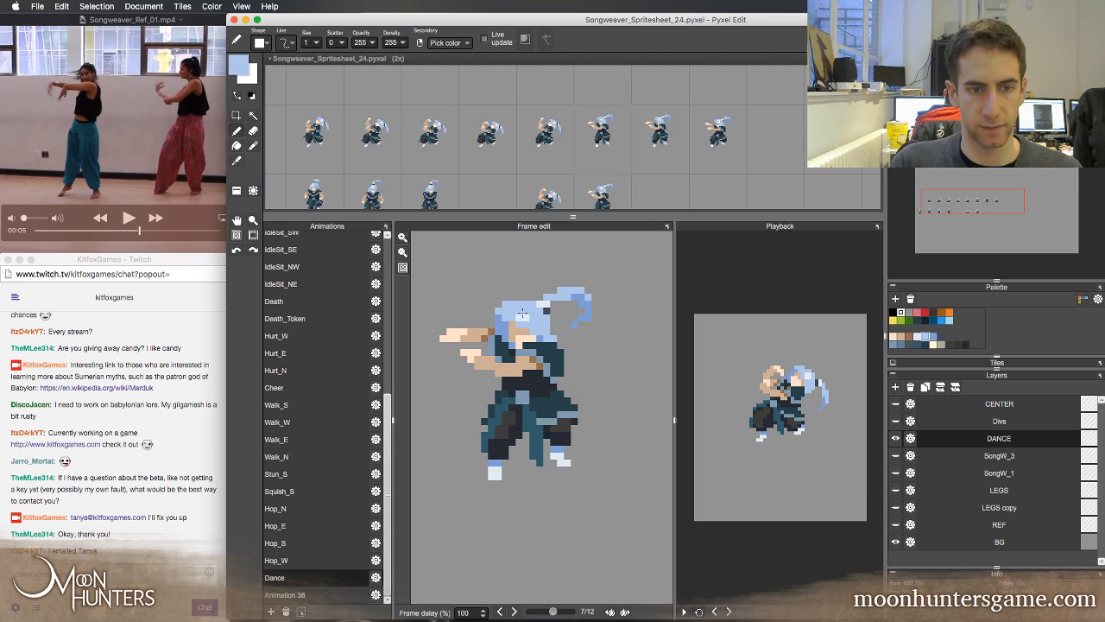
pyautogui.keyDown('alt'); pyautogui.click(513, 322); pyautogui.keyUp('alt')
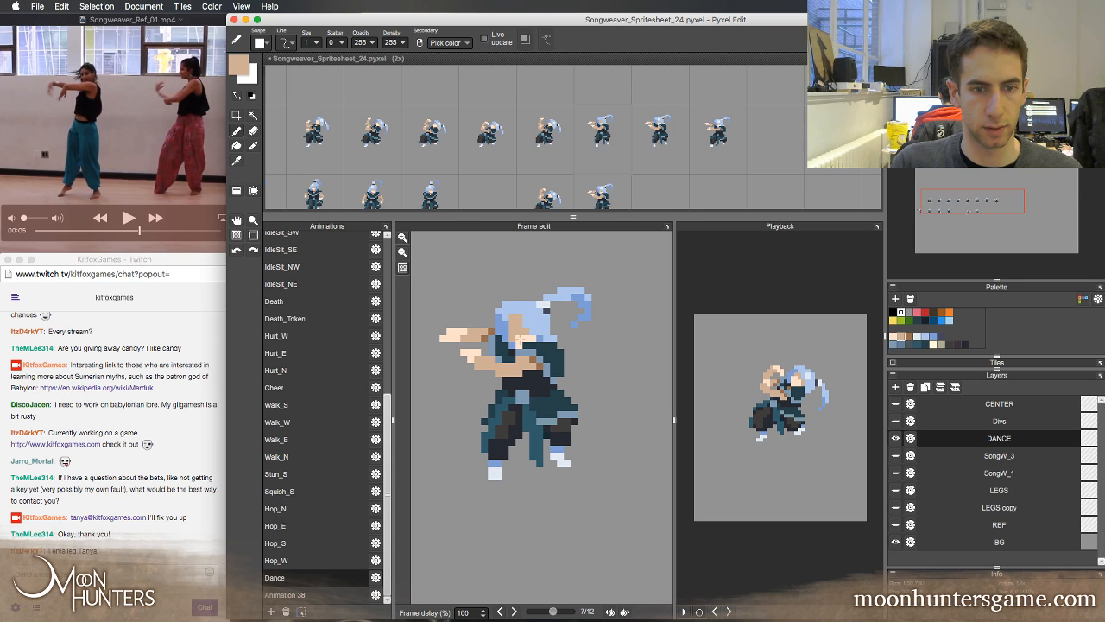
pyautogui.keyDown('alt'); pyautogui.click(522, 329); pyautogui.keyUp('alt')
pyautogui.keyDown('alt'); pyautogui.click(525, 324); pyautogui.keyUp('alt')
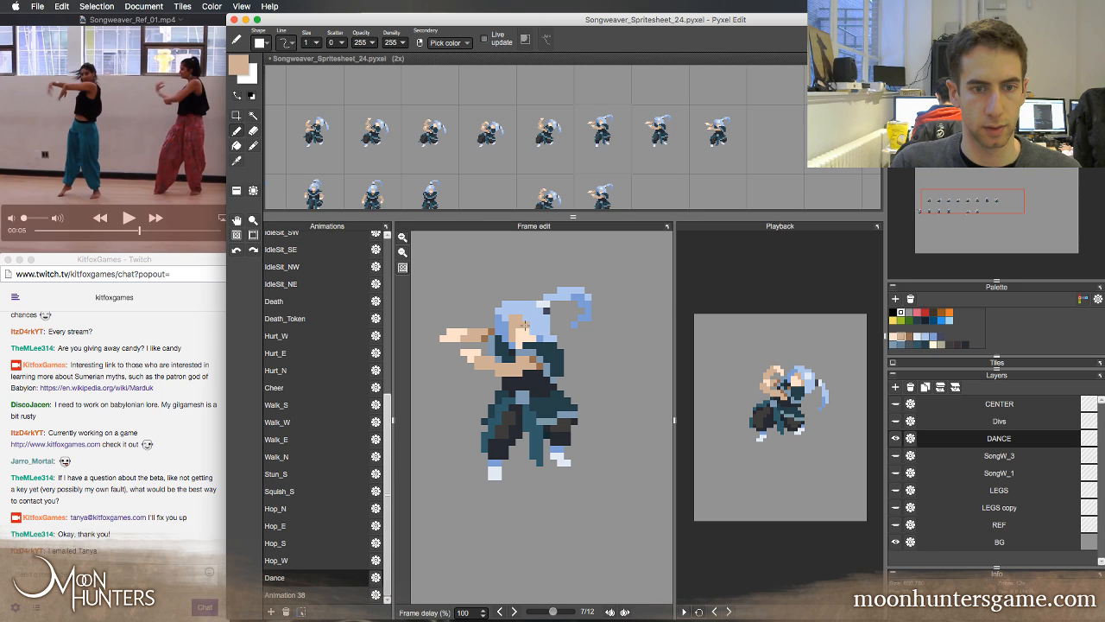
pyautogui.keyDown('alt'); pyautogui.click(527, 333); pyautogui.keyUp('alt')
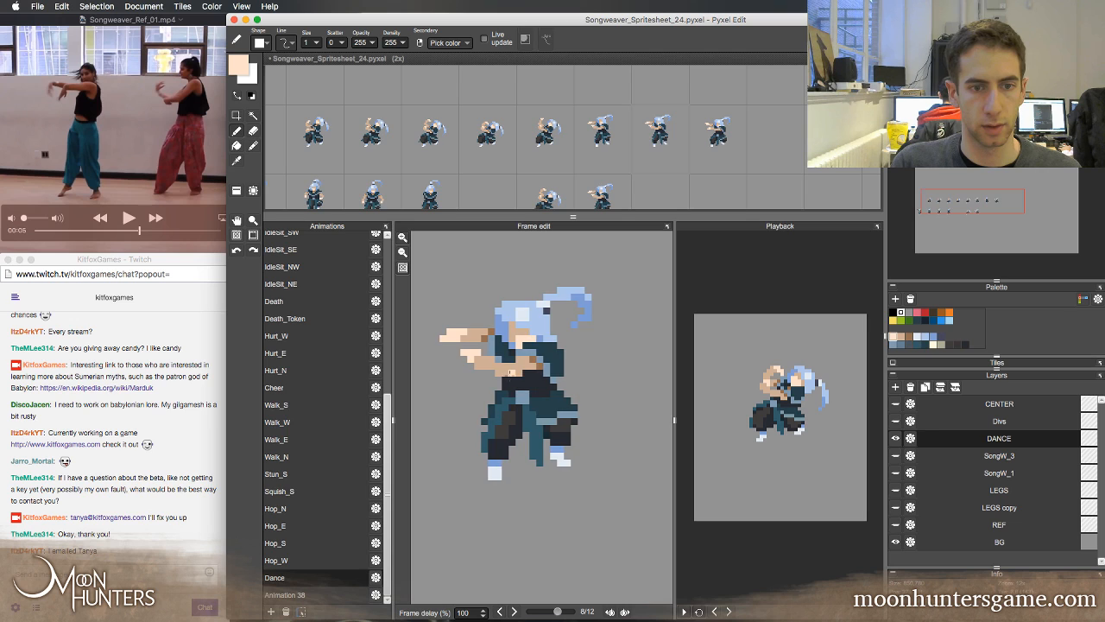
# Reshape the hair around the face in Dance frame 7 with sampled blues, erasing excess side pixels and repainting the pale highlight
pyautogui.keyDown('alt'); pyautogui.click(506, 320); pyautogui.keyUp('alt')
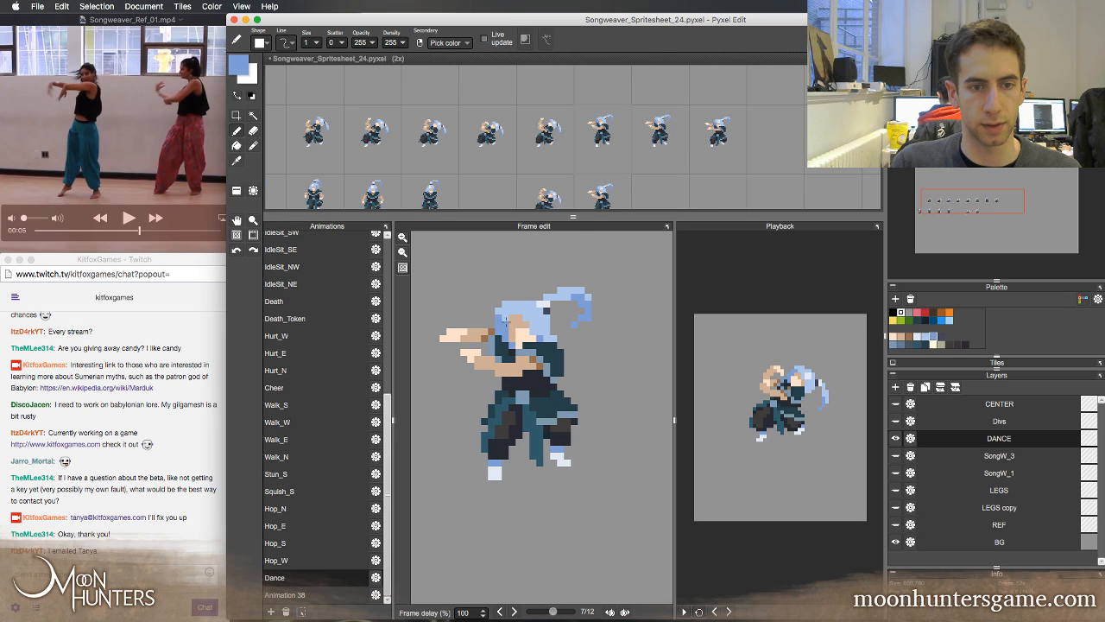
pyautogui.keyDown('alt'); pyautogui.click(507, 306); pyautogui.keyUp('alt')
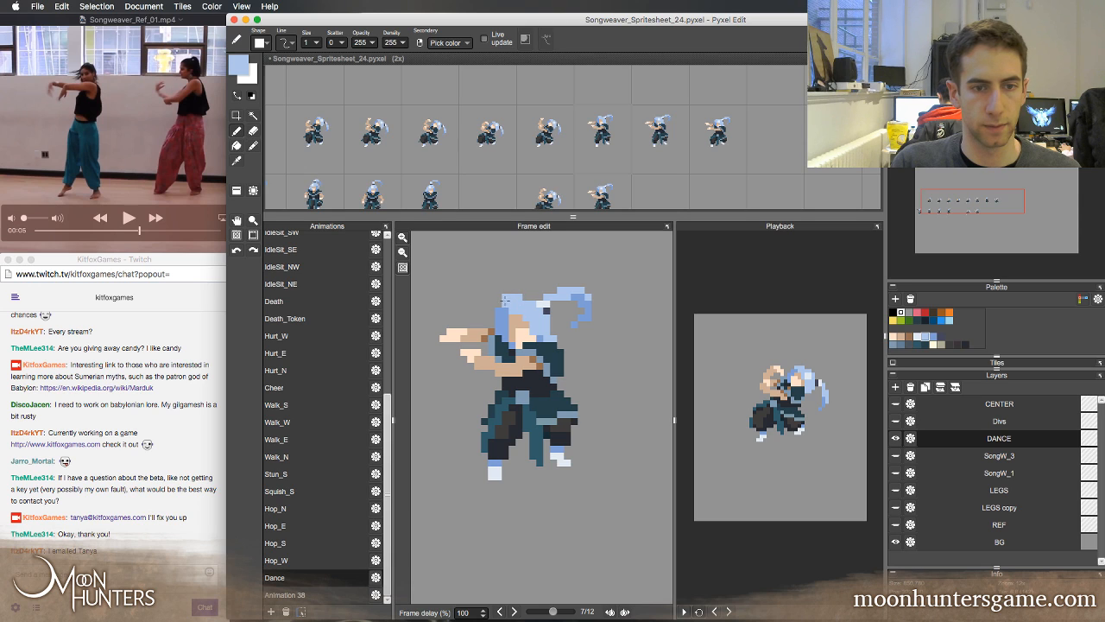
pyautogui.press('e')
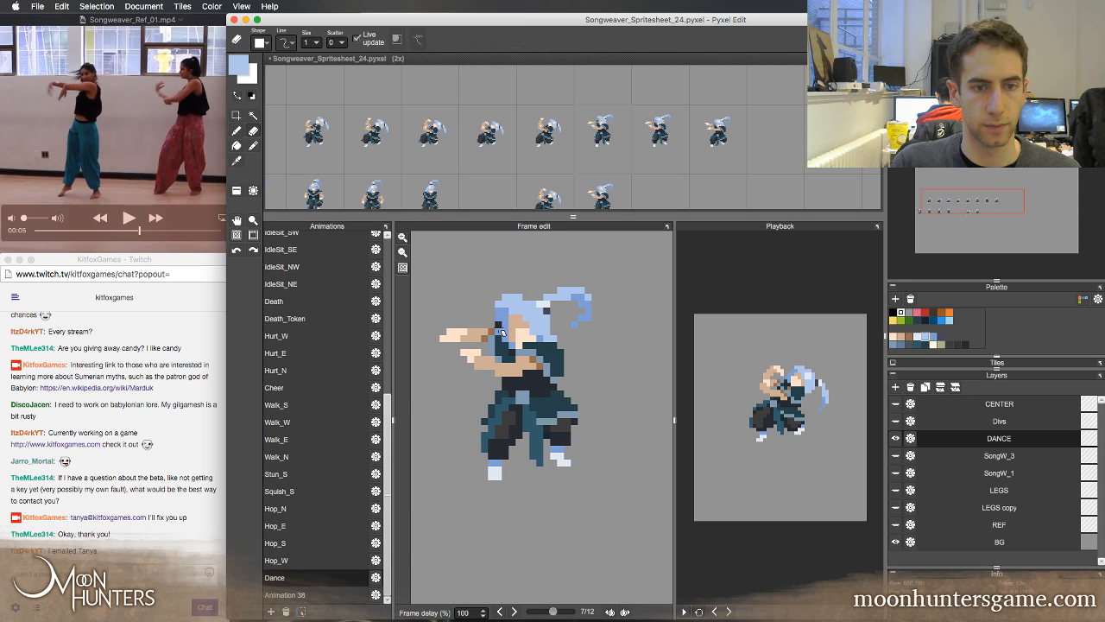
pyautogui.rightClick(506, 329)
pyautogui.press('b')
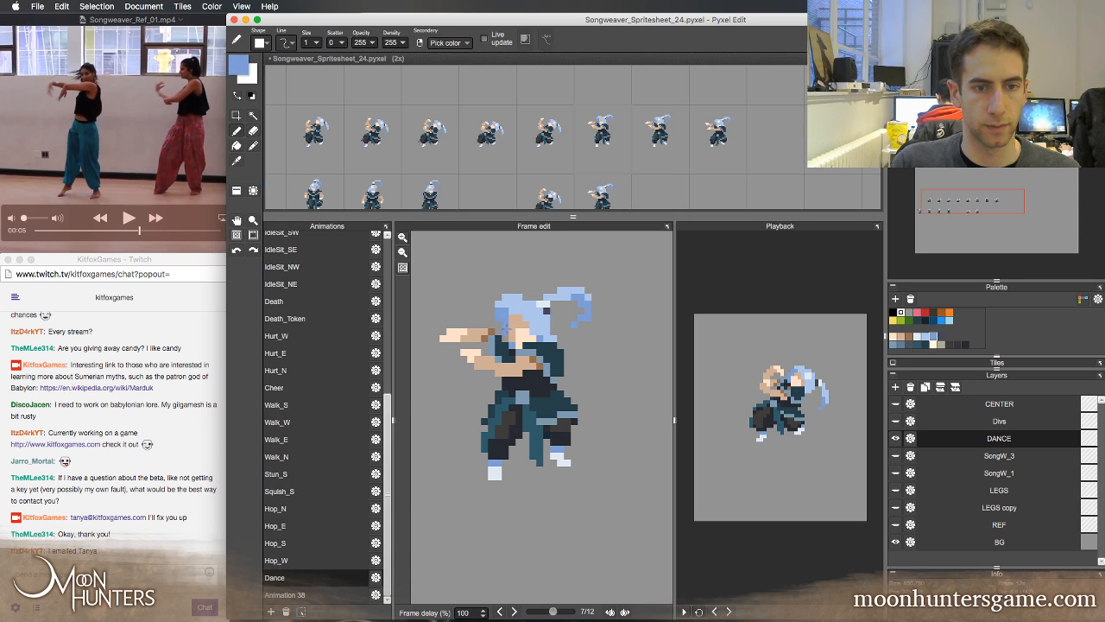
pyautogui.rightClick(543, 303)
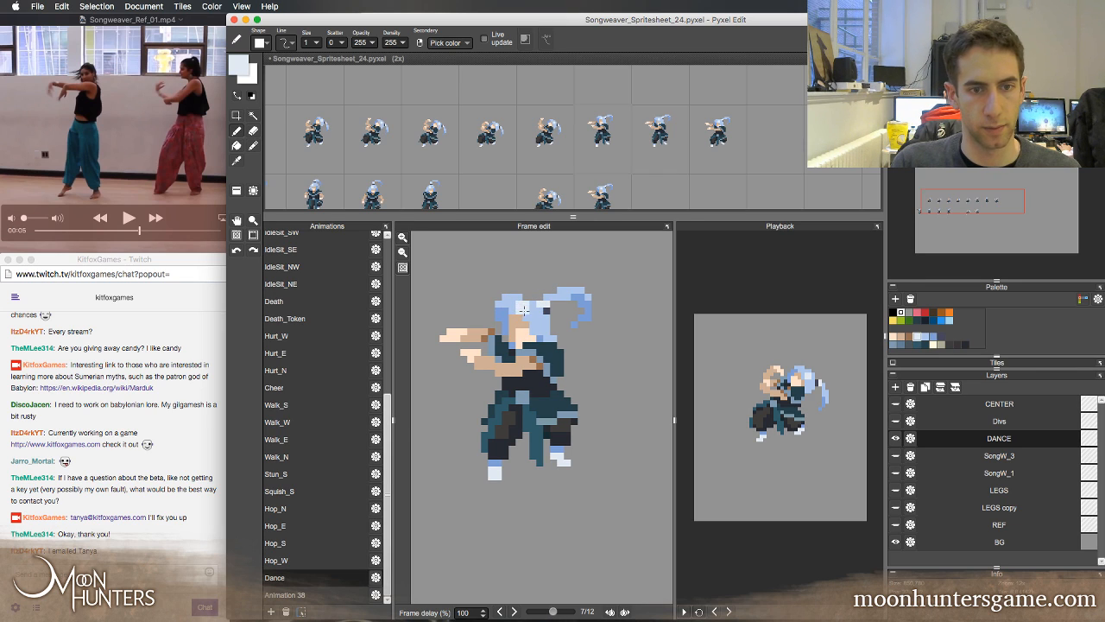
# Compare the head and hair in Dance frame 7 with neighbouring frames 6 and 8
pyautogui.press('Right')
pyautogui.press('Left')
pyautogui.press('Left')
pyautogui.press('Right')
pyautogui.press('Right')
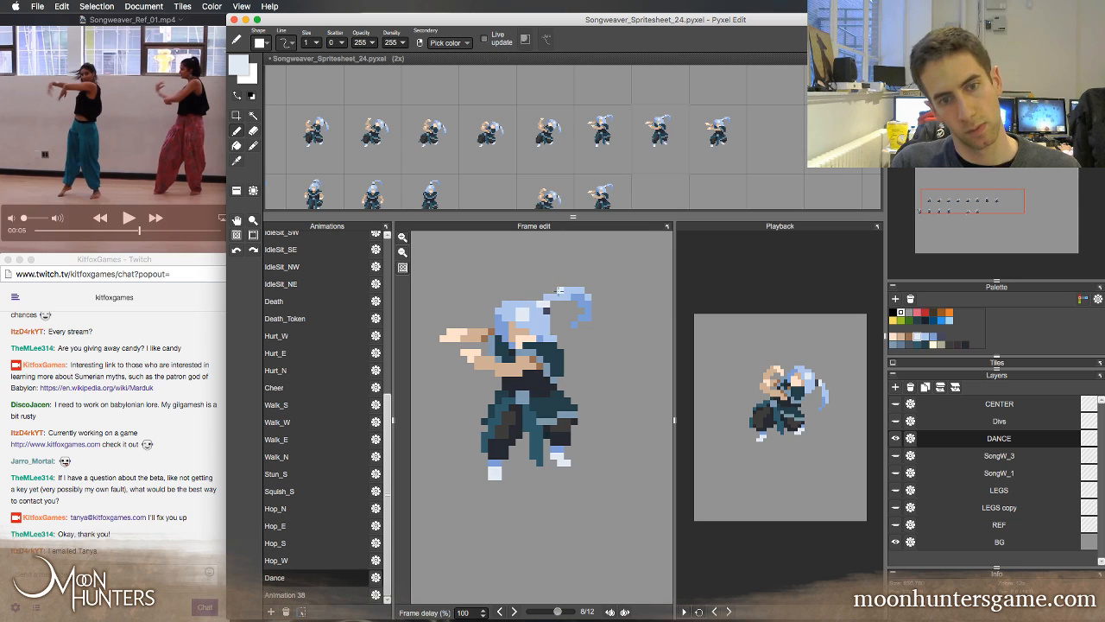
pyautogui.press('Left')
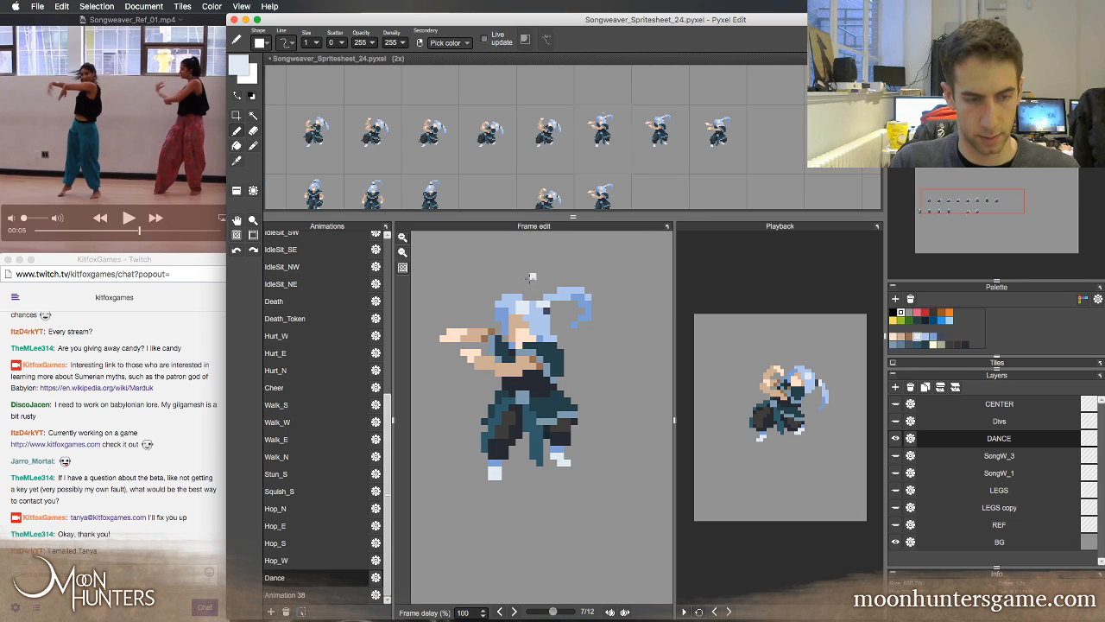
pyautogui.press('Left')
pyautogui.press('Right')
pyautogui.press('Left')
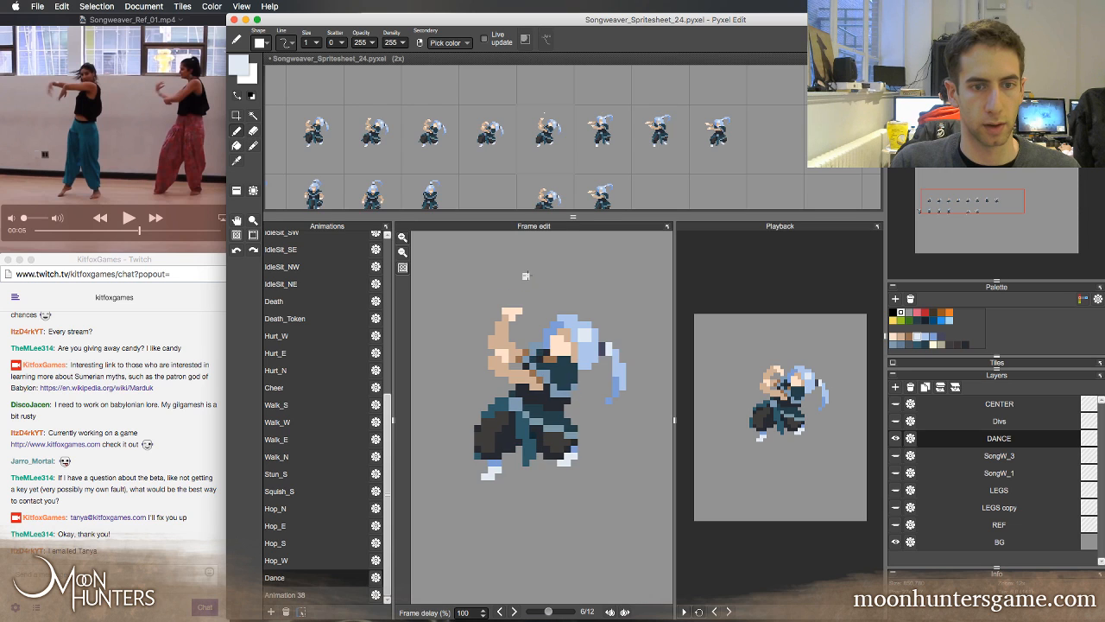
pyautogui.press('Right')
pyautogui.press('Left')
pyautogui.press('Right')
pyautogui.press('Left')
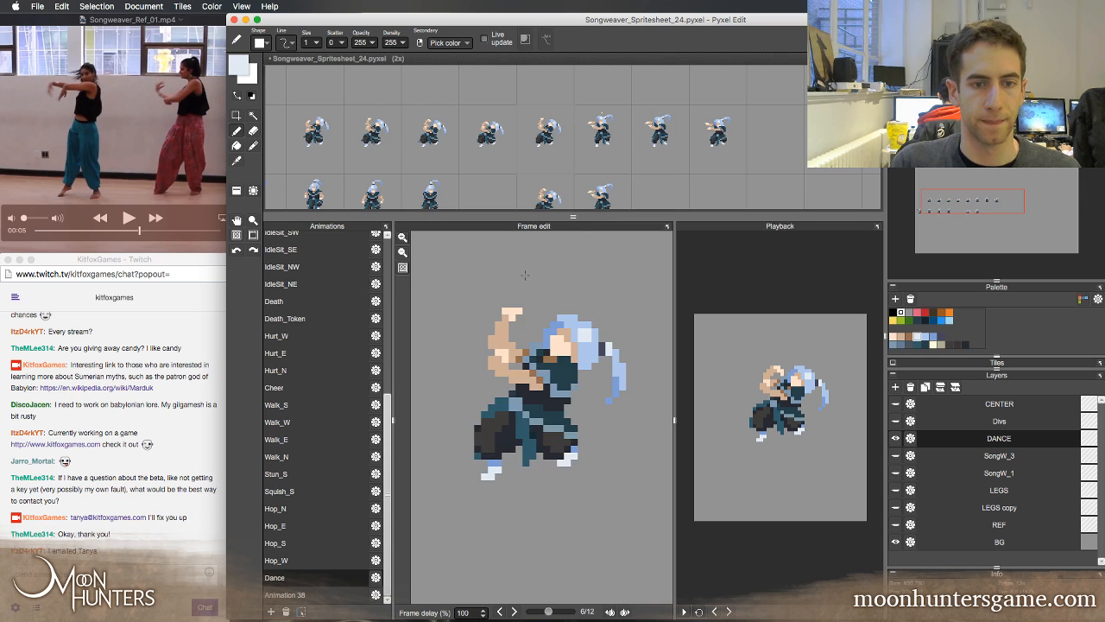
pyautogui.press('Left')
# Repaint the upper-left edge of the hair in Dance frame 8 with sampled blue pixels
pyautogui.press('Right')
pyautogui.press('Right')
pyautogui.press('Right')
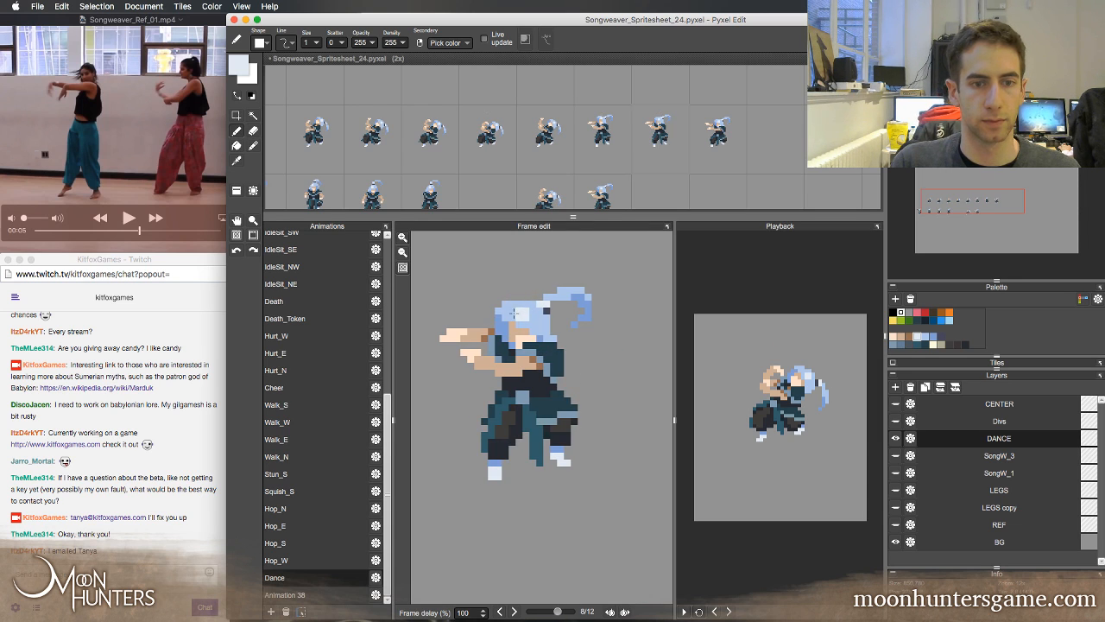
pyautogui.keyDown('alt'); pyautogui.click(505, 303); pyautogui.keyUp('alt')
pyautogui.keyDown('alt'); pyautogui.click(500, 311); pyautogui.keyUp('alt')
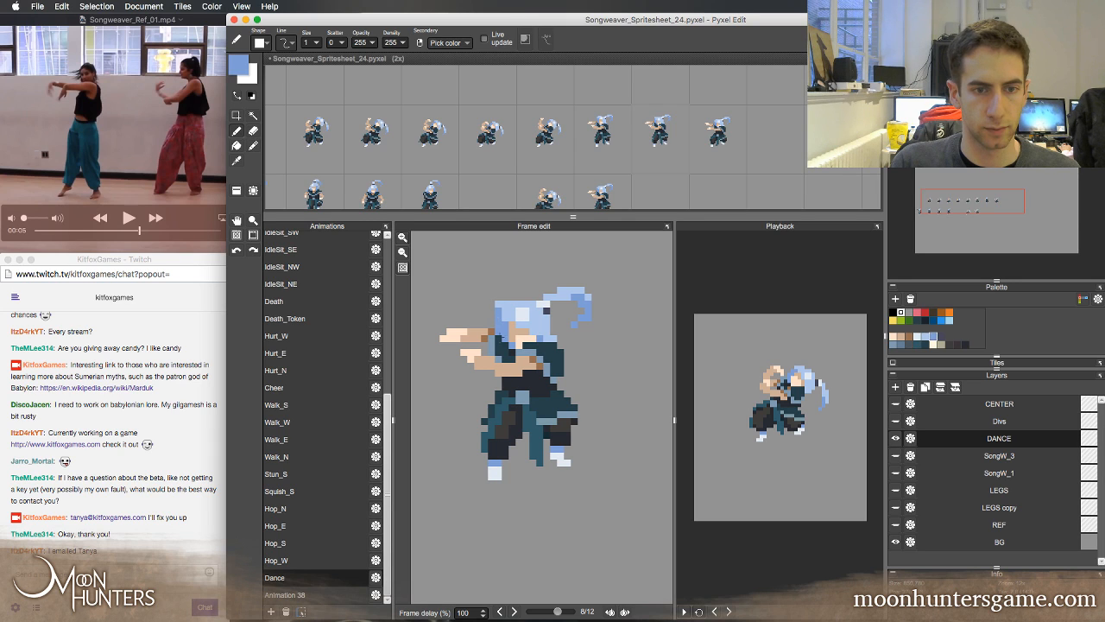
pyautogui.press('e')
# Step through the Dance frames on both sides of frame 7 to examine how the head, hair and arms move
pyautogui.press('Right')
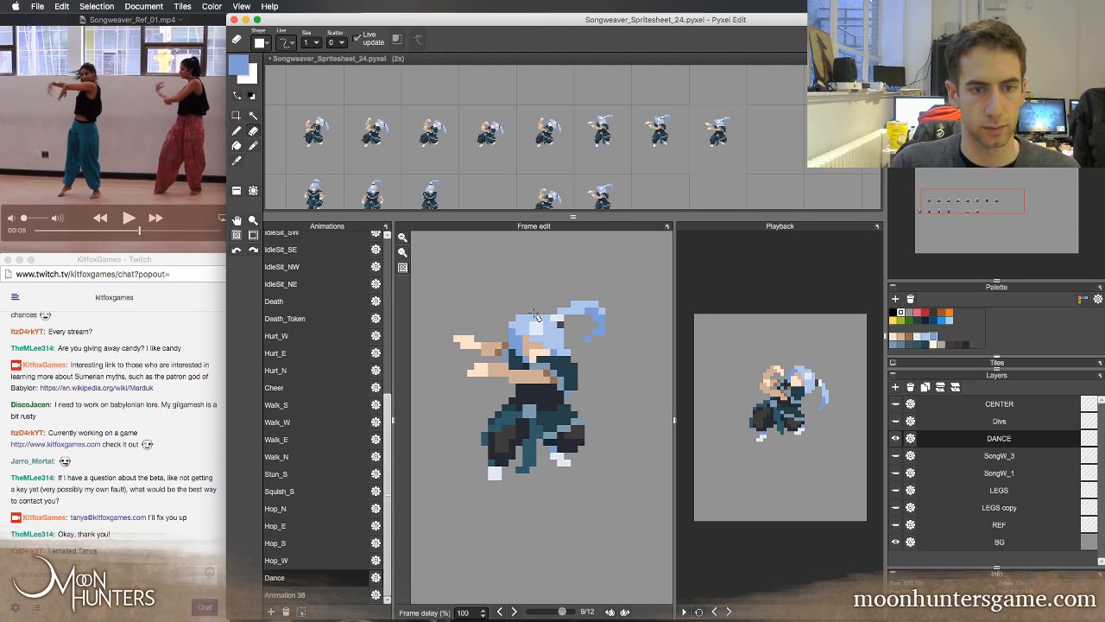
pyautogui.press('Left')
pyautogui.press('Left')
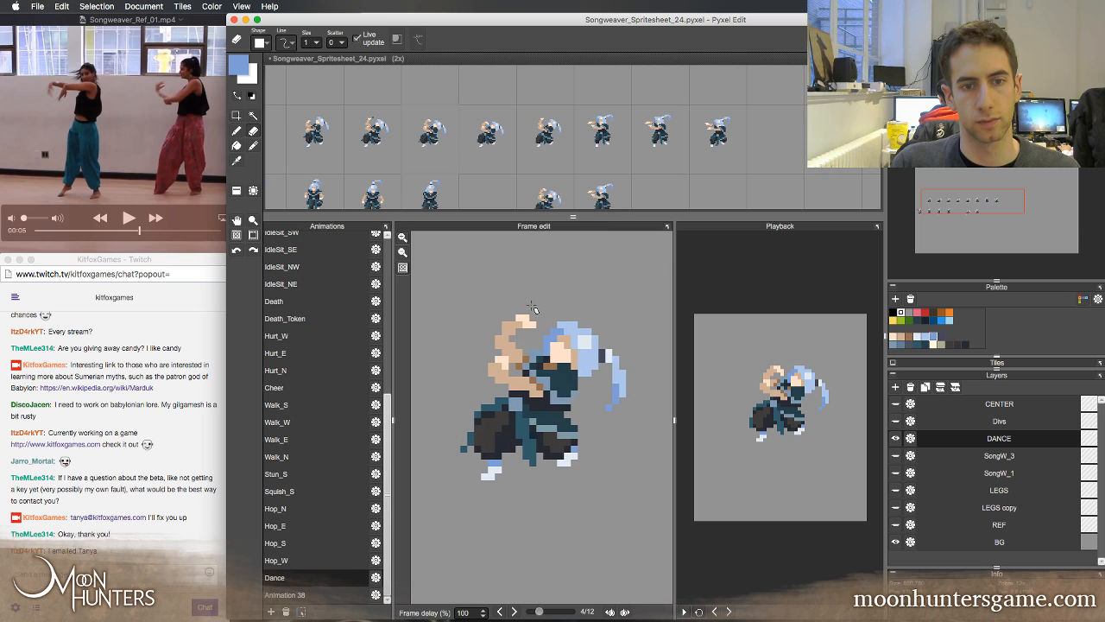
pyautogui.press('Left')
pyautogui.press('Left')
pyautogui.press('Left')
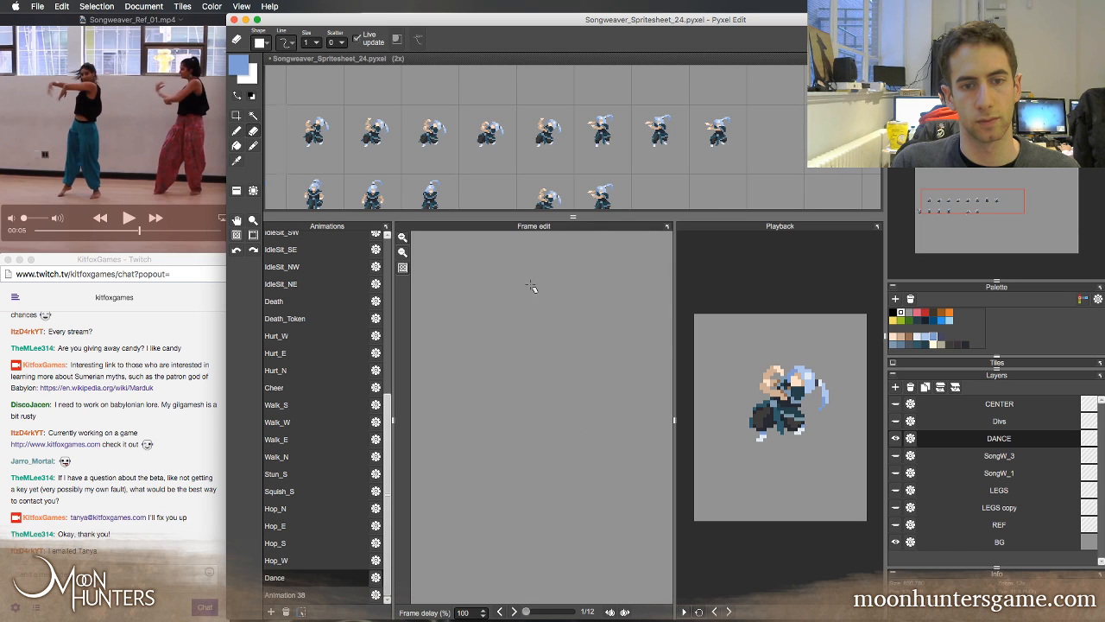
pyautogui.press('Right')
pyautogui.press('Right')
pyautogui.press('Right')
pyautogui.press('Right')
pyautogui.press('Left')
pyautogui.press('Left')
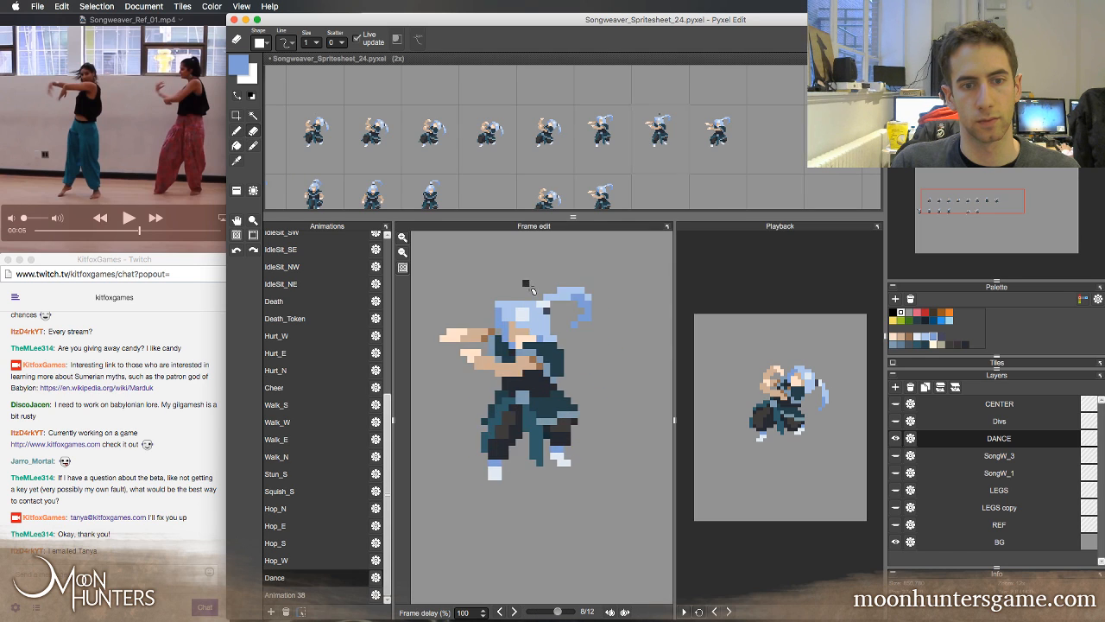
pyautogui.press('Right')
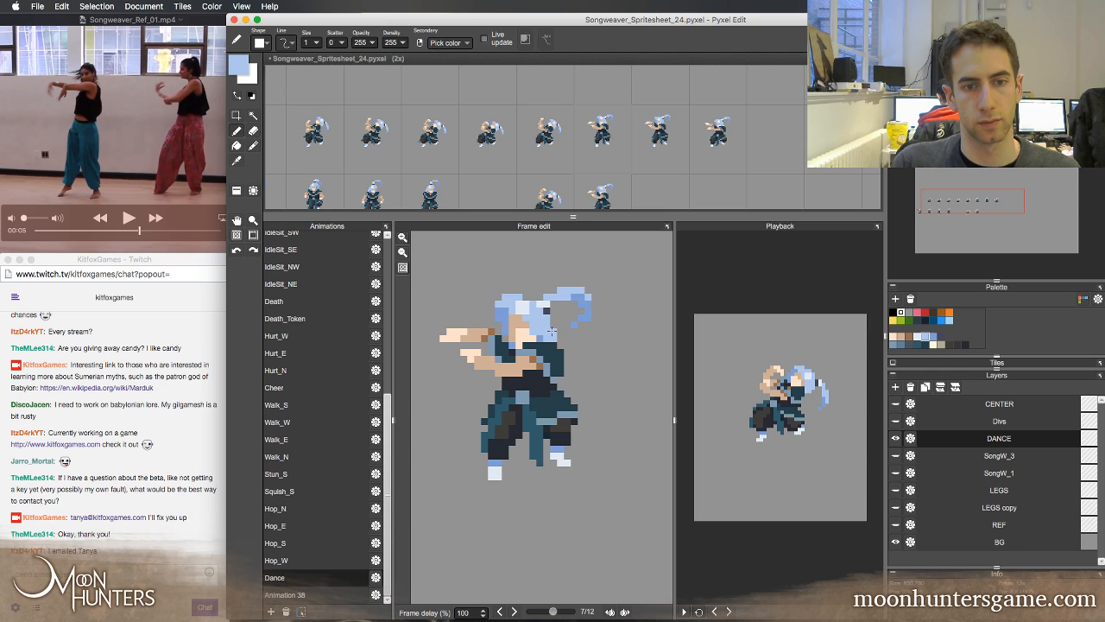
pyautogui.press('Right')
pyautogui.press('Right')
pyautogui.press('Right')
pyautogui.press('Right')
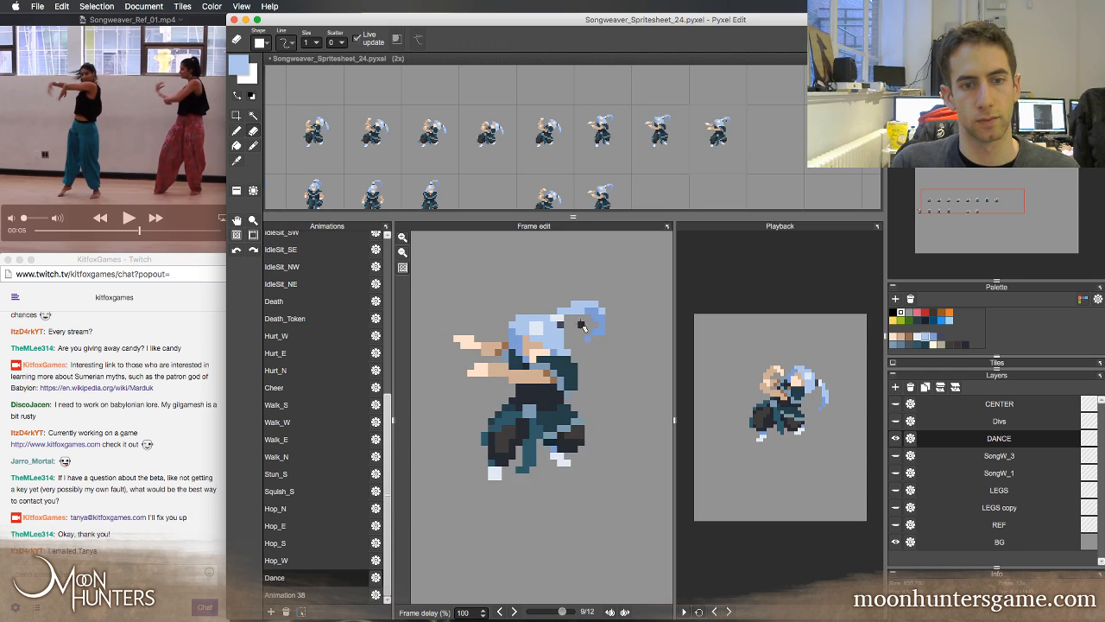
pyautogui.press('Right')
pyautogui.press('Right')
pyautogui.press('Right')
pyautogui.press('Right')
pyautogui.press('Right')
pyautogui.press('Right')
pyautogui.press('Right')
pyautogui.press('Right')
pyautogui.press('Right')
pyautogui.press('Right')
pyautogui.press('Right')
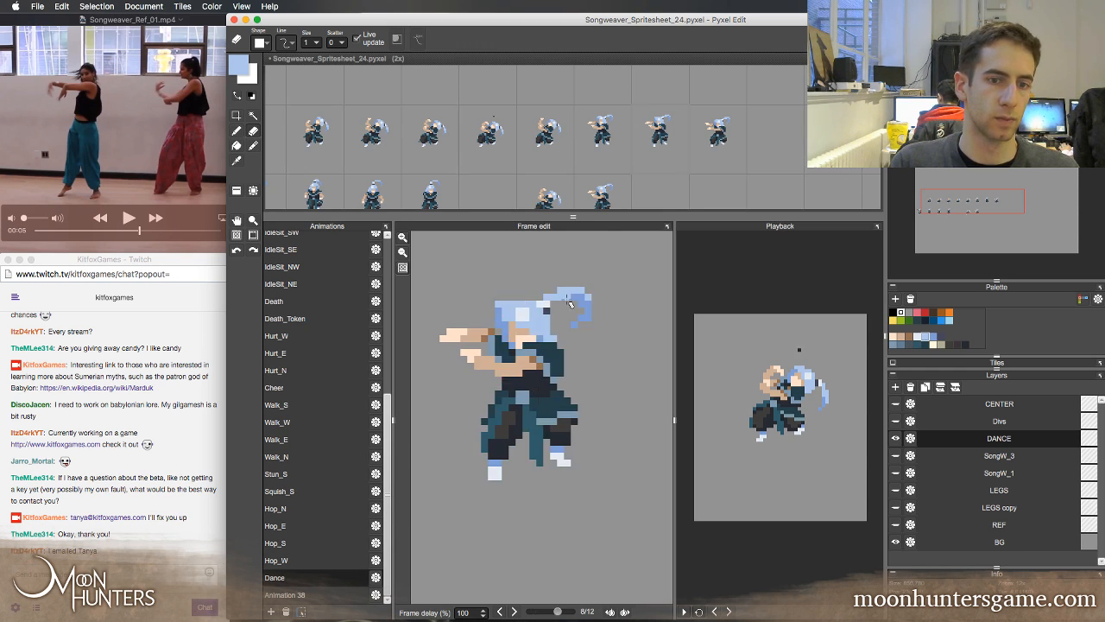
pyautogui.press('Left')
pyautogui.press('Left')
pyautogui.press('Left')
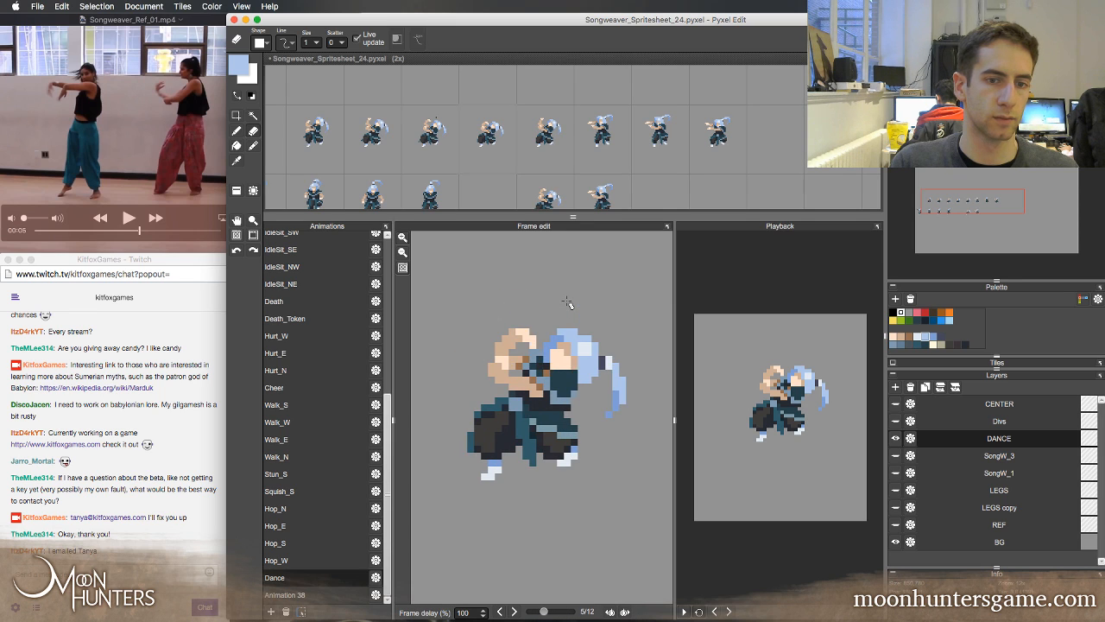
pyautogui.press('Left')
pyautogui.press('Left')
pyautogui.press('Left')
pyautogui.press('Right')
pyautogui.press('Right')
pyautogui.press('Right')
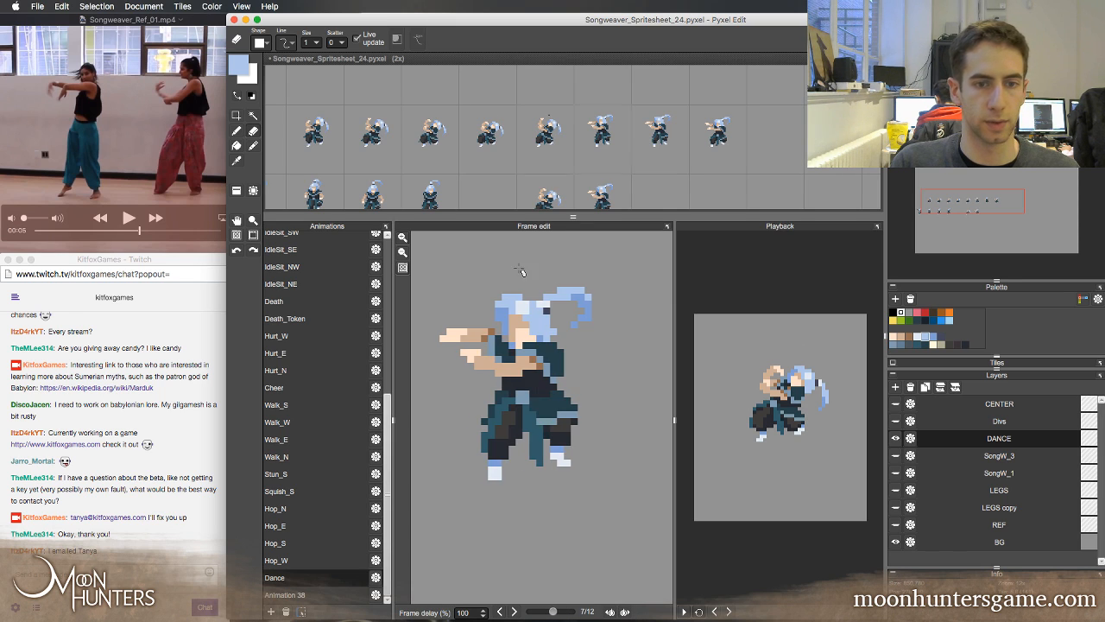
# Try to rotate the upper forearm and hand in Dance frame 7 to angle upward
pyautogui.press('m')
pyautogui.moveTo(433, 329); pyautogui.dragTo(481, 325)
pyautogui.press('super+t')
pyautogui.press(',')
pyautogui.press('.')
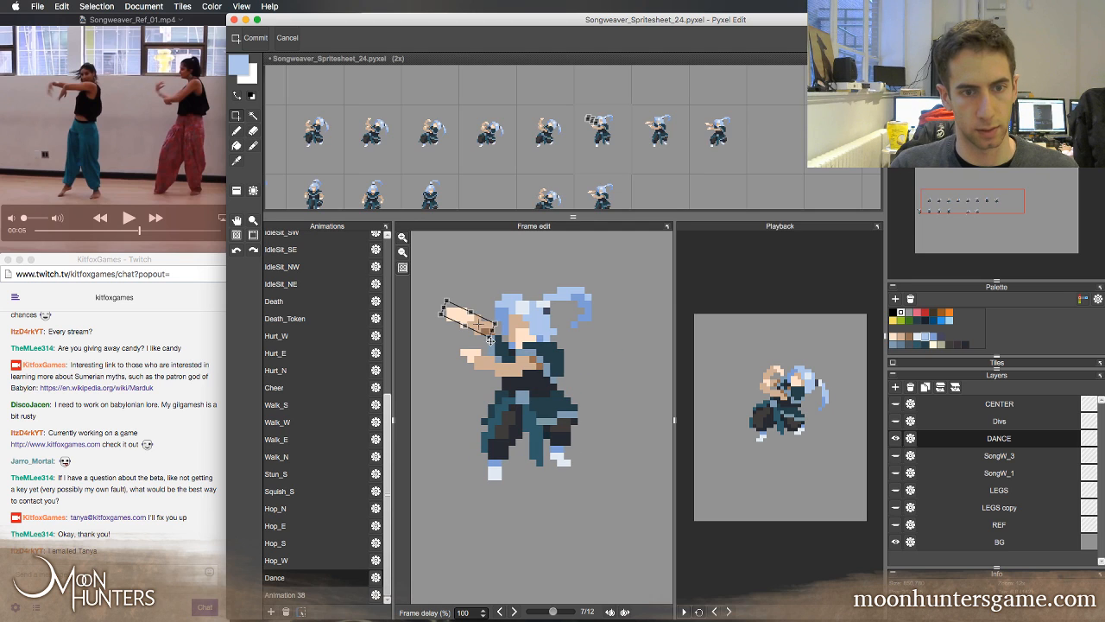
# Compare the rotated forearm in Dance frame 7 with the arm poses in neighbouring frames 6 and 8
pyautogui.press('.')
pyautogui.press(',')
pyautogui.press(',')
pyautogui.press('.')
pyautogui.press('.')
pyautogui.press(',')
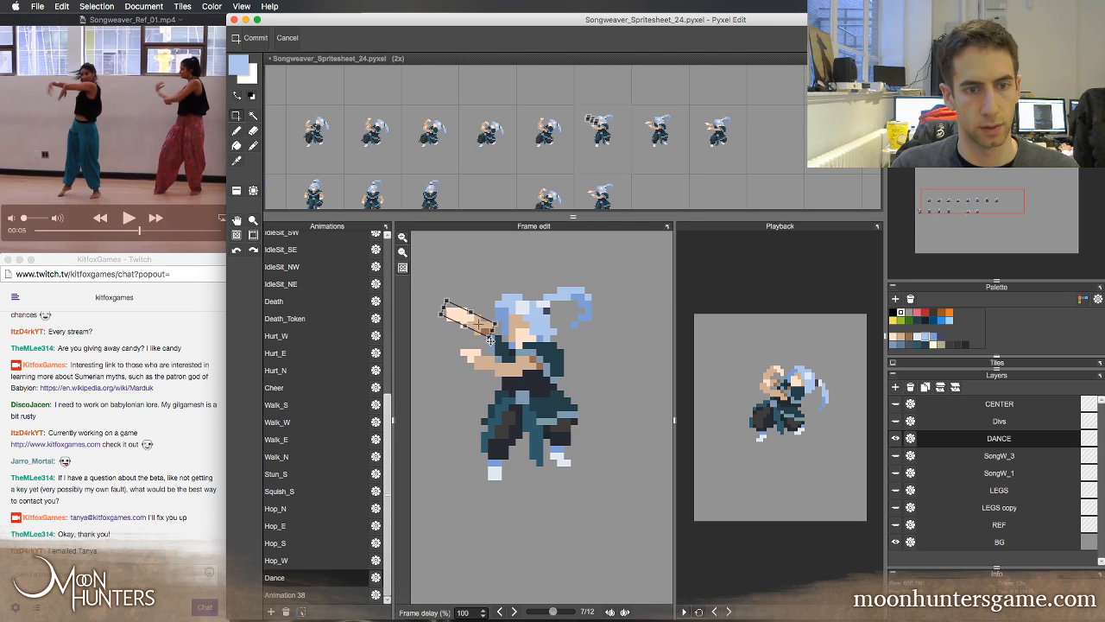
pyautogui.press('.')
pyautogui.press(',')
pyautogui.press('.')
pyautogui.press('.')
pyautogui.press(',')
pyautogui.press(',')
pyautogui.press(',')
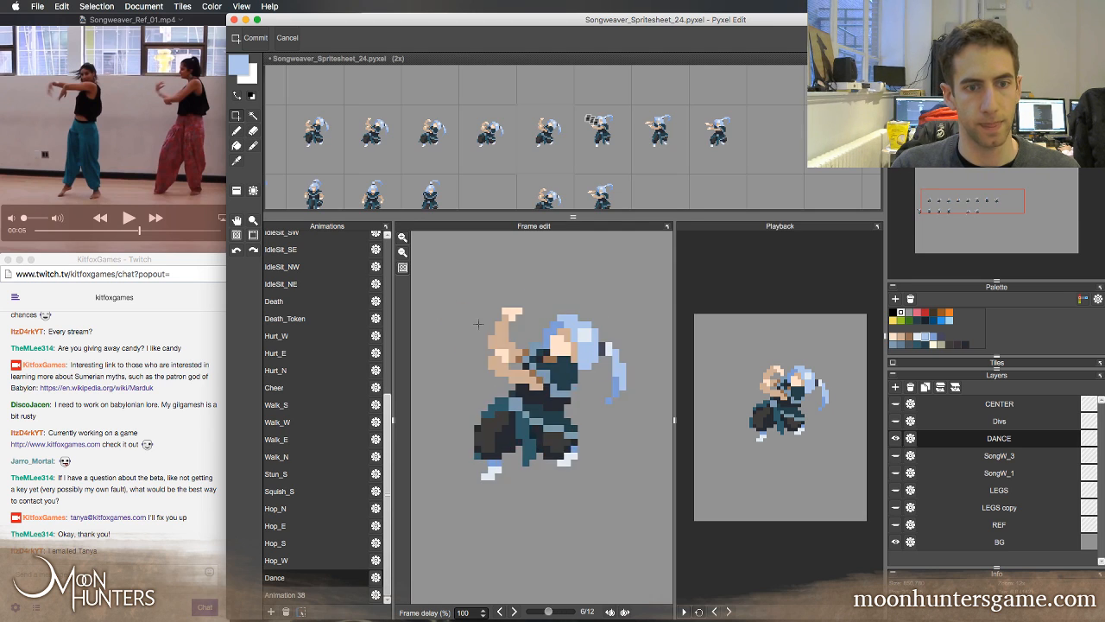
pyautogui.press('.')
pyautogui.press(',')
pyautogui.press('.')
pyautogui.press(',')
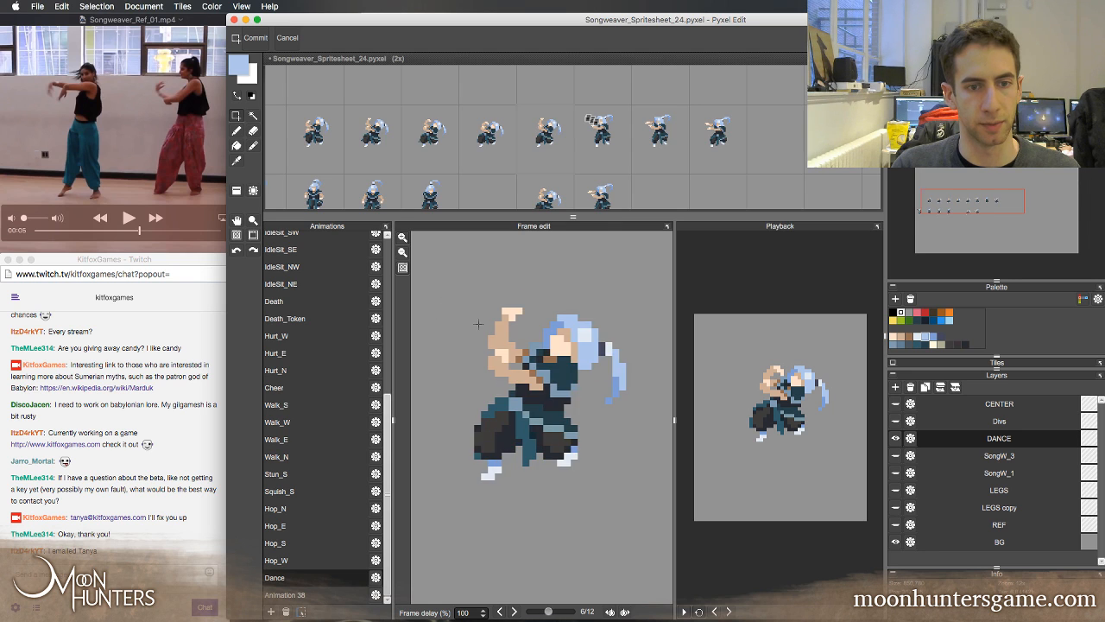
pyautogui.press('.')
pyautogui.press(',')
pyautogui.press('.')
pyautogui.press(',')
pyautogui.press('.')
pyautogui.press(',')
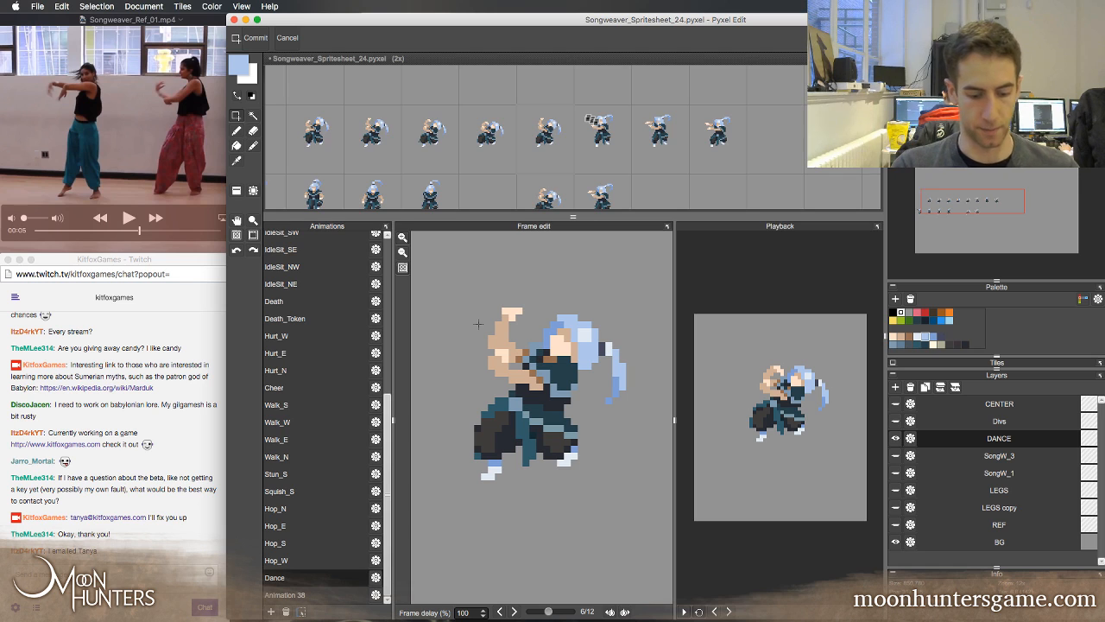
pyautogui.press('Left')
pyautogui.press('Right')
pyautogui.press('Right')
pyautogui.press('Right')
pyautogui.press('Left')
pyautogui.press('Left')
pyautogui.press('Left')
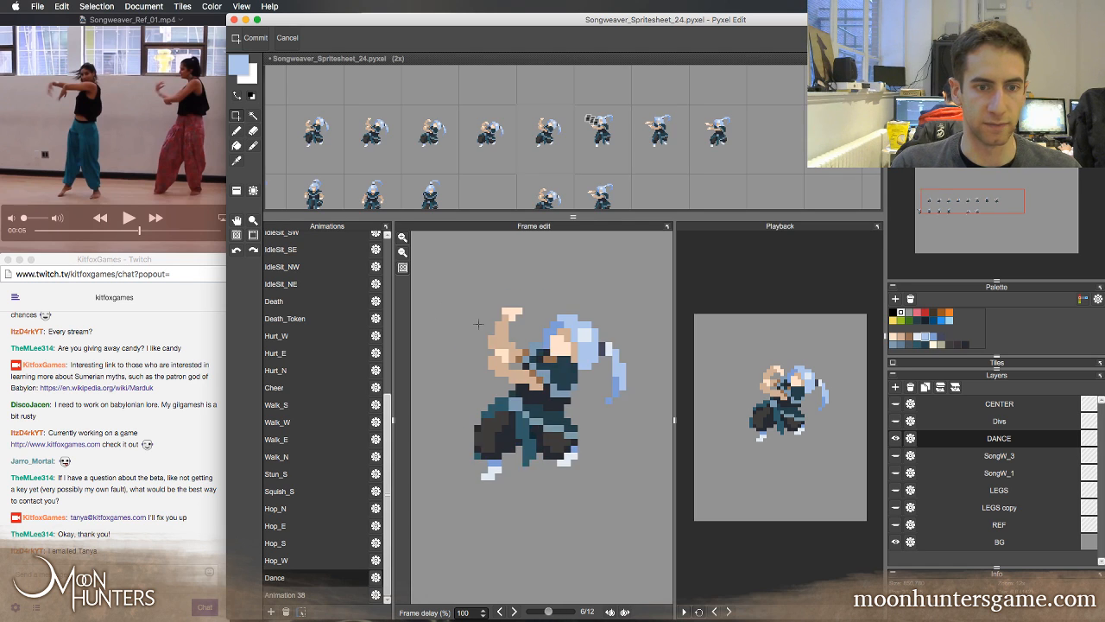
pyautogui.press('Right')
pyautogui.press('Left')
pyautogui.press('Left')
pyautogui.press('Right')
pyautogui.press('Right')
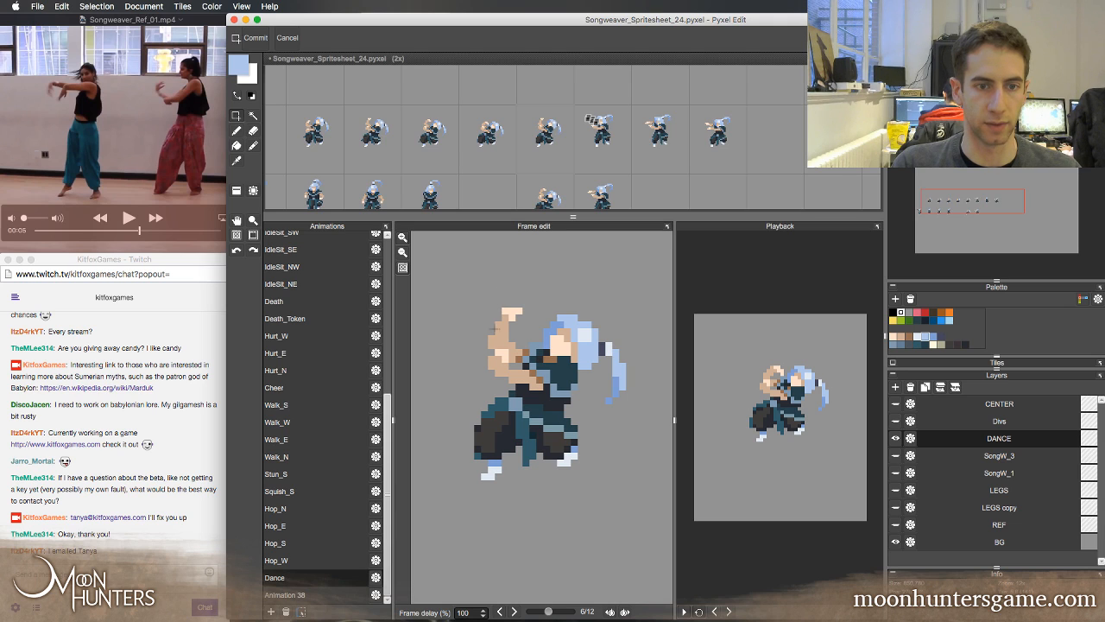
pyautogui.press('Right')
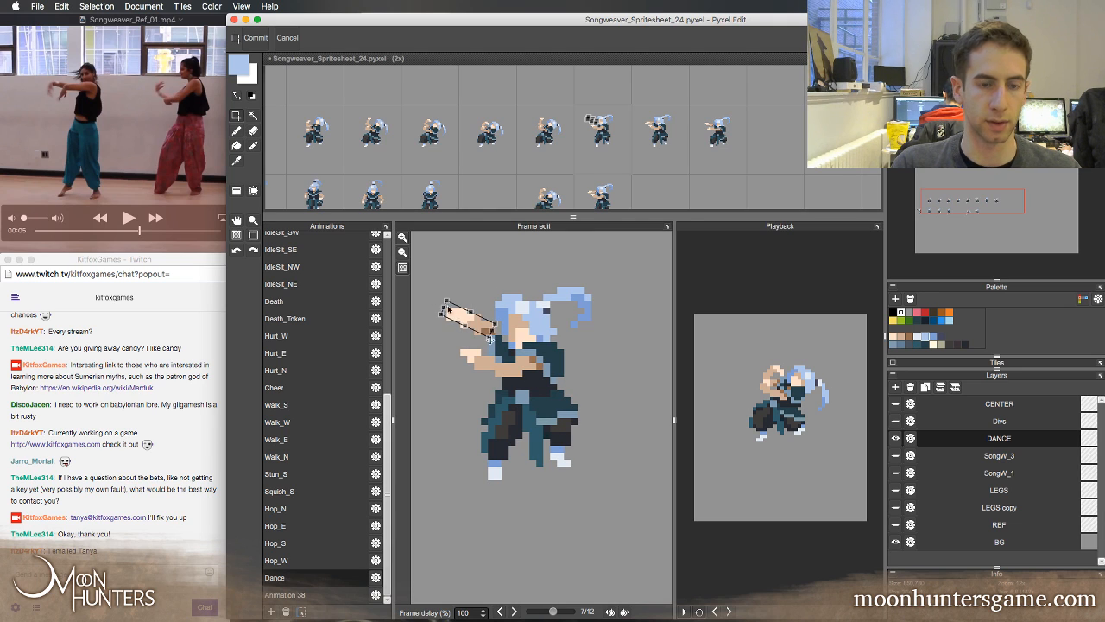
pyautogui.press('Right')
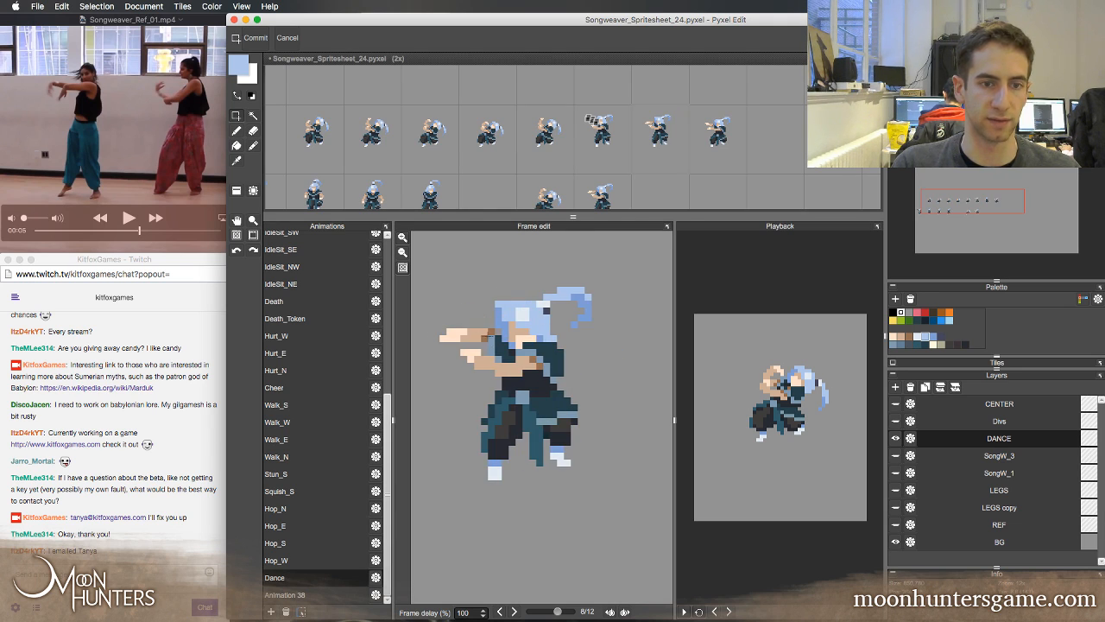
pyautogui.press('Left')
pyautogui.press('Left')
pyautogui.press('Right')
pyautogui.press('Right')
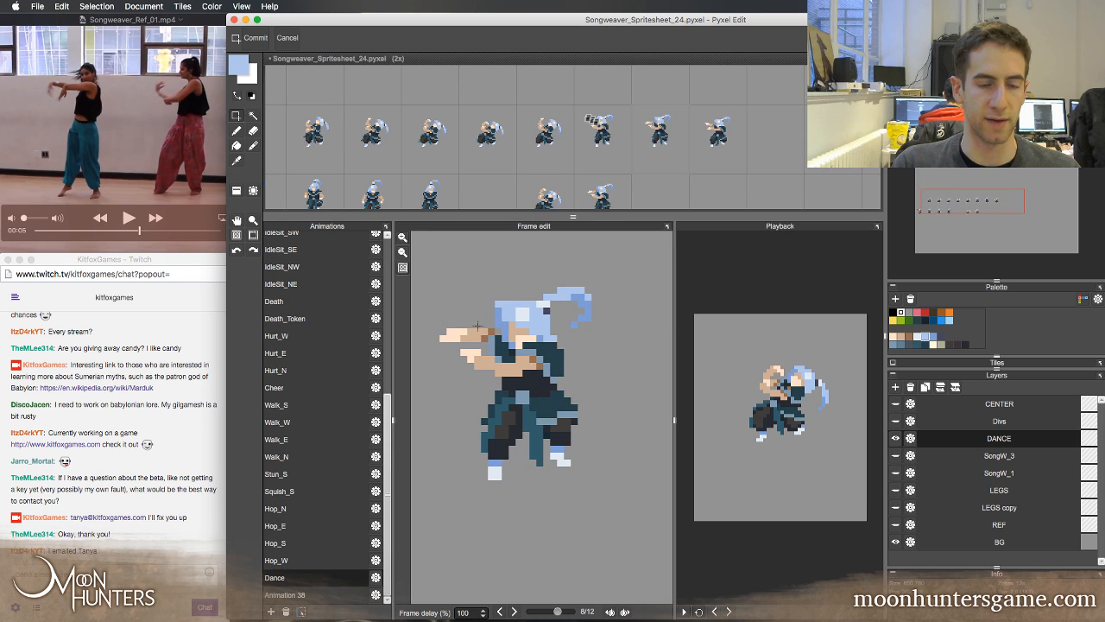
pyautogui.press('Left')
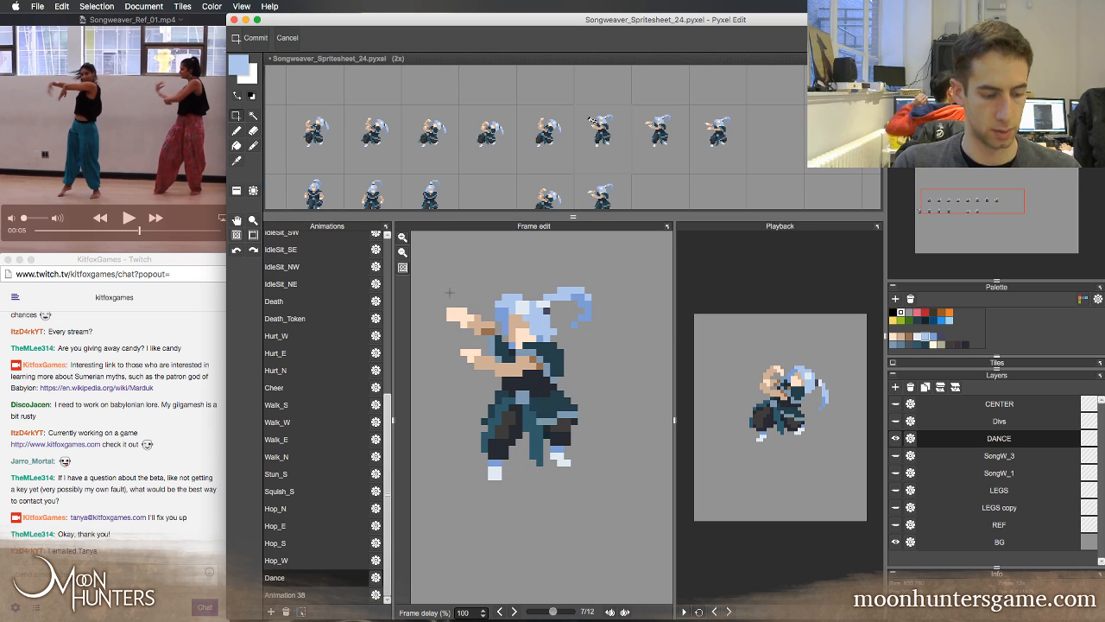
# Undo the forearm rotation and pixel detachment in Dance frame 7
pyautogui.press('super+z')
pyautogui.press('super+z')
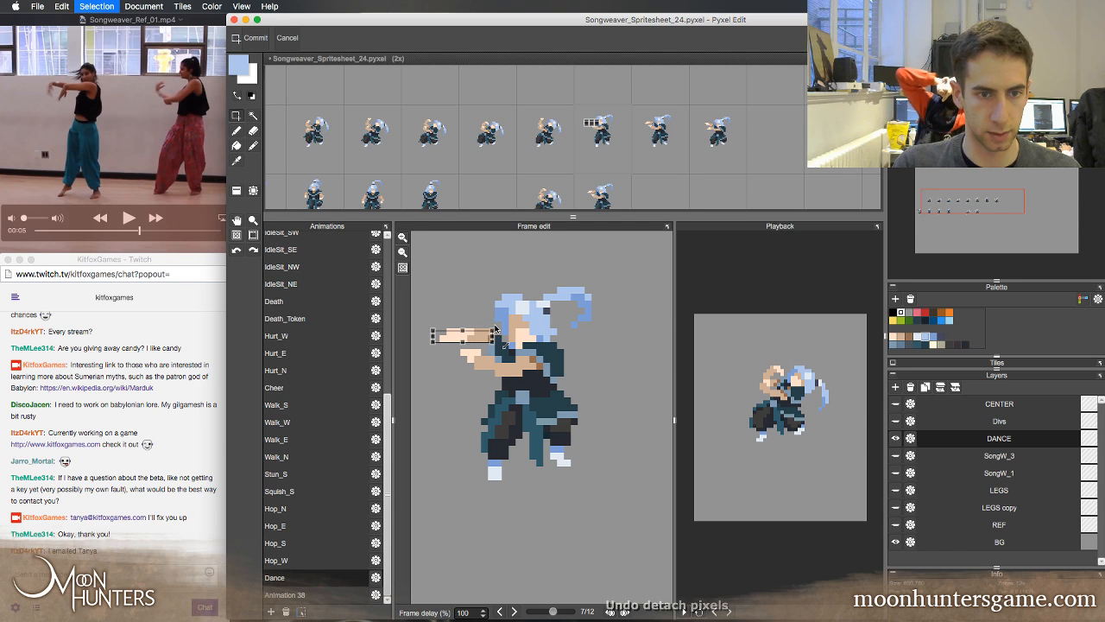
pyautogui.press('super+z')
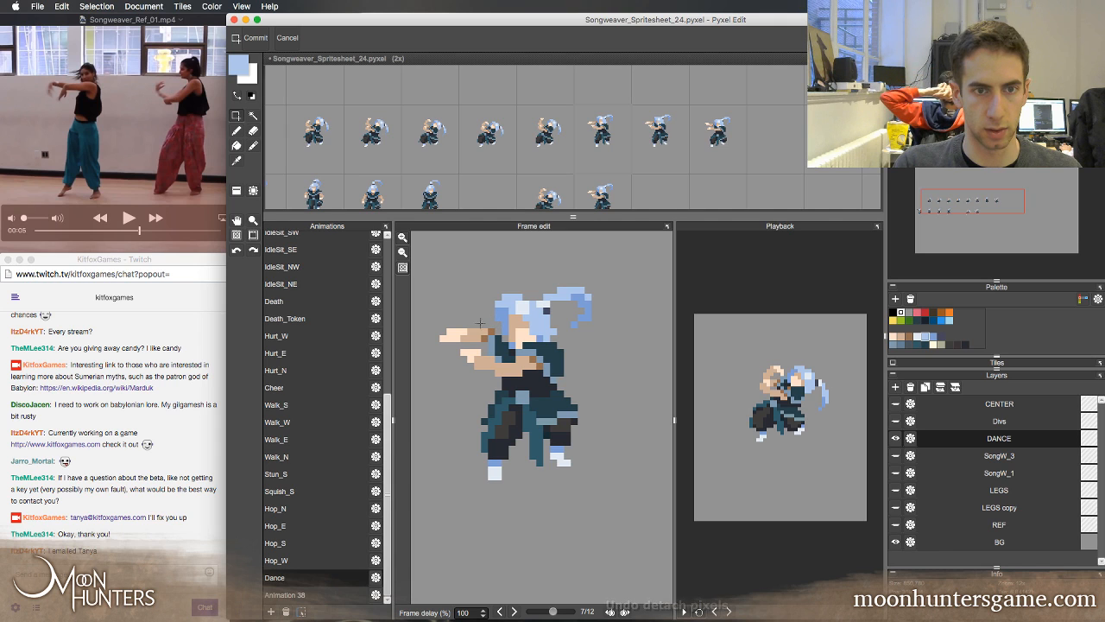
# Select the whole upper forearm and hand in Dance frame 7 and rotate them slightly upward
pyautogui.moveTo(438, 326); pyautogui.dragTo(513, 343)
pyautogui.press('super+t')
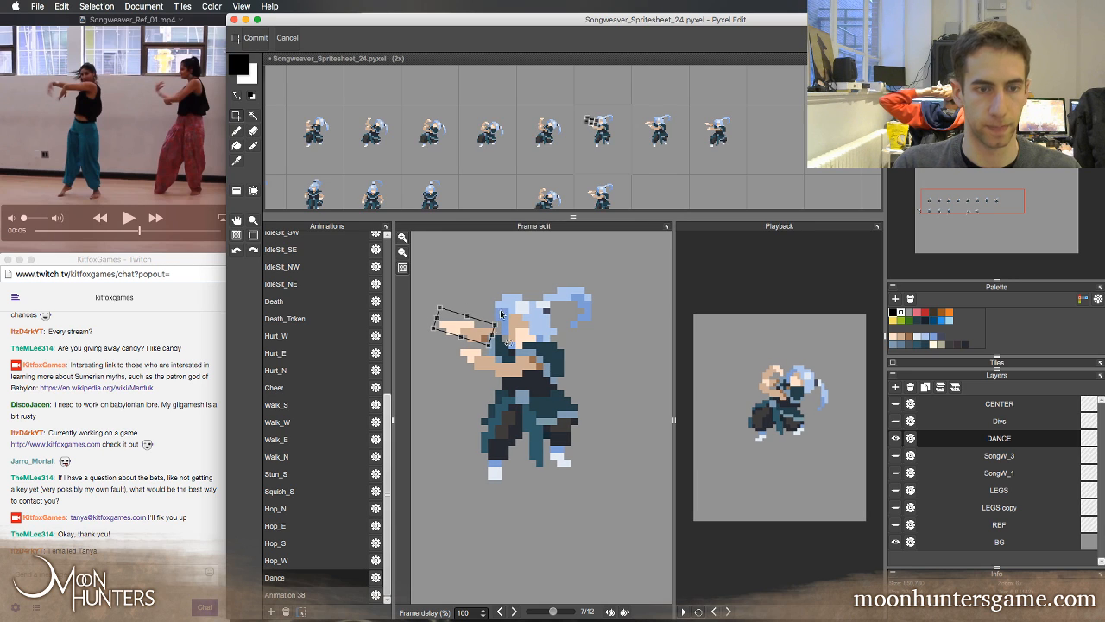
# Examine the arm swing across Dance frames 4 to 8 with the forearm in its new angle
pyautogui.press('Left')
pyautogui.press('Right')
pyautogui.press('Right')
pyautogui.press('Left')
pyautogui.press('Left')
pyautogui.press('Left')
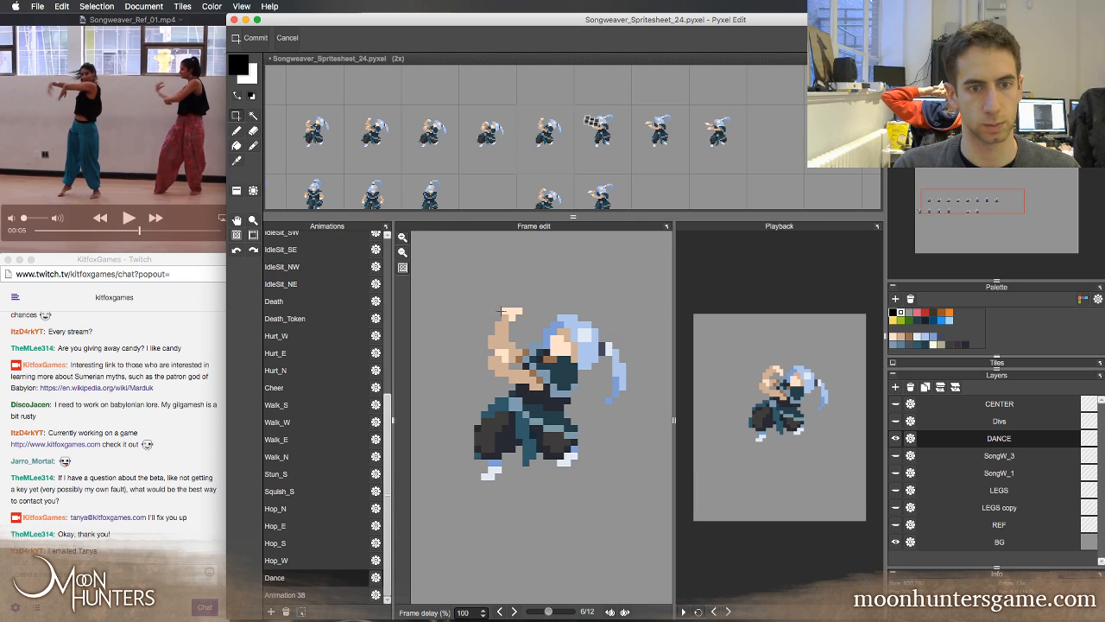
pyautogui.press('Right')
pyautogui.press('Right')
pyautogui.press('Right')
pyautogui.press('Left')
pyautogui.press('Left')
pyautogui.press('Left')
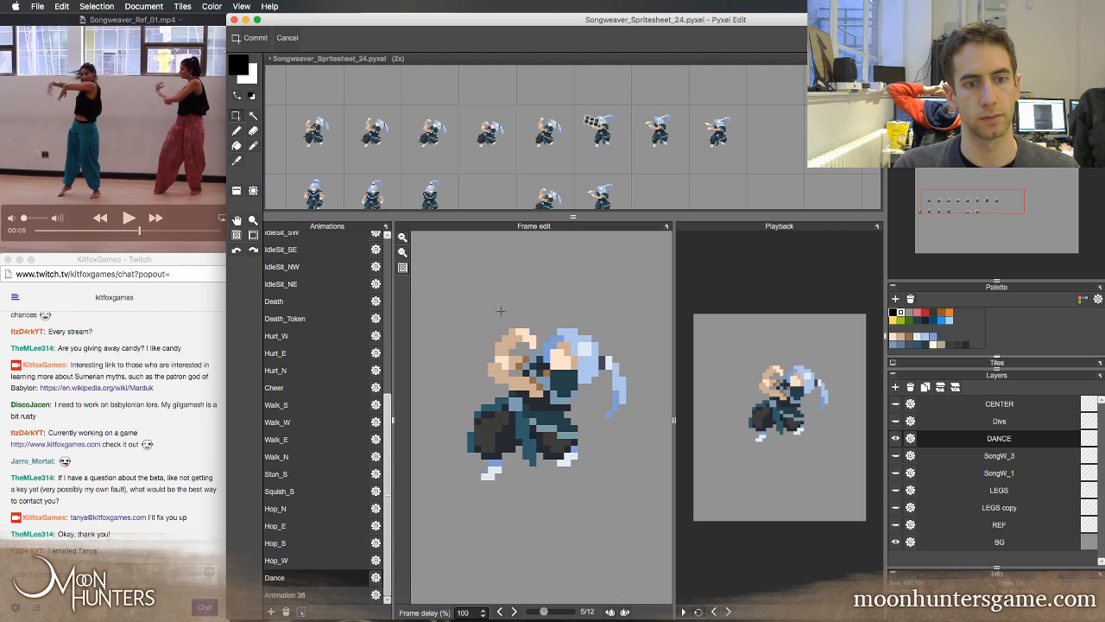
pyautogui.press('Right')
pyautogui.press('Right')
pyautogui.press('Right')
pyautogui.press('Left')
pyautogui.press('Left')
pyautogui.press('Right')
pyautogui.press('Right')
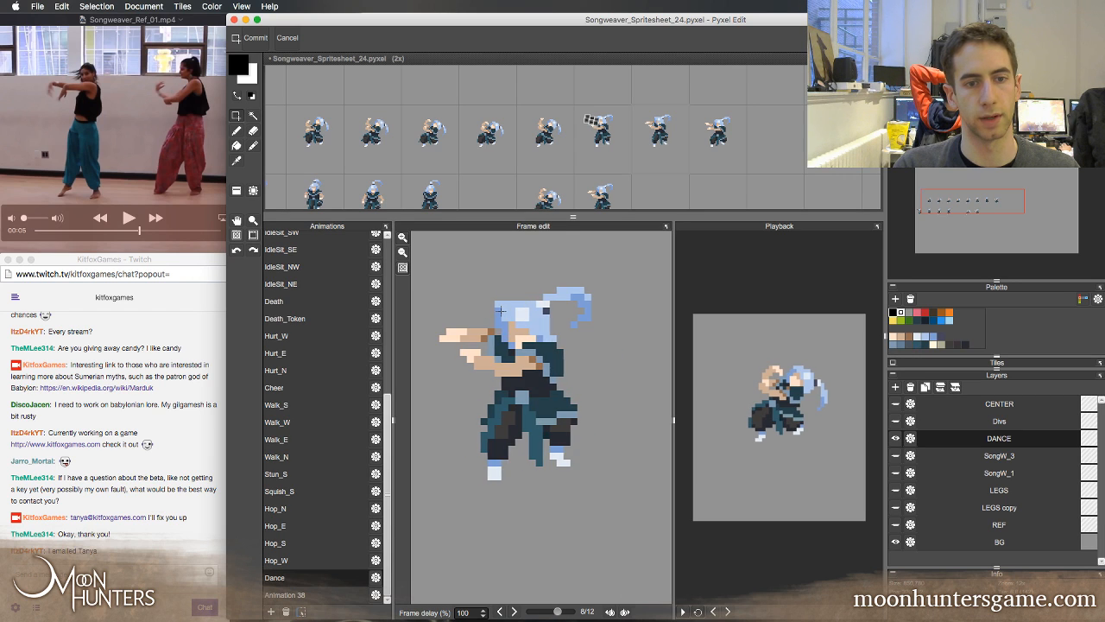
pyautogui.press('Left')
pyautogui.press('Left')
pyautogui.press('Left')
pyautogui.press('Right')
pyautogui.press('Right')
pyautogui.press('Right')
pyautogui.press('Right')
pyautogui.press('Left')
pyautogui.press('Left')
pyautogui.press('Left')
pyautogui.press('Left')
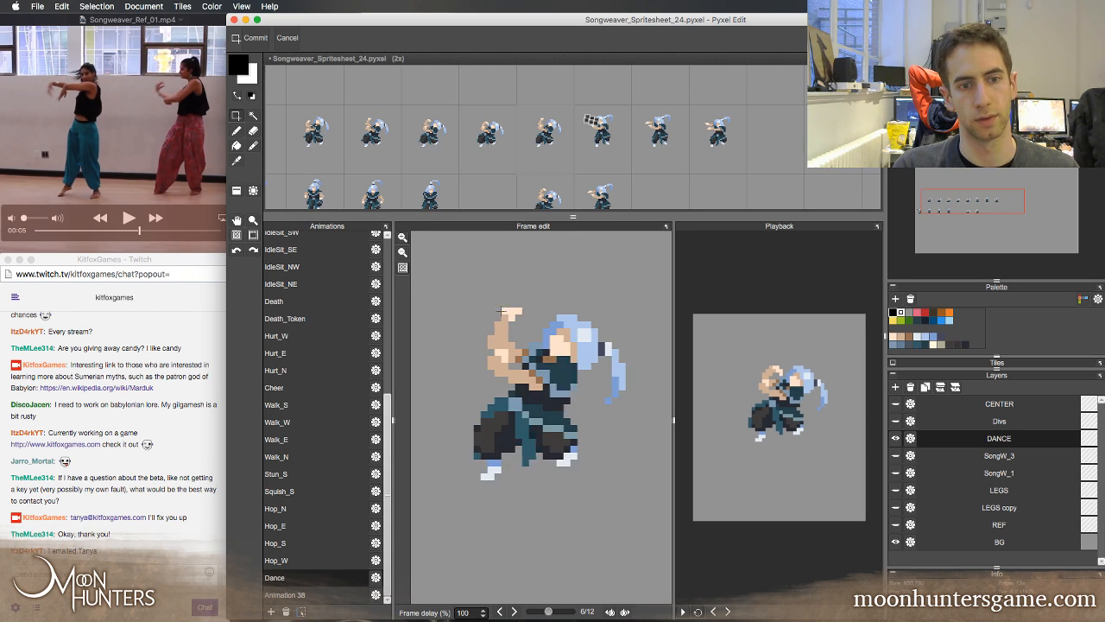
pyautogui.press('Right')
pyautogui.press('Right')
pyautogui.press('Right')
pyautogui.press('Right')
pyautogui.press('Left')
pyautogui.press('Left')
pyautogui.press('Left')
pyautogui.press('Left')
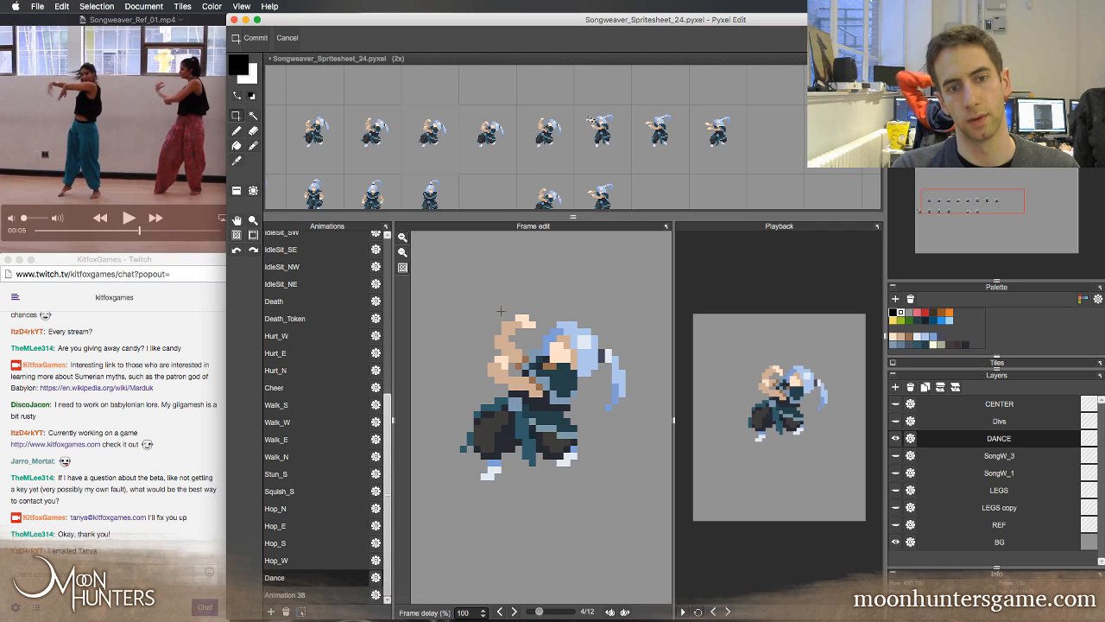
pyautogui.press('Right')
pyautogui.press('Right')
# Reshape the upper hand in Dance frame 7 with sampled peach pixels, erase stray fingertip pixels, and check it against neighbouring frames
pyautogui.press('Right')
pyautogui.press('Right')
pyautogui.press('Left')
pyautogui.press('Left')
pyautogui.press('Left')
pyautogui.press('Left')
pyautogui.press('Left')
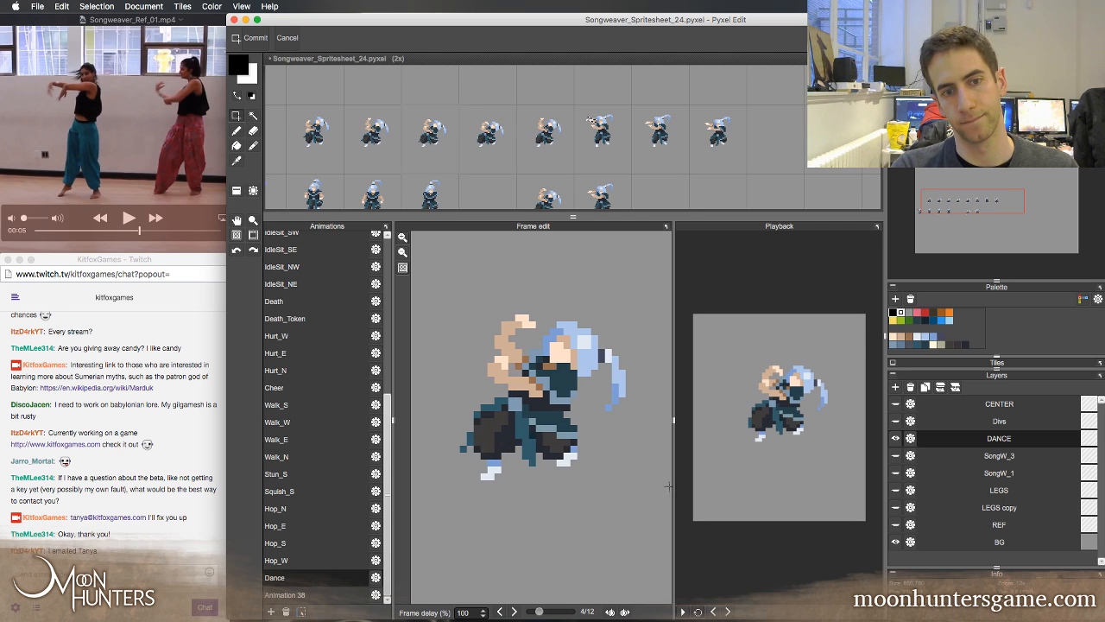
pyautogui.press('Right')
pyautogui.press('Right')
pyautogui.press('Right')
pyautogui.press('b')
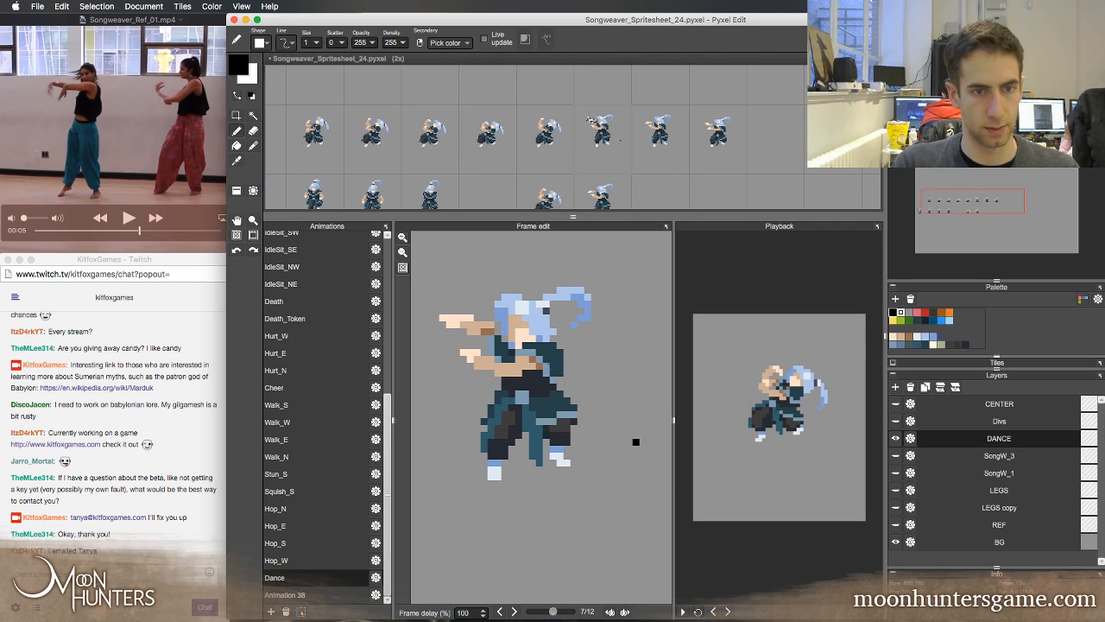
pyautogui.keyDown('alt'); pyautogui.click(447, 320); pyautogui.keyUp('alt')
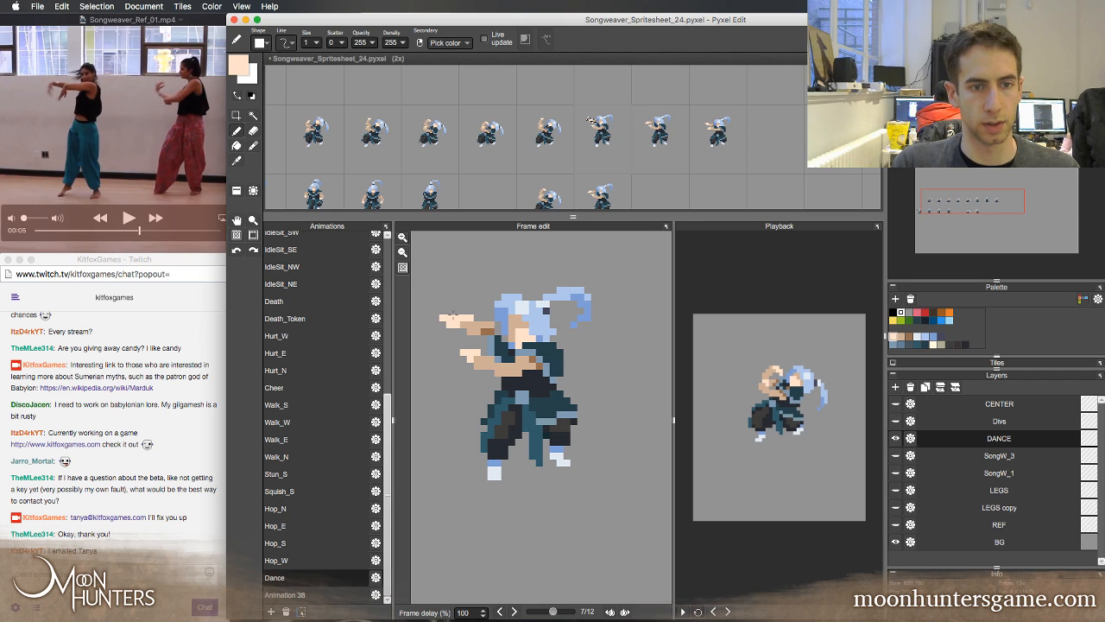
pyautogui.press('e')
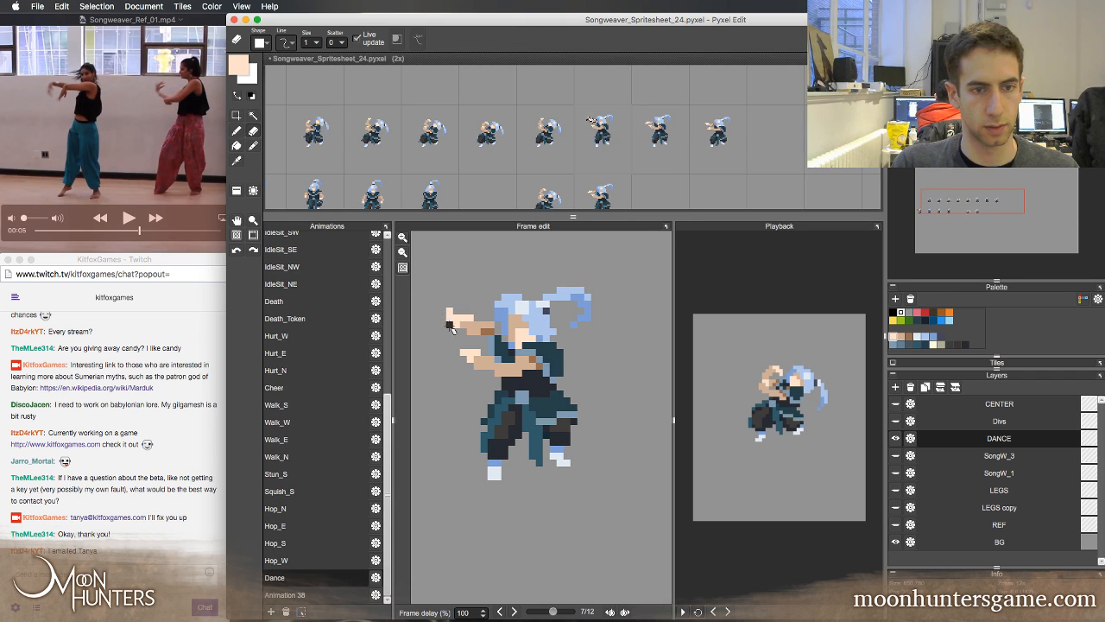
pyautogui.press('Left')
pyautogui.press('Right')
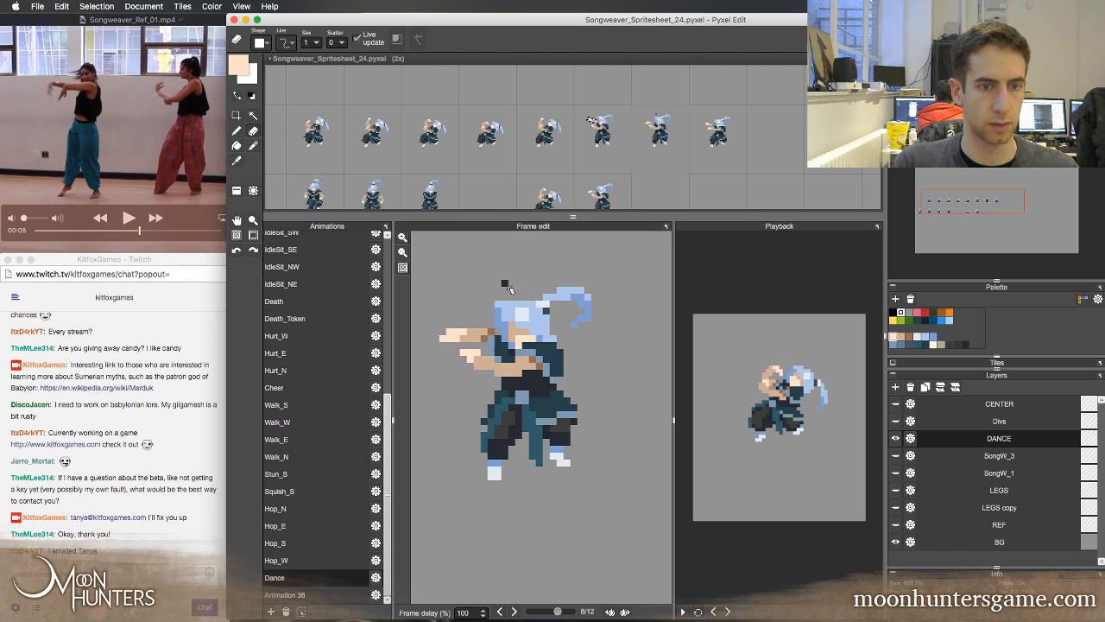
# Sample the brown skin shade and darken the elbow end of the upper forearm in Dance frame 7
pyautogui.press('Left')
pyautogui.press('Right')
pyautogui.press('Left')
pyautogui.press('Right')
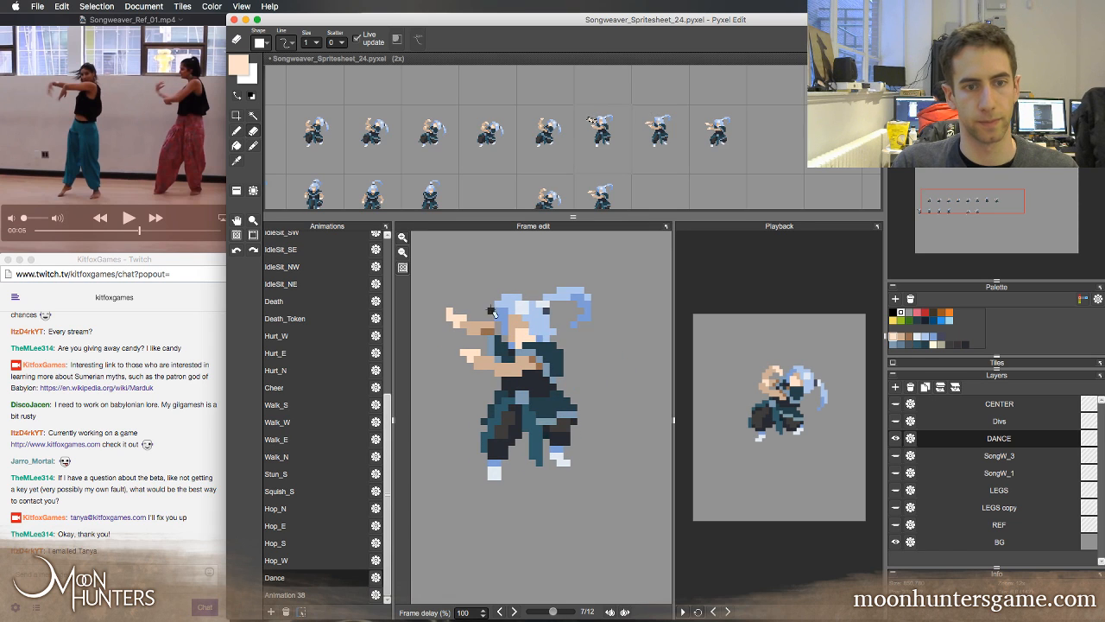
pyautogui.keyDown('alt'); pyautogui.click(484, 325); pyautogui.keyUp('alt')
pyautogui.press('b')
pyautogui.keyDown('alt'); pyautogui.click(493, 331); pyautogui.keyUp('alt')
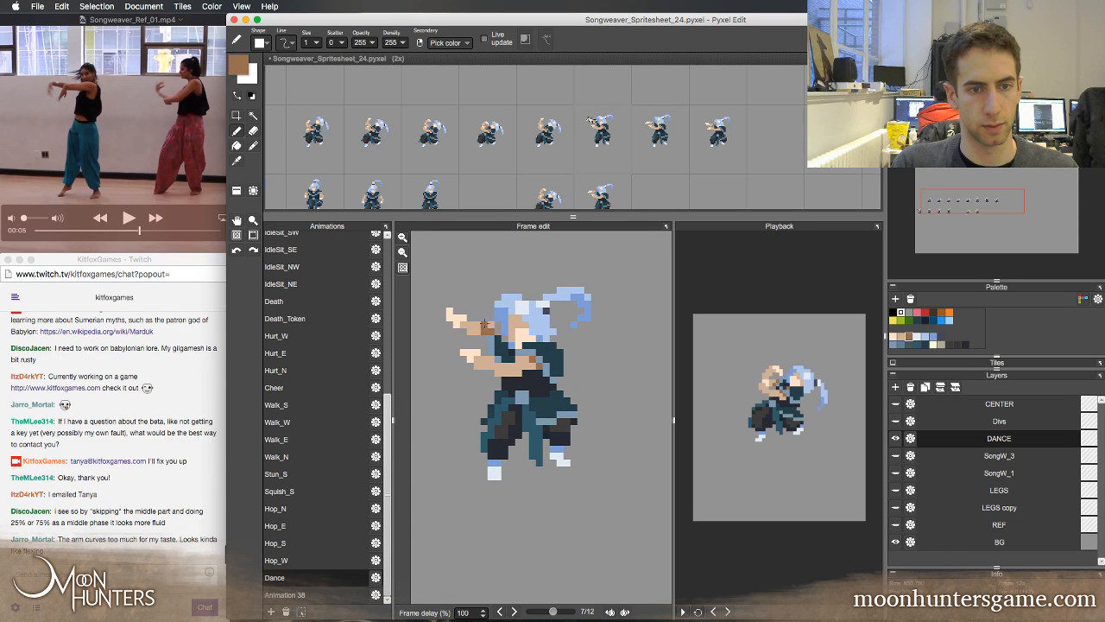
pyautogui.press('w')
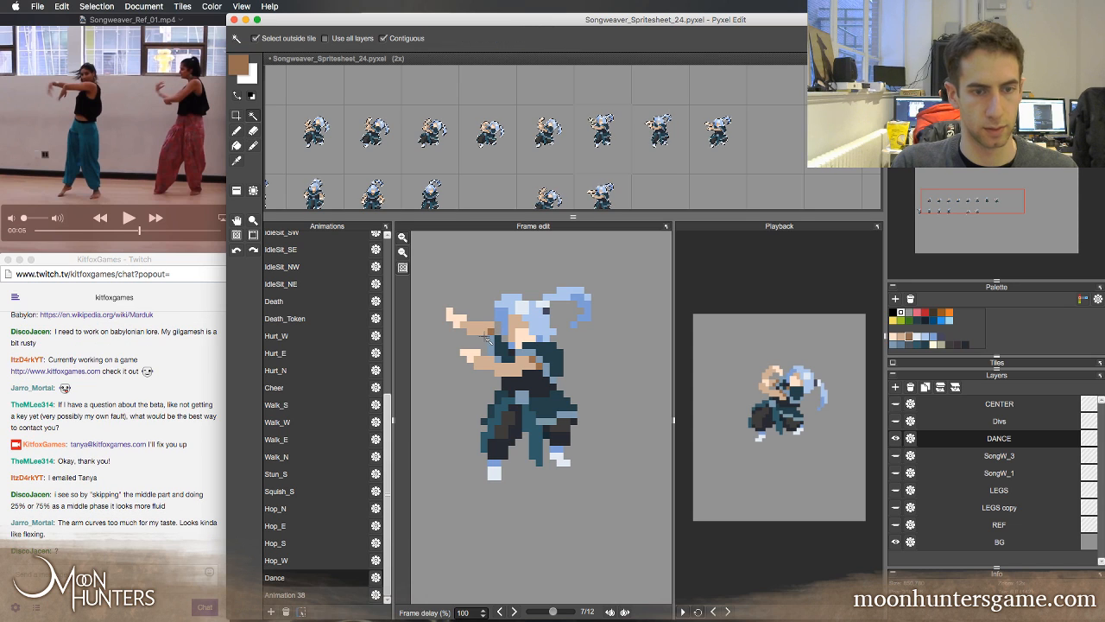
pyautogui.press('b')
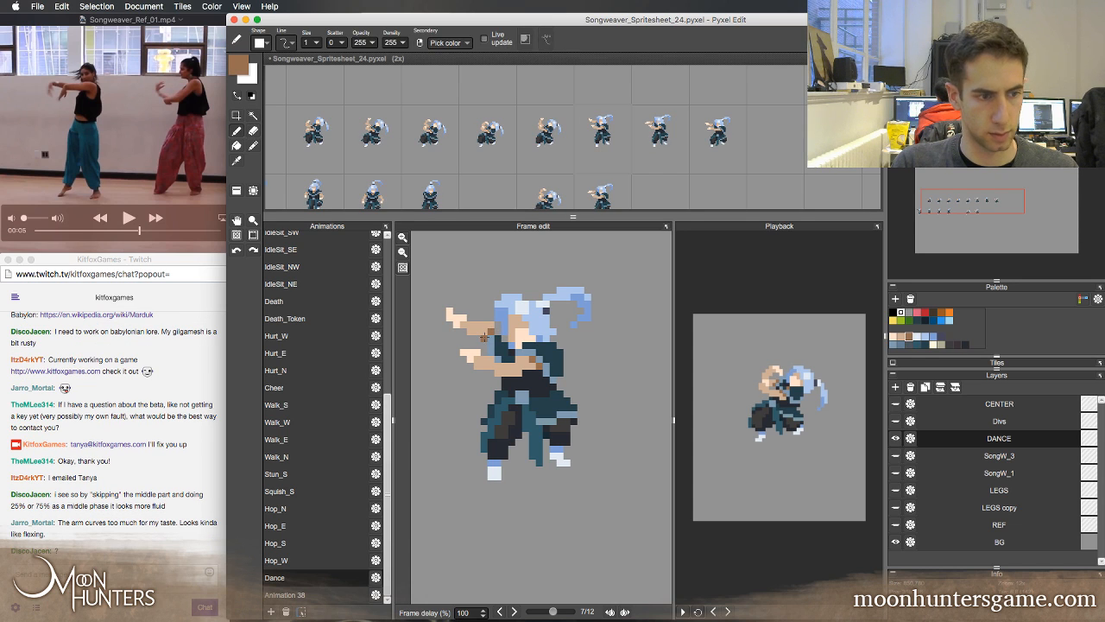
pyautogui.press('e')
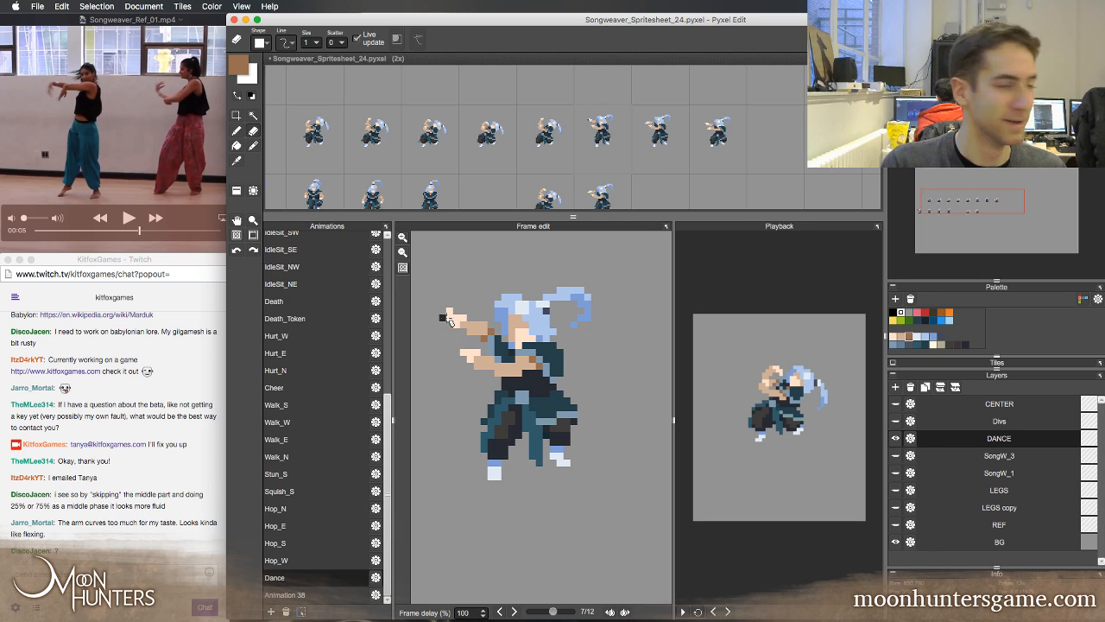
# Compare the retouched forearm in Dance frame 7 with frames 5, 6 and 8
pyautogui.press('Left')
pyautogui.press('Right')
pyautogui.press('Right')
pyautogui.press('Left')
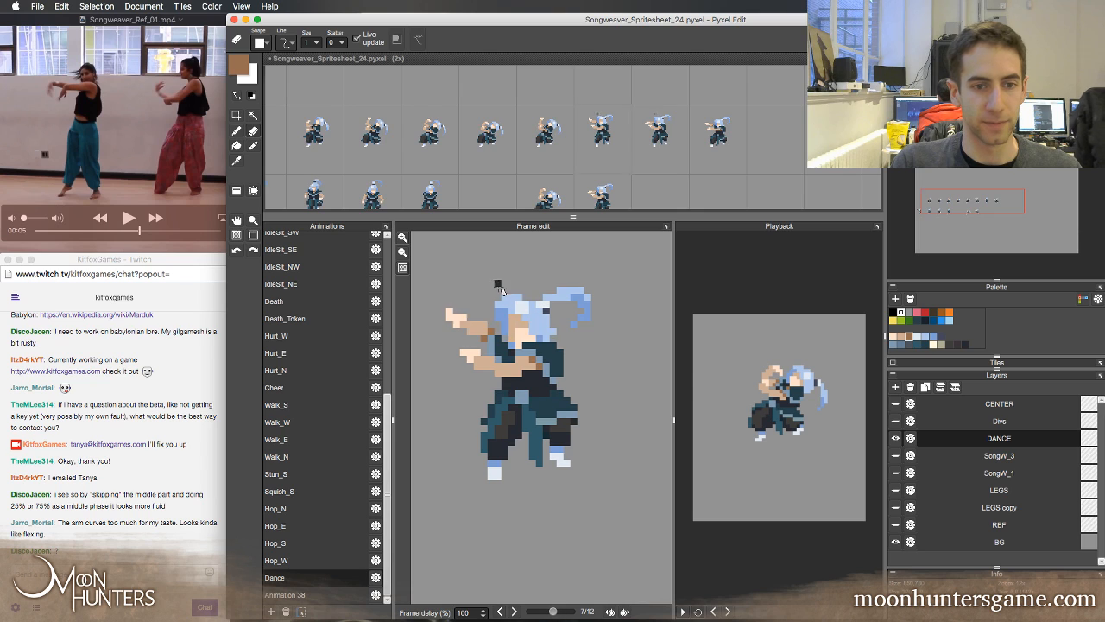
pyautogui.press('Left')
pyautogui.press('Left')
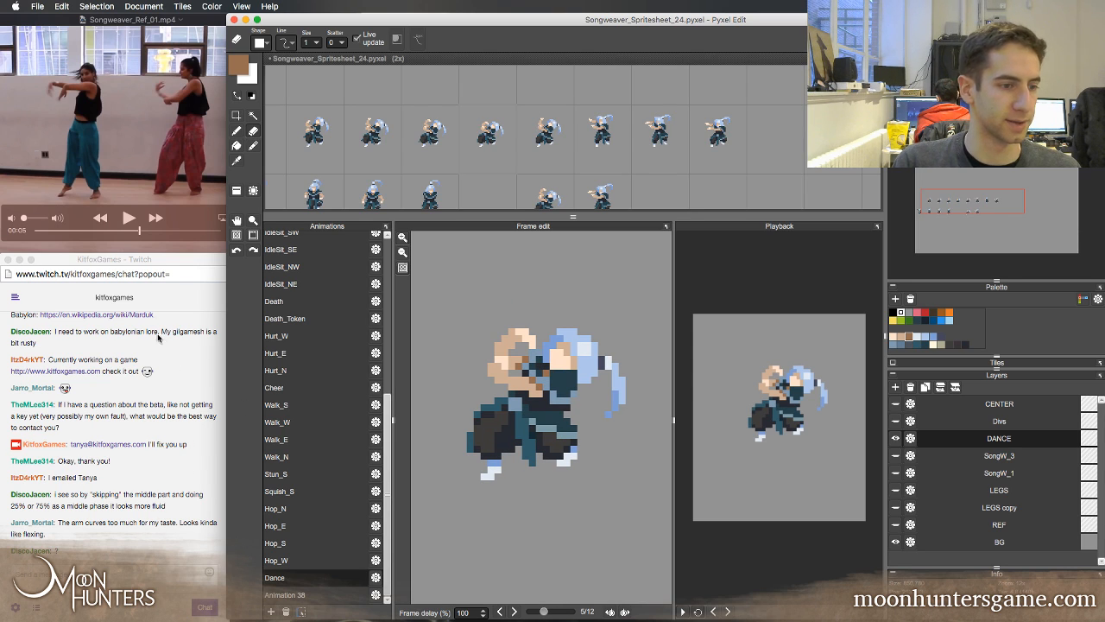
# Switch to QuickTime Player and scrub the dance reference video to the crouched pose with raised arms
pyautogui.click(119, 156)
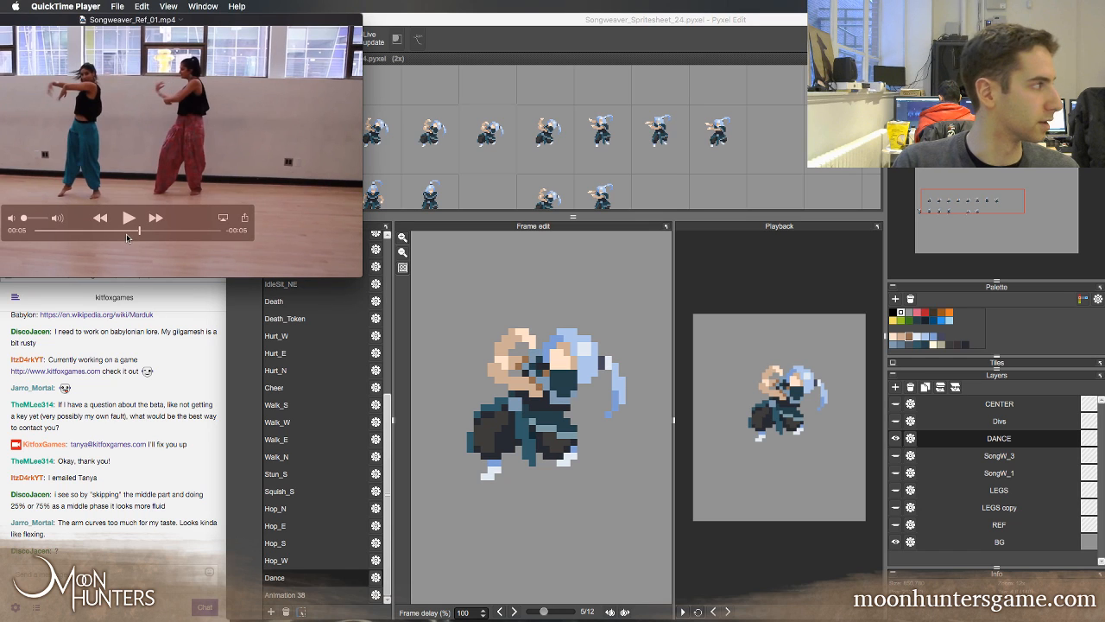
pyautogui.moveTo(130, 230)
pyautogui.mouseDown()
pyautogui.moveTo(110, 231)
pyautogui.moveTo(127, 234)
pyautogui.mouseUp()
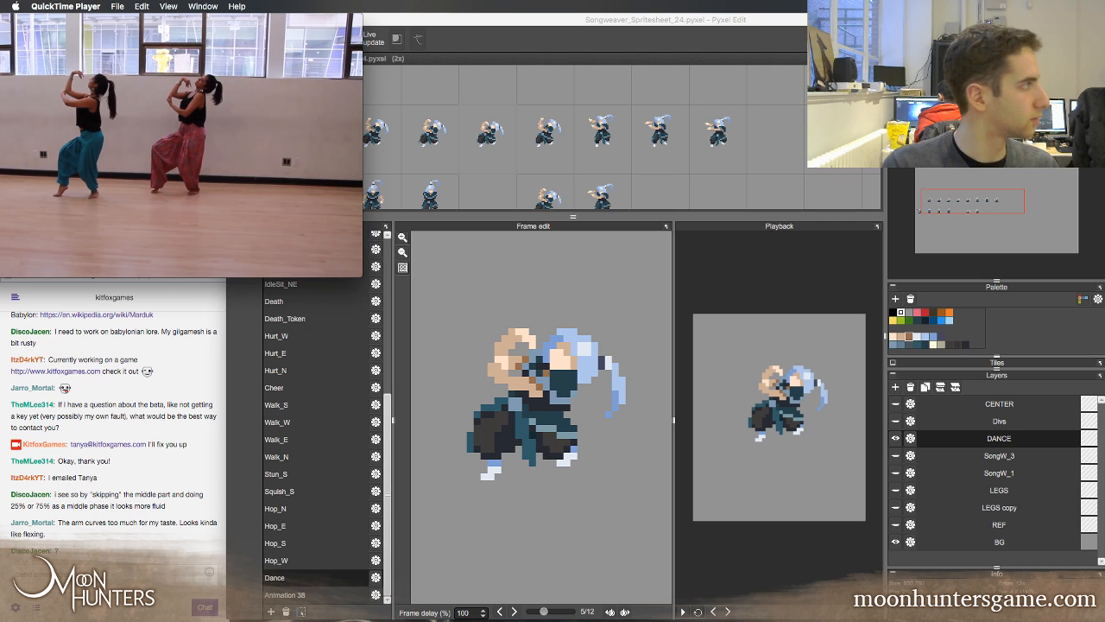
pyautogui.moveTo(75, 219)
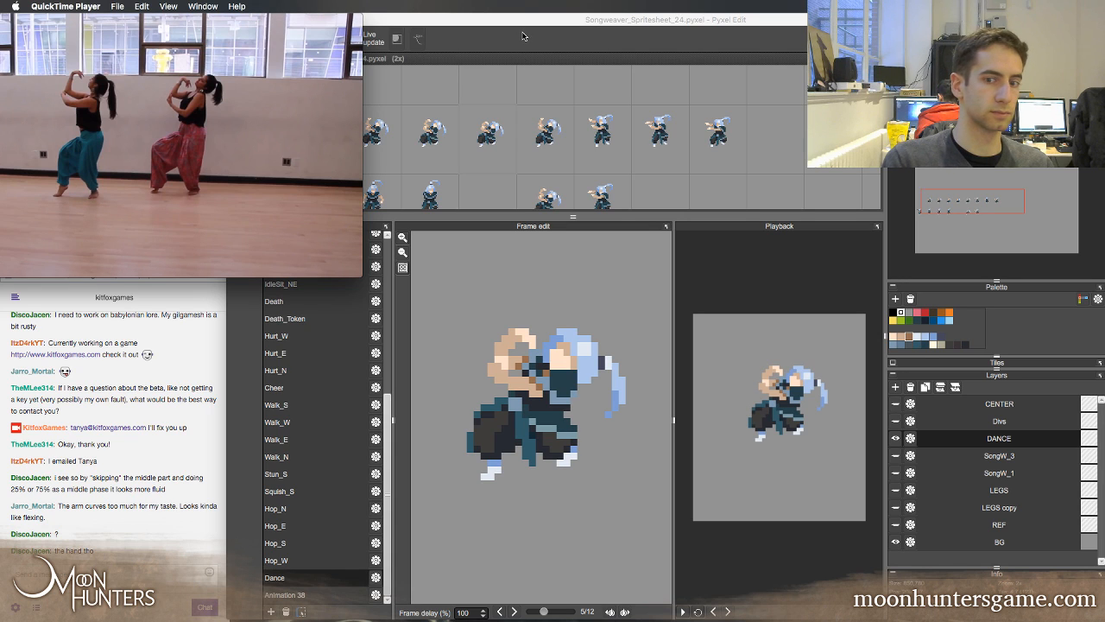
# Return to Pyxel Edit, play back the Dance animation, stop it, and check the Twitch chat
pyautogui.click(683, 611)
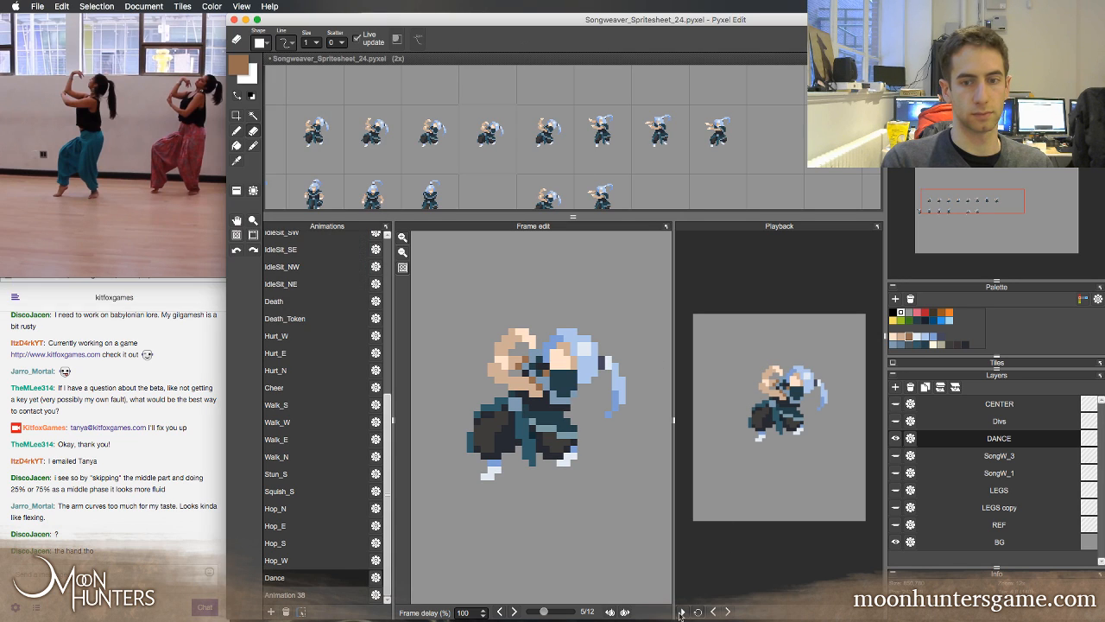
pyautogui.click(683, 612)
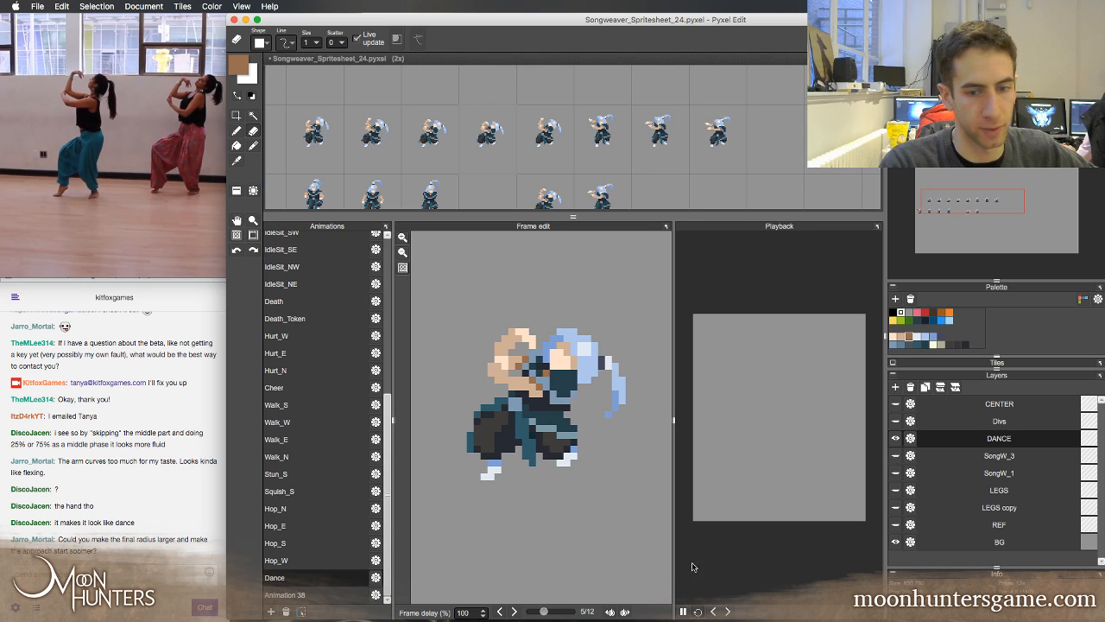
pyautogui.click(682, 611)
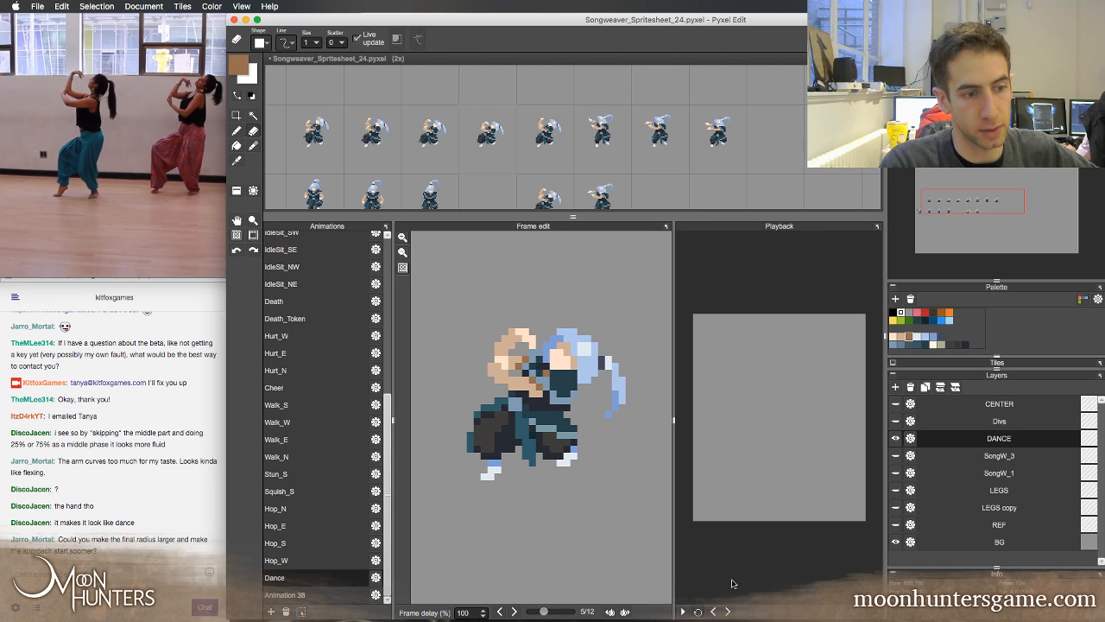
pyautogui.click(134, 498)
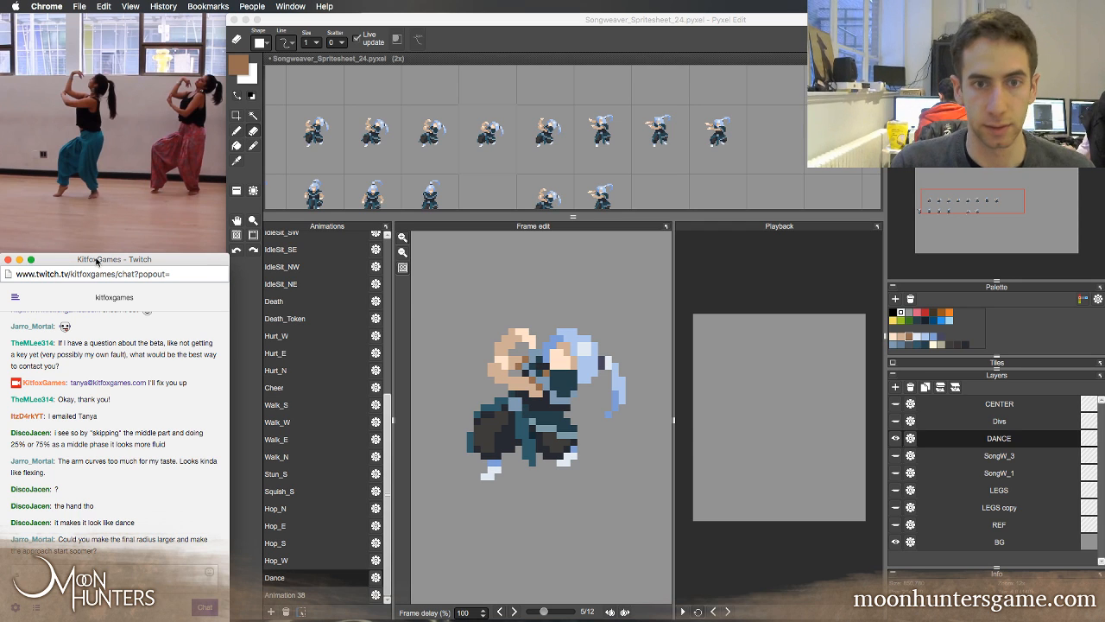
pyautogui.click(473, 162)
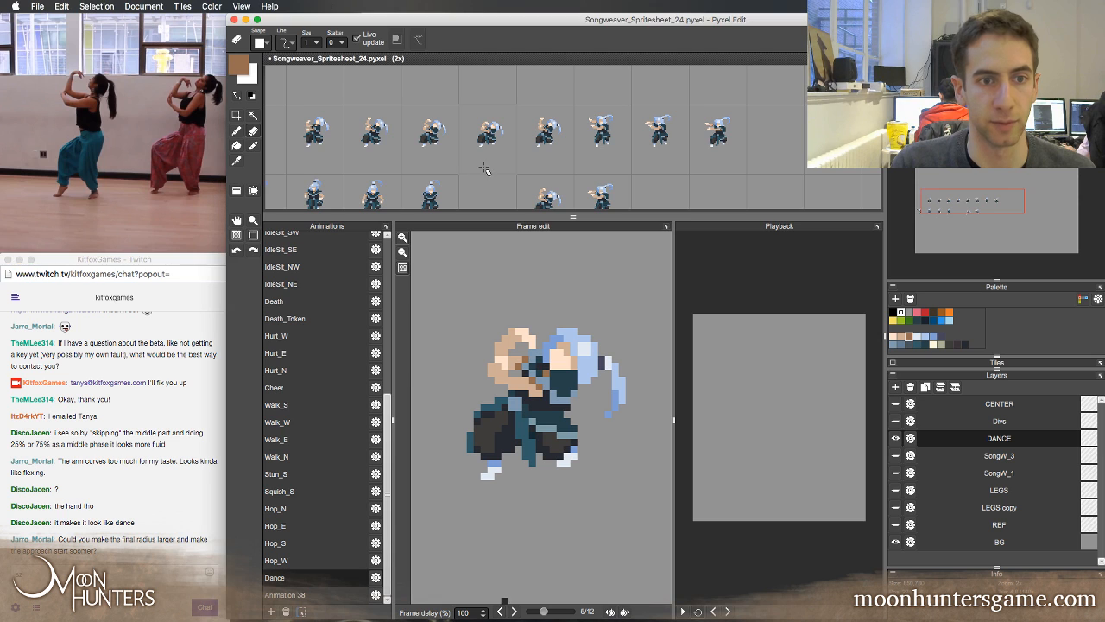
# Reposition the spritesheet at the start of the Dance row and shorten the sheet view to give the frame editor more room
pyautogui.press('z')
pyautogui.click(499, 161)
pyautogui.rightClick(501, 163)
pyautogui.press('space')
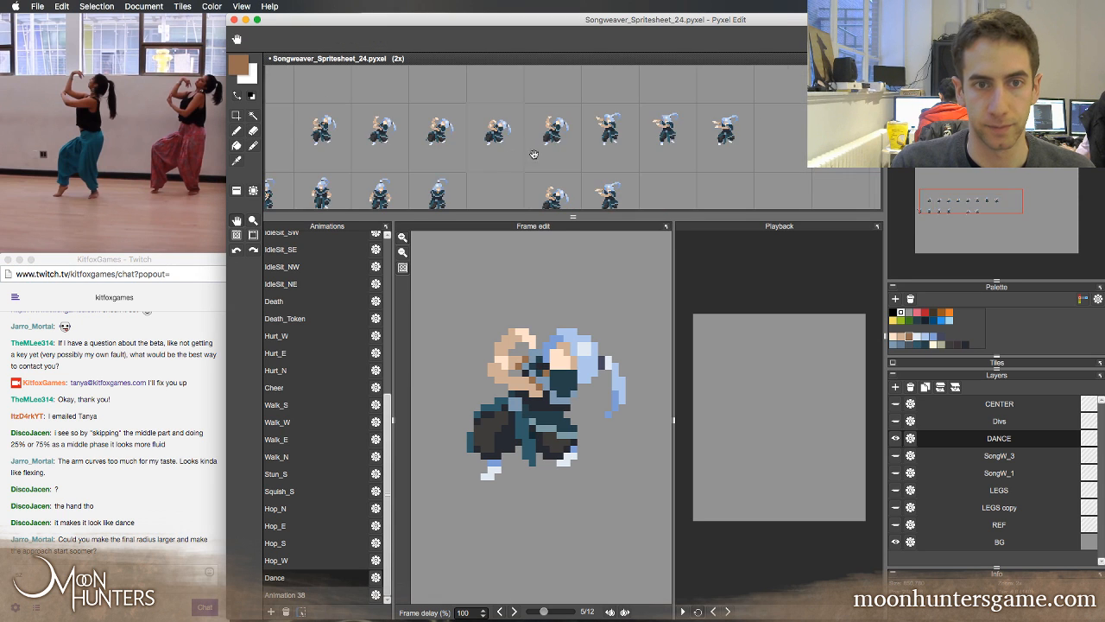
pyautogui.moveTo(533, 154)
pyautogui.mouseDown()
pyautogui.moveTo(607, 141)
pyautogui.moveTo(563, 130)
pyautogui.mouseUp()
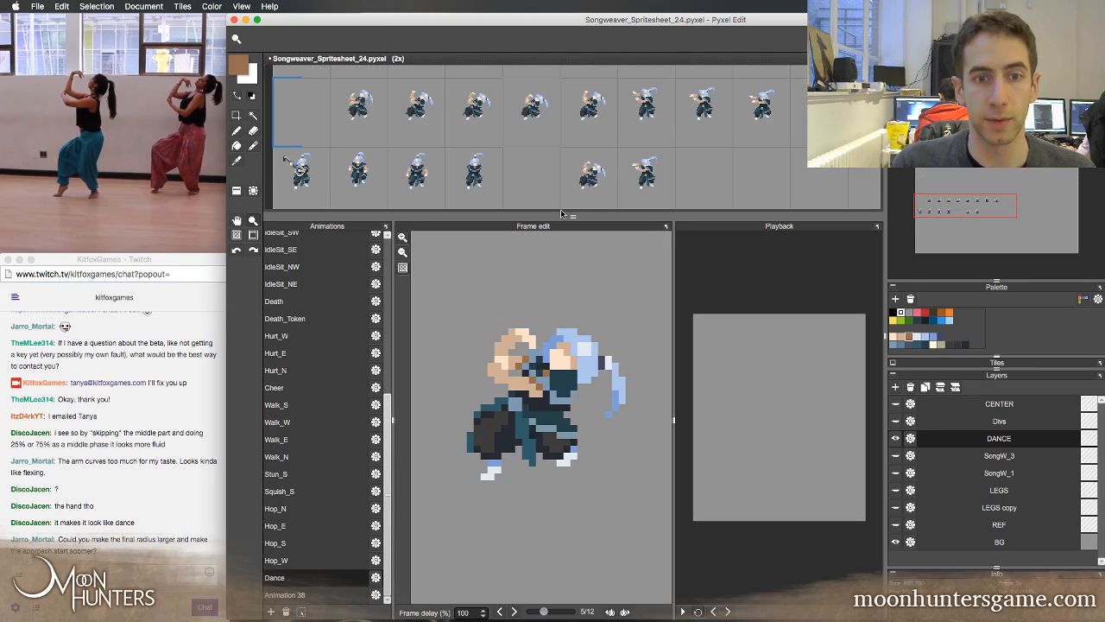
pyautogui.moveTo(563, 215); pyautogui.dragTo(564, 176)
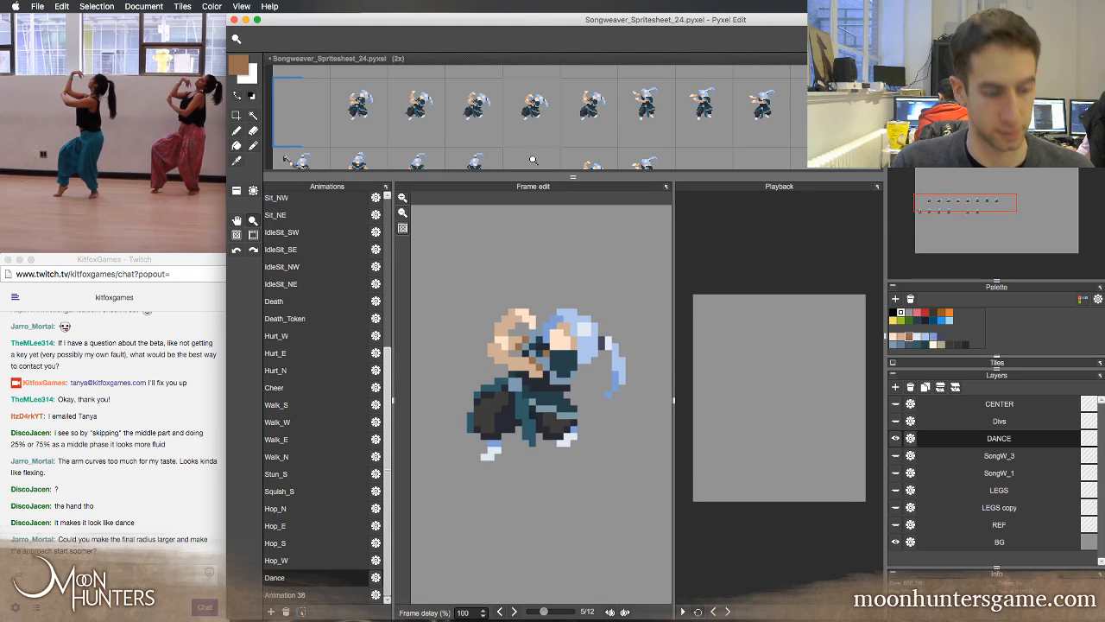
# Check the Twitch chat feedback and step through the Dance frames, examining the raised arm in frames 4 and 5
pyautogui.press('b')
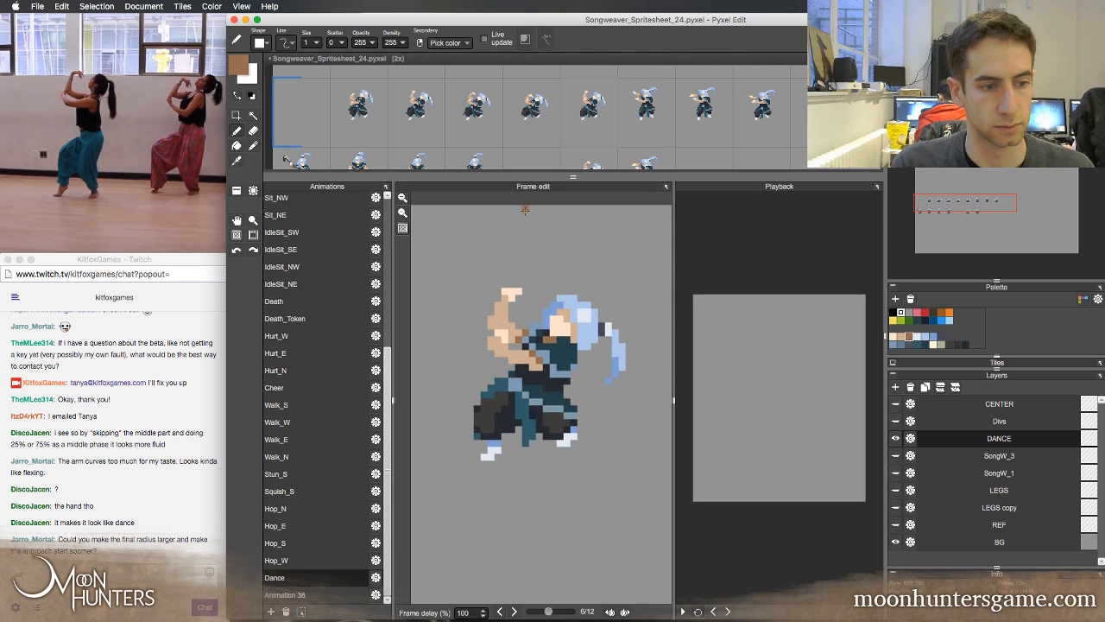
pyautogui.click(62, 572)
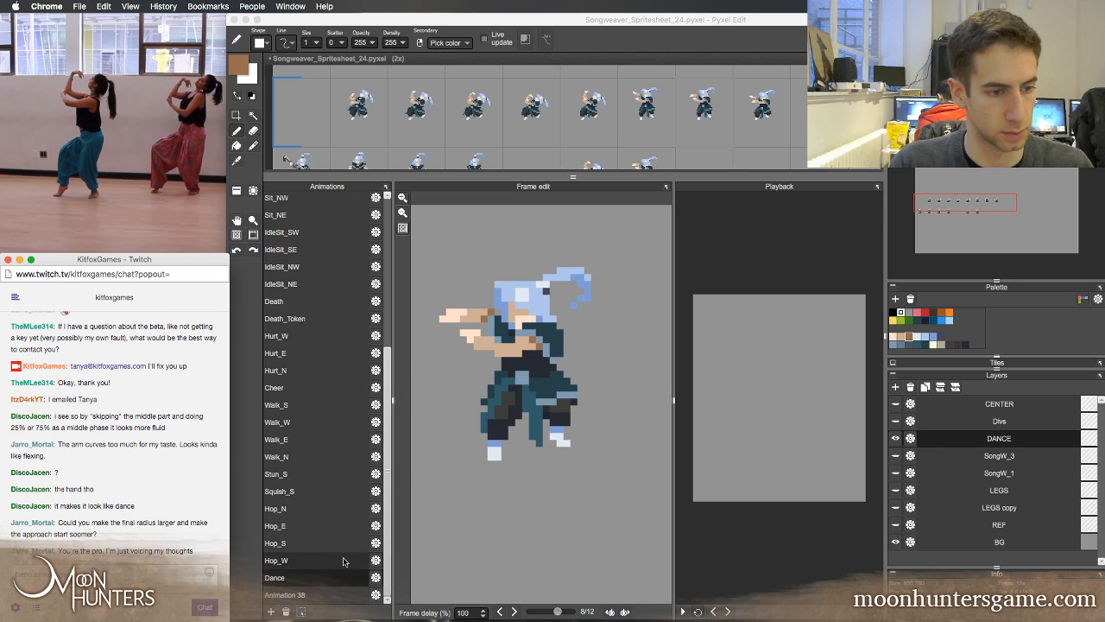
pyautogui.click(393, 592)
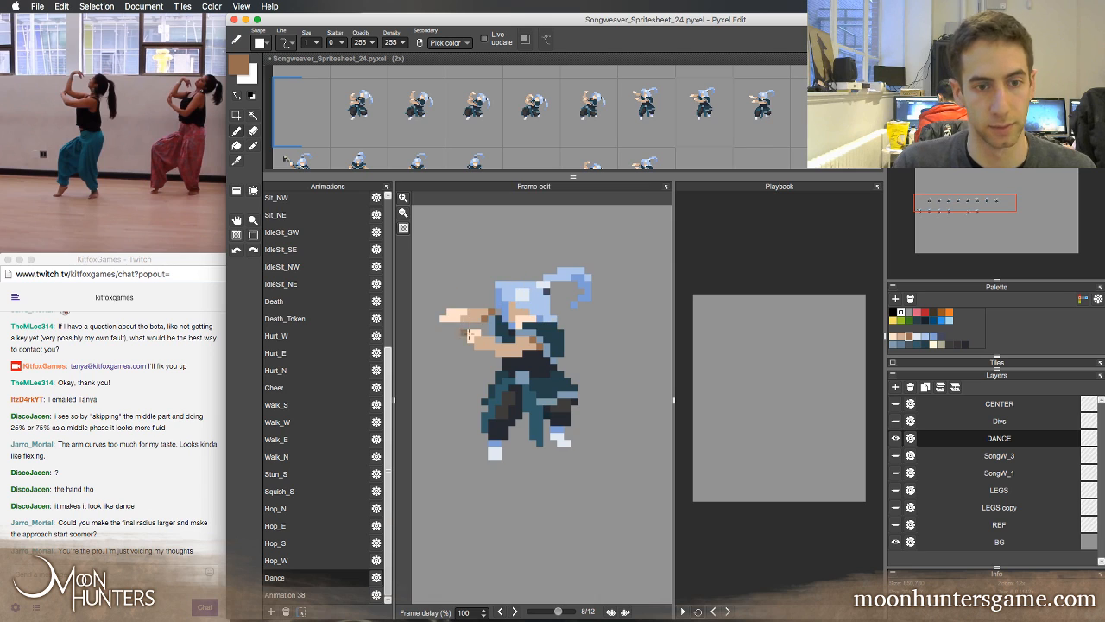
pyautogui.press('Right')
pyautogui.press('Right')
pyautogui.press('Right')
pyautogui.press('Left')
pyautogui.press('Left')
pyautogui.press('Left')
pyautogui.press('Left')
pyautogui.press('Left')
pyautogui.press('Left')
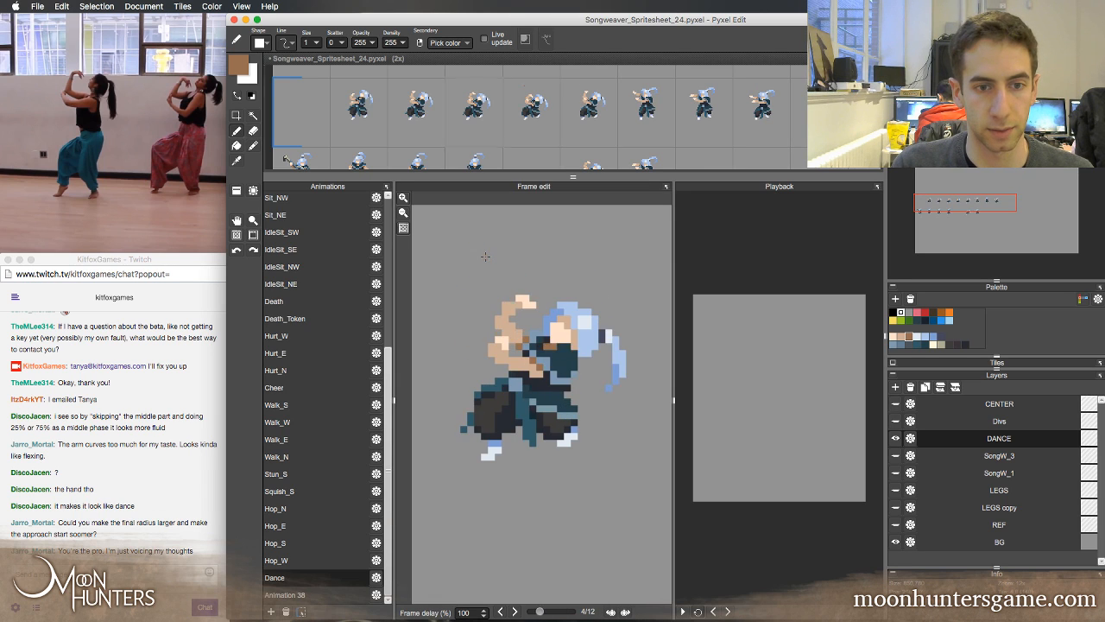
pyautogui.press('Right')
pyautogui.press('Right')
pyautogui.press('Right')
pyautogui.press('Right')
pyautogui.press('Left')
pyautogui.press('Left')
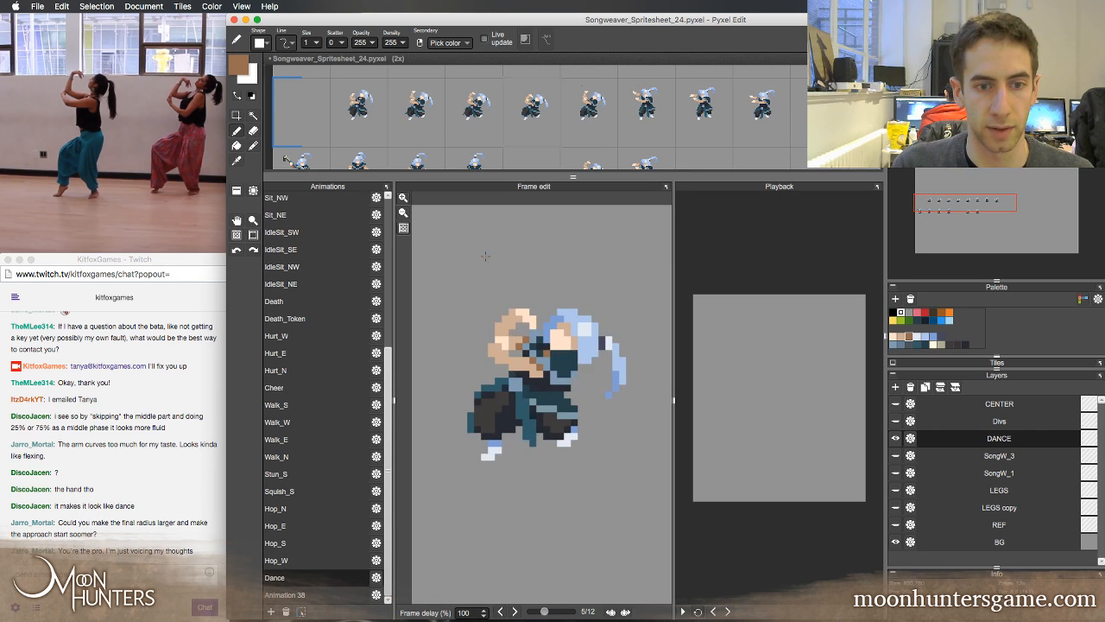
pyautogui.press('Left')
pyautogui.press('Left')
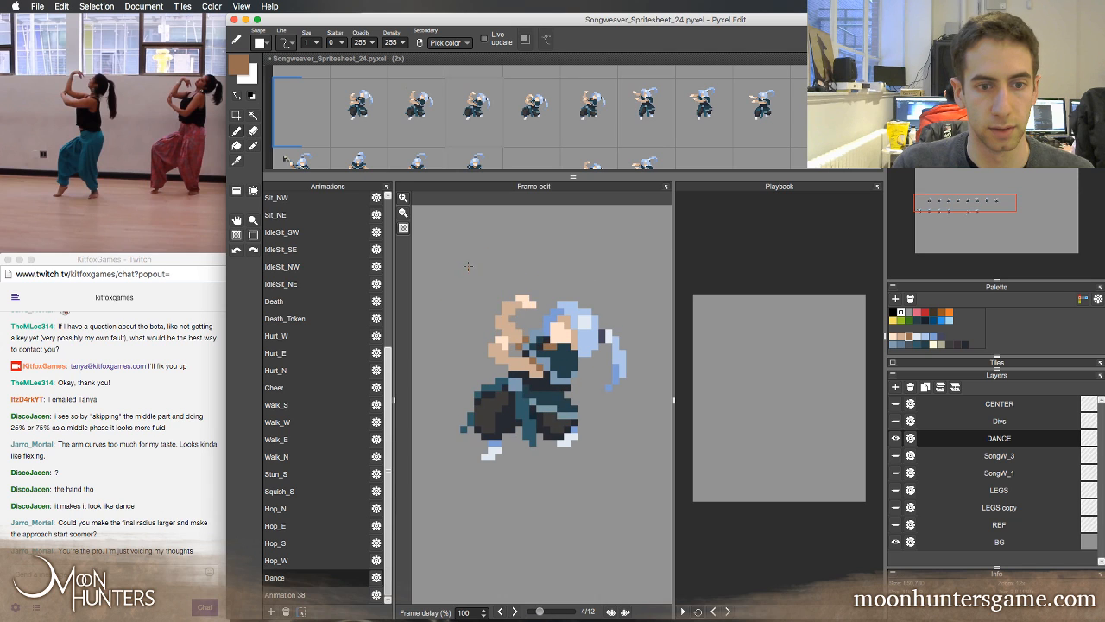
pyautogui.press('Left')
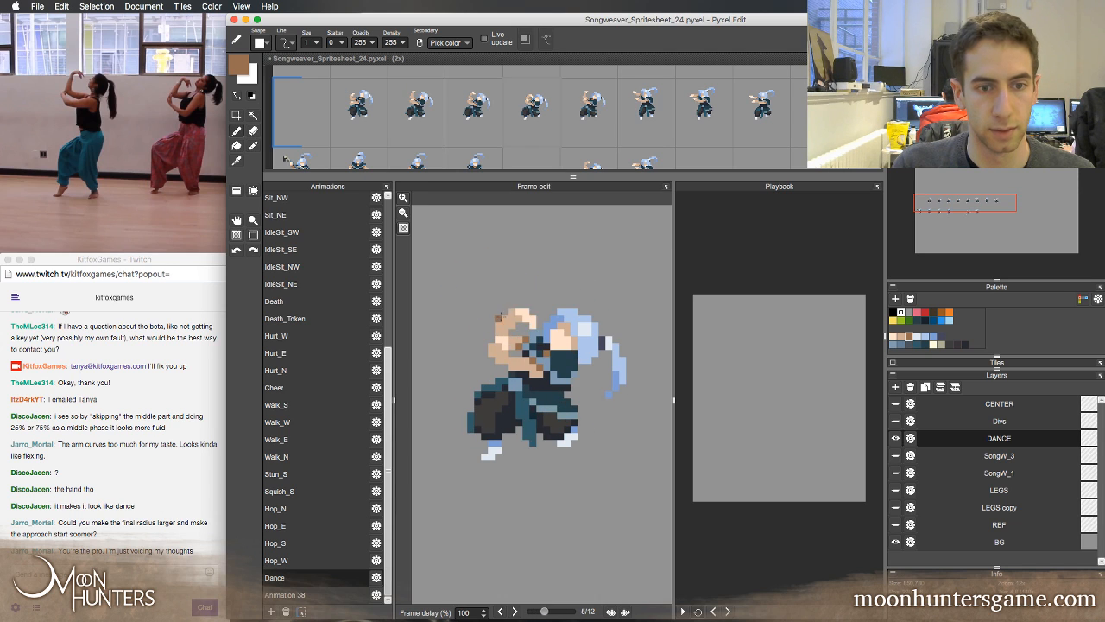
pyautogui.press('Left')
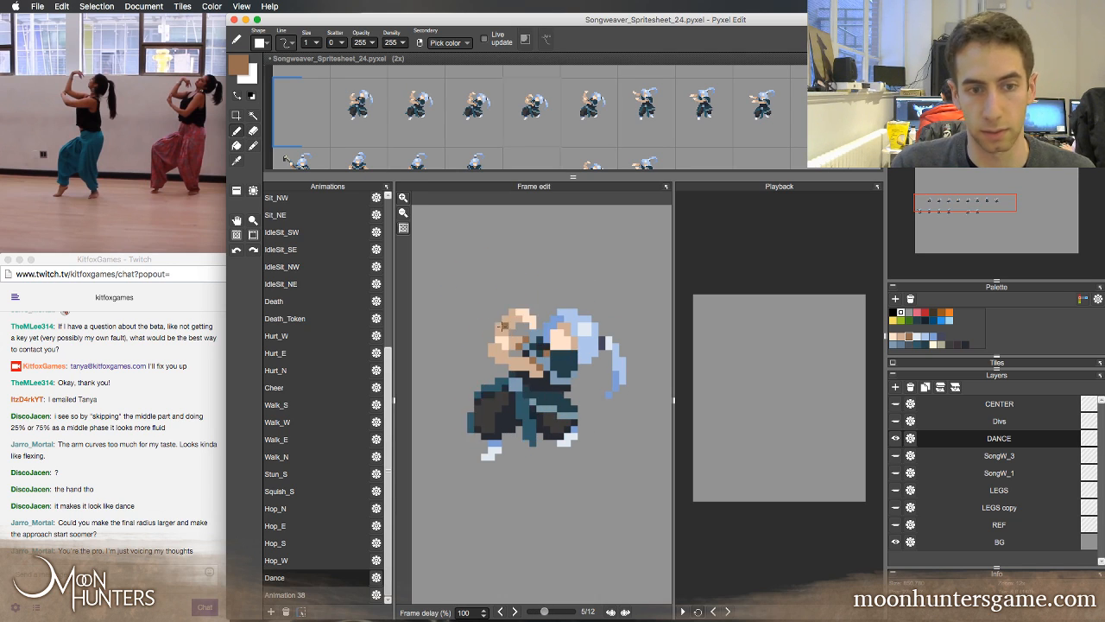
pyautogui.press('Left')
pyautogui.press('Left')
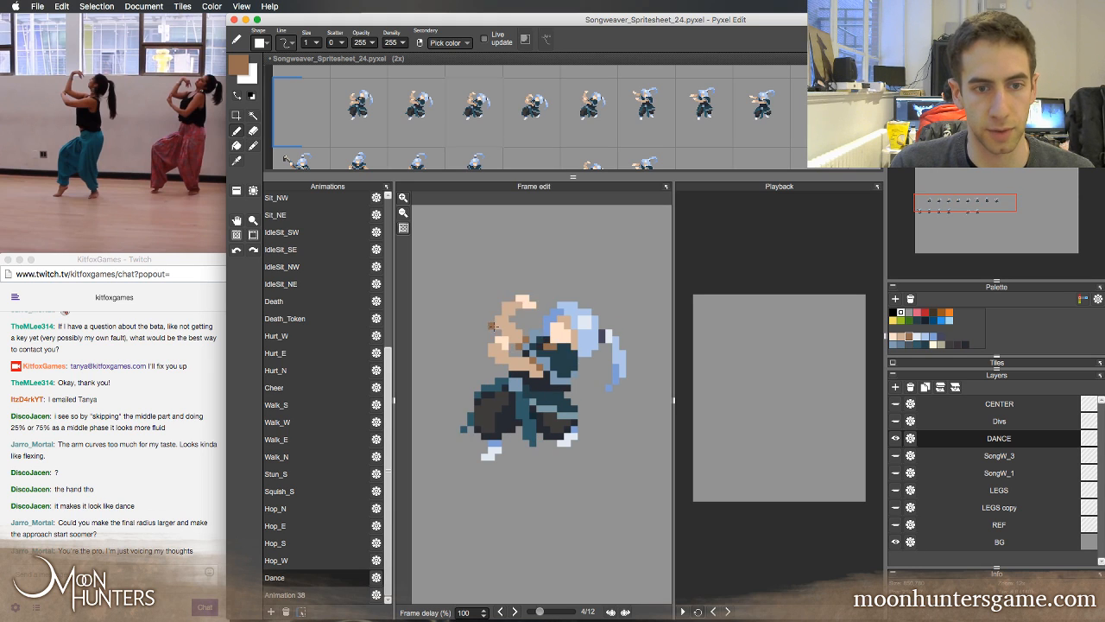
# Flip repeatedly through Dance frames 4 to 7 to compare the positions of the raised hand and forearm
pyautogui.press('Left')
pyautogui.press('Left')
pyautogui.press('Right')
pyautogui.press('Right')
pyautogui.press('Right')
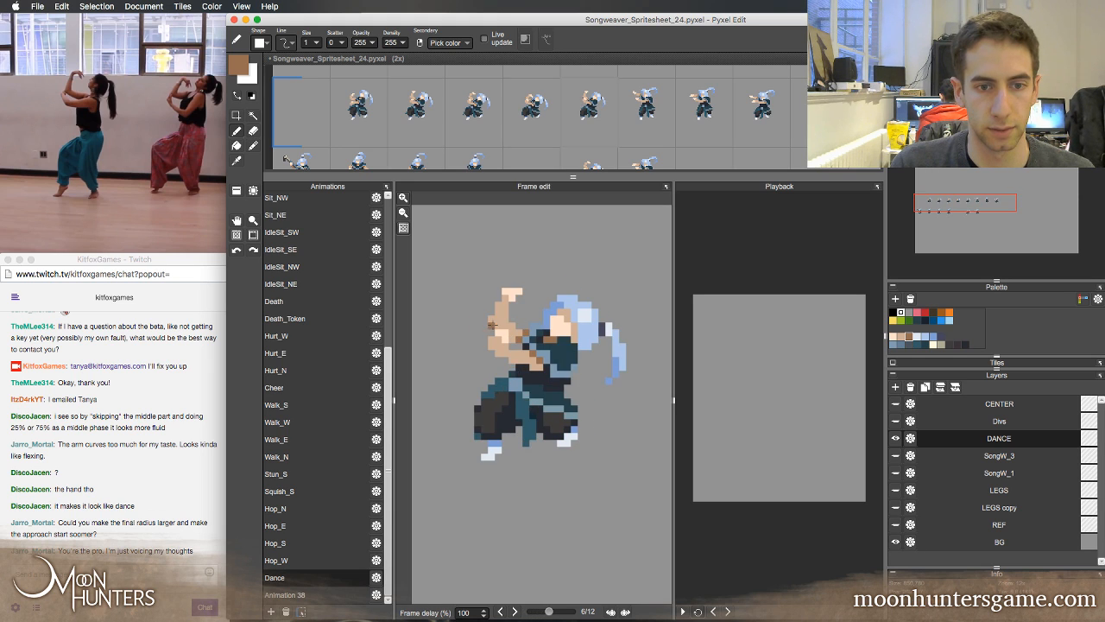
pyautogui.press('Right')
pyautogui.press('Right')
pyautogui.press('Right')
pyautogui.press('Right')
pyautogui.press('Right')
pyautogui.press('Right')
pyautogui.press('Right')
pyautogui.press('Right')
pyautogui.press('Right')
pyautogui.press('Right')
pyautogui.press('Right')
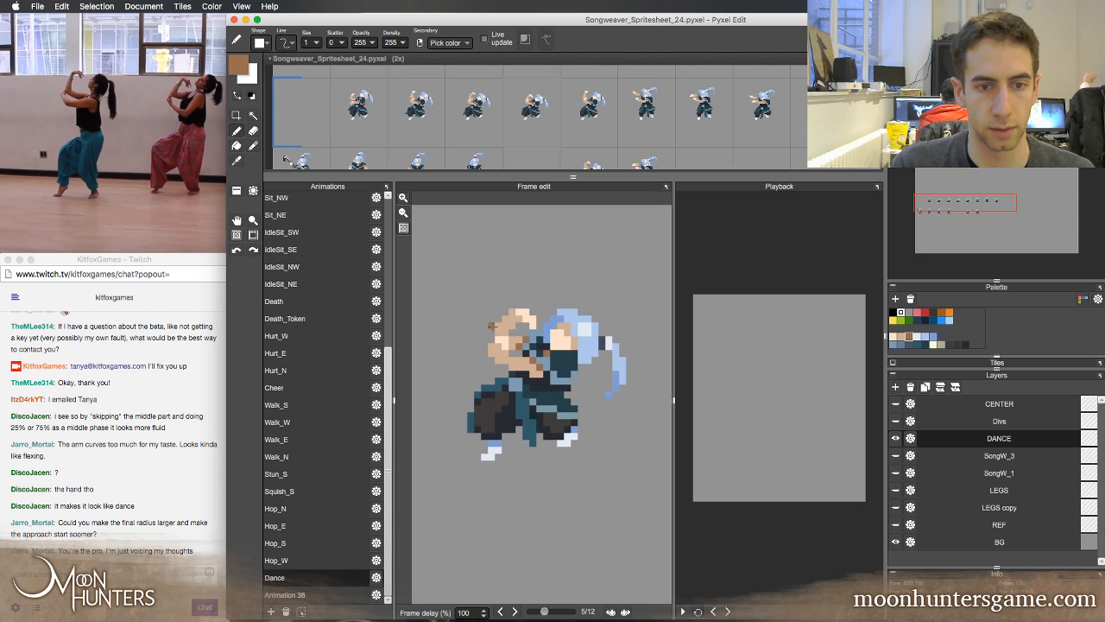
pyautogui.press('Left')
pyautogui.press('Left')
pyautogui.press('Right')
pyautogui.press('Right')
pyautogui.press('Left')
pyautogui.press('Left')
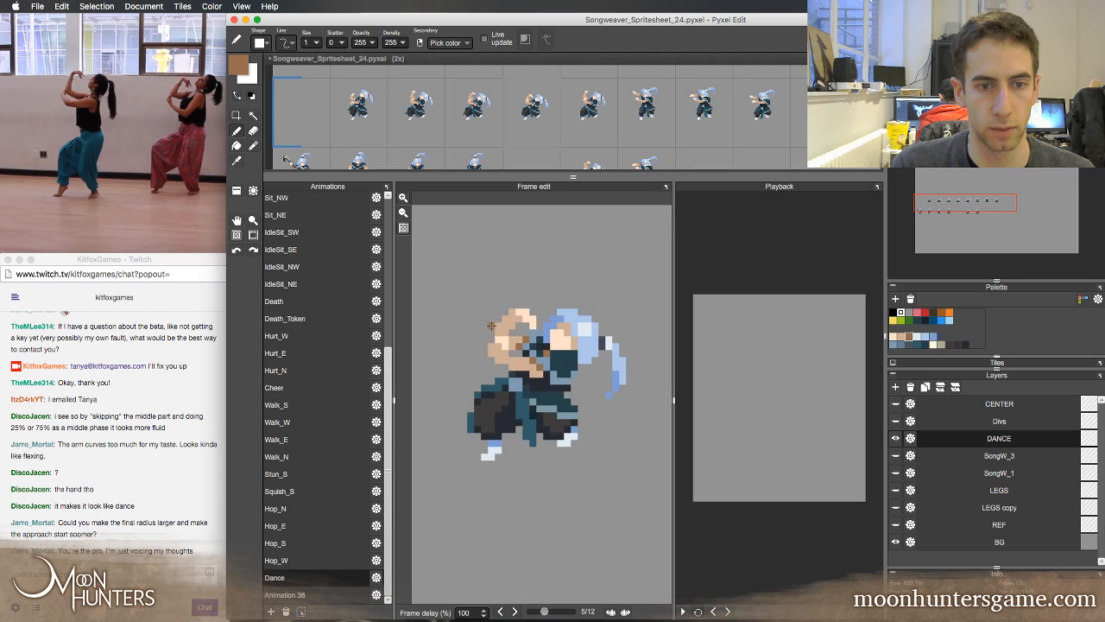
pyautogui.press('Right')
pyautogui.press('Right')
pyautogui.press('Left')
# Step back and forth through Dance frames 5 to 9 to examine how the raised arms swing outward
pyautogui.press('Right')
pyautogui.press('Left')
pyautogui.press('Left')
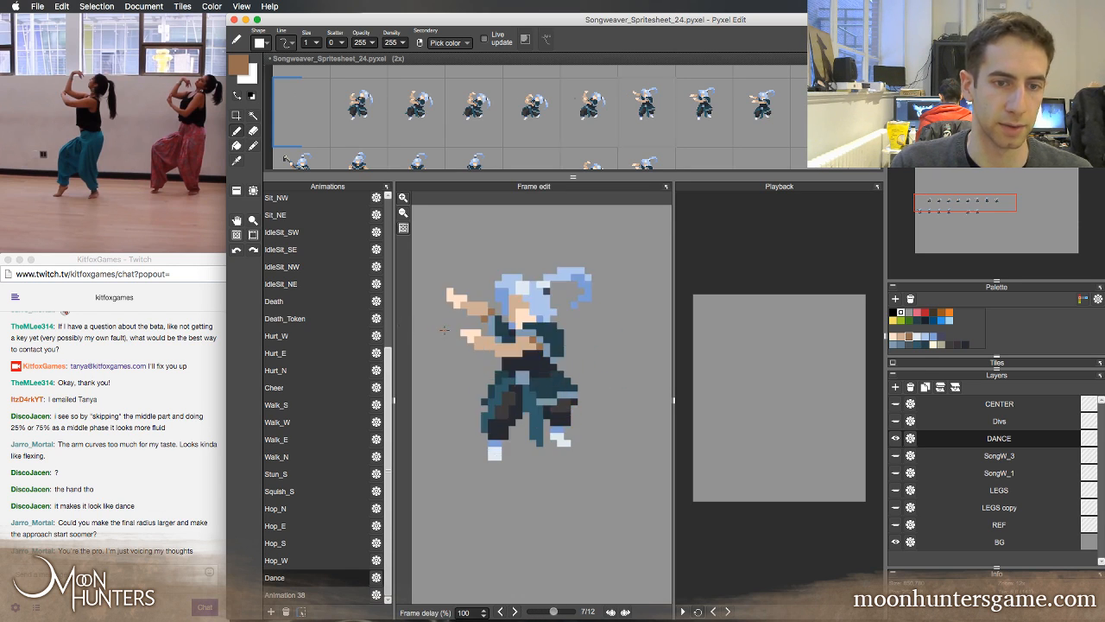
pyautogui.press('Right')
pyautogui.press('Left')
pyautogui.press('Right')
pyautogui.press('Right')
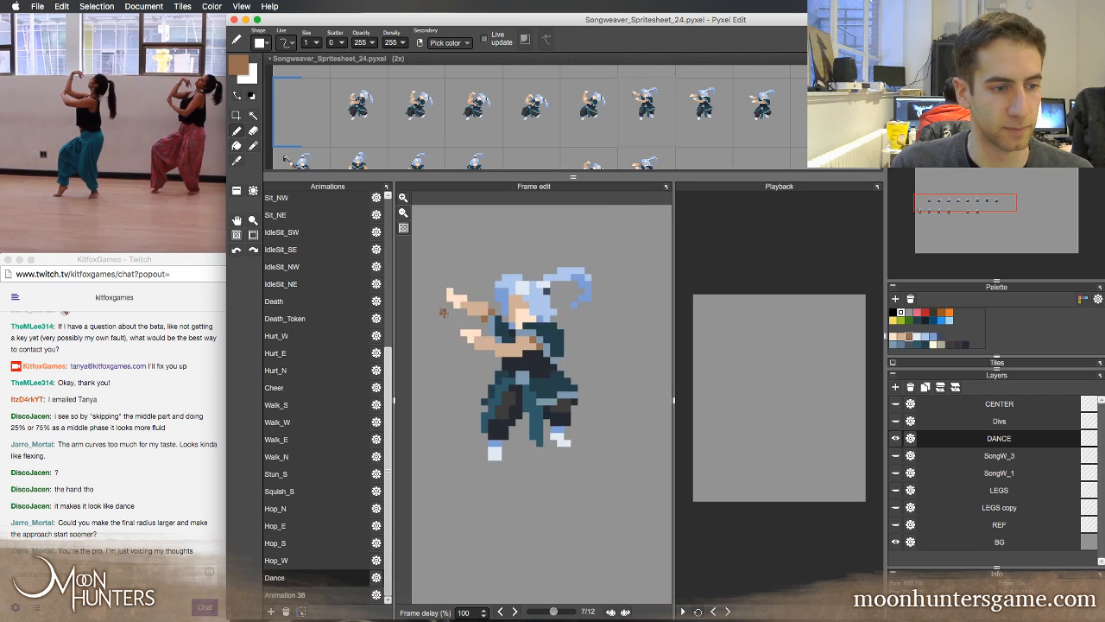
pyautogui.press('Left')
pyautogui.press('Right')
pyautogui.press('Left')
pyautogui.press('Left')
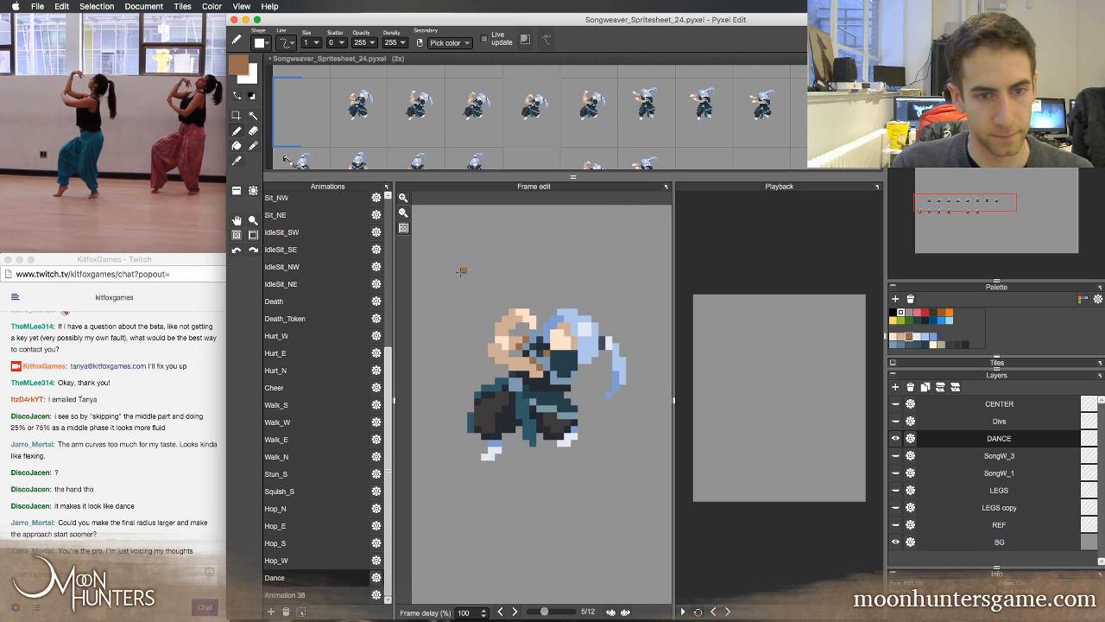
pyautogui.press('Right')
pyautogui.press('Right')
pyautogui.press('Right')
pyautogui.press('Right')
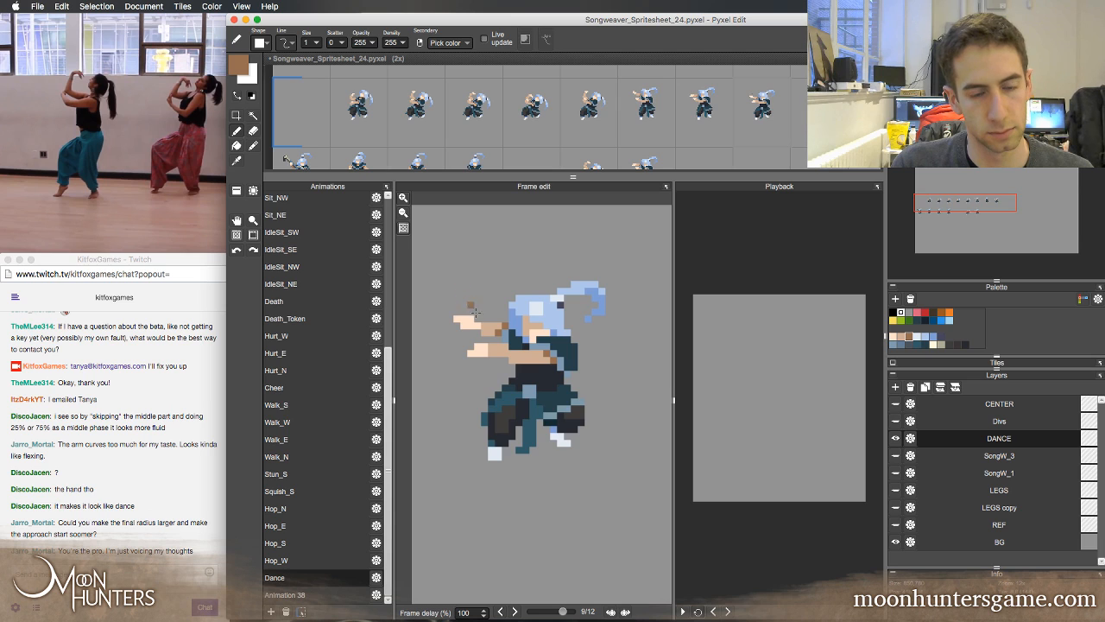
pyautogui.press('Left')
pyautogui.press('Right')
pyautogui.press('Right')
pyautogui.press('Right')
pyautogui.press('Left')
pyautogui.press('Left')
pyautogui.press('Left')
pyautogui.press('Left')
pyautogui.press('Left')
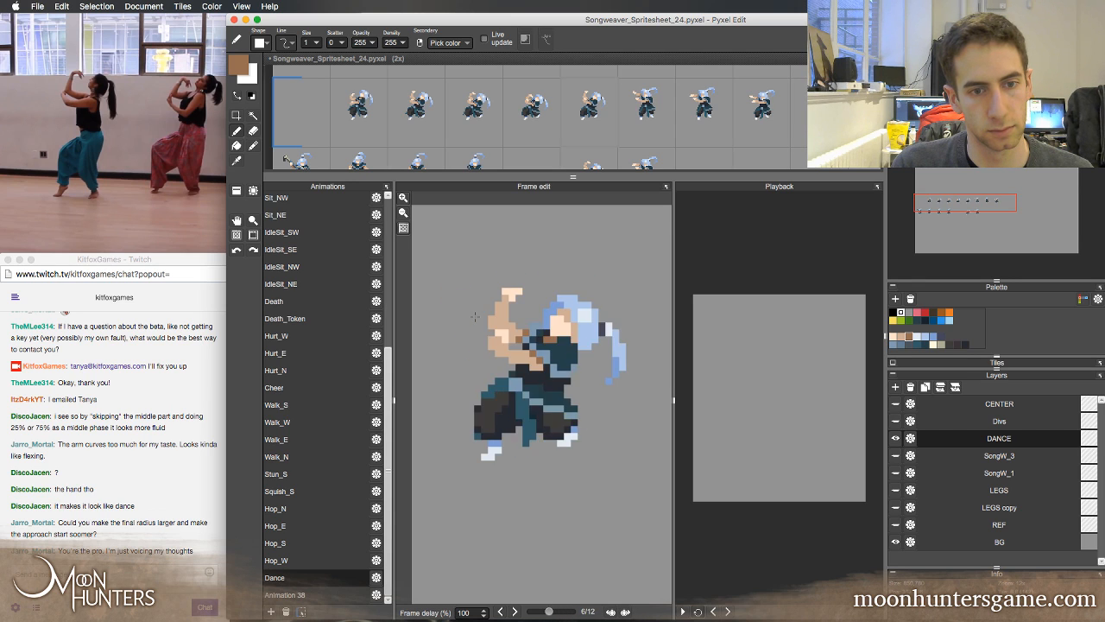
# Flip through Dance frames 6 to 9 to compare the arm and body positions leading into frame 9
pyautogui.press('Right')
pyautogui.press('Right')
pyautogui.press('Left')
pyautogui.press('Right')
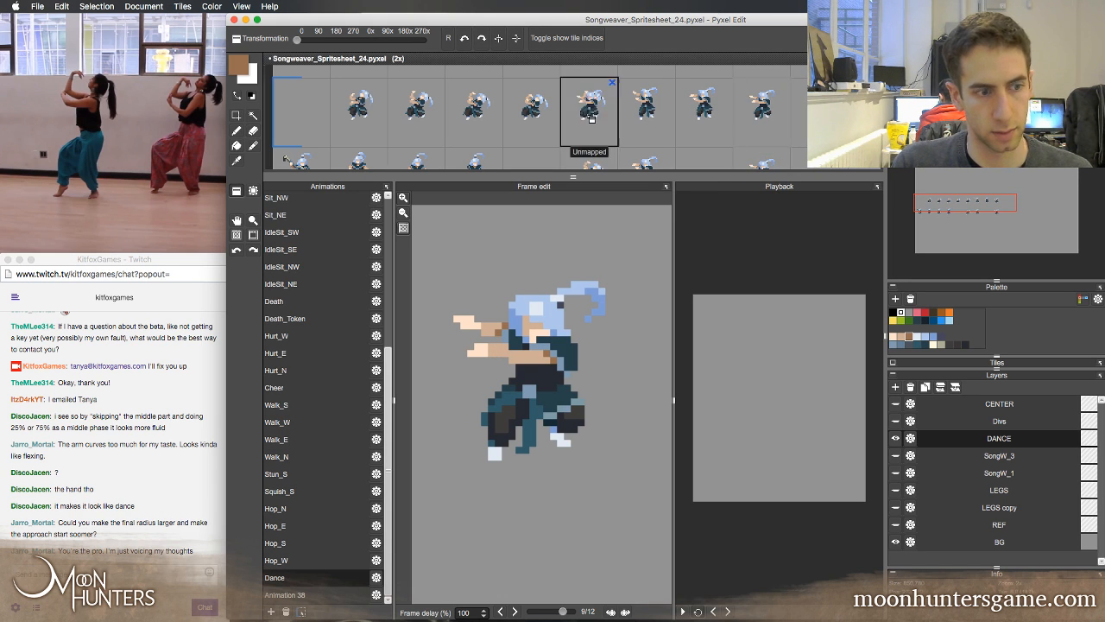
pyautogui.press('Left')
pyautogui.press('Left')
pyautogui.press('Right')
pyautogui.press('Right')
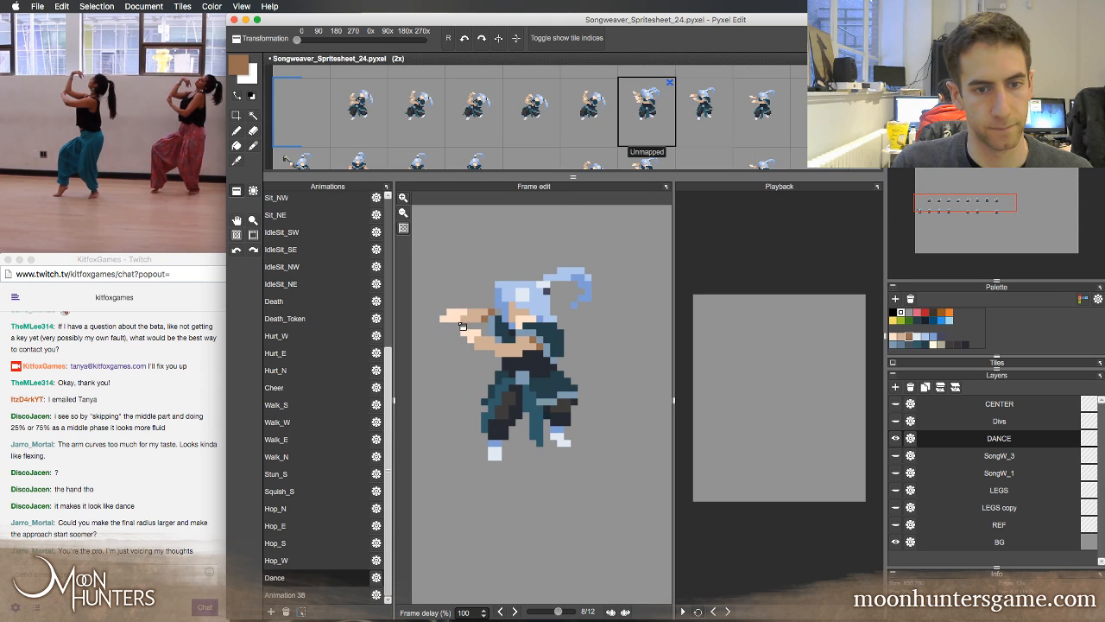
# Move the character's head, arms and upper torso down slightly in frame 9, and compare the pose with frame 8
pyautogui.press('m')
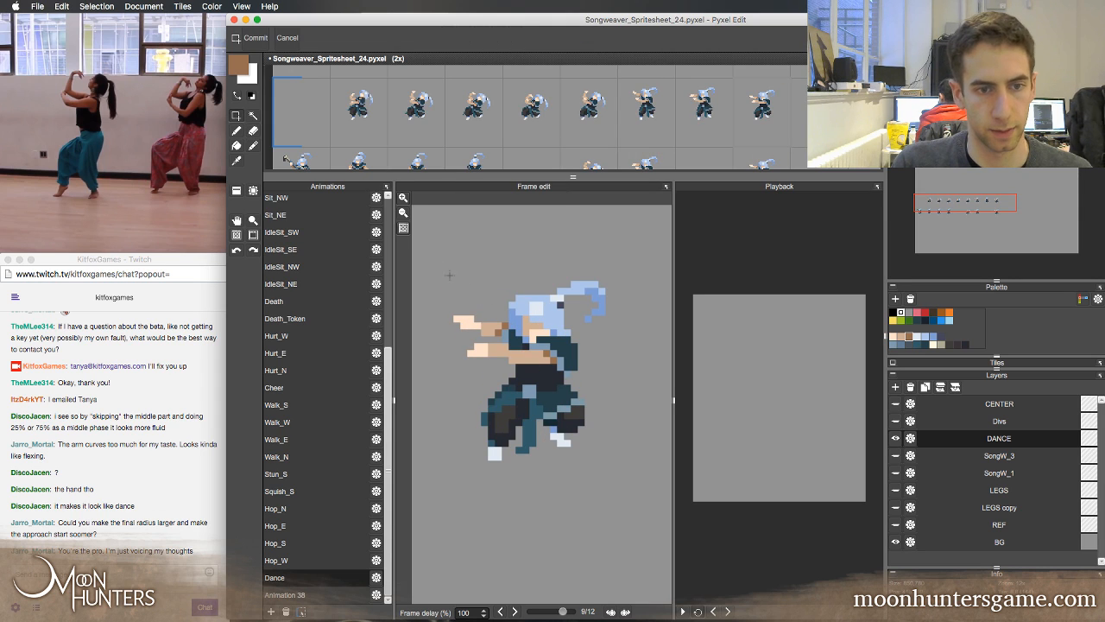
pyautogui.moveTo(426, 253); pyautogui.dragTo(647, 372)
pyautogui.press('Down')
pyautogui.press('Left')
pyautogui.press('Right')
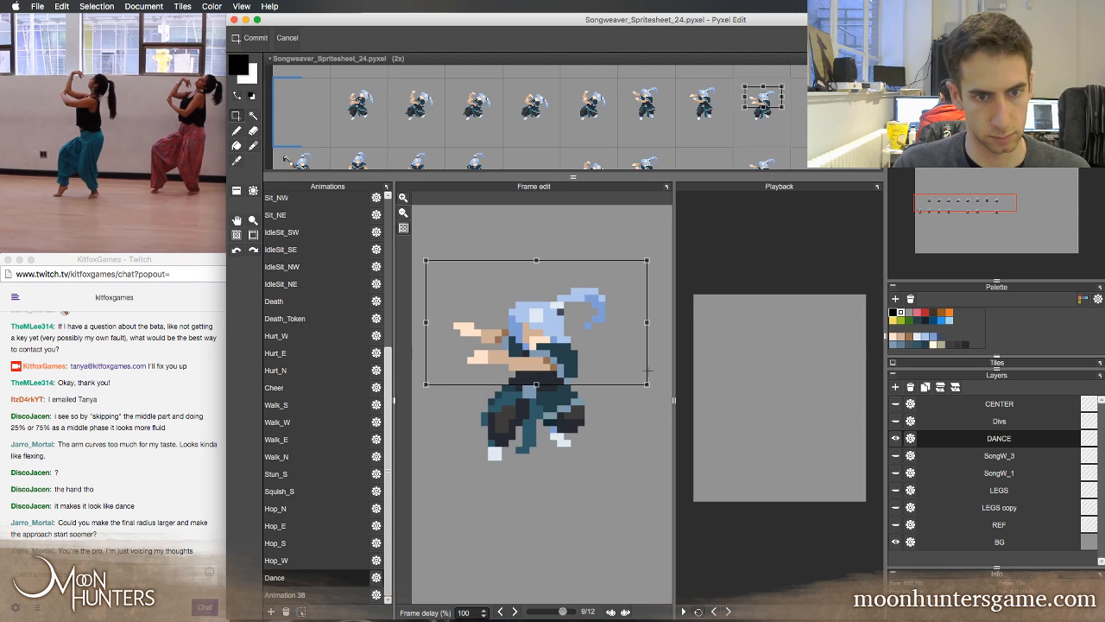
pyautogui.press('Left')
pyautogui.press('Left')
pyautogui.press('Right')
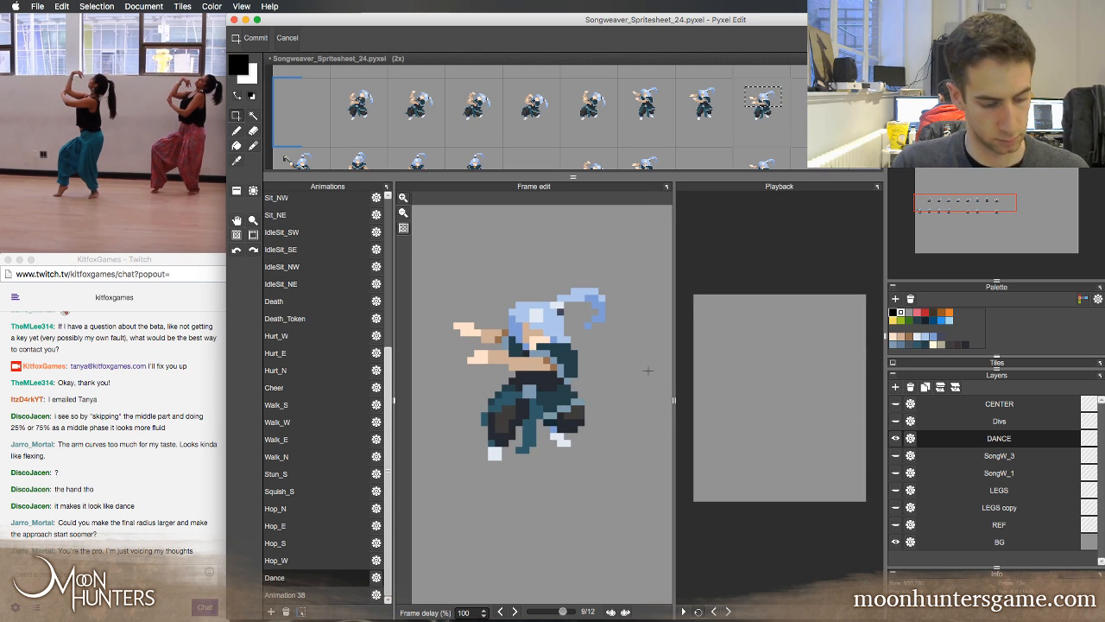
# Erase both outstretched arms in frame 9 and mark the far upper arm's shadow in brown
pyautogui.press('e')
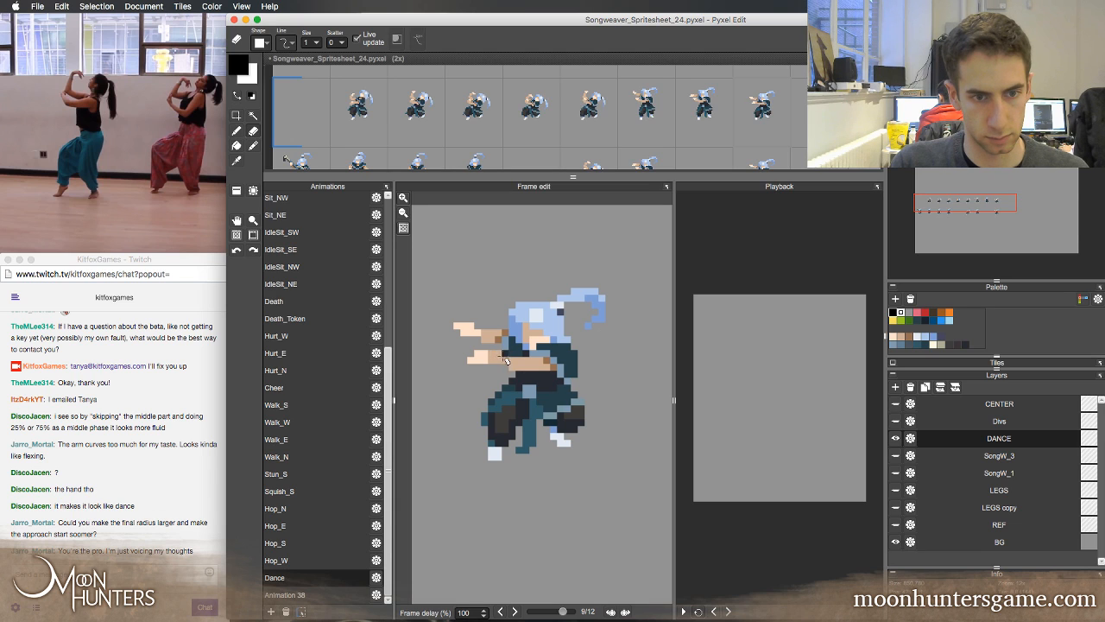
pyautogui.moveTo(503, 357)
pyautogui.mouseDown()
pyautogui.moveTo(473, 362)
pyautogui.moveTo(499, 367)
pyautogui.mouseUp()
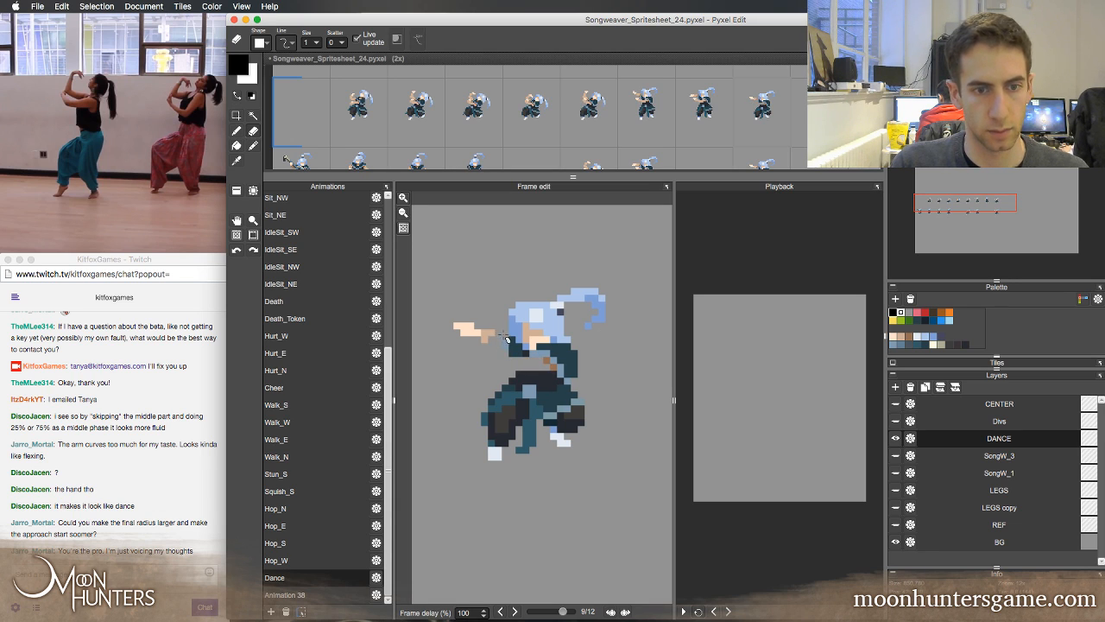
pyautogui.press('b')
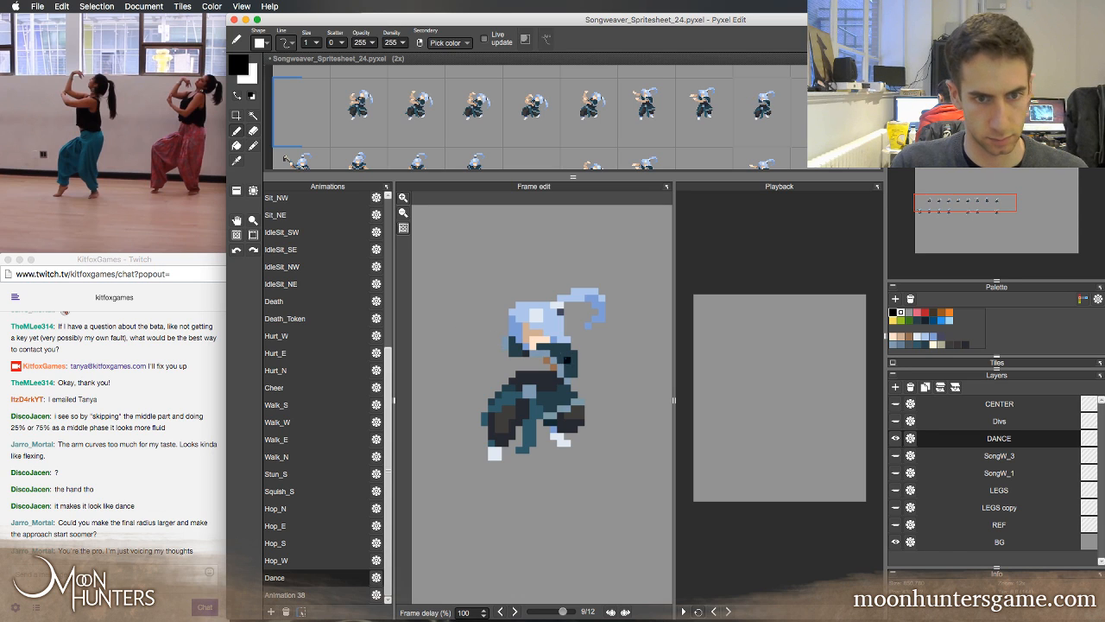
pyautogui.keyDown('alt'); pyautogui.click(546, 358); pyautogui.keyUp('alt')
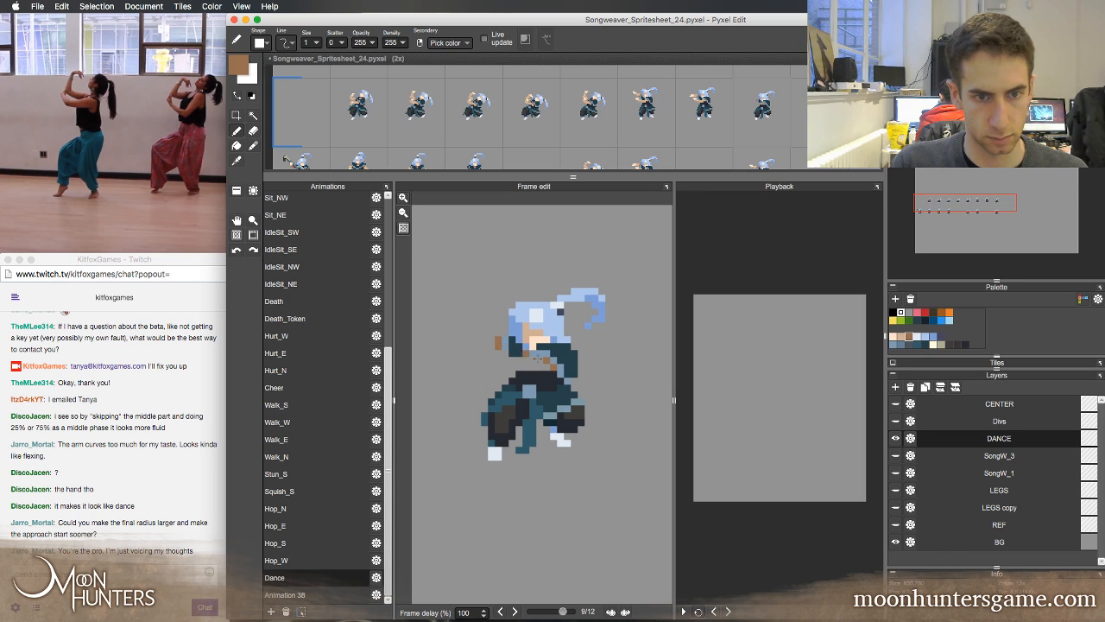
# Redraw the near forearm in frame 9 at a lower angle, using the tan skin tone sampled from frame 8
pyautogui.press('Left')
pyautogui.press('Right')
pyautogui.press('Left')
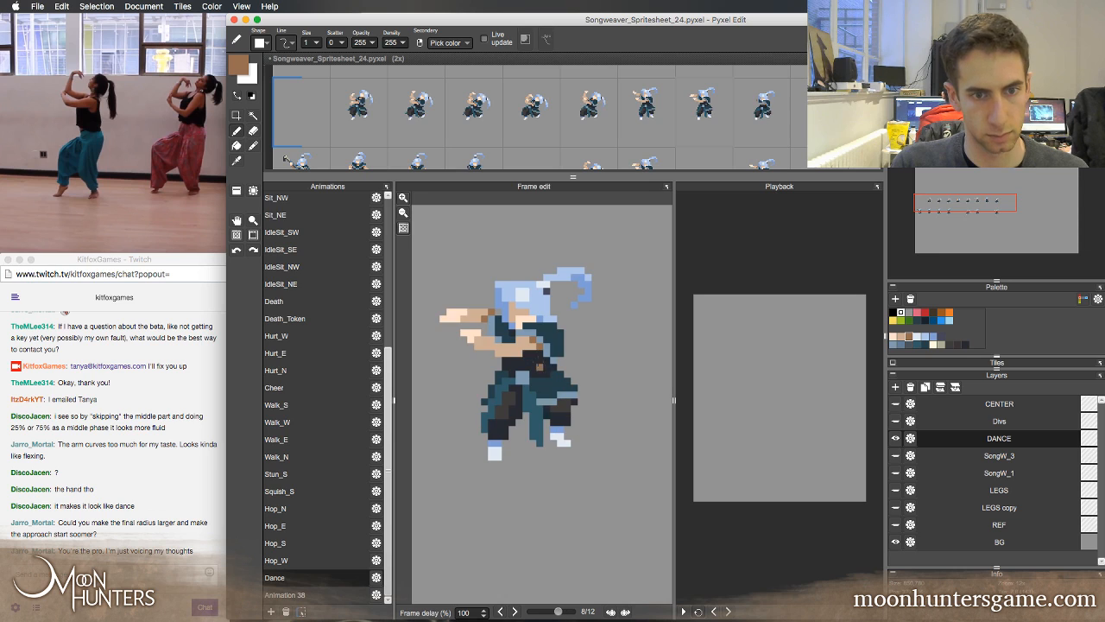
pyautogui.rightClick(525, 351)
pyautogui.press('Right')
pyautogui.click(544, 367)
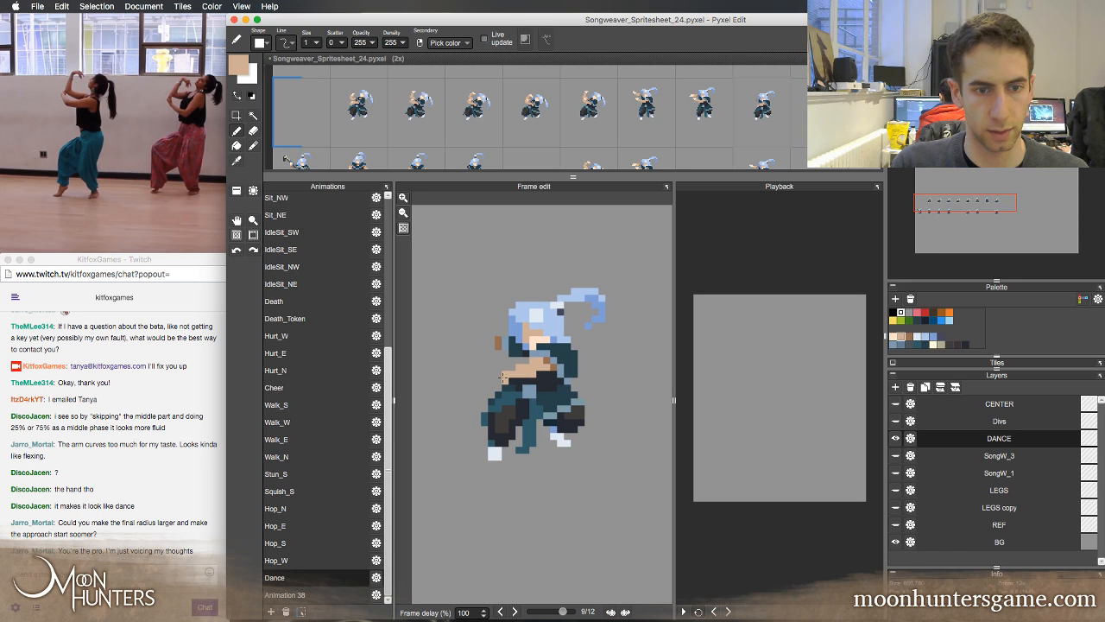
pyautogui.press('Left')
pyautogui.press('Right')
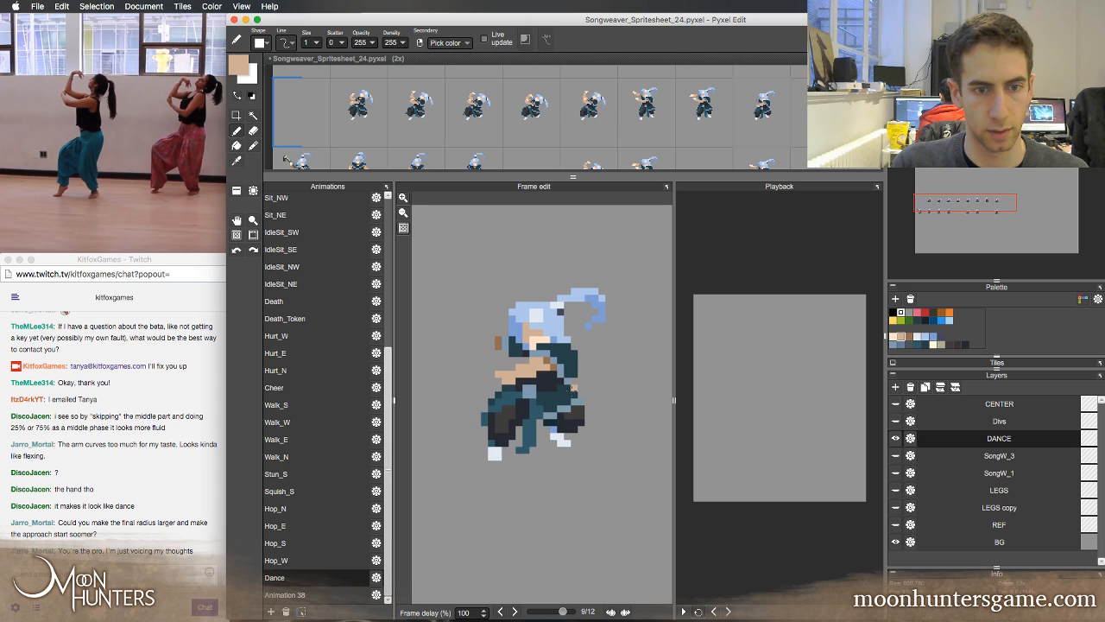
# Draw the far arm reaching outward in frame 9 and extend the near arm with a hand, comparing against frame 8
pyautogui.press('Left')
pyautogui.press('Right')
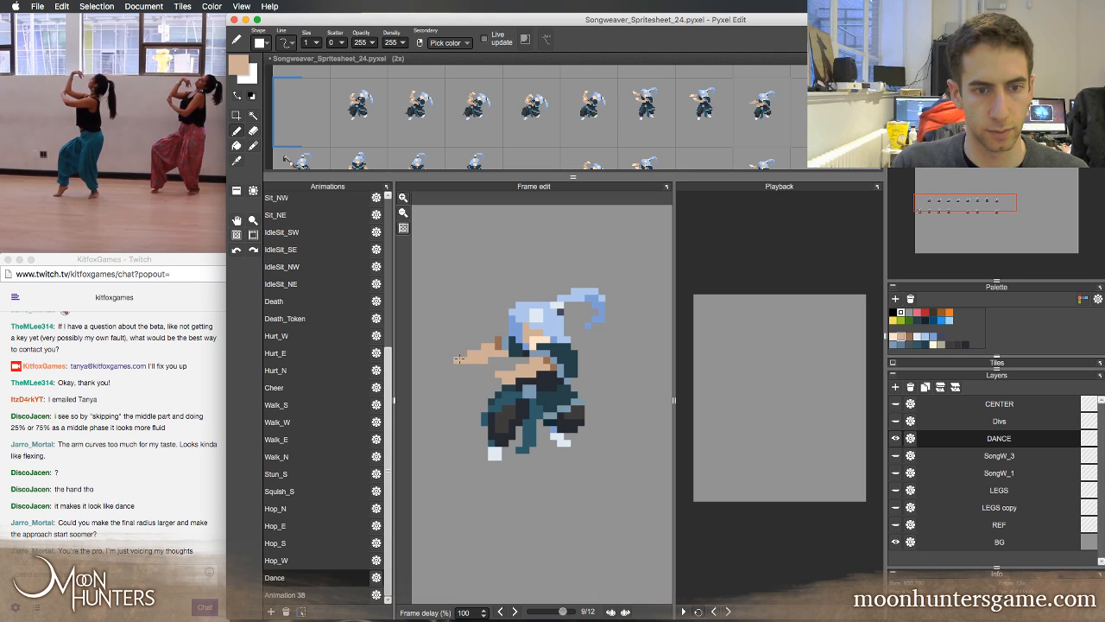
pyautogui.press('Left')
pyautogui.press('Right')
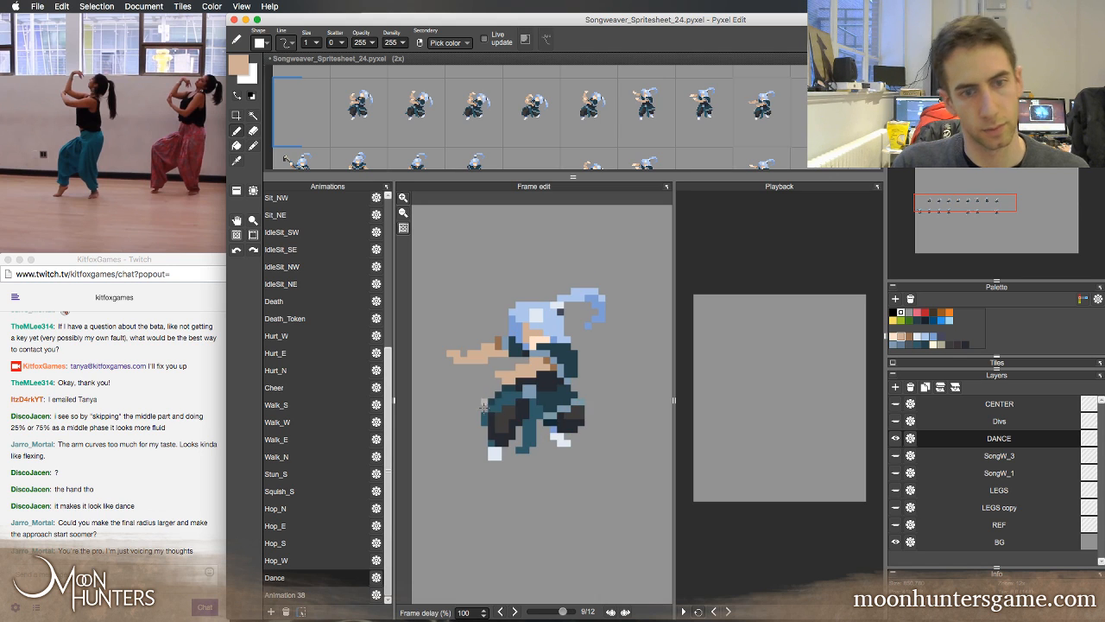
pyautogui.press('Left')
pyautogui.press('Right')
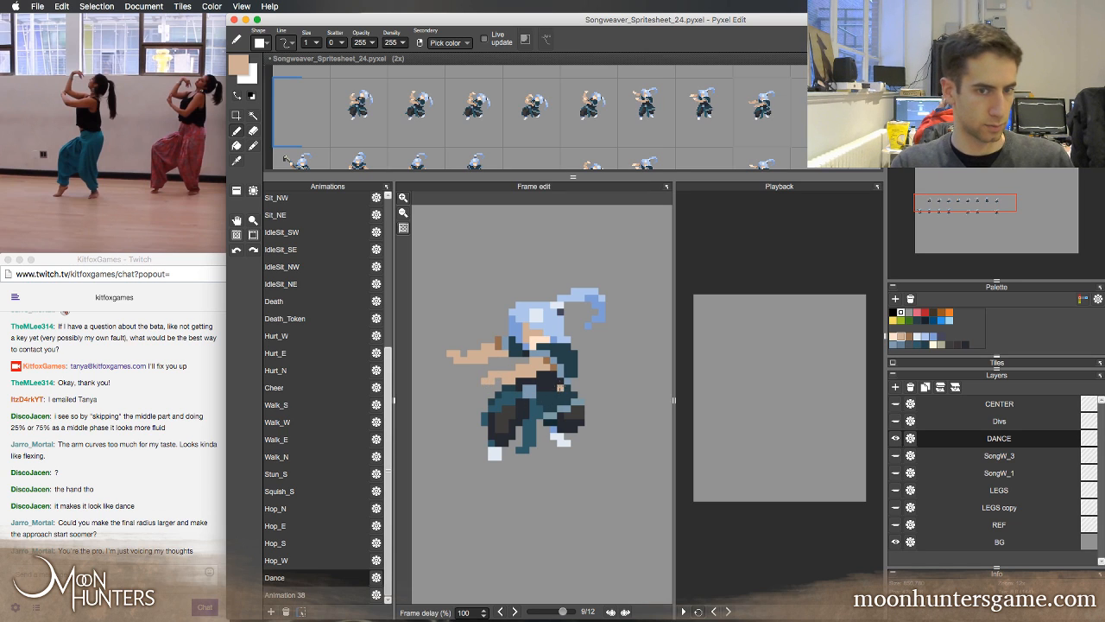
# Recolour both hands in frame 9 with the light peach skin tone sampled from the hand in frame 8
pyautogui.press('Left')
pyautogui.press('Right')
pyautogui.press('Left')
pyautogui.press('Right')
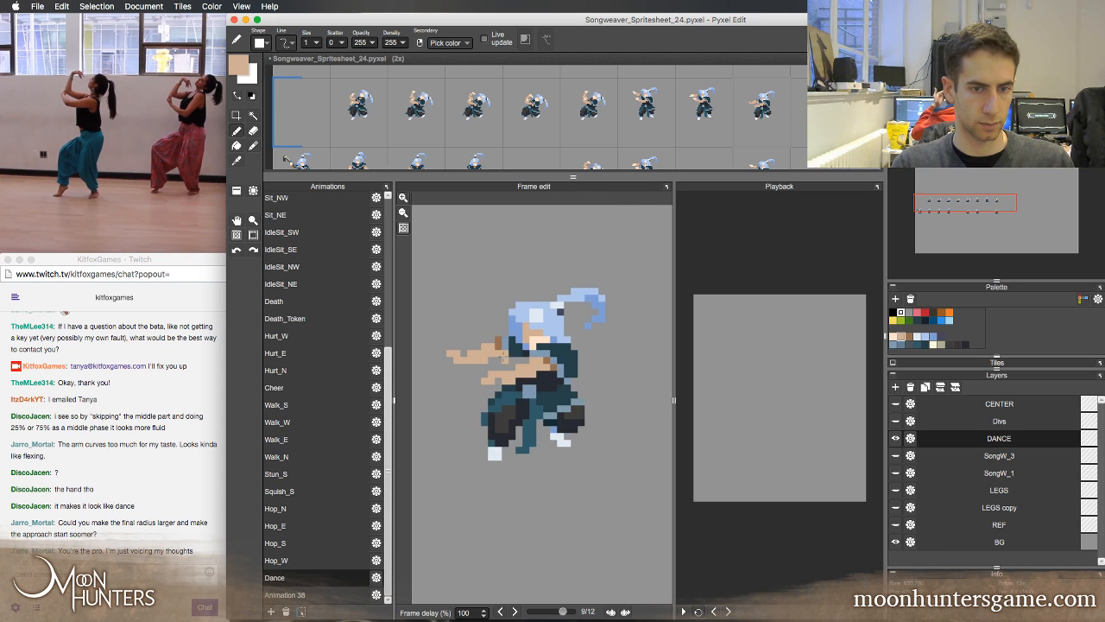
pyautogui.press('Left')
pyautogui.rightClick(469, 336)
pyautogui.press('Right')
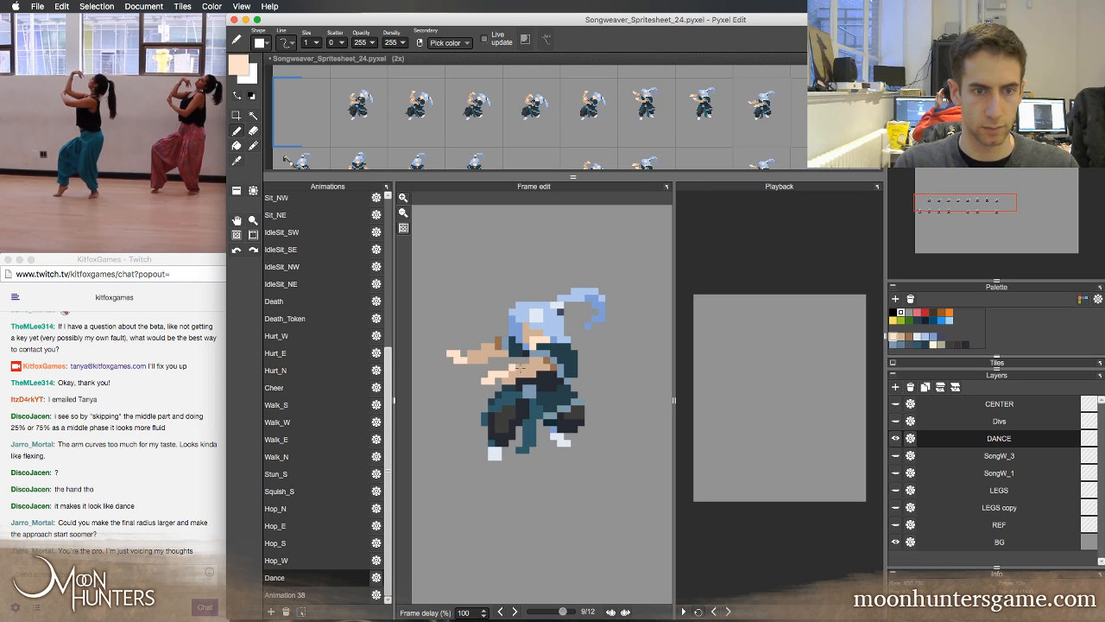
# Step through the Dance frames around frame 9 and play the animation to check the redrawn arms in motion
pyautogui.press('Left')
pyautogui.press('Right')
pyautogui.press('Left')
pyautogui.press('Right')
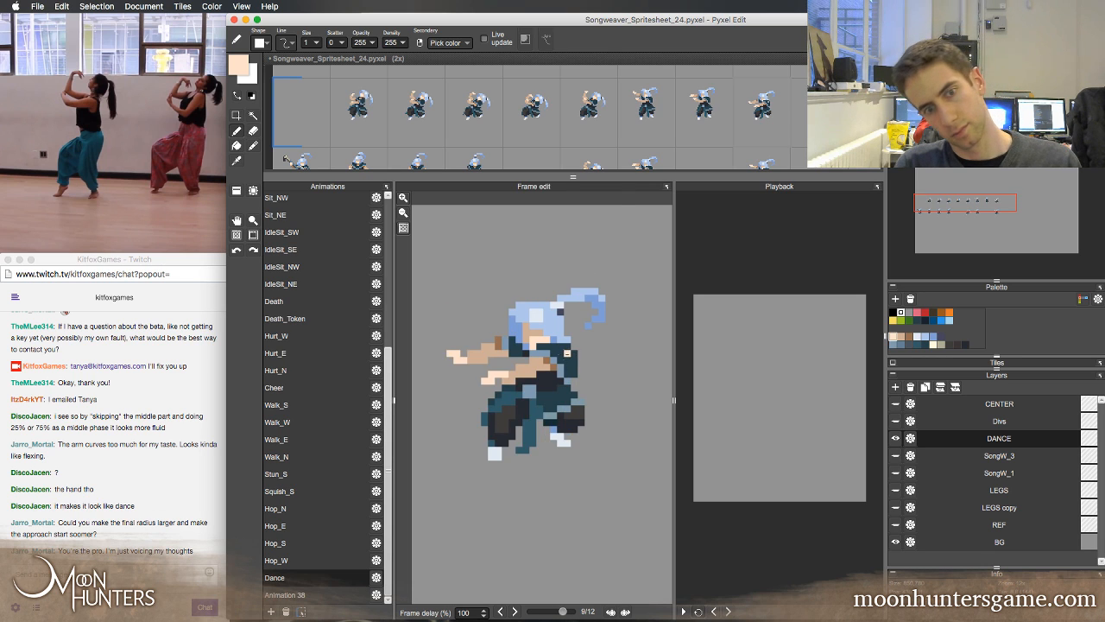
pyautogui.press('Left')
pyautogui.press('Left')
pyautogui.press('Right')
pyautogui.press('Right')
pyautogui.press('Right')
pyautogui.press('Right')
pyautogui.press('Right')
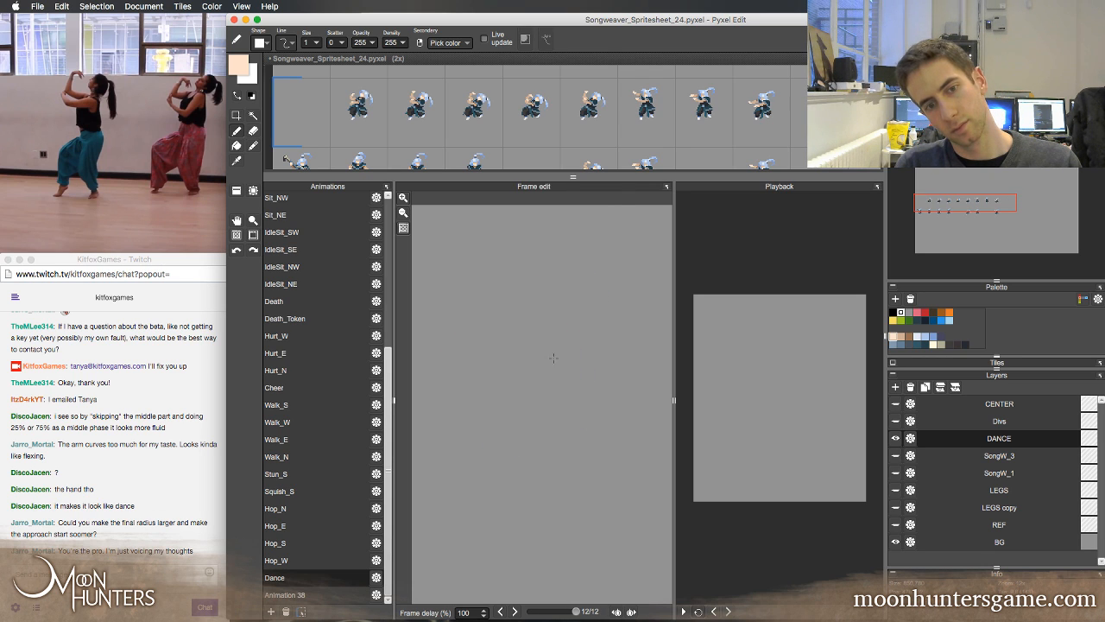
pyautogui.press('Right')
pyautogui.press('Right')
pyautogui.press('Right')
pyautogui.press('Right')
pyautogui.press('Right')
pyautogui.press('Right')
pyautogui.press('Right')
pyautogui.press('Right')
pyautogui.press('Right')
pyautogui.press('Right')
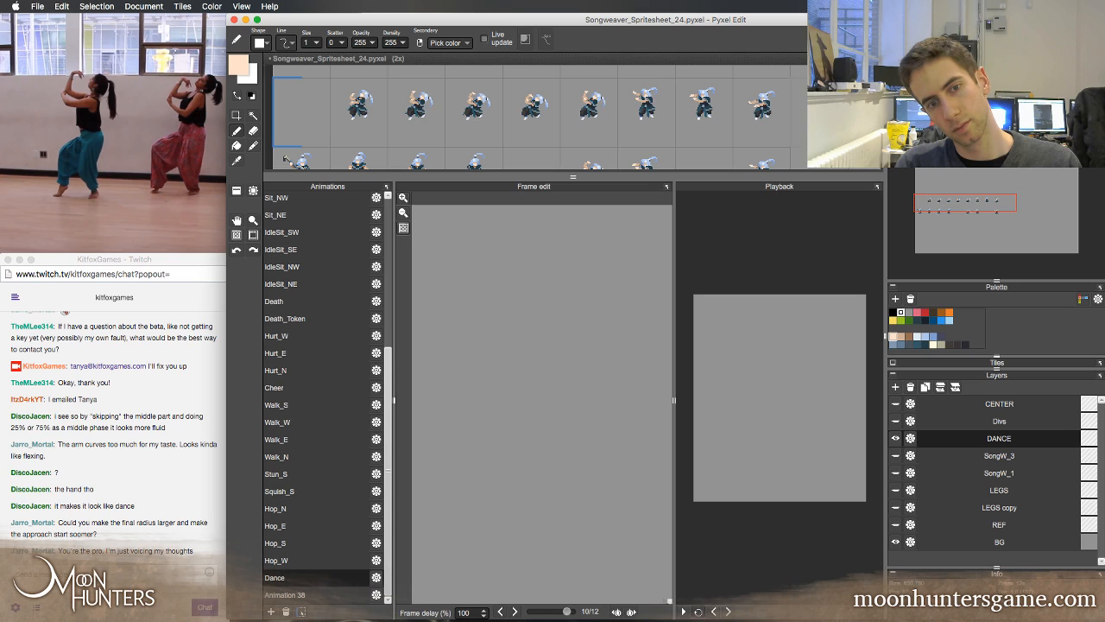
pyautogui.click(684, 611)
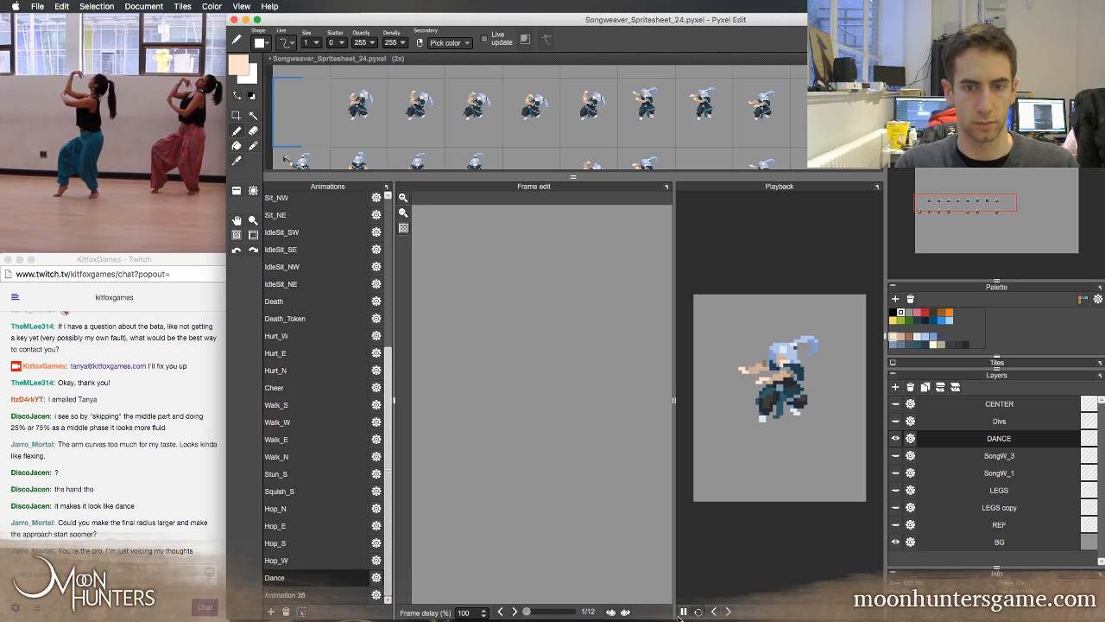
pyautogui.click(683, 612)
# Refine the light pixels of the far hand in frame 9, comparing it with the neighbouring frames
pyautogui.press('Right')
pyautogui.press('Right')
pyautogui.press('Right')
pyautogui.press('Right')
pyautogui.press('Right')
pyautogui.press('Right')
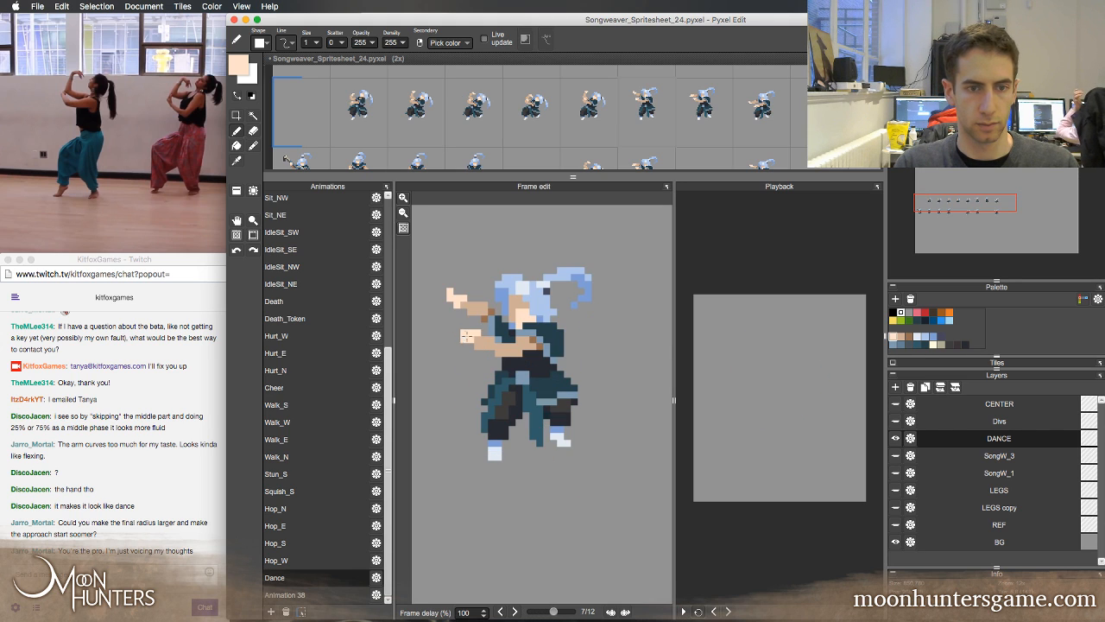
pyautogui.press('Right')
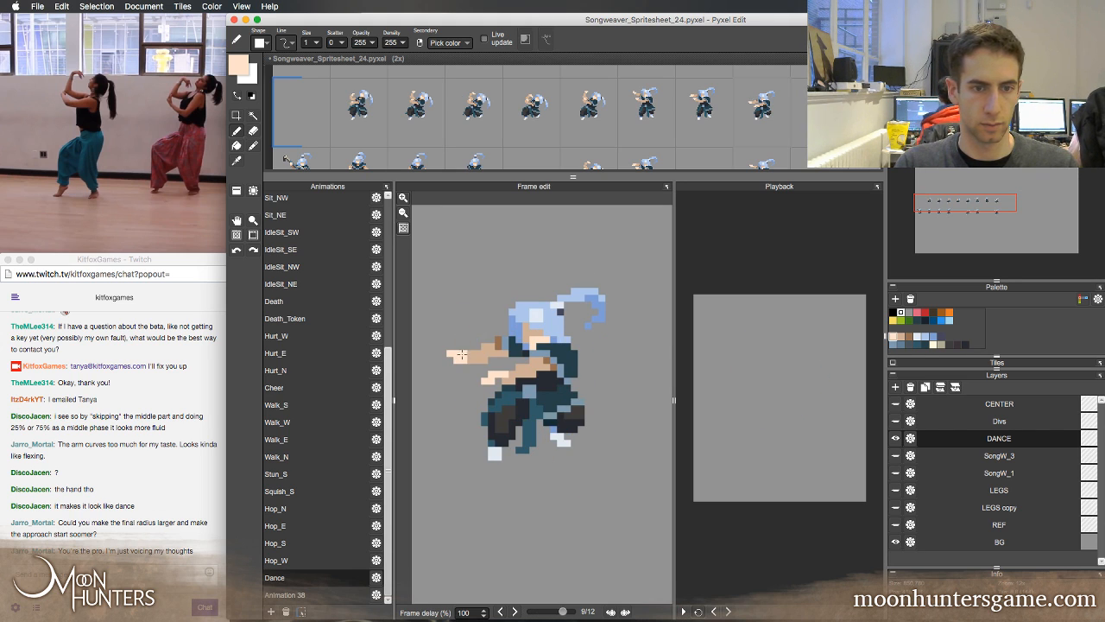
pyautogui.press('Right')
pyautogui.press('Left')
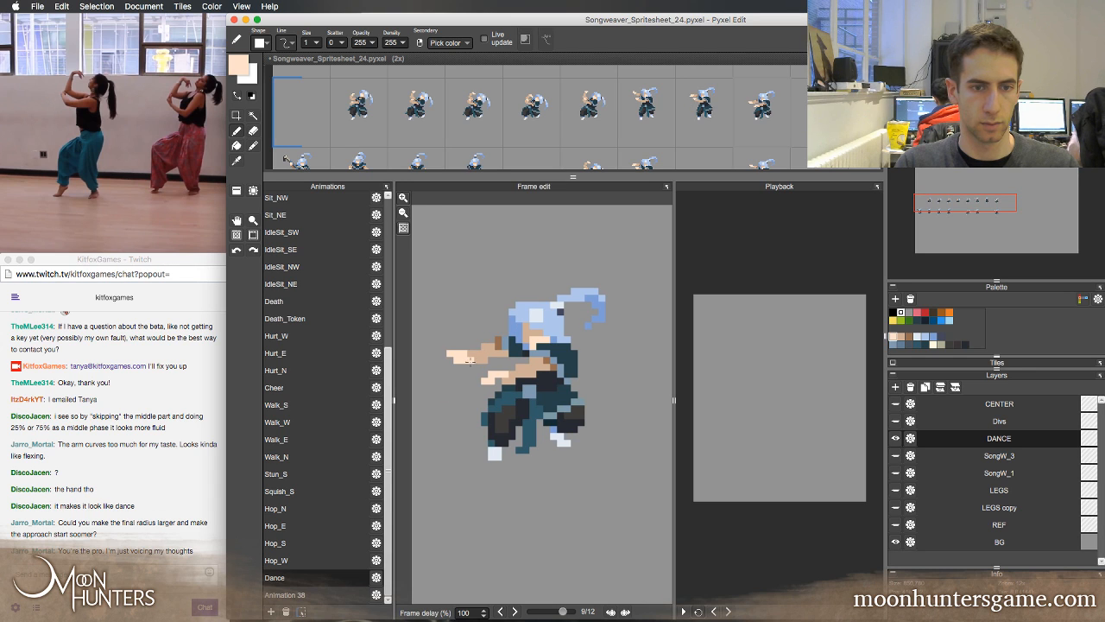
pyautogui.press('Right')
pyautogui.press('Left')
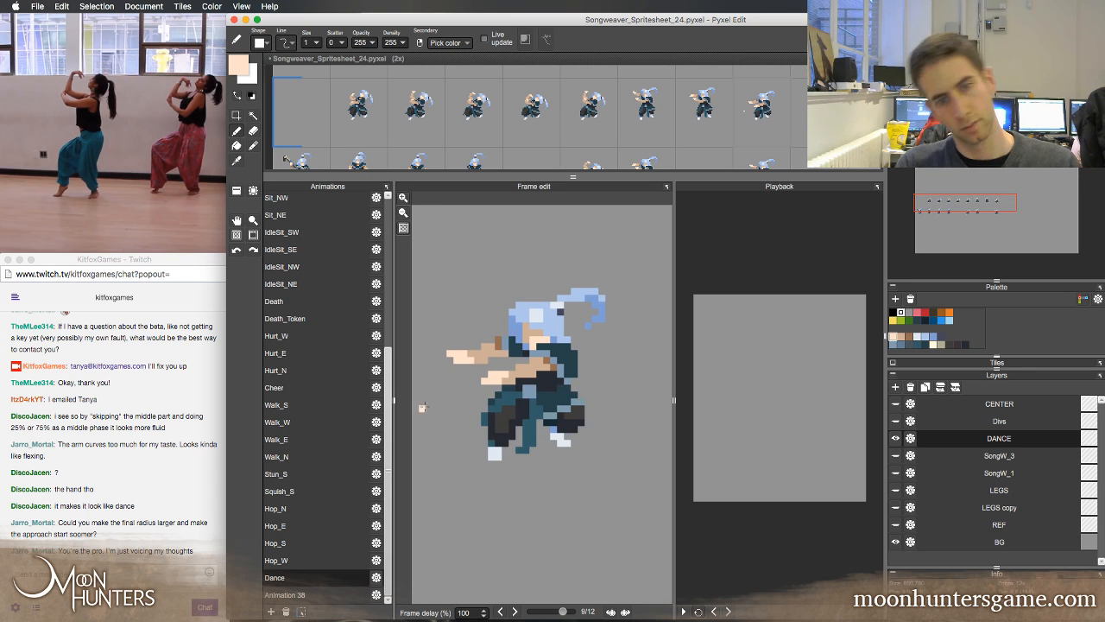
pyautogui.press('Left')
pyautogui.press('Right')
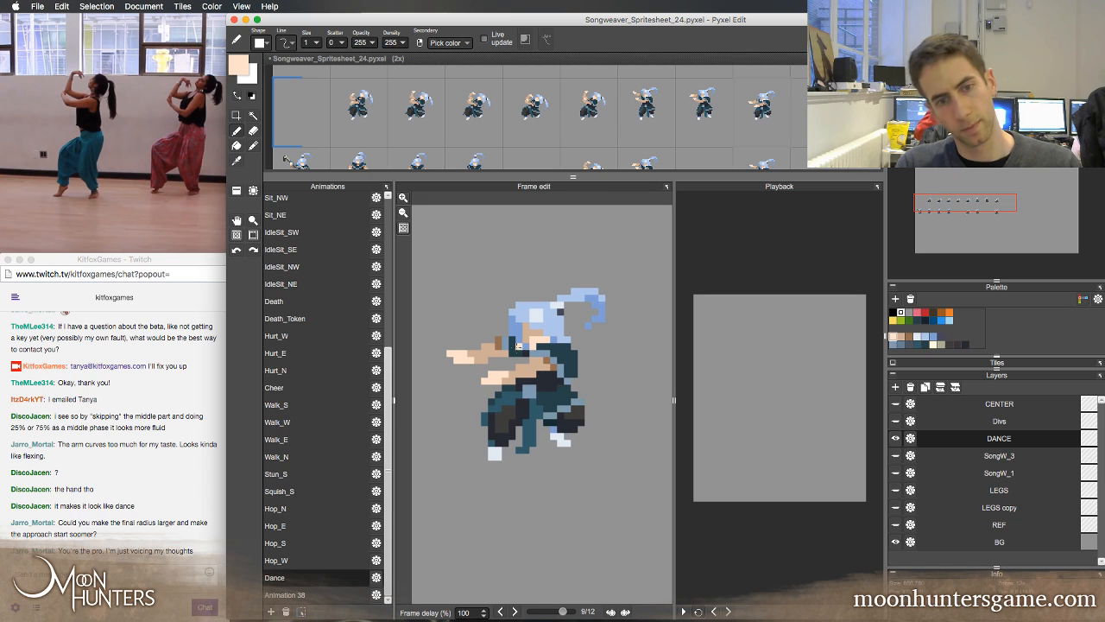
# Touch up the clothing around the far shoulder in frame 9 with the sampled blue trim and dark cloth colours
pyautogui.rightClick(519, 348)
pyautogui.moveTo(512, 360); pyautogui.dragTo(519, 360)
pyautogui.rightClick(505, 349)
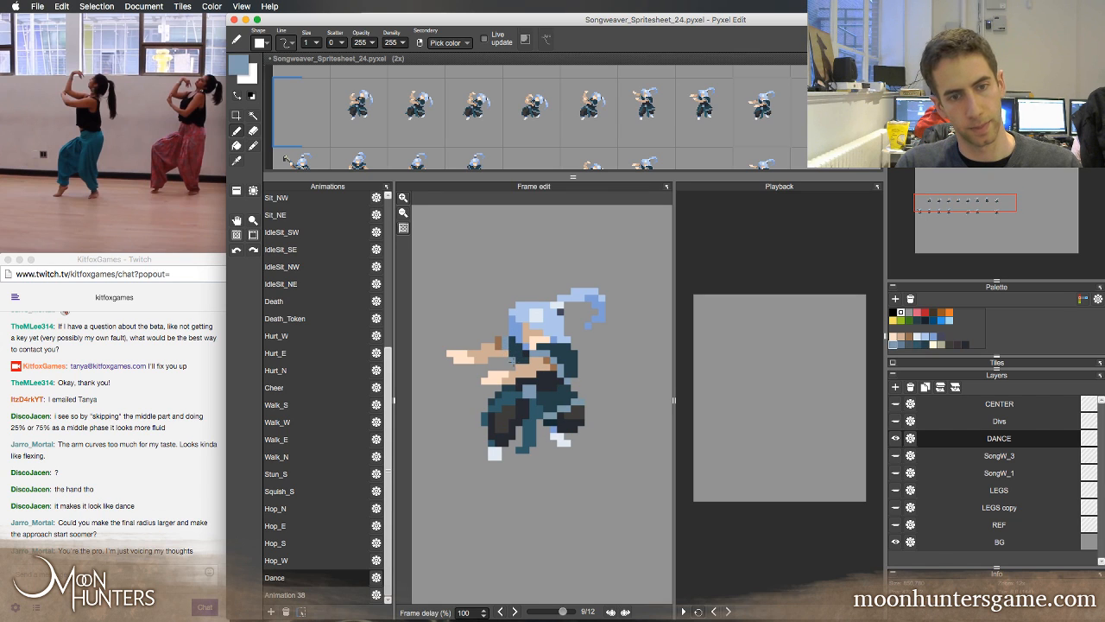
pyautogui.rightClick(518, 367)
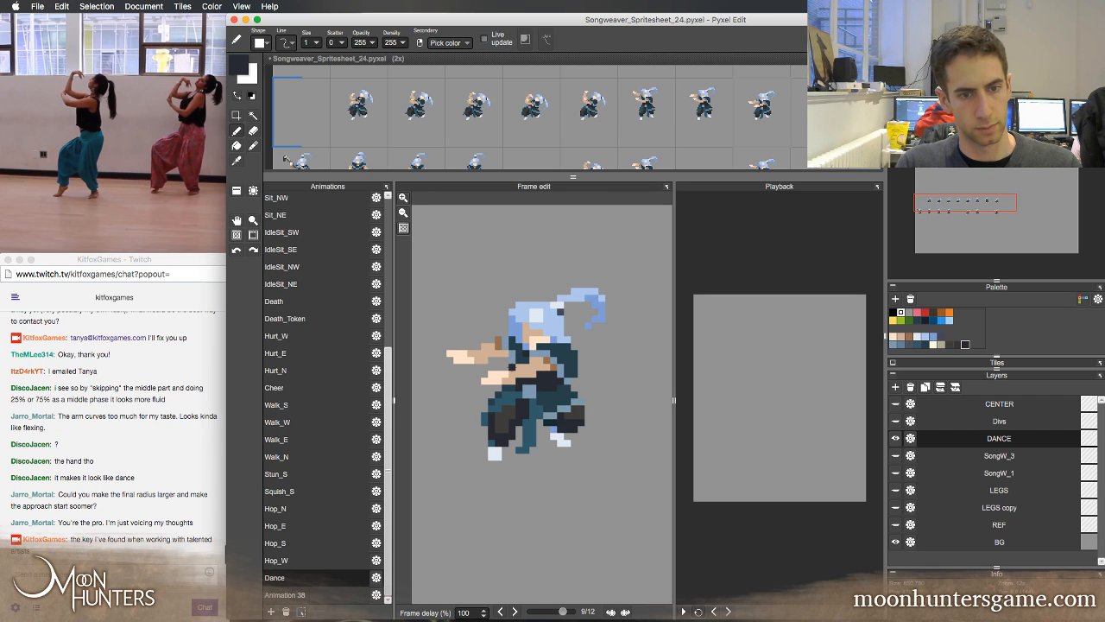
pyautogui.click(519, 339)
# Step back and forth through Dance frames 7 to 10 to examine how the arms drop into frame 9
pyautogui.press('Left')
pyautogui.press('Right')
pyautogui.press('Right')
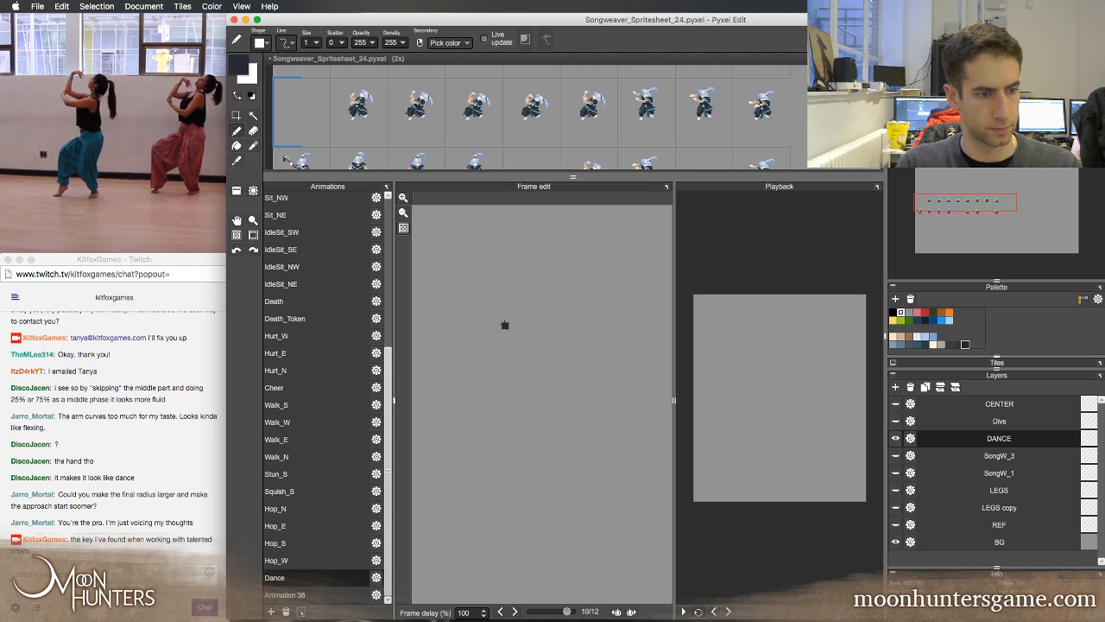
pyautogui.press('Left')
pyautogui.press('Left')
pyautogui.press('Right')
pyautogui.press('Left')
pyautogui.press('Right')
pyautogui.press('Right')
pyautogui.press('Right')
pyautogui.press('Left')
pyautogui.press('Left')
pyautogui.press('Left')
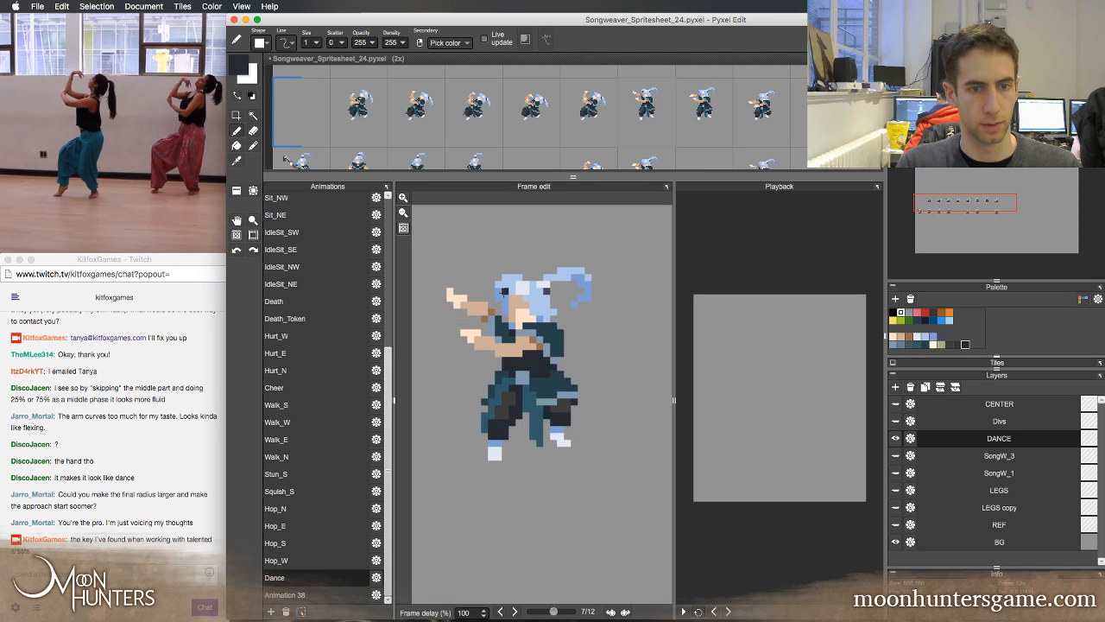
# Sample the dark teal clothing colour near the shoulder and recheck the motion across Dance frames 7 to 10
pyautogui.press('Left')
pyautogui.rightClick(498, 320)
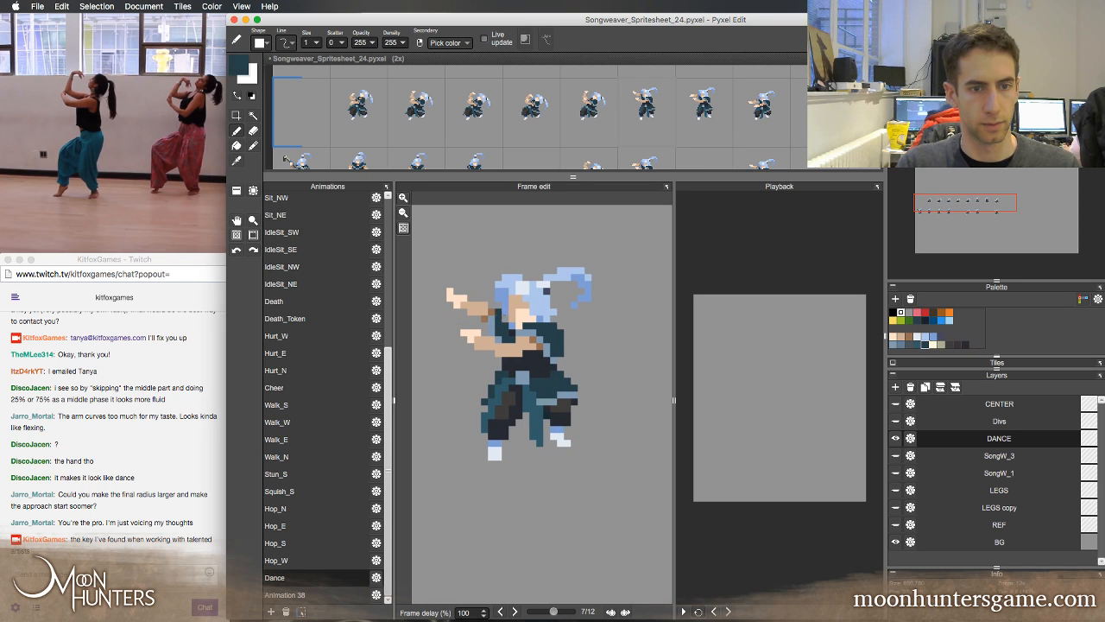
pyautogui.press('Right')
pyautogui.press('Right')
pyautogui.press('Right')
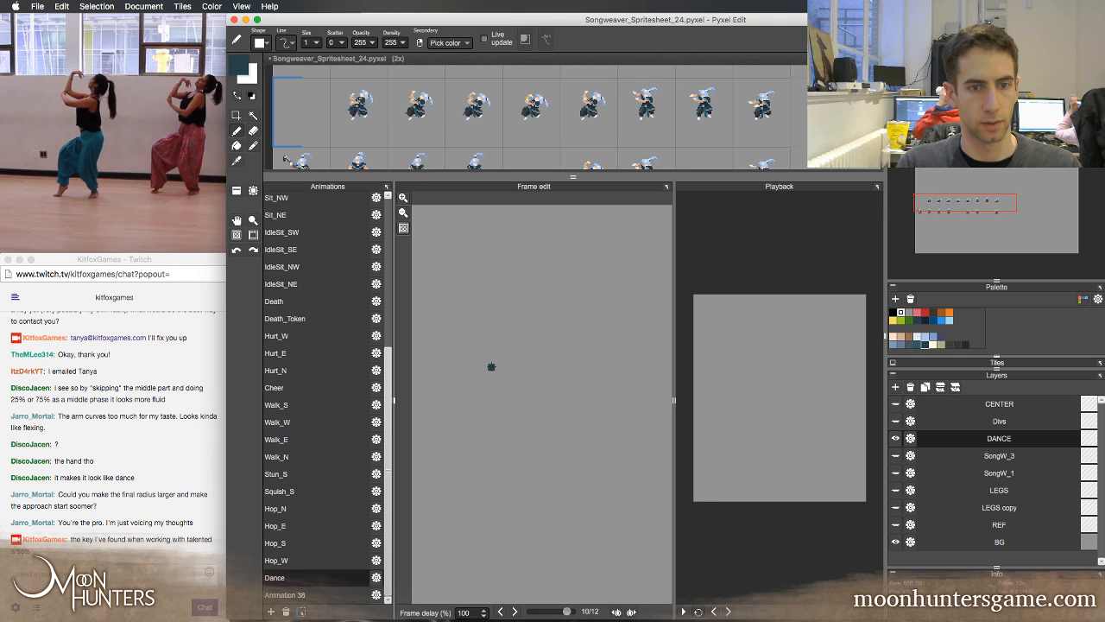
pyautogui.press('Left')
pyautogui.press('Left')
pyautogui.press('Left')
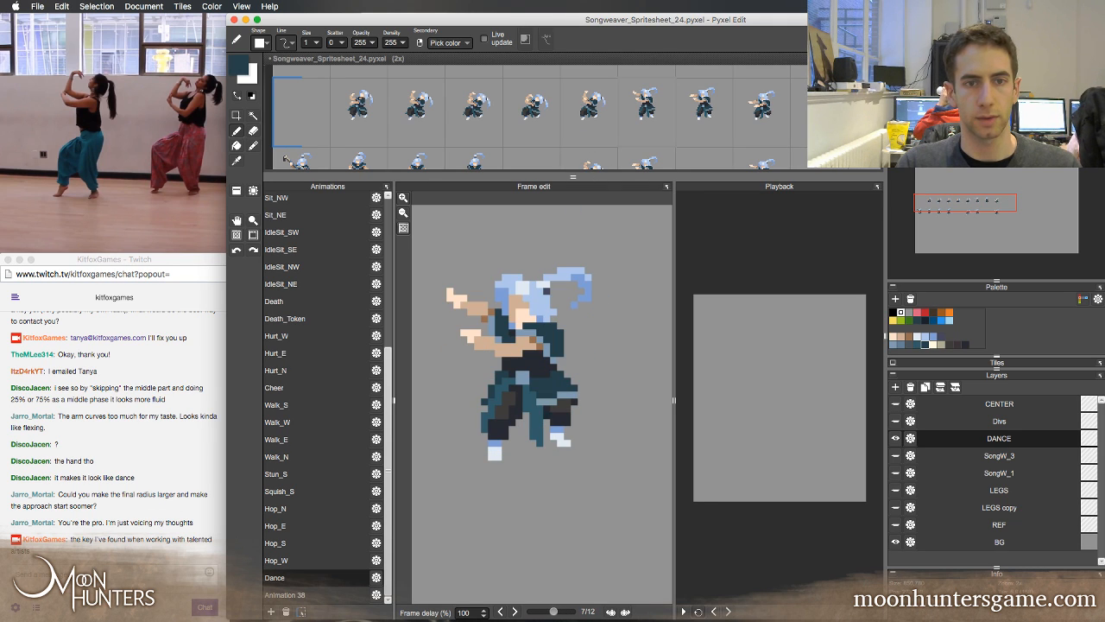
# Show the full Dance row in the spritesheet at 1x zoom and pick up its first sprite tile with the 0x transformation
pyautogui.keyDown('alt'); pyautogui.click(632, 121); pyautogui.keyUp('alt')
pyautogui.press('space')
pyautogui.moveTo(641, 119); pyautogui.dragTo(566, 107)
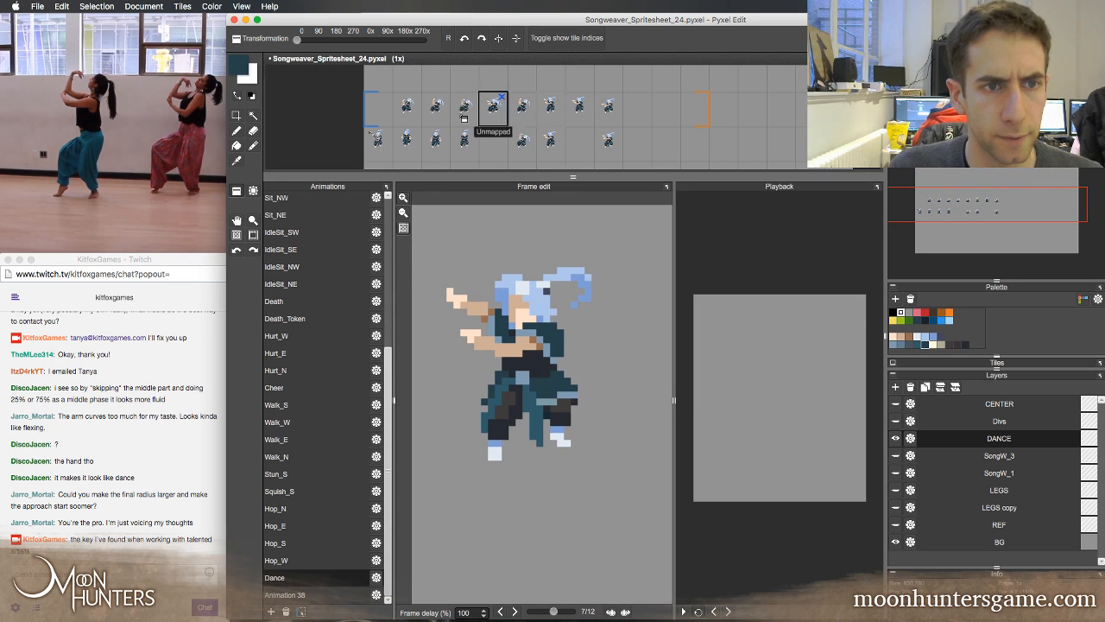
pyautogui.rightClick(413, 112)
pyautogui.press('x')
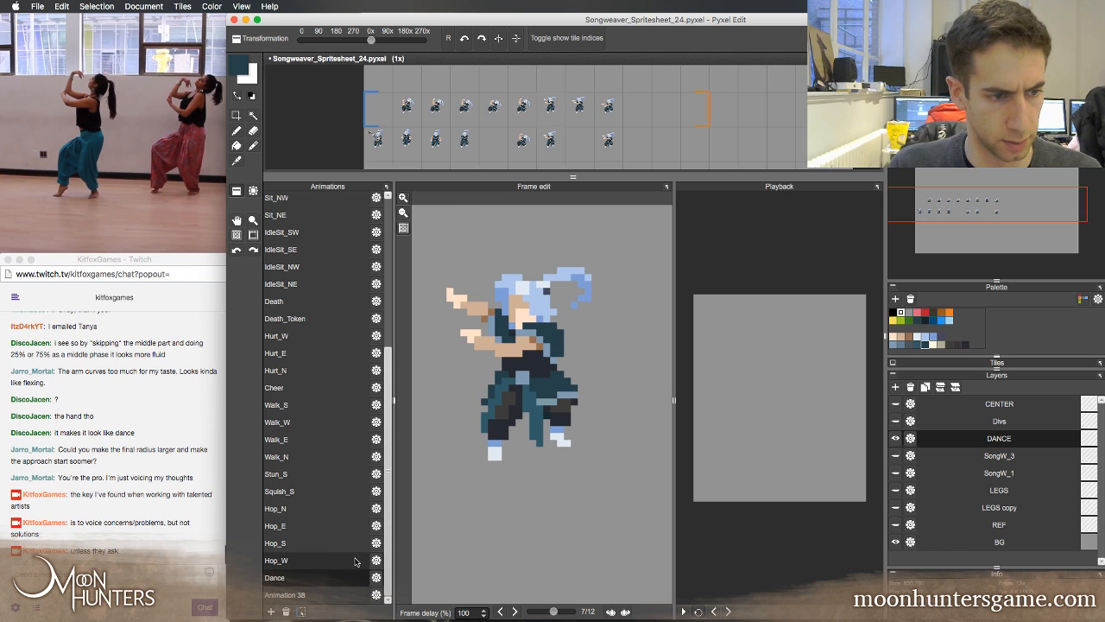
# Set the Dance animation's length to 17 and place horizontally mirrored copies of its first three sprites after the eighth sprite
pyautogui.click(376, 577)
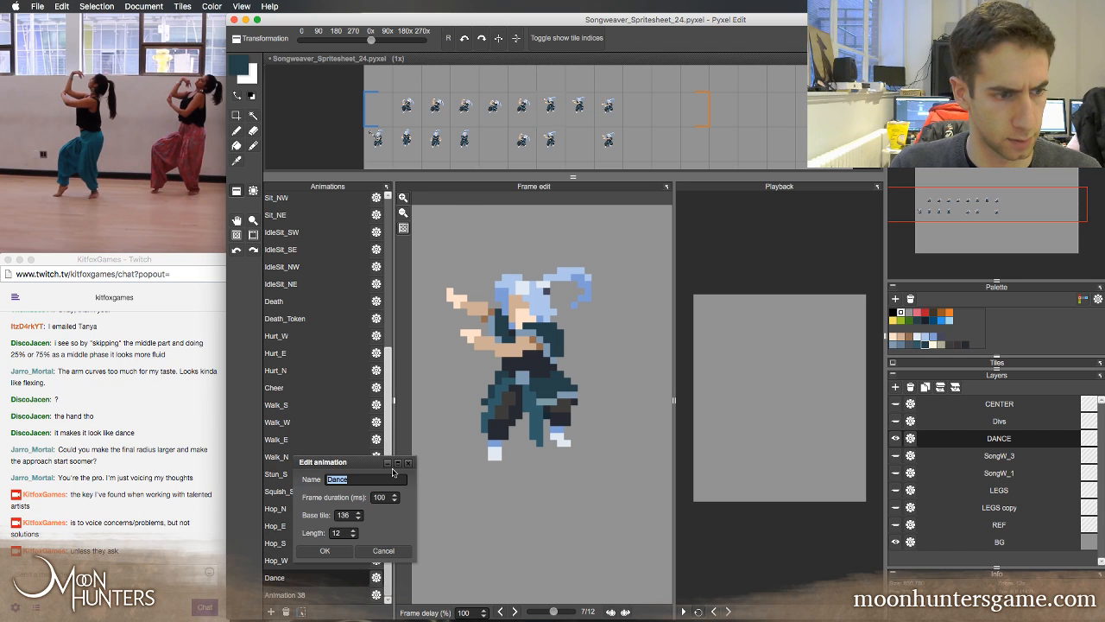
pyautogui.click(330, 551)
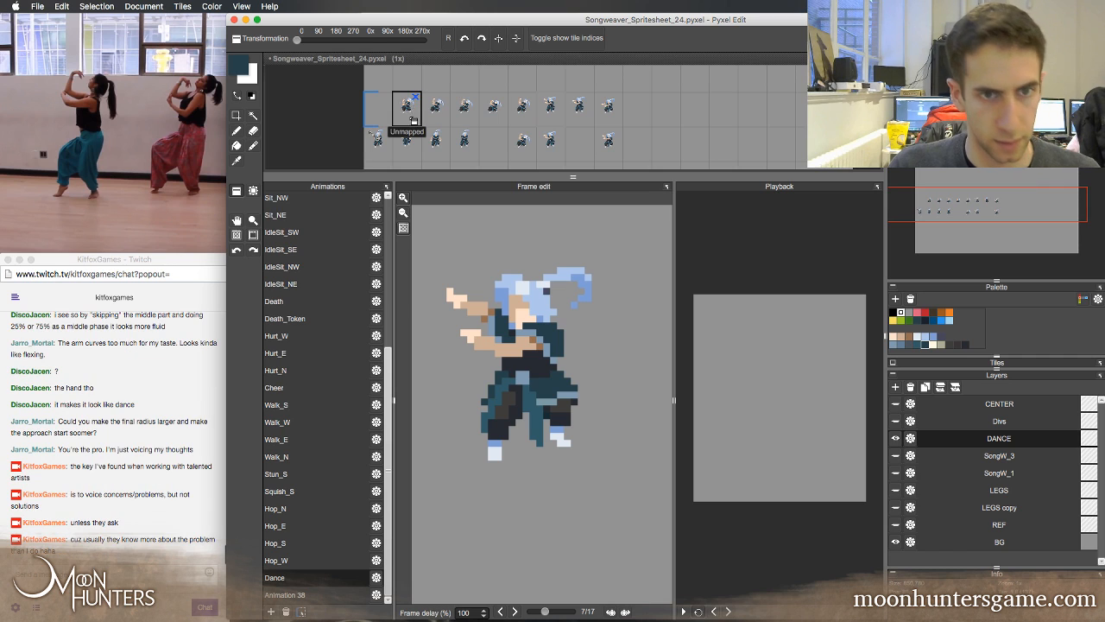
pyautogui.hotkey('ctrl', 'c')
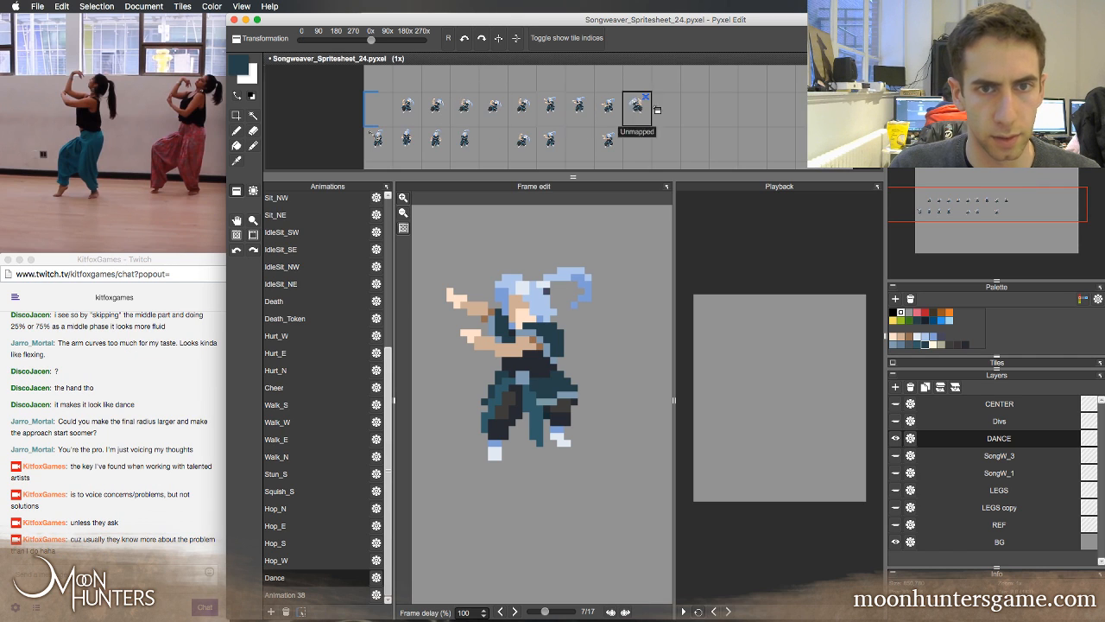
pyautogui.hotkey('ctrl', 'v')
pyautogui.rightClick(470, 109)
pyautogui.press('x')
pyautogui.click(694, 107)
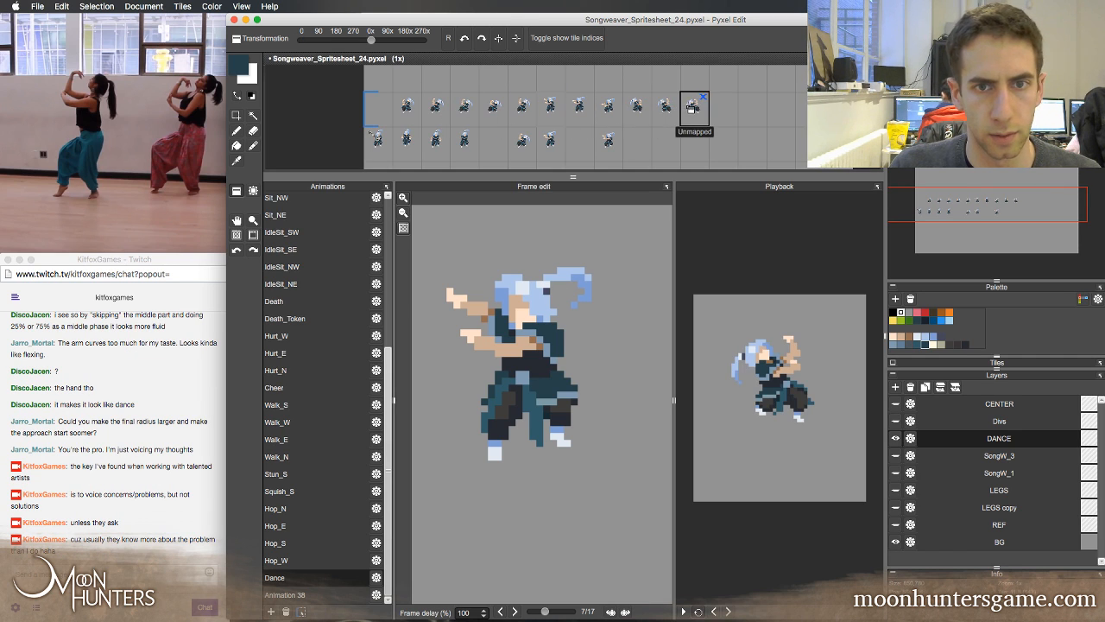
# Place horizontally mirrored copies of the fourth to eighth Dance sprites in the next empty tiles of the row
pyautogui.rightClick(500, 107)
pyautogui.press('x')
pyautogui.click(723, 107)
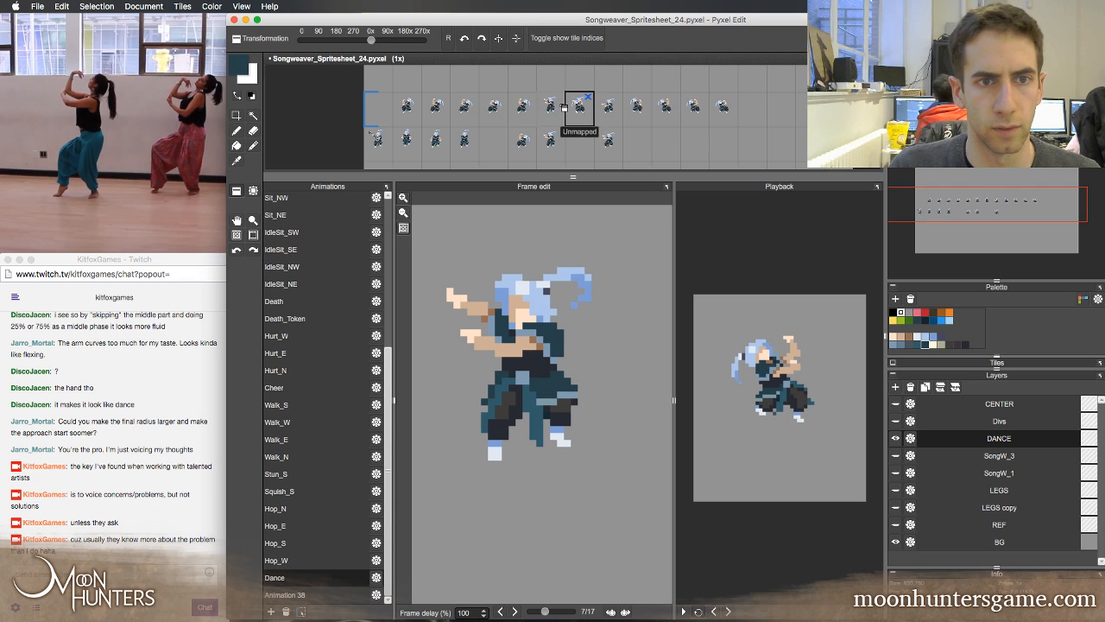
pyautogui.rightClick(550, 107)
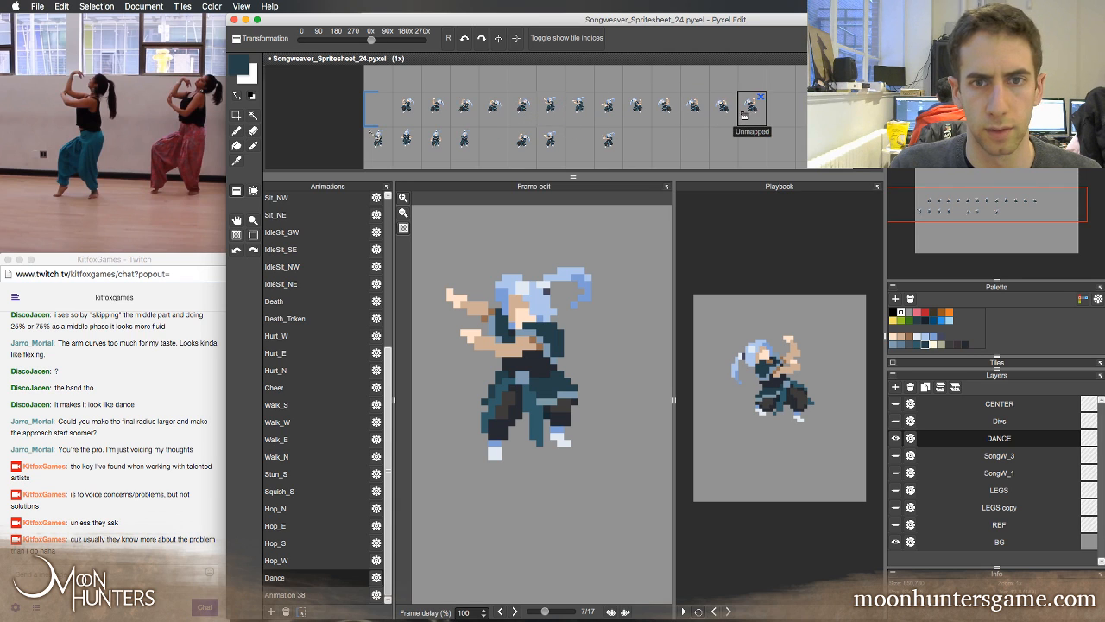
pyautogui.click(752, 107)
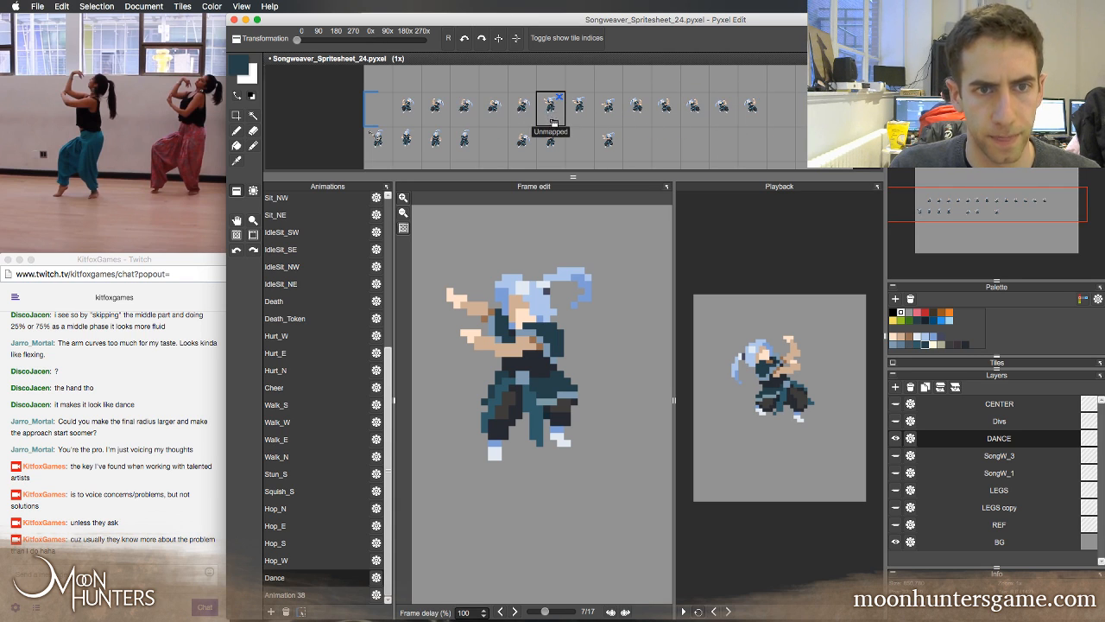
pyautogui.press('x')
pyautogui.click(781, 107)
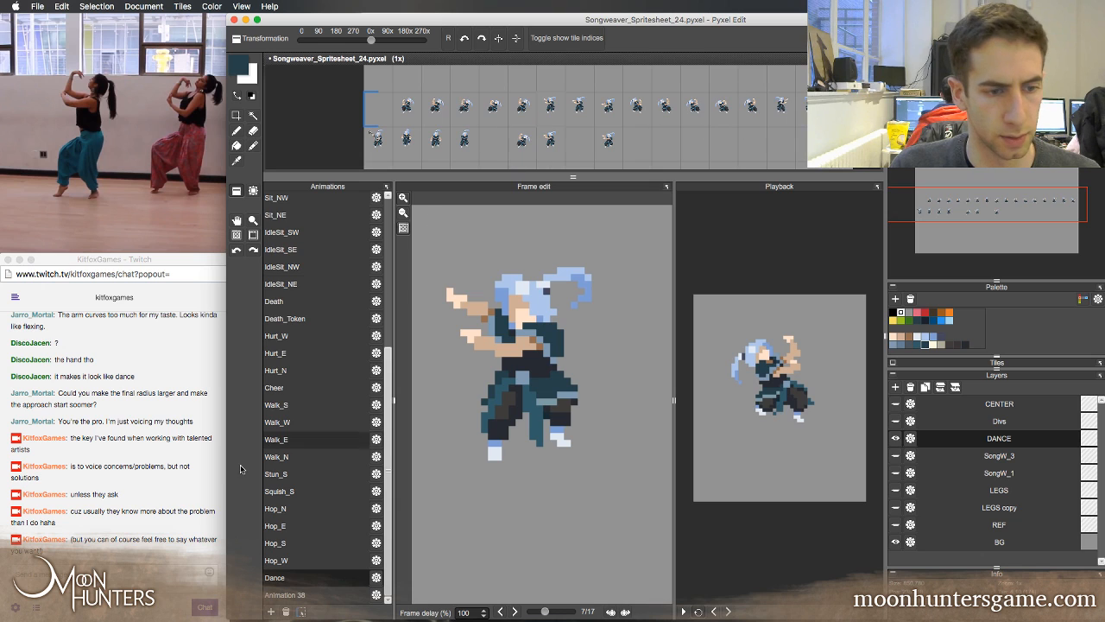
# Set the Dance animation's base tile to 137 and its length to 16
pyautogui.click(376, 577)
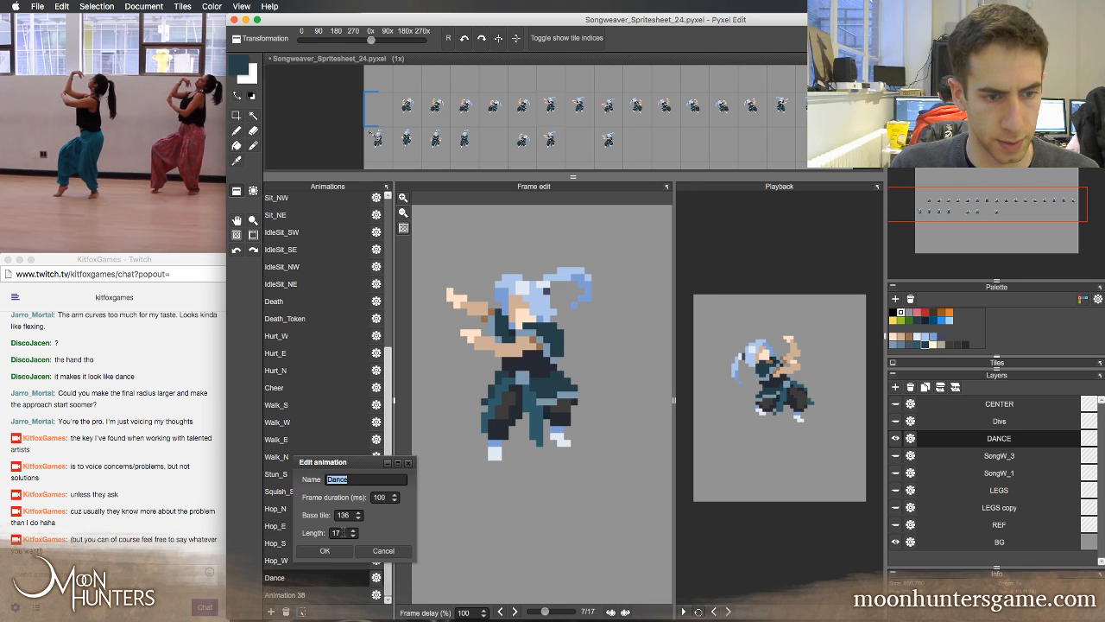
pyautogui.click(353, 530)
pyautogui.press('Up')
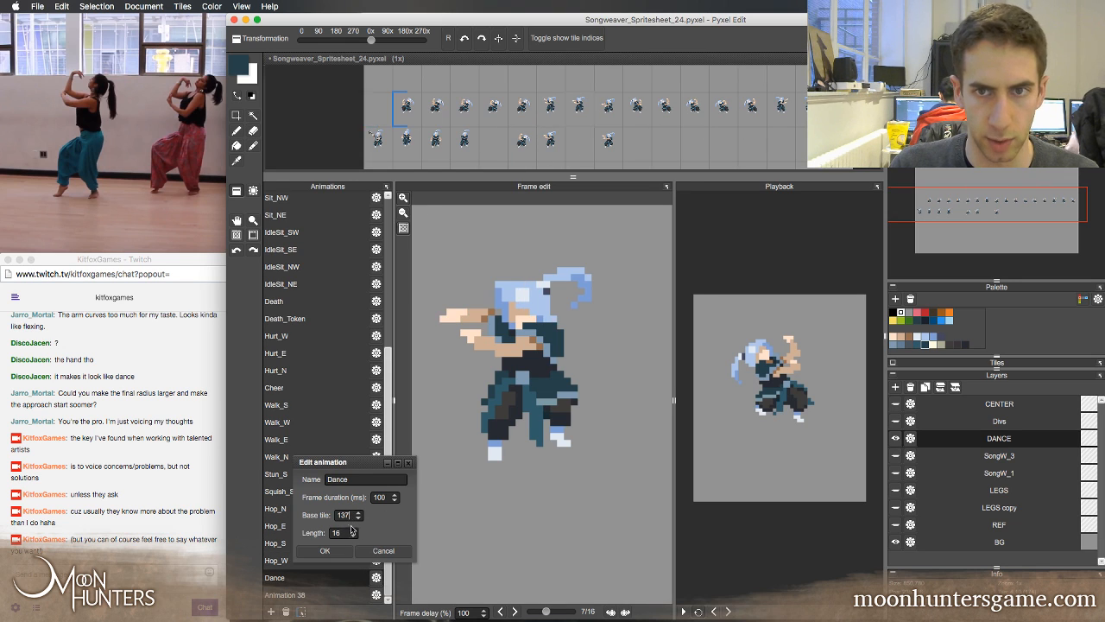
pyautogui.press('Return')
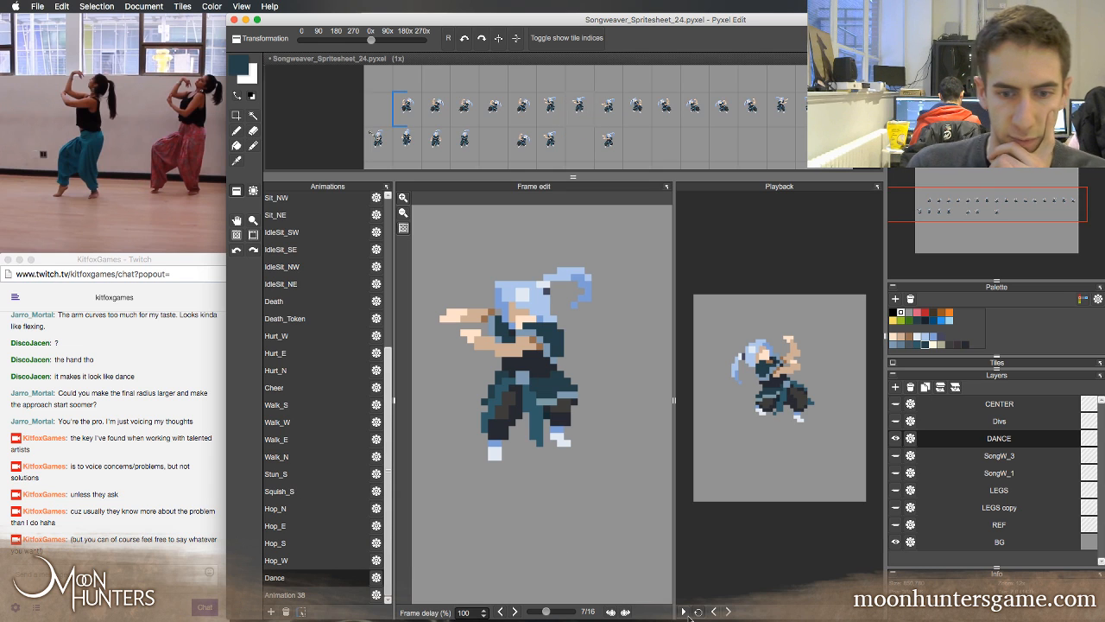
# Play back the extended Dance animation and examine its sprite row in an enlarged spritesheet area at 1x and 2x zoom
pyautogui.click(683, 611)
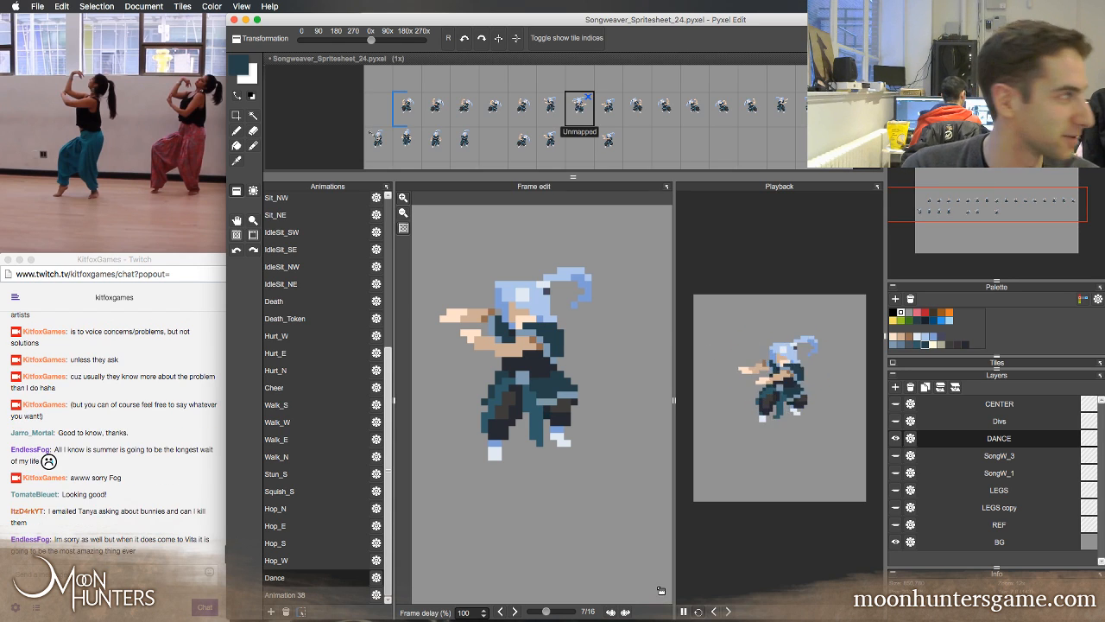
pyautogui.moveTo(662, 603)
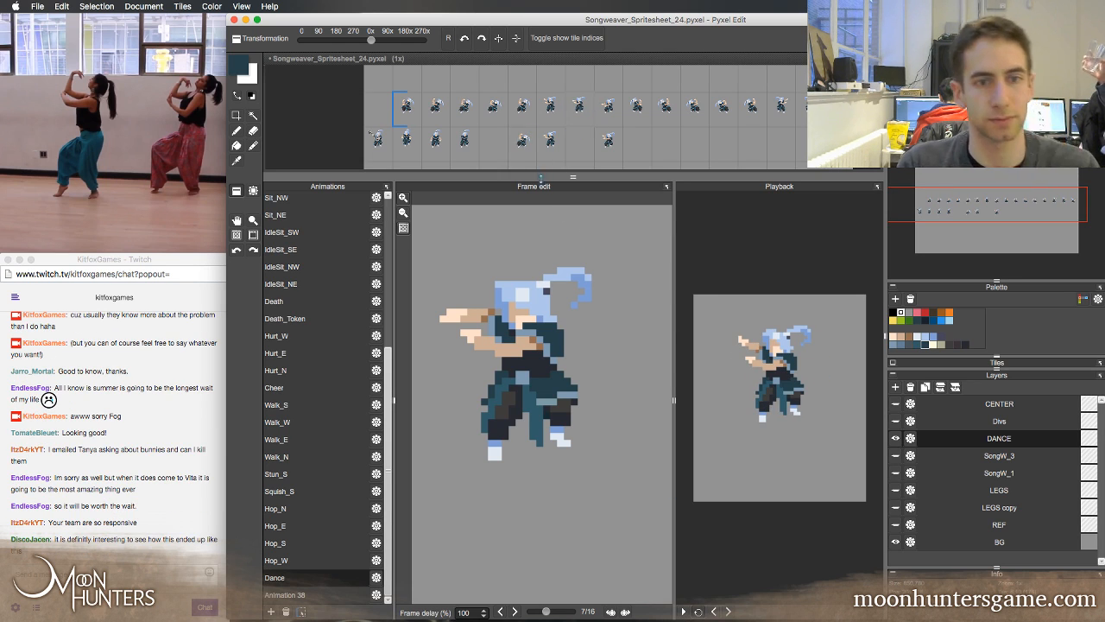
pyautogui.moveTo(541, 177); pyautogui.dragTo(541, 186)
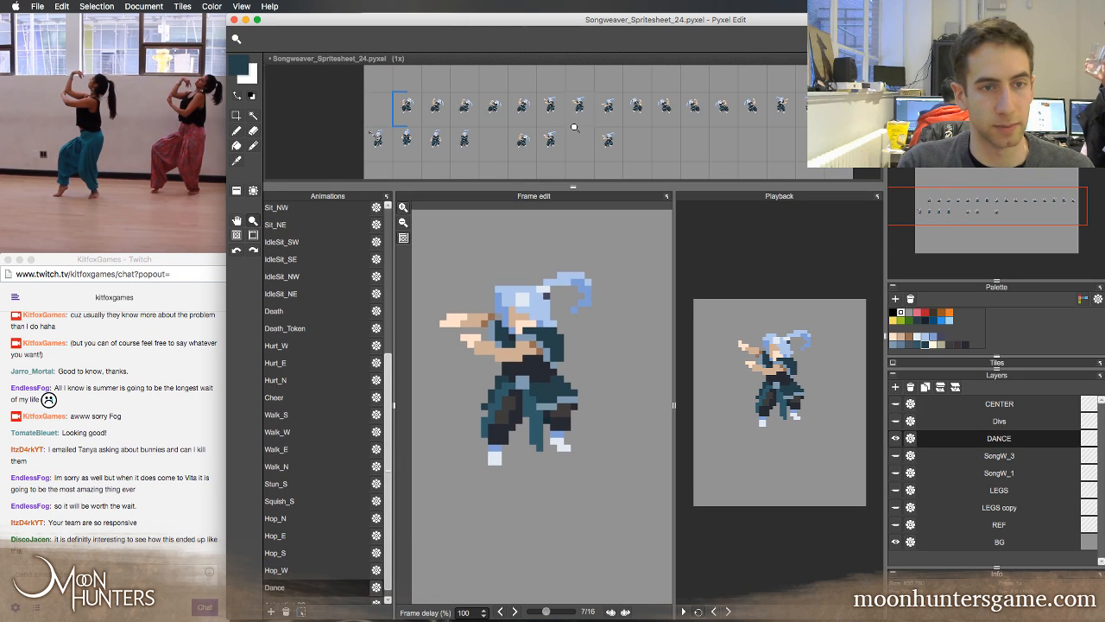
pyautogui.click(575, 128)
pyautogui.moveTo(605, 116); pyautogui.dragTo(569, 105)
pyautogui.rightClick(601, 136)
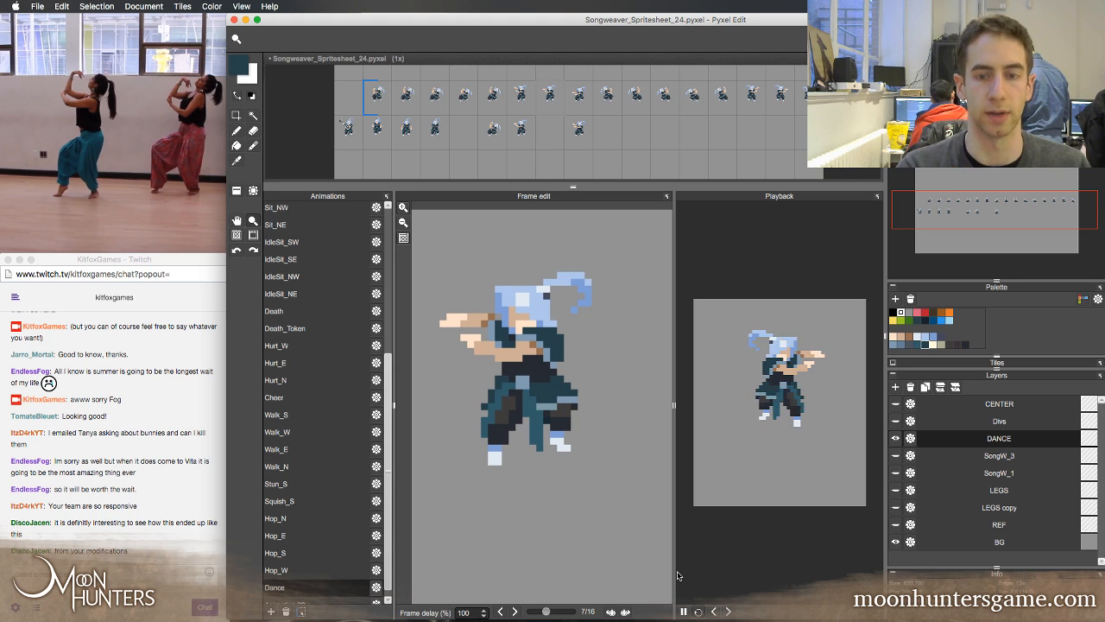
pyautogui.press('m')
pyautogui.press('z')
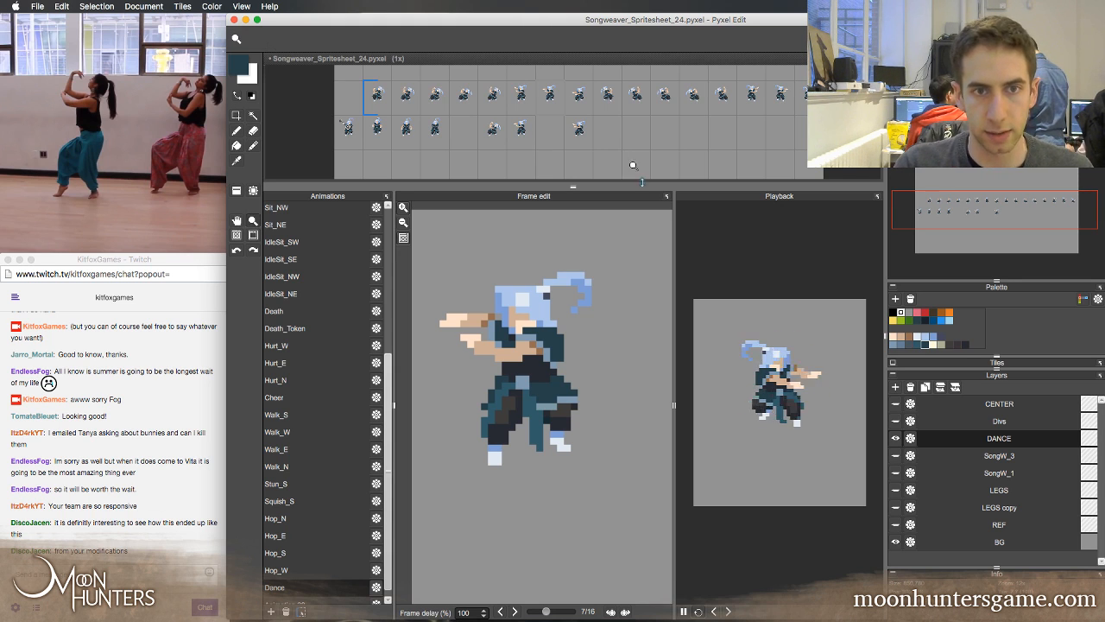
pyautogui.click(630, 128)
pyautogui.moveTo(673, 160); pyautogui.dragTo(728, 167)
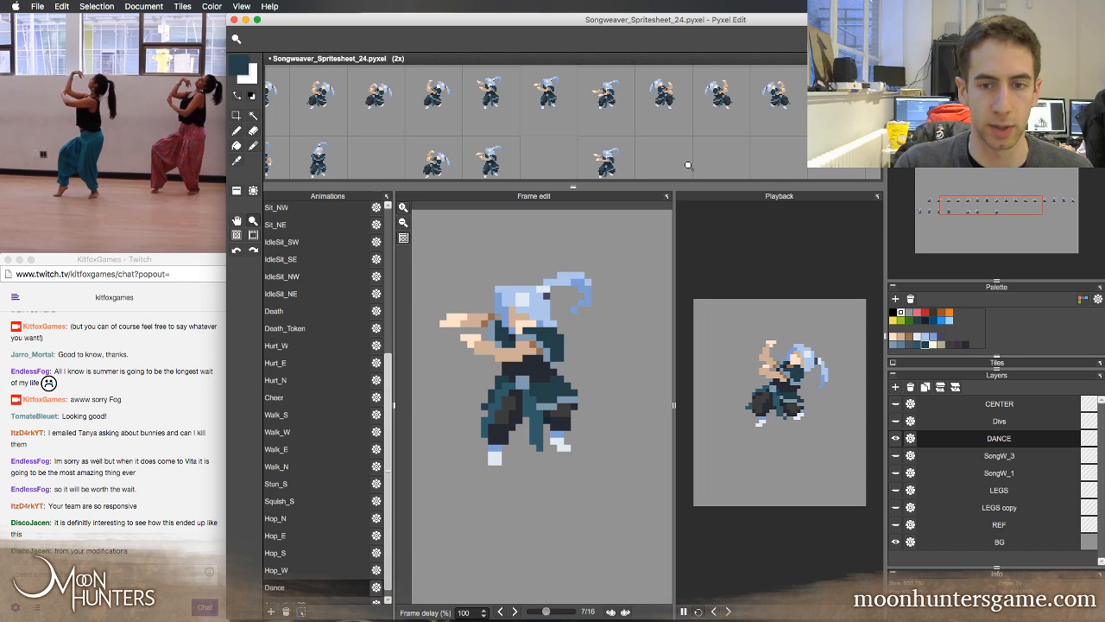
pyautogui.rightClick(621, 118)
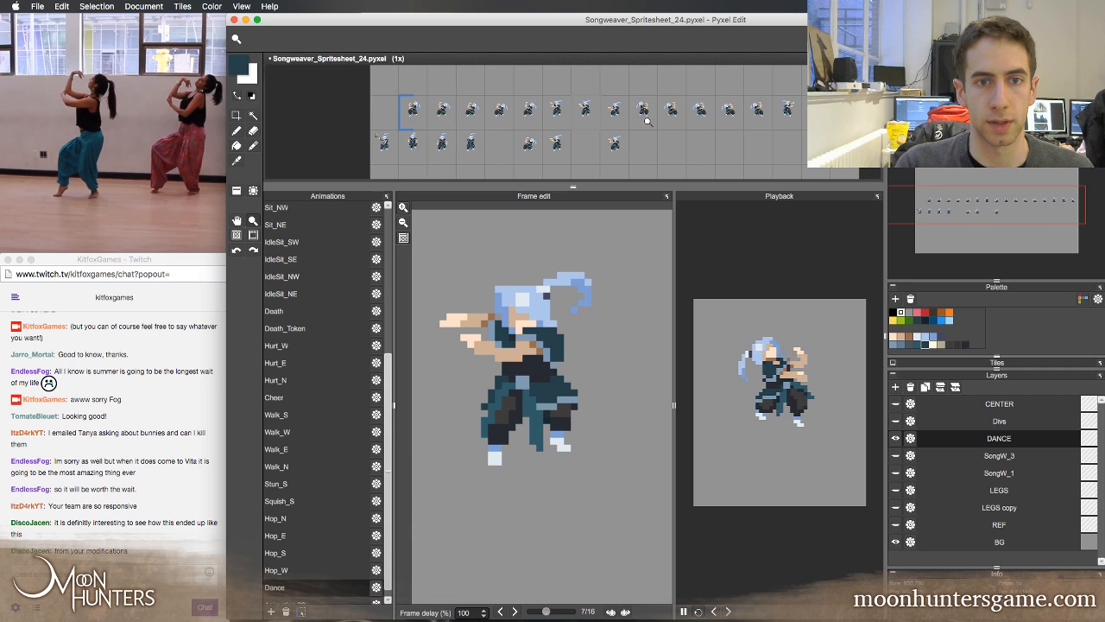
pyautogui.moveTo(634, 129); pyautogui.dragTo(620, 129)
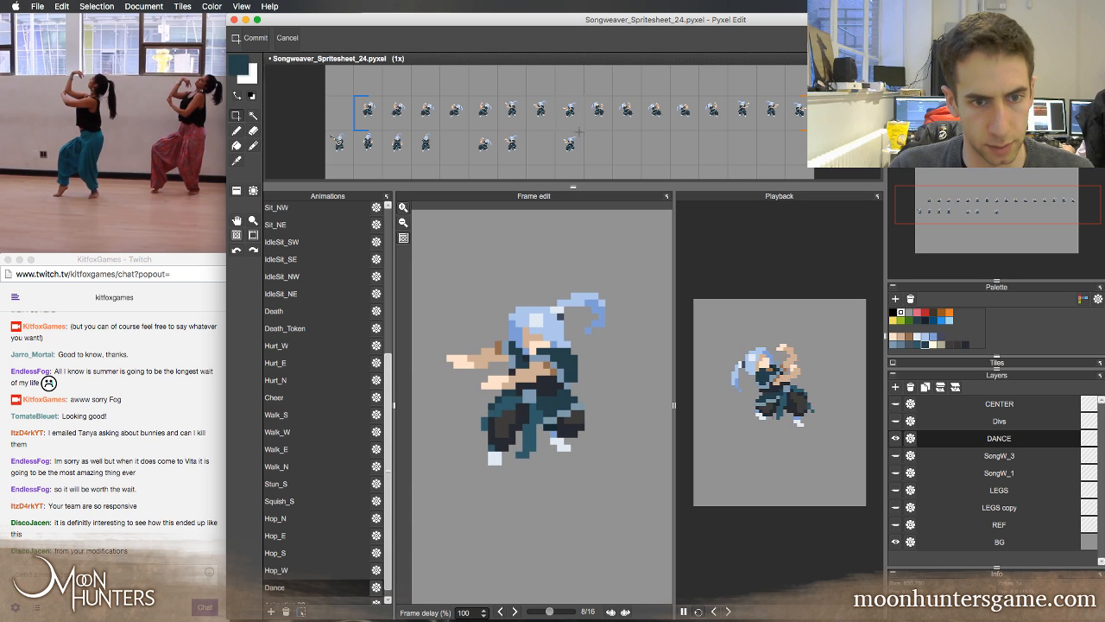
# Clear the eight mirrored sprites from the second half of the Dance row and undo the deletion
pyautogui.moveTo(584, 93); pyautogui.dragTo(824, 132)
pyautogui.press('Delete')
pyautogui.click(741, 147)
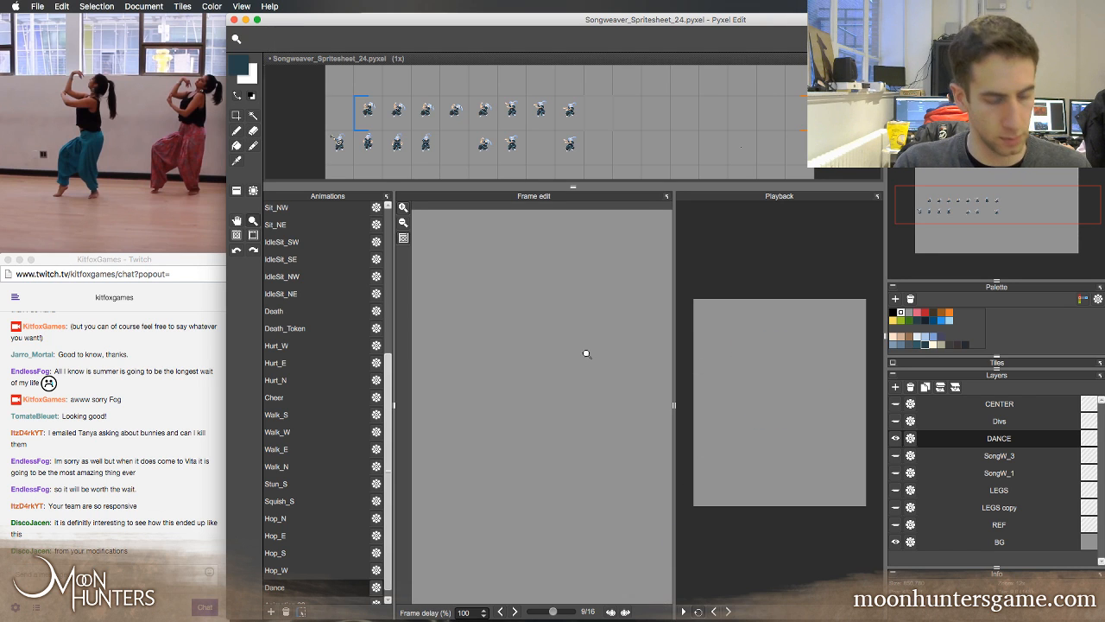
pyautogui.click(487, 130)
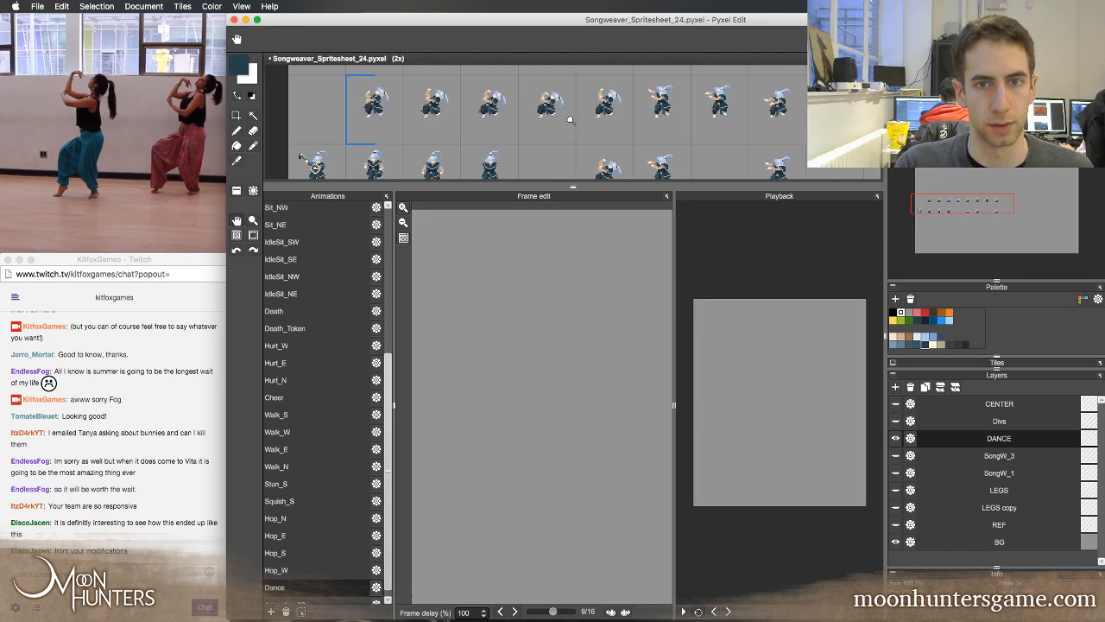
pyautogui.moveTo(575, 126); pyautogui.dragTo(528, 121)
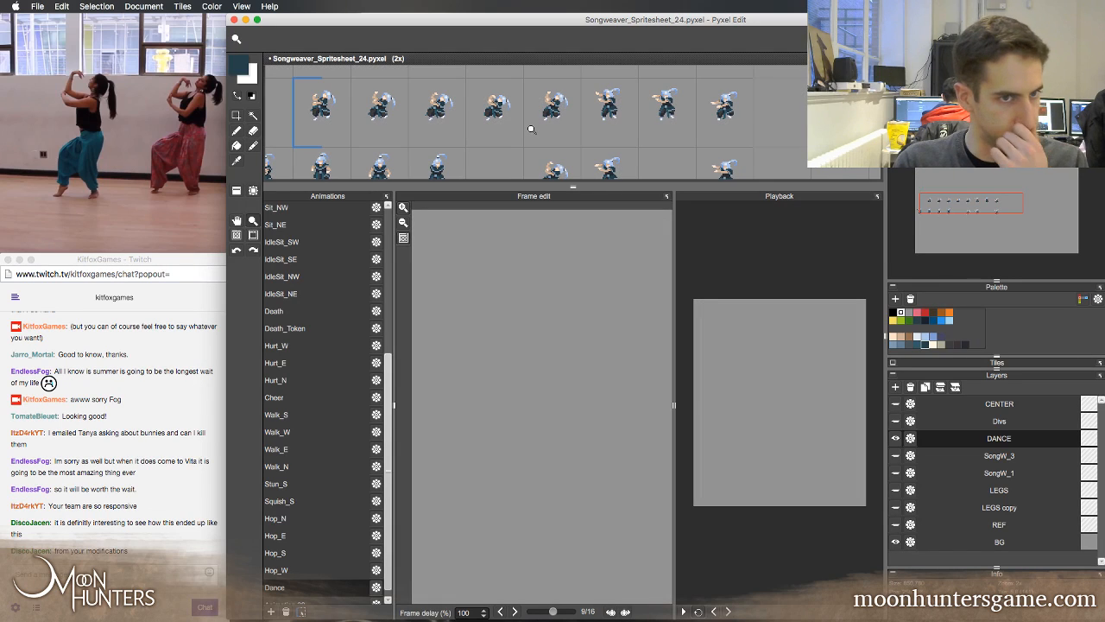
pyautogui.press('super+z')
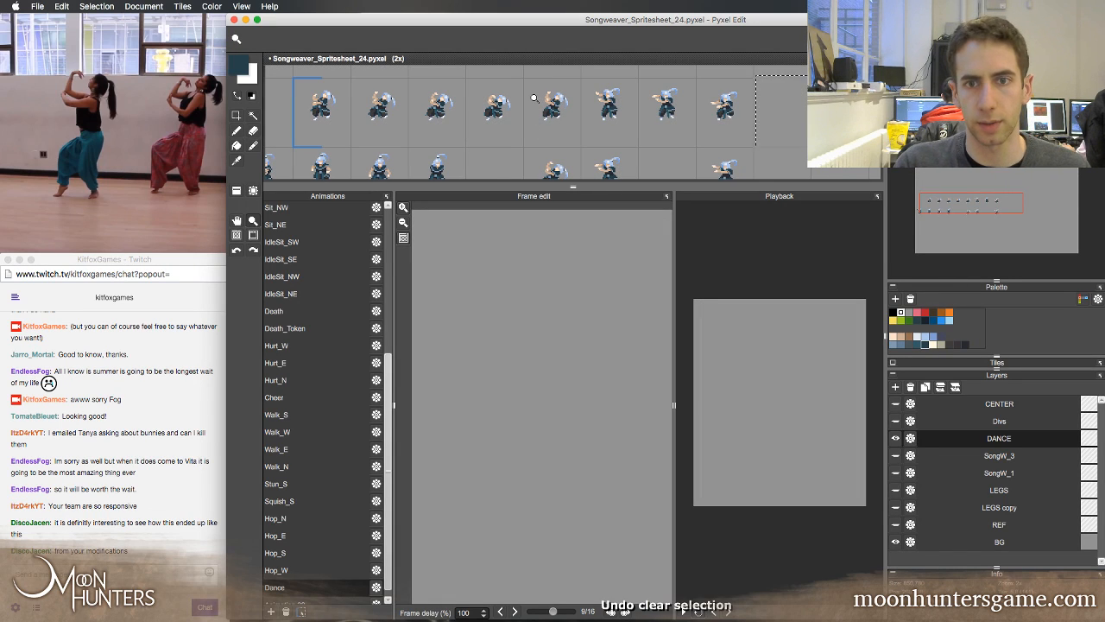
pyautogui.press('super+z')
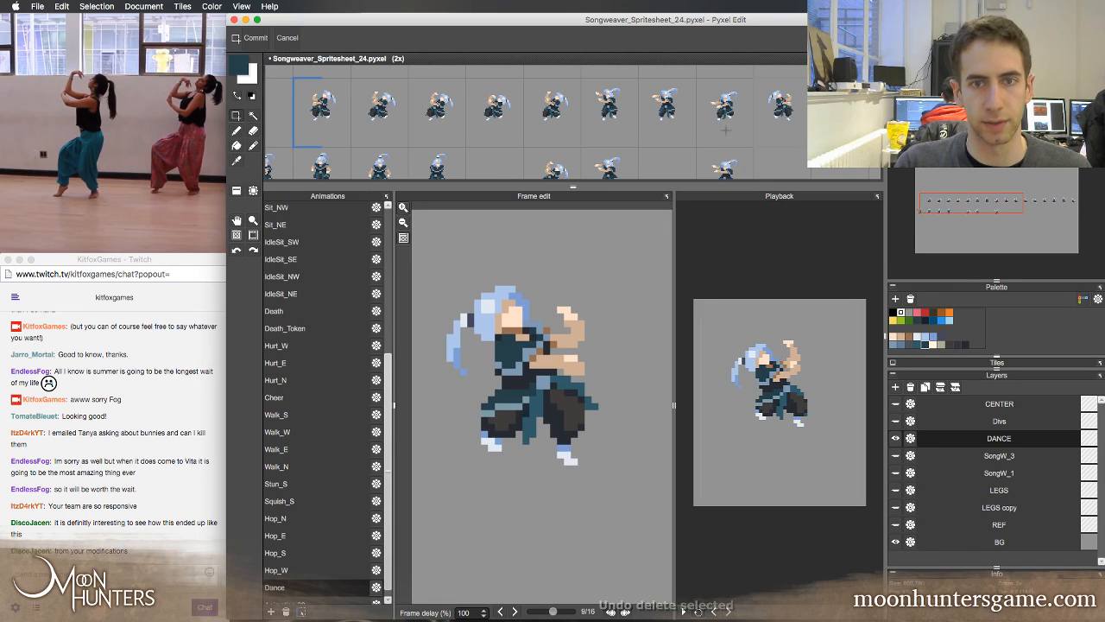
# Step back and forth through Dance frames 7 to 11 to examine how the original poses lead into the mirrored ones
pyautogui.press('Left')
pyautogui.press('Right')
pyautogui.press('Right')
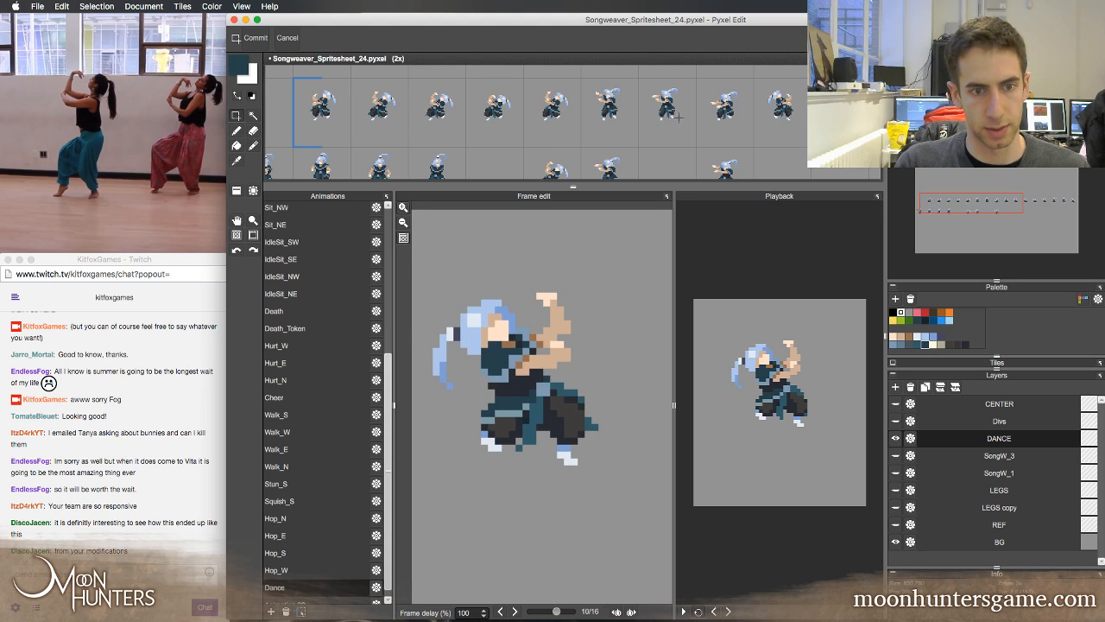
pyautogui.press('Left')
pyautogui.press('Left')
pyautogui.press('Left')
pyautogui.press('Right')
pyautogui.press('Right')
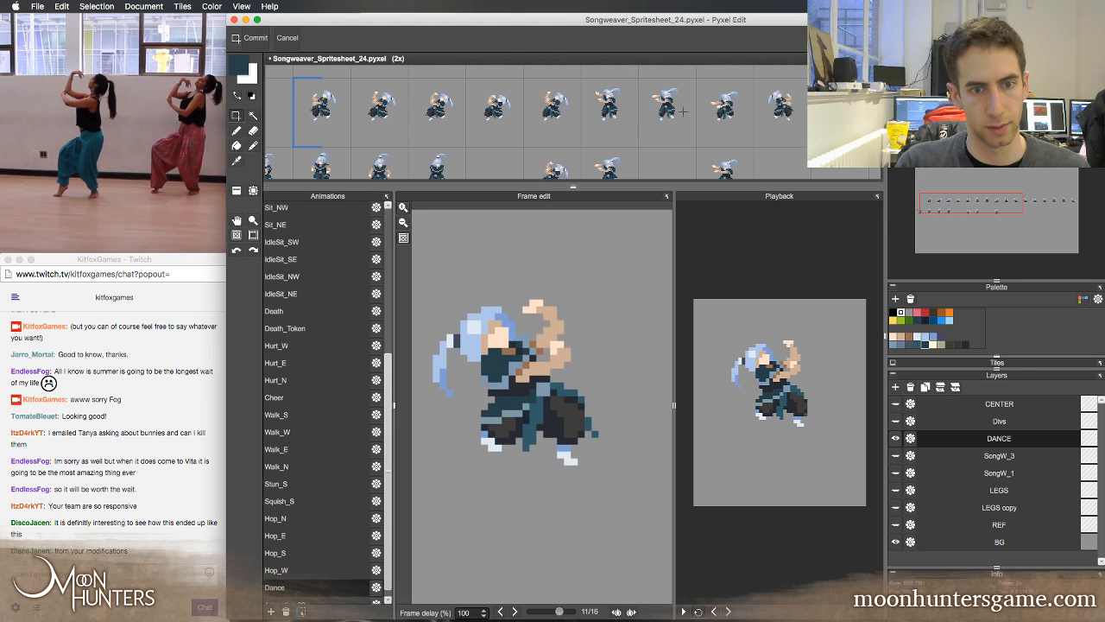
pyautogui.press('Left')
pyautogui.press('Left')
pyautogui.press('Right')
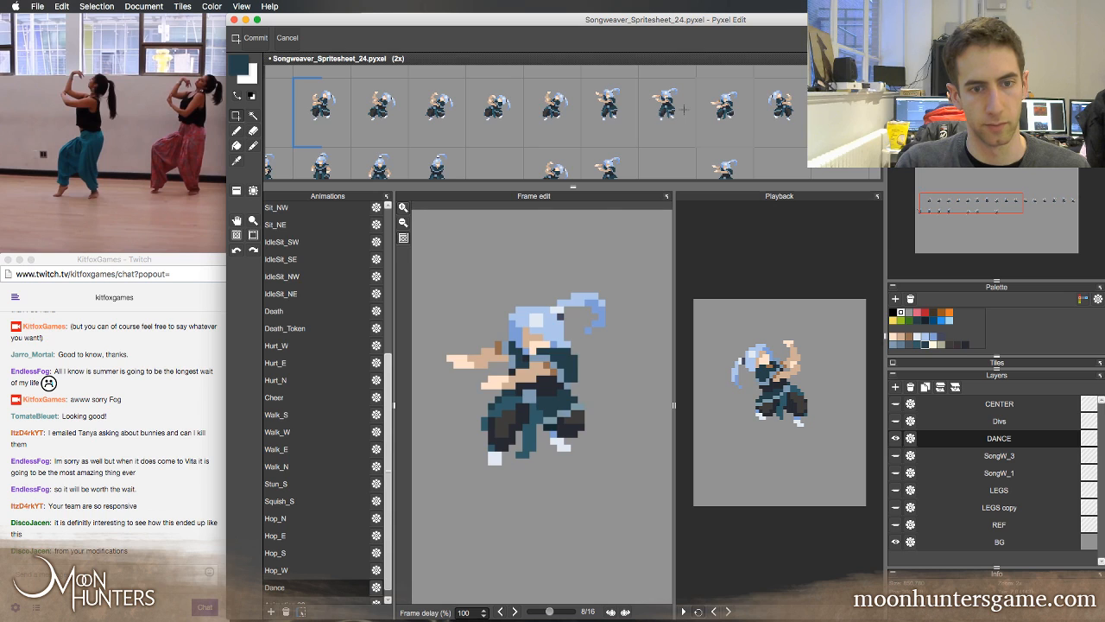
pyautogui.press('Right')
pyautogui.press('Right')
pyautogui.press('Left')
pyautogui.press('Left')
pyautogui.press('Left')
pyautogui.press('Left')
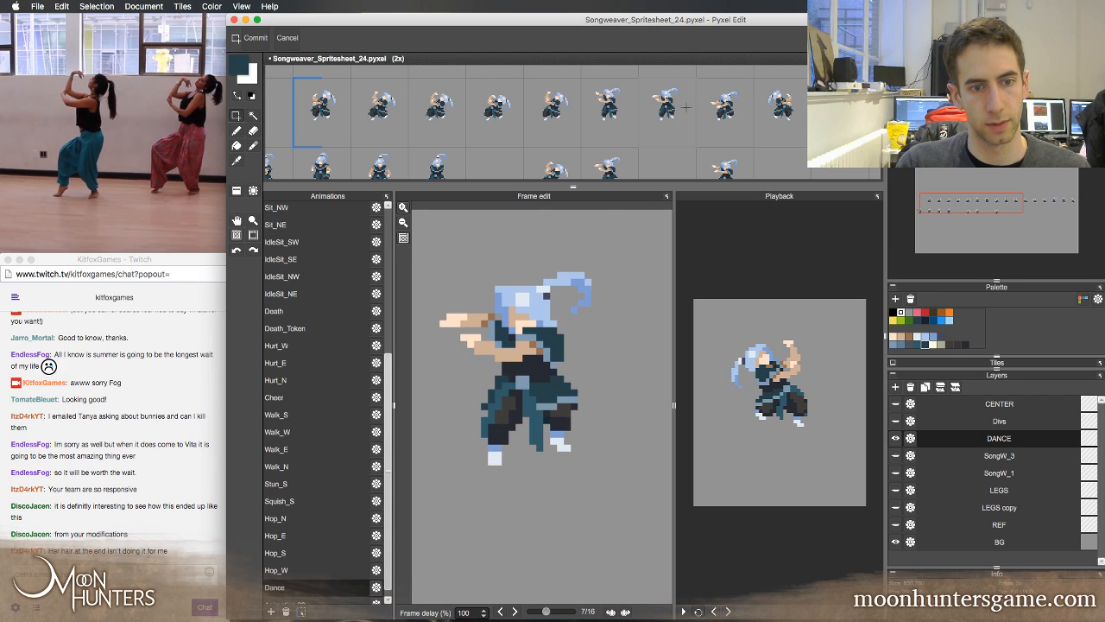
pyautogui.press('Right')
pyautogui.press('Right')
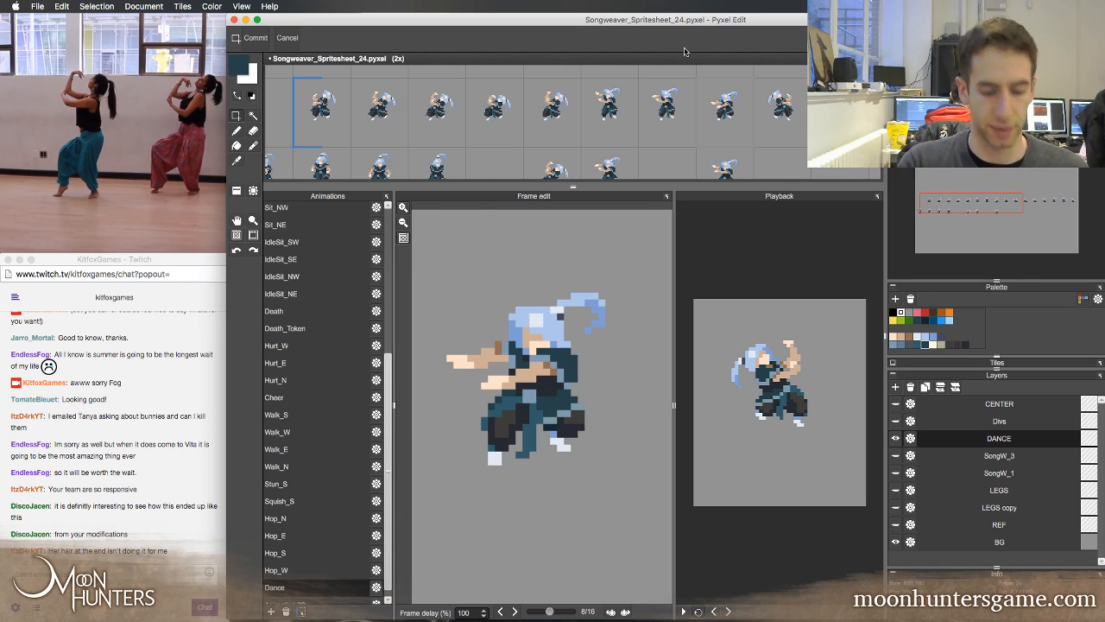
# Step forward through the whole sixteen-frame Dance loop to review the arm and hair motion in both directions
pyautogui.press('Right')
pyautogui.press('Right')
pyautogui.press('Right')
pyautogui.press('Right')
pyautogui.press('Right')
pyautogui.press('Right')
pyautogui.press('Right')
pyautogui.press('Right')
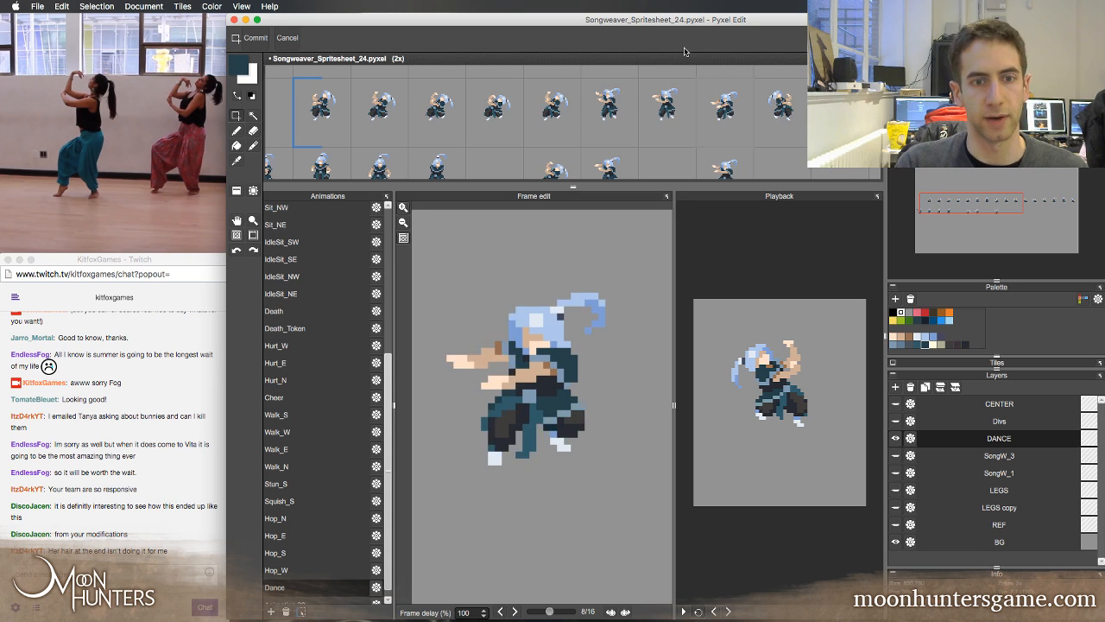
pyautogui.press('Right')
pyautogui.press('Right')
pyautogui.press('Right')
pyautogui.press('Right')
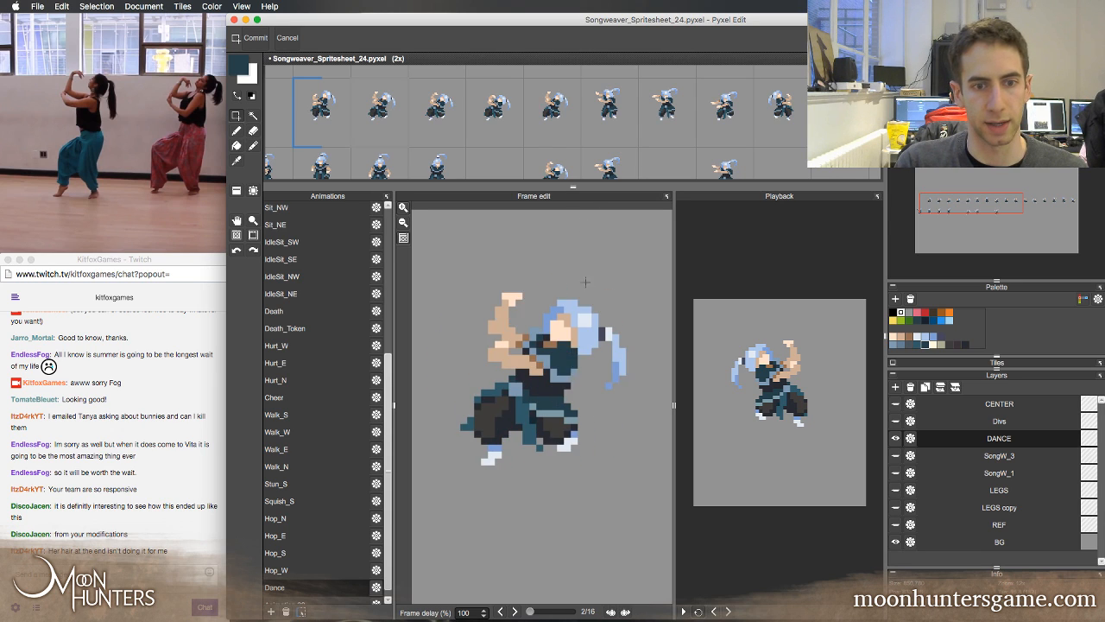
pyautogui.press('Right')
pyautogui.press('Right')
pyautogui.press('Right')
pyautogui.press('Right')
pyautogui.press('Right')
pyautogui.press('Right')
pyautogui.press('Right')
pyautogui.press('Right')
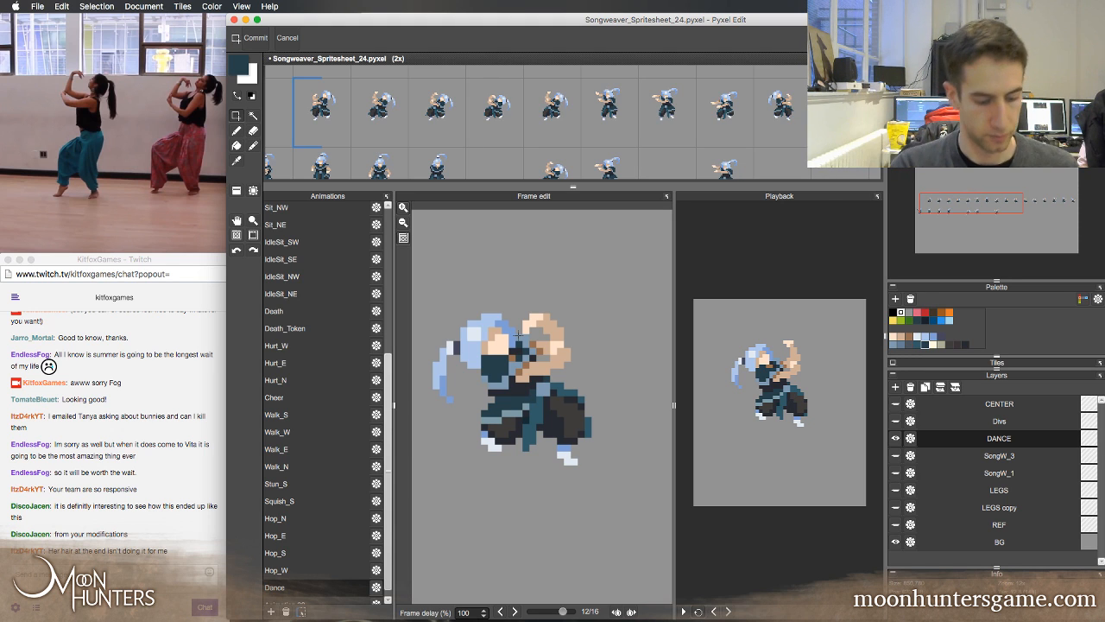
pyautogui.press('Right')
pyautogui.press('Right')
pyautogui.press('Right')
pyautogui.press('Right')
pyautogui.press('Right')
pyautogui.press('Right')
pyautogui.press('Right')
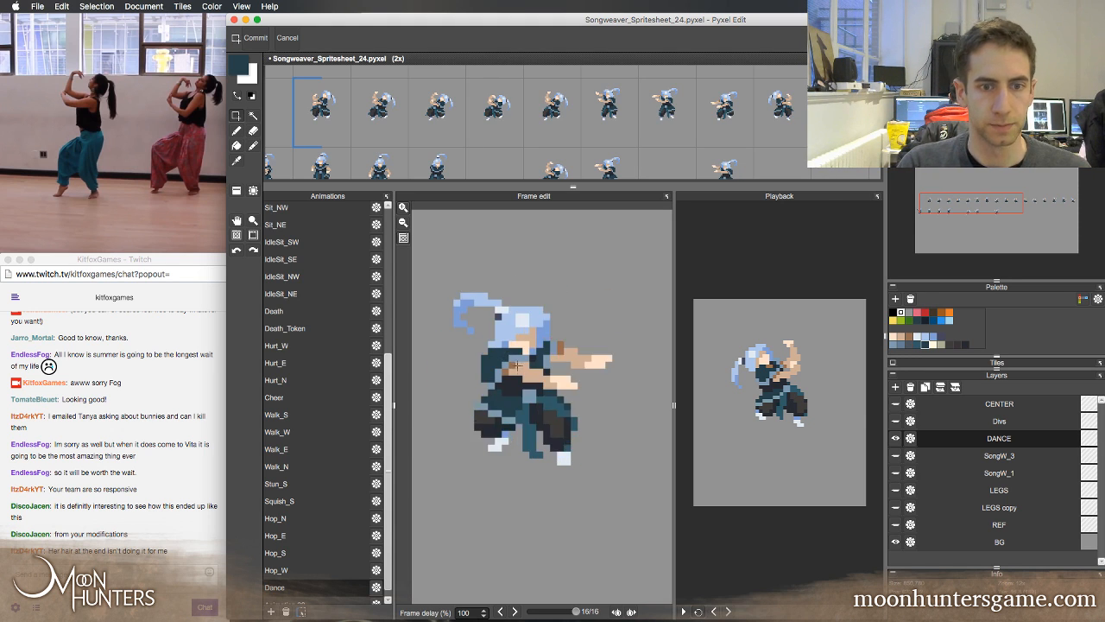
pyautogui.press('Right')
pyautogui.press('Right')
pyautogui.press('Right')
pyautogui.press('Right')
pyautogui.press('Right')
pyautogui.press('Right')
pyautogui.press('Right')
pyautogui.press('Right')
pyautogui.press('Right')
pyautogui.press('Right')
pyautogui.press('Right')
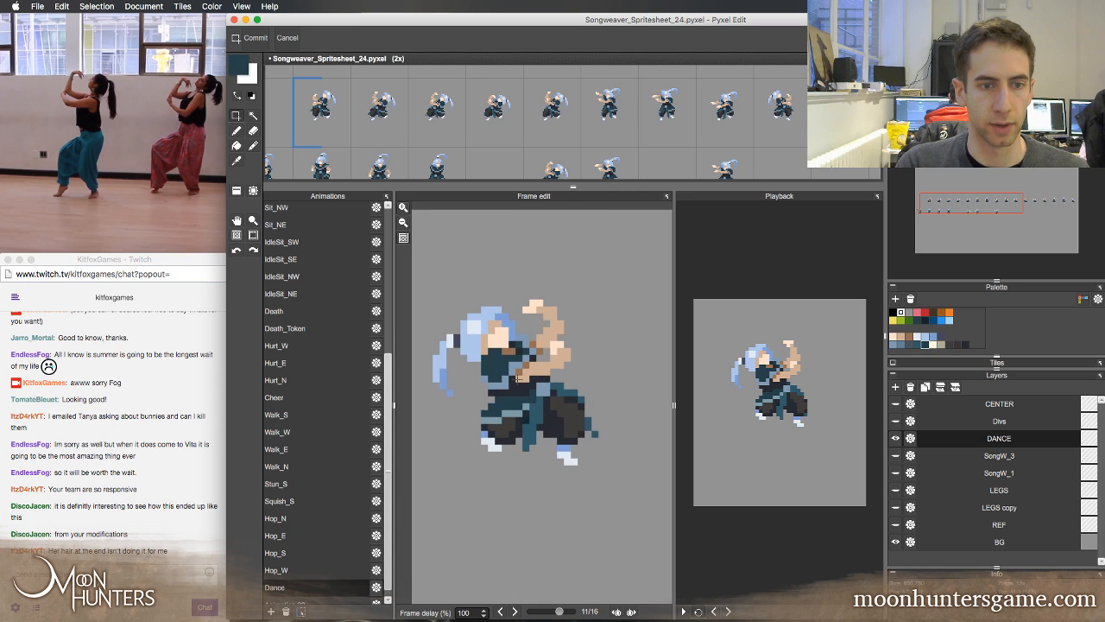
pyautogui.press('Right')
pyautogui.press('Right')
pyautogui.press('Right')
pyautogui.press('Right')
pyautogui.press('Right')
pyautogui.press('Right')
pyautogui.press('Right')
pyautogui.press('Right')
pyautogui.press('Right')
pyautogui.press('Right')
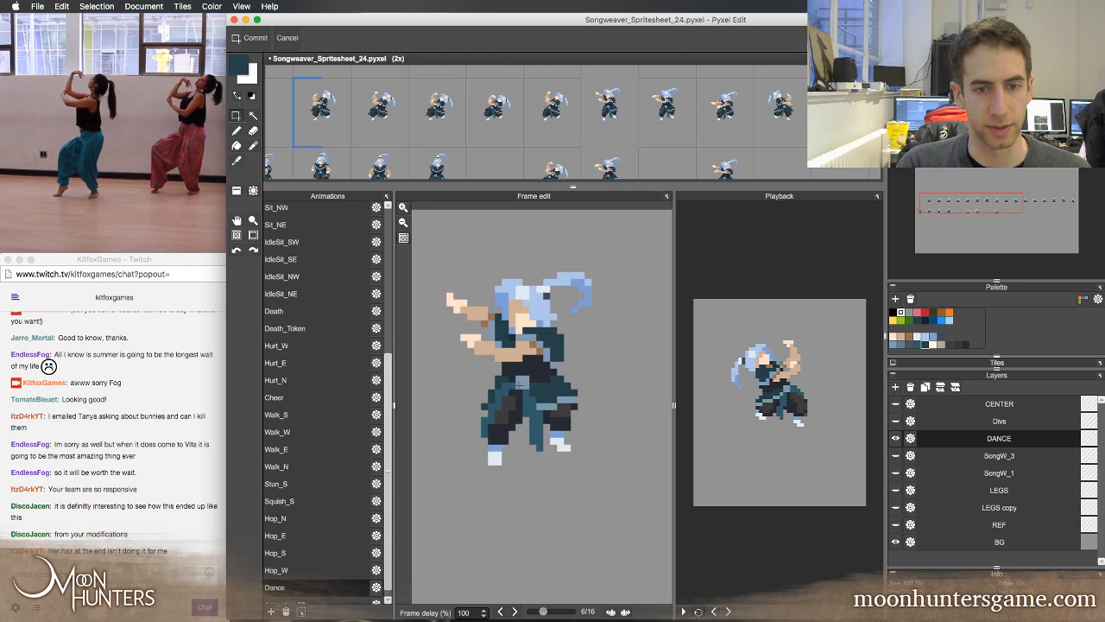
# Step forward through the Dance frames to check how the arm and hair poses continue around the loop
pyautogui.press('Right')
pyautogui.press('Right')
pyautogui.press('Right')
pyautogui.press('Right')
pyautogui.press('Right')
pyautogui.press('Right')
pyautogui.press('Right')
pyautogui.press('Right')
pyautogui.press('Right')
pyautogui.press('Right')
pyautogui.press('Right')
pyautogui.press('Right')
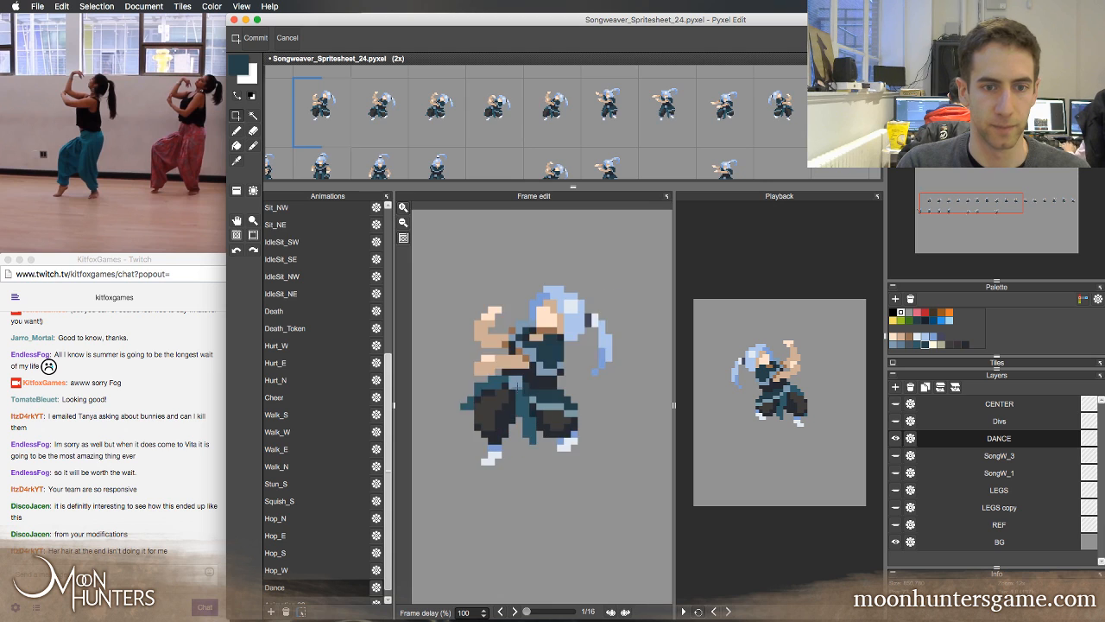
pyautogui.press('Right')
pyautogui.press('Right')
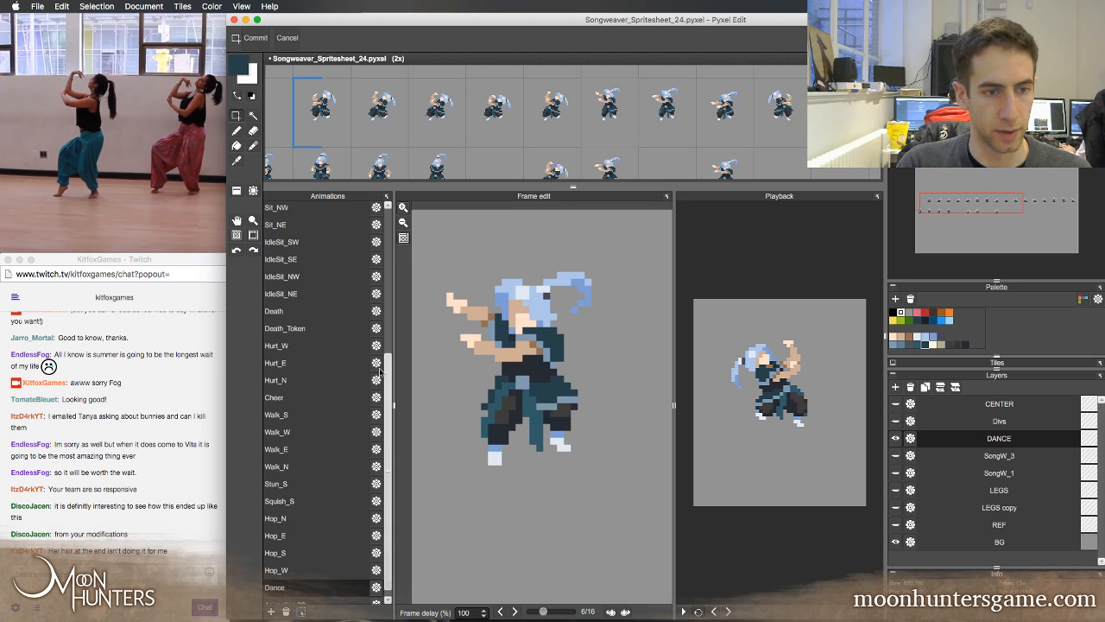
# Show the SongW_3, SongW_1, LEGS and LEGS copy layers instead of DANCE and play the Cheer animation
pyautogui.click(896, 438)
pyautogui.click(895, 455)
pyautogui.click(896, 472)
pyautogui.click(896, 490)
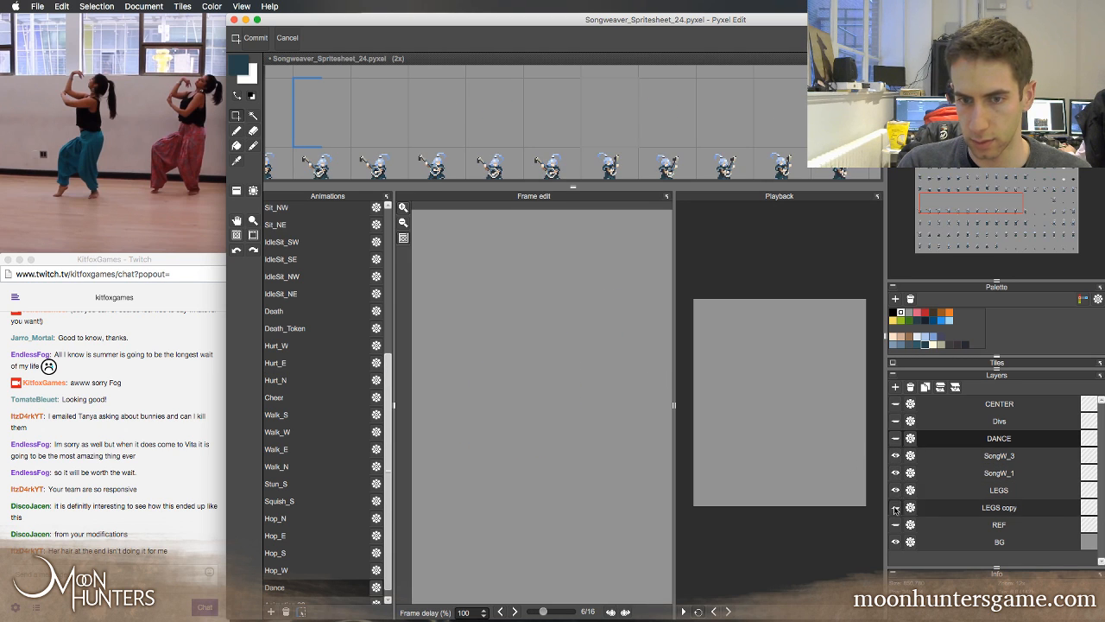
pyautogui.click(285, 259)
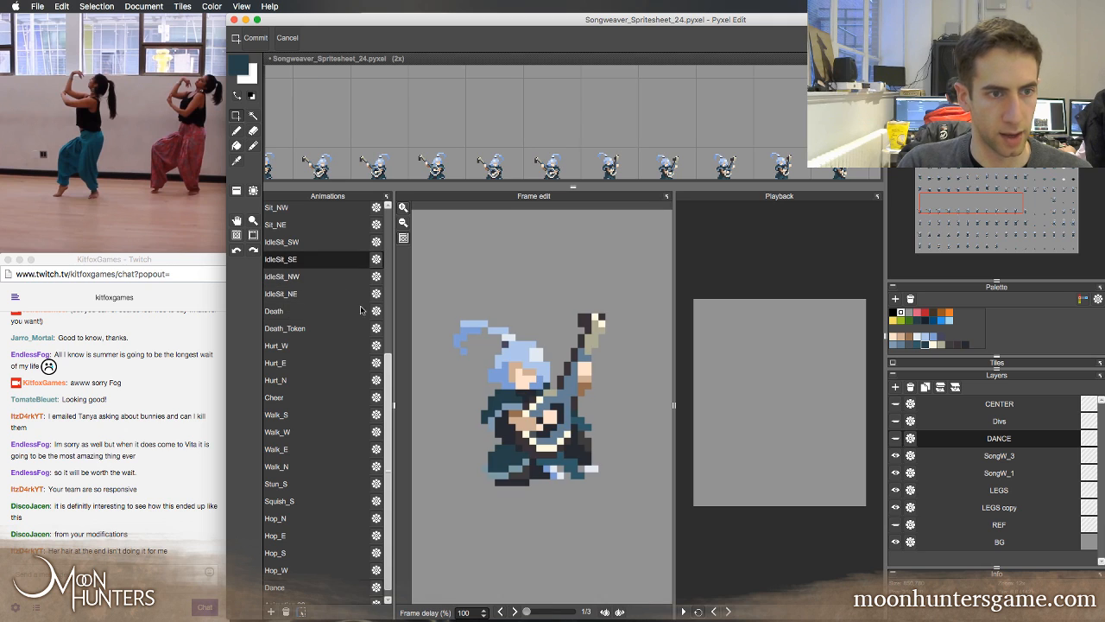
pyautogui.click(342, 395)
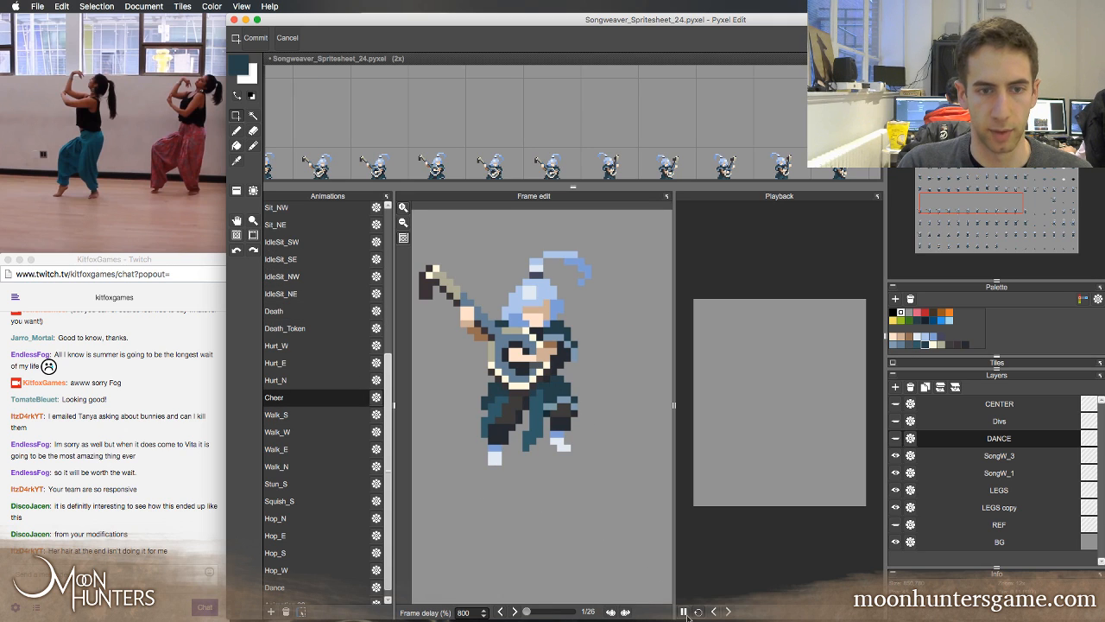
pyautogui.click(682, 611)
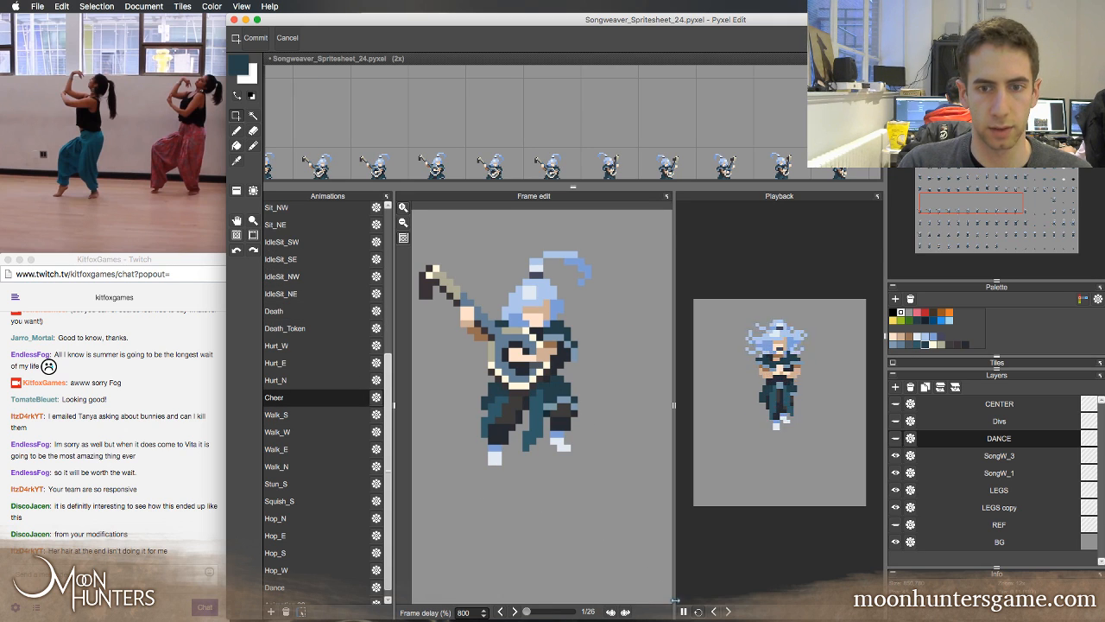
# Play the Walk_W, Death, Hurt_W and Hop_N animations to review the existing character motion
pyautogui.click(306, 434)
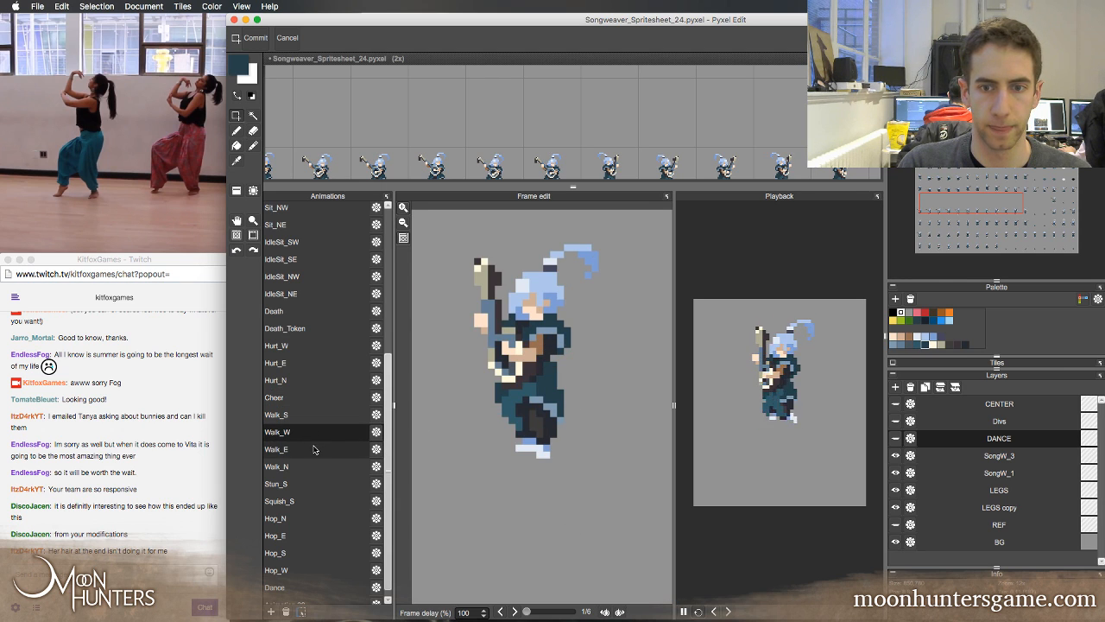
pyautogui.click(307, 311)
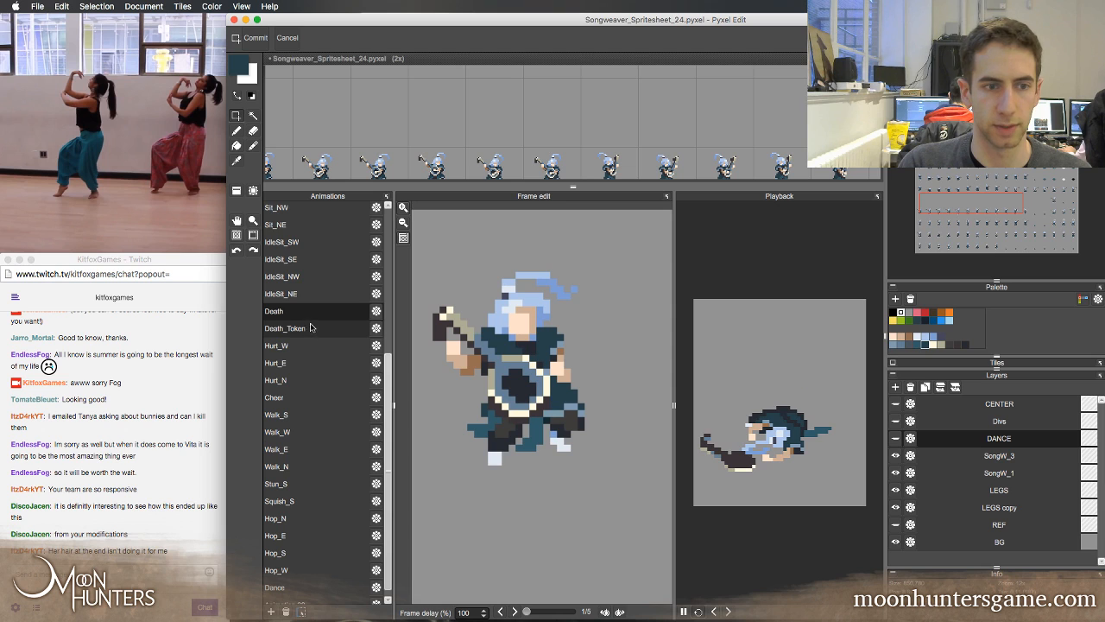
pyautogui.click(304, 346)
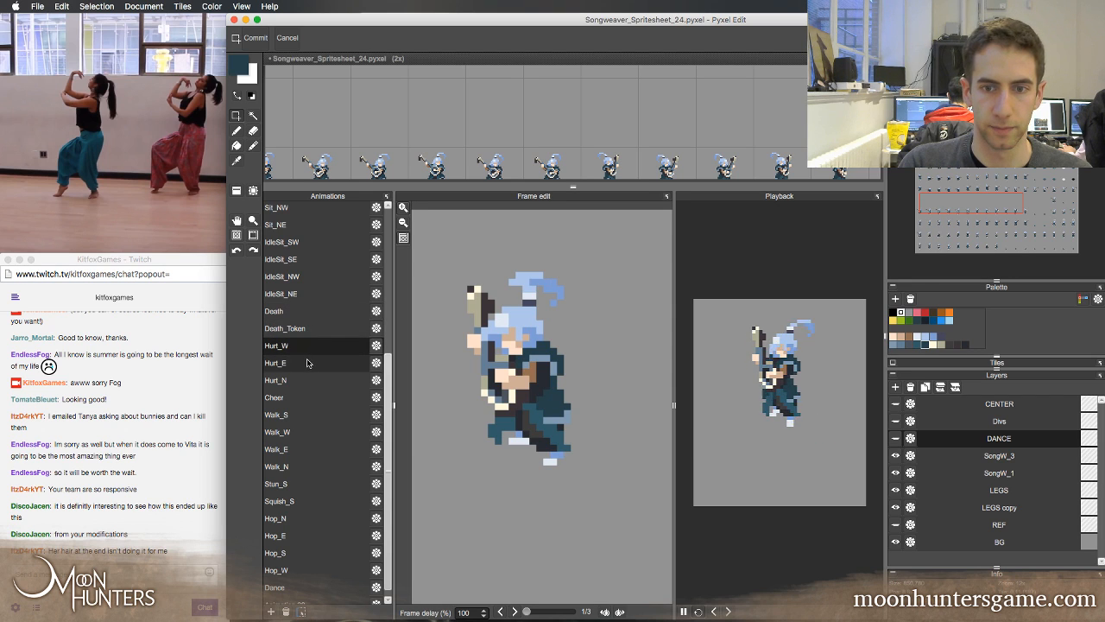
pyautogui.click(309, 432)
pyautogui.click(311, 520)
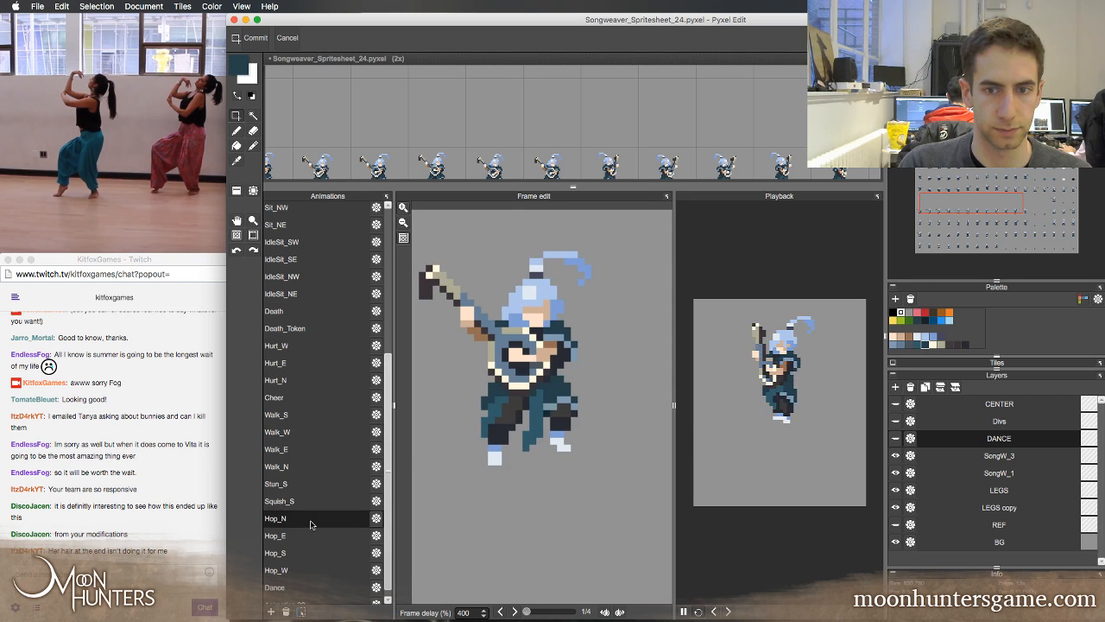
# Play the IdleStrum_W, Run_S, Run_W and Run_E animations from earlier in the animation list
pyautogui.scroll(5, 319, 371)
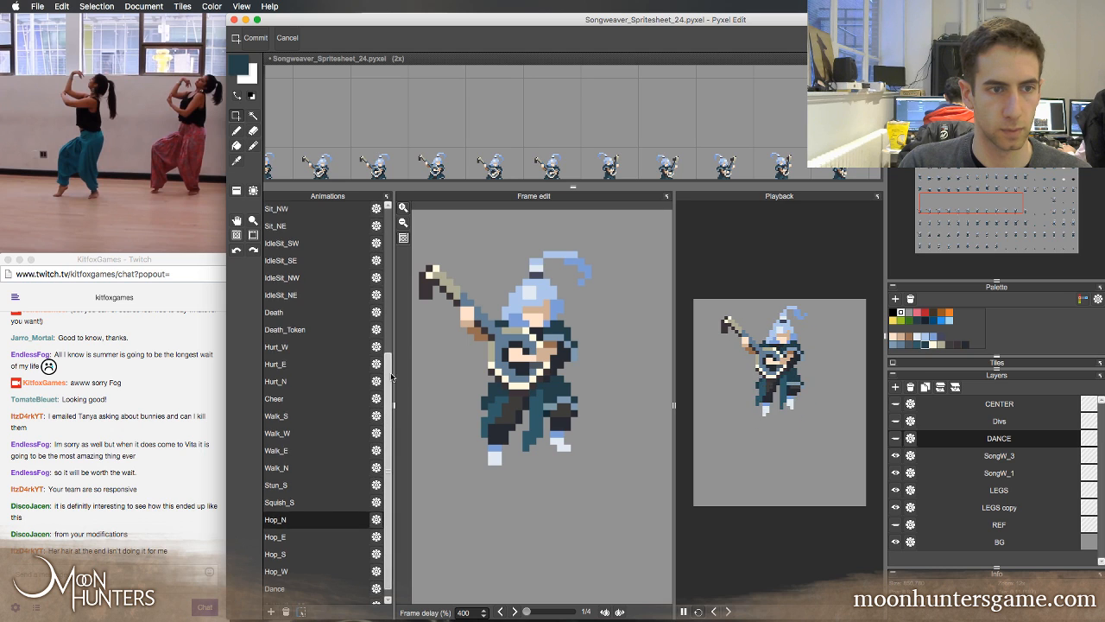
pyautogui.click(323, 350)
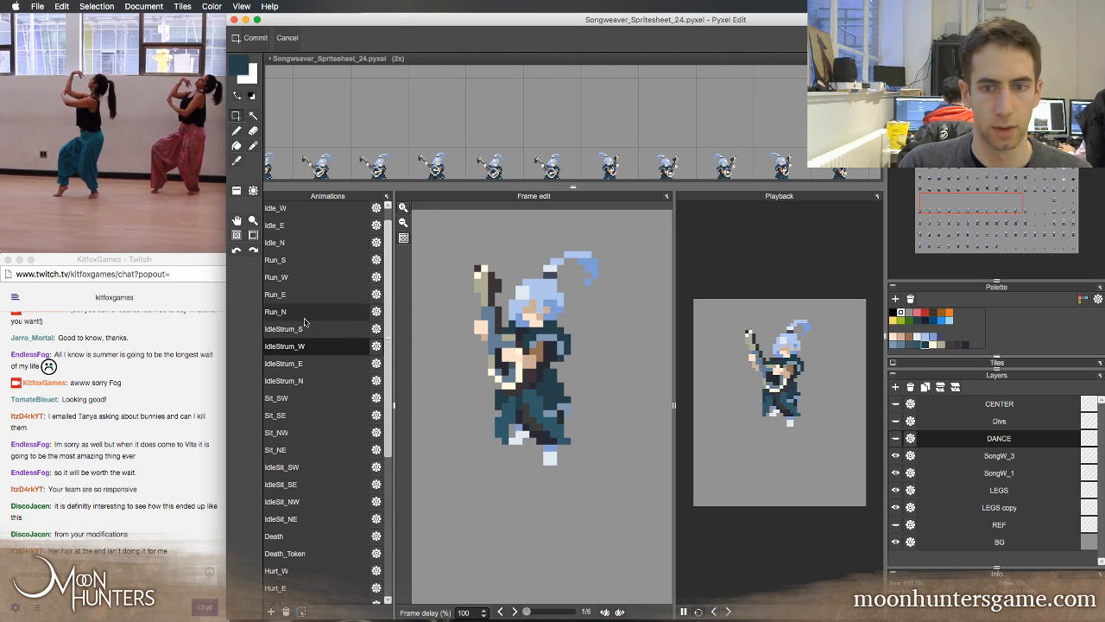
pyautogui.click(308, 264)
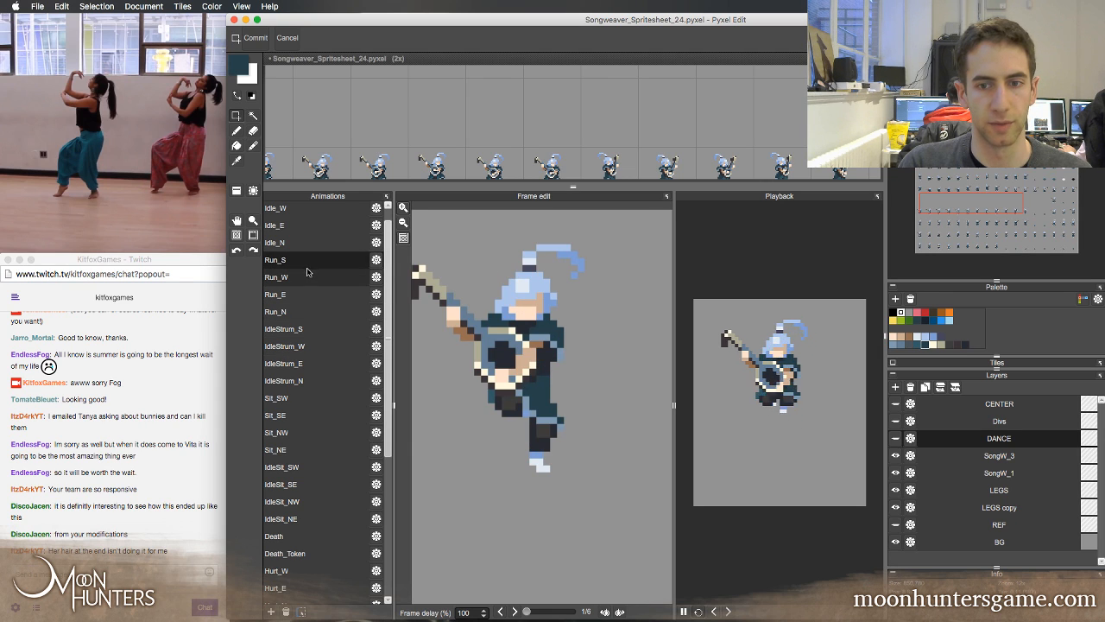
pyautogui.click(309, 278)
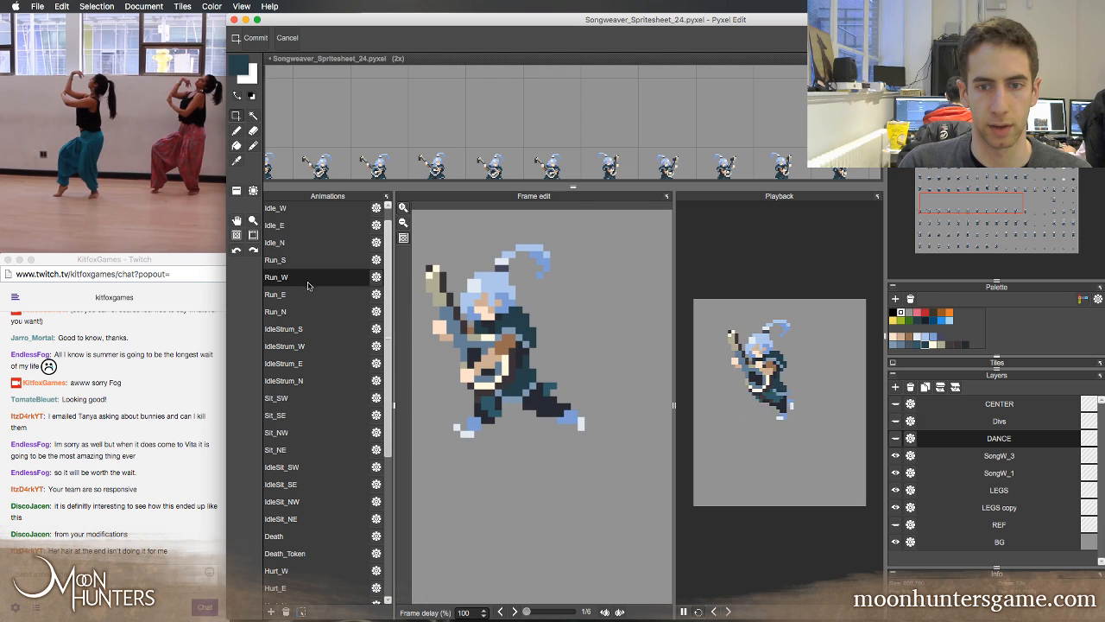
pyautogui.click(312, 298)
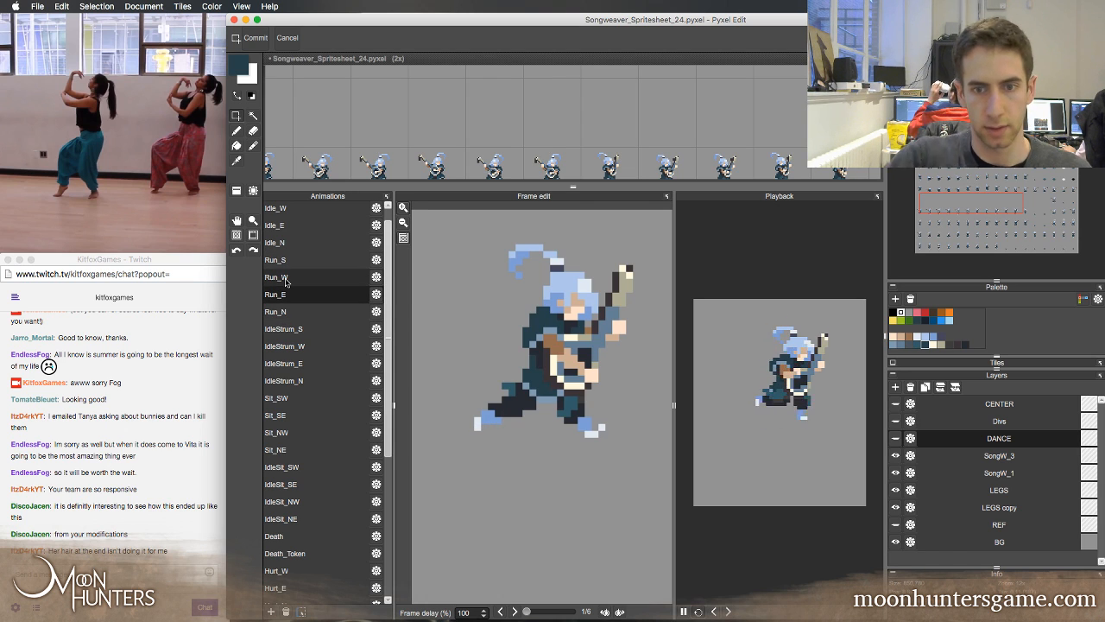
# Play the Idle_E, Idle_W, Run_S and Idle_S animations to compare their hair and body motion
pyautogui.click(294, 227)
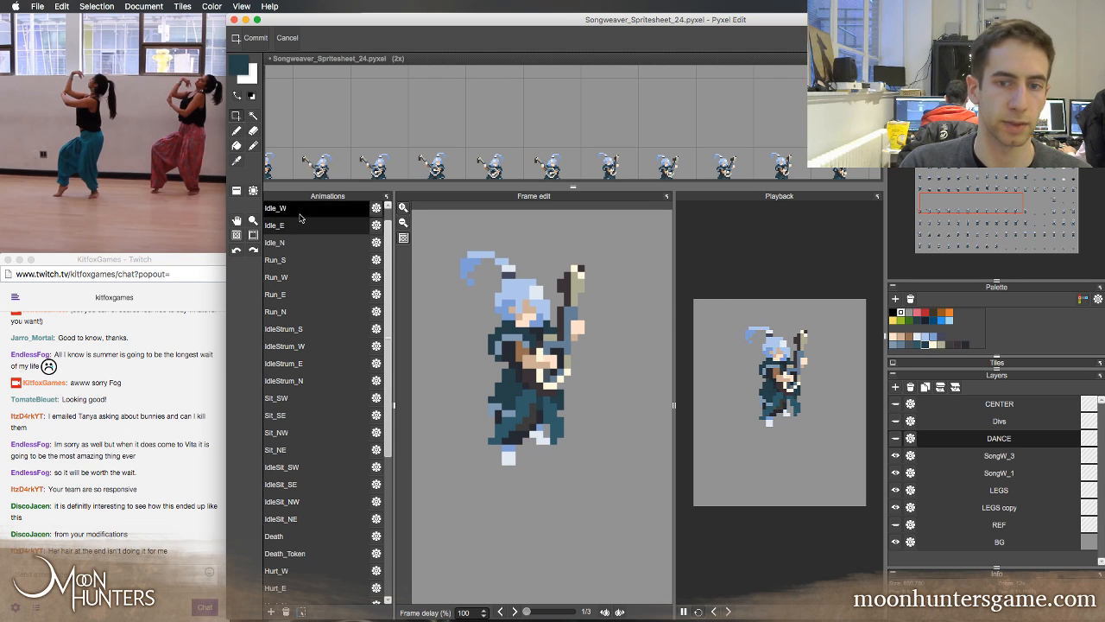
pyautogui.click(298, 210)
pyautogui.click(296, 259)
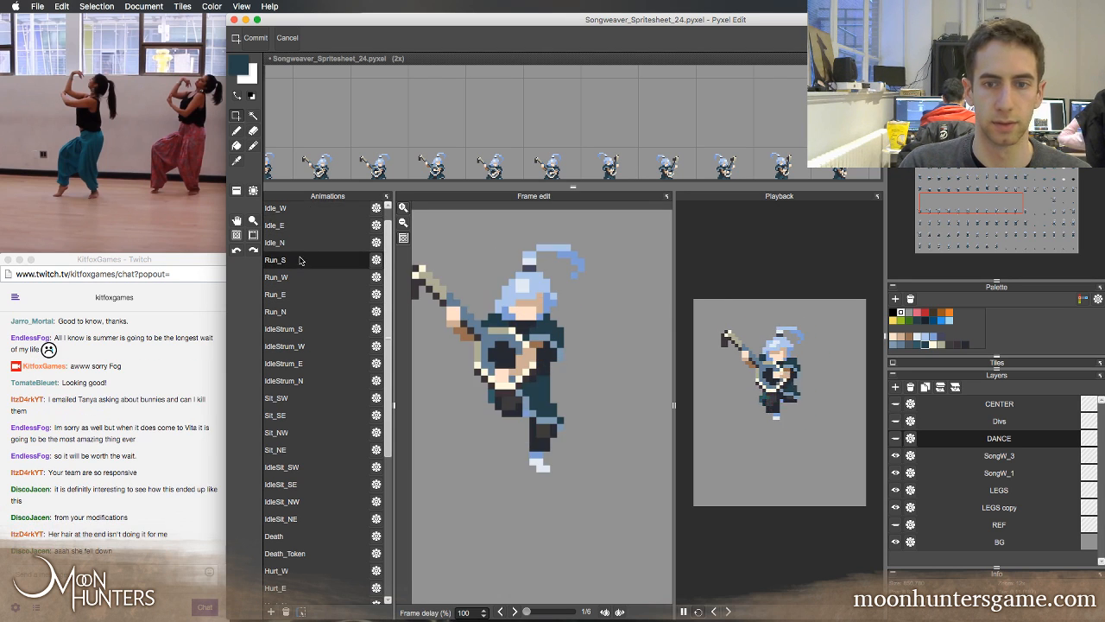
pyautogui.scroll(1, 386, 227)
pyautogui.click(316, 216)
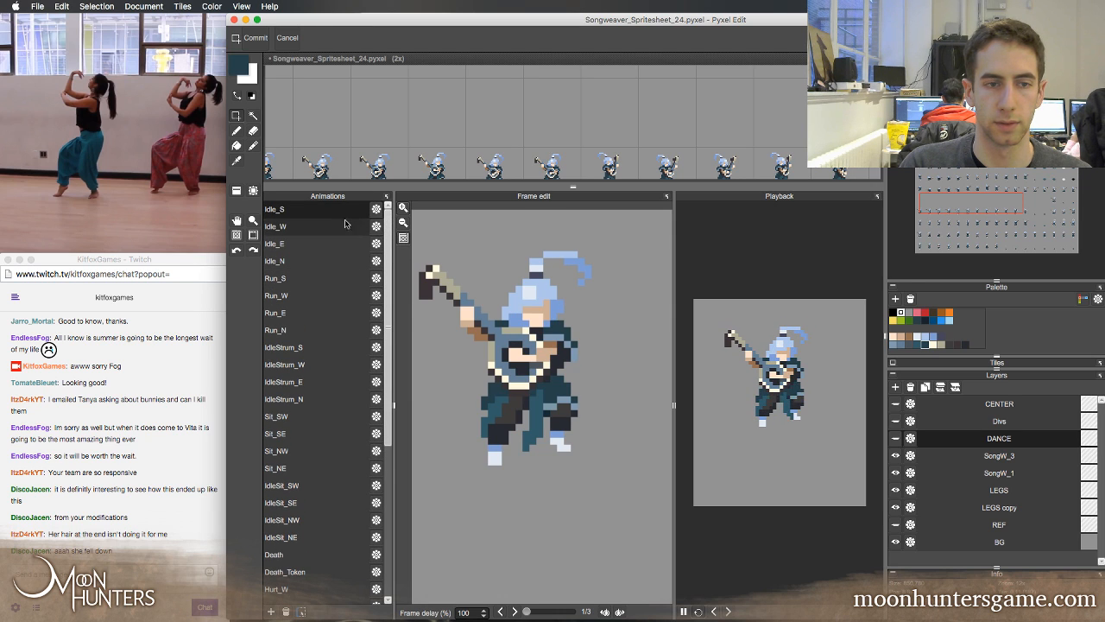
# Return to the Dance animation, hide the SongW_3, SongW_1, LEGS and LEGS copy layers, and show the DANCE layer
pyautogui.moveTo(391, 241); pyautogui.dragTo(387, 404)
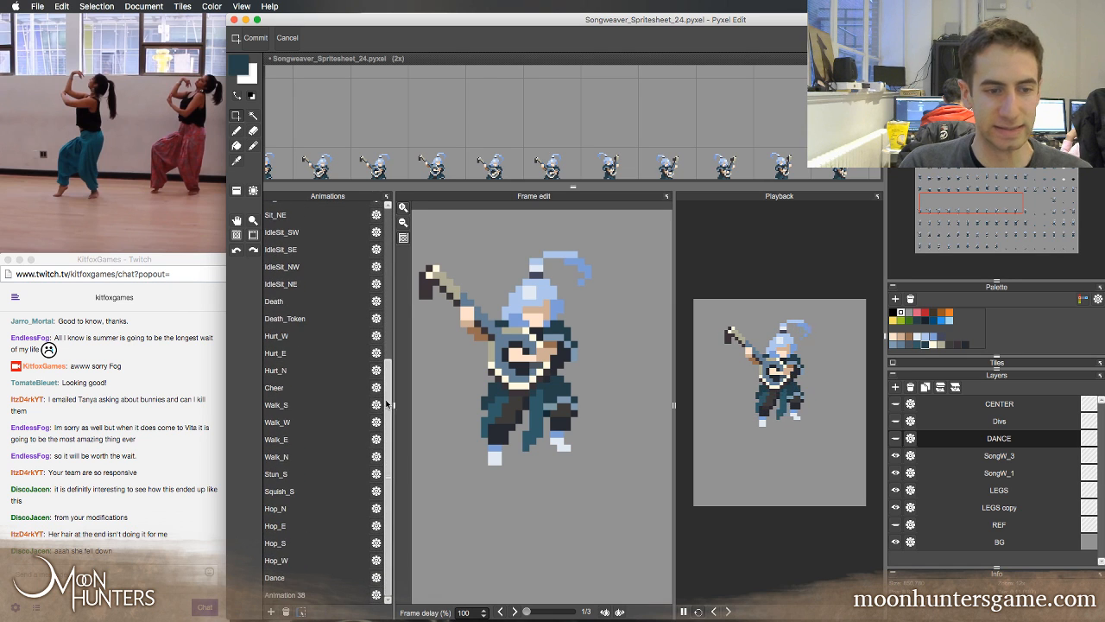
pyautogui.click(326, 580)
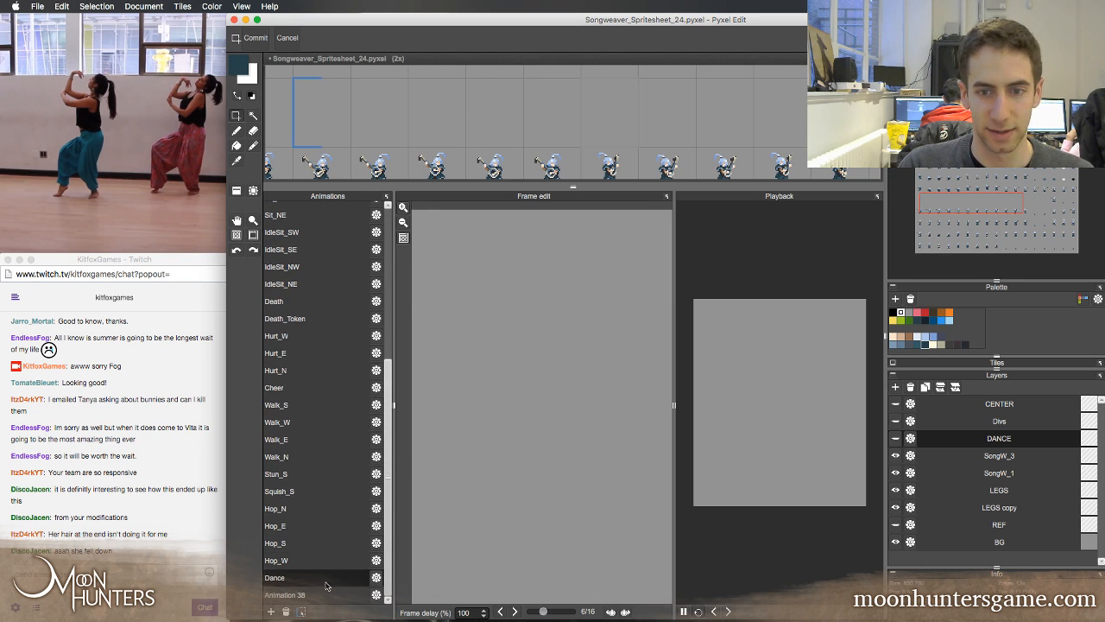
pyautogui.click(896, 456)
pyautogui.click(896, 473)
pyautogui.click(895, 490)
pyautogui.click(895, 508)
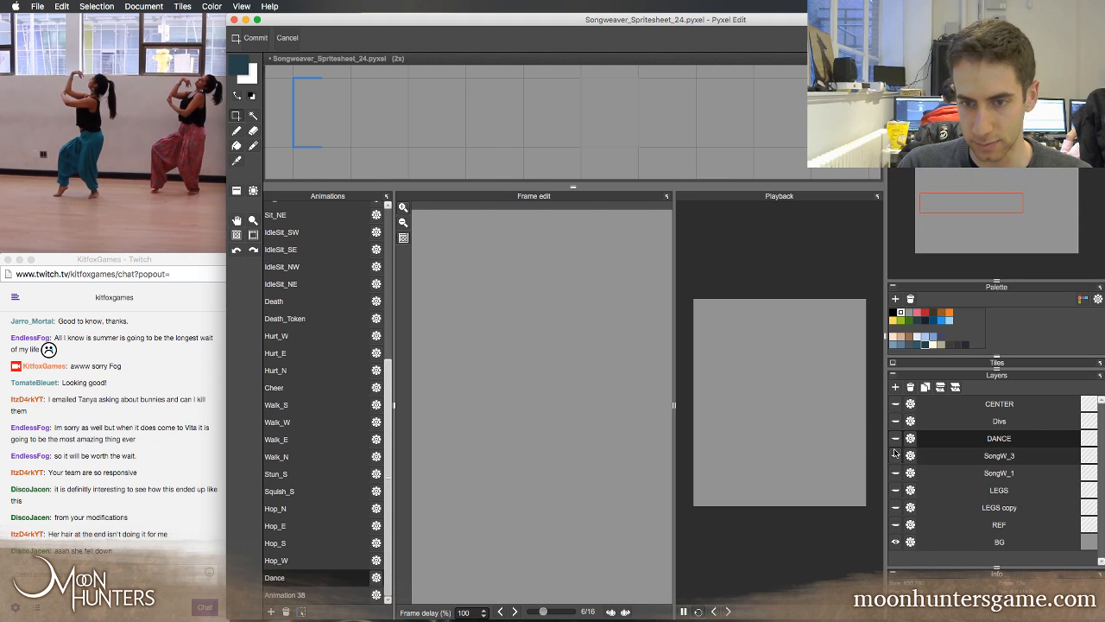
pyautogui.click(896, 438)
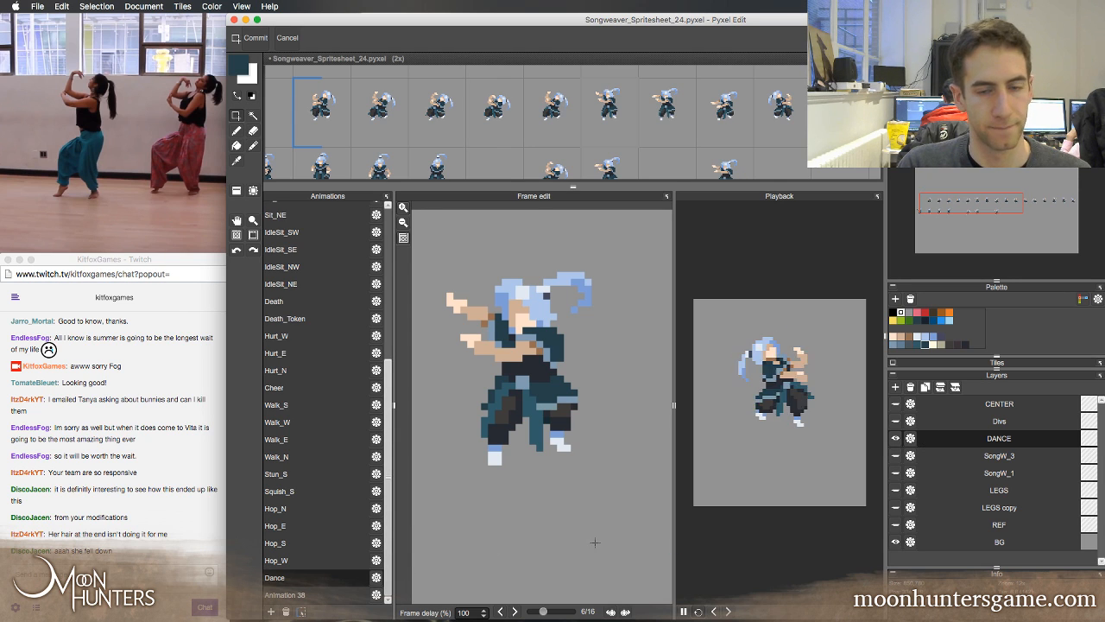
# Pause the Dance playback and step through its sixteen frames, comparing frames 2 and 3 at the loop's start
pyautogui.click(684, 611)
pyautogui.press('Right')
pyautogui.press('Right')
pyautogui.press('Right')
pyautogui.press('Right')
pyautogui.press('Right')
pyautogui.press('Right')
pyautogui.press('Right')
pyautogui.press('Right')
pyautogui.press('Right')
pyautogui.press('Right')
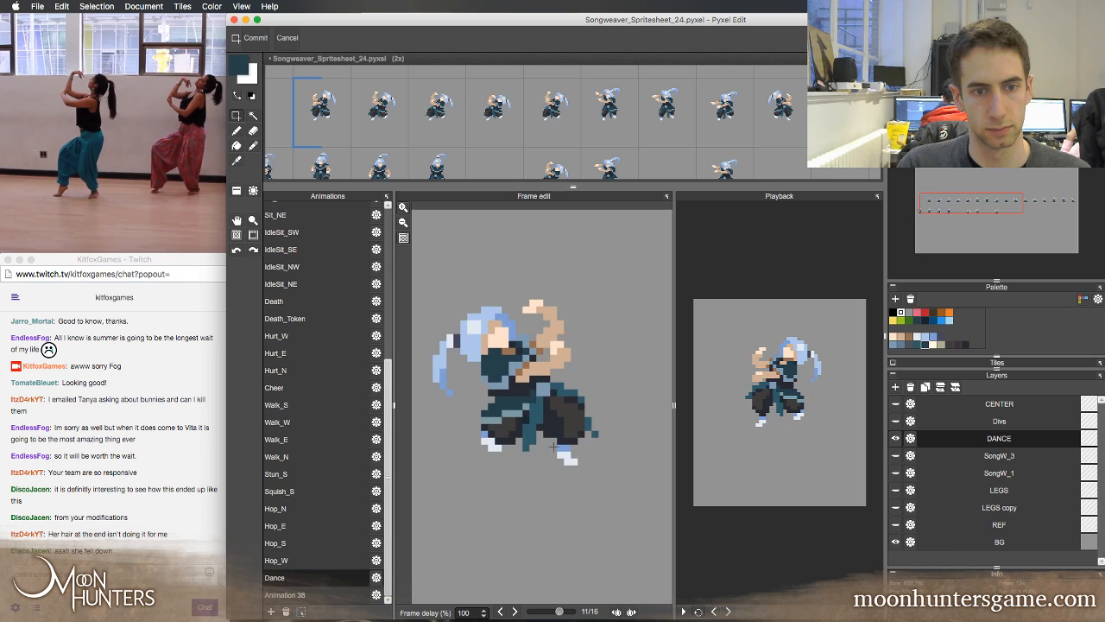
pyautogui.press('Right')
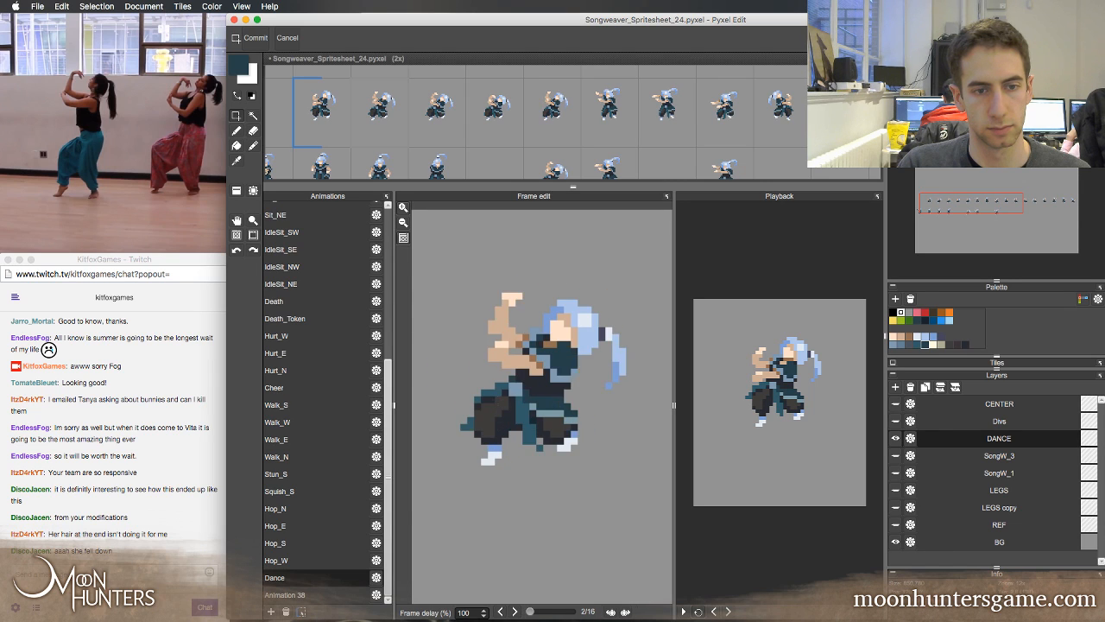
pyautogui.press('Right')
pyautogui.press('Right')
pyautogui.press('Left')
pyautogui.press('Right')
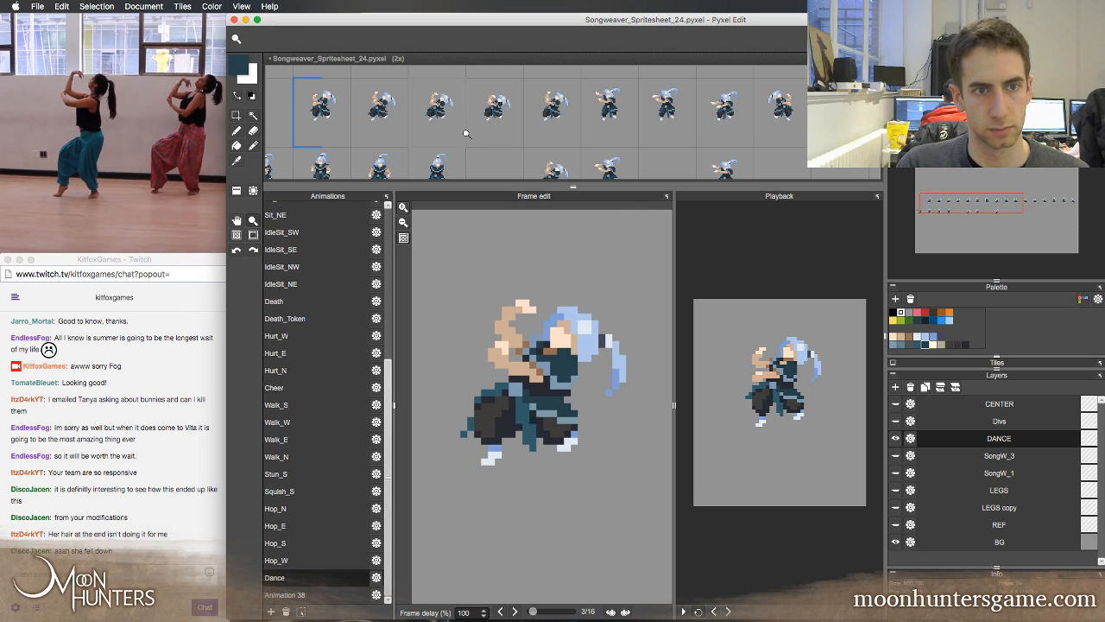
# Zoom the spritesheet out to 1x to examine the whole Dance row
pyautogui.press('super+minus')
pyautogui.press('space')
pyautogui.moveTo(505, 127)
pyautogui.mouseDown()
pyautogui.moveTo(485, 100)
pyautogui.moveTo(489, 126)
pyautogui.mouseUp()
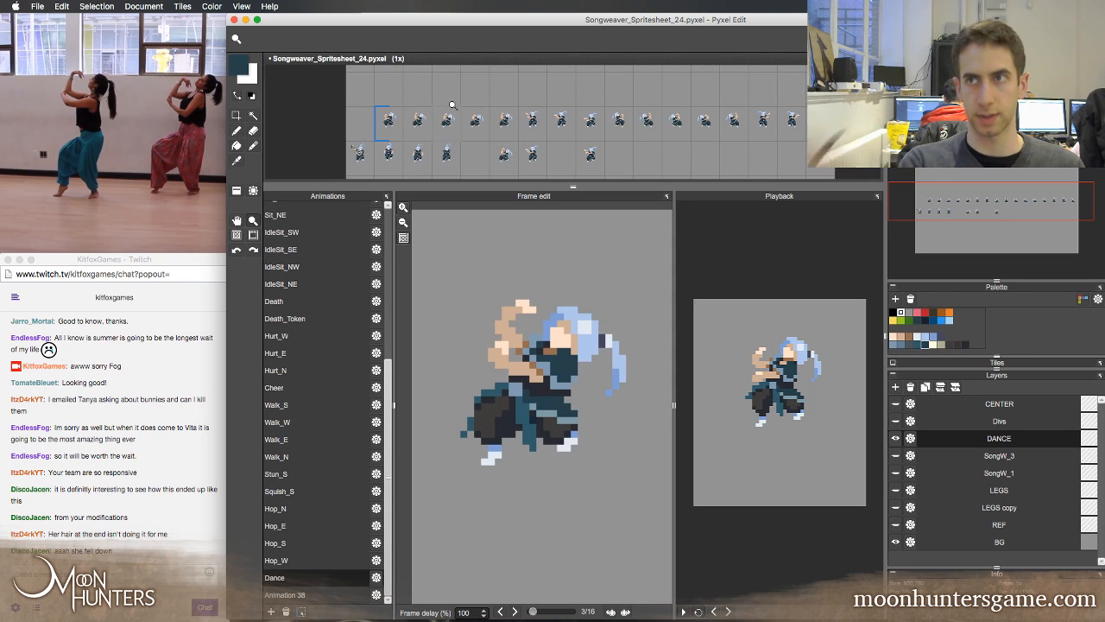
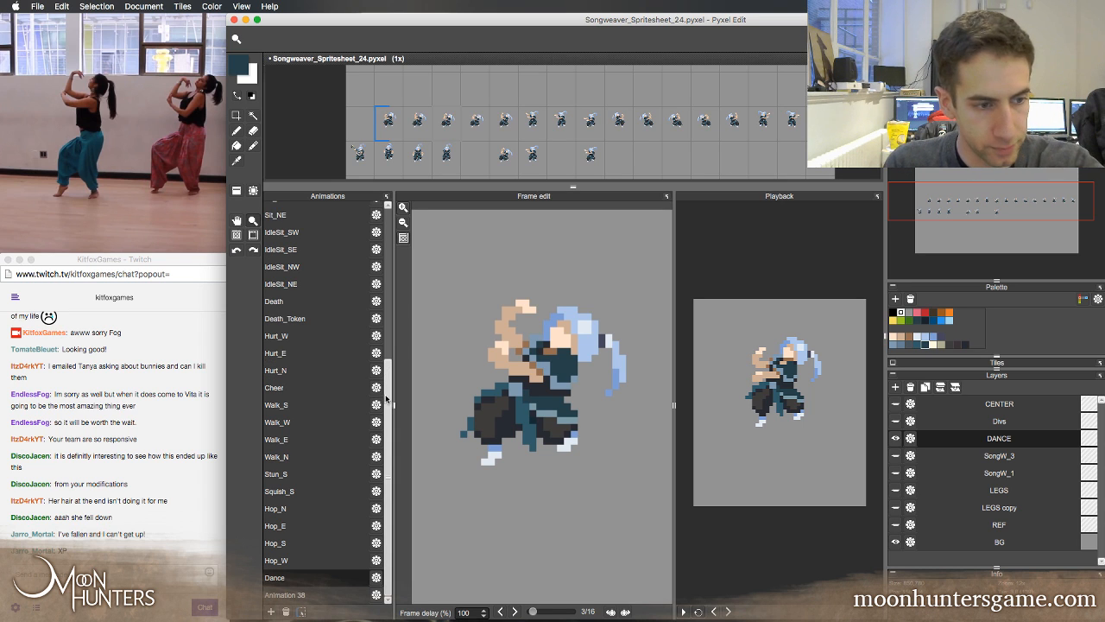
# Step back and forth through the Dance frames, comparing the body and arm poses in frames 5, 6 and 7
pyautogui.press('Left')
pyautogui.press('Left')
pyautogui.press('Left')
pyautogui.press('Left')
pyautogui.press('Left')
pyautogui.press('Left')
pyautogui.press('Left')
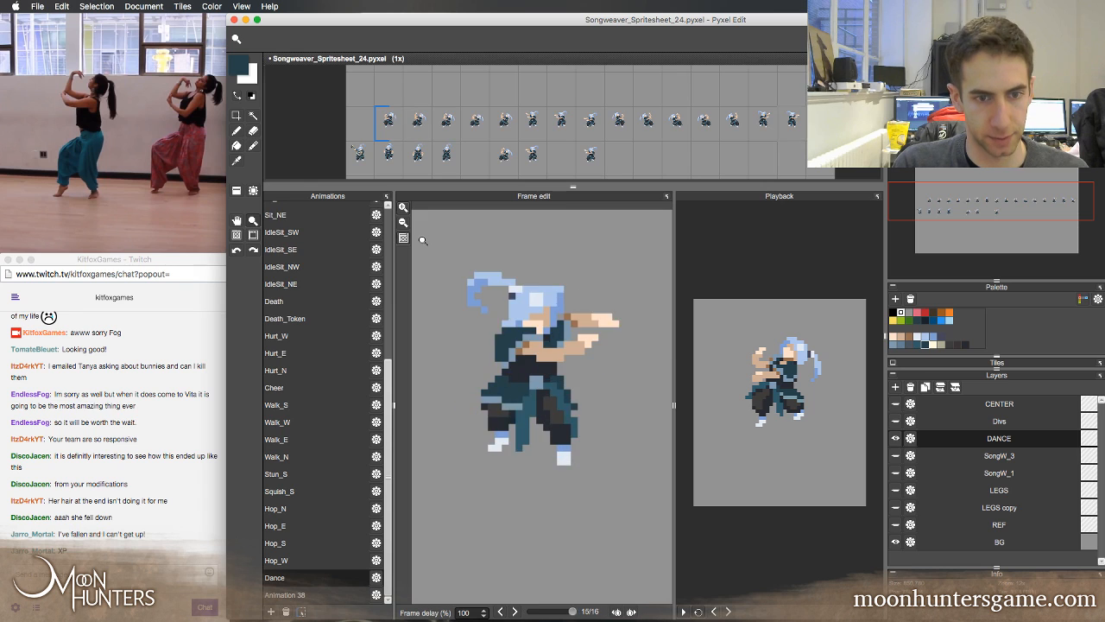
pyautogui.press('Left')
pyautogui.press('Left')
pyautogui.press('Left')
pyautogui.press('Left')
pyautogui.press('Left')
pyautogui.press('Left')
pyautogui.press('Left')
pyautogui.press('Left')
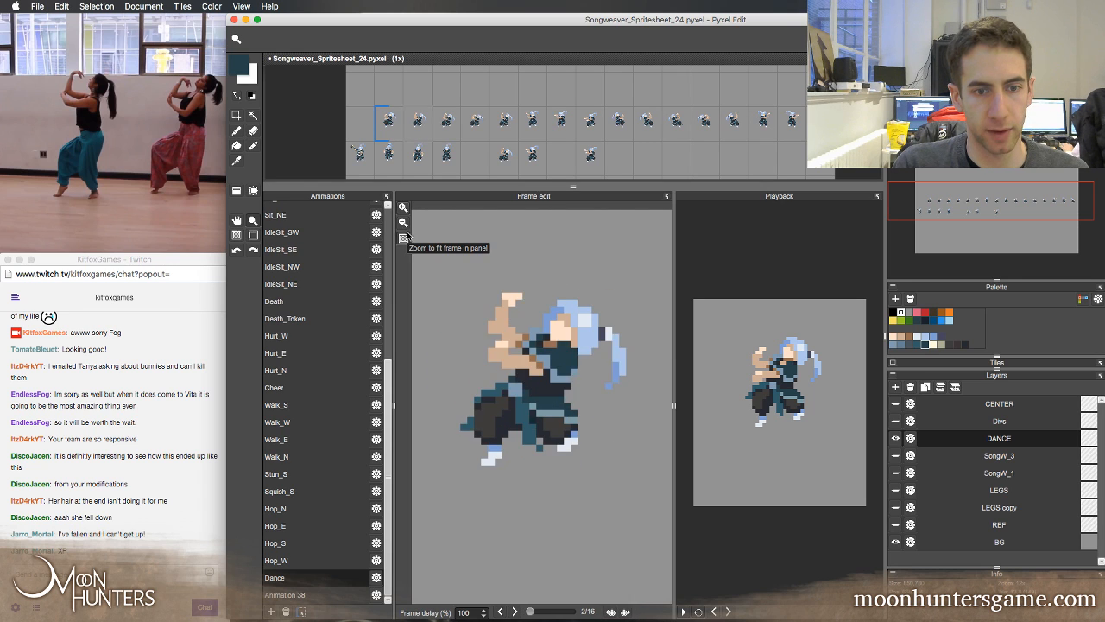
pyautogui.press('Right')
pyautogui.press('Right')
pyautogui.press('Right')
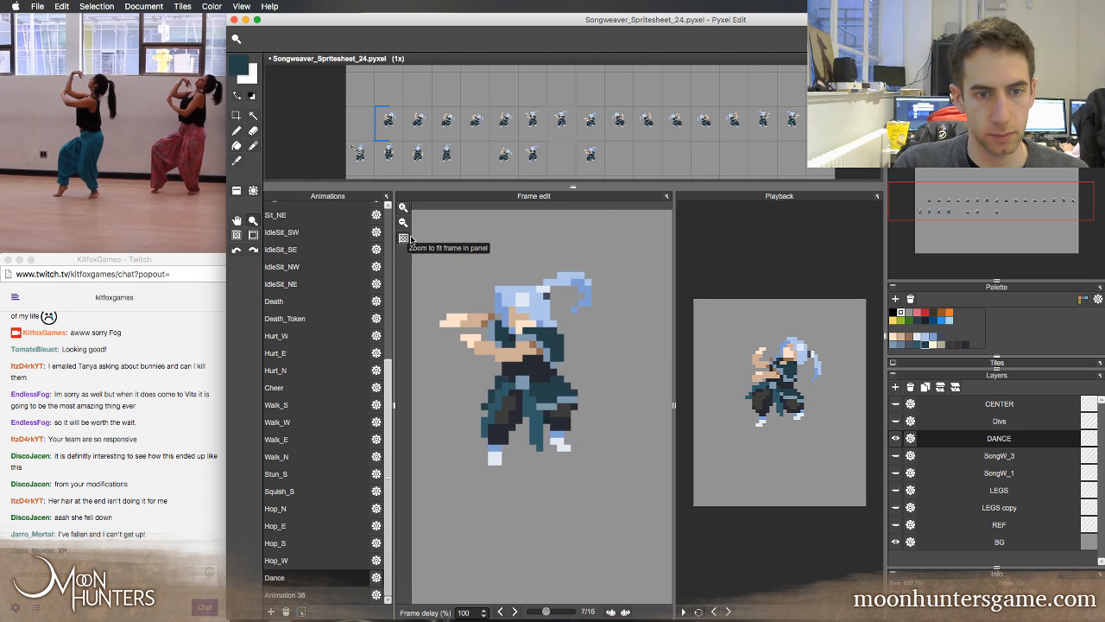
pyautogui.press('Right')
pyautogui.press('Left')
pyautogui.press('Left')
pyautogui.press('Left')
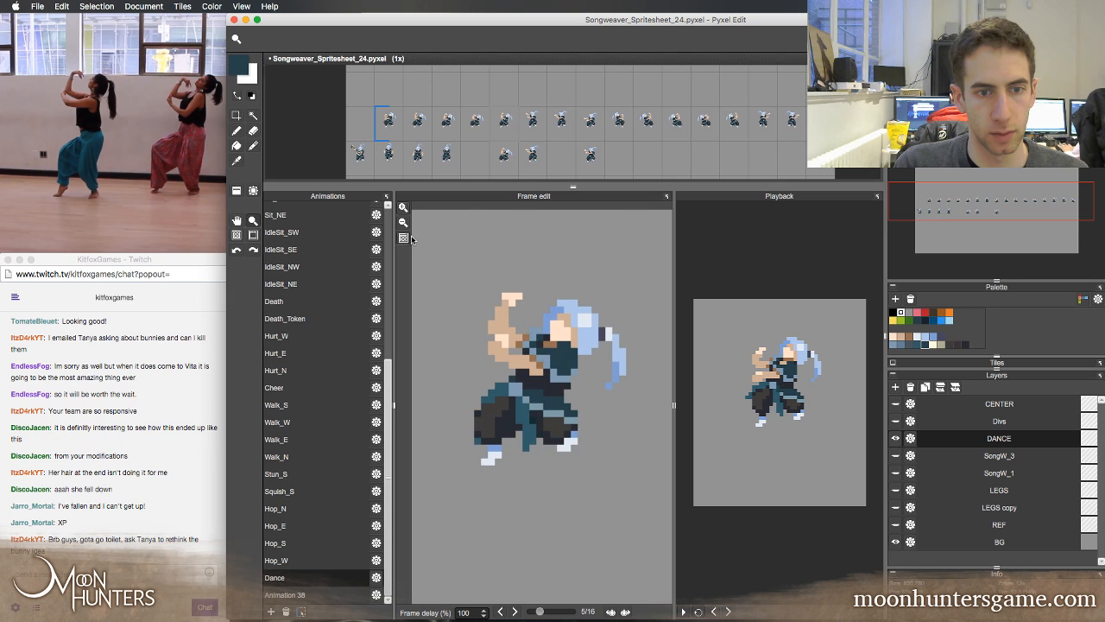
pyautogui.press('Right')
pyautogui.press('Right')
pyautogui.press('Right')
pyautogui.press('Left')
pyautogui.press('Left')
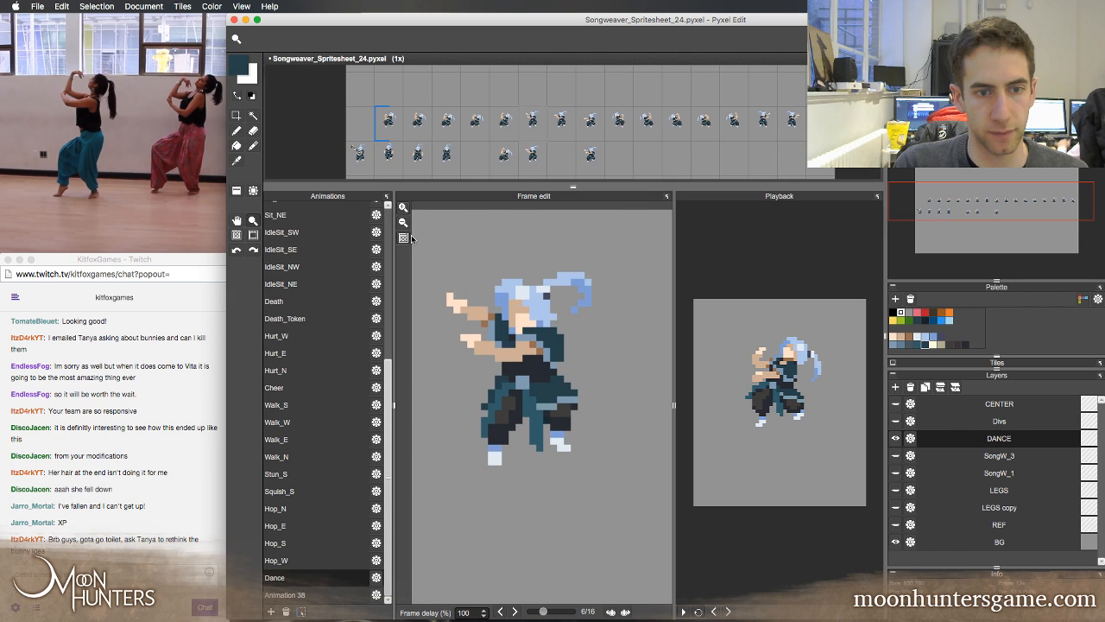
pyautogui.press('Right')
pyautogui.press('Right')
# Select the Songweaver's head, arms and torso in Dance frame 7 and move them down one pixel
pyautogui.press('Left')
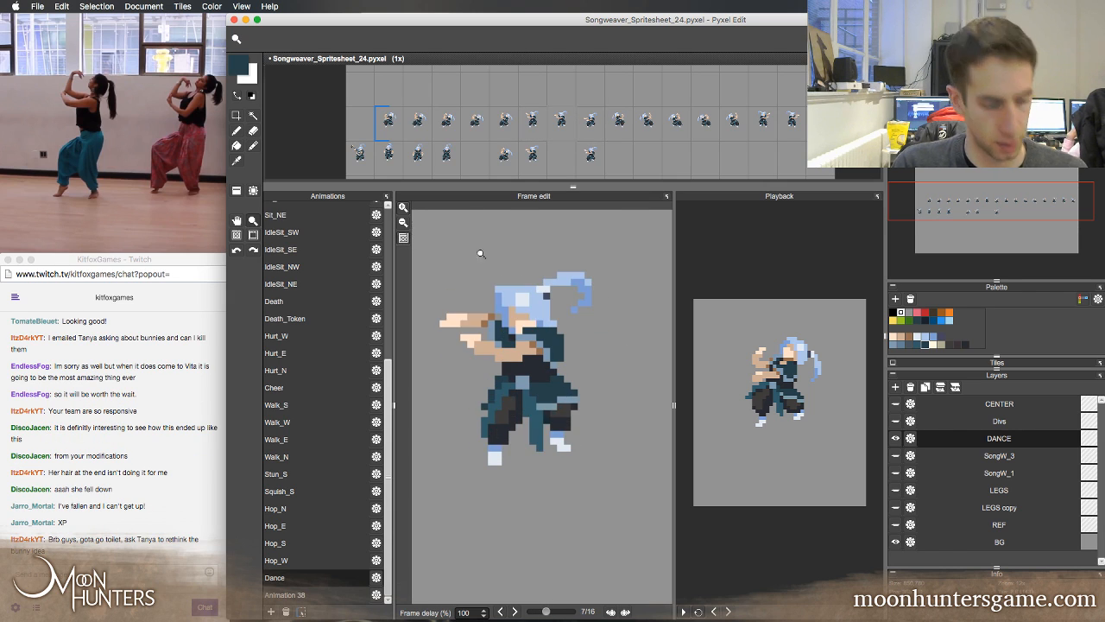
pyautogui.press('m')
pyautogui.moveTo(419, 237); pyautogui.dragTo(641, 369)
pyautogui.press('Down')
# Step repeatedly between Dance frames 6, 7 and 8 to check the motion of the lowered upper body
pyautogui.press('Left')
pyautogui.press('Right')
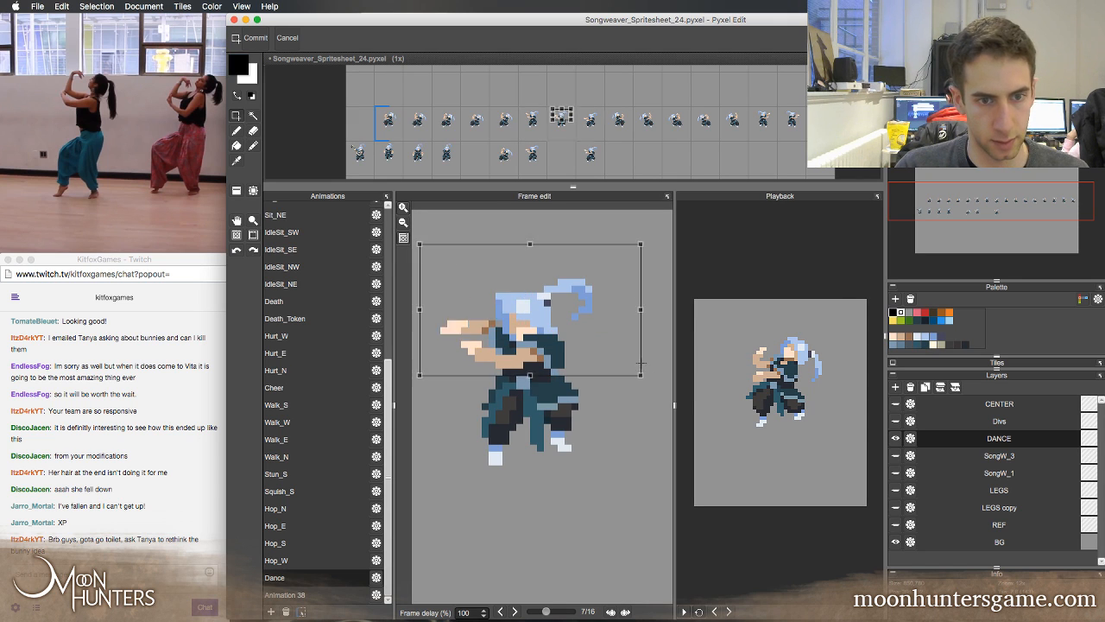
pyautogui.press('Right')
pyautogui.press('Right')
pyautogui.press('Right')
pyautogui.press('Left')
pyautogui.press('Left')
pyautogui.press('Left')
pyautogui.press('Left')
pyautogui.press('Left')
pyautogui.press('Right')
pyautogui.press('Right')
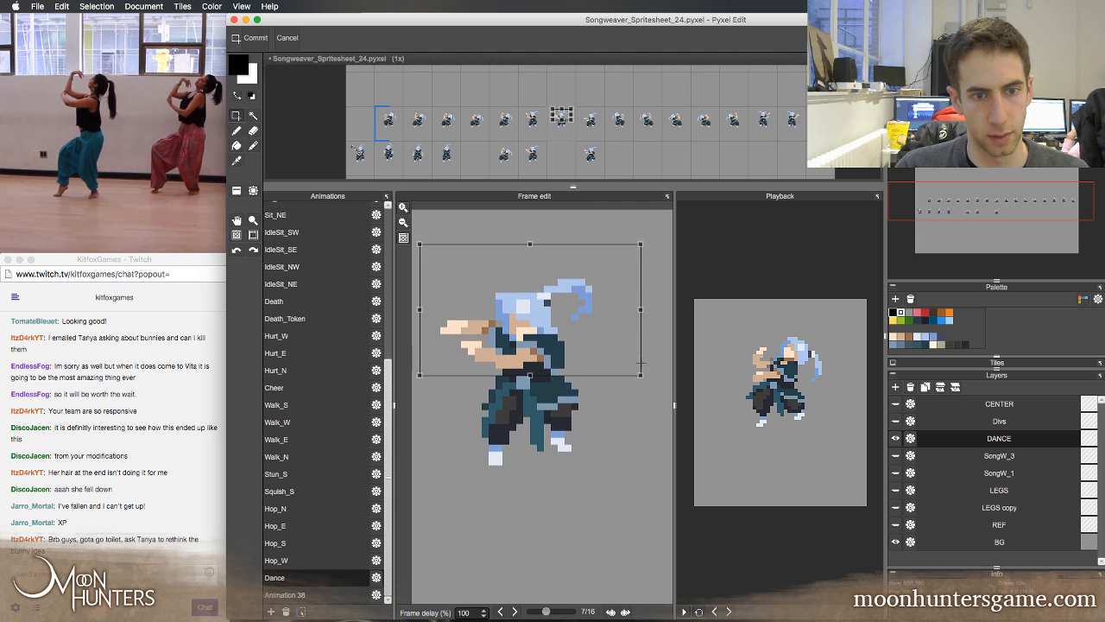
pyautogui.press('Right')
pyautogui.press('Right')
pyautogui.press('Right')
pyautogui.press('Right')
pyautogui.press('Right')
pyautogui.press('Left')
pyautogui.press('Left')
pyautogui.press('Left')
pyautogui.press('Left')
pyautogui.press('Left')
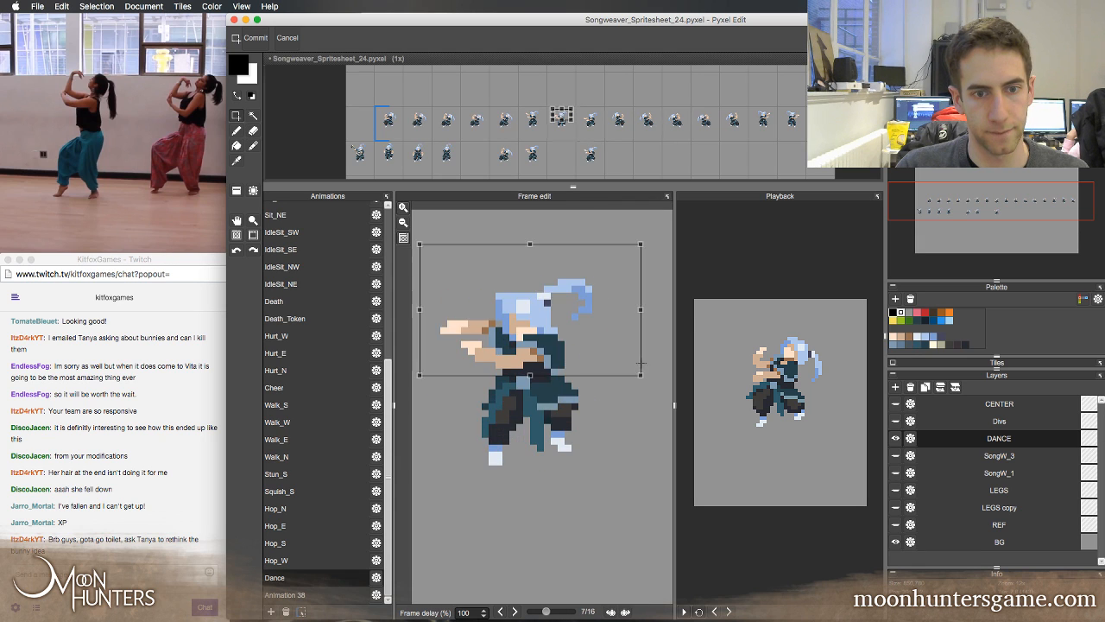
pyautogui.press('Left')
pyautogui.press('Right')
pyautogui.press('Right')
pyautogui.press('Right')
pyautogui.press('Right')
pyautogui.press('Left')
pyautogui.press('Left')
pyautogui.press('Left')
pyautogui.press('Left')
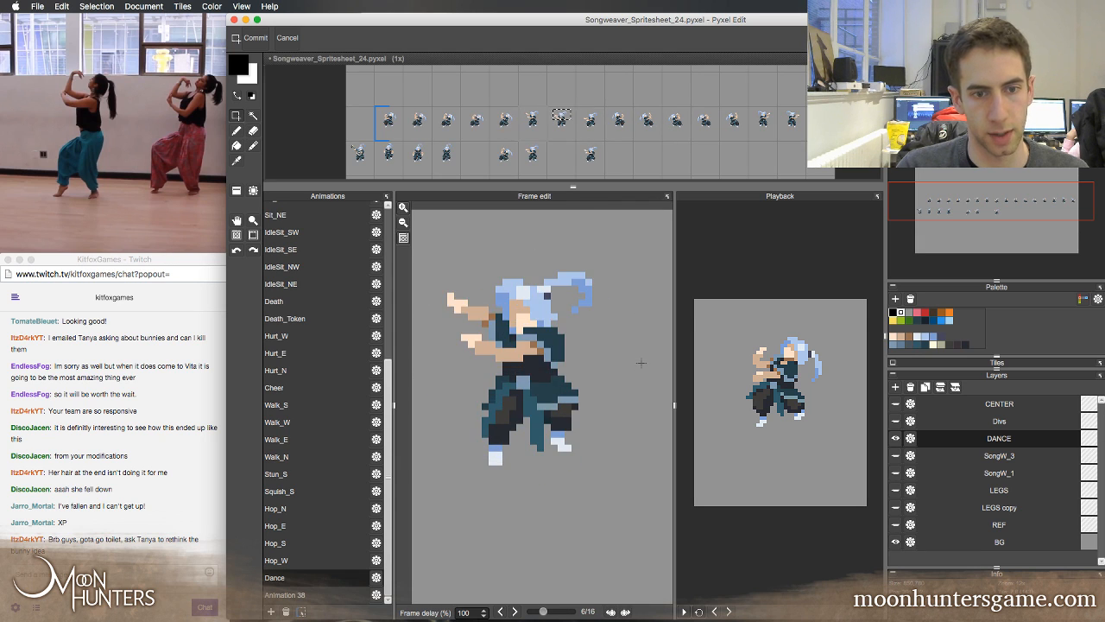
pyautogui.press('Right')
pyautogui.press('Right')
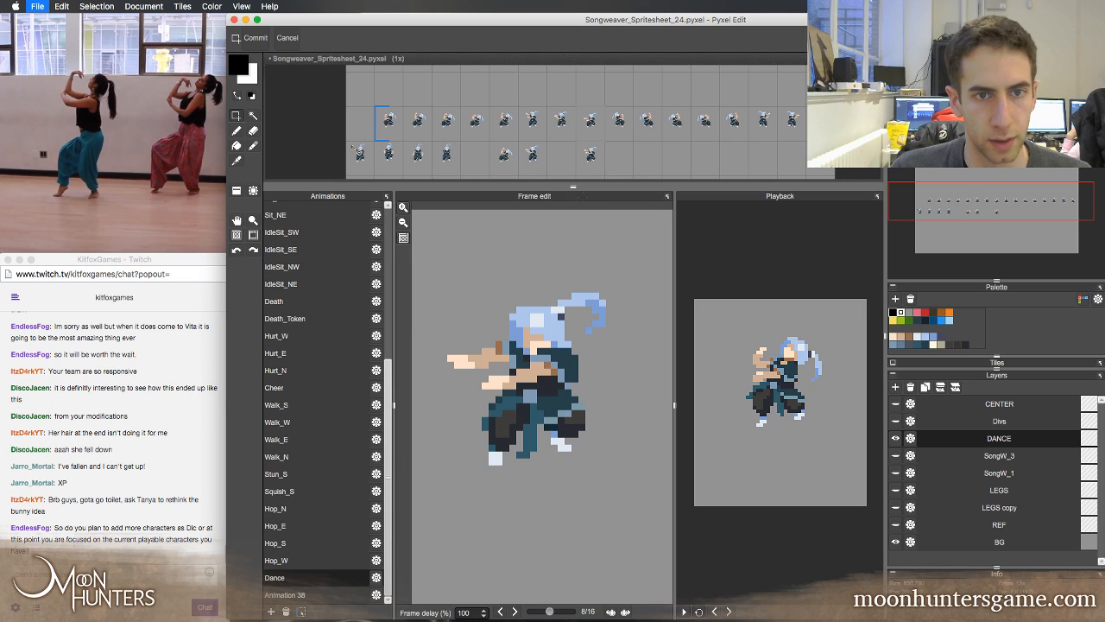
# Save the spritesheet and place a horizontally mirrored copy of the frame 7 tile over frame 15 of the Dance row
pyautogui.press('Left')
pyautogui.press('Right')
pyautogui.press('Right')
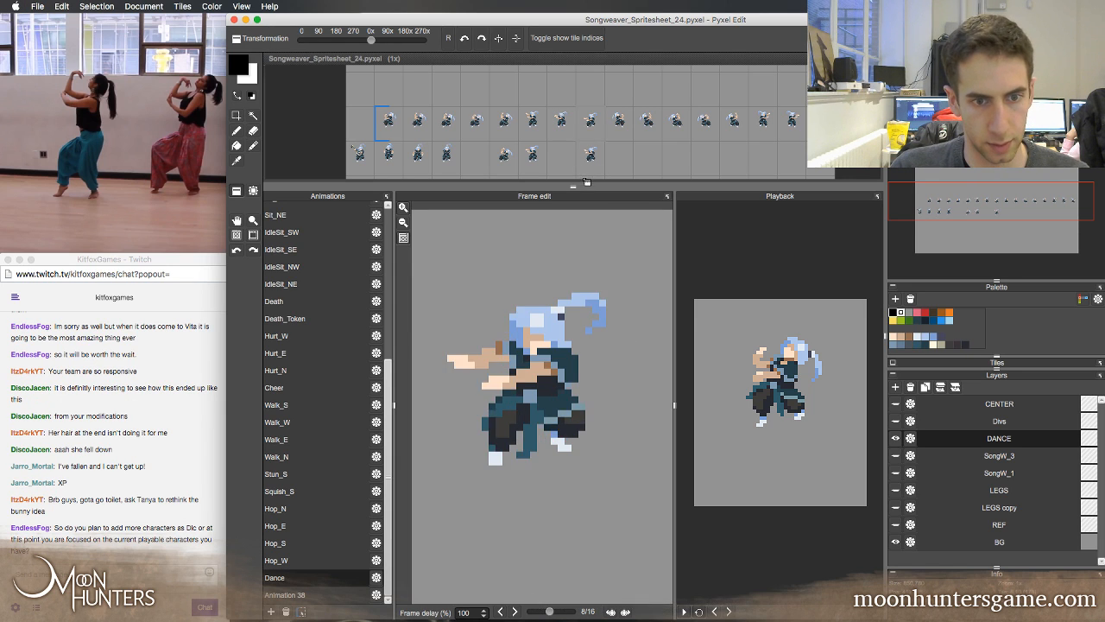
pyautogui.press('Left')
pyautogui.press('Left')
pyautogui.press('Left')
pyautogui.press('Right')
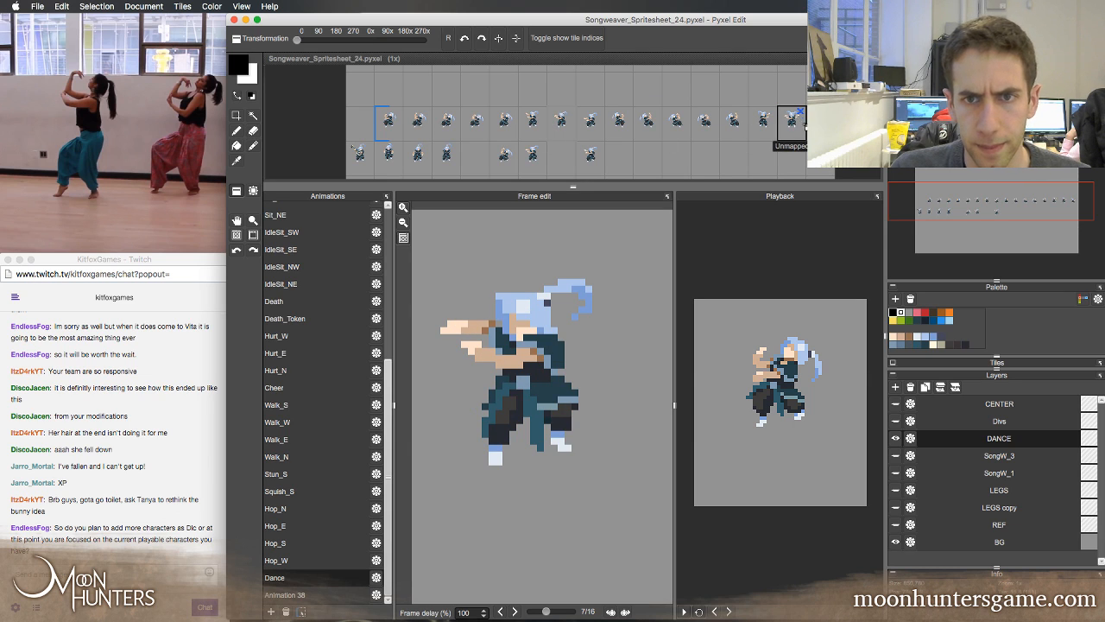
pyautogui.click(792, 129)
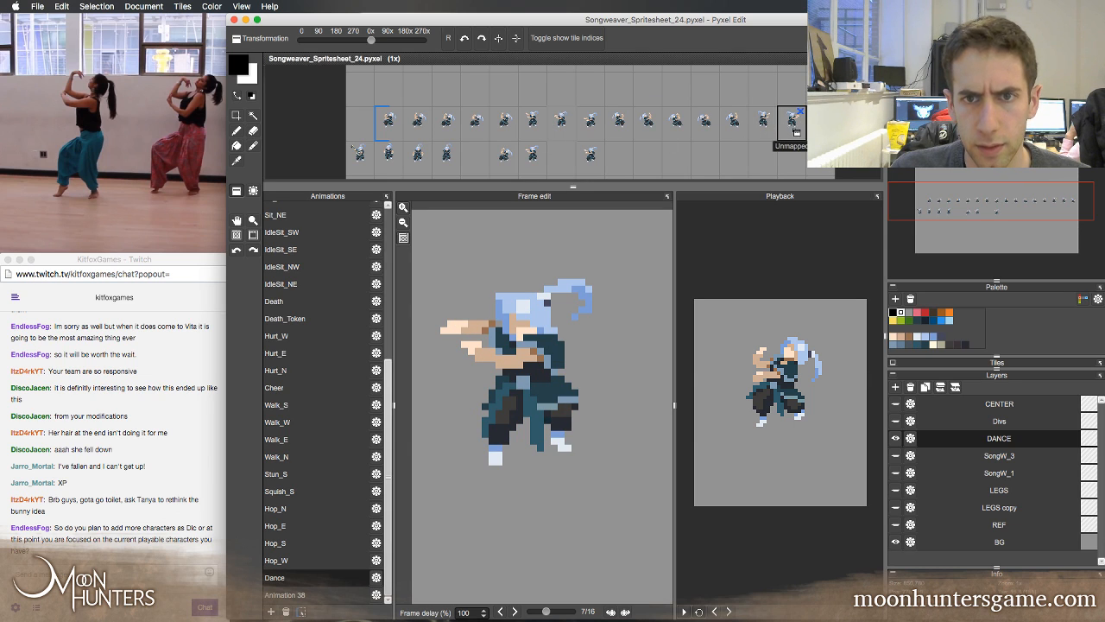
# Play the Dance animation to check the loop, pause it, and switch to the Pen tool
pyautogui.click(684, 612)
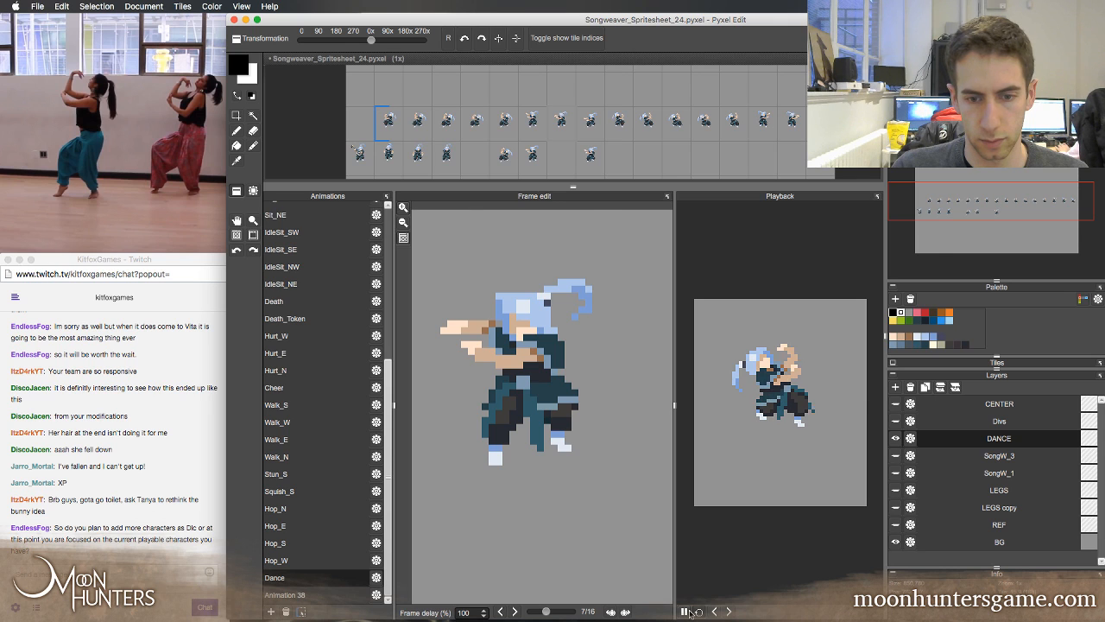
pyautogui.click(685, 611)
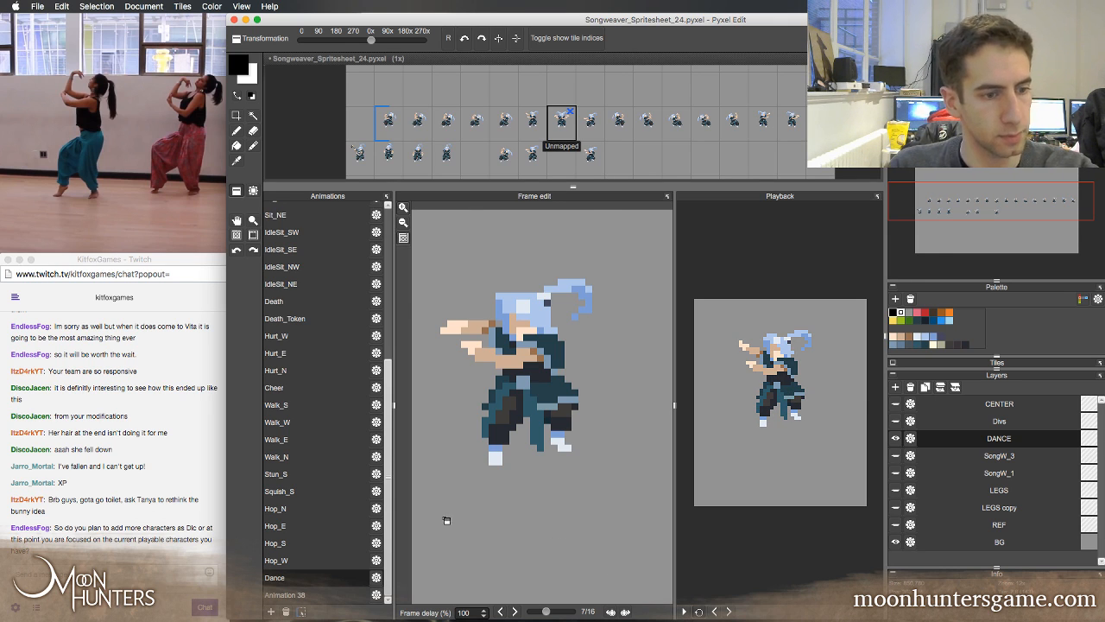
pyautogui.press('b')
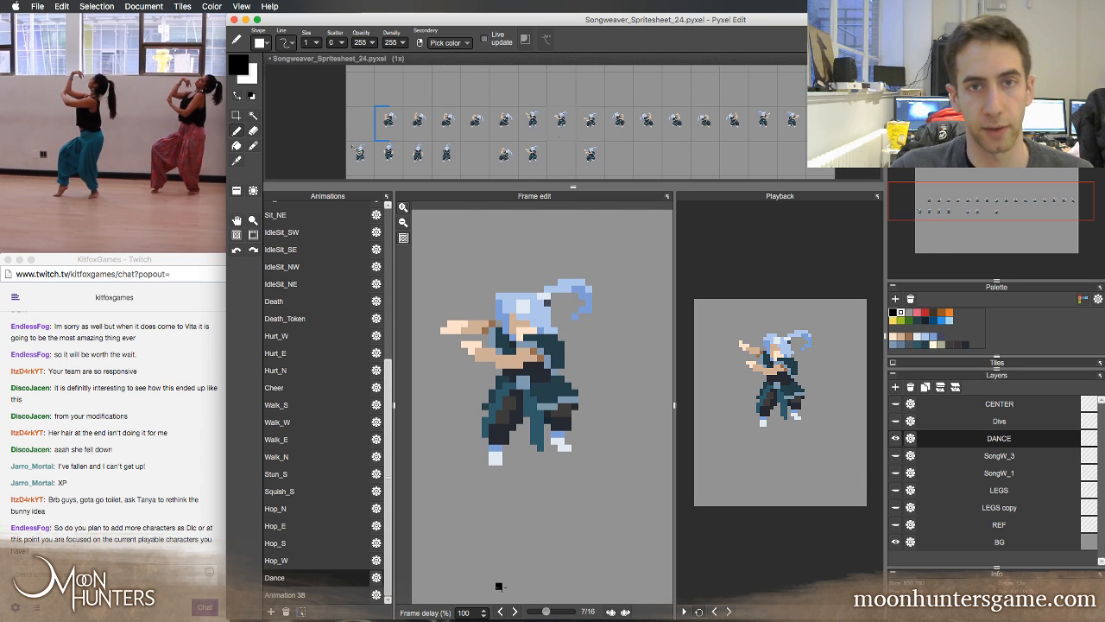
# Step back and forth between Dance frames 6 and 9, examining the arm drop and the change into the mirrored half
pyautogui.click(502, 612)
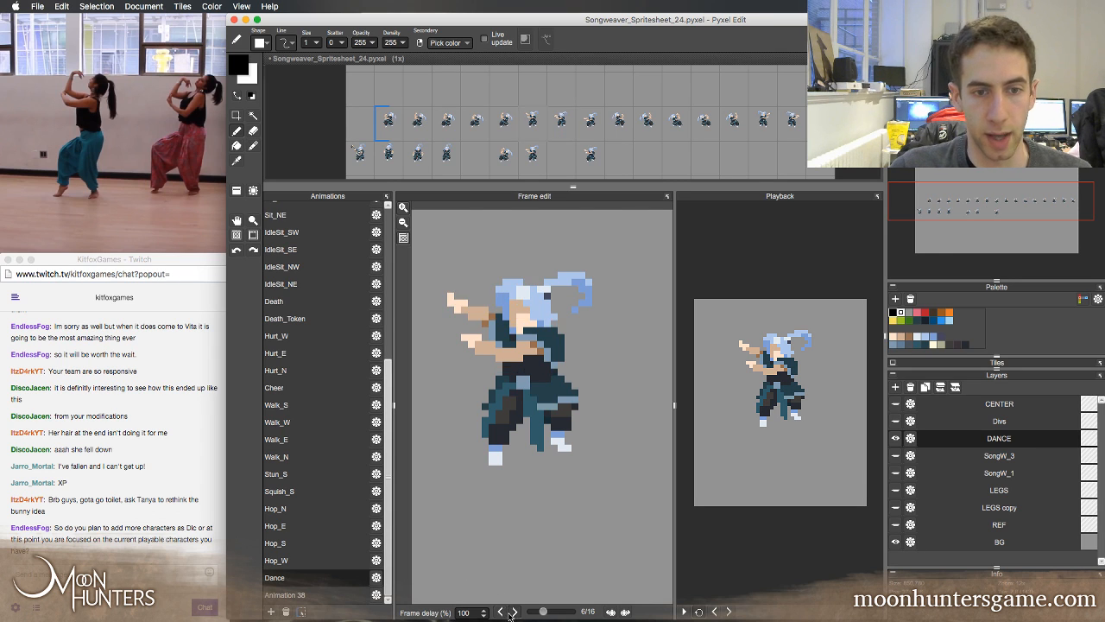
pyautogui.click(515, 613)
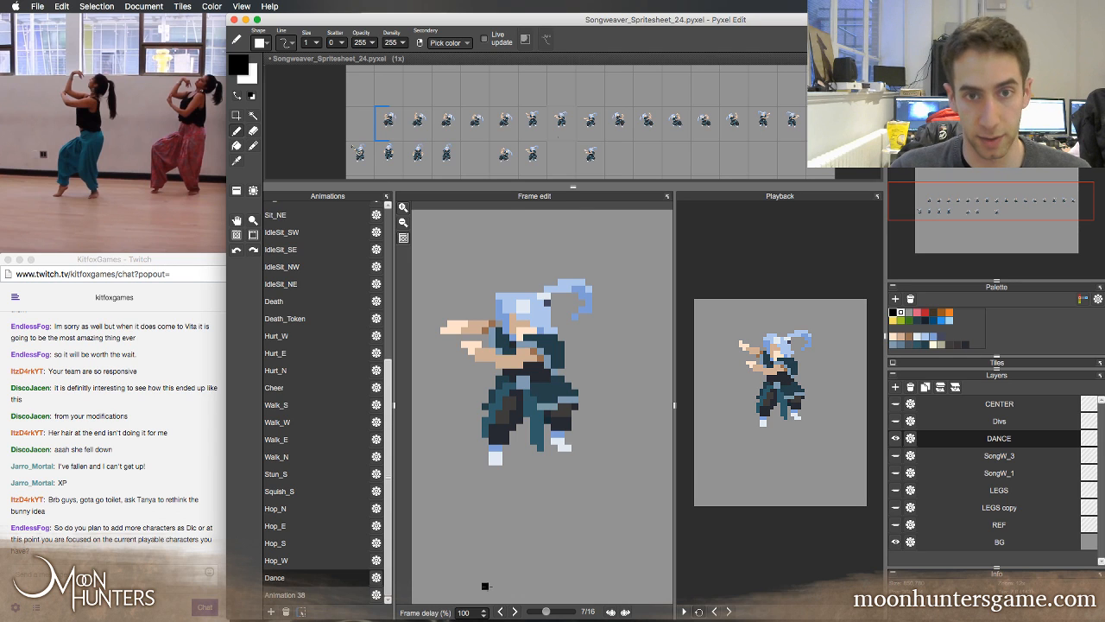
pyautogui.click(499, 612)
pyautogui.click(515, 613)
pyautogui.click(515, 612)
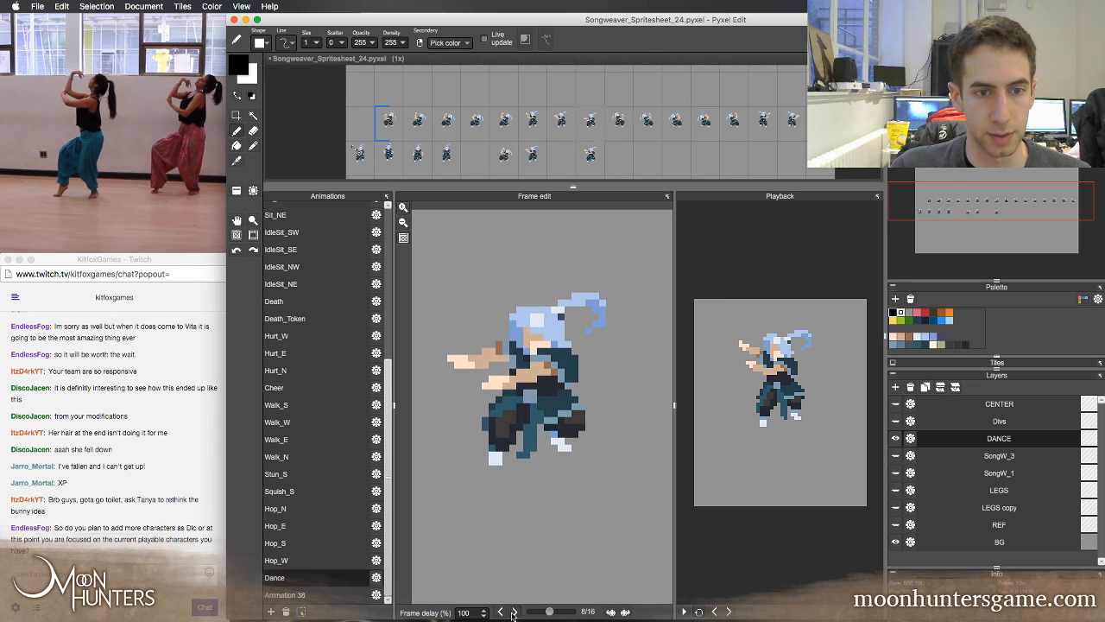
pyautogui.click(516, 612)
pyautogui.click(502, 612)
pyautogui.click(501, 613)
pyautogui.click(501, 612)
pyautogui.click(501, 612)
pyautogui.click(511, 613)
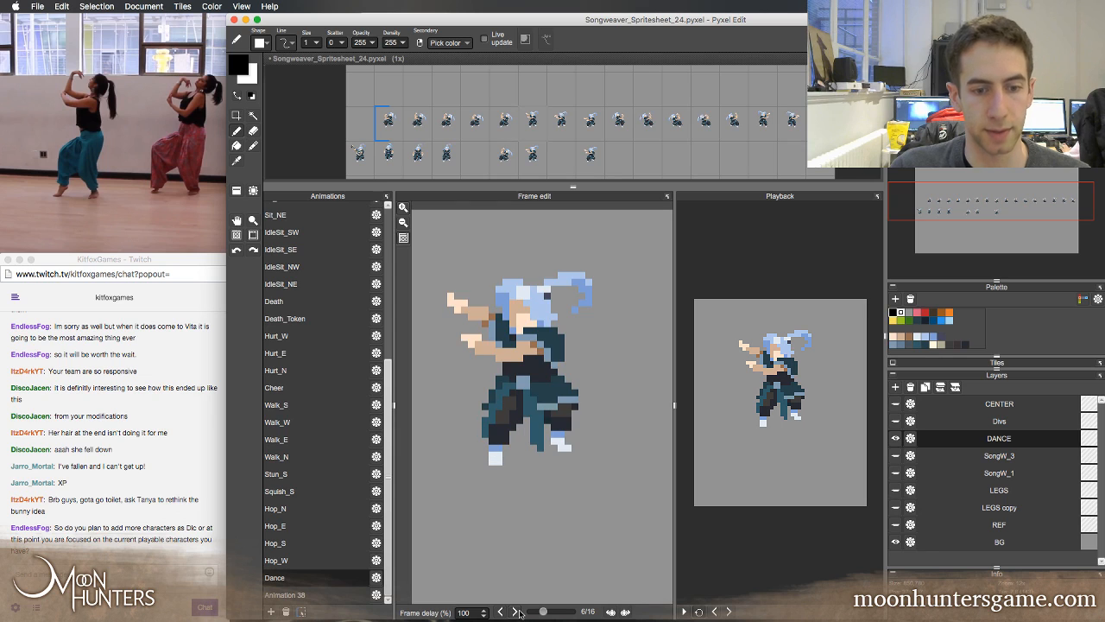
pyautogui.click(510, 613)
pyautogui.click(509, 613)
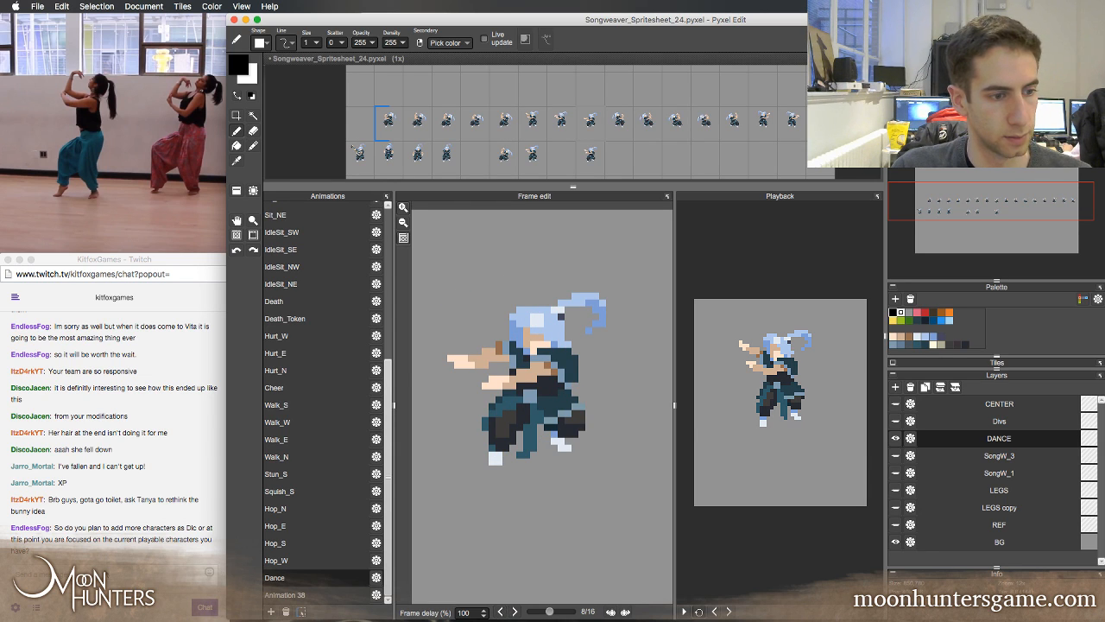
pyautogui.click(516, 612)
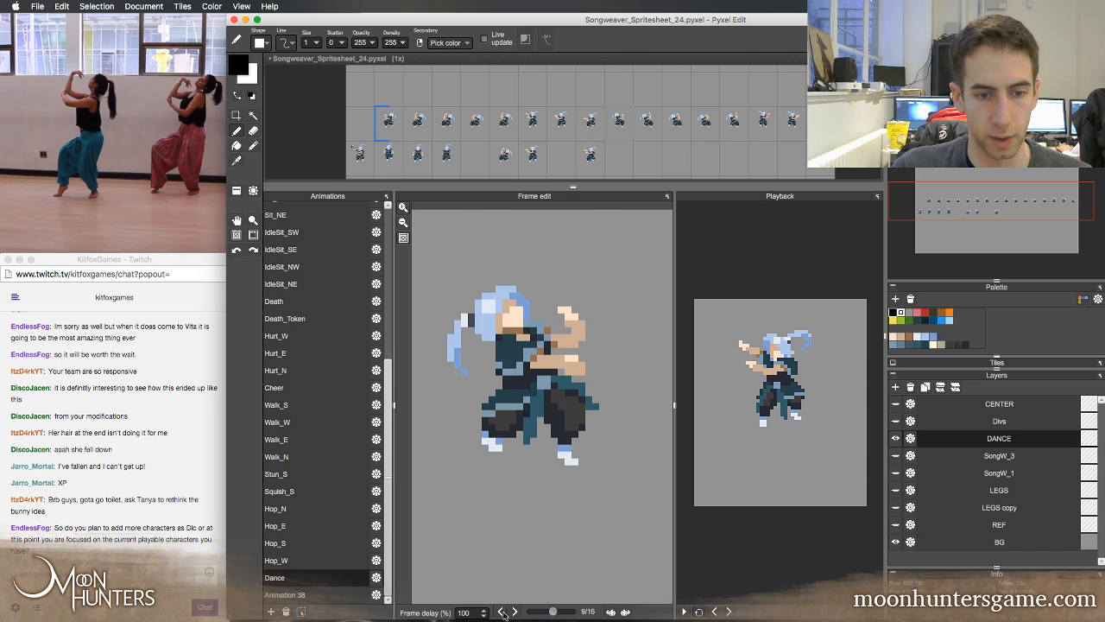
pyautogui.click(502, 612)
pyautogui.click(516, 612)
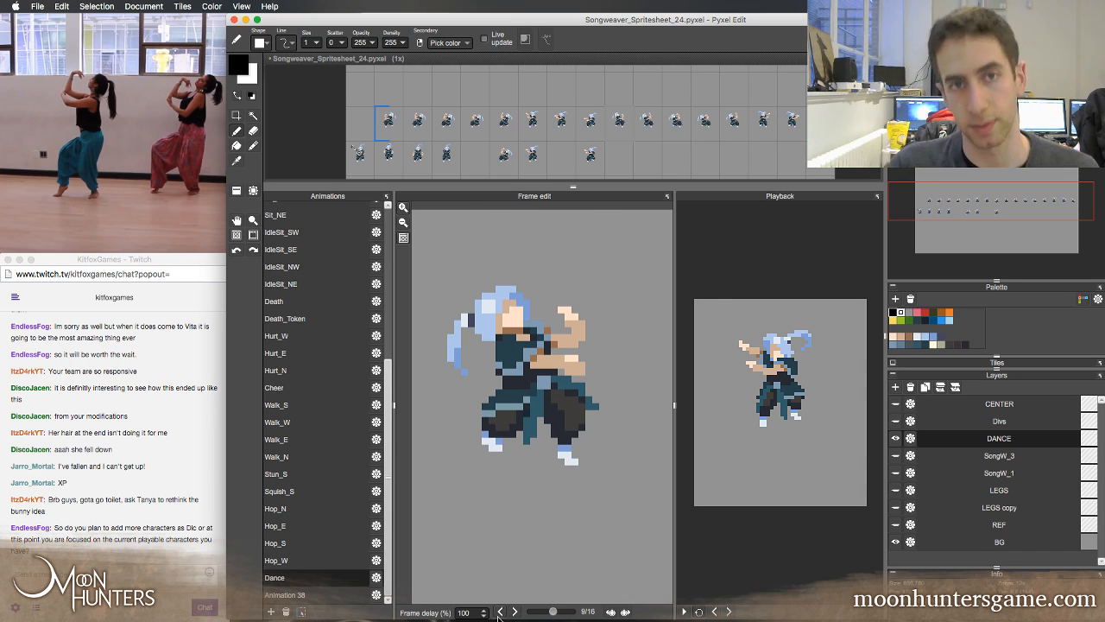
# Step forward from Dance frame 8 through the mirrored half and back around to frame 1
pyautogui.moveTo(481, 610)
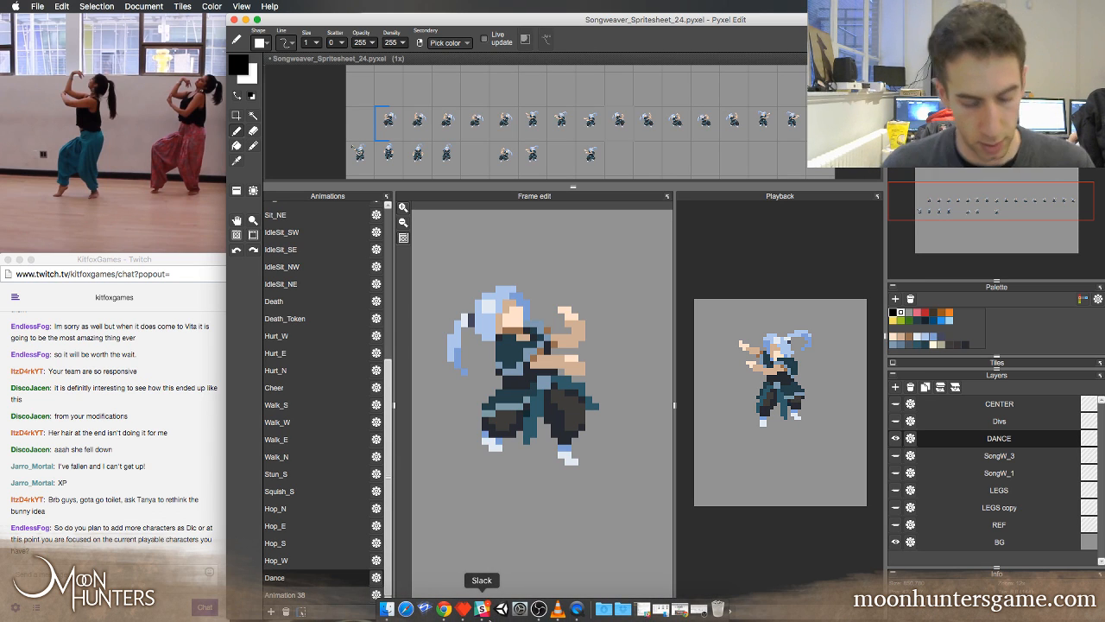
pyautogui.press('Left')
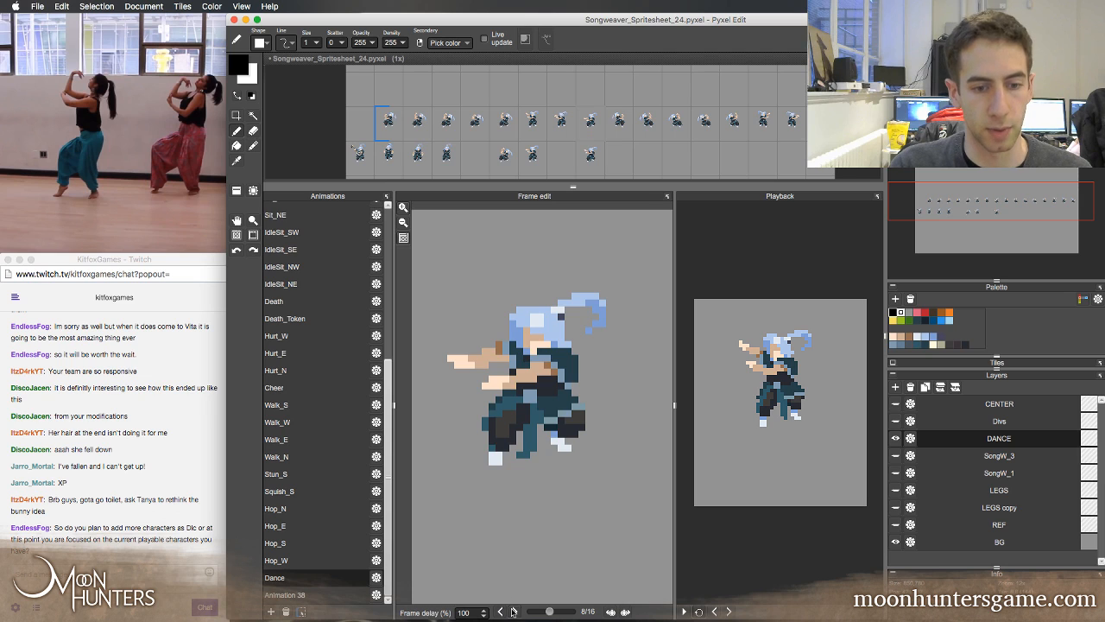
pyautogui.click(513, 611)
pyautogui.click(513, 612)
pyautogui.doubleClick(514, 612)
pyautogui.click(515, 613)
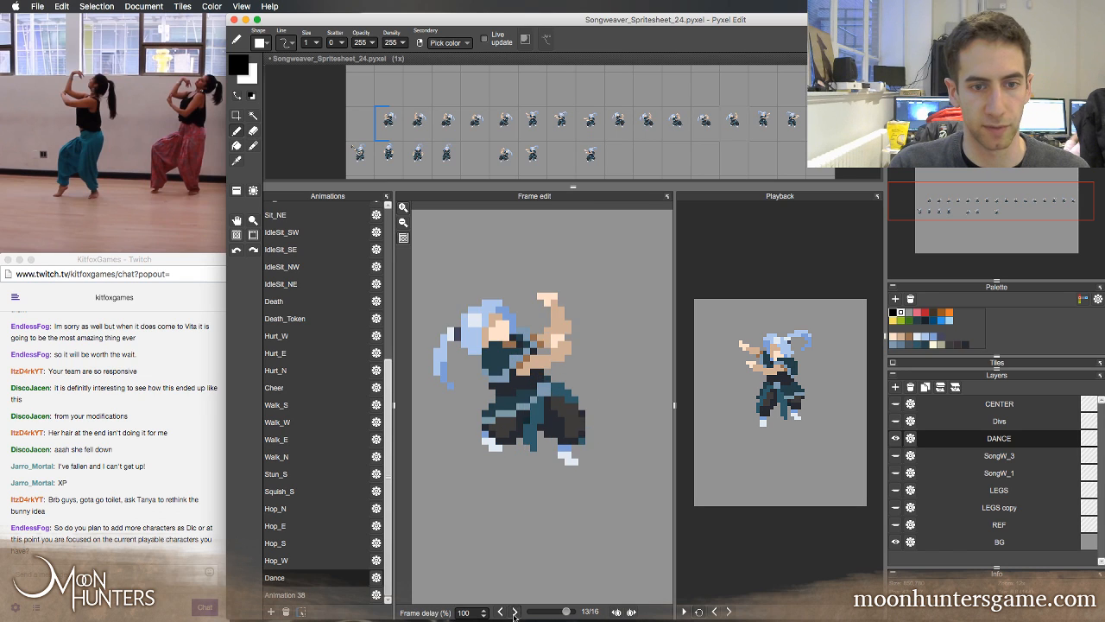
pyautogui.click(515, 613)
pyautogui.click(515, 612)
pyautogui.click(514, 612)
pyautogui.click(515, 612)
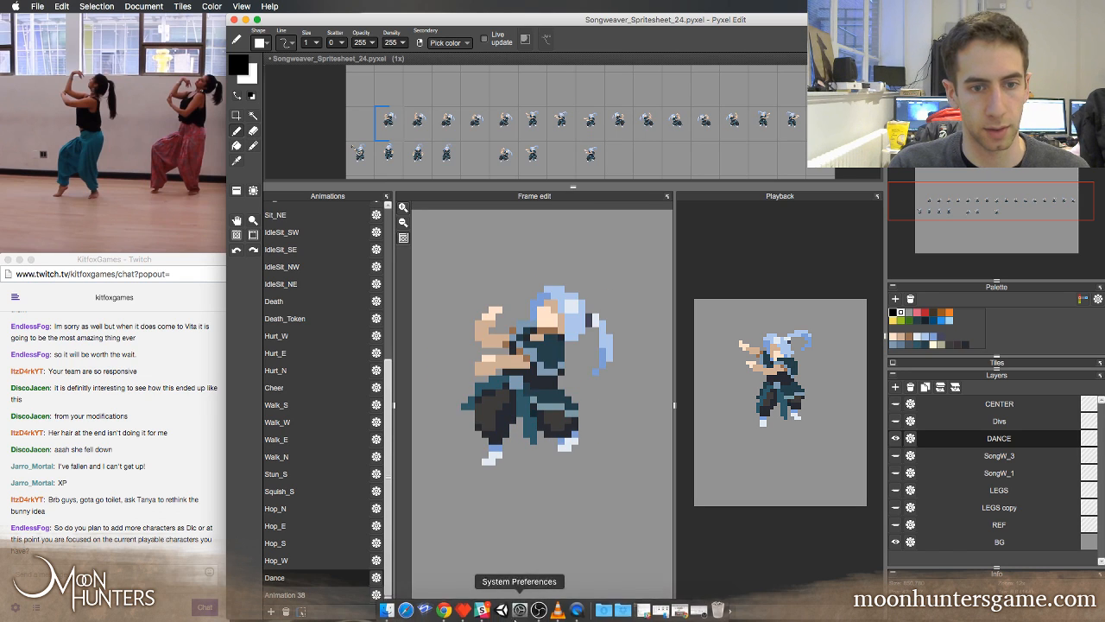
# Force quit System Preferences
pyautogui.rightClick(519, 610)
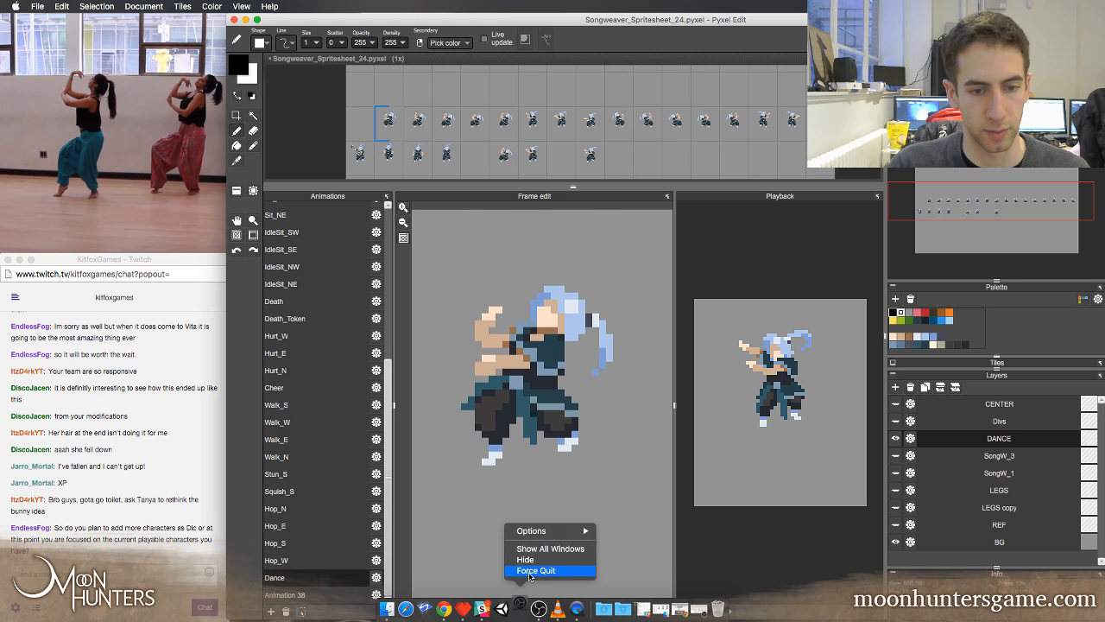
pyautogui.click(529, 571)
# Step through the Dance loop again, comparing the first-half poses in frames 1 to 8 with the mirrored frames
pyautogui.press('Right')
pyautogui.press('Right')
pyautogui.press('Right')
pyautogui.press('Right')
pyautogui.press('Right')
pyautogui.press('Right')
pyautogui.press('Right')
pyautogui.press('Right')
pyautogui.press('Right')
pyautogui.press('Right')
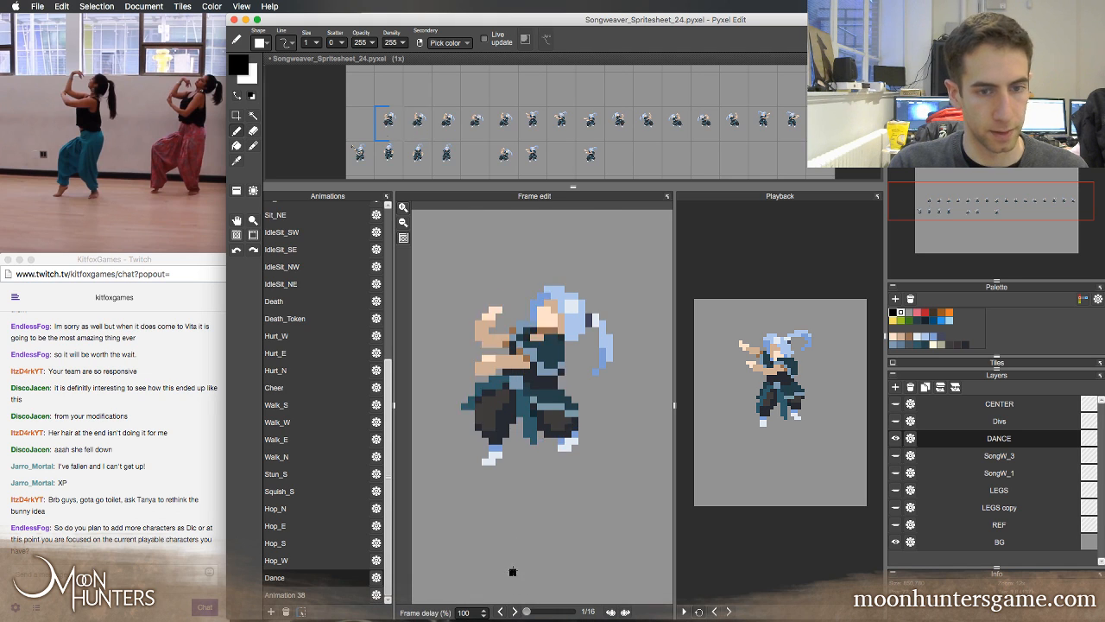
pyautogui.press('Right')
pyautogui.press('Right')
pyautogui.press('Right')
pyautogui.press('Right')
pyautogui.press('Right')
pyautogui.press('Right')
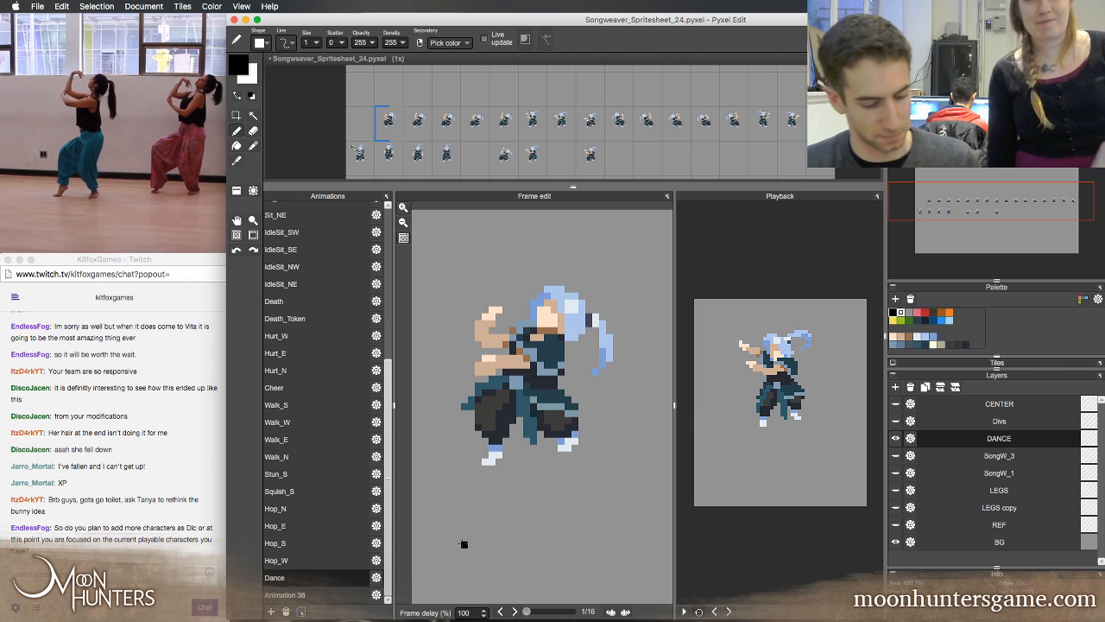
pyautogui.press('Left')
pyautogui.press('Left')
pyautogui.press('Left')
pyautogui.press('Right')
pyautogui.press('Right')
pyautogui.press('Right')
pyautogui.press('Right')
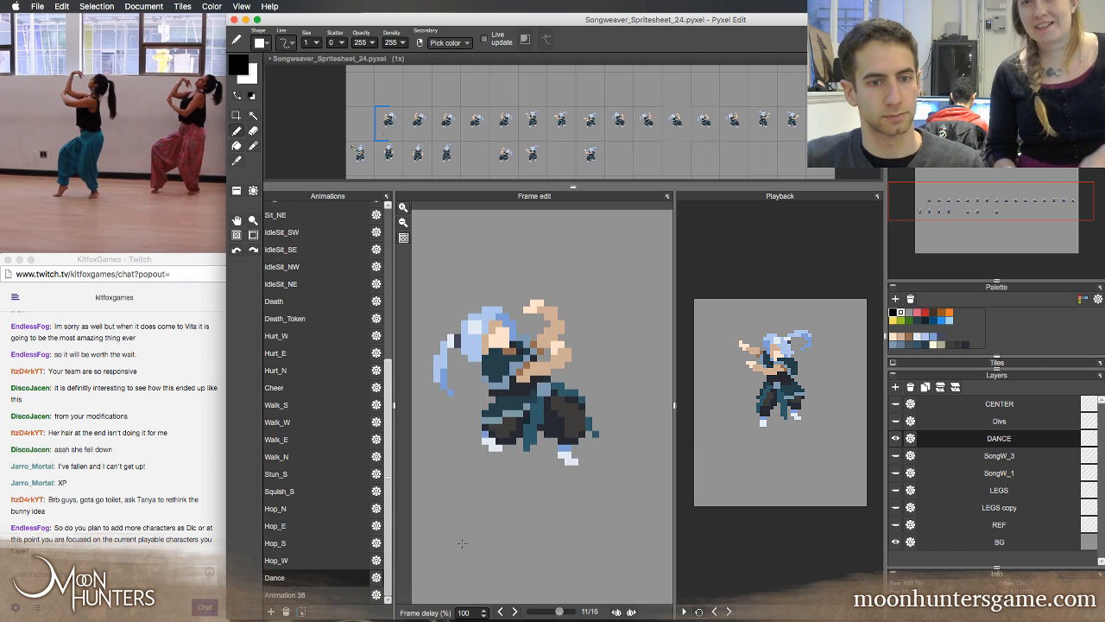
pyautogui.press('Right')
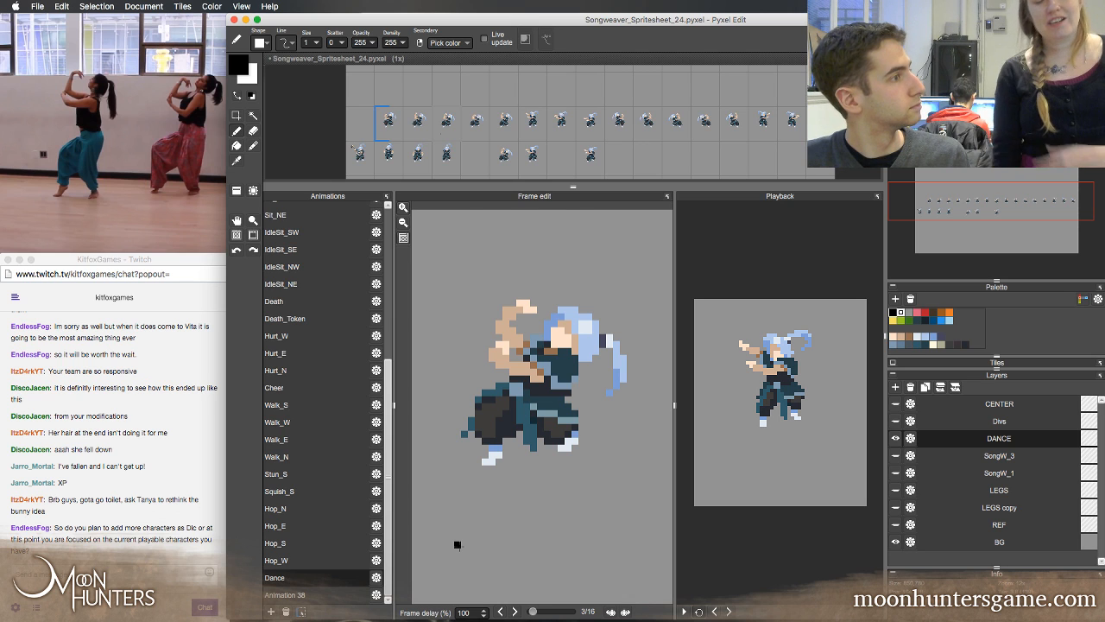
pyautogui.press('Right')
pyautogui.press('Right')
pyautogui.press('Right')
pyautogui.press('Right')
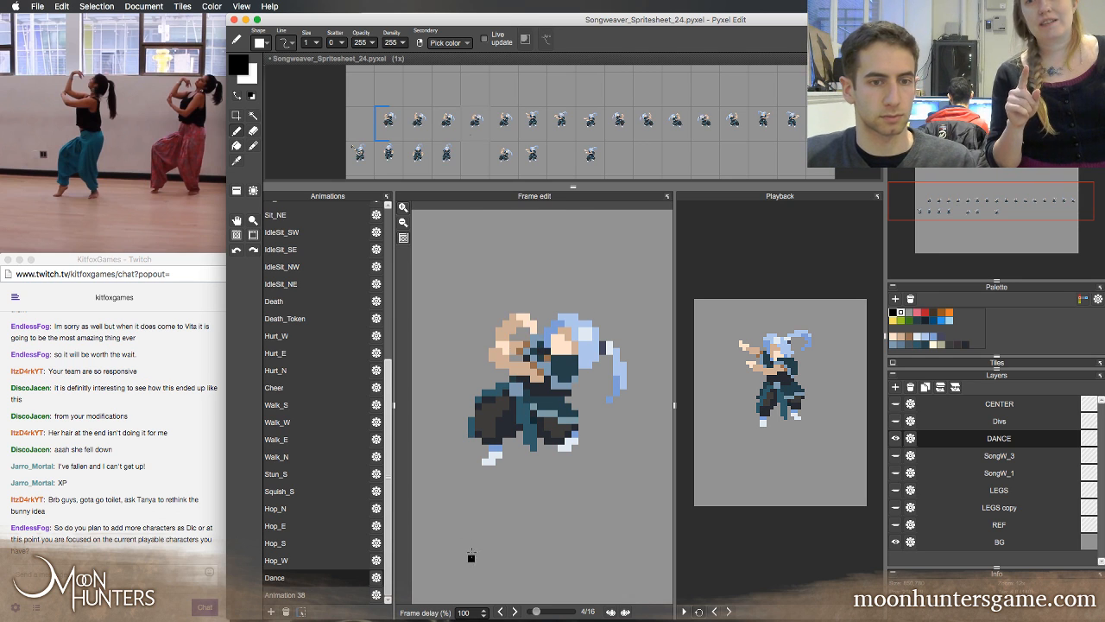
pyautogui.press('Right')
pyautogui.press('Right')
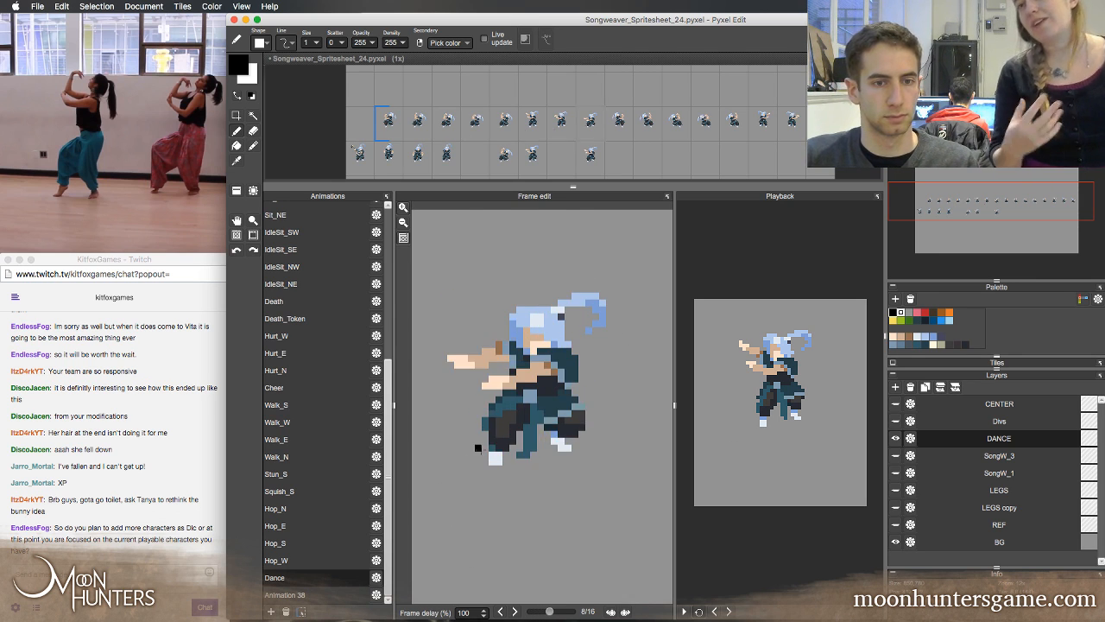
# Compare Dance frames 8 and 9, then erase the raised hands and forearms from the pose in frame 9
pyautogui.press('Left')
pyautogui.press('Right')
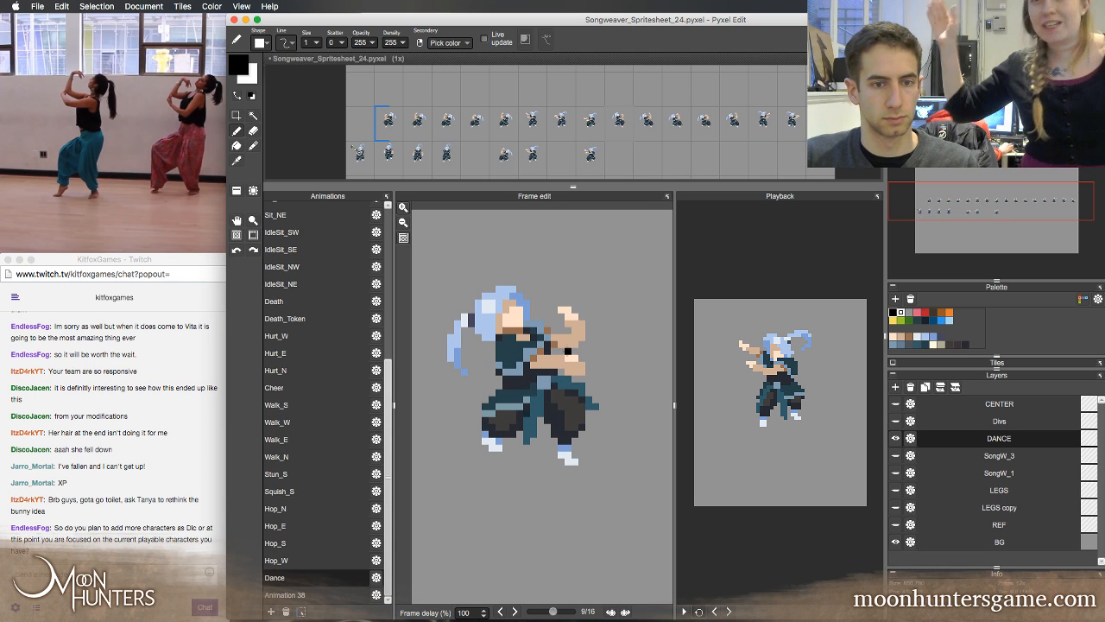
pyautogui.press('e')
pyautogui.moveTo(570, 344)
pyautogui.mouseDown()
pyautogui.moveTo(594, 334)
pyautogui.moveTo(573, 317)
pyautogui.moveTo(561, 347)
pyautogui.moveTo(567, 326)
pyautogui.moveTo(563, 367)
pyautogui.moveTo(585, 365)
pyautogui.moveTo(576, 372)
pyautogui.mouseUp()
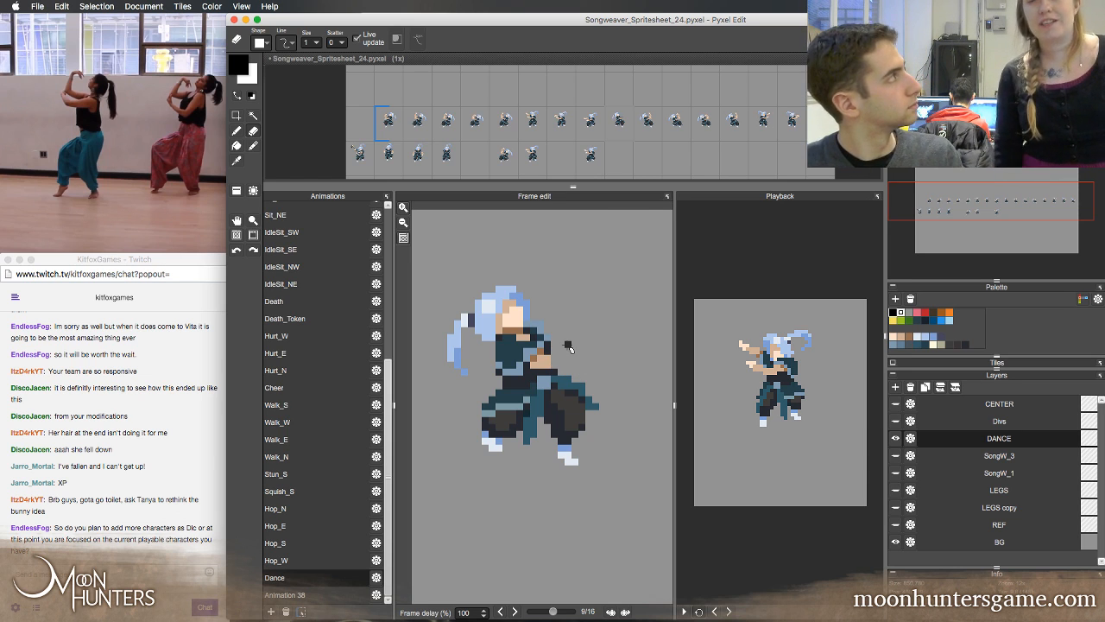
# Fill the torso edge in frame 9 with dark clothing colour and draw a lowered forearm in skin tone, checking it against frame 8
pyautogui.press('b')
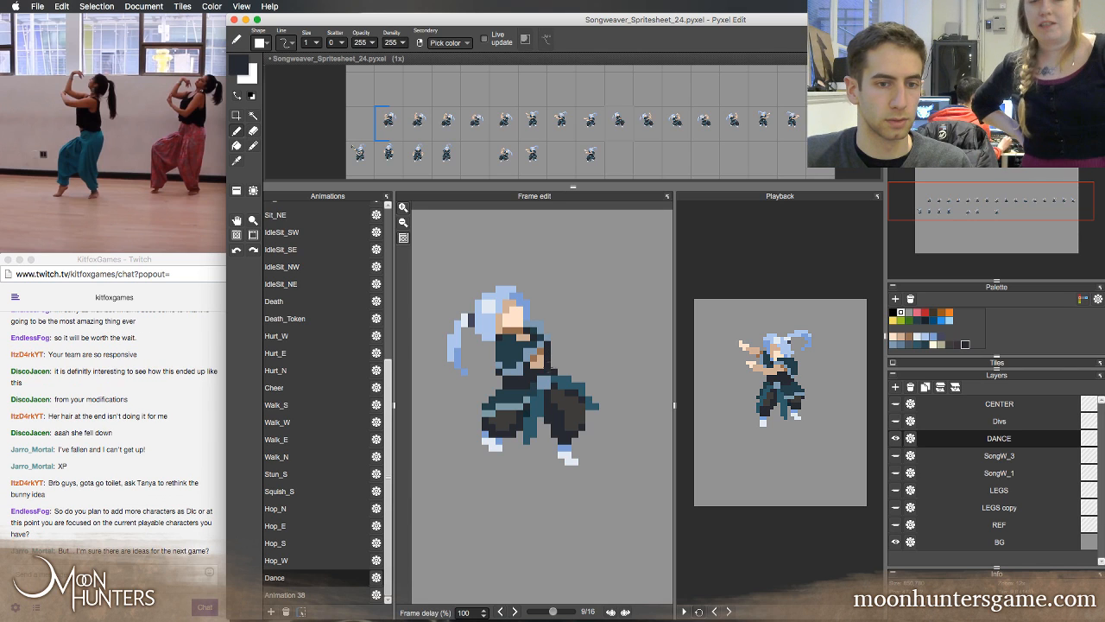
pyautogui.rightClick(541, 363)
pyautogui.press('Left')
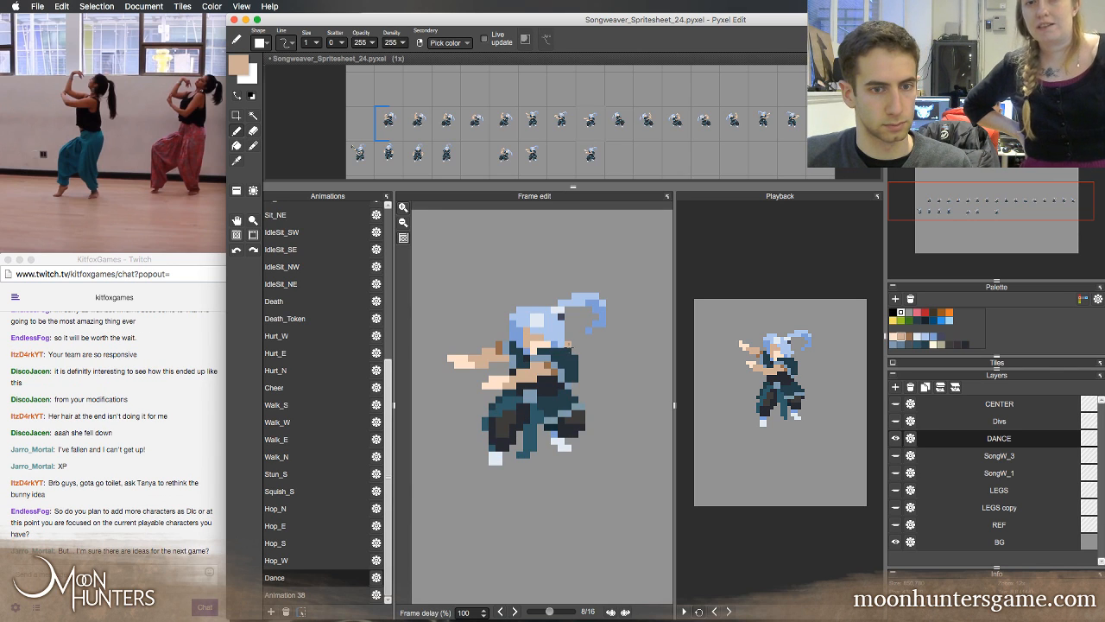
pyautogui.press('Right')
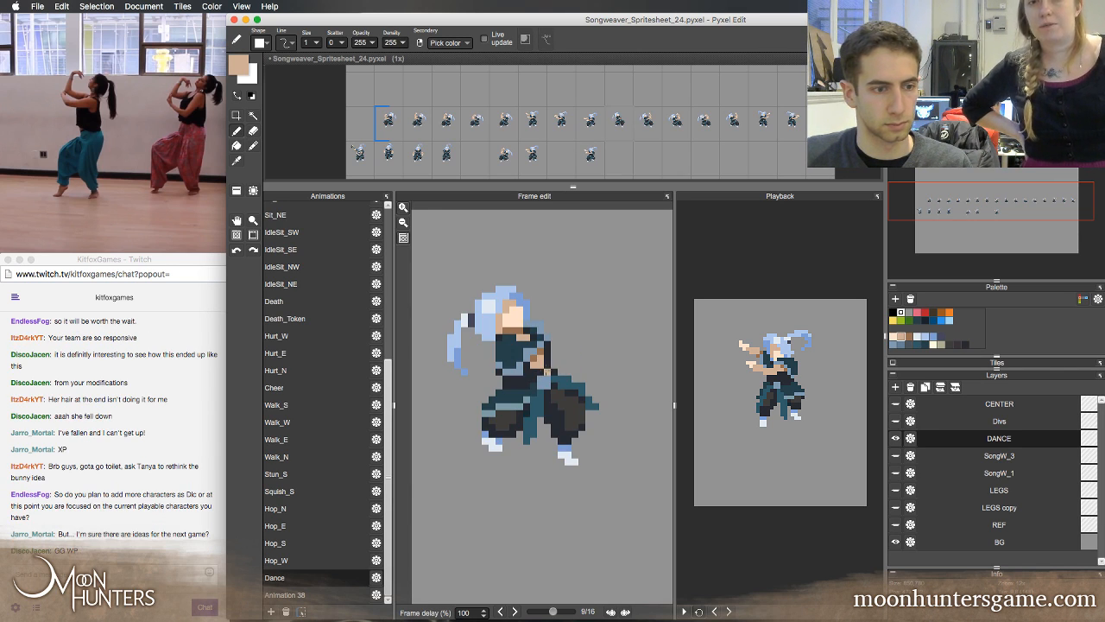
pyautogui.press('Left')
pyautogui.press('Right')
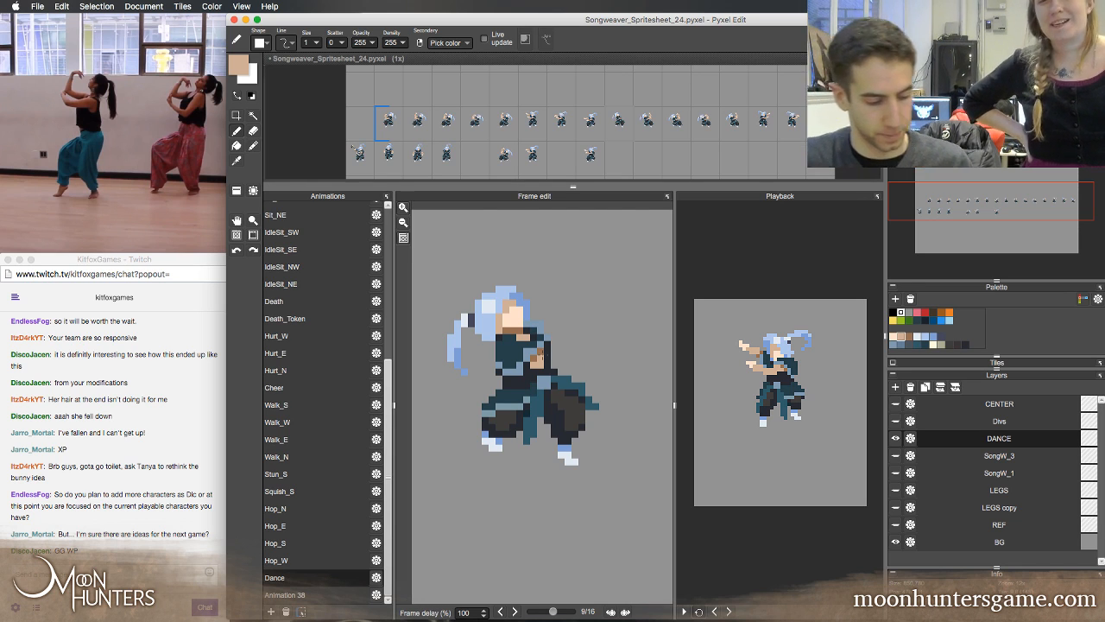
pyautogui.press('Left')
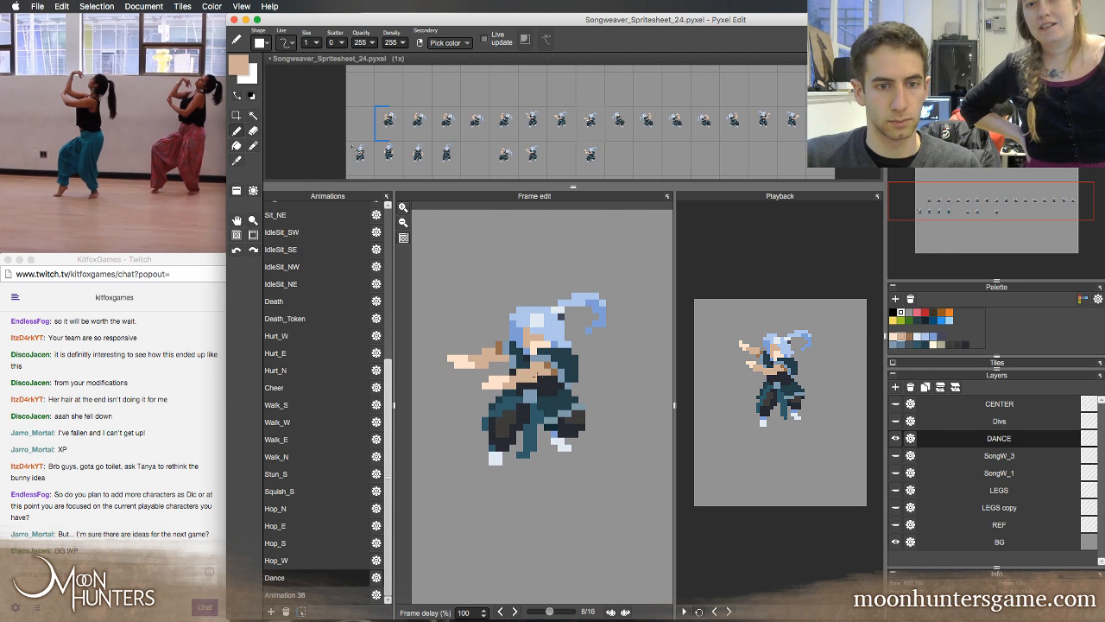
pyautogui.press('Right')
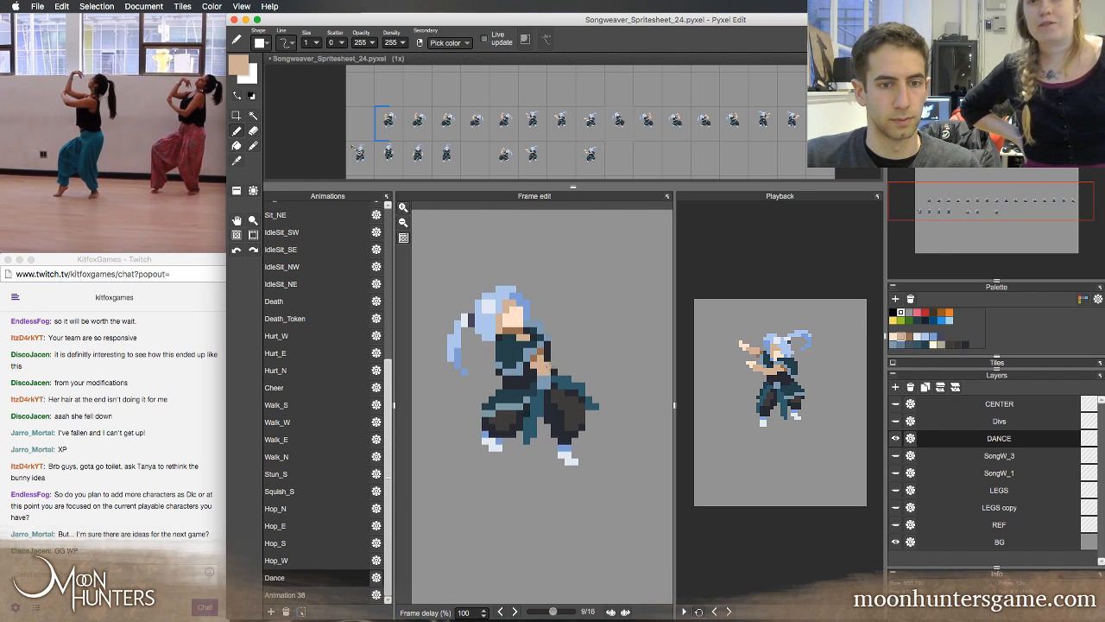
# Step through the Dance loop, examining how the lowered arm in frame 9 fits between frames 8 and 10
pyautogui.press('Right')
pyautogui.press('Right')
pyautogui.press('Right')
pyautogui.press('Right')
pyautogui.press('Right')
pyautogui.press('Right')
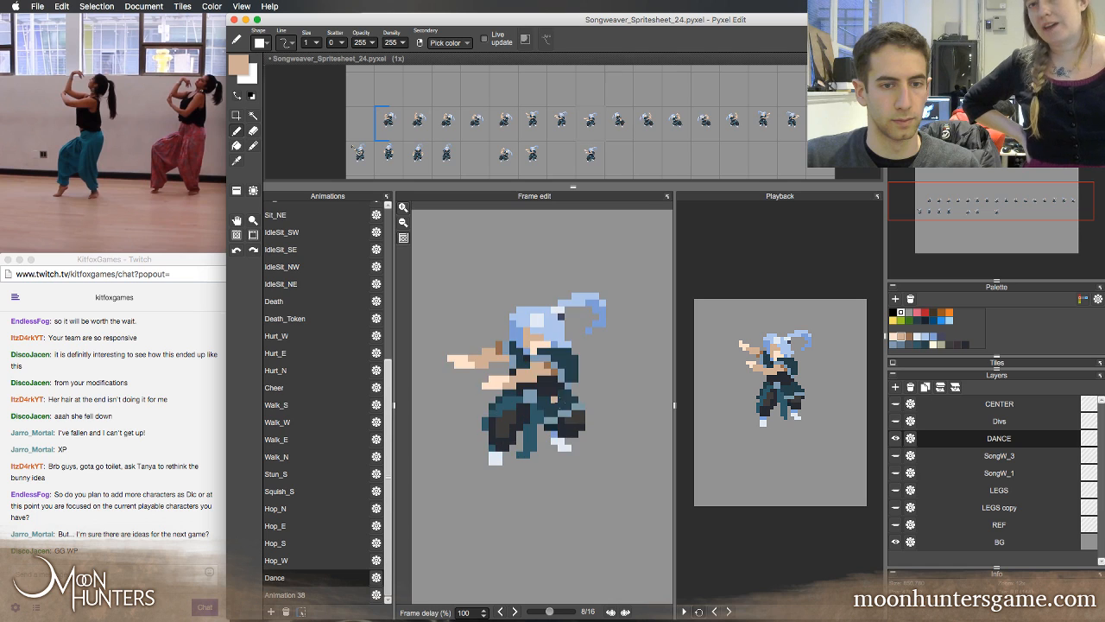
pyautogui.press('Left')
pyautogui.press('Left')
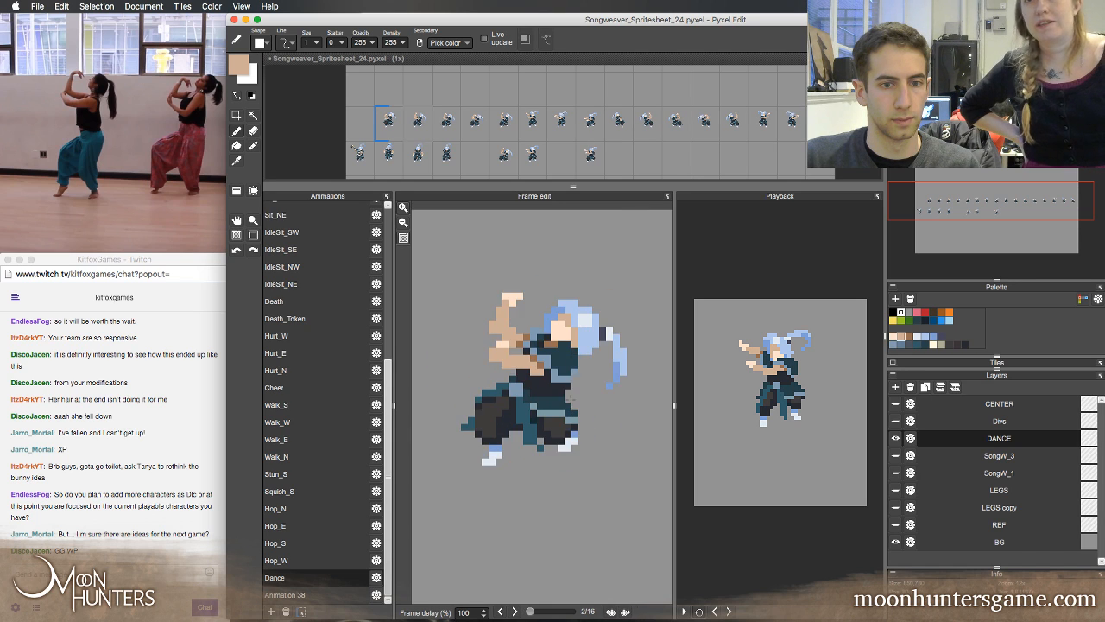
pyautogui.press('Left')
pyautogui.press('Left')
pyautogui.press('Left')
pyautogui.press('Left')
pyautogui.press('Left')
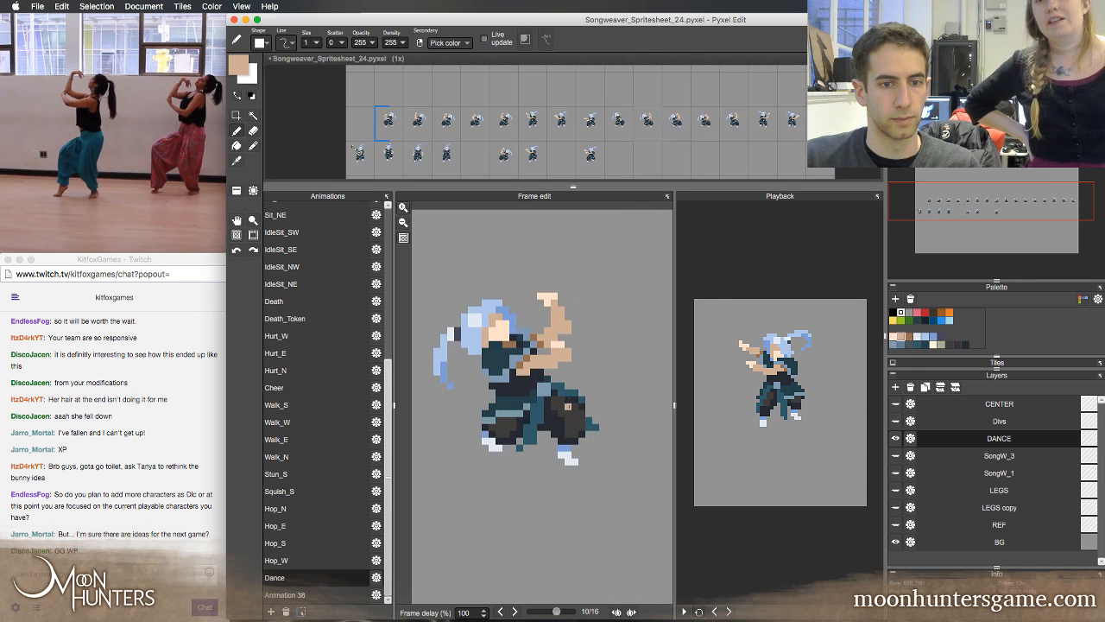
pyautogui.press('Right')
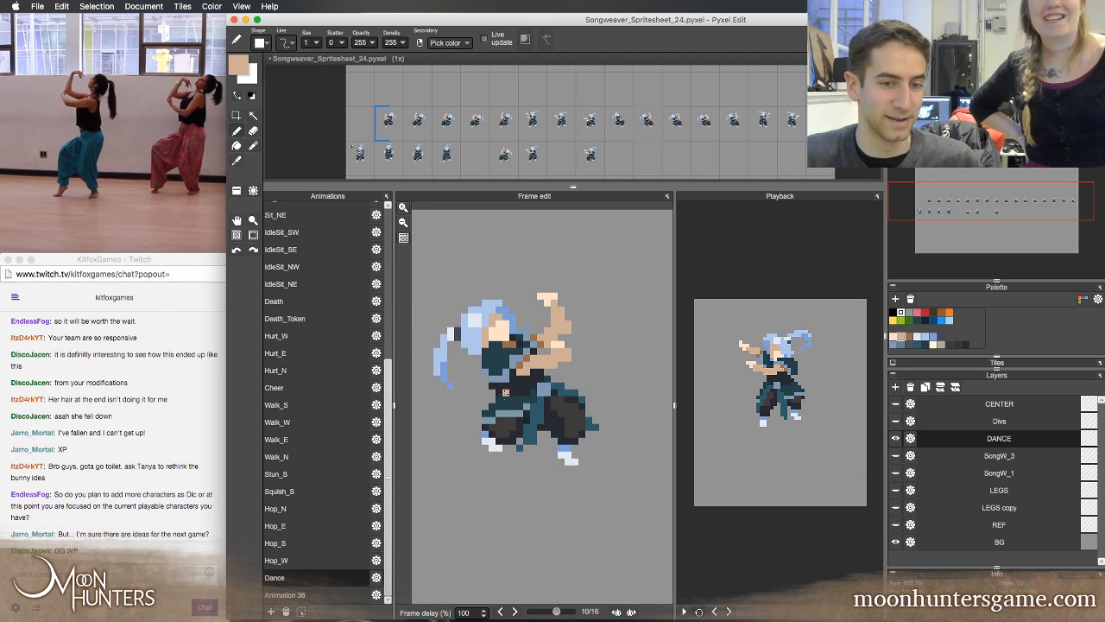
pyautogui.press('Left')
pyautogui.press('Left')
# Draw the second arm in frame 9 reaching outward and down from the shoulder, using brown shading and skin tone
pyautogui.press('Right')
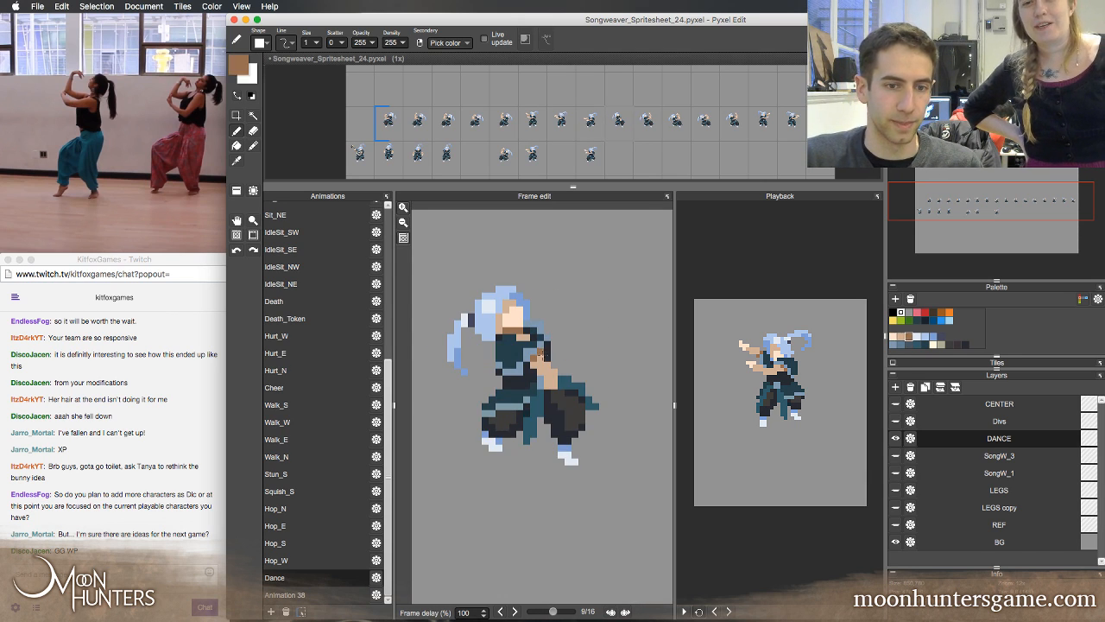
pyautogui.rightClick(541, 353)
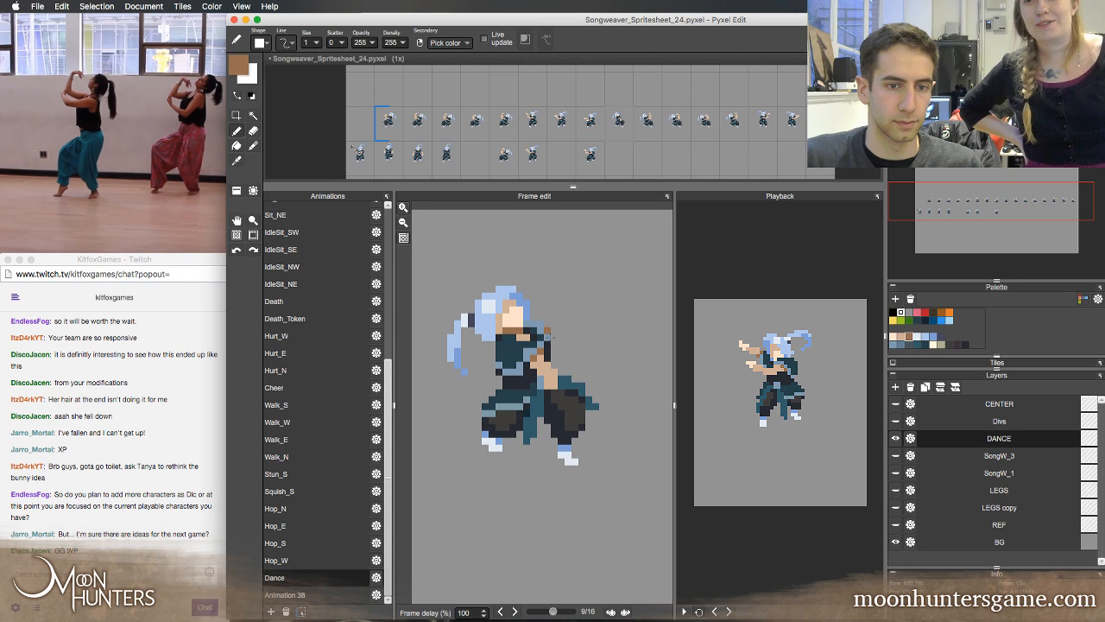
pyautogui.rightClick(556, 335)
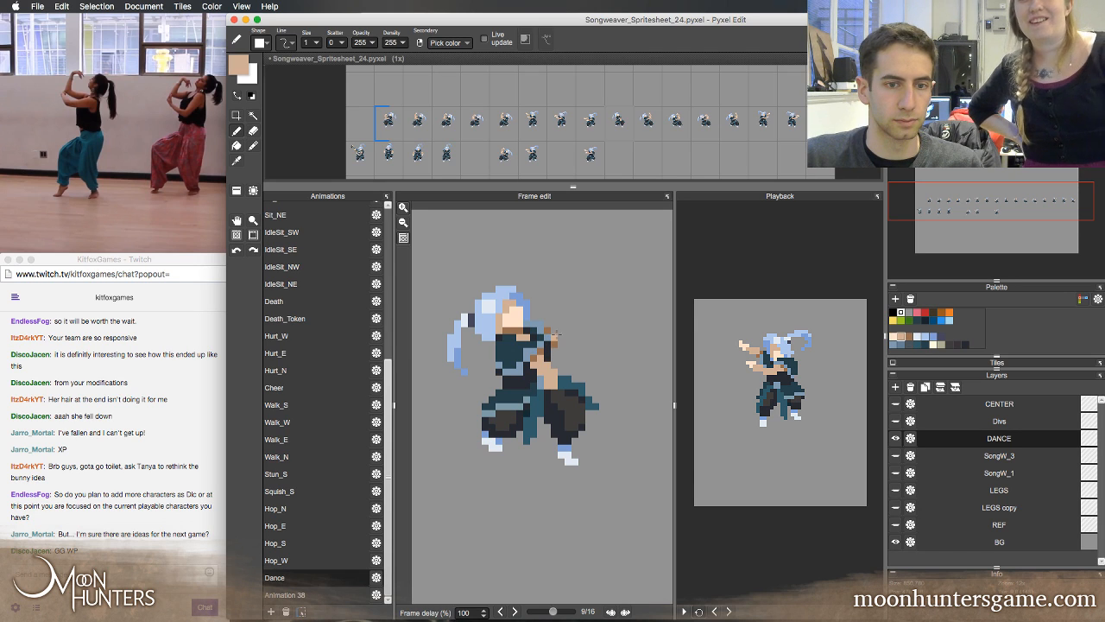
pyautogui.moveTo(571, 352); pyautogui.dragTo(574, 358)
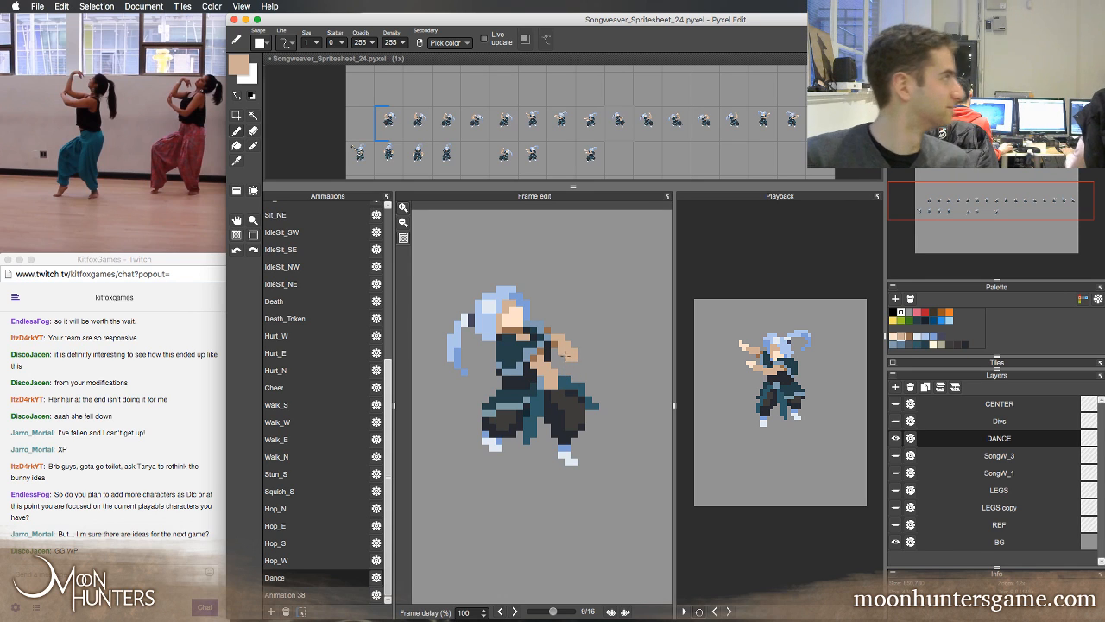
# Step around the full Dance loop, examining the redrawn arms of frame 9 in relation to the surrounding and mirrored poses
pyautogui.press('Left')
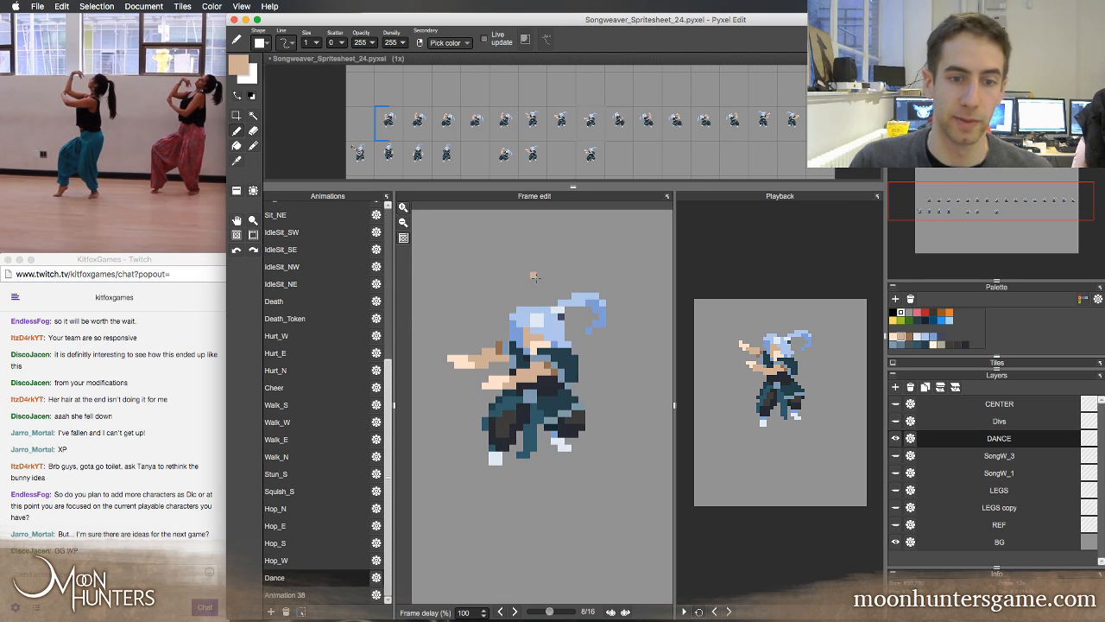
pyautogui.press('Right')
pyautogui.press('Right')
pyautogui.press('Right')
pyautogui.press('Right')
pyautogui.press('Right')
pyautogui.press('Right')
pyautogui.press('Right')
pyautogui.press('Left')
pyautogui.press('Left')
pyautogui.press('Left')
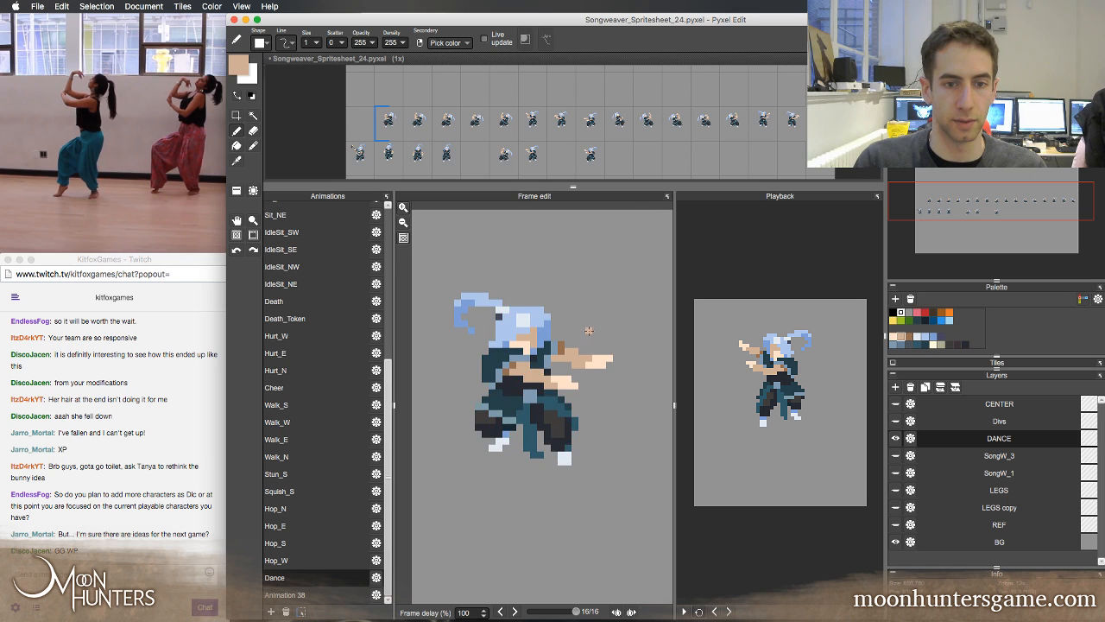
pyautogui.press('Right')
pyautogui.press('Right')
pyautogui.press('Right')
pyautogui.press('Right')
pyautogui.press('Right')
pyautogui.press('Right')
pyautogui.press('Right')
pyautogui.press('Right')
pyautogui.press('Right')
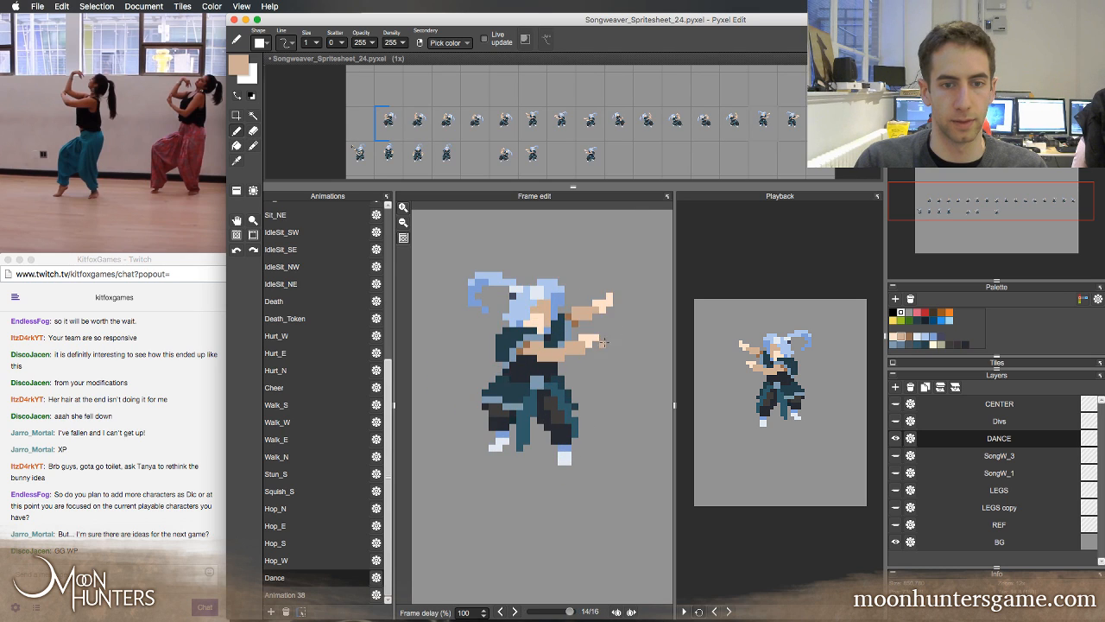
pyautogui.press('Right')
pyautogui.press('Right')
pyautogui.press('Right')
pyautogui.press('Right')
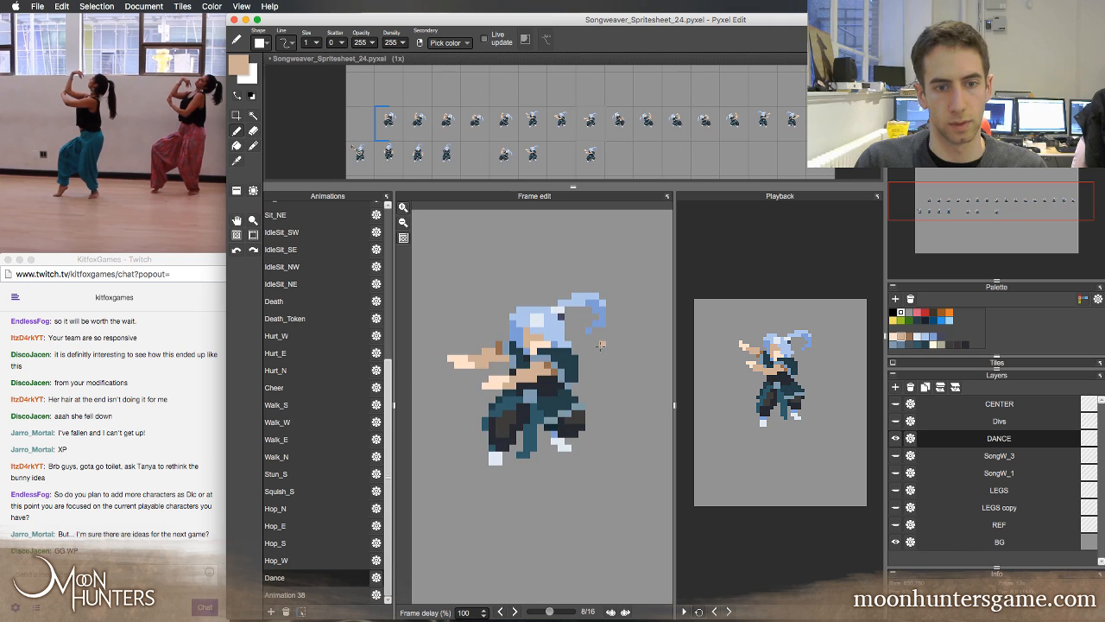
# Step back and forth between Dance frames 6 and 9, examining the arms swinging down into the redrawn pose
pyautogui.press('Right')
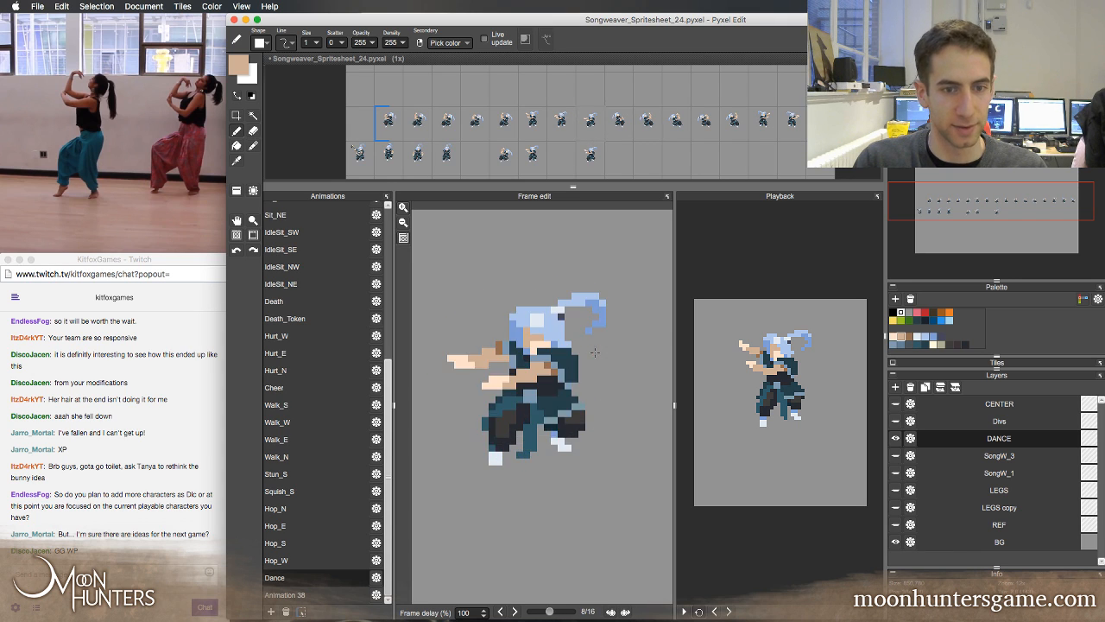
pyautogui.press('Right')
pyautogui.press('Left')
pyautogui.press('Left')
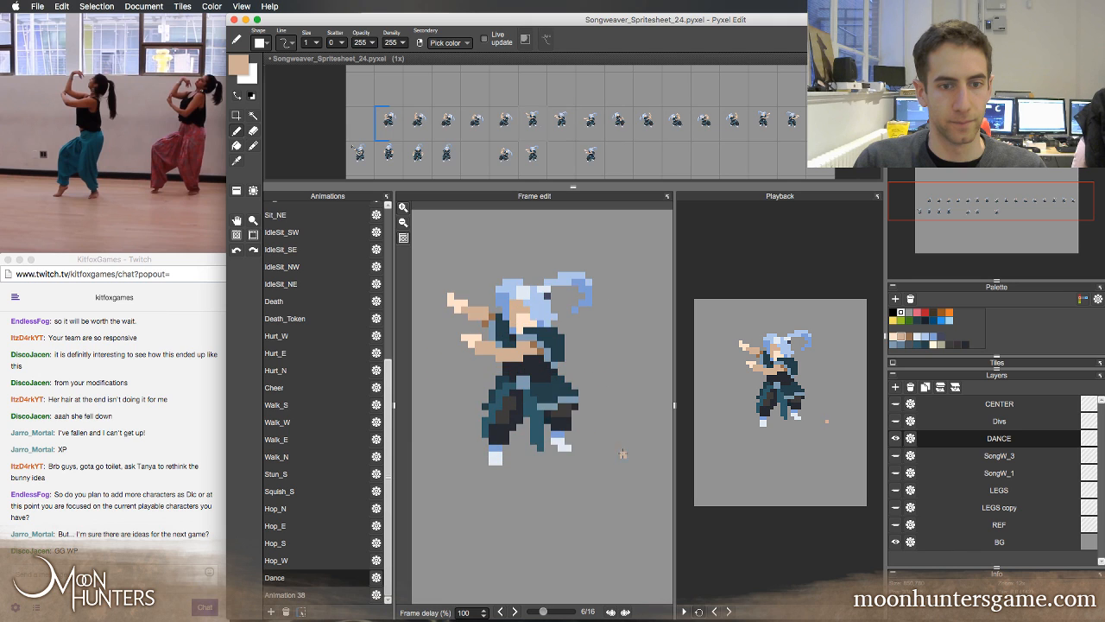
pyautogui.press('Right')
pyautogui.press('Left')
pyautogui.press('Left')
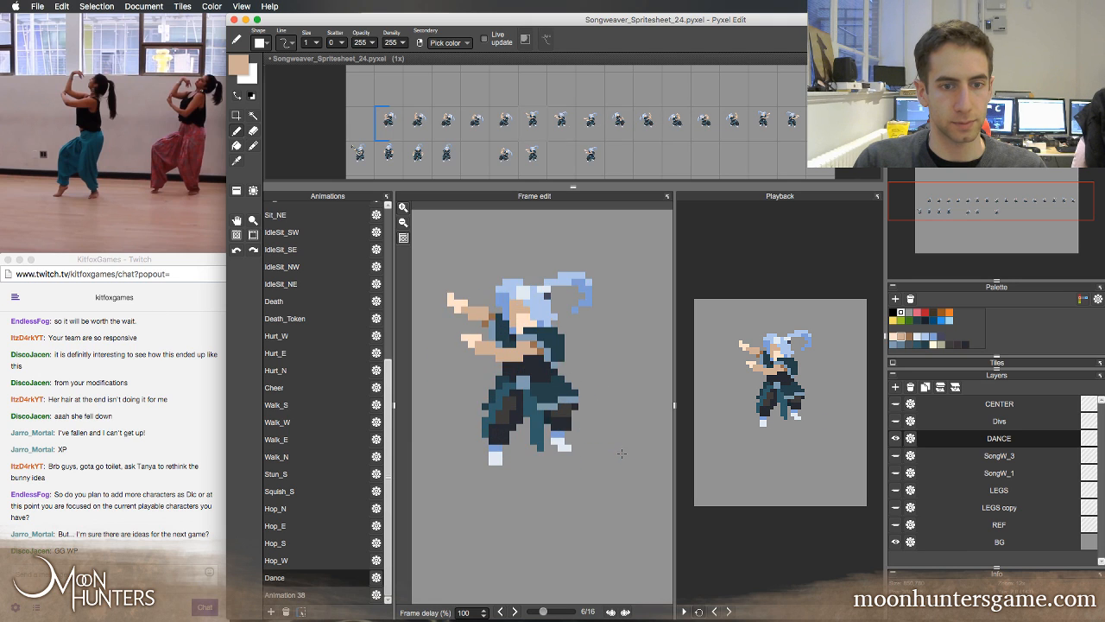
pyautogui.press('Right')
pyautogui.press('Right')
pyautogui.press('Right')
pyautogui.press('Left')
pyautogui.press('Left')
pyautogui.press('Left')
pyautogui.press('Left')
pyautogui.press('Left')
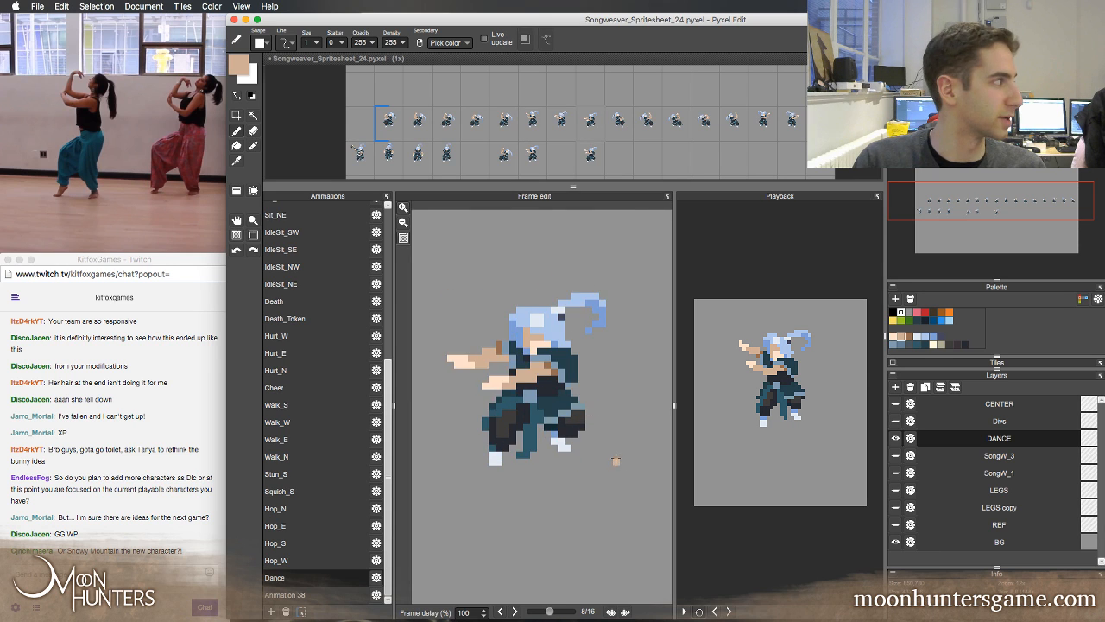
# Step repeatedly between Dance frames 9, 10 and 11, examining the arms rising from the lowered pose
pyautogui.press('Right')
pyautogui.press('Right')
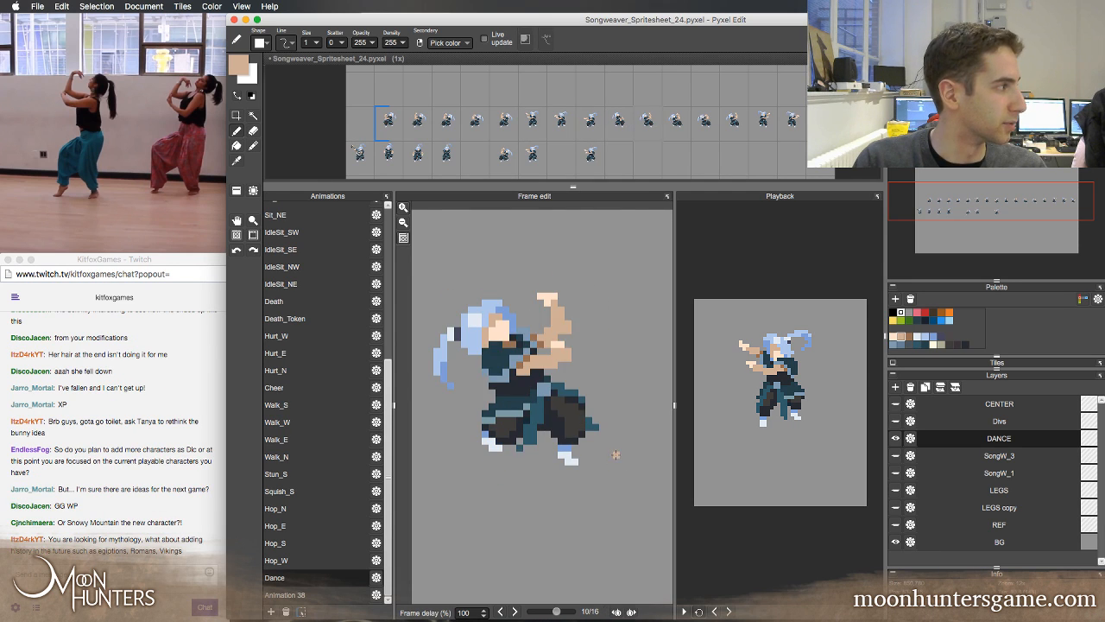
pyautogui.press('Left')
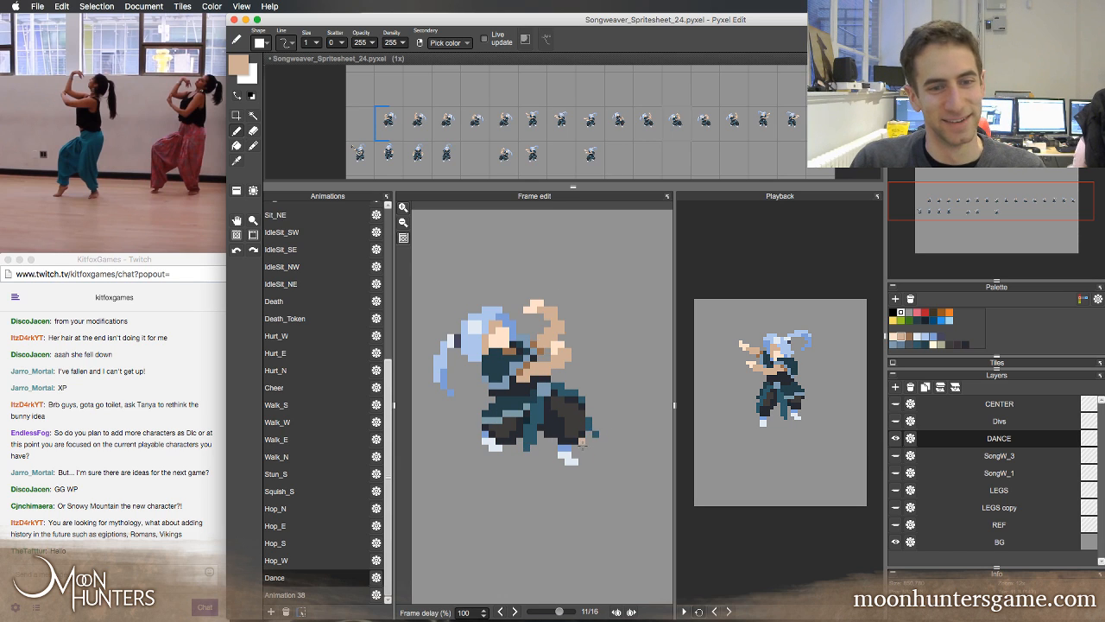
pyautogui.press('Left')
pyautogui.press('Right')
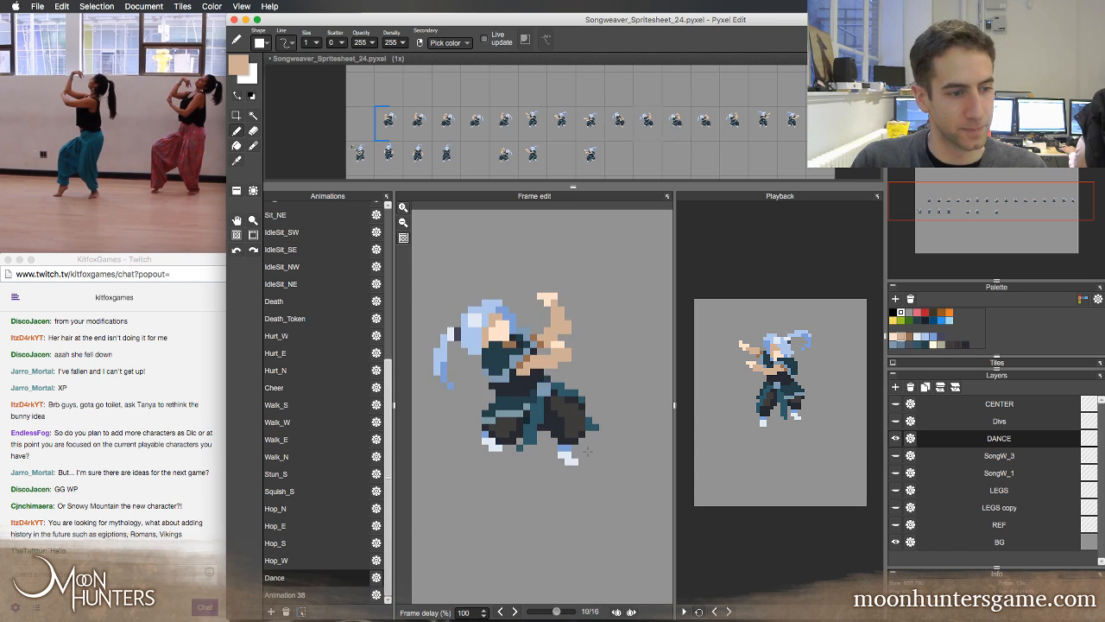
pyautogui.press('Left')
pyautogui.press('Right')
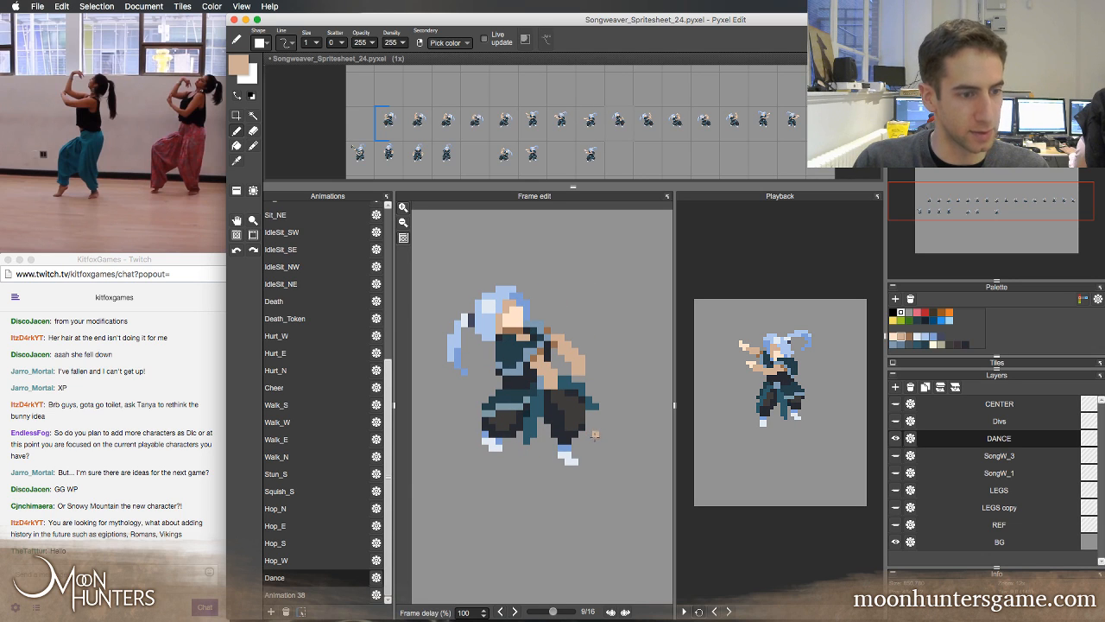
pyautogui.press('Left')
pyautogui.press('Right')
# Flip through Dance frames 7 to 12 in both directions, examining the complete arm swing across the change of direction
pyautogui.press('Right')
pyautogui.press('Left')
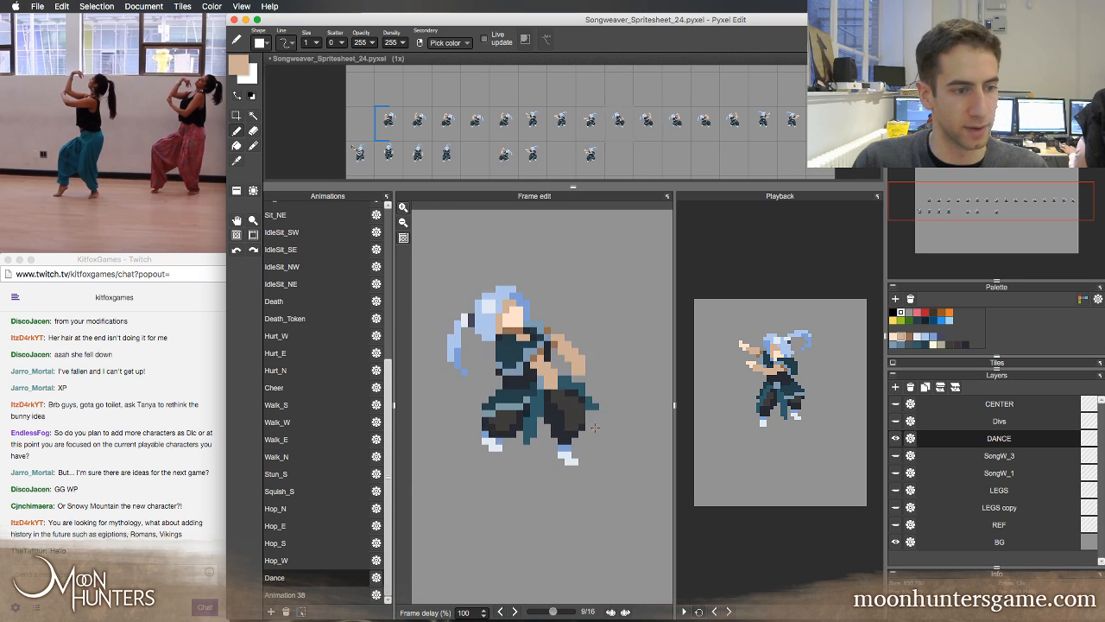
pyautogui.press('Left')
pyautogui.press('Left')
pyautogui.press('Left')
pyautogui.press('Right')
pyautogui.press('Right')
pyautogui.press('Right')
pyautogui.press('Right')
pyautogui.press('Right')
pyautogui.press('Right')
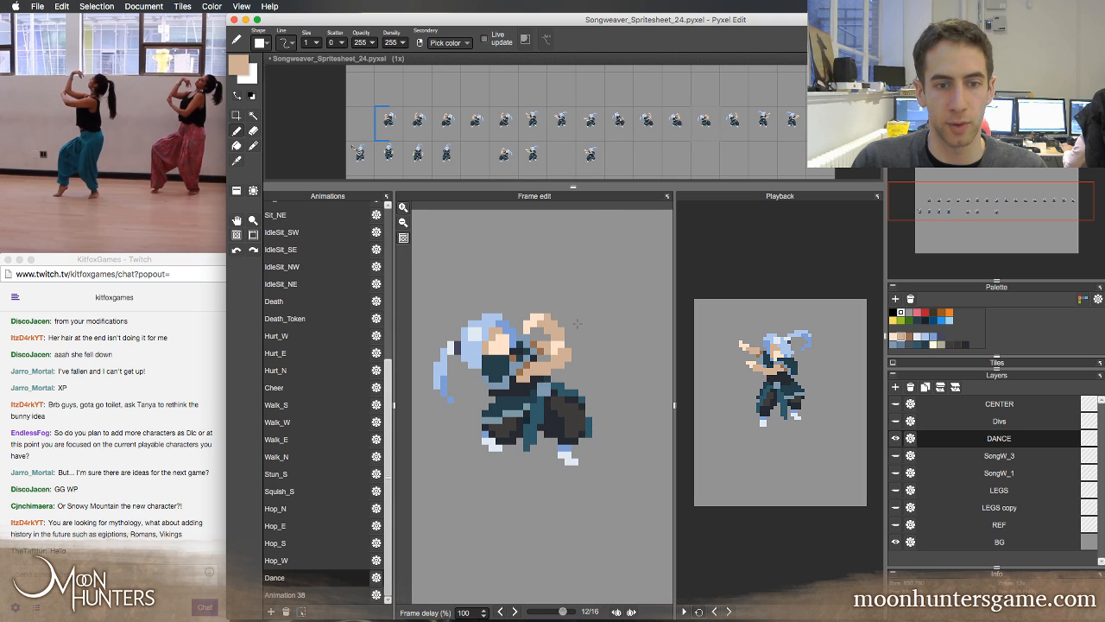
pyautogui.press('Left')
pyautogui.press('Left')
pyautogui.press('Left')
pyautogui.press('Left')
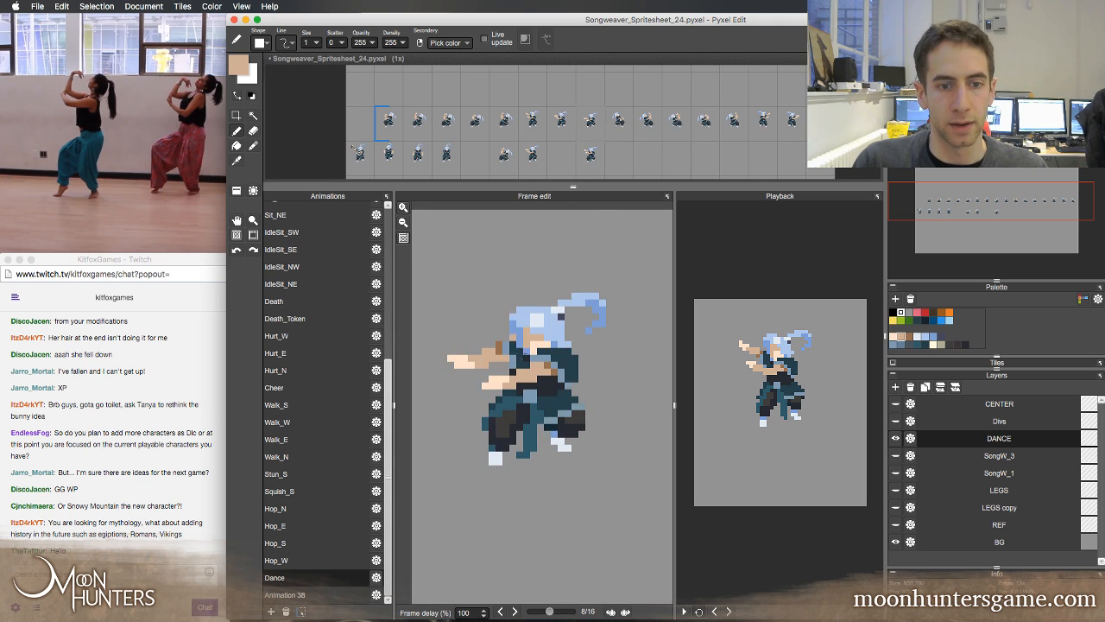
pyautogui.press('Right')
pyautogui.press('Right')
pyautogui.press('Right')
pyautogui.press('Right')
pyautogui.press('Right')
pyautogui.press('Left')
pyautogui.press('Left')
pyautogui.press('Left')
pyautogui.press('Left')
pyautogui.press('Left')
pyautogui.press('Left')
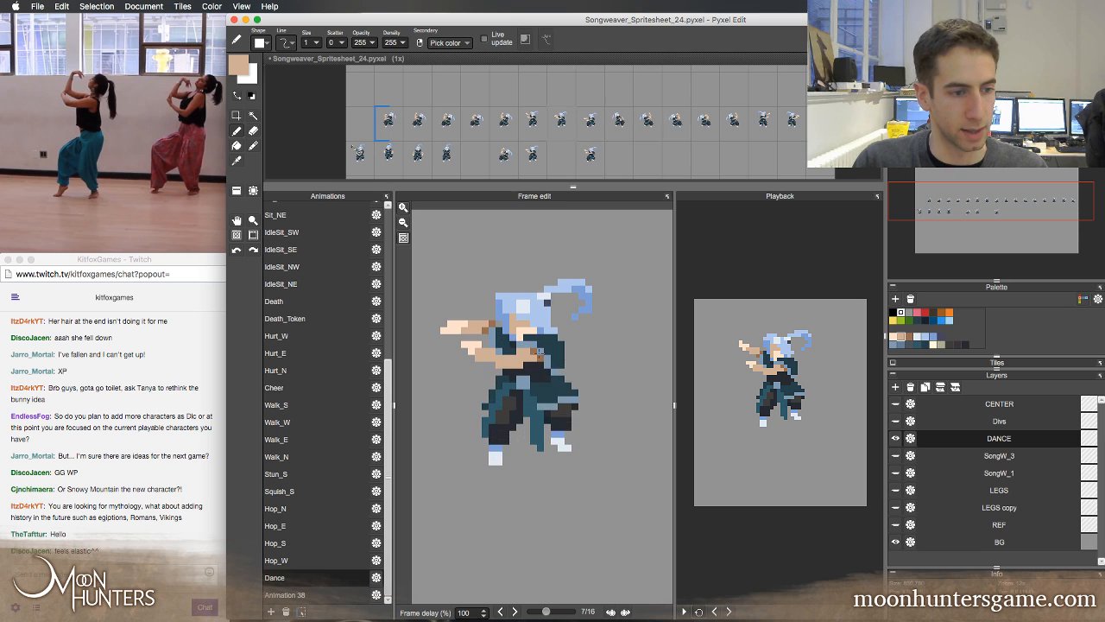
# Step forward through the mirrored frames 14 and 15 and play the Dance loop in the preview
pyautogui.press('Right')
pyautogui.press('Right')
pyautogui.press('Right')
pyautogui.press('Right')
pyautogui.press('Right')
pyautogui.press('Right')
pyautogui.press('Right')
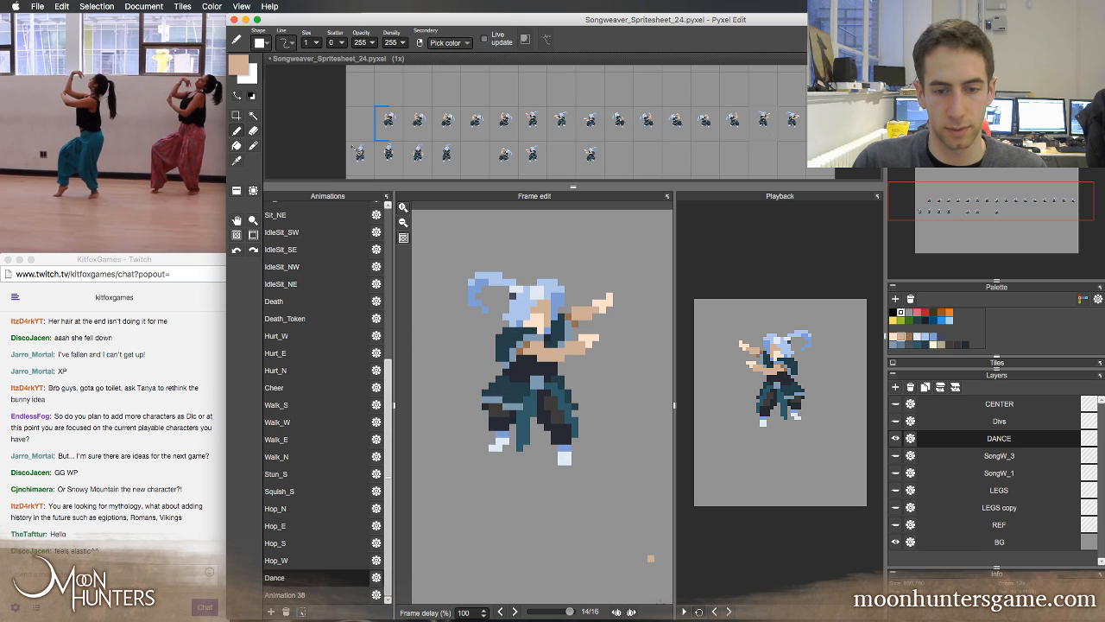
pyautogui.press('Right')
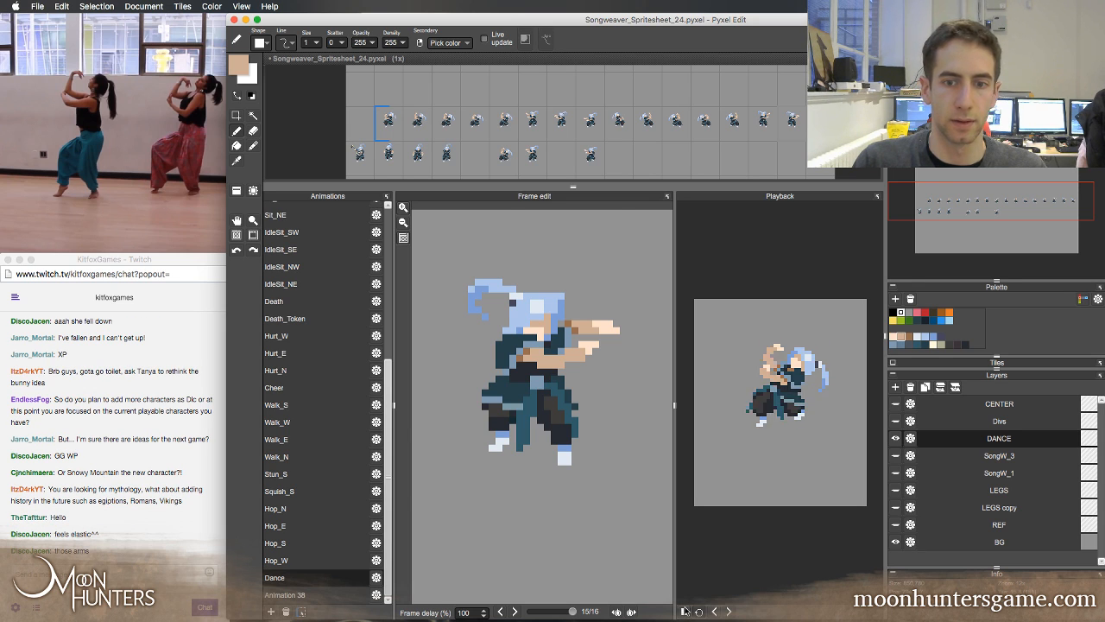
pyautogui.click(684, 610)
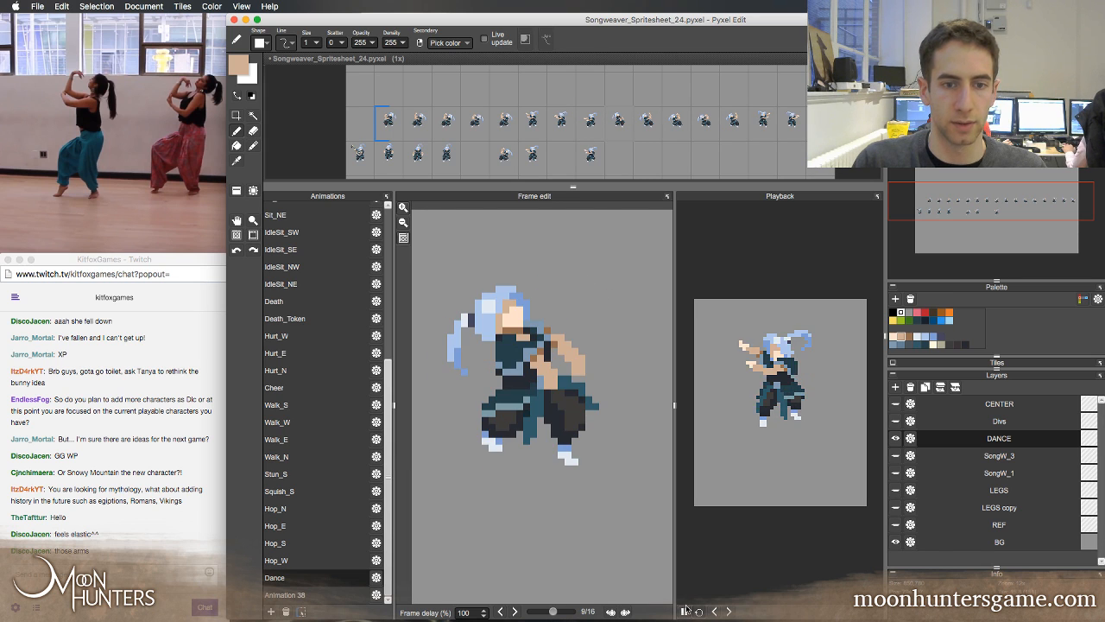
# Touch up the hands on frame 9's lowered arms with the light skin tone picked from frame 8
pyautogui.press('e')
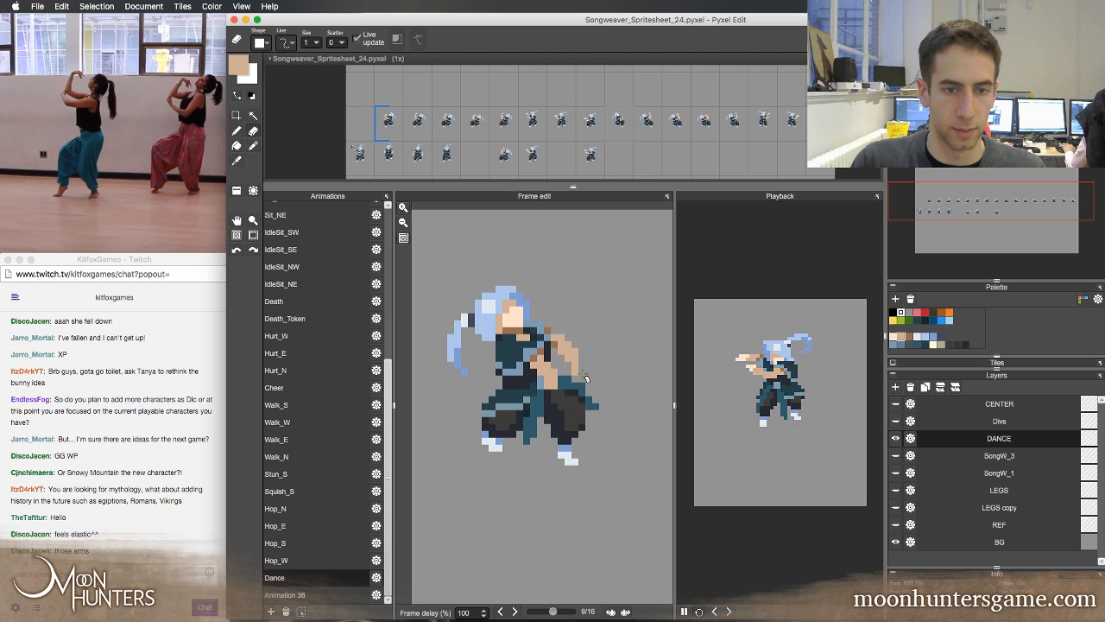
pyautogui.press('b')
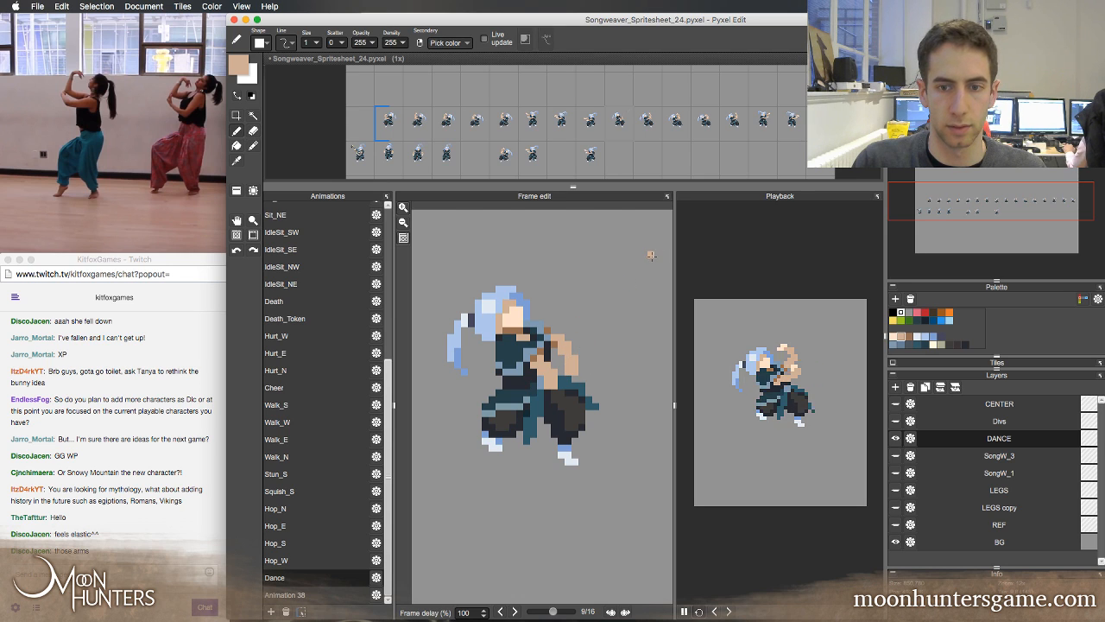
pyautogui.press('Left')
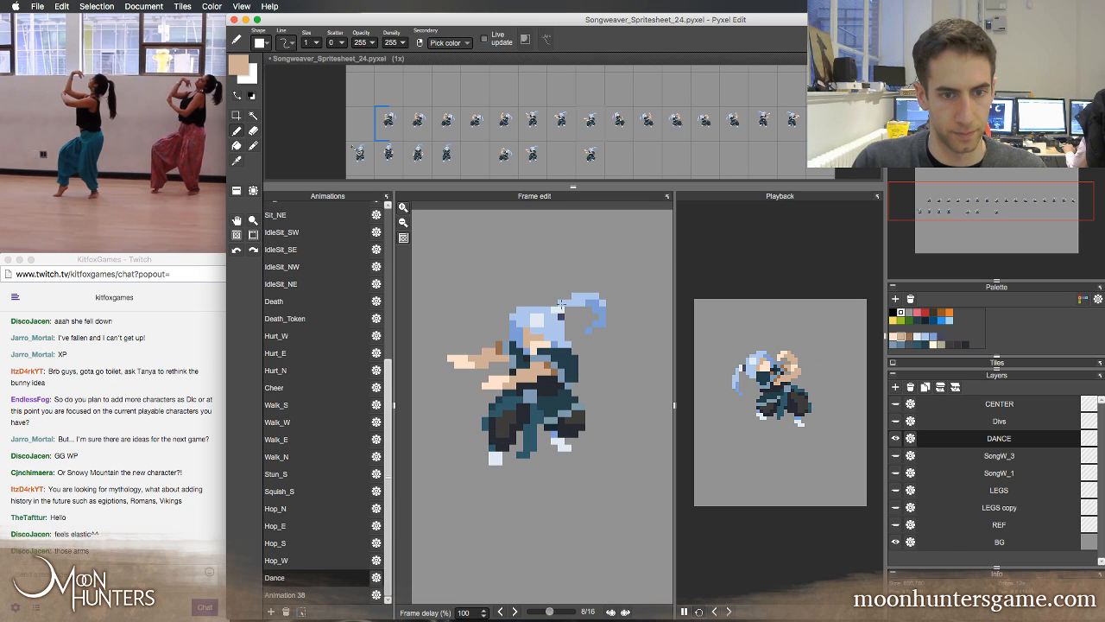
pyautogui.rightClick(494, 379)
pyautogui.press('Right')
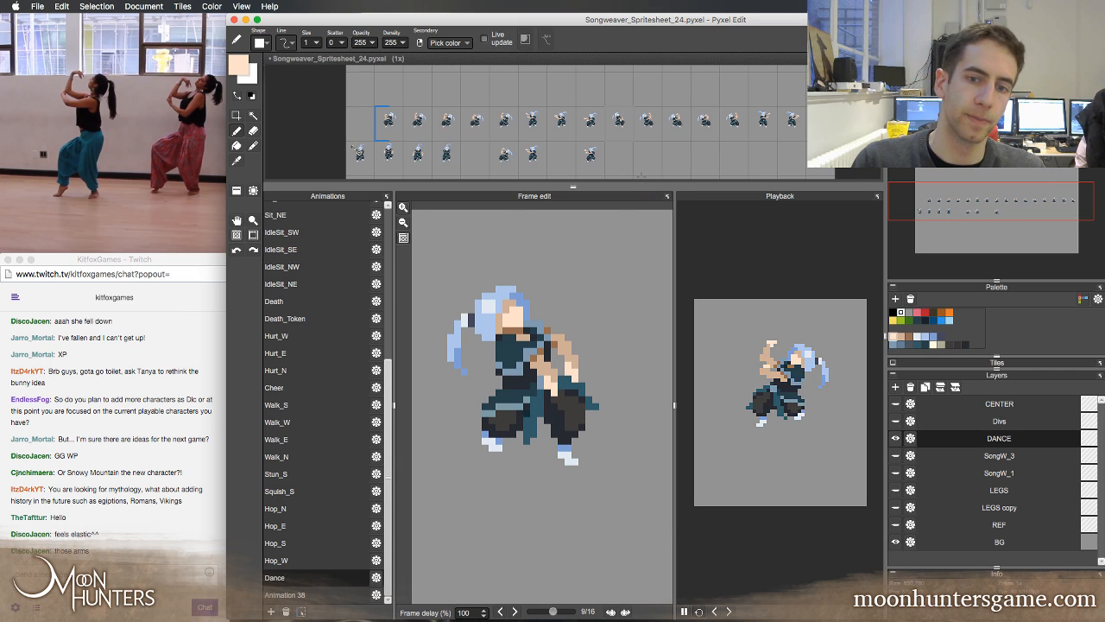
# Redraw frame 10's raised hand pointing straight up, erase the fingers bent toward the head, and save the file
pyautogui.press('Right')
pyautogui.press('Right')
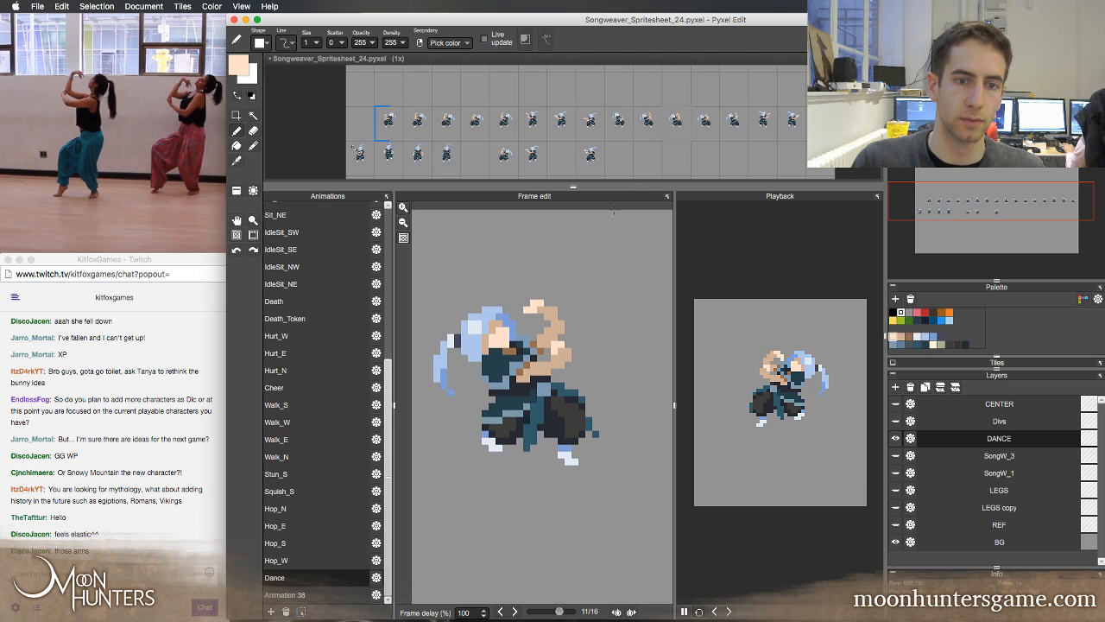
pyautogui.press('Left')
pyautogui.press('Left')
pyautogui.press('Right')
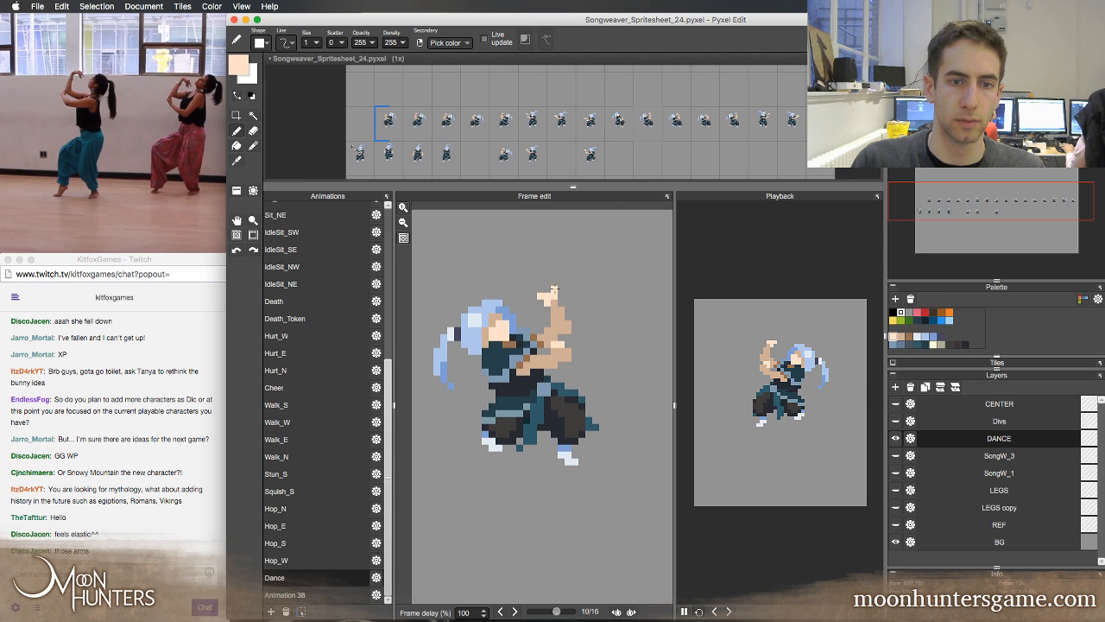
pyautogui.moveTo(554, 283); pyautogui.dragTo(559, 295)
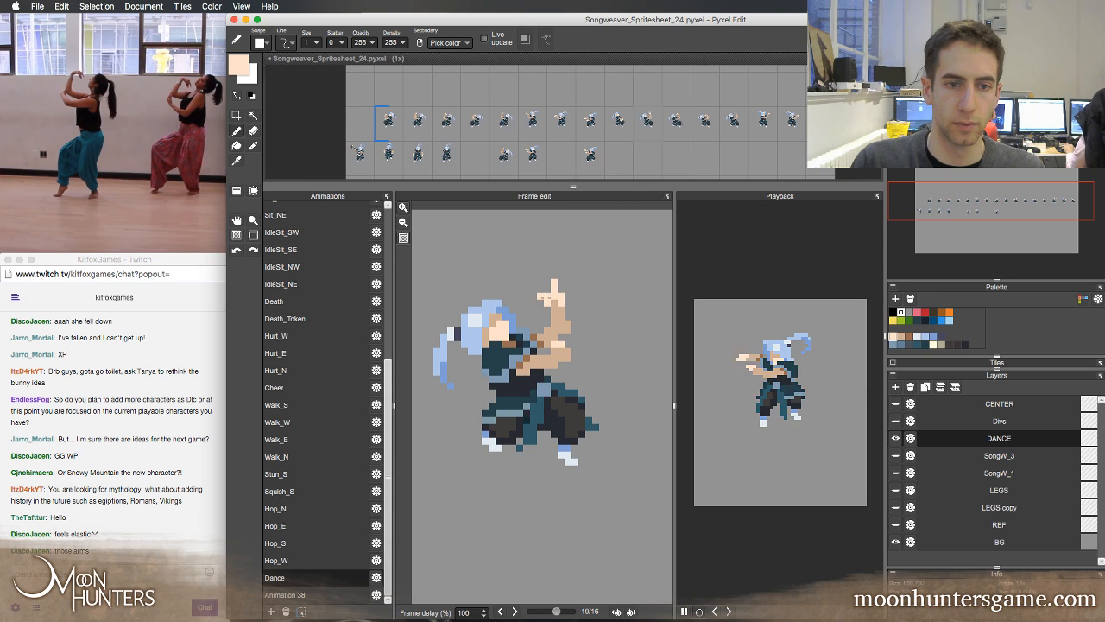
pyautogui.press('e')
pyautogui.press('b')
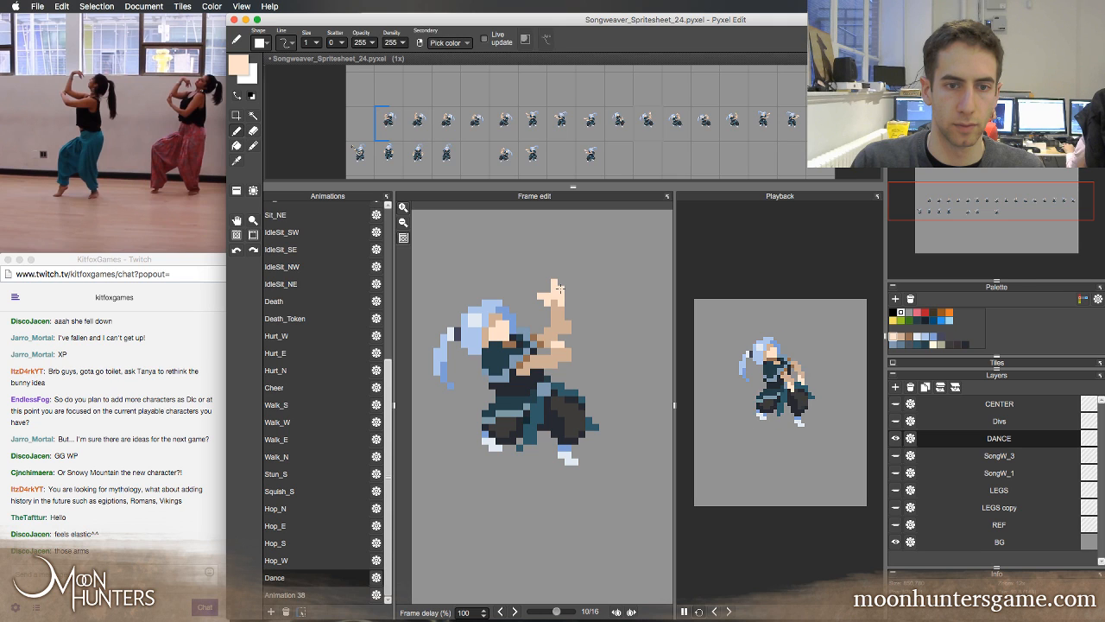
pyautogui.press('e')
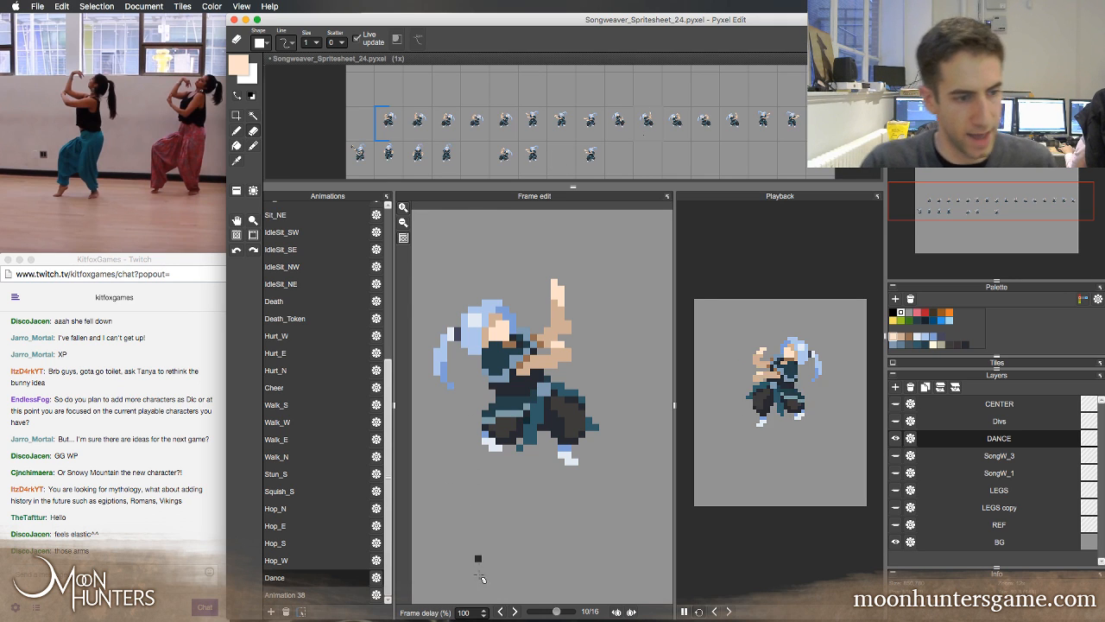
pyautogui.press('super+s')
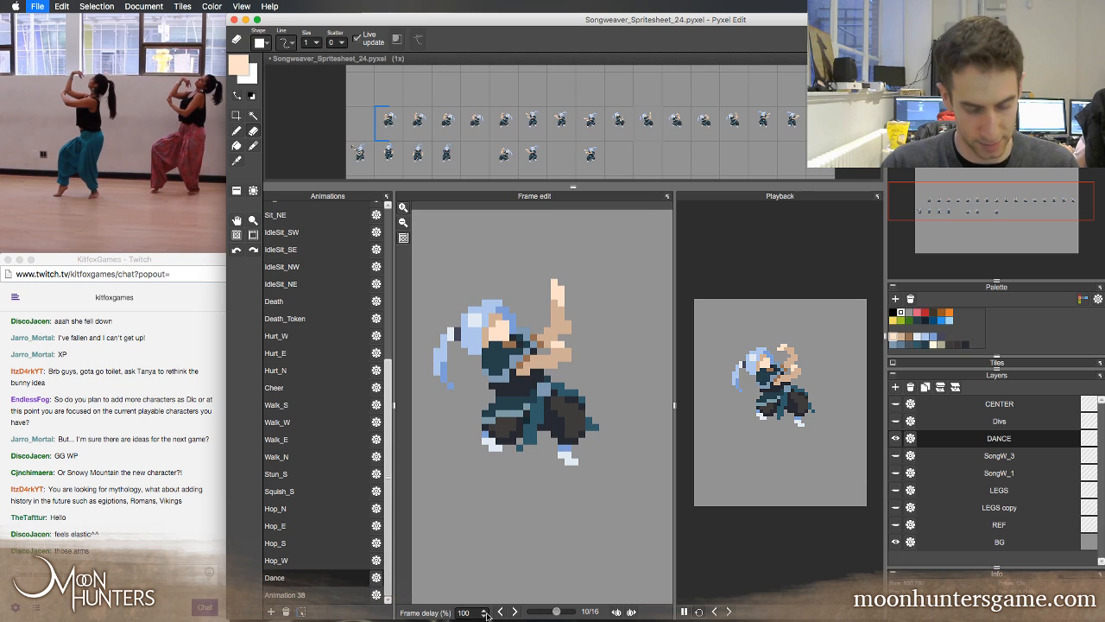
# Set the frame delay to 400% on Dance frame 12 and 200% on frame 11
pyautogui.click(514, 611)
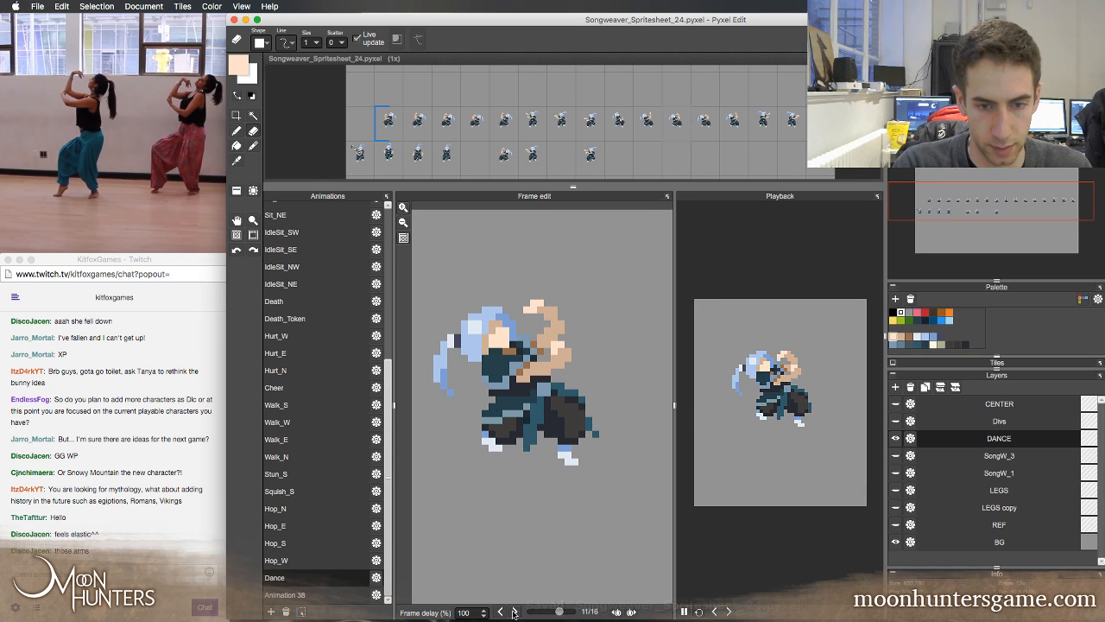
pyautogui.click(515, 611)
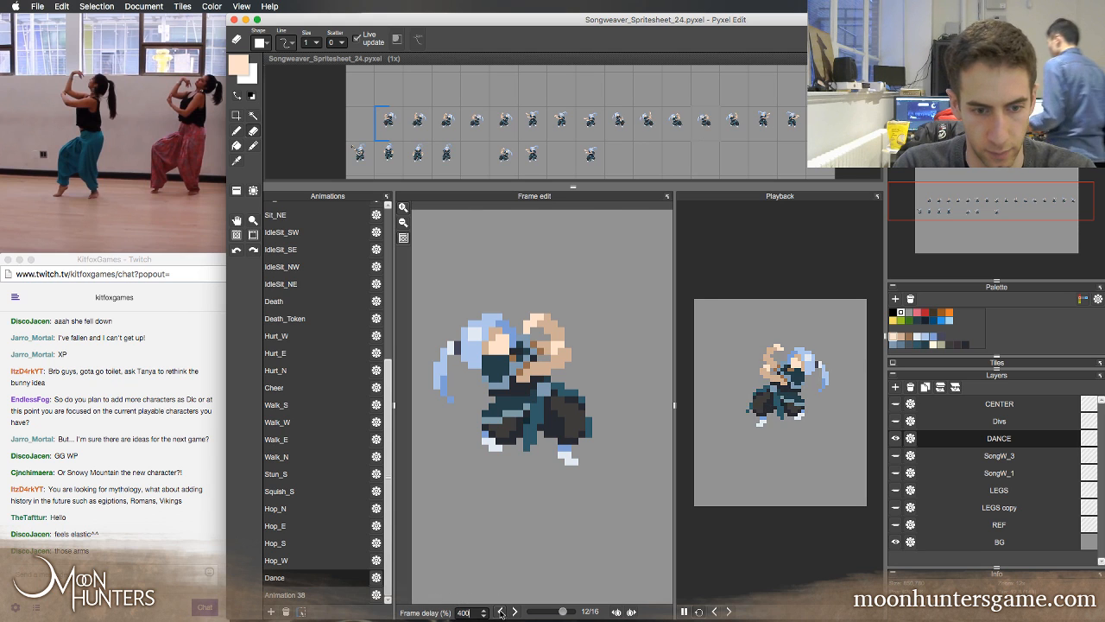
pyautogui.click(499, 611)
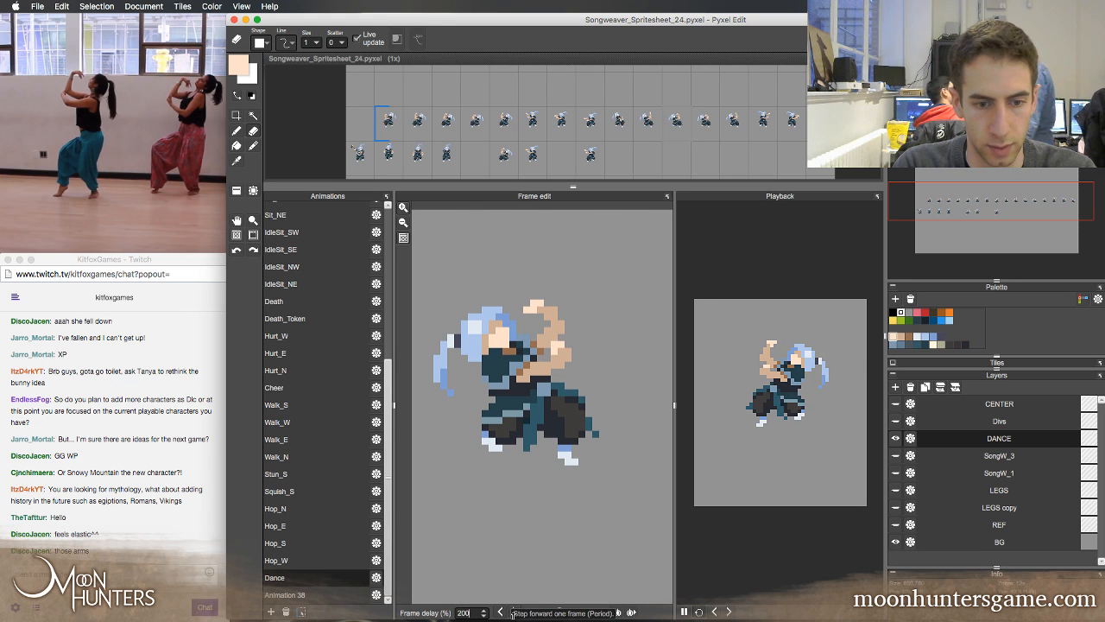
pyautogui.click(514, 611)
pyautogui.click(515, 612)
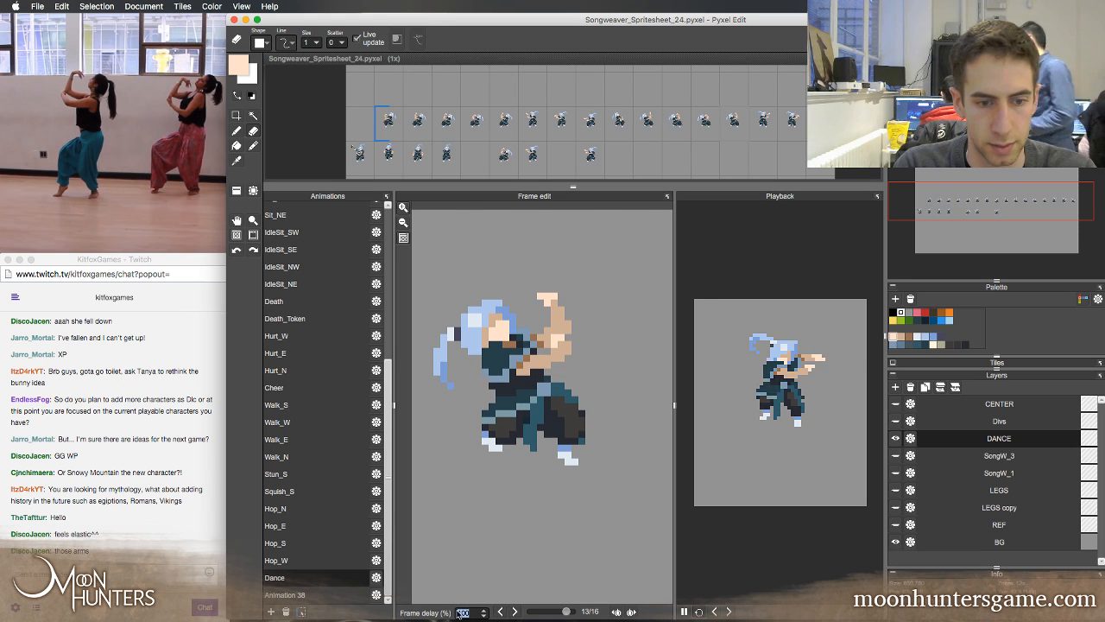
# Set the frame delay of Dance frame 4, the mirrored crouch pose, to 400%
pyautogui.click(514, 611)
pyautogui.click(514, 611)
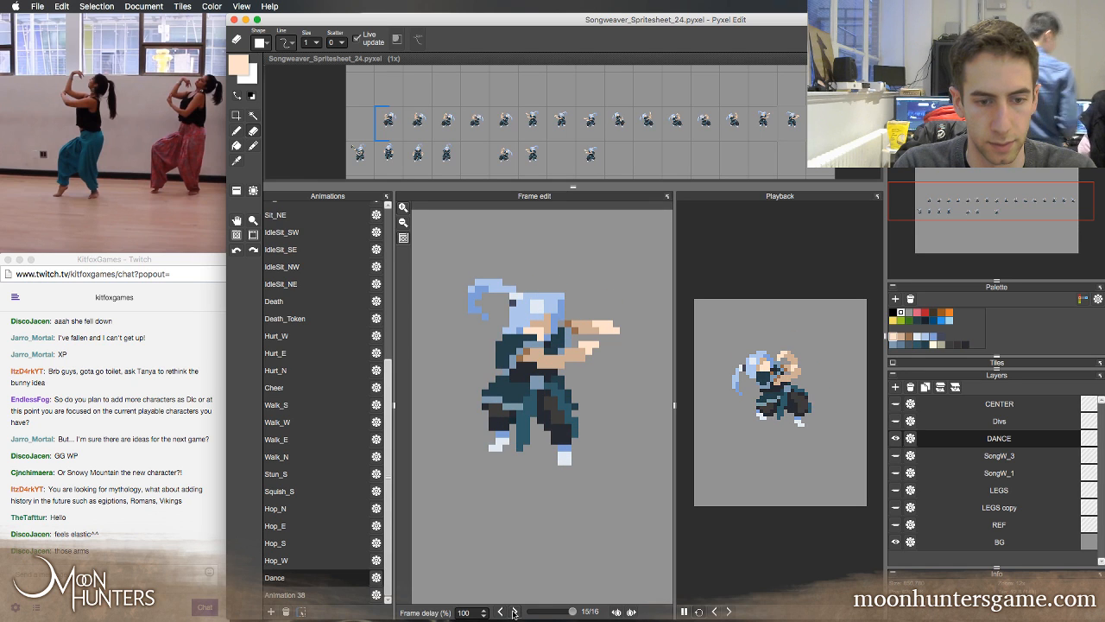
pyautogui.click(514, 612)
pyautogui.click(515, 611)
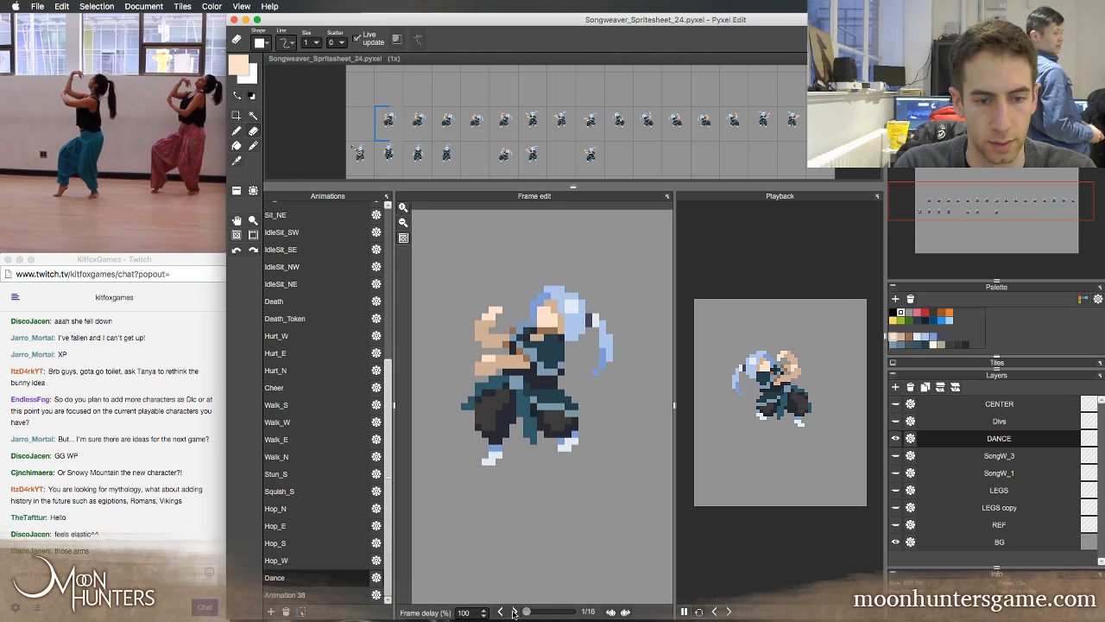
pyautogui.click(514, 611)
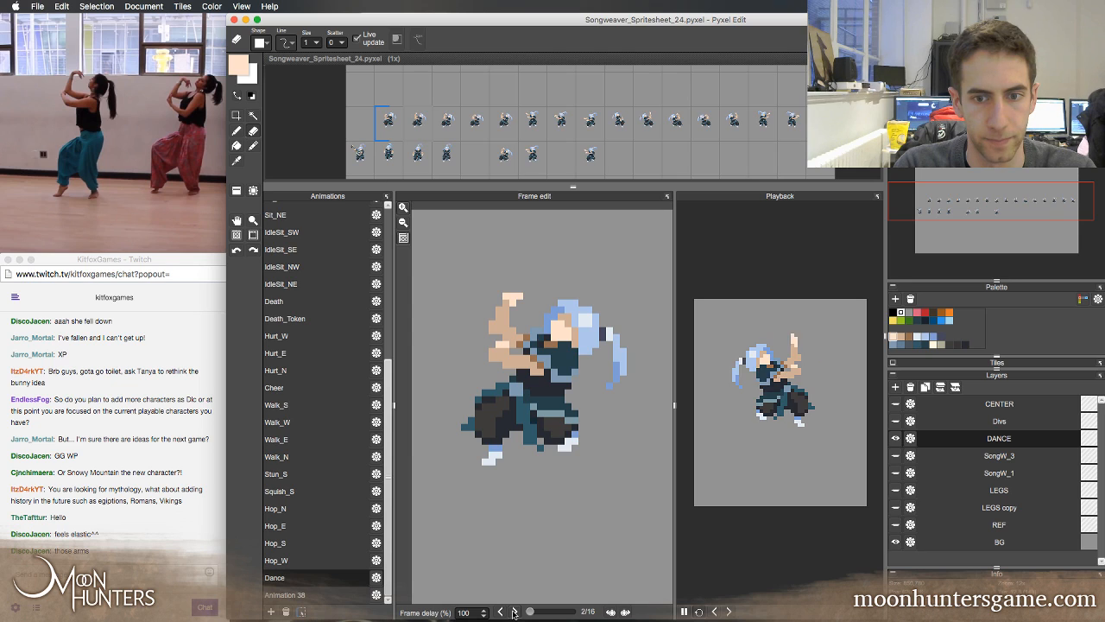
pyautogui.click(514, 611)
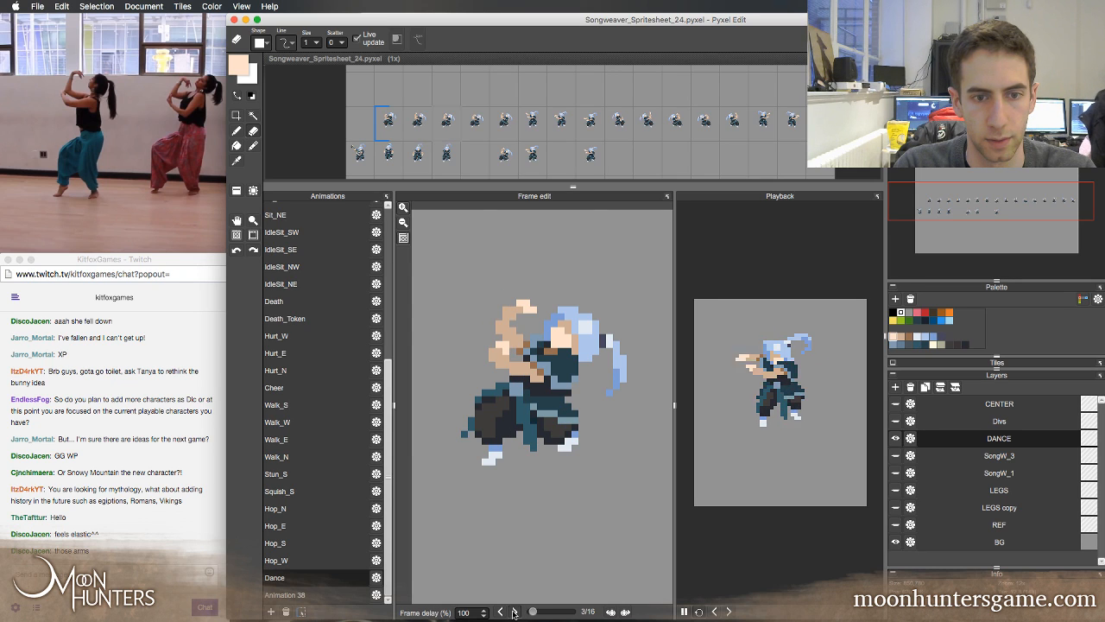
pyautogui.click(515, 612)
pyautogui.click(502, 612)
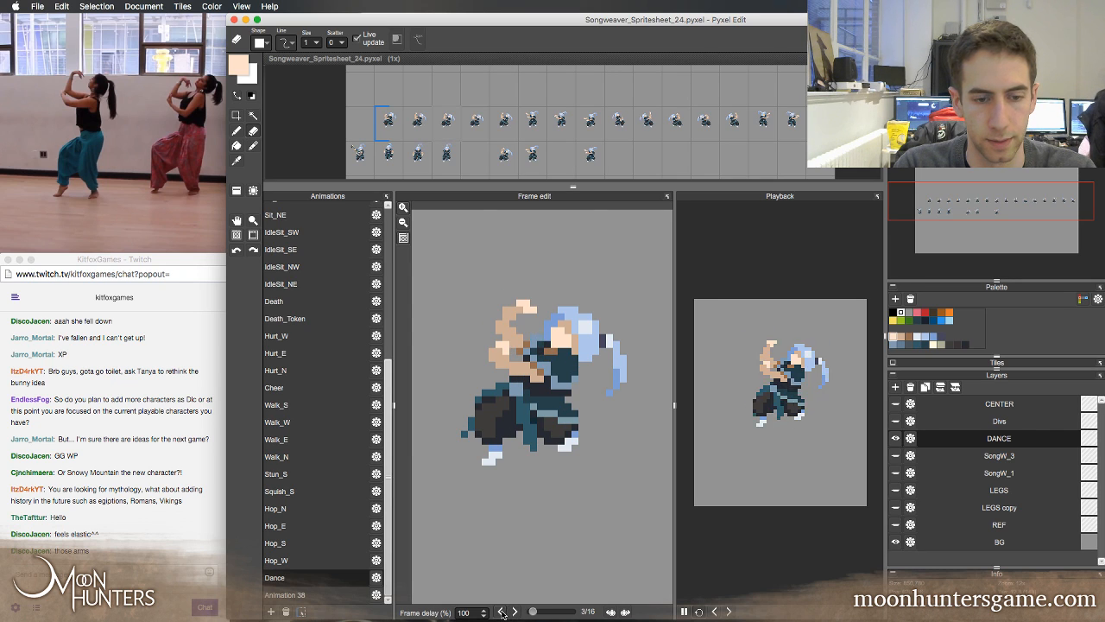
pyautogui.click(515, 612)
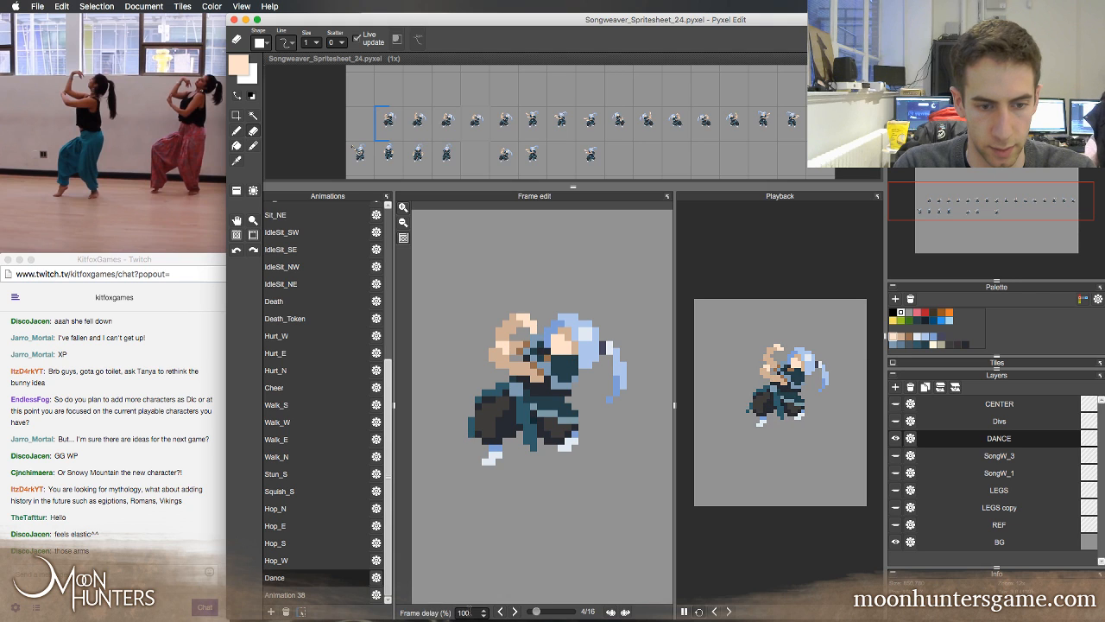
# Set the frame delay of Dance frame 5 to 200% and save the file
pyautogui.click(513, 612)
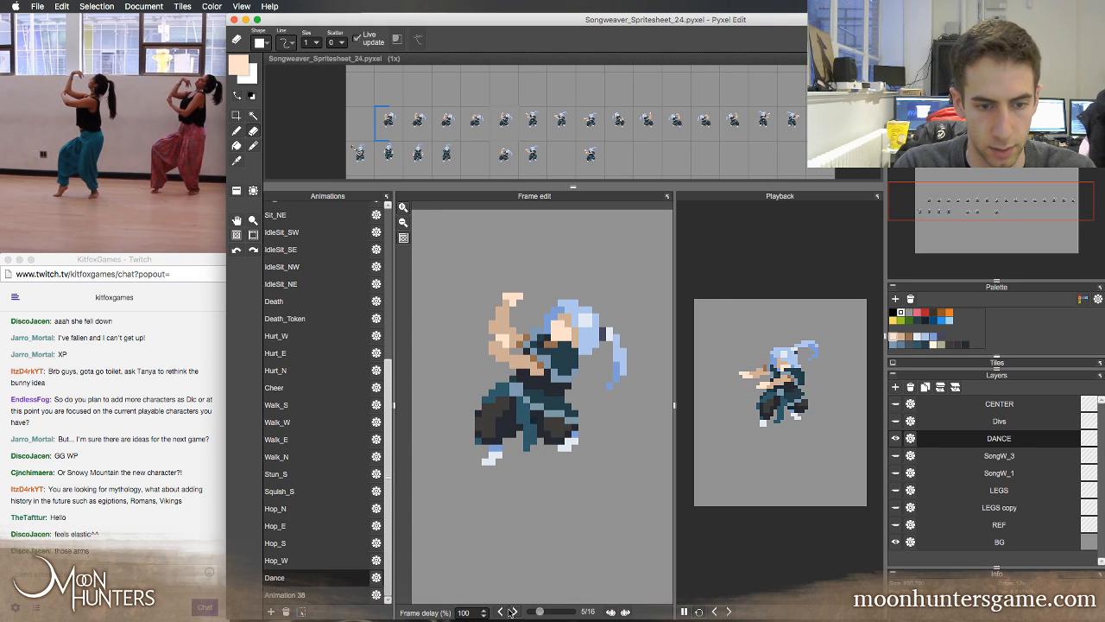
pyautogui.moveTo(474, 611); pyautogui.dragTo(439, 607)
pyautogui.write('200')
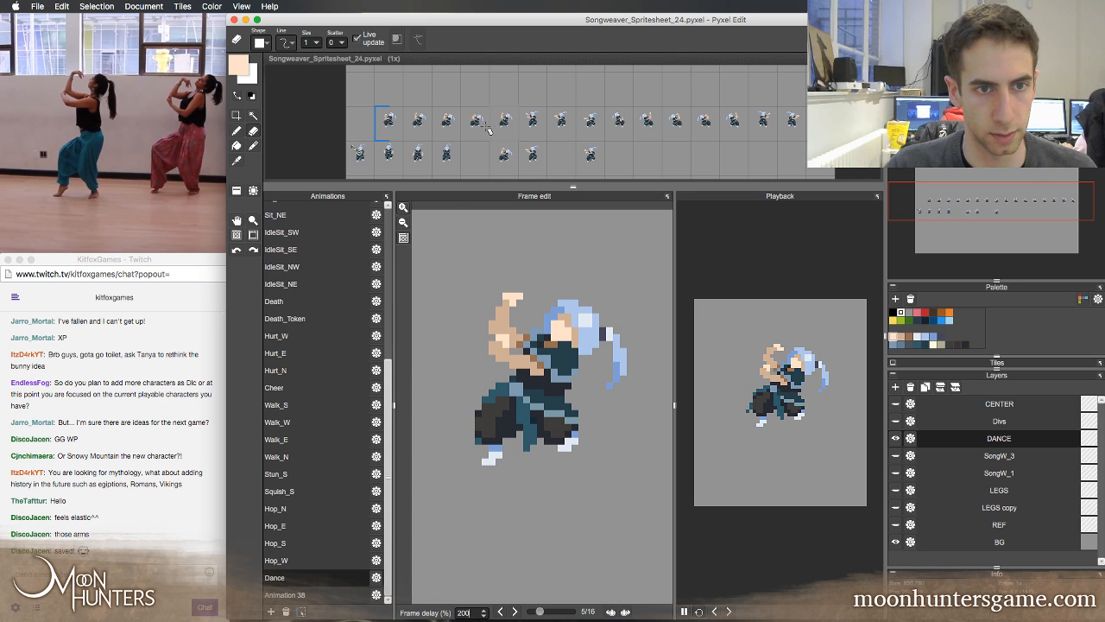
pyautogui.click(514, 85)
pyautogui.press('super+s')
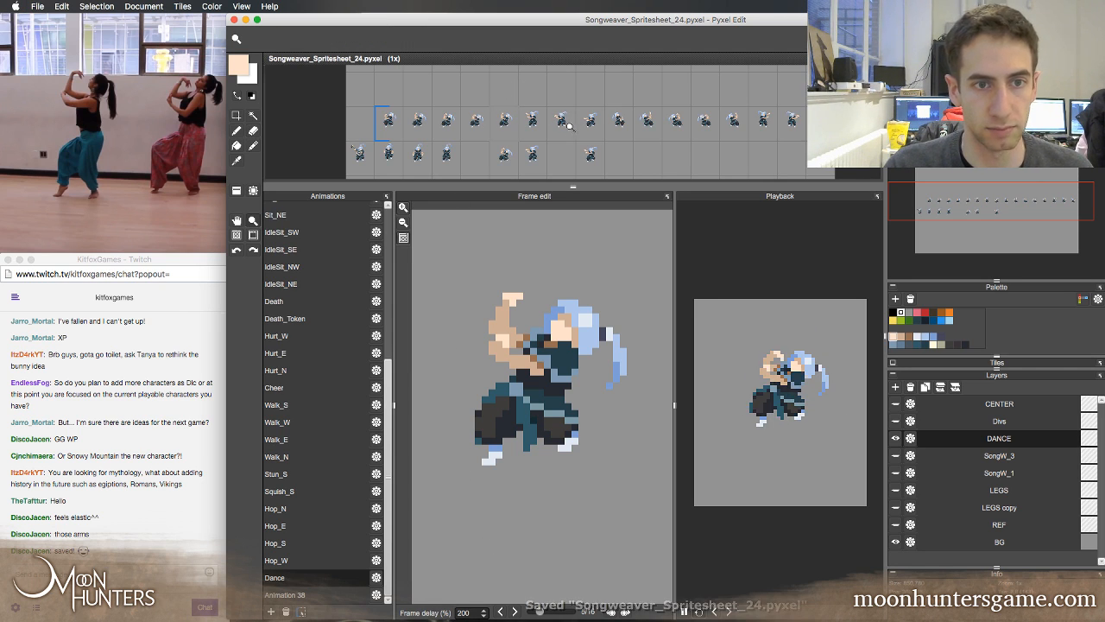
# Zoom and pan across the spritesheet, examining the row of Dance frames
pyautogui.press('space')
pyautogui.moveTo(508, 125); pyautogui.dragTo(603, 137)
pyautogui.scroll(1, 544, 132)
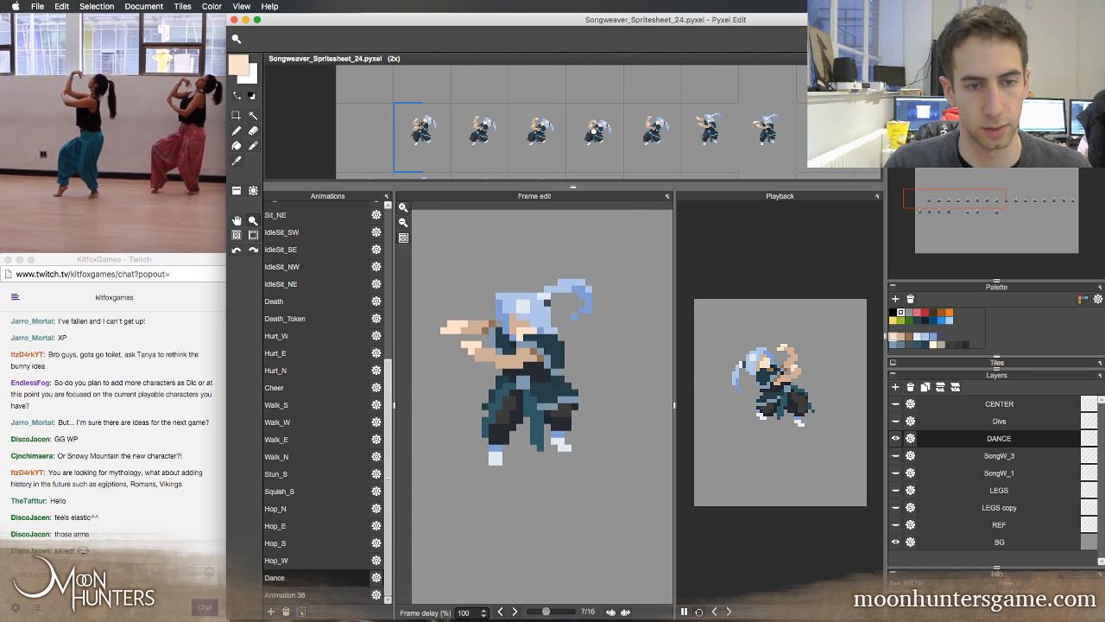
pyautogui.scroll(-1, 666, 129)
pyautogui.press('space')
pyautogui.moveTo(691, 127); pyautogui.dragTo(487, 114)
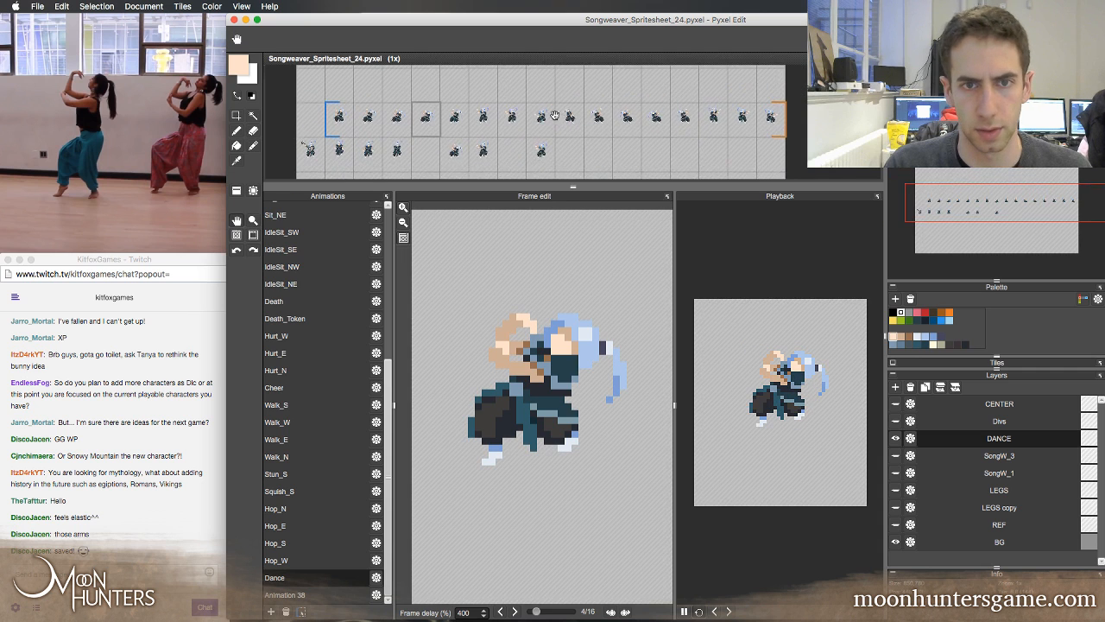
pyautogui.scroll(1, 718, 126)
# Try to place a horizontally flipped tile over the first Dance frame, undo it, and return to the whole Dance row
pyautogui.press('a')
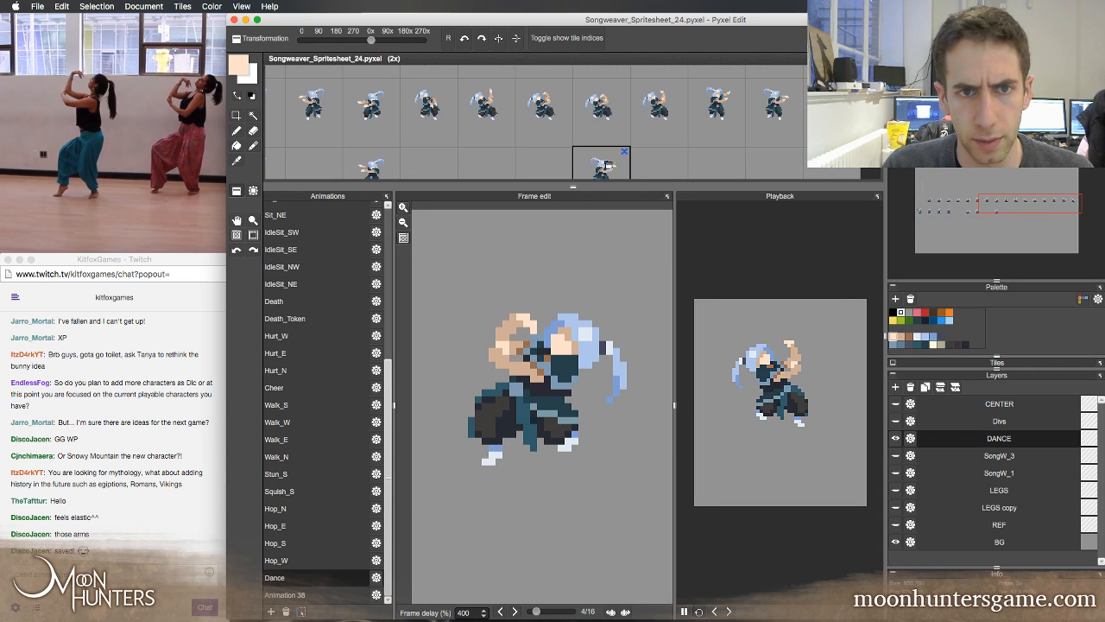
pyautogui.press('space')
pyautogui.moveTo(617, 121); pyautogui.dragTo(792, 127)
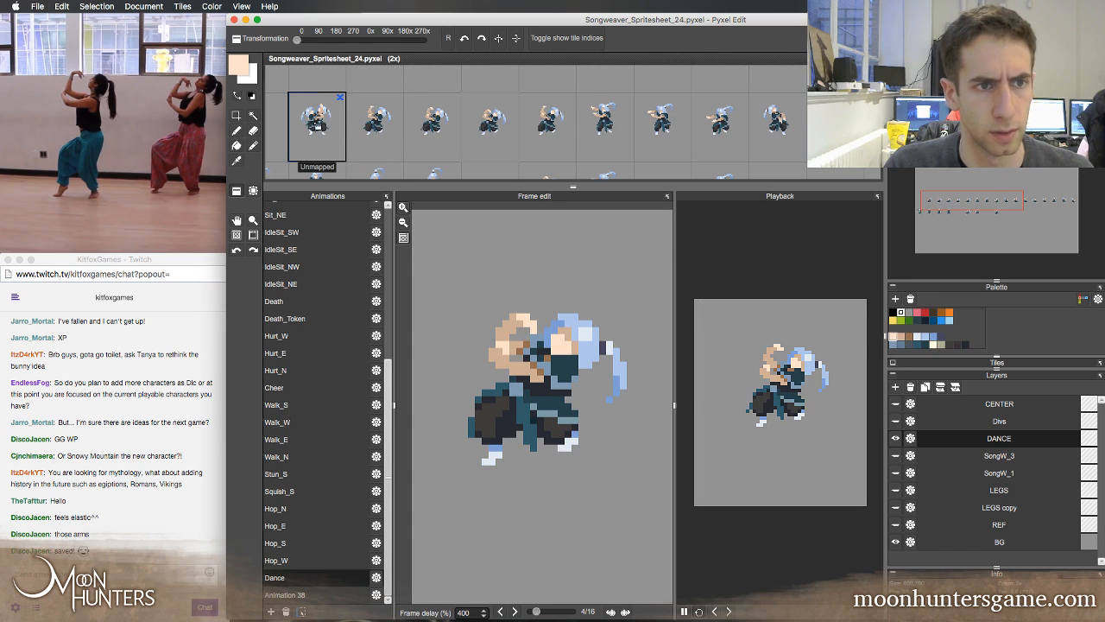
pyautogui.press('f')
pyautogui.click(321, 127)
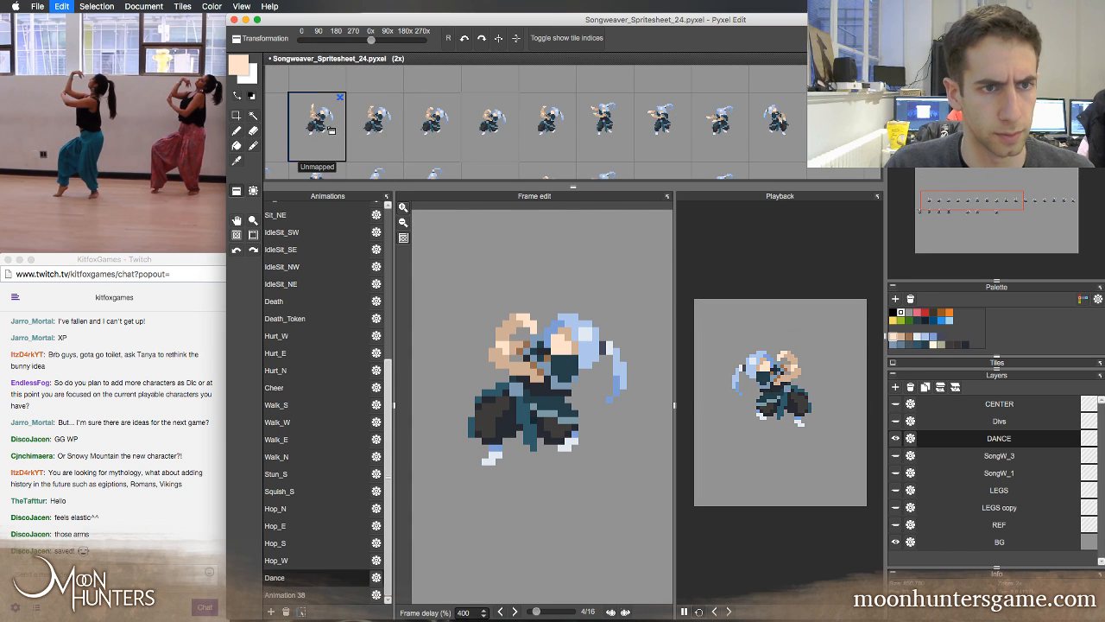
pyautogui.press('super+z')
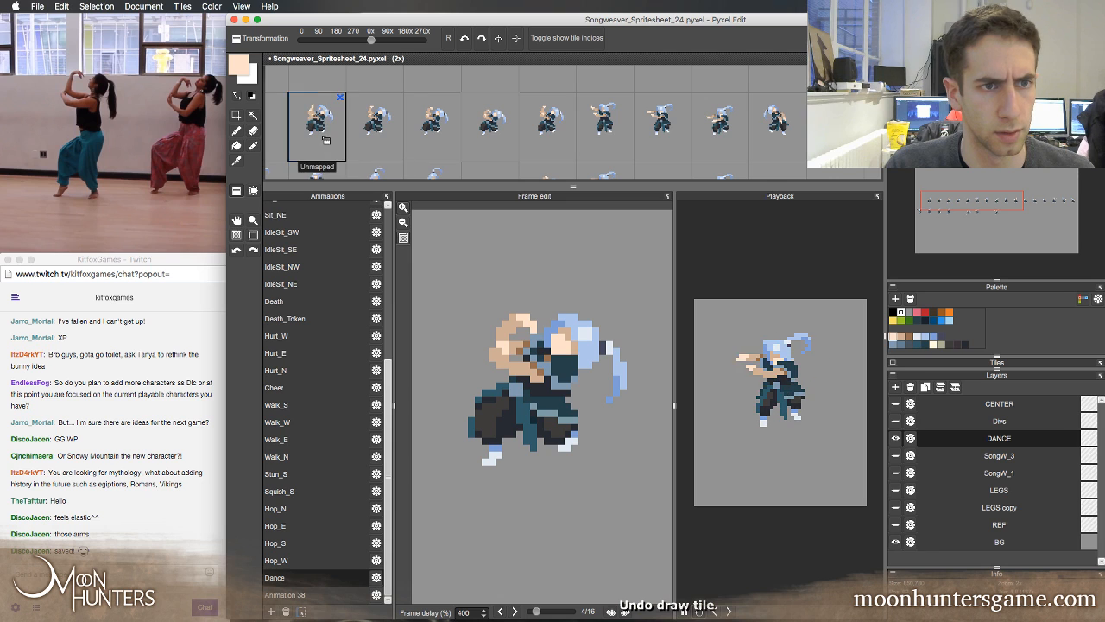
pyautogui.press('z')
pyautogui.rightClick(650, 126)
pyautogui.moveTo(725, 128); pyautogui.dragTo(564, 122)
pyautogui.press('t')
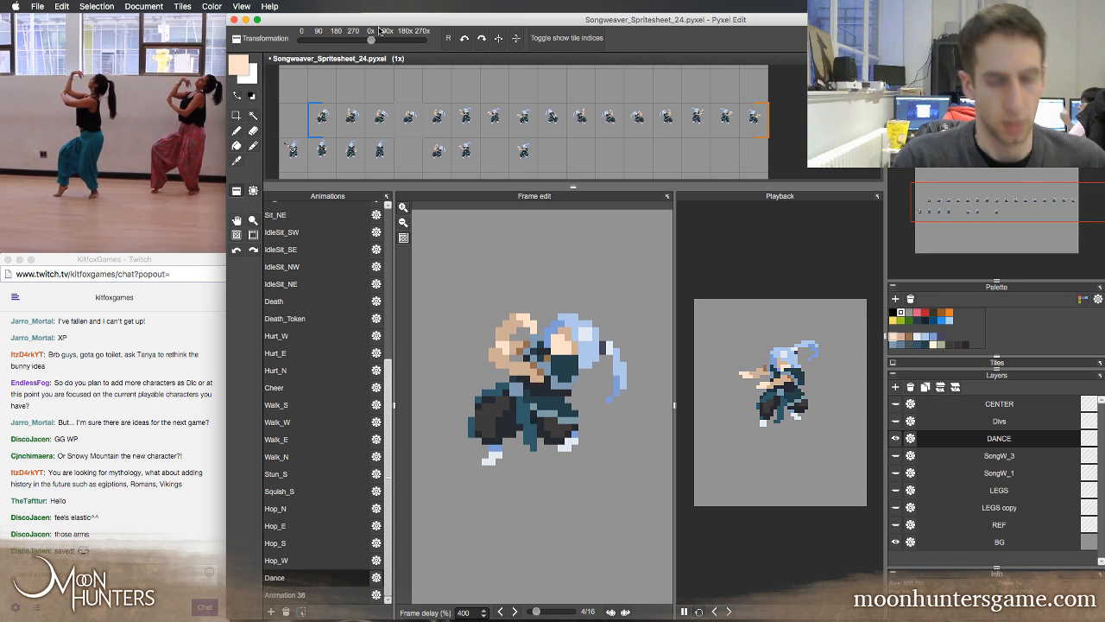
# Step forward through the Dance frames around the loop to frame 4, examining the poses and their delays
pyautogui.press('Right')
pyautogui.press('Right')
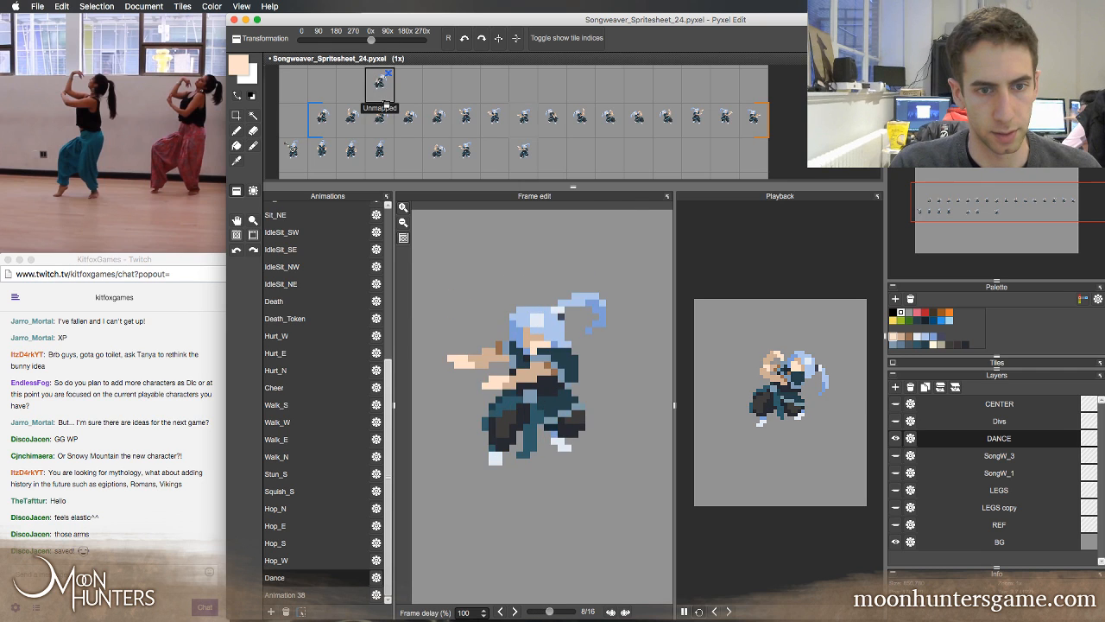
pyautogui.press('Right')
pyautogui.press('Right')
pyautogui.press('Right')
pyautogui.press('Right')
pyautogui.press('Right')
pyautogui.press('Right')
pyautogui.press('Right')
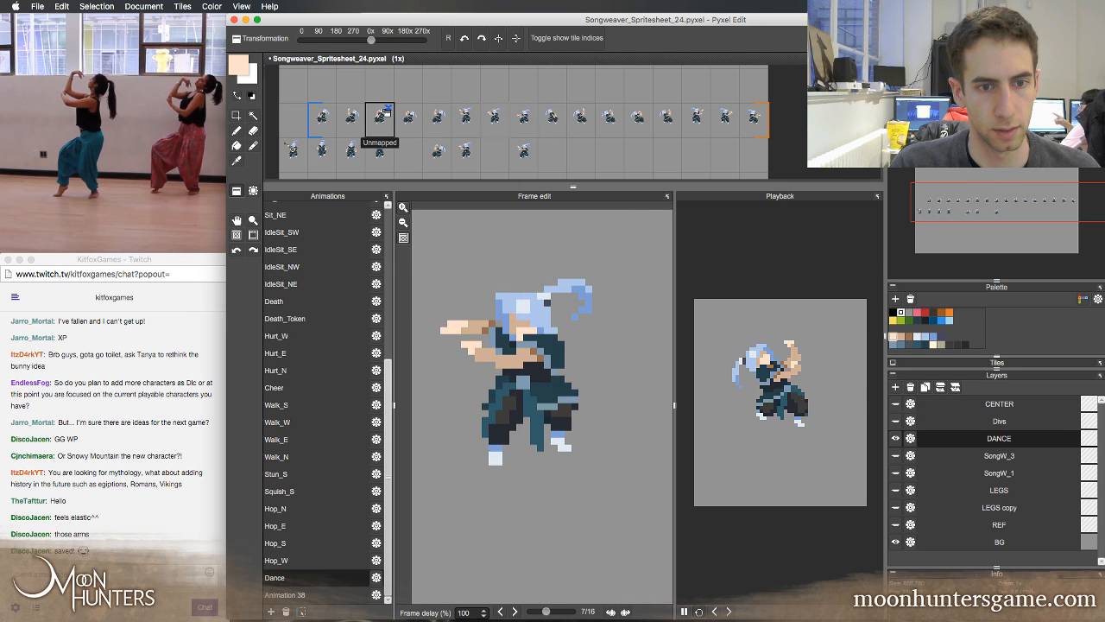
pyautogui.press('Right')
pyautogui.press('Right')
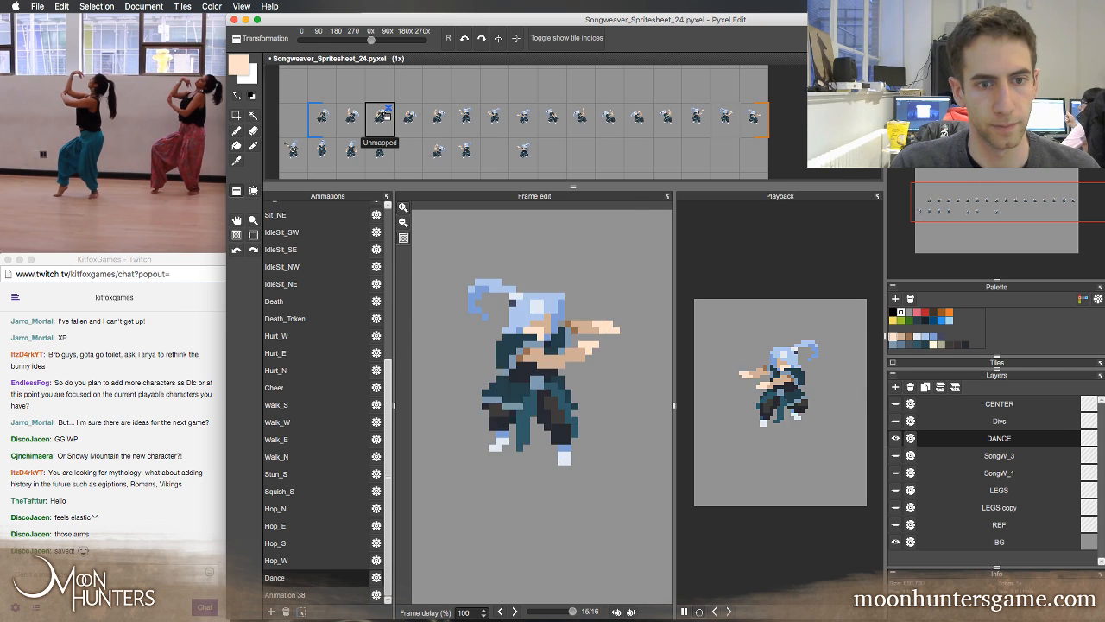
pyautogui.press('Right')
pyautogui.press('Right')
pyautogui.press('Right')
pyautogui.press('Right')
pyautogui.press('Right')
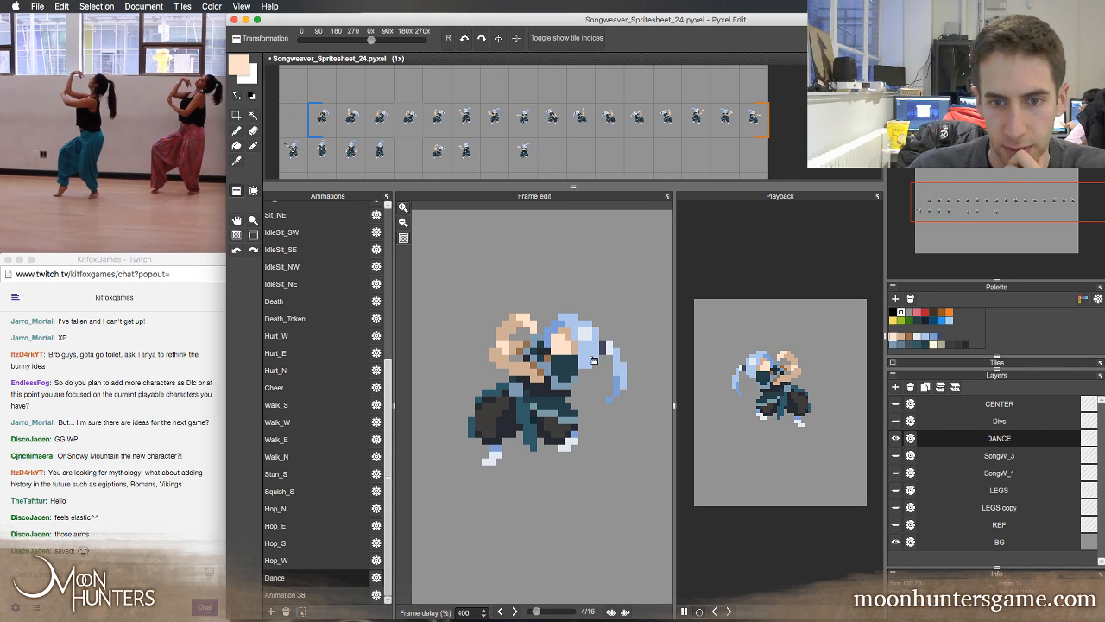
# Set the Dance animation's frame duration to 200 ms and play the loop at that speed
pyautogui.click(684, 612)
pyautogui.click(376, 576)
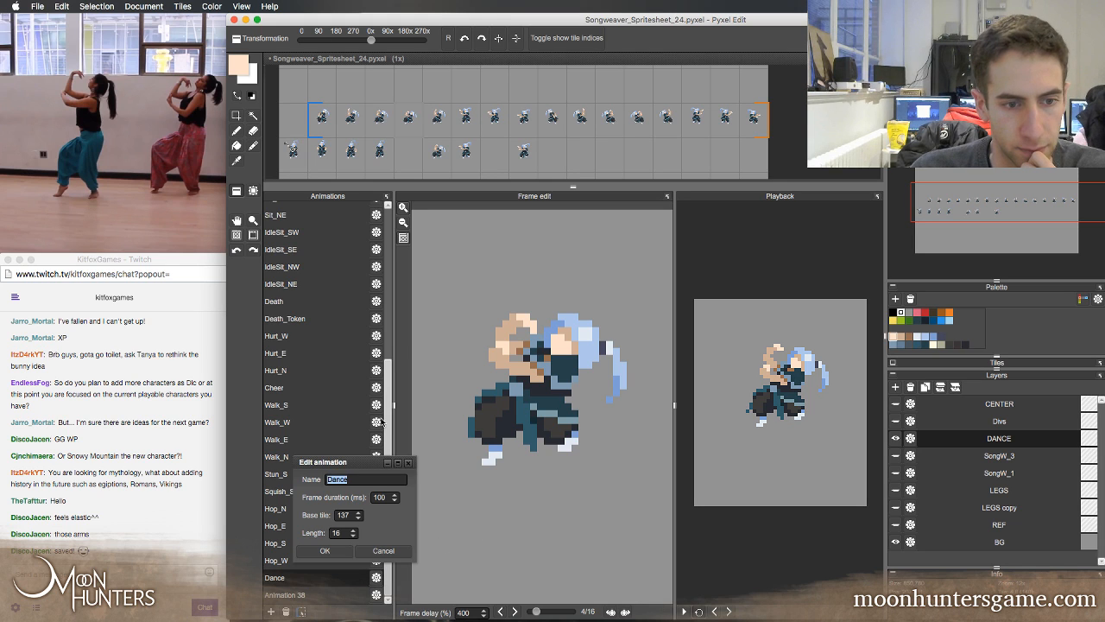
pyautogui.doubleClick(380, 497)
pyautogui.write('2')
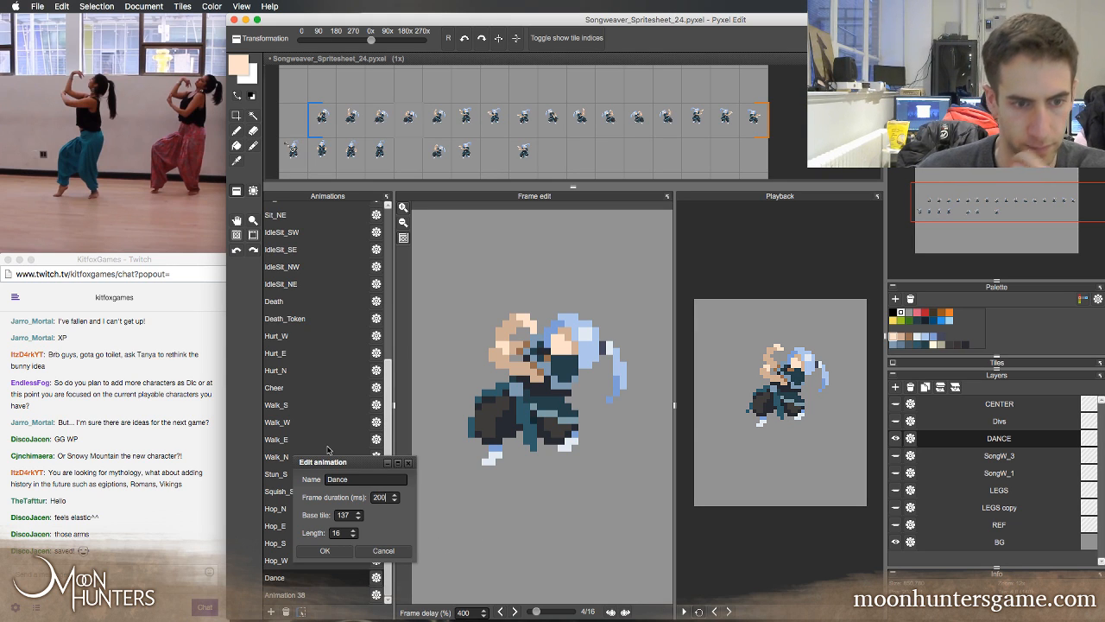
pyautogui.write('00')
pyautogui.click(324, 551)
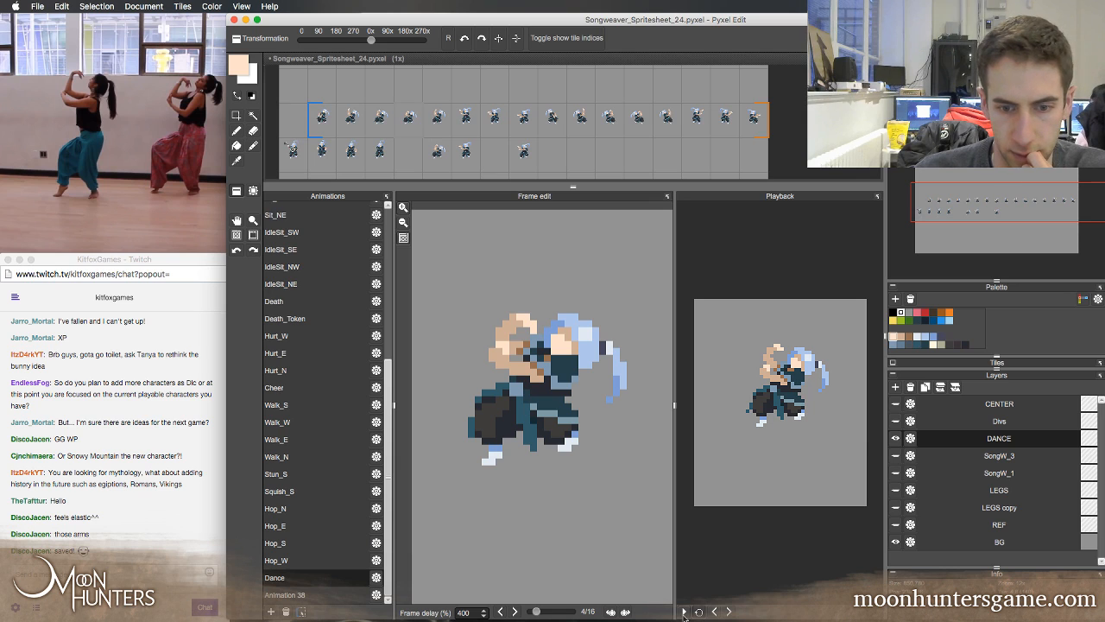
pyautogui.click(684, 612)
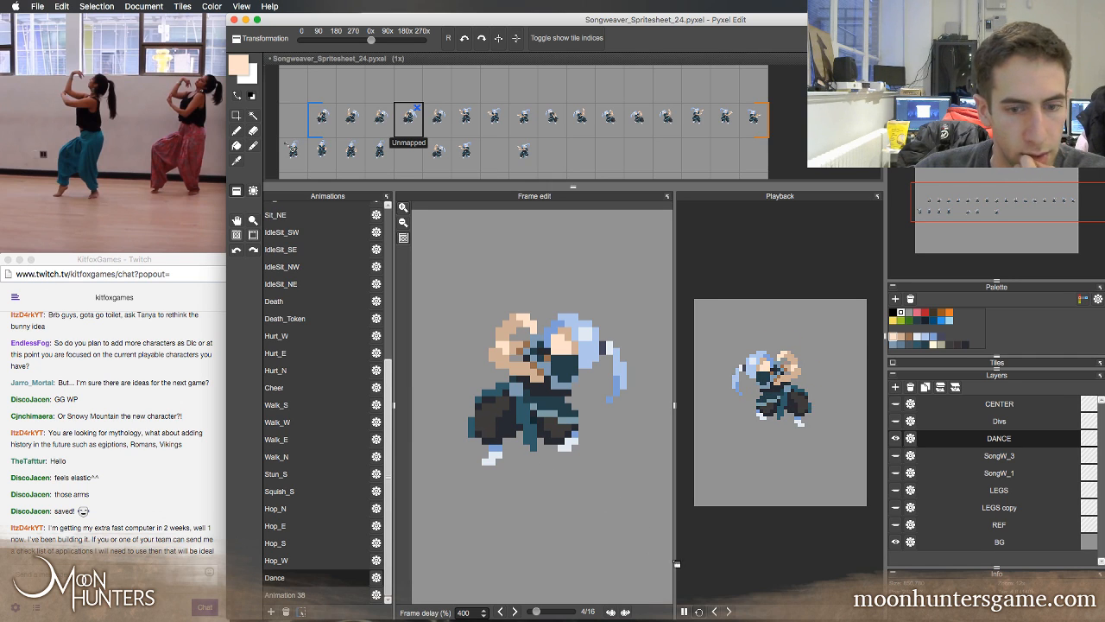
# Watch the Dance loop, then set the animation's frame duration to 50 ms
pyautogui.click(682, 611)
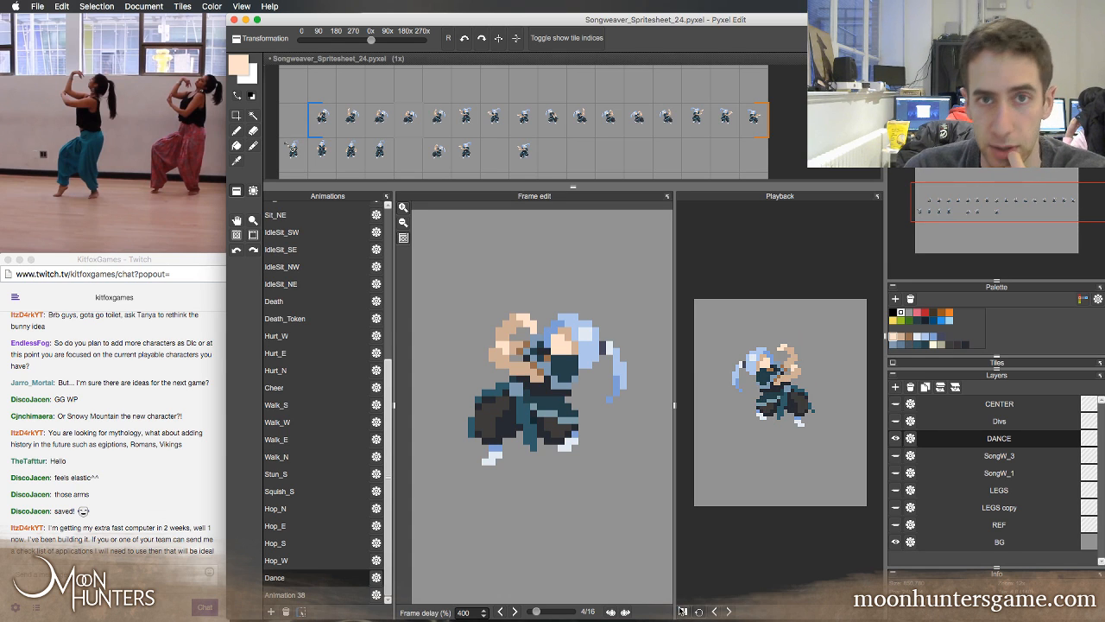
pyautogui.moveTo(681, 614)
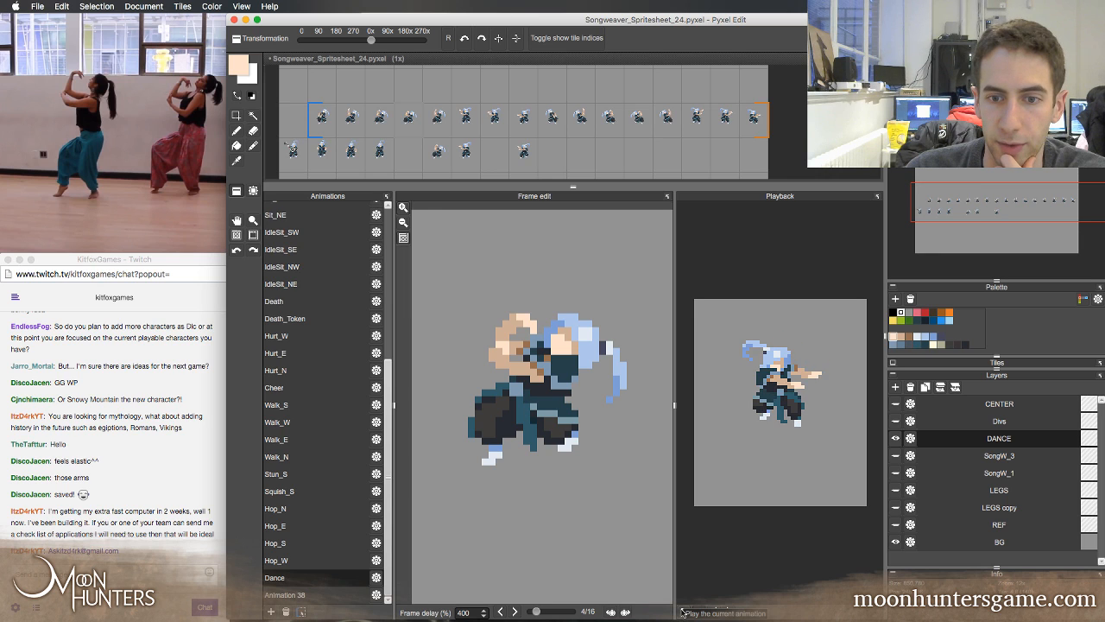
pyautogui.click(683, 612)
pyautogui.click(375, 577)
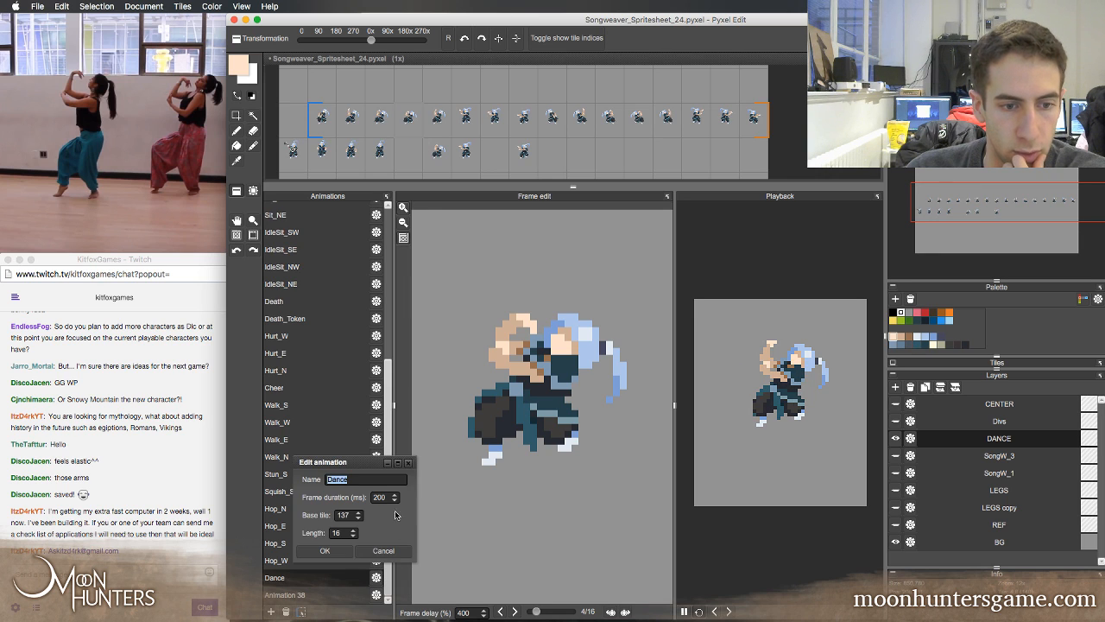
pyautogui.write('50')
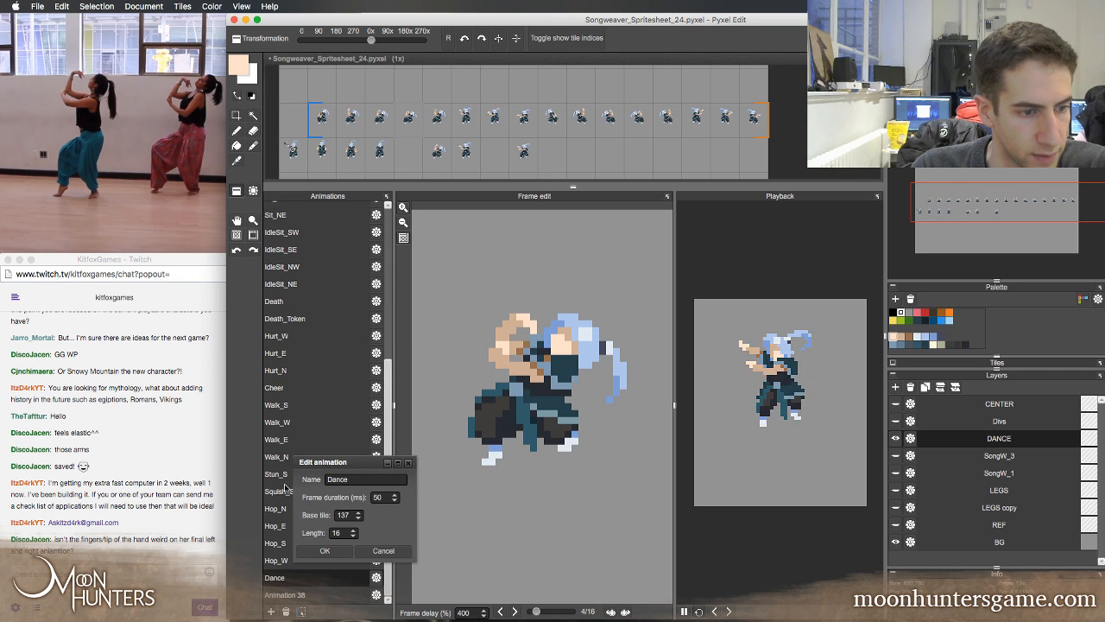
pyautogui.click(335, 552)
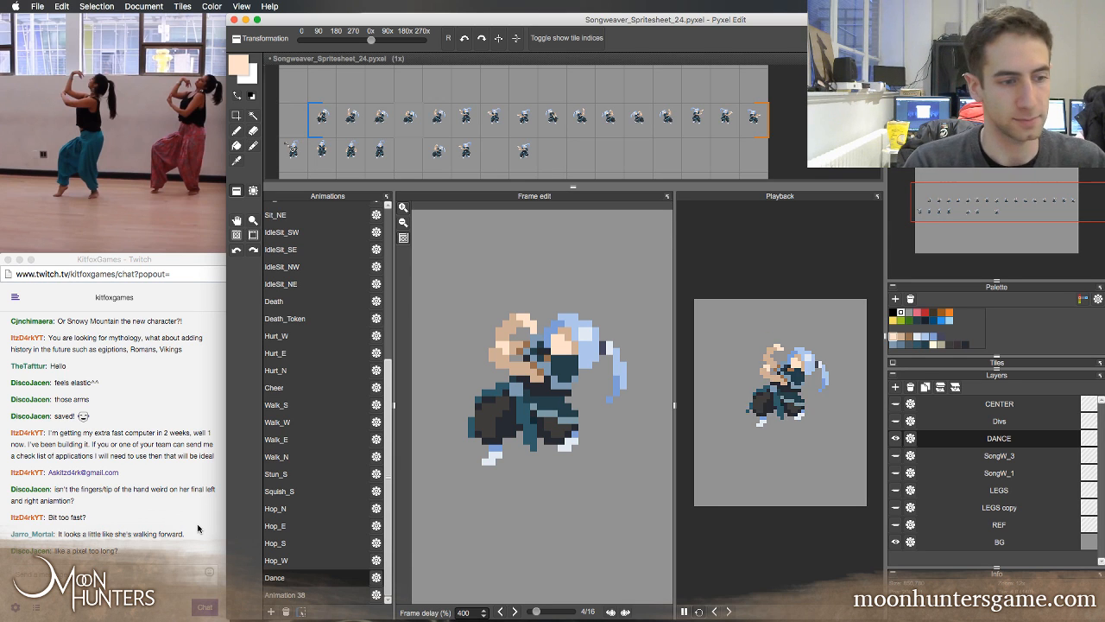
pyautogui.click(164, 579)
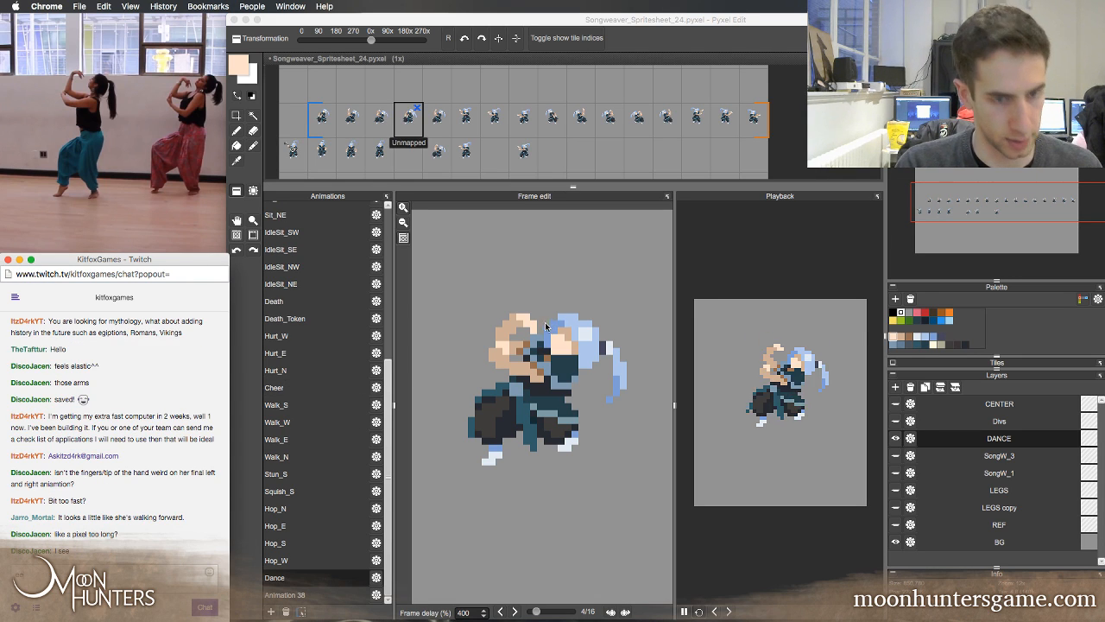
pyautogui.click(558, 291)
pyautogui.press('super+z')
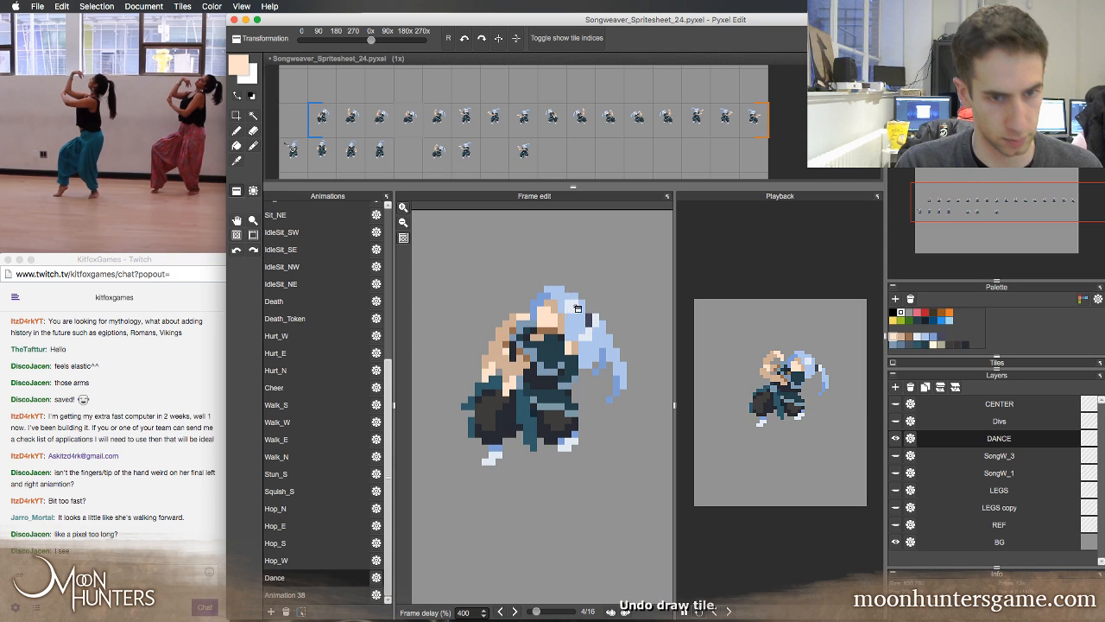
pyautogui.press('b')
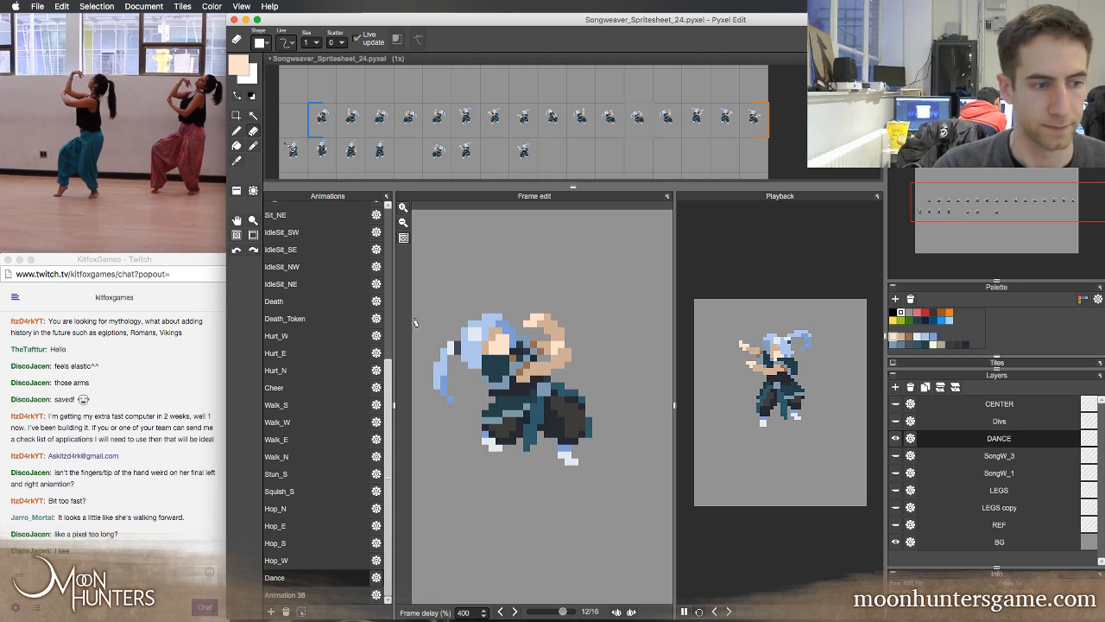
pyautogui.click(172, 465)
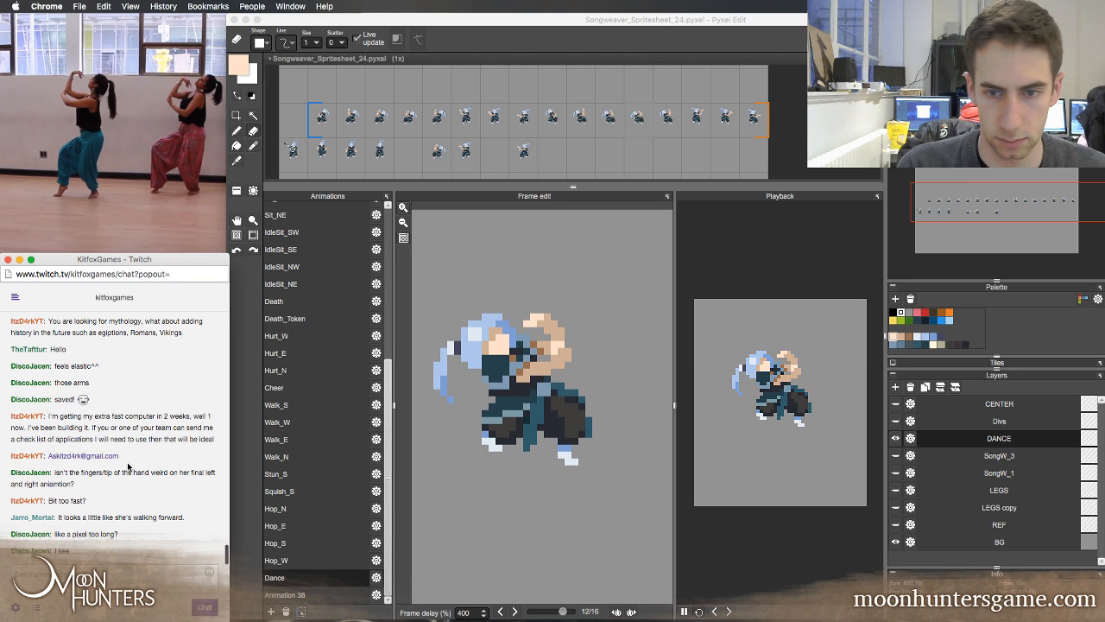
pyautogui.doubleClick(745, 23)
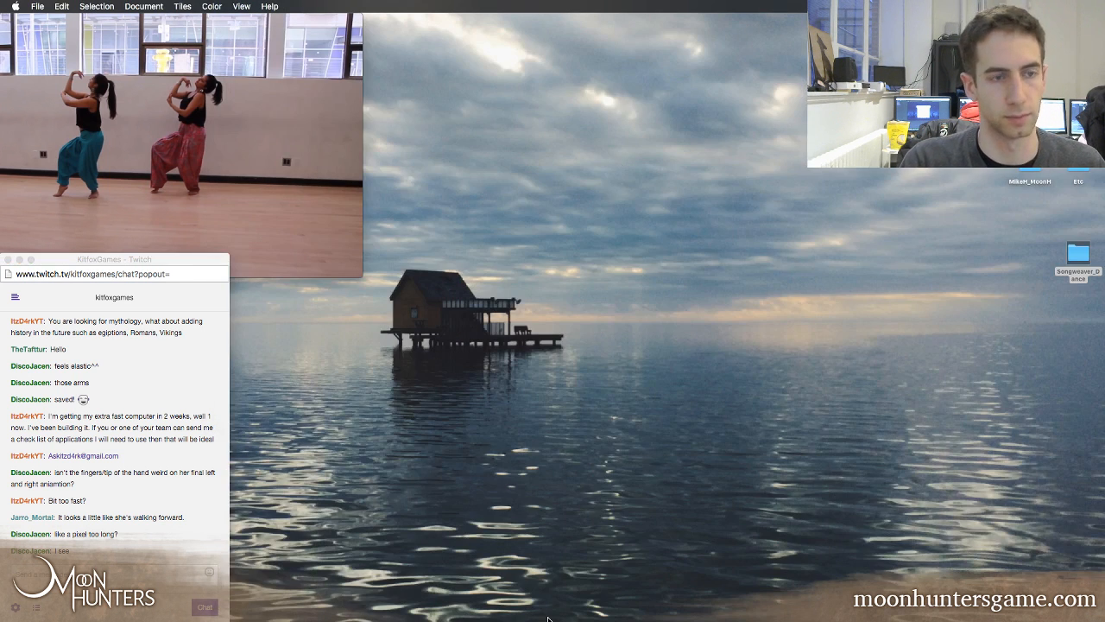
pyautogui.click(688, 606)
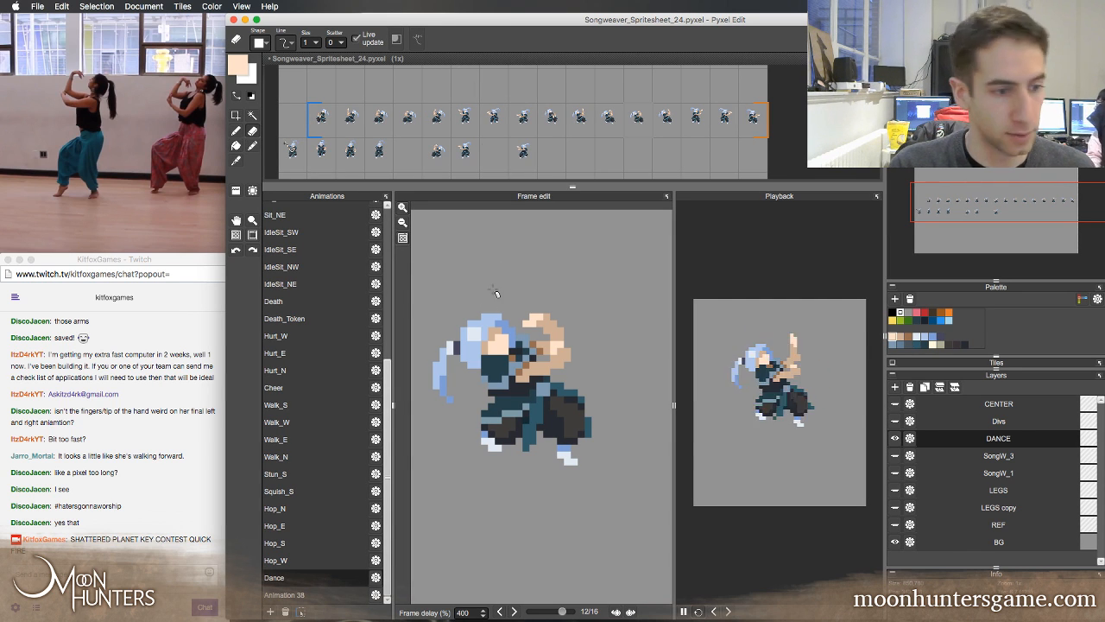
# Step back and forth through all the Dance frames, comparing the poses and arm positions on both sides of the loop
pyautogui.press('b')
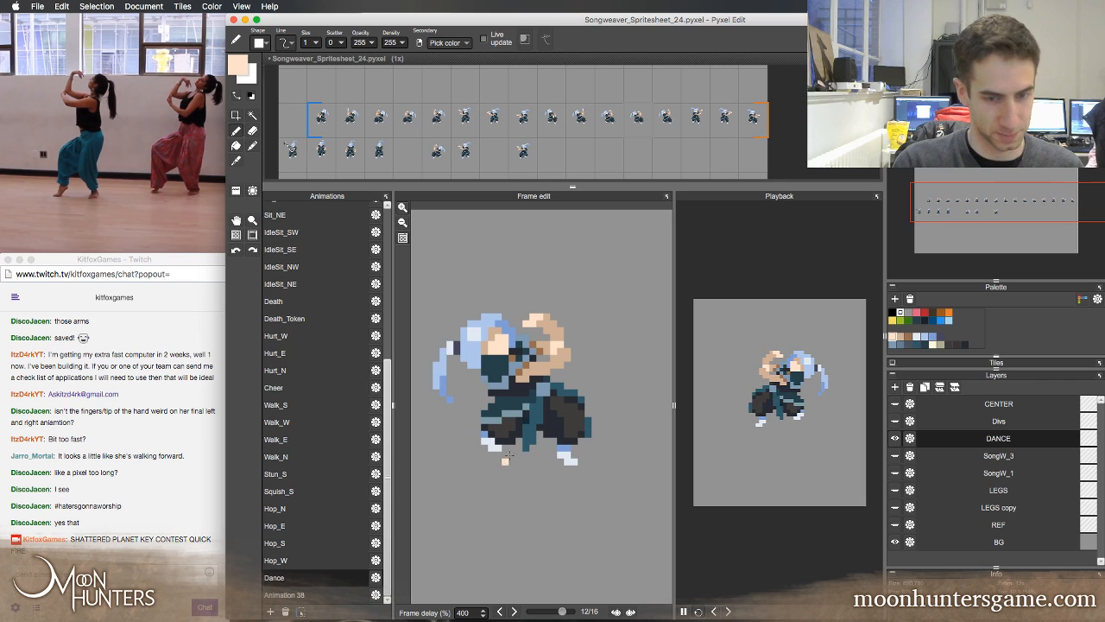
pyautogui.press('Left')
pyautogui.press('Left')
pyautogui.press('Left')
pyautogui.press('Left')
pyautogui.press('Left')
pyautogui.press('Left')
pyautogui.press('Right')
pyautogui.press('Right')
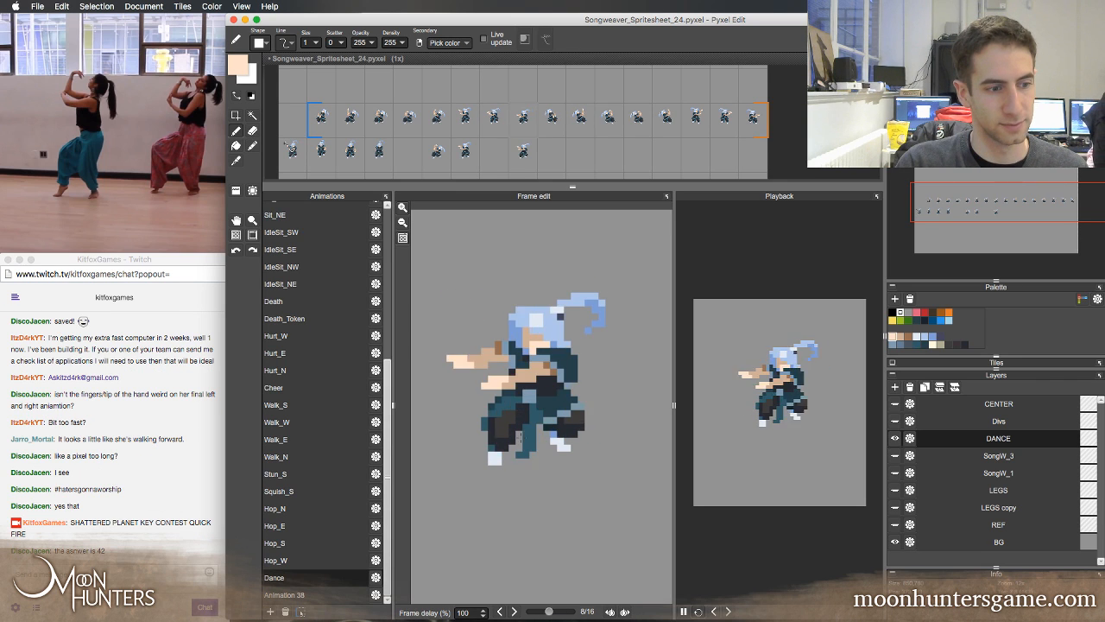
pyautogui.press('Right')
pyautogui.press('Right')
pyautogui.press('Right')
pyautogui.press('Right')
pyautogui.press('Right')
pyautogui.press('Right')
pyautogui.press('Right')
pyautogui.press('Right')
pyautogui.press('Right')
pyautogui.press('Right')
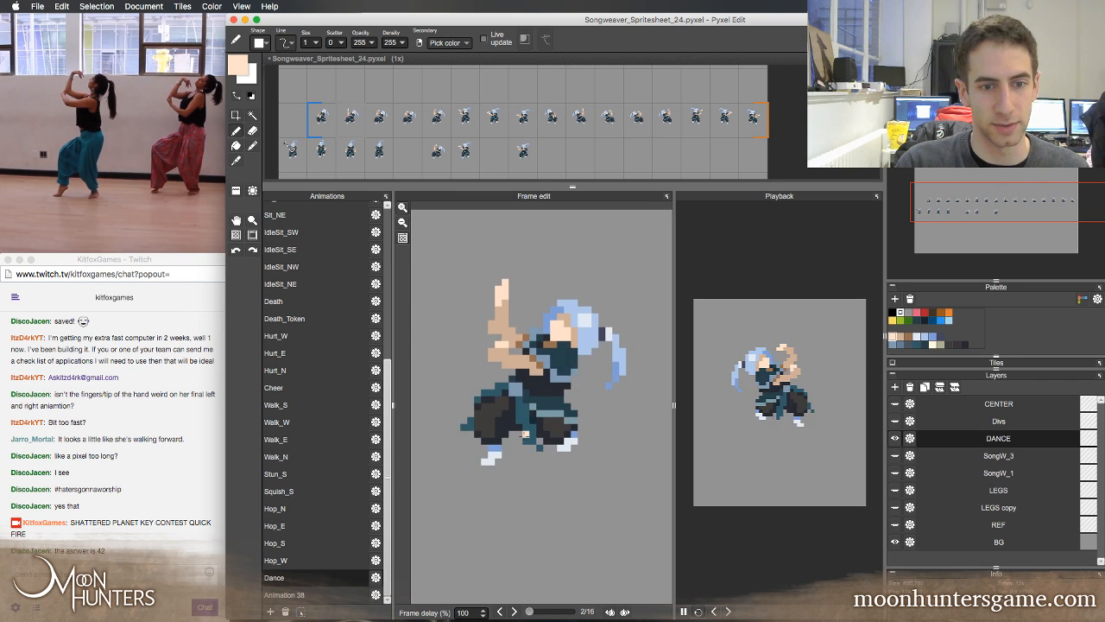
pyautogui.press('Right')
pyautogui.press('Right')
pyautogui.press('Right')
pyautogui.press('Right')
pyautogui.press('Right')
pyautogui.press('Right')
pyautogui.press('Right')
pyautogui.press('Right')
pyautogui.press('Right')
pyautogui.press('Right')
pyautogui.press('Right')
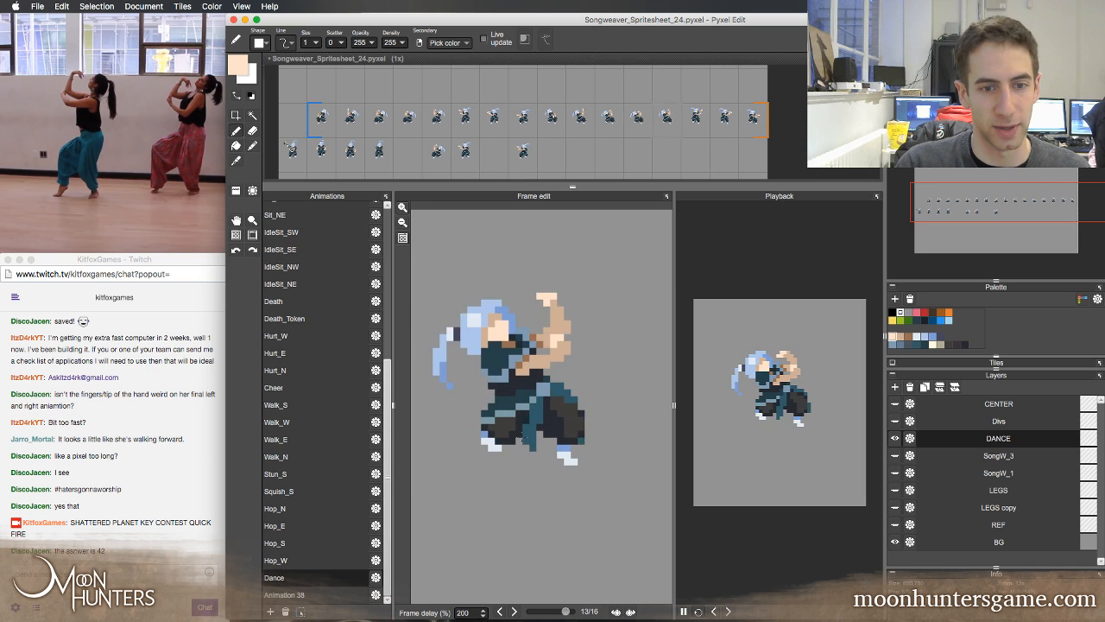
pyautogui.press('Right')
pyautogui.press('Right')
pyautogui.press('Right')
pyautogui.press('Right')
pyautogui.press('Right')
pyautogui.press('Right')
pyautogui.press('Right')
pyautogui.press('Right')
pyautogui.press('Right')
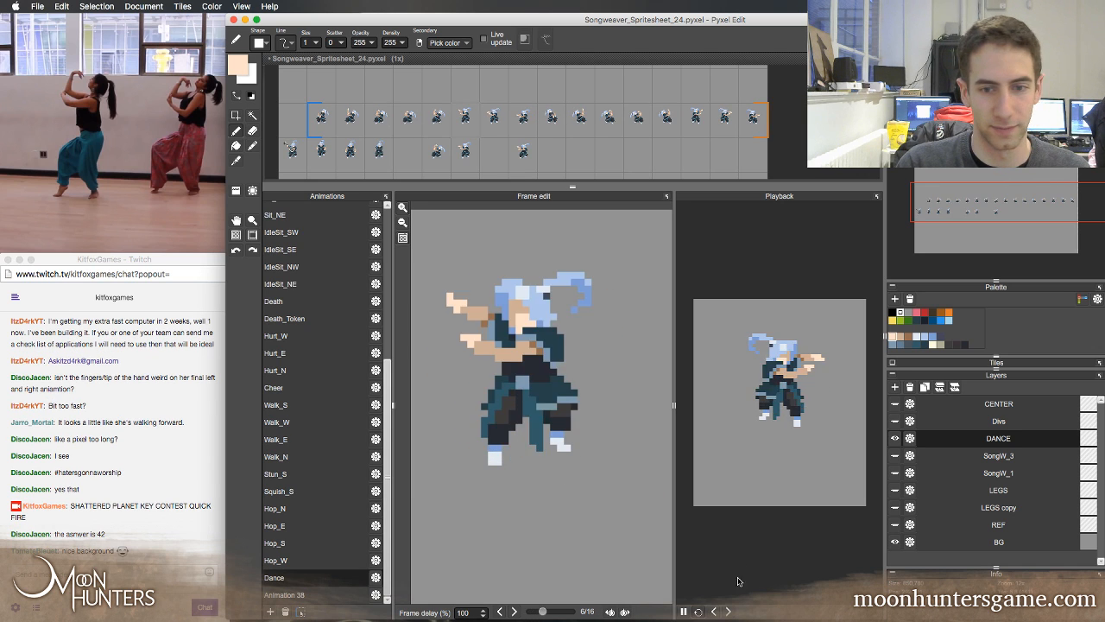
pyautogui.press('Right')
pyautogui.press('Right')
pyautogui.press('Right')
pyautogui.press('Right')
pyautogui.press('Right')
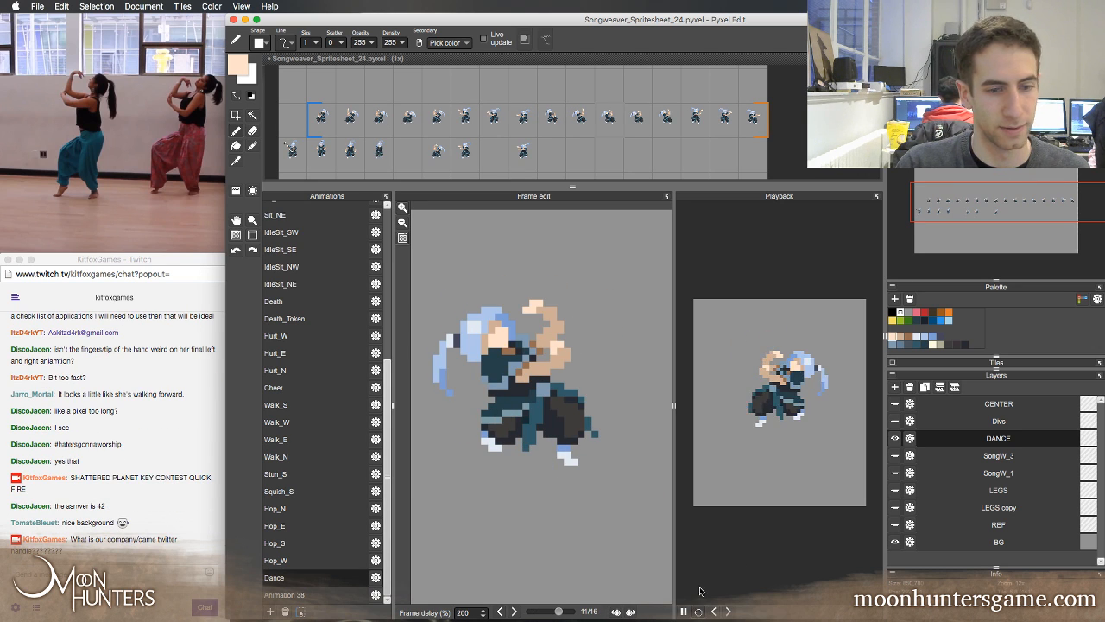
pyautogui.press('Right')
pyautogui.press('Right')
pyautogui.press('Right')
pyautogui.press('Right')
pyautogui.press('Right')
pyautogui.press('Right')
pyautogui.press('Right')
pyautogui.press('Right')
pyautogui.press('Right')
pyautogui.press('Right')
pyautogui.press('Right')
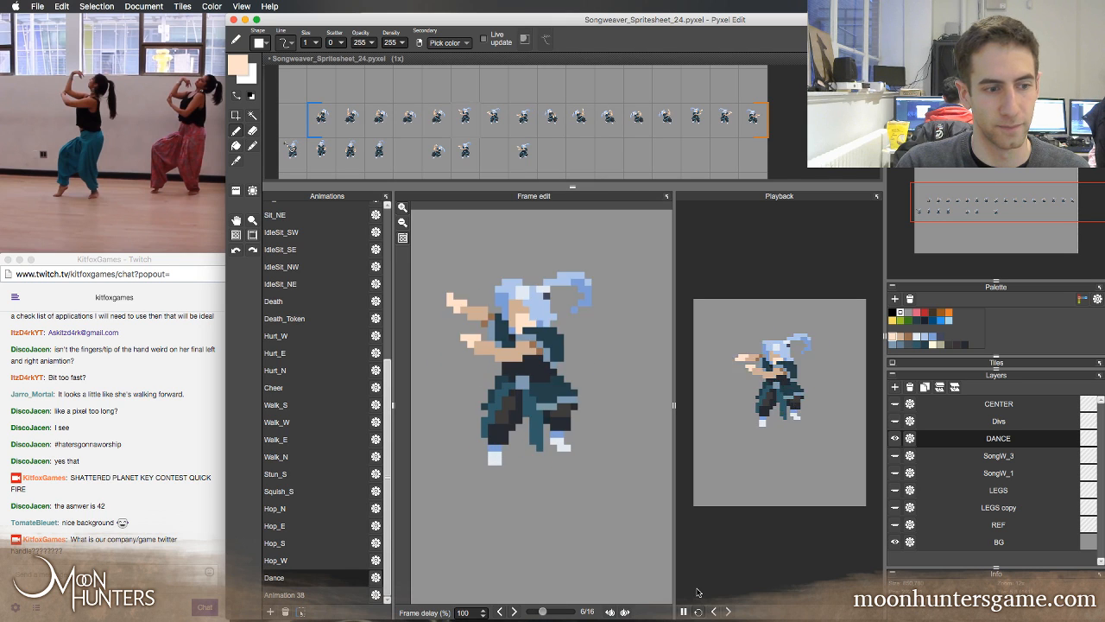
pyautogui.press('Right')
pyautogui.press('Right')
pyautogui.press('Right')
pyautogui.press('Right')
pyautogui.press('Right')
pyautogui.press('Left')
pyautogui.press('Left')
pyautogui.press('Left')
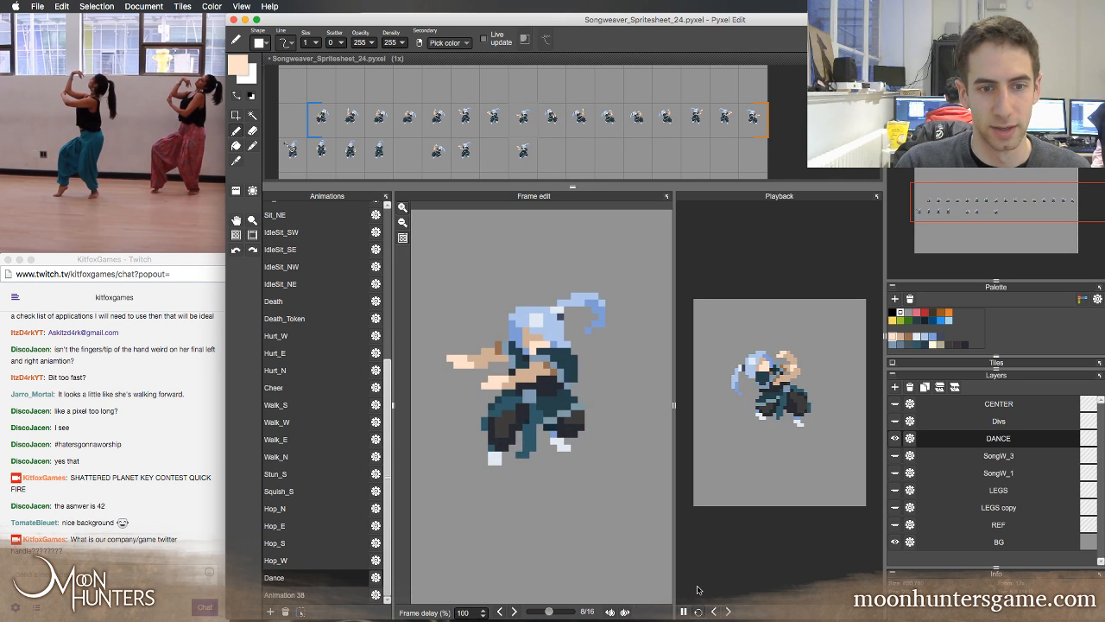
pyautogui.press('Right')
pyautogui.press('Right')
pyautogui.press('Right')
pyautogui.press('Right')
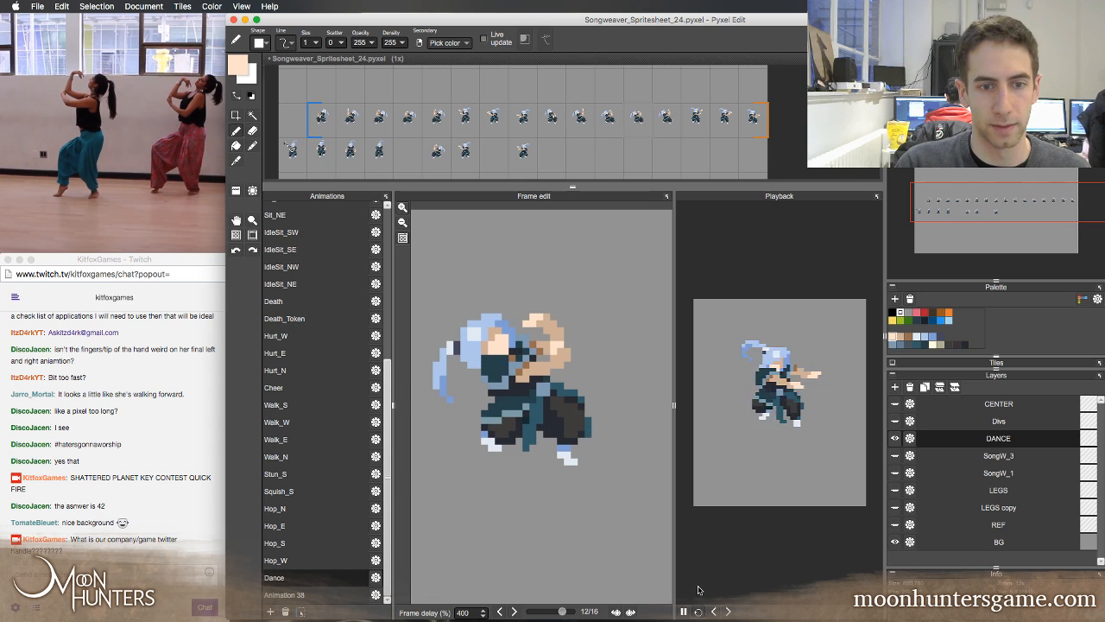
# Pause playback, compare the frames around Dance frame 14, and shift that frame's head, torso and arms one pixel to the right
pyautogui.click(686, 611)
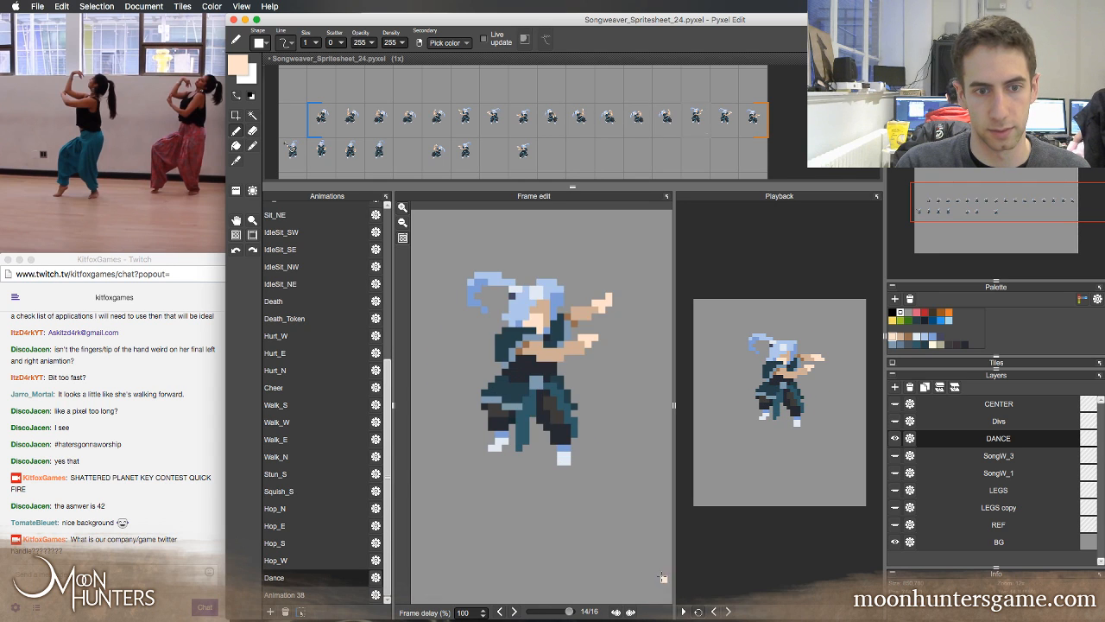
pyautogui.press('Right')
pyautogui.press('Left')
pyautogui.press('Left')
pyautogui.press('Left')
pyautogui.press('Right')
pyautogui.press('Right')
pyautogui.press('Left')
pyautogui.press('Right')
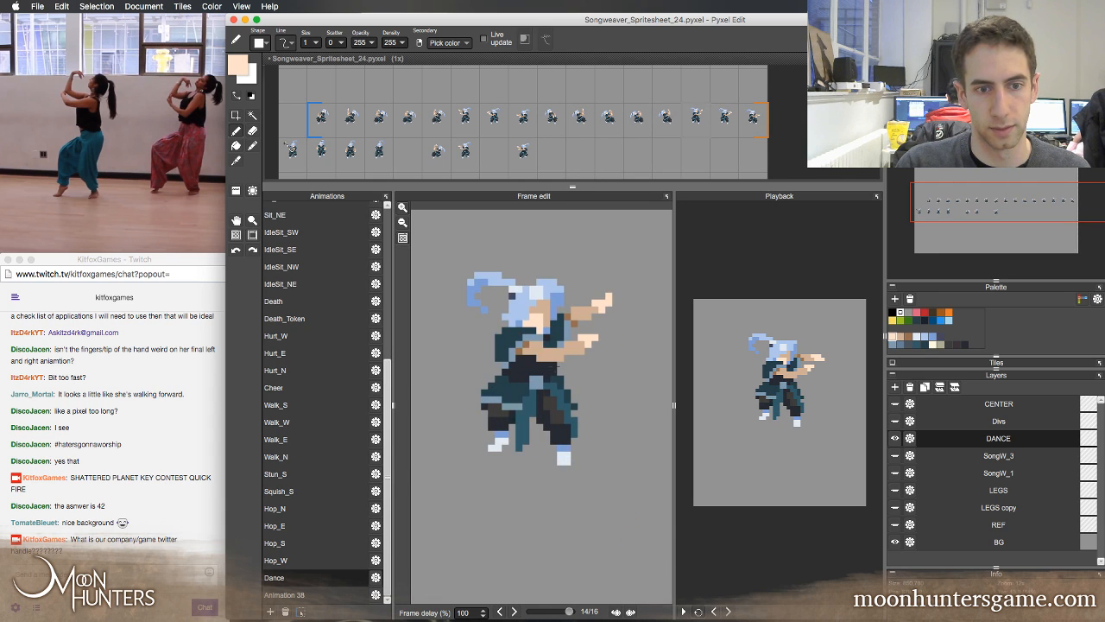
pyautogui.press('s')
pyautogui.moveTo(590, 319); pyautogui.dragTo(637, 366)
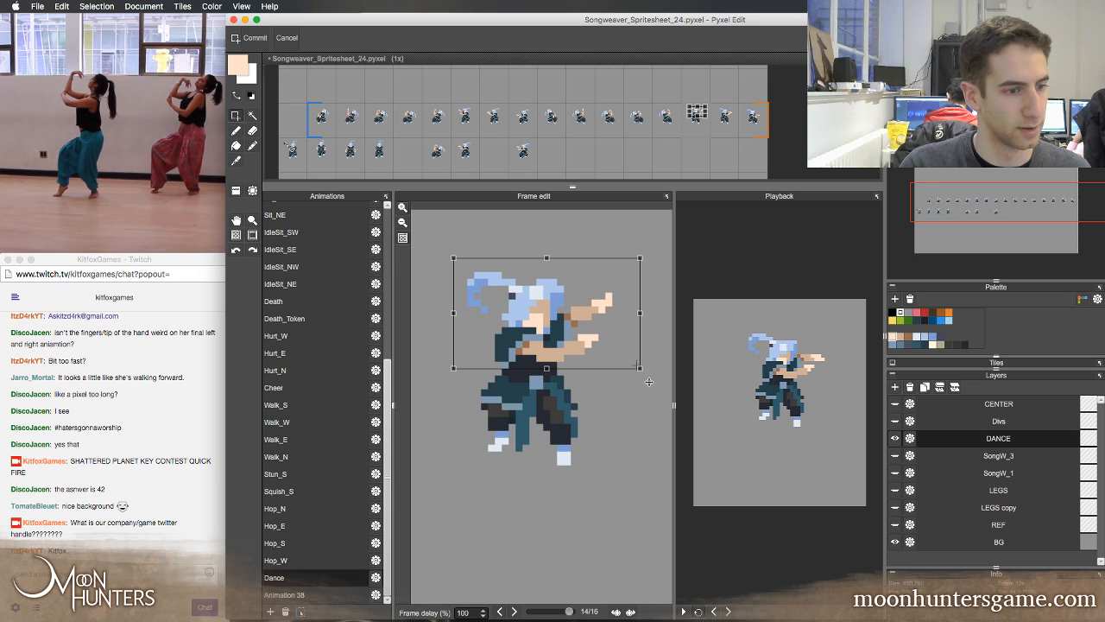
pyautogui.press('Right')
pyautogui.press('Down')
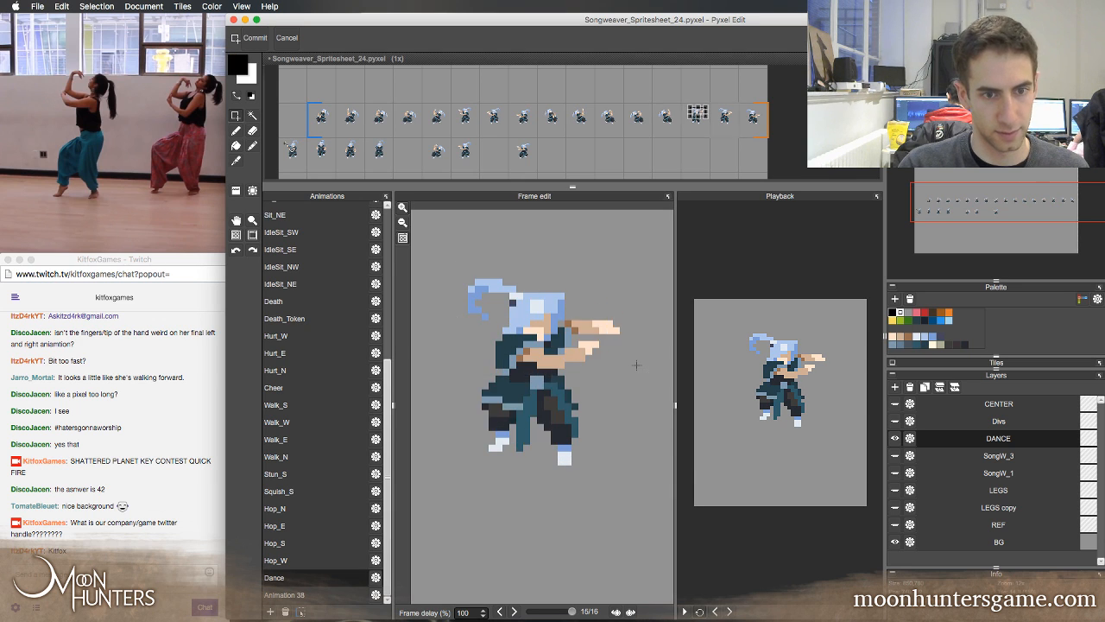
# Step through the whole Dance loop back to frame 14, examining how its upper-body position fits the neighbouring poses
pyautogui.press(',')
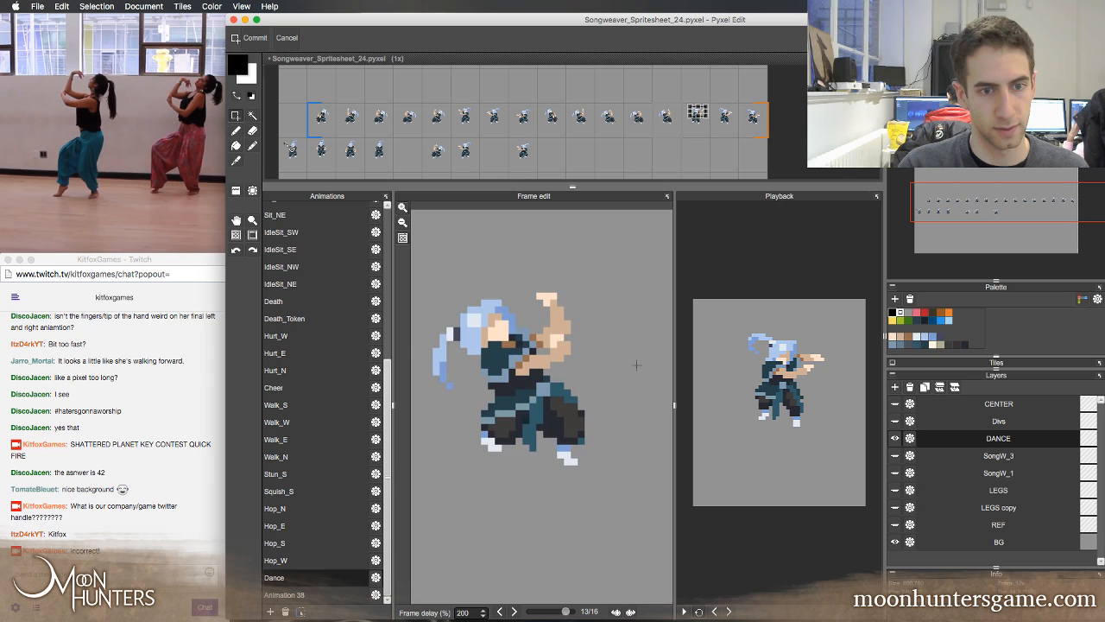
pyautogui.press('.')
pyautogui.press('.')
pyautogui.press('.')
pyautogui.press('.')
pyautogui.press('.')
pyautogui.press('.')
pyautogui.press('.')
pyautogui.press('.')
pyautogui.press('.')
pyautogui.press('.')
pyautogui.press('.')
pyautogui.press('.')
pyautogui.press('.')
pyautogui.press('.')
pyautogui.press('.')
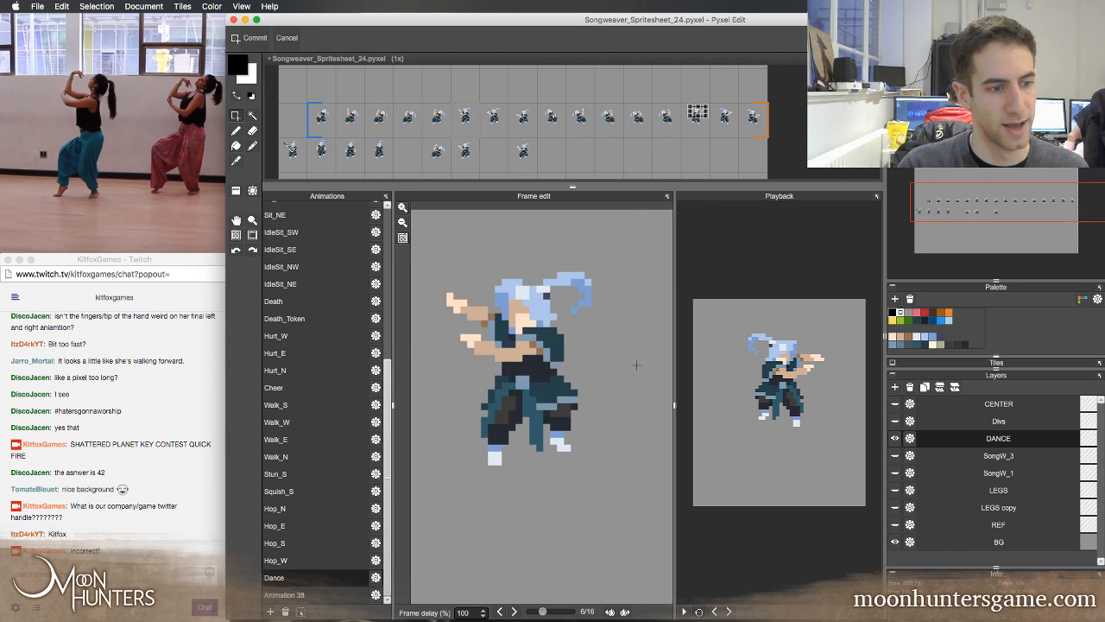
pyautogui.press('.')
pyautogui.press('.')
pyautogui.press('.')
pyautogui.press('.')
pyautogui.press('.')
pyautogui.press('.')
pyautogui.press('.')
pyautogui.press('.')
pyautogui.press('.')
pyautogui.press('.')
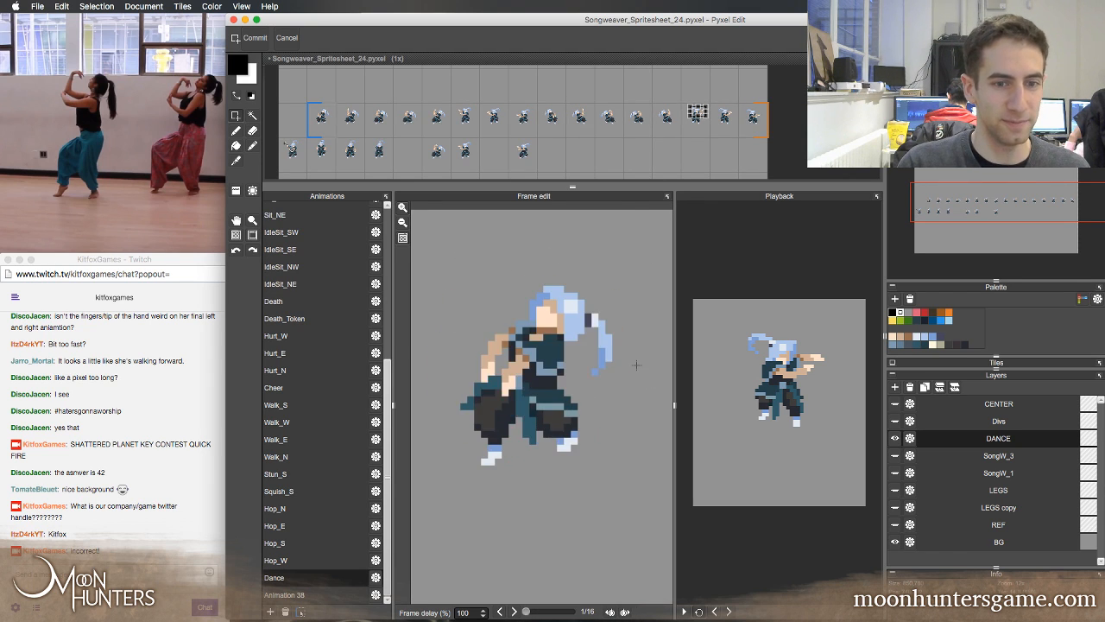
pyautogui.press('.')
pyautogui.press('.')
pyautogui.press('.')
pyautogui.press('.')
pyautogui.press('.')
pyautogui.press('.')
pyautogui.press('.')
pyautogui.press('.')
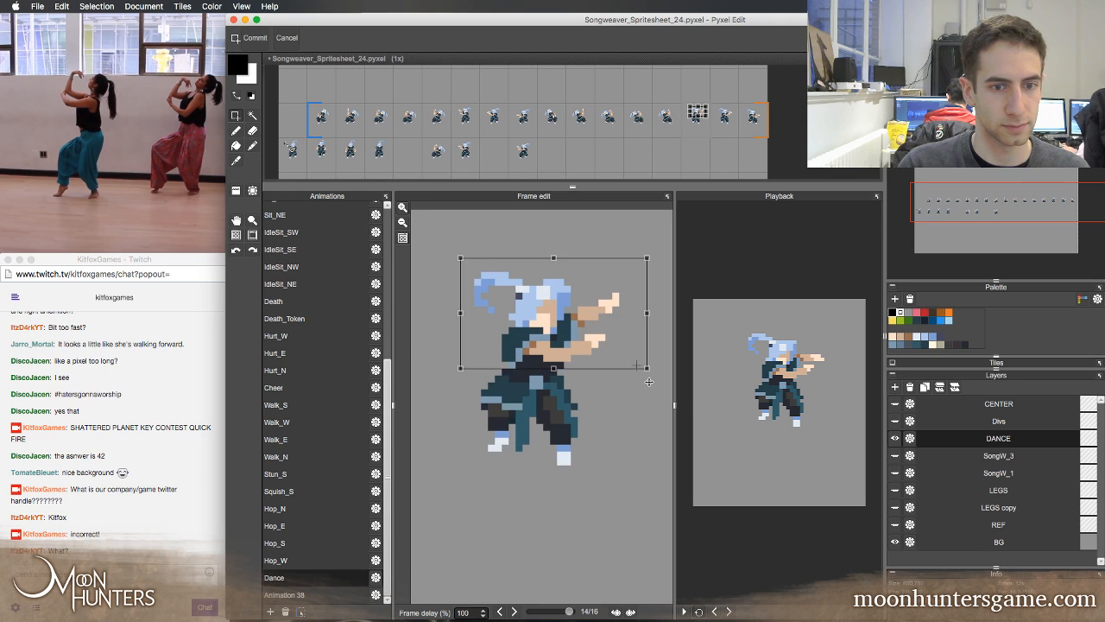
# Select the head, torso and arms in Dance frame 15 and shift them one pixel to the right
pyautogui.press('.')
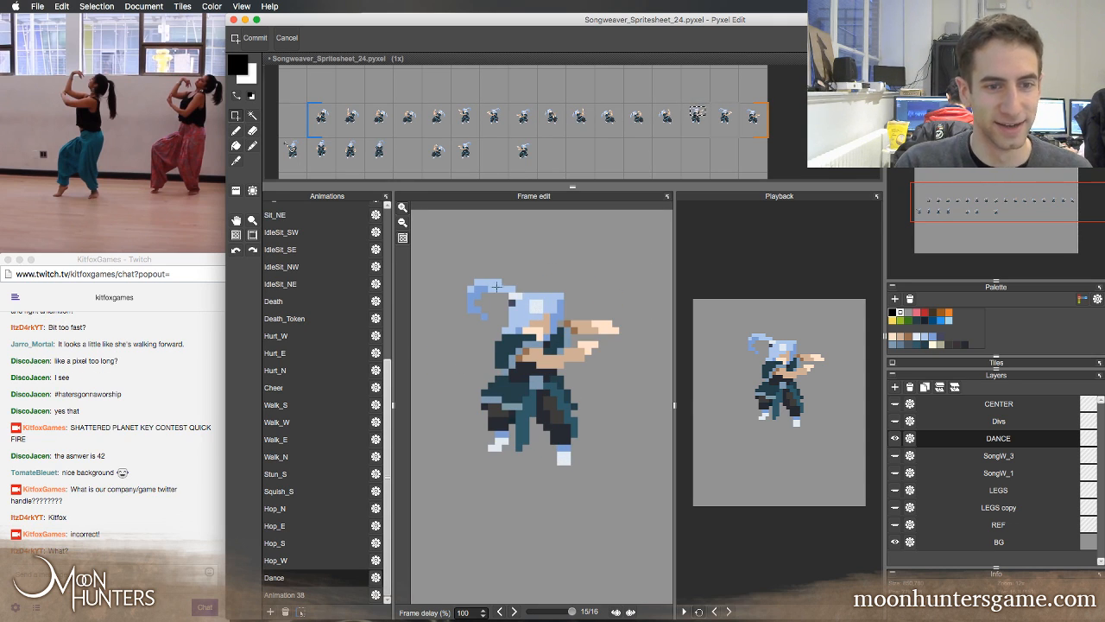
pyautogui.moveTo(538, 316); pyautogui.dragTo(645, 379)
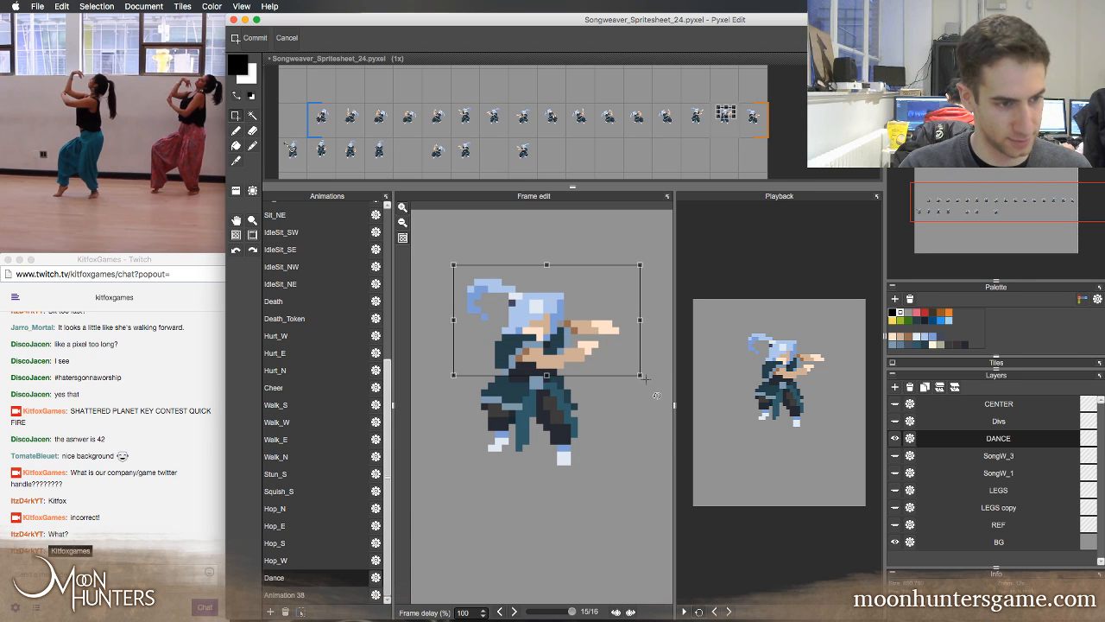
pyautogui.press('Right')
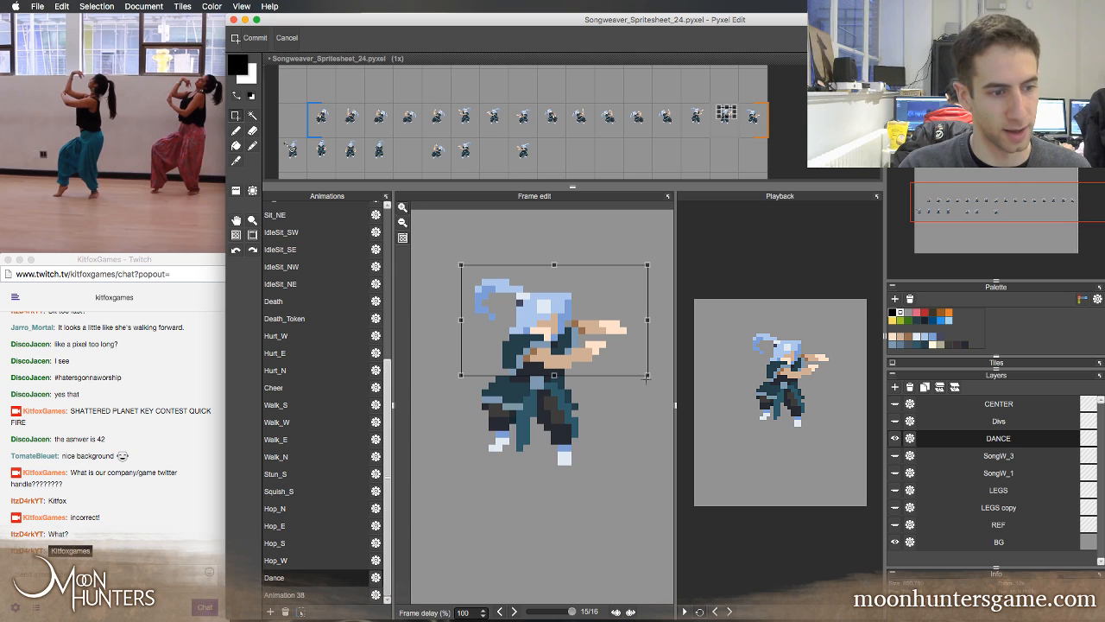
# Commit the upper-body shift in Dance frame 15 and step back through the loop to compare it with the mirrored poses
pyautogui.press('Return')
pyautogui.press('Left')
pyautogui.press('Right')
pyautogui.press('Left')
pyautogui.press('Left')
pyautogui.press('Left')
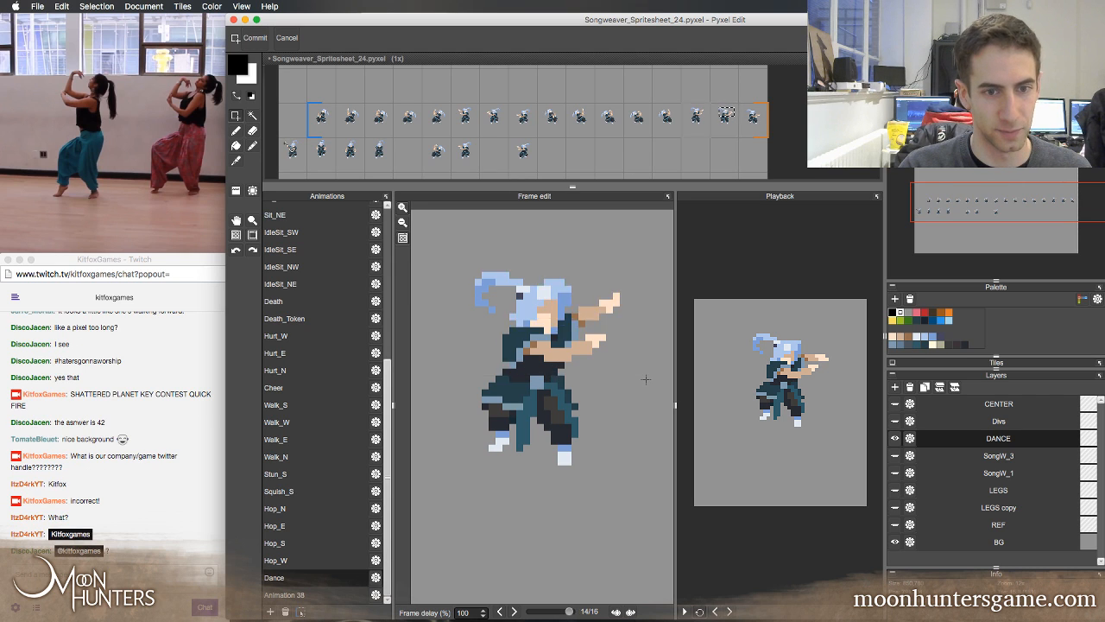
pyautogui.press('Left')
pyautogui.press('Left')
pyautogui.press('Left')
pyautogui.press('Left')
pyautogui.press('Left')
pyautogui.press('Left')
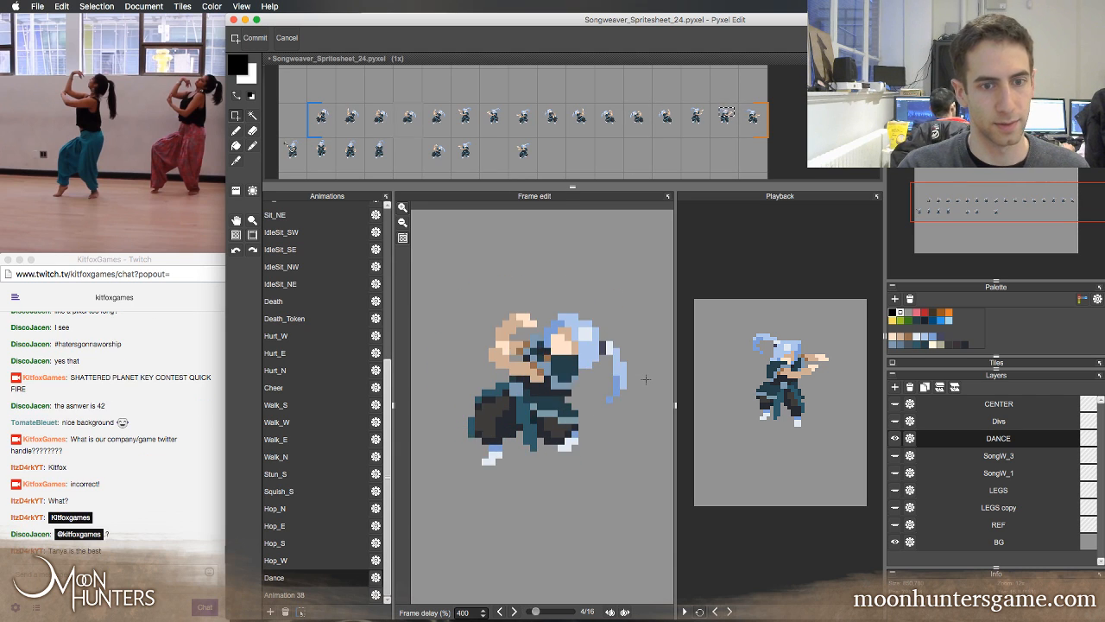
pyautogui.press('Left')
pyautogui.press('Left')
pyautogui.press('Left')
pyautogui.press('Left')
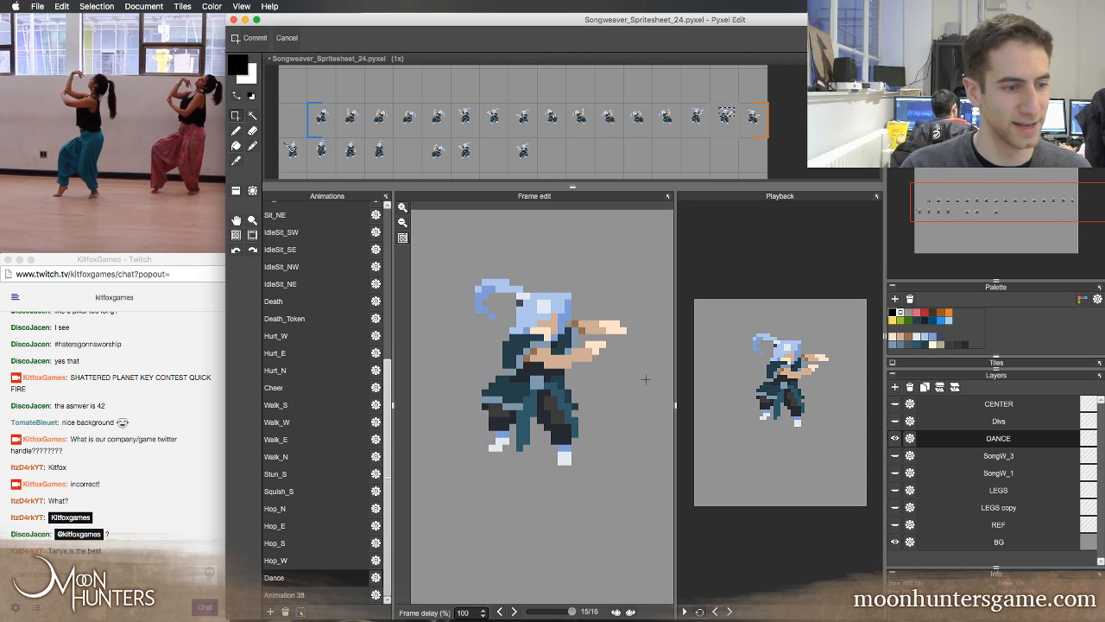
pyautogui.press('Left')
pyautogui.press('Left')
pyautogui.press('Left')
pyautogui.press('Left')
pyautogui.press('Left')
pyautogui.press('Left')
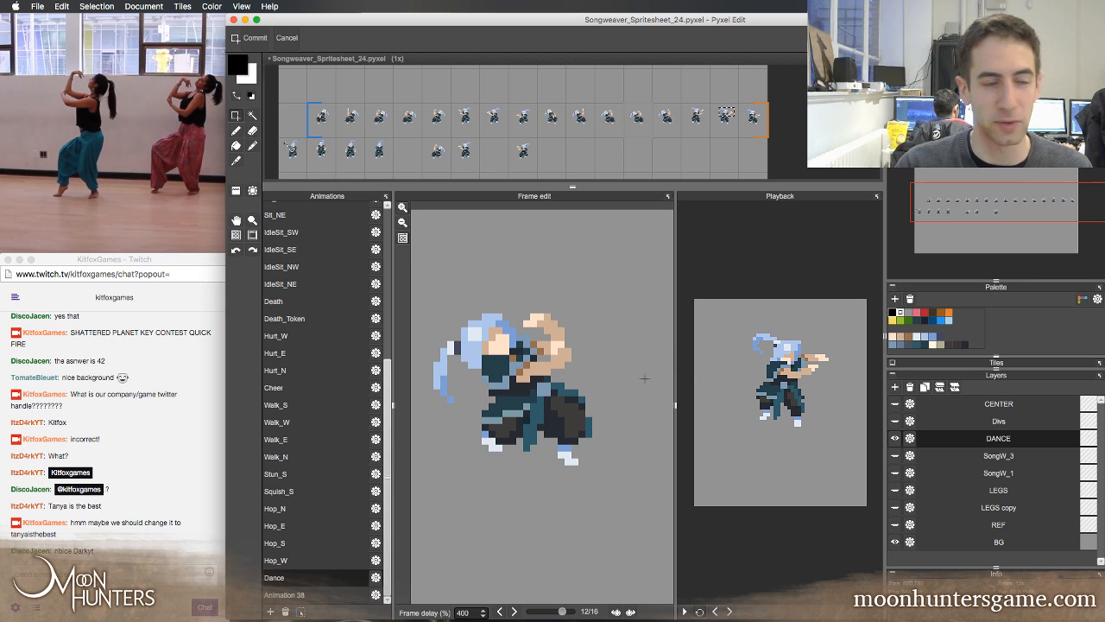
# Step back and forth across the end and start of the Dance loop, examining the poses around frame 15, and start playback
pyautogui.press('Right')
pyautogui.press('Right')
pyautogui.press('Right')
pyautogui.press('Right')
pyautogui.press('Right')
pyautogui.press('Right')
pyautogui.press('Right')
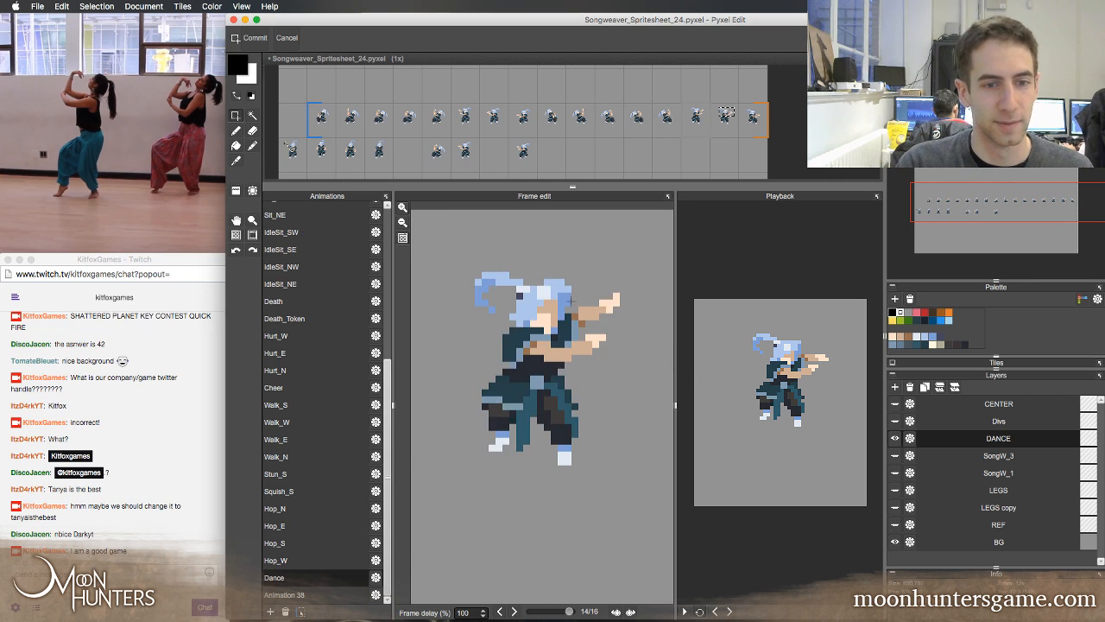
pyautogui.press('Left')
pyautogui.press('Left')
pyautogui.press('Left')
pyautogui.press('Left')
pyautogui.press('Left')
pyautogui.press('Left')
pyautogui.press('Left')
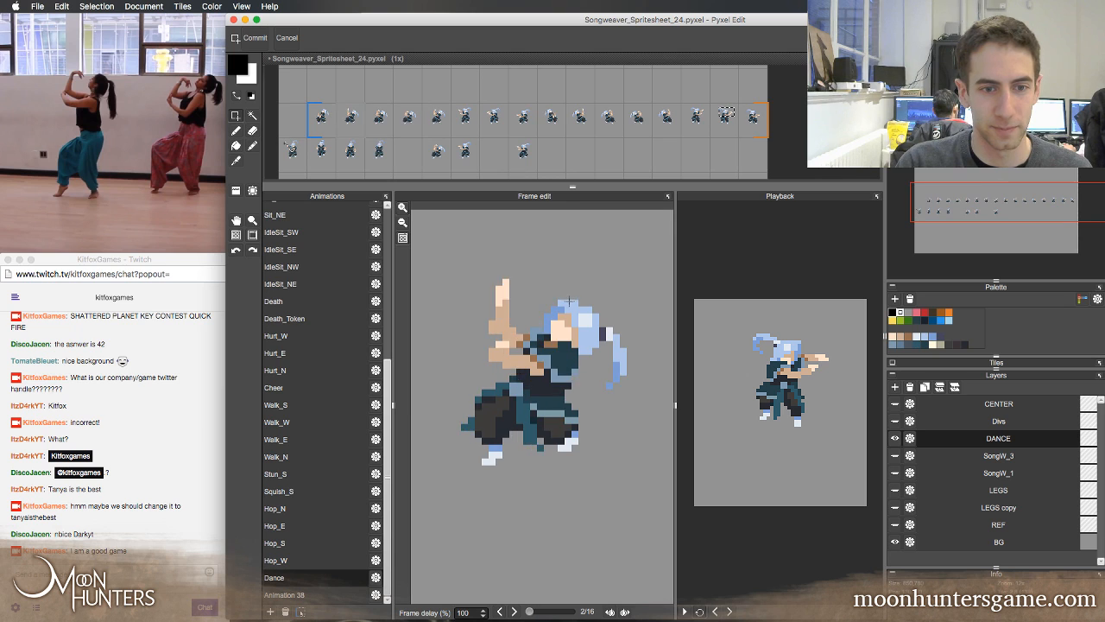
pyautogui.press('Right')
pyautogui.press('Right')
pyautogui.press('Right')
pyautogui.press('Right')
pyautogui.press('Right')
pyautogui.press('Right')
pyautogui.press('Right')
pyautogui.press('Right')
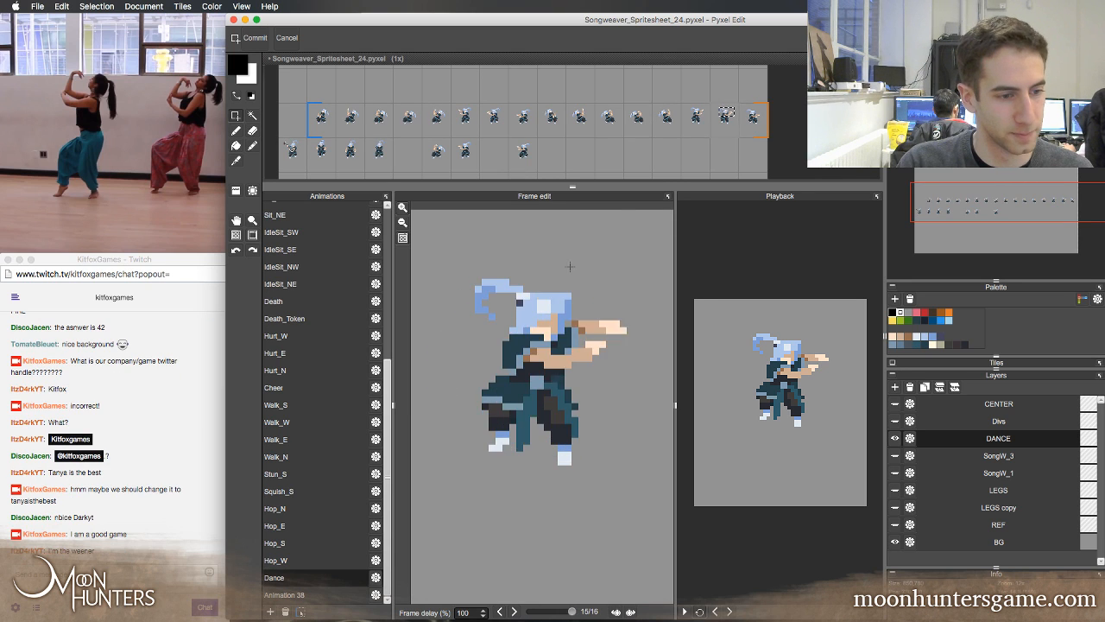
pyautogui.press('Left')
pyautogui.press('Left')
pyautogui.press('Left')
pyautogui.press('Left')
pyautogui.press('Left')
pyautogui.press('Left')
pyautogui.press('Left')
pyautogui.press('Left')
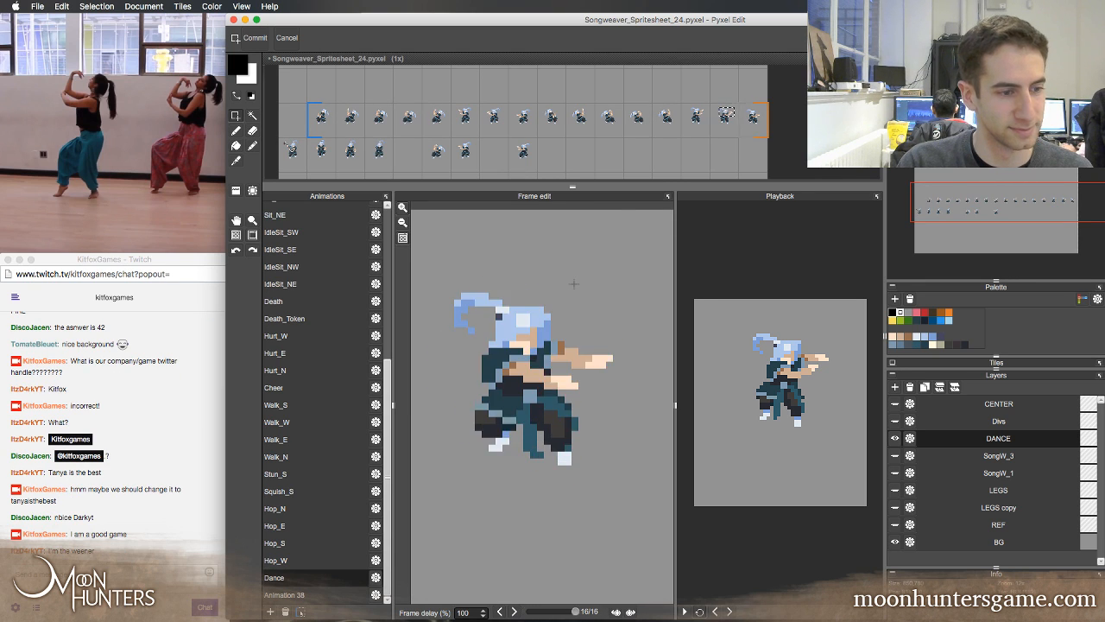
pyautogui.press('Right')
pyautogui.press('Right')
pyautogui.press('Right')
pyautogui.press('Right')
pyautogui.press('Right')
pyautogui.press('Right')
pyautogui.press('Right')
pyautogui.press('Right')
pyautogui.press('Right')
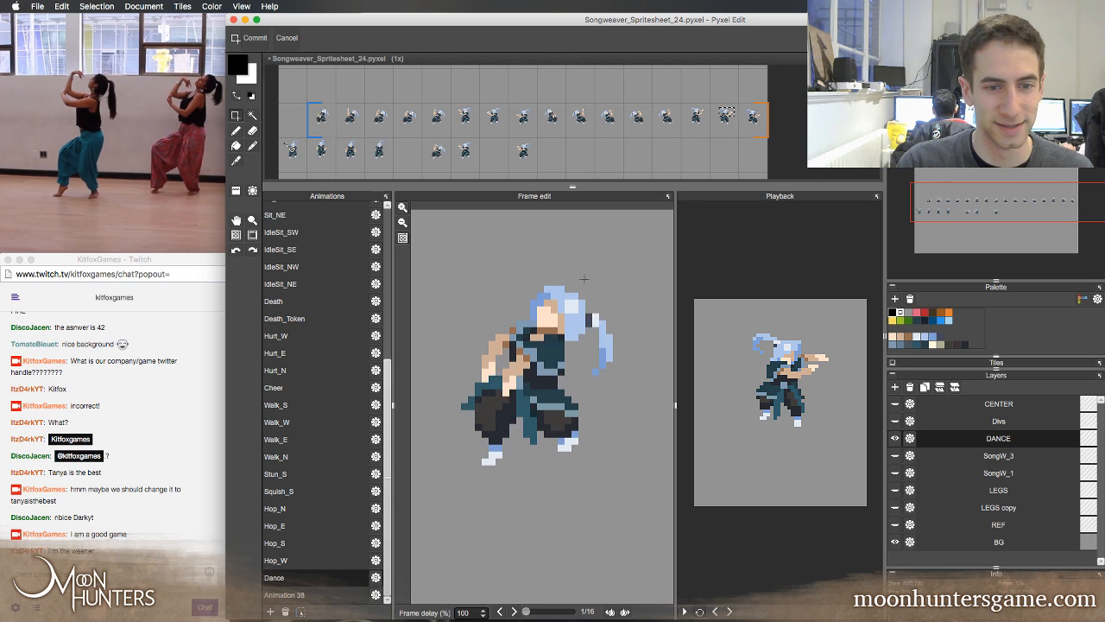
pyautogui.press('Right')
pyautogui.press('Right')
pyautogui.press('Right')
pyautogui.press('Right')
pyautogui.press('Right')
pyautogui.press('Right')
pyautogui.press('Right')
pyautogui.press('Right')
pyautogui.press('Right')
pyautogui.press('Right')
pyautogui.press('Right')
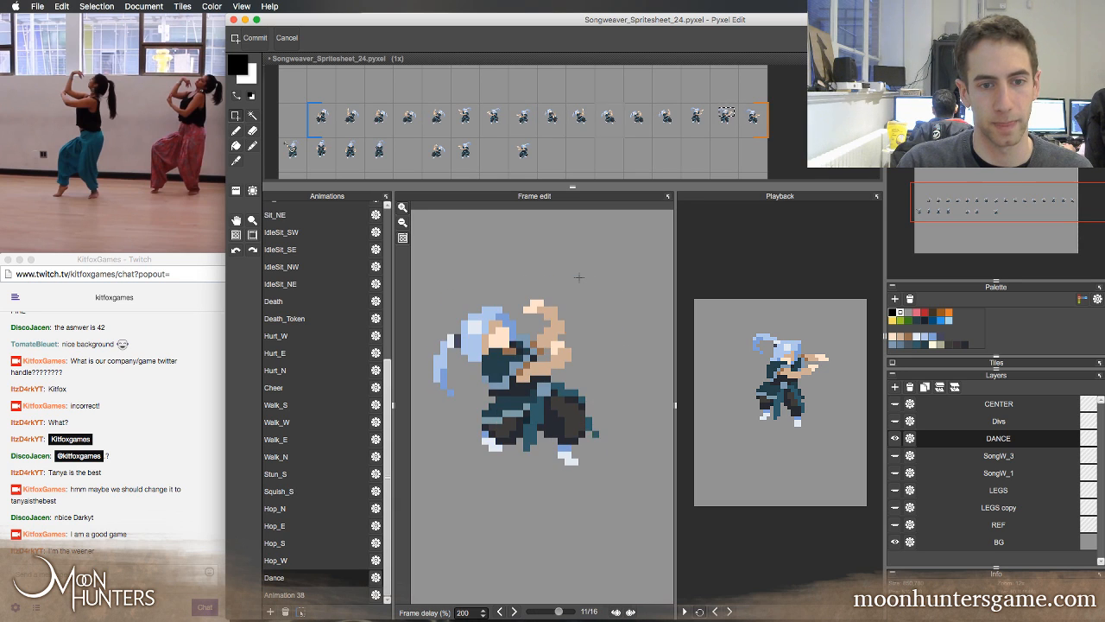
pyautogui.press('Right')
pyautogui.press('Right')
pyautogui.click(684, 611)
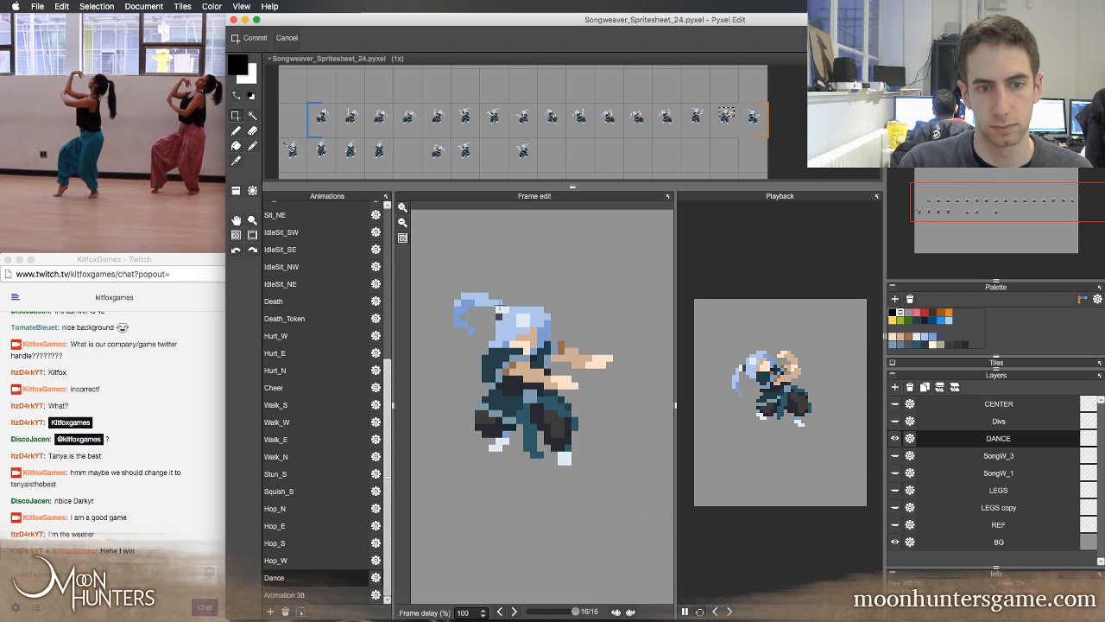
# Select the head, torso and arms in Dance frame 15 and shift them one pixel down and one pixel right
pyautogui.moveTo(456, 254); pyautogui.dragTo(661, 369)
pyautogui.press('super+t')
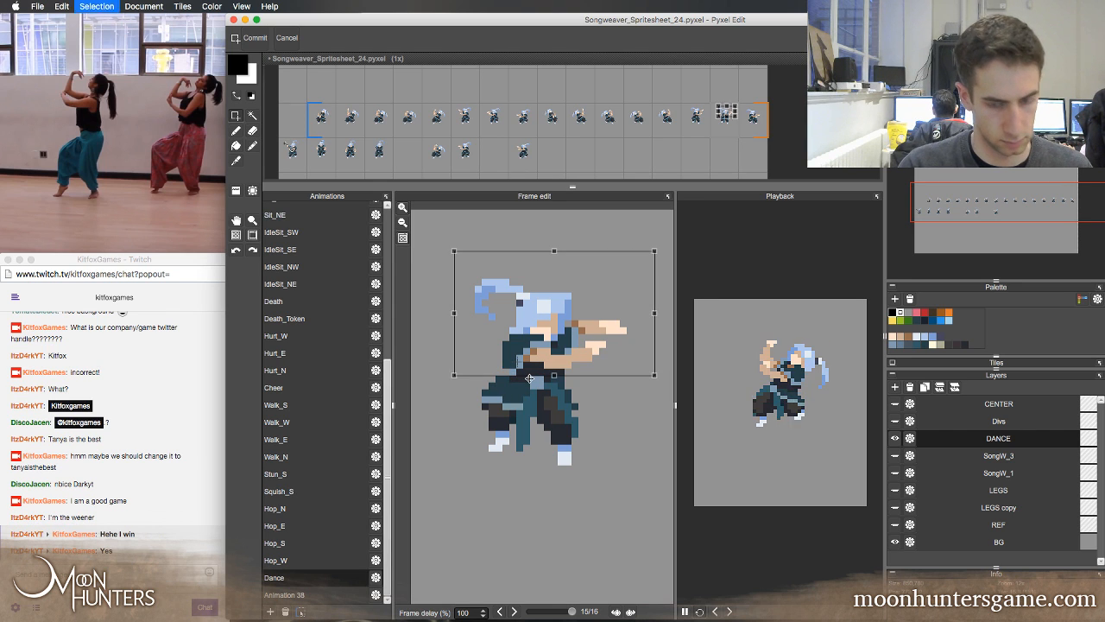
pyautogui.press('Down')
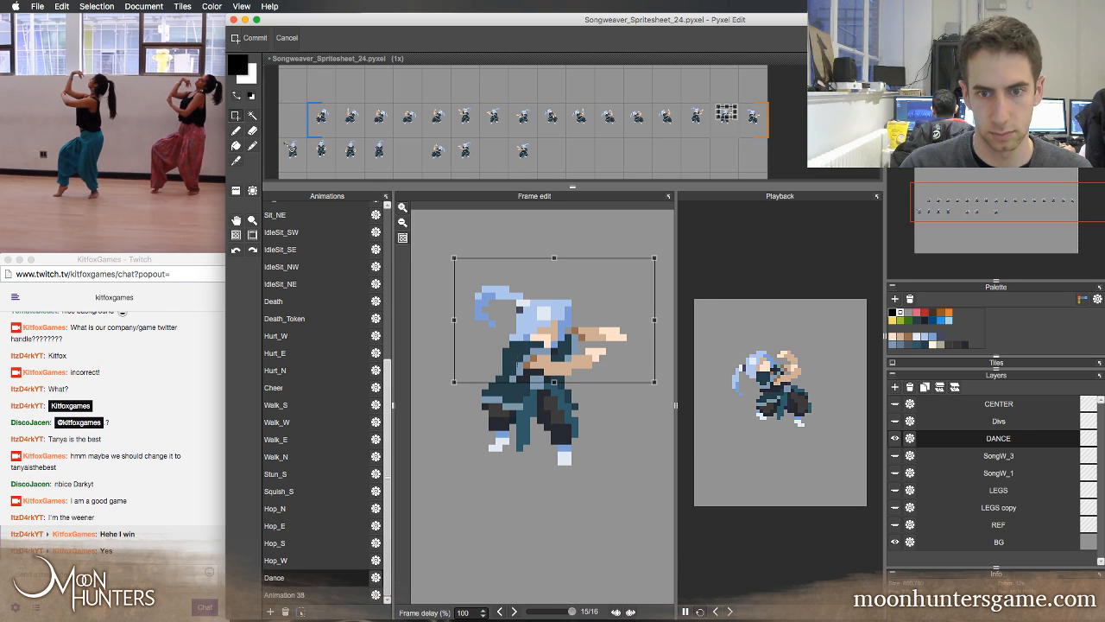
pyautogui.press('Right')
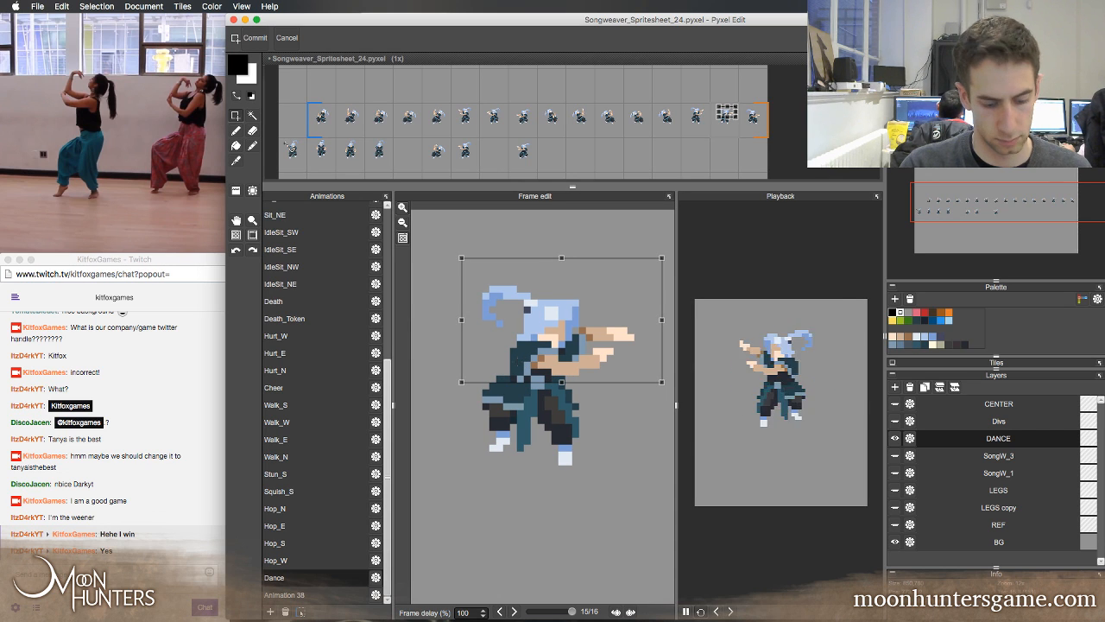
# Compare the adjusted frame 15 with the frames before and after it, examining how smoothly the upper body moves
pyautogui.press(',')
pyautogui.press(',')
pyautogui.press('.')
pyautogui.press('.')
pyautogui.press('.')
pyautogui.press('.')
pyautogui.press(',')
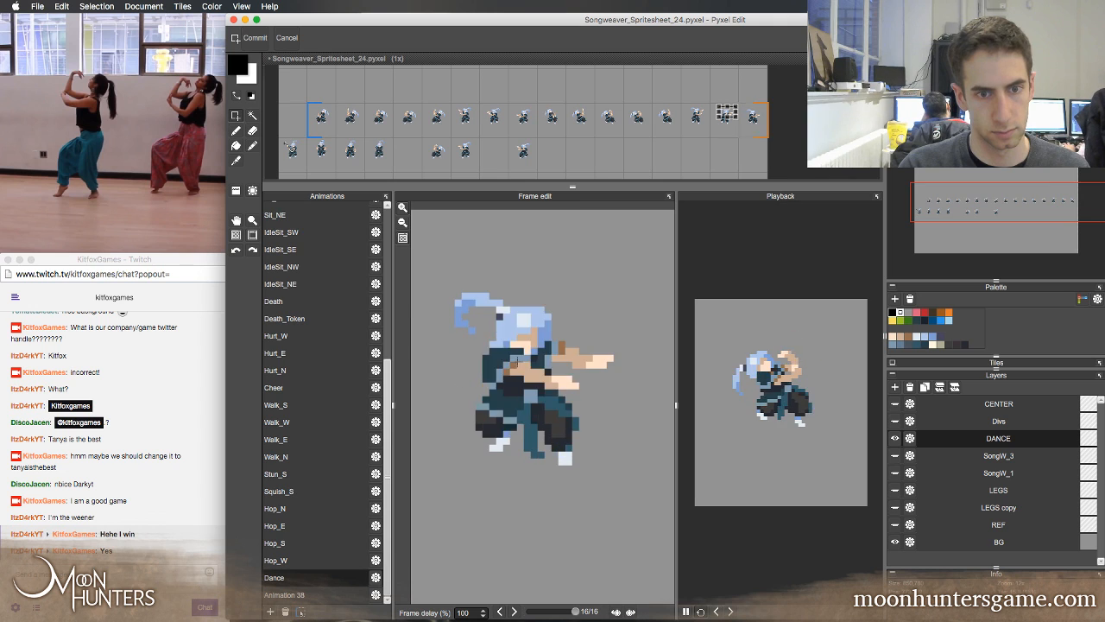
pyautogui.press(',')
pyautogui.press(',')
pyautogui.press(',')
pyautogui.press('.')
pyautogui.press('.')
pyautogui.press('.')
pyautogui.press('.')
pyautogui.press('.')
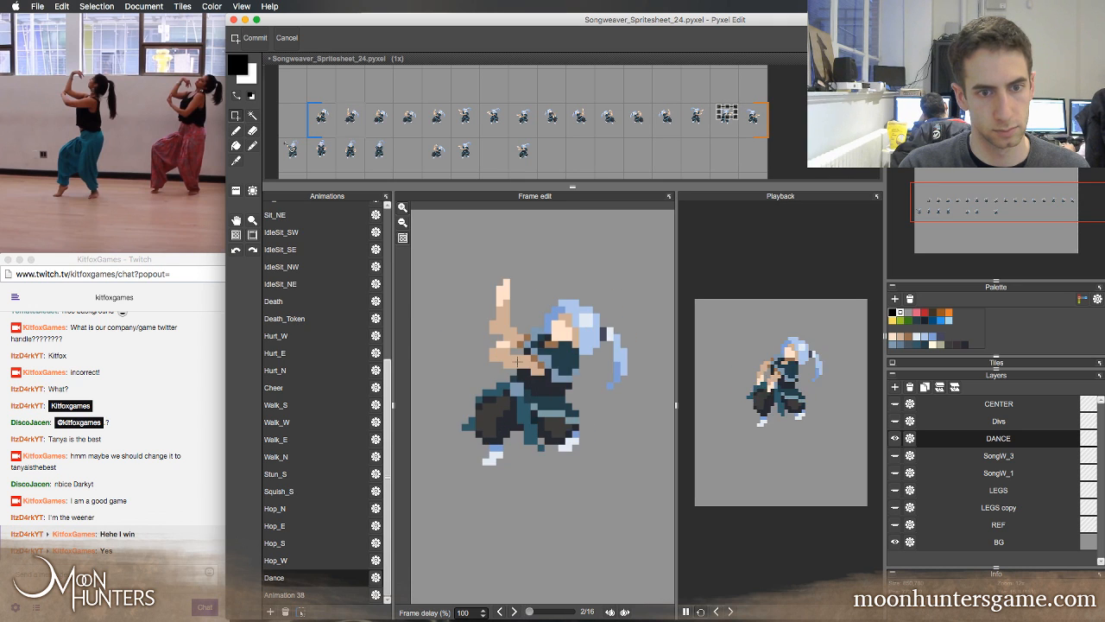
pyautogui.press(',')
pyautogui.press(',')
pyautogui.press(',')
pyautogui.press(',')
pyautogui.press(',')
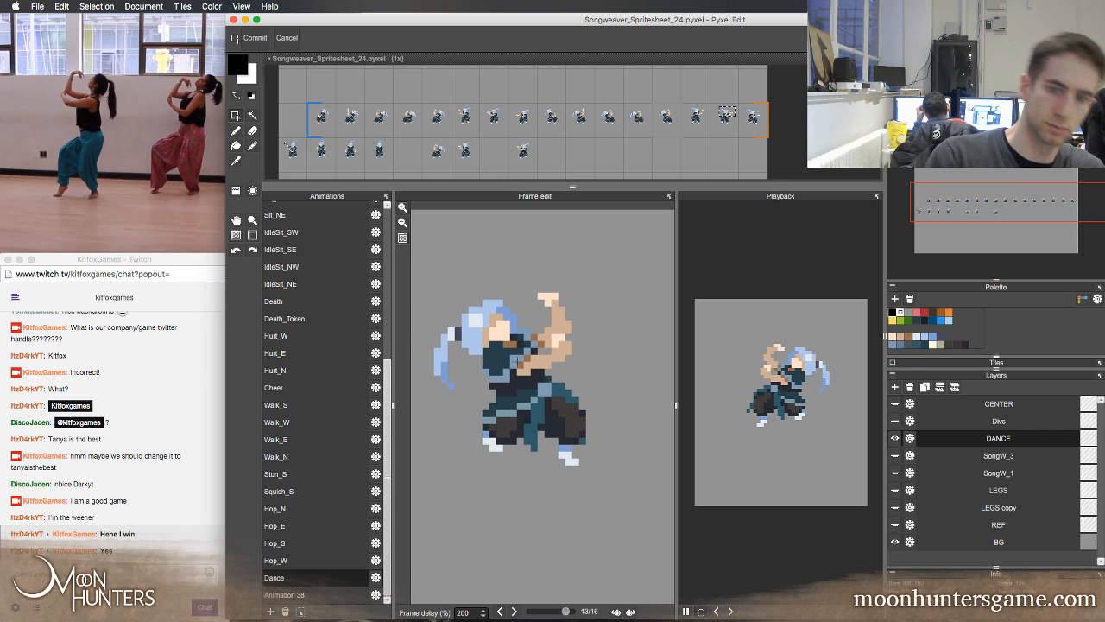
# Confirm the Dance animation's settings with a frame duration of 100 ms and pause playback
pyautogui.click(376, 577)
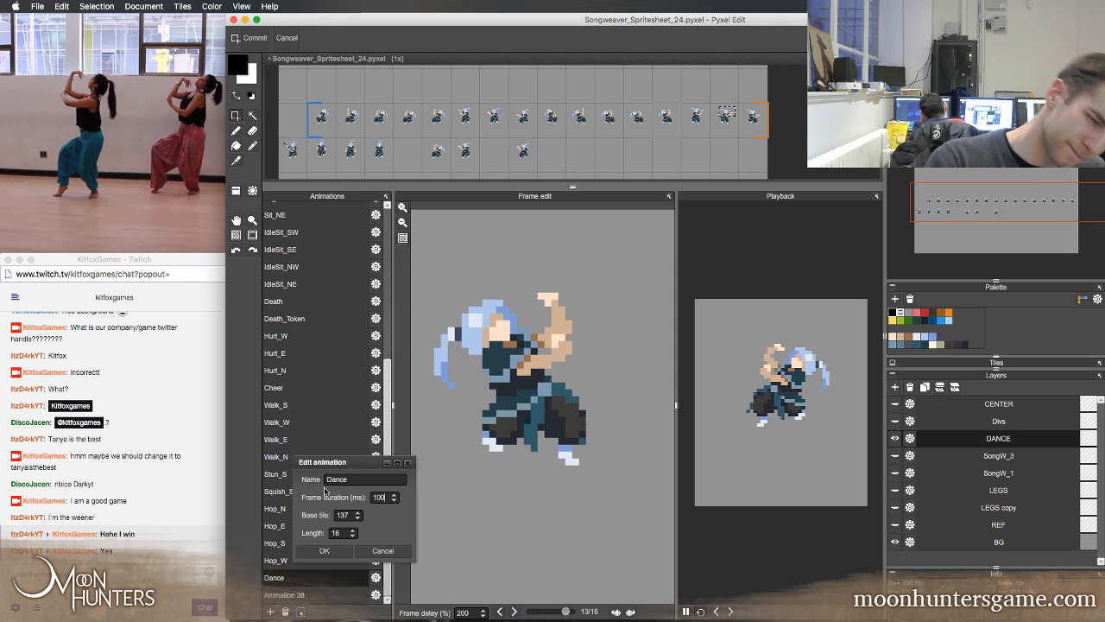
pyautogui.click(324, 550)
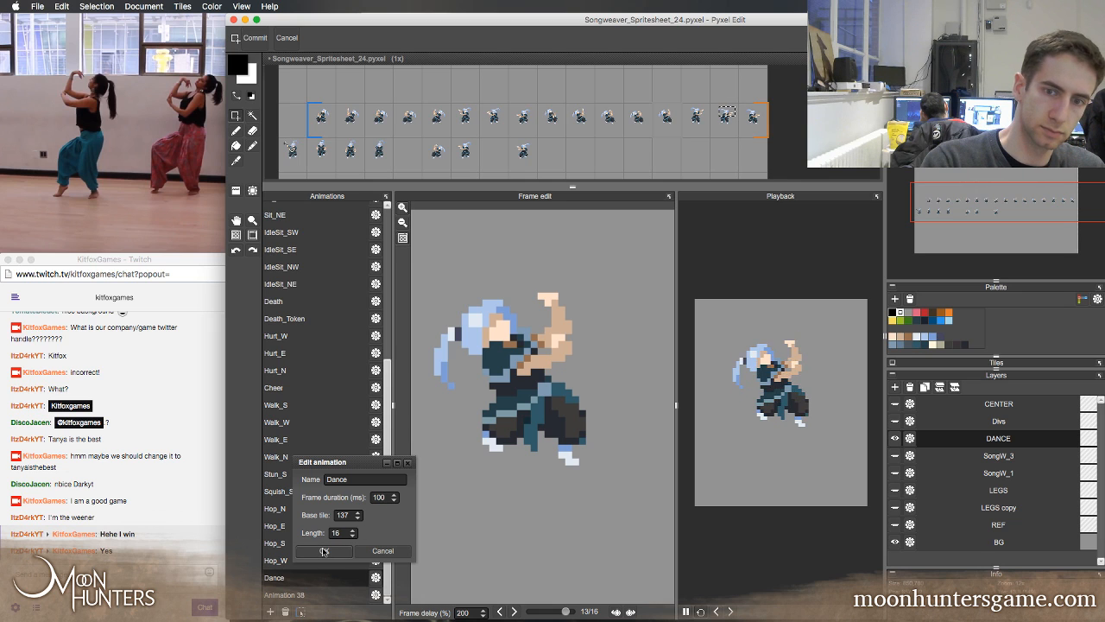
pyautogui.click(324, 551)
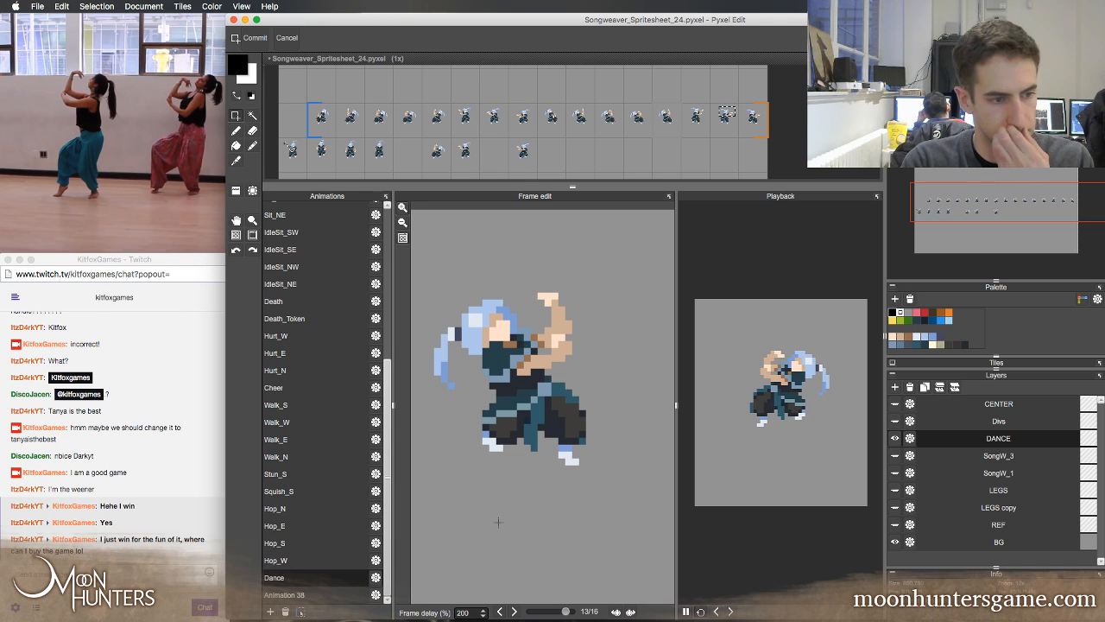
pyautogui.click(686, 612)
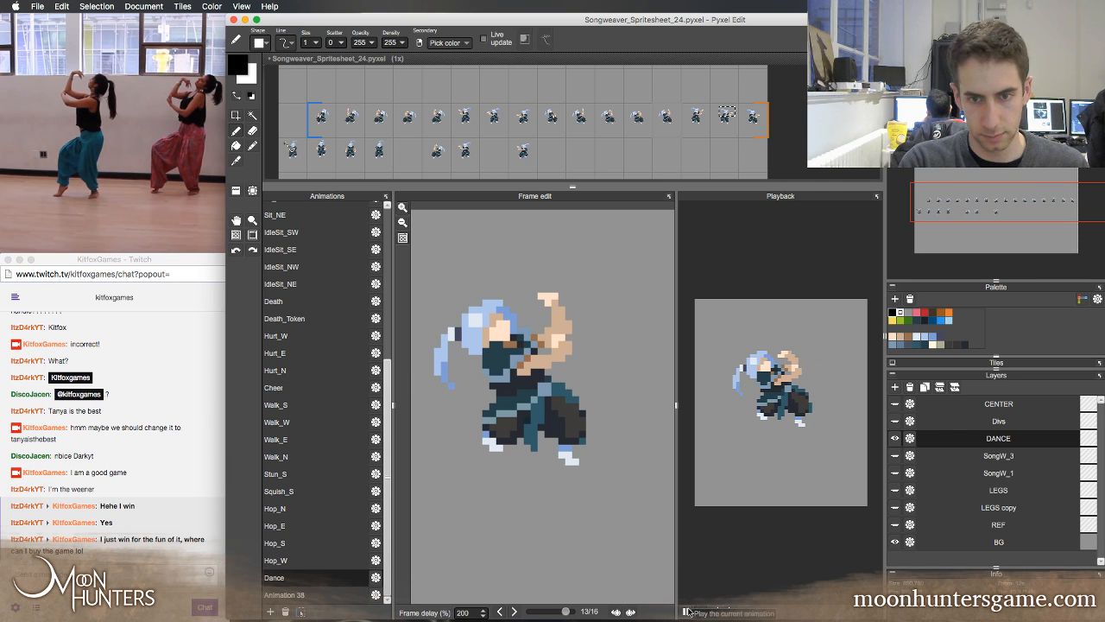
# Step through the Dance frames on both sides of the loop to check the poses and save the spritesheet
pyautogui.press('Left')
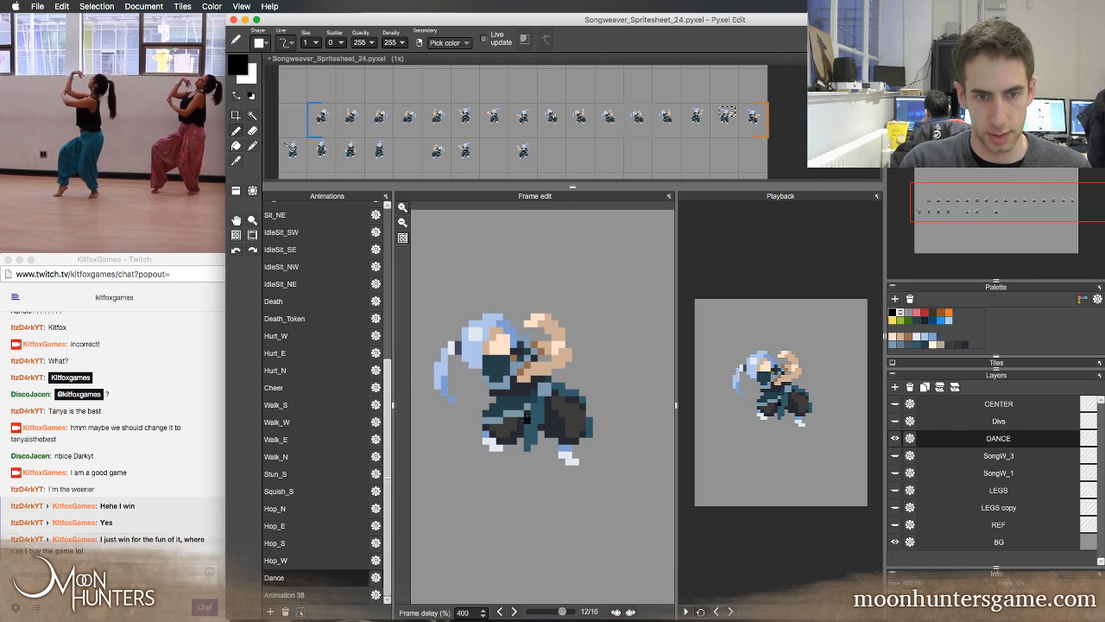
pyautogui.press('Right')
pyautogui.press('Right')
pyautogui.press('Right')
pyautogui.press('Right')
pyautogui.press('Right')
pyautogui.press('Right')
pyautogui.press('Right')
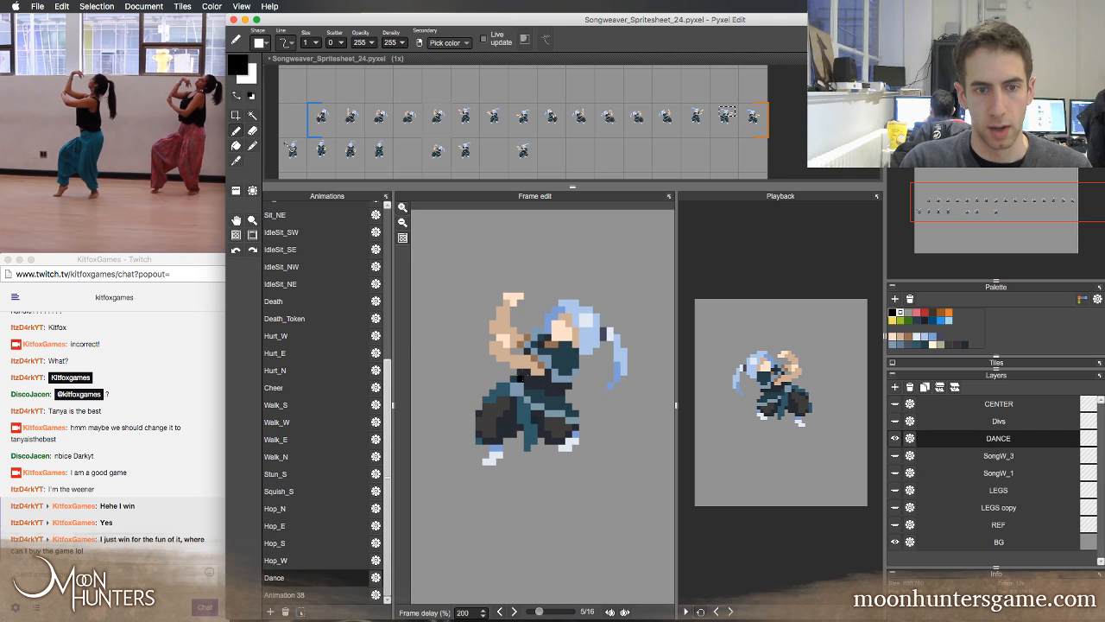
pyautogui.press('Left')
pyautogui.press('Left')
pyautogui.press('Left')
pyautogui.press('Left')
pyautogui.press('Left')
pyautogui.press('Left')
pyautogui.press('Left')
pyautogui.press('Left')
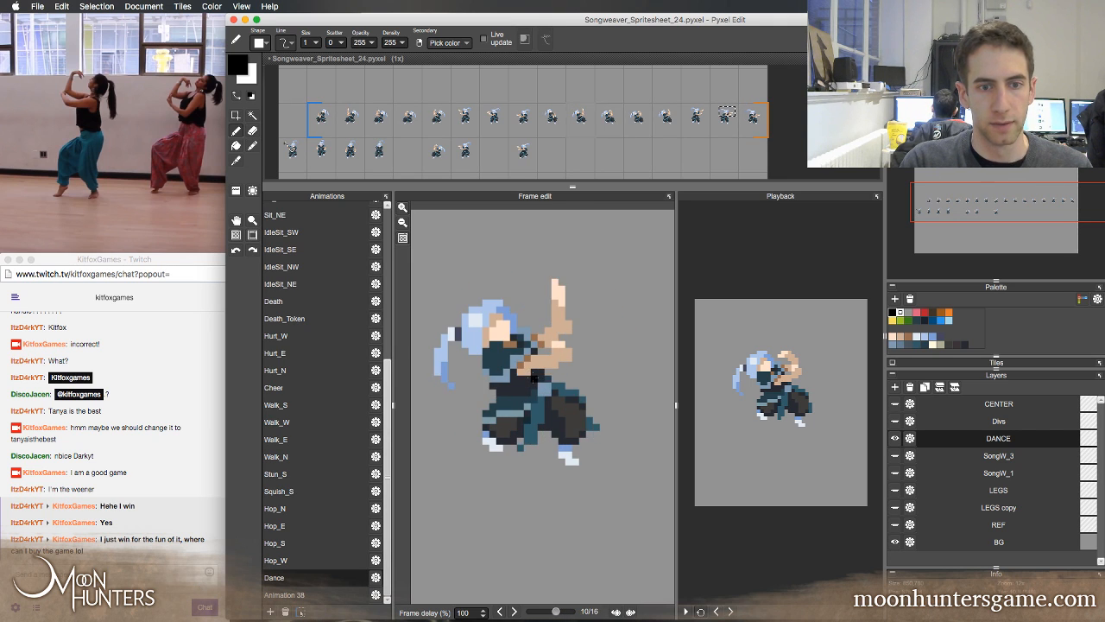
pyautogui.press('Right')
pyautogui.press('Right')
pyautogui.press('Right')
pyautogui.press('Right')
pyautogui.press('Right')
pyautogui.press('Right')
pyautogui.press('Right')
pyautogui.press('Right')
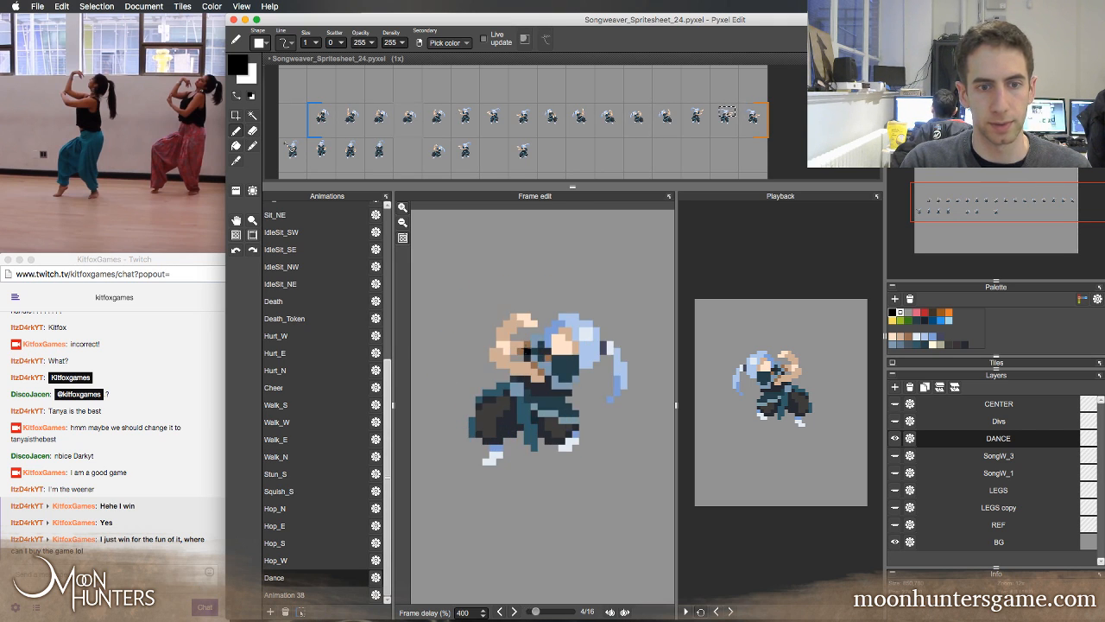
# Step through the full Dance loop, comparing each frame's pose with its mirrored counterpart, and stop at frame 6
pyautogui.press('Right')
pyautogui.press('Right')
pyautogui.press('super+s')
pyautogui.press('Right')
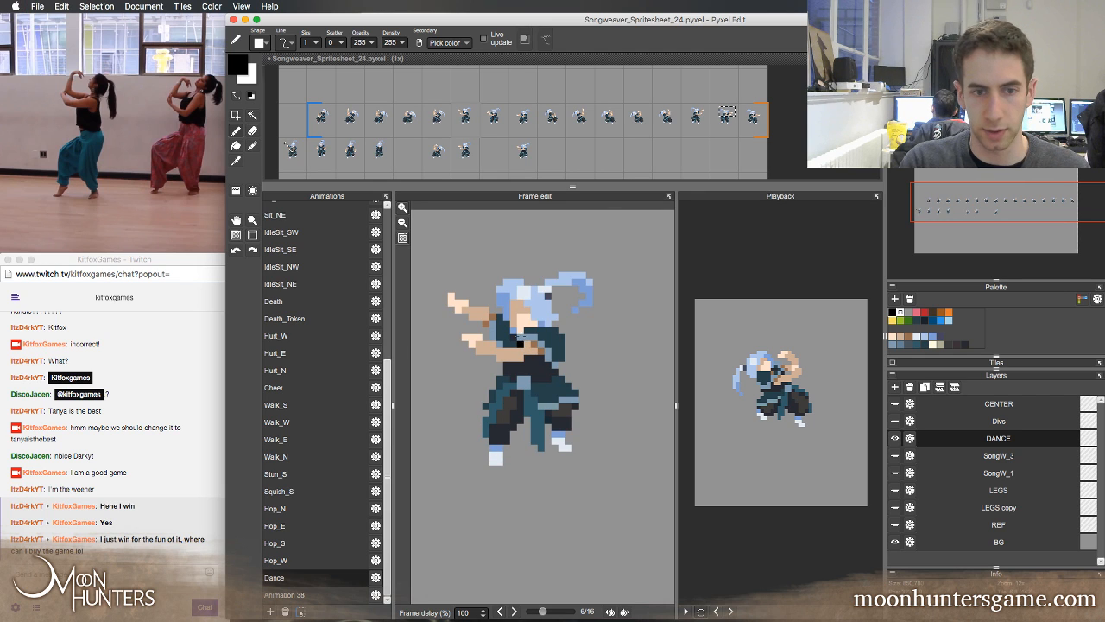
pyautogui.press('Right')
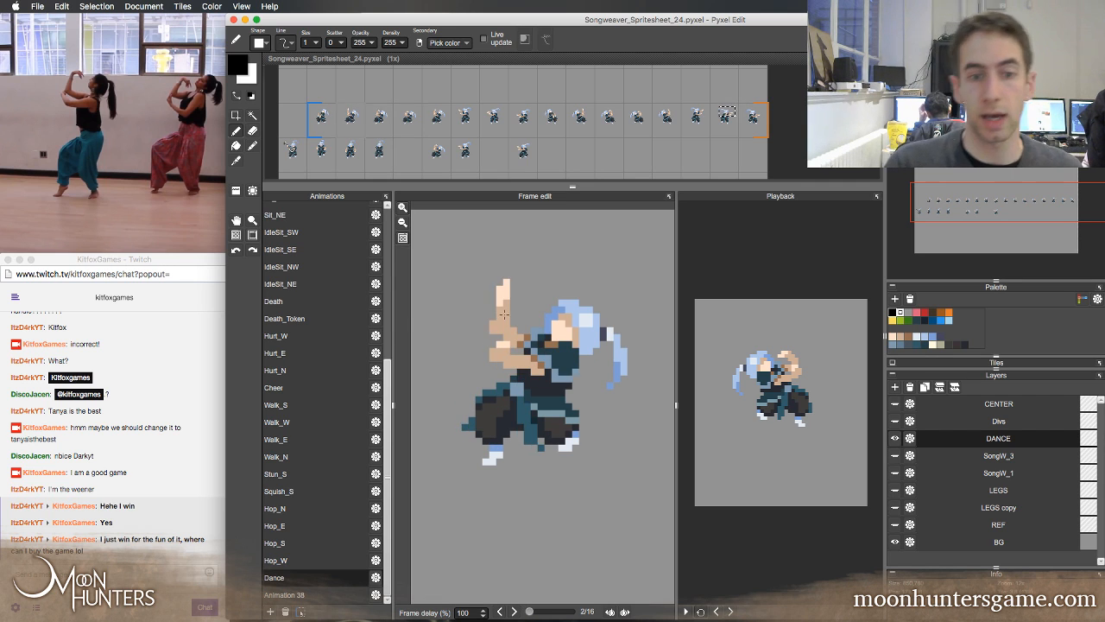
pyautogui.press('Left')
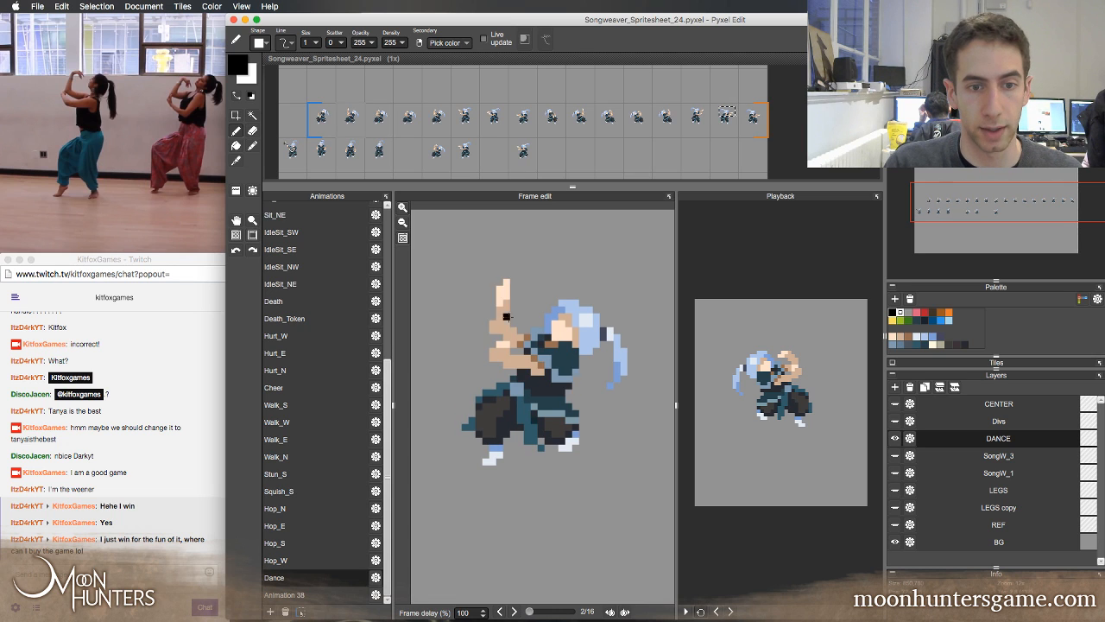
pyautogui.press('Right')
pyautogui.press('Right')
pyautogui.press('Right')
pyautogui.press('Right')
pyautogui.press('Right')
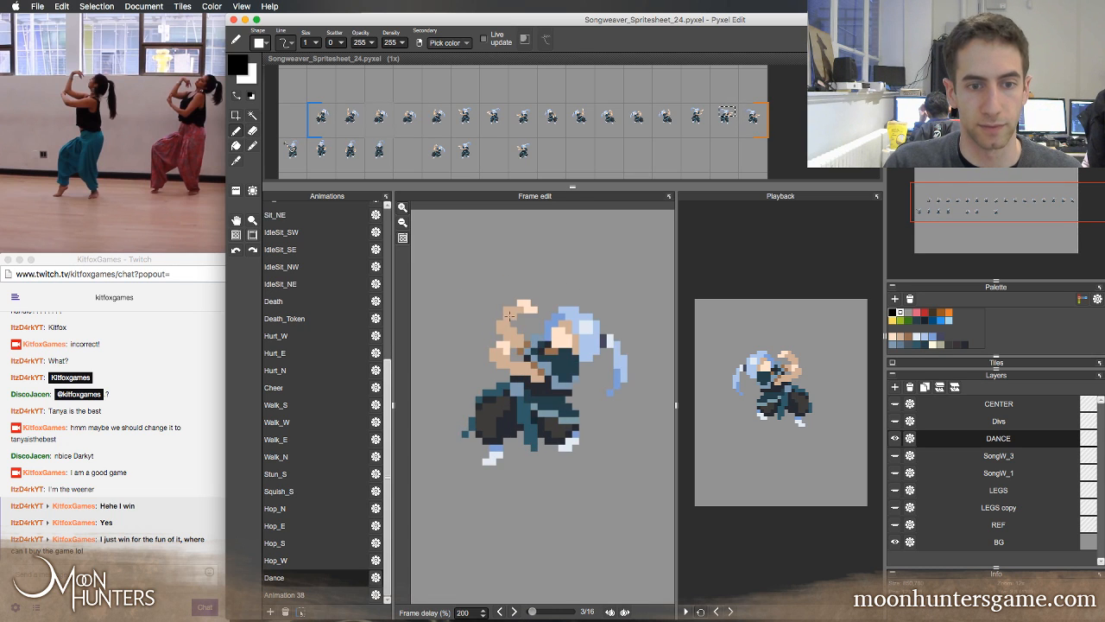
pyautogui.press('Right')
pyautogui.press('Right')
pyautogui.press('Right')
pyautogui.press('Right')
pyautogui.press('Right')
pyautogui.press('Right')
pyautogui.press('Right')
pyautogui.press('Right')
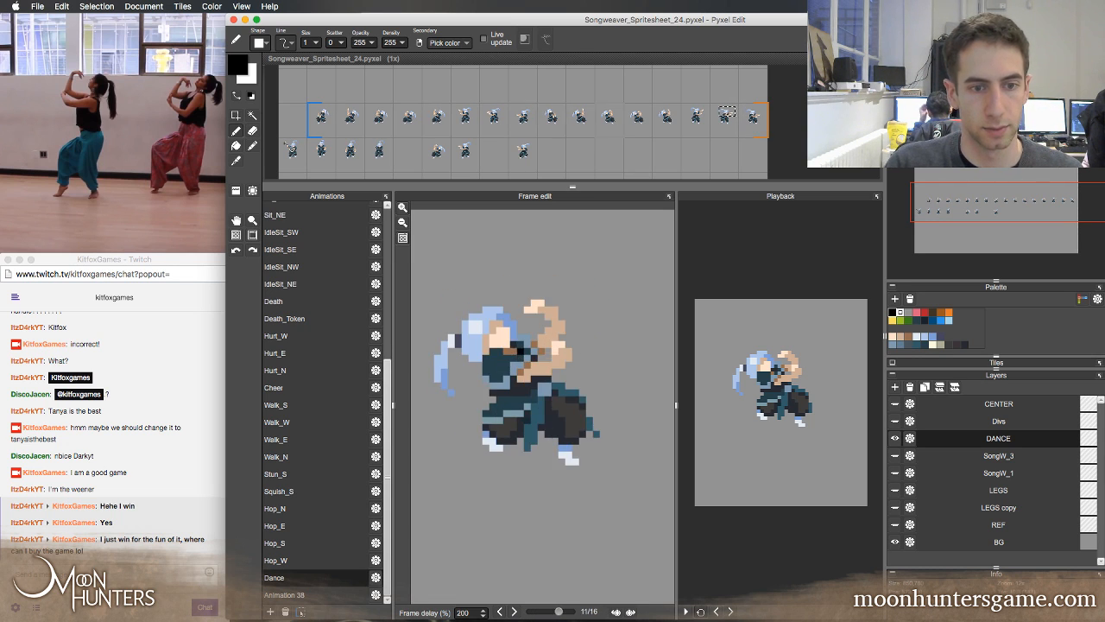
pyautogui.press('Right')
pyautogui.press('Right')
pyautogui.press('Right')
pyautogui.press('Right')
pyautogui.press('Right')
pyautogui.press('Right')
pyautogui.press('Right')
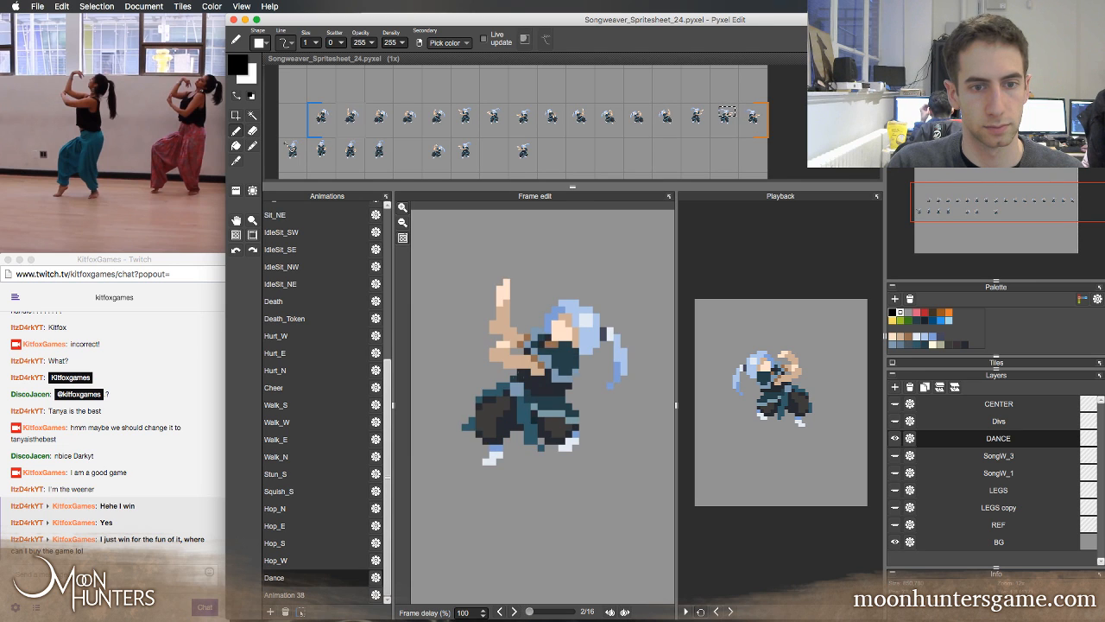
pyautogui.press('Right')
pyautogui.press('Right')
pyautogui.press('Left')
pyautogui.press('Left')
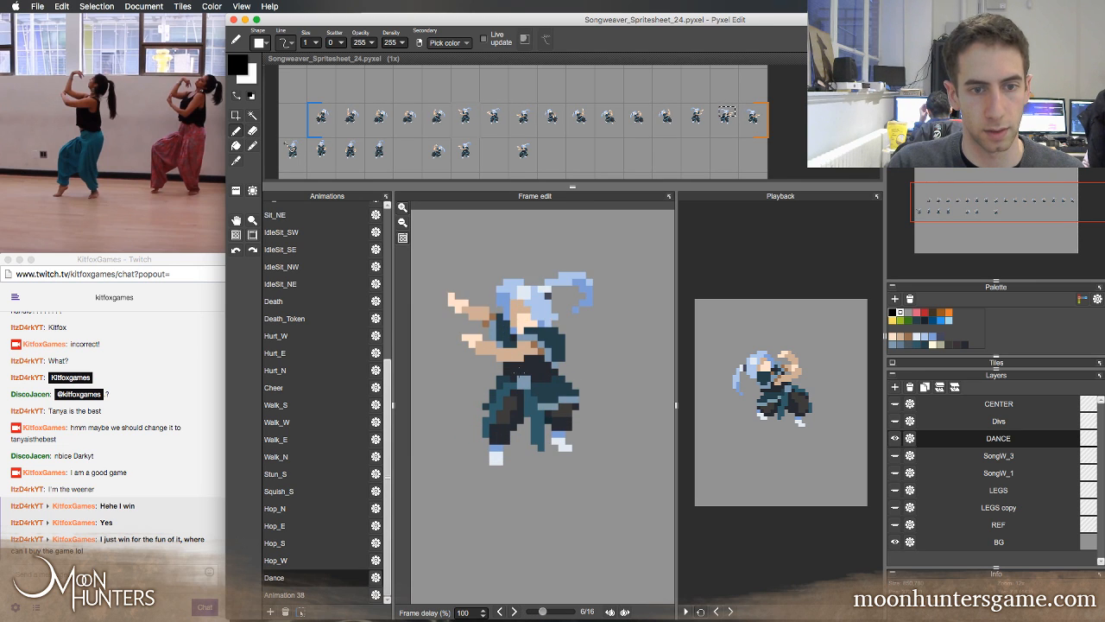
pyautogui.press('Right')
pyautogui.press('Left')
# Clear the selection and replace the tile of Dance frame 6 with the horizontally flipped tile of frame 14
pyautogui.press('t')
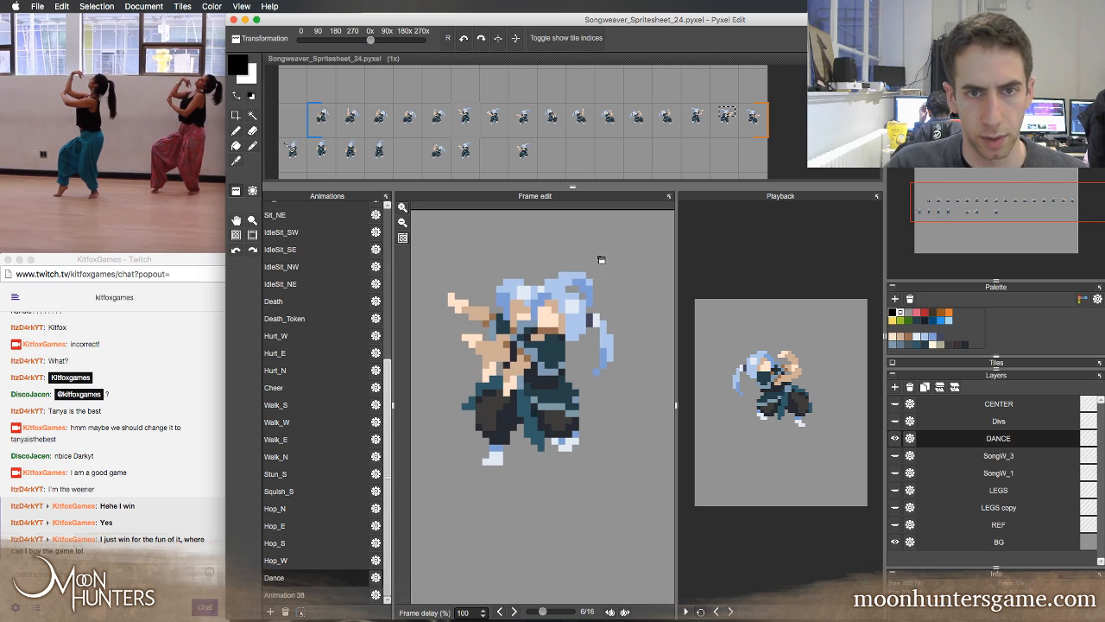
pyautogui.press('super+d')
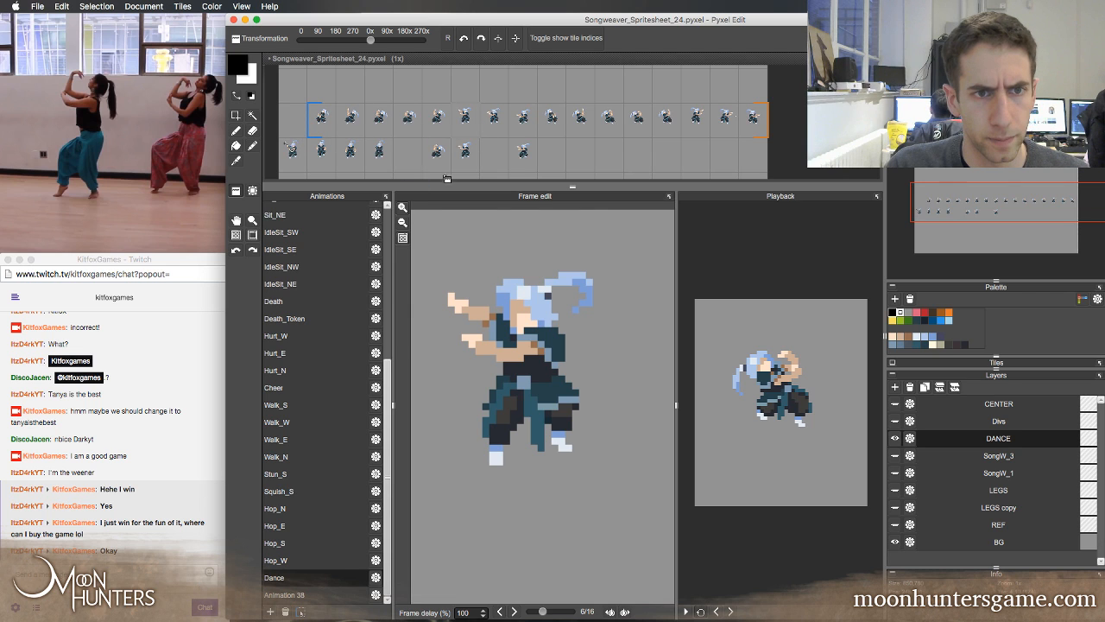
pyautogui.click(469, 124)
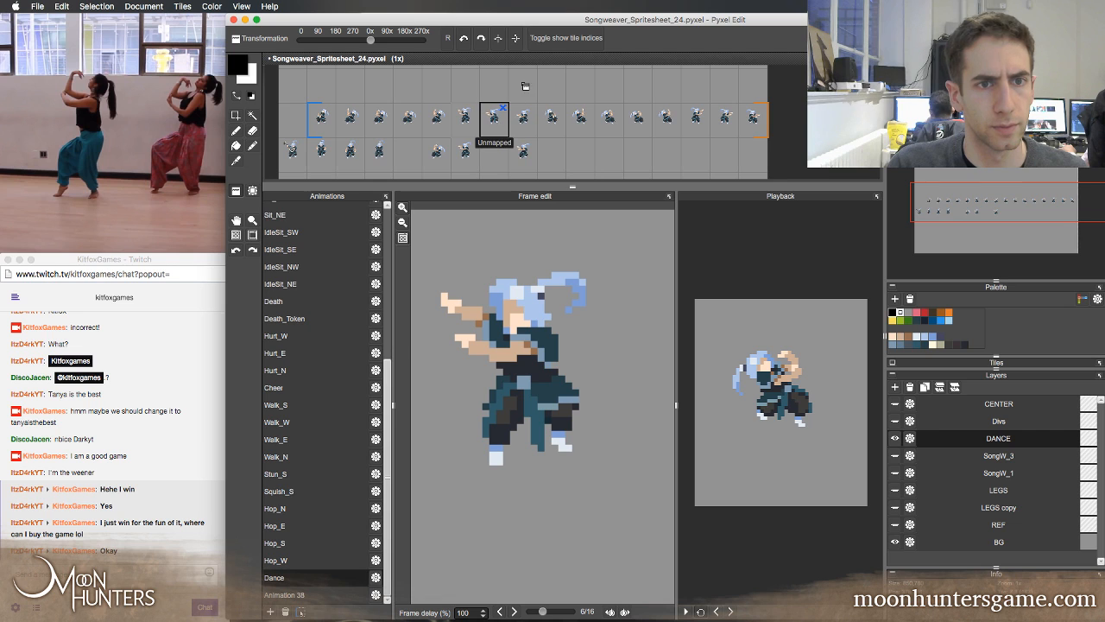
# Pause playback and step forward through the Dance loop from frame 6 to check the updated poses
pyautogui.click(686, 610)
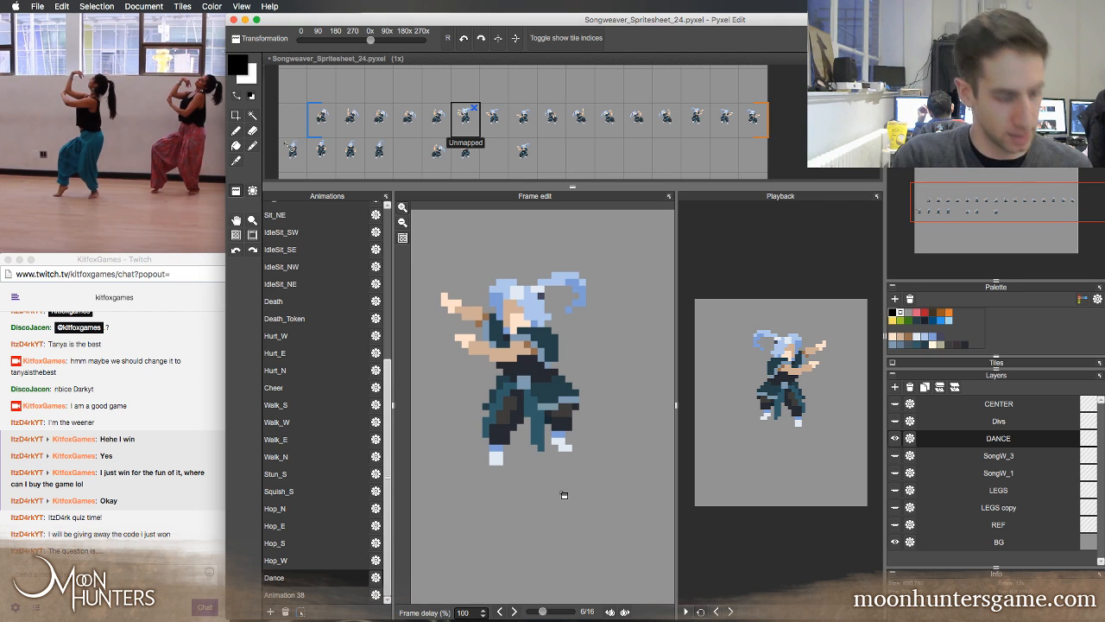
pyautogui.press('s')
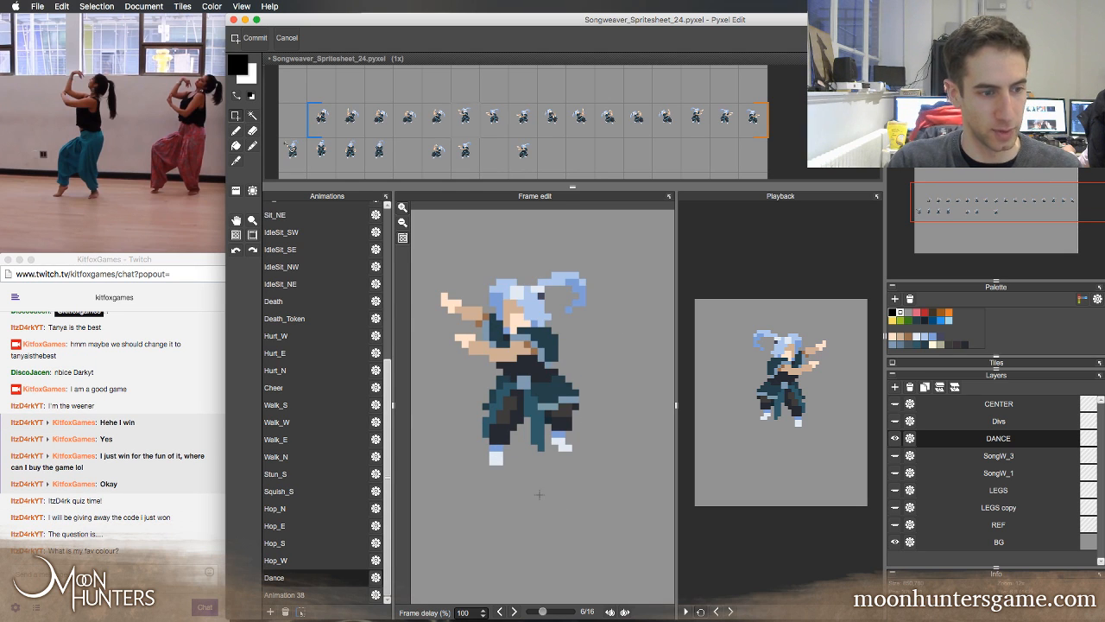
pyautogui.press('Right')
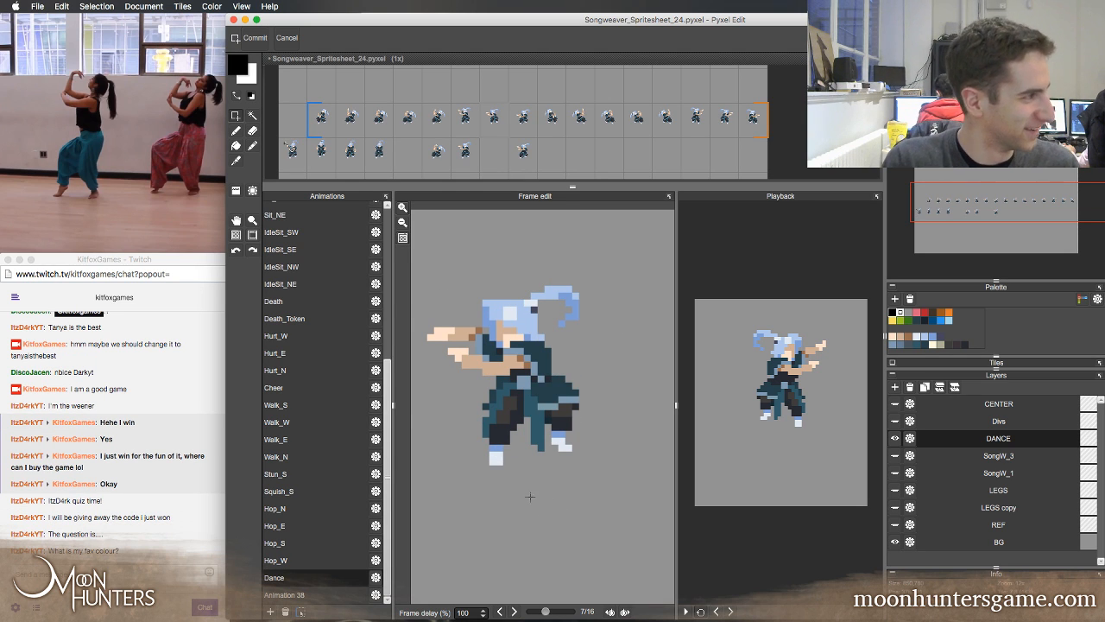
pyautogui.press('Right')
pyautogui.press('Right')
pyautogui.press('Right')
pyautogui.press('Right')
pyautogui.press('Right')
pyautogui.press('Right')
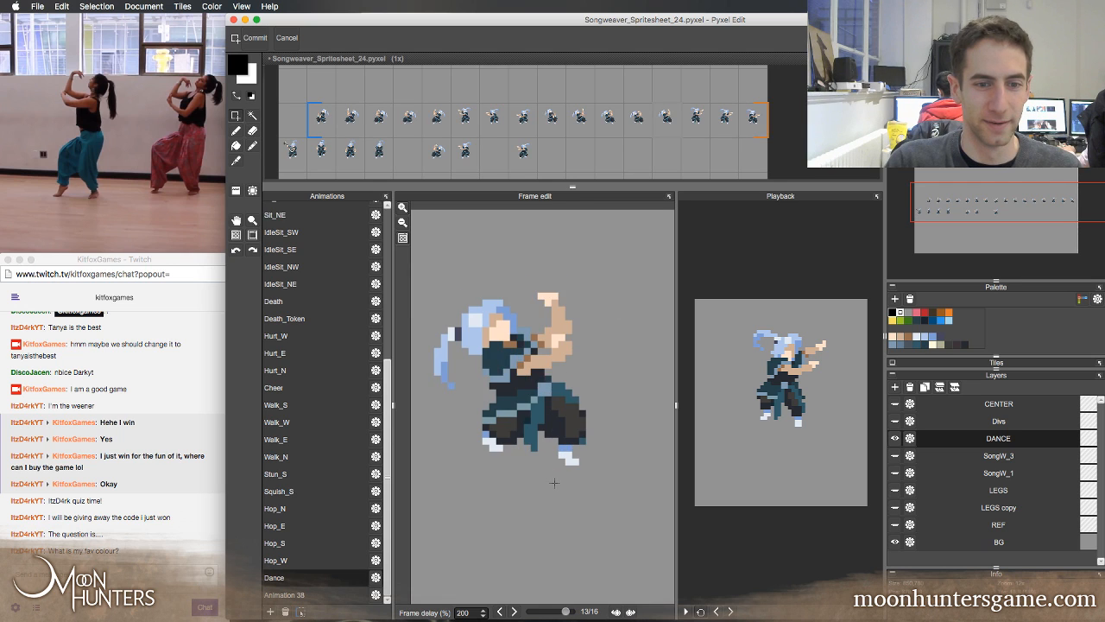
pyautogui.press('Right')
pyautogui.press('Right')
pyautogui.press('Right')
pyautogui.press('Right')
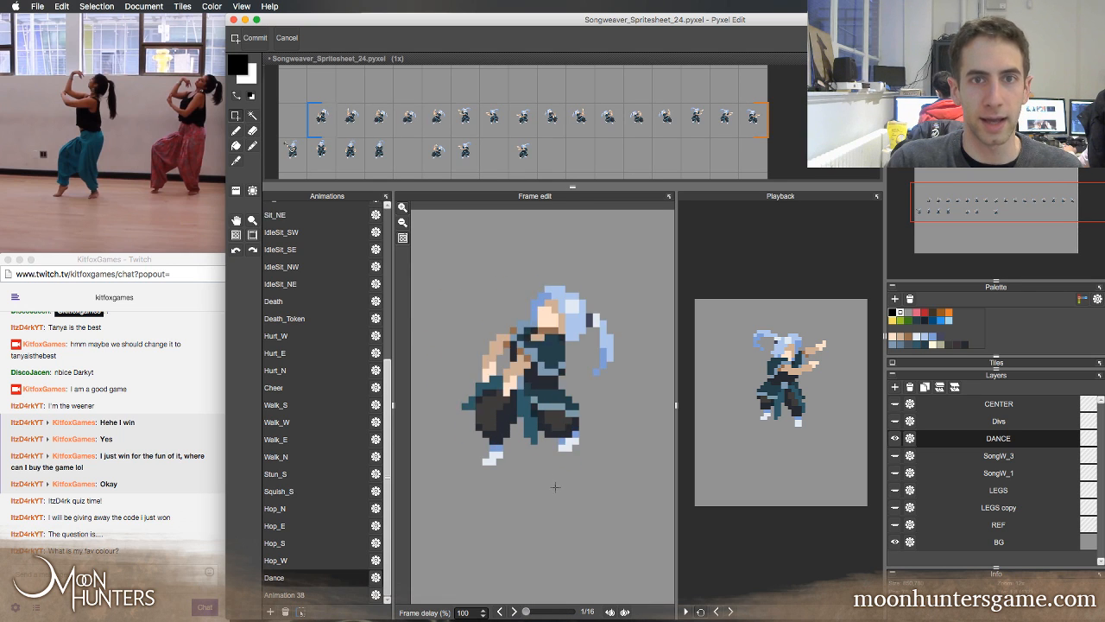
pyautogui.press('Right')
pyautogui.press('Right')
pyautogui.press('Right')
pyautogui.press('Right')
pyautogui.press('Right')
pyautogui.press('Right')
pyautogui.press('Right')
pyautogui.press('Right')
pyautogui.press('Right')
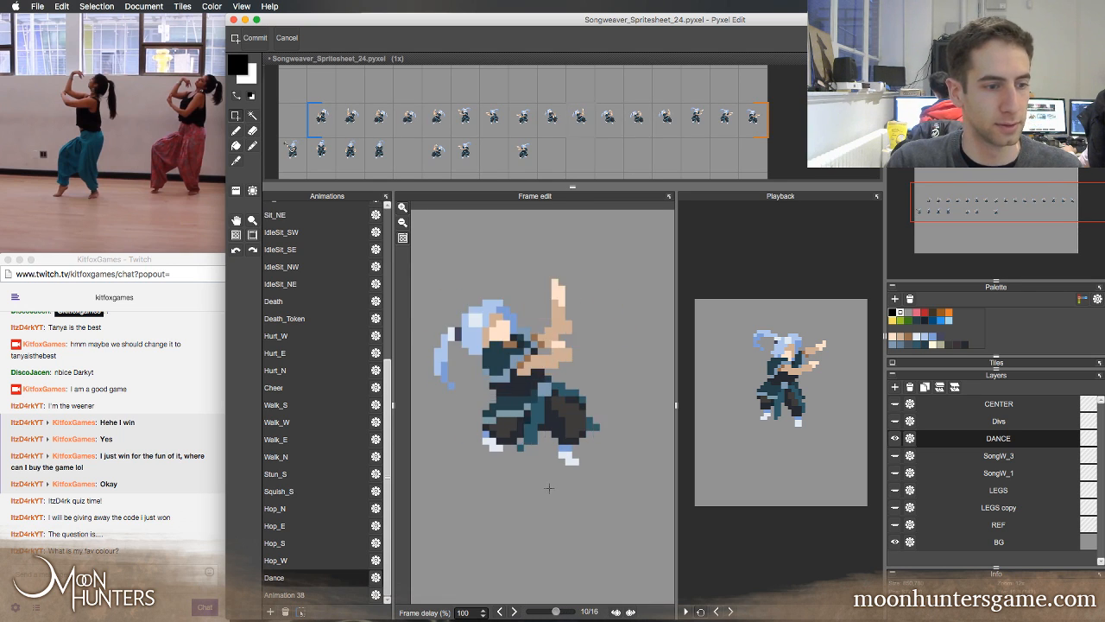
pyautogui.press('Right')
pyautogui.press('Right')
pyautogui.press('Right')
pyautogui.press('Right')
pyautogui.press('Right')
pyautogui.press('Right')
# Switch to the Pencil tool and step repeatedly around the Dance loop to review the motion, stopping at frame 7
pyautogui.press('b')
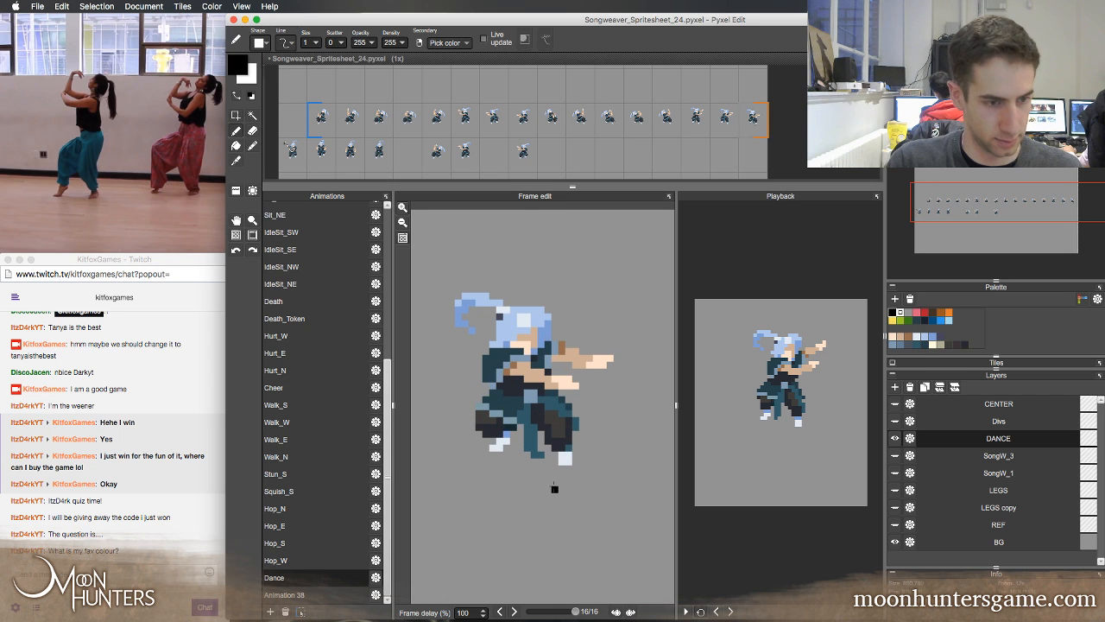
pyautogui.press('Right')
pyautogui.press('Right')
pyautogui.press('Right')
pyautogui.press('Right')
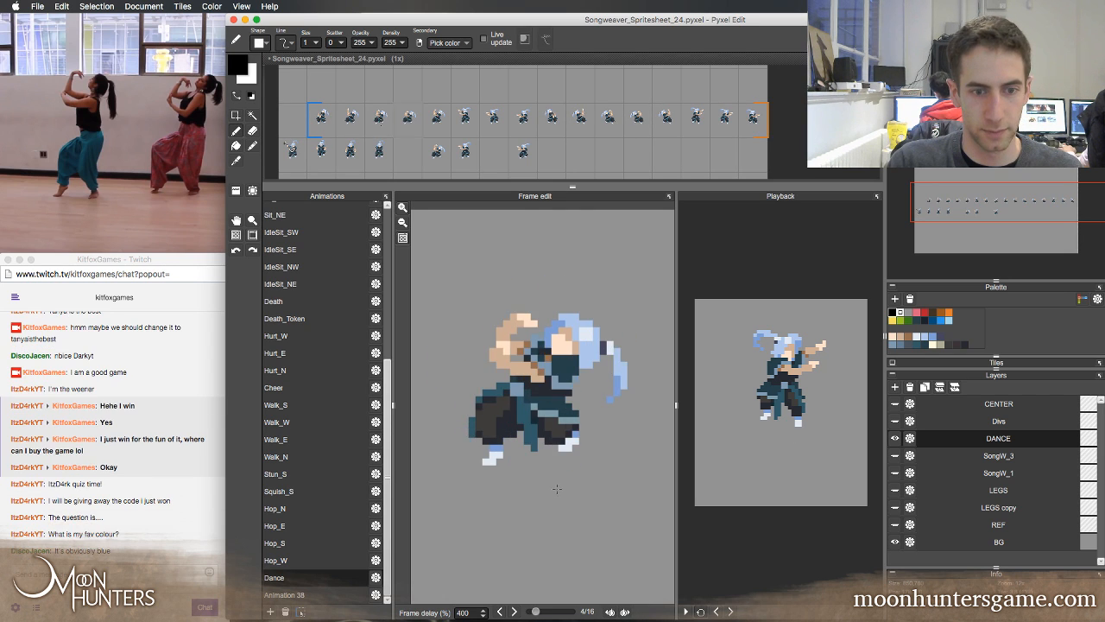
pyautogui.press('Right')
pyautogui.press('Right')
pyautogui.press('Right')
pyautogui.press('Right')
pyautogui.press('Right')
pyautogui.press('Right')
pyautogui.press('Right')
pyautogui.press('Right')
pyautogui.press('Right')
pyautogui.press('Right')
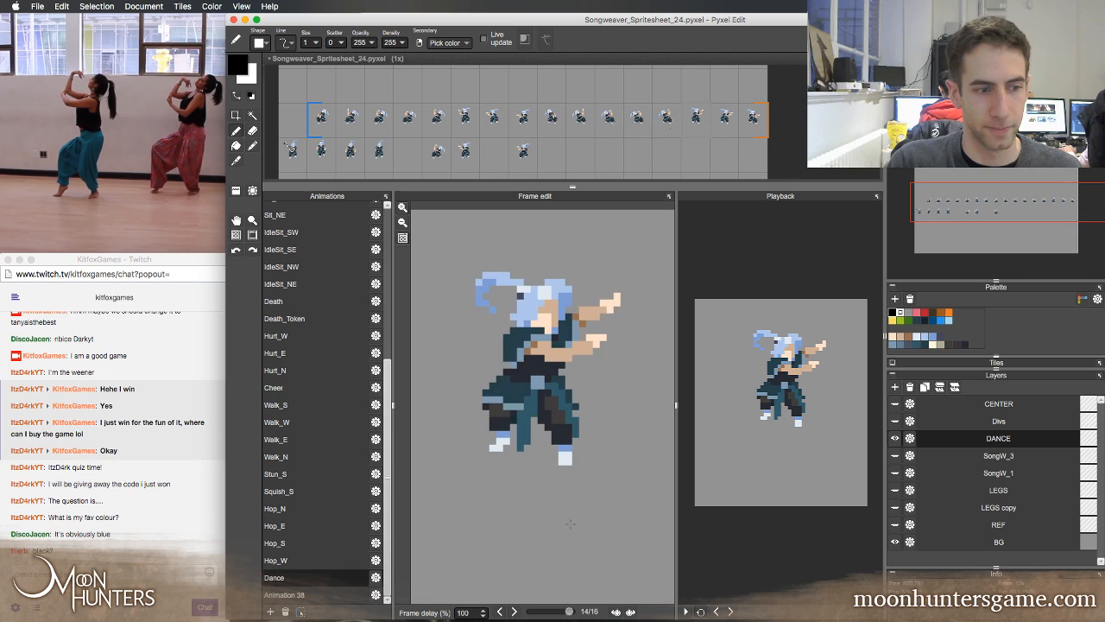
pyautogui.press('Right')
pyautogui.press('Right')
pyautogui.press('Right')
pyautogui.press('Right')
pyautogui.press('Right')
pyautogui.press('Right')
pyautogui.press('Right')
pyautogui.press('Right')
pyautogui.press('Right')
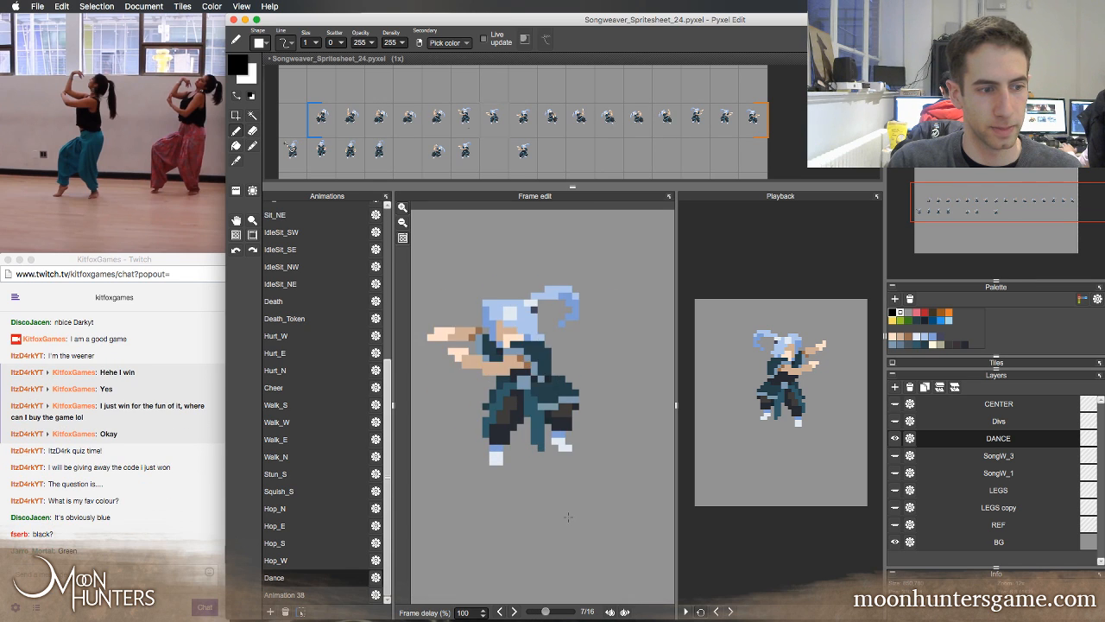
pyautogui.press('Right')
pyautogui.press('Right')
pyautogui.press('Right')
pyautogui.press('Right')
pyautogui.press('Right')
pyautogui.press('Right')
pyautogui.press('Right')
pyautogui.press('Right')
pyautogui.press('Right')
pyautogui.press('Right')
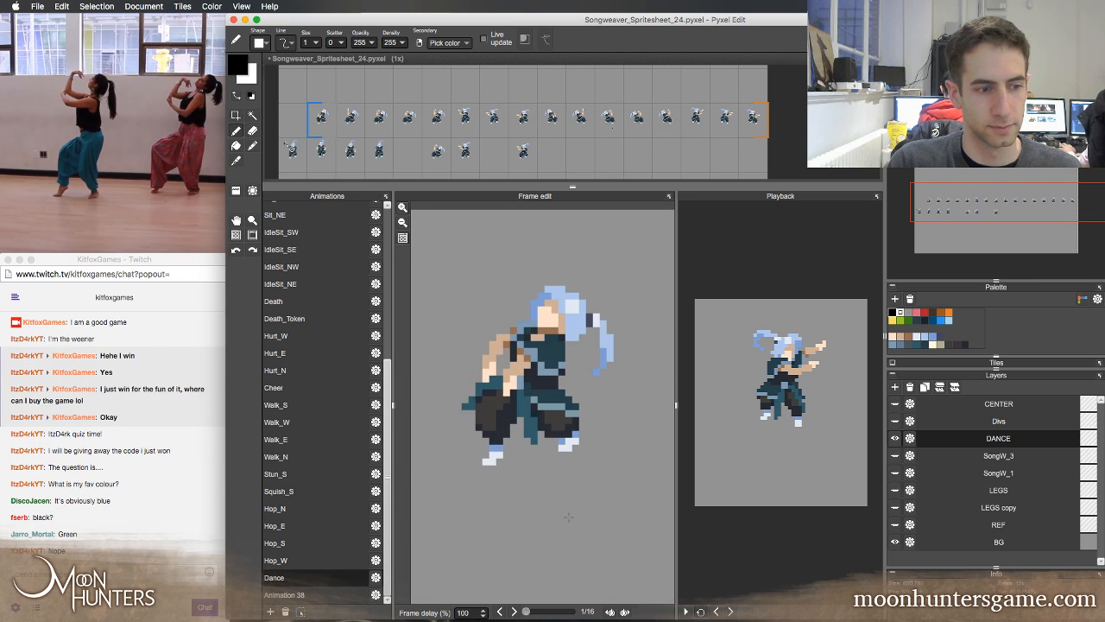
pyautogui.press('Right')
pyautogui.press('Right')
pyautogui.press('Right')
pyautogui.press('Right')
pyautogui.press('Right')
pyautogui.press('Right')
pyautogui.press('Right')
pyautogui.press('Right')
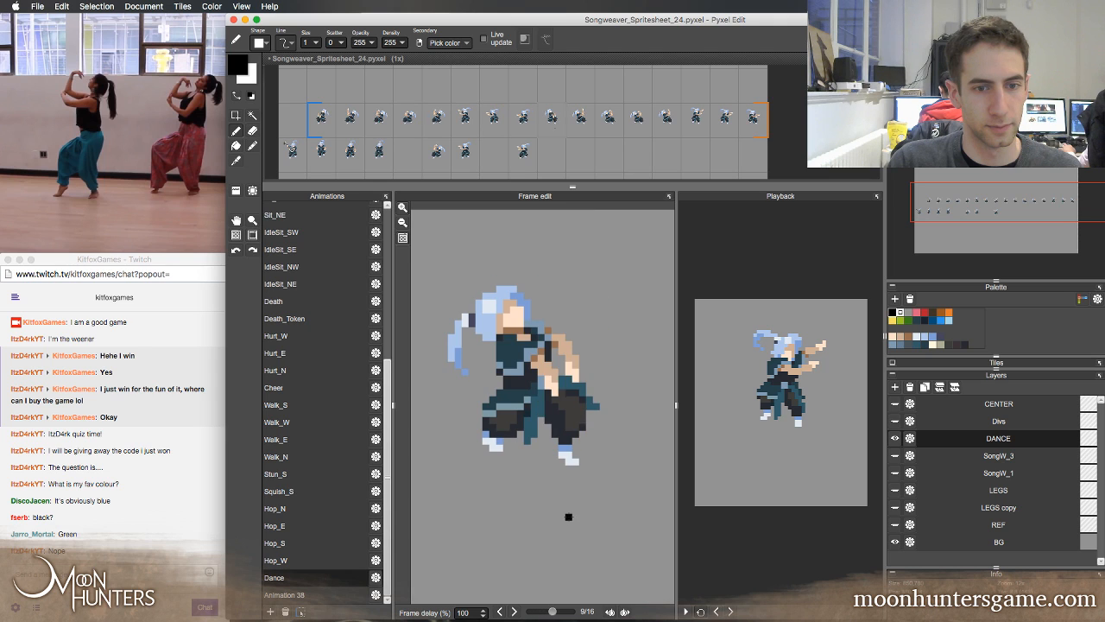
pyautogui.press('Right')
pyautogui.press('Right')
pyautogui.press('Right')
pyautogui.press('Right')
pyautogui.press('Right')
pyautogui.press('Right')
pyautogui.press('Right')
pyautogui.press('Right')
pyautogui.press('Right')
pyautogui.press('Right')
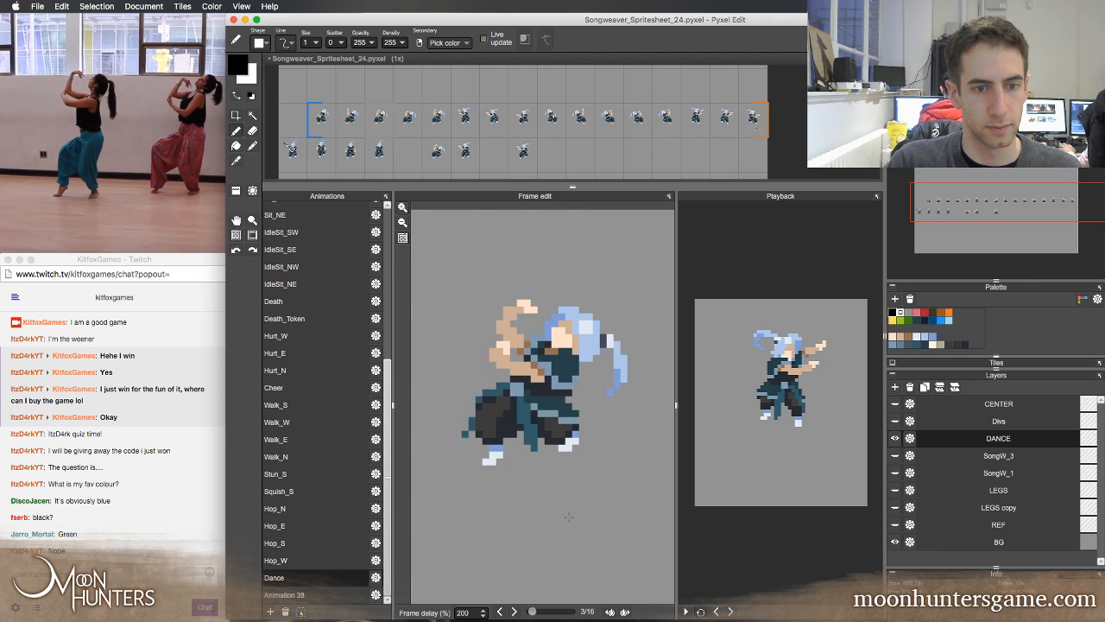
pyautogui.press('Right')
pyautogui.press('Right')
pyautogui.press('Right')
pyautogui.press('Right')
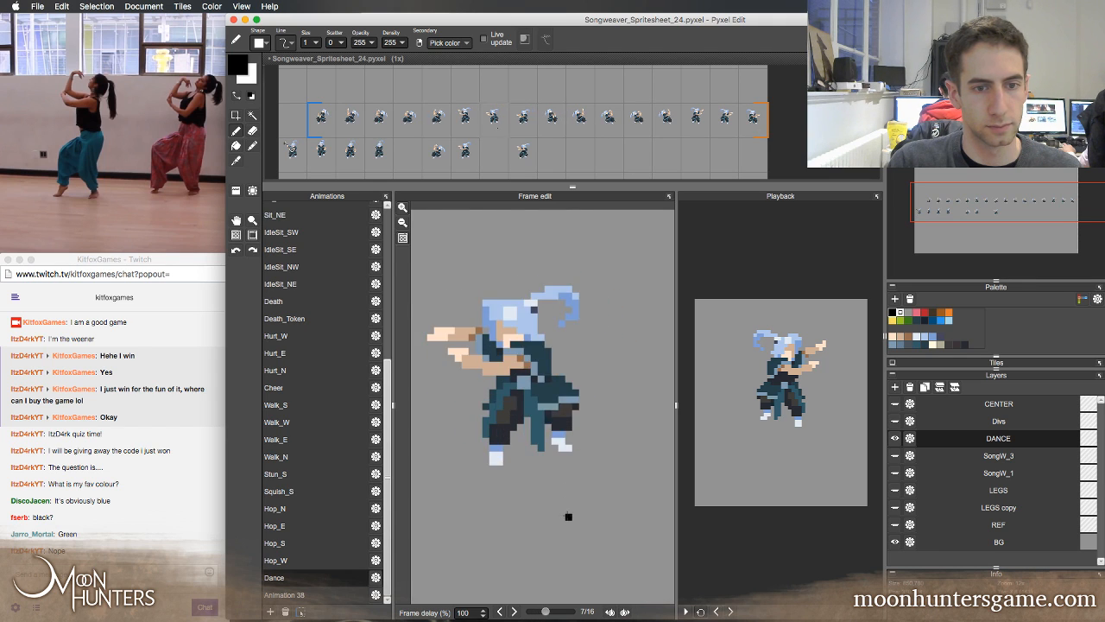
# Touch up the shoulder edge on Dance frame 7 with sampled background grey and dark teal, comparing it with frame 6
pyautogui.press('Right')
pyautogui.press('Left')
pyautogui.press('Left')
pyautogui.press('Right')
pyautogui.rightClick(548, 344)
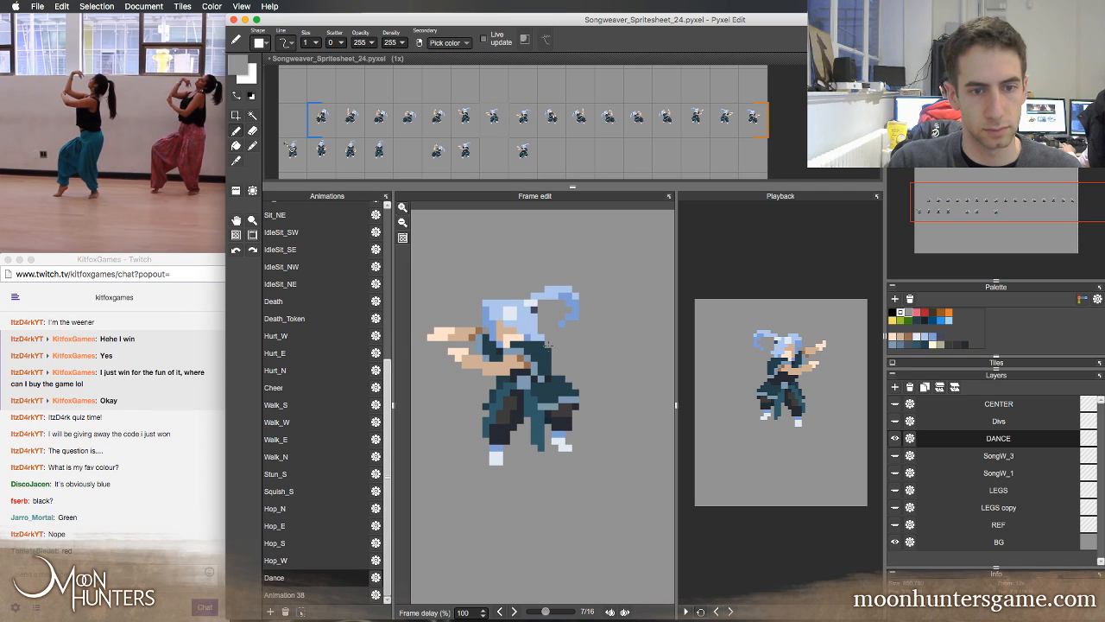
pyautogui.rightClick(546, 356)
# Retouch the belt pixels on Dance frame 7 with sampled blue-grey and near-black, checking them against the neighbouring frames
pyautogui.press('Left')
pyautogui.press('Right')
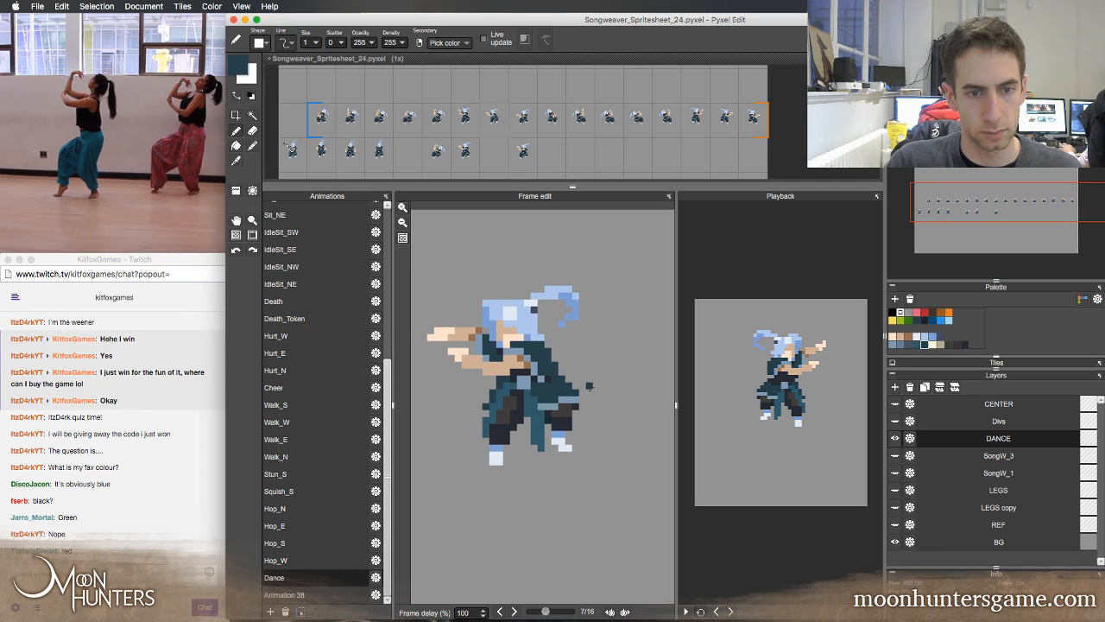
pyautogui.press('Right')
pyautogui.press('Left')
pyautogui.press('Left')
pyautogui.press('Right')
pyautogui.press('Left')
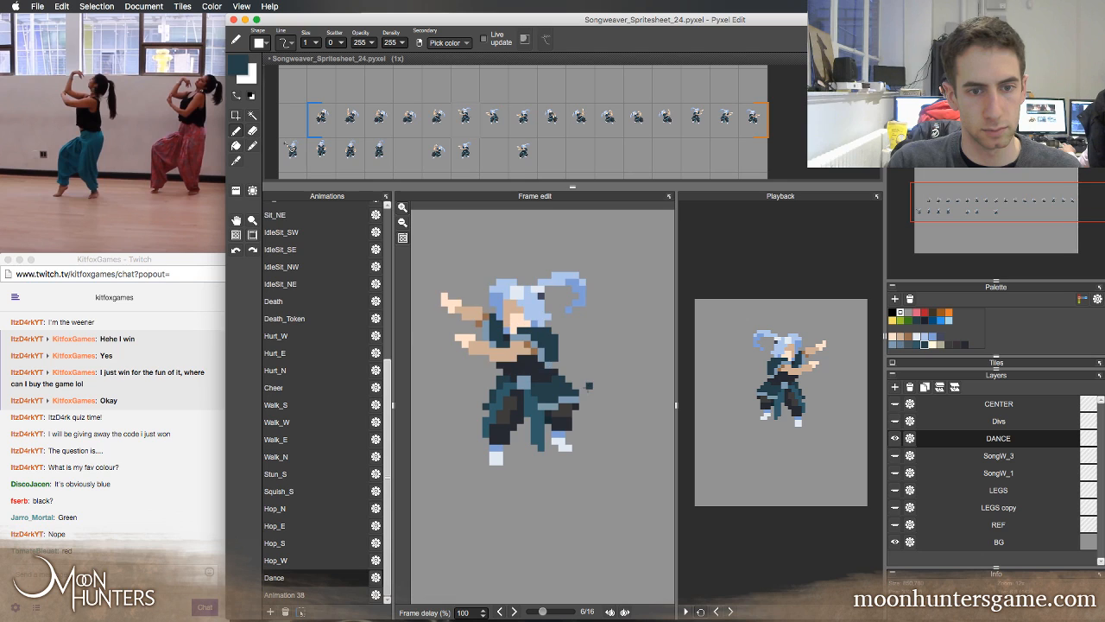
pyautogui.press('Right')
pyautogui.rightClick(534, 370)
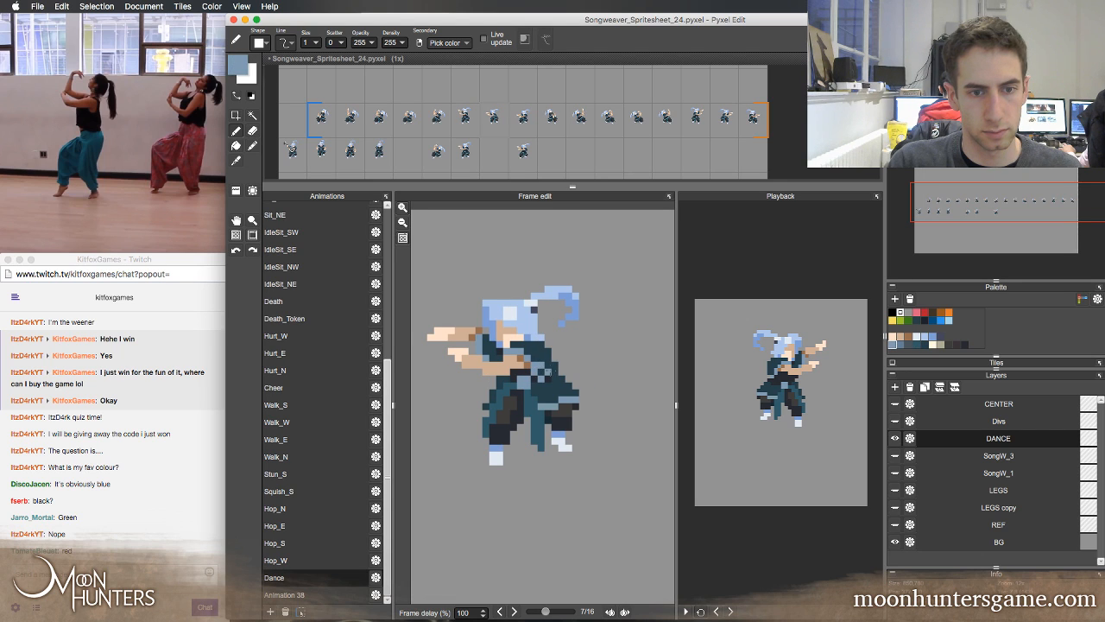
pyautogui.rightClick(541, 373)
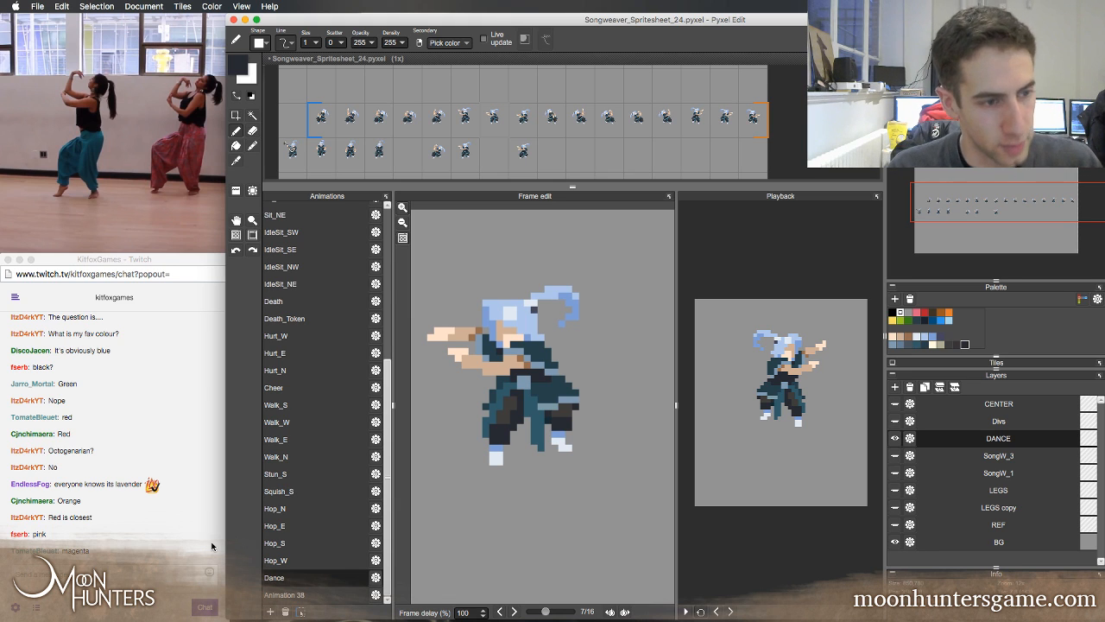
# Compare frame 7 with frame 6 and step around the whole Dance loop to frame 8 to check the edits
pyautogui.press('Left')
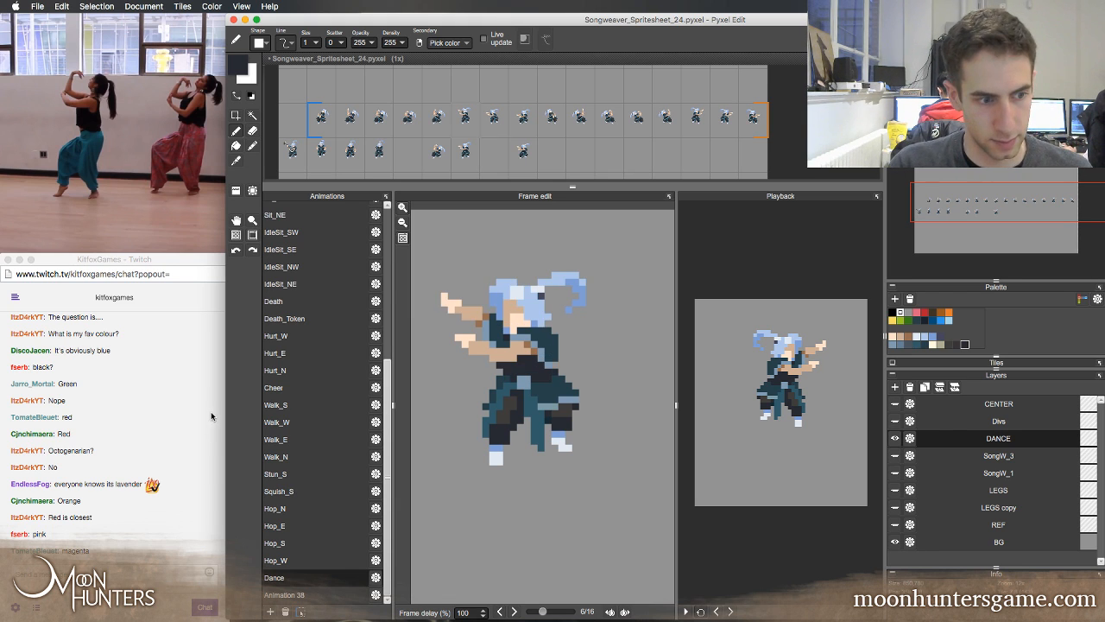
pyautogui.press('Right')
pyautogui.press('Right')
pyautogui.press('Right')
pyautogui.press('Right')
pyautogui.press('Right')
pyautogui.press('Right')
pyautogui.press('Right')
pyautogui.press('Right')
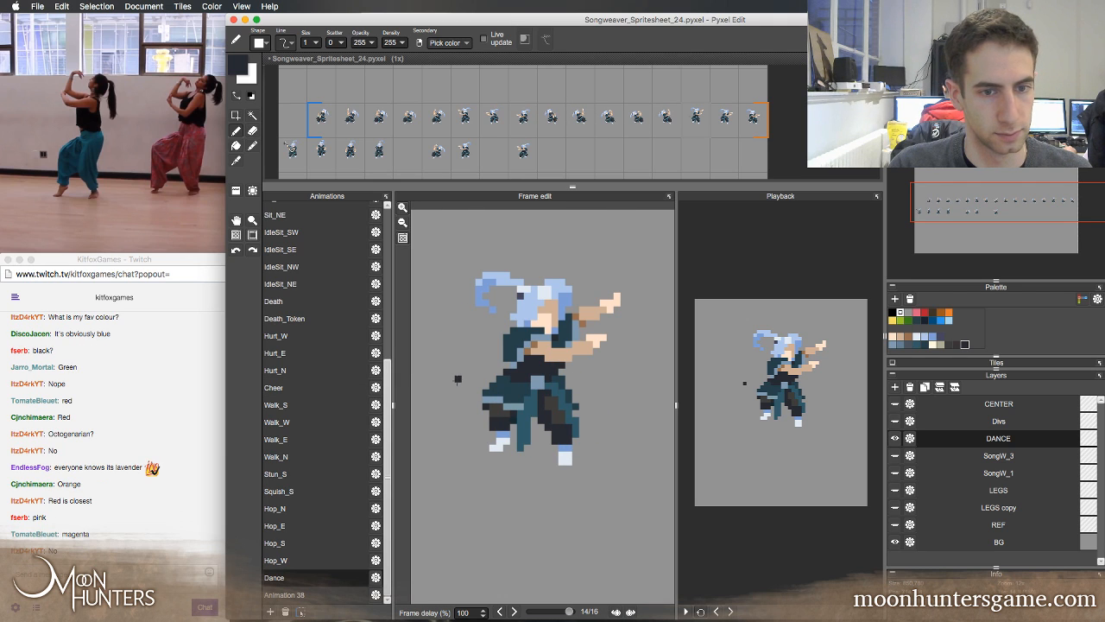
pyautogui.press('Right')
pyautogui.press('Right')
pyautogui.press('Right')
pyautogui.press('Right')
pyautogui.press('Right')
pyautogui.press('Right')
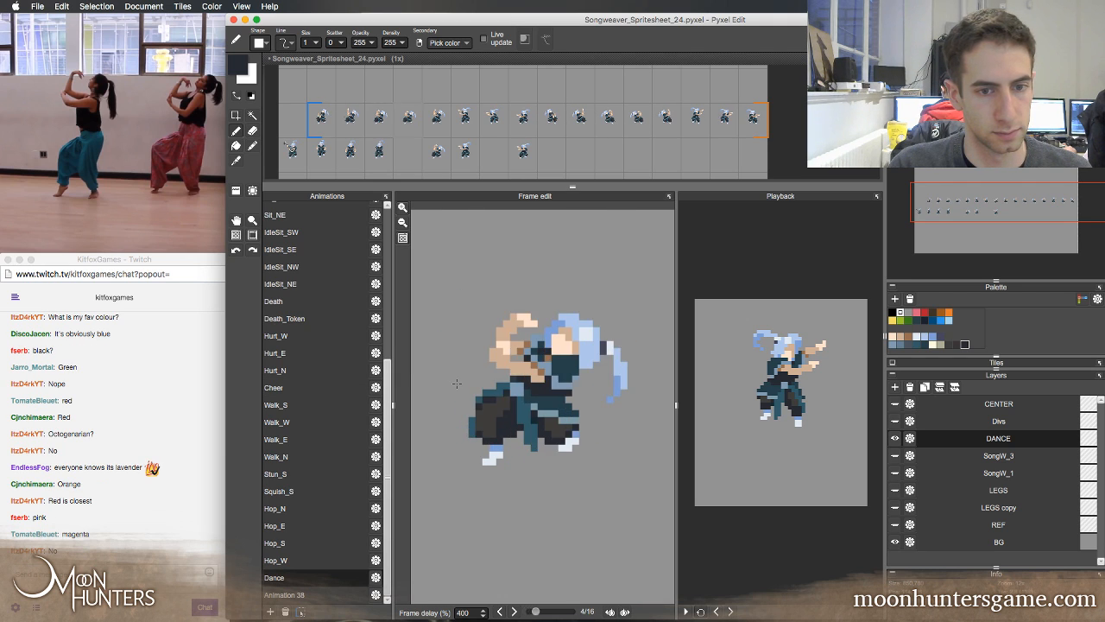
pyautogui.press('Right')
pyautogui.press('Right')
pyautogui.press('Right')
pyautogui.press('Right')
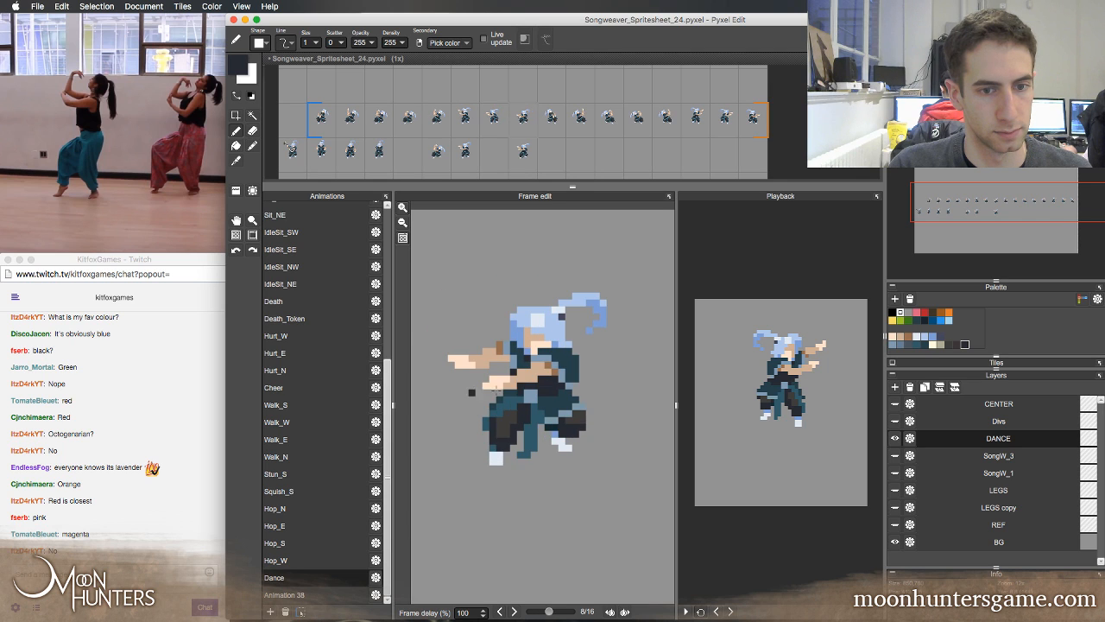
# Flip back and forth between Dance frames 7, 8 and 9 to compare the torso and belt positions
pyautogui.press('Left')
pyautogui.press('Right')
pyautogui.press('Right')
pyautogui.press('Left')
pyautogui.press('Left')
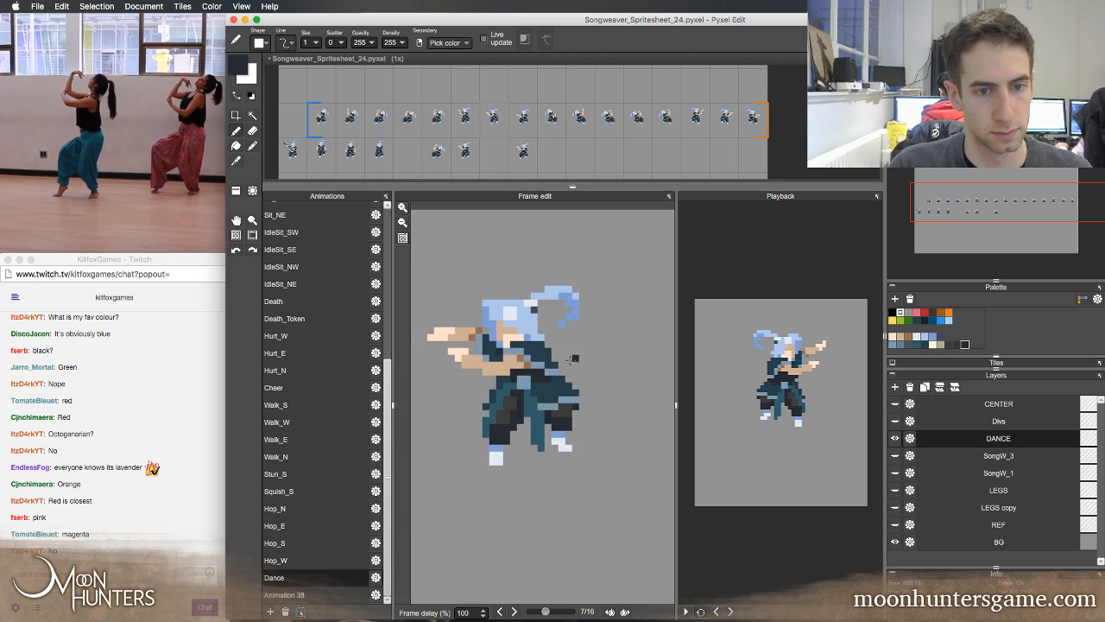
pyautogui.press('Right')
pyautogui.press('Right')
pyautogui.press('Left')
pyautogui.press('Right')
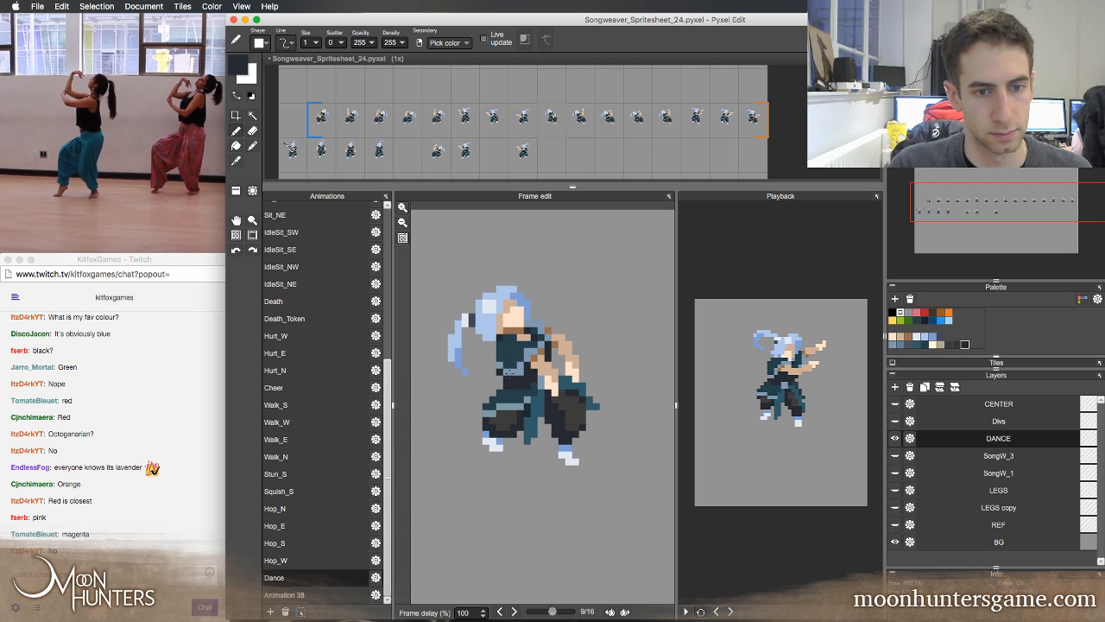
# Touch up the waist on Dance frame 9 with sampled dark teal, near-black and blue-grey, comparing it with adjacent frames
pyautogui.rightClick(509, 372)
pyautogui.rightClick(500, 377)
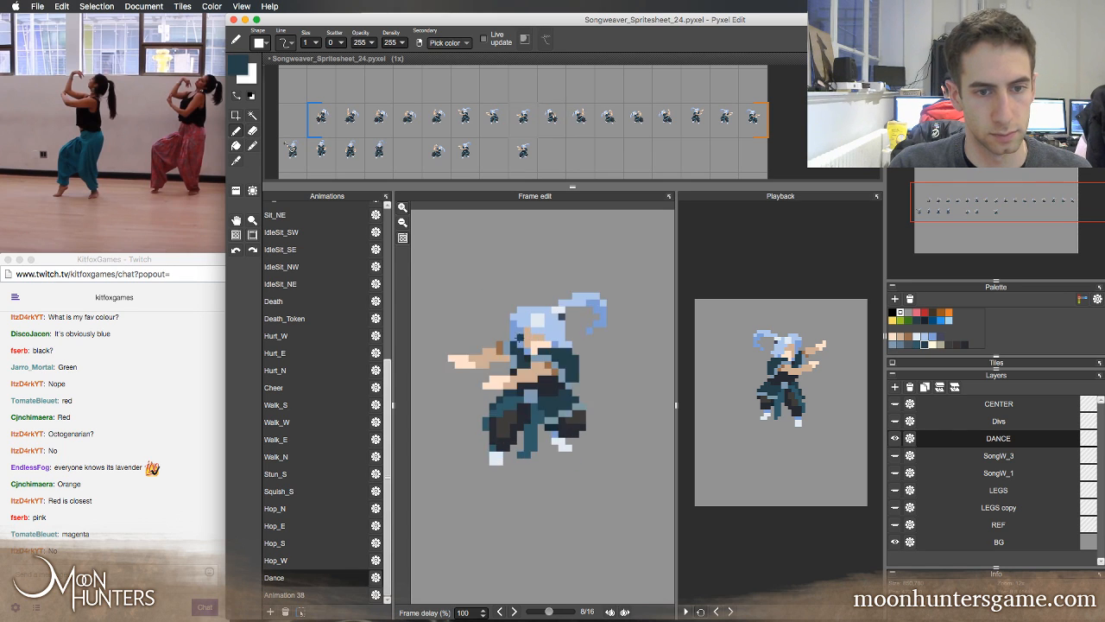
pyautogui.press('Right')
pyautogui.press('Right')
pyautogui.press('Left')
pyautogui.press('Left')
pyautogui.press('Right')
pyautogui.rightClick(506, 380)
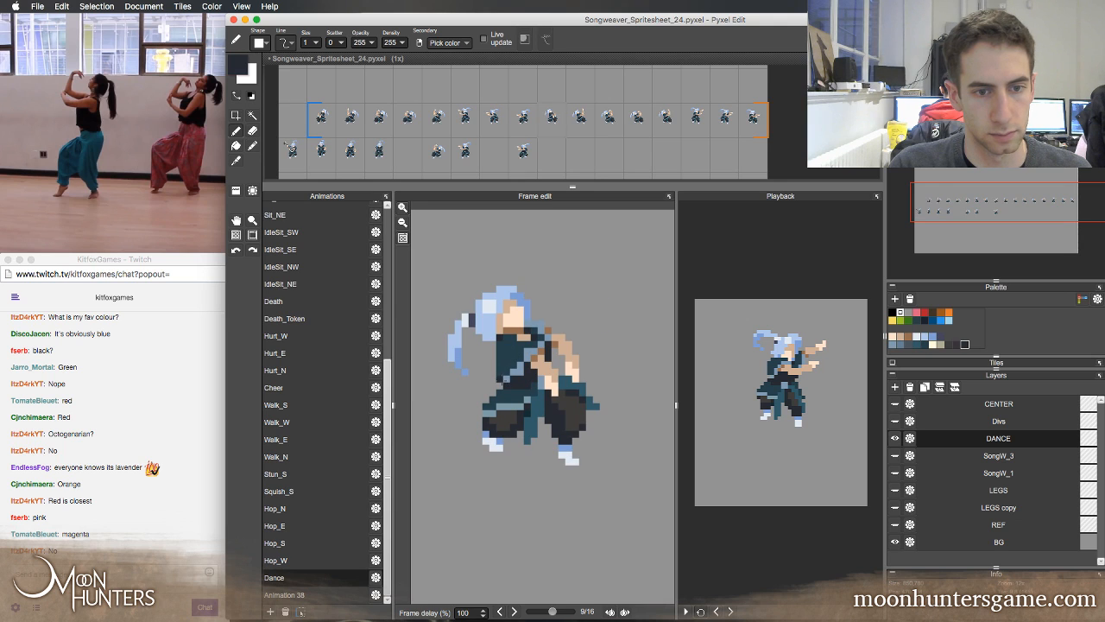
pyautogui.rightClick(506, 378)
# Flip back and forth through Dance frames 8 to 11 to examine the movement out of the retouched frame 9
pyautogui.press('Left')
pyautogui.press('Right')
pyautogui.press('Right')
pyautogui.press('Right')
pyautogui.press('Left')
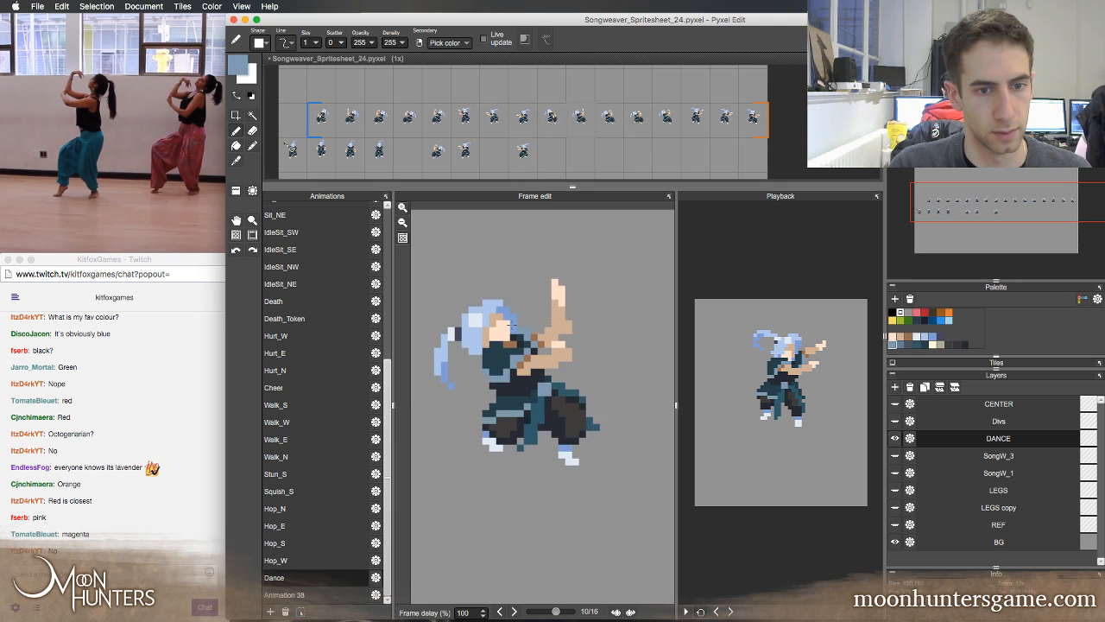
pyautogui.press('Left')
pyautogui.press('Left')
pyautogui.press('Left')
pyautogui.press('Left')
pyautogui.press('Right')
pyautogui.press('Right')
pyautogui.press('Right')
pyautogui.press('Right')
pyautogui.press('Right')
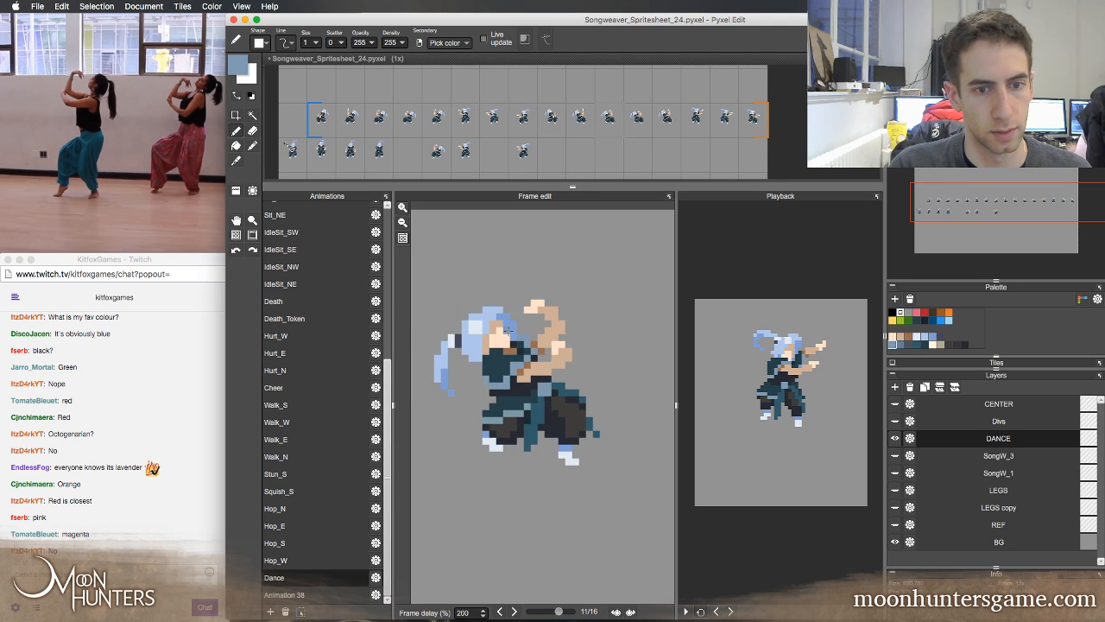
pyautogui.press('Left')
pyautogui.press('Left')
# Step through the Dance loop beyond frame 9 to examine both halves, stopping at frame 3
pyautogui.press('Right')
pyautogui.press('Left')
pyautogui.press('Left')
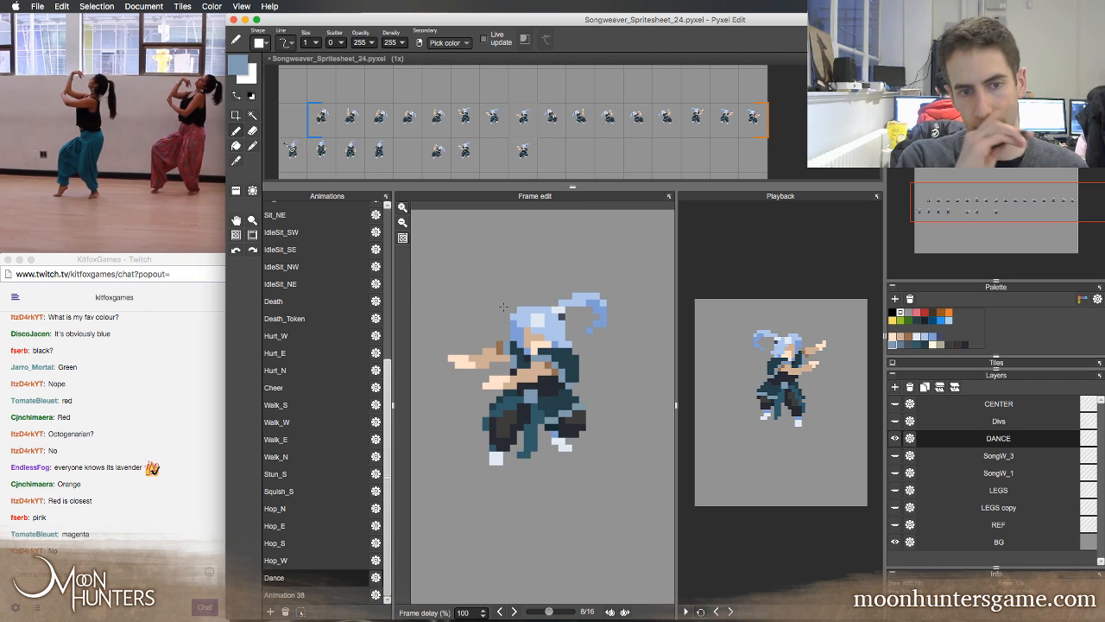
pyautogui.press('Right')
pyautogui.press('Right')
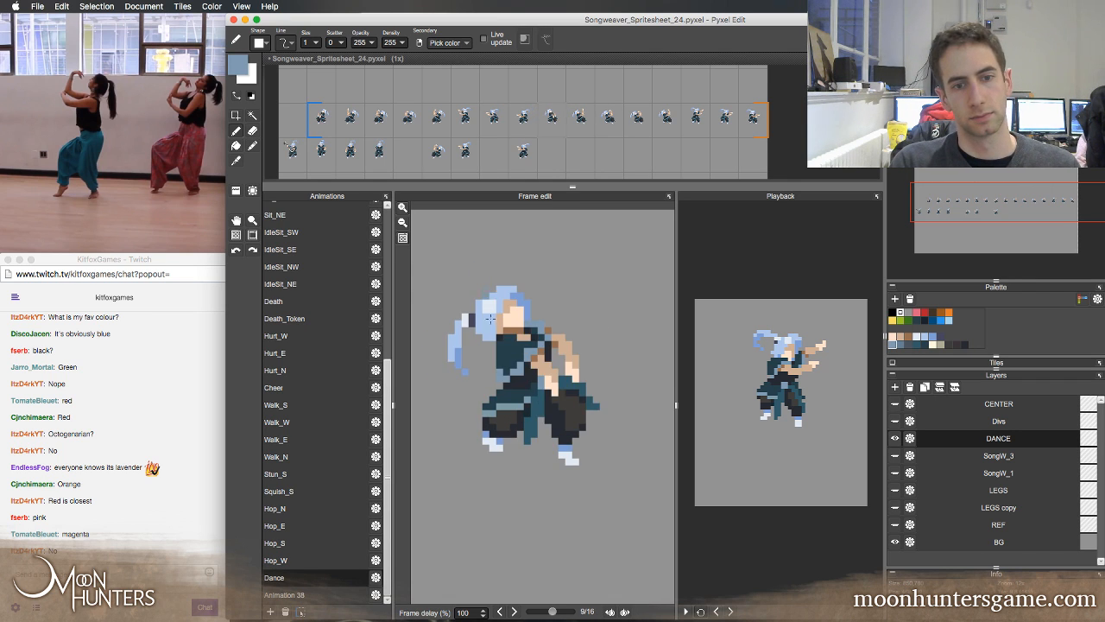
pyautogui.press('Right')
pyautogui.press('Left')
pyautogui.press('Left')
pyautogui.press('Left')
pyautogui.press('Left')
pyautogui.press('Left')
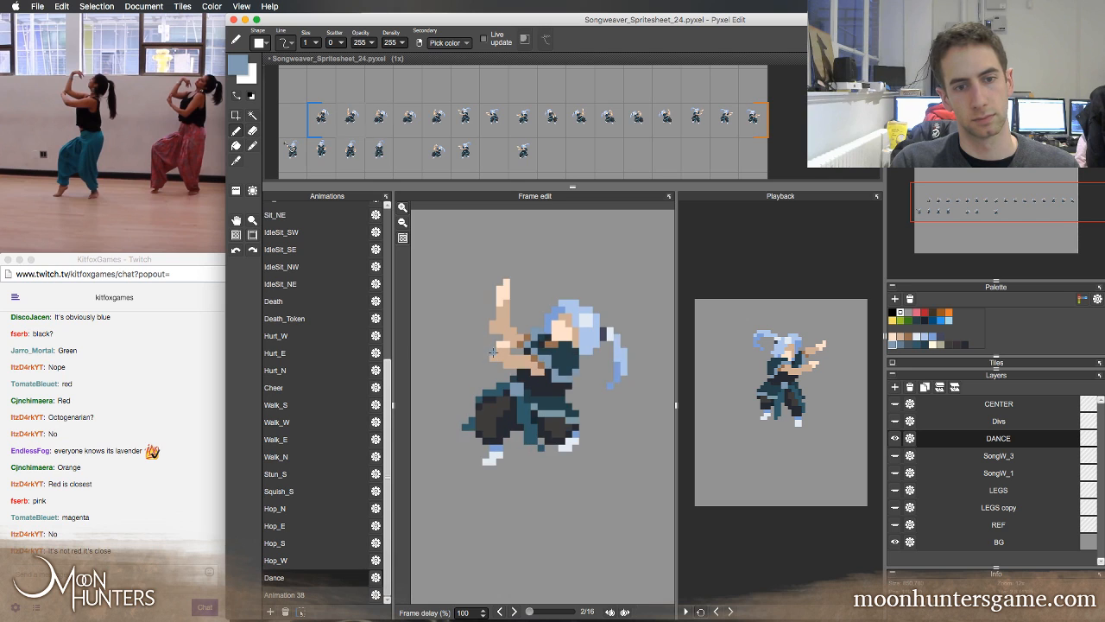
pyautogui.press('Right')
pyautogui.press('Right')
pyautogui.press('Right')
pyautogui.press('Right')
pyautogui.press('Right')
pyautogui.press('Right')
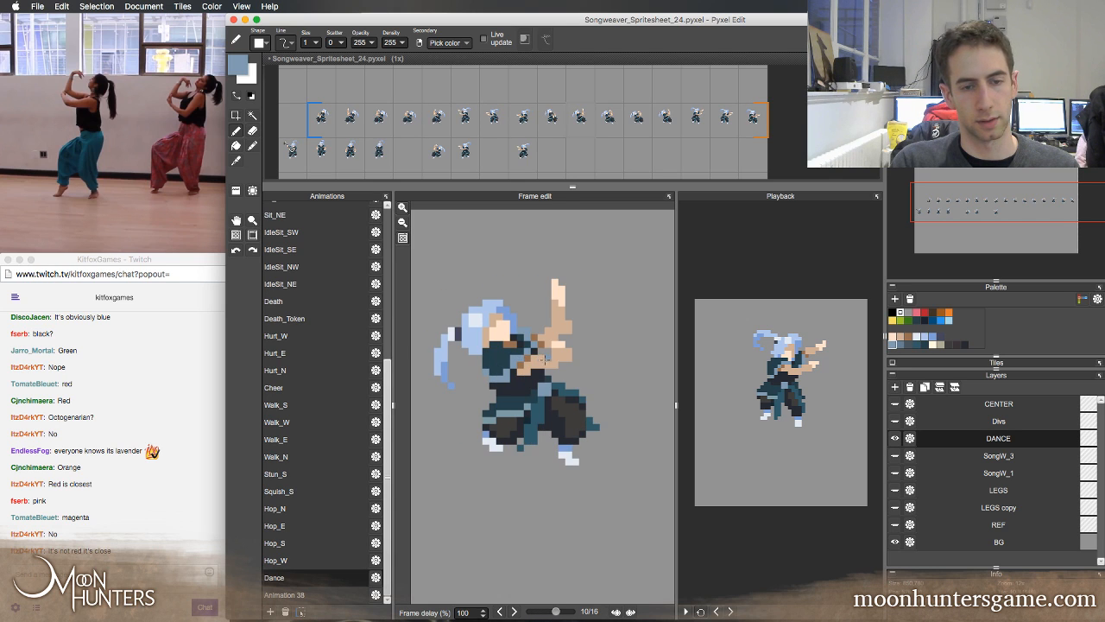
pyautogui.press('Right')
pyautogui.press('Right')
pyautogui.press('Right')
pyautogui.press('Right')
pyautogui.press('Right')
pyautogui.press('Right')
pyautogui.press('Right')
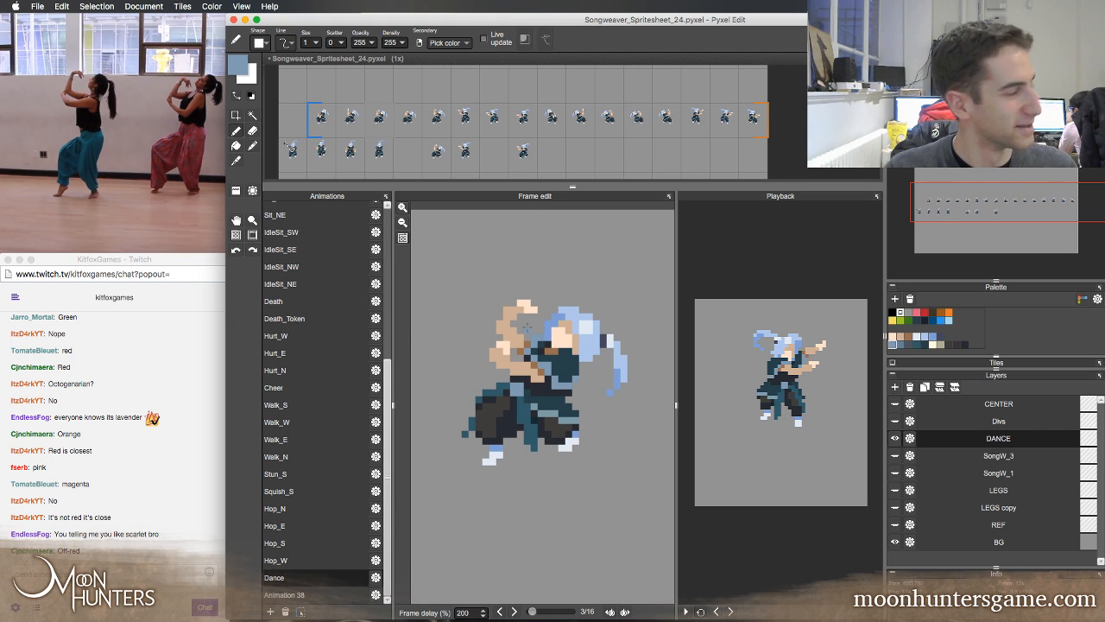
# Flip between Dance frame 3 and its neighbours to compare the raised-arm poses
pyautogui.press('Left')
pyautogui.press('Right')
pyautogui.press('Right')
pyautogui.press('Left')
pyautogui.press('Left')
pyautogui.press('Right')
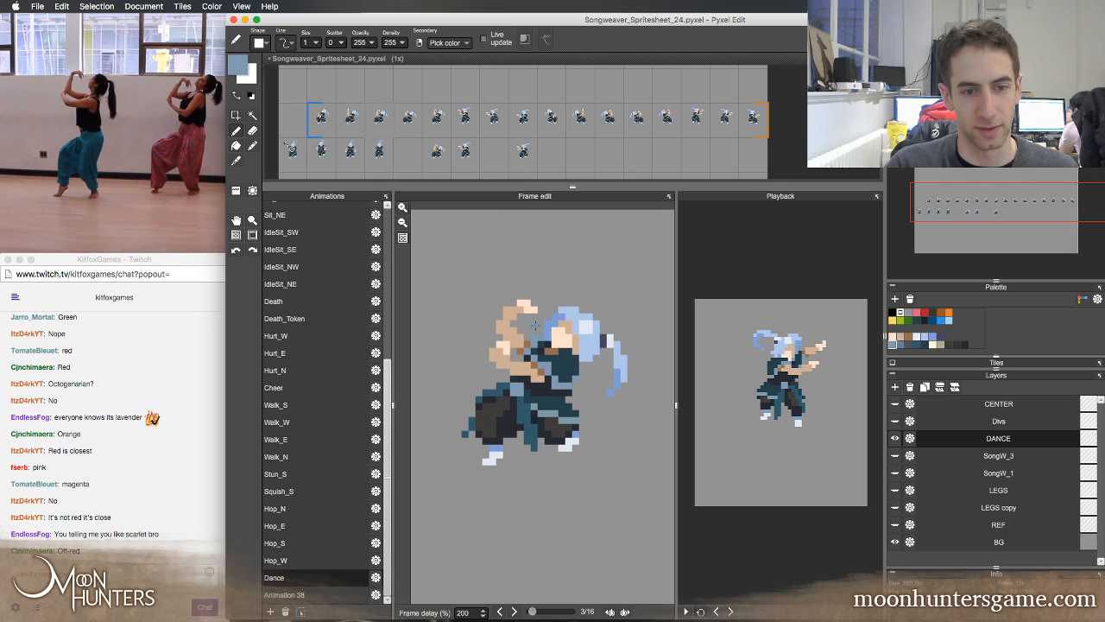
# Flip back and forth through Dance frames 3, 4 and 5 to compare the arm, torso and leg poses
pyautogui.press('Right')
pyautogui.press('Right')
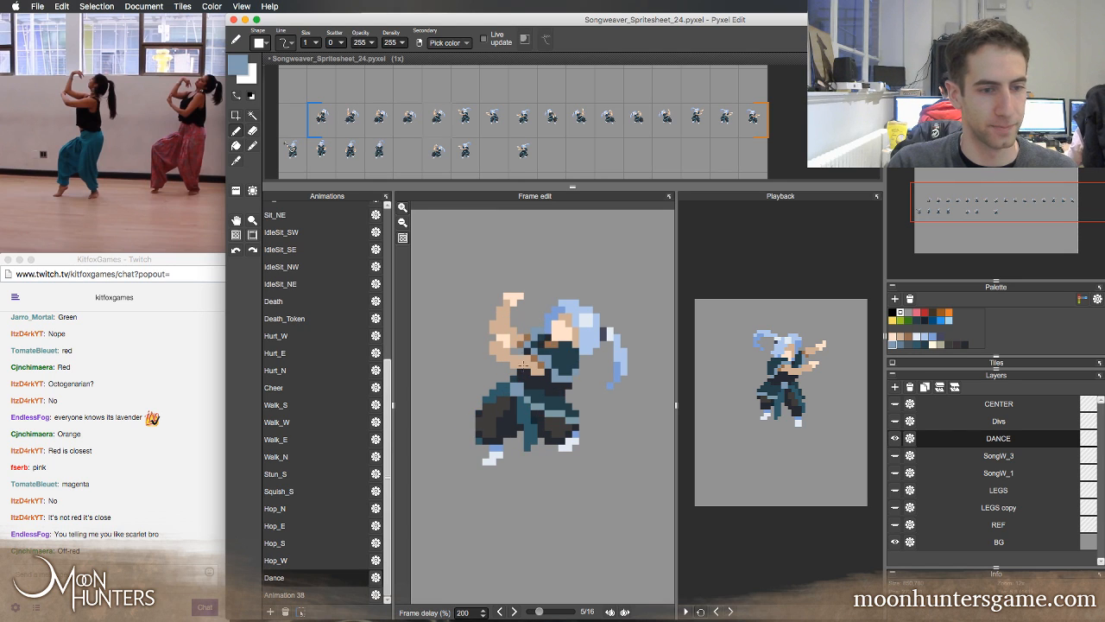
pyautogui.press('Left')
pyautogui.press('Right')
pyautogui.press('Left')
pyautogui.press('Right')
pyautogui.press('Left')
pyautogui.press('Left')
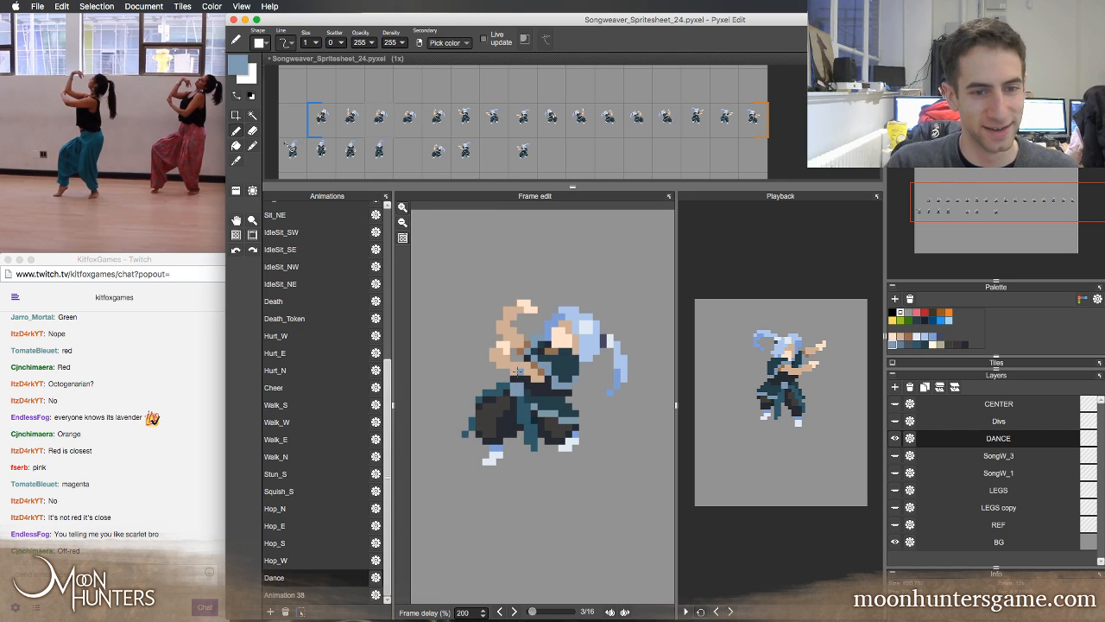
pyautogui.press('Right')
pyautogui.press('Right')
pyautogui.press('Left')
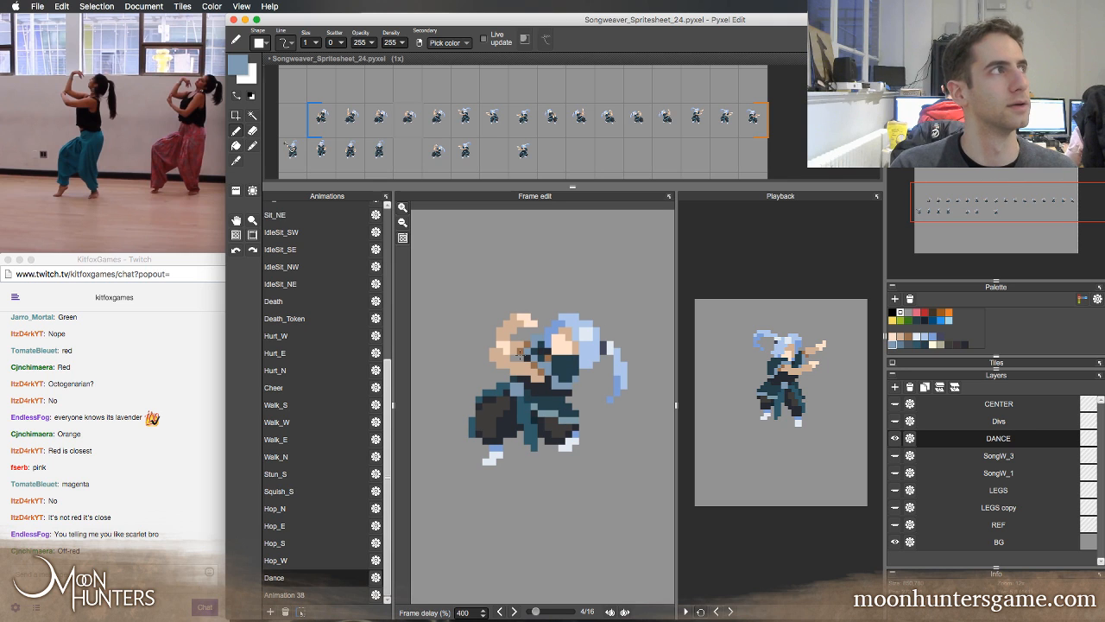
pyautogui.press('Left')
pyautogui.press('Right')
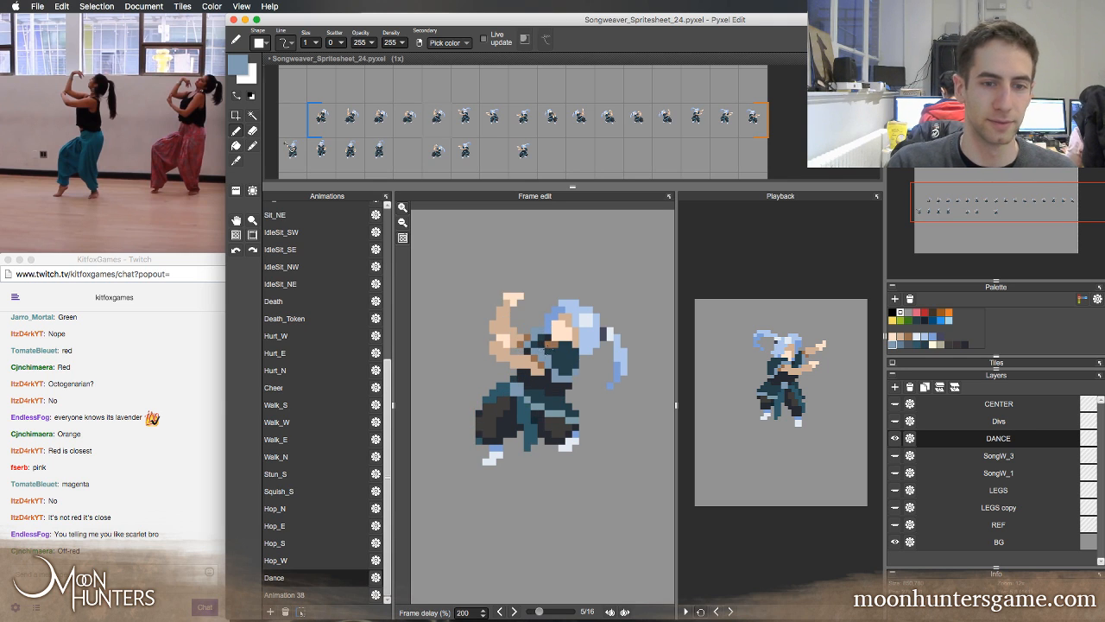
pyautogui.press('Left')
pyautogui.press('Right')
# Step past Dance frame 5 to the outstretched-arm frames and back to examine the turn between the two poses
pyautogui.press('Right')
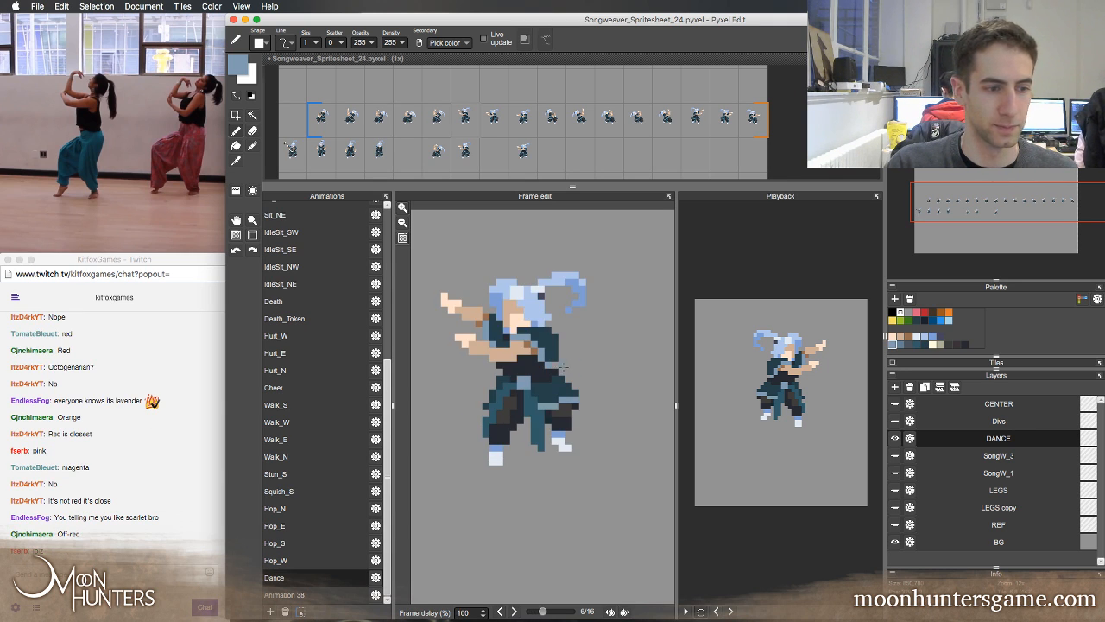
pyautogui.press('Right')
pyautogui.press('Right')
pyautogui.press('Right')
pyautogui.press('Left')
pyautogui.press('Left')
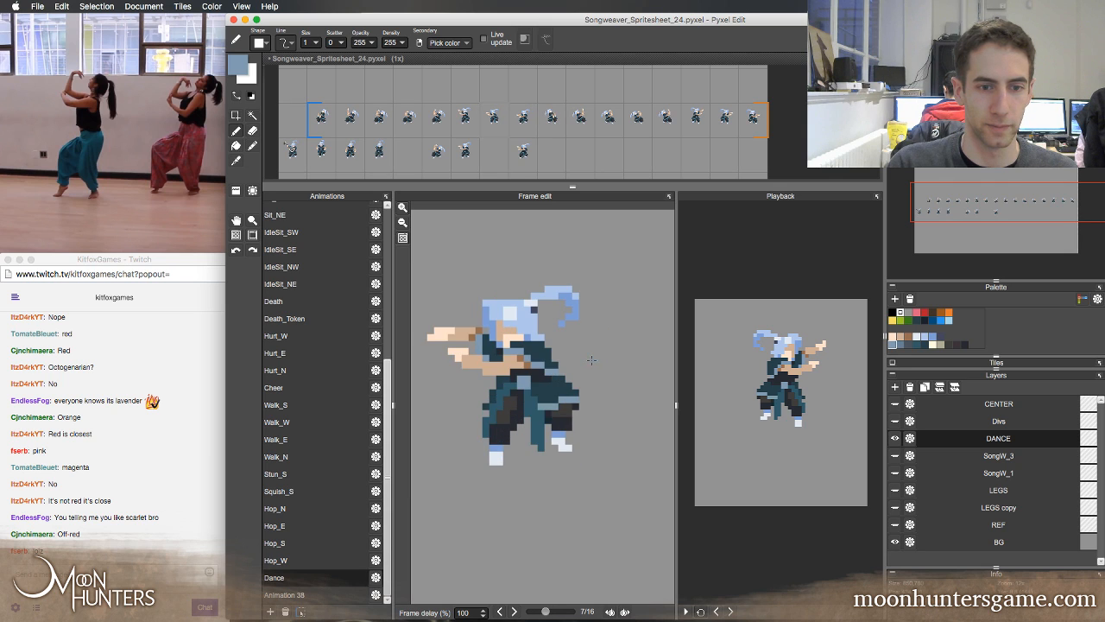
pyautogui.press('Left')
pyautogui.press('Right')
pyautogui.press('Left')
pyautogui.press('Left')
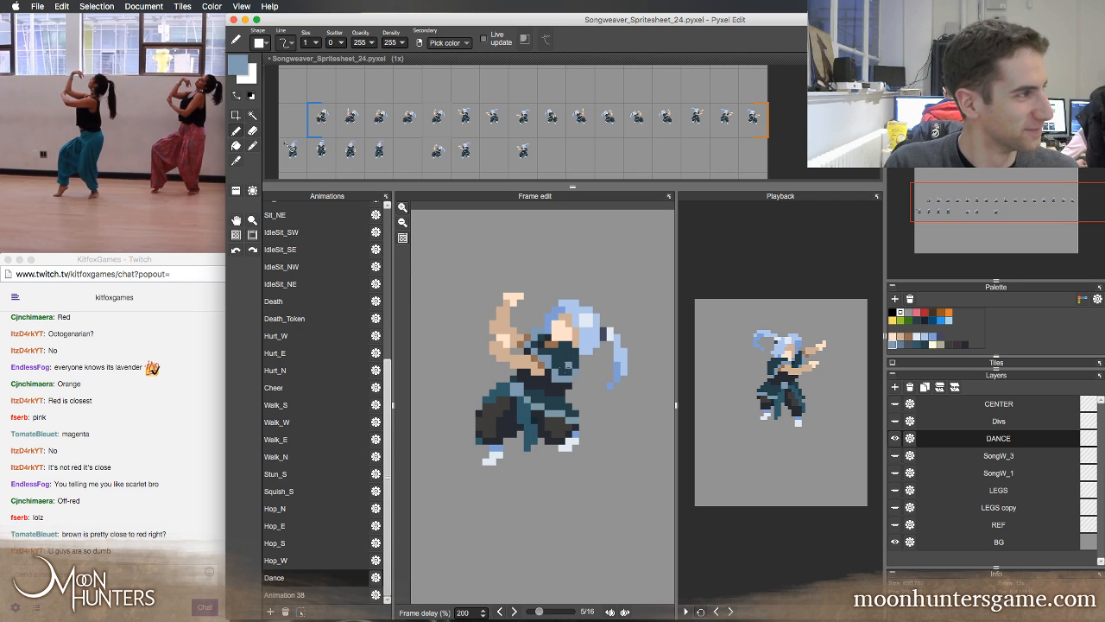
# Flip repeatedly between Dance frames 5 and 6, with brief checks of frame 4, to compare the torso shapes
pyautogui.press('Left')
pyautogui.press('Right')
pyautogui.press('Right')
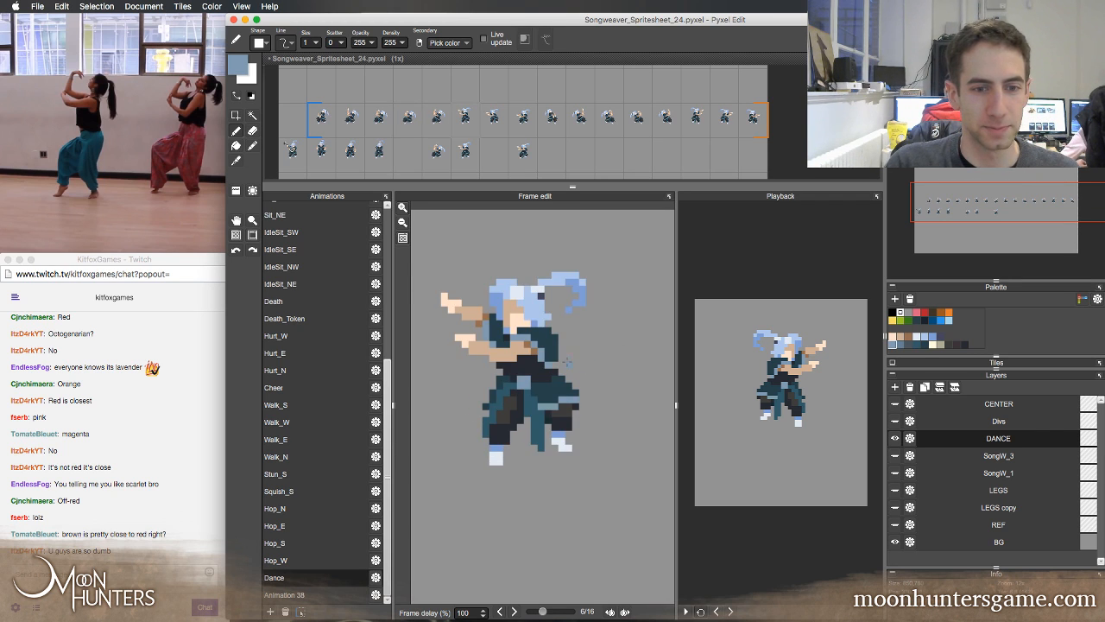
pyautogui.press('Left')
pyautogui.press('Right')
pyautogui.press('Left')
pyautogui.press('Right')
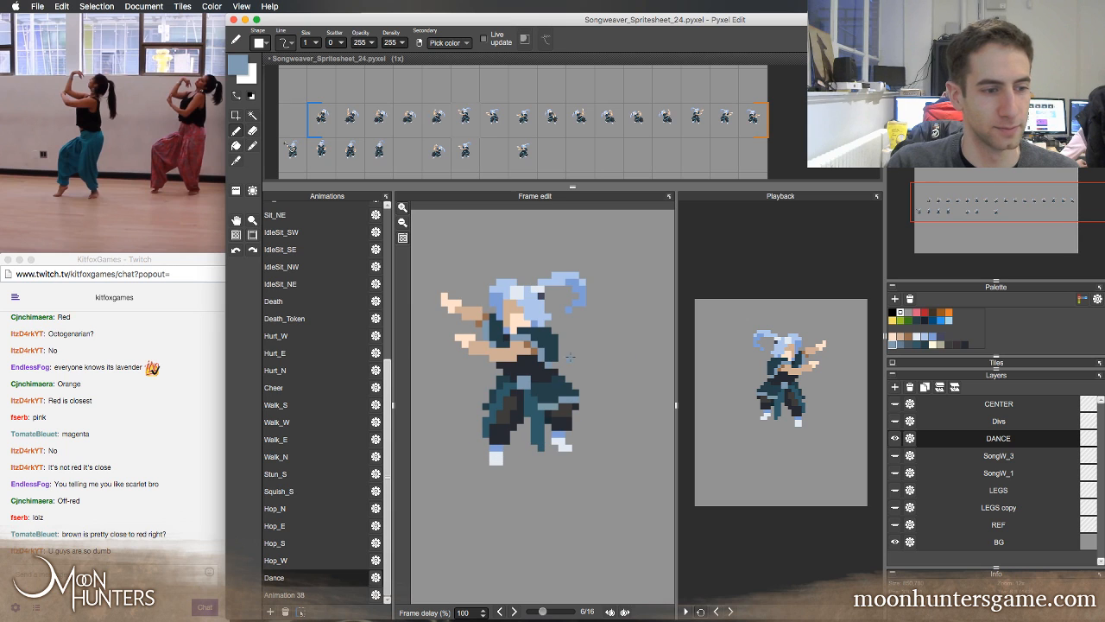
pyautogui.press('Left')
pyautogui.press('Right')
pyautogui.press('Left')
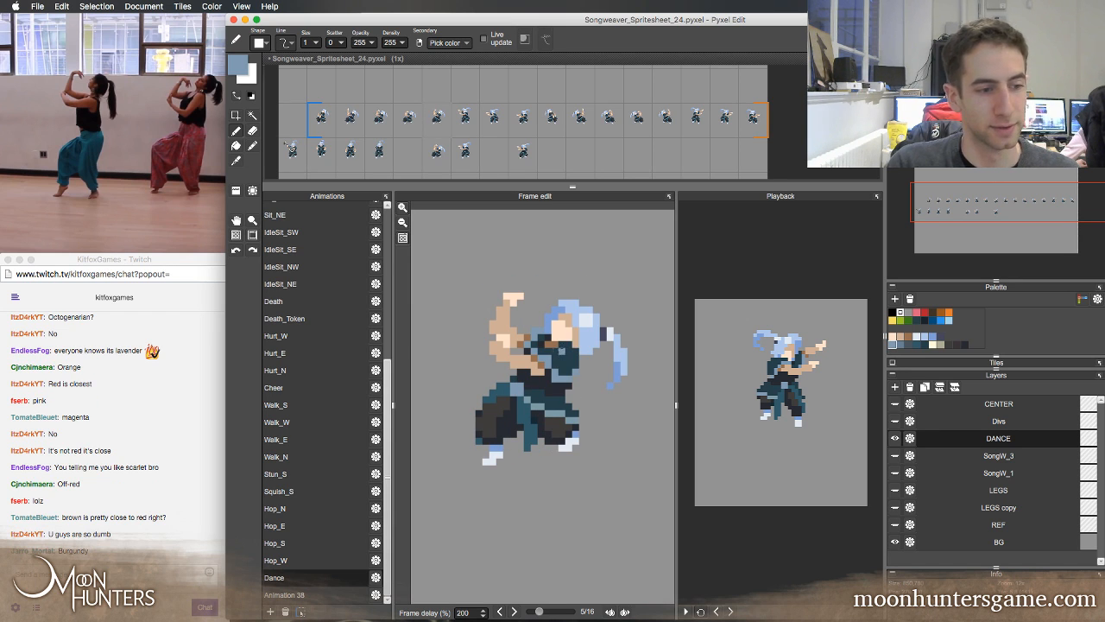
pyautogui.press('Right')
pyautogui.press('Left')
pyautogui.press('Left')
pyautogui.press('Right')
# Step through the rest of the Dance loop from frame 6 around to frame 1 to examine the mirrored half
pyautogui.press('Right')
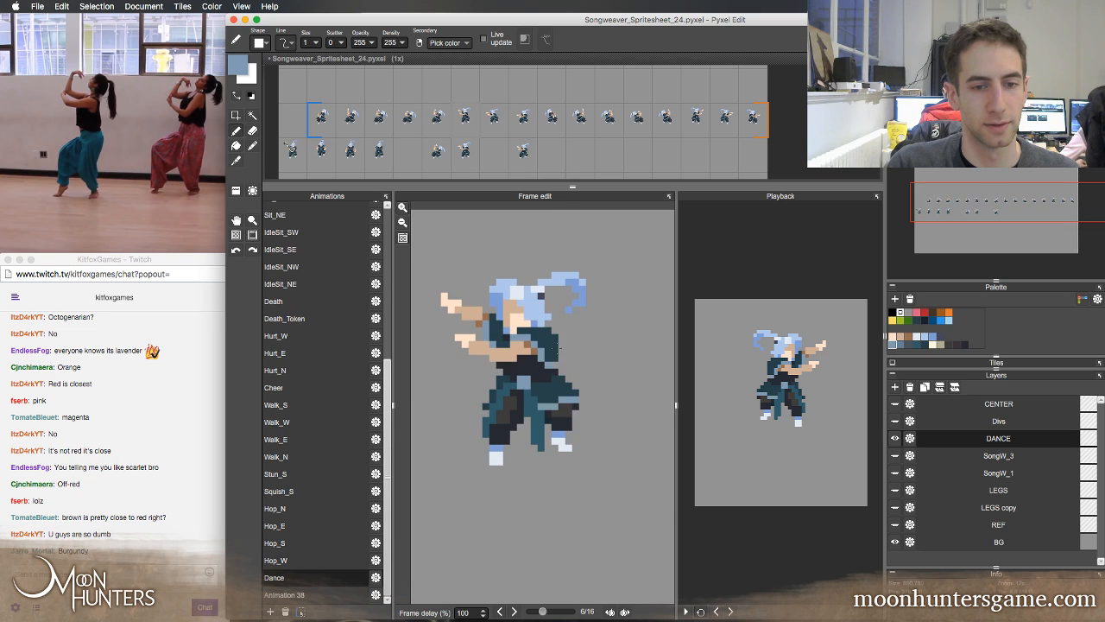
pyautogui.press('Right')
pyautogui.press('Right')
pyautogui.press('Right')
pyautogui.press('Right')
pyautogui.press('Right')
pyautogui.press('Right')
pyautogui.press('Right')
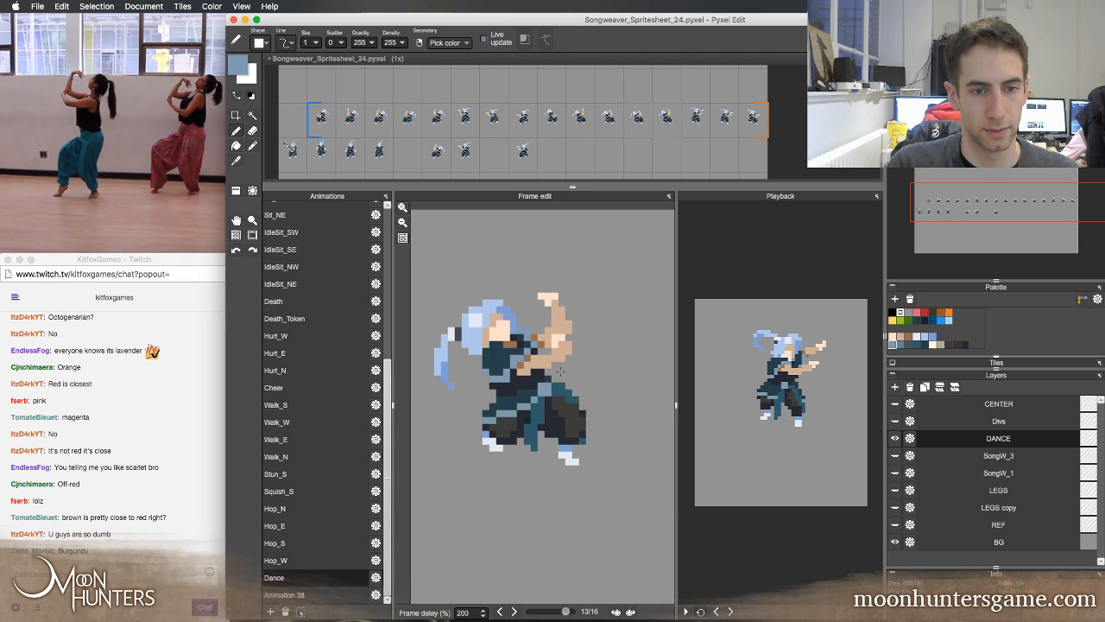
pyautogui.press('Right')
pyautogui.press('Right')
pyautogui.press('Right')
pyautogui.press('Right')
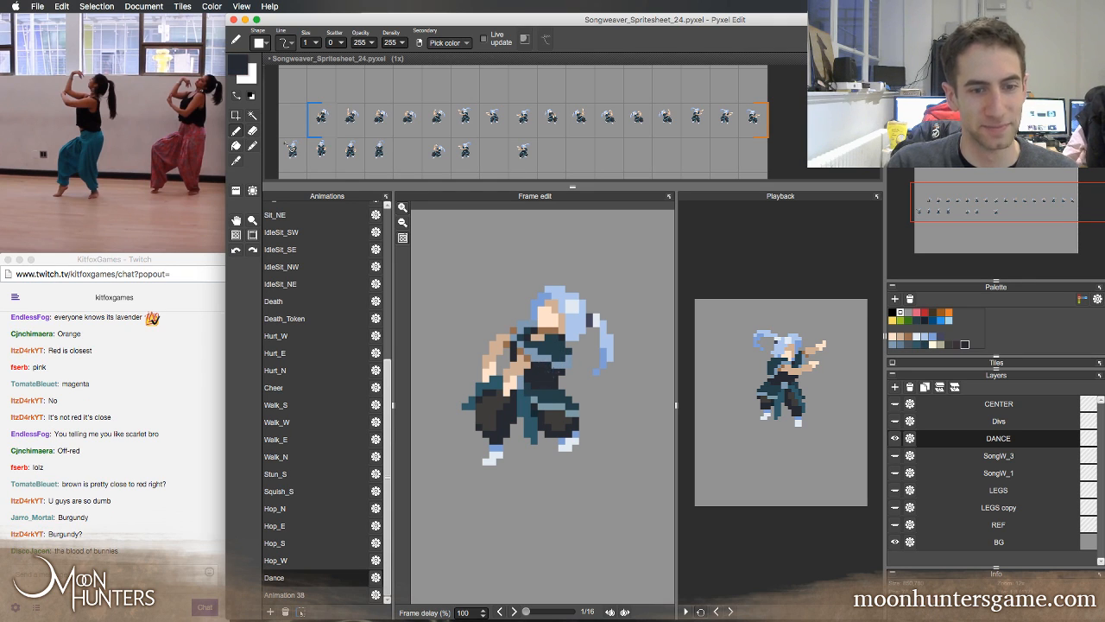
# Flip repeatedly between Dance frames 16, 1 and 2 to examine the motion across the loop's start
pyautogui.press('Left')
pyautogui.press('Right')
pyautogui.press('Right')
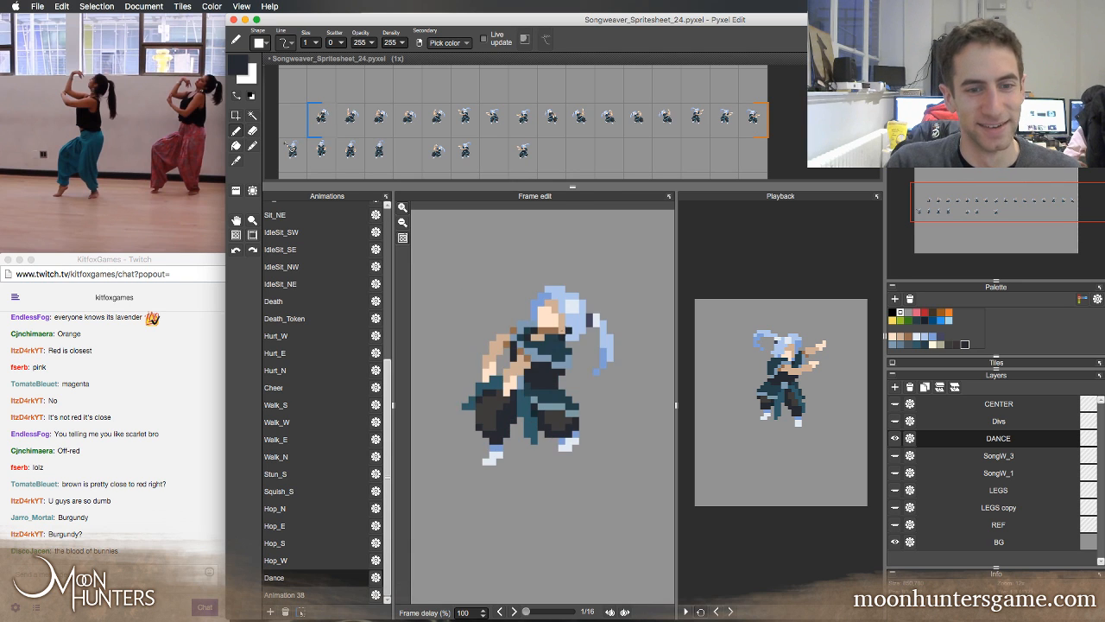
pyautogui.press('Left')
pyautogui.press('Left')
pyautogui.press('Right')
pyautogui.press('Right')
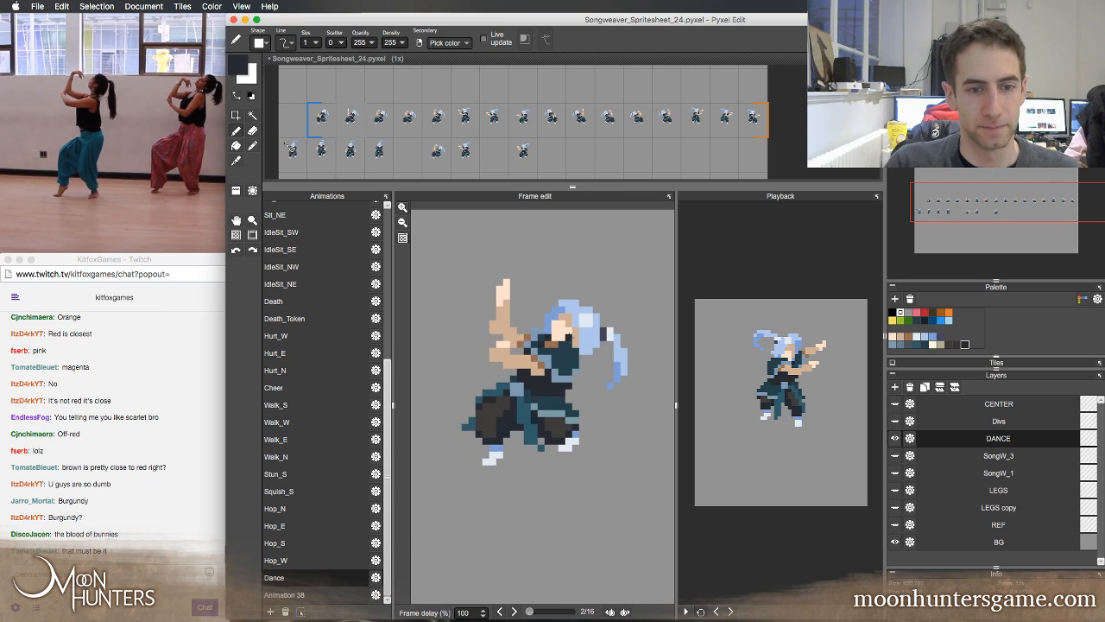
pyautogui.press('Left')
pyautogui.press('Left')
pyautogui.press('Right')
pyautogui.press('Right')
pyautogui.press('Left')
pyautogui.press('Left')
pyautogui.press('Right')
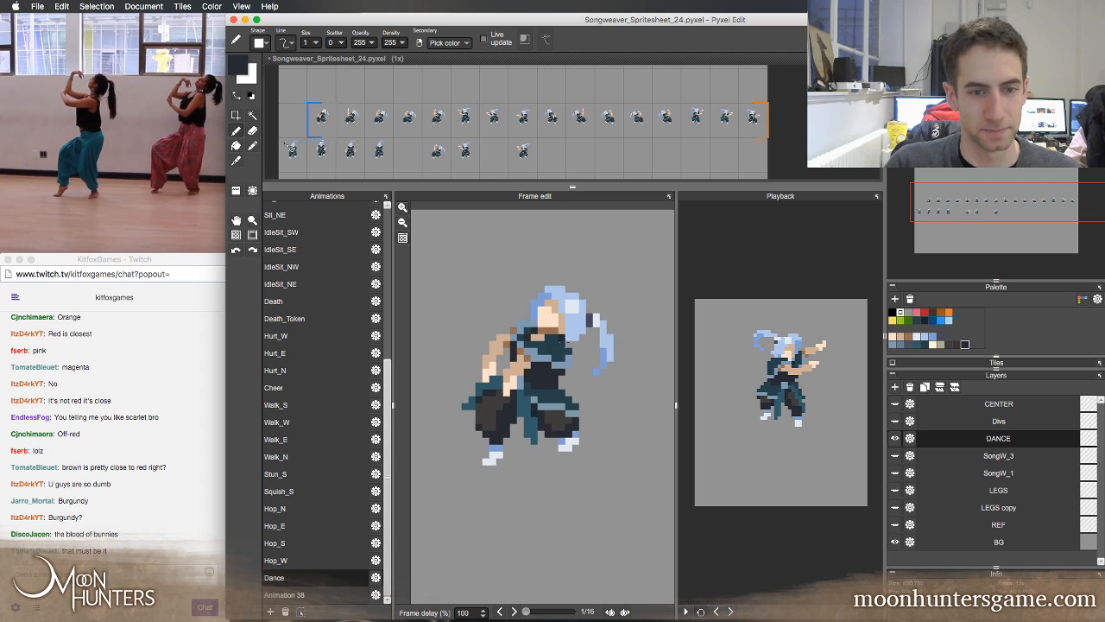
pyautogui.press('Right')
pyautogui.press('Left')
pyautogui.press('Left')
pyautogui.press('Right')
pyautogui.press('Right')
pyautogui.press('Left')
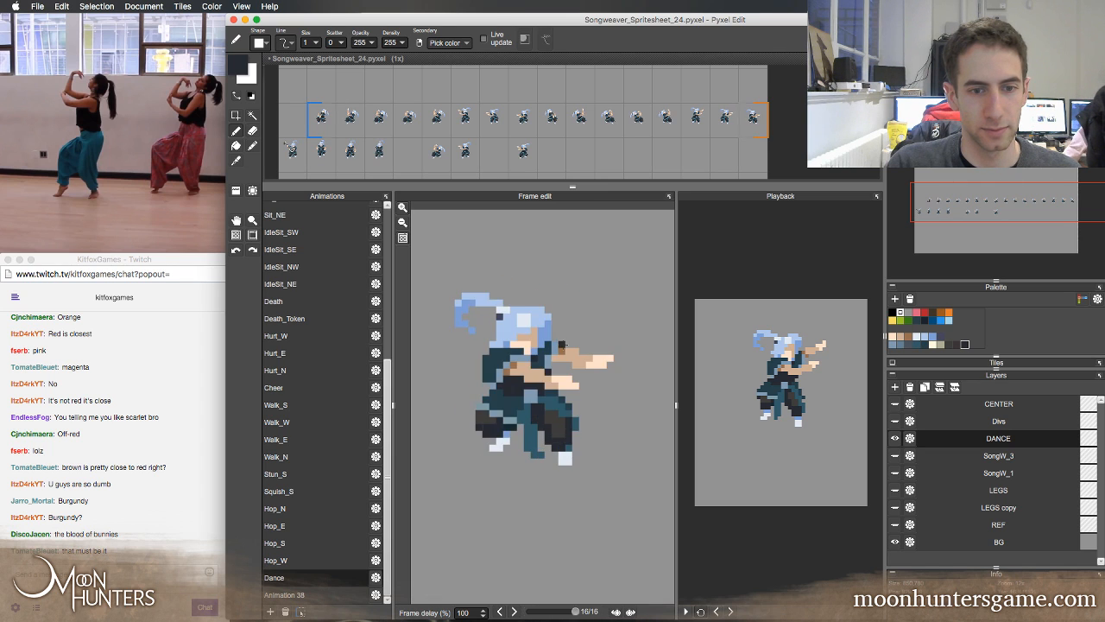
pyautogui.press('Right')
pyautogui.press('Left')
pyautogui.press('Right')
pyautogui.press('Left')
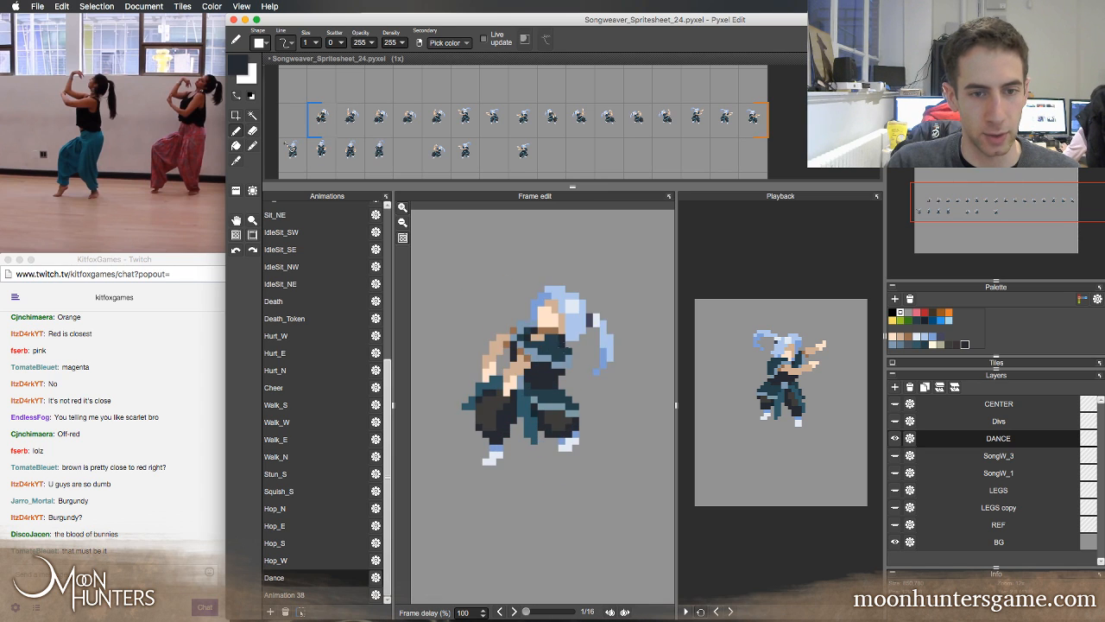
pyautogui.press('Right')
pyautogui.press('Left')
pyautogui.press('Left')
pyautogui.press('Right')
pyautogui.press('Right')
pyautogui.press('Left')
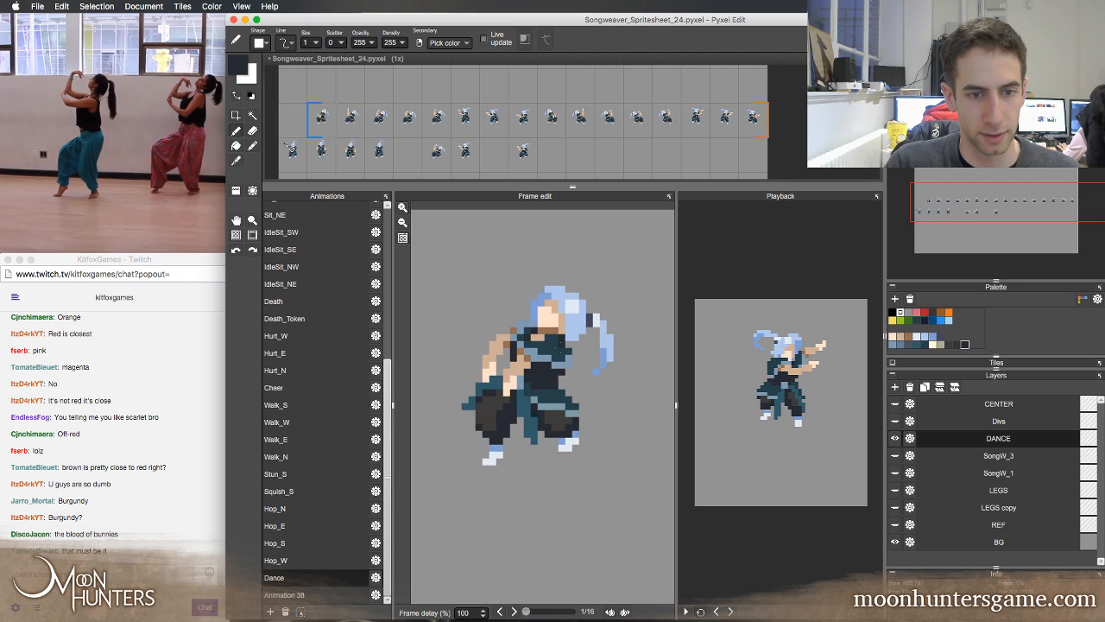
pyautogui.press('Left')
pyautogui.press('Right')
pyautogui.press('Right')
pyautogui.press('Left')
pyautogui.press('Left')
pyautogui.press('Right')
pyautogui.press('Right')
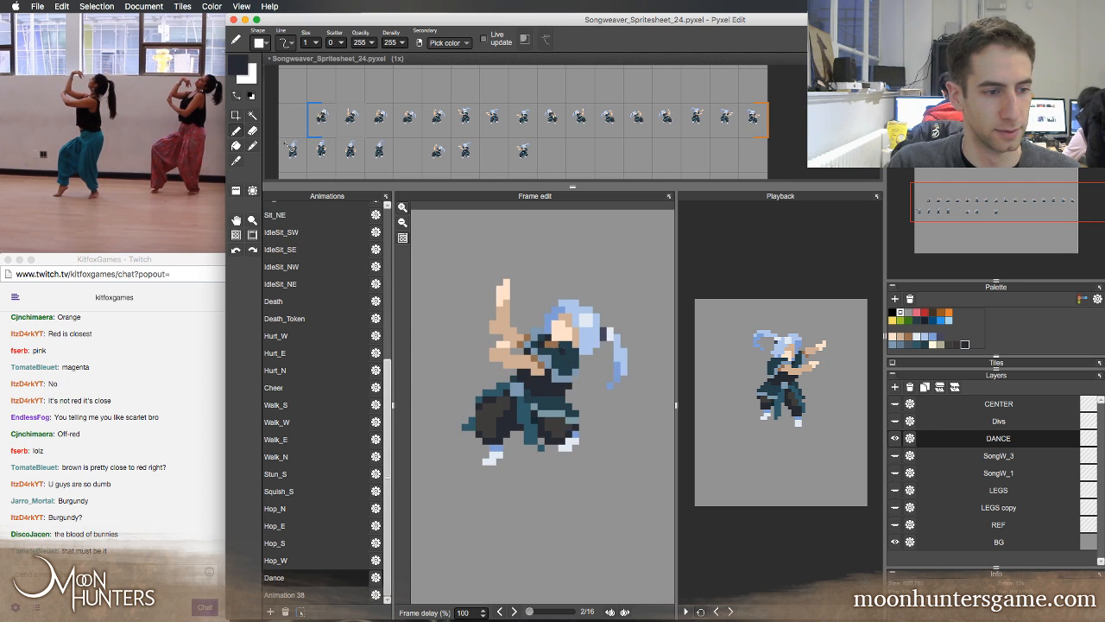
pyautogui.press('Left')
pyautogui.press('Left')
# Retouch the torso on Dance frames 1 and 2 with sampled blue-grey and dark teal, comparing them with adjacent frames
pyautogui.press('Right')
pyautogui.press('Right')
pyautogui.press('Left')
pyautogui.press('Left')
pyautogui.press('Right')
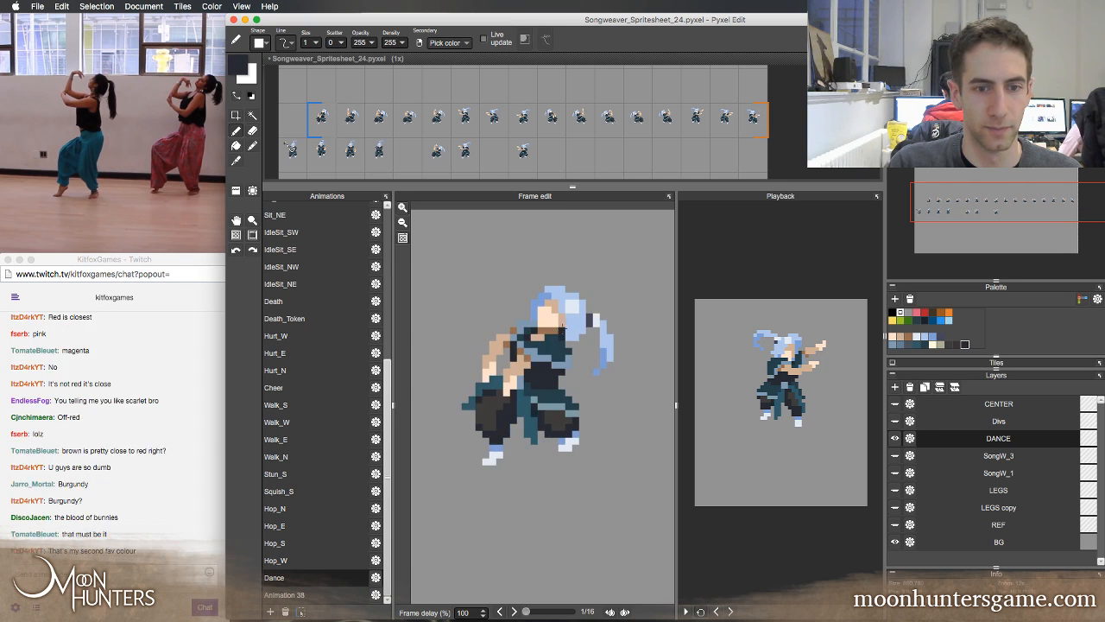
pyautogui.press('Right')
pyautogui.press('Left')
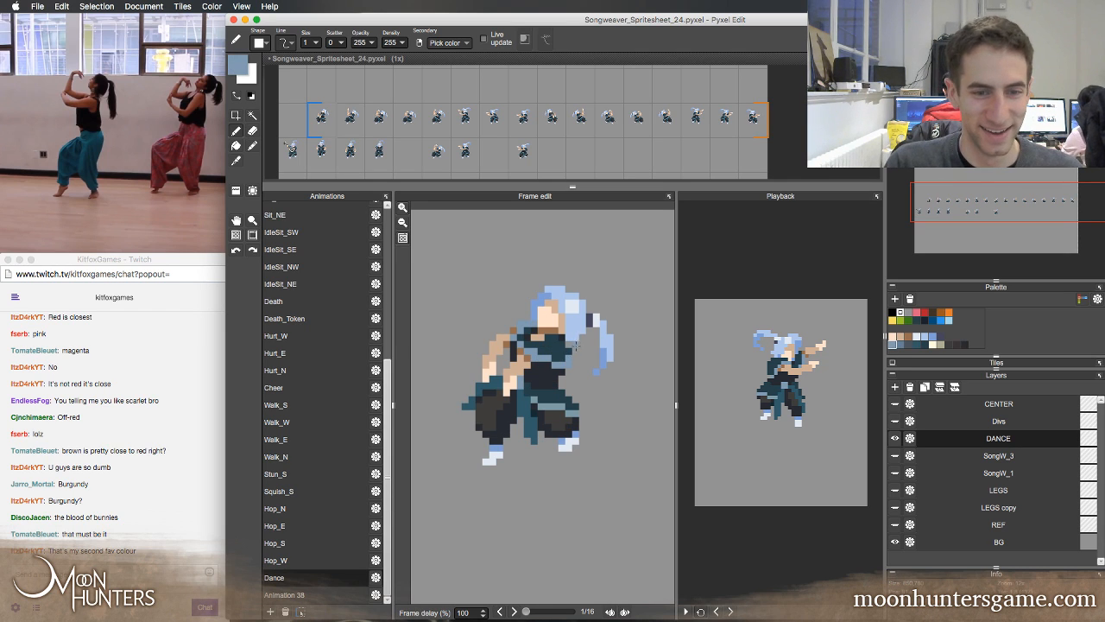
pyautogui.press('Left')
pyautogui.press('Right')
pyautogui.press('Right')
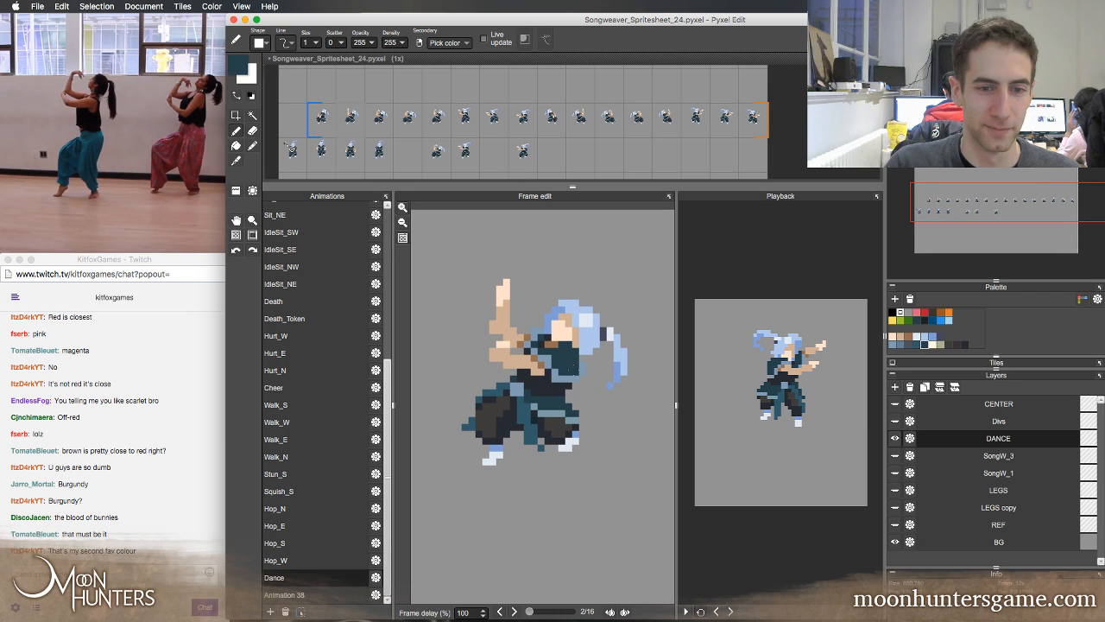
pyautogui.press('Right')
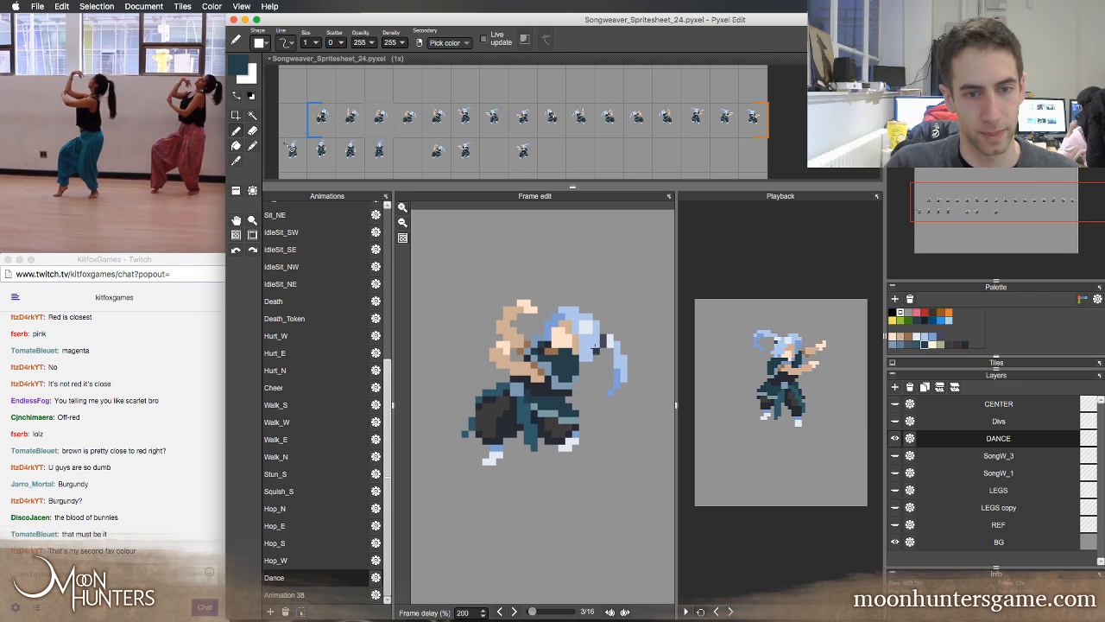
# Touch up the lower torso on Dance frame 2 with sampled near-black and blue-grey, comparing it with frames 1 and 3
pyautogui.press('Left')
pyautogui.press('Left')
pyautogui.press('Right')
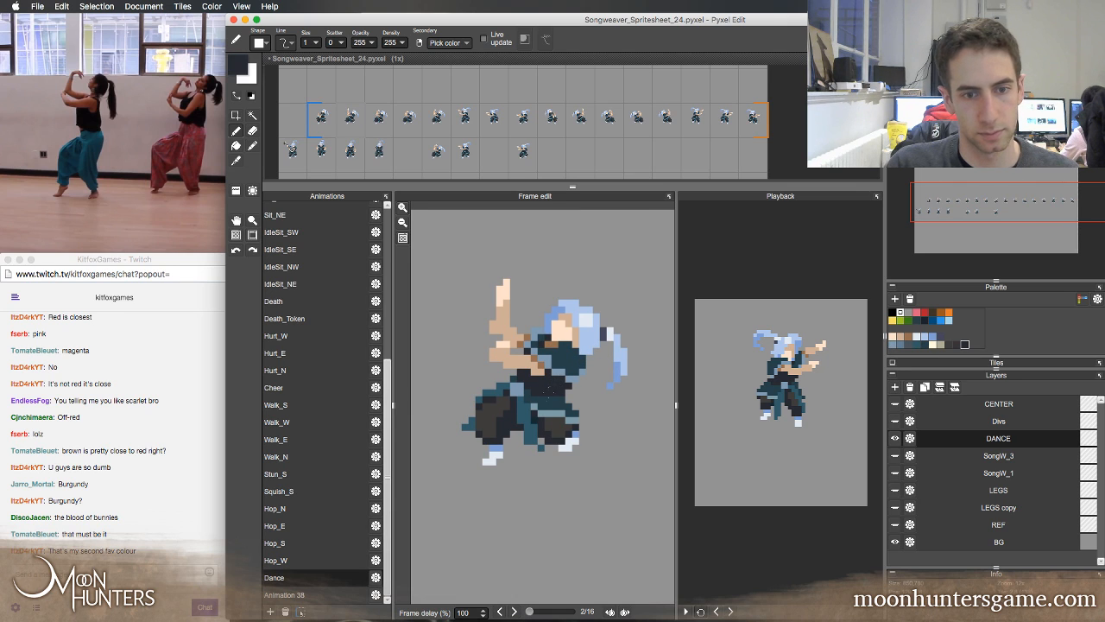
pyautogui.press('Right')
pyautogui.press('Left')
pyautogui.press('Left')
pyautogui.press('Right')
pyautogui.press('Right')
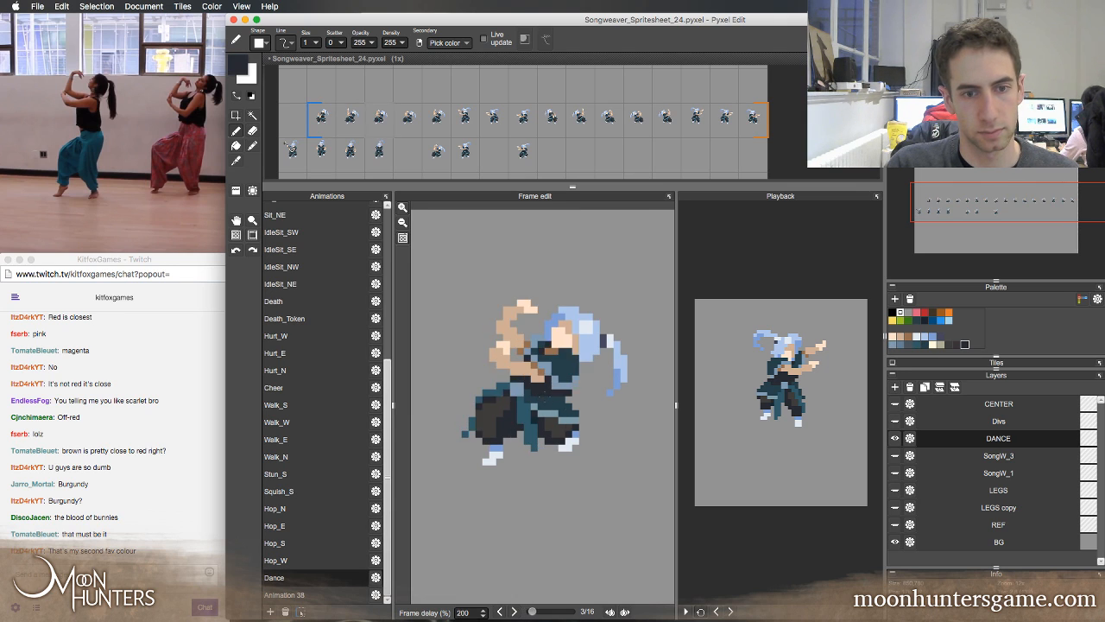
pyautogui.press('Left')
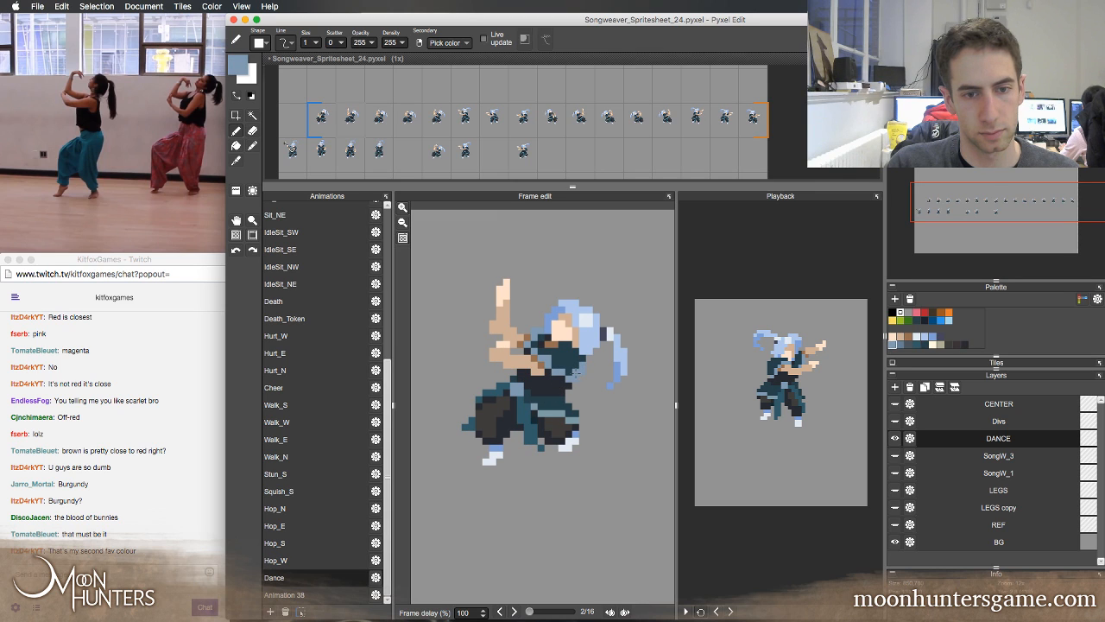
# Flip back and forth through Dance frames 1 to 4 to check how the retouched torso moves between poses
pyautogui.press('Left')
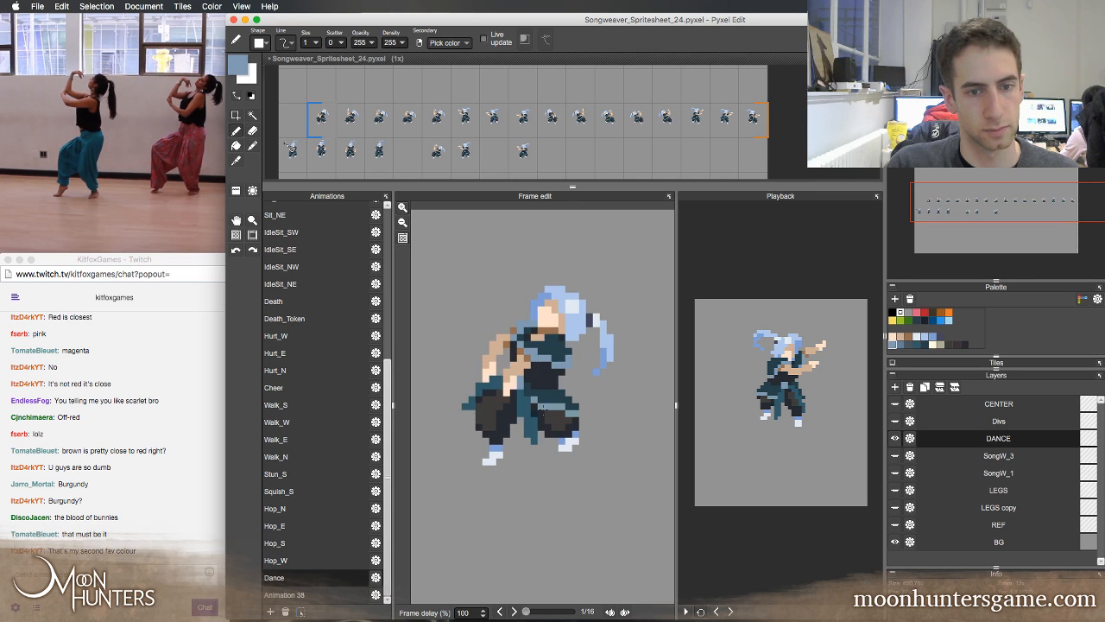
pyautogui.press('Right')
pyautogui.press('Right')
pyautogui.press('Left')
pyautogui.press('Left')
pyautogui.press('Right')
pyautogui.press('Right')
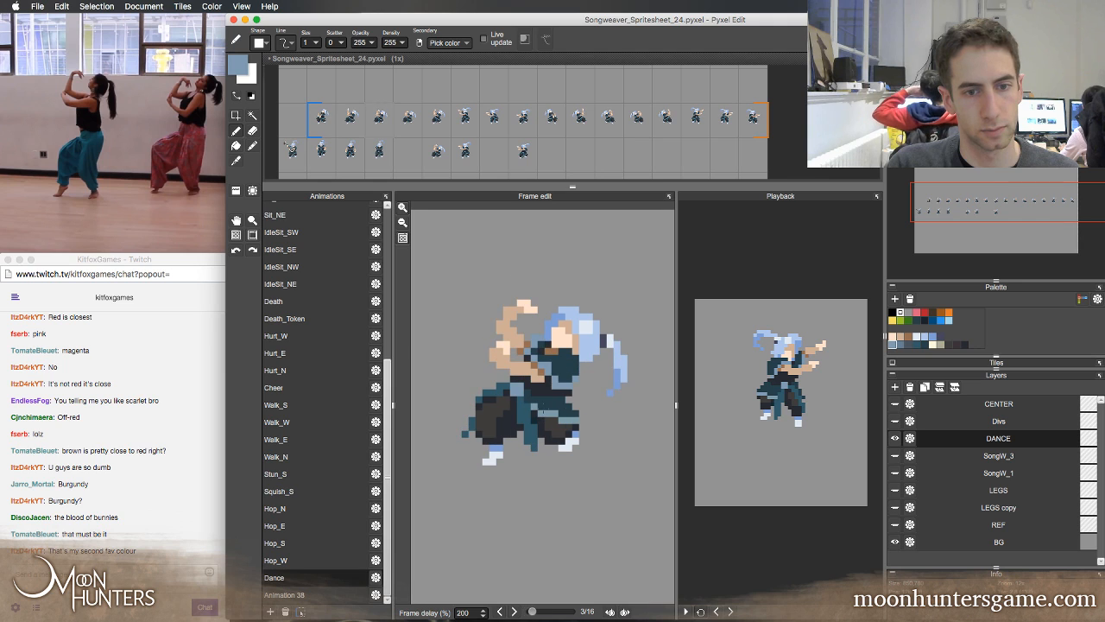
pyautogui.press('Right')
pyautogui.press('Left')
pyautogui.press('Left')
pyautogui.press('Right')
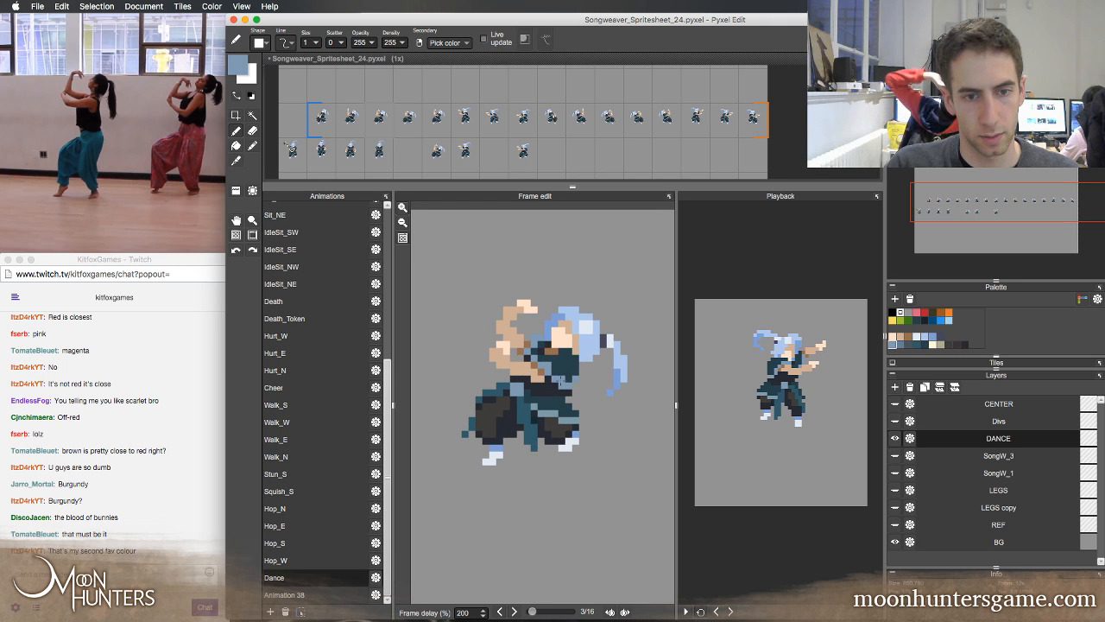
pyautogui.press('Left')
pyautogui.press('Right')
pyautogui.press('Right')
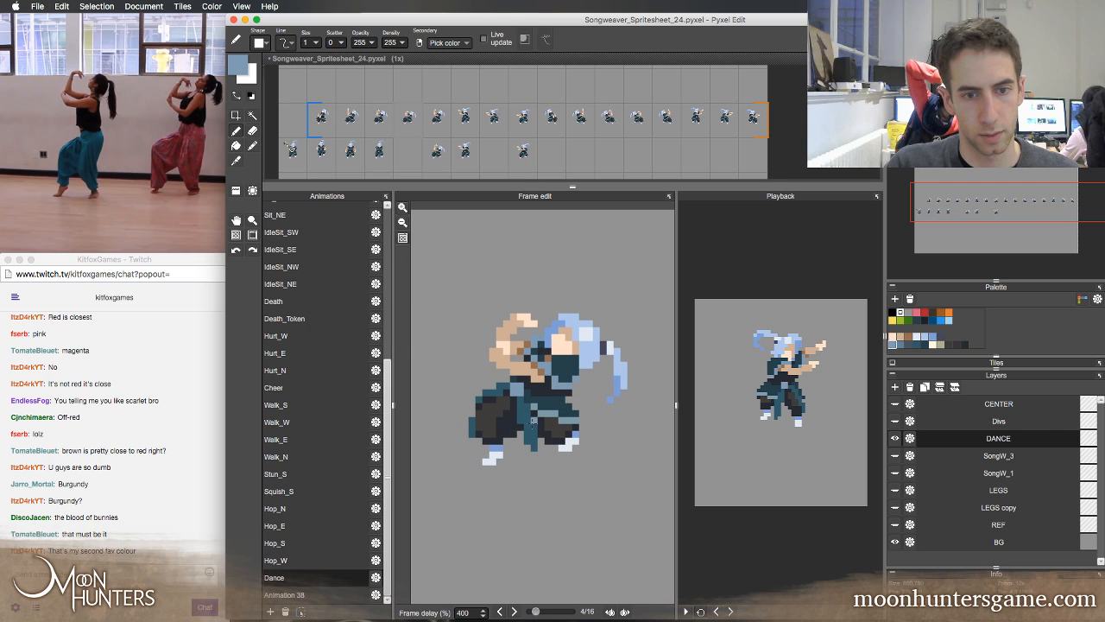
pyautogui.press('Left')
pyautogui.press('Left')
pyautogui.press('Right')
pyautogui.press('Left')
pyautogui.press('Right')
pyautogui.press('Right')
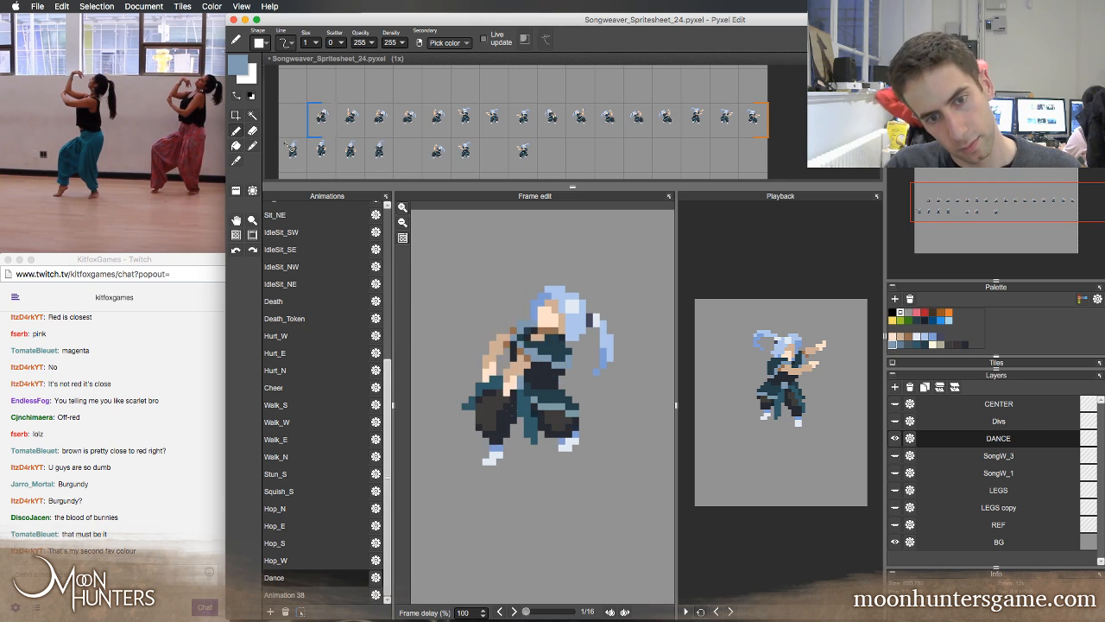
pyautogui.press('Right')
pyautogui.press('Left')
pyautogui.press('Left')
# Step through the opening Dance frames to frame 6 and play the full loop in the playback preview
pyautogui.press('Left')
pyautogui.press('Right')
pyautogui.press('Right')
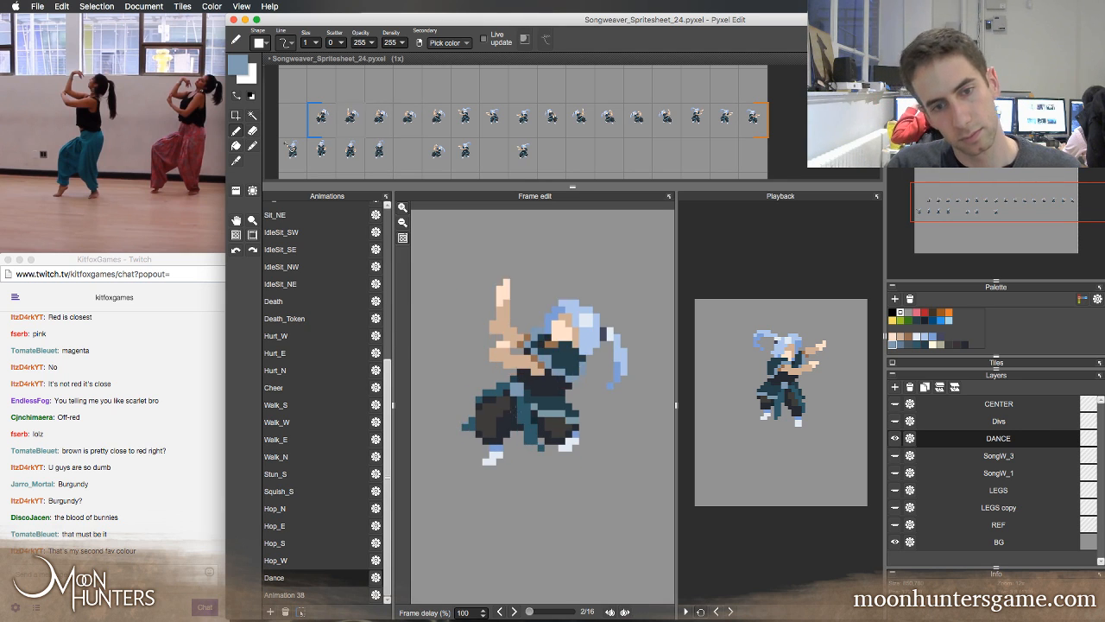
pyautogui.press('Right')
pyautogui.press('Left')
pyautogui.press('Left')
pyautogui.press('Right')
pyautogui.press('Right')
pyautogui.press('Right')
pyautogui.press('Right')
pyautogui.press('Right')
pyautogui.press('Right')
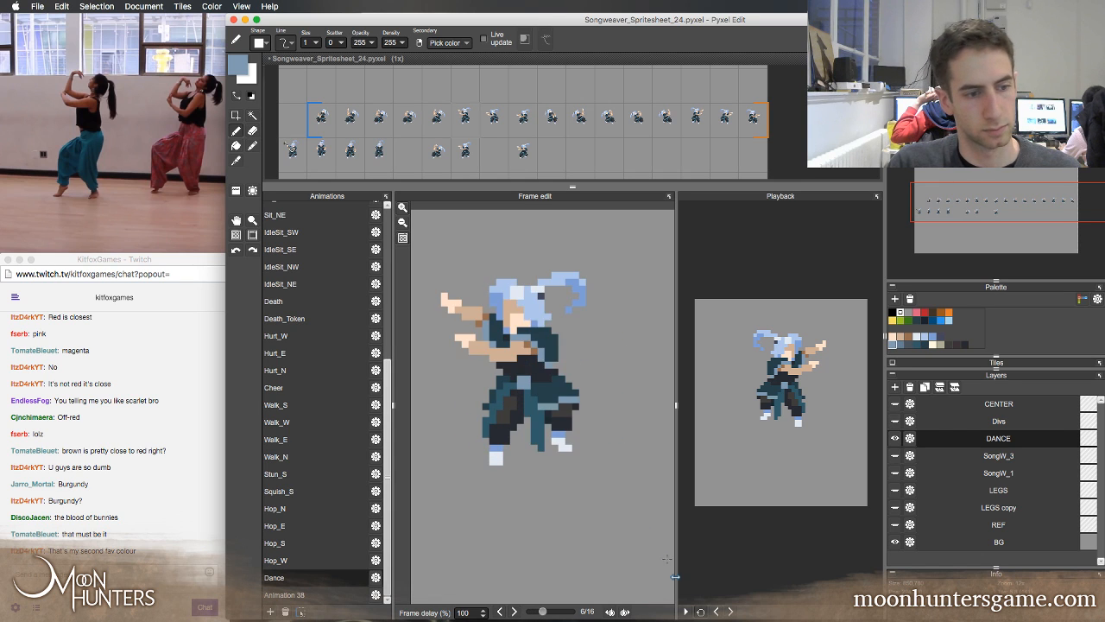
pyautogui.click(687, 612)
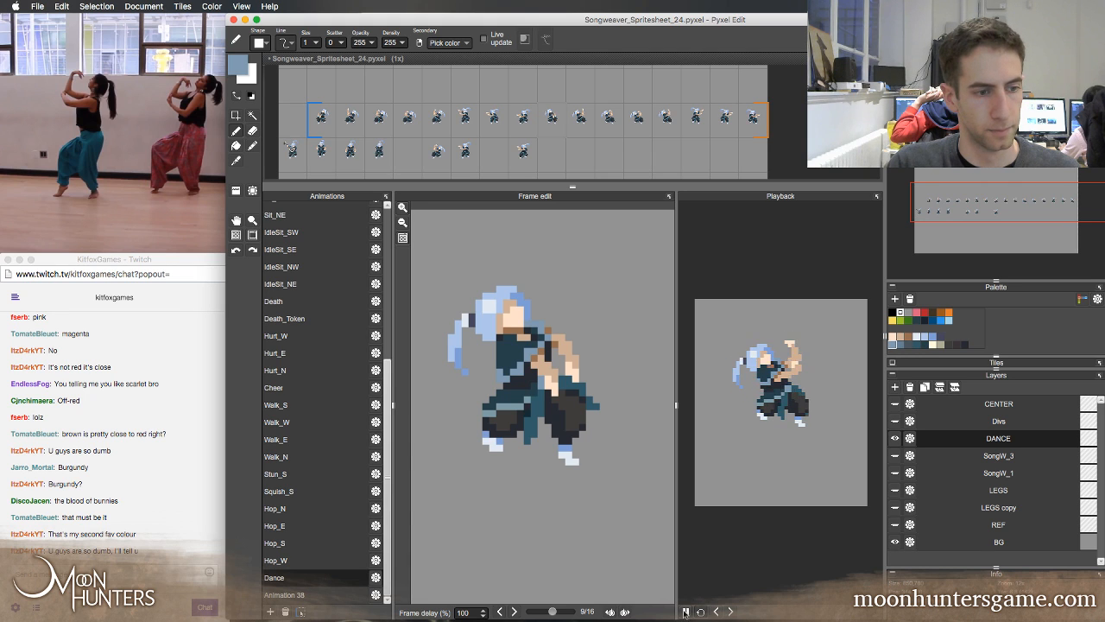
# Pause the playback preview and step through the Dance frames around the loop to check the transitions between poses
pyautogui.click(686, 612)
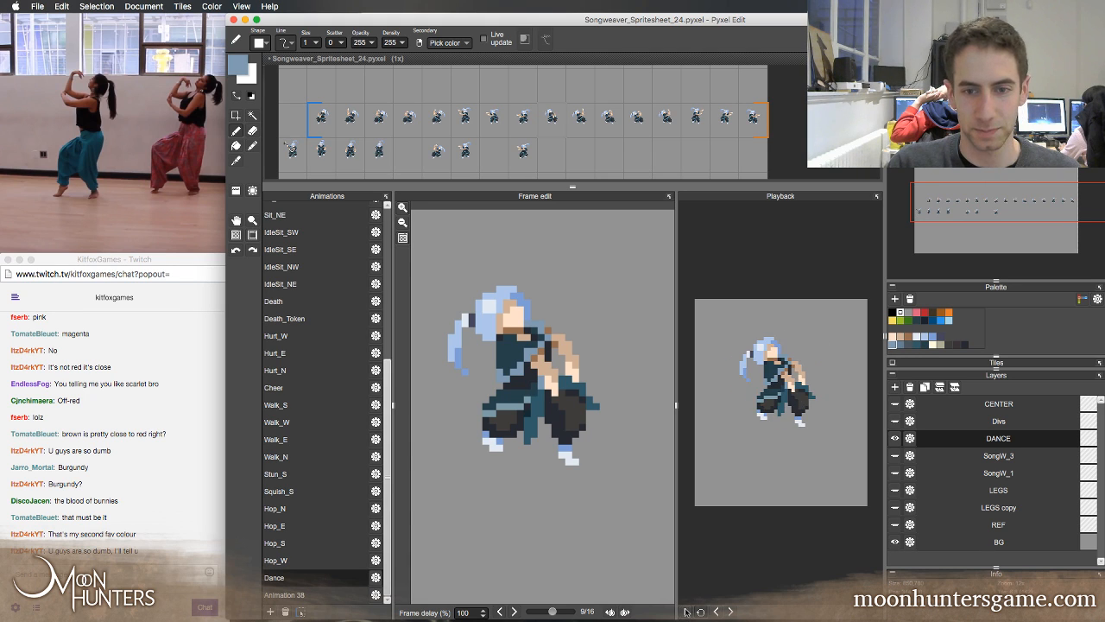
pyautogui.press('.')
pyautogui.press(',')
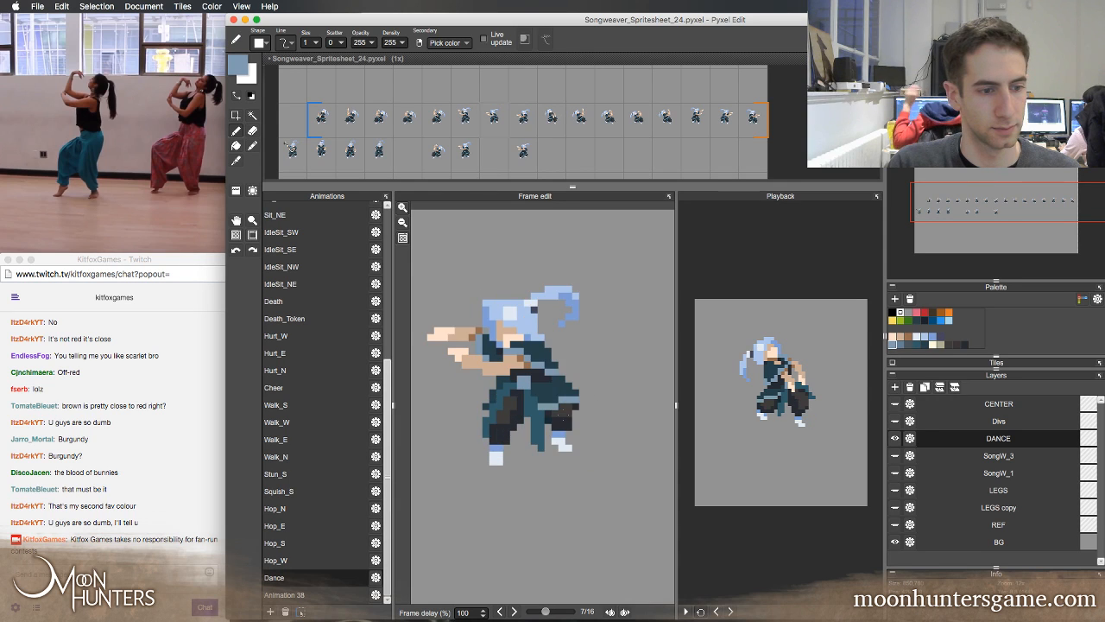
pyautogui.press('.')
pyautogui.press(',')
pyautogui.press('.')
pyautogui.press('.')
pyautogui.press('.')
pyautogui.press('.')
pyautogui.press('.')
pyautogui.press('.')
pyautogui.press('.')
pyautogui.press('.')
pyautogui.press('.')
pyautogui.press('.')
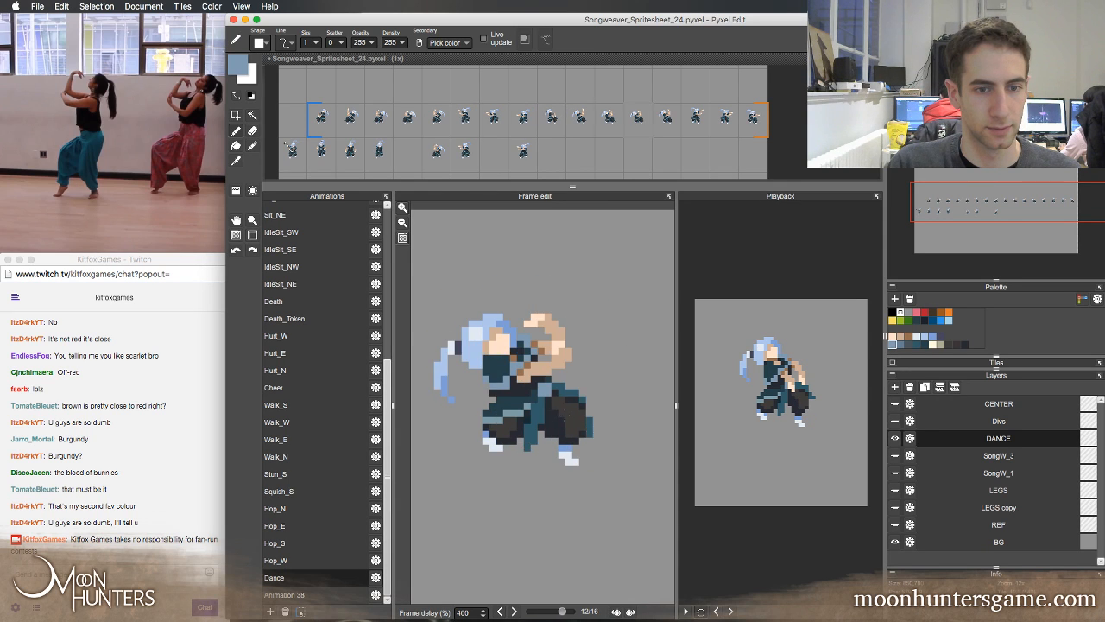
pyautogui.press('.')
pyautogui.press('.')
pyautogui.press('.')
pyautogui.press('.')
pyautogui.press('.')
pyautogui.press('.')
pyautogui.press('.')
pyautogui.press('.')
pyautogui.press('.')
pyautogui.press('.')
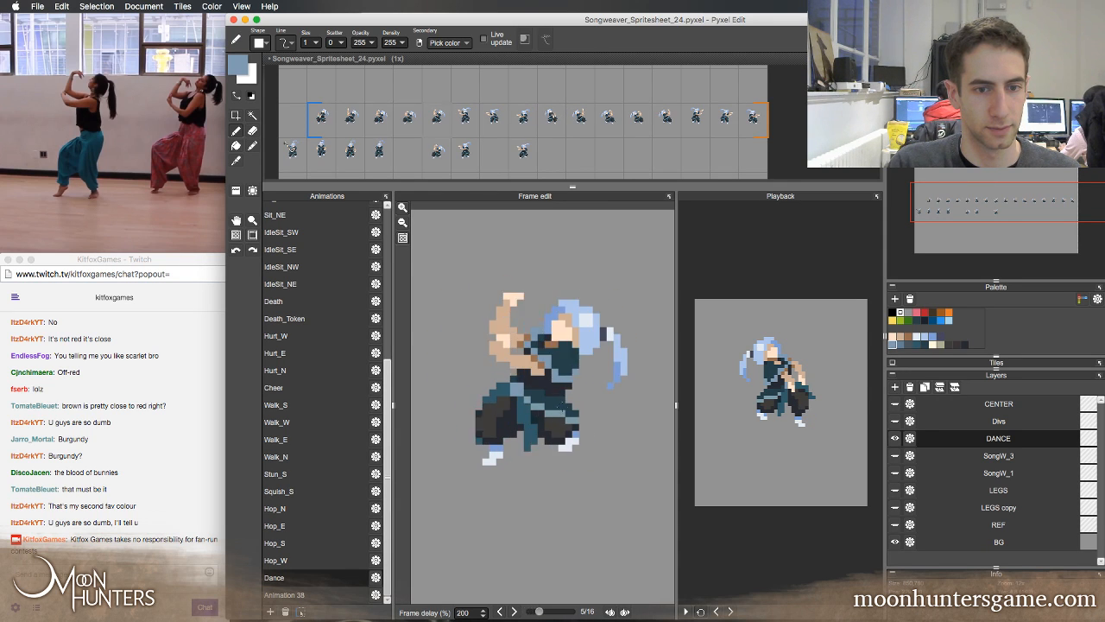
pyautogui.press('.')
pyautogui.press('.')
pyautogui.press('.')
pyautogui.press('.')
pyautogui.press('.')
pyautogui.press('.')
pyautogui.press('.')
pyautogui.press('.')
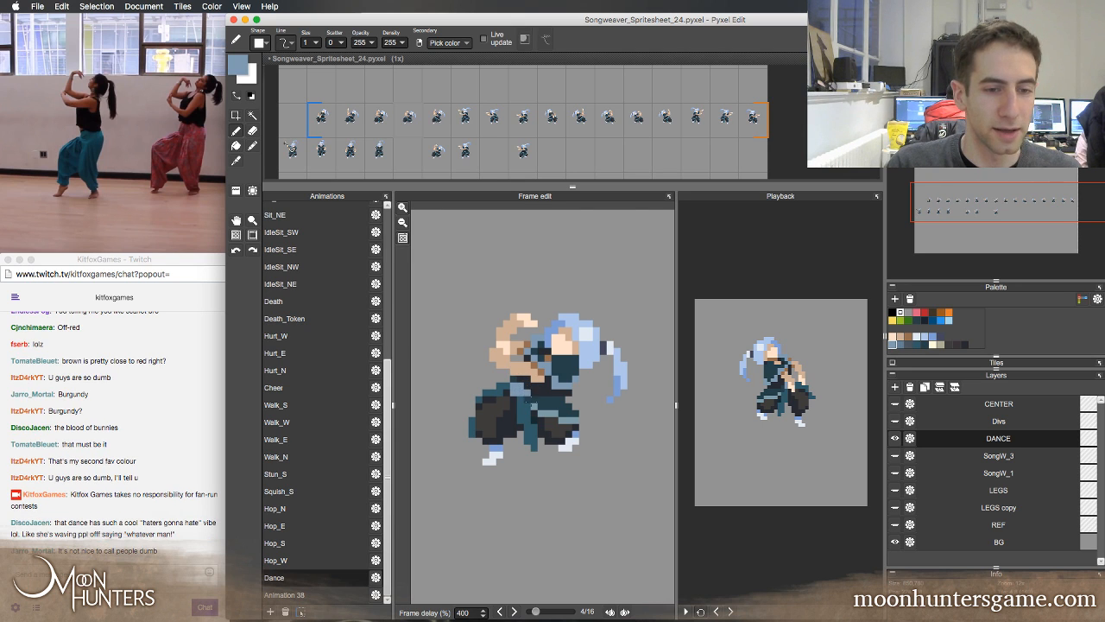
# Flip back and forth through the opening Dance frames up to frame 4 and replay the loop in the playback preview
pyautogui.press(',')
pyautogui.press(',')
pyautogui.press(',')
pyautogui.press(',')
pyautogui.press(',')
pyautogui.press('.')
pyautogui.press('.')
pyautogui.press('.')
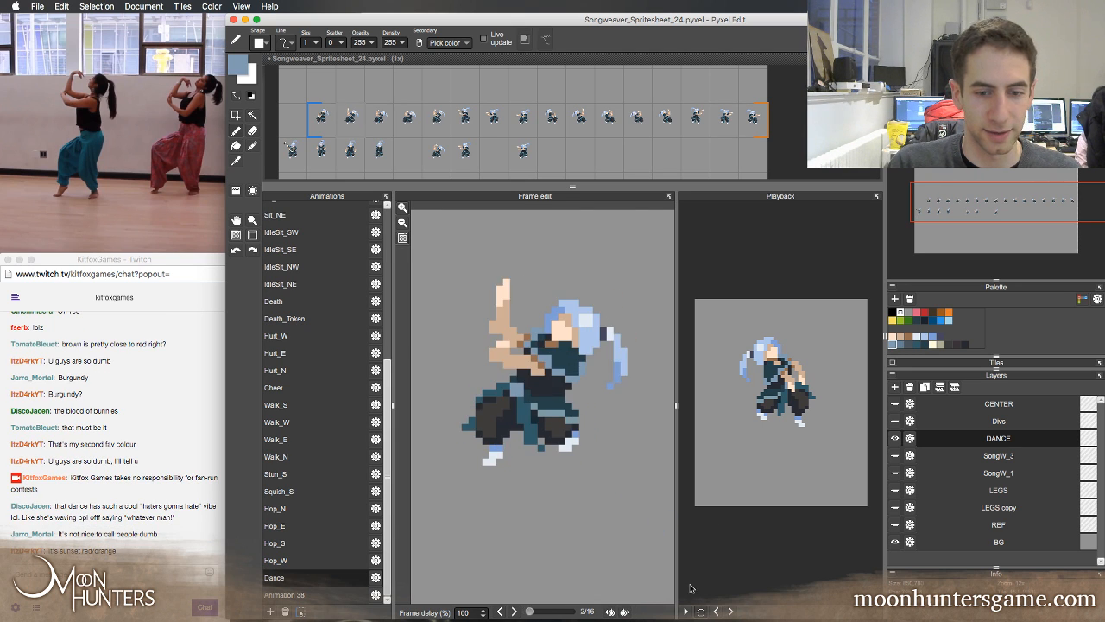
pyautogui.press('.')
pyautogui.press('.')
pyautogui.click(686, 611)
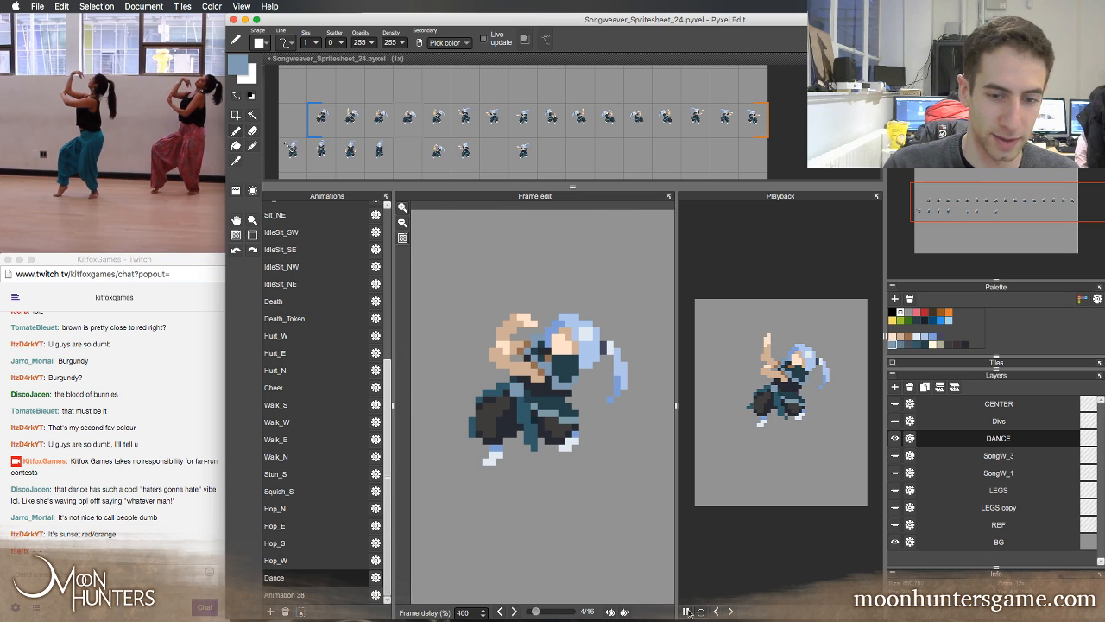
# Stop the playback preview and save the Songweaver spritesheet
pyautogui.click(687, 612)
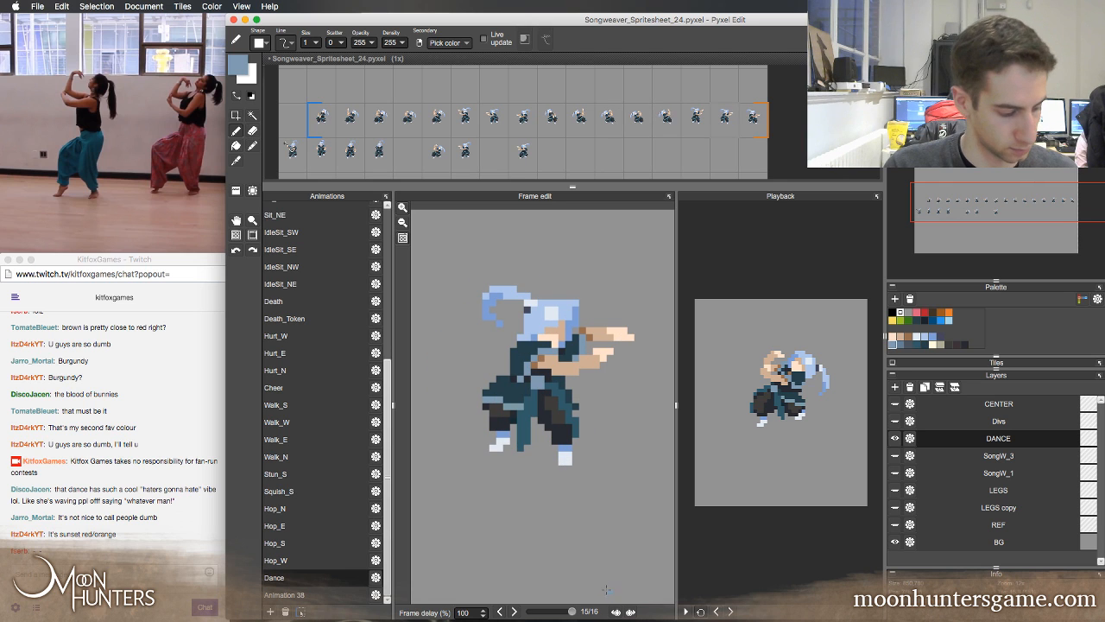
pyautogui.press('super+s')
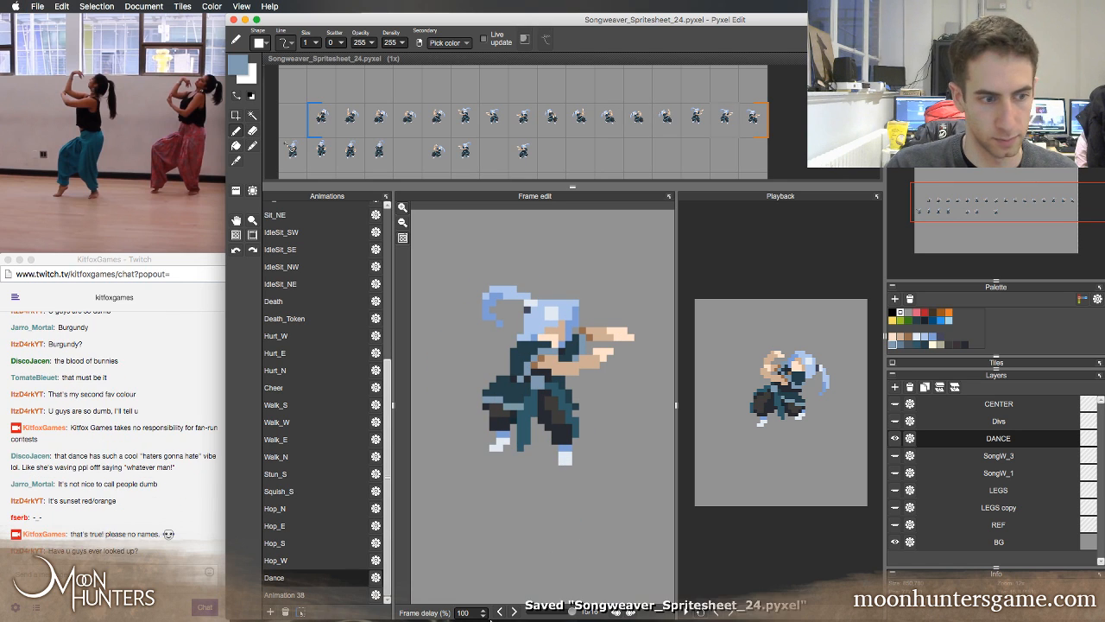
# Switch to Finder, open the 74_DanceMoves folder inside PostMove's Animation folder, and enlarge the window to show more files
pyautogui.moveTo(482, 608)
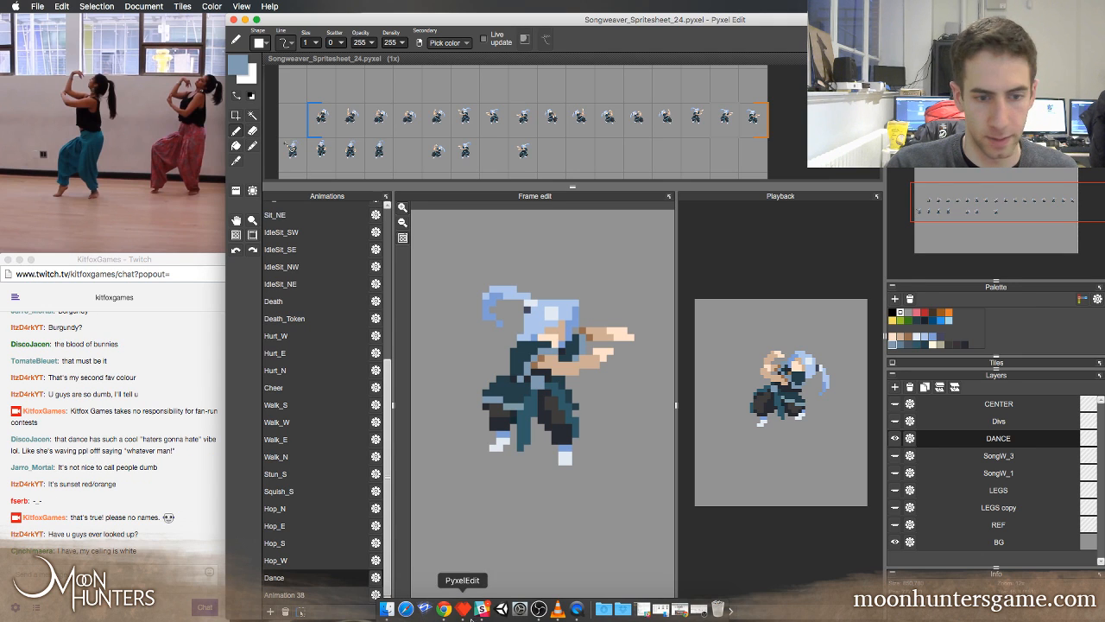
pyautogui.click(385, 611)
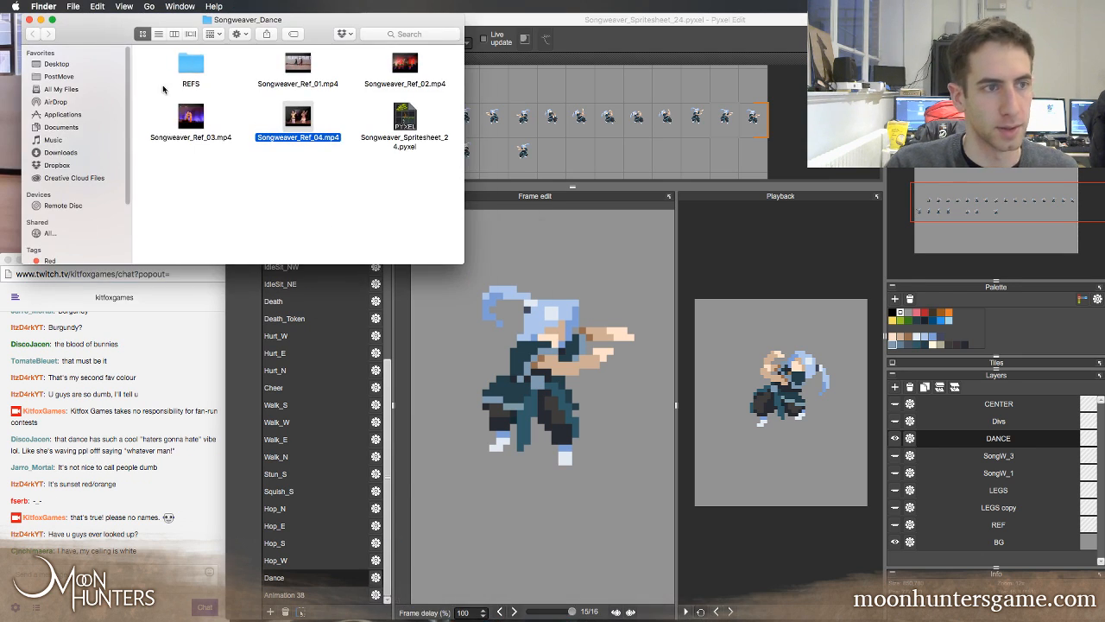
pyautogui.moveTo(104, 38); pyautogui.dragTo(330, 39)
pyautogui.click(317, 76)
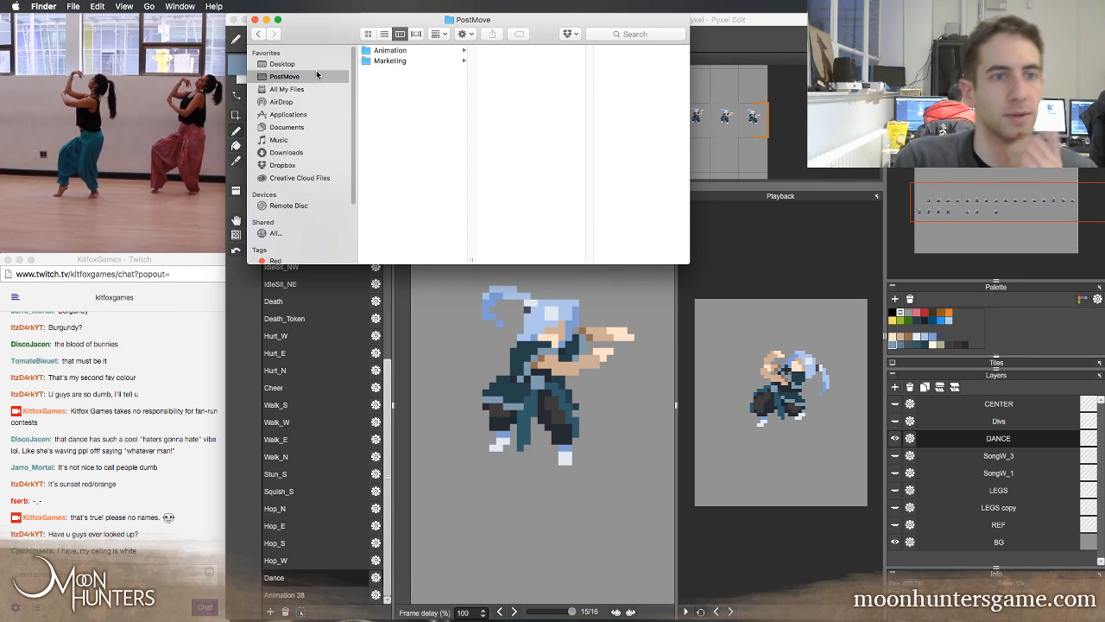
pyautogui.click(383, 62)
pyautogui.click(389, 50)
pyautogui.scroll(-10, 553, 216)
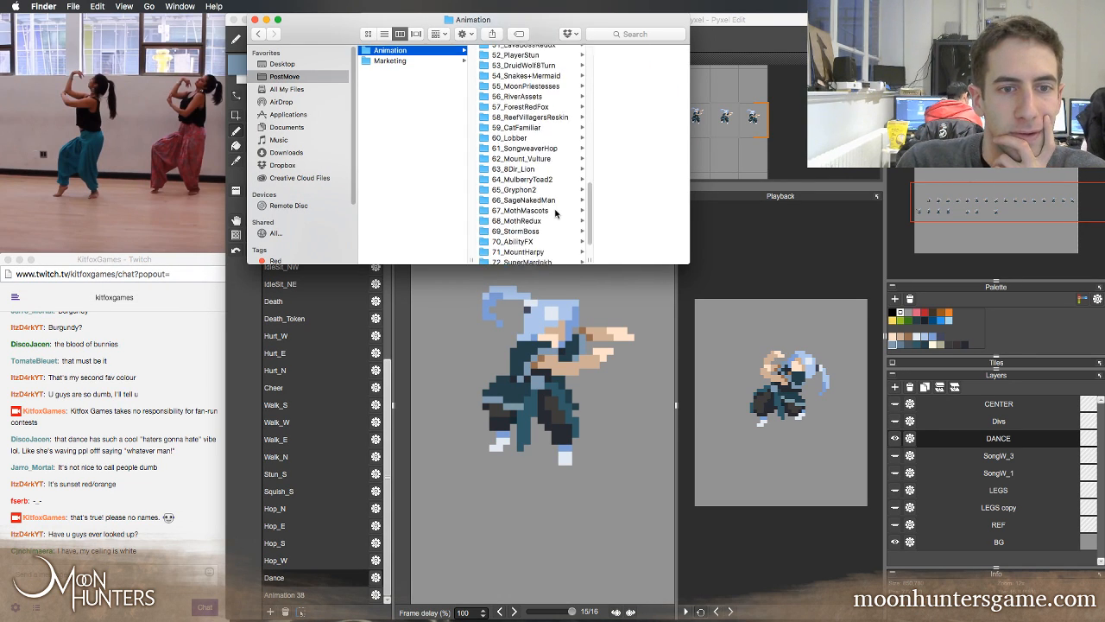
pyautogui.click(528, 248)
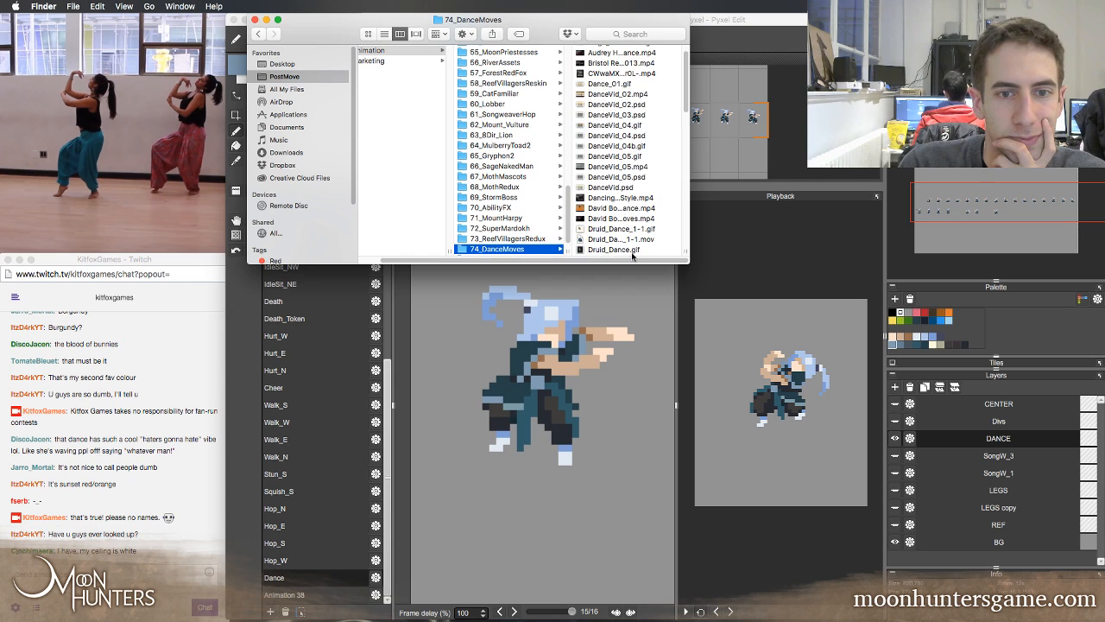
pyautogui.moveTo(641, 263); pyautogui.dragTo(859, 498)
# Find SunCultist_Spritesheet_08.gif among the dance files and watch its animation in a Quick Look preview
pyautogui.scroll(-5, 642, 315)
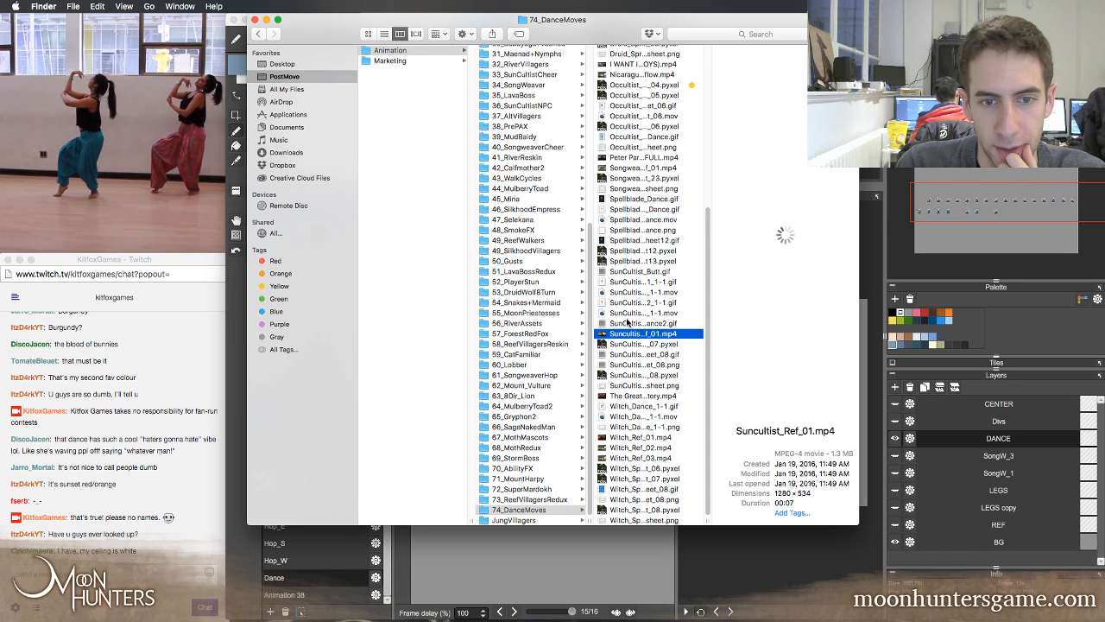
pyautogui.click(628, 354)
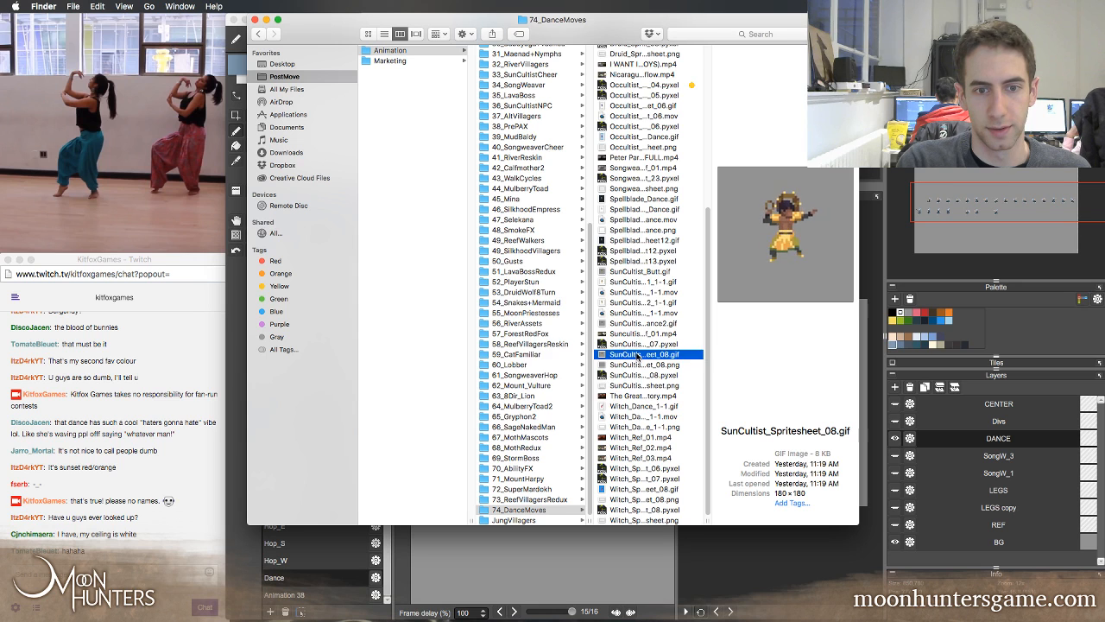
pyautogui.press('space')
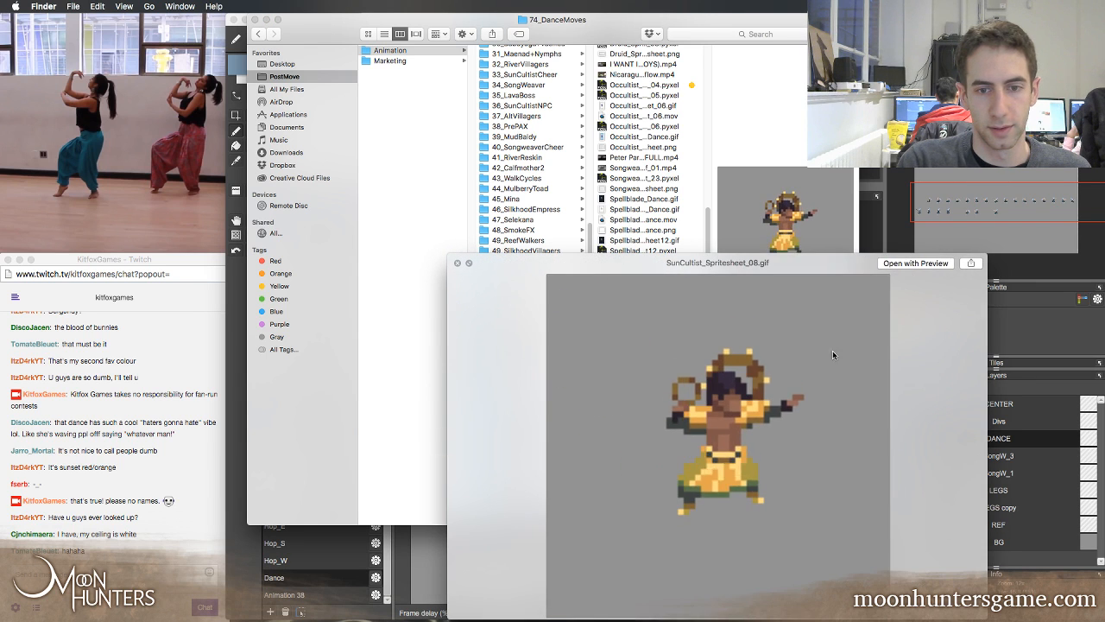
pyautogui.moveTo(775, 265); pyautogui.dragTo(627, 82)
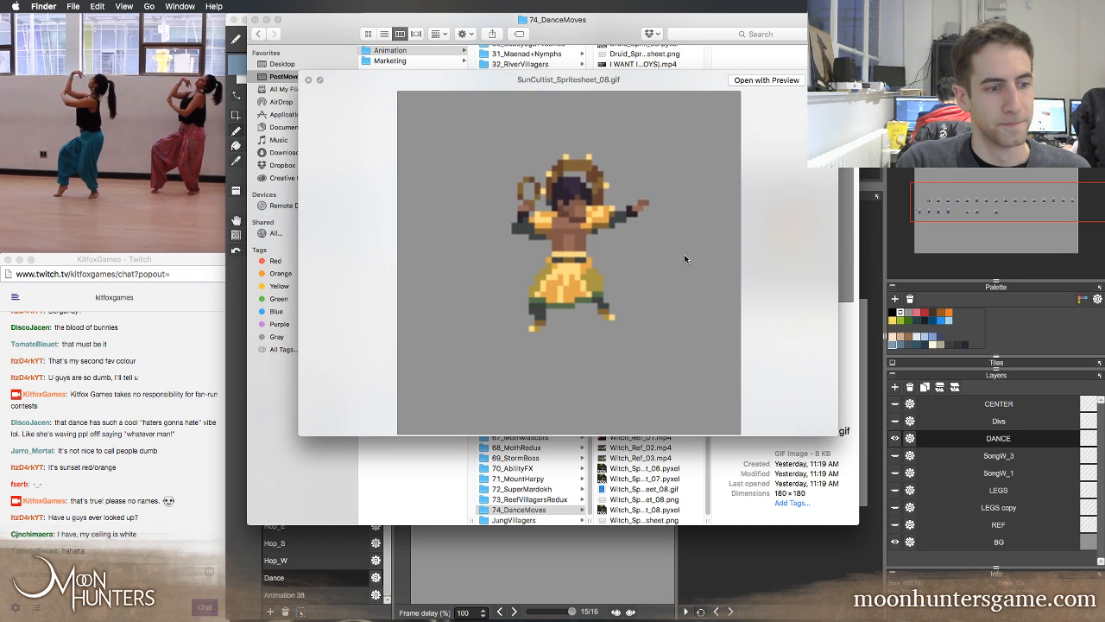
pyautogui.press('space')
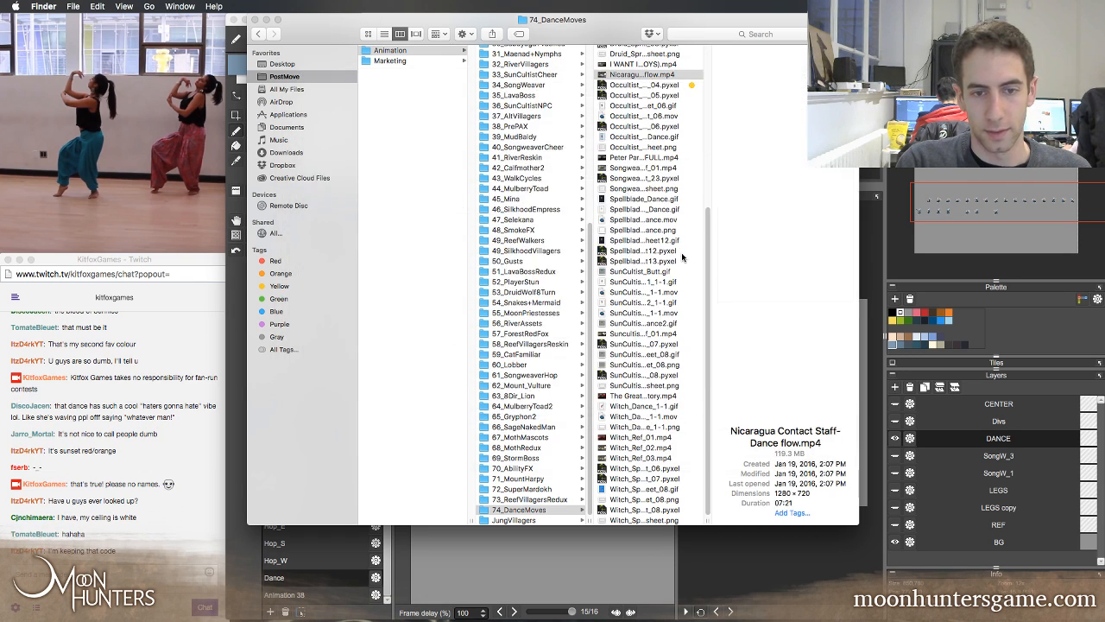
# Browse the other SunCultist files and watch SunCultist_Dance2.gif in an enlarged Quick Look preview
pyautogui.click(640, 363)
pyautogui.click(643, 354)
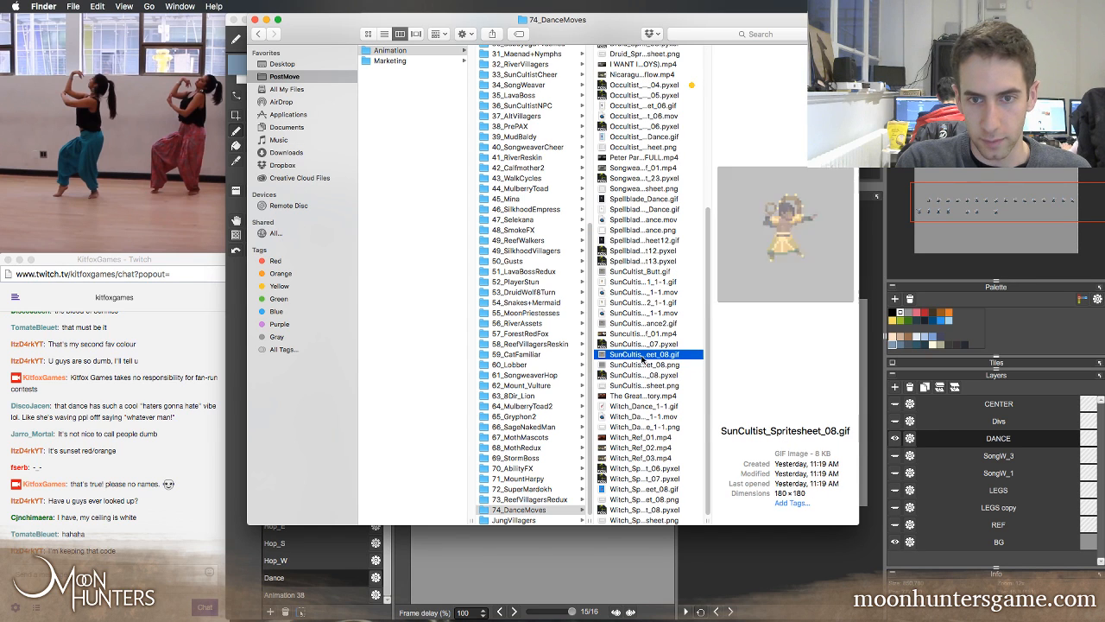
pyautogui.click(634, 334)
pyautogui.click(629, 323)
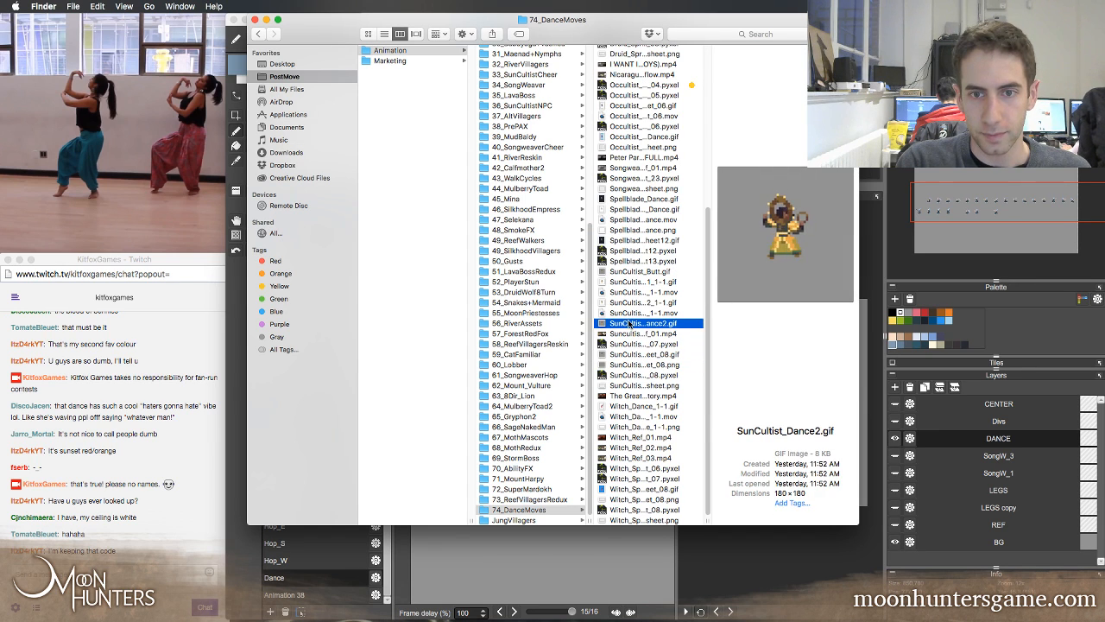
pyautogui.press('space')
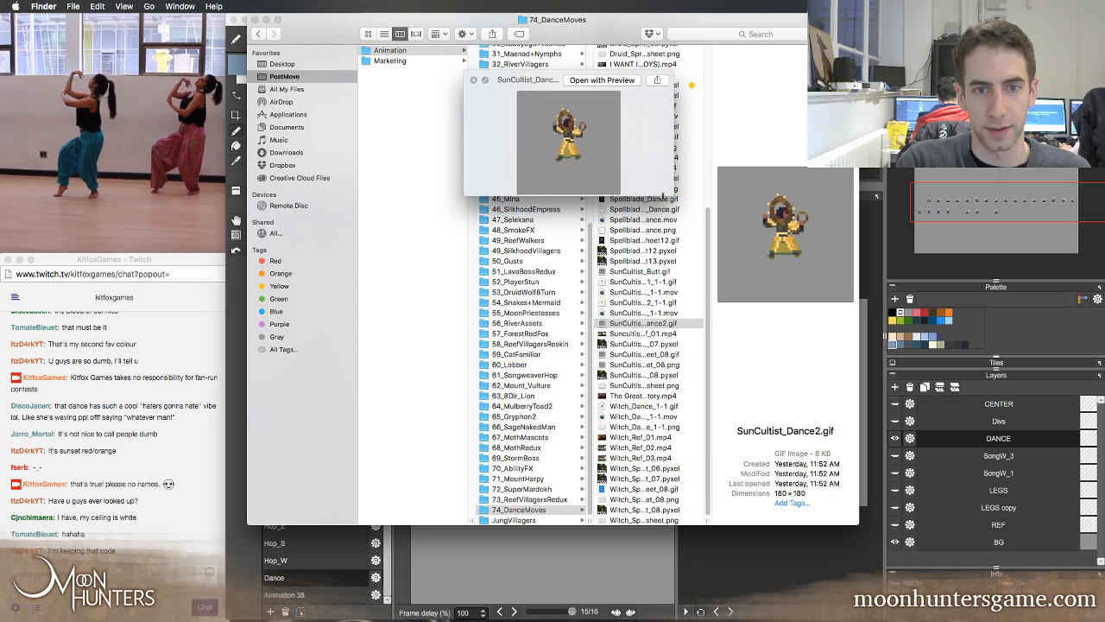
pyautogui.moveTo(671, 190); pyautogui.dragTo(942, 567)
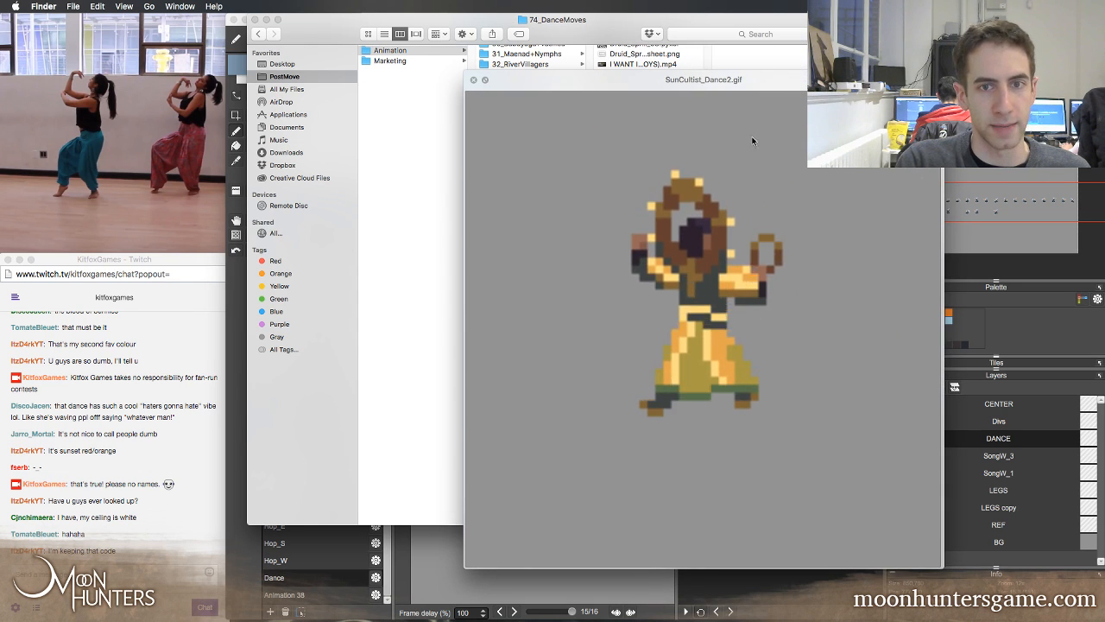
pyautogui.moveTo(681, 79); pyautogui.dragTo(510, 77)
pyautogui.press('space')
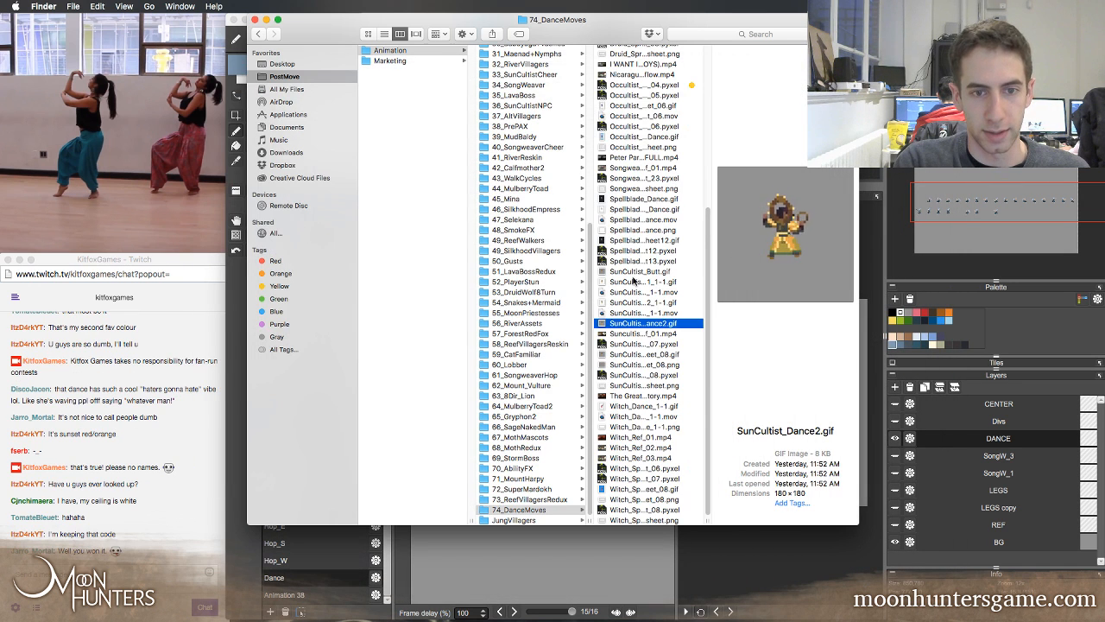
# Watch SunCultist_Butt.gif in an enlarged Quick Look preview, then close it
pyautogui.click(630, 271)
pyautogui.press('space')
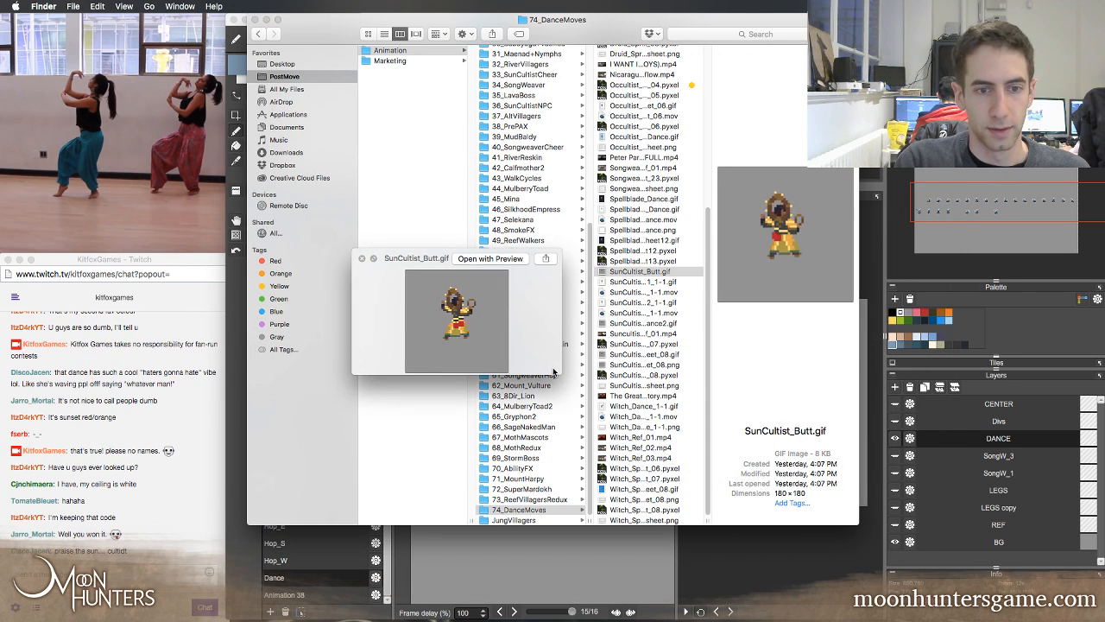
pyautogui.moveTo(559, 374); pyautogui.dragTo(935, 617)
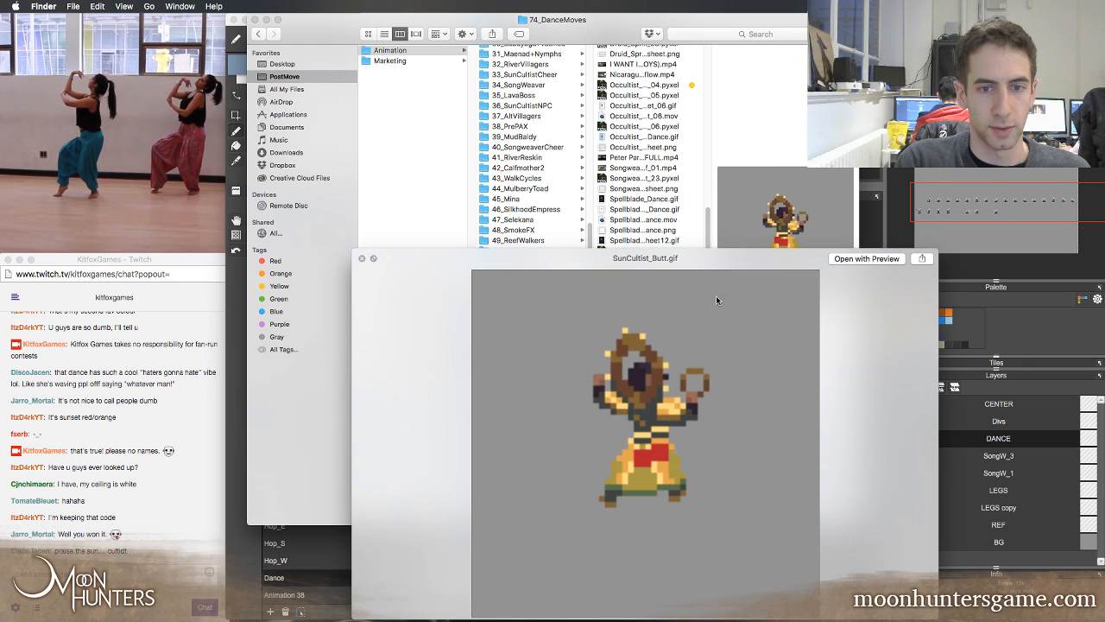
pyautogui.moveTo(716, 262); pyautogui.dragTo(843, 94)
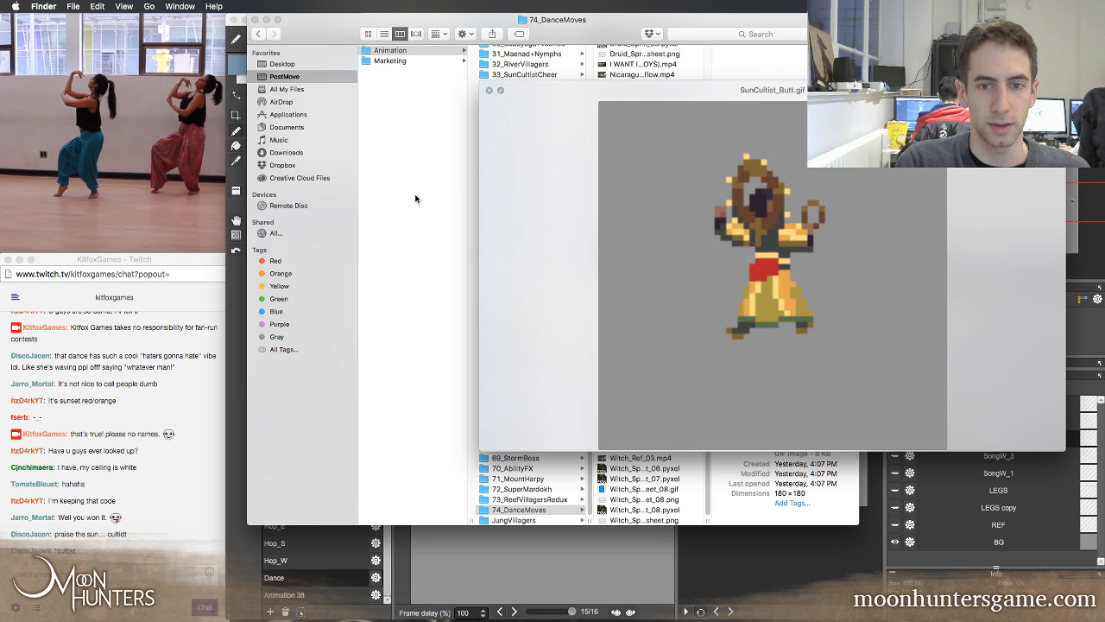
pyautogui.press('space')
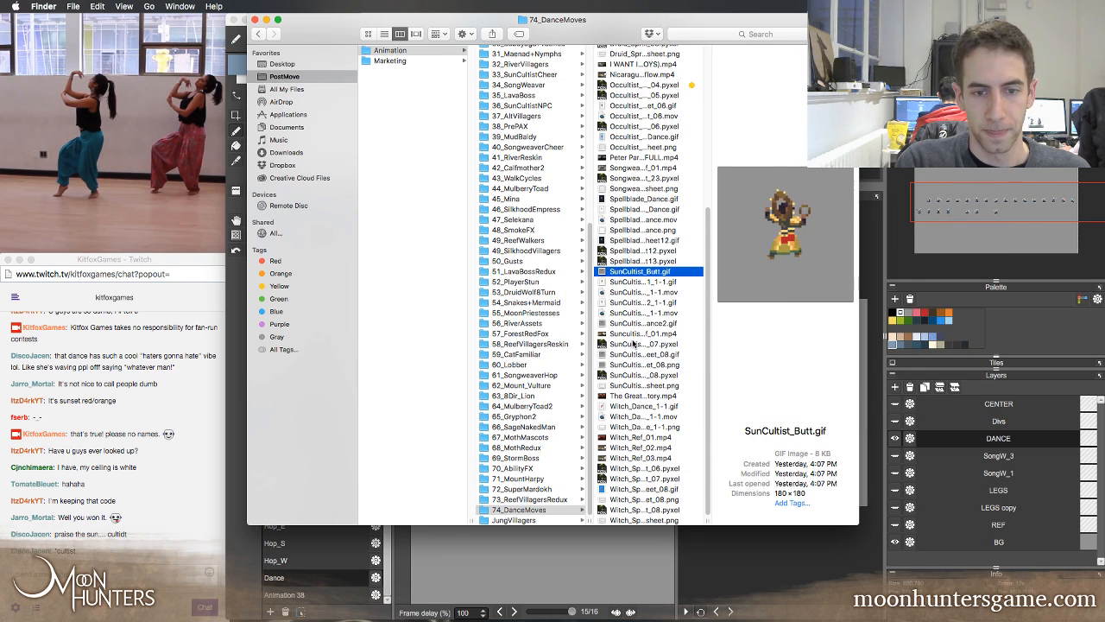
# Look through the remaining SunCultist files and watch SunCultist_Dance2_1-1.gif in an enlarged Quick Look preview
pyautogui.click(633, 365)
pyautogui.click(635, 335)
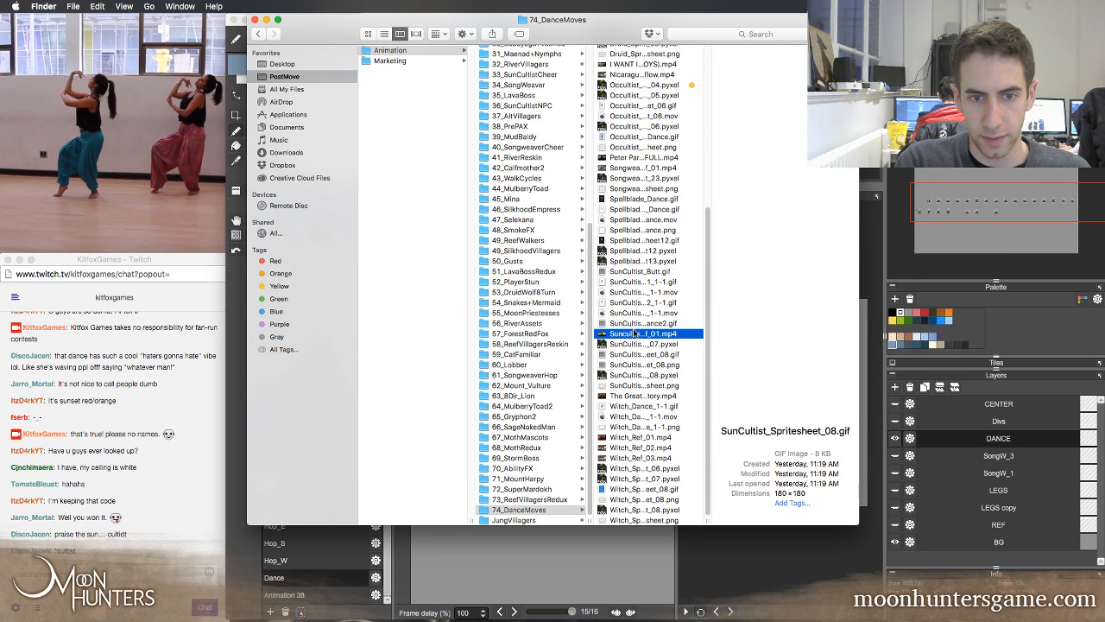
pyautogui.click(637, 324)
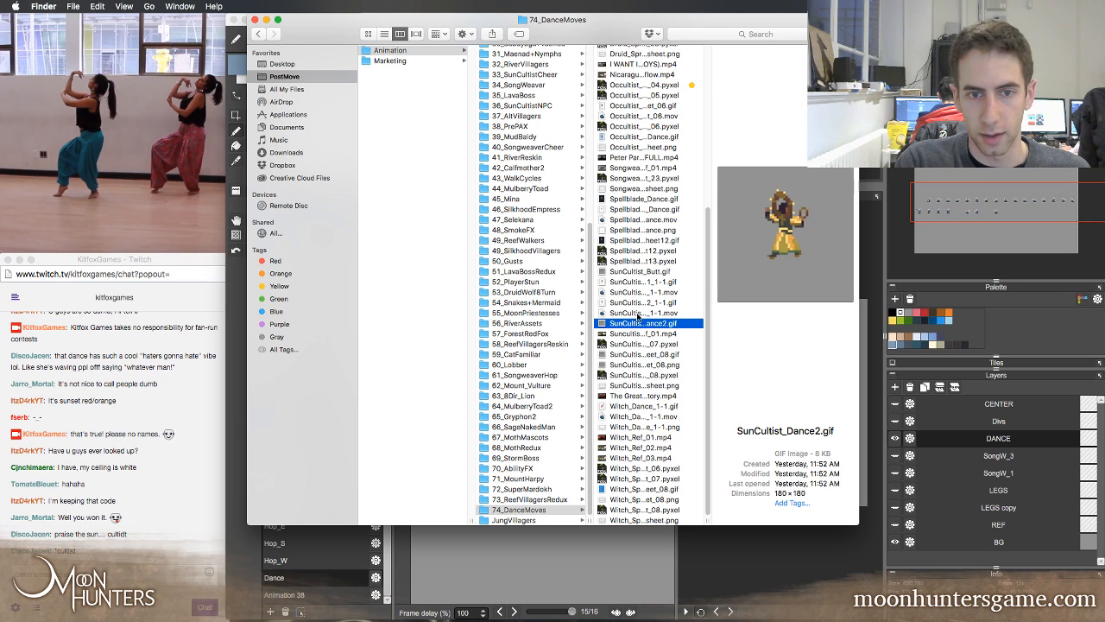
pyautogui.click(637, 303)
pyautogui.press('space')
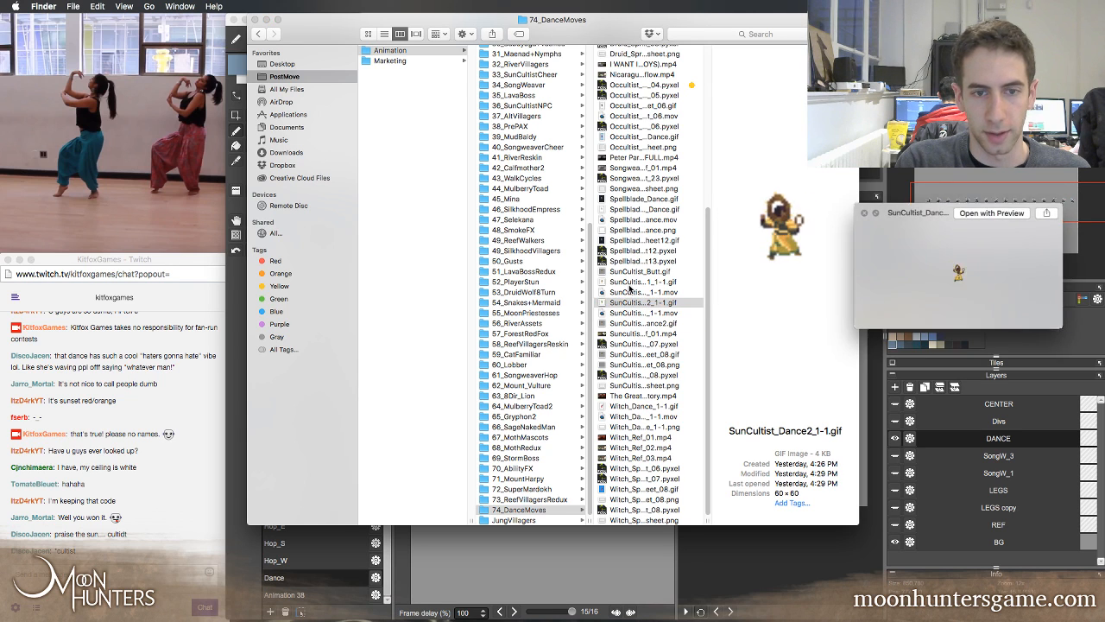
pyautogui.moveTo(929, 215); pyautogui.dragTo(445, 62)
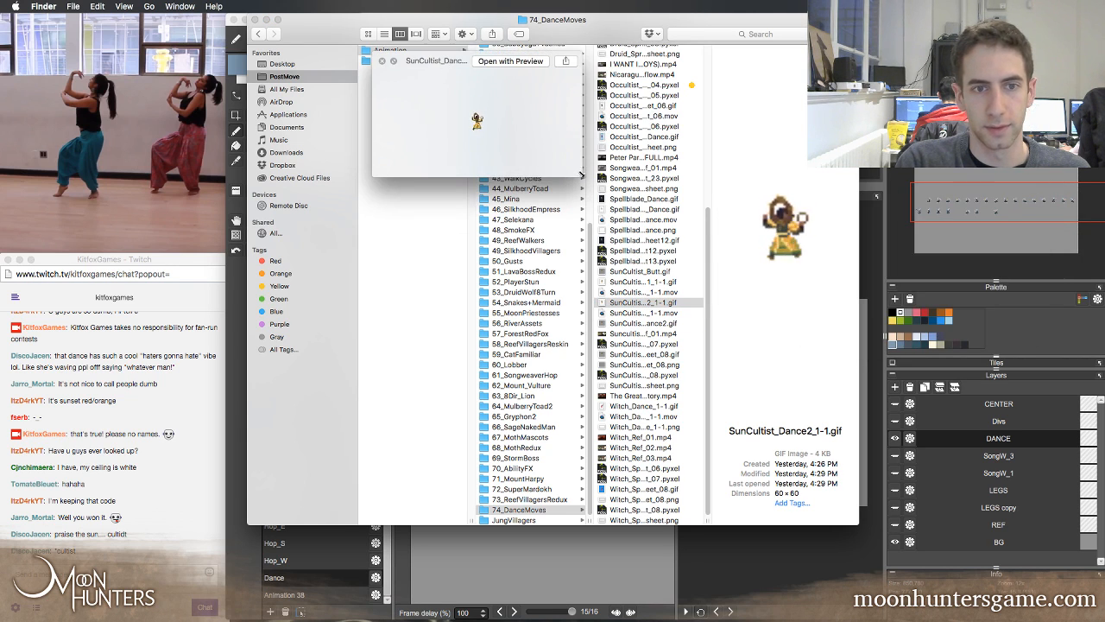
pyautogui.moveTo(581, 176); pyautogui.dragTo(747, 416)
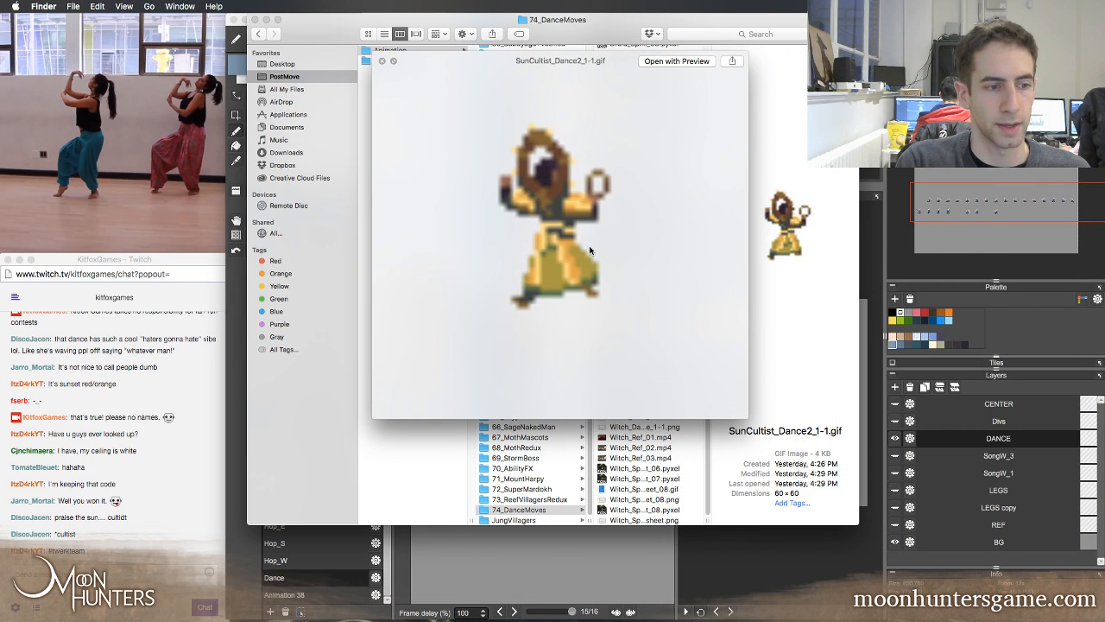
pyautogui.press('space')
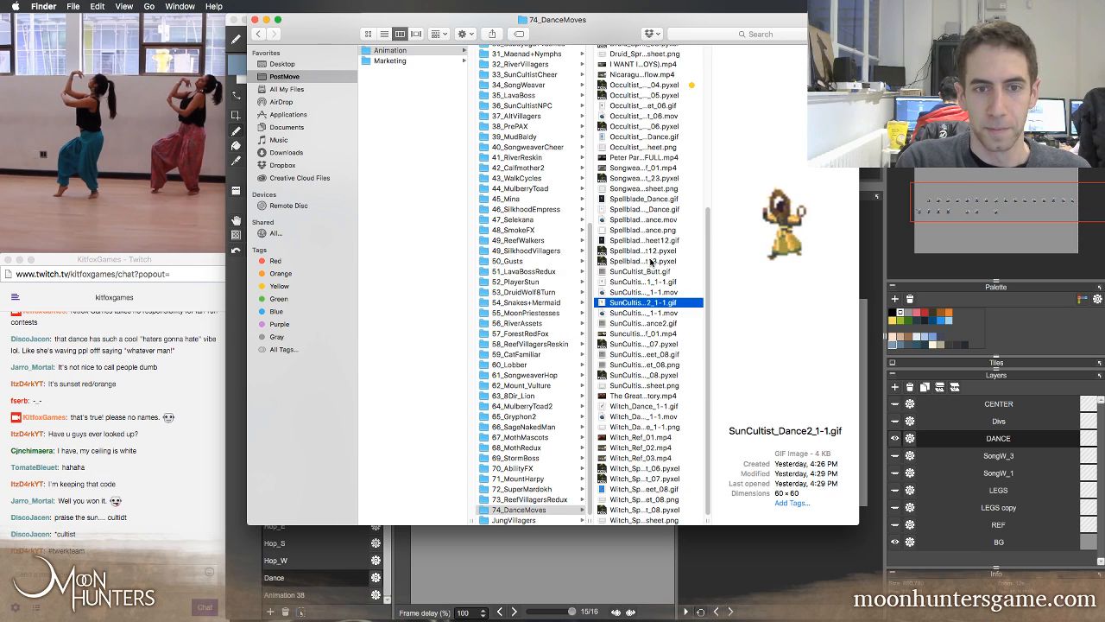
# Look through the Witch sprite and reference files, watch Witch_Ref_03.mp4 in a Quick Look preview, then close it
pyautogui.click(645, 491)
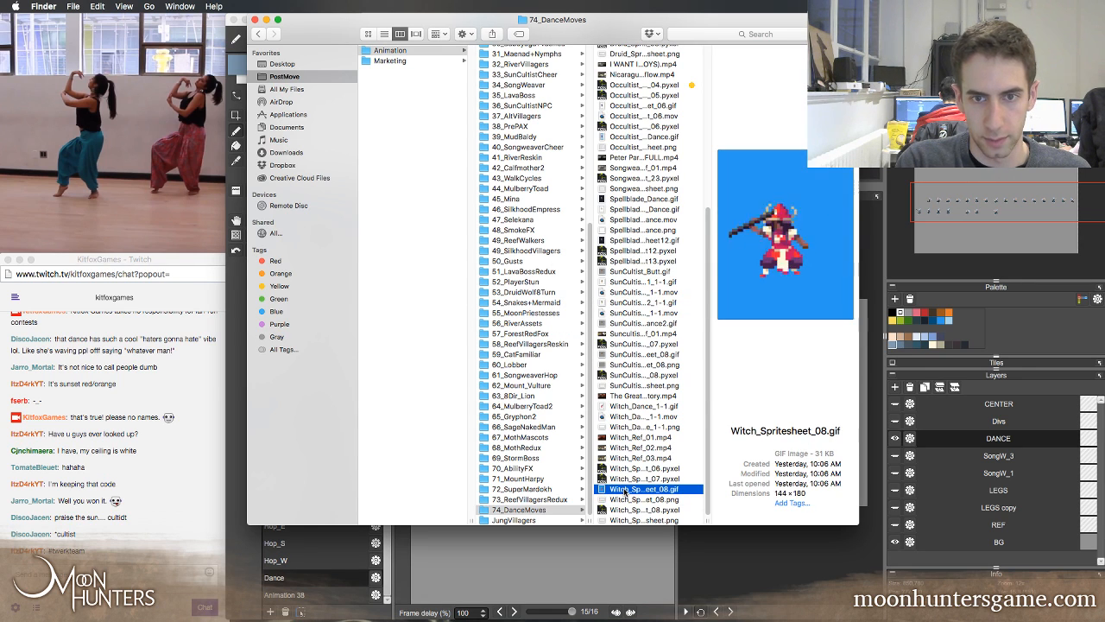
pyautogui.click(639, 447)
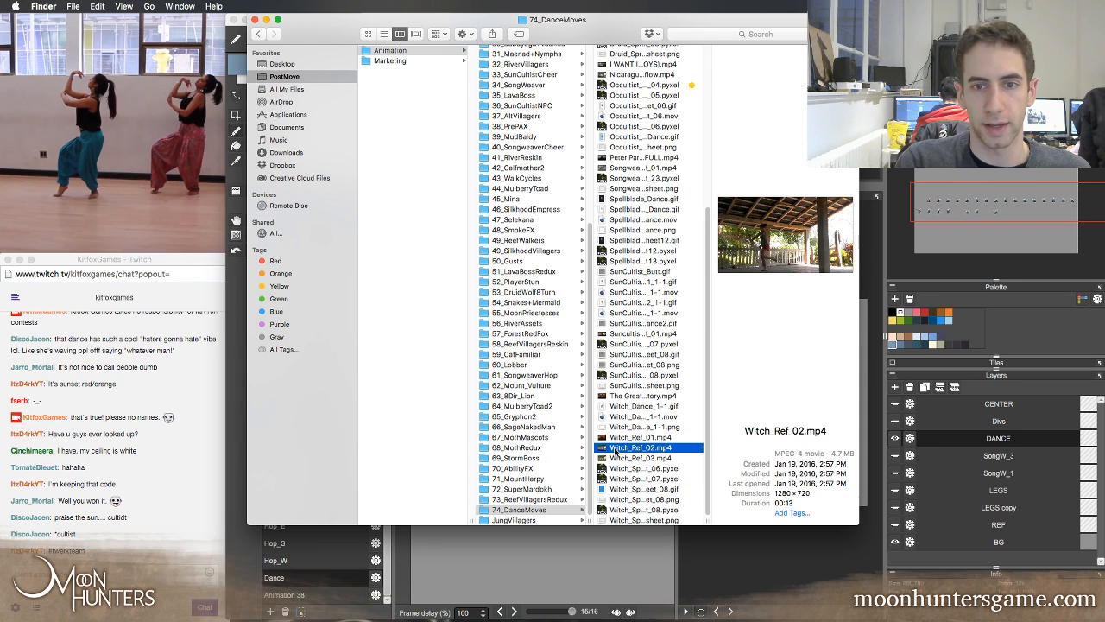
pyautogui.click(620, 458)
pyautogui.press('space')
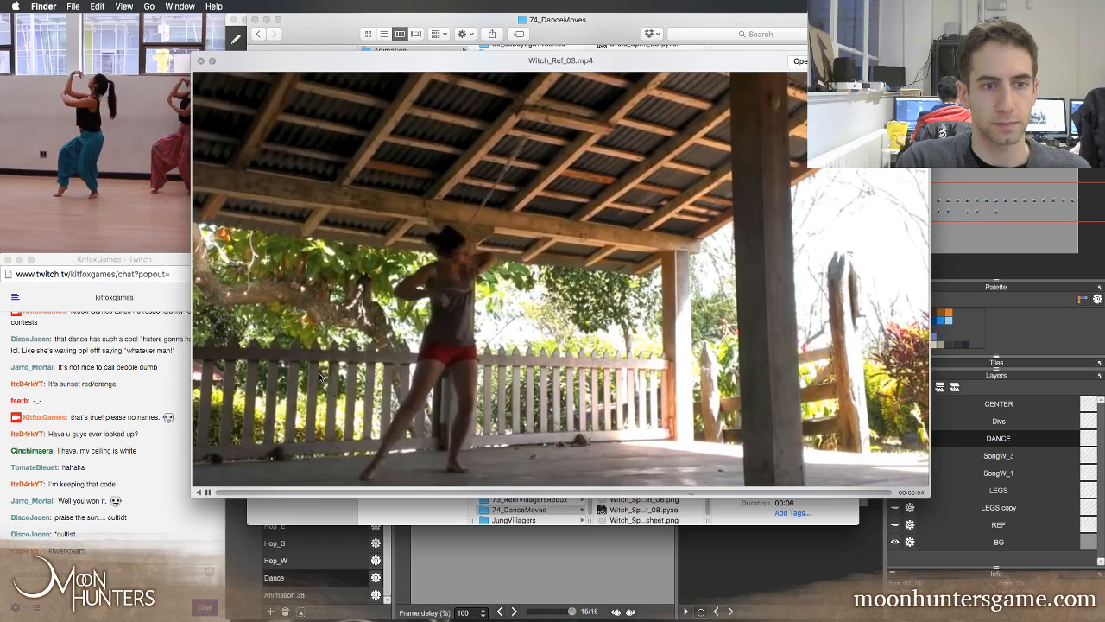
pyautogui.press('space')
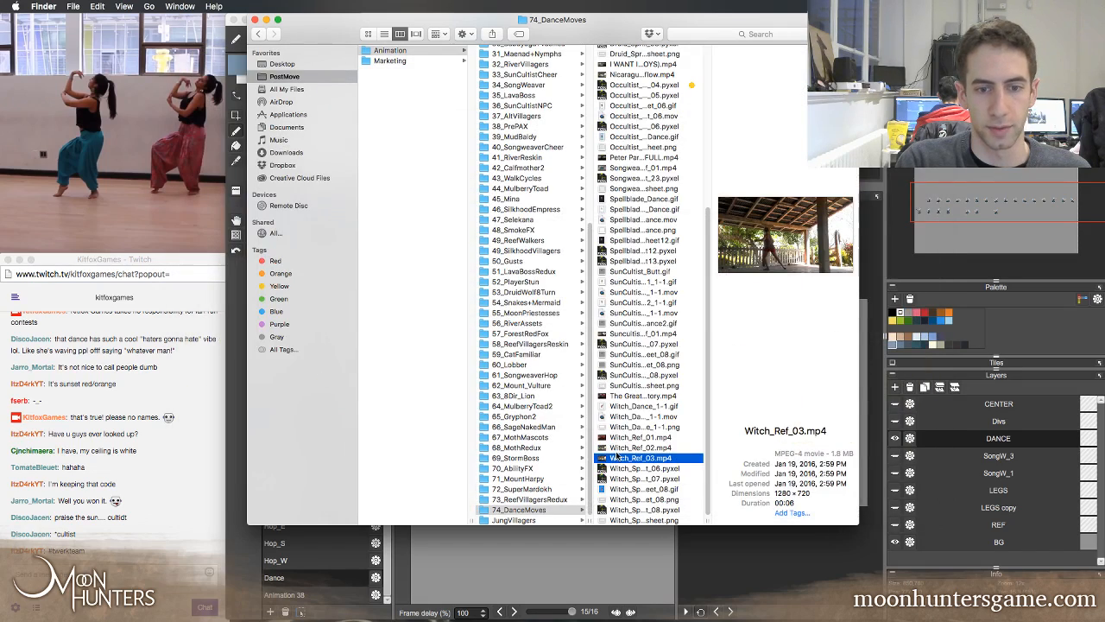
# Browse back to the Druid and Occultist files and view the Occultist_Spritesheet_06.gif animation
pyautogui.scroll(10, 648, 108)
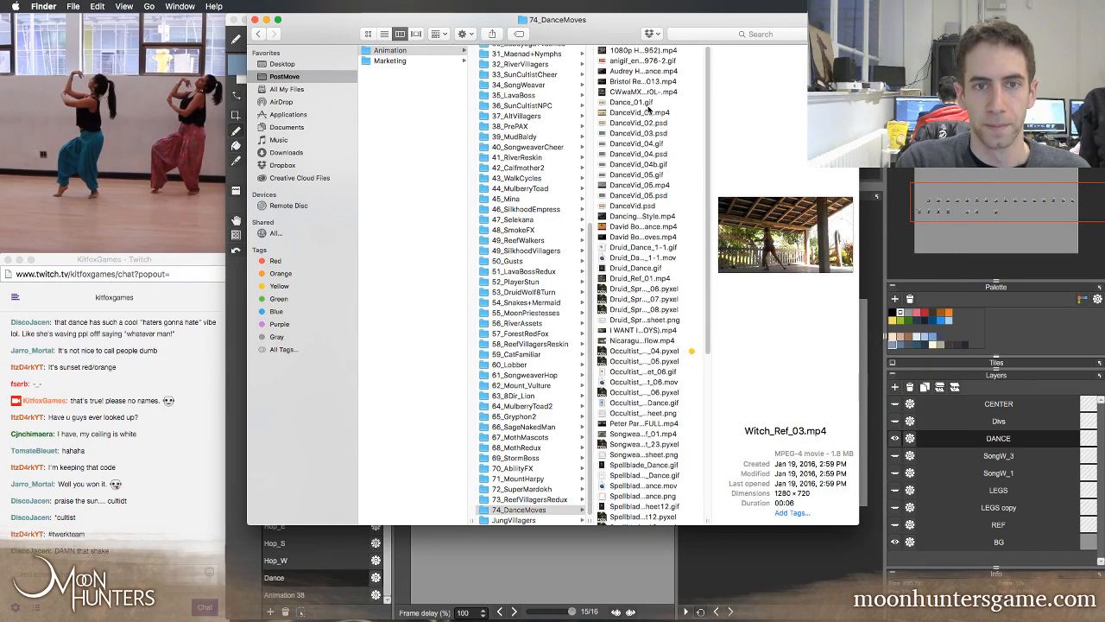
pyautogui.click(637, 289)
pyautogui.click(636, 350)
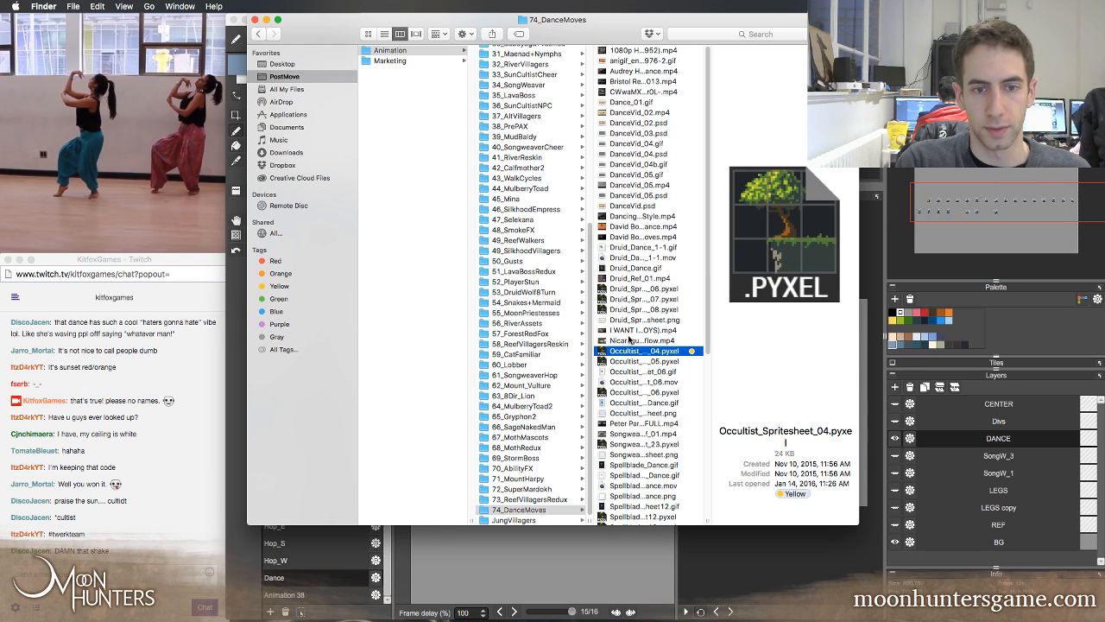
pyautogui.click(629, 375)
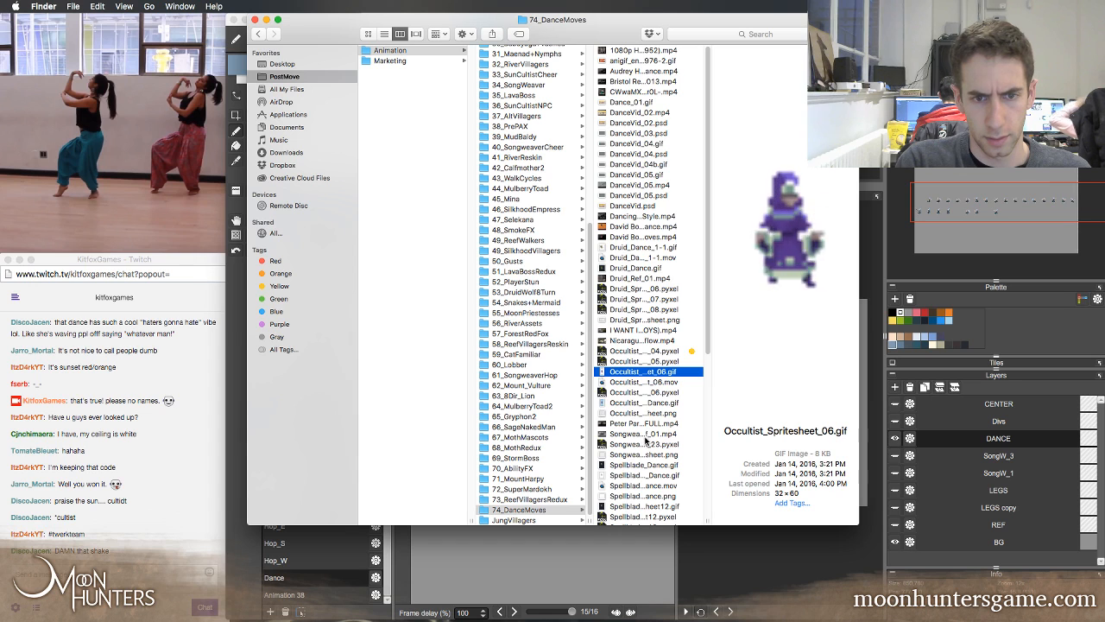
# Compare the reference videos Songweaver_Ref_01.mp4, Suncultist_Ref_01.mp4 and Witch_Ref_03.mp4 by their thumbnails
pyautogui.click(634, 435)
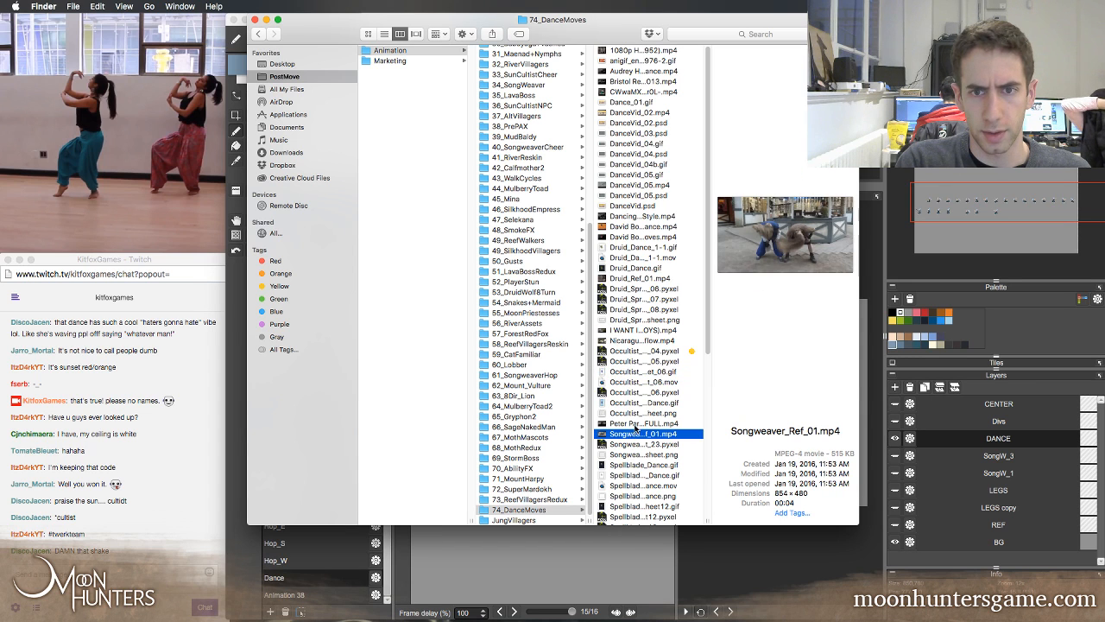
pyautogui.scroll(-5, 635, 429)
pyautogui.click(623, 365)
pyautogui.click(622, 335)
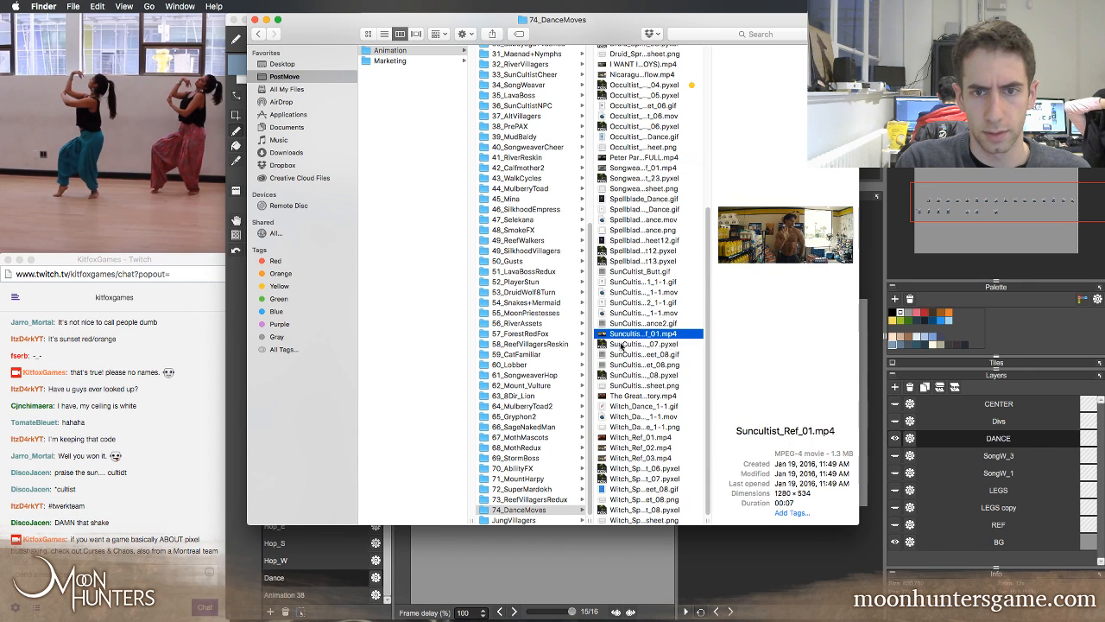
pyautogui.click(620, 459)
pyautogui.scroll(5, 643, 419)
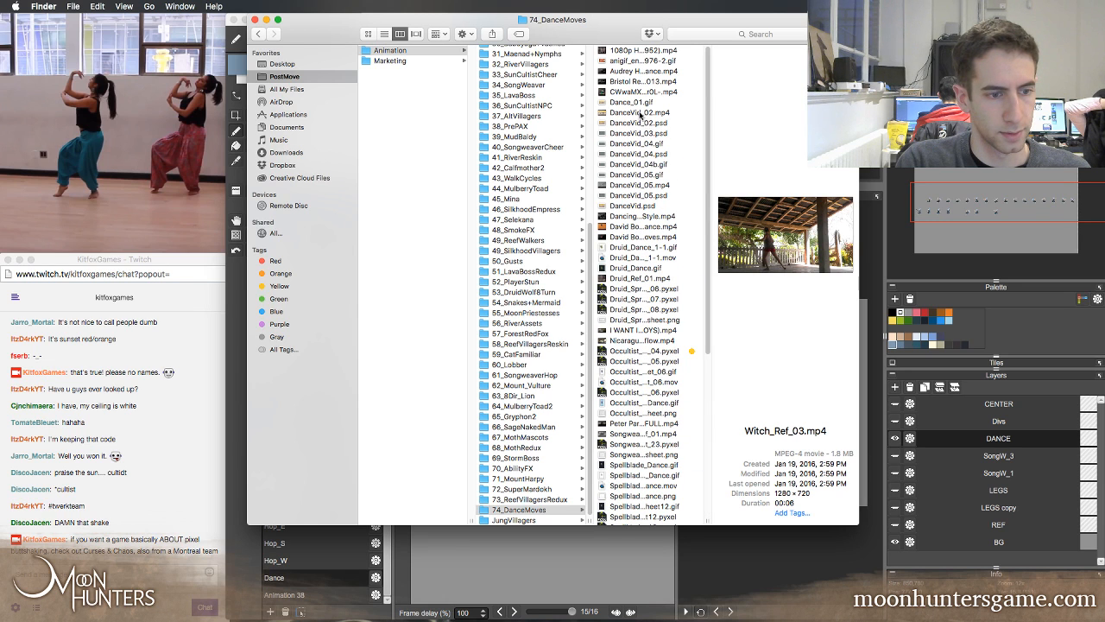
# Check the first video files in the folder and watch CWwaMXgWUAEr0L-.mp4 in a Quick Look preview, then close it
pyautogui.click(640, 60)
pyautogui.click(639, 51)
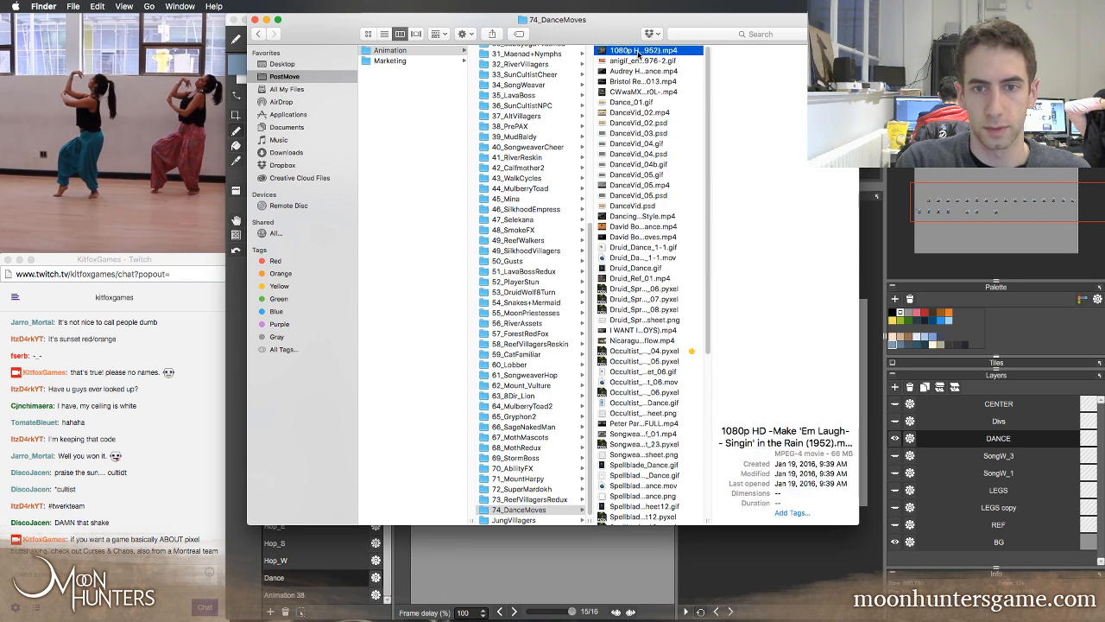
pyautogui.click(636, 72)
pyautogui.click(638, 82)
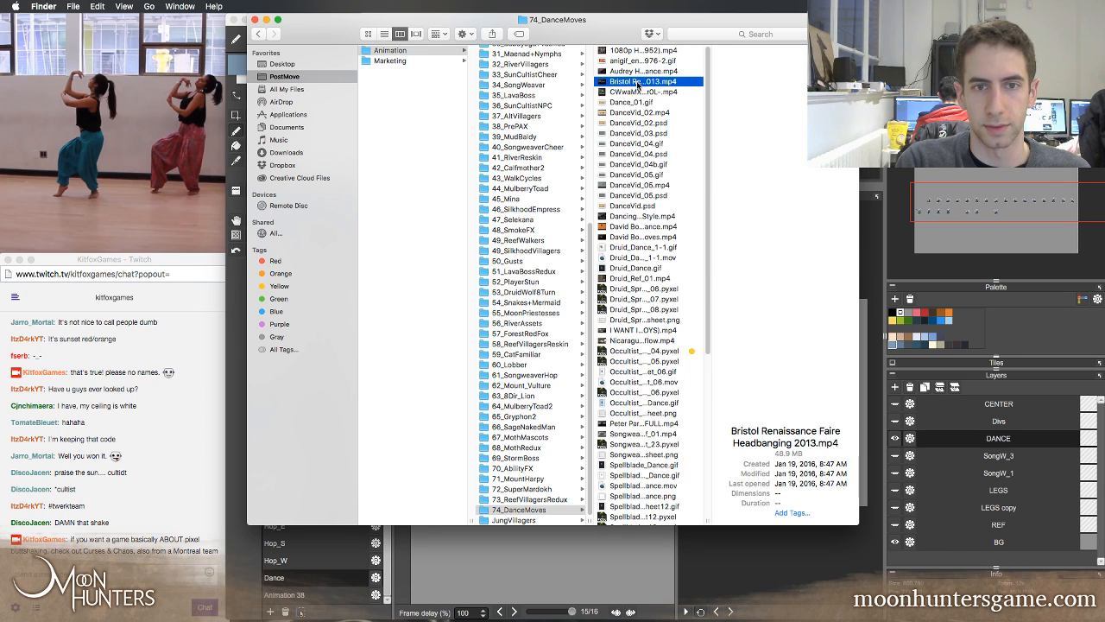
pyautogui.click(639, 93)
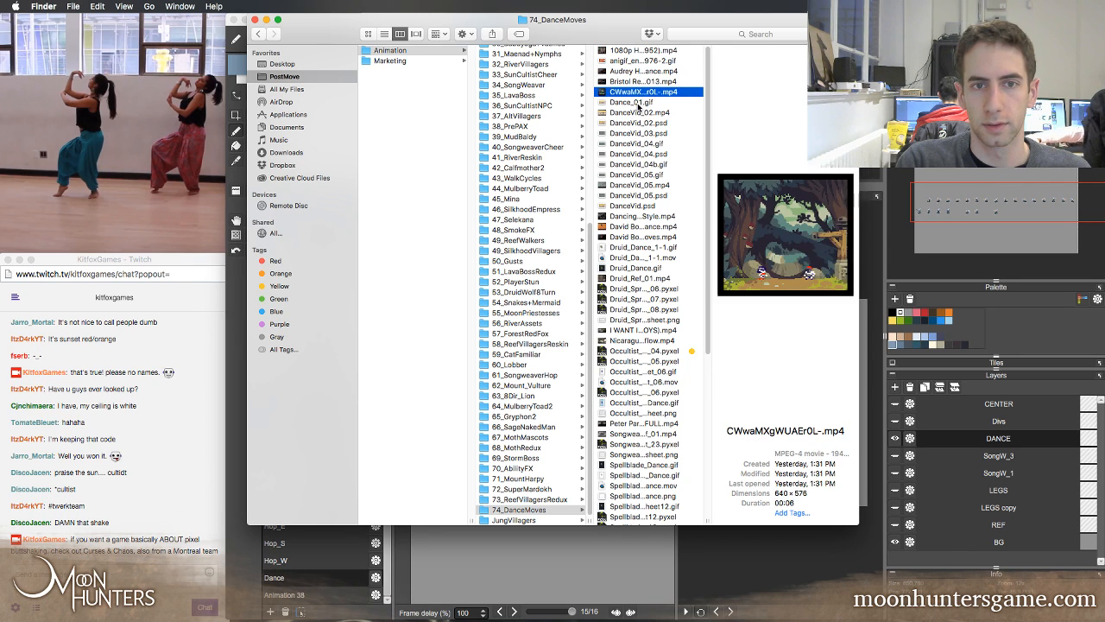
pyautogui.click(639, 102)
pyautogui.click(639, 93)
pyautogui.press('space')
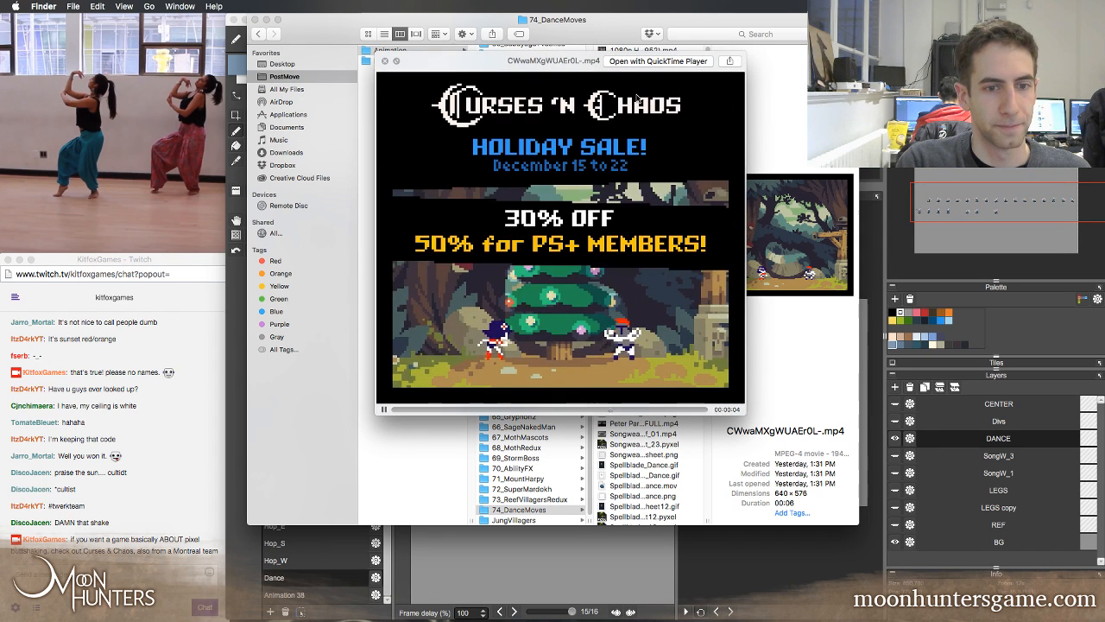
pyautogui.press('space')
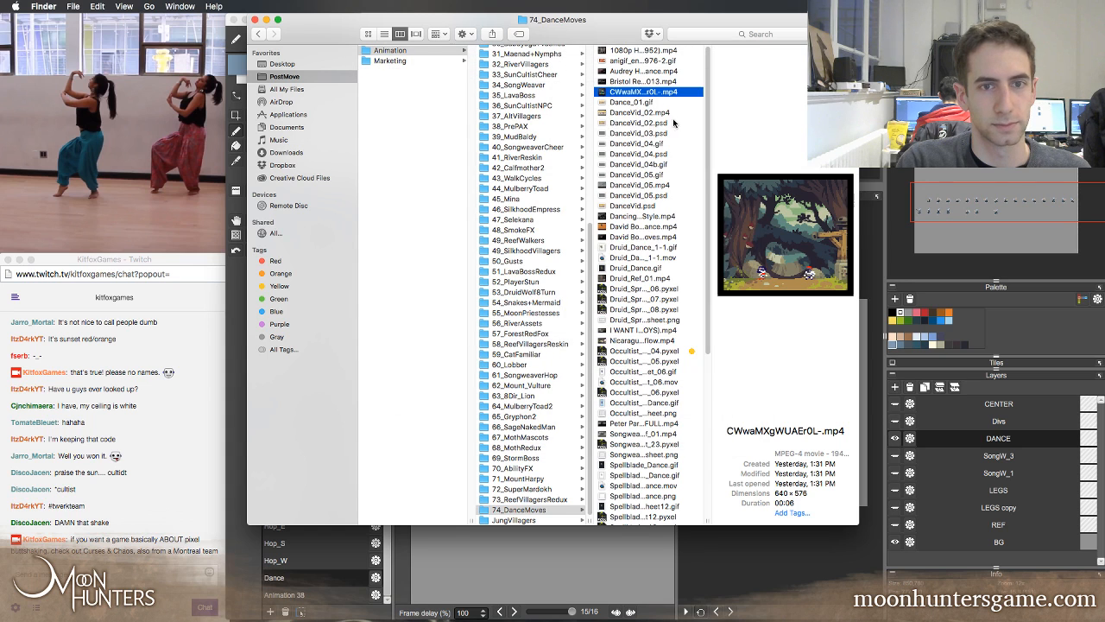
# Look through the DanceVid files and watch the group animation DanceVid_04.gif in a Quick Look preview
pyautogui.click(673, 123)
pyautogui.click(647, 110)
pyautogui.click(650, 143)
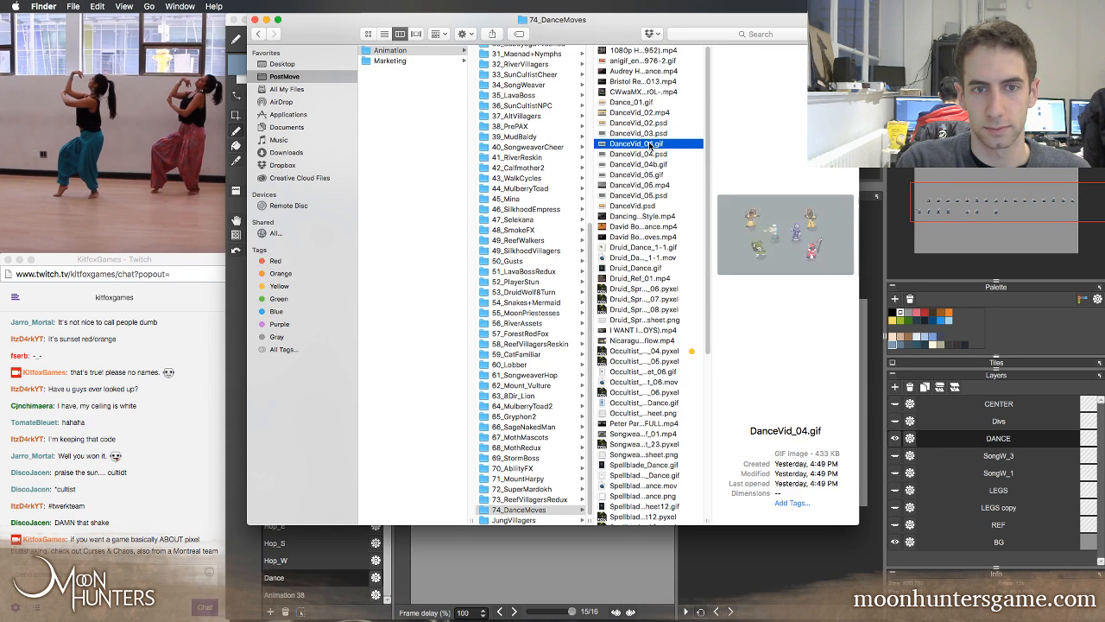
pyautogui.click(652, 155)
pyautogui.click(653, 164)
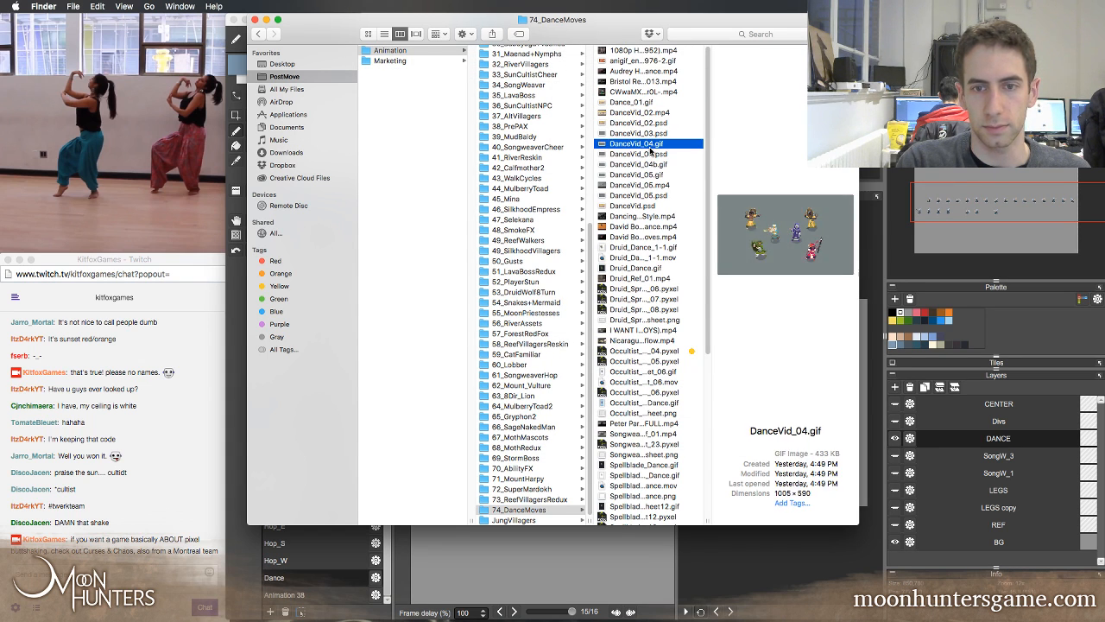
pyautogui.press('space')
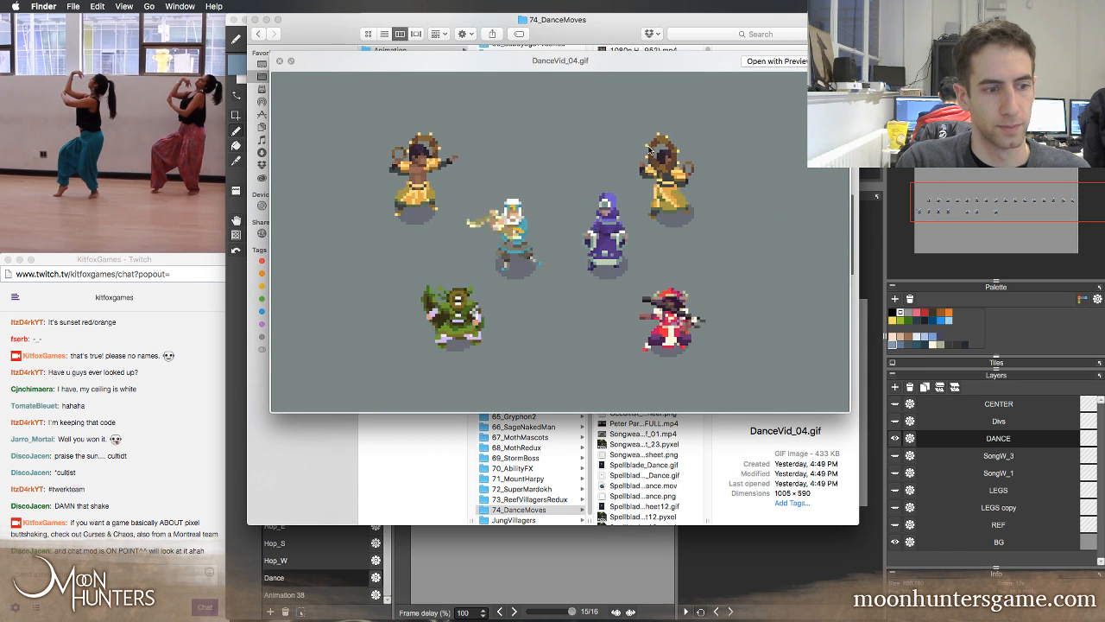
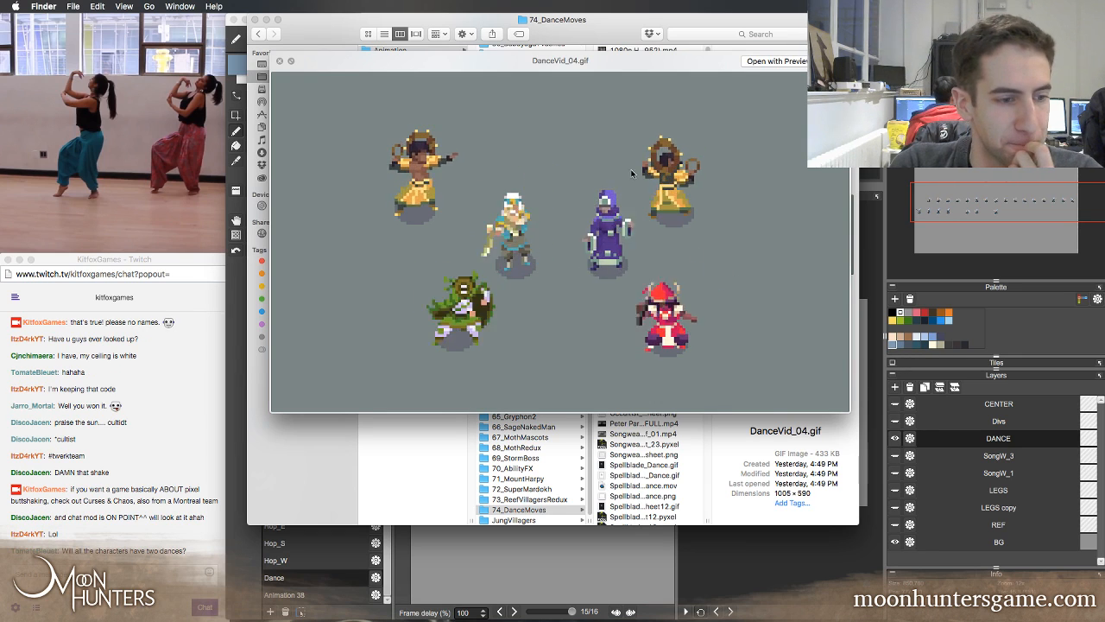
# Close the DanceVid_04.gif preview and minimize the 74_DanceMoves folder window
pyautogui.press('space')
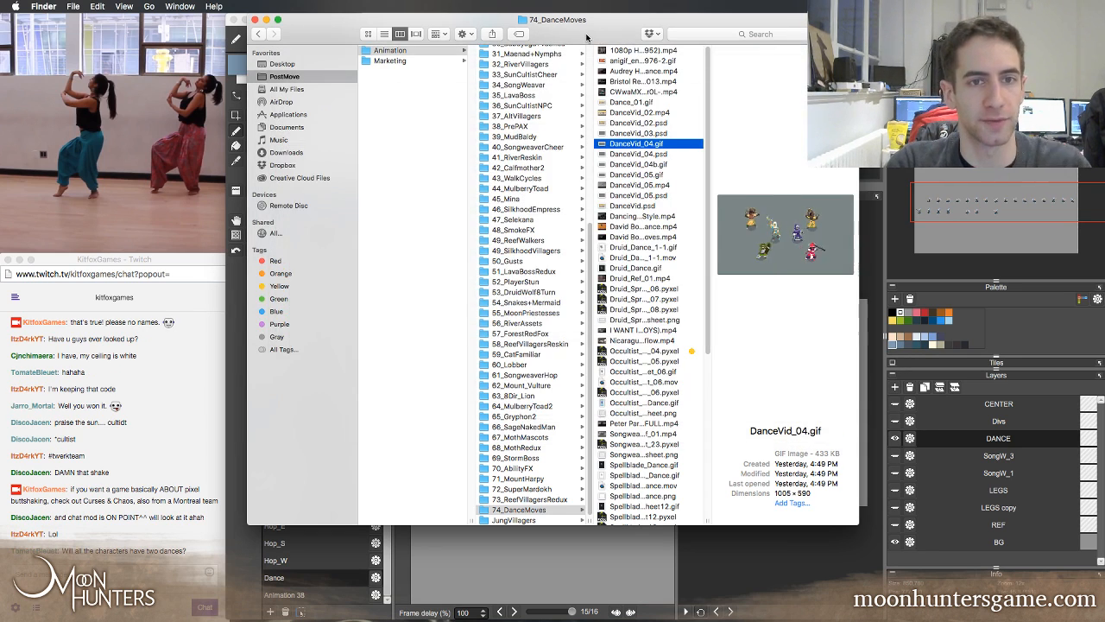
pyautogui.moveTo(589, 28); pyautogui.dragTo(653, 27)
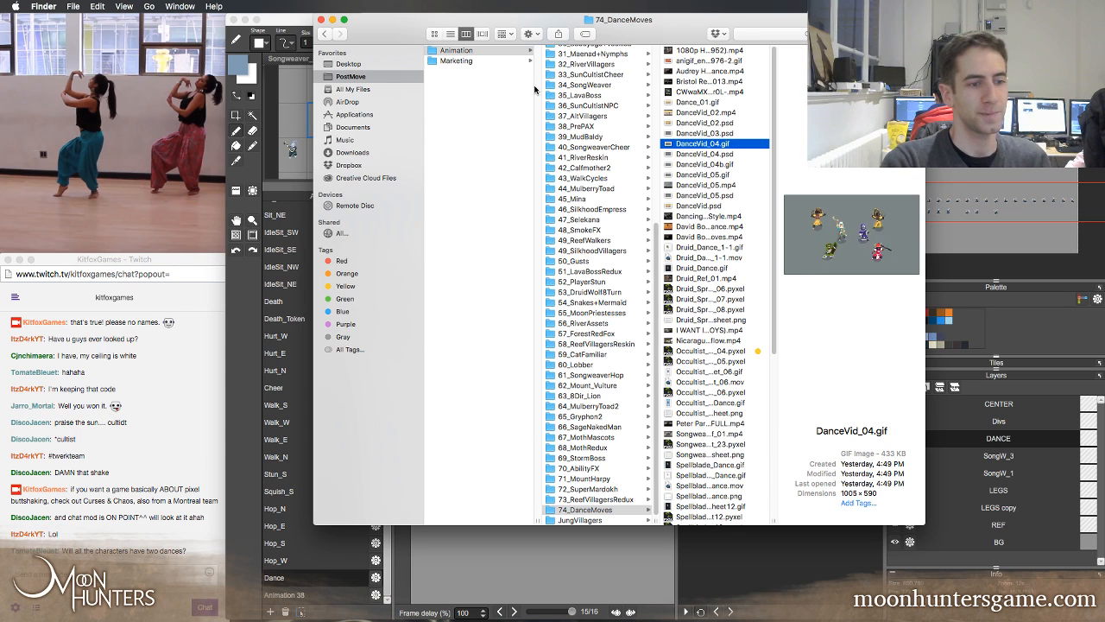
pyautogui.click(333, 20)
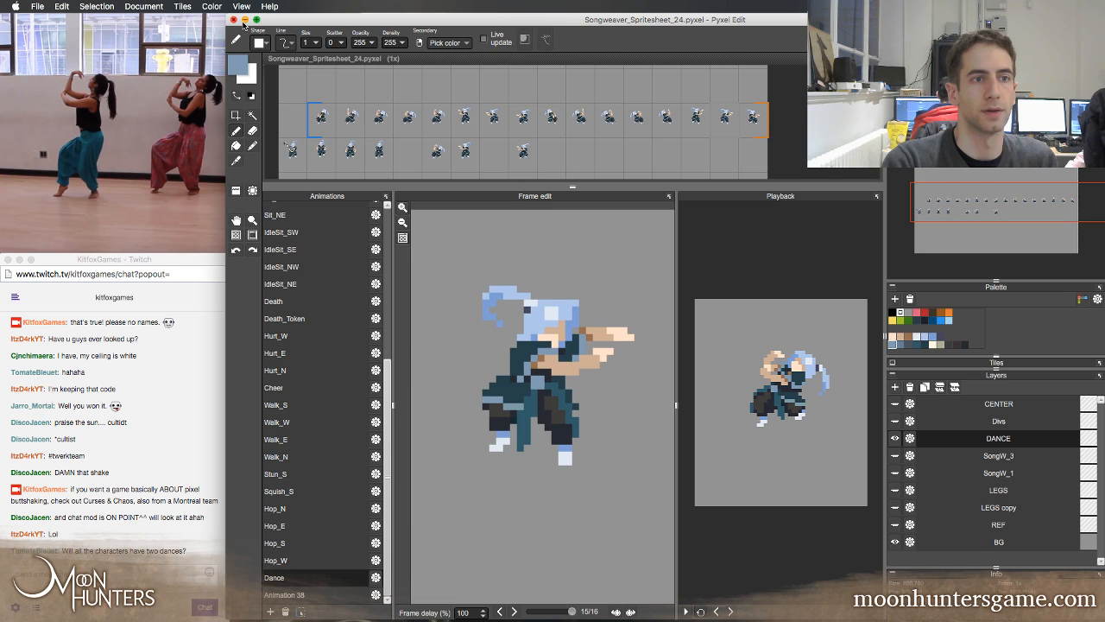
# Minimize the Songweaver_Spritesheet_24.pyxel editor window and the Songweaver_Ref_01.mp4 reference video
pyautogui.click(244, 19)
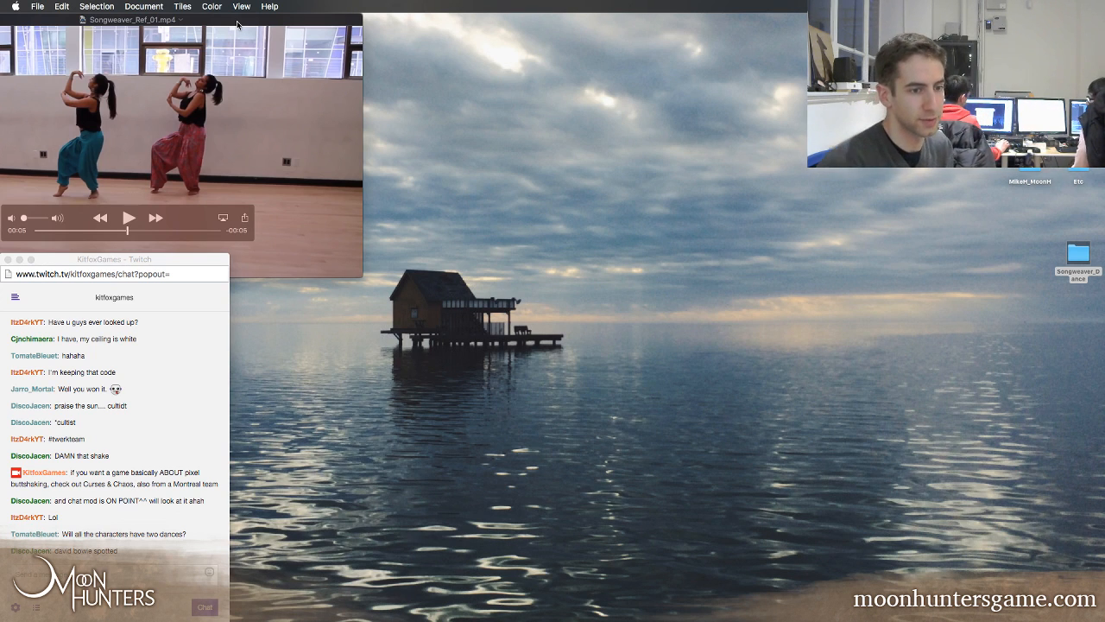
pyautogui.moveTo(34, 24); pyautogui.dragTo(150, 24)
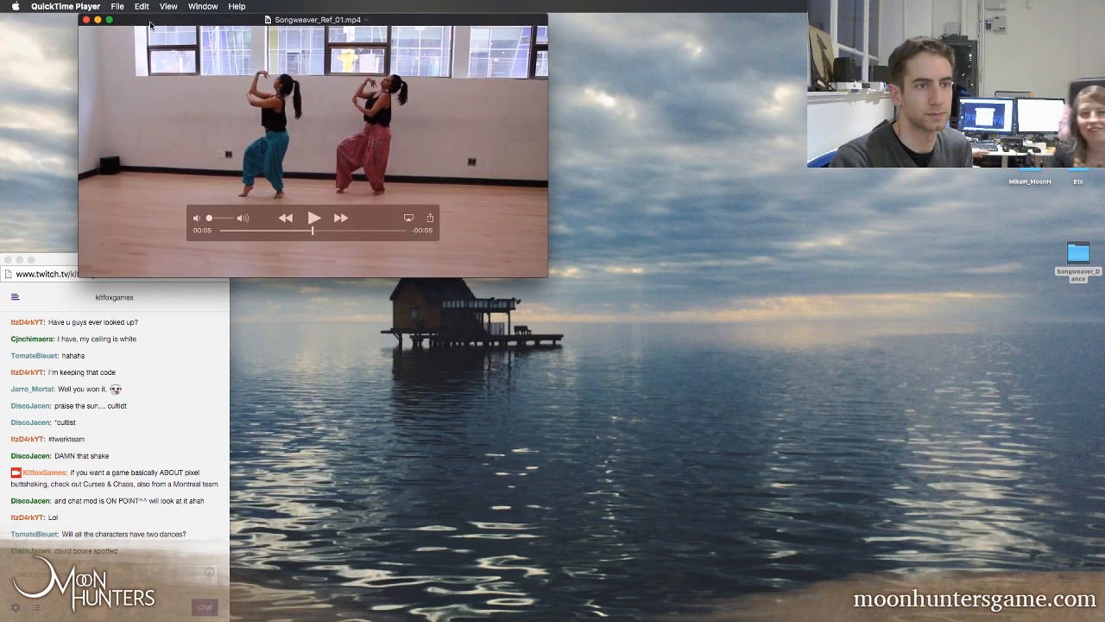
pyautogui.click(98, 19)
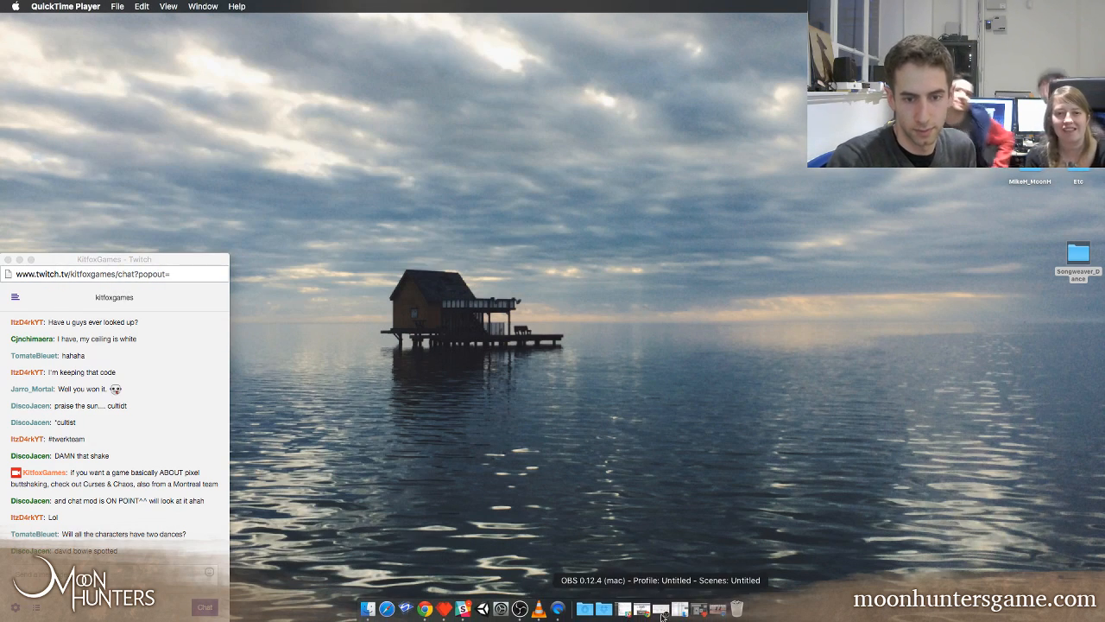
# Switch to Chrome and show the live video preview on the KitfoxGames Twitch dashboard
pyautogui.click(641, 613)
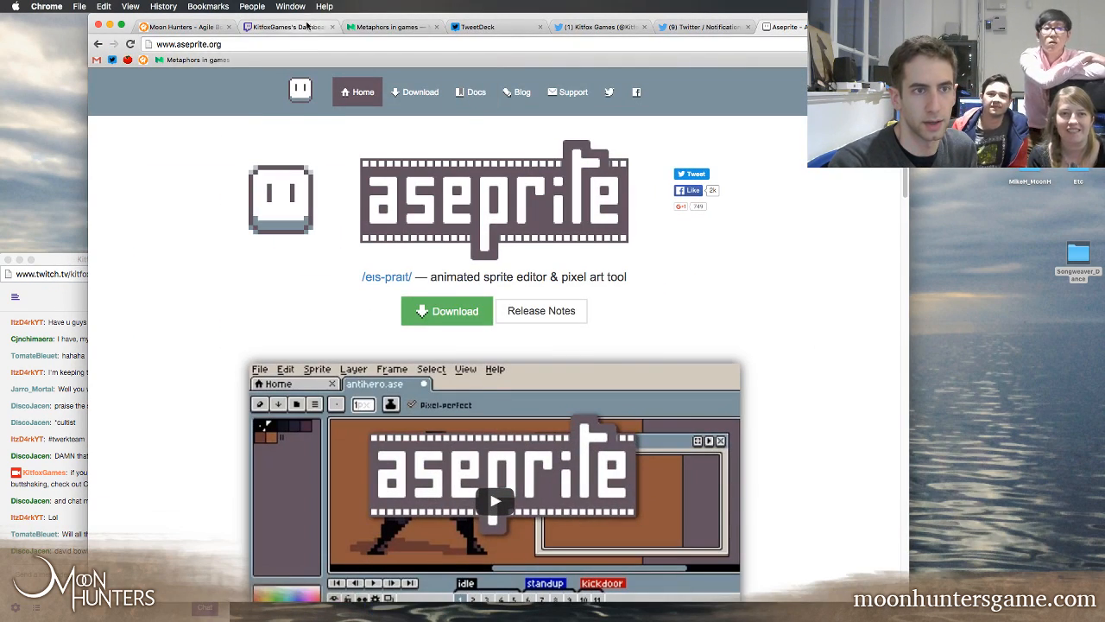
pyautogui.click(285, 27)
pyautogui.click(403, 298)
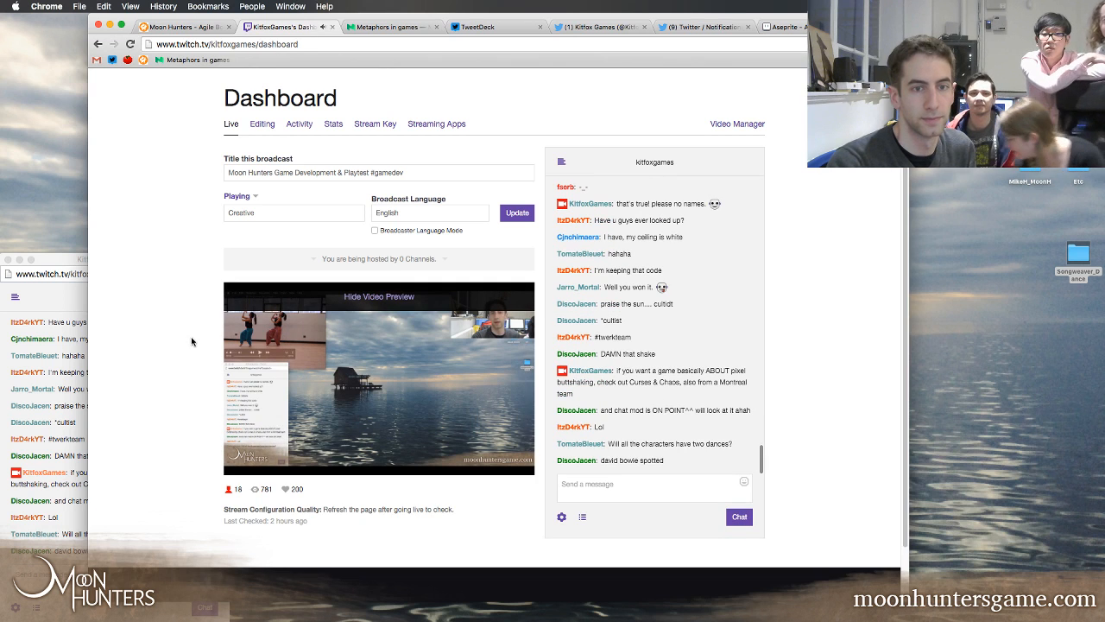
pyautogui.scroll(-1, 810, 189)
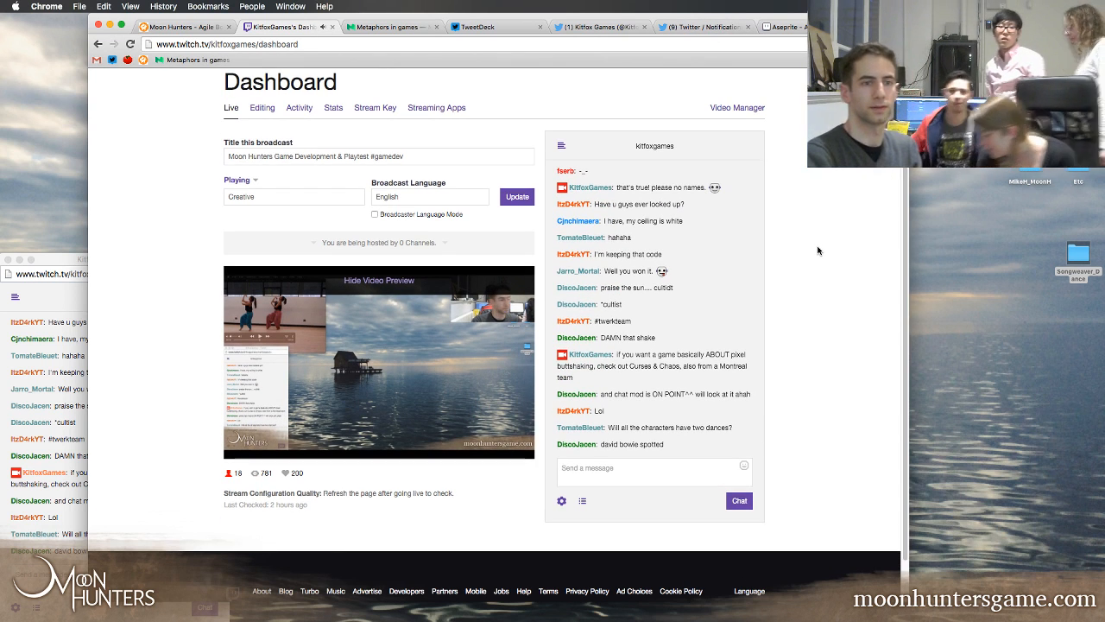